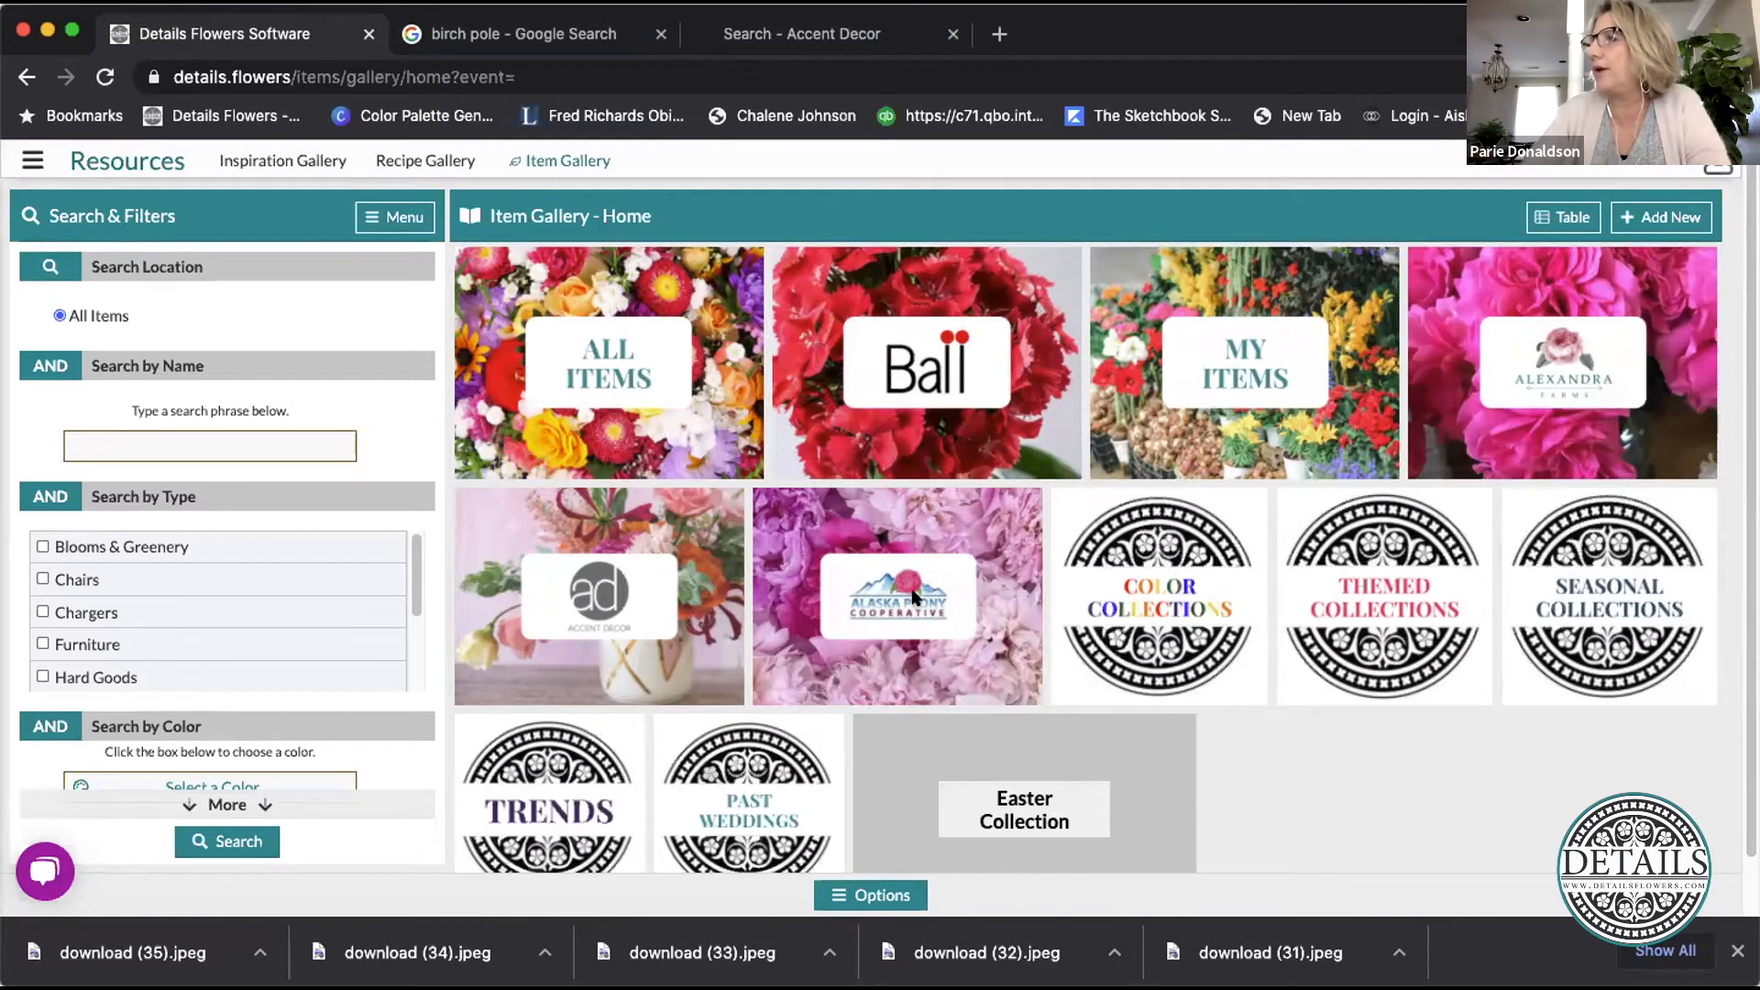
# - Open the White Collection inside Color Collections and browse its flower items
pyautogui.scroll(-1, 940, 635)
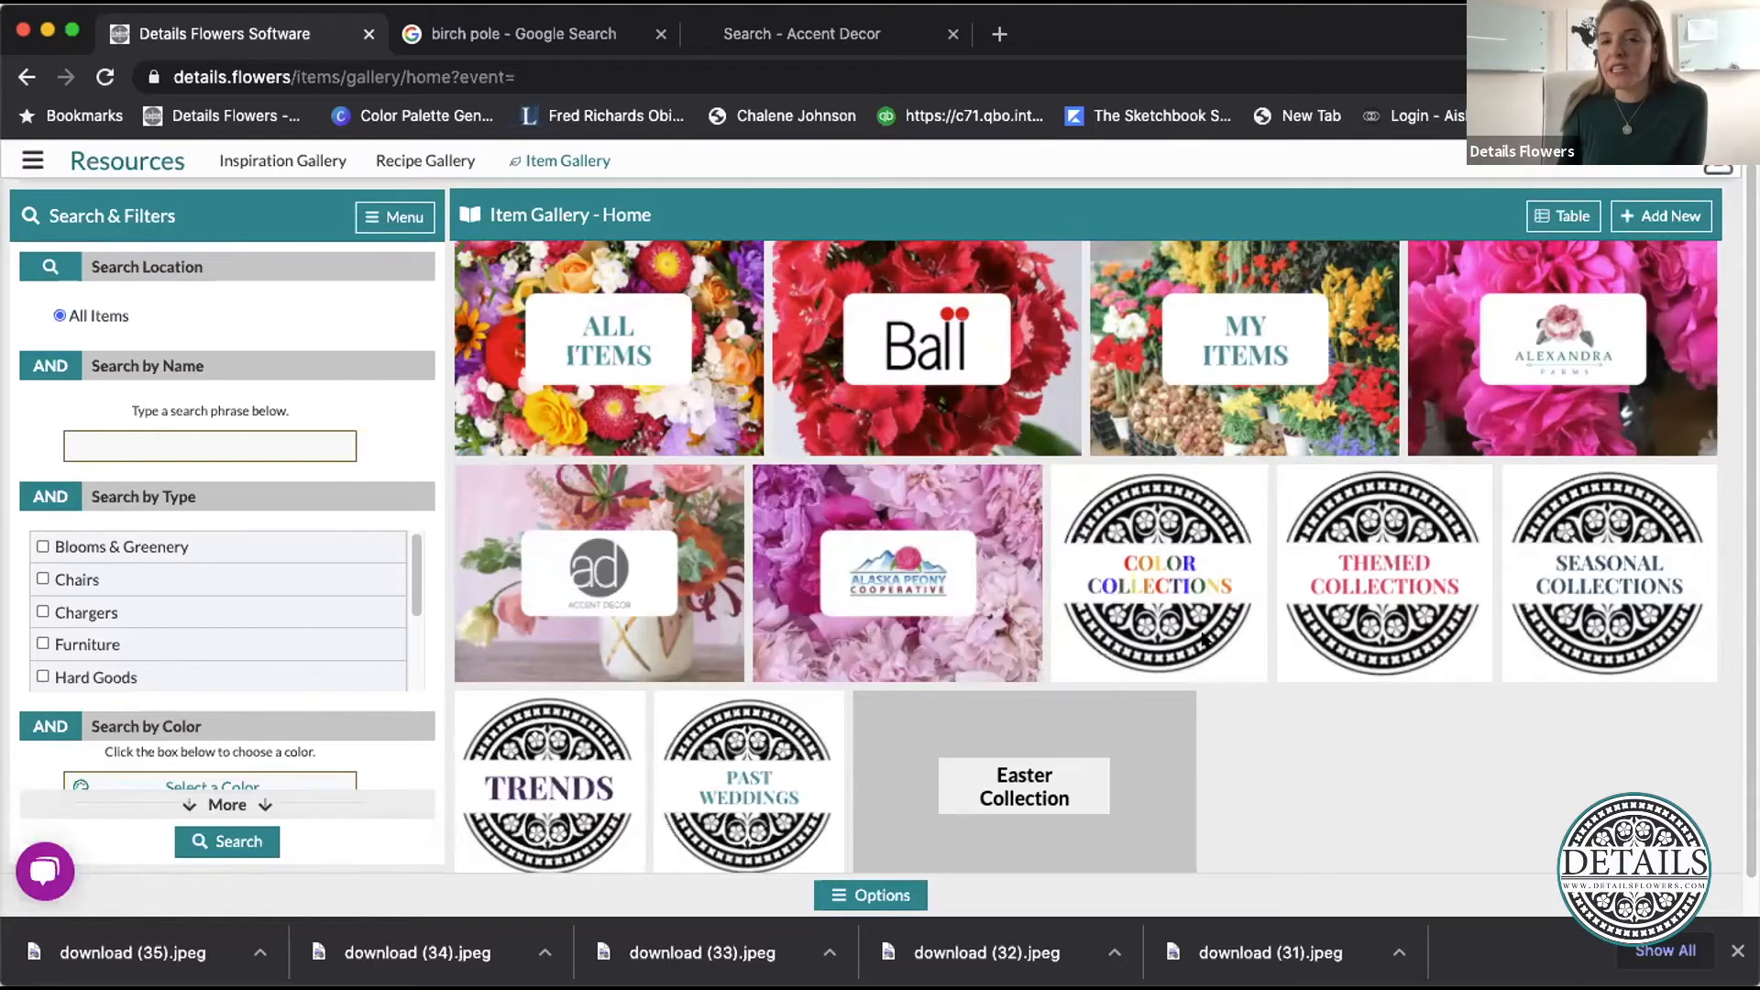
pyautogui.click(1179, 613)
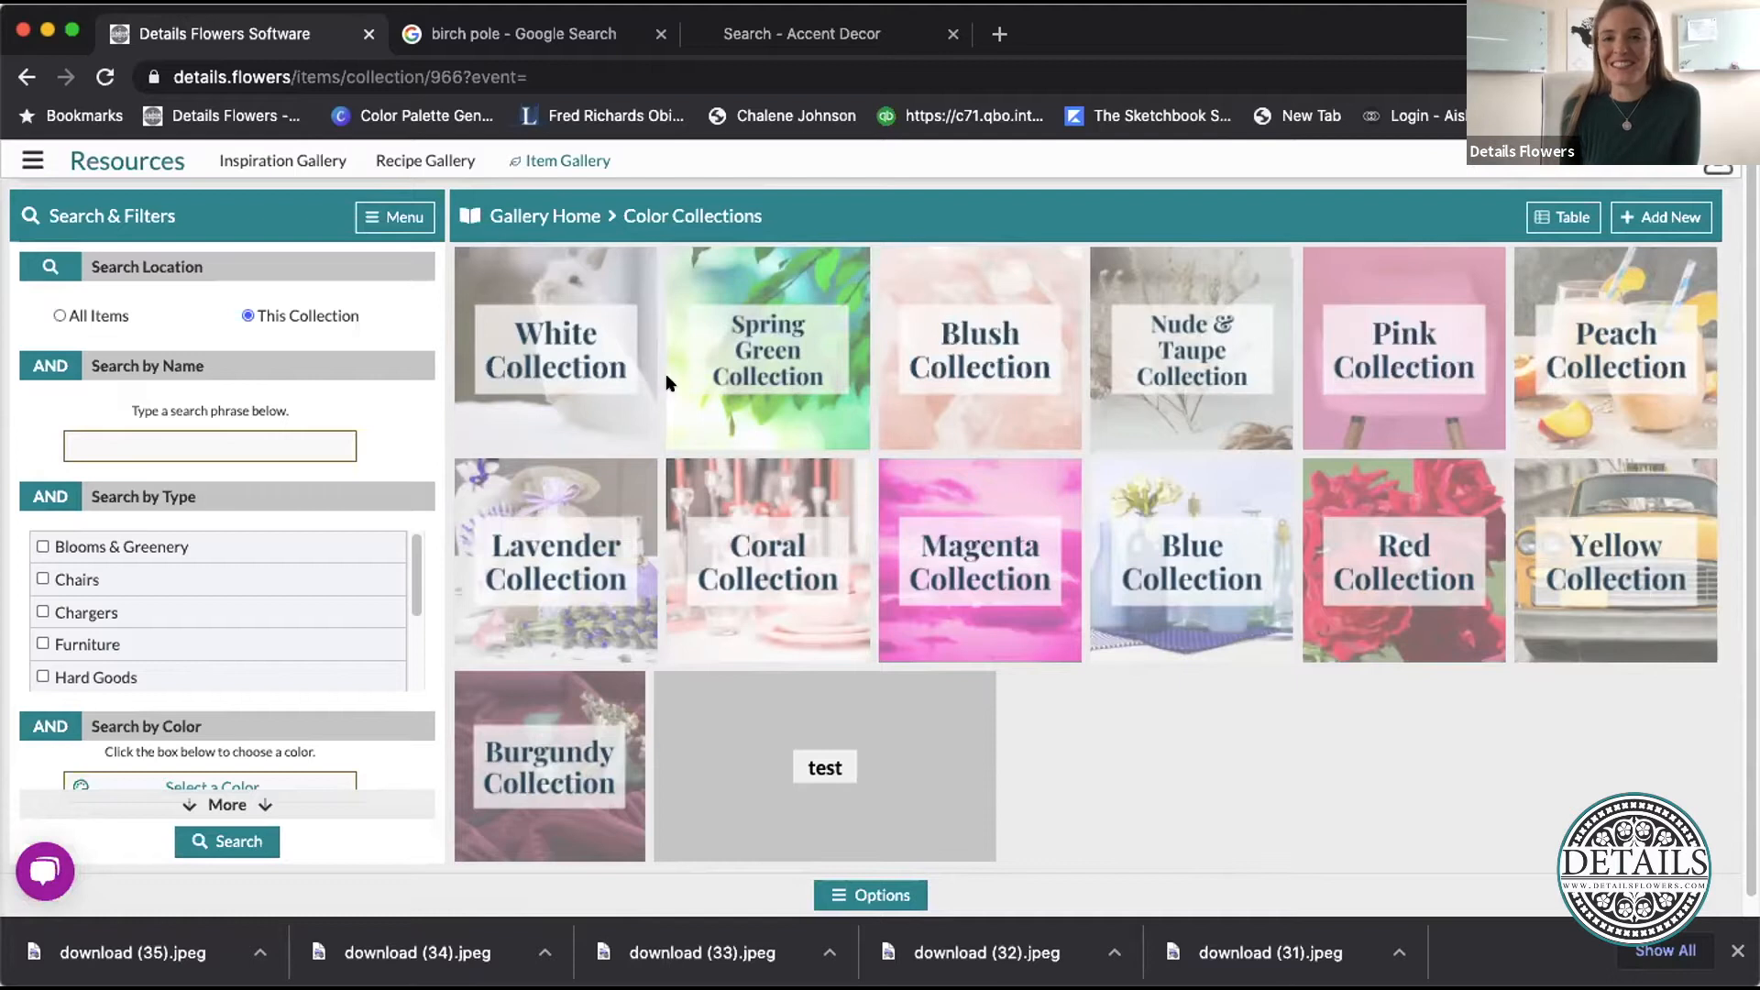
pyautogui.click(580, 367)
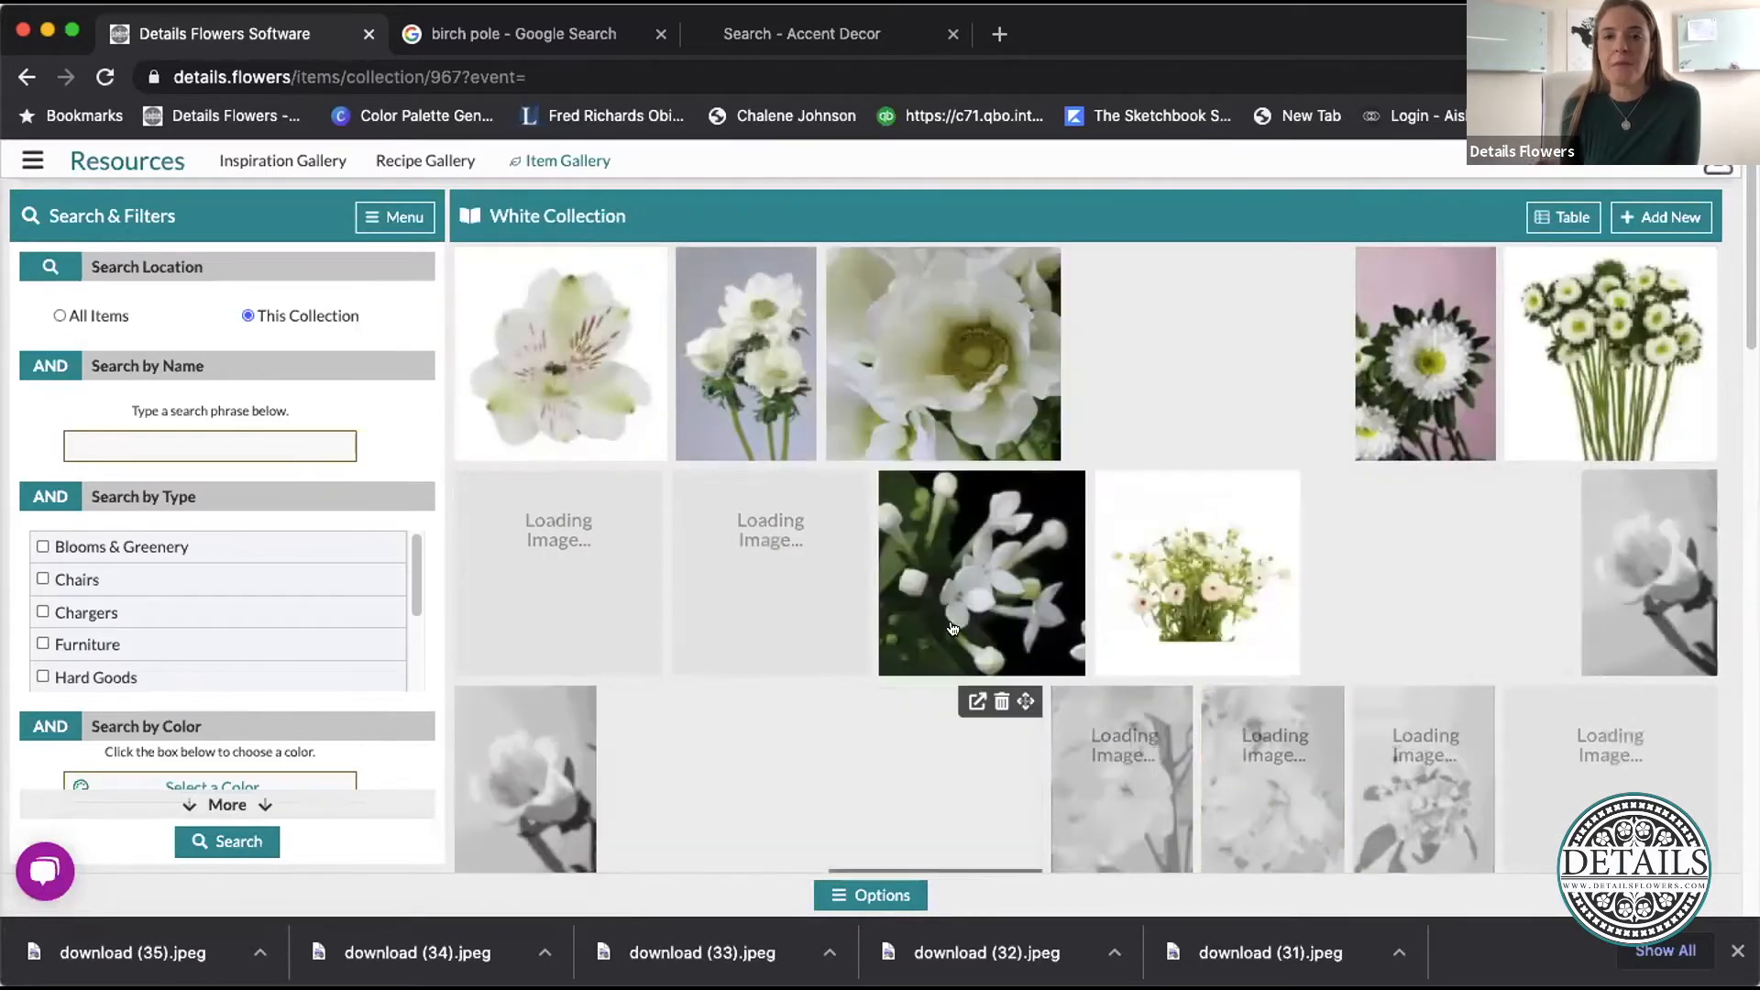
pyautogui.scroll(-1, 925, 636)
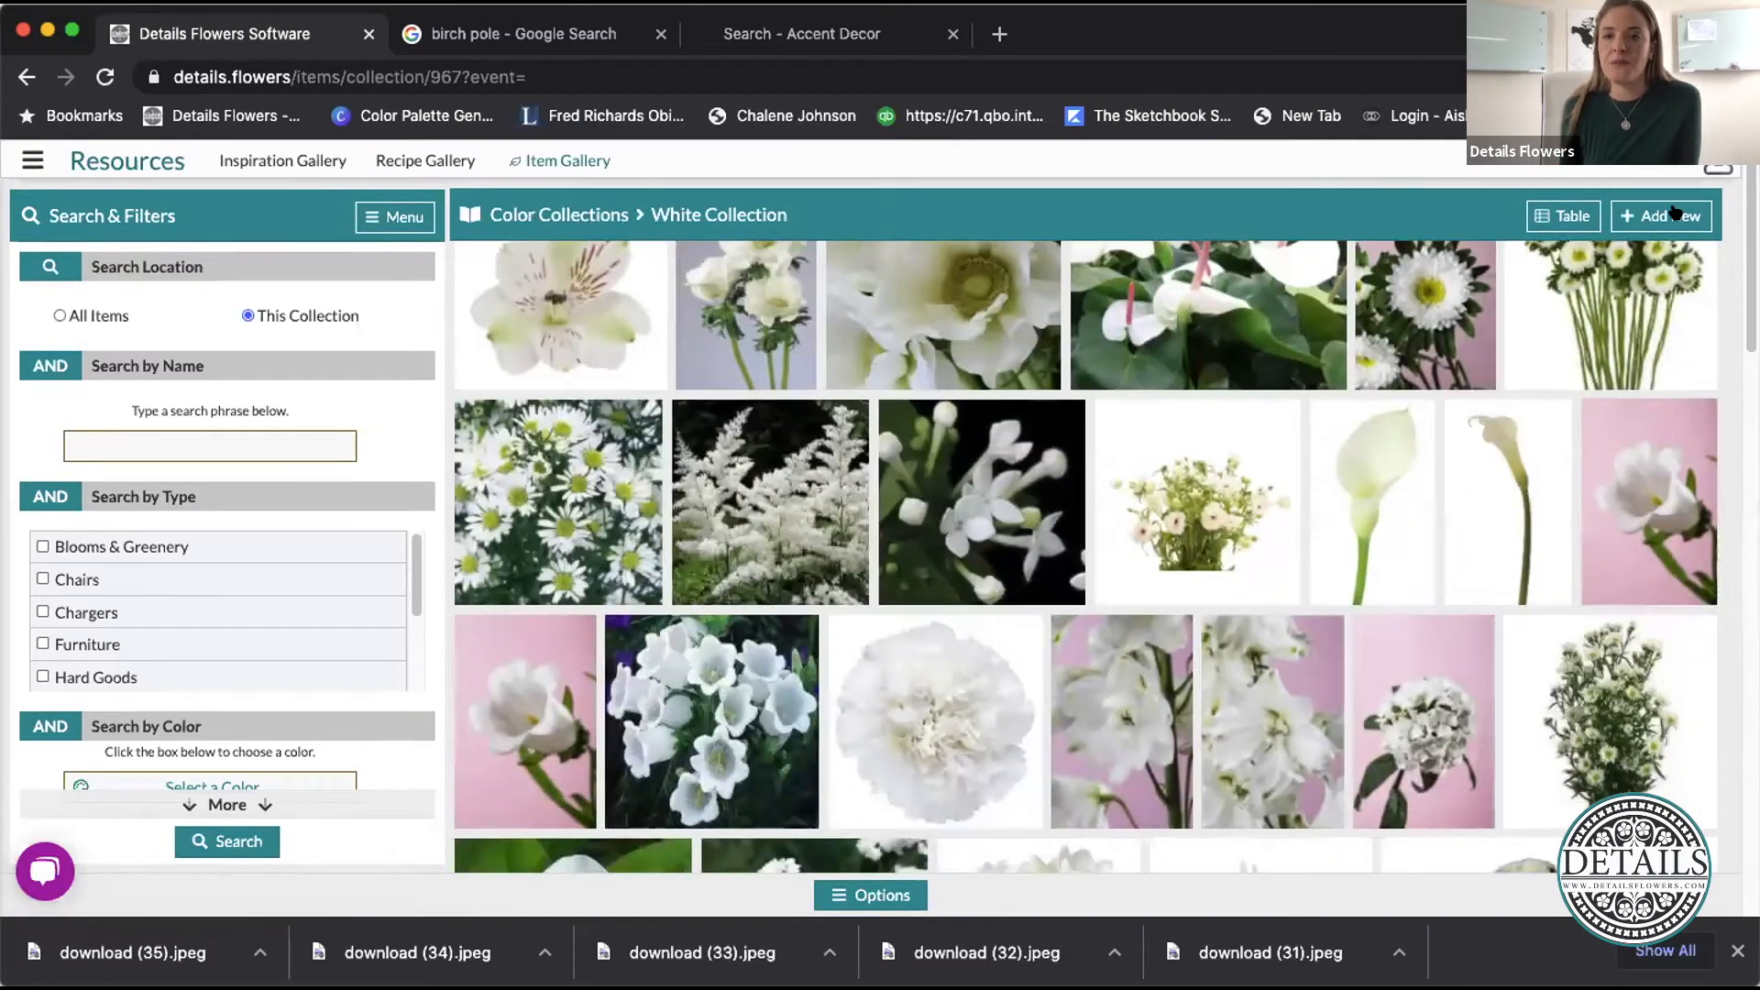
# - View the blank new item form from the White Collection, close it, and return to the gallery home
pyautogui.click(1667, 207)
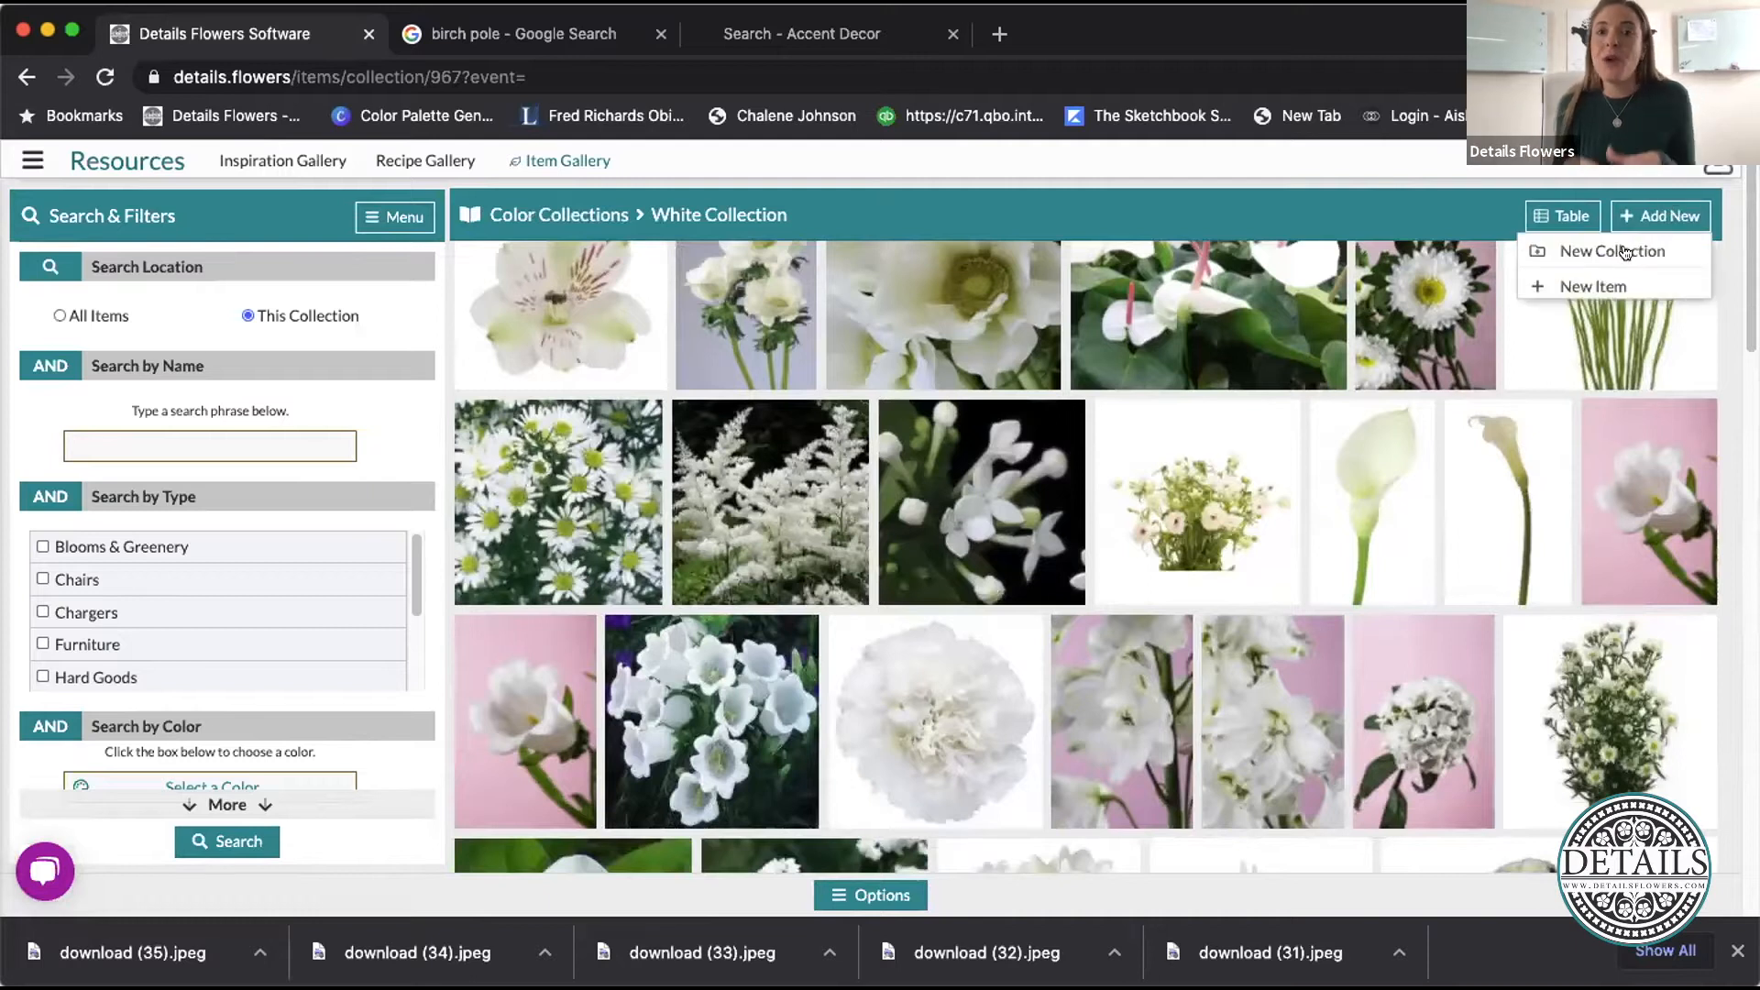
pyautogui.click(1591, 284)
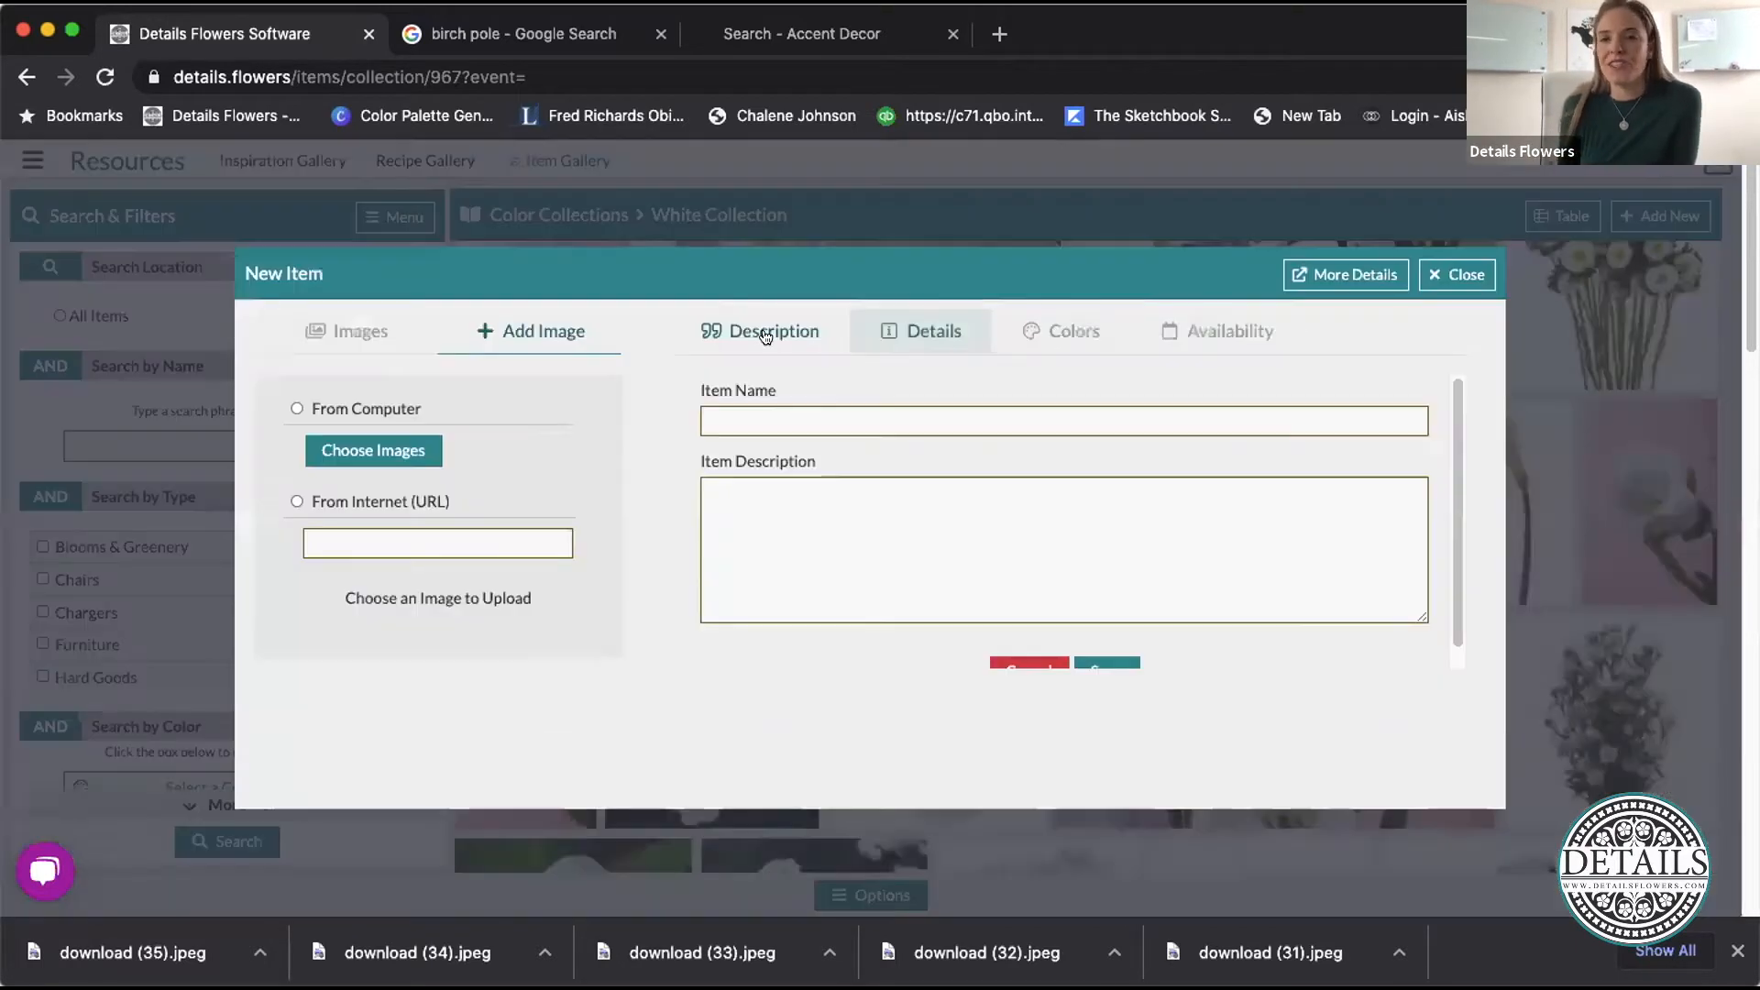
pyautogui.click(1464, 277)
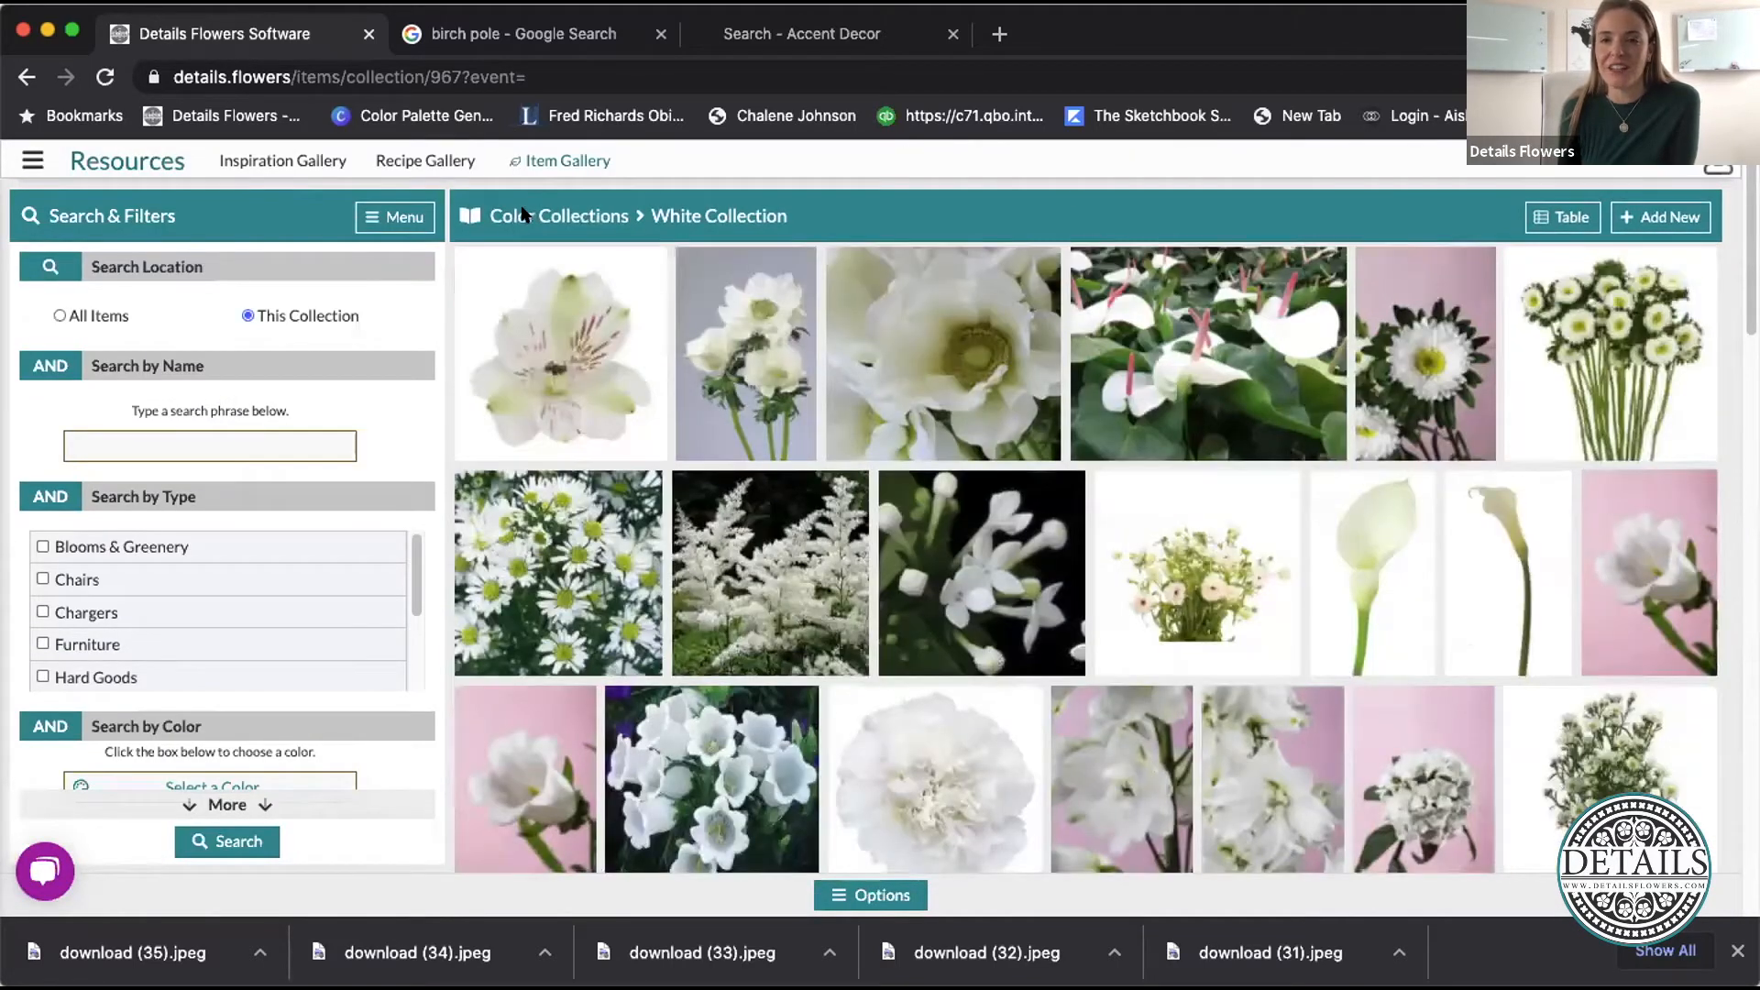
pyautogui.click(523, 218)
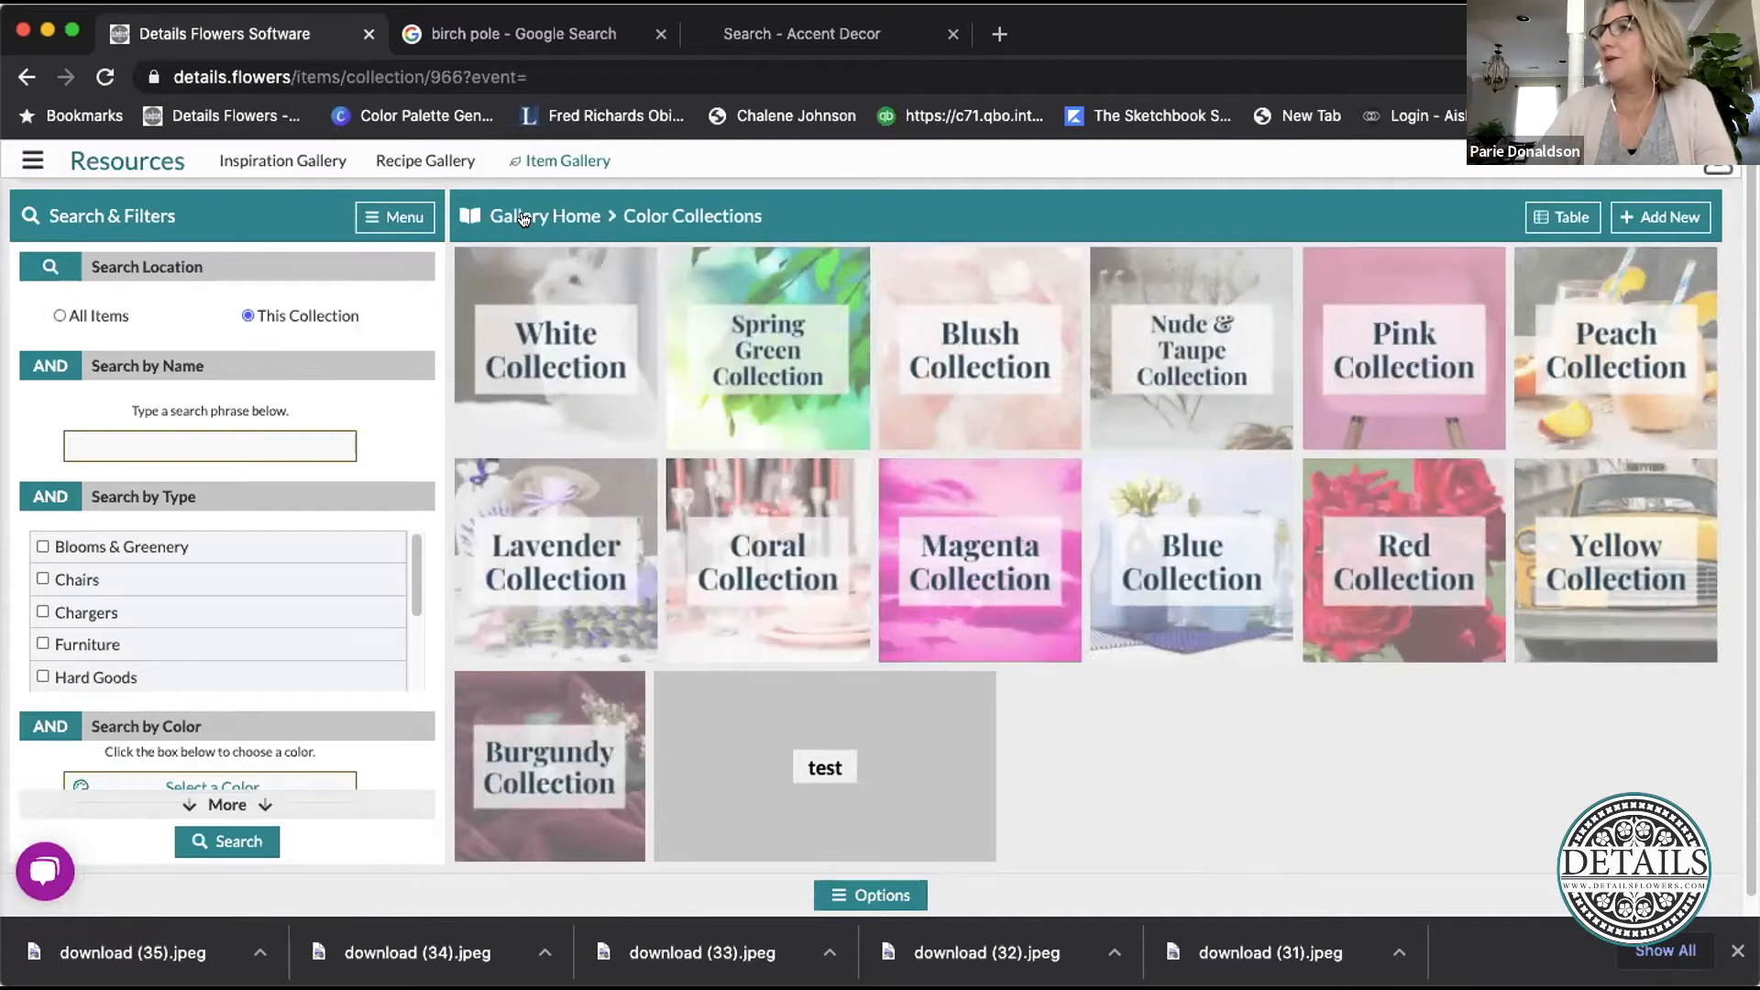
pyautogui.click(523, 218)
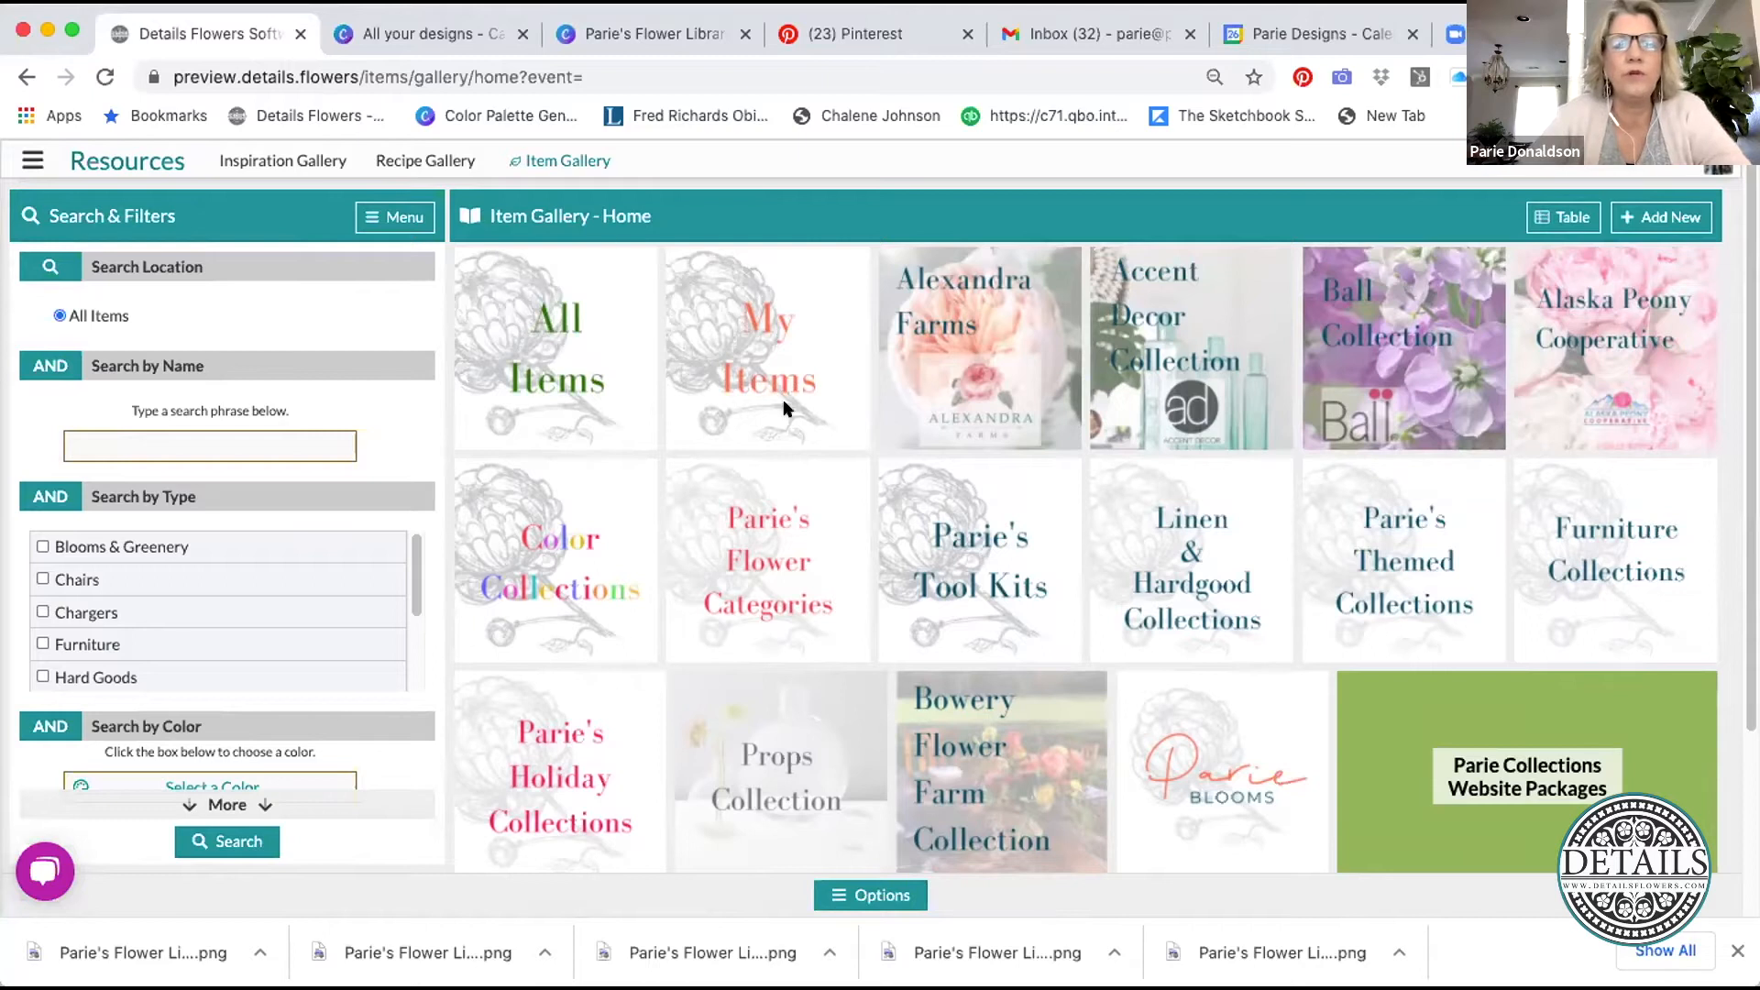
# - Visit the Event List and return to the Item Gallery home through Resources
pyautogui.click(30, 162)
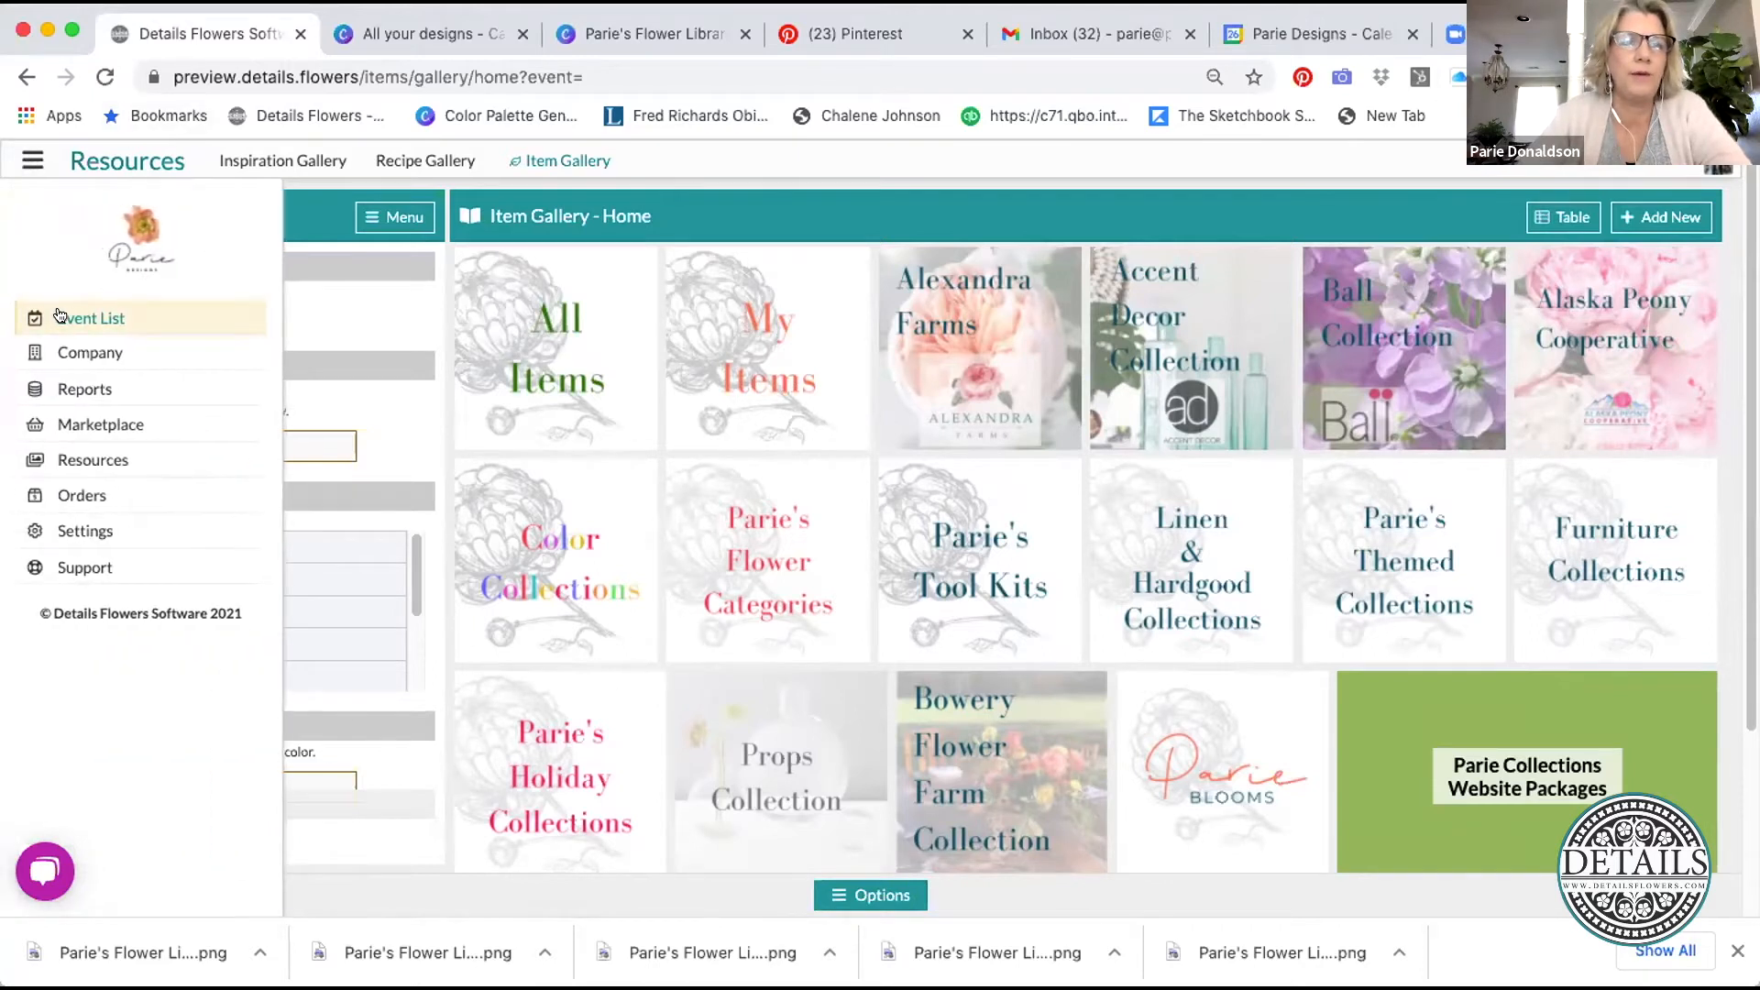
pyautogui.click(59, 315)
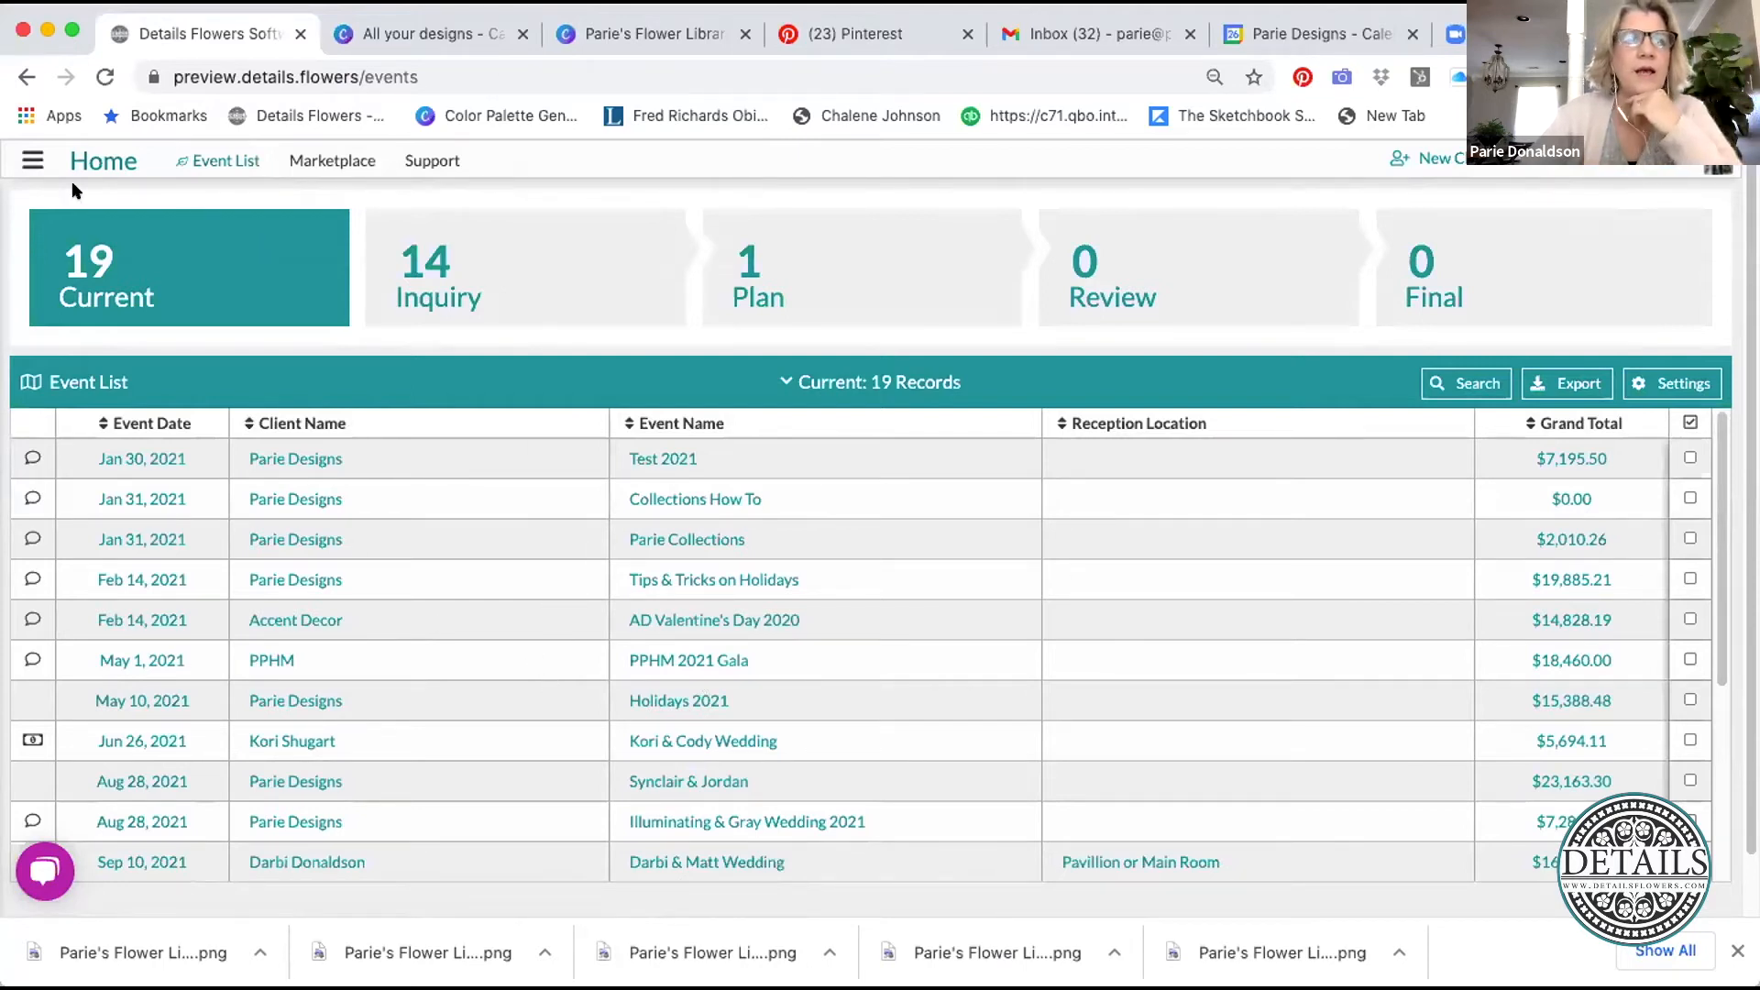
pyautogui.click(32, 161)
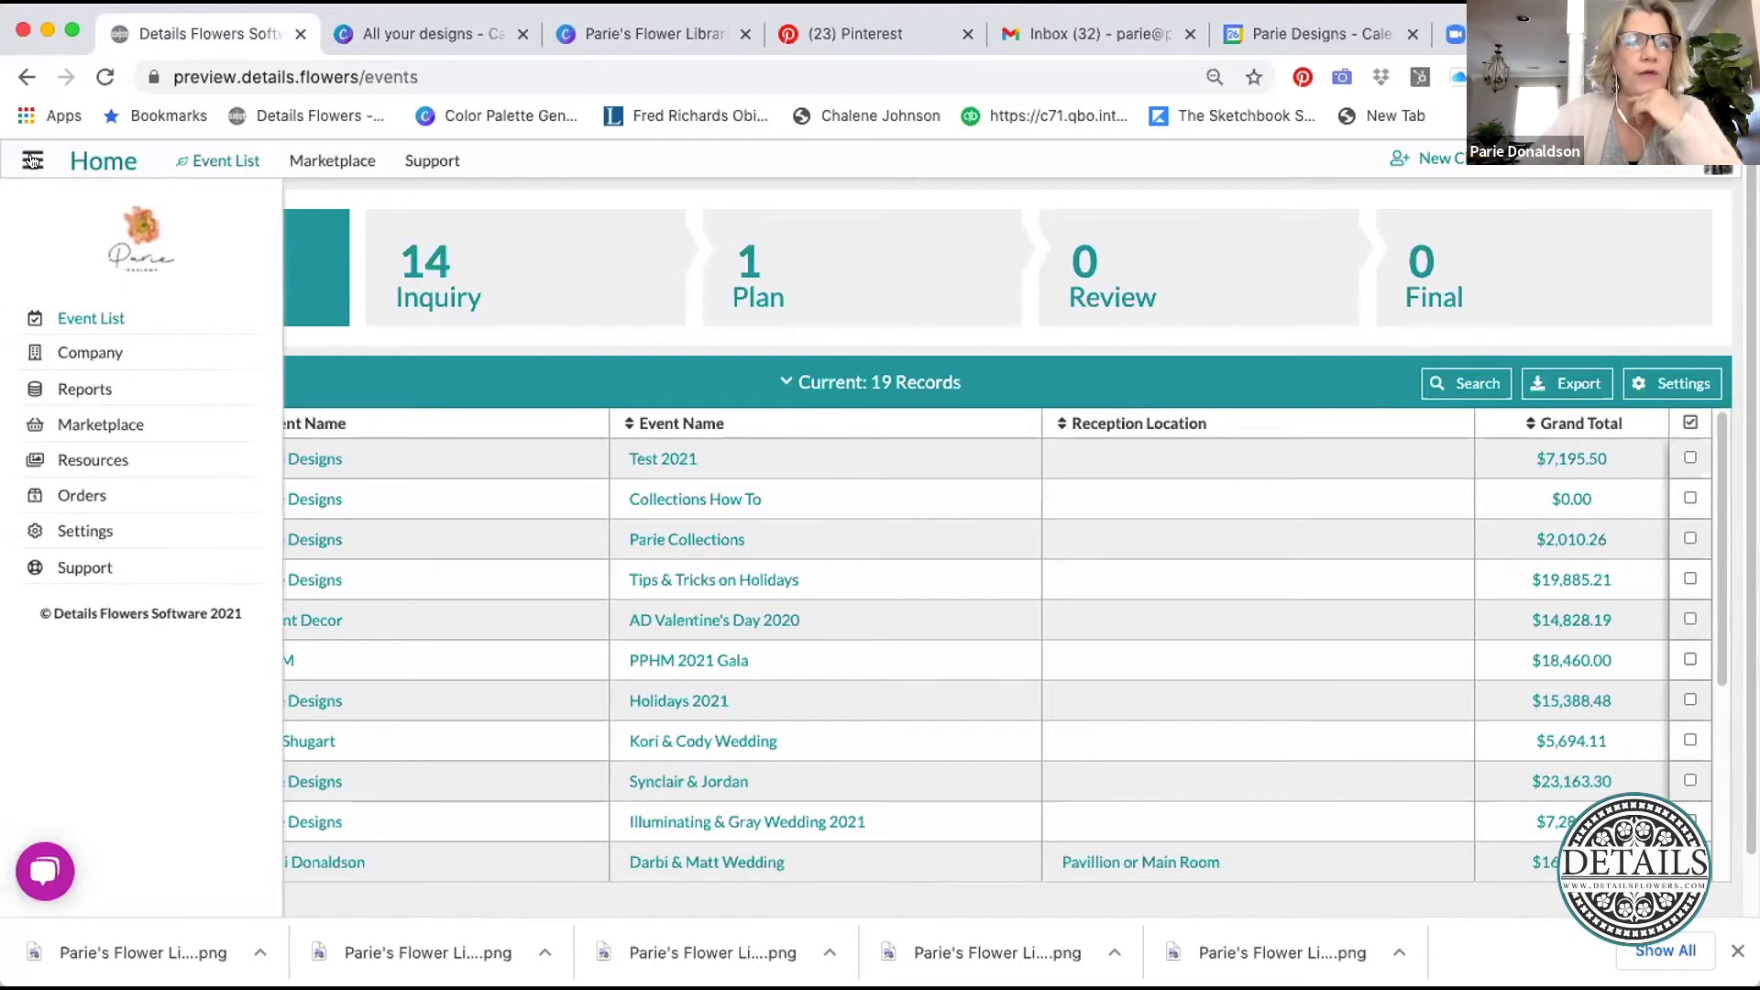
pyautogui.click(68, 457)
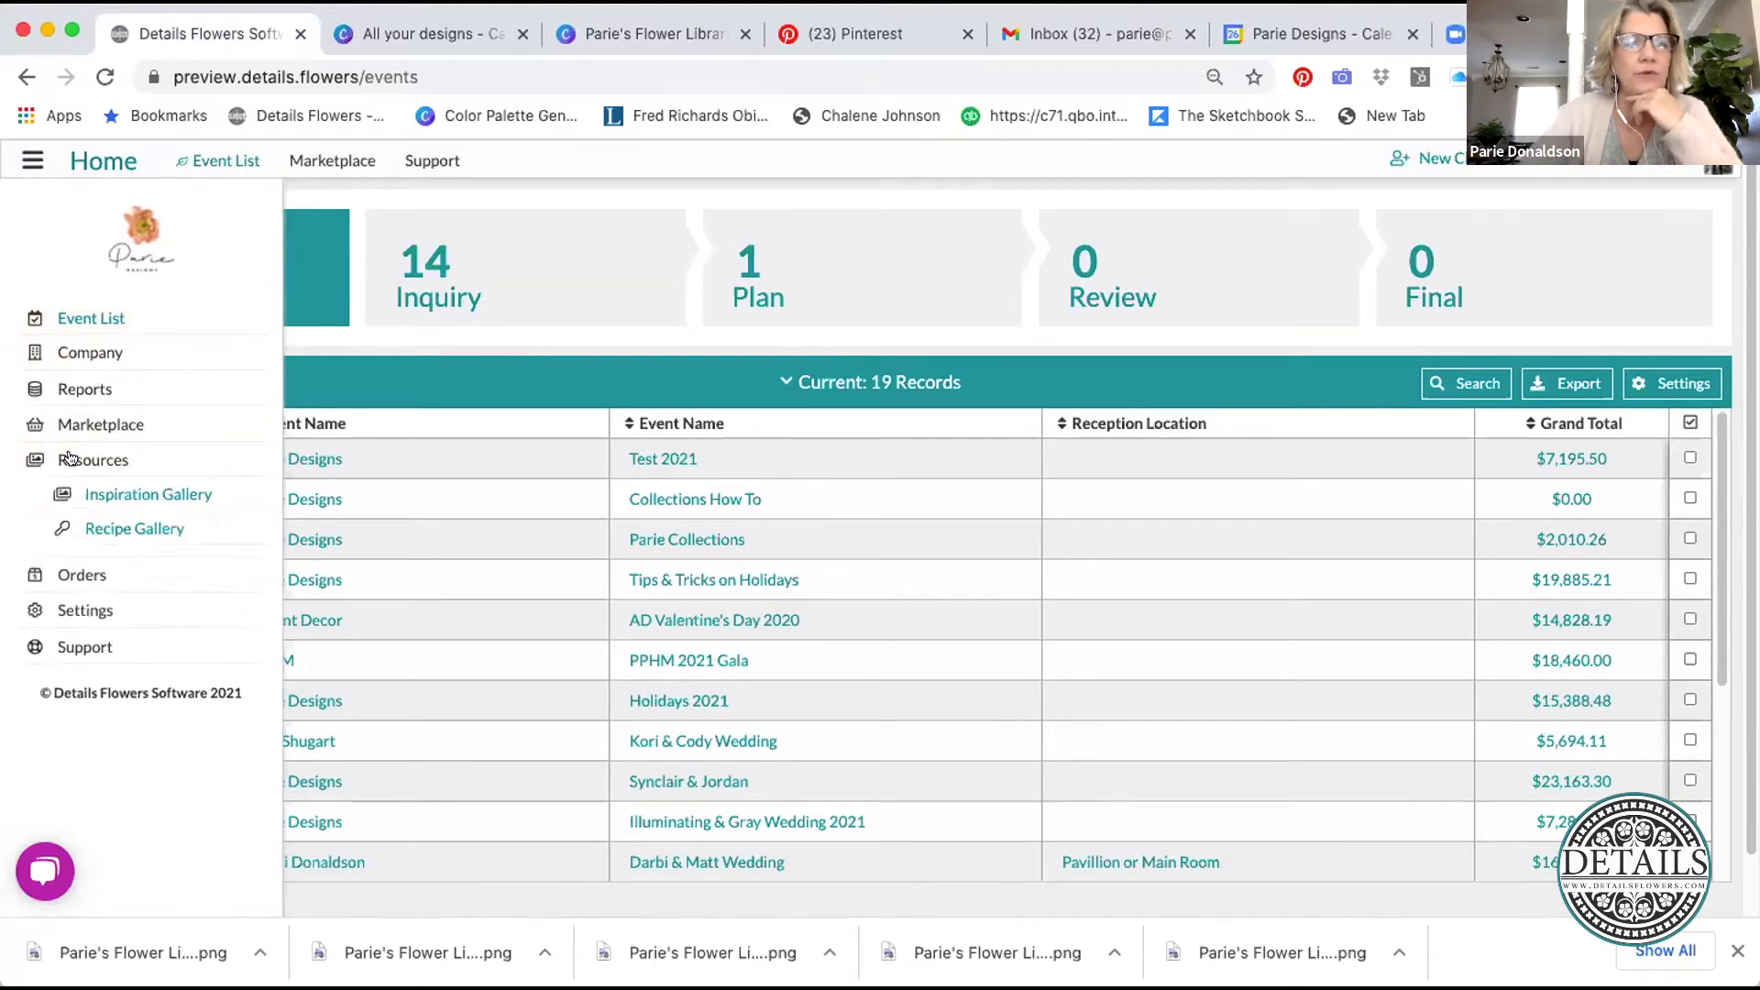
pyautogui.click(81, 563)
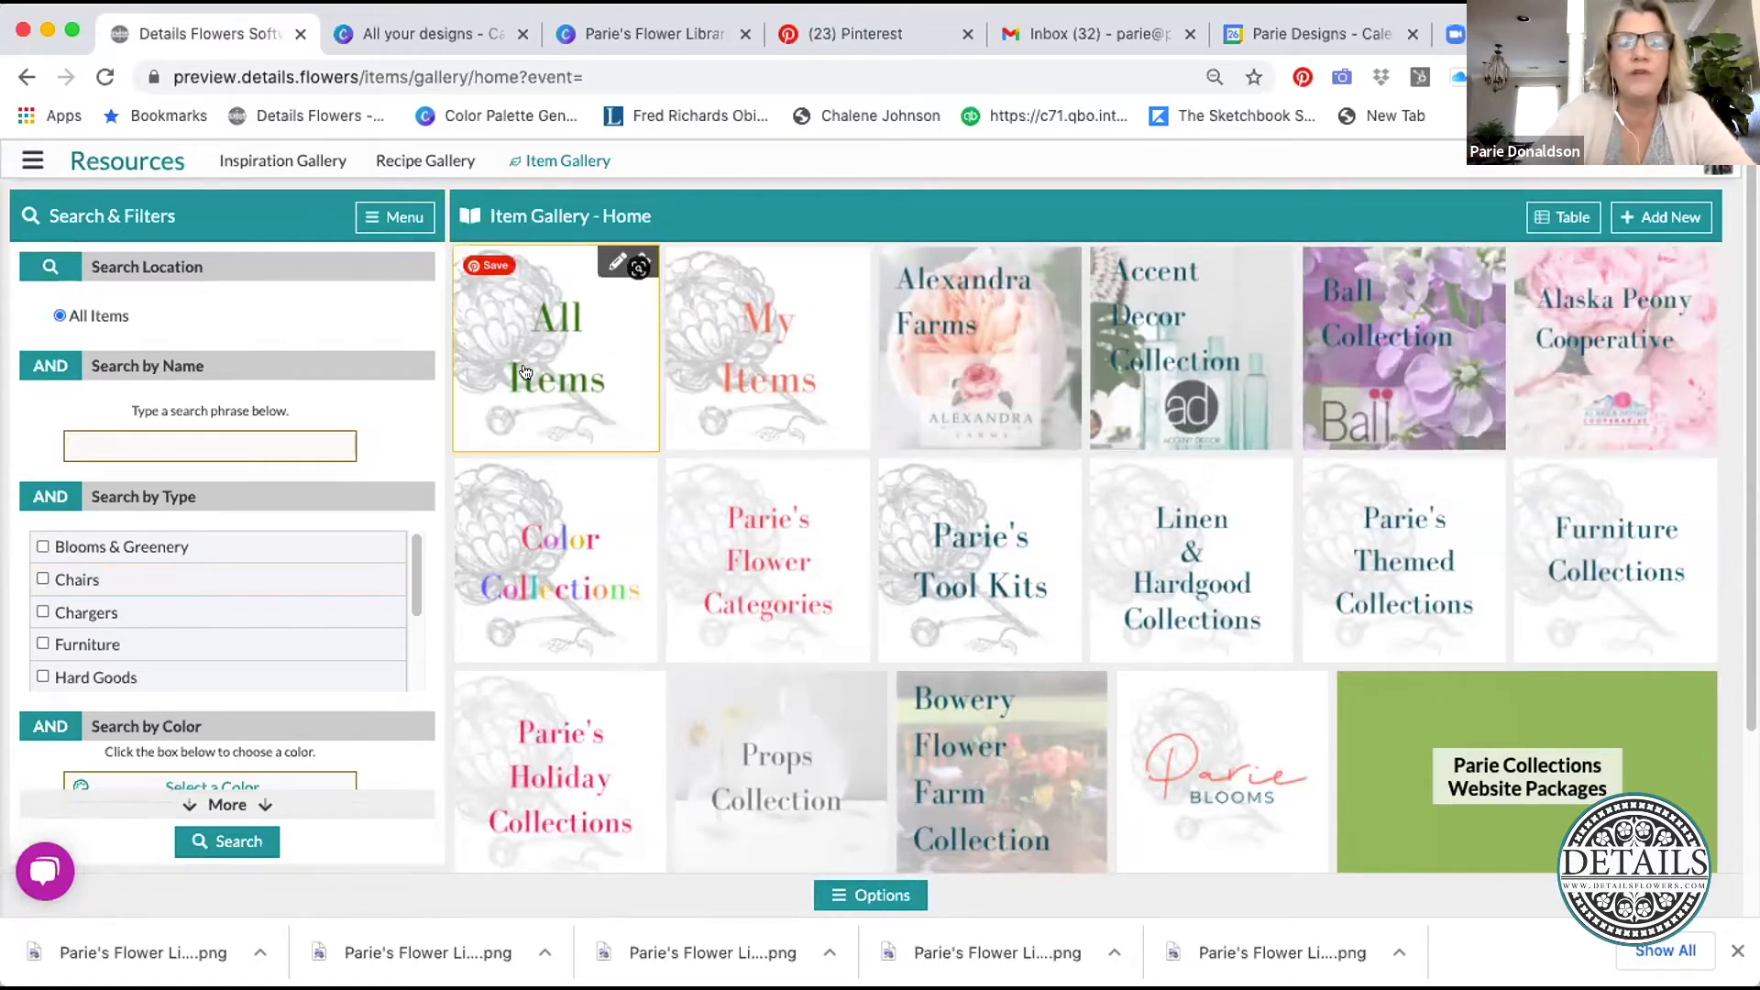
# - Open the All Items collection's cover image and title settings for review and save them
pyautogui.click(607, 261)
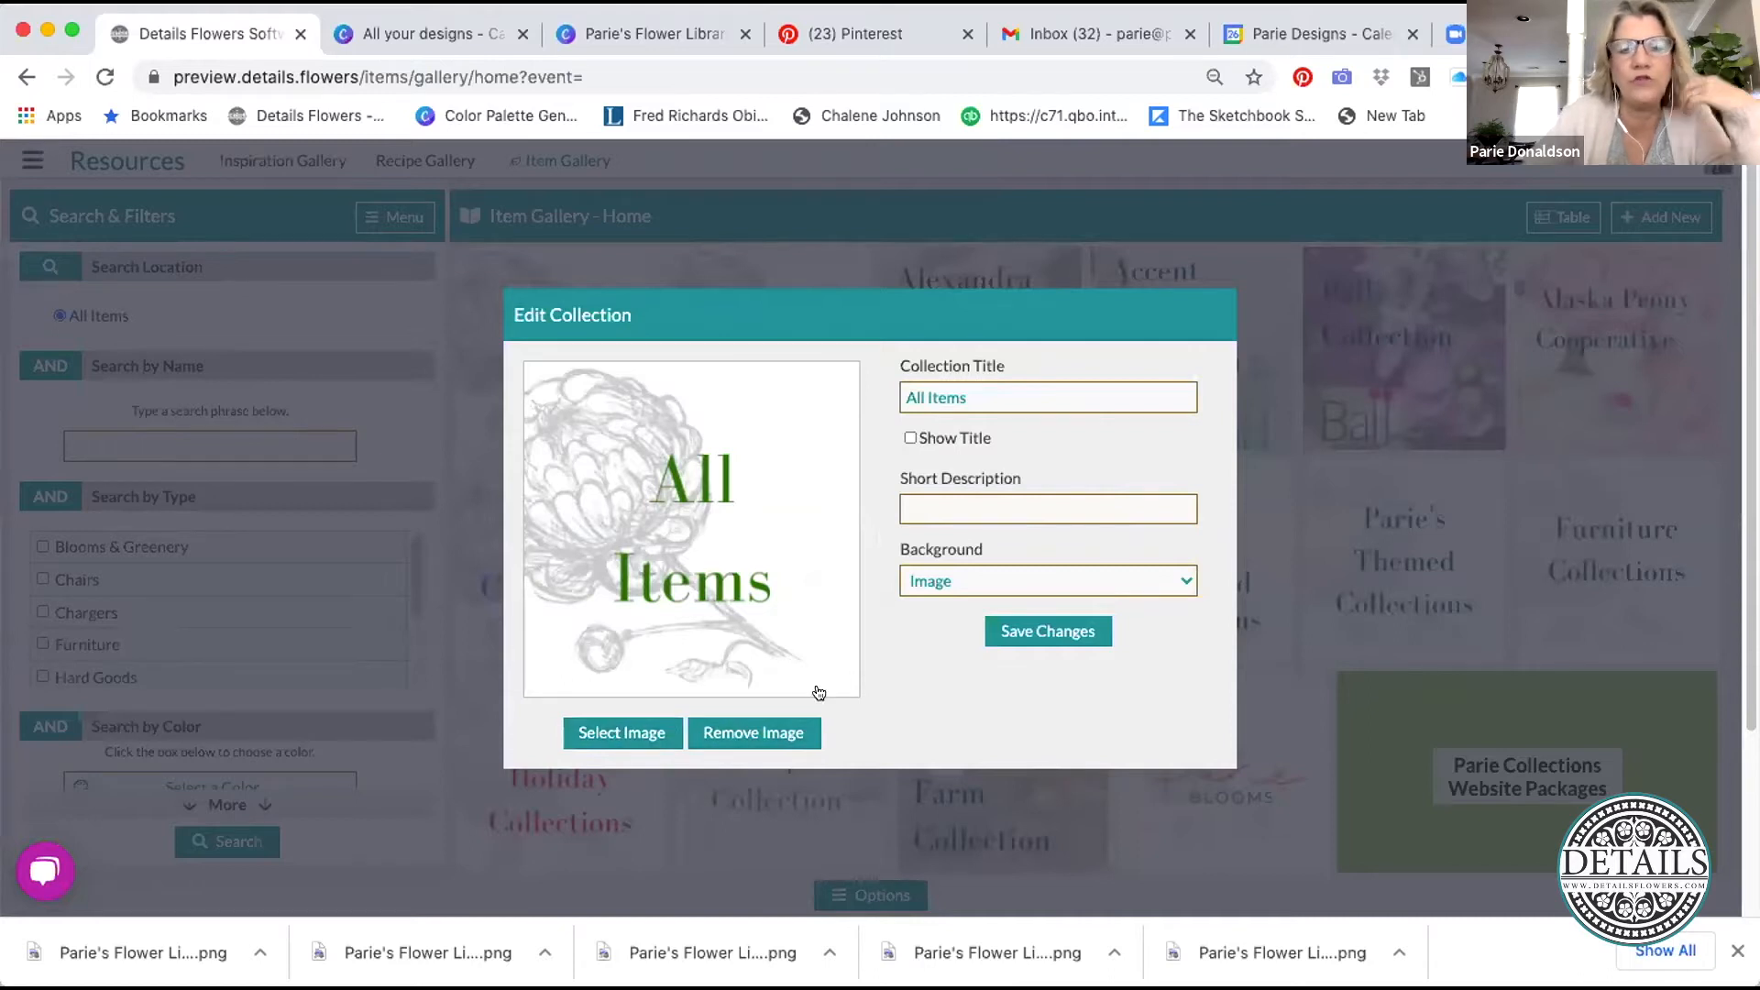
pyautogui.click(1000, 629)
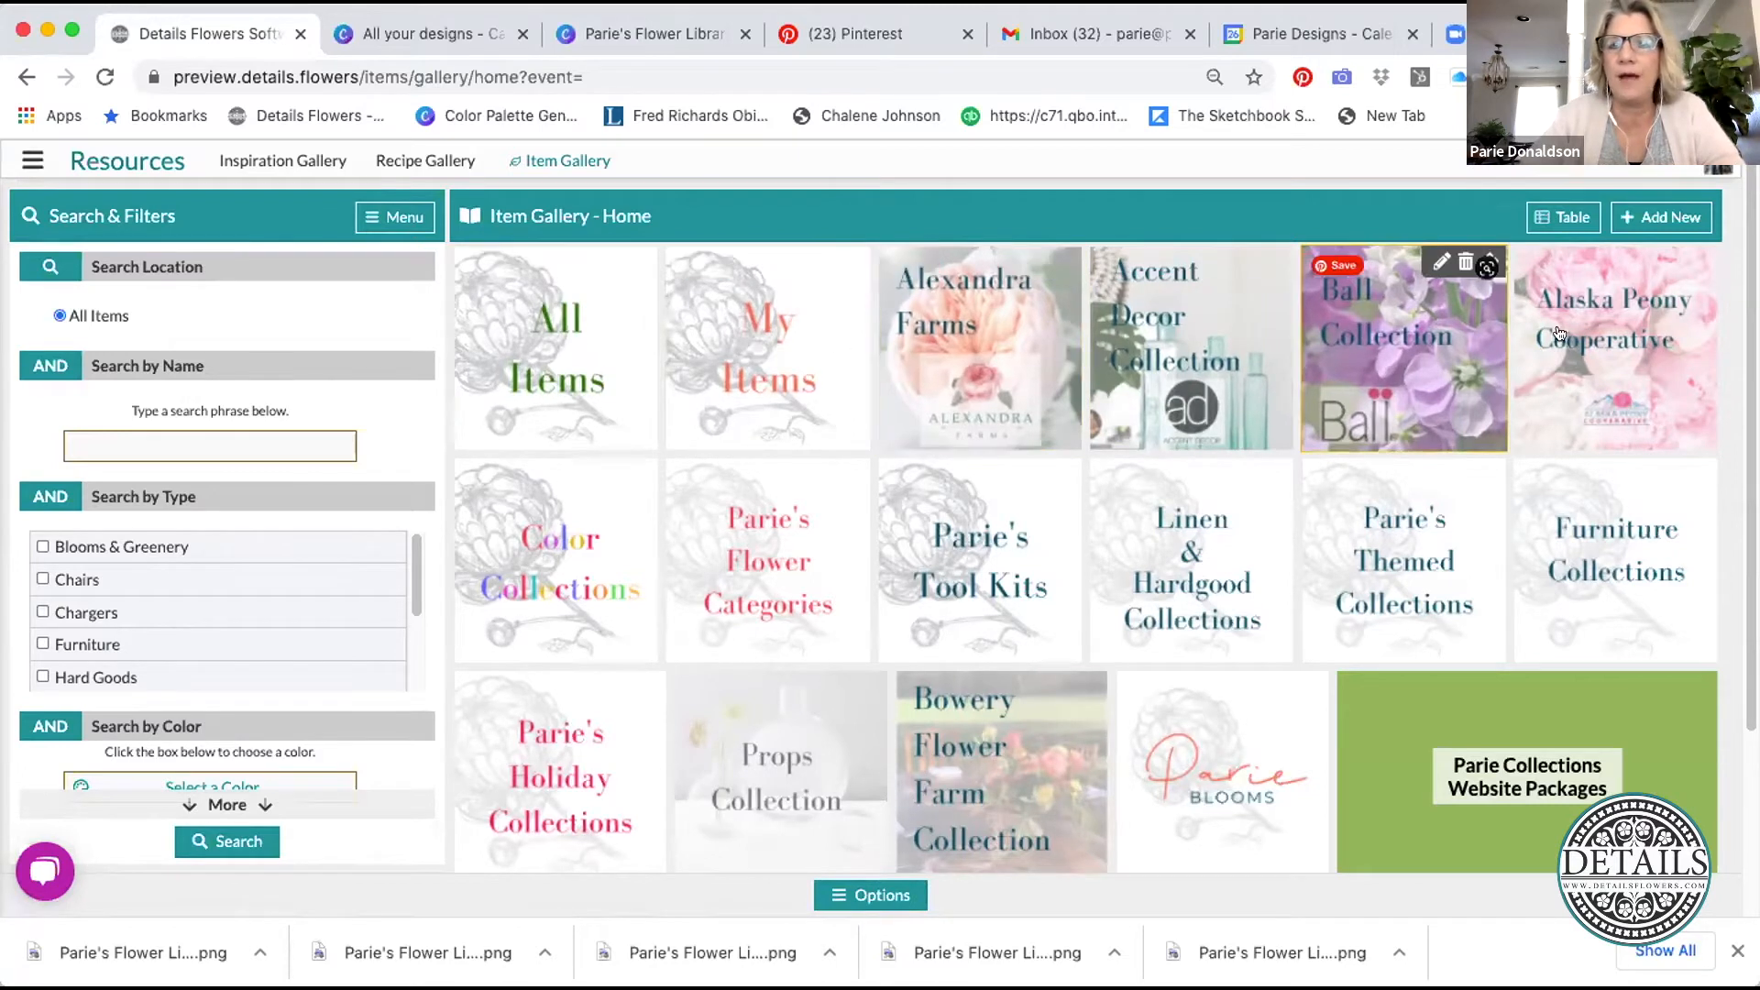
# - View the Burgundy Collection within Color Collections and return to the gallery home
pyautogui.click(581, 544)
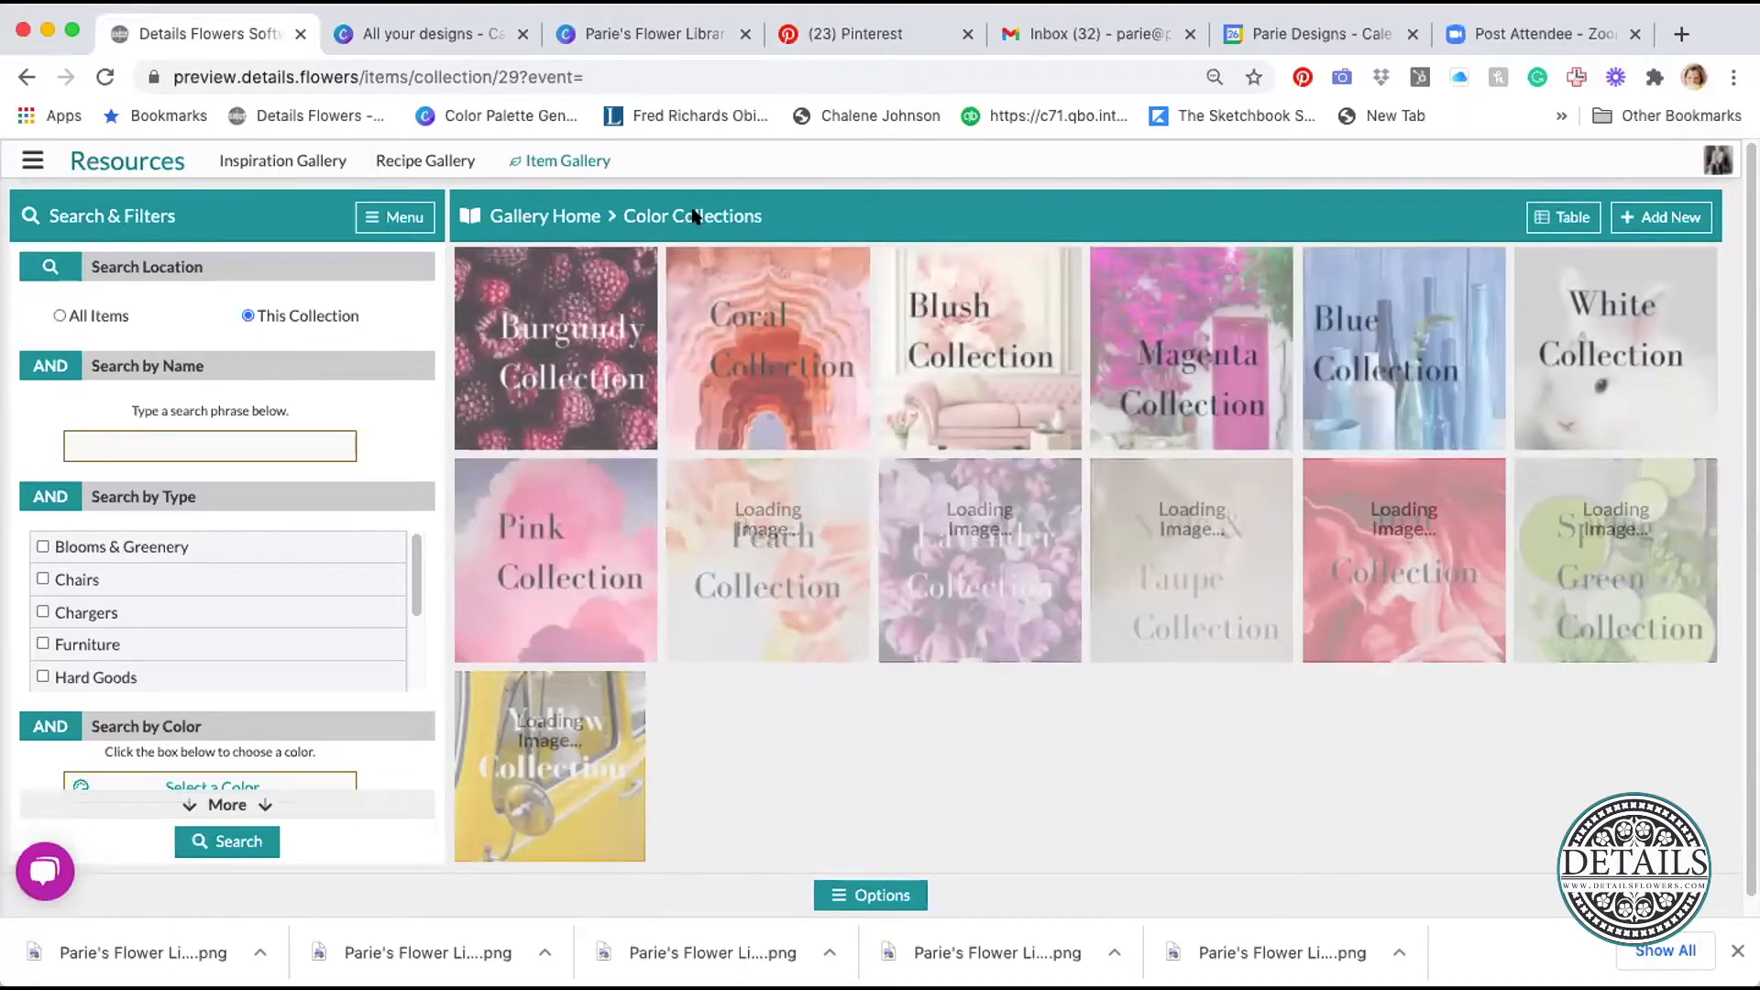
pyautogui.click(552, 355)
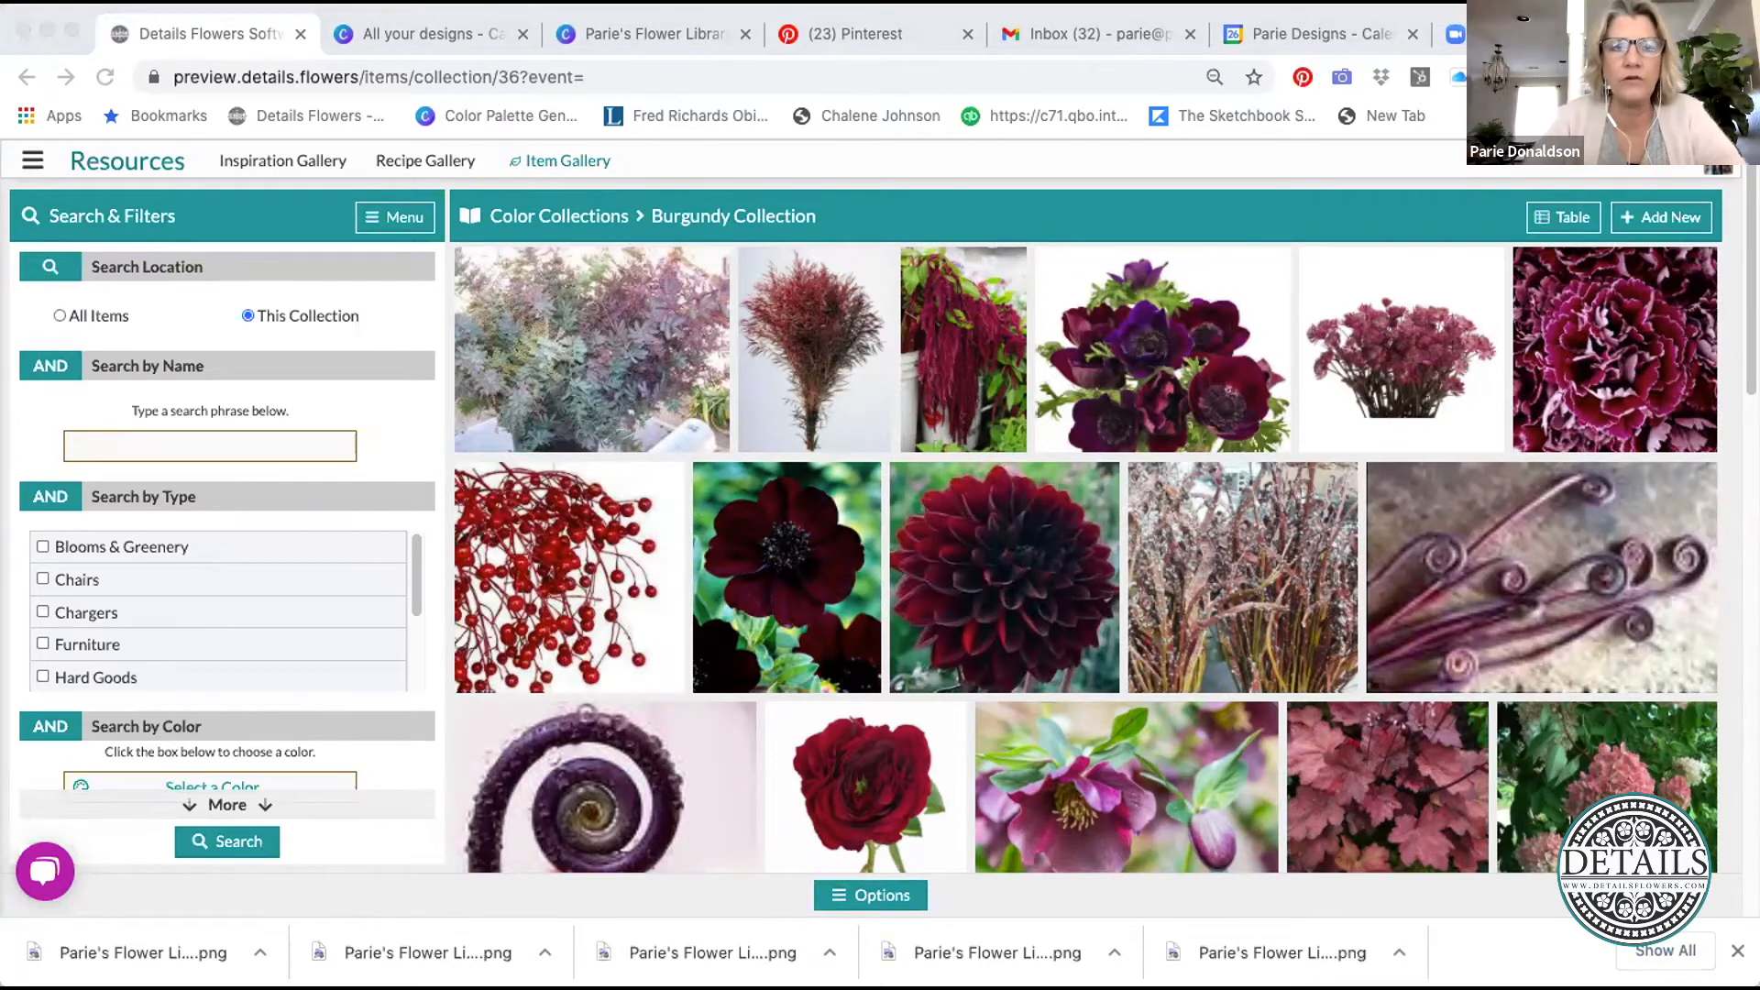
pyautogui.click(535, 217)
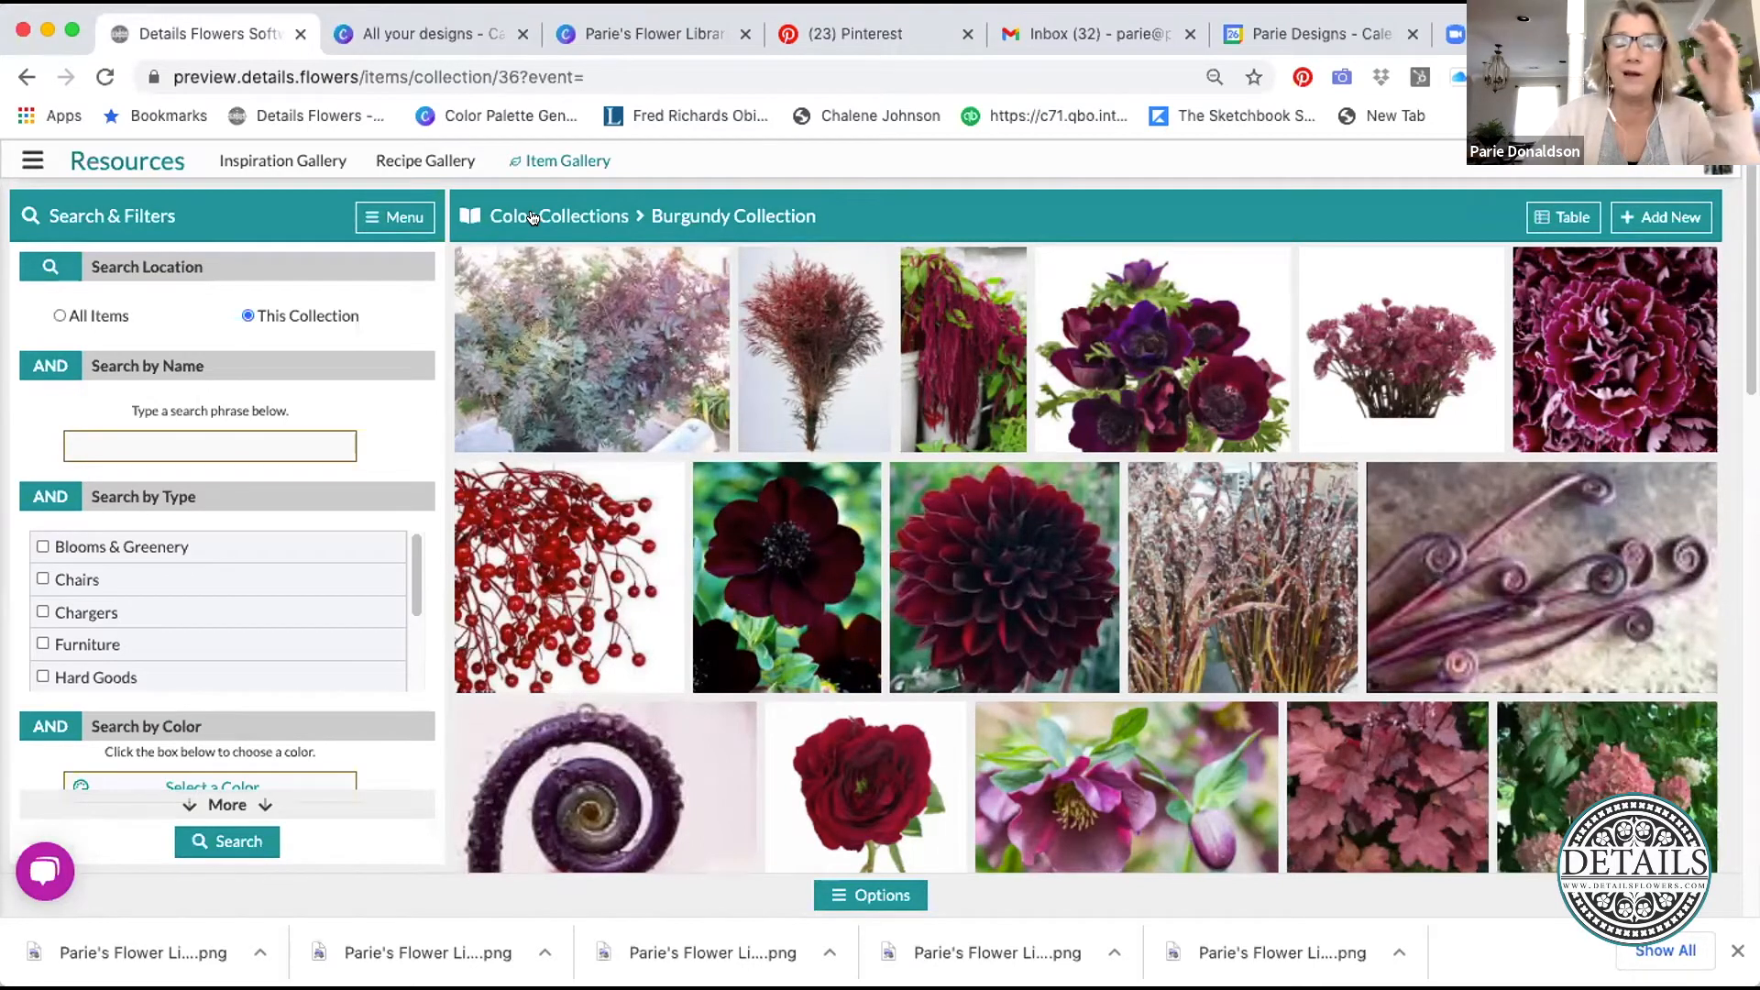
pyautogui.click(455, 218)
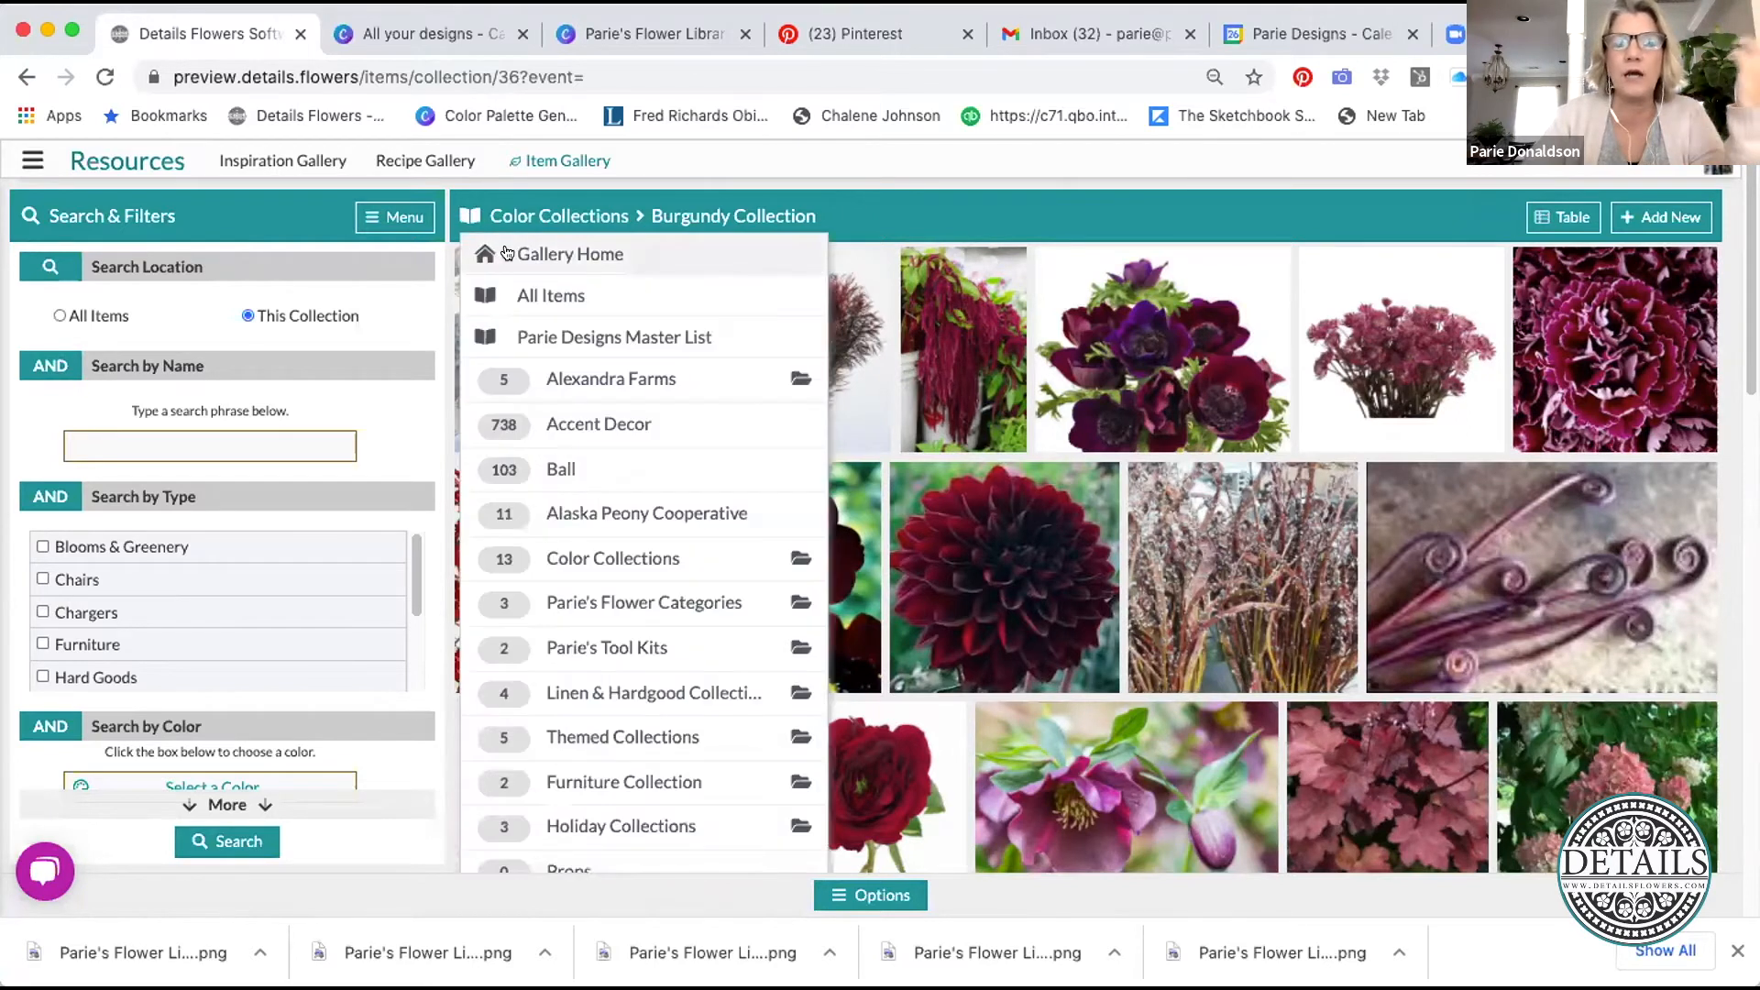
pyautogui.click(507, 253)
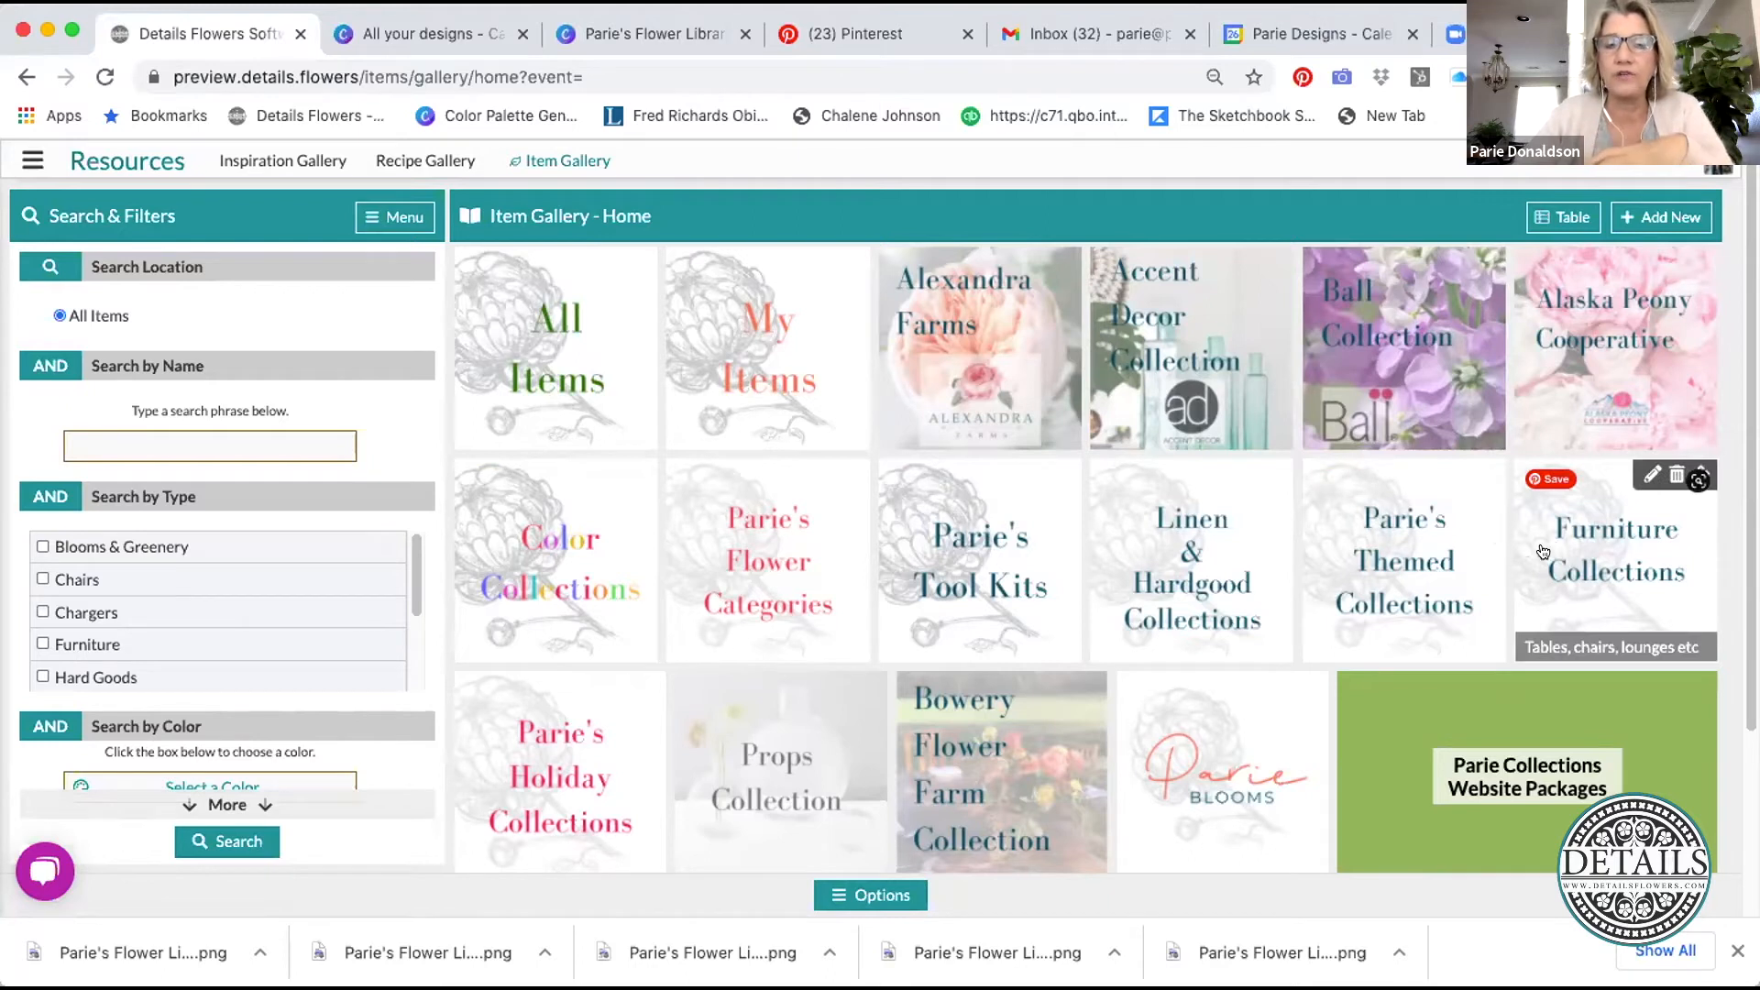
# - View the Greenery & Foliage Collections inside the Flower Categories collection and return to the categories
pyautogui.click(806, 586)
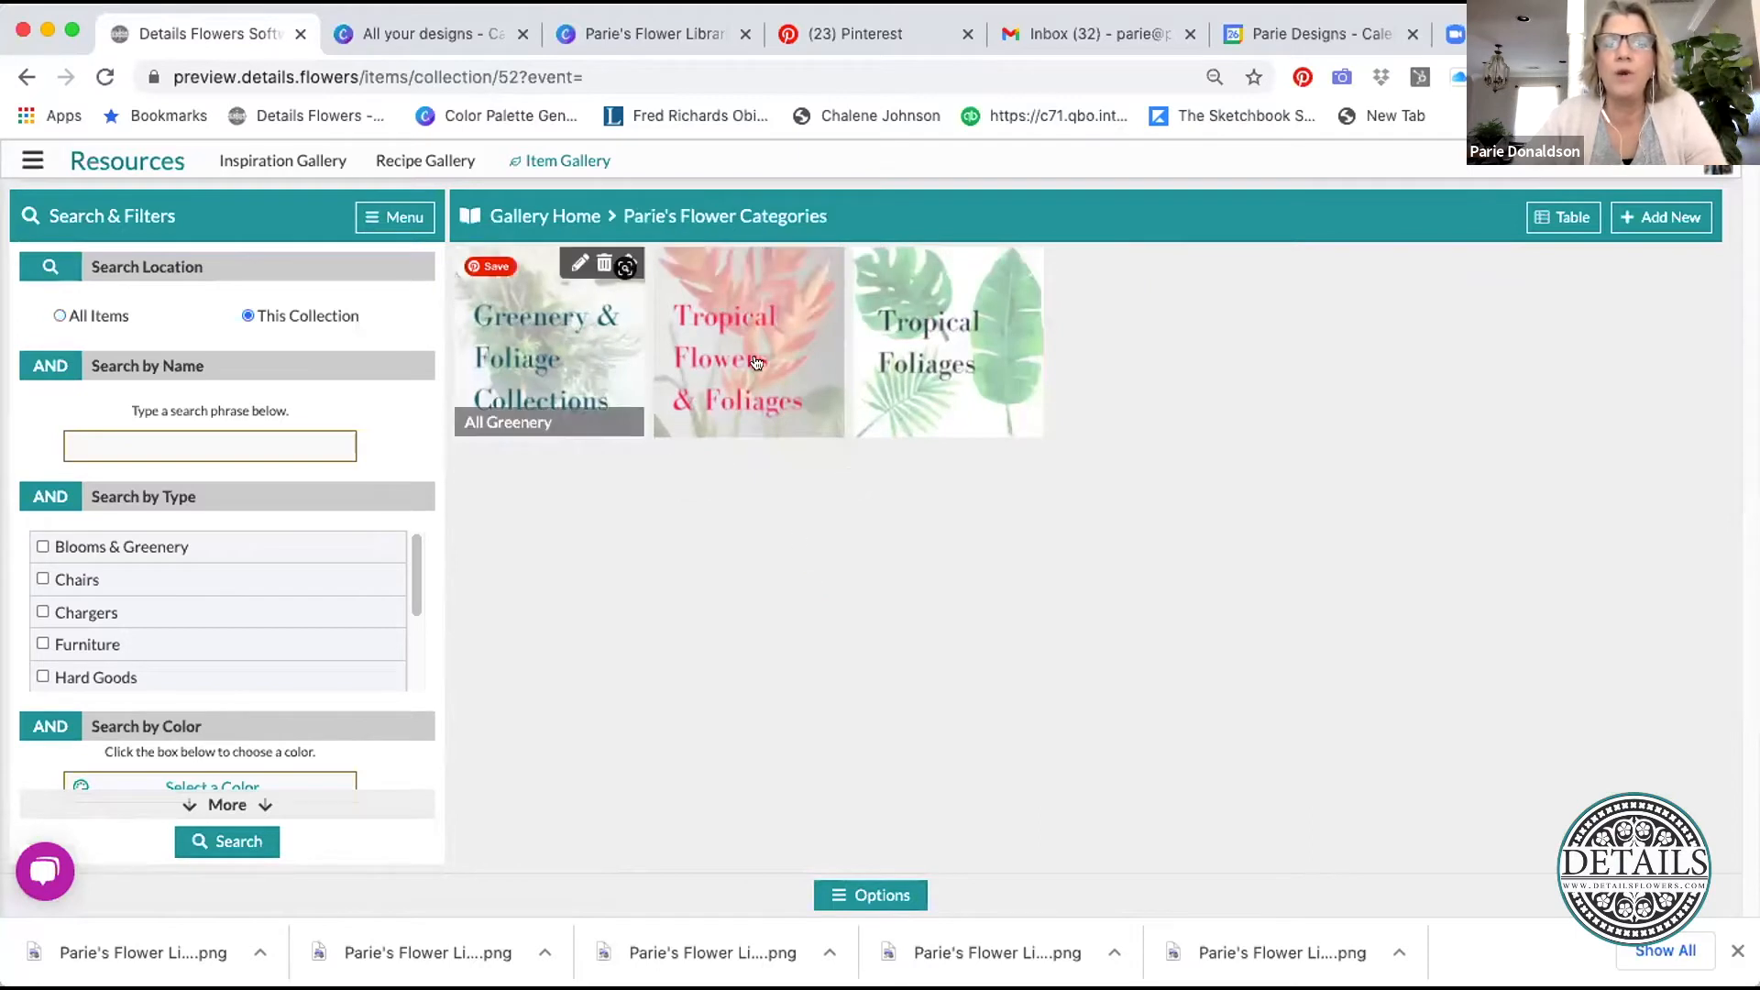
pyautogui.click(549, 358)
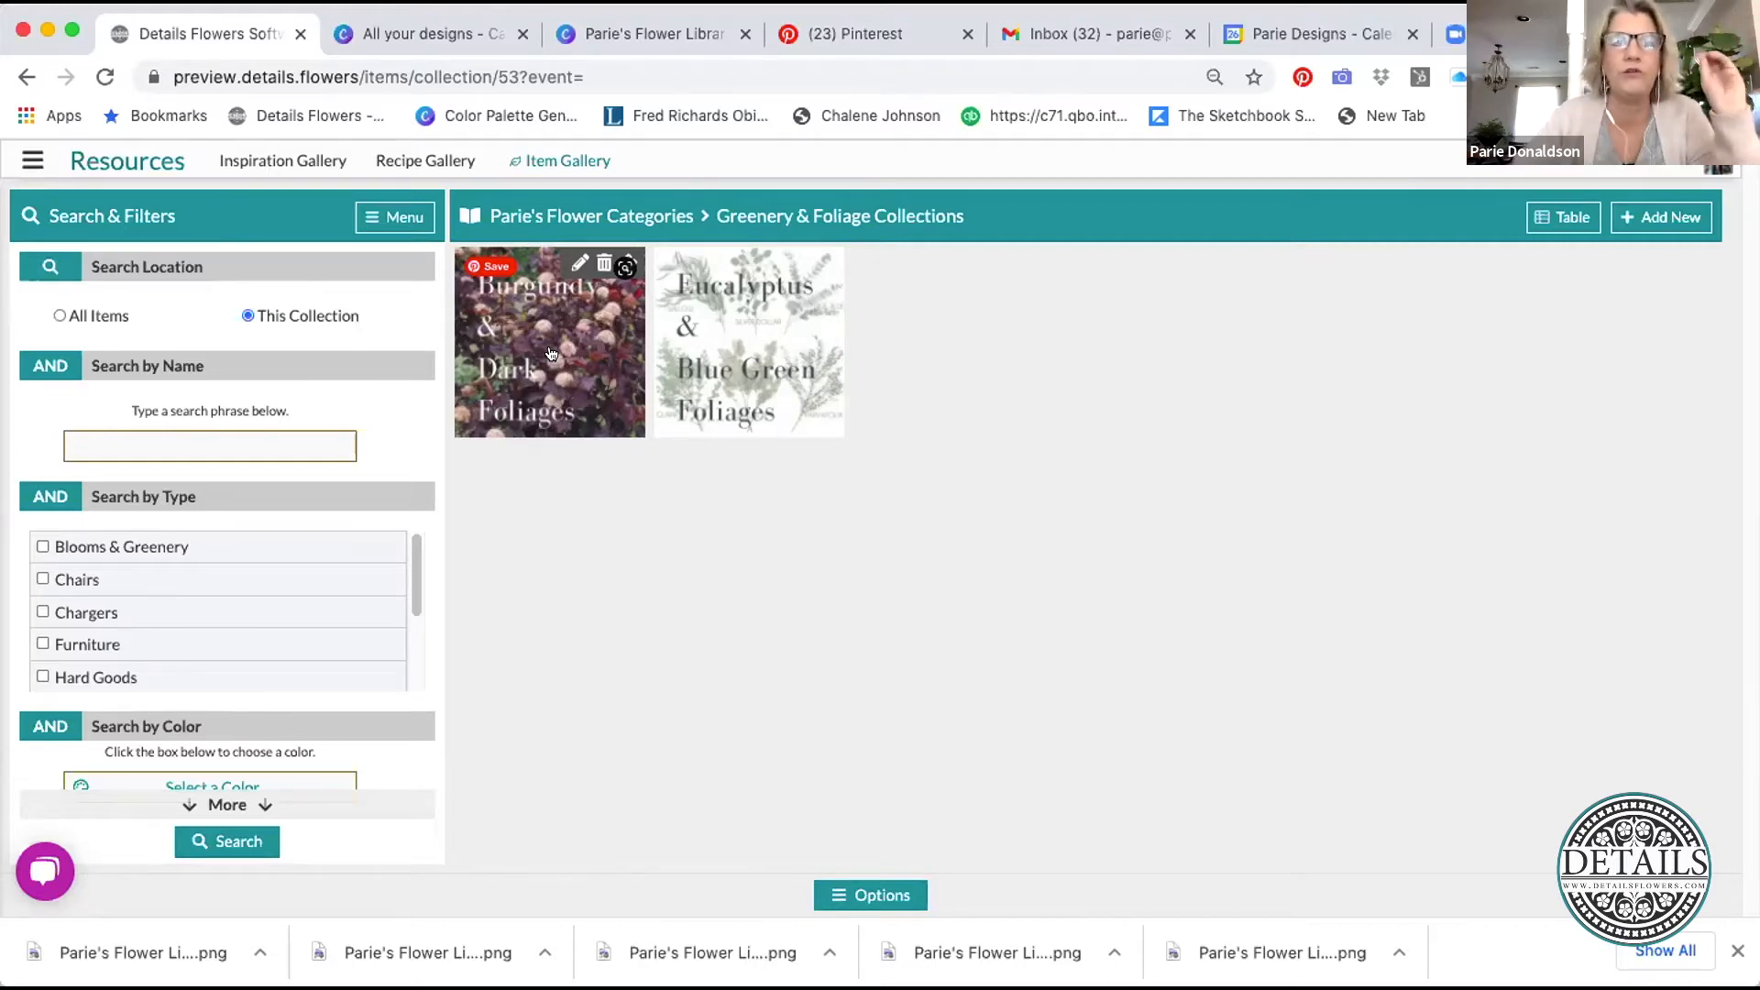
pyautogui.click(601, 218)
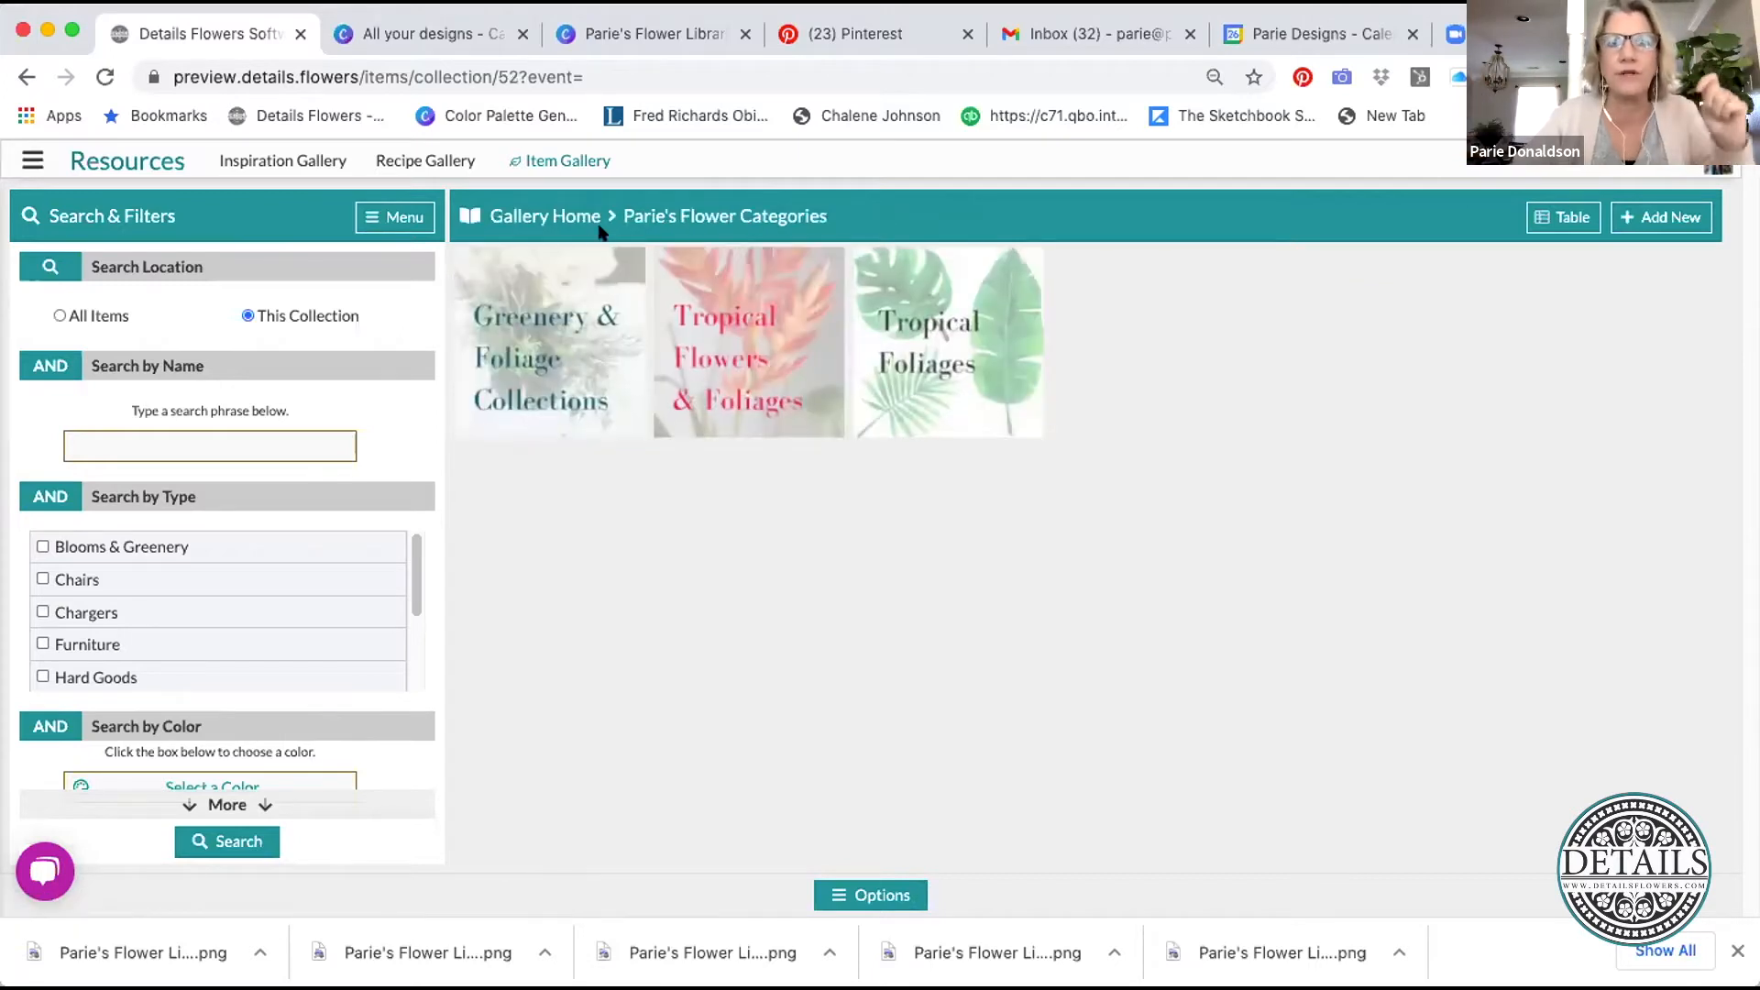
# - Browse the items in the Tropical Flowers & Foliages collection and return to the gallery home
pyautogui.click(720, 376)
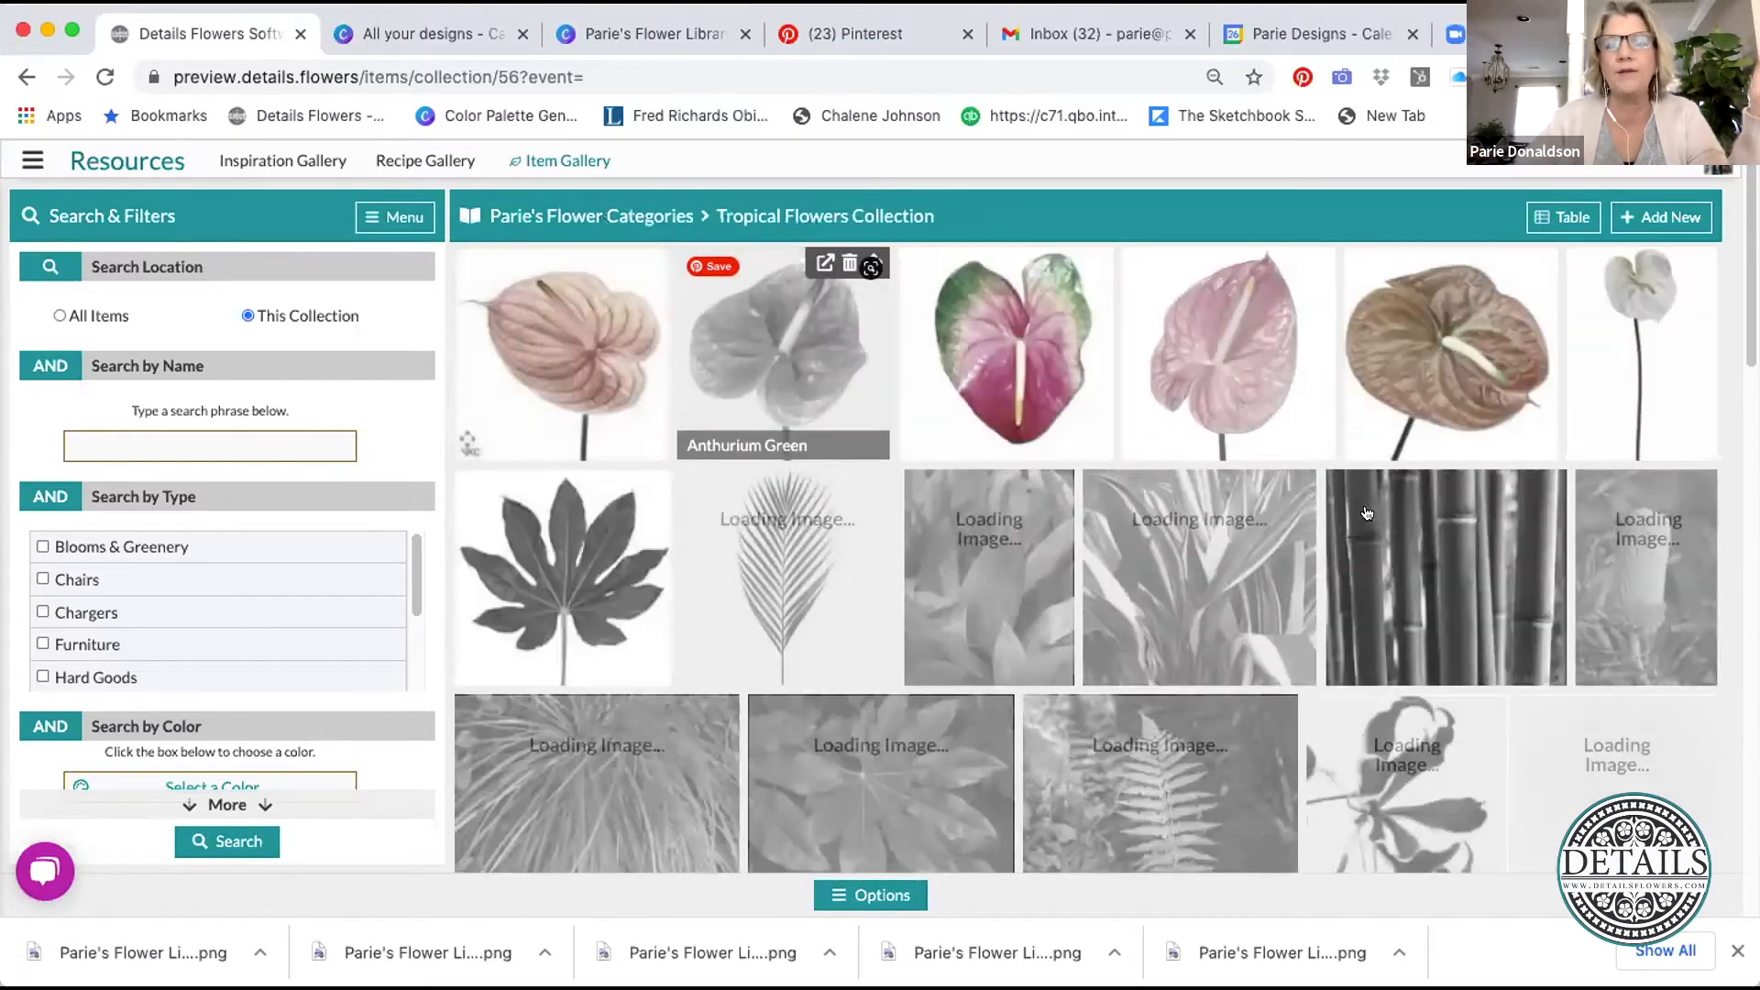
pyautogui.scroll(-5, 1372, 515)
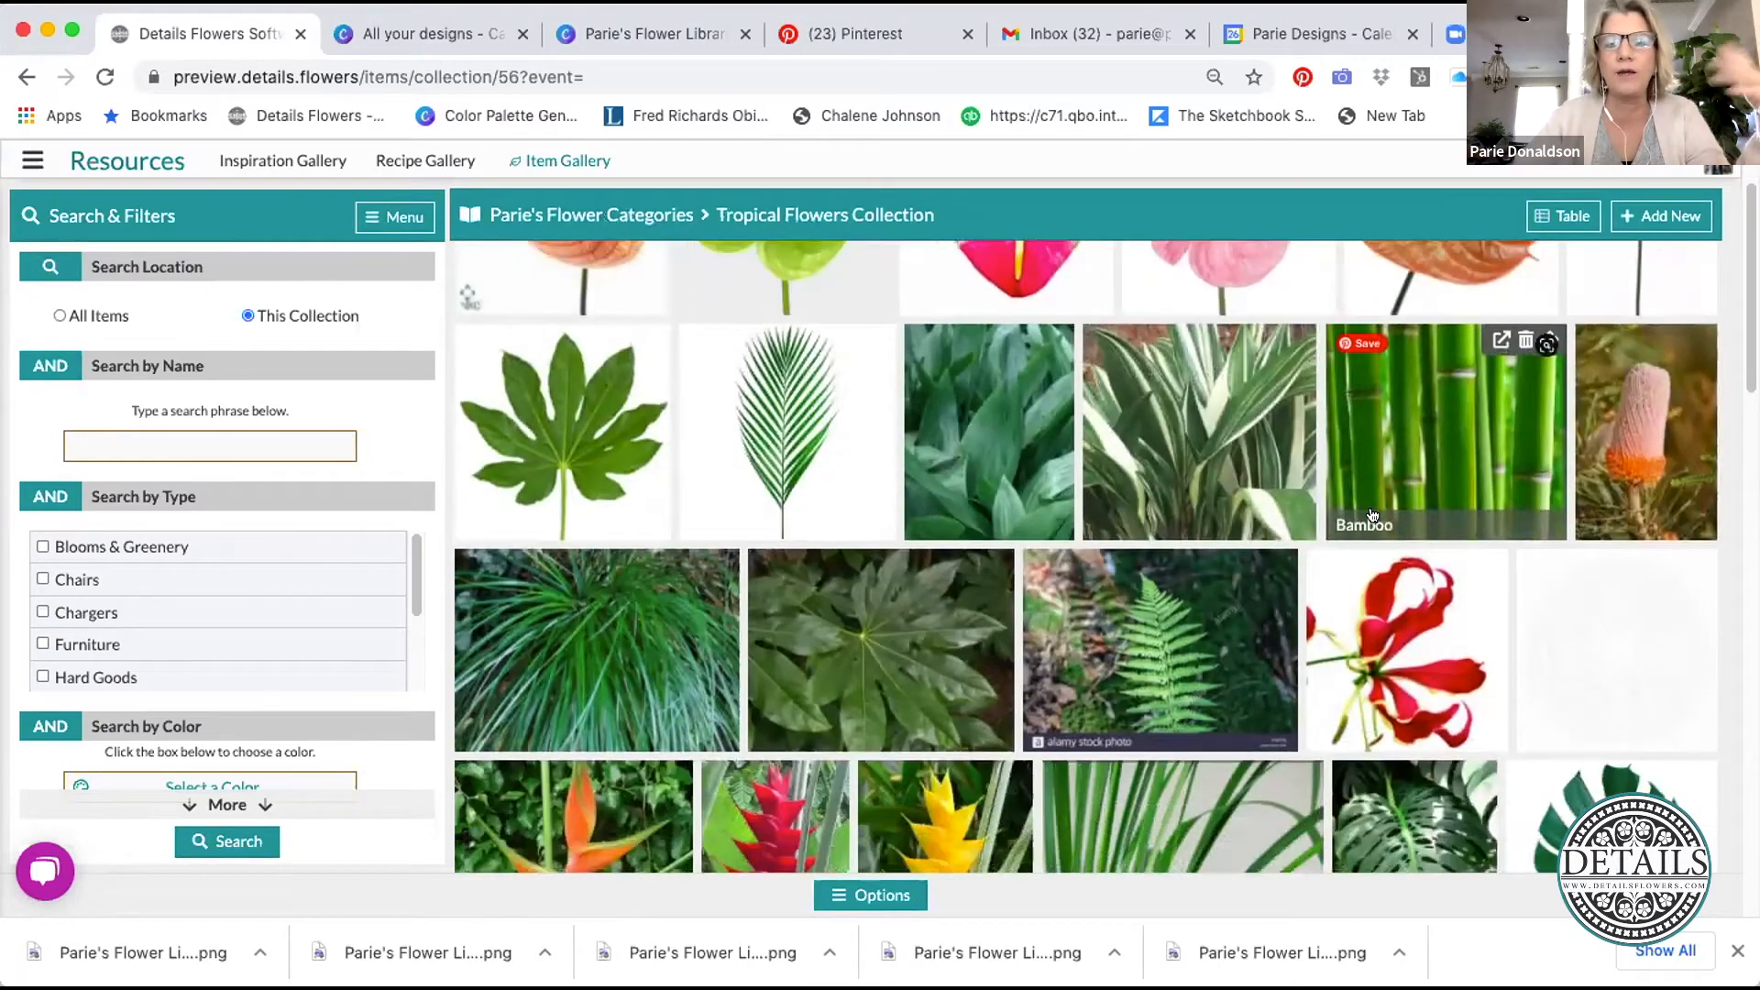
pyautogui.scroll(-15, 1372, 515)
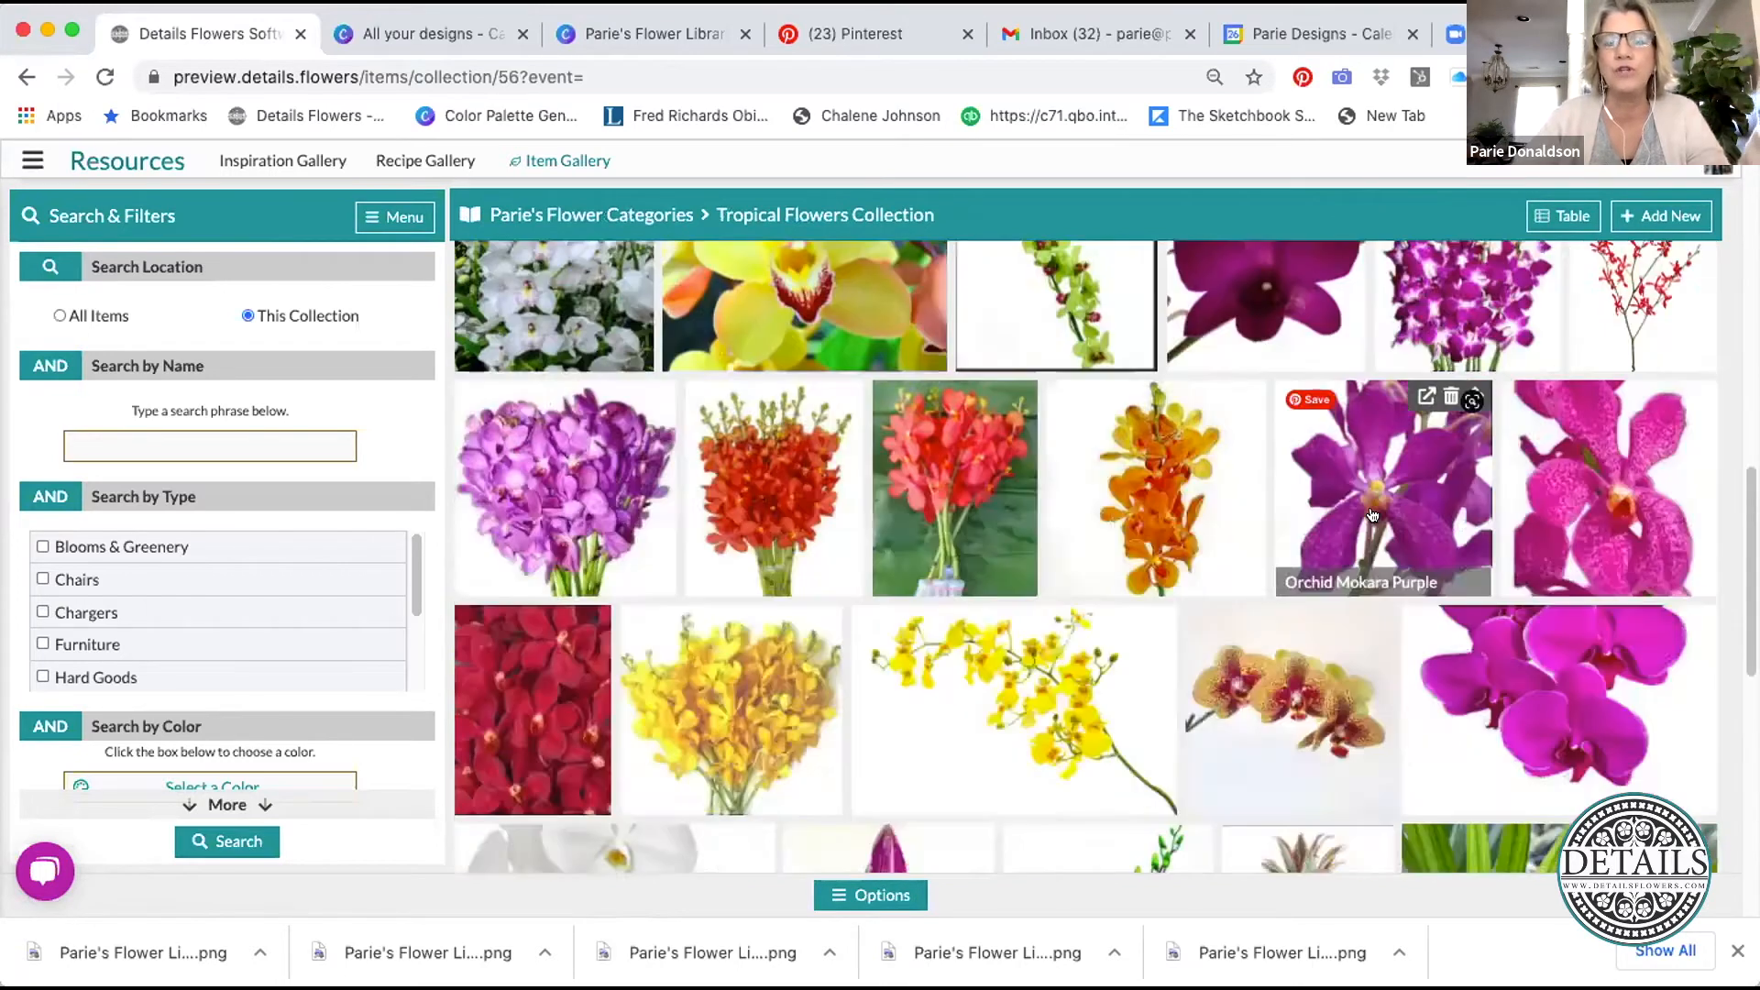
pyautogui.click(532, 213)
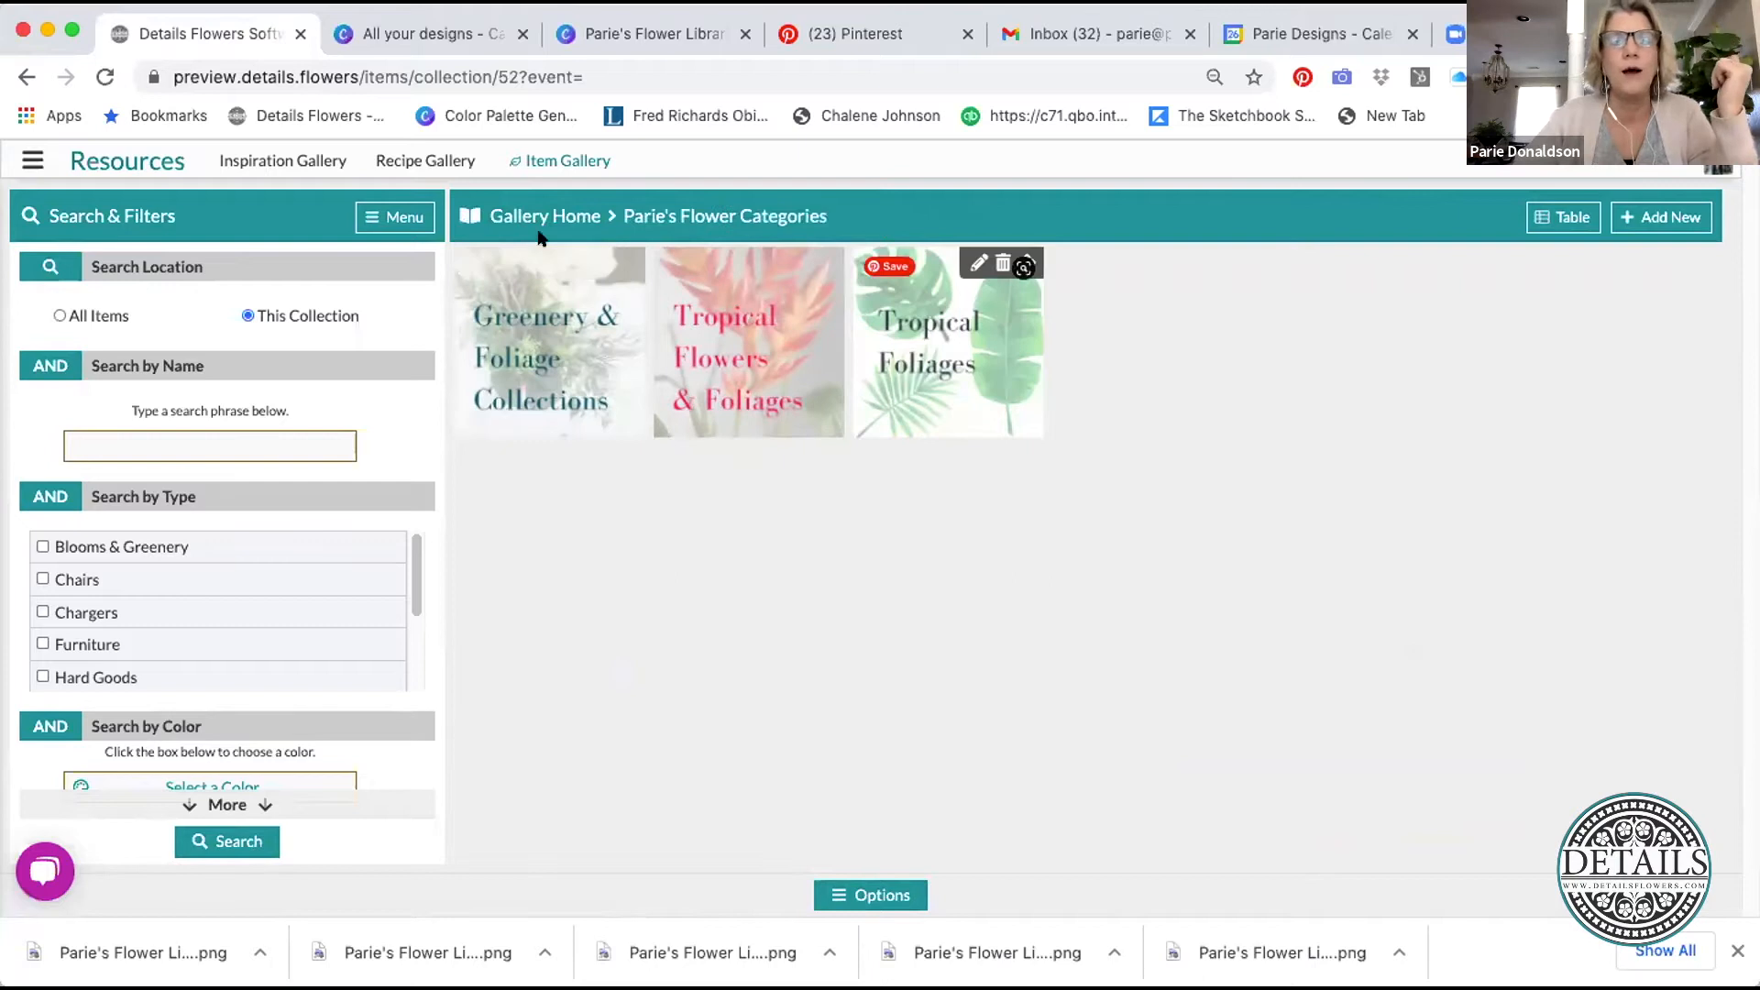
pyautogui.click(545, 217)
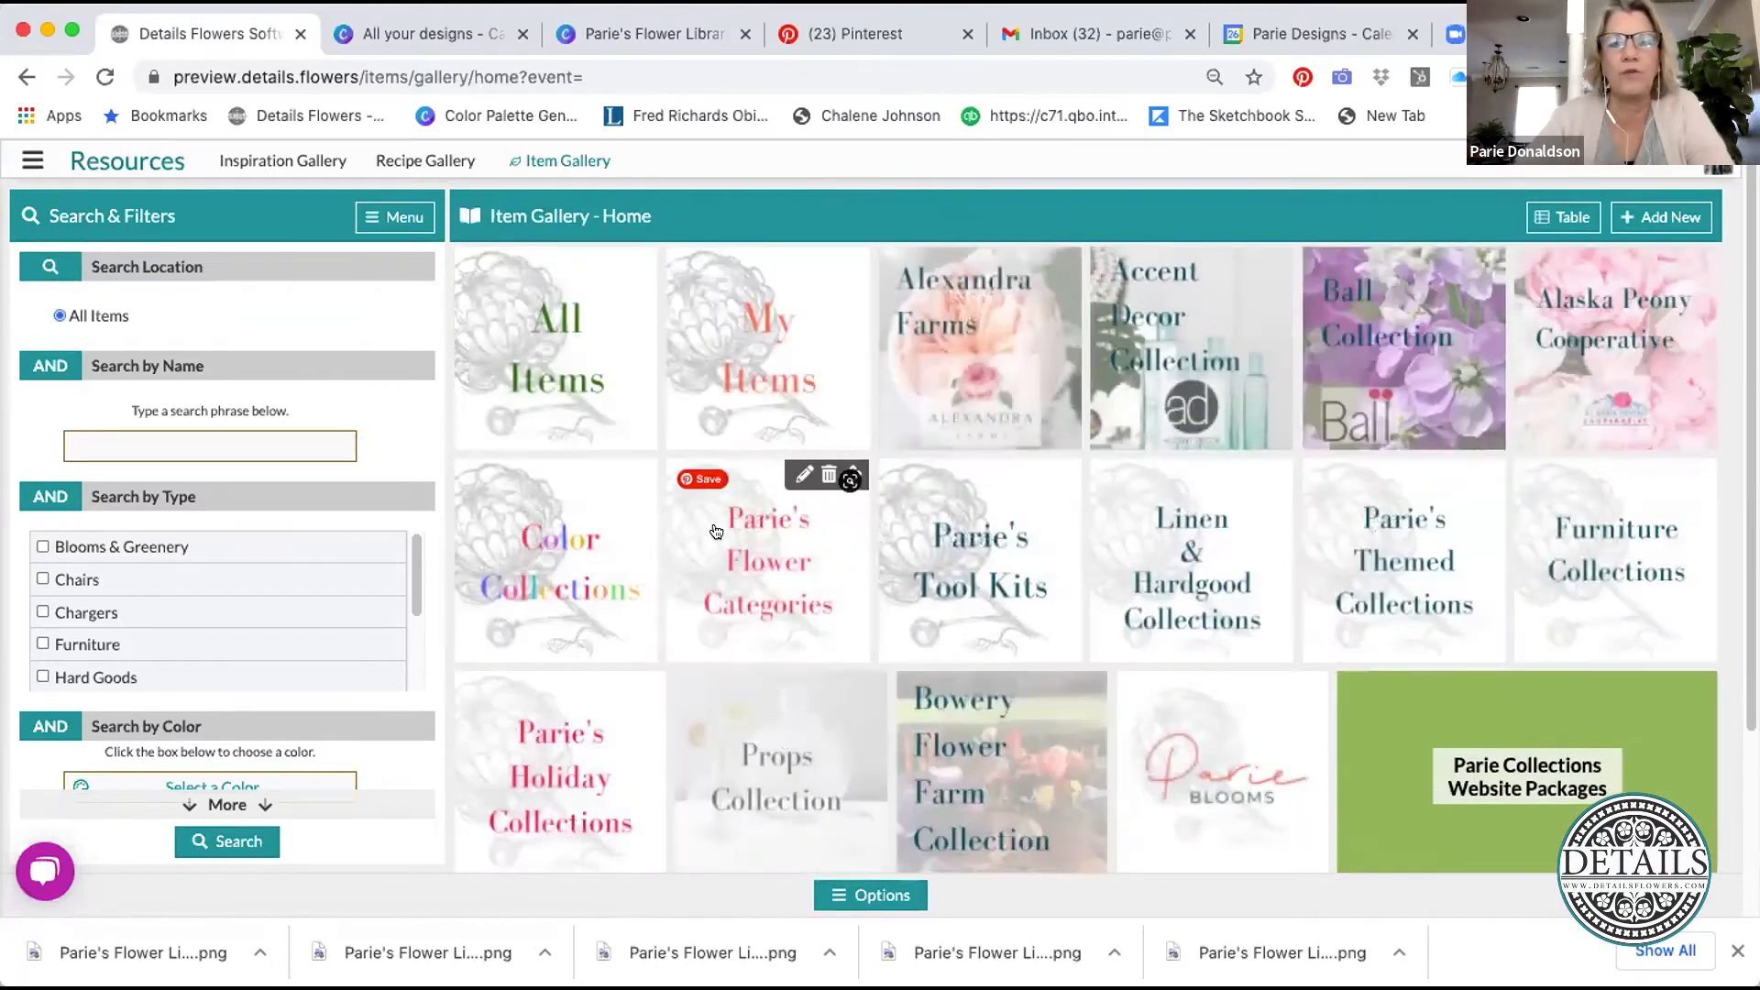
# - Open the Rolling Kit inside the Tool Kits collection and browse through its tools and supplies
pyautogui.click(959, 592)
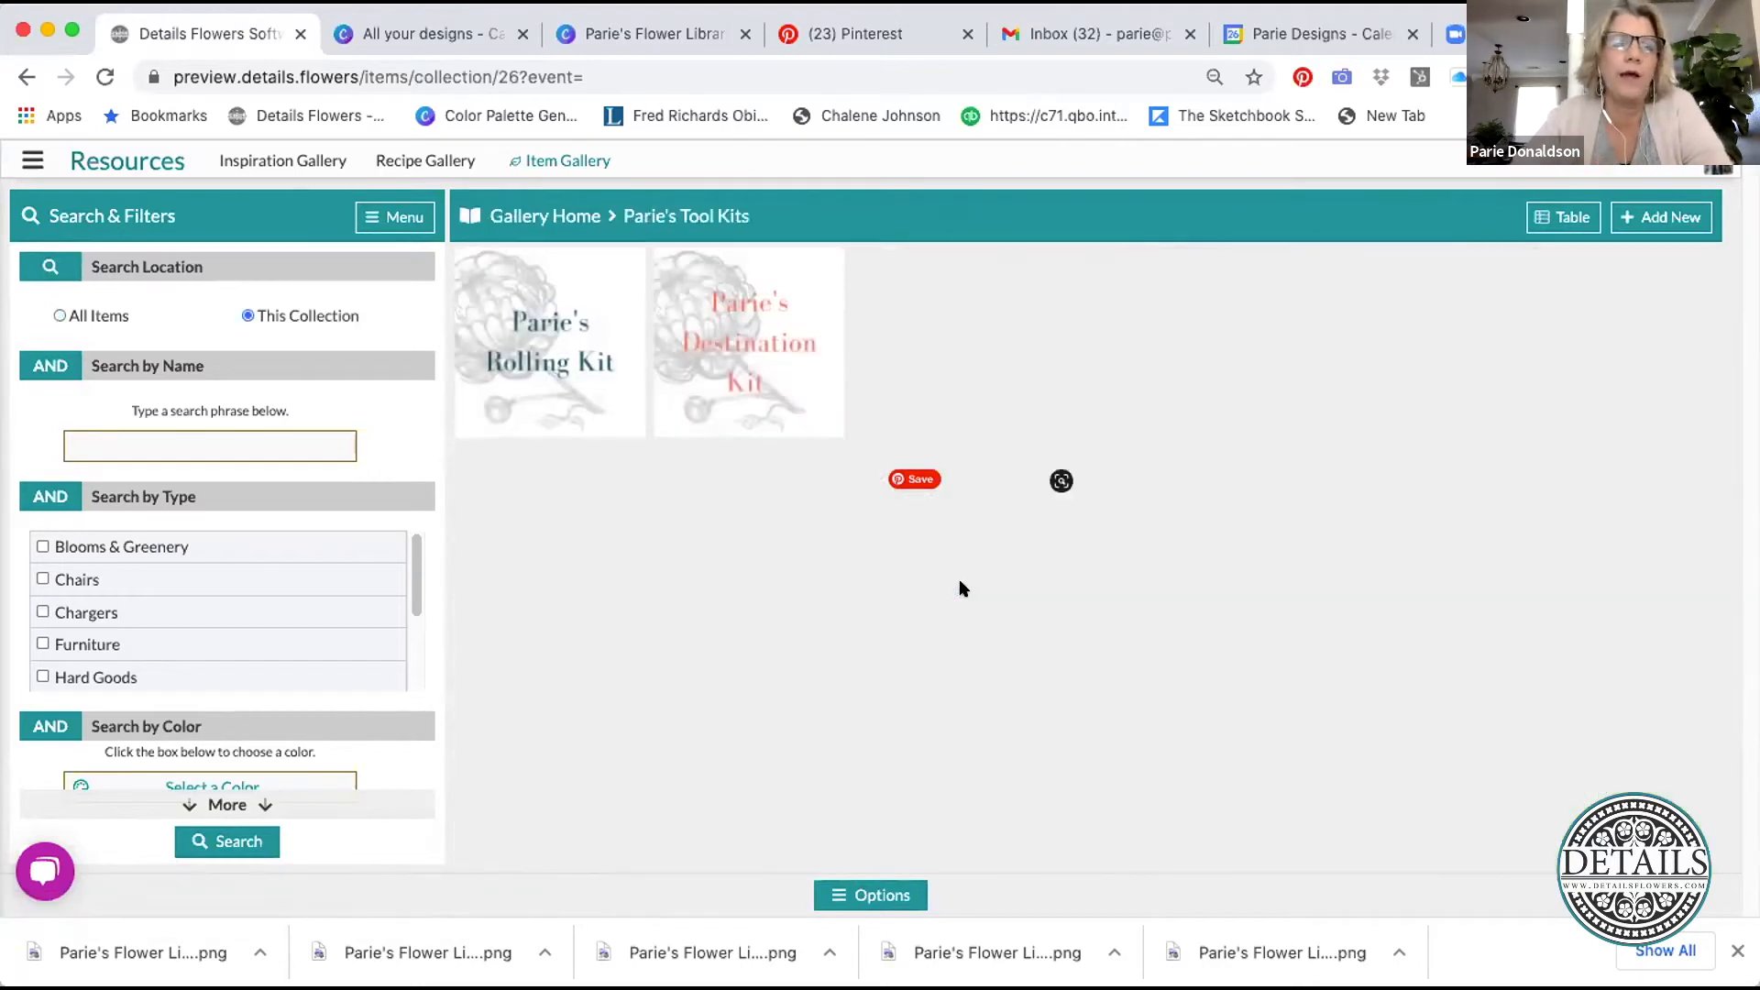
pyautogui.moveTo(581, 363)
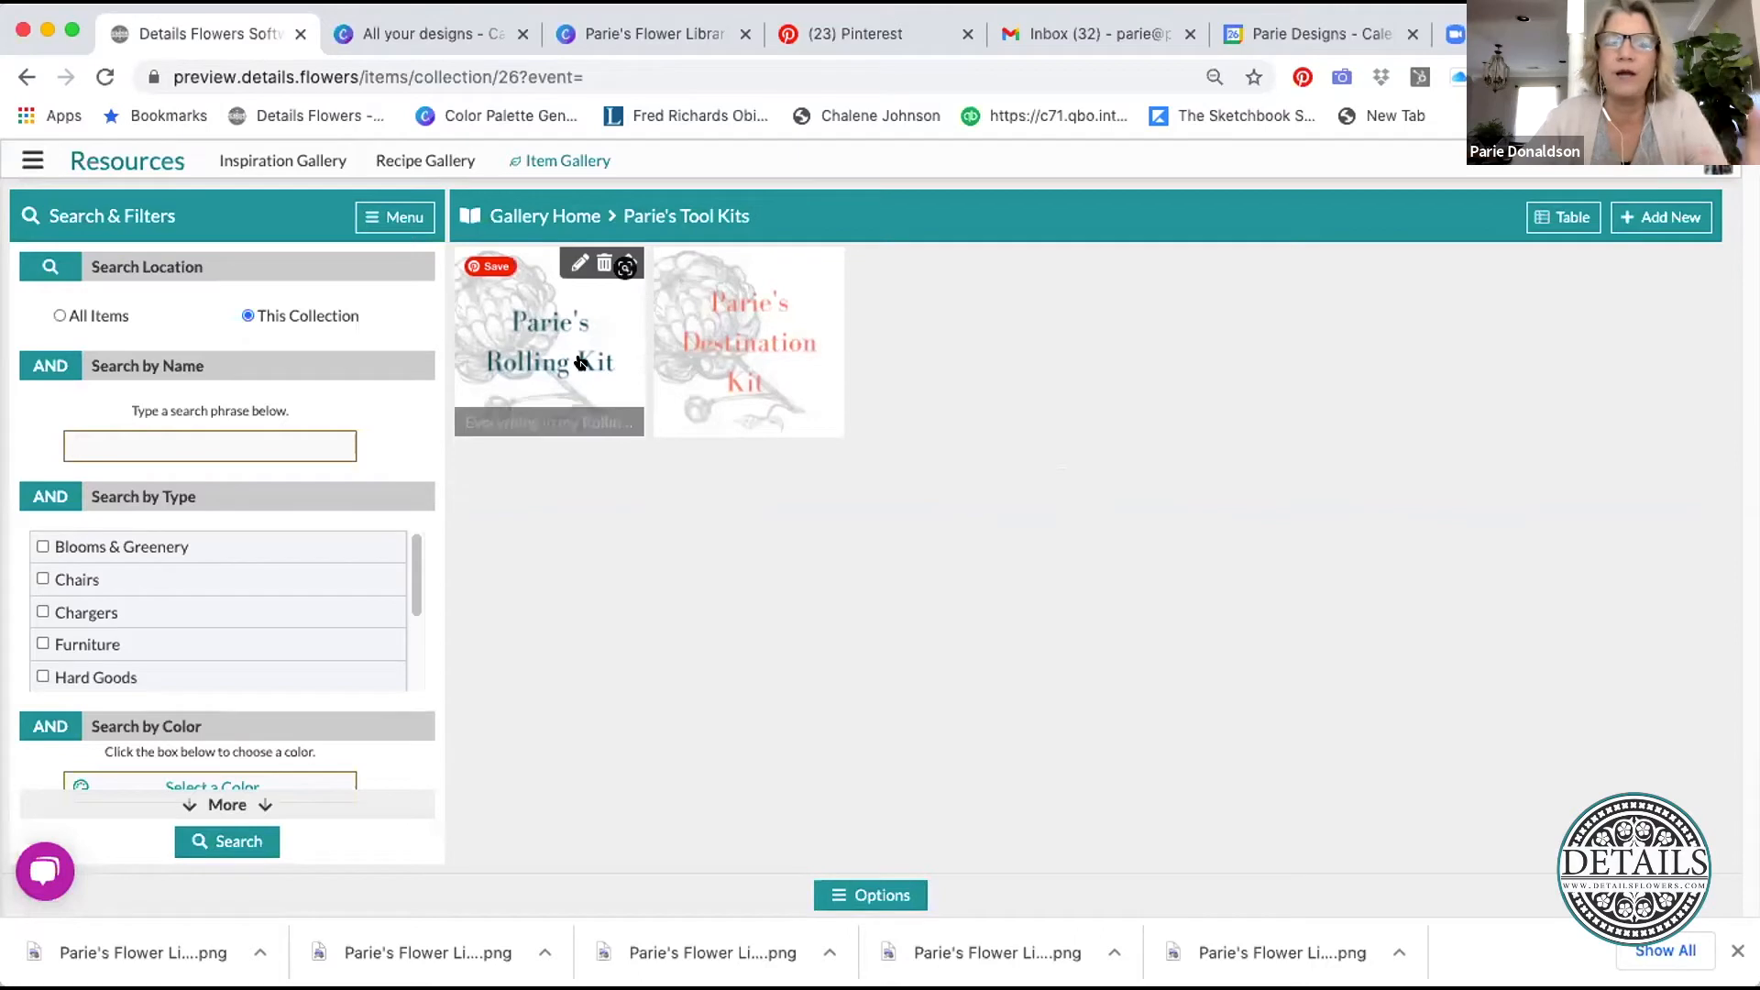
pyautogui.click(581, 363)
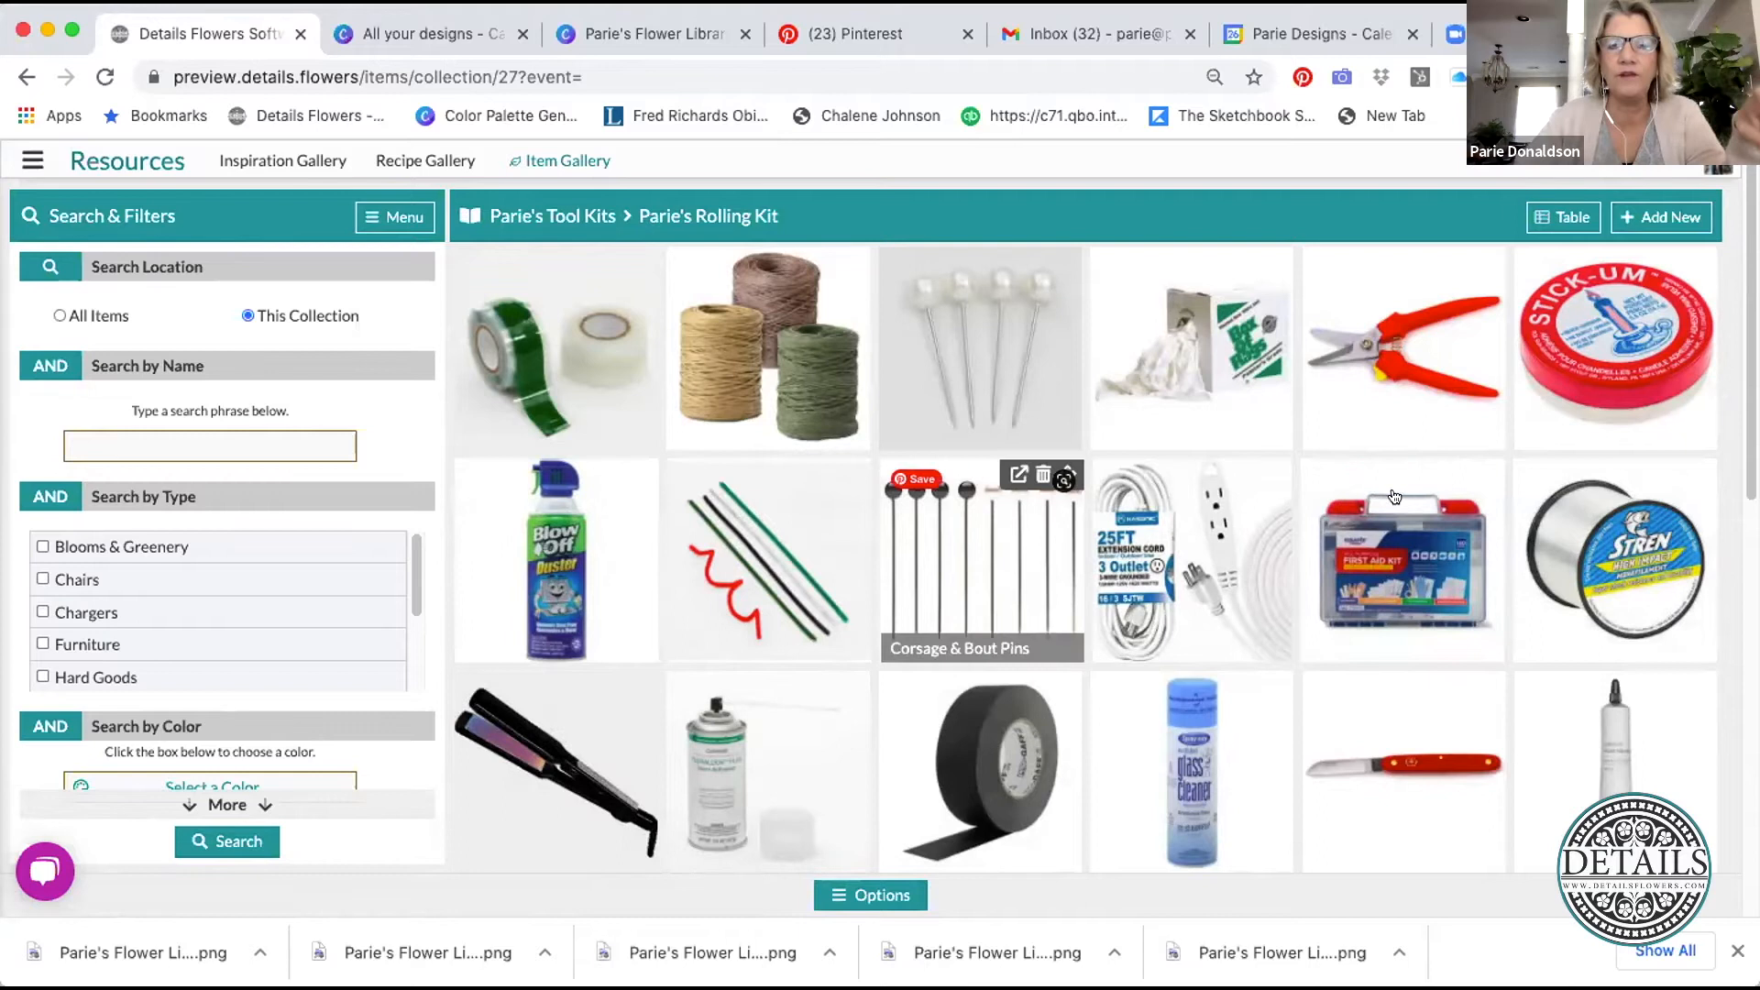
pyautogui.scroll(-8, 1253, 576)
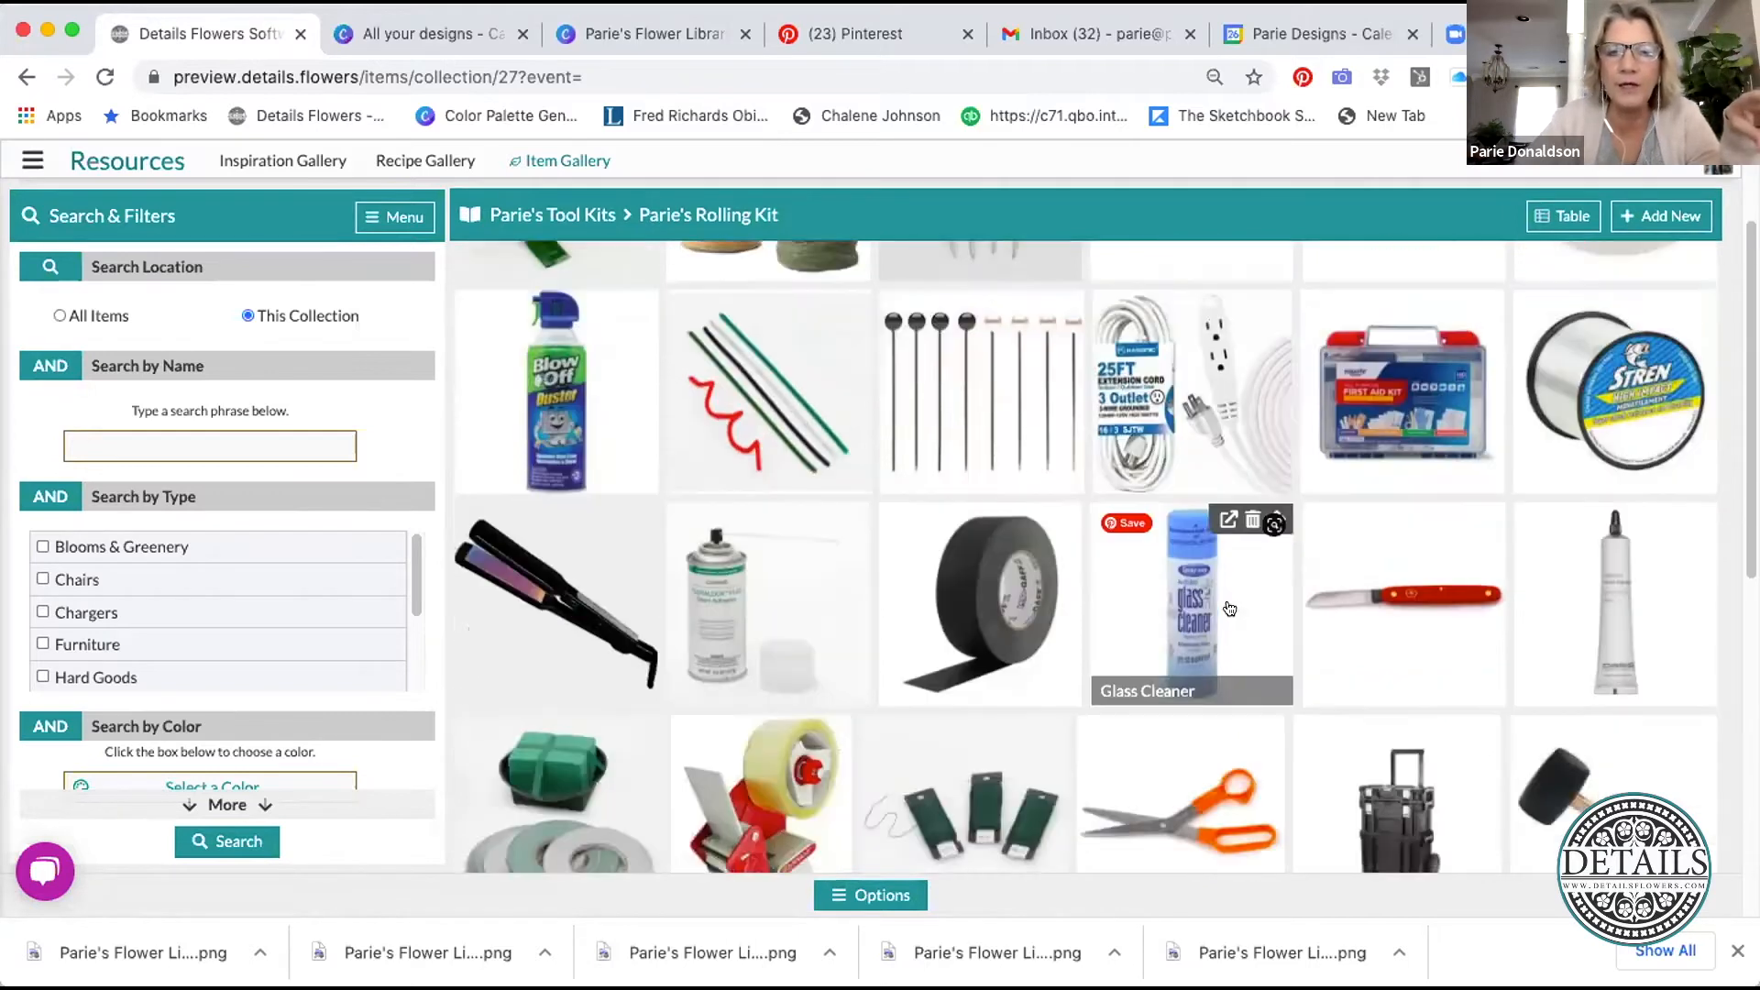
pyautogui.scroll(-3, 1229, 608)
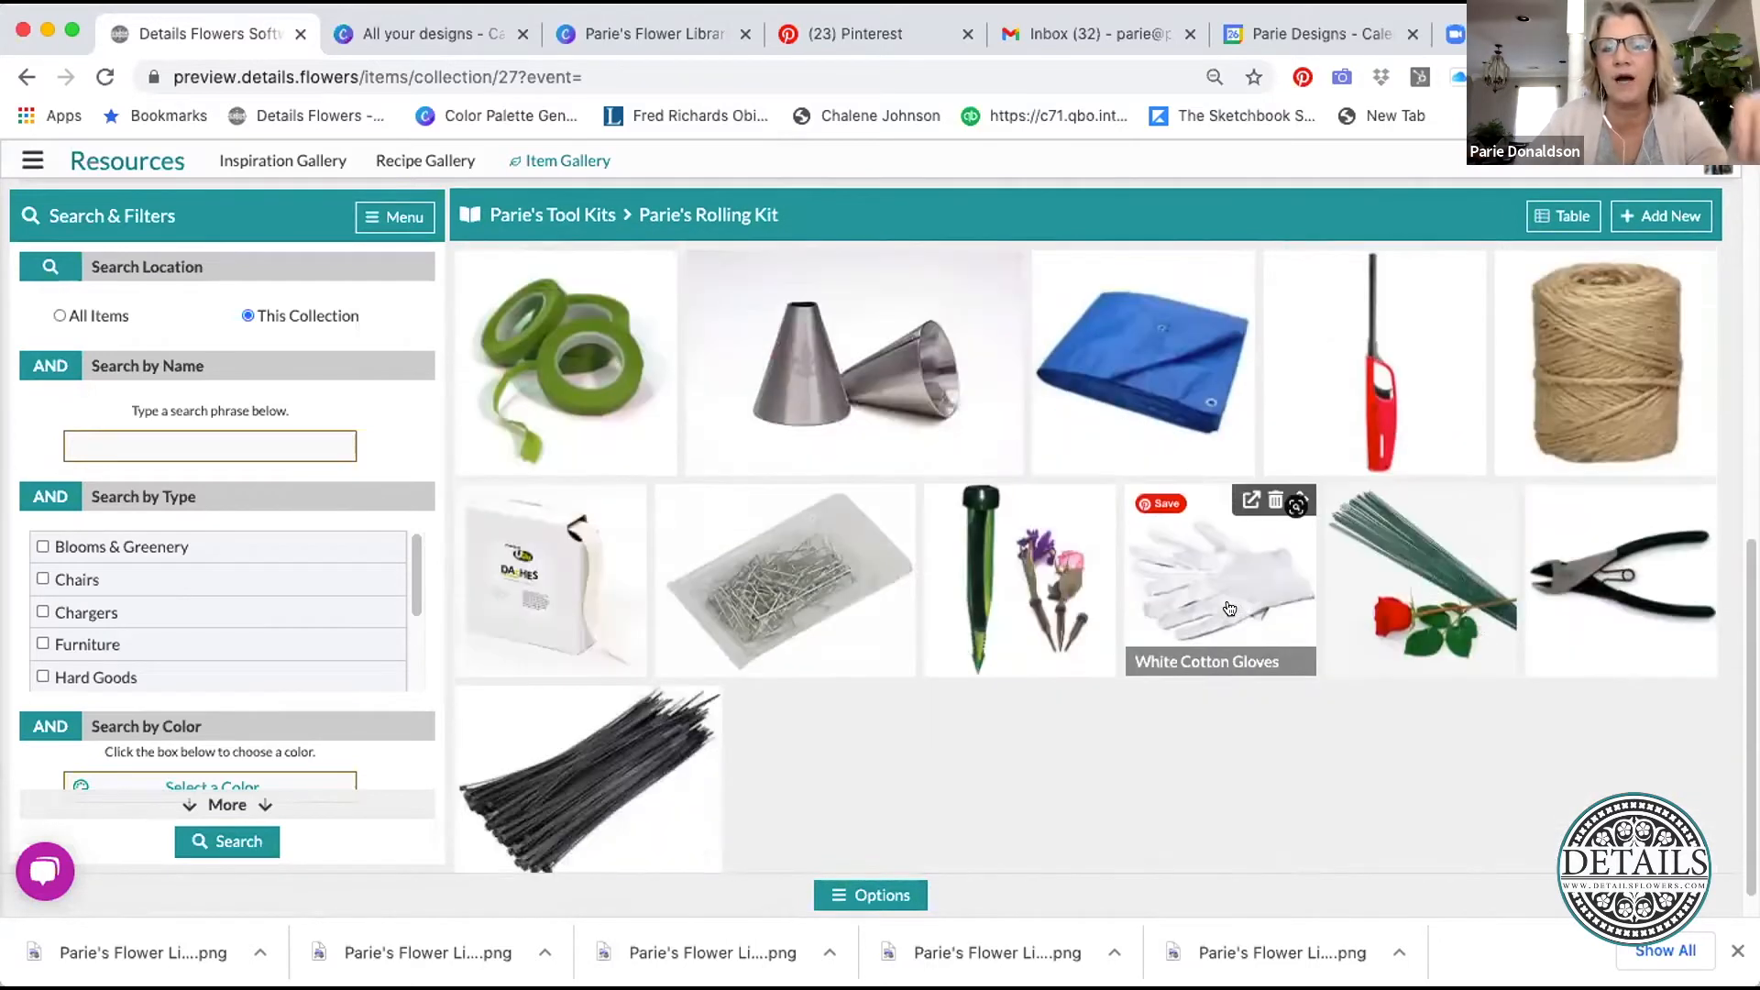
pyautogui.scroll(12, 1229, 608)
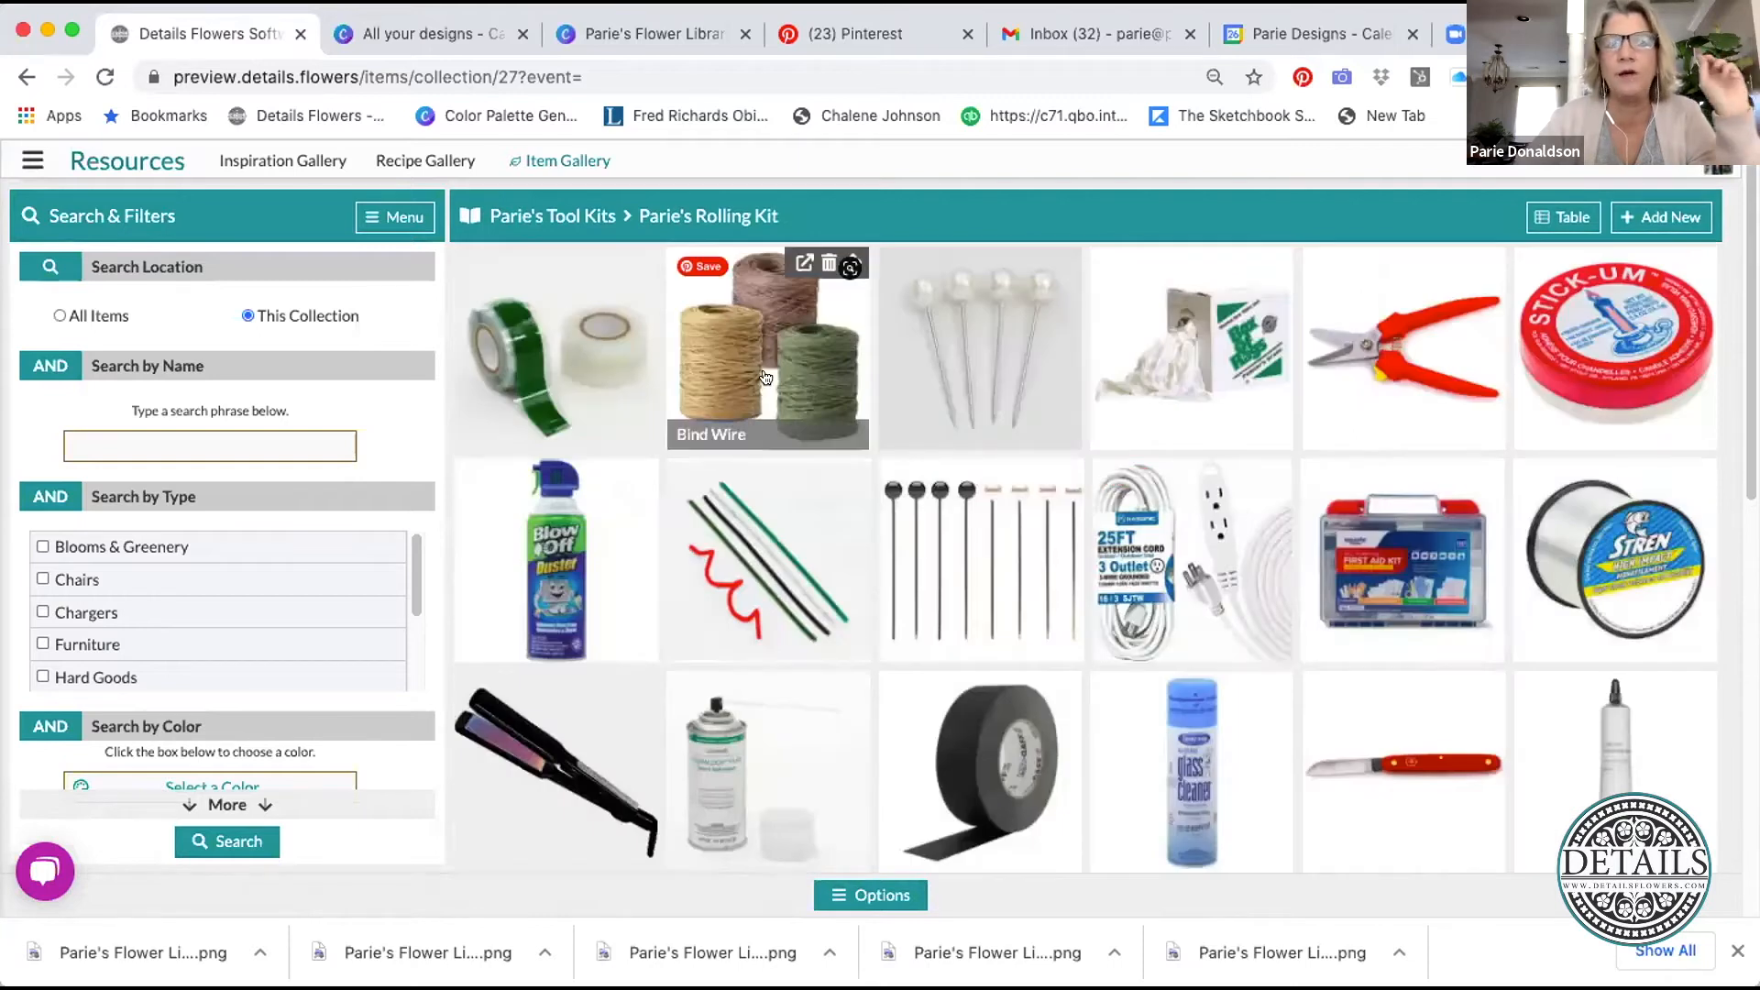
# - Return to the Tool Kits collection, review the Rolling Kit's items once more, and go back to the gallery home
pyautogui.click(567, 218)
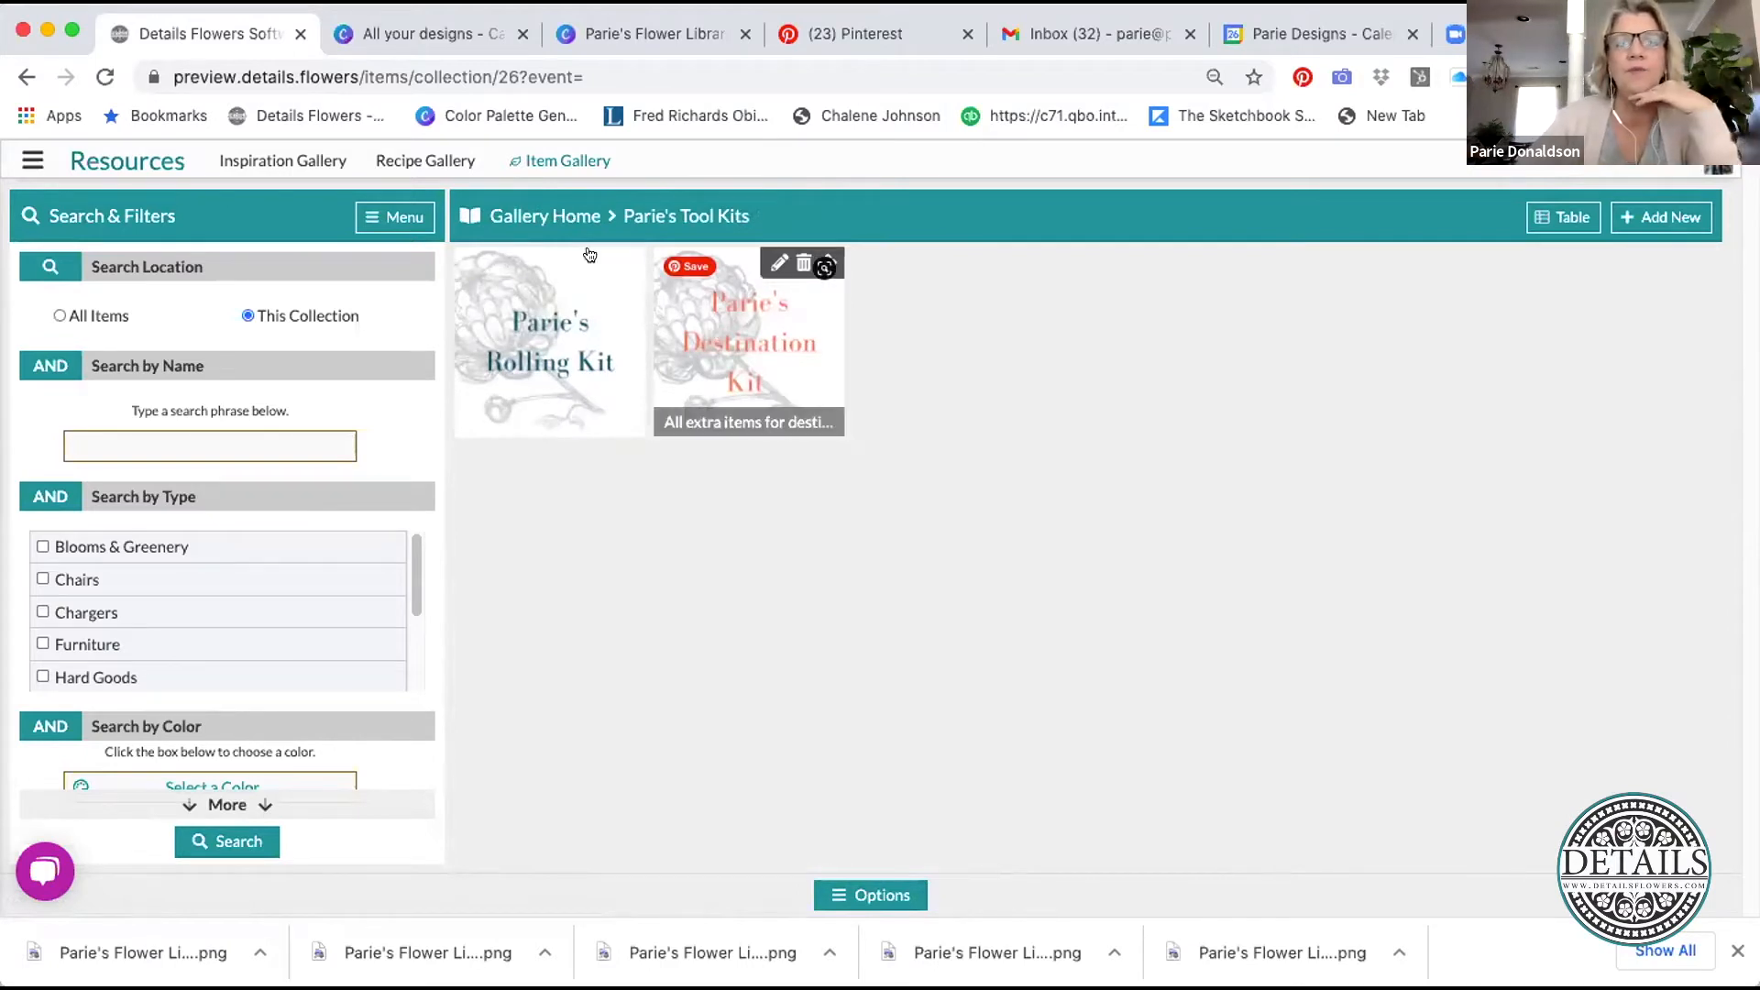
pyautogui.moveTo(769, 320)
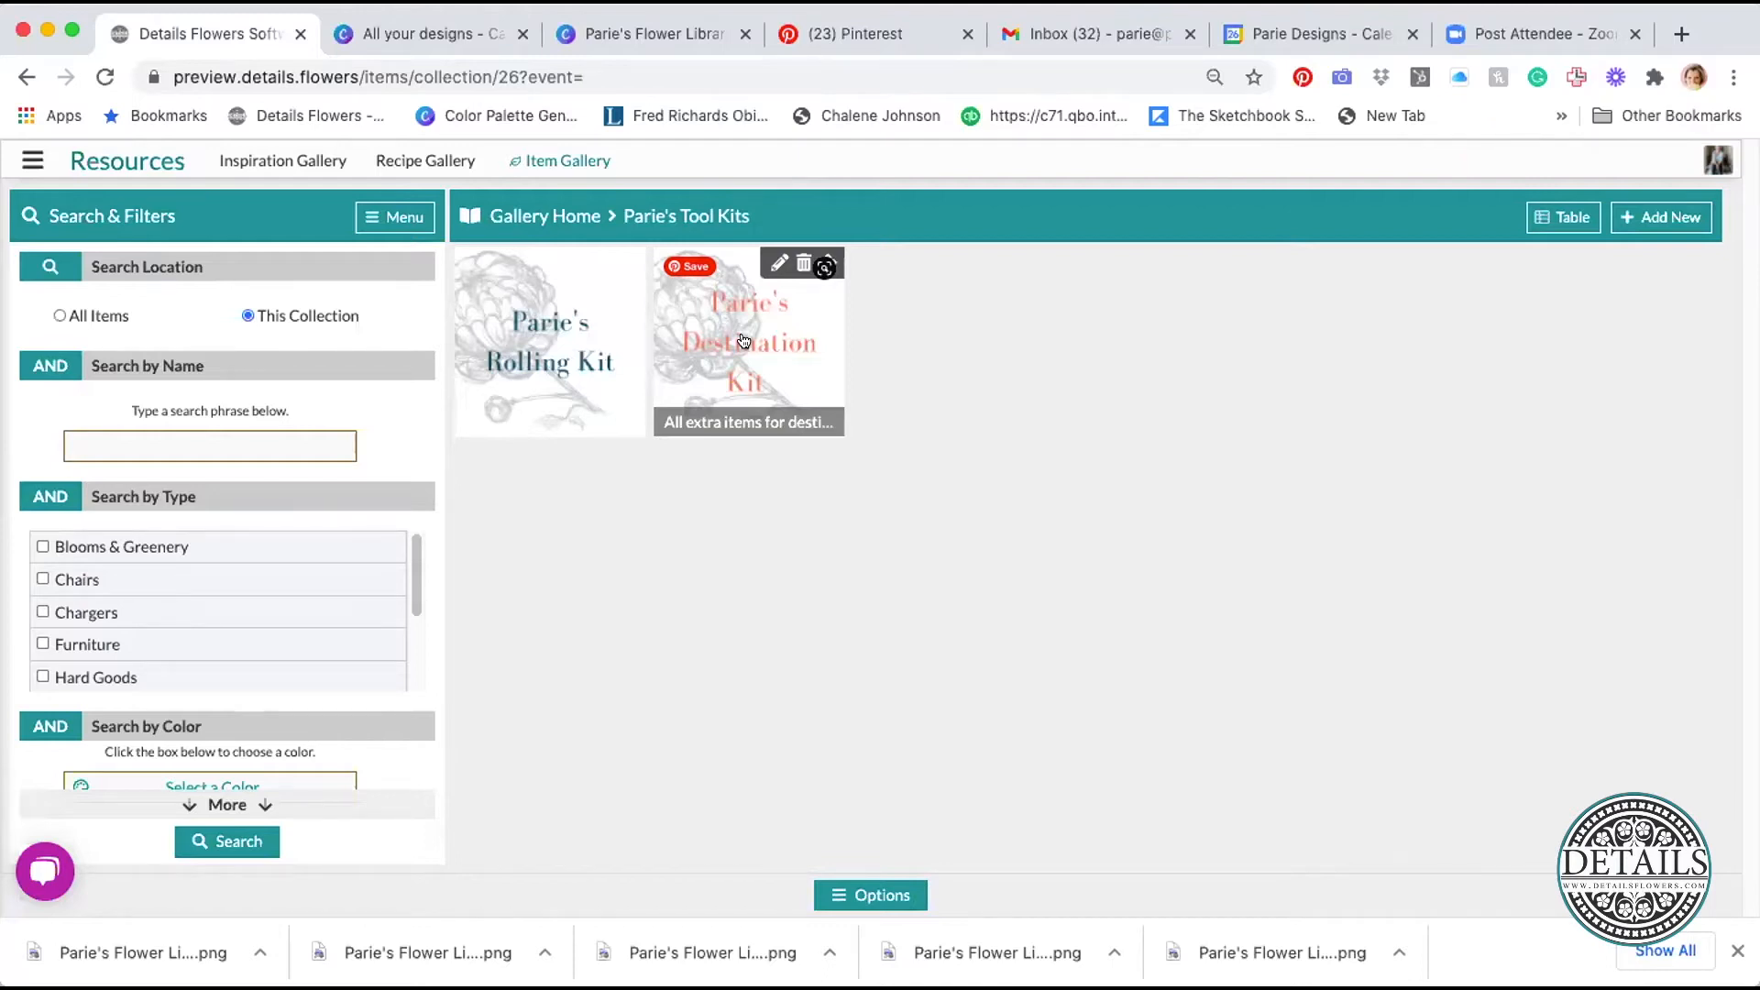
pyautogui.click(505, 336)
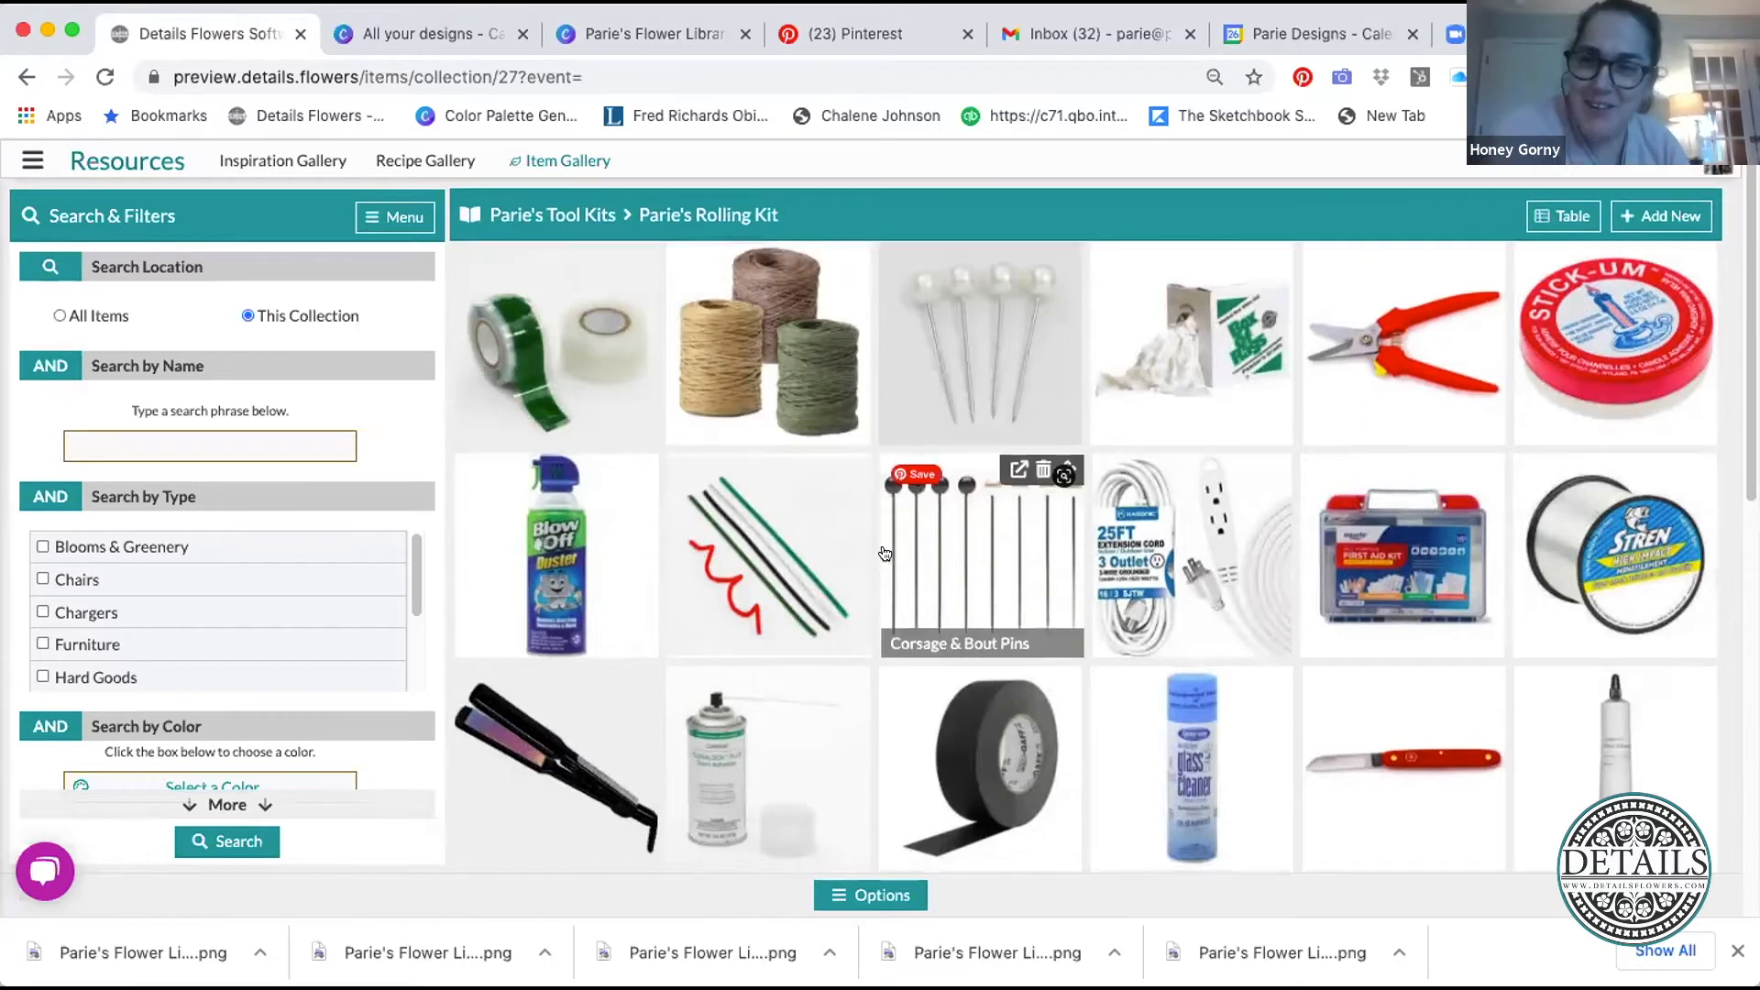
pyautogui.scroll(-1, 917, 550)
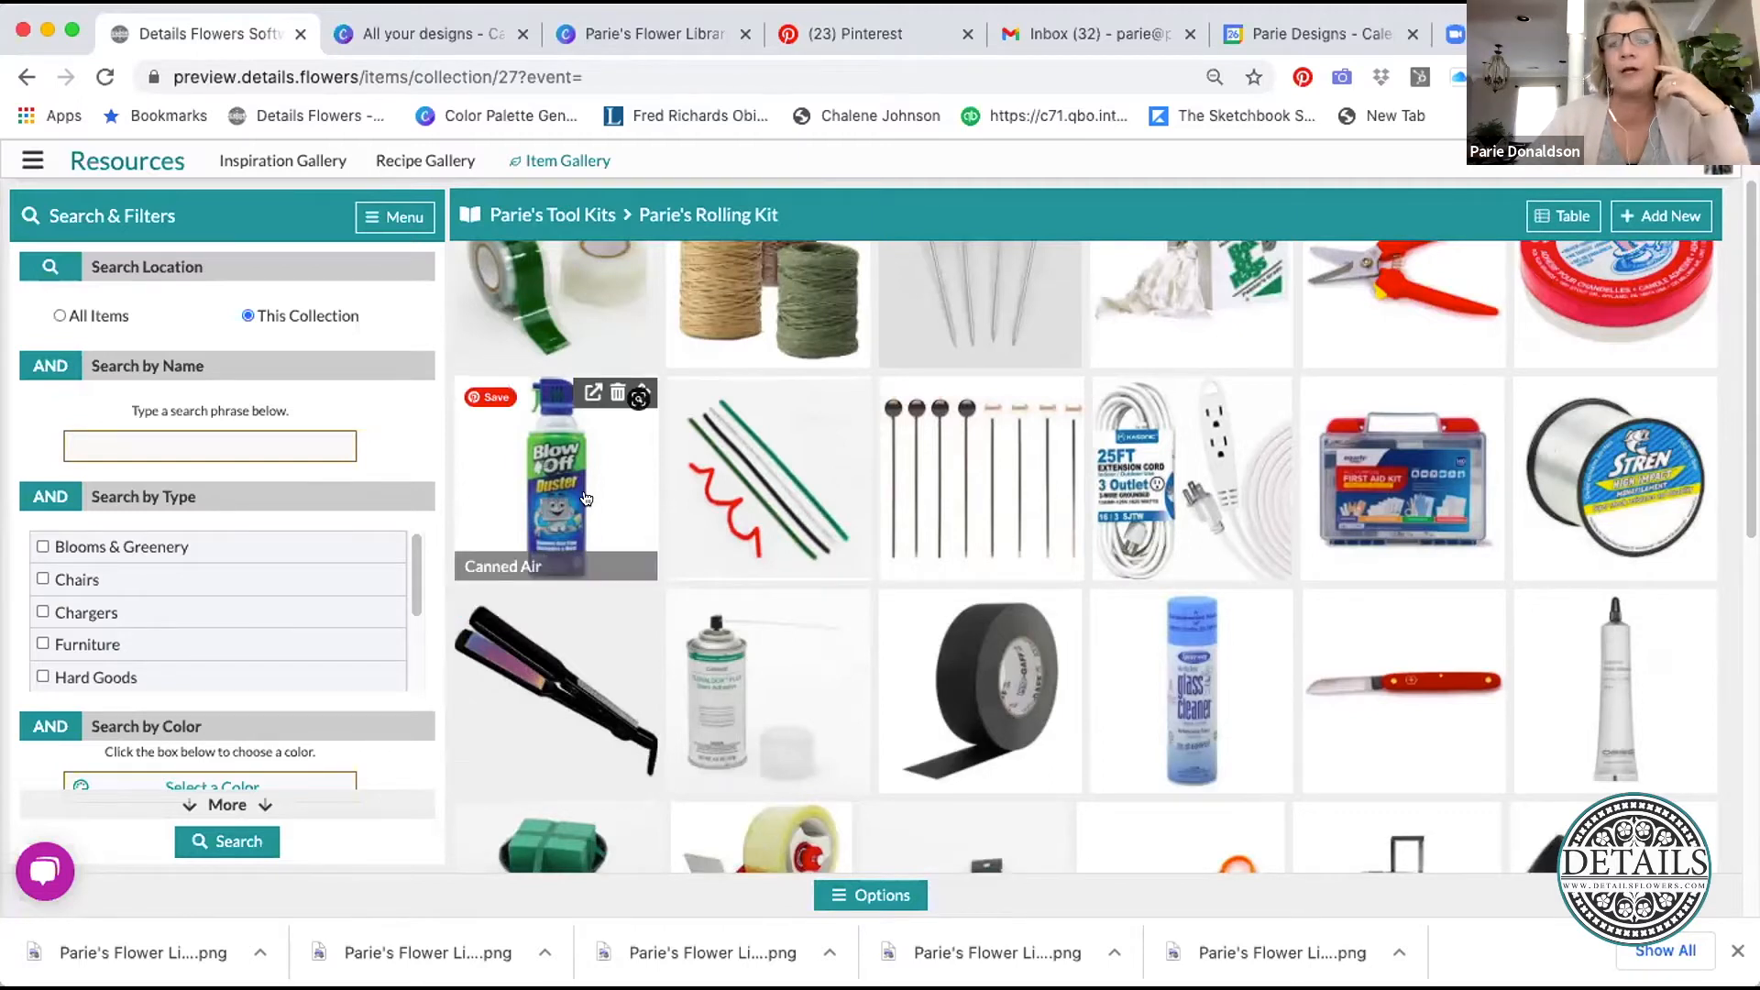
pyautogui.click(545, 217)
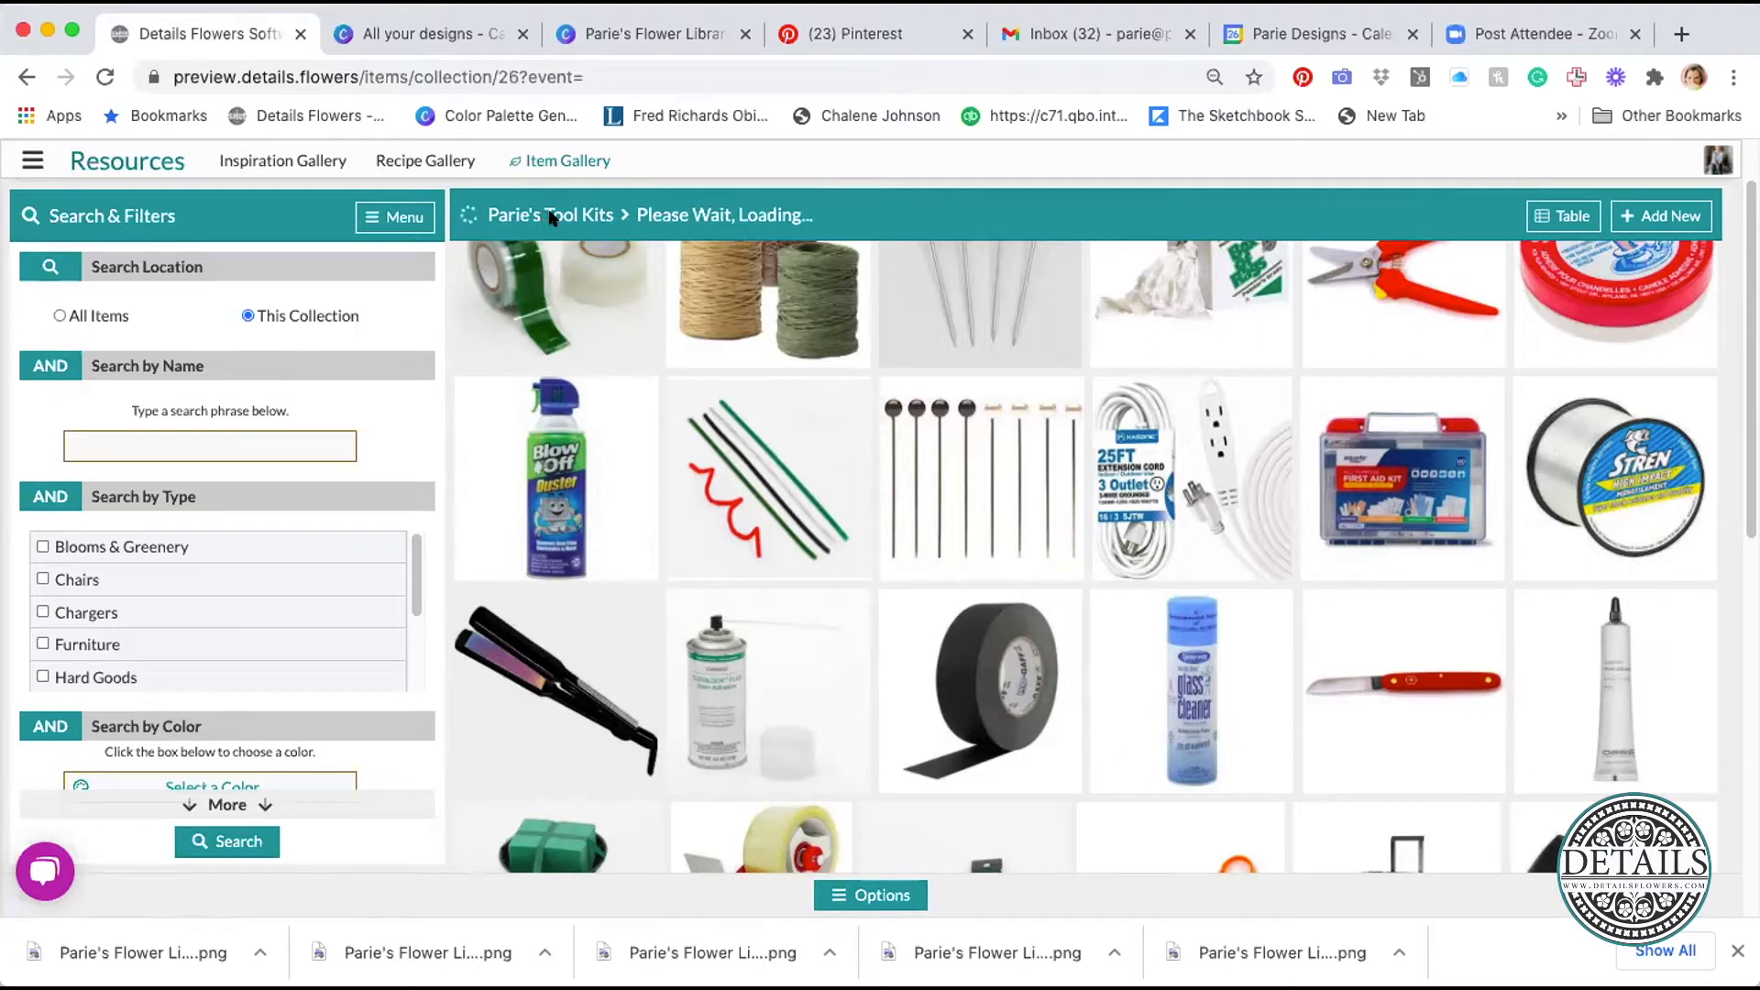
pyautogui.click(545, 218)
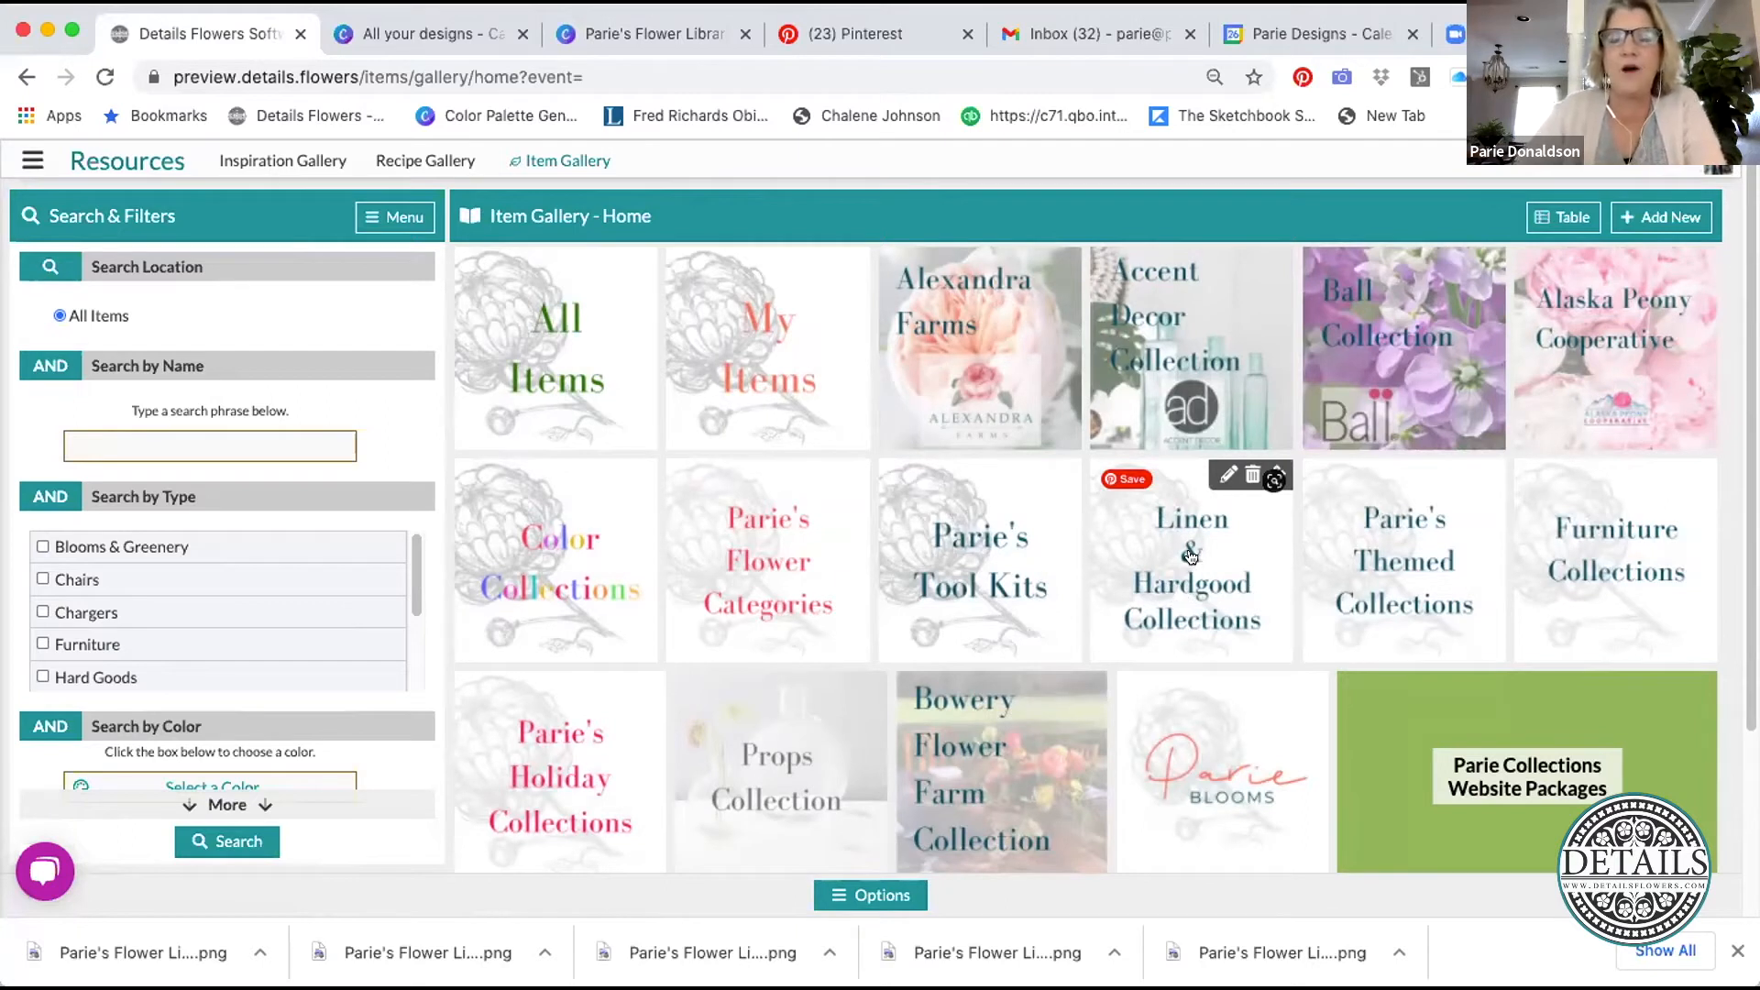
# - View the BBJ Linens in Linen Collections under Linen & Hardgood Collections, and return to Linen Collections
pyautogui.scroll(-1, 1193, 568)
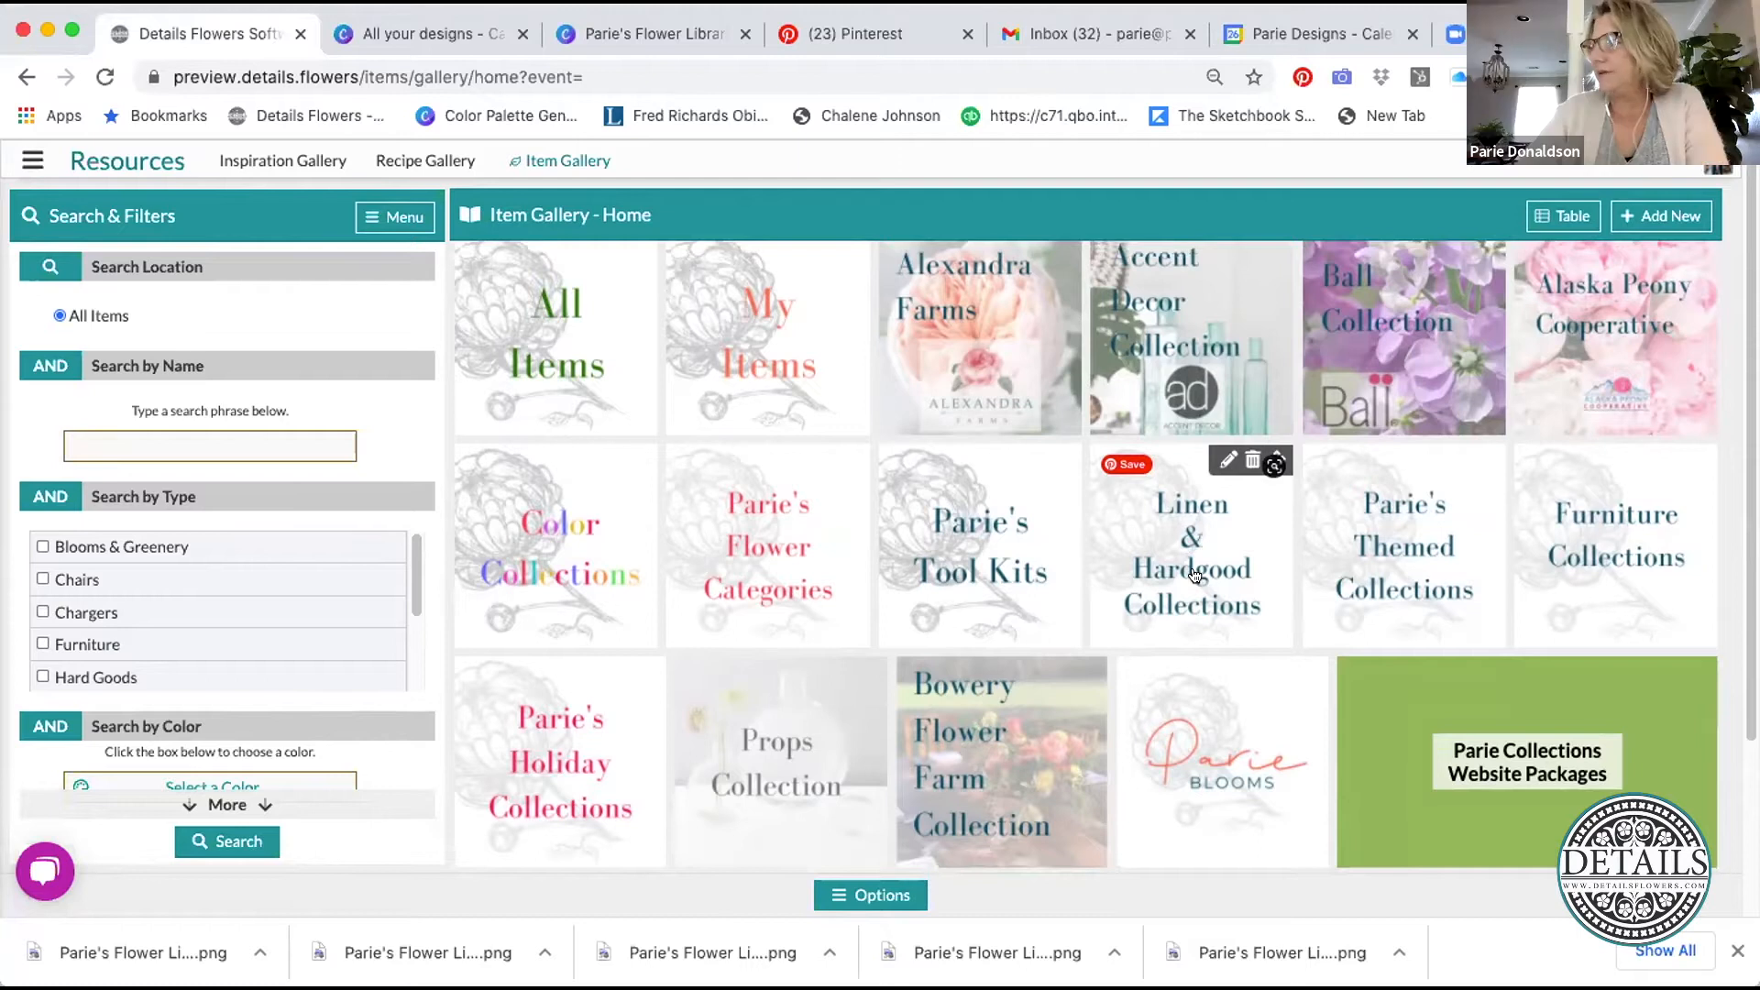
pyautogui.click(1195, 573)
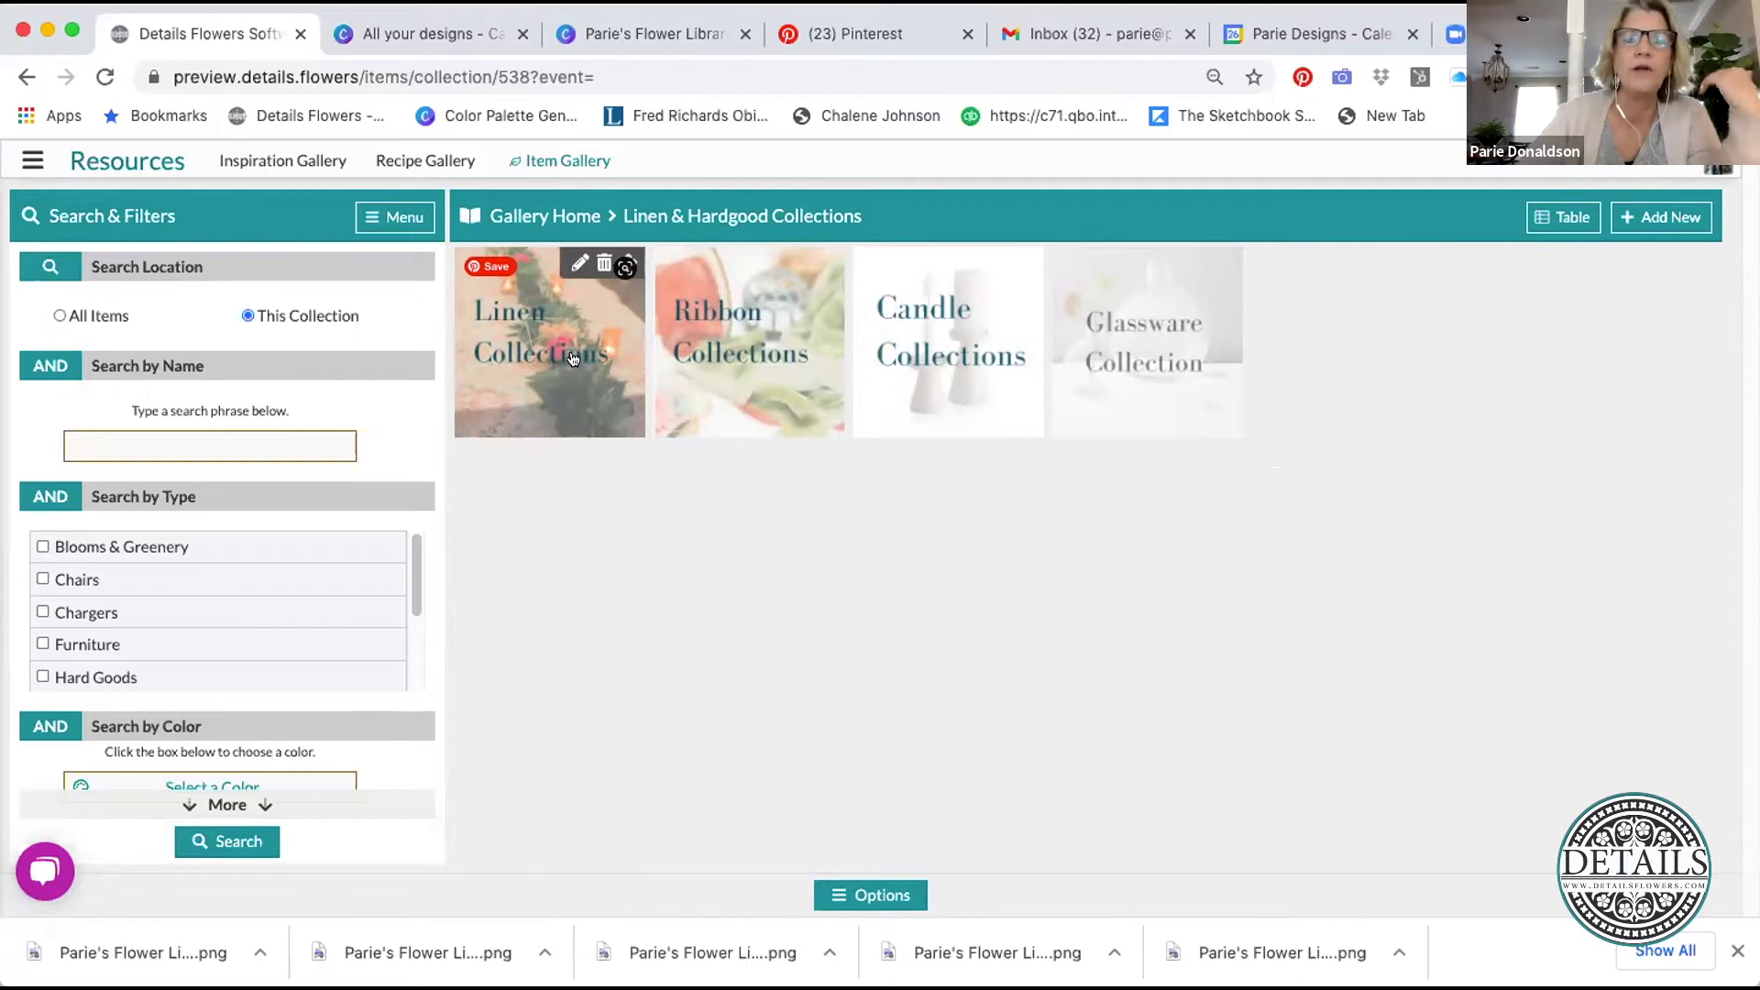
pyautogui.click(572, 357)
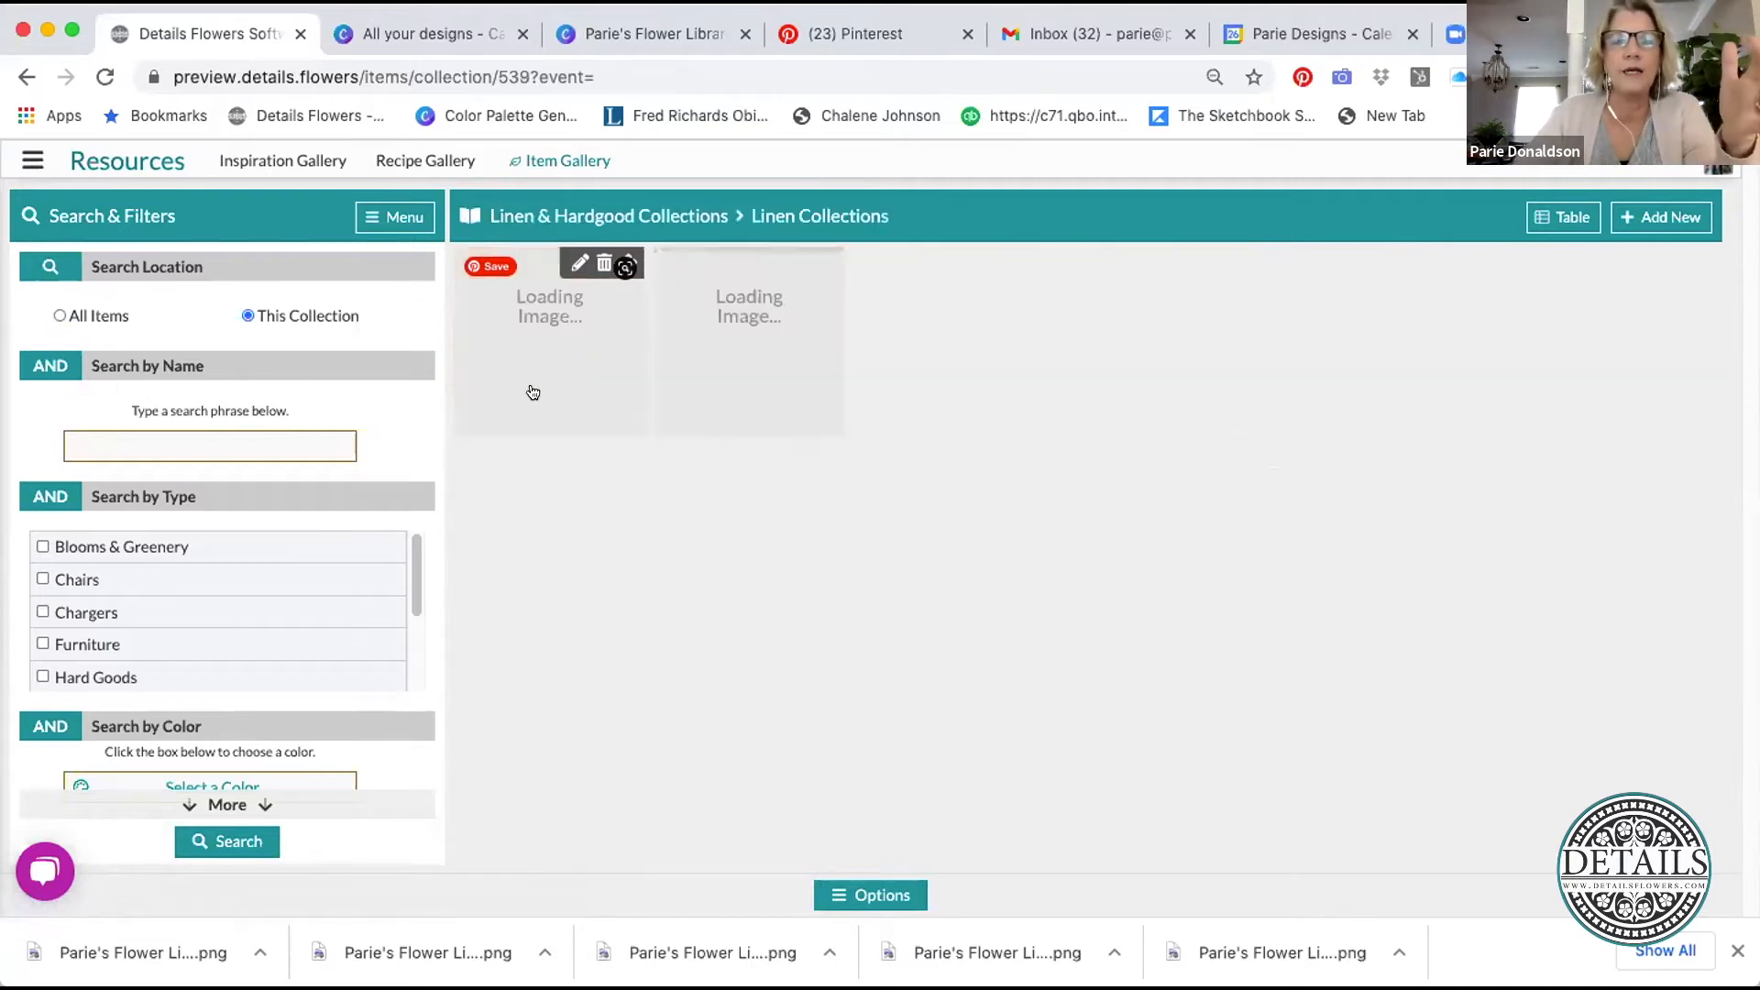
pyautogui.click(513, 356)
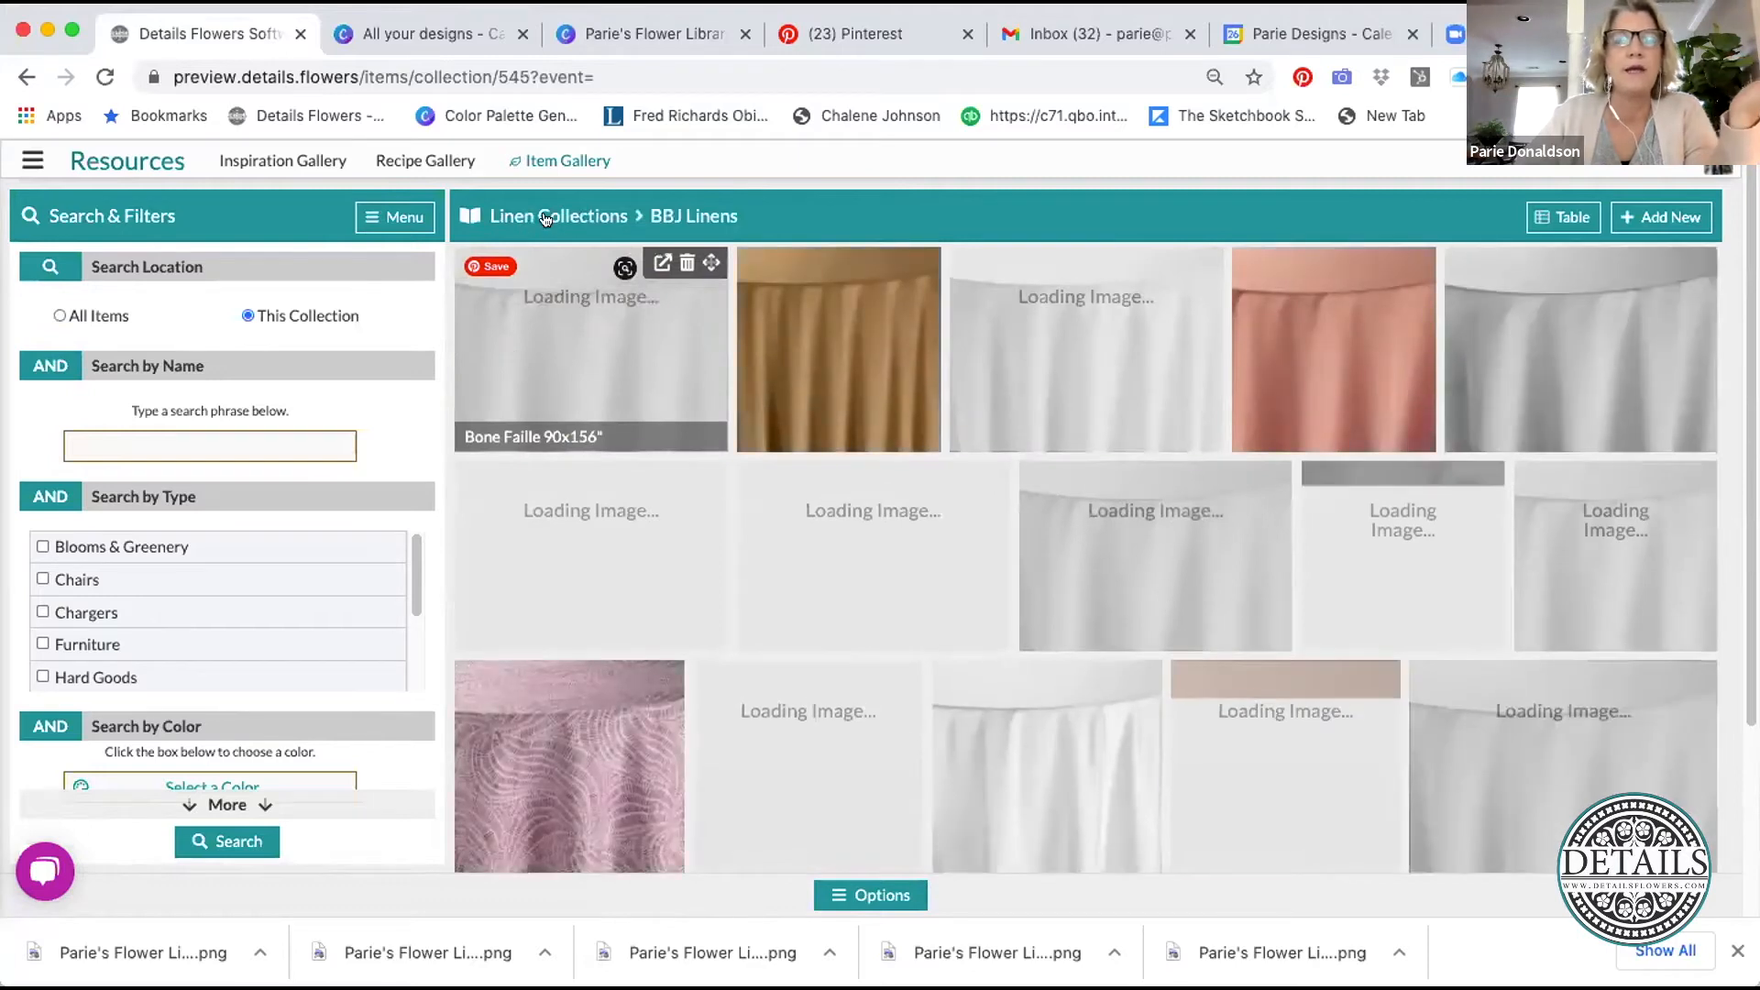
pyautogui.click(545, 217)
# - Browse the items in the La Tavola Linens collection and return to the gallery home
pyautogui.click(705, 339)
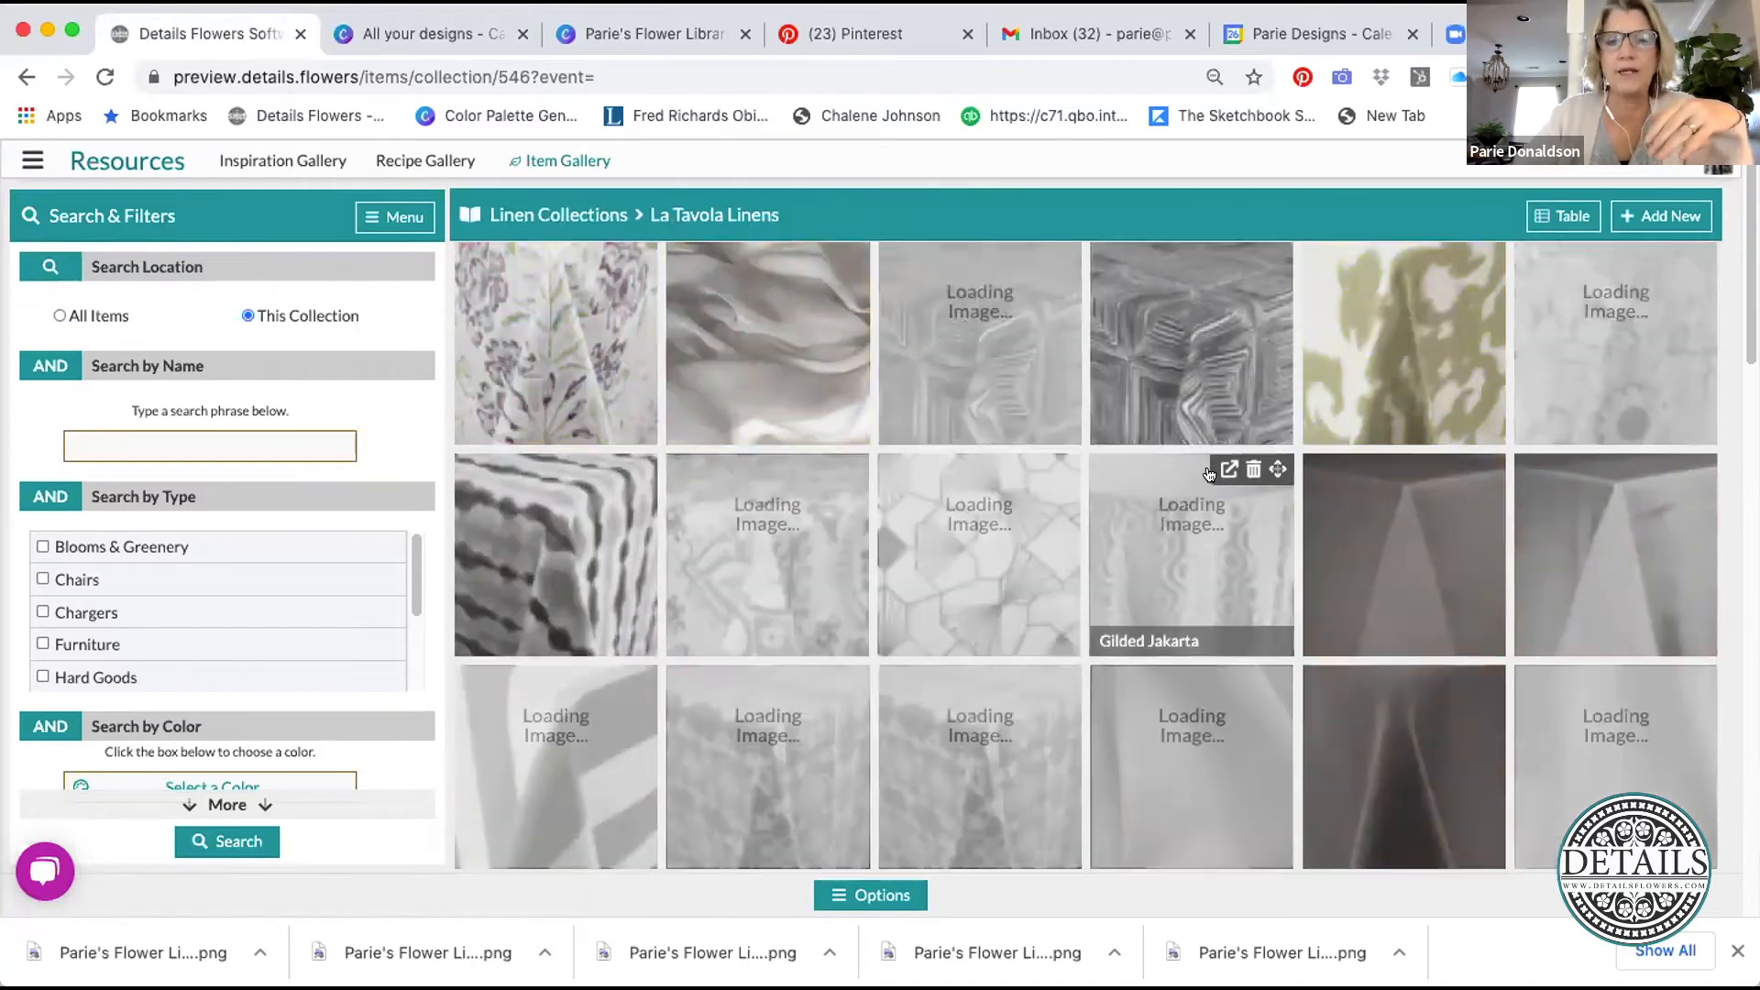
pyautogui.scroll(-4, 1209, 473)
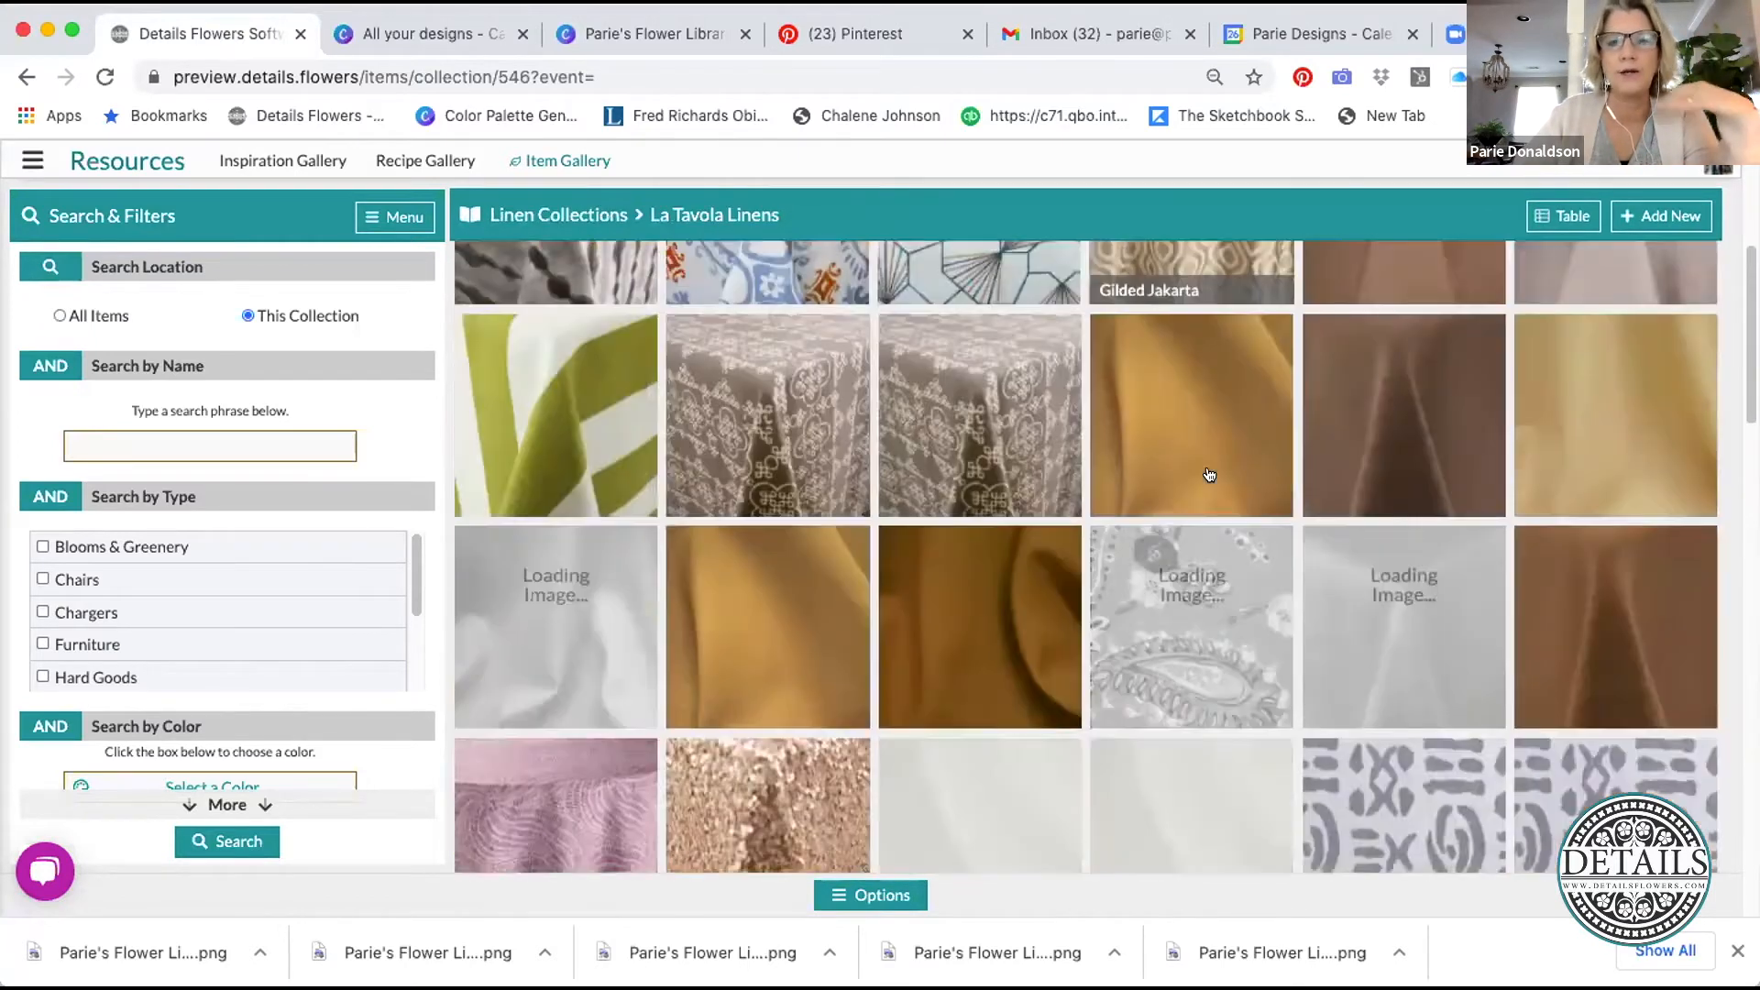
pyautogui.scroll(-15, 1209, 473)
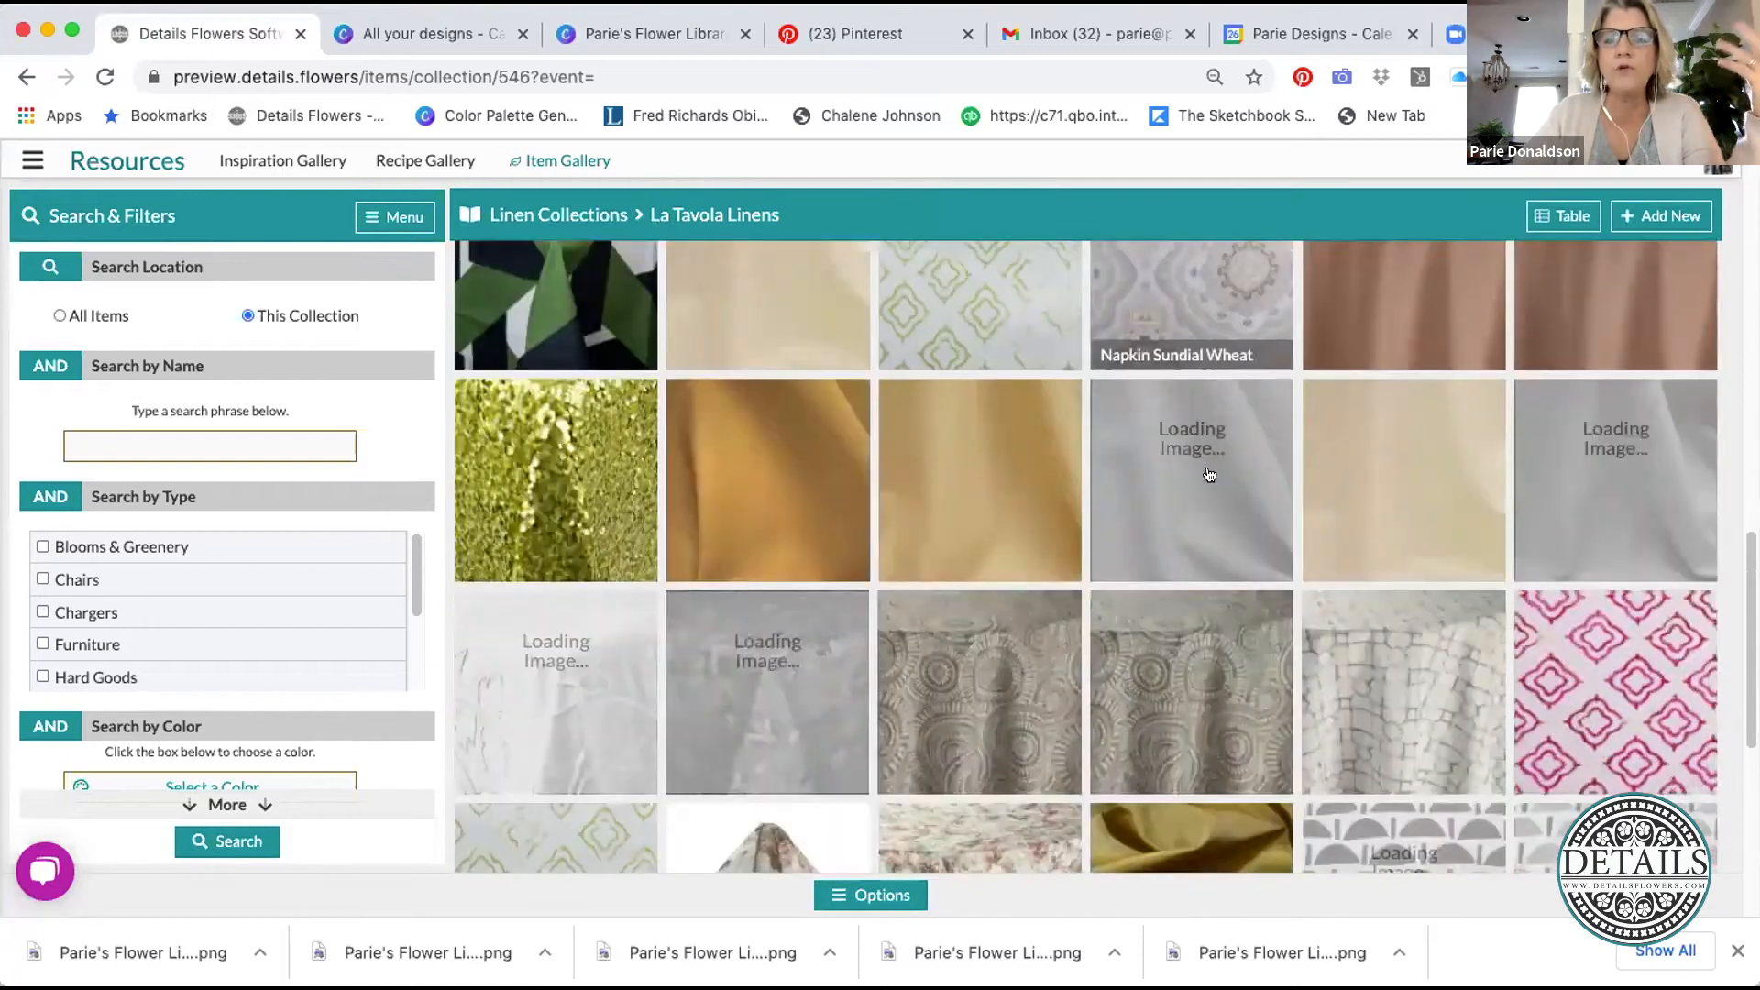
pyautogui.scroll(-6, 1209, 473)
pyautogui.scroll(8, 1209, 473)
pyautogui.scroll(15, 1209, 473)
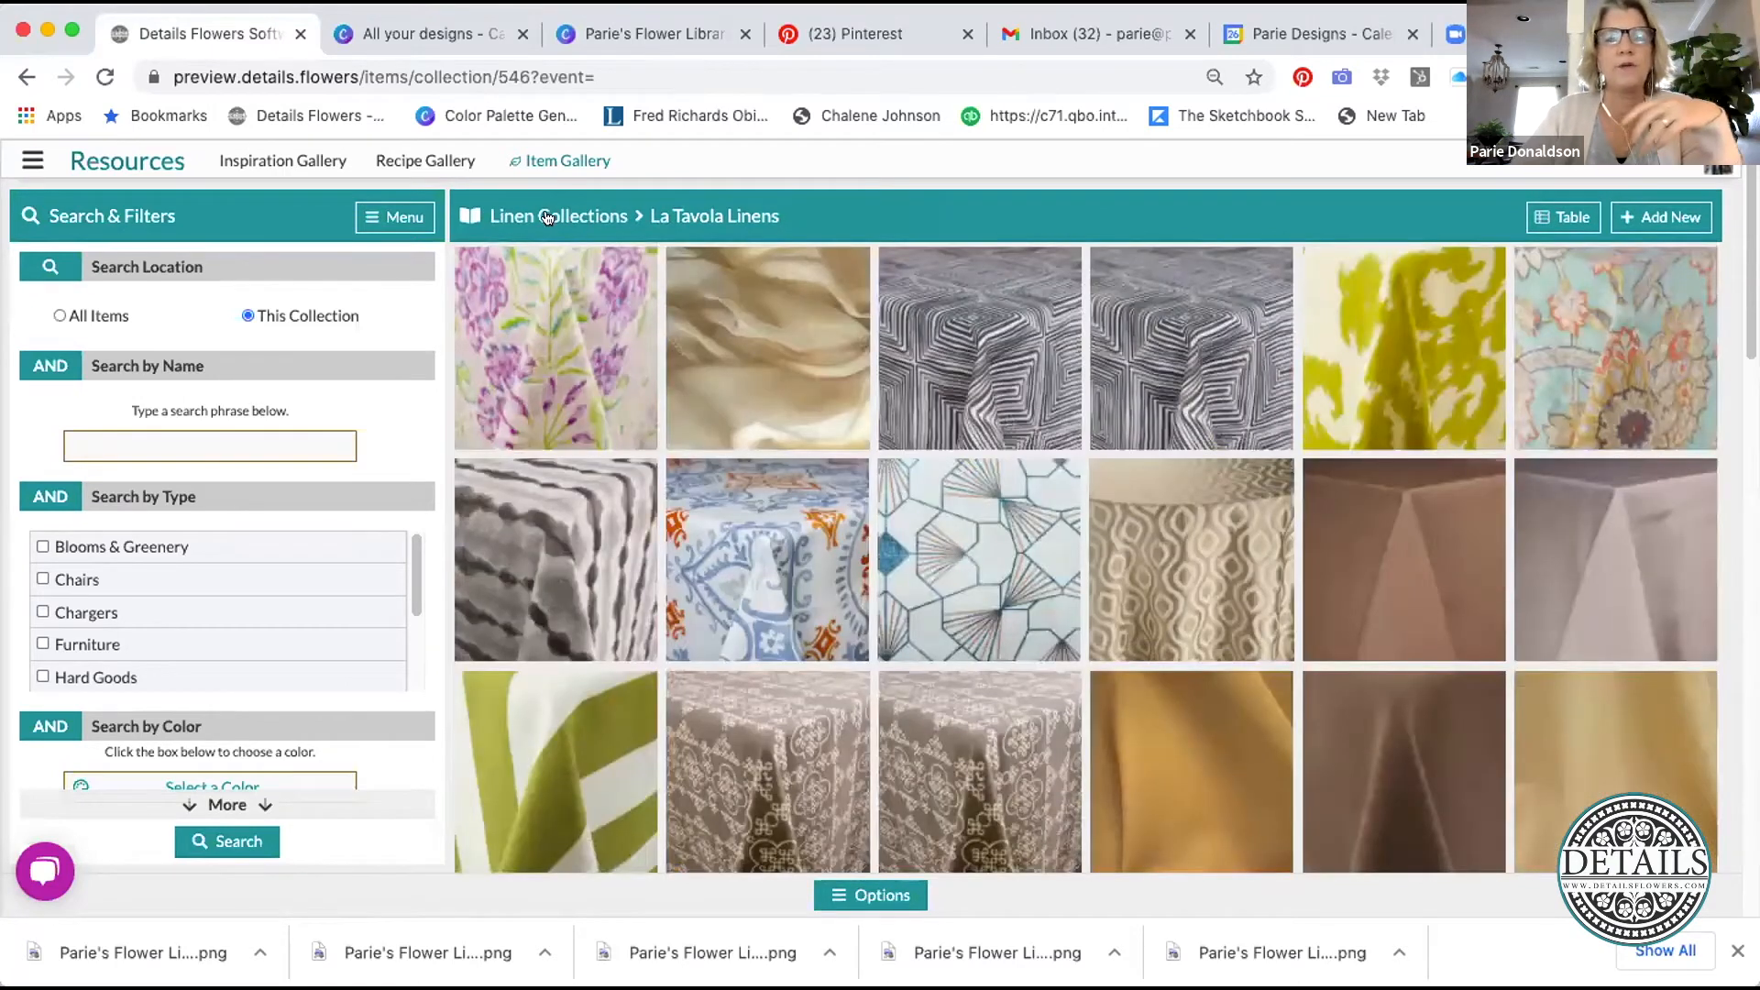
pyautogui.click(547, 217)
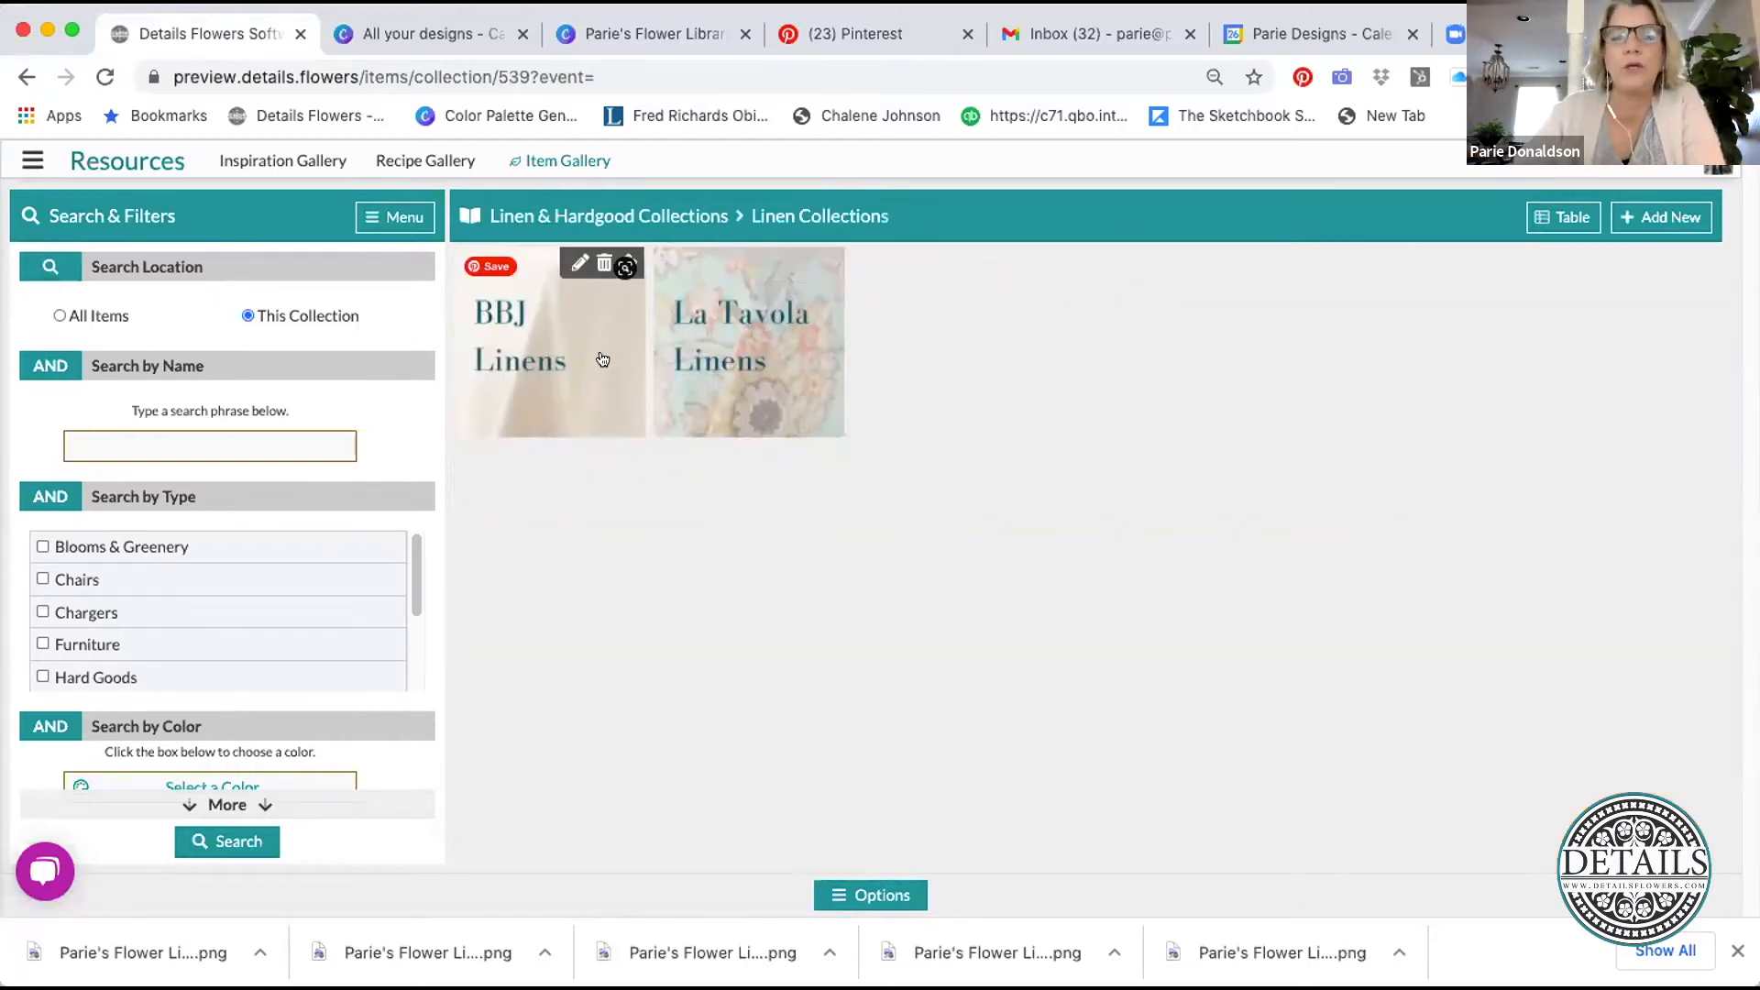
pyautogui.click(573, 217)
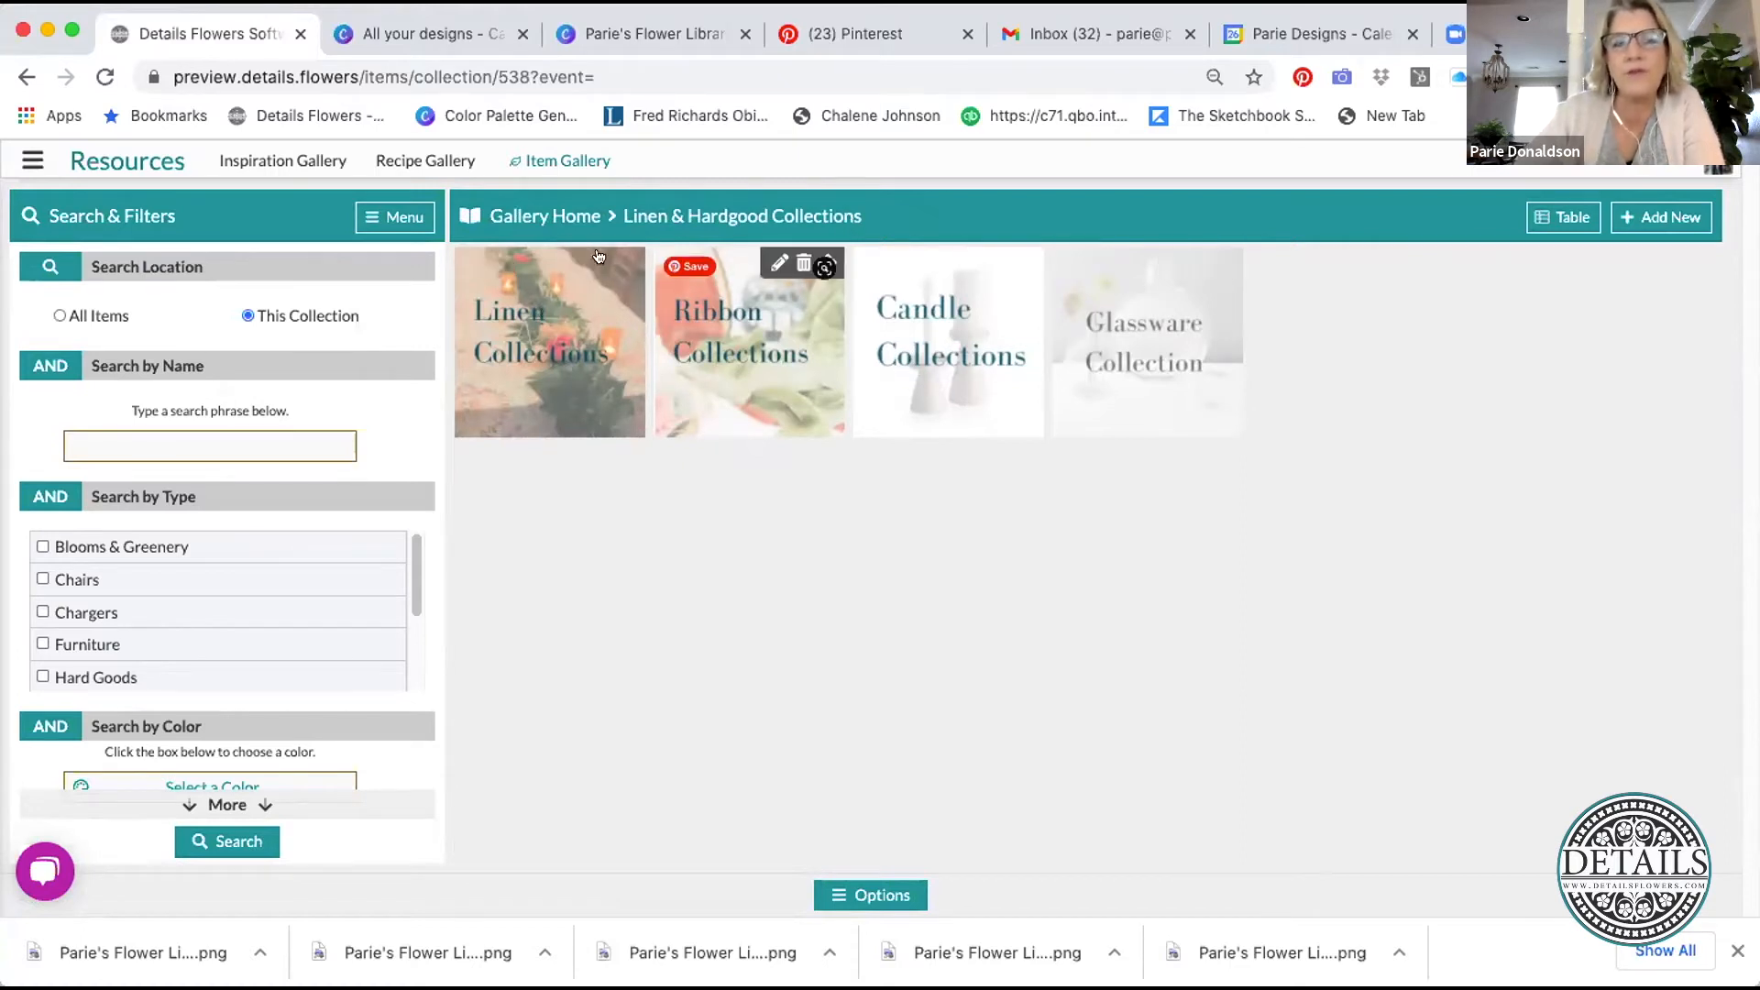
pyautogui.click(605, 389)
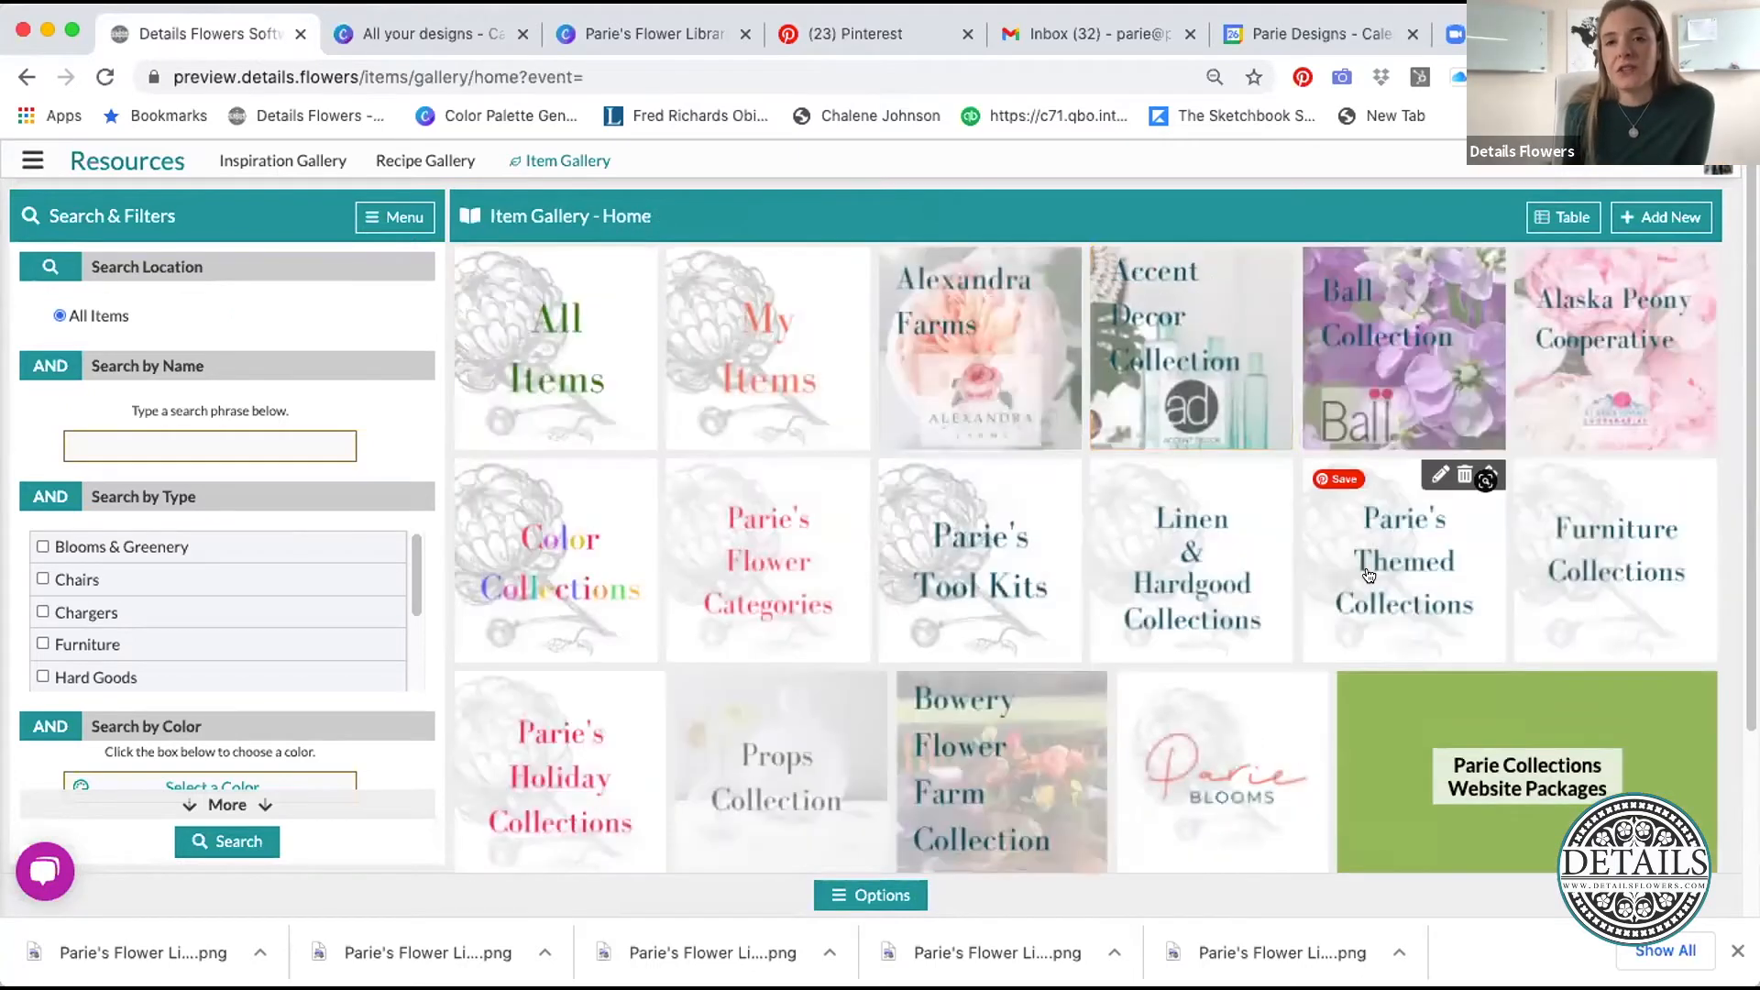
# - View the sub-collections inside Themed Collections and return to the gallery home
pyautogui.click(1442, 566)
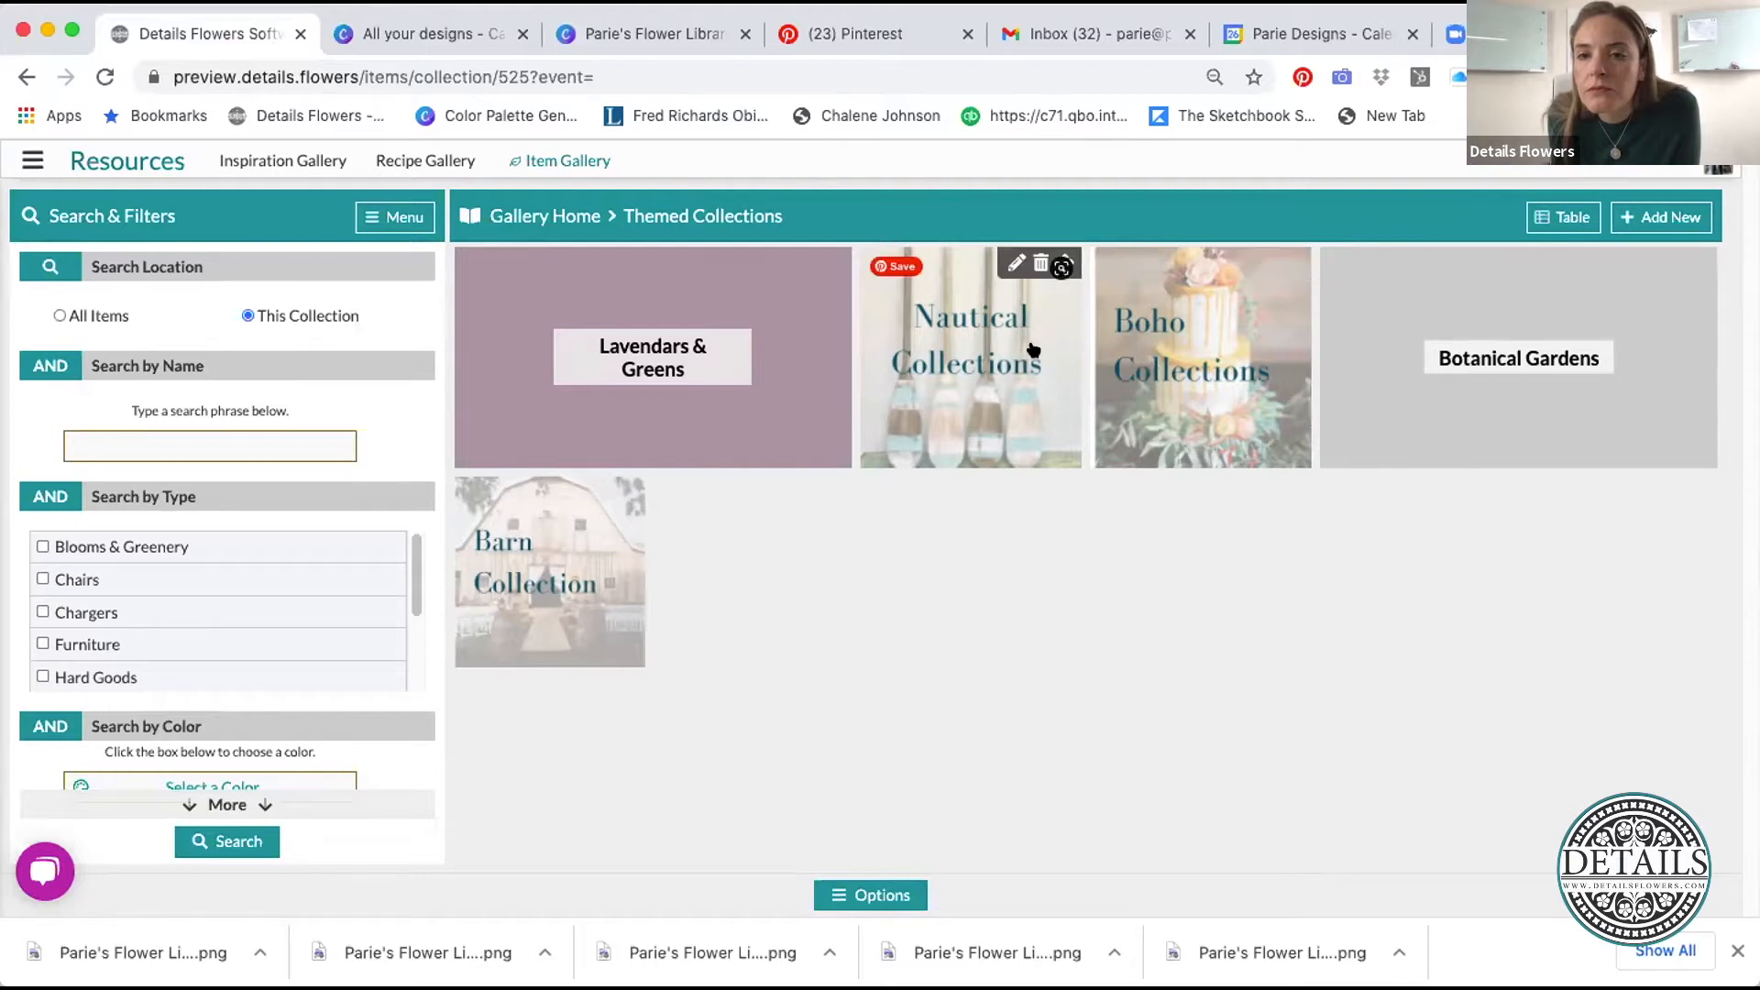
pyautogui.click(563, 214)
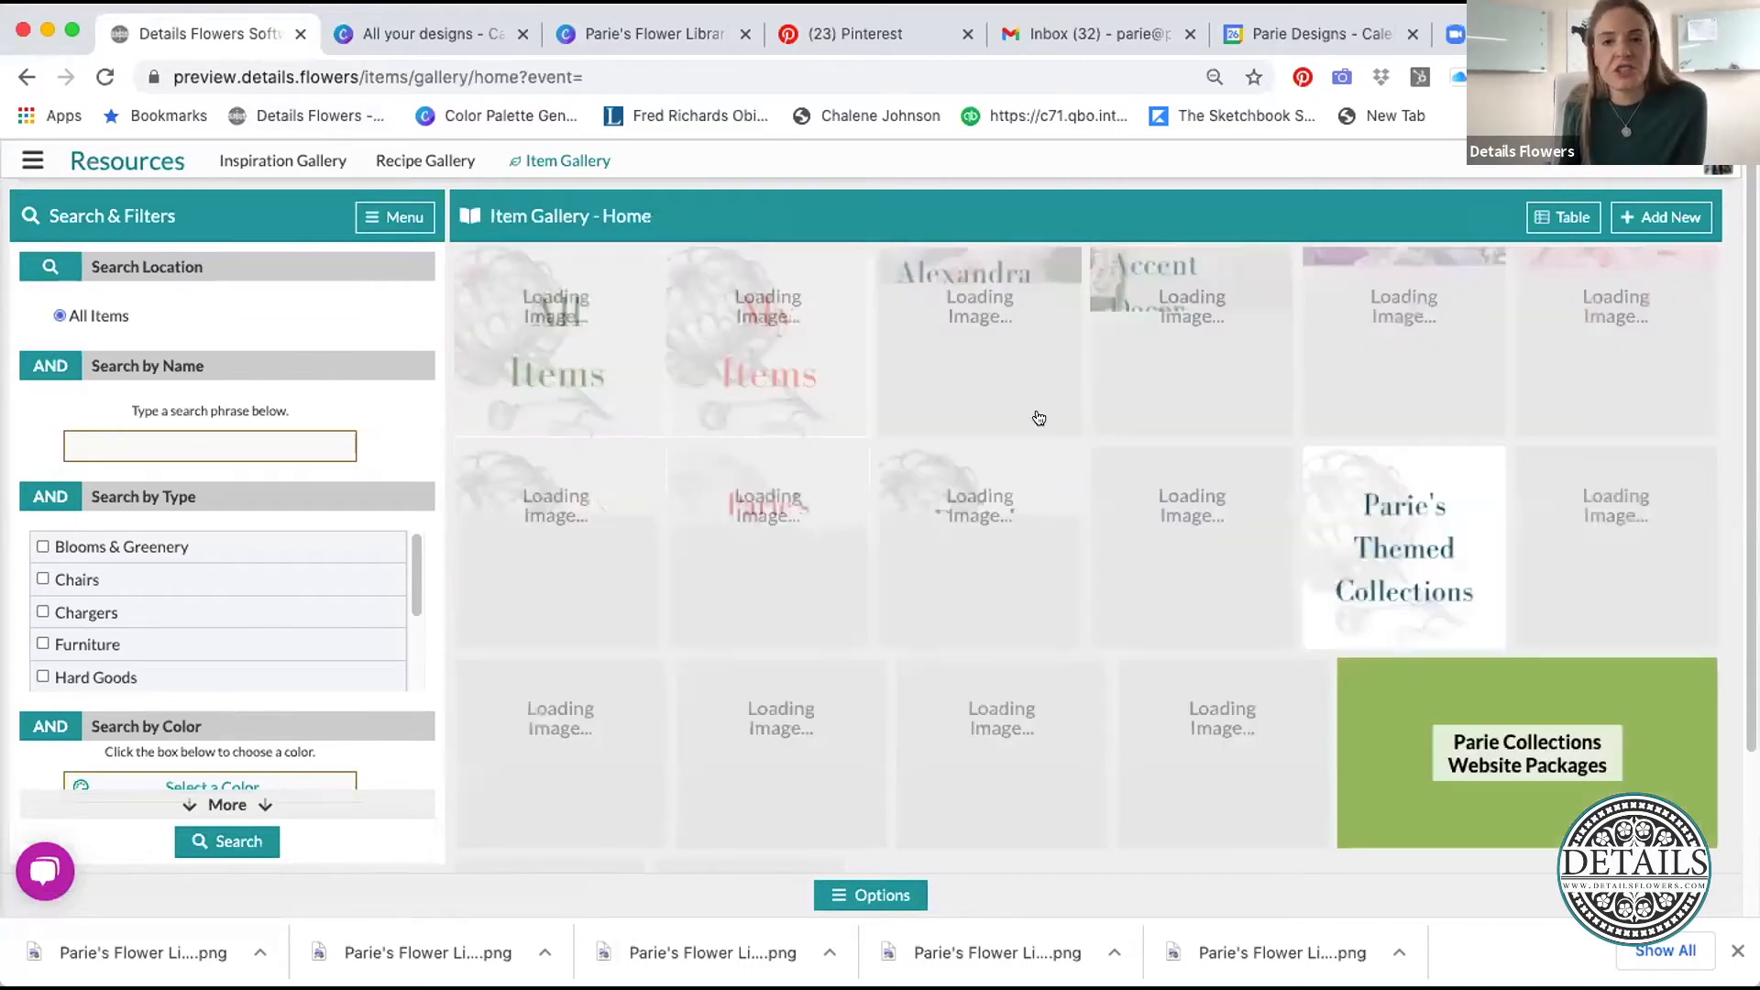
pyautogui.scroll(-2, 1447, 671)
pyautogui.scroll(2, 1449, 674)
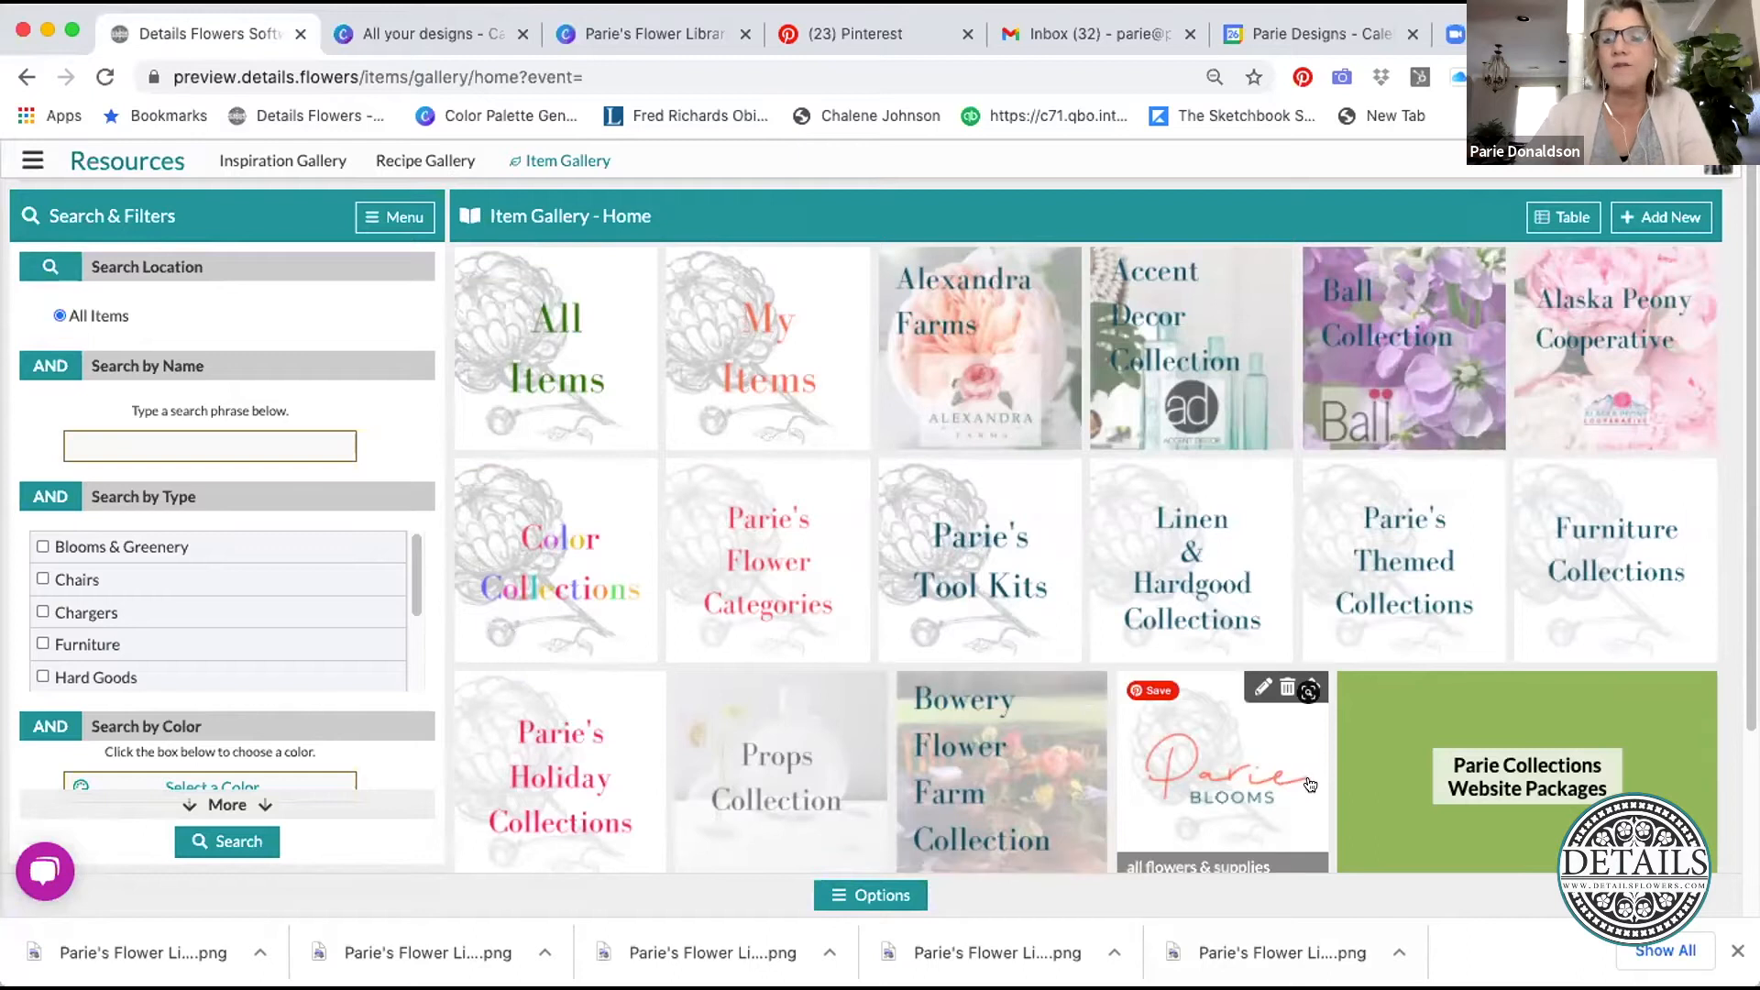
# - Browse the flowers in Market Blooms inside the Blooms collection and return to the Blooms collection
pyautogui.scroll(-3, 1220, 770)
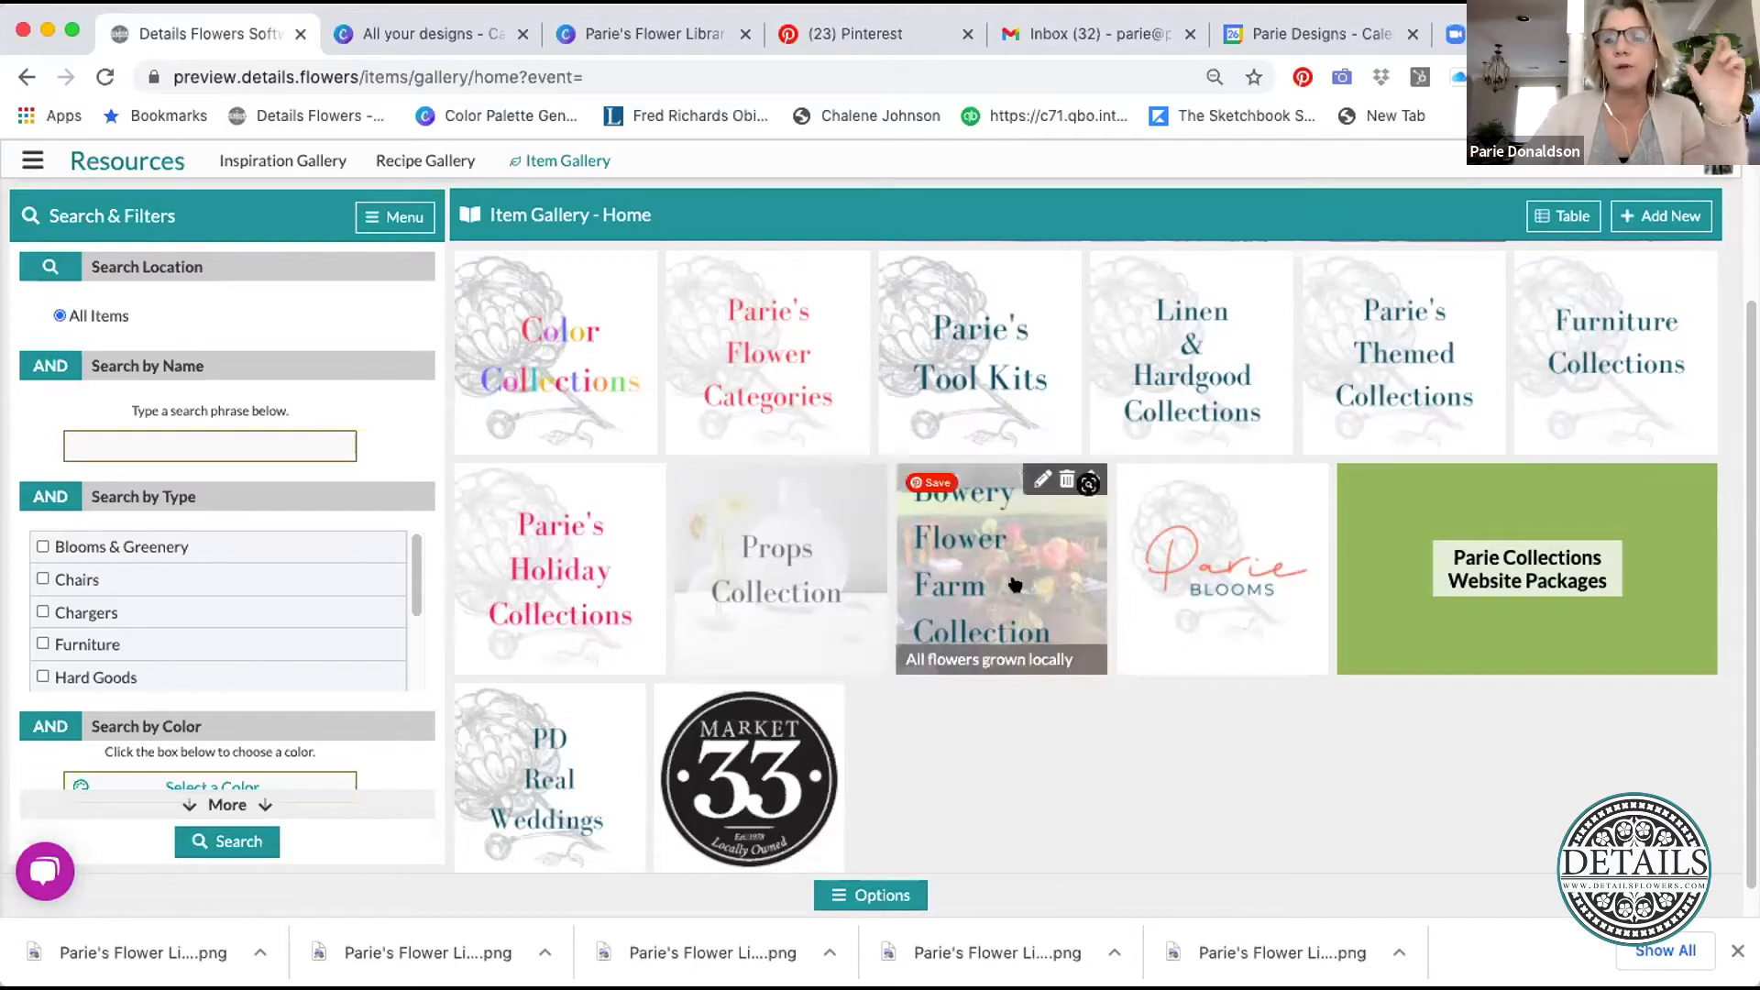
pyautogui.click(1188, 571)
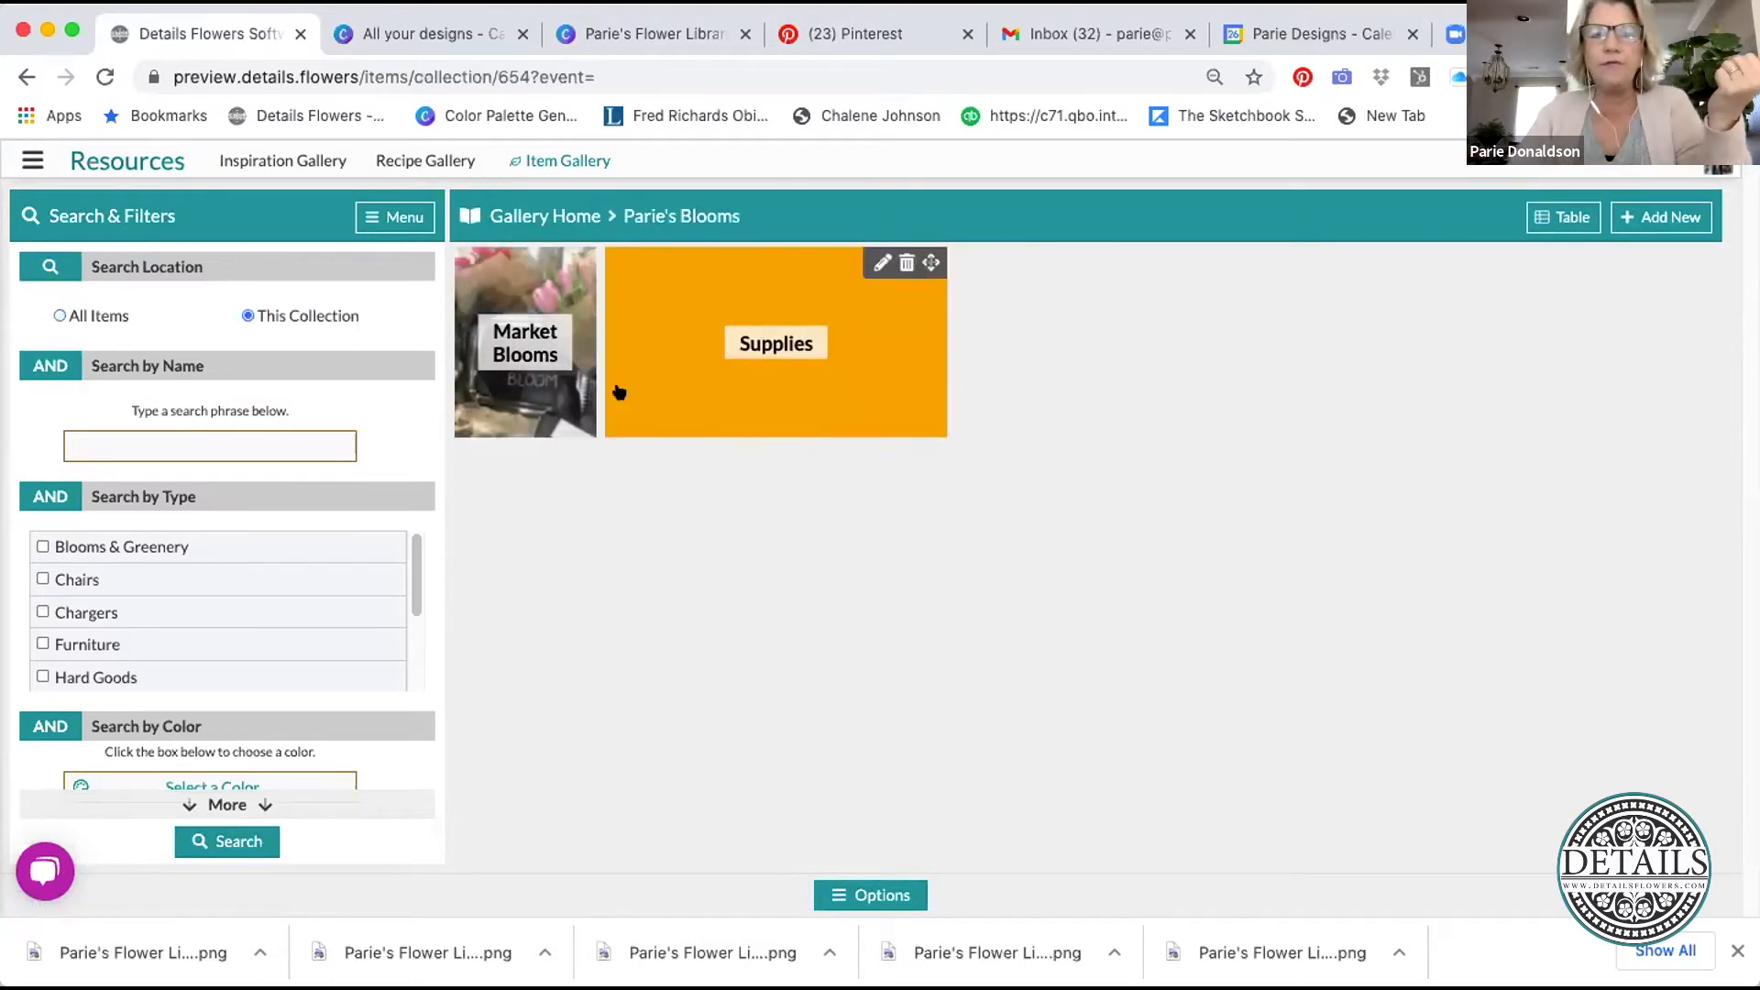
pyautogui.click(566, 387)
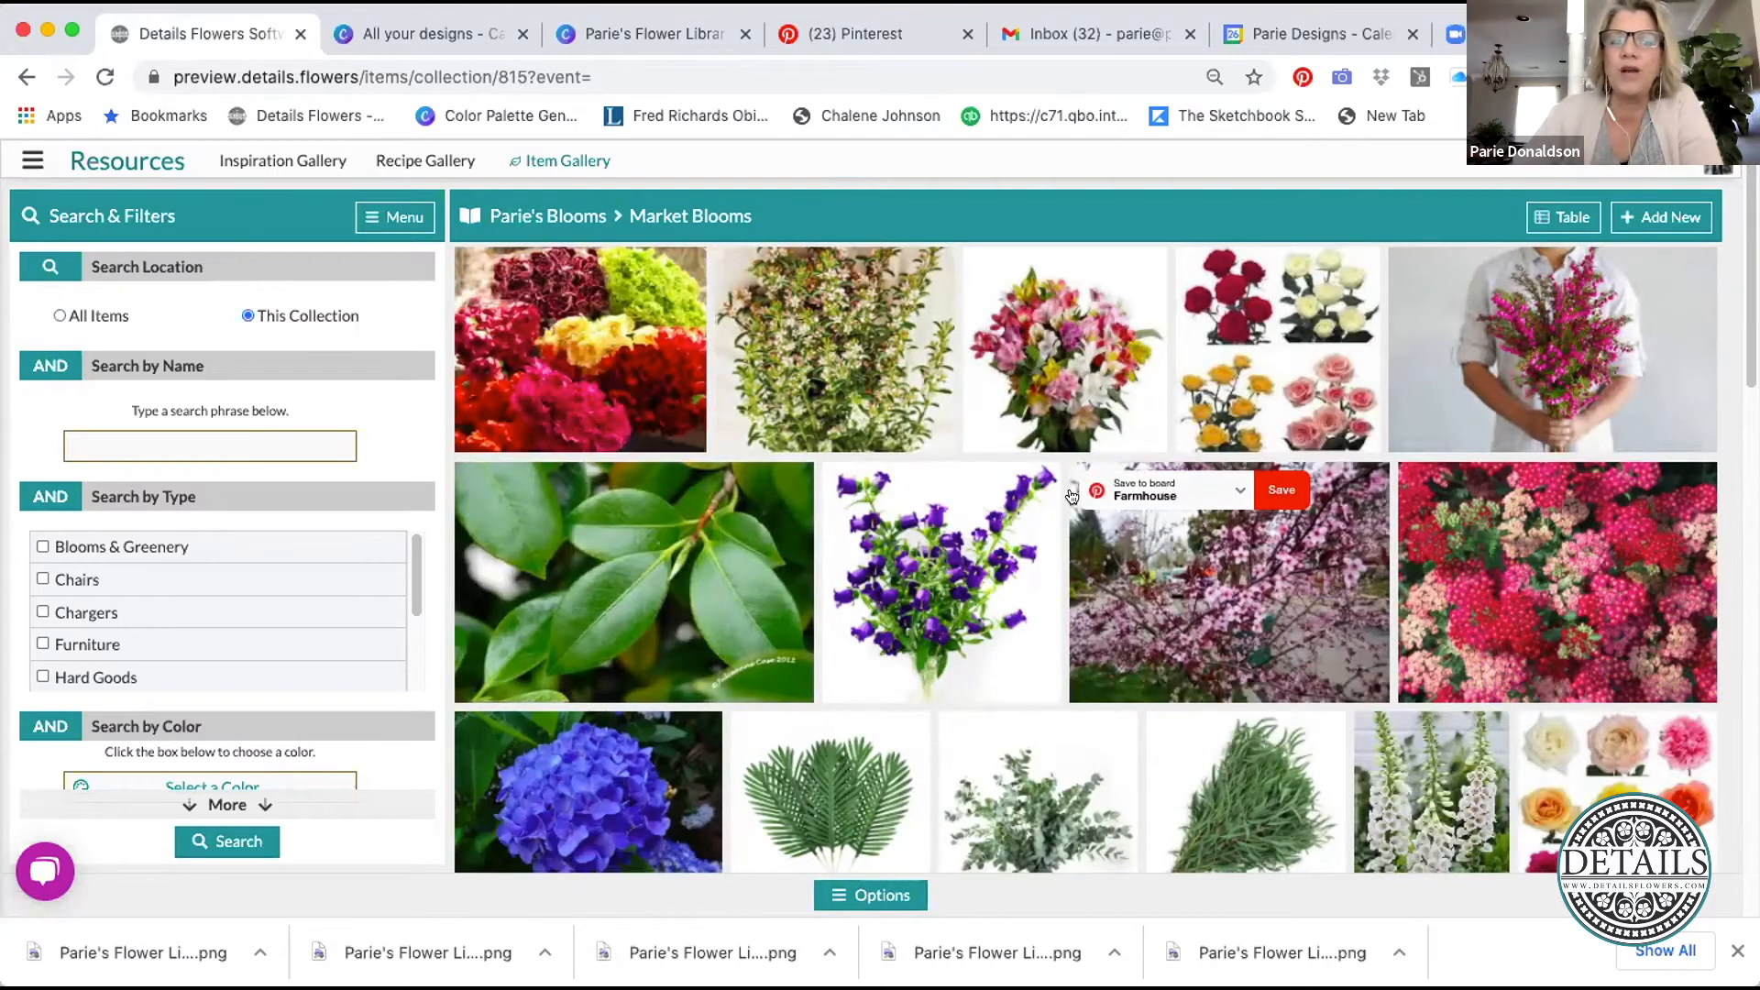
pyautogui.scroll(-3, 1070, 504)
pyautogui.scroll(-15, 1071, 504)
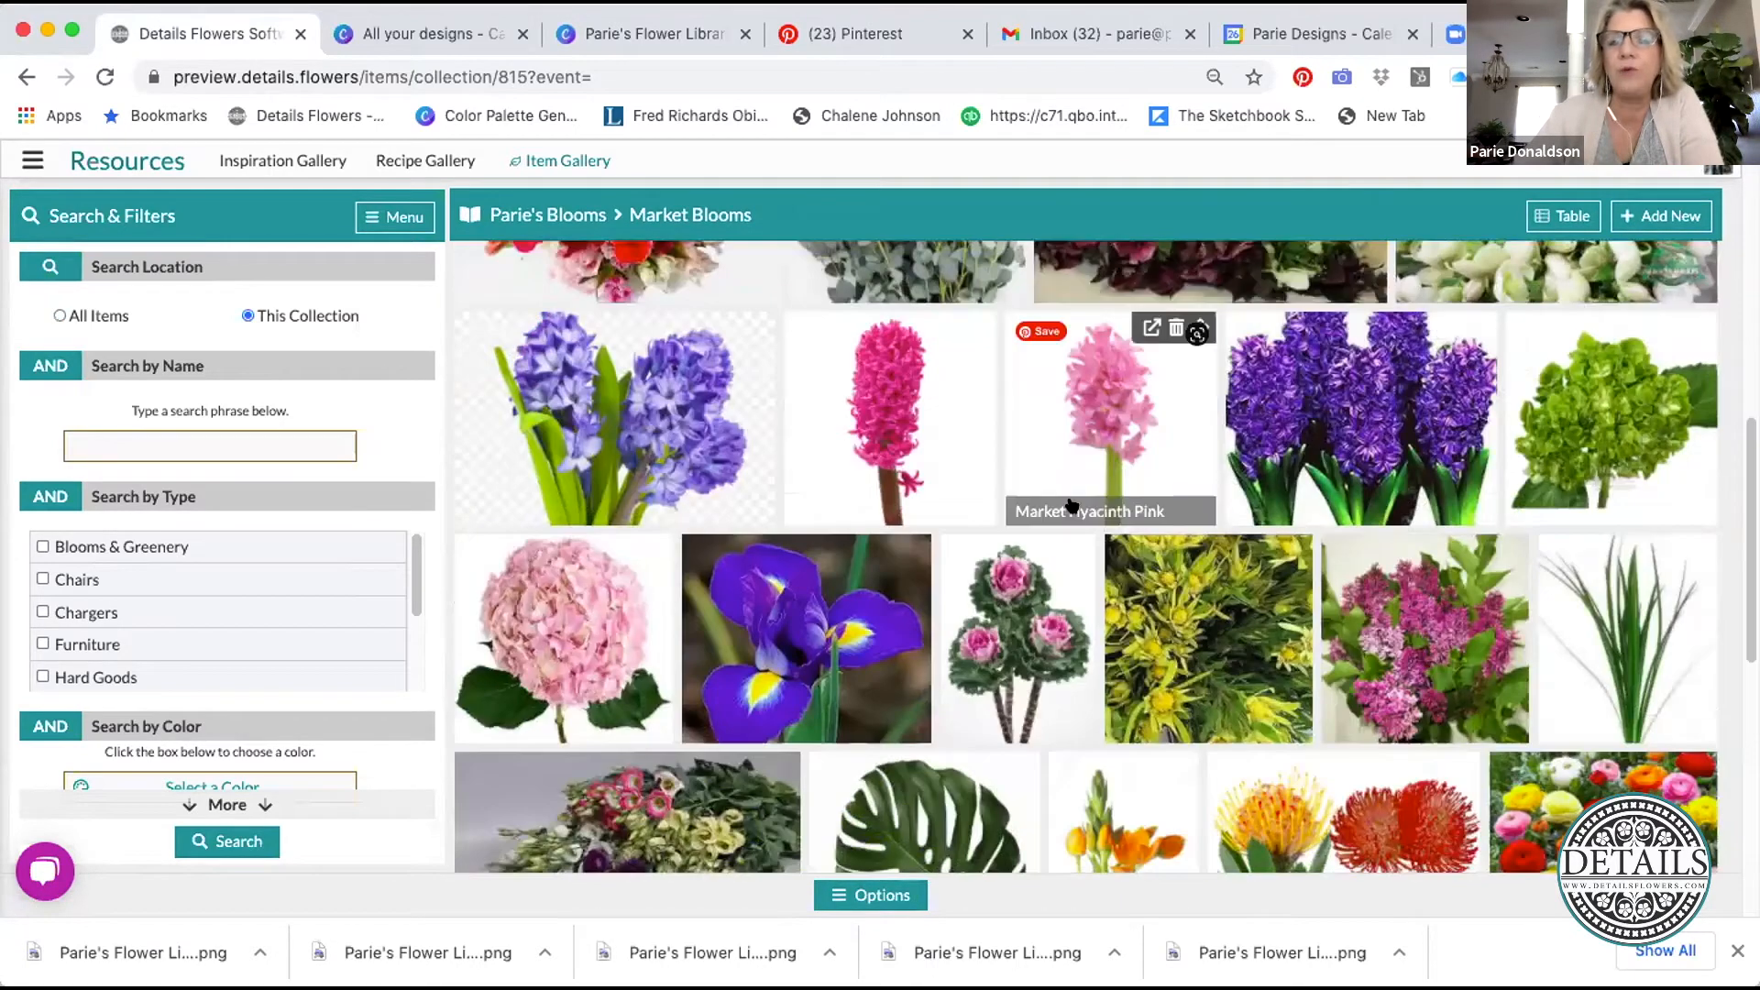
pyautogui.scroll(10, 1071, 504)
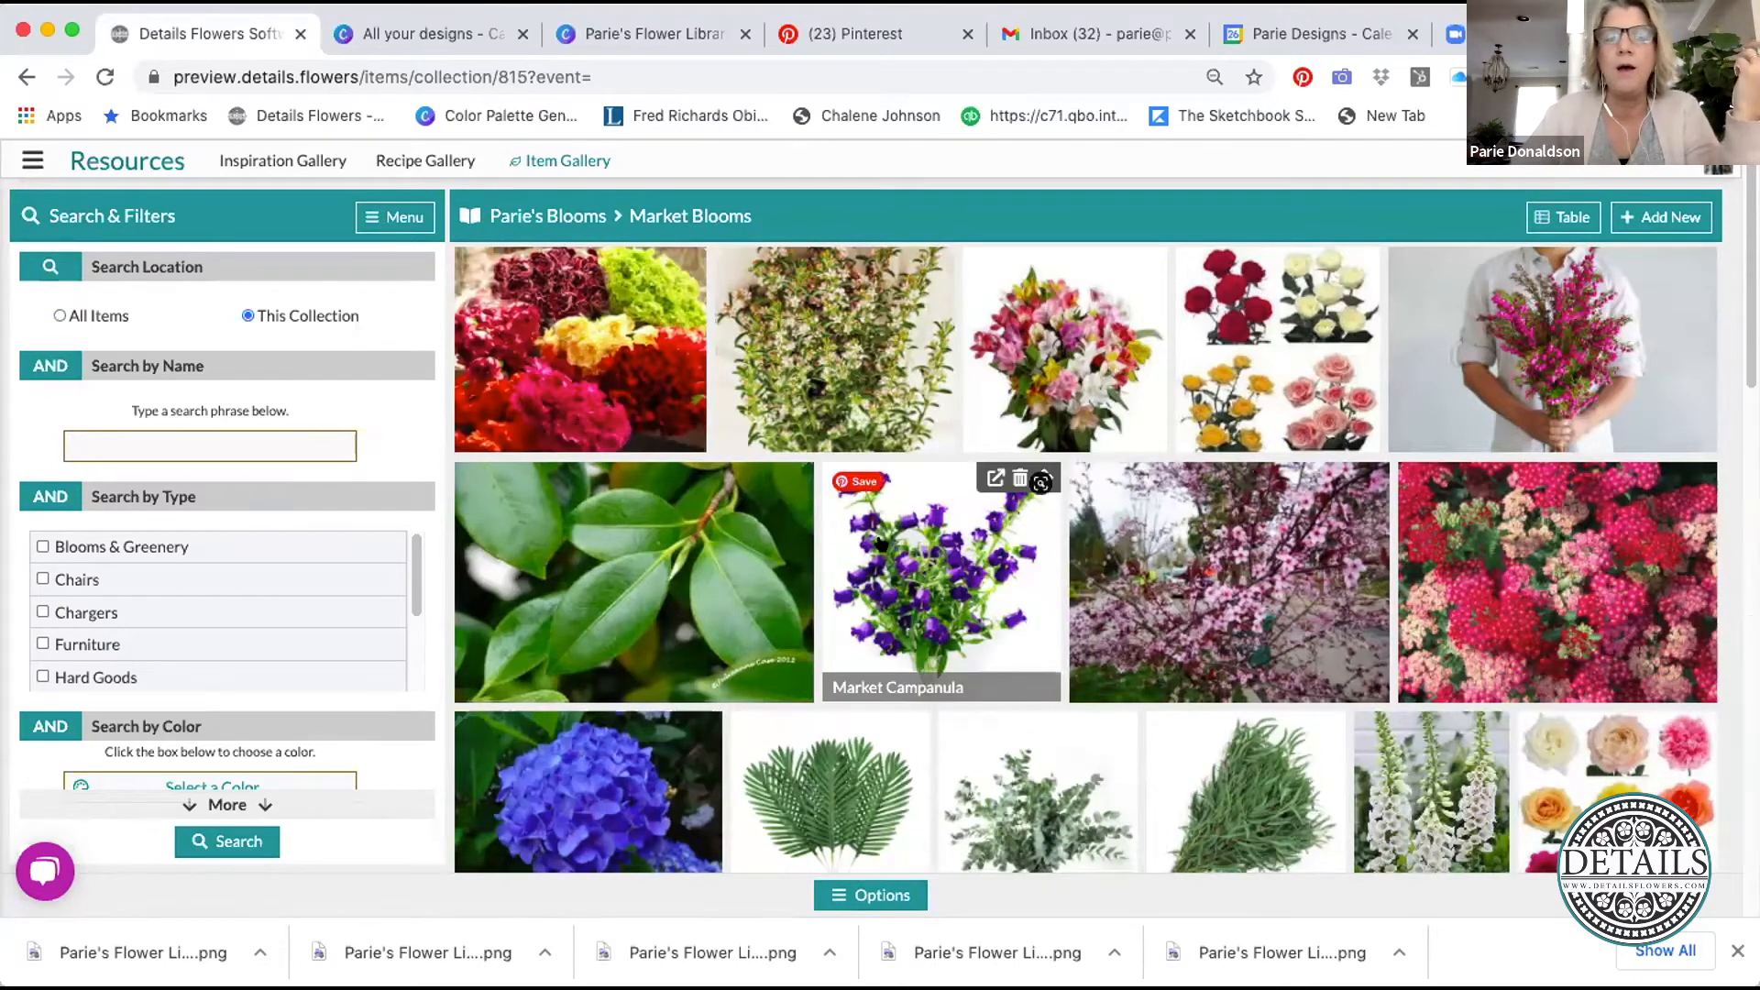
pyautogui.click(565, 216)
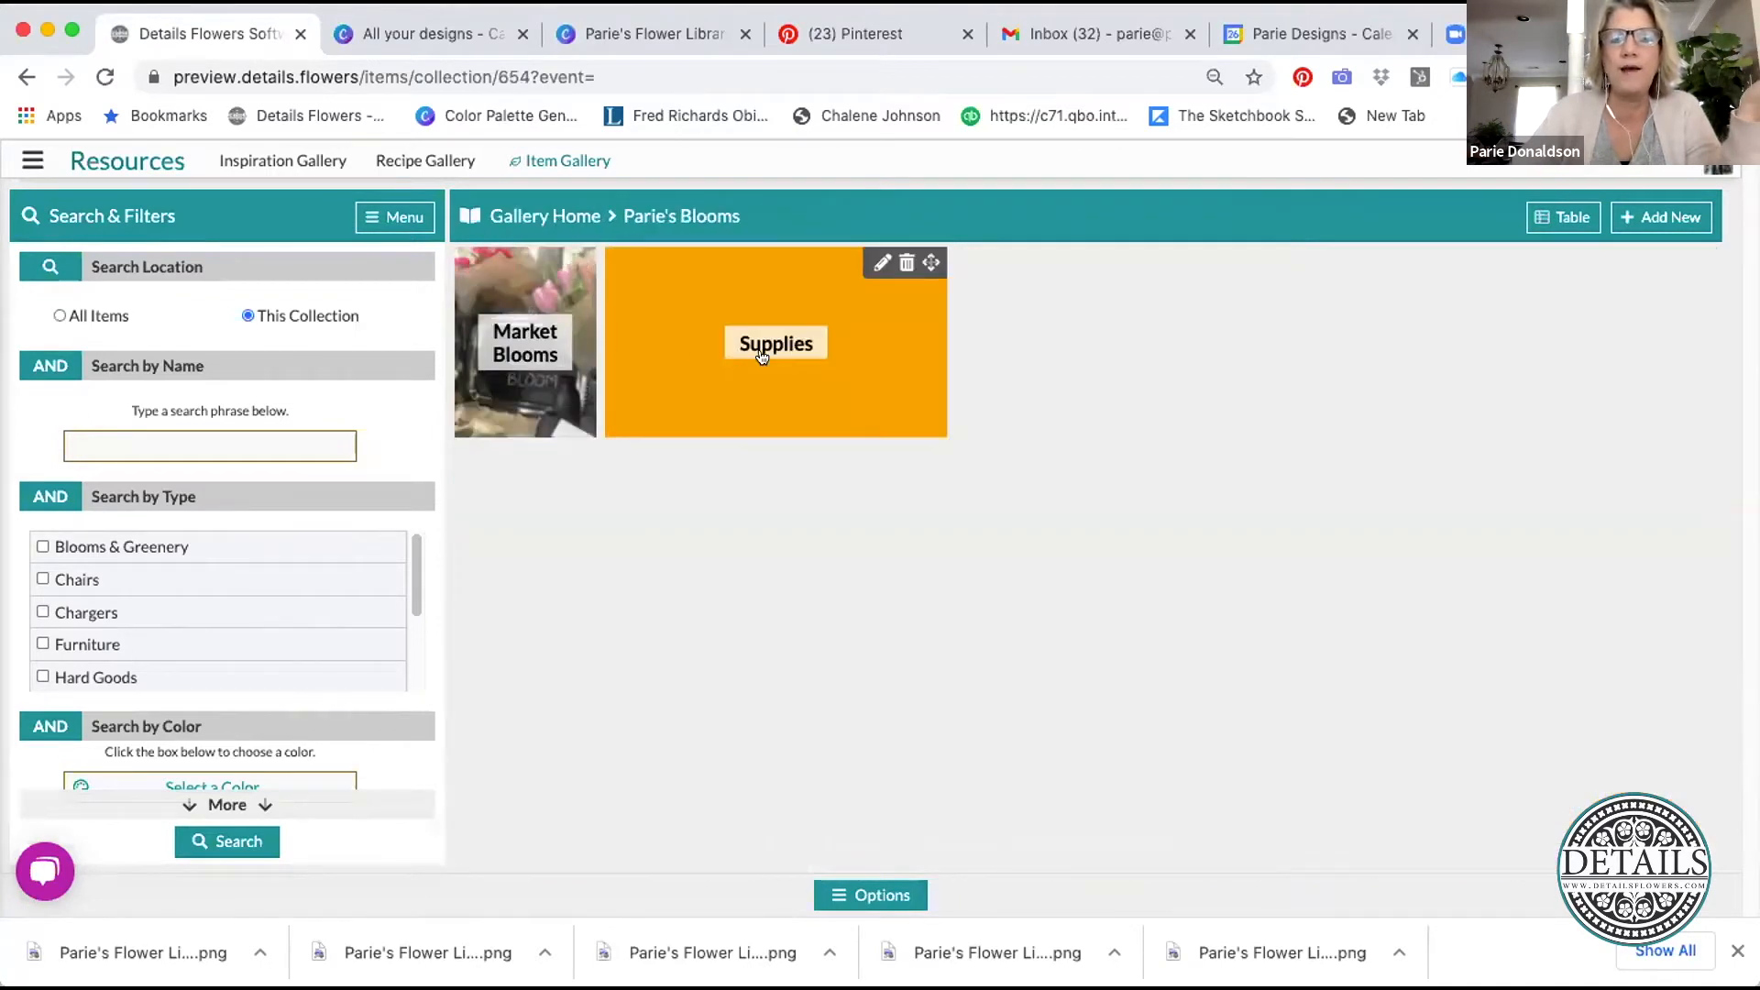
# - Browse the items in the Supplies sub-collection of the Blooms collection and return to the gallery home
pyautogui.click(761, 357)
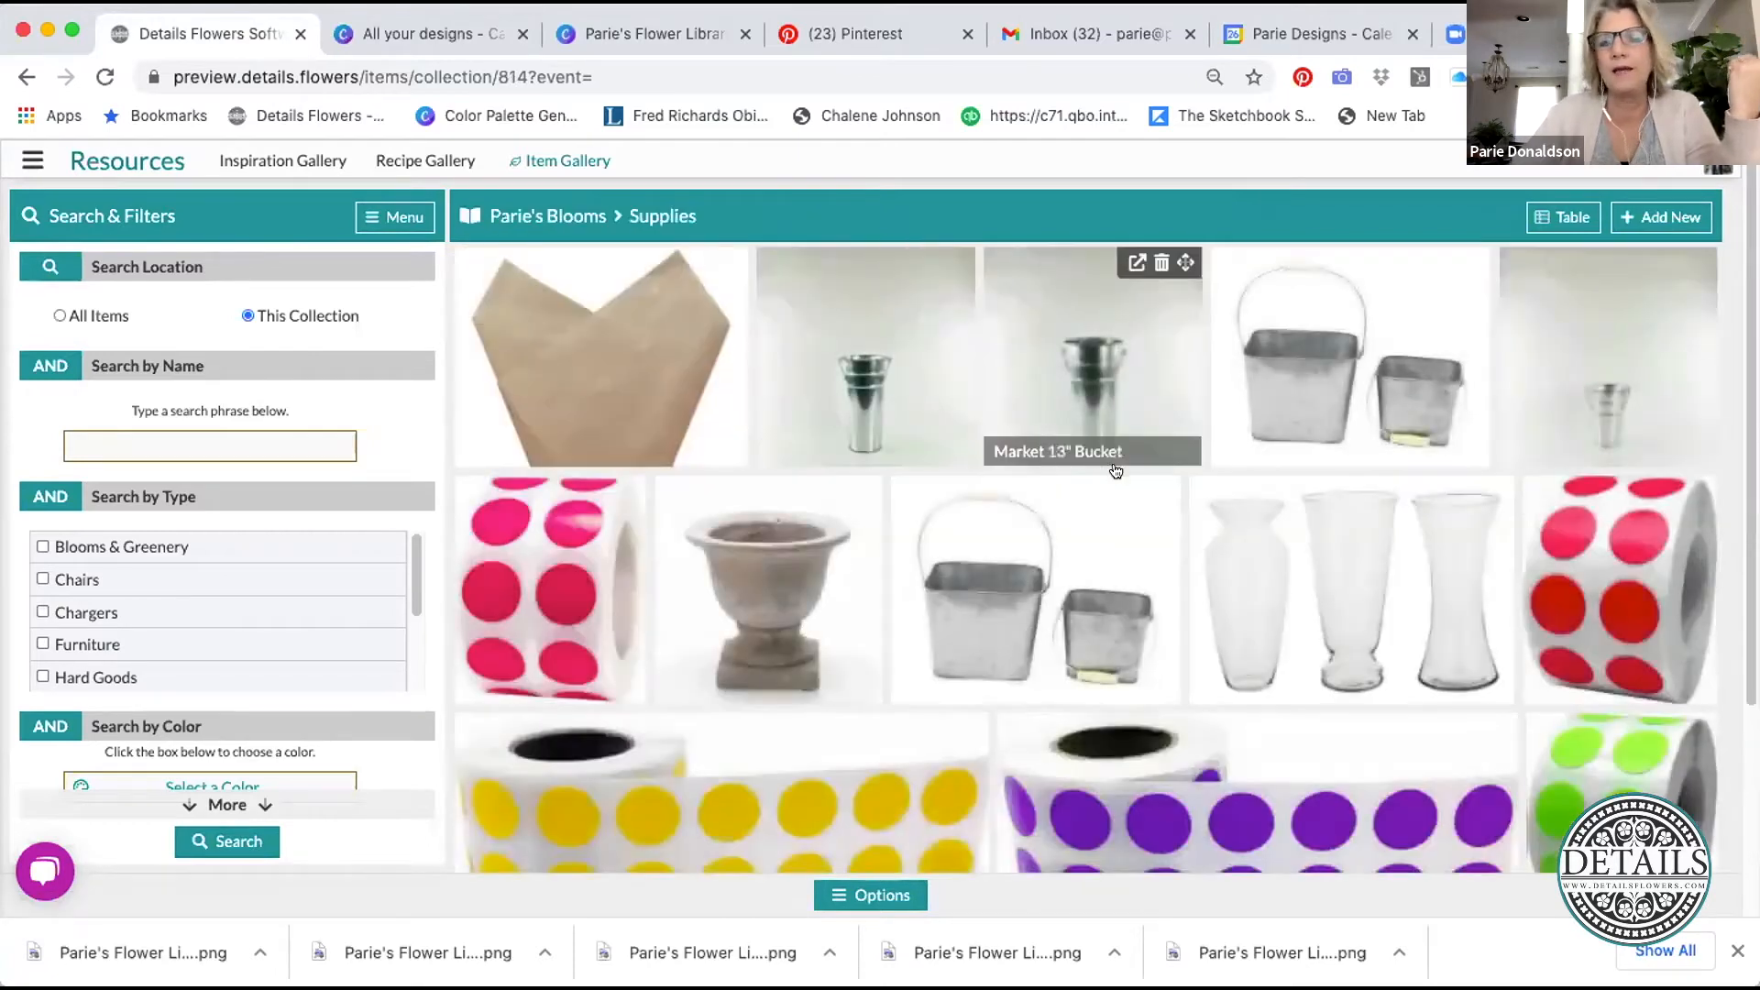
pyautogui.scroll(-1, 1191, 380)
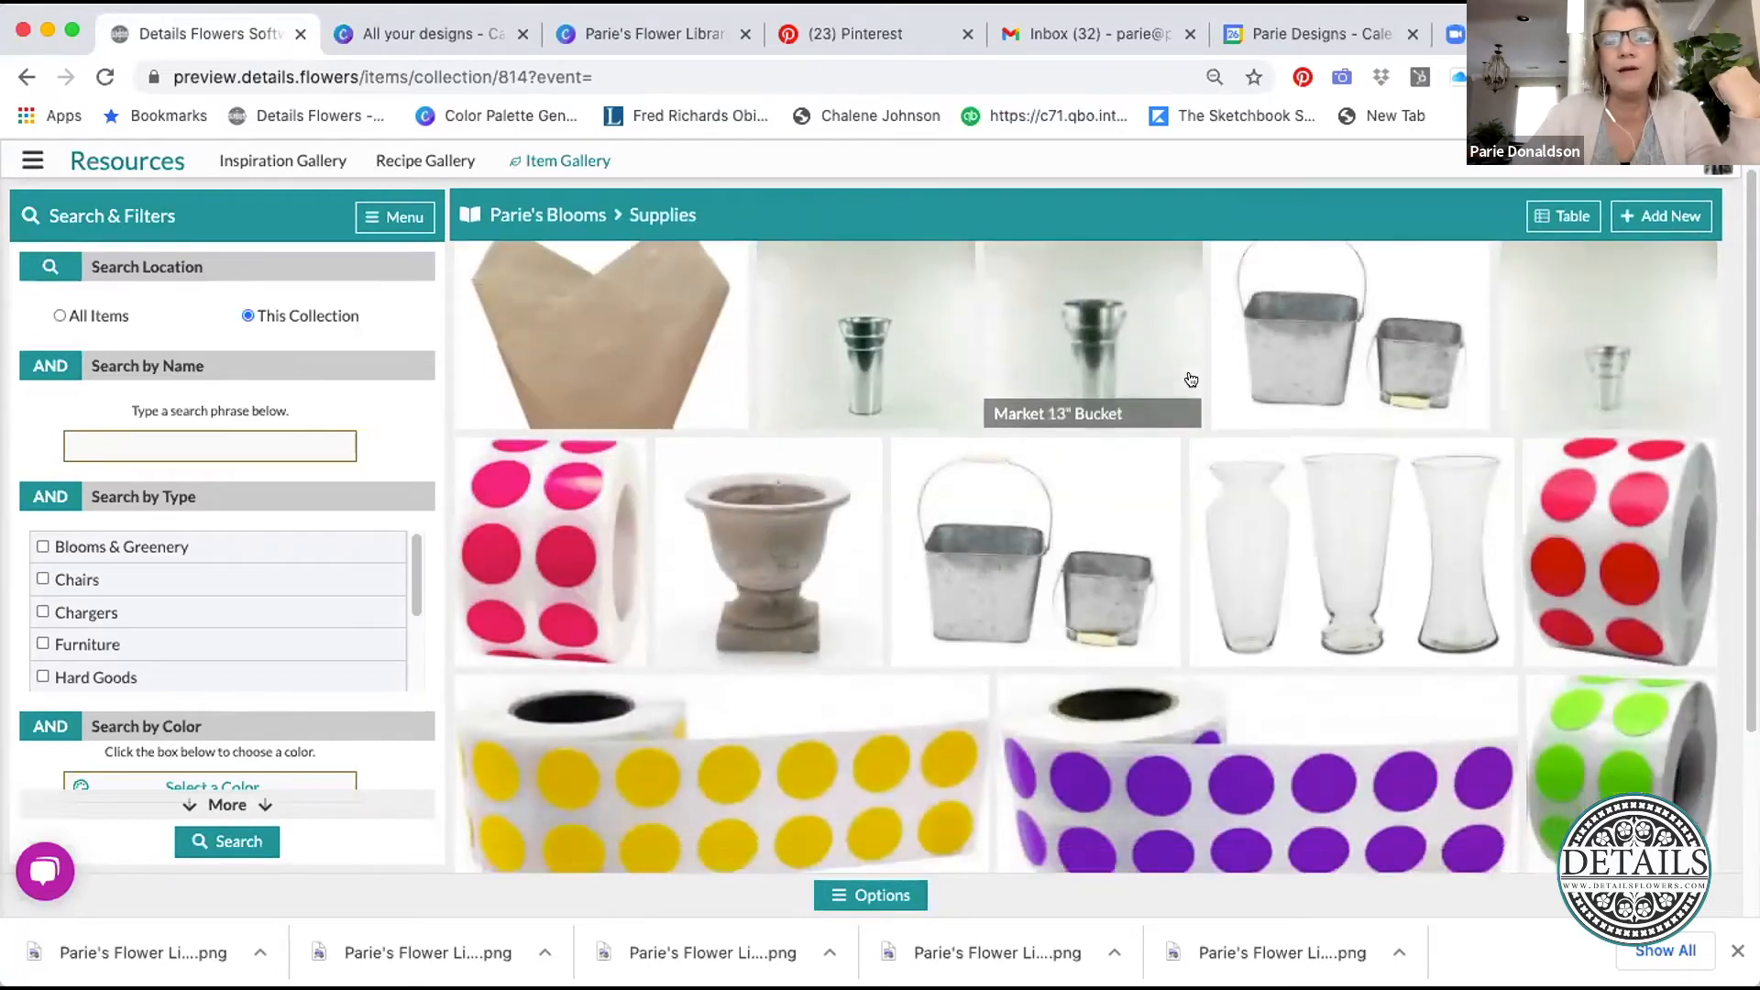
pyautogui.scroll(-2, 1256, 745)
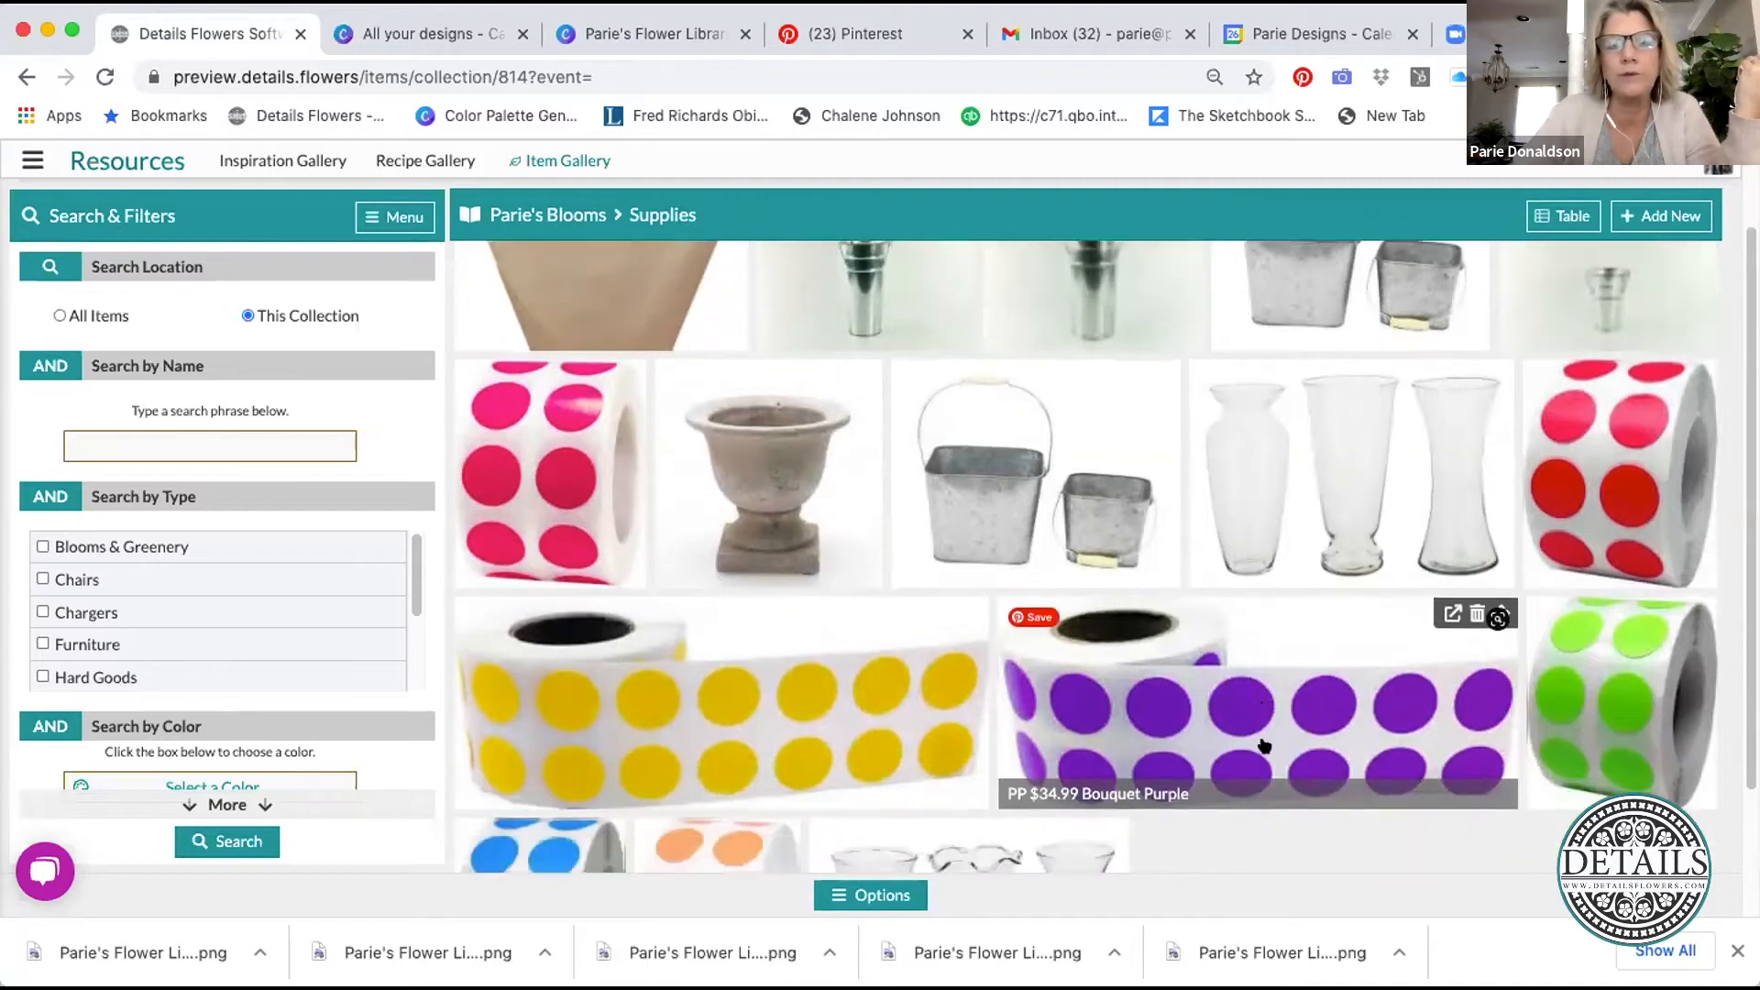
pyautogui.scroll(-2, 1263, 745)
pyautogui.scroll(4, 1260, 738)
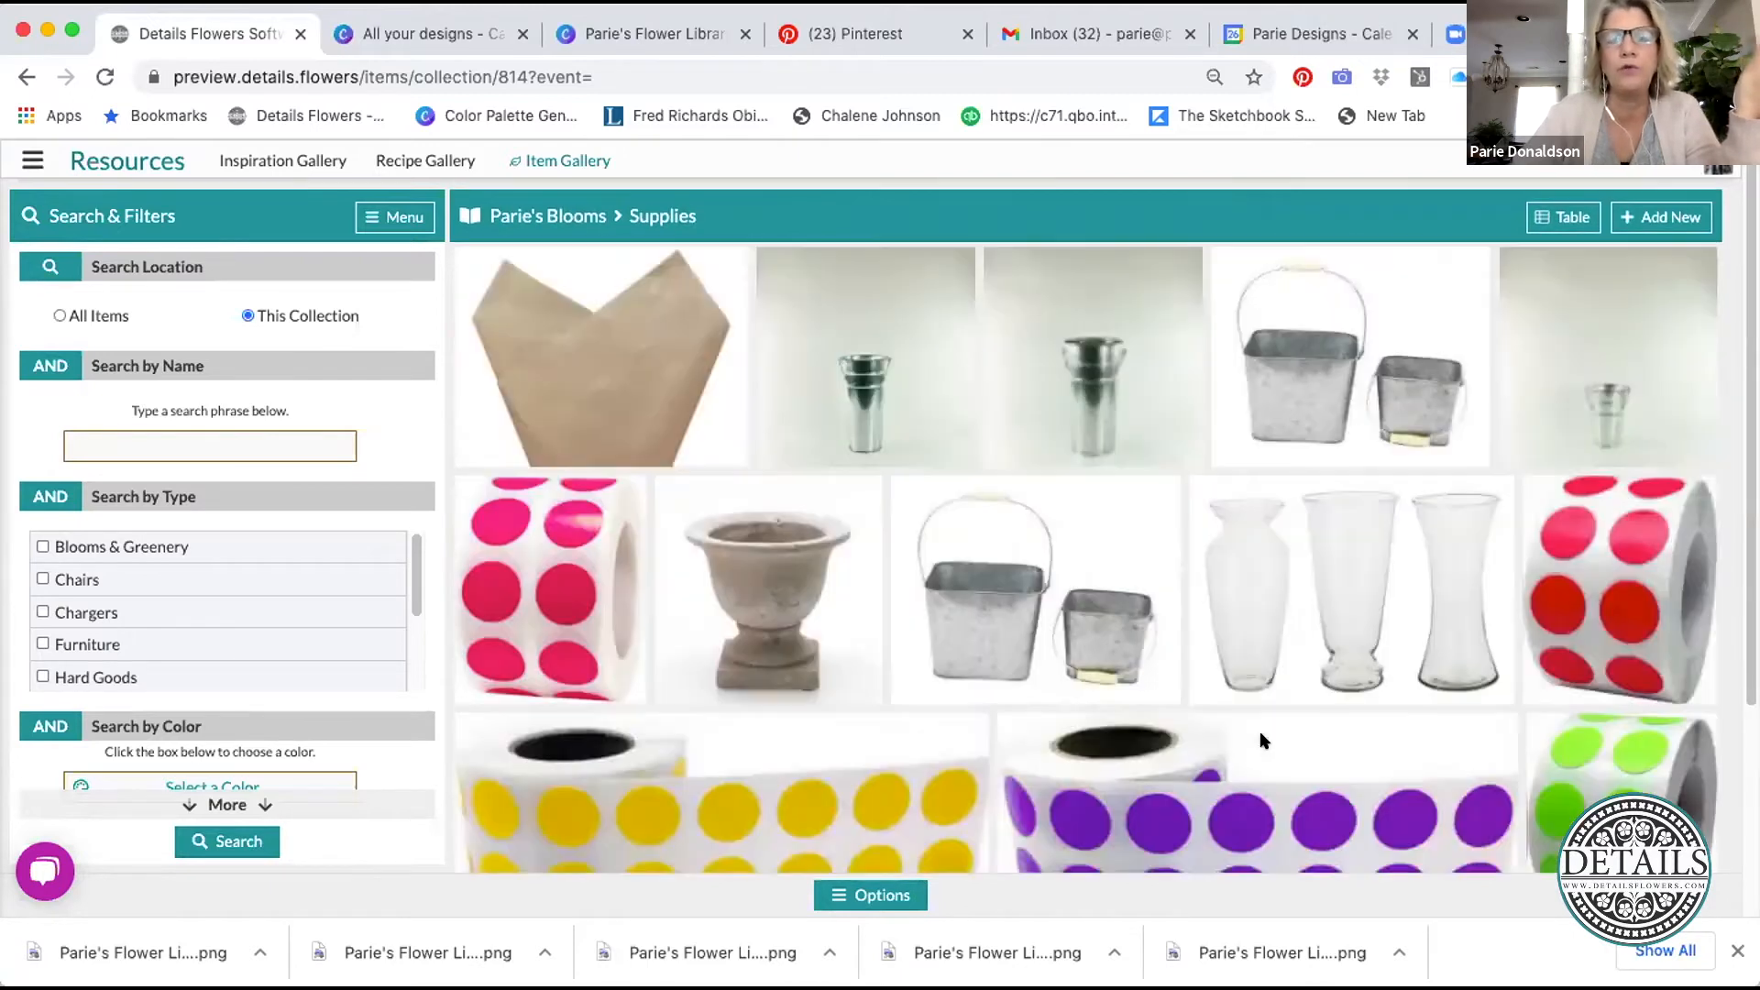
pyautogui.click(568, 219)
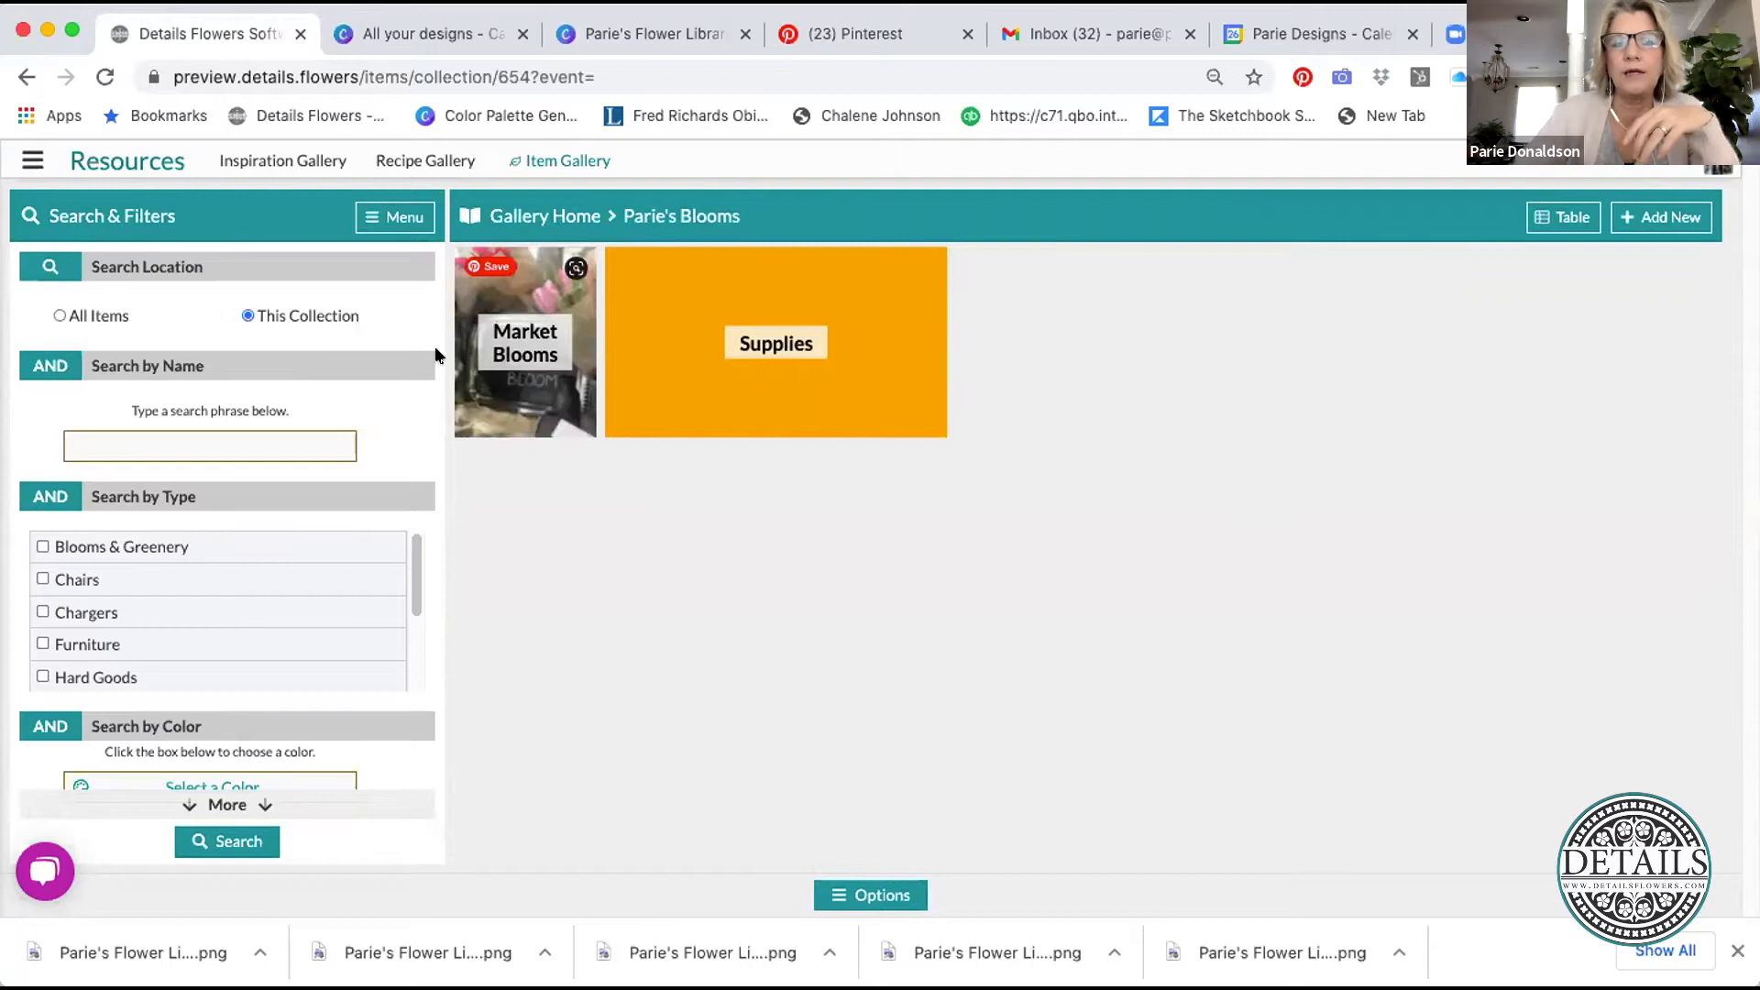
pyautogui.click(553, 215)
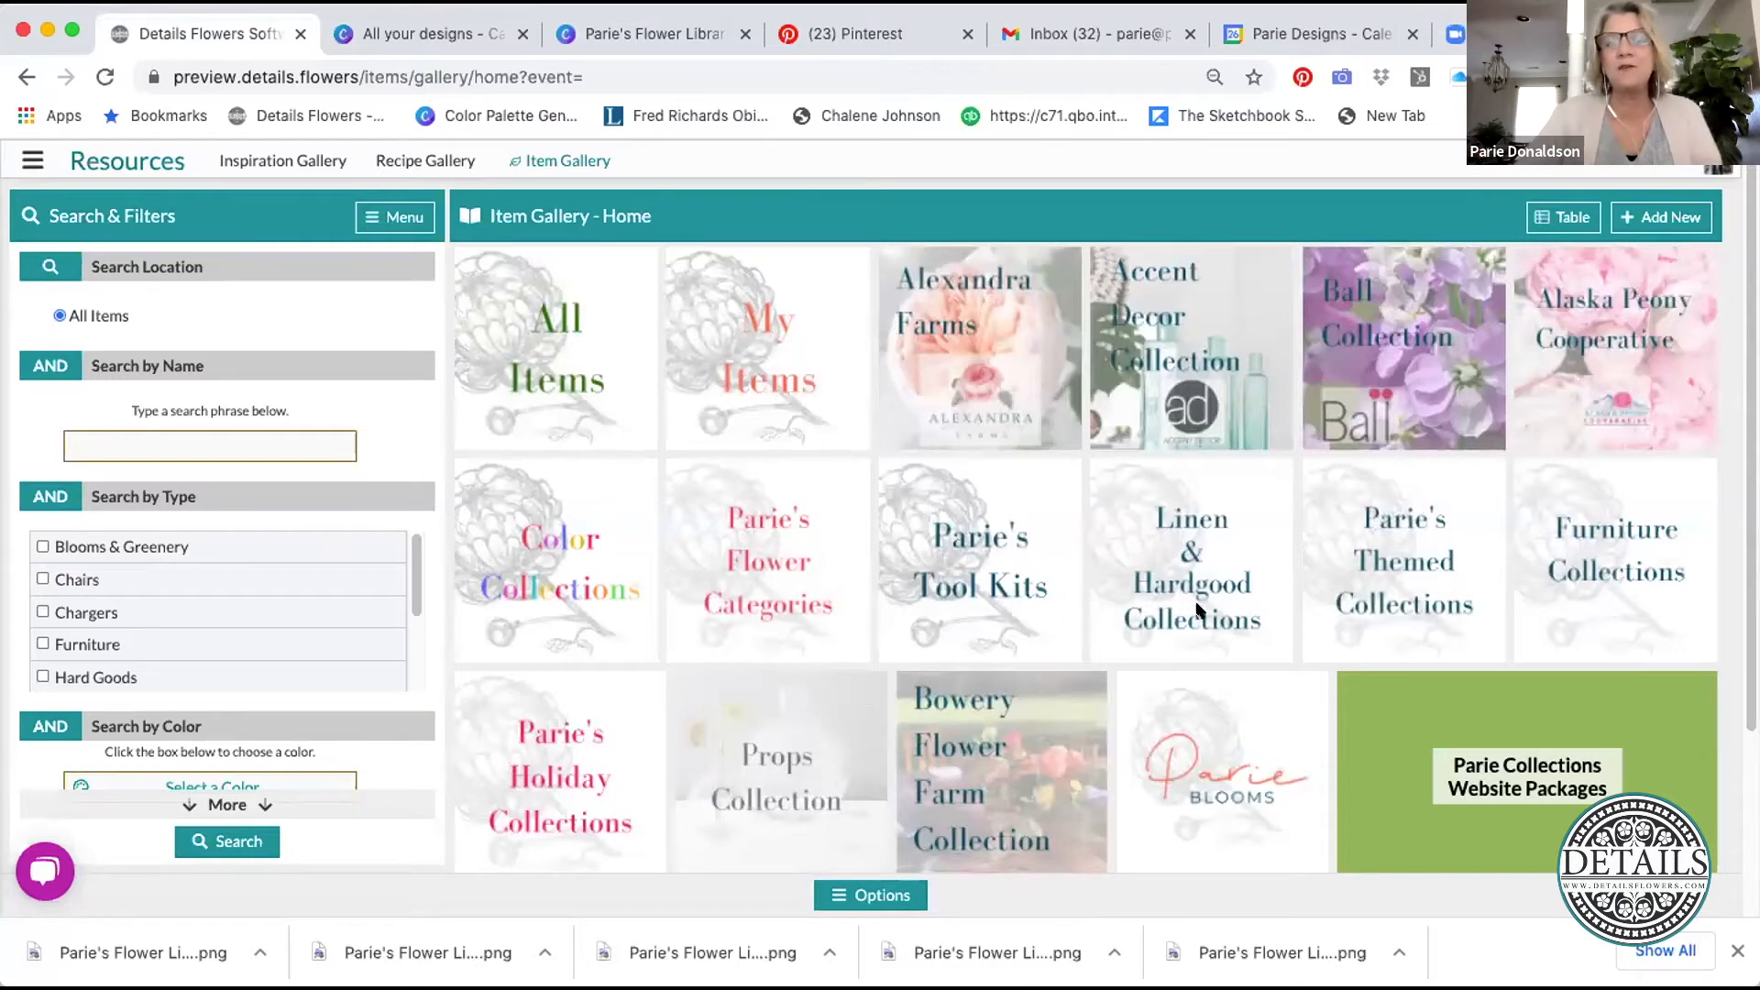
# - View the Valentine's Day flowers collection inside Holiday Collections and return to Holiday Collections
pyautogui.click(542, 794)
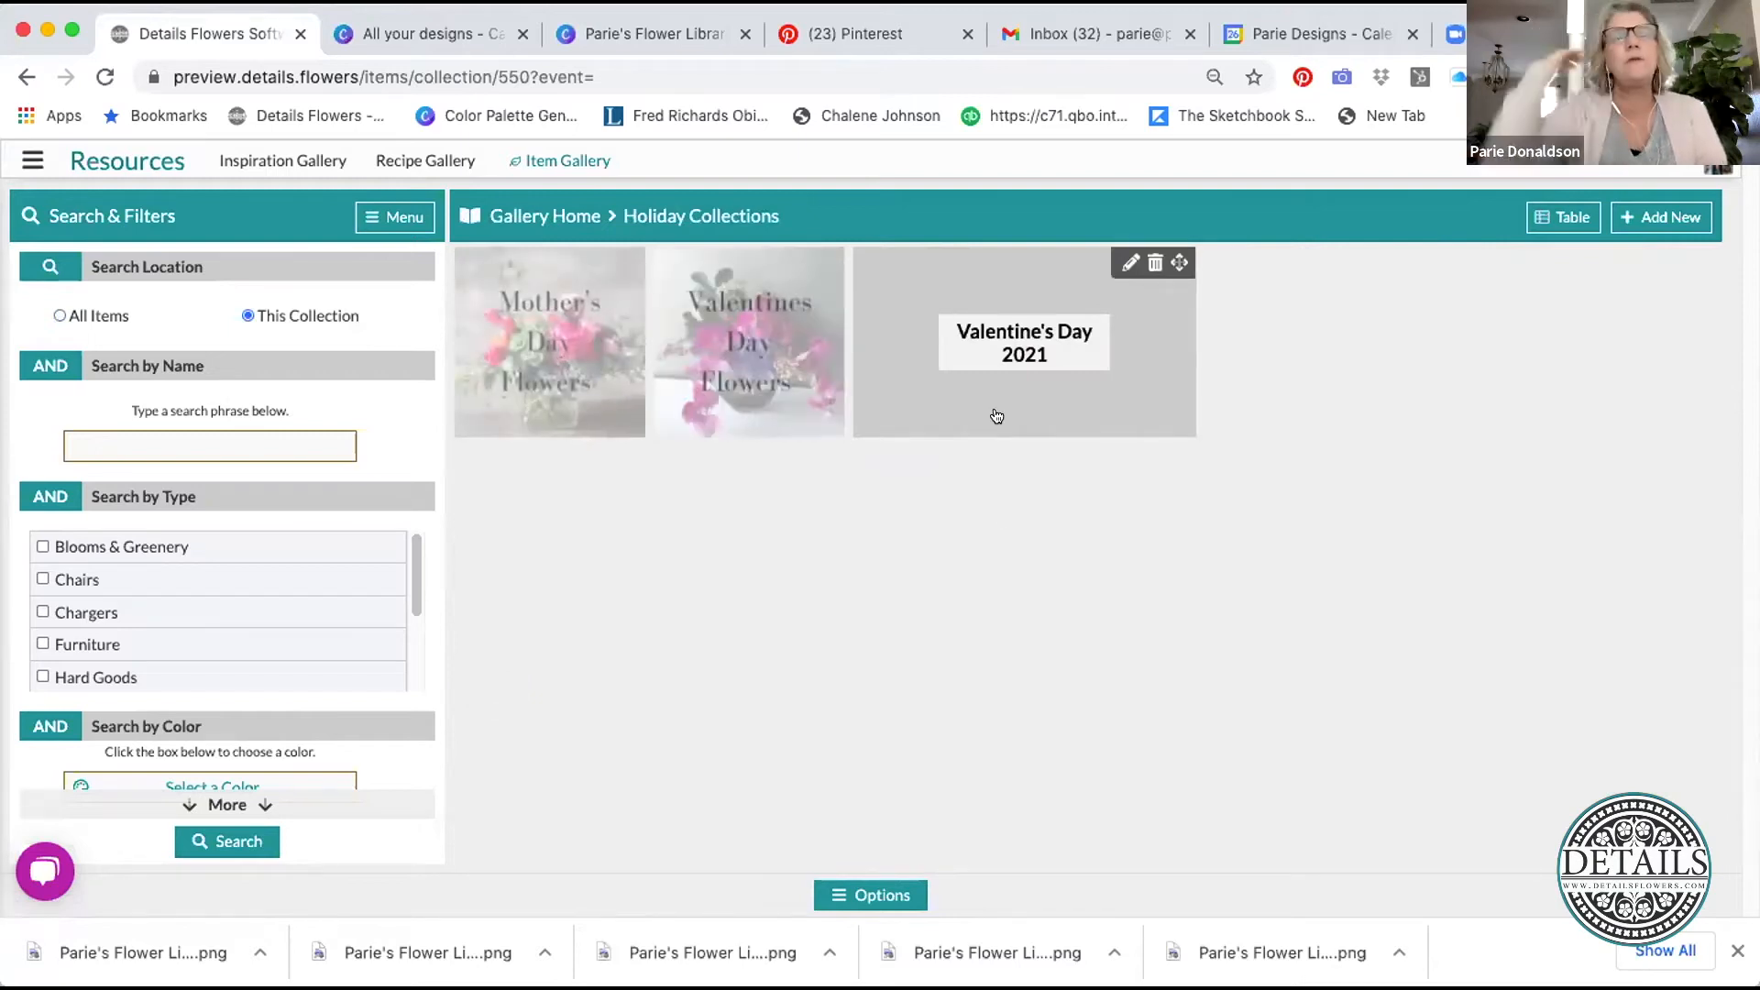
pyautogui.click(722, 359)
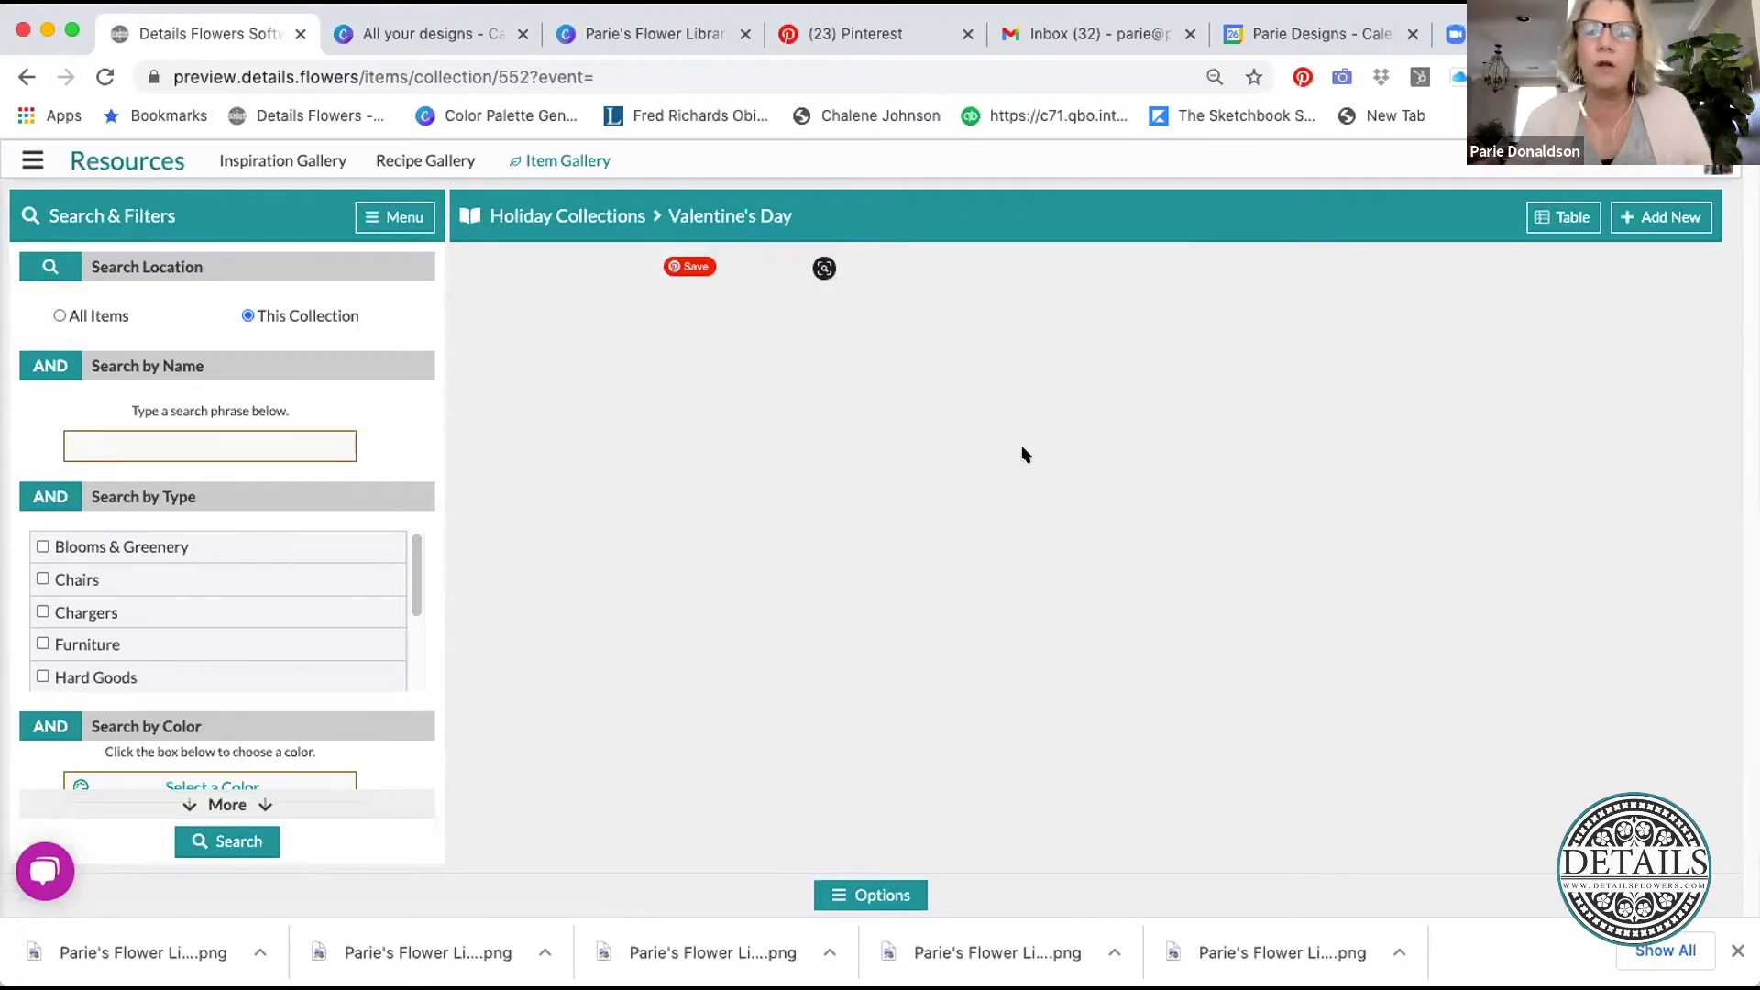
pyautogui.click(578, 215)
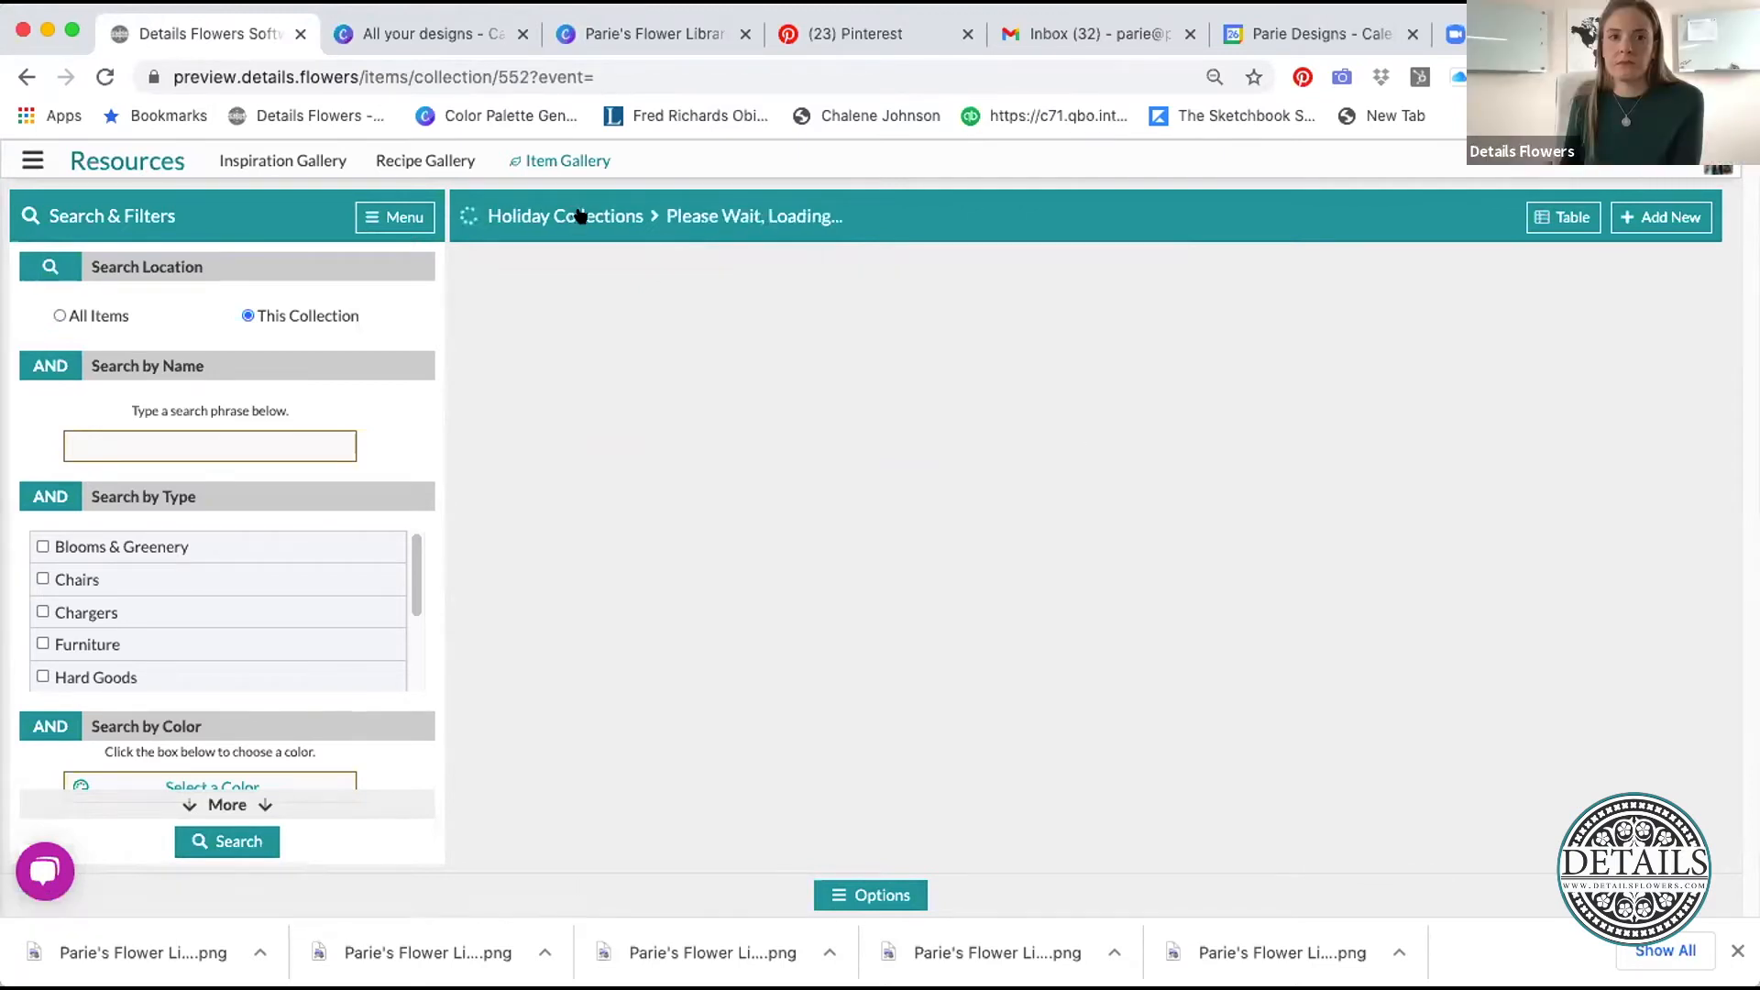
# - Browse the items in the Mother's Day collection inside Holiday Collections and return to the gallery home
pyautogui.click(553, 340)
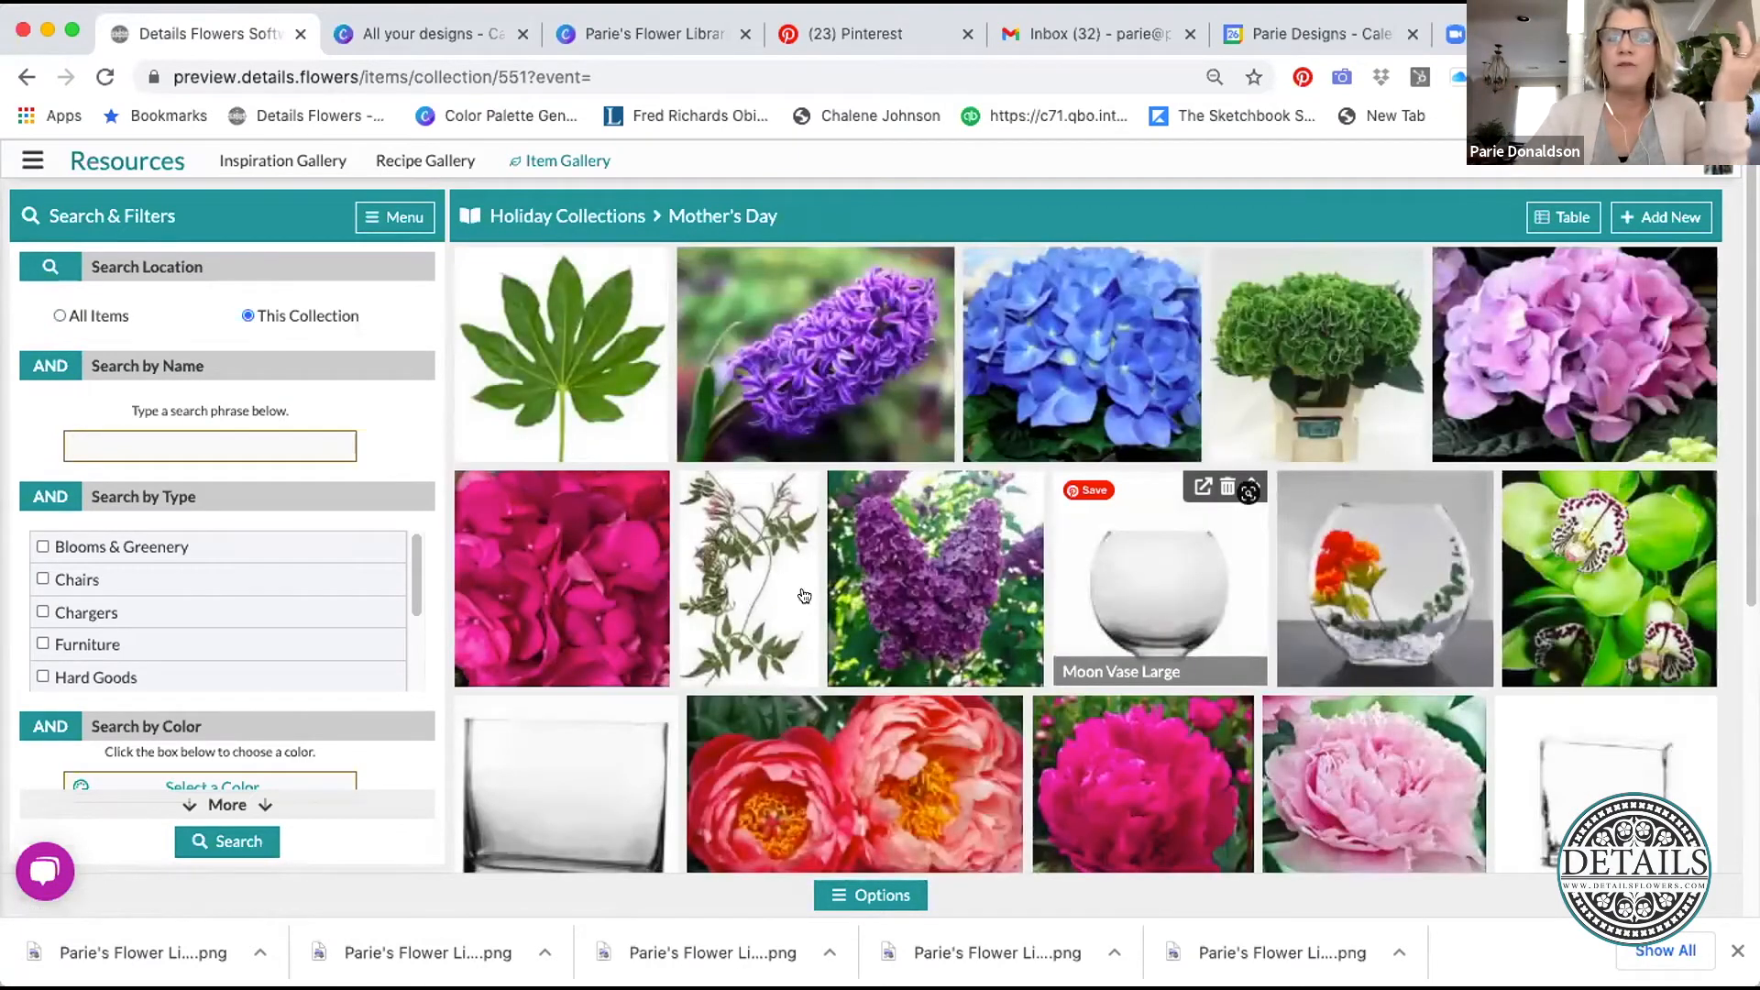
pyautogui.scroll(-1, 1135, 593)
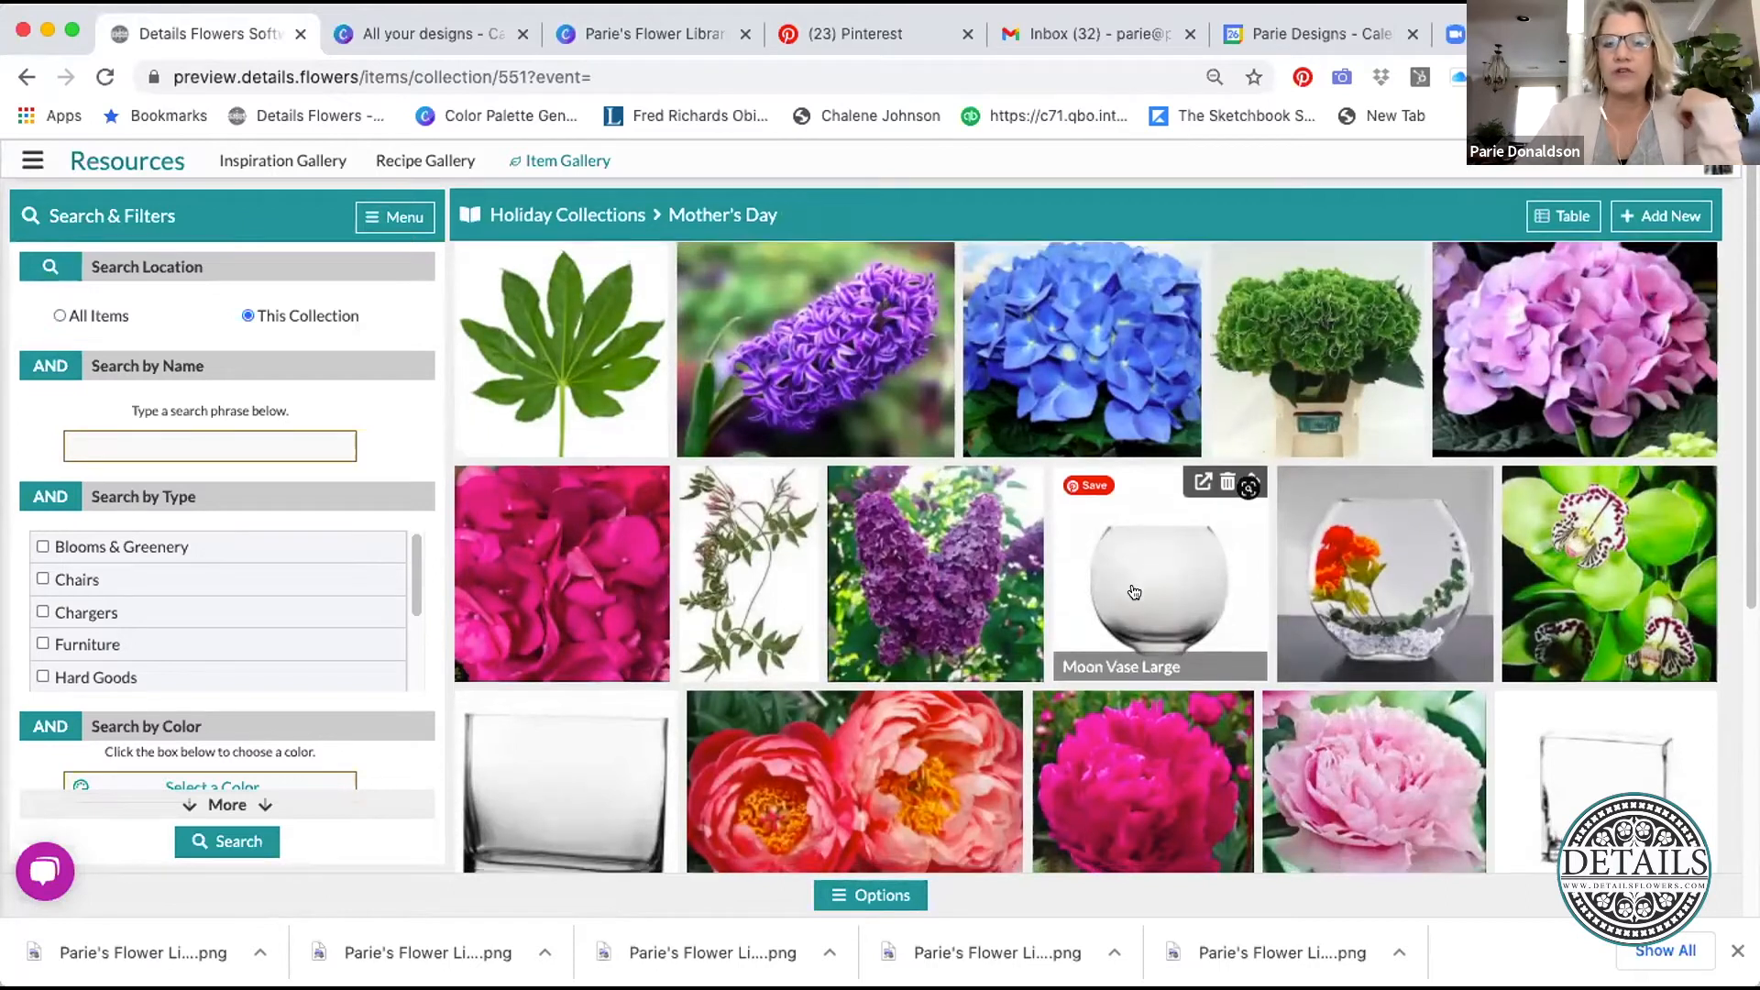
pyautogui.scroll(-5, 1134, 592)
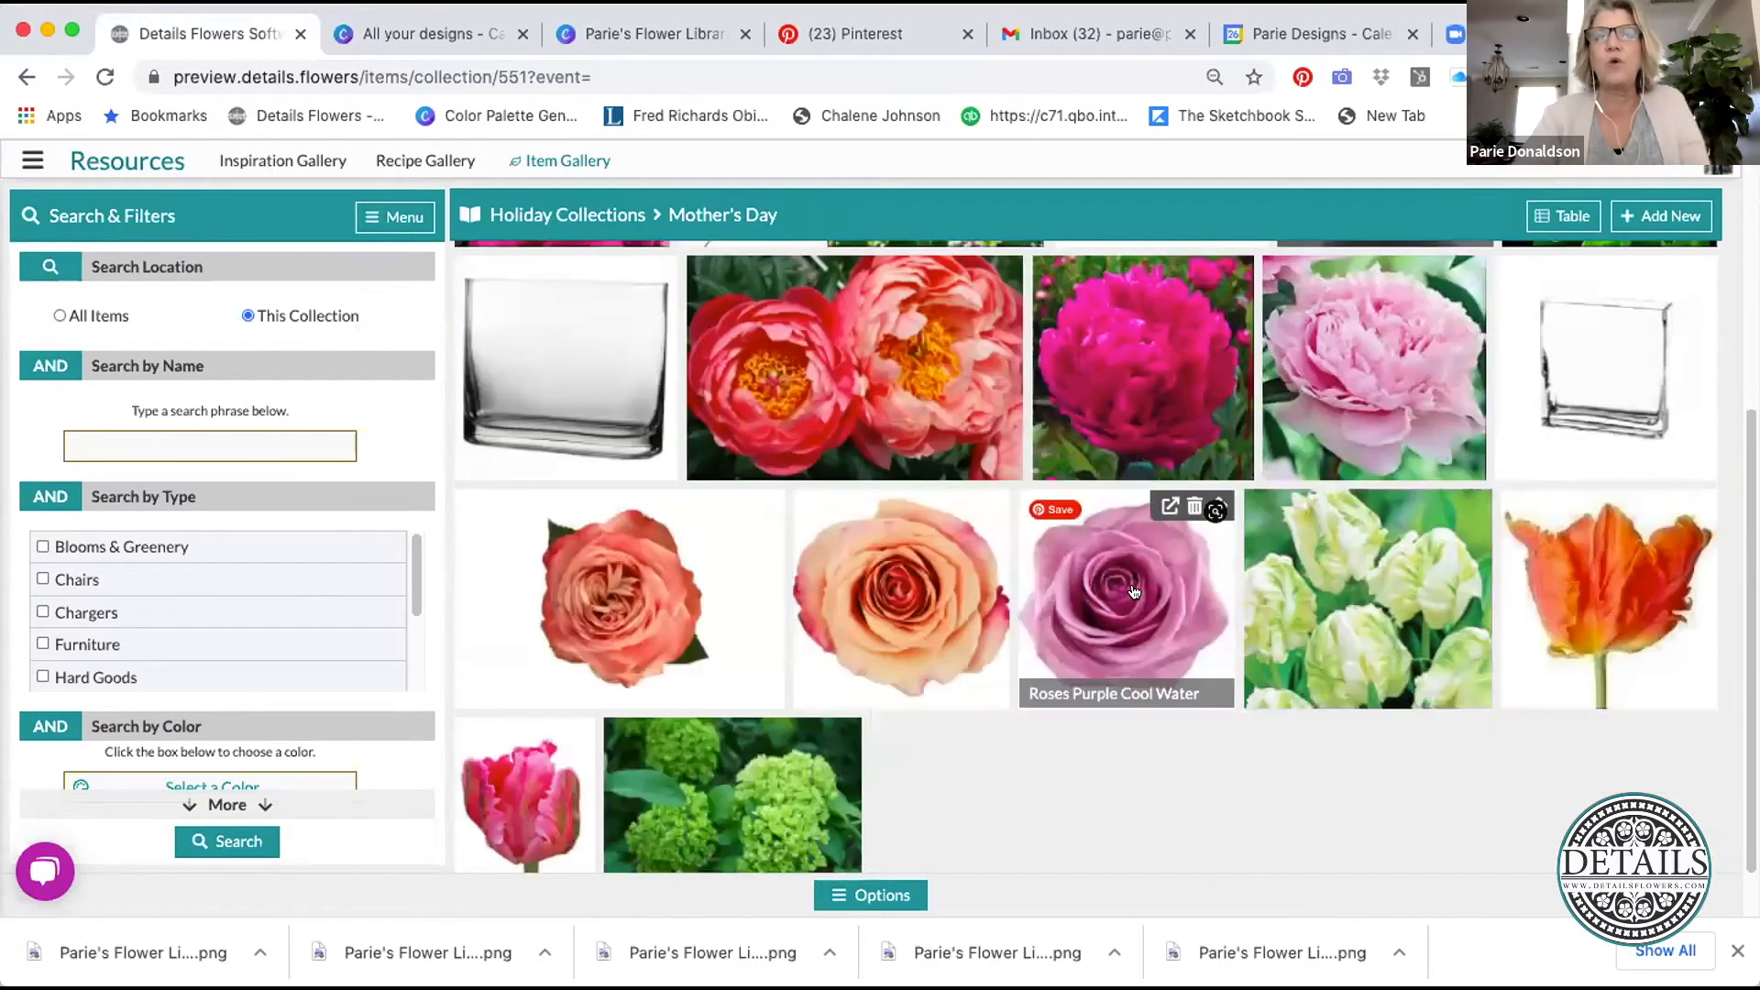
pyautogui.scroll(5, 1134, 592)
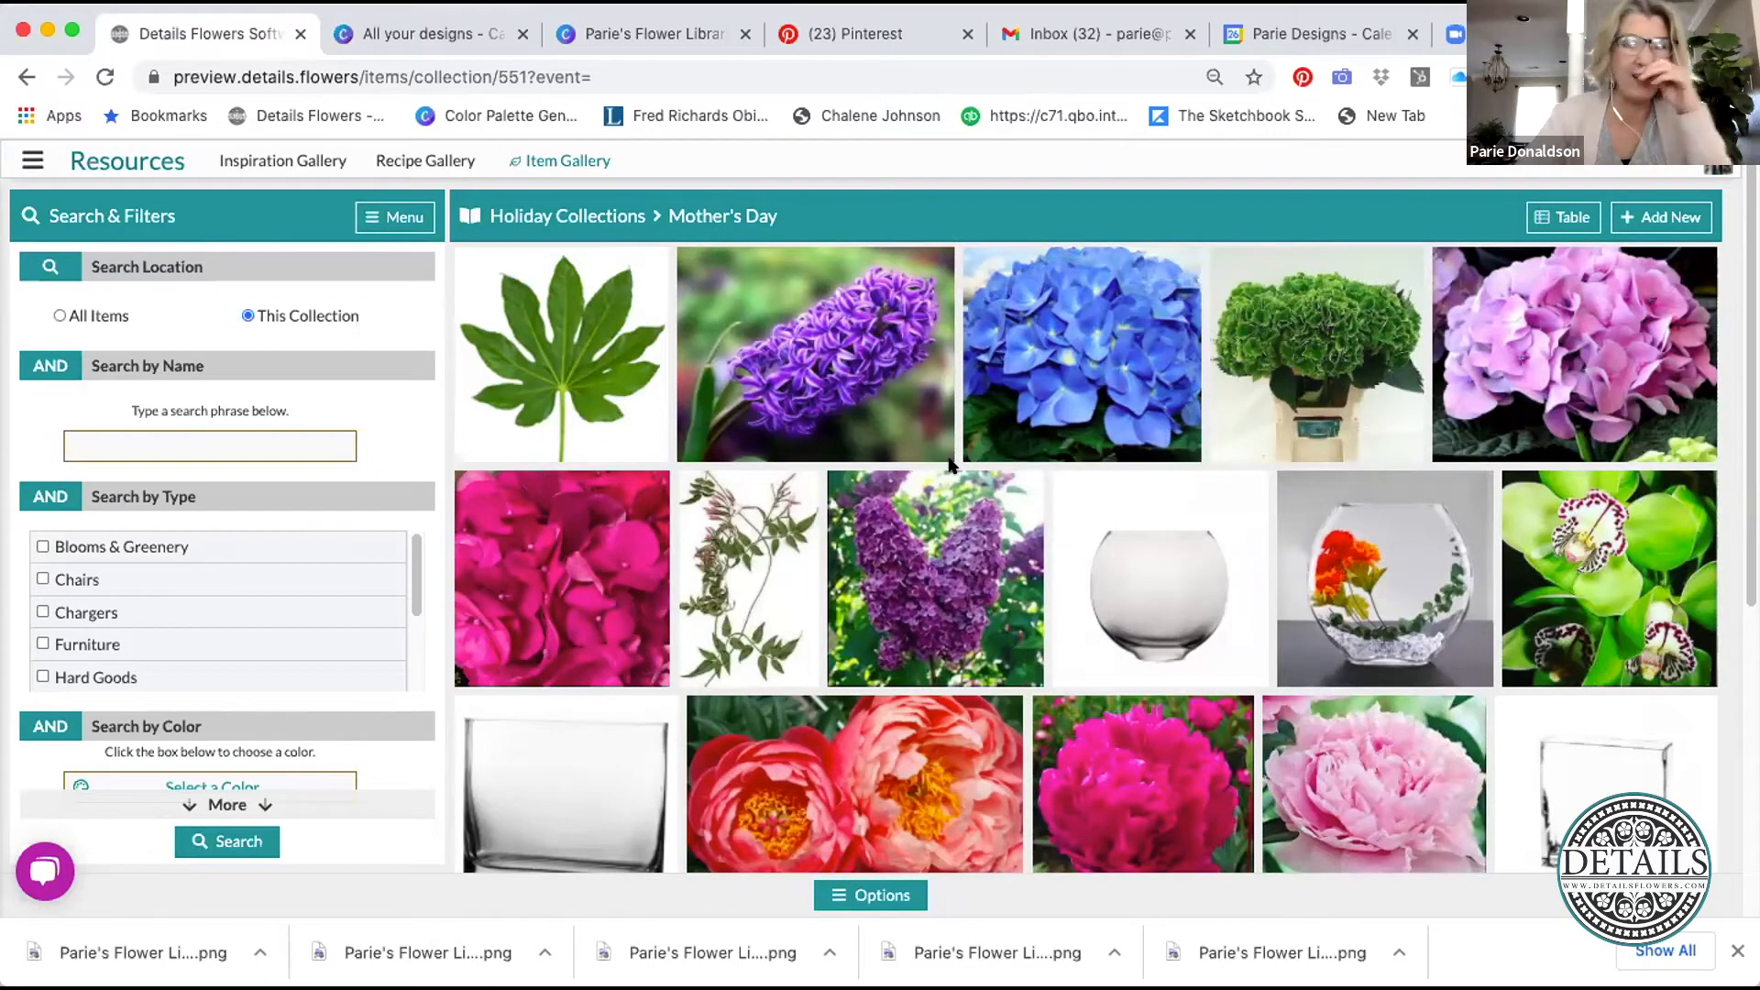
pyautogui.click(583, 217)
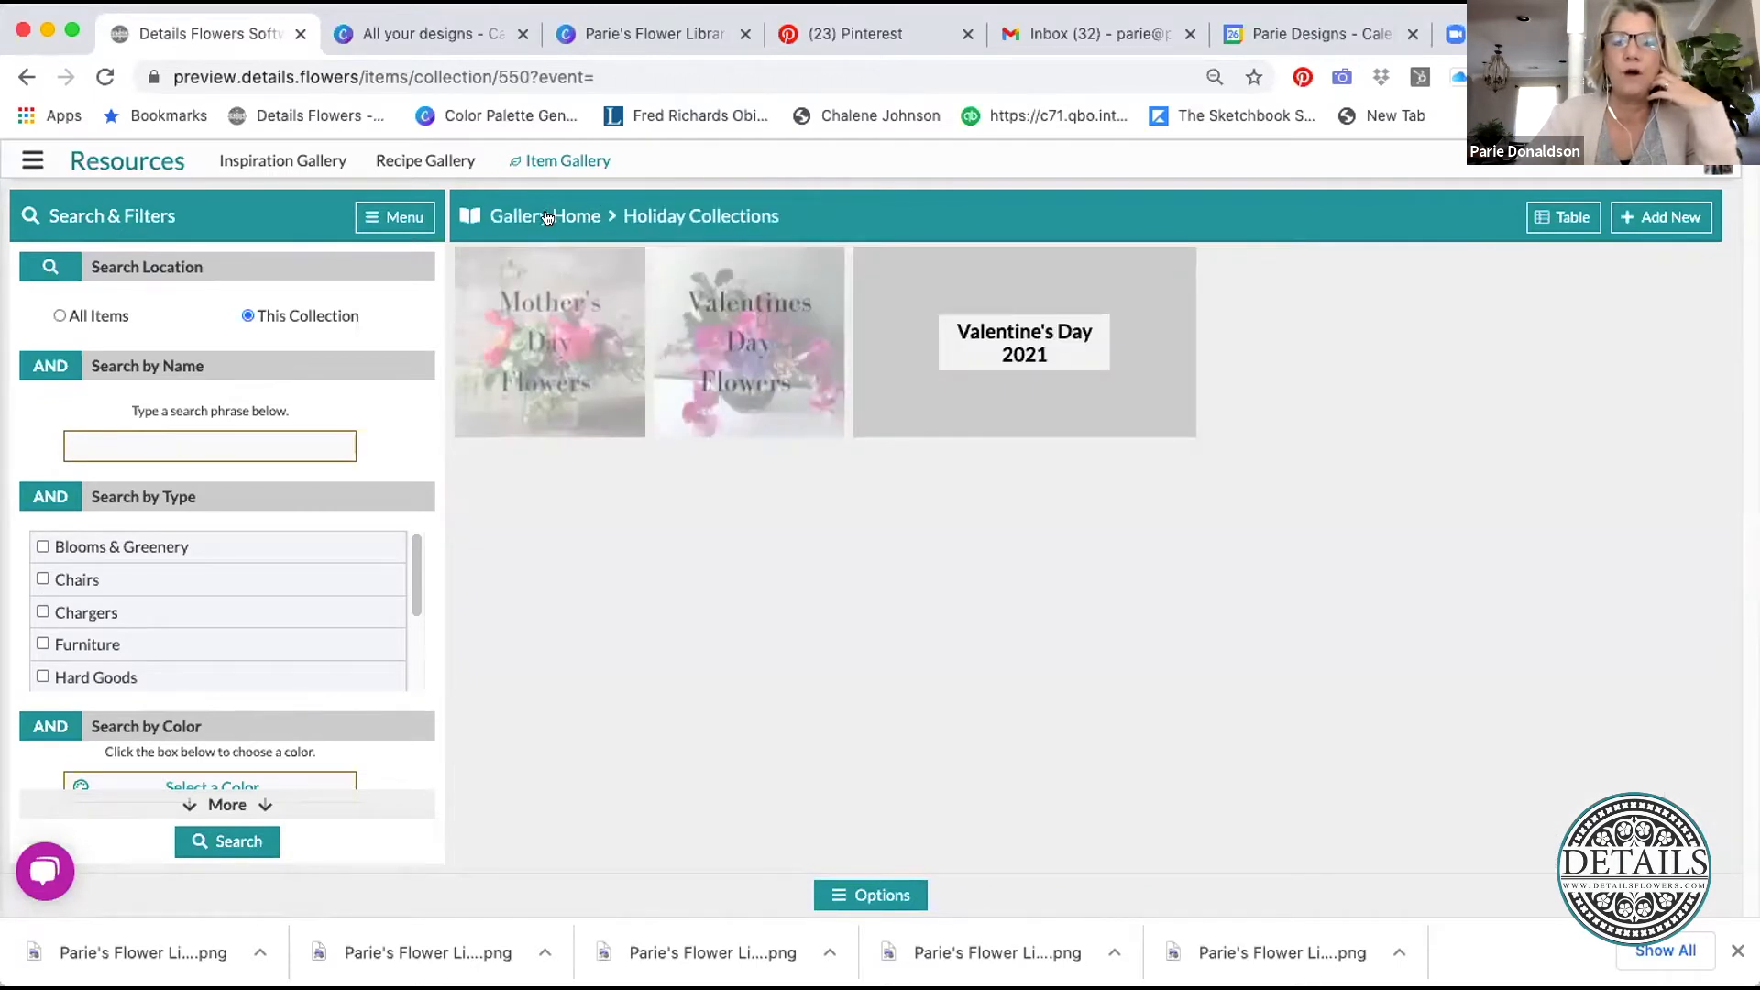
pyautogui.click(547, 218)
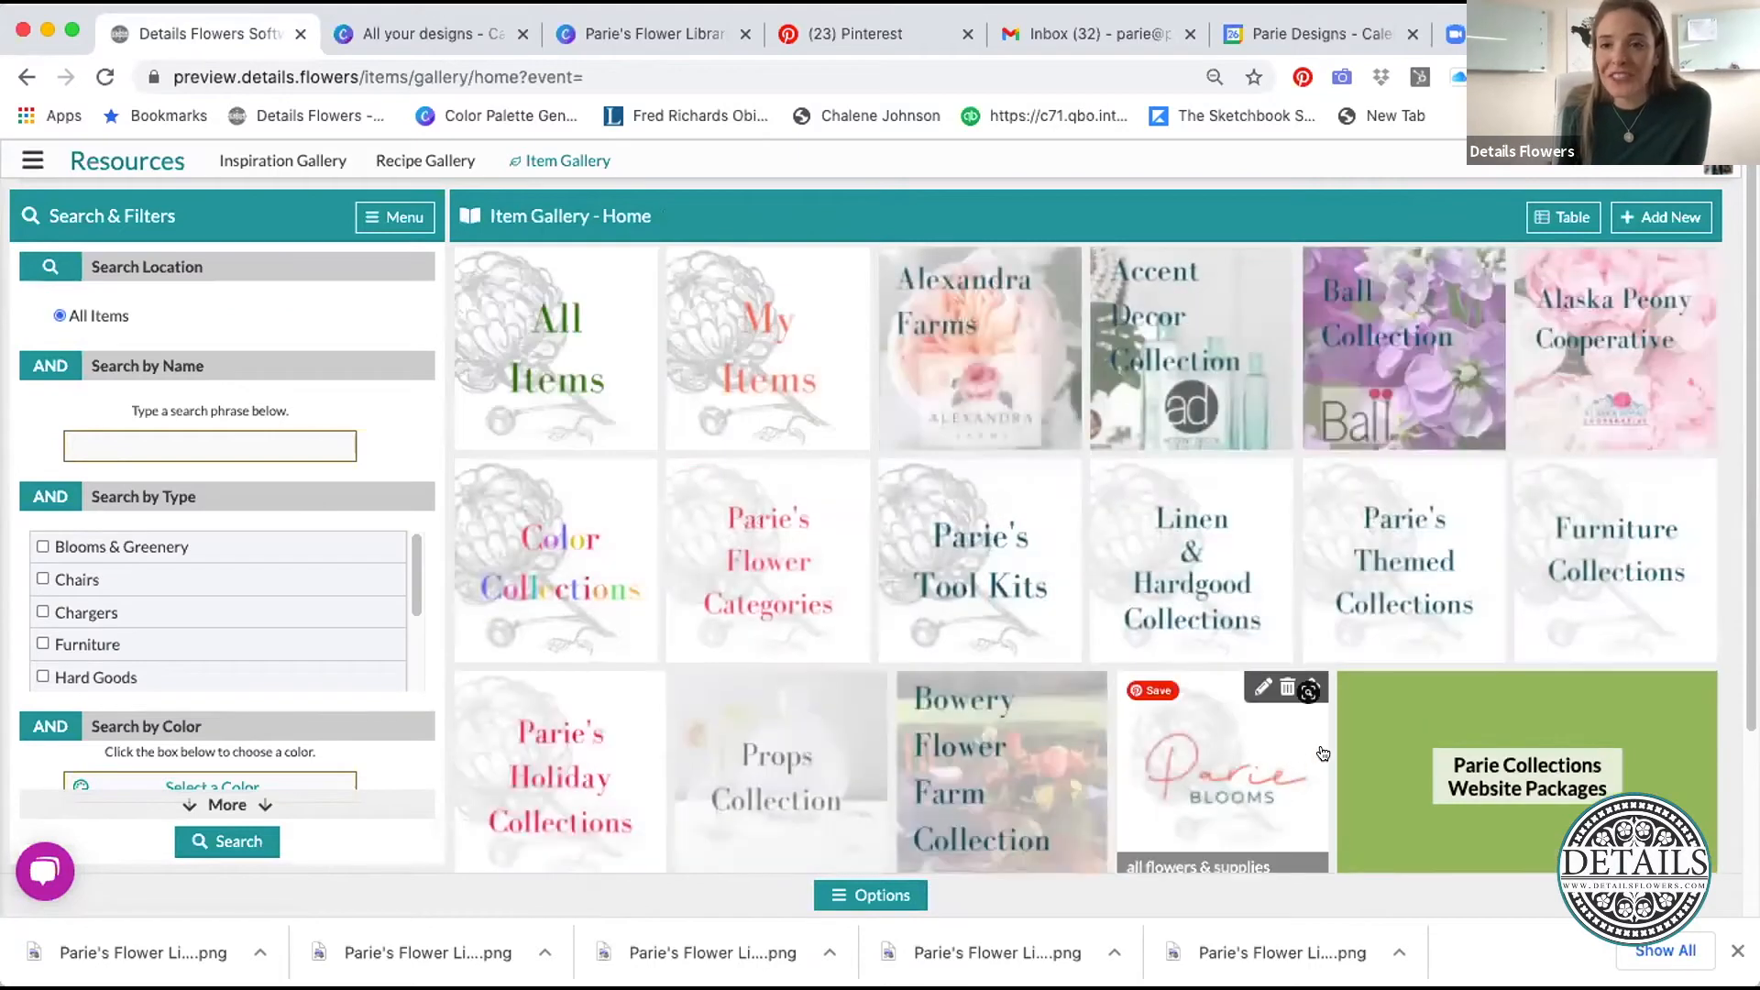
# - Browse the flowers and vases in the Valentine's Day 2021 collection of Holiday Collections and return to Holiday Collections
pyautogui.scroll(-2, 1318, 752)
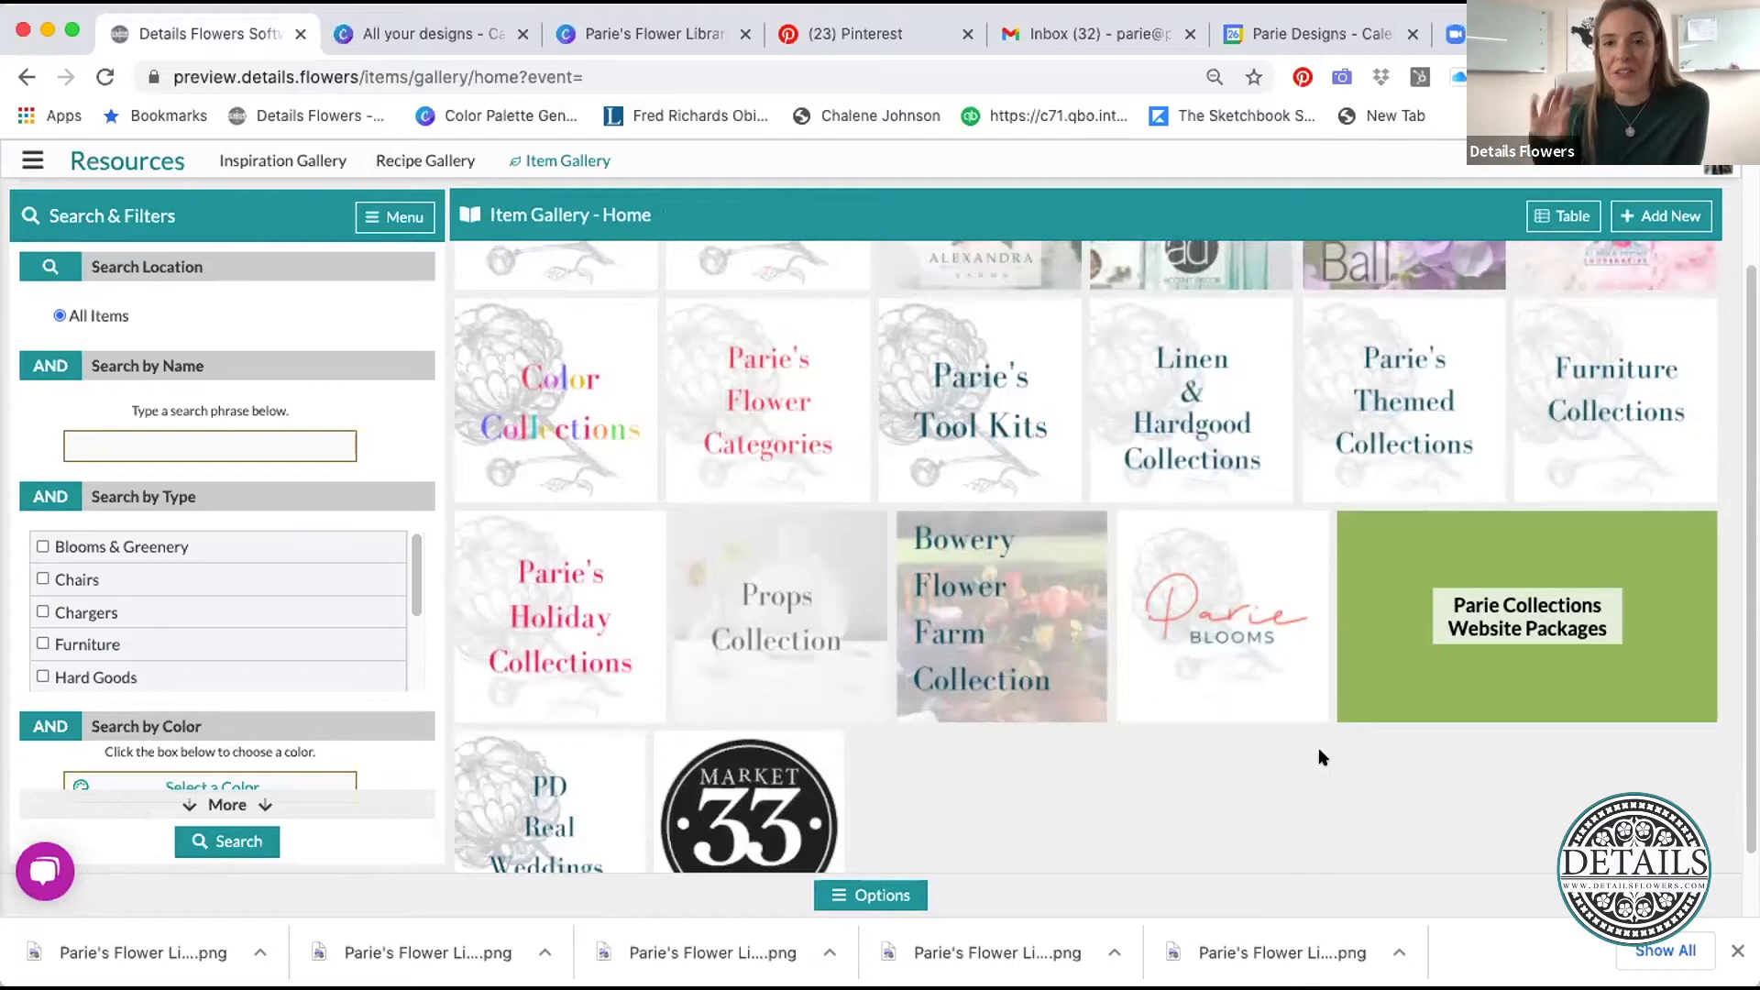
pyautogui.moveTo(1038, 667)
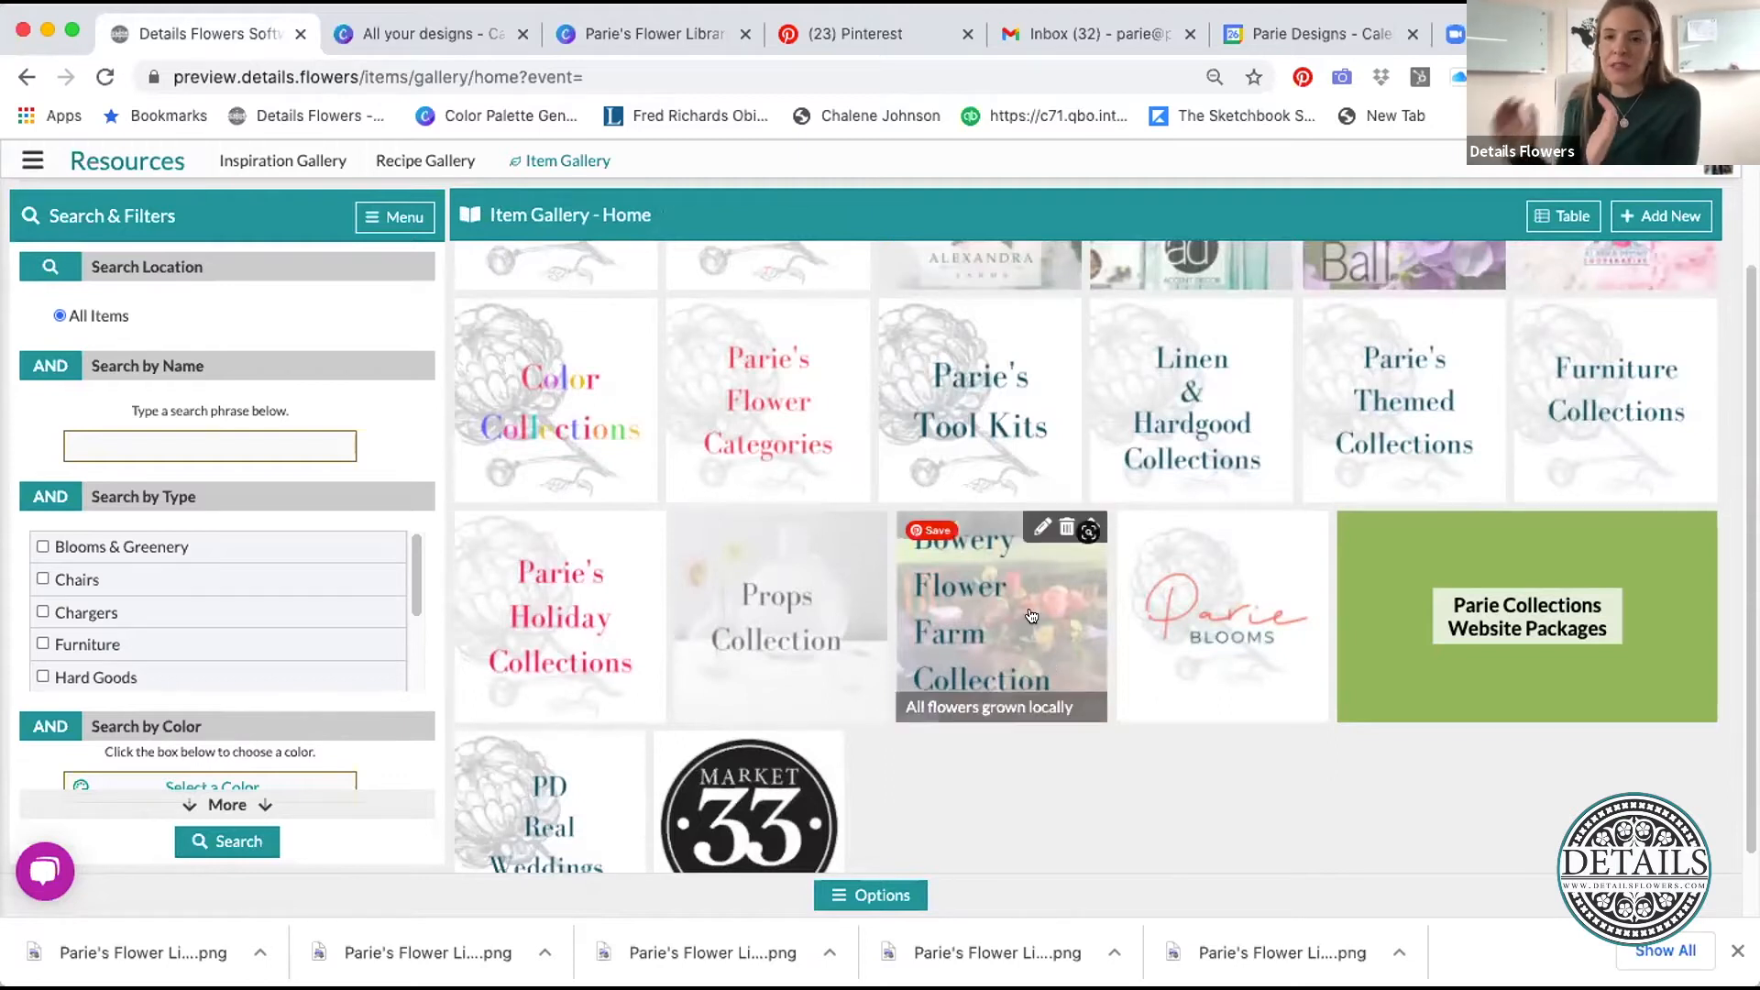
pyautogui.click(561, 618)
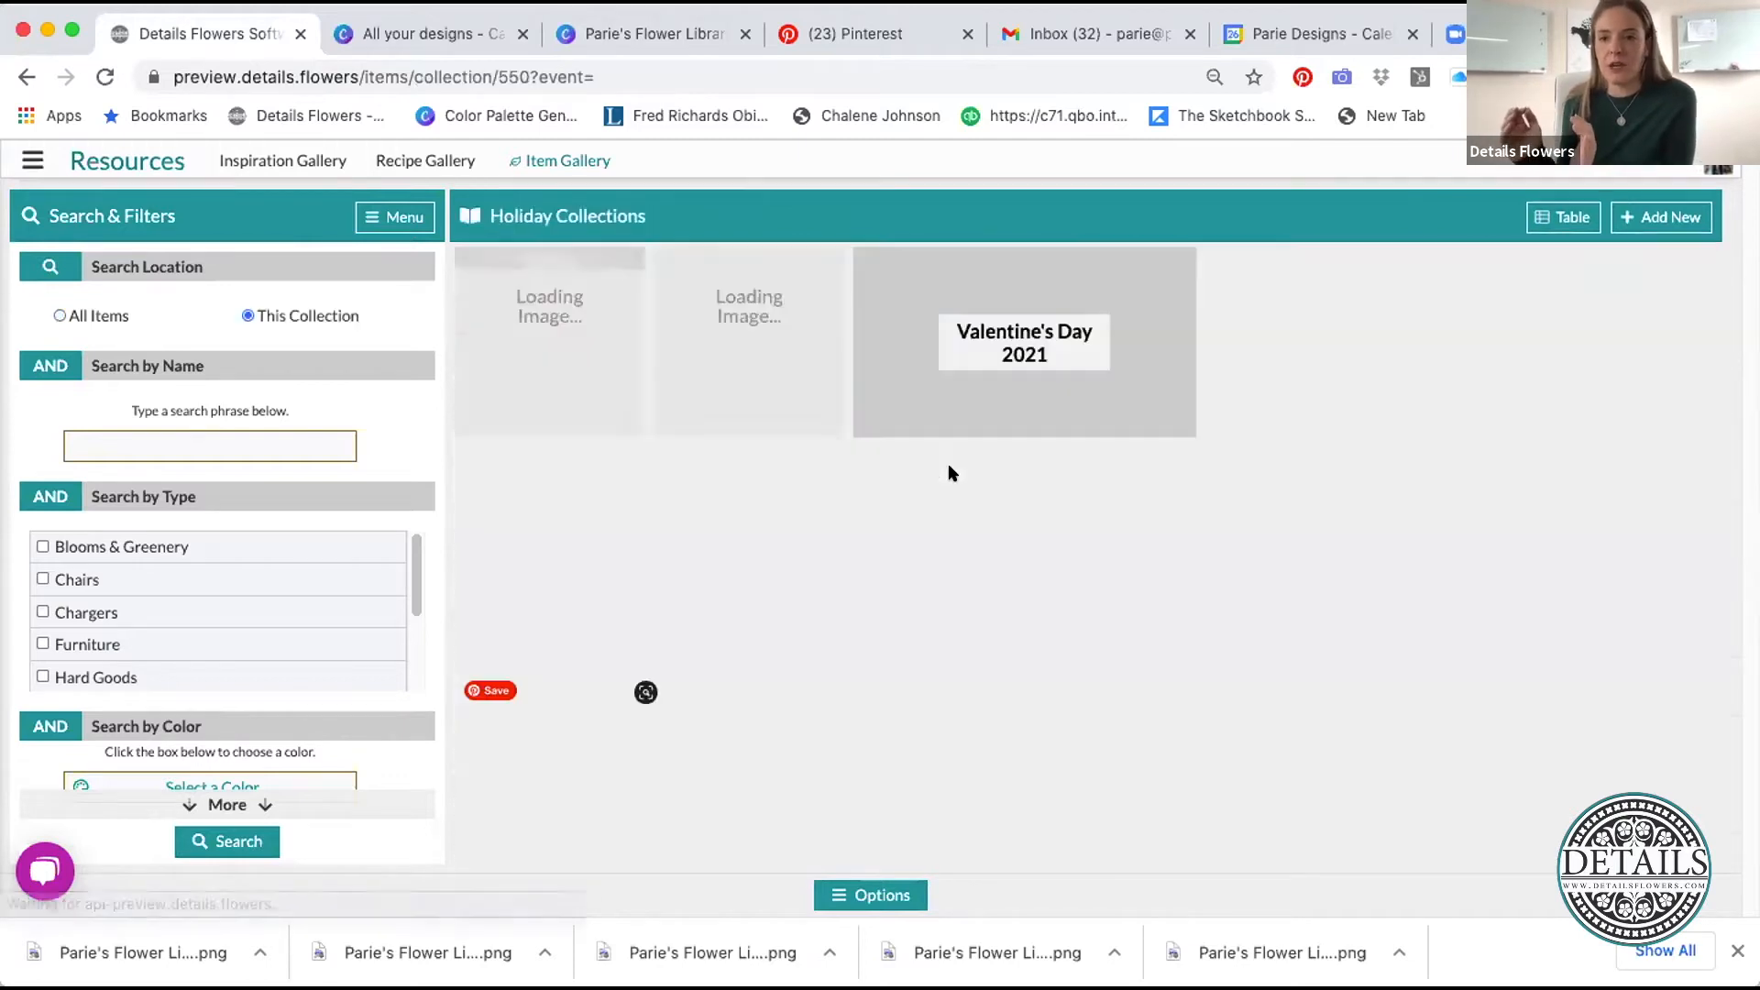
pyautogui.moveTo(1018, 385)
pyautogui.click(1020, 355)
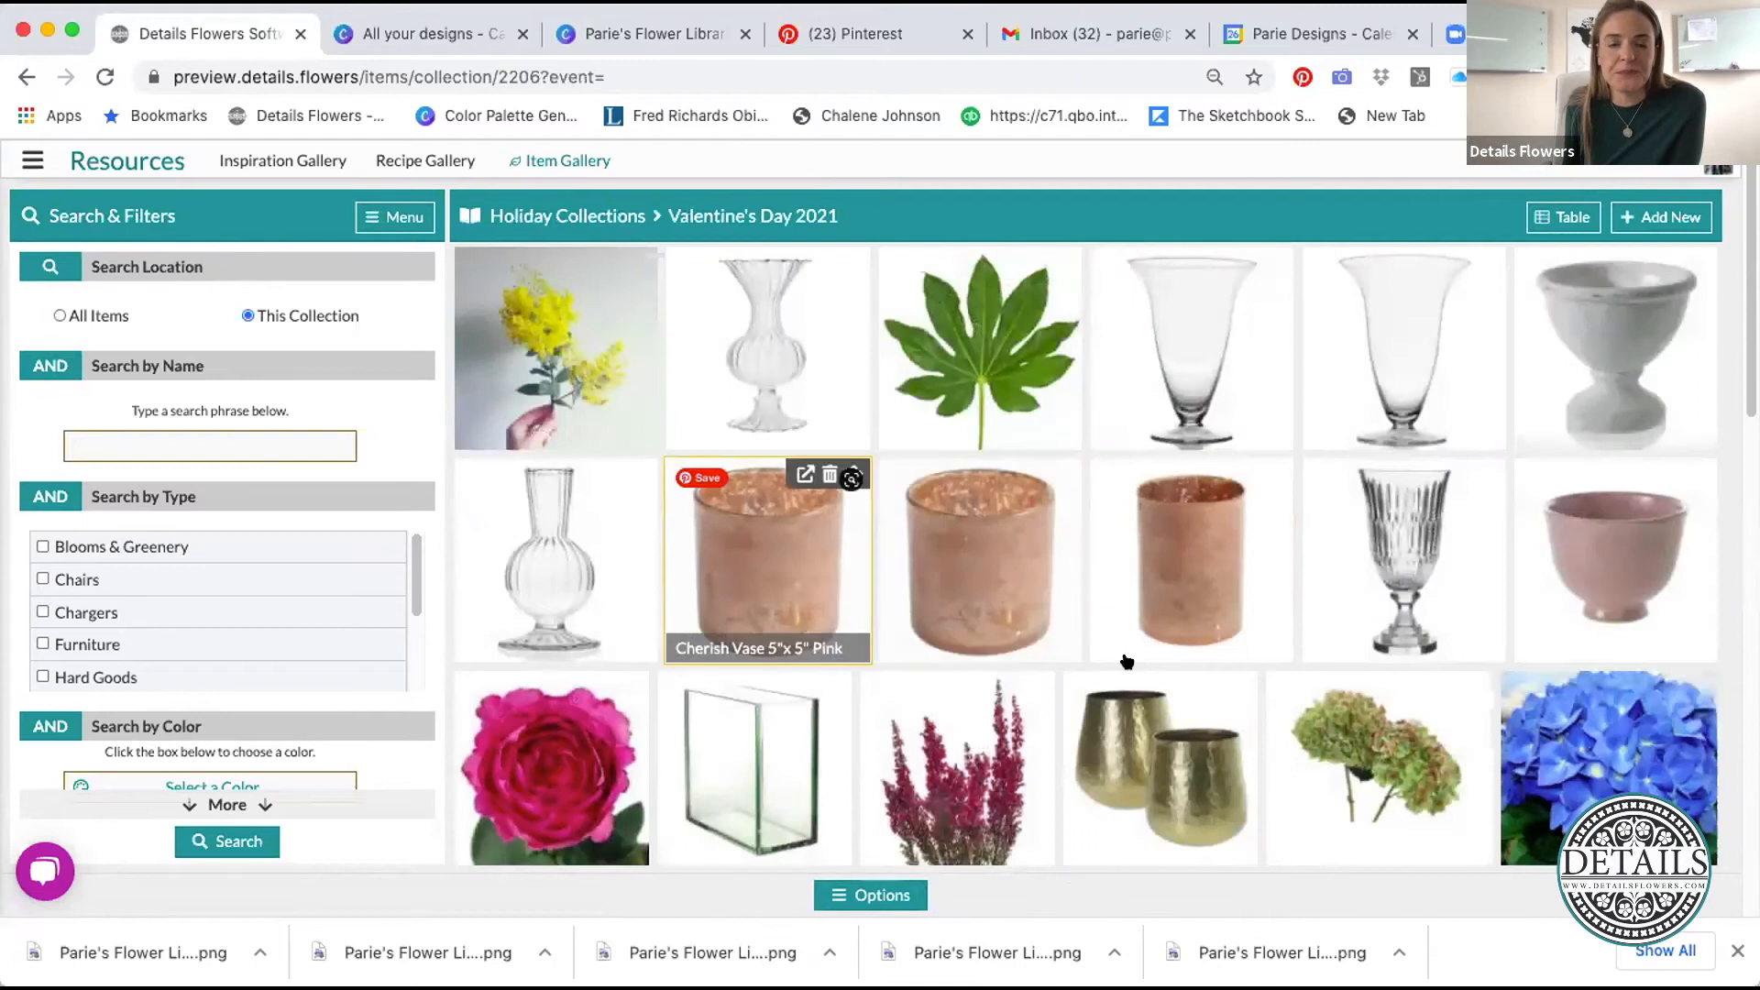
pyautogui.scroll(-5, 1329, 642)
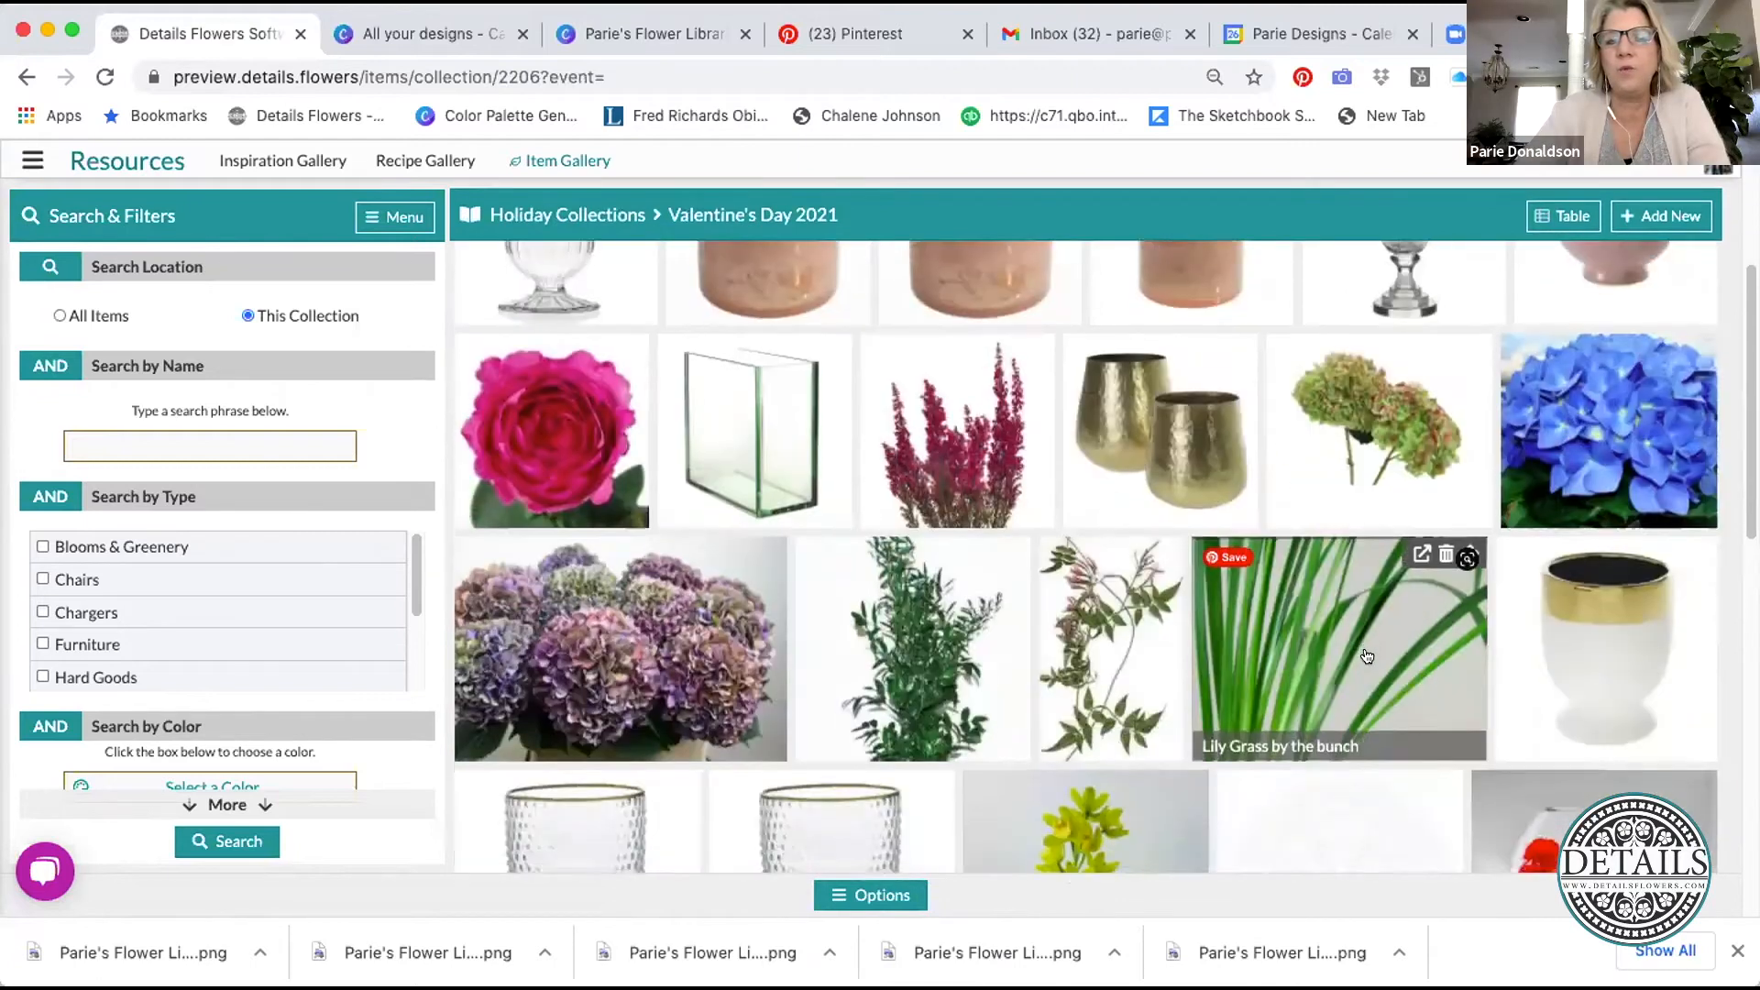
pyautogui.scroll(-15, 1366, 656)
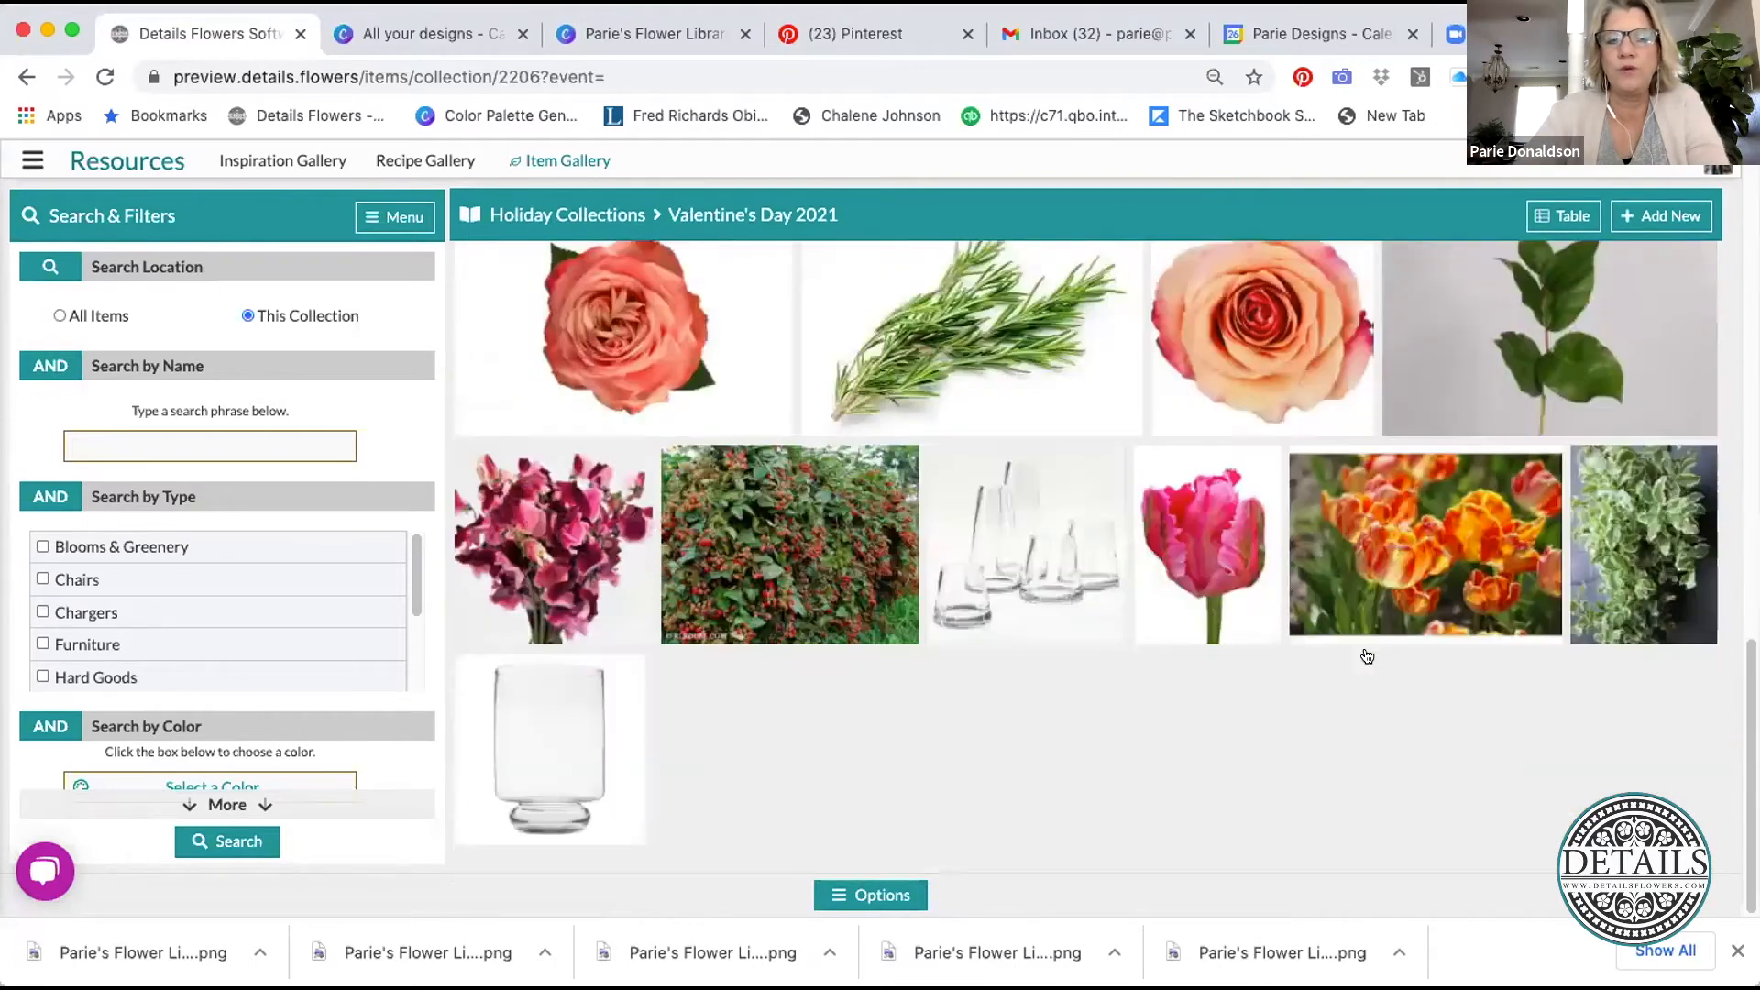
pyautogui.scroll(20, 1189, 539)
pyautogui.click(603, 221)
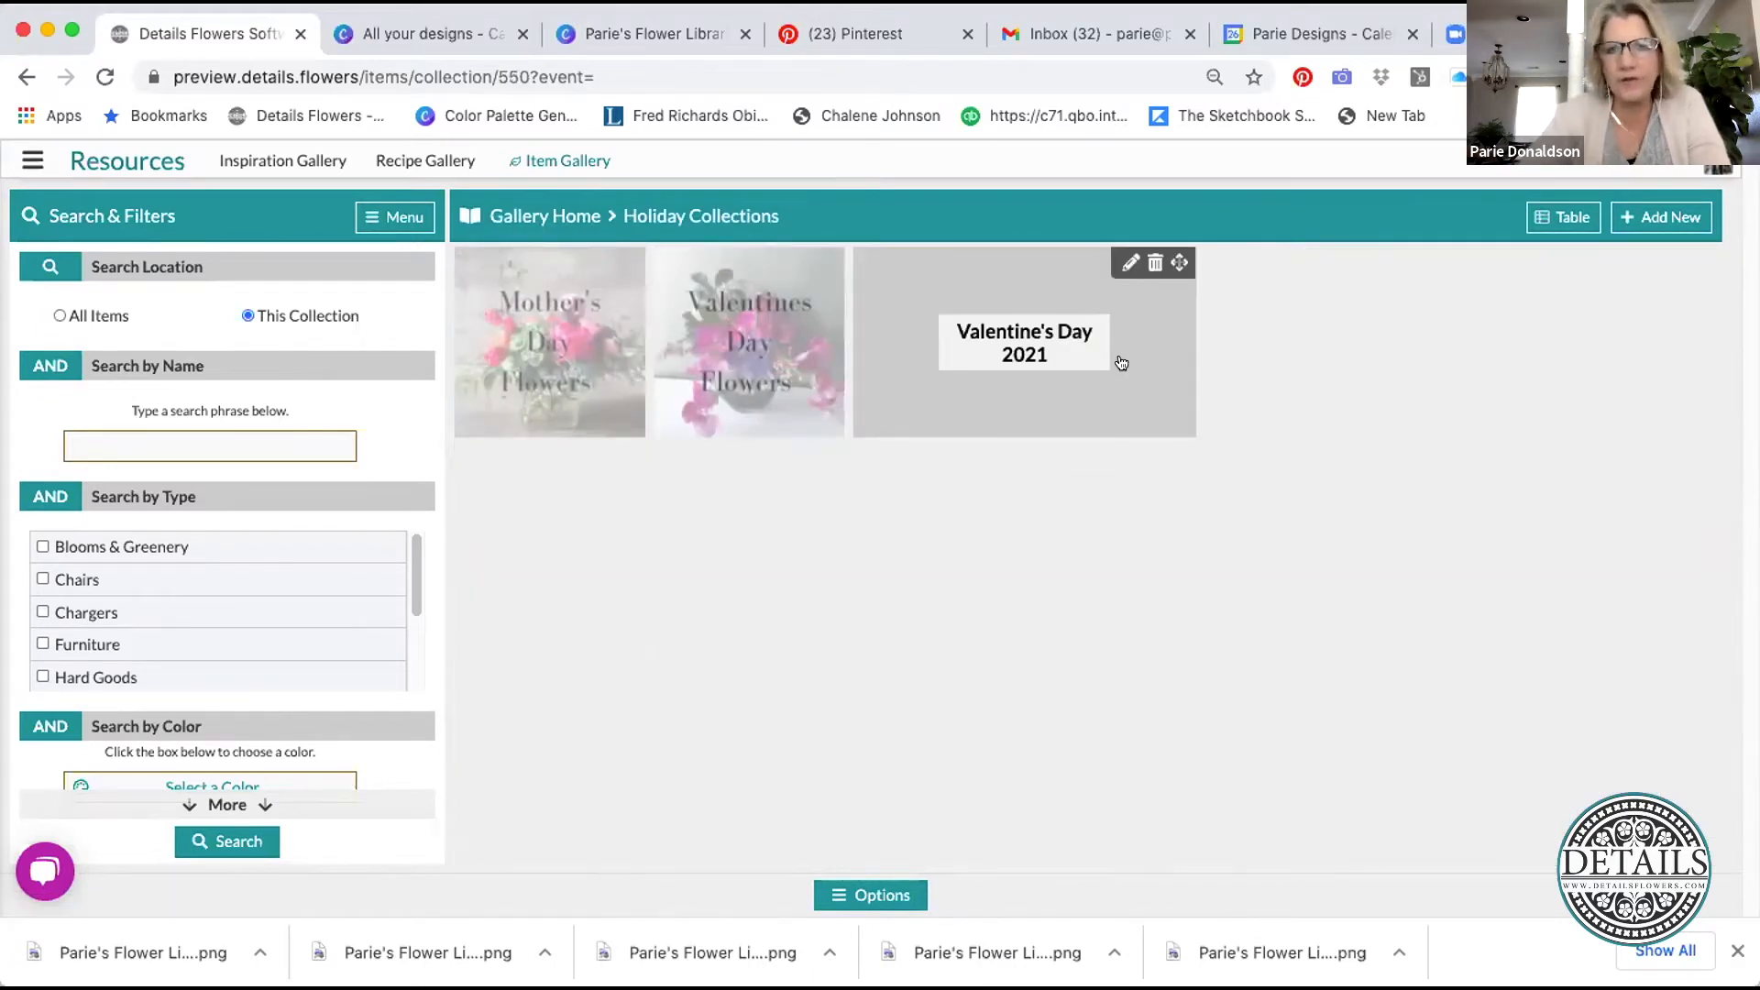
# - Switch to the flower library design in Canva, dismiss the saved-design notice and look through the collection cover pages
pyautogui.click(648, 37)
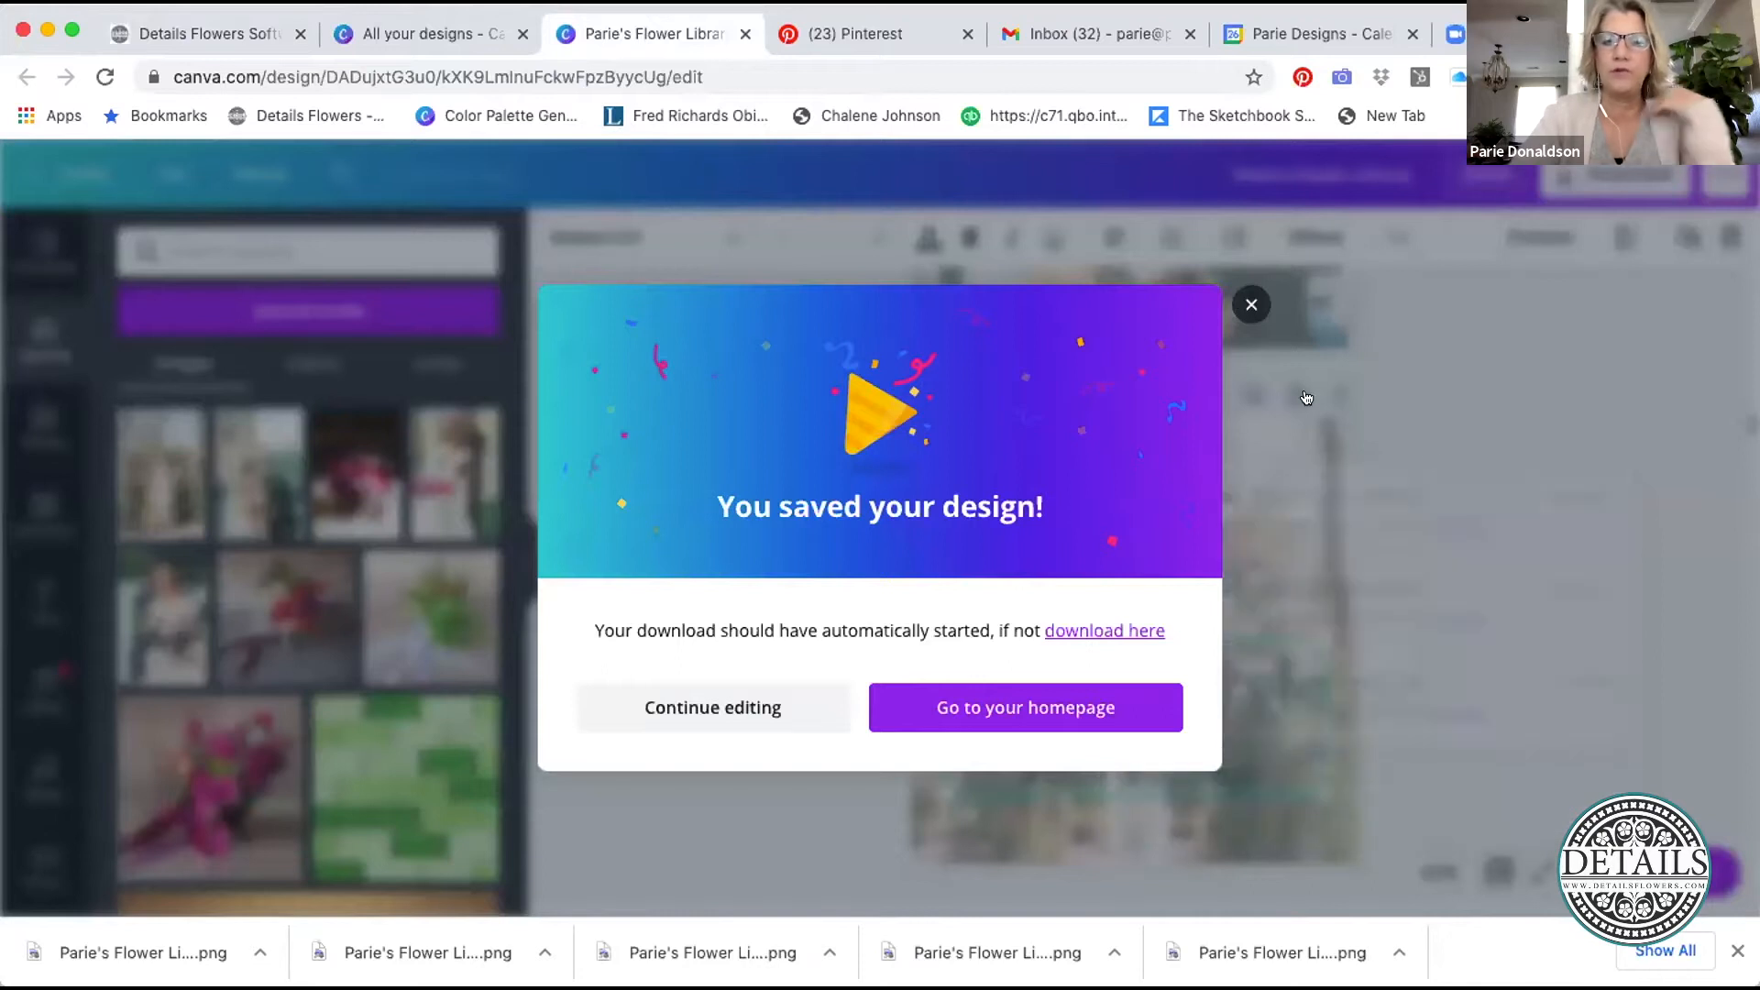
pyautogui.click(1529, 567)
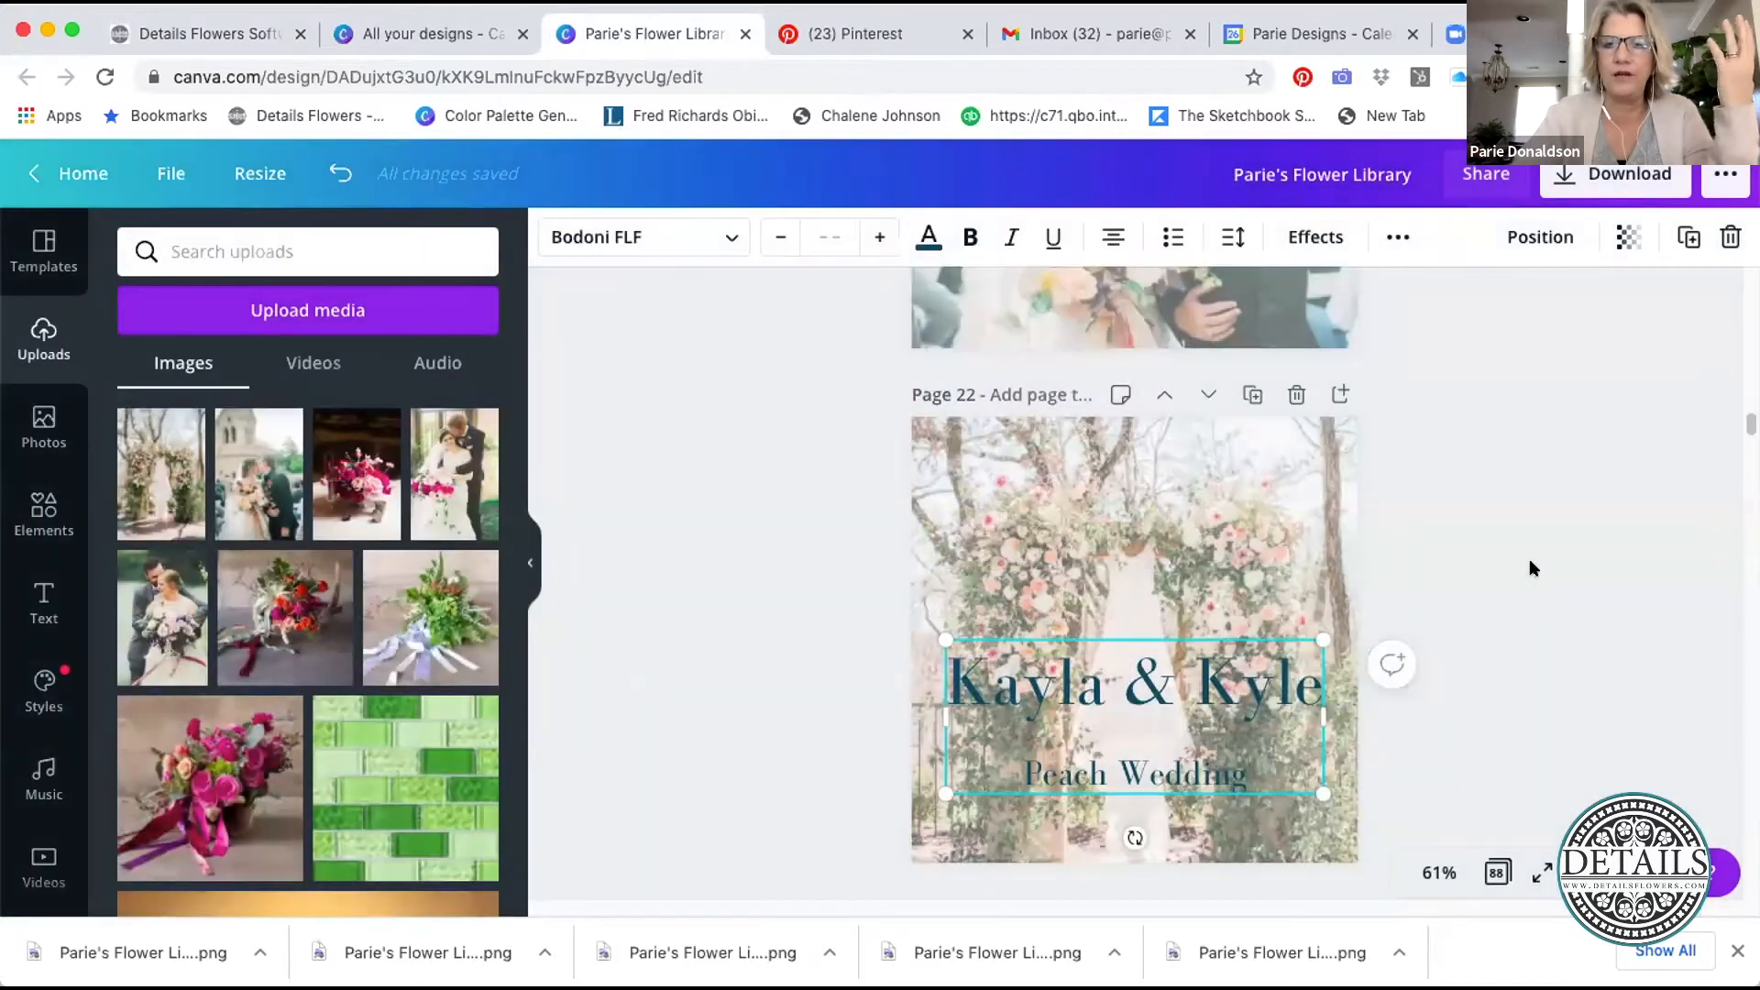
pyautogui.scroll(10, 1529, 568)
pyautogui.scroll(15, 1529, 561)
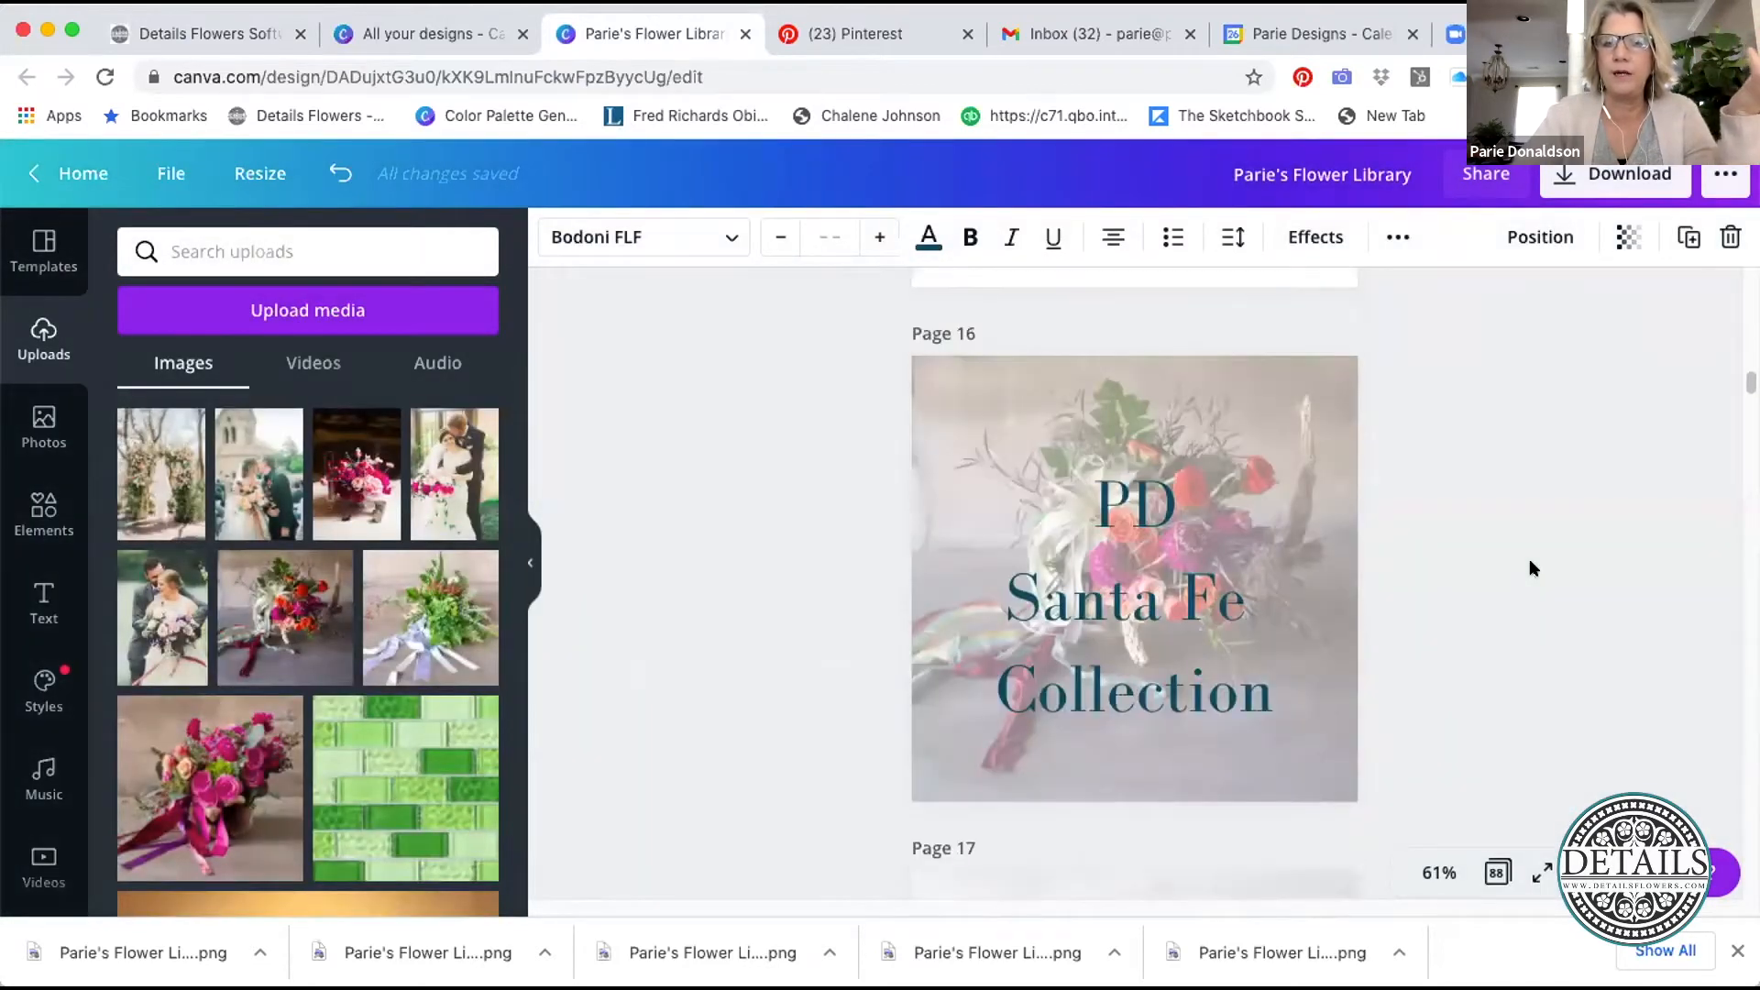
pyautogui.scroll(10, 1529, 561)
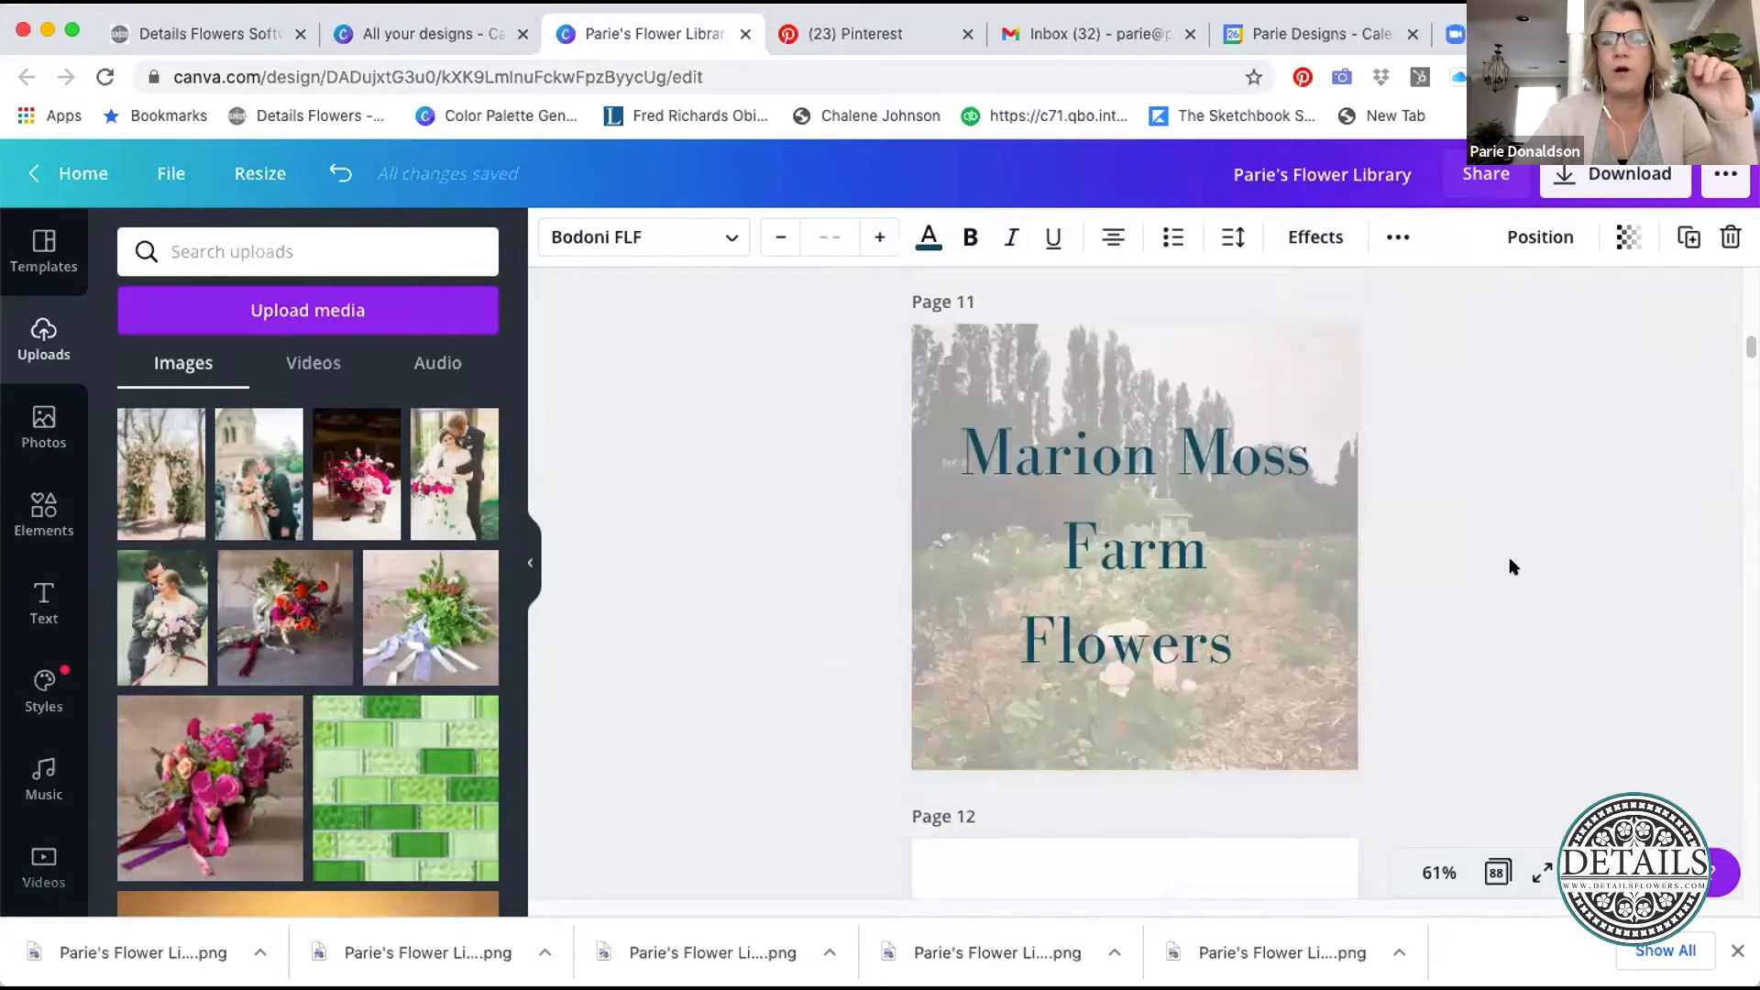
pyautogui.scroll(3, 1441, 551)
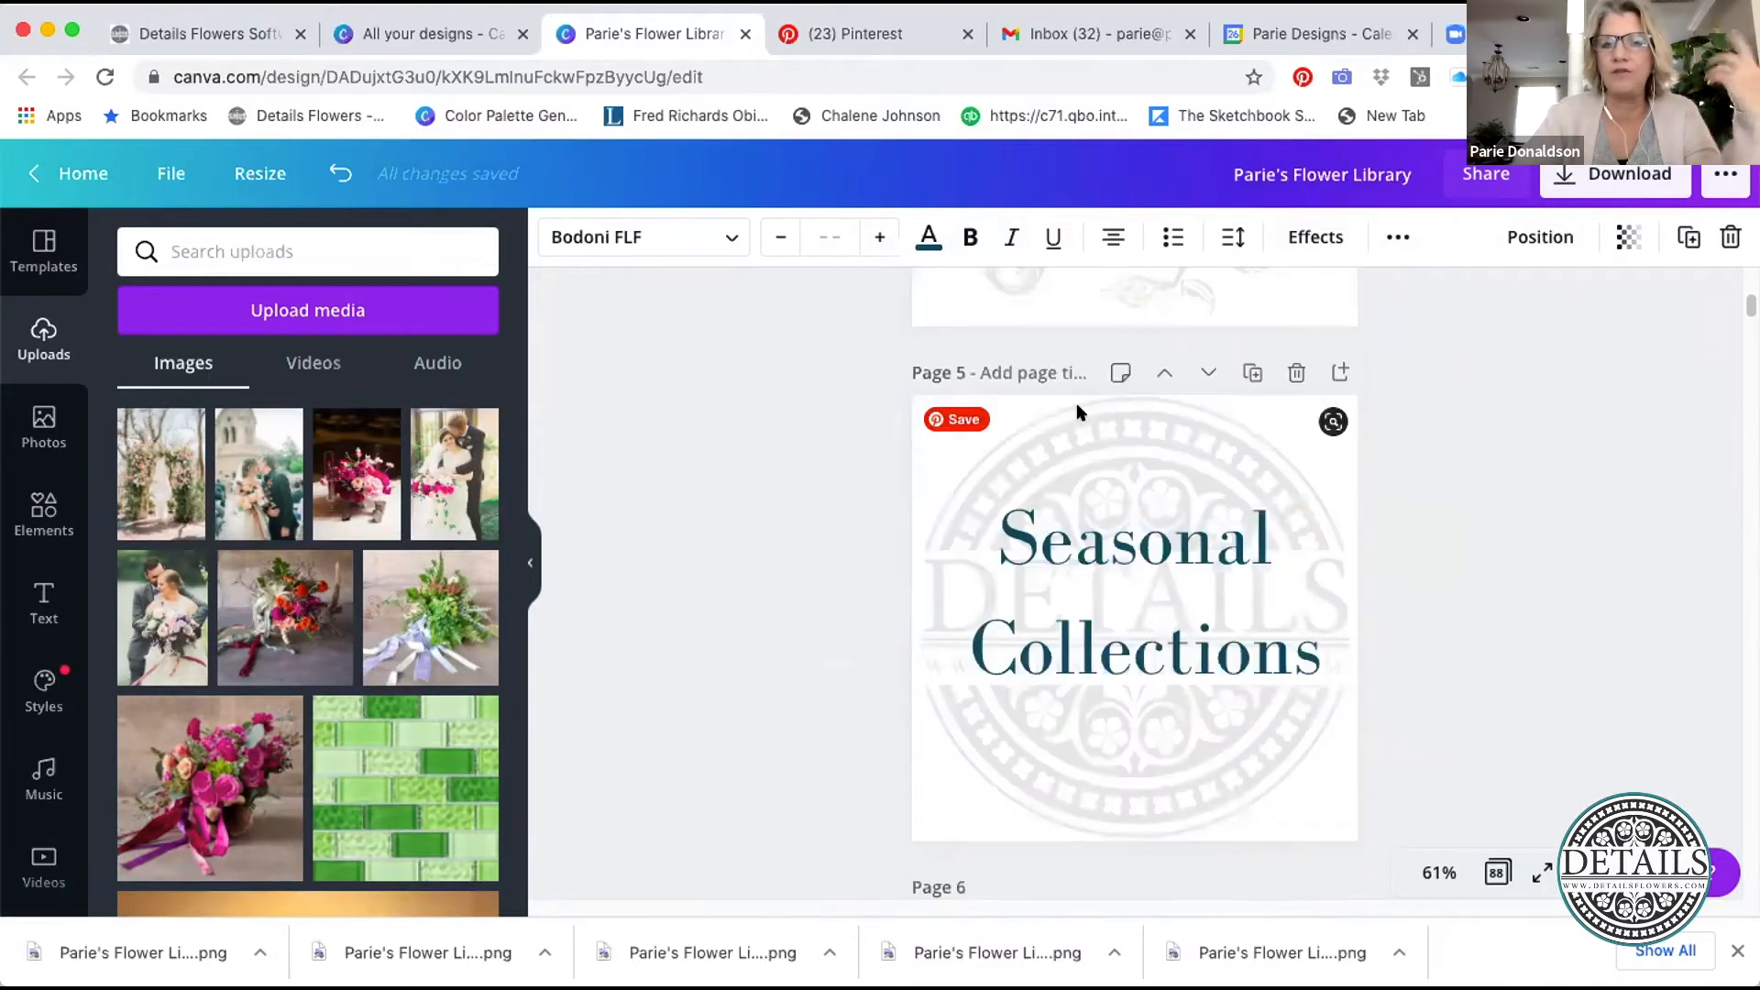
pyautogui.scroll(10, 1197, 459)
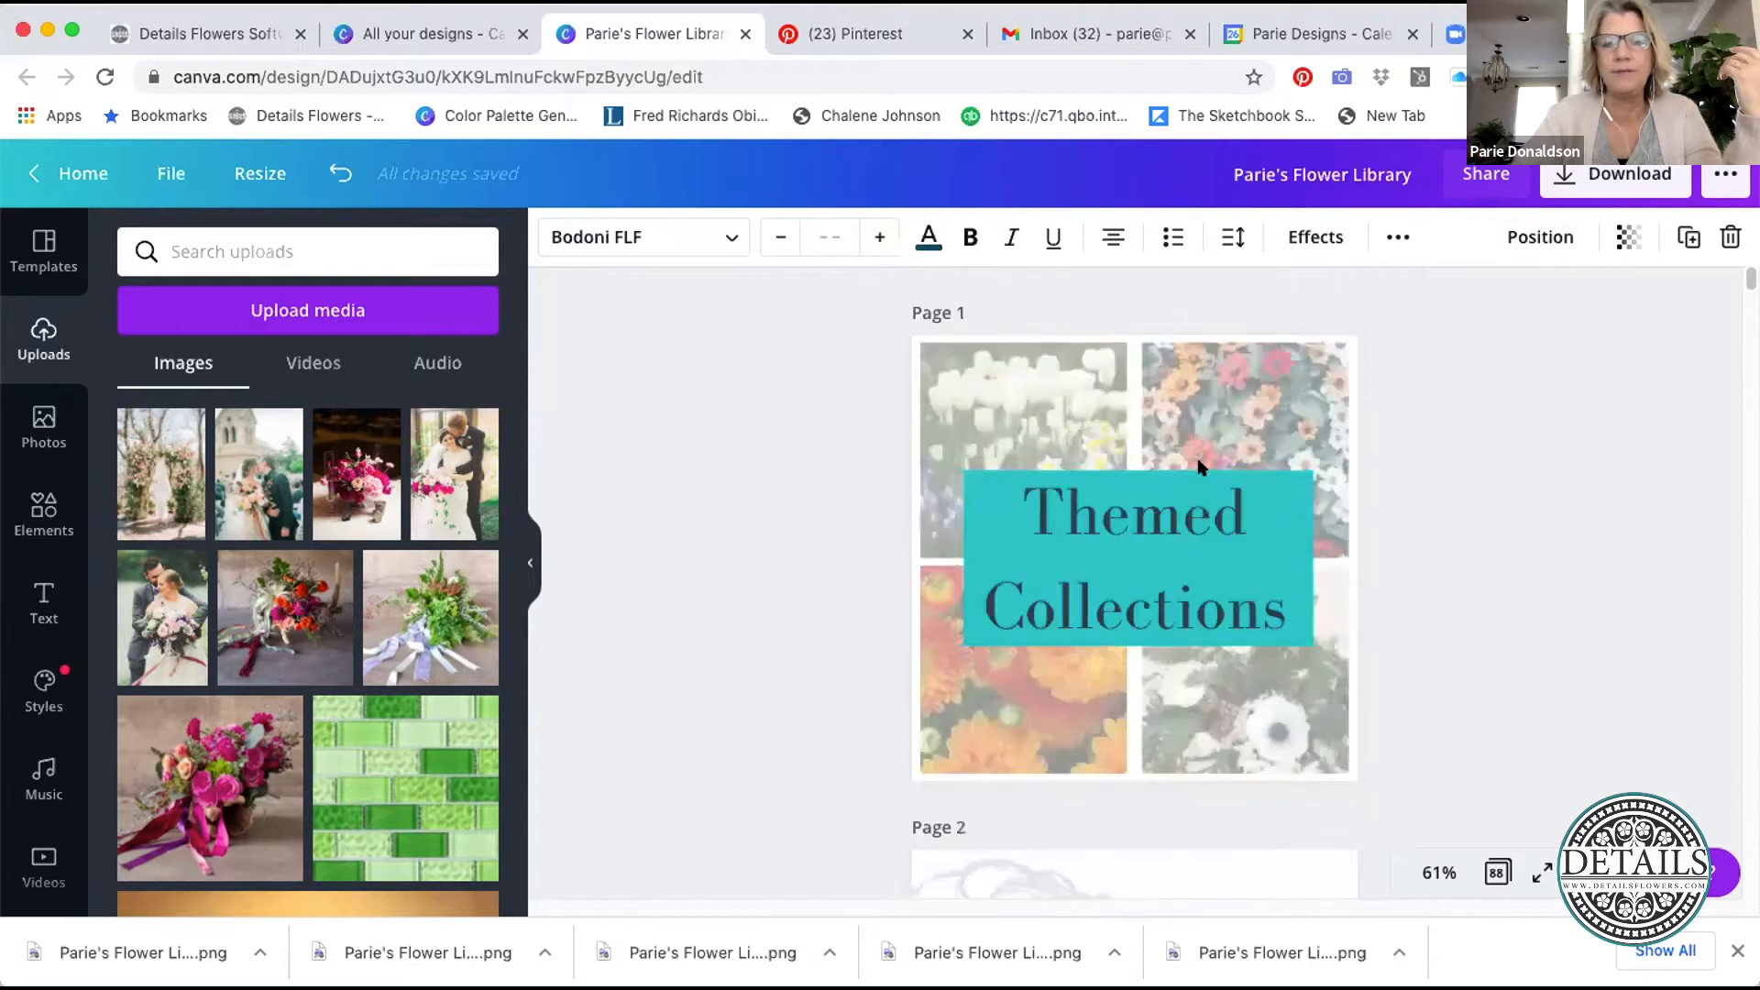
pyautogui.scroll(-15, 1419, 533)
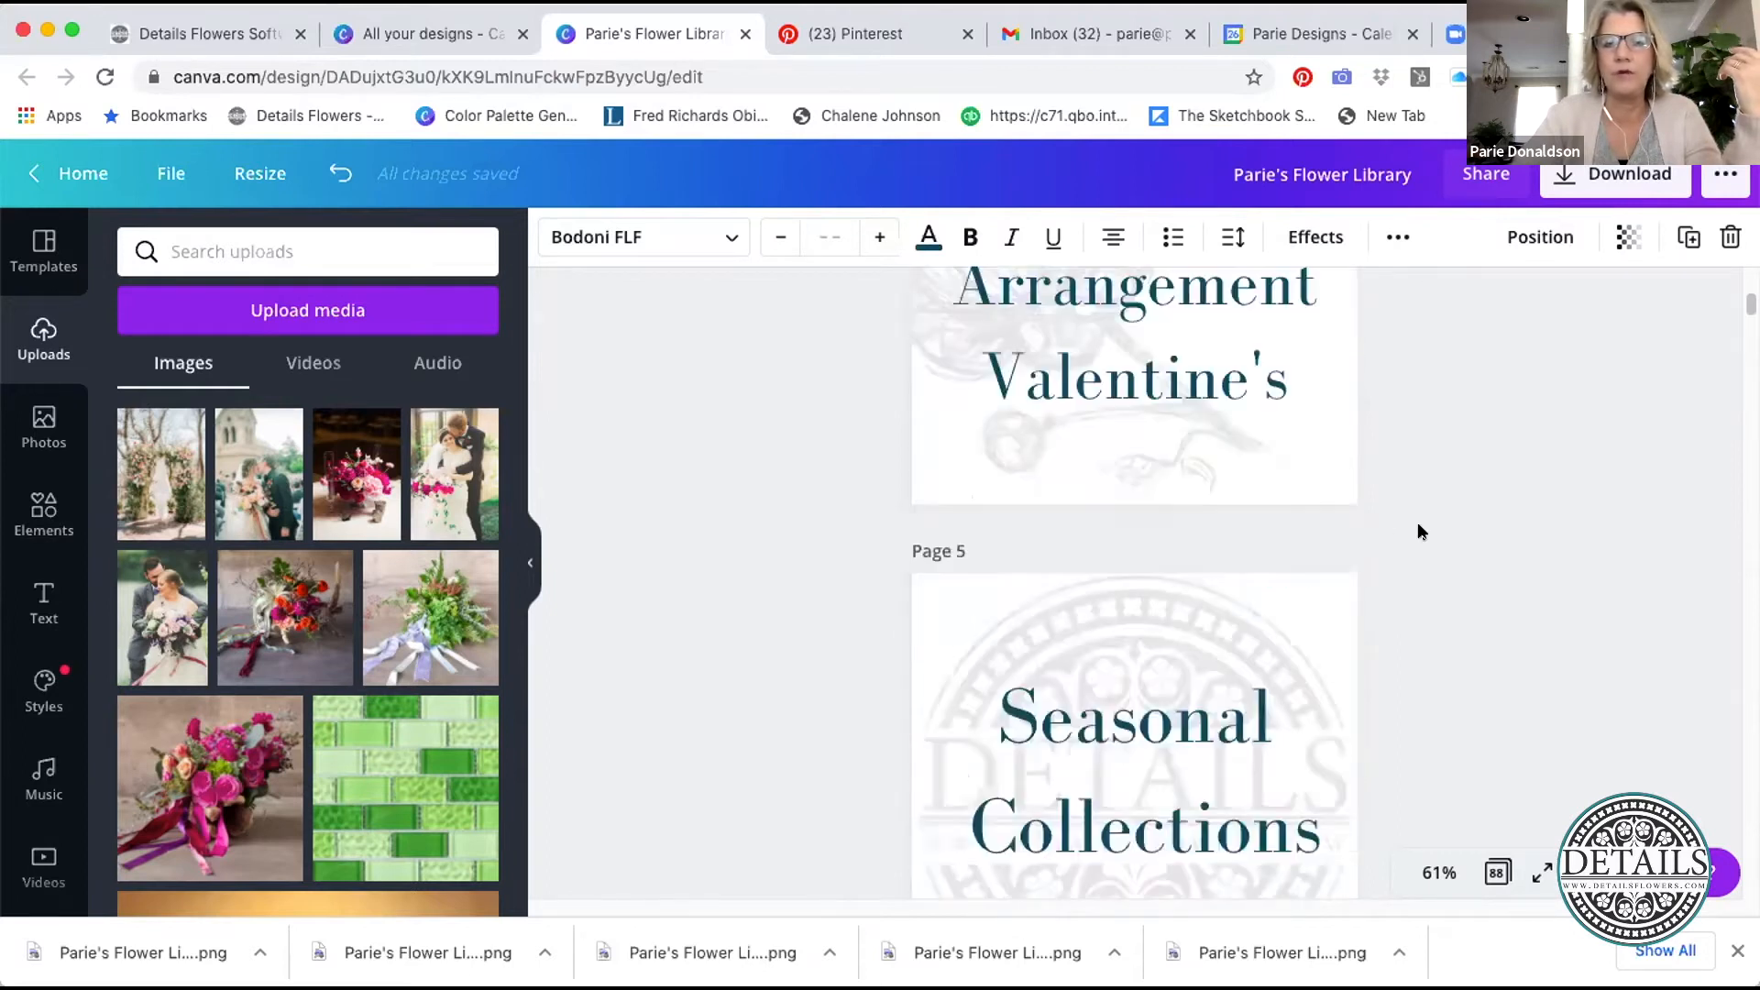
pyautogui.scroll(-6, 1419, 533)
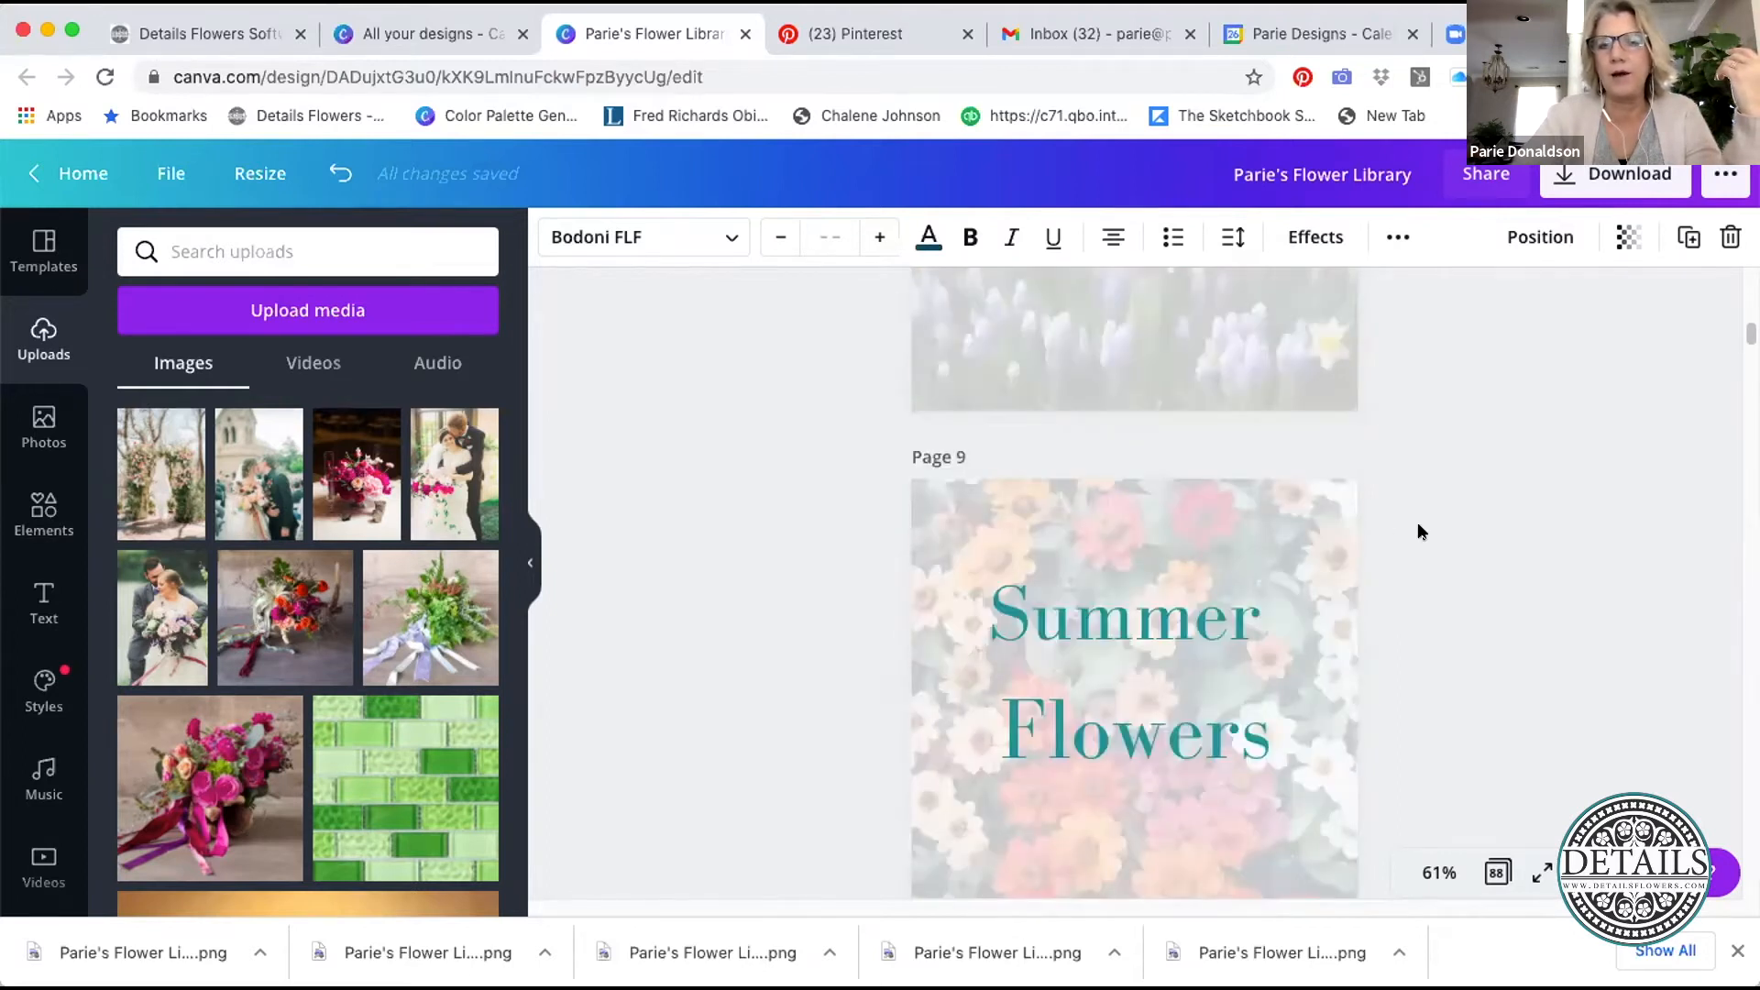
pyautogui.scroll(-15, 1419, 533)
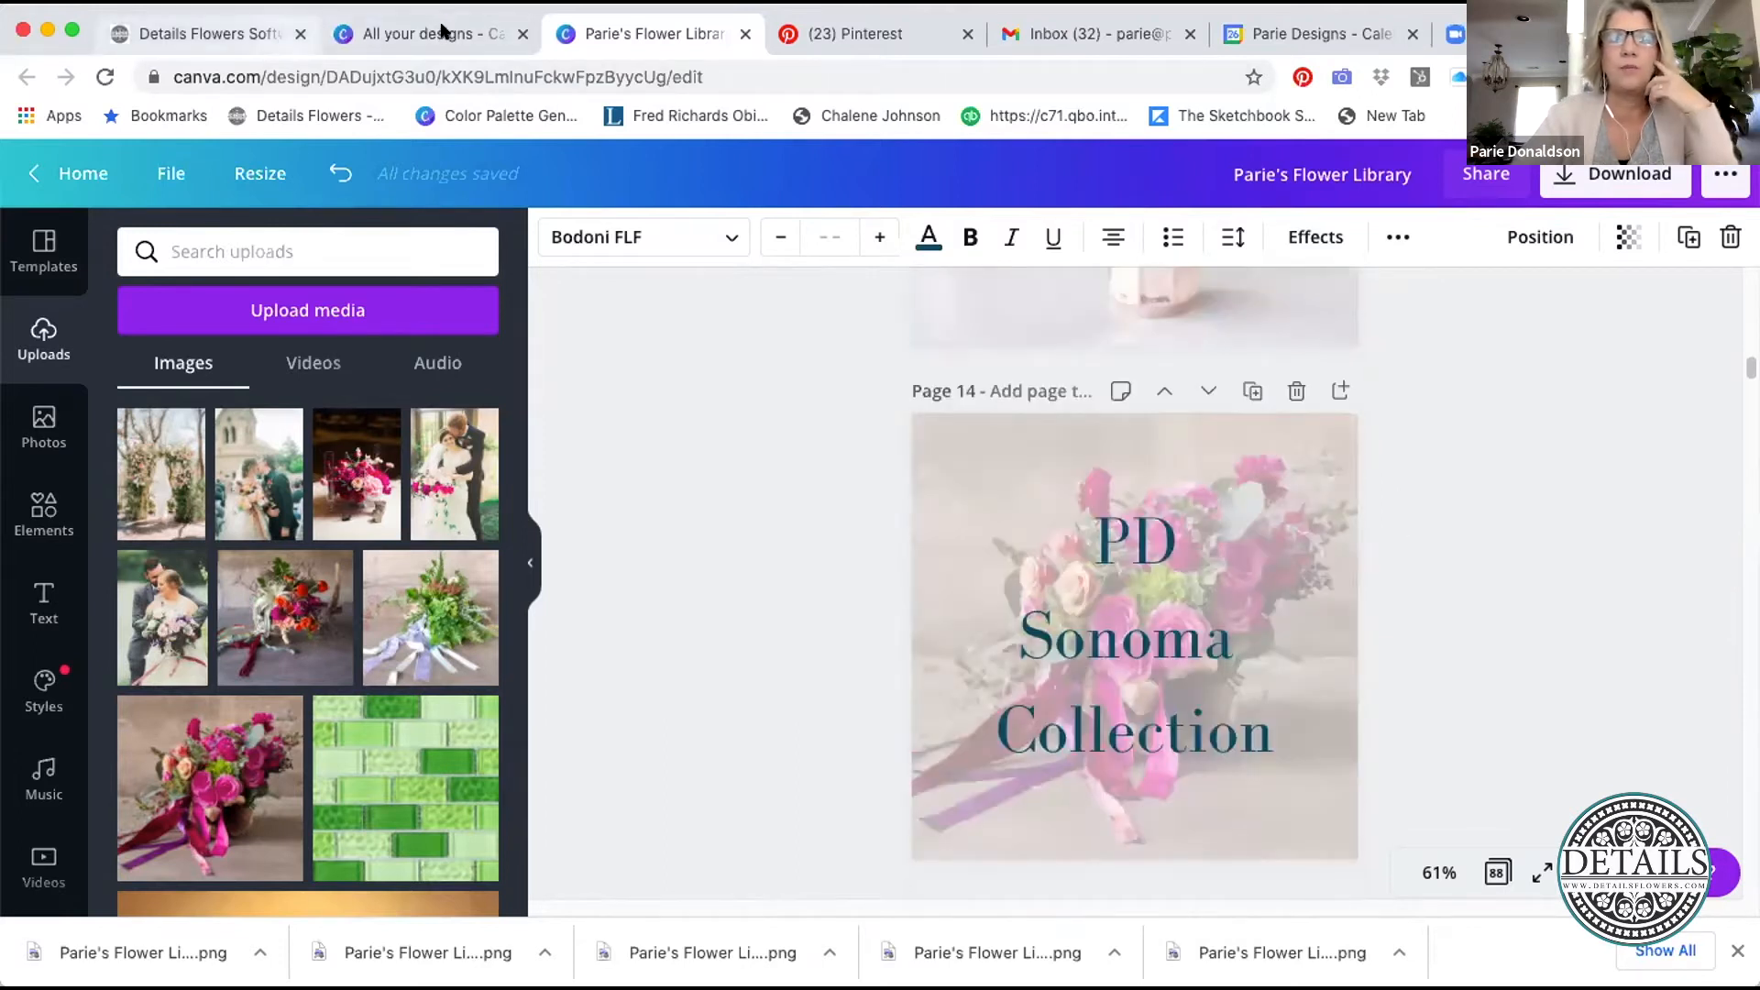
# - Switch back to Details Flowers and review the collections on the Item Gallery home
pyautogui.click(210, 36)
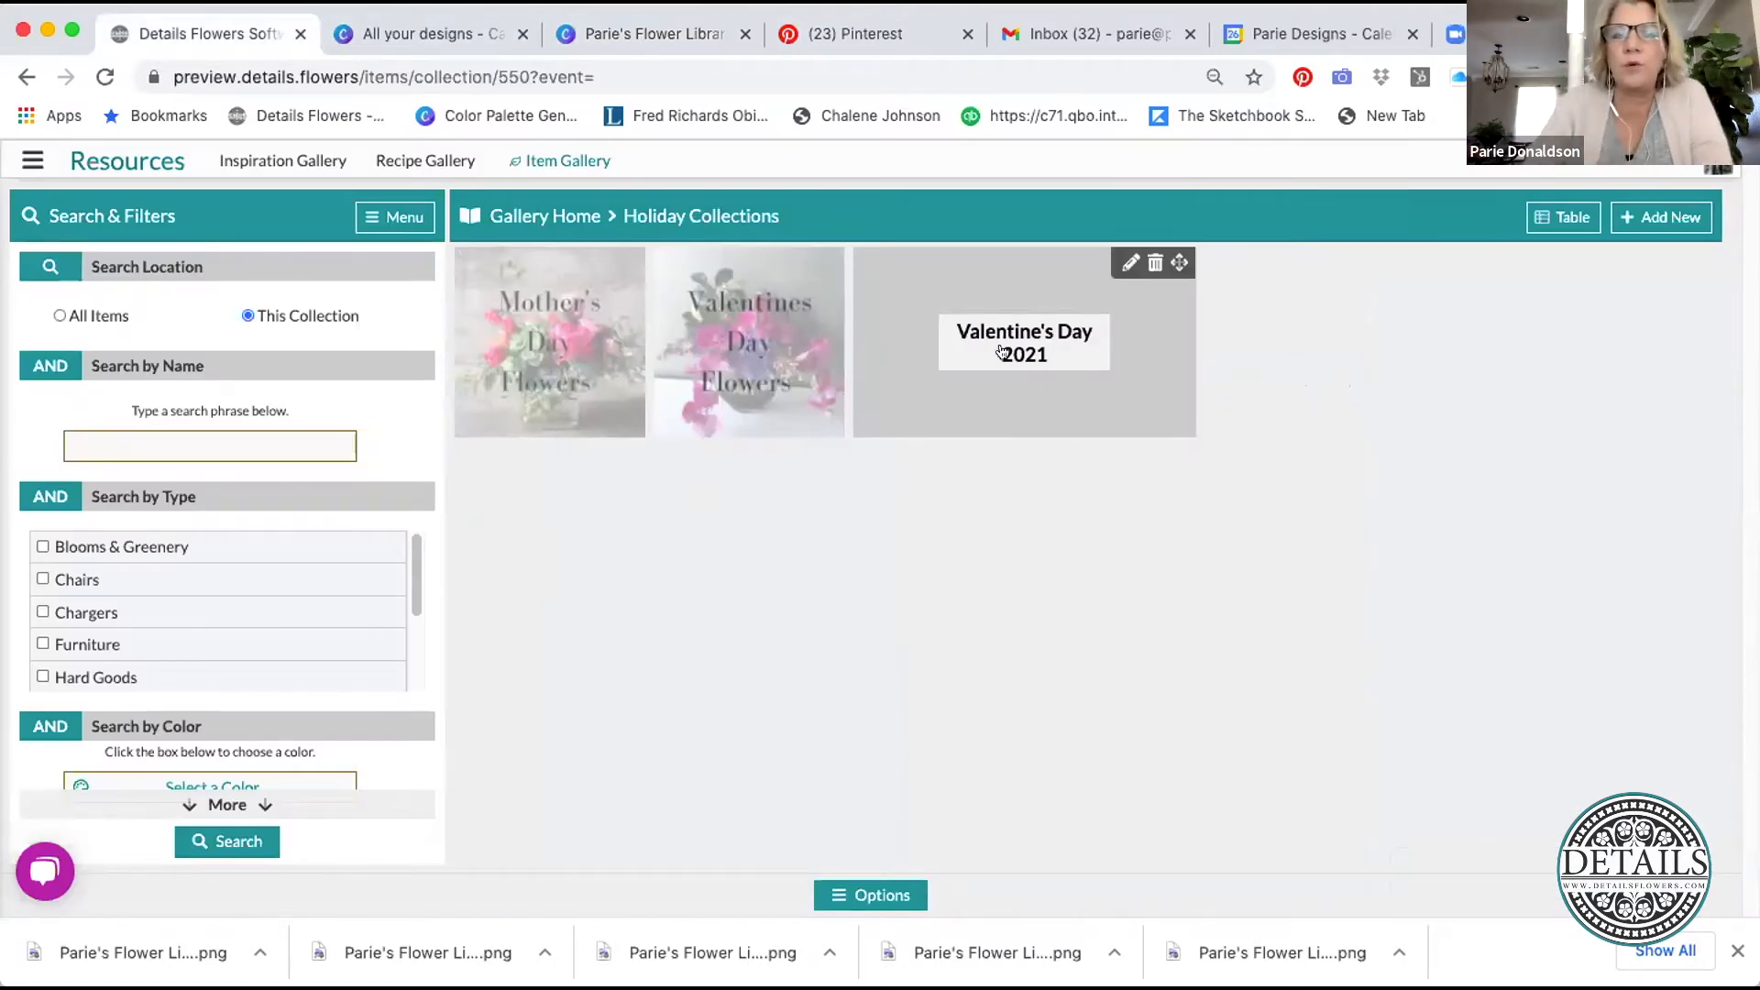
pyautogui.click(544, 216)
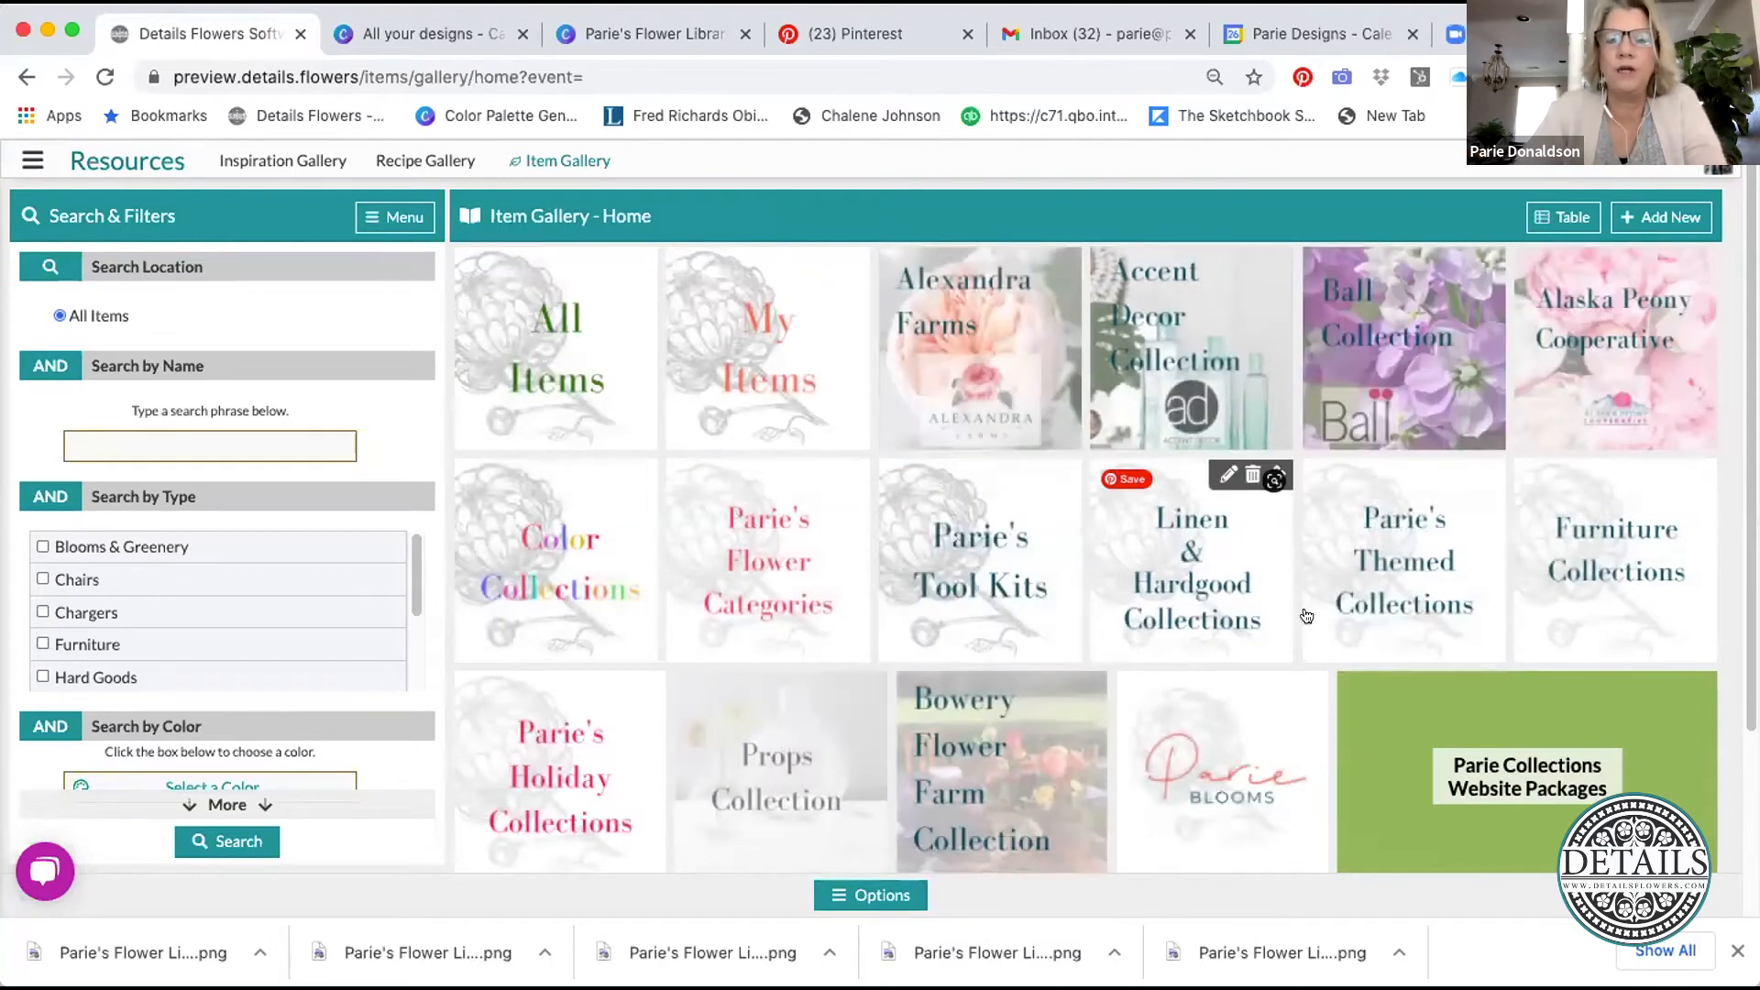
pyautogui.scroll(-3, 1229, 642)
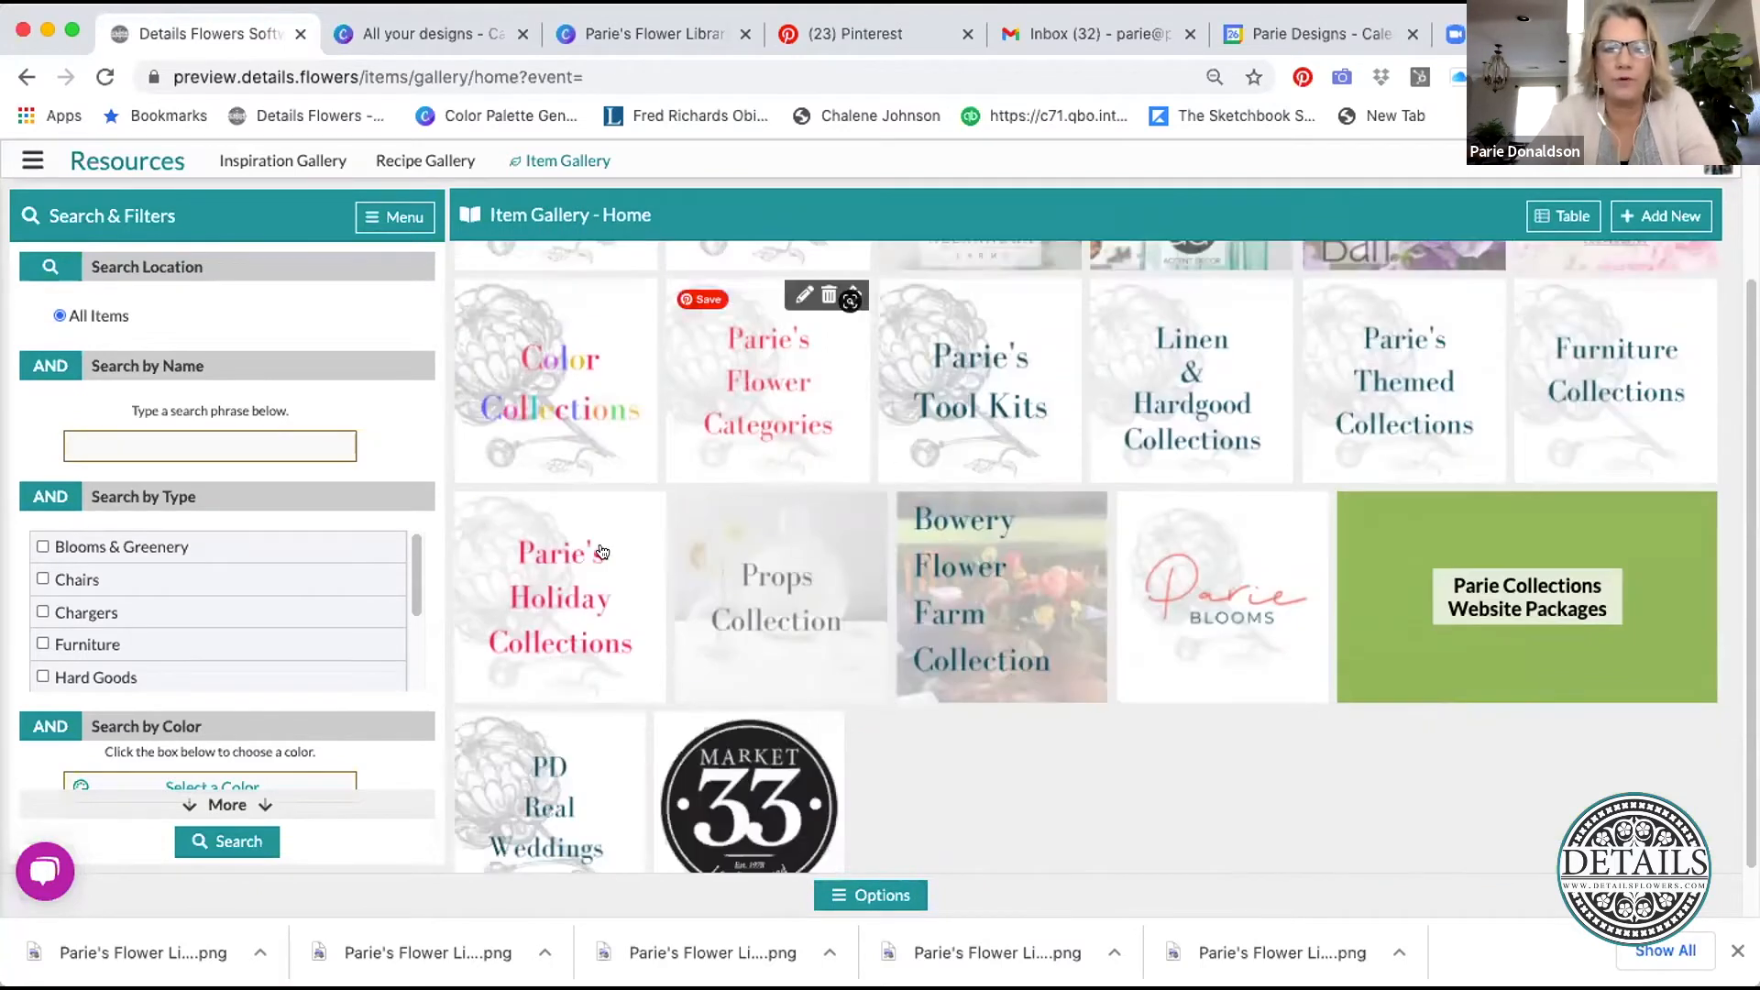
pyautogui.scroll(-1, 1233, 555)
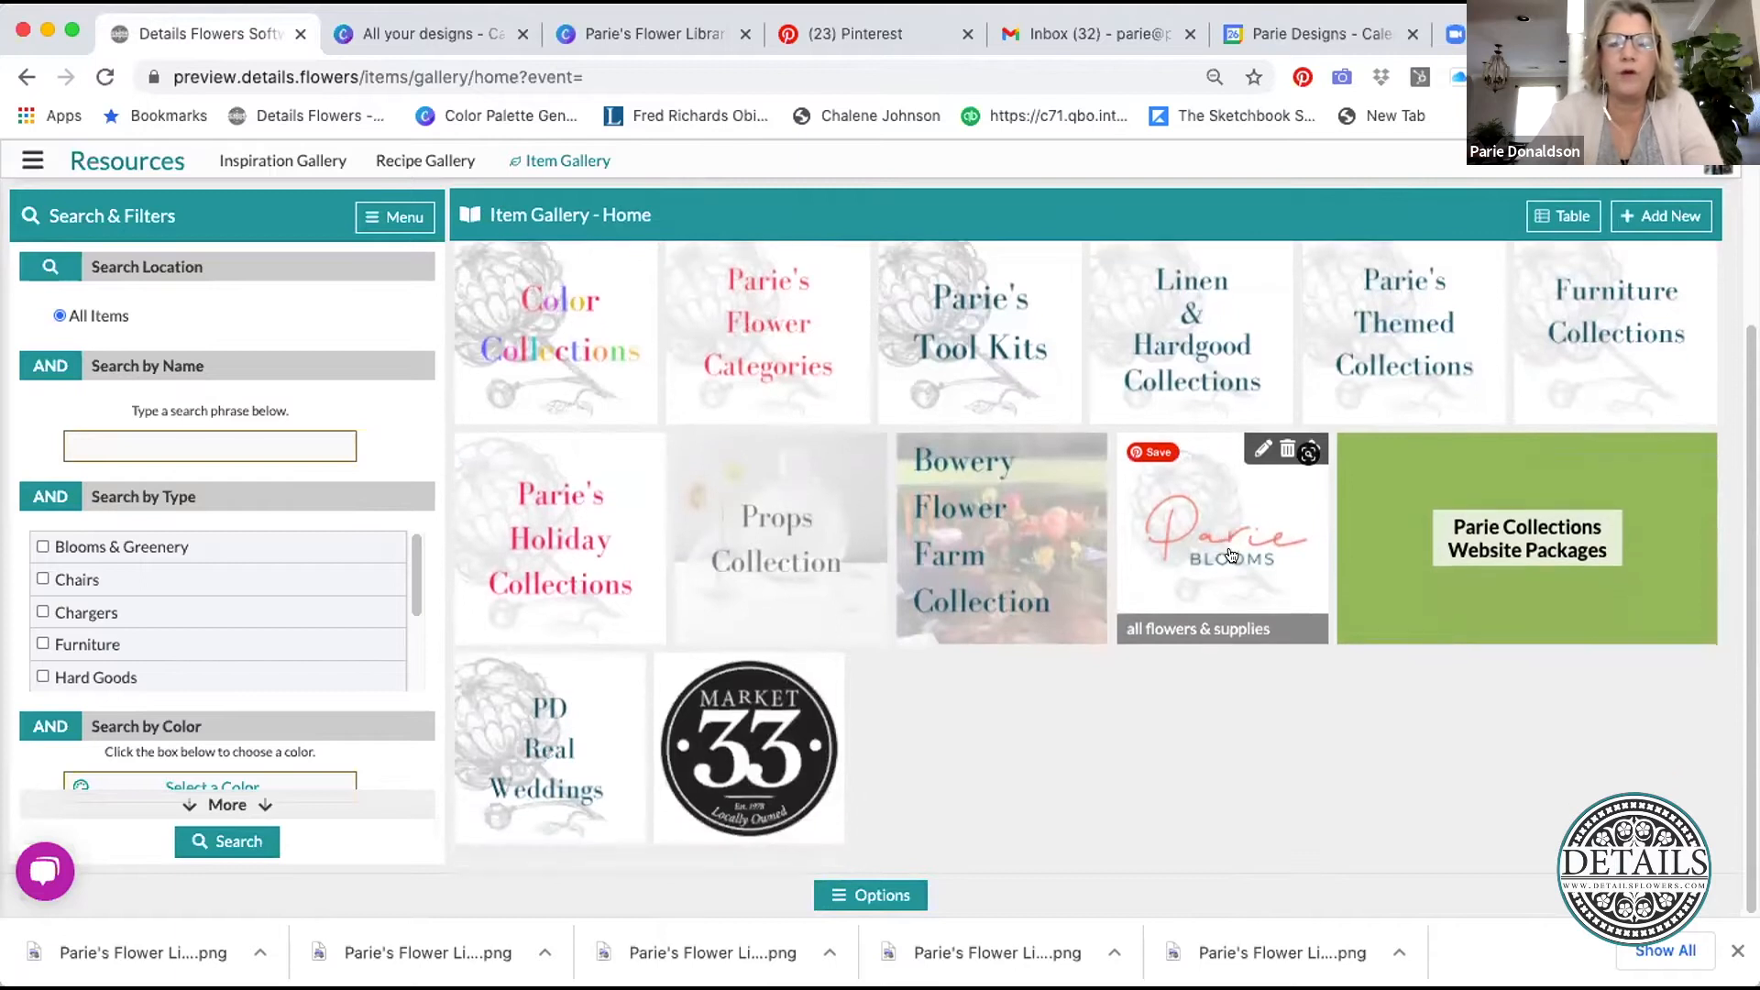
# - Open the Magenta Ombre wedding inside PD Real Weddings and browse all its flowers, linens, vases and supplies
pyautogui.click(521, 739)
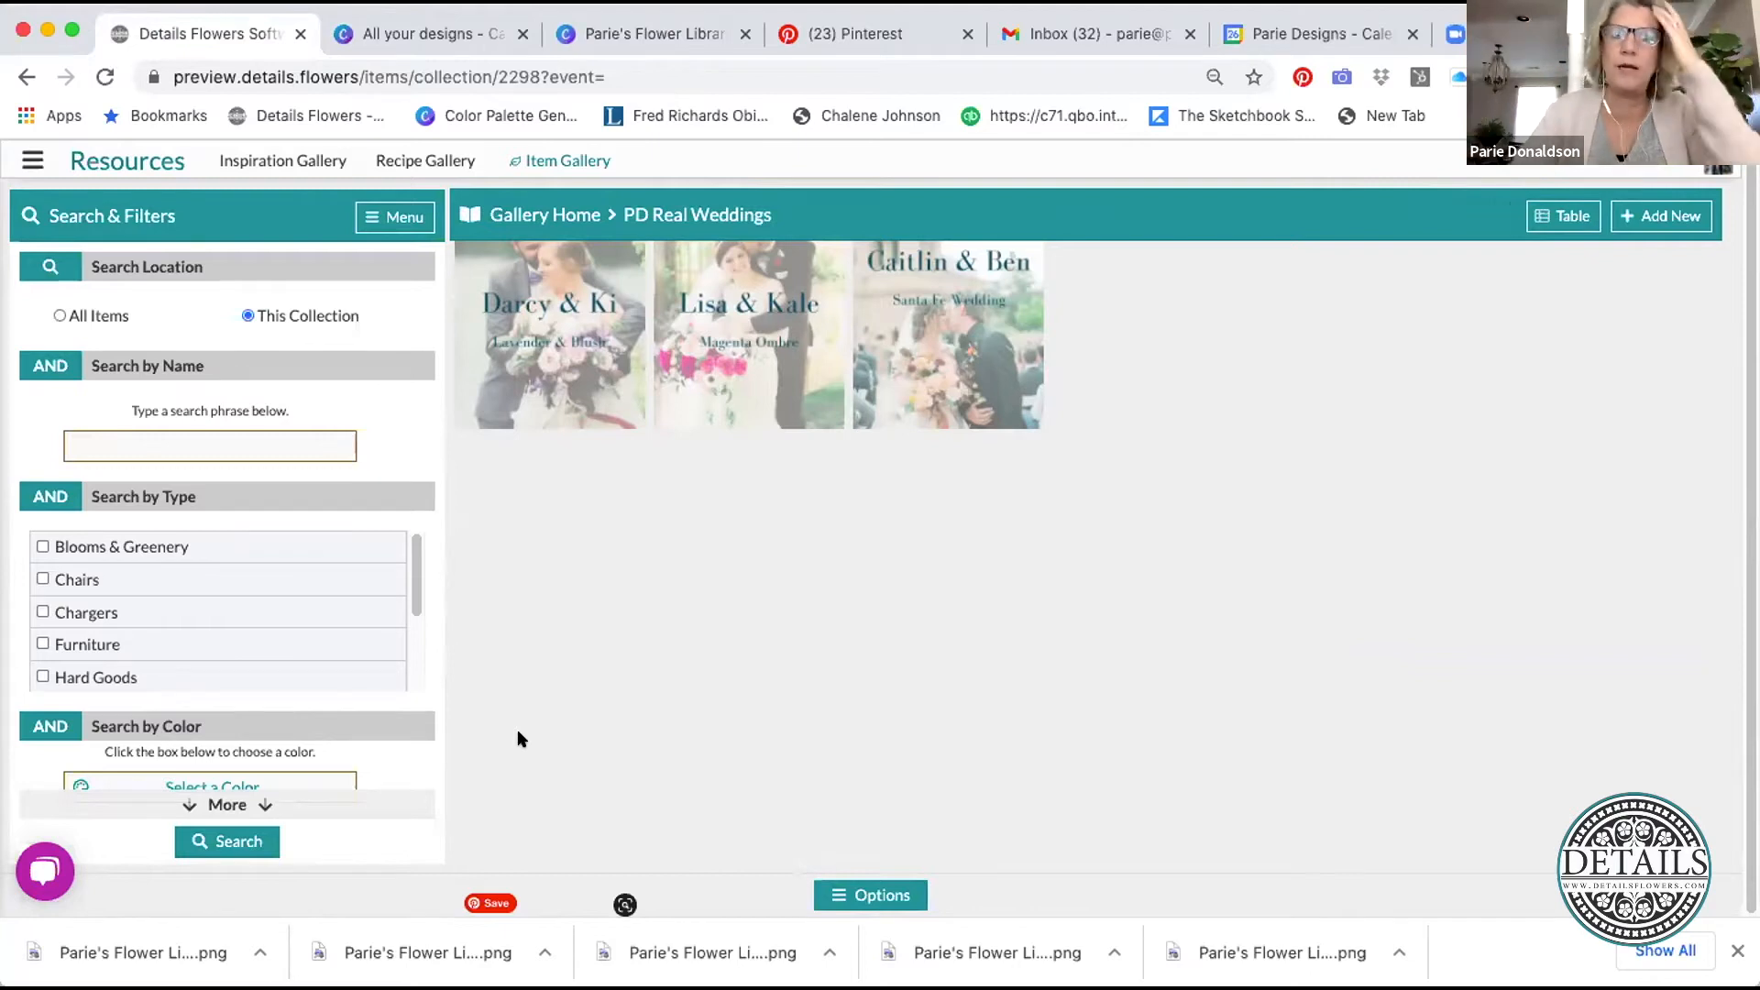
pyautogui.click(766, 371)
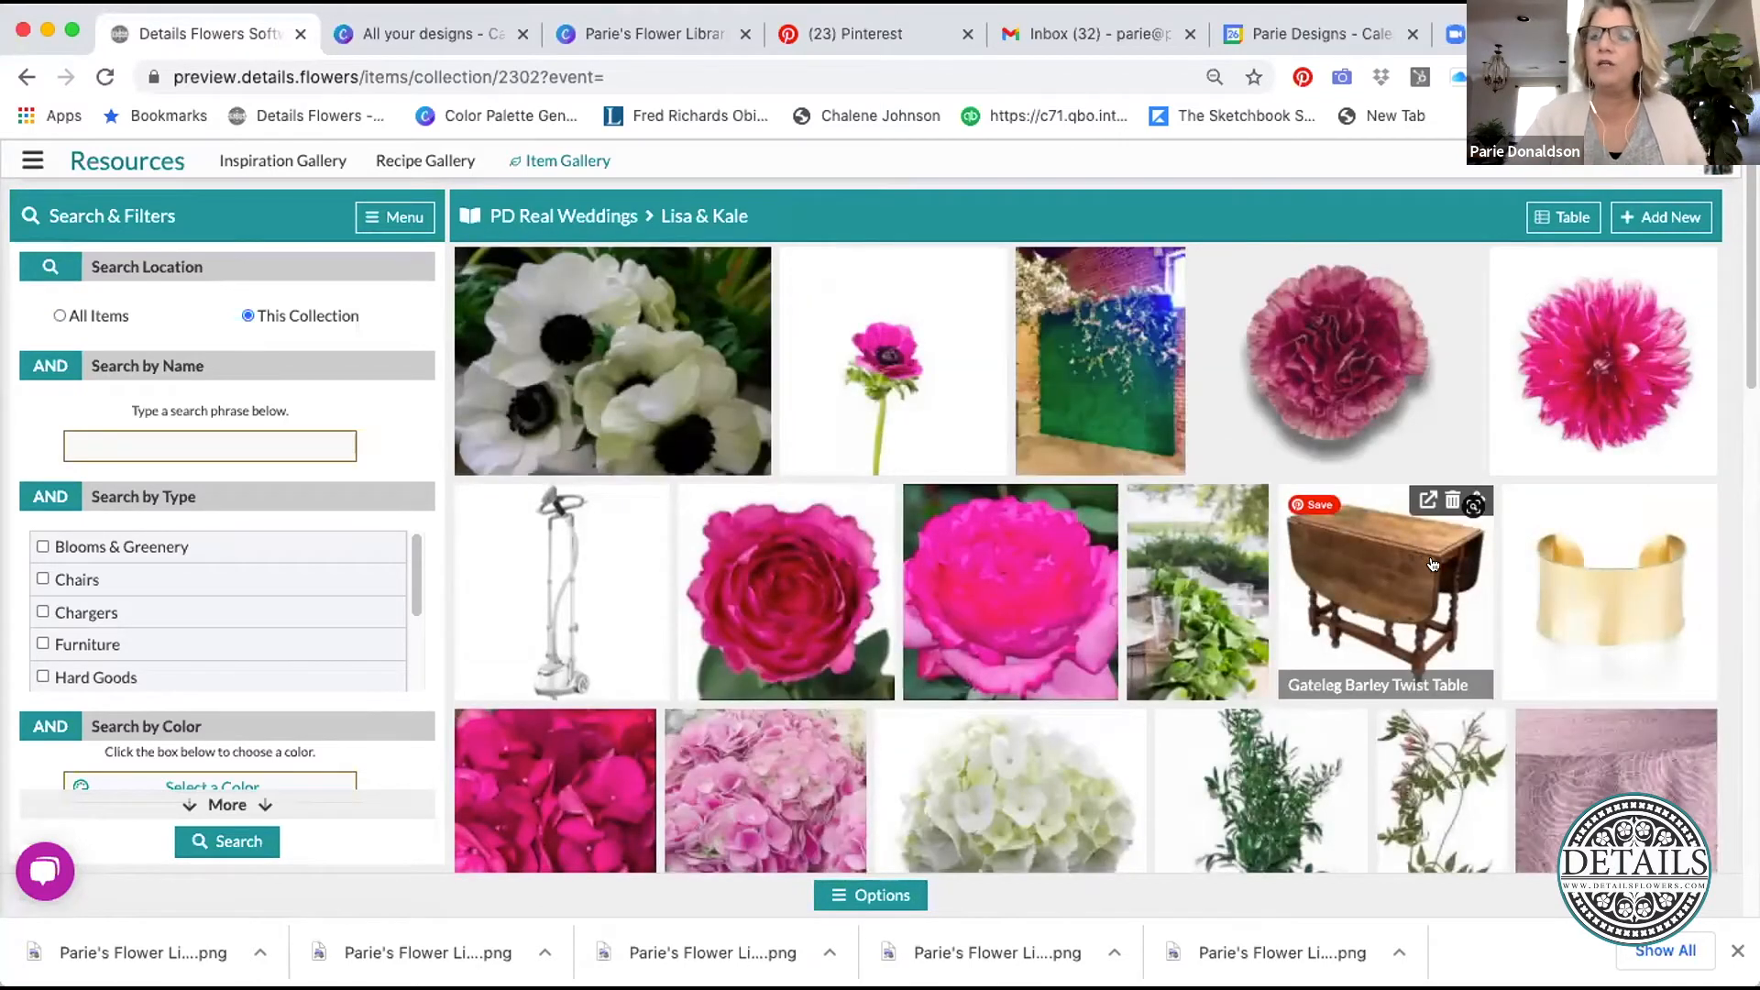
pyautogui.scroll(-3, 1506, 557)
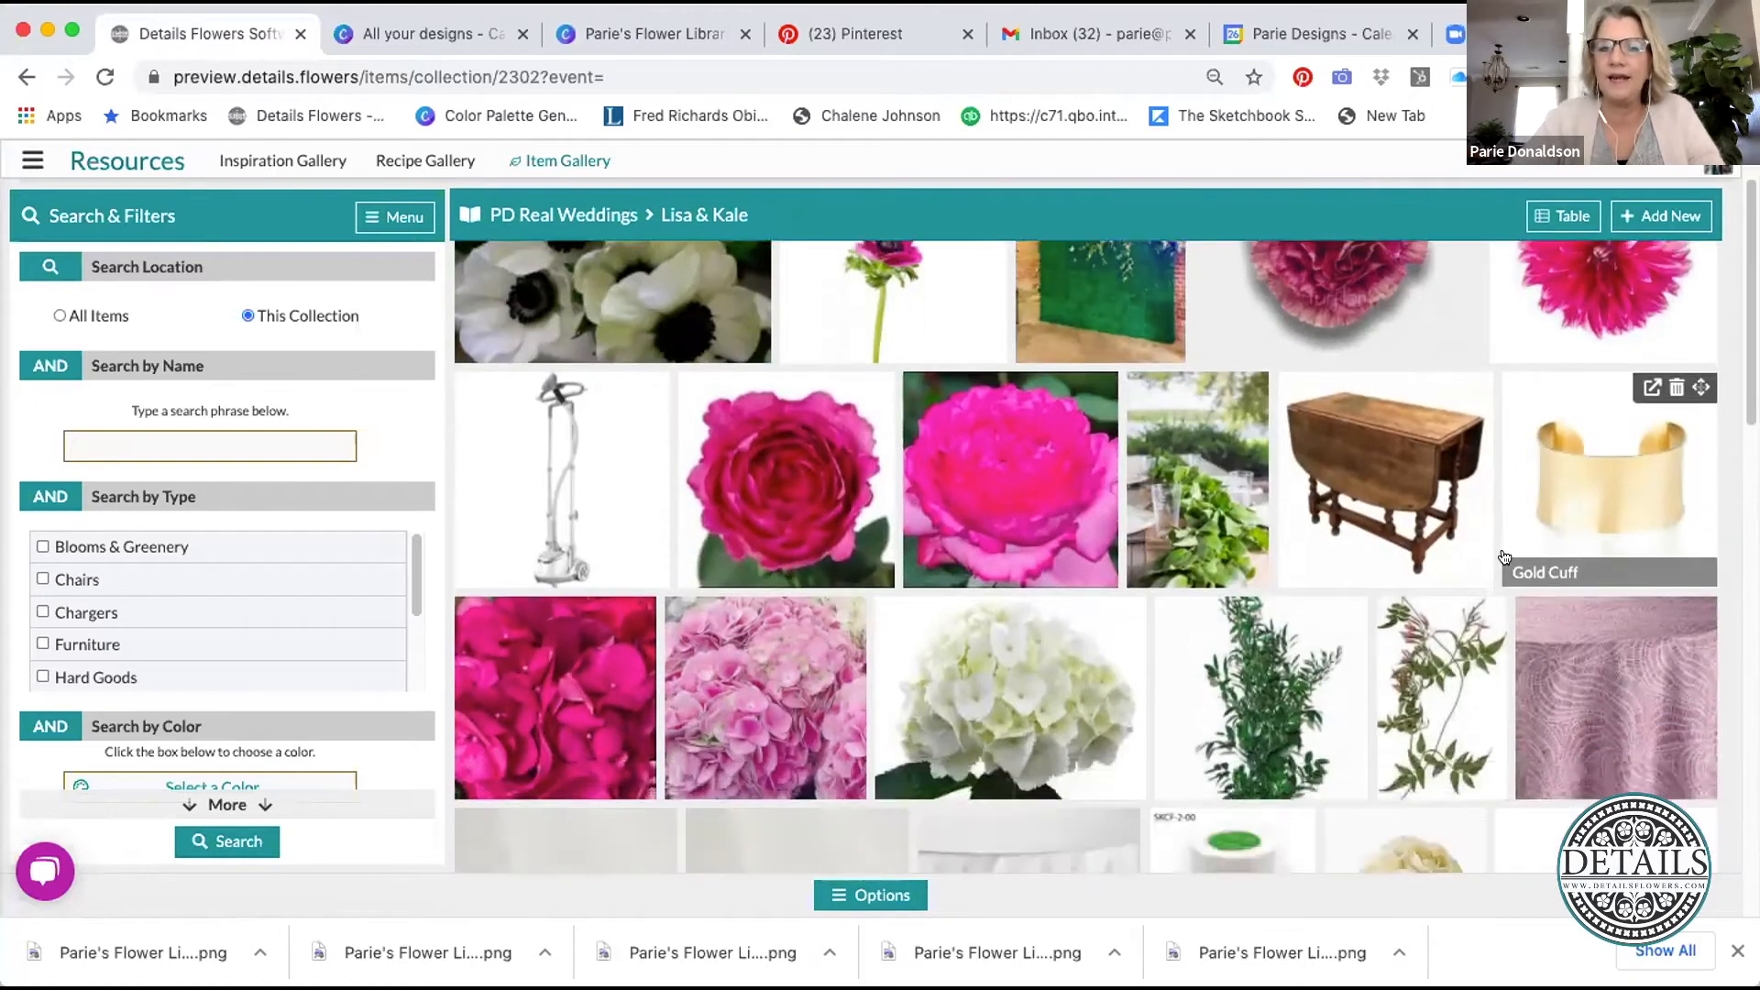
pyautogui.scroll(-5, 1500, 552)
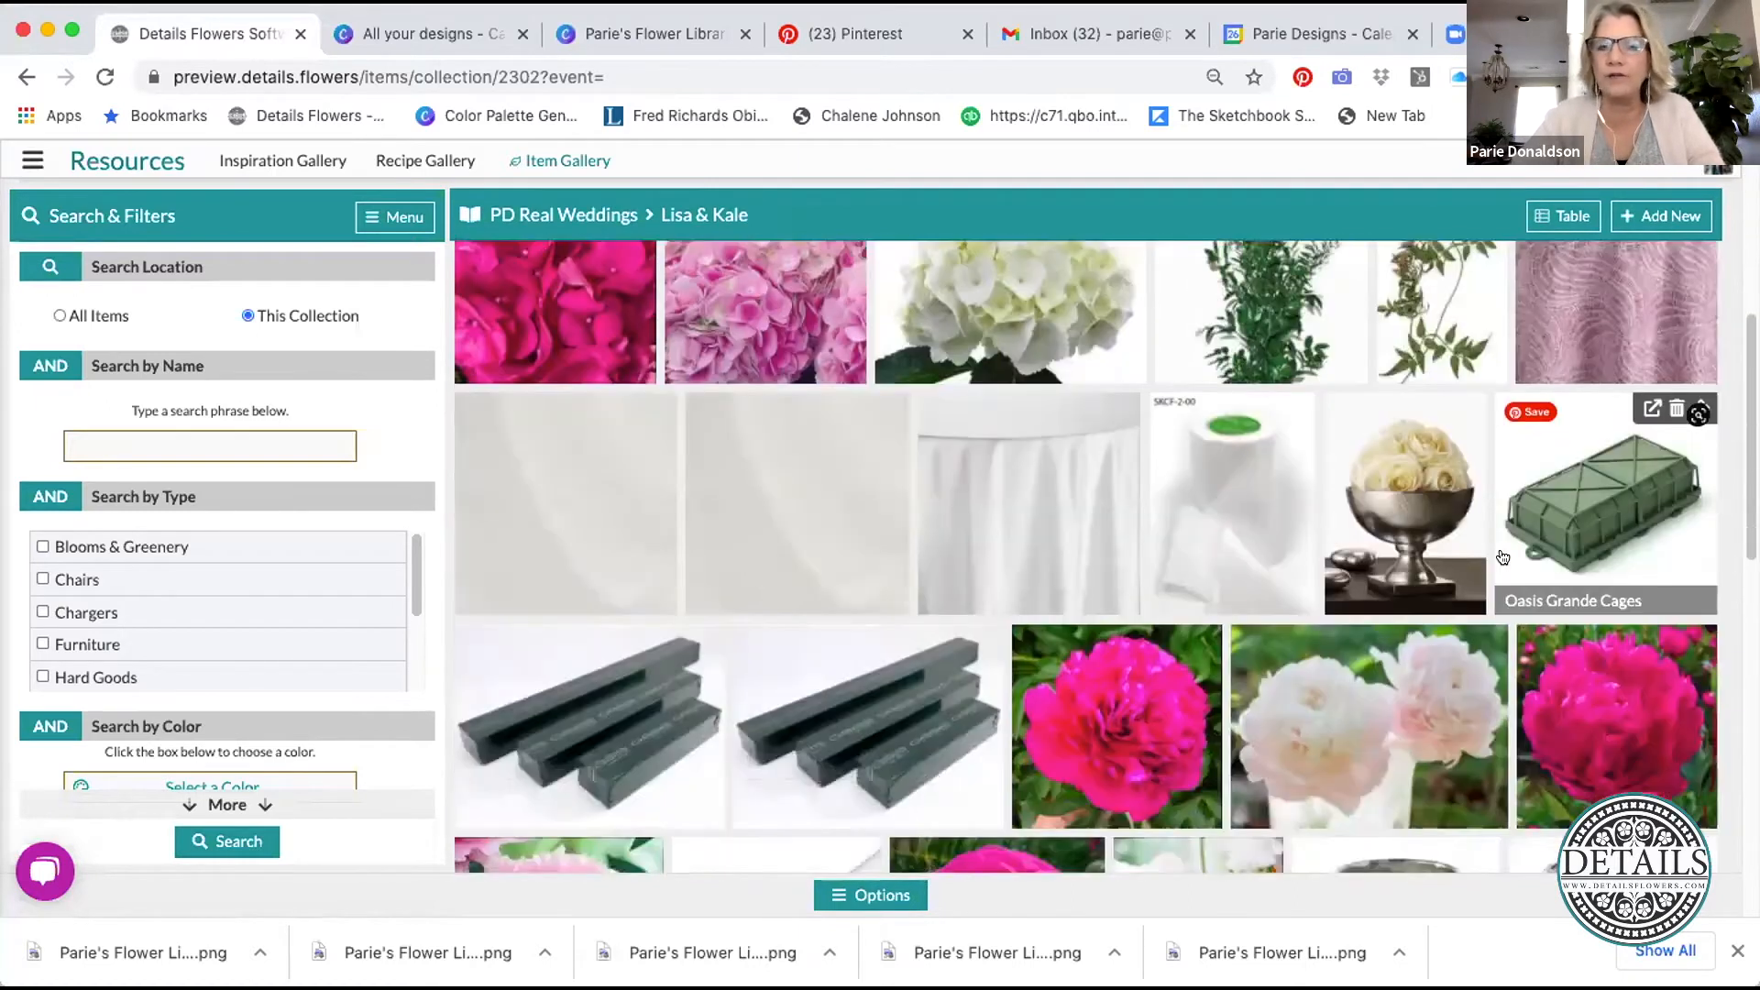
pyautogui.scroll(-10, 1503, 556)
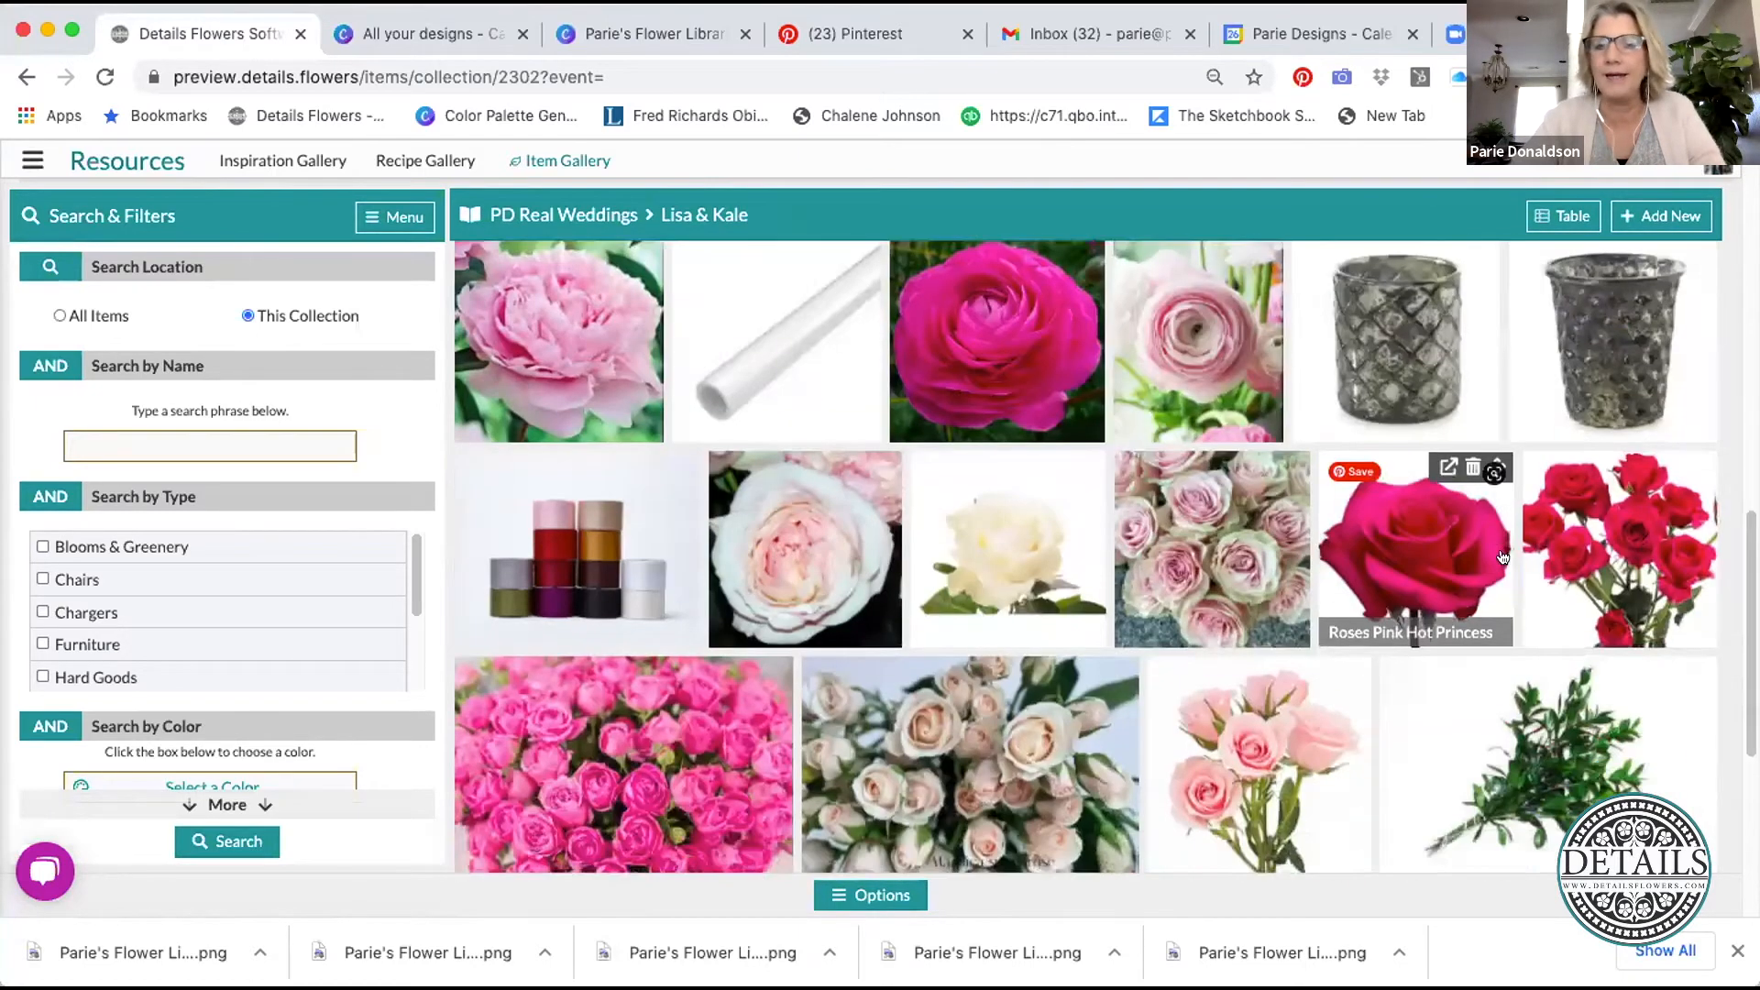
pyautogui.scroll(-2, 1503, 556)
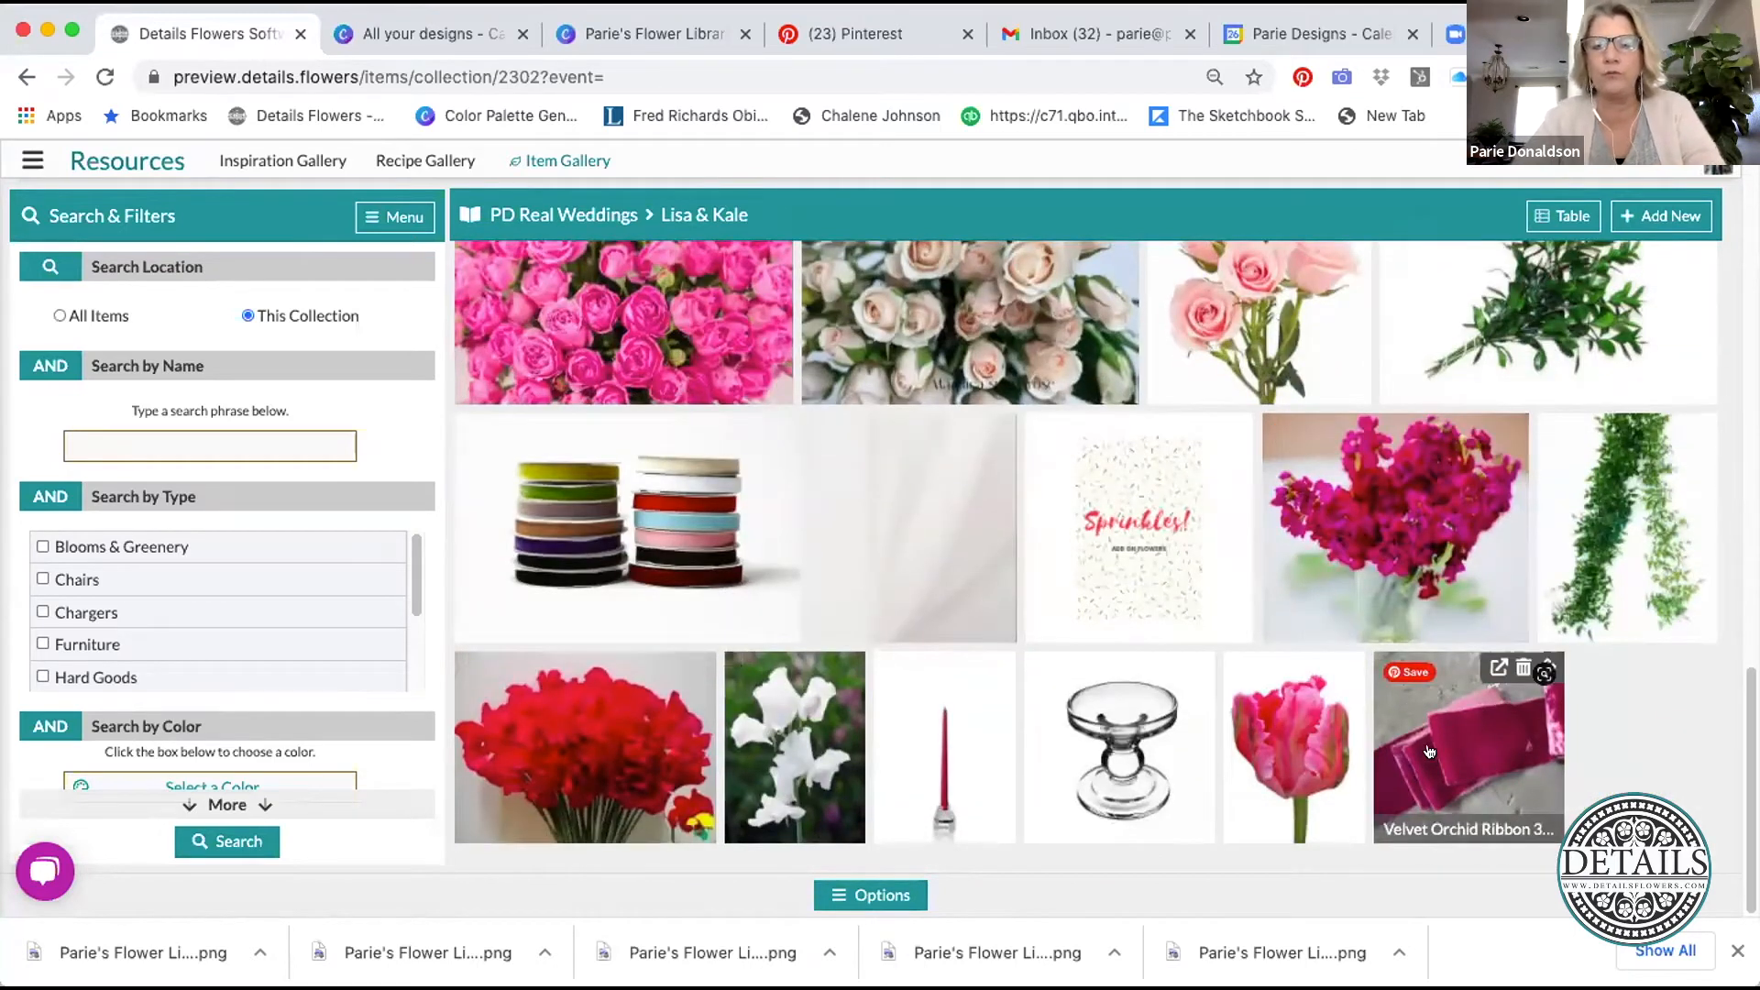
pyautogui.scroll(4, 1330, 669)
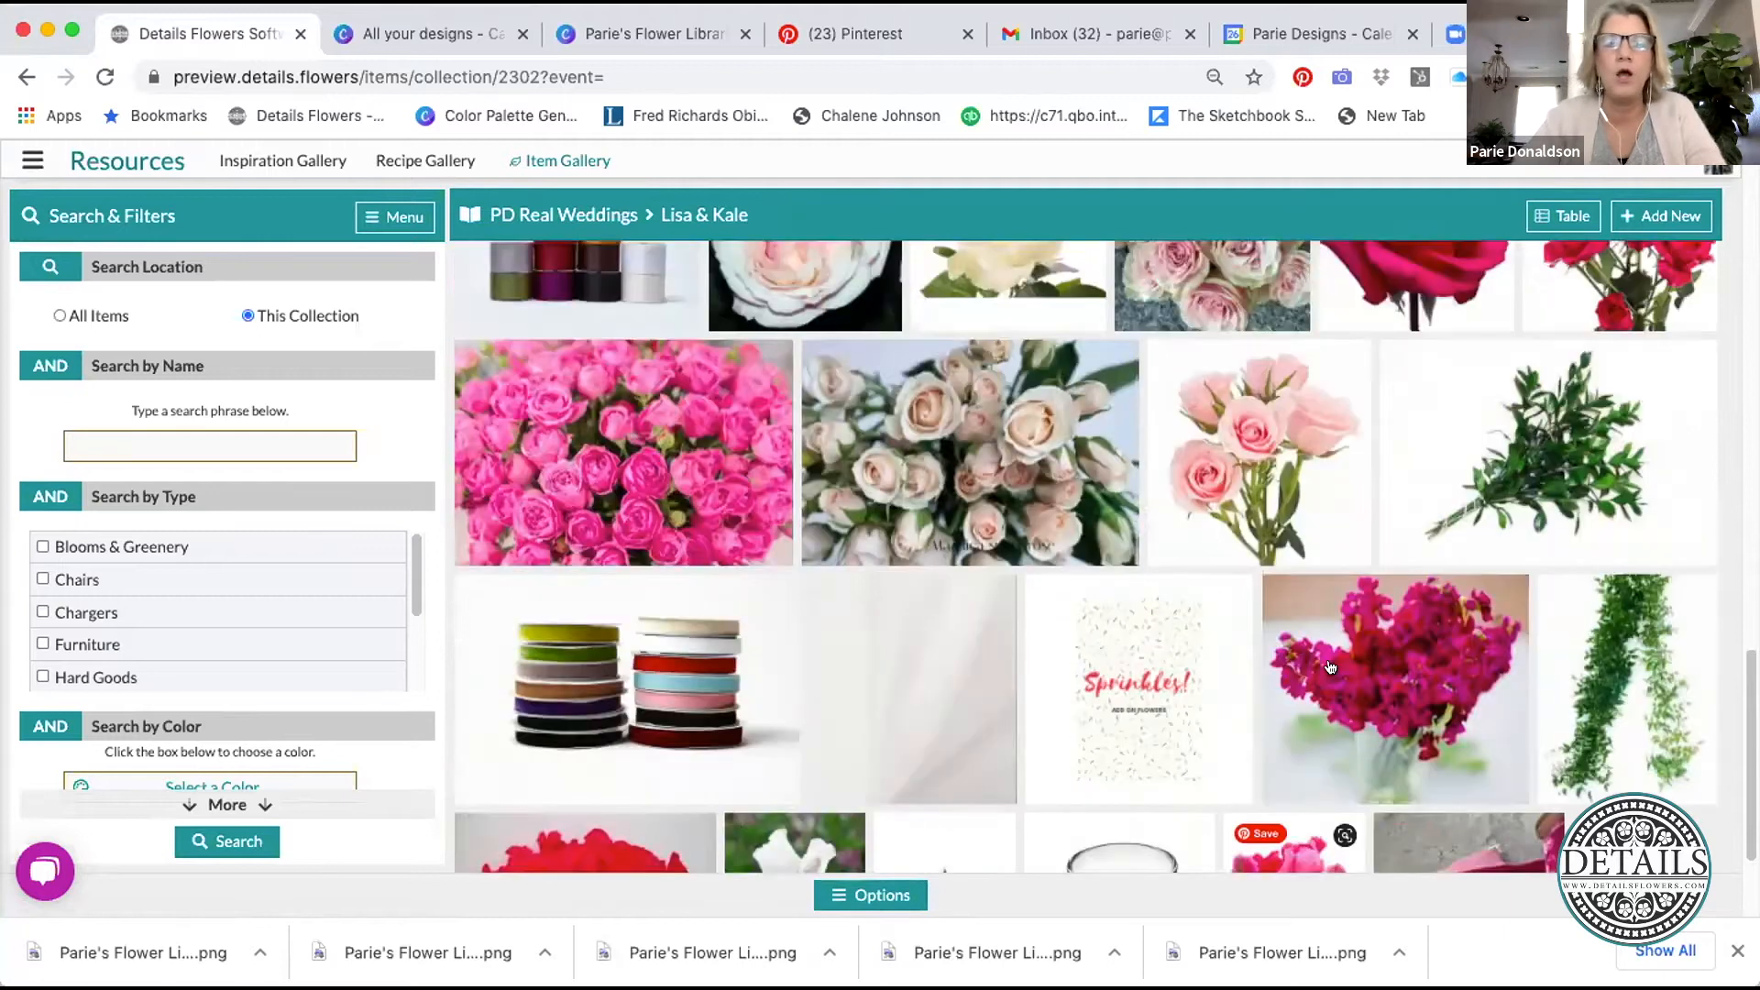
pyautogui.scroll(5, 1331, 669)
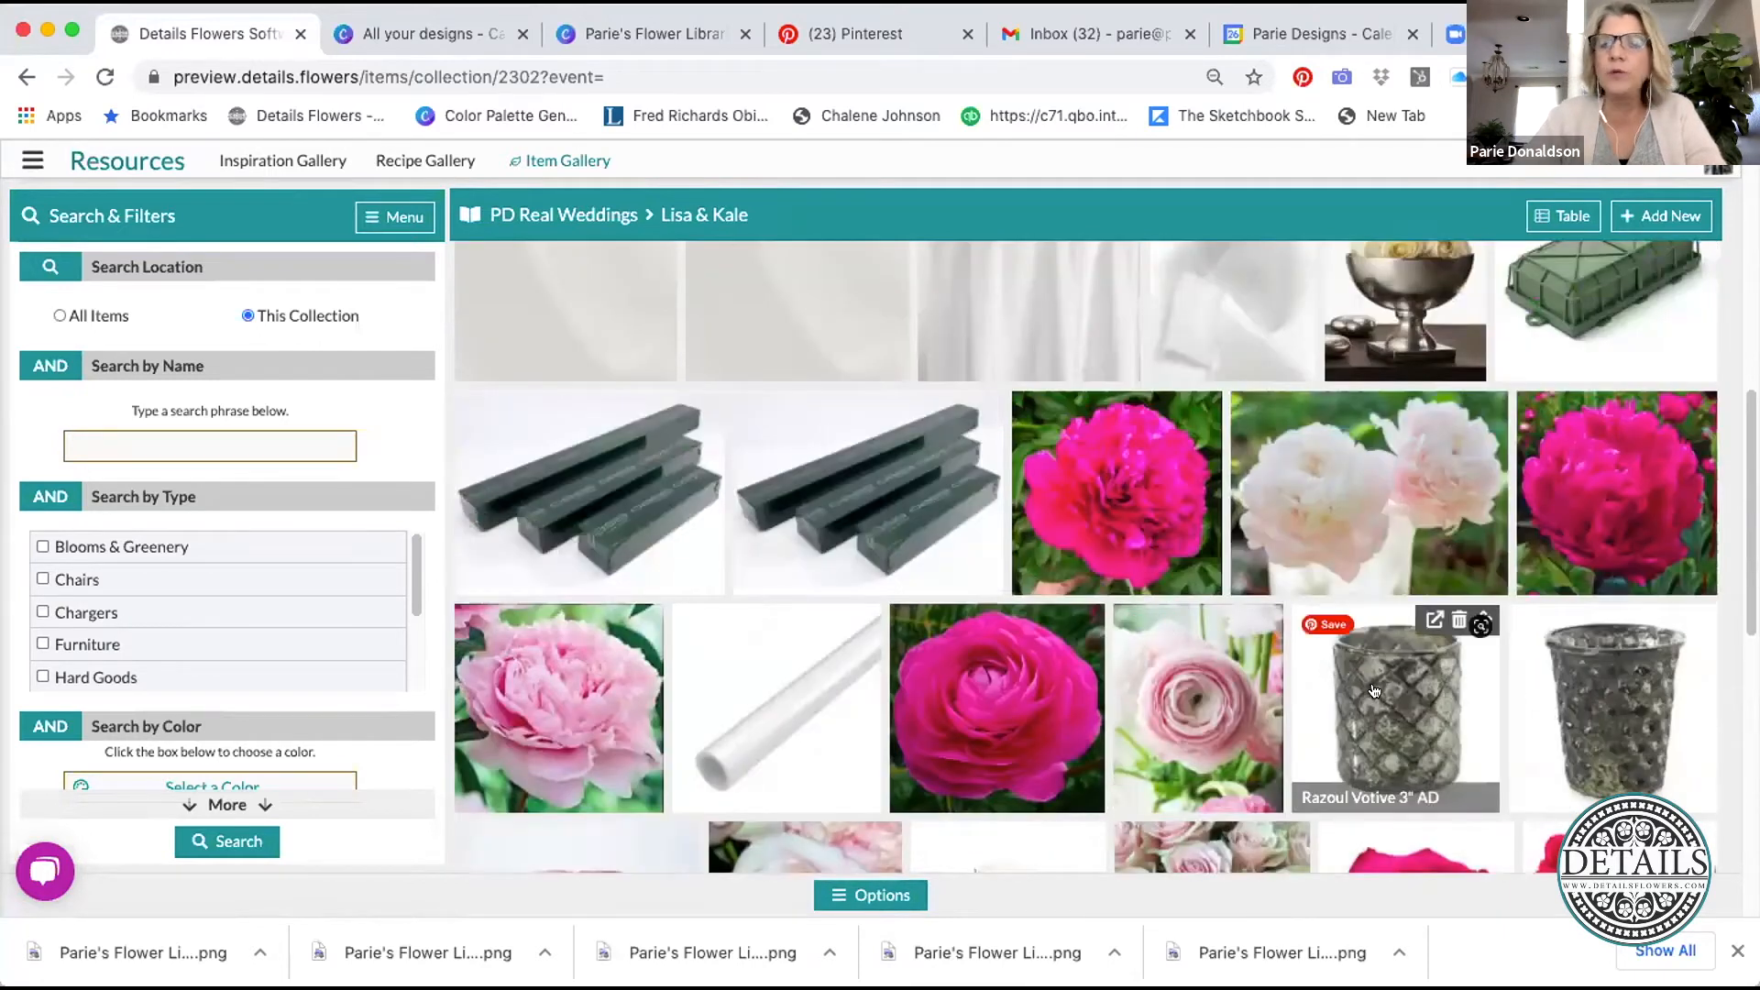
pyautogui.scroll(1, 1176, 576)
pyautogui.scroll(5, 1176, 576)
pyautogui.scroll(3, 1180, 601)
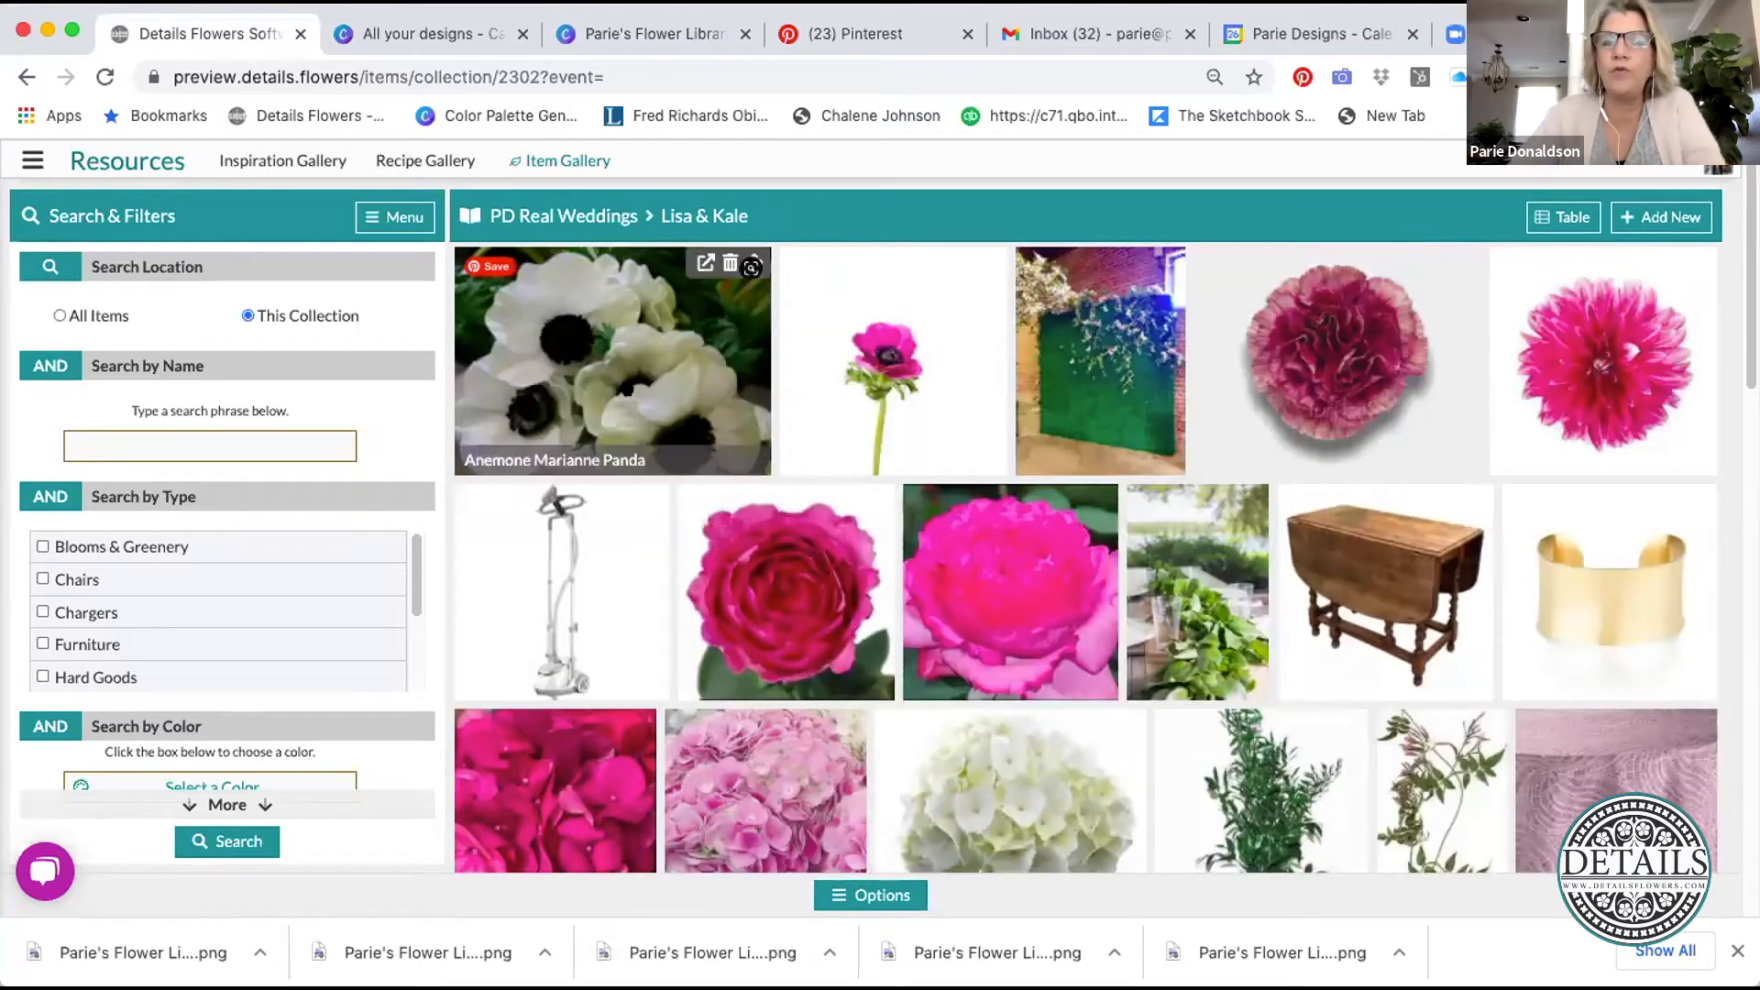
# - Open the Santa Fe and Lavender & Blush weddings from PD Real Weddings one after the other, returning to the wedding list each time
pyautogui.click(587, 215)
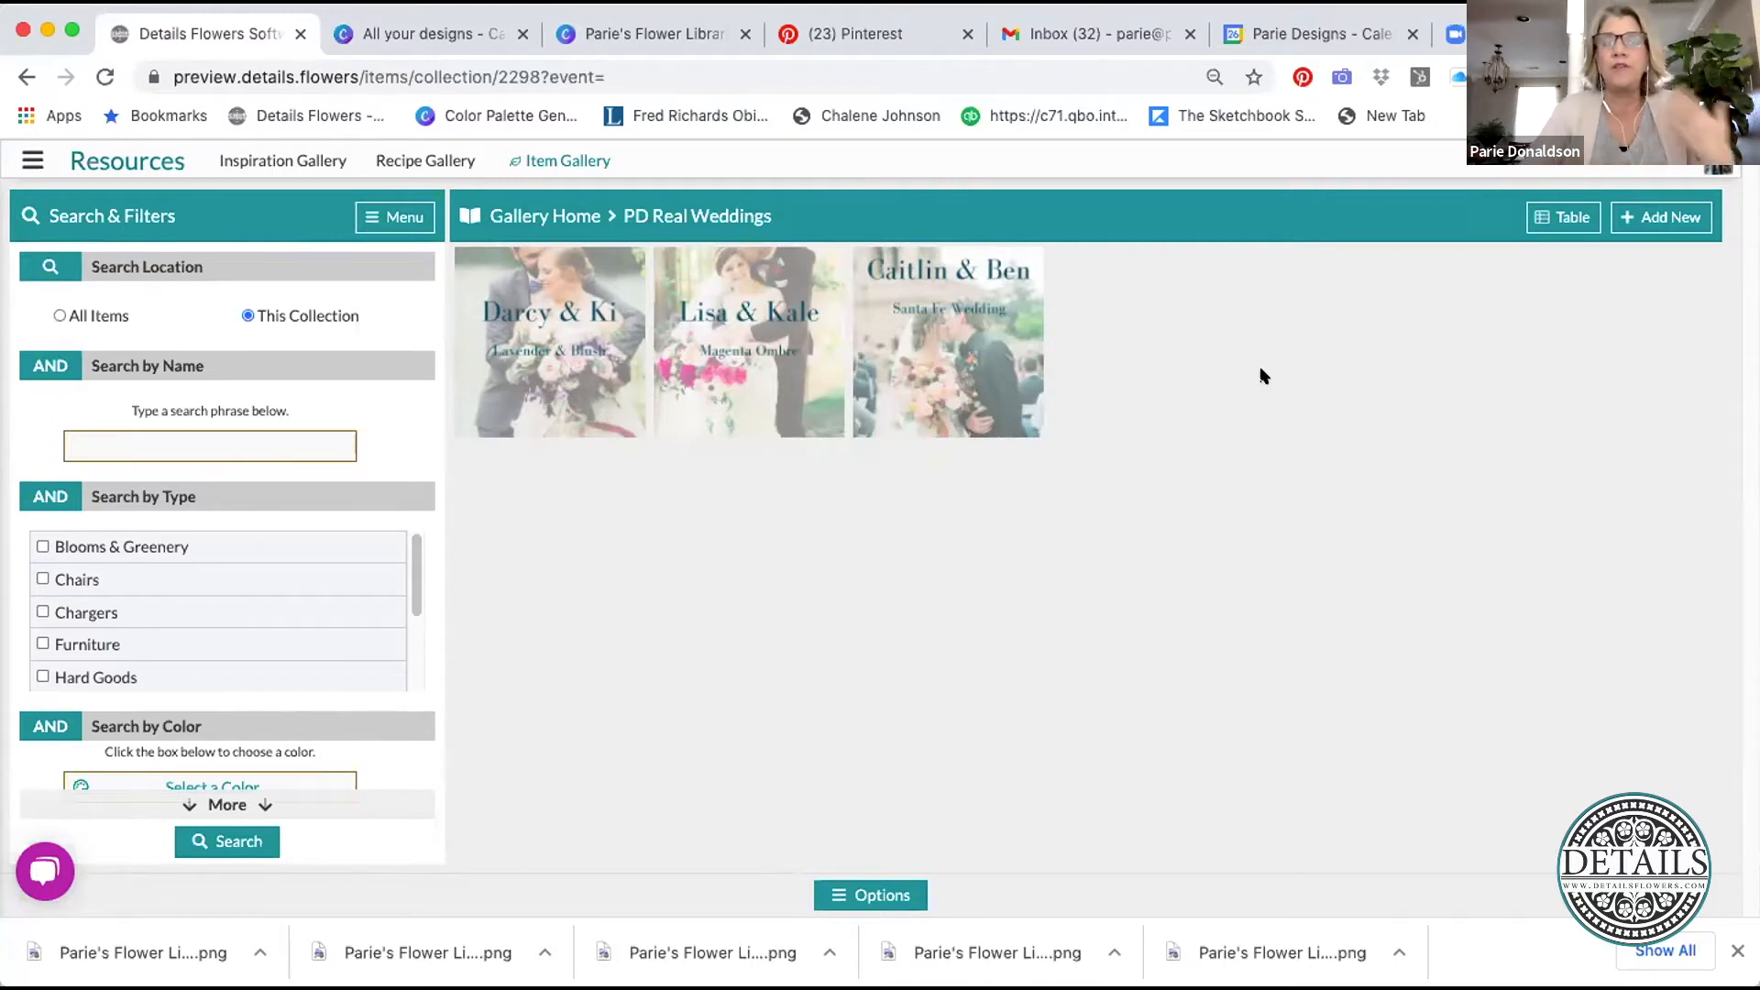
pyautogui.click(962, 354)
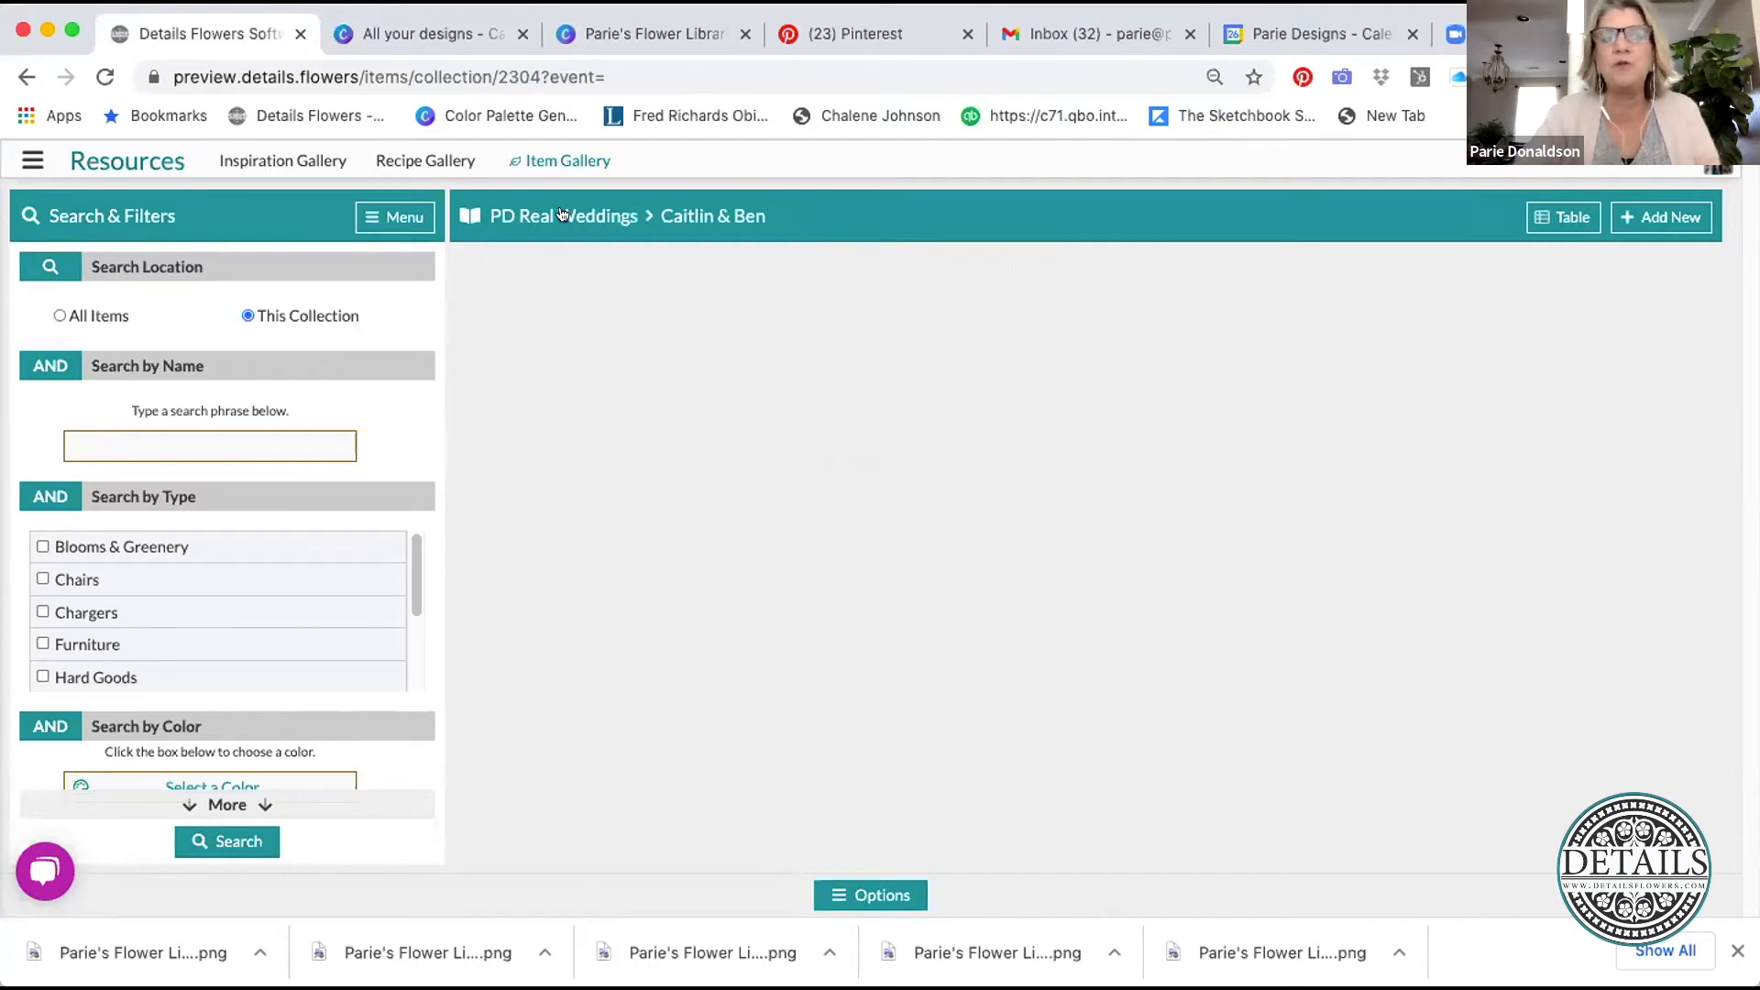
pyautogui.click(562, 214)
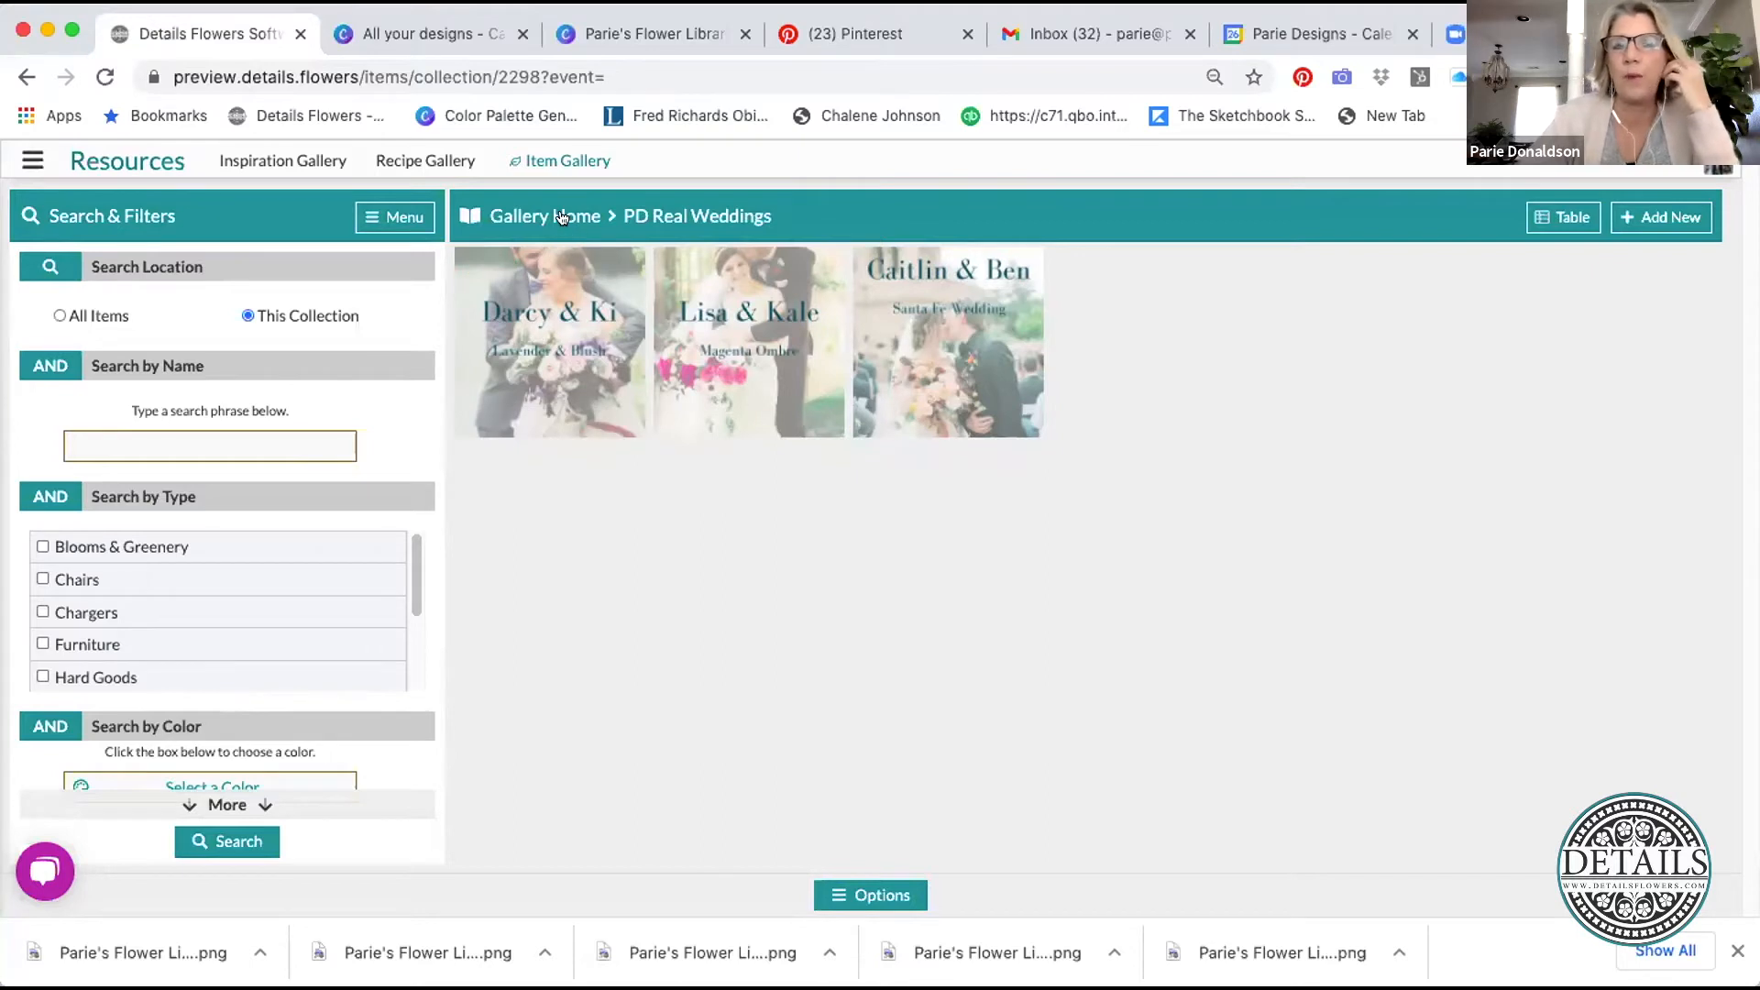
pyautogui.click(569, 369)
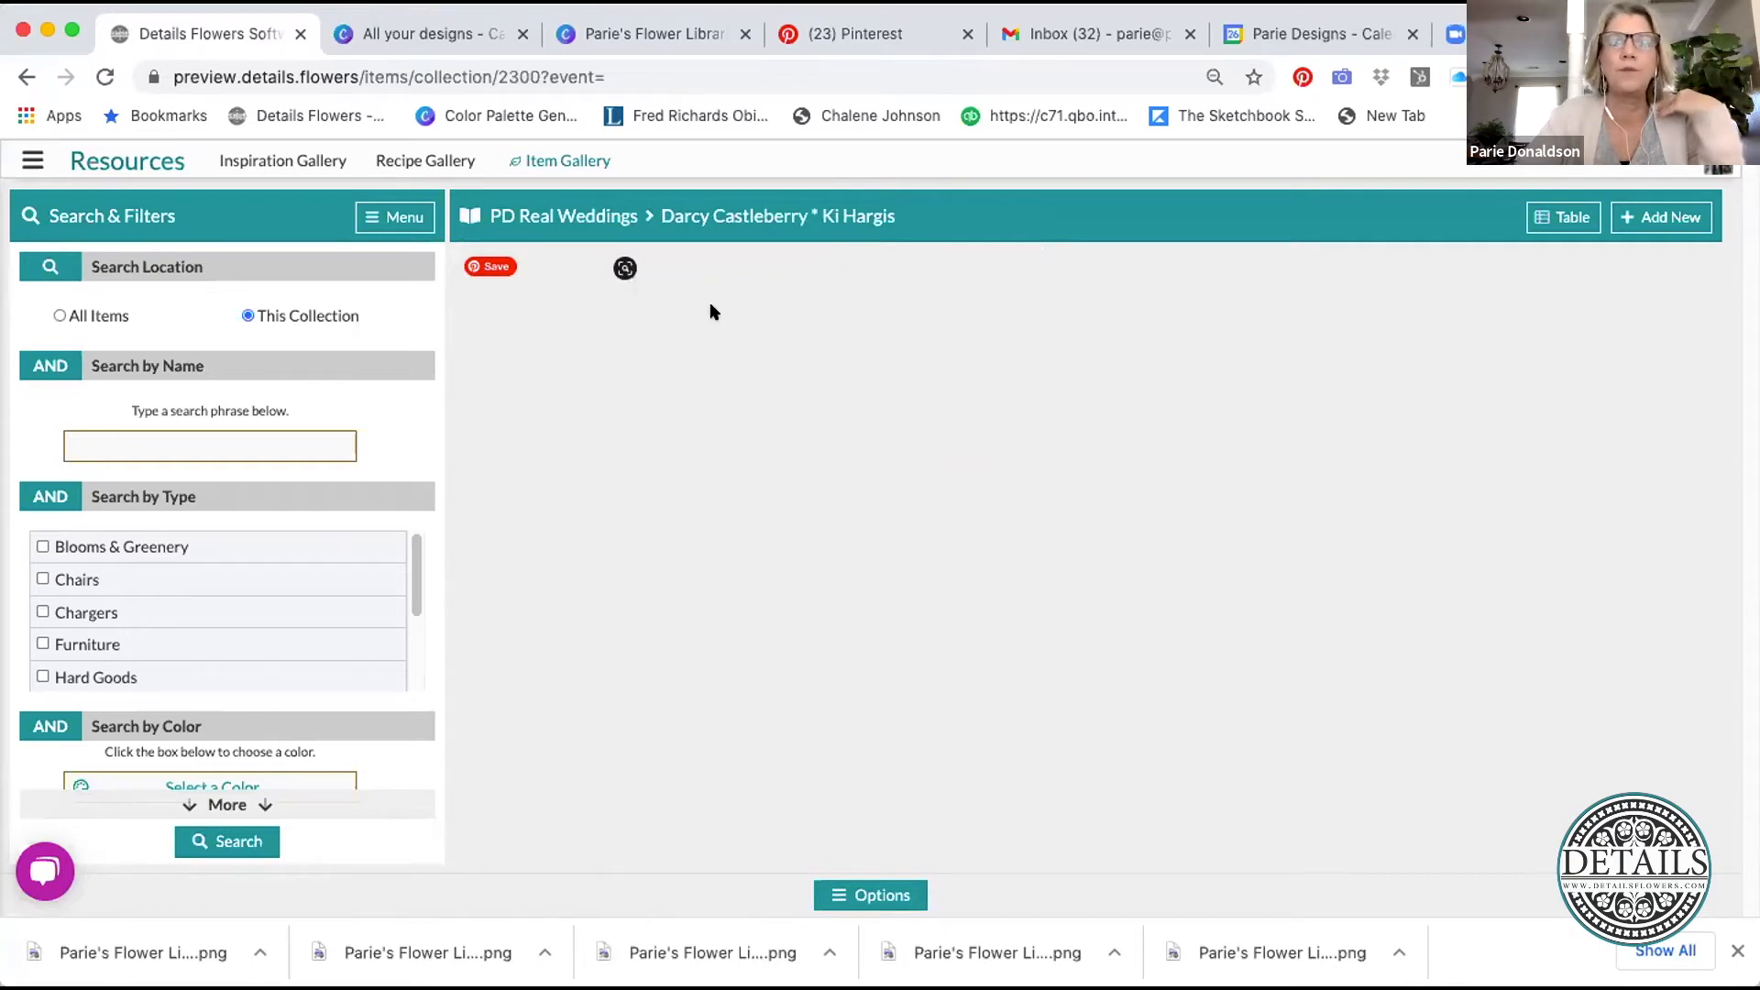
pyautogui.click(551, 215)
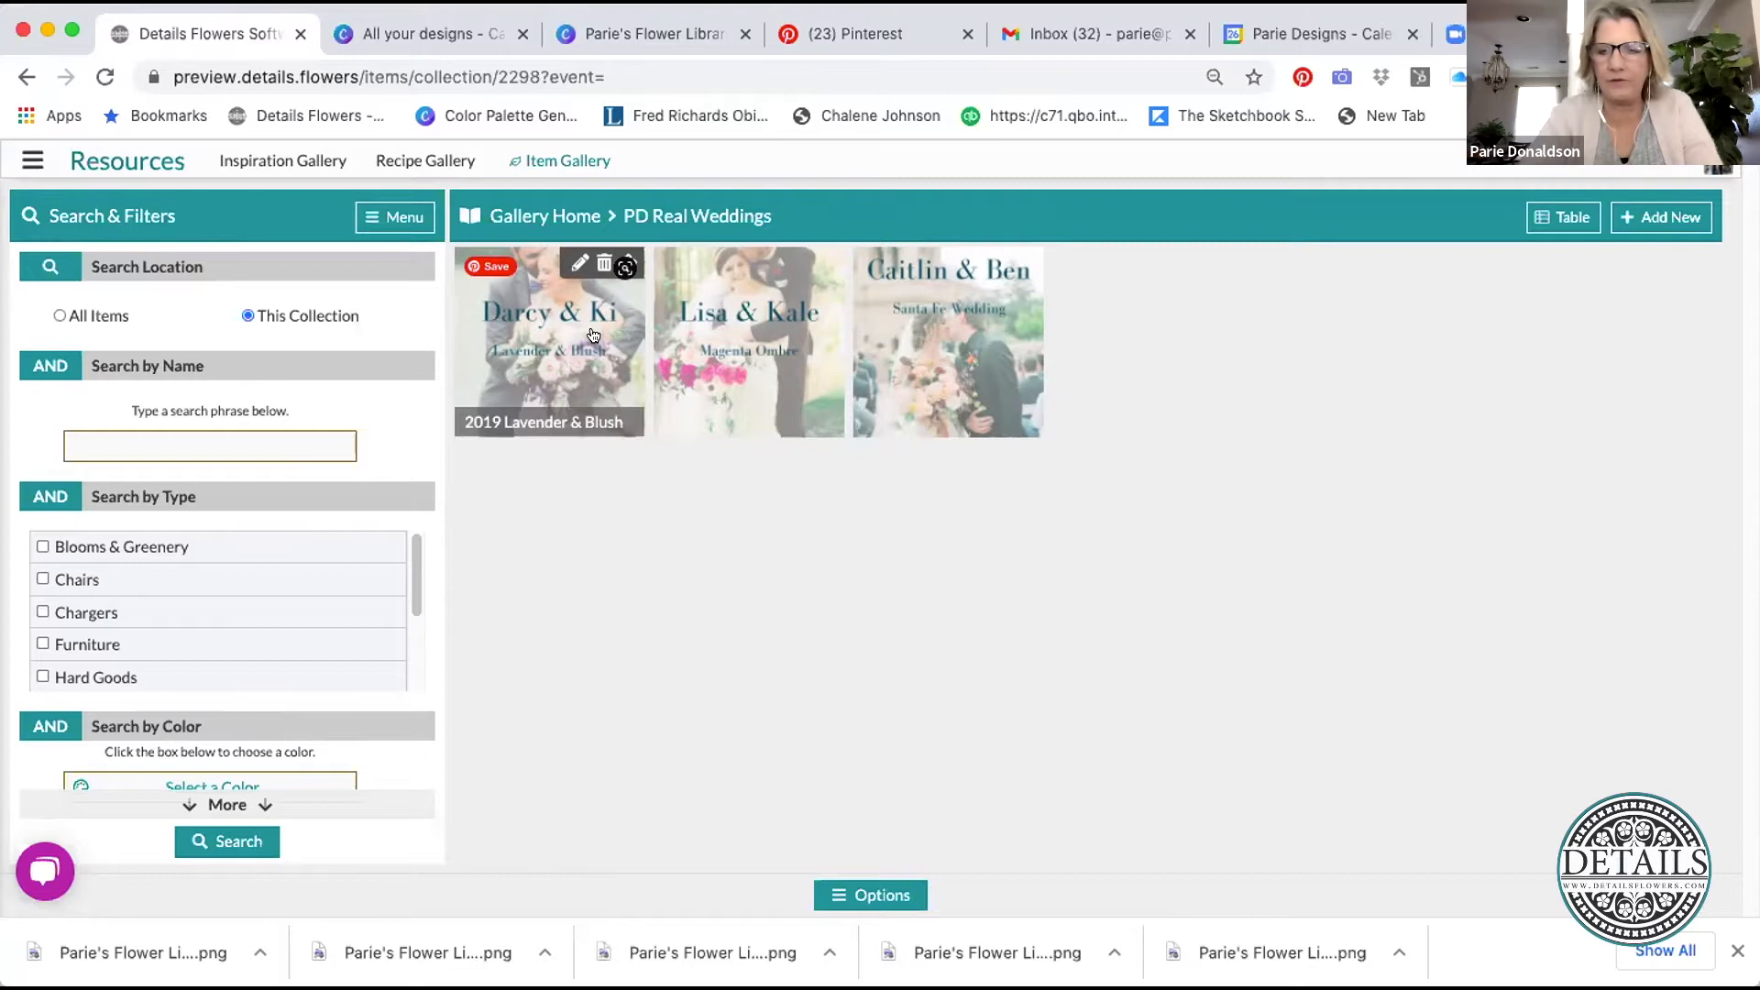
# - Return from PD Real Weddings to the Item Gallery home and look over its first collection covers
pyautogui.press('super+equal')
pyautogui.press('super+equal')
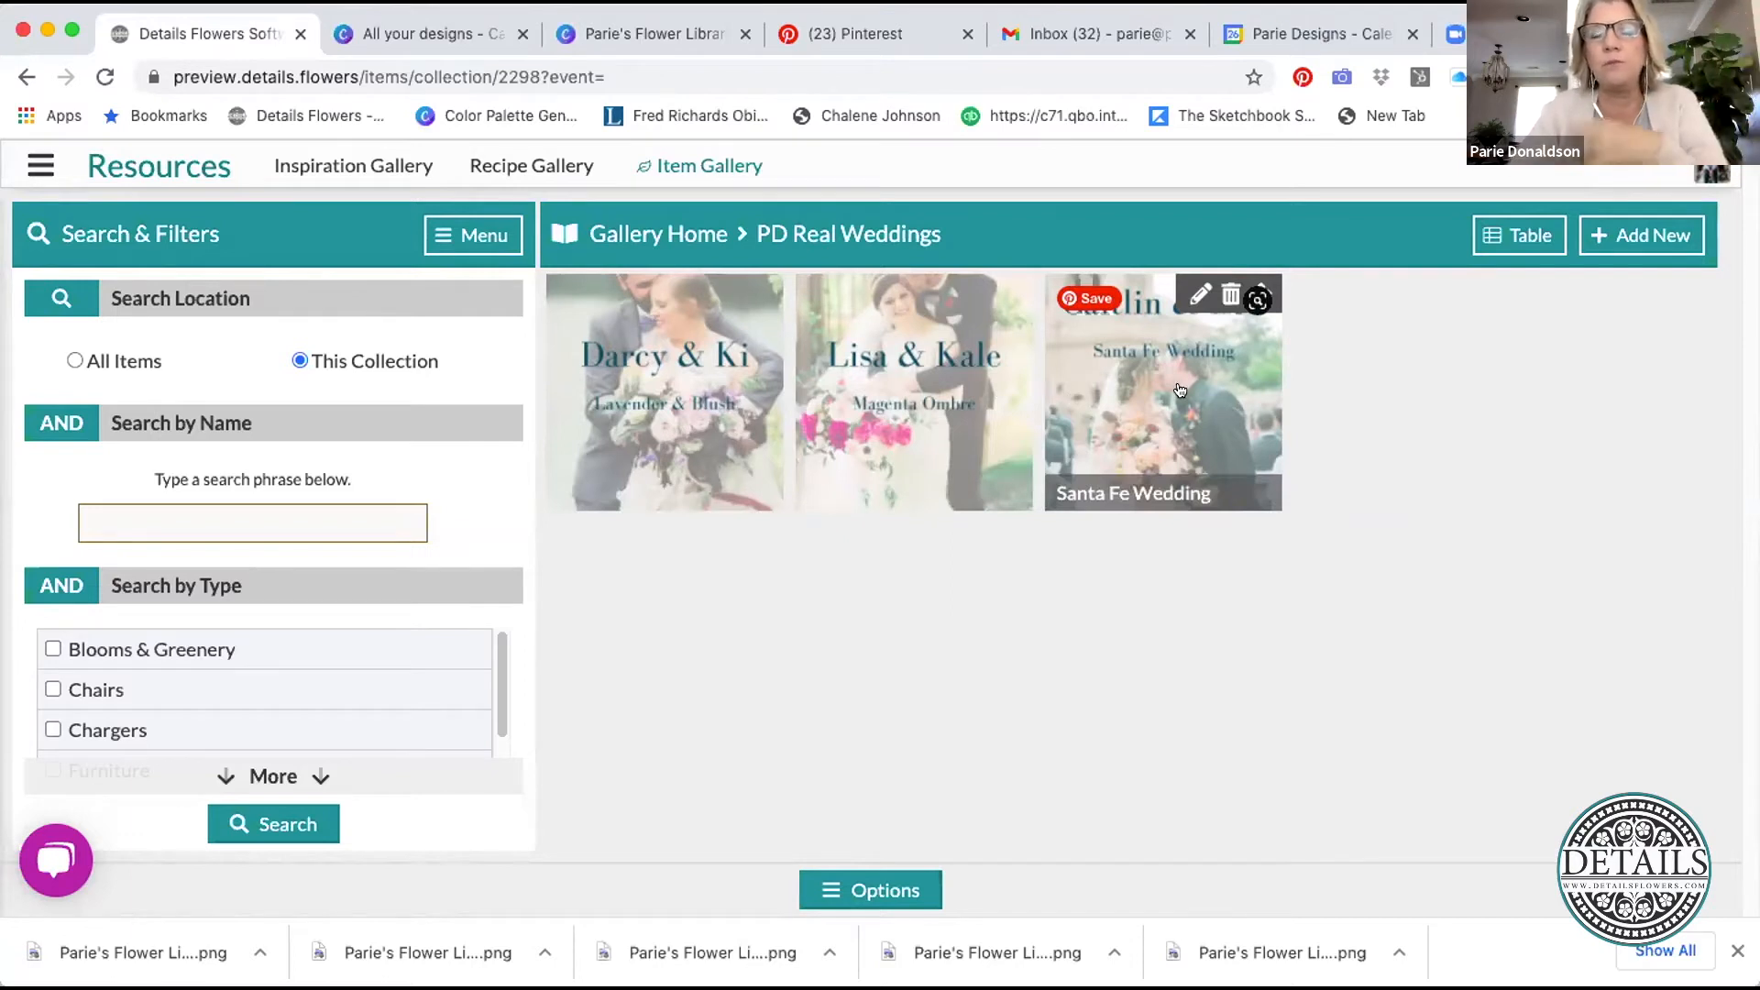
pyautogui.click(658, 235)
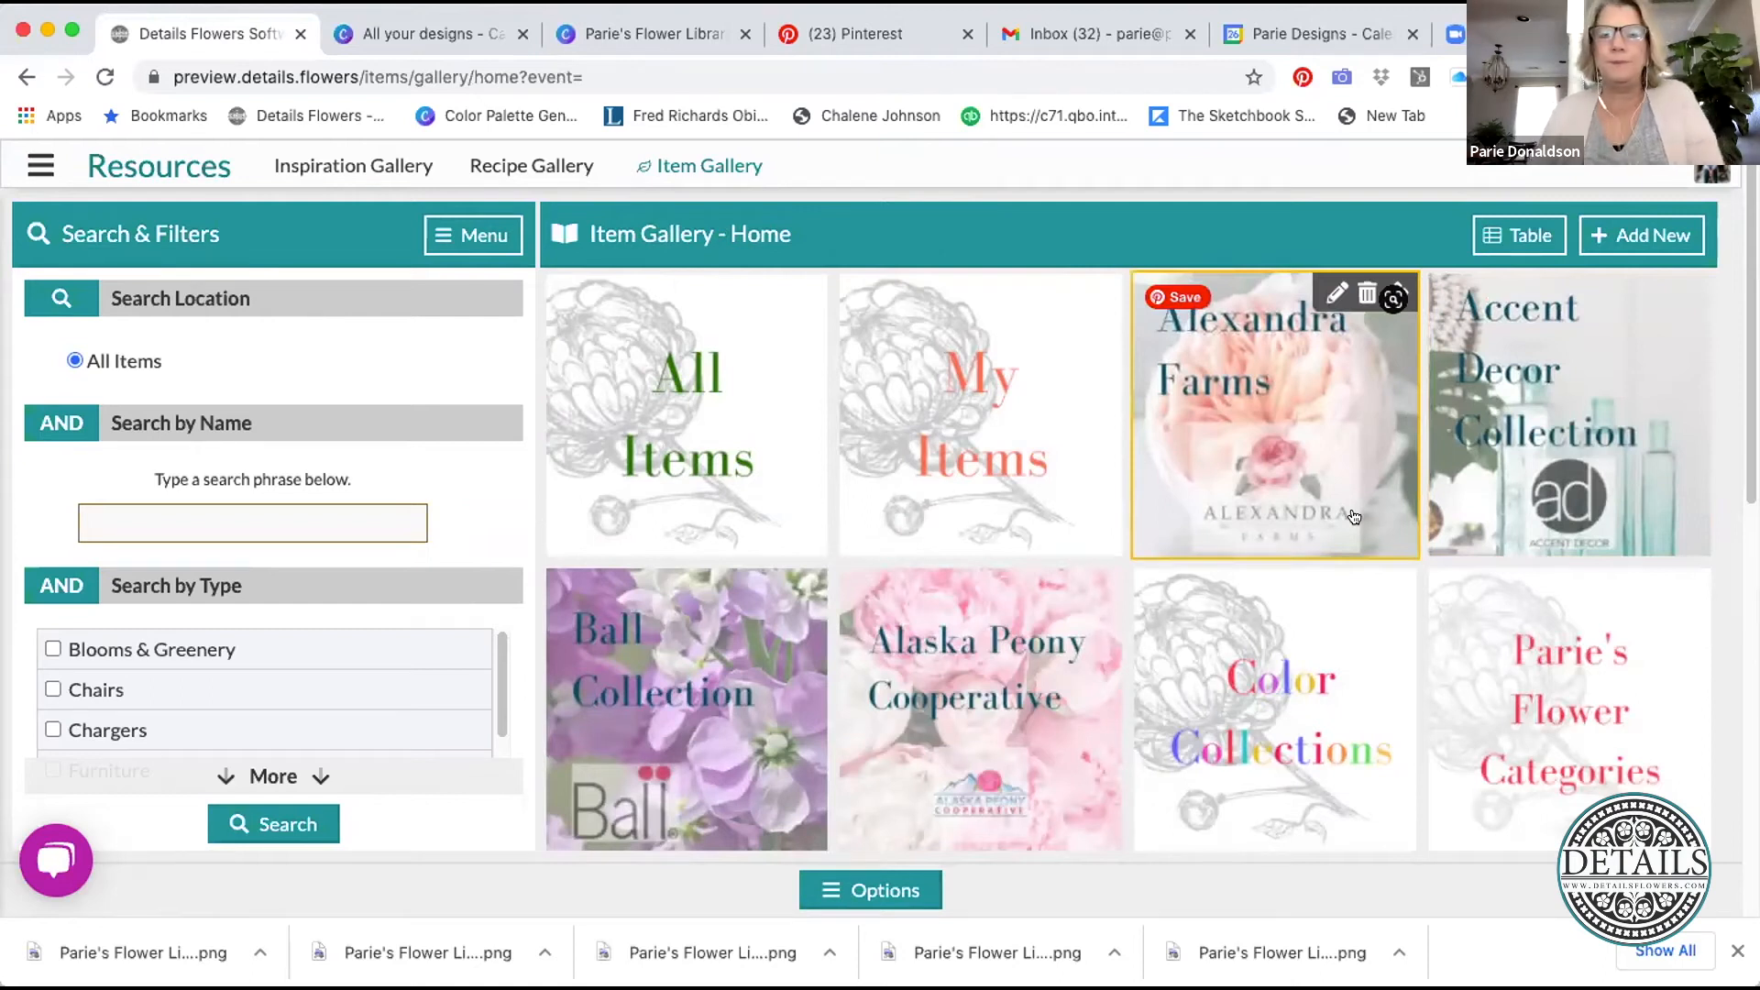
pyautogui.scroll(-2, 1407, 605)
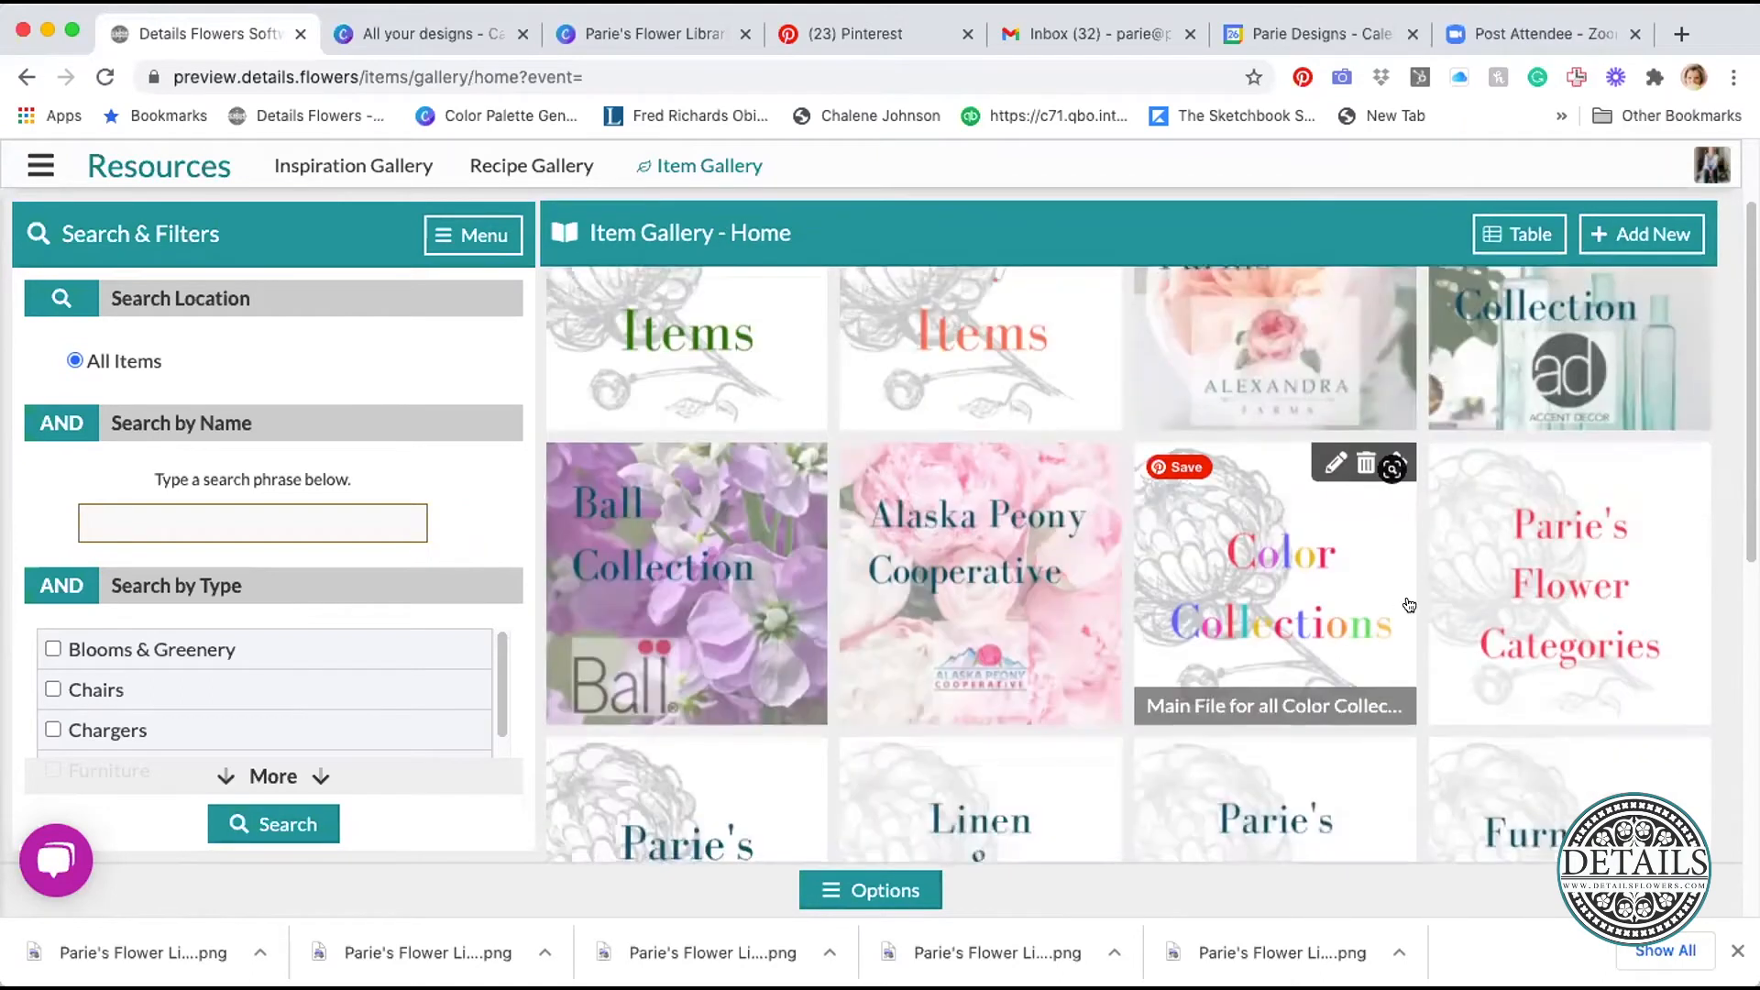
pyautogui.scroll(2, 1409, 605)
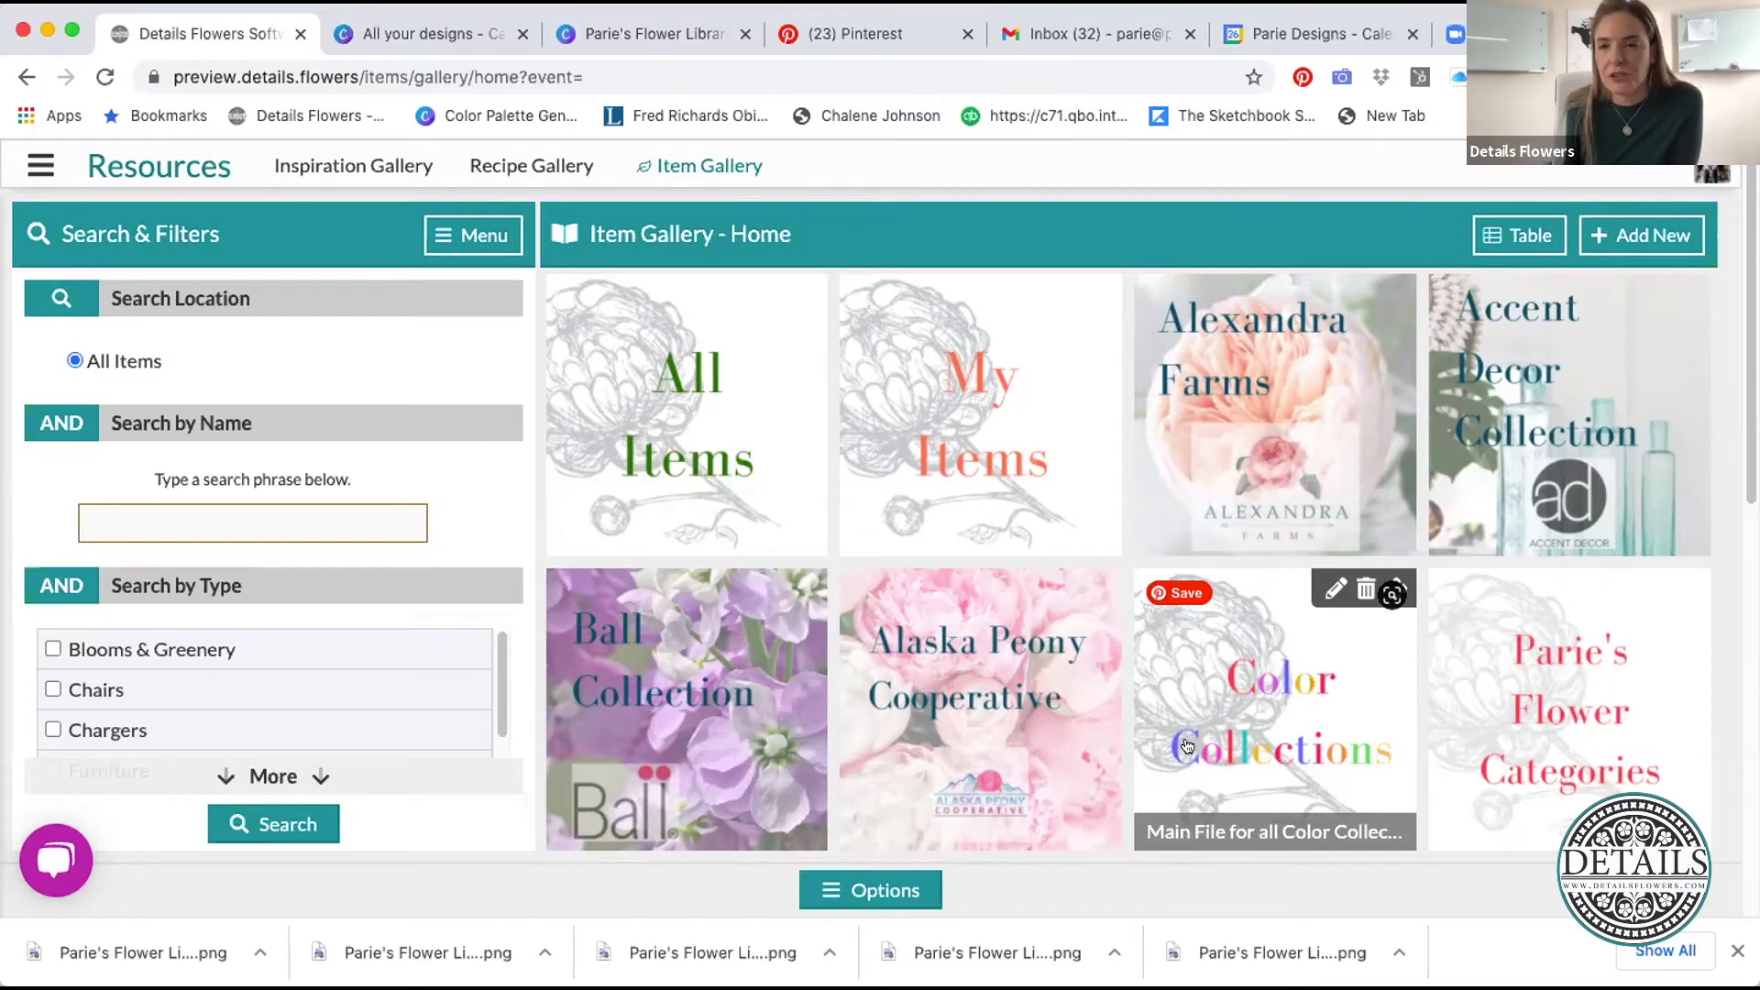
# - Open Color Collections and look through the covers of its color-based collections
pyautogui.click(1227, 746)
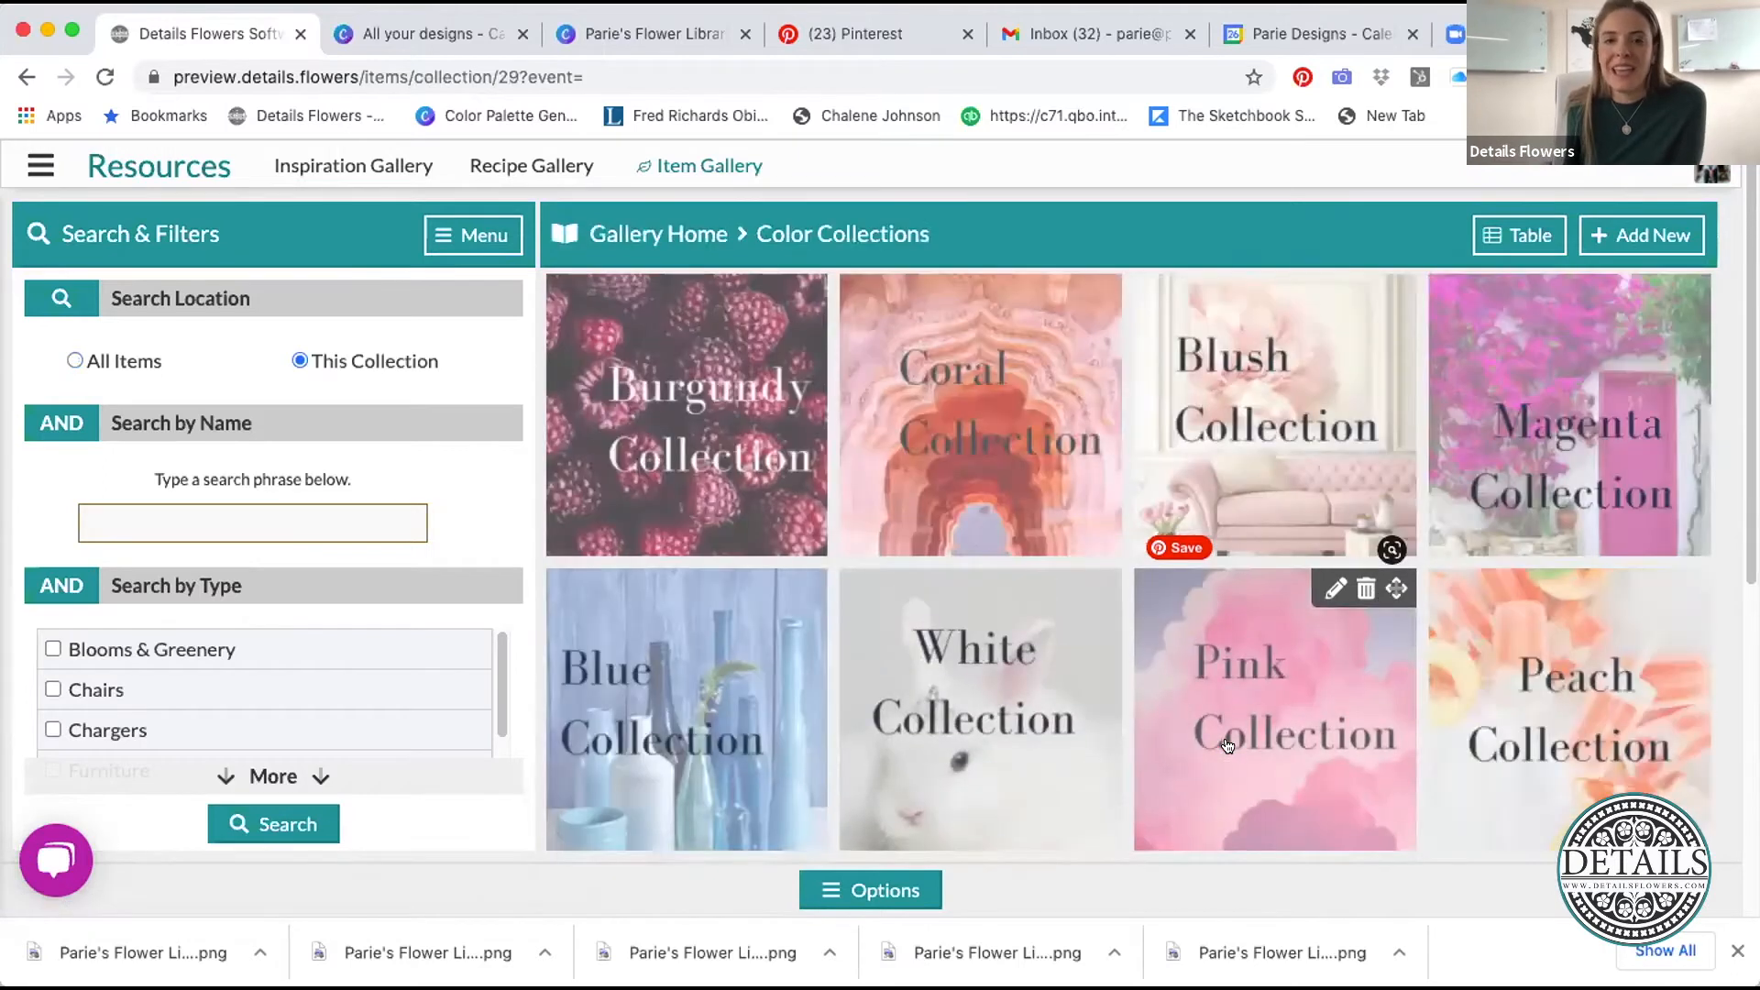
pyautogui.scroll(-1, 1374, 746)
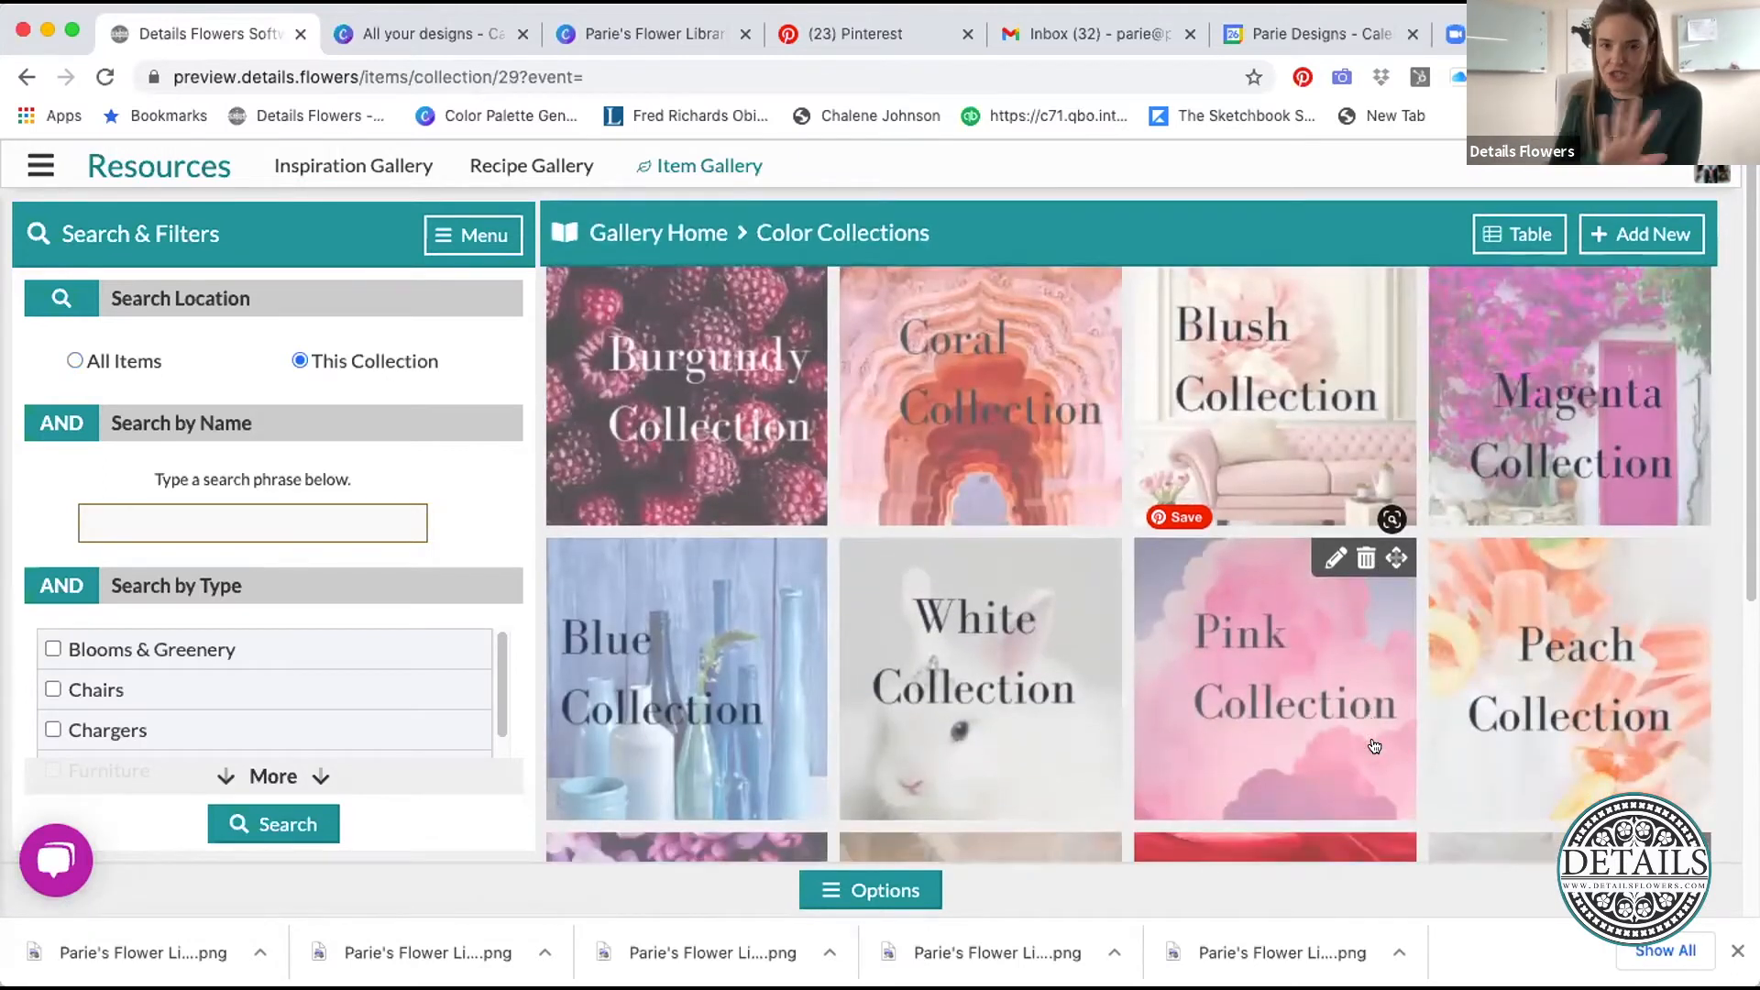
pyautogui.scroll(-5, 1374, 745)
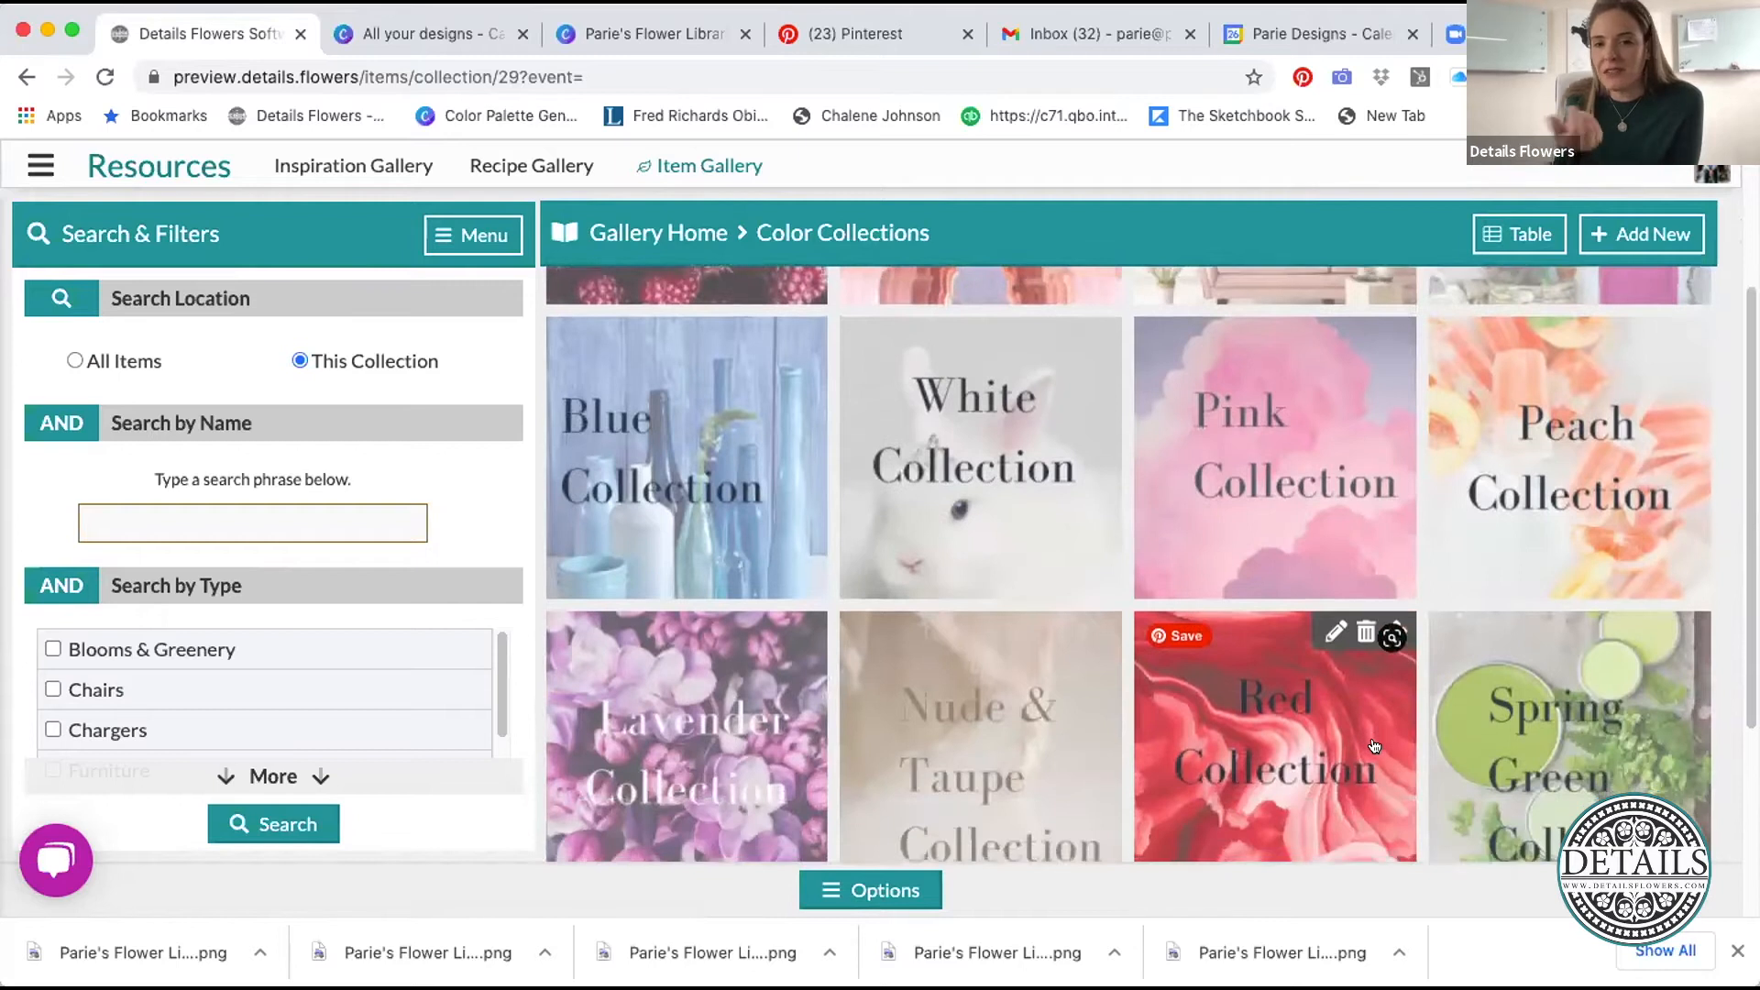
pyautogui.scroll(-1, 1374, 746)
pyautogui.scroll(6, 1381, 744)
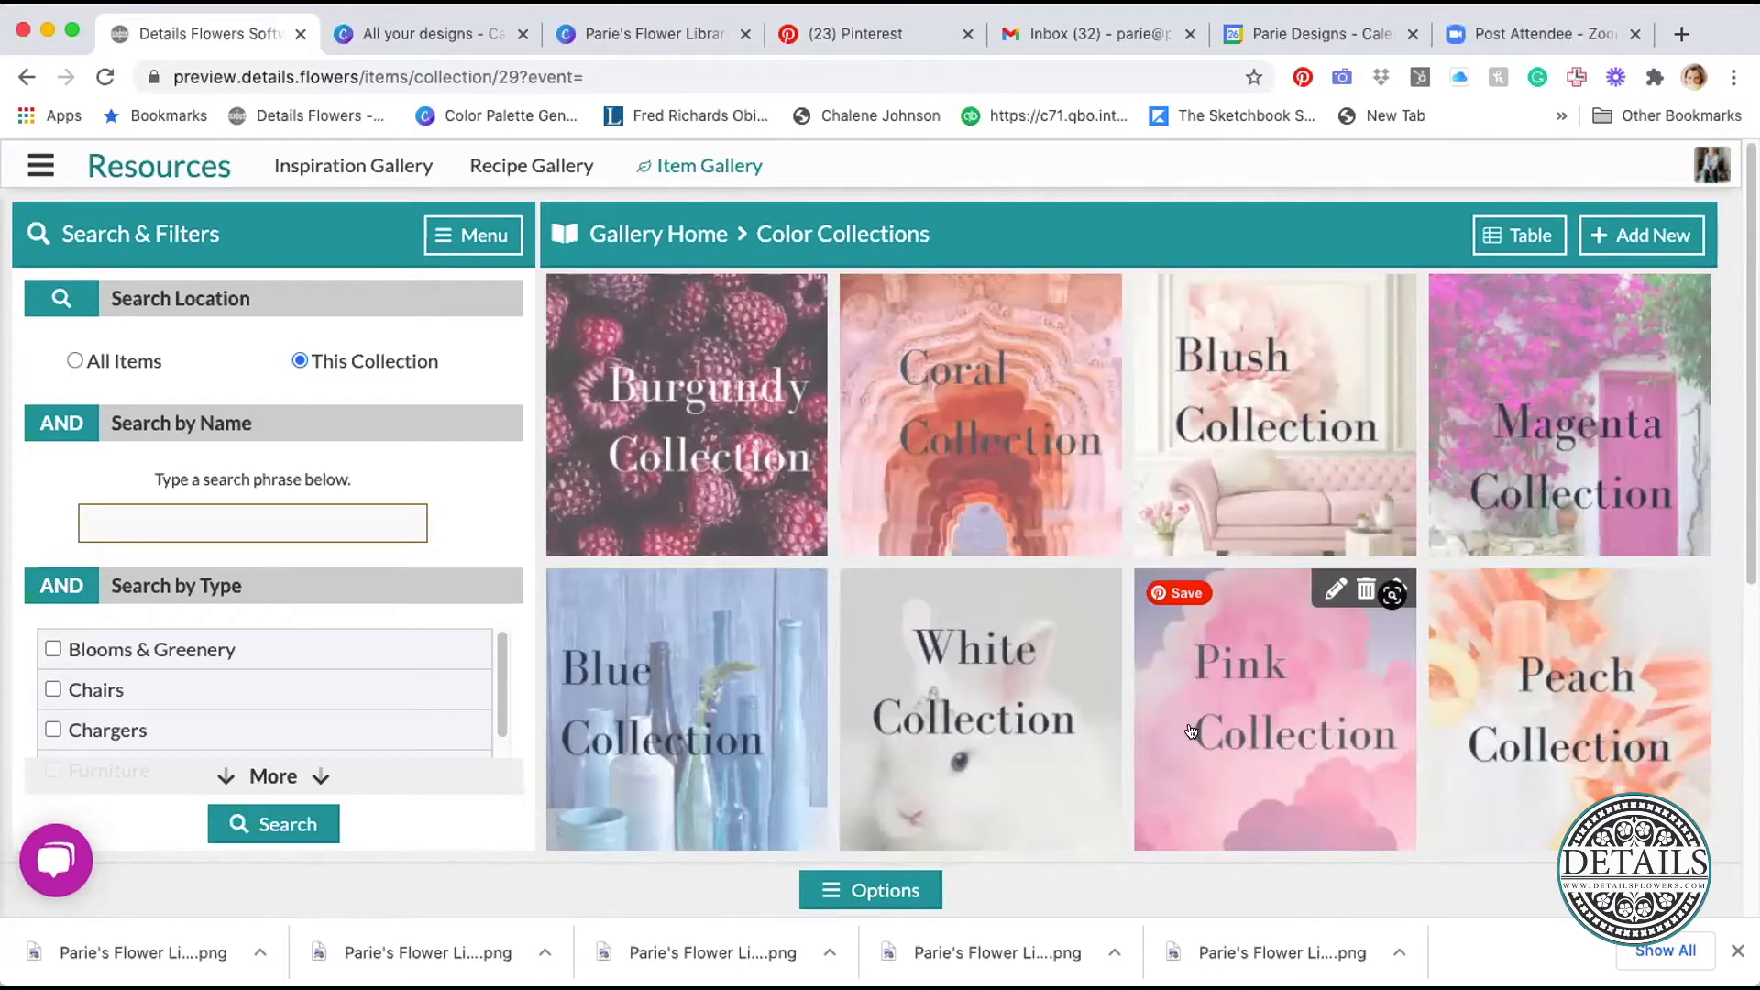
pyautogui.scroll(-3, 1212, 732)
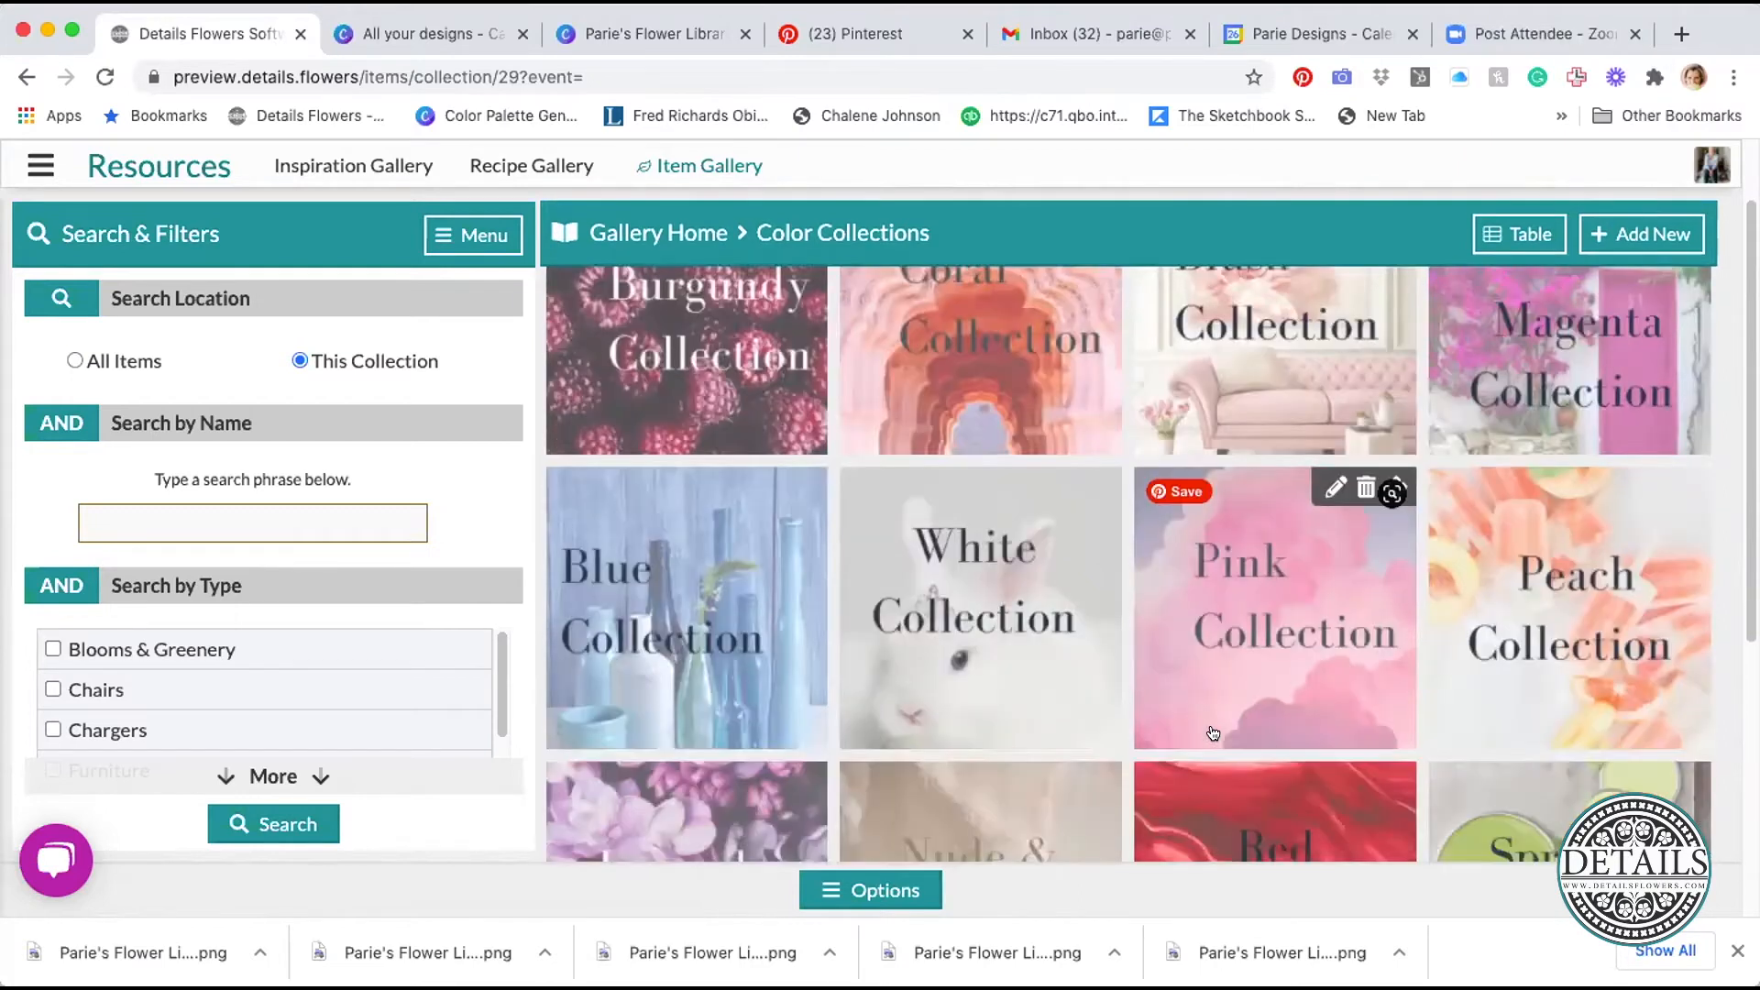
pyautogui.scroll(-2, 1213, 732)
pyautogui.scroll(5, 1213, 730)
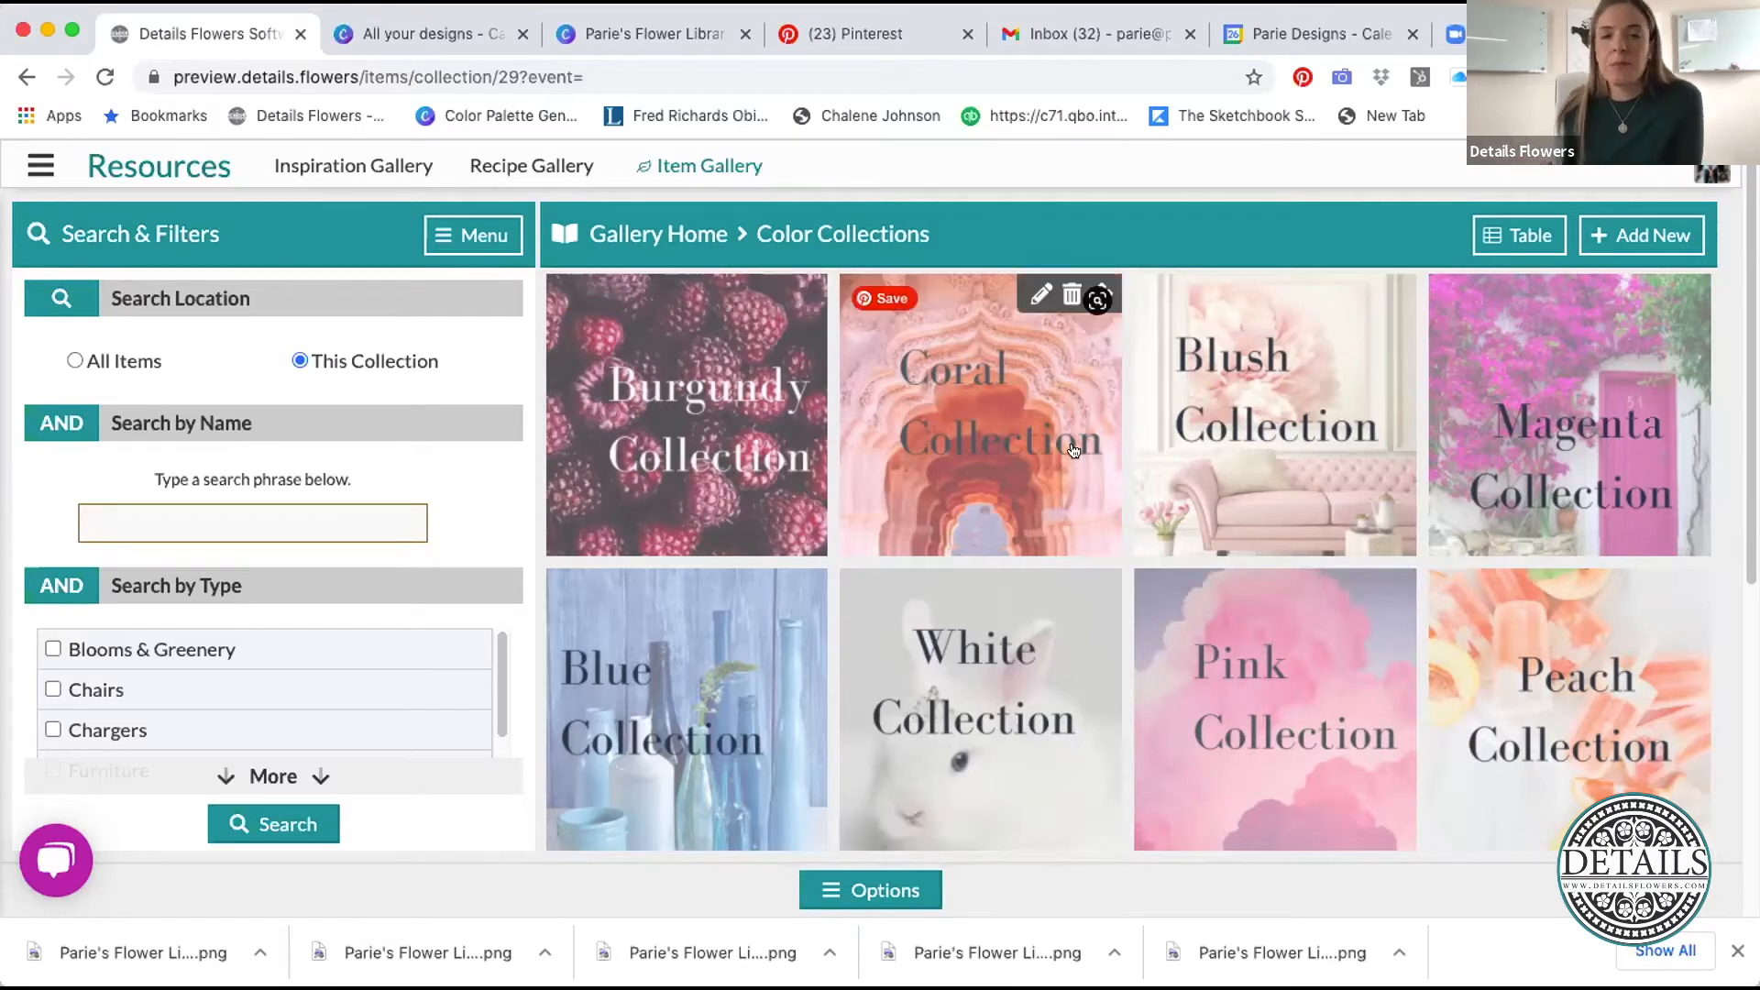
pyautogui.scroll(-1, 1096, 601)
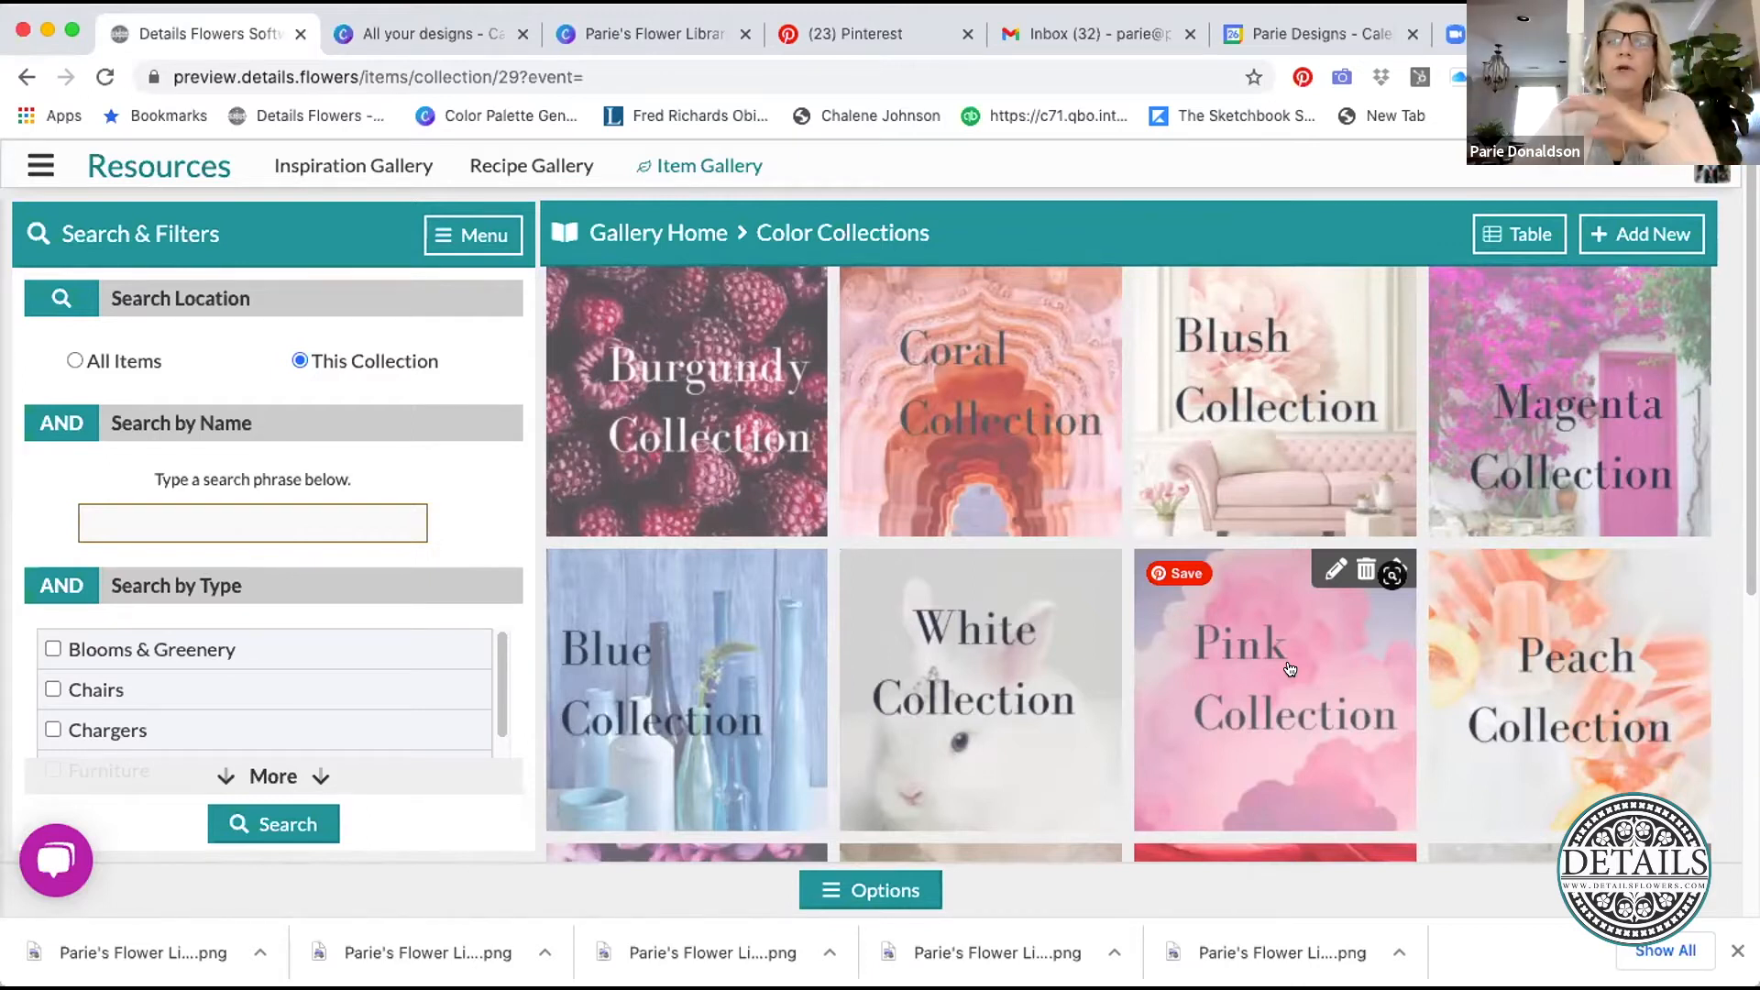
pyautogui.scroll(1, 1290, 672)
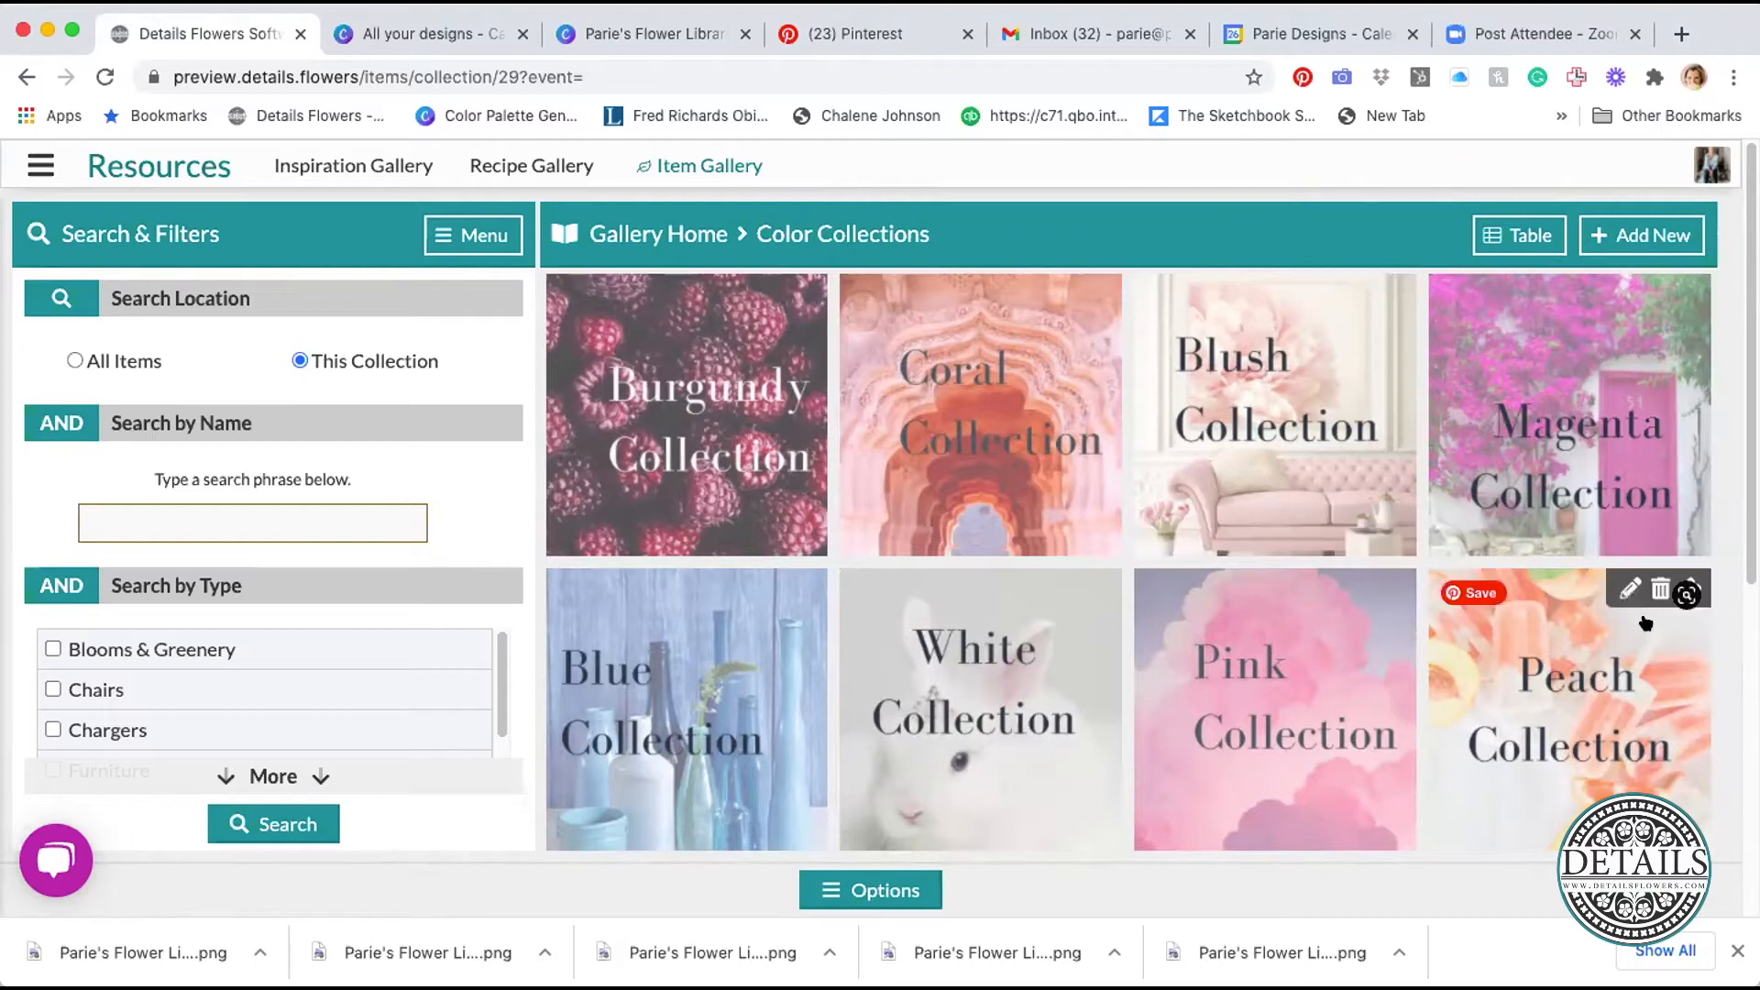
pyautogui.scroll(-1, 1646, 624)
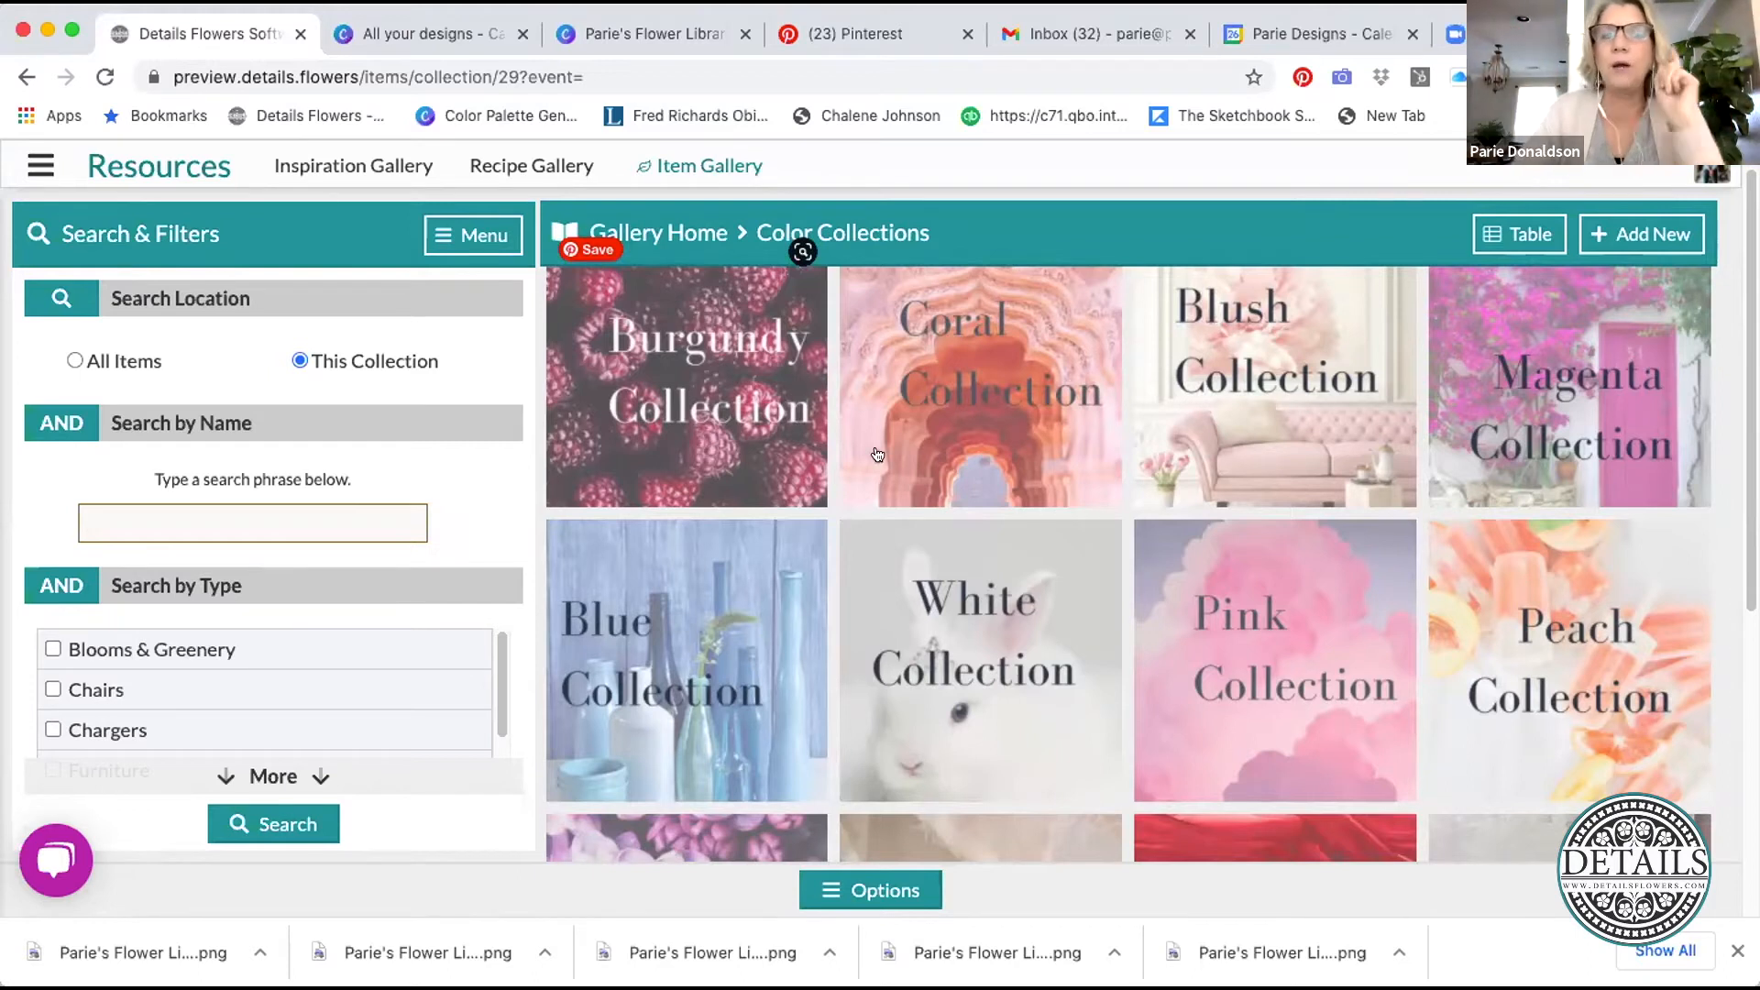
pyautogui.scroll(-3, 1146, 568)
pyautogui.scroll(4, 1131, 519)
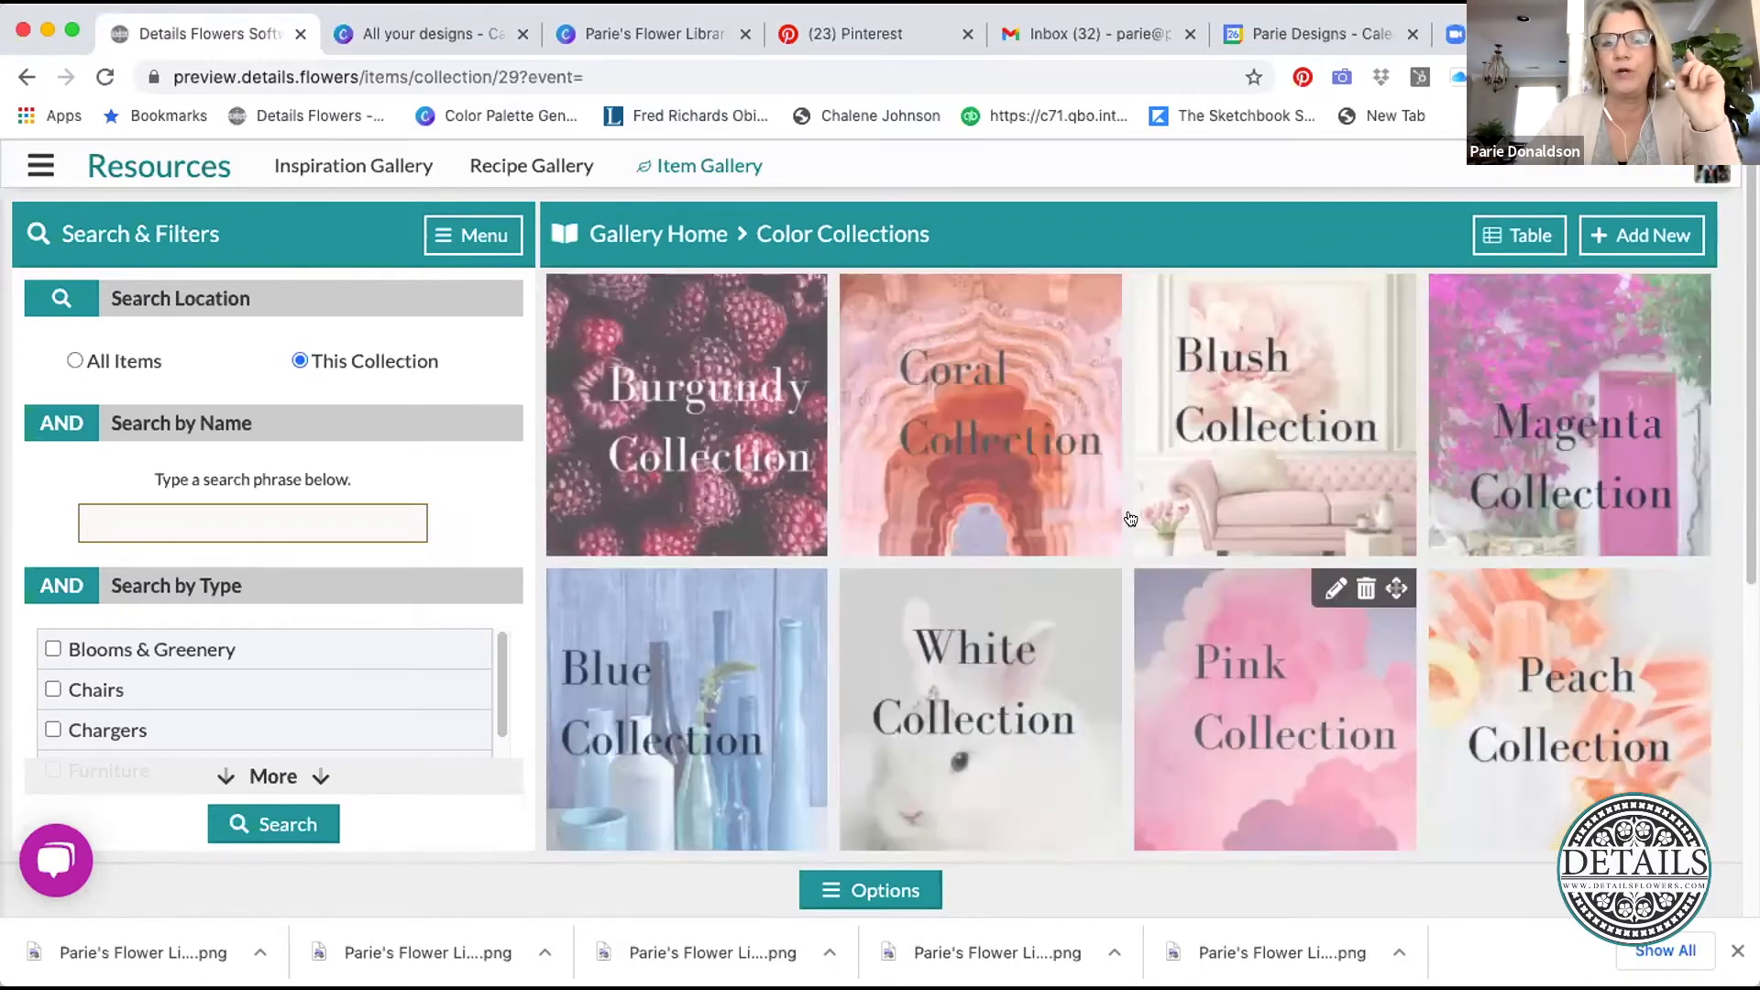
# - Browse the flowers in the Coral Collection and return to Color Collections
pyautogui.click(998, 428)
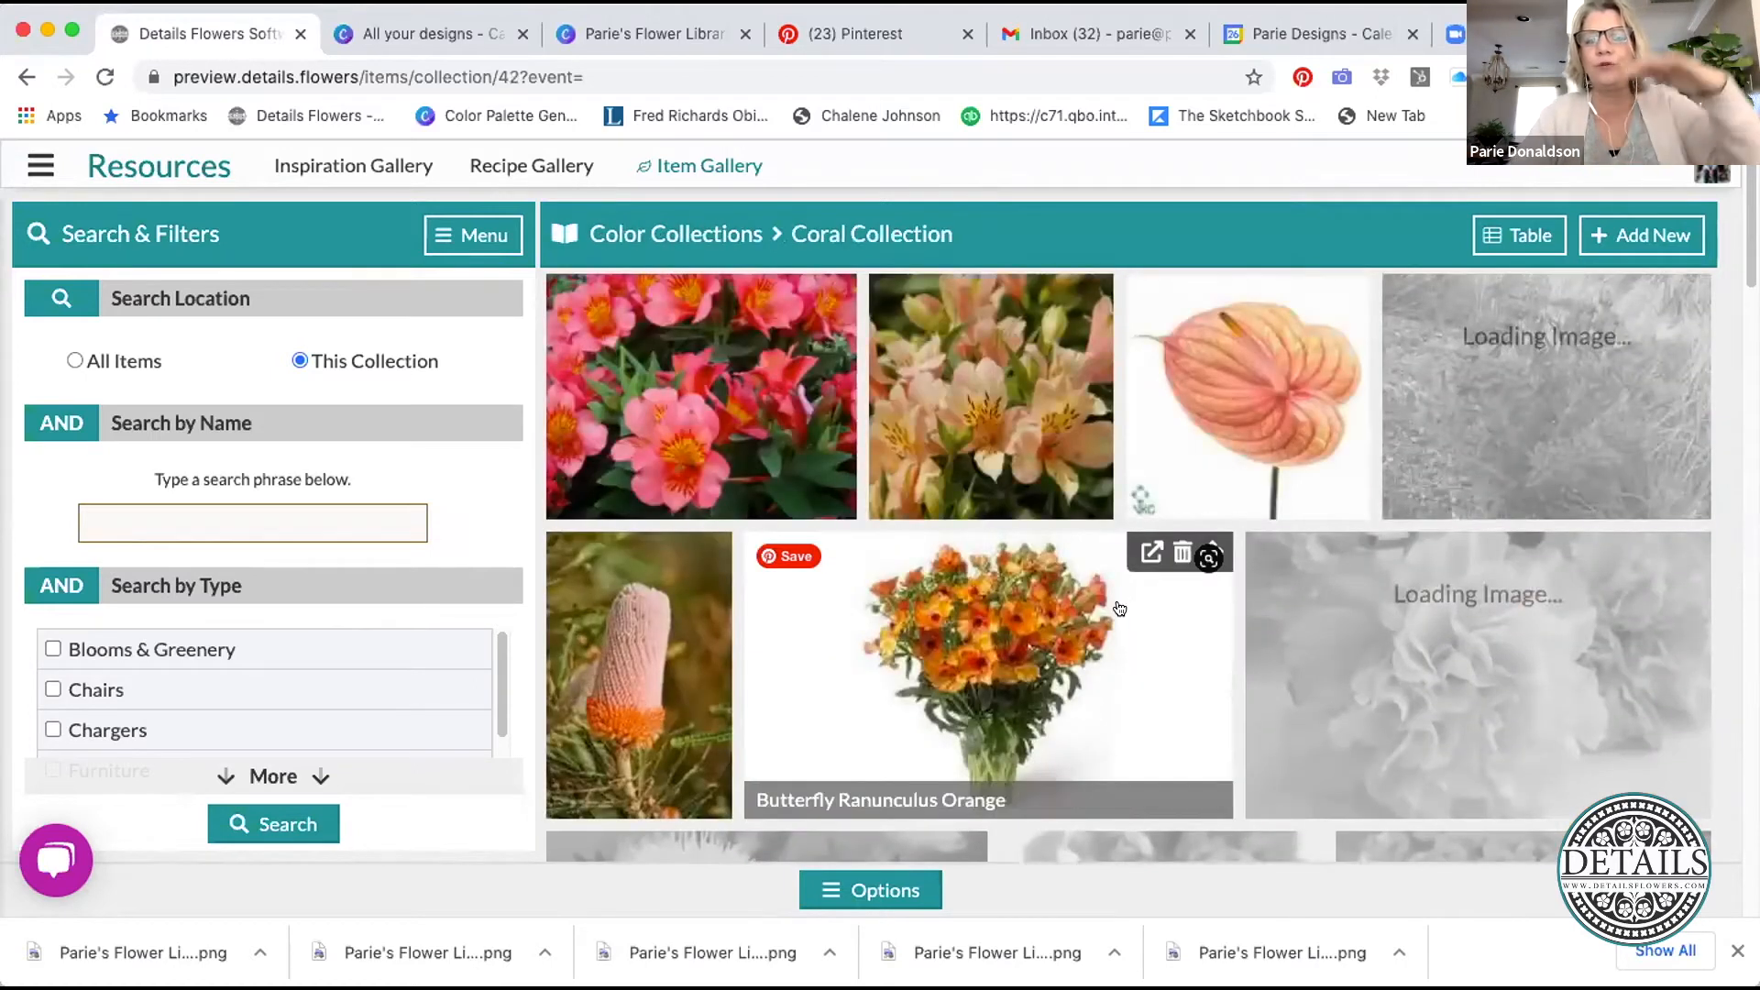
pyautogui.scroll(-3, 1125, 609)
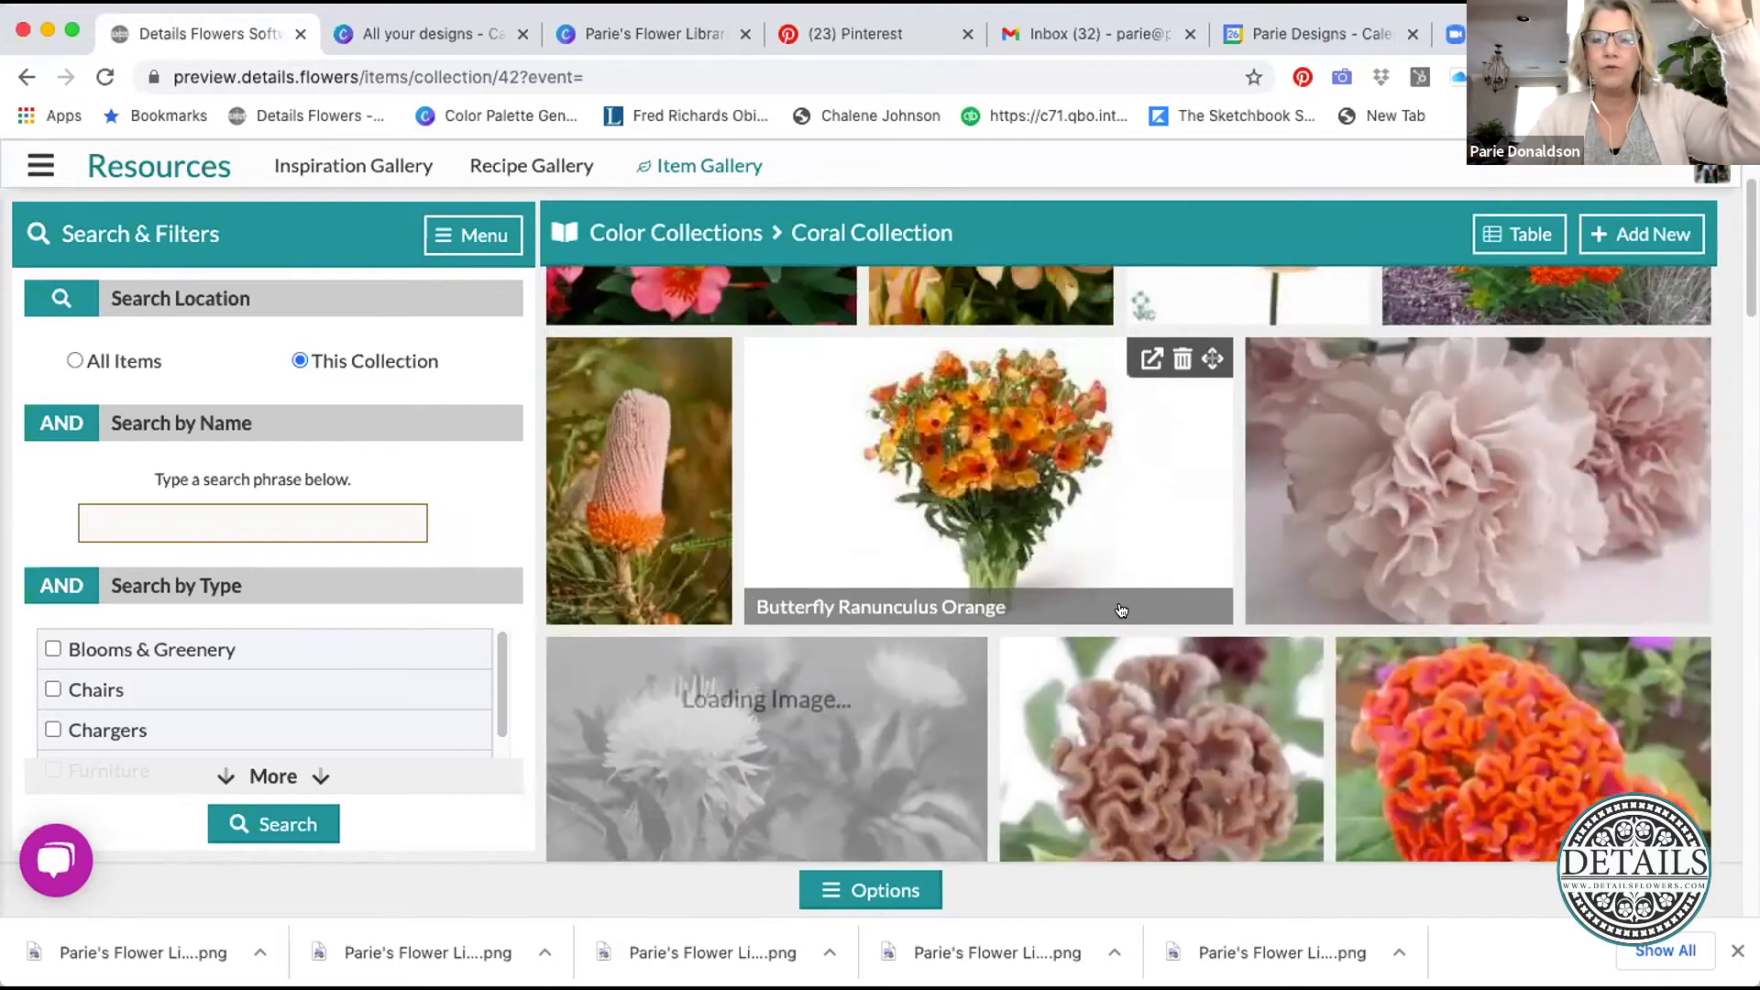
pyautogui.scroll(-5, 1121, 610)
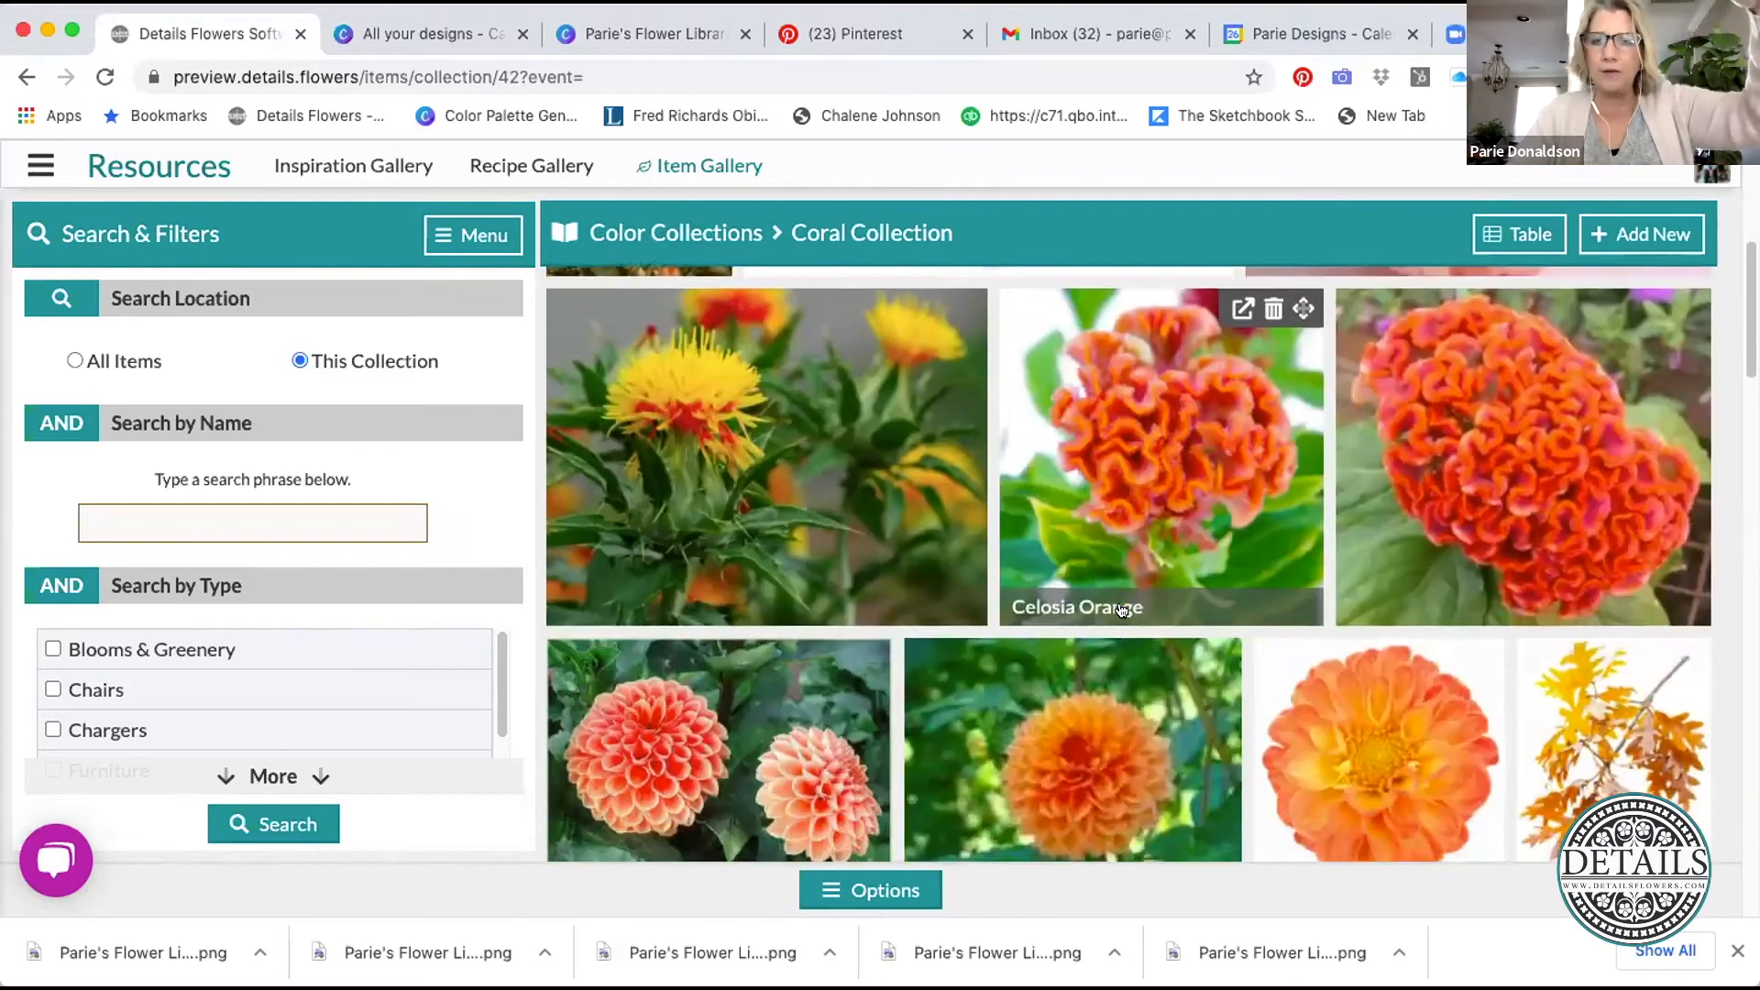
pyautogui.scroll(-5, 1121, 610)
pyautogui.scroll(-2, 1121, 609)
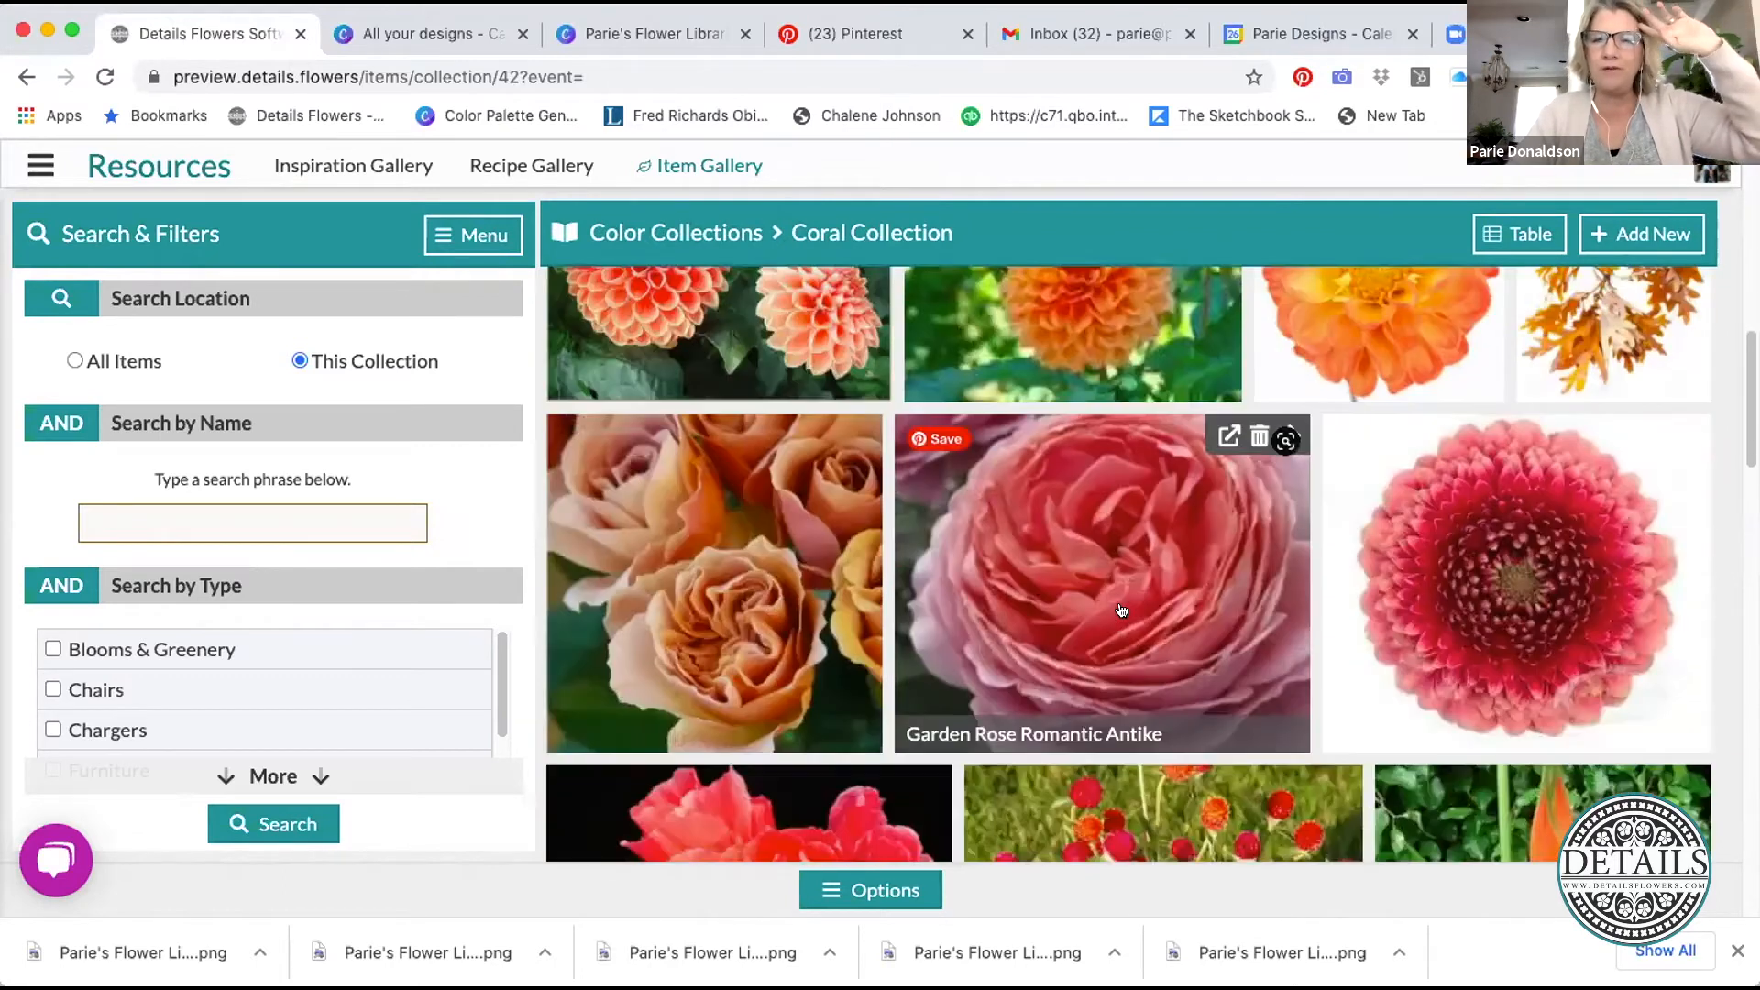
pyautogui.scroll(-6, 1121, 609)
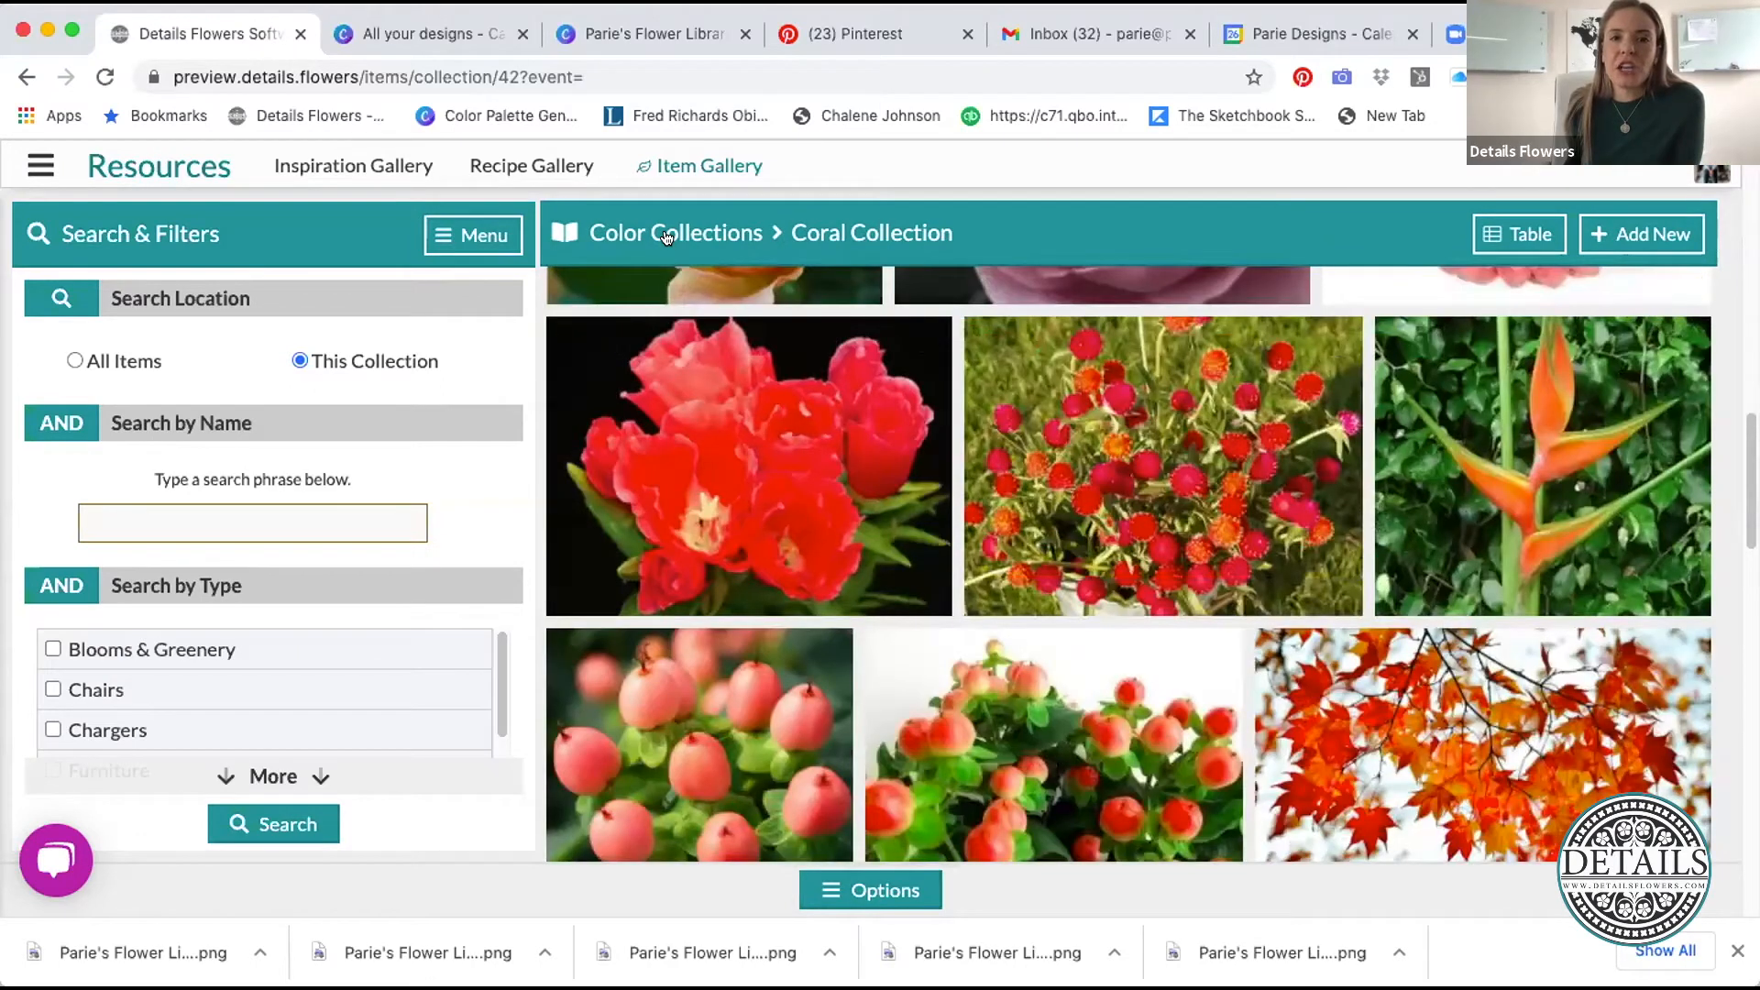
pyautogui.click(666, 235)
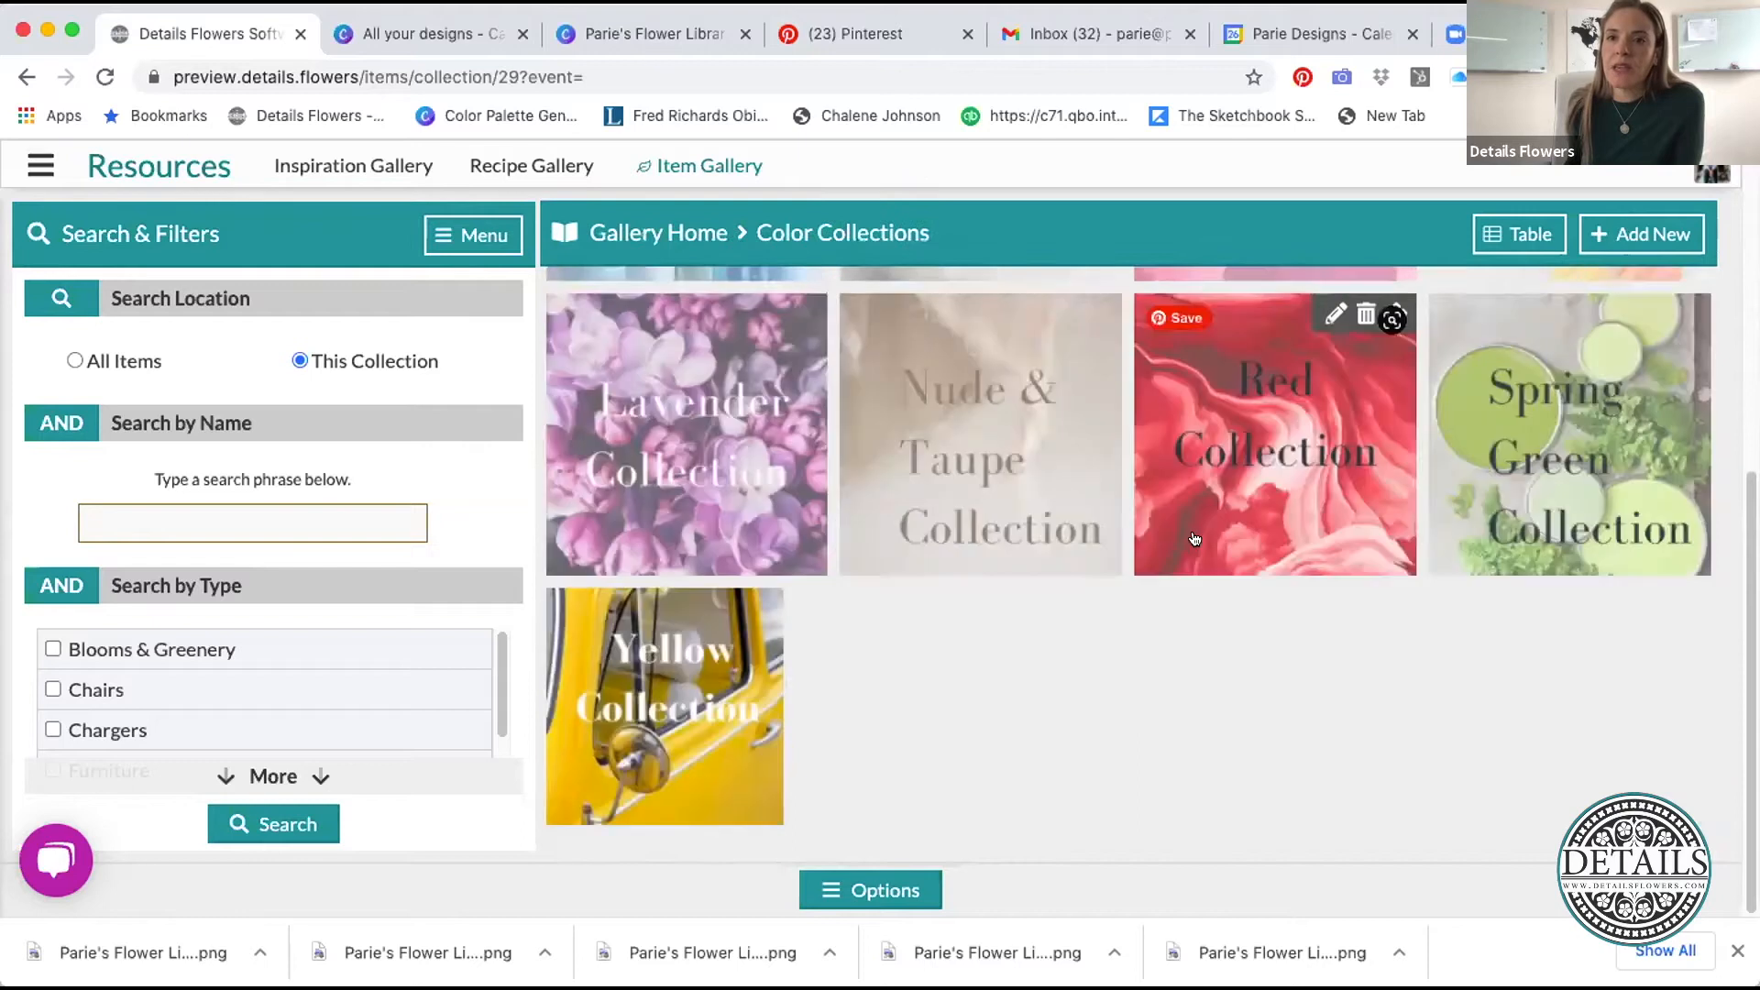
# - Review the full set of color collection covers once more and go back to the Item Gallery home
pyautogui.scroll(7, 1192, 536)
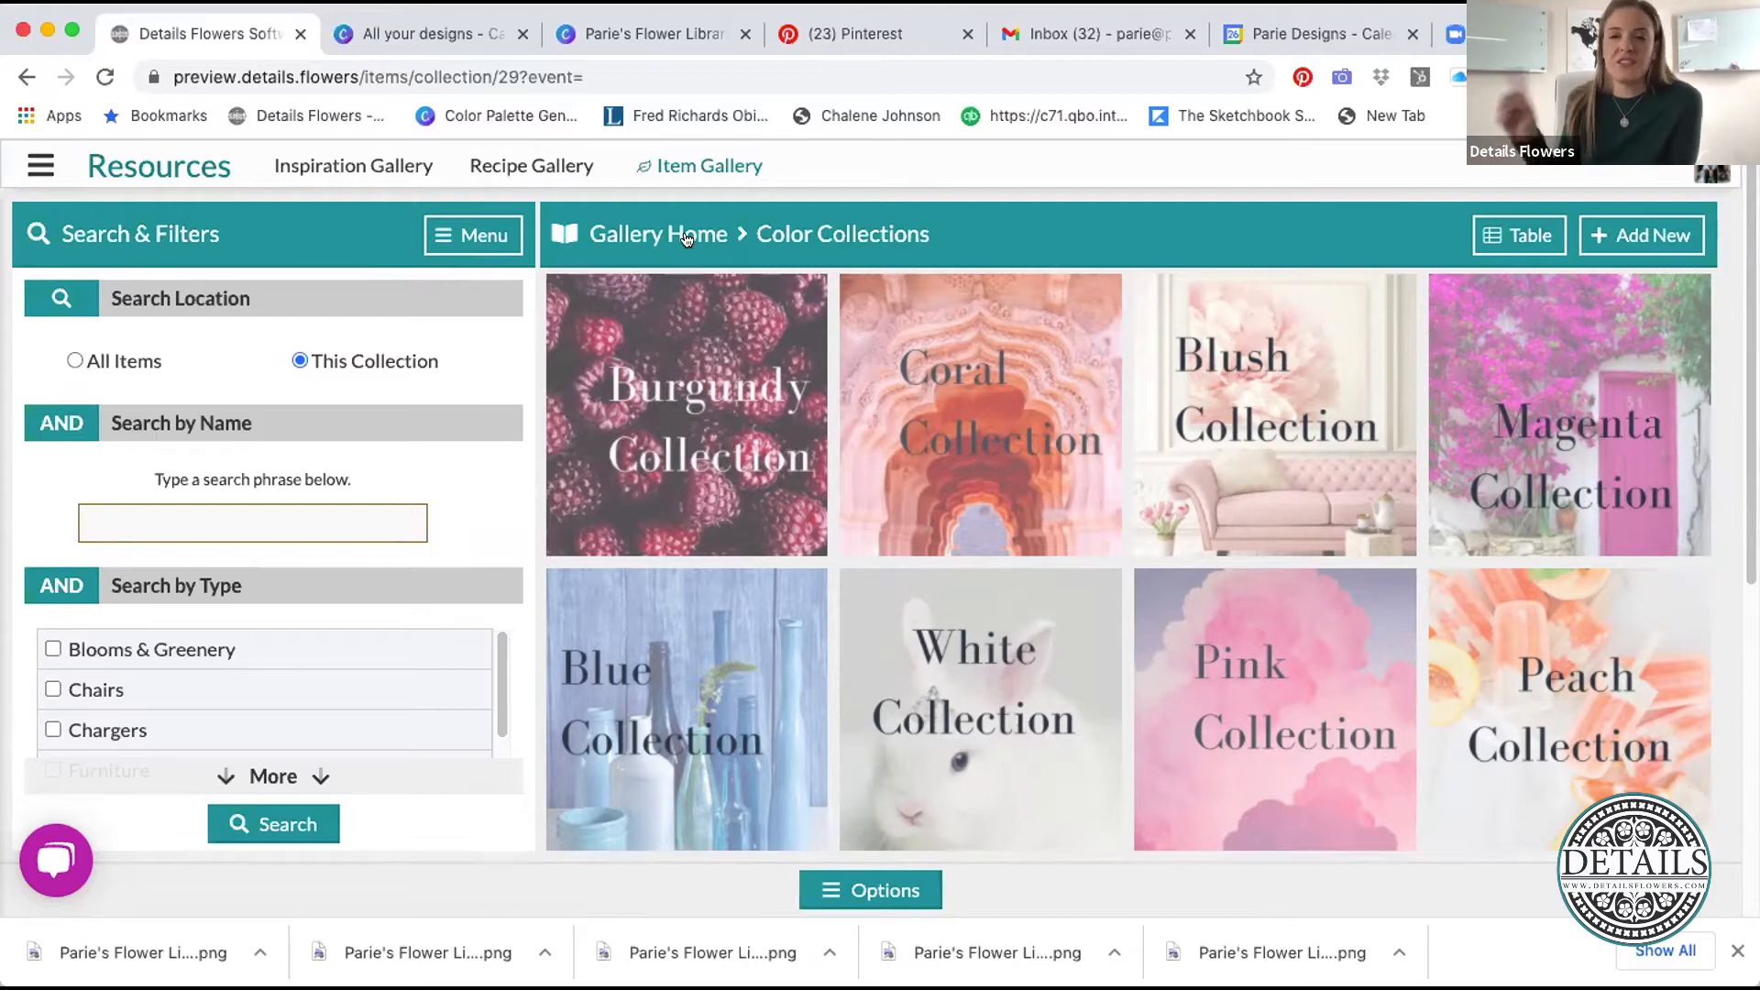
pyautogui.scroll(-1, 1364, 563)
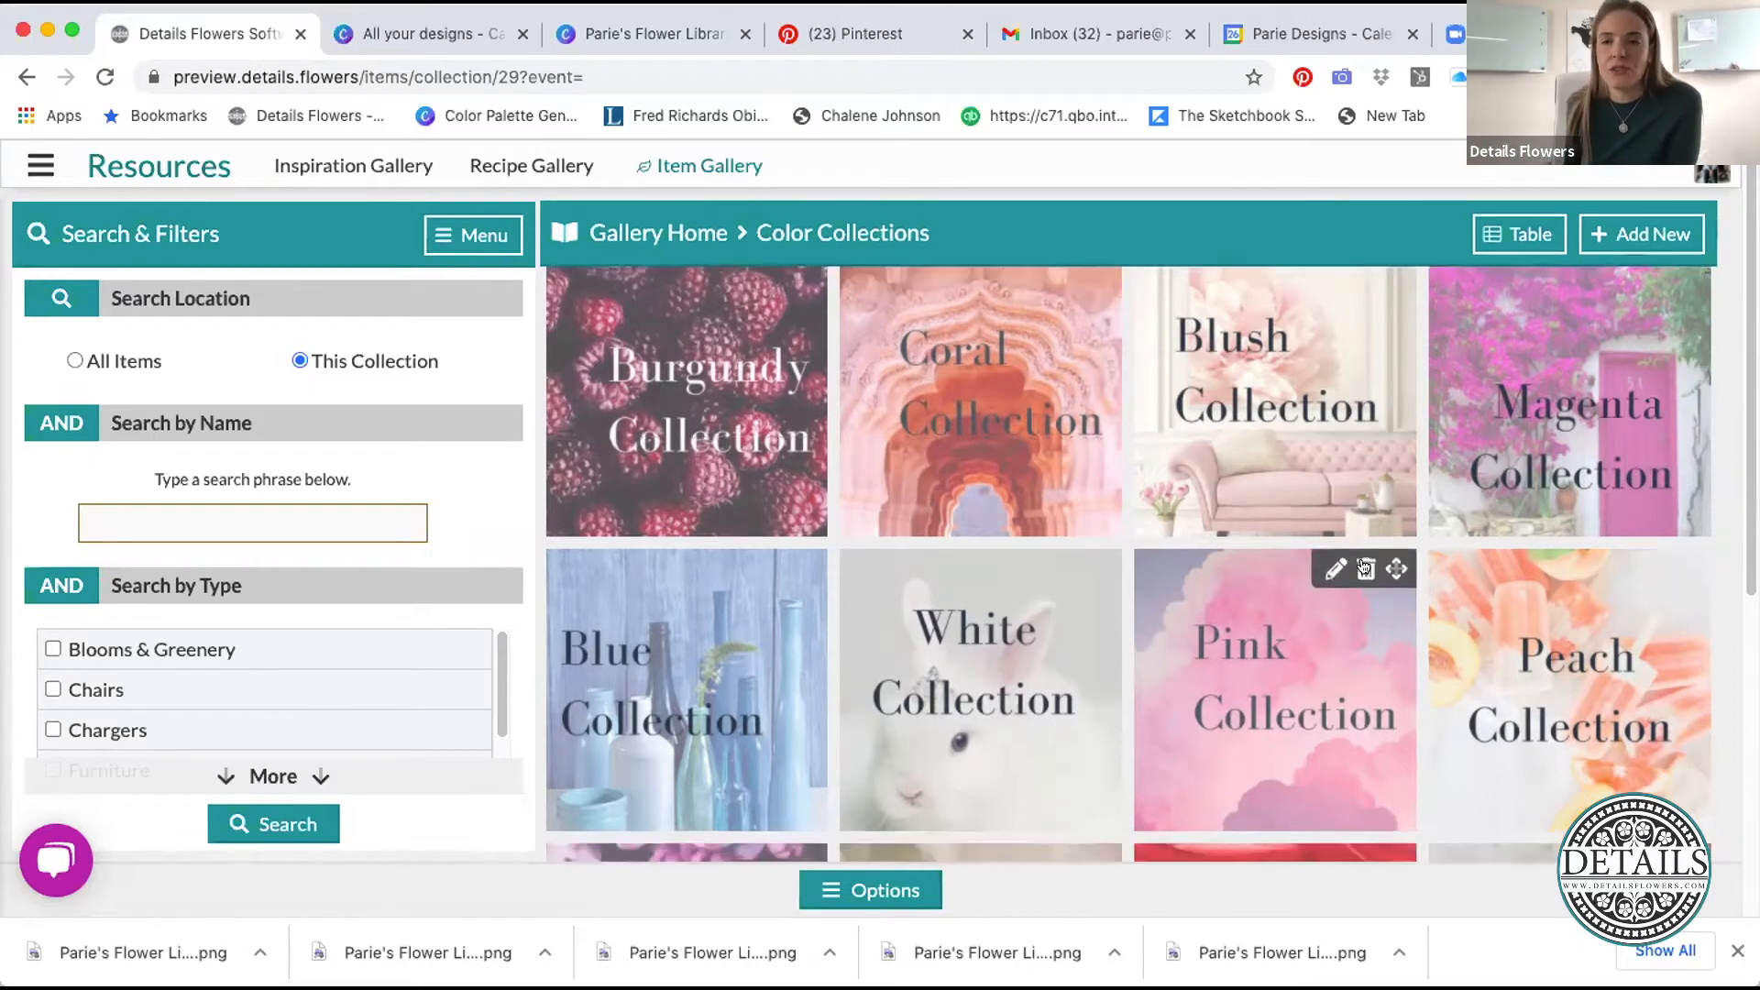
pyautogui.scroll(-5, 1364, 564)
pyautogui.scroll(6, 1363, 558)
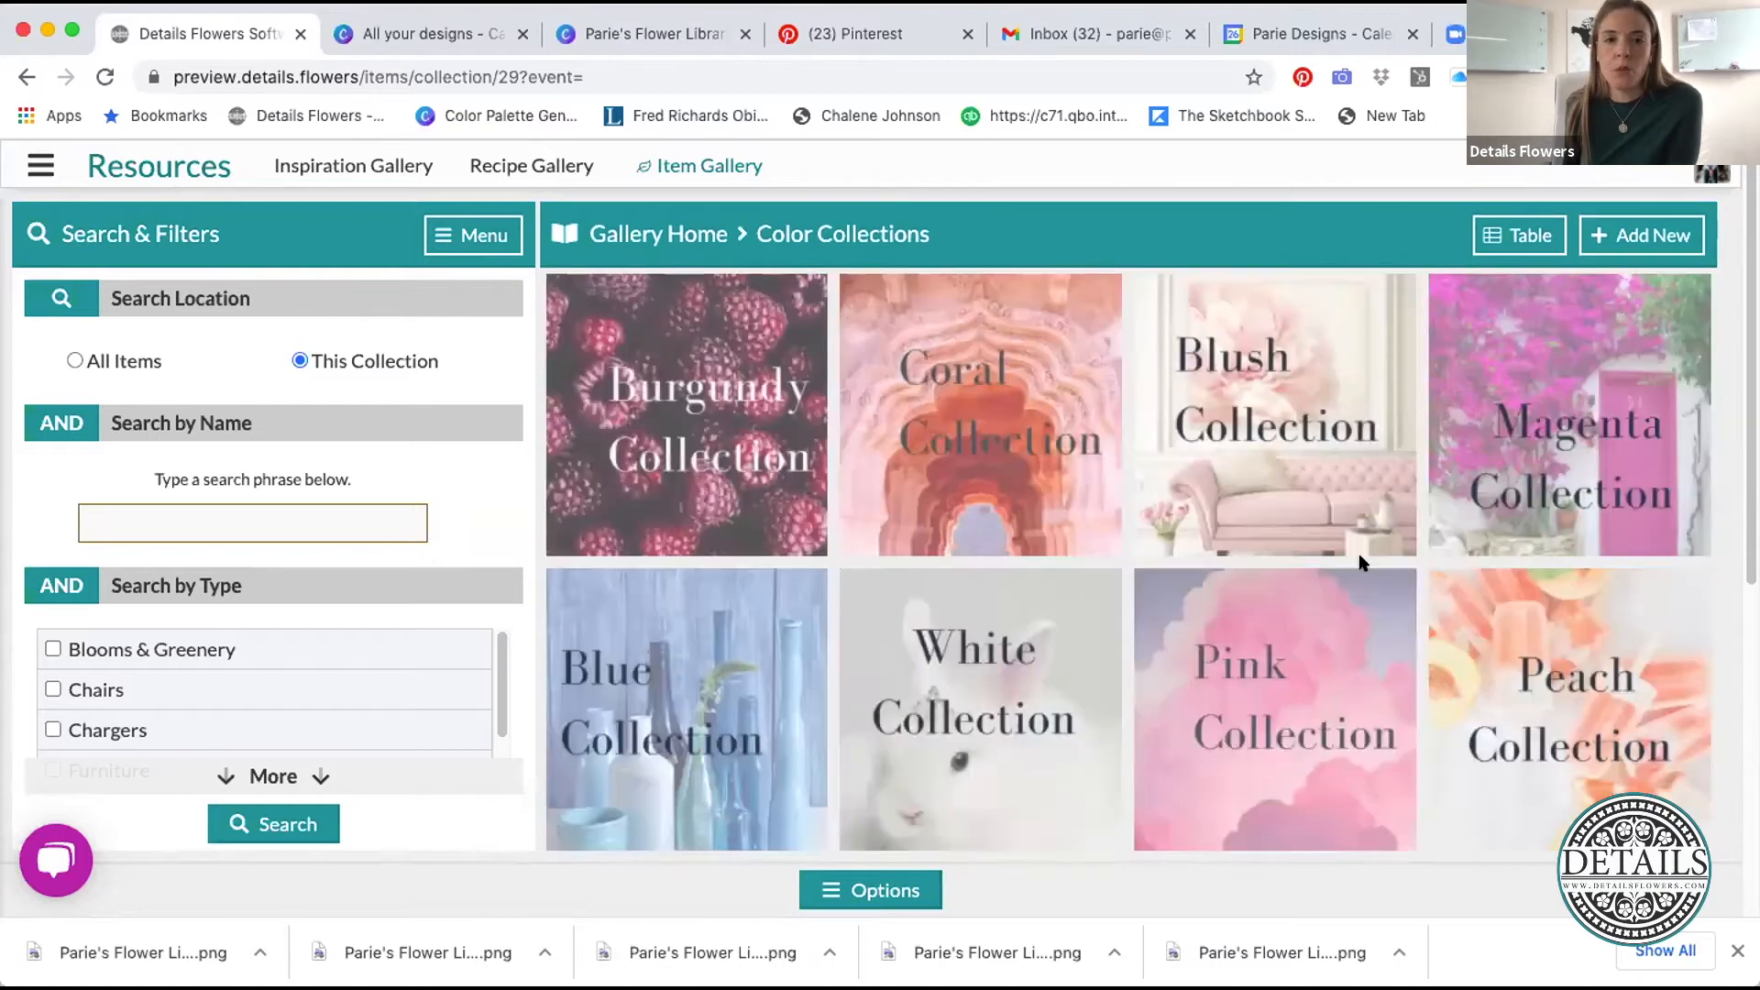
pyautogui.click(640, 236)
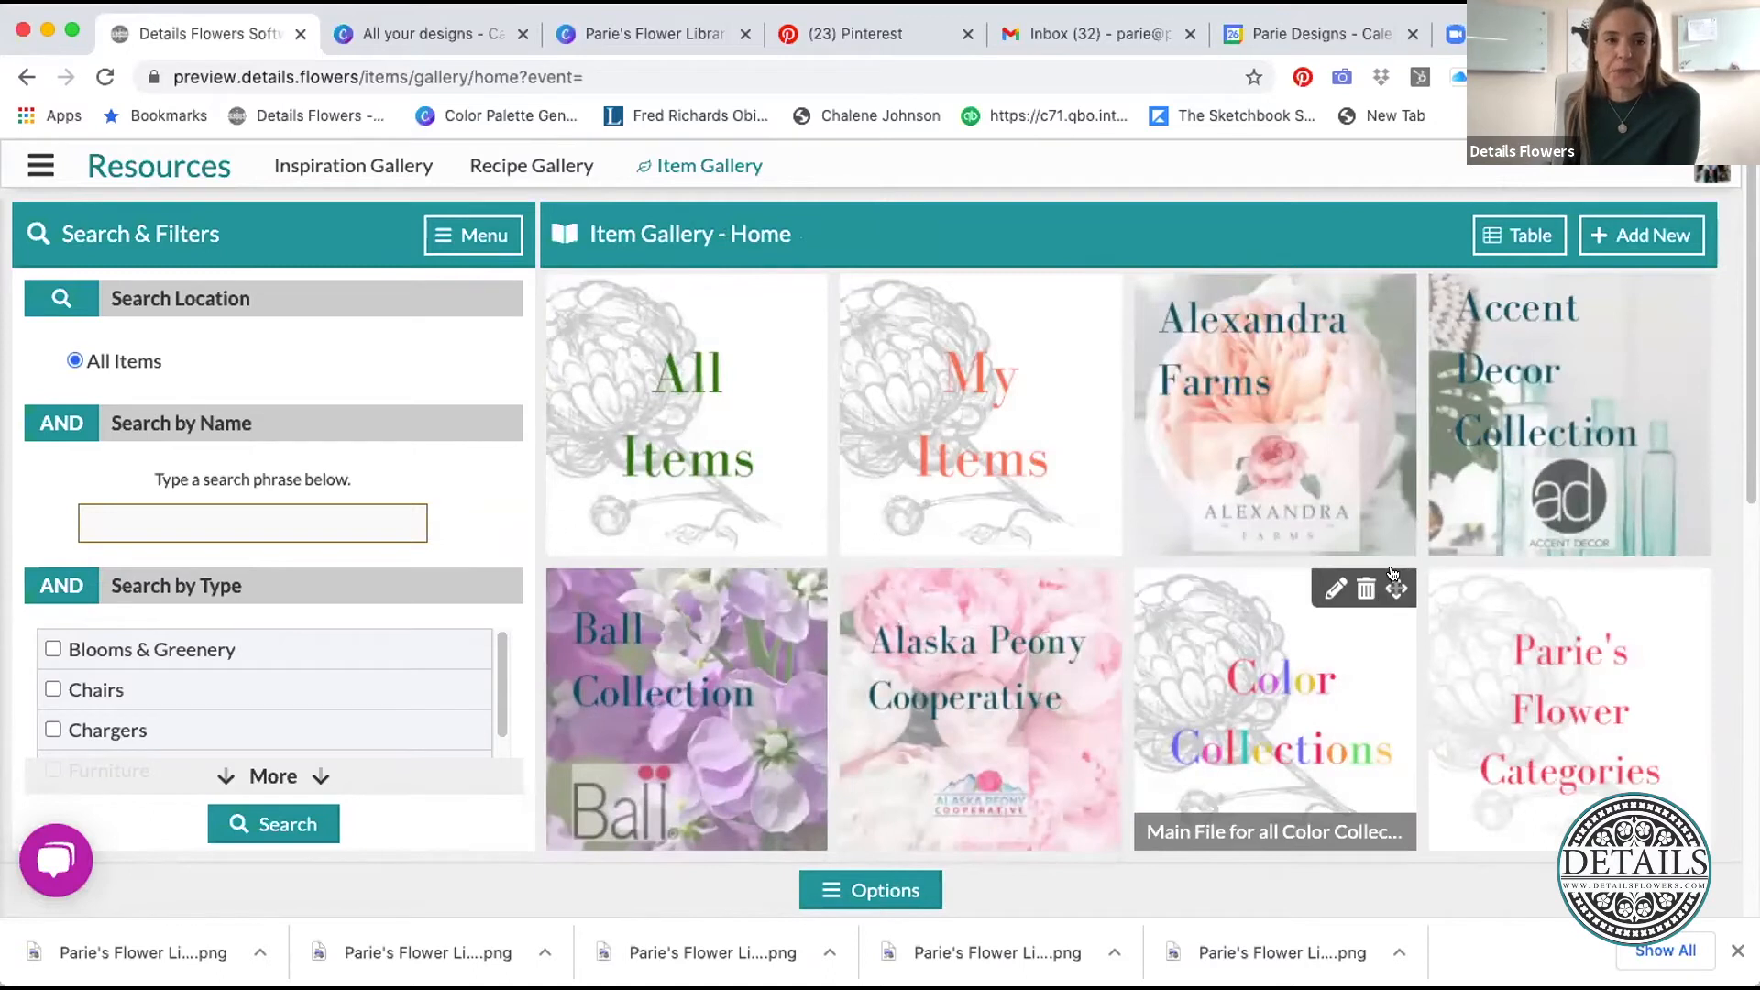
# - Look through the Item Gallery home from the supplier collections down to PD Real Weddings and Market 33
pyautogui.scroll(-1, 1390, 577)
pyautogui.scroll(-1, 1391, 573)
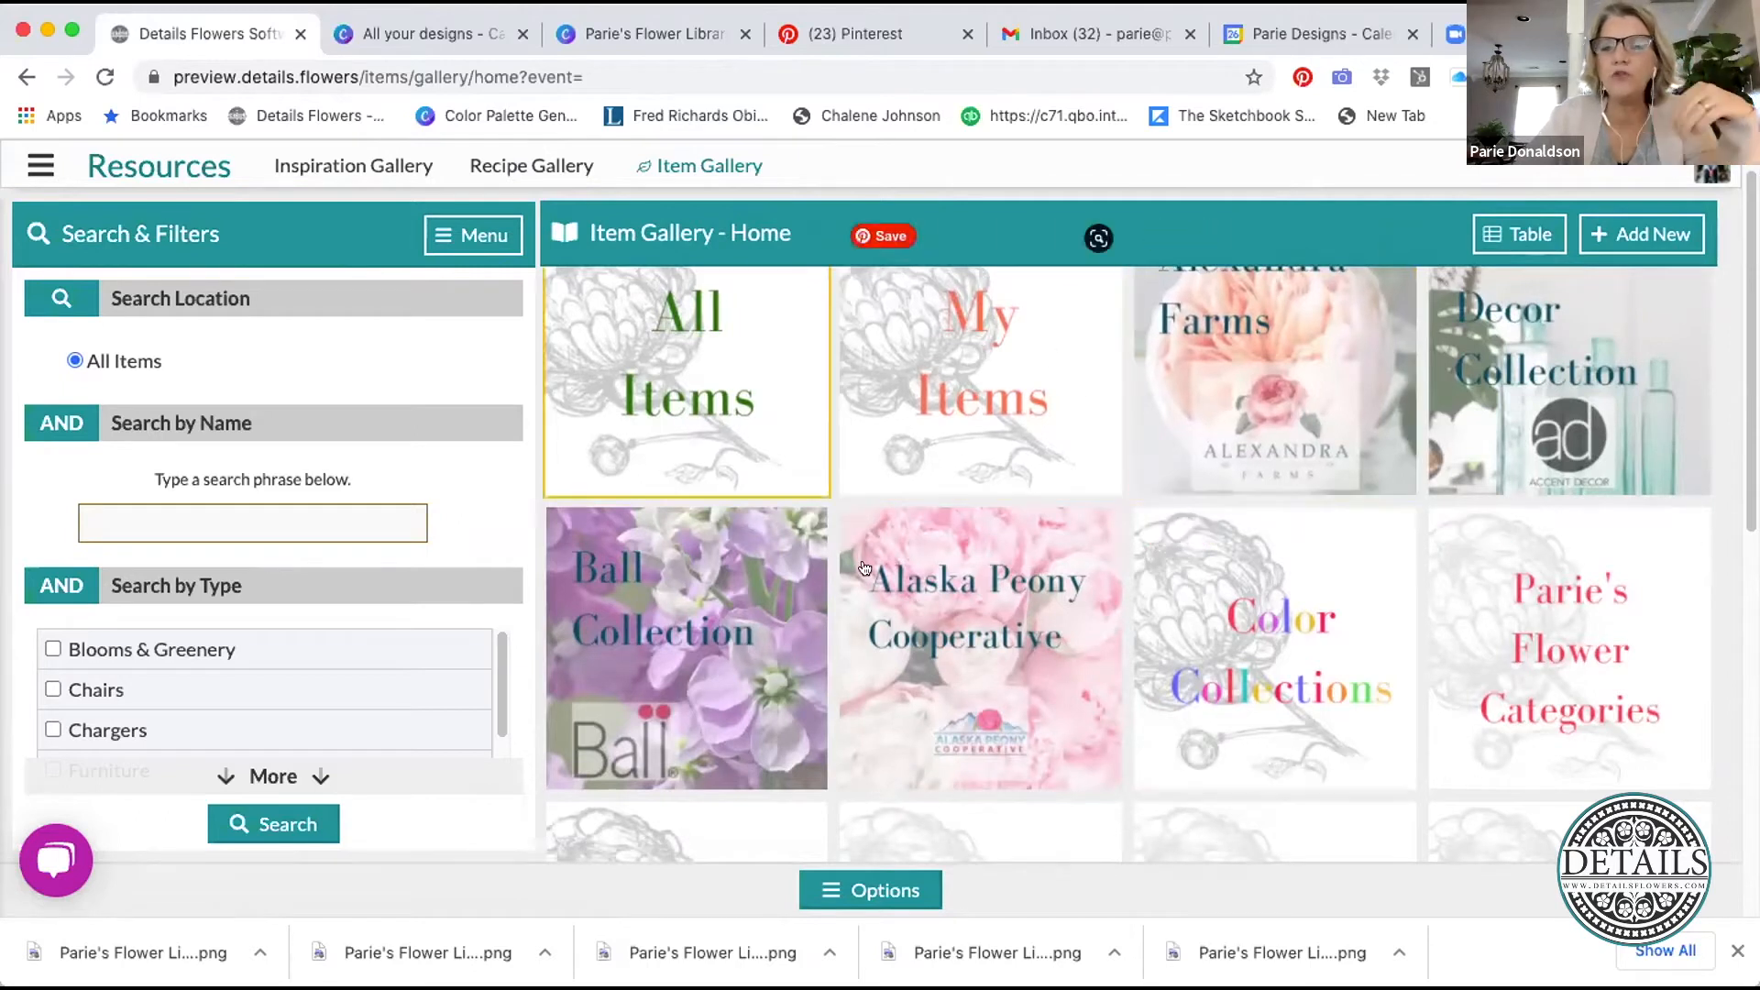
pyautogui.scroll(-5, 1283, 587)
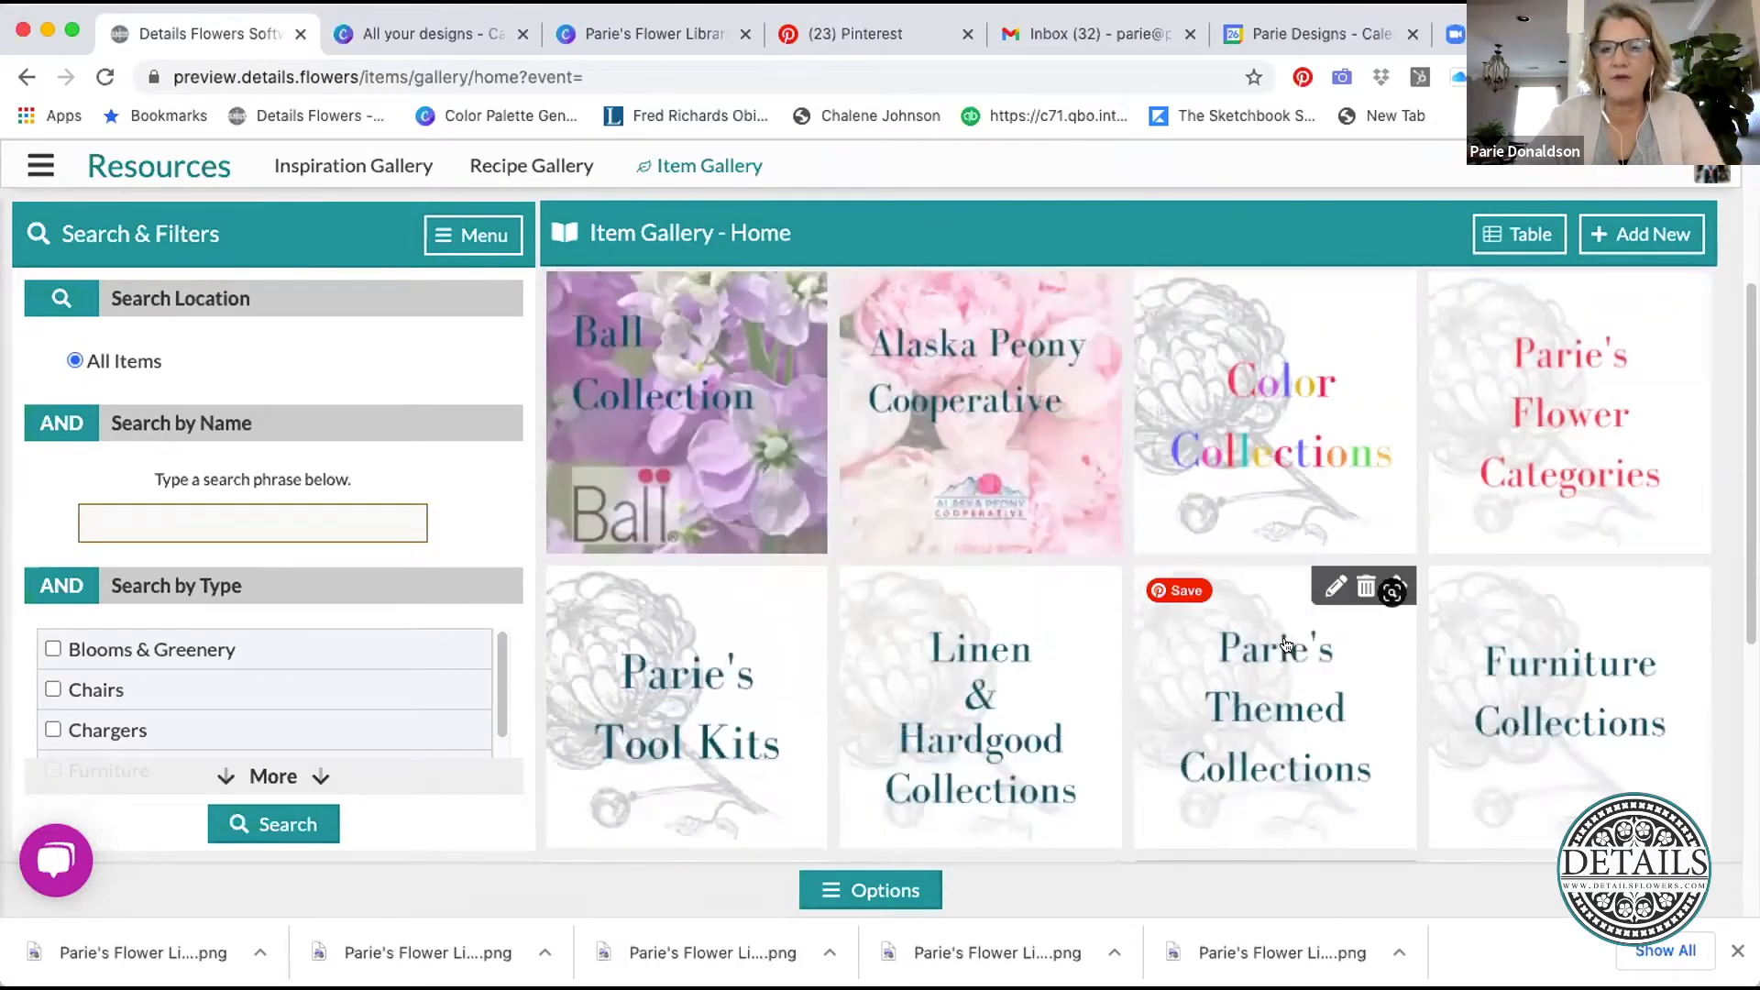
pyautogui.scroll(-3, 1286, 645)
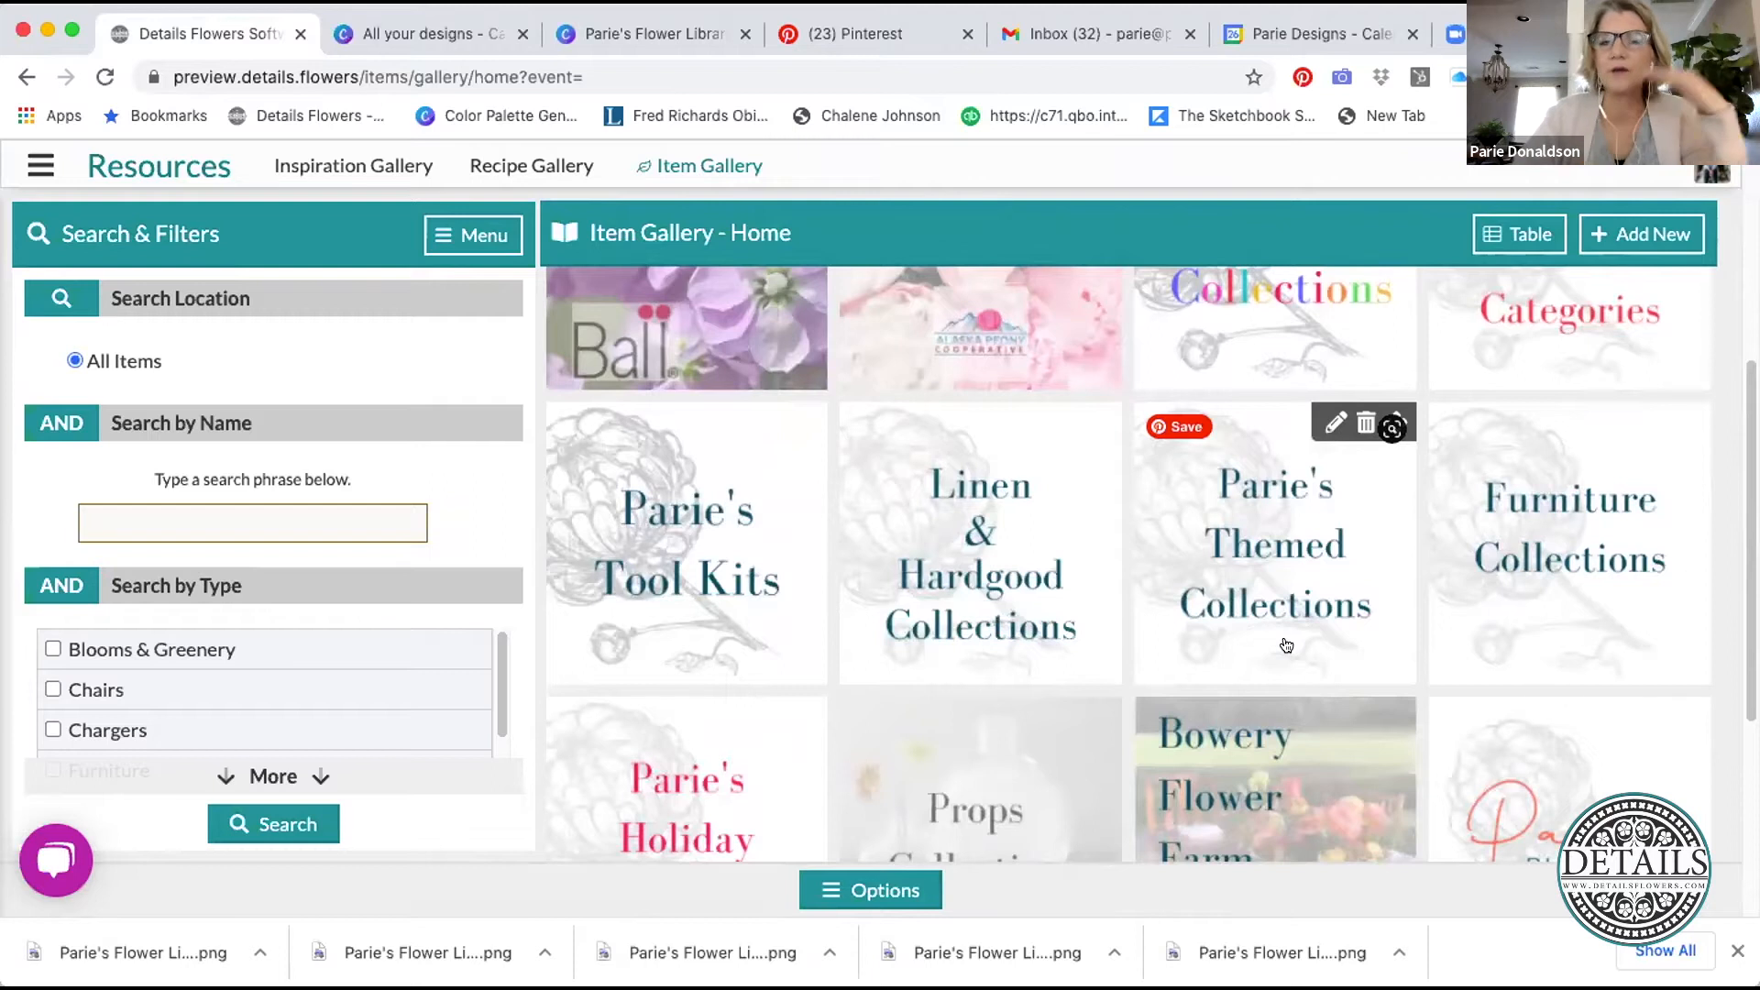
pyautogui.scroll(-1, 1286, 645)
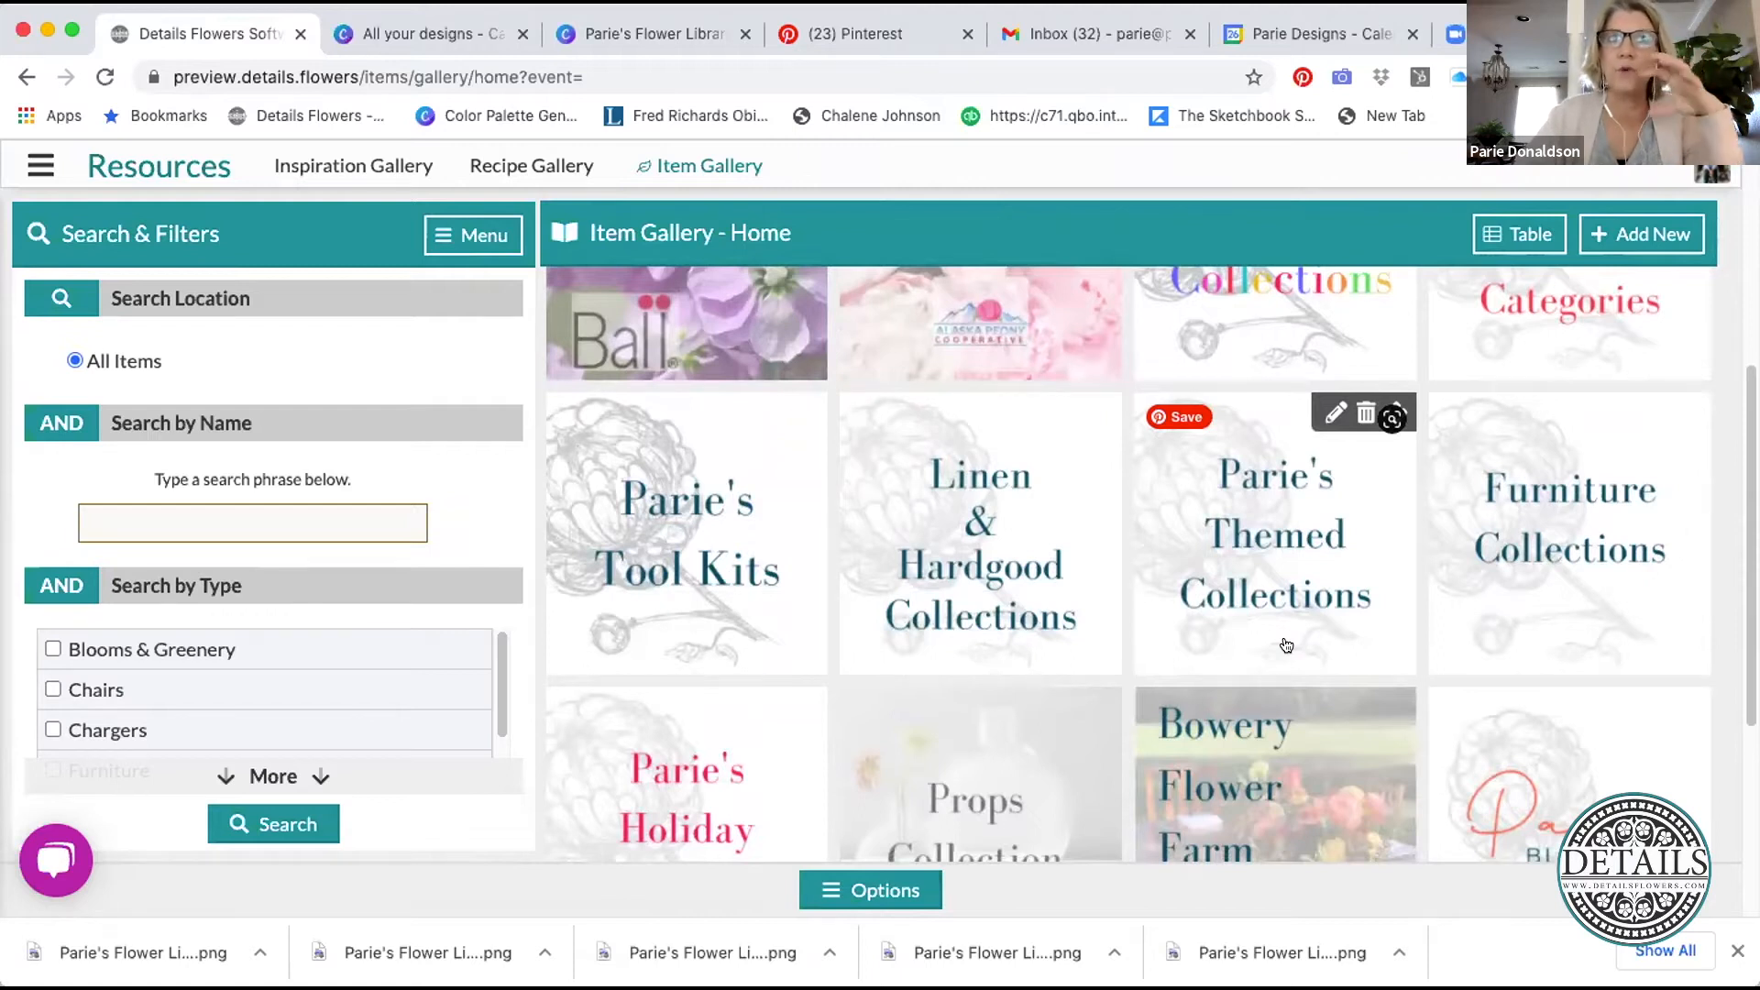
pyautogui.scroll(-5, 1286, 645)
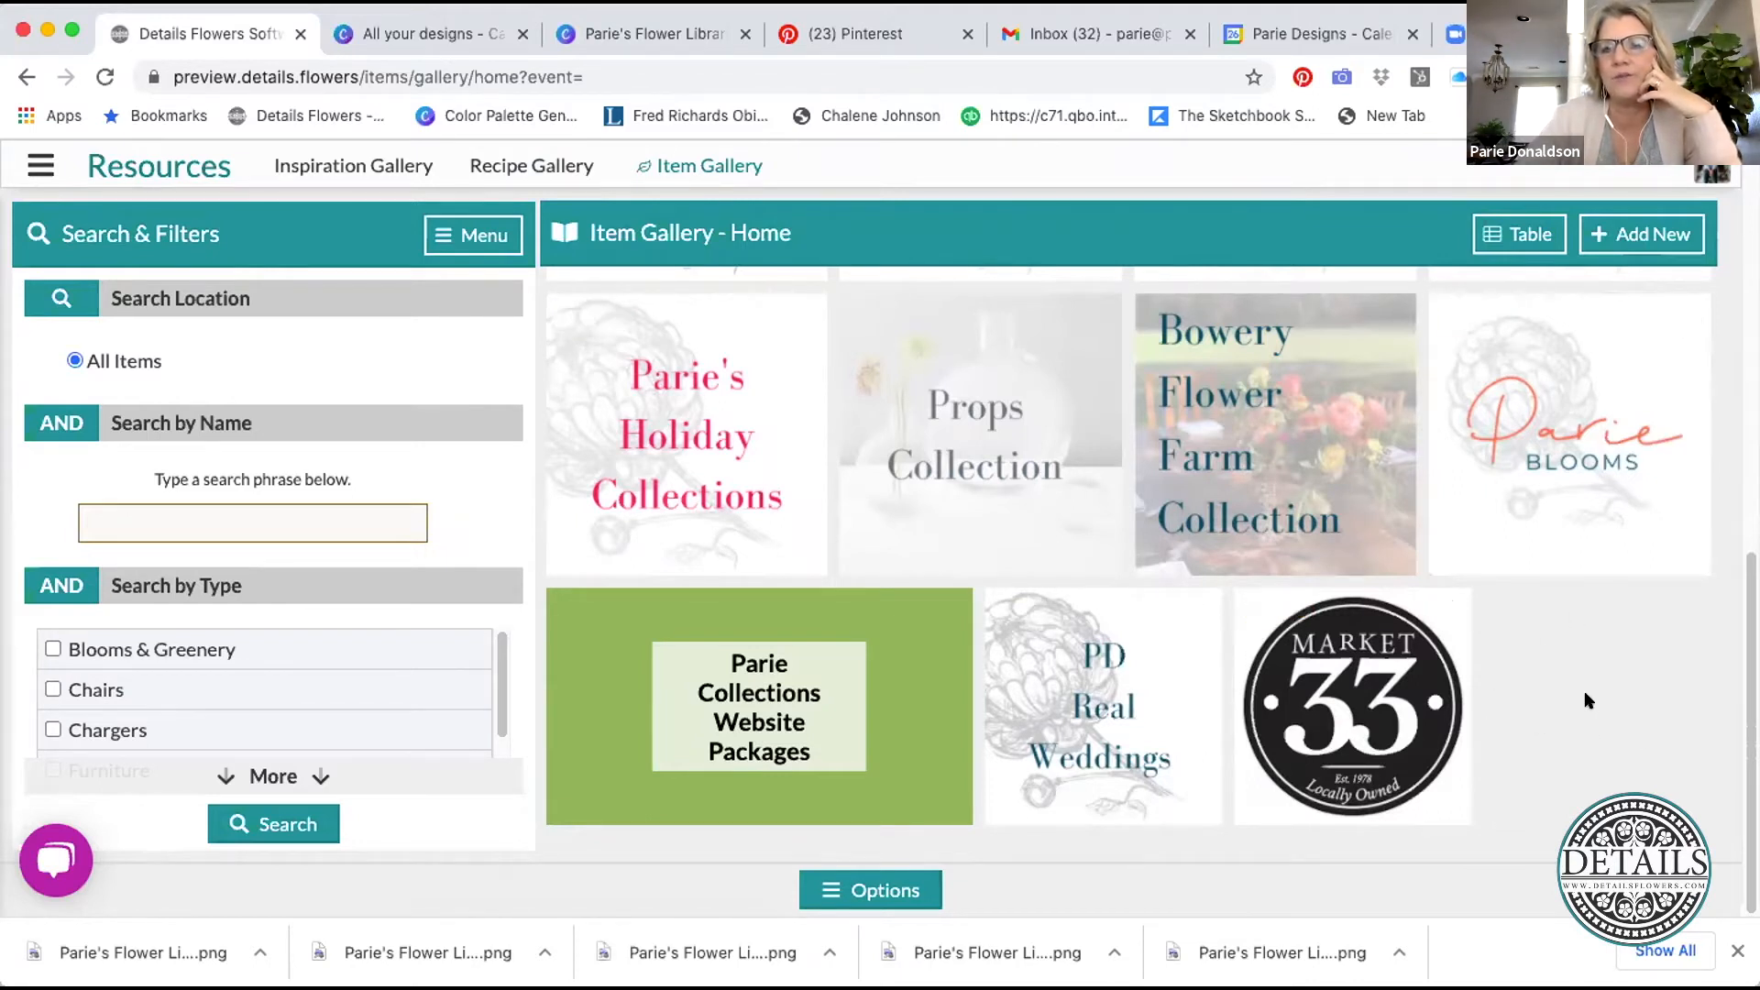
pyautogui.scroll(3, 1589, 700)
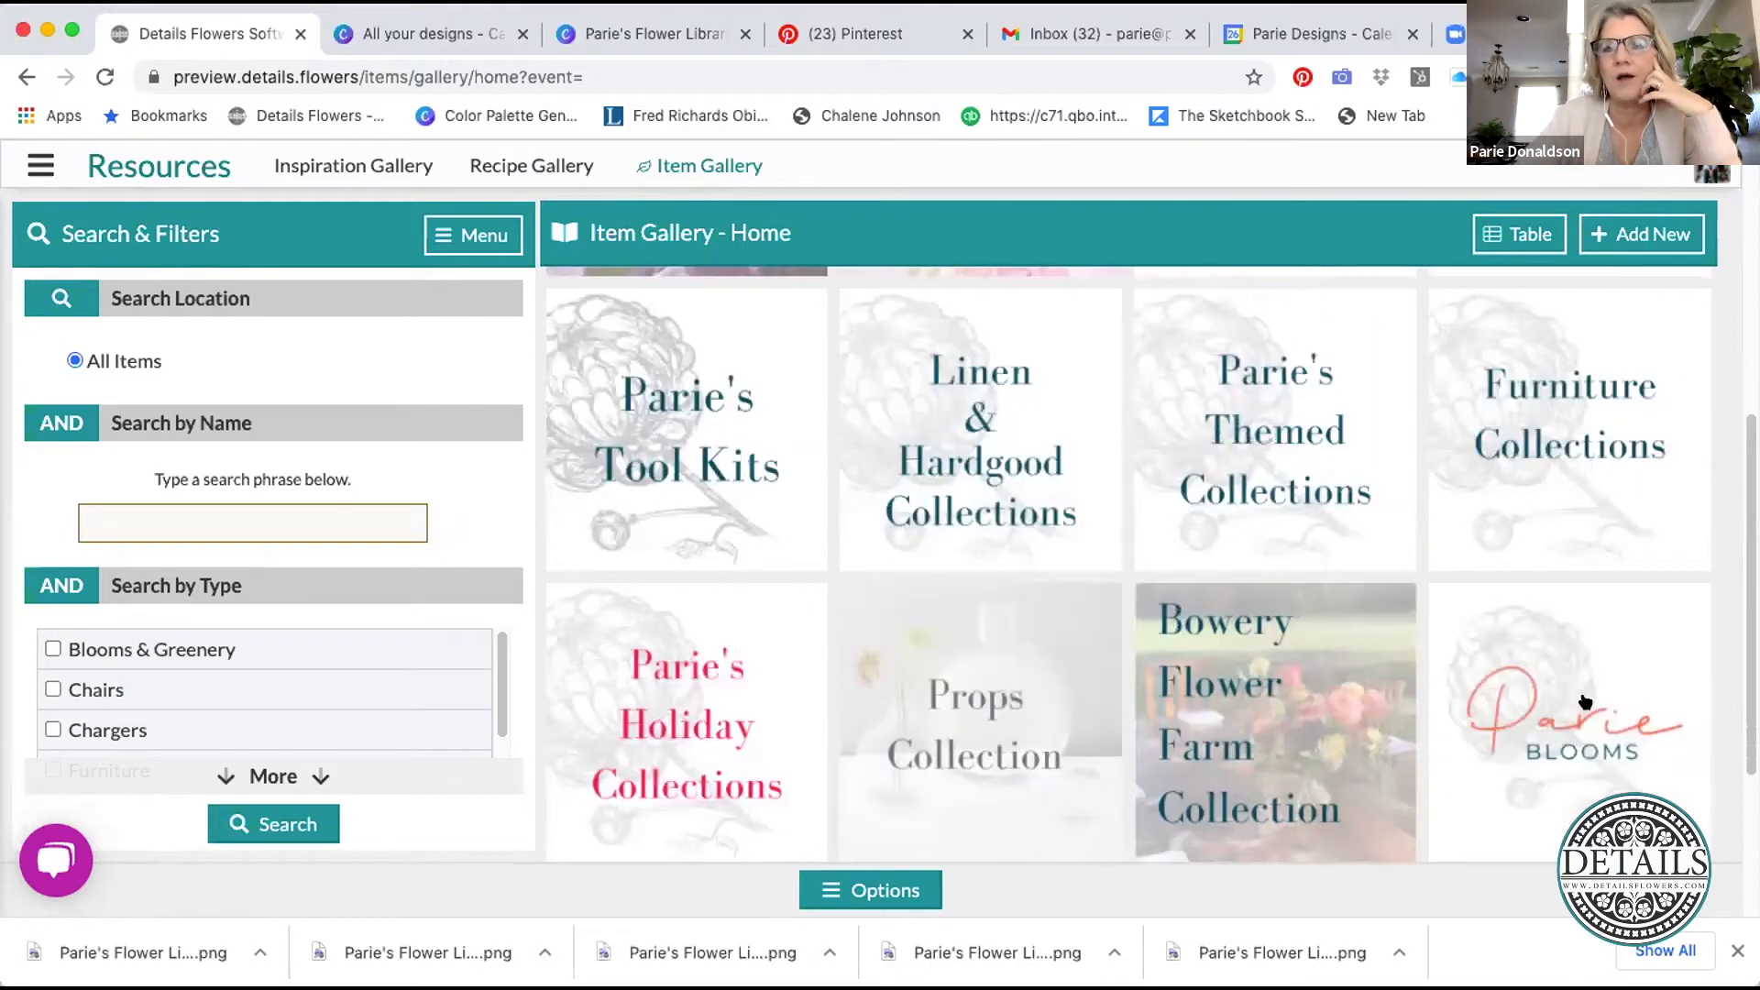
# - Open the Themed Collections and add a new collection titled "Industrial Theme"
pyautogui.click(1230, 451)
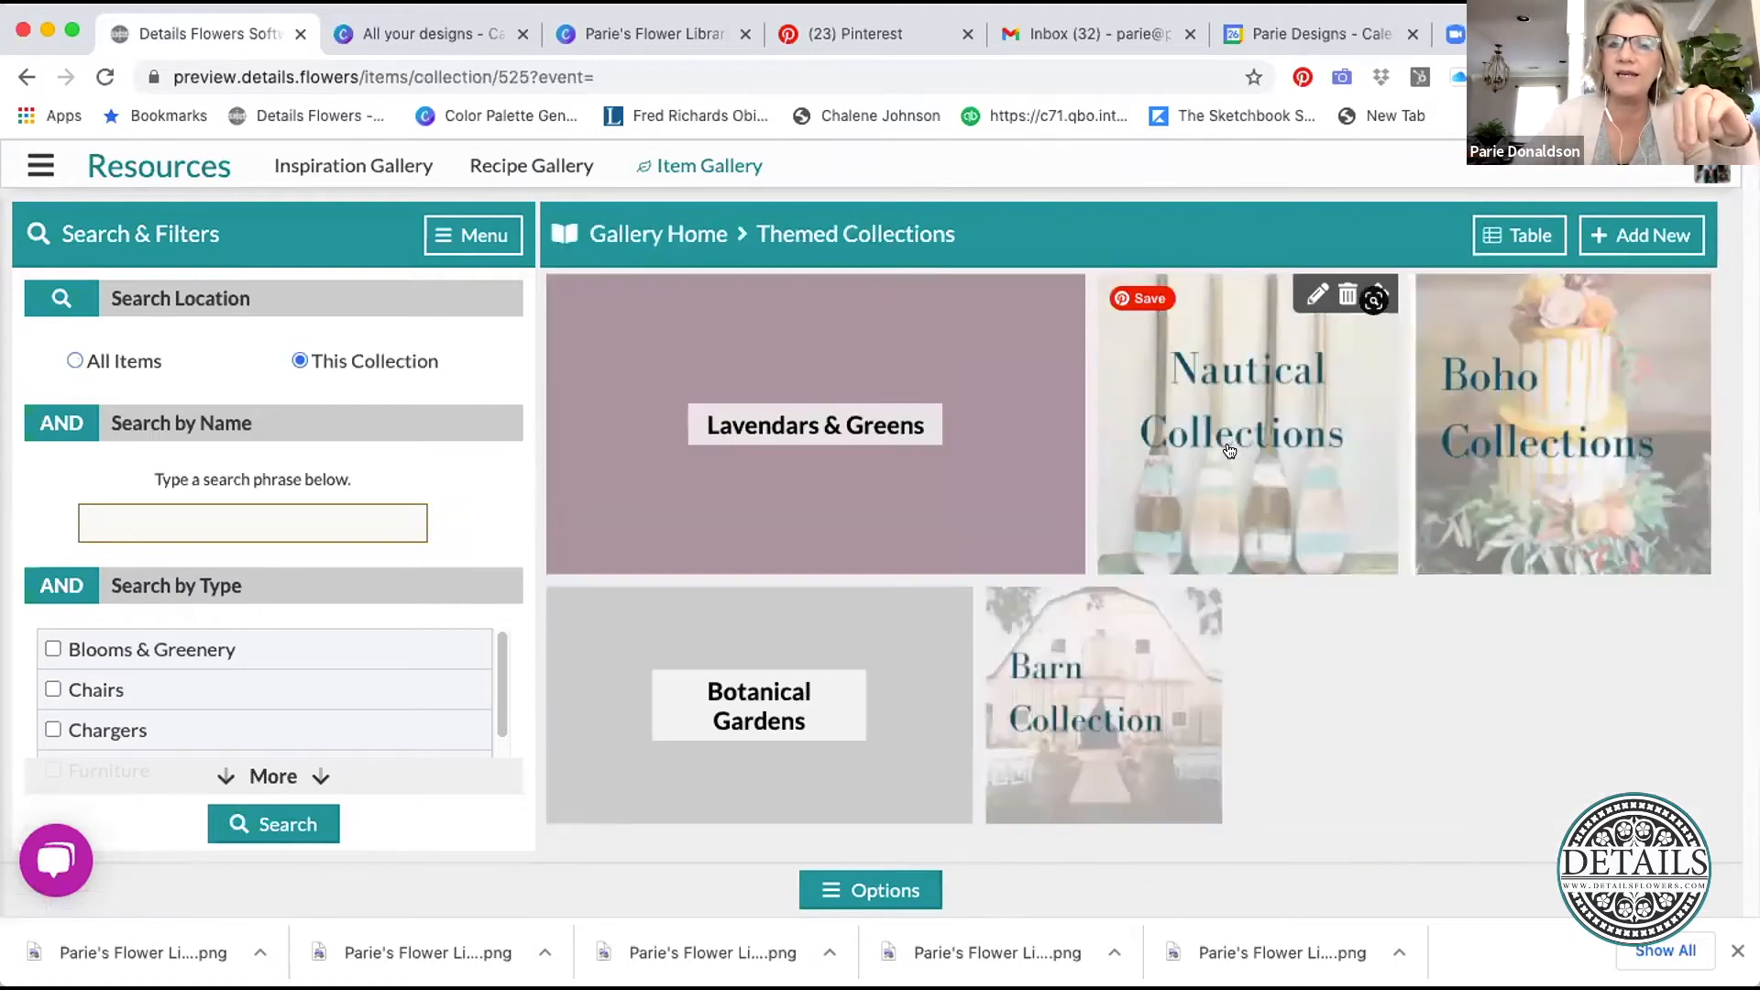
pyautogui.click(1644, 233)
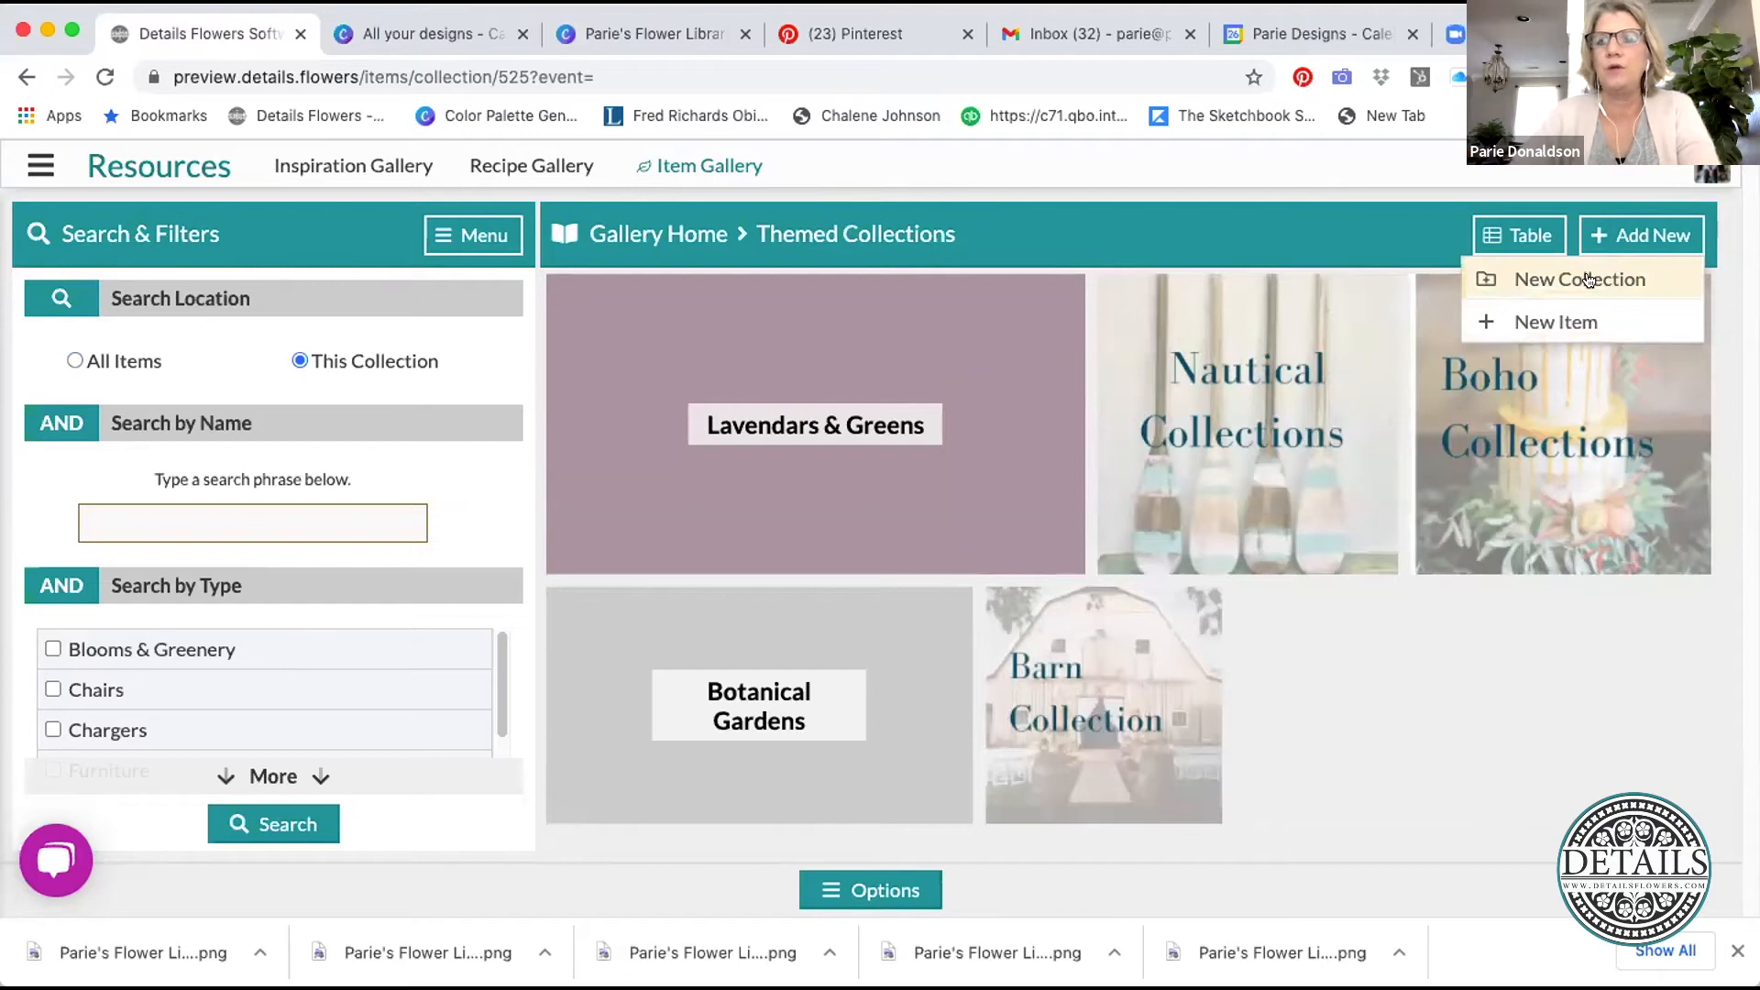
pyautogui.click(1589, 279)
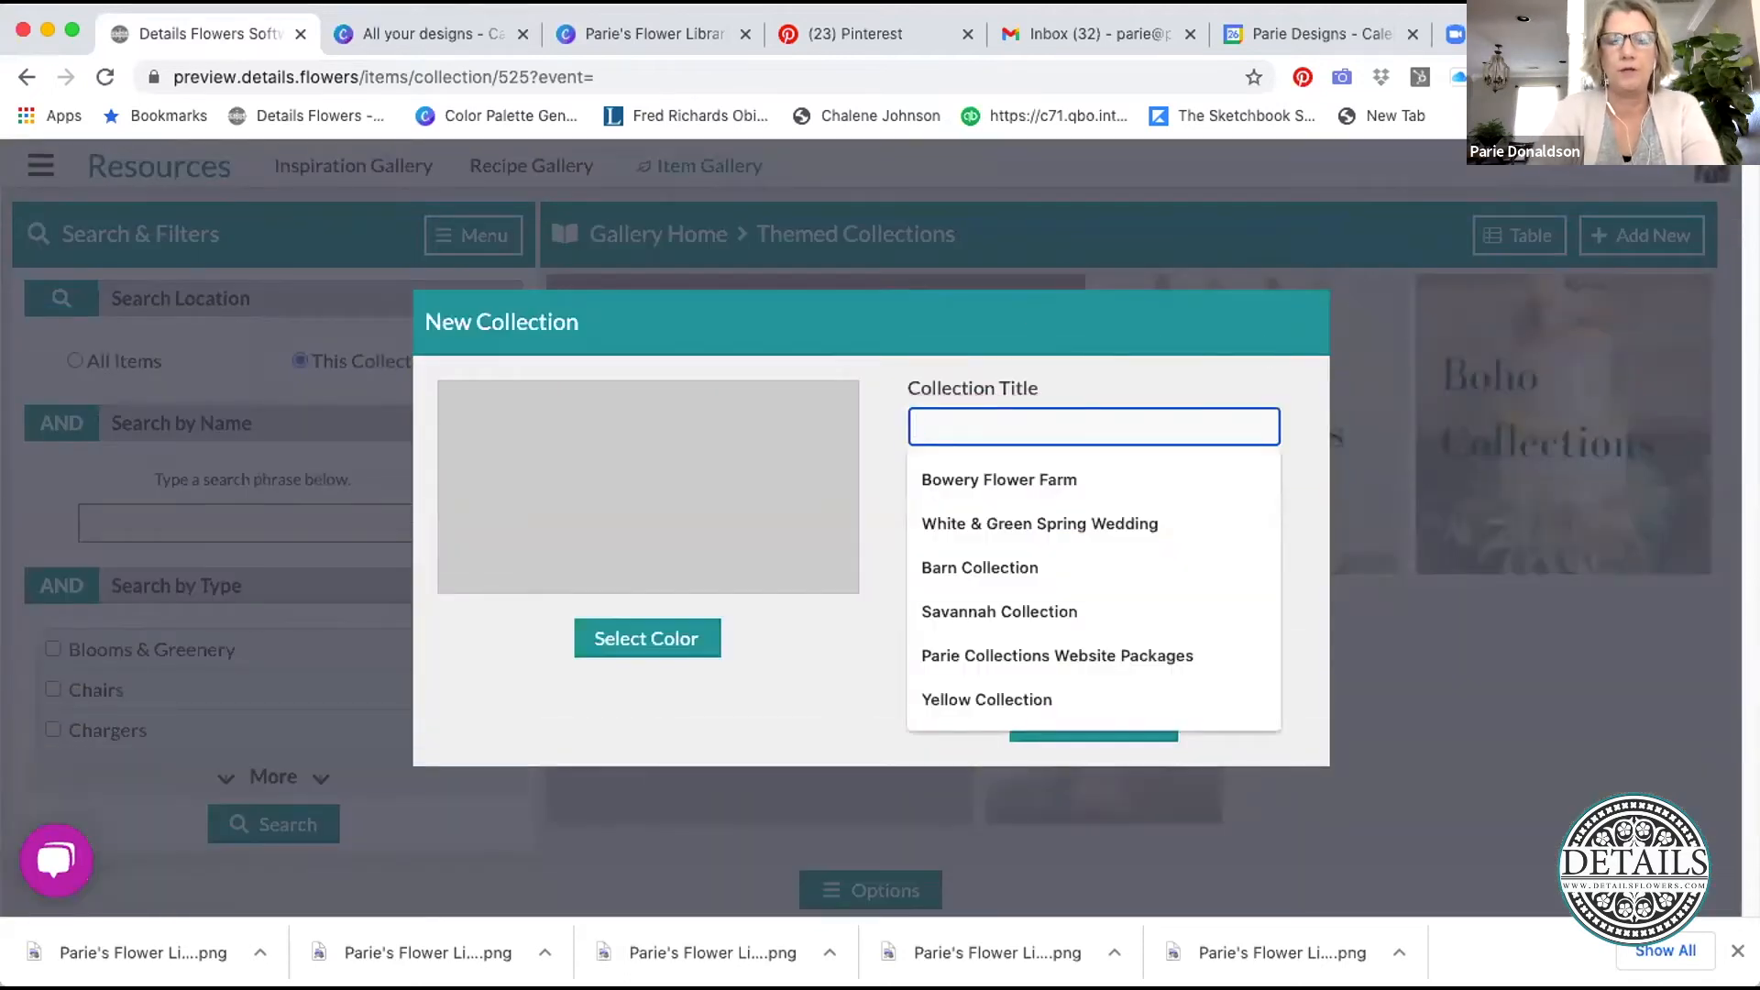
pyautogui.write('Industrail')
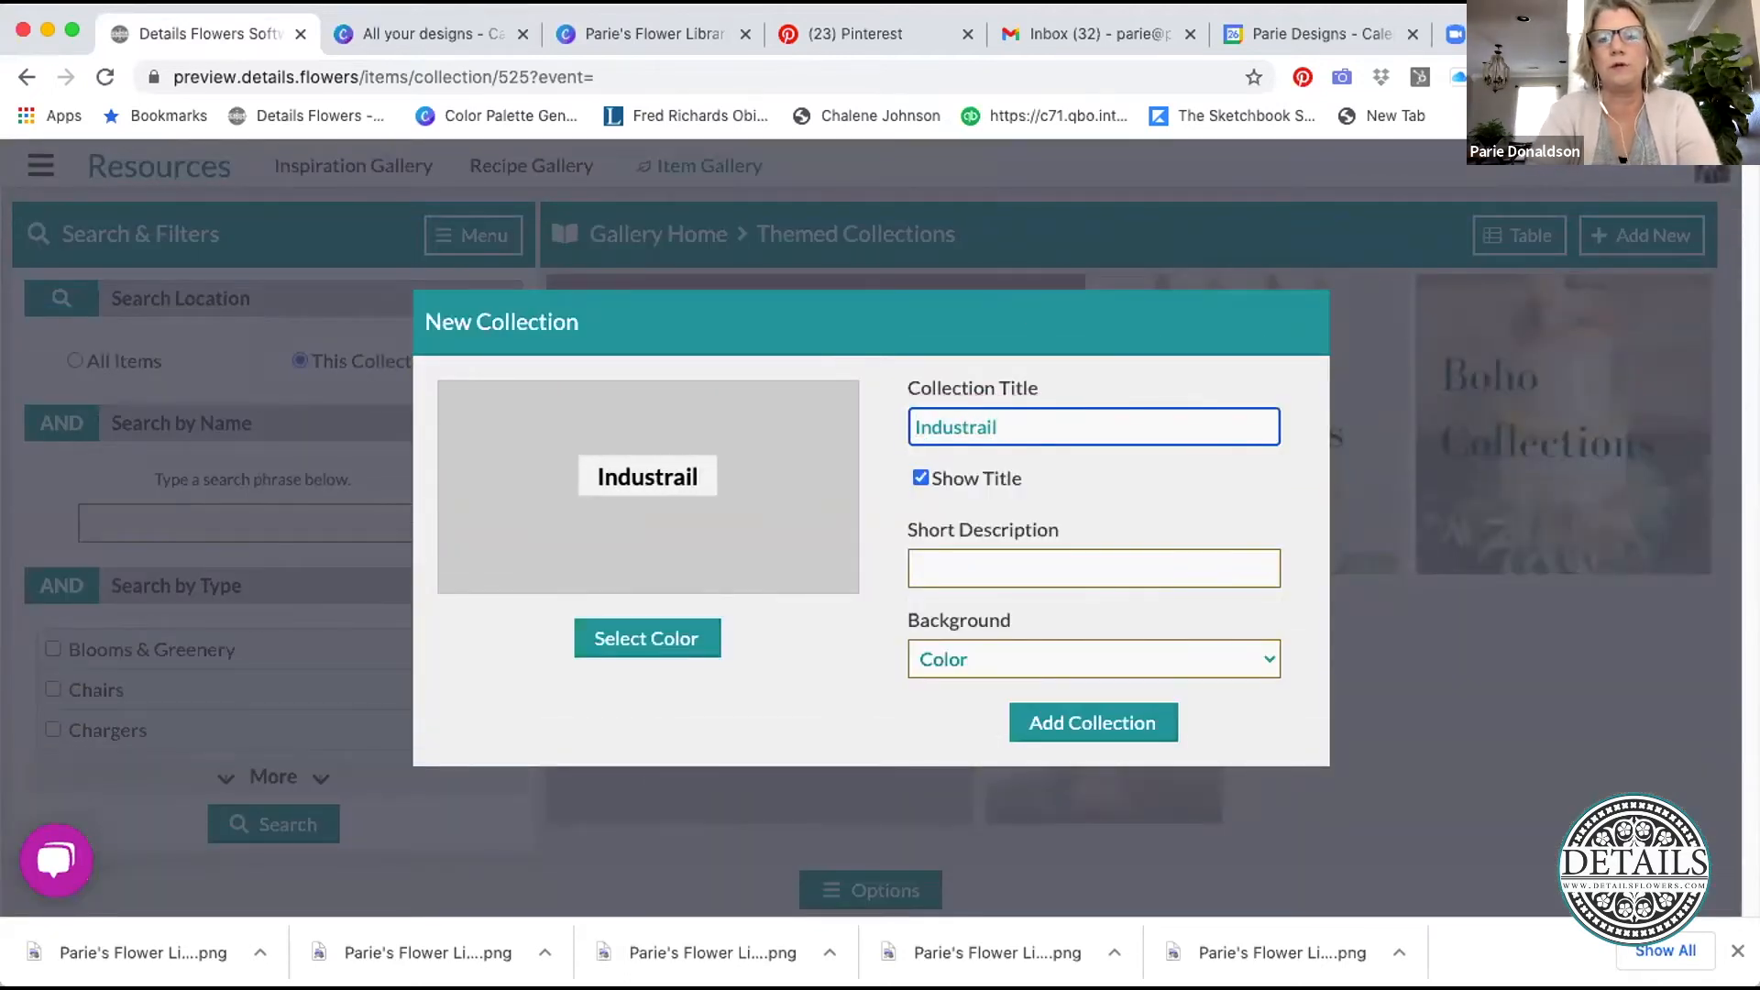
pyautogui.press('BackSpace')
pyautogui.press('BackSpace')
pyautogui.press('BackSpace')
pyautogui.write('ial Them')
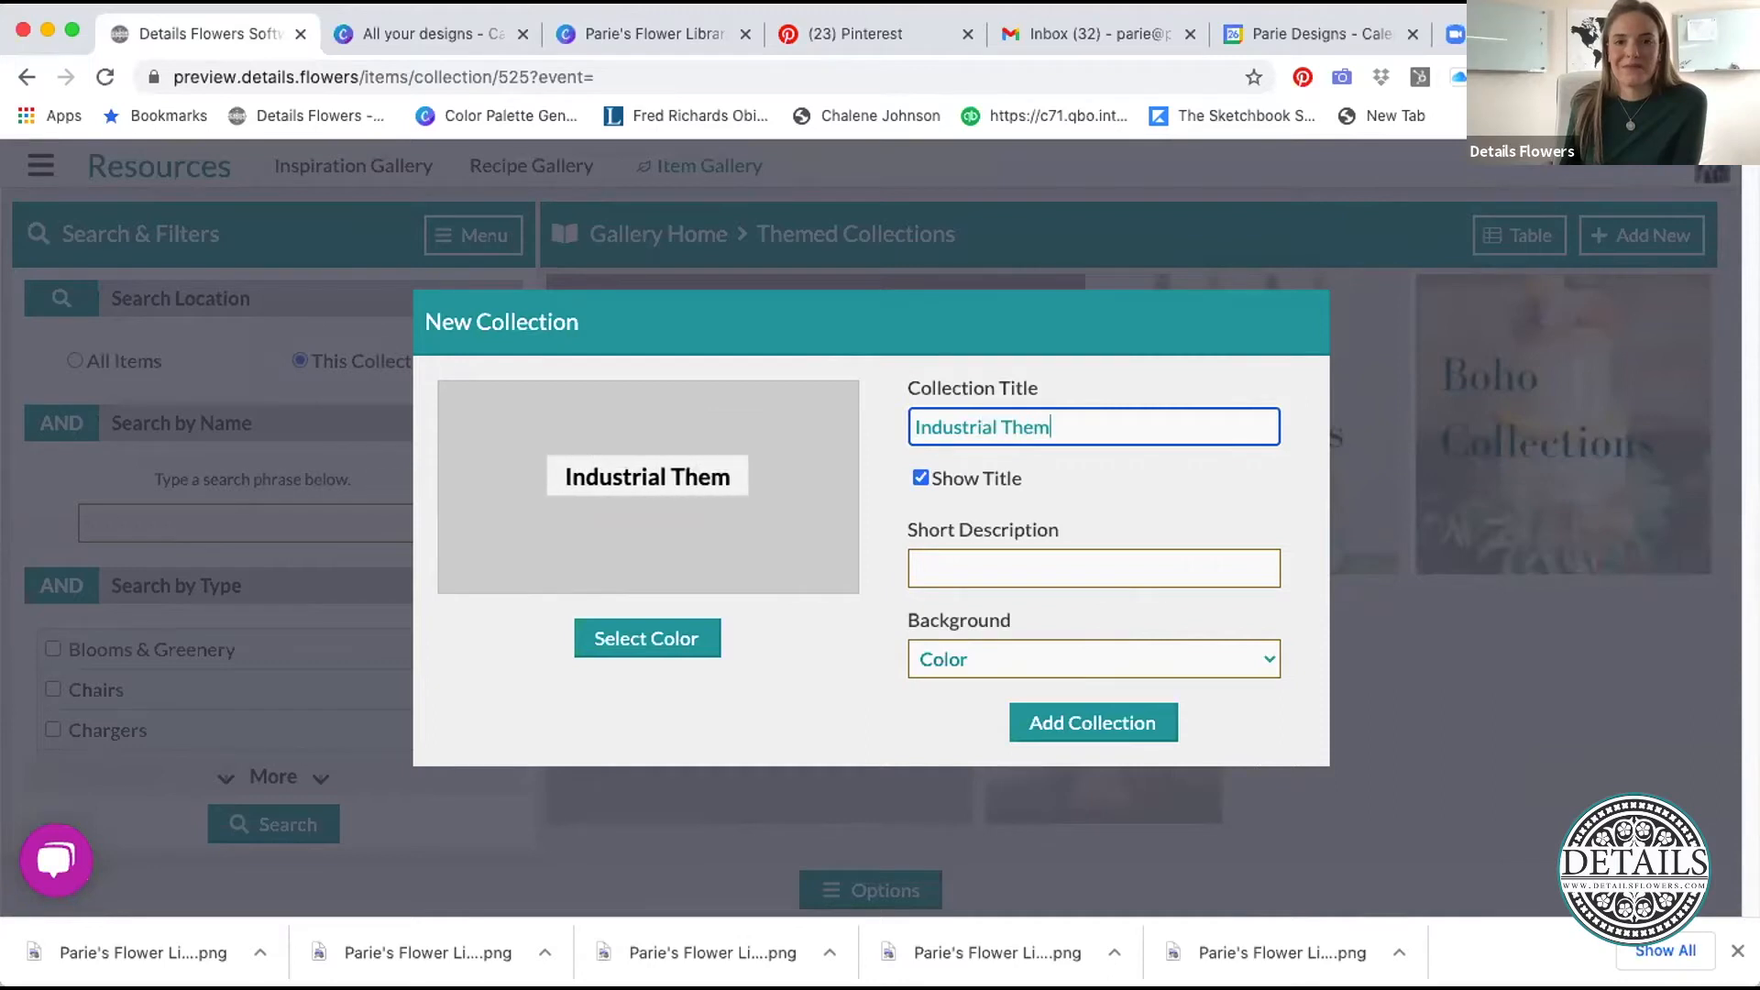
pyautogui.write('ed')
pyautogui.press('BackSpace')
pyautogui.press('BackSpace')
pyautogui.write('e')
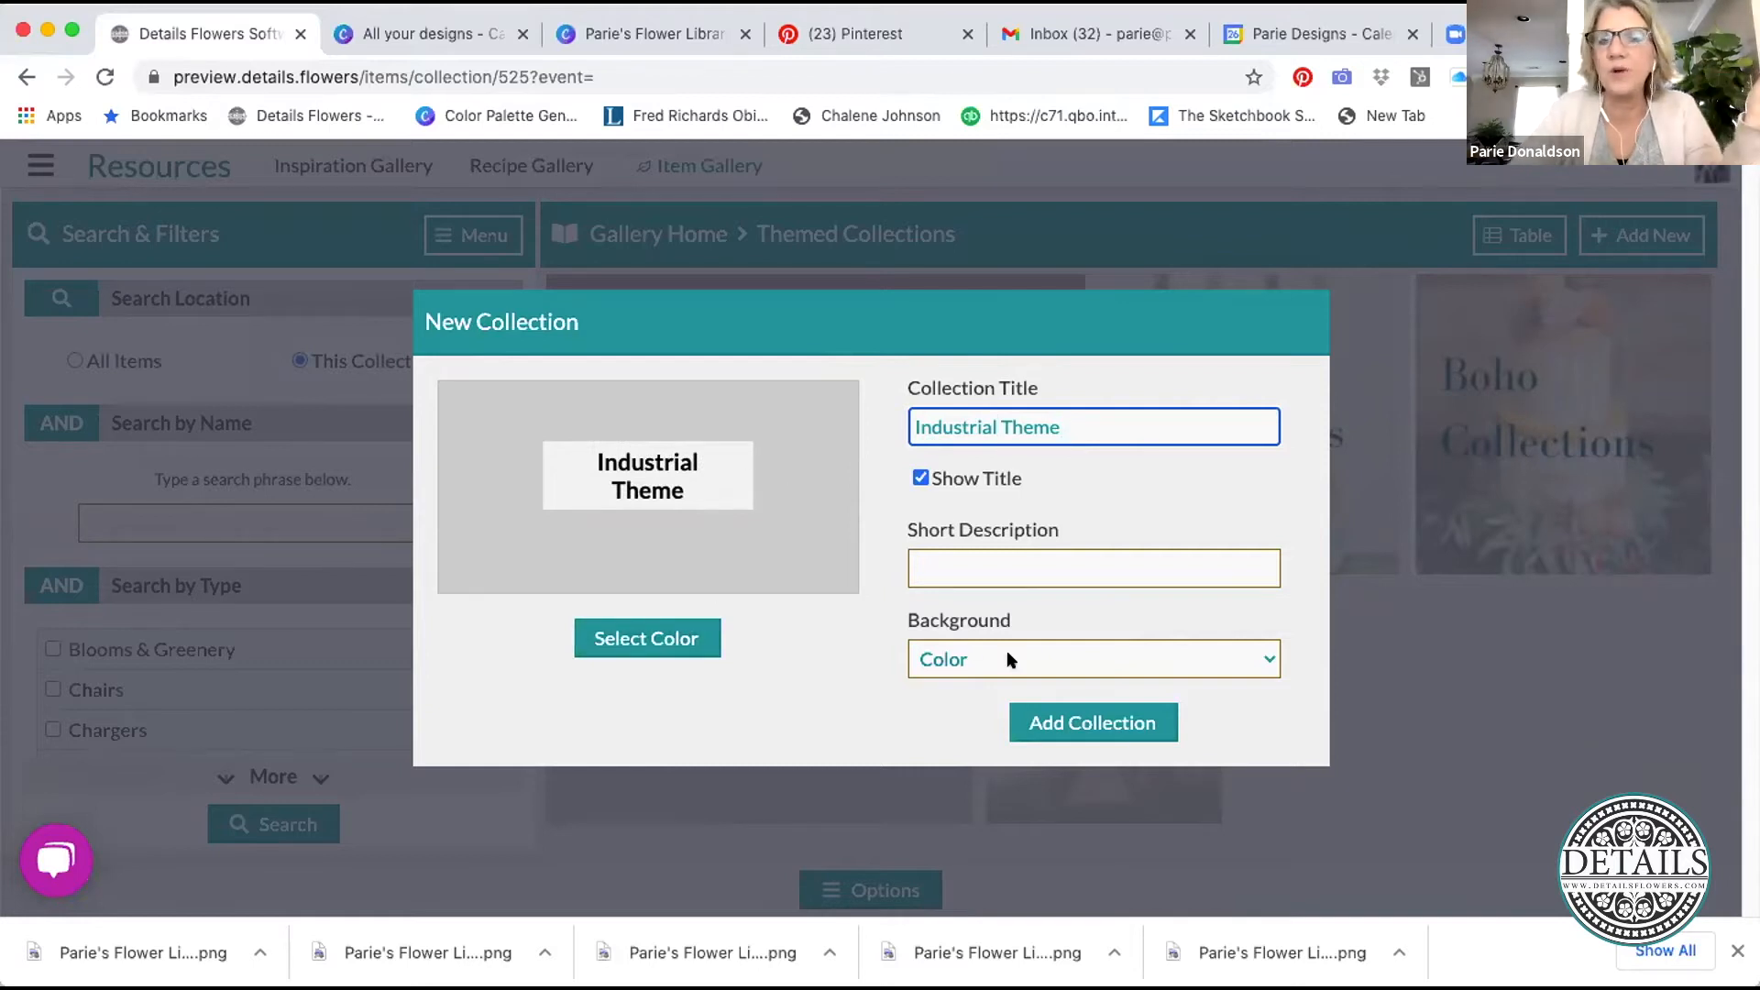
pyautogui.click(1092, 725)
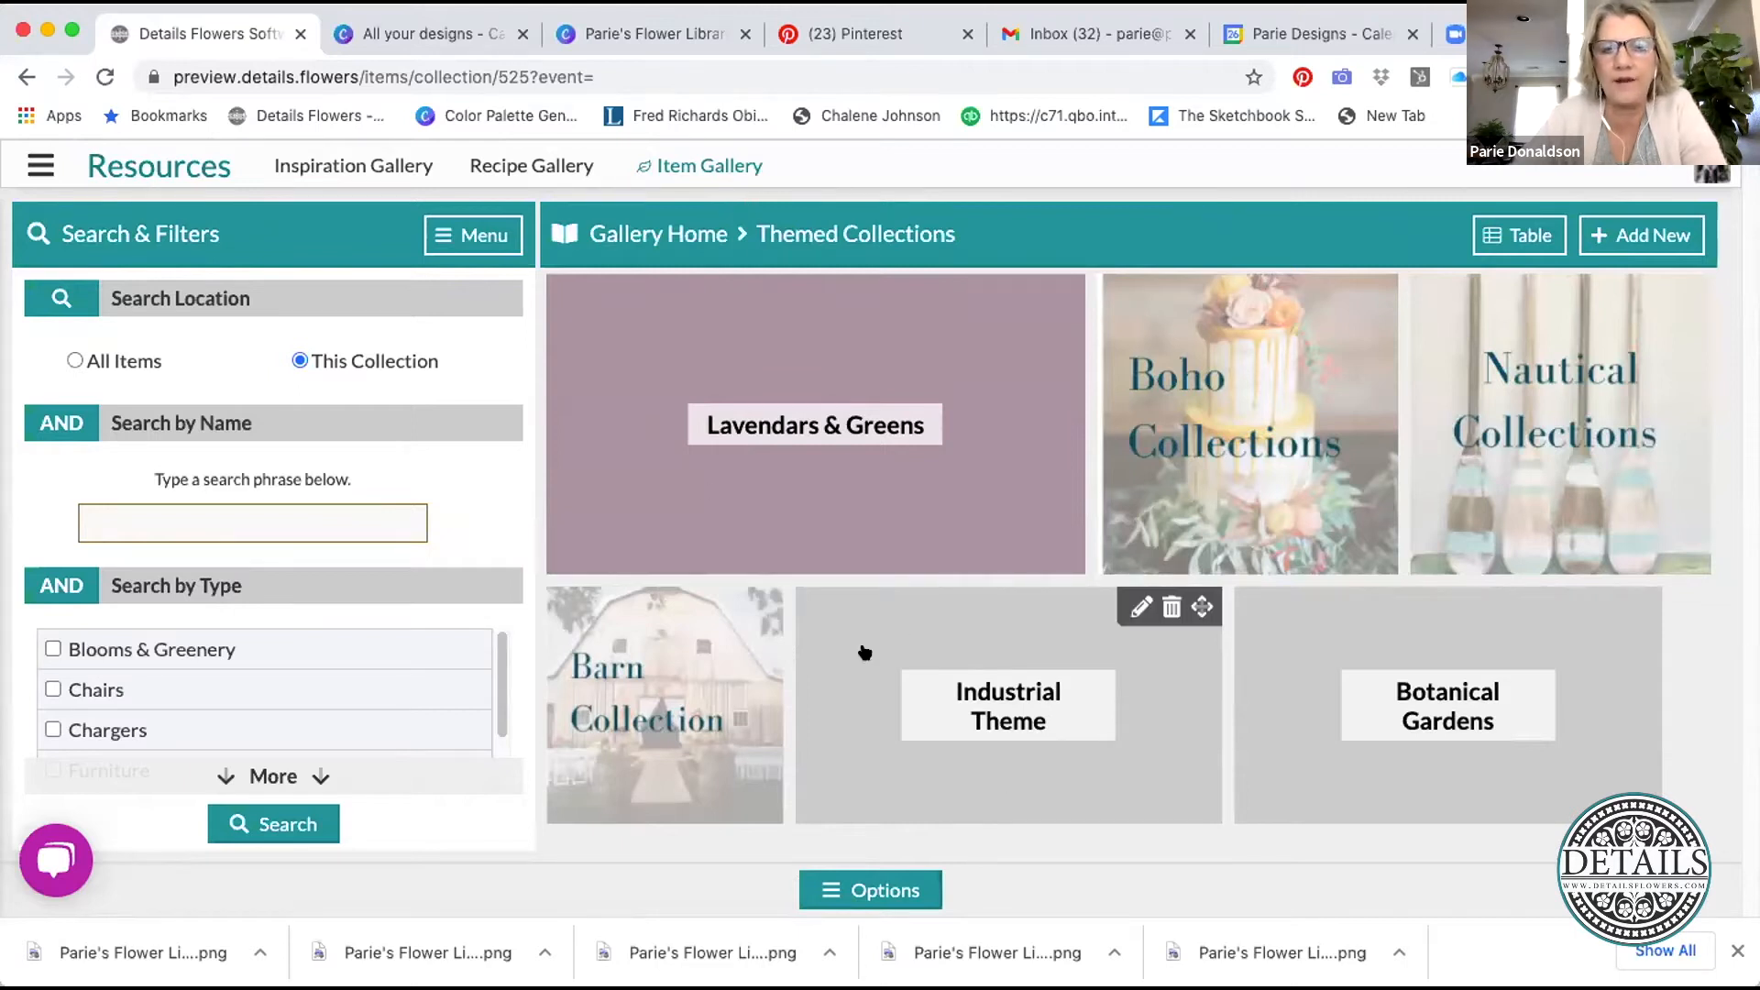
# - View the new Industrial Theme collection, return to Gallery Home and open the Accent Decor collection
pyautogui.click(1150, 764)
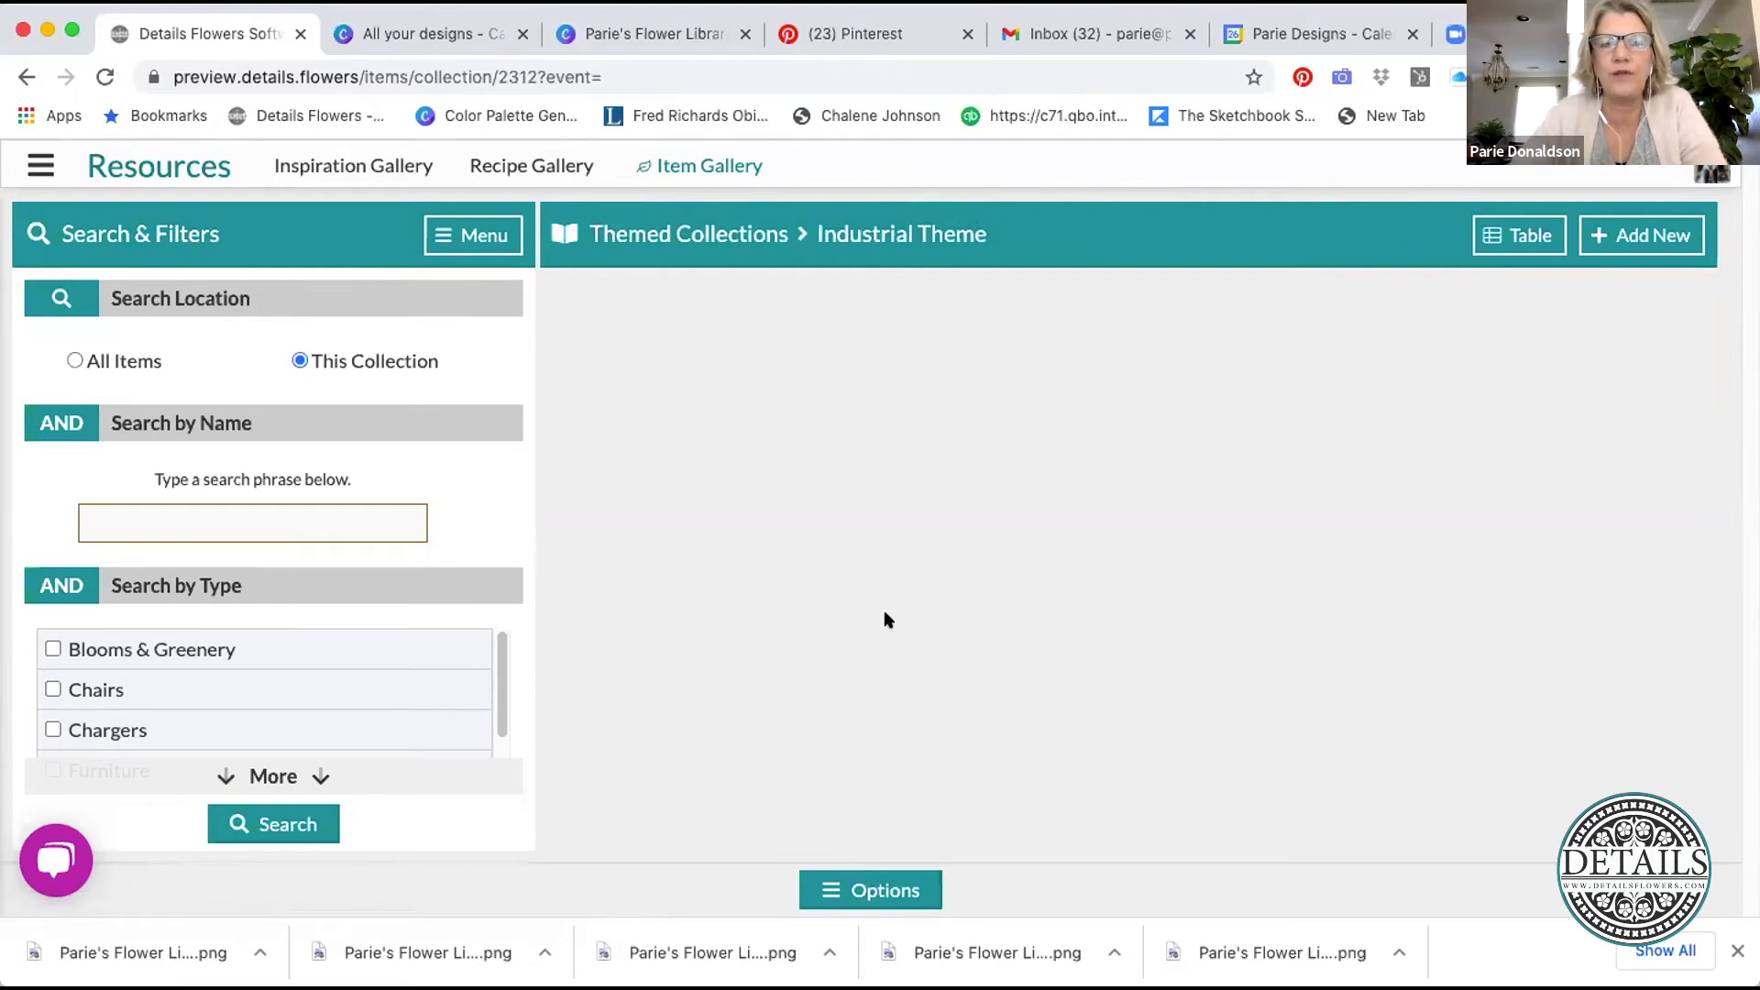
pyautogui.click(563, 236)
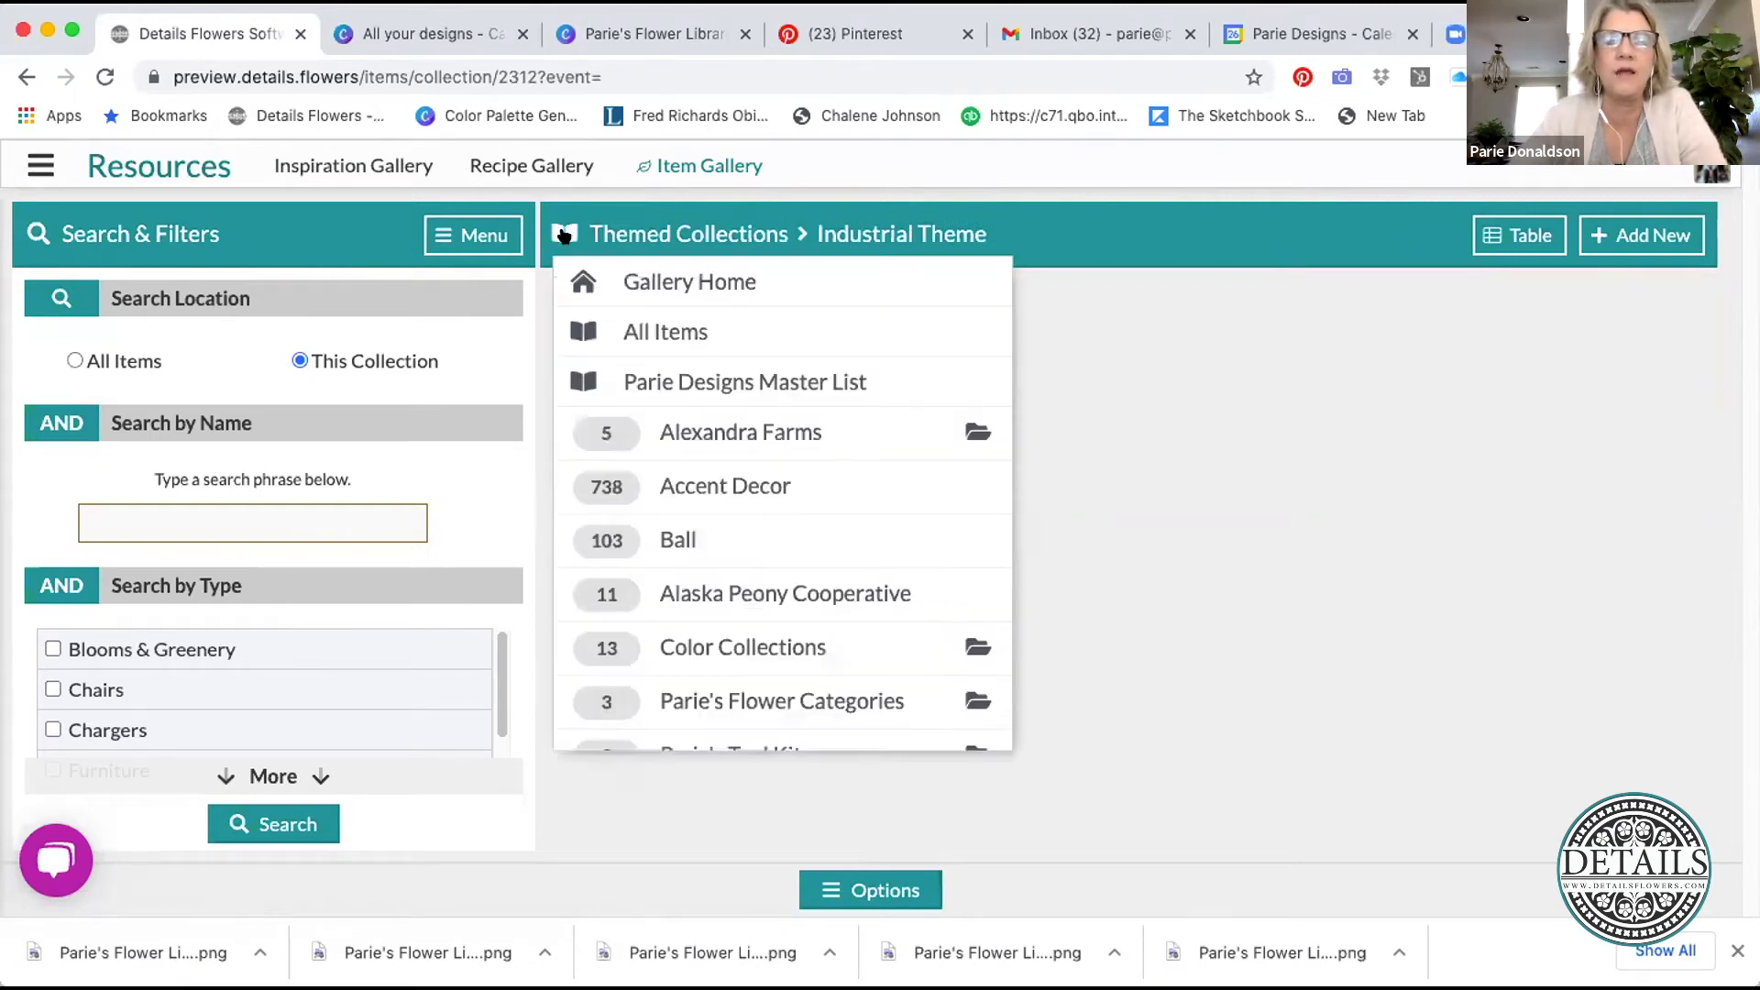
pyautogui.click(642, 283)
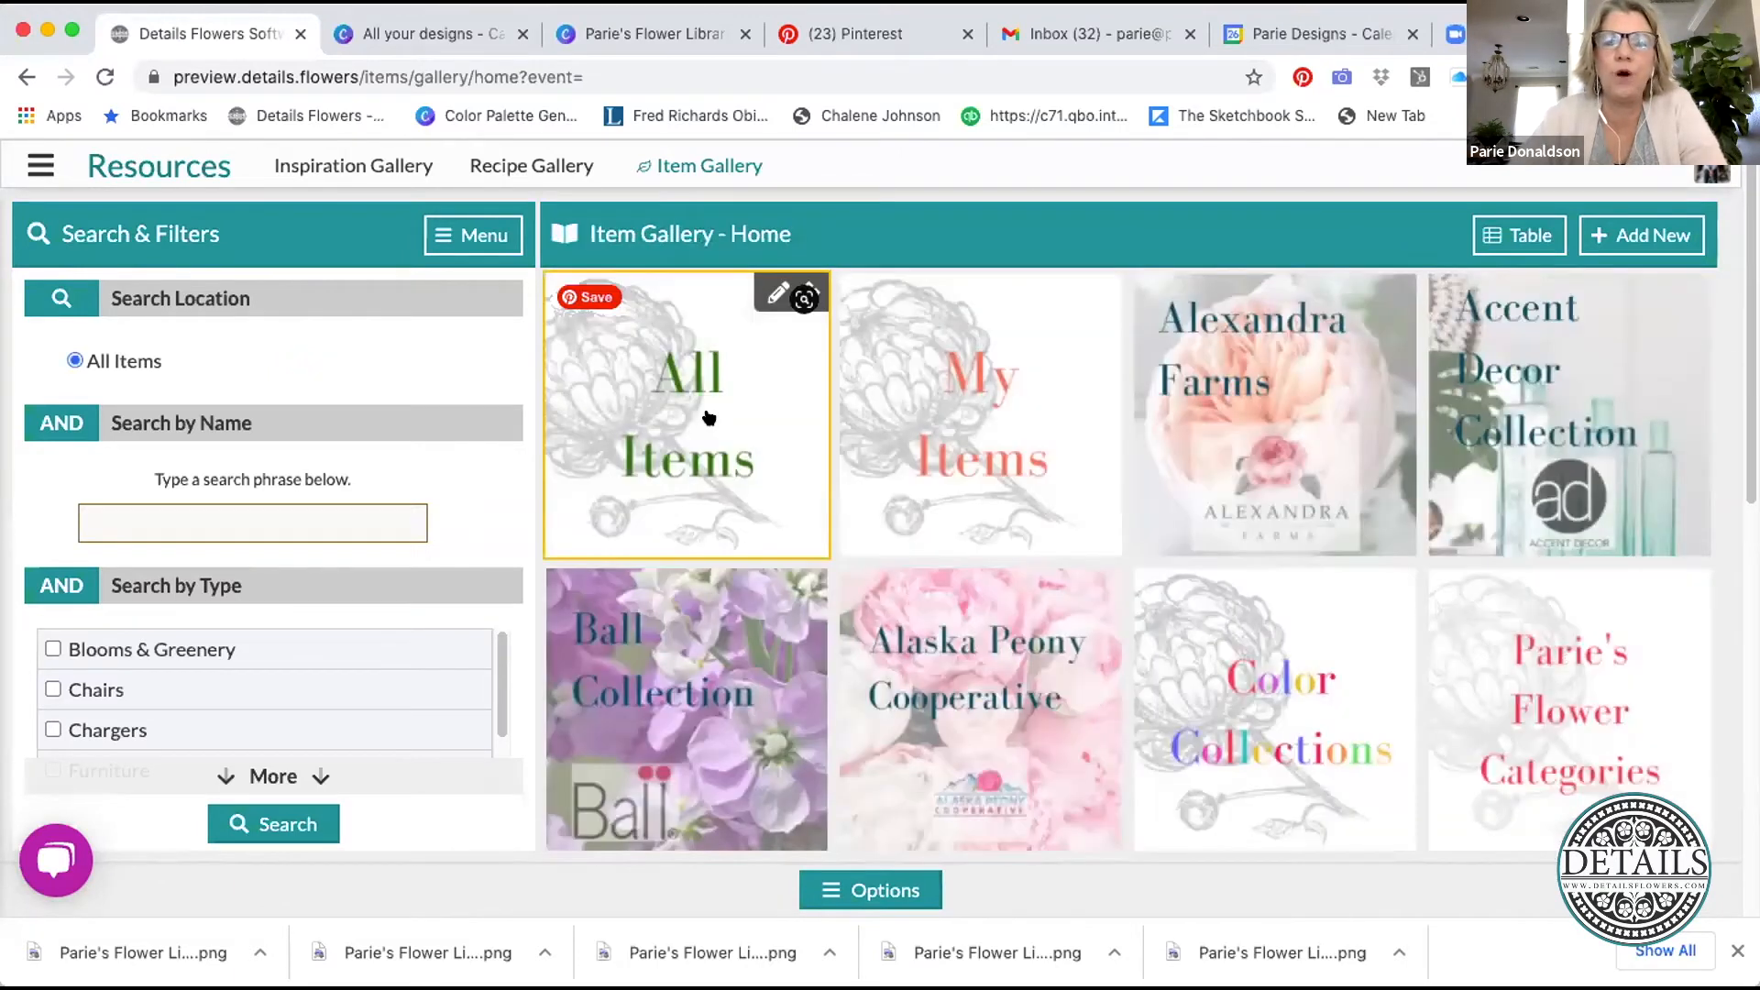
pyautogui.click(1616, 410)
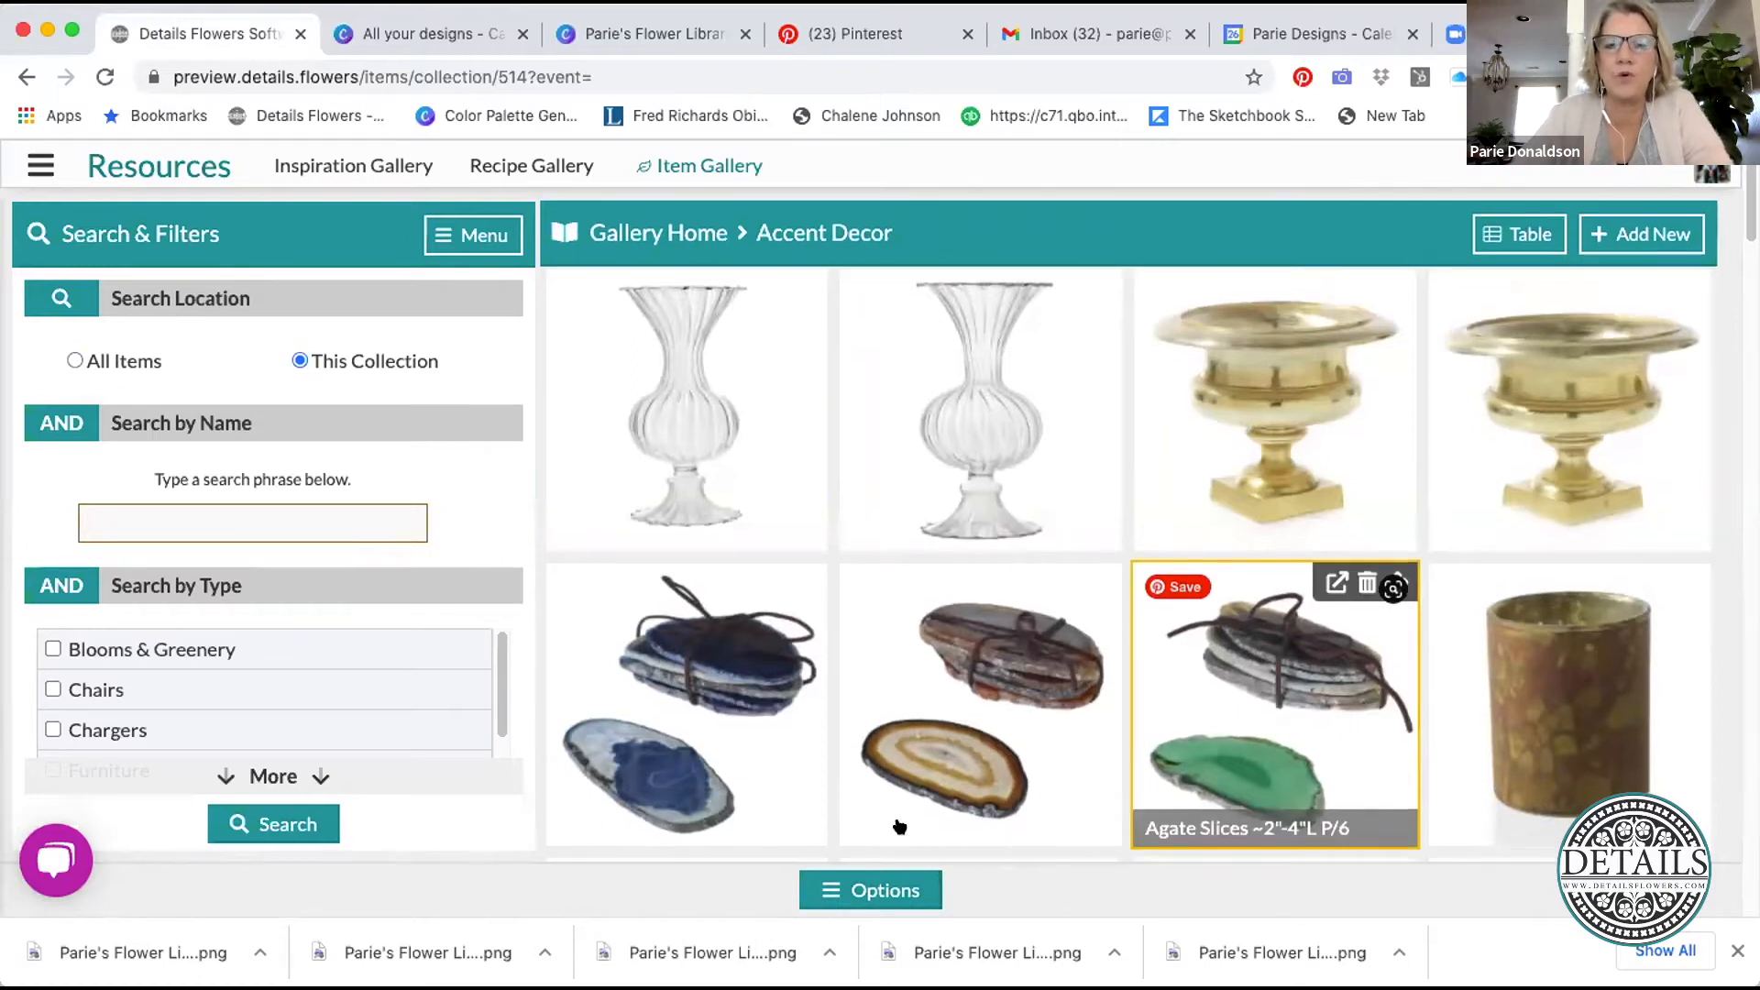
pyautogui.click(825, 887)
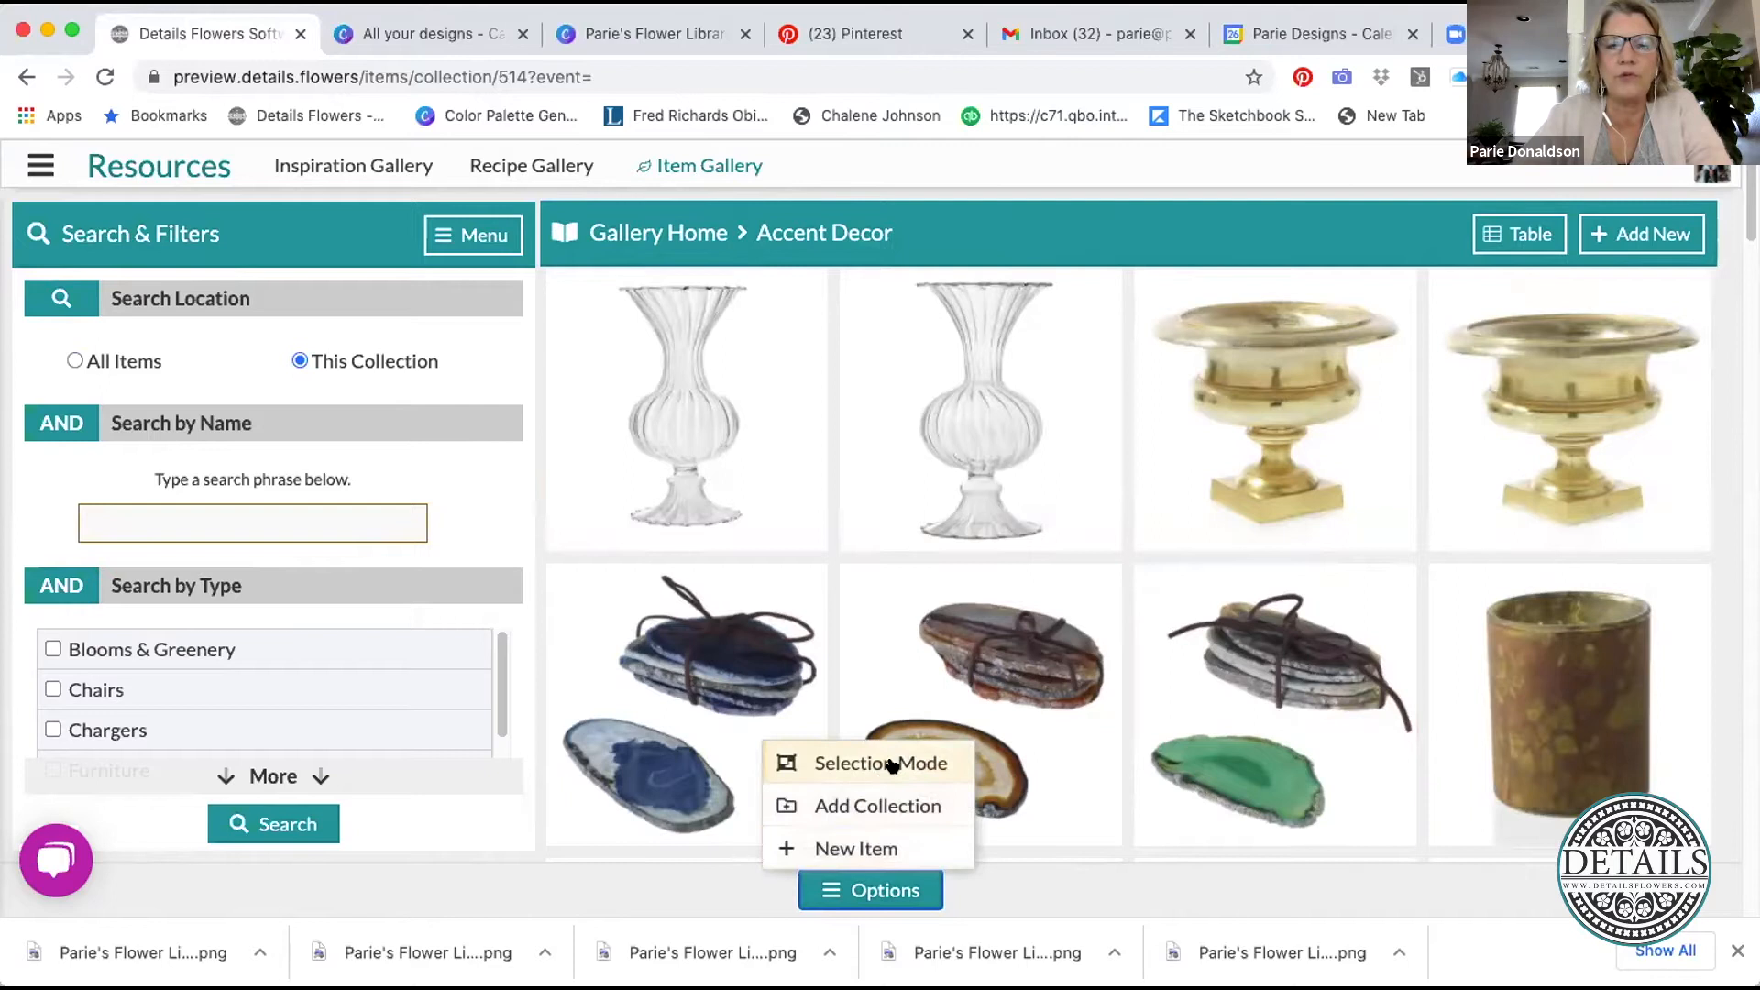
pyautogui.click(892, 764)
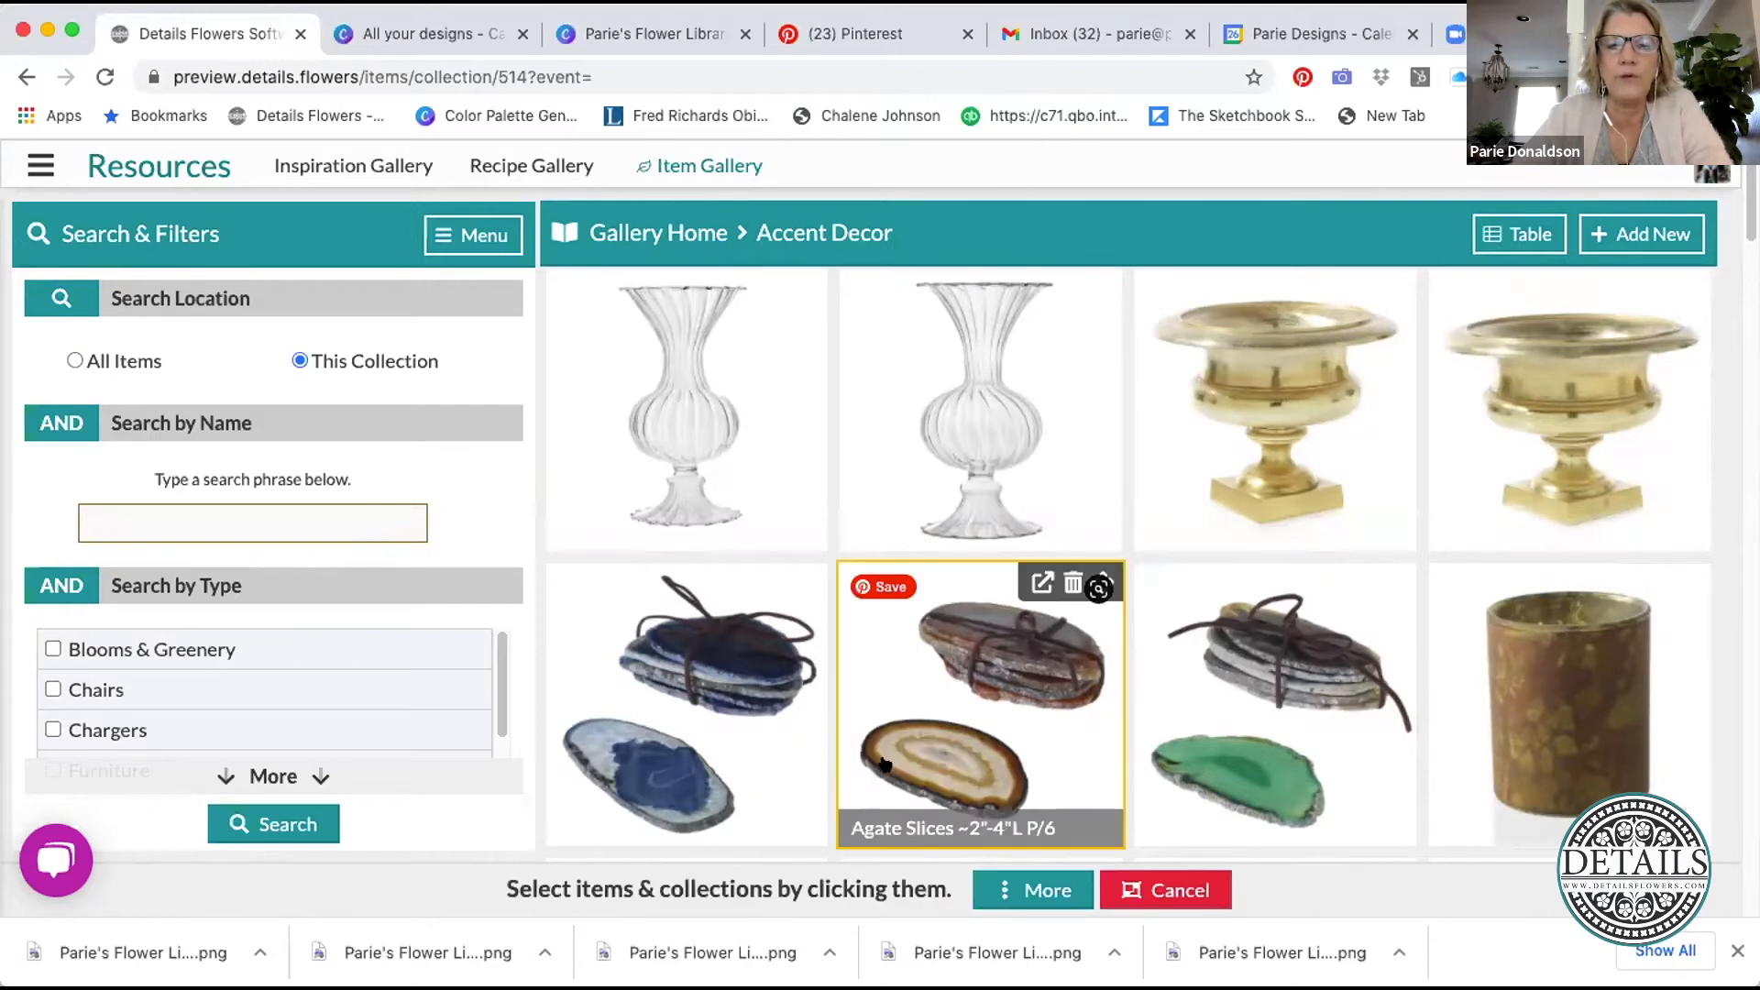
pyautogui.click(1030, 889)
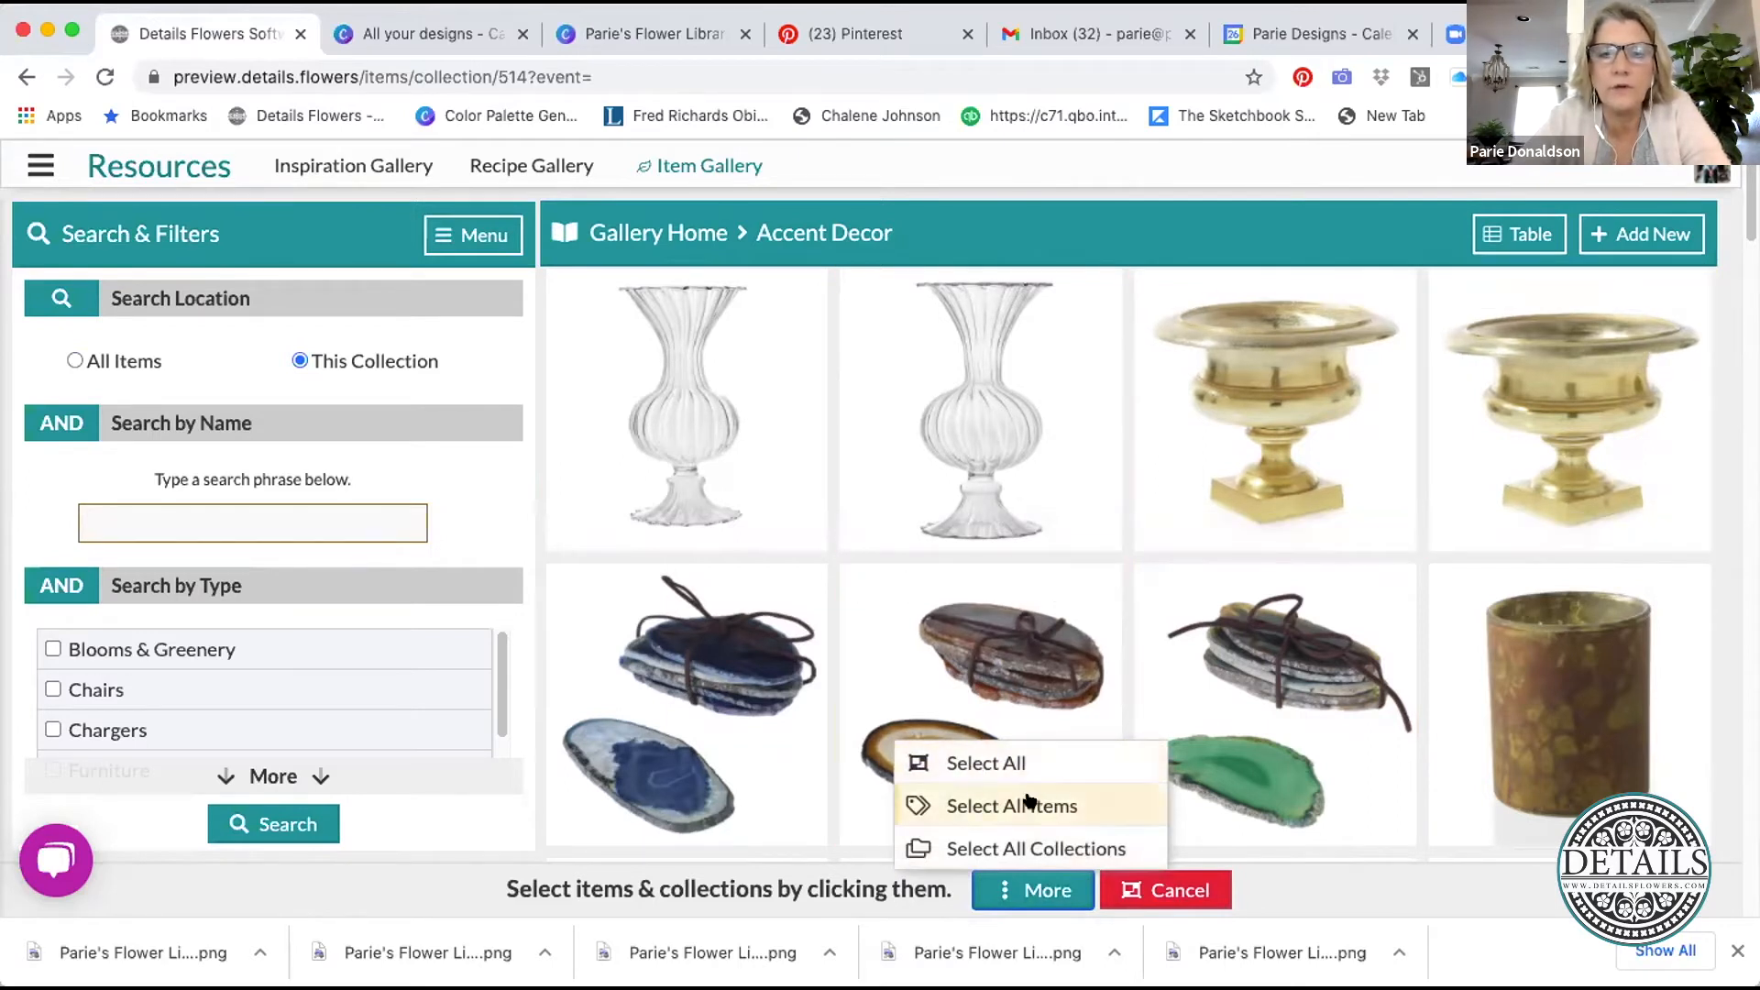
pyautogui.click(995, 906)
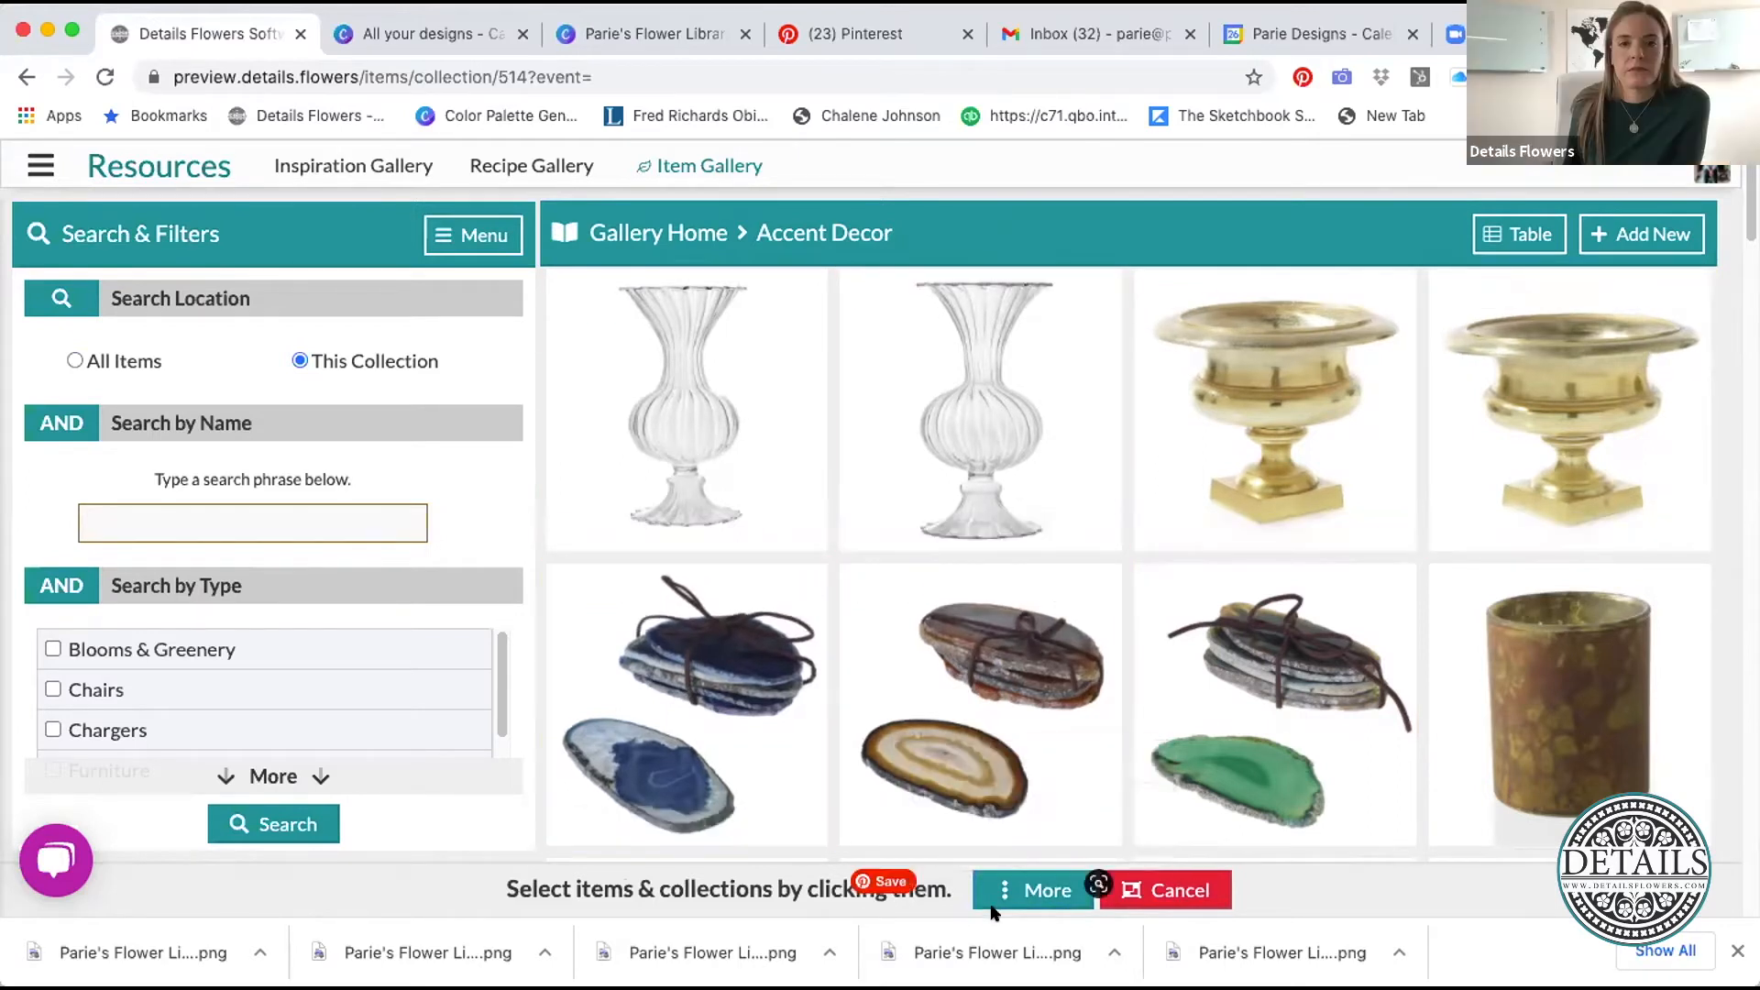
pyautogui.click(1170, 900)
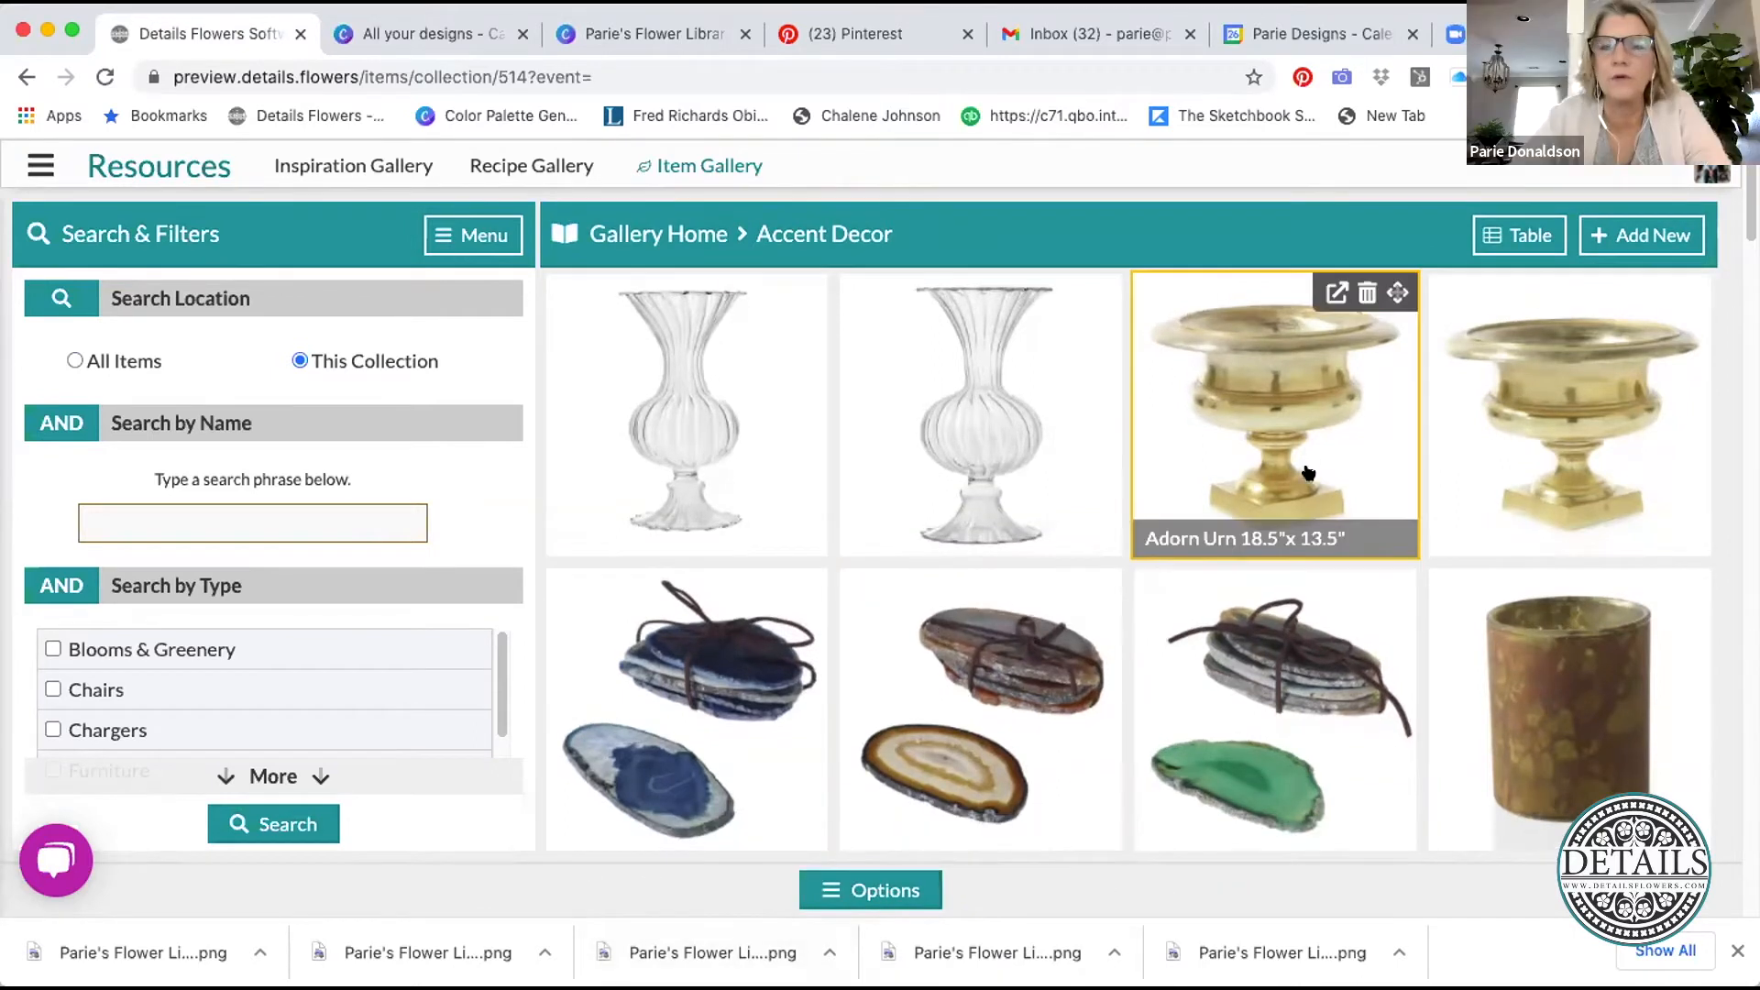
pyautogui.click(1390, 298)
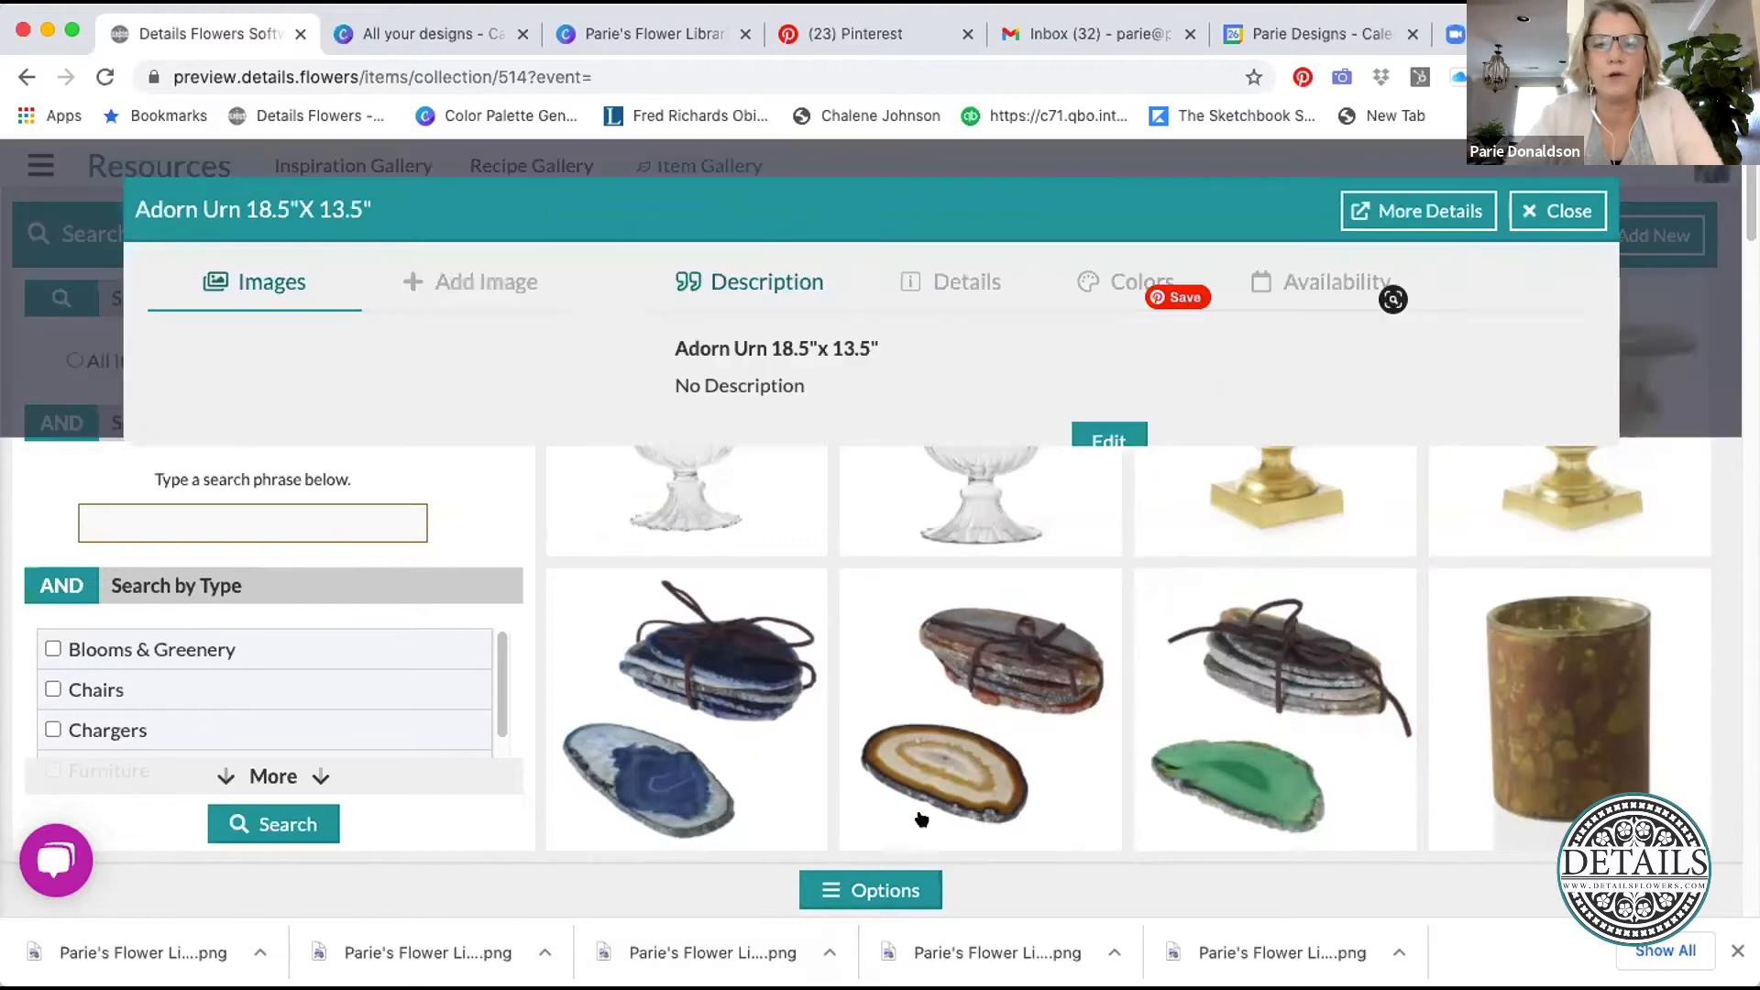
pyautogui.click(1559, 212)
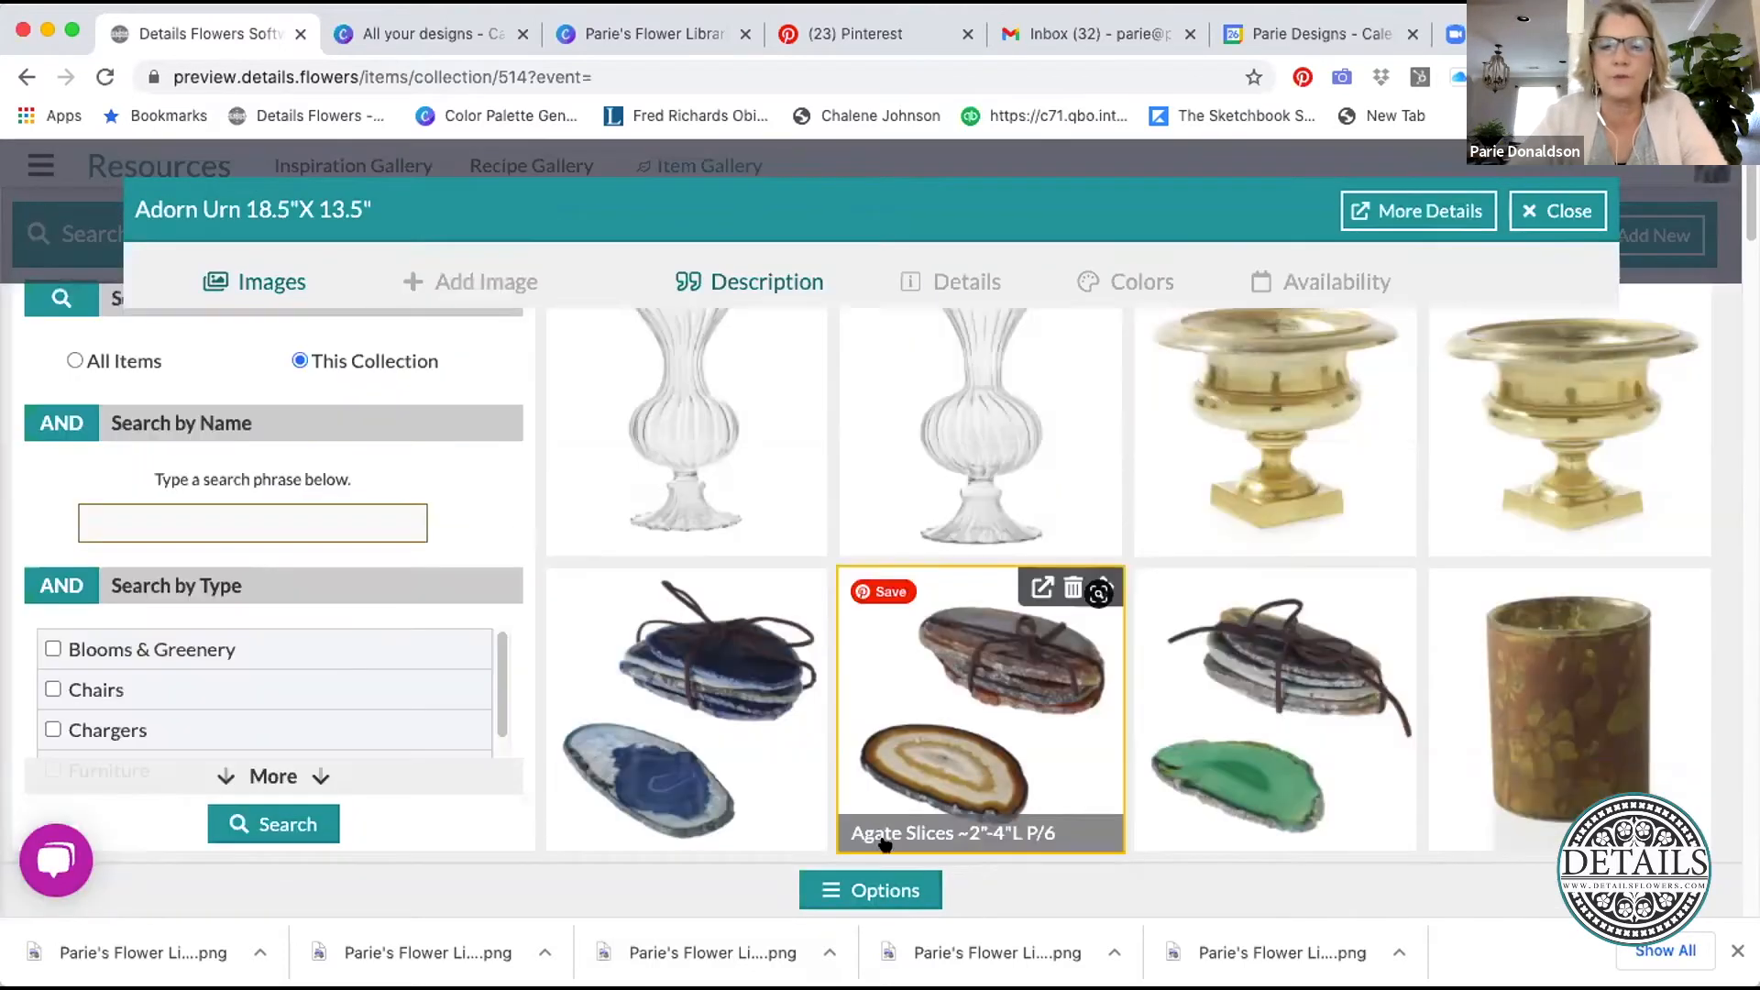
# - Turn on Selection Mode in Accent Decor and select the two dark Arsenal urns
pyautogui.click(872, 891)
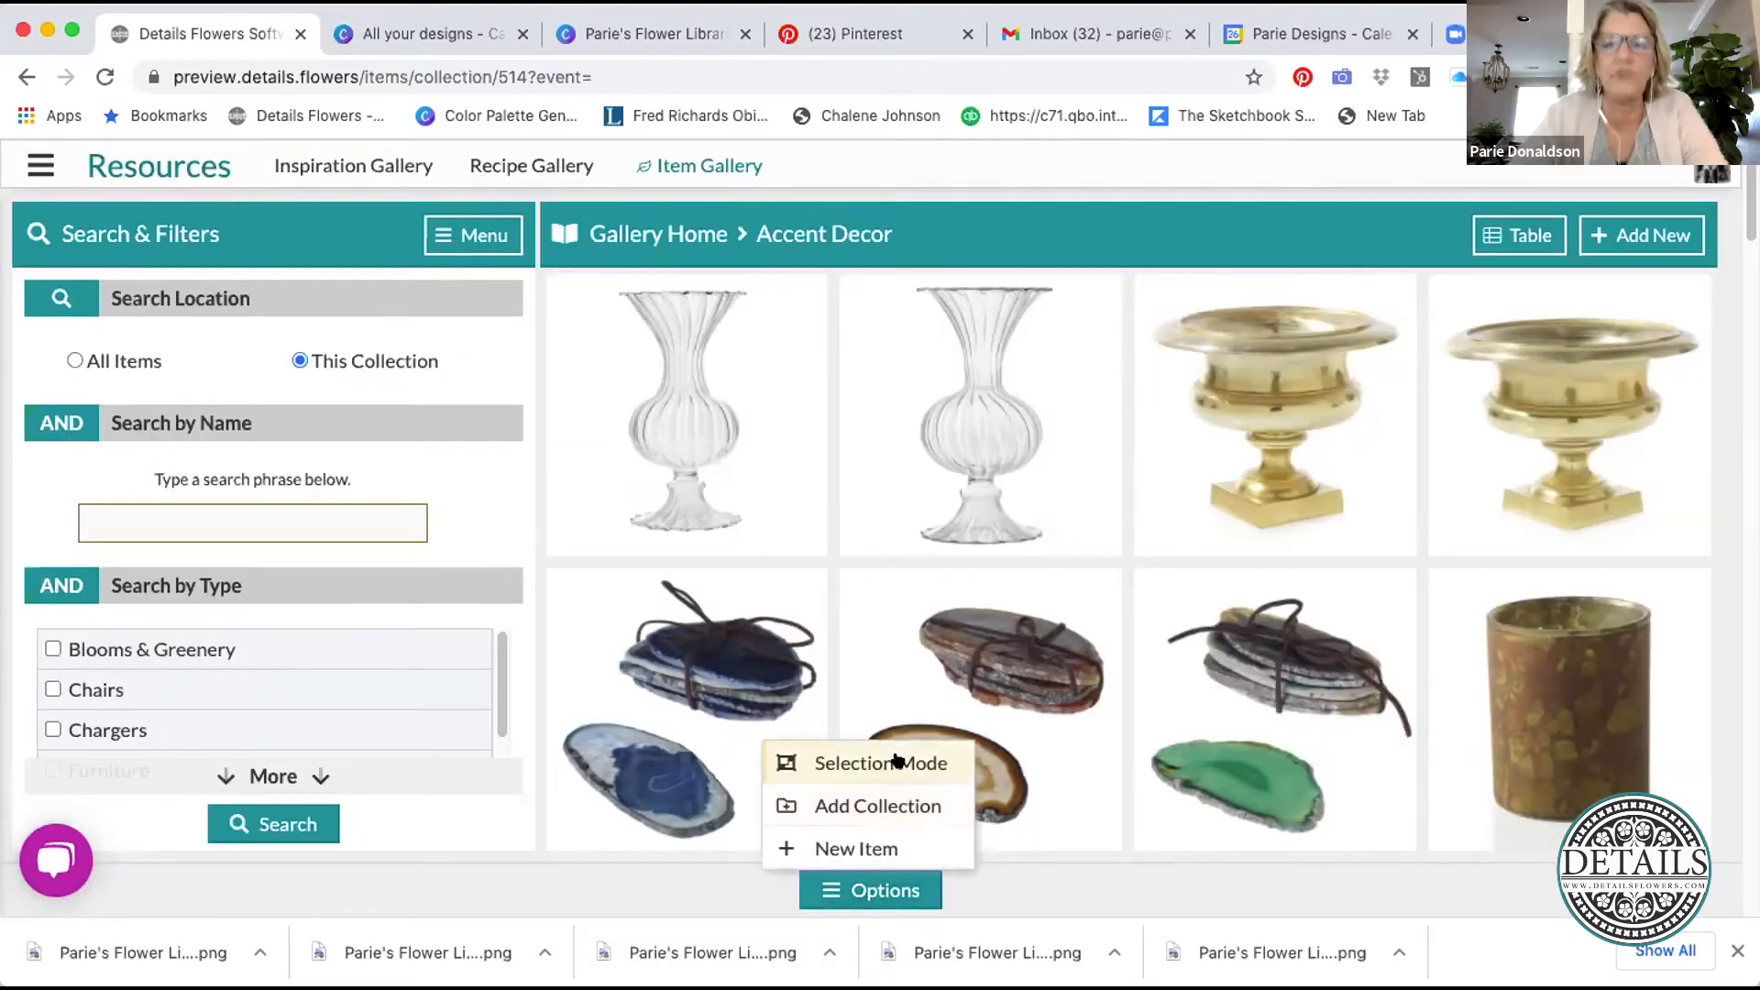
pyautogui.click(897, 761)
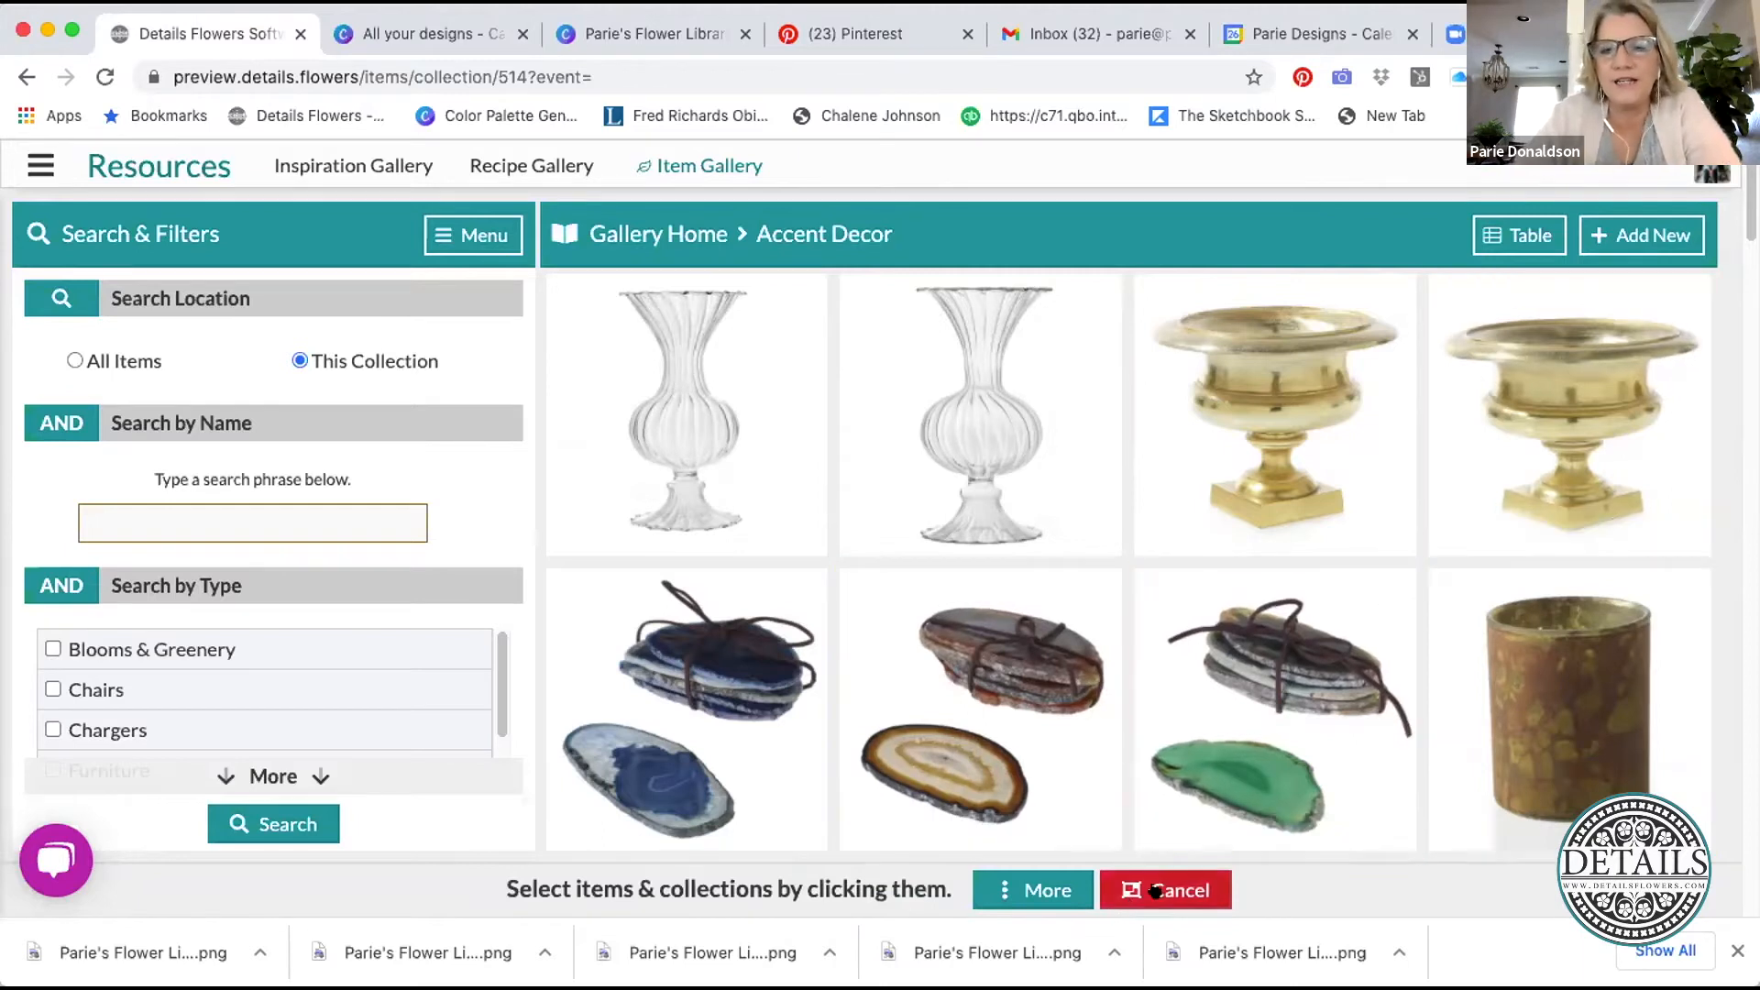
pyautogui.scroll(-3, 1605, 674)
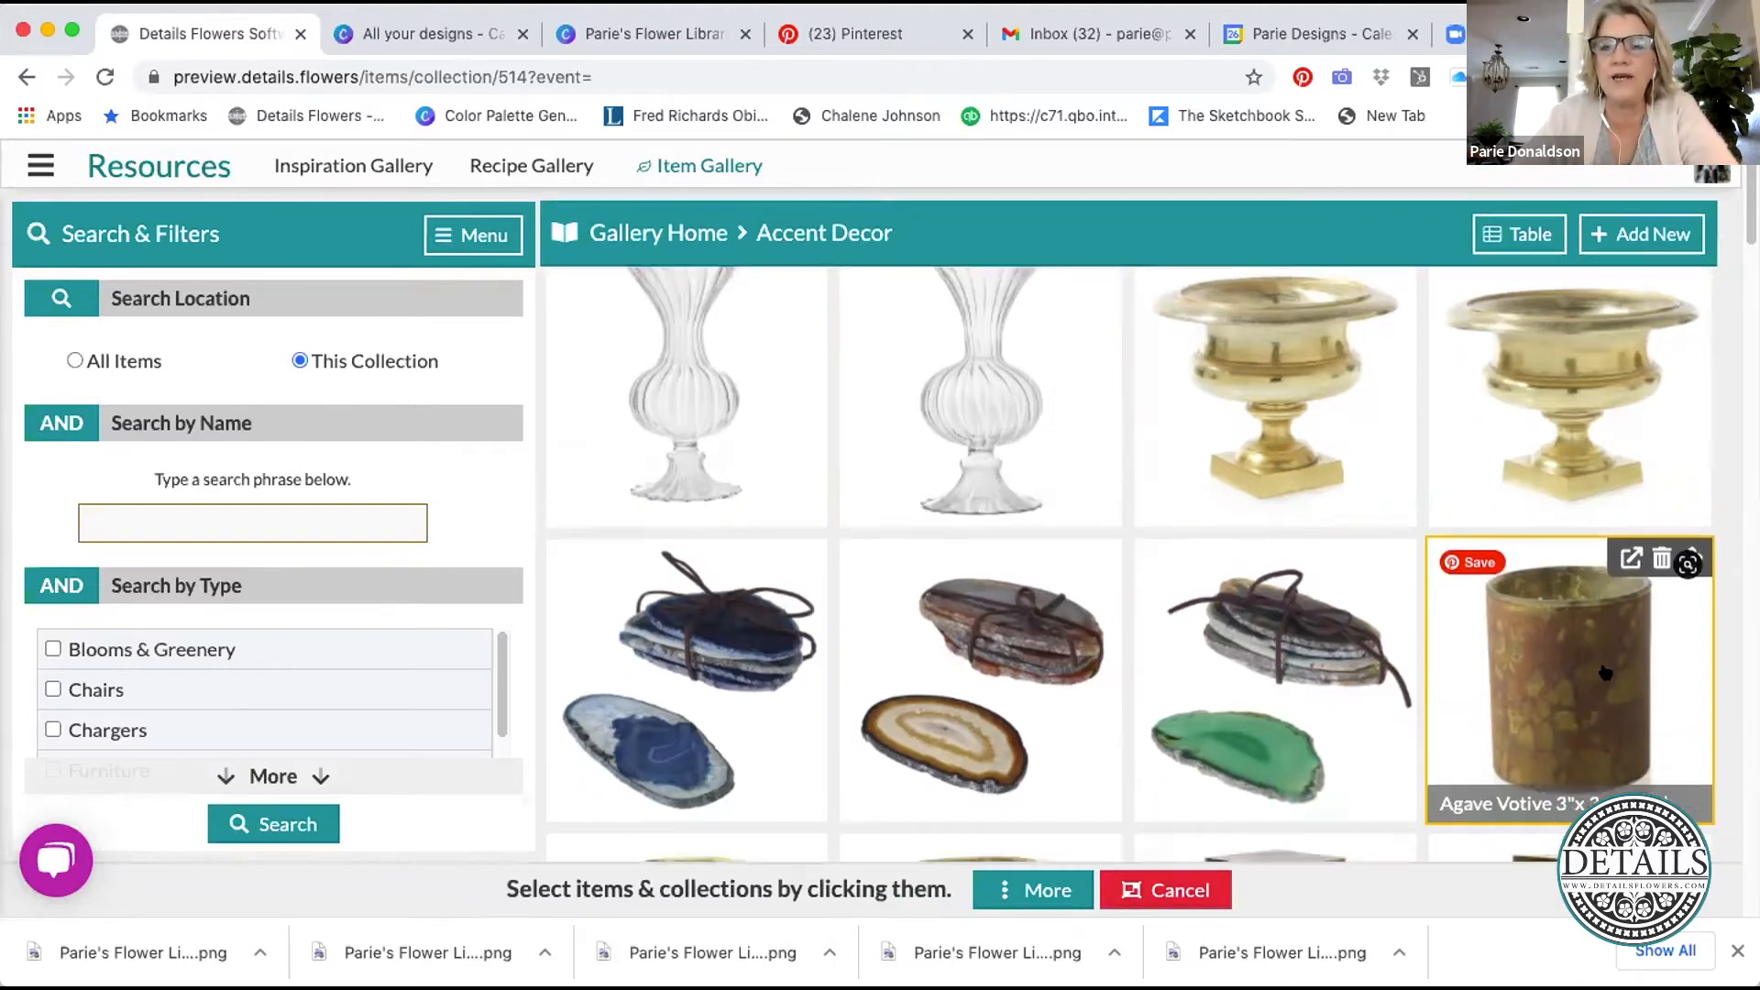
pyautogui.scroll(-2, 1601, 680)
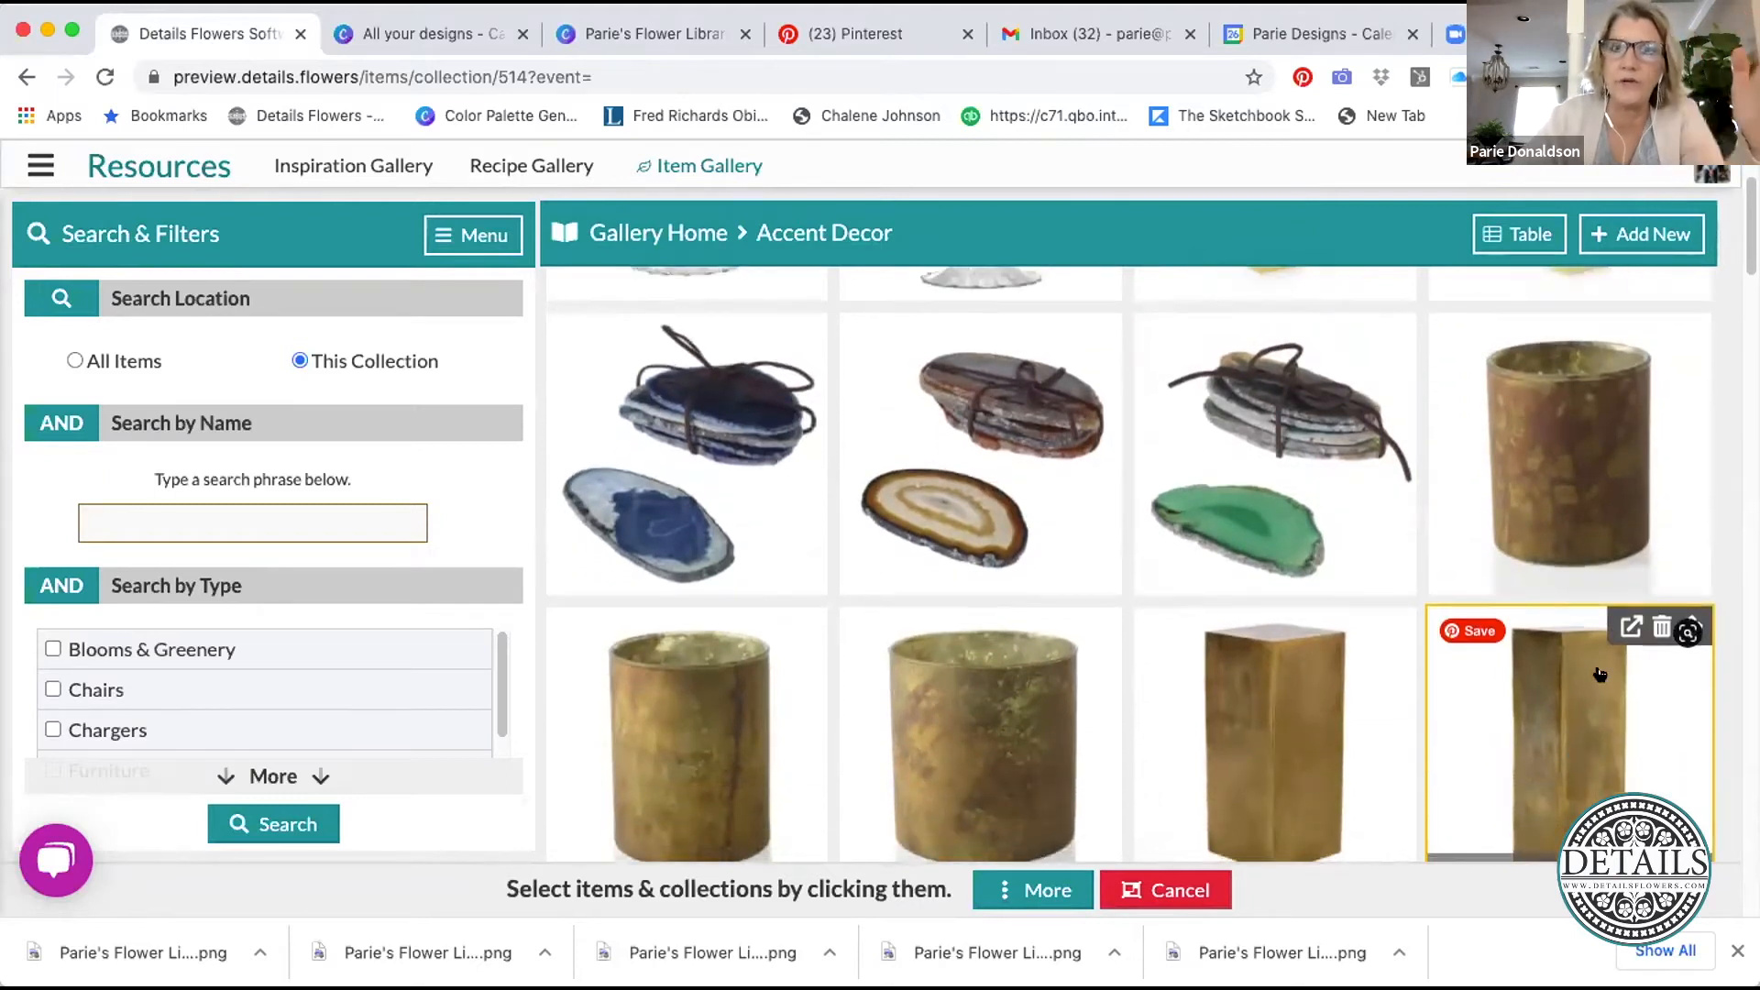
pyautogui.scroll(-6, 1599, 674)
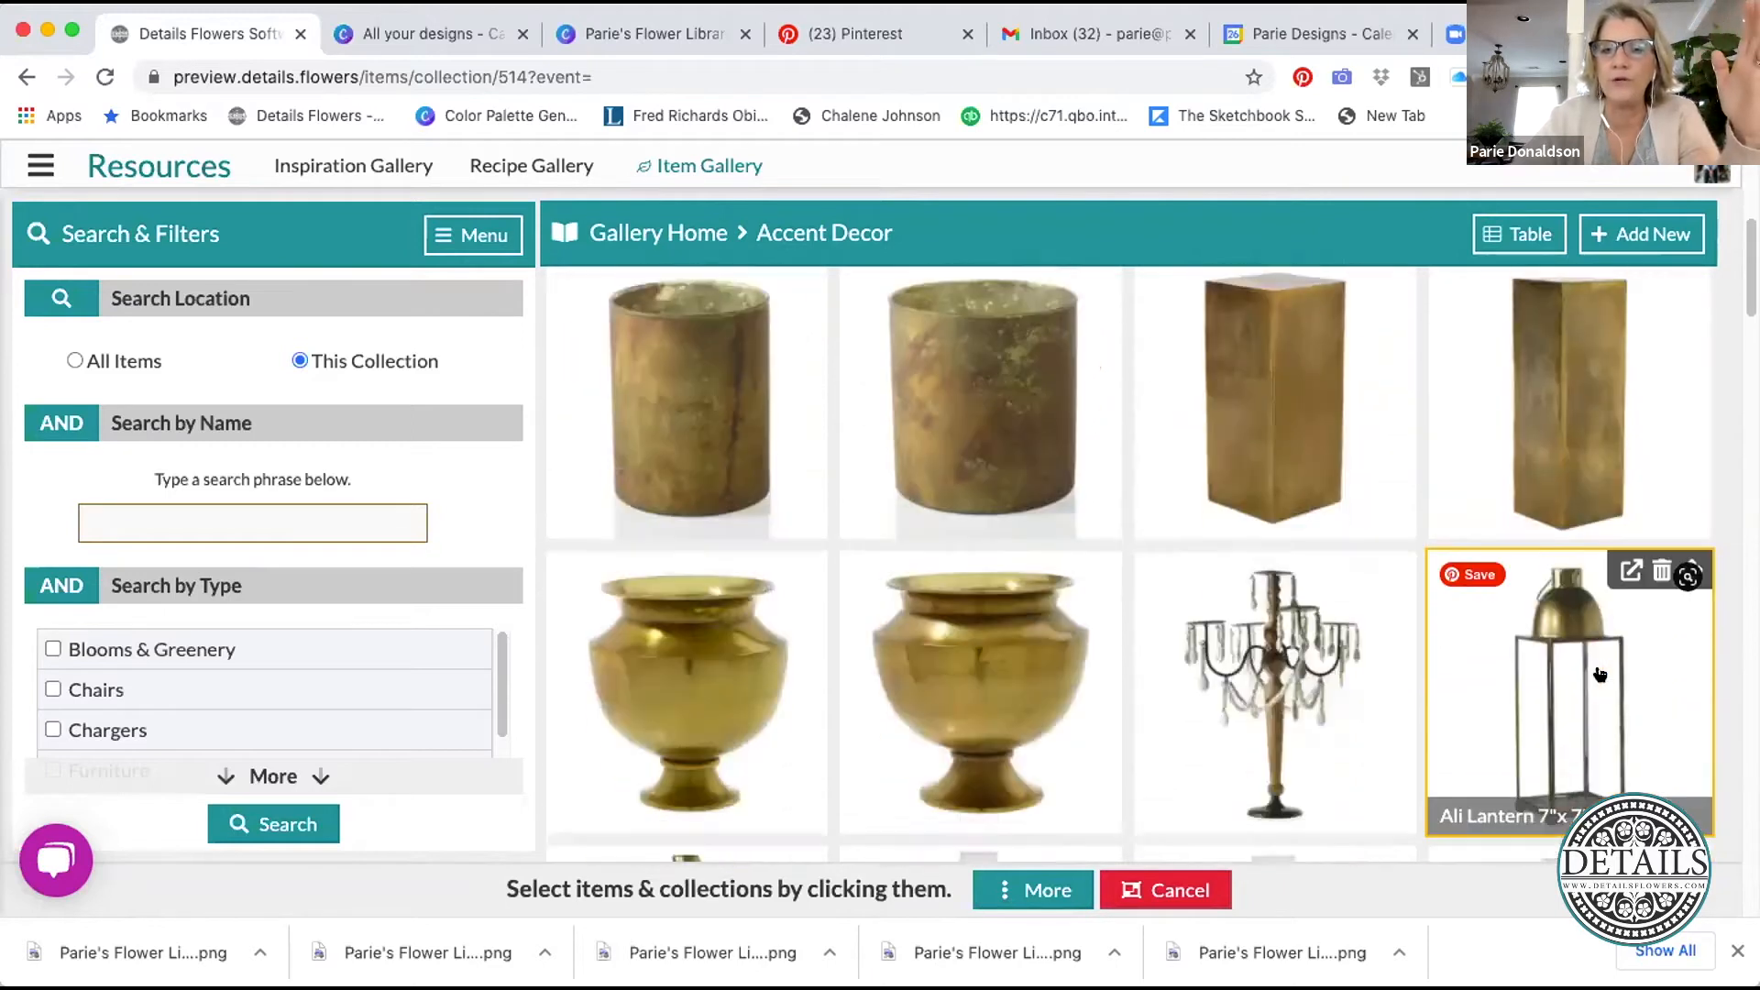
pyautogui.scroll(-5, 1599, 674)
pyautogui.scroll(-15, 1600, 676)
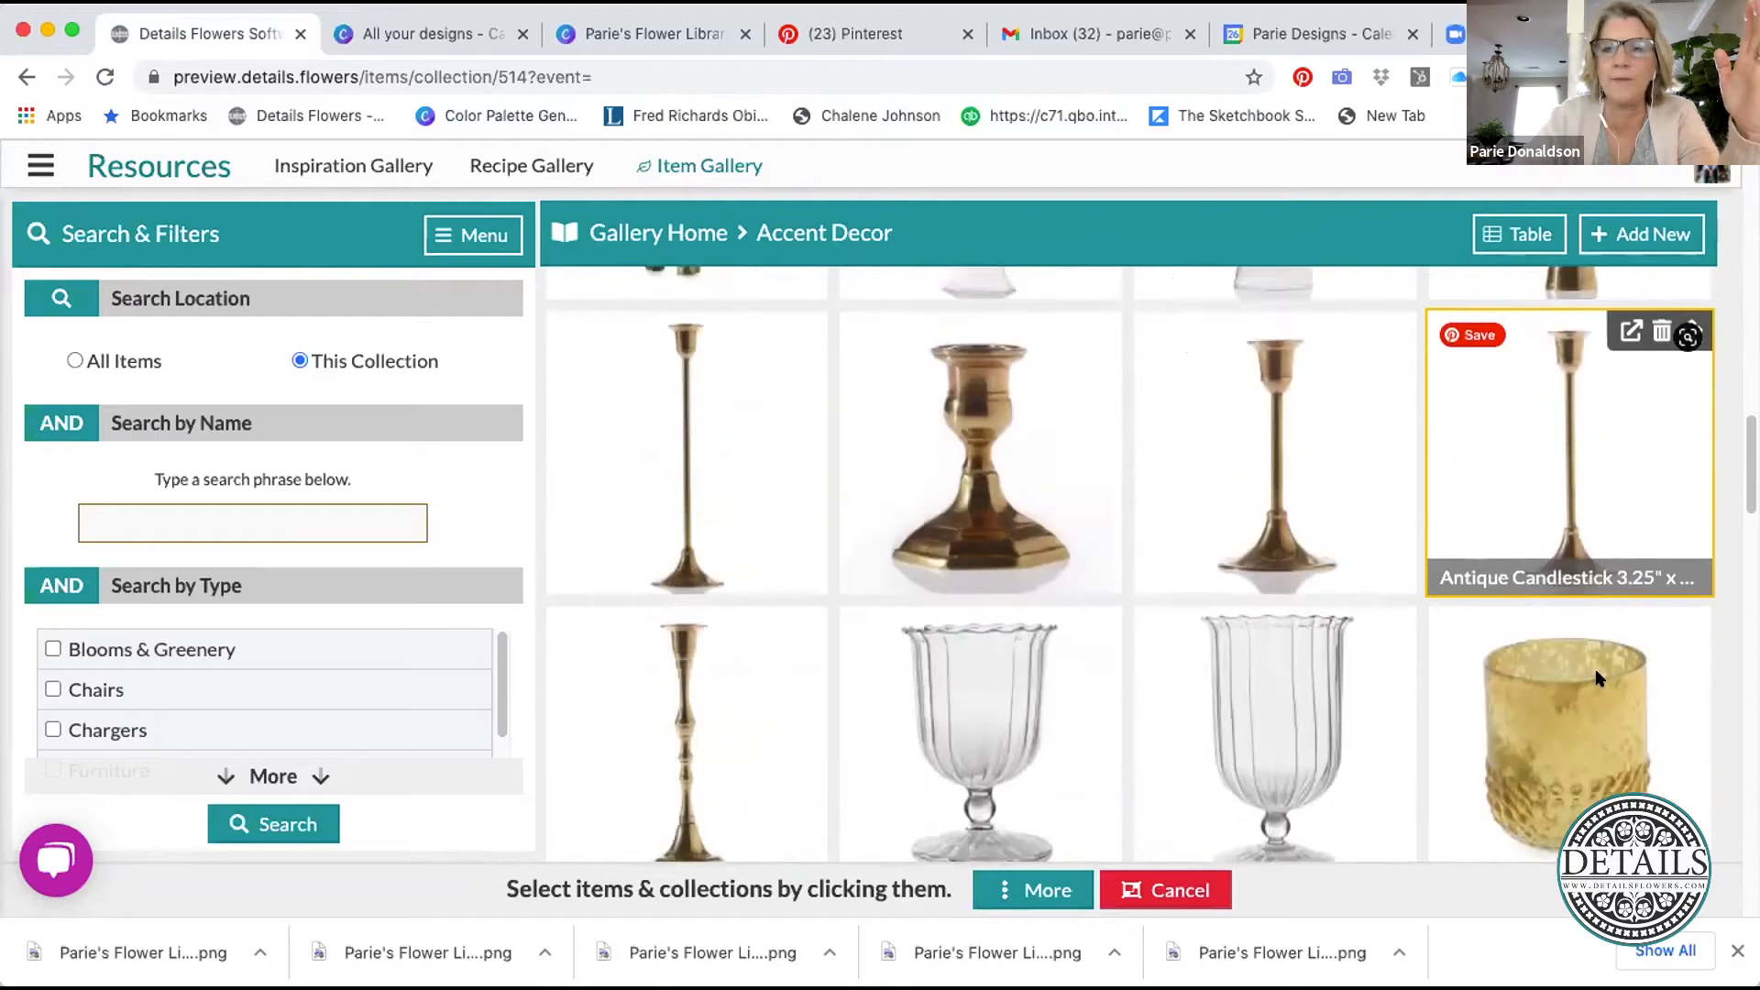
pyautogui.scroll(-20, 1596, 678)
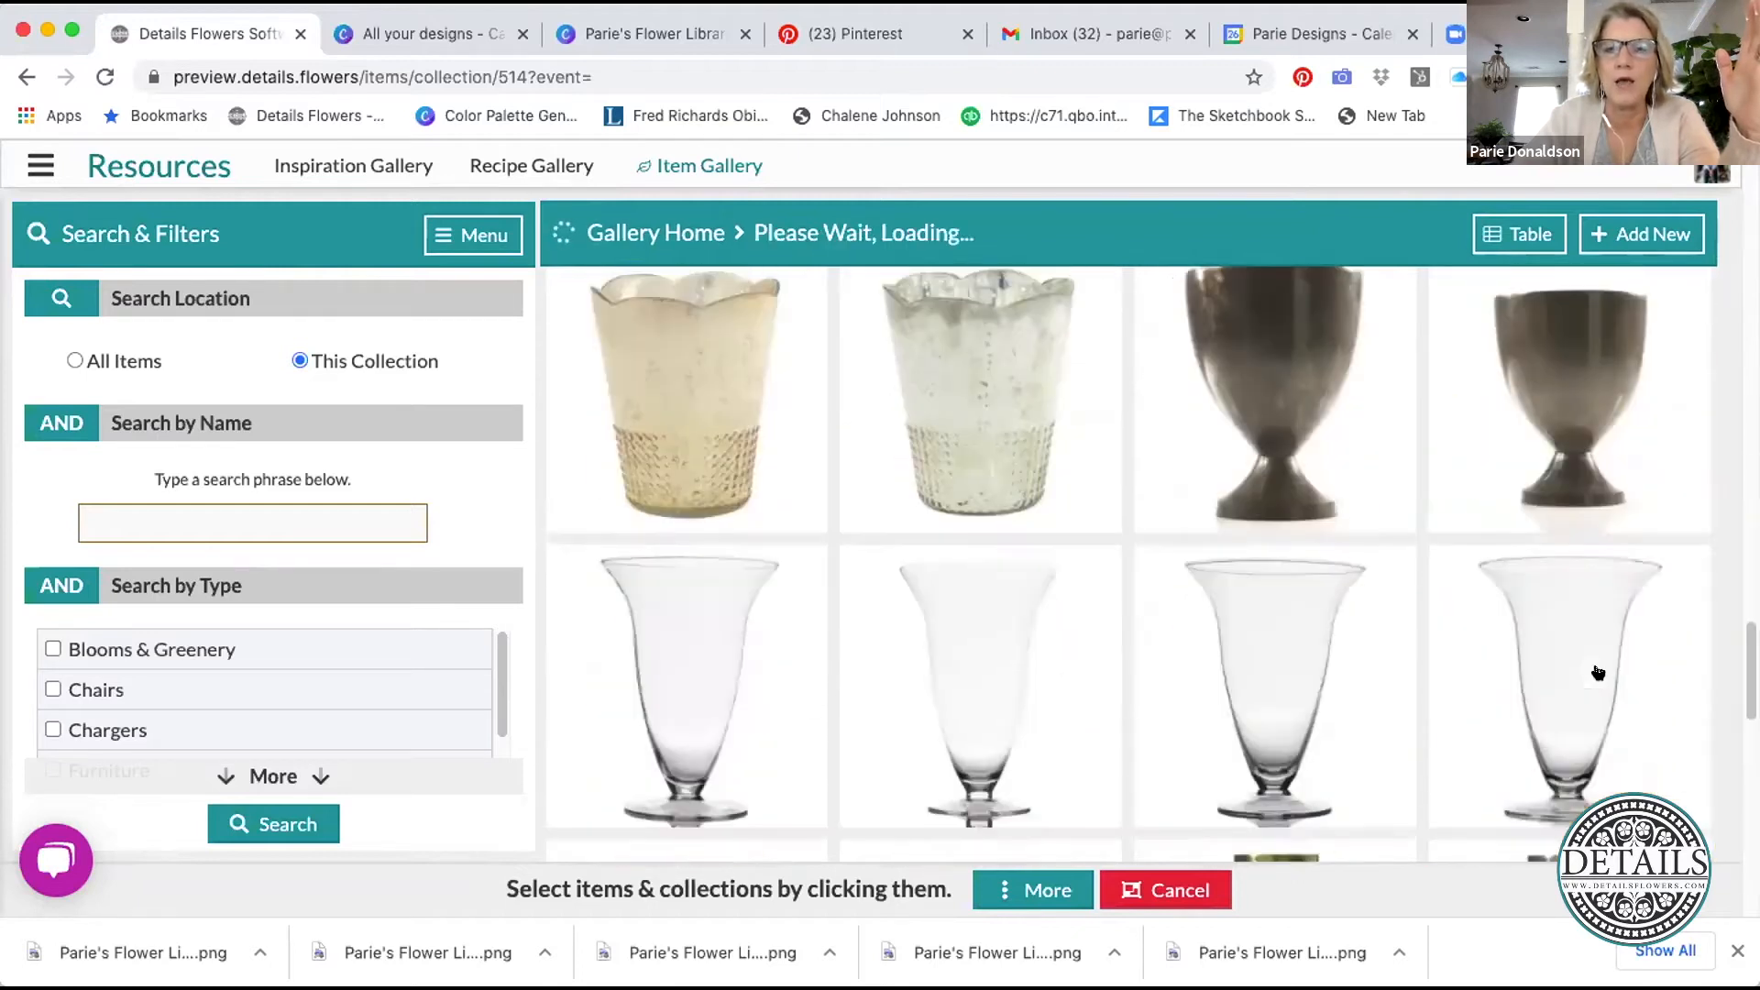
pyautogui.click(1268, 425)
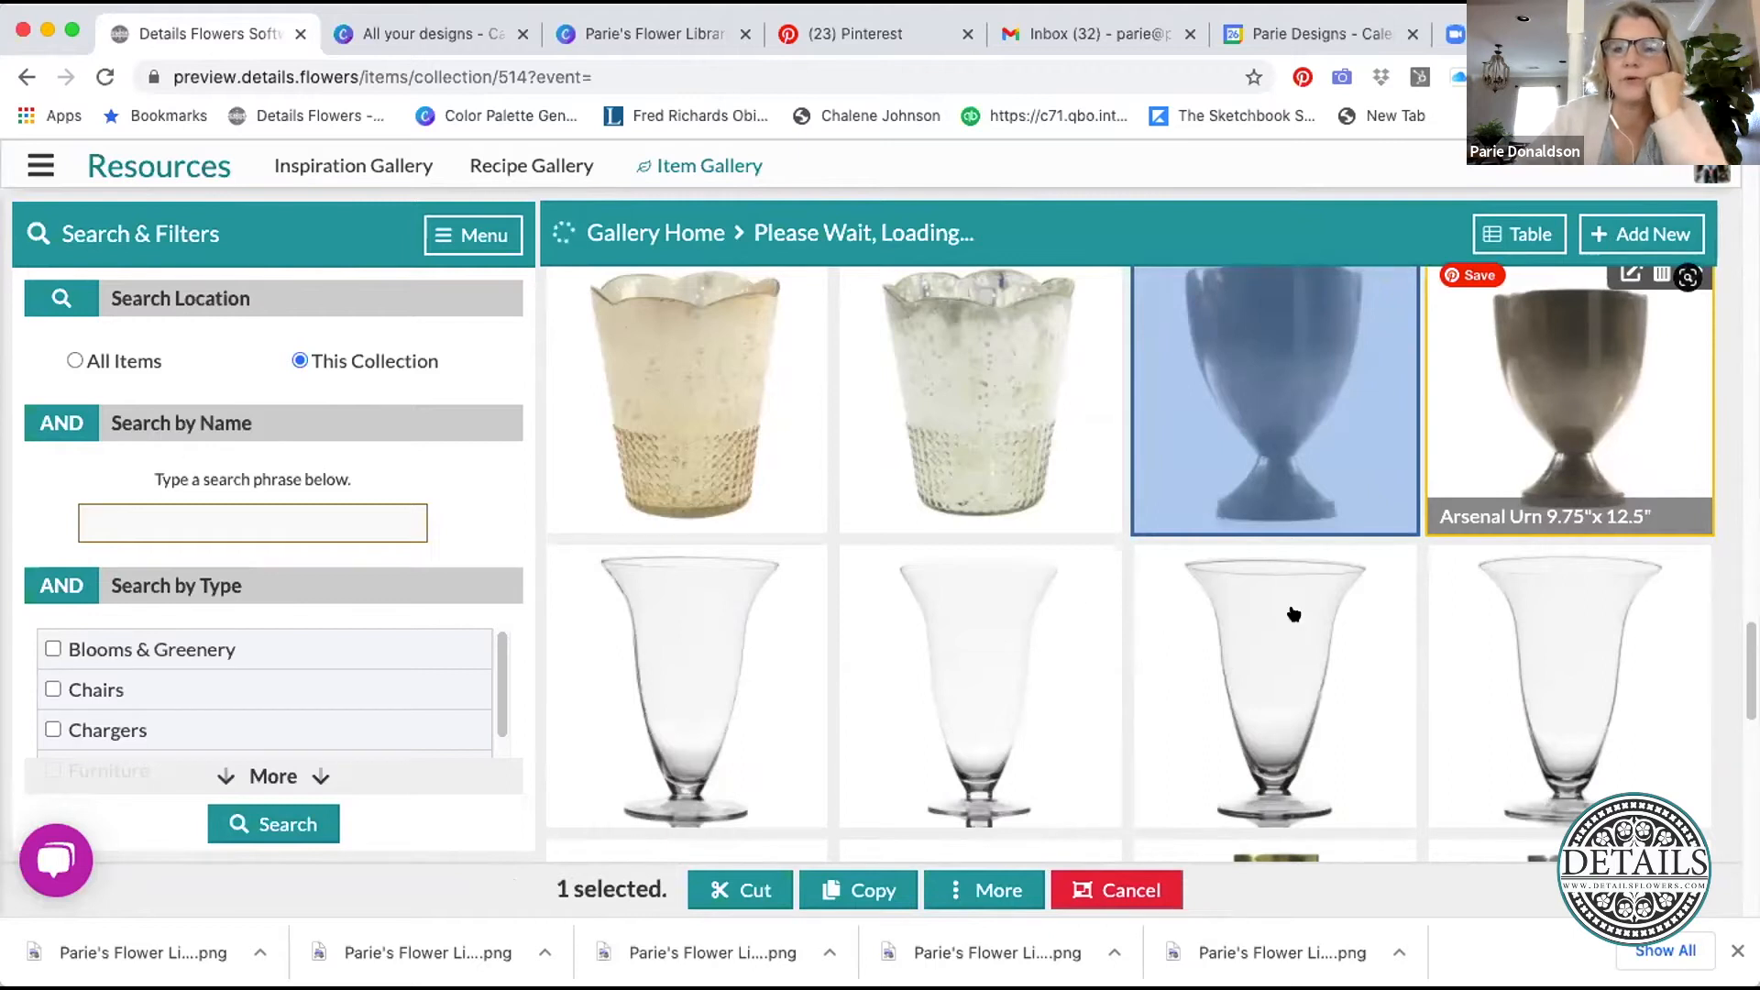
pyautogui.click(1525, 448)
# - Add the two Beacon Lanterns and the two Bentwood Lanterns to the selection
pyautogui.scroll(-20, 1524, 449)
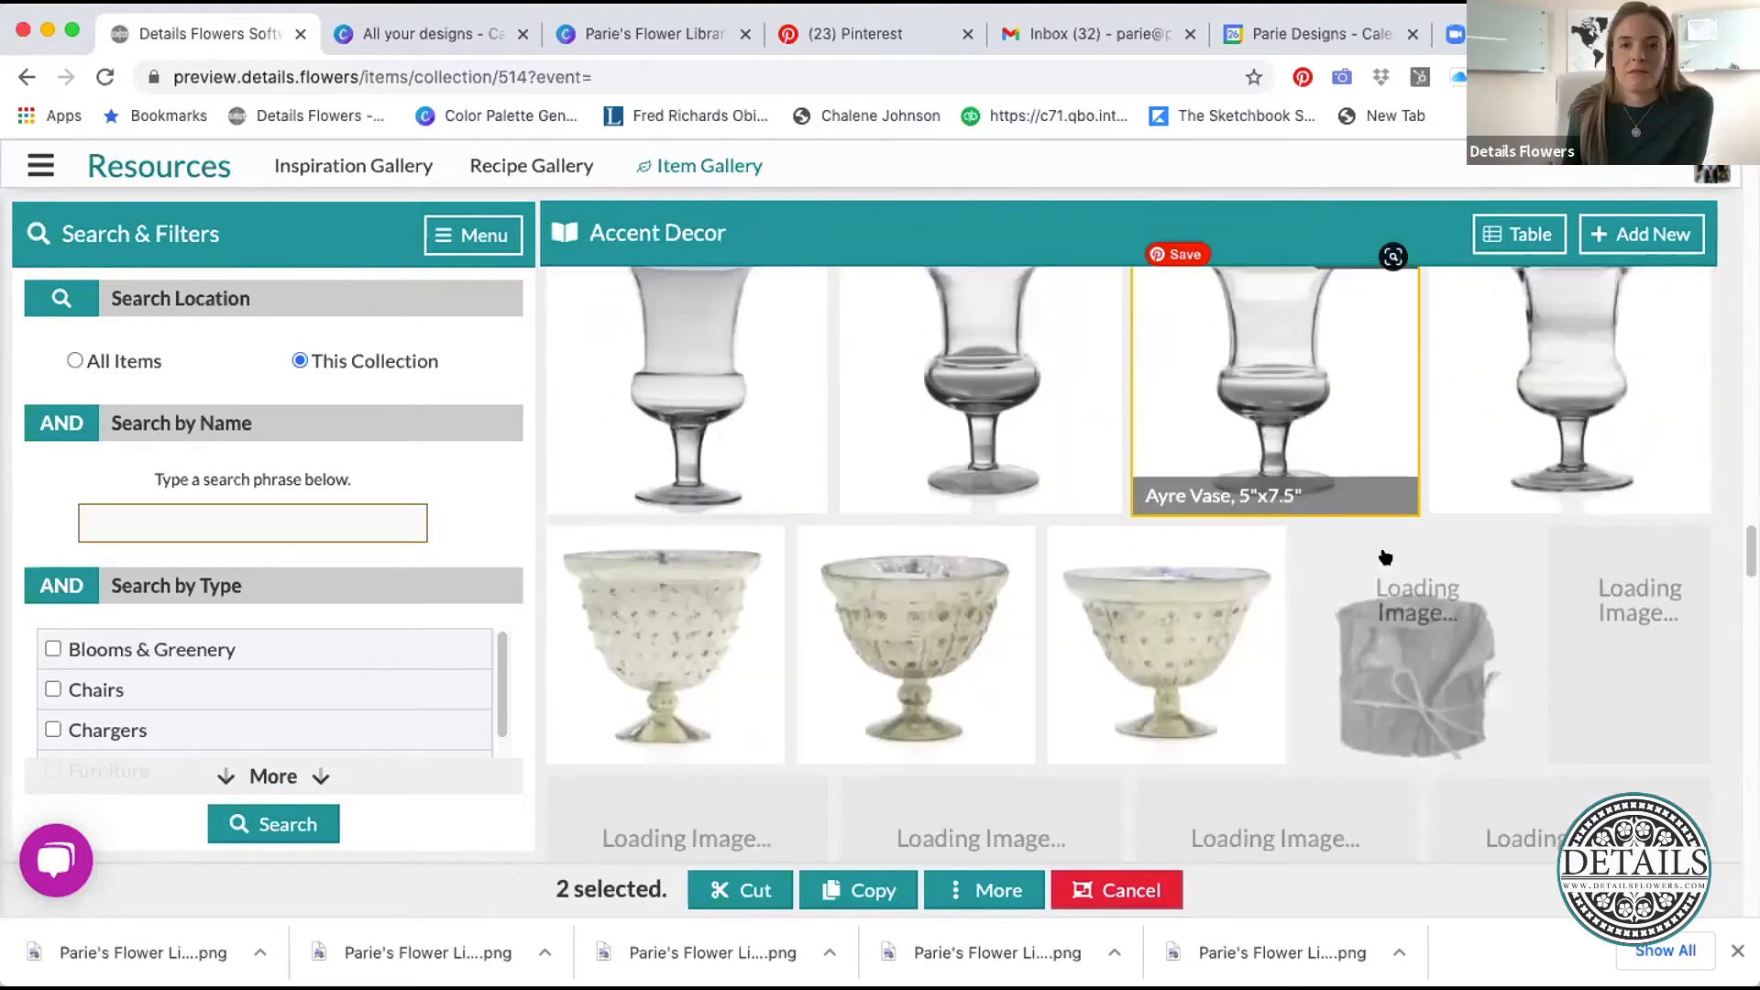
pyautogui.scroll(-6, 1385, 557)
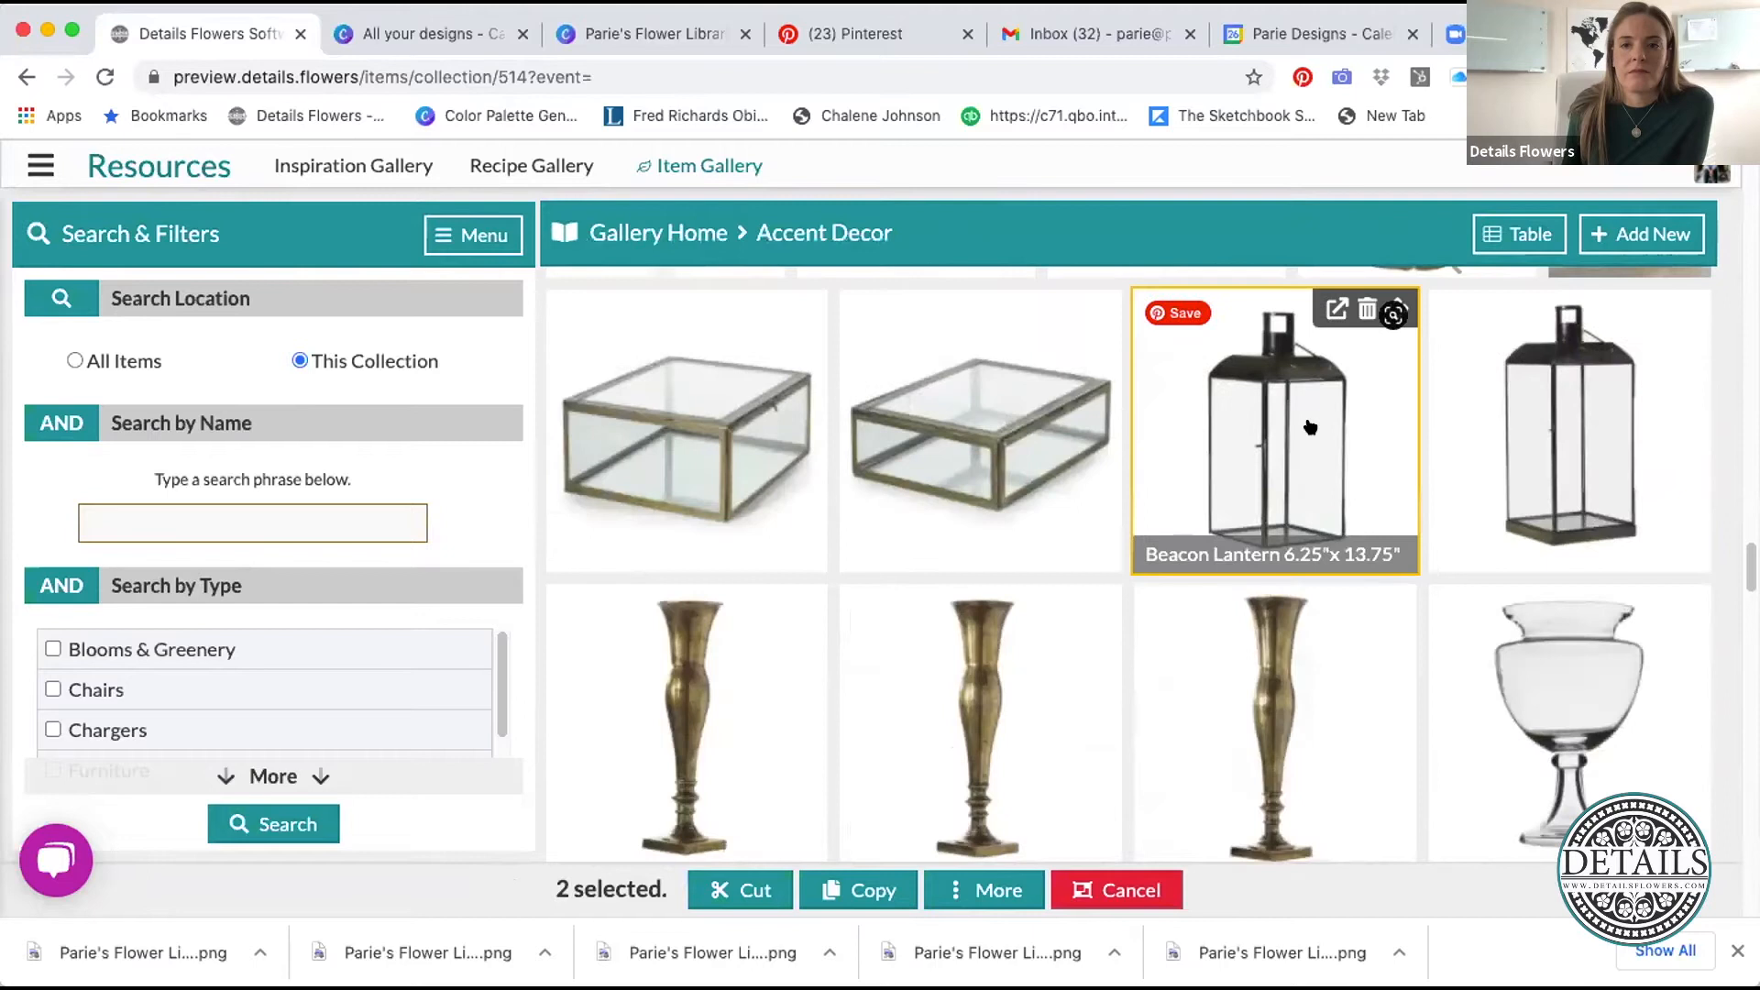
pyautogui.click(1309, 427)
pyautogui.scroll(-9, 1265, 550)
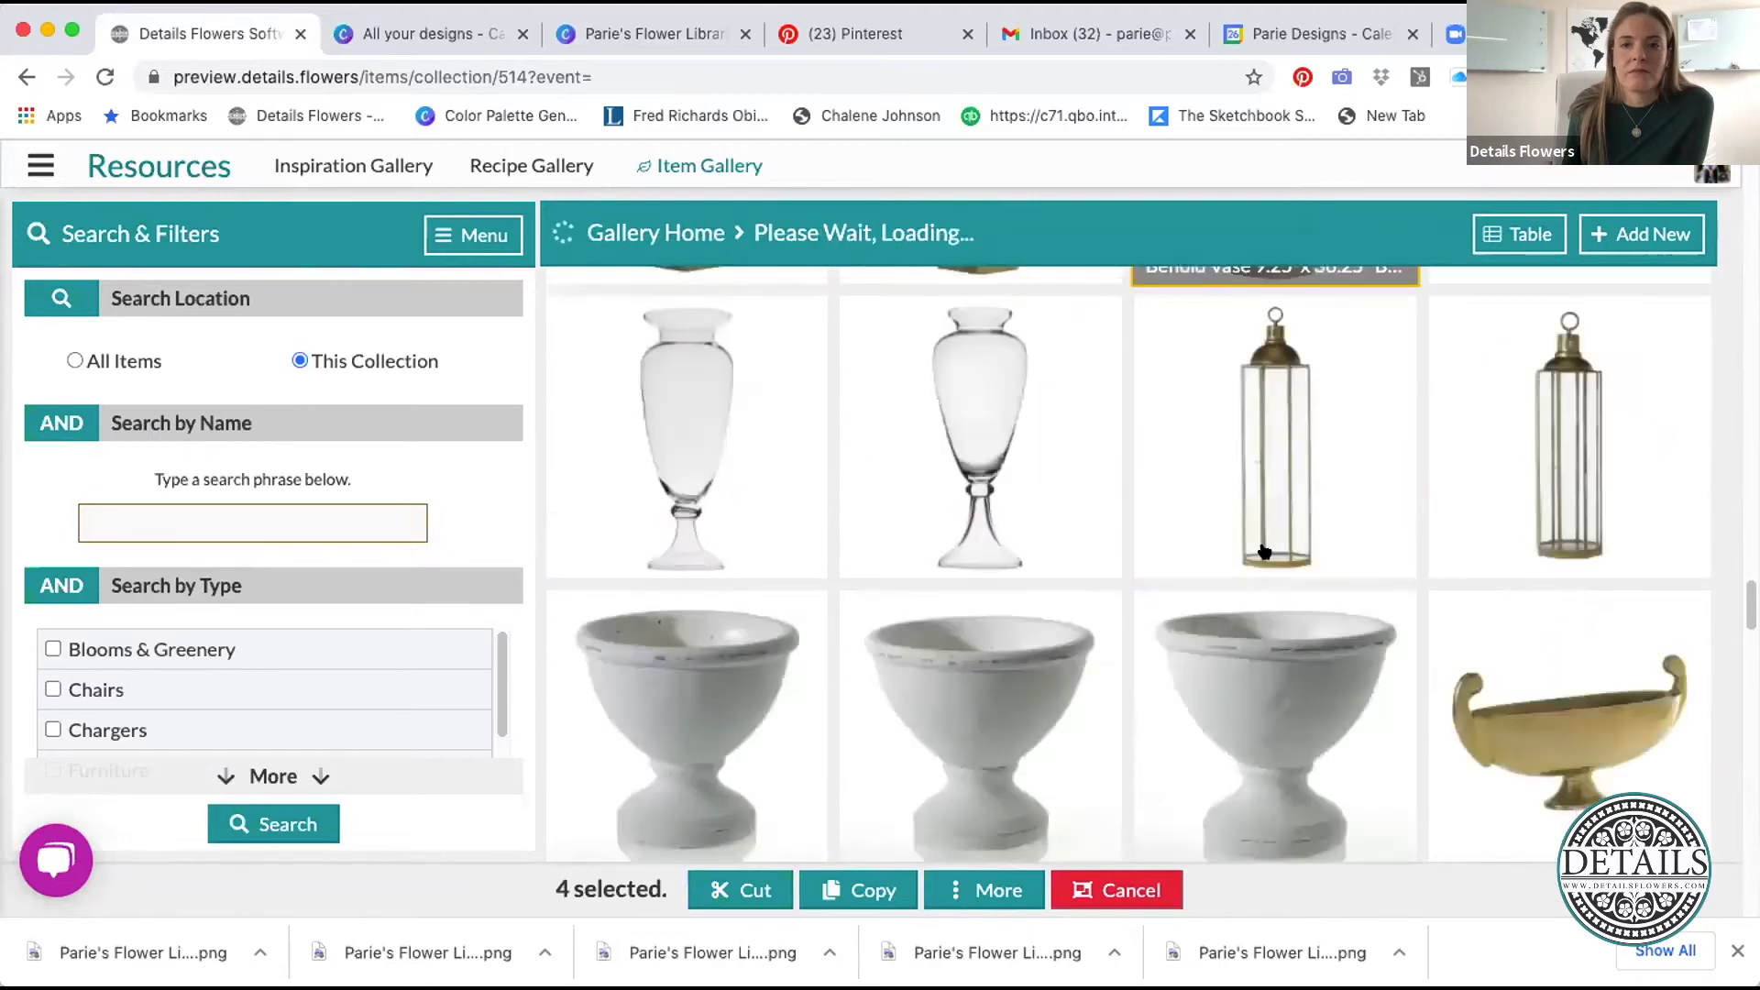
pyautogui.scroll(-3, 1263, 550)
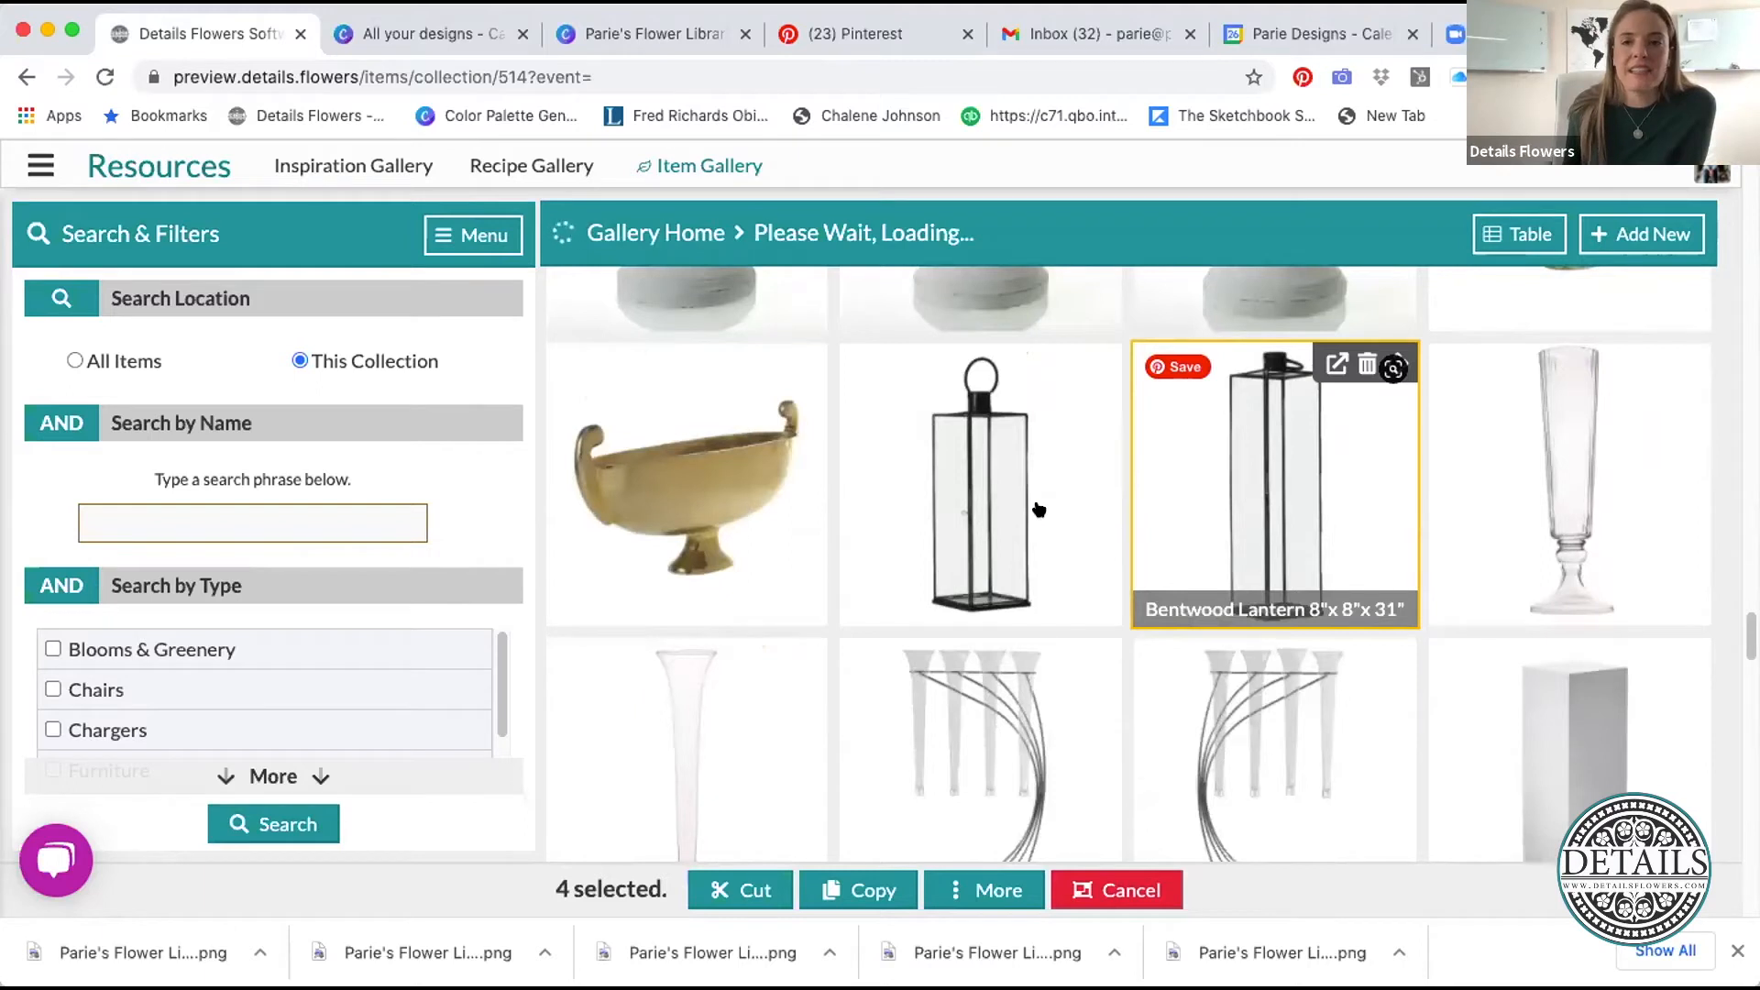
pyautogui.click(1002, 496)
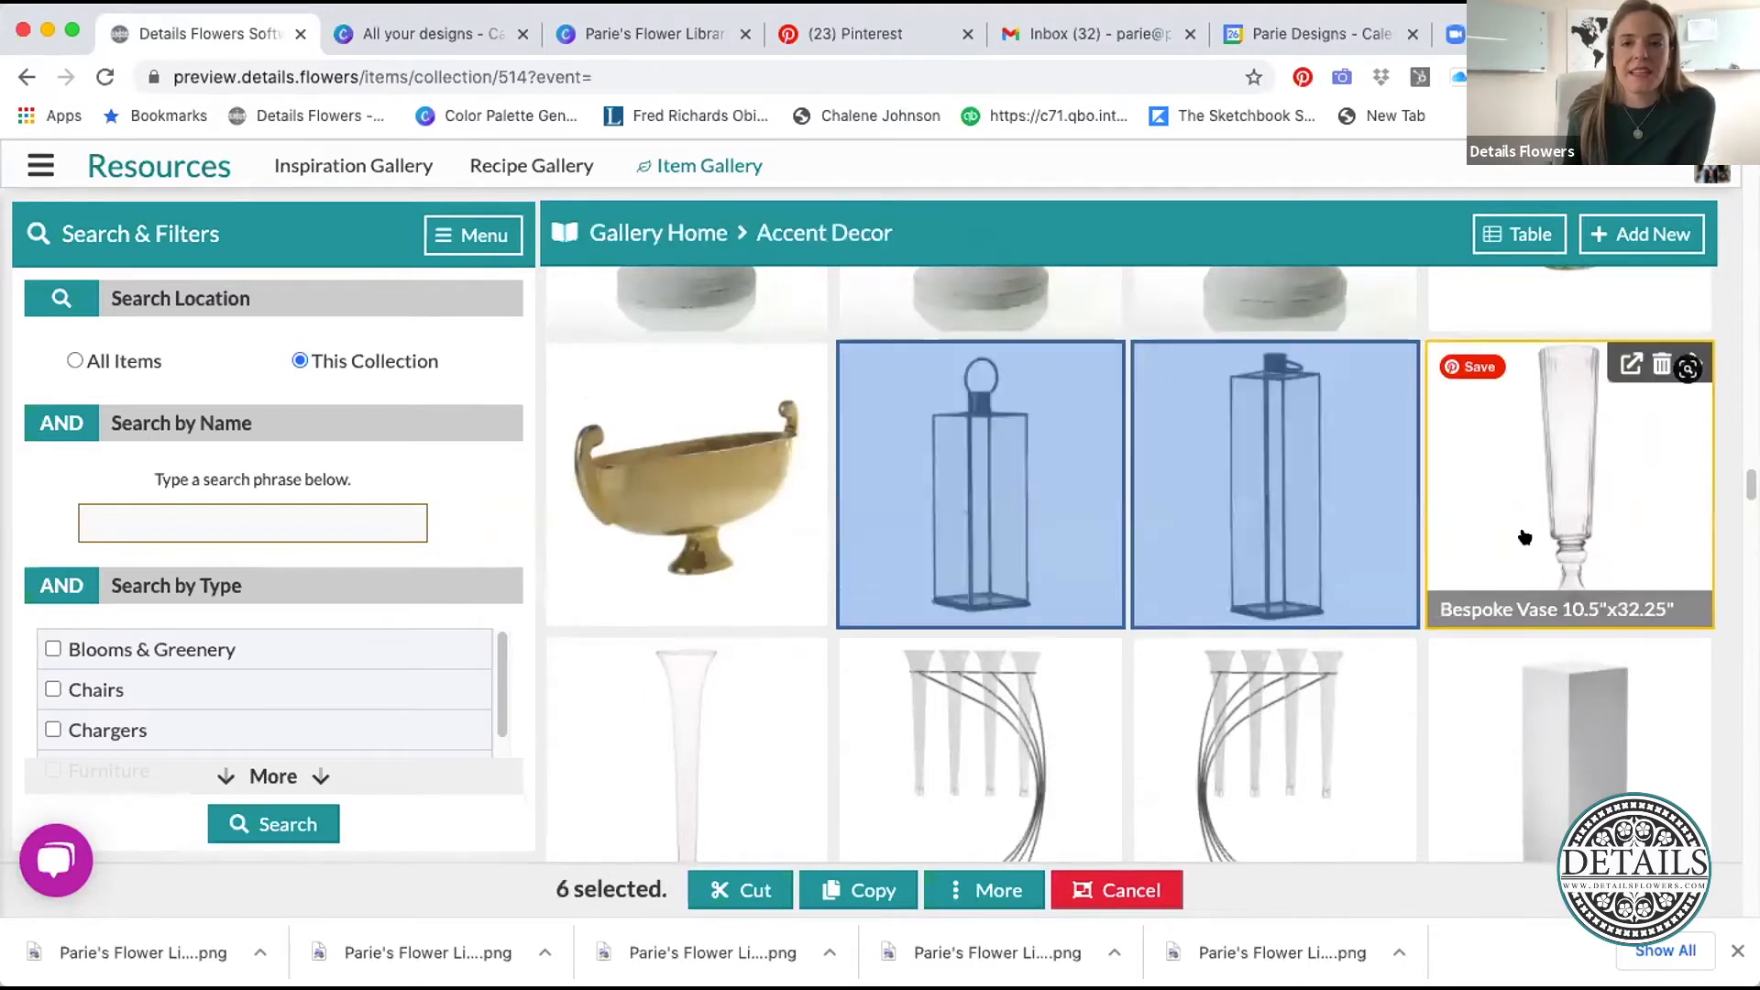
# - Add the two black Canvas Stands to the Accent Decor selection
pyautogui.scroll(-3, 1525, 536)
pyautogui.scroll(-10, 1524, 537)
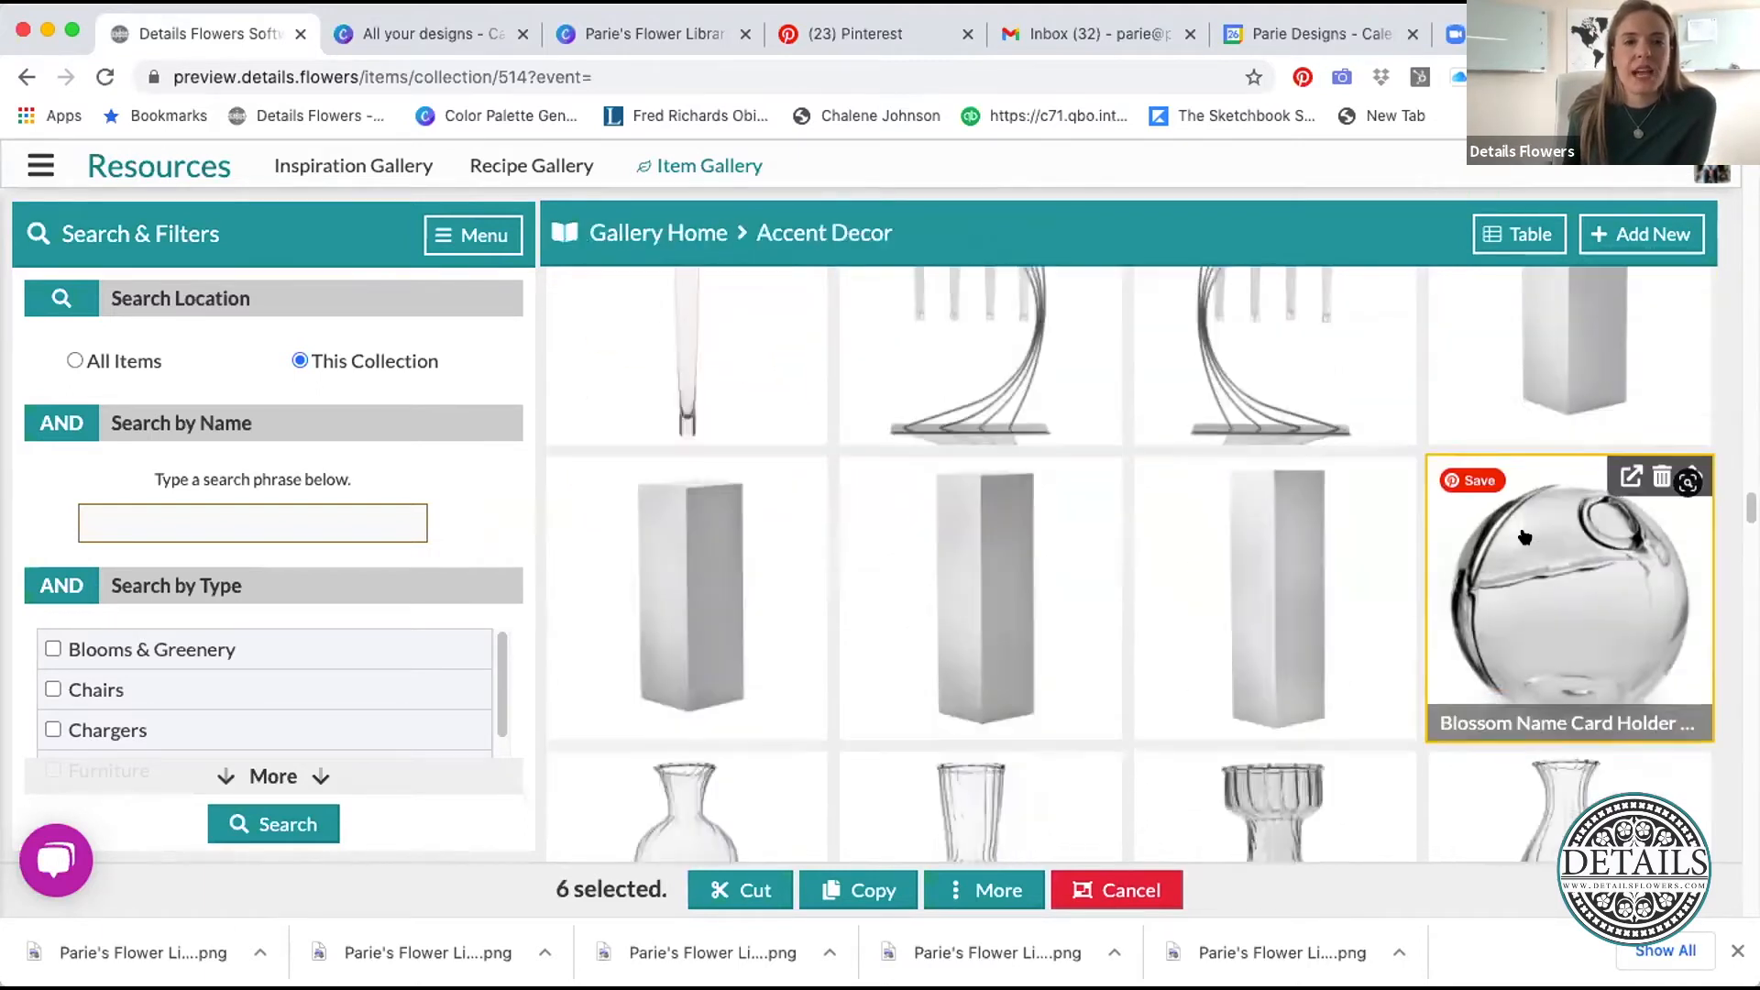
pyautogui.scroll(-6, 1522, 539)
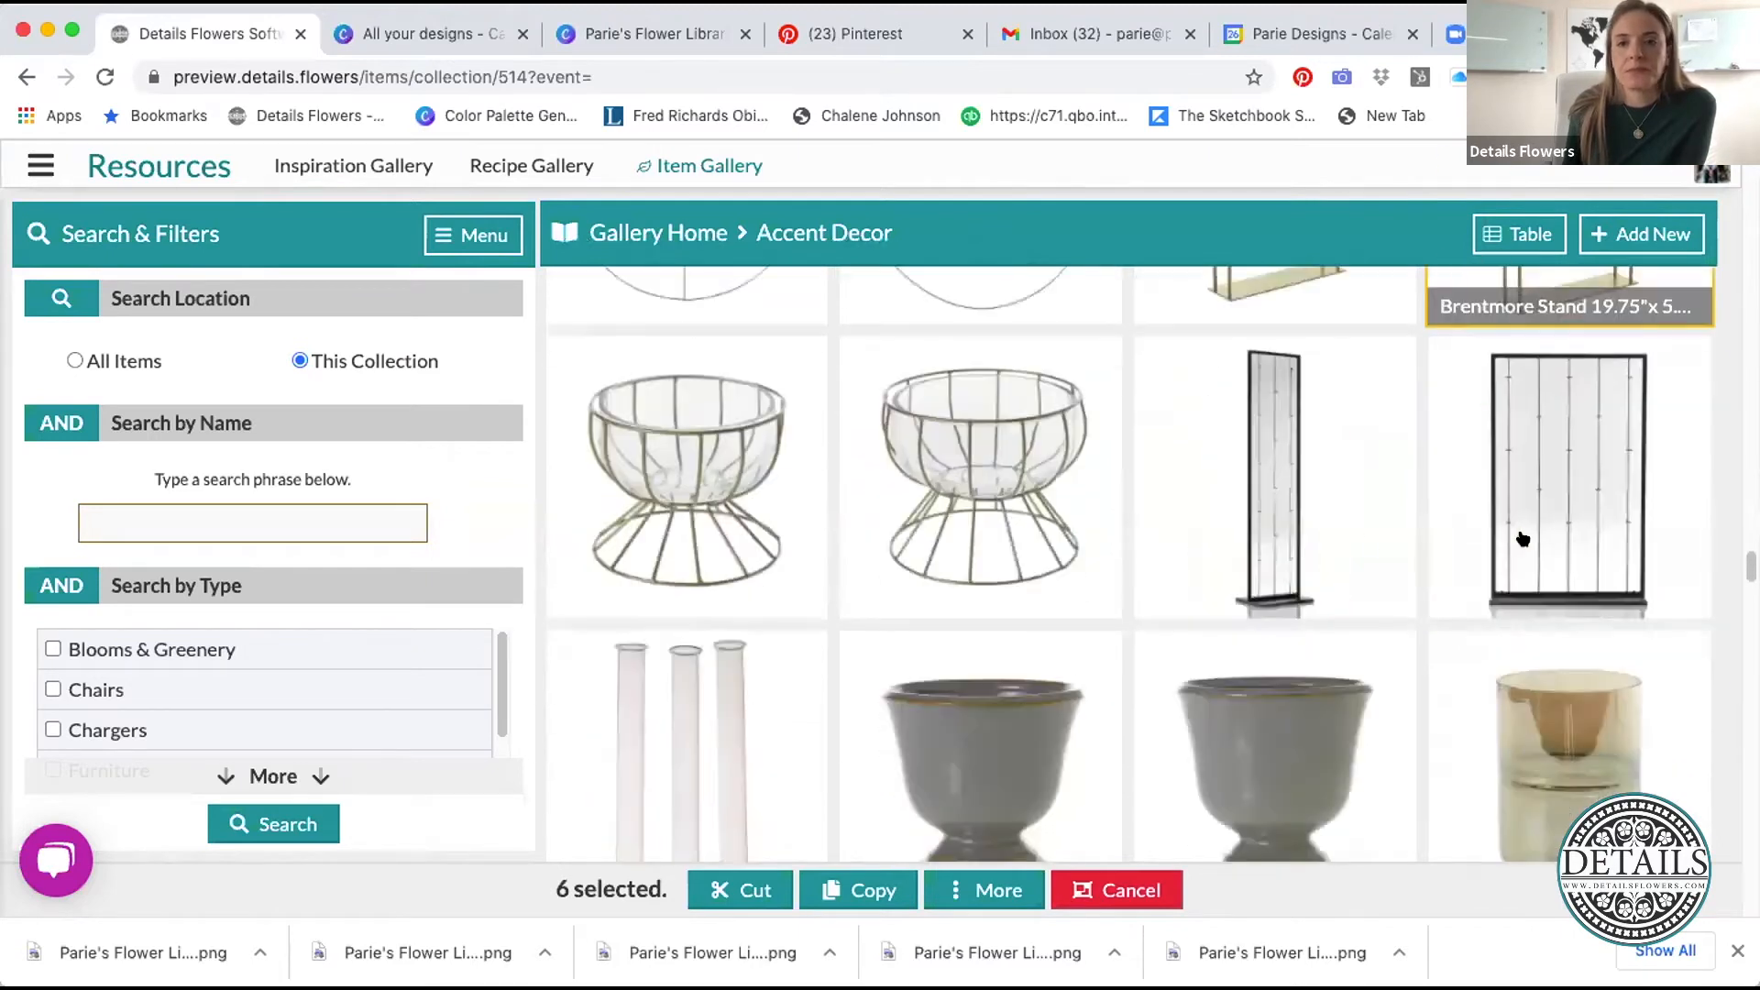
pyautogui.click(1308, 514)
pyautogui.click(1538, 492)
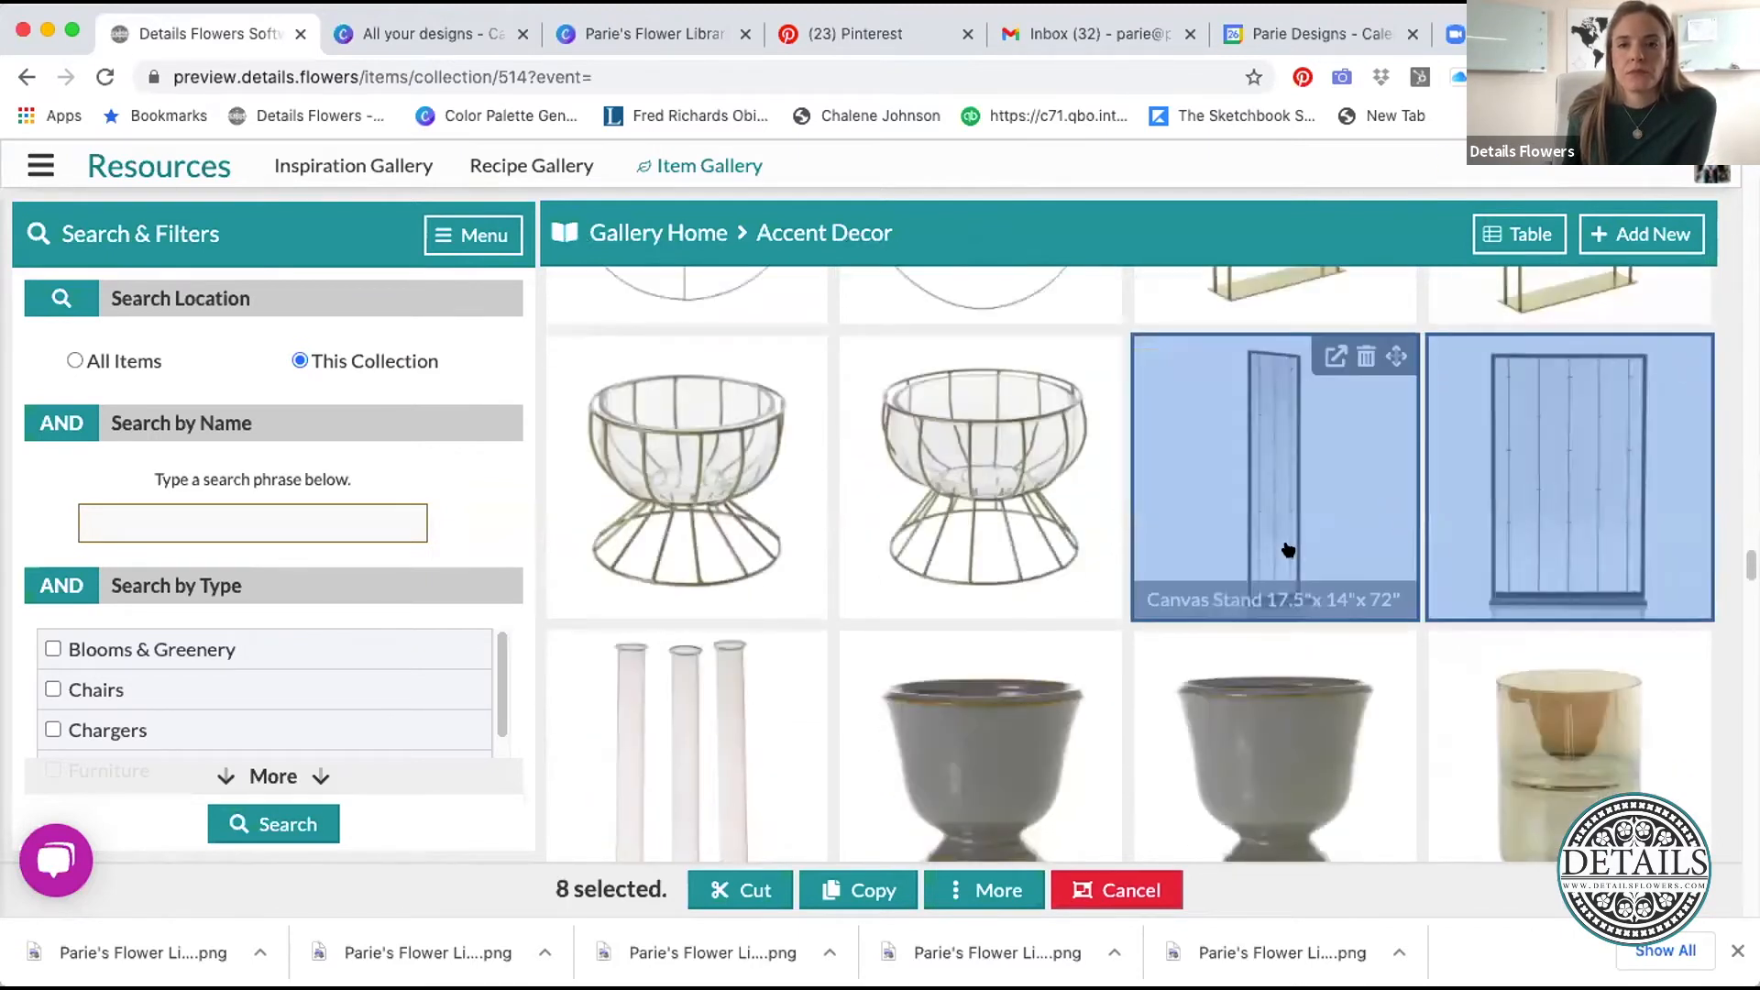
# - Add the tallest dark Casbah Table and the black Ceremony Stand to the selection
pyautogui.scroll(-5, 1286, 551)
pyautogui.scroll(-10, 1286, 551)
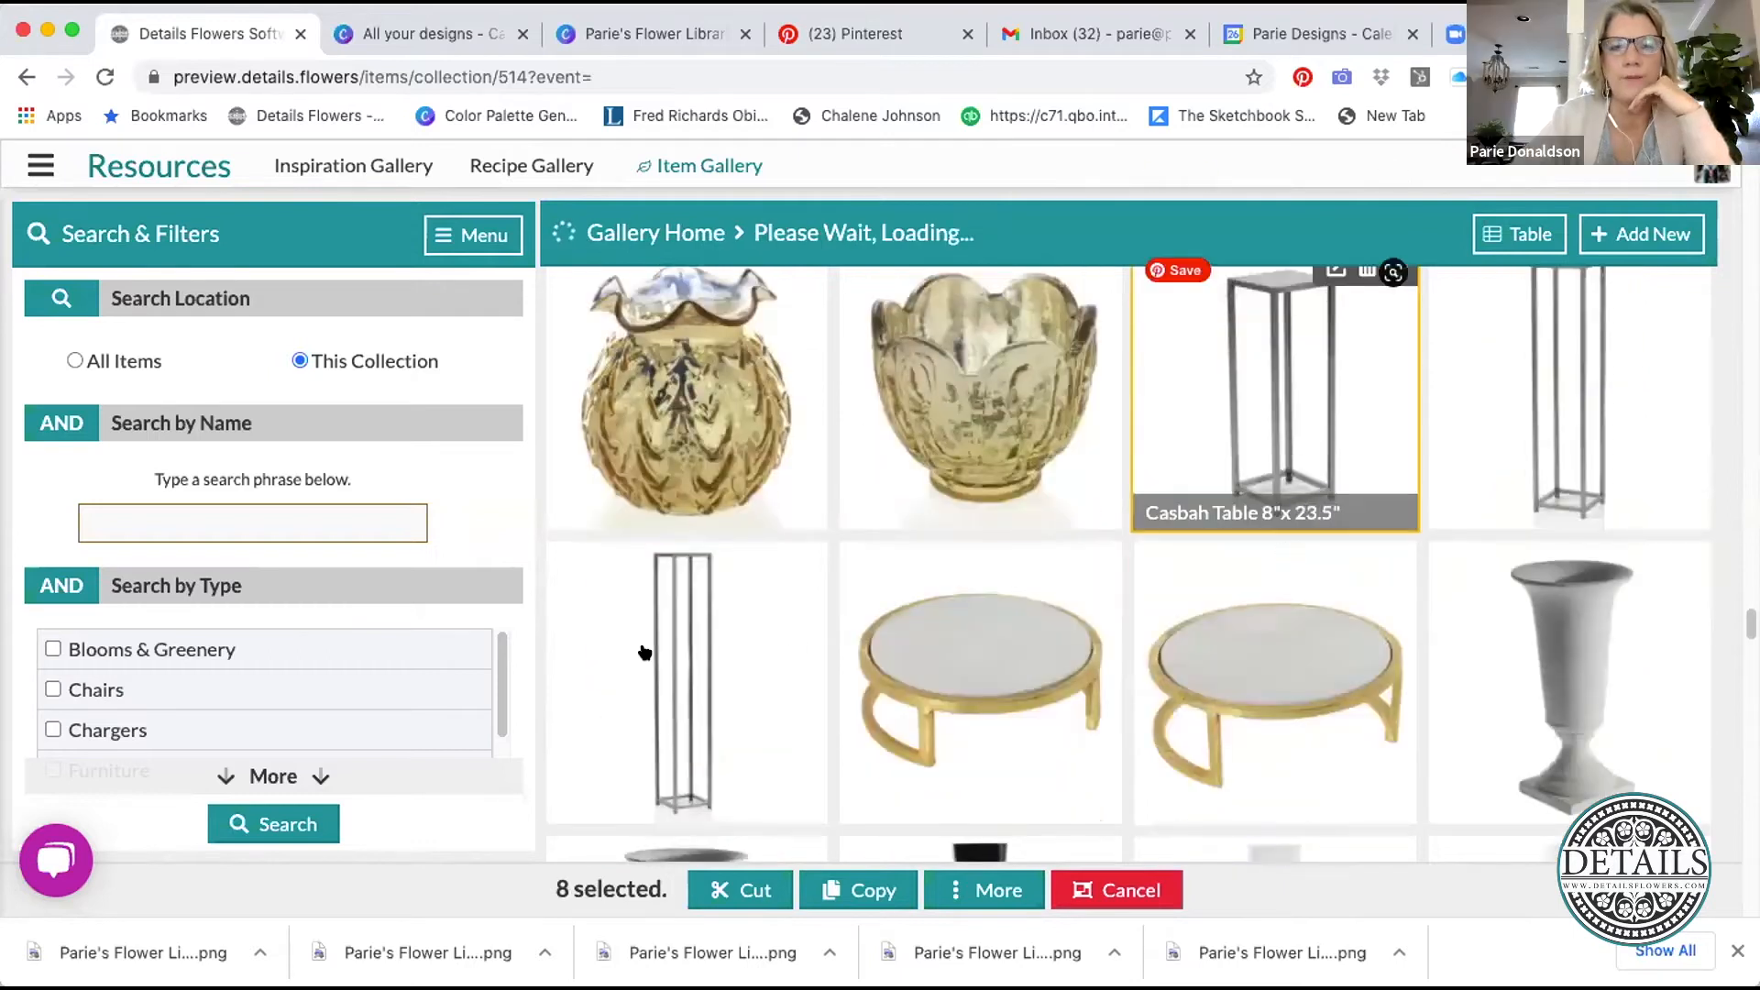
pyautogui.scroll(-5, 661, 652)
pyautogui.click(631, 632)
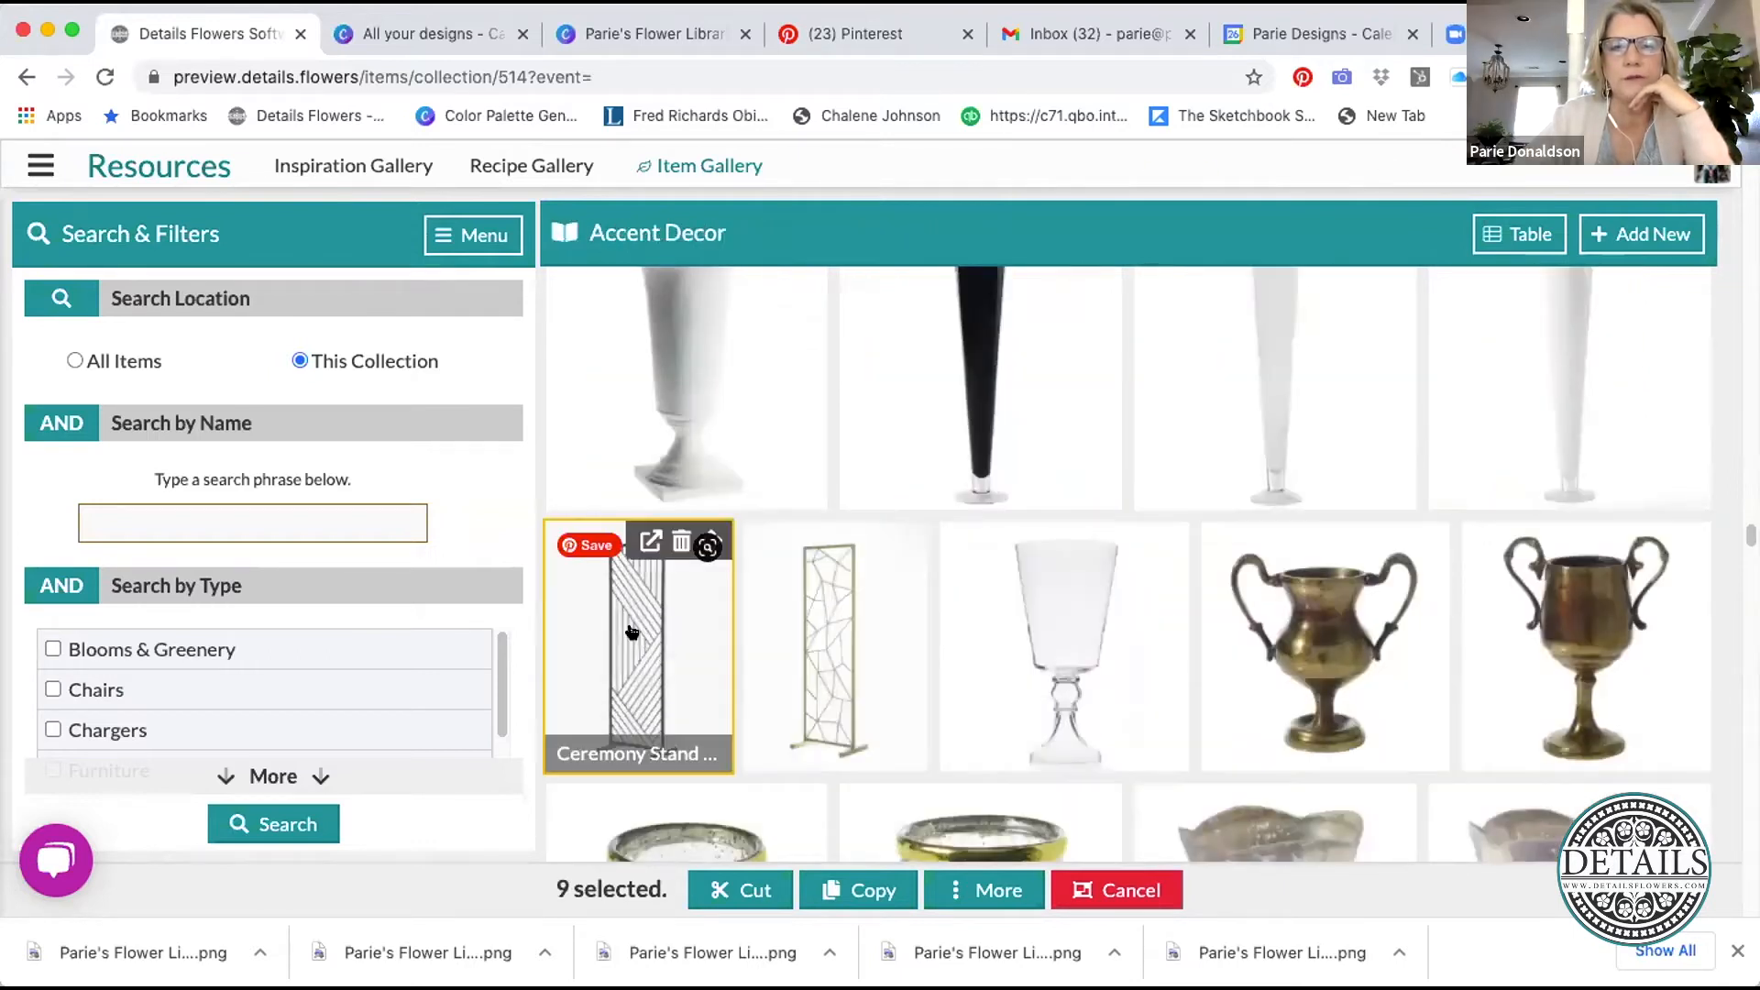
pyautogui.click(631, 632)
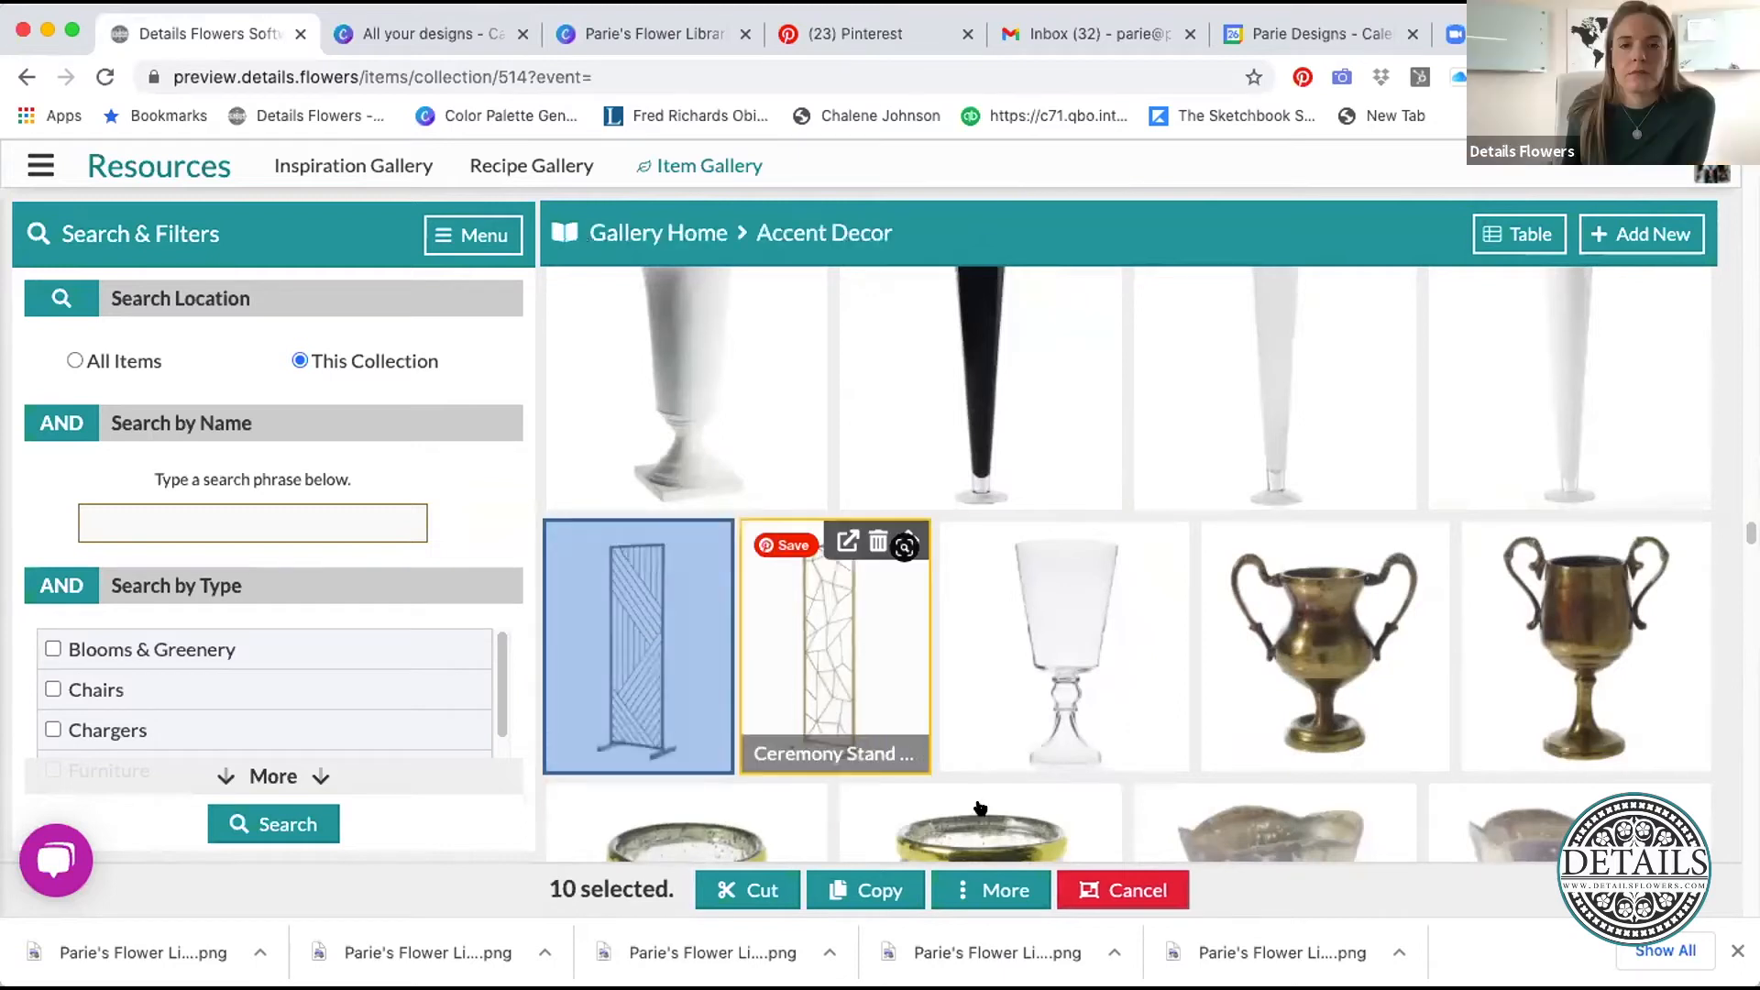
# - Copy the selected Accent Decor items and open the Industrial Theme collection inside Themed Collections
pyautogui.click(880, 891)
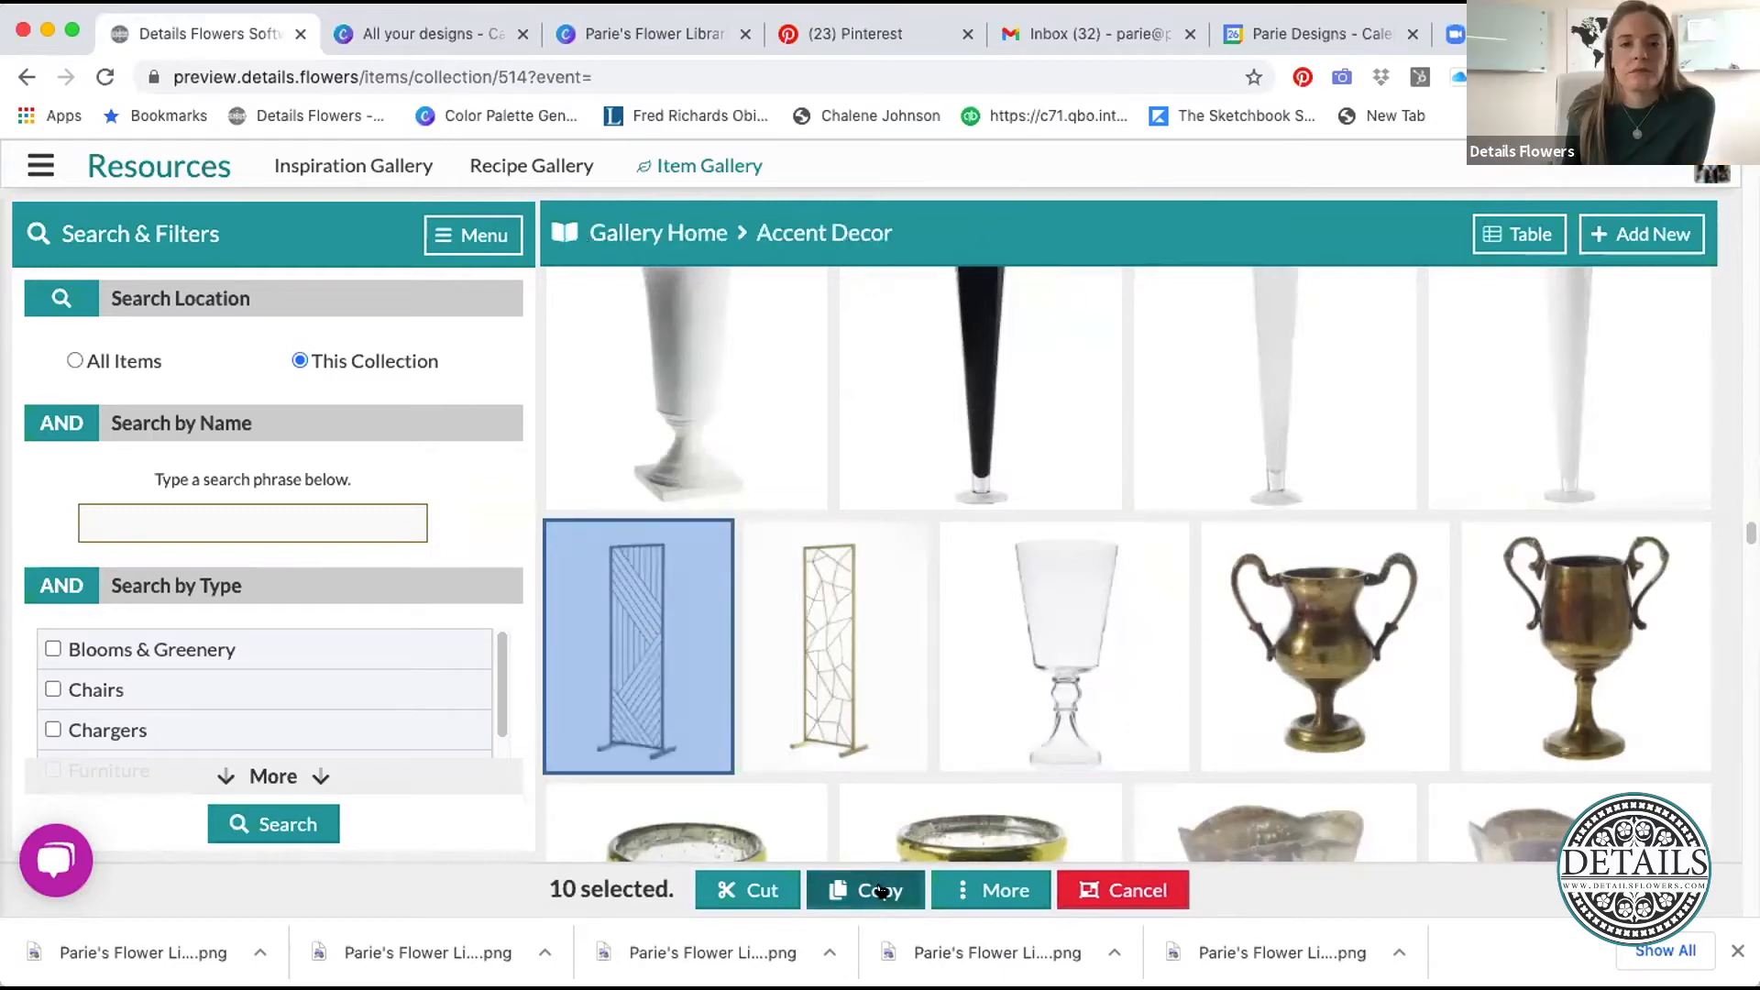
pyautogui.click(880, 890)
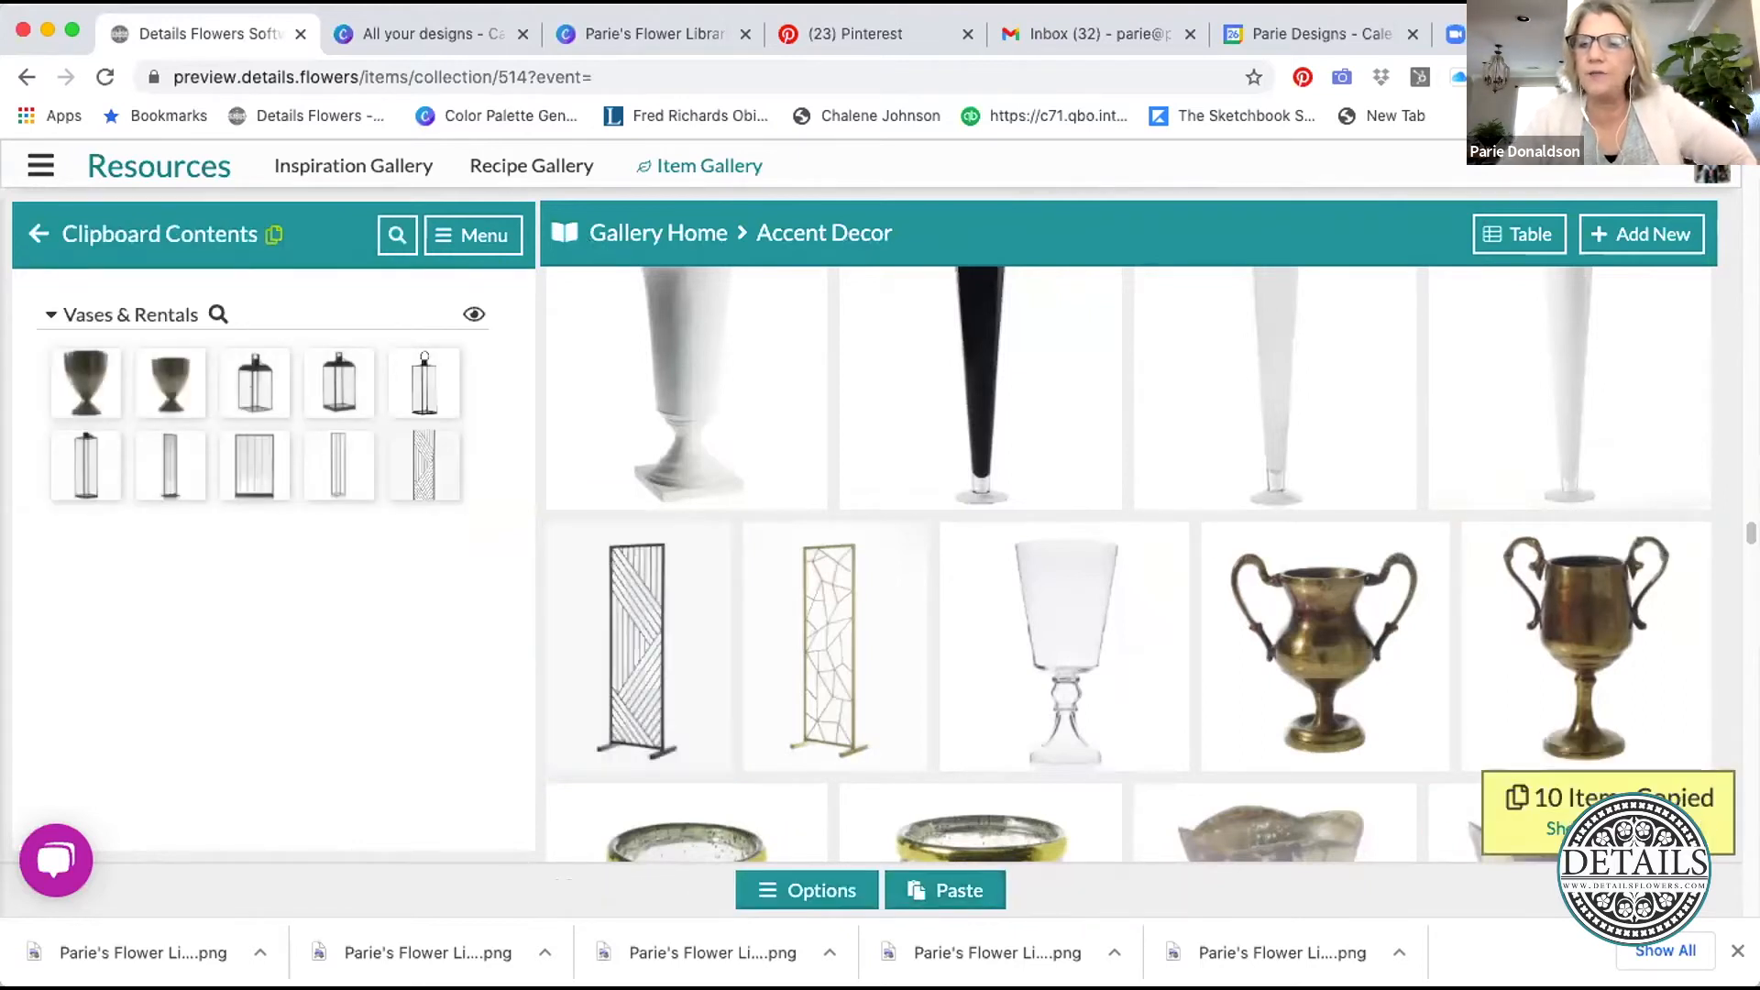
pyautogui.click(658, 235)
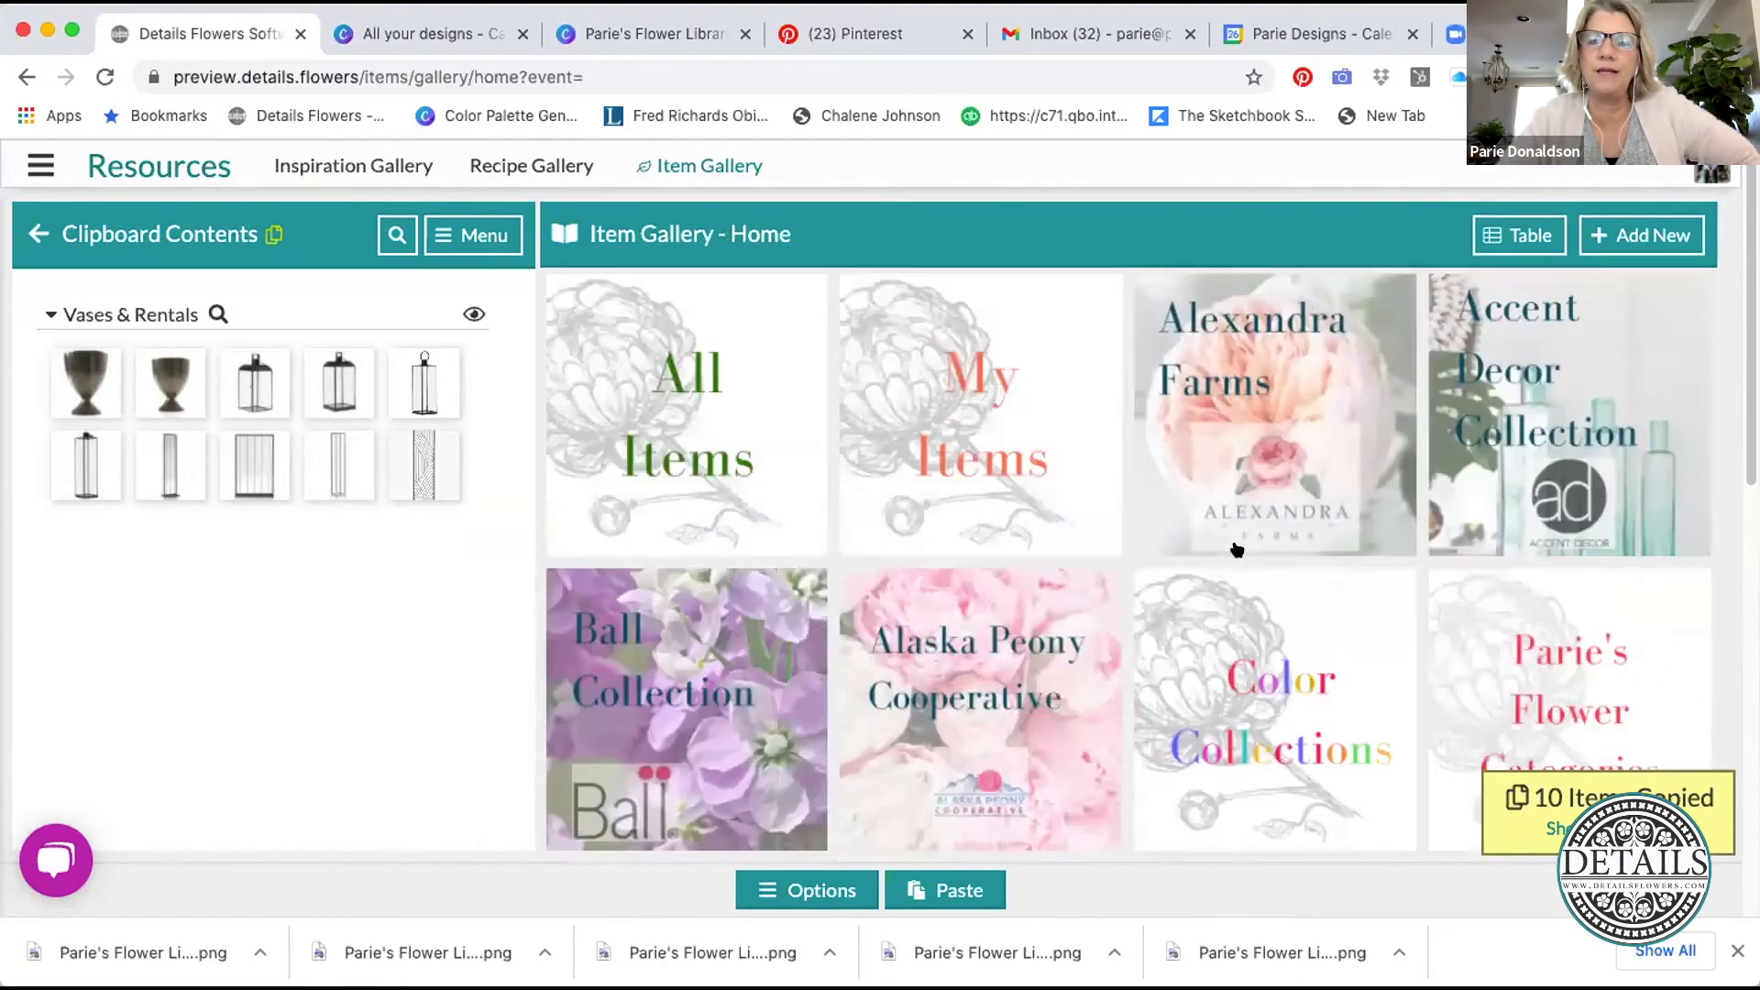
pyautogui.scroll(-3, 1251, 701)
pyautogui.click(1276, 752)
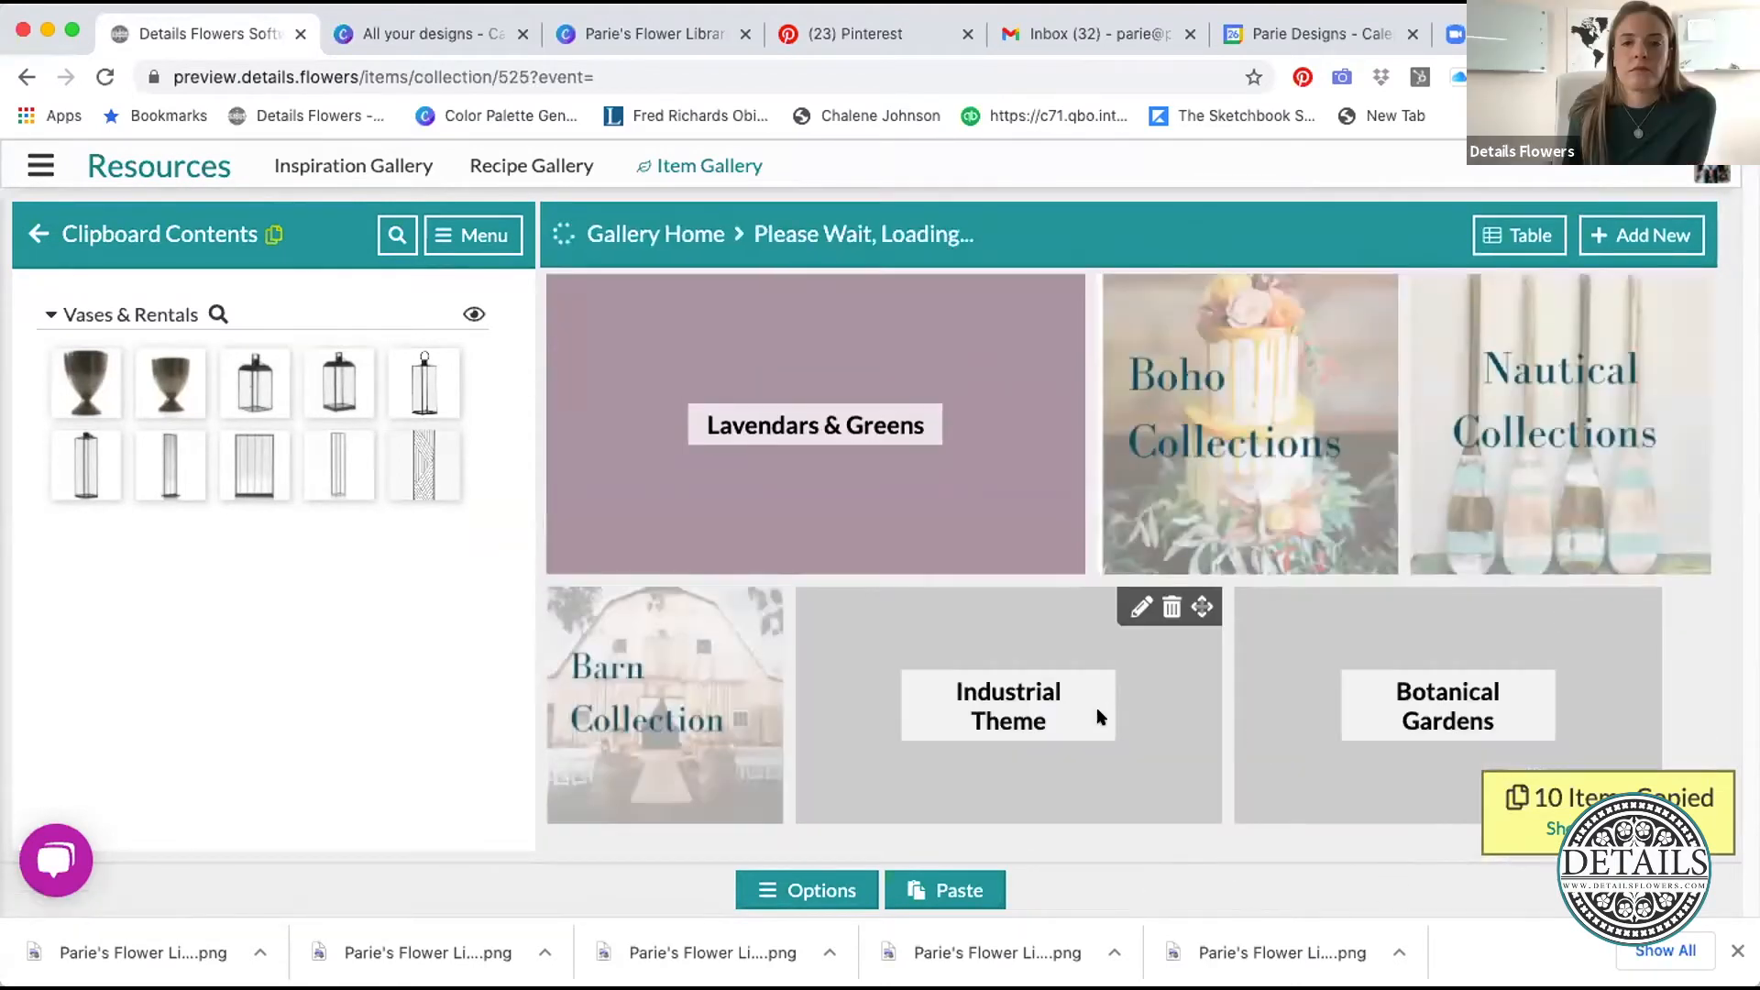
pyautogui.click(1101, 717)
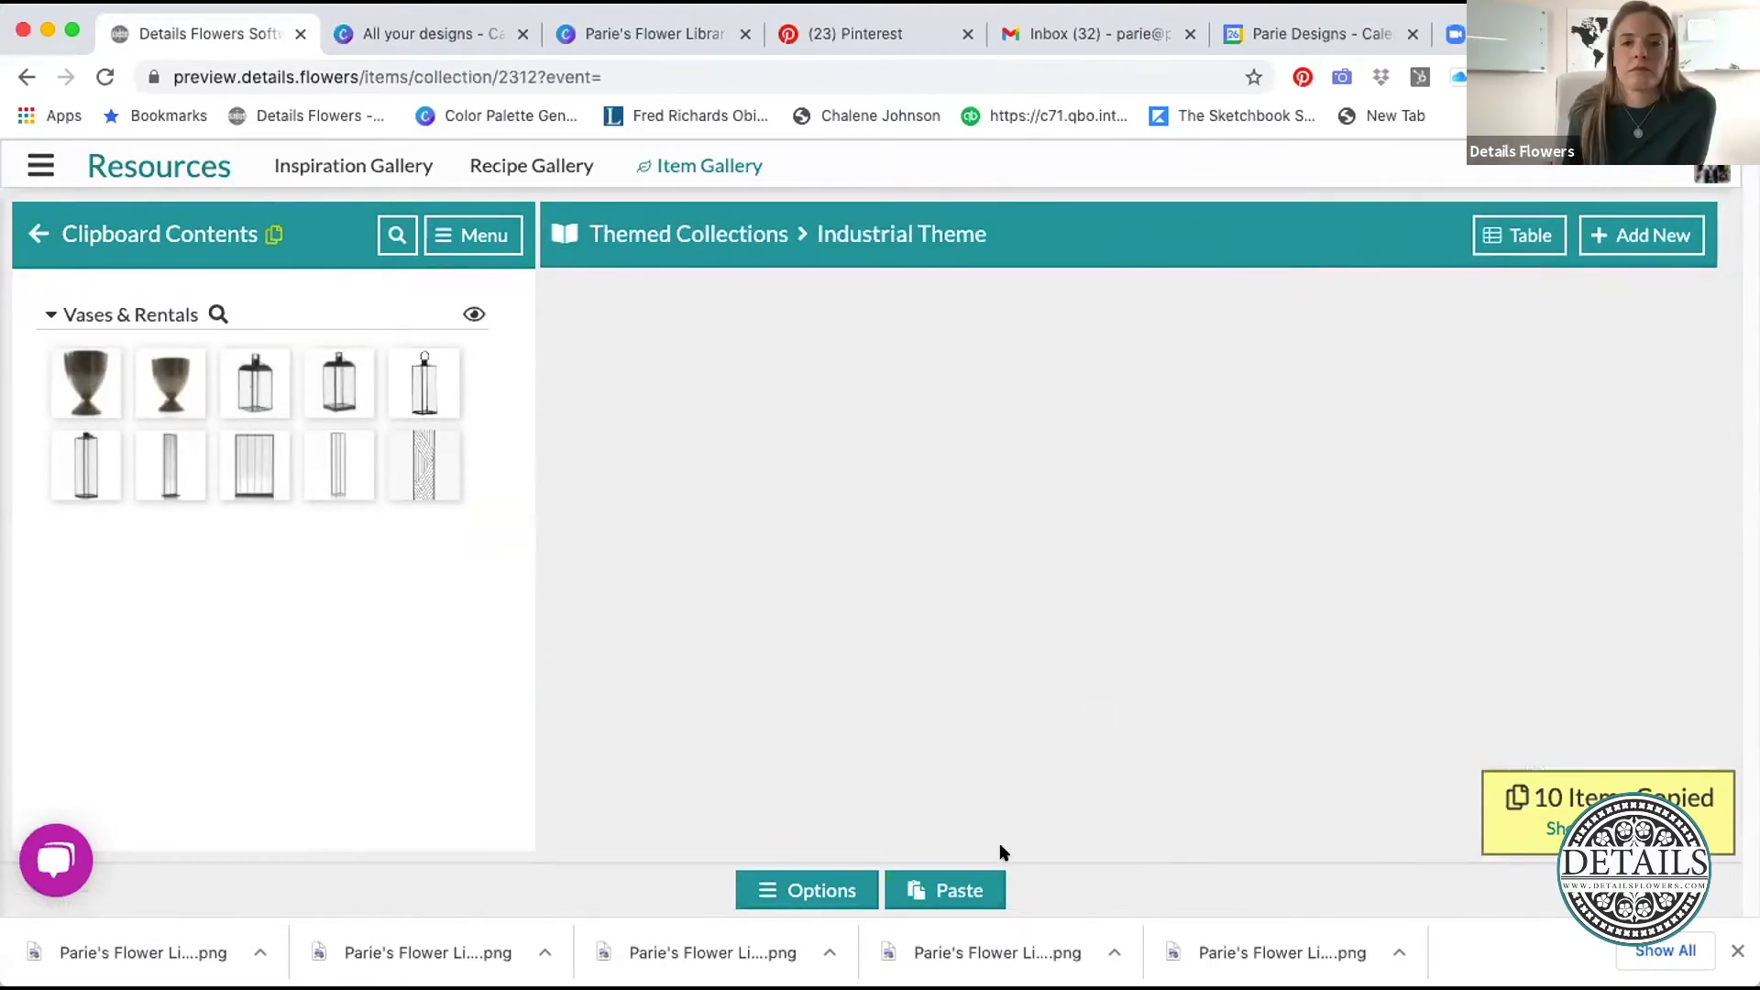
# - Paste the copied items into the Industrial Theme collection and clear the clipboard
pyautogui.click(973, 887)
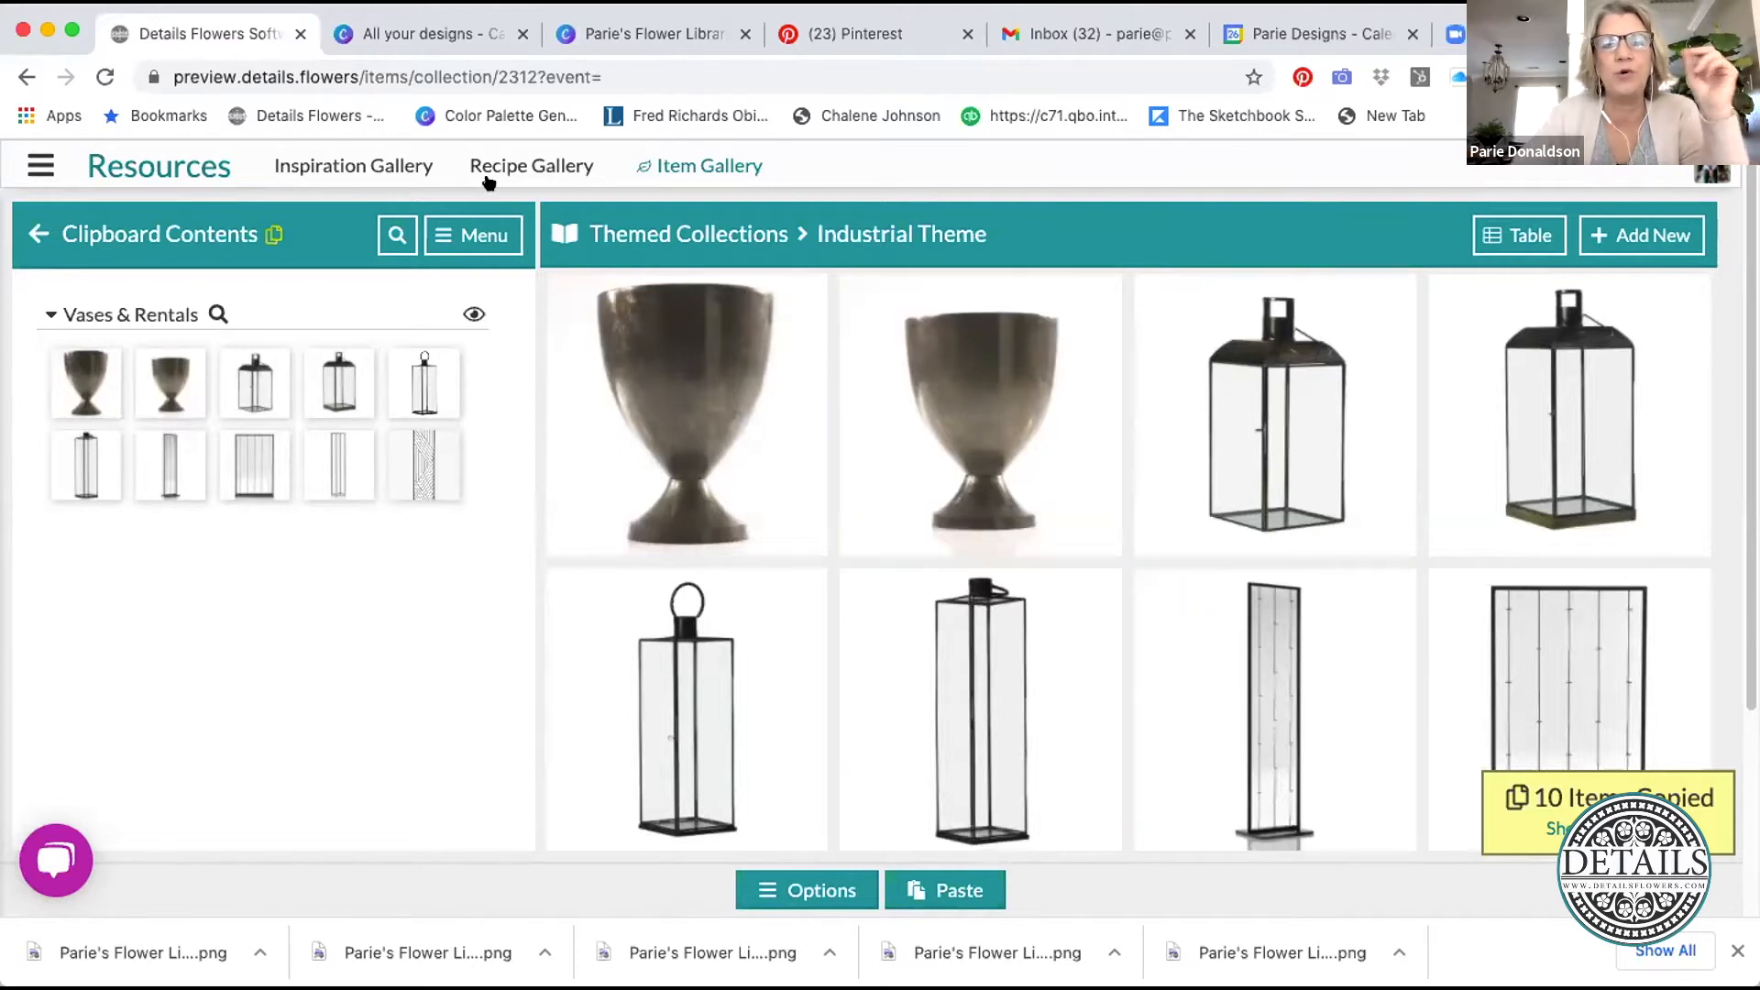
pyautogui.click(466, 227)
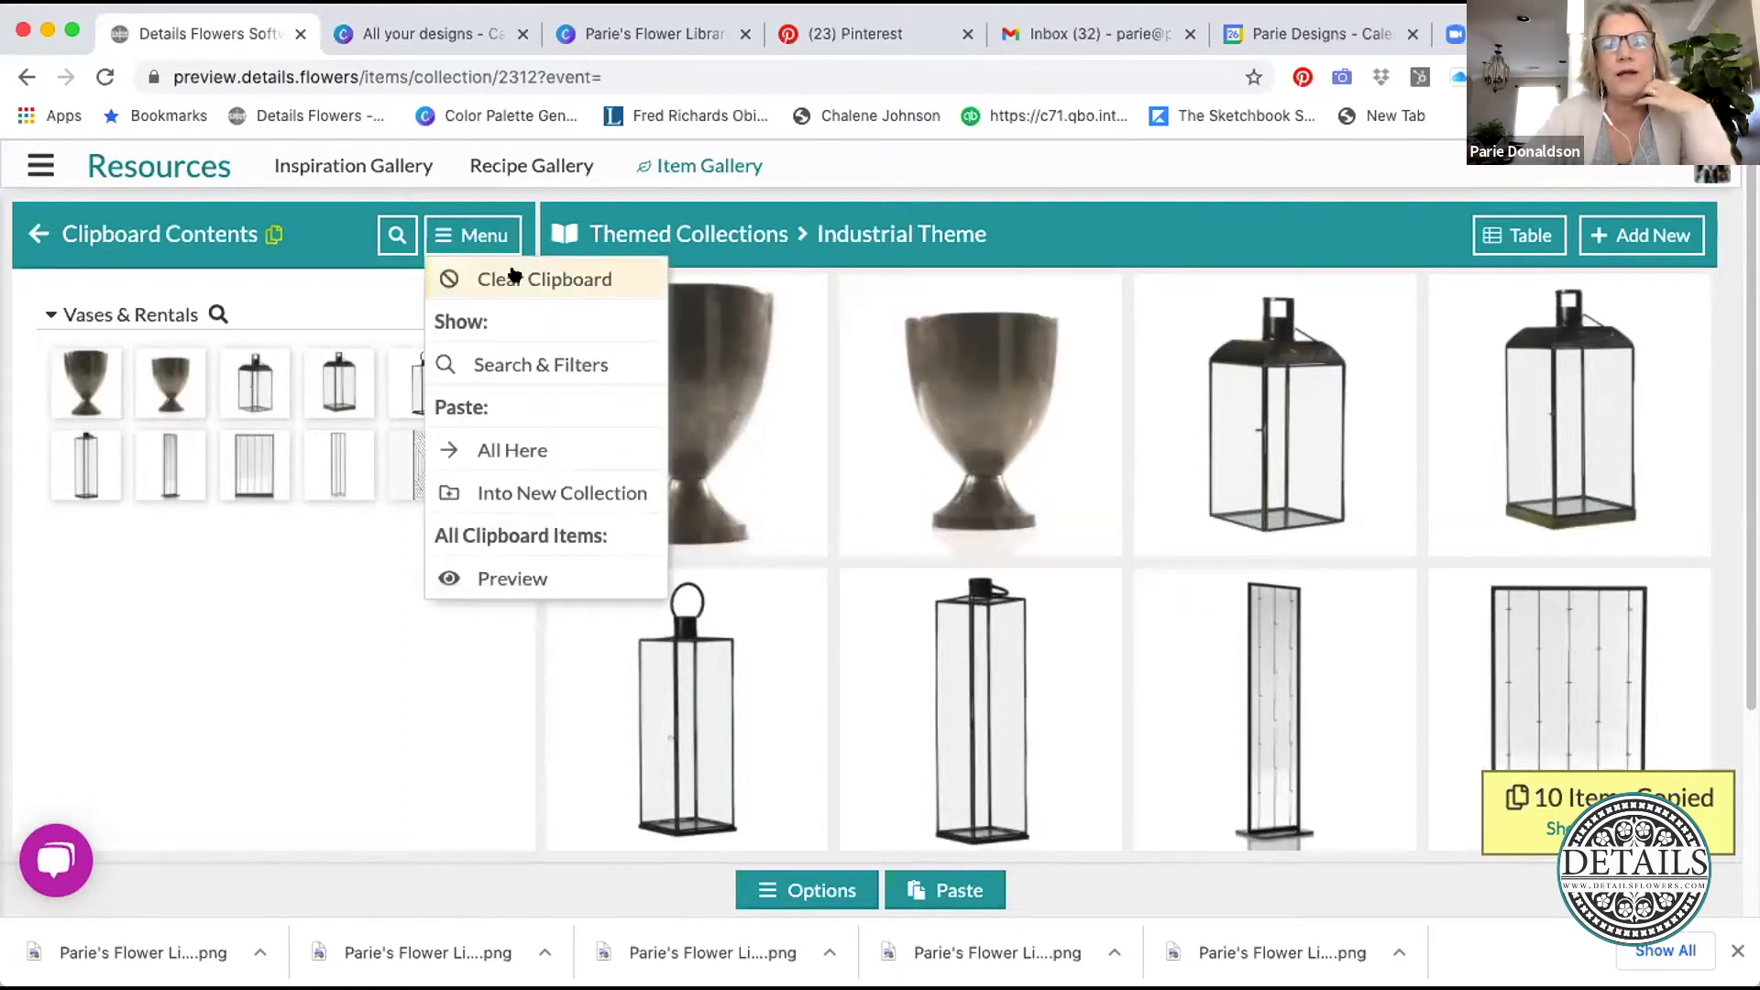
pyautogui.click(515, 277)
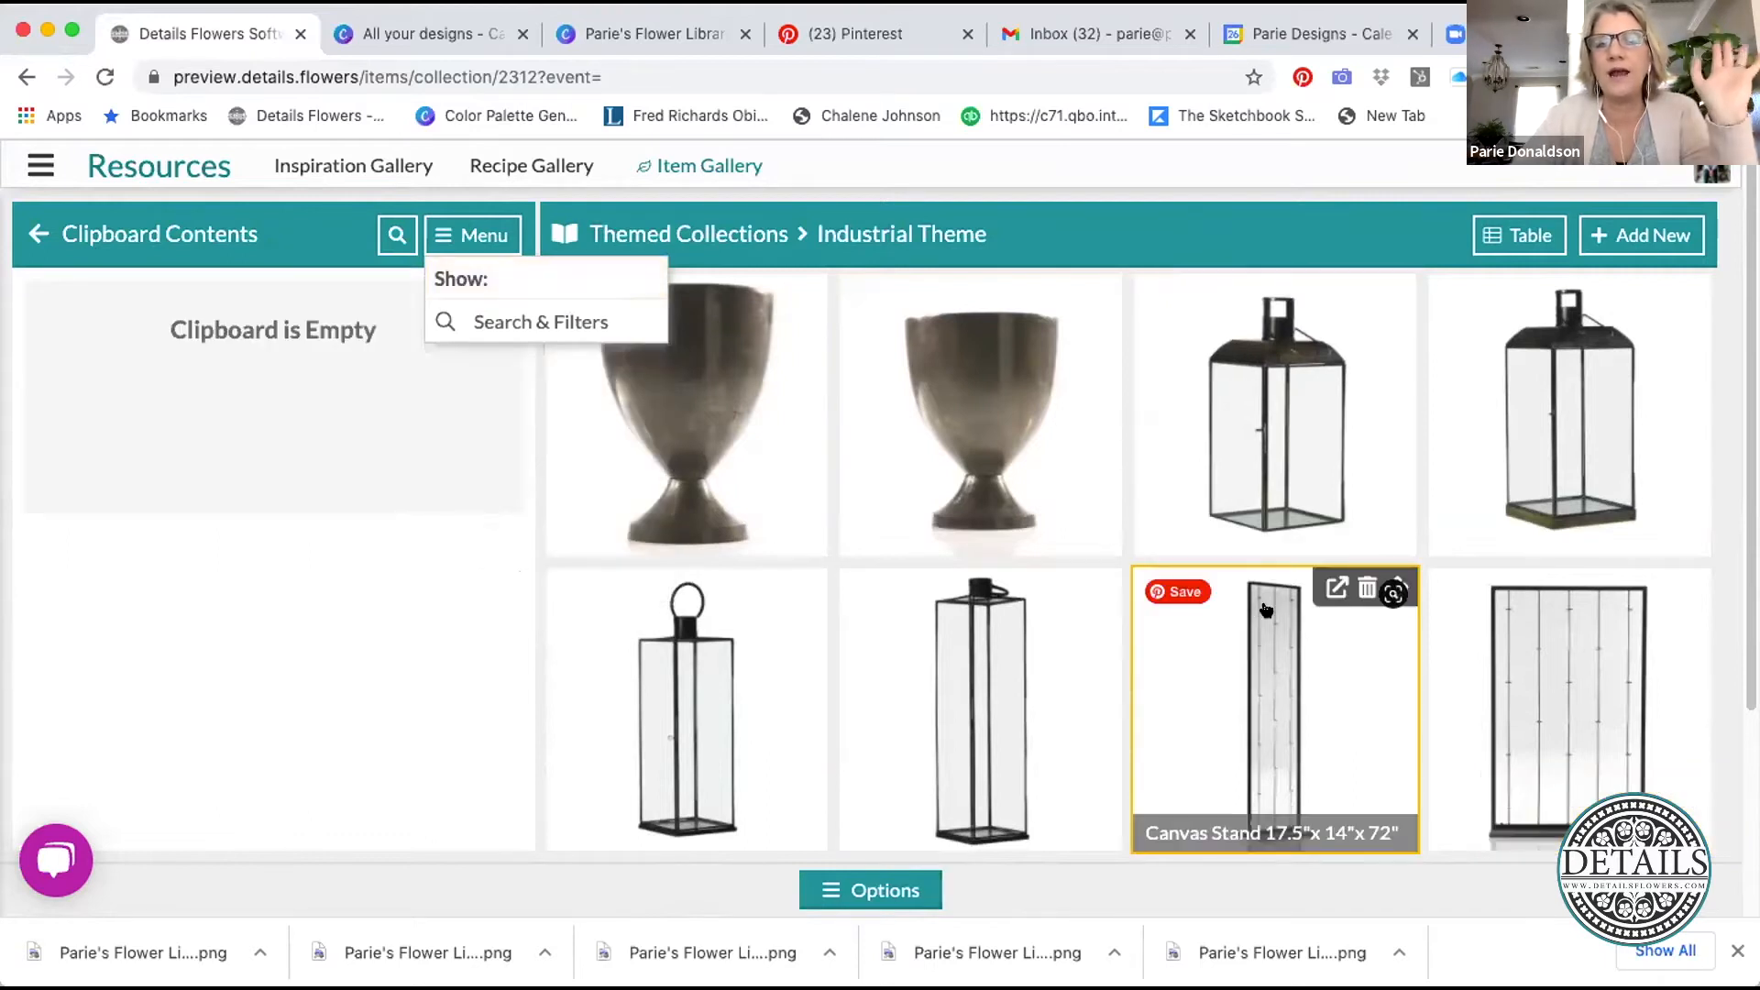
# - Open the All Items collection from the gallery's collection list and look through its items
pyautogui.click(569, 234)
pyautogui.click(570, 235)
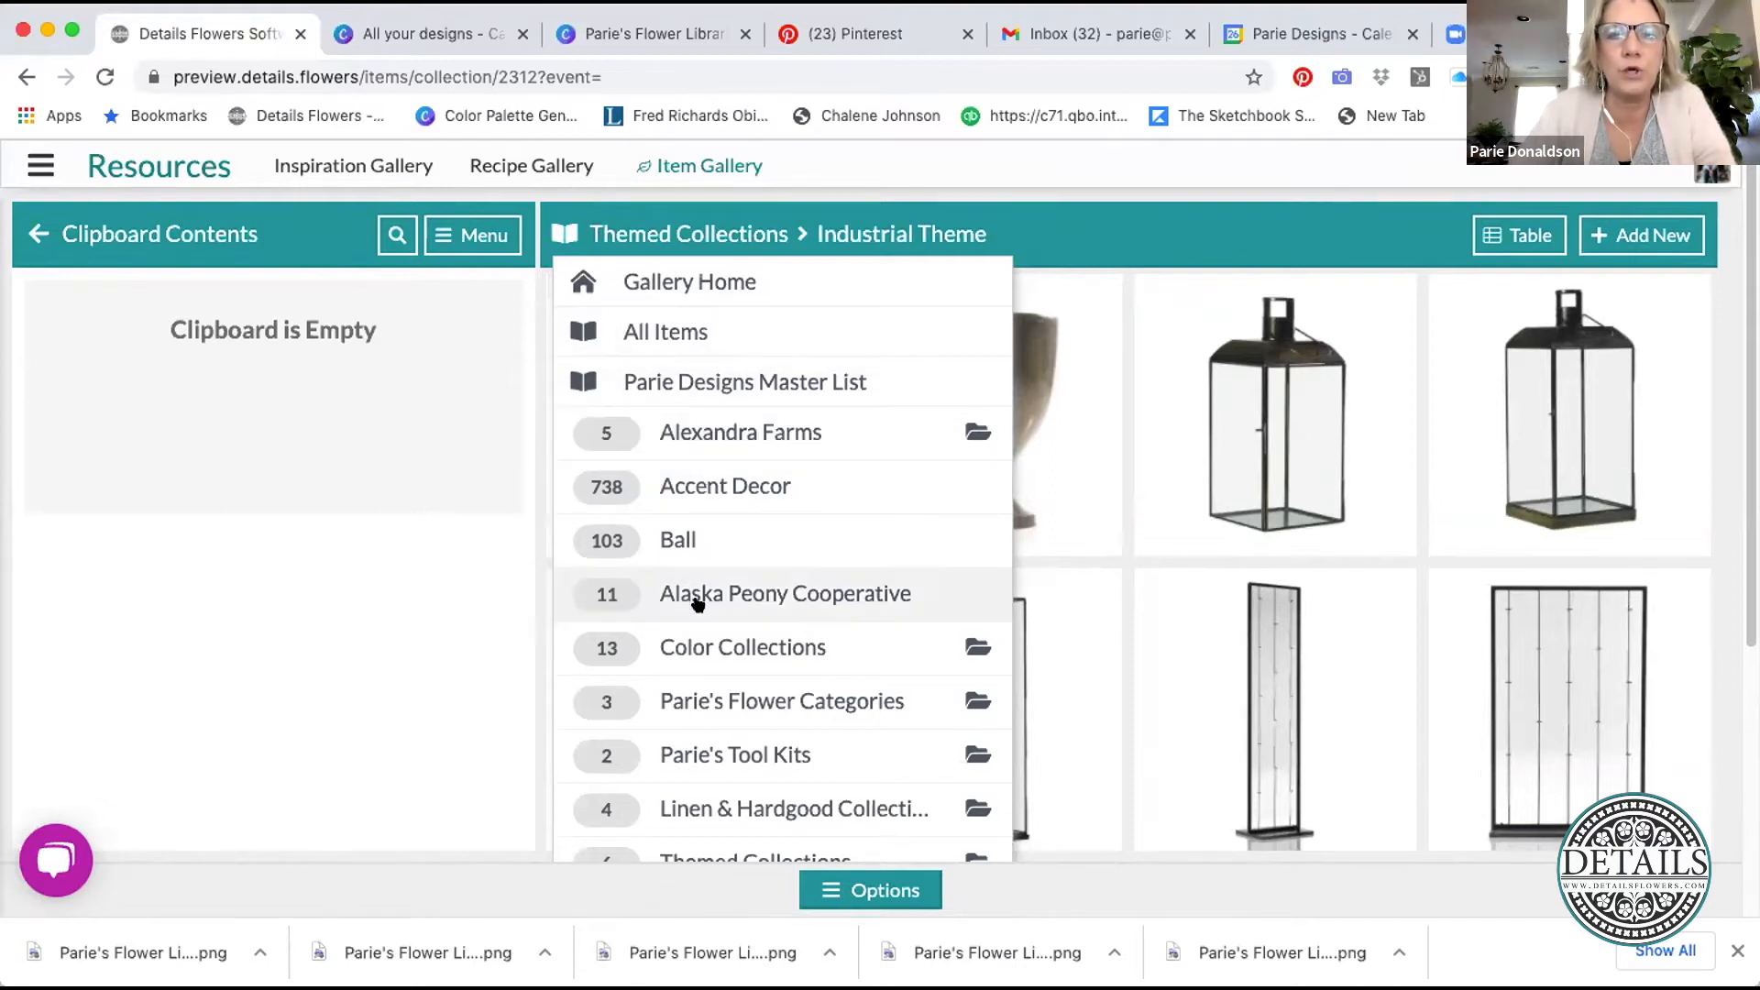
pyautogui.click(654, 331)
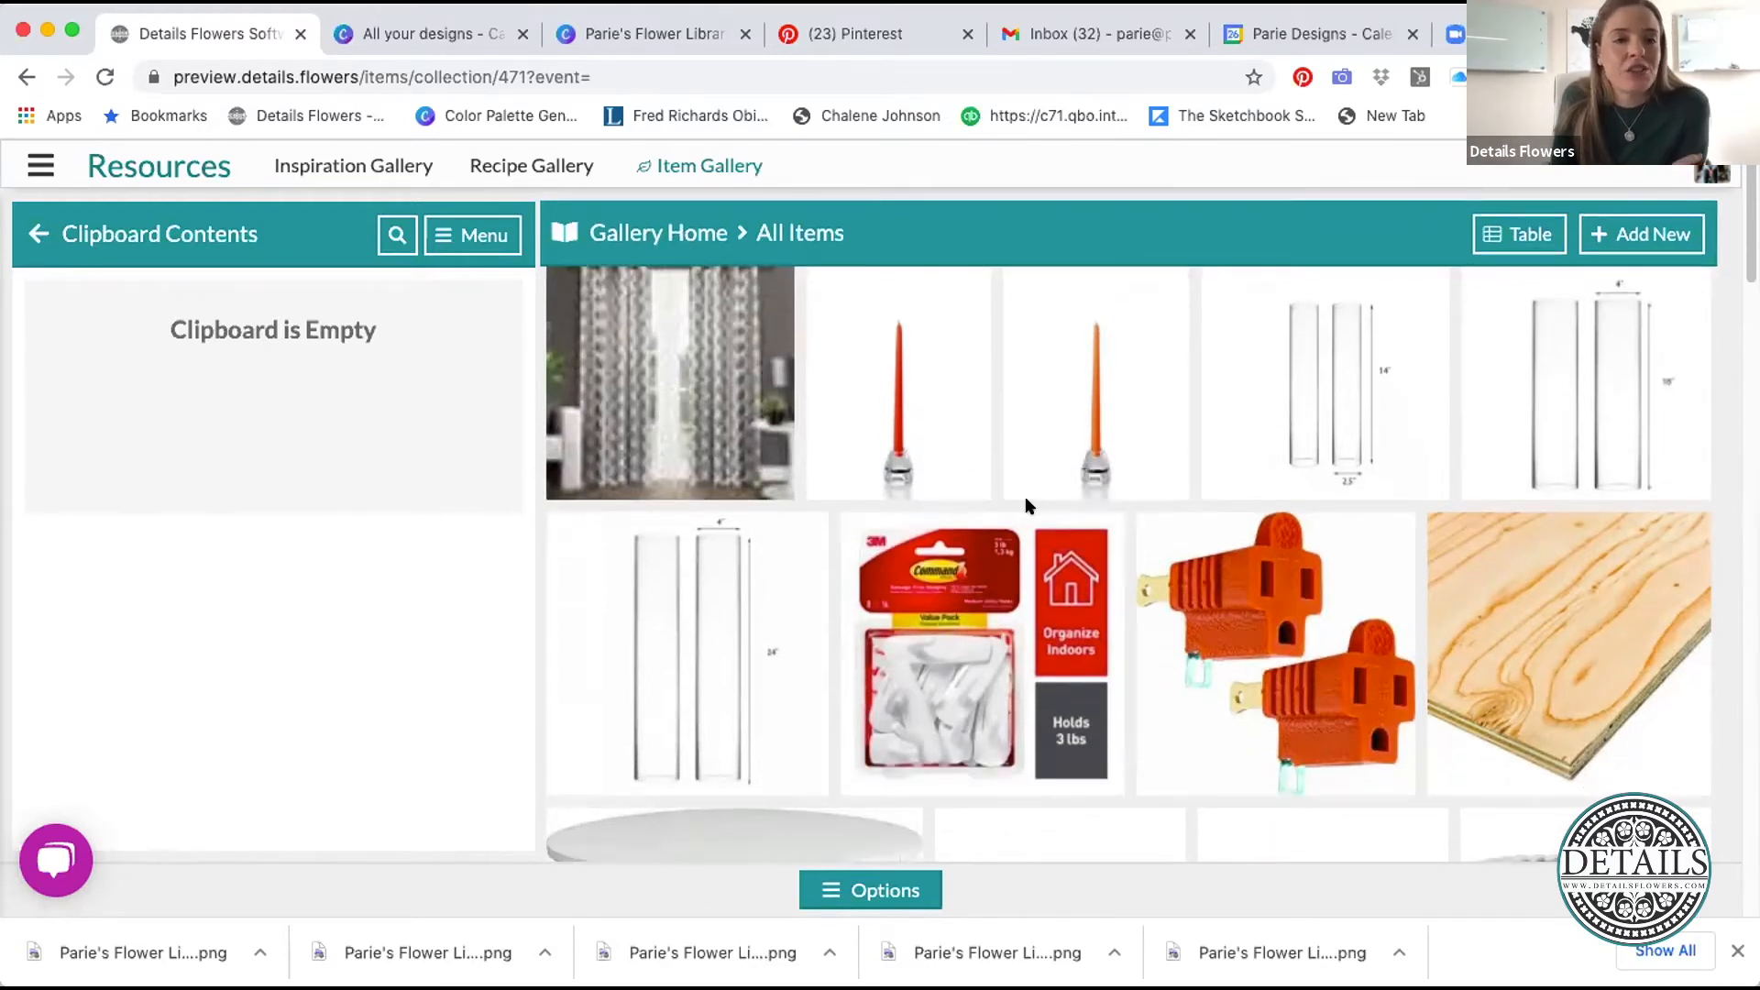
pyautogui.scroll(-2, 1030, 504)
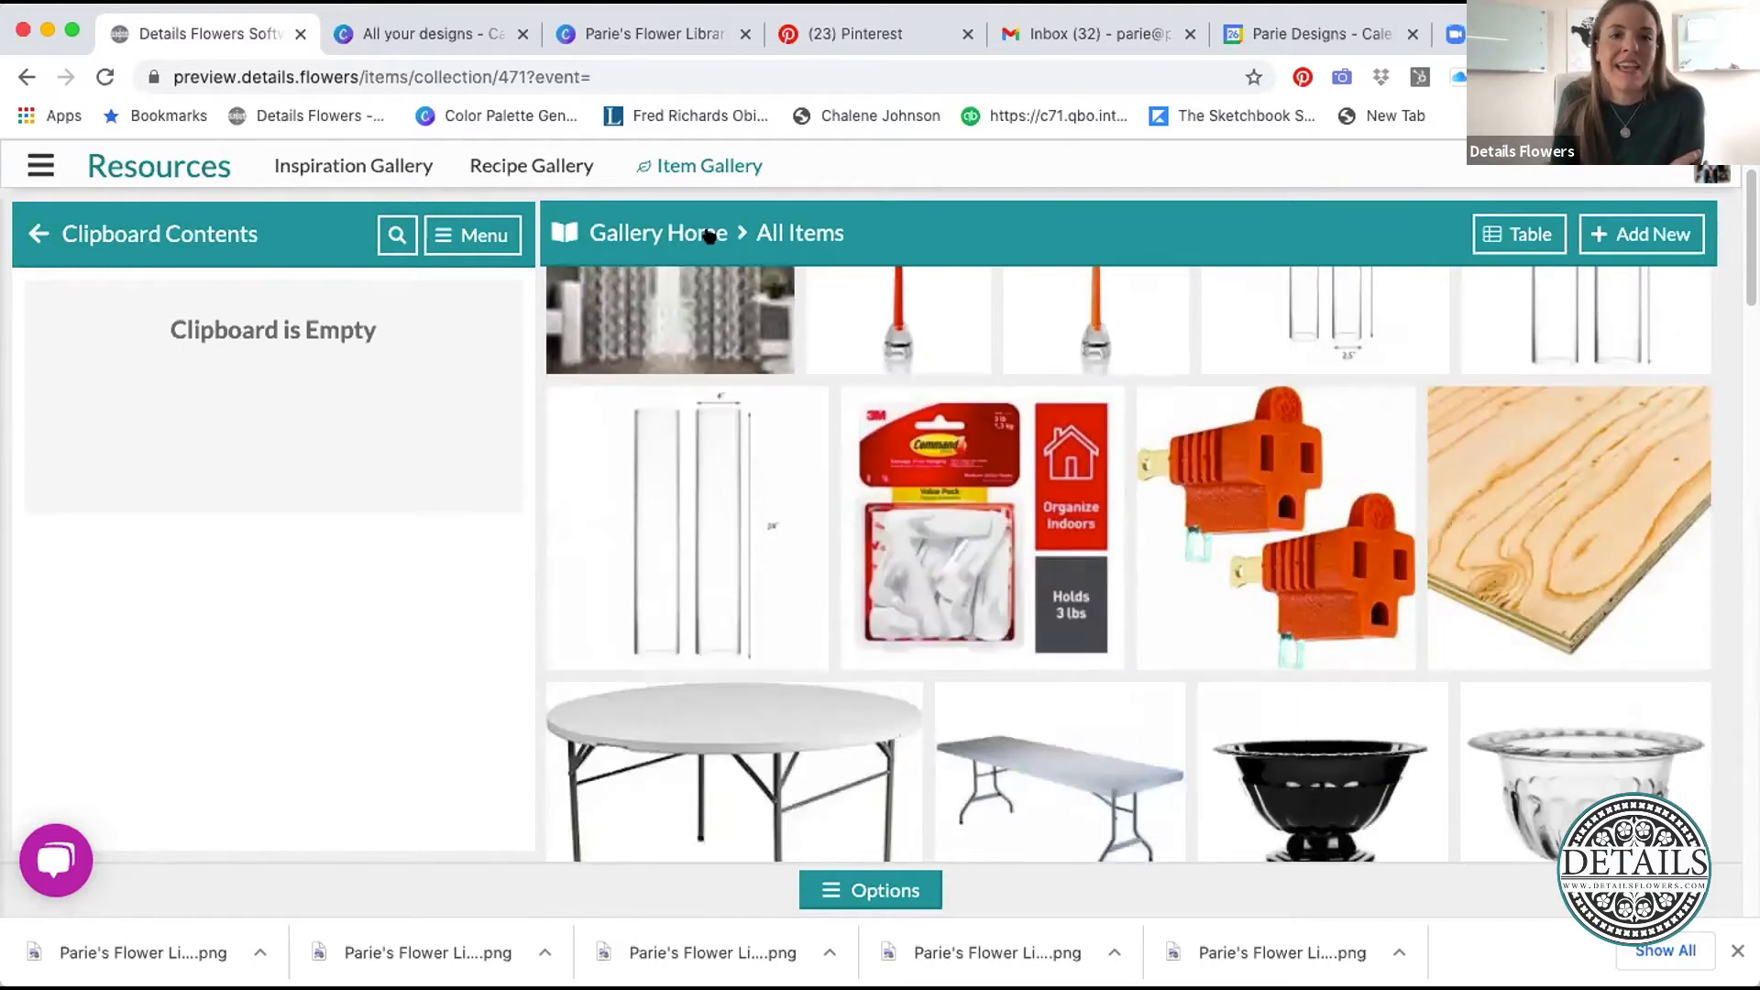
# - Return to Gallery Home, look over all the collection covers and open the Themed Collections
pyautogui.click(709, 234)
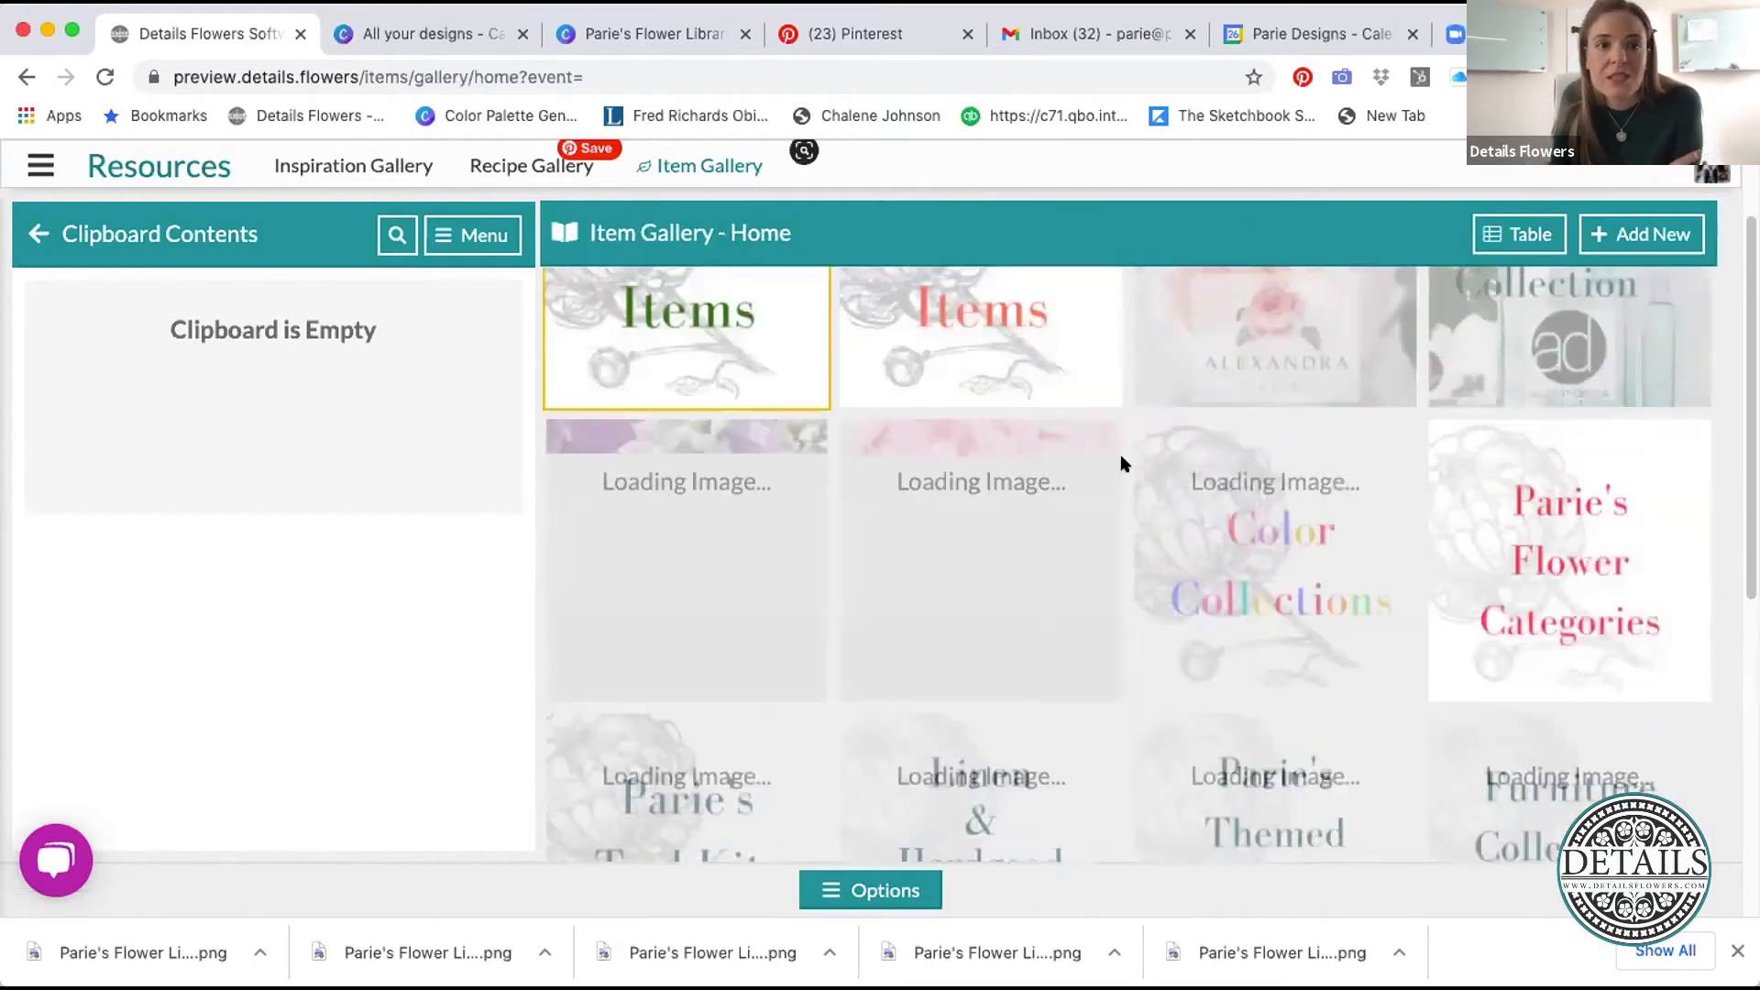
pyautogui.scroll(-3, 1525, 622)
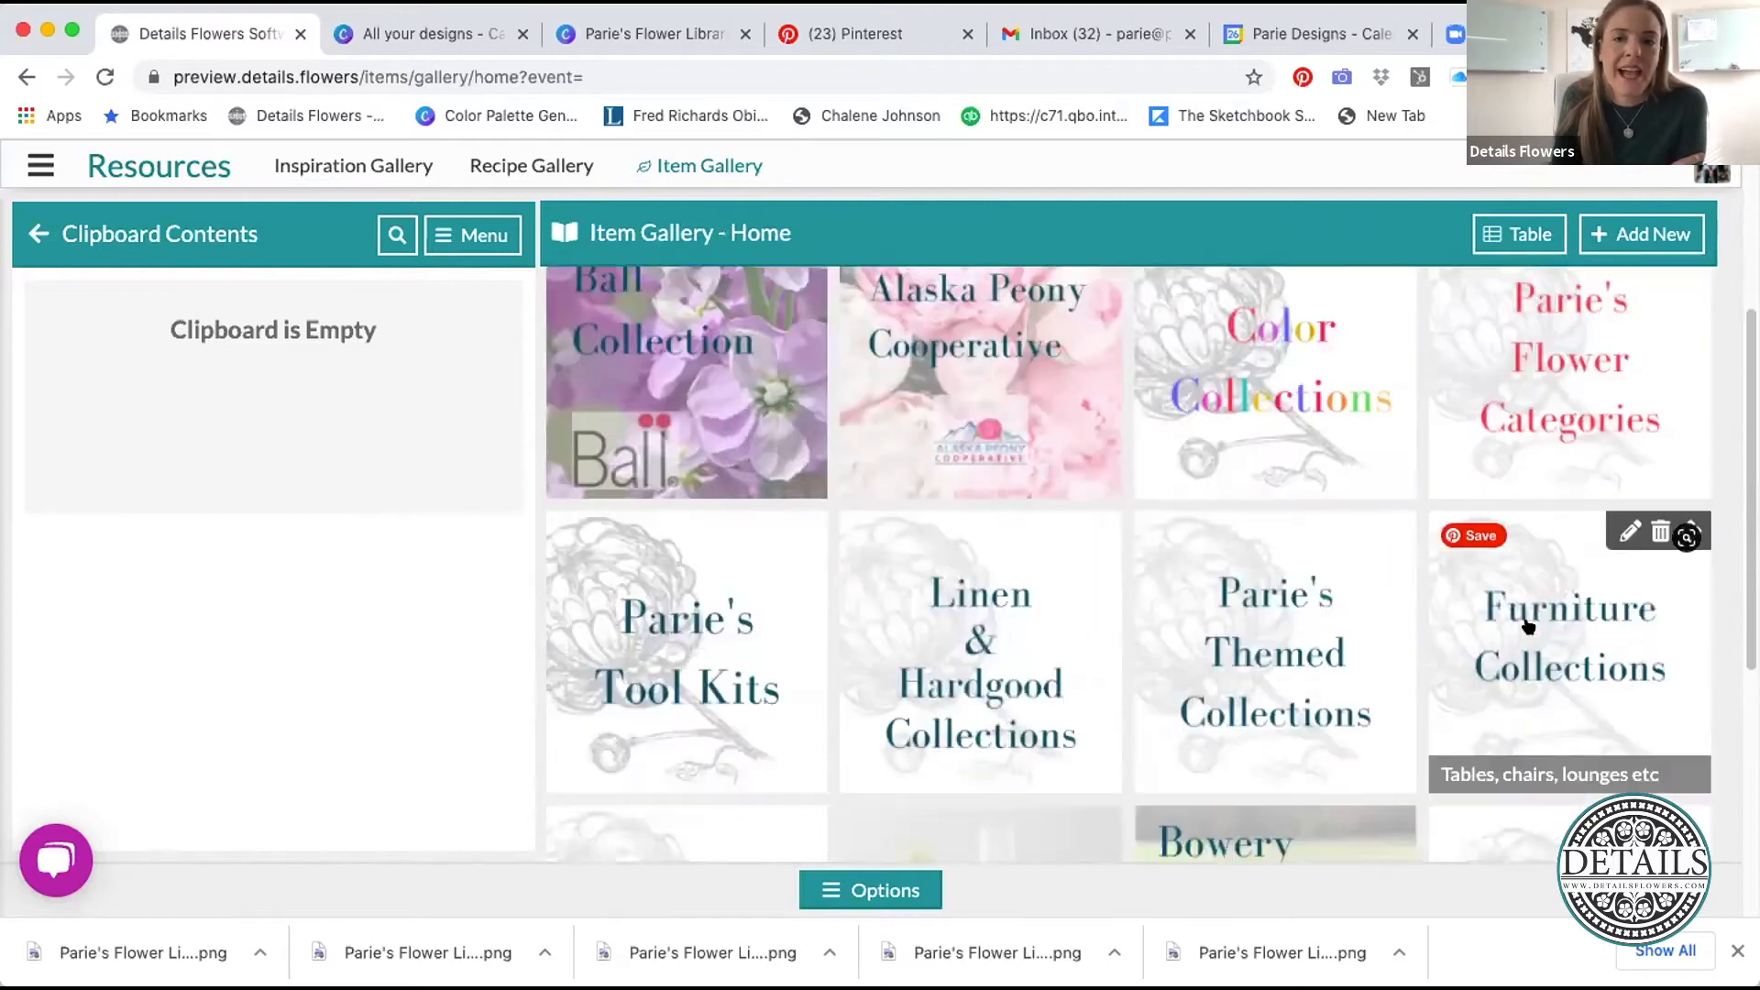
pyautogui.scroll(-2, 1528, 626)
pyautogui.scroll(-2, 1528, 626)
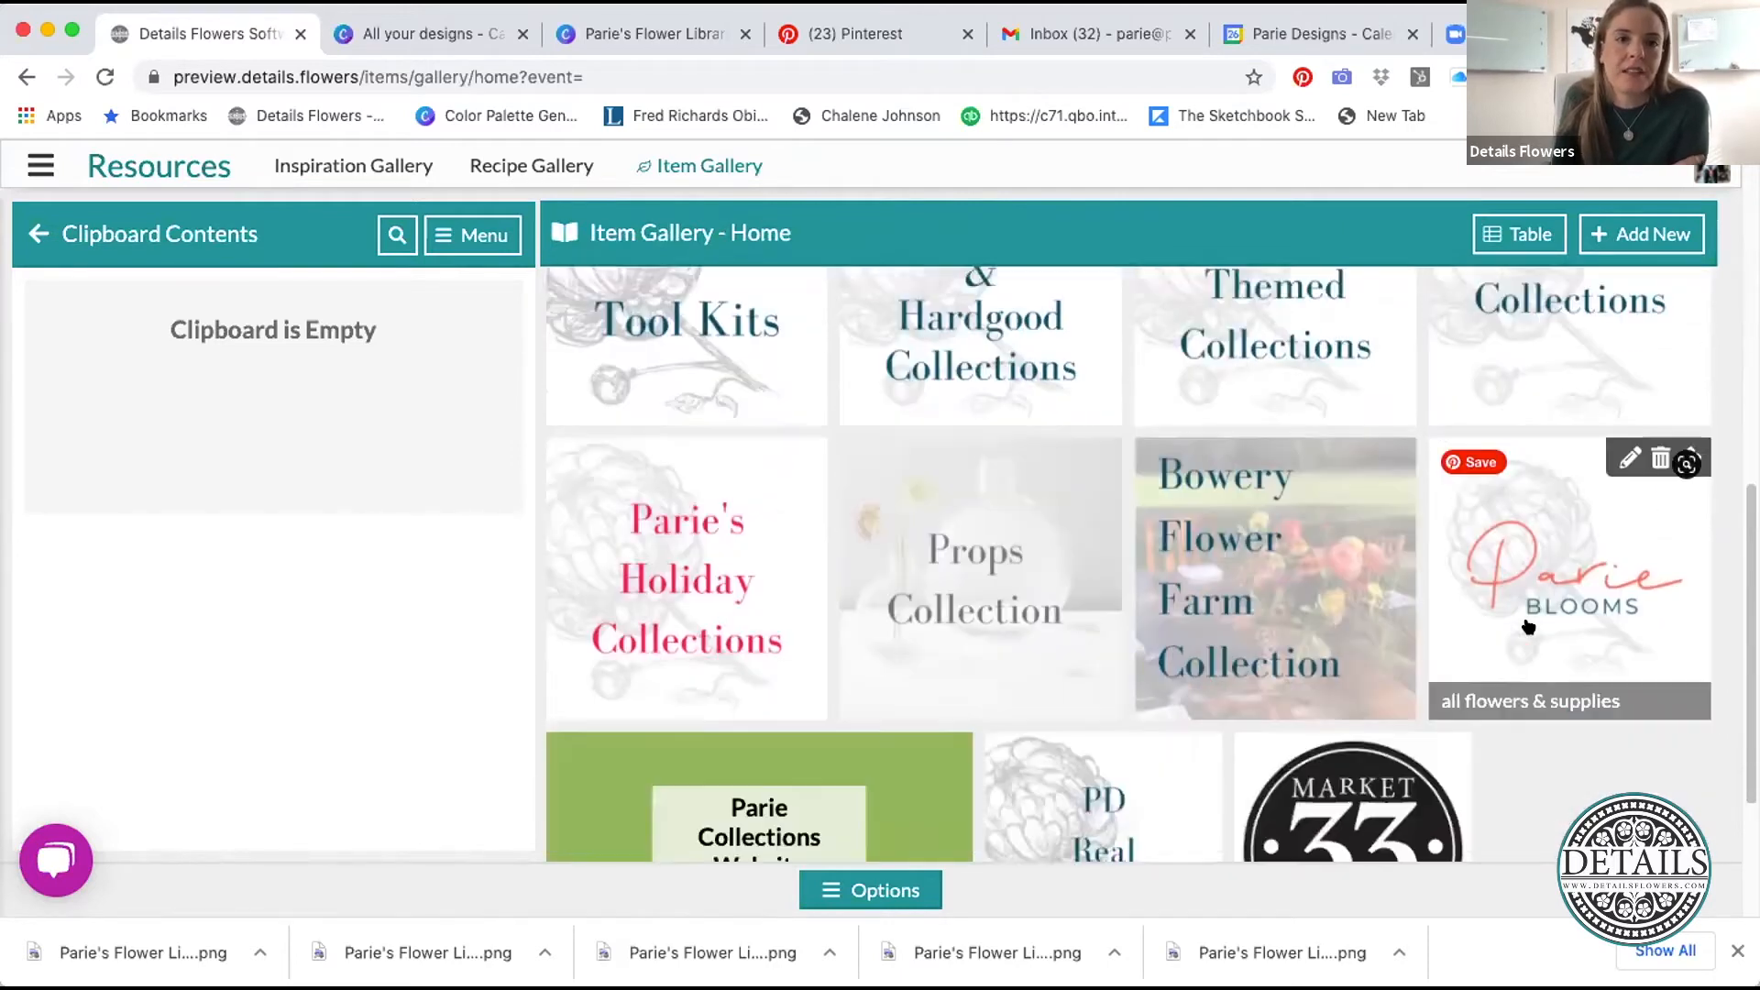
pyautogui.scroll(-2, 1528, 626)
pyautogui.scroll(9, 1528, 626)
pyautogui.scroll(-3, 1528, 626)
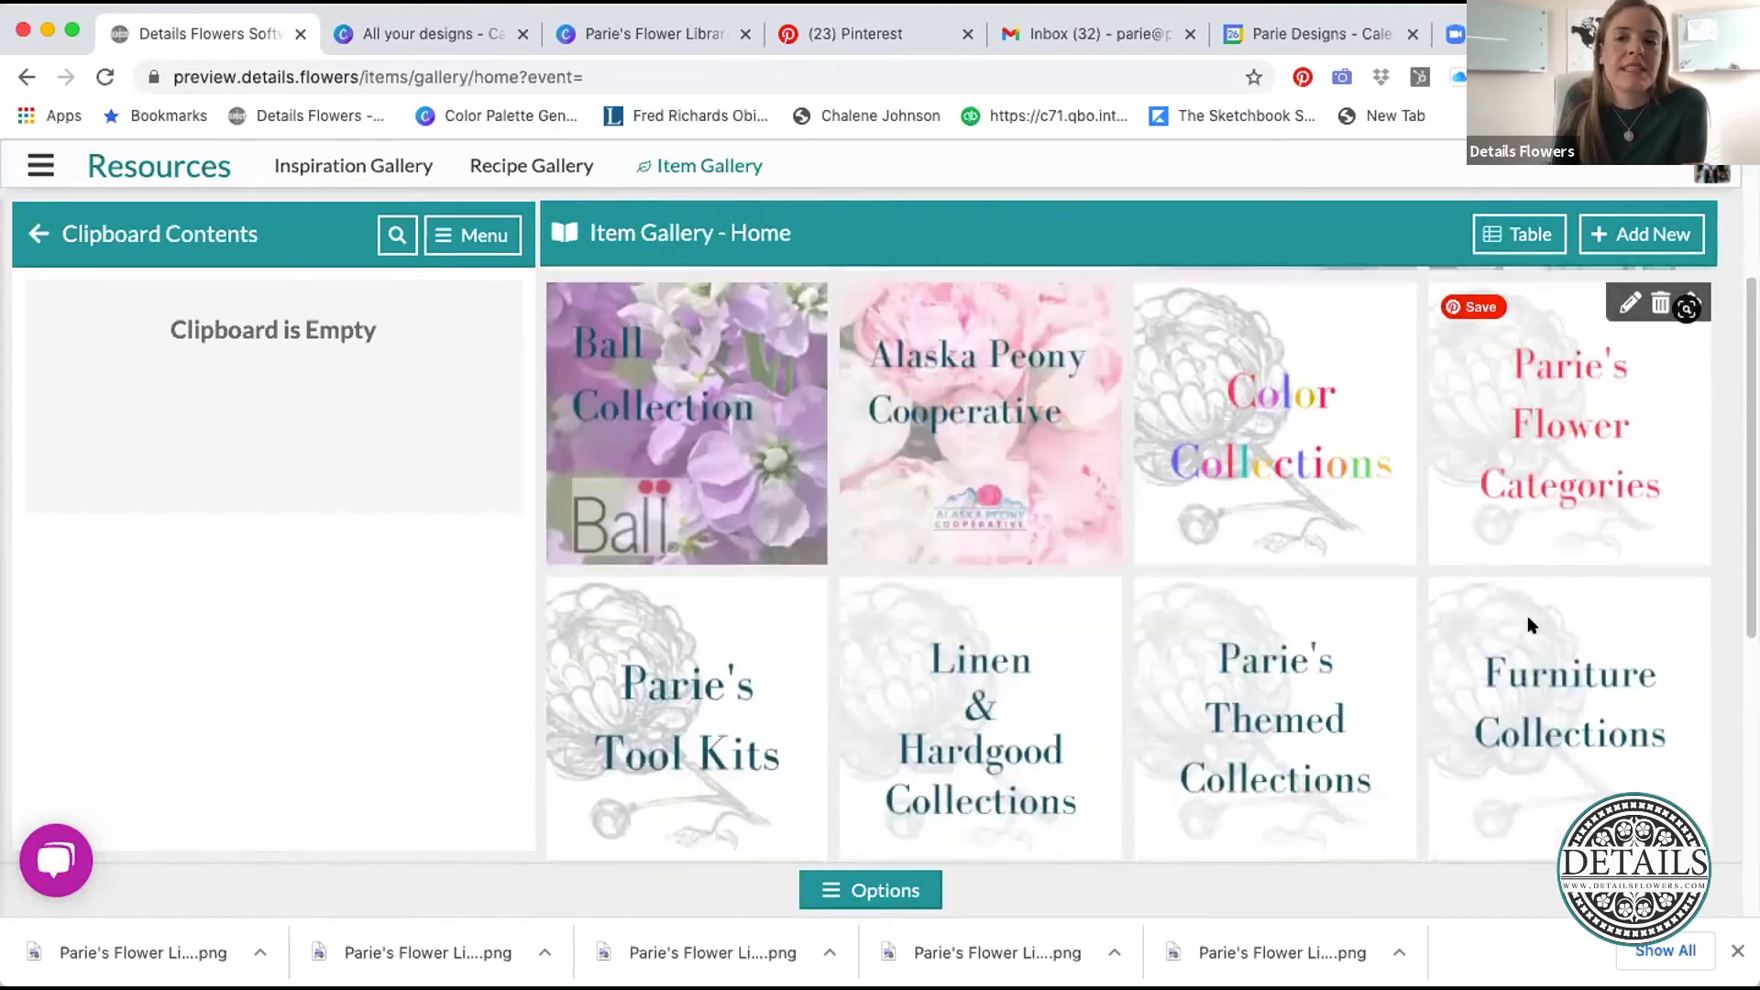
pyautogui.scroll(-6, 1527, 625)
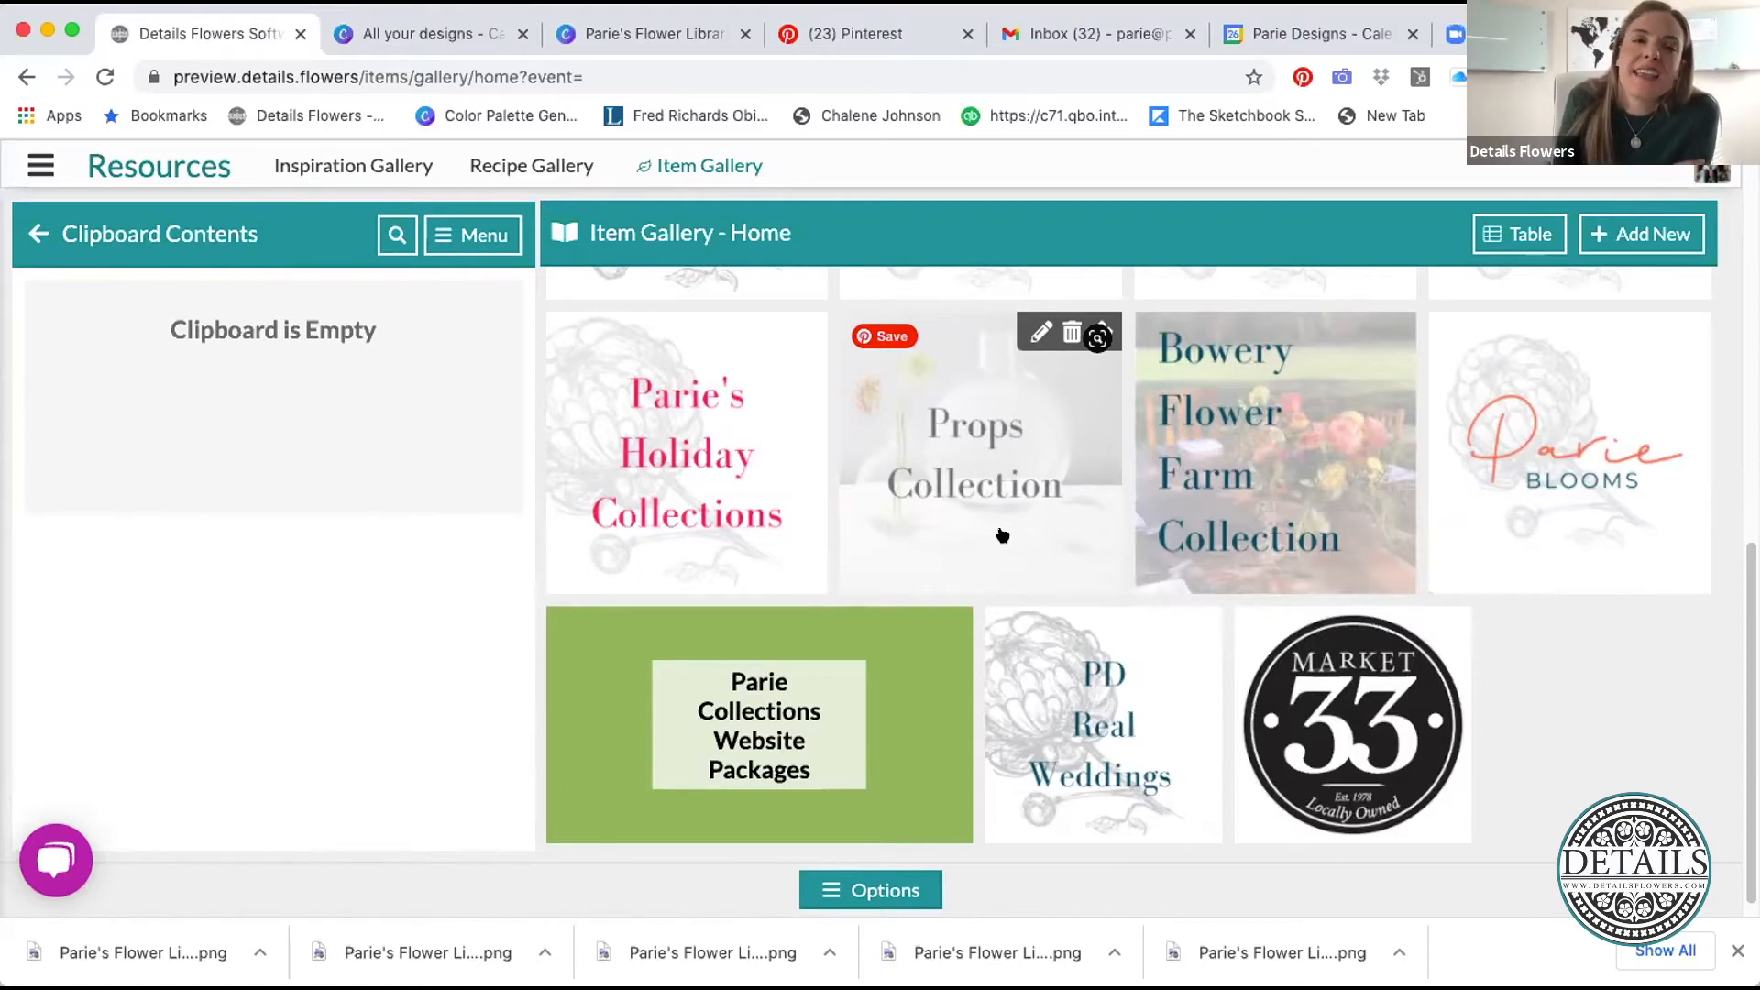
pyautogui.scroll(-1, 1058, 675)
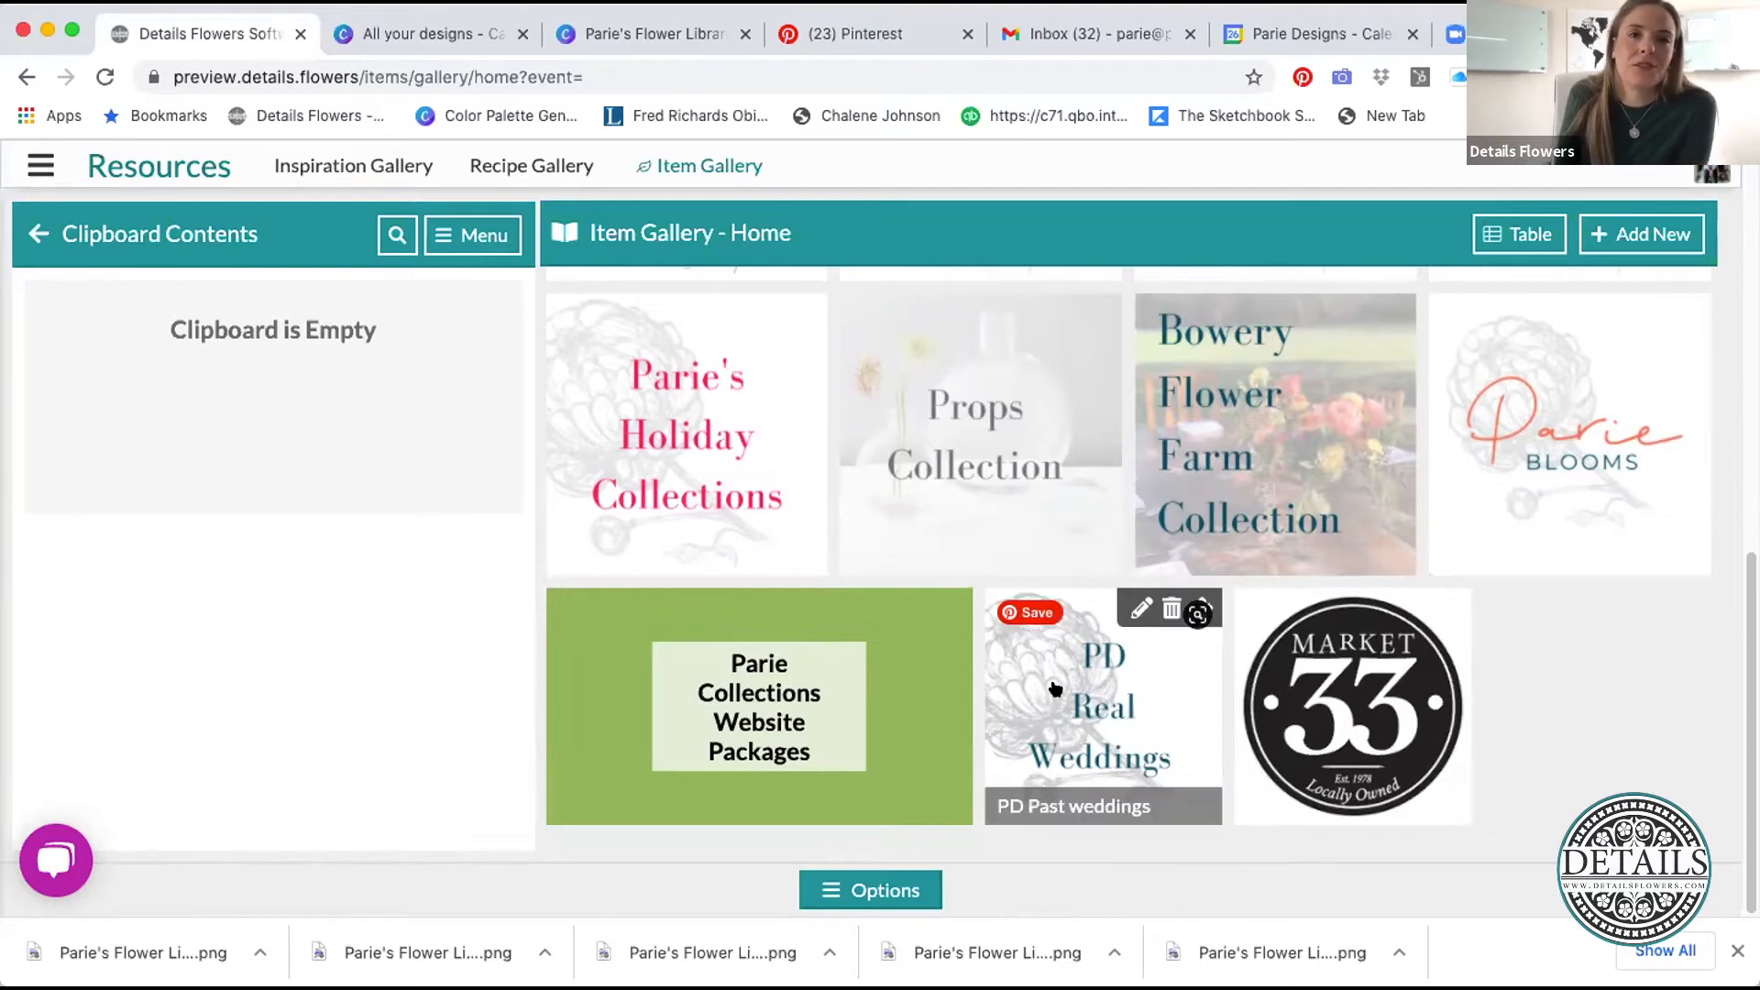
pyautogui.scroll(5, 1056, 689)
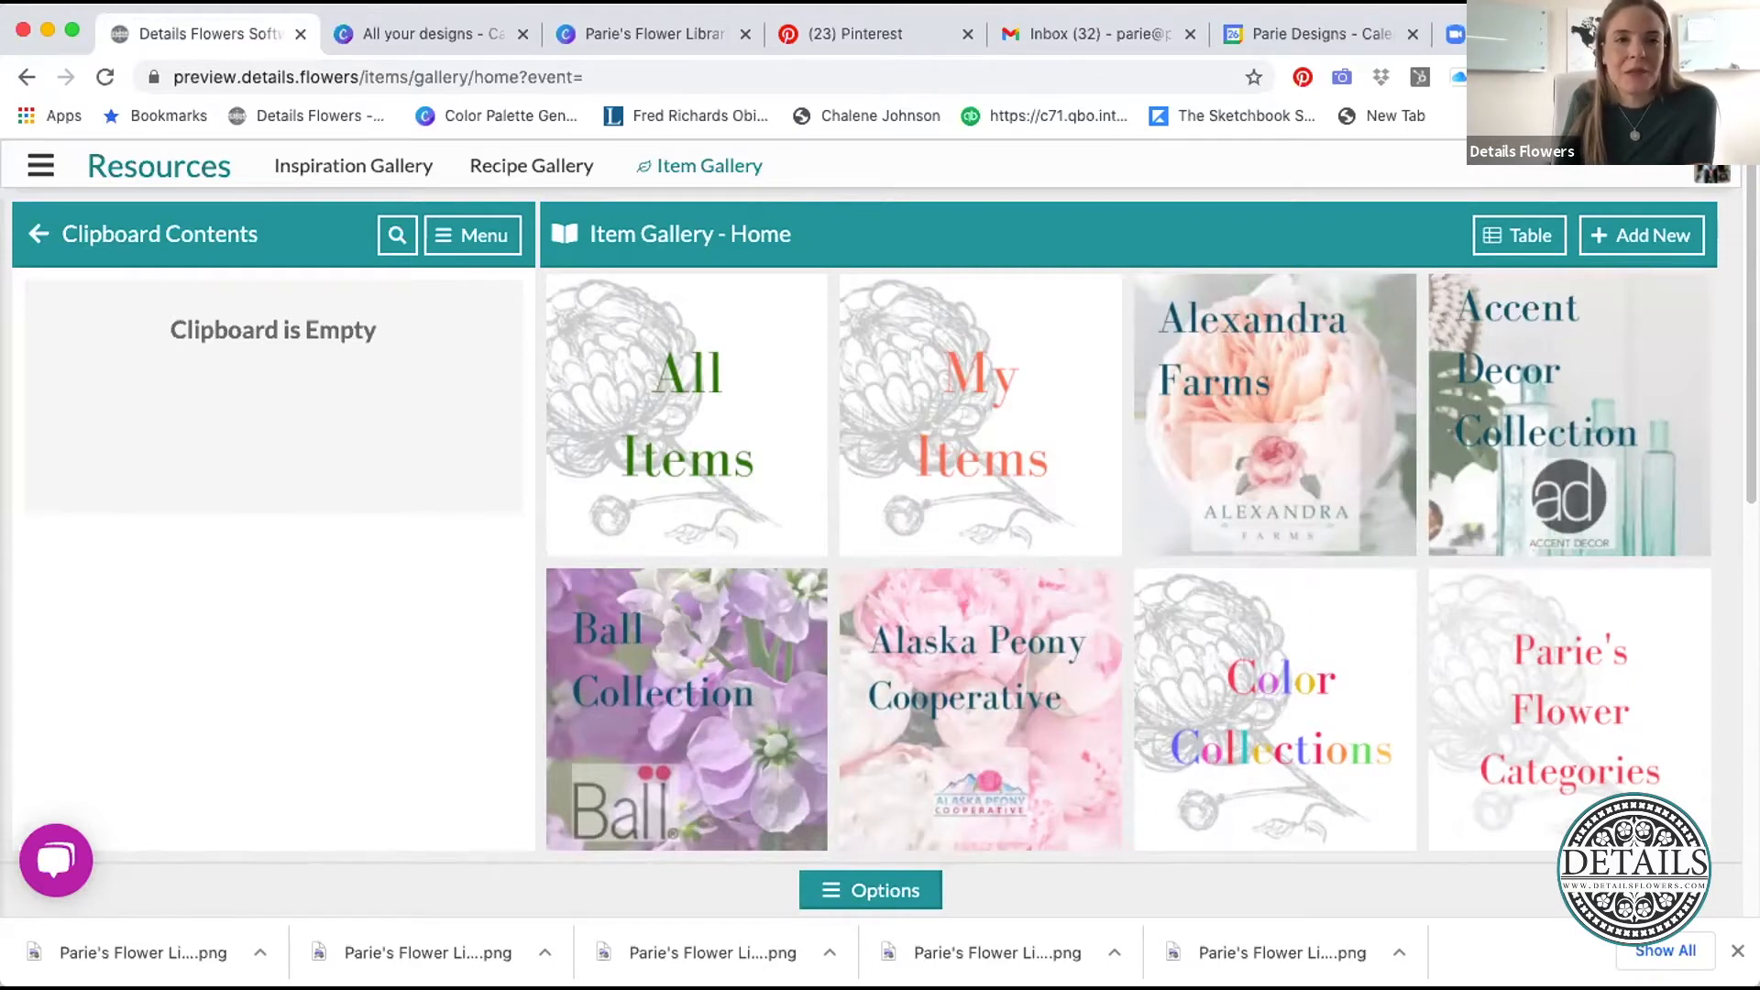
pyautogui.scroll(-3, 1293, 662)
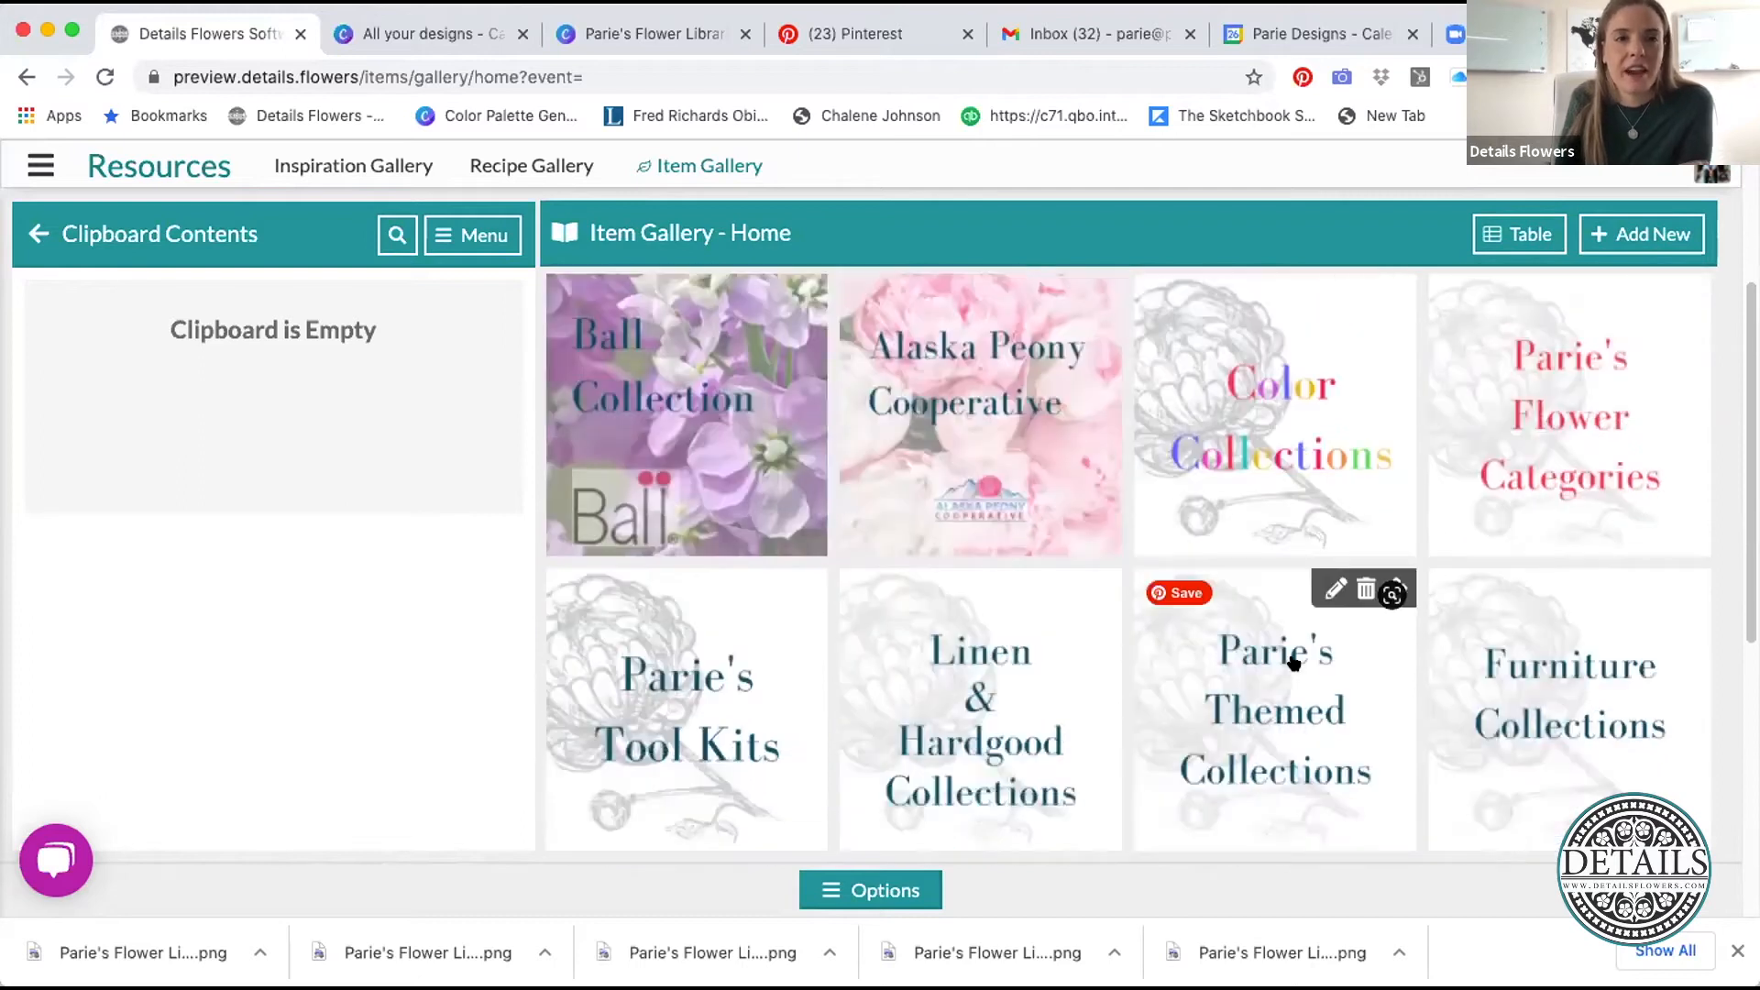
pyautogui.scroll(-1, 1294, 661)
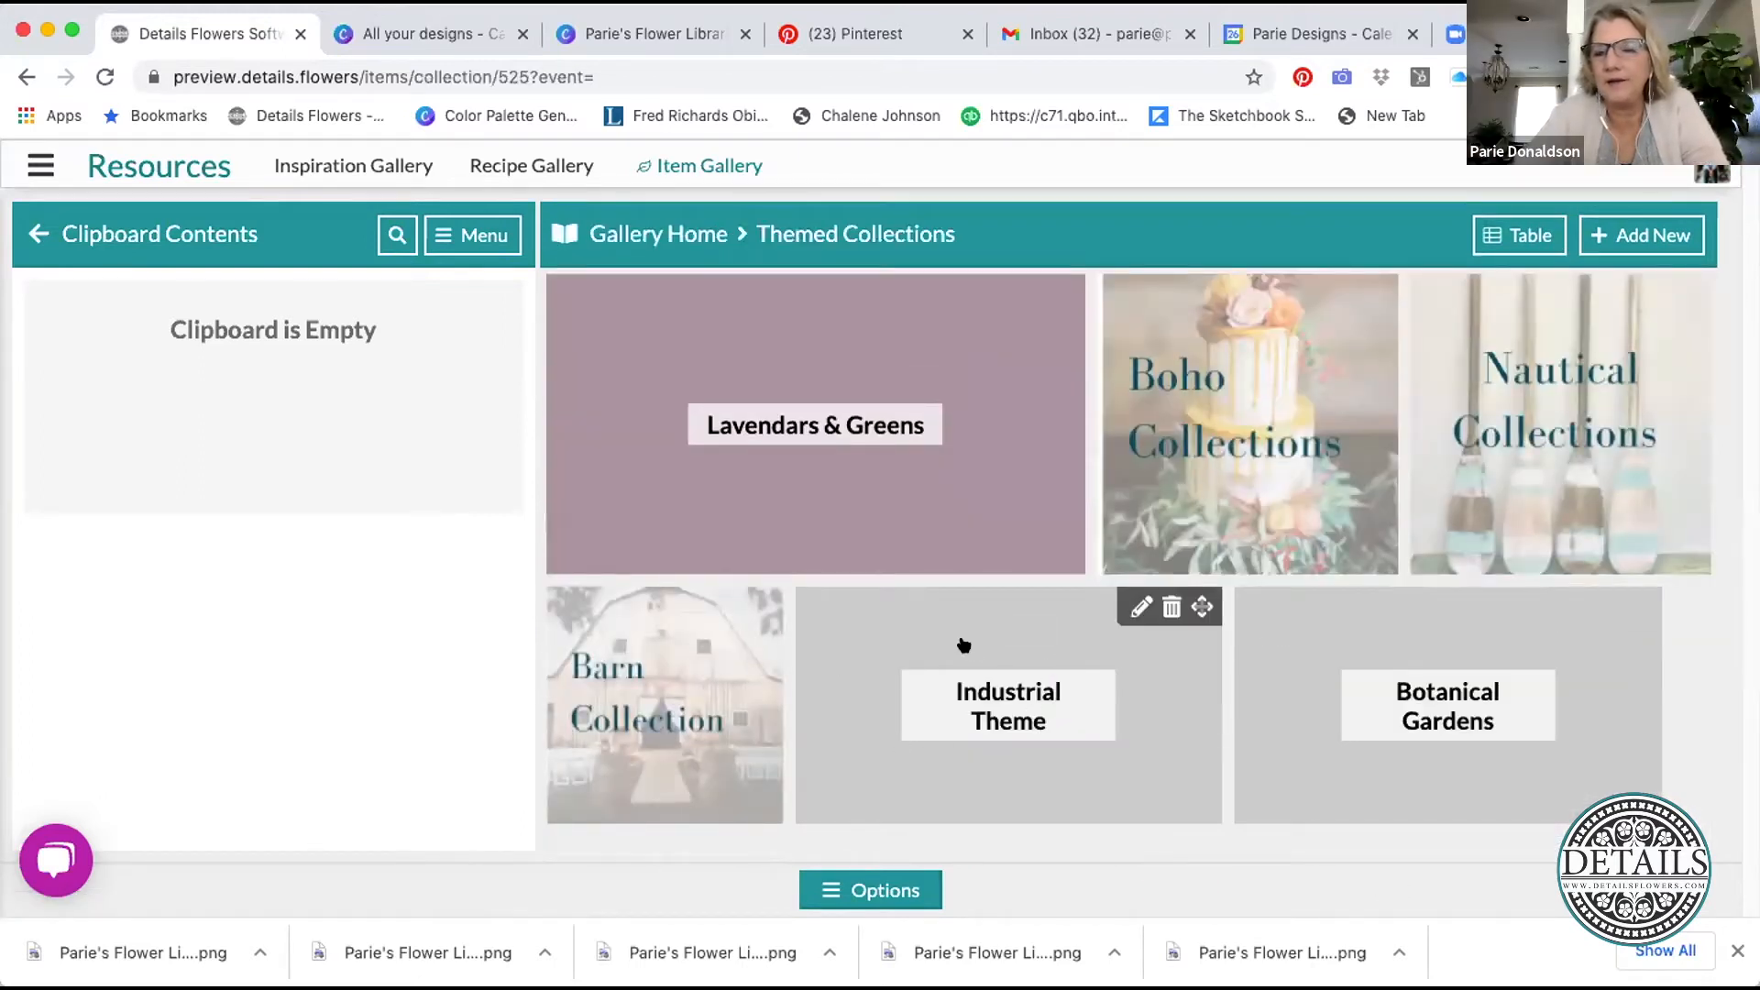
# - Return to Gallery Home and open the My Items collection
pyautogui.click(669, 234)
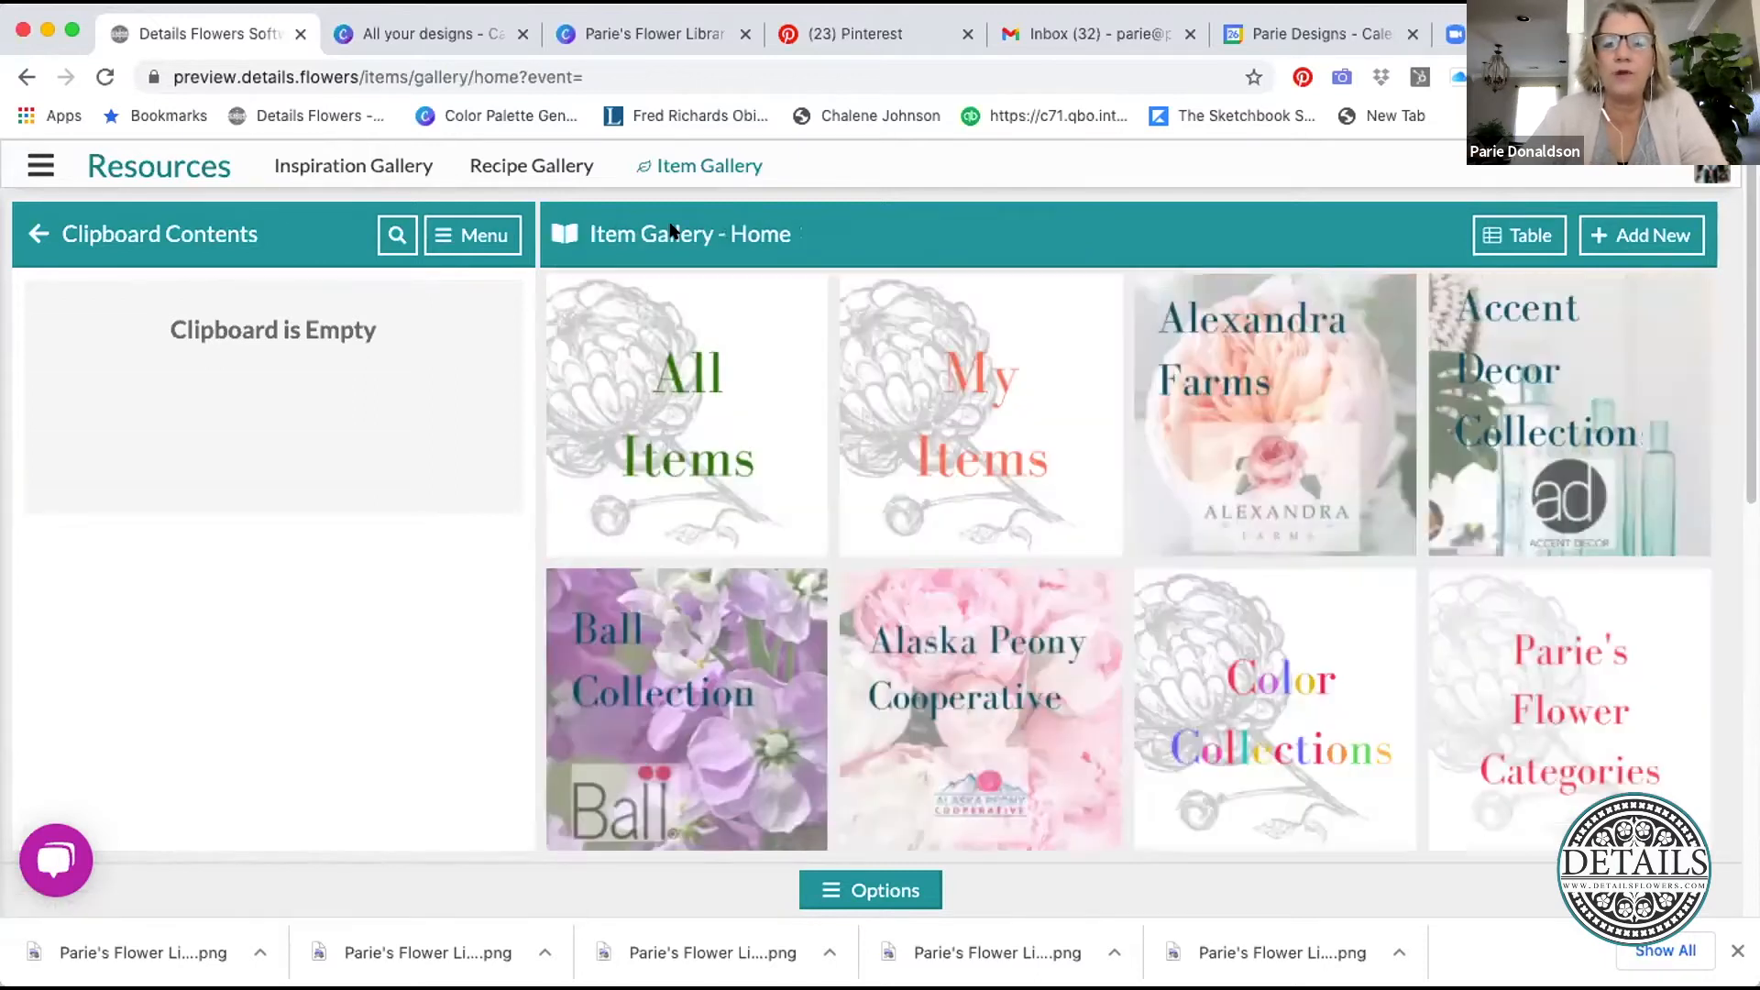
pyautogui.scroll(-2, 1018, 614)
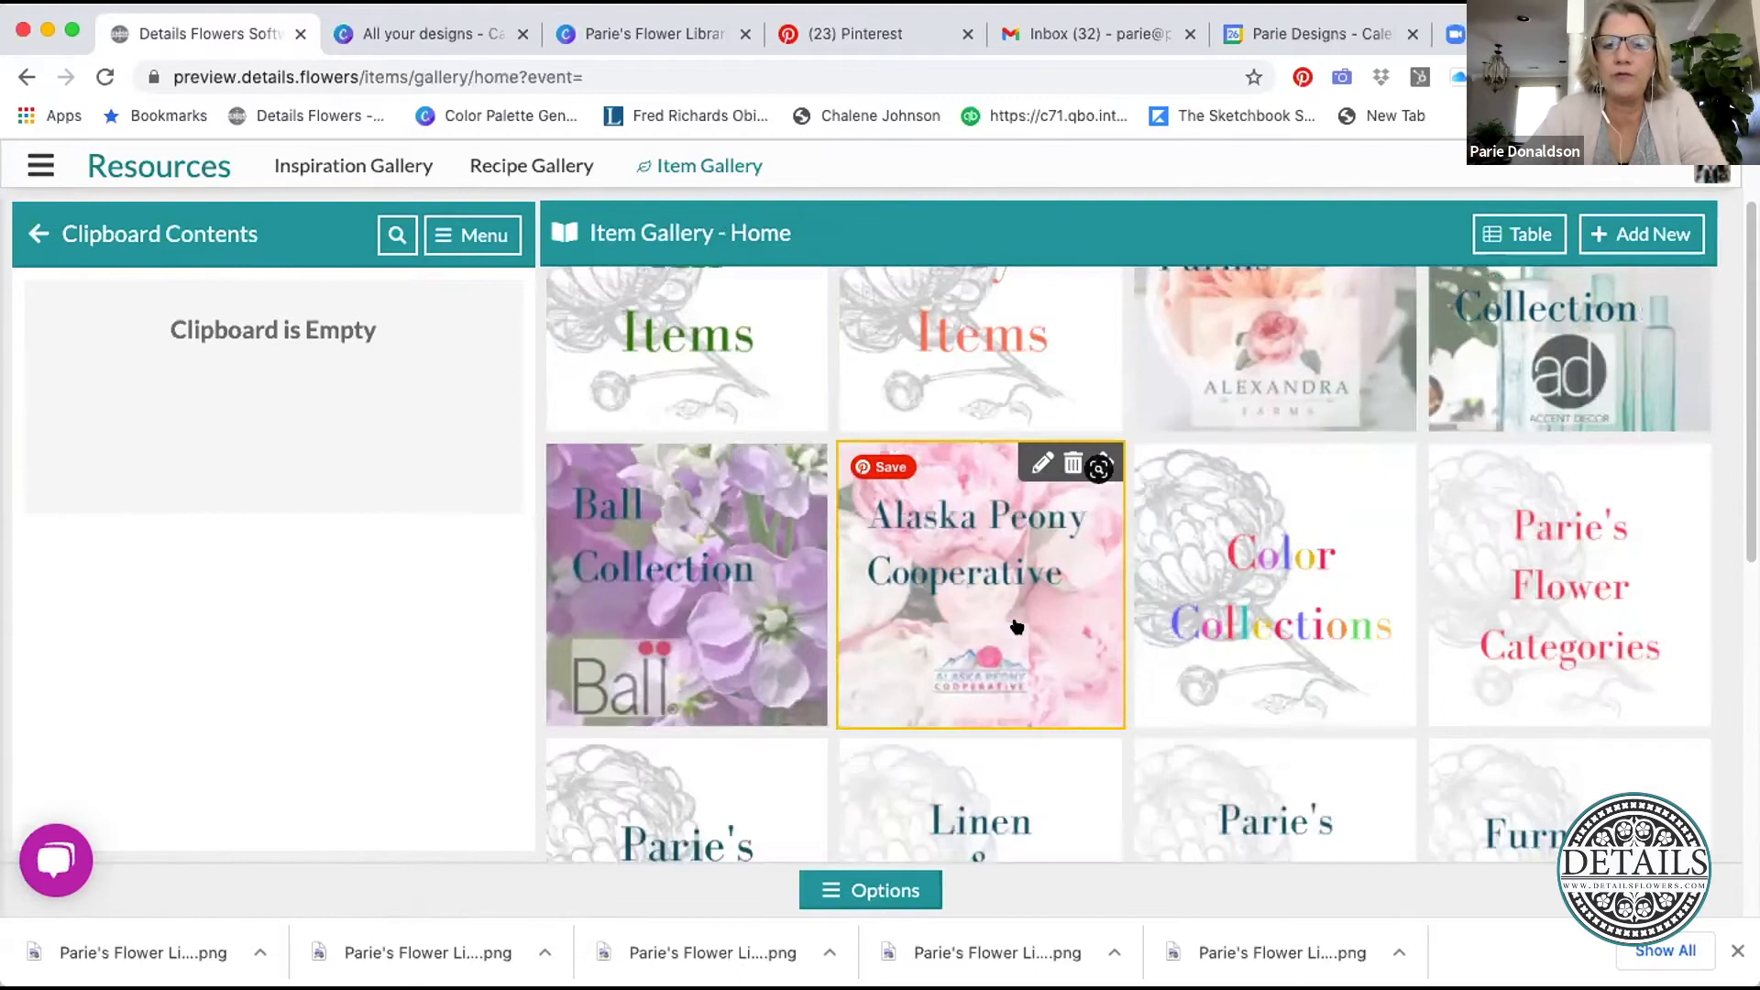
pyautogui.click(976, 351)
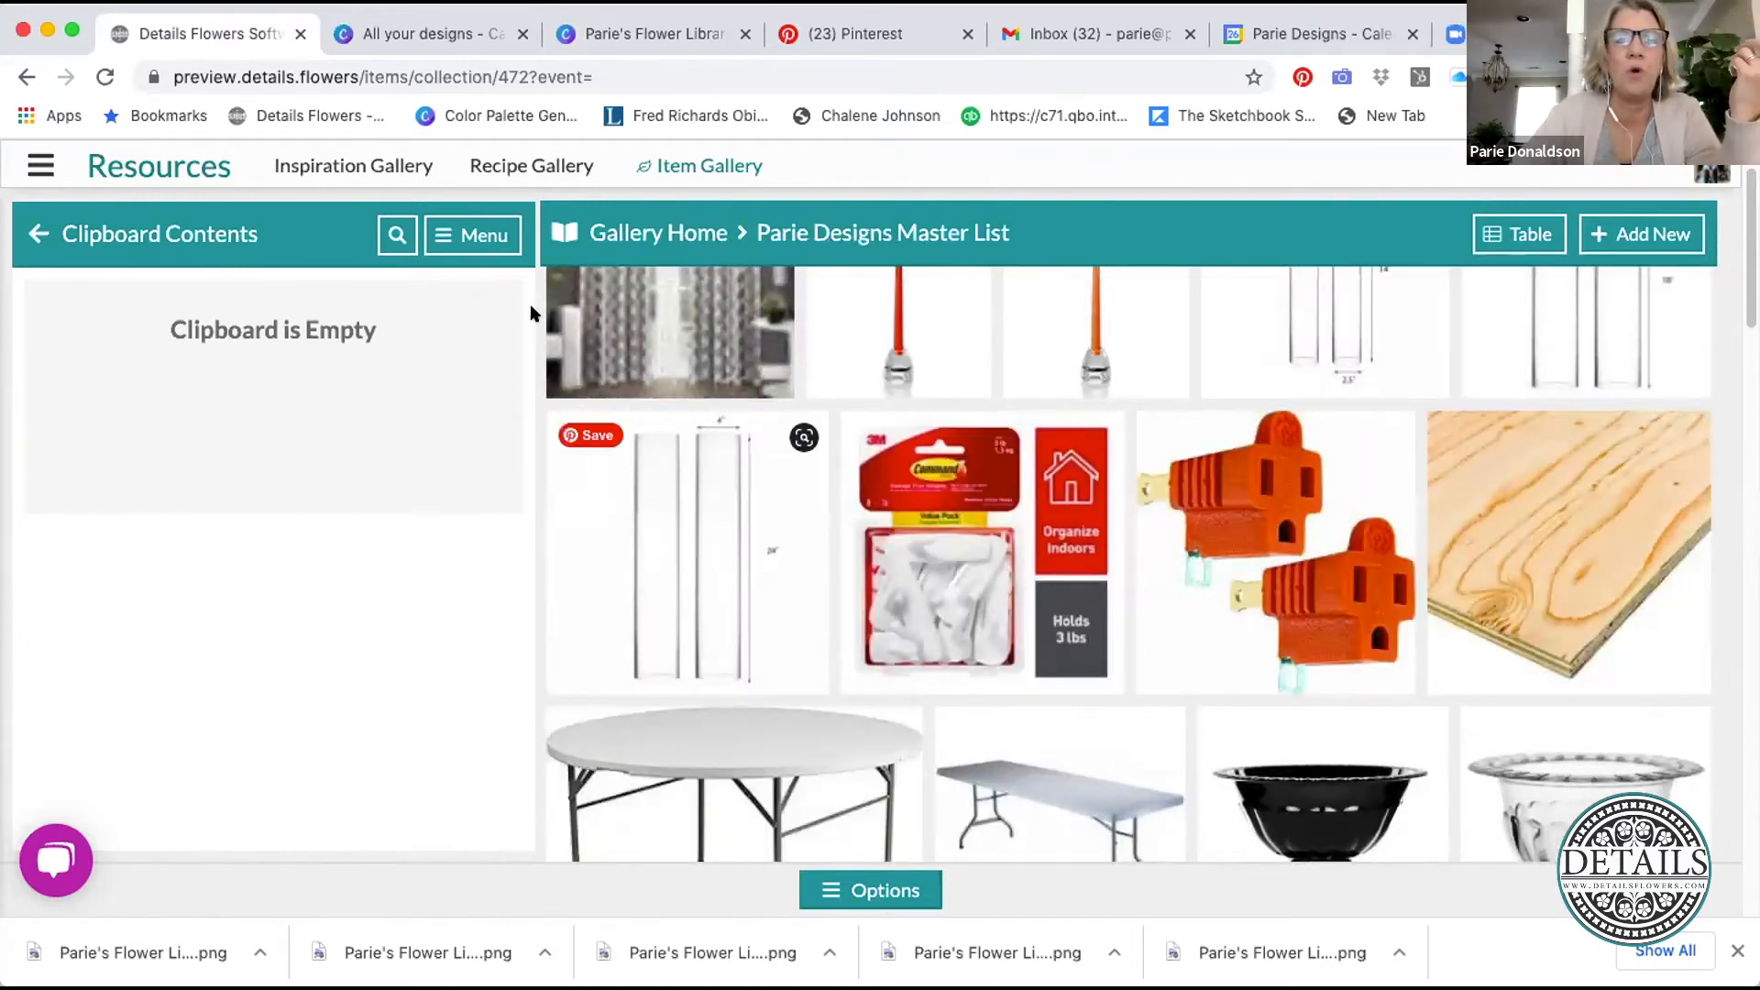
# - Bring up Search & Filters for My Items and restrict the item type to Blooms & Greenery
pyautogui.click(448, 239)
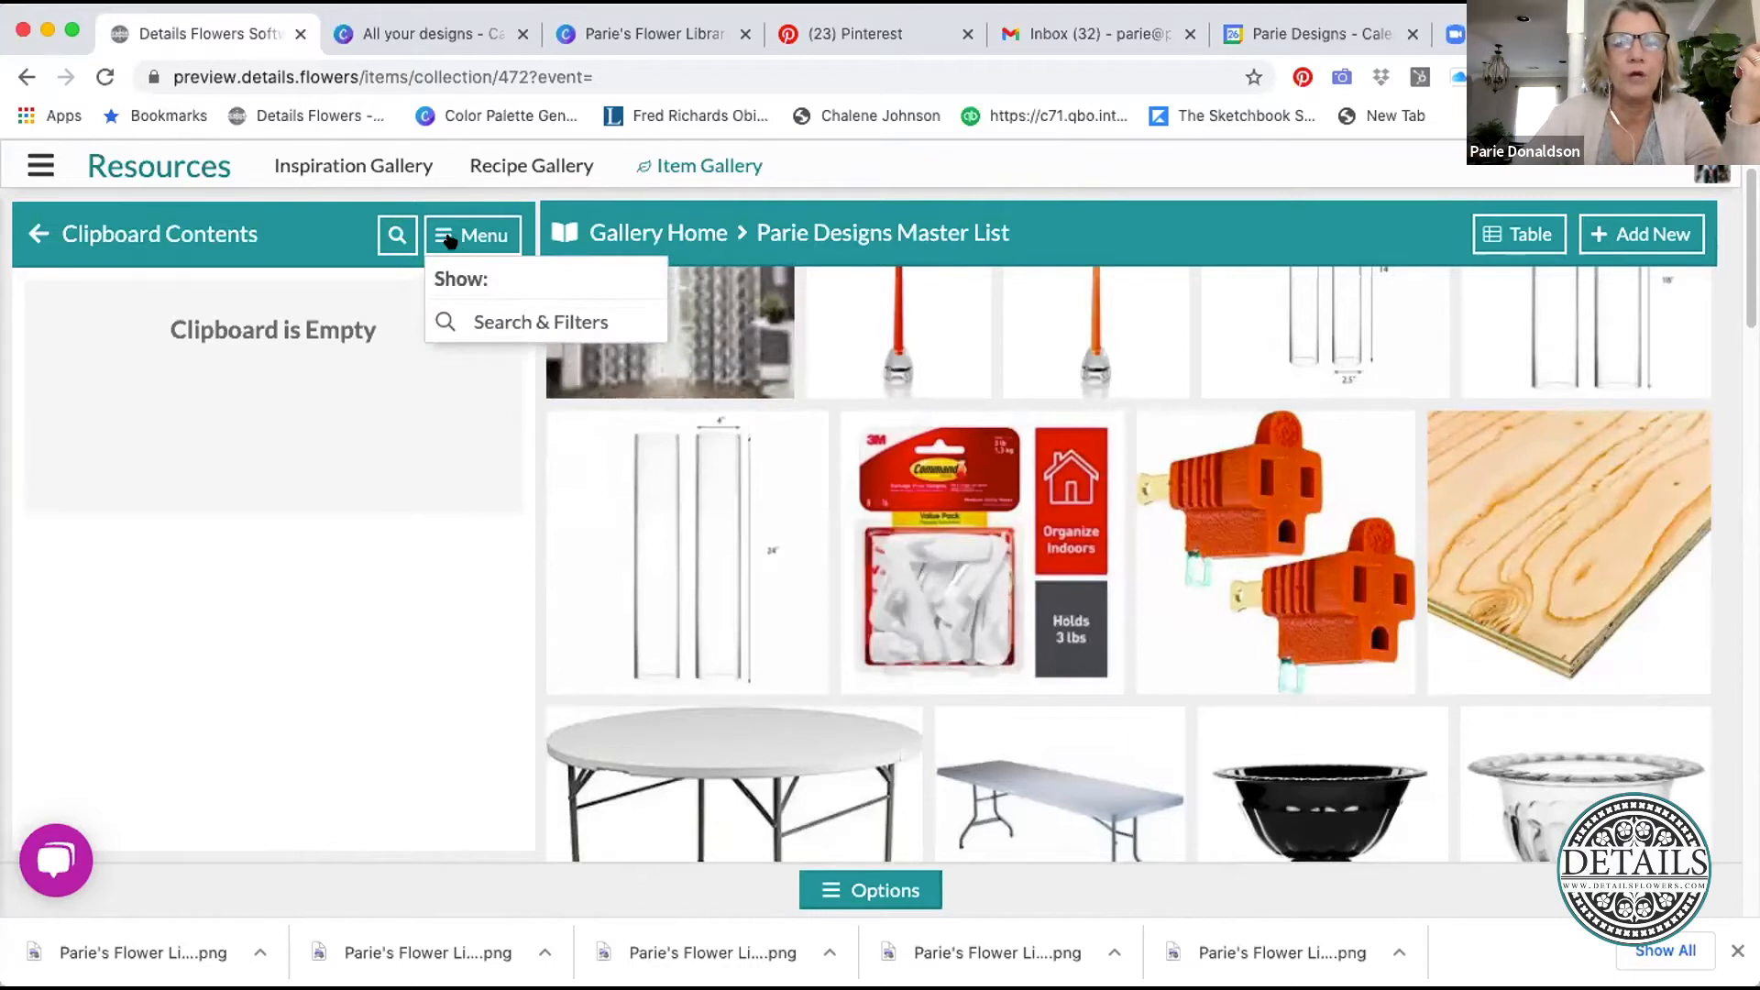
pyautogui.click(483, 322)
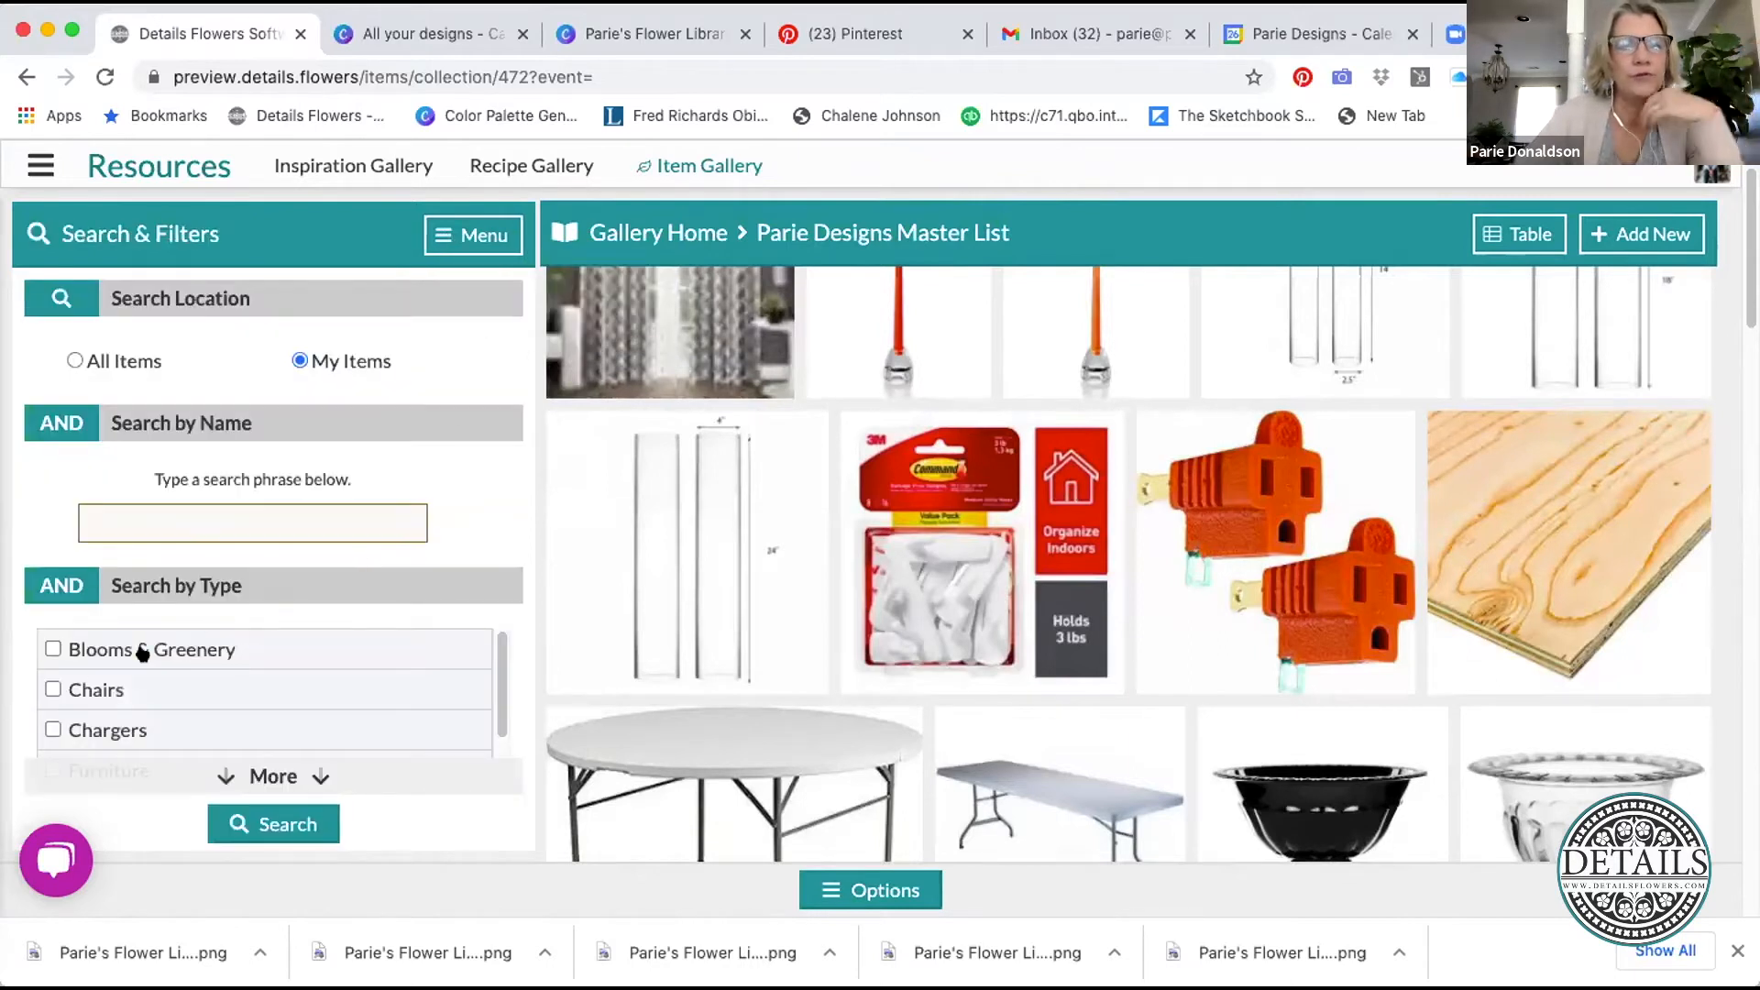
pyautogui.click(53, 649)
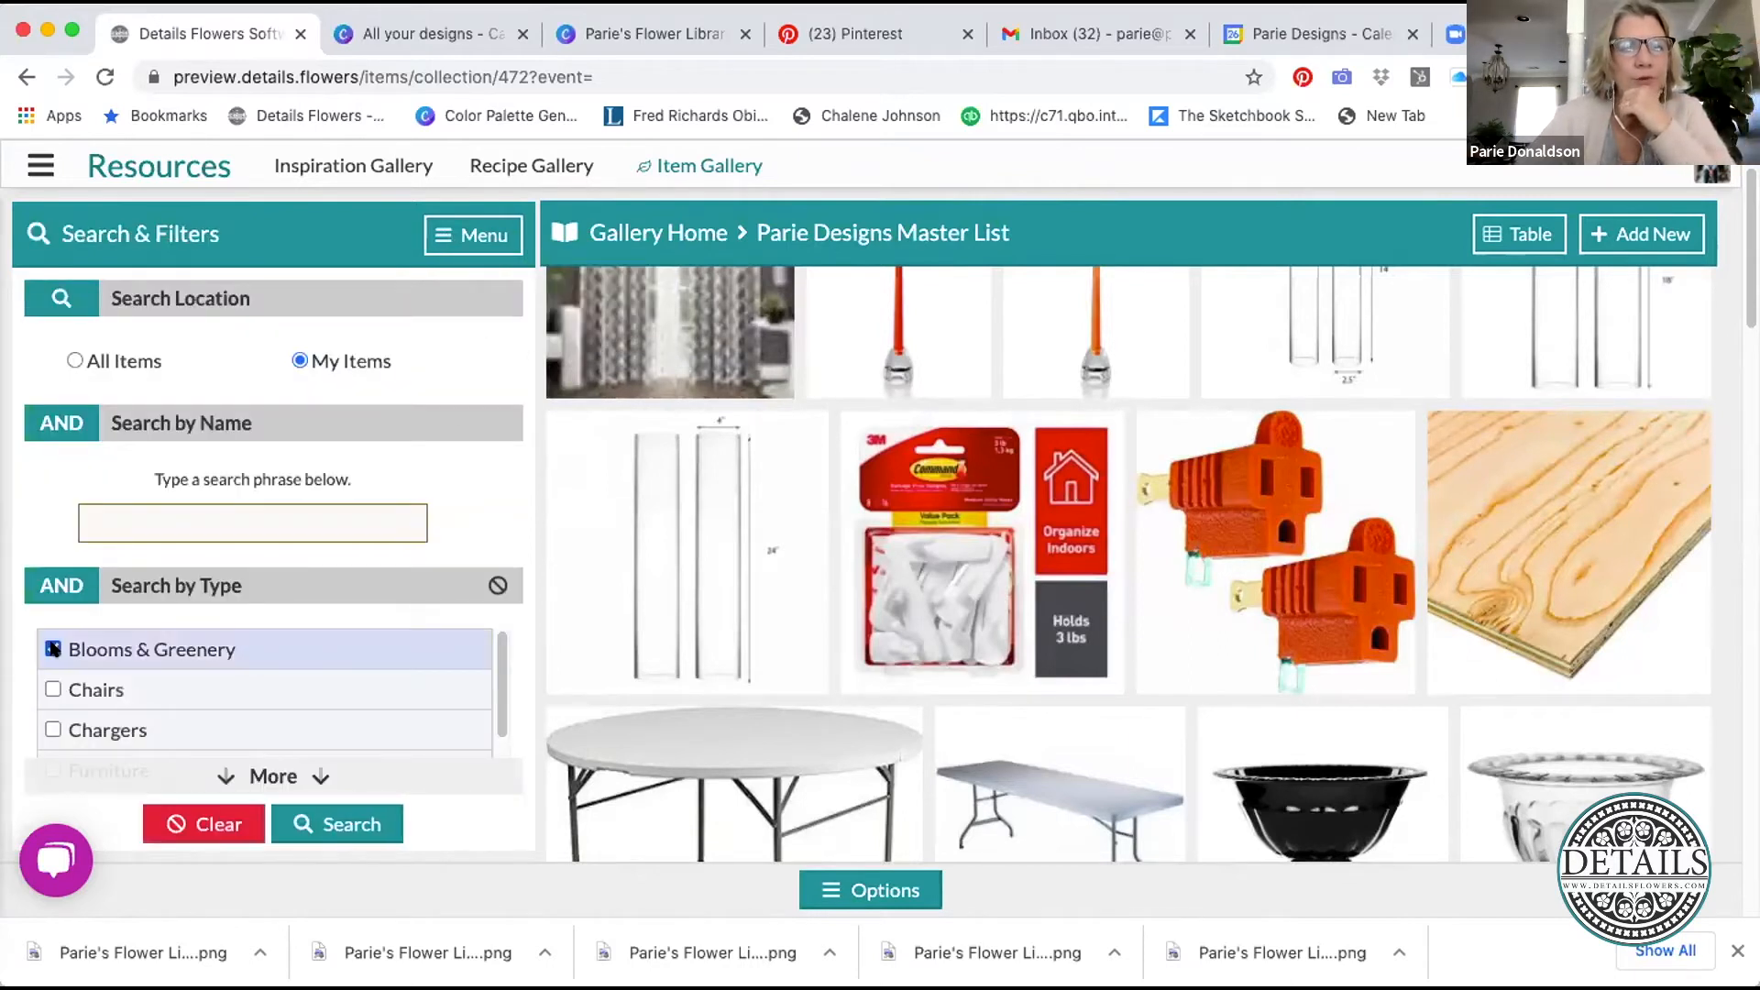
pyautogui.scroll(-3, 392, 693)
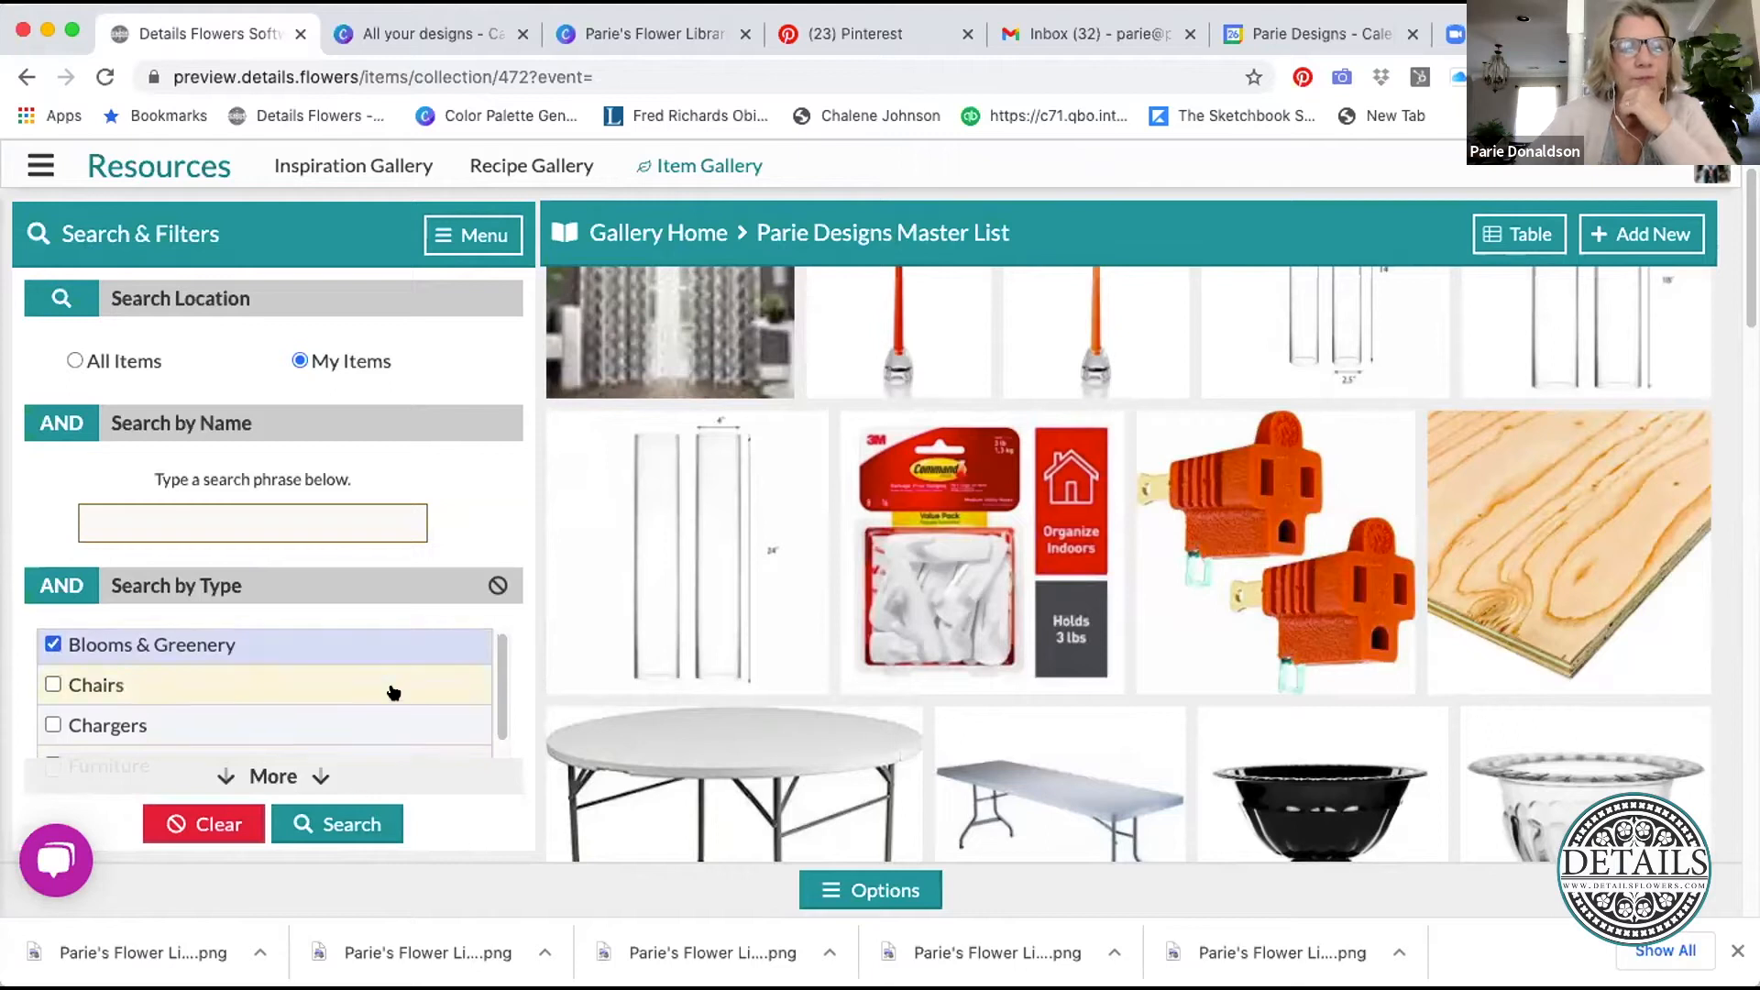
# - Add the red color #FF0000 as a search color and run the filtered search
pyautogui.click(317, 777)
pyautogui.click(289, 711)
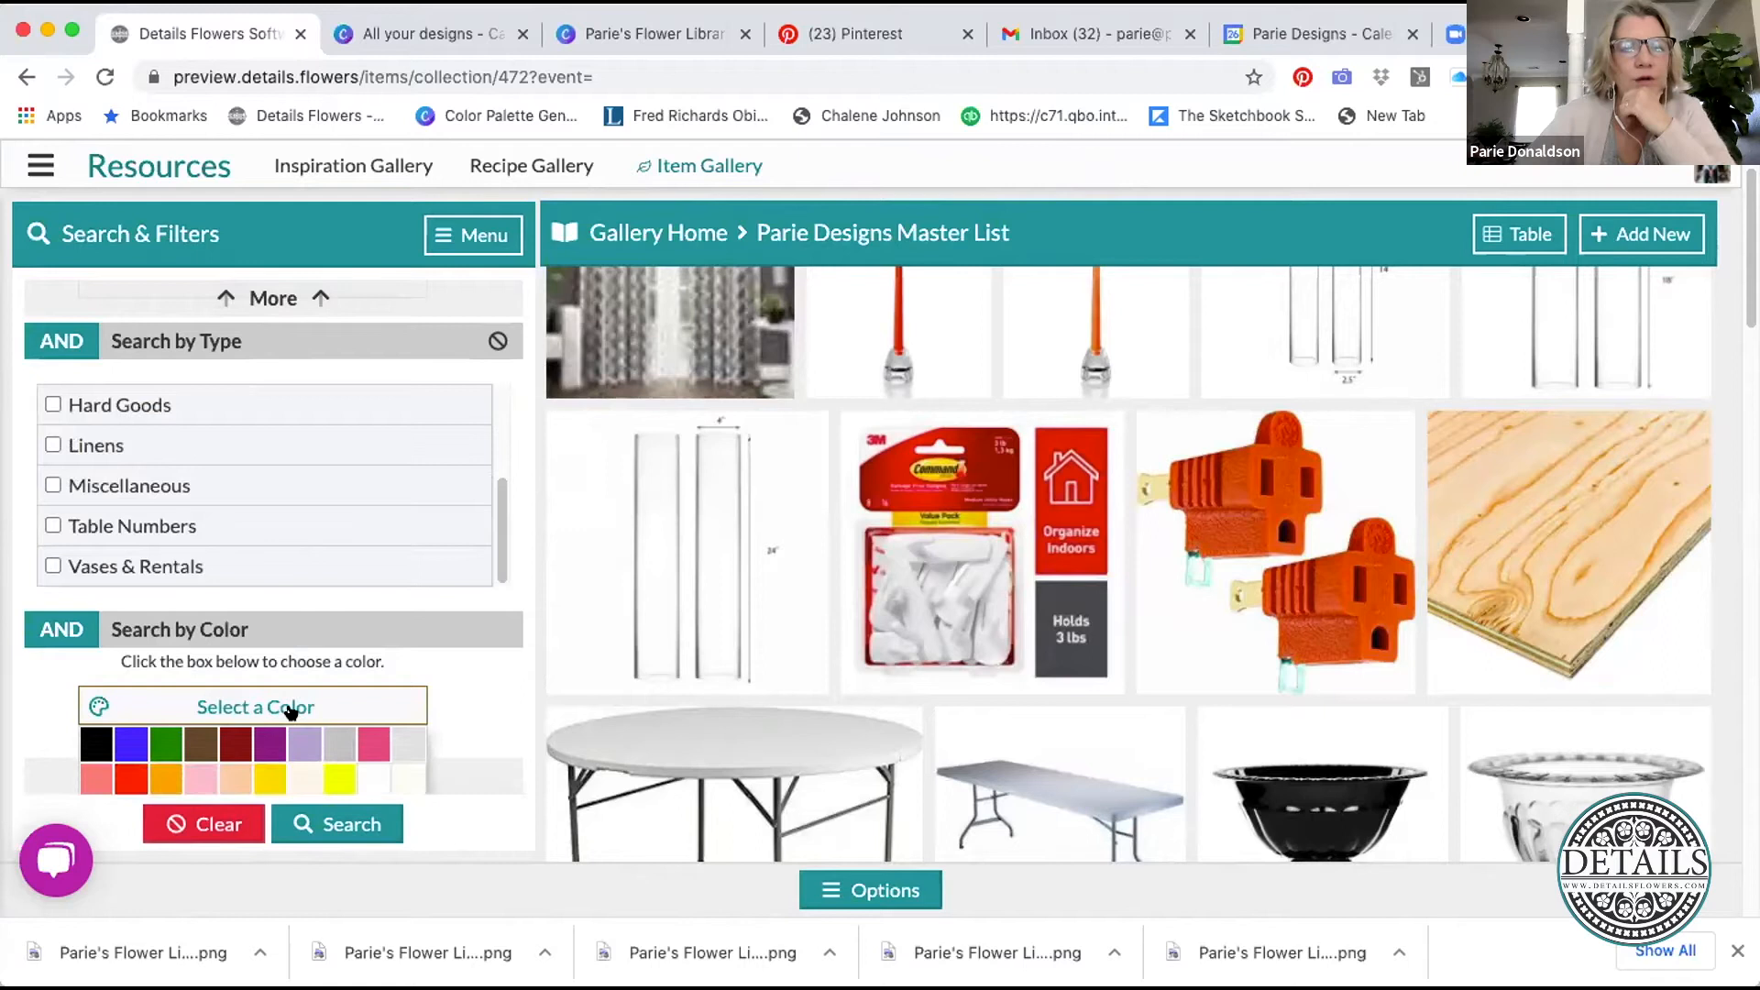
pyautogui.click(317, 778)
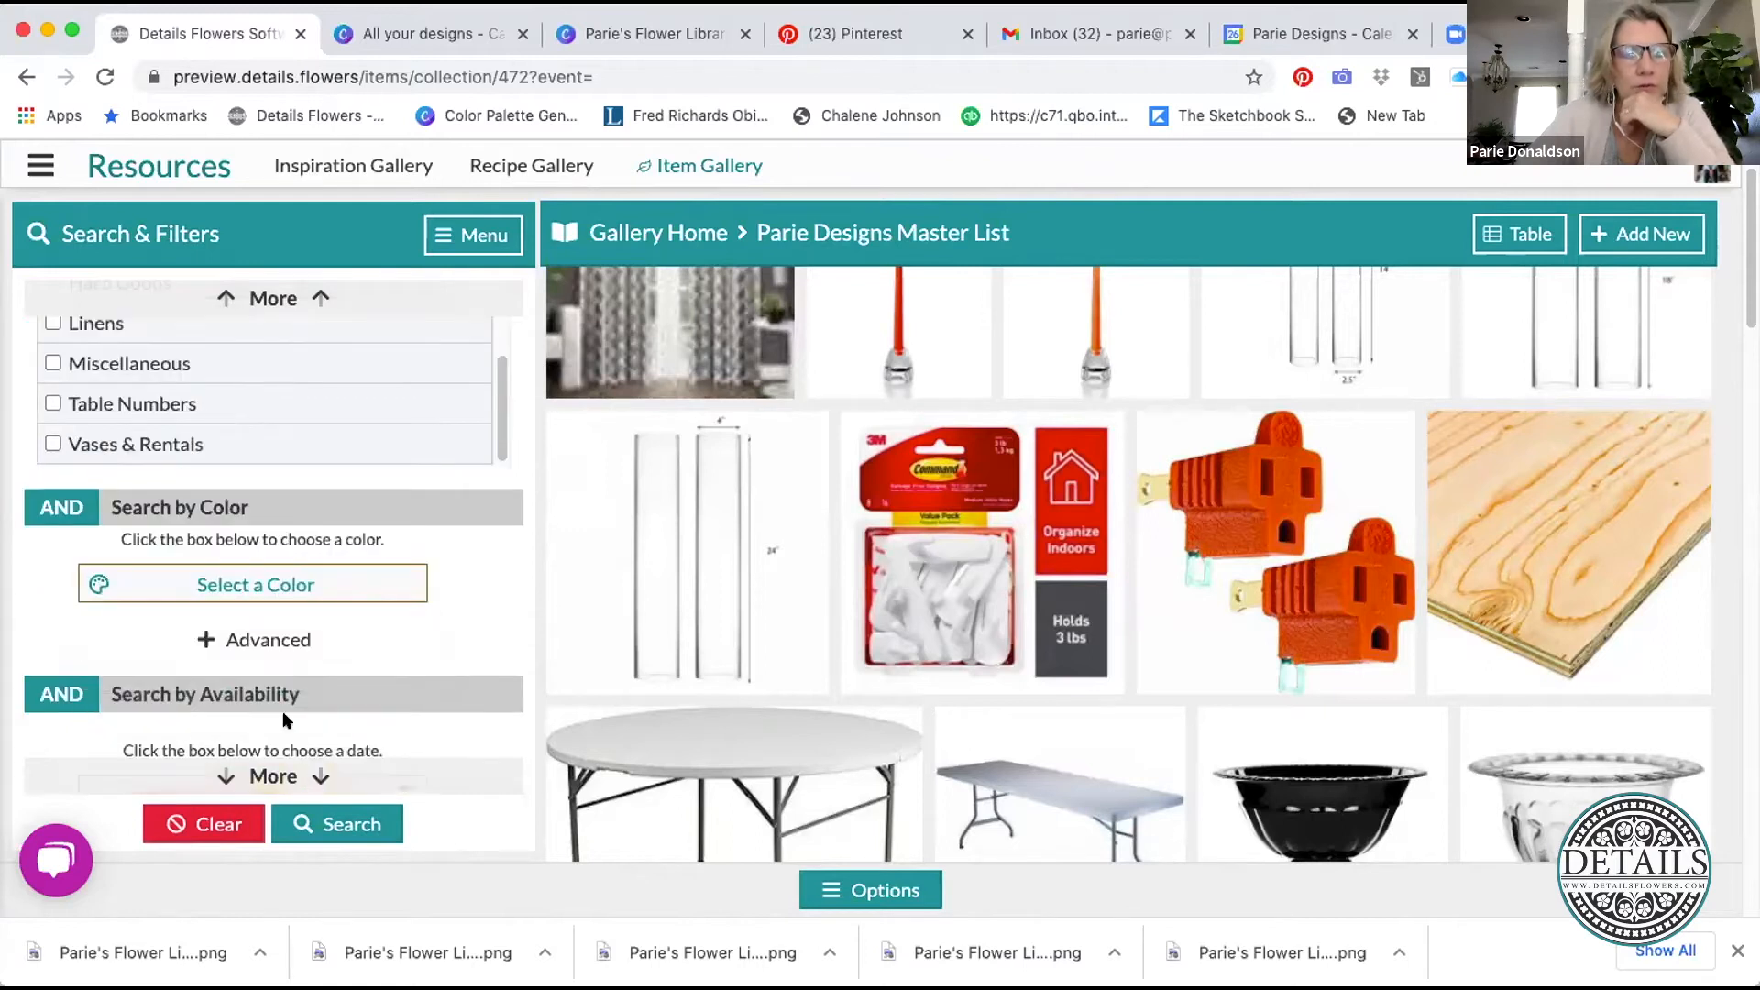
pyautogui.click(316, 777)
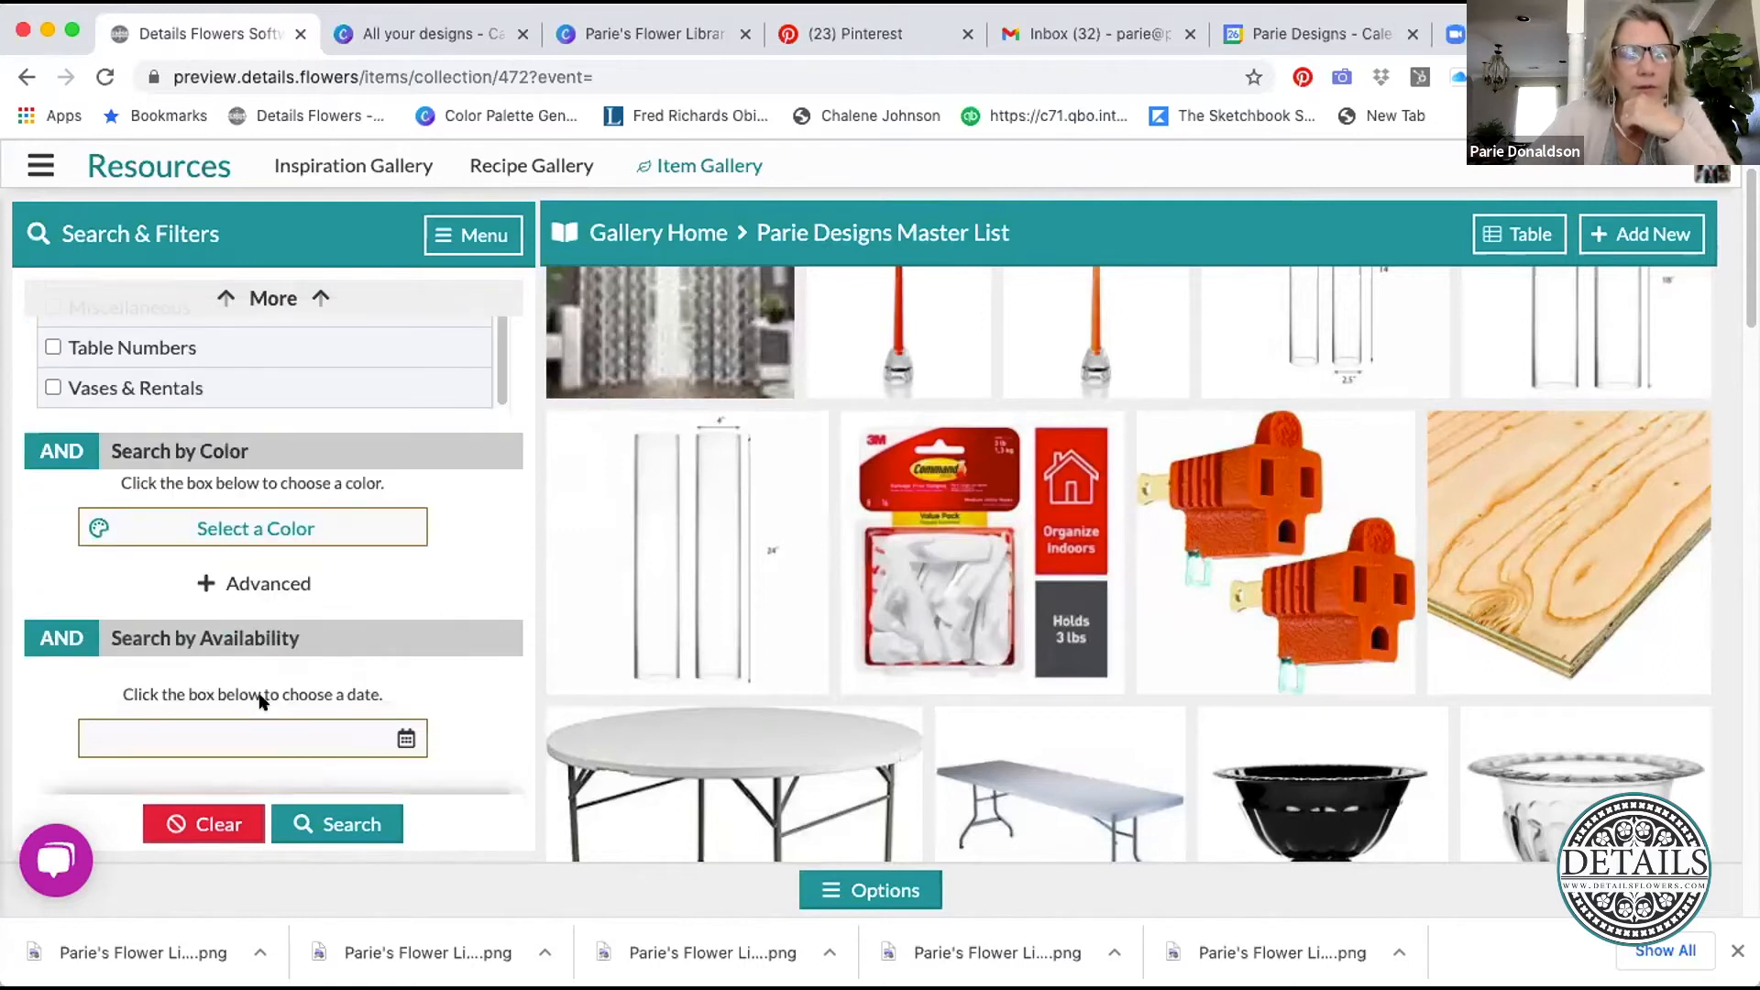
pyautogui.click(272, 528)
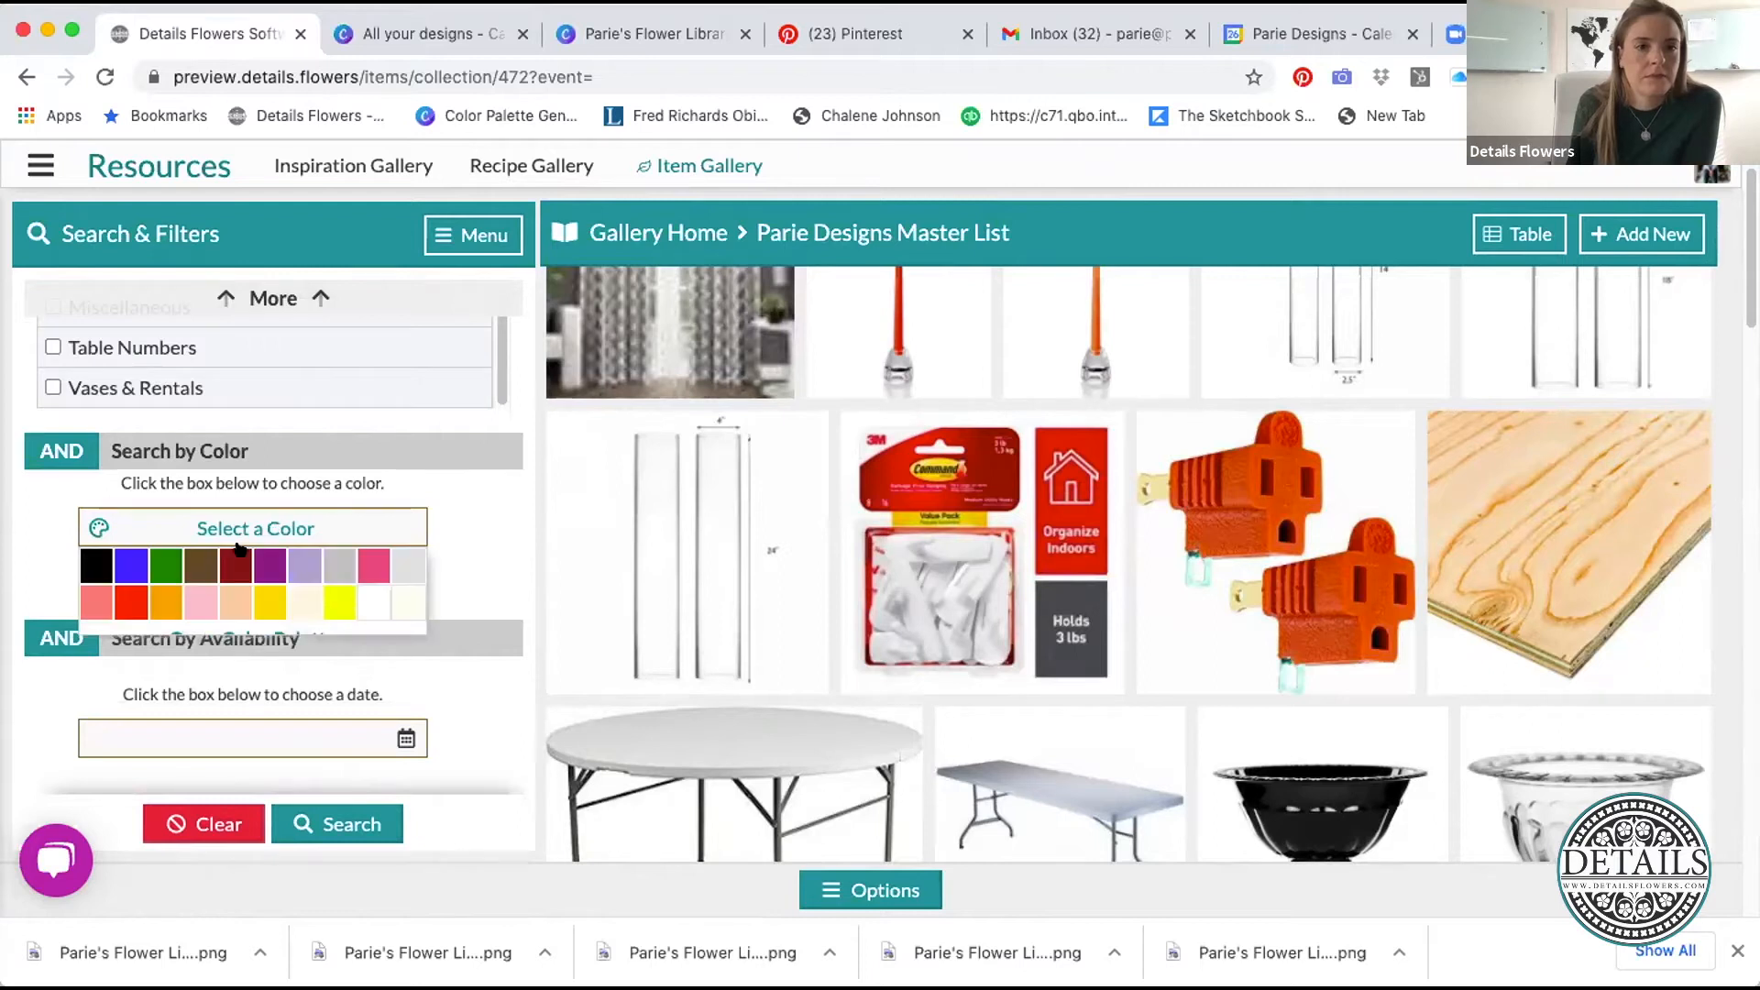
pyautogui.click(122, 602)
pyautogui.click(337, 824)
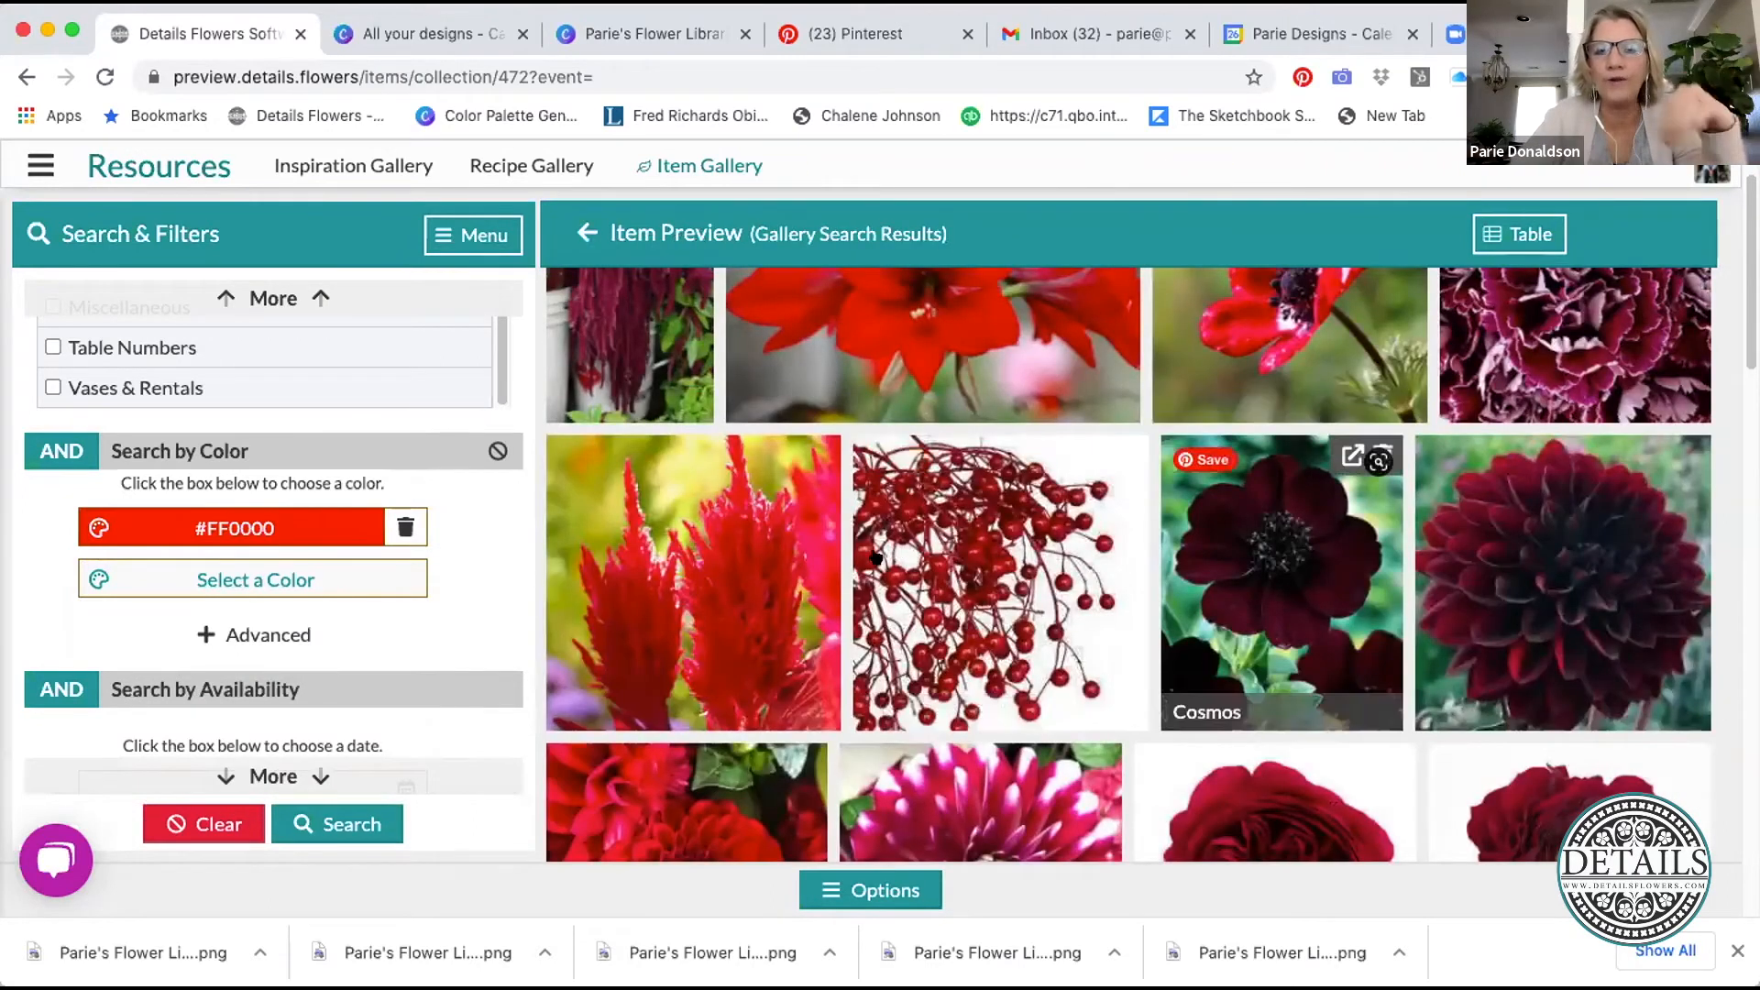
# - Look through the red flower results, select all items in Selection Mode and copy them to the clipboard
pyautogui.scroll(-3, 1330, 629)
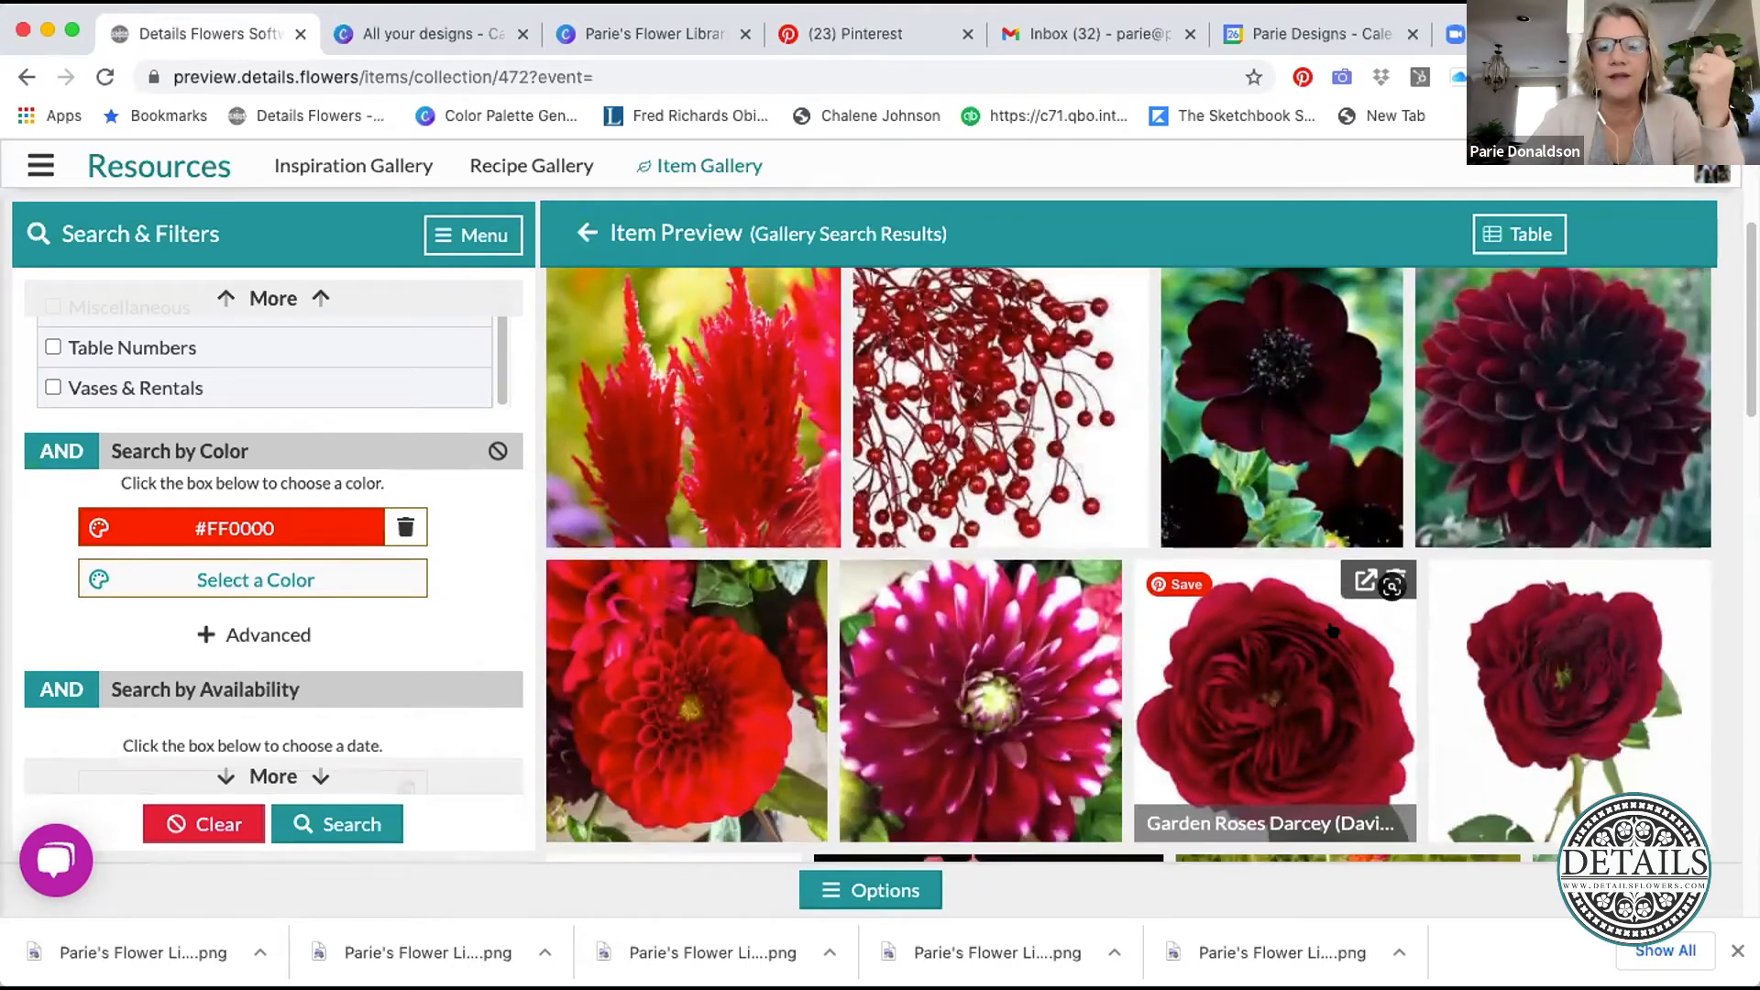
pyautogui.scroll(-6, 1331, 629)
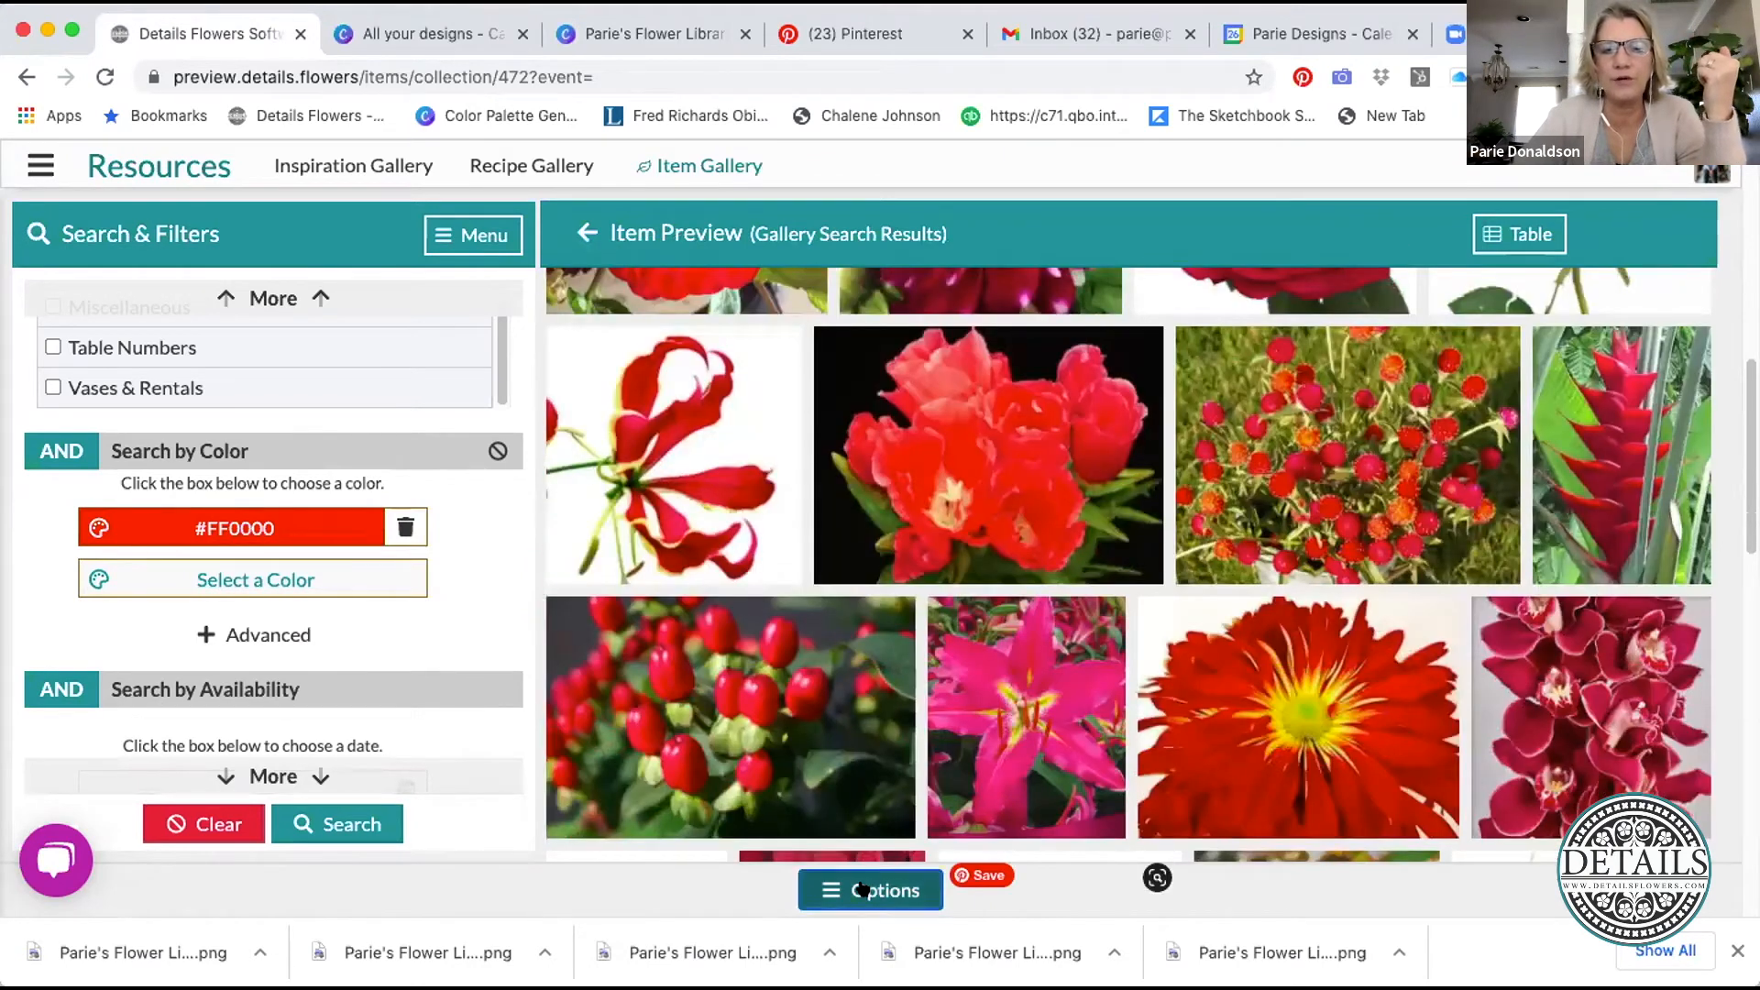
pyautogui.click(863, 889)
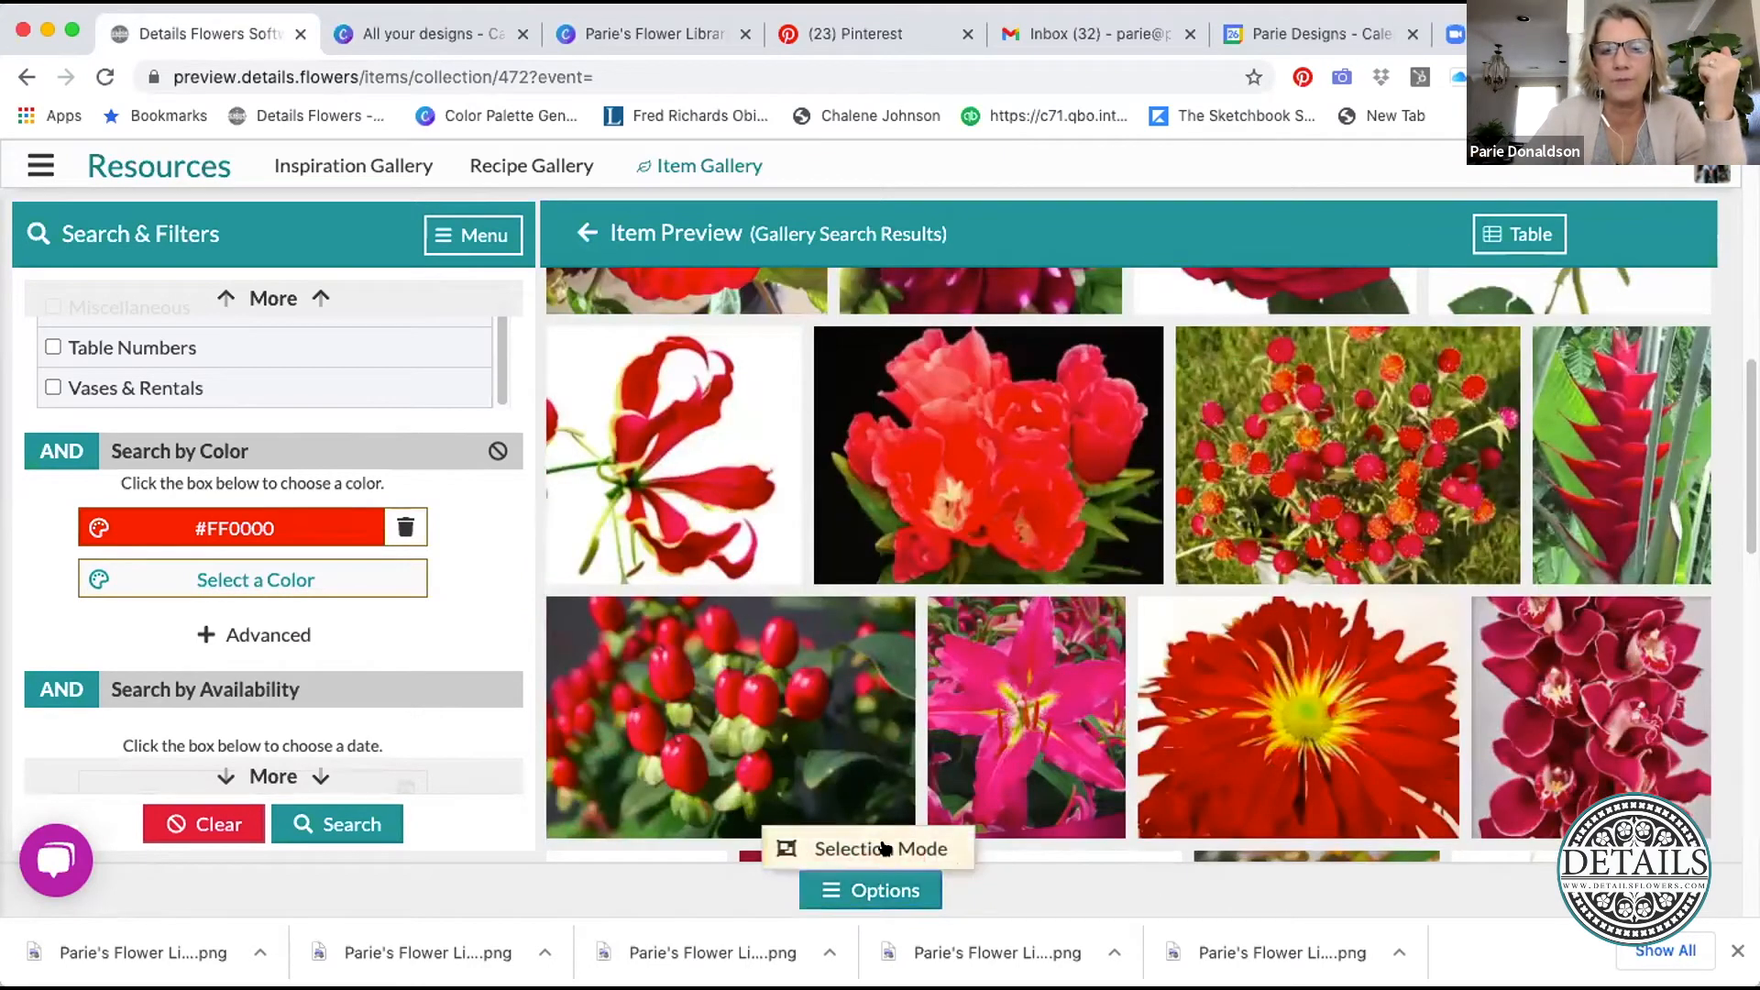
pyautogui.click(882, 848)
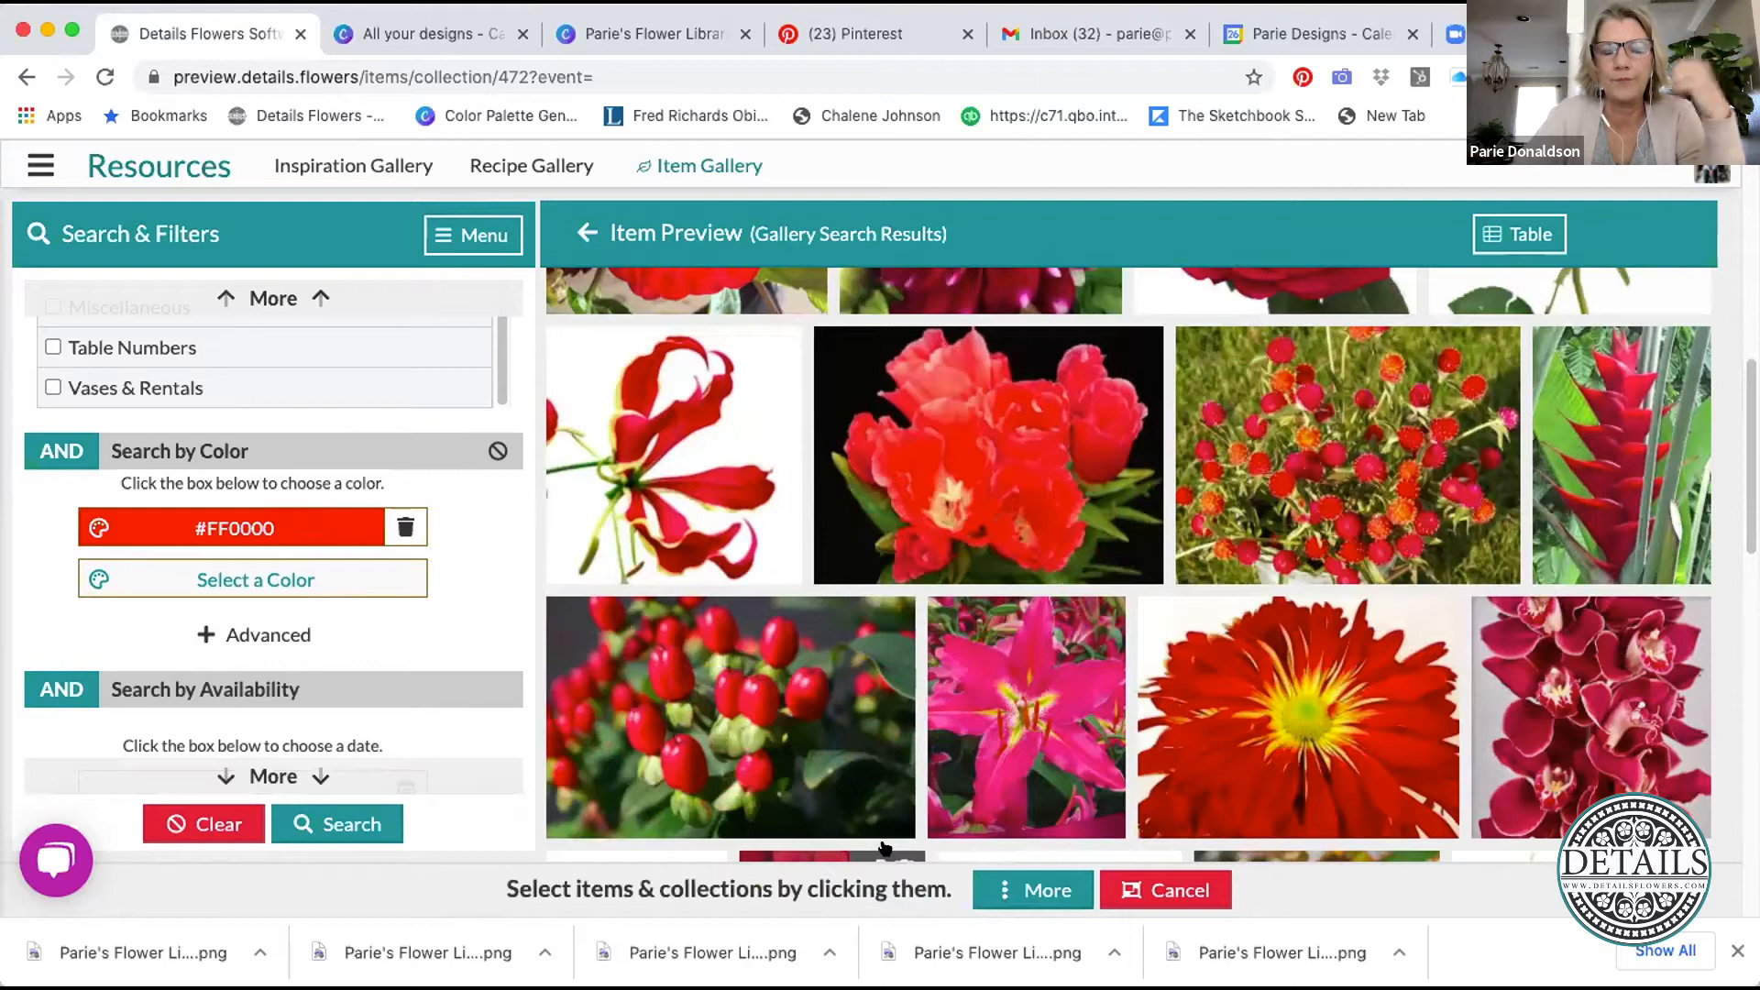
pyautogui.click(1054, 886)
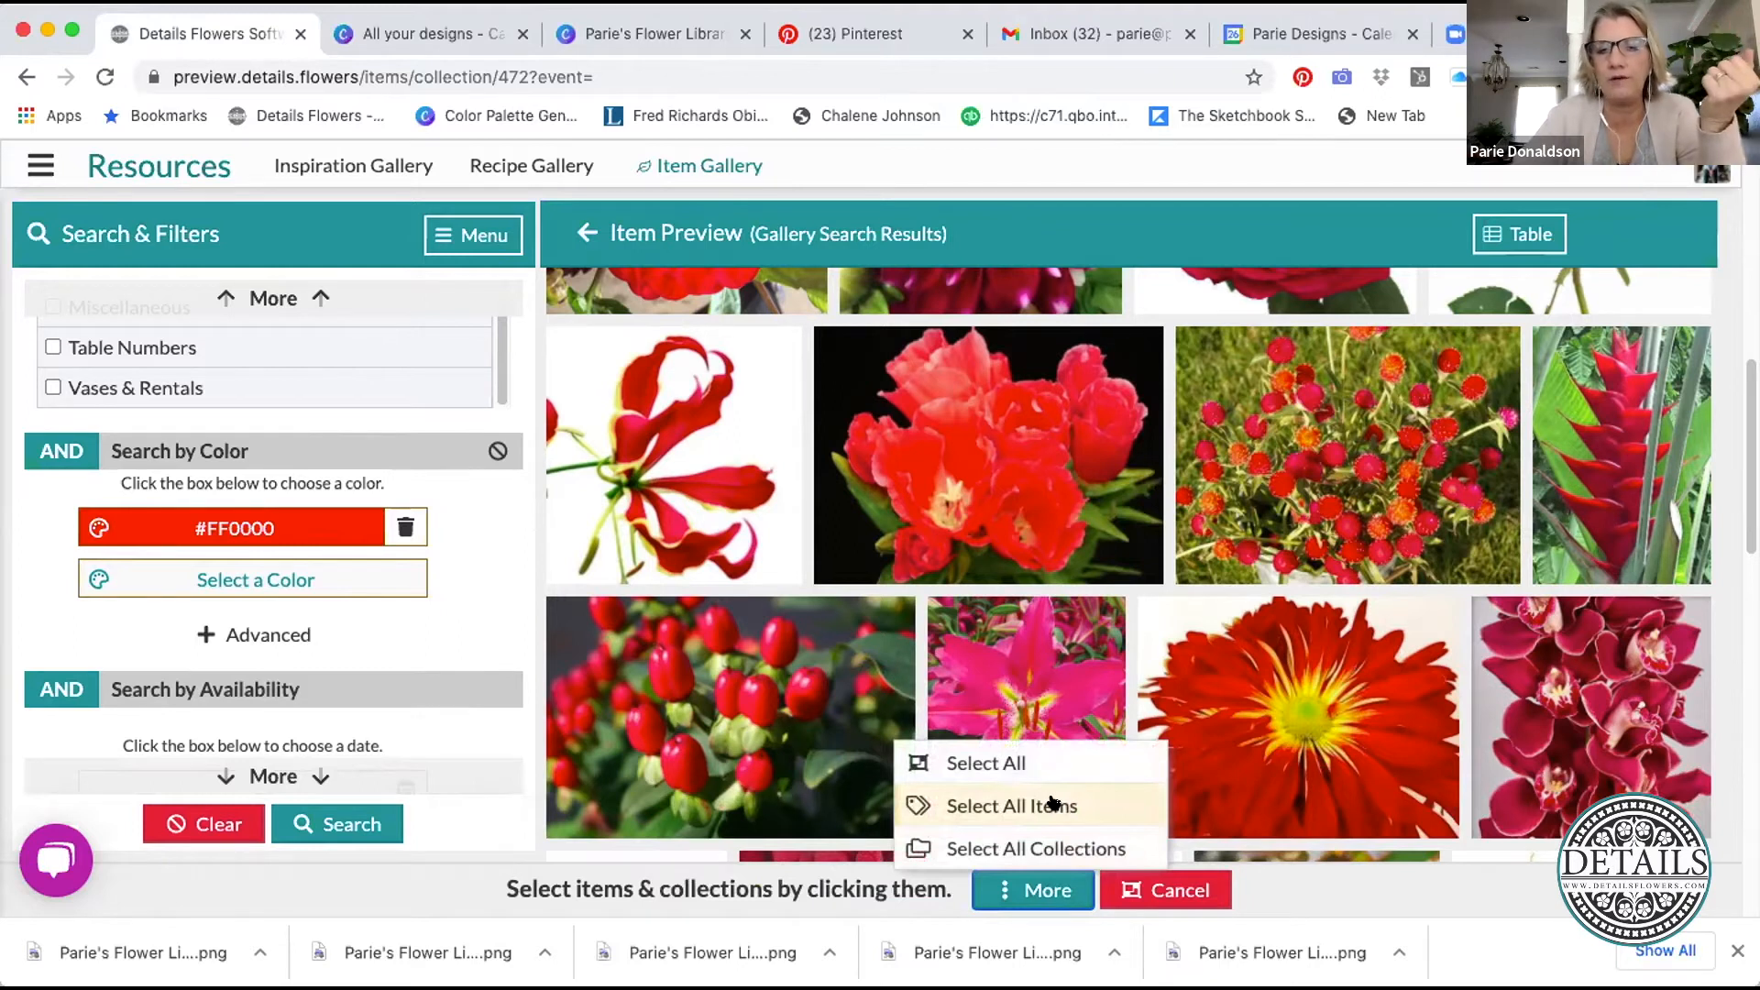
pyautogui.click(1054, 804)
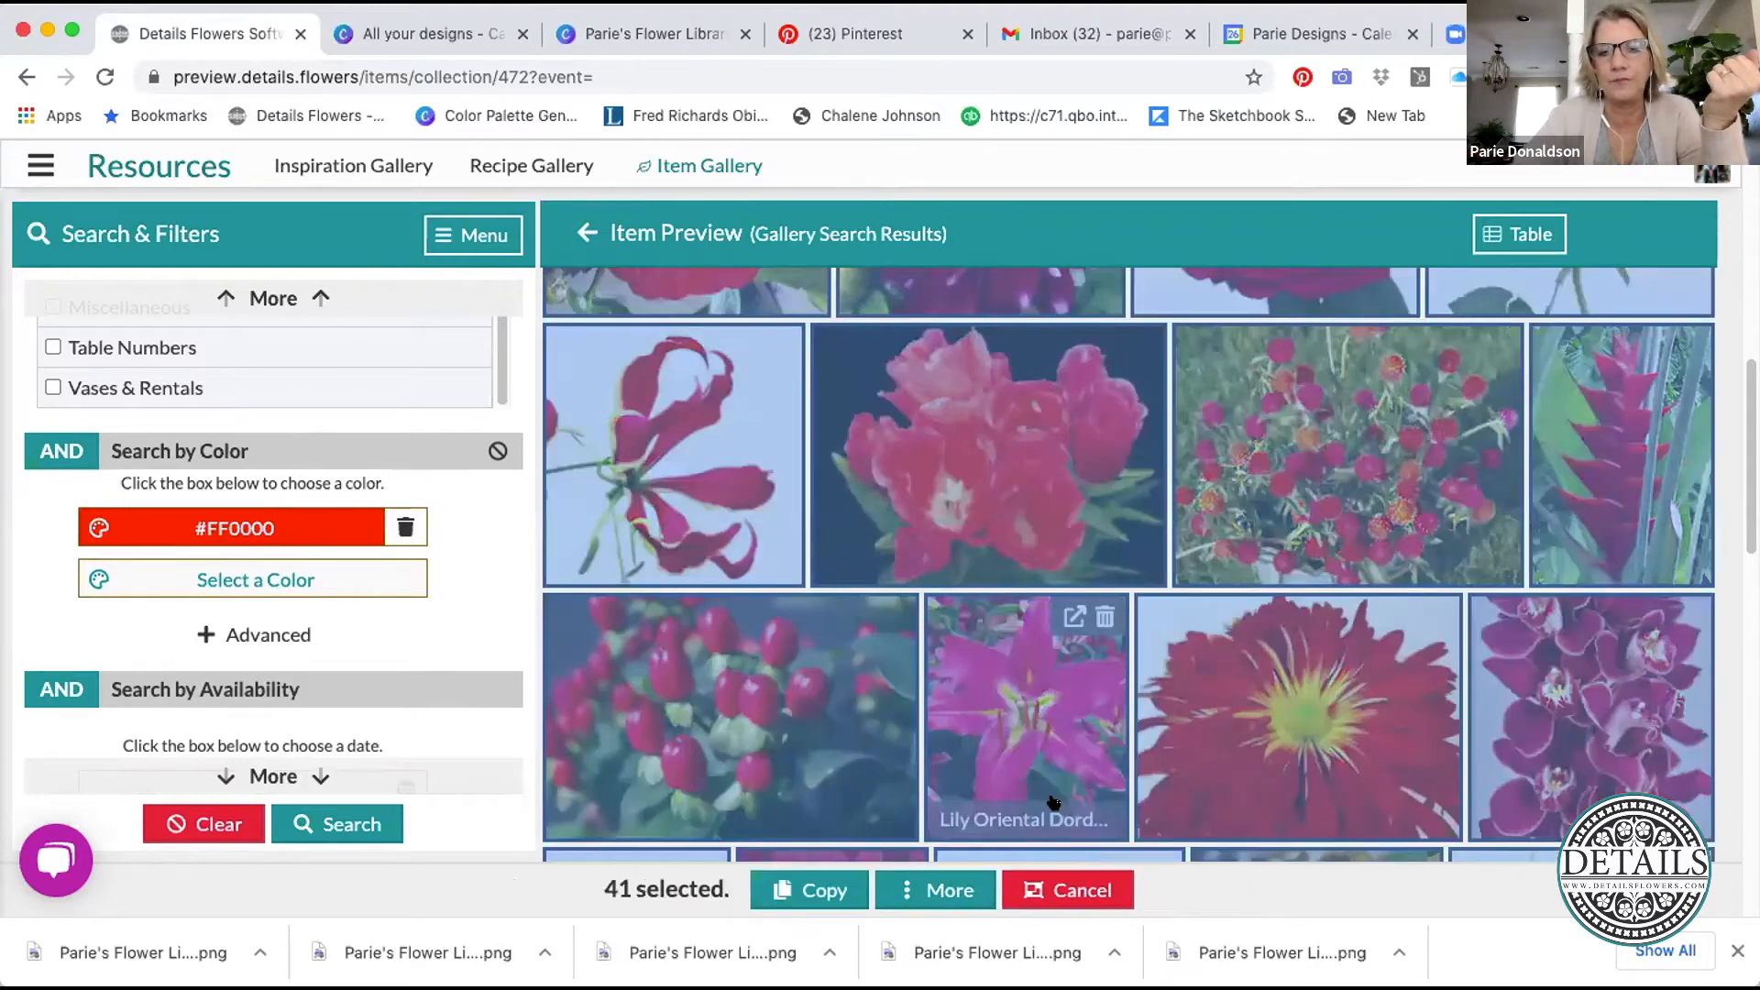
pyautogui.click(814, 886)
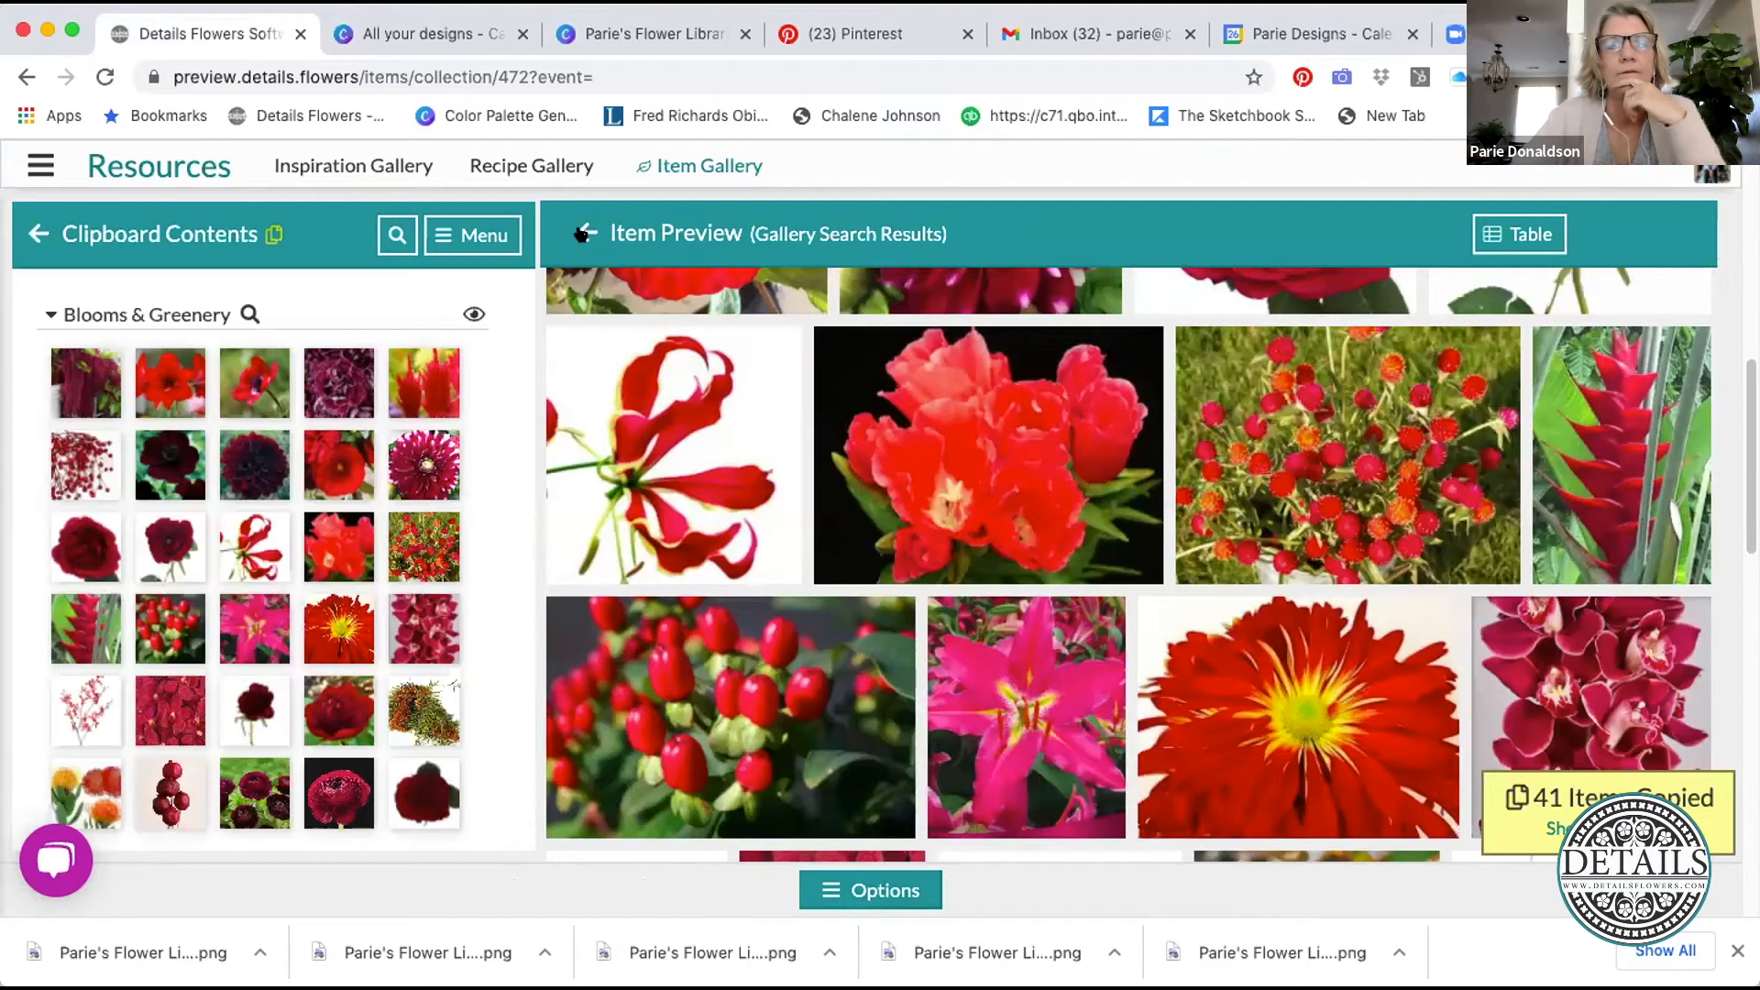
# - Return to Gallery Home, open the Industrial Theme collection within Themed Collections and paste the copied red flowers into it
pyautogui.click(581, 235)
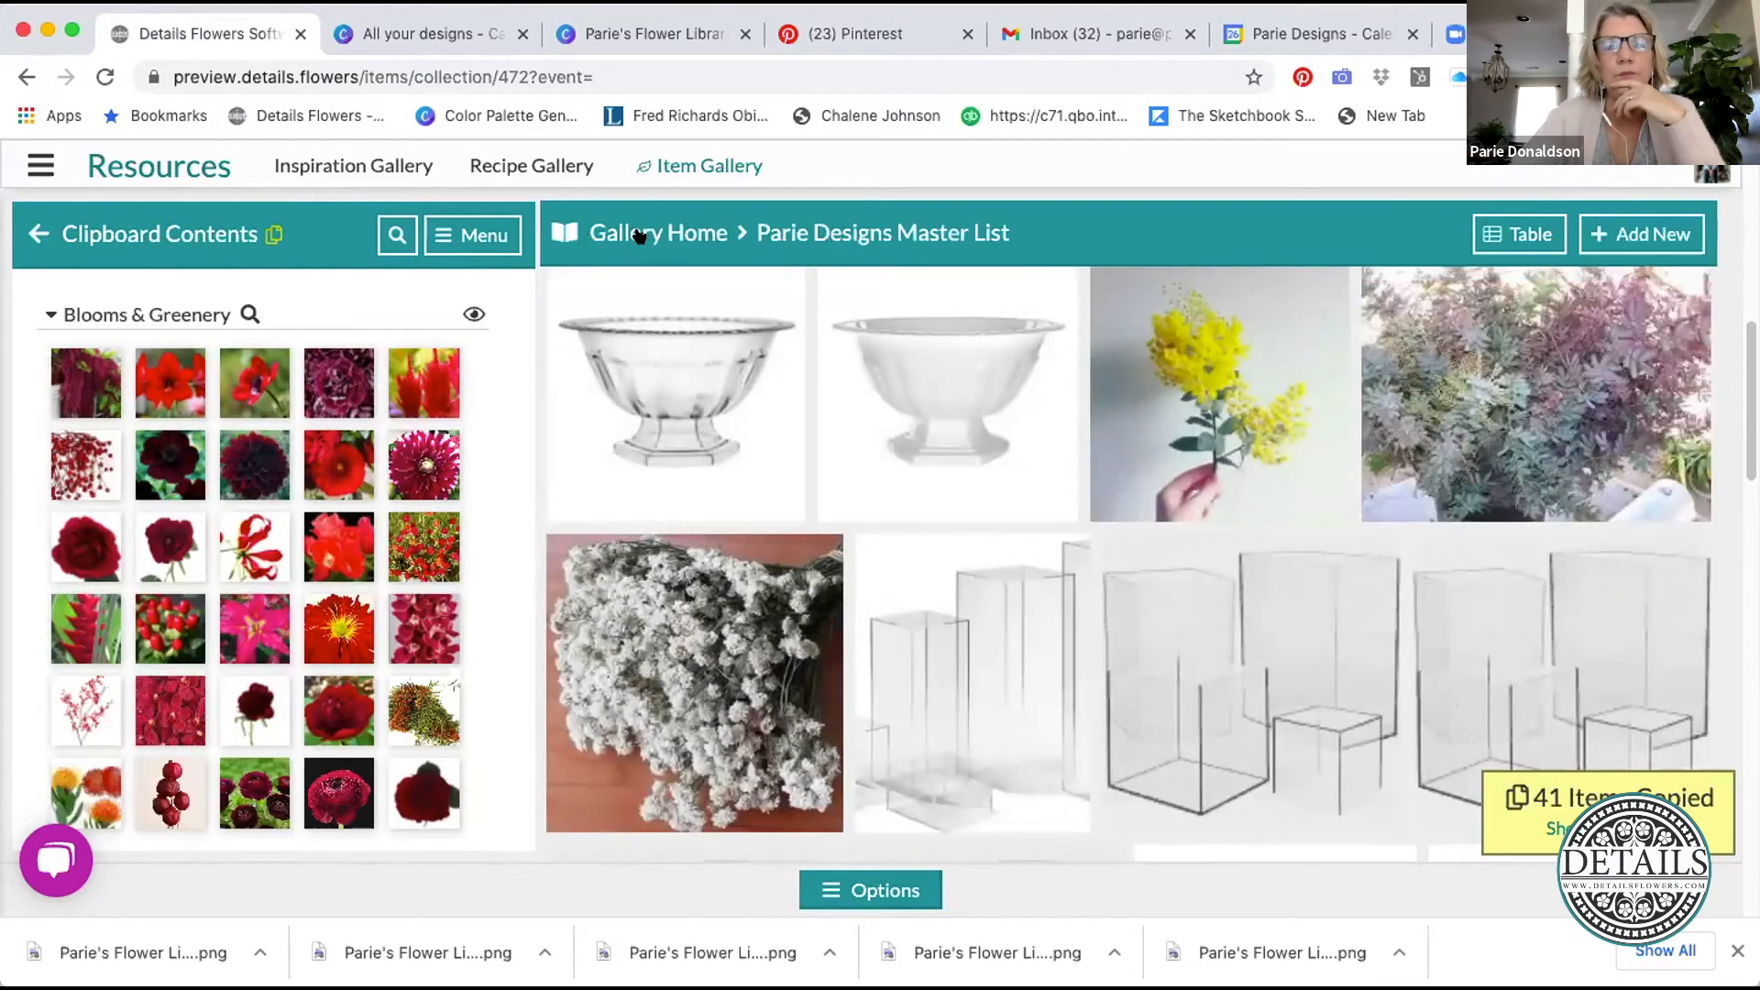
pyautogui.click(639, 235)
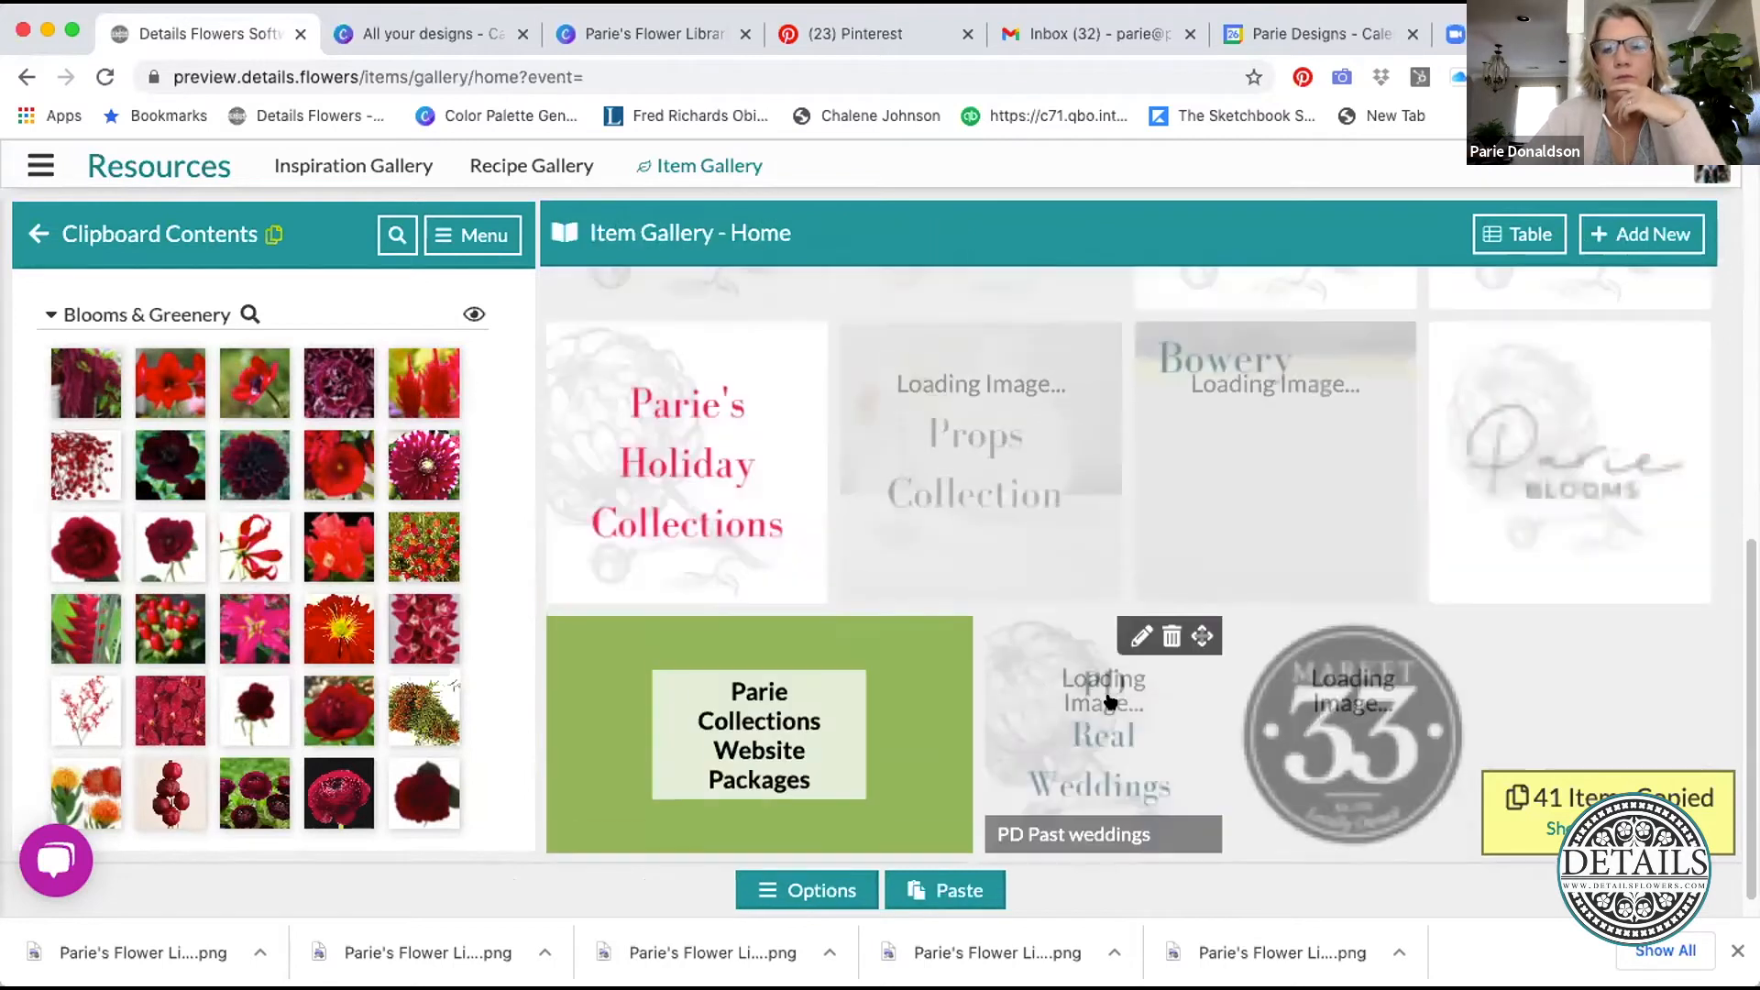
pyautogui.scroll(-1, 1109, 707)
pyautogui.scroll(10, 1109, 708)
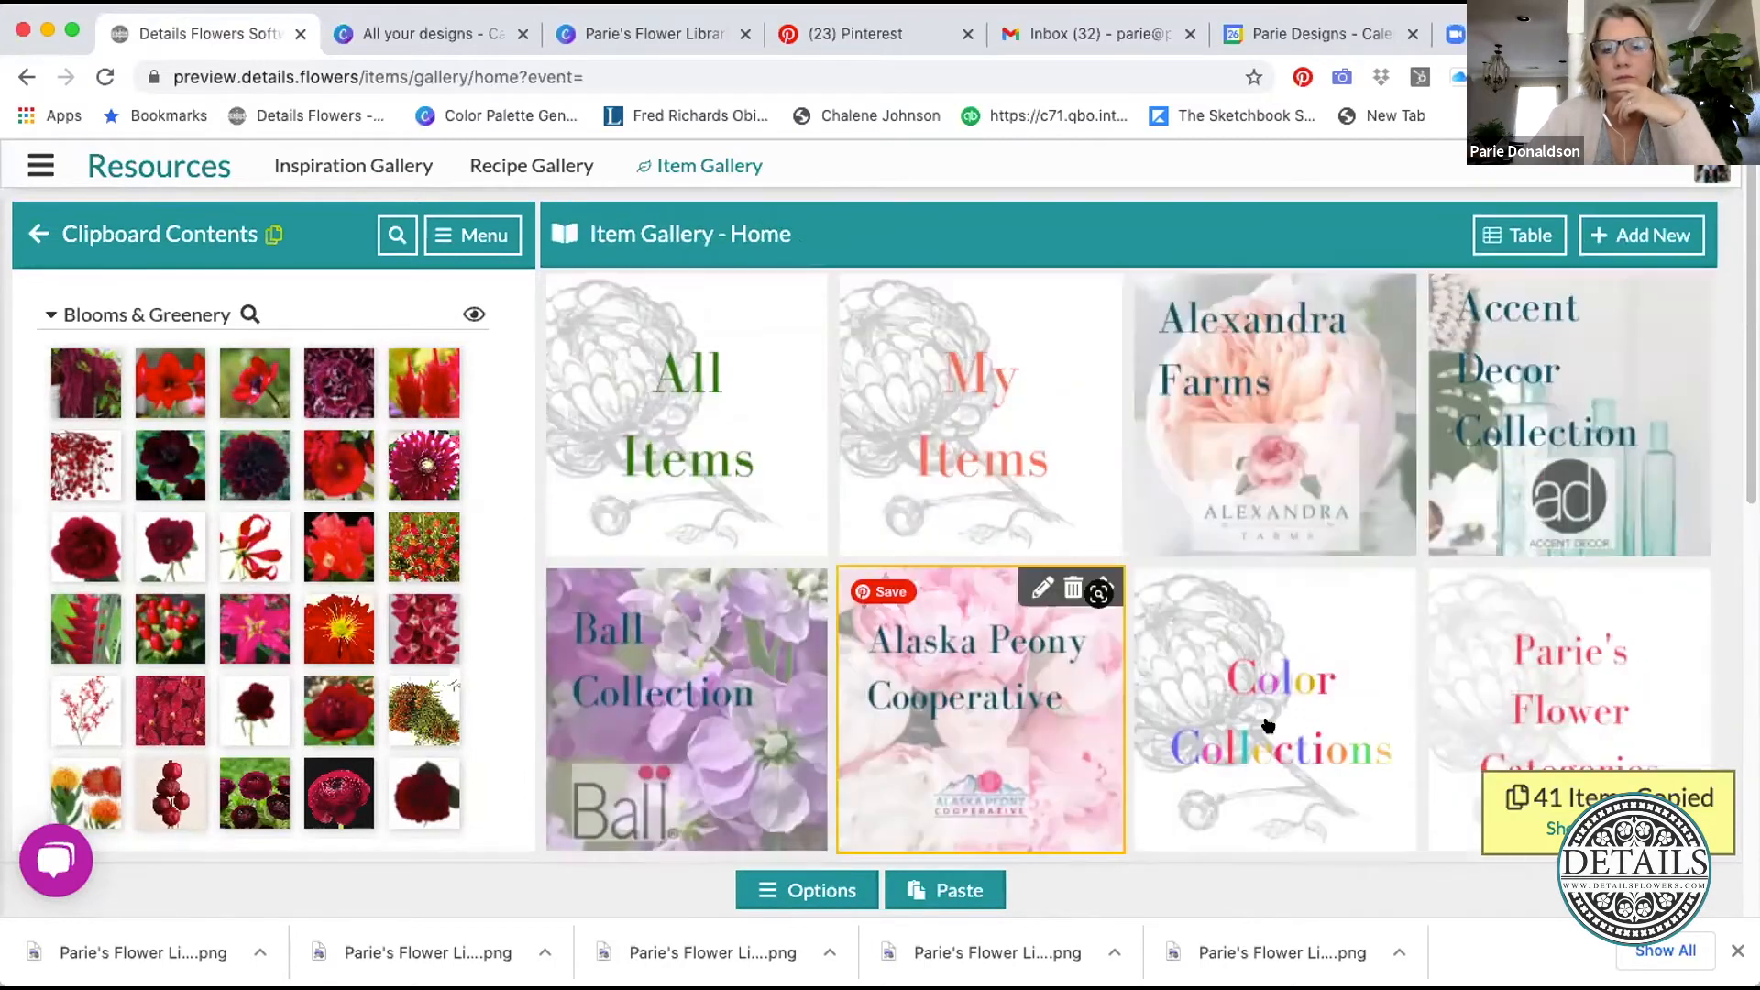
pyautogui.scroll(-2, 1289, 719)
pyautogui.click(1276, 754)
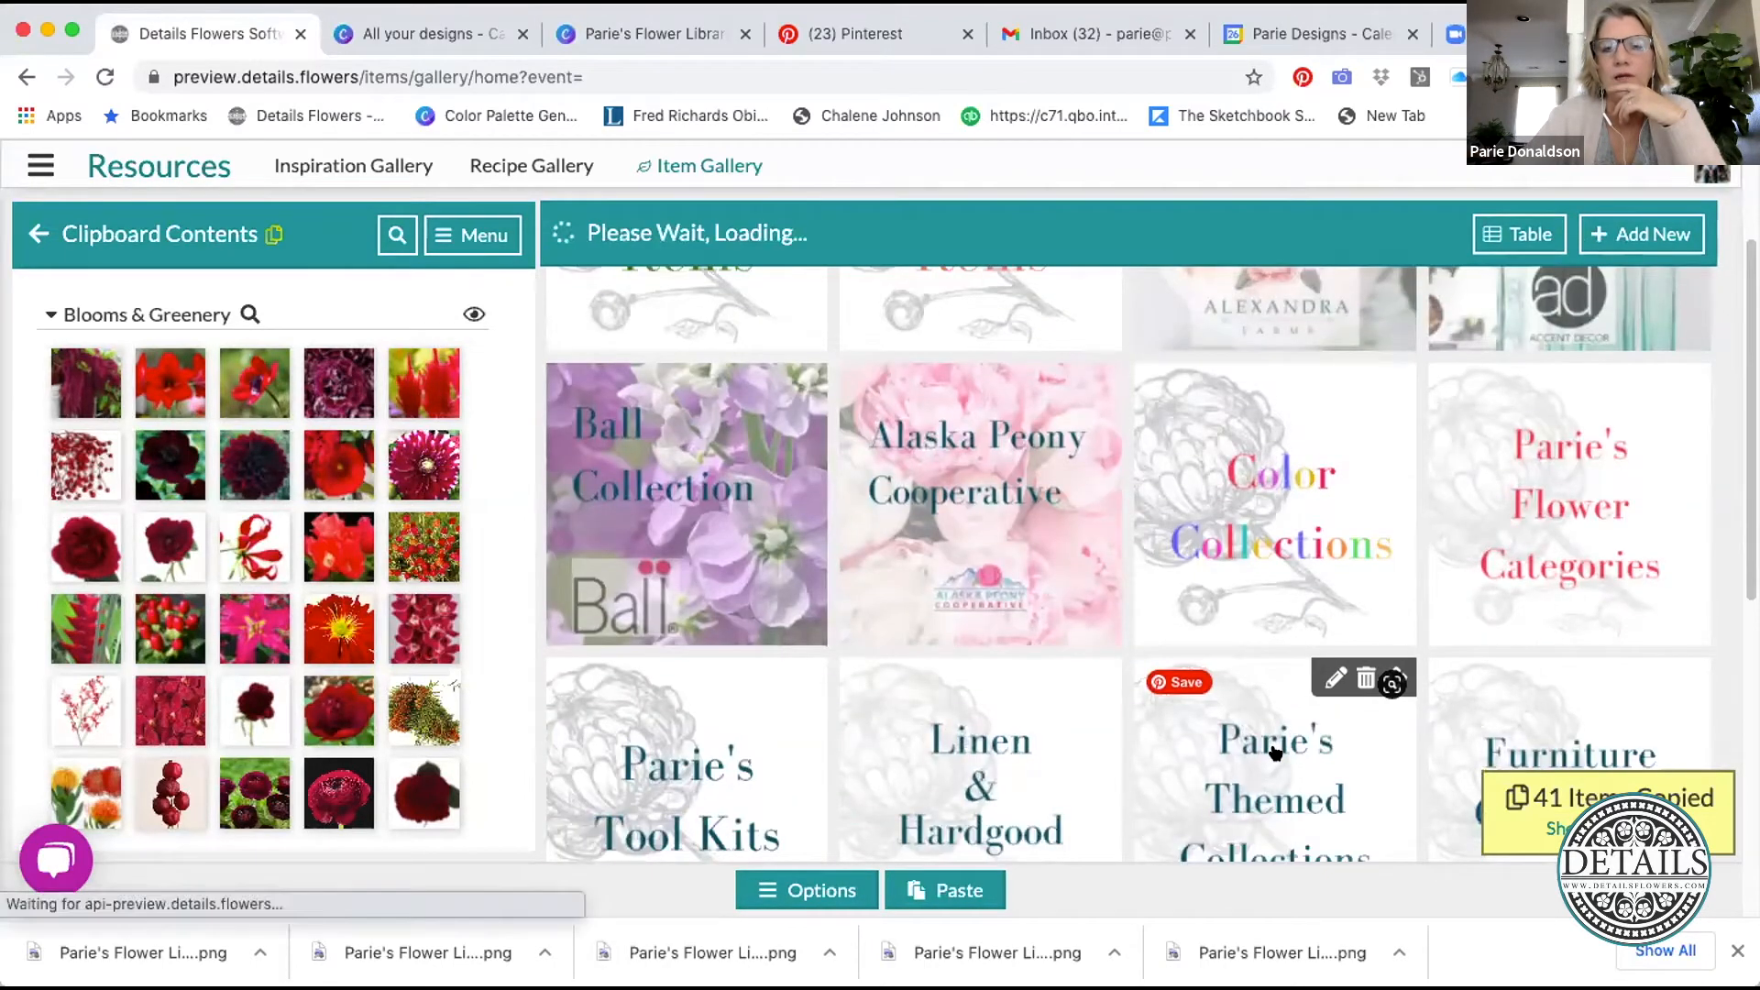
pyautogui.click(1001, 691)
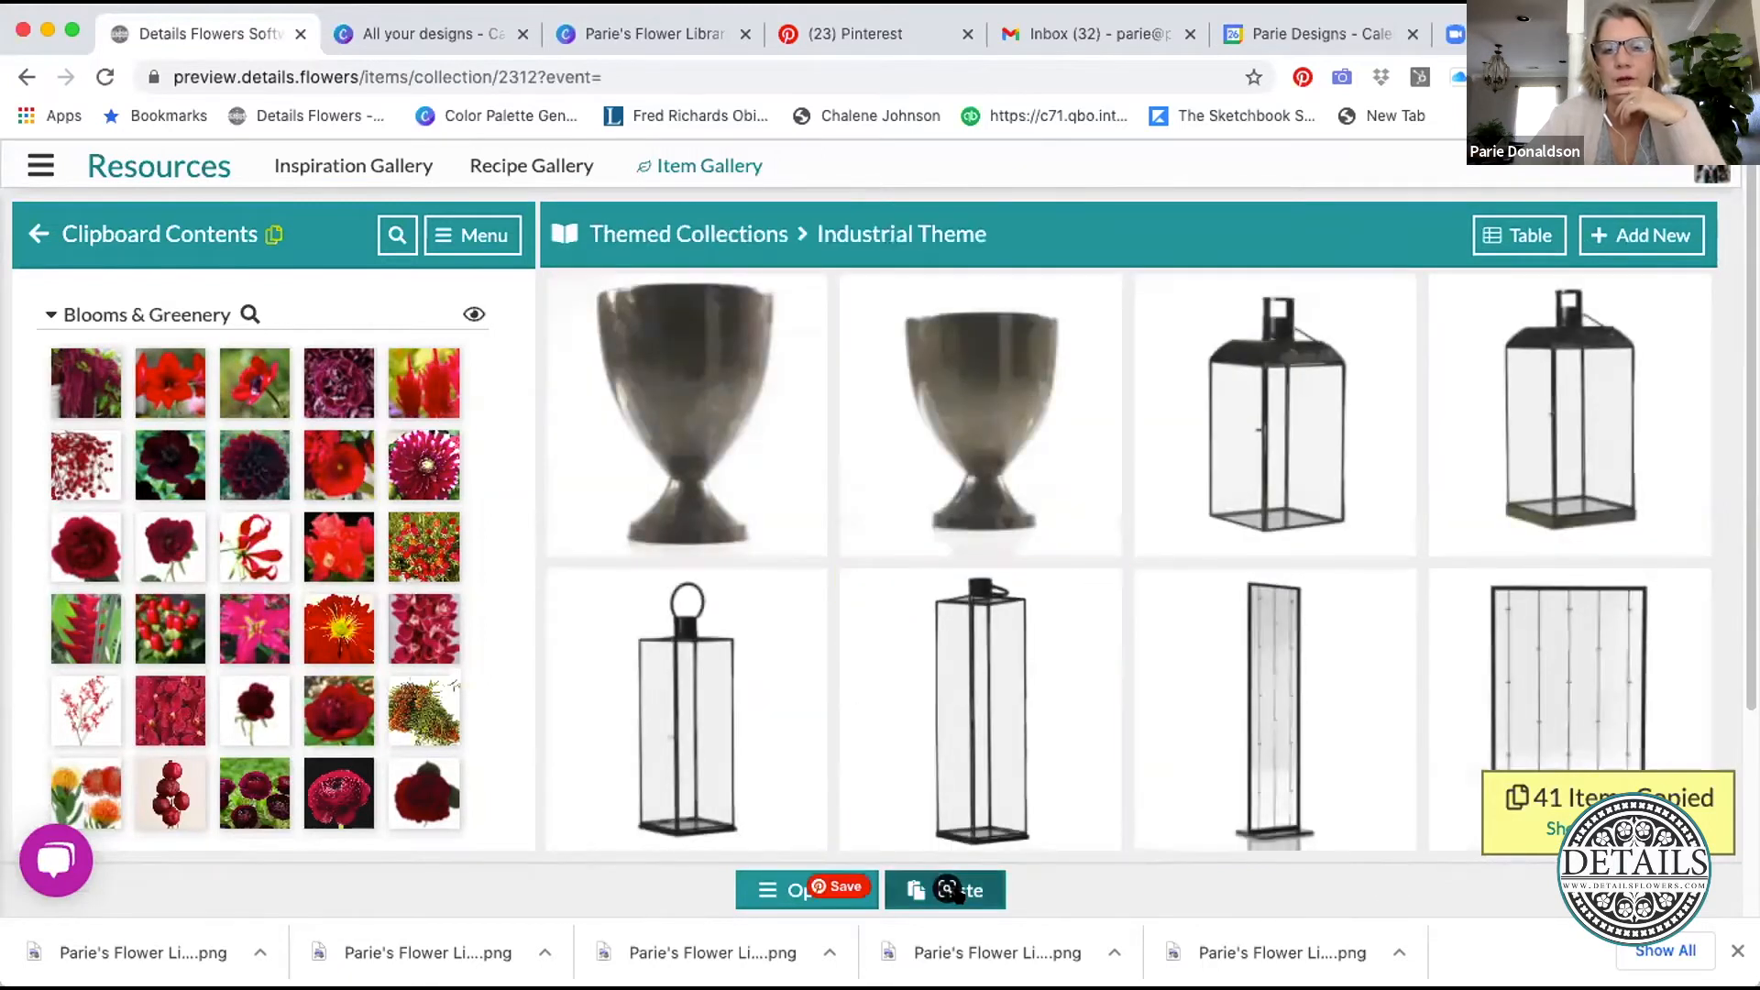
pyautogui.click(979, 887)
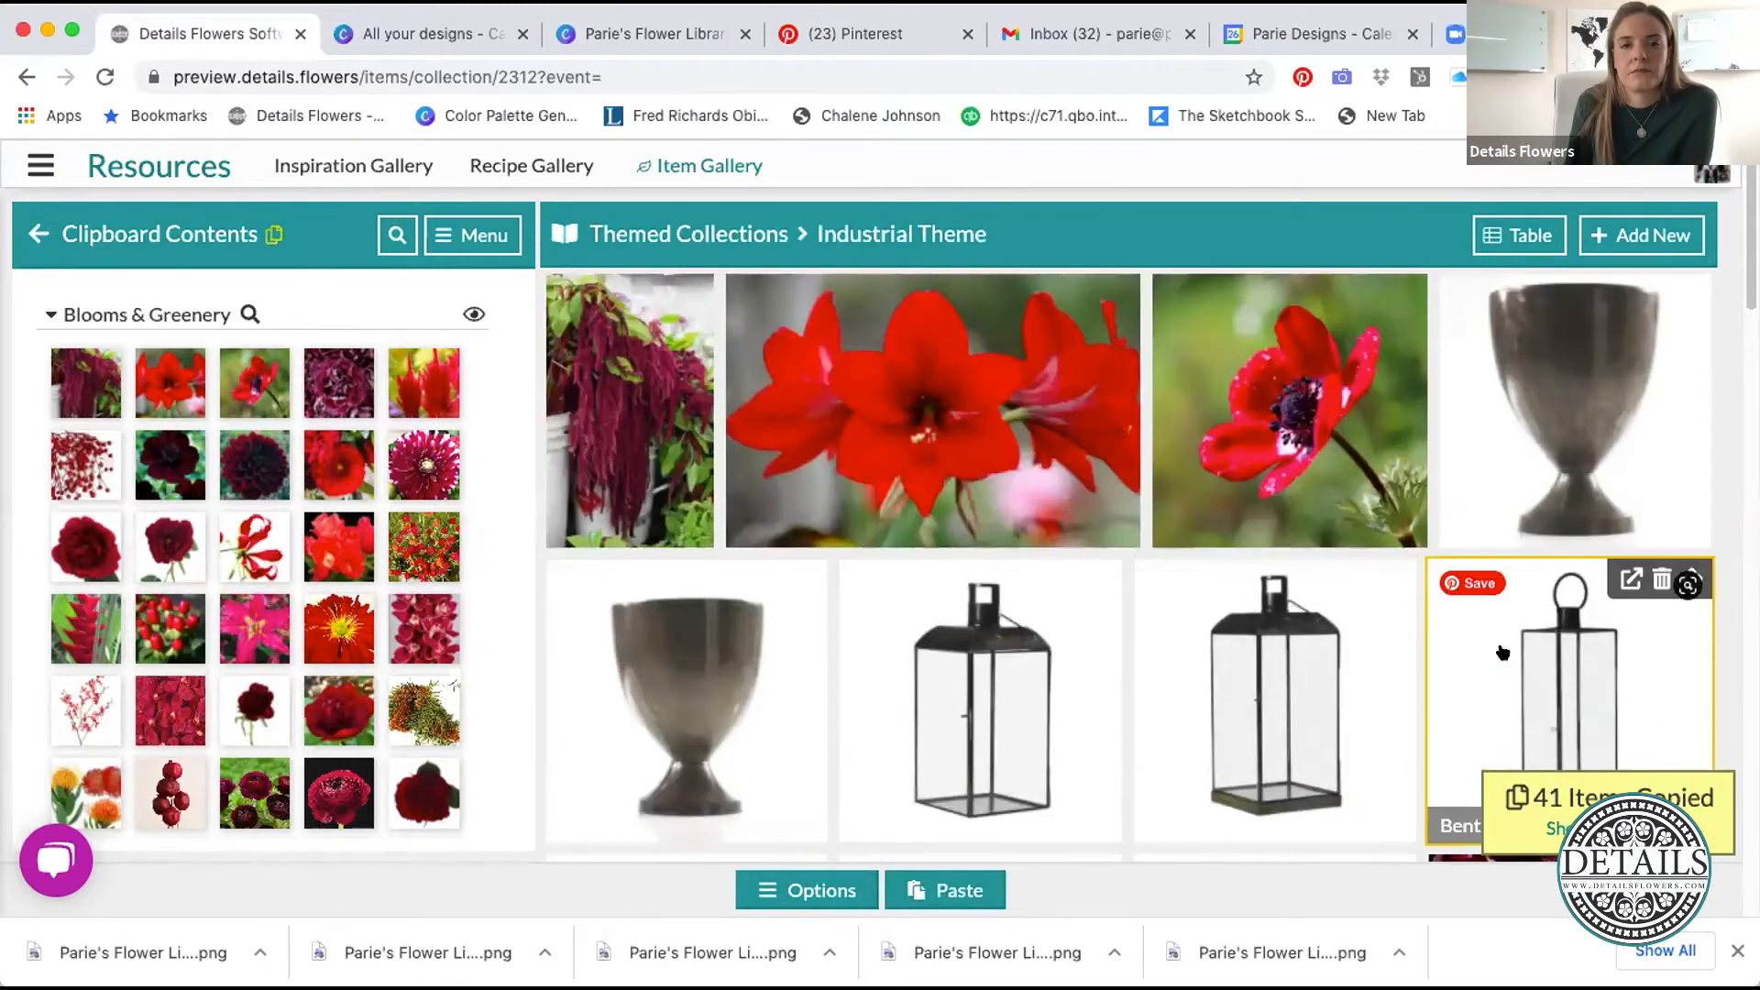
# - Review the pasted flowers and delete Heliconias Red and Mums Rover Red from the Industrial Theme collection
pyautogui.scroll(-1, 1491, 656)
pyautogui.scroll(-6, 1491, 656)
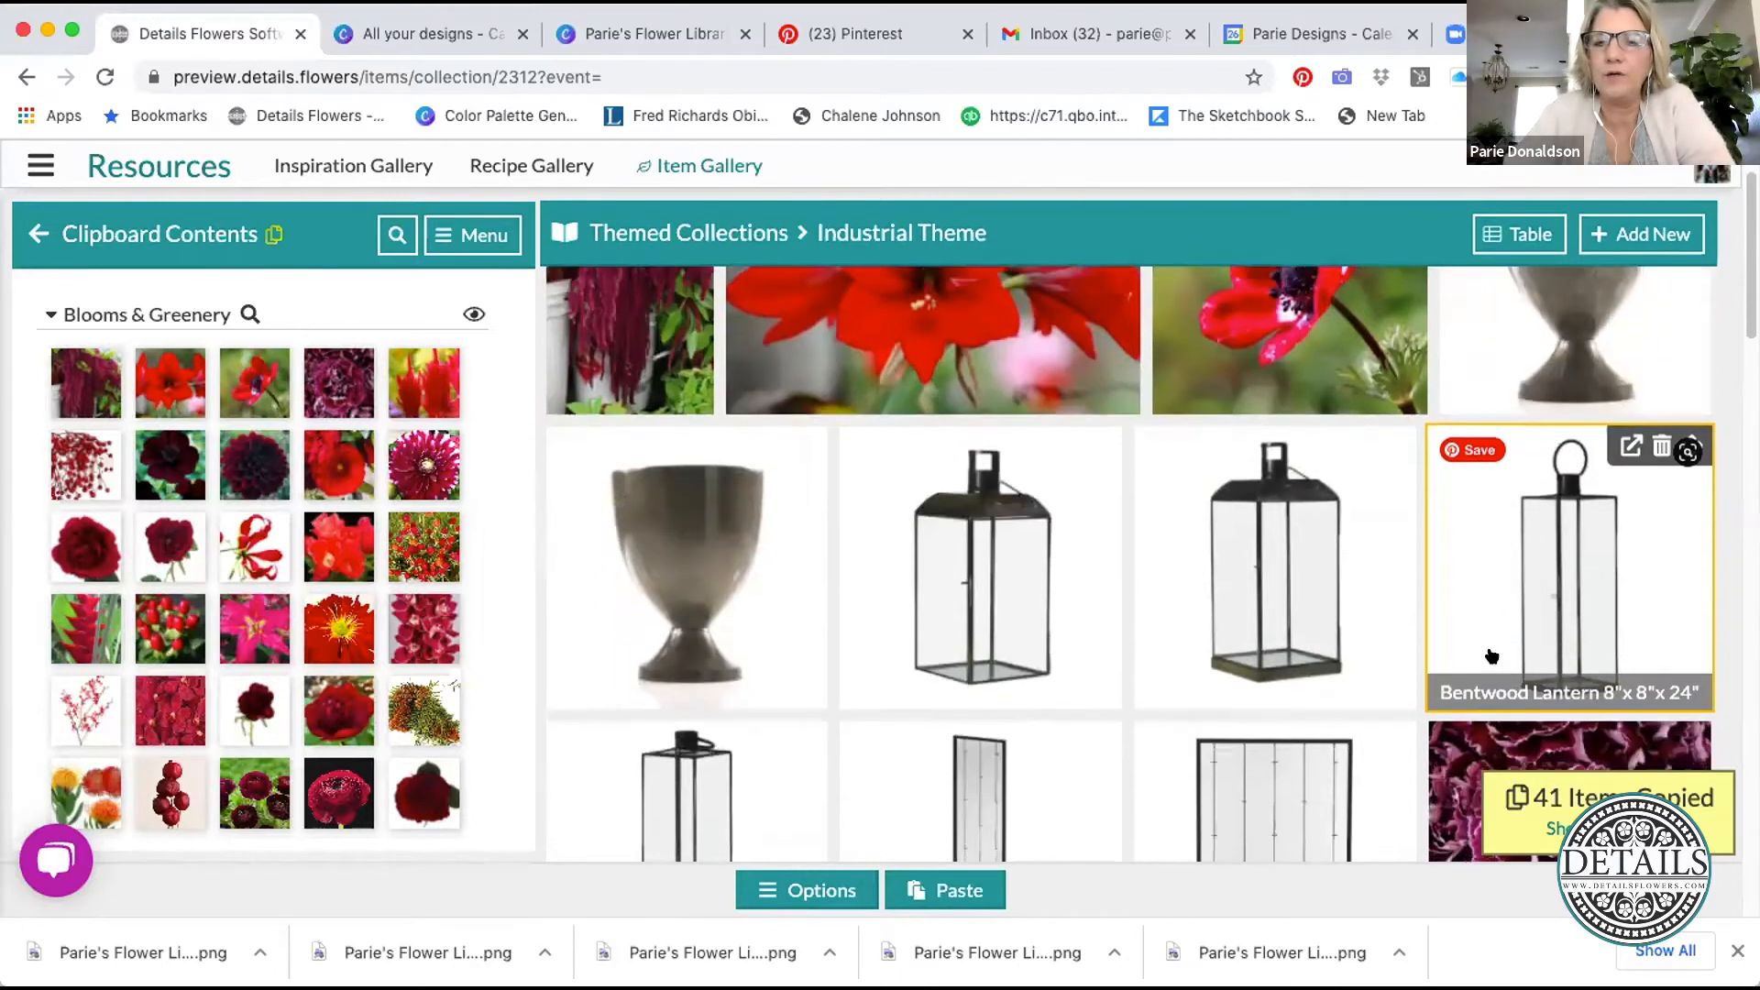
pyautogui.scroll(-9, 1492, 655)
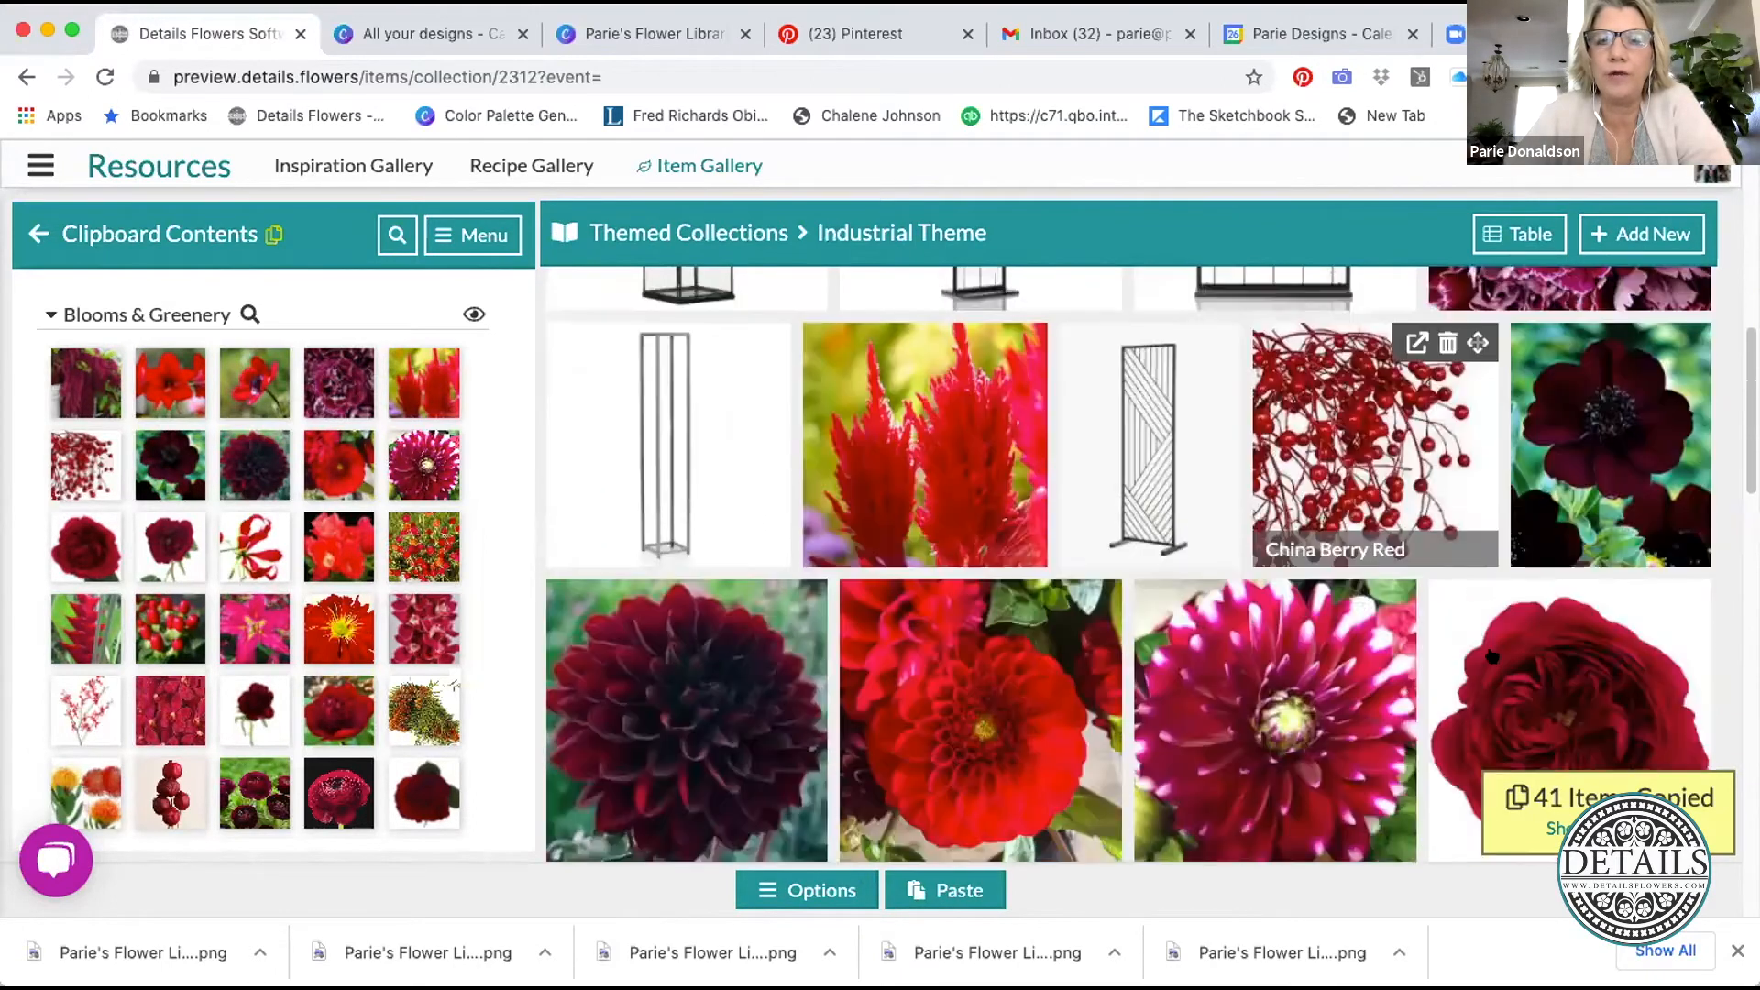
pyautogui.scroll(-2, 1491, 656)
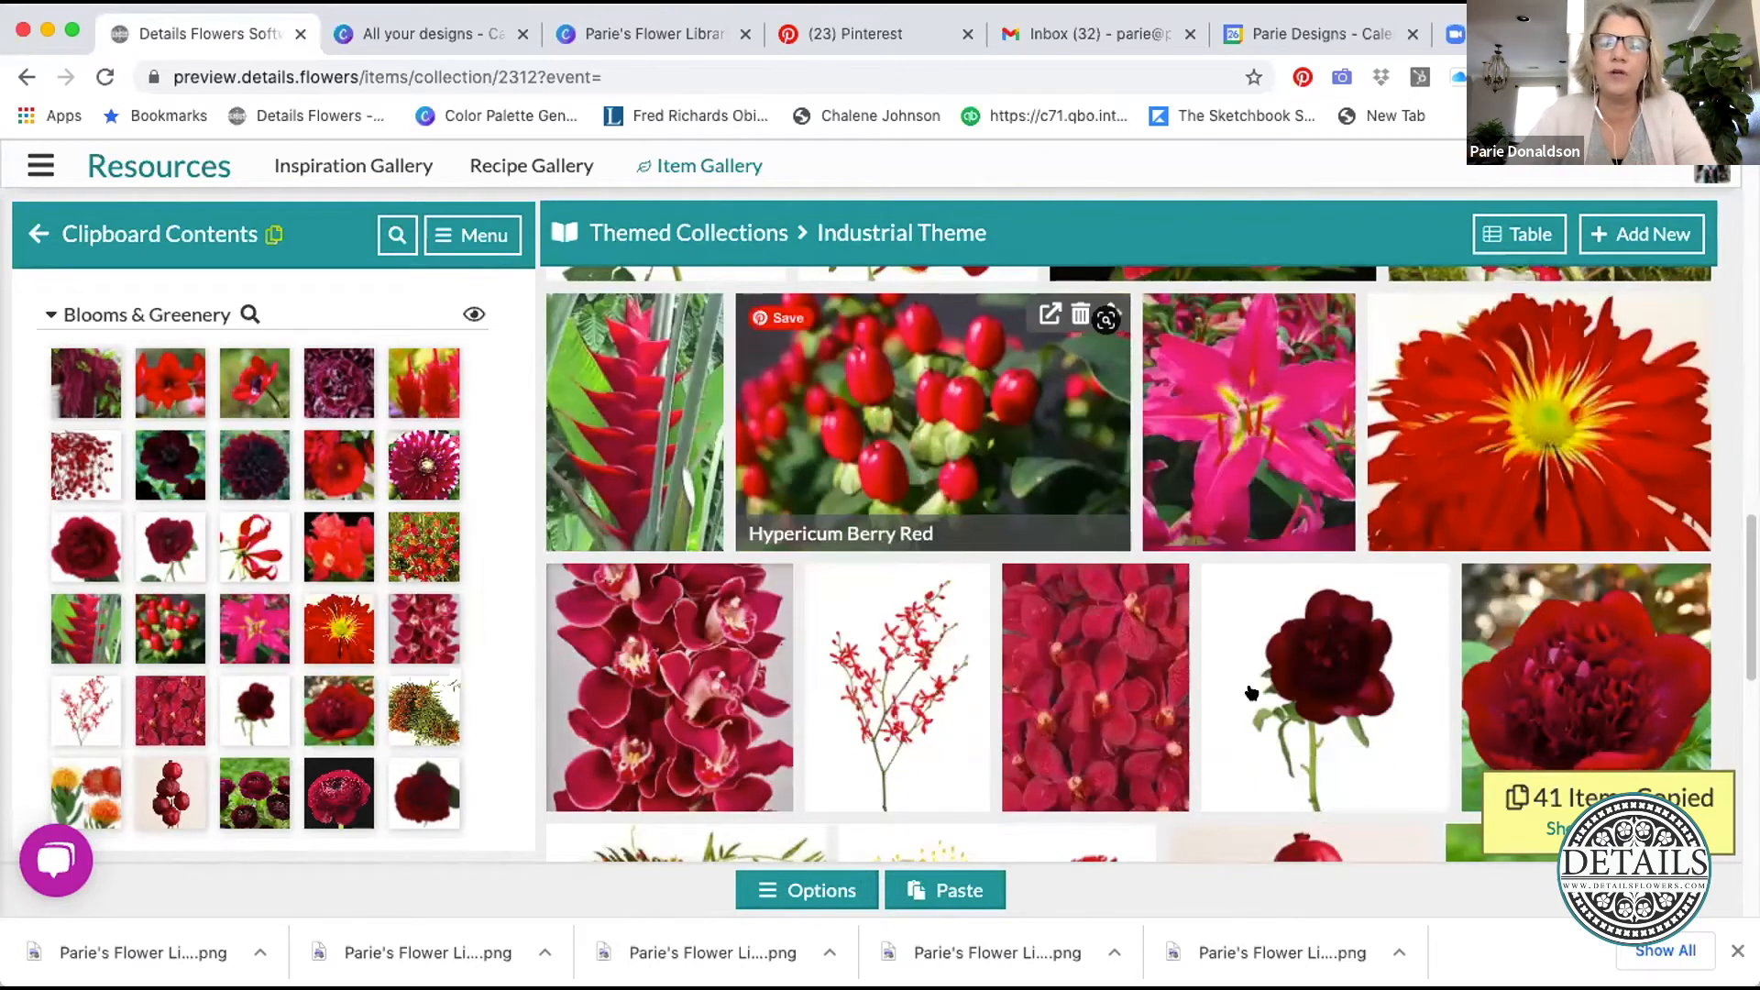
pyautogui.scroll(2, 1251, 694)
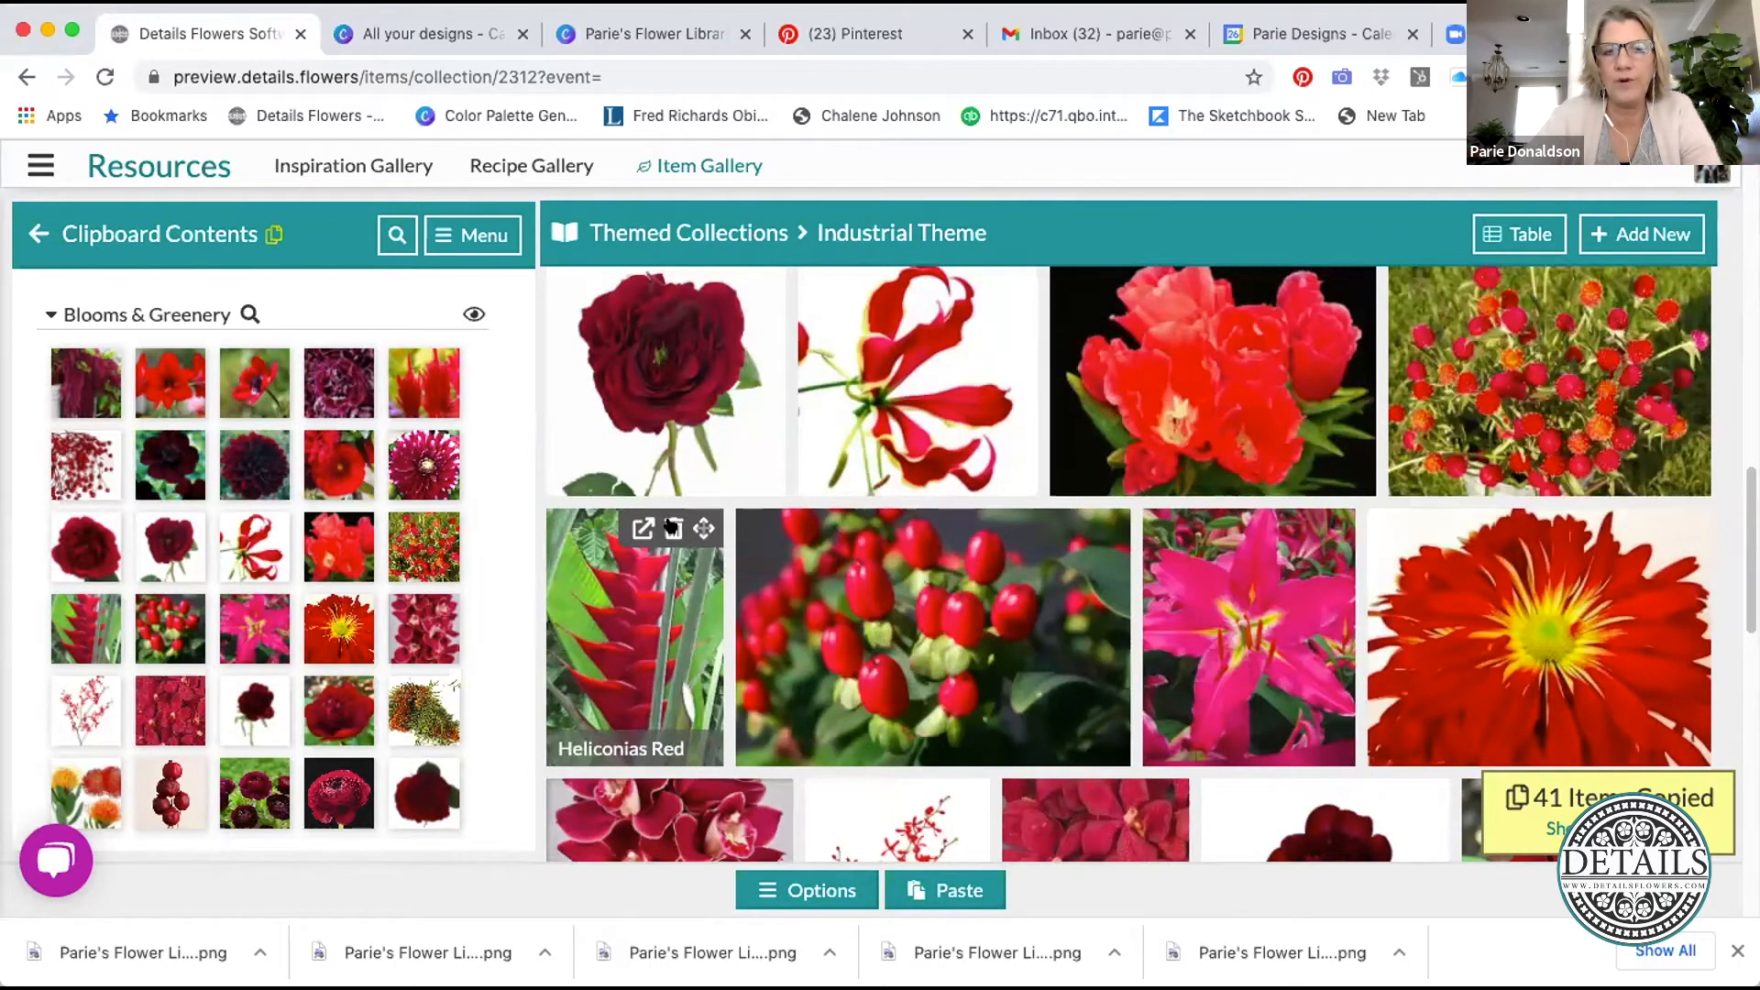
pyautogui.click(671, 529)
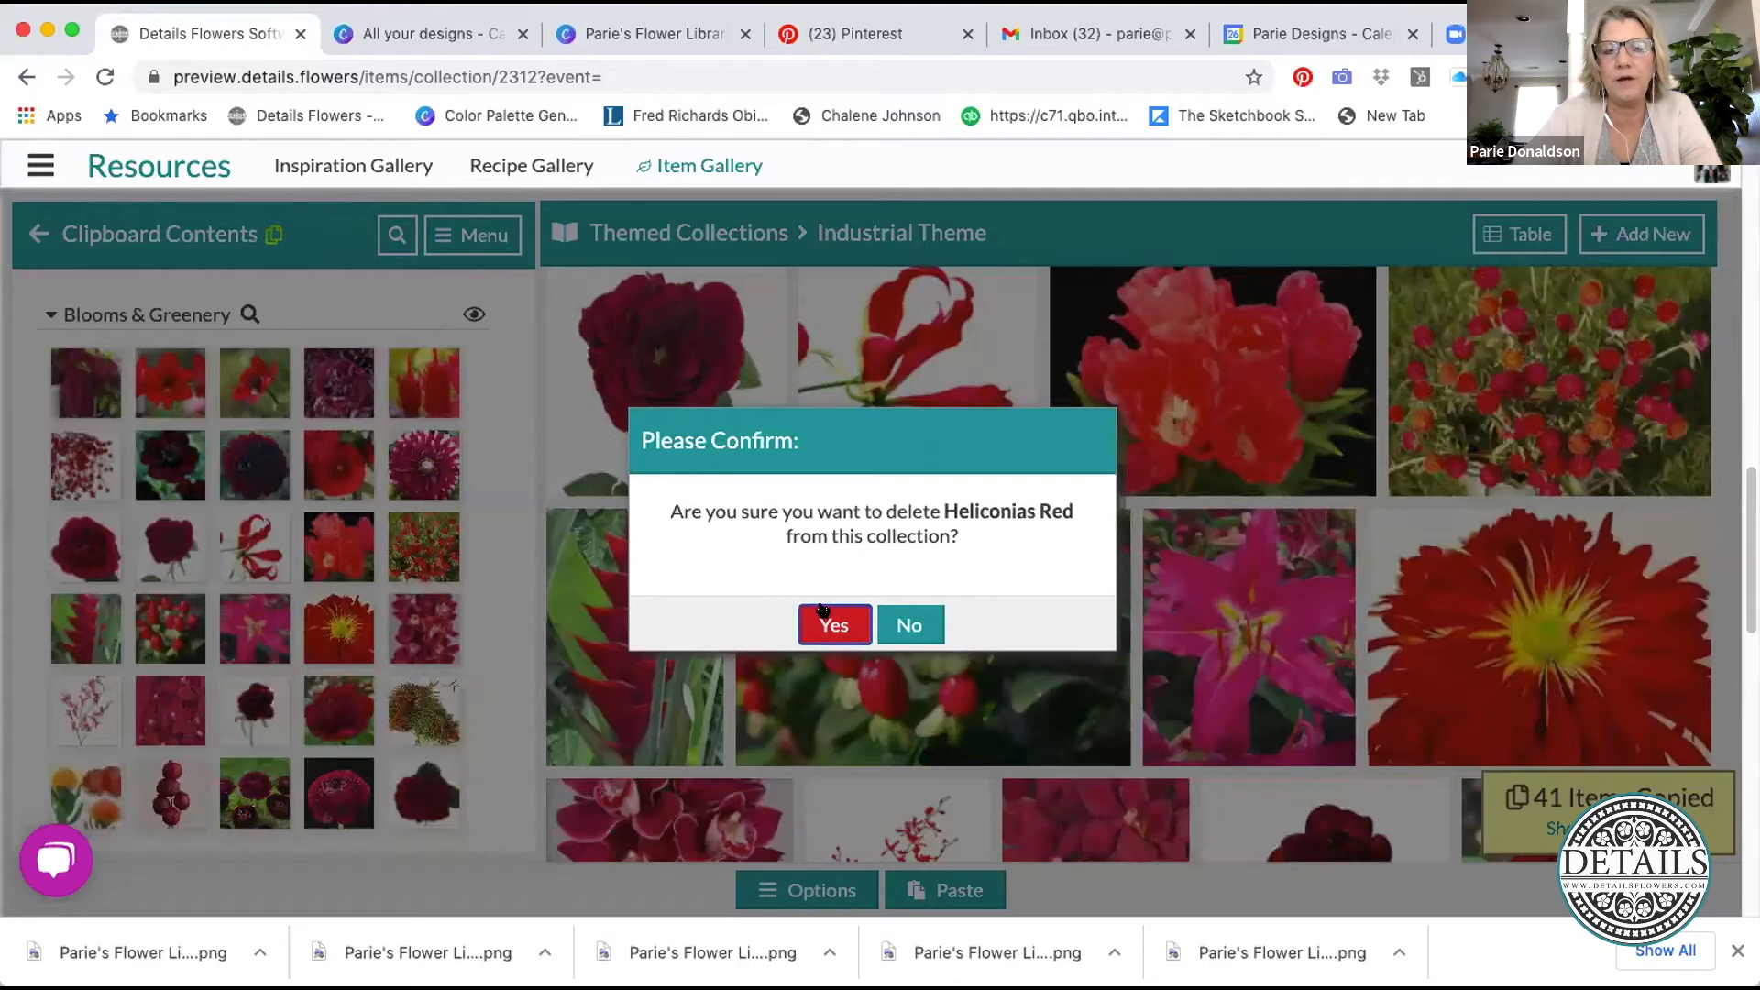
pyautogui.click(823, 612)
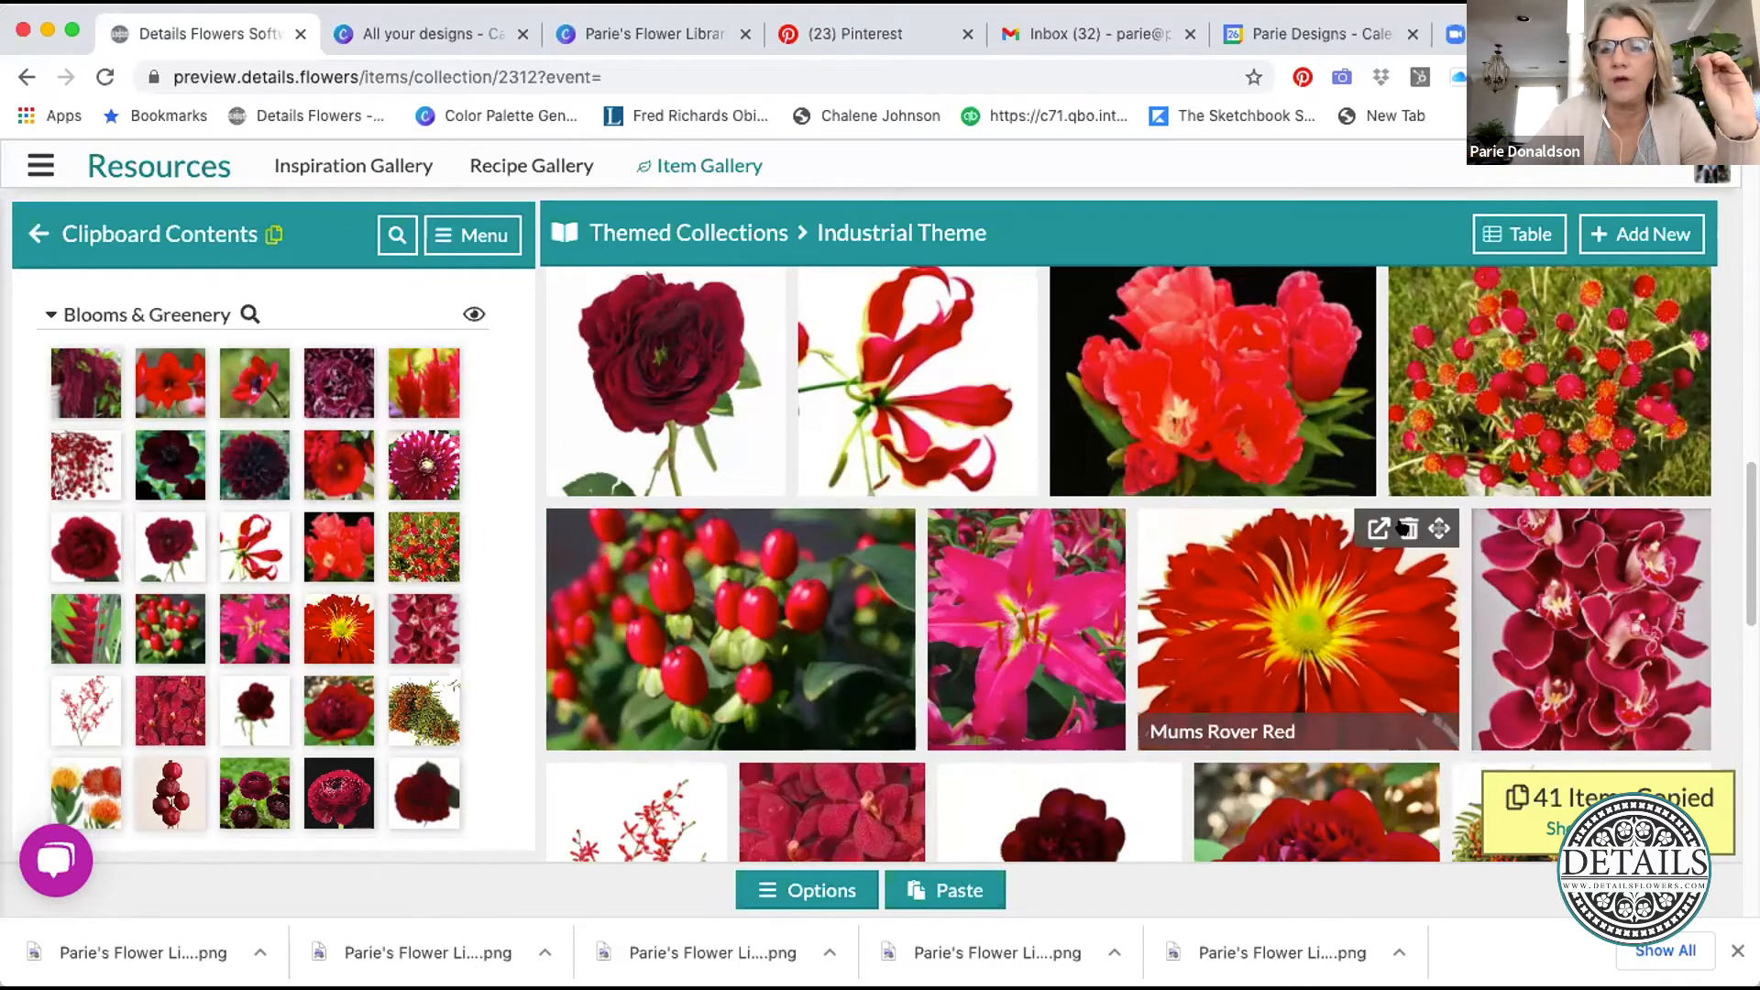
pyautogui.click(1405, 529)
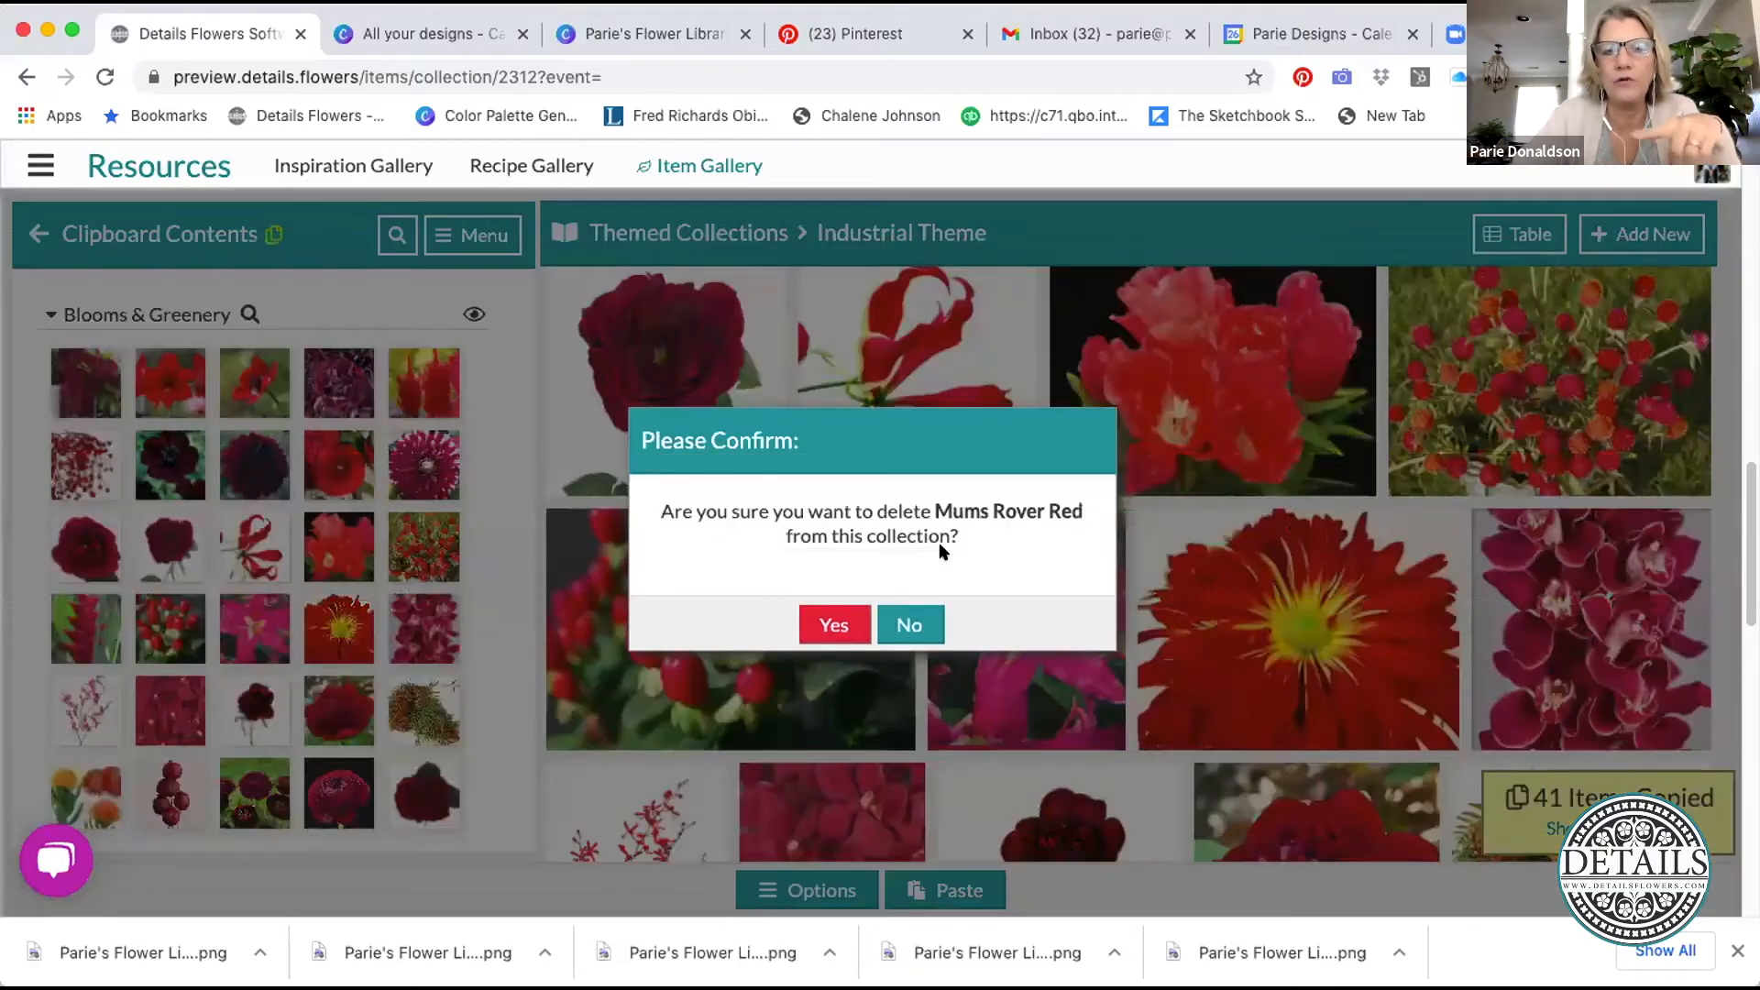
pyautogui.click(835, 623)
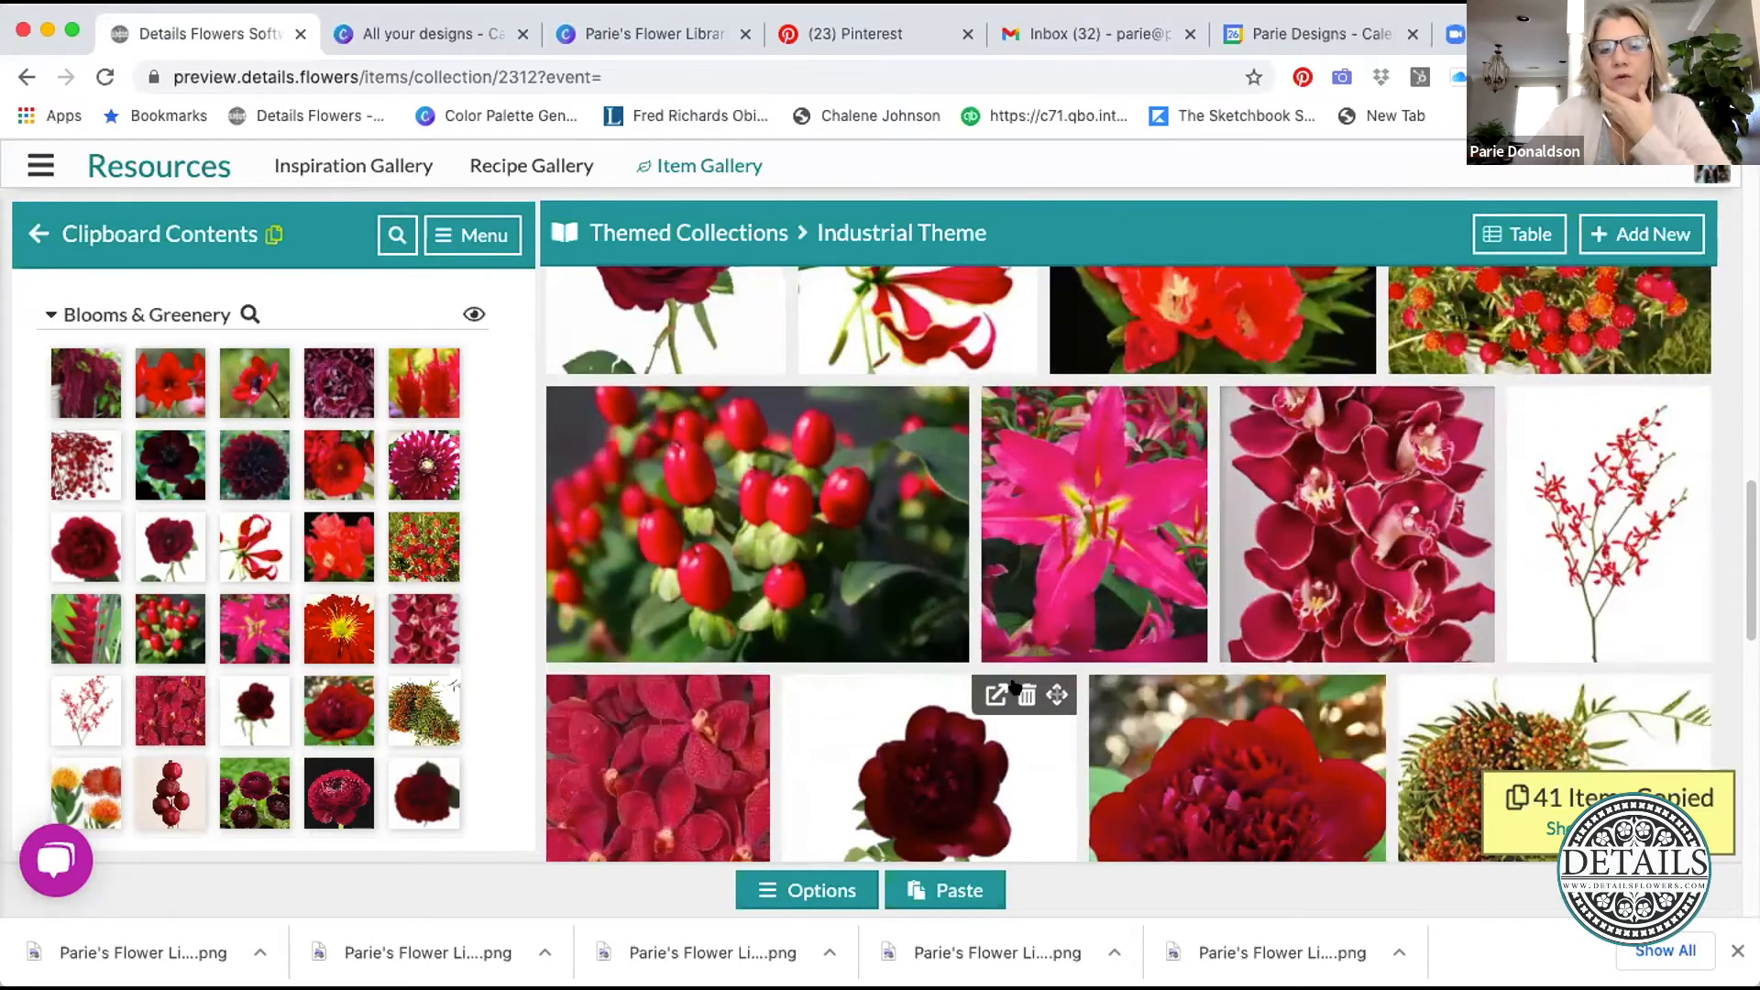
# - Delete the dark burgundy bloom beside the red peony and Pincushion Protea Orange from the collection, and review the remaining items
pyautogui.click(1019, 691)
pyautogui.click(837, 620)
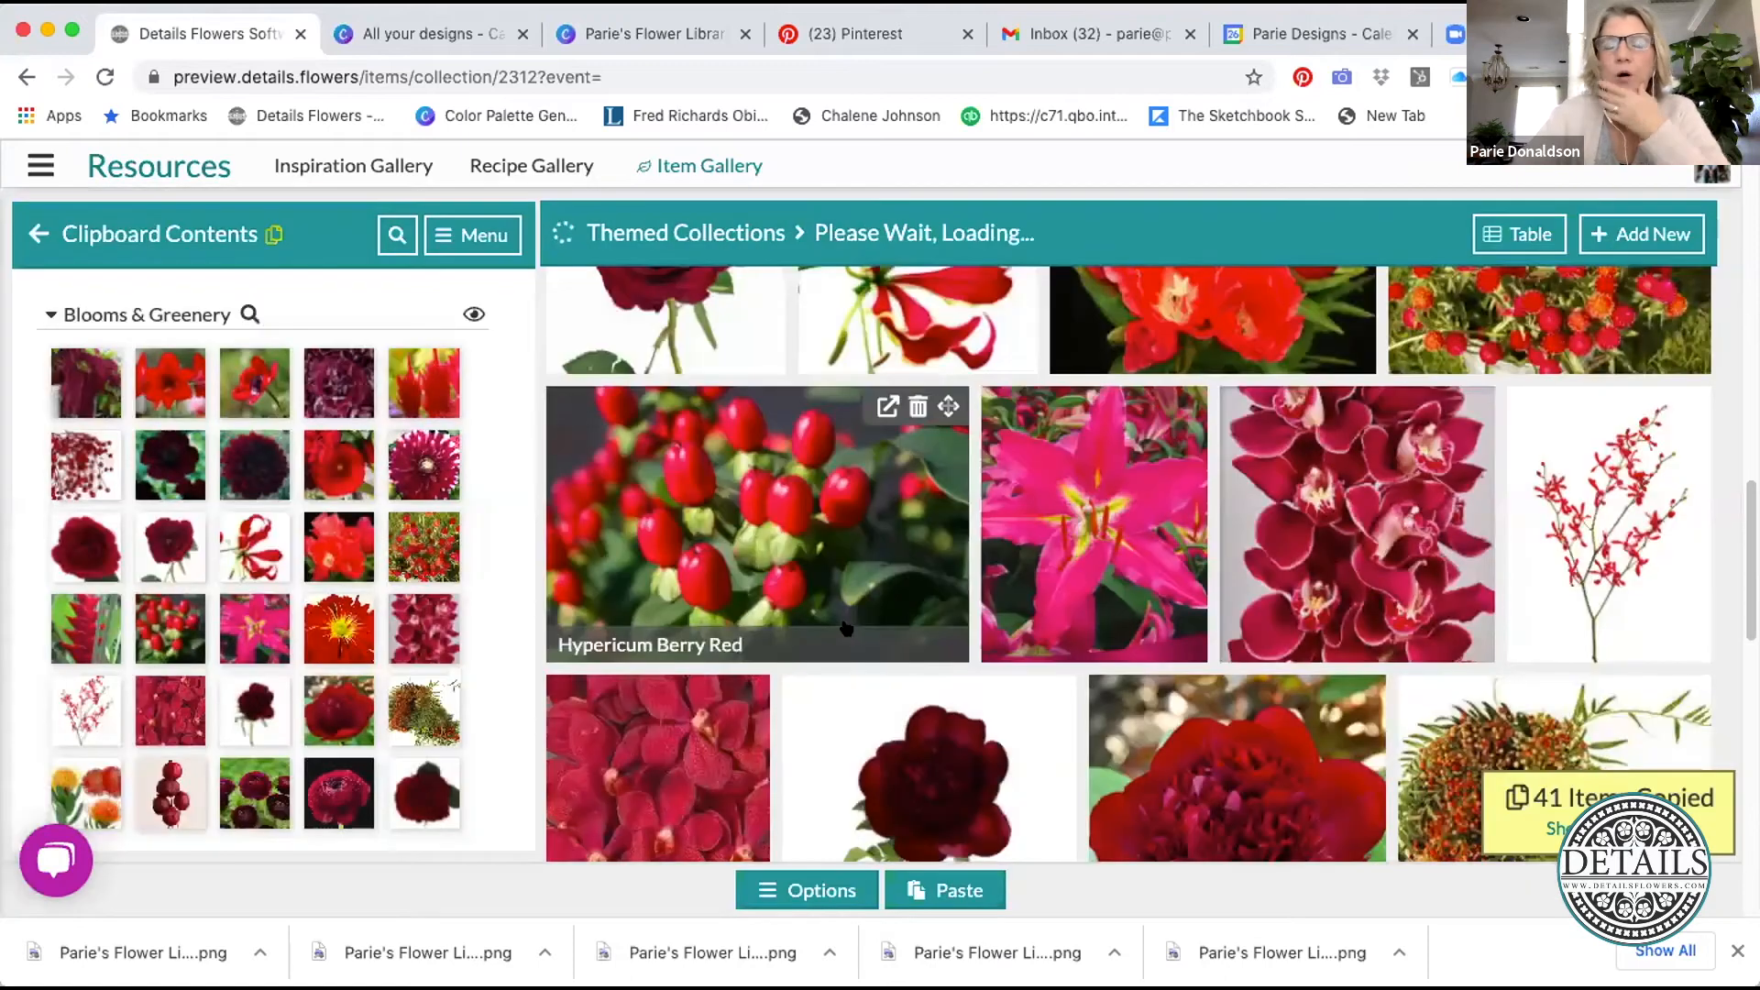
pyautogui.scroll(-1, 1227, 615)
pyautogui.scroll(-3, 1227, 615)
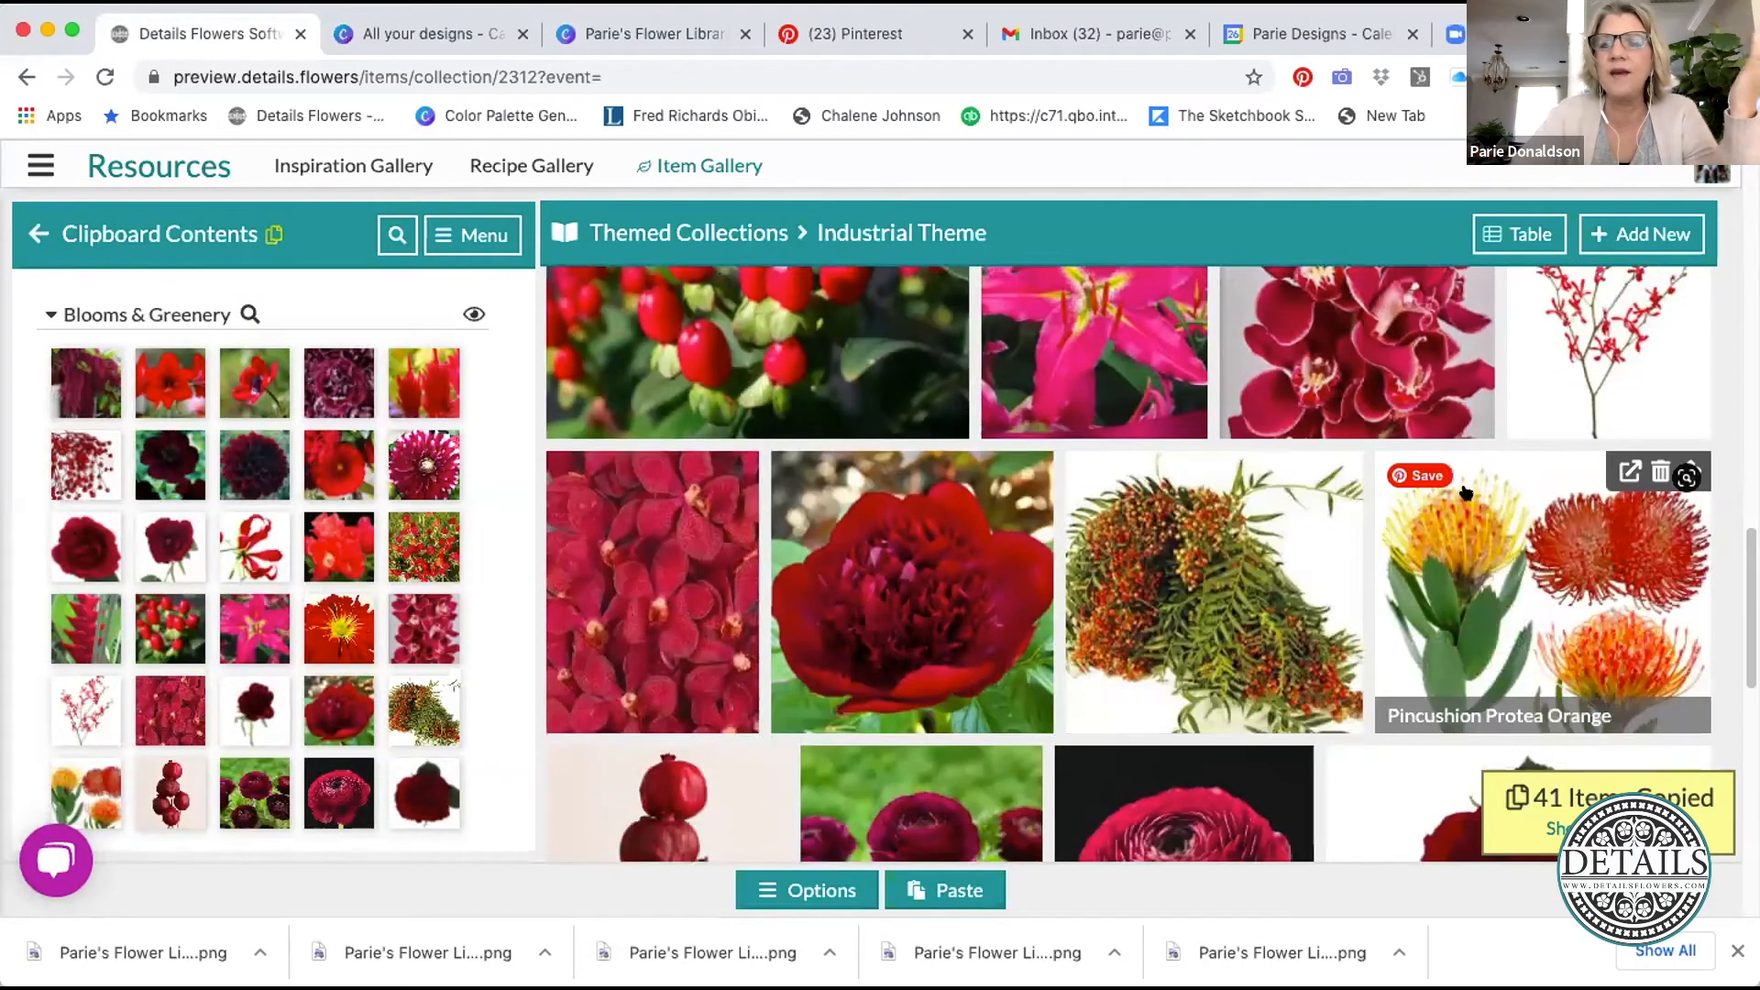
pyautogui.click(1658, 471)
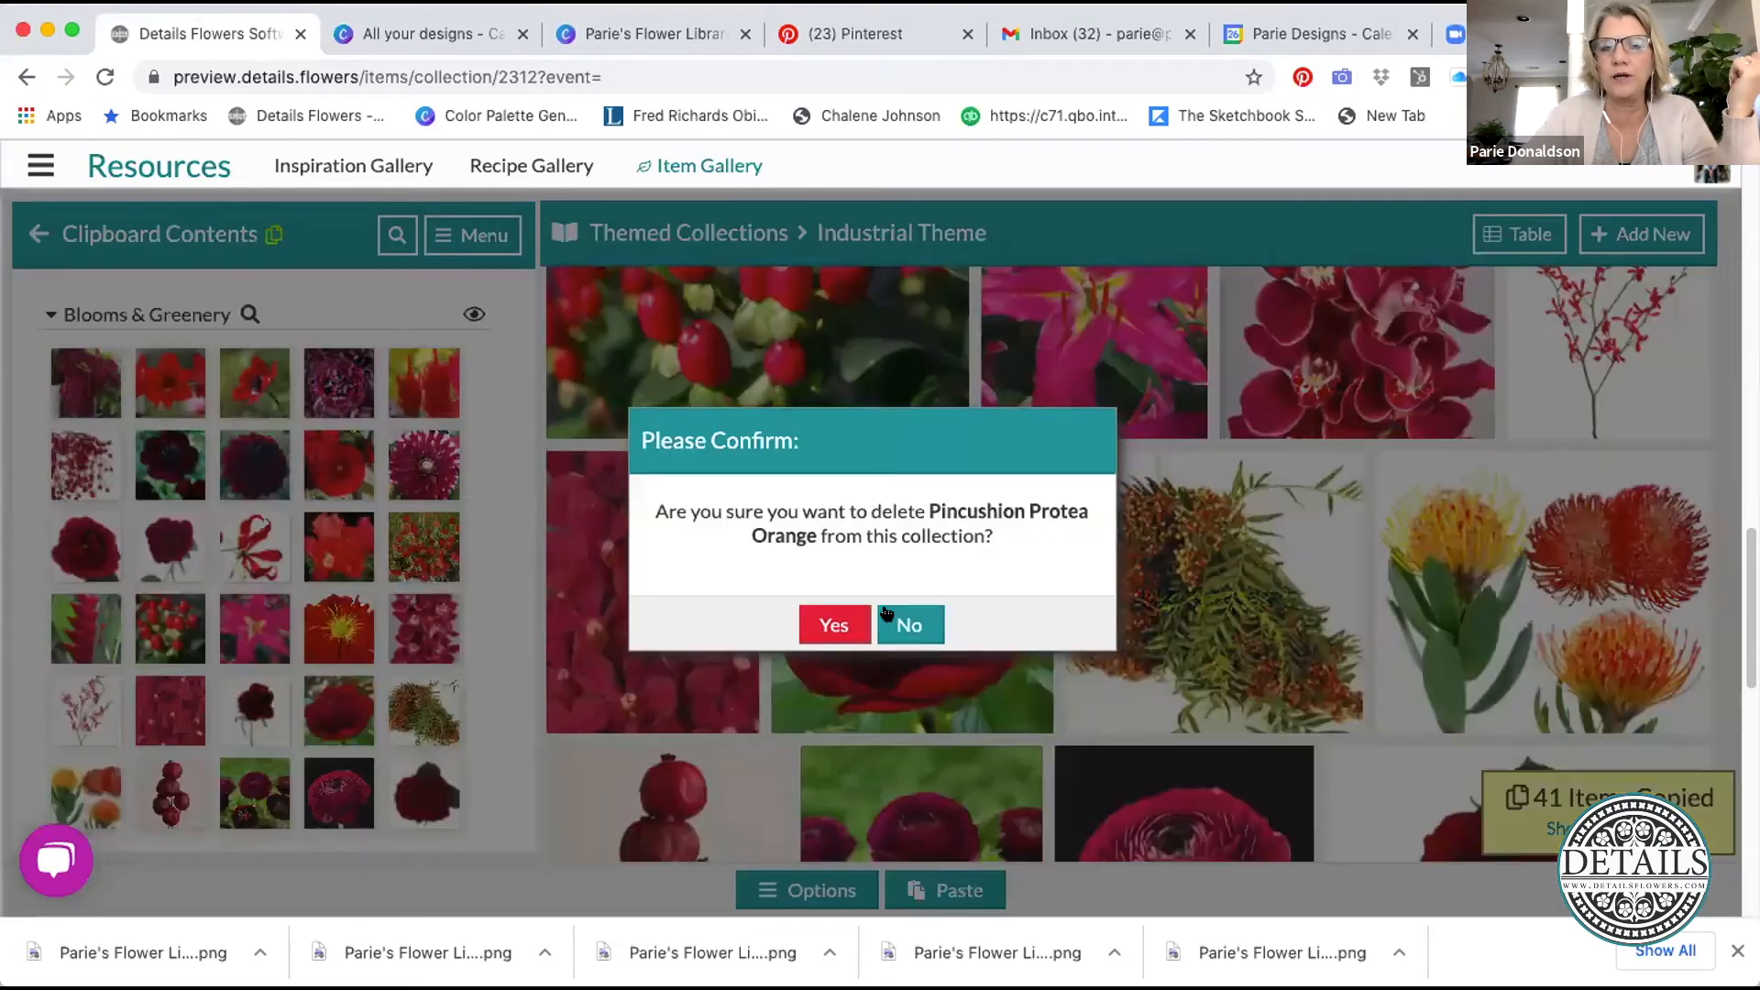
pyautogui.click(834, 621)
pyautogui.scroll(-5, 1169, 635)
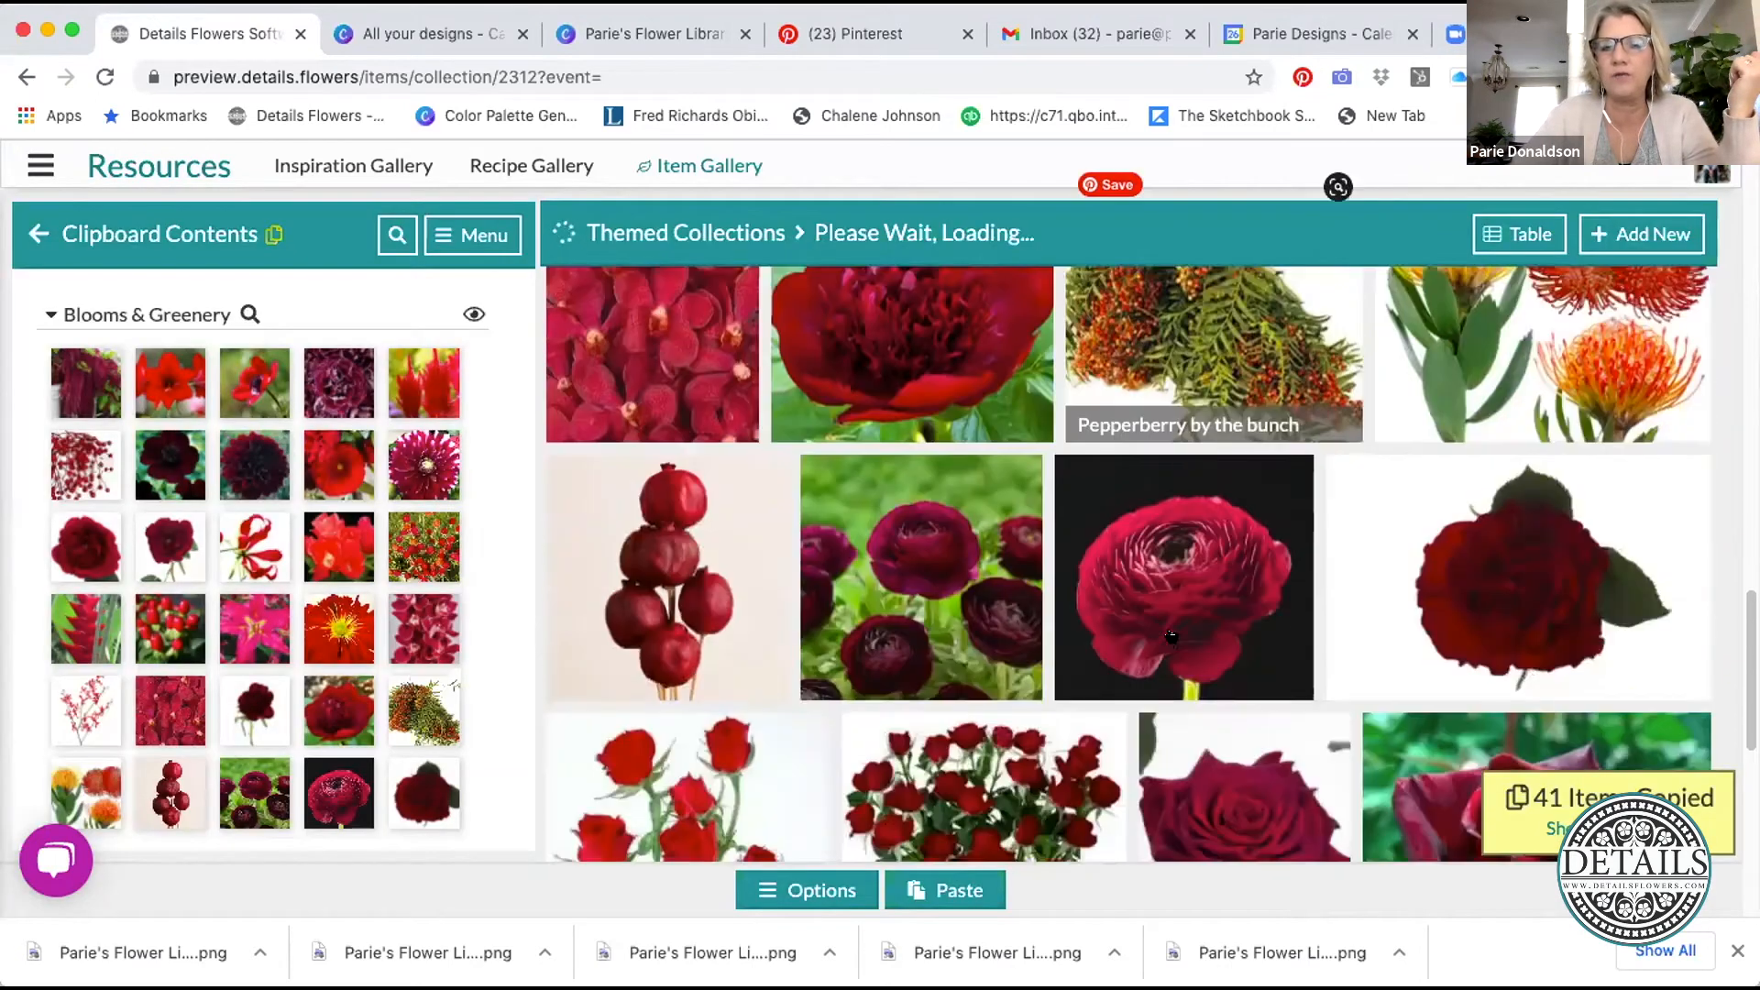
pyautogui.scroll(10, 1169, 635)
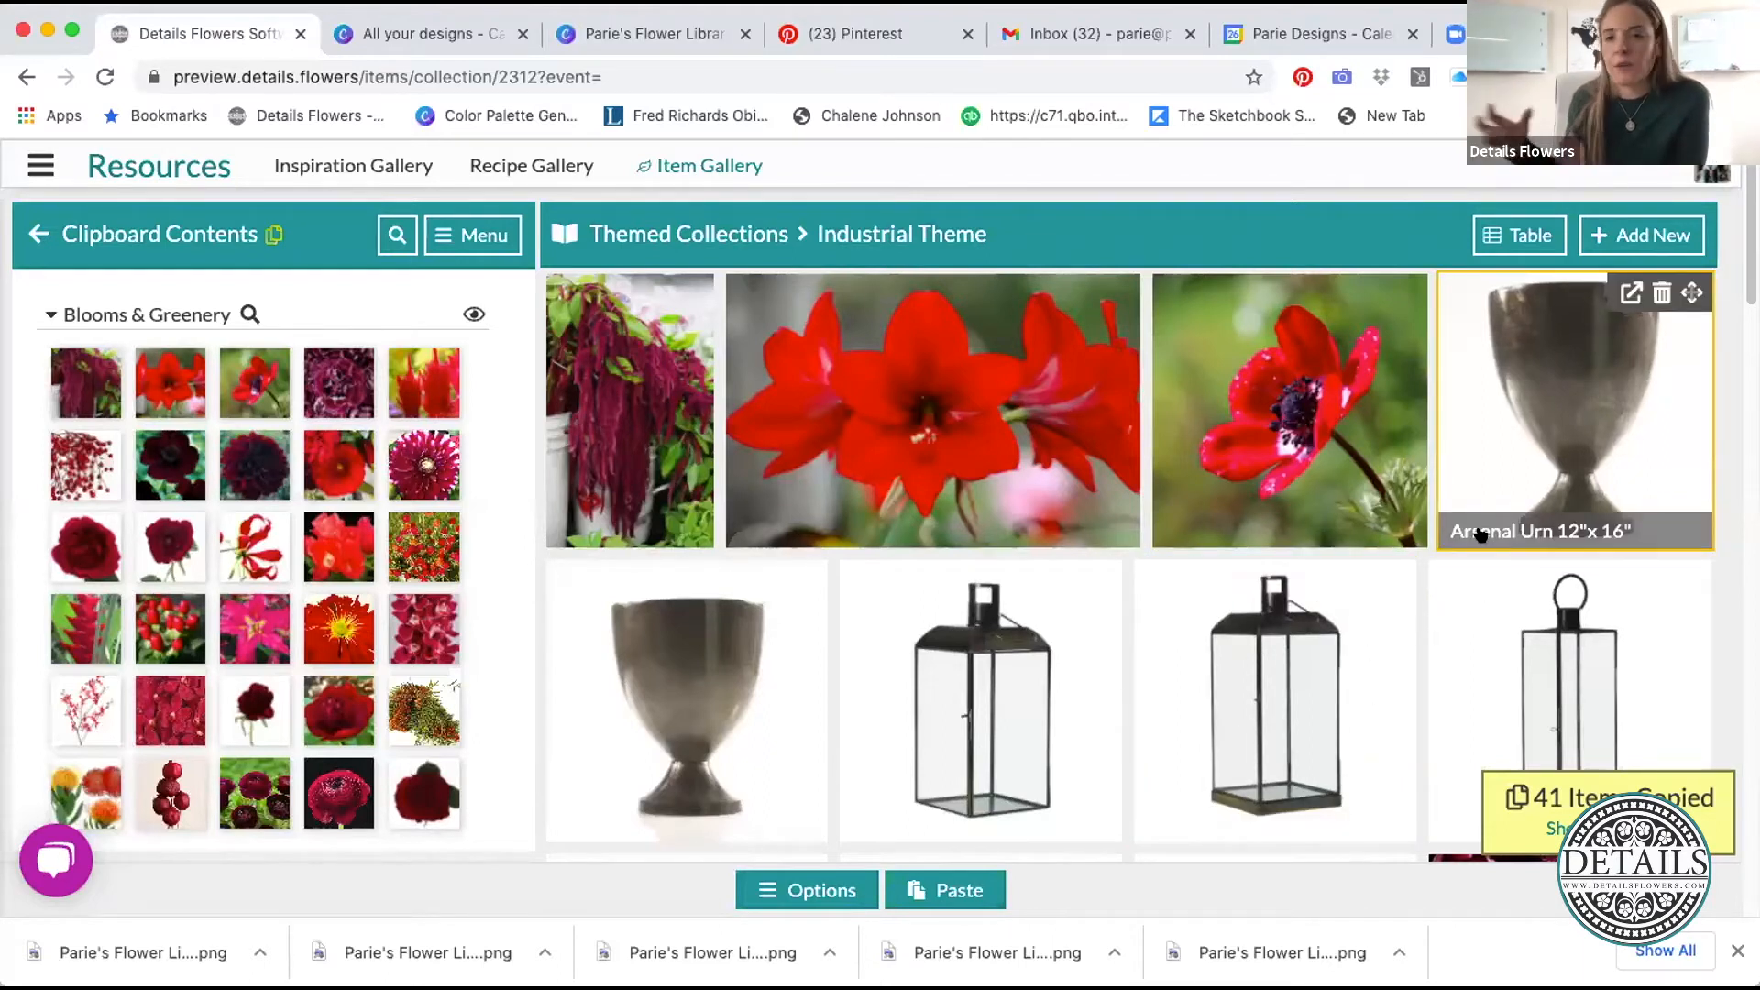
# - Show the Industrial Theme collection as a table, review the items' types, costs and rental prices, and return to the image view
pyautogui.click(1491, 226)
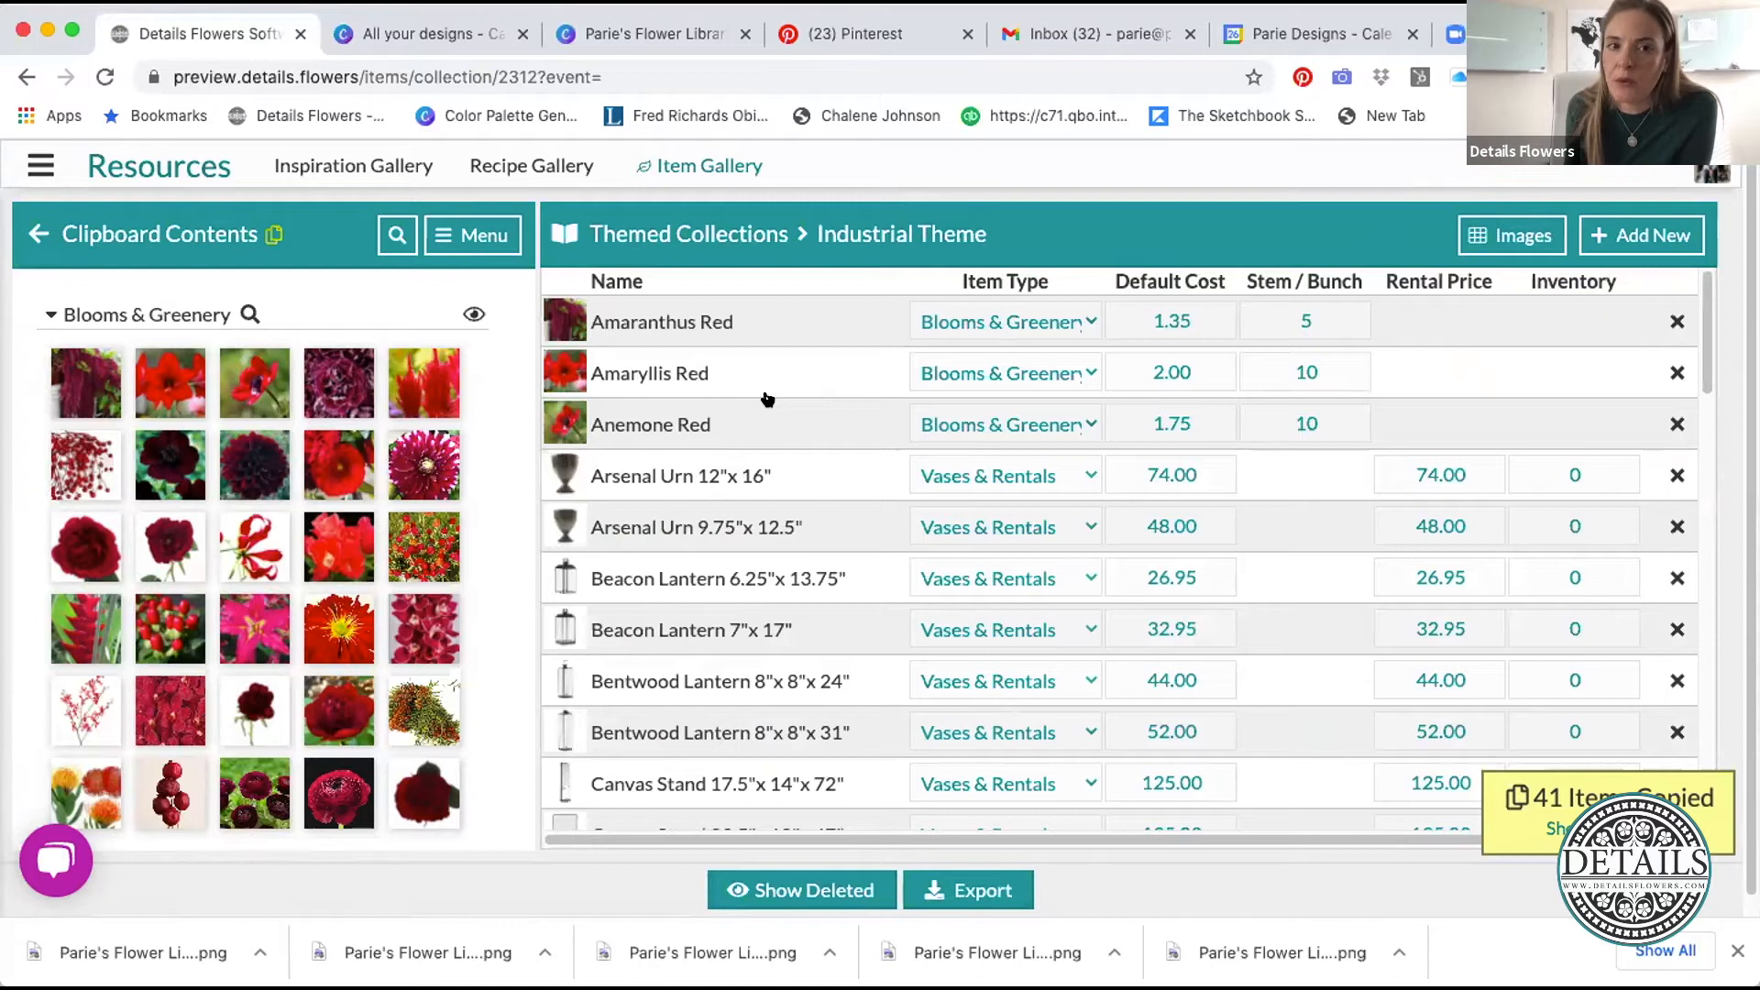
pyautogui.scroll(-3, 825, 465)
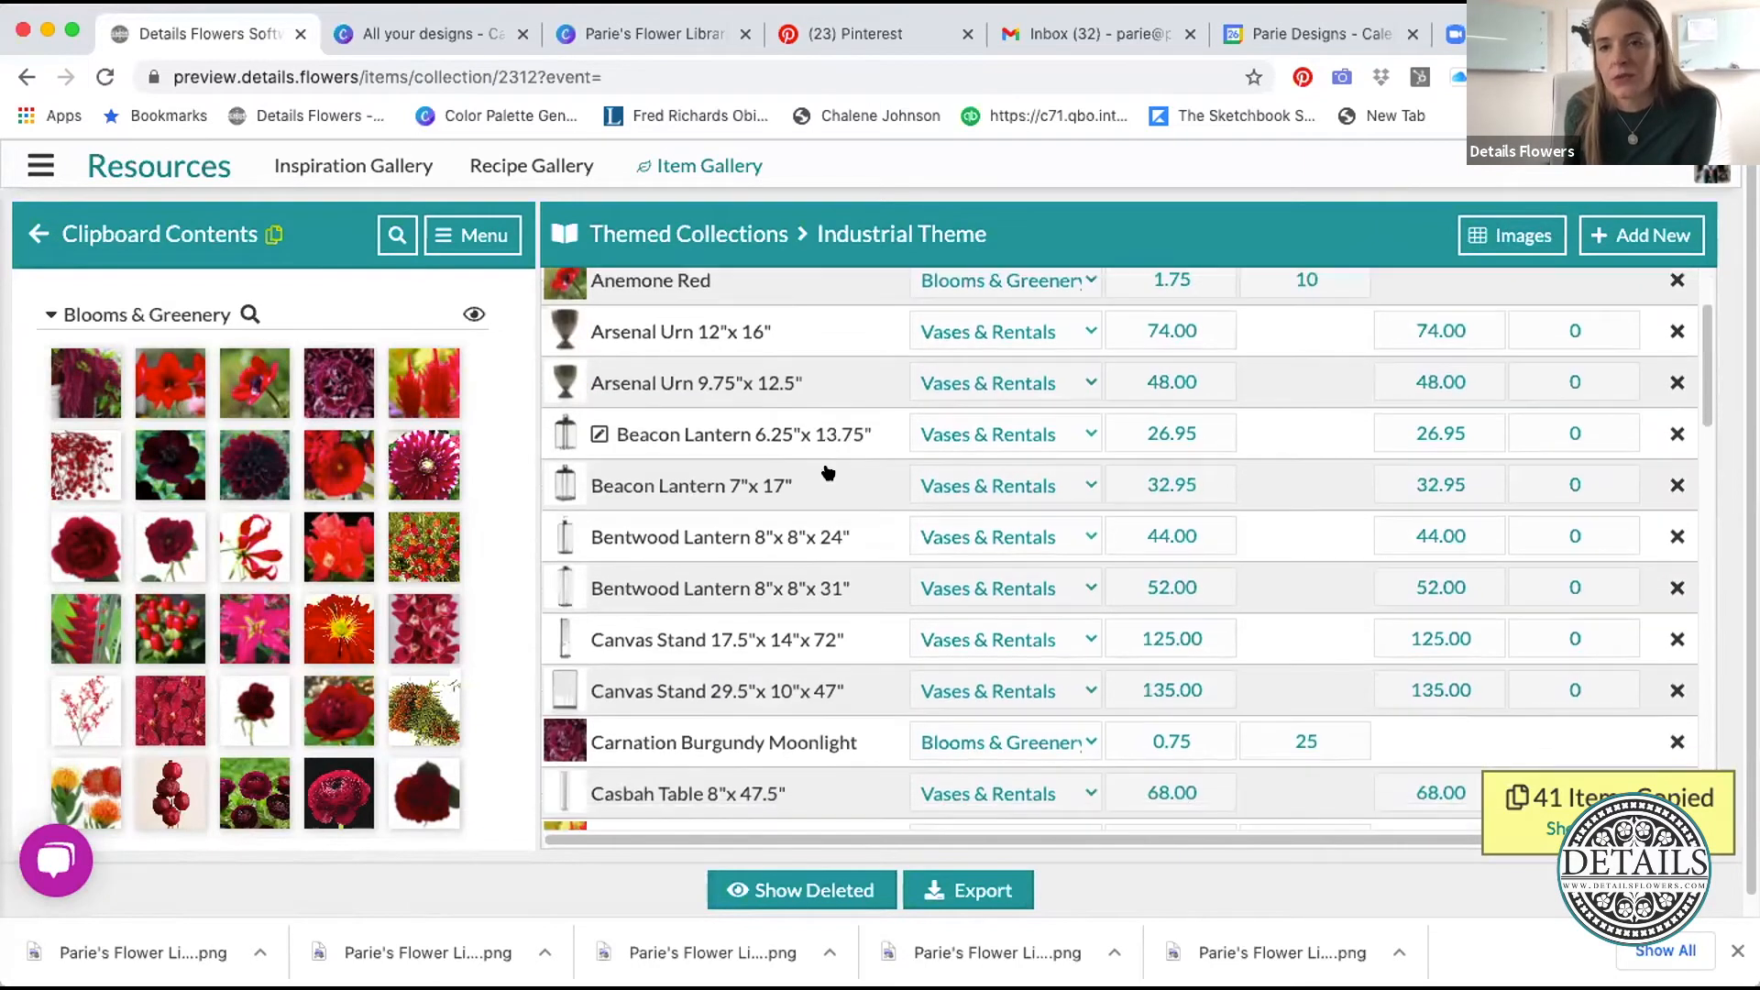
pyautogui.scroll(-1, 828, 472)
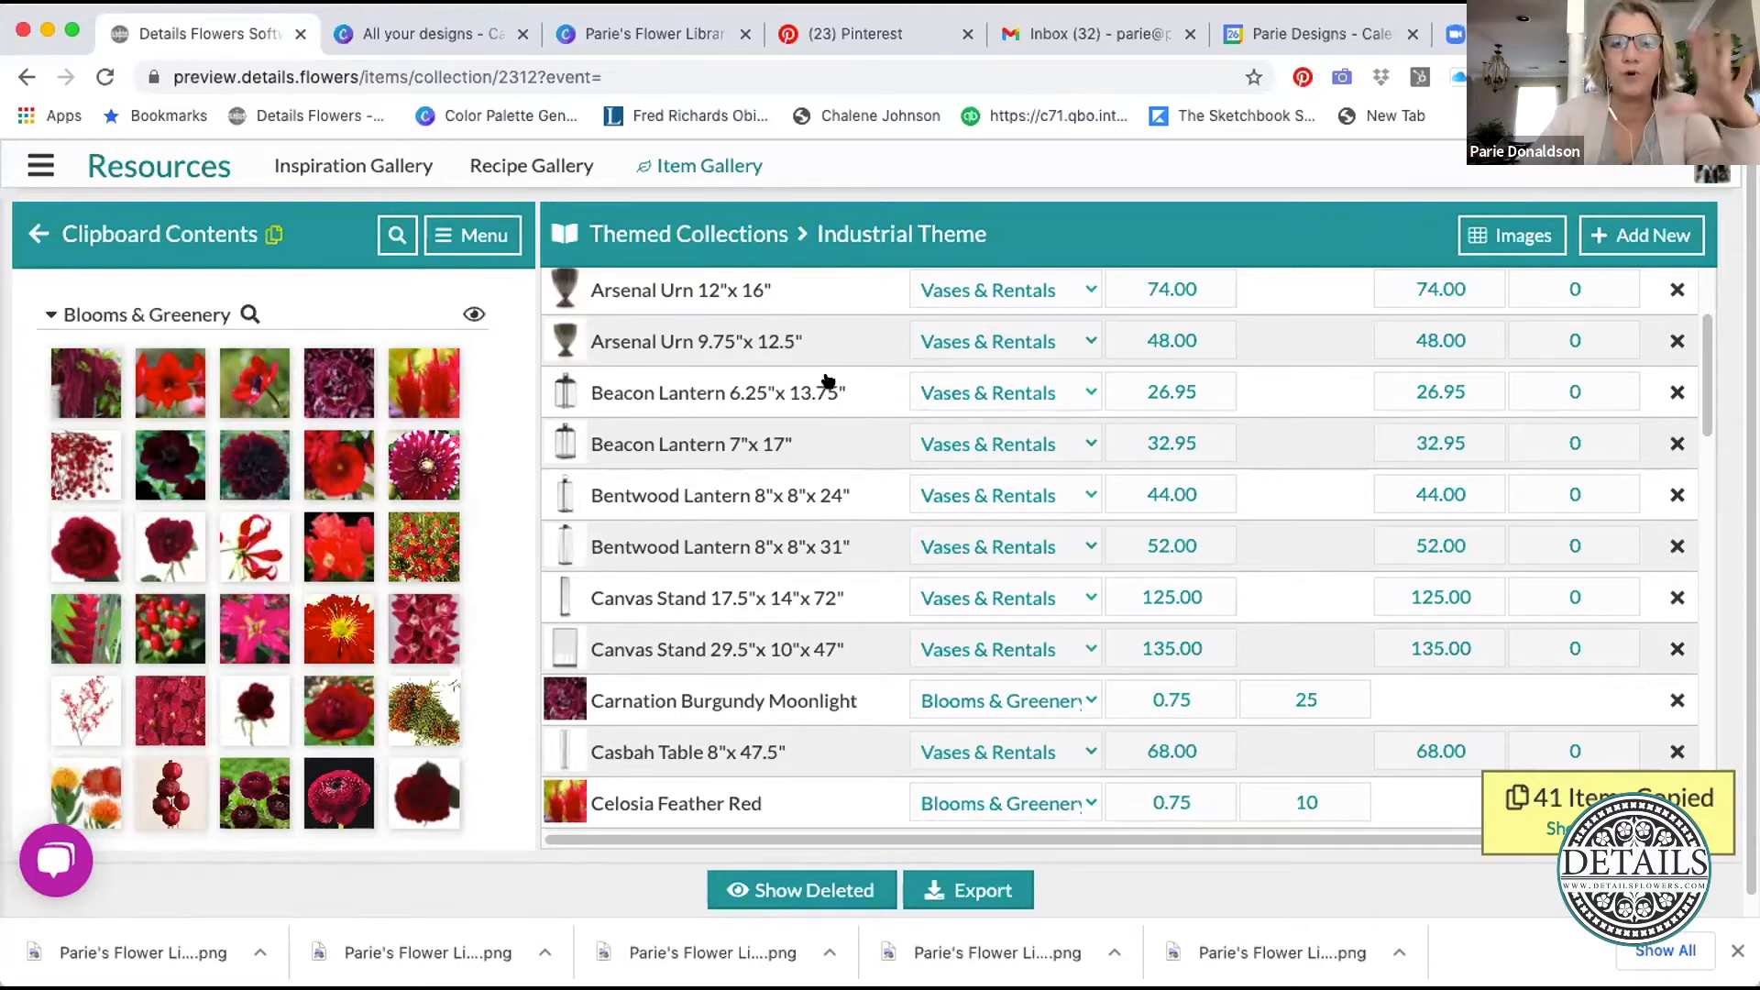
pyautogui.click(1511, 236)
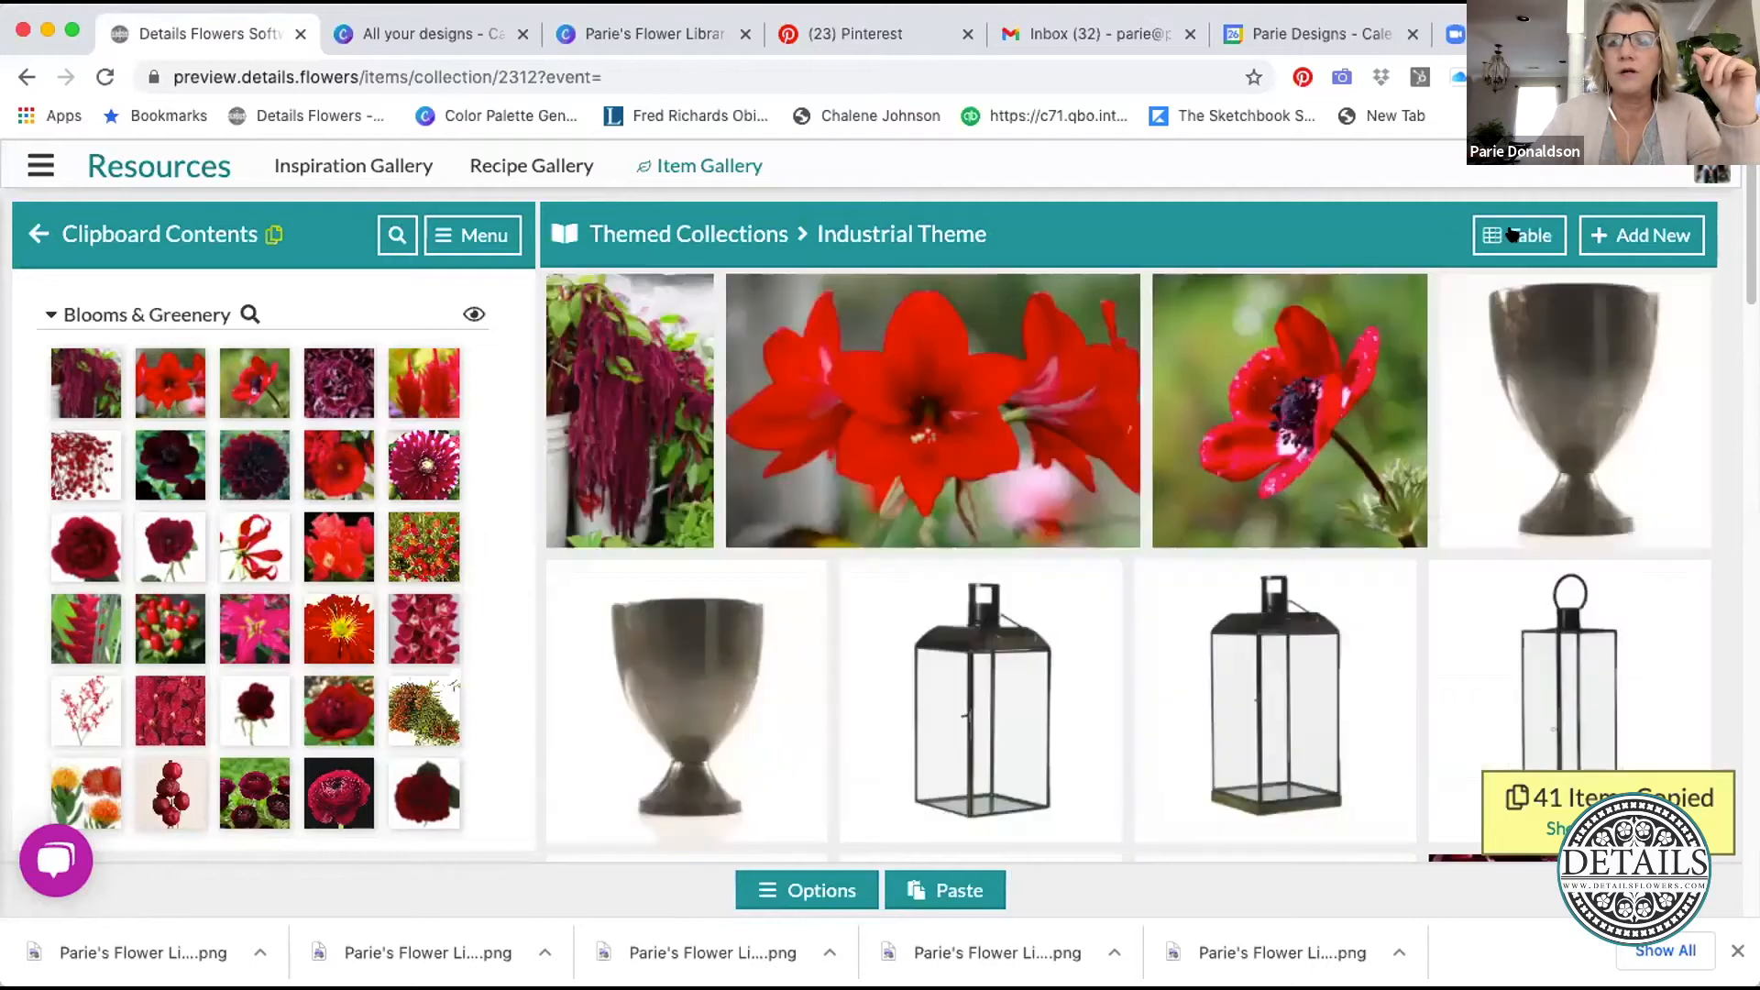
pyautogui.click(1522, 237)
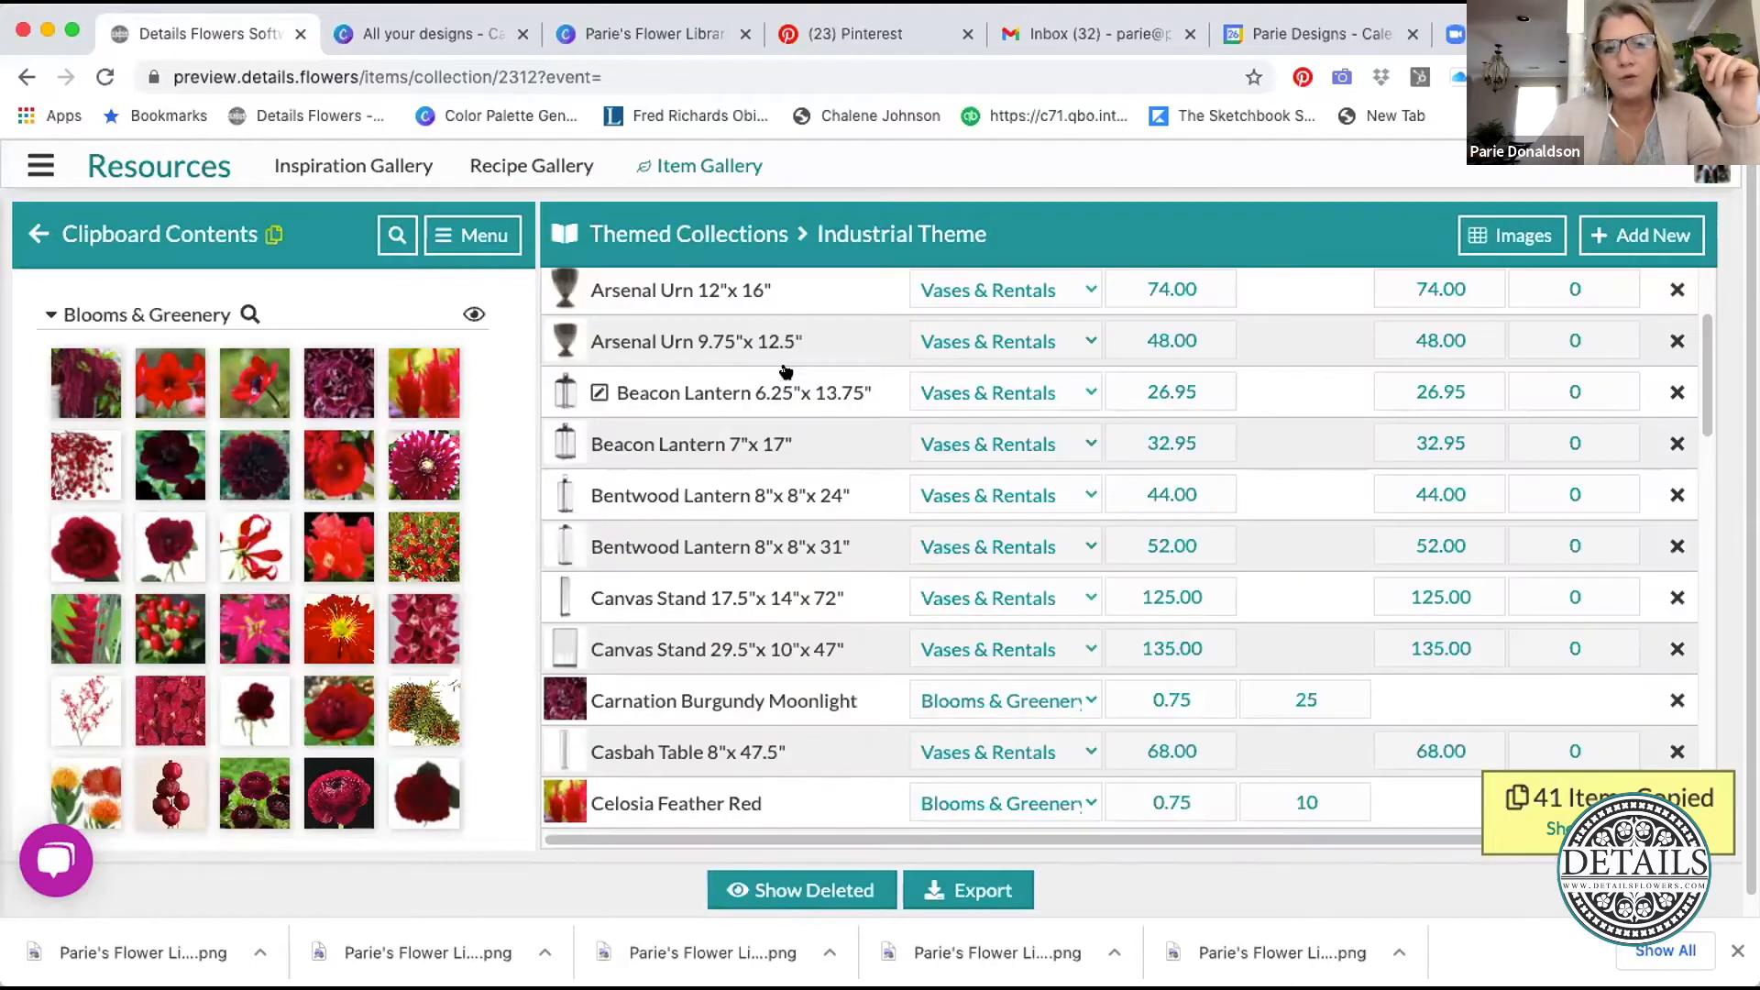
pyautogui.scroll(-2, 990, 540)
pyautogui.scroll(-6, 990, 540)
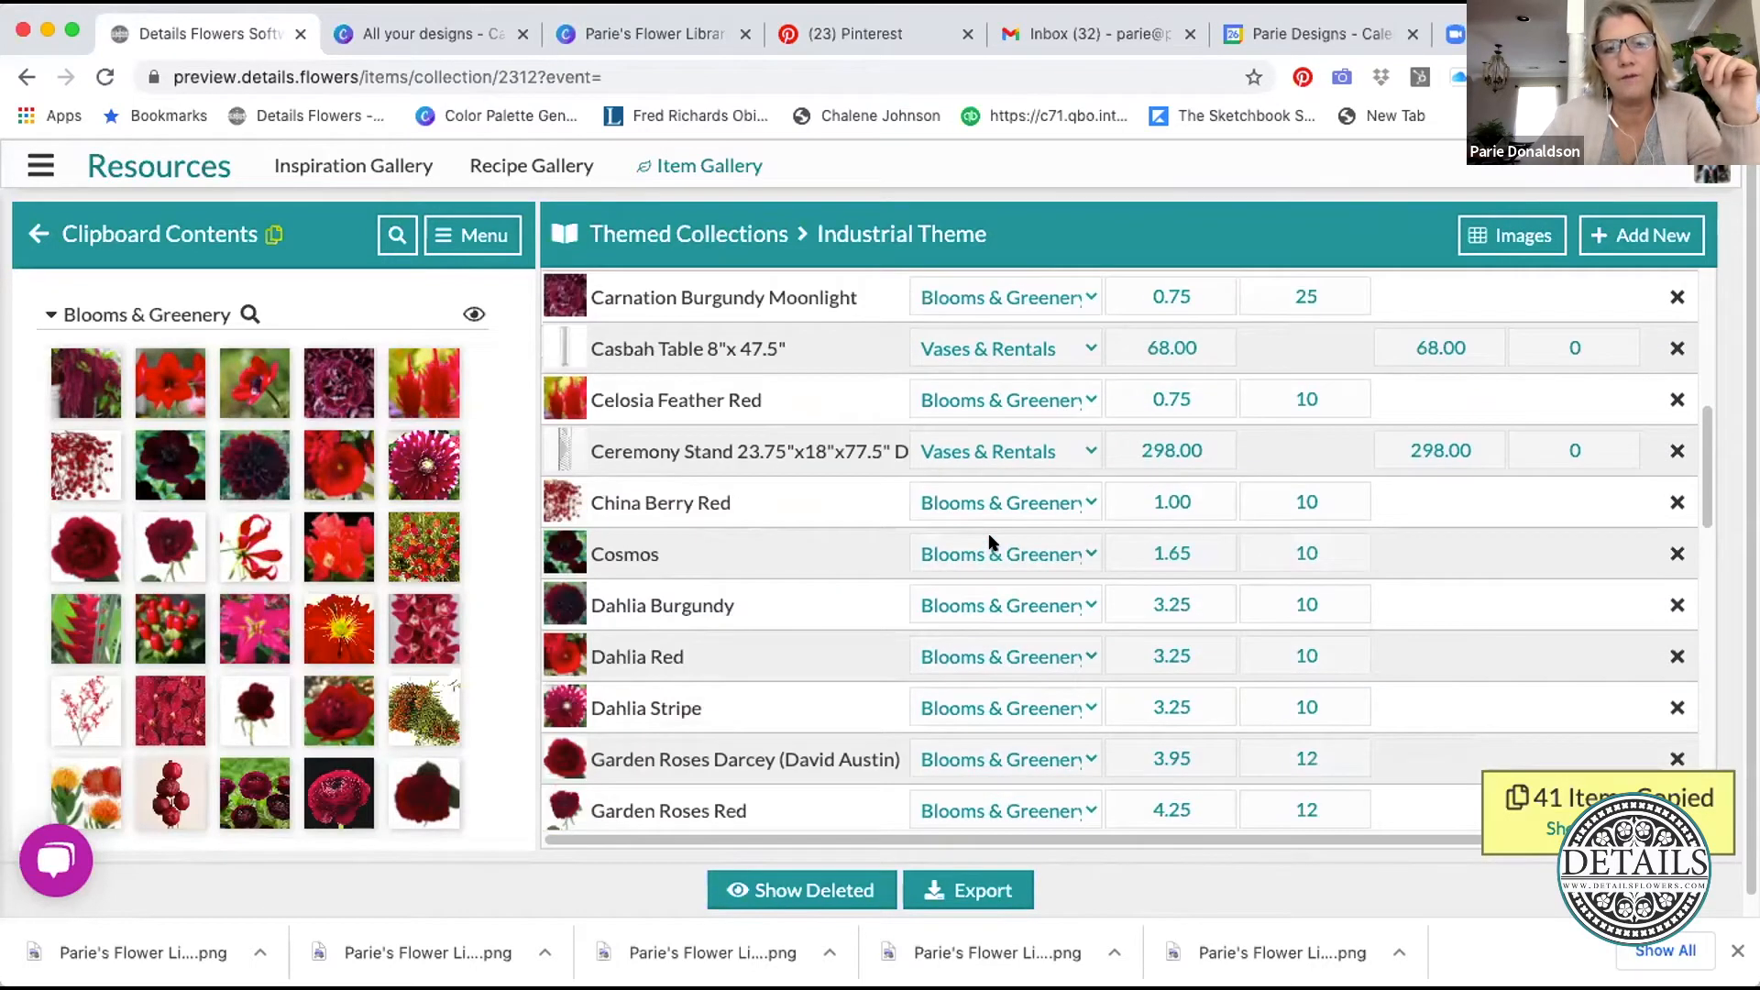
pyautogui.scroll(-1, 990, 541)
pyautogui.scroll(10, 1175, 585)
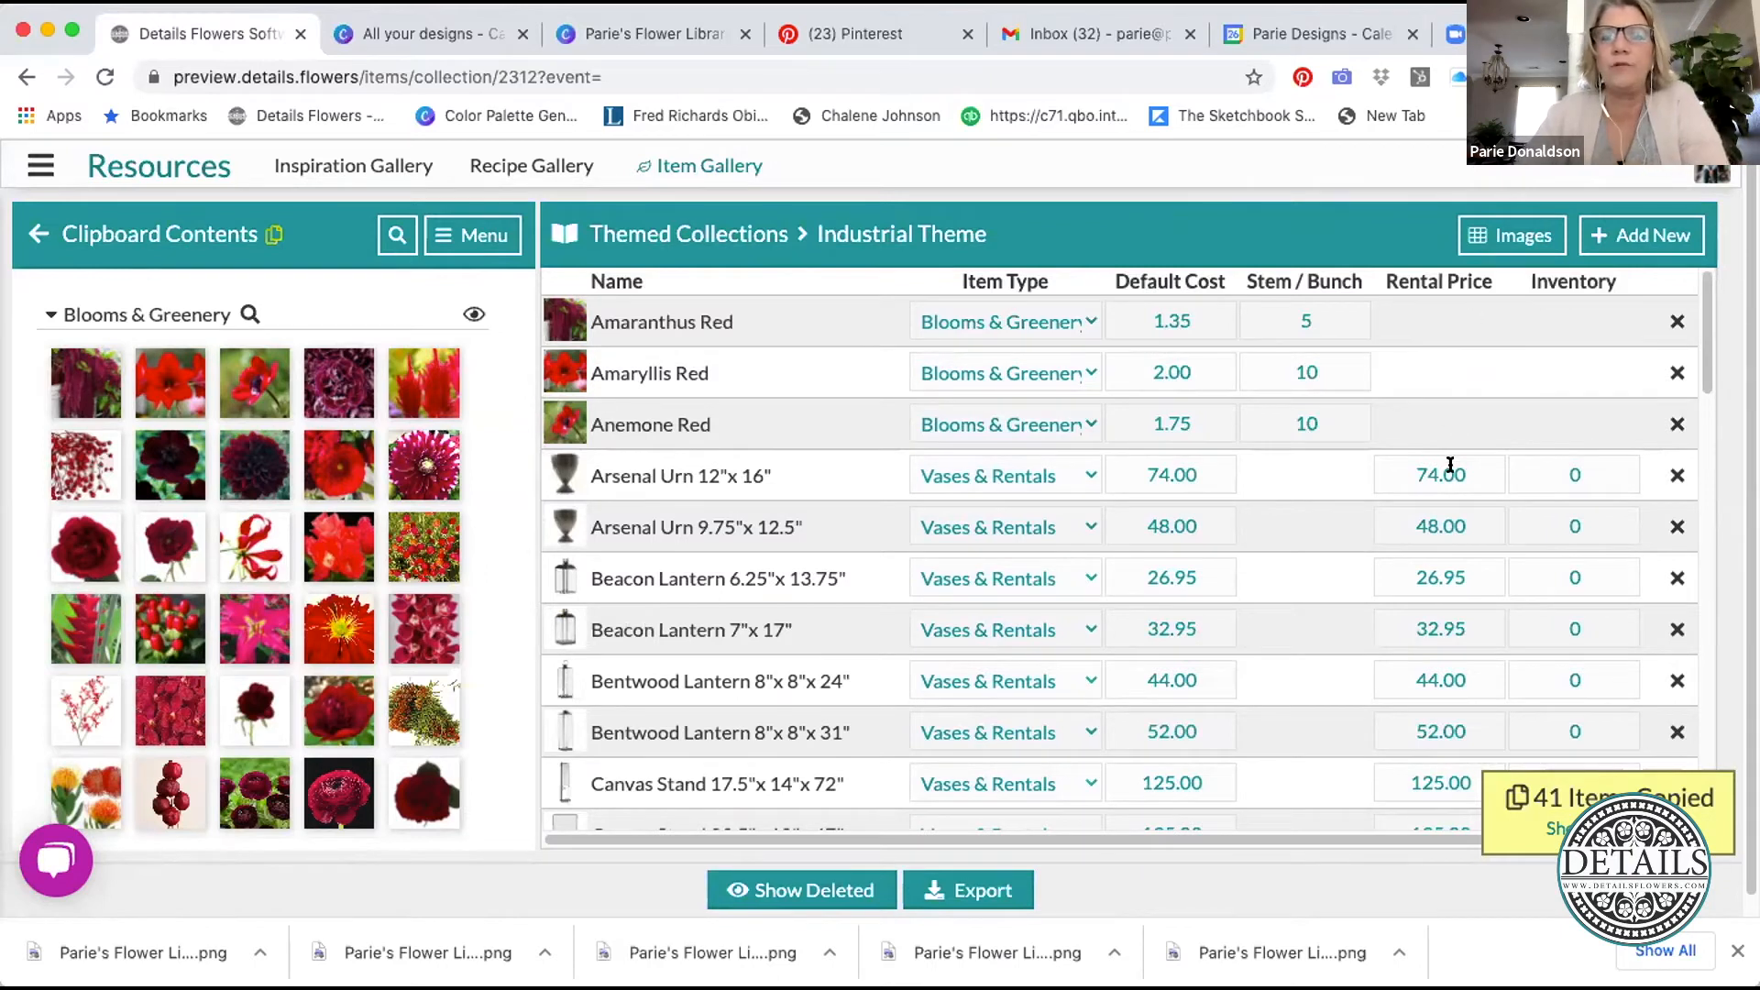
pyautogui.scroll(-5, 1450, 466)
pyautogui.scroll(5, 1449, 470)
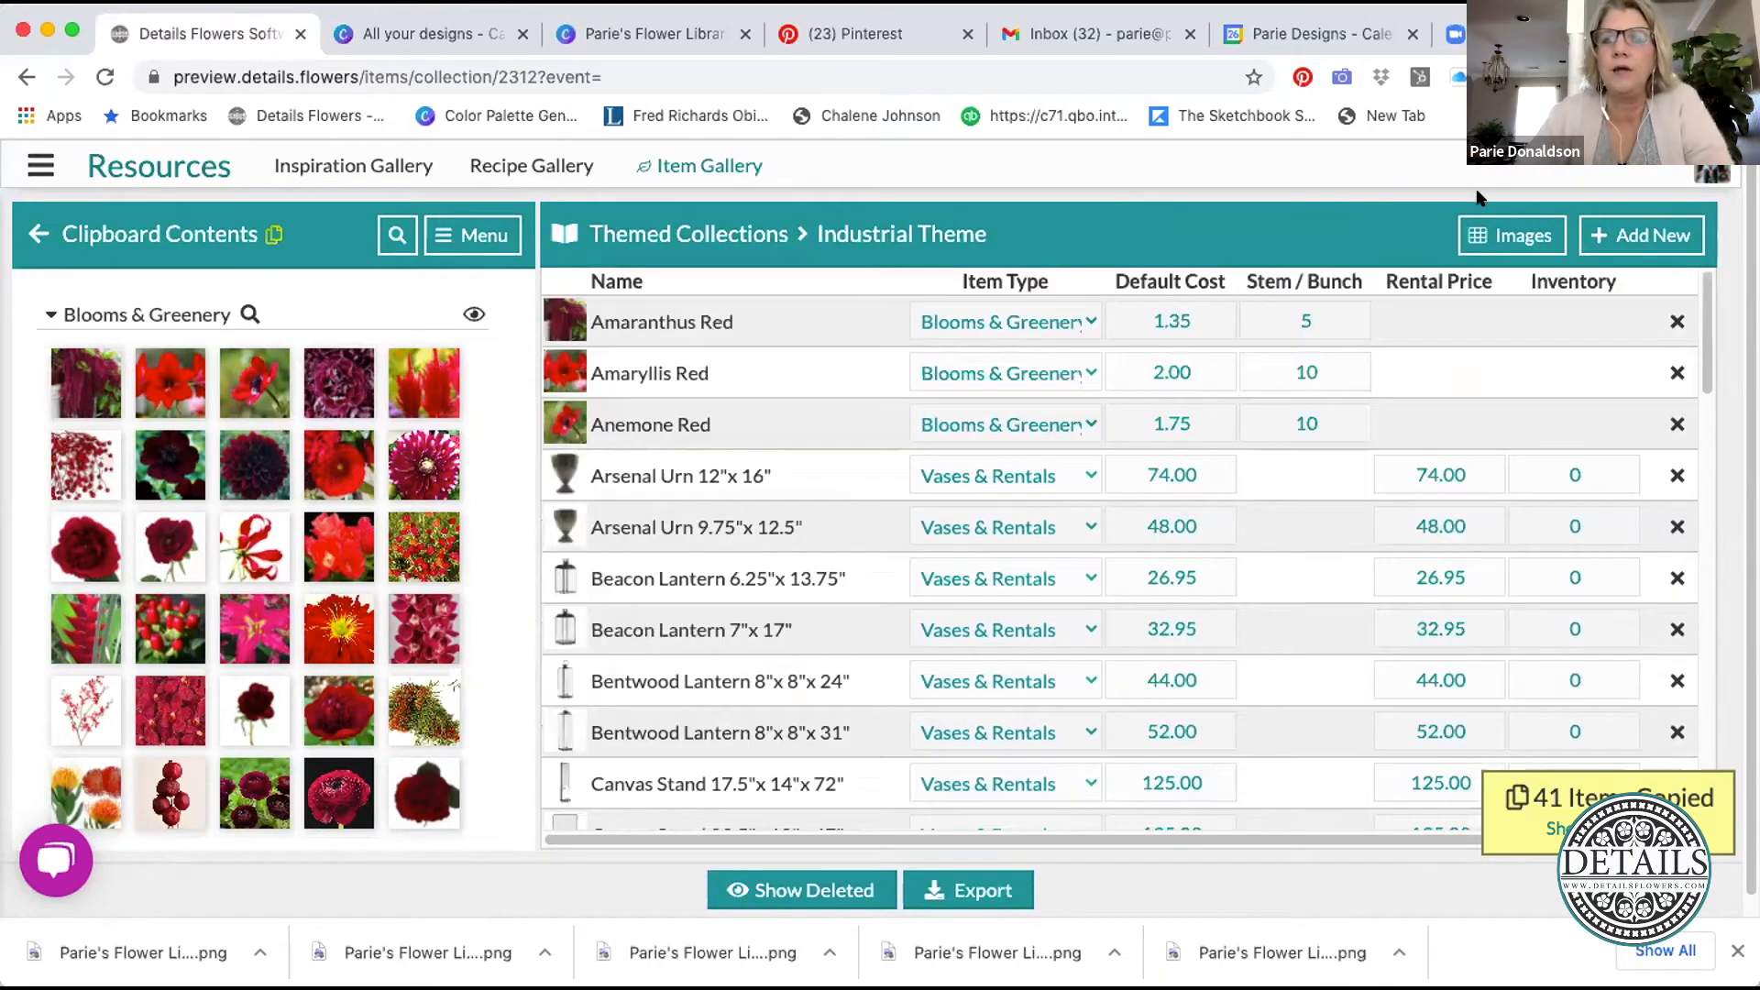
pyautogui.click(1487, 238)
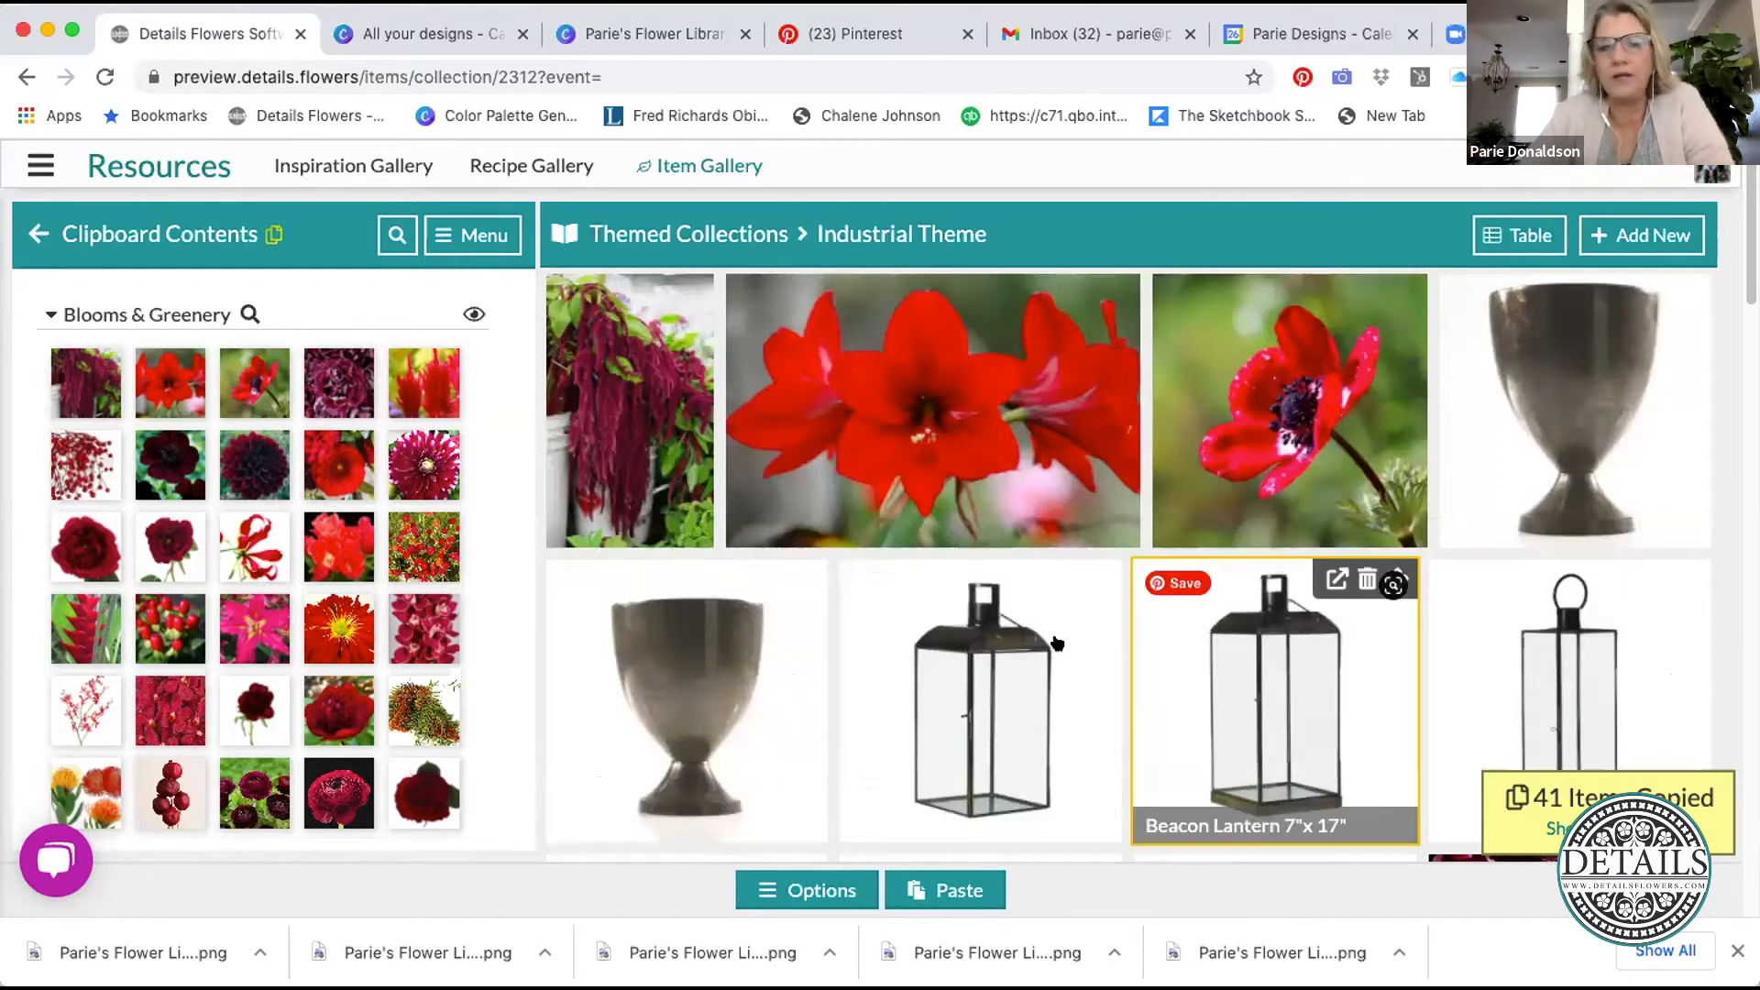
# - Return to Gallery Home and open the Red Collection within Color Collections
pyautogui.click(590, 235)
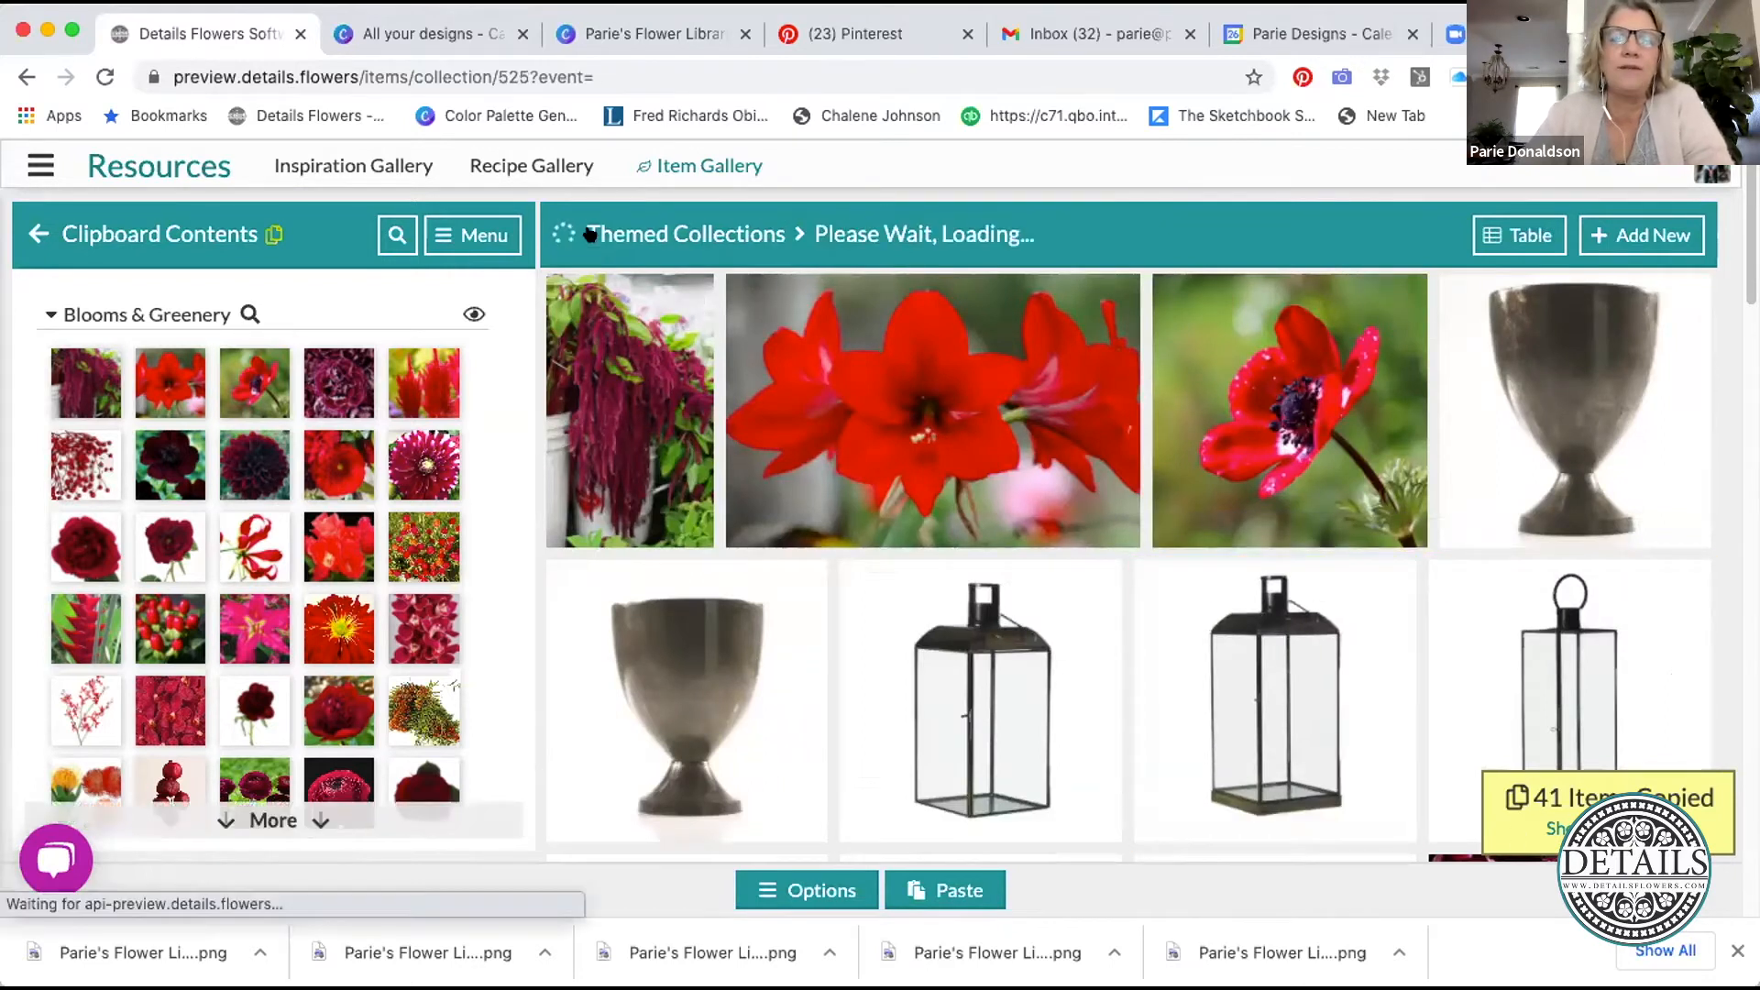
pyautogui.click(600, 236)
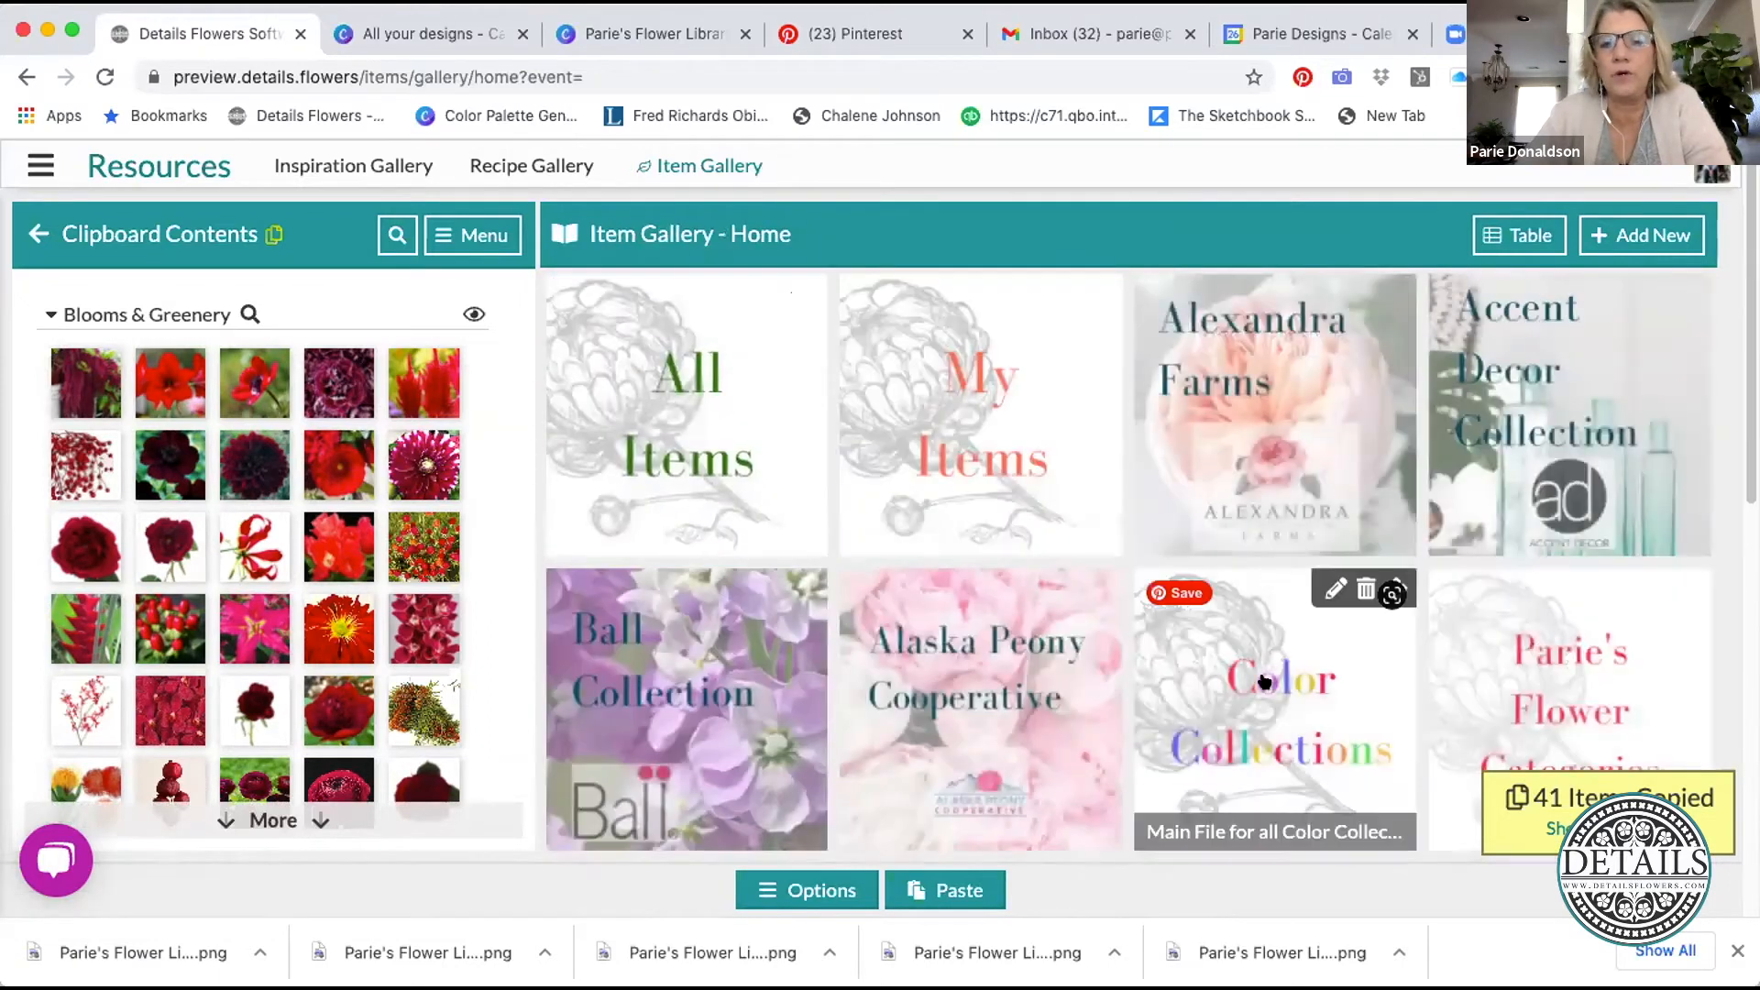
pyautogui.click(1269, 633)
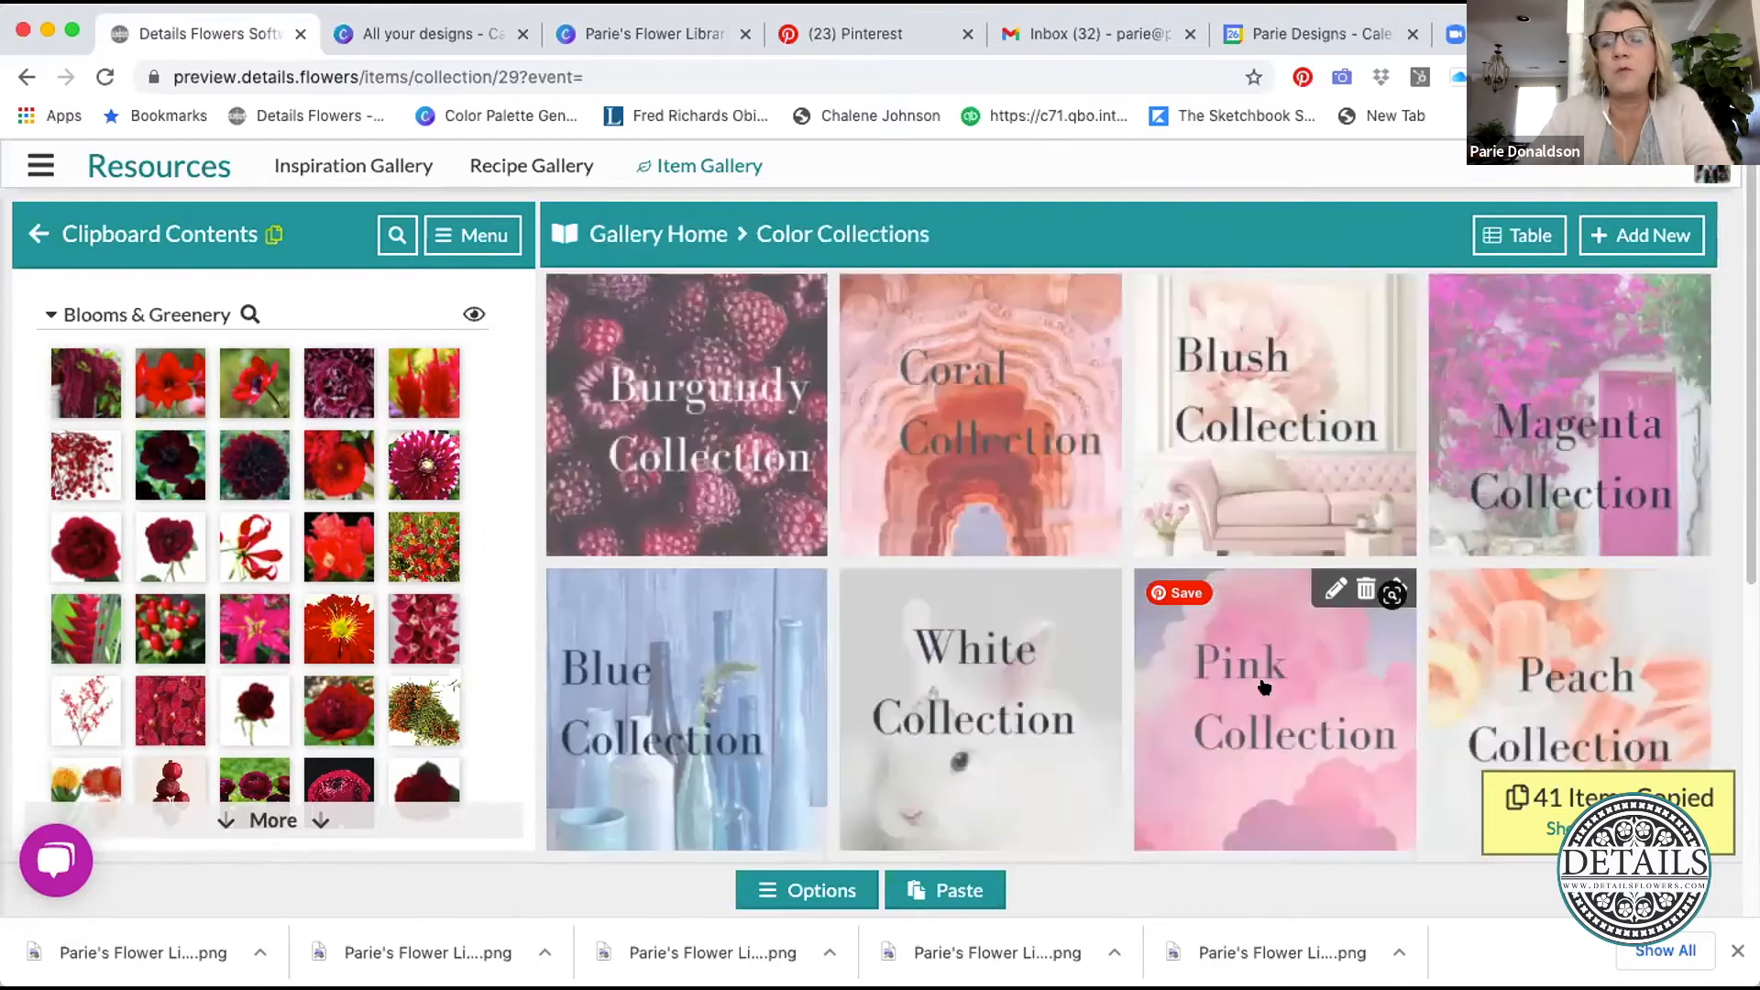
pyautogui.scroll(-3, 1403, 607)
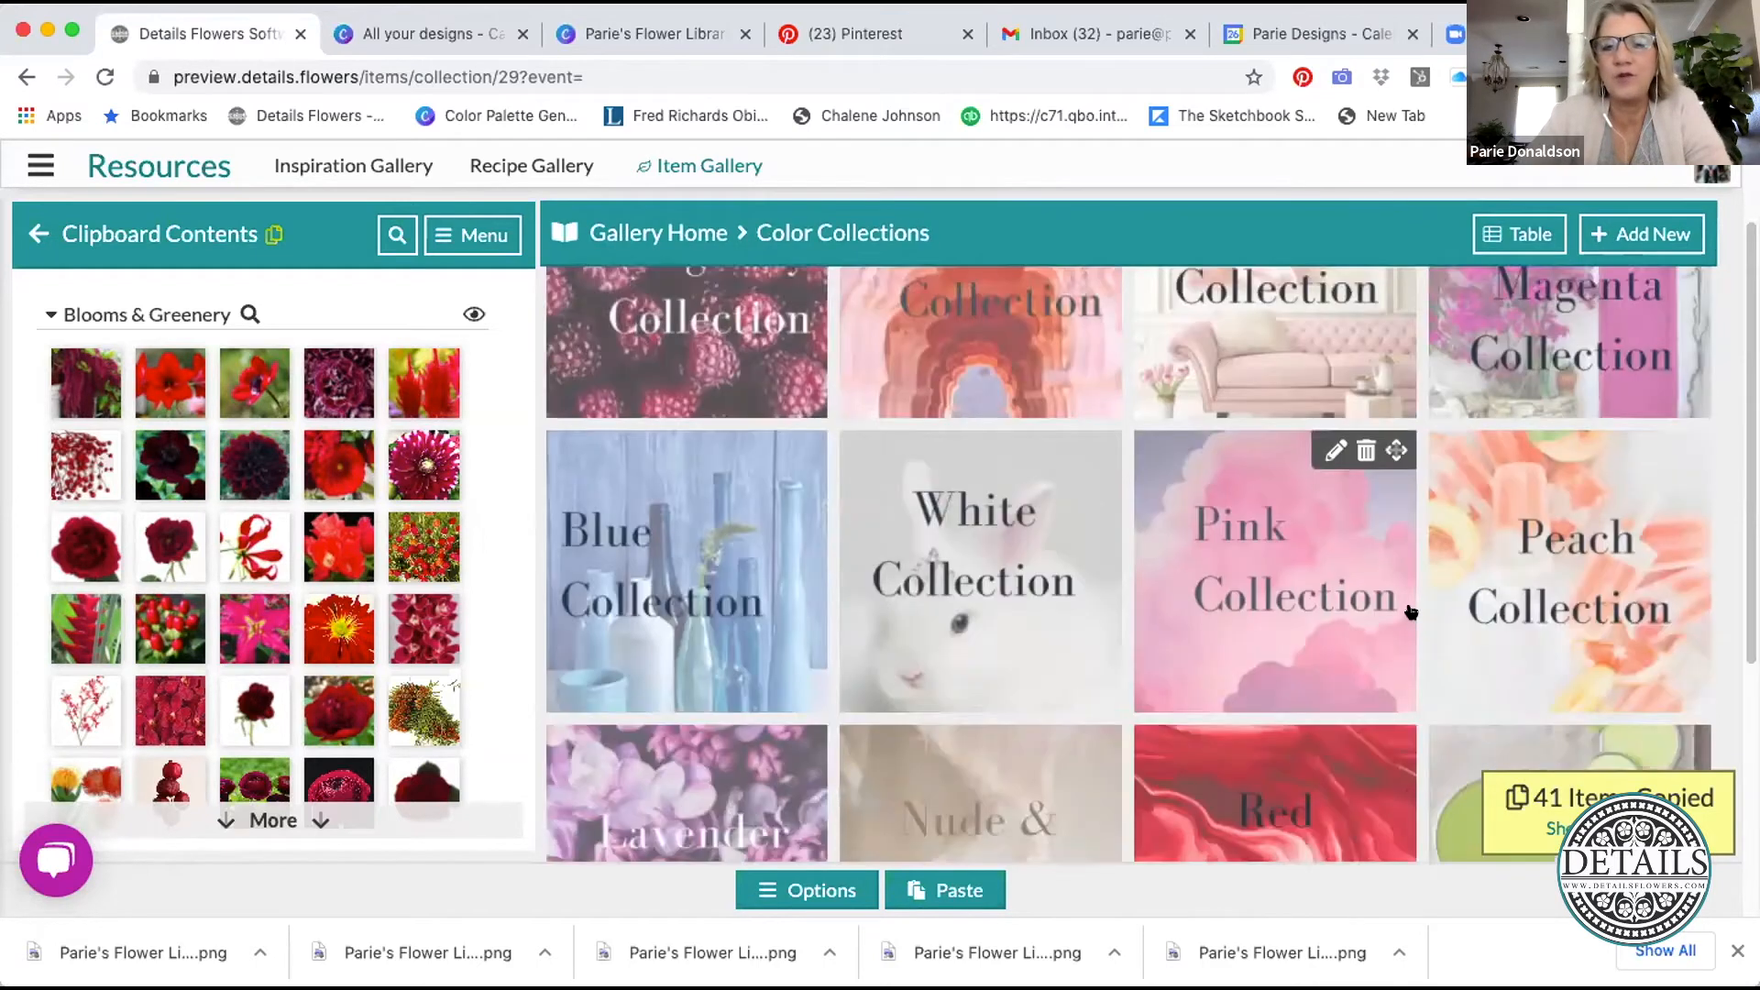
pyautogui.click(1314, 644)
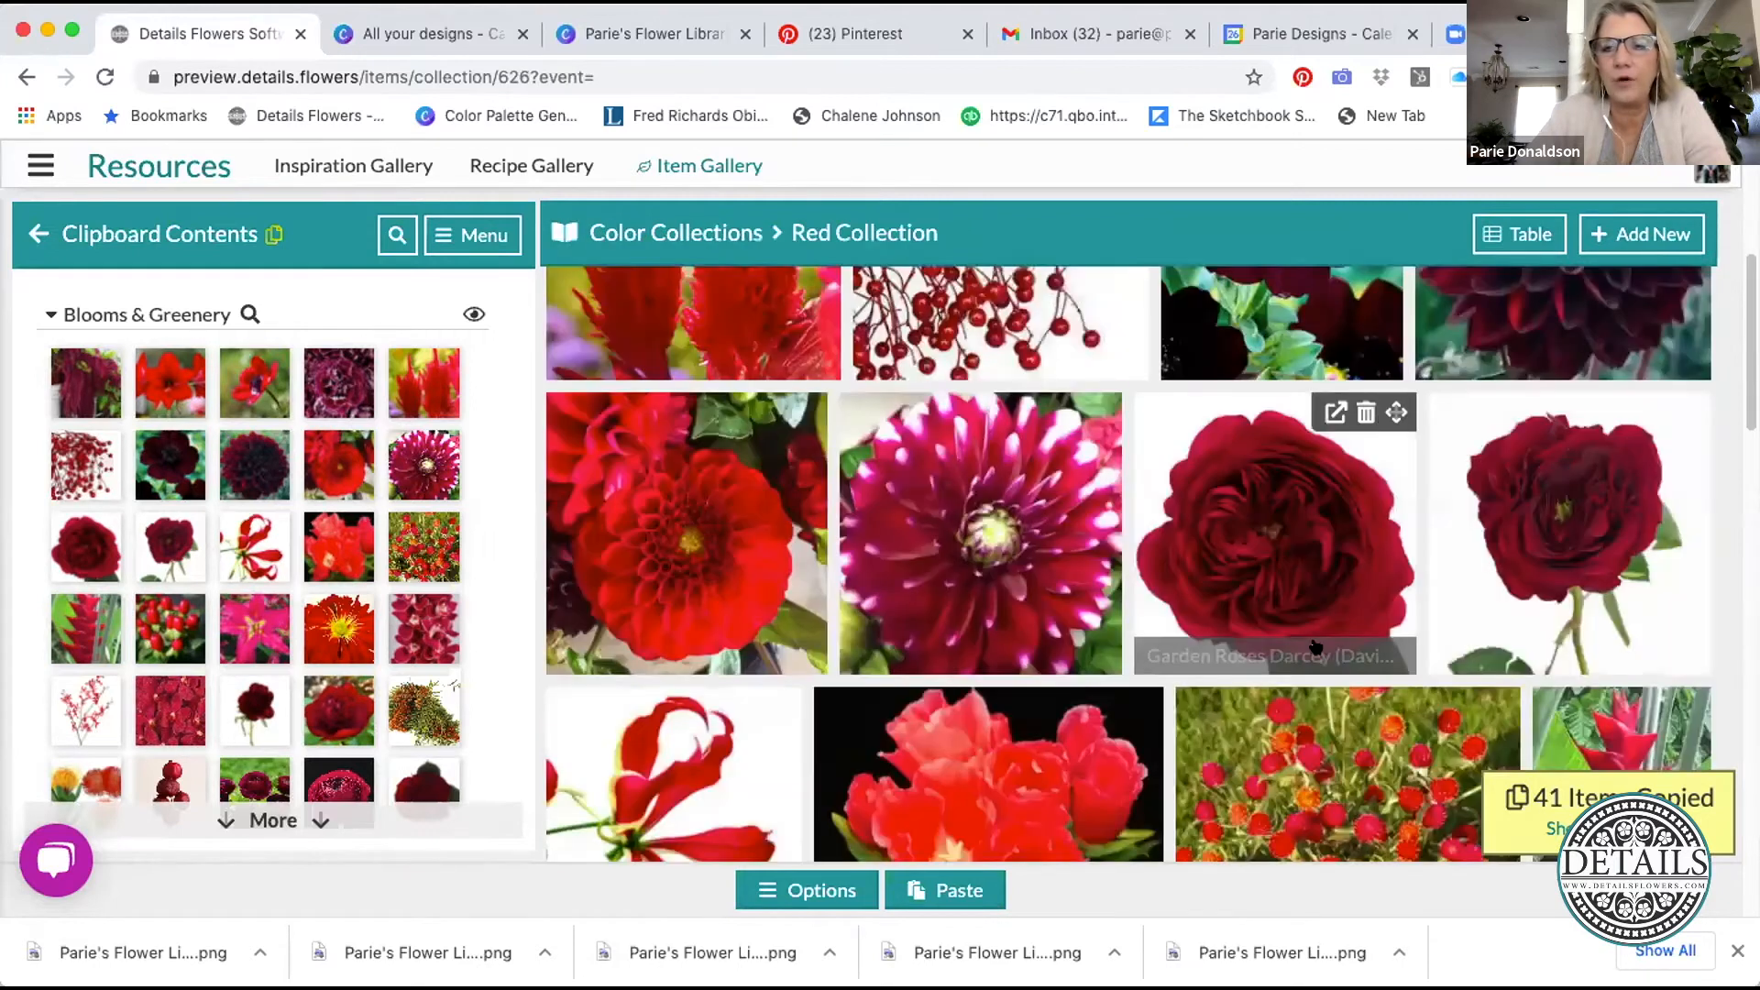
pyautogui.click(954, 888)
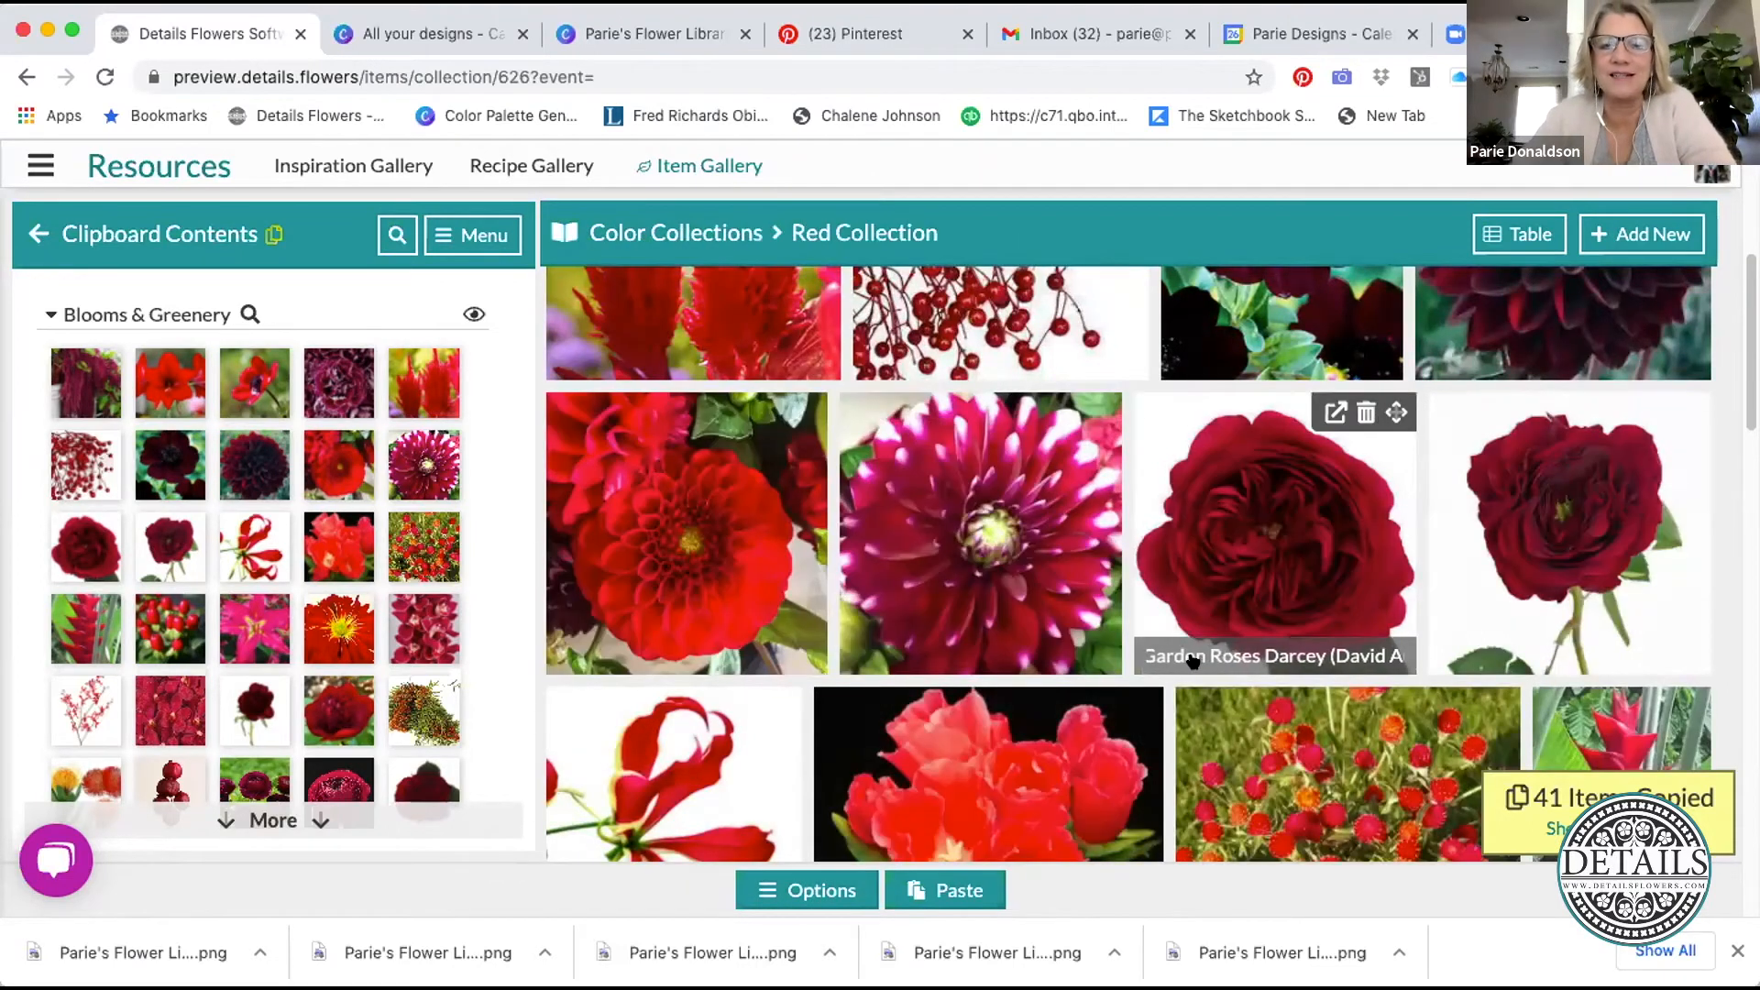
# - Look through all items in the Red Collection, from the first blooms to the last, and return to the beginning
pyautogui.scroll(-5, 1191, 657)
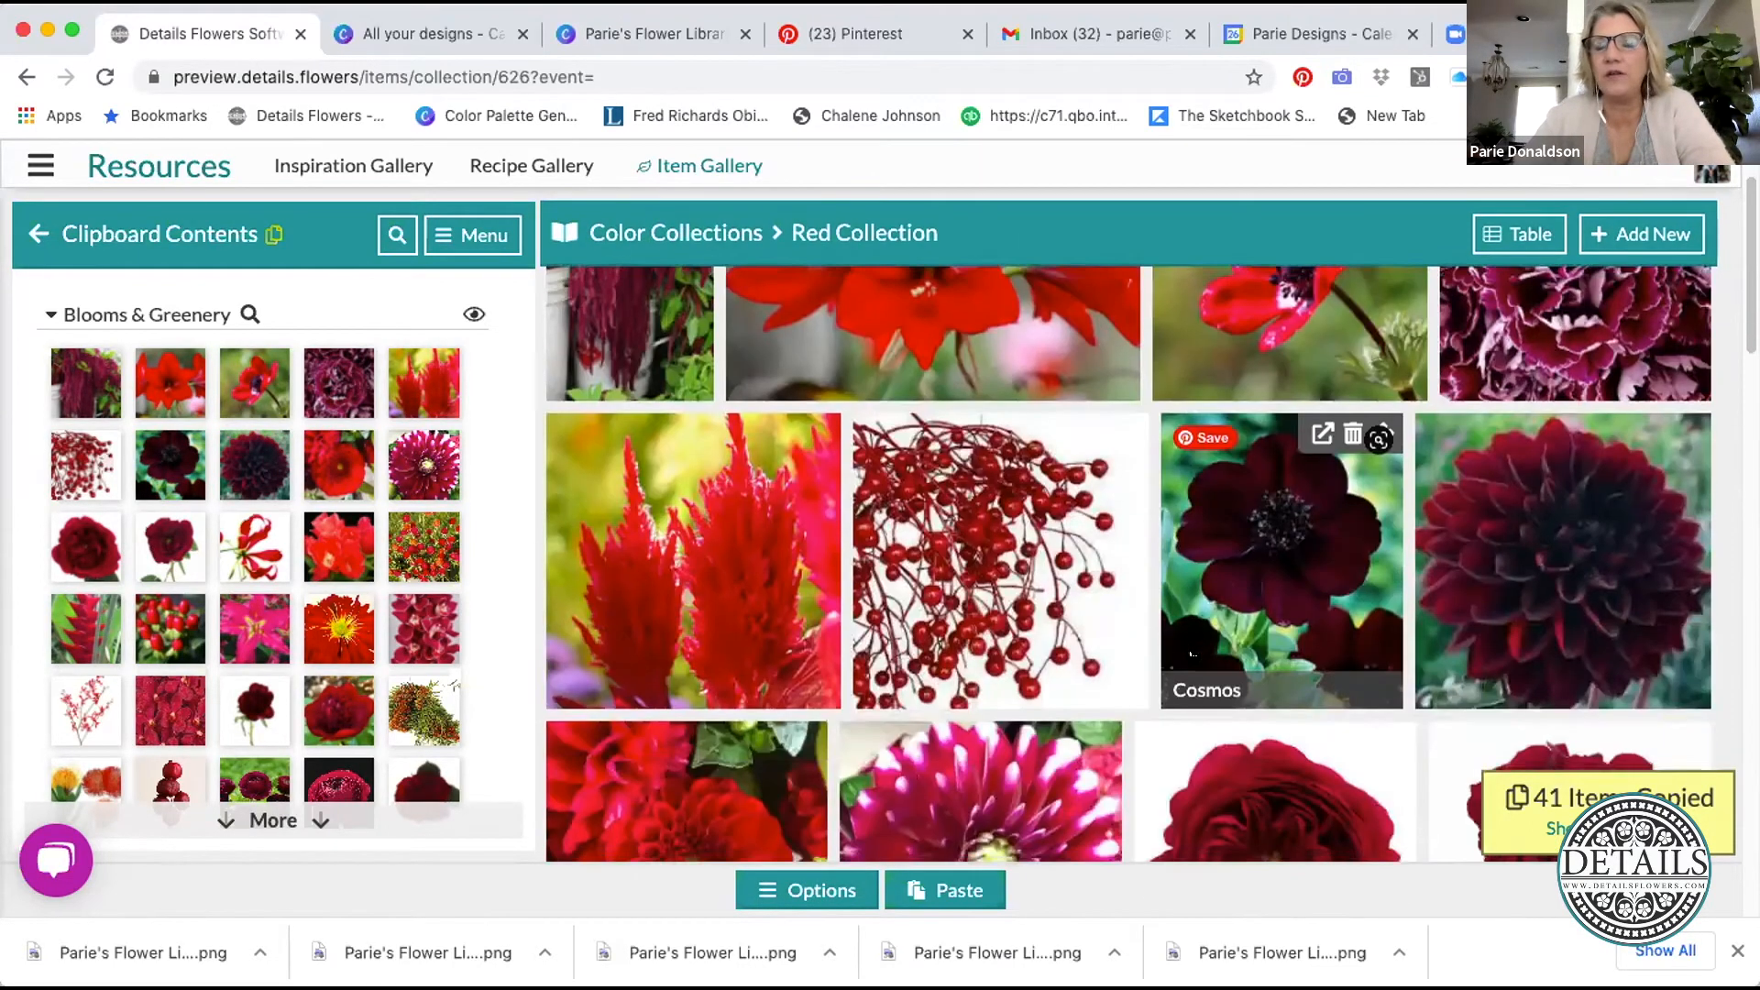
pyautogui.scroll(-2, 1192, 656)
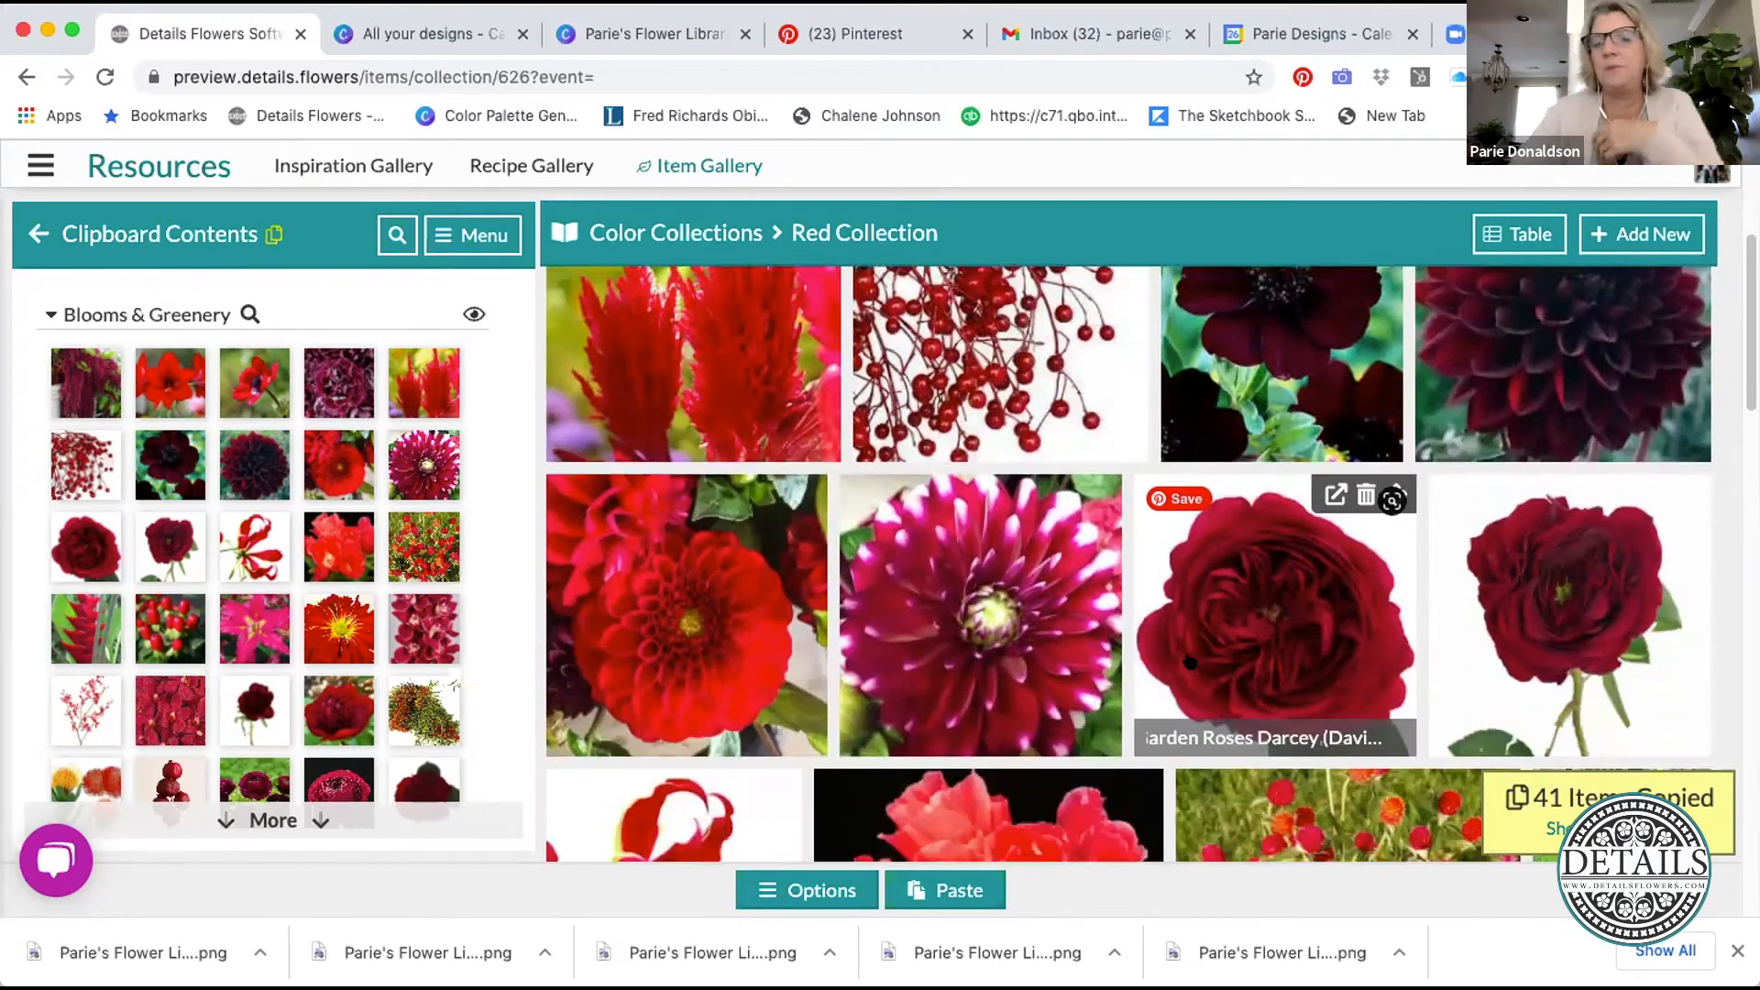
pyautogui.scroll(-8, 1189, 662)
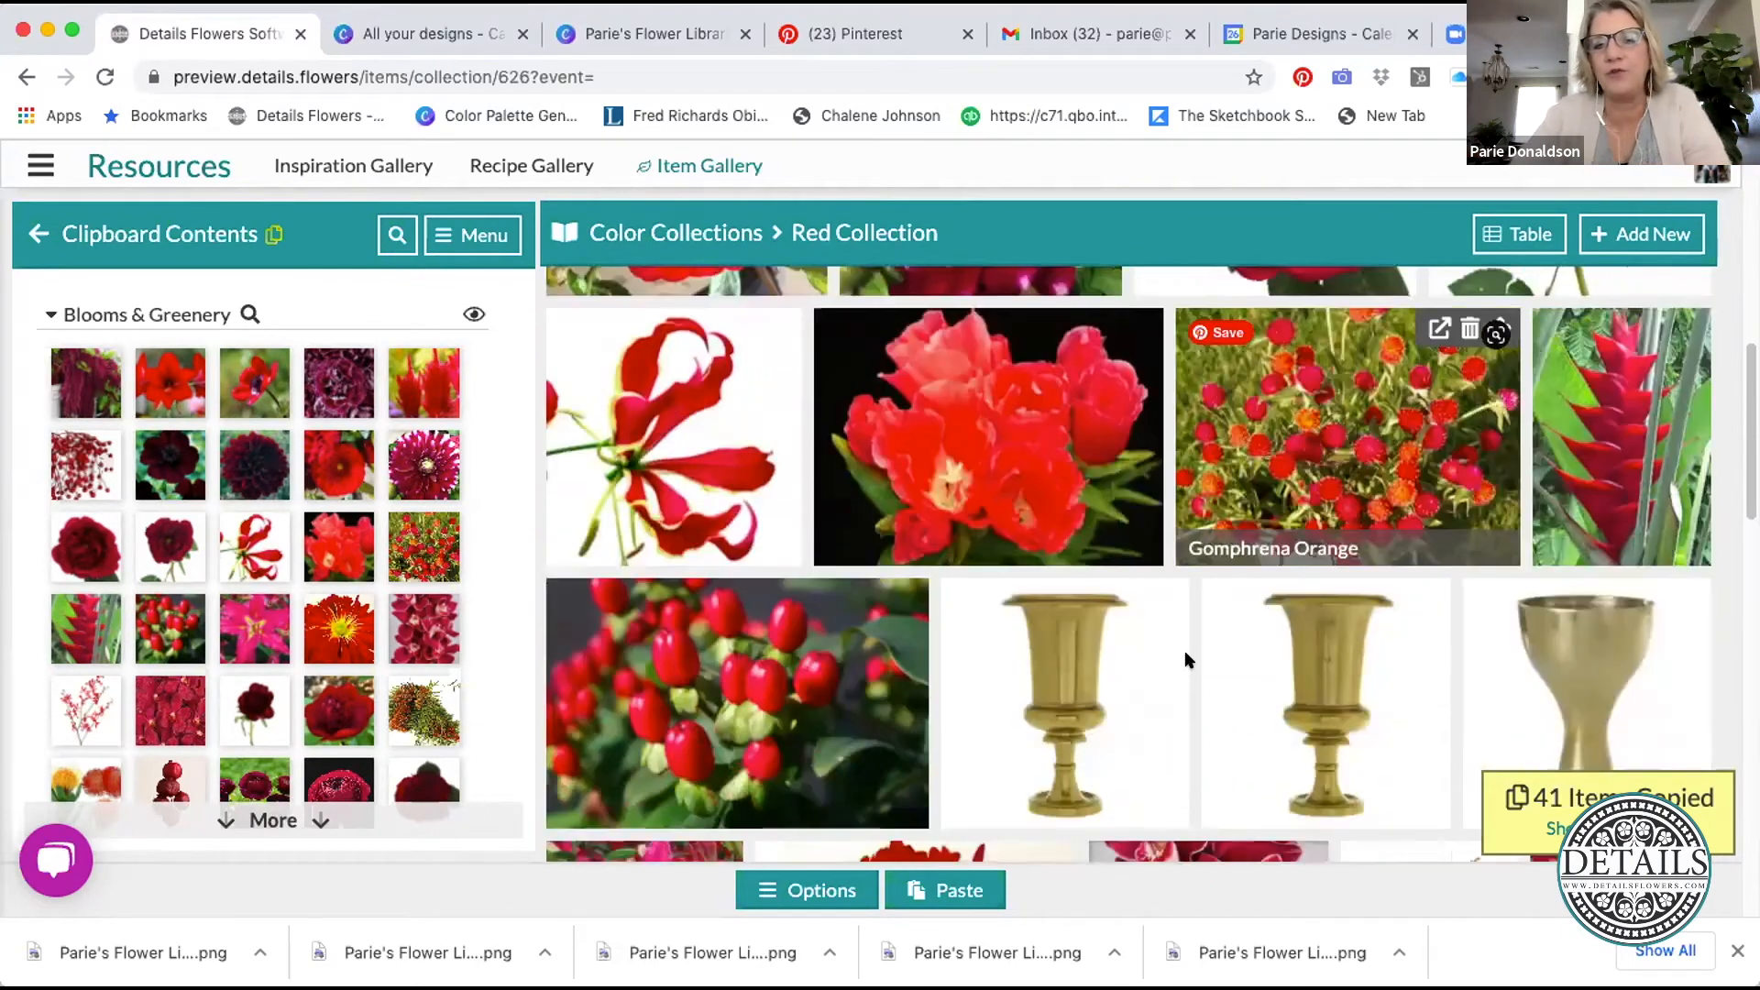
pyautogui.scroll(-5, 1188, 655)
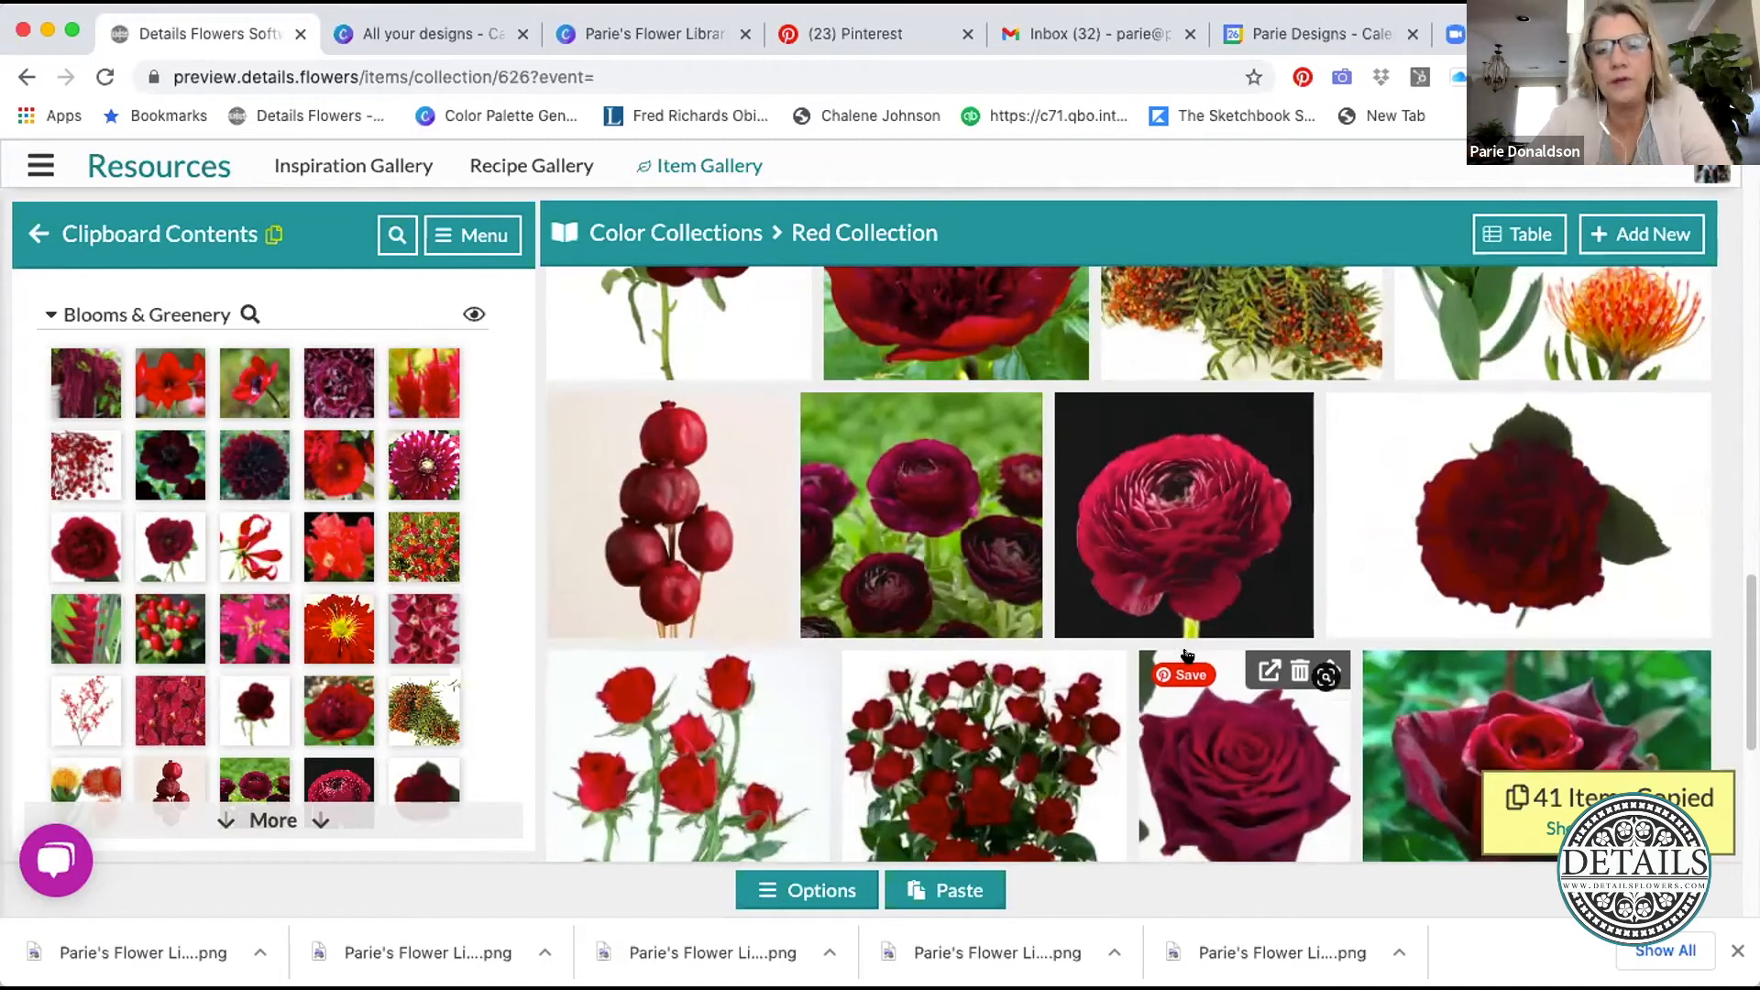
pyautogui.scroll(-10, 1188, 655)
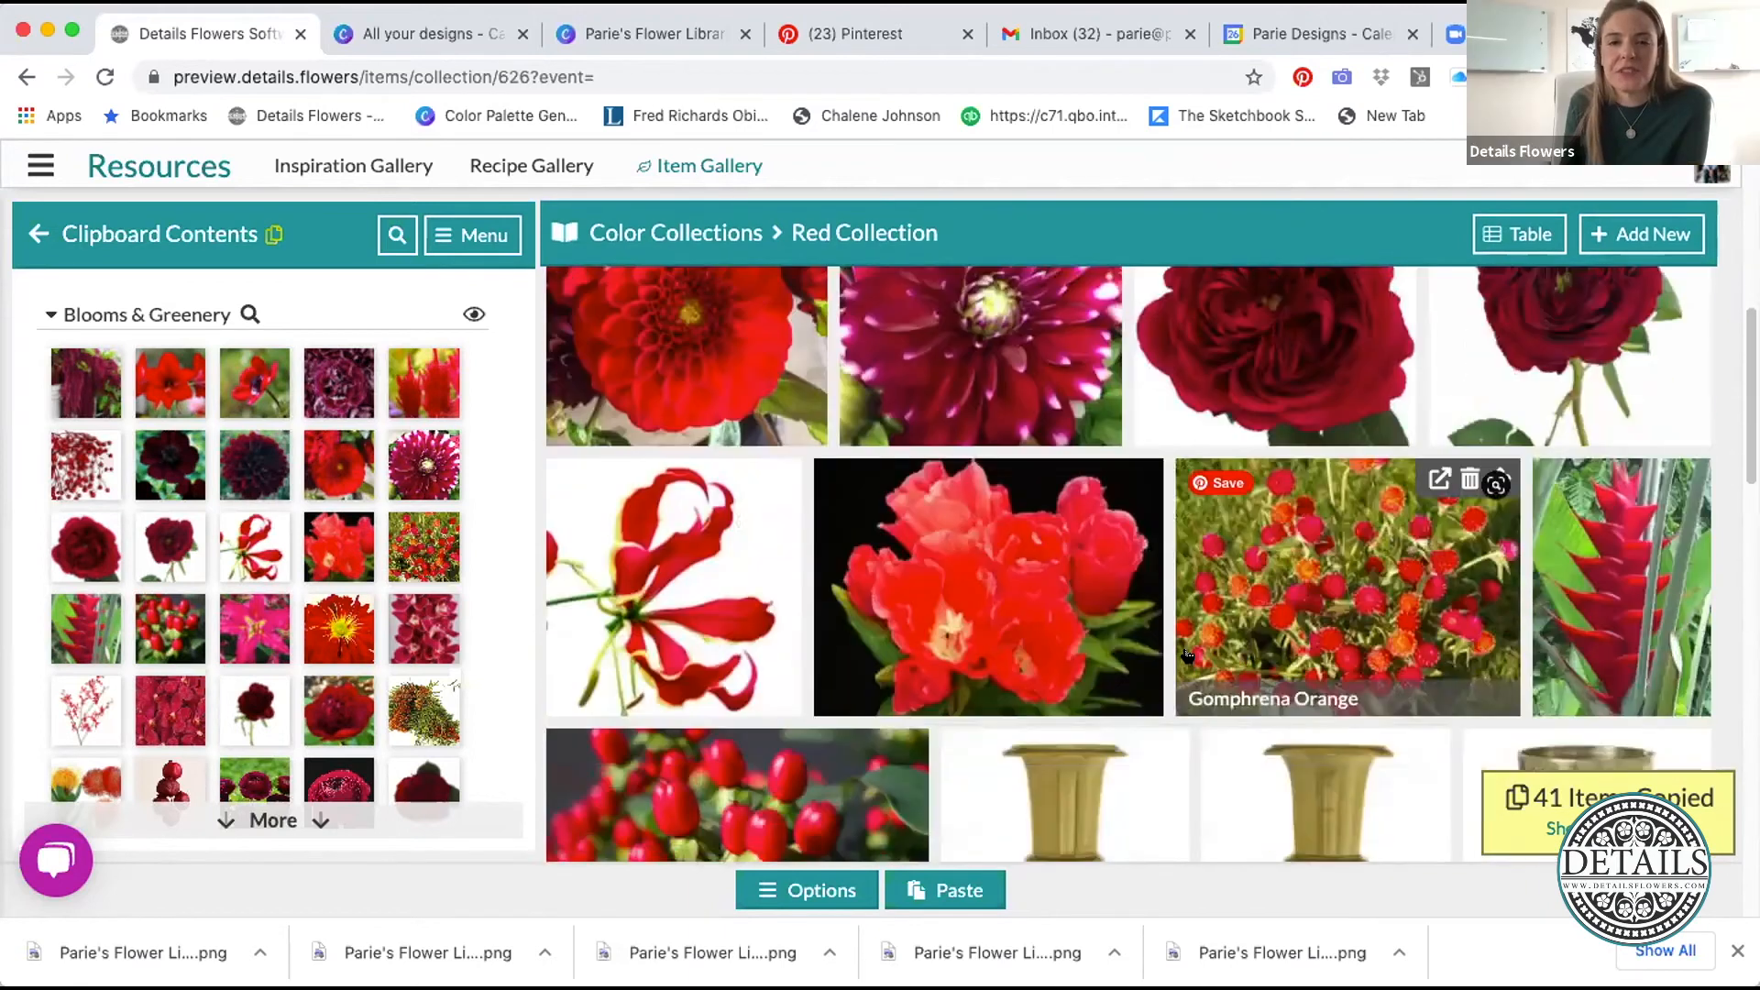
pyautogui.scroll(-10, 1188, 654)
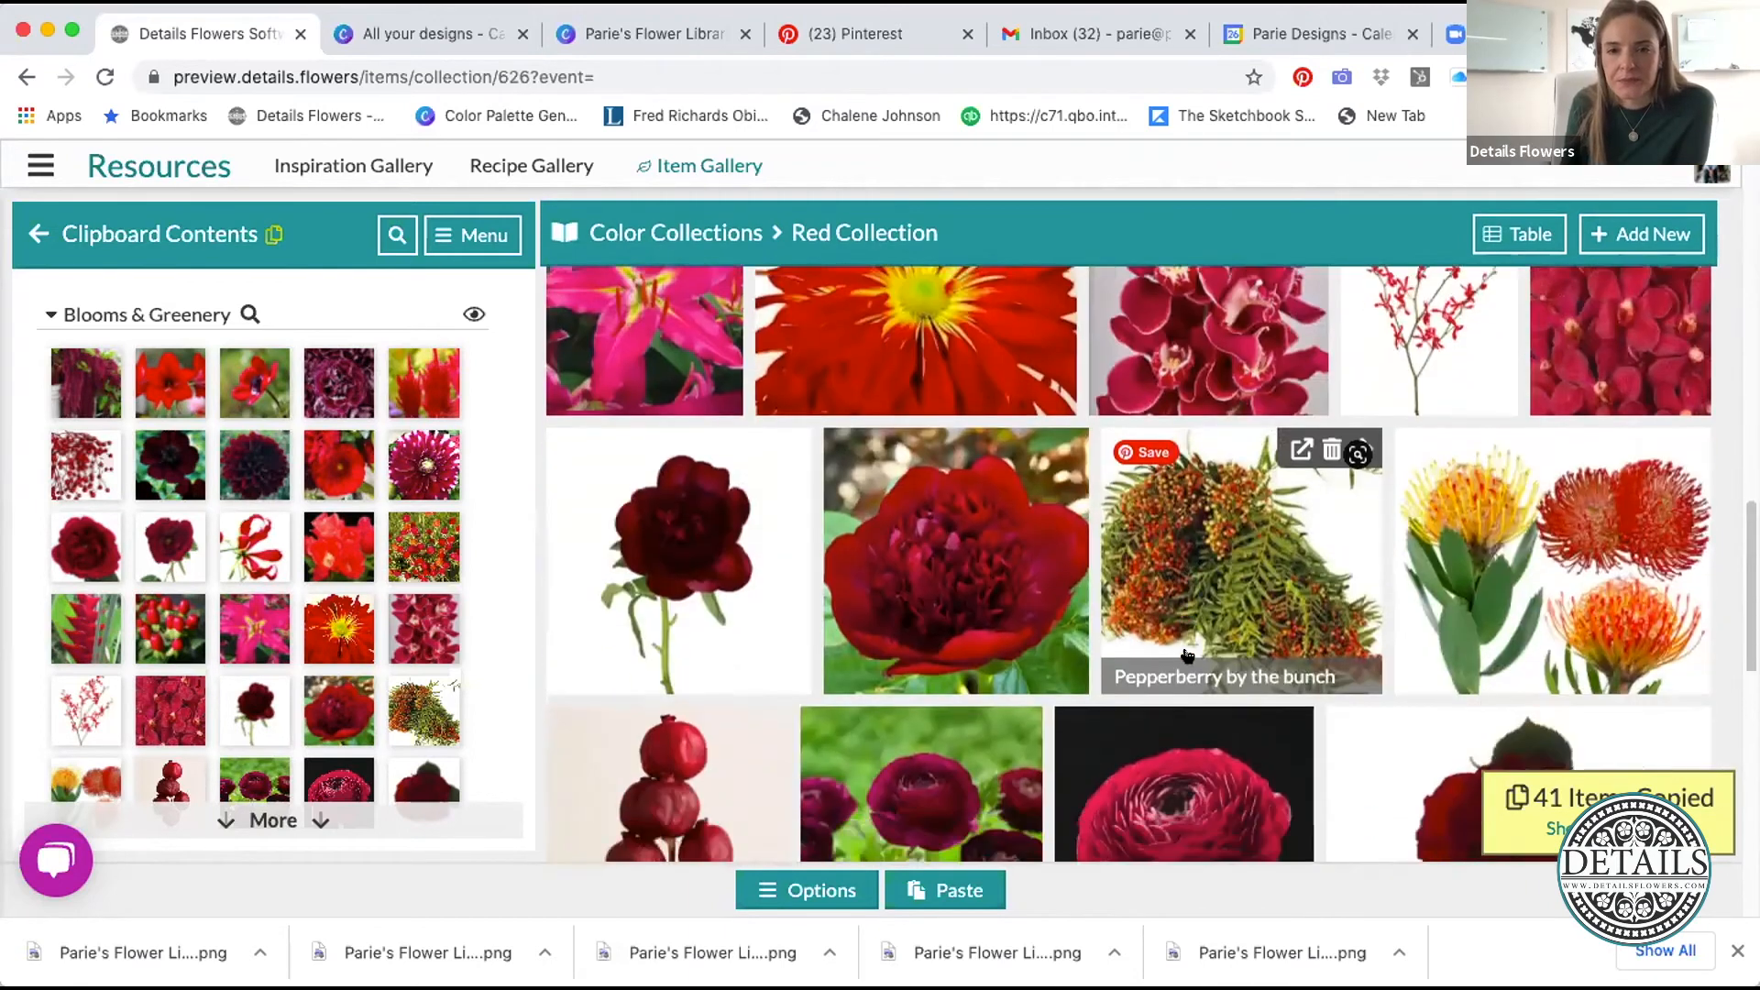
pyautogui.scroll(-3, 1188, 655)
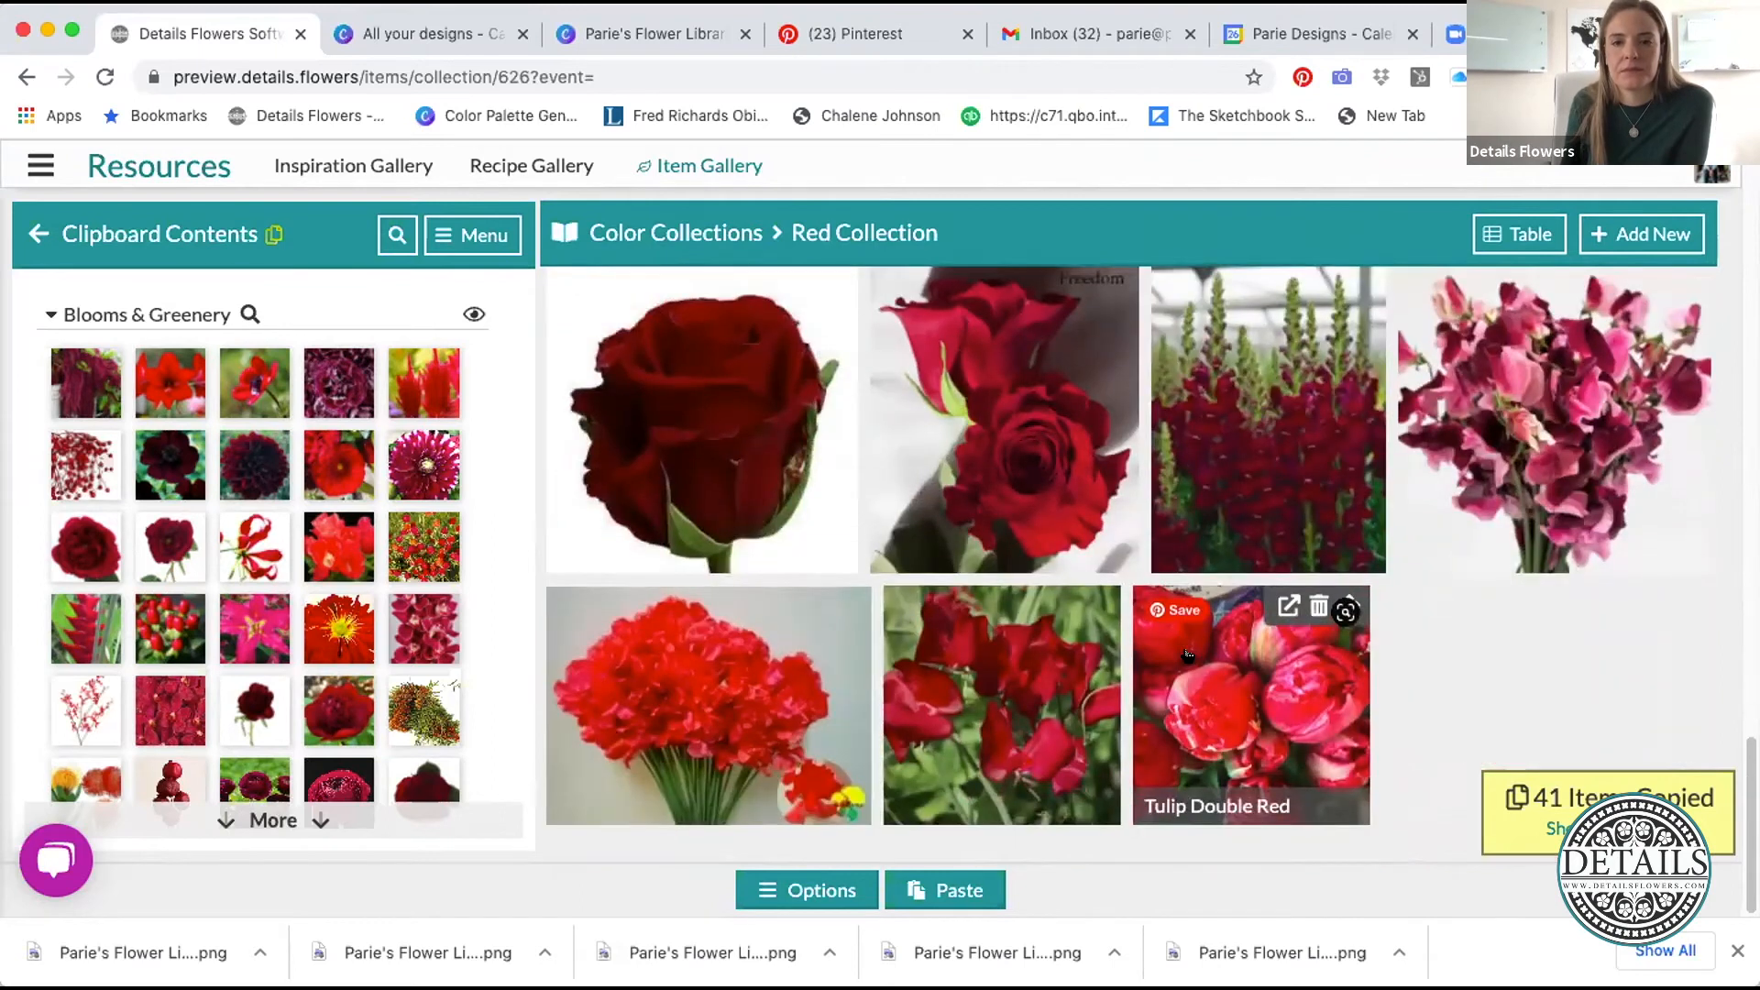
pyautogui.scroll(20, 1188, 654)
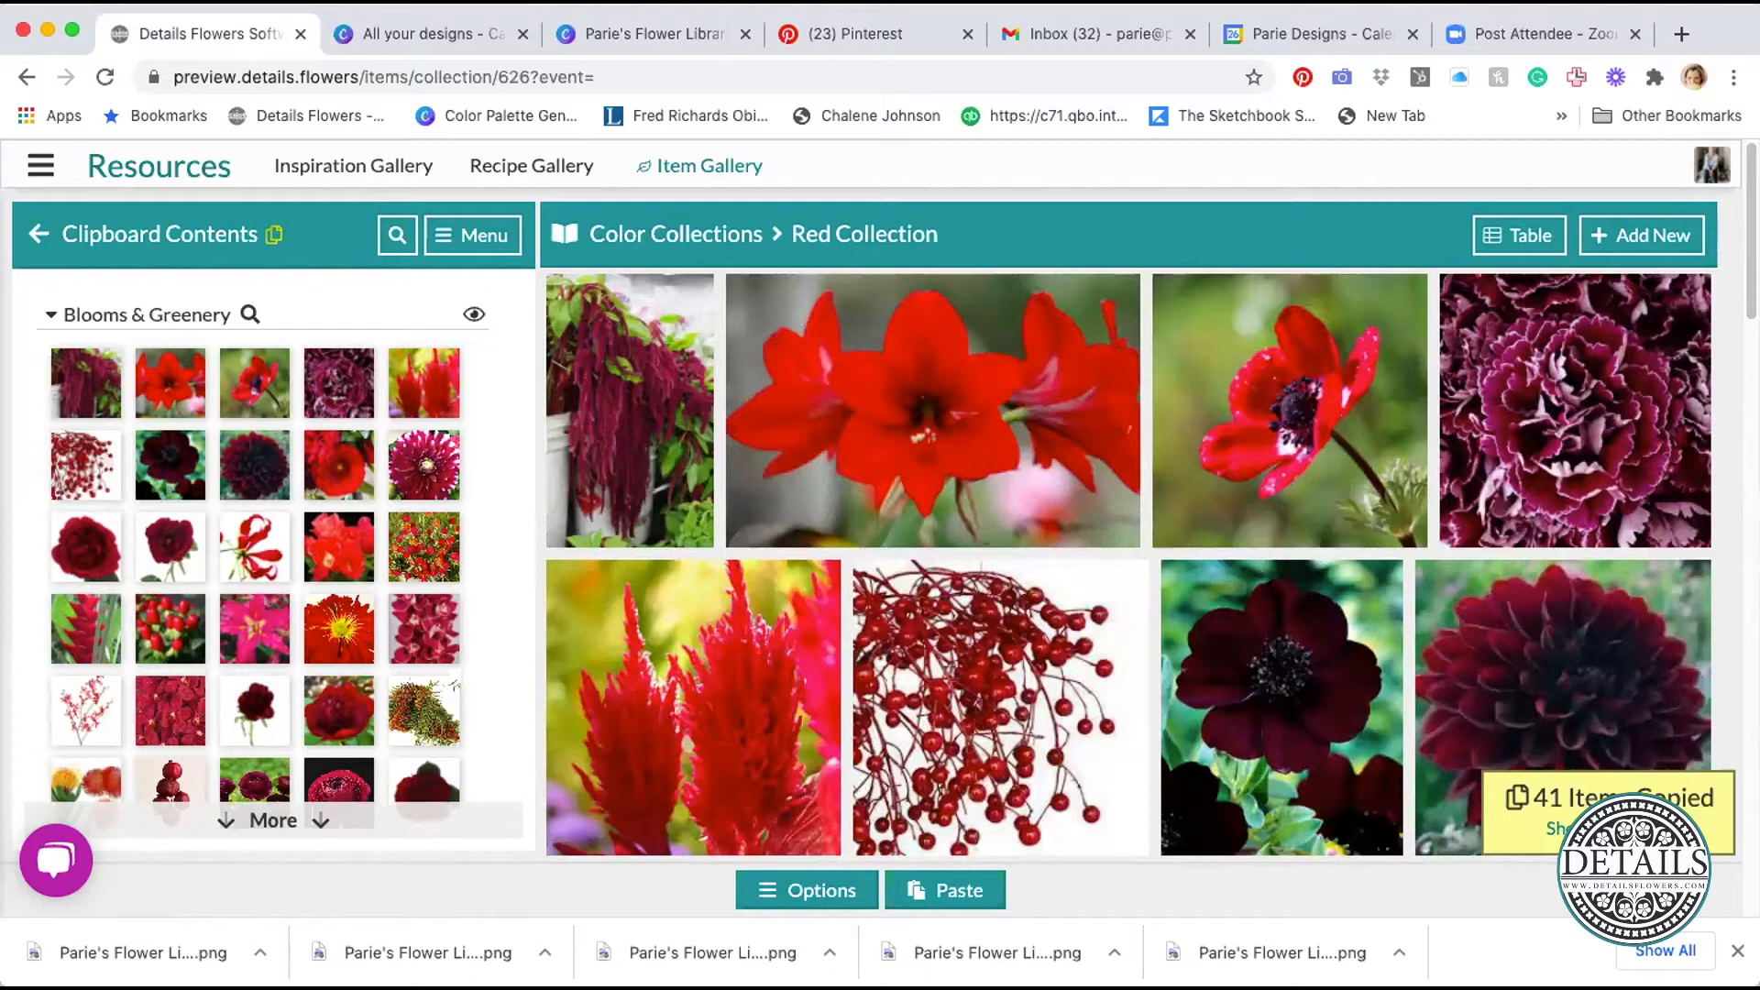
# - Clear all copied items from the clipboard
pyautogui.click(488, 238)
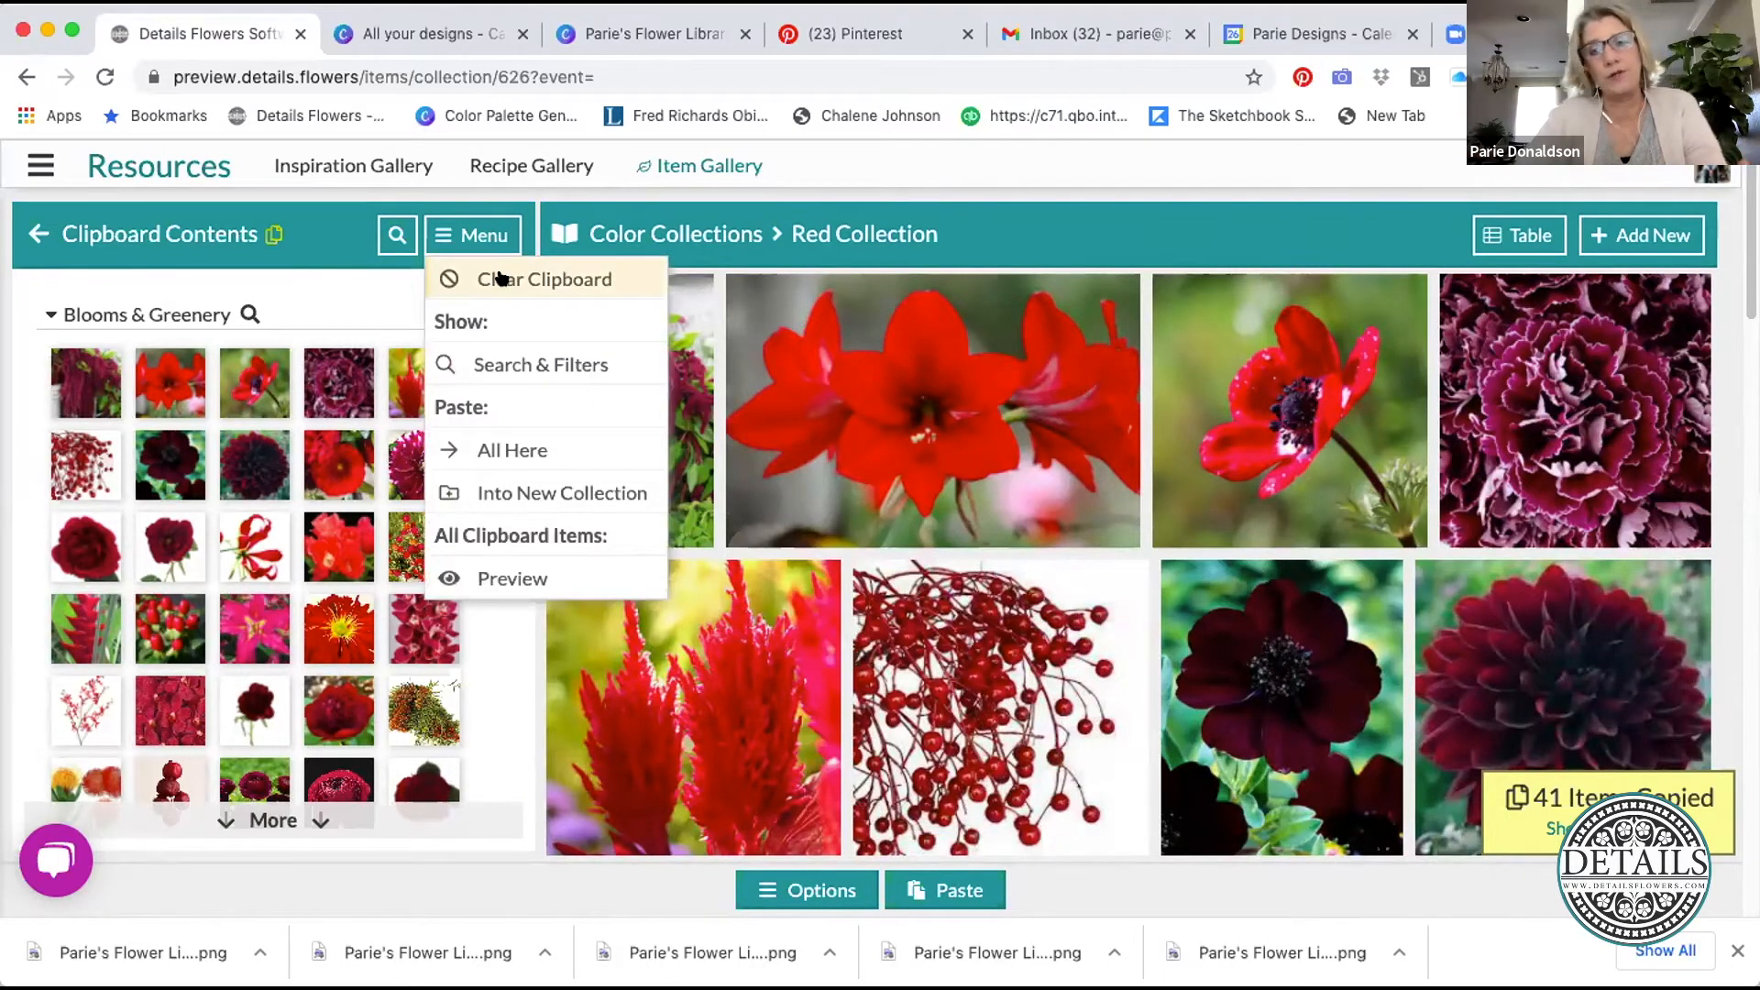
pyautogui.click(501, 277)
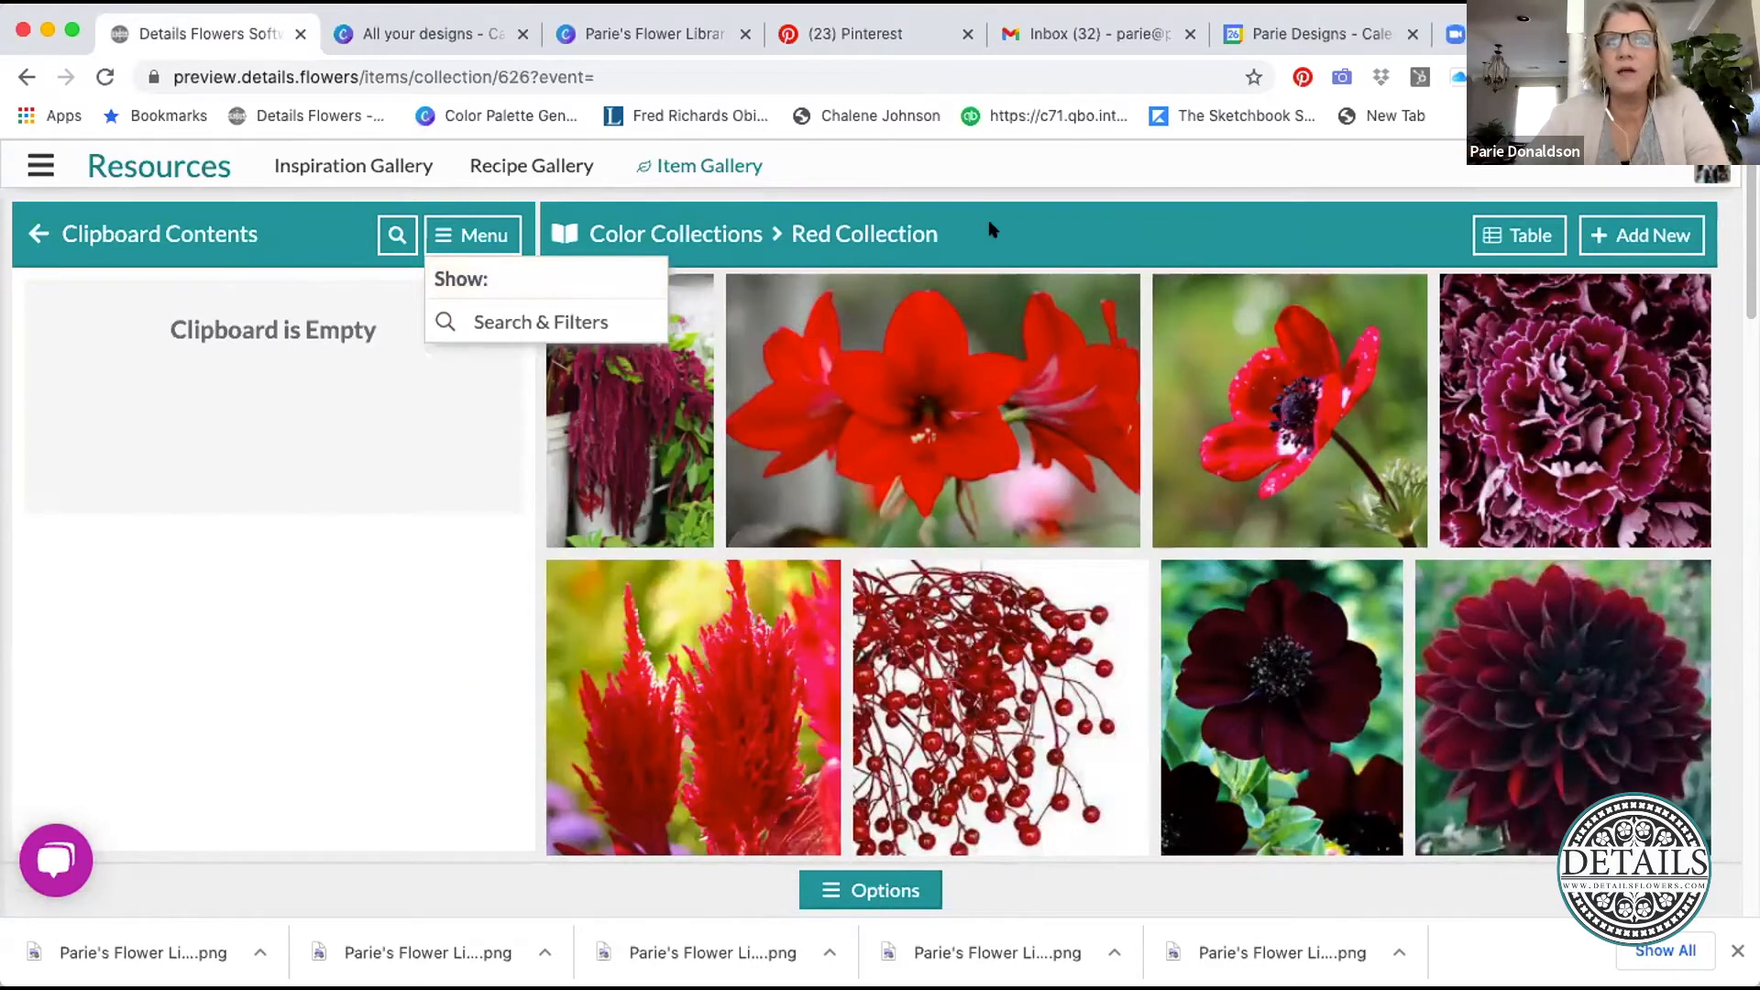
pyautogui.click(990, 249)
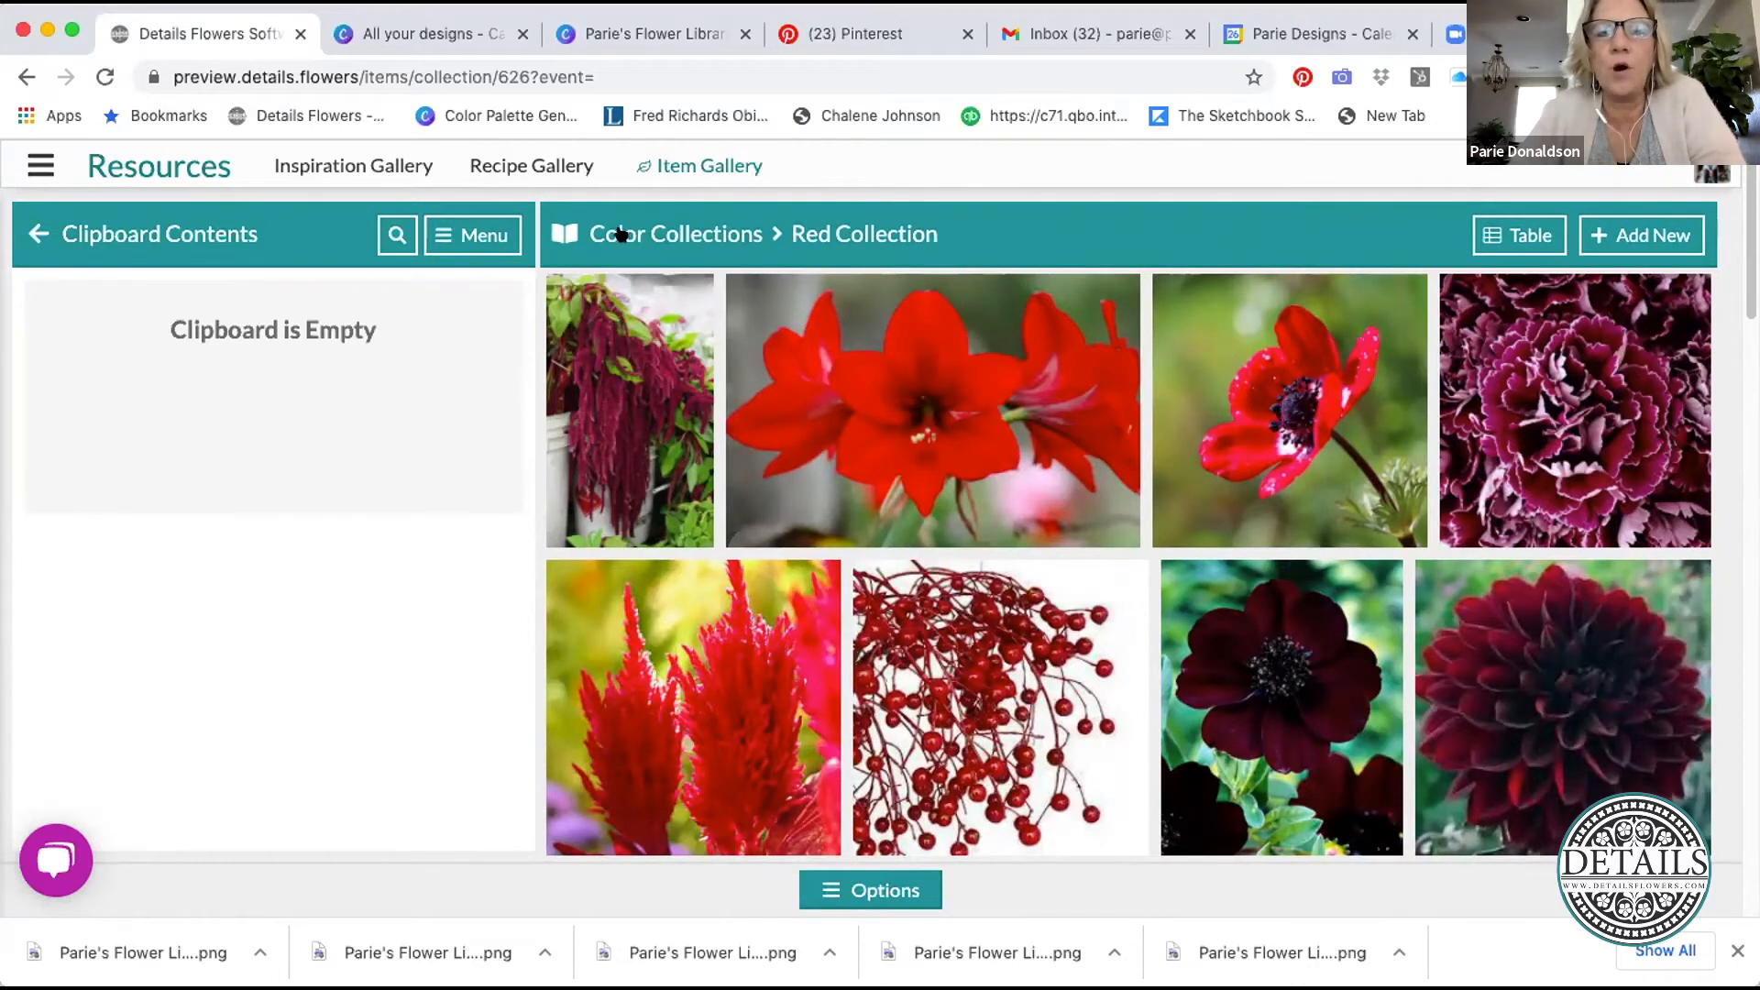
# - Open the Deluxe Garden Roses collection within Alexandra Farms and look through its roses
pyautogui.click(561, 235)
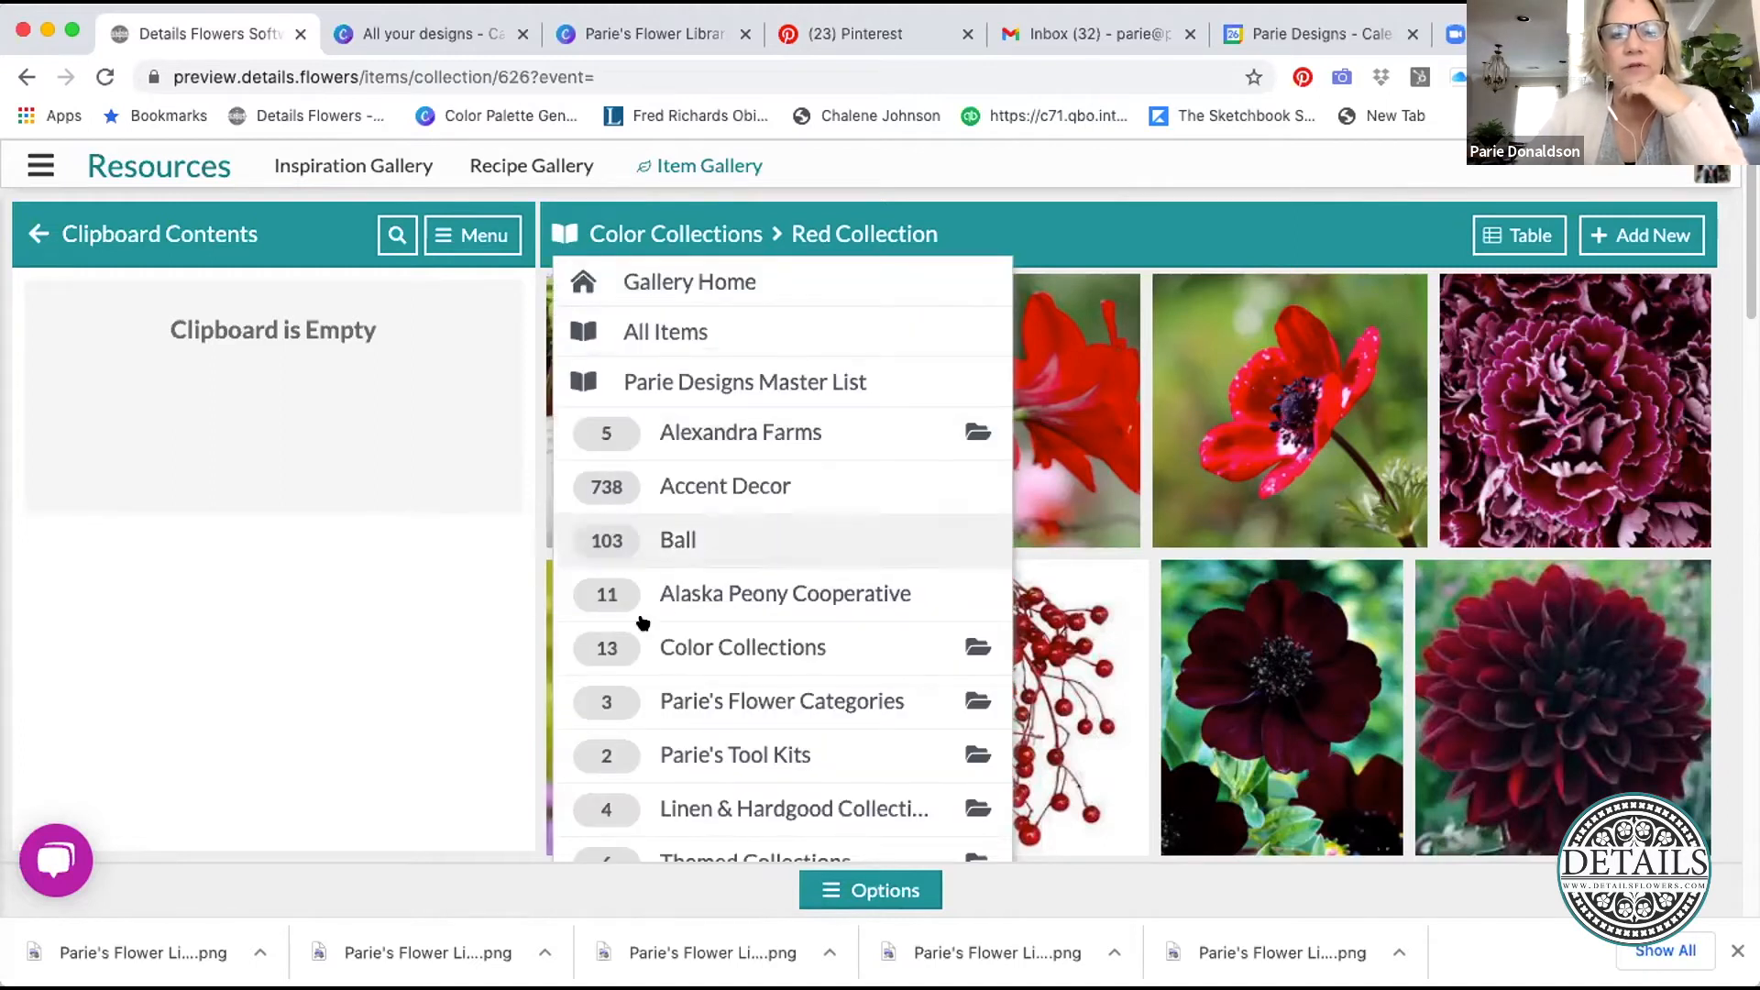
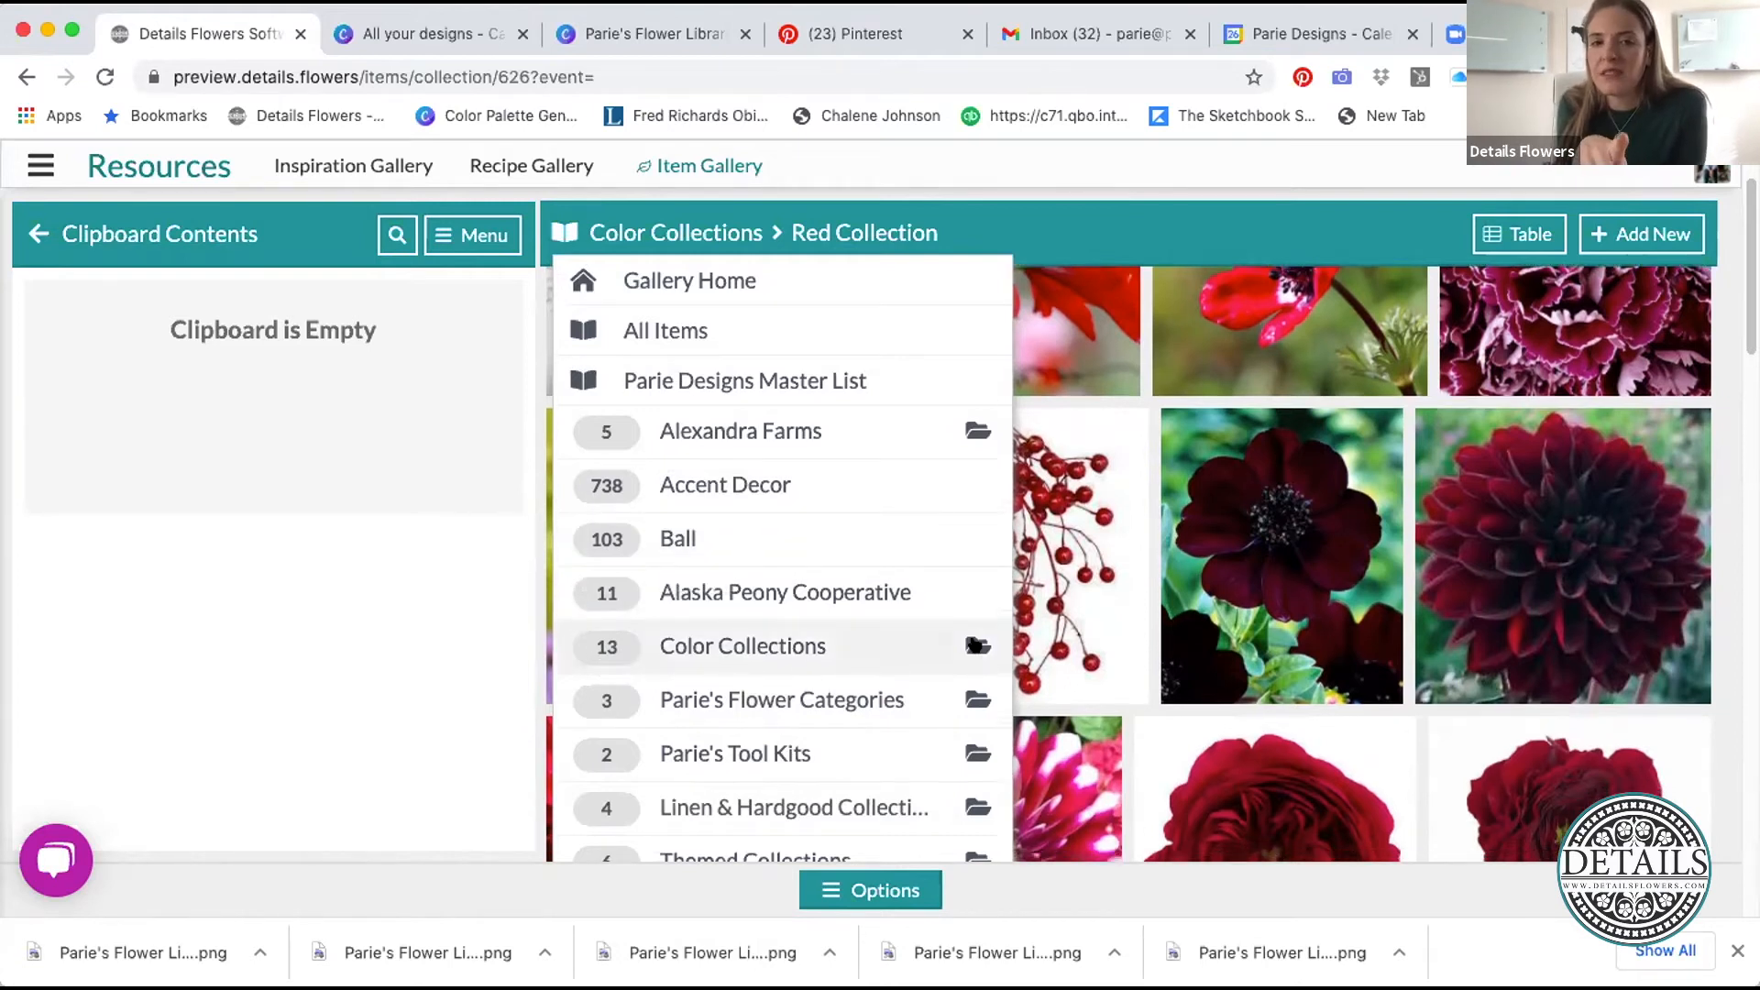
pyautogui.click(716, 428)
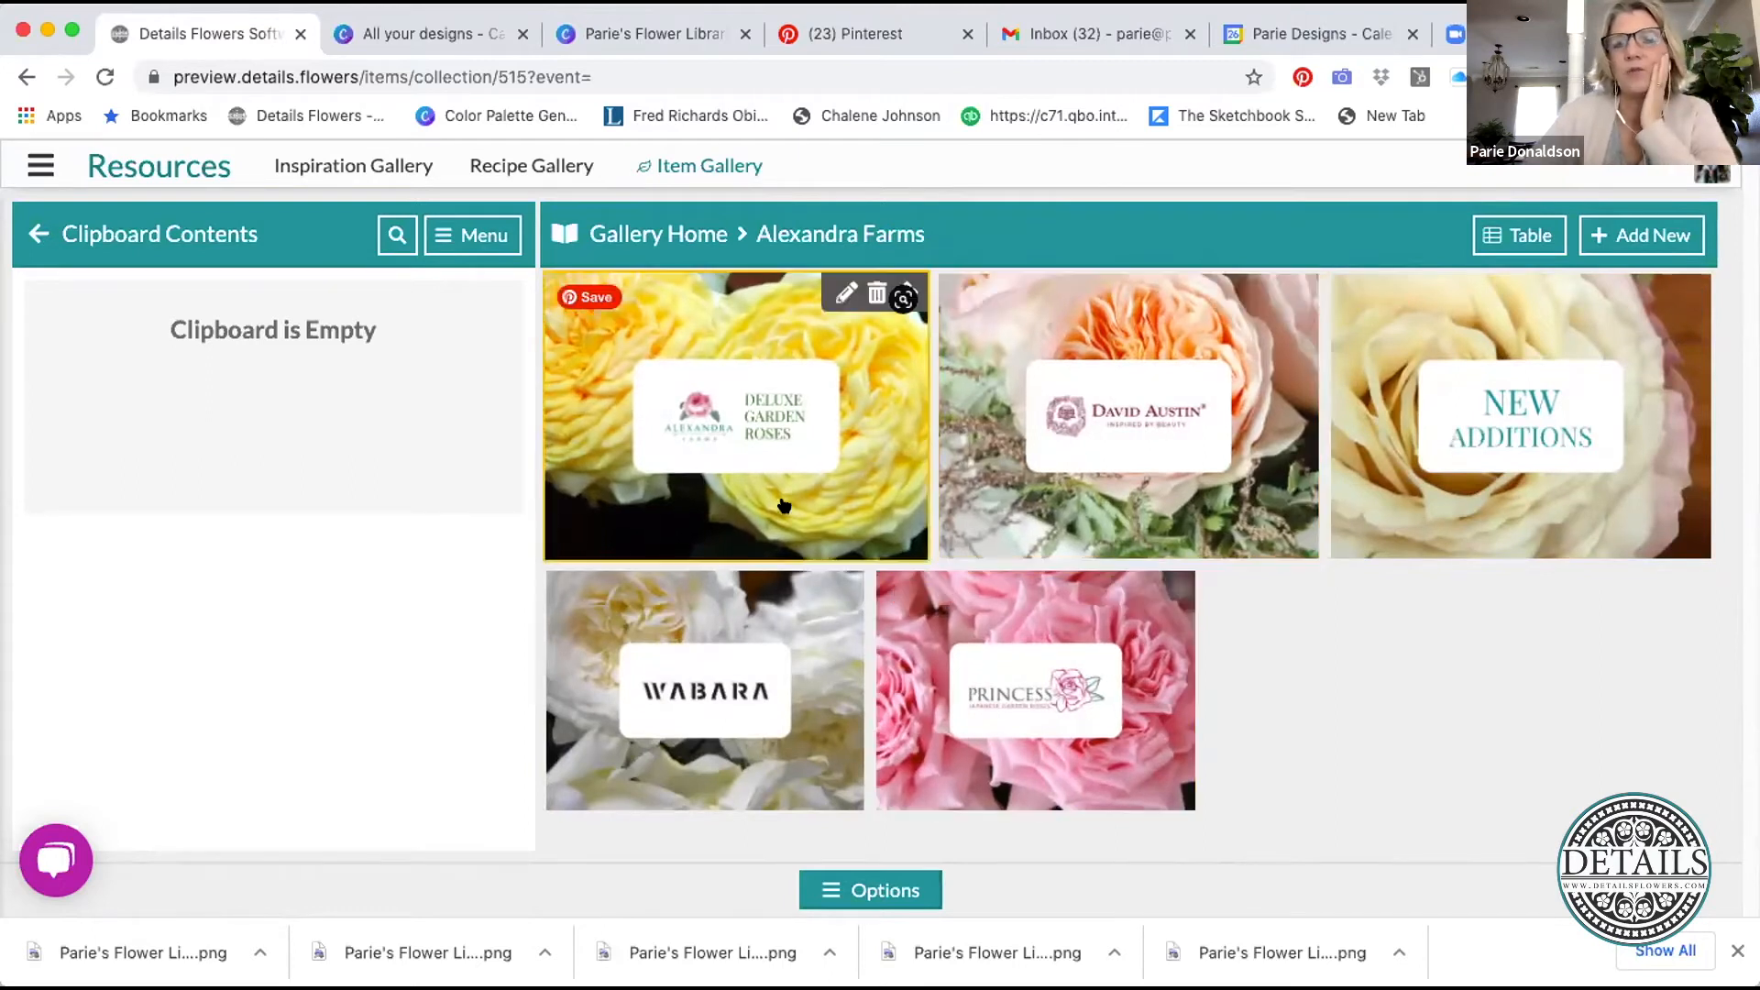
pyautogui.click(852, 420)
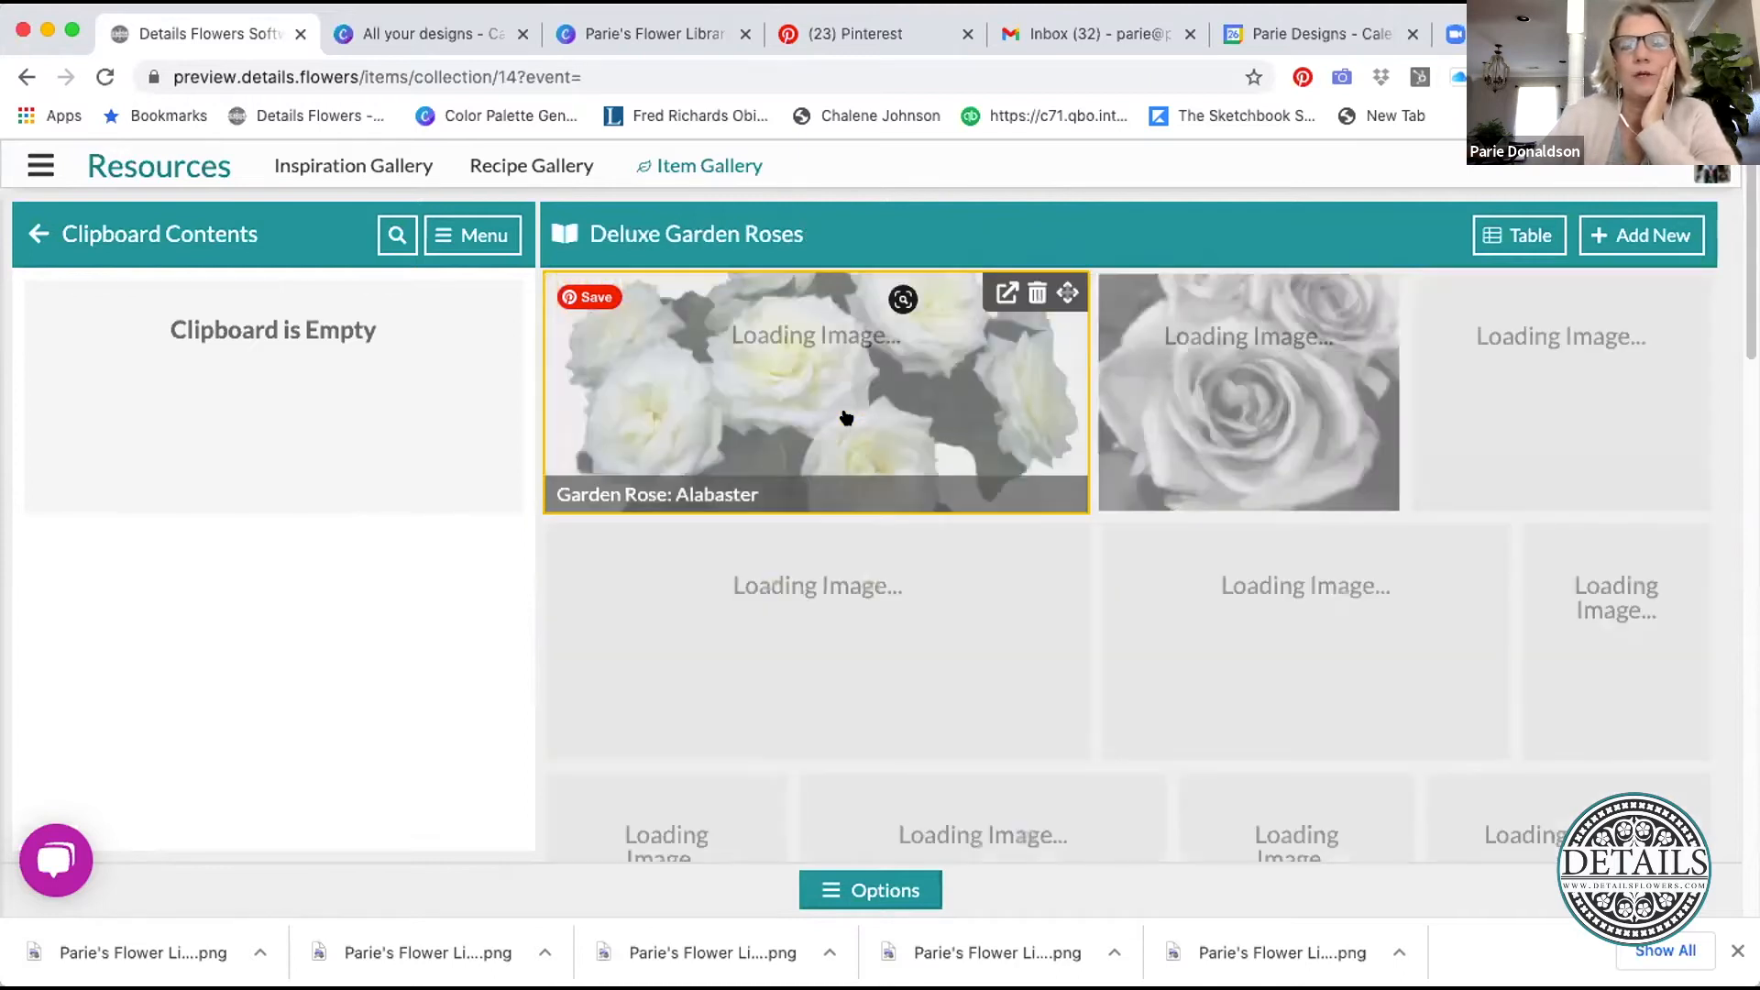
pyautogui.scroll(-10, 1189, 551)
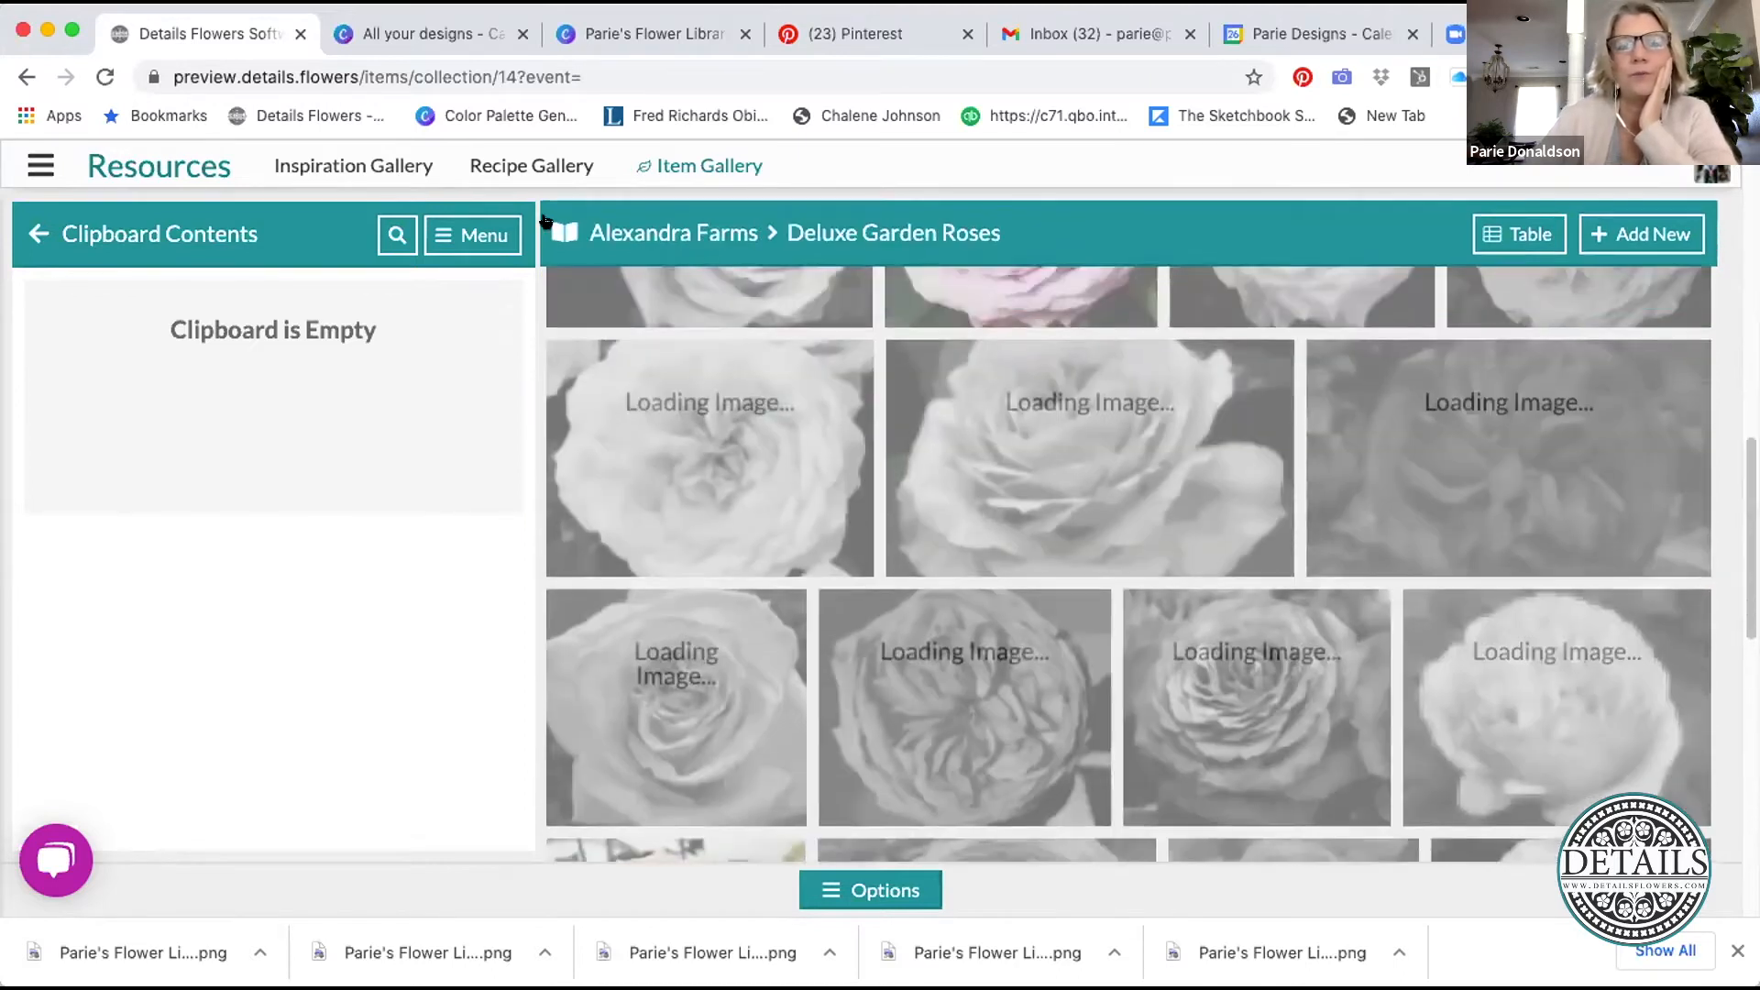
# - Switch to the All Items collection and look over its first items
pyautogui.click(564, 228)
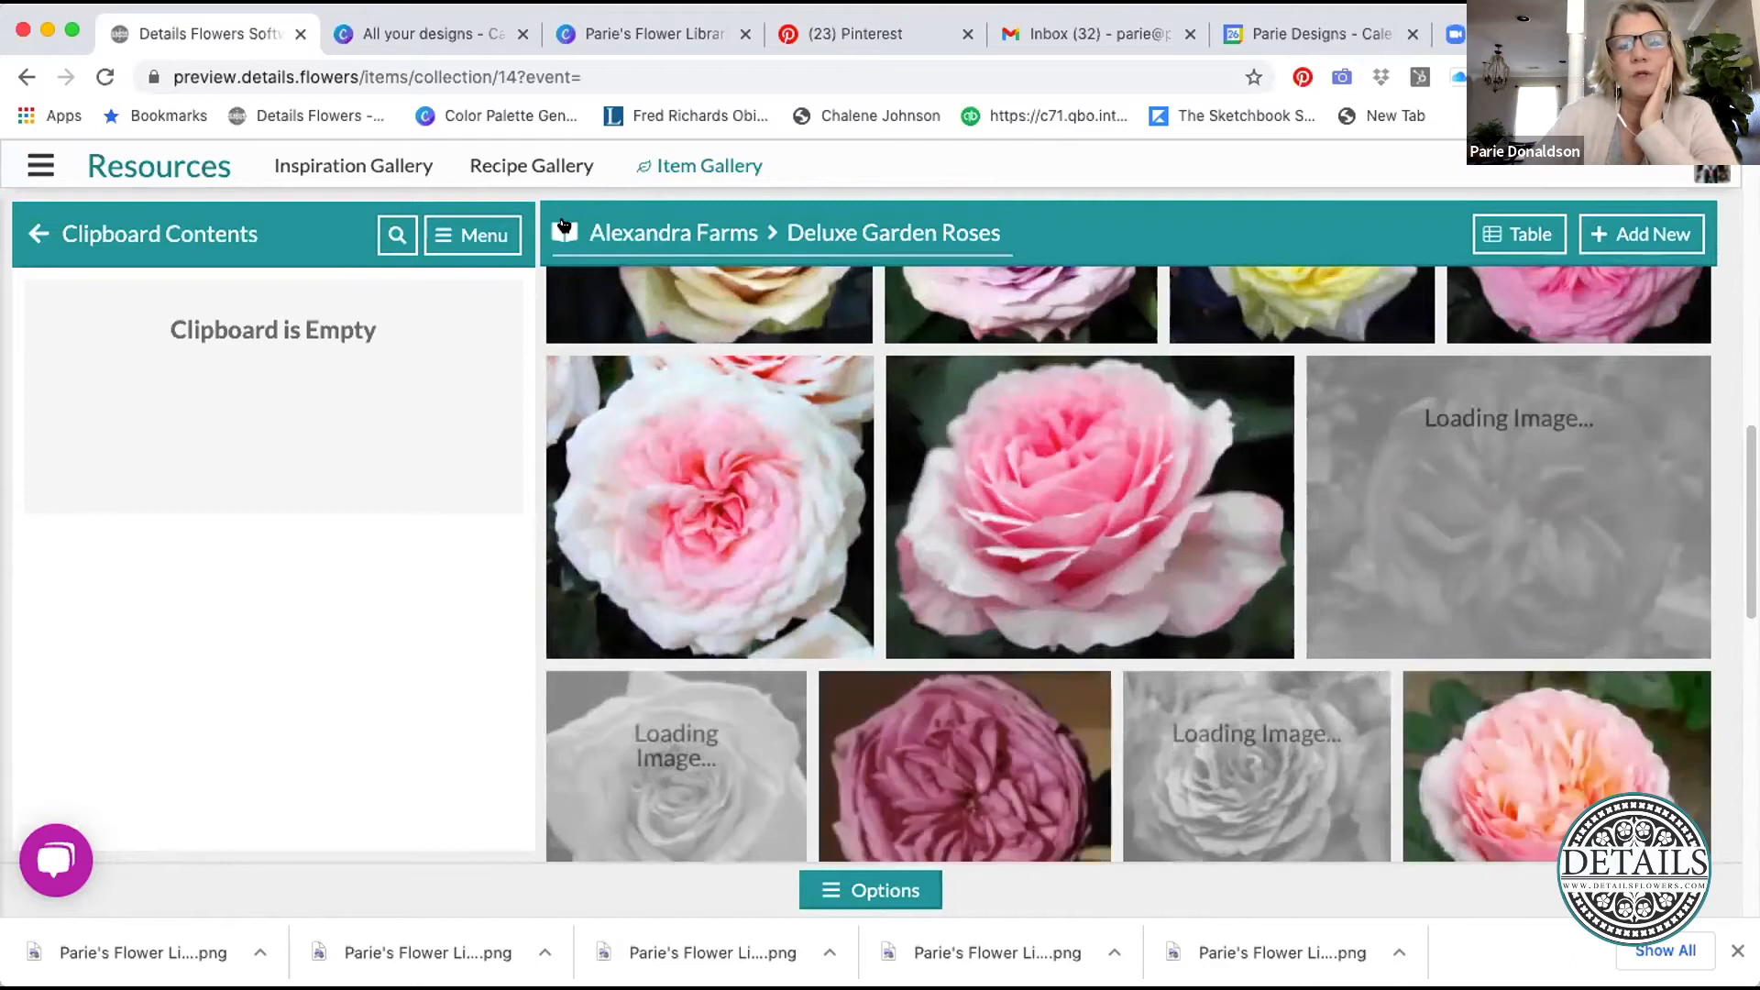
pyautogui.scroll(-2, 741, 713)
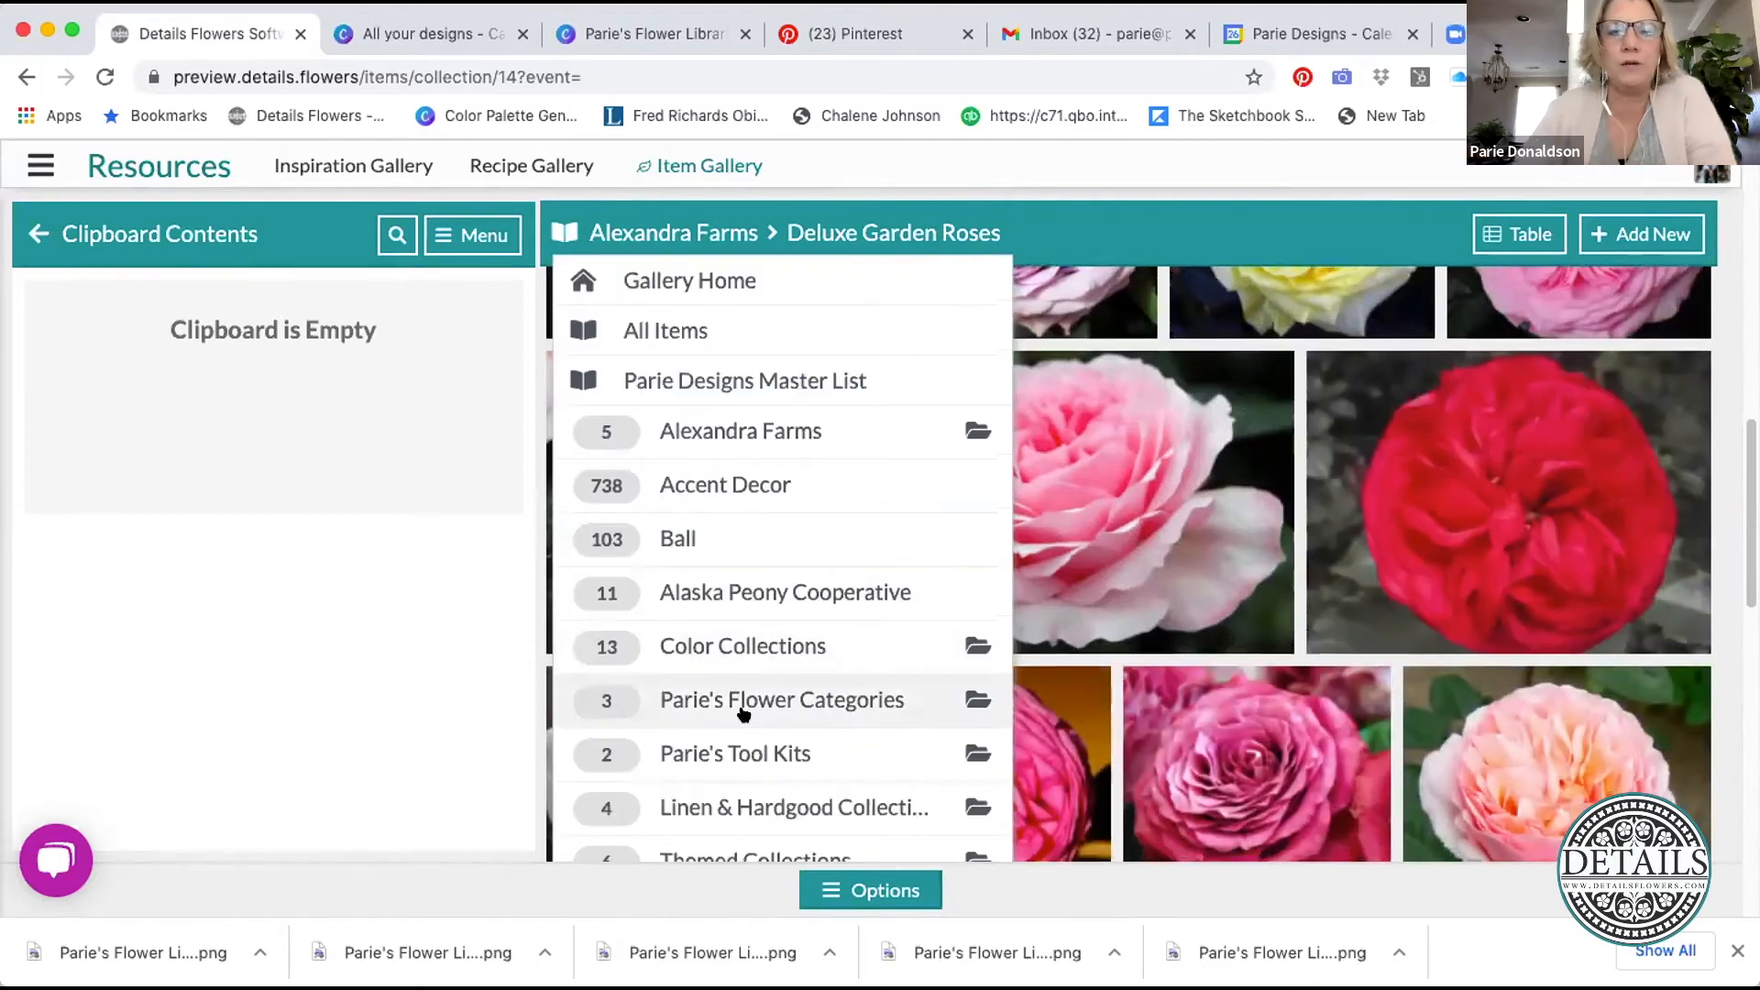
pyautogui.click(668, 331)
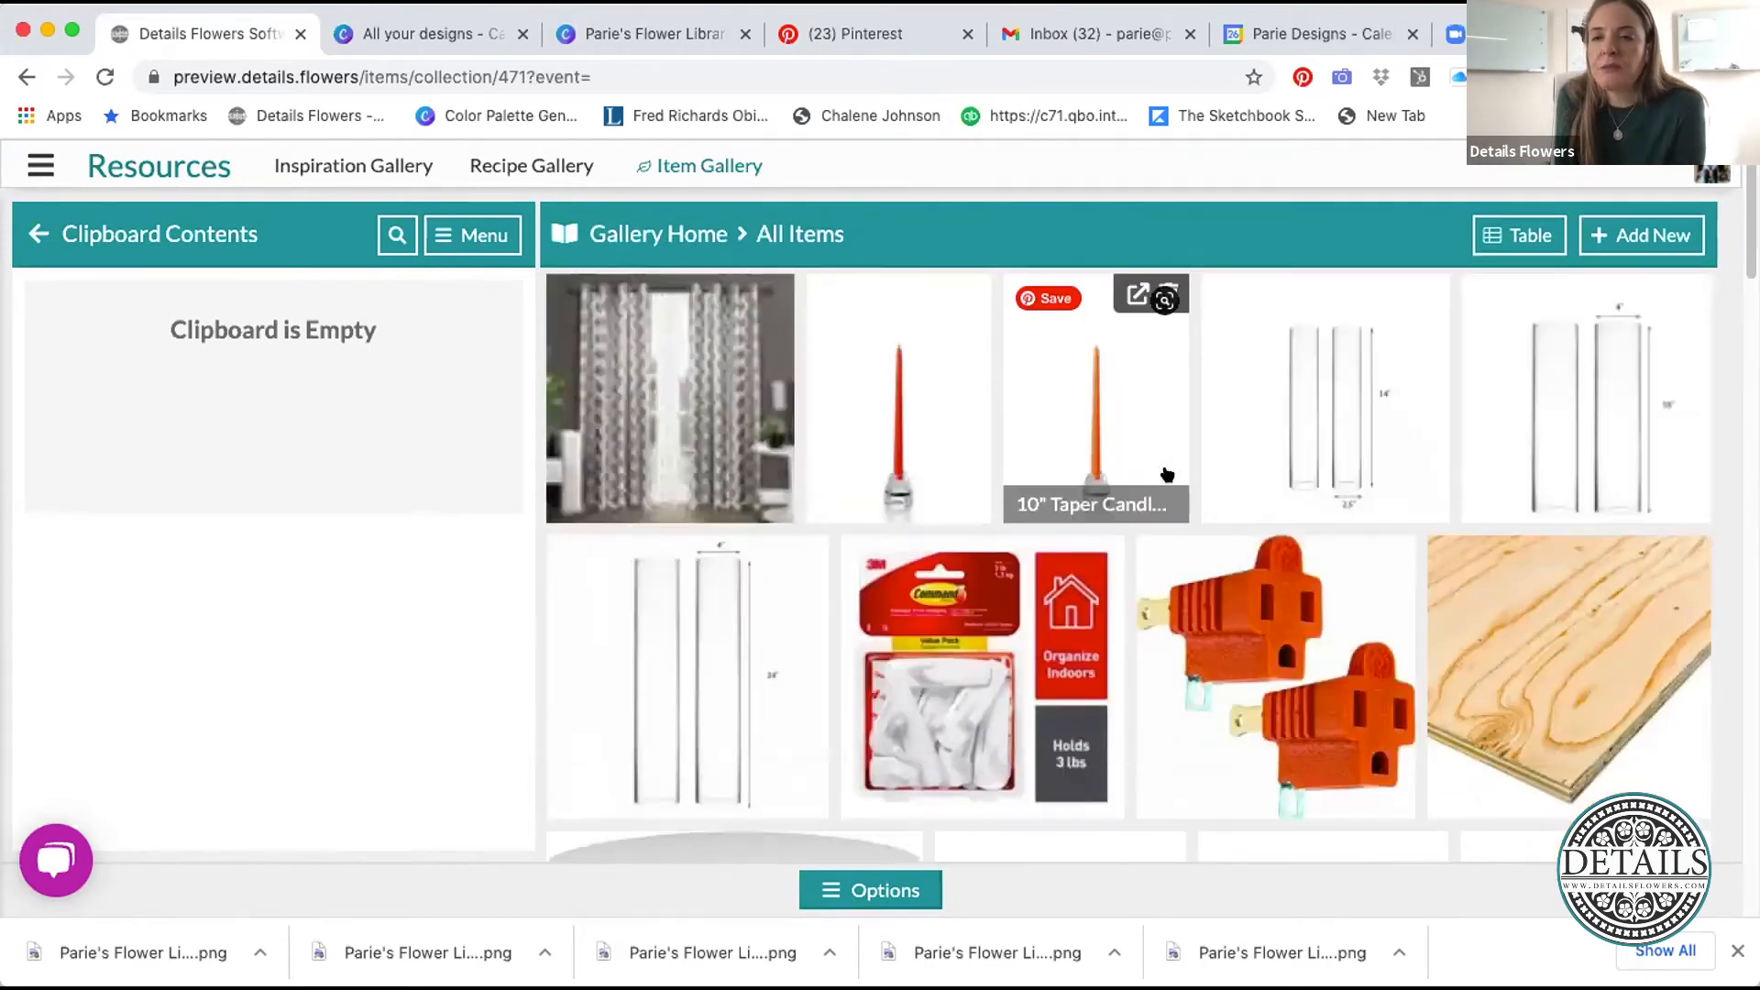
pyautogui.scroll(-1, 1347, 530)
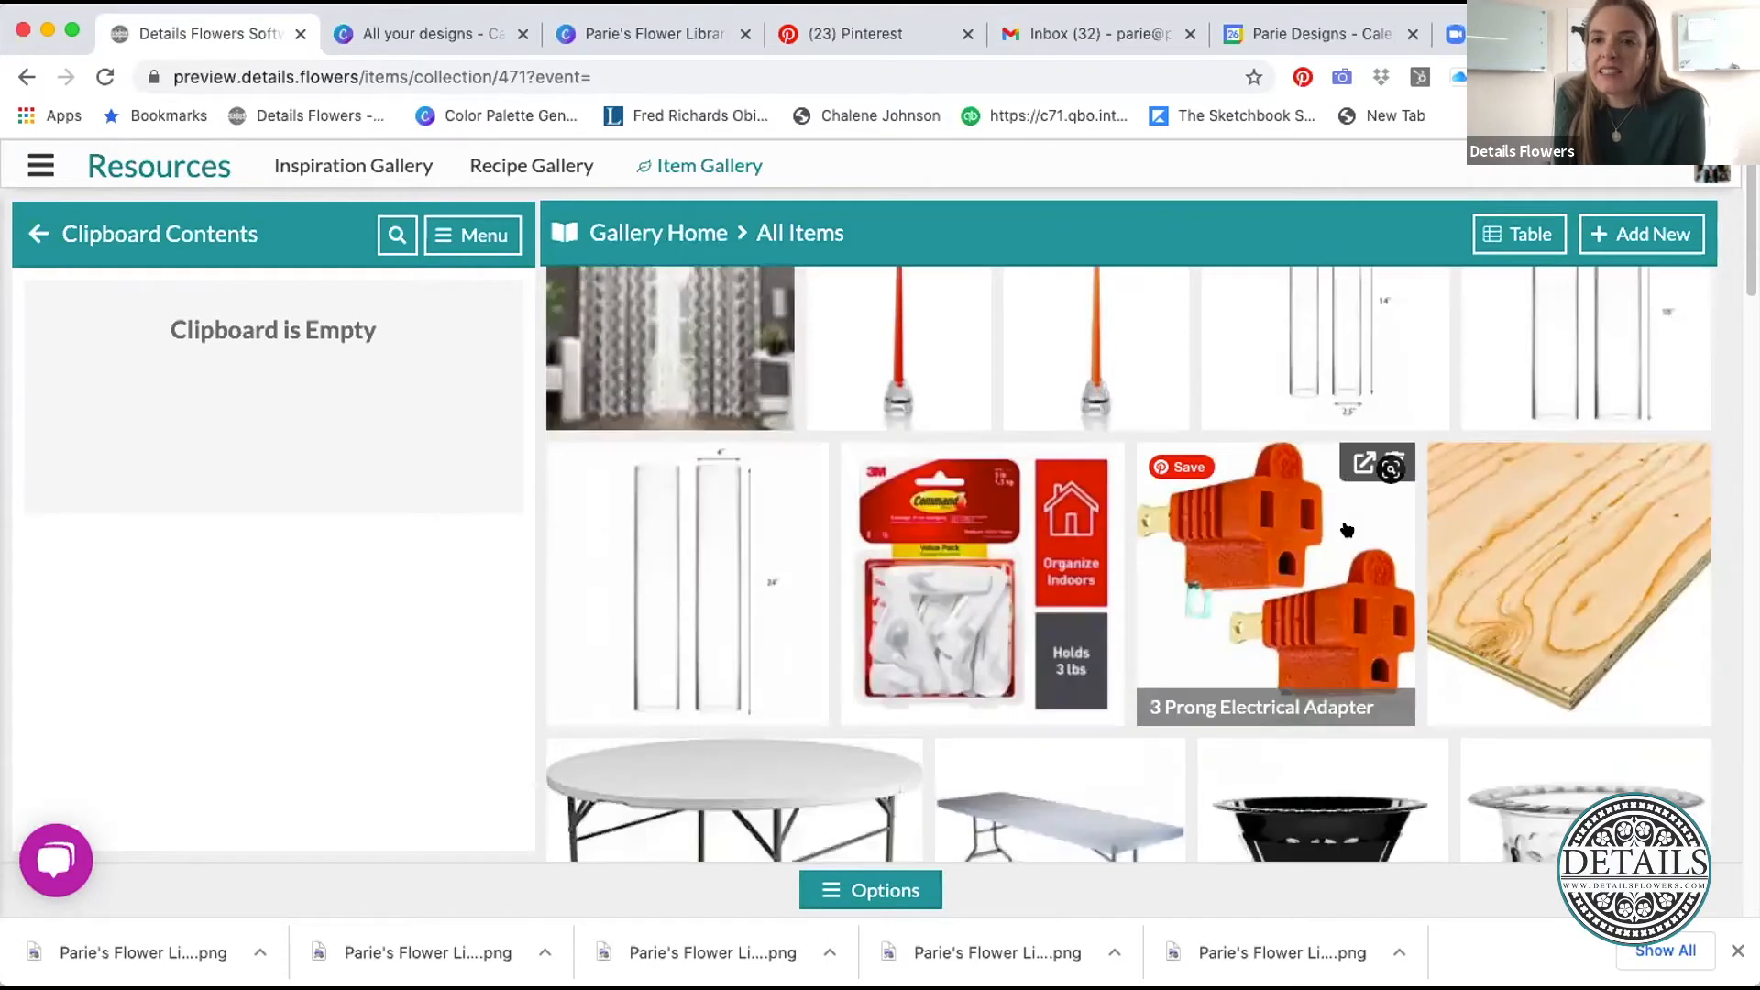
# - Look further through the All Items collection, return to the gallery home and look over its collections down to the last row
pyautogui.scroll(-5, 1346, 530)
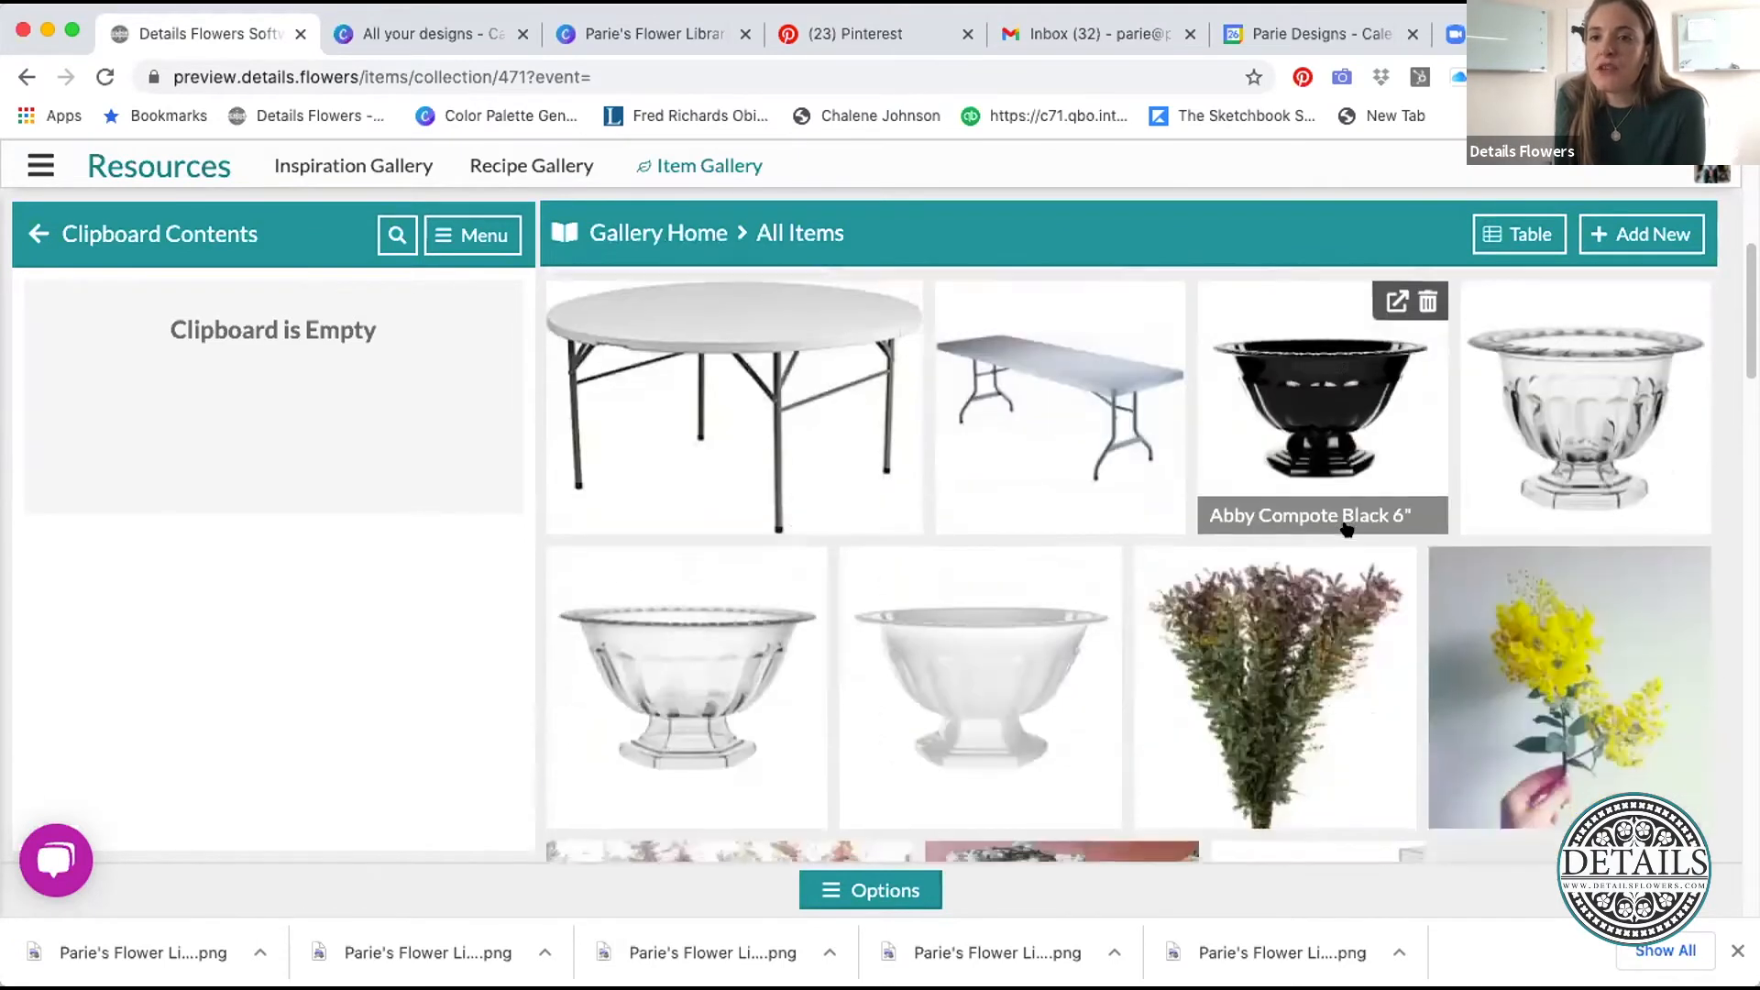
pyautogui.scroll(-10, 1347, 529)
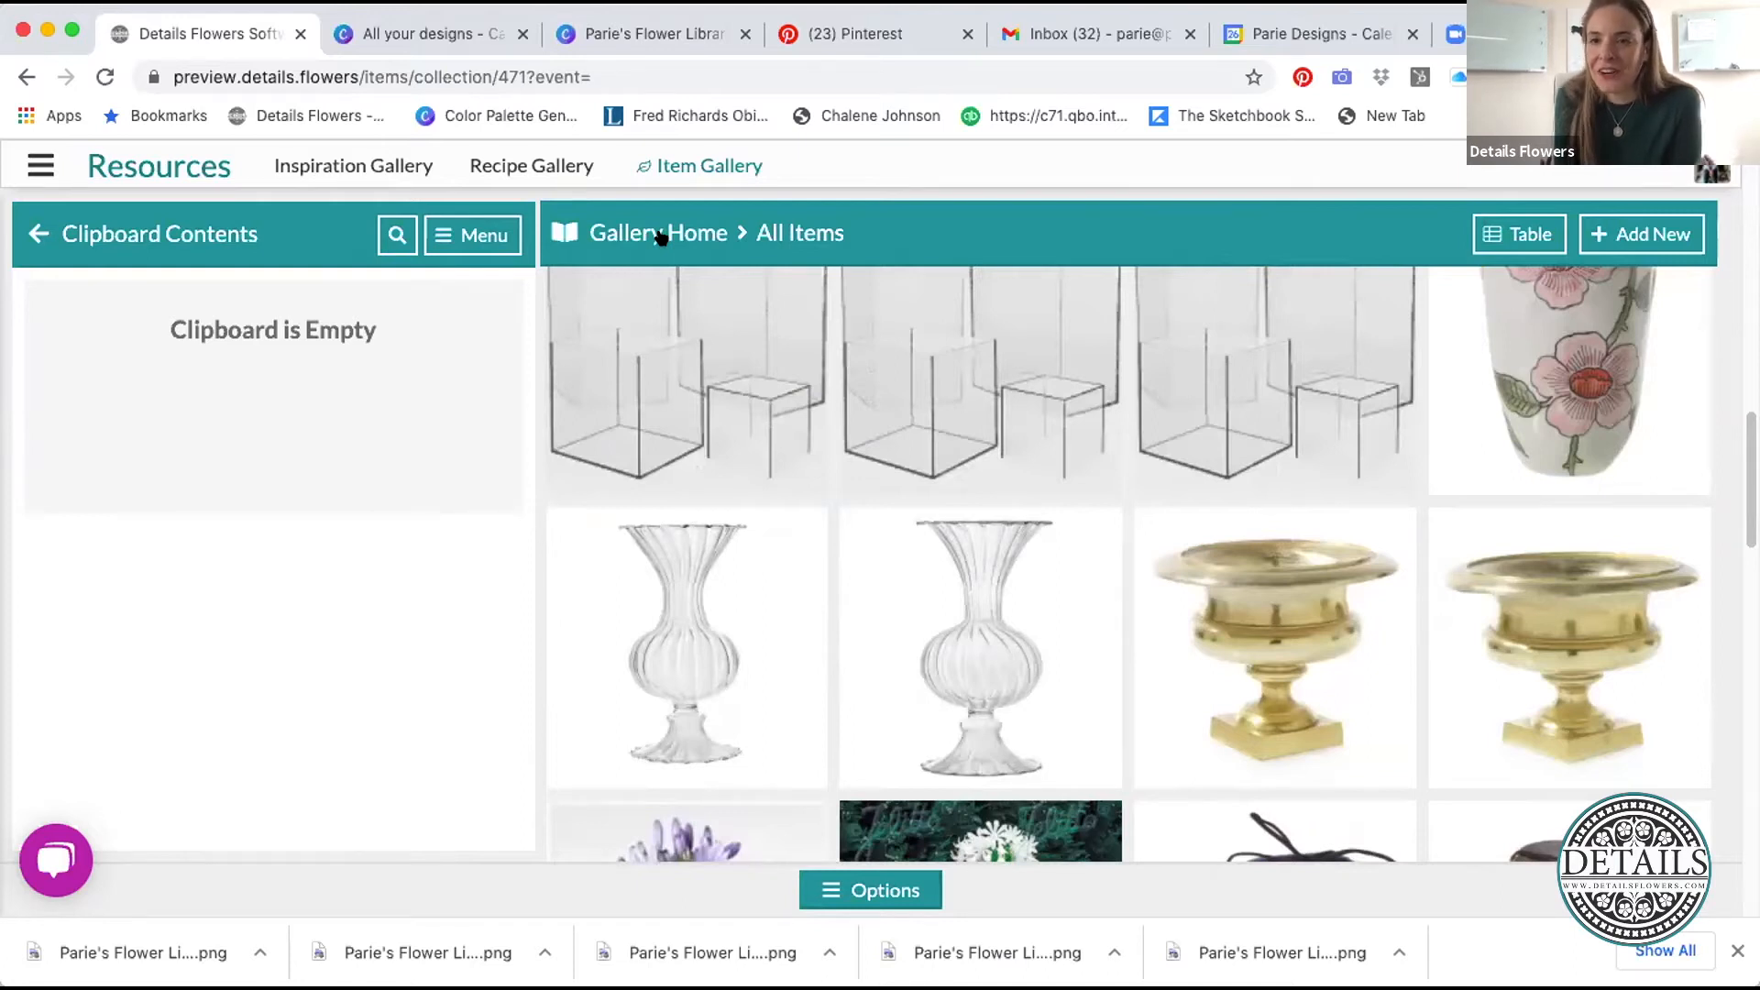
pyautogui.click(660, 237)
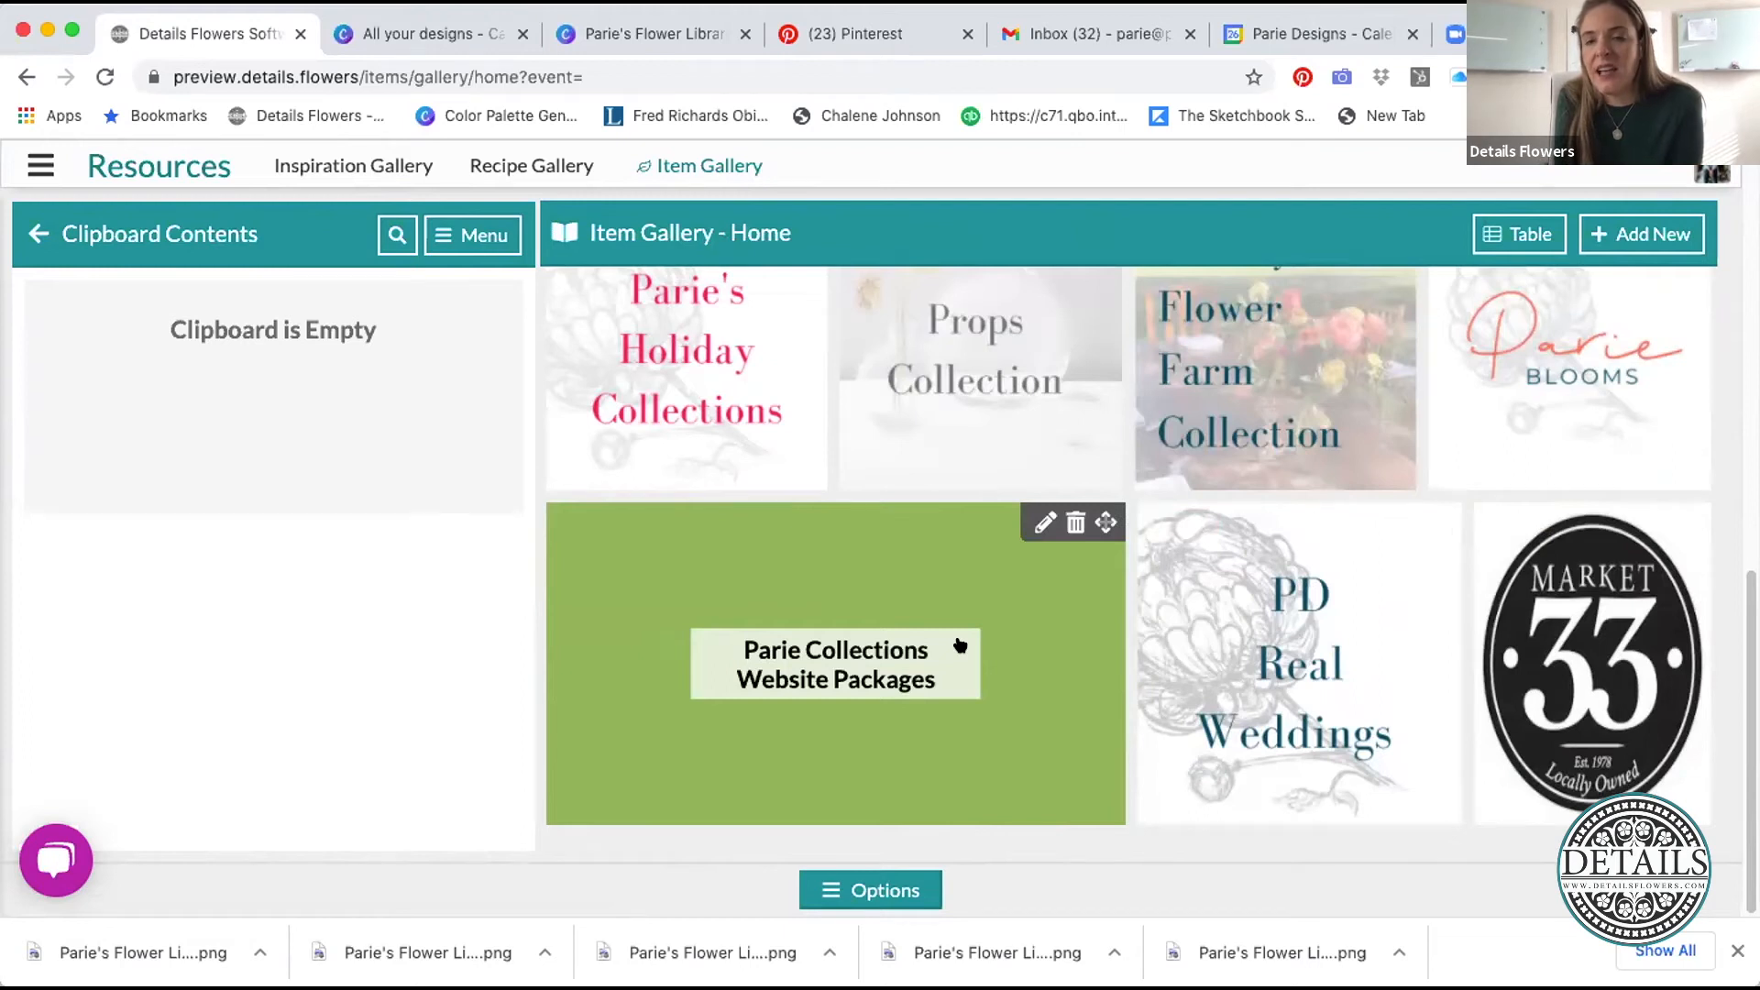
pyautogui.scroll(5, 960, 644)
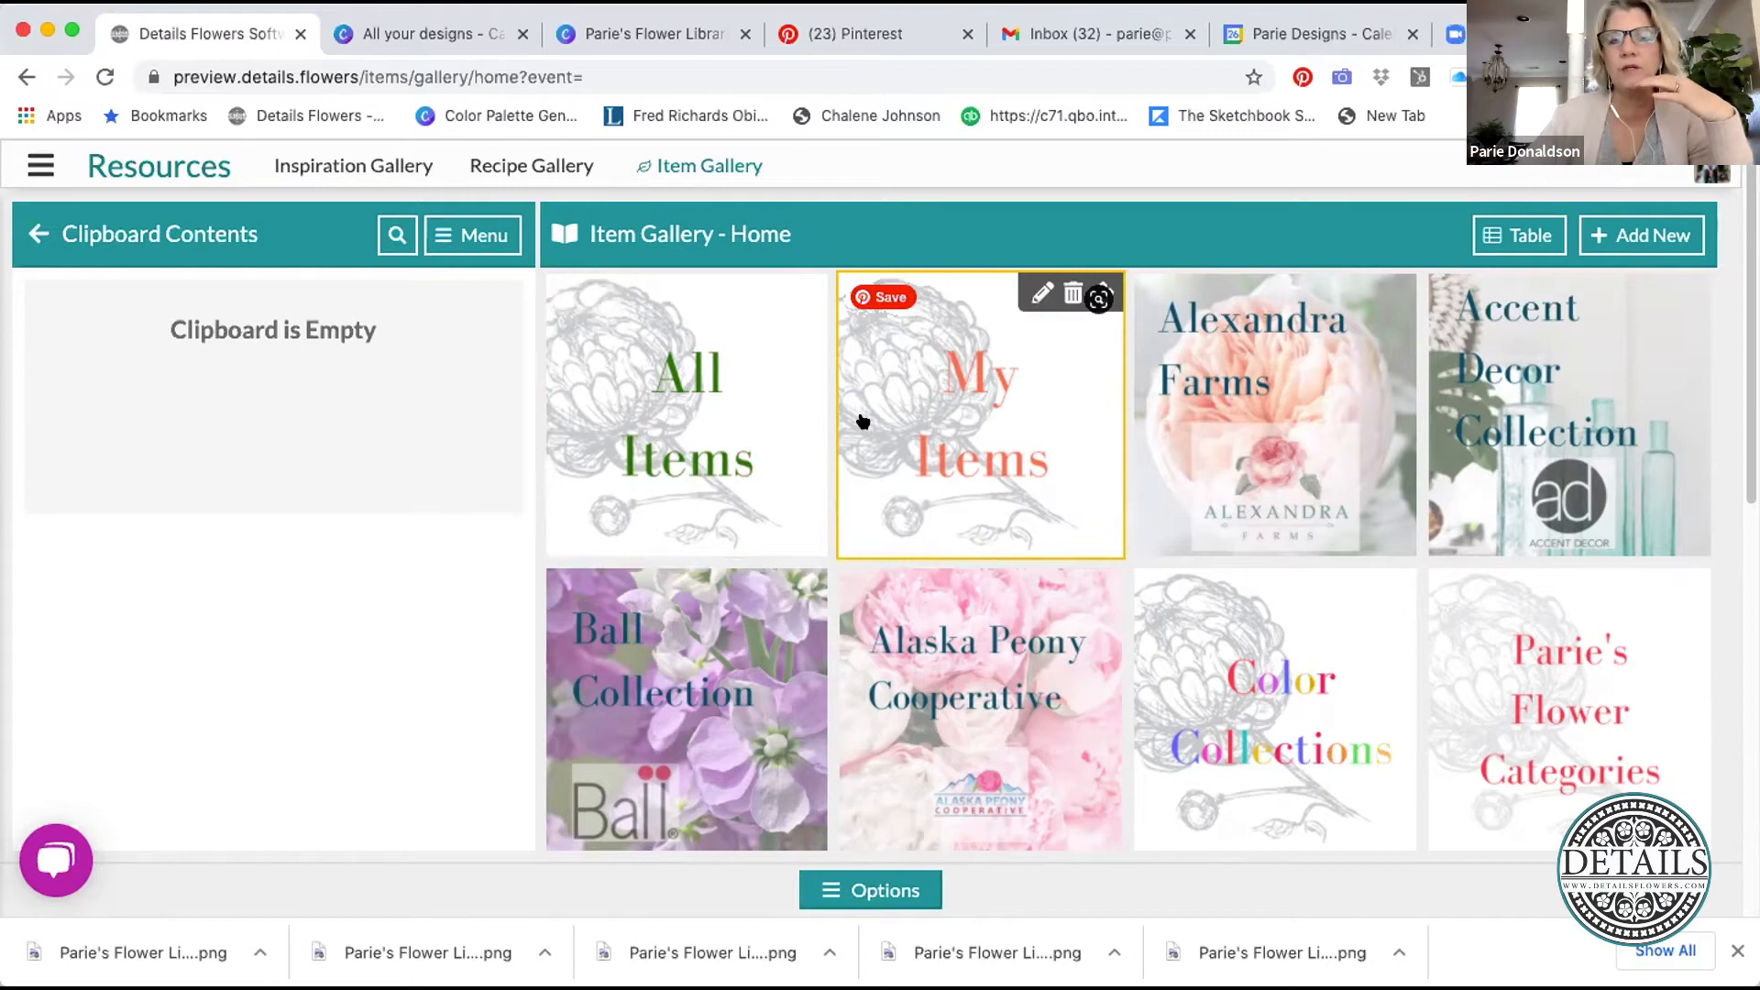
pyautogui.scroll(-10, 1277, 674)
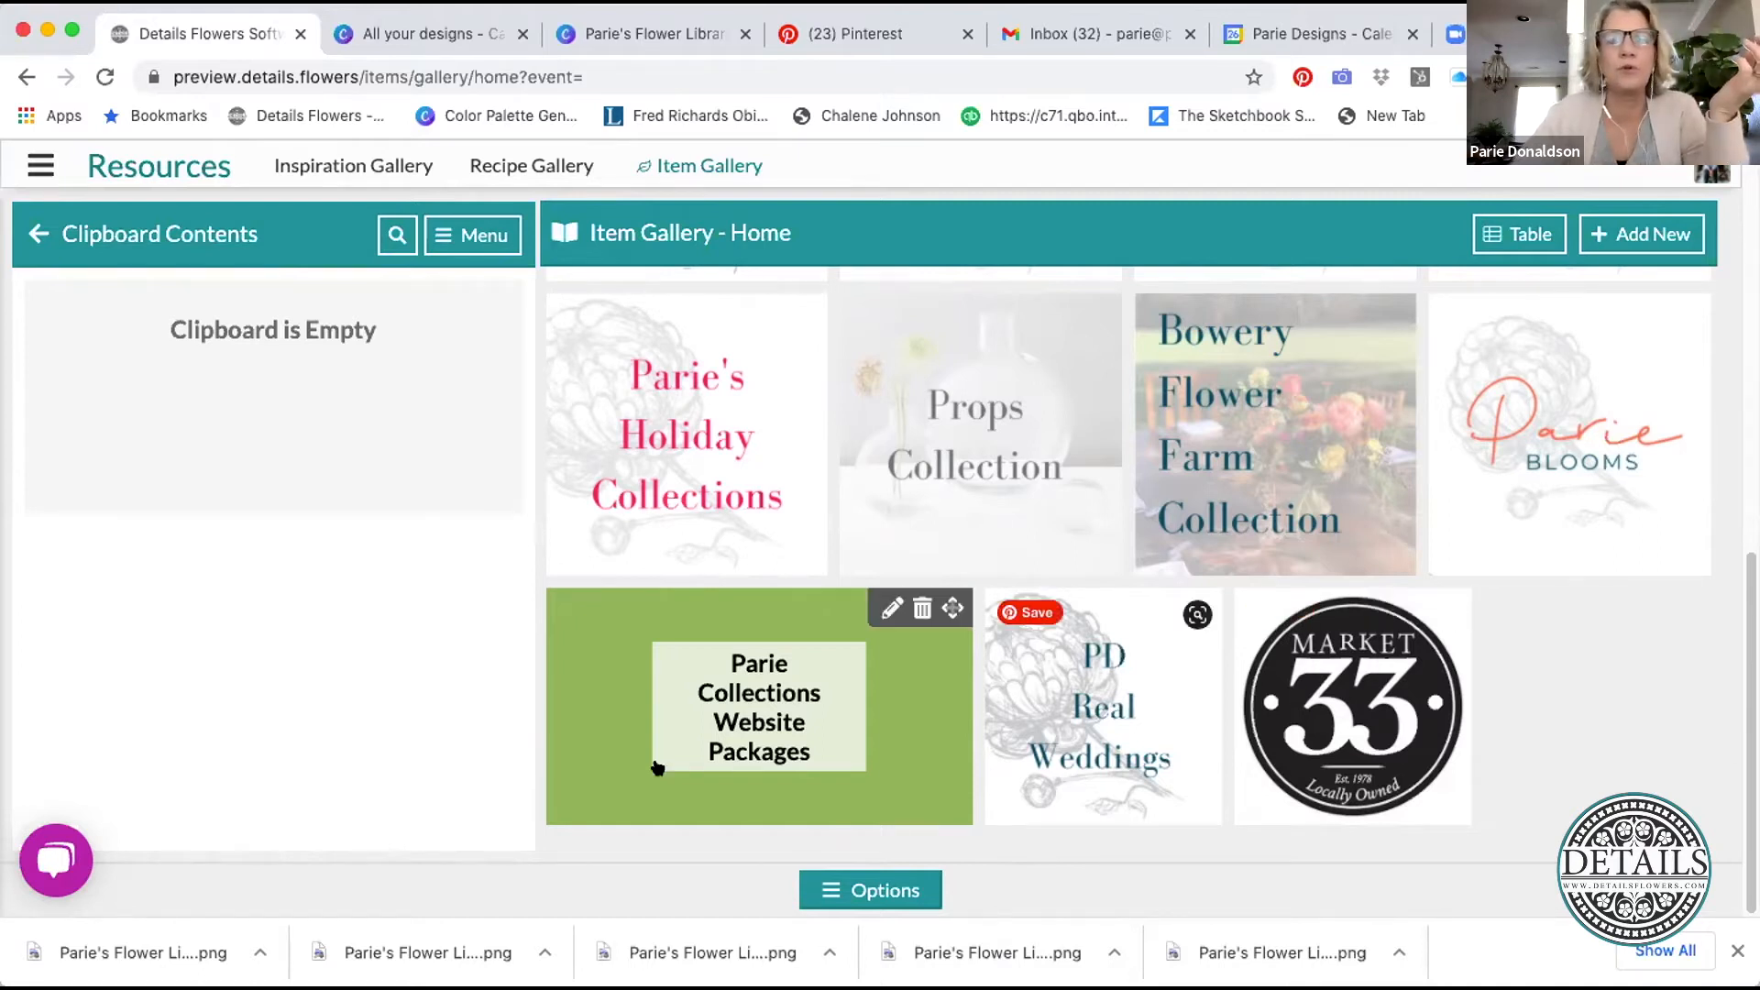
# - Open the Test 2021 event from the event list and go to its Item Gallery
pyautogui.click(40, 170)
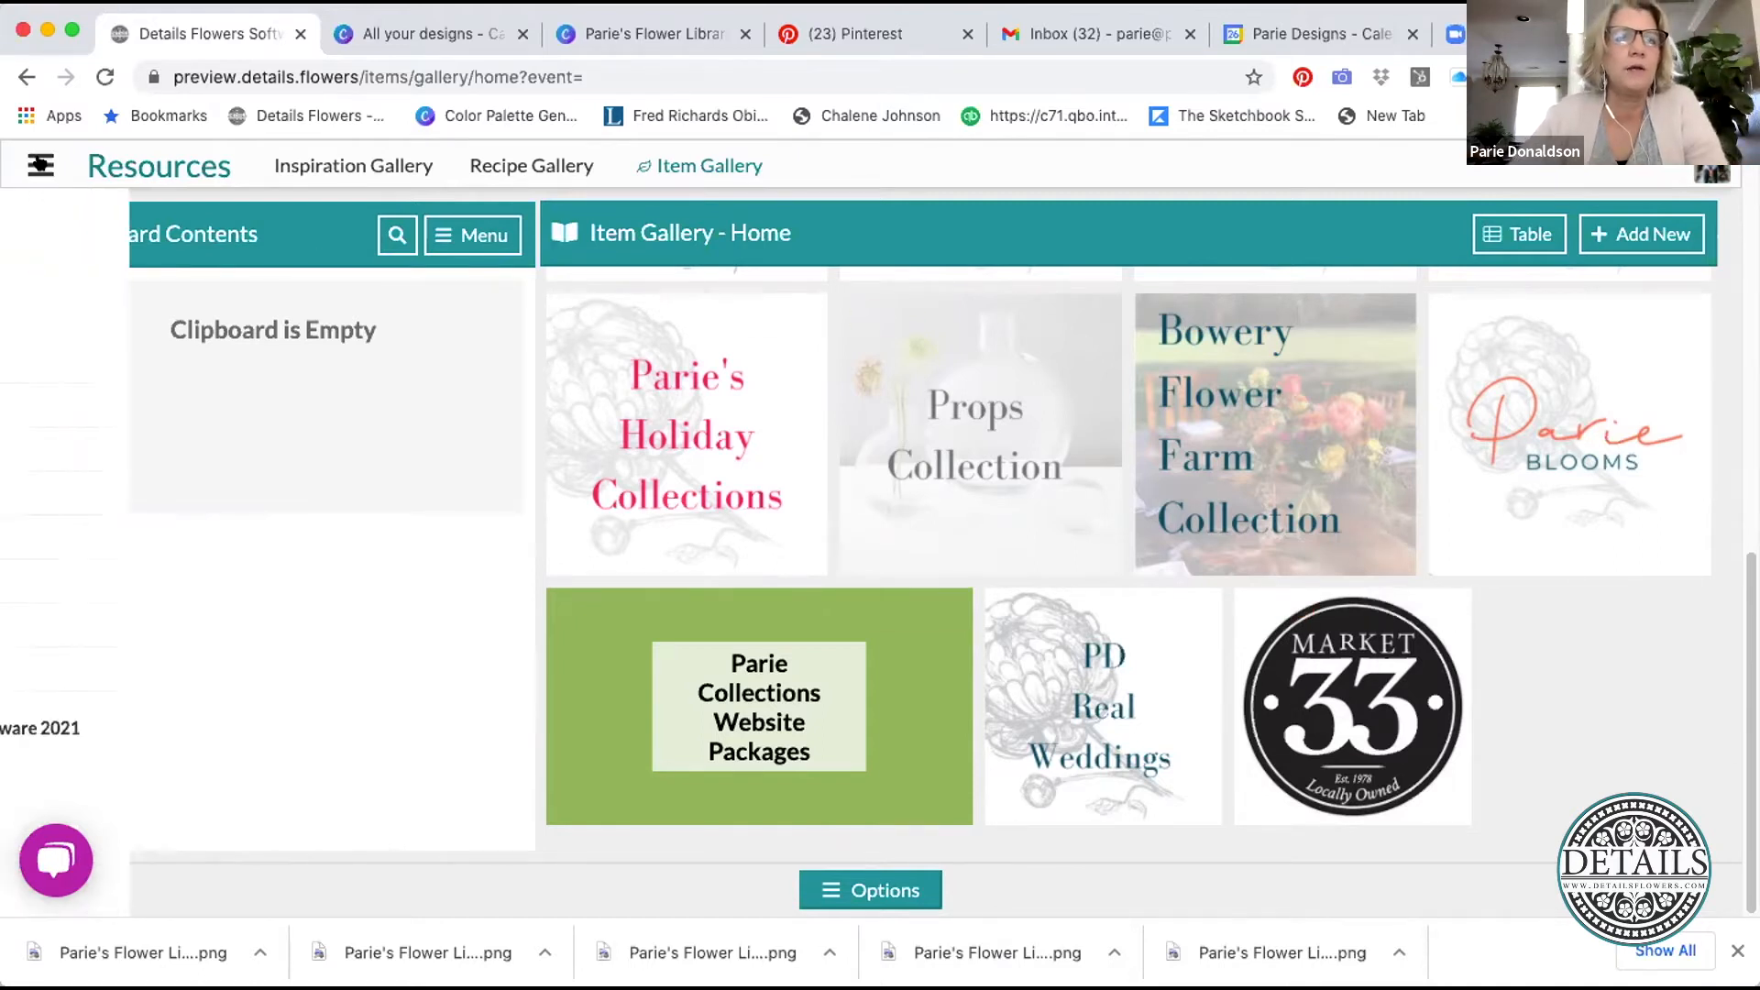
pyautogui.click(81, 362)
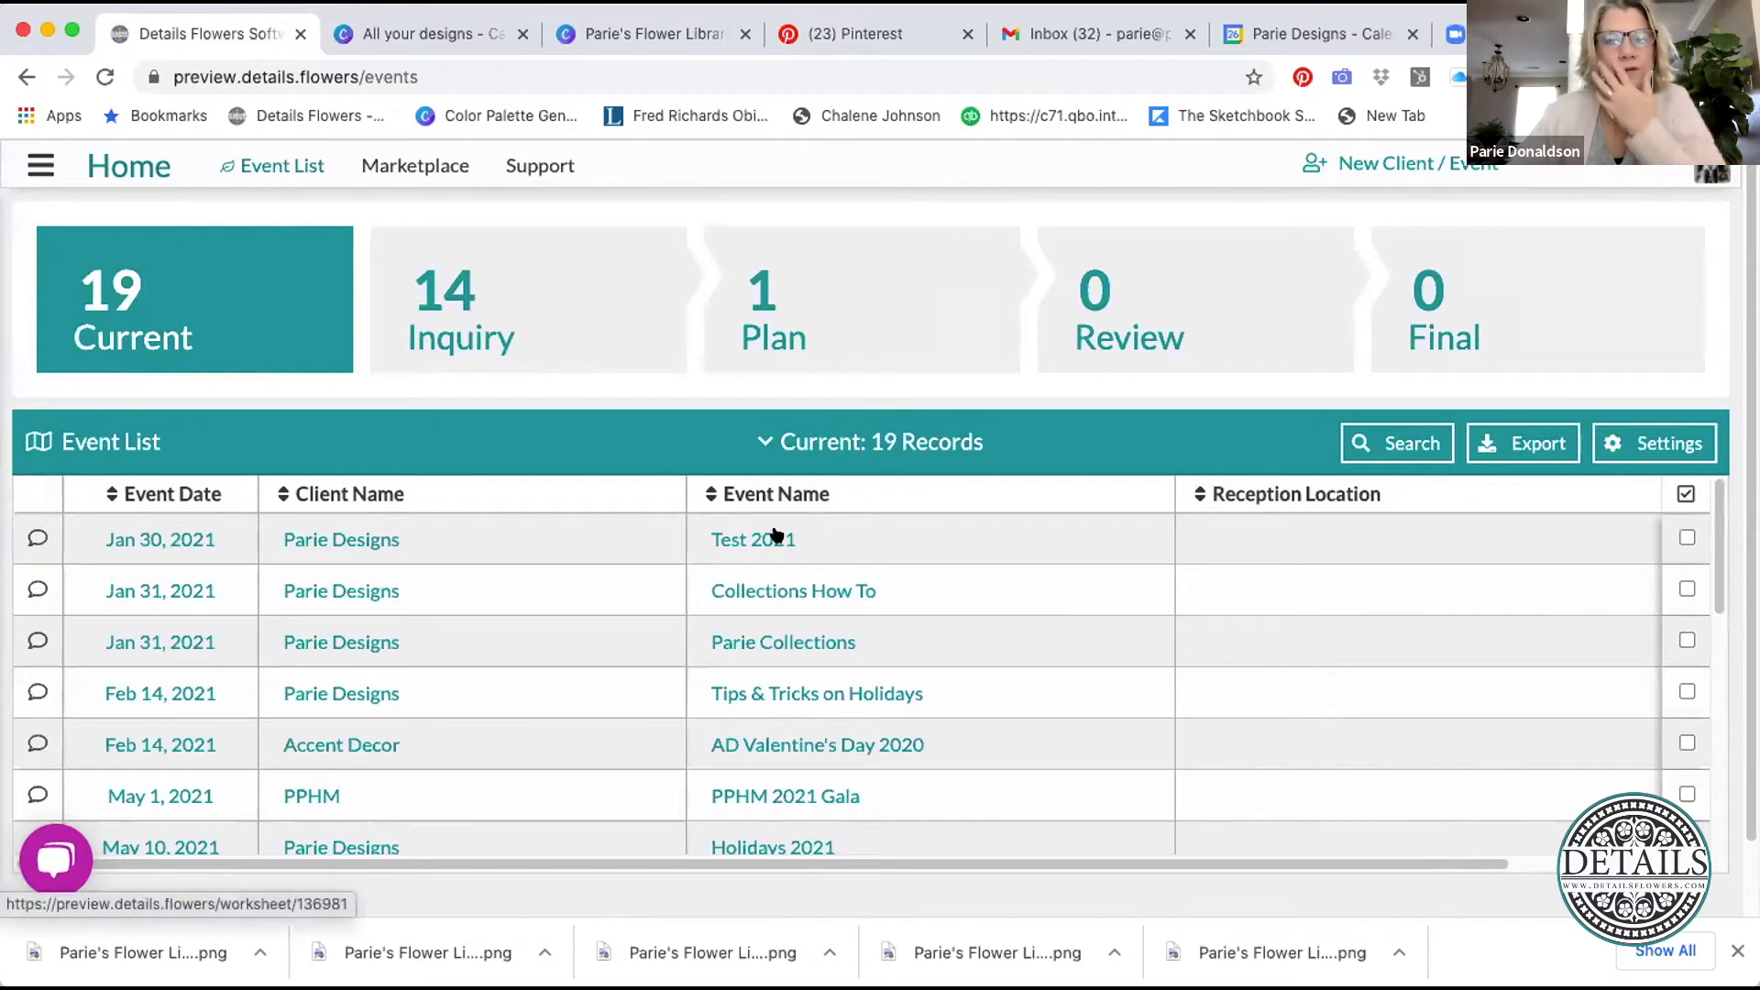
pyautogui.click(775, 538)
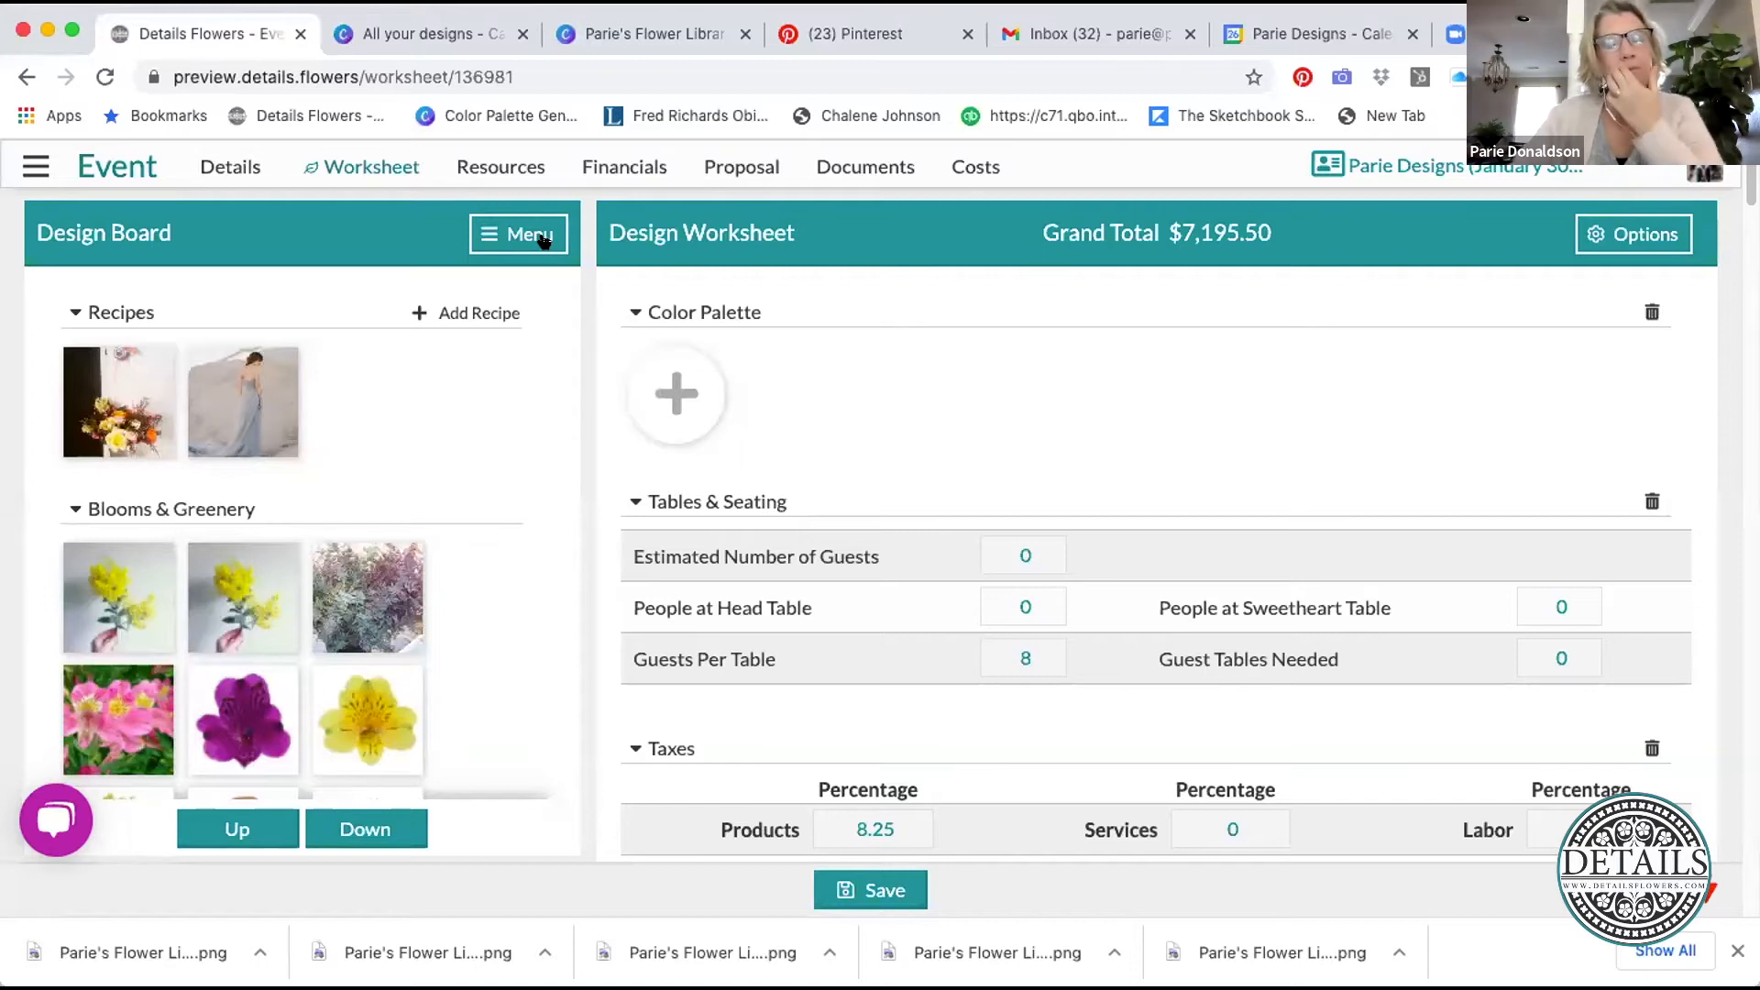
pyautogui.click(525, 163)
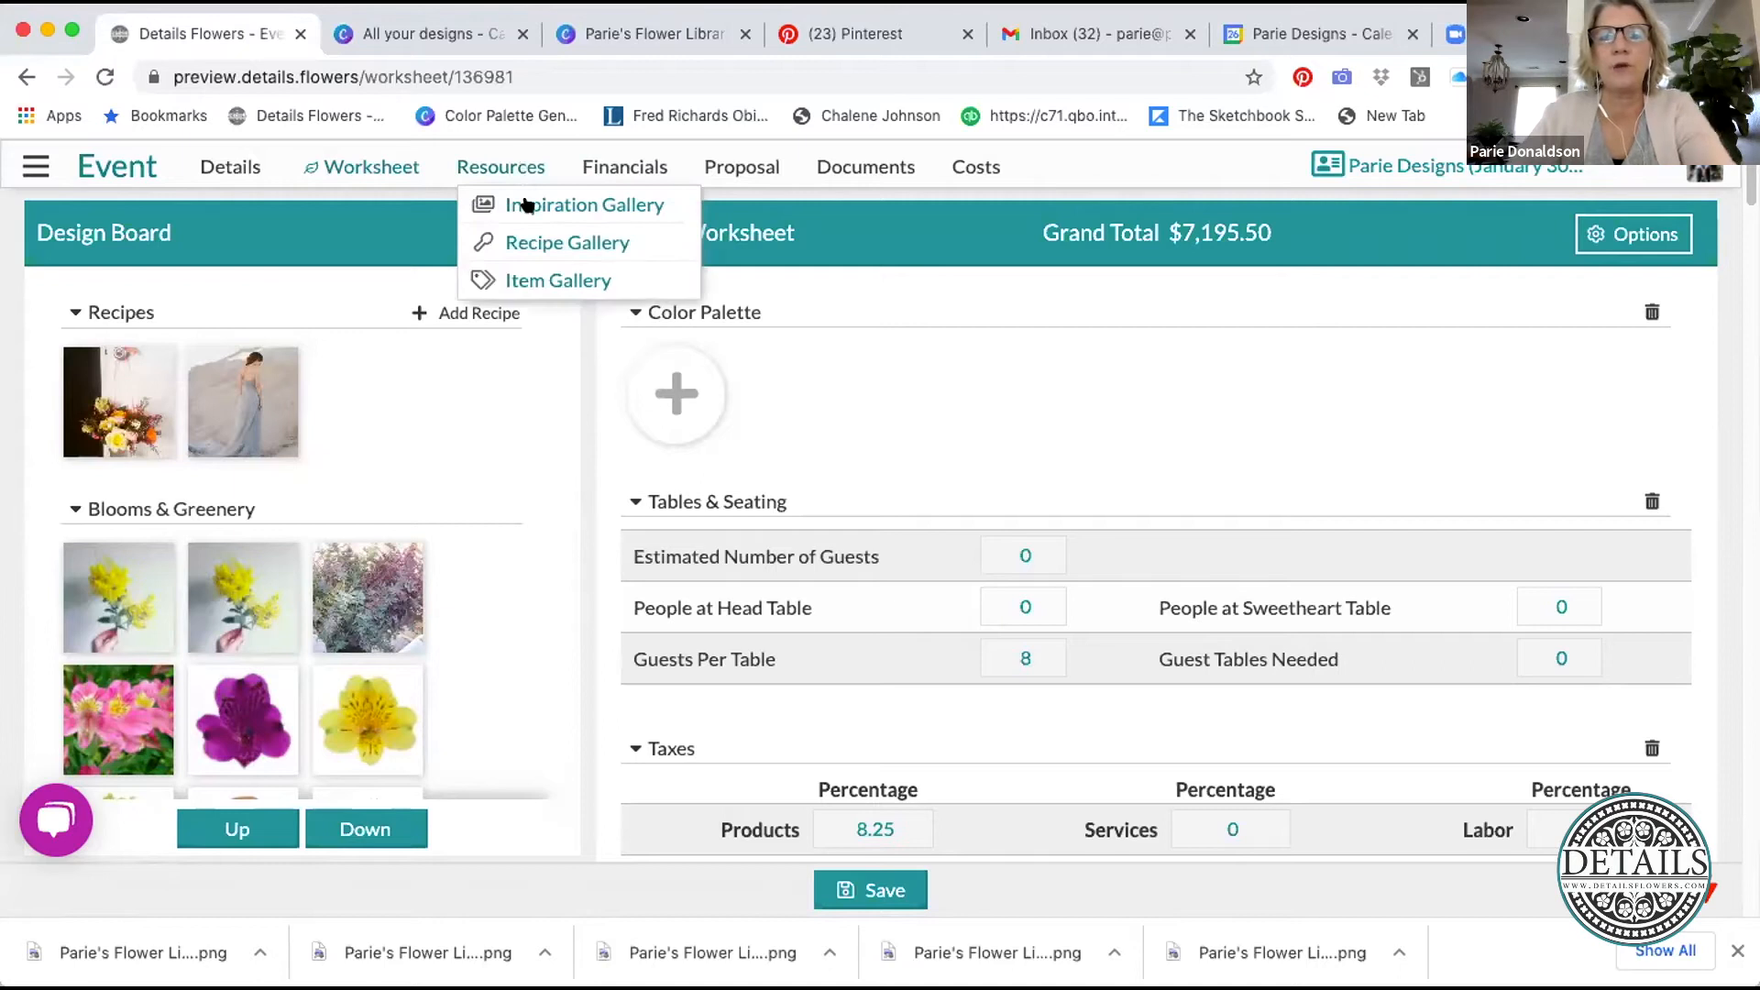
pyautogui.click(541, 277)
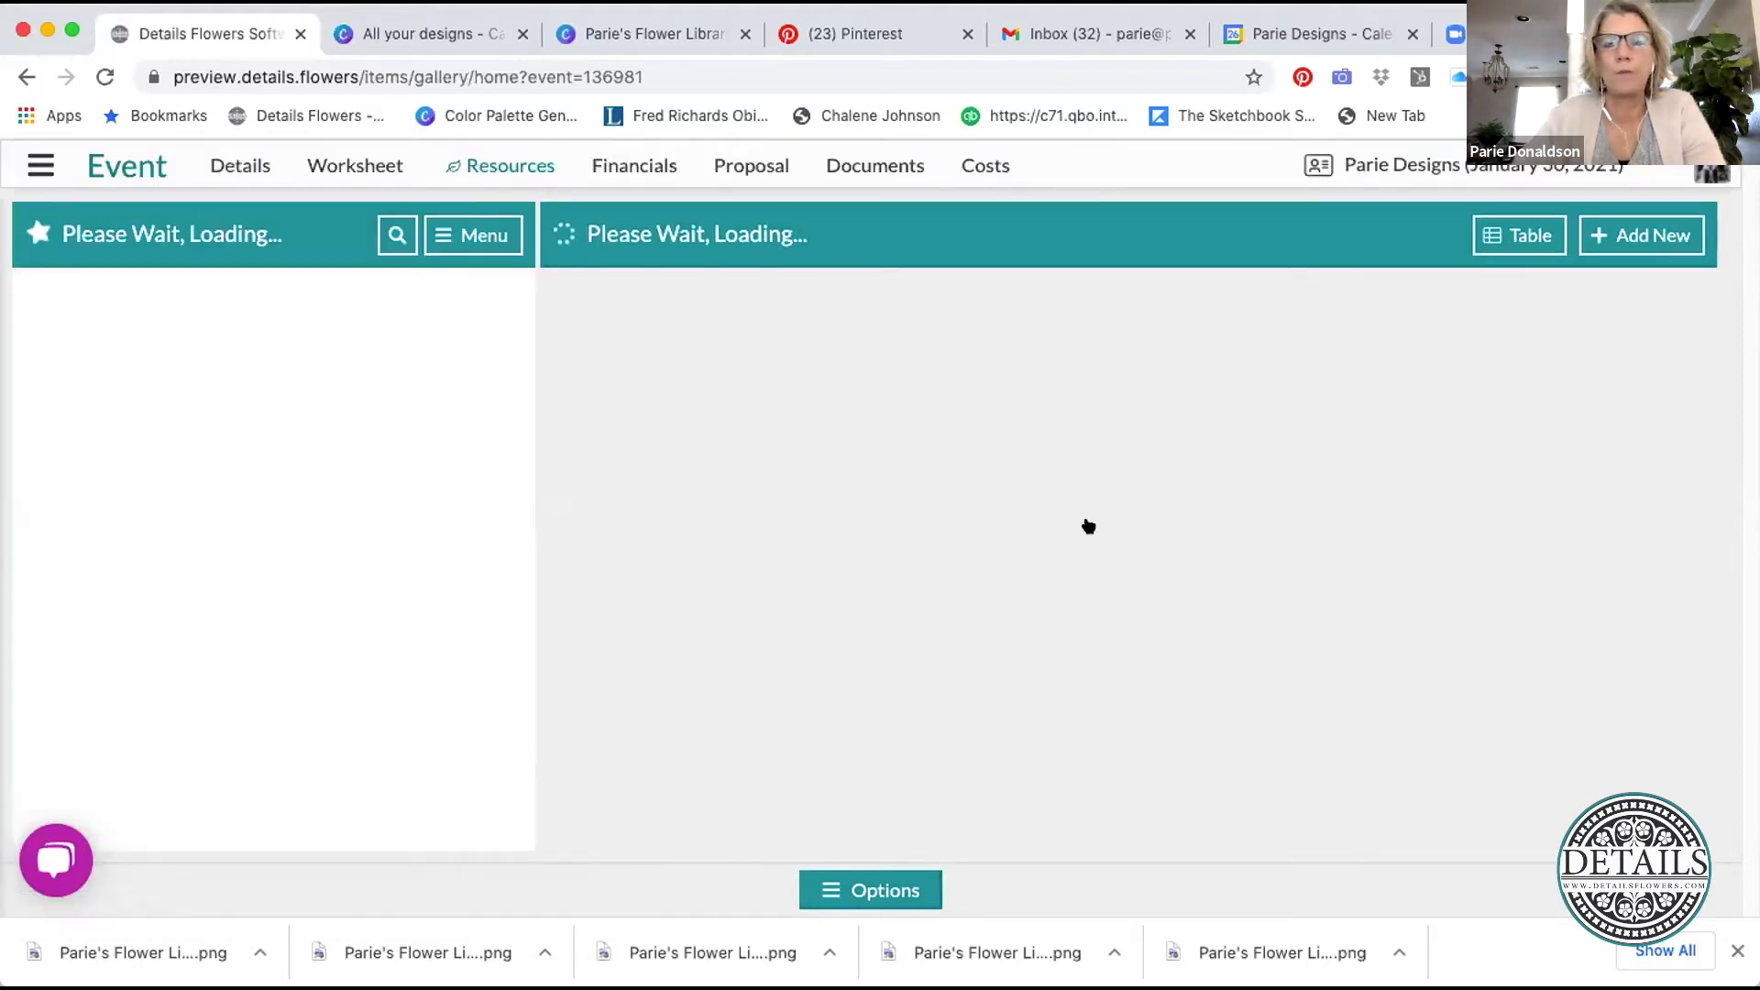
# - Open the Blush Collection within Color Collections and turn on selection mode
pyautogui.click(1269, 660)
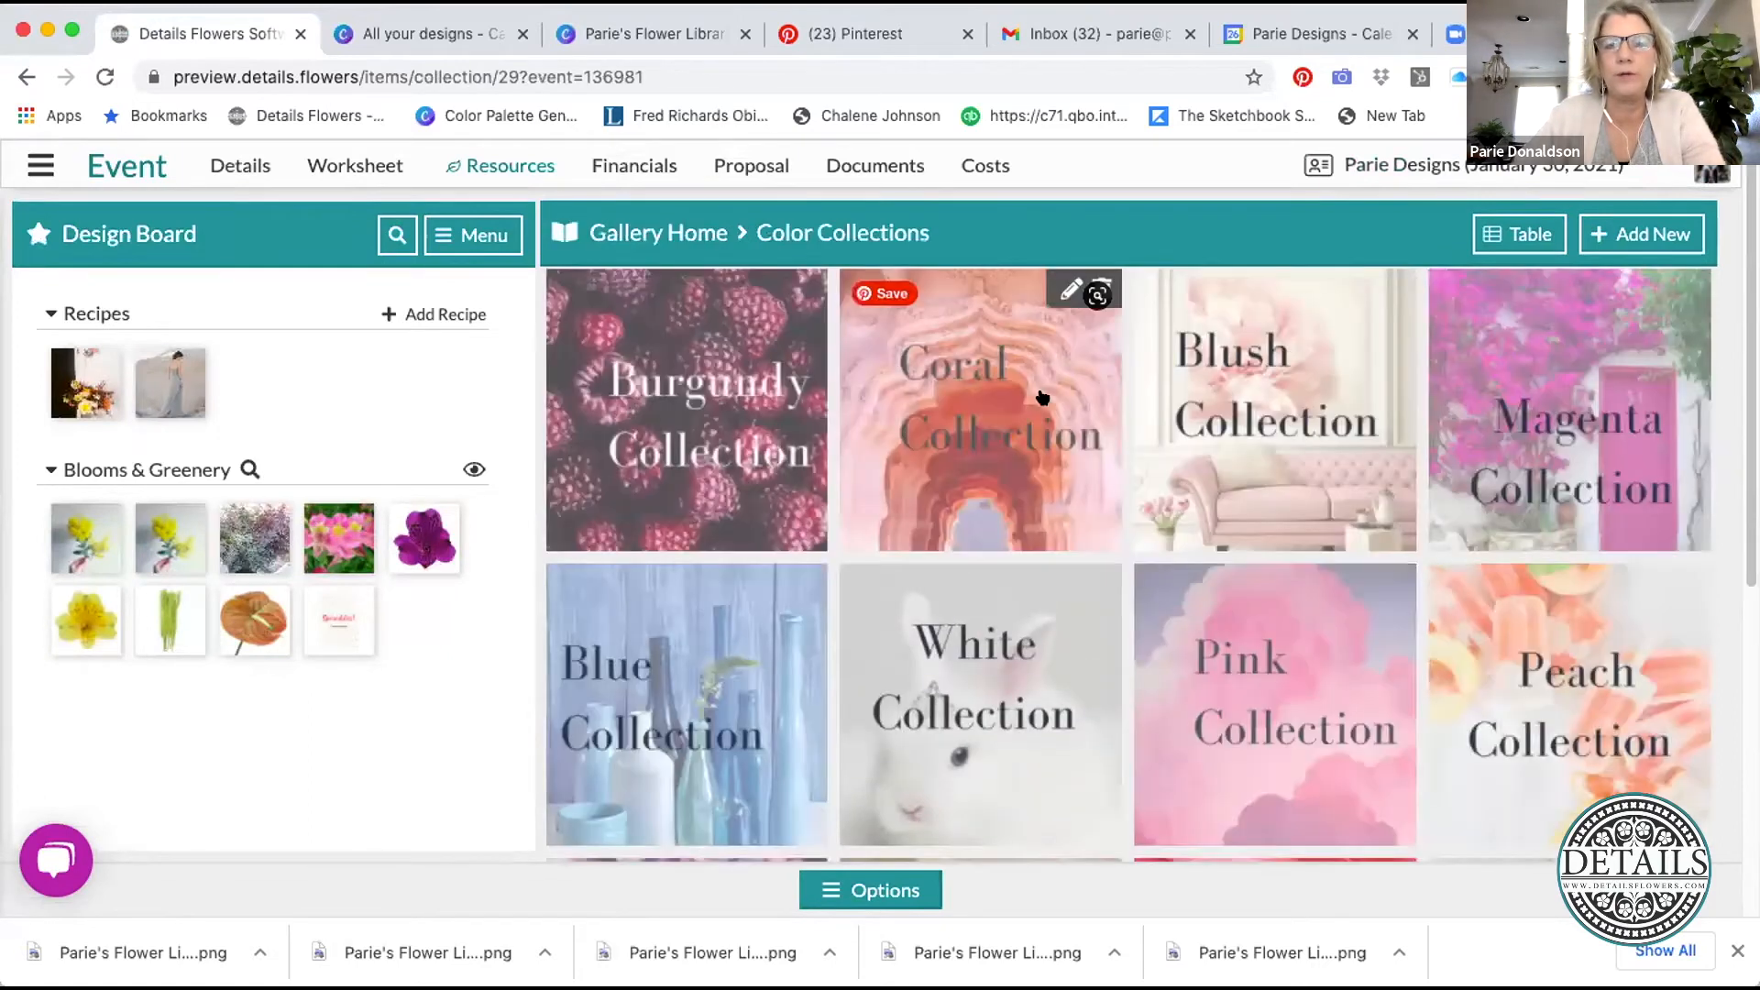
pyautogui.click(1247, 413)
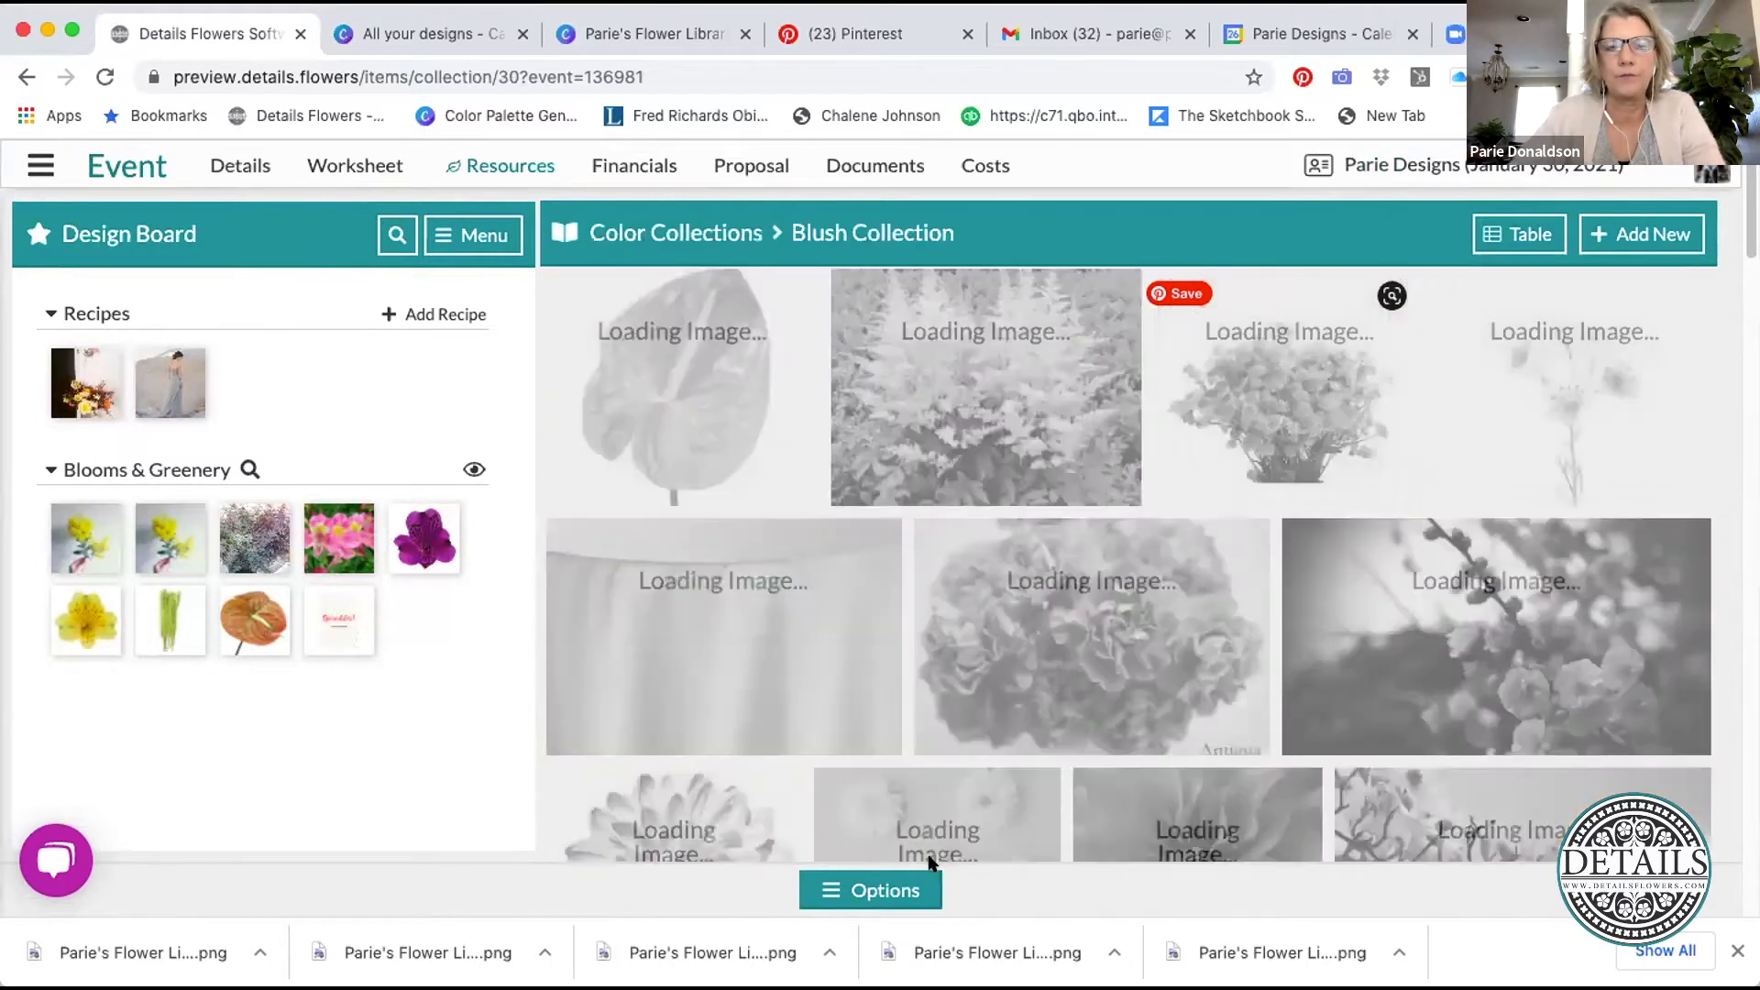
pyautogui.click(885, 893)
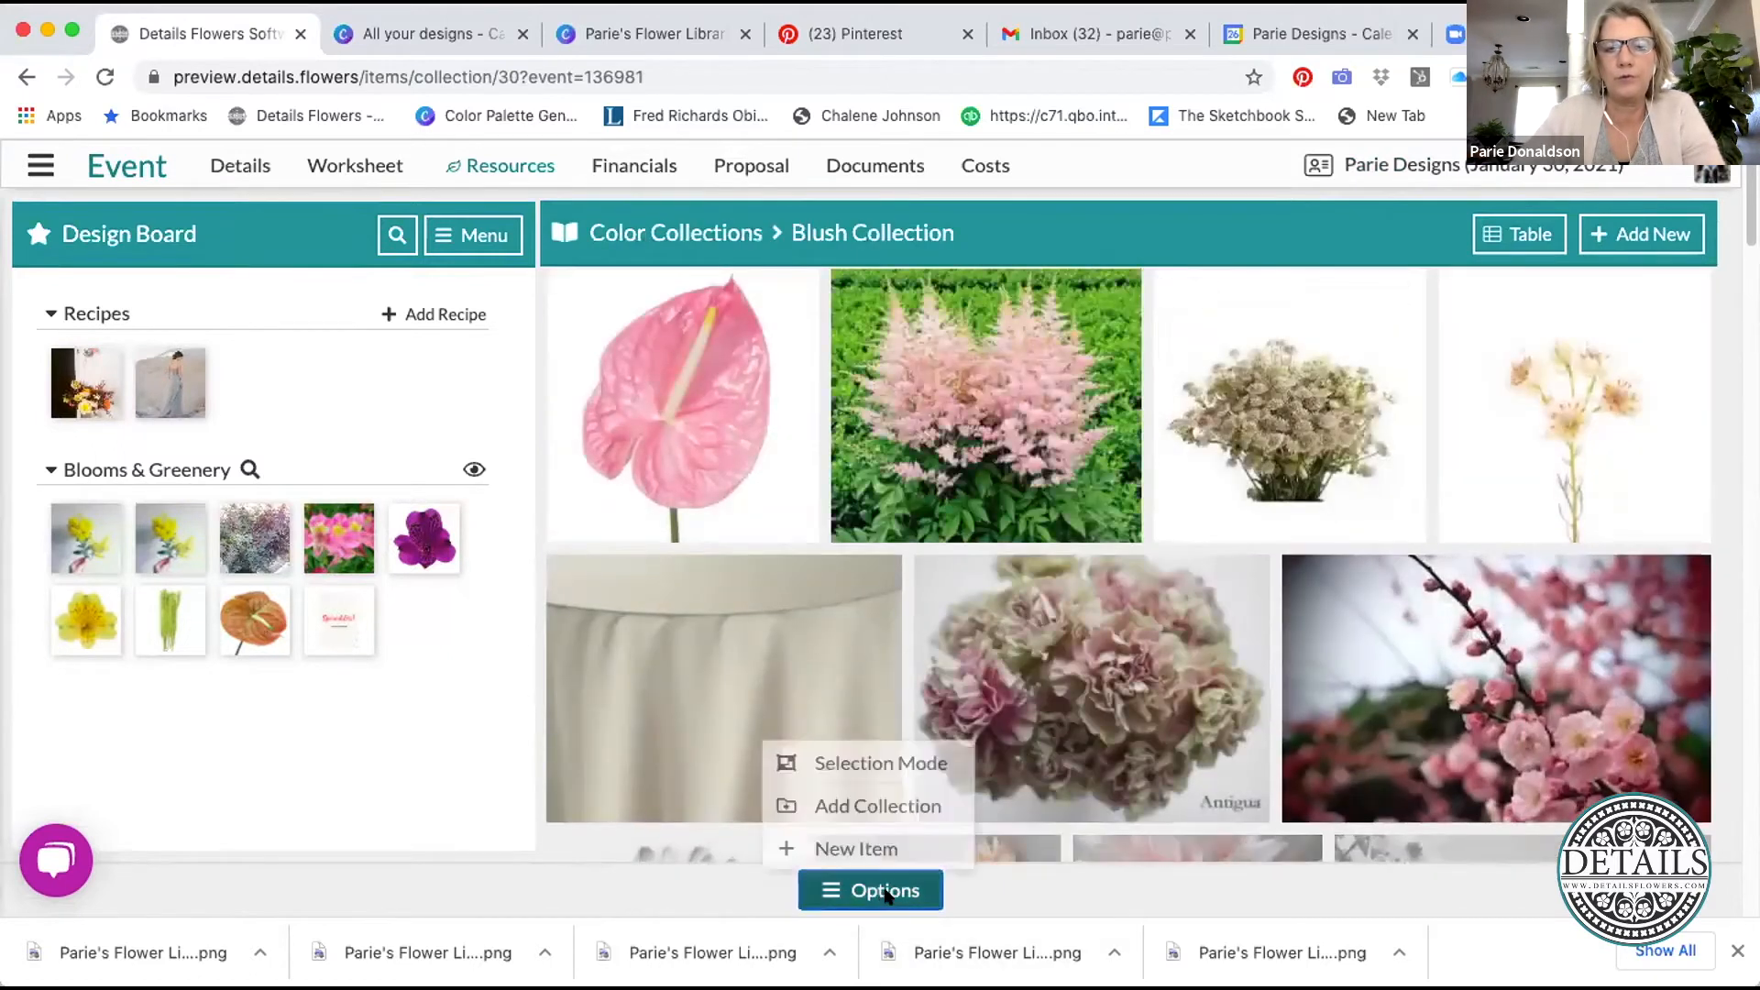
pyautogui.click(911, 762)
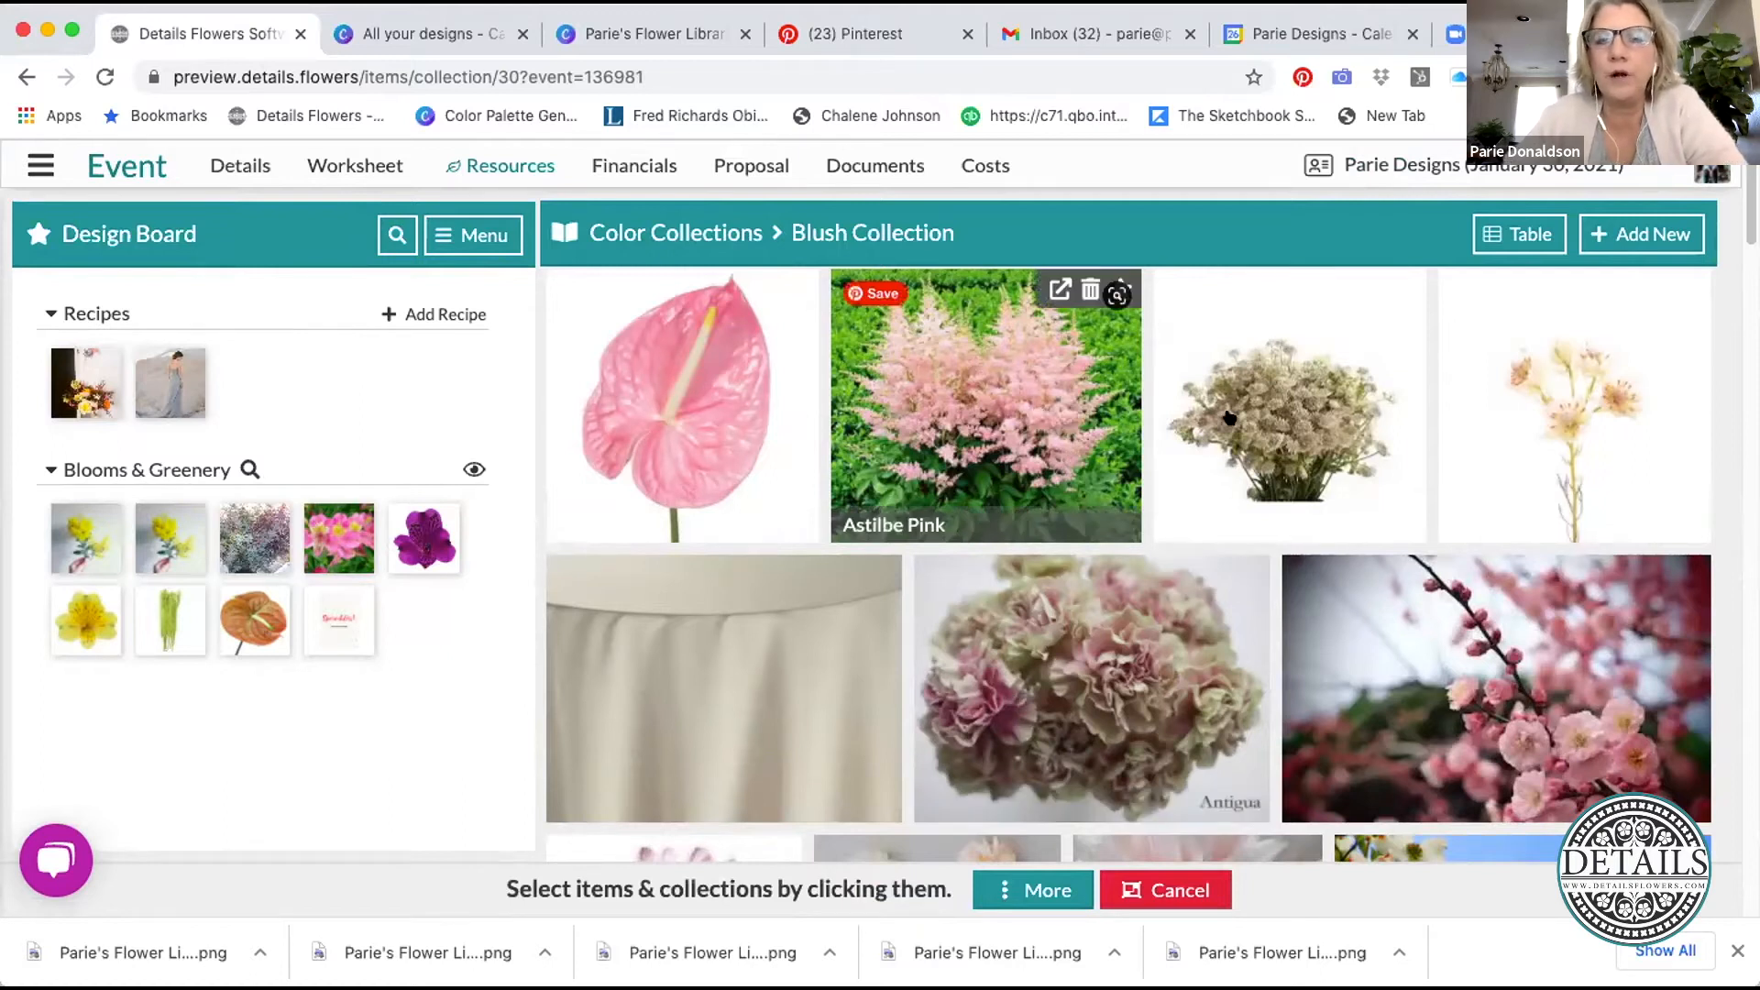
# - Select Astilbe Pink, Blushing Bride, Carnation Antigua, the large close-up dahlia, and the pink and pale peach garden roses
pyautogui.click(1553, 408)
pyautogui.click(1176, 652)
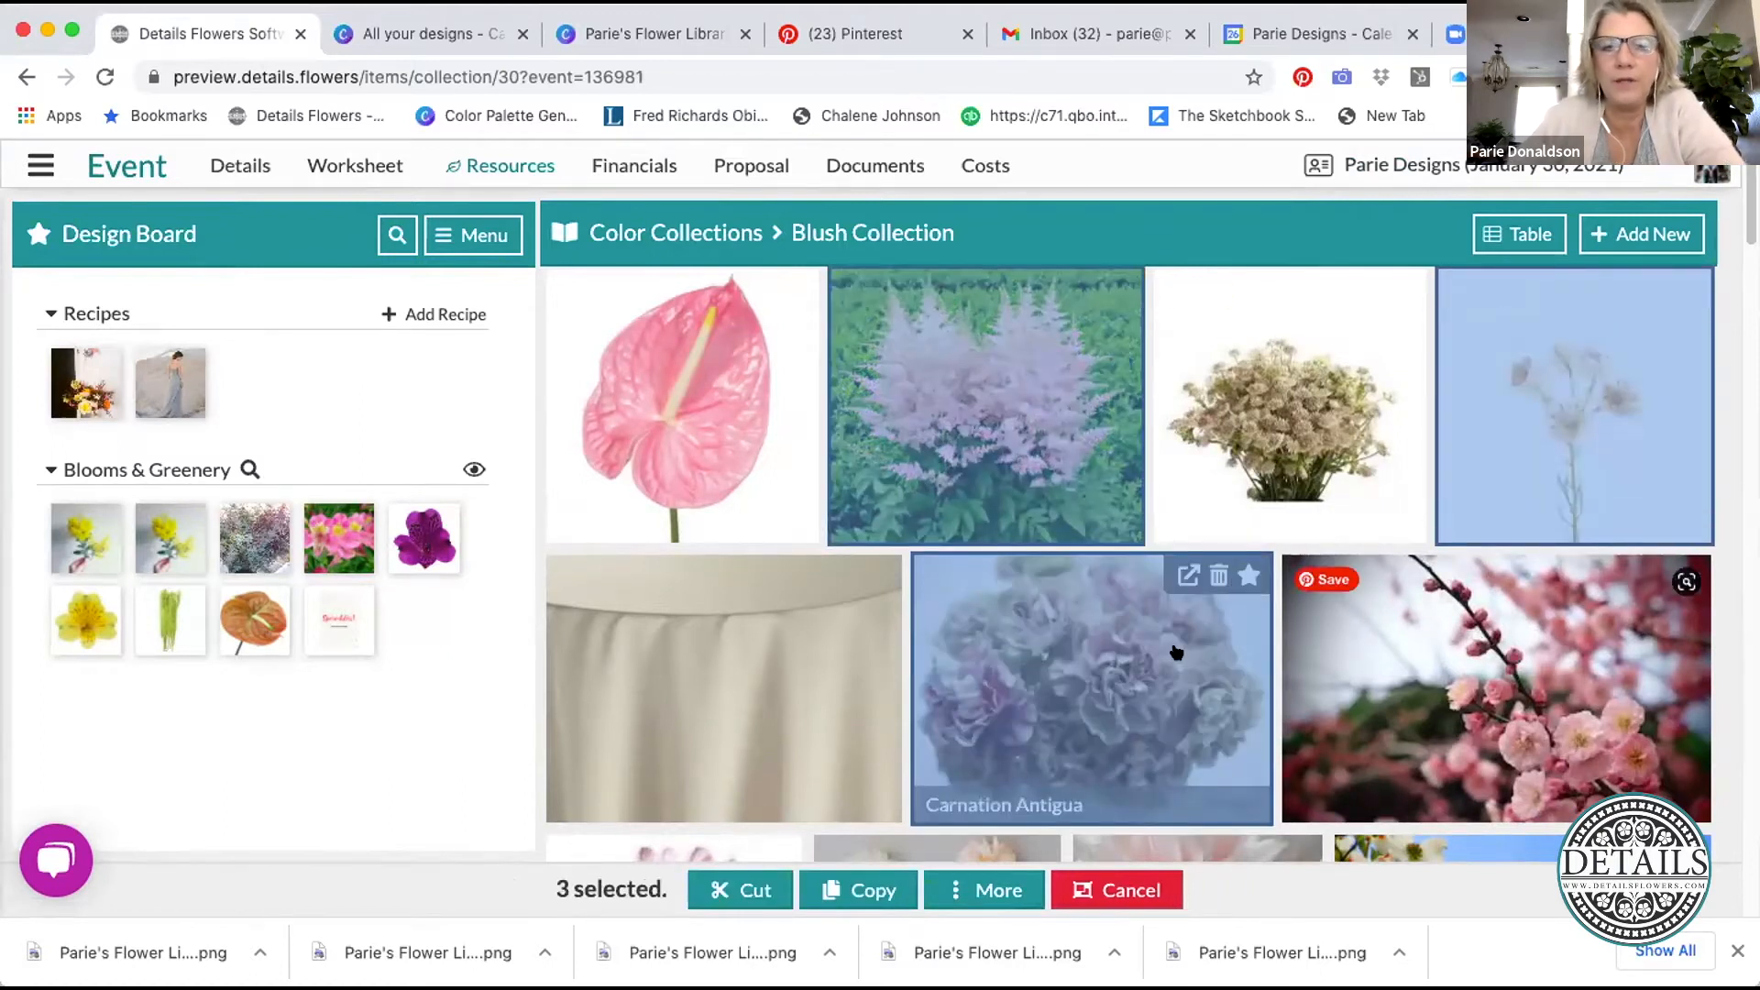
pyautogui.scroll(-5, 1176, 653)
pyautogui.click(1192, 385)
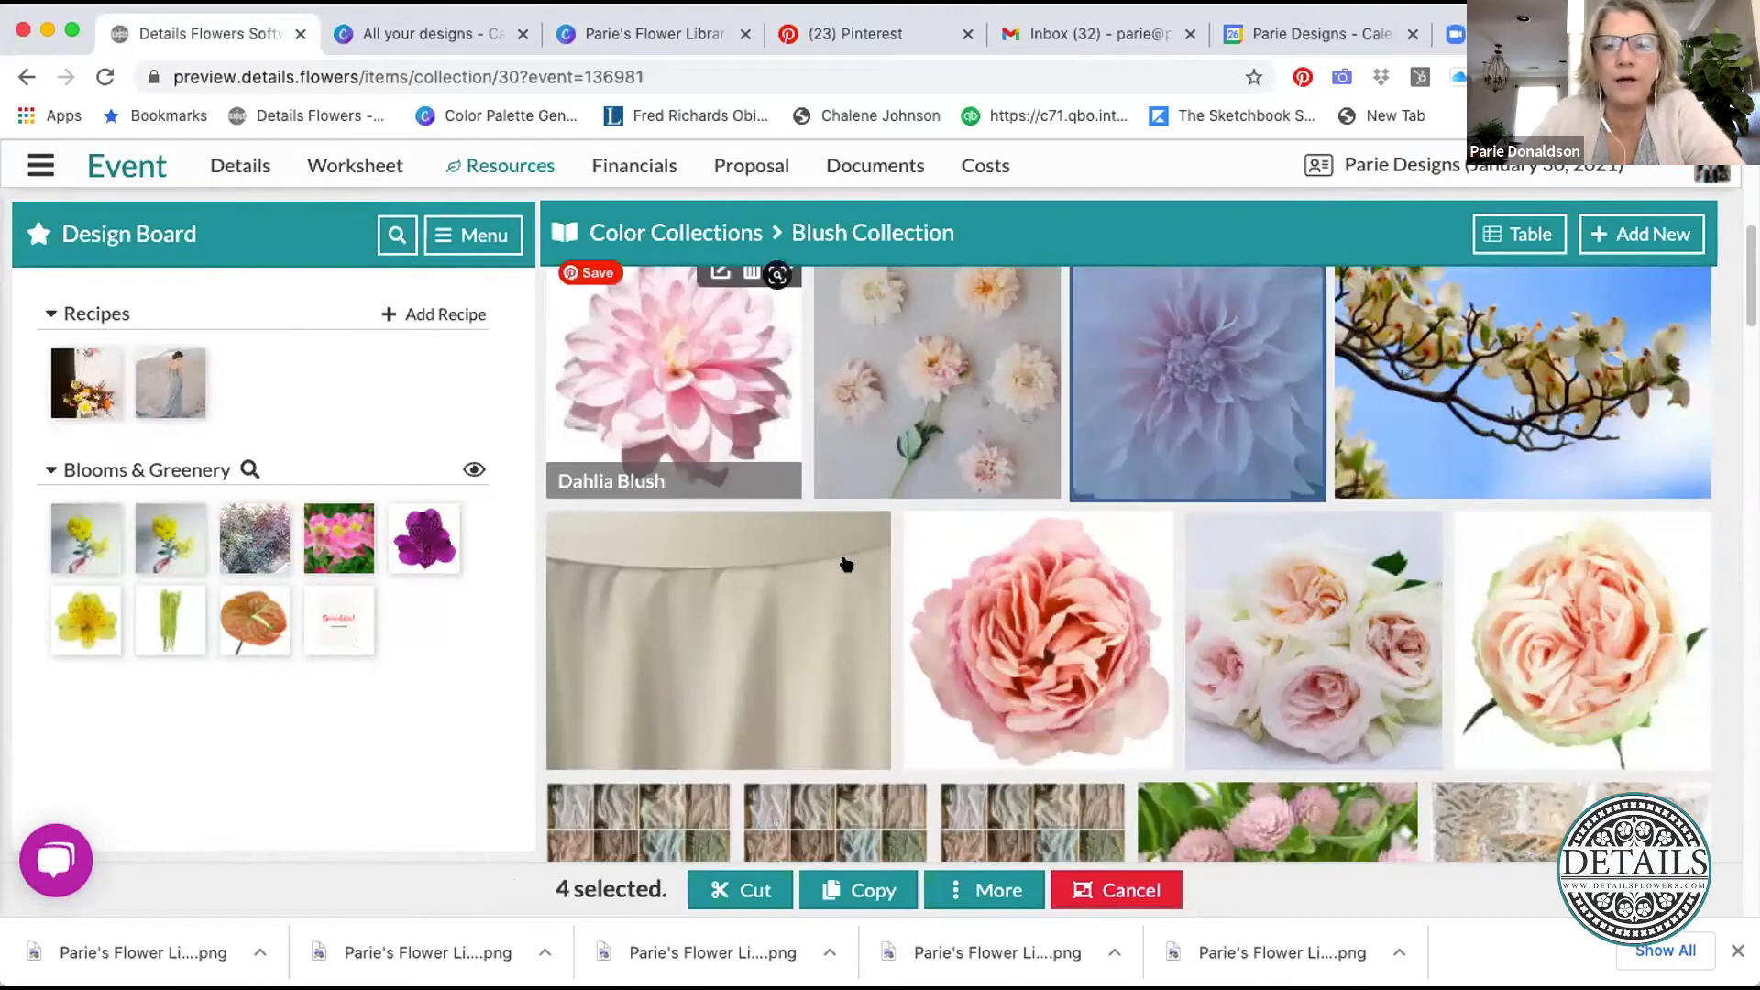
pyautogui.click(1045, 616)
pyautogui.click(1592, 634)
# - Add the folded beige napkin, the Linen Faille Bone 120", the linen beside the pink chrysanthemum and the pale blush peonies to the selection
pyautogui.scroll(-5, 1026, 632)
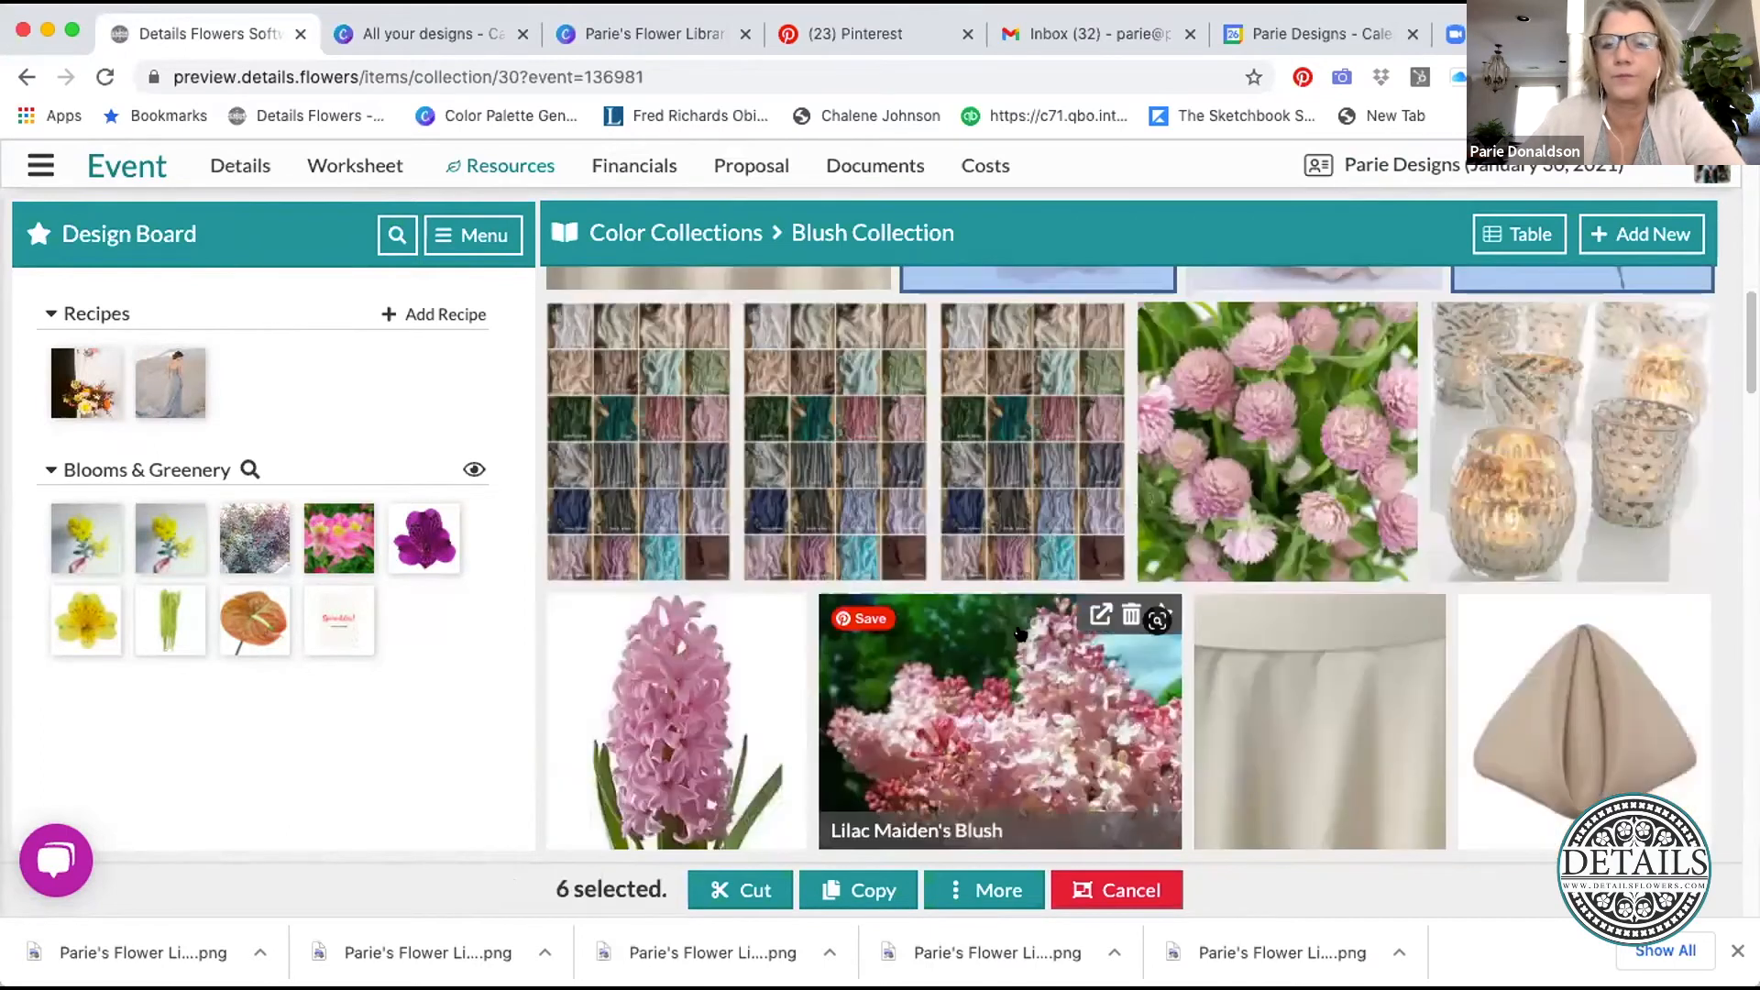
pyautogui.click(1586, 697)
pyautogui.click(1384, 715)
pyautogui.scroll(-2, 1077, 674)
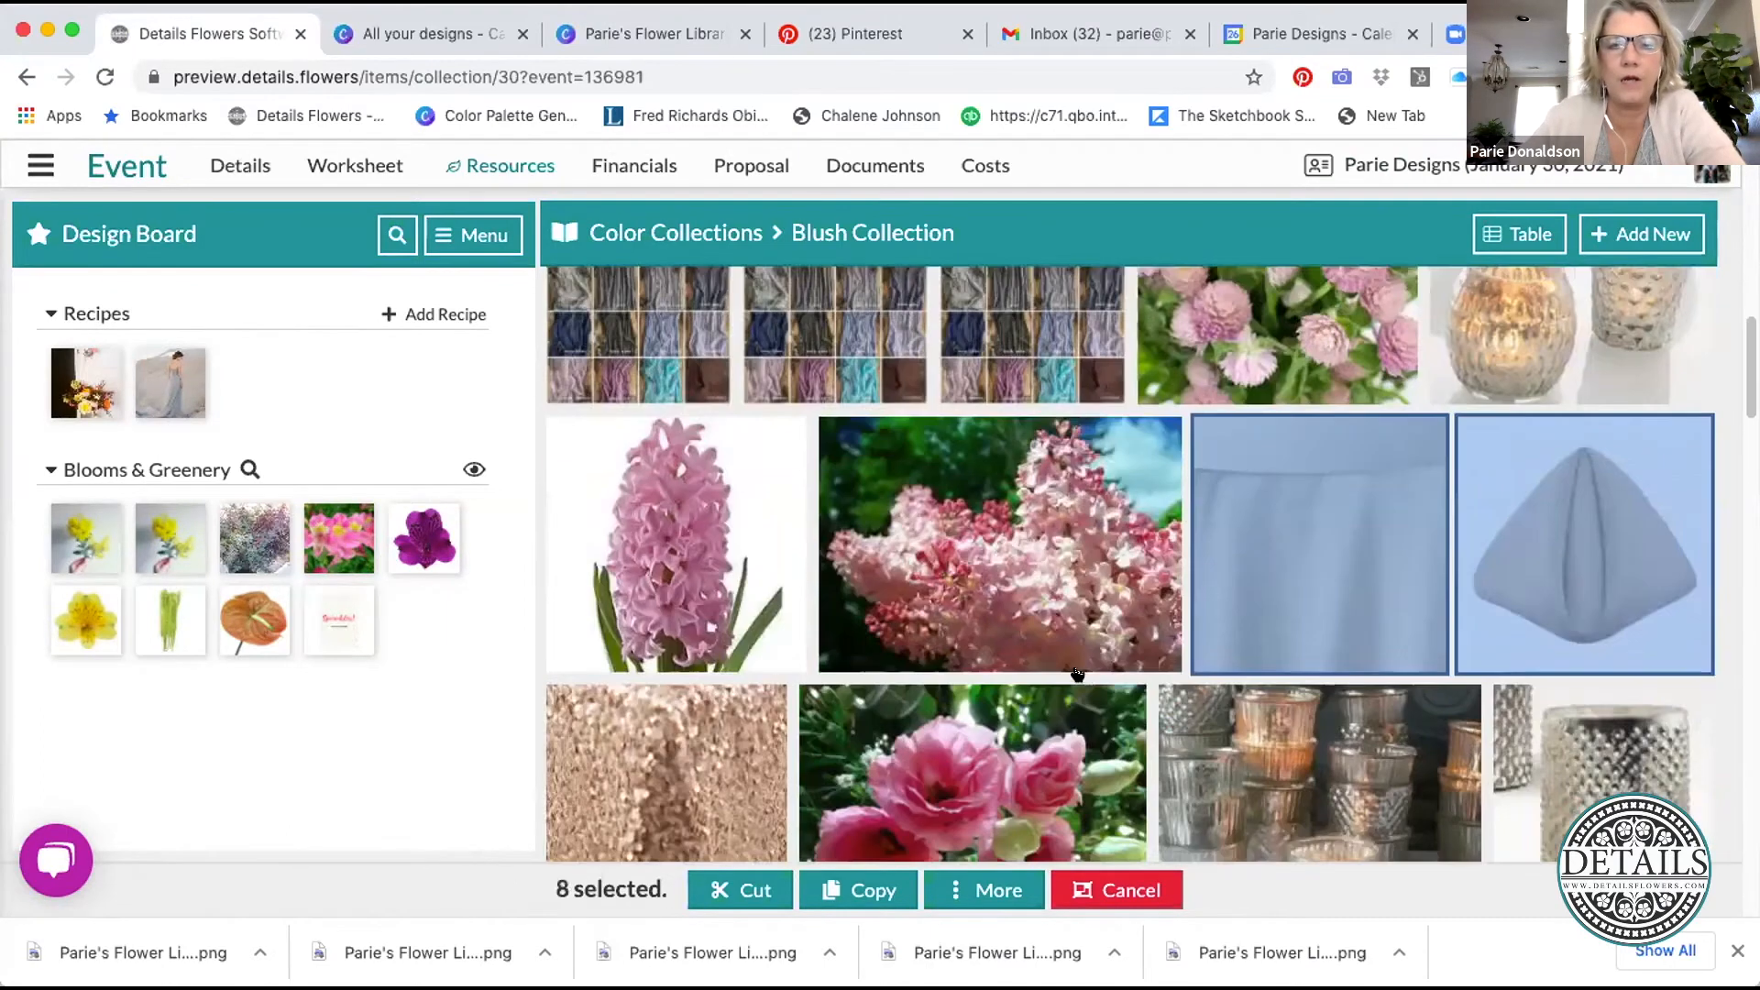
pyautogui.scroll(-5, 1077, 674)
pyautogui.click(1420, 671)
pyautogui.scroll(-3, 1420, 671)
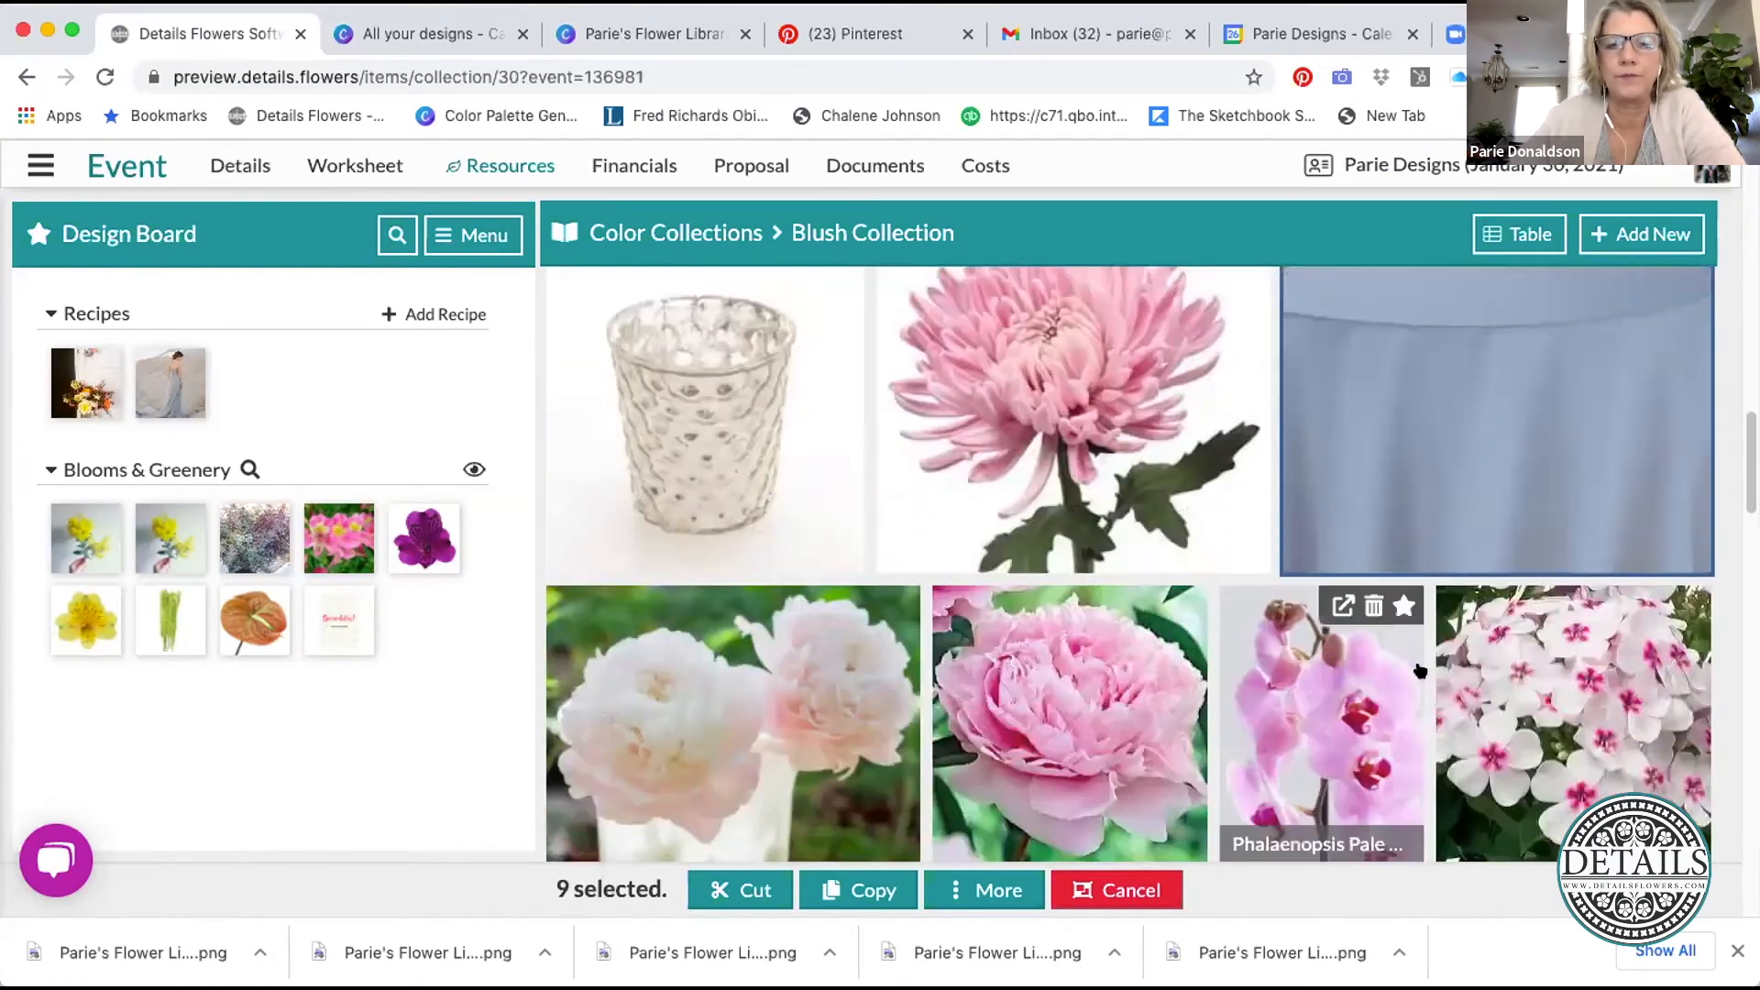
pyautogui.scroll(-2, 1420, 671)
pyautogui.click(726, 556)
# - Extend the selection with Princess Hitomi Rose, the blush ranunculus, a pale blush rose, Rose Spray Sahara Sensation and the pink spray roses beside it
pyautogui.scroll(-2, 1449, 617)
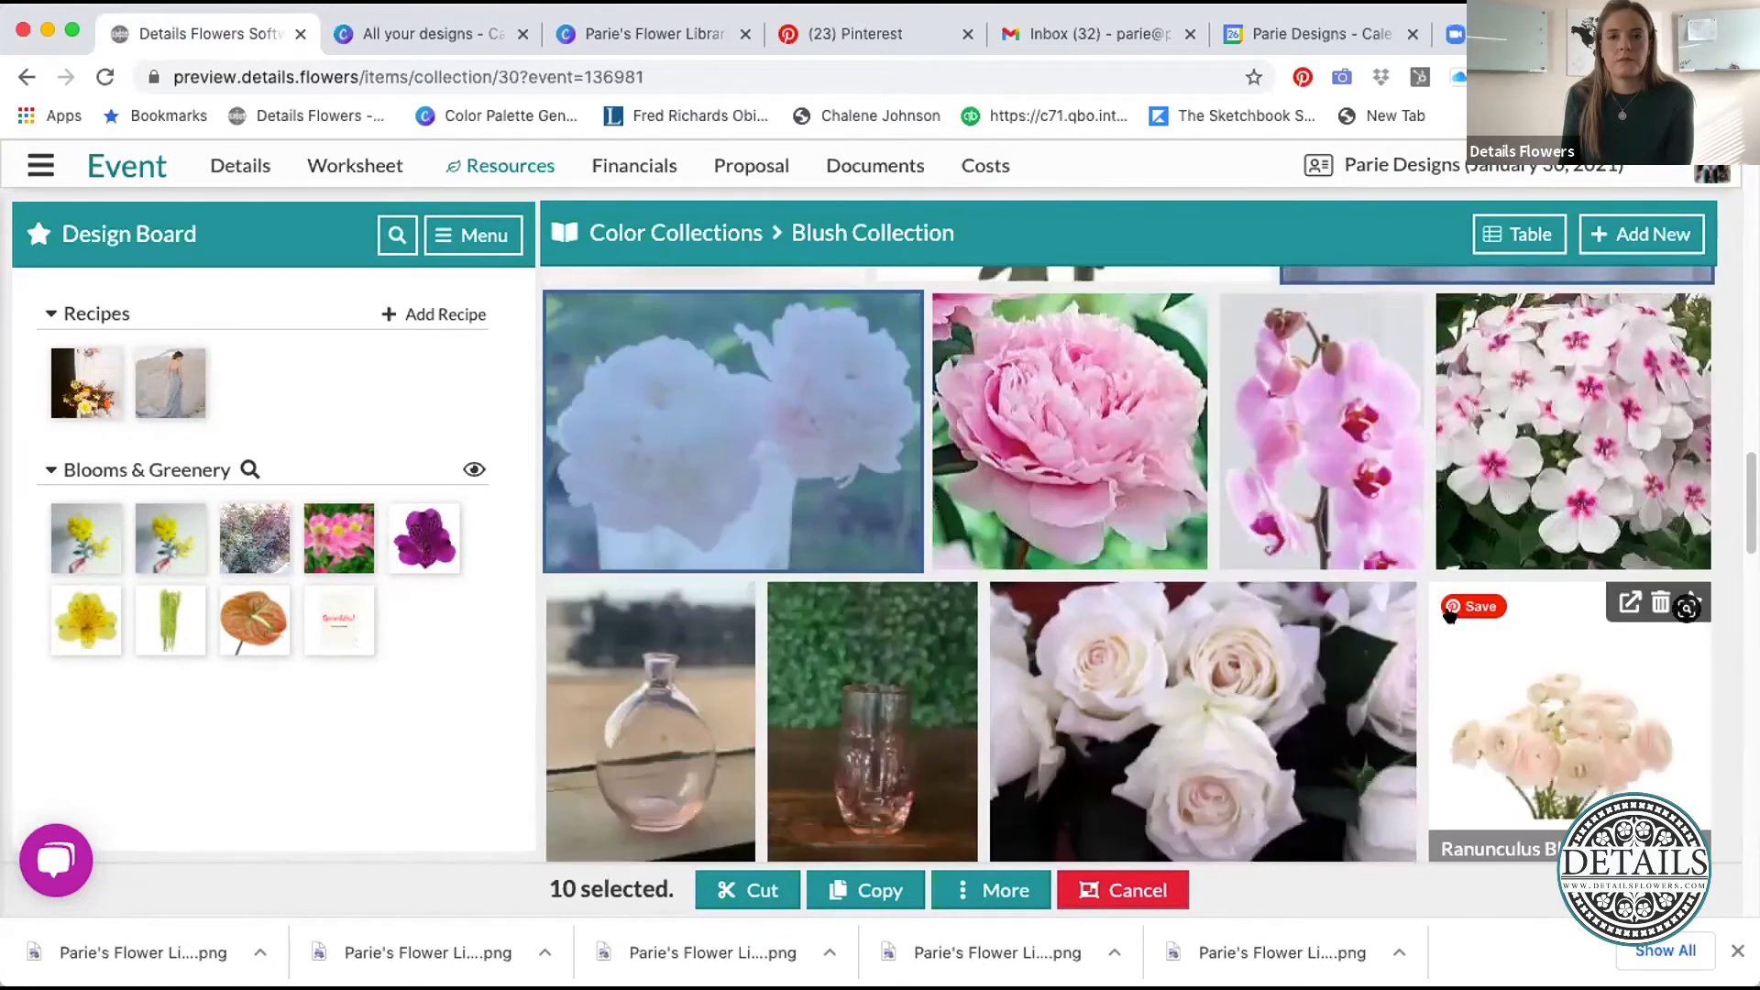
pyautogui.click(1250, 714)
pyautogui.click(1549, 715)
pyautogui.scroll(-5, 1549, 715)
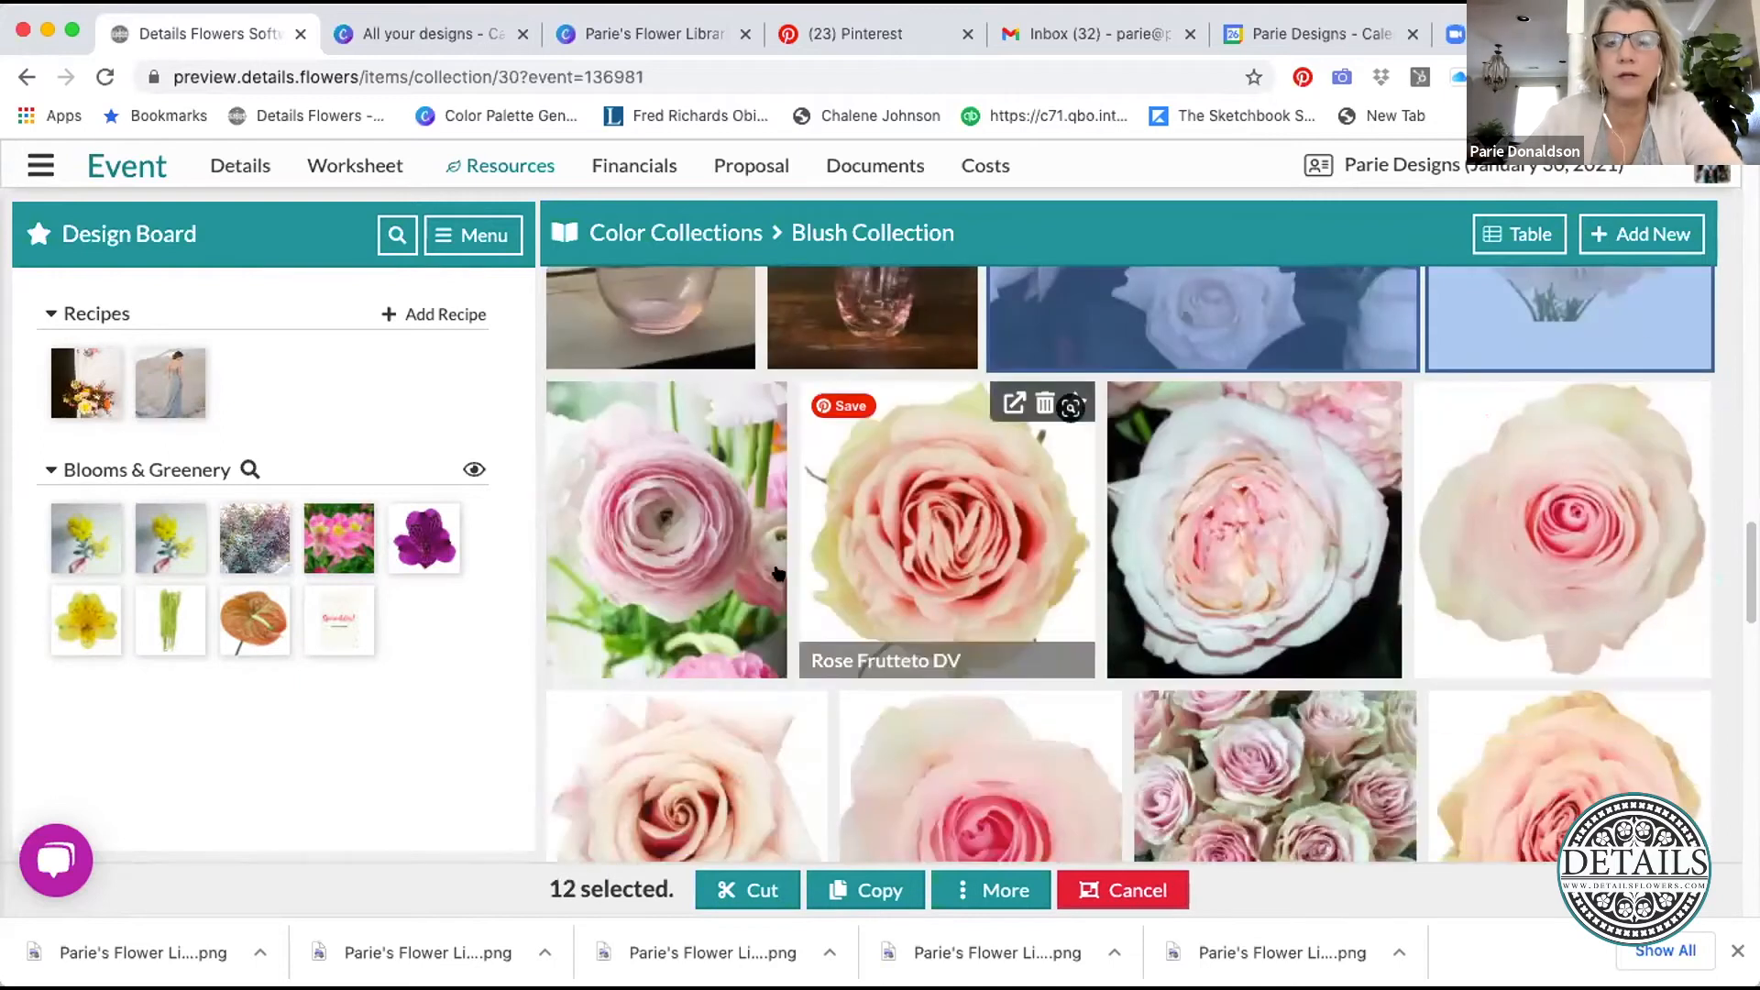
pyautogui.scroll(-2, 774, 573)
pyautogui.click(693, 642)
pyautogui.scroll(-3, 1347, 630)
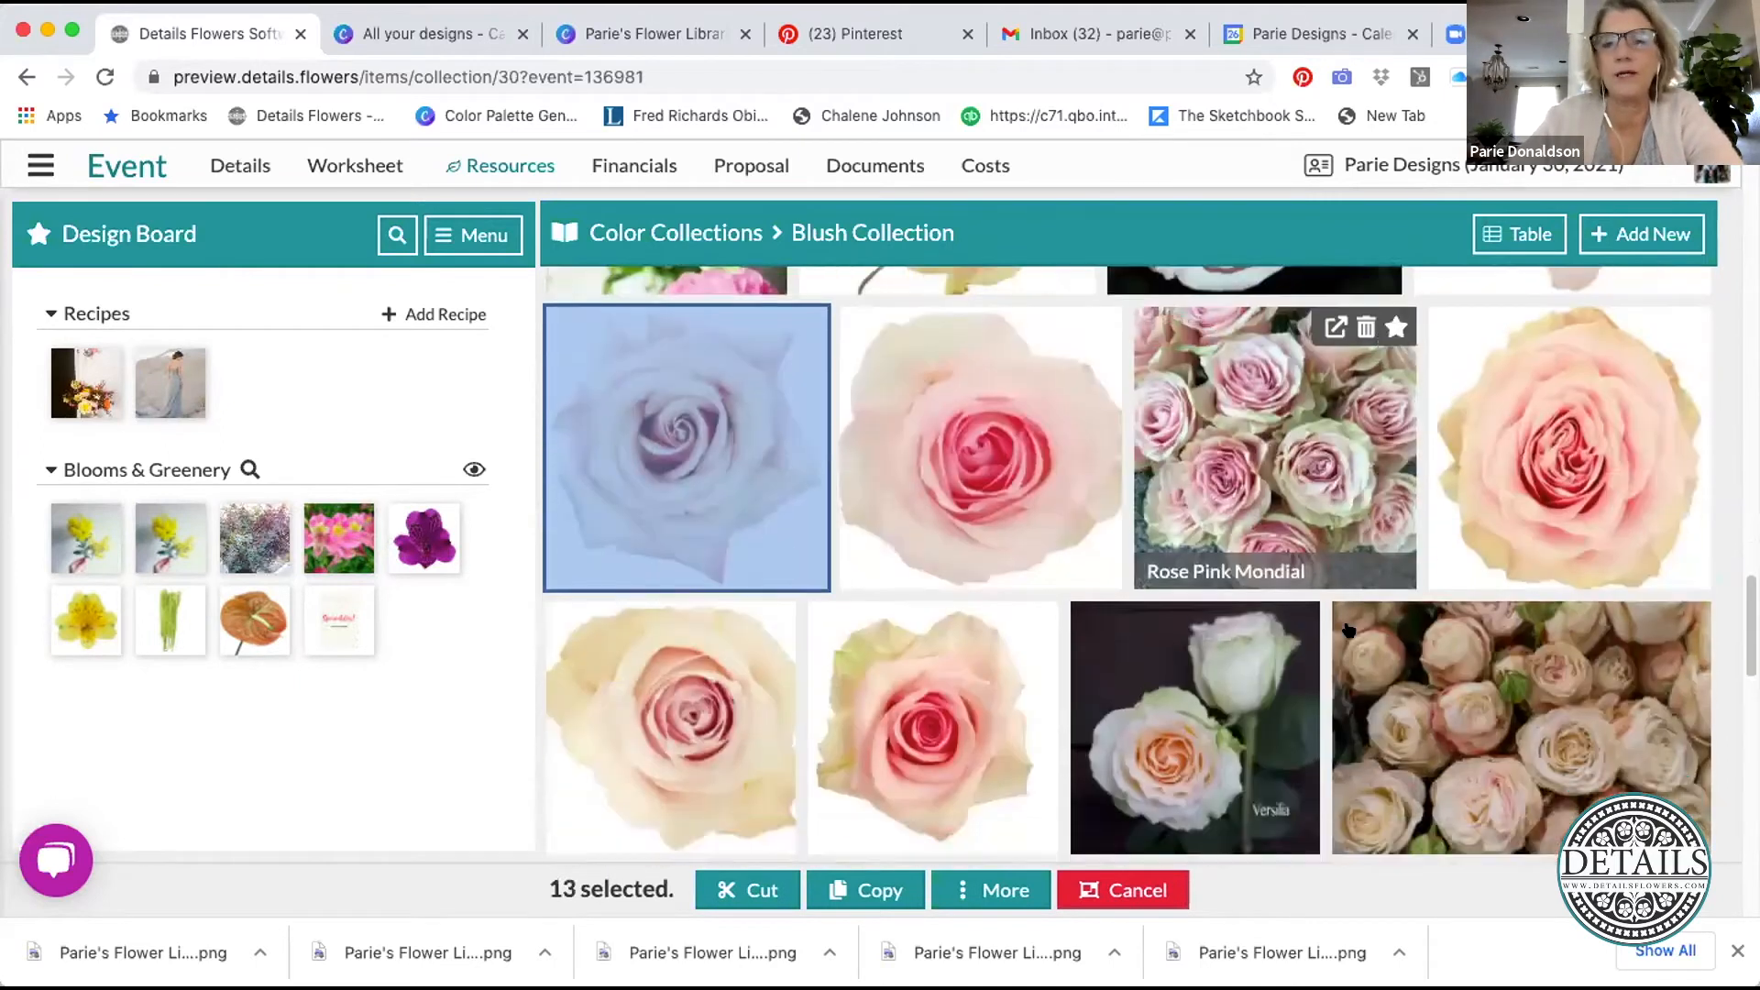
pyautogui.scroll(-4, 1348, 630)
pyautogui.click(1127, 668)
pyautogui.click(932, 697)
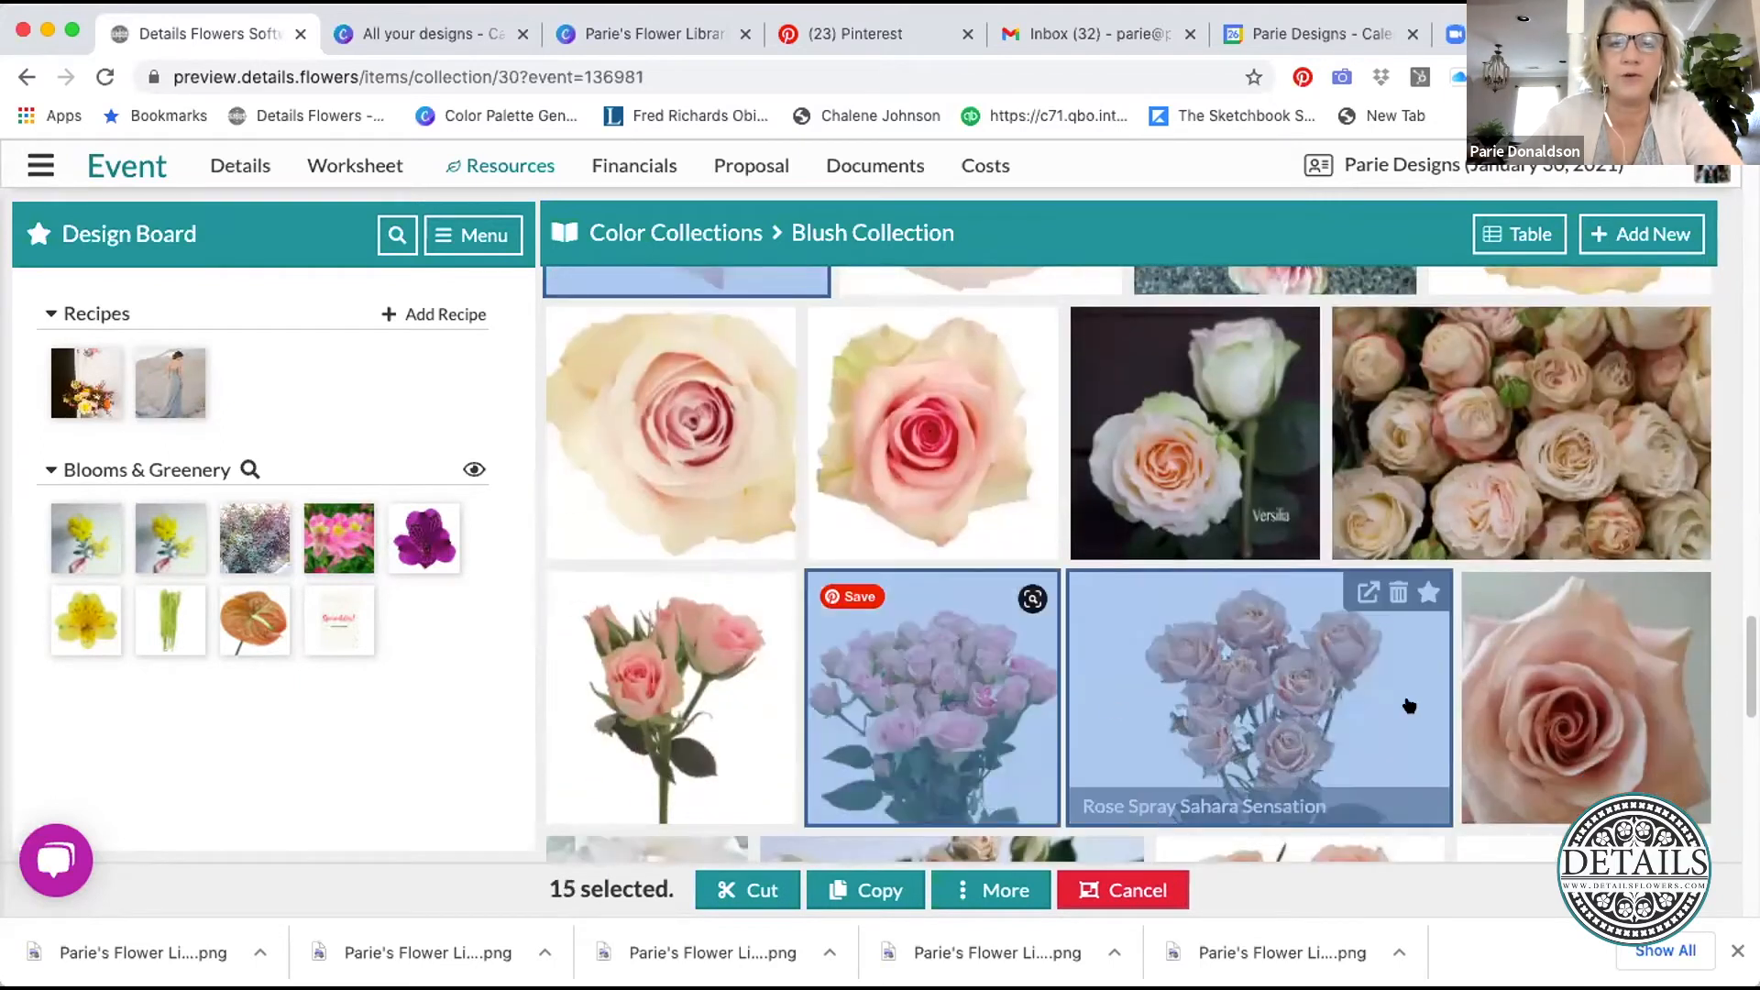
# - Also select the pink and white tulips, Tulip Magnolia and the last item in the Blush Collection
pyautogui.scroll(-5, 1408, 705)
pyautogui.scroll(-3, 881, 705)
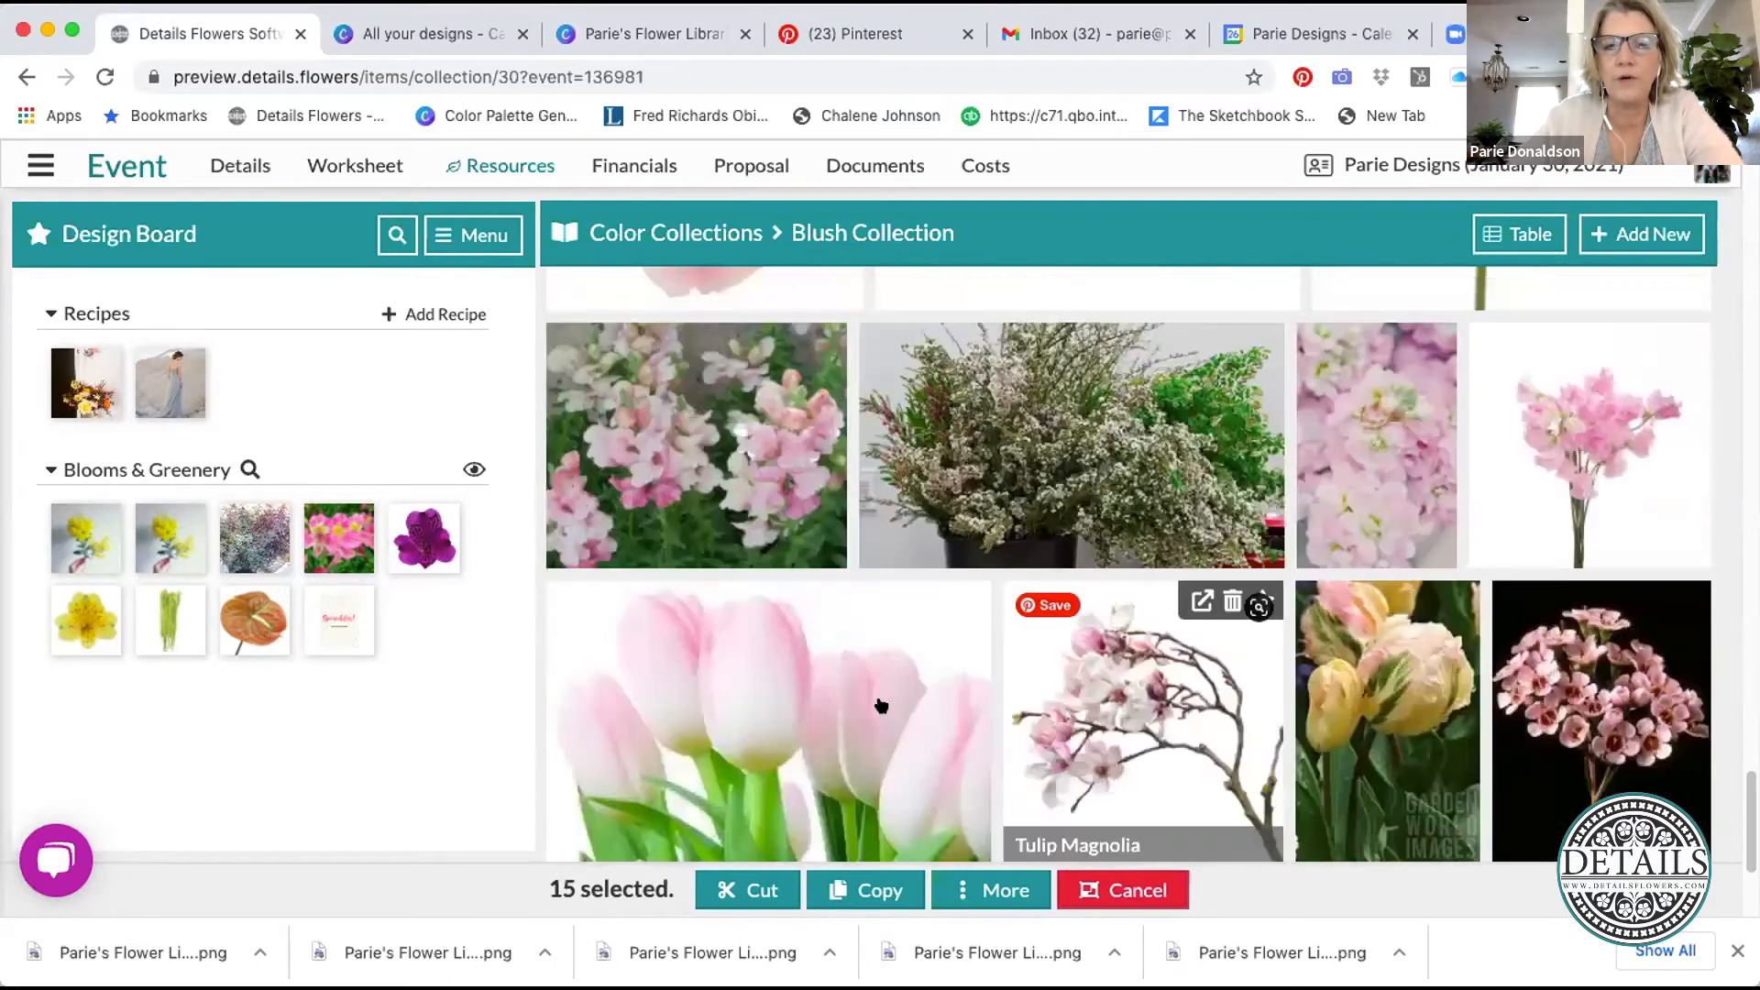
pyautogui.click(881, 705)
pyautogui.click(1137, 706)
pyautogui.scroll(-3, 1494, 688)
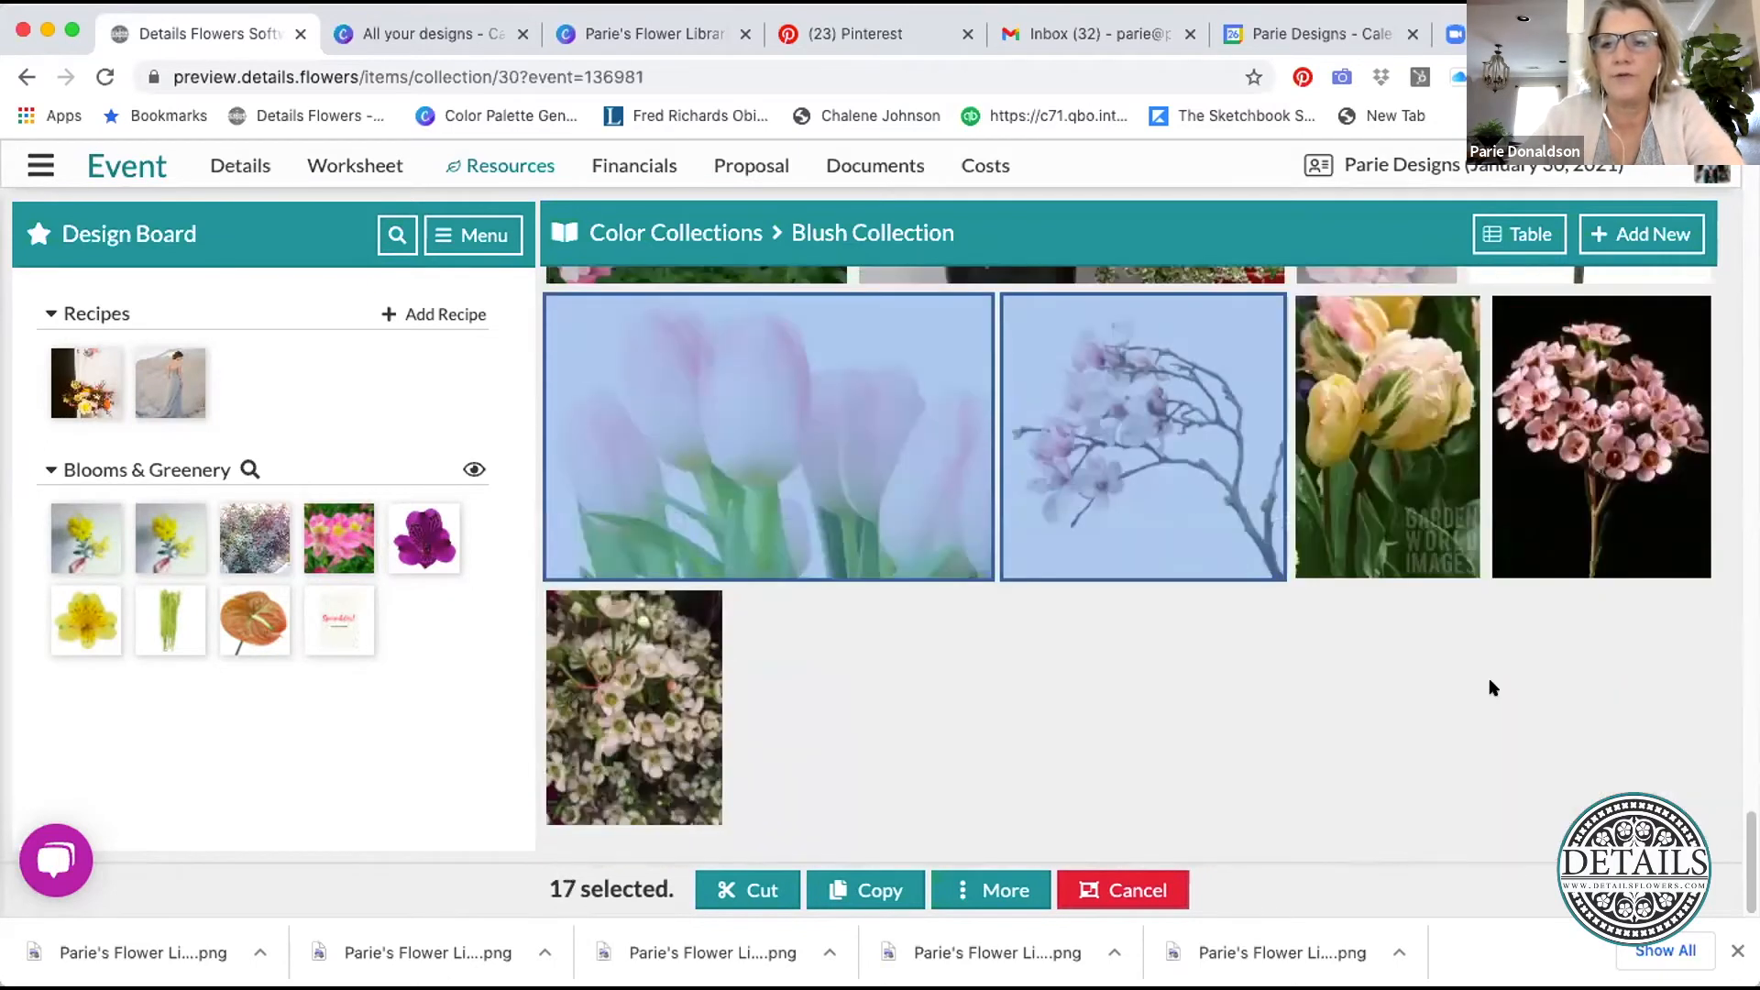
pyautogui.click(715, 692)
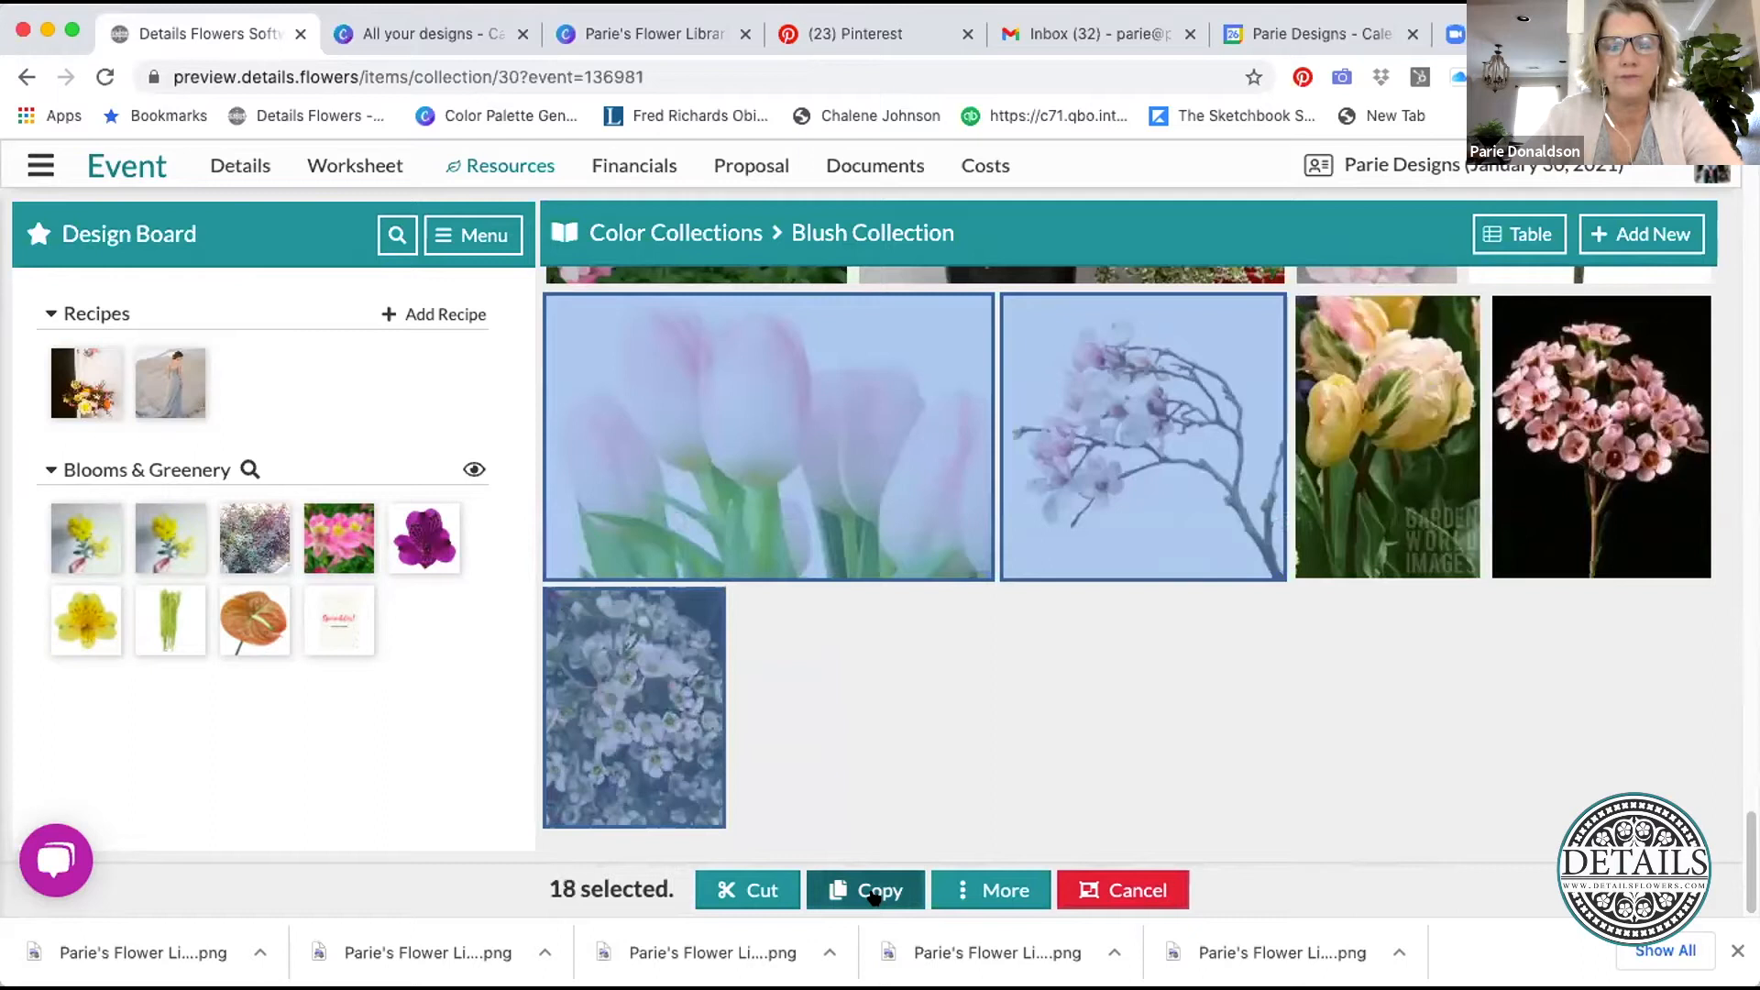
# - Deselect the two spray roses, the pale blush peonies, Princess Hitomi Rose and the blush ranunculus
pyautogui.scroll(10, 1045, 686)
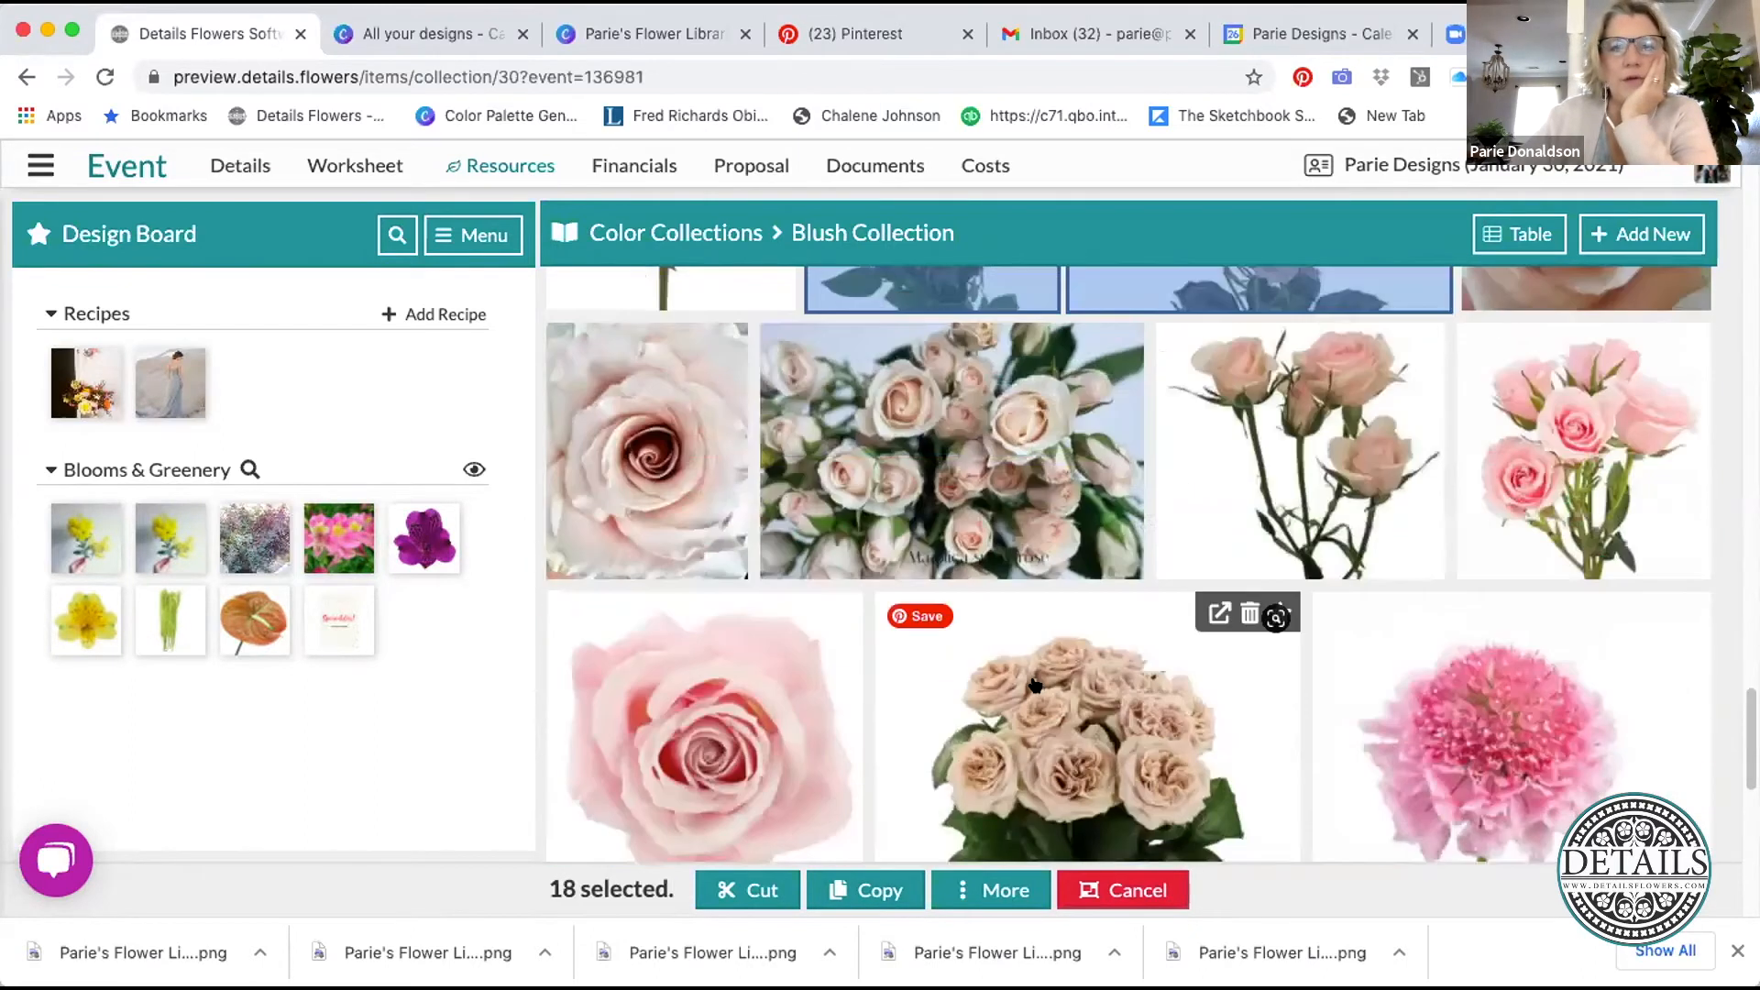
pyautogui.scroll(5, 1036, 686)
pyautogui.click(1027, 632)
pyautogui.click(1286, 624)
pyautogui.scroll(5, 1191, 568)
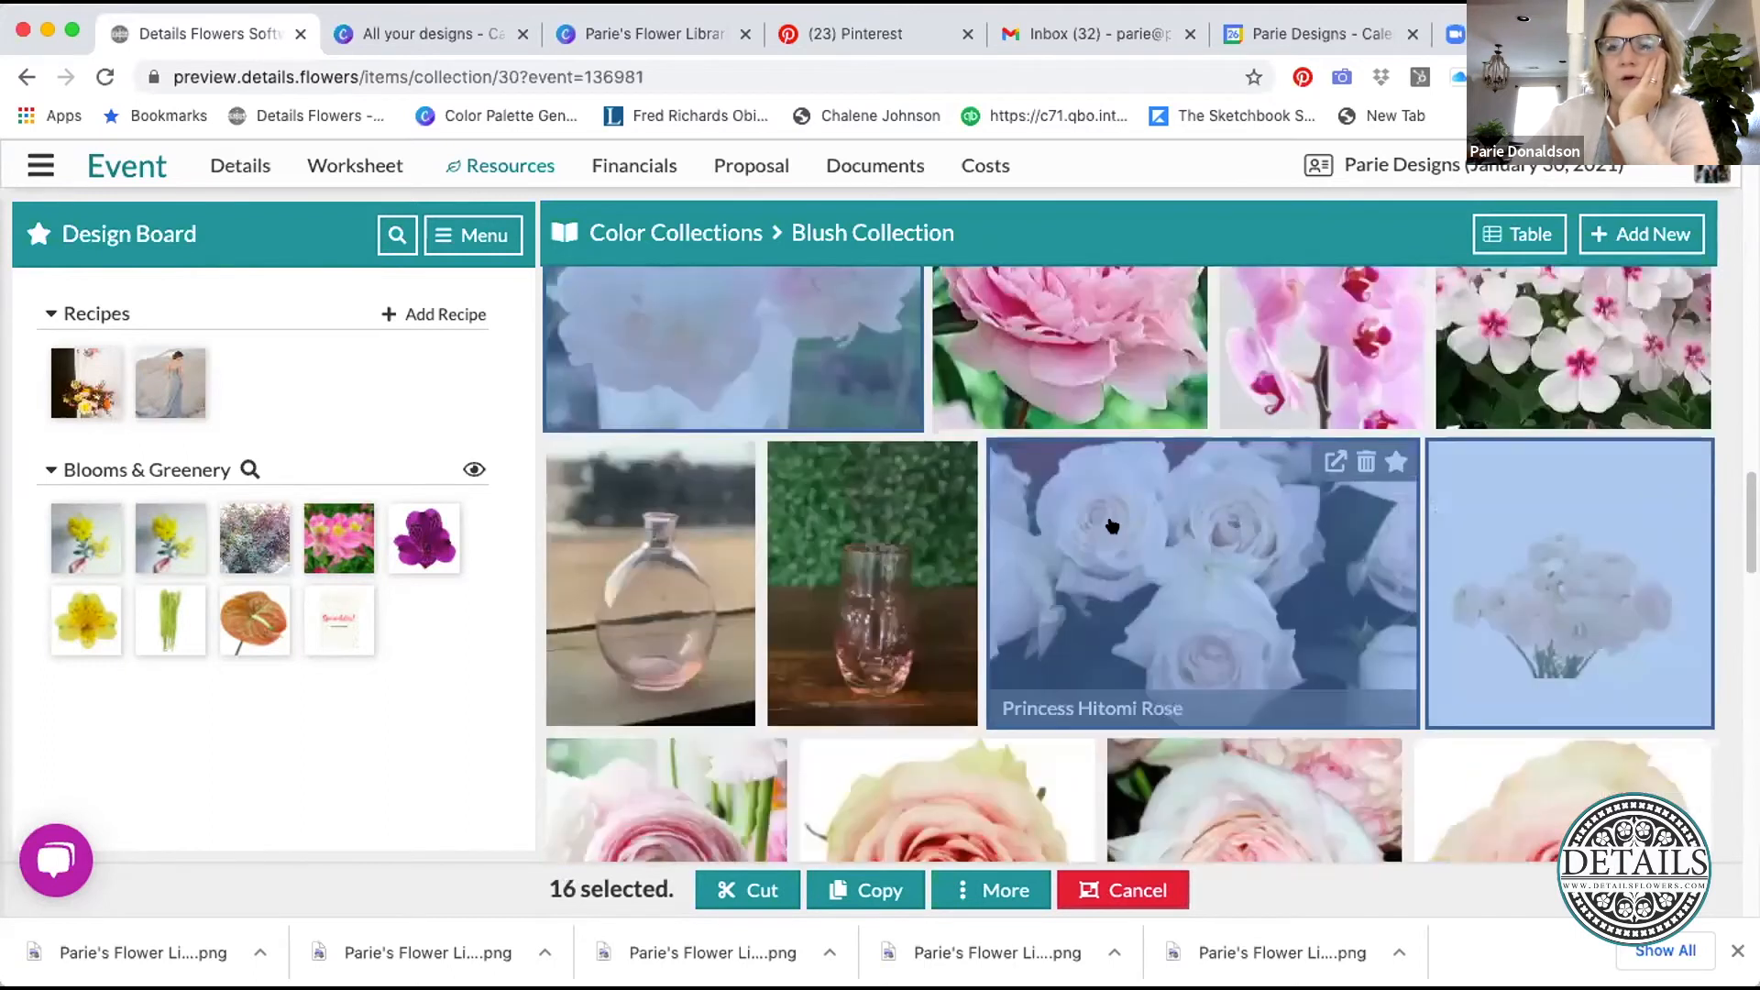
pyautogui.click(855, 394)
pyautogui.click(1207, 556)
pyautogui.click(1568, 587)
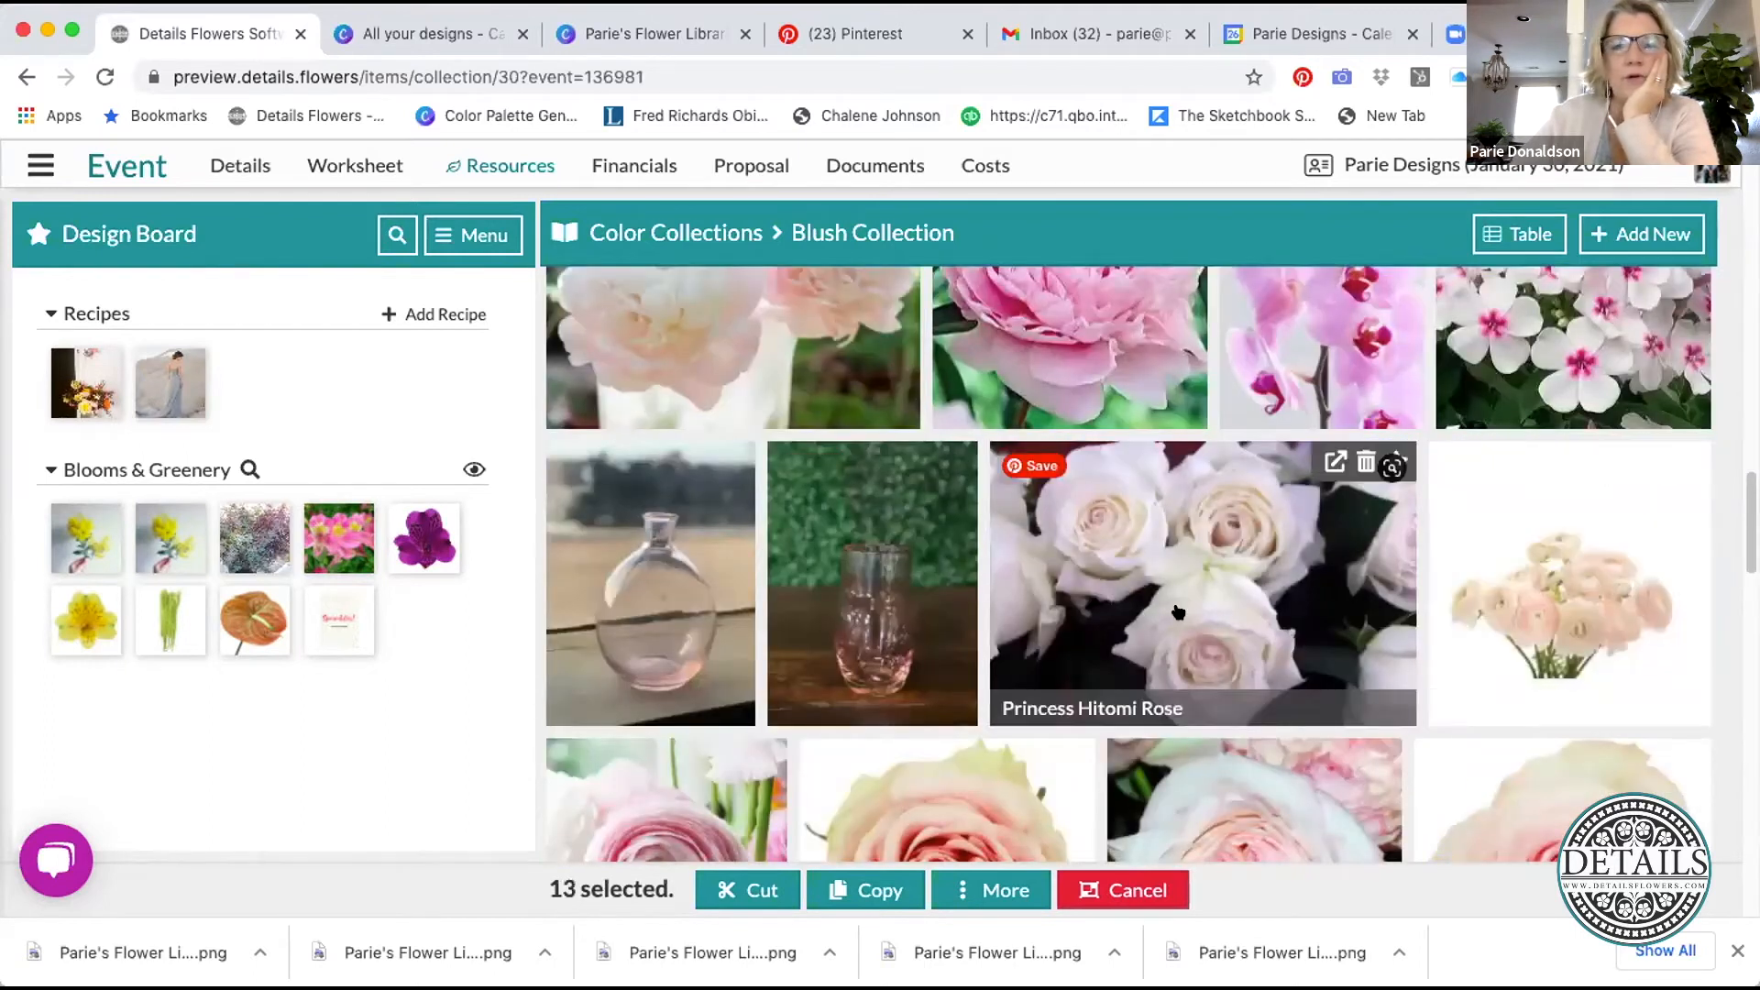
# - Deselect the Linen Faille Bone 120", the folded beige napkin, Astilbe Pink and Blushing Bride
pyautogui.scroll(-5, 1182, 610)
pyautogui.scroll(1, 1504, 614)
pyautogui.click(1430, 614)
pyautogui.click(1619, 617)
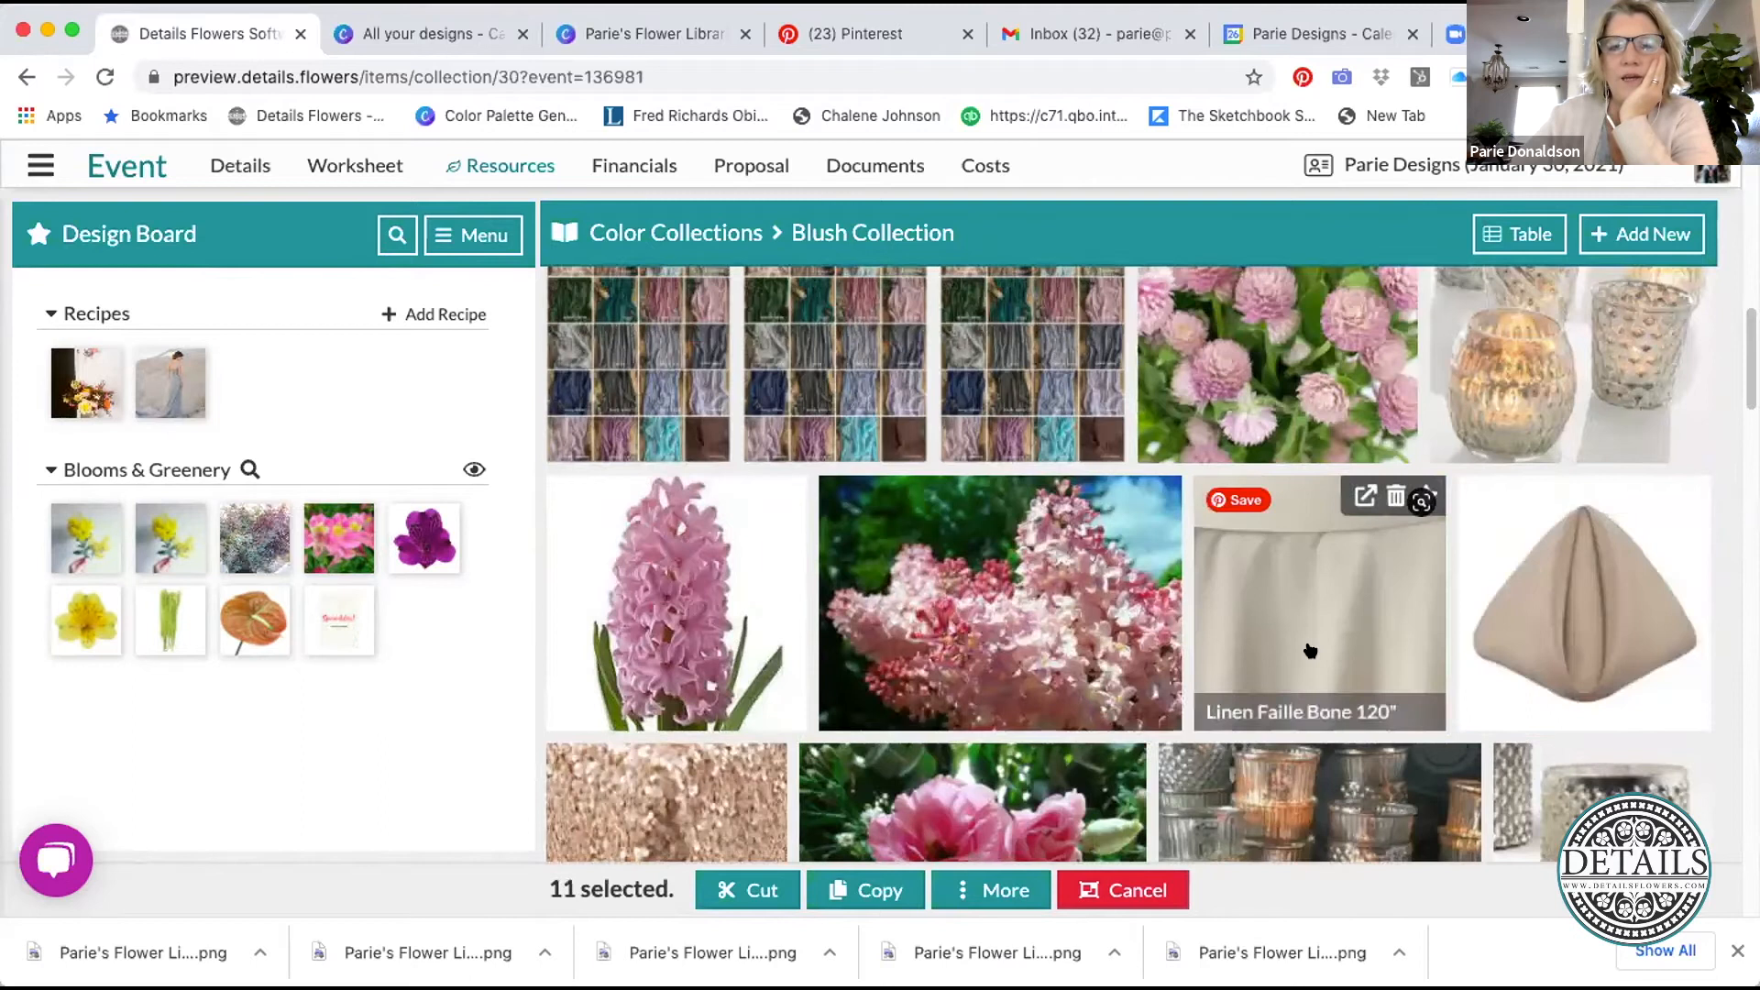
pyautogui.scroll(5, 1308, 648)
pyautogui.click(973, 446)
pyautogui.click(1486, 385)
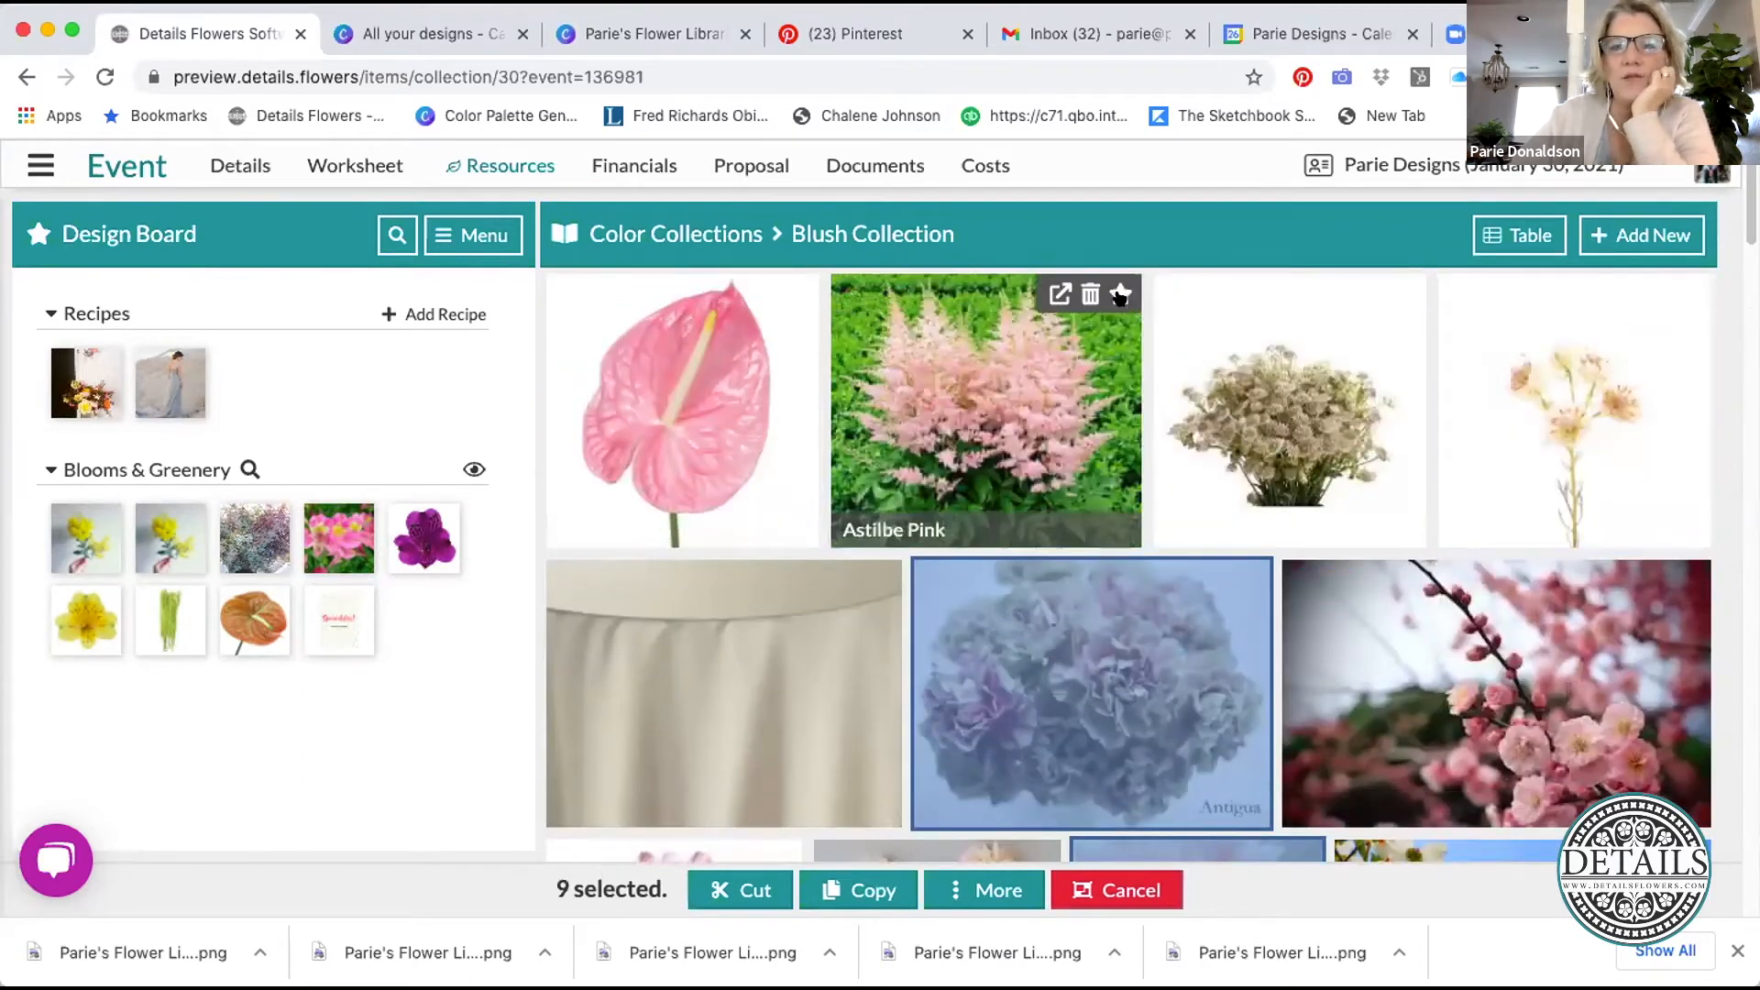
# - Star Astilbe Pink, Blushing Bride and Bone Faille 90x156" to put them on the event's Design Board, and try to star Carnation Antigua
pyautogui.click(1119, 295)
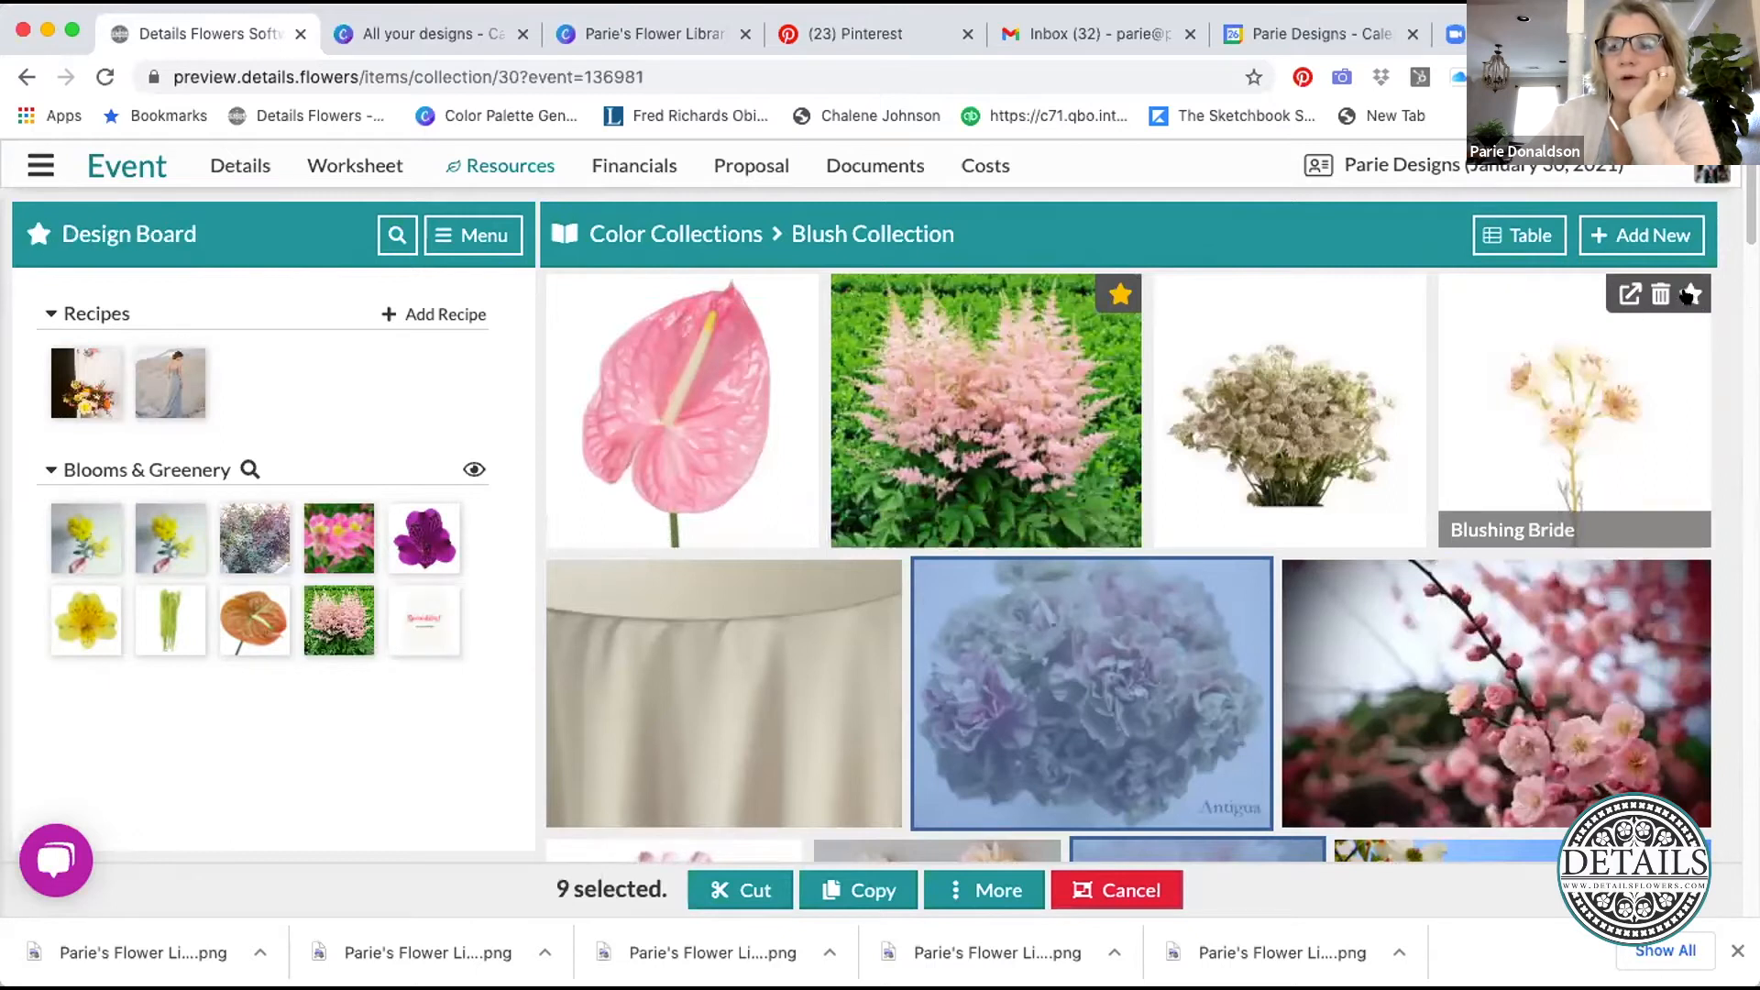
pyautogui.click(1686, 296)
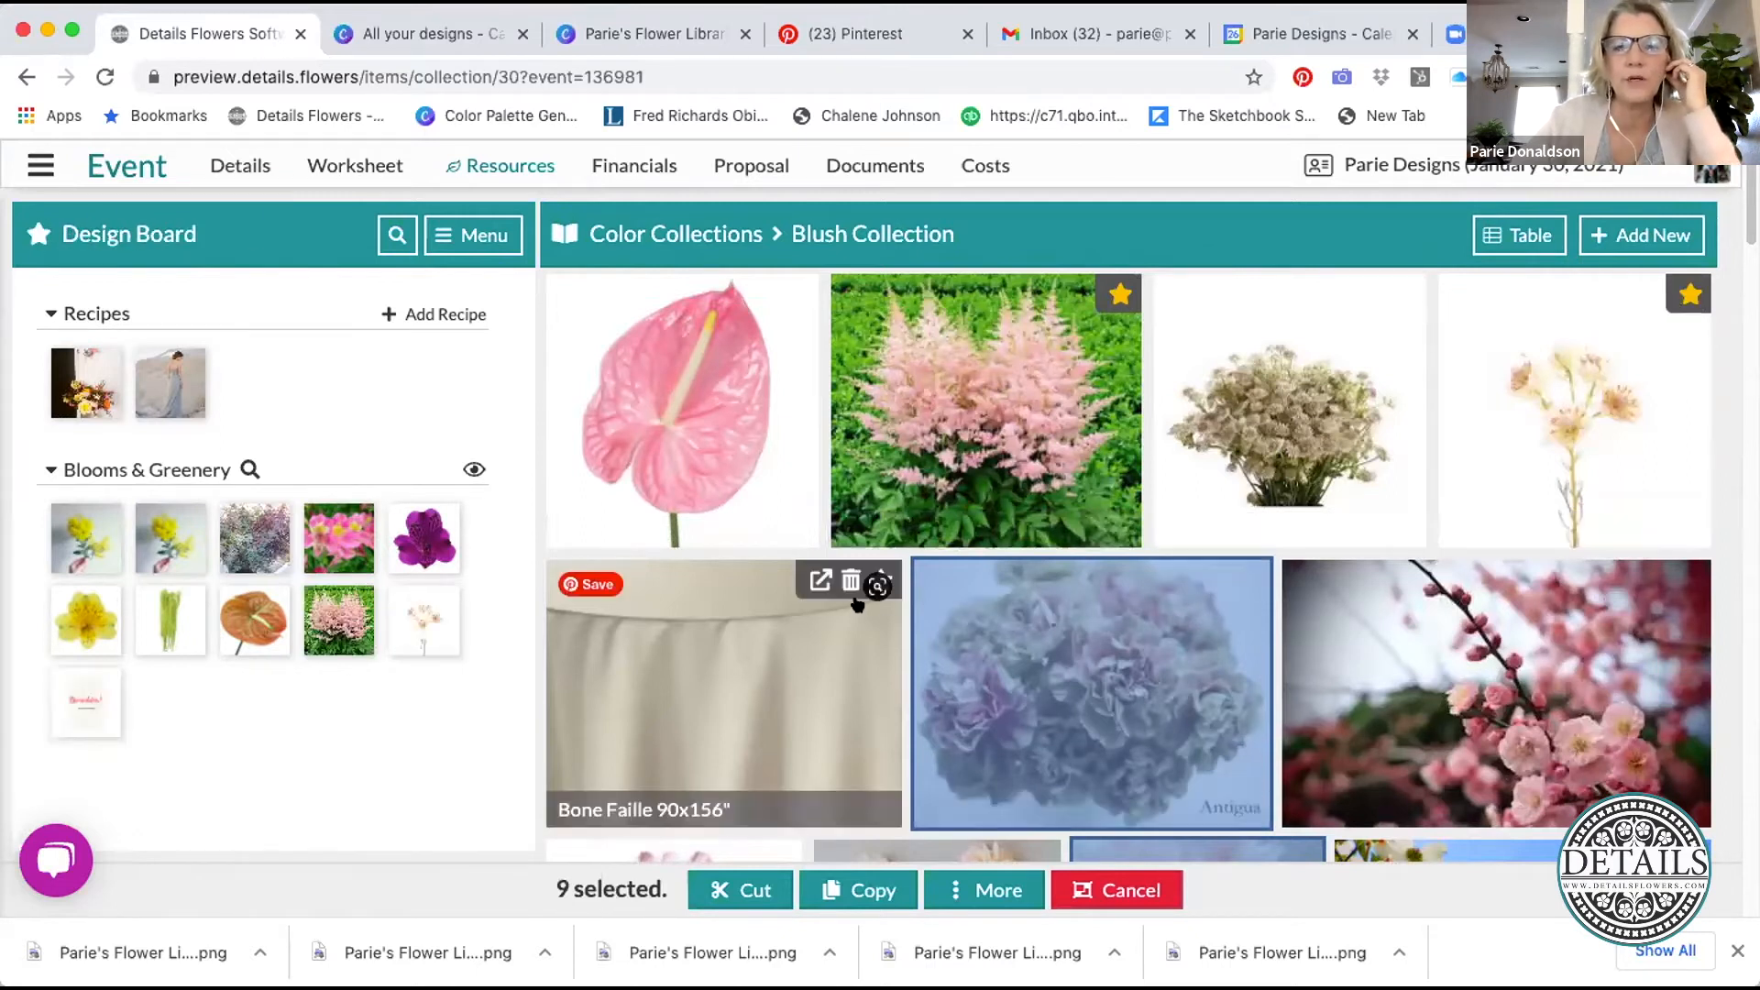
pyautogui.click(880, 578)
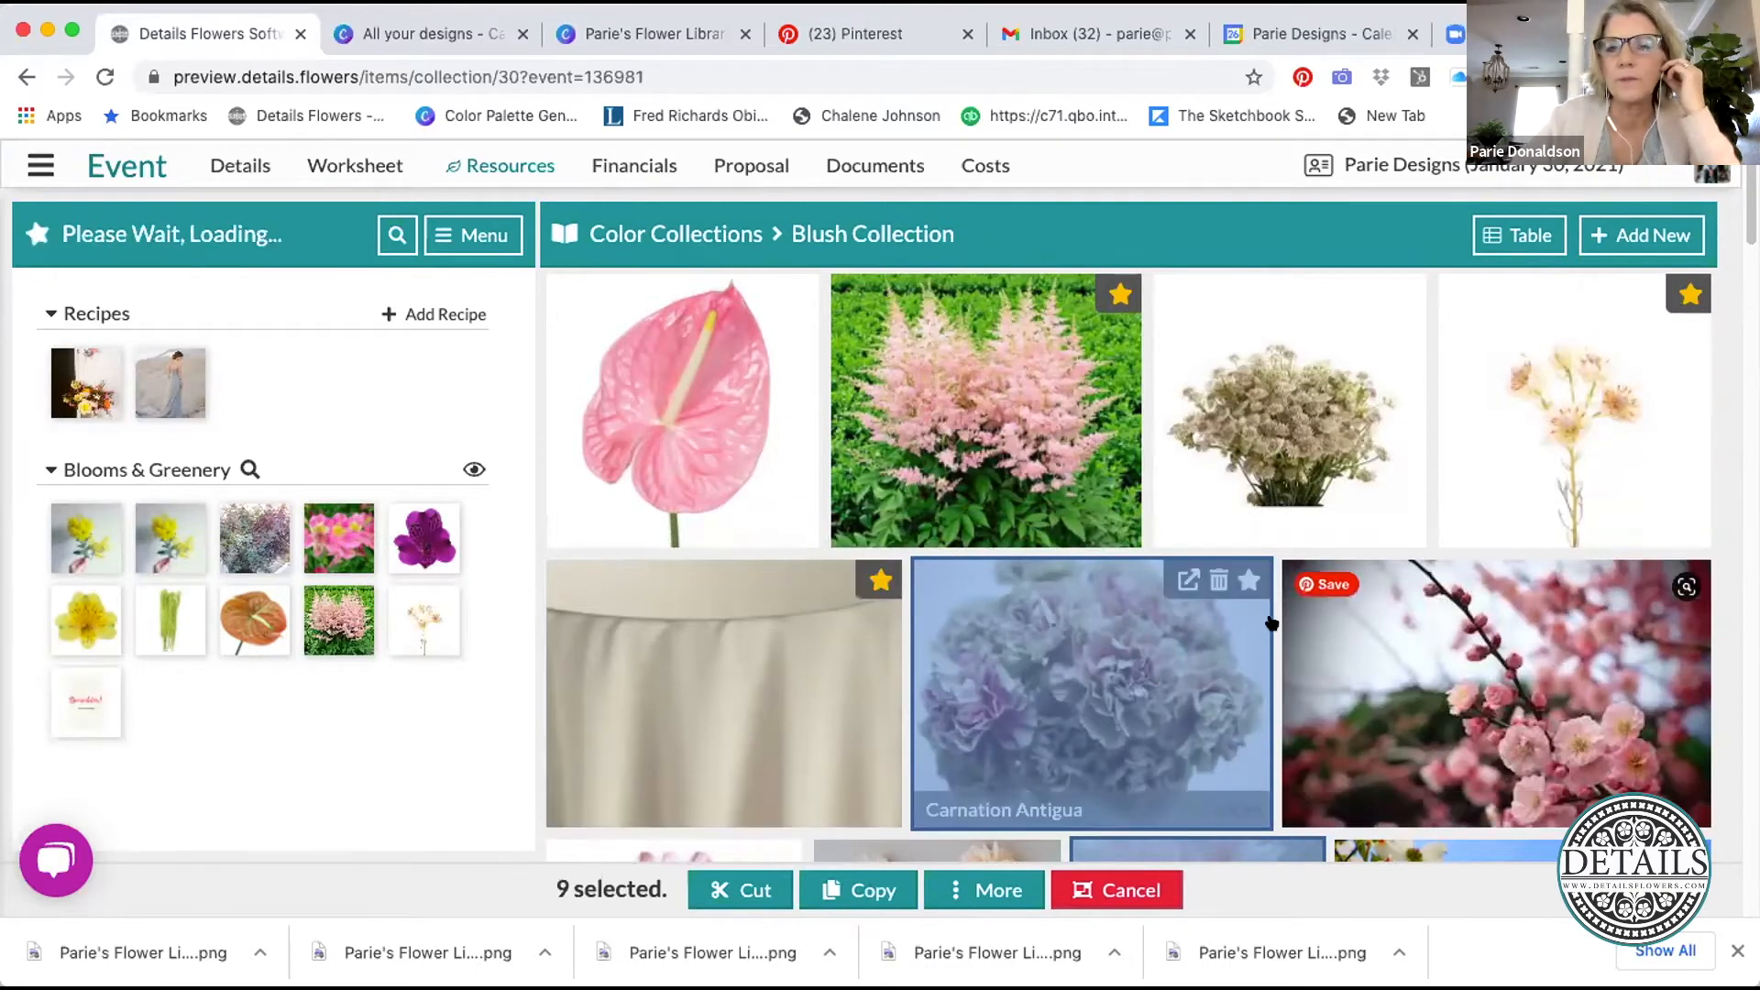
pyautogui.click(1247, 578)
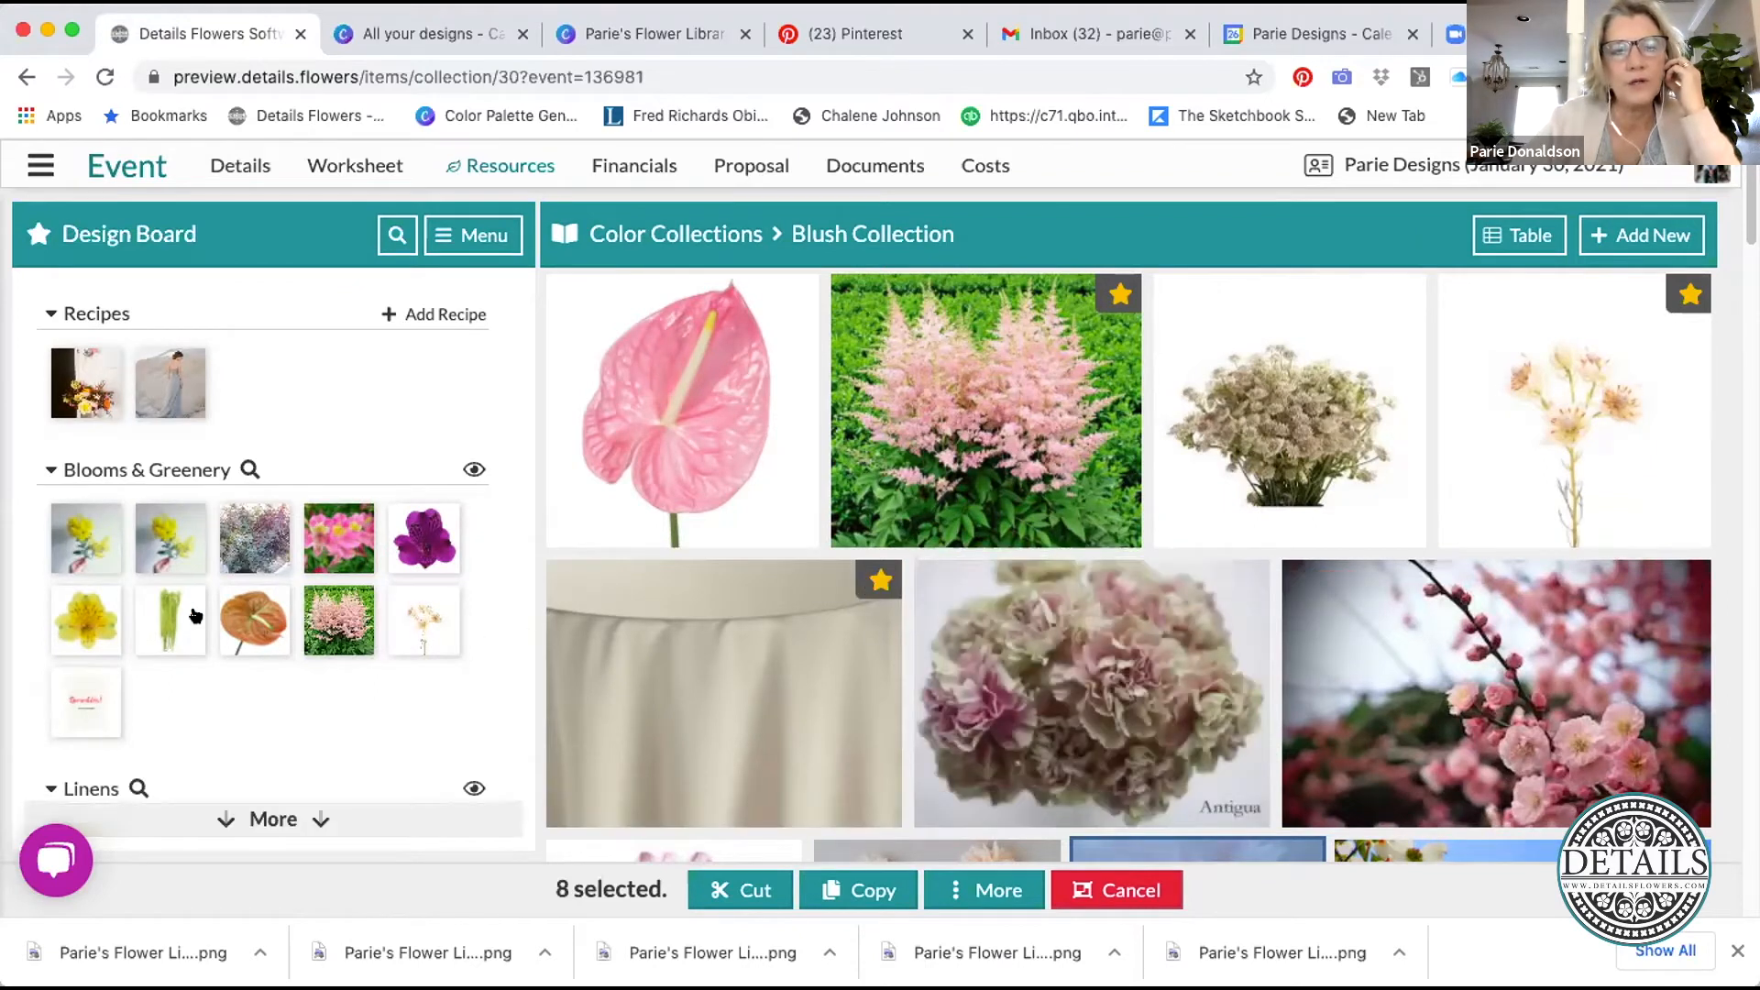
# - Star Dahlia Peach and the dogwood branch for the Design Board, and deselect the blush garden rose at the end of its row
pyautogui.scroll(-1, 1034, 686)
pyautogui.scroll(-4, 1034, 686)
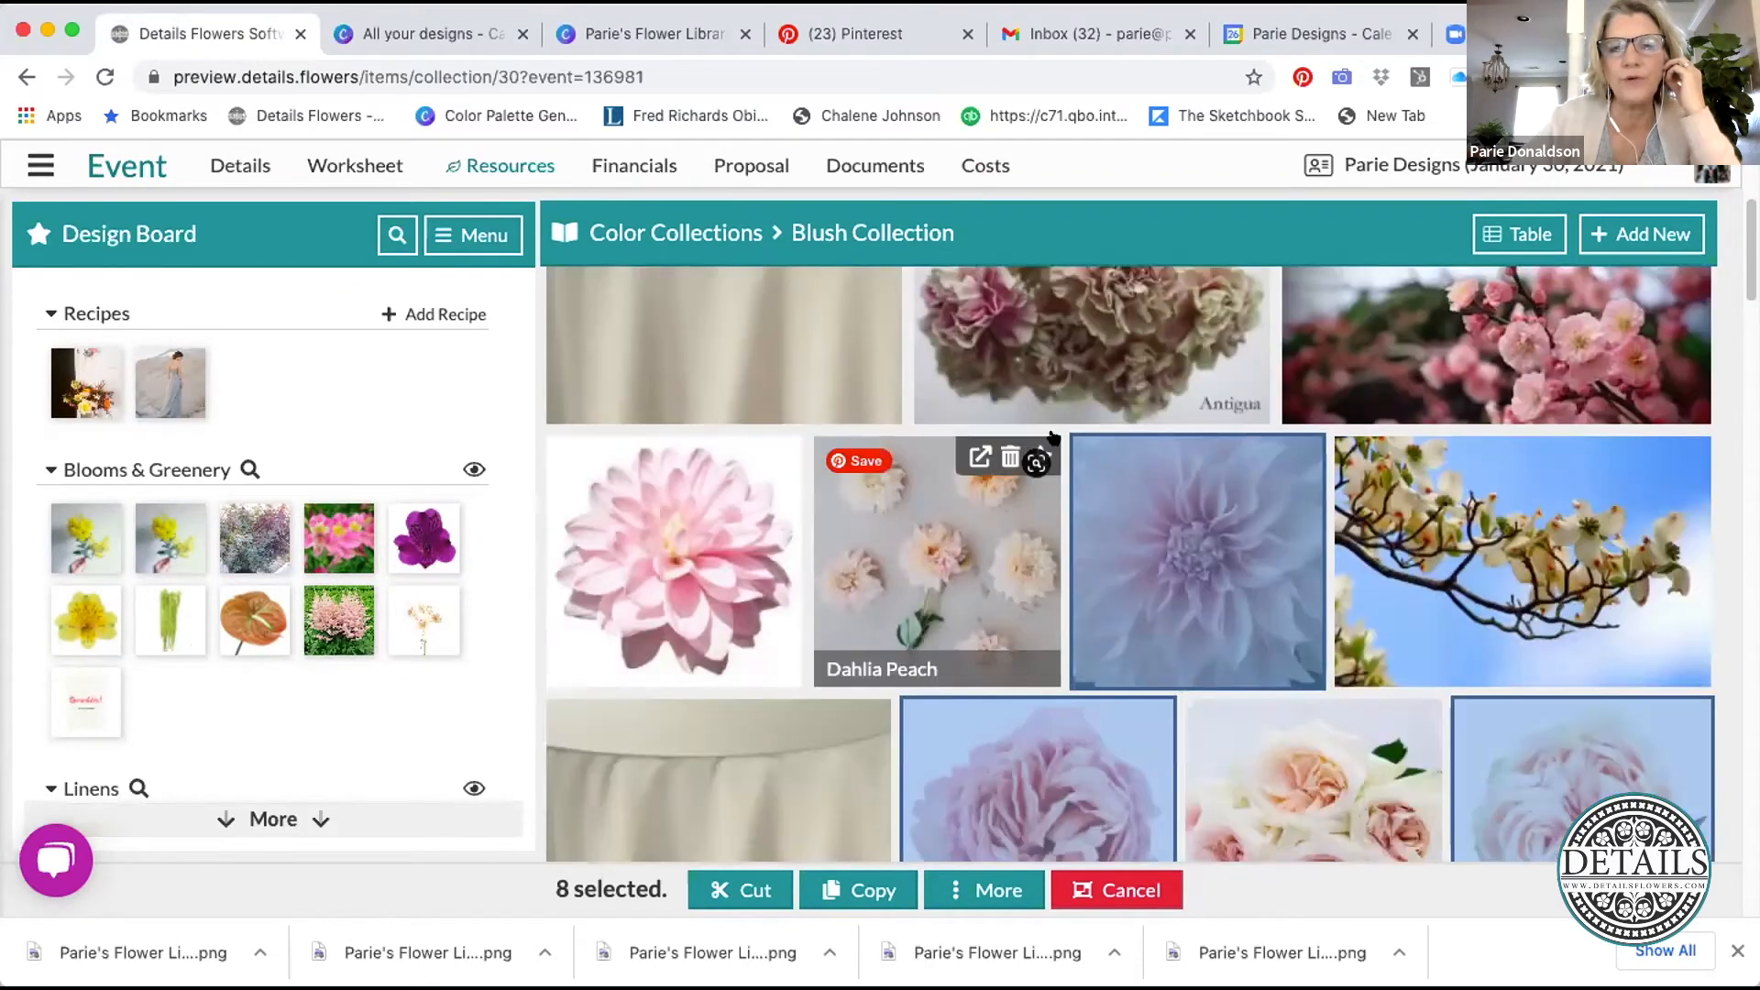
pyautogui.click(1042, 458)
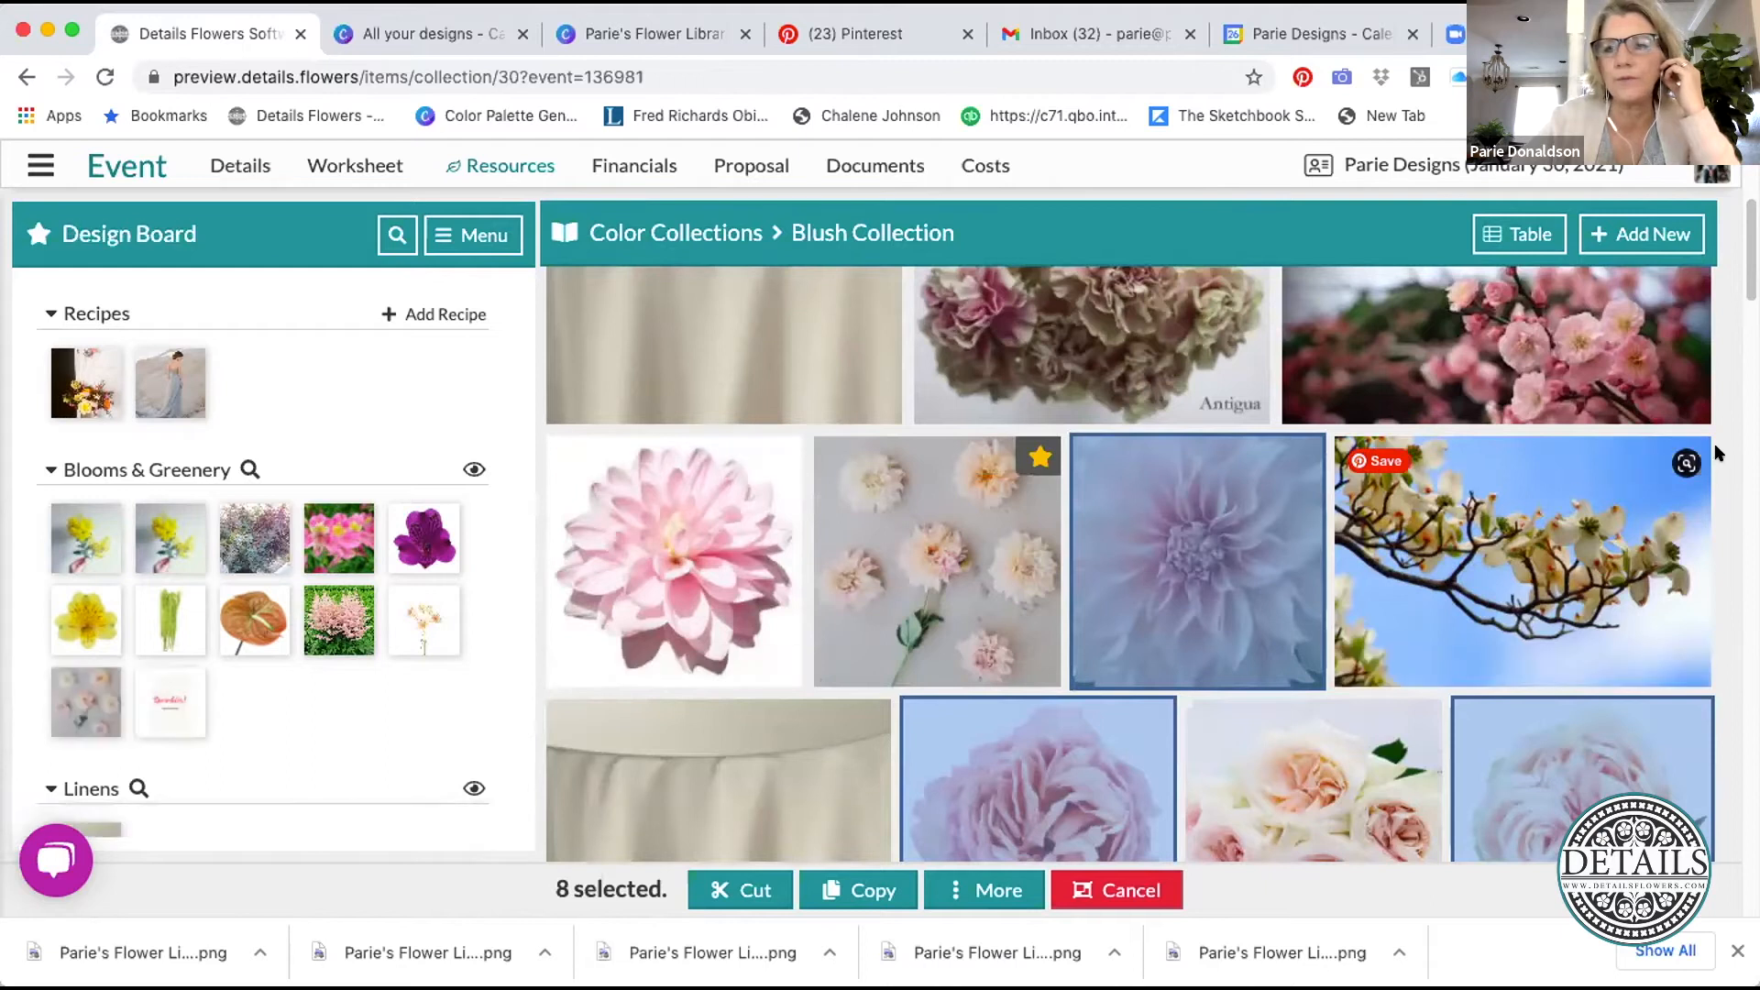
pyautogui.click(1691, 457)
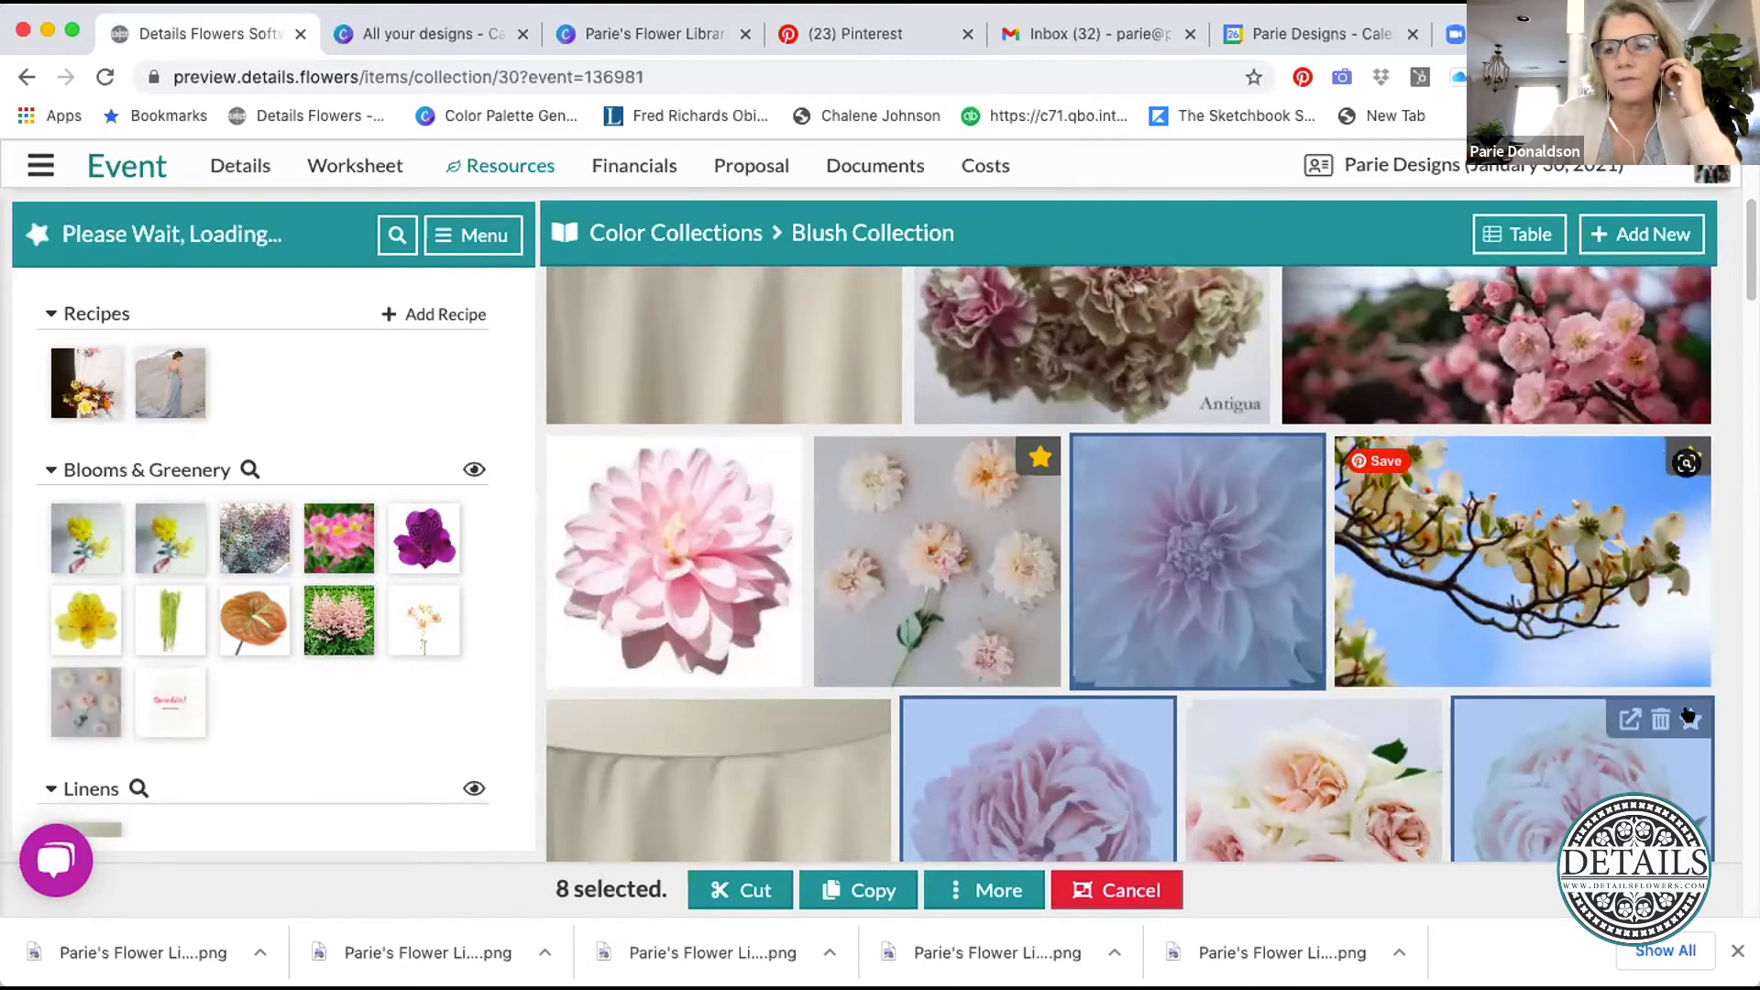
pyautogui.click(1683, 721)
pyautogui.scroll(-5, 1673, 591)
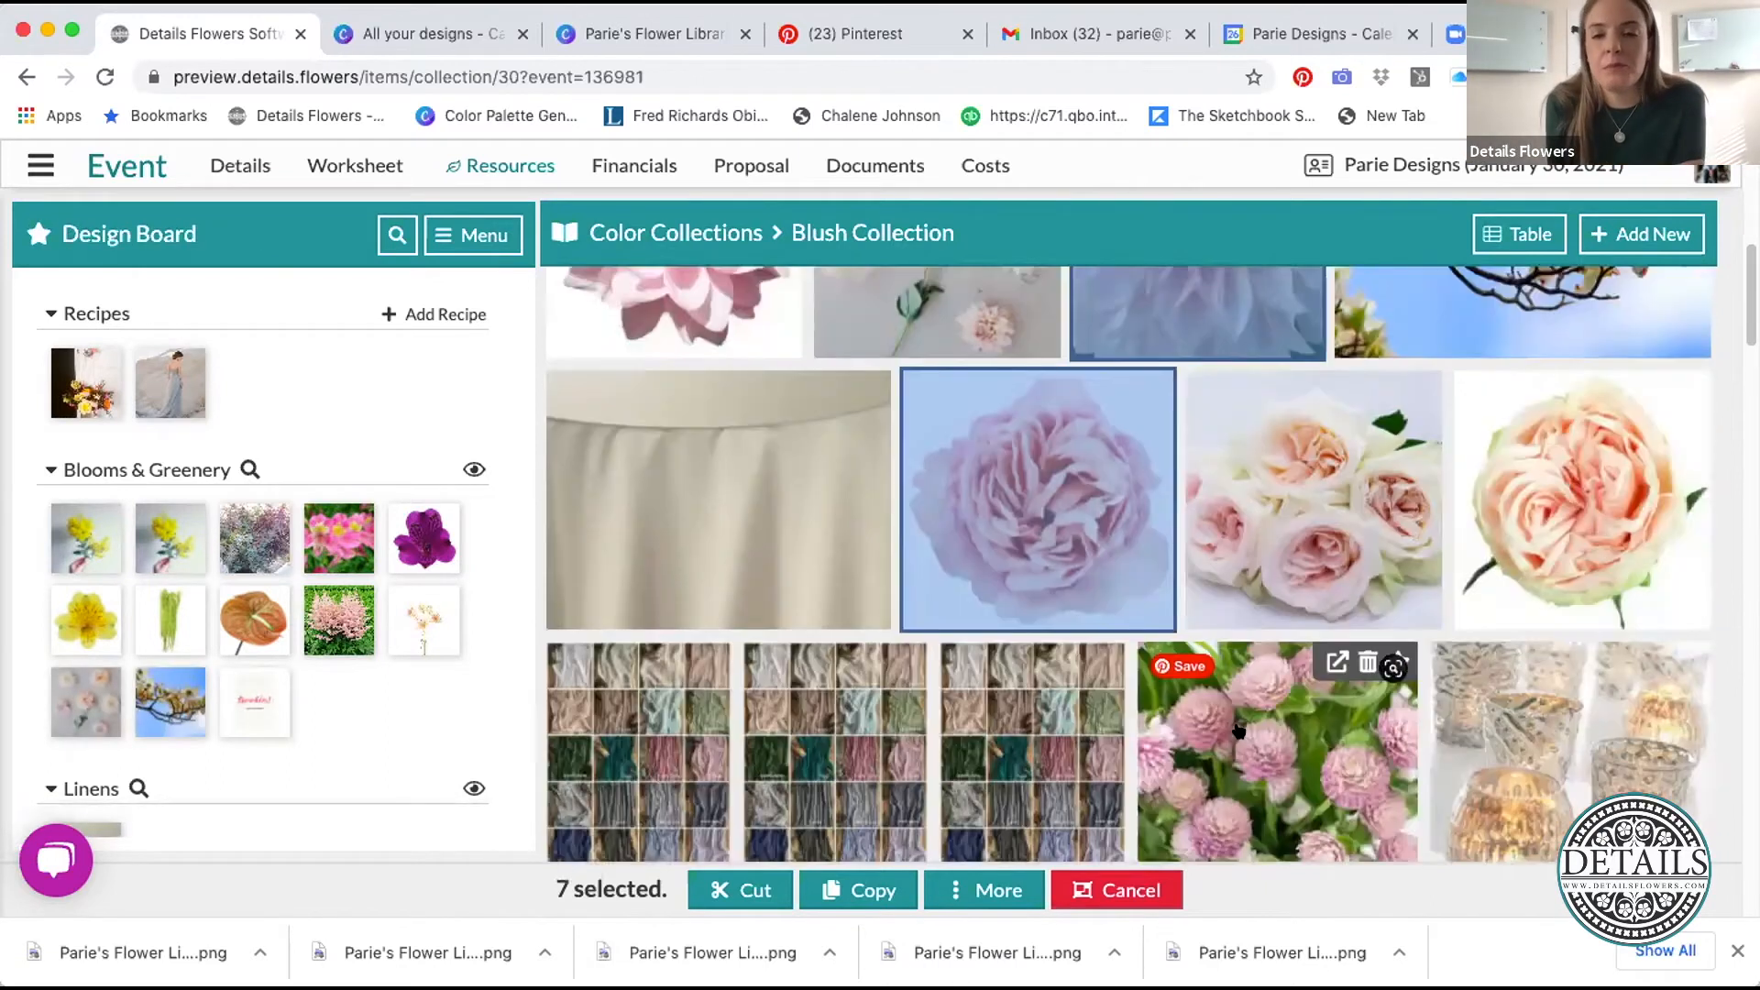
# - Star the mercury glass votives, Linen Faille Bone 120", Lisianthus Pink and the pink chrysanthemum for the Design Board
pyautogui.click(1689, 503)
pyautogui.scroll(-3, 1308, 672)
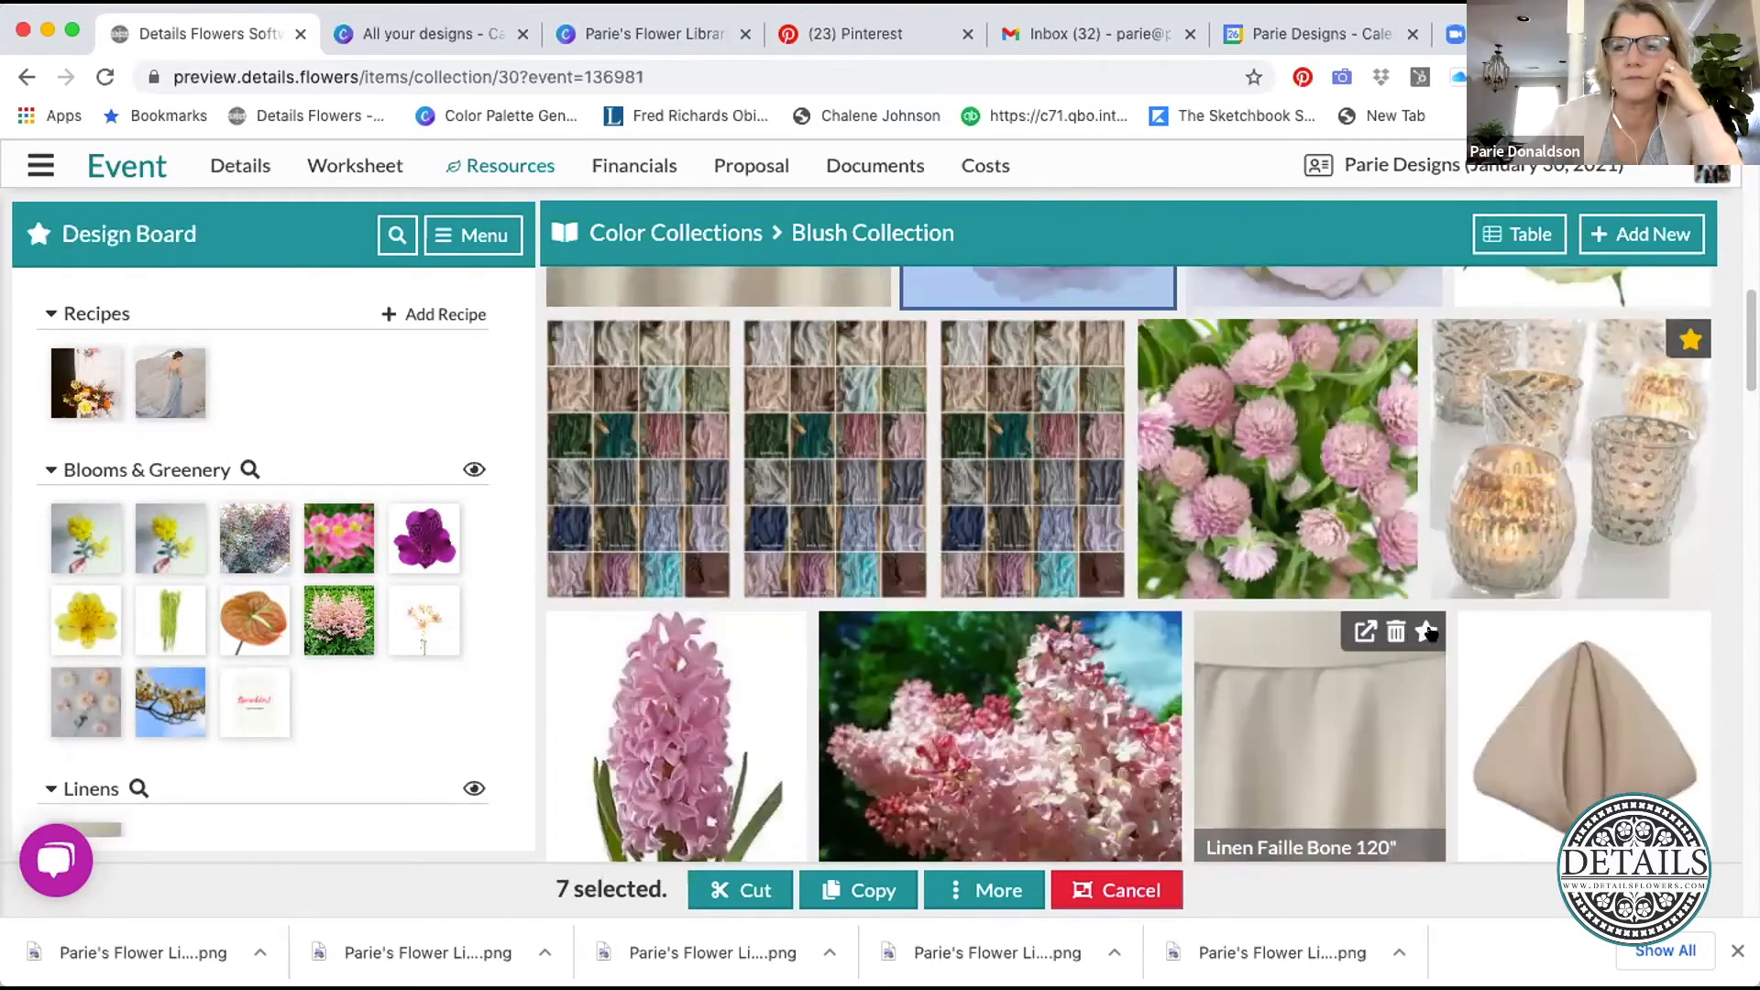
pyautogui.scroll(-6, 1439, 673)
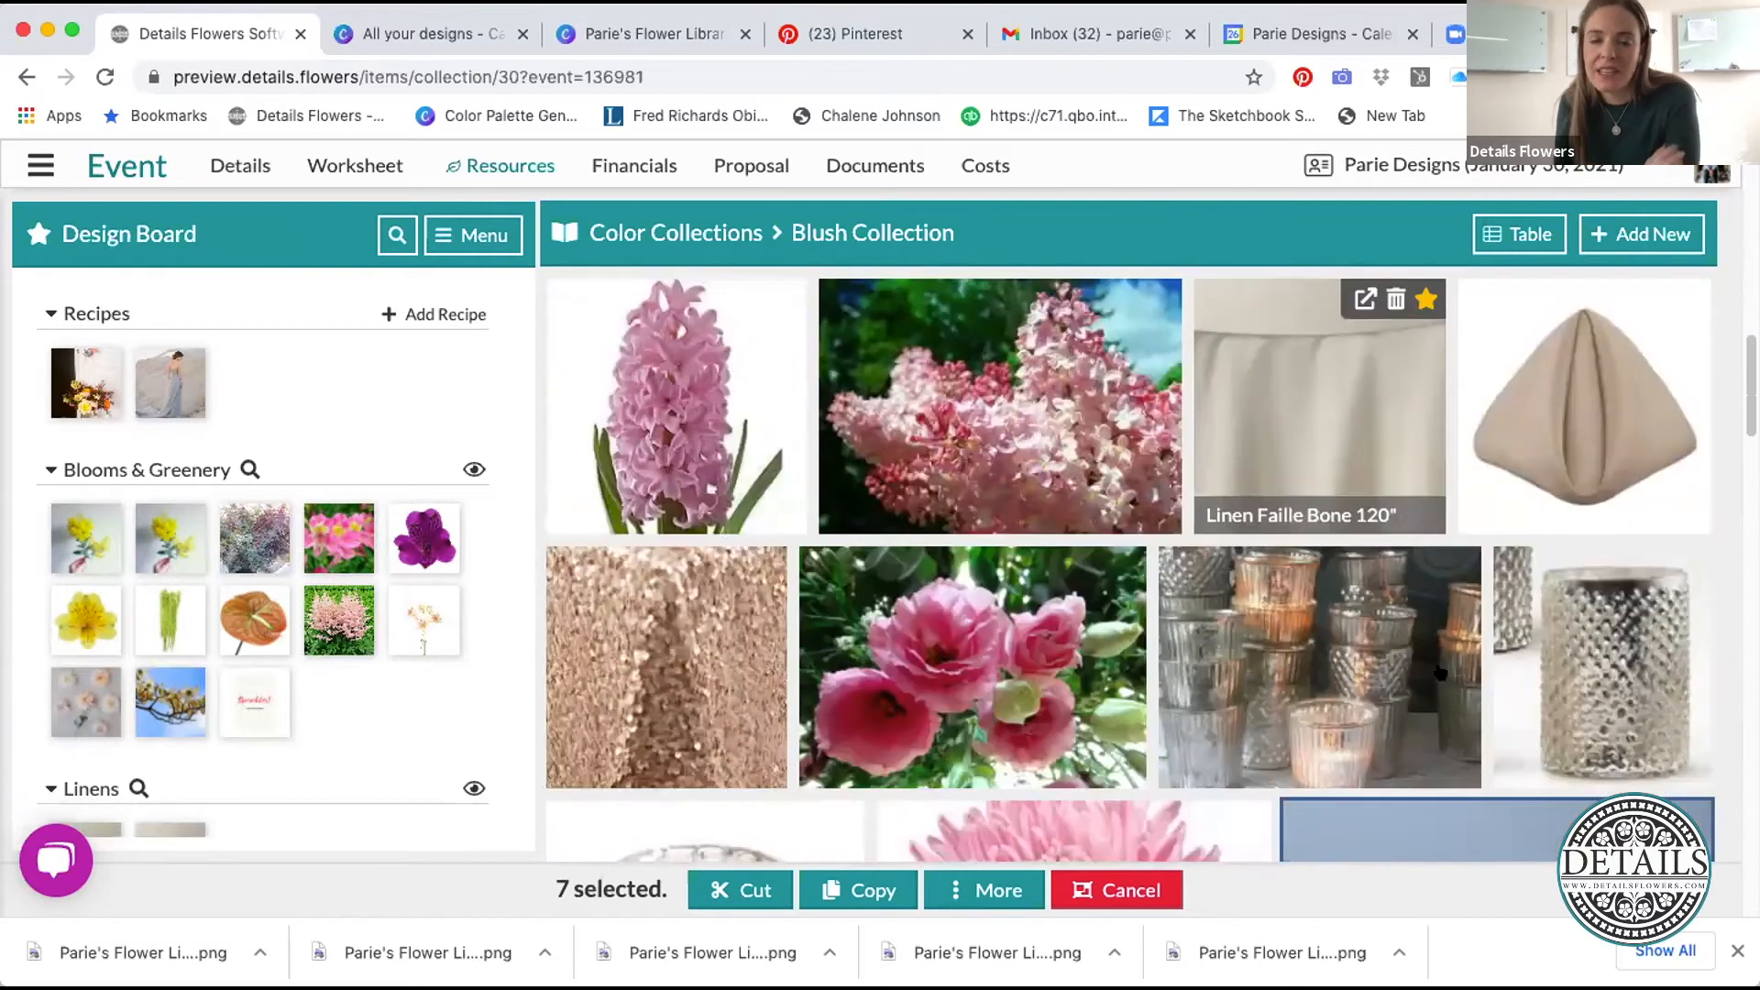
pyautogui.click(1127, 530)
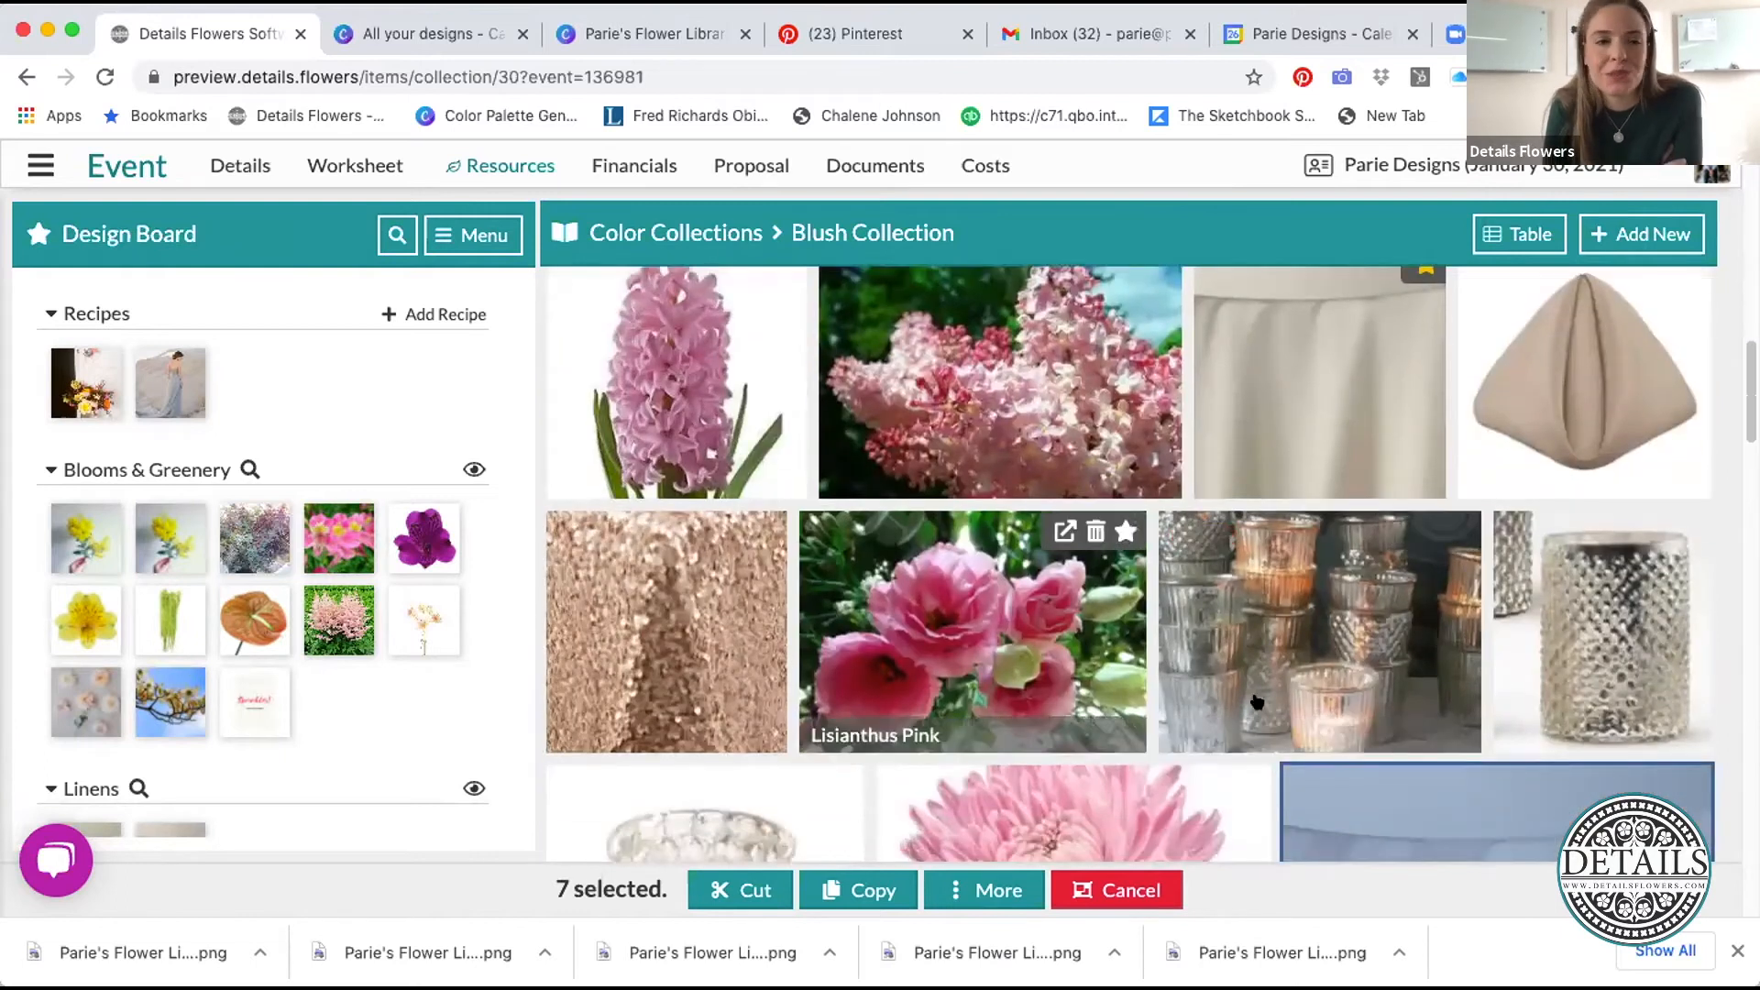
pyautogui.scroll(-2, 1253, 704)
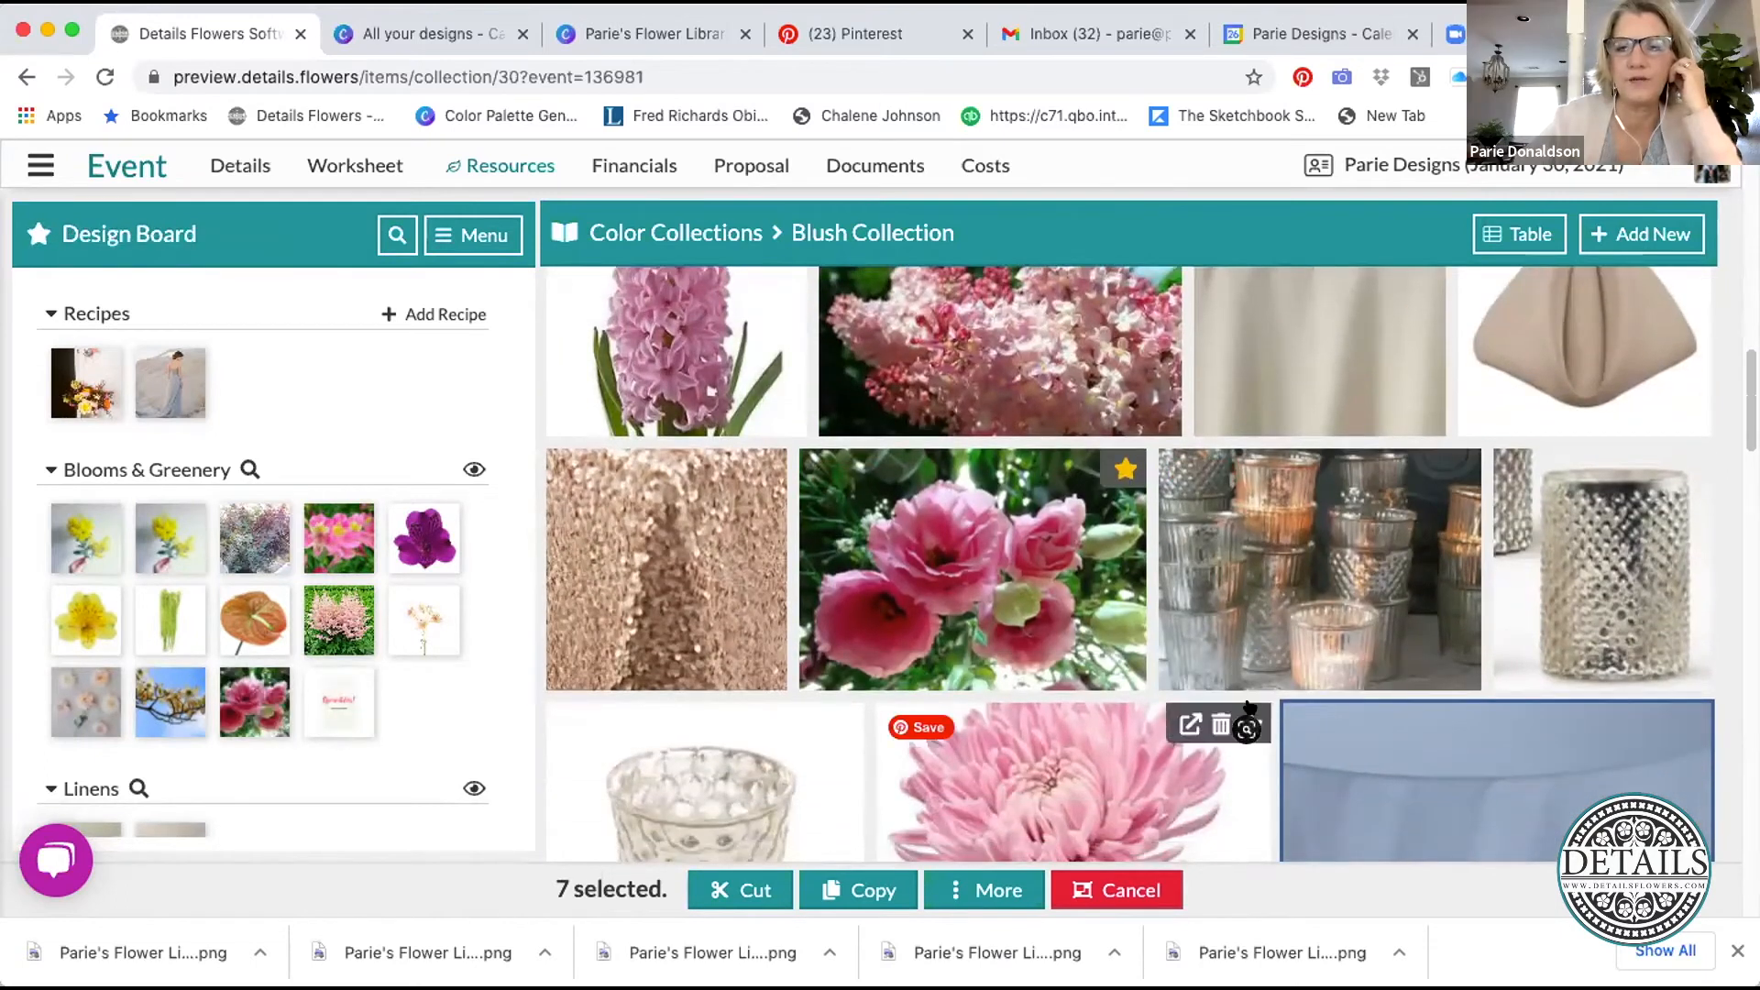
pyautogui.click(1249, 724)
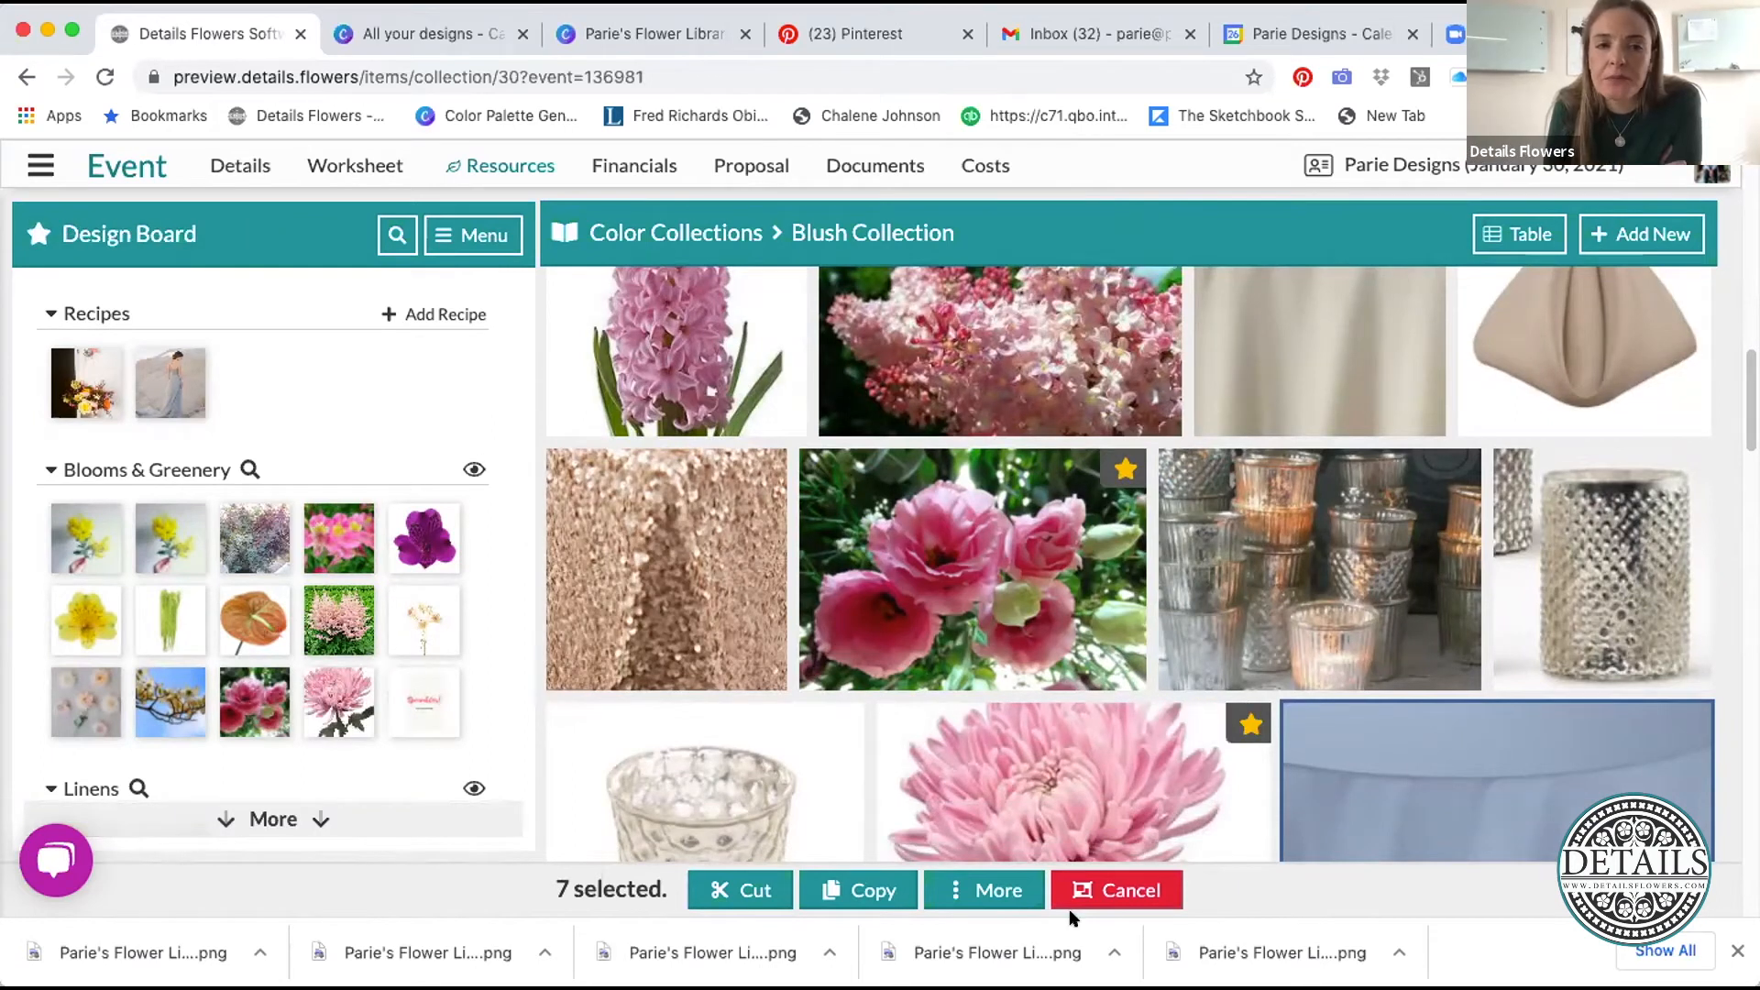
# - Add all selected Blush Collection items to Favorites and look through the Design Board's item categories
pyautogui.click(984, 890)
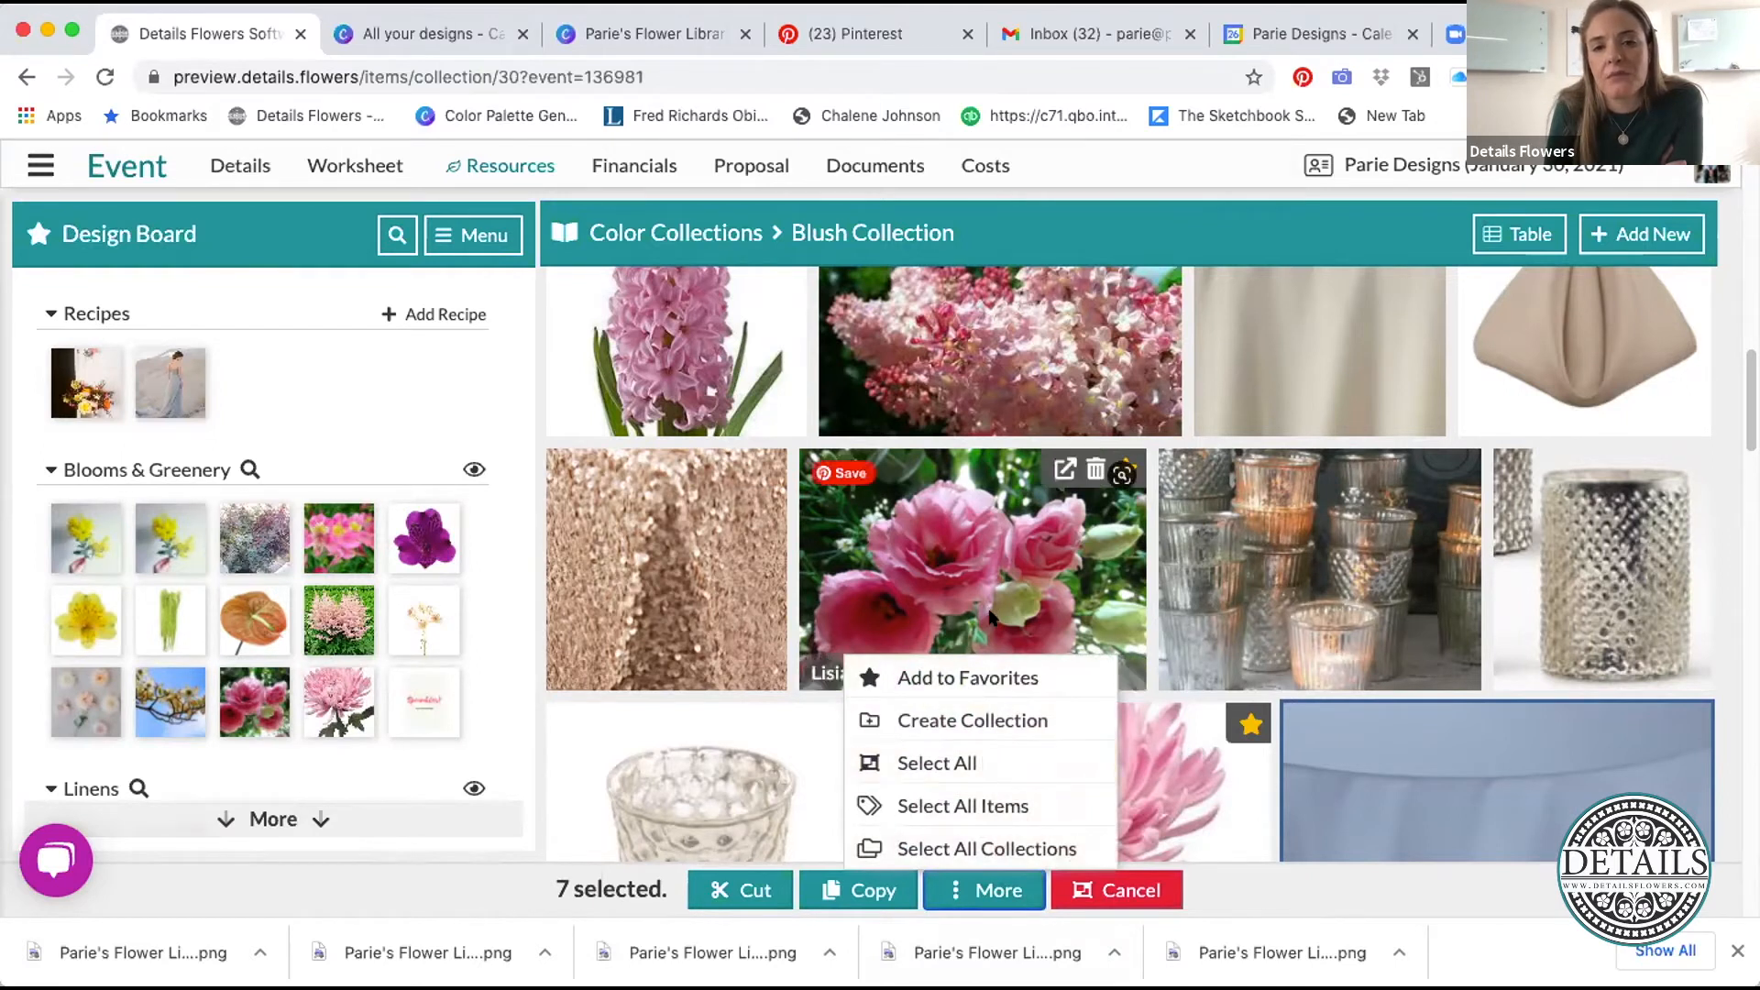
pyautogui.click(979, 678)
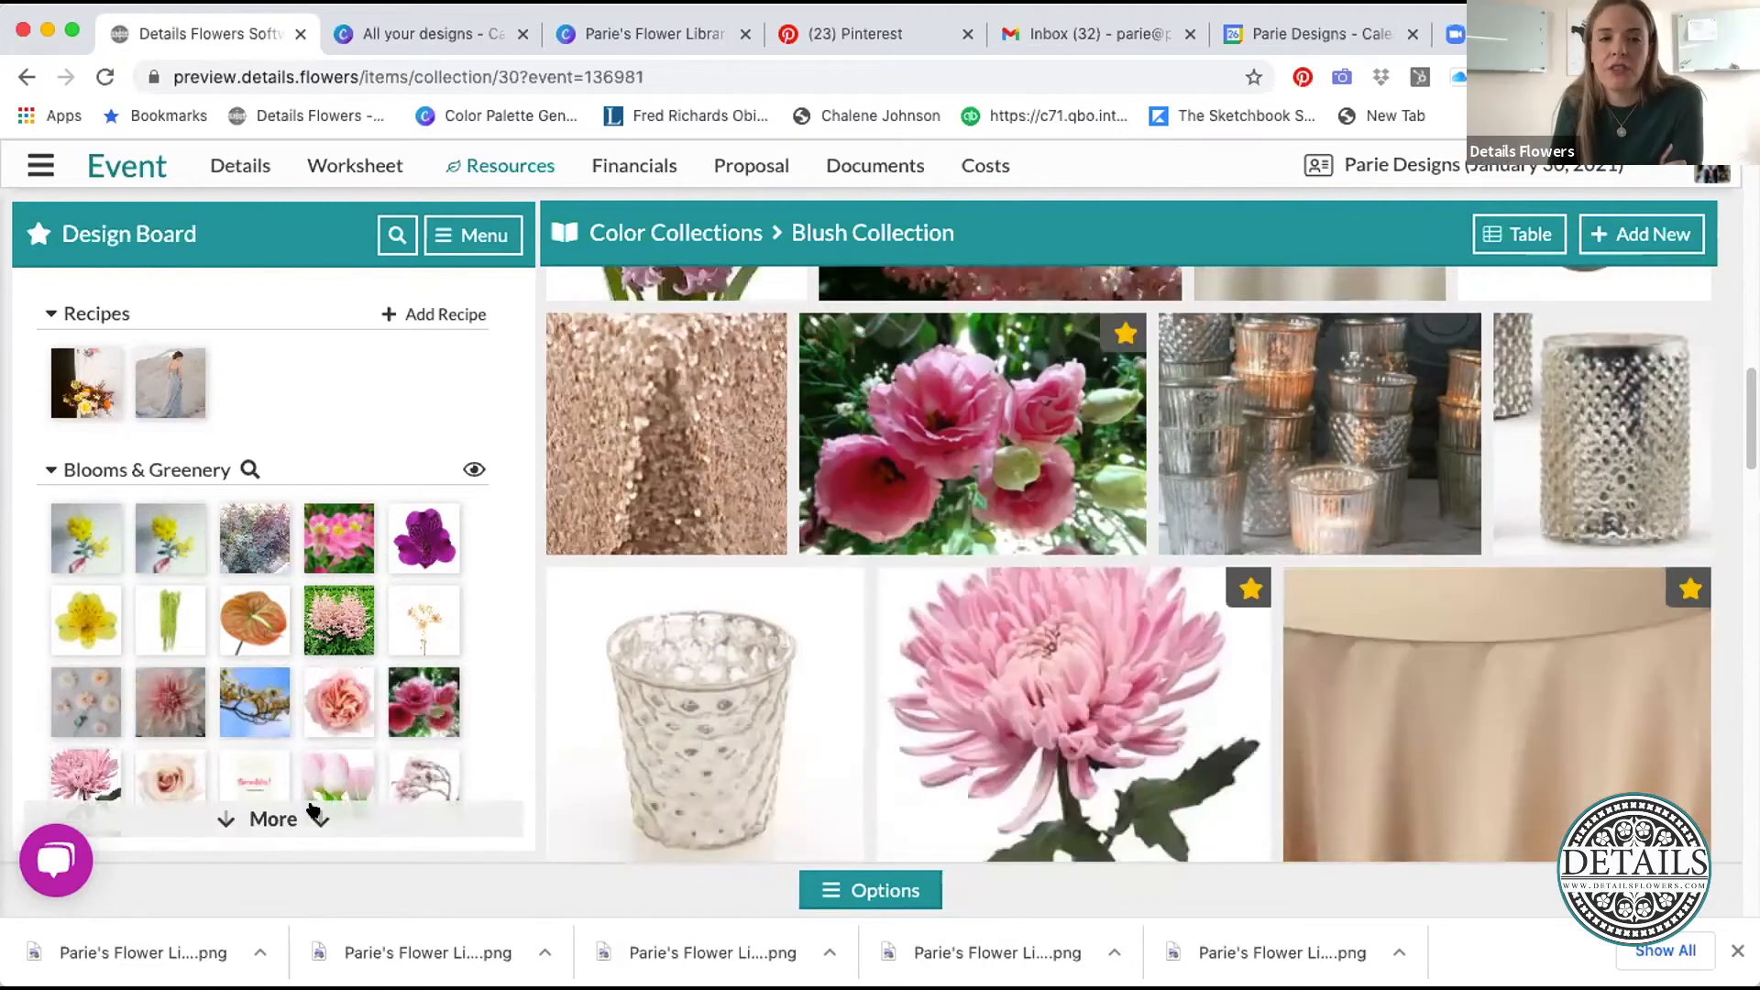
pyautogui.click(314, 815)
pyautogui.click(315, 814)
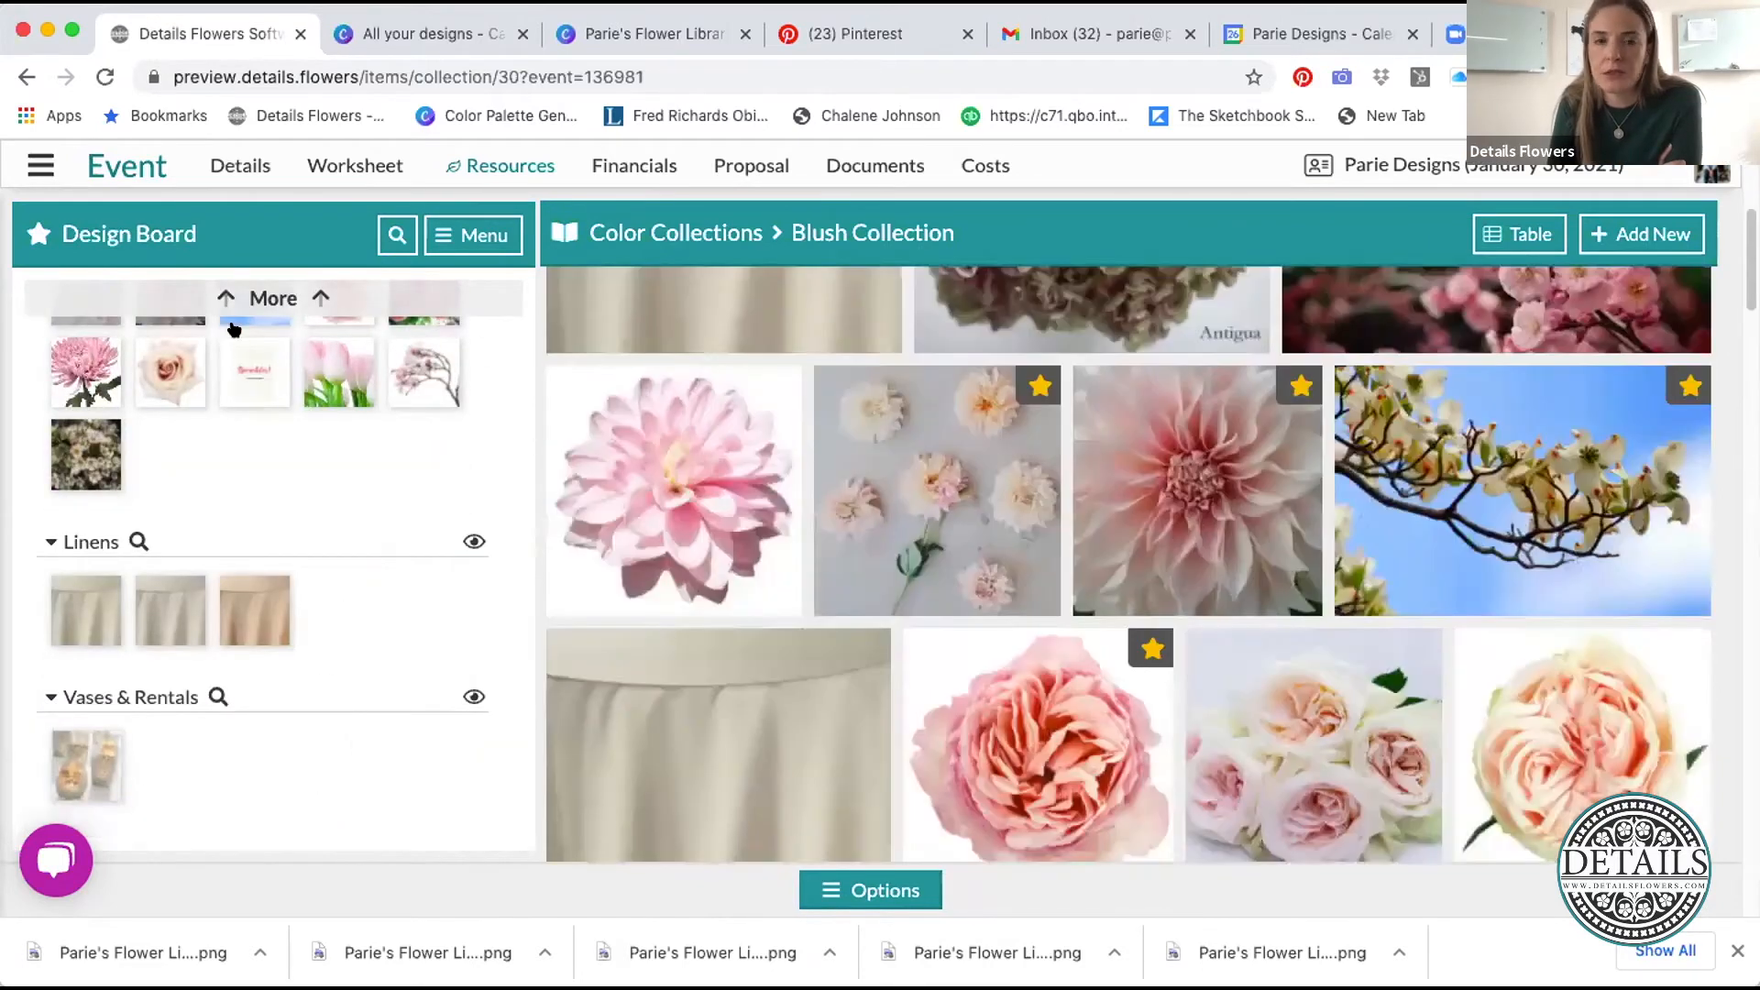
pyautogui.click(223, 298)
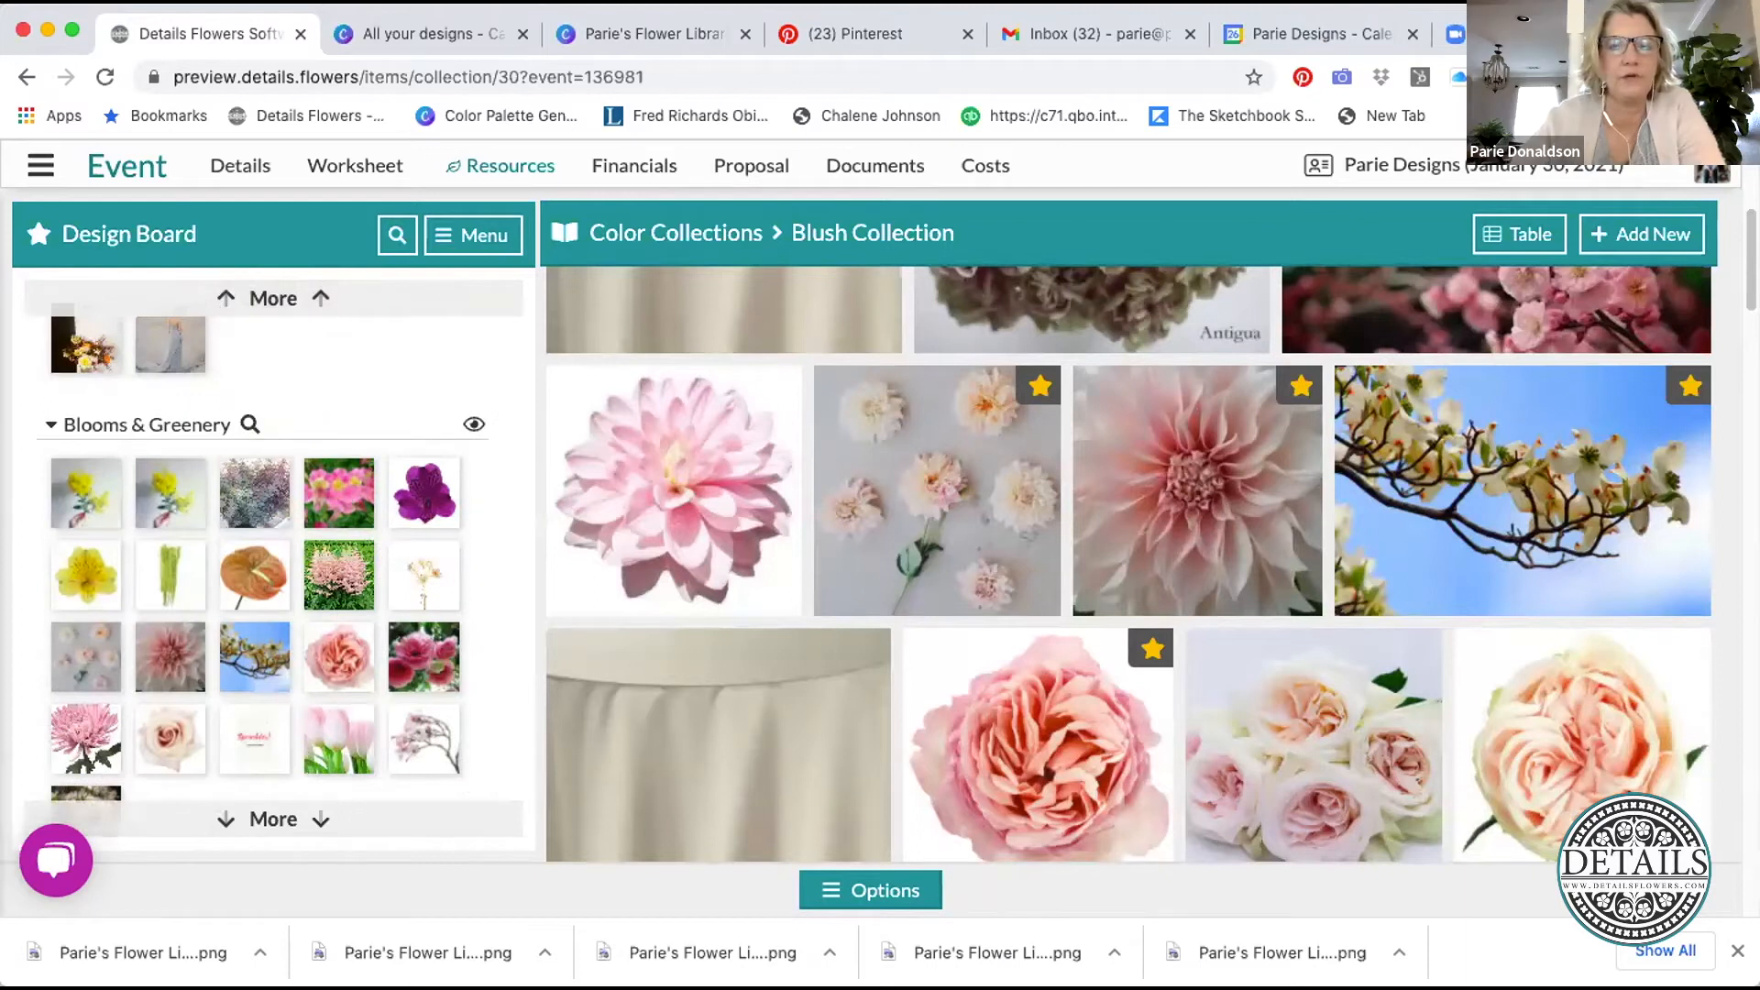
# - Preview the Design Board's Blooms & Greenery items and unstar Acacia by the bunch and the yellow alstroemeria
pyautogui.click(470, 421)
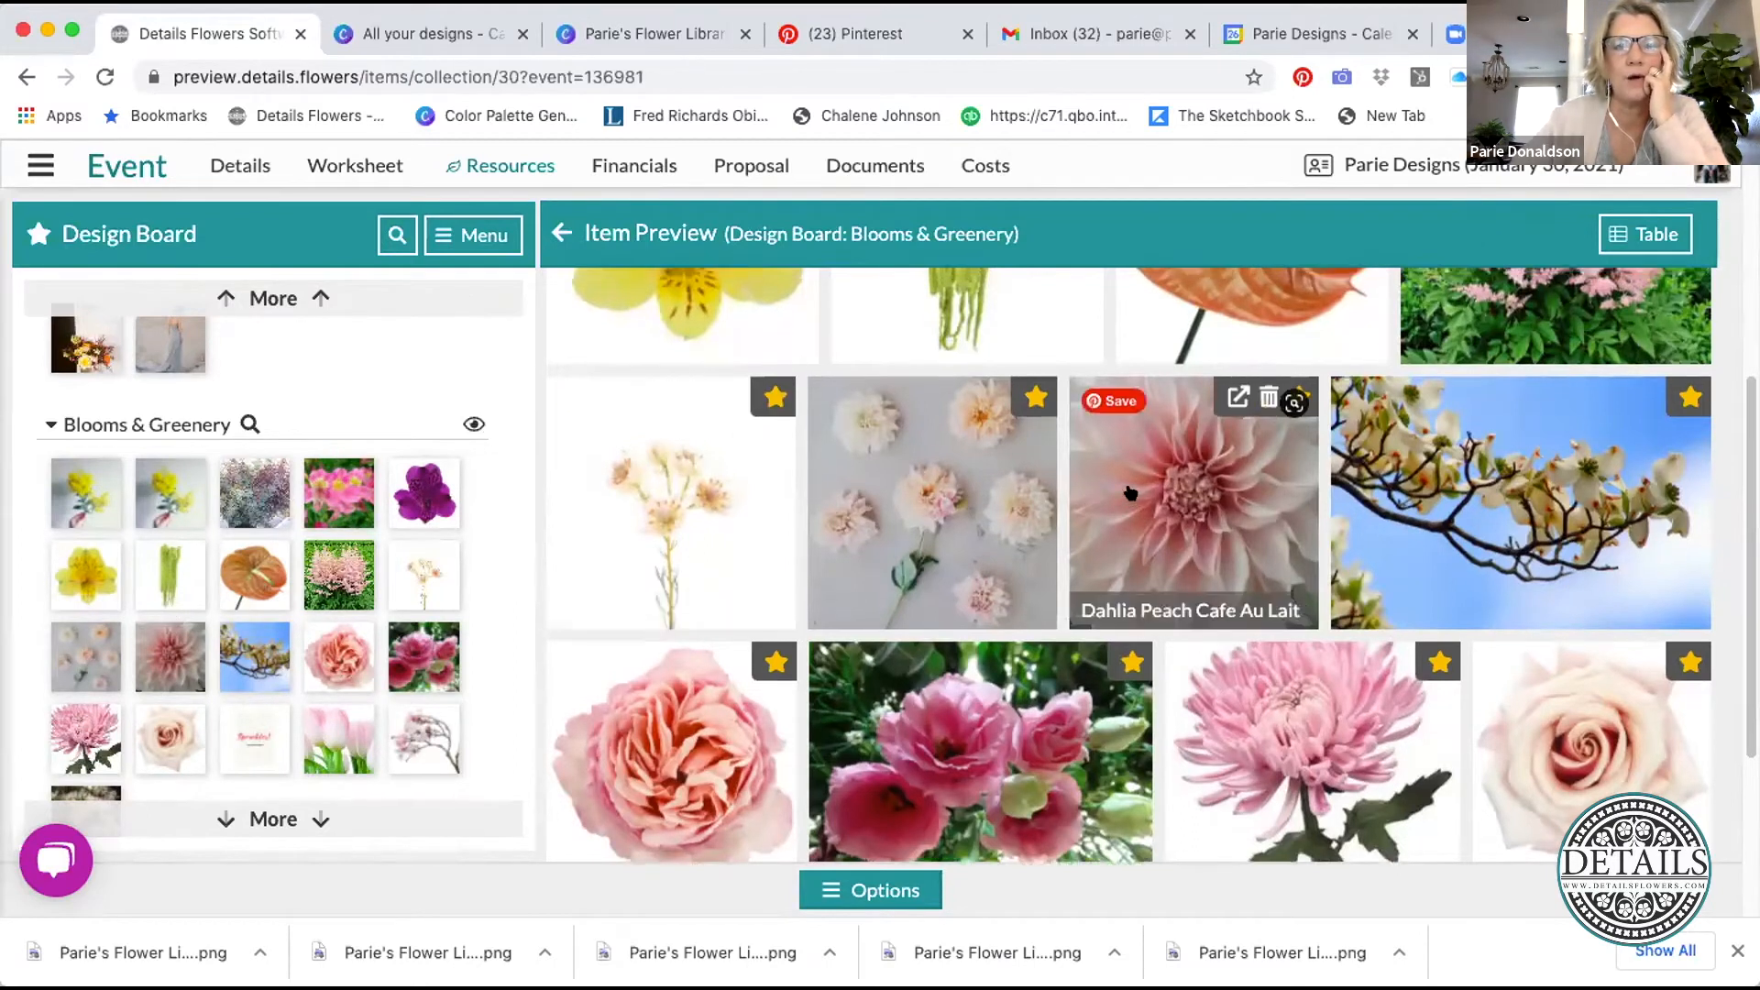
pyautogui.scroll(4, 840, 361)
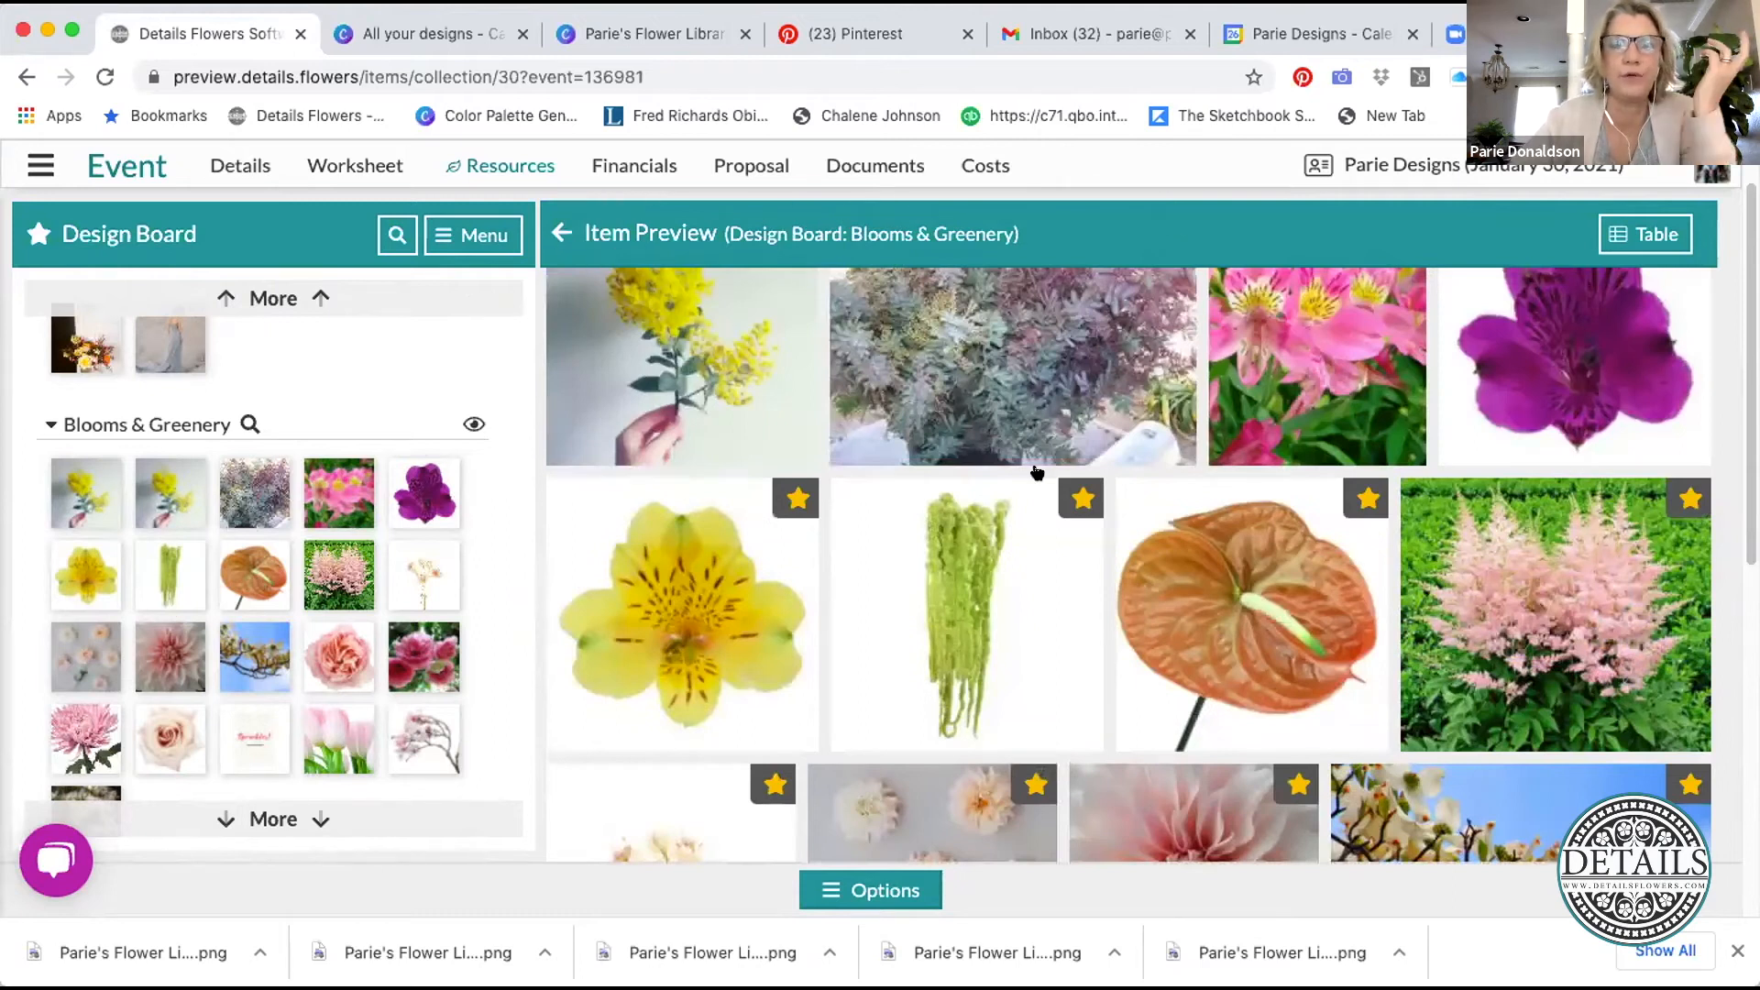
pyautogui.scroll(1, 914, 396)
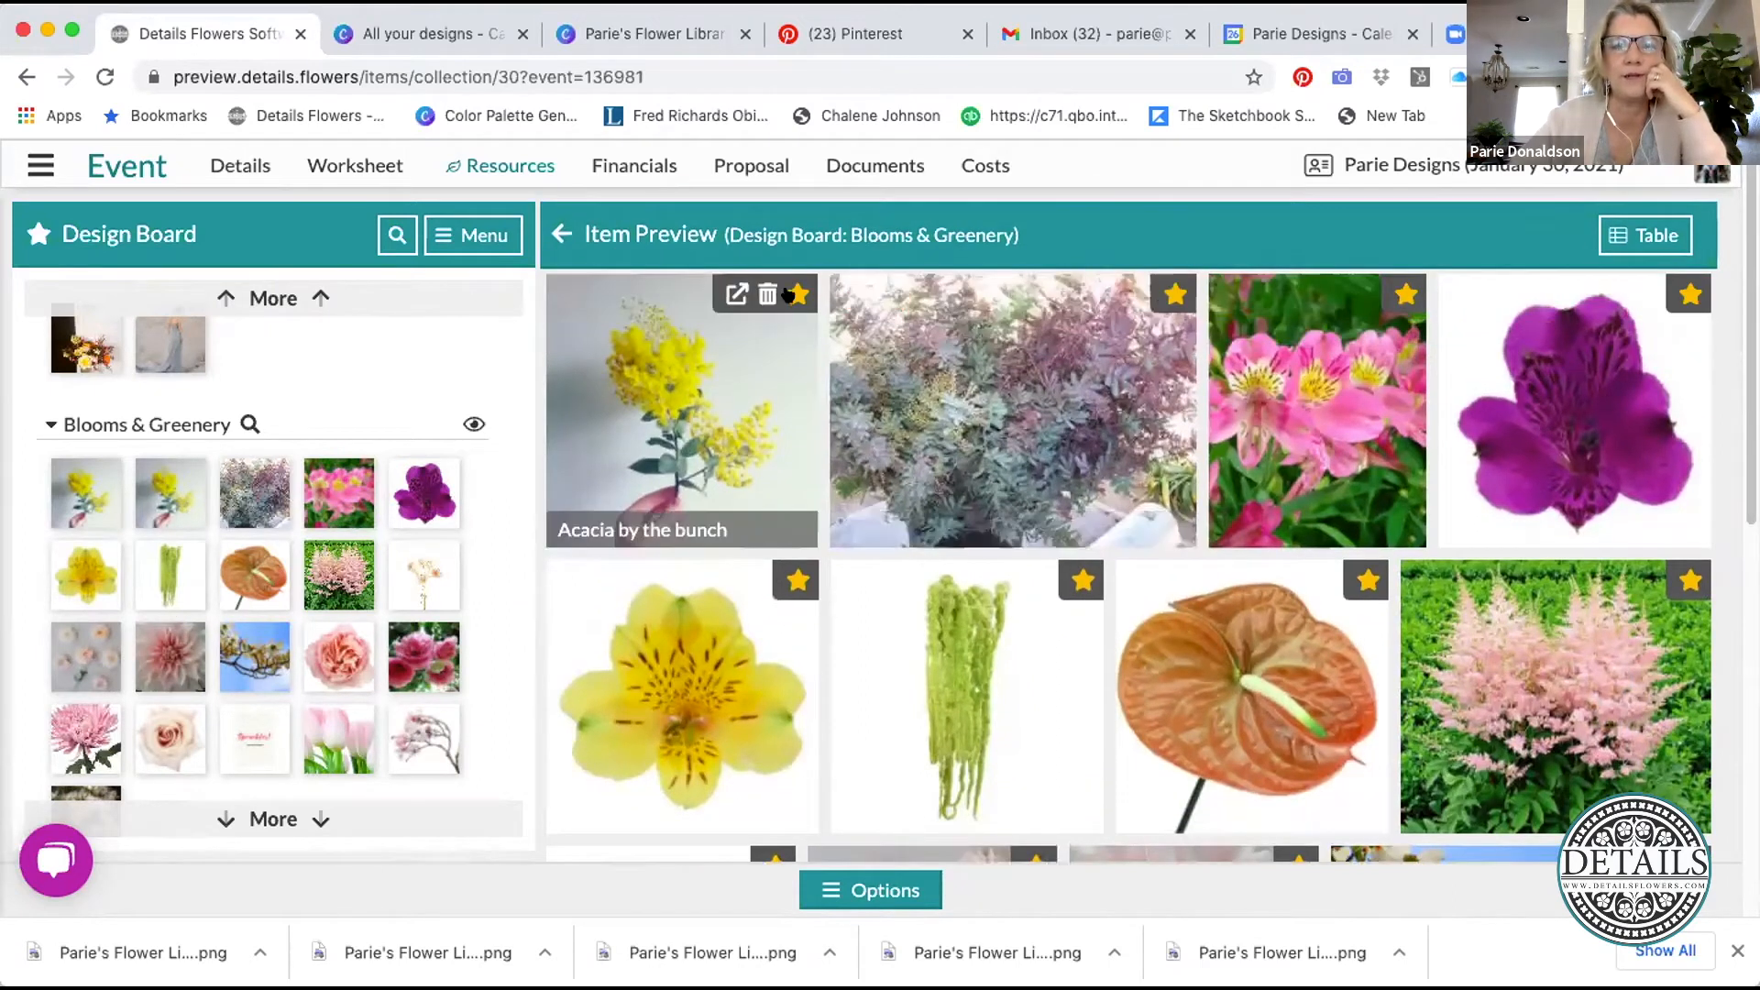
pyautogui.click(792, 296)
pyautogui.click(792, 581)
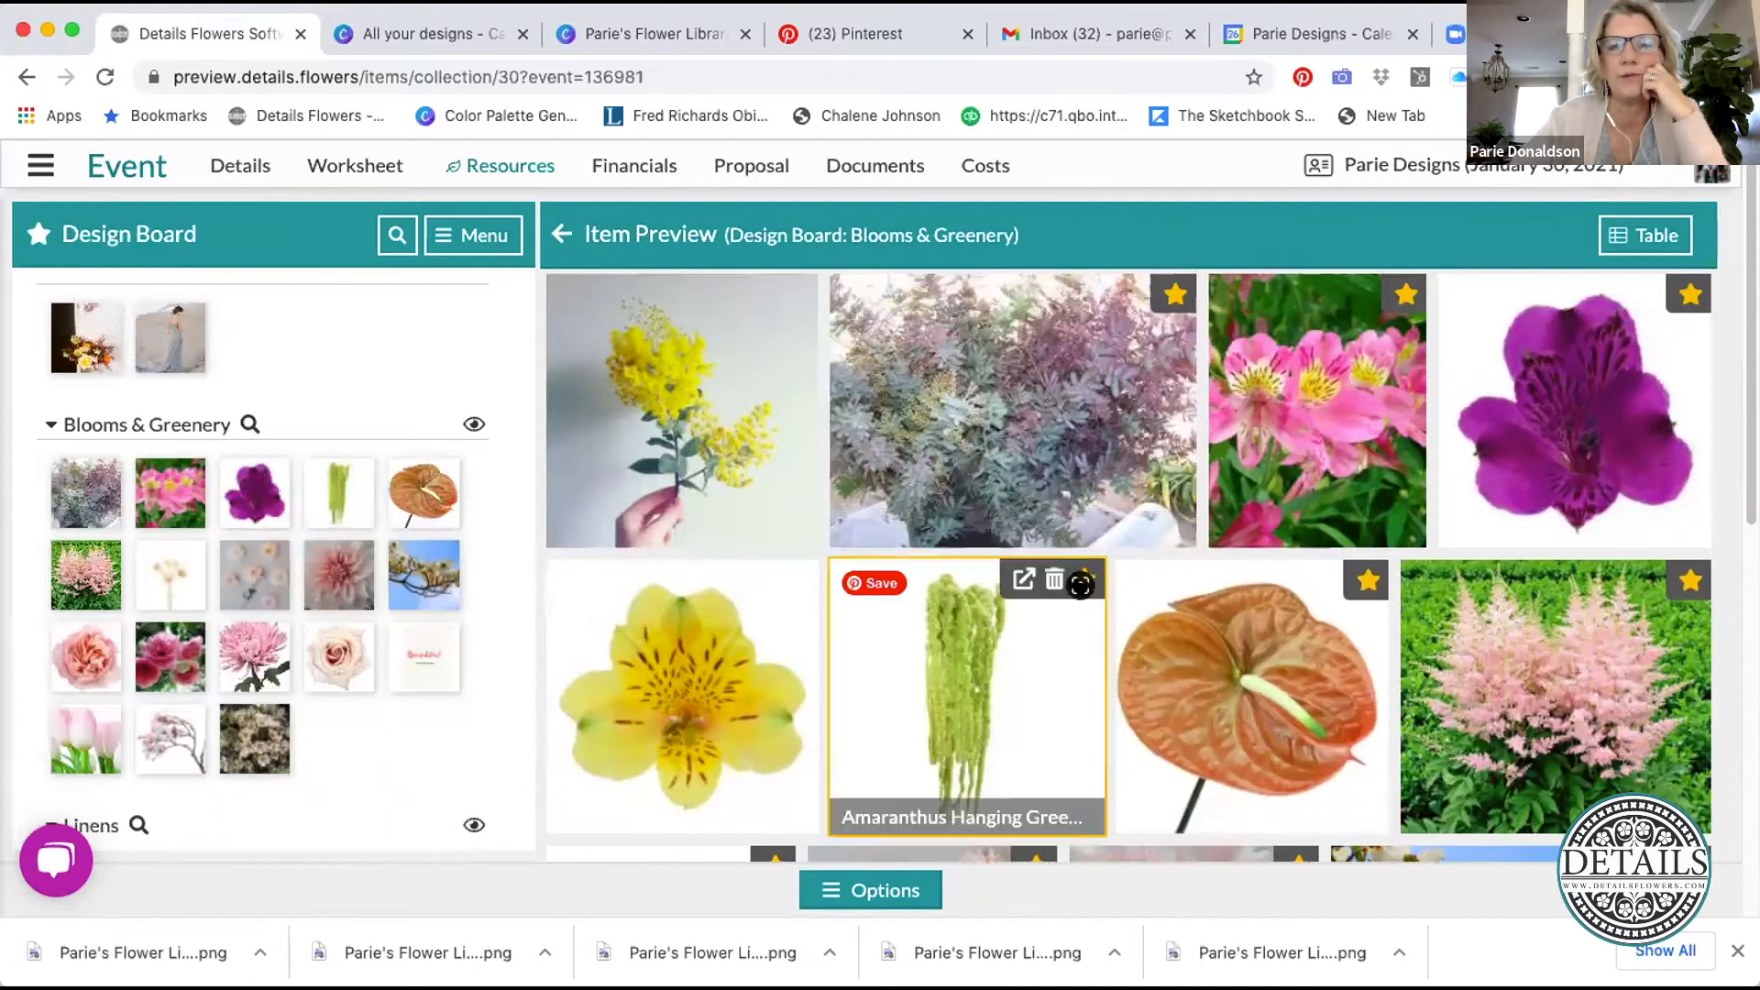
# - Try to unstar the hanging green amaranthus, go back to the event's Worksheet and look through its Design Board
pyautogui.click(1081, 582)
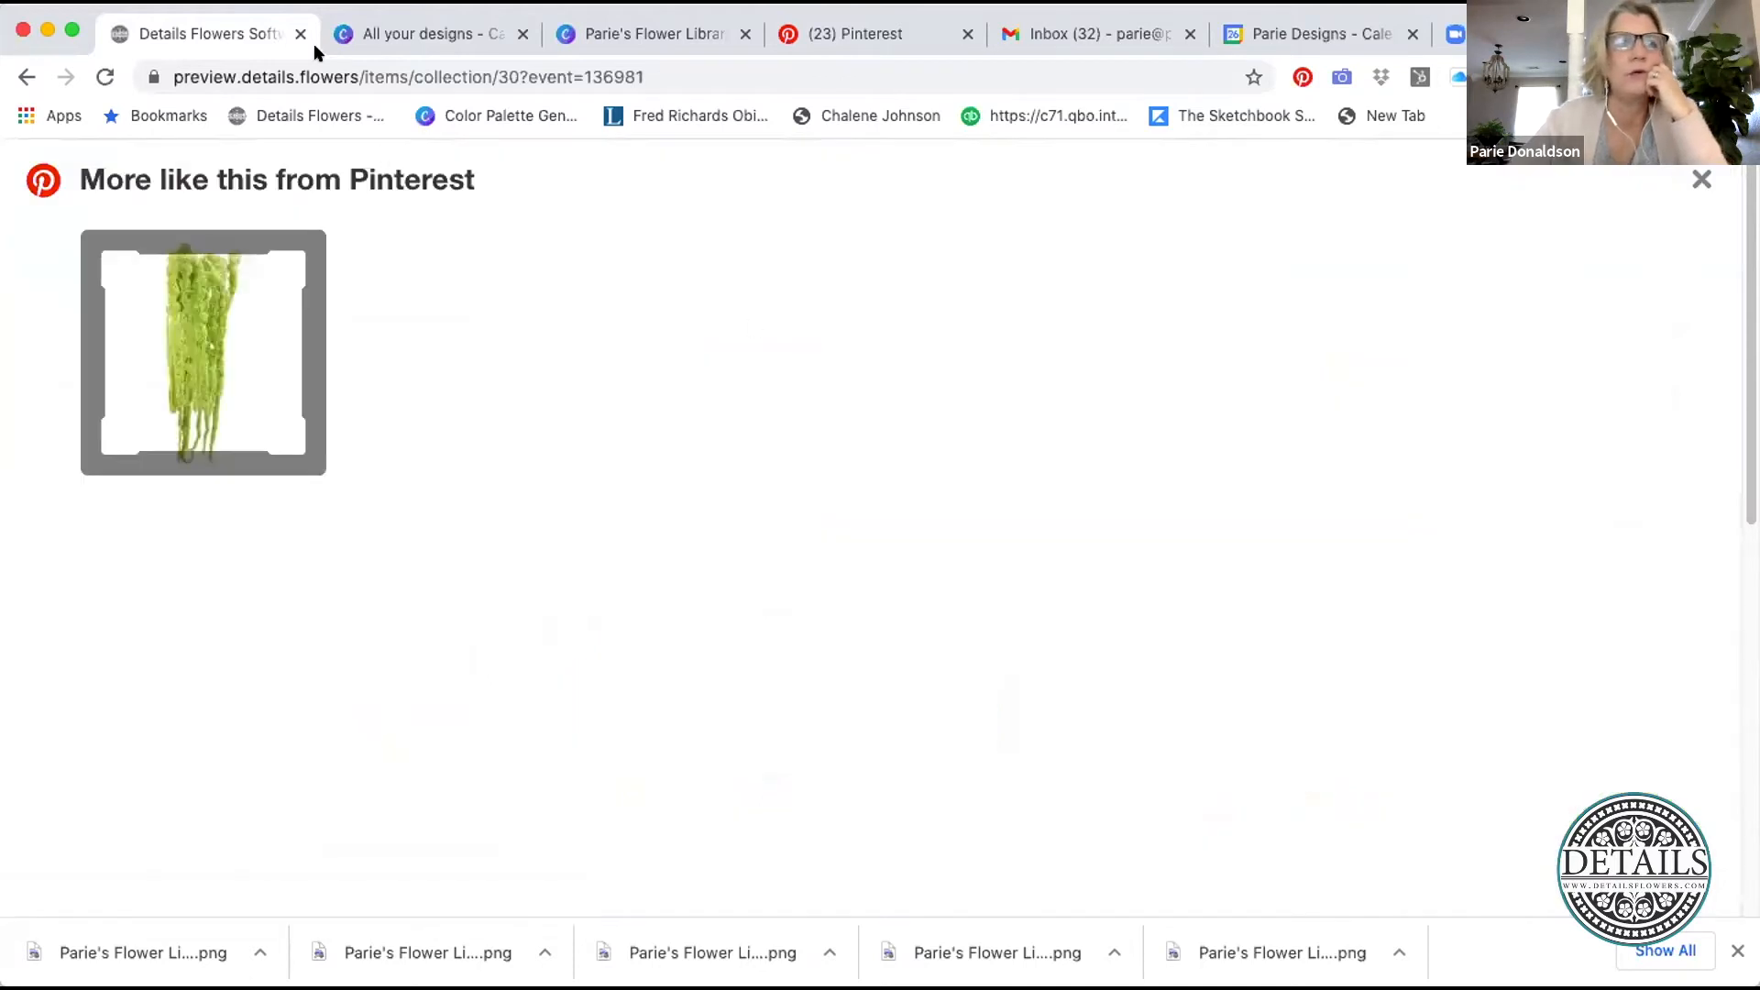
pyautogui.click(27, 76)
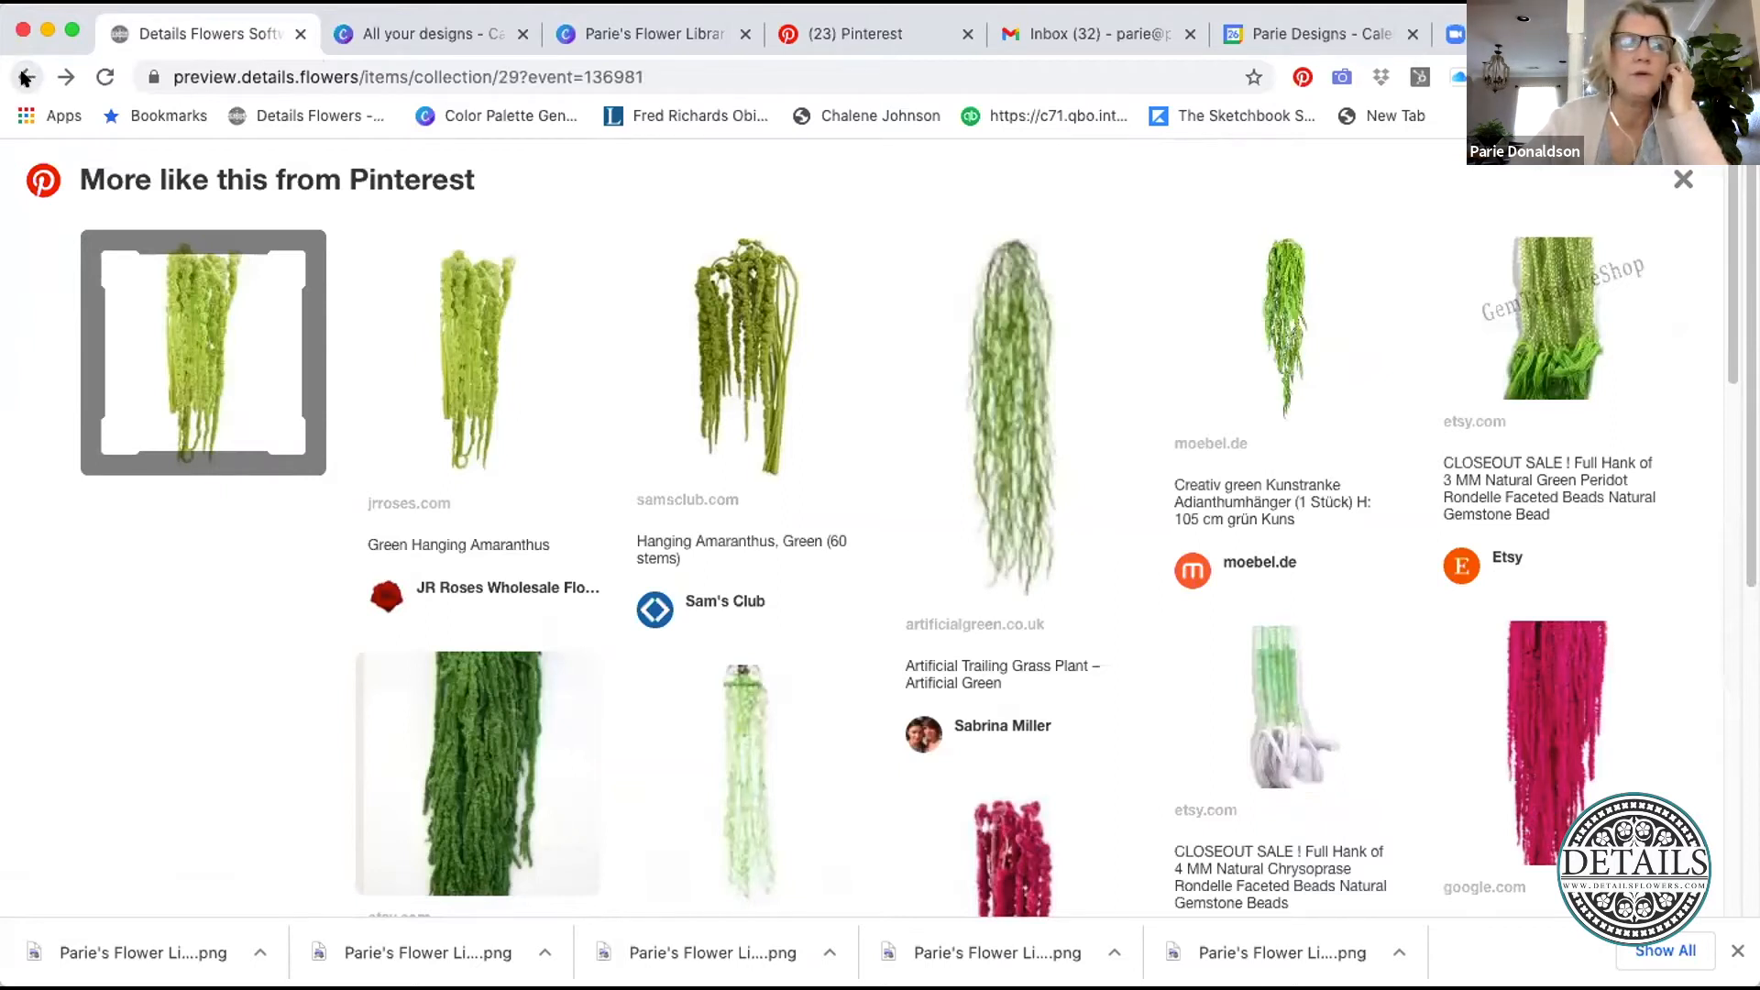
pyautogui.click(23, 77)
pyautogui.click(20, 77)
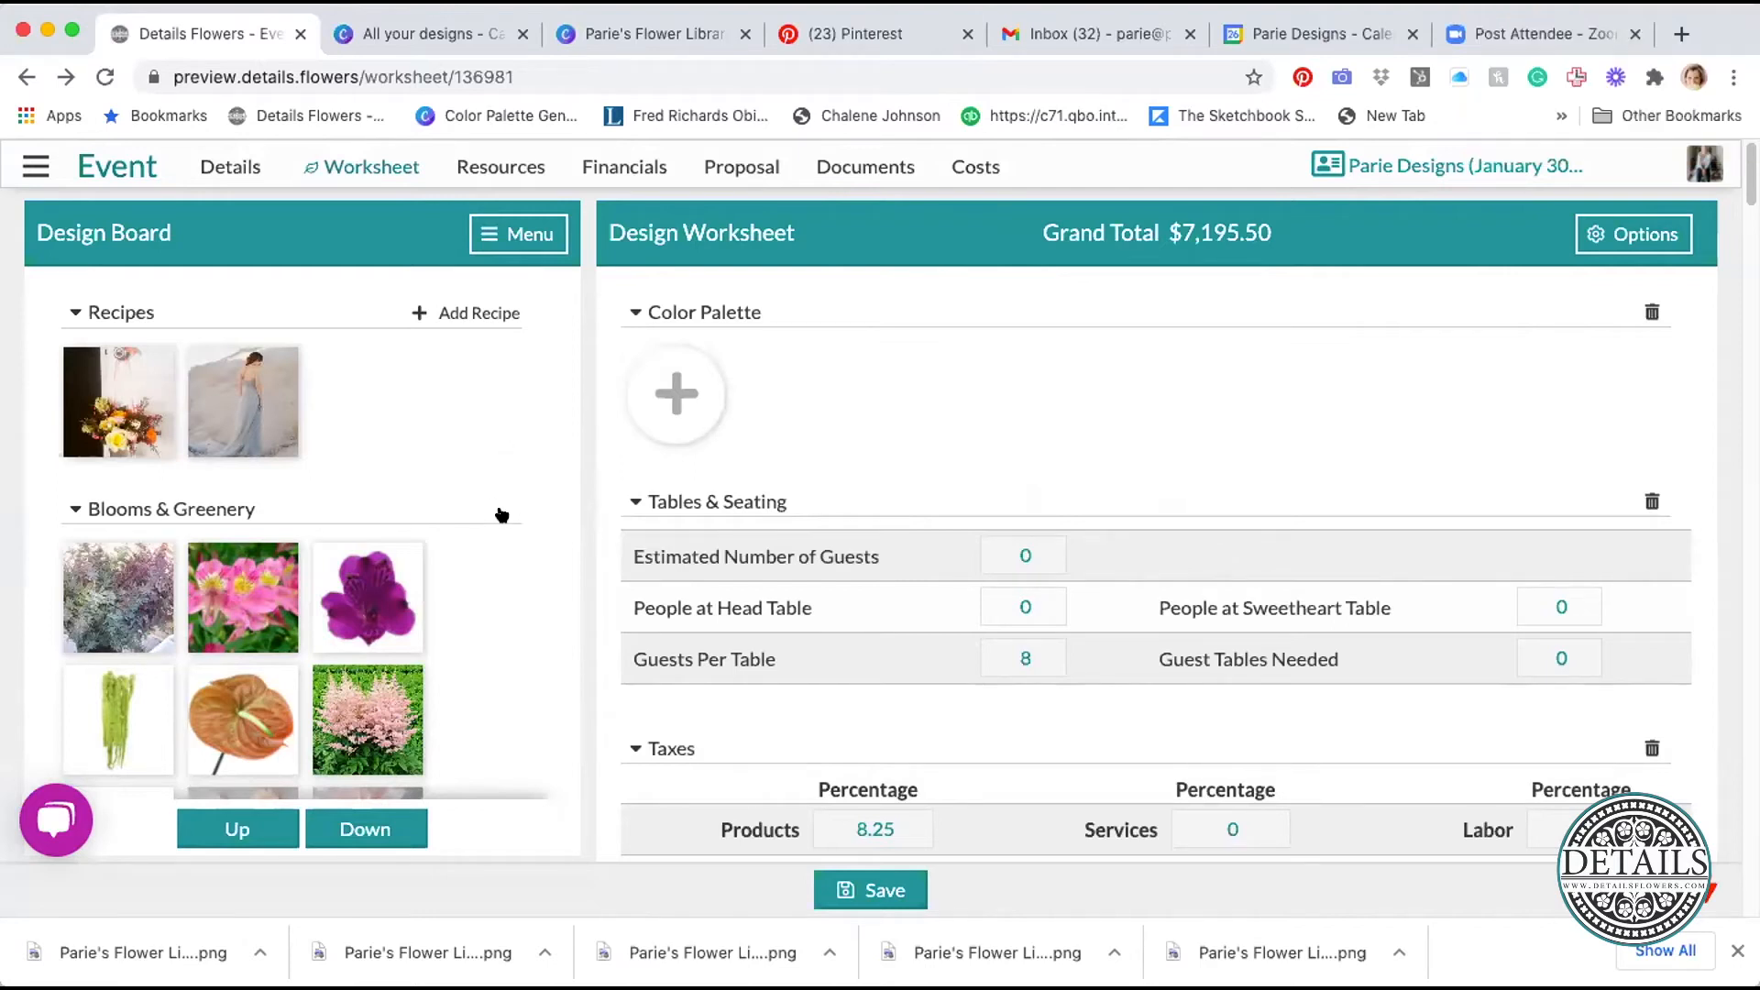
pyautogui.scroll(-1, 497, 510)
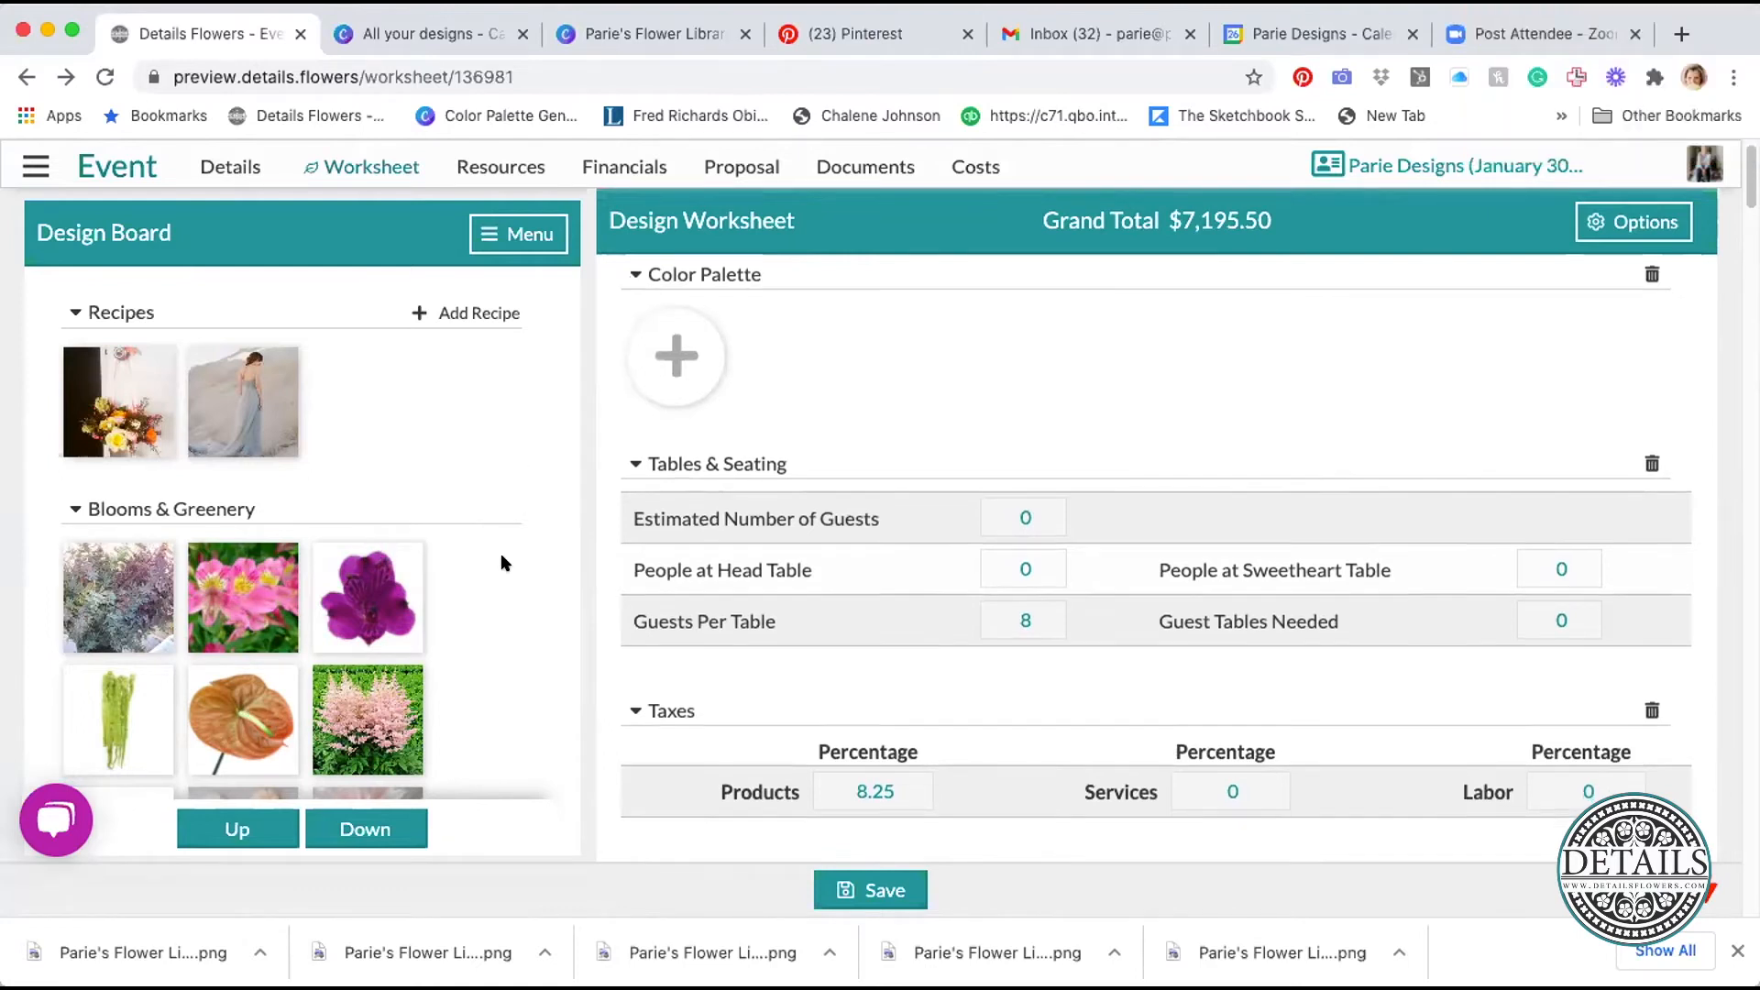
pyautogui.click(406, 827)
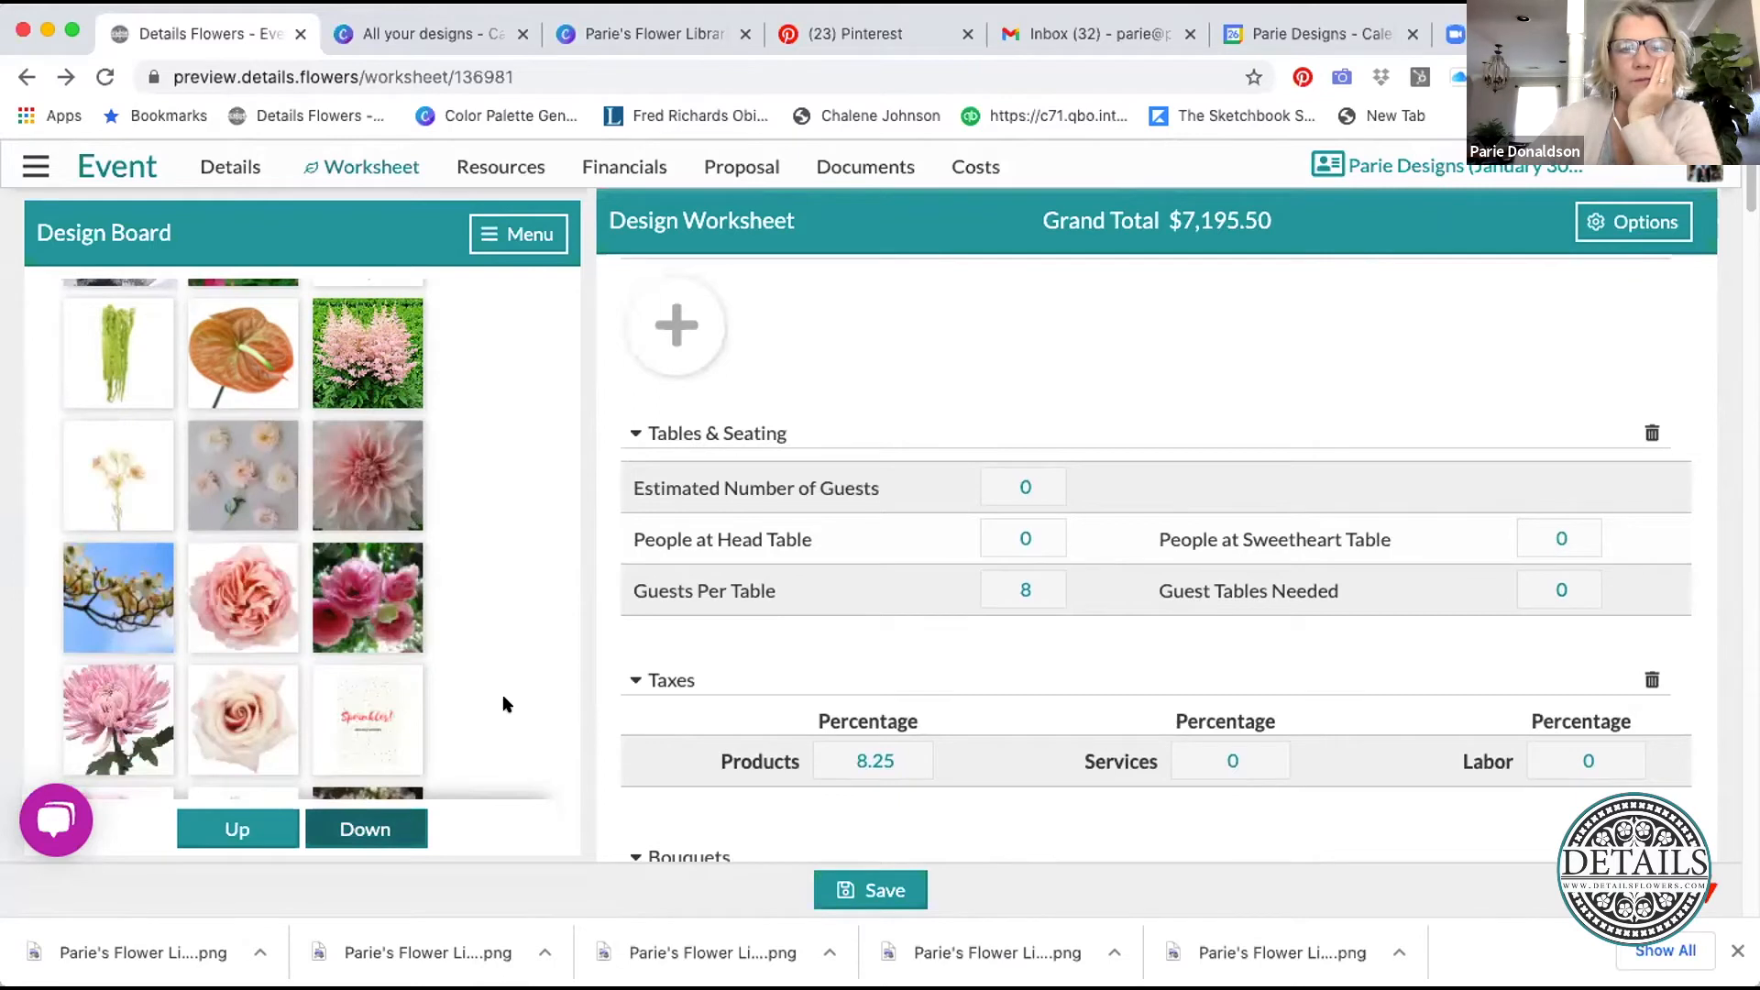
# - Open the event's Item Gallery and preview the Design Board's Blooms & Greenery items
pyautogui.click(523, 167)
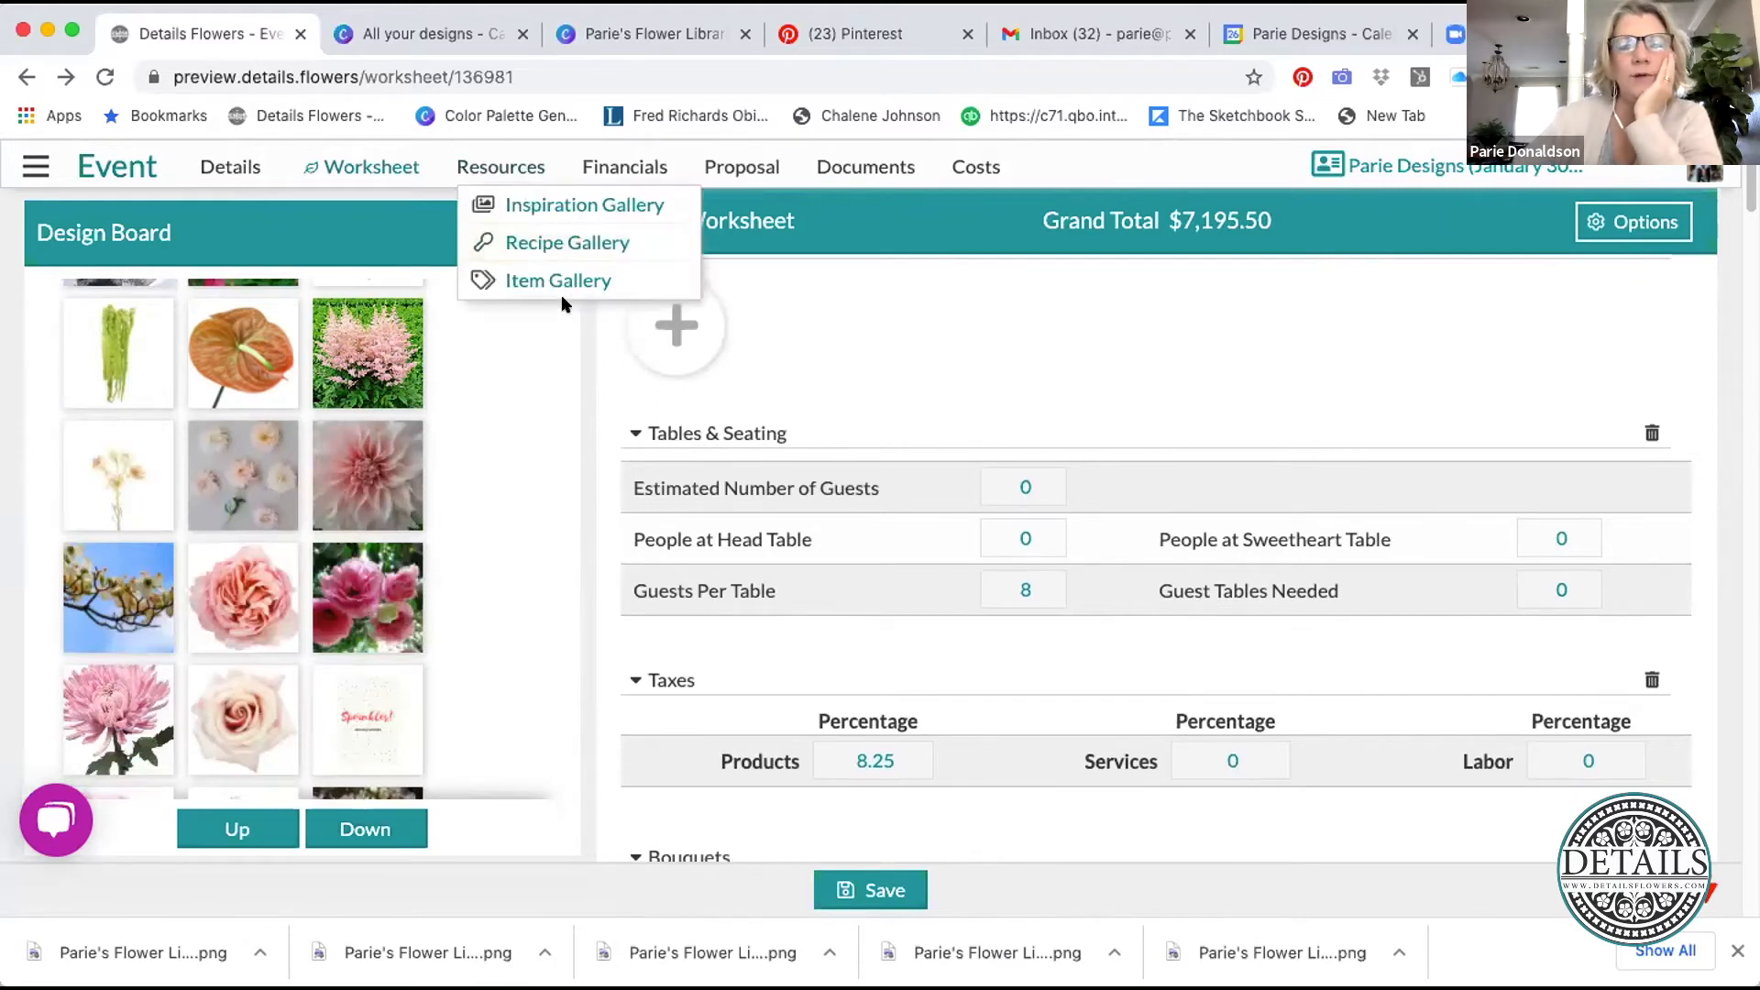
pyautogui.click(559, 280)
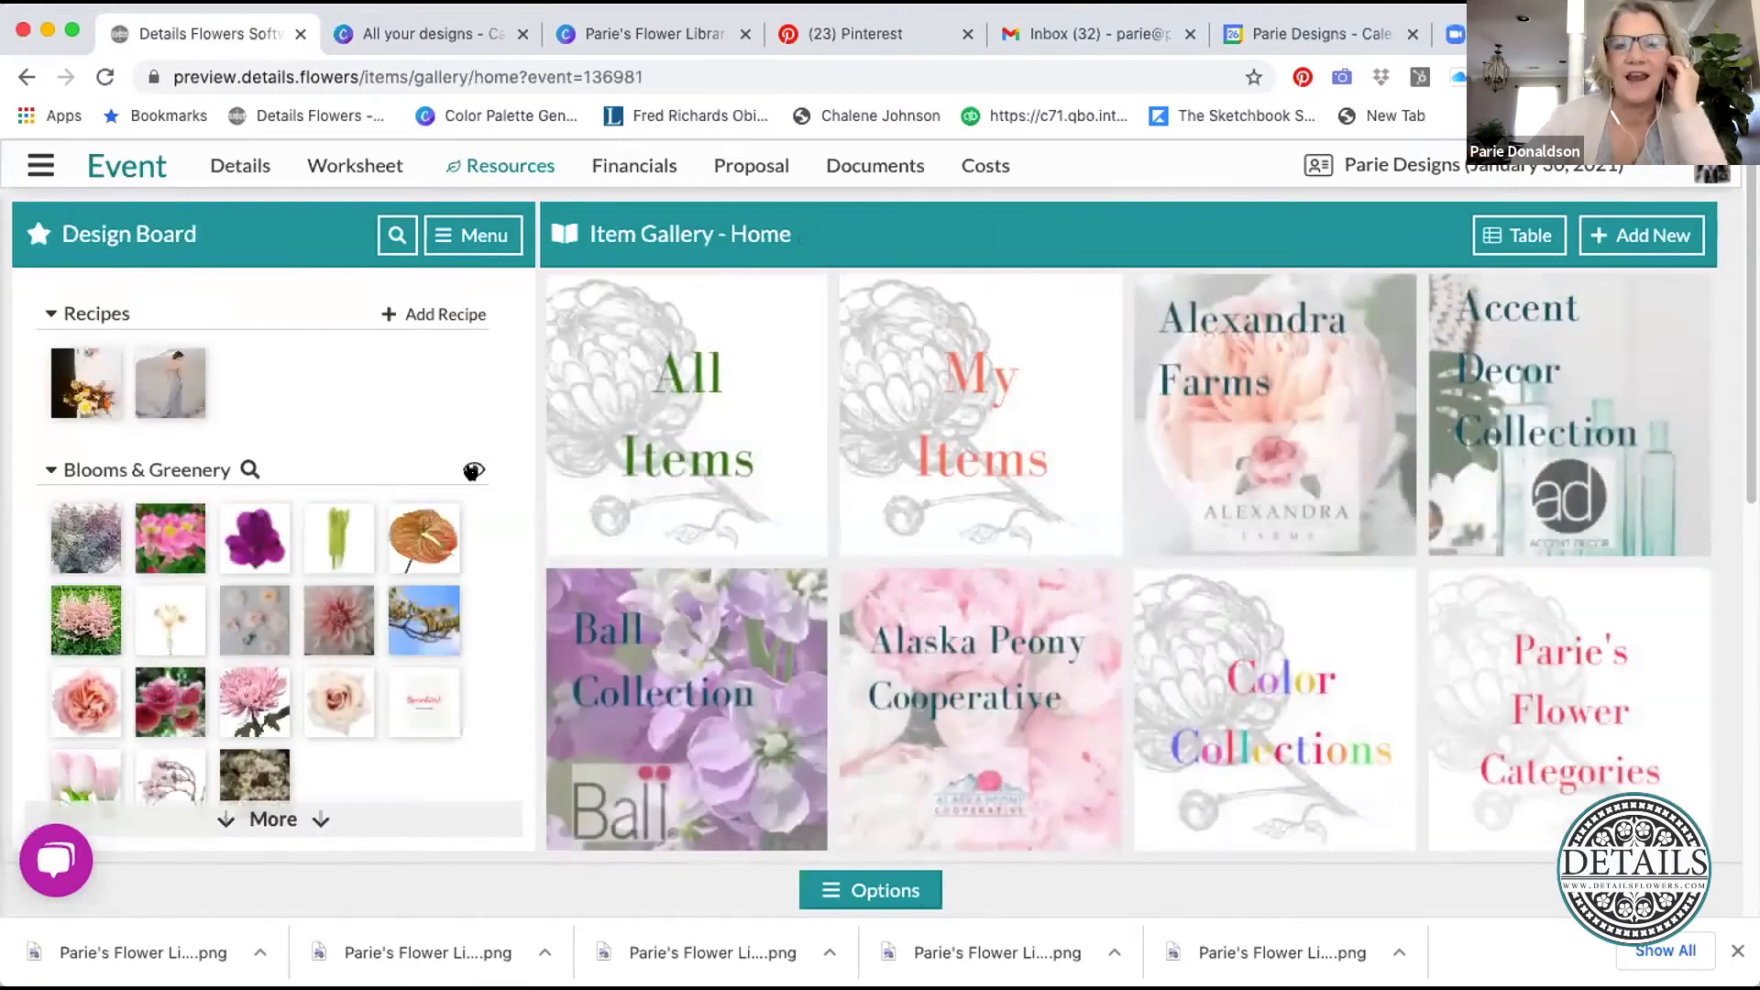
pyautogui.click(473, 470)
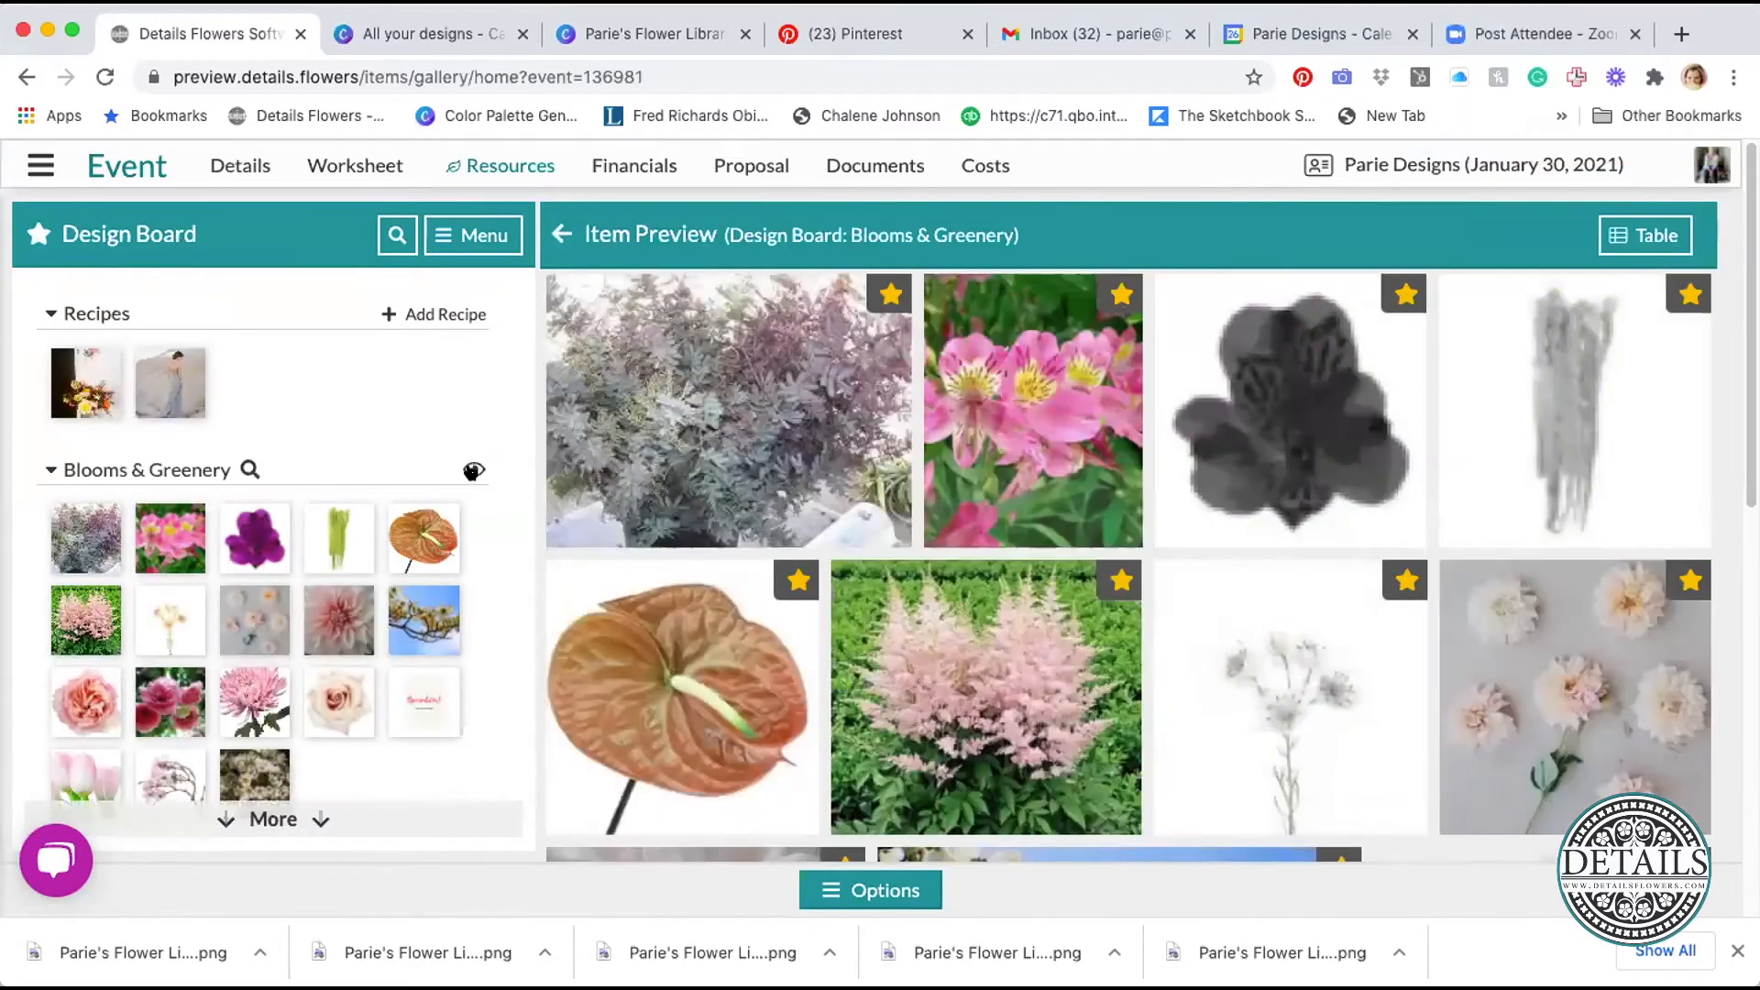
# - Unstar the hanging green amaranthus, the purple alstroemeria, Alstroemeria Pink and the orange anthurium to take them off the Design Board
pyautogui.click(1689, 294)
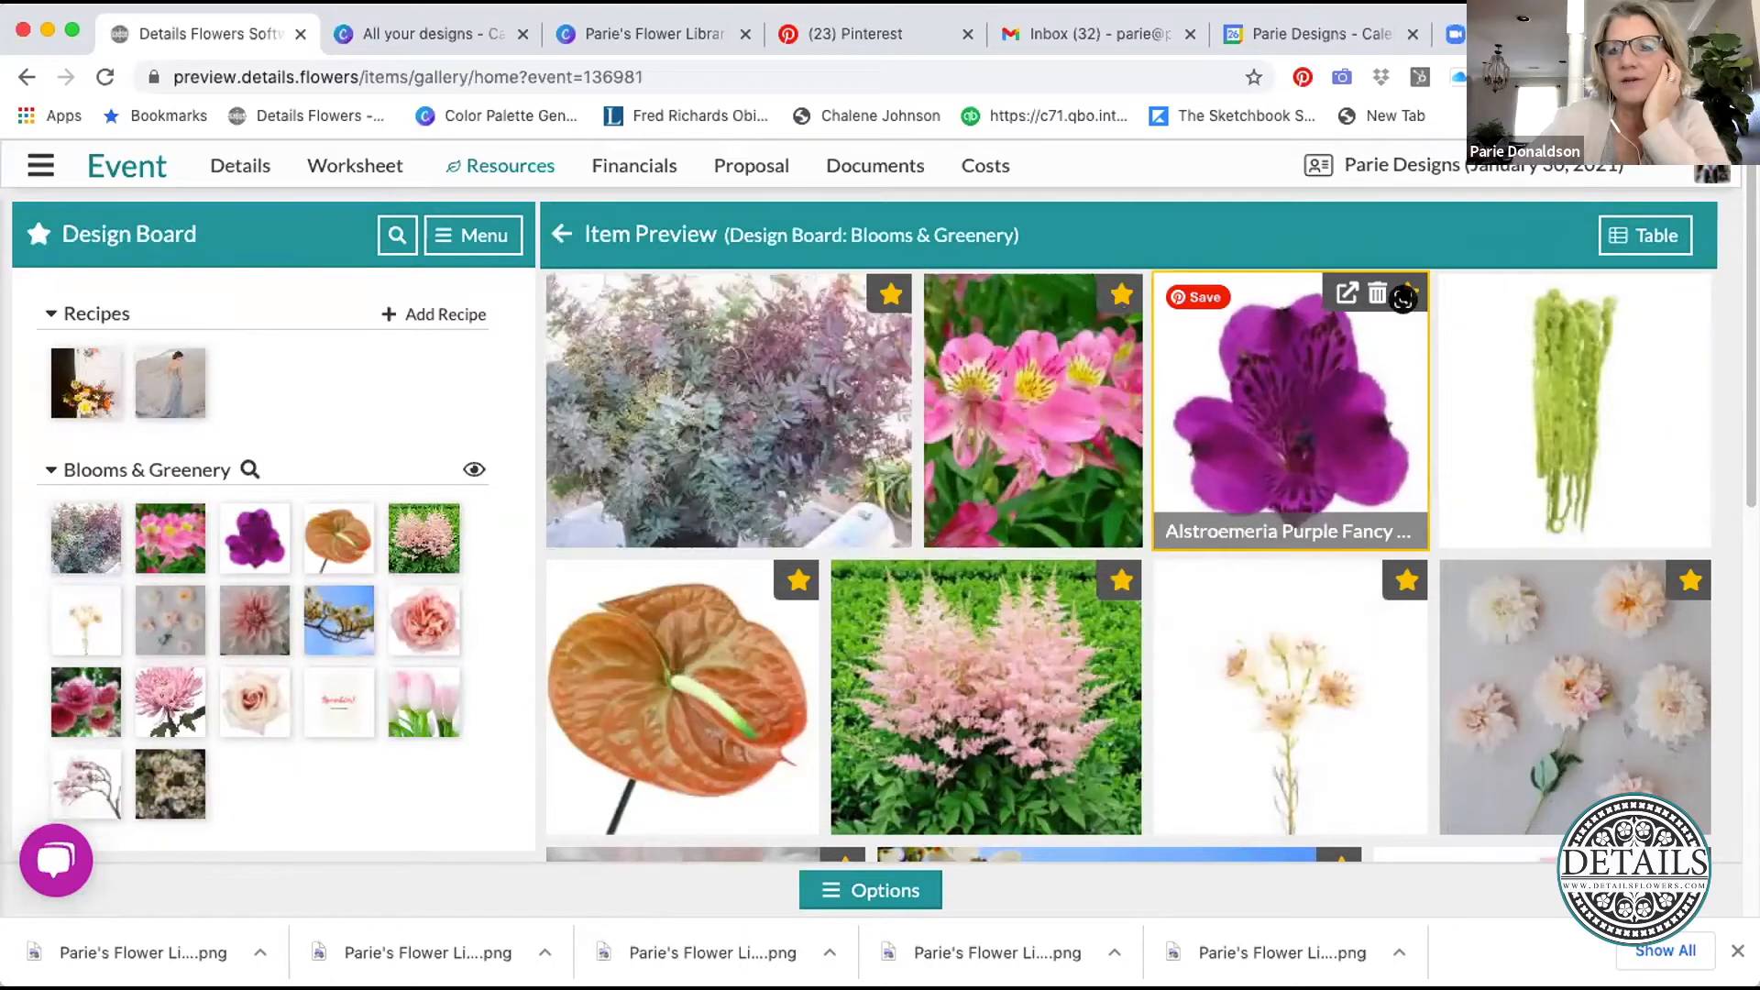
pyautogui.click(1404, 296)
pyautogui.click(1407, 293)
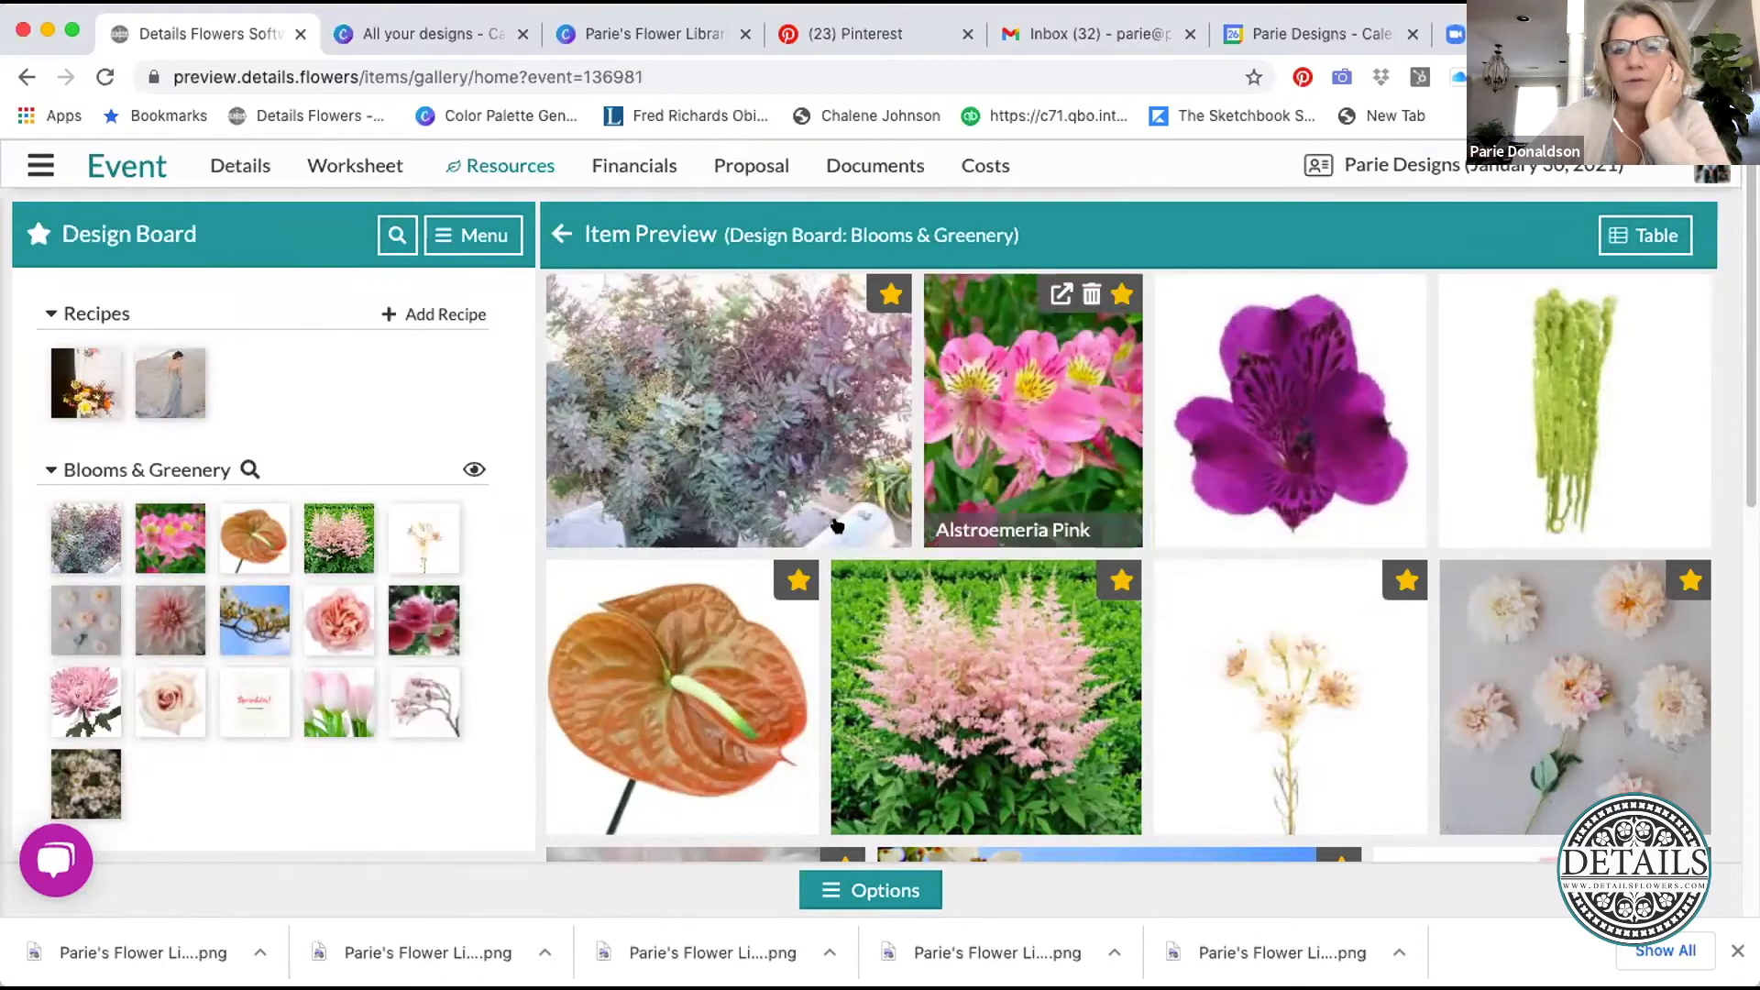
pyautogui.click(1121, 294)
pyautogui.click(800, 579)
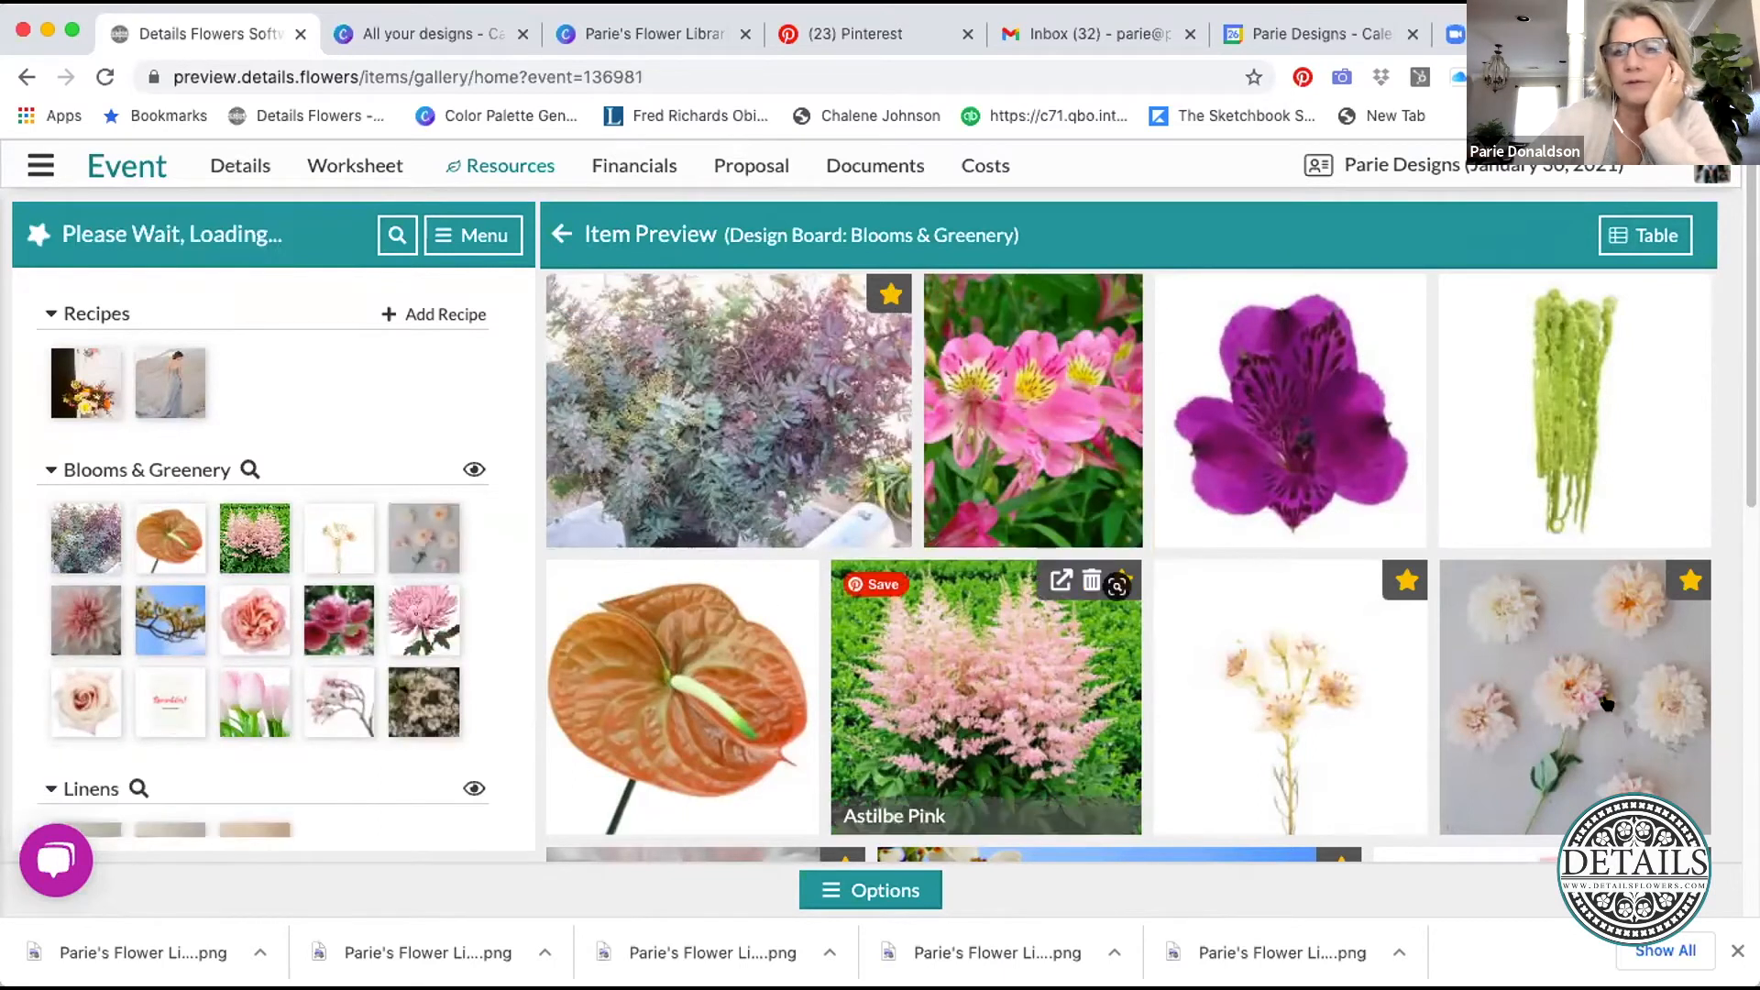
# - Look through the remaining starred items in the Blooms & Greenery preview
pyautogui.scroll(-4, 1625, 704)
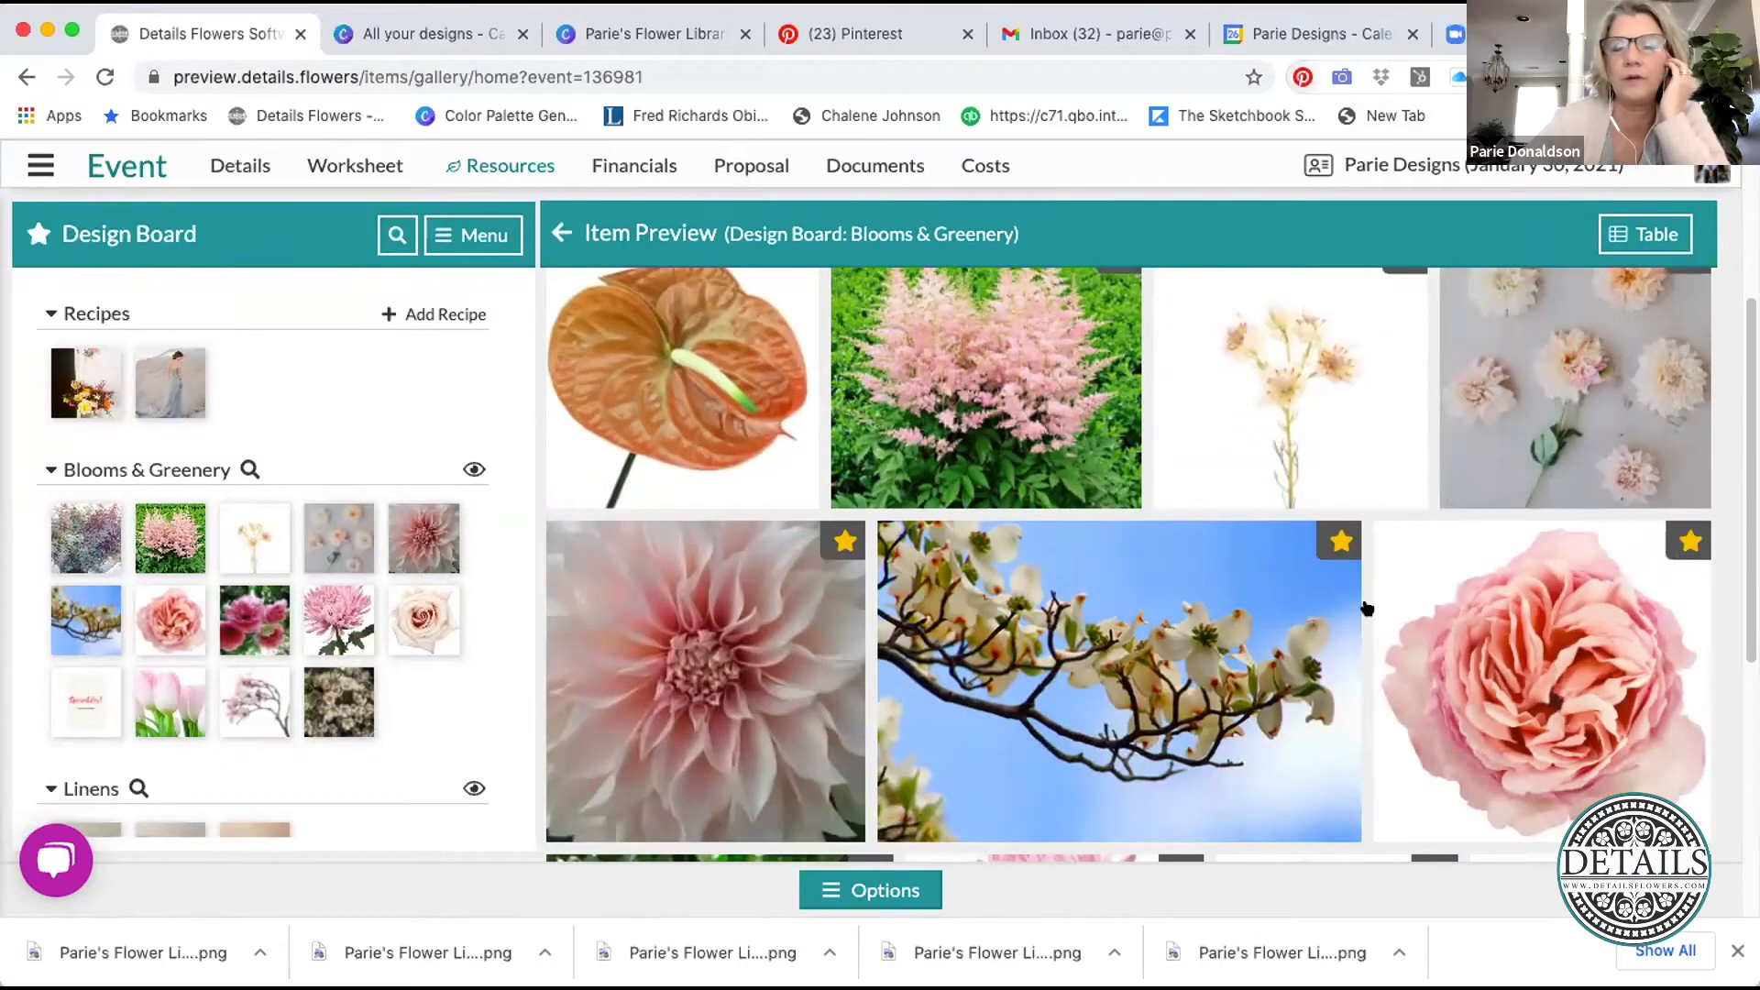
pyautogui.scroll(-1, 1403, 674)
pyautogui.scroll(-6, 1403, 673)
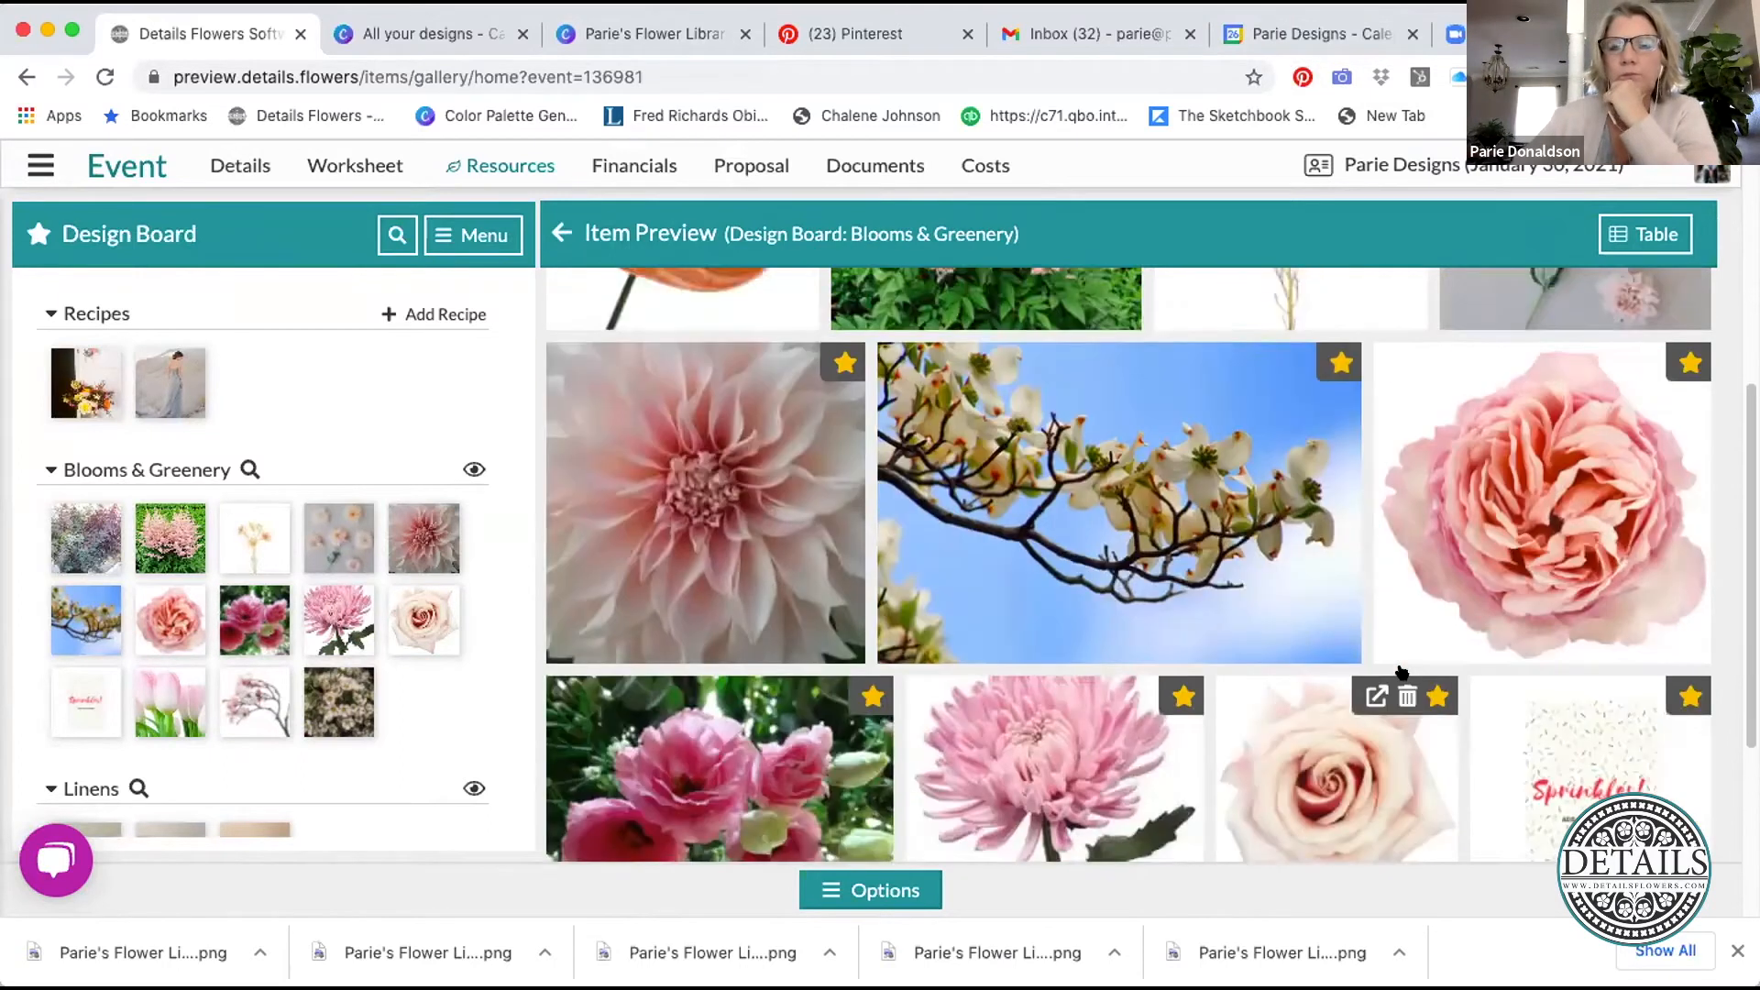
pyautogui.scroll(8, 1400, 677)
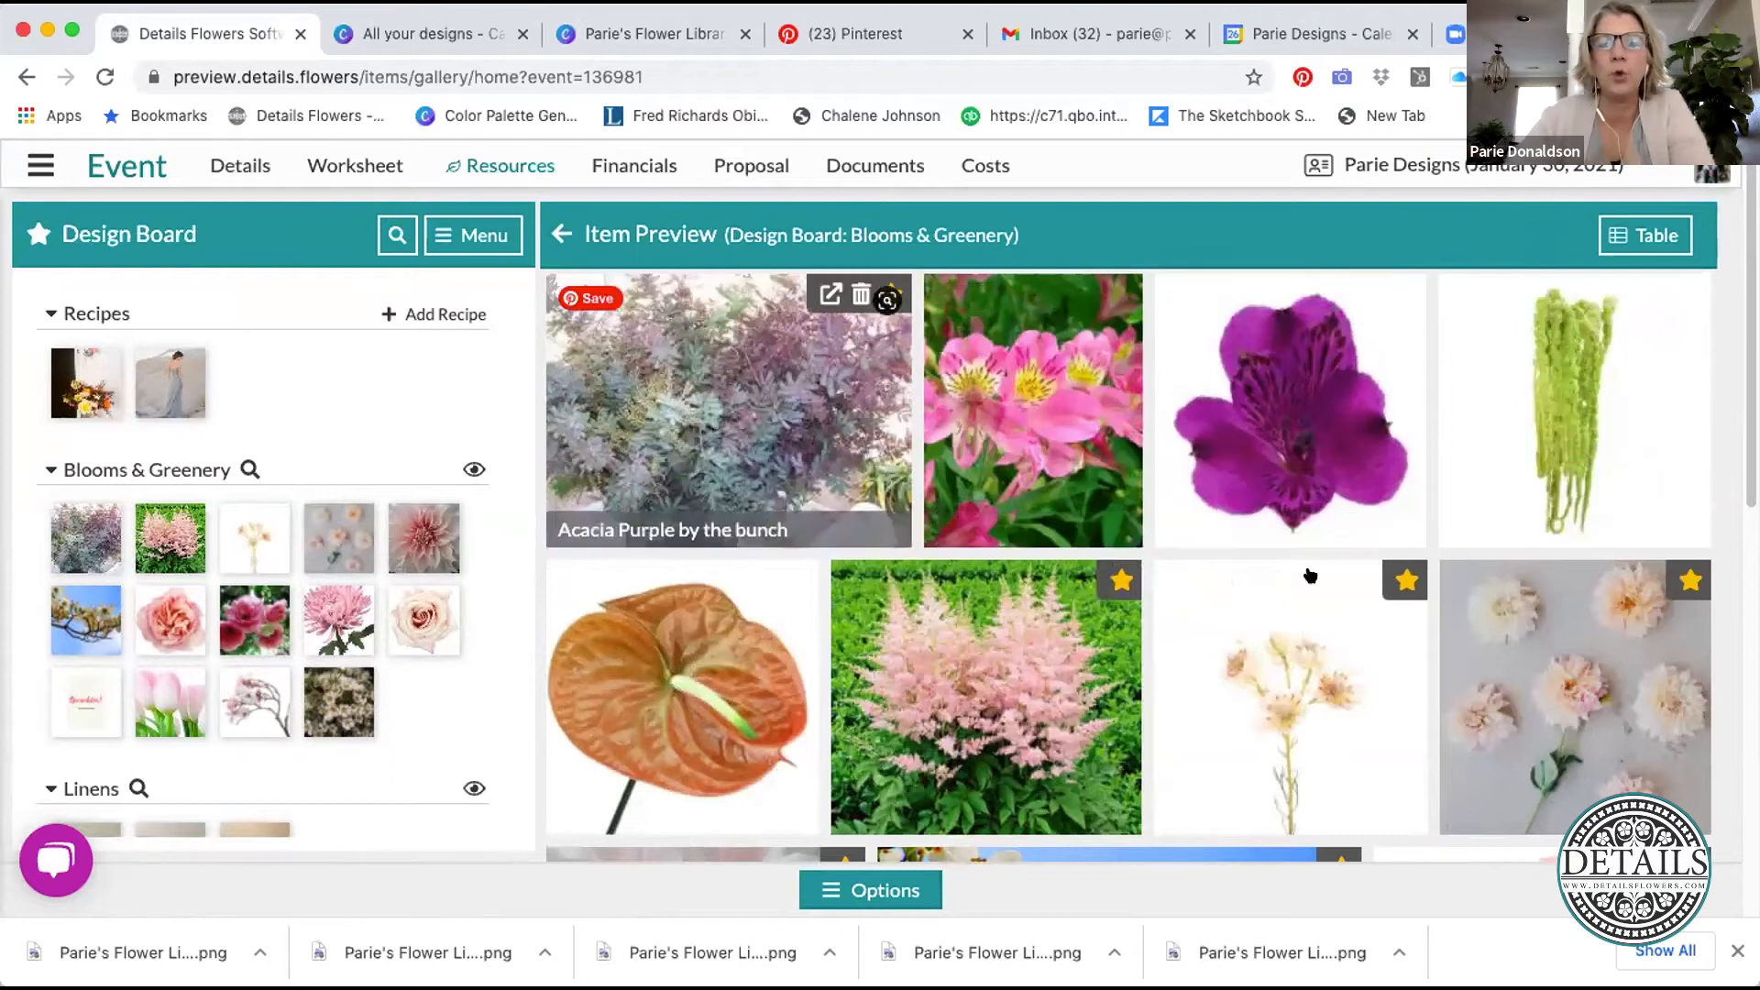
pyautogui.moveTo(1407, 293)
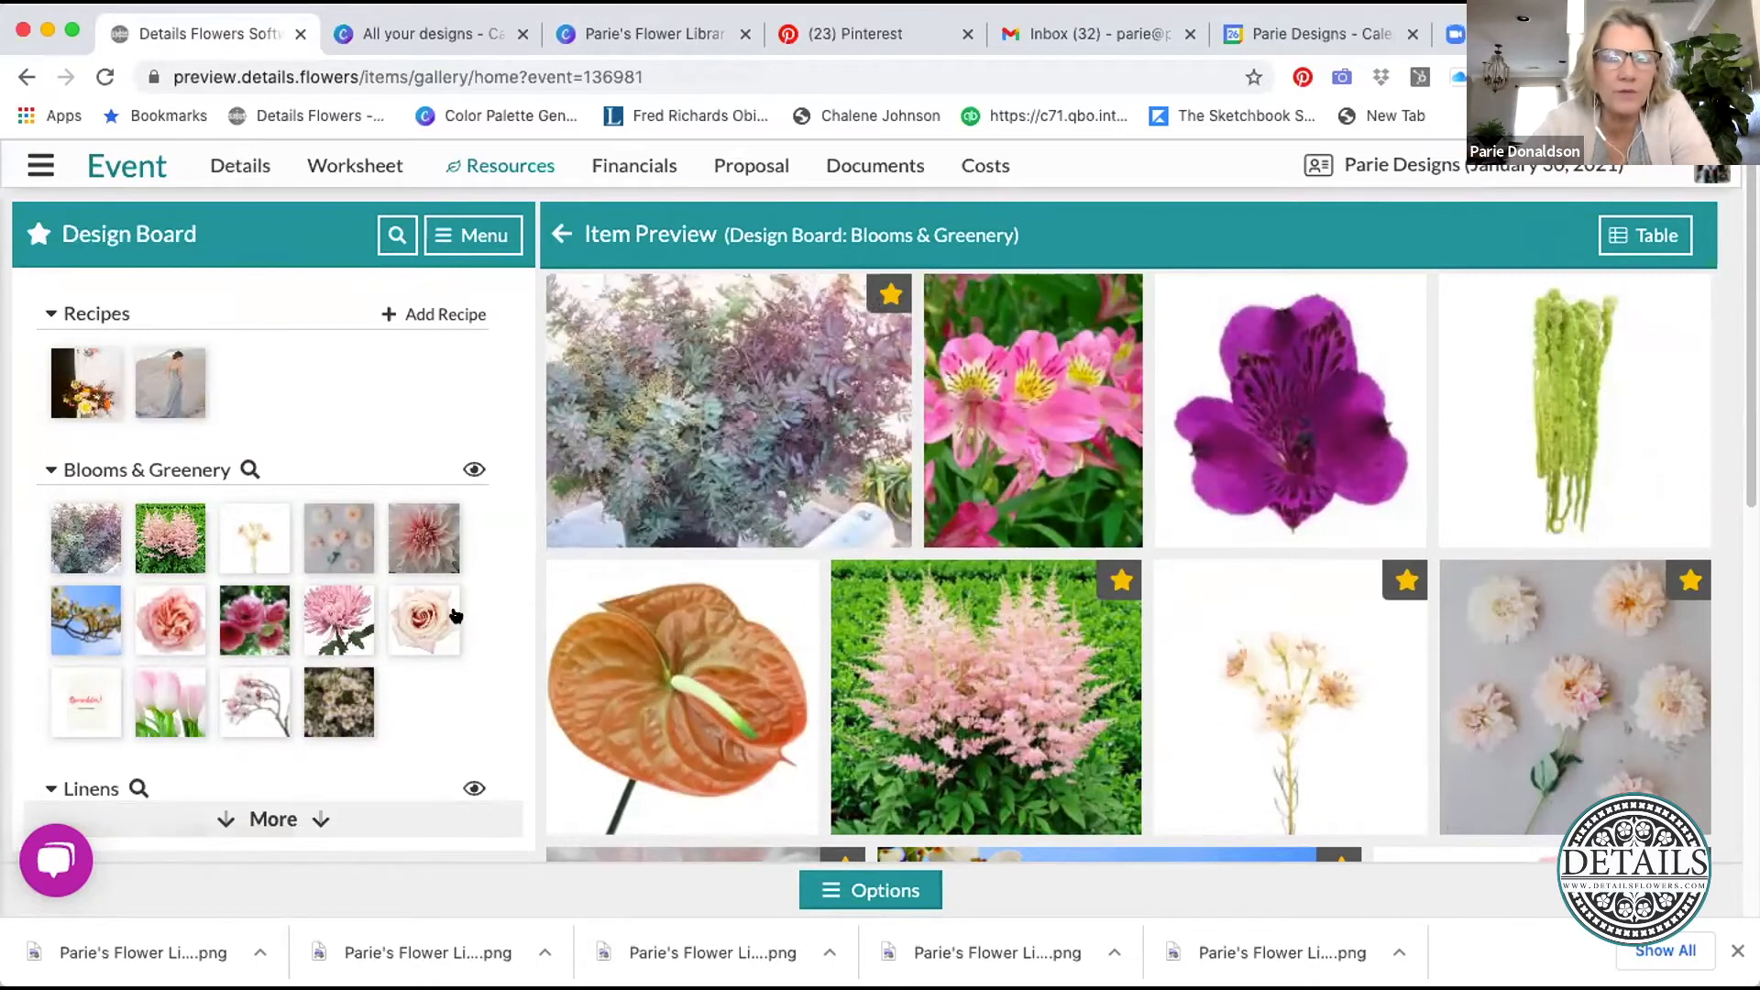
# - Leave the item preview and open the event's Worksheet to view the blooms on its Design Board
pyautogui.click(562, 236)
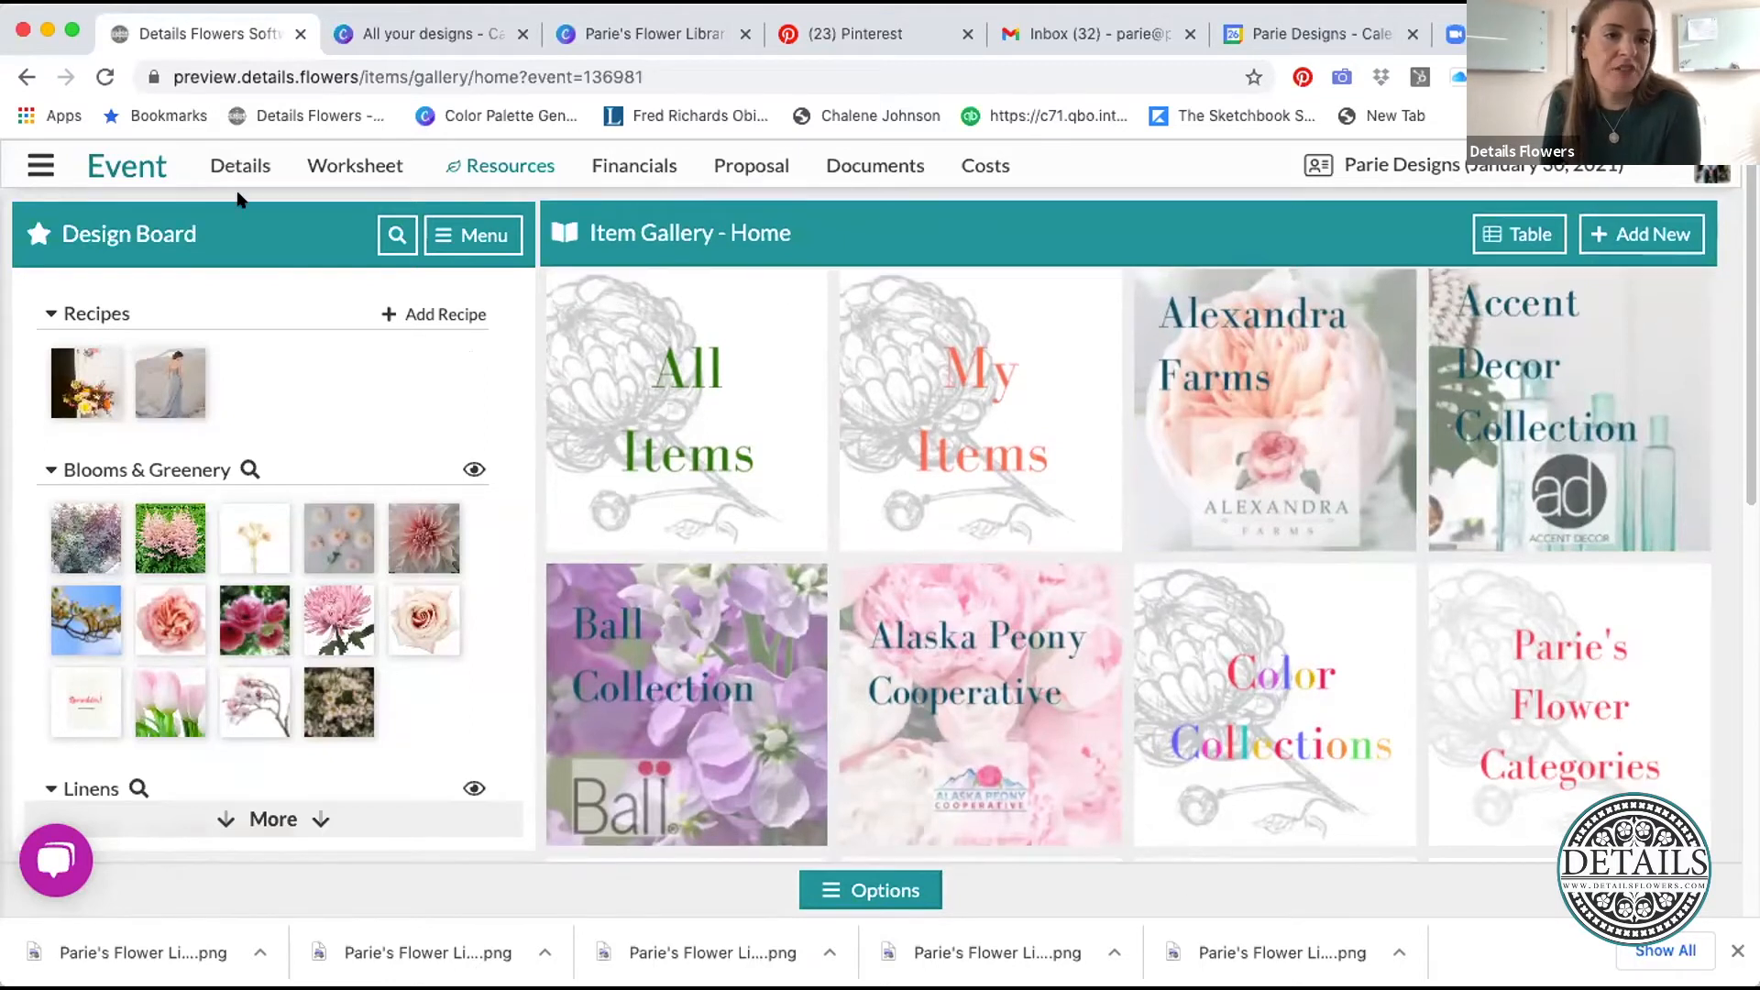
pyautogui.click(365, 166)
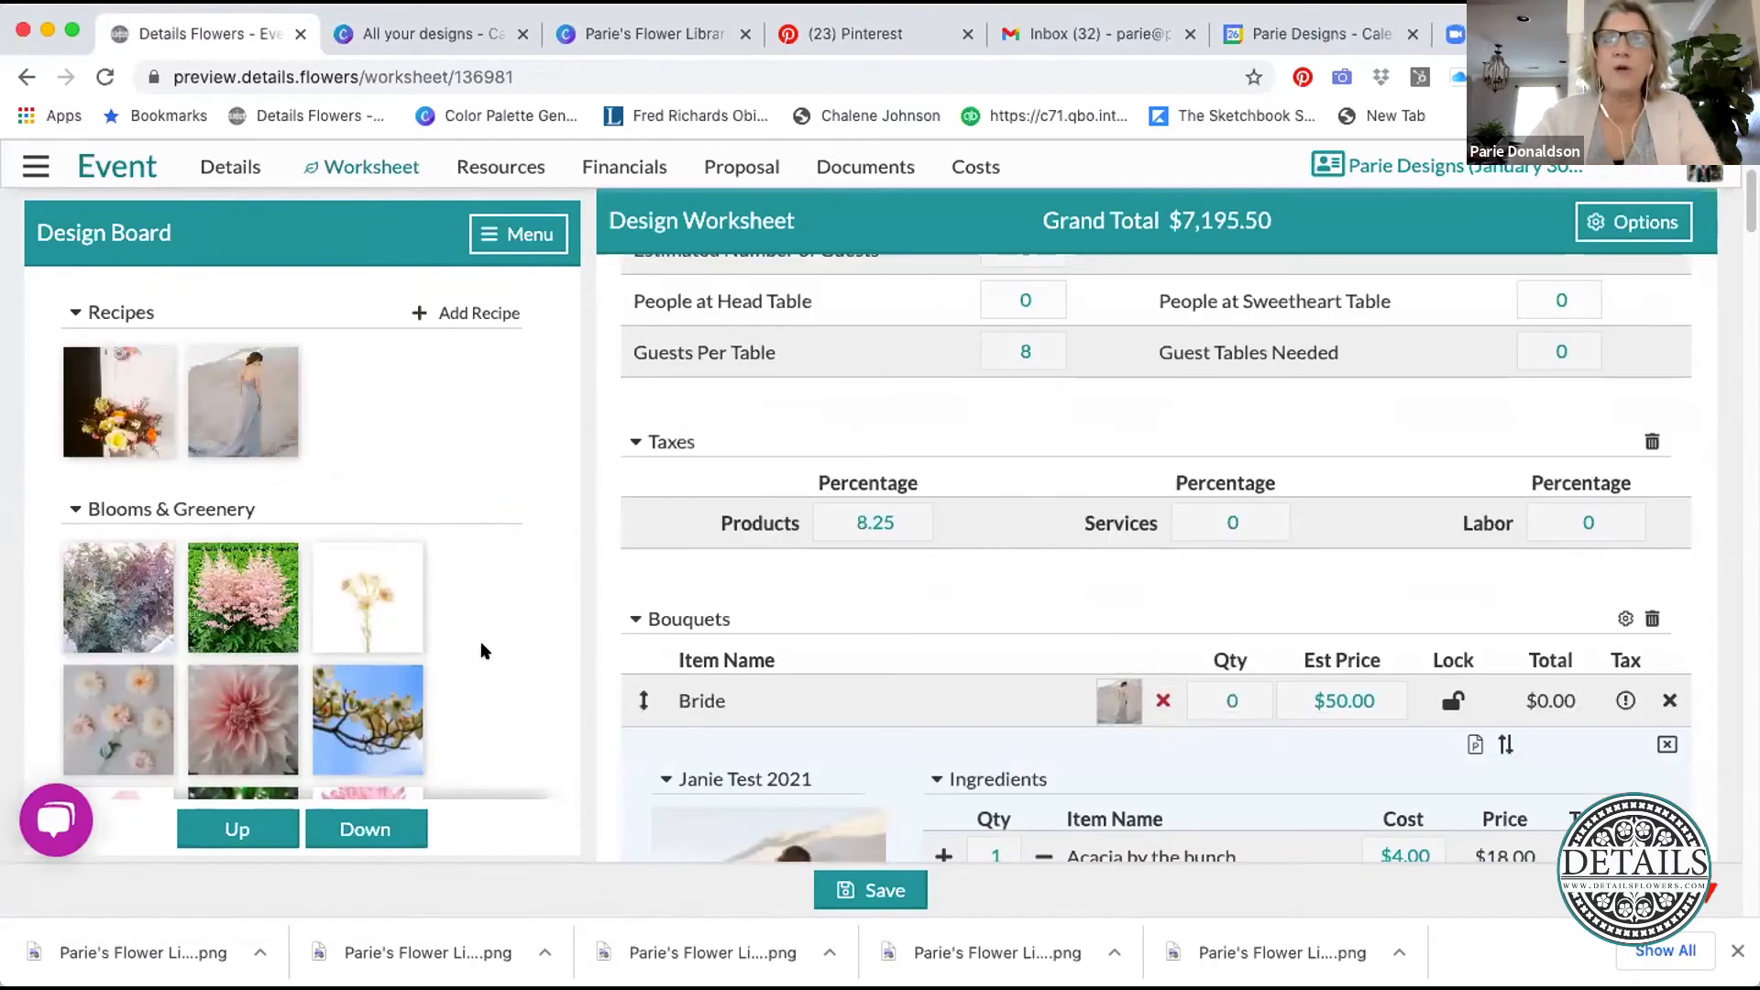
pyautogui.click(394, 828)
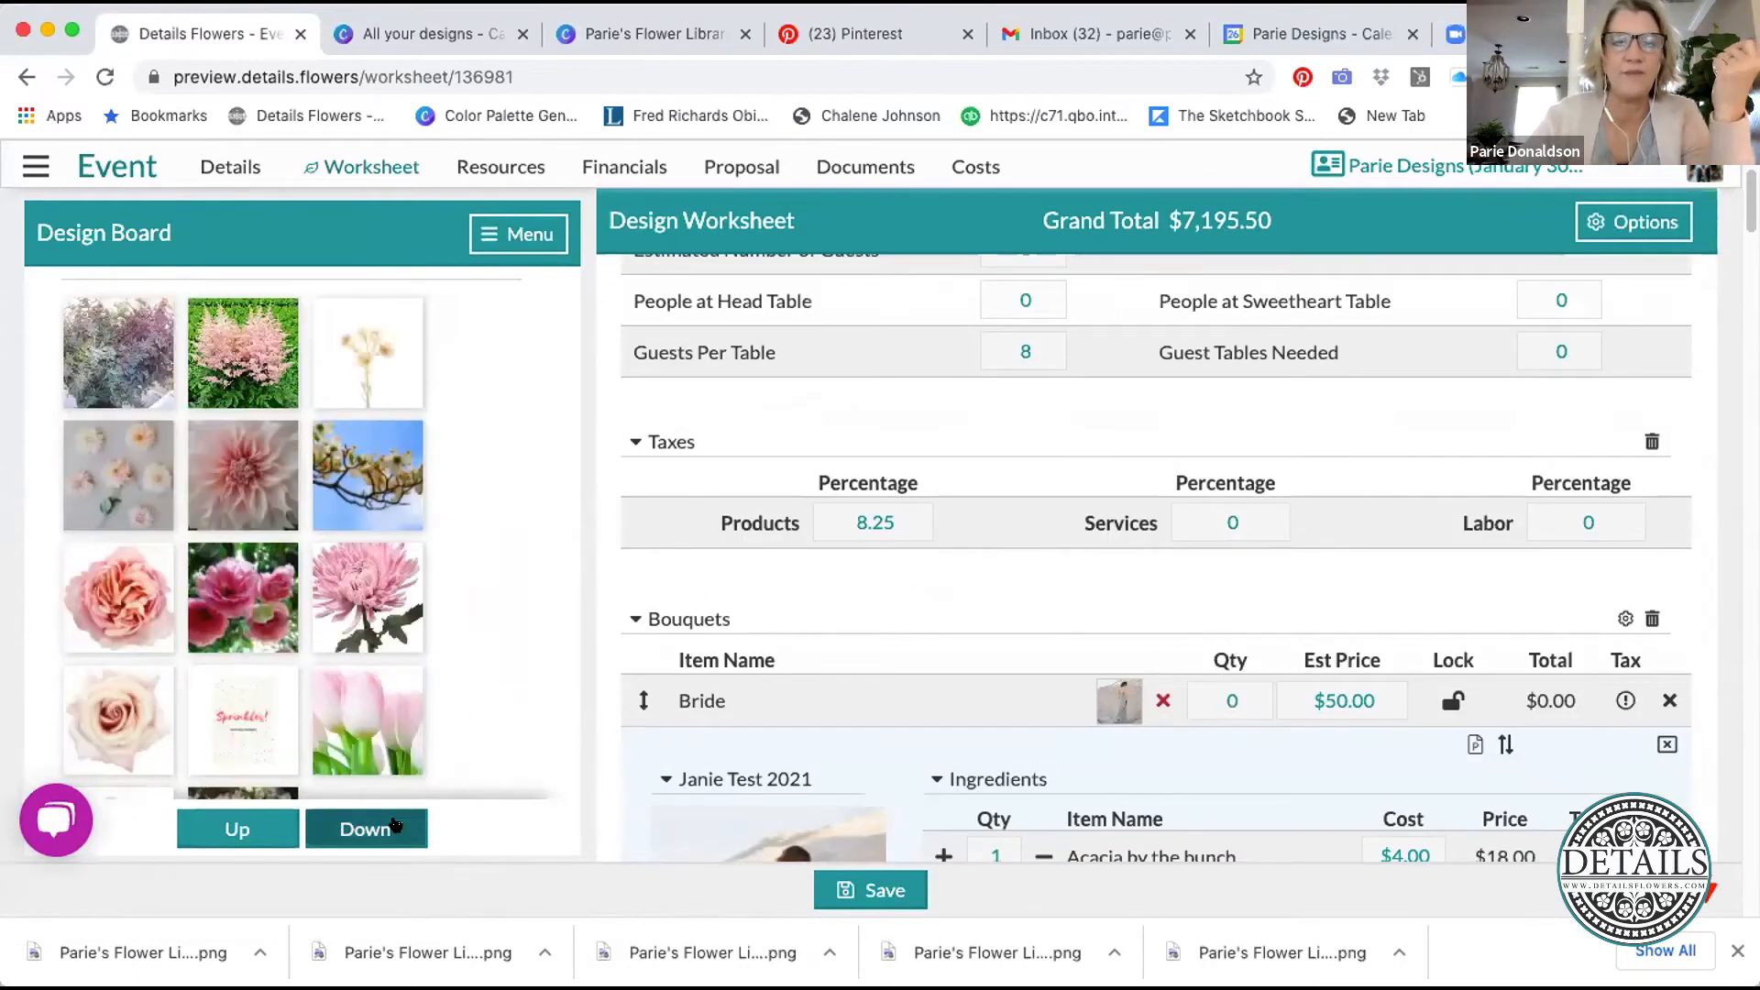
# - Look through the Design Board's blooms, greenery and linens beside the Worksheet and view the board's display options
pyautogui.click(394, 828)
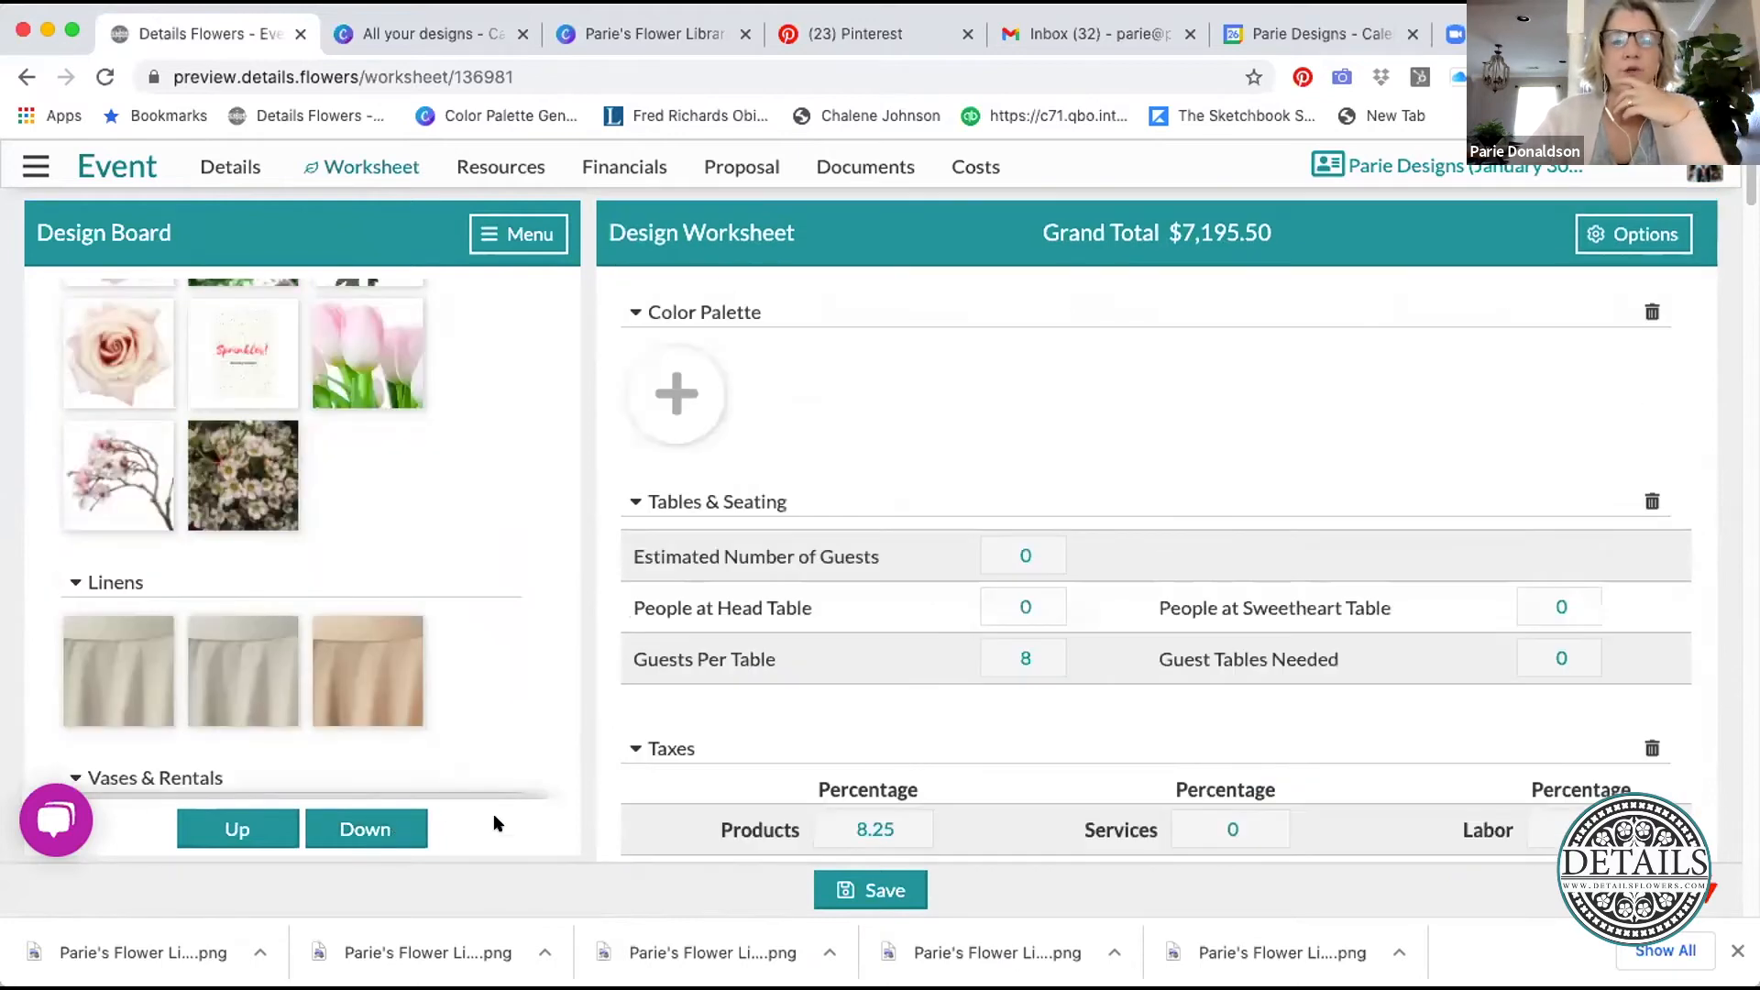
pyautogui.click(245, 830)
pyautogui.click(257, 830)
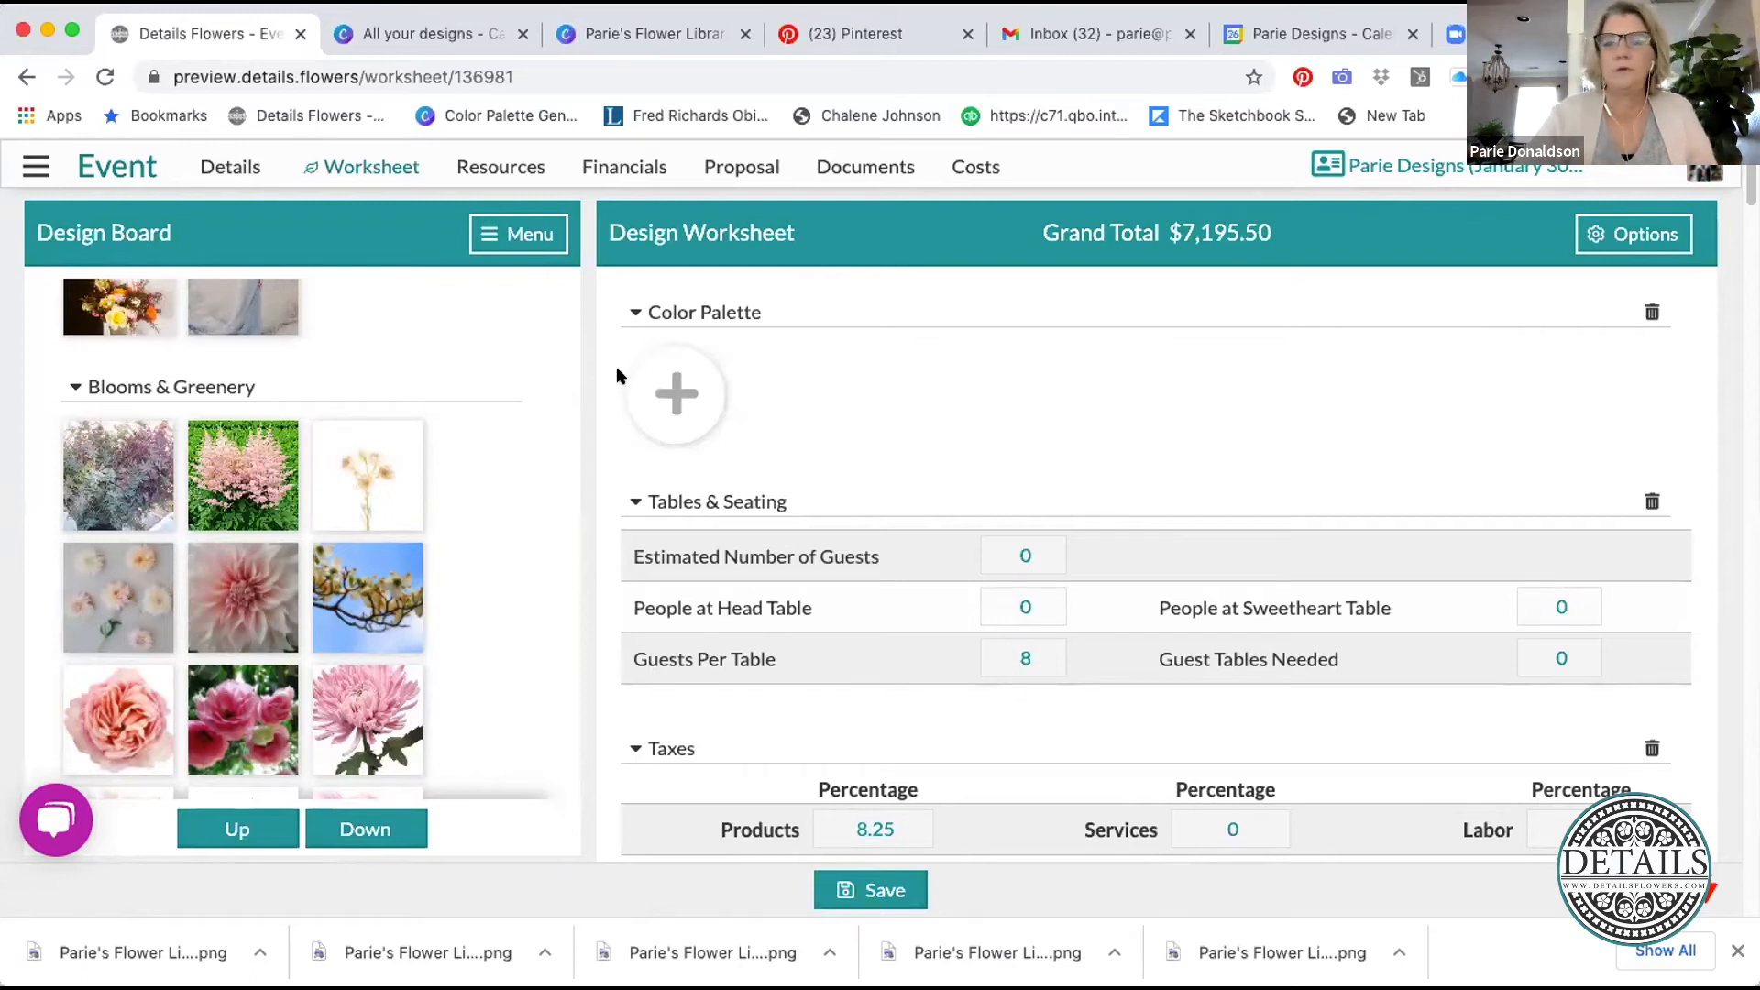
pyautogui.click(529, 238)
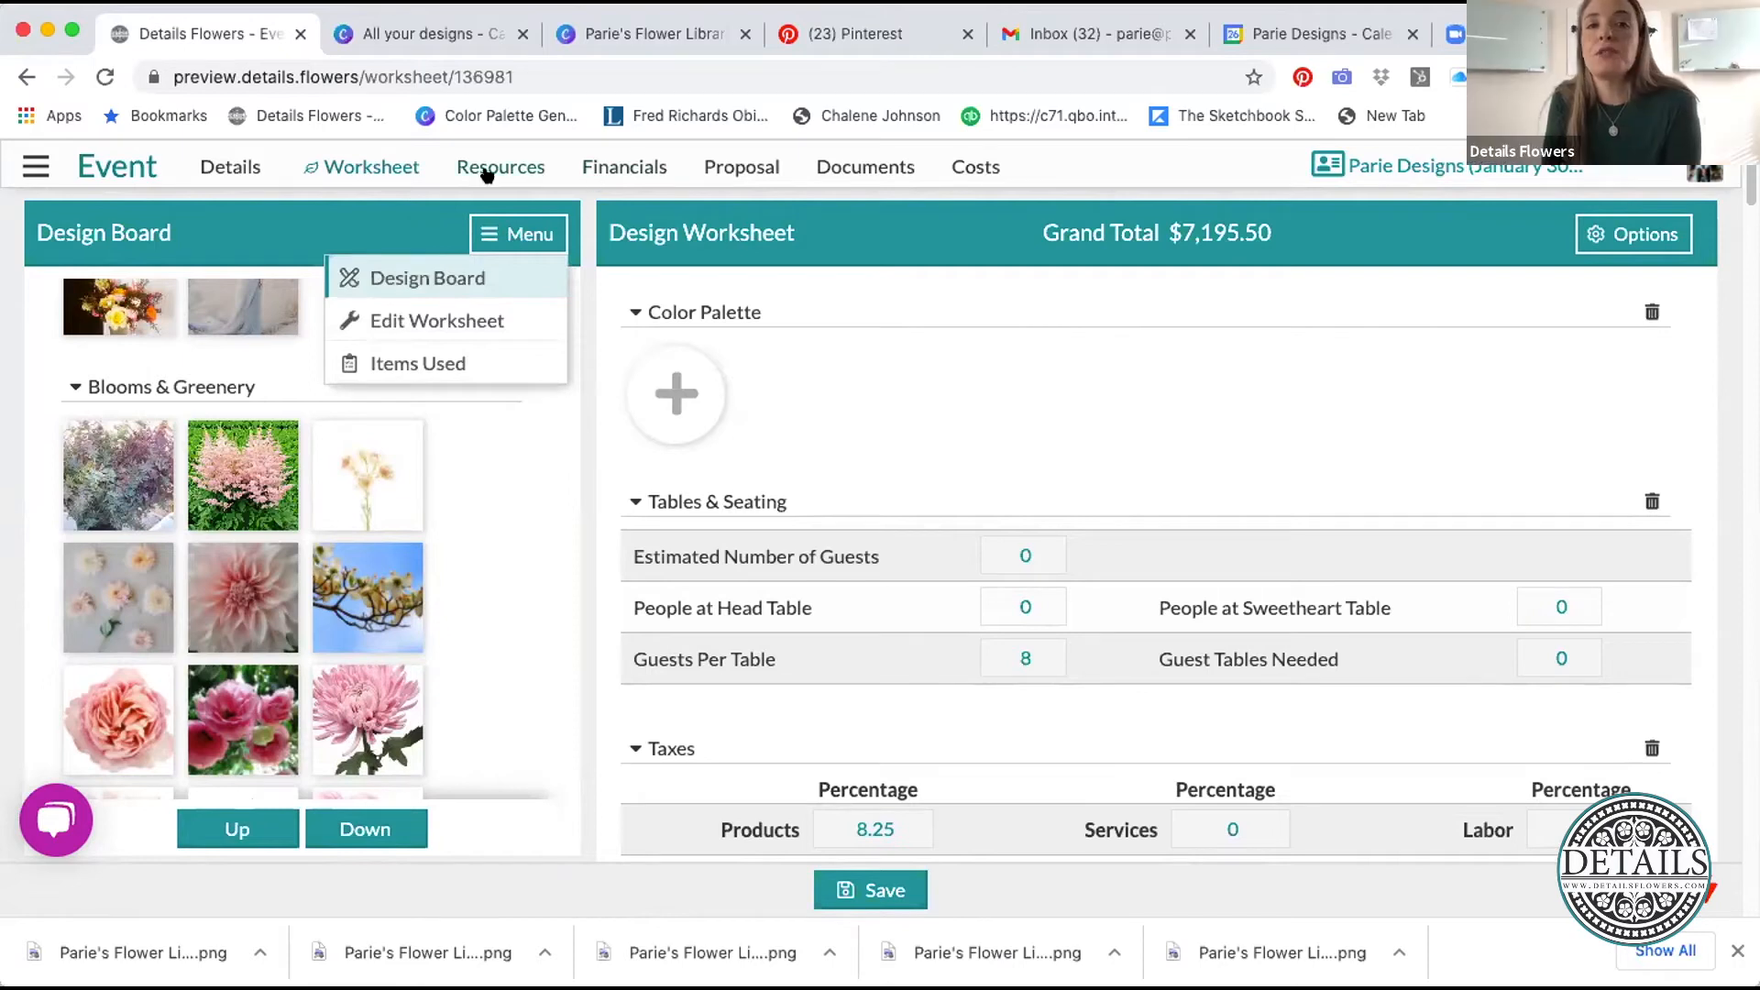
# - Return to the event's Item Gallery and review the Design Board's options for favorite items
pyautogui.click(477, 169)
pyautogui.click(529, 274)
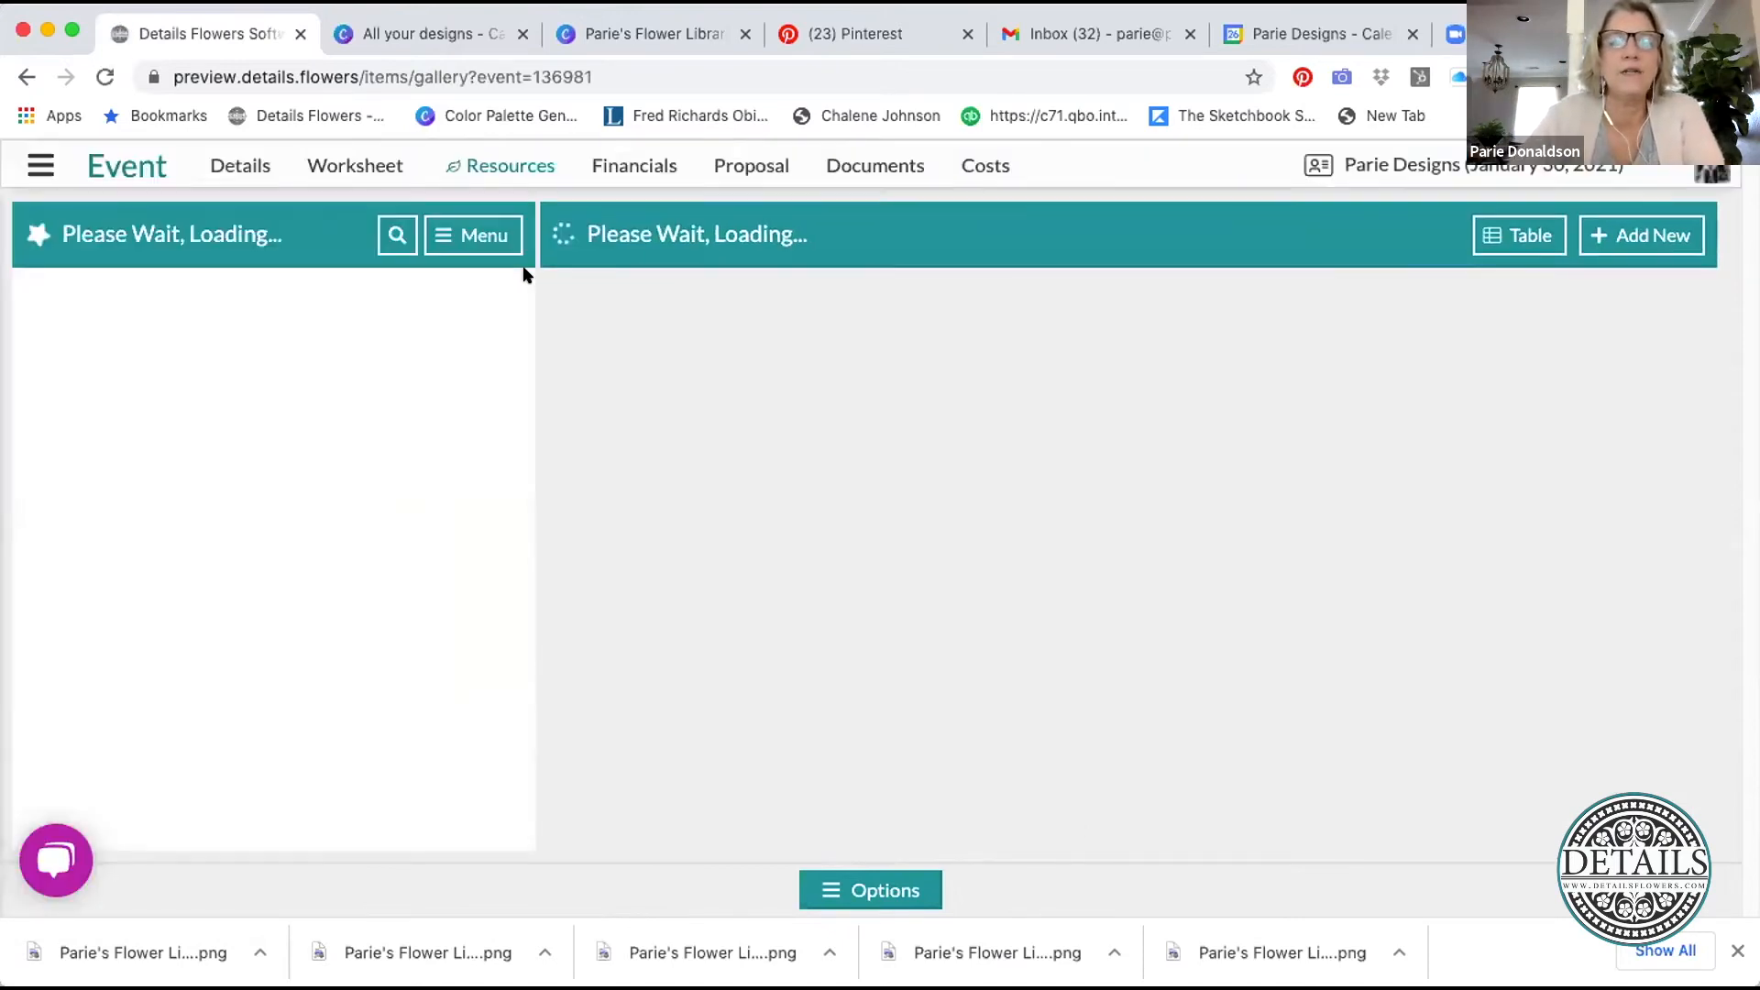
pyautogui.click(486, 236)
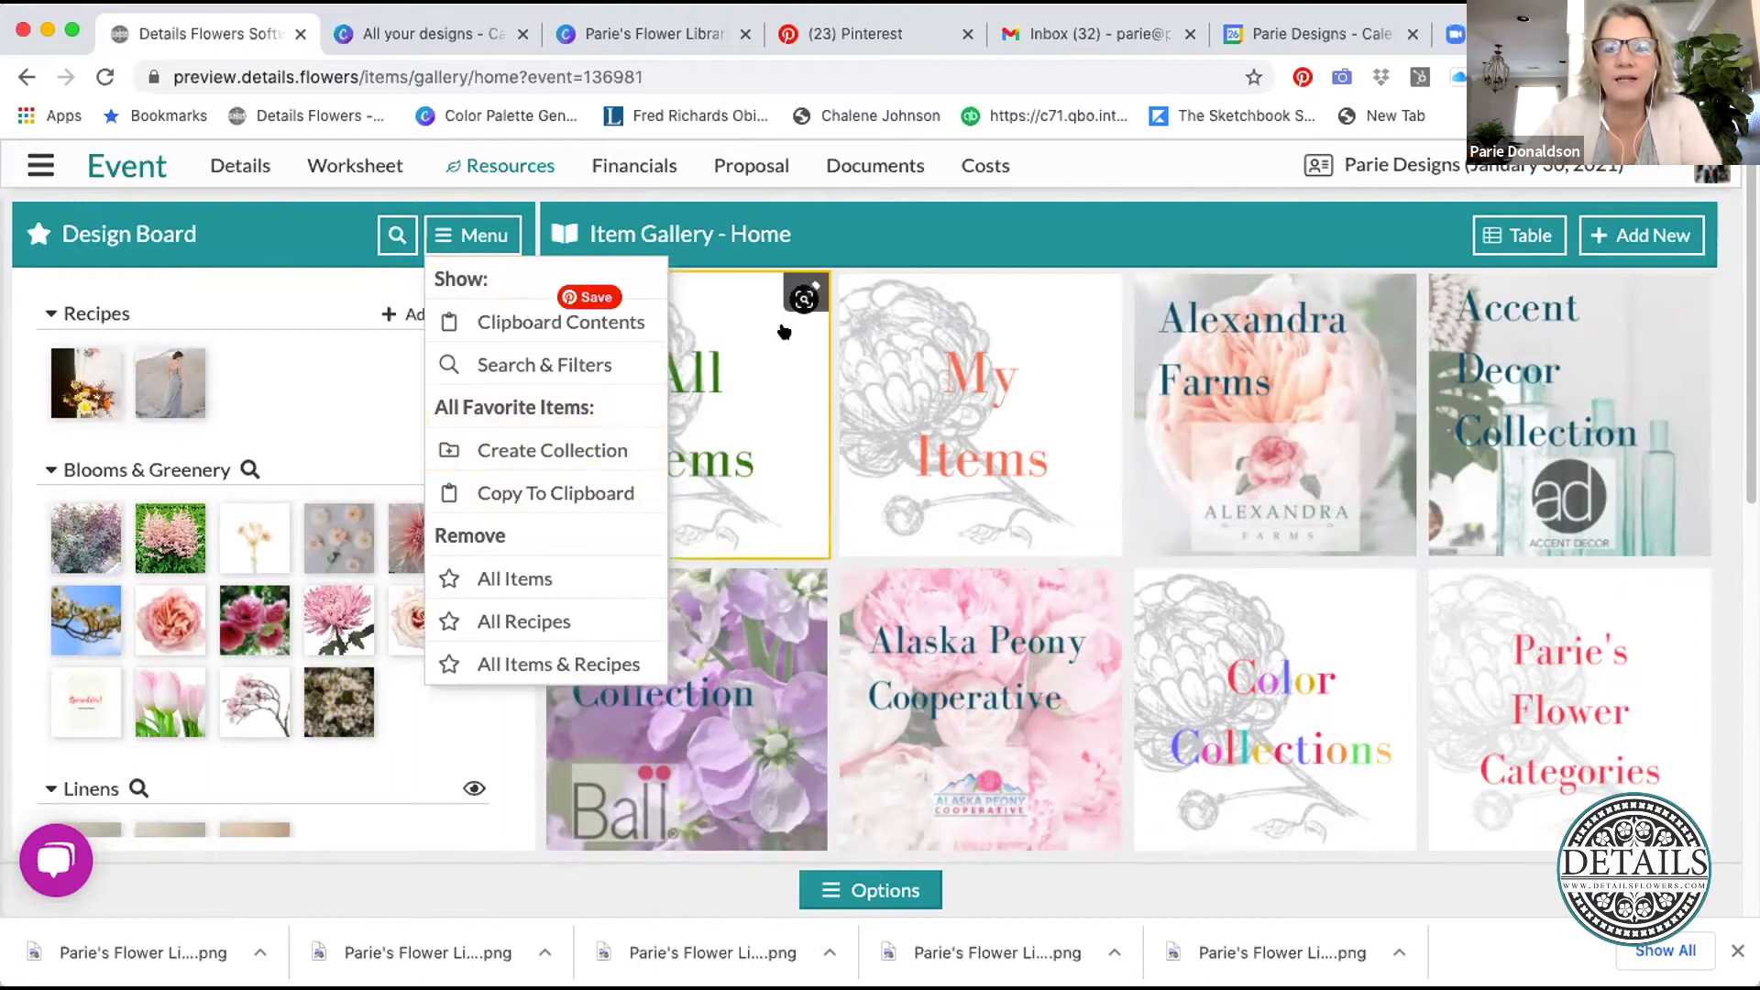
pyautogui.click(876, 232)
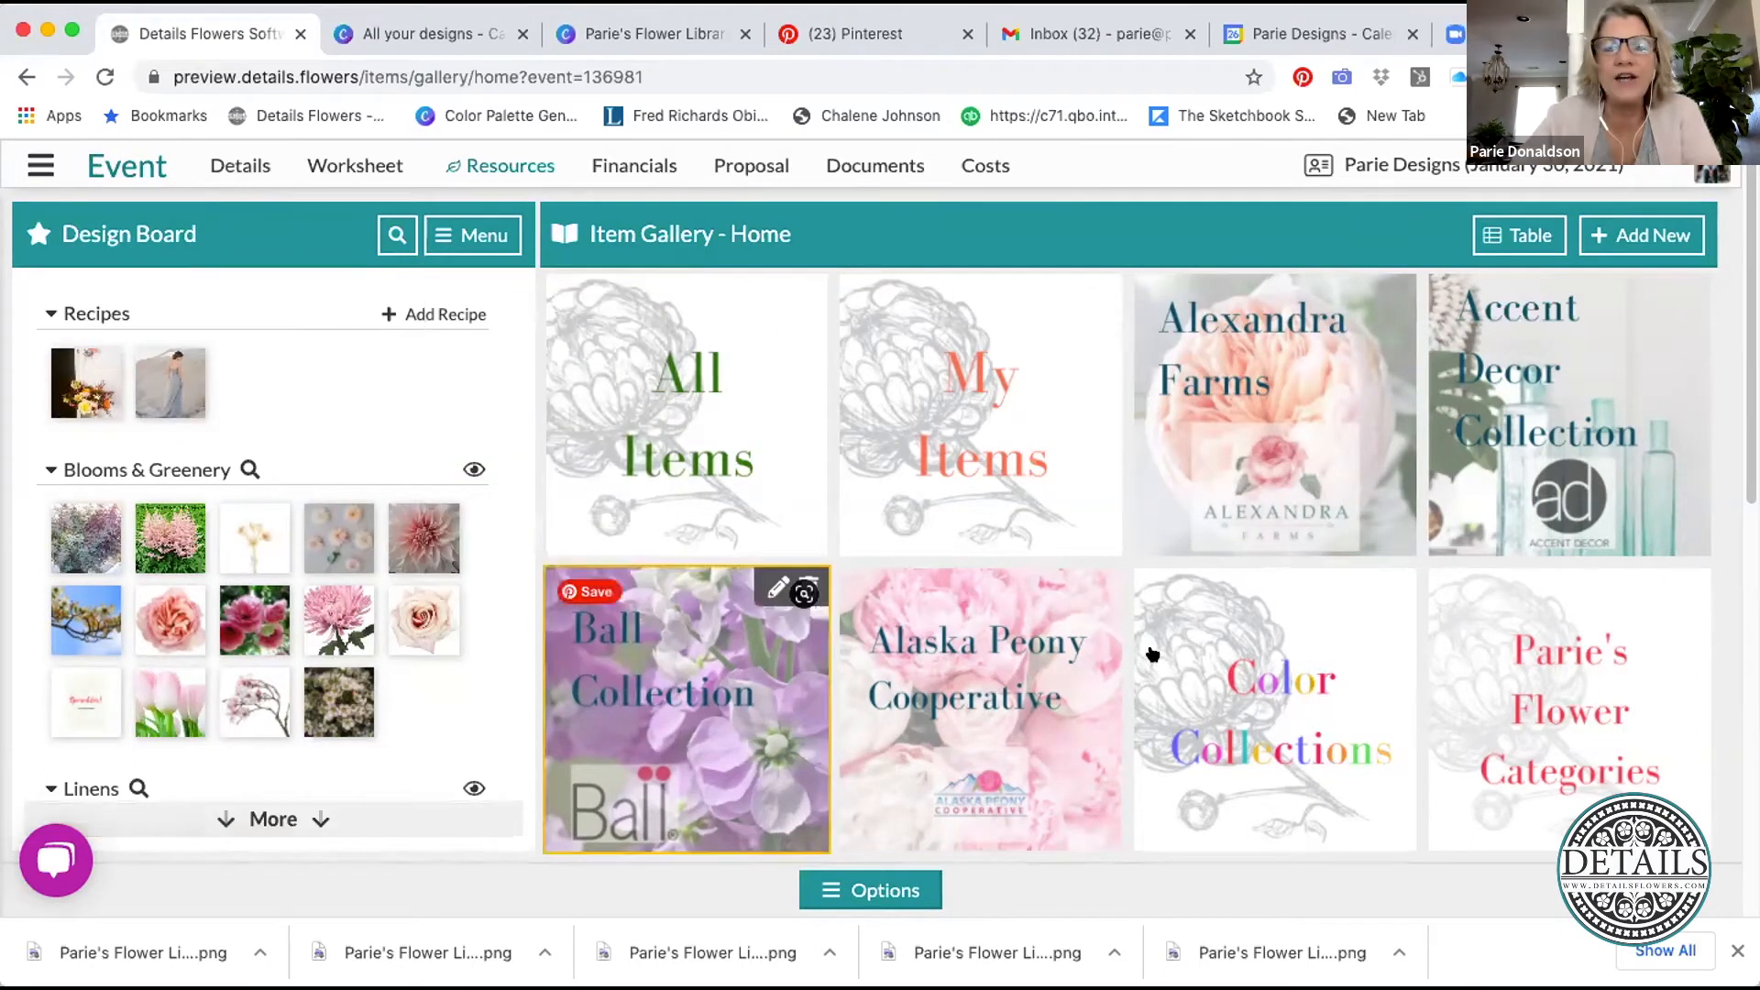
# - Open the Themed Collections in the Item Gallery and create a collection there for all favorite items
pyautogui.scroll(-2, 1210, 667)
pyautogui.scroll(-7, 1210, 667)
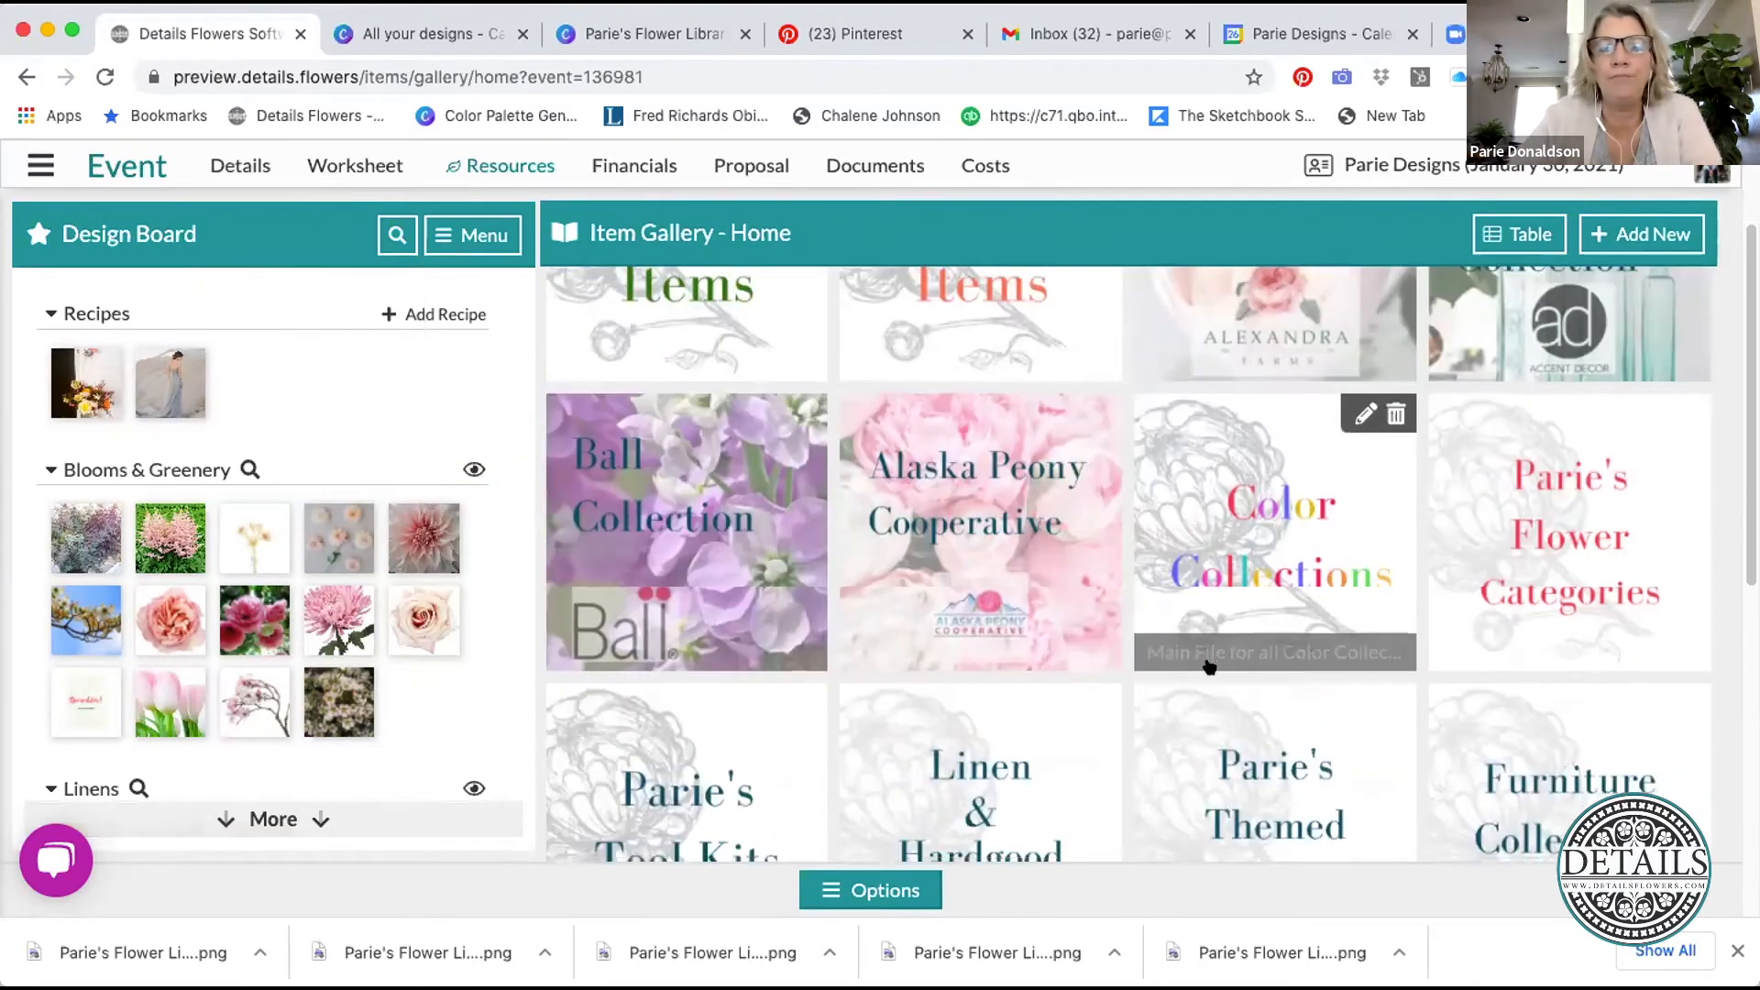
pyautogui.scroll(-2, 1210, 667)
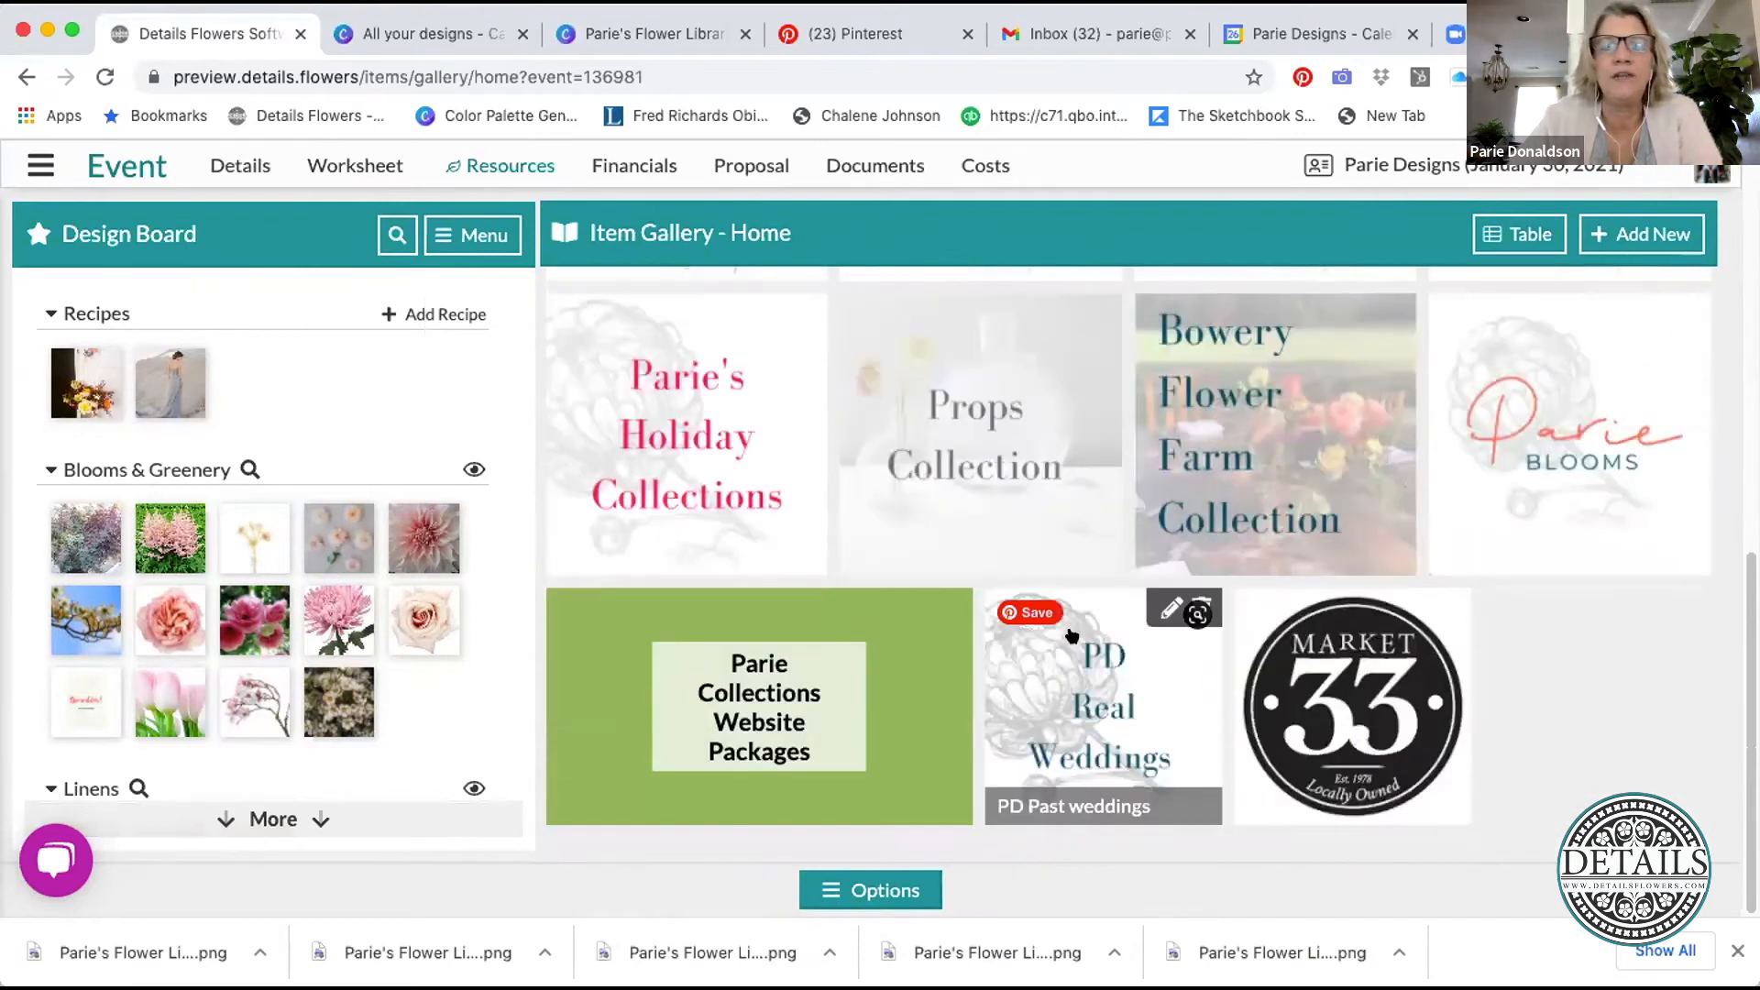
pyautogui.scroll(7, 1570, 621)
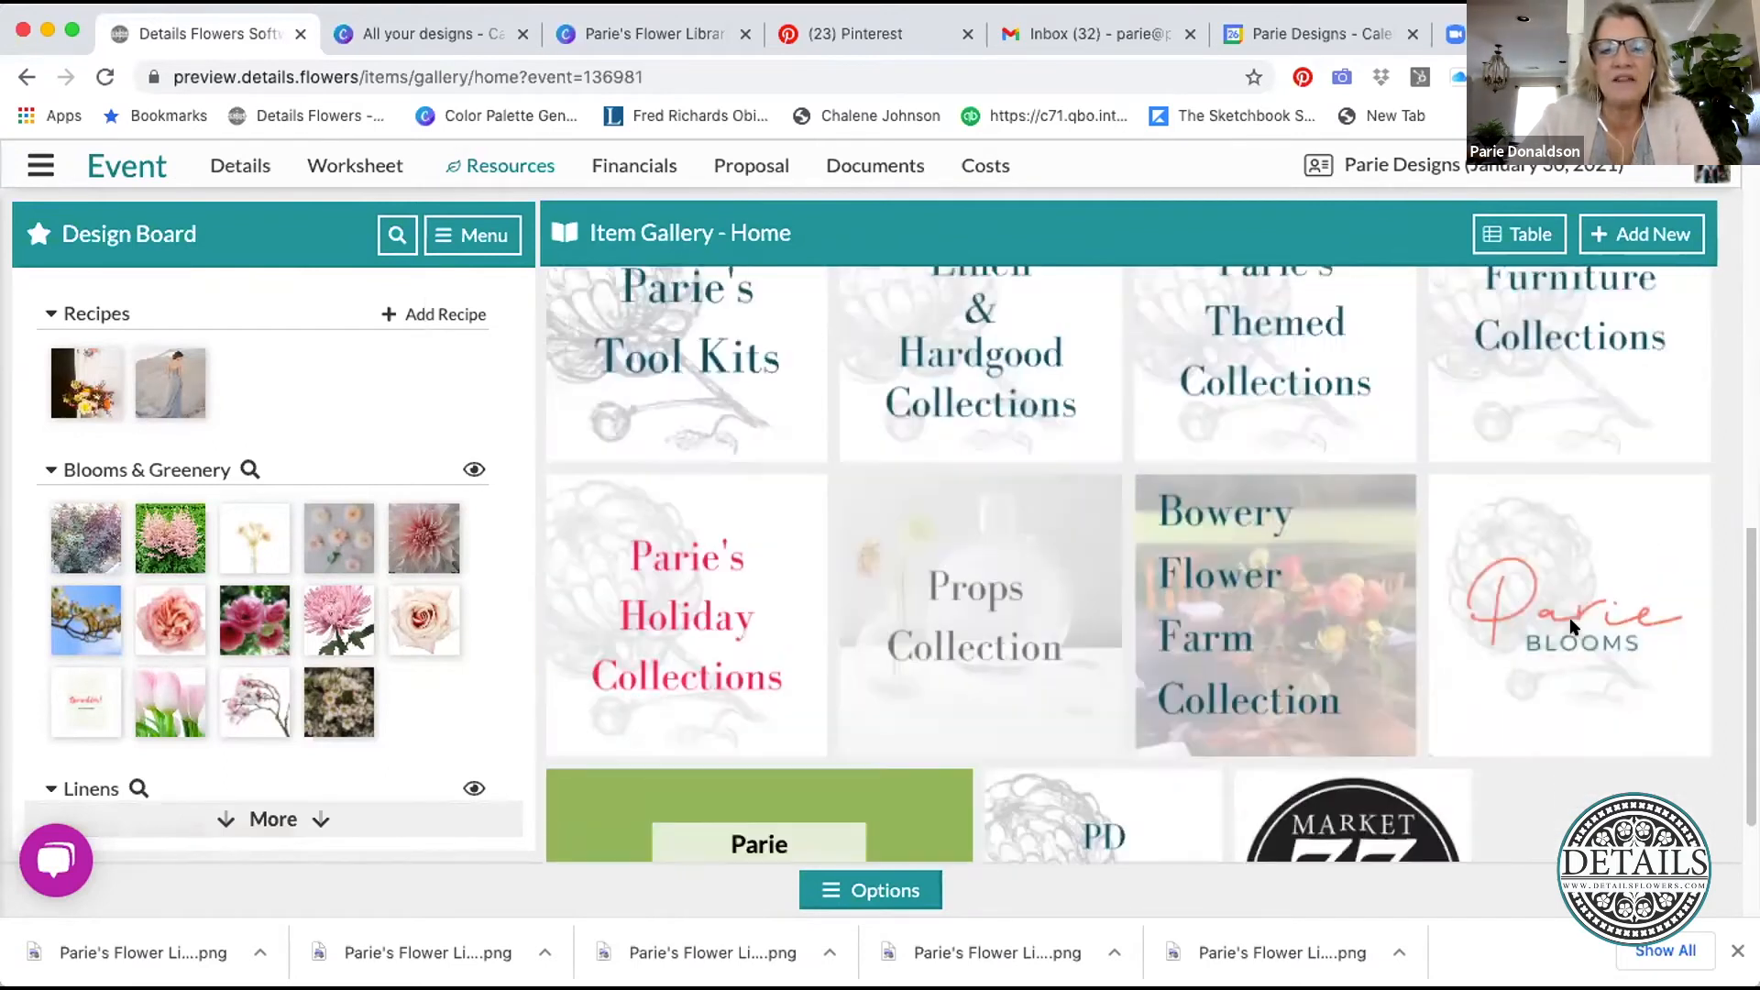
pyautogui.scroll(-1, 1568, 629)
pyautogui.click(1249, 719)
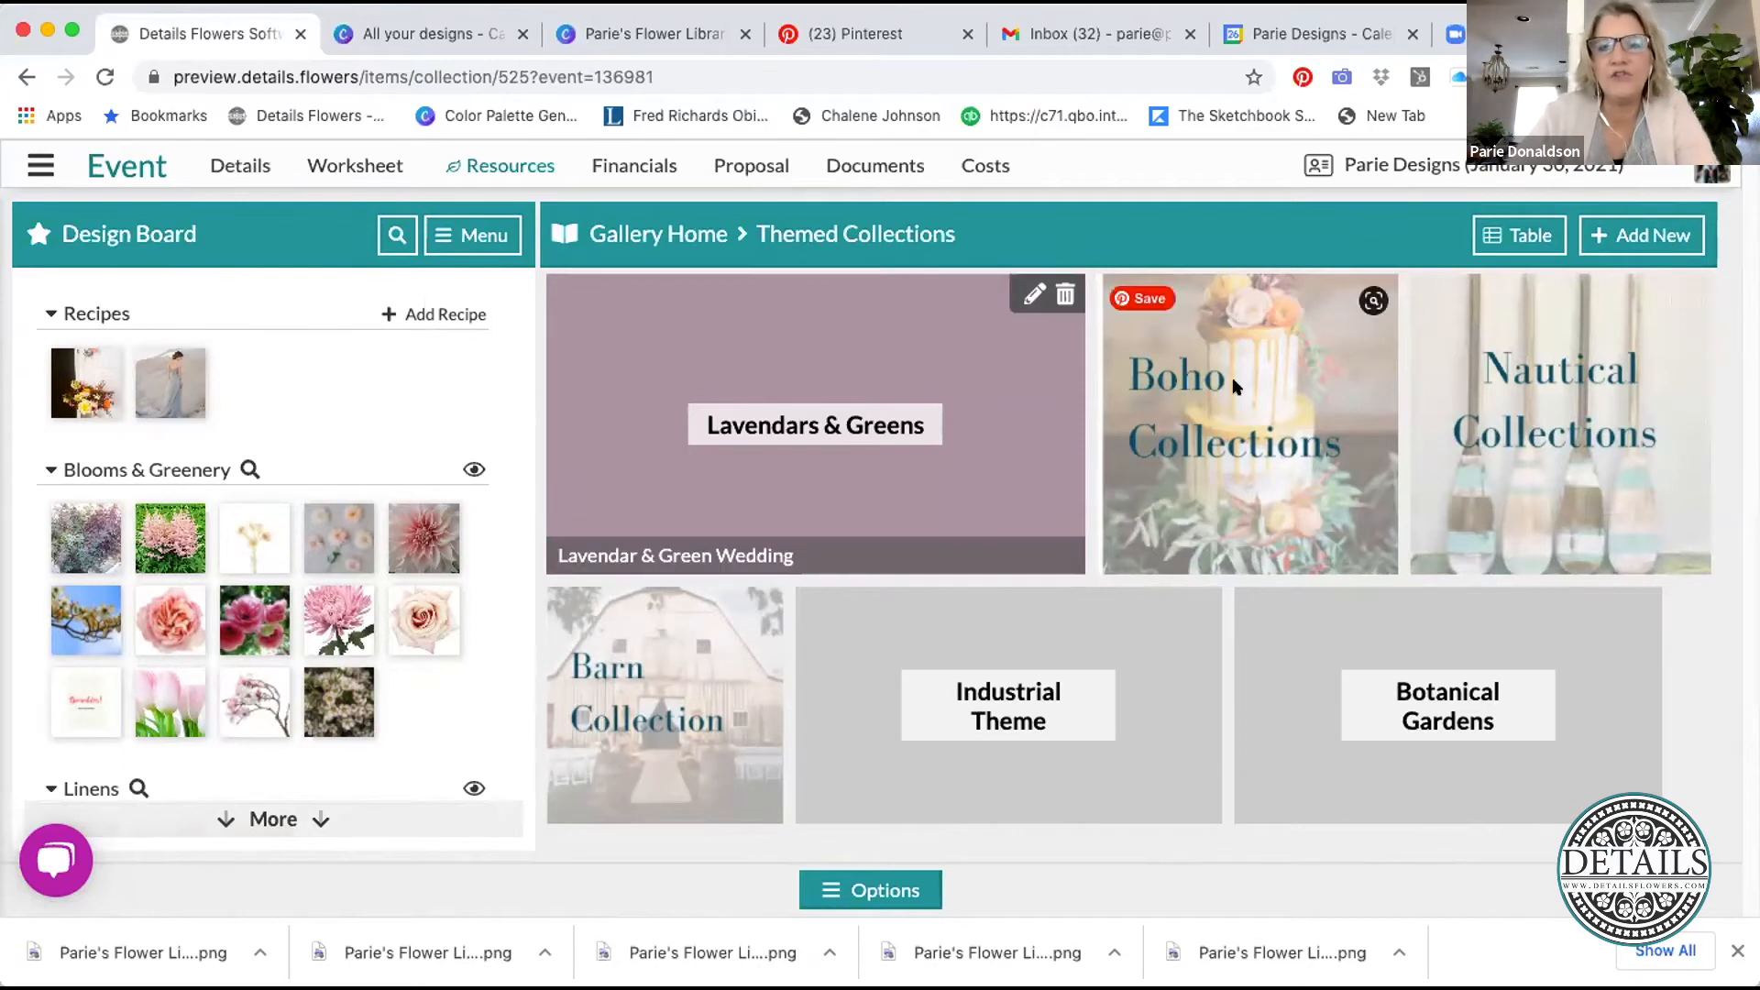
pyautogui.click(475, 236)
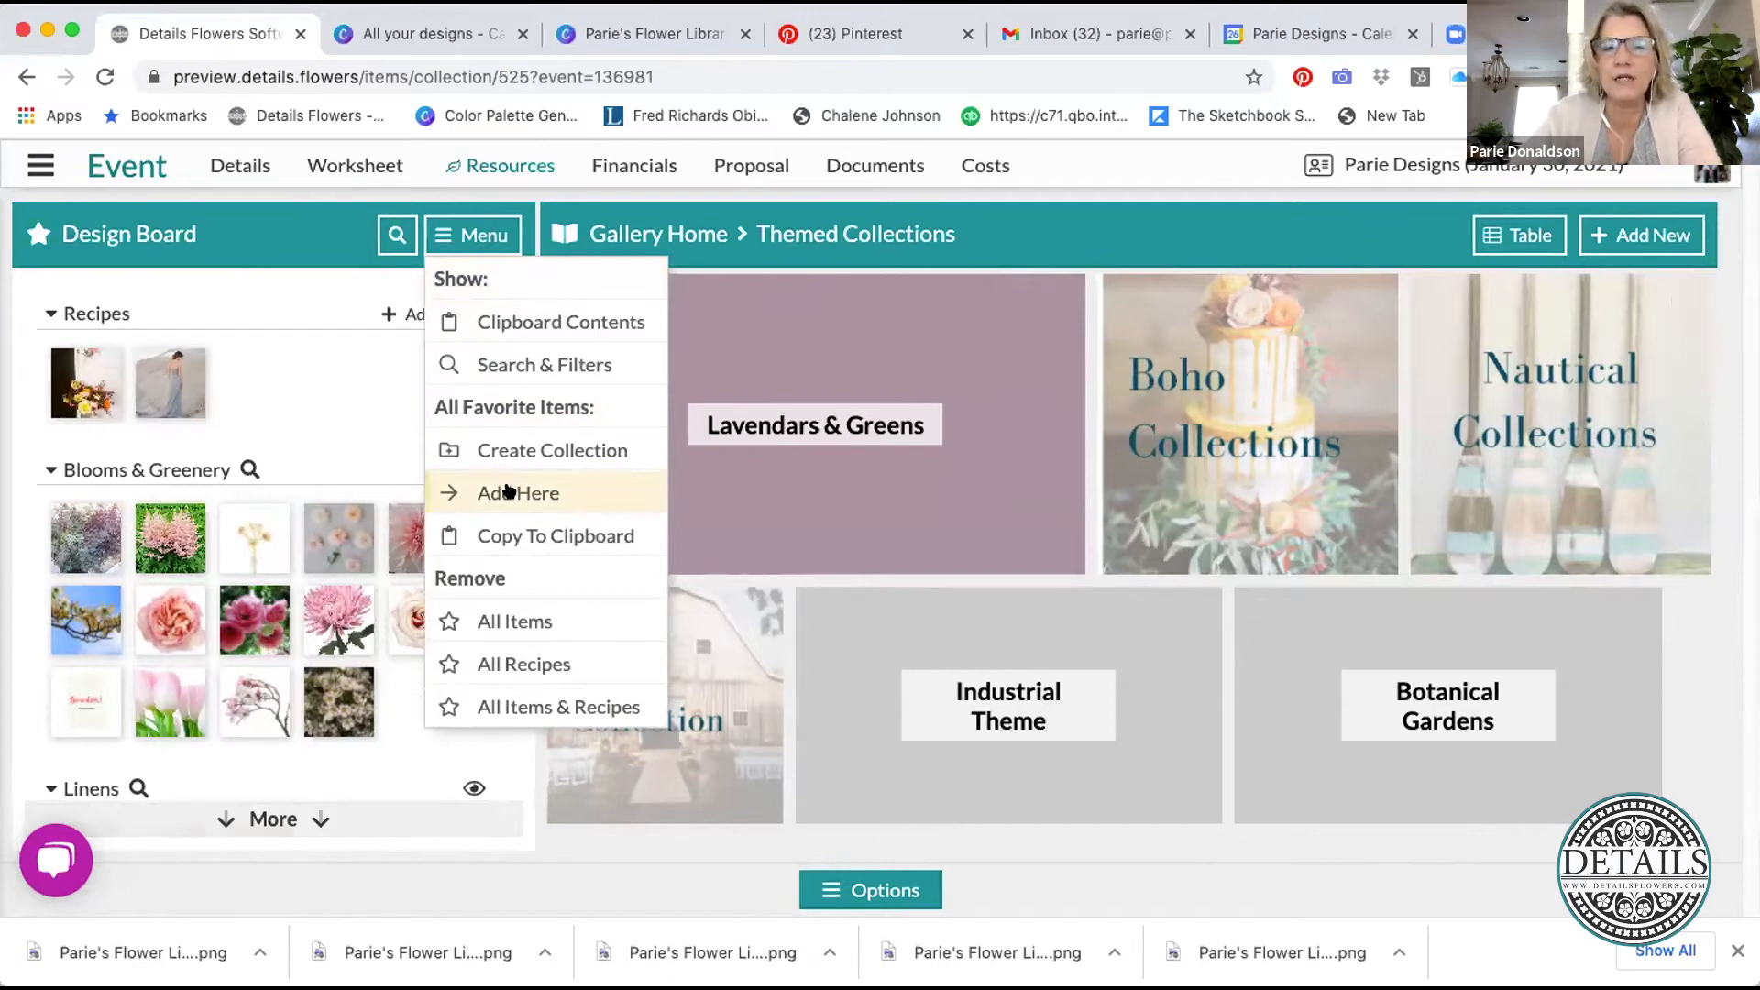
pyautogui.click(552, 449)
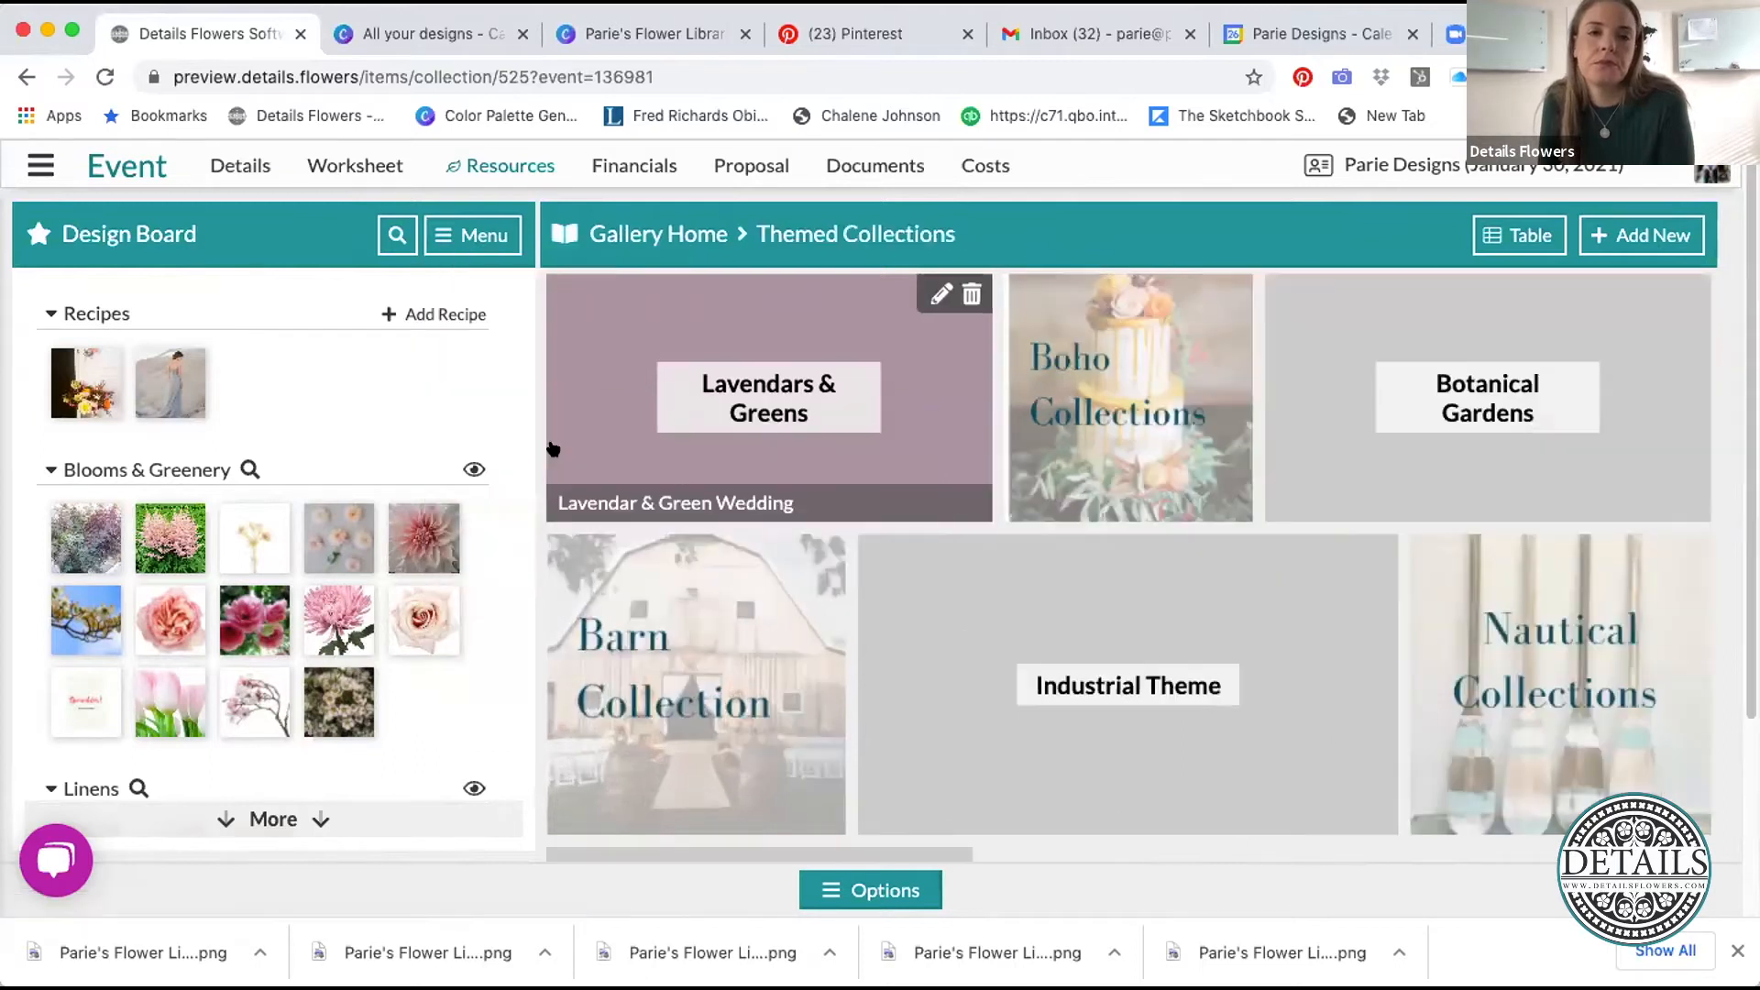
# - Open the new unnamed collection and add all the Design Board's favorite items to it
pyautogui.scroll(-3, 1119, 654)
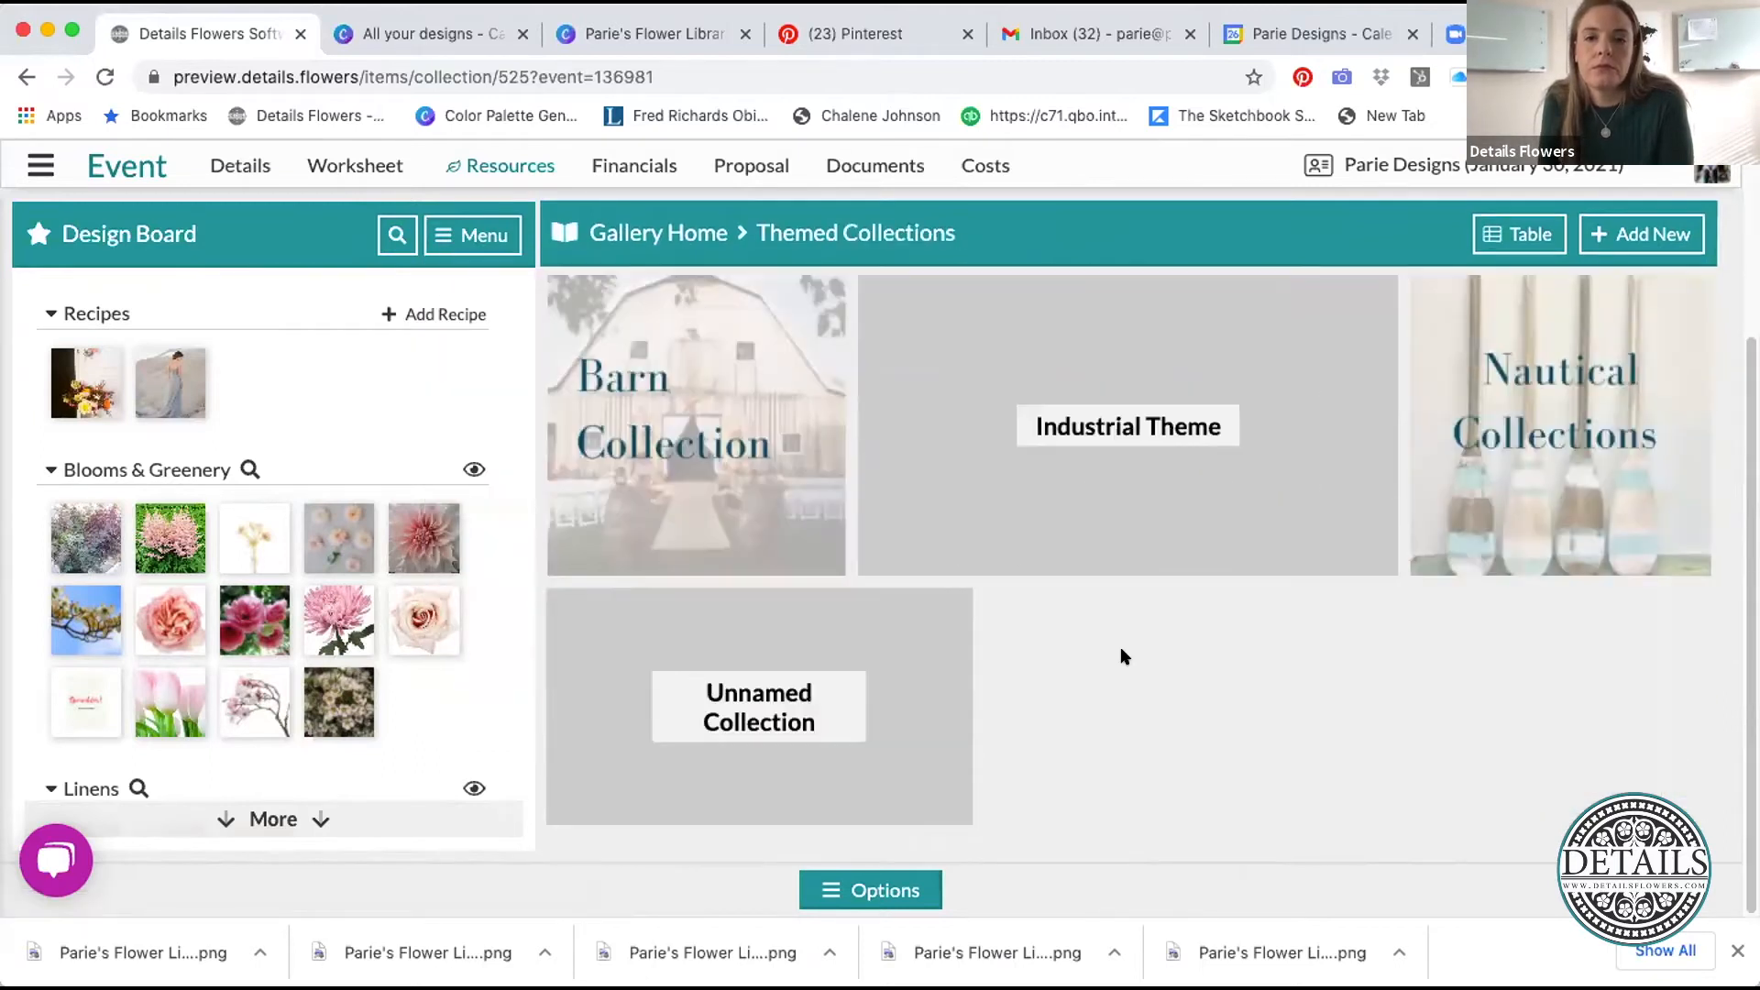
pyautogui.moveTo(789, 718)
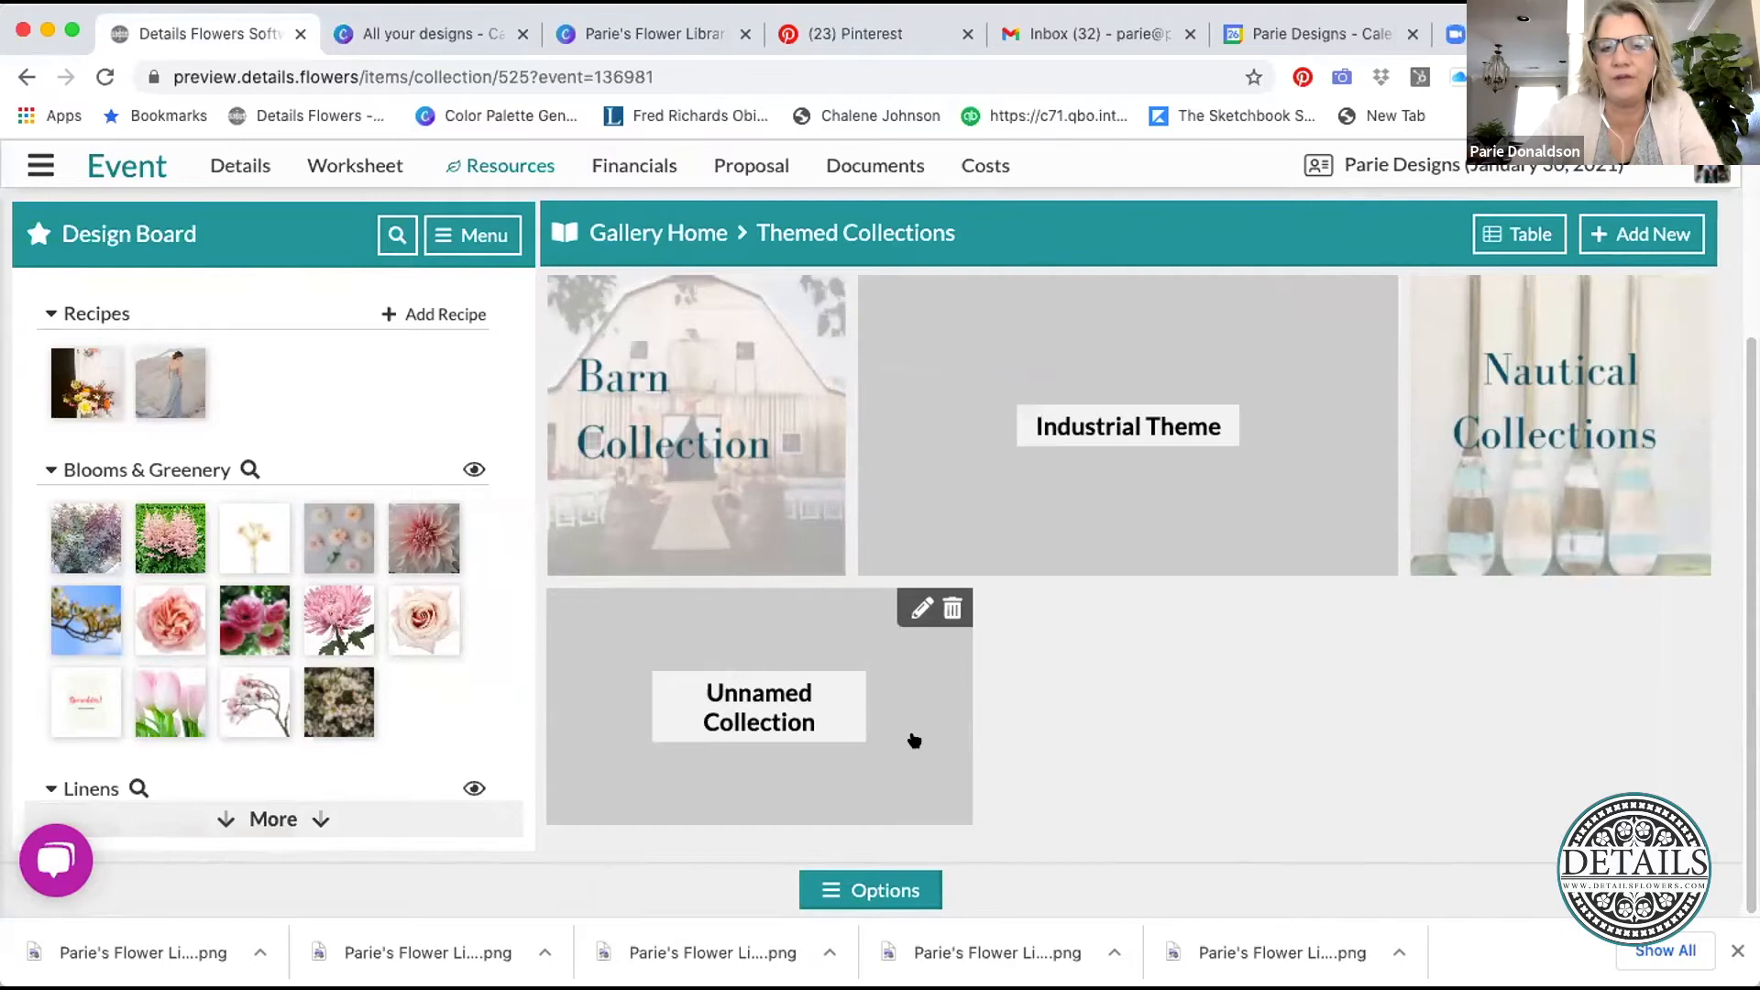
pyautogui.click(920, 607)
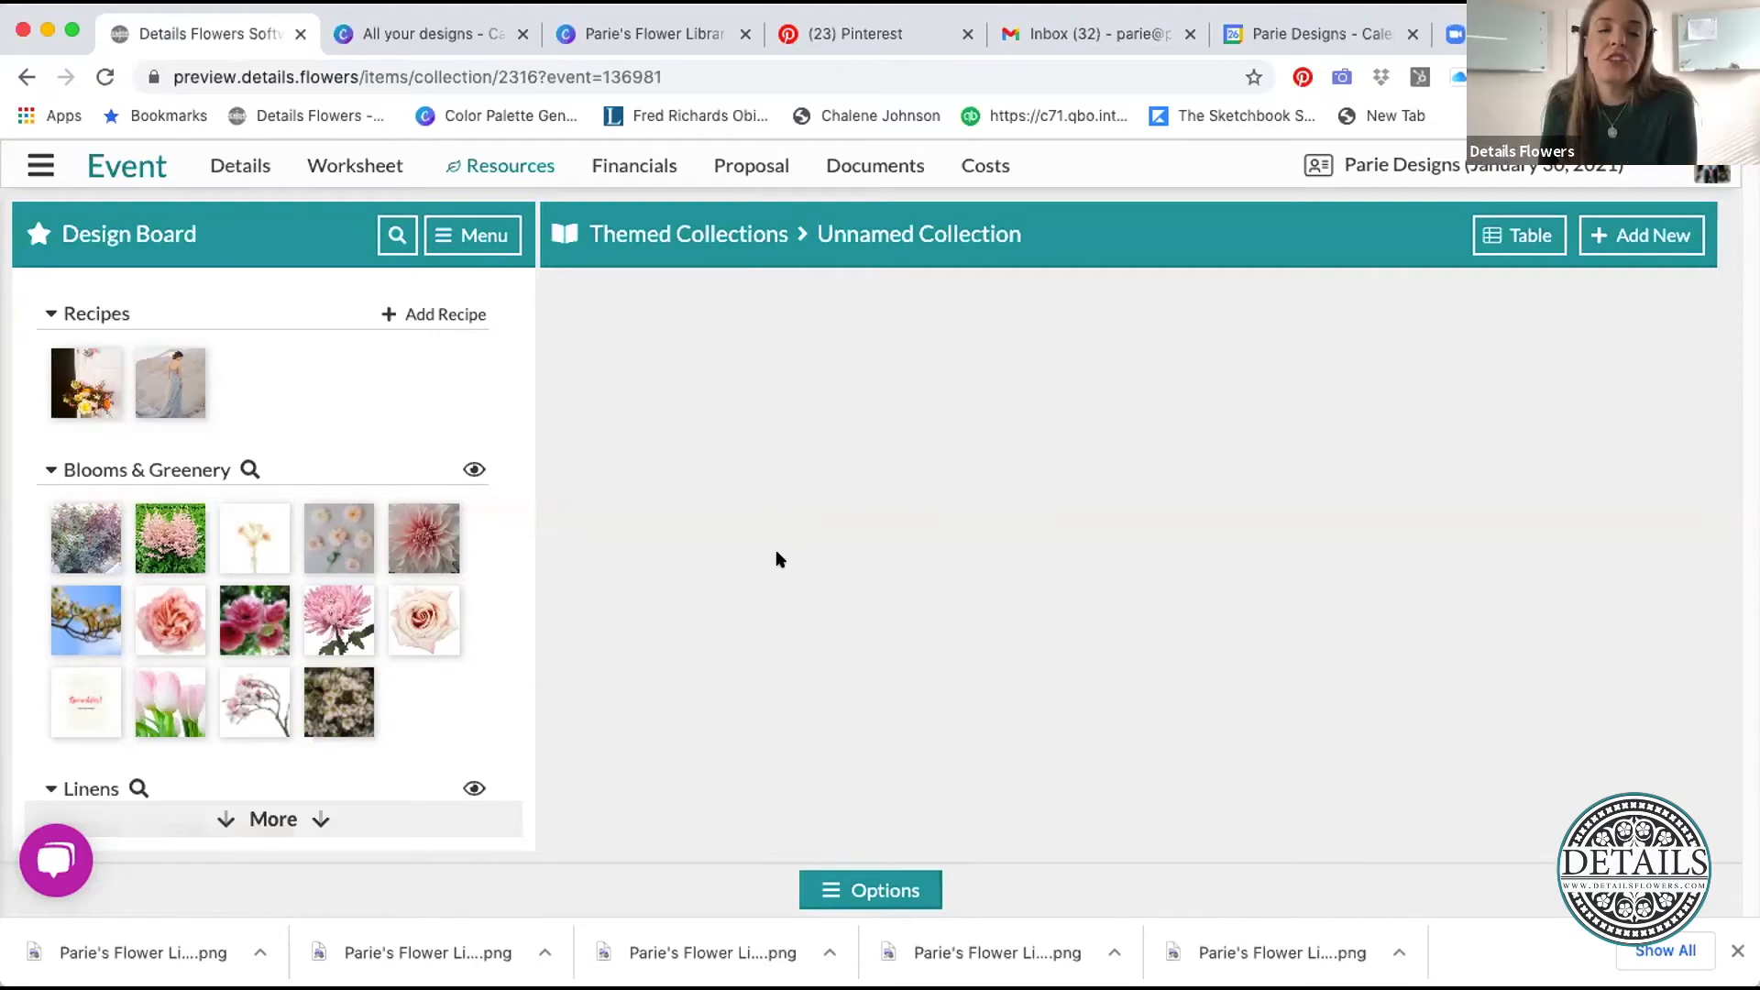
pyautogui.click(483, 237)
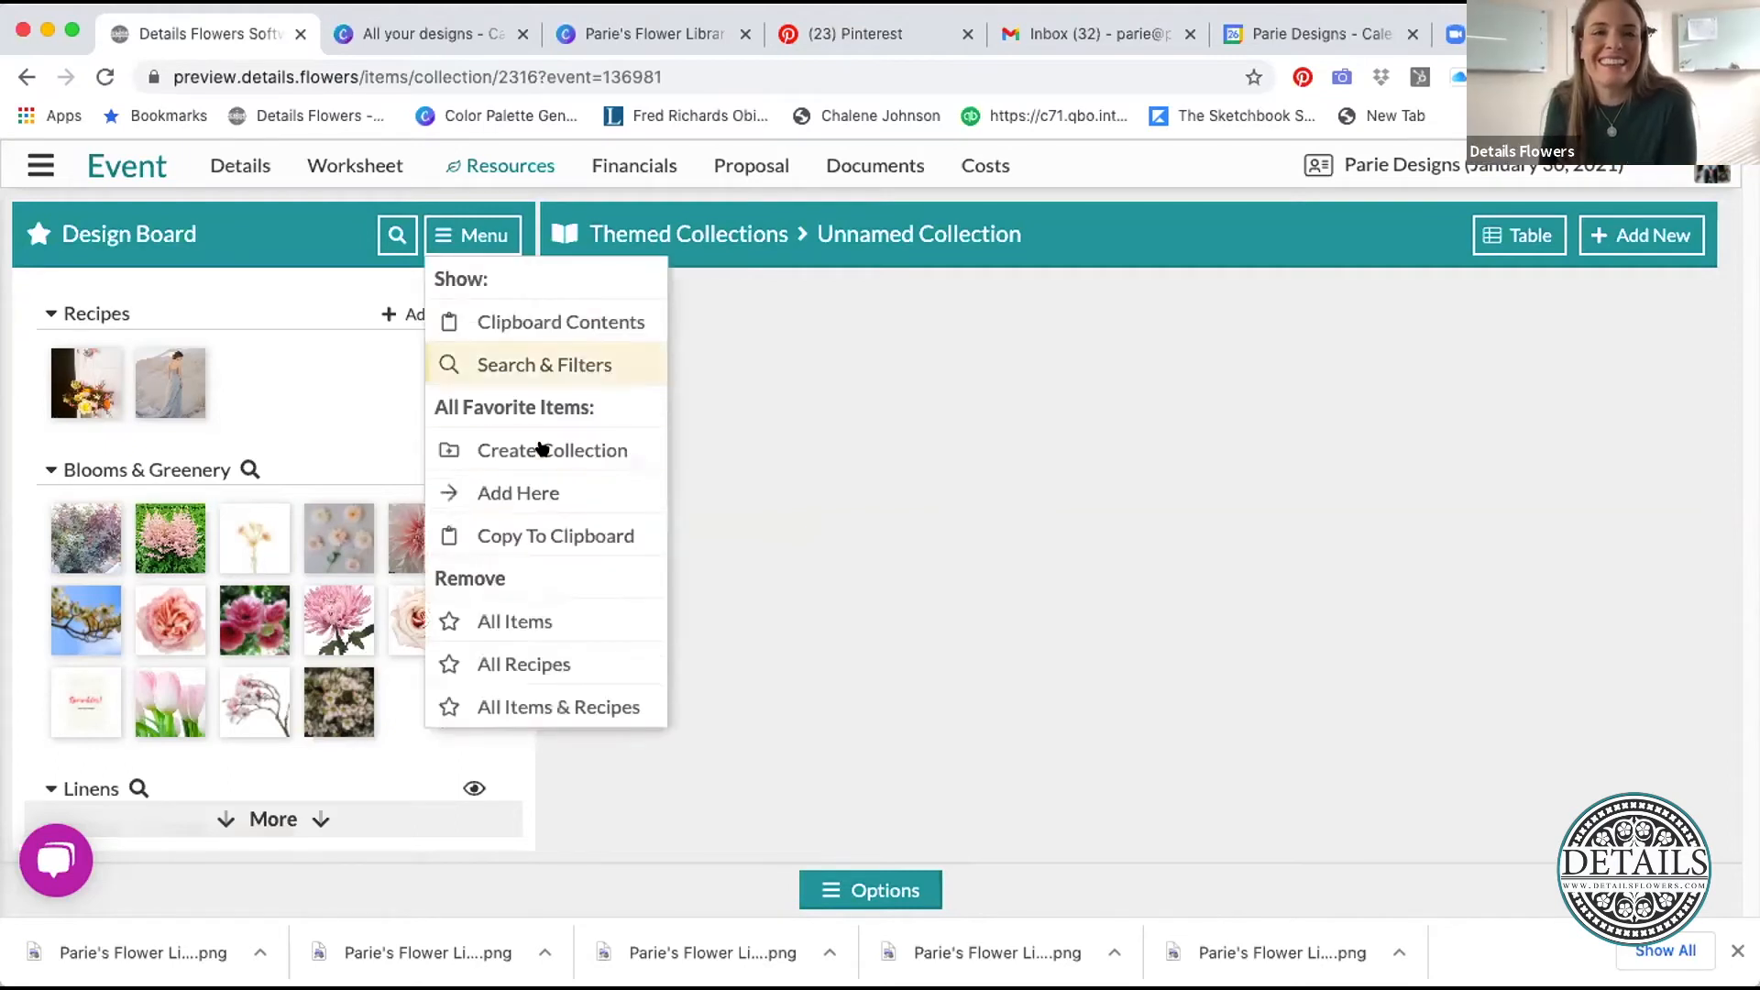
pyautogui.click(542, 488)
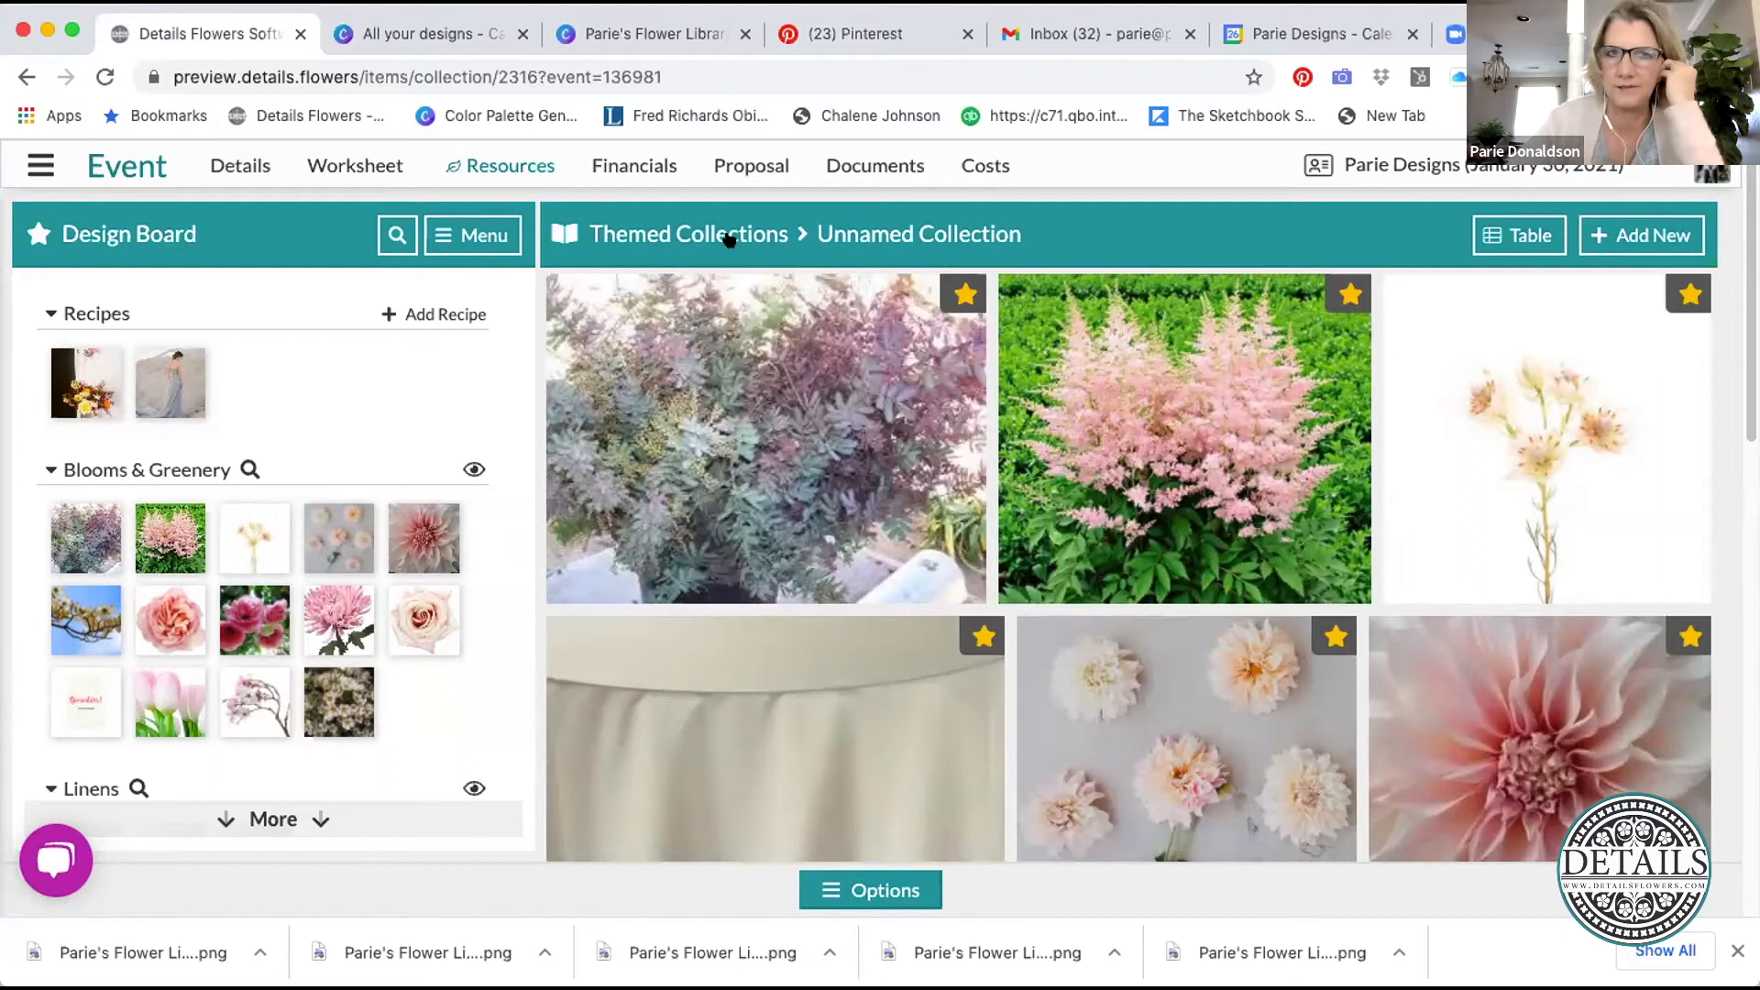
# - Return to the Themed Collections and rename the unnamed collection "Paries fav blush collection"
pyautogui.click(729, 240)
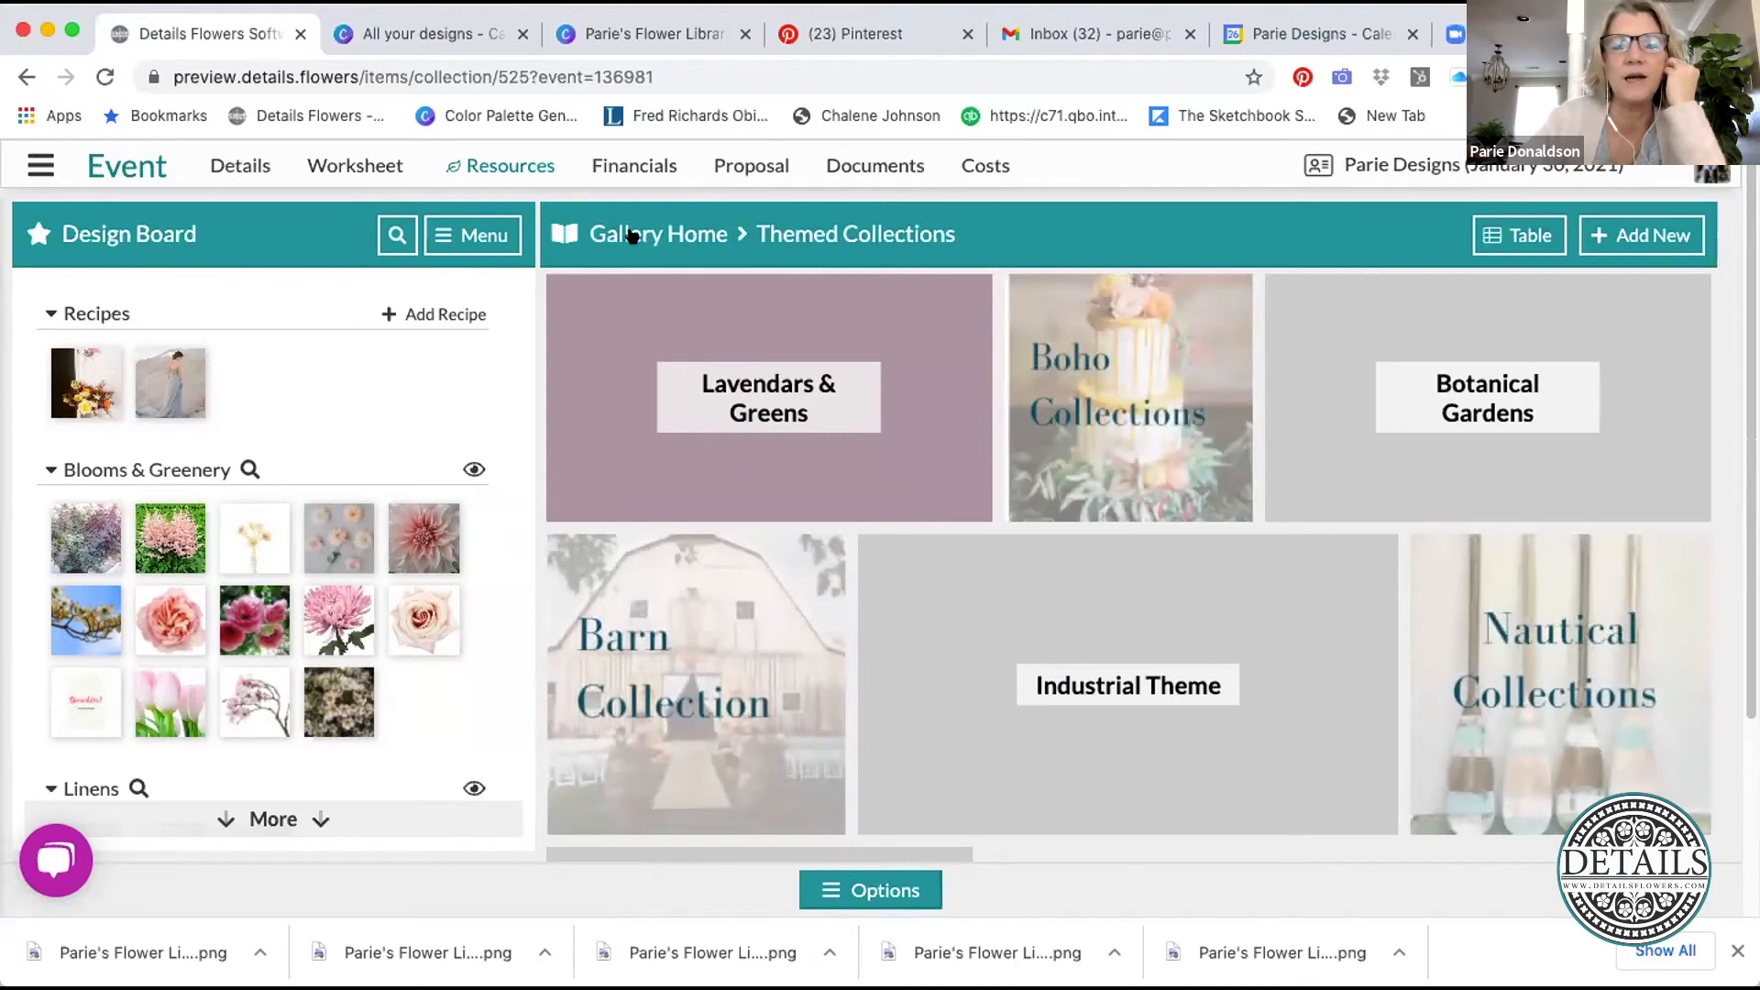
pyautogui.moveTo(825, 559)
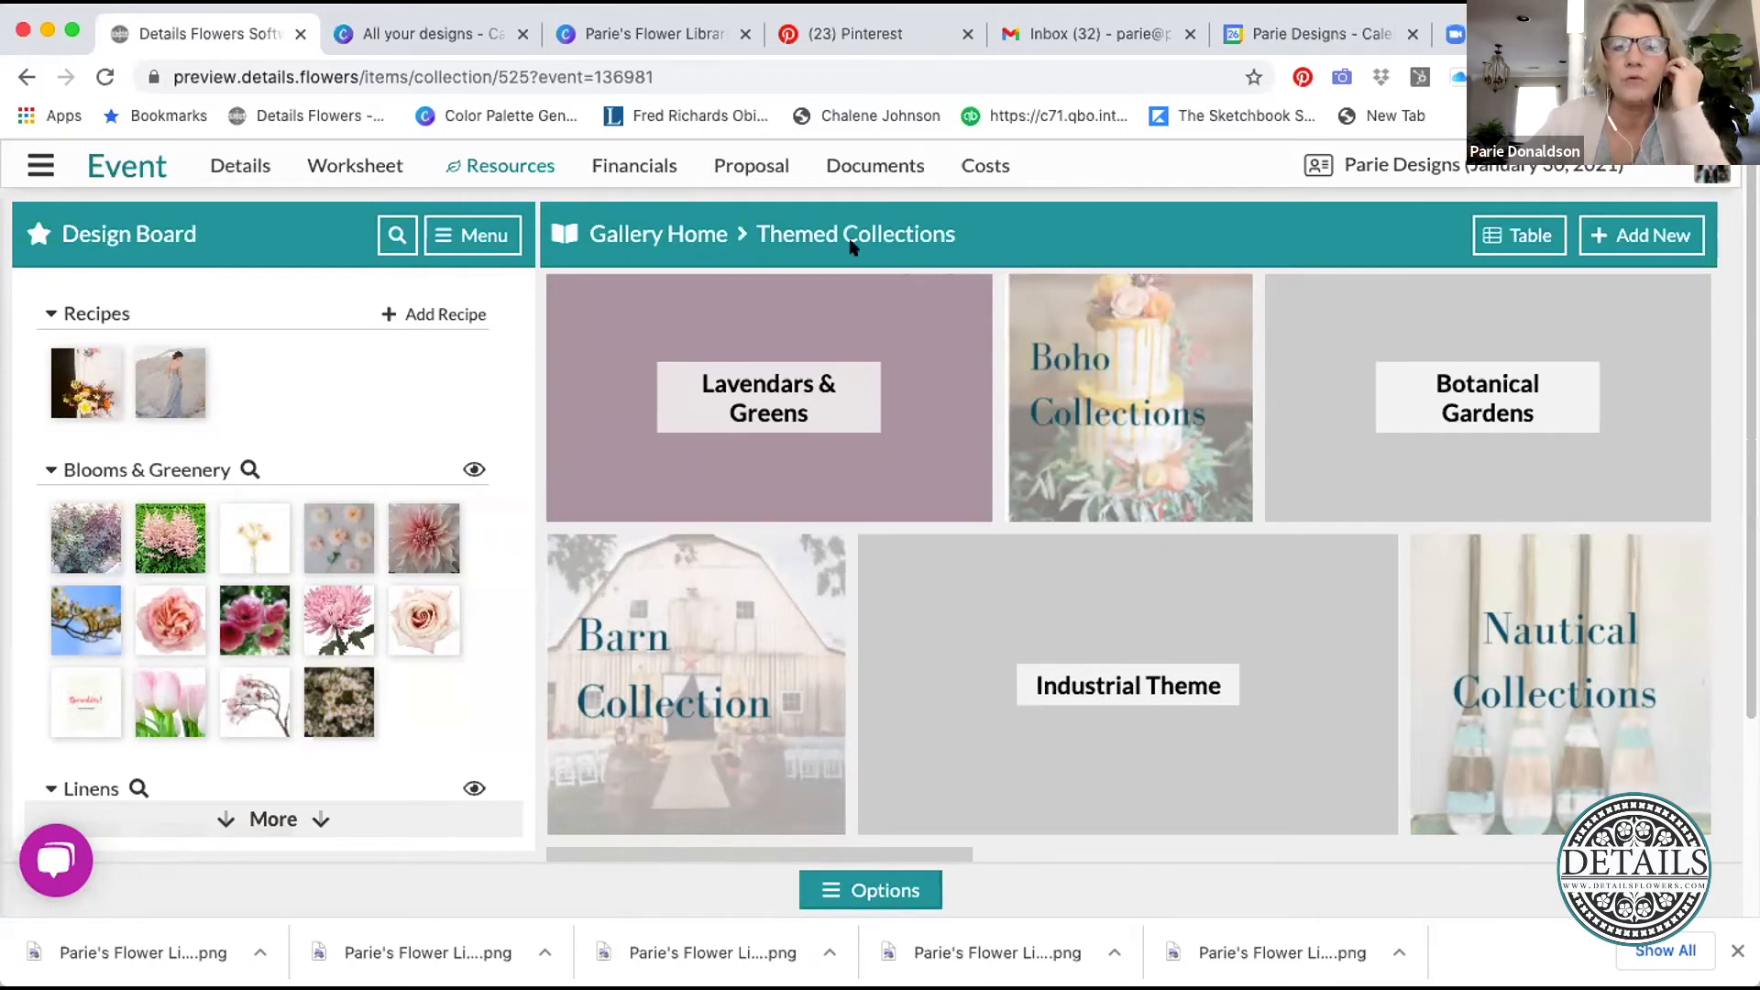
pyautogui.scroll(-3, 1104, 707)
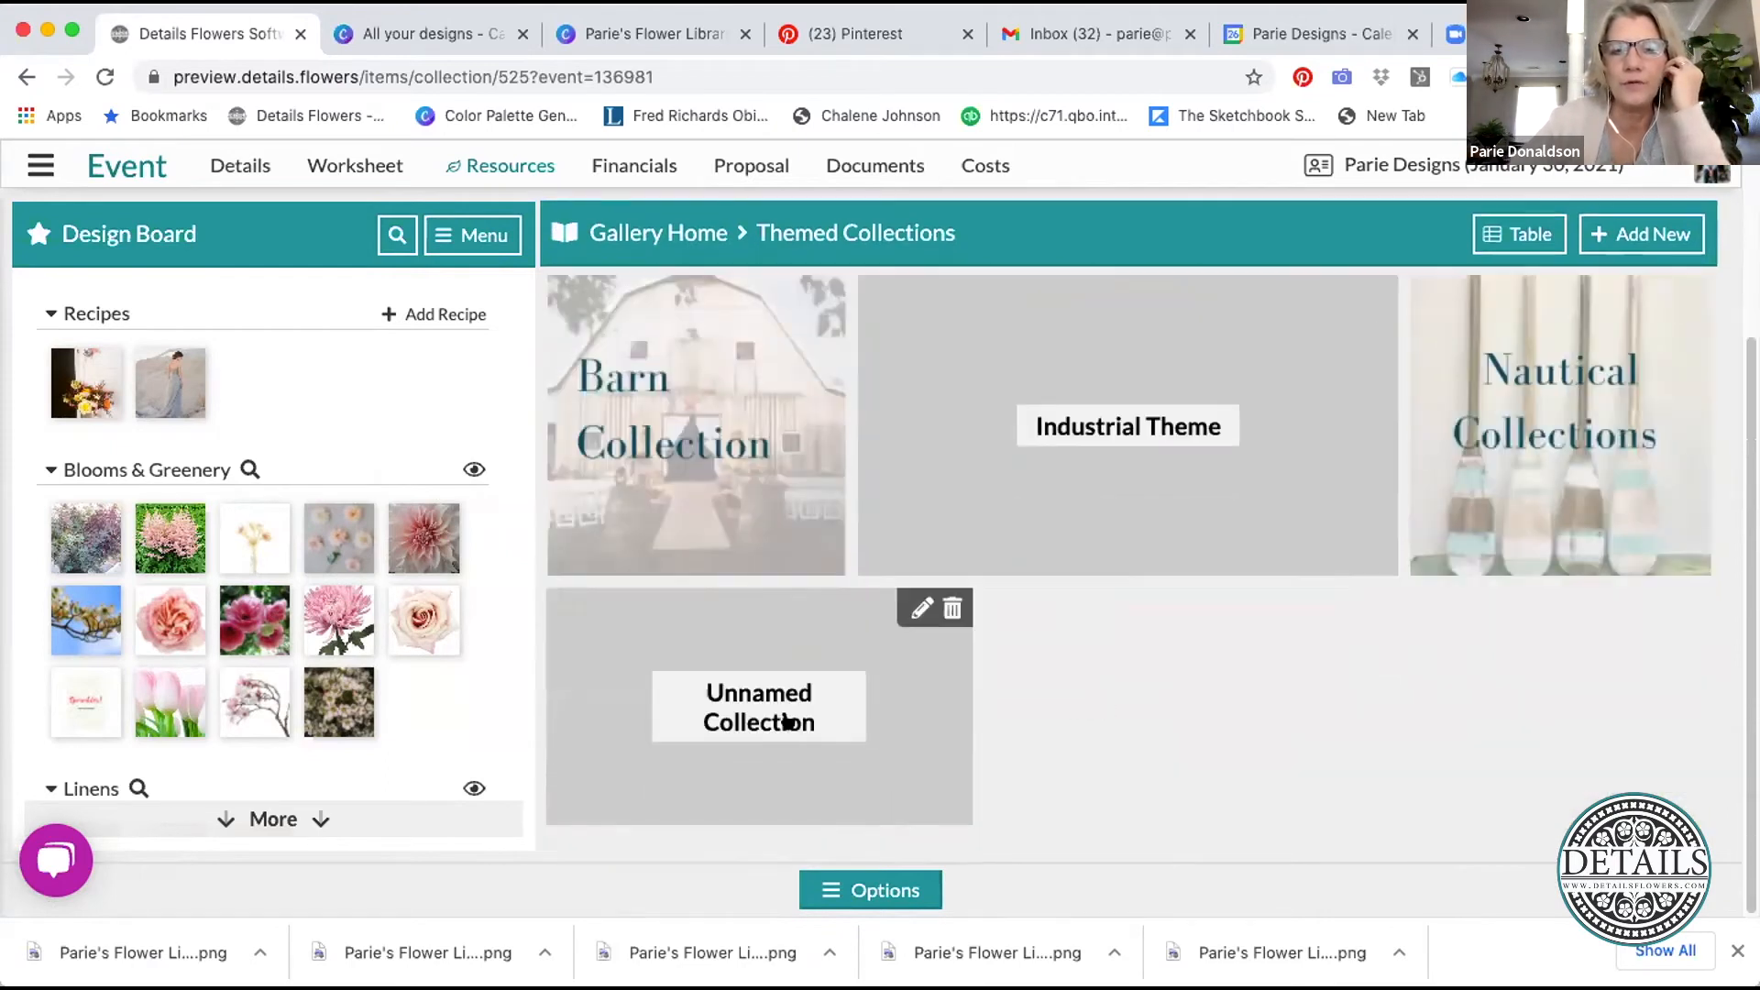
pyautogui.click(921, 607)
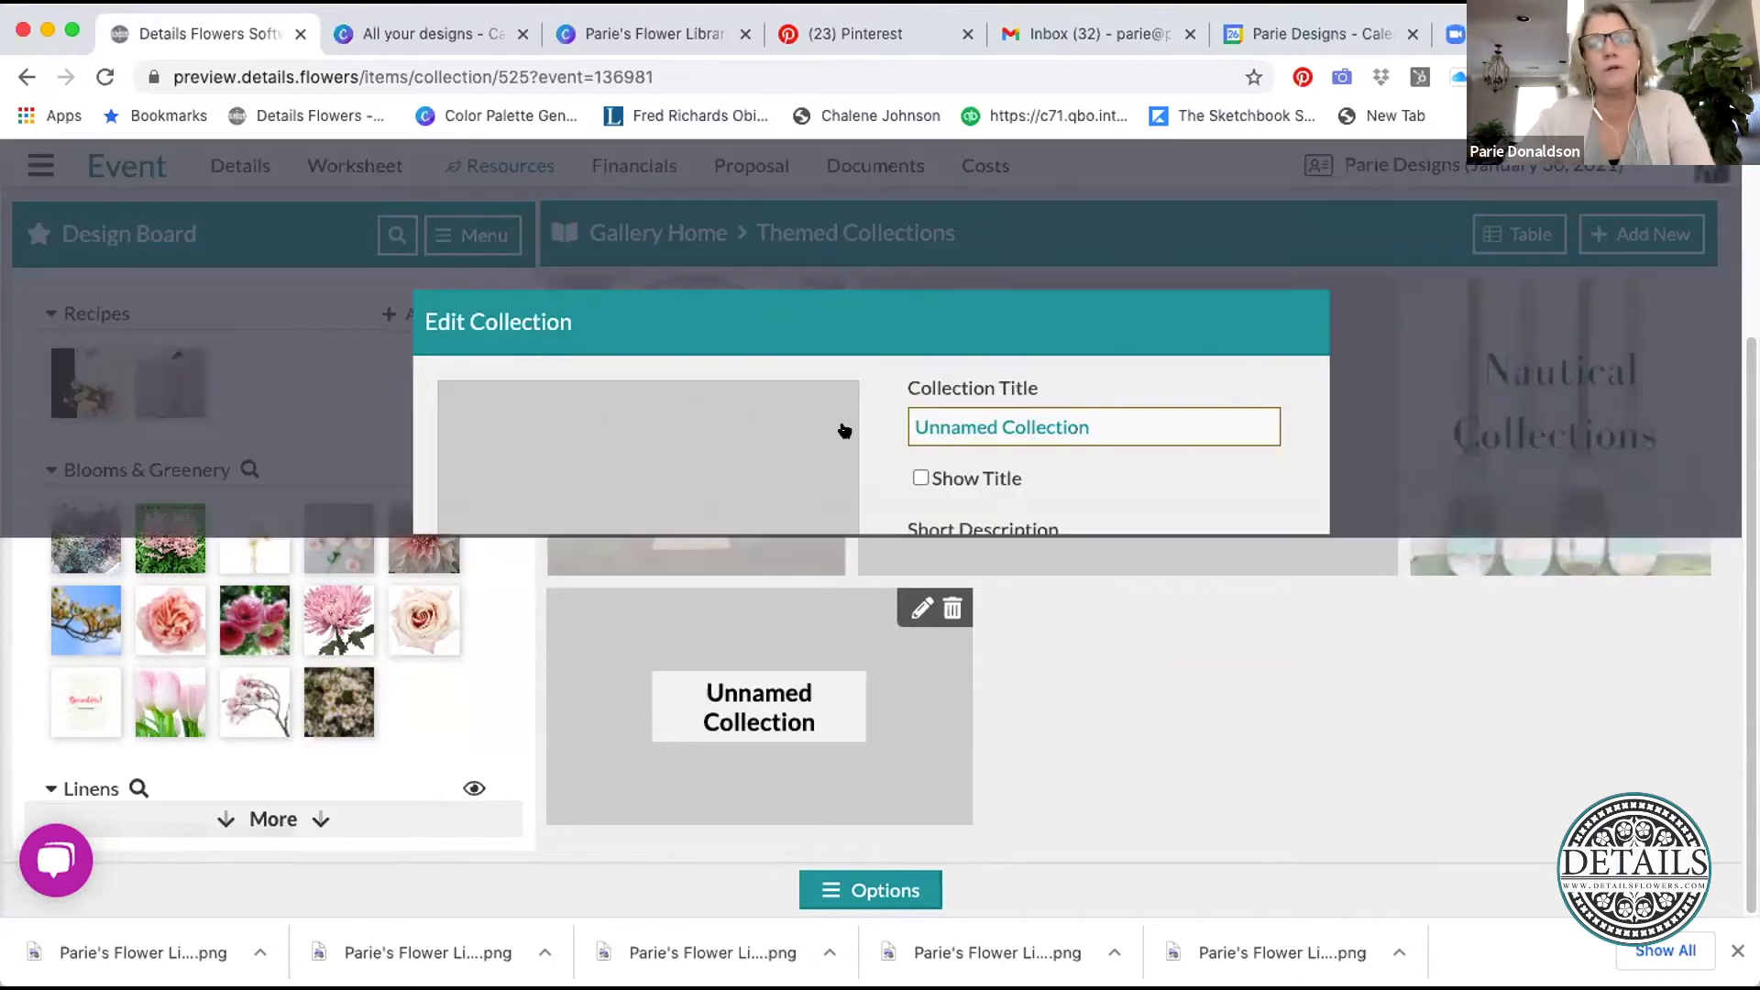
pyautogui.moveTo(1111, 424); pyautogui.dragTo(888, 431)
pyautogui.write('Paries fav blush collection')
pyautogui.click(1101, 713)
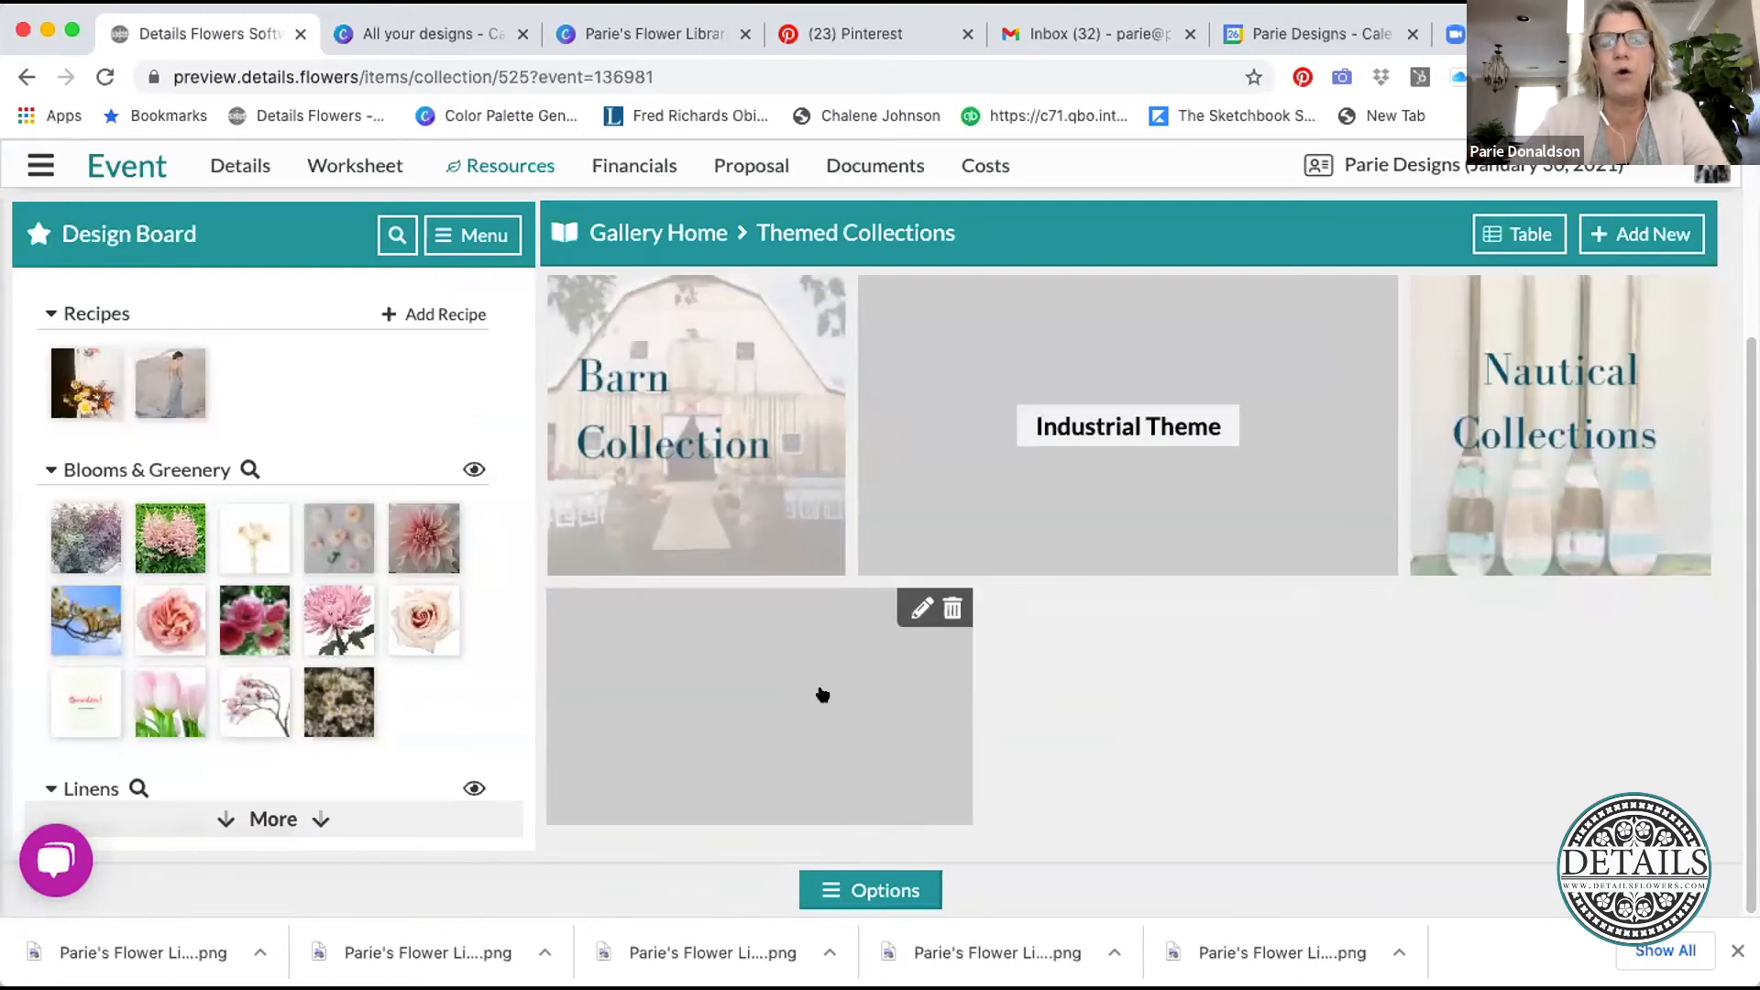
# - Open the event list and filter it to past events
pyautogui.click(39, 164)
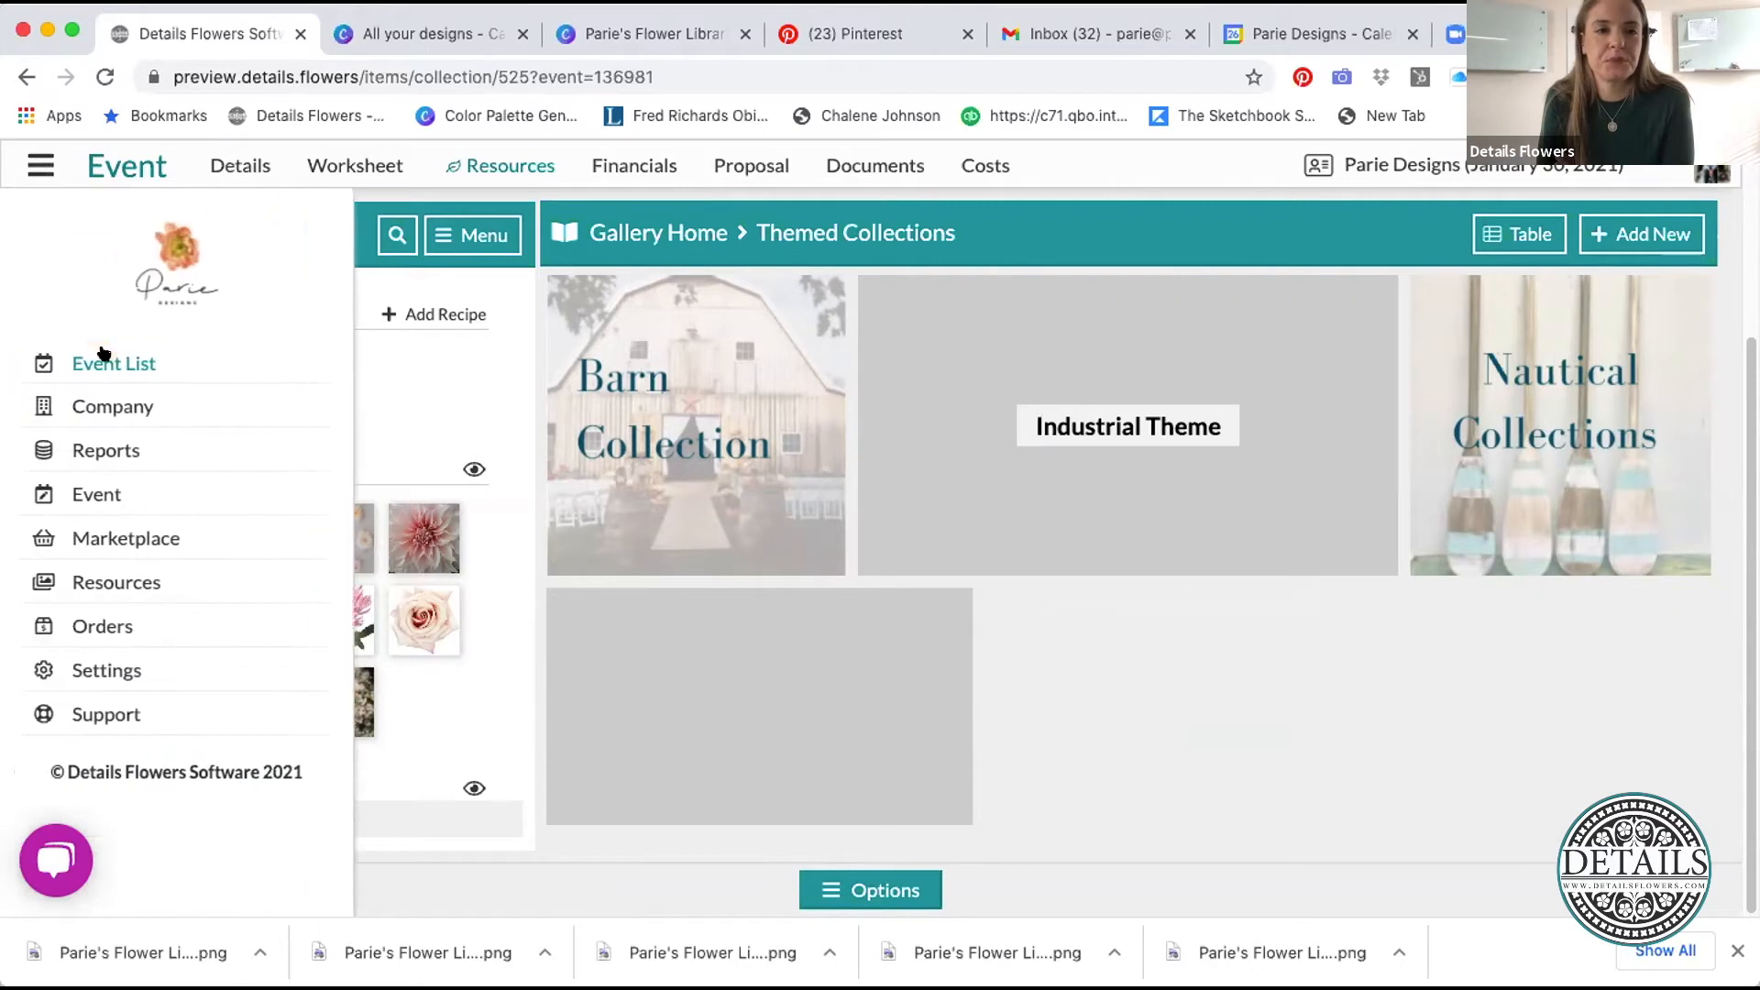
pyautogui.click(100, 367)
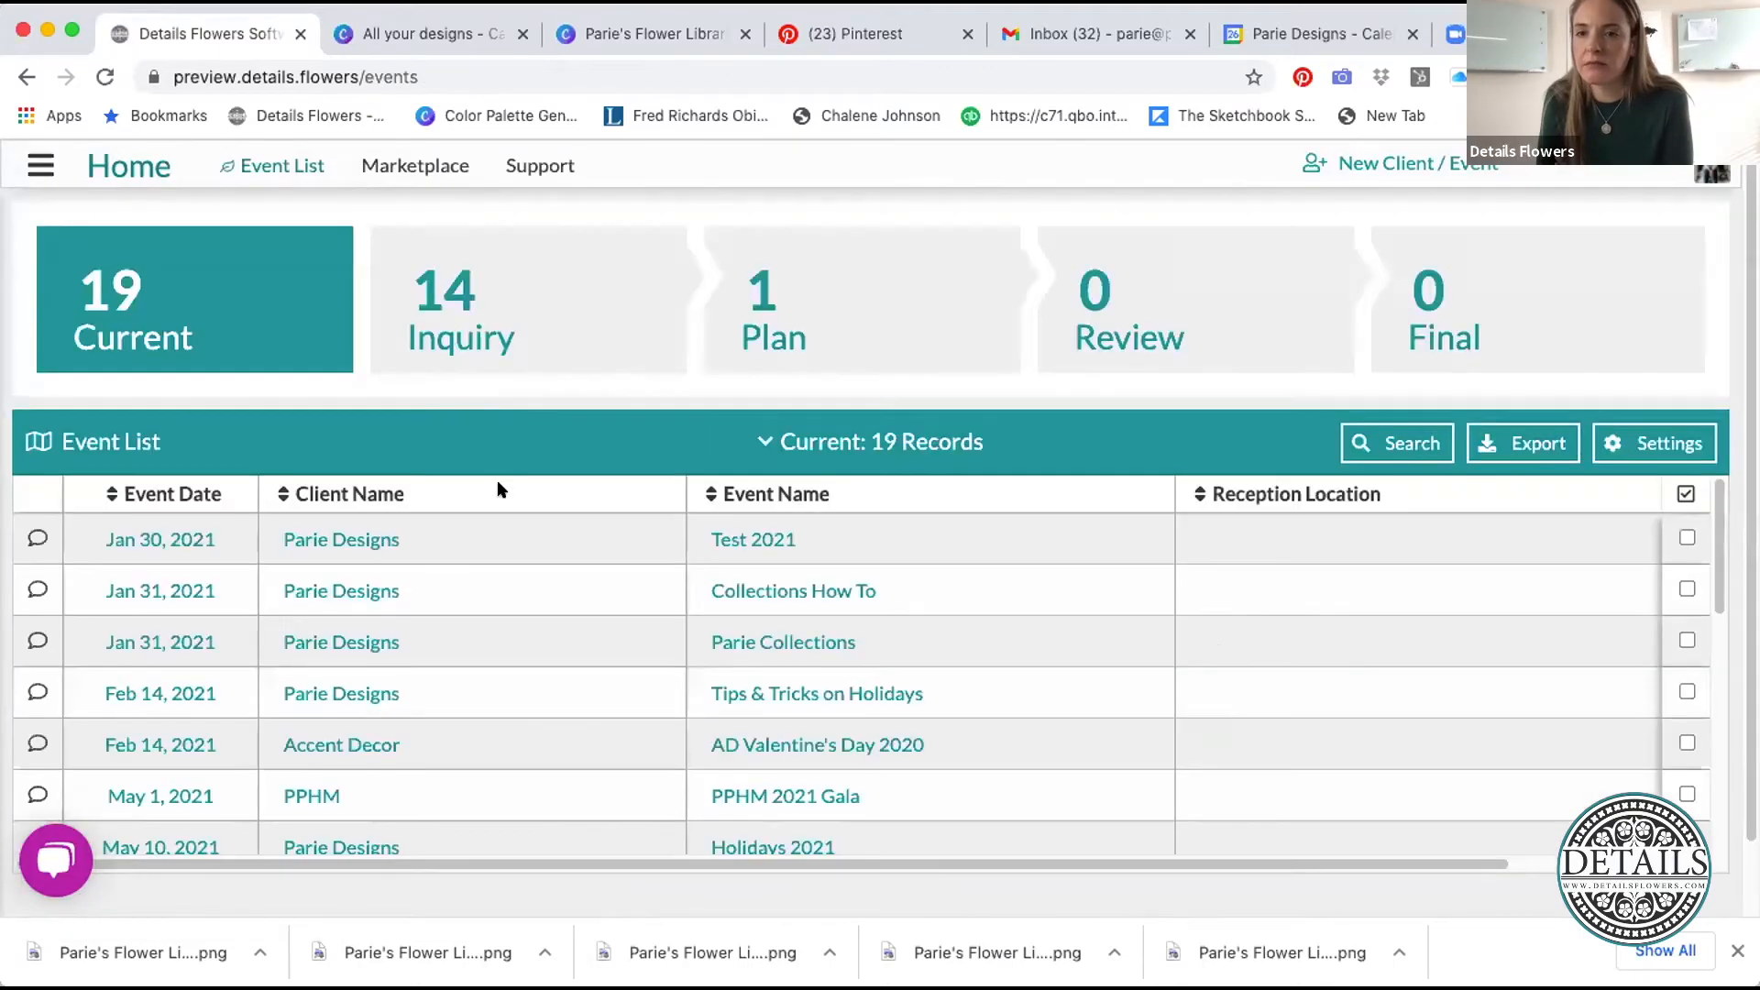
pyautogui.scroll(-3, 950, 587)
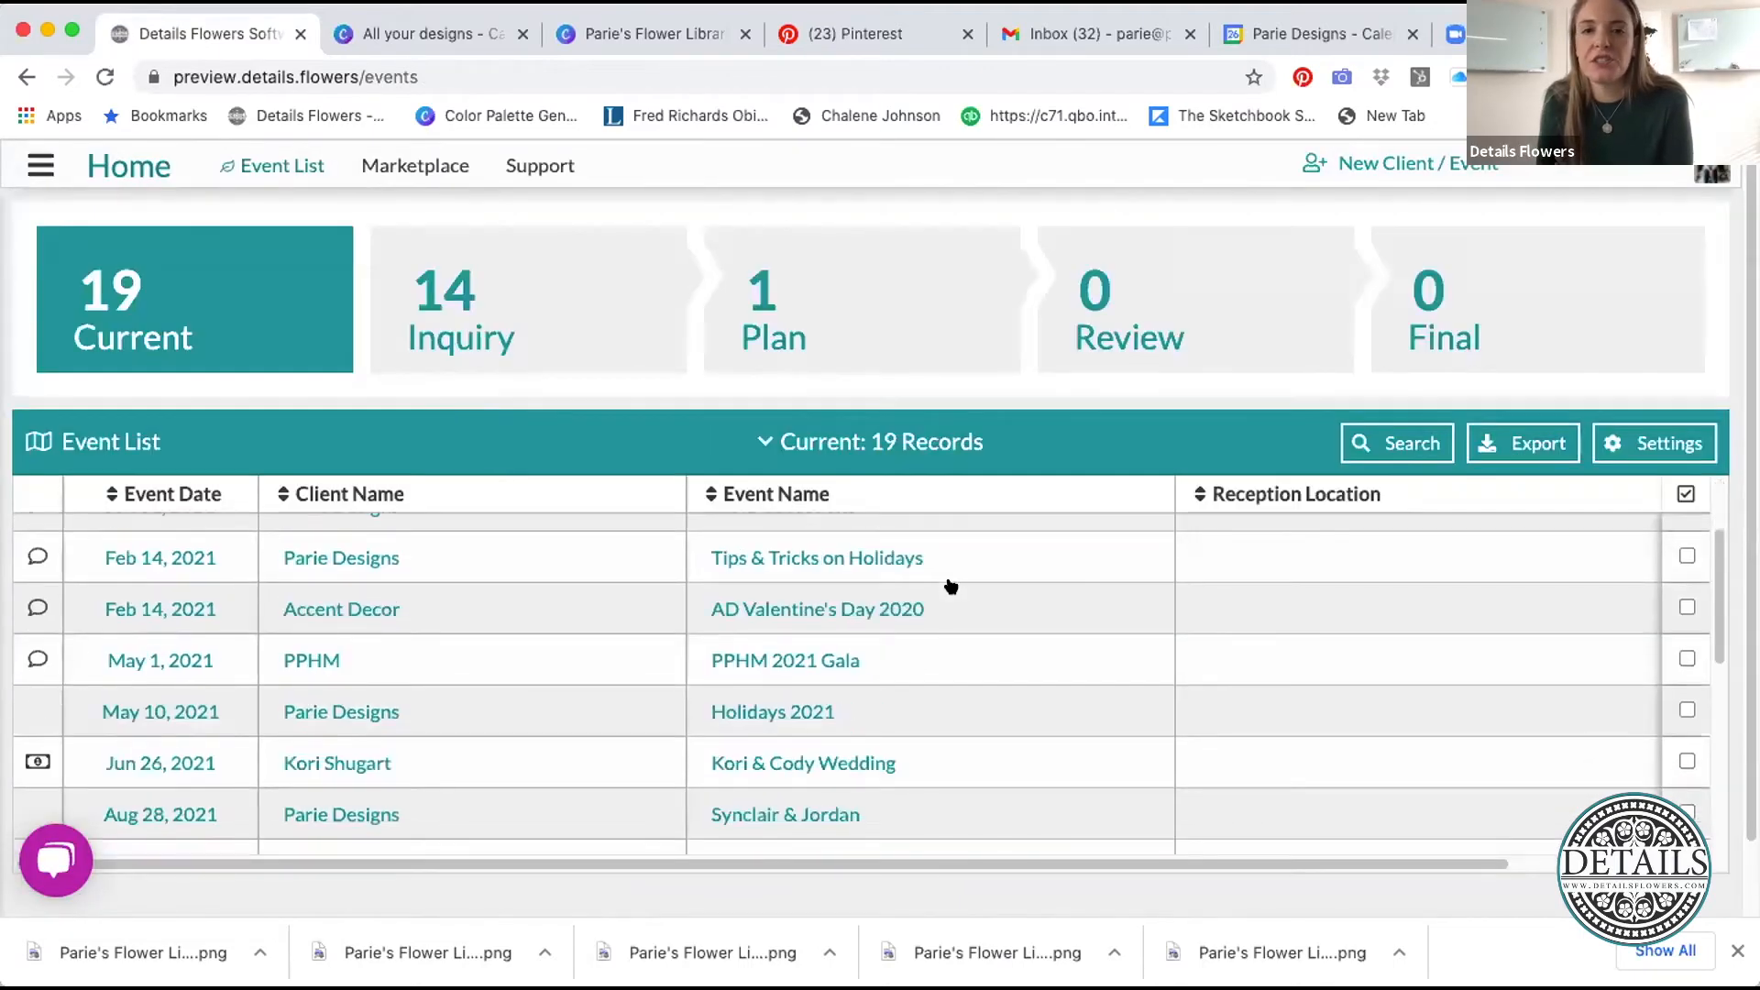
pyautogui.click(766, 438)
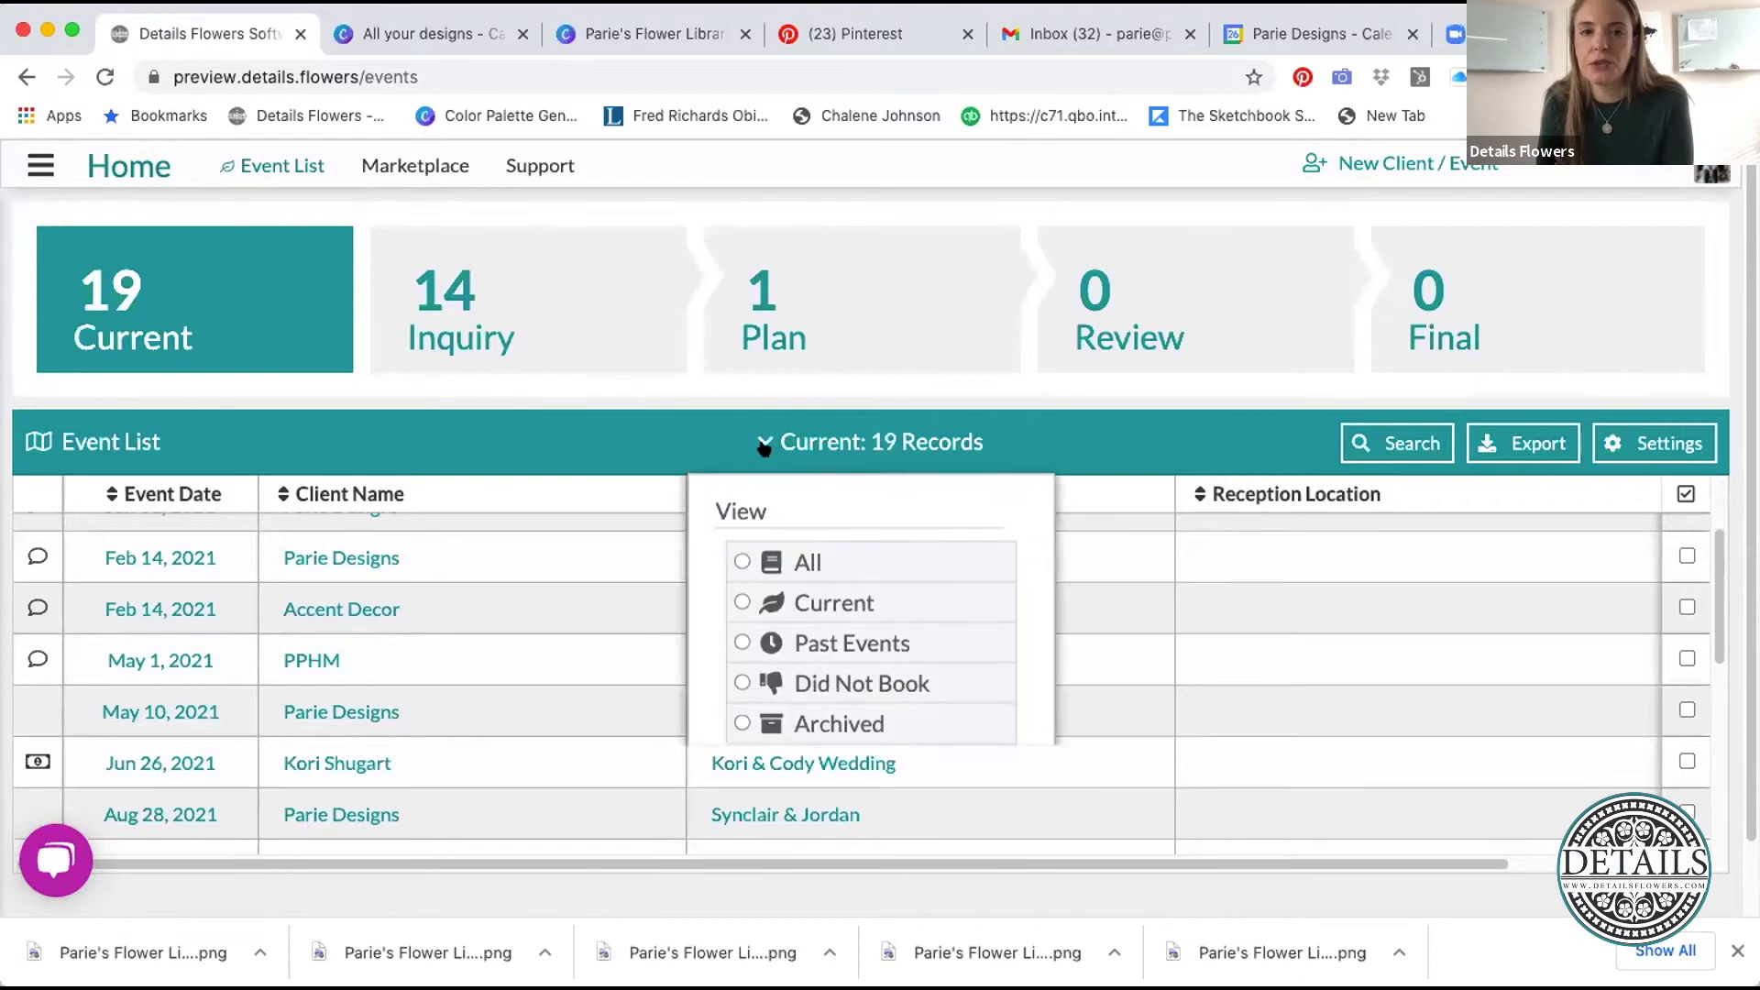
pyautogui.click(797, 637)
# - Open the worksheet of the Jul 27, 2019 wedding held at La Fonda Ballroom
pyautogui.scroll(-1, 844, 624)
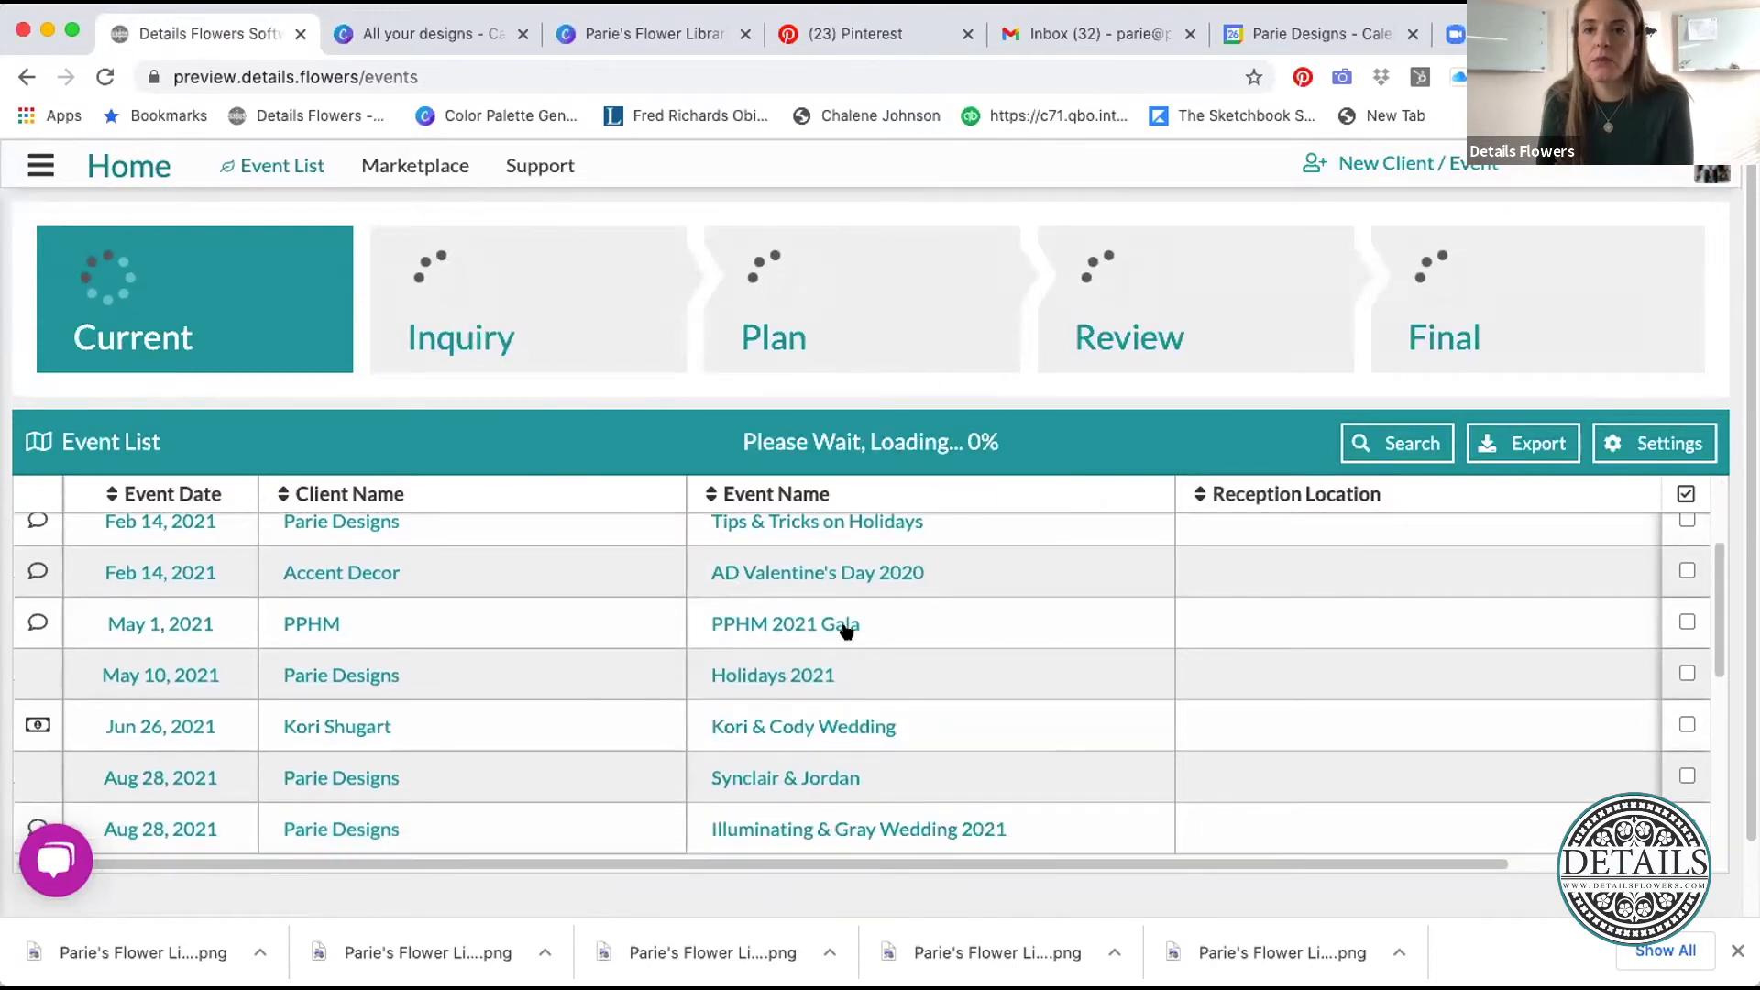
pyautogui.scroll(-4, 844, 703)
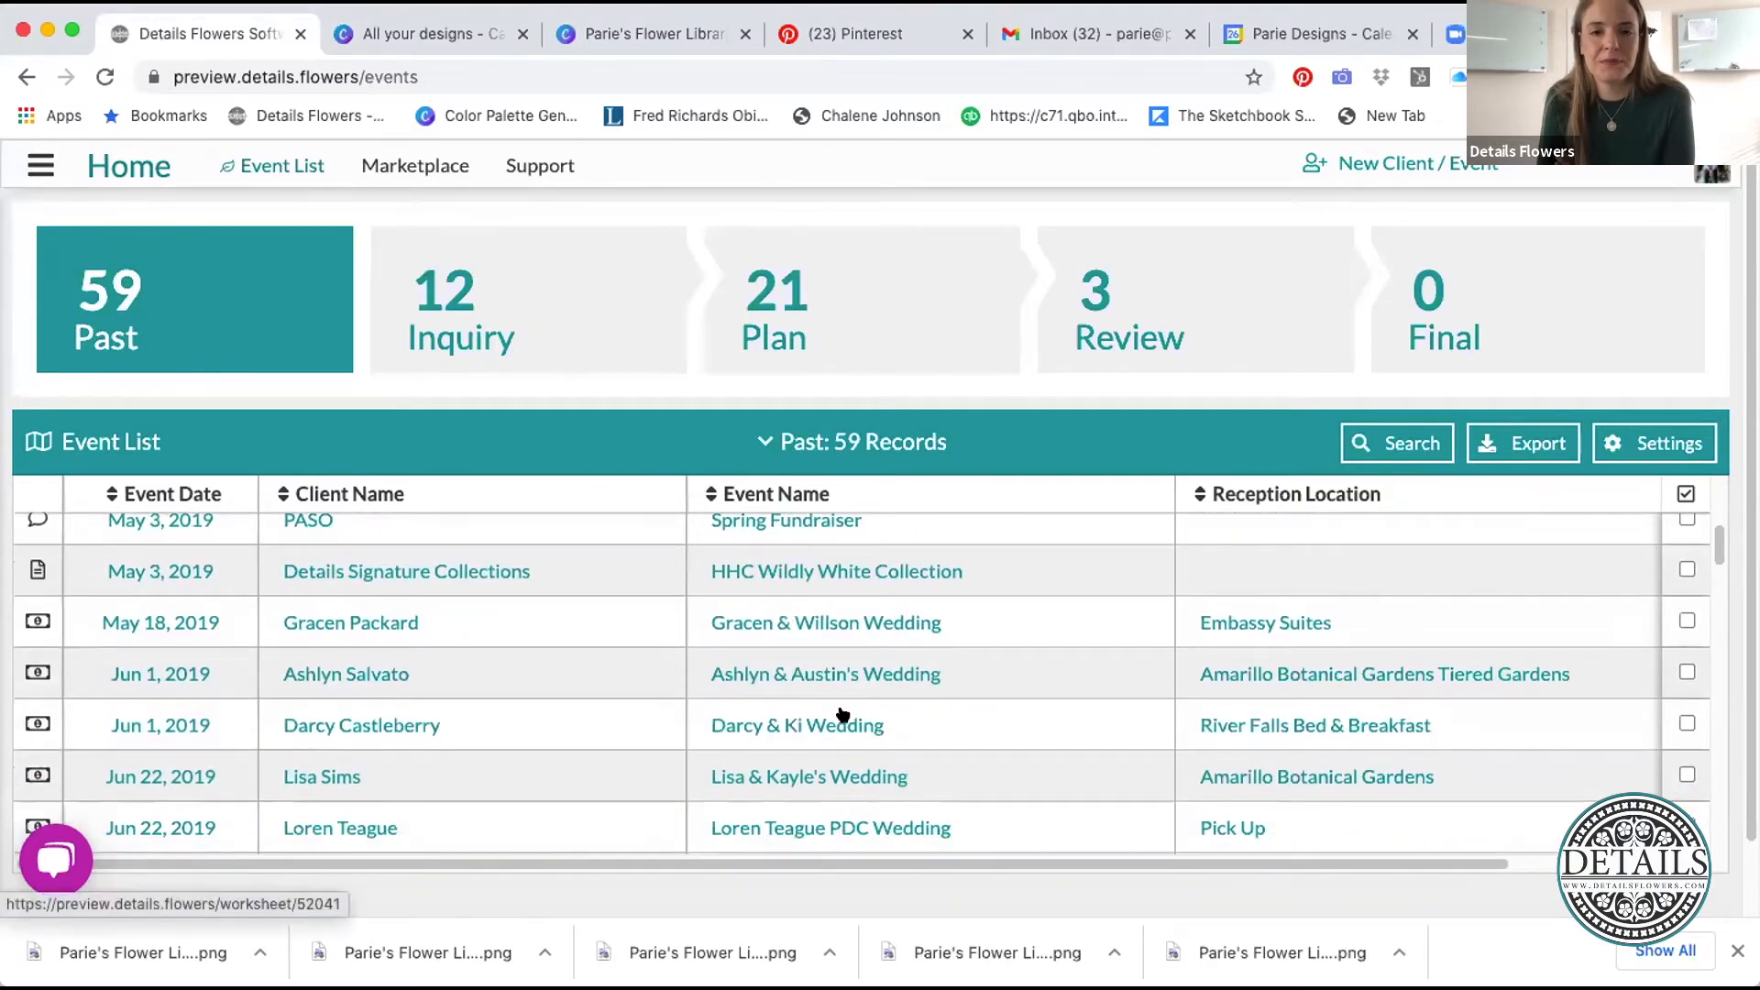
pyautogui.scroll(-1, 841, 714)
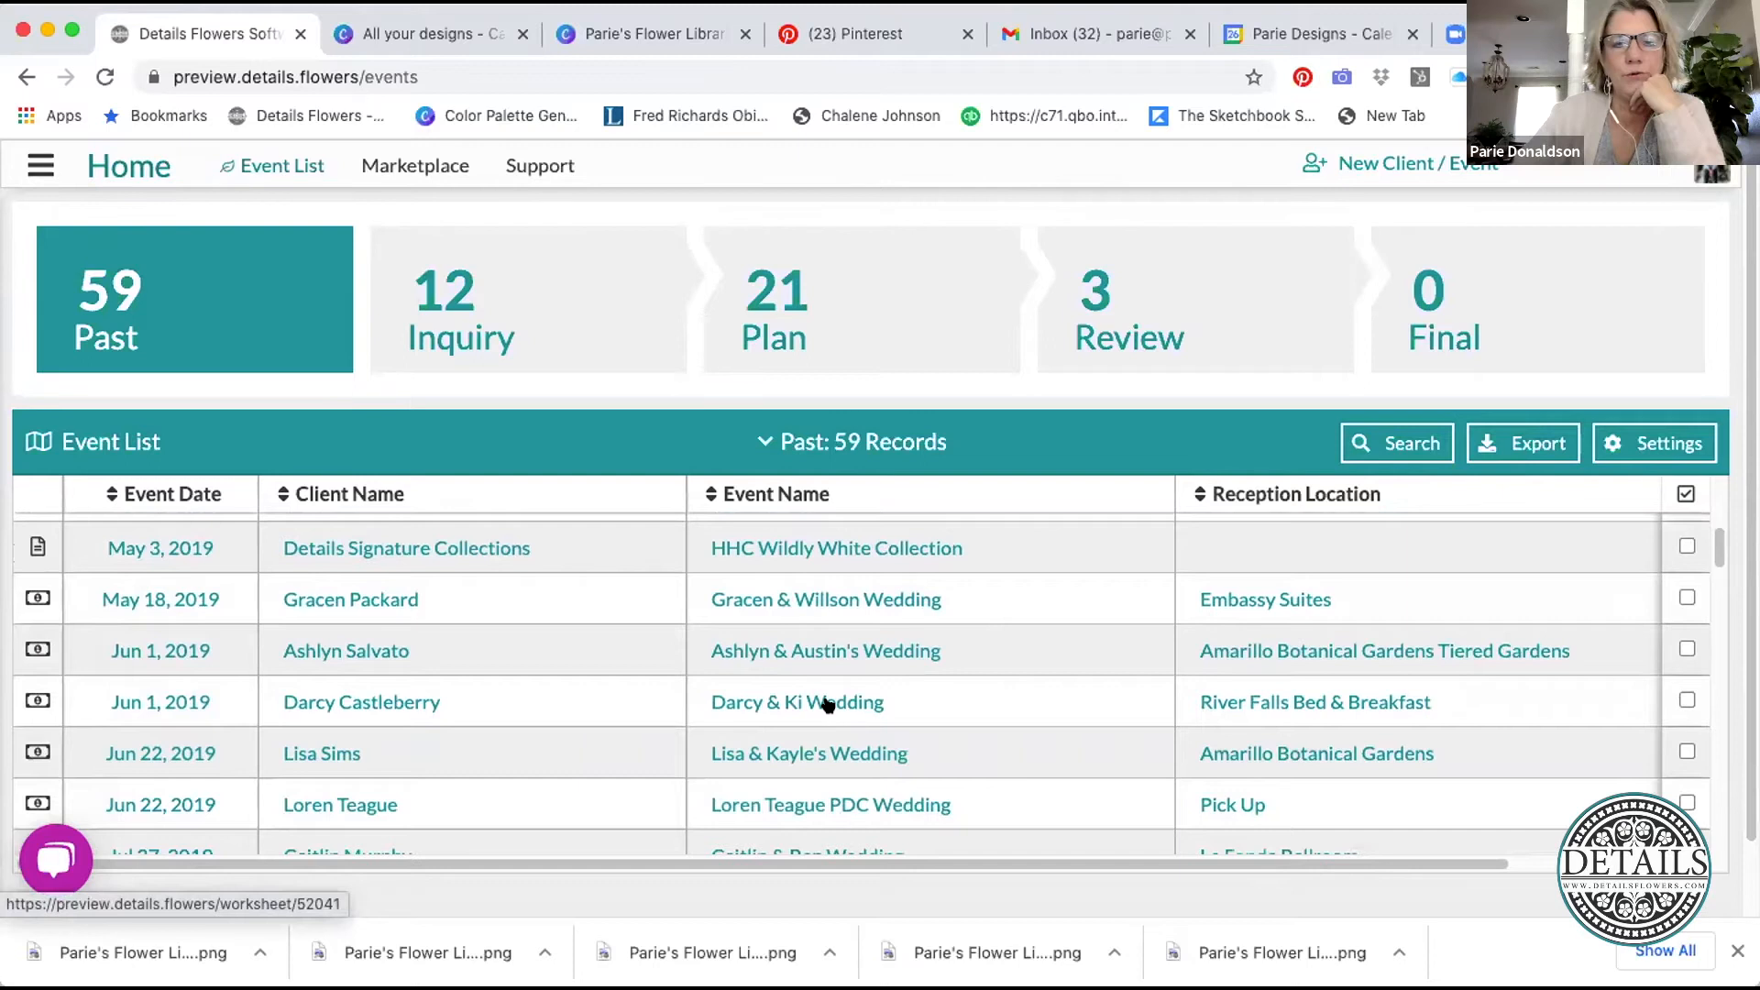
pyautogui.scroll(-4, 823, 697)
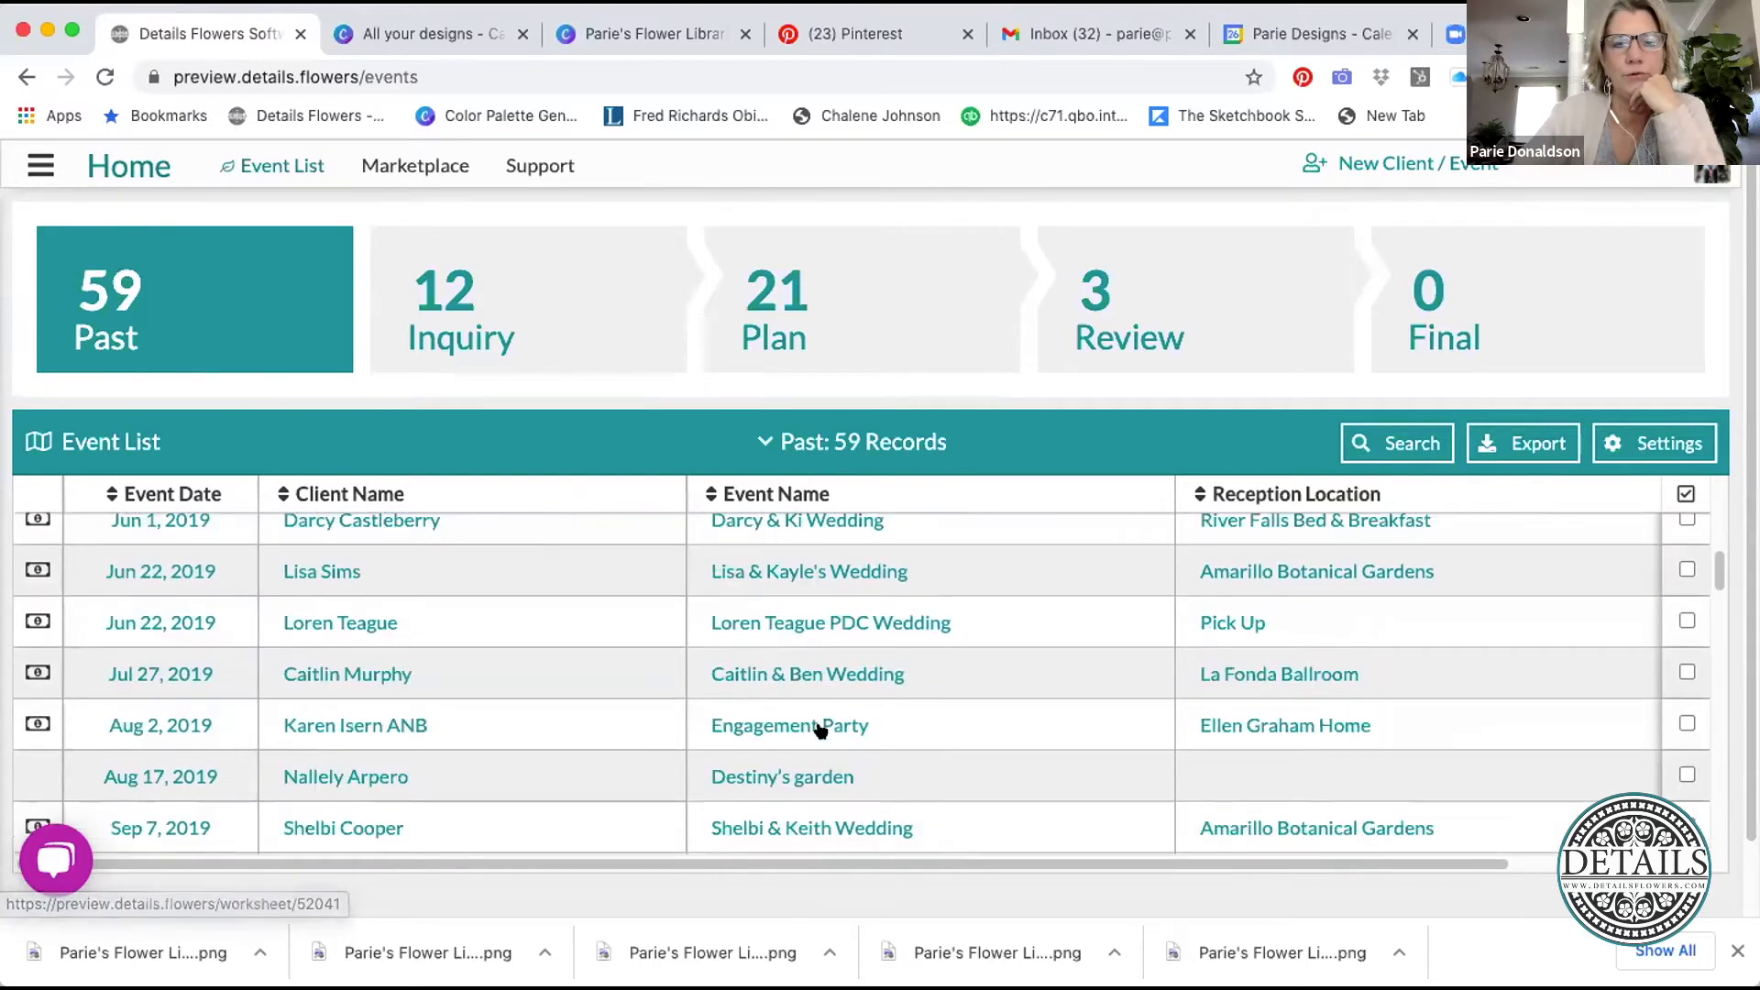
pyautogui.click(821, 674)
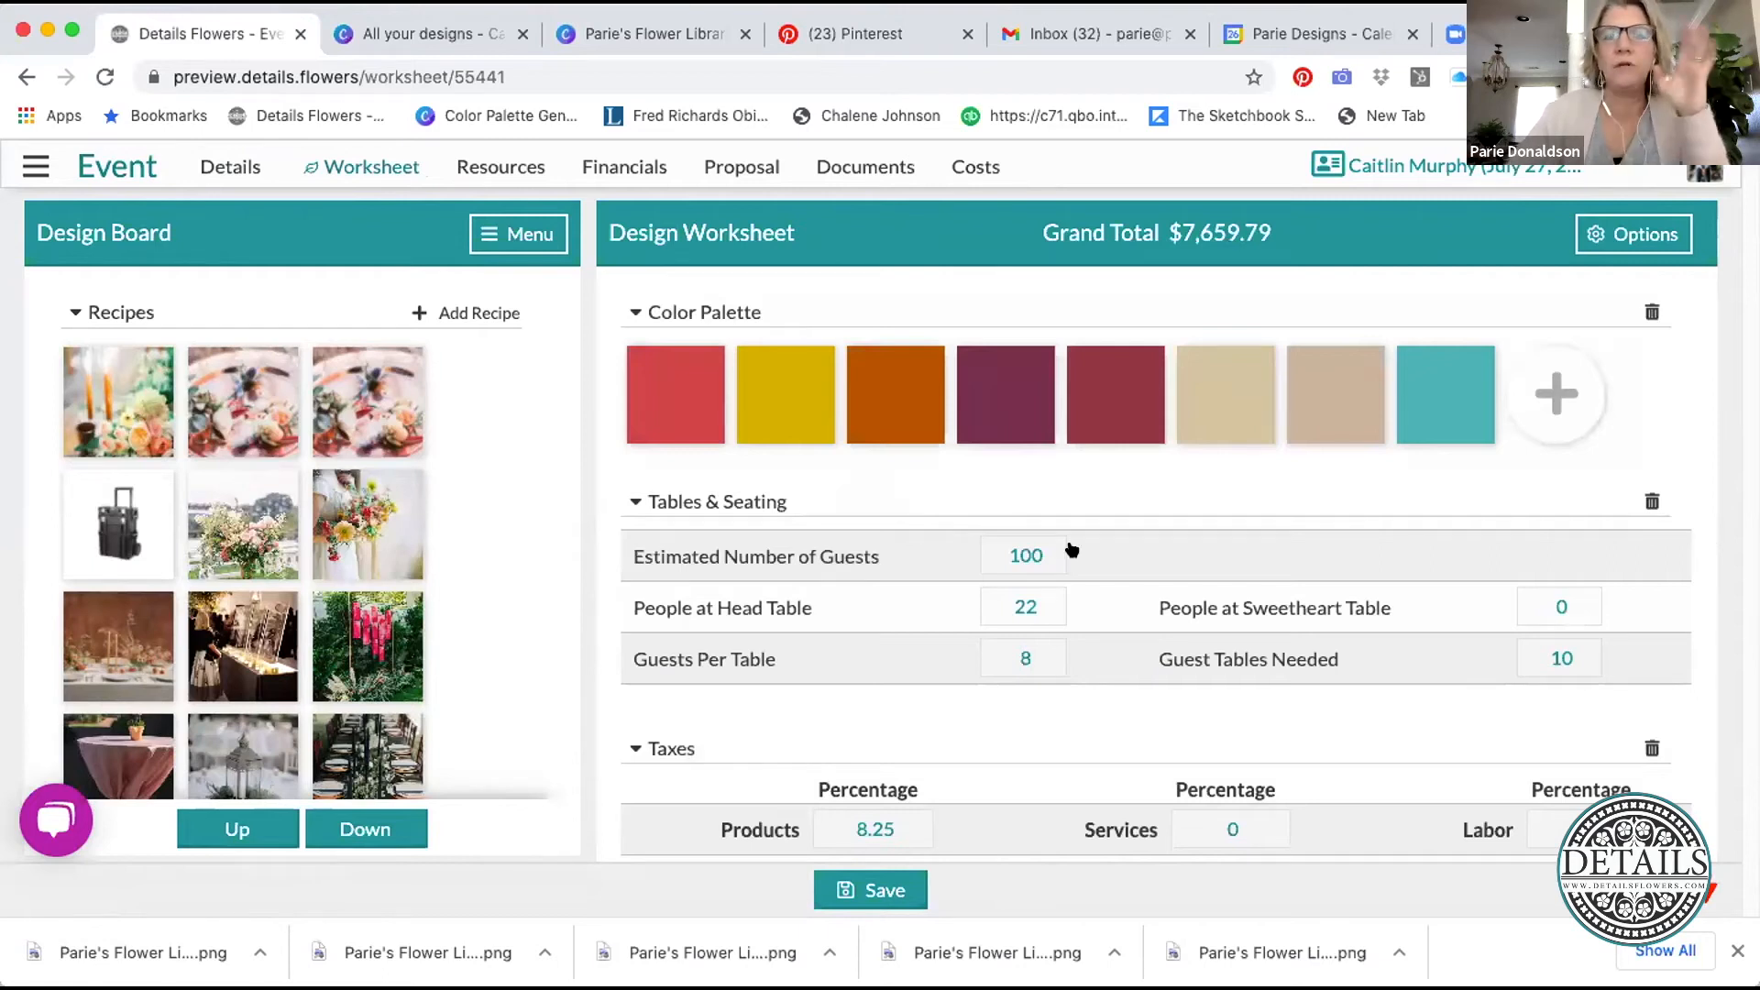
# - Look through the wedding's design worksheet and the item categories on its design board
pyautogui.scroll(-2, 1070, 554)
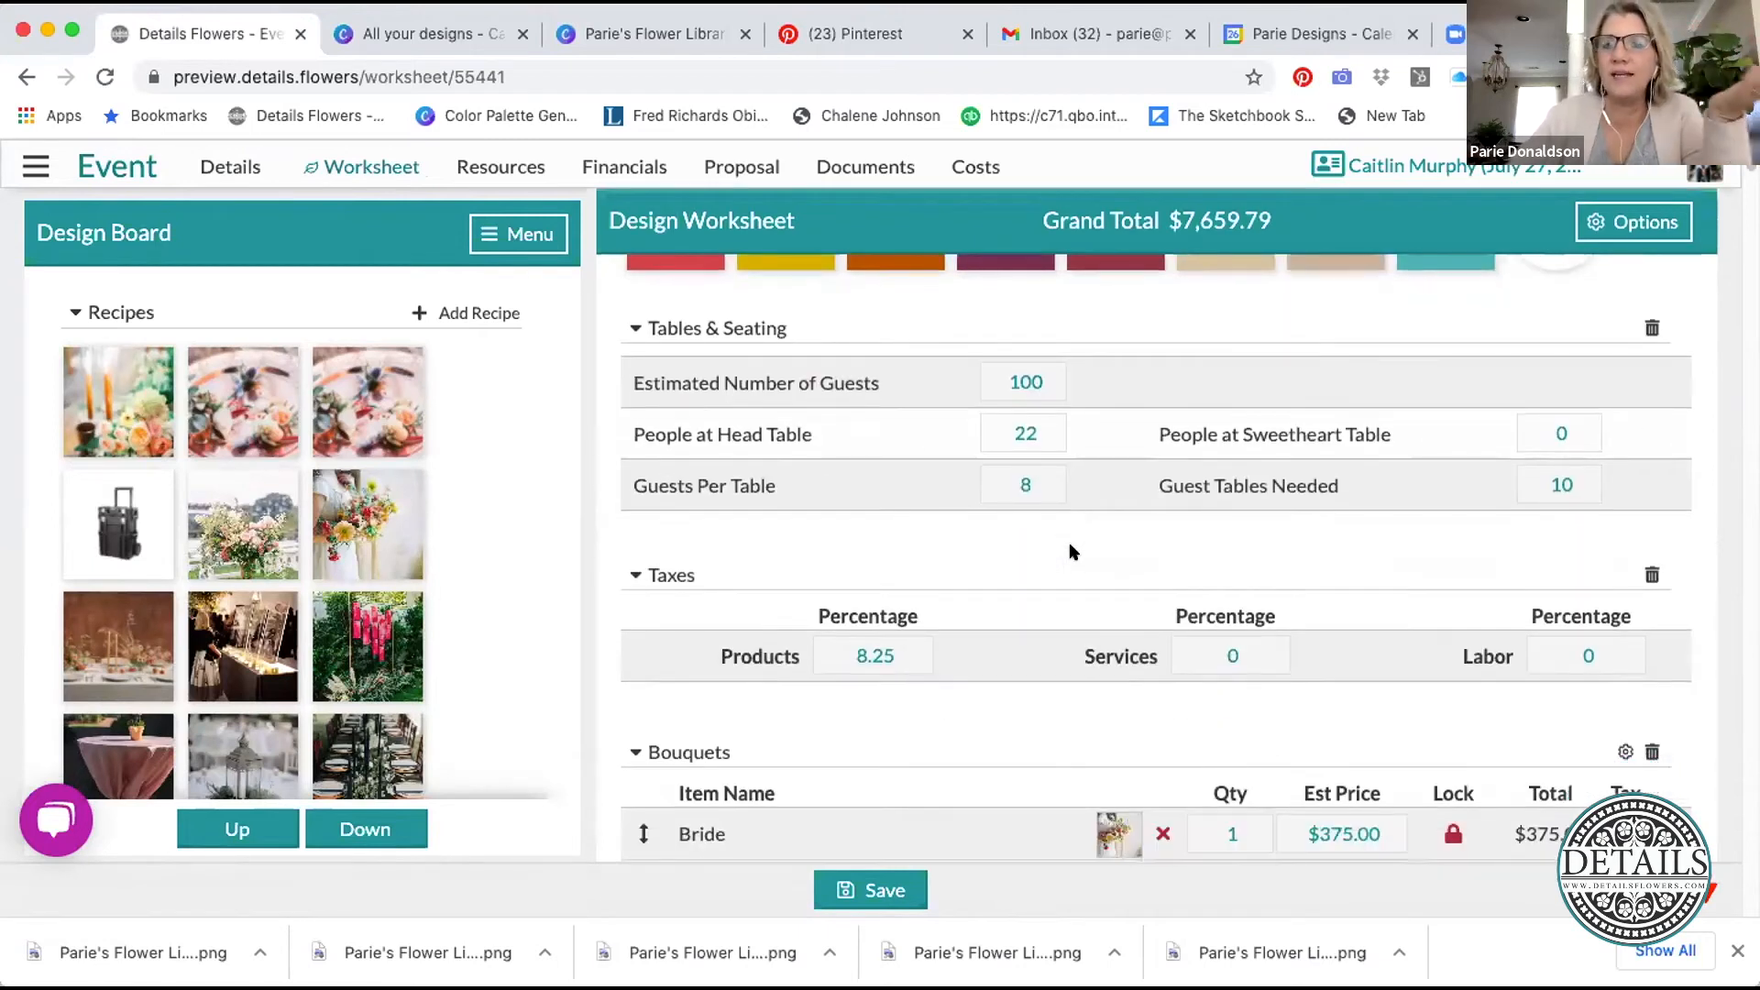
pyautogui.scroll(-3, 1071, 550)
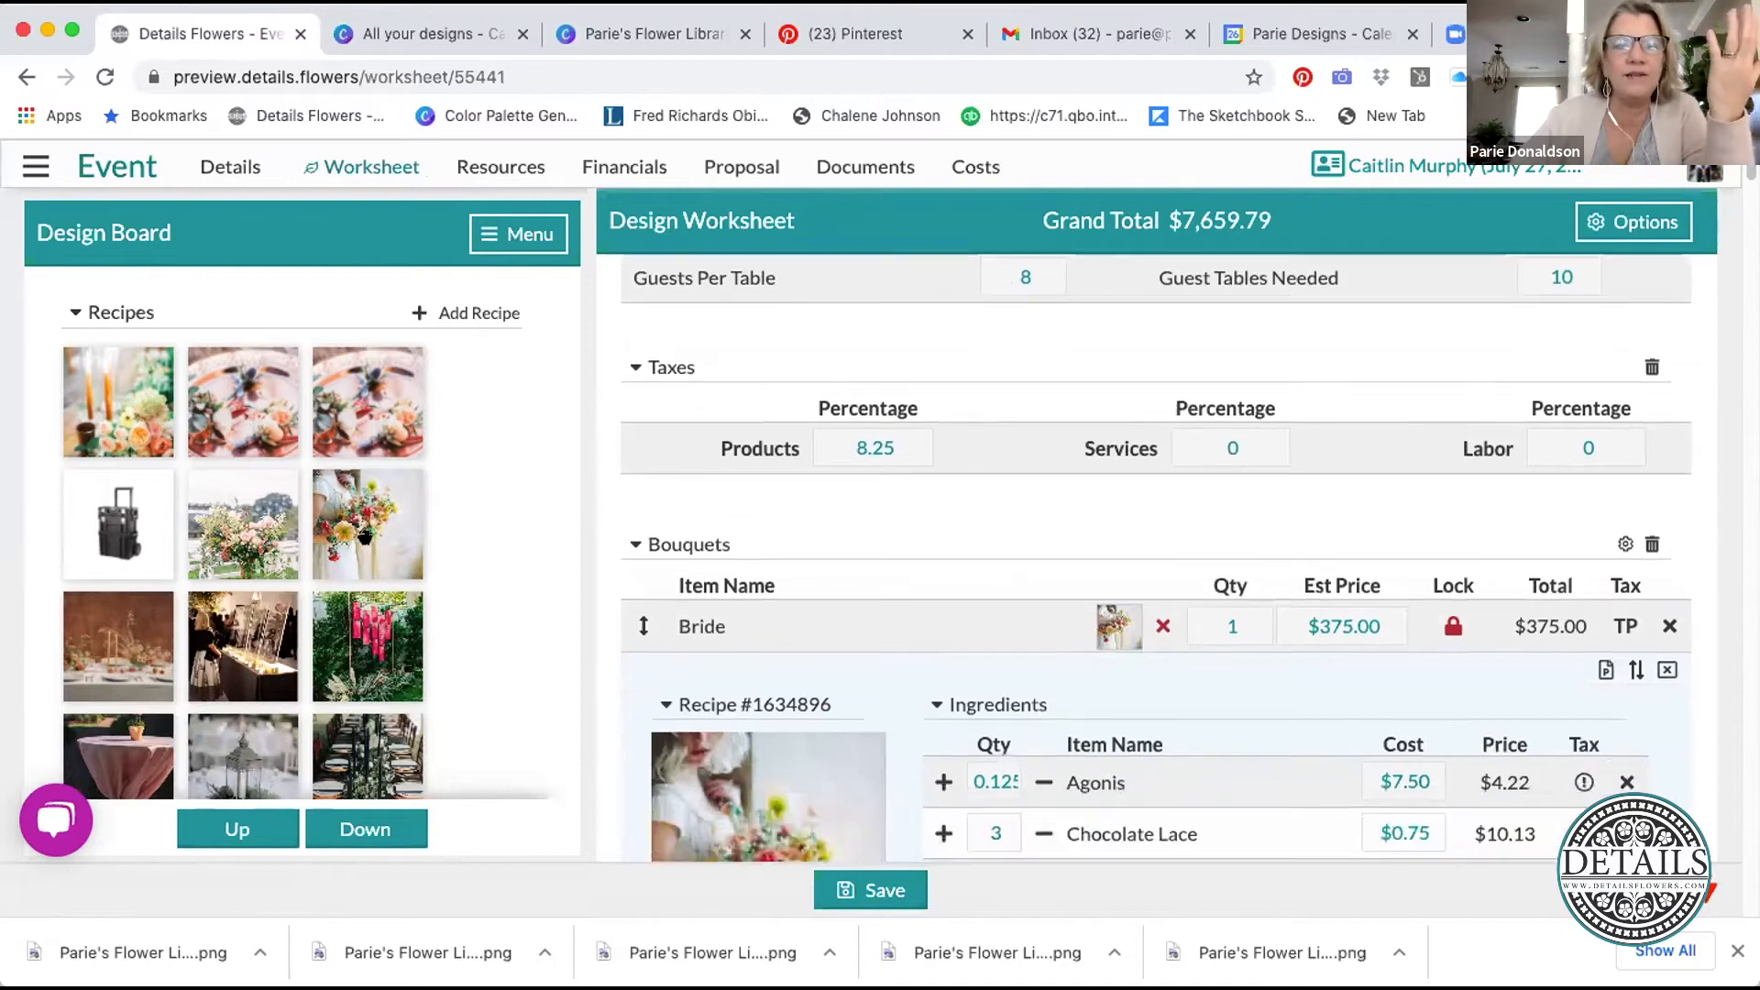
pyautogui.click(408, 829)
pyautogui.click(408, 830)
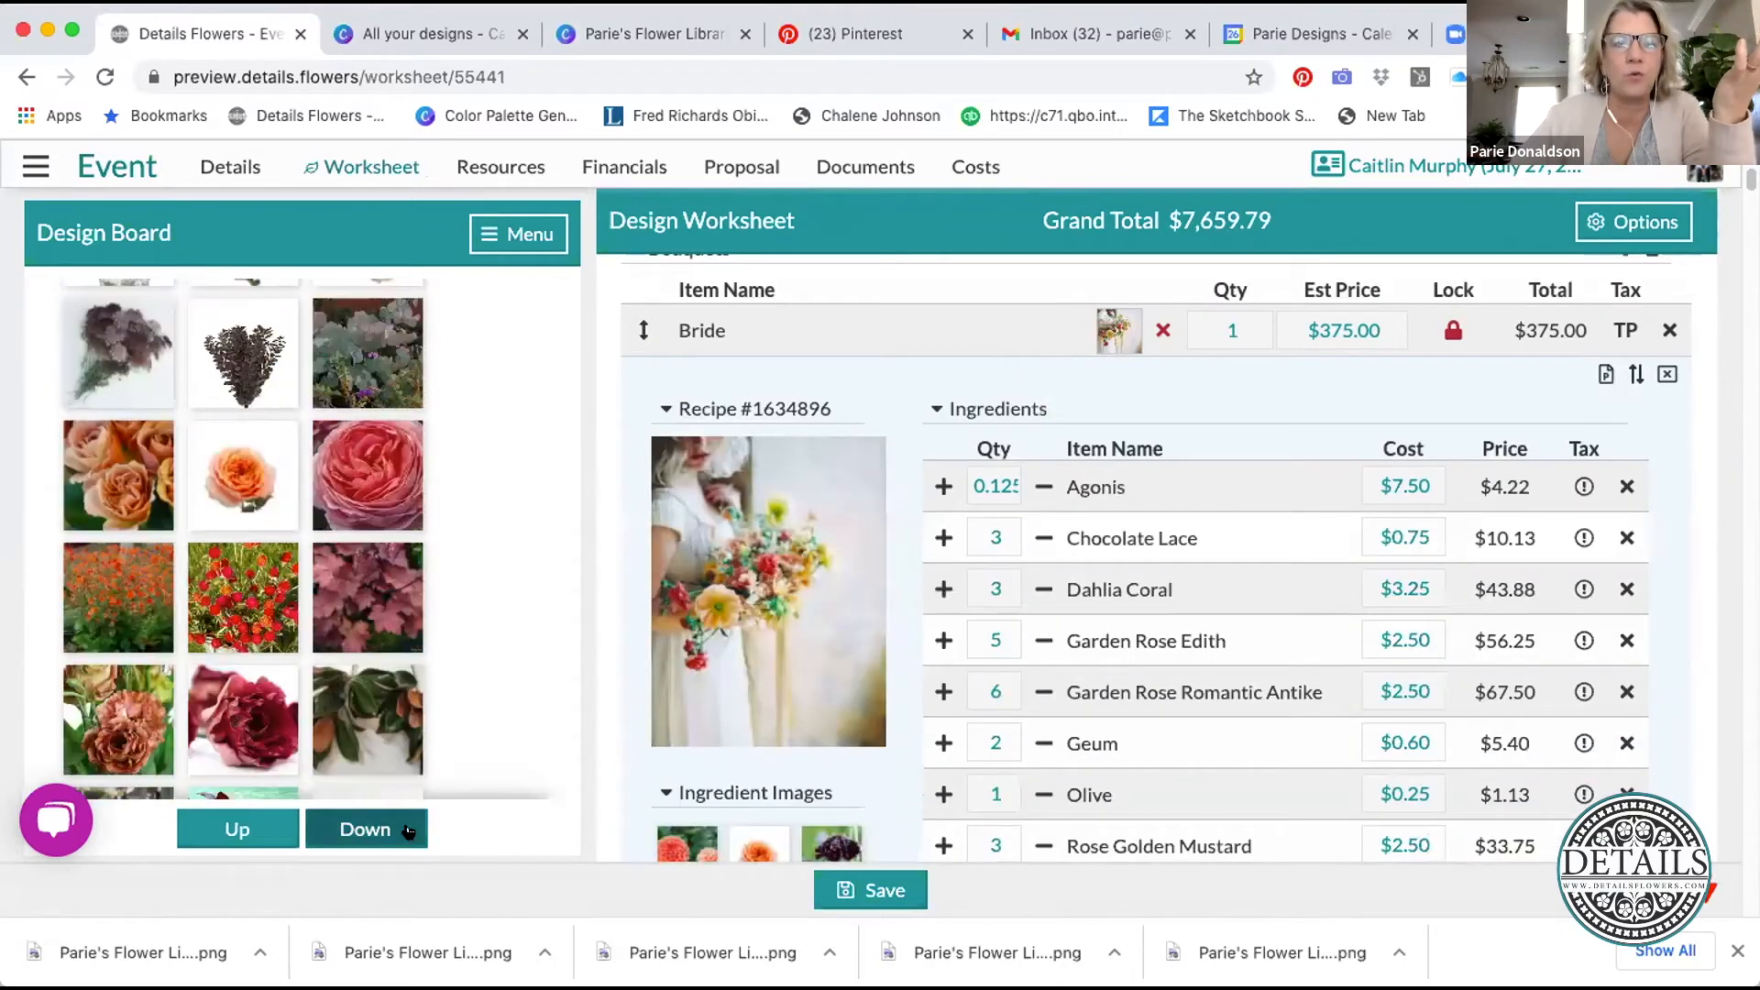
pyautogui.click(408, 829)
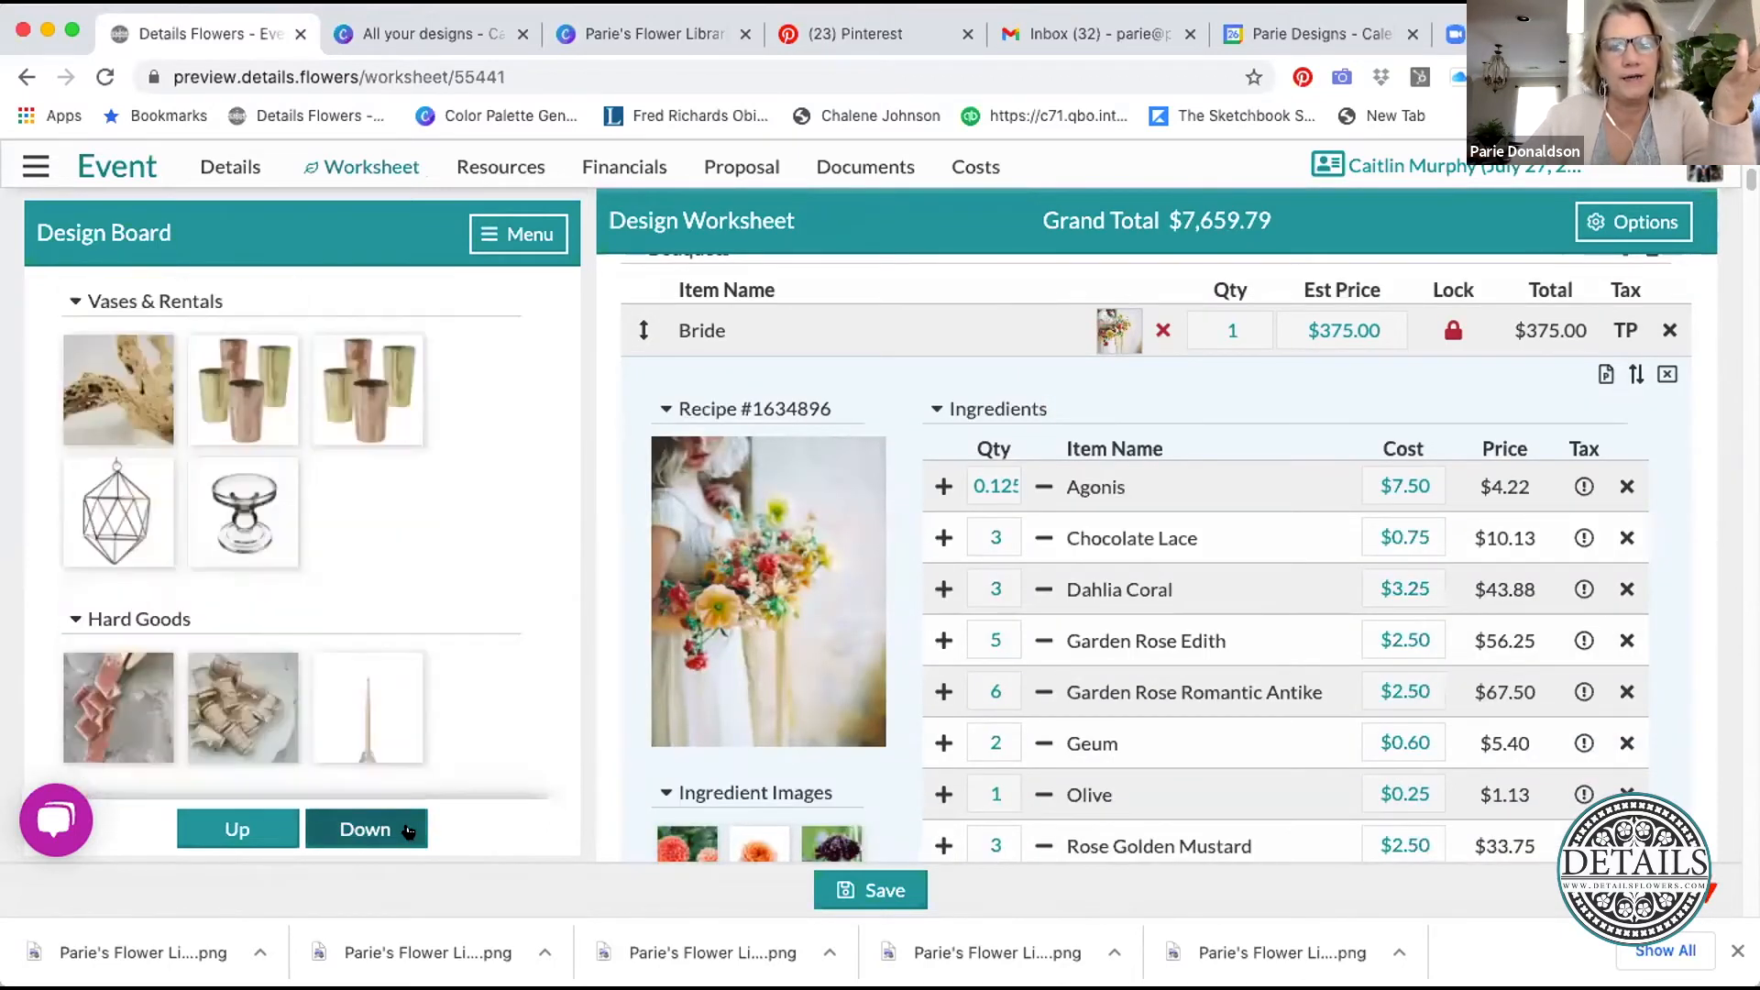
pyautogui.click(237, 827)
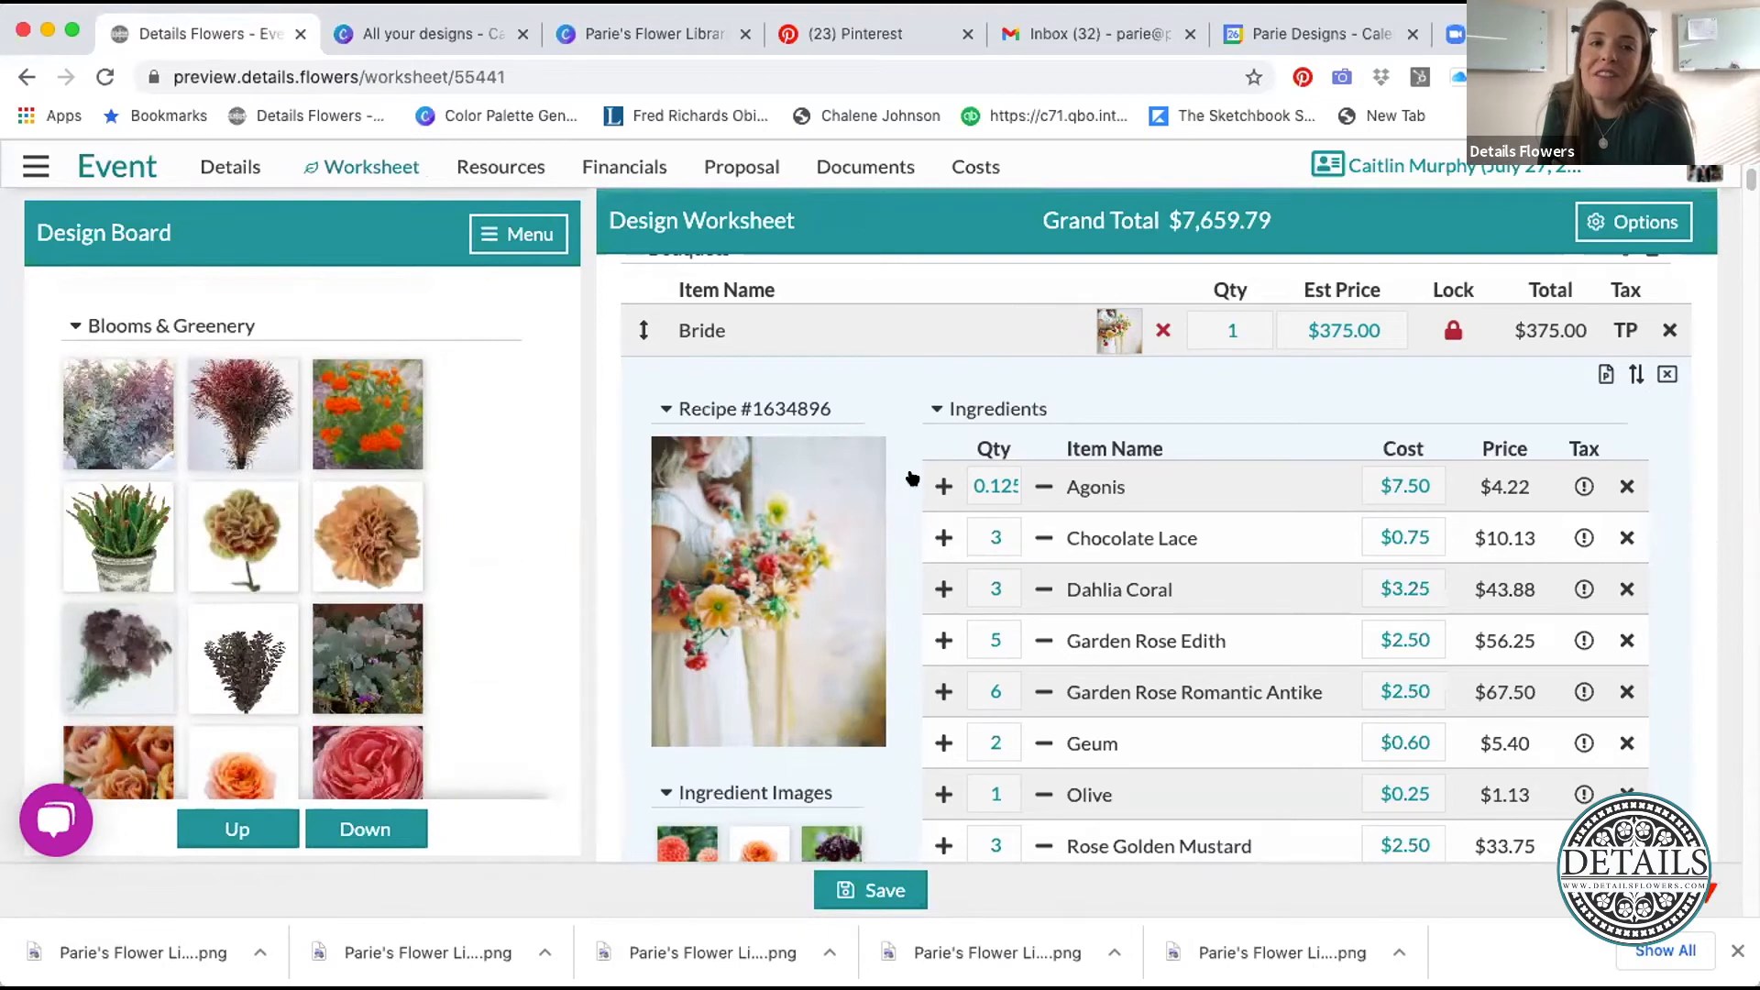
# - Review the Bride bouquet's recipe ingredients and the event favorites offered in the Add Ingredient picker
pyautogui.scroll(1, 912, 477)
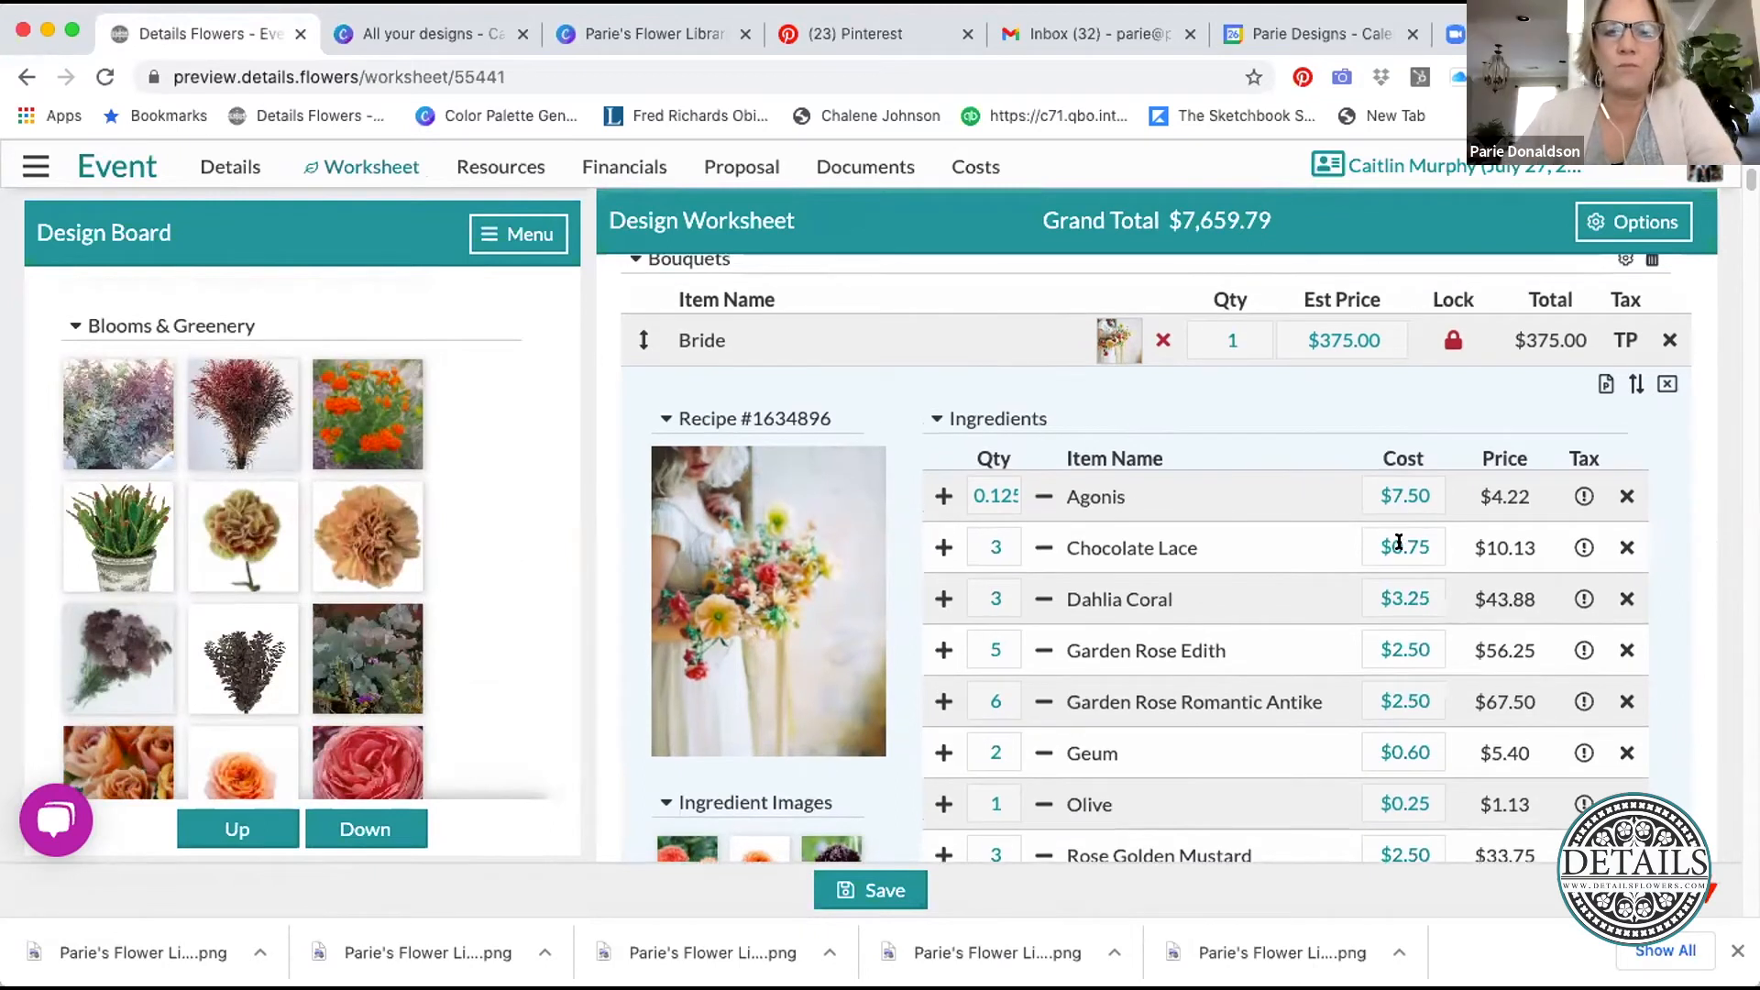
pyautogui.scroll(-1, 1399, 541)
pyautogui.scroll(-1, 1399, 542)
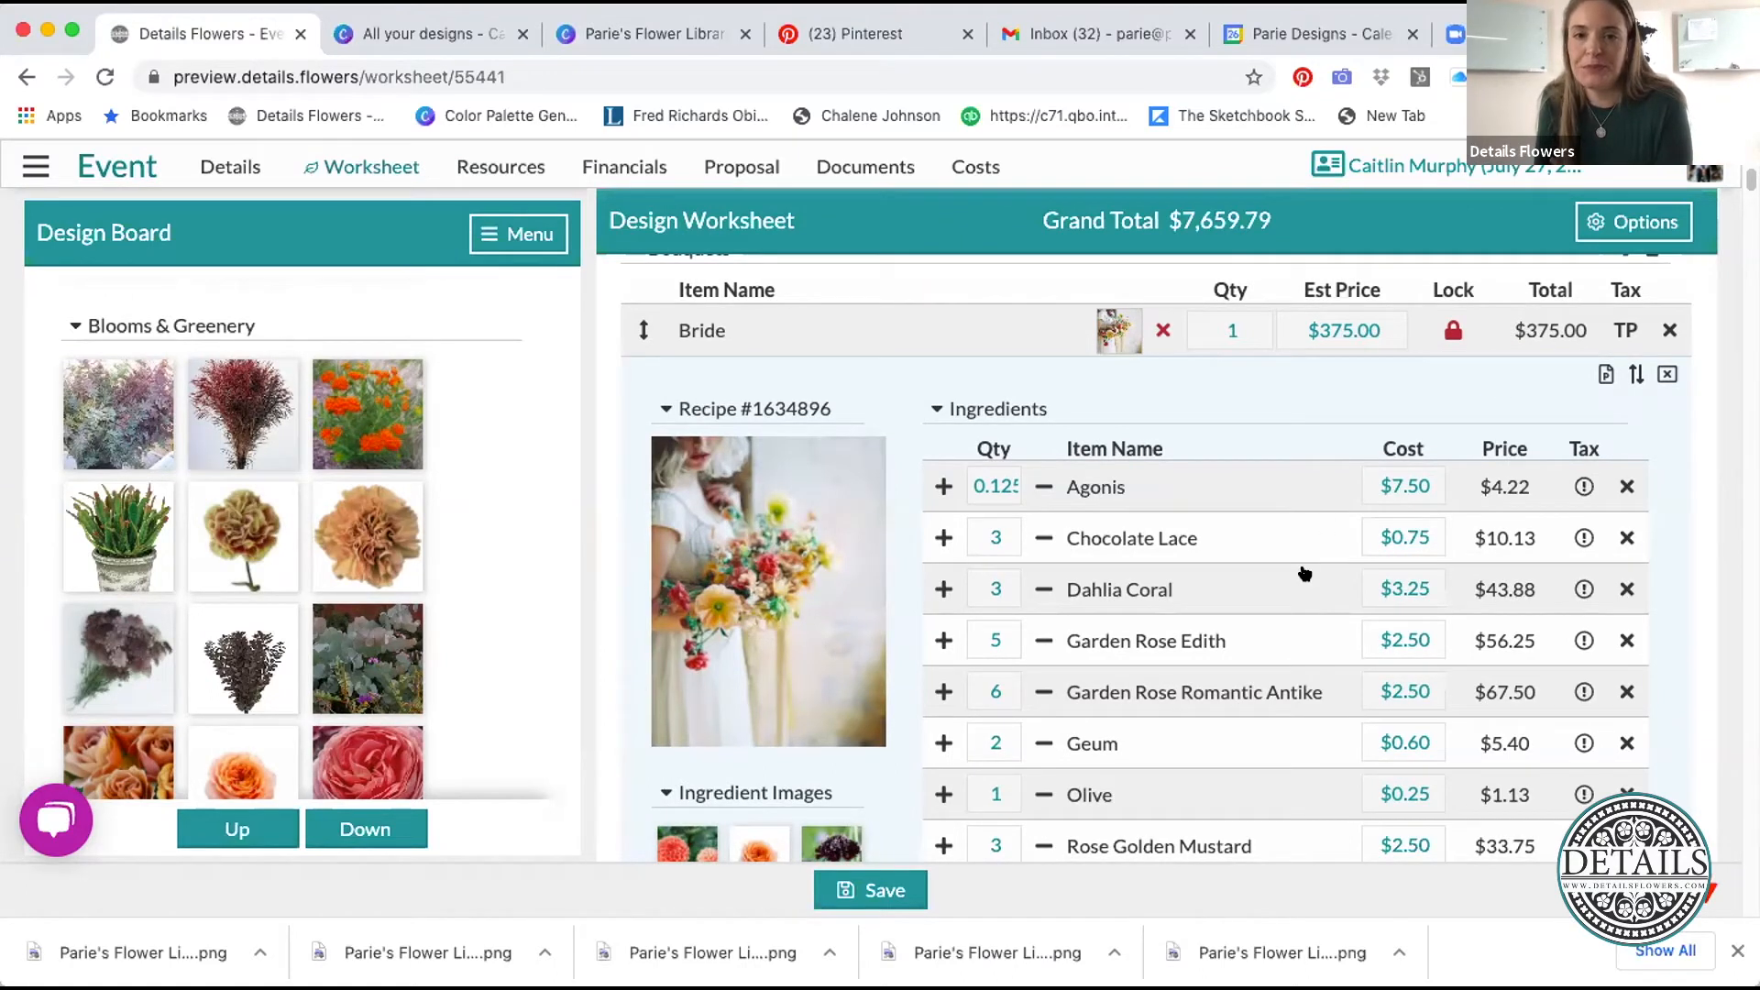
pyautogui.scroll(-2, 1307, 564)
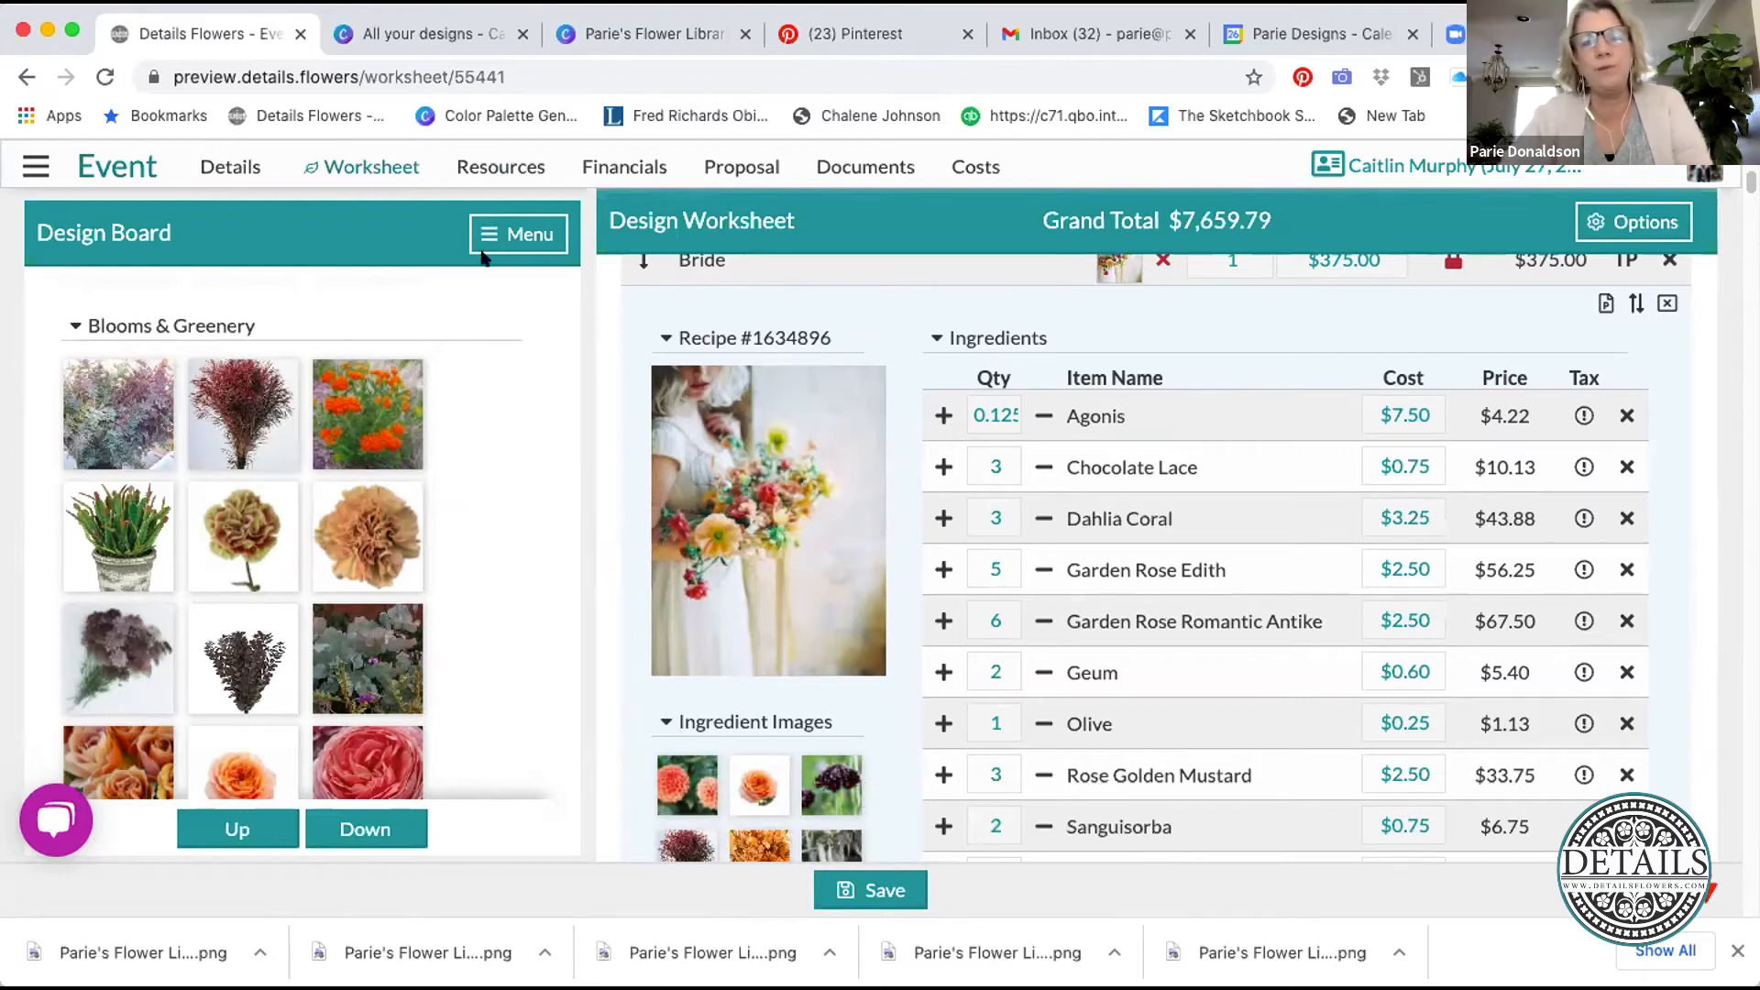
pyautogui.scroll(-7, 1160, 595)
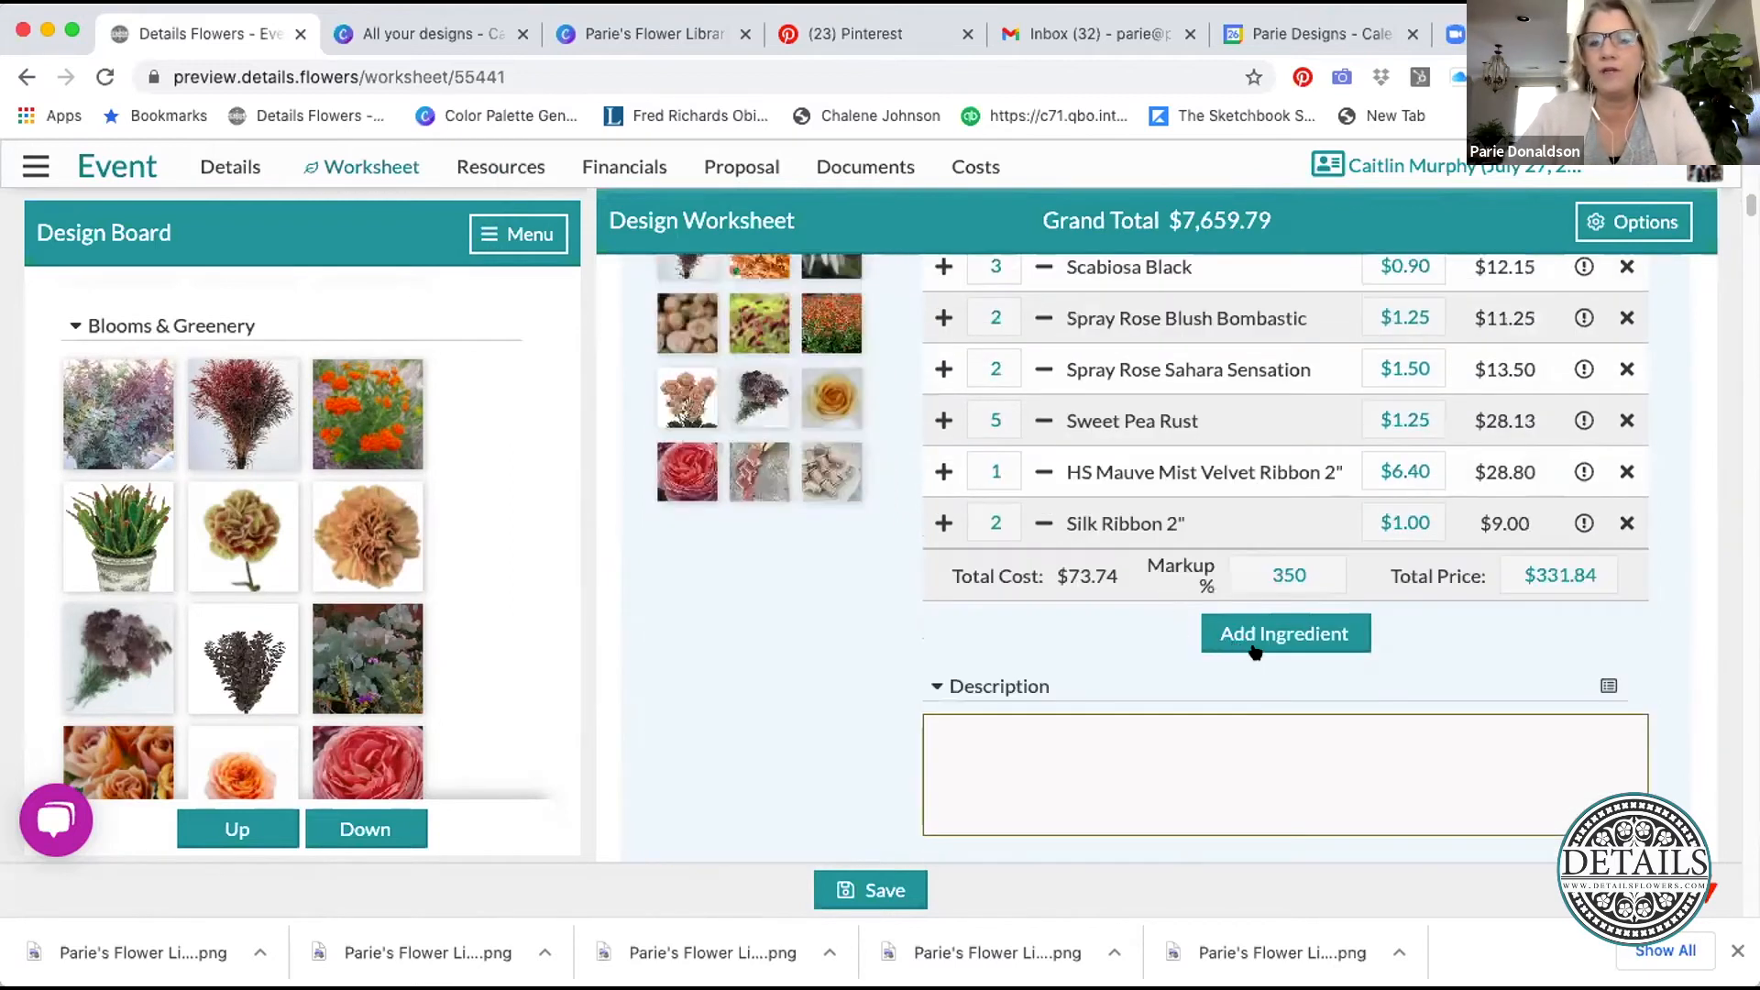
pyautogui.click(1268, 632)
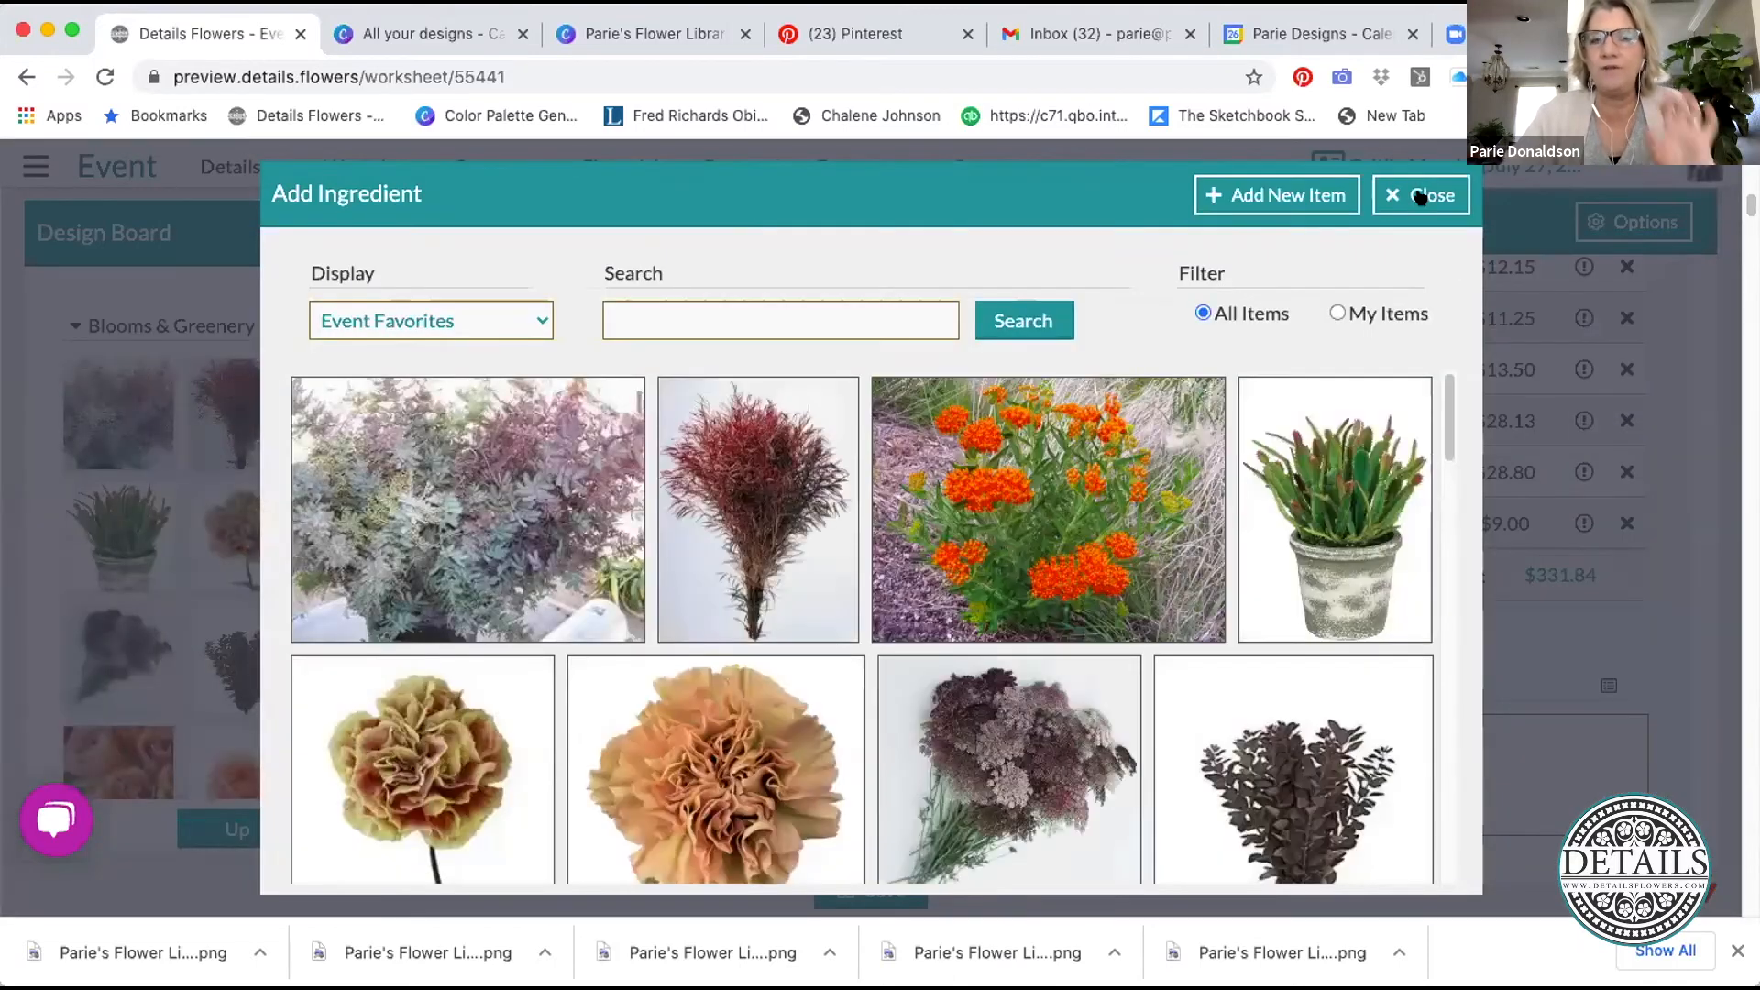
pyautogui.click(1420, 196)
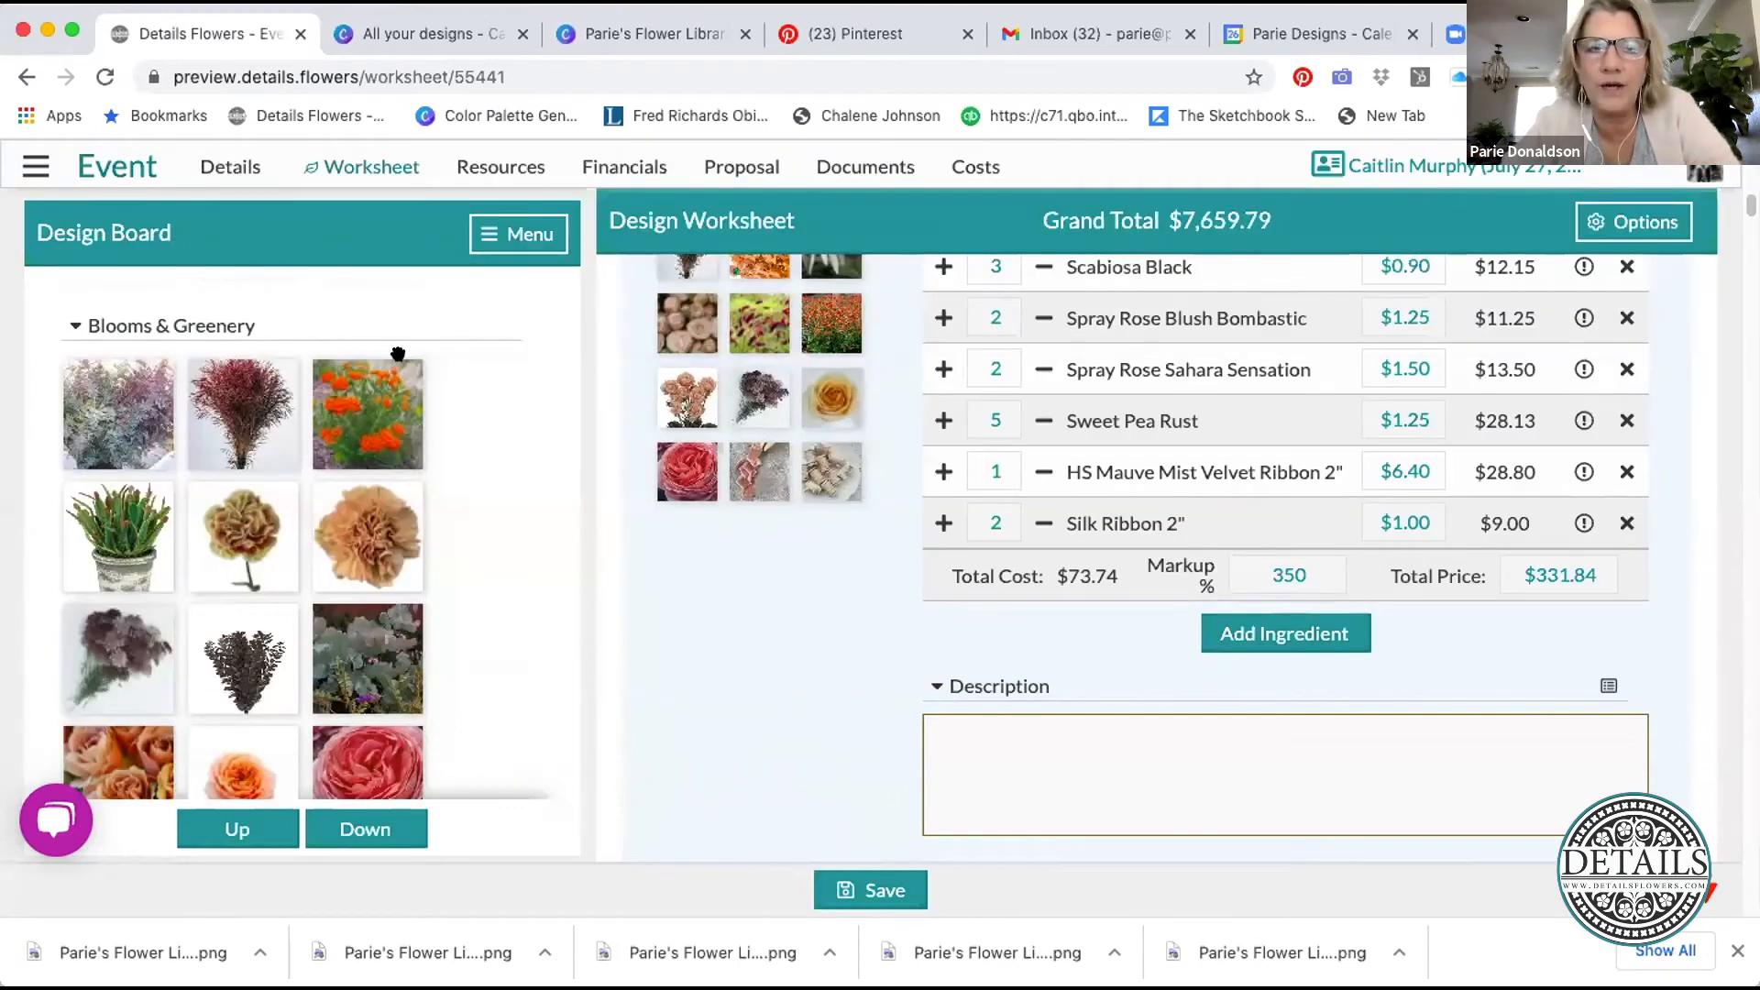
# - Mark all items of the worksheet as favorites and look through them on the design board
pyautogui.click(1661, 215)
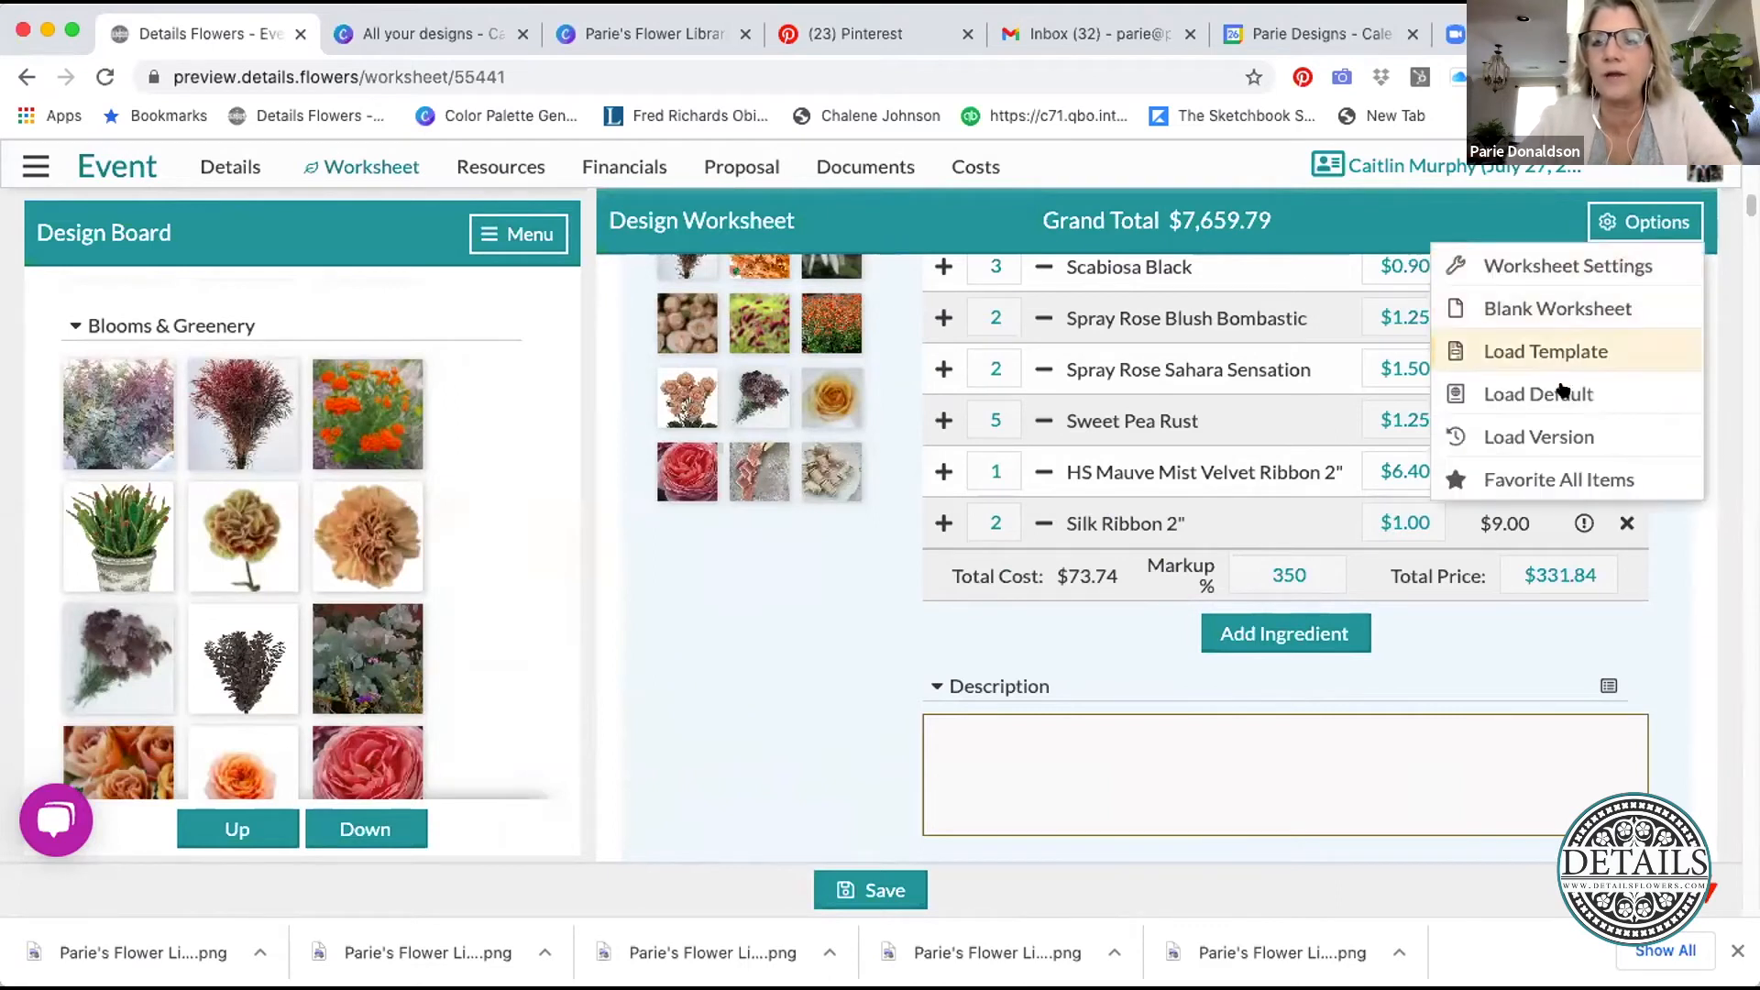
pyautogui.click(1550, 481)
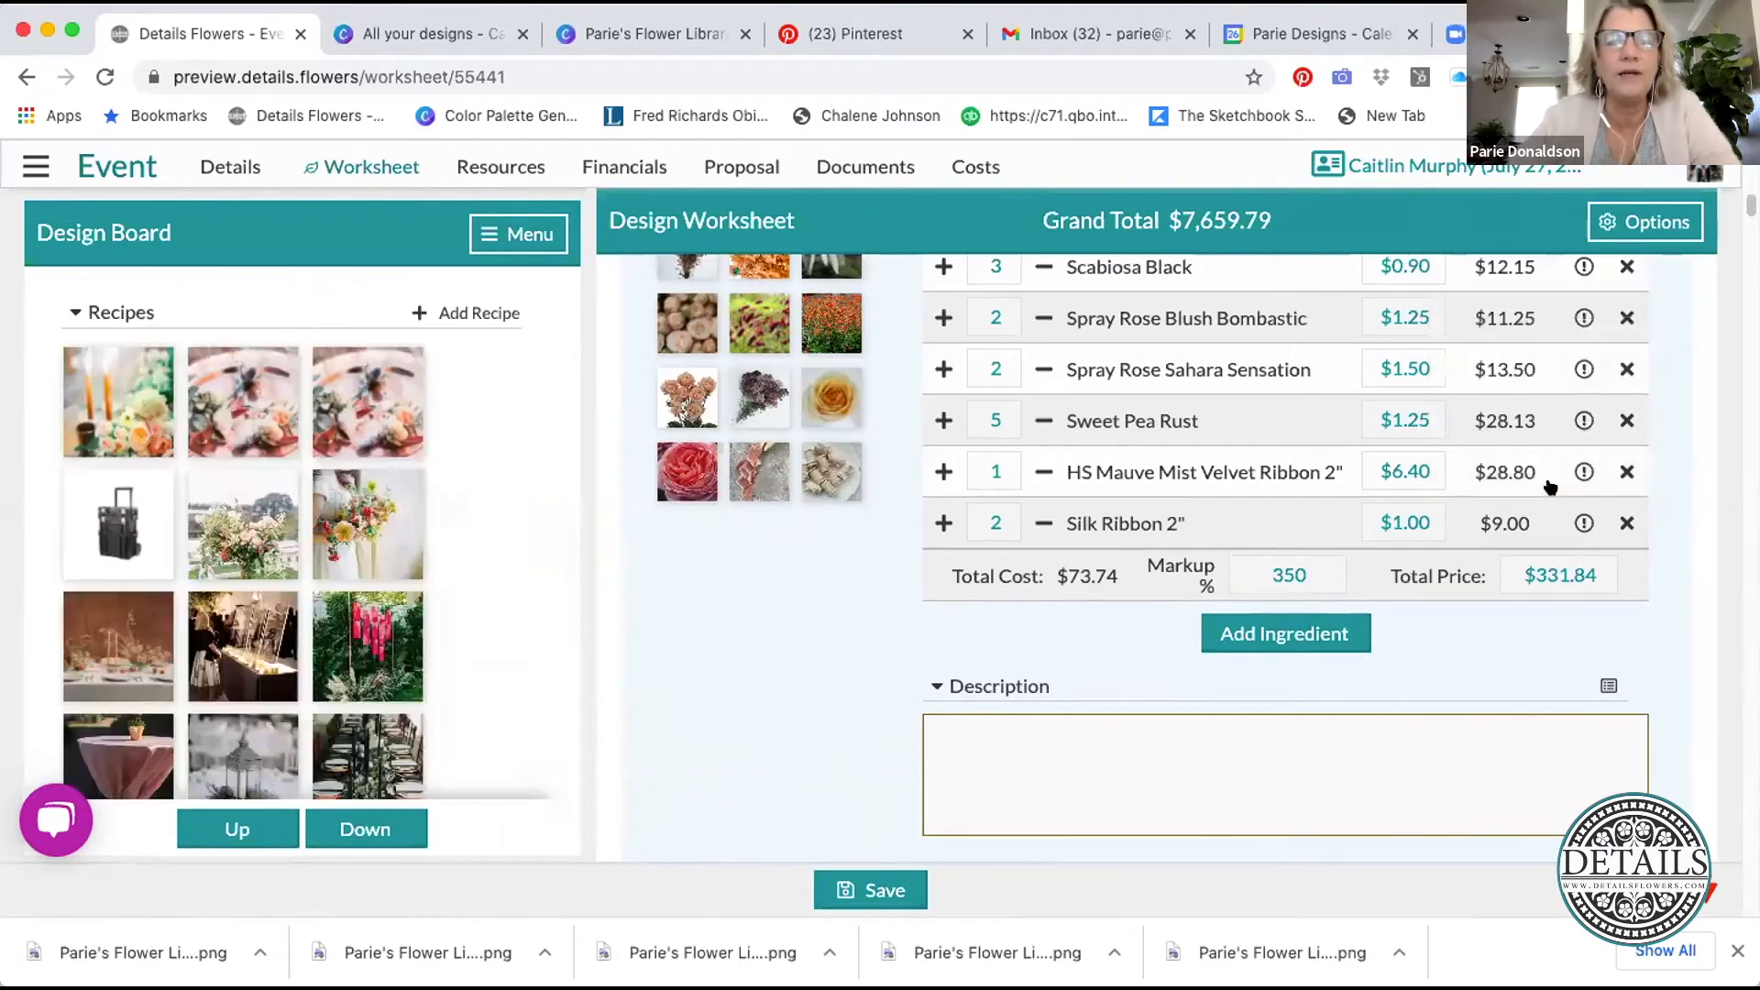
pyautogui.click(371, 827)
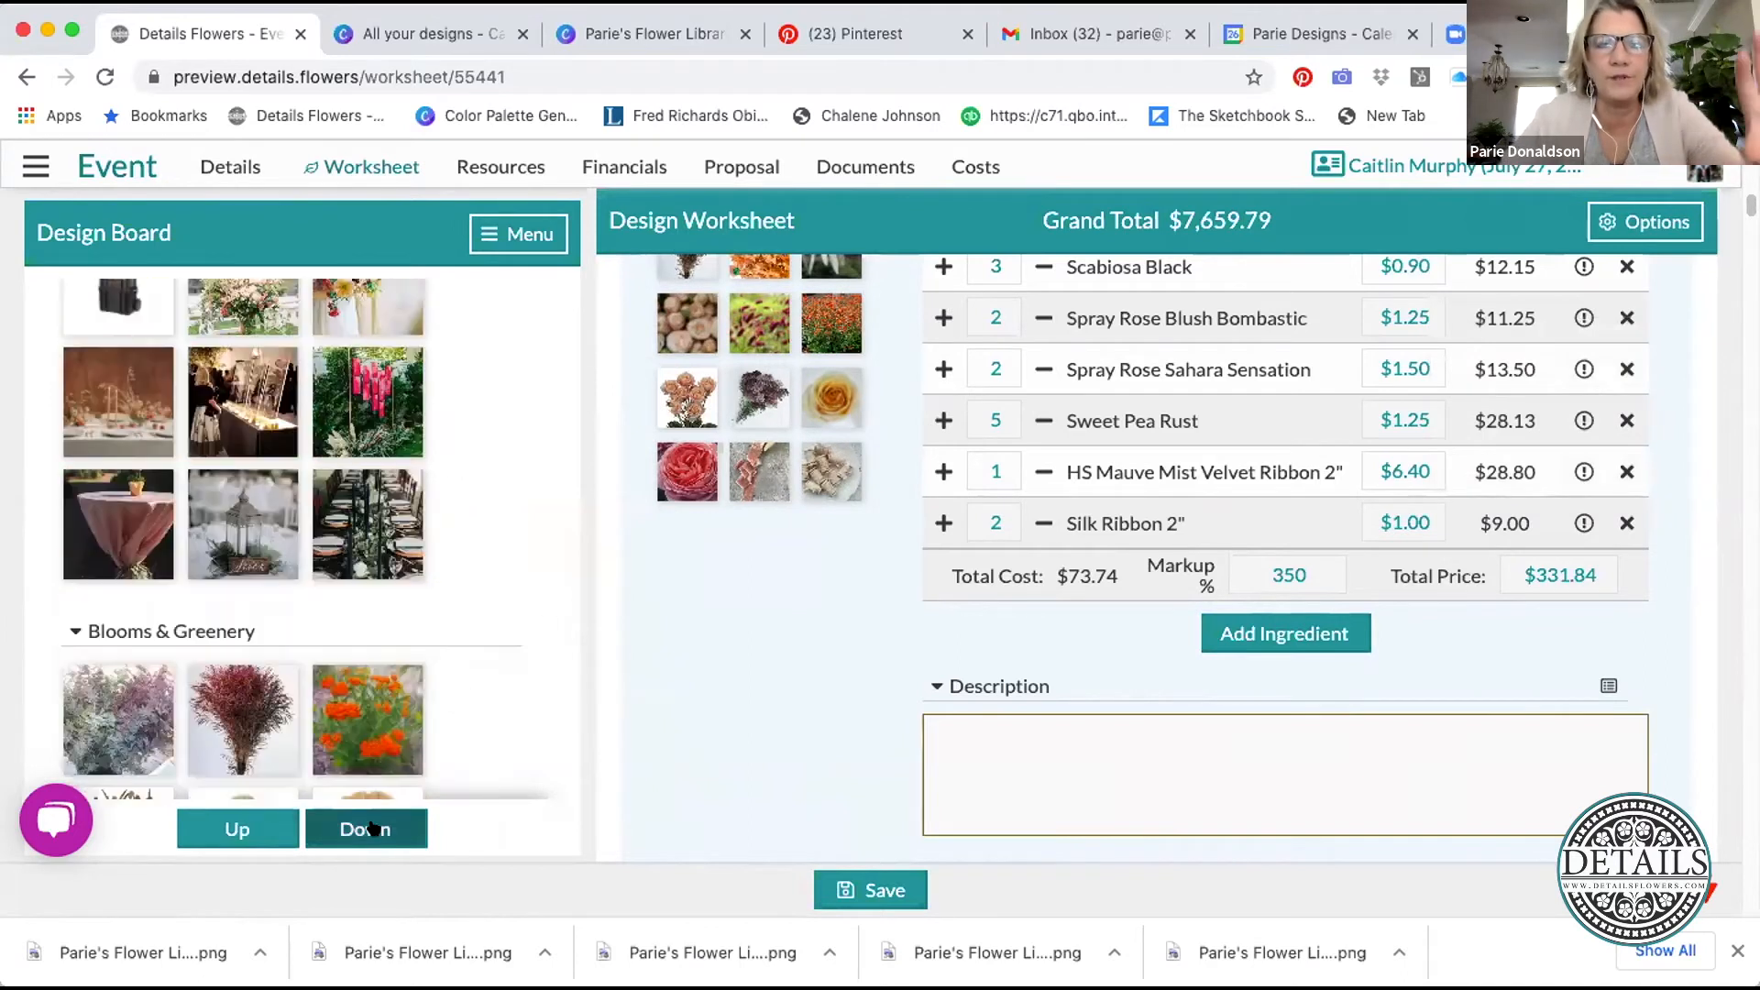
pyautogui.click(371, 827)
pyautogui.click(372, 826)
pyautogui.click(371, 827)
pyautogui.click(371, 827)
pyautogui.click(371, 827)
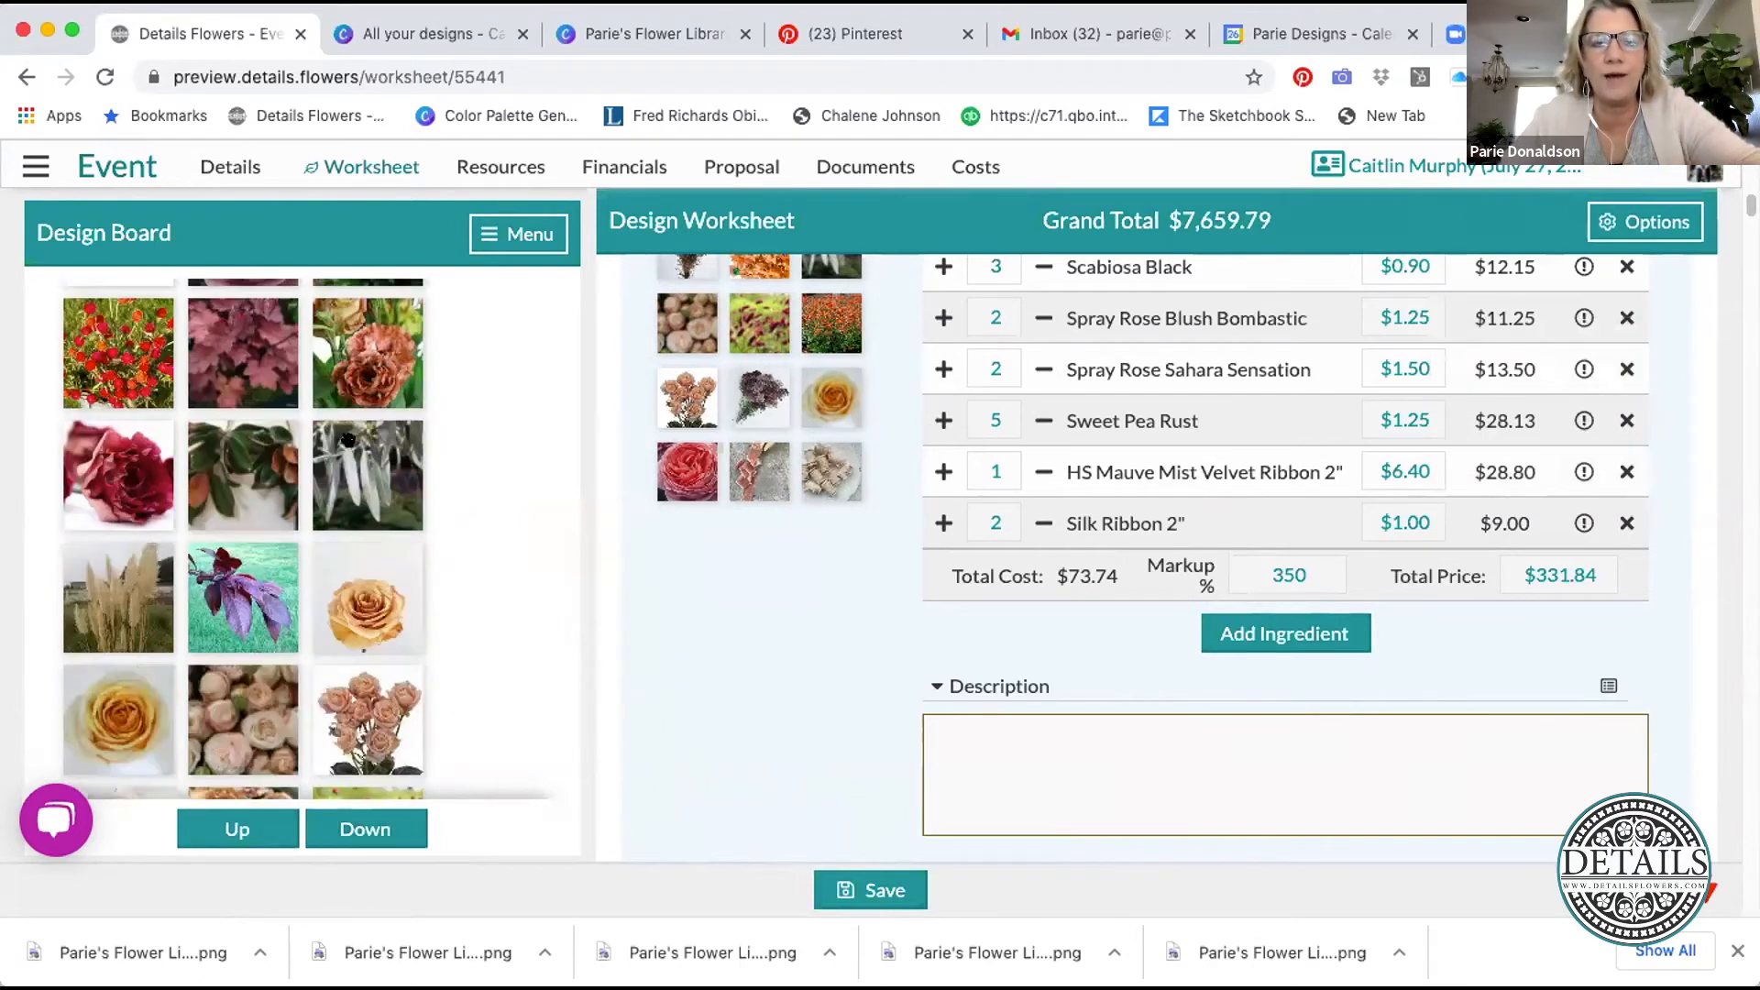
pyautogui.click(371, 830)
pyautogui.click(372, 830)
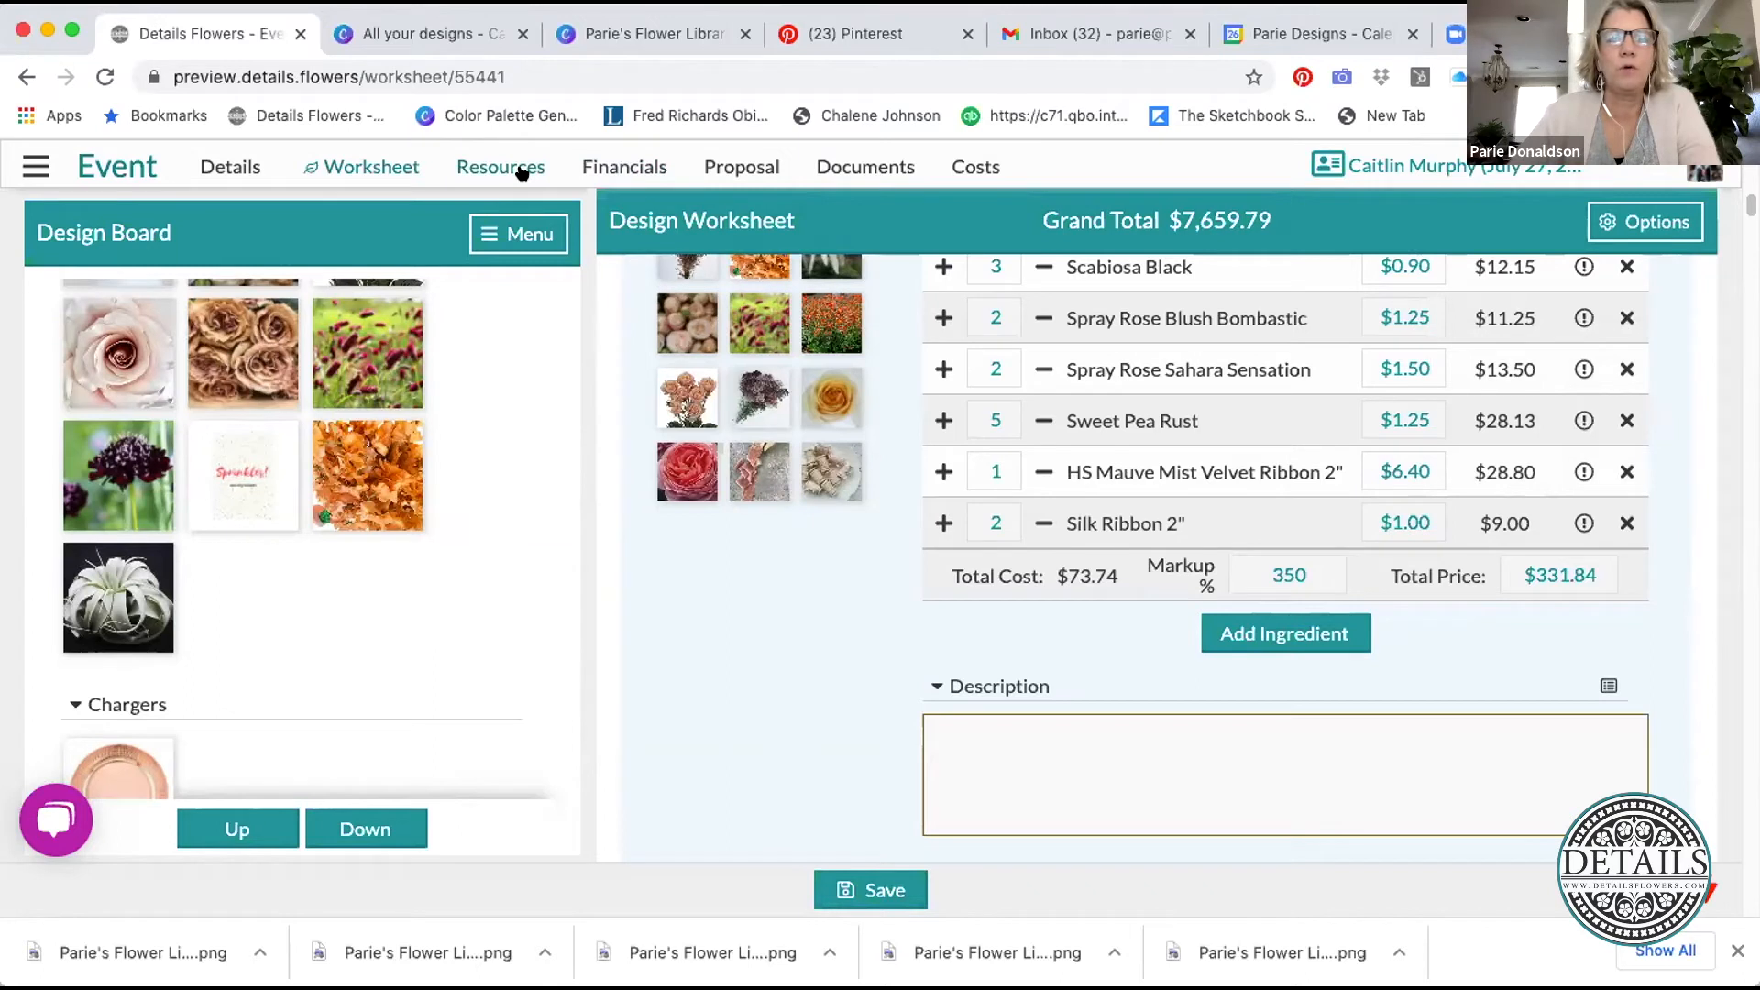
# - Open the item gallery for this wedding event
pyautogui.scroll(10, 908, 563)
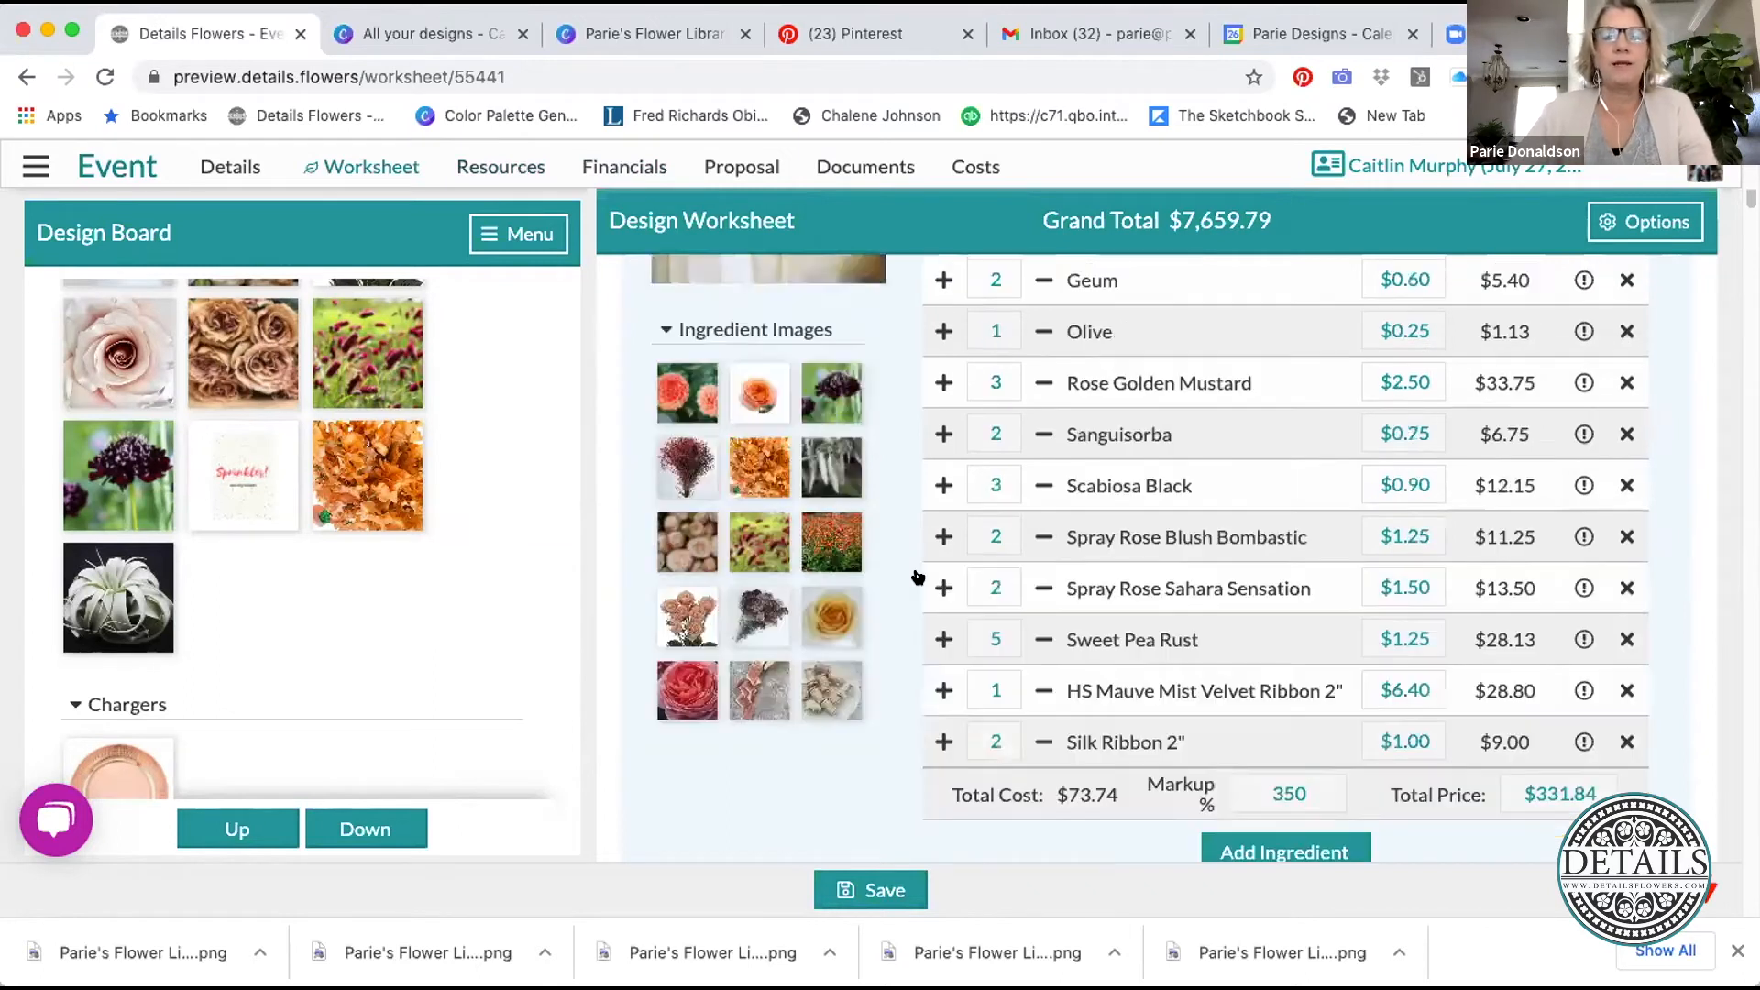
pyautogui.scroll(3, 1105, 568)
pyautogui.scroll(-2, 1112, 524)
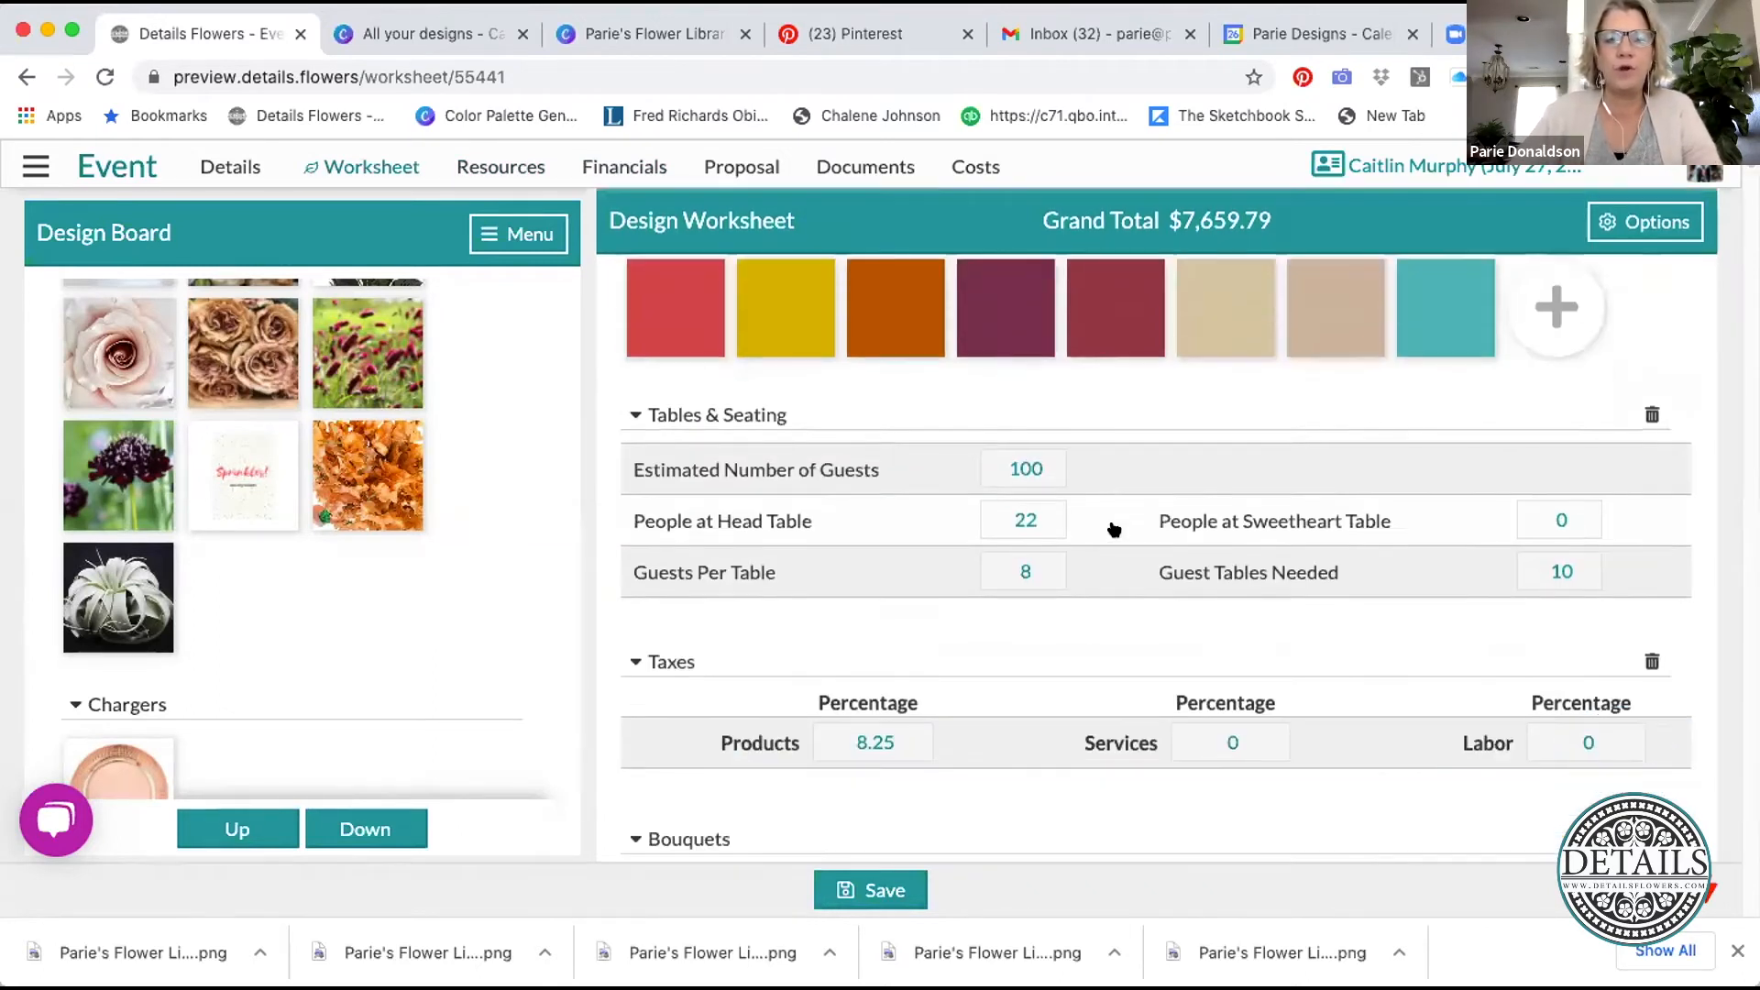
pyautogui.scroll(-3, 1112, 527)
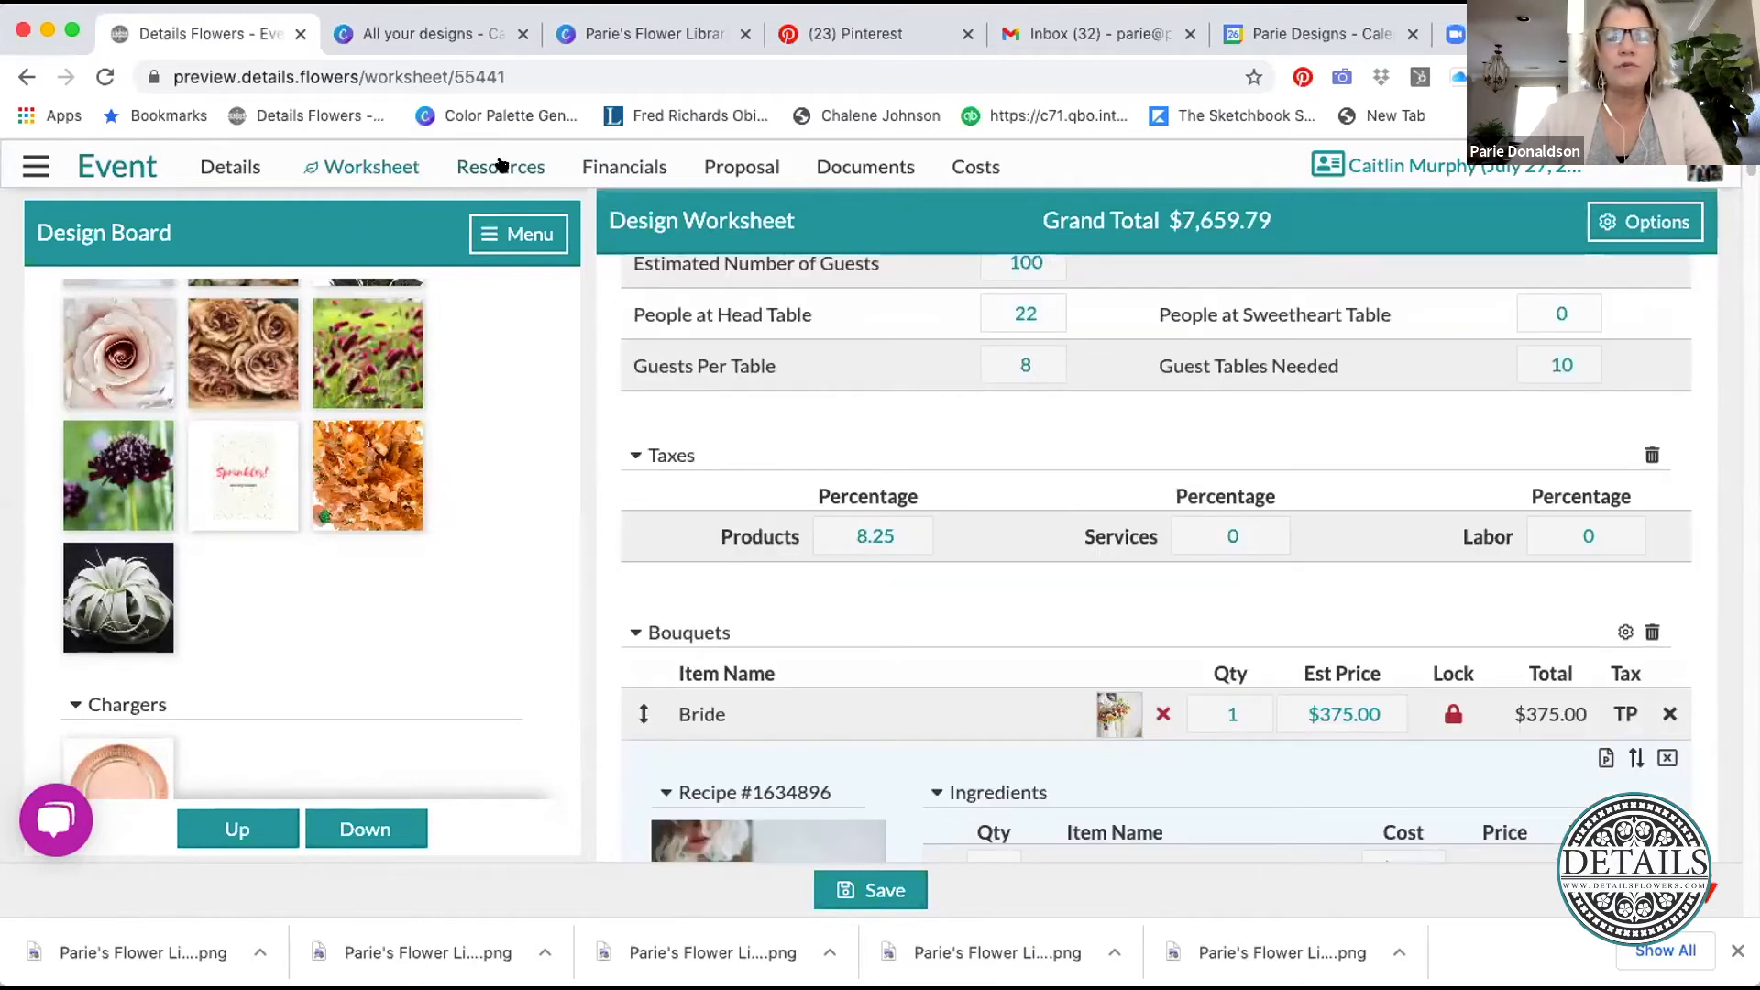
pyautogui.click(471, 169)
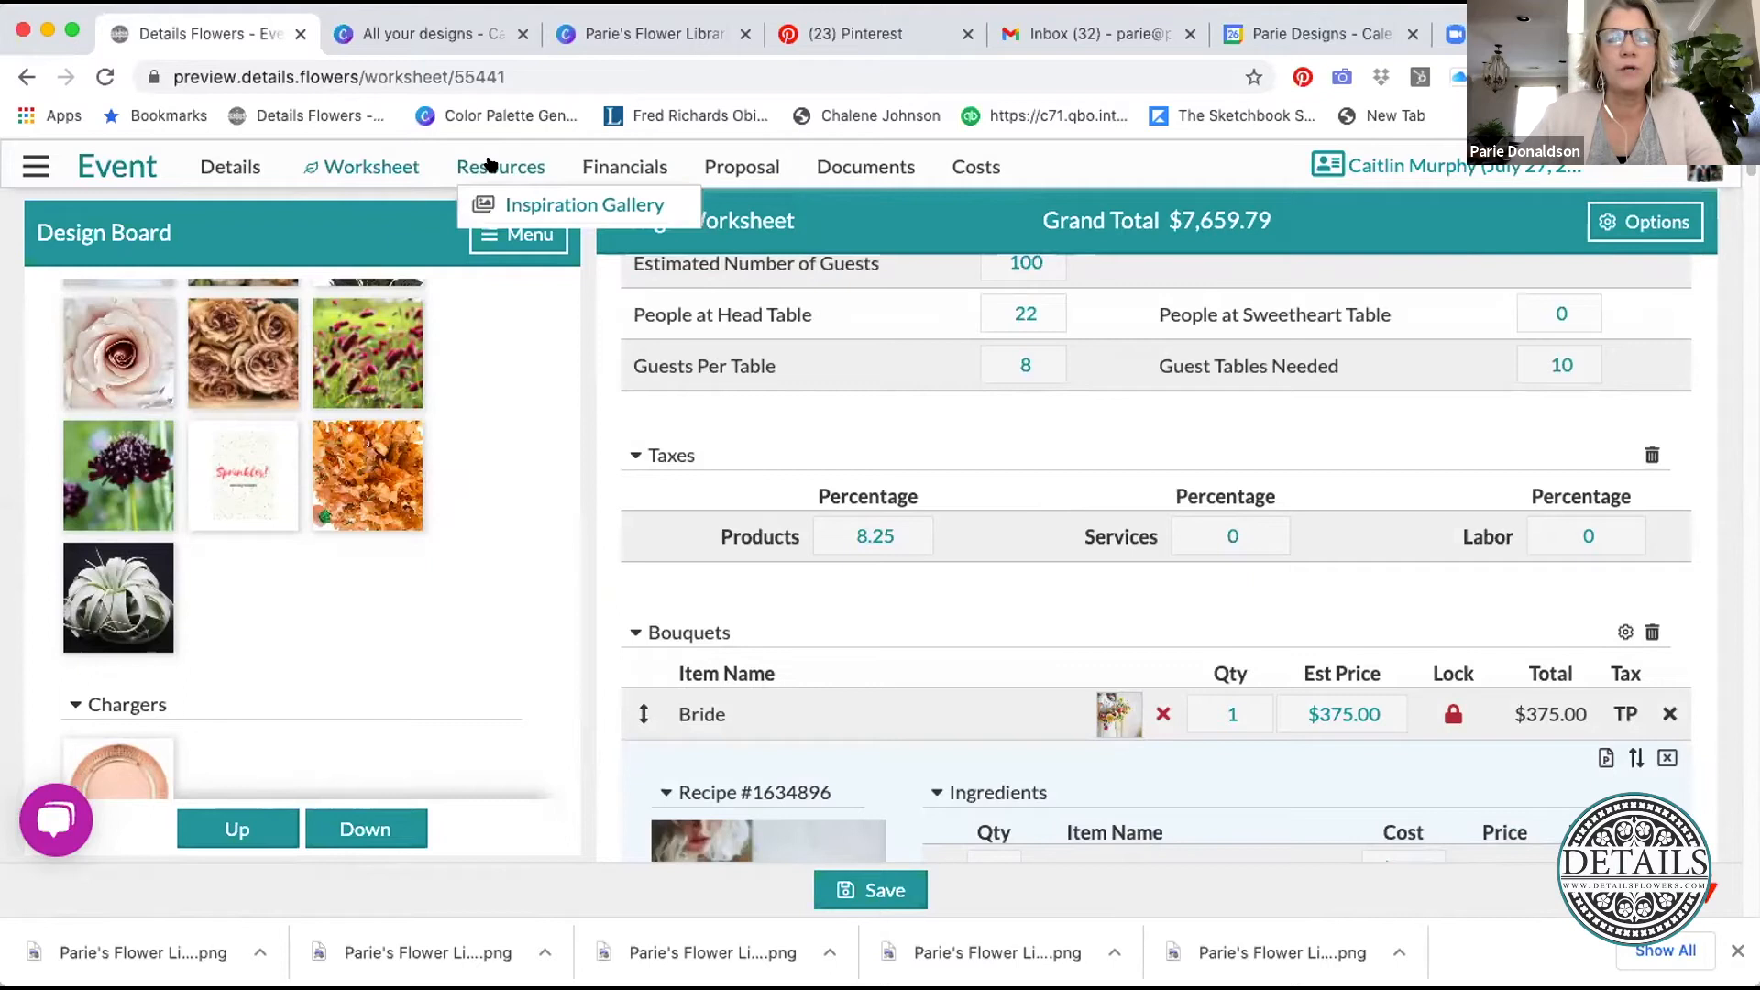
pyautogui.click(547, 278)
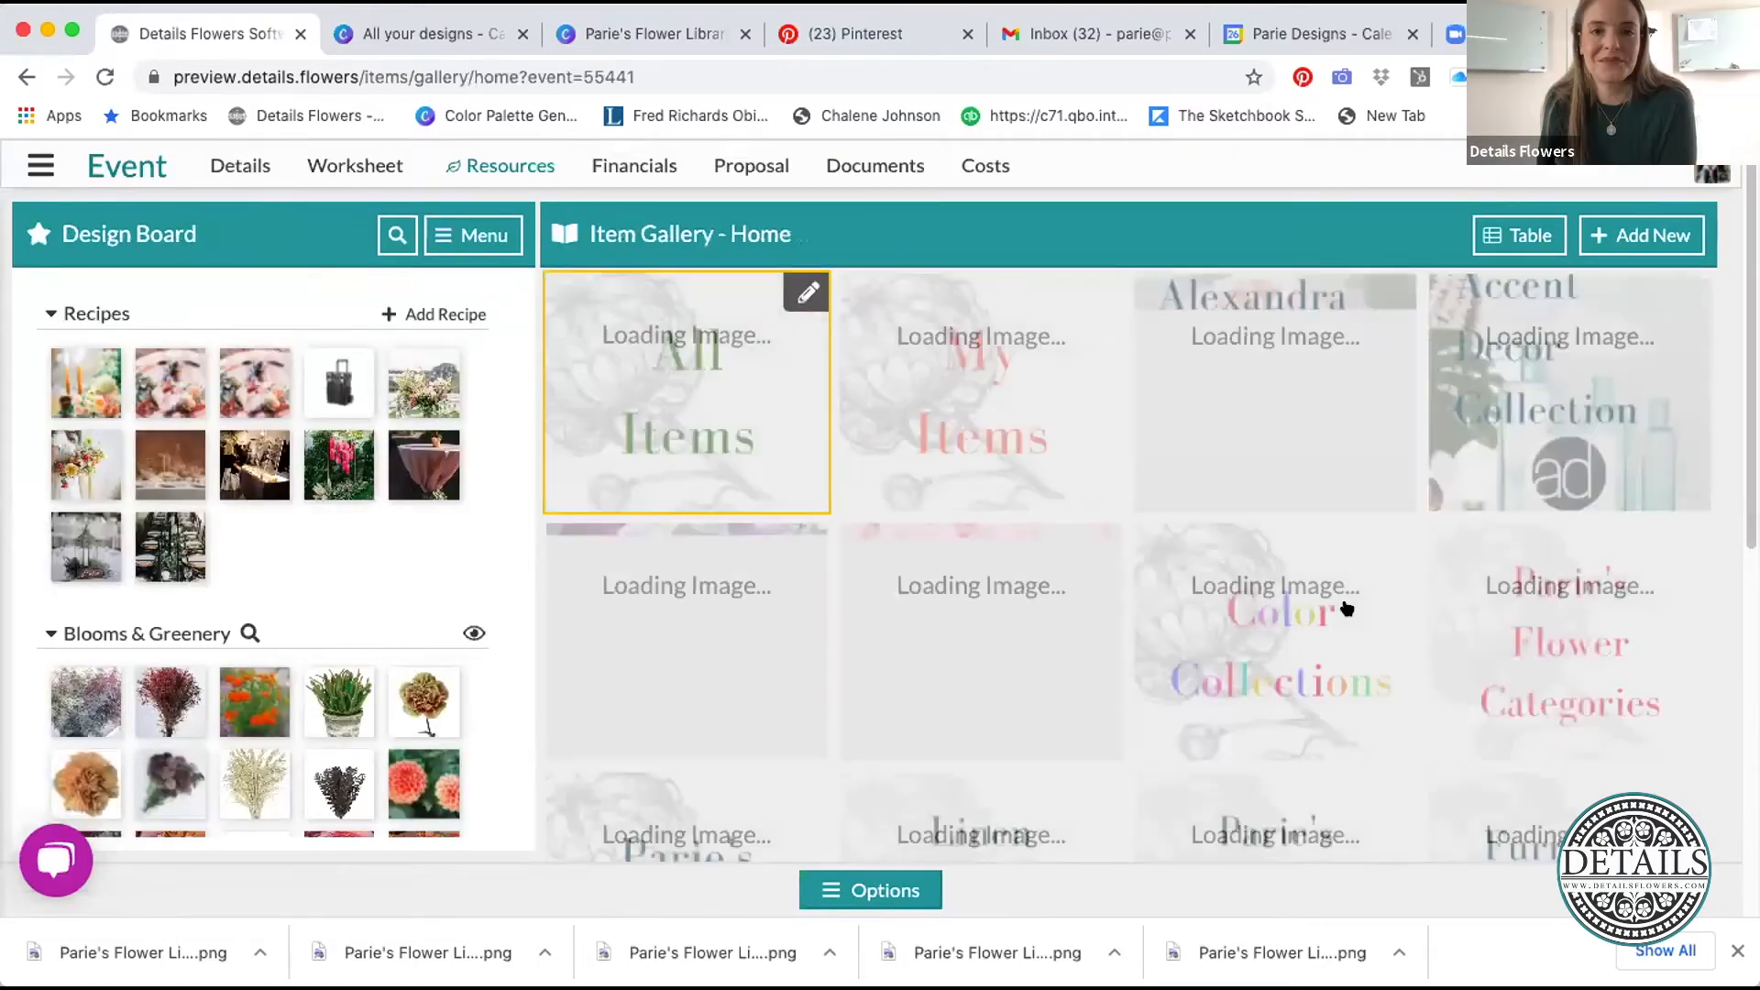
# - Open the couple's collection under PD Real Weddings and add all favorite items from the design board to it
pyautogui.scroll(-5, 1449, 660)
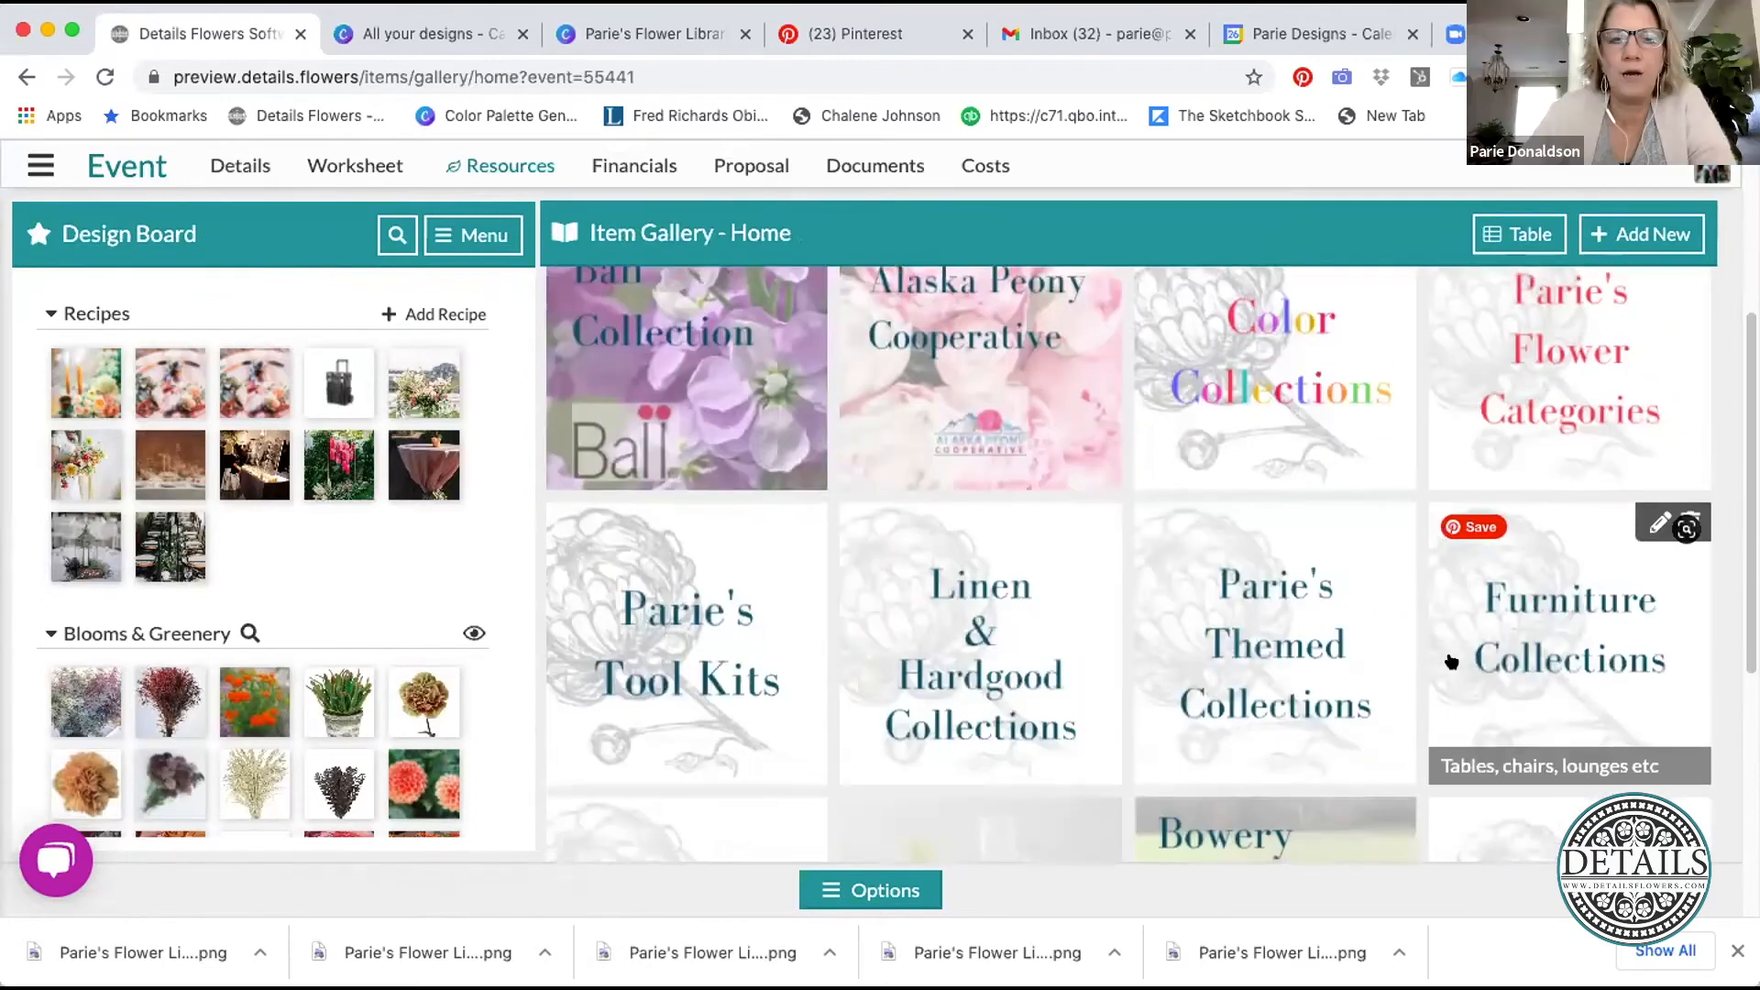
pyautogui.scroll(-5, 1451, 662)
pyautogui.click(1168, 726)
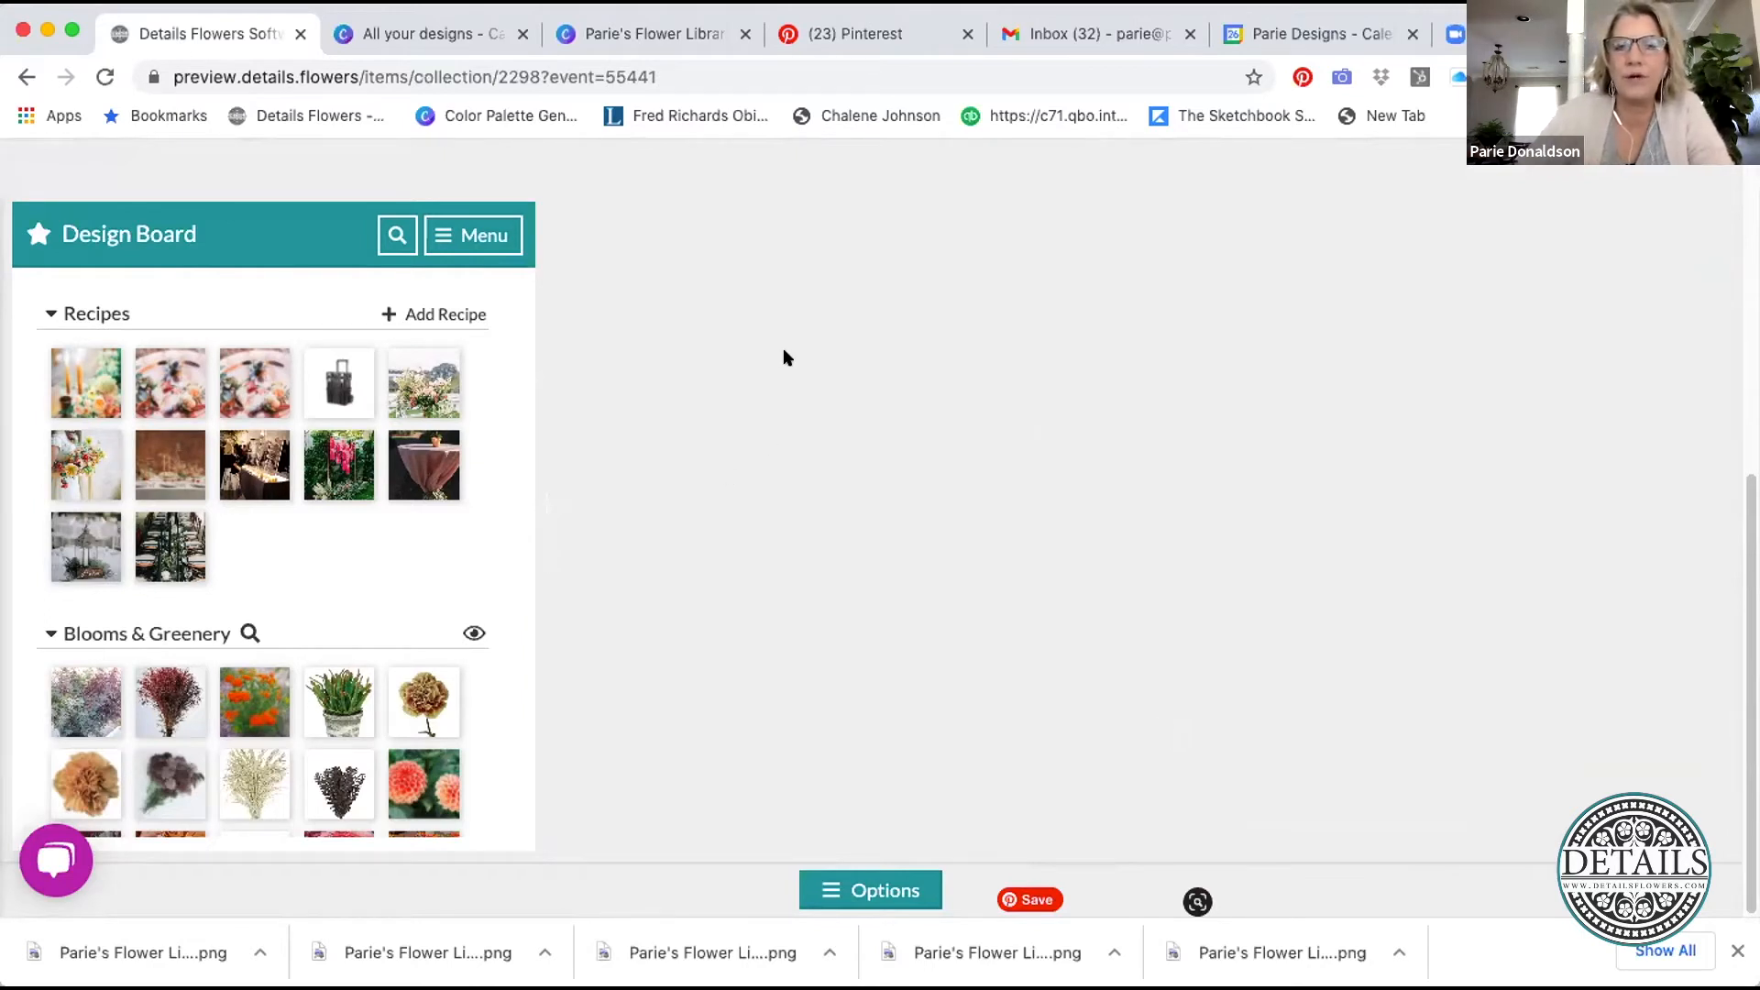
pyautogui.click(1124, 375)
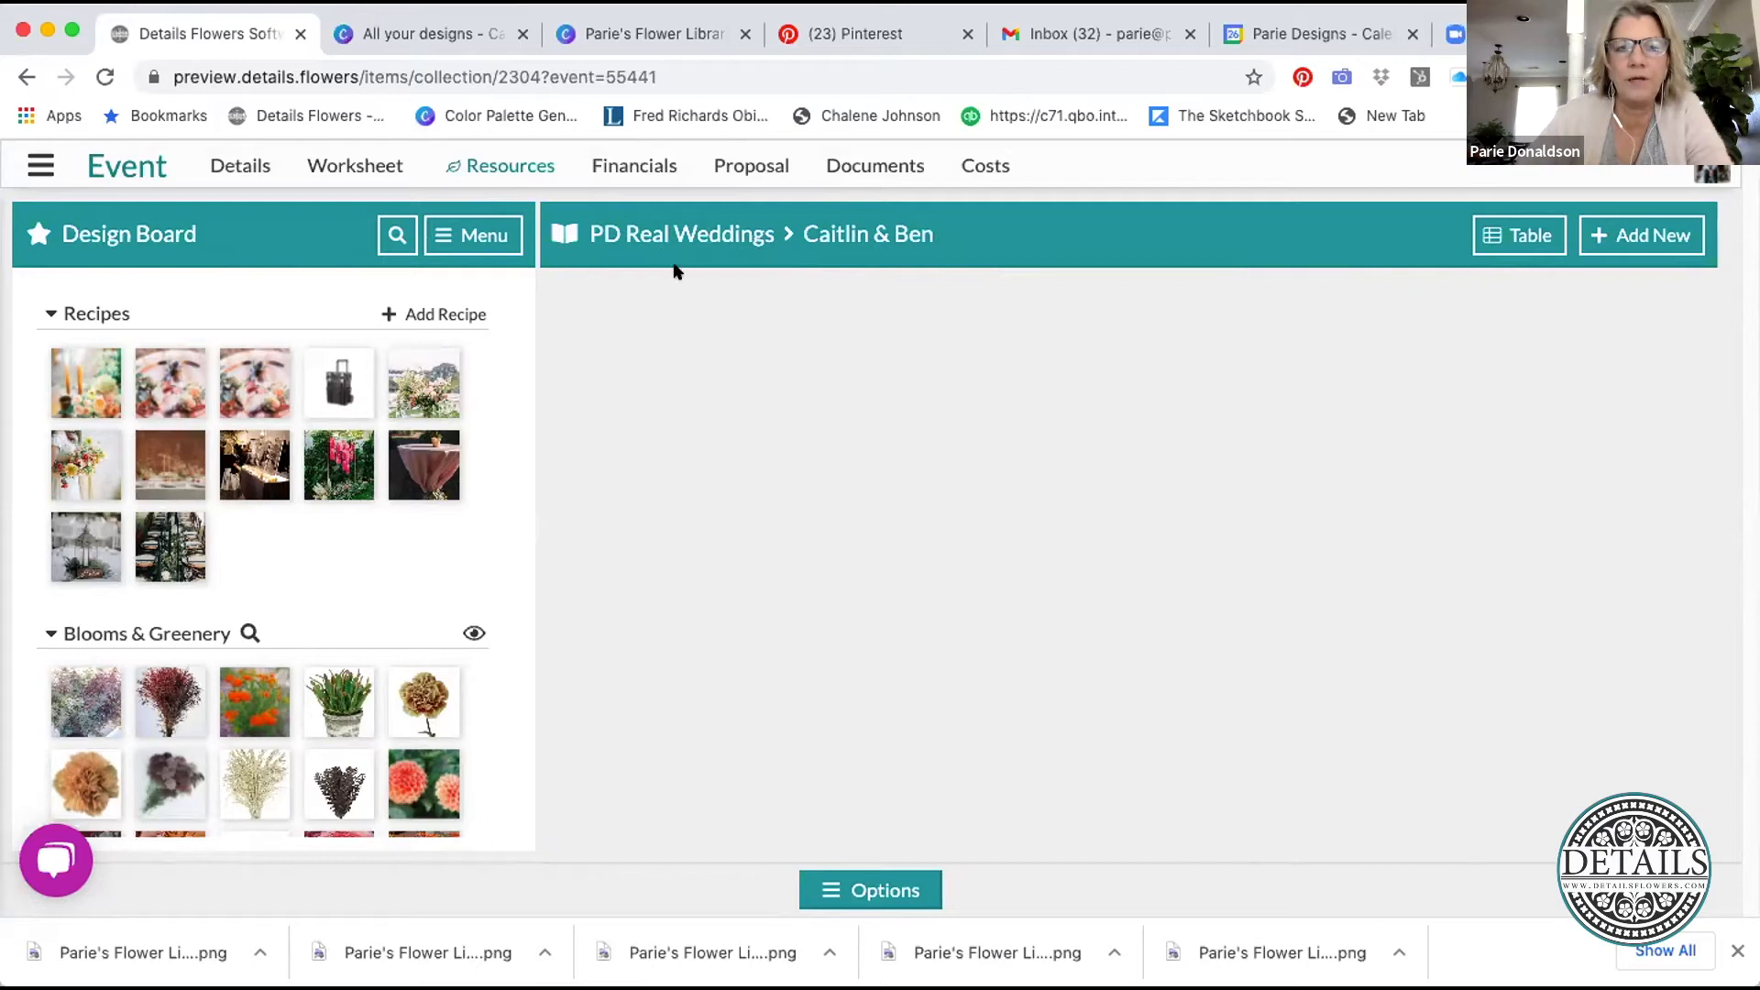
pyautogui.click(467, 238)
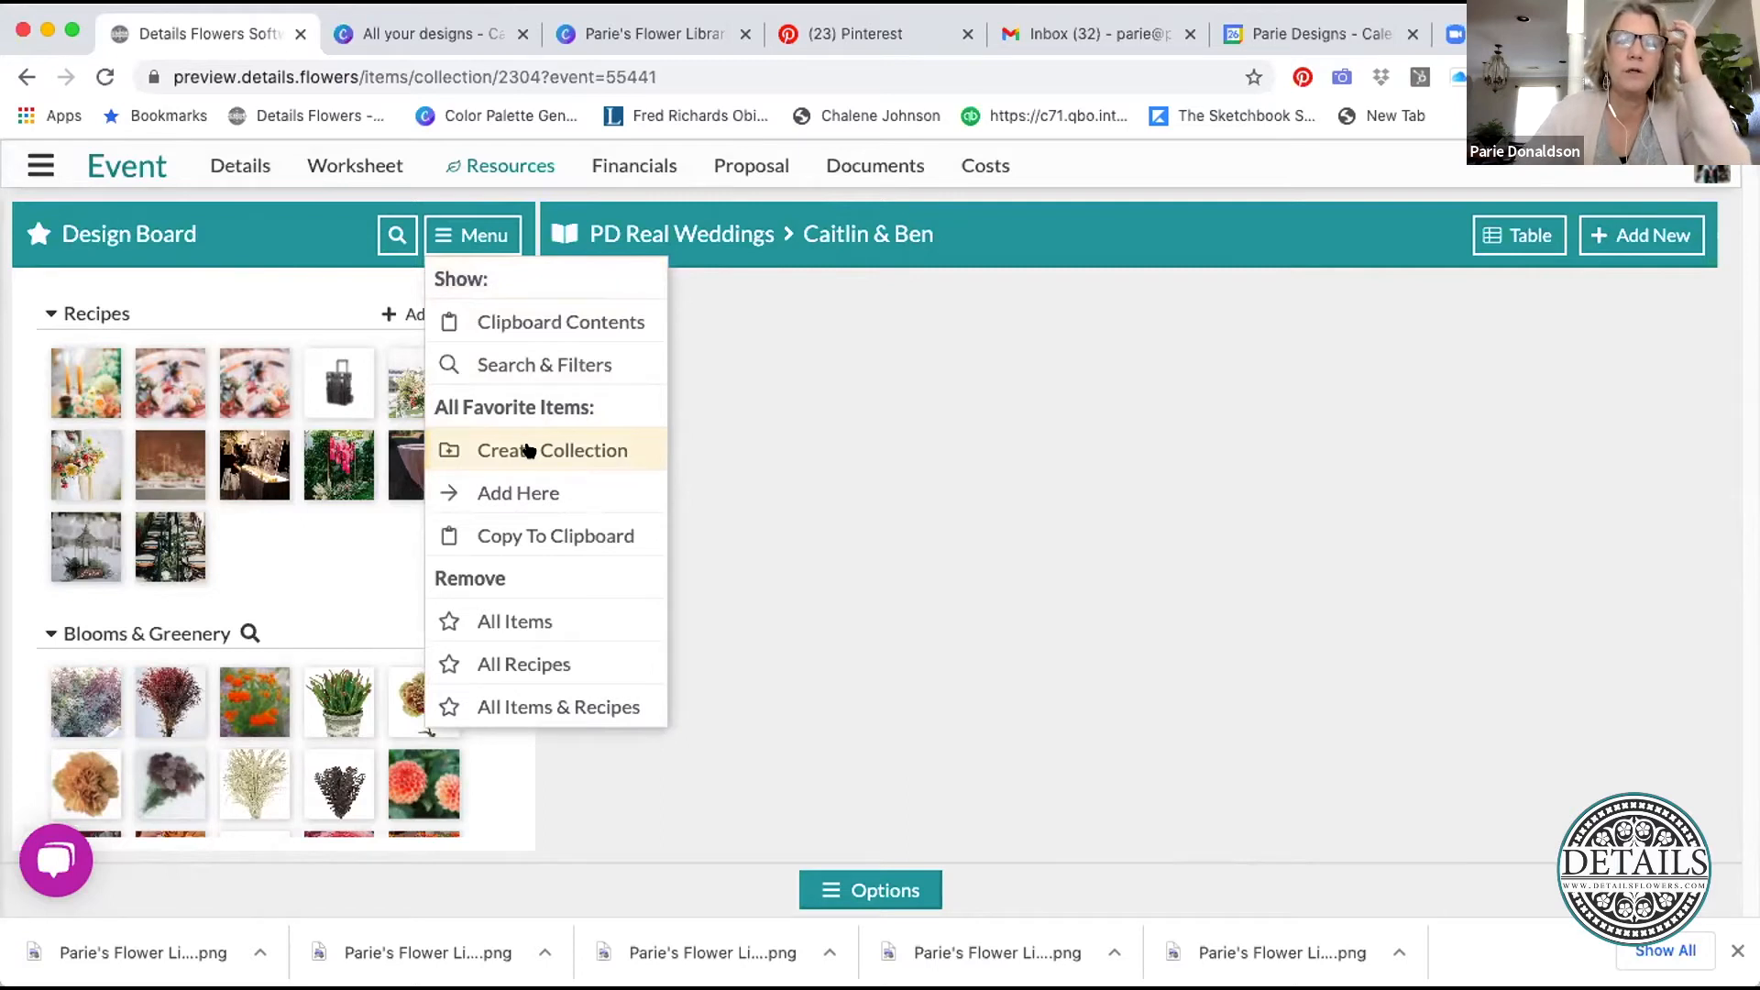
pyautogui.click(539, 495)
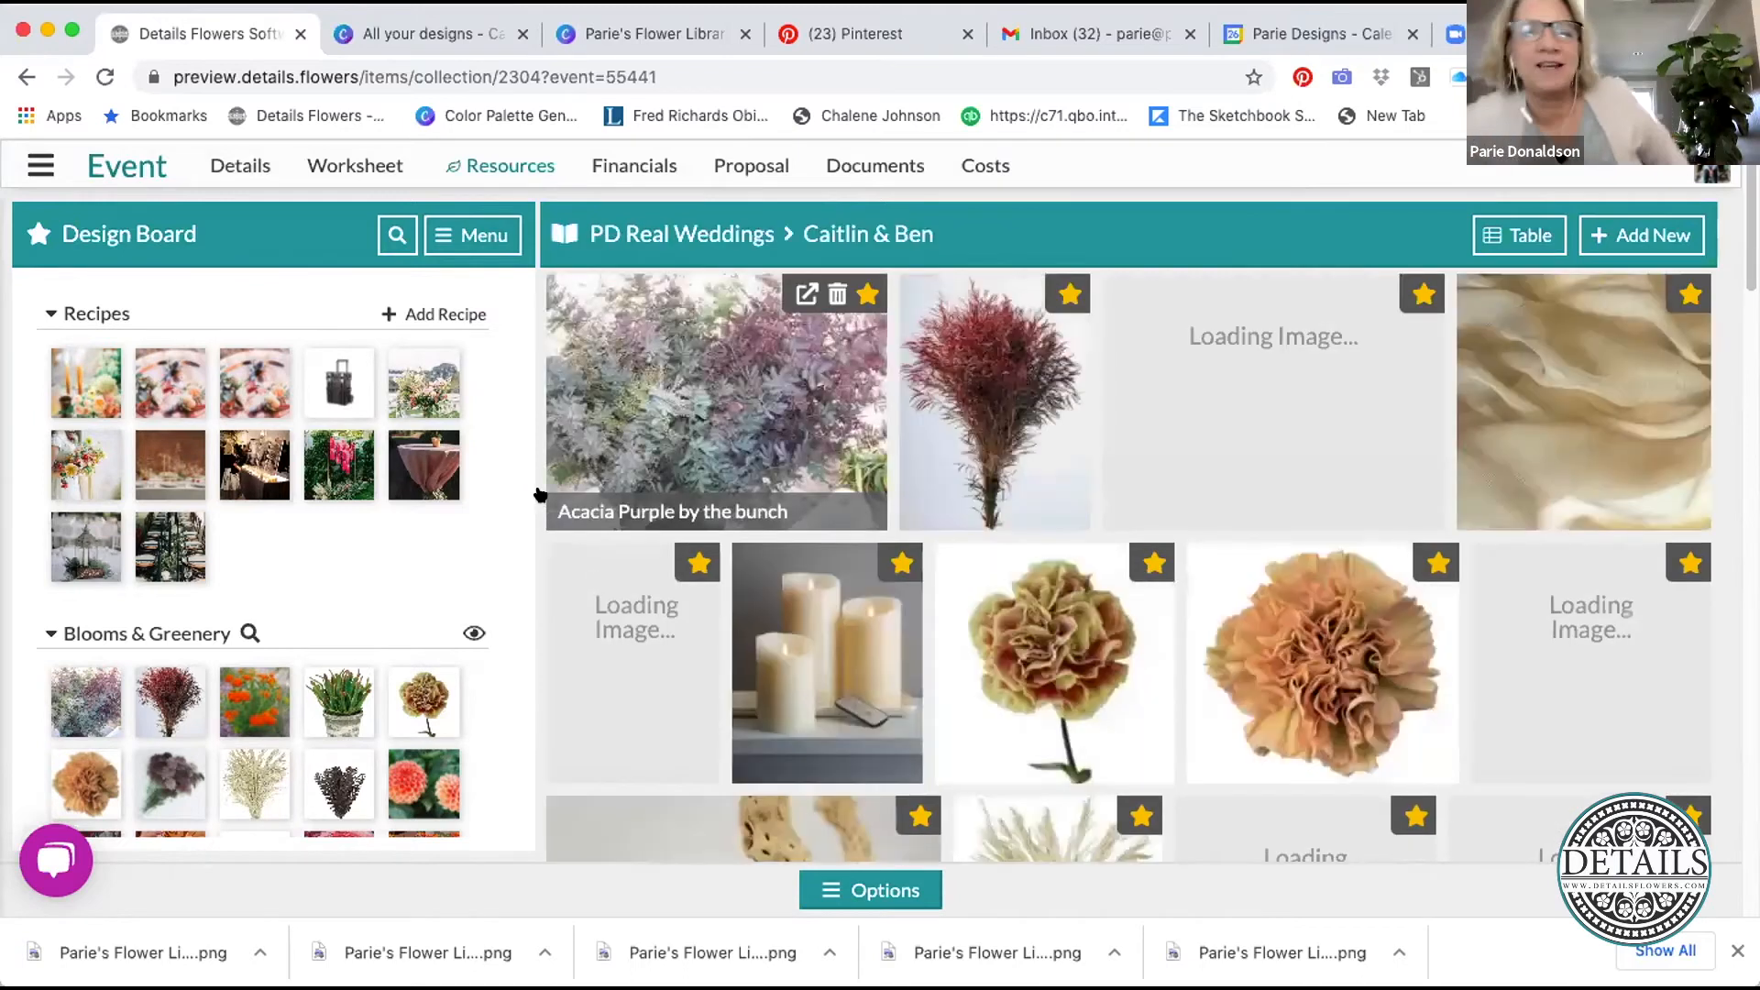
# - Remove the orange flowering plant beside the gold cuff from the event favorites in the couple's collection
pyautogui.scroll(-8, 1272, 592)
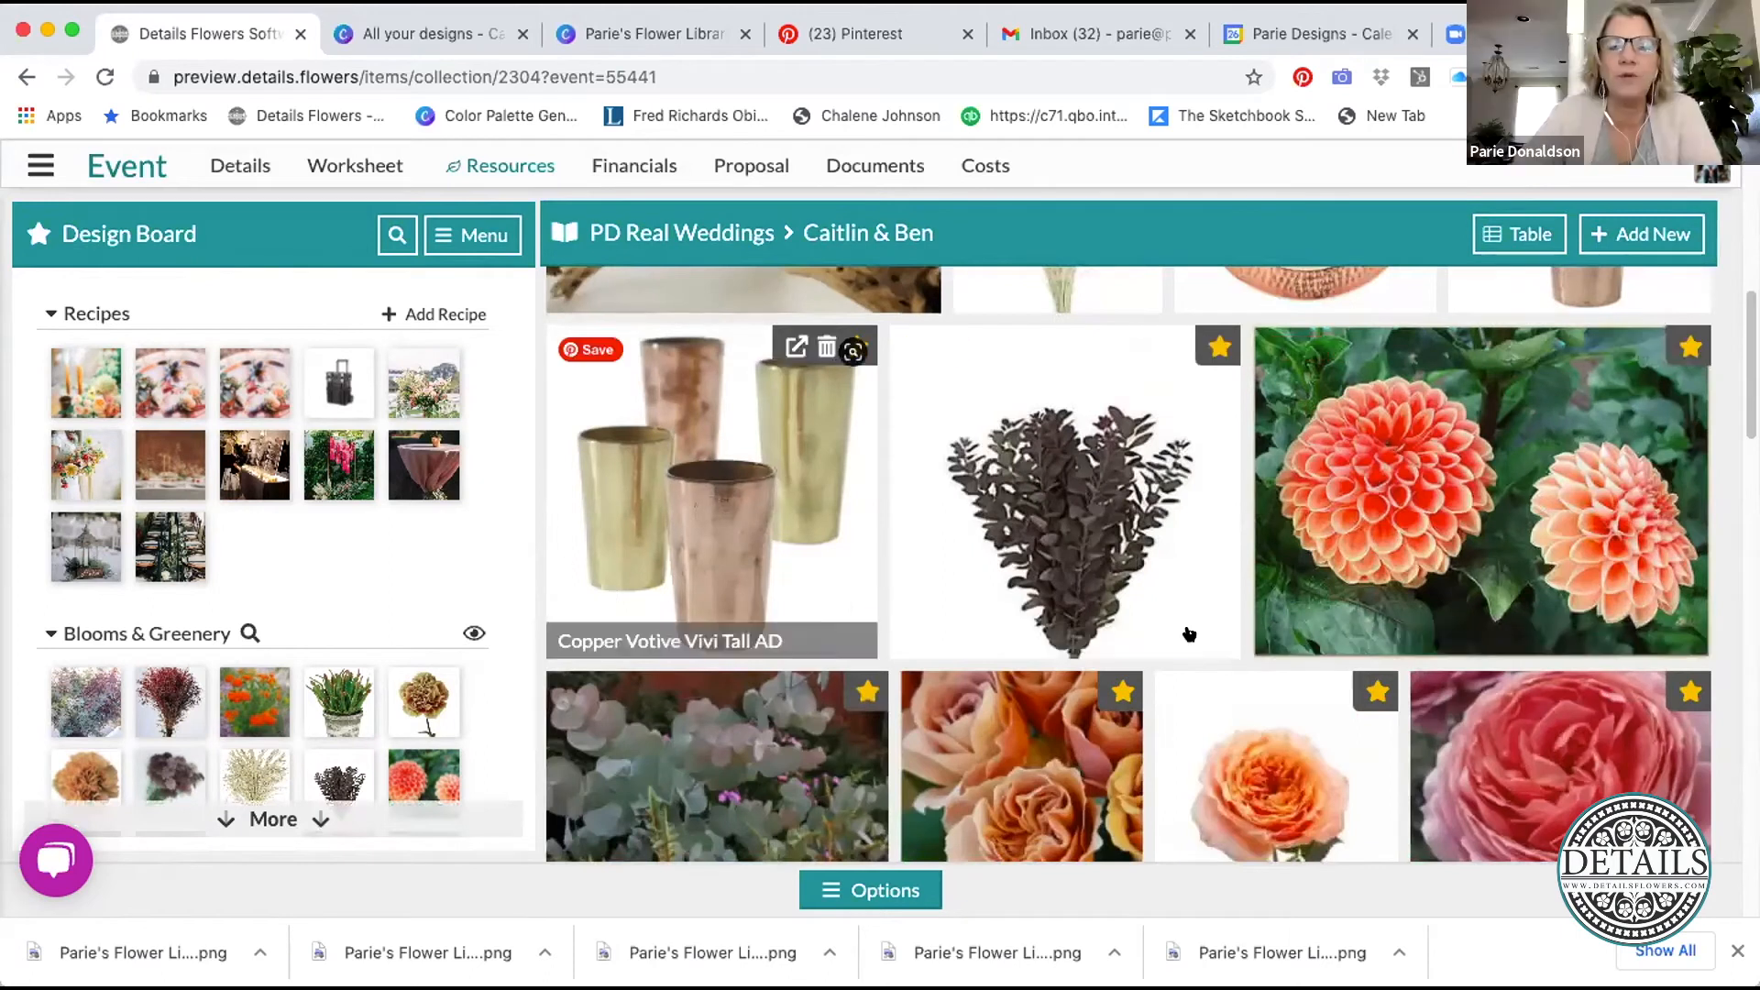
pyautogui.scroll(-3, 1186, 629)
pyautogui.scroll(-3, 1186, 631)
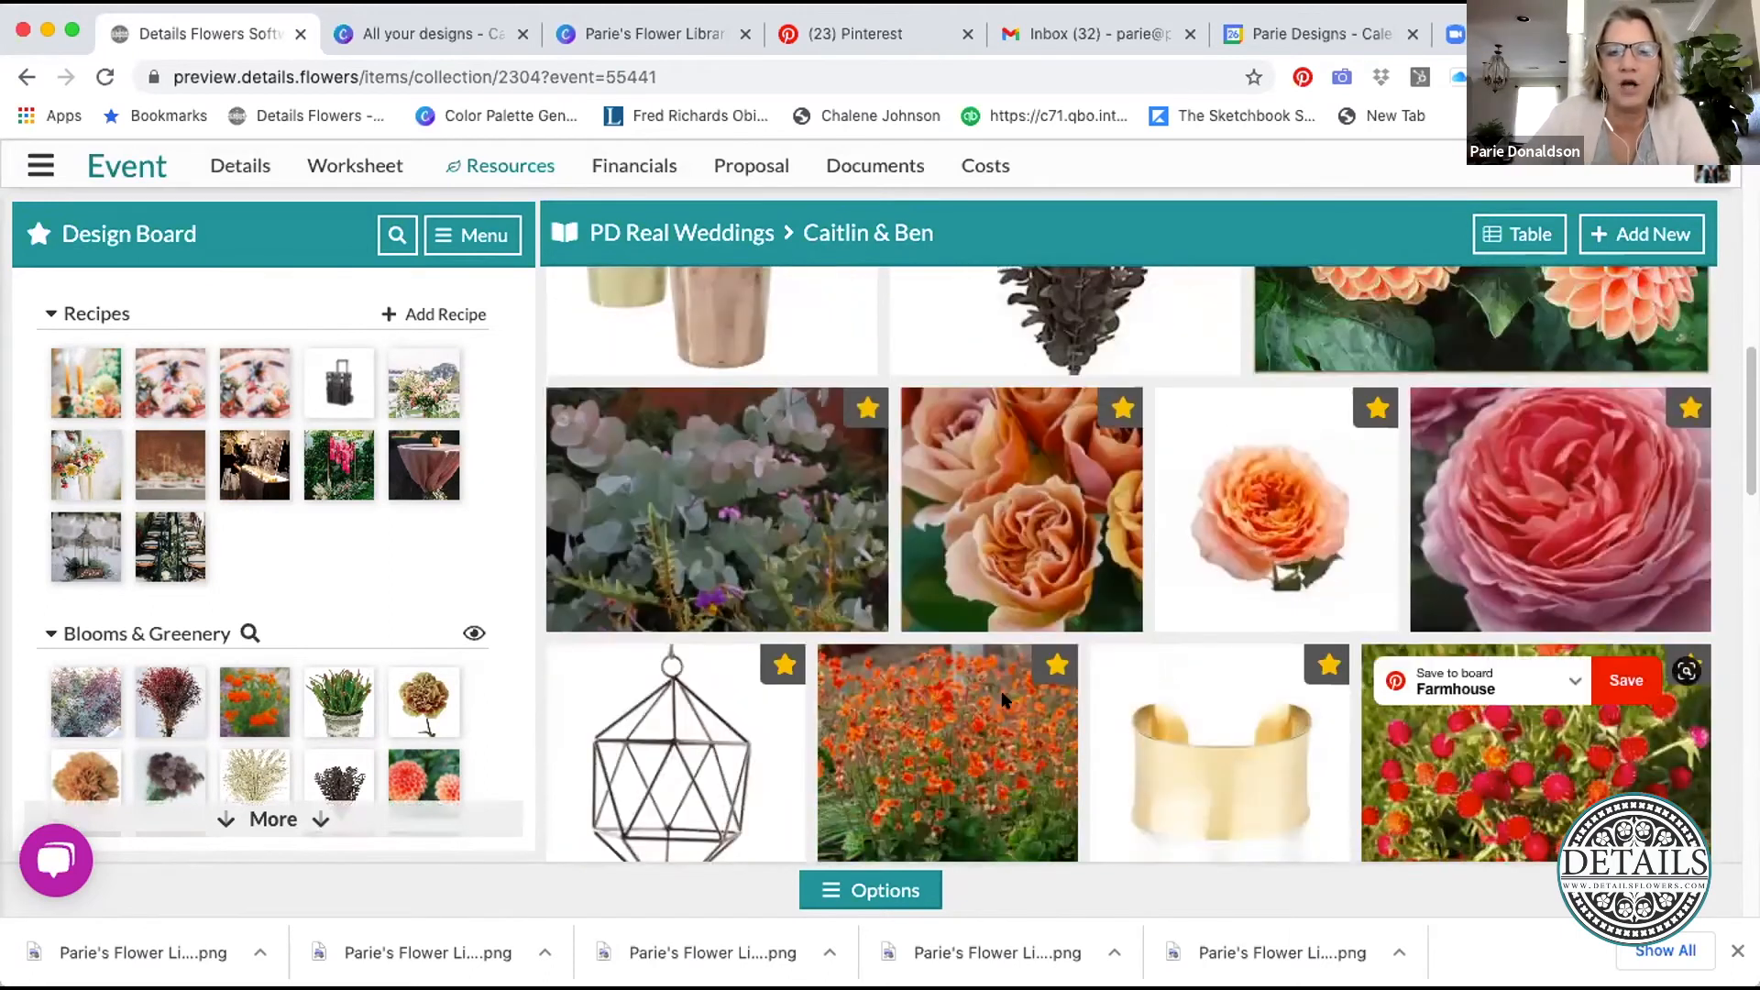
pyautogui.click(1056, 665)
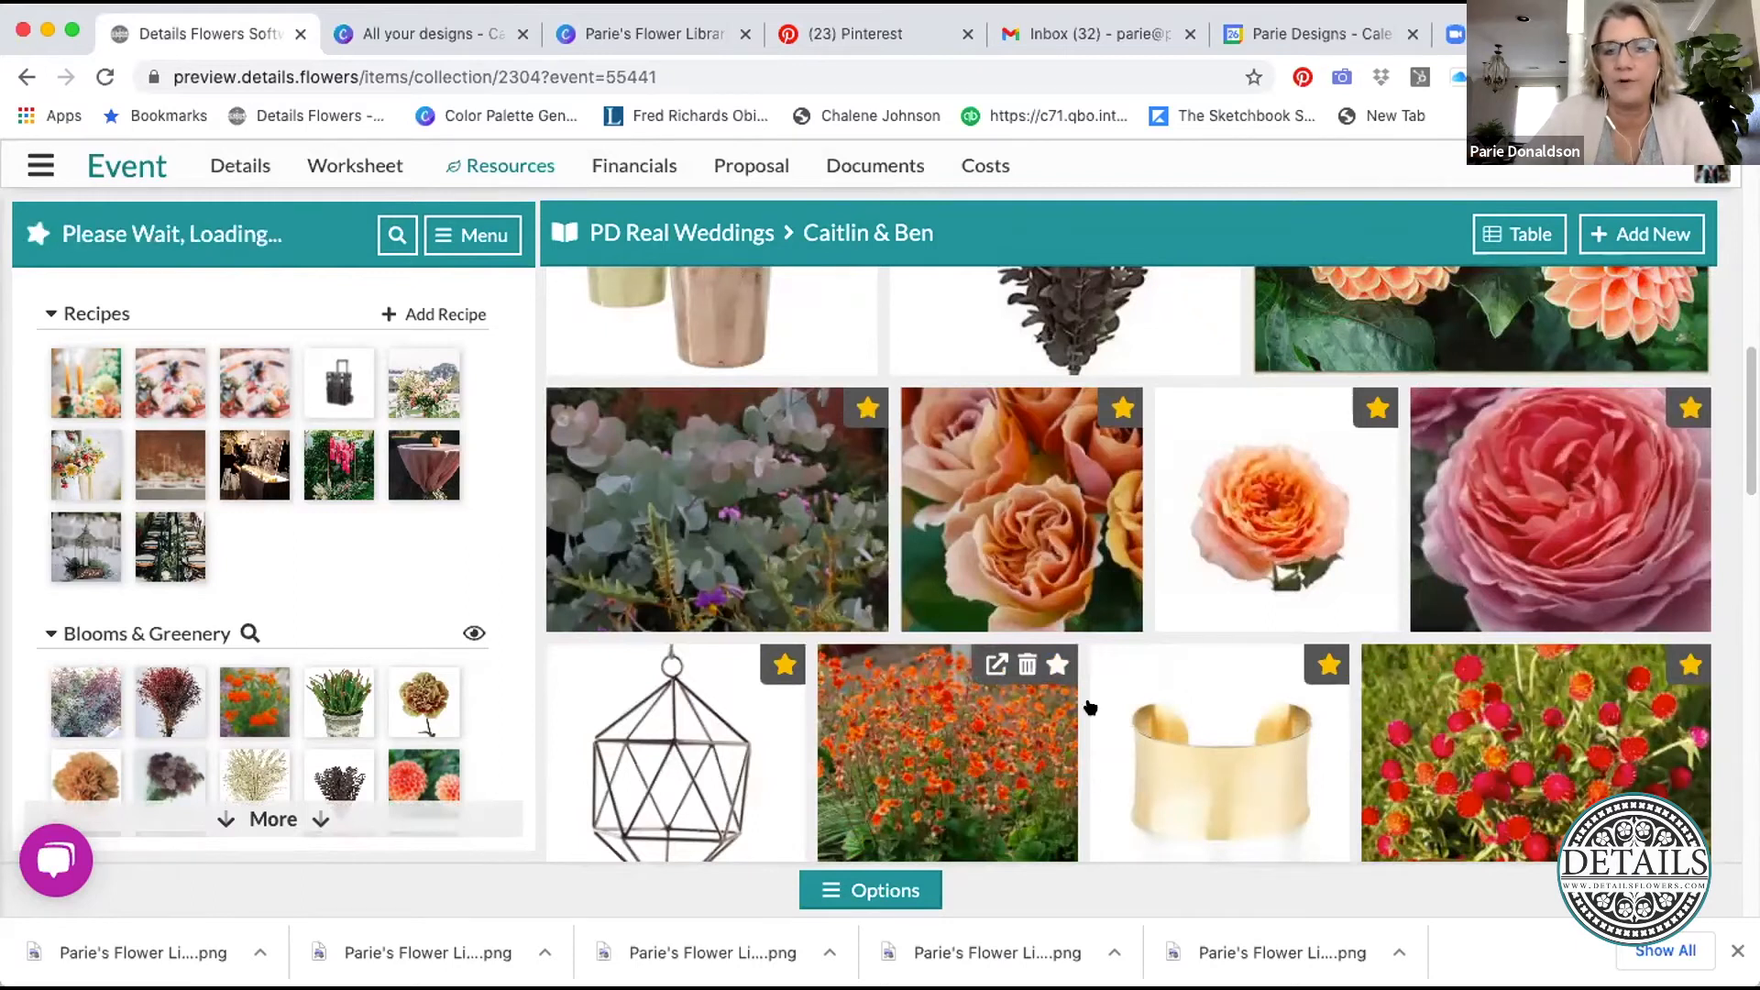
# - Look through the remaining blooms, linens and candles in the couple's collection
pyautogui.scroll(-3, 1253, 653)
pyautogui.scroll(-12, 1253, 652)
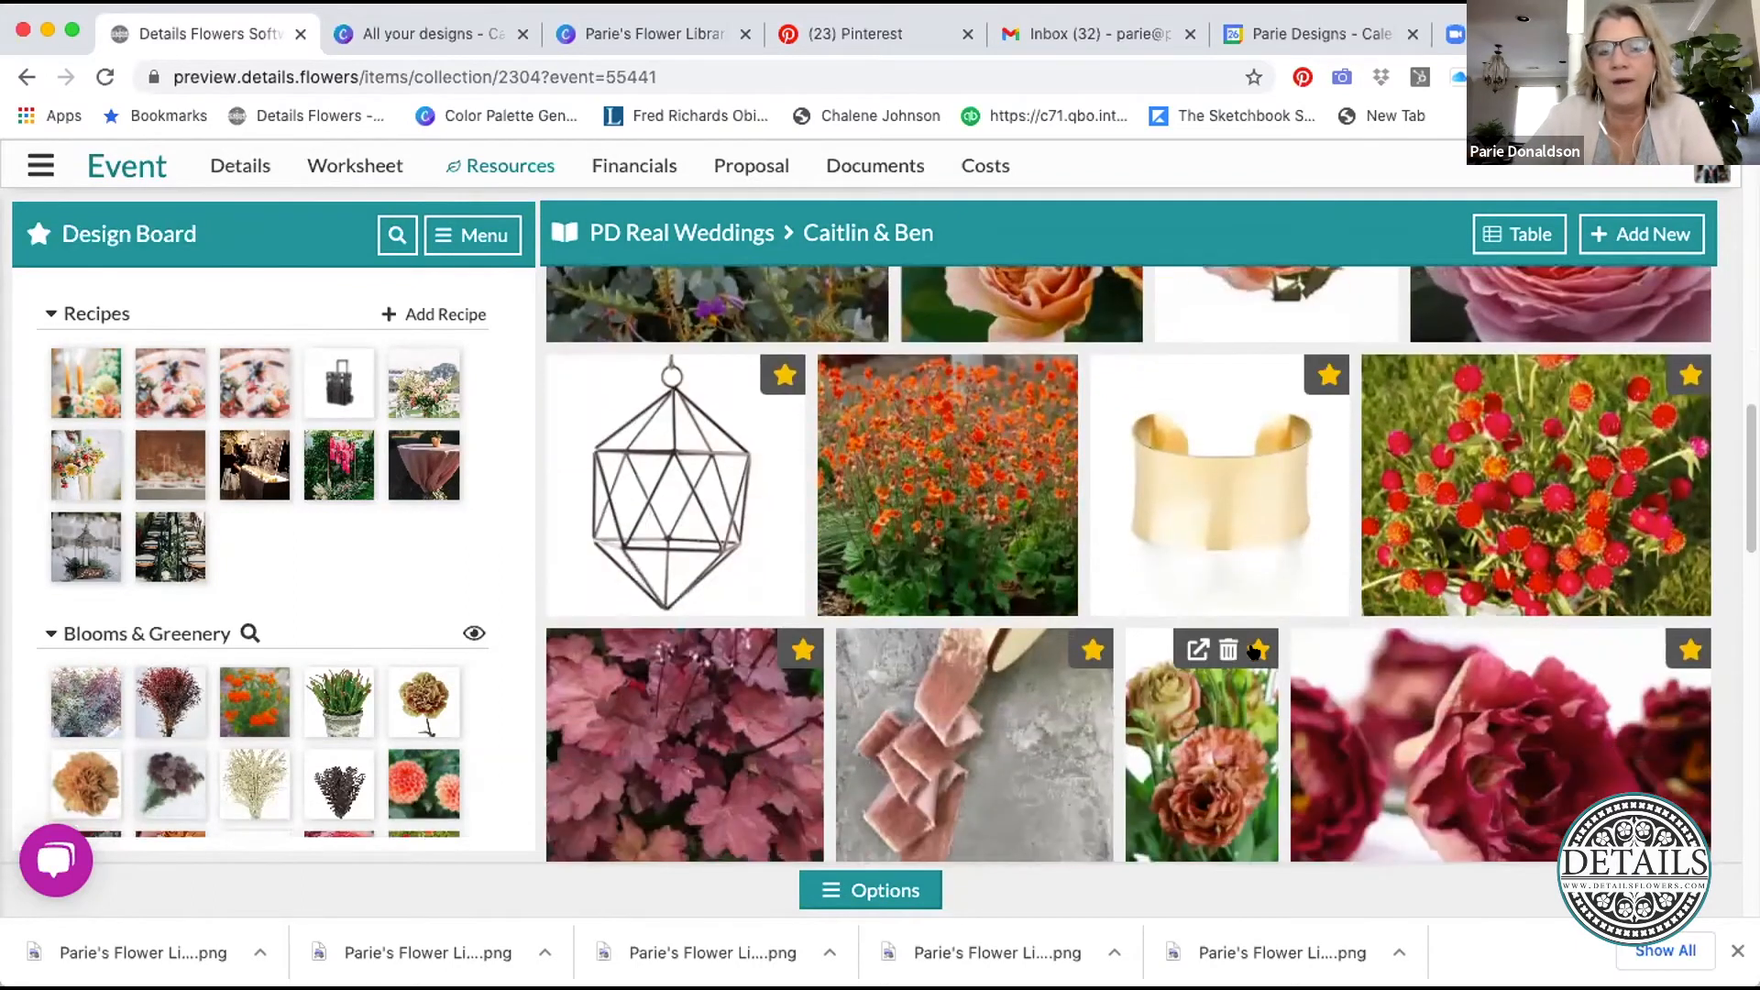
pyautogui.scroll(-1, 1253, 653)
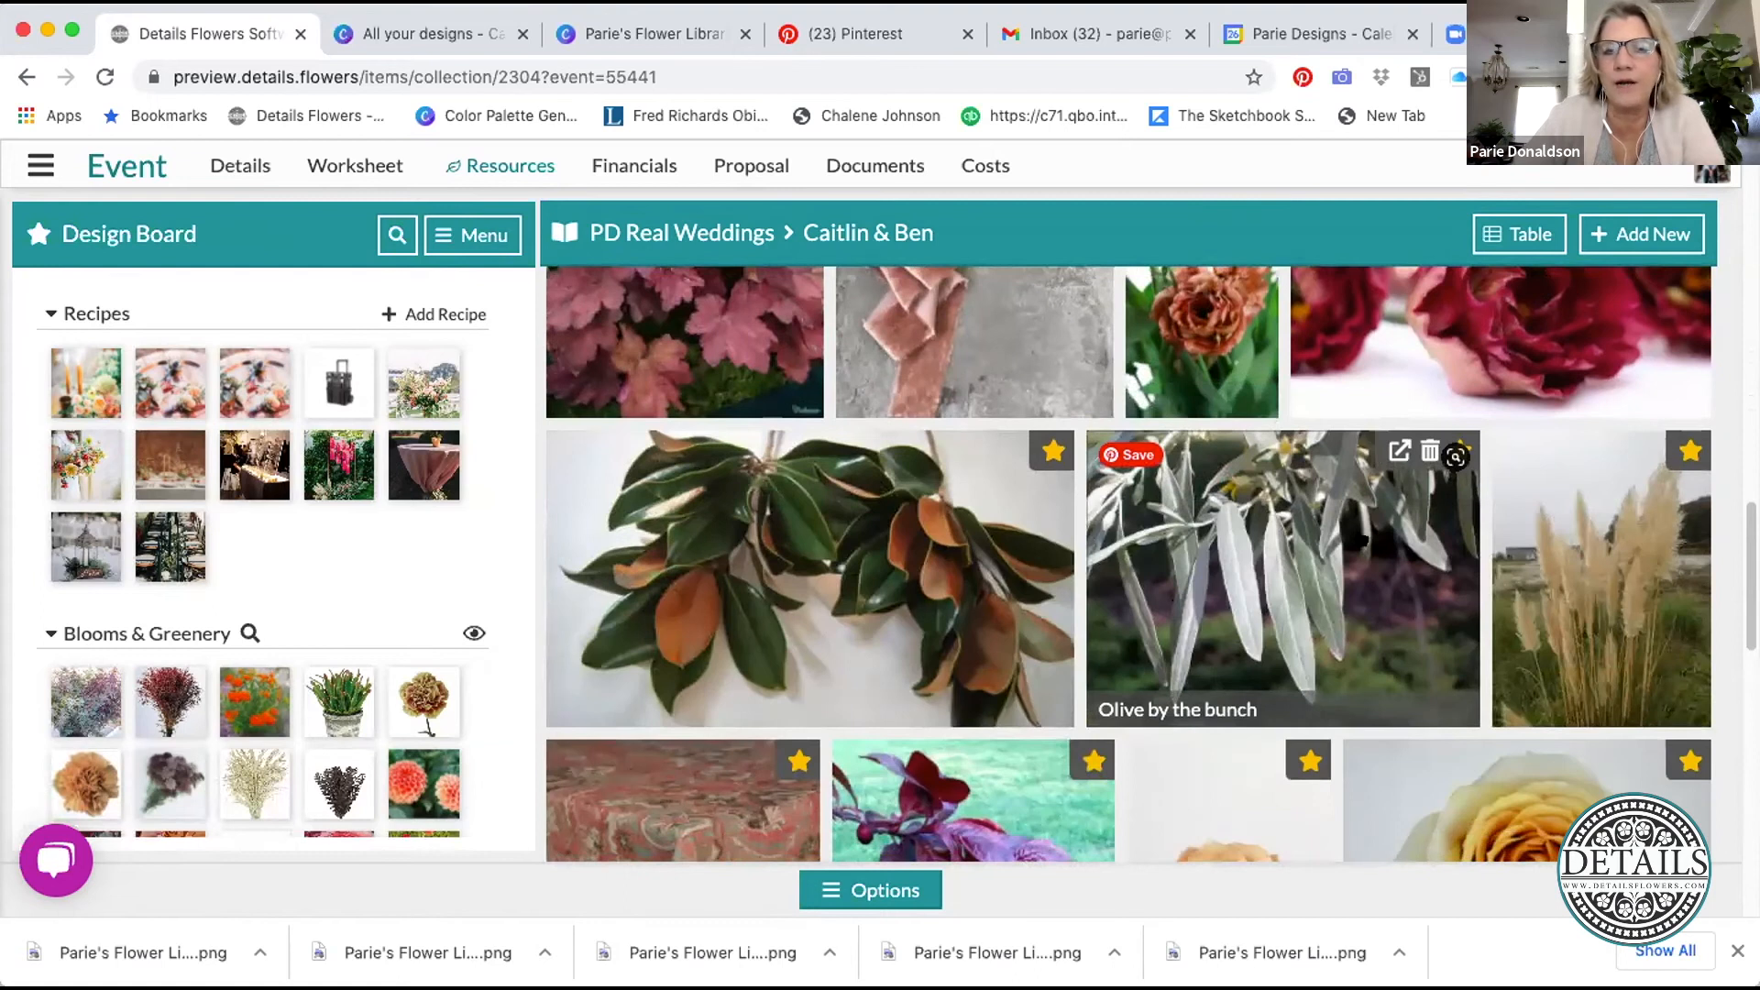
pyautogui.scroll(-5, 1608, 577)
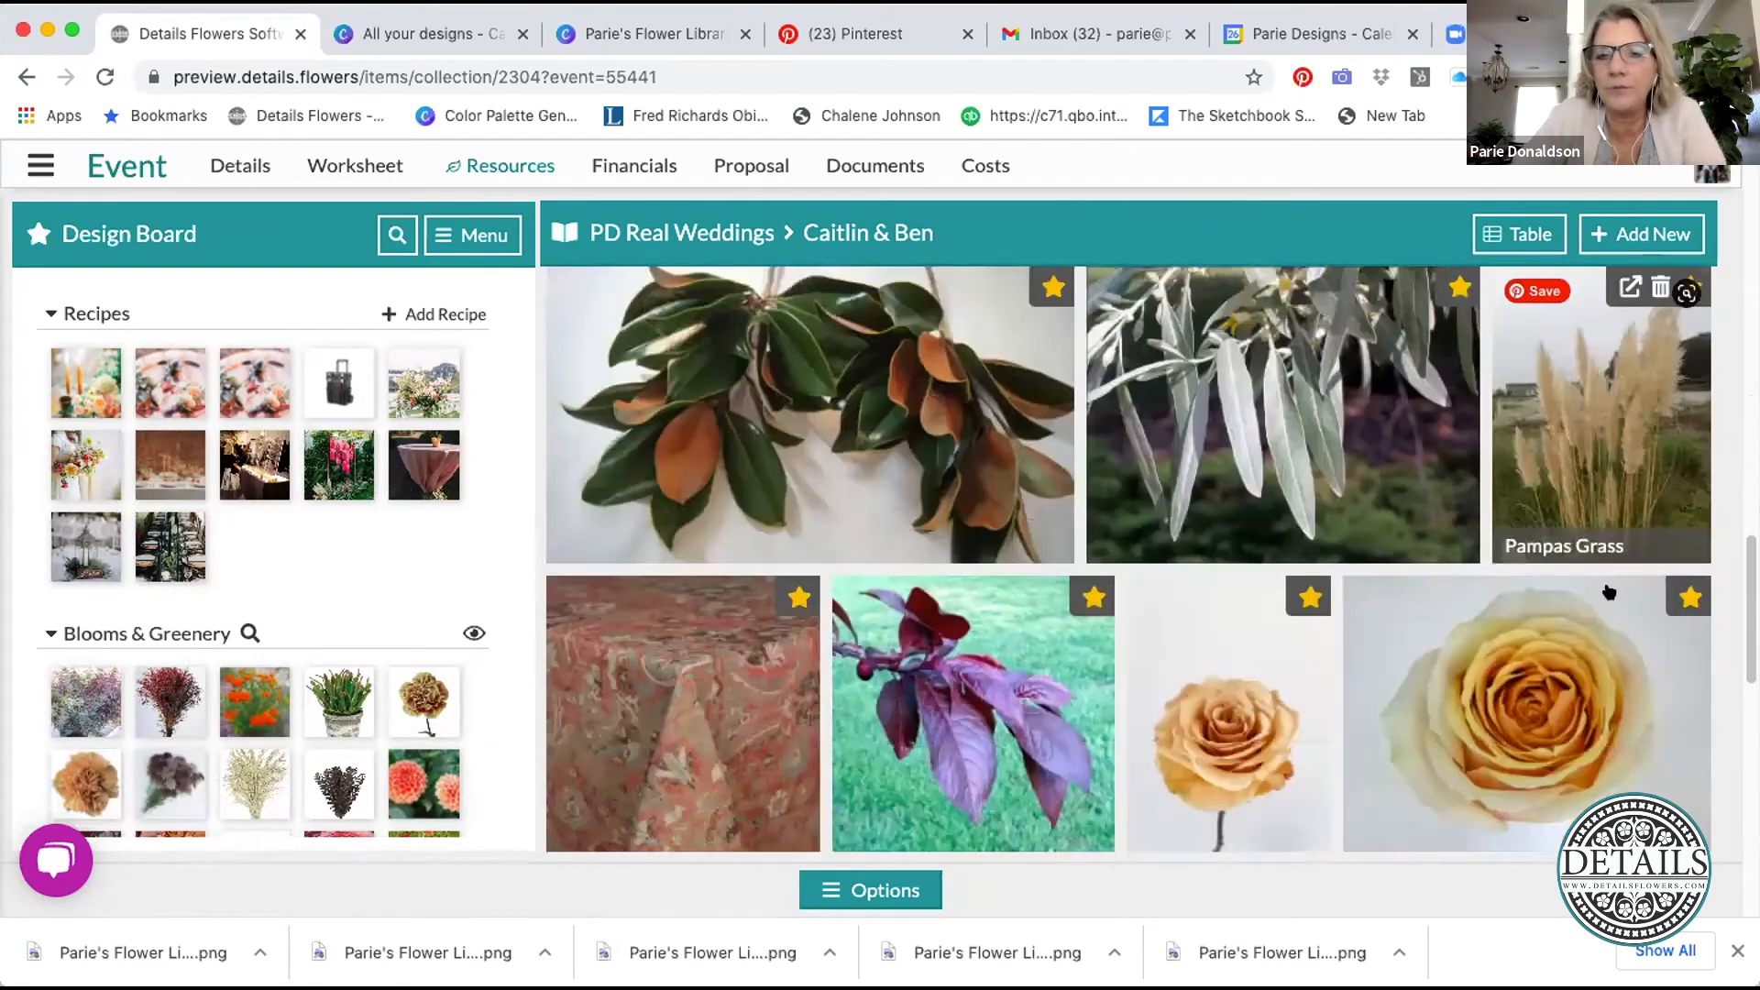
pyautogui.scroll(-2, 1606, 590)
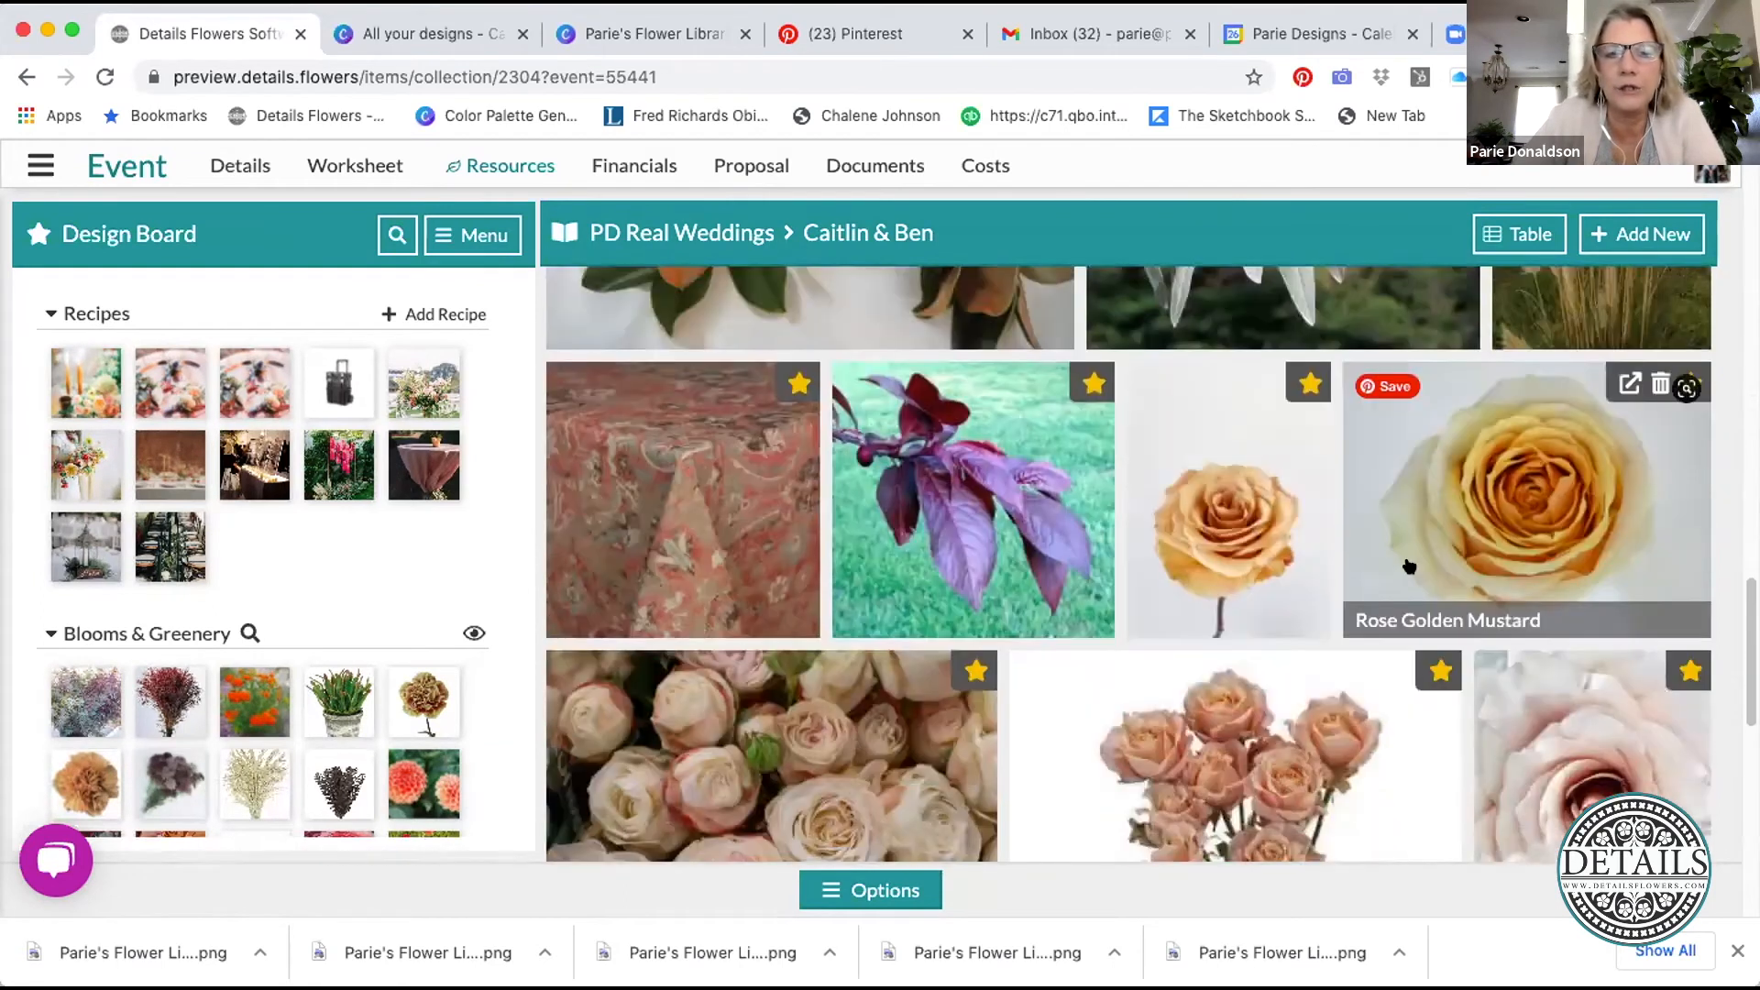
pyautogui.click(1082, 381)
pyautogui.scroll(-6, 1430, 513)
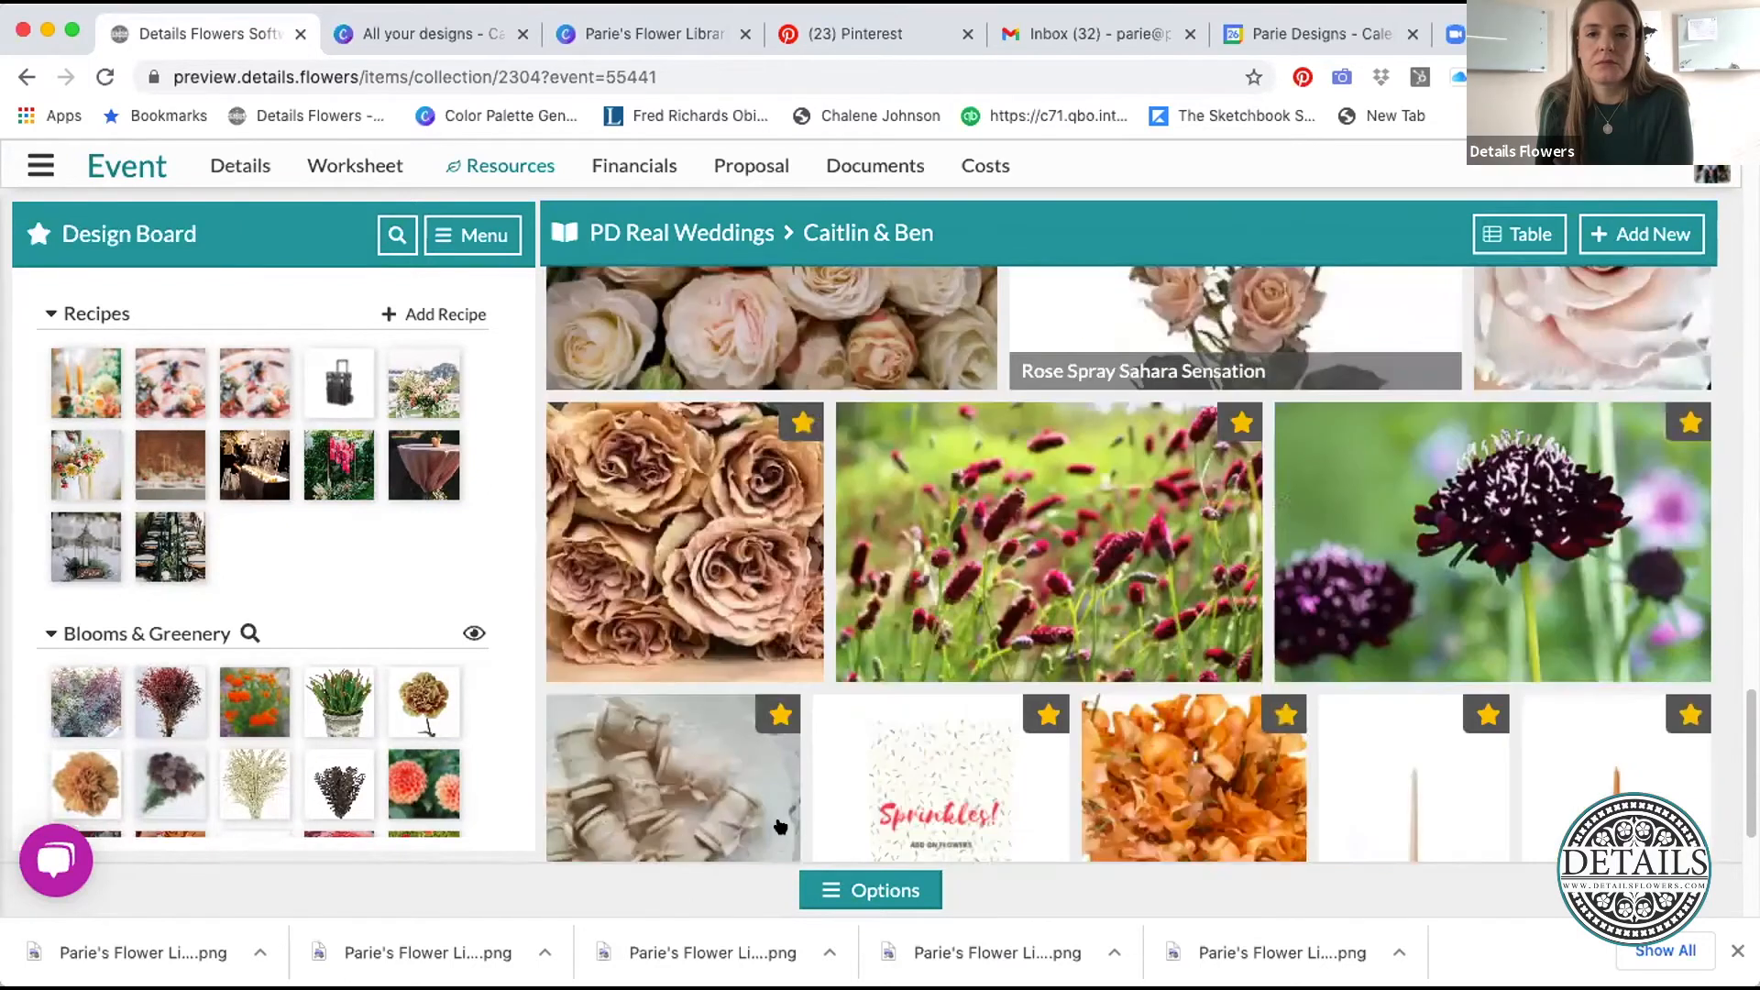
pyautogui.scroll(8, 1141, 642)
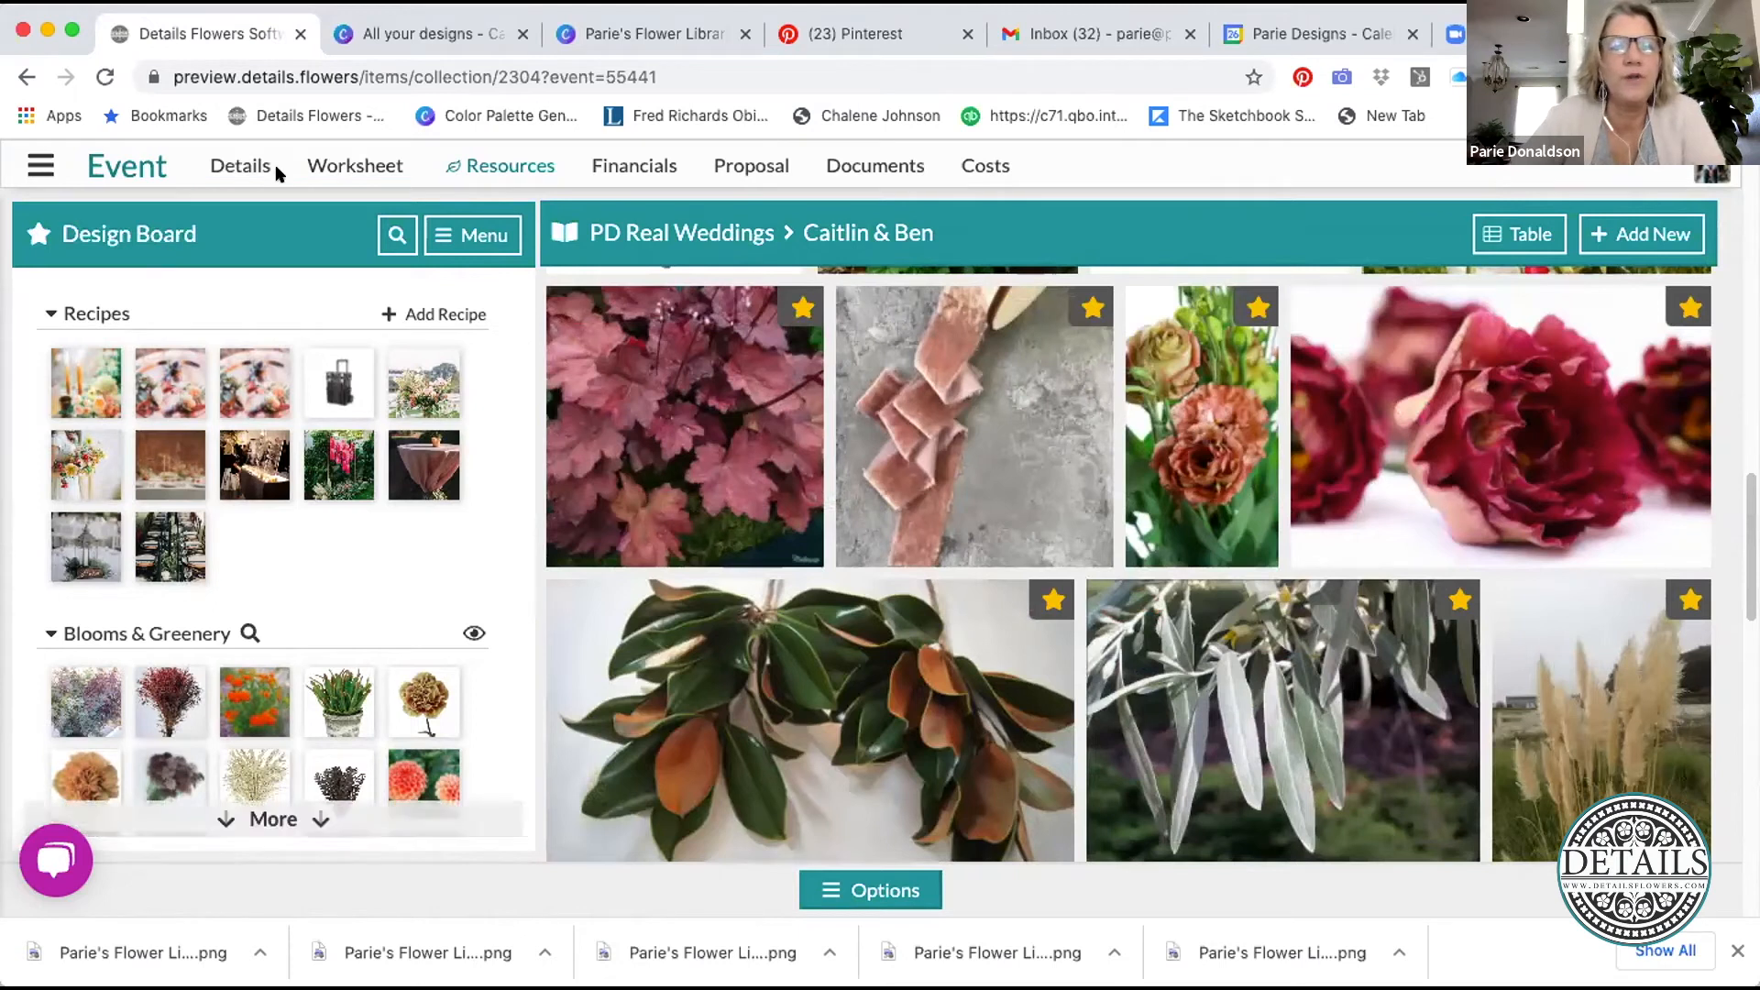
# - Leave the wedding event for the event list and open the general item gallery
pyautogui.click(41, 165)
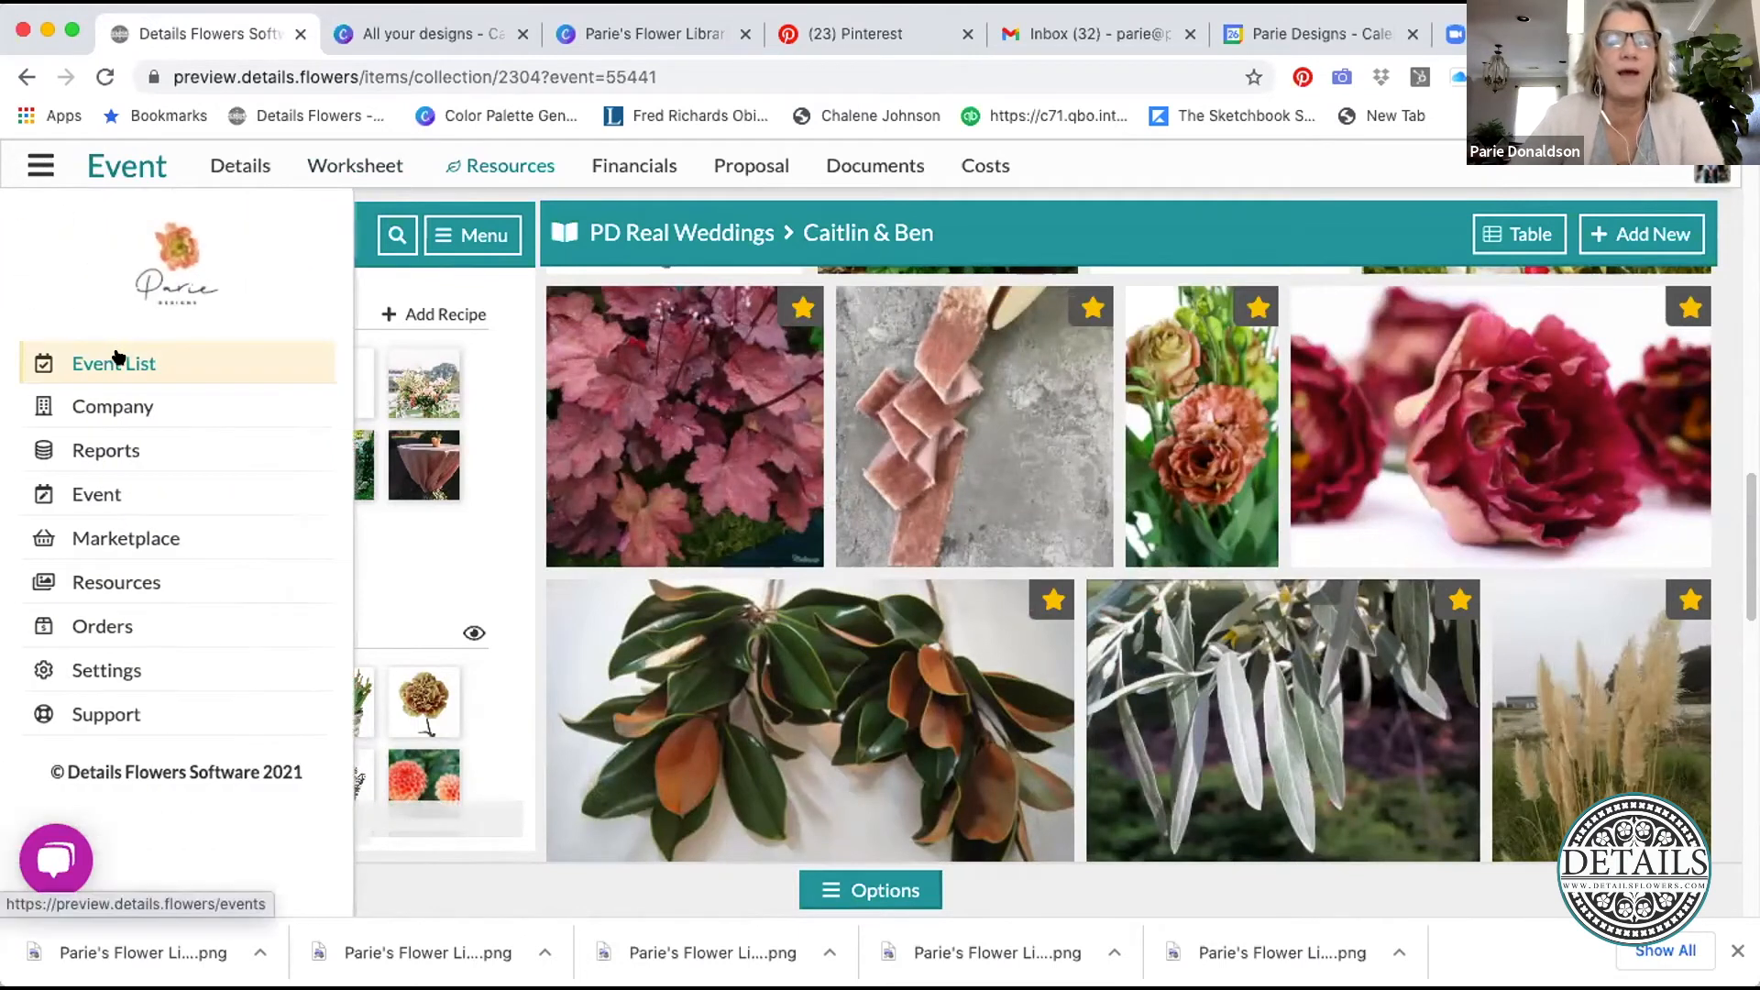
pyautogui.click(118, 360)
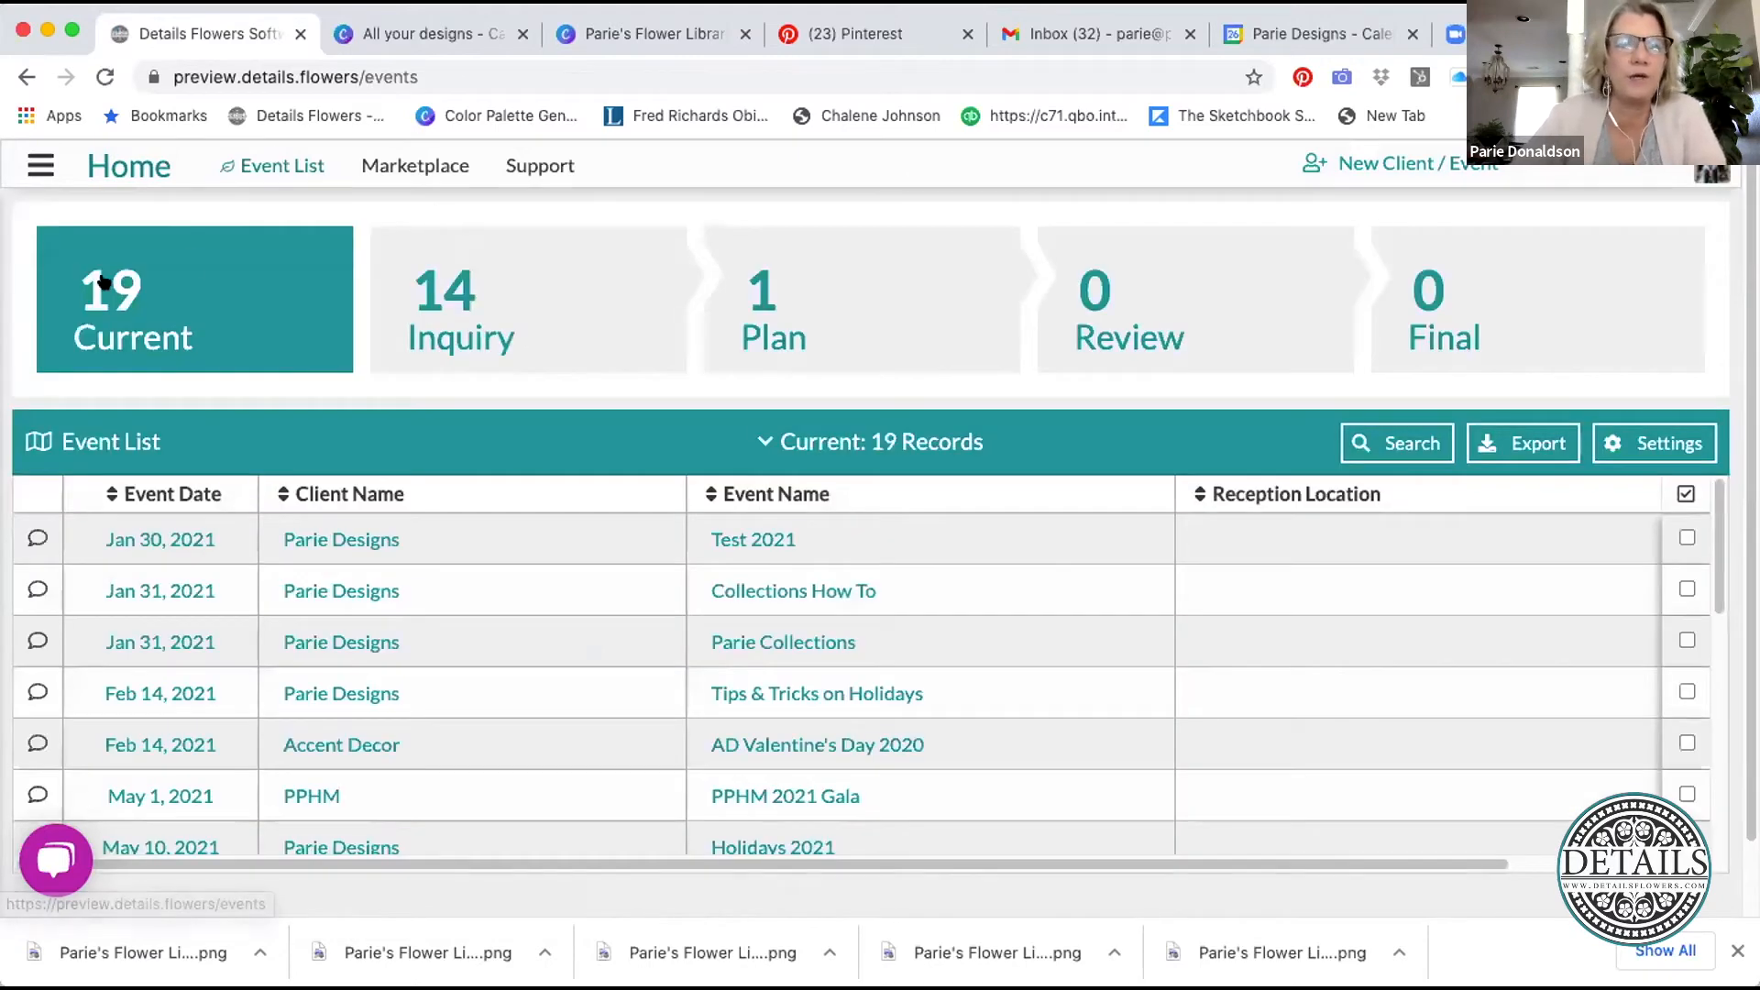
pyautogui.click(119, 538)
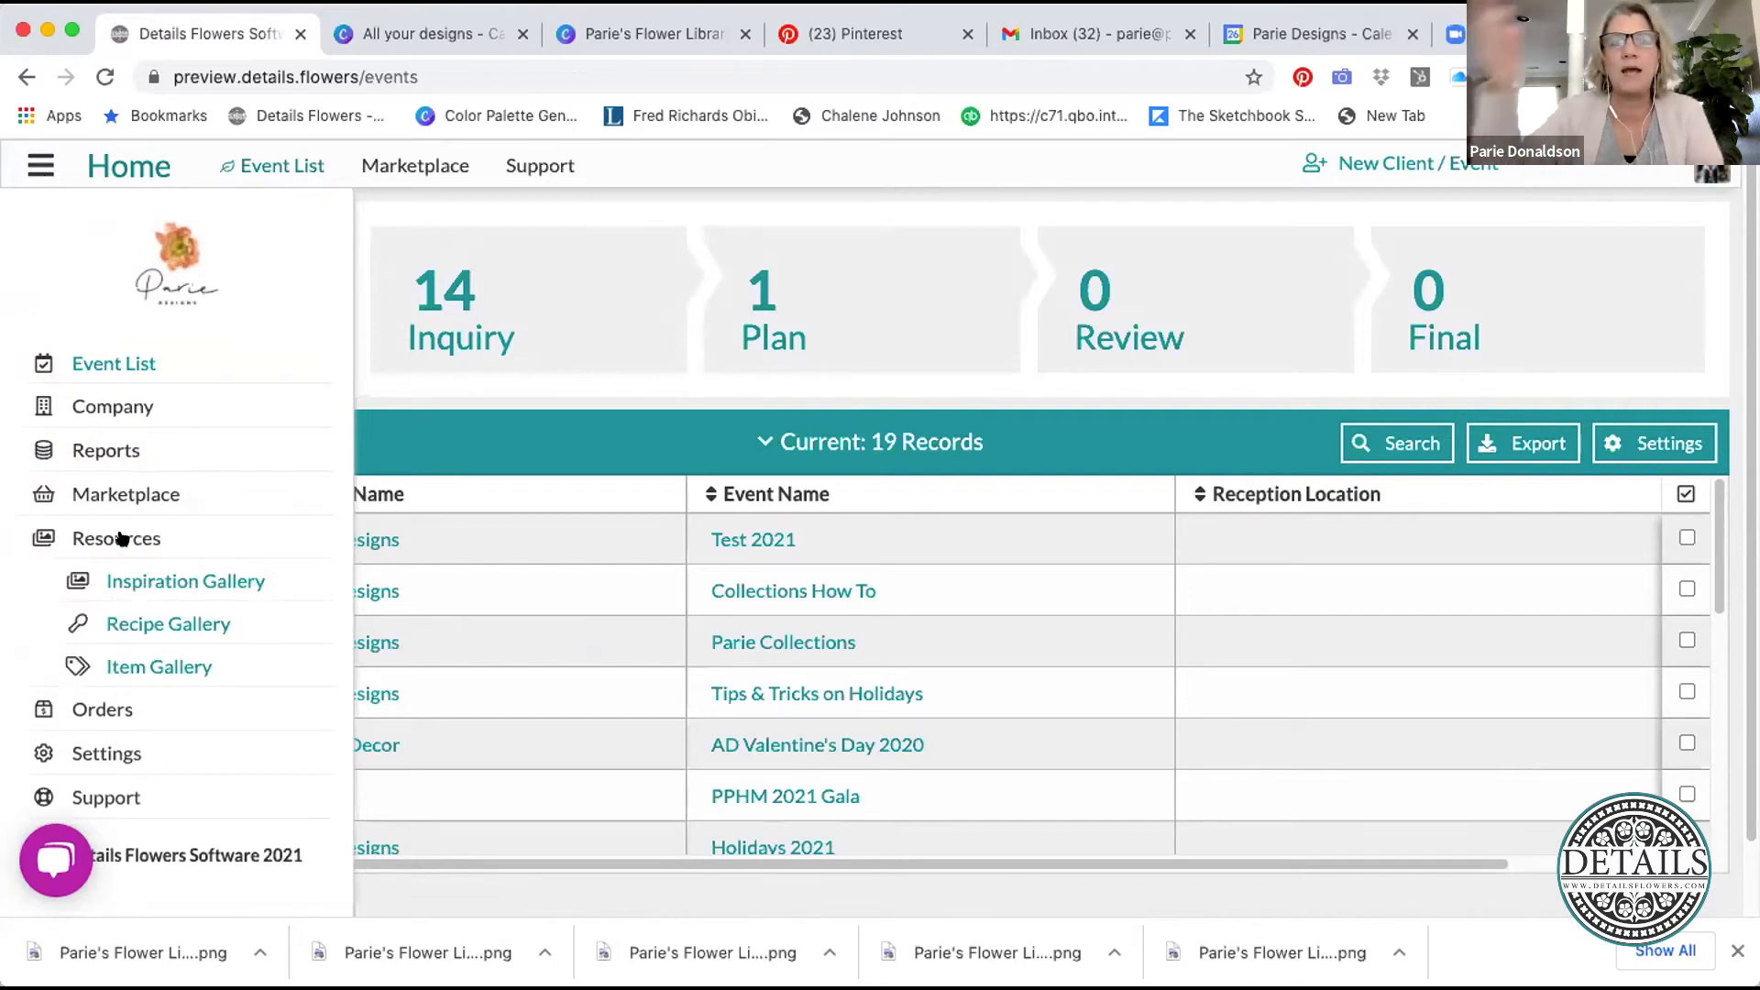
pyautogui.click(130, 668)
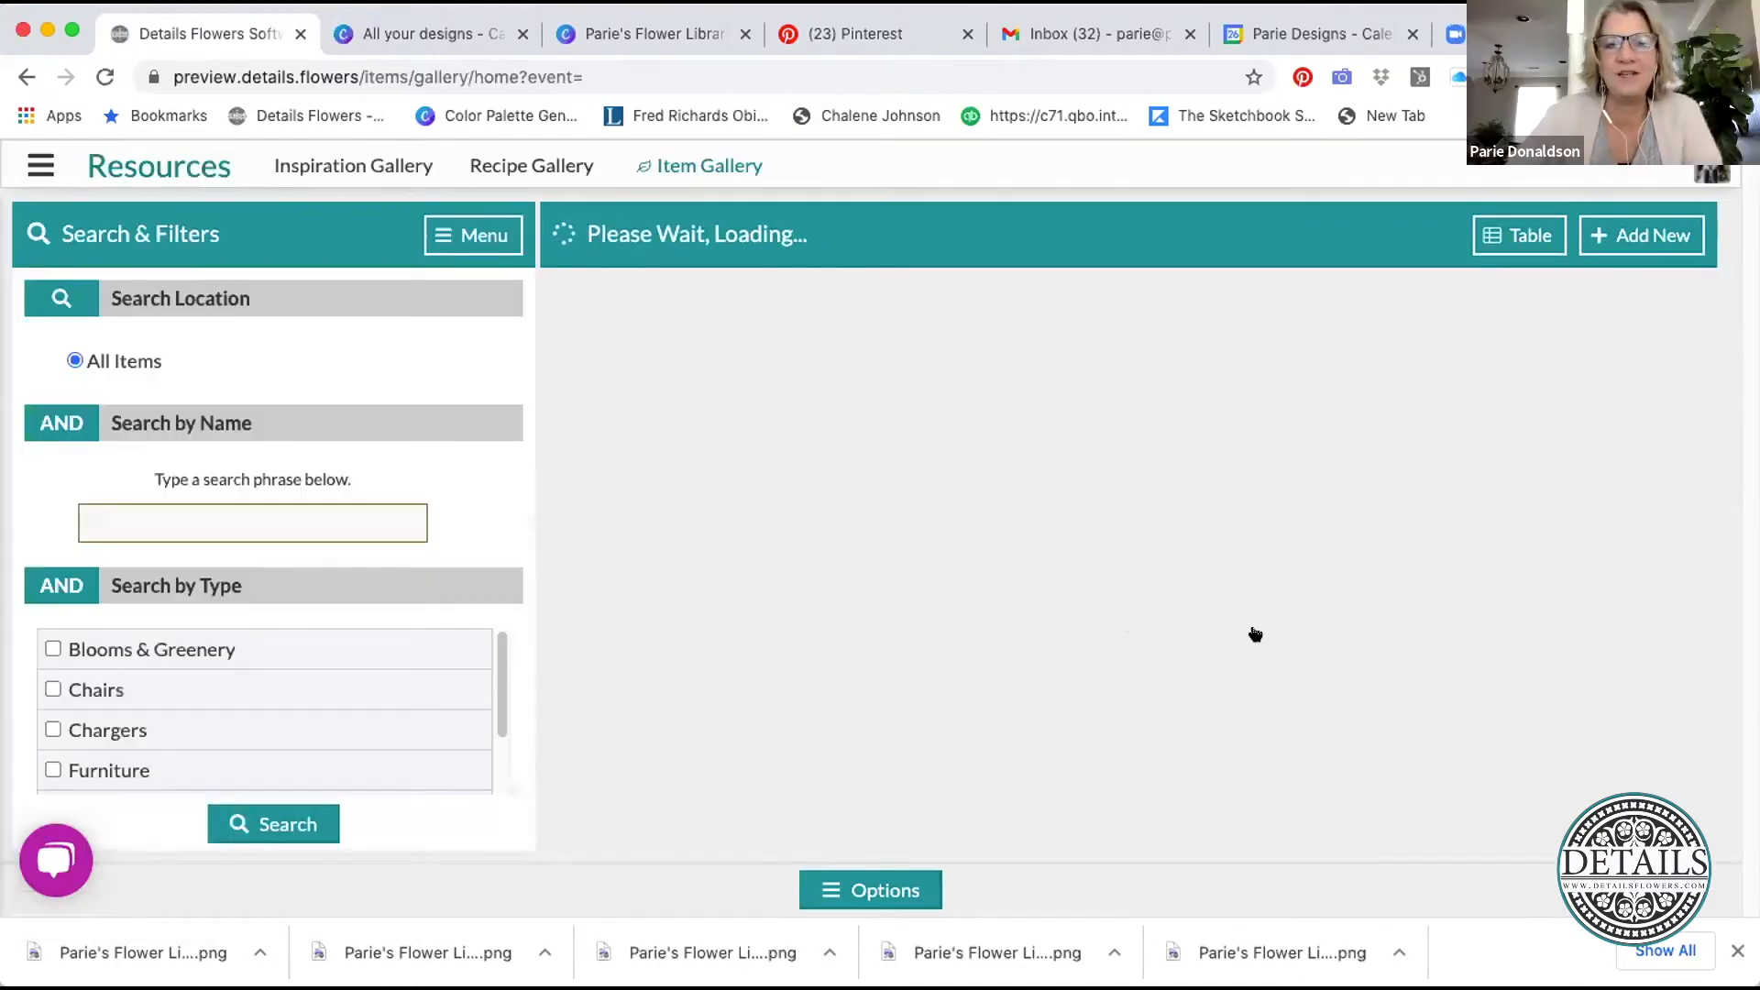
# - Open the couple's Santa Fe wedding collection under PD Real Weddings and look through its items
pyautogui.scroll(-1, 1255, 632)
pyautogui.scroll(-7, 1255, 633)
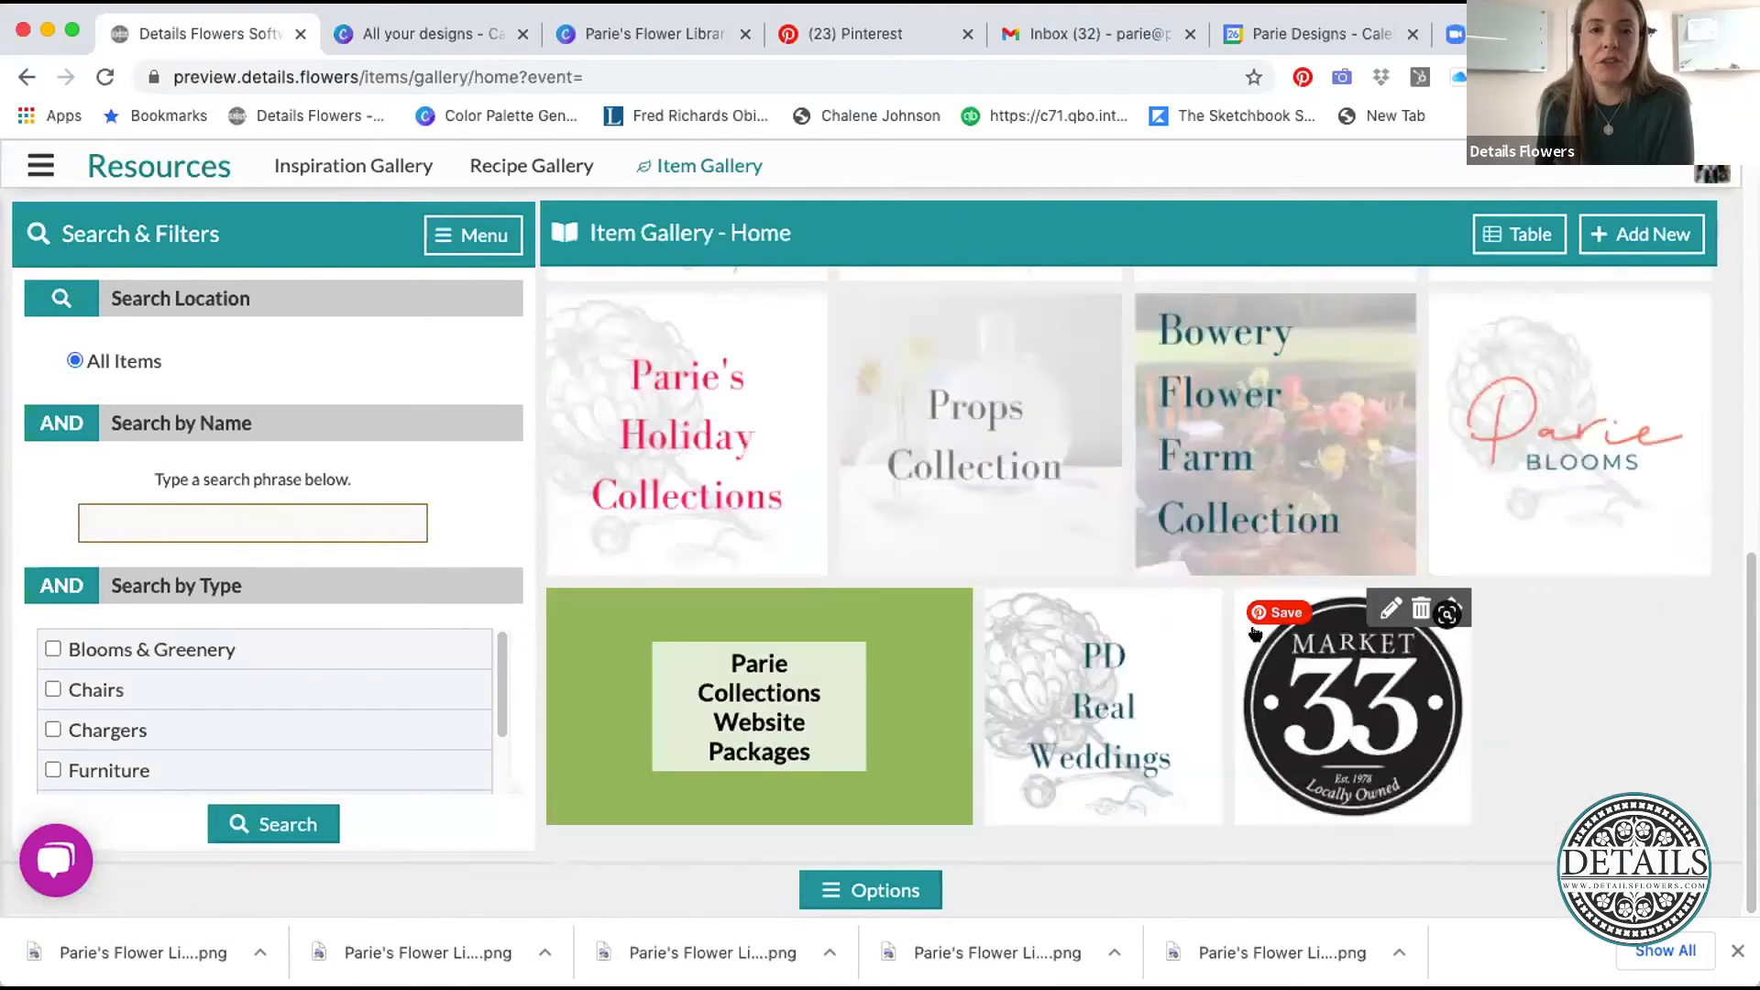
pyautogui.click(1079, 712)
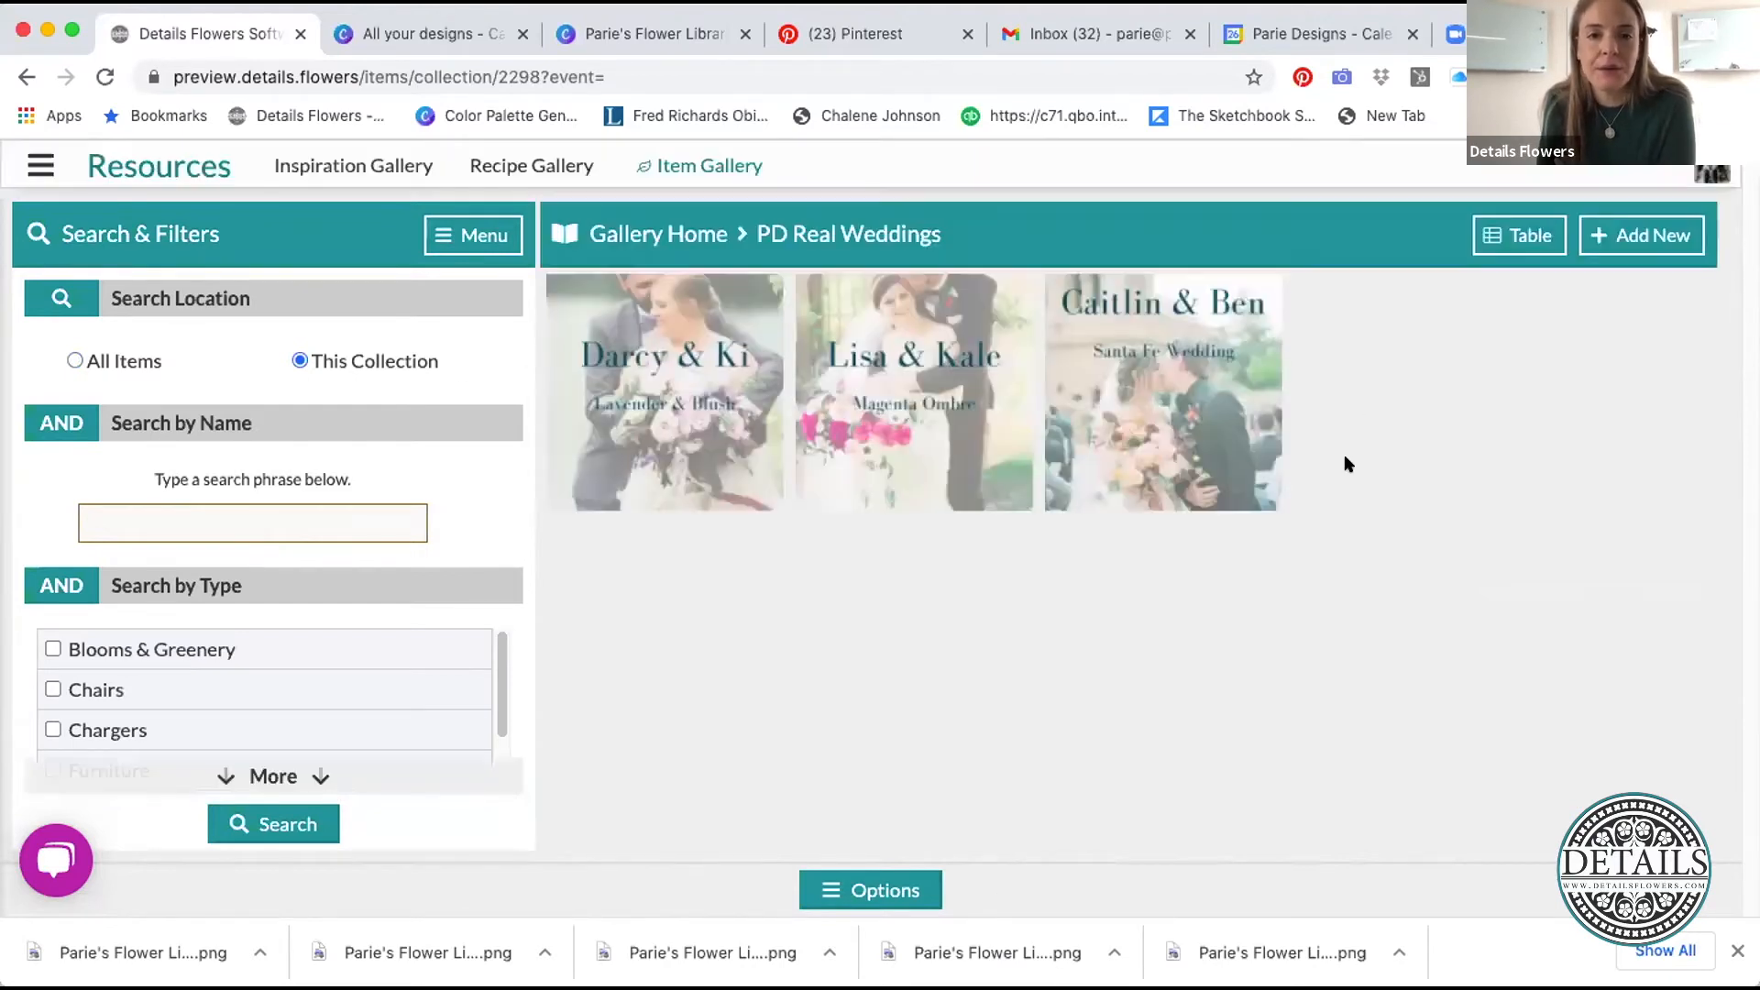
pyautogui.click(1210, 412)
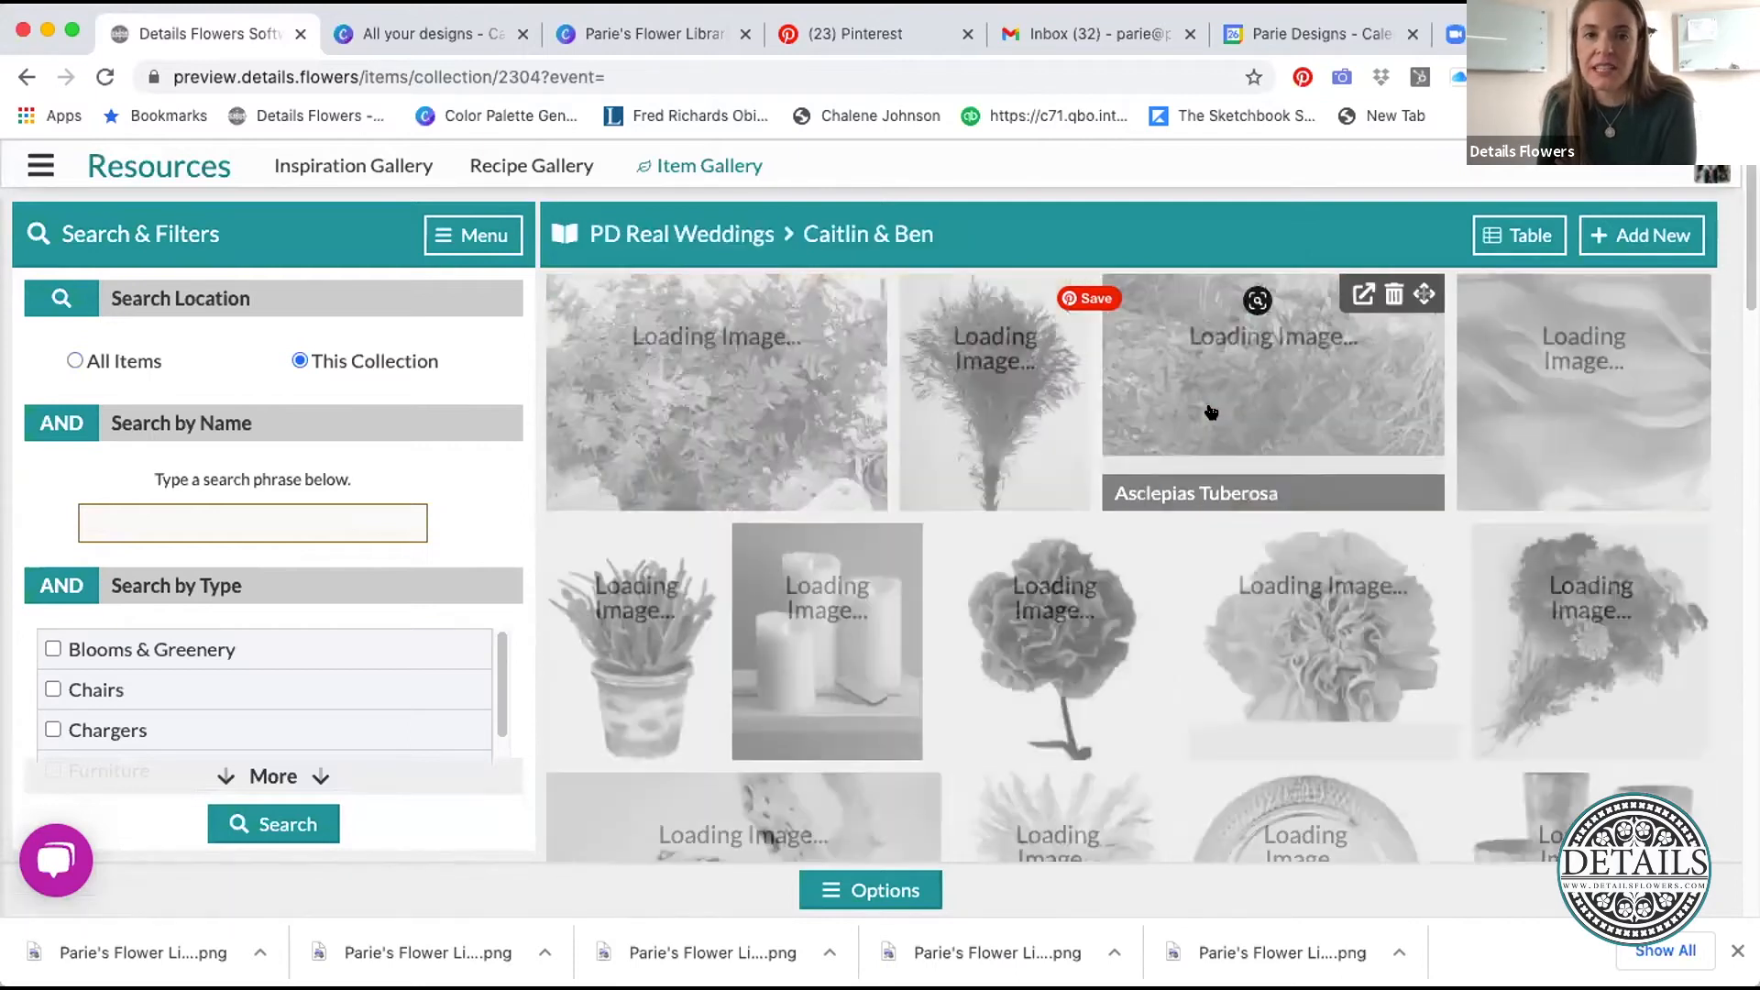
pyautogui.scroll(-5, 1310, 517)
pyautogui.scroll(-15, 1310, 517)
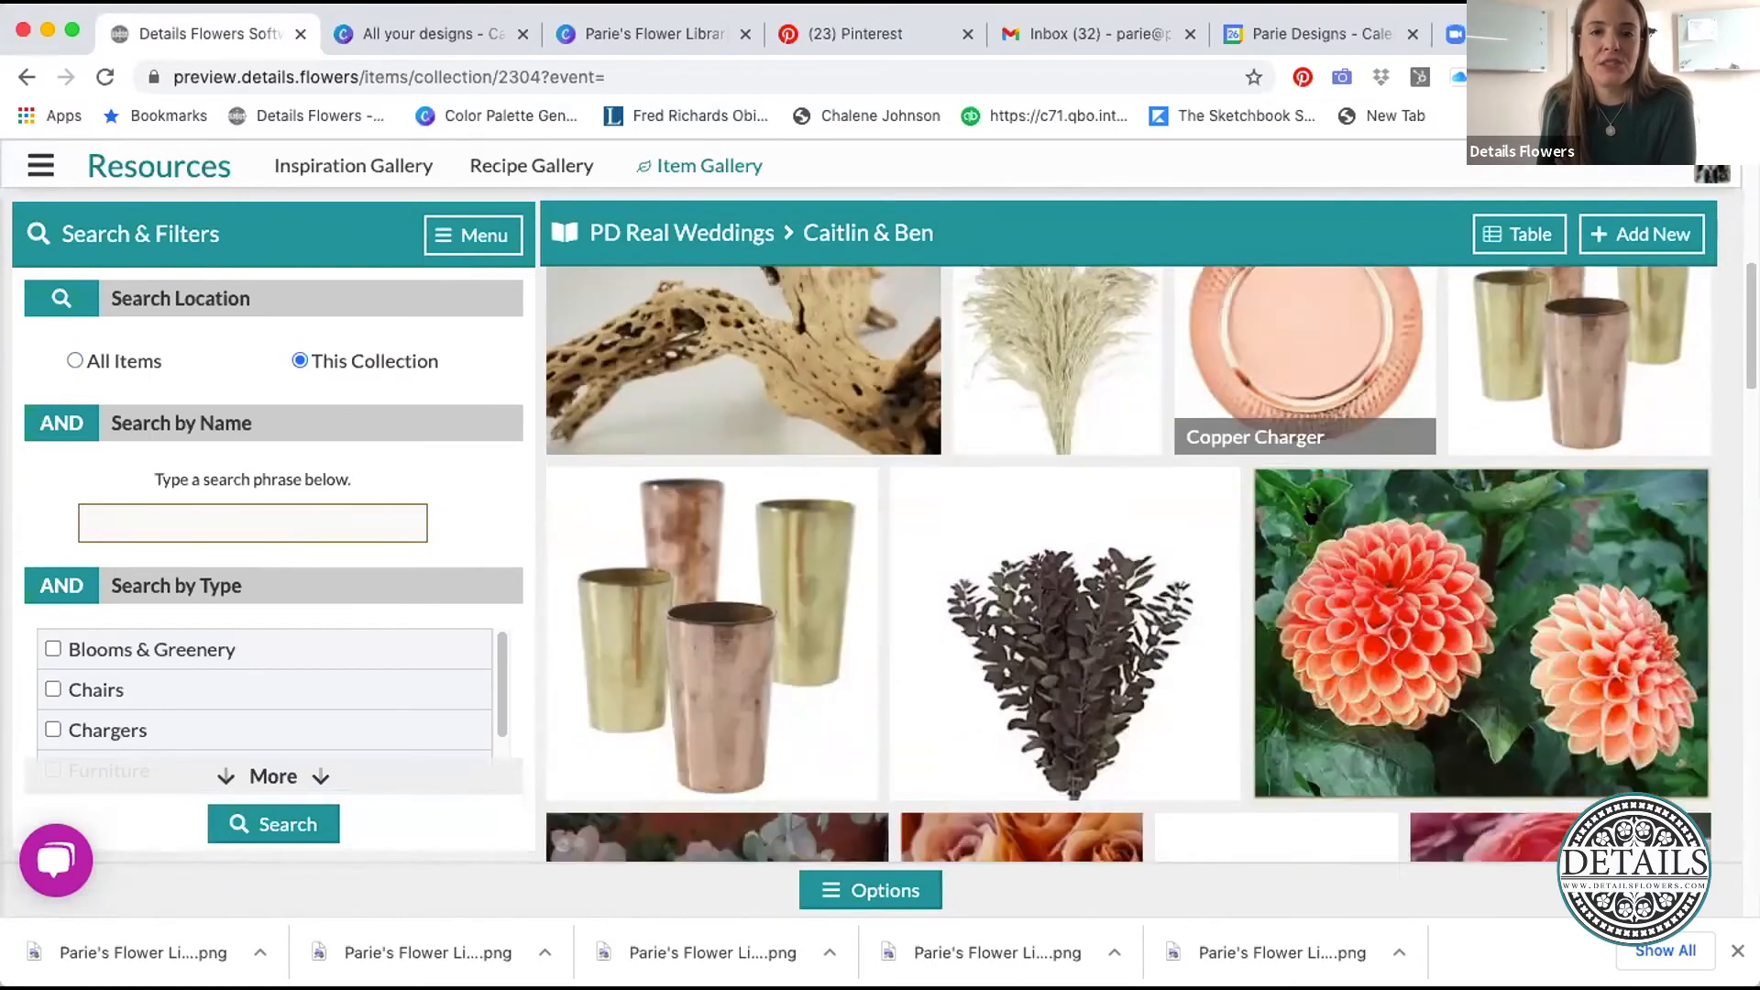
pyautogui.scroll(-10, 1310, 517)
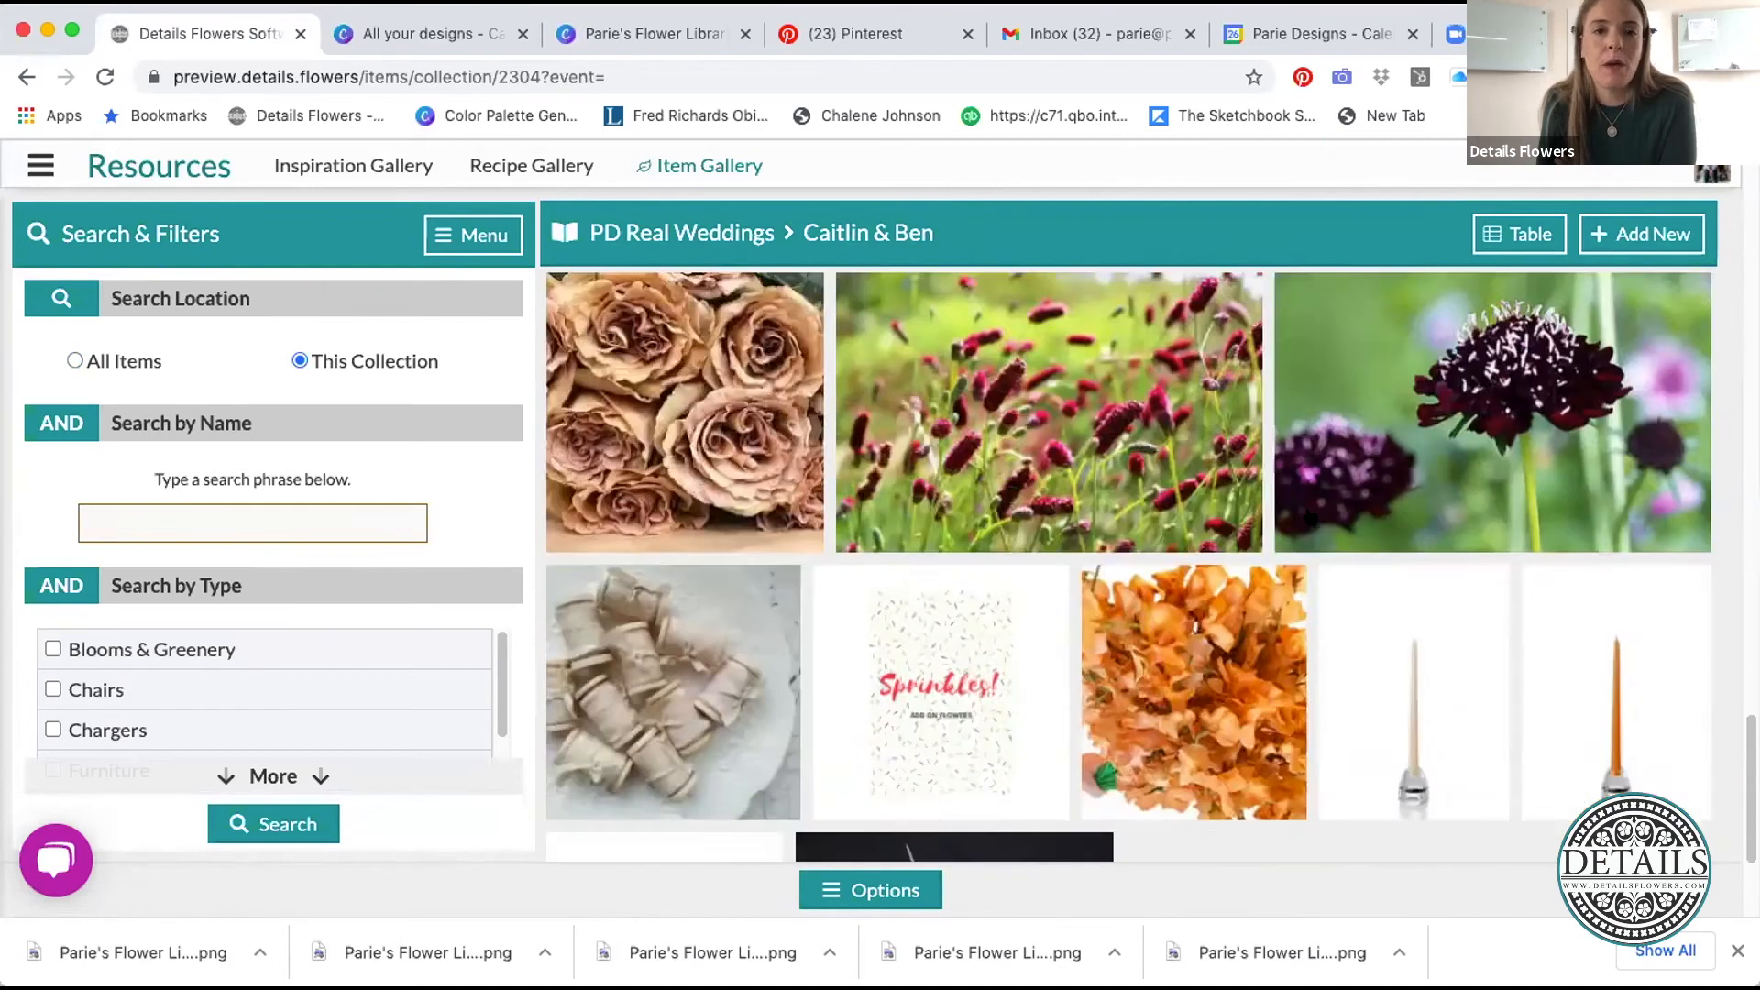
pyautogui.scroll(15, 1310, 517)
pyautogui.scroll(8, 1310, 517)
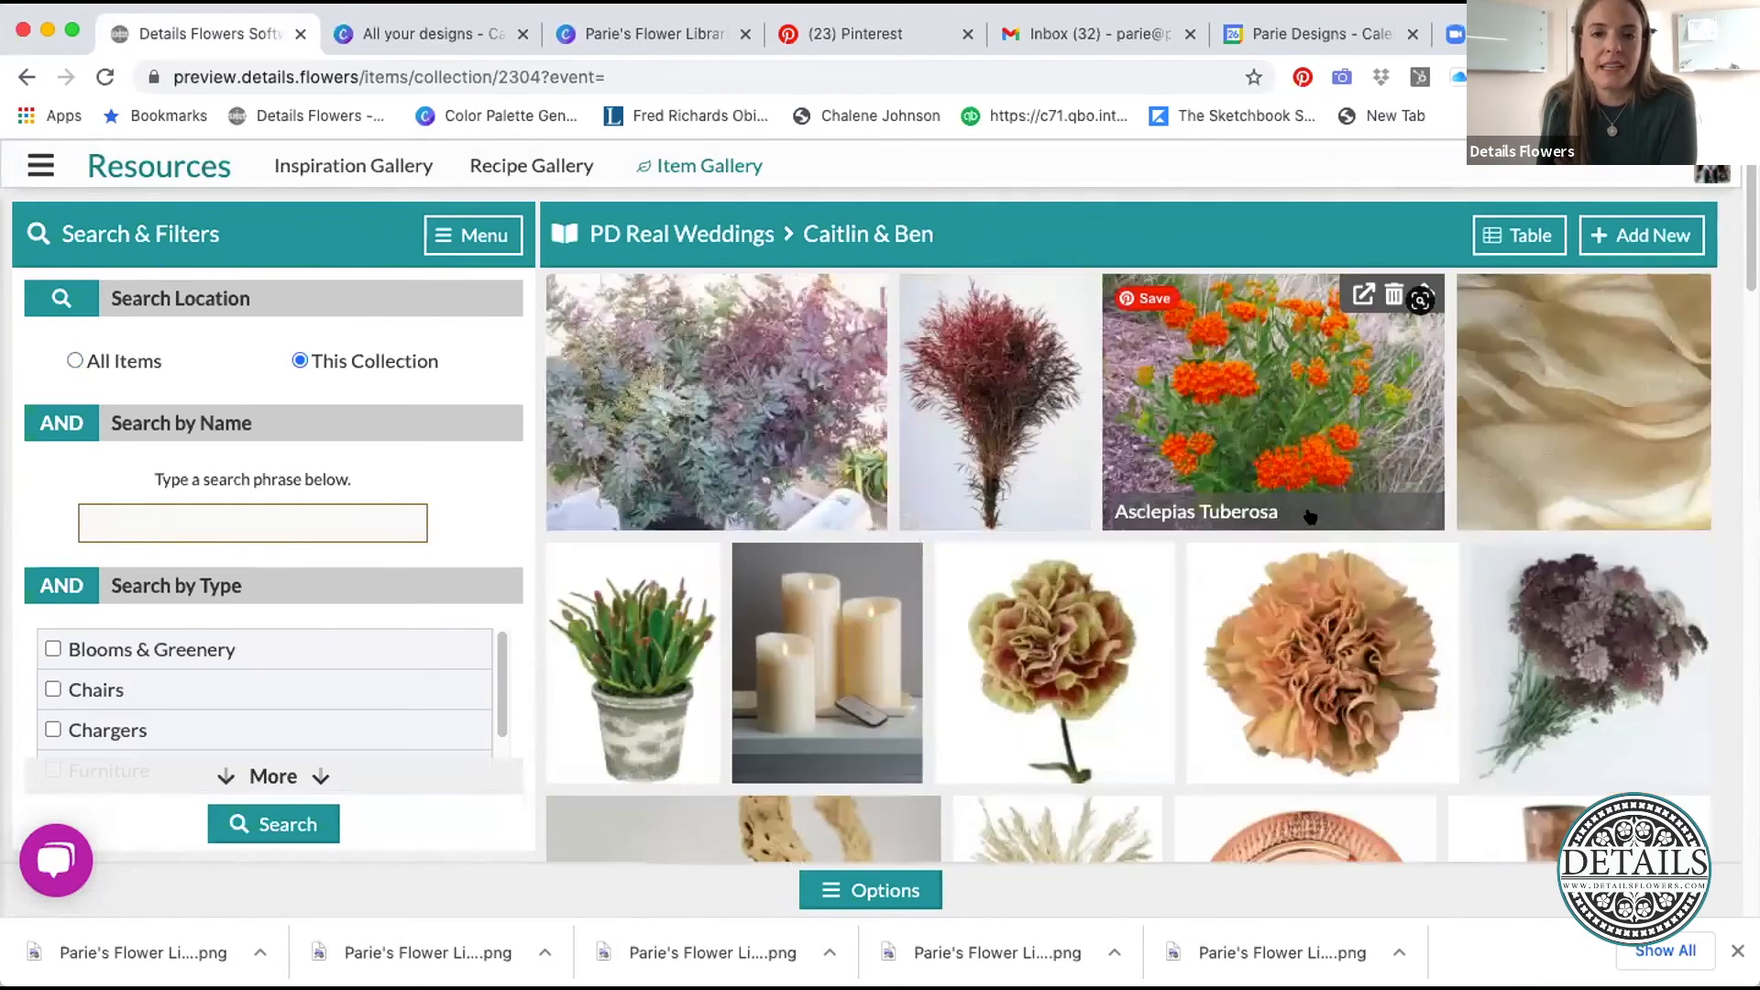
# - Return to the event list and open the client info for Parie Designs
pyautogui.click(679, 237)
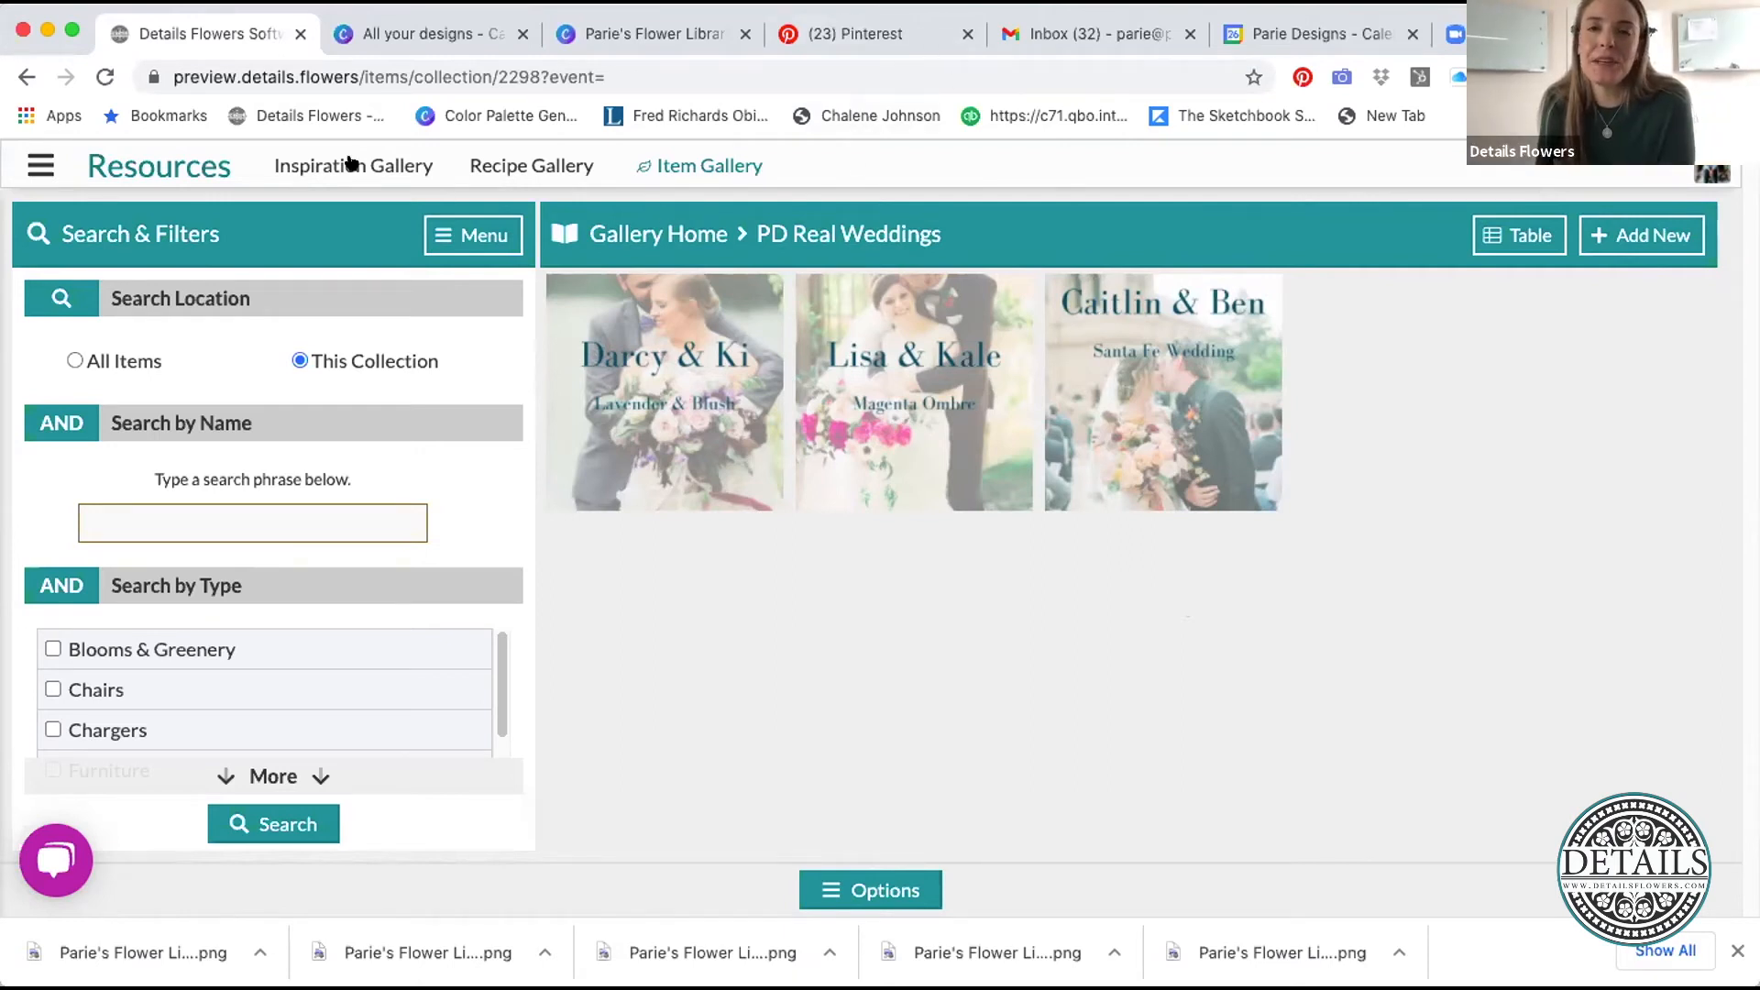
pyautogui.click(40, 163)
pyautogui.click(98, 365)
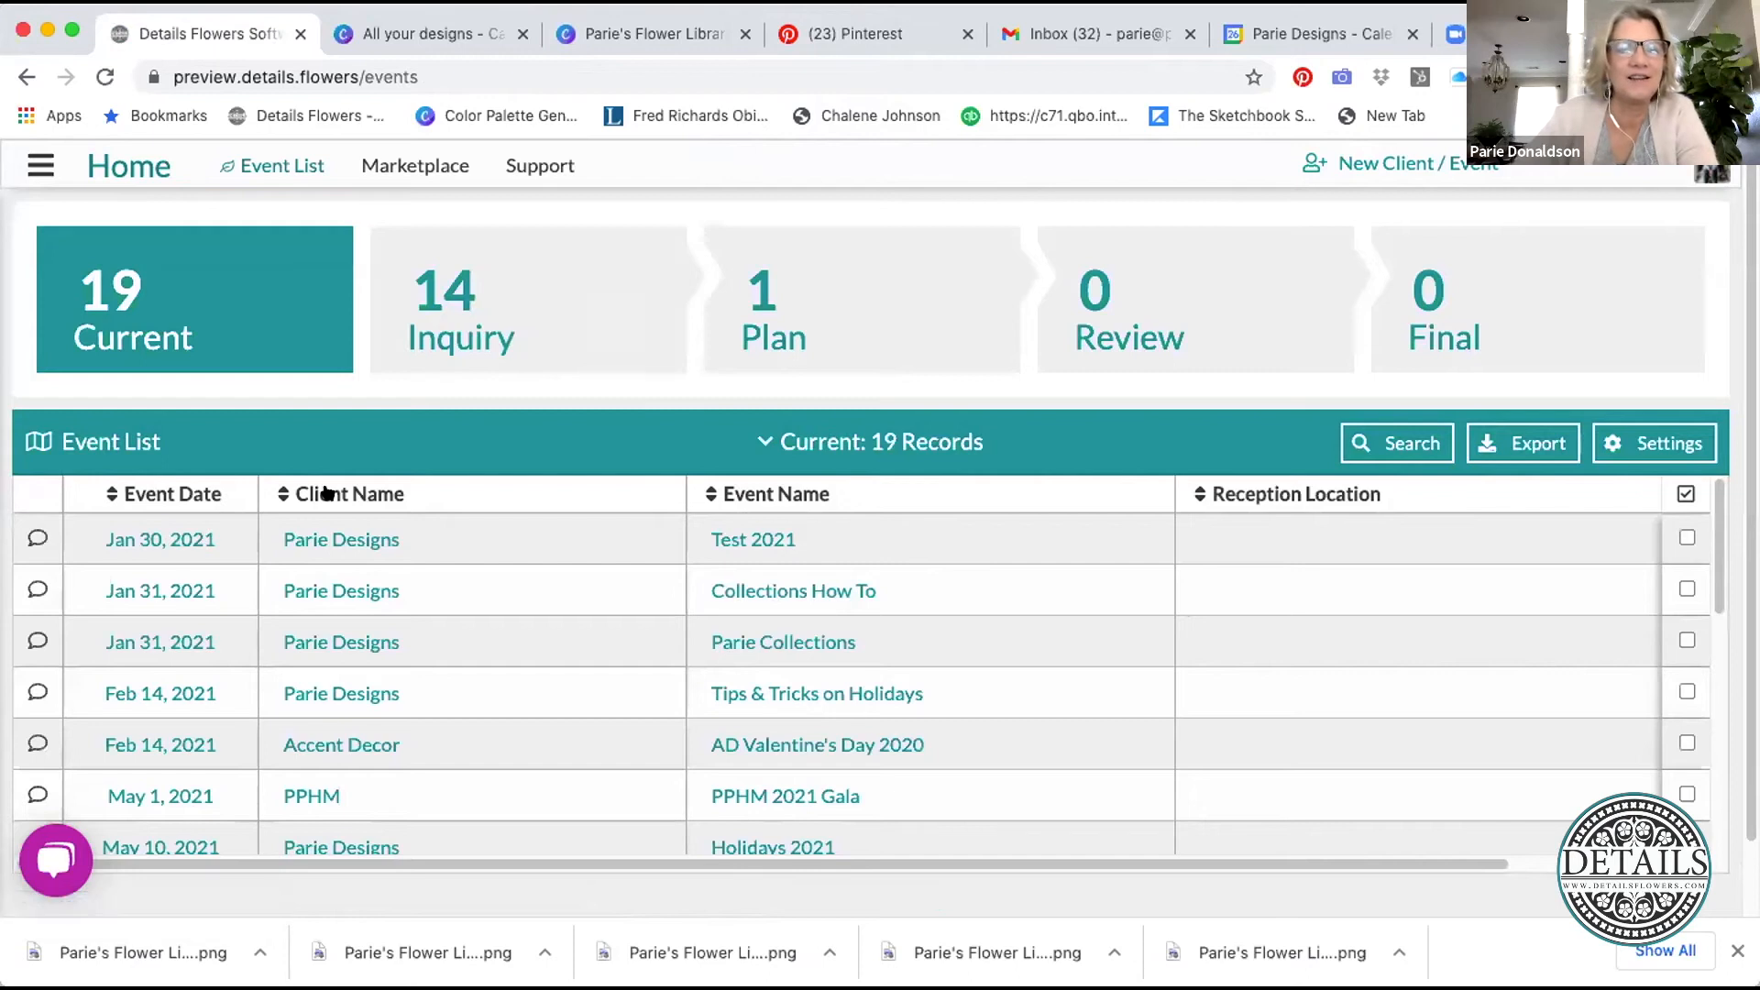
pyautogui.click(363, 543)
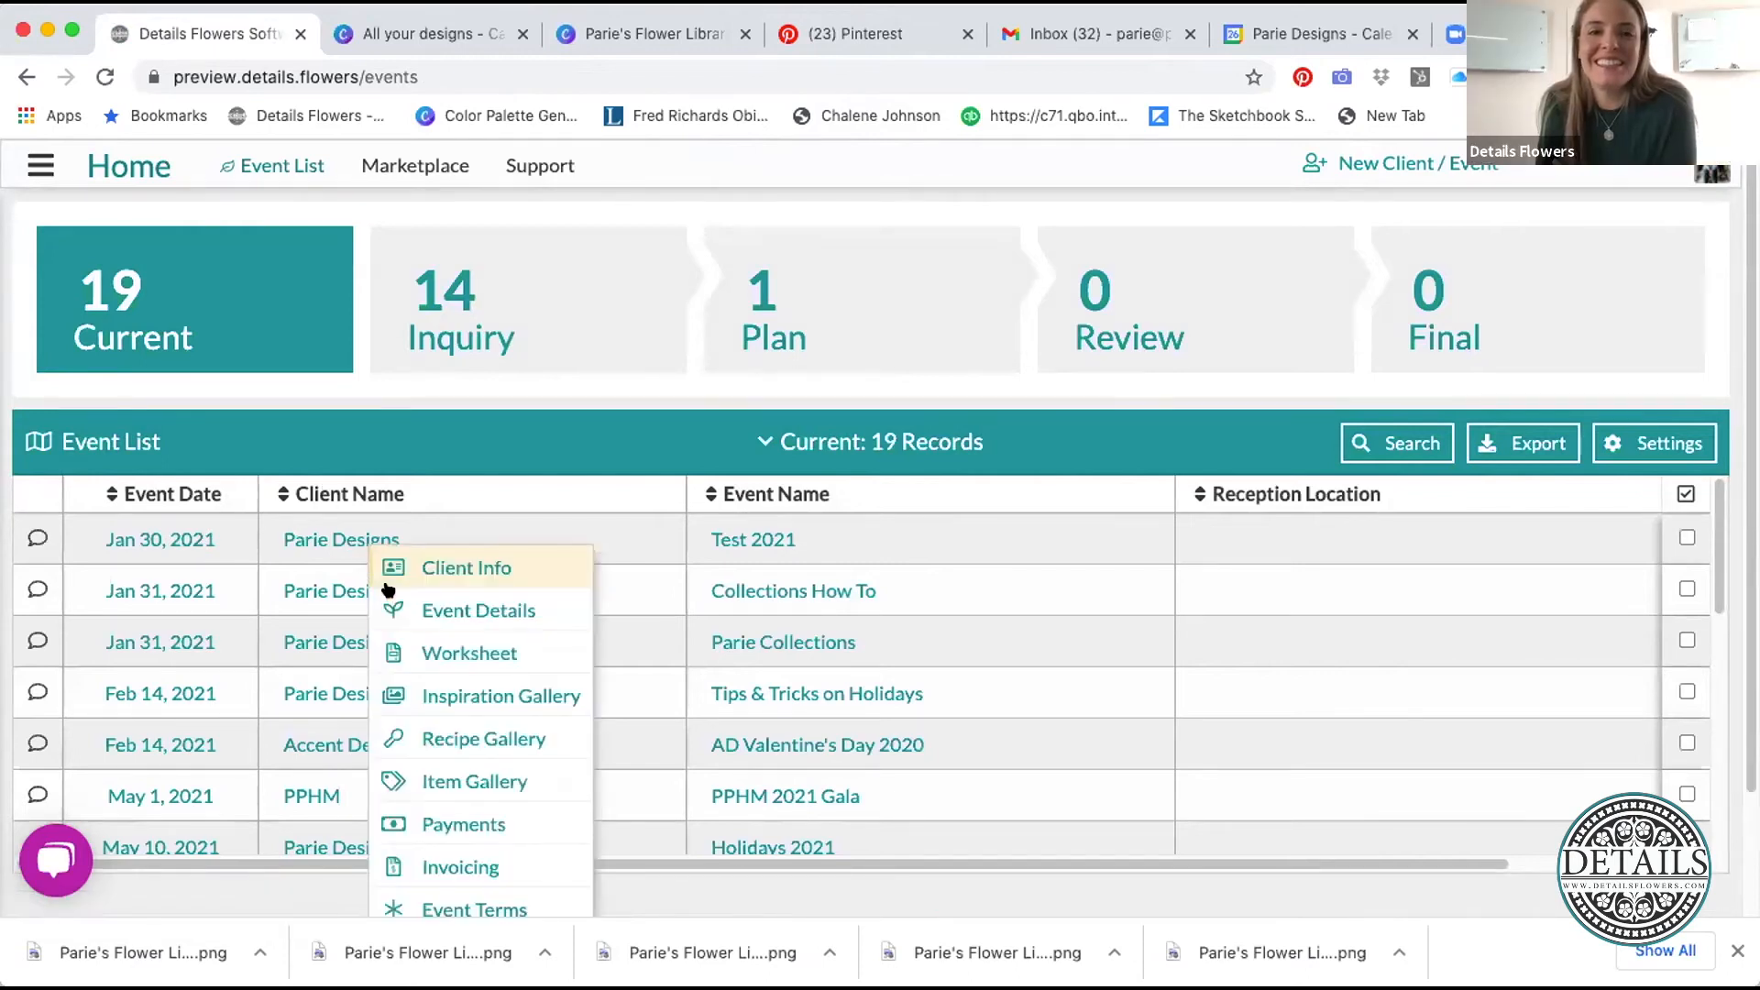
pyautogui.click(452, 567)
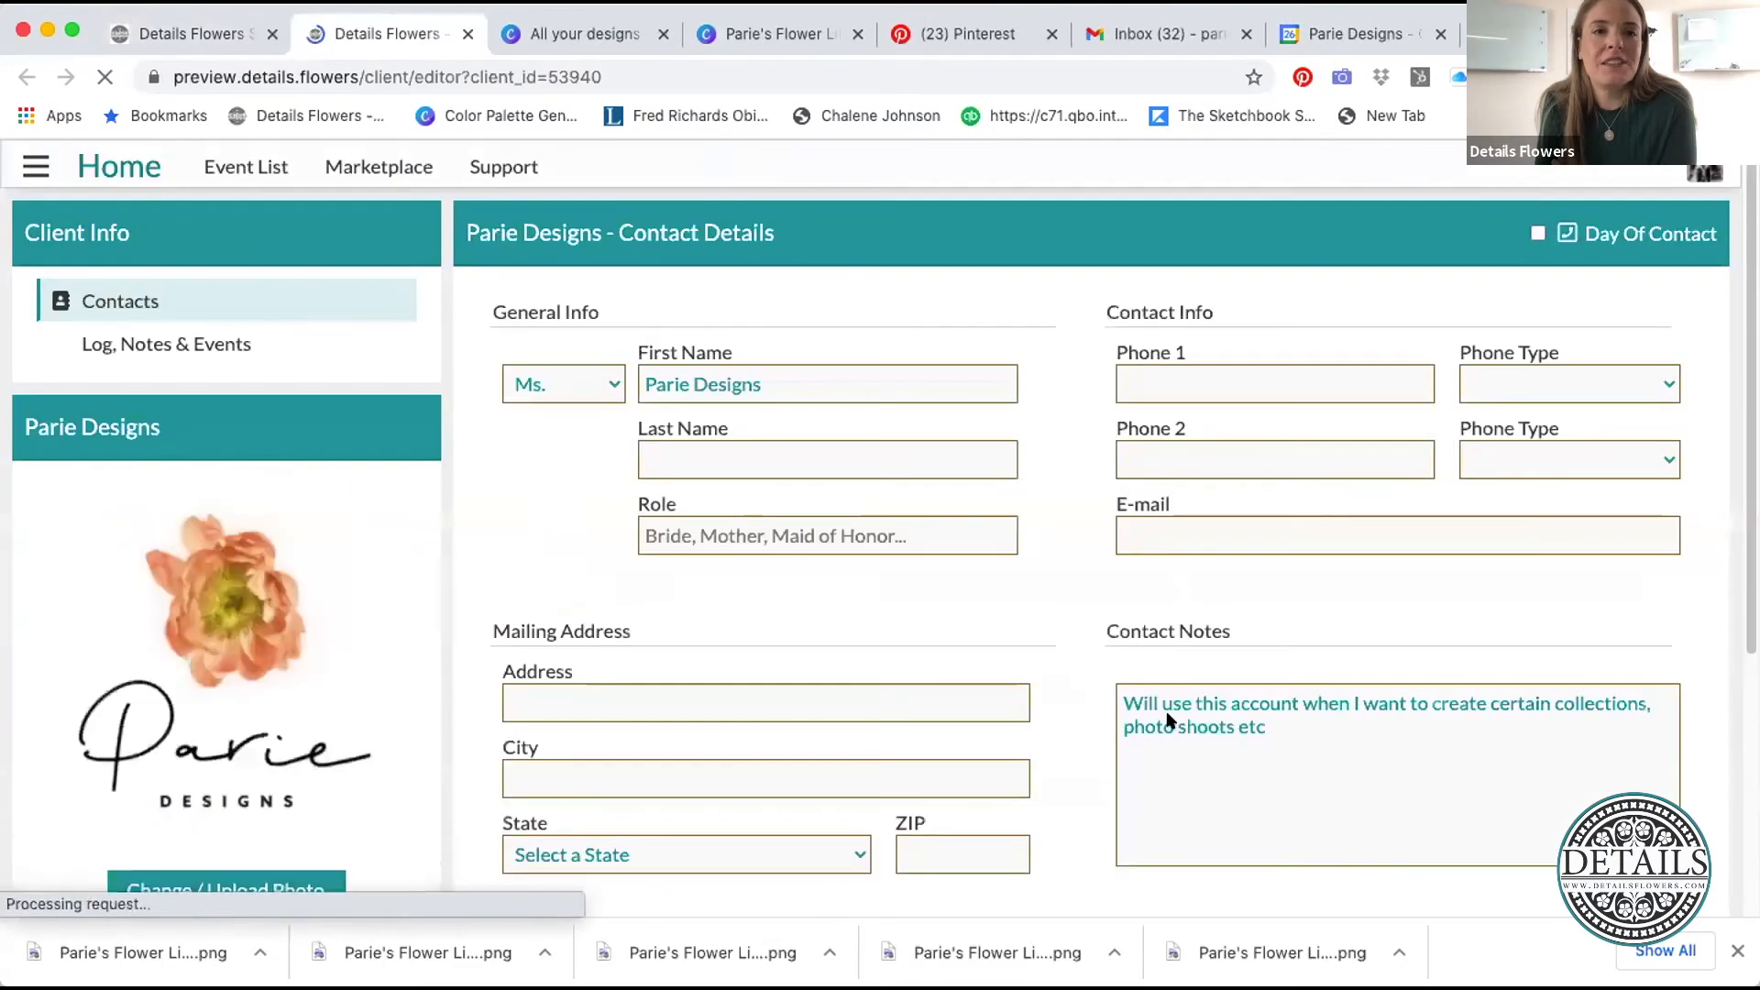
pyautogui.scroll(-4, 1412, 802)
pyautogui.scroll(4, 1264, 776)
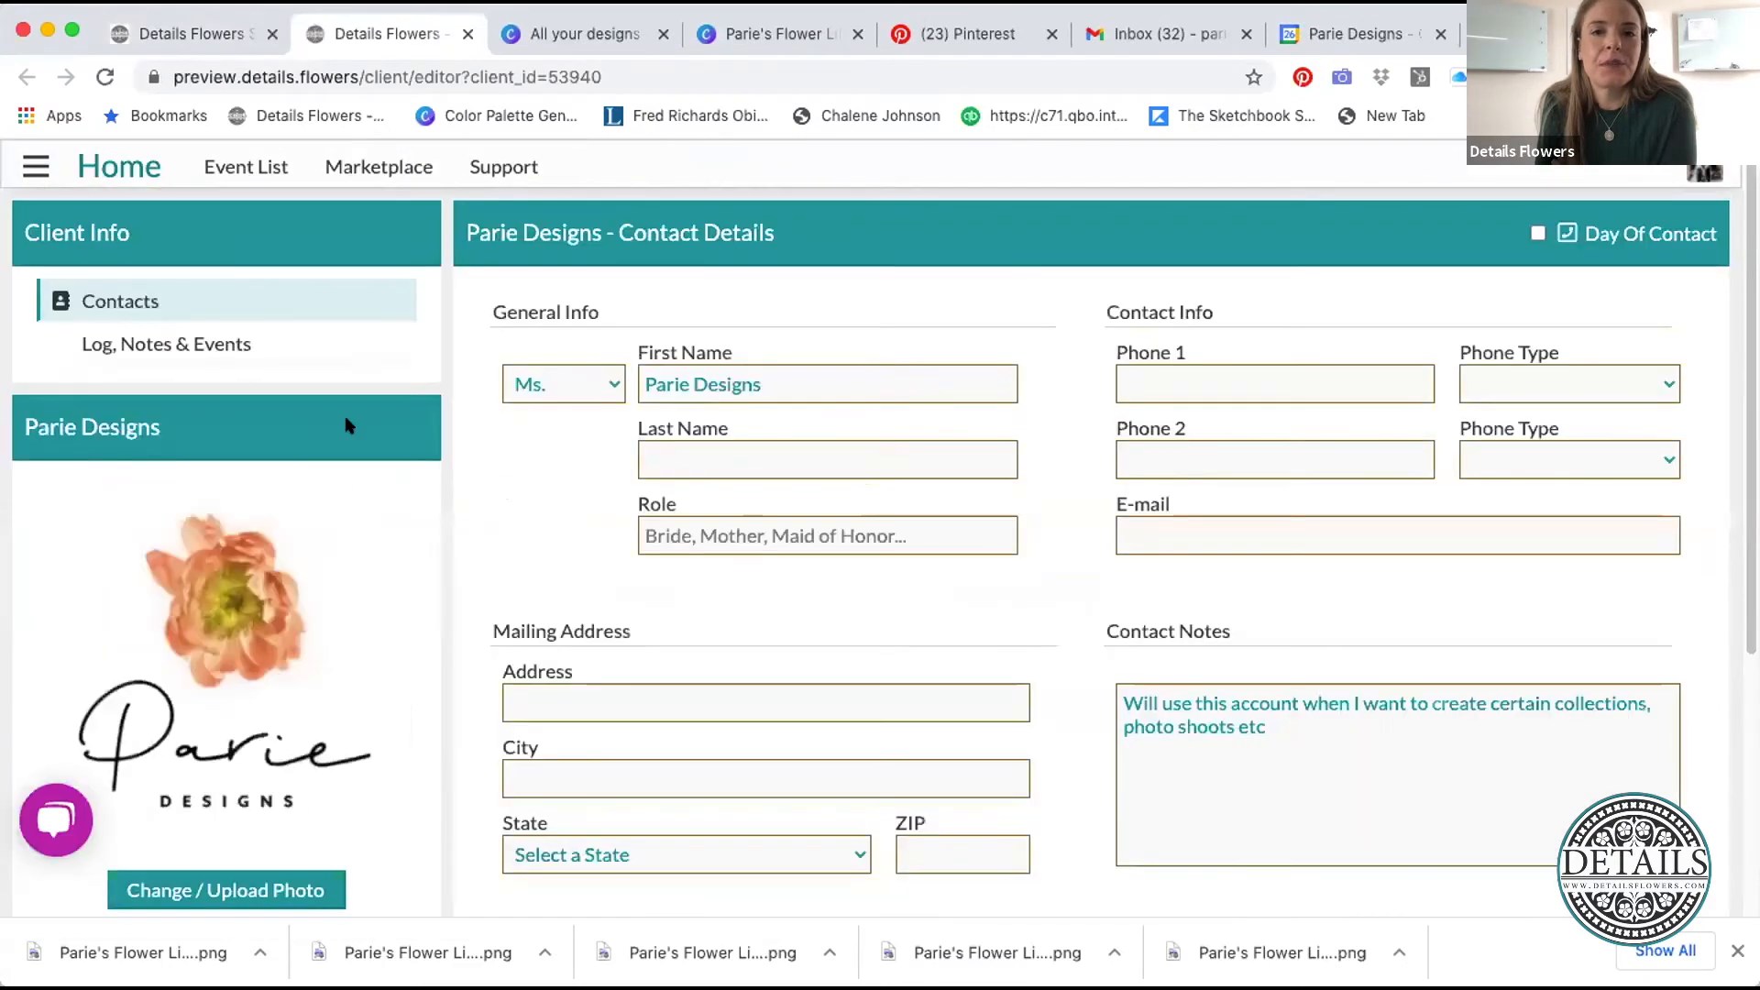
# - Open the client's log, notes and events, and create a new event for Parie Designs
pyautogui.click(195, 339)
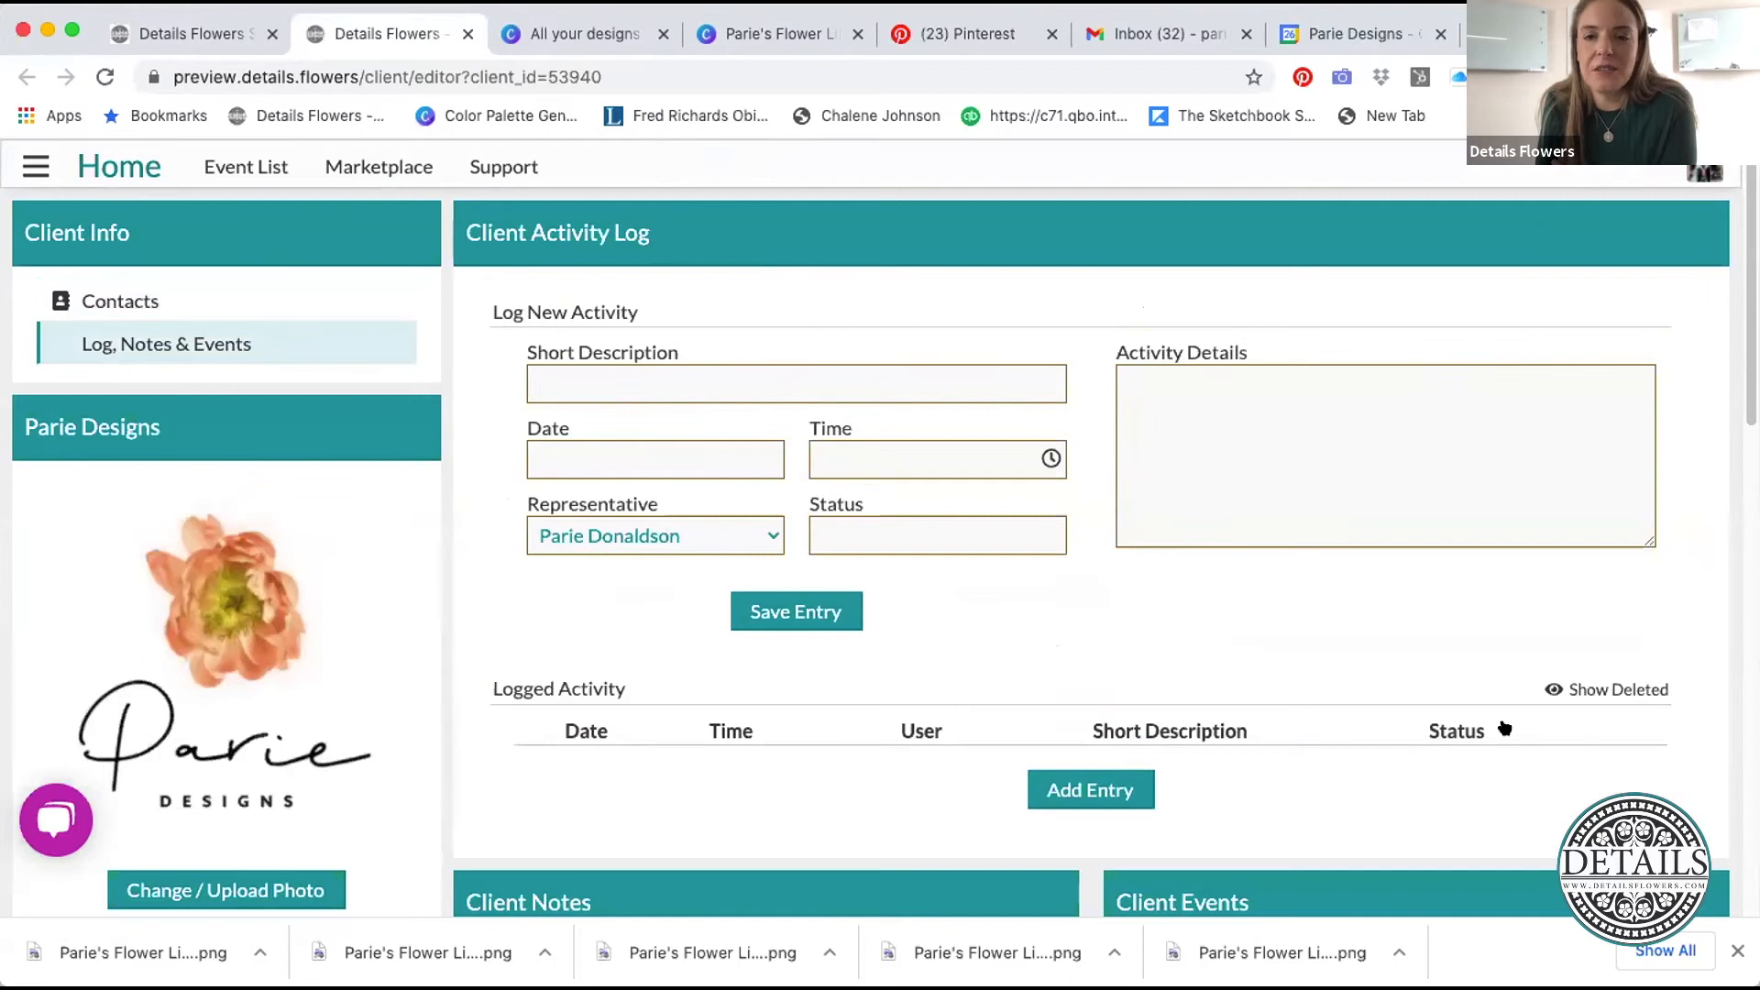
pyautogui.scroll(-10, 1505, 729)
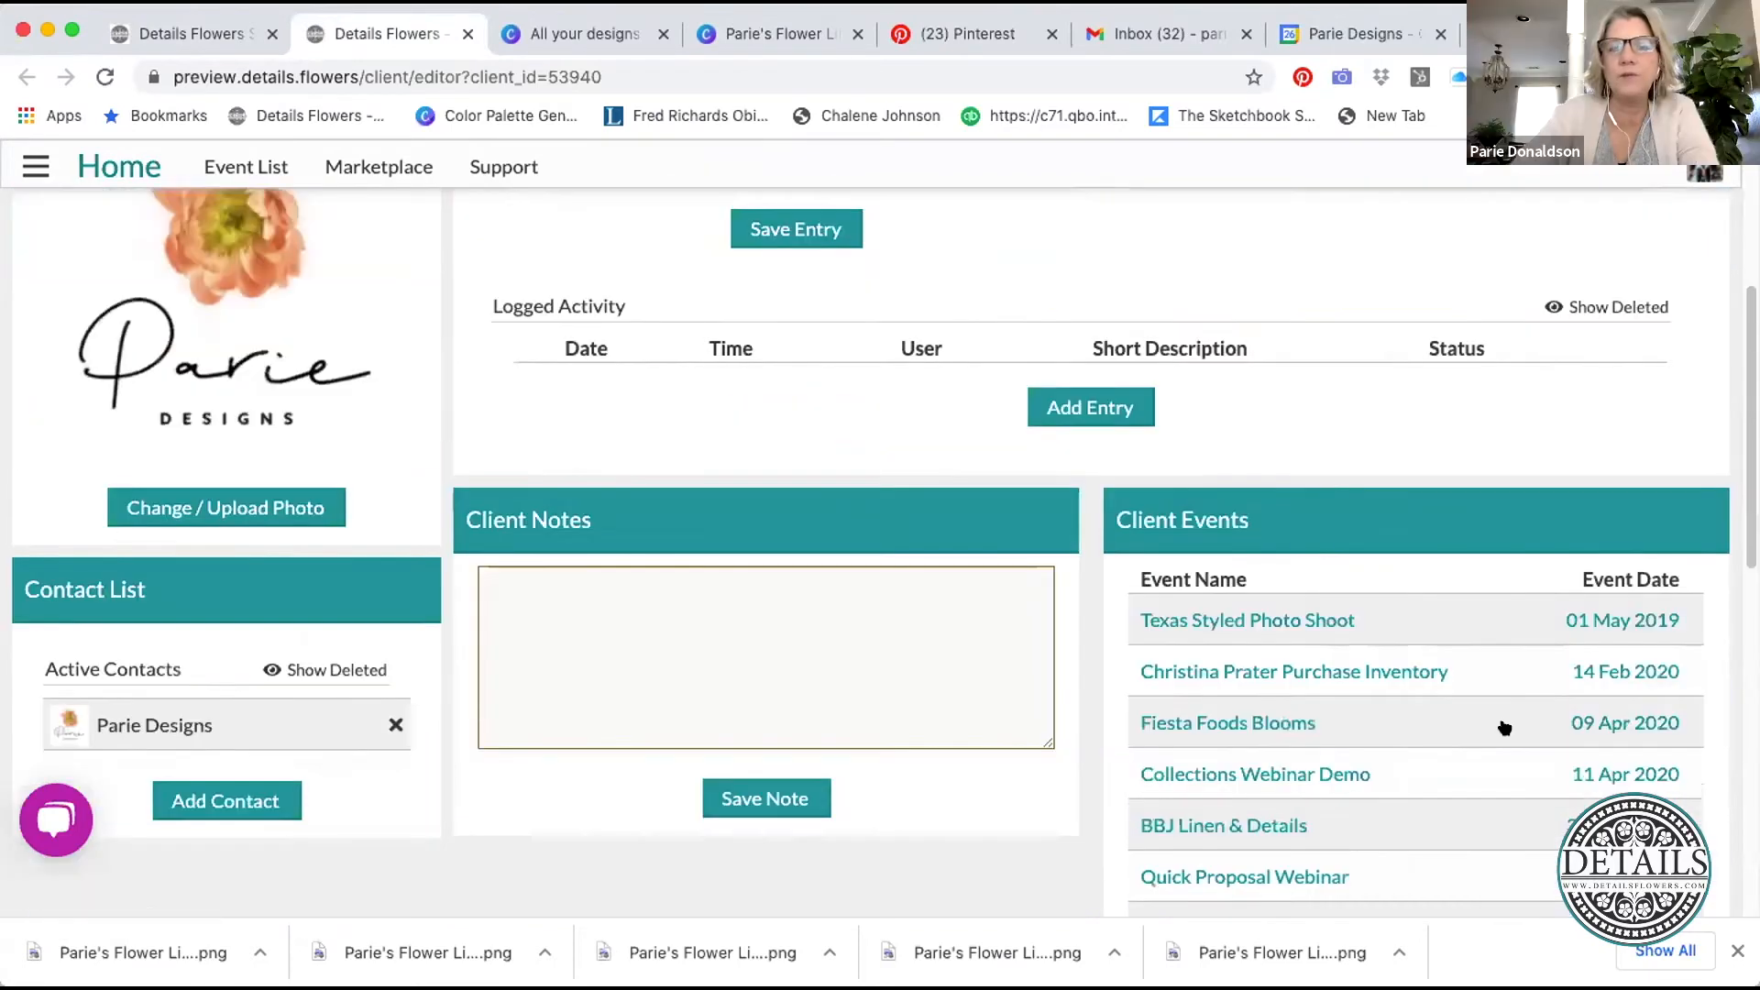
pyautogui.click(1439, 790)
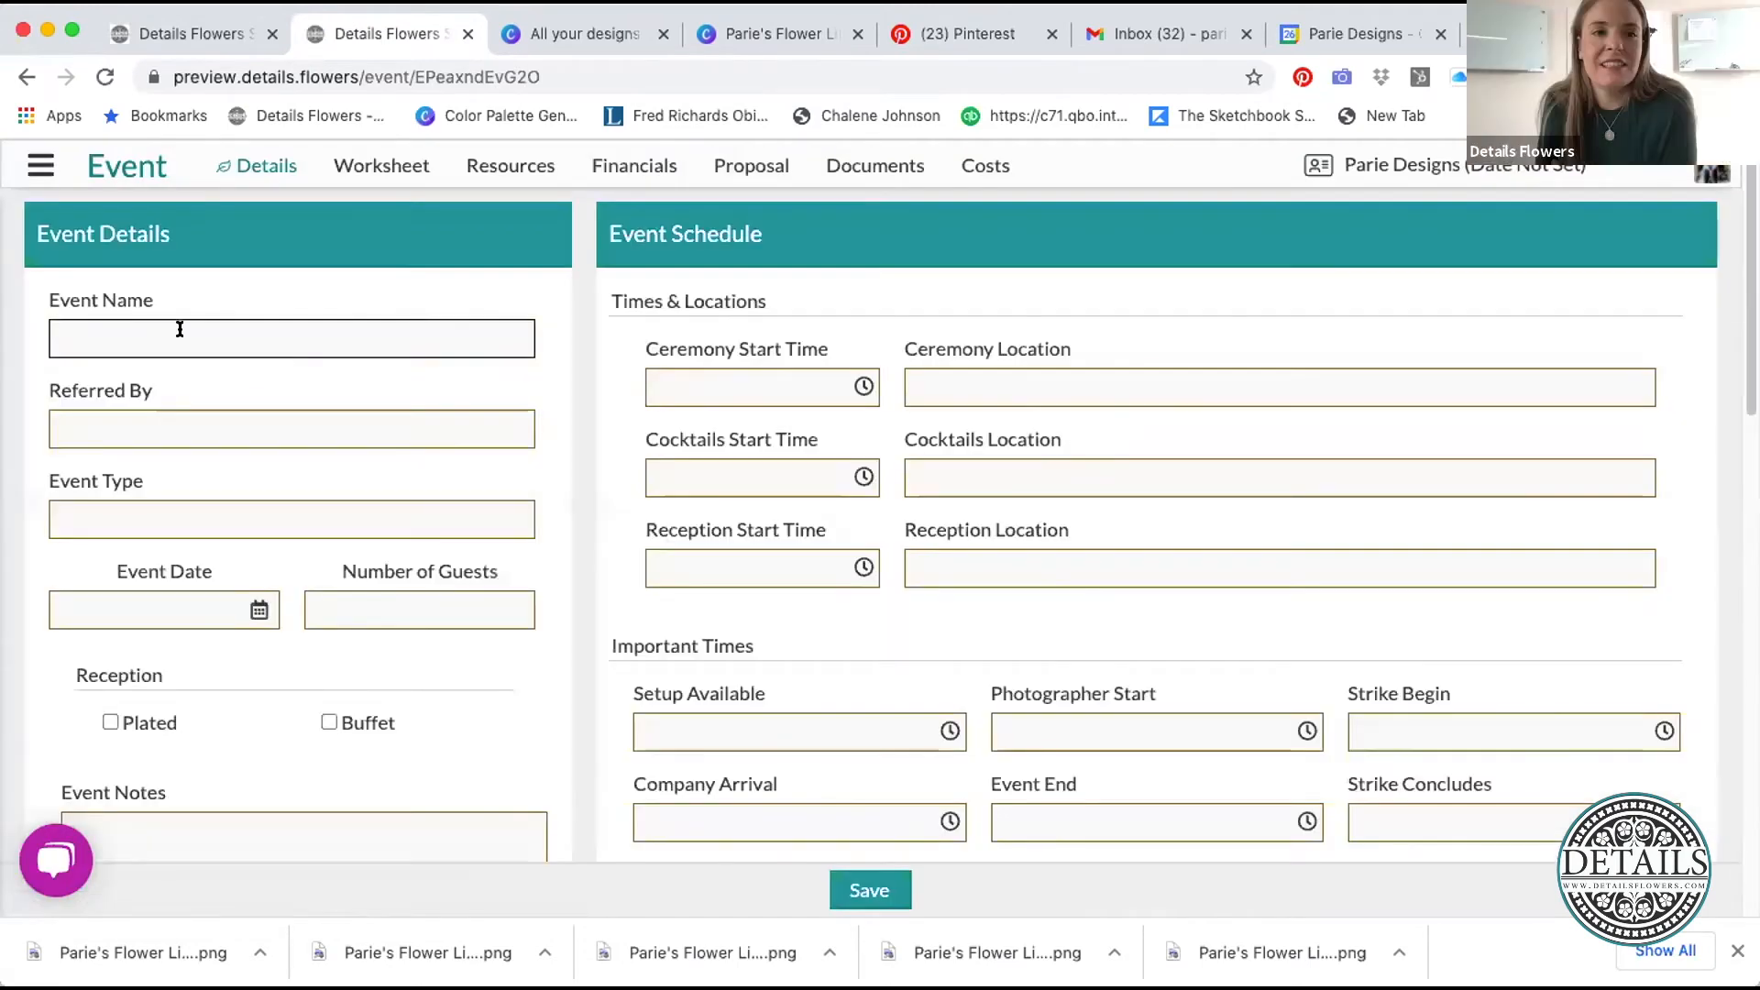
# - Name the new event "Random Robin"
pyautogui.click(179, 329)
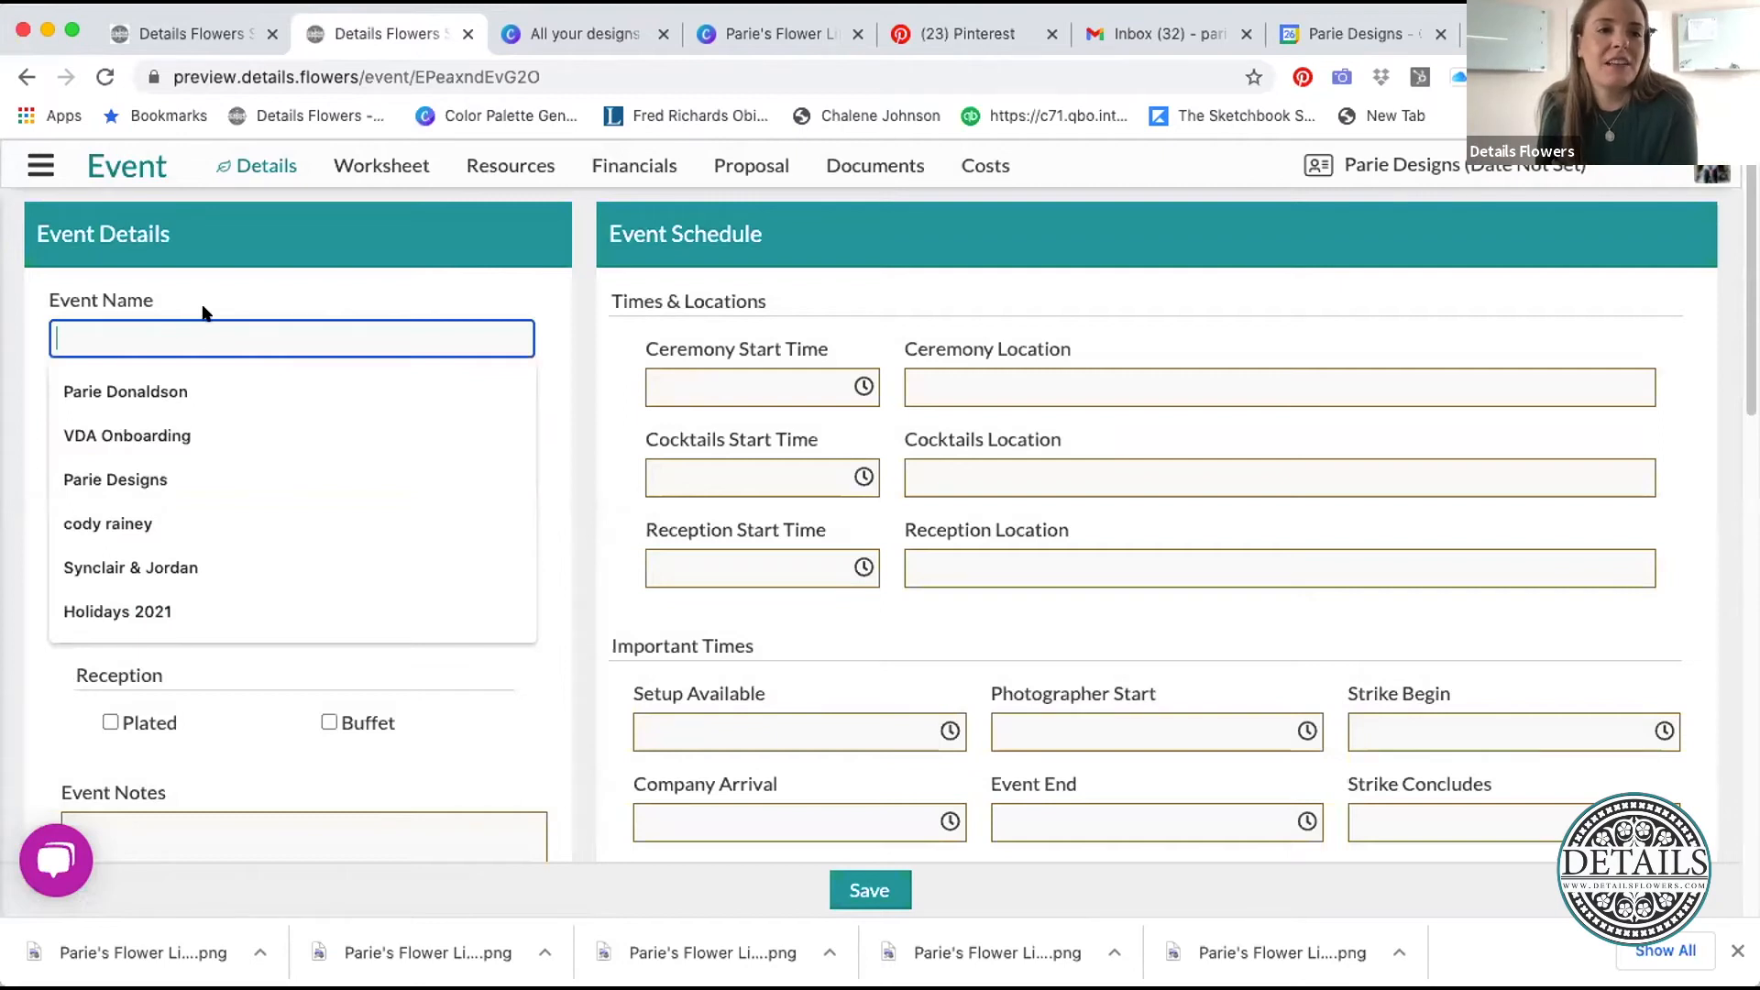
pyautogui.write('Robin')
pyautogui.press('BackSpace')
pyautogui.press('BackSpace')
pyautogui.press('BackSpace')
pyautogui.write('ndom Robin')
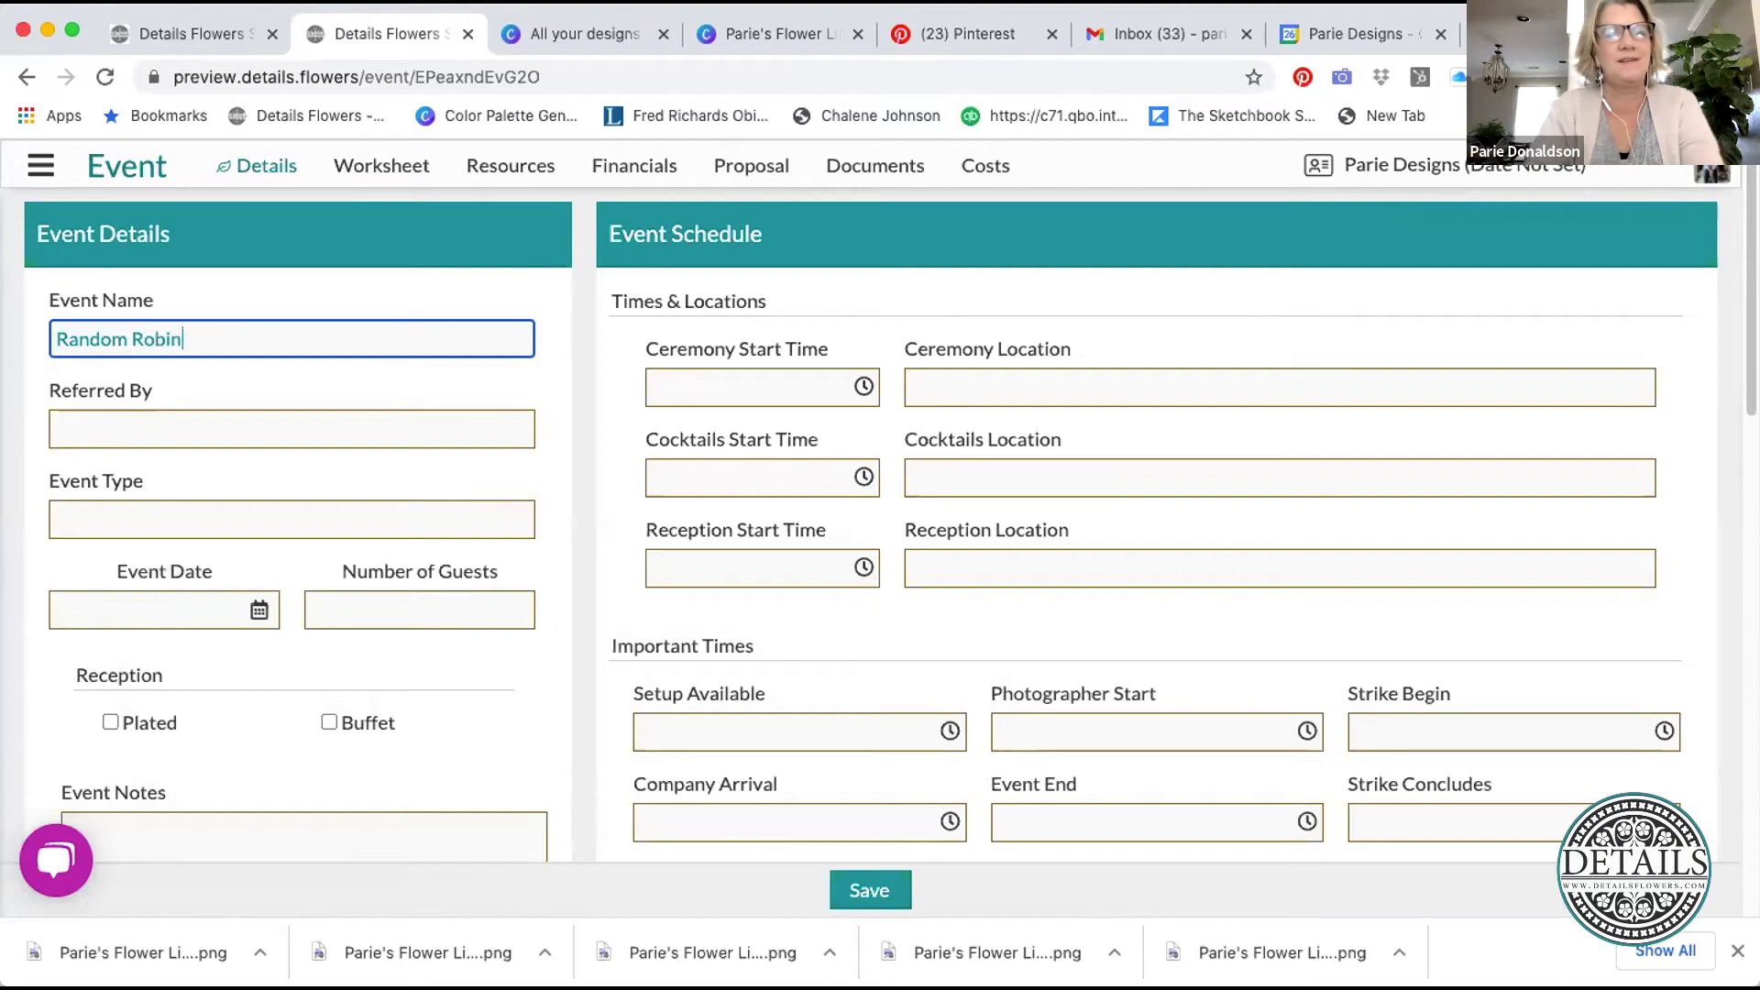
# - Set the event date to Feb 13, 2021 and save the event details
pyautogui.click(260, 610)
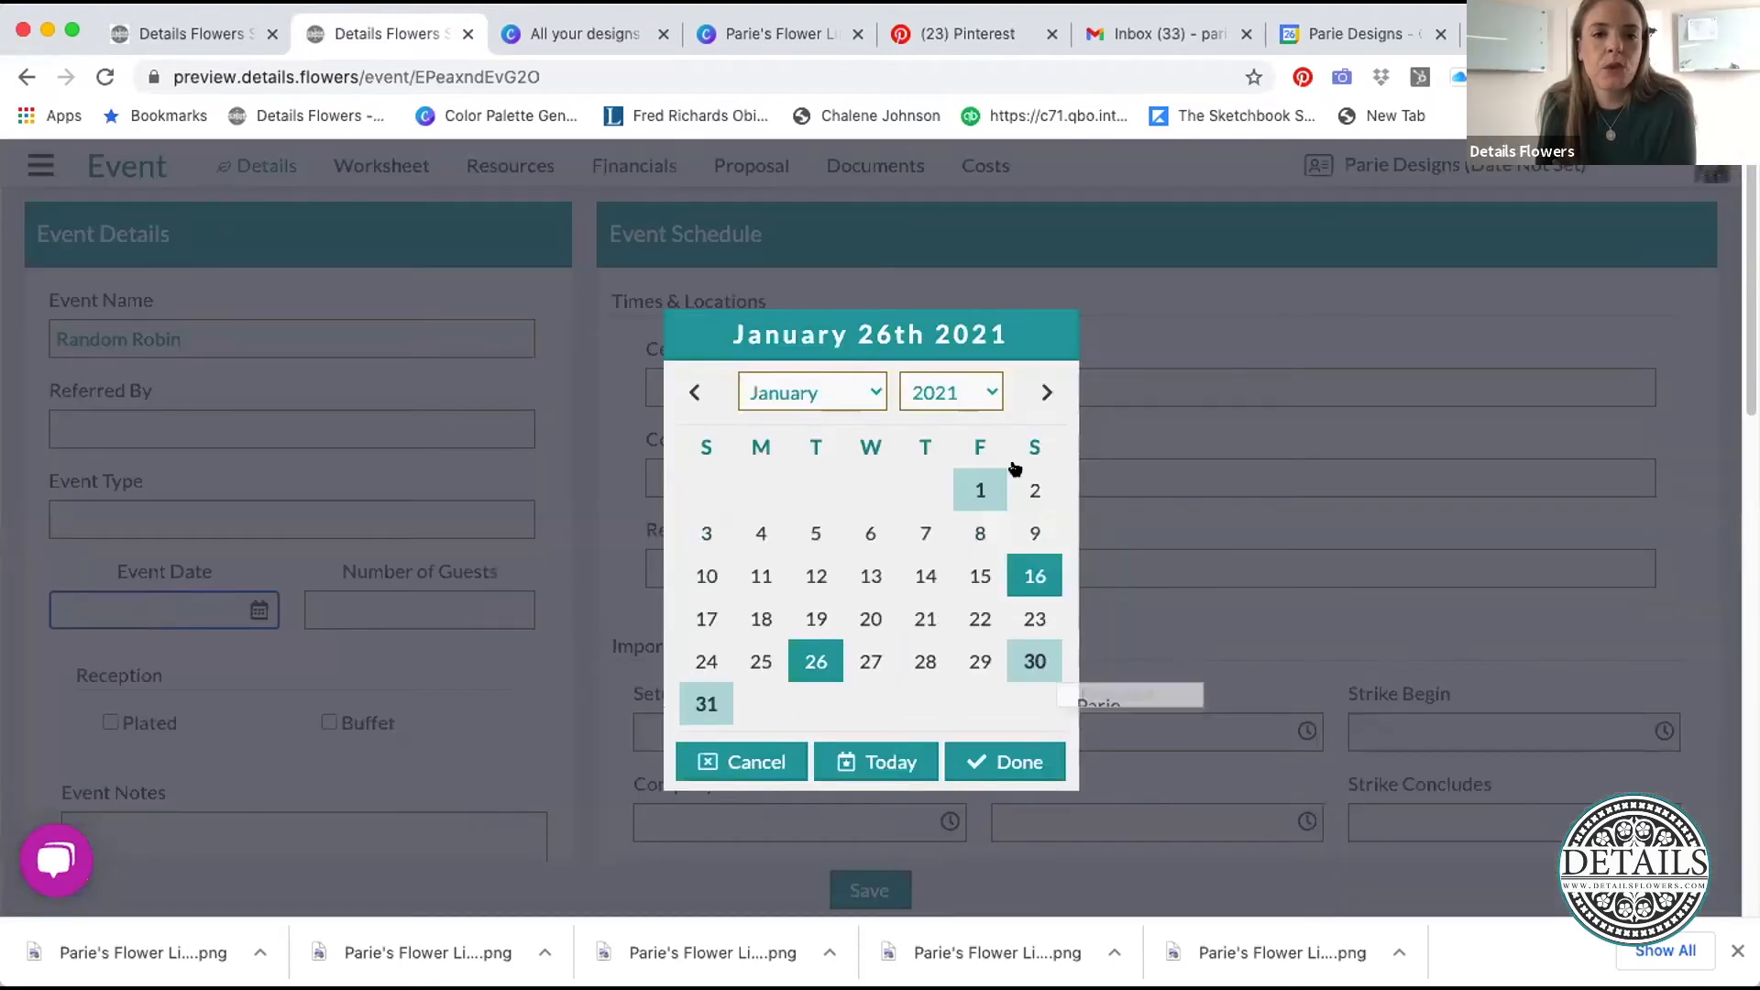
pyautogui.click(1038, 393)
pyautogui.click(1034, 534)
pyautogui.click(1009, 719)
pyautogui.click(880, 890)
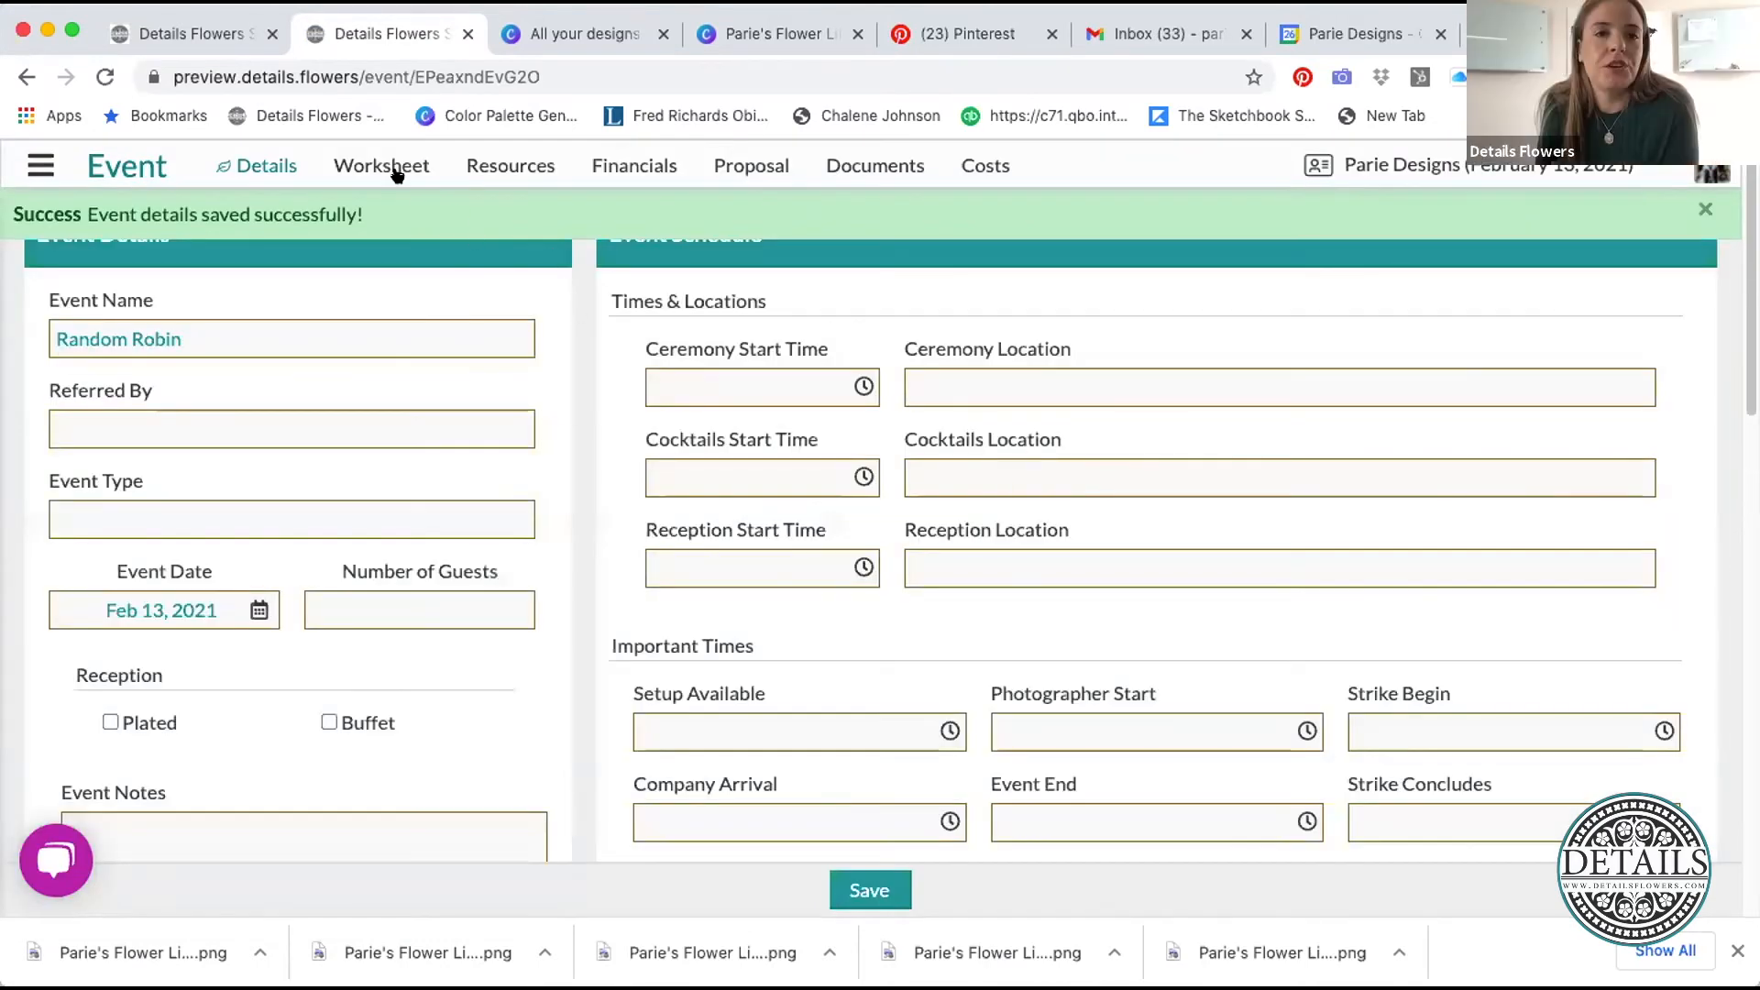
# - Open the item gallery for the new event and go into the Themed Collections
pyautogui.click(368, 163)
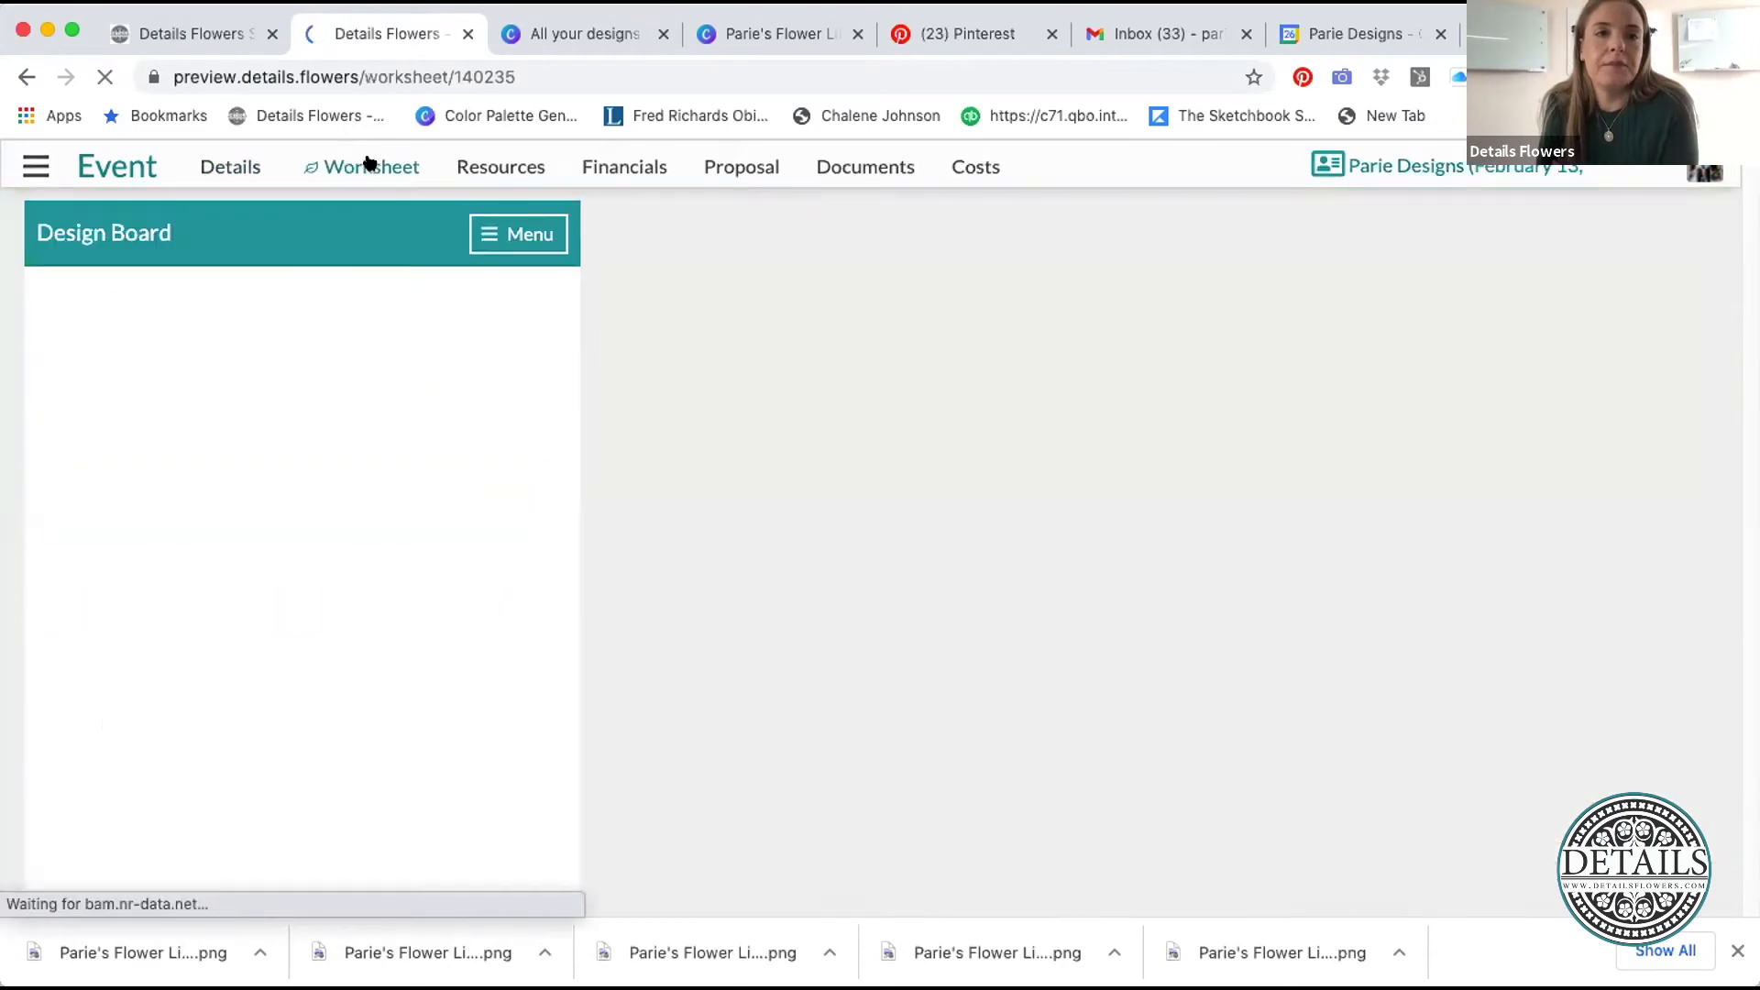
pyautogui.click(523, 165)
pyautogui.click(541, 280)
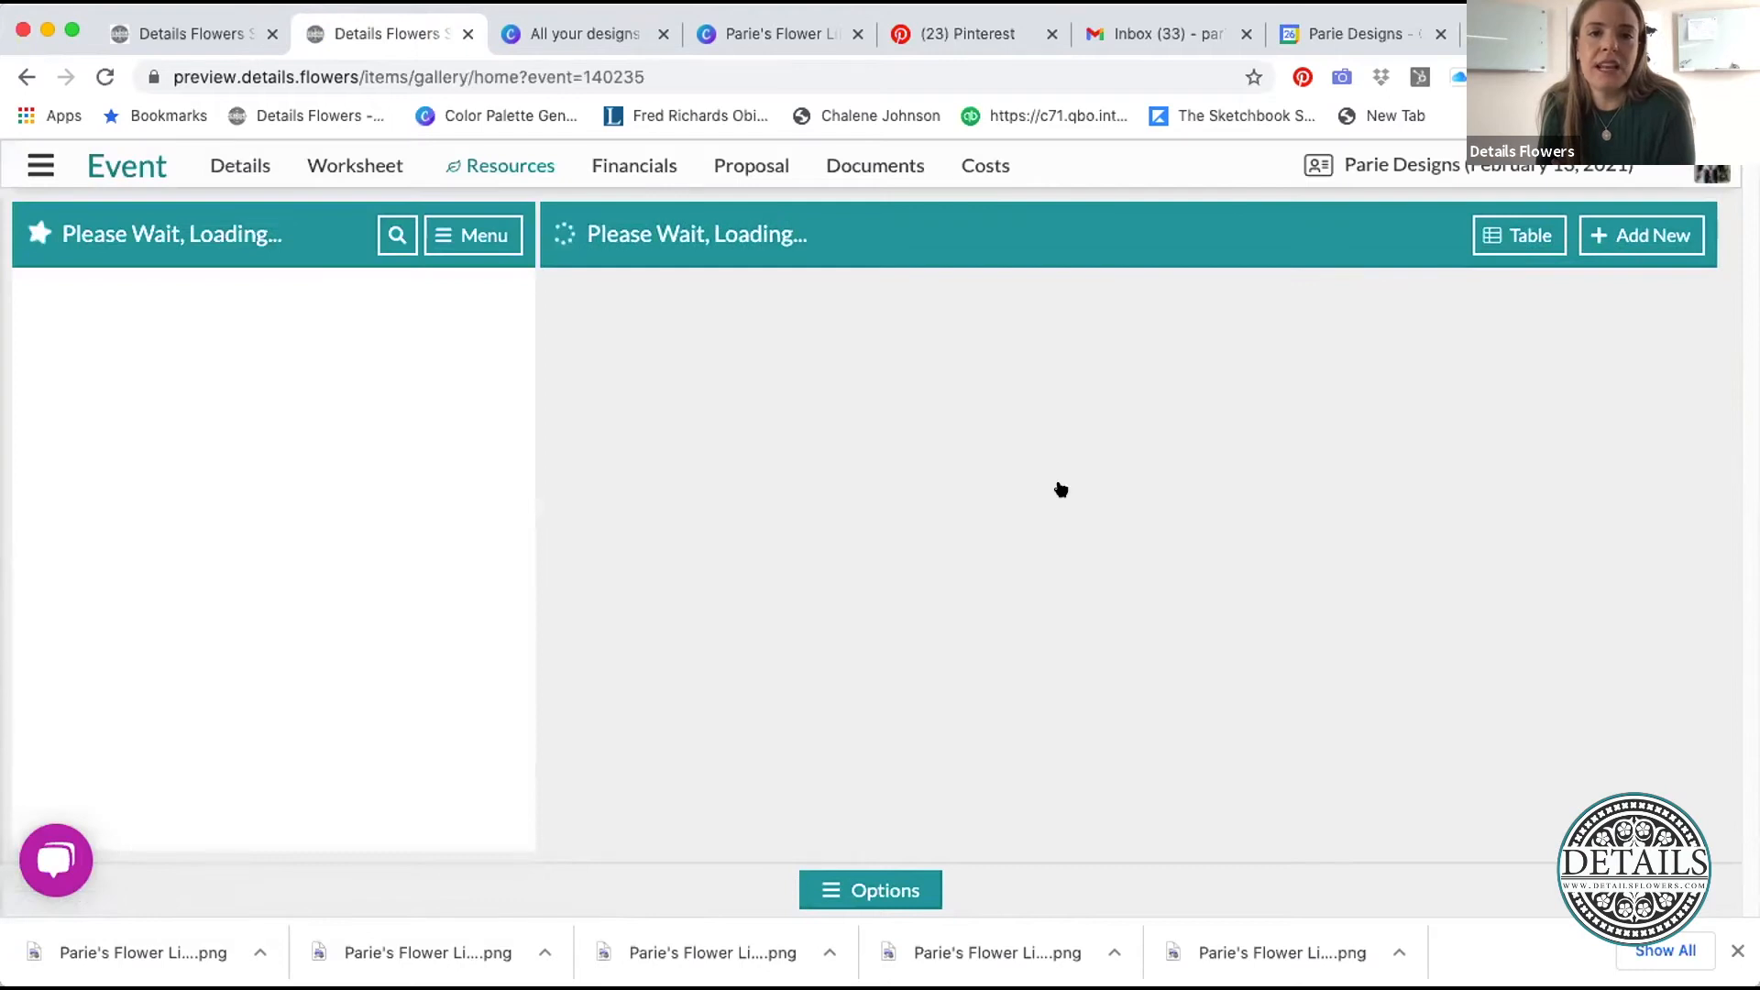
pyautogui.scroll(-5, 1059, 486)
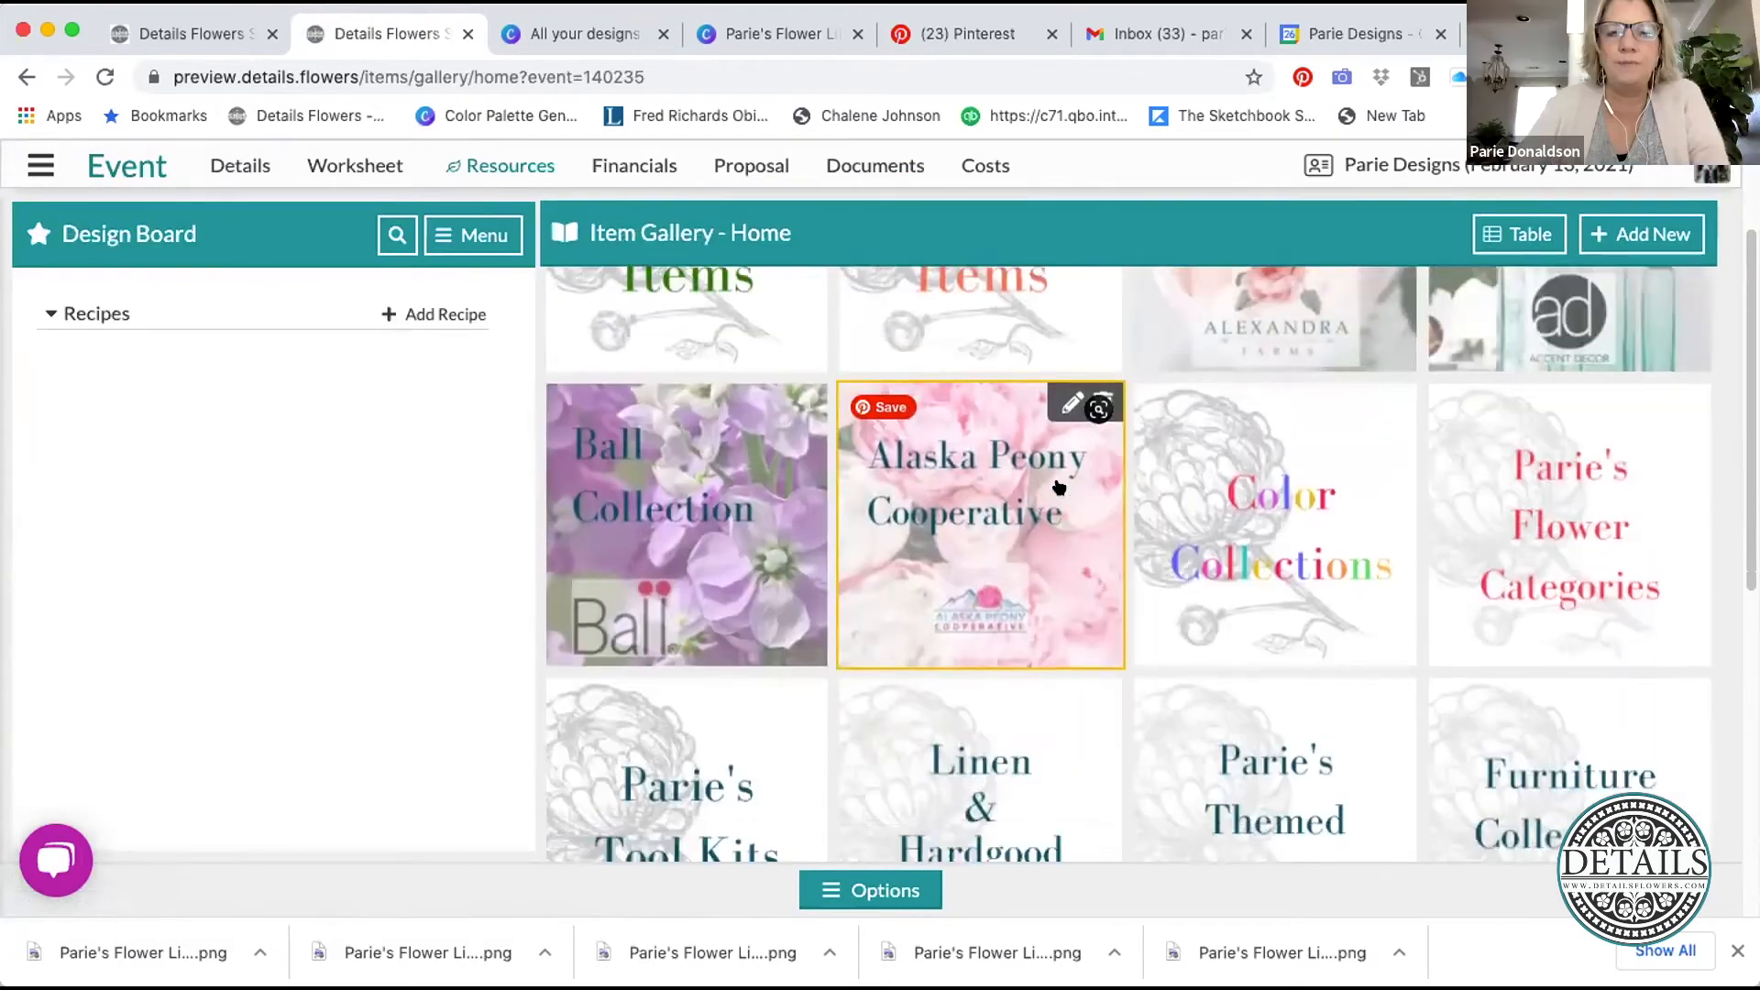
pyautogui.click(1237, 415)
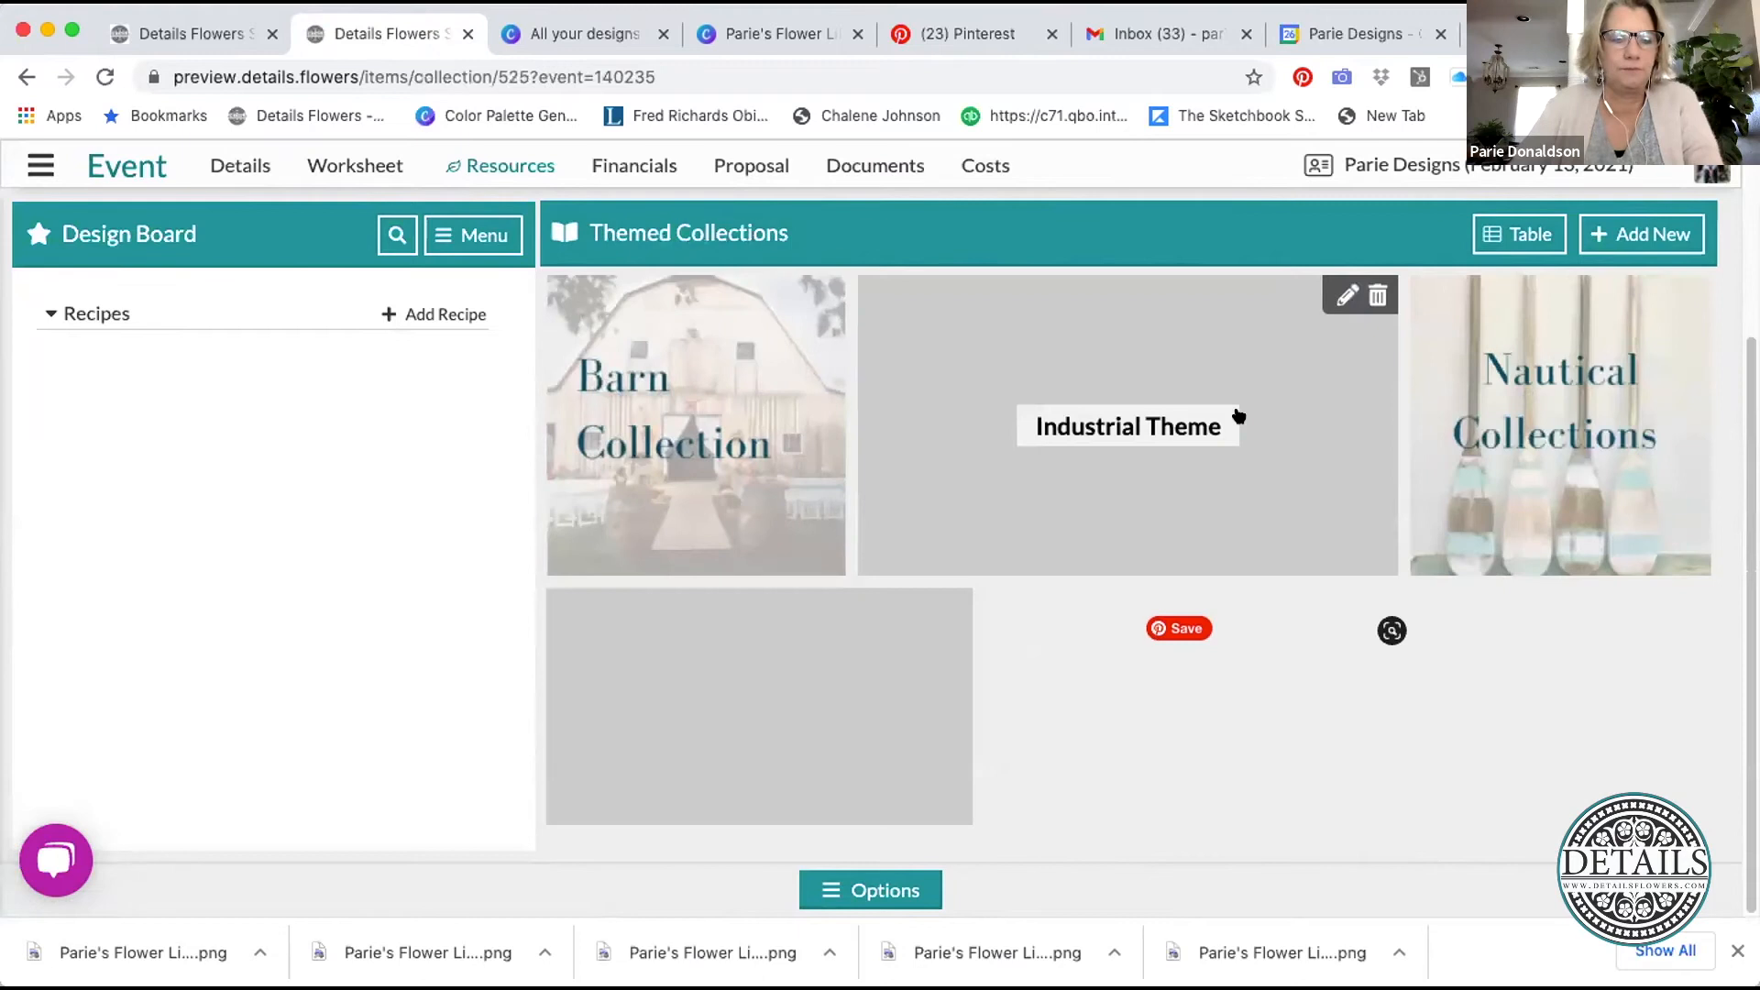
# - Return to the gallery home and open the couple's wedding collection within PD Real Weddings
pyautogui.scroll(3, 1233, 486)
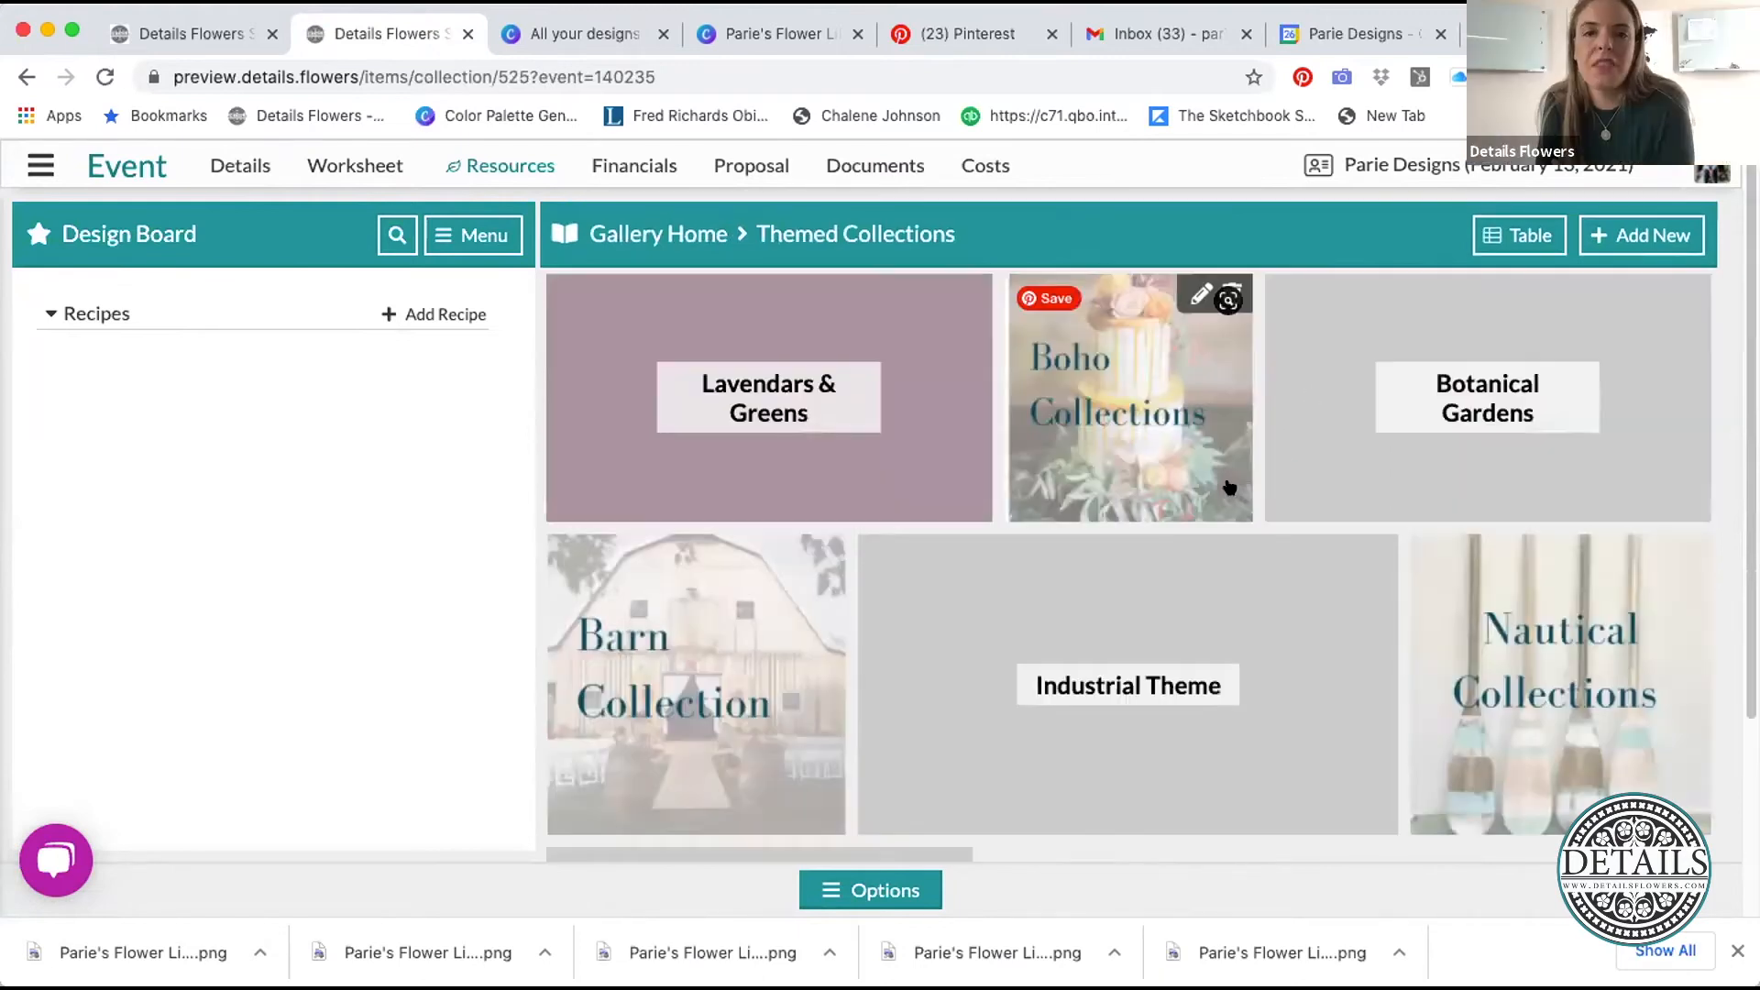
pyautogui.click(659, 239)
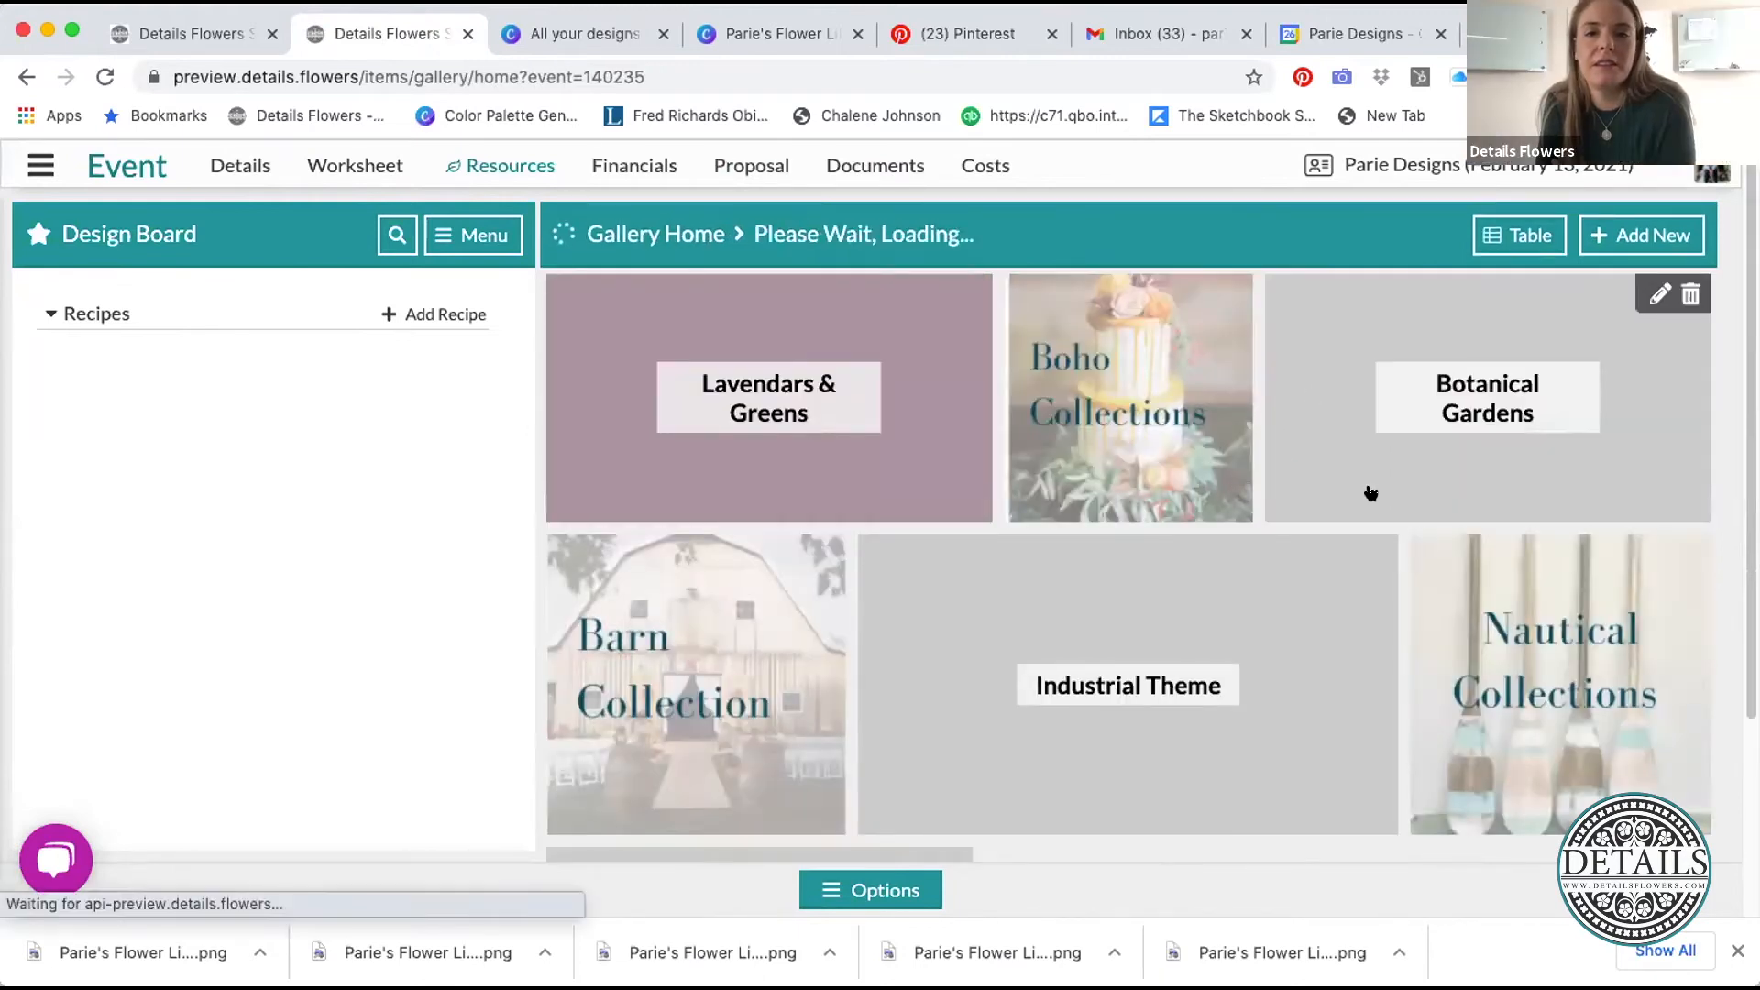
pyautogui.scroll(-2, 1421, 547)
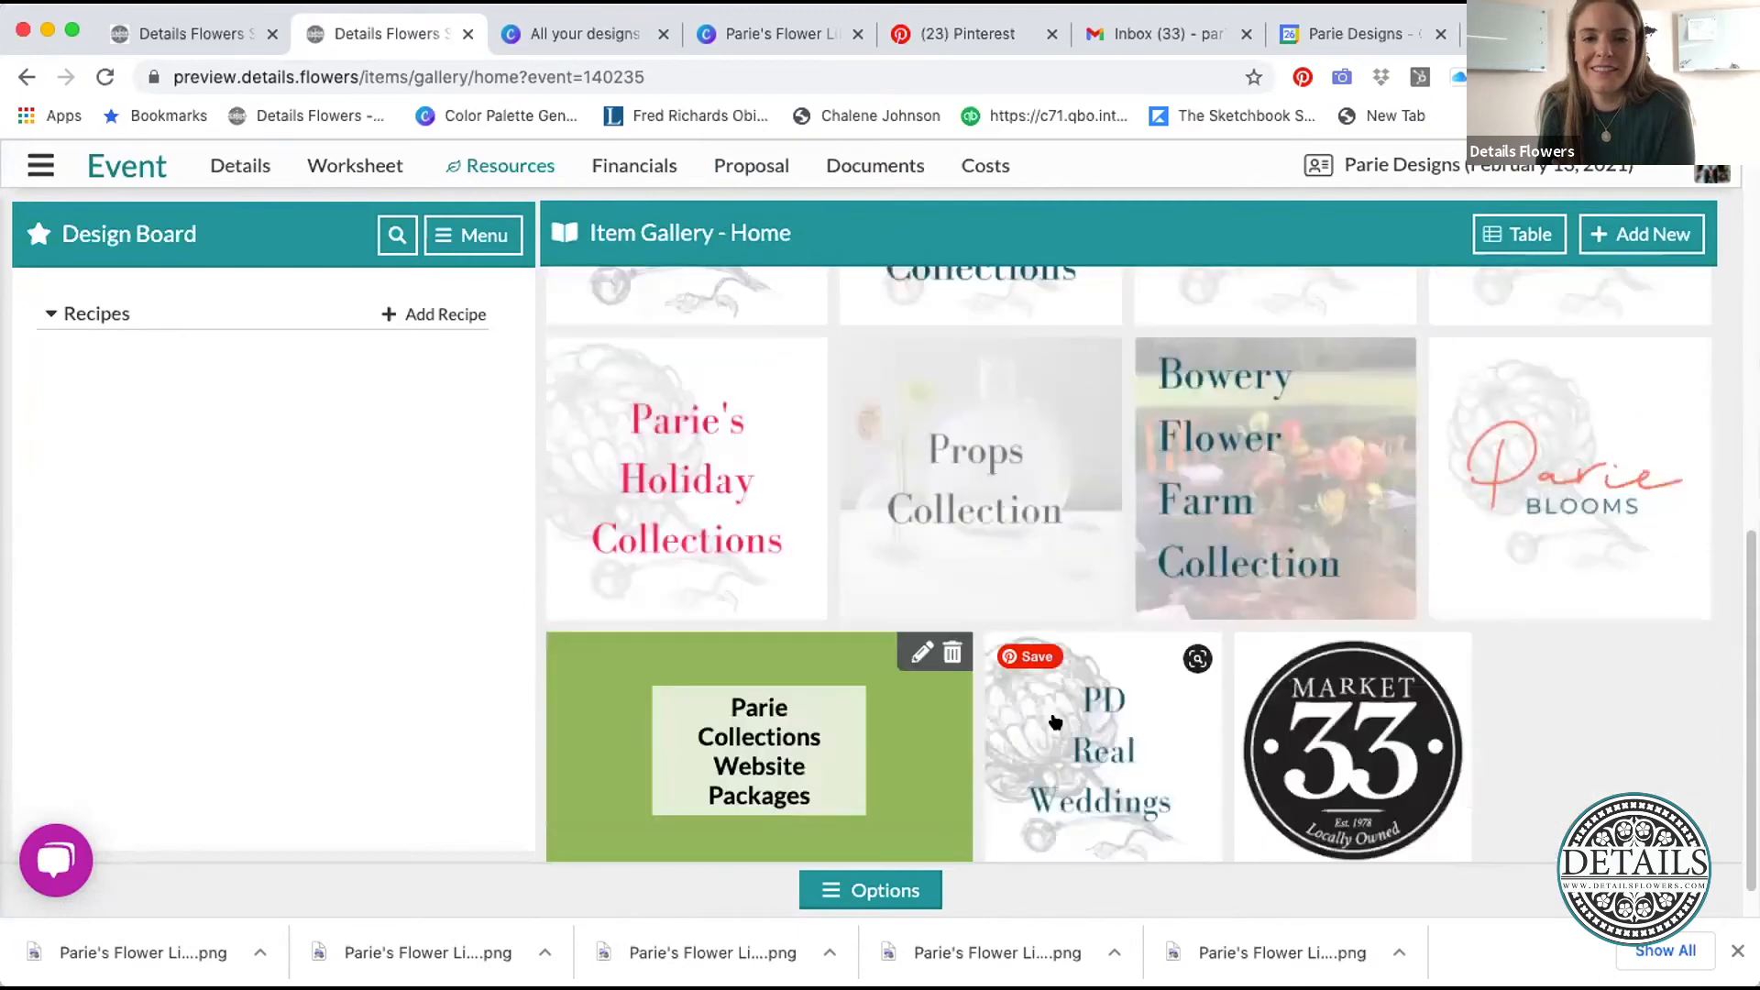
pyautogui.click(1112, 739)
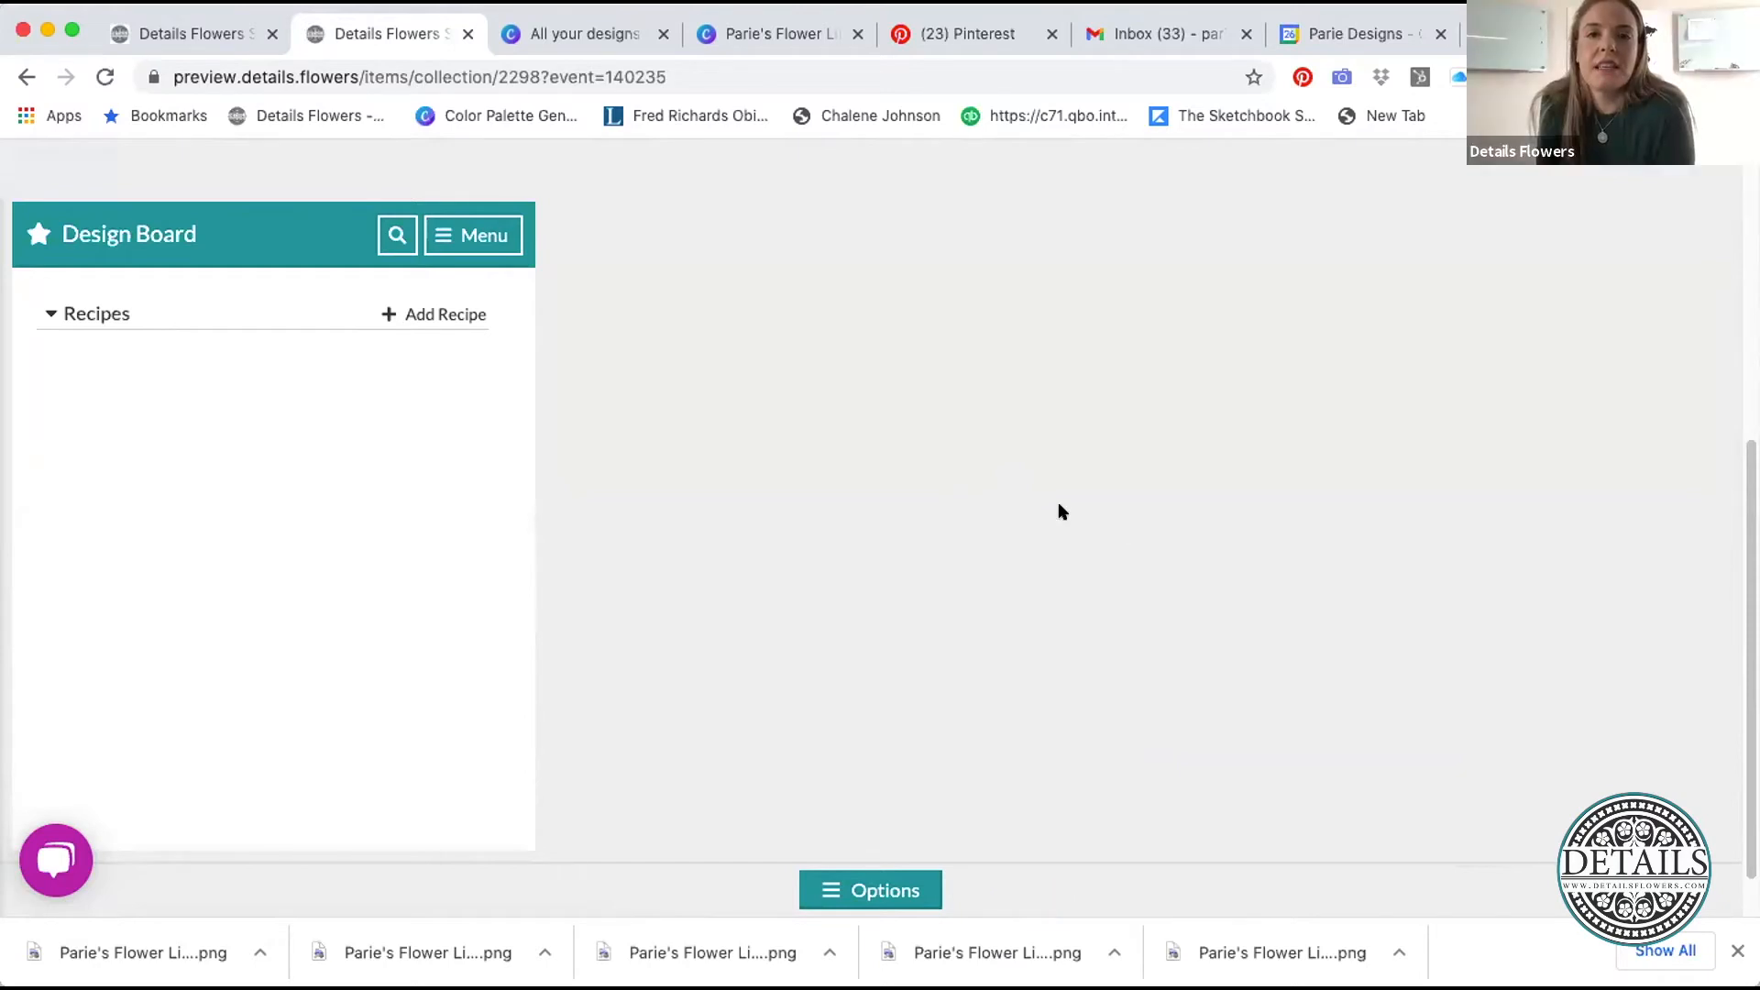
pyautogui.click(1194, 415)
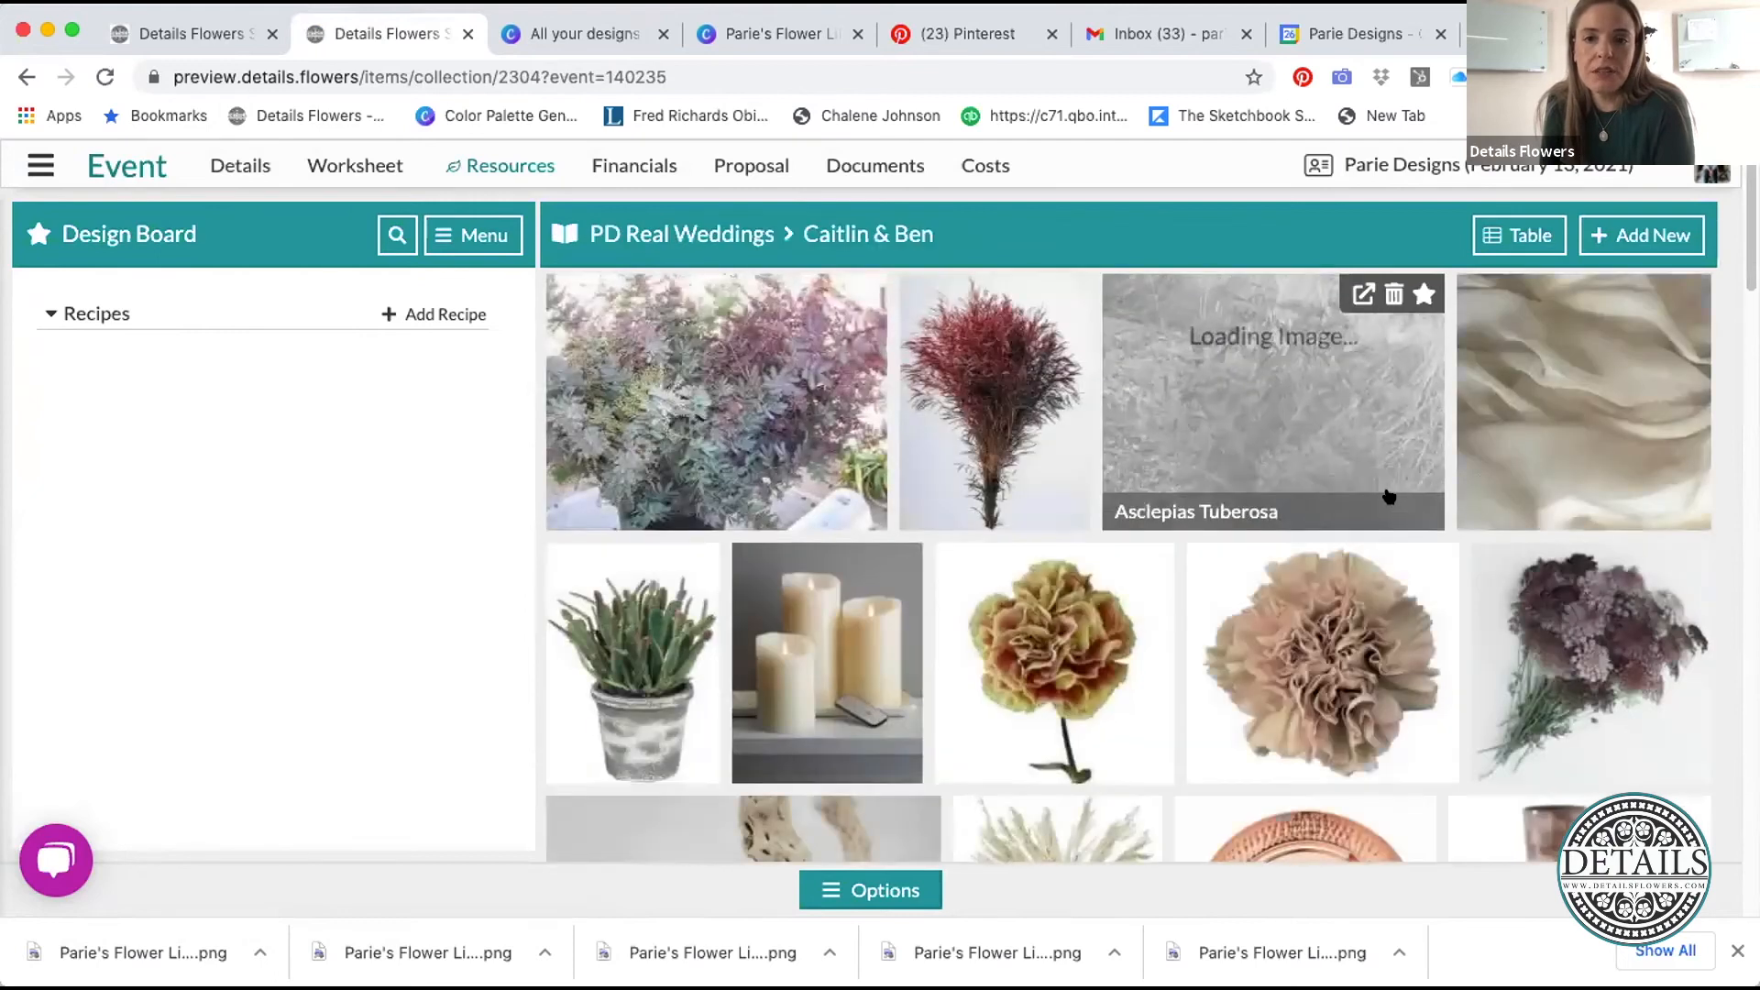
pyautogui.scroll(-1, 1616, 550)
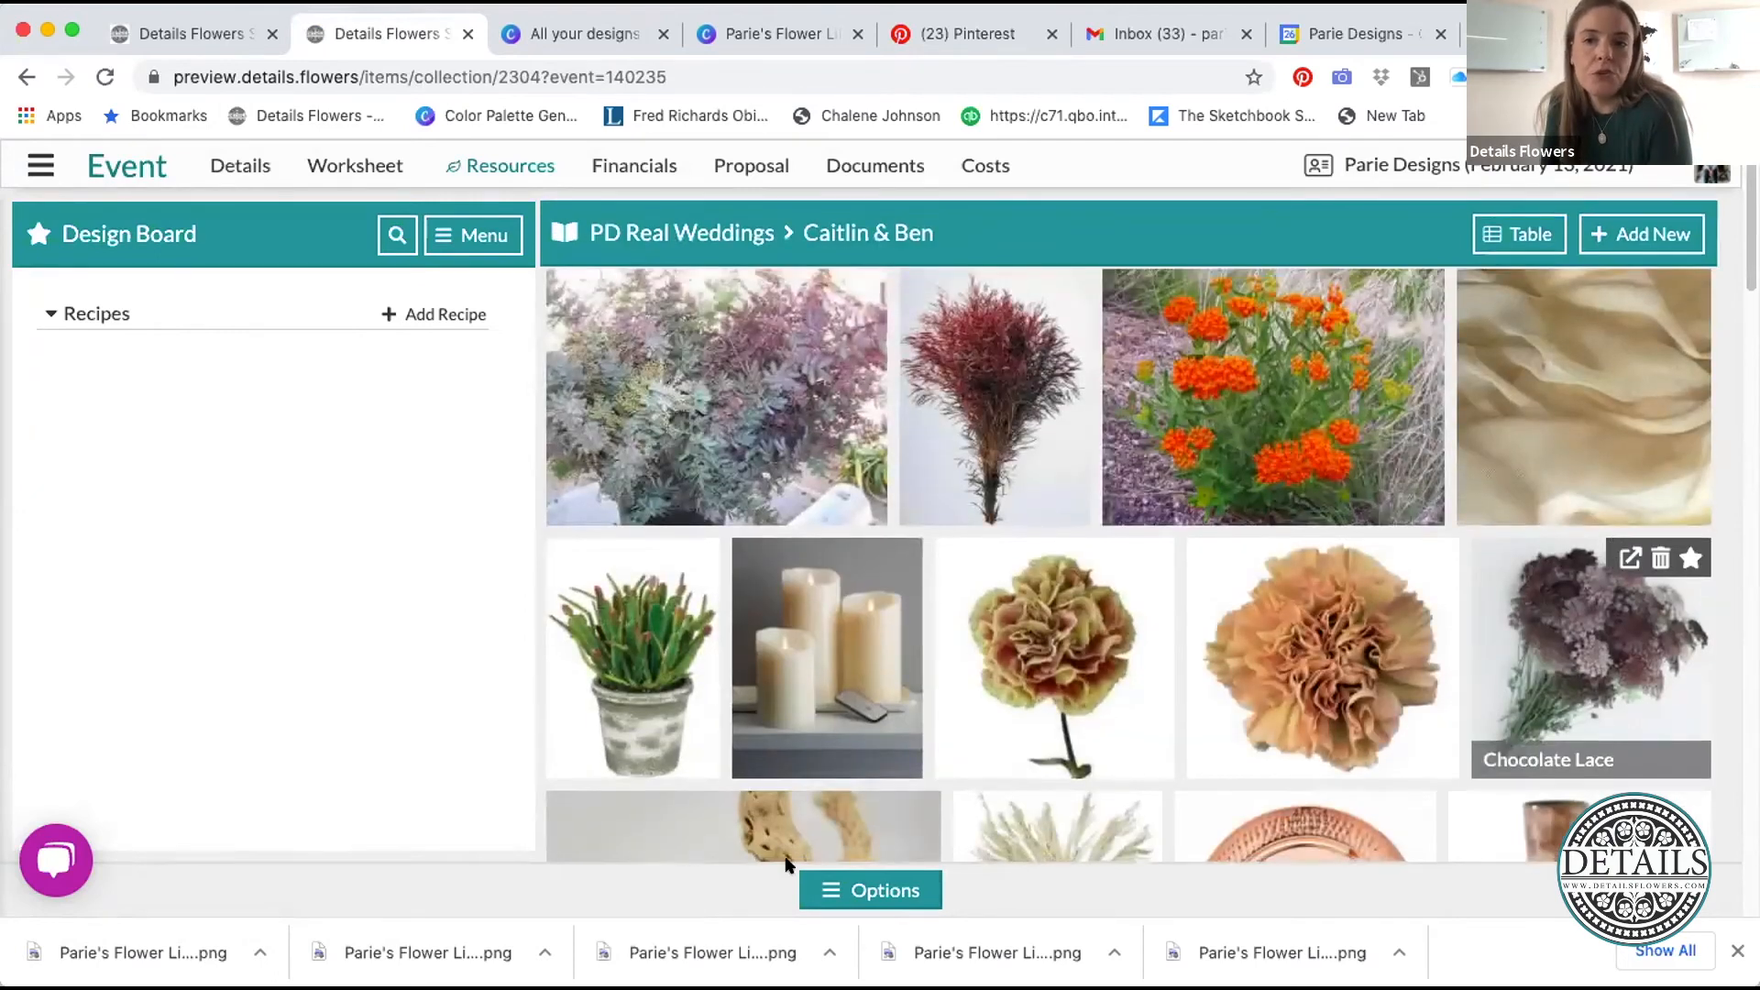
# - Select everything in the couple's wedding collection and add it to the event's favorites
pyautogui.click(866, 890)
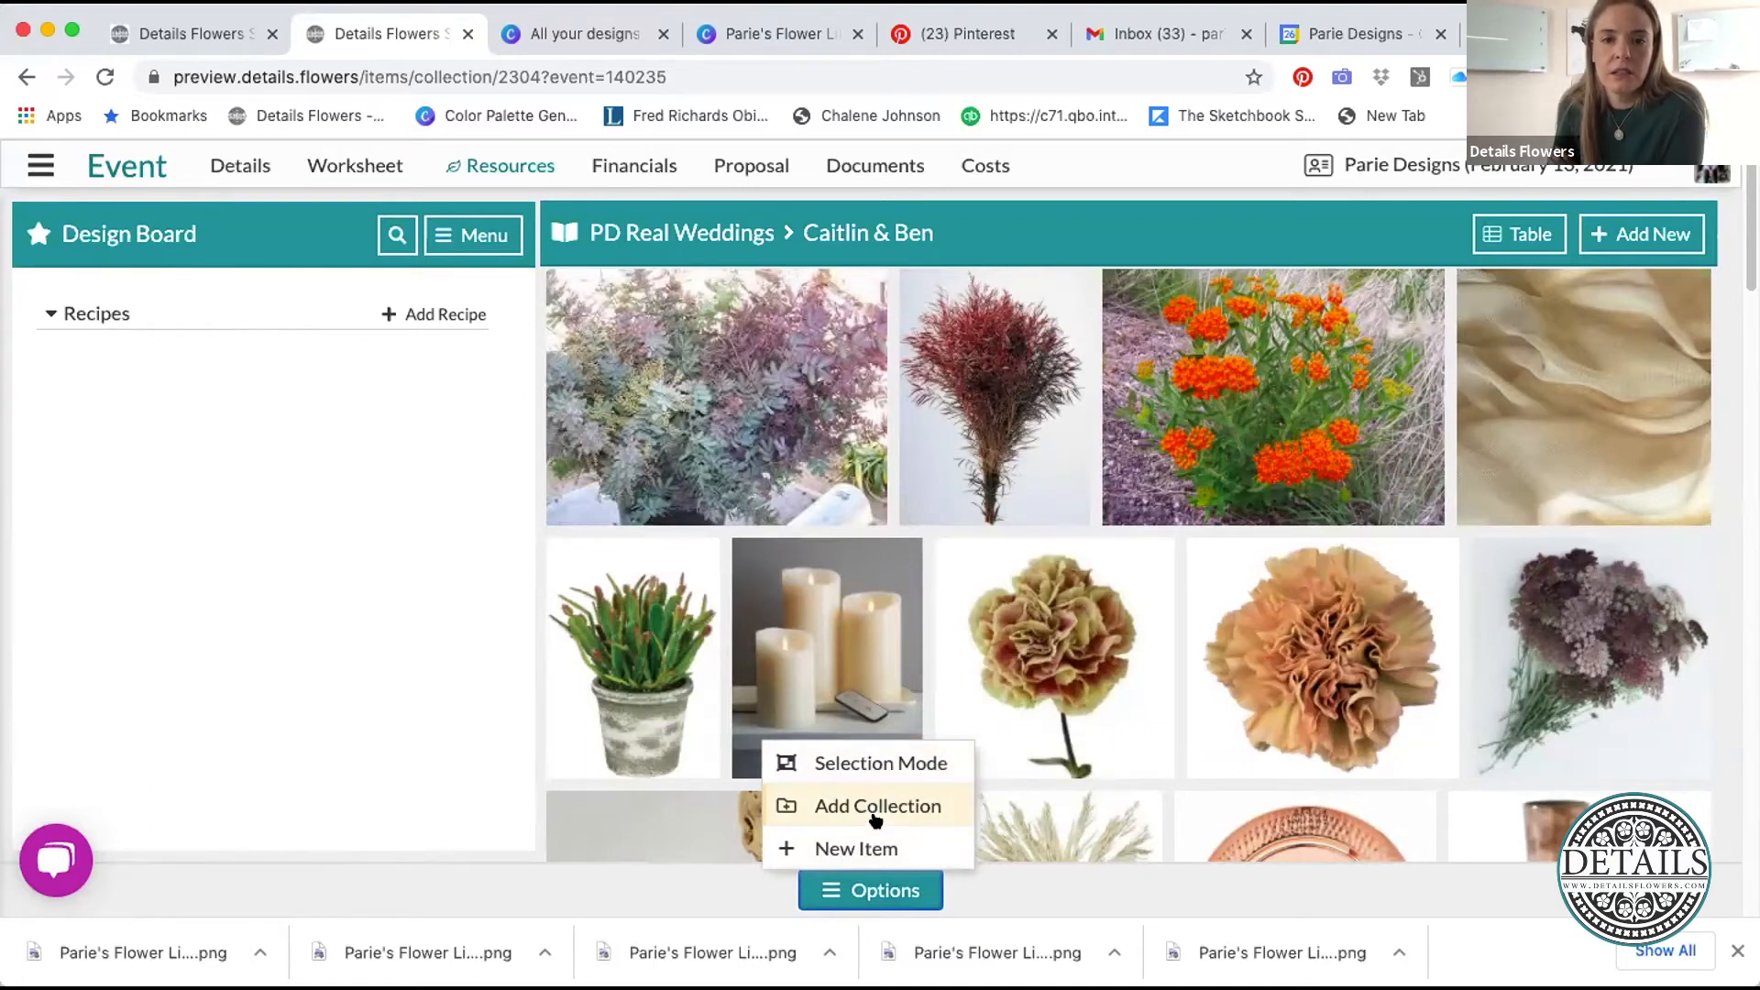
pyautogui.click(878, 764)
pyautogui.click(1023, 880)
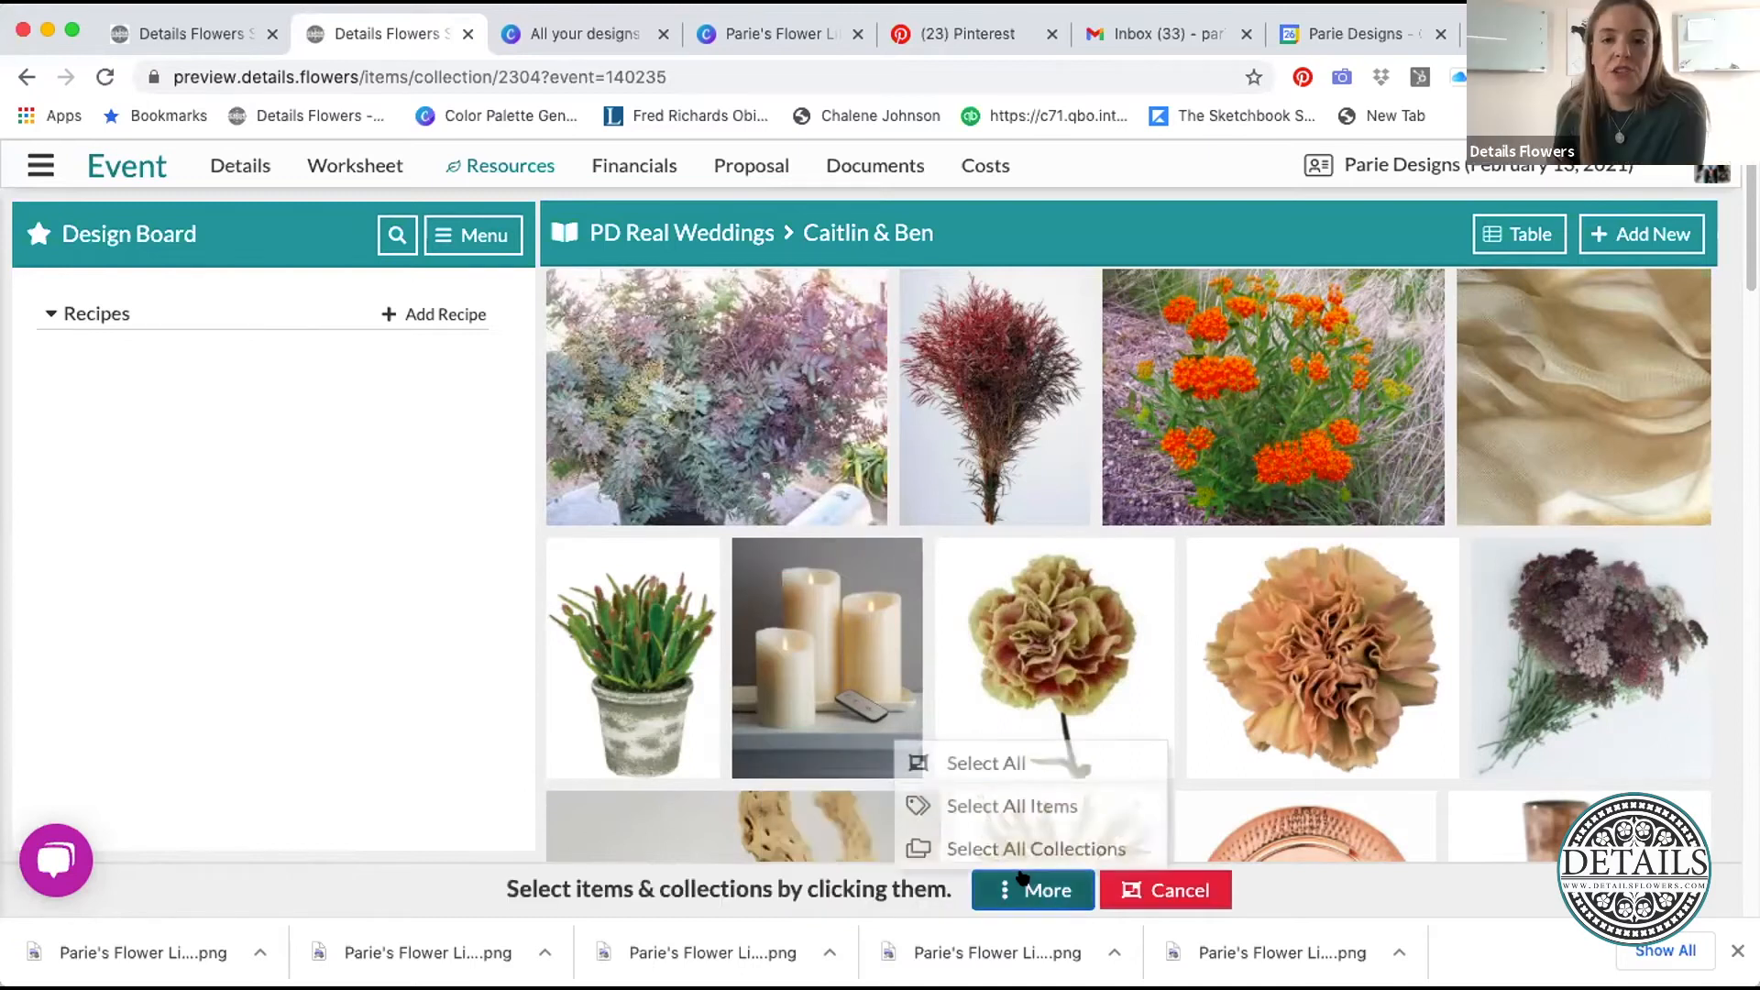
pyautogui.click(1005, 765)
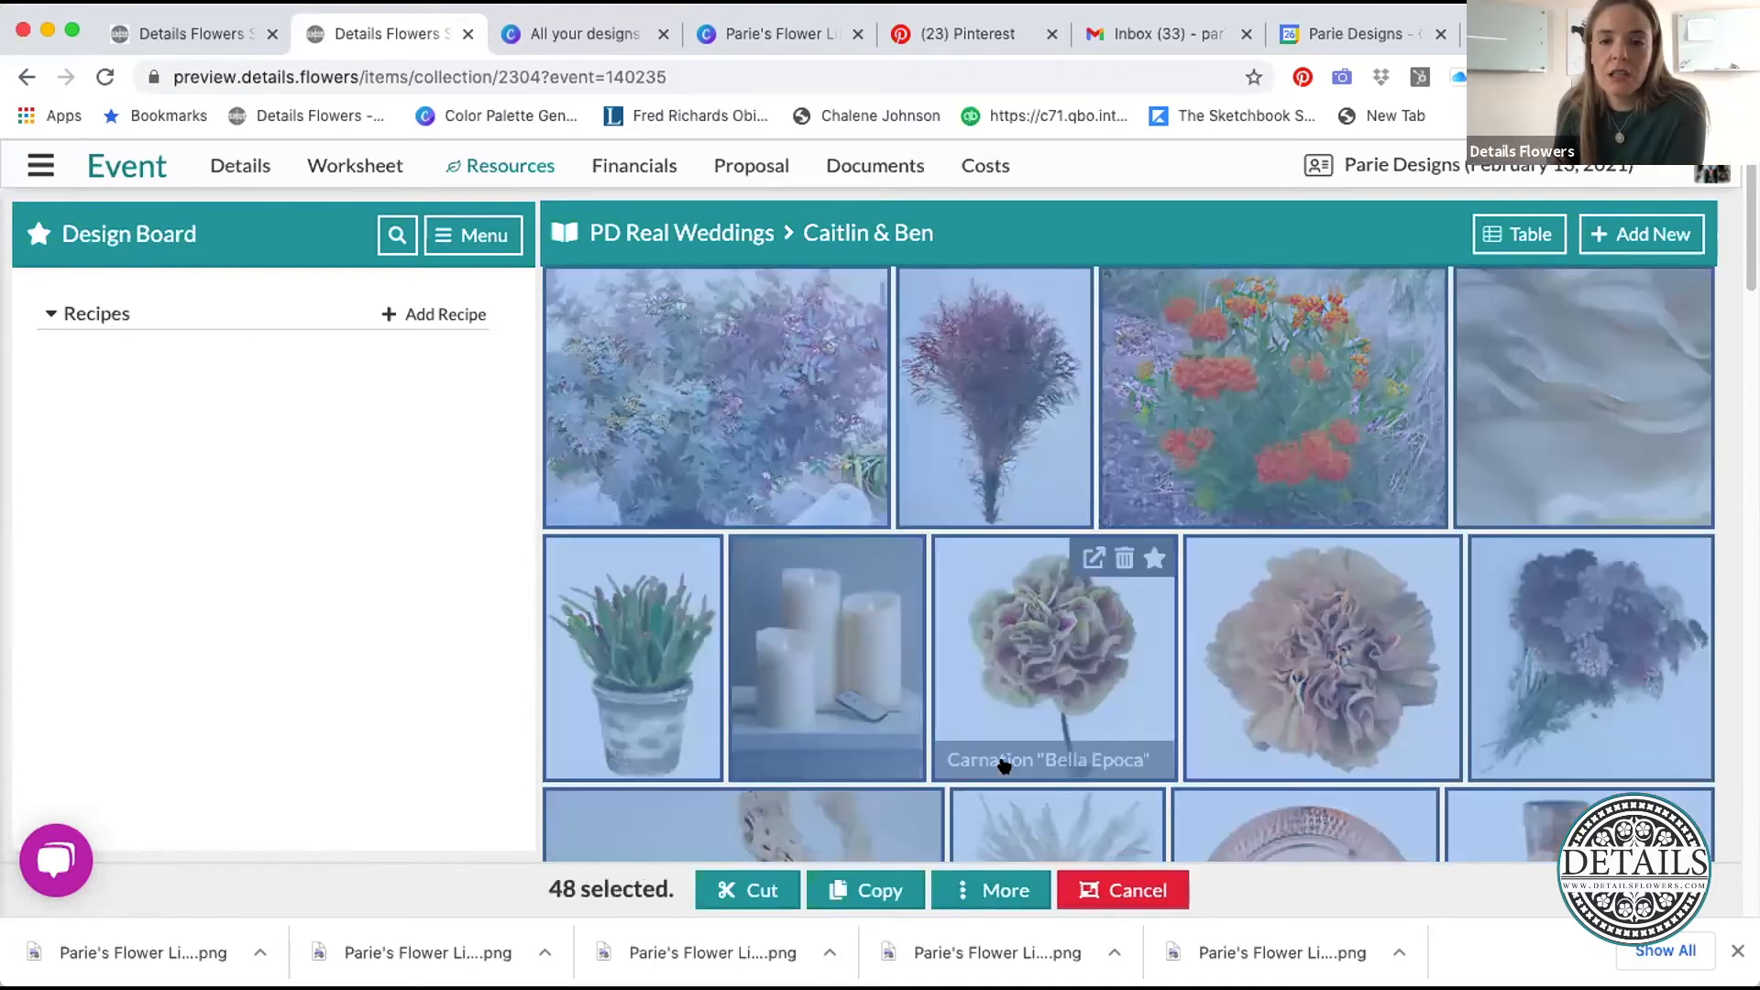
pyautogui.click(994, 889)
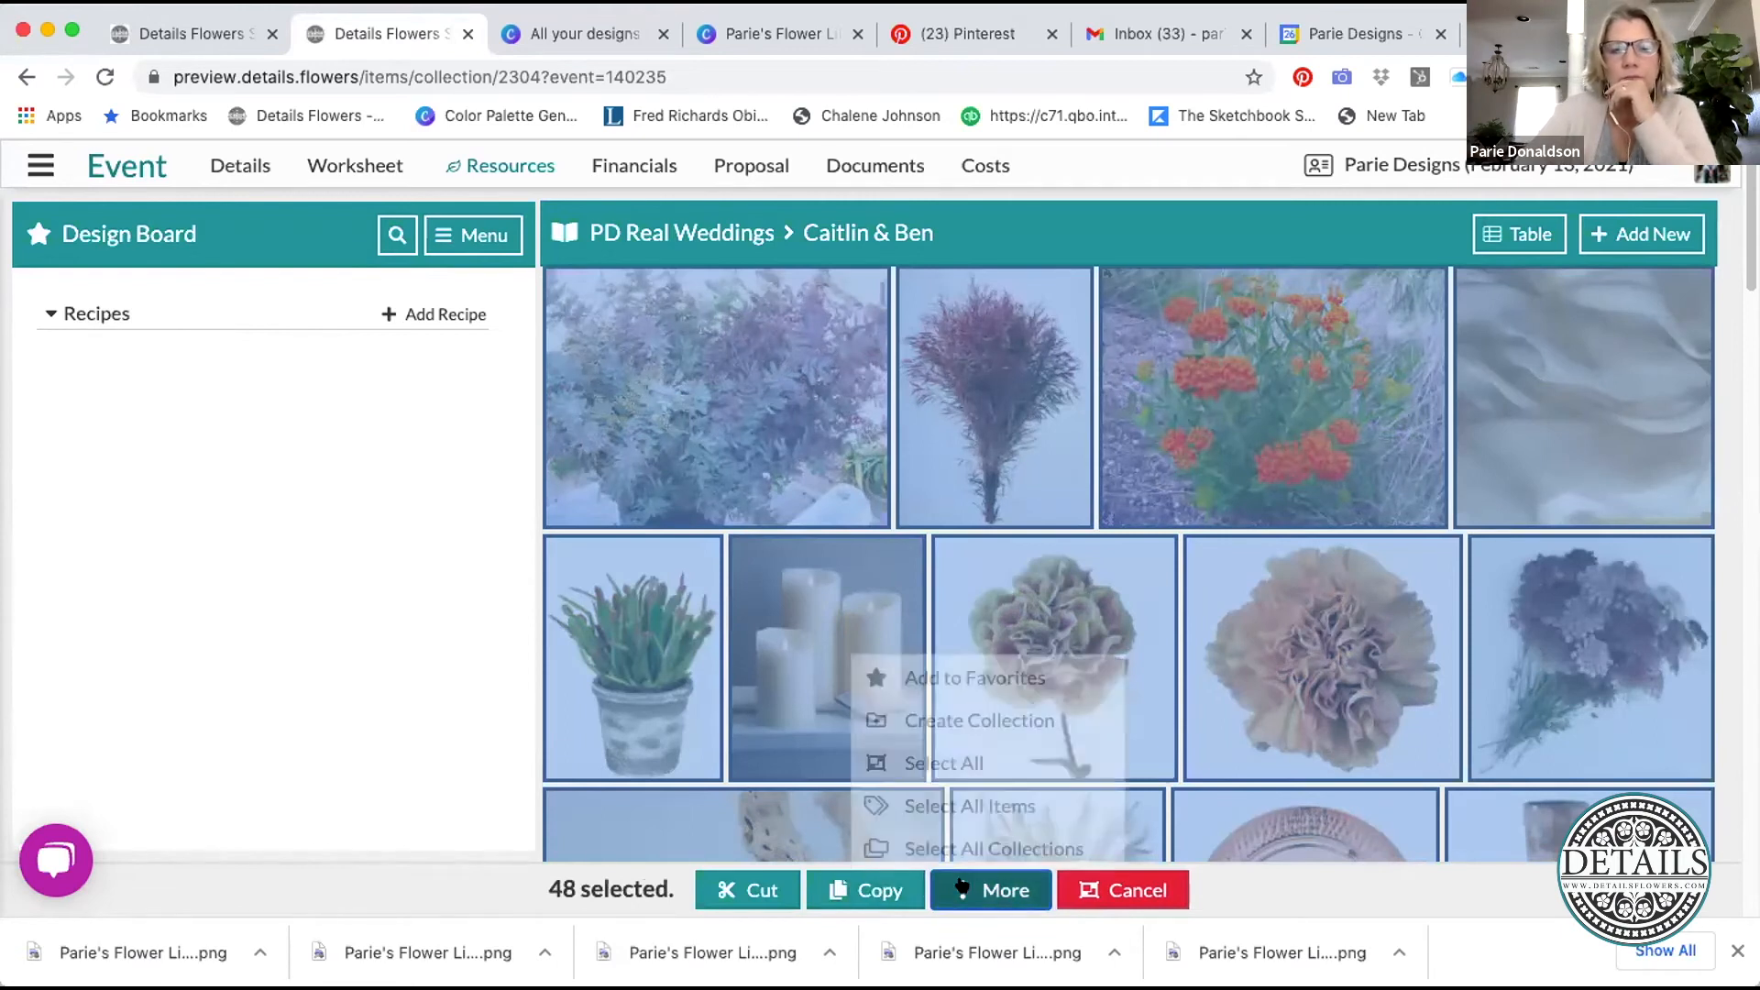
pyautogui.click(974, 677)
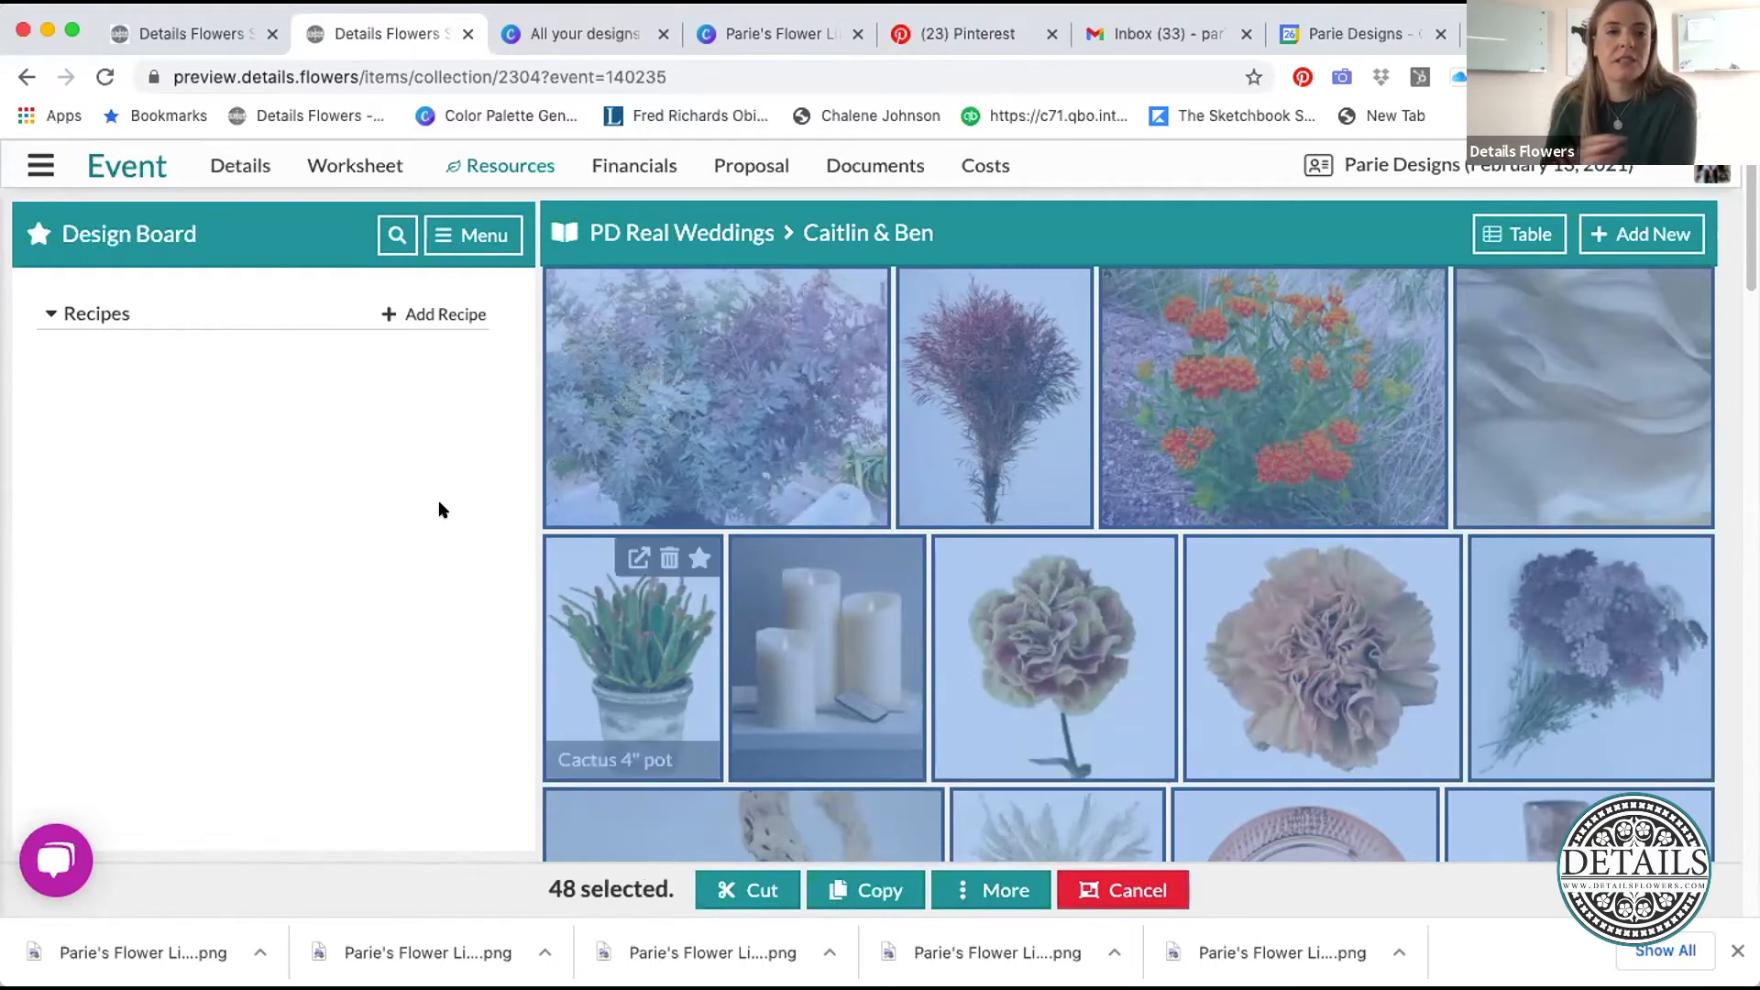
pyautogui.scroll(-5, 299, 385)
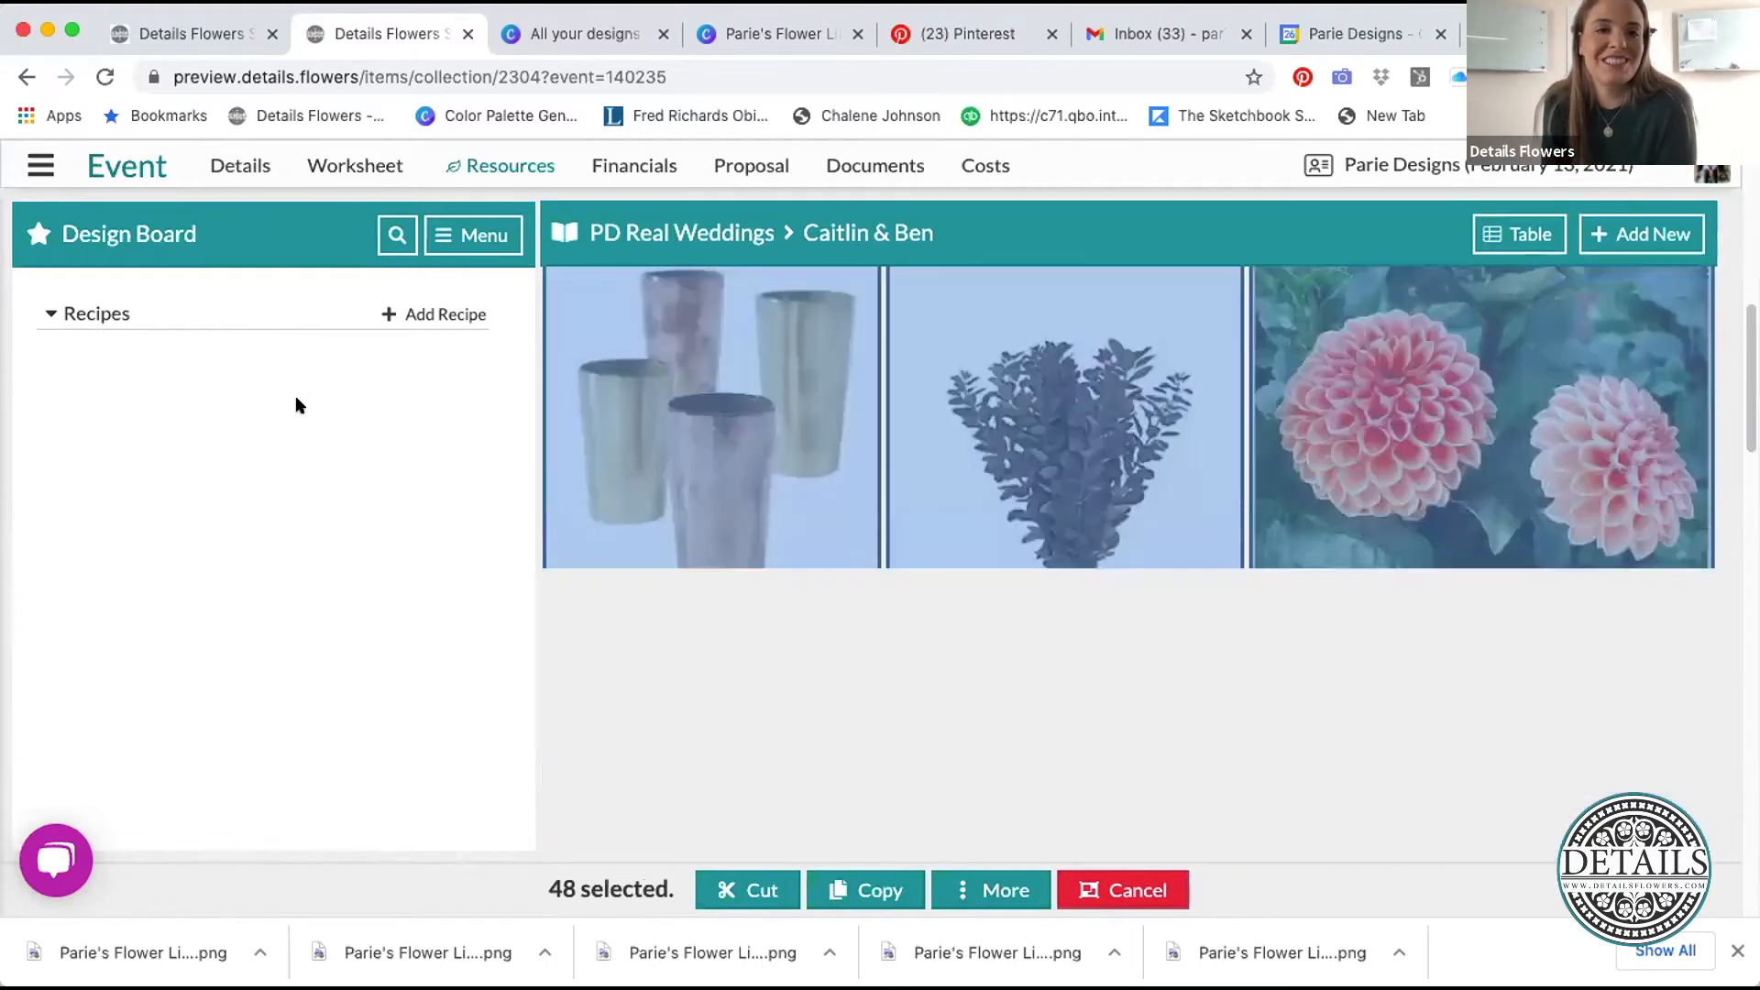
pyautogui.scroll(5, 297, 405)
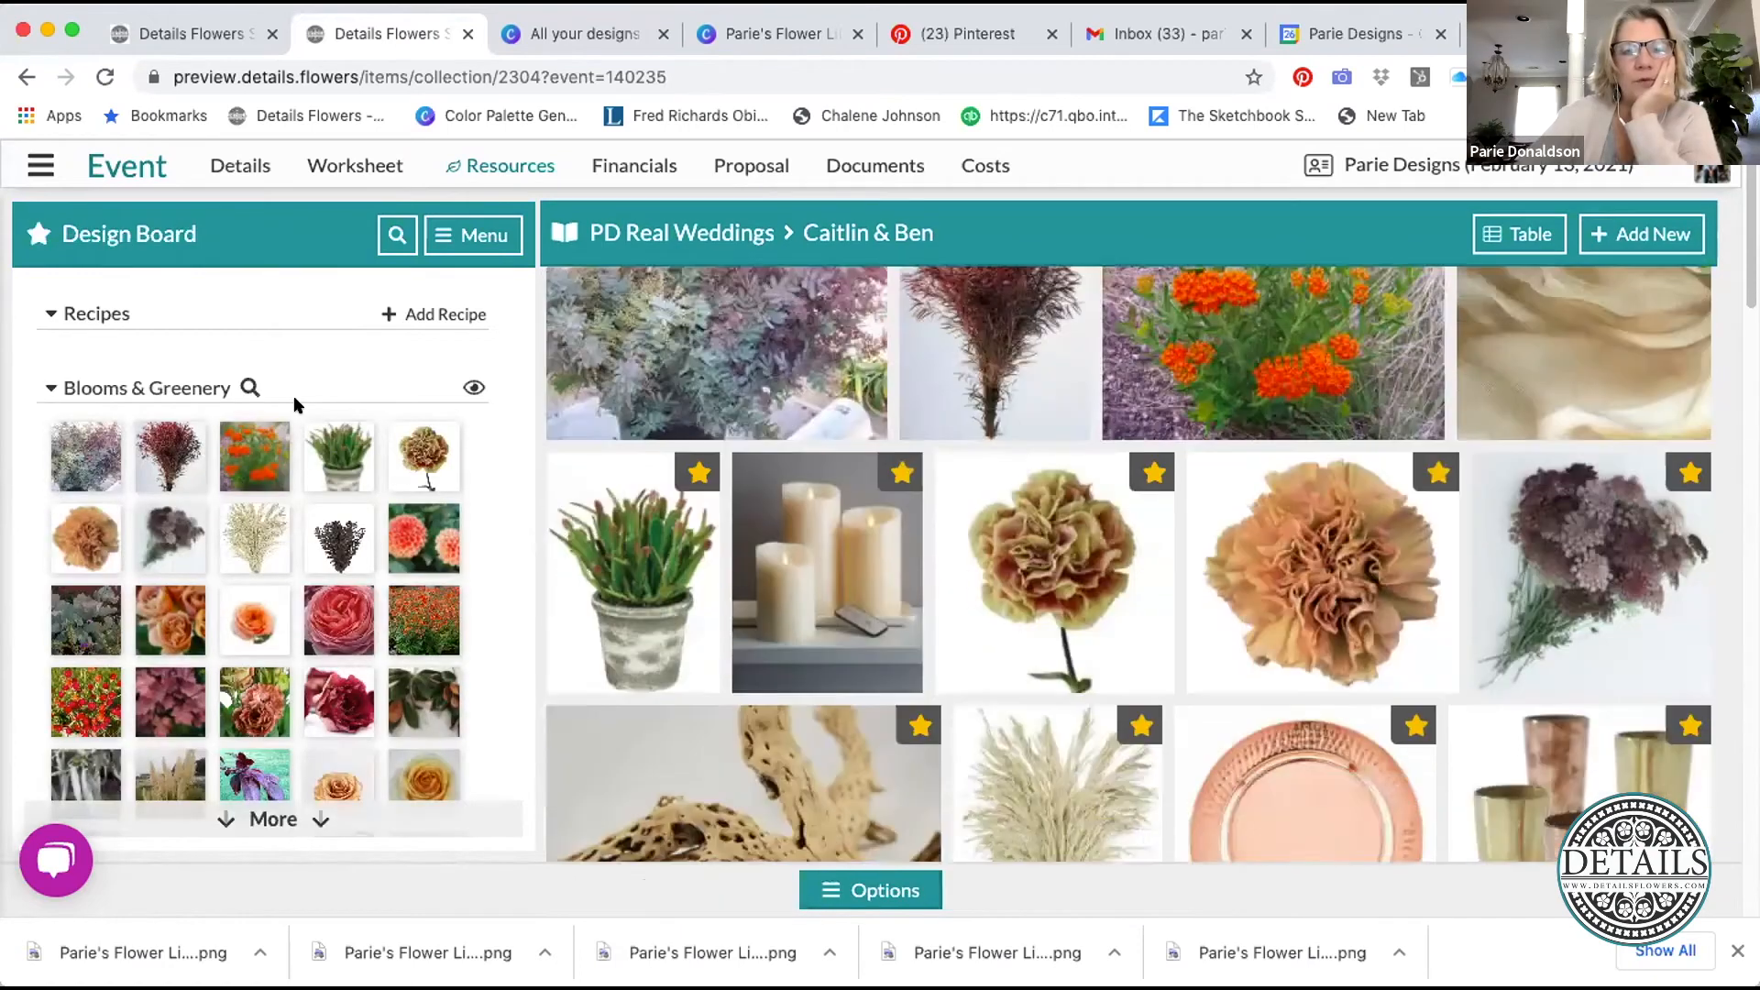
pyautogui.scroll(-10, 385, 527)
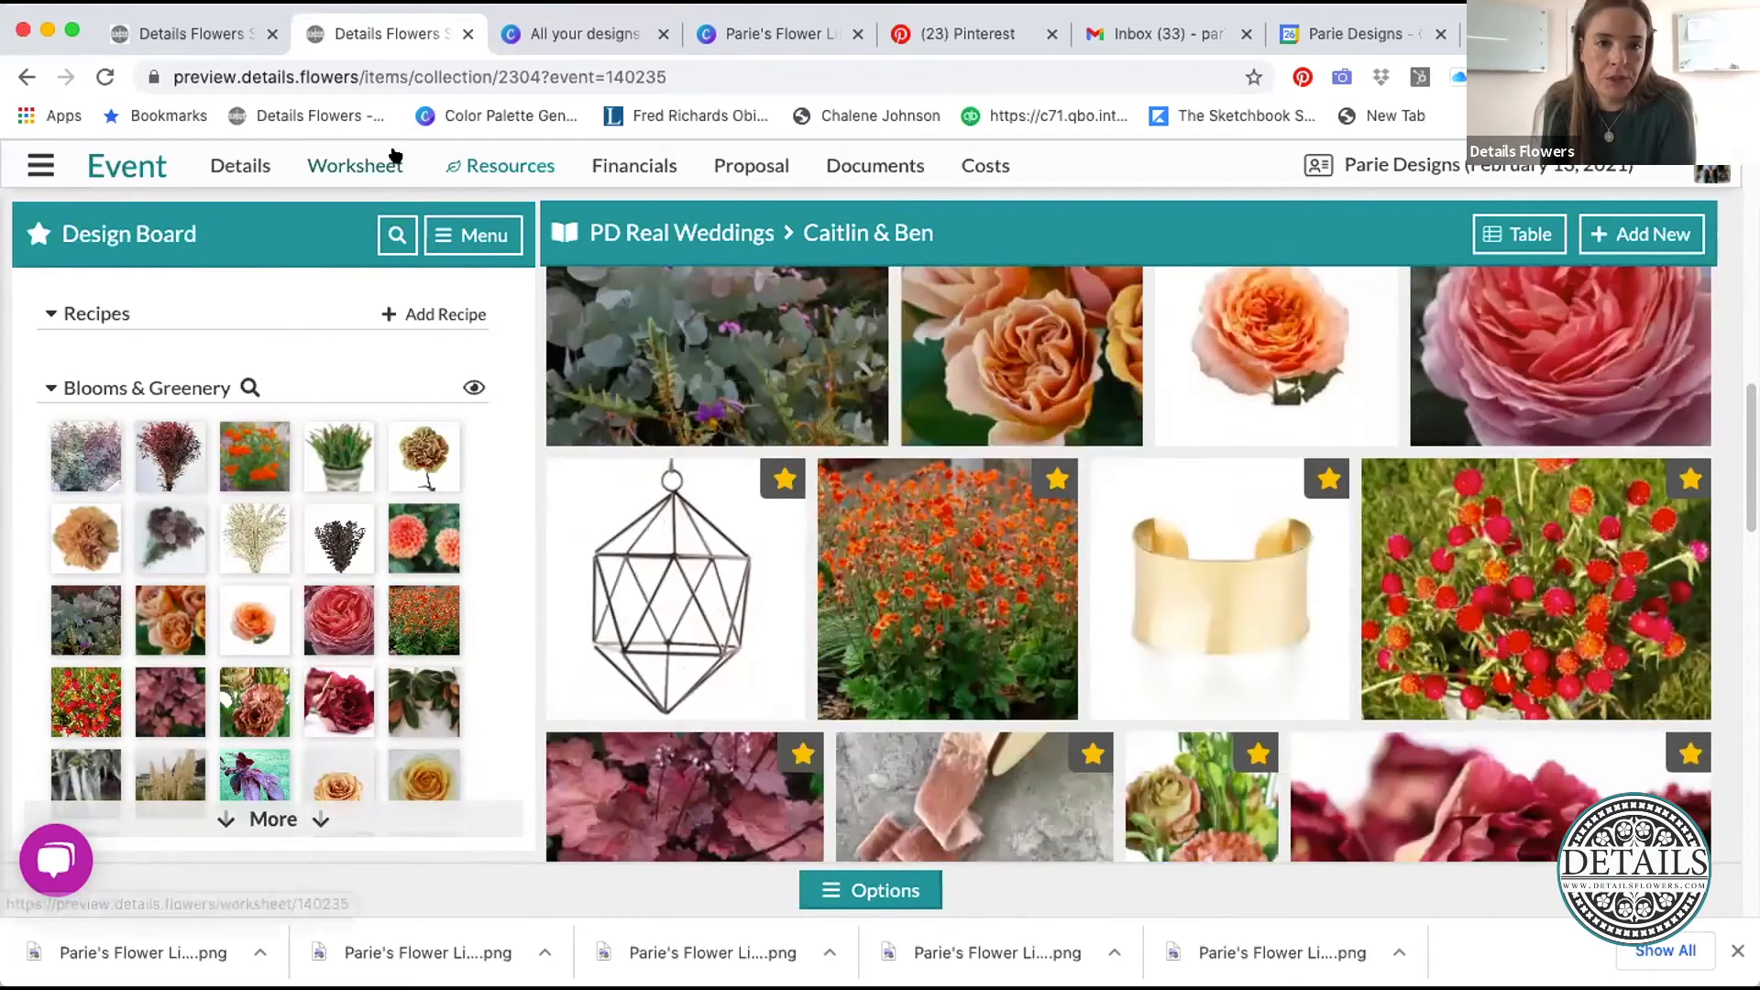
# - Open the event's design worksheet and look through the Bride recipe and the design board's blooms and chargers
pyautogui.click(366, 170)
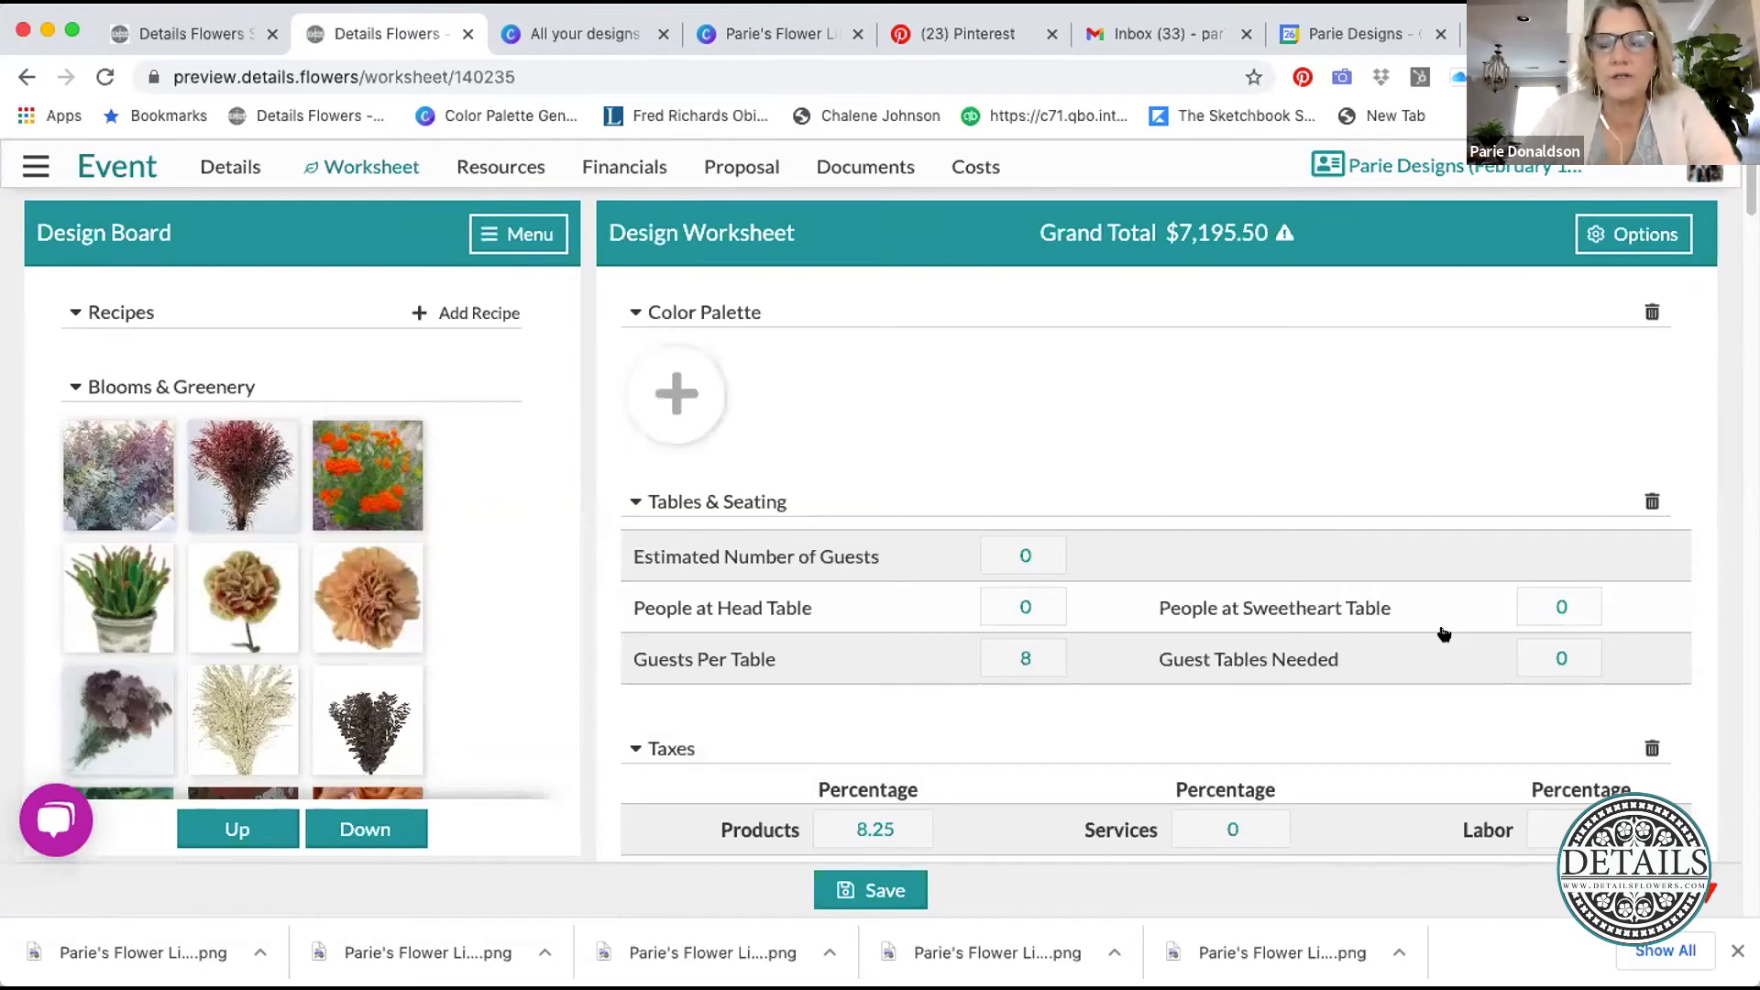
pyautogui.scroll(-8, 1407, 589)
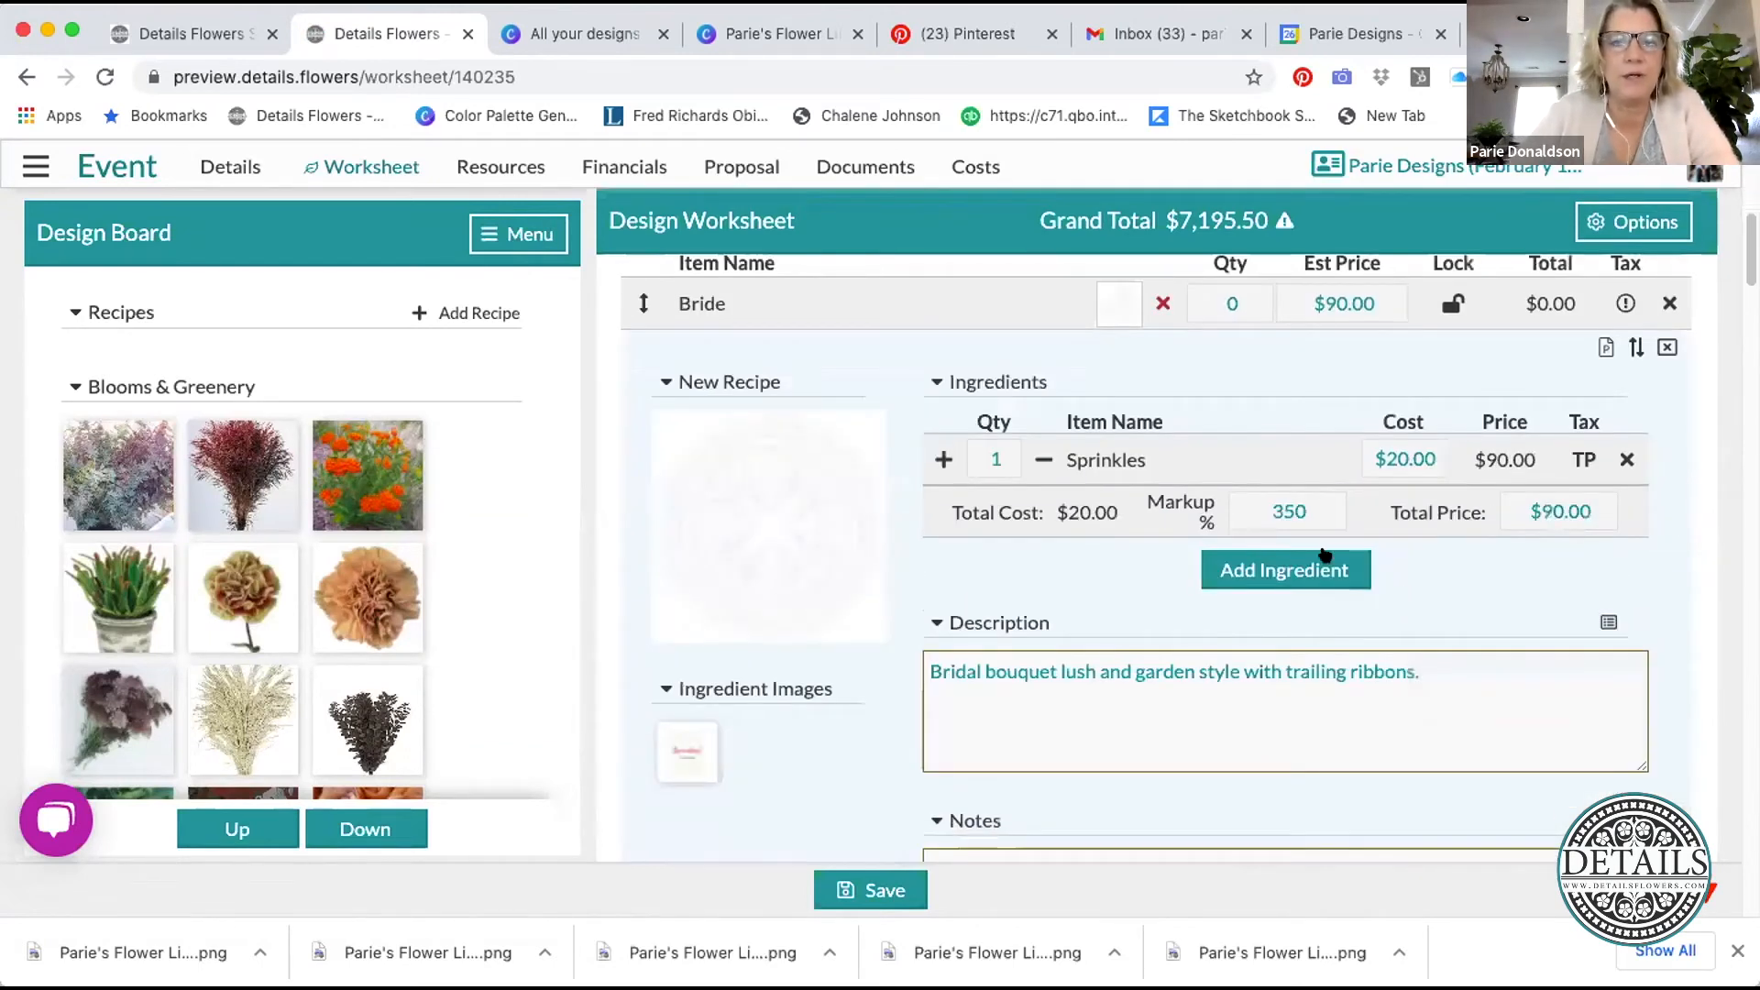
pyautogui.scroll(-1, 1300, 486)
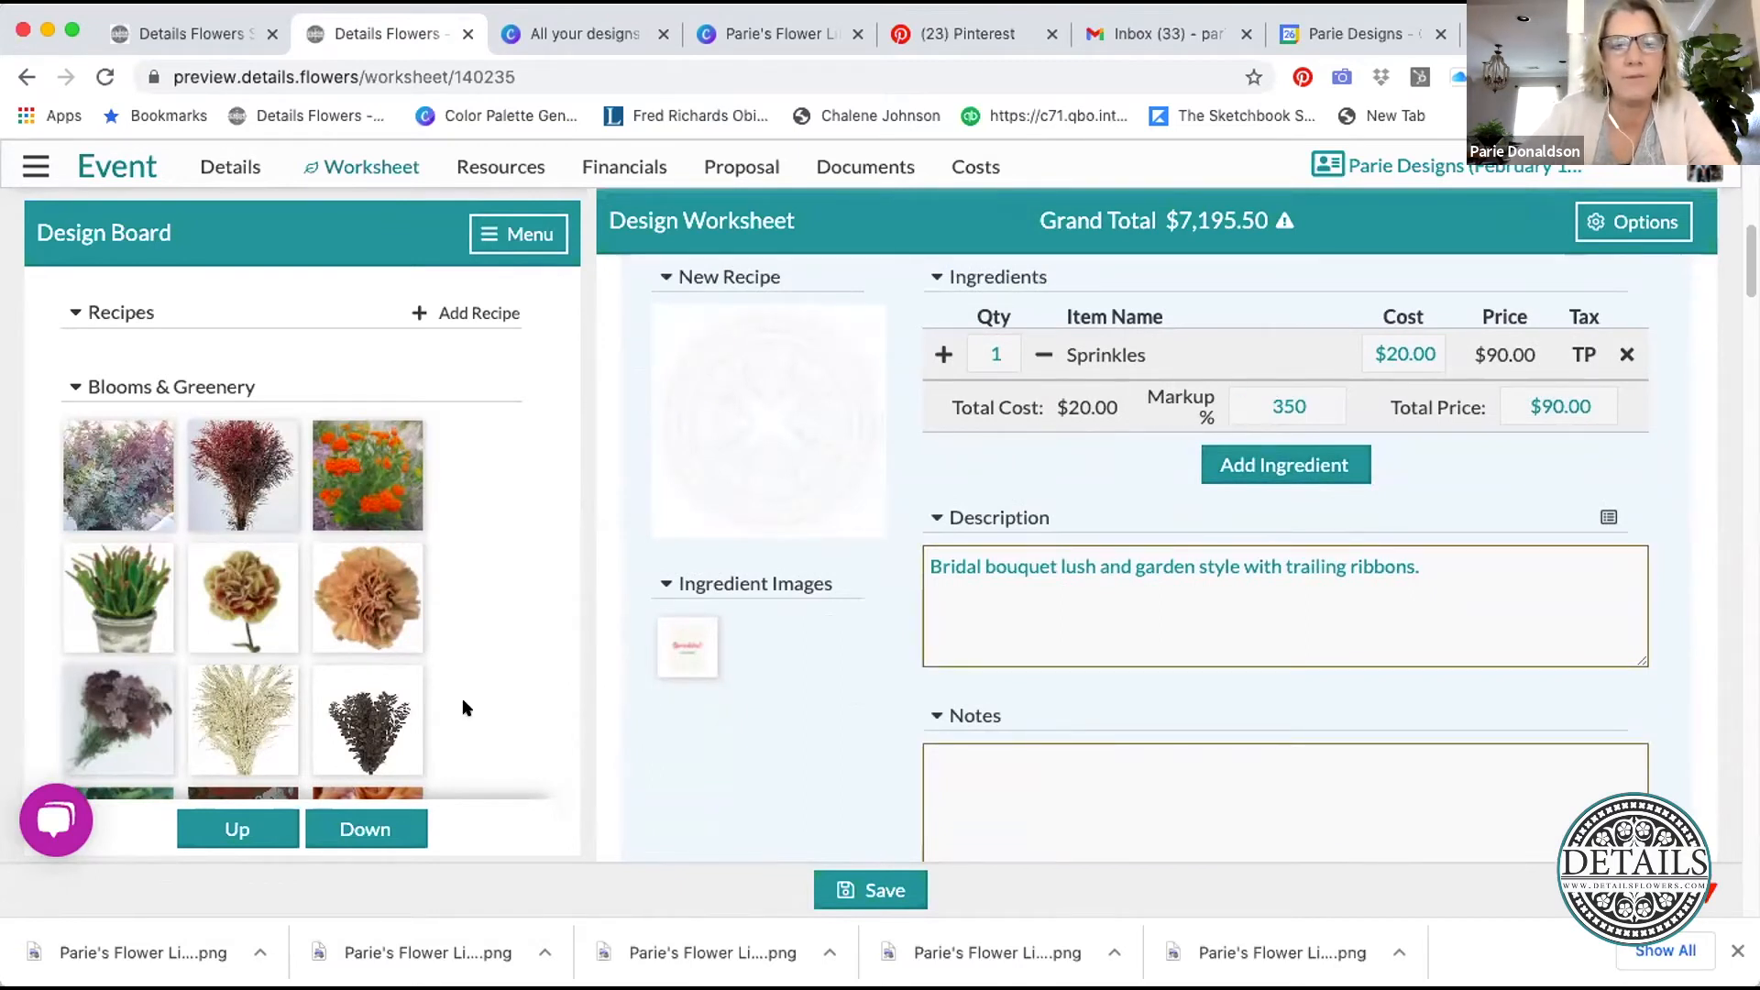
pyautogui.click(400, 827)
pyautogui.click(401, 827)
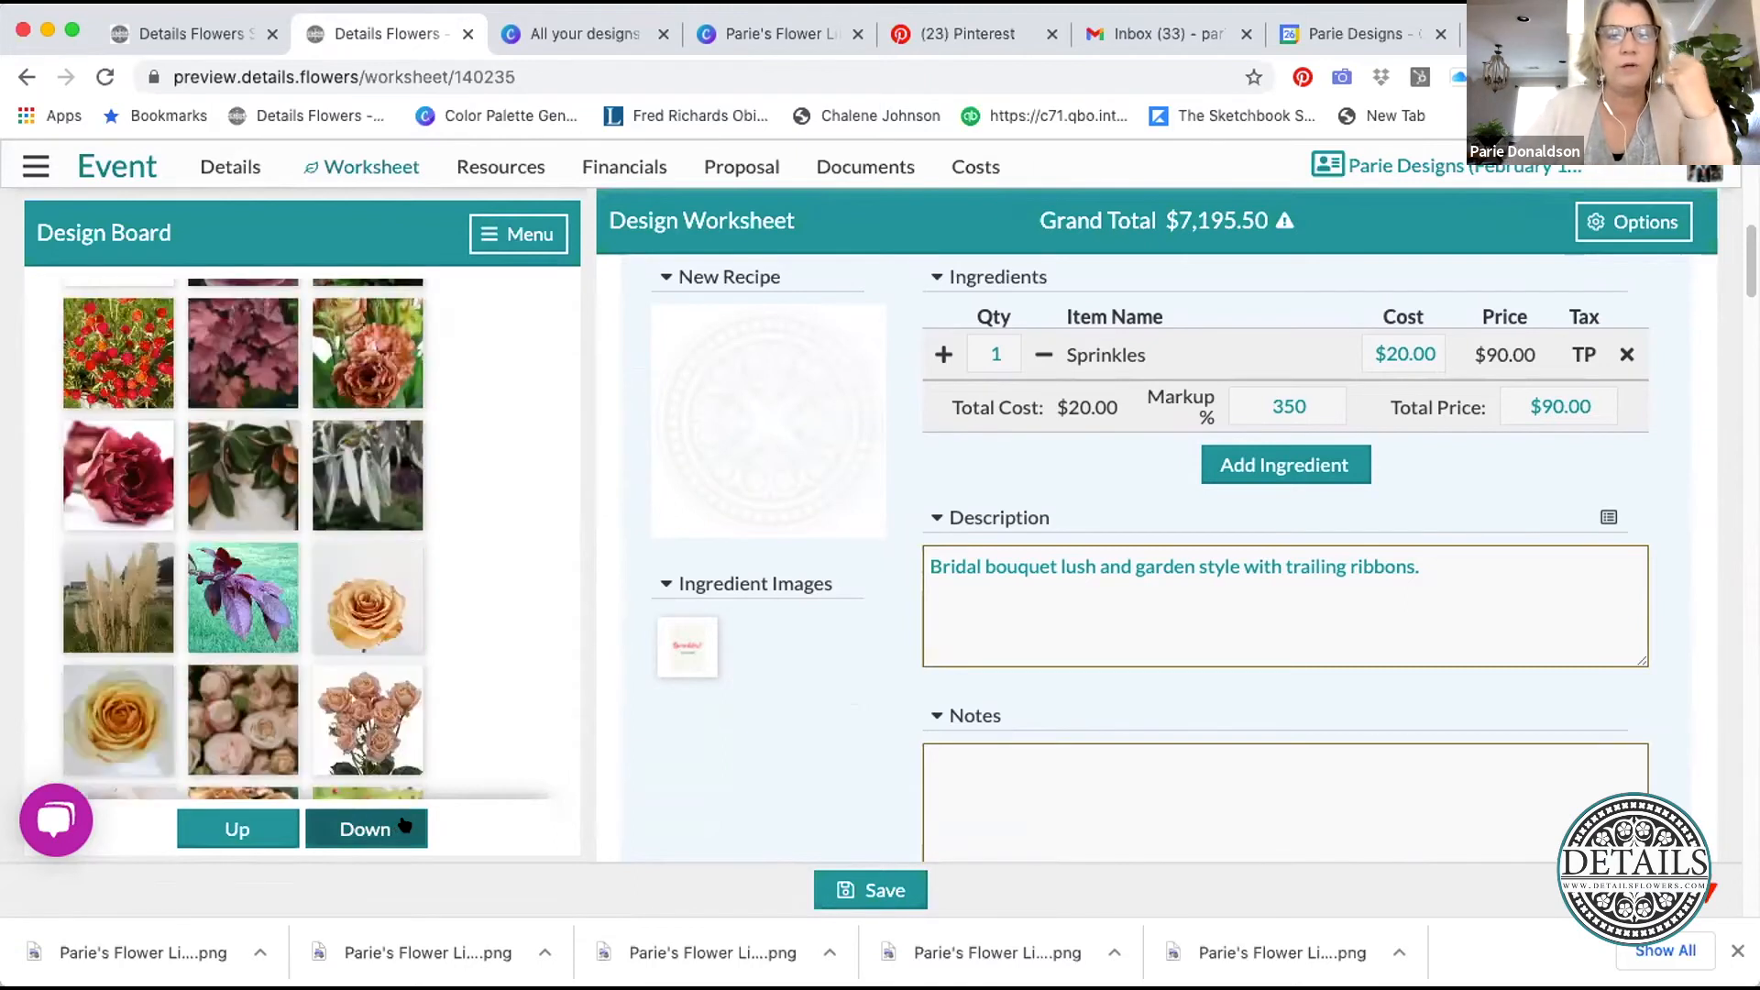
pyautogui.click(400, 827)
pyautogui.click(403, 827)
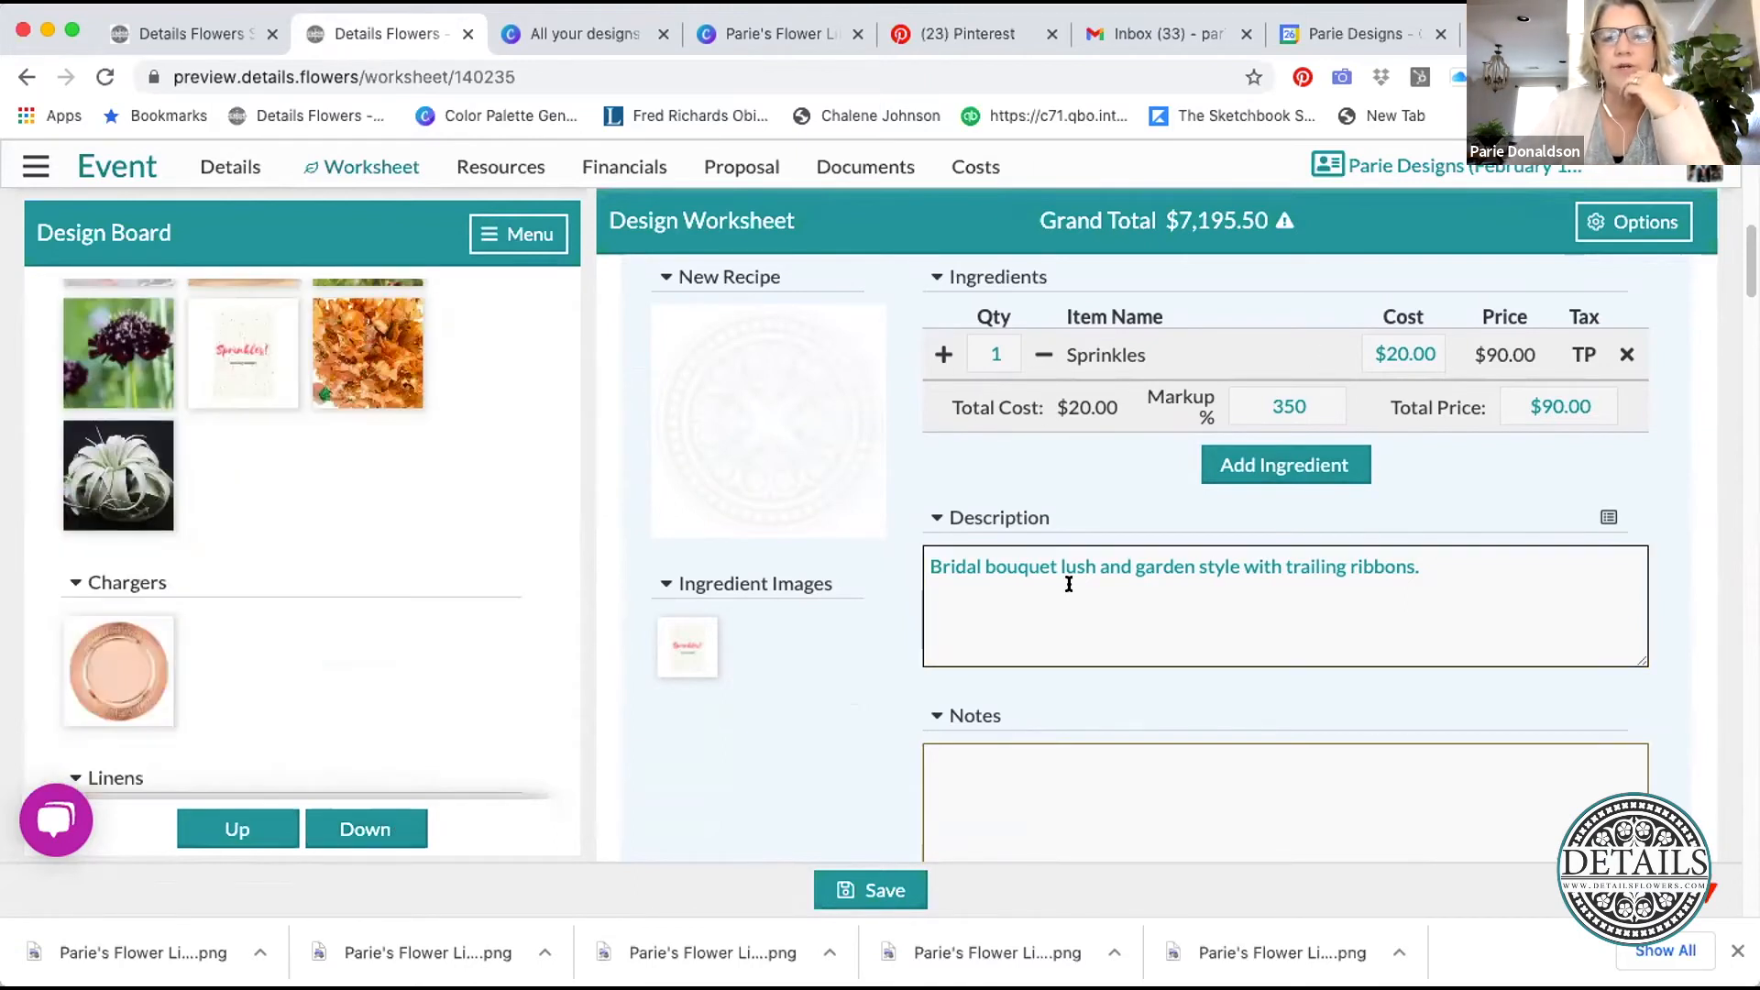
# - Add a blank recipe to the Toss Bouquet item in the Bouquets section
pyautogui.scroll(-5, 1070, 593)
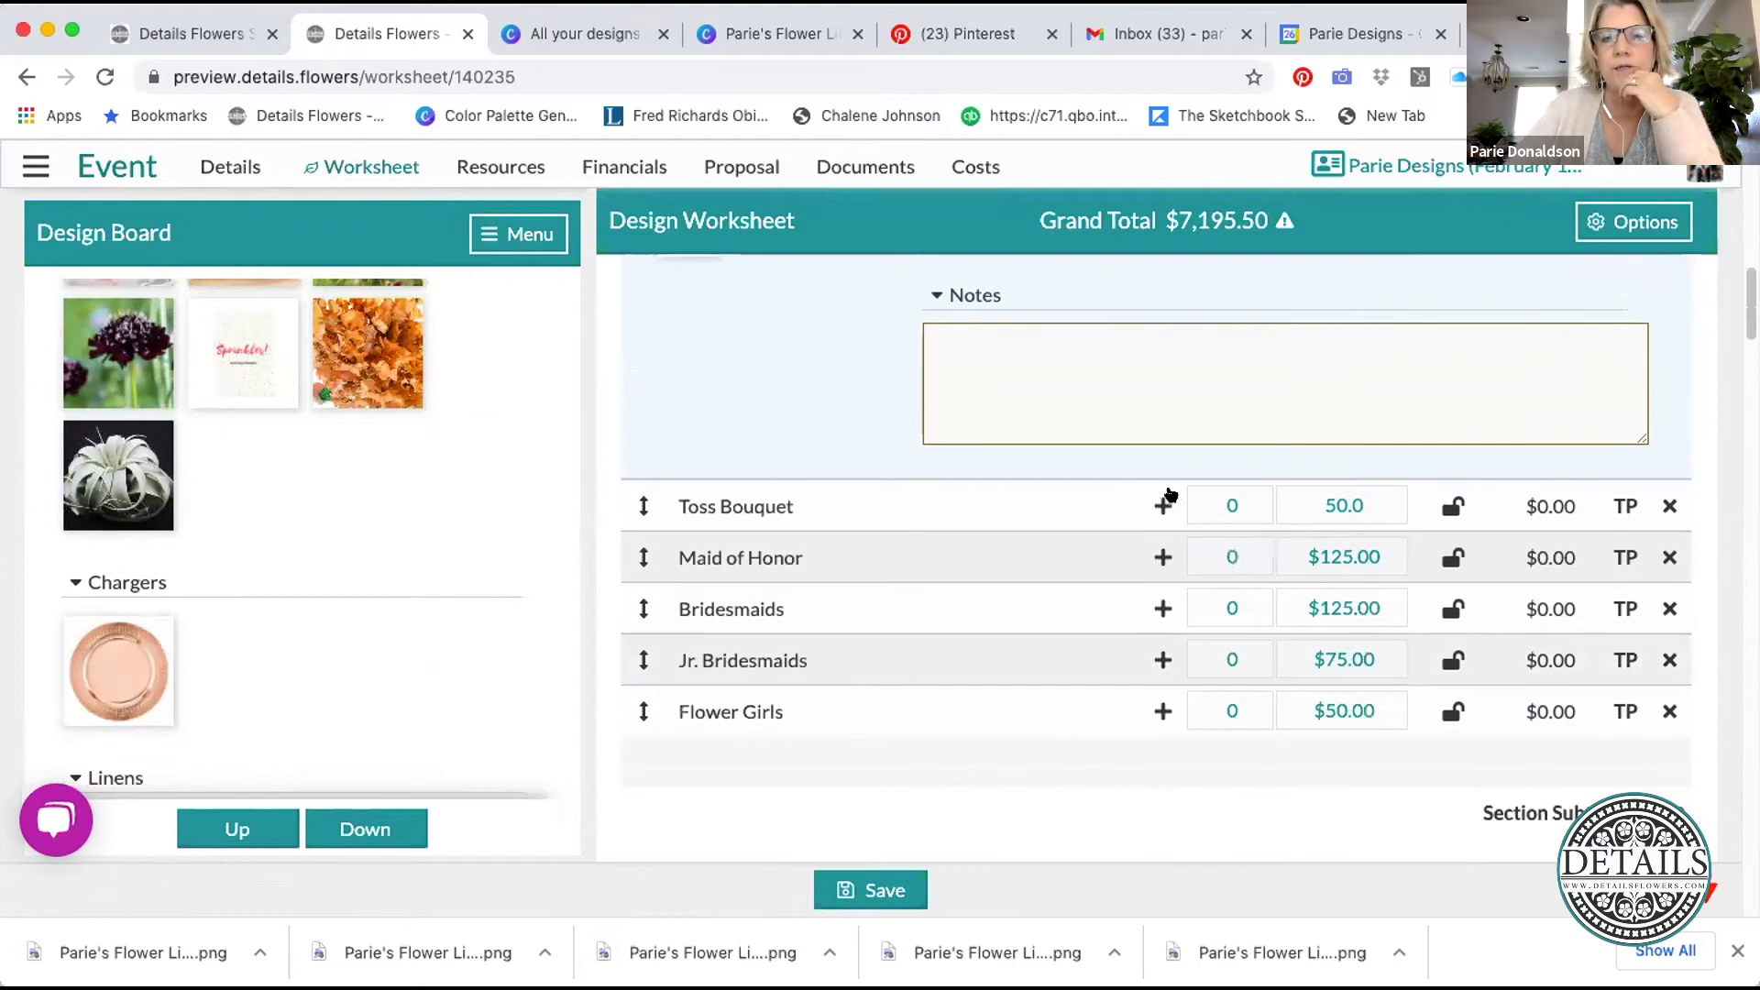
pyautogui.click(1162, 501)
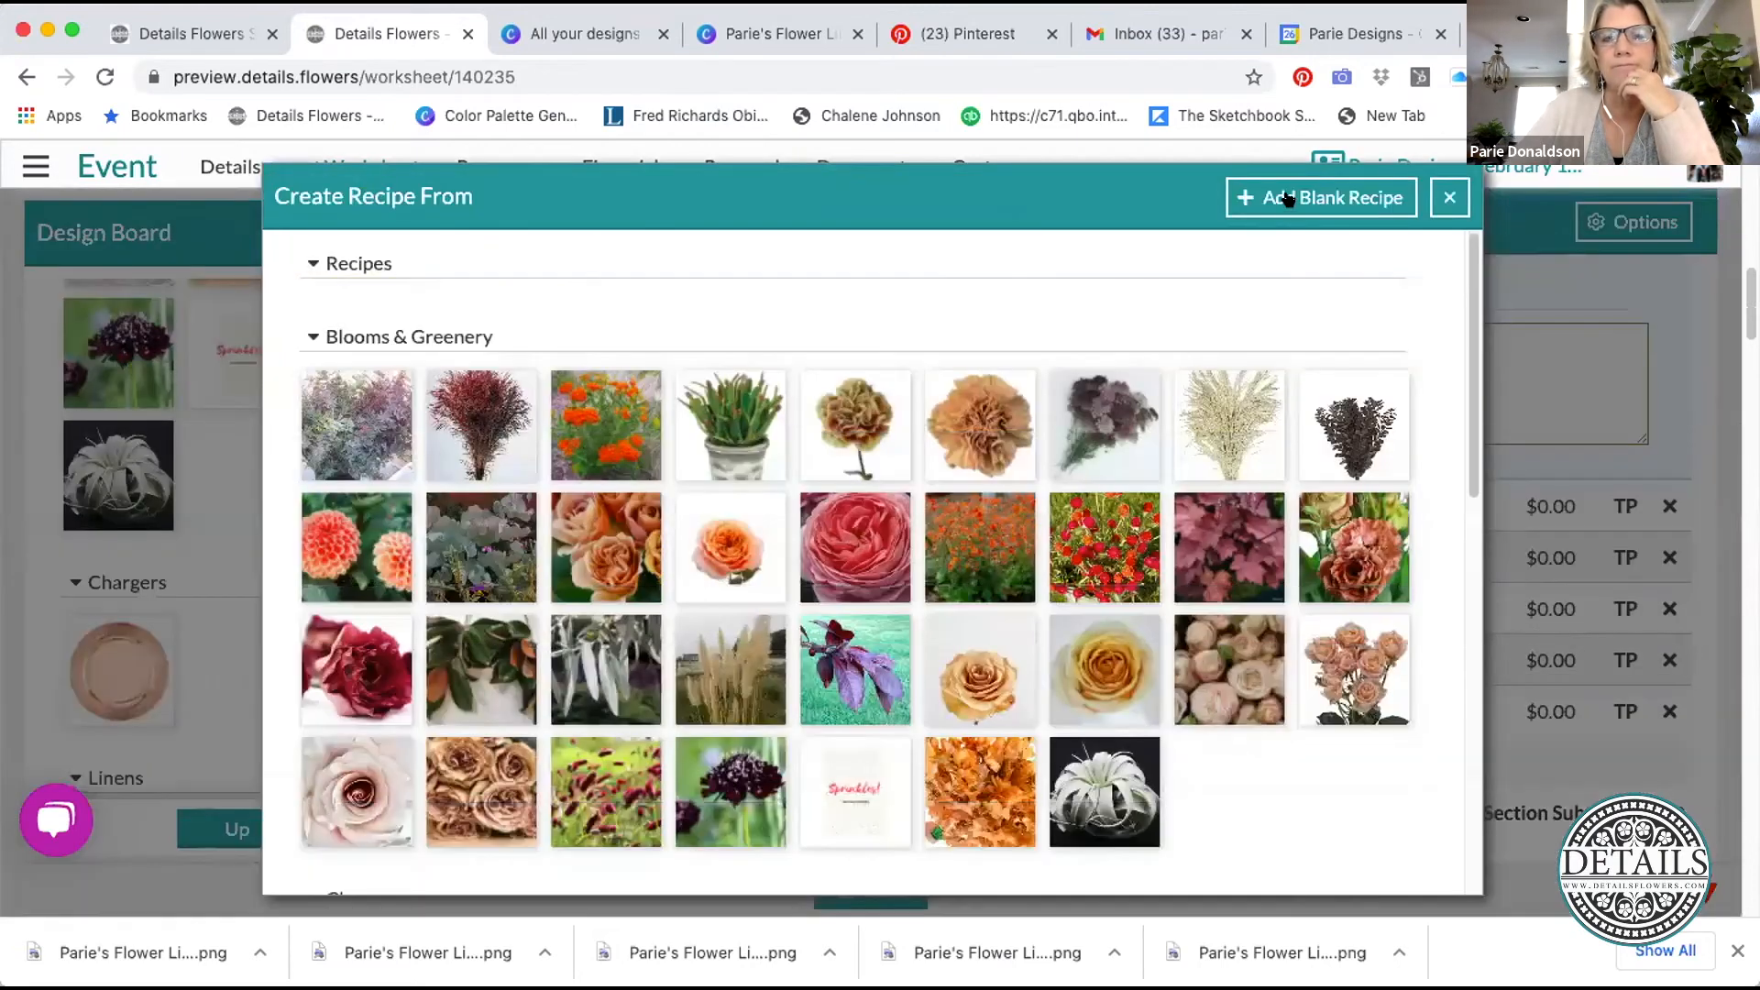
pyautogui.click(1284, 193)
pyautogui.scroll(-3, 1069, 608)
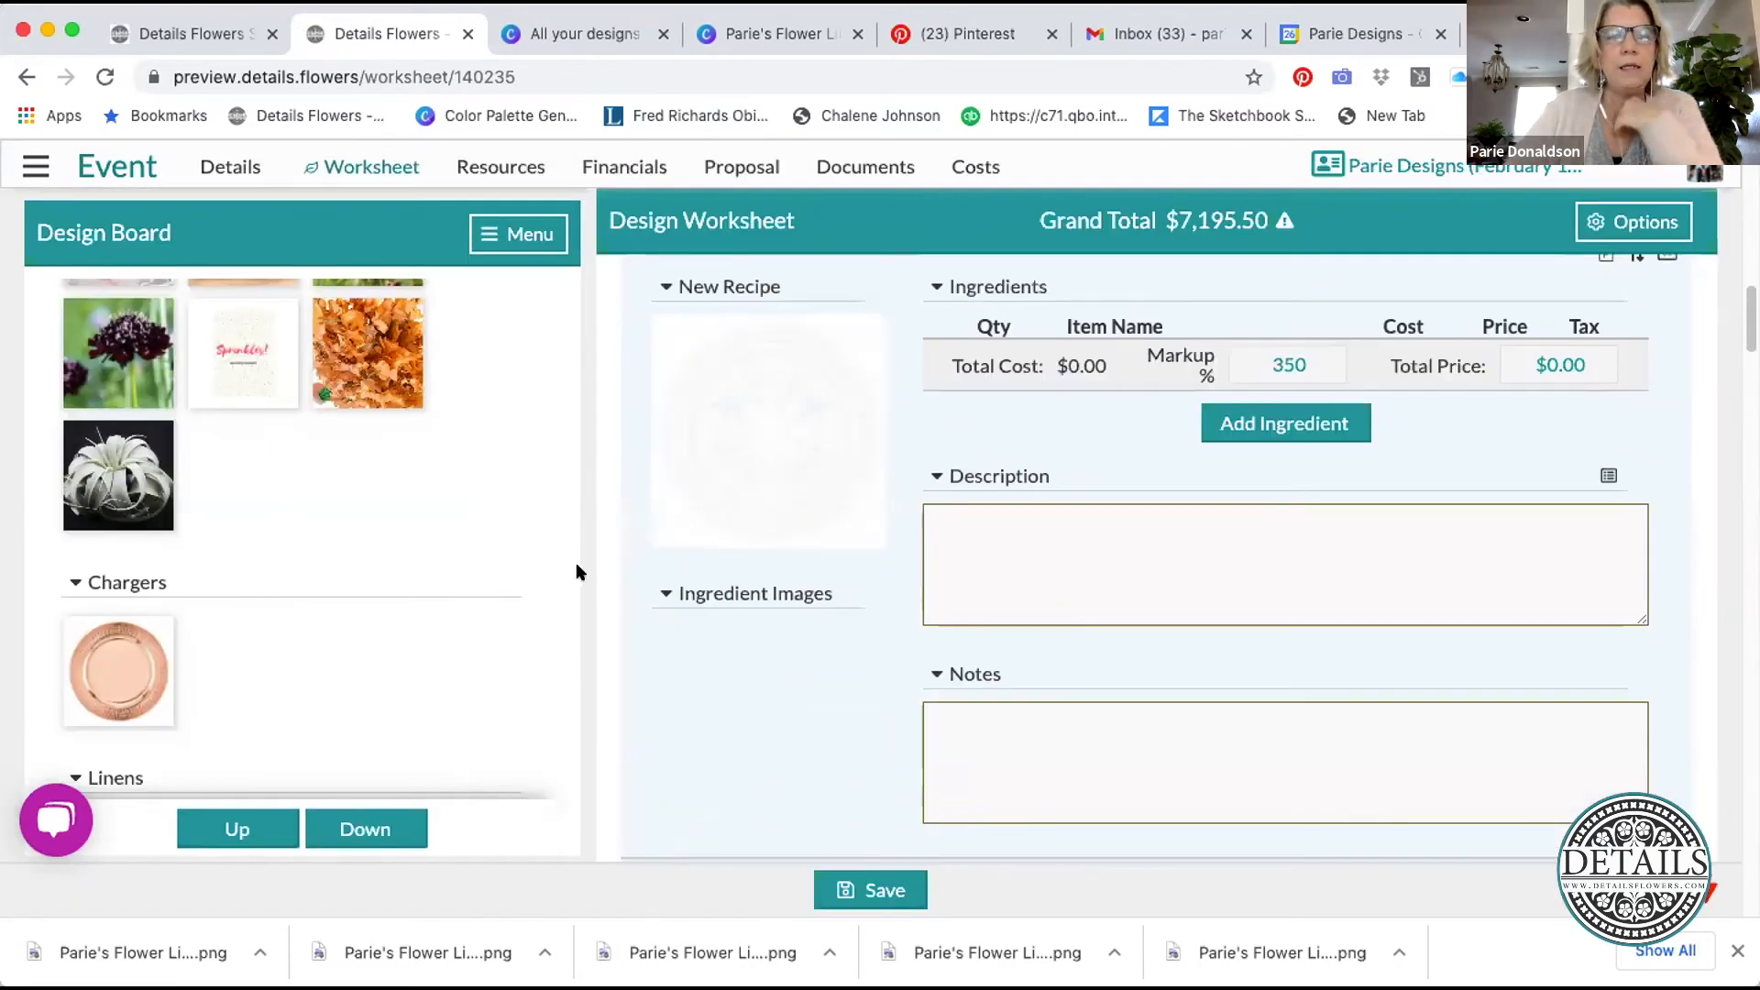
# - Review the worksheet's color palette, seating, tax and bouquet recipe sections alongside the favorites on the design board
pyautogui.click(275, 829)
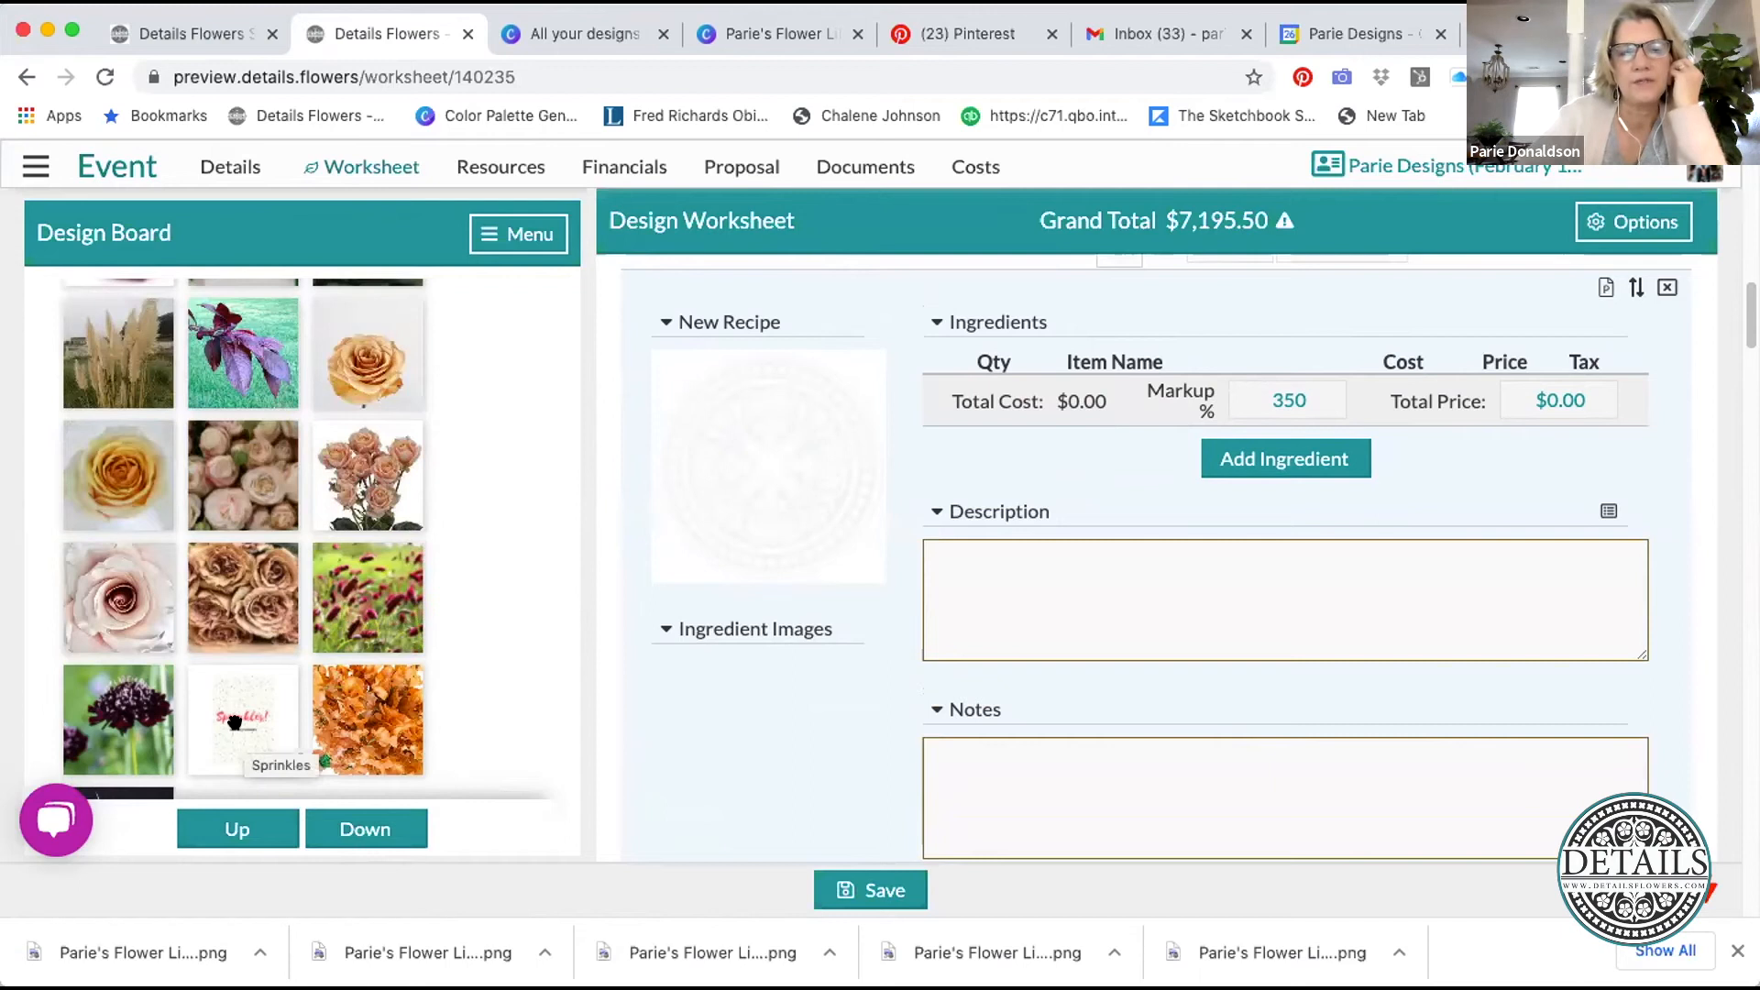
pyautogui.scroll(10, 1064, 497)
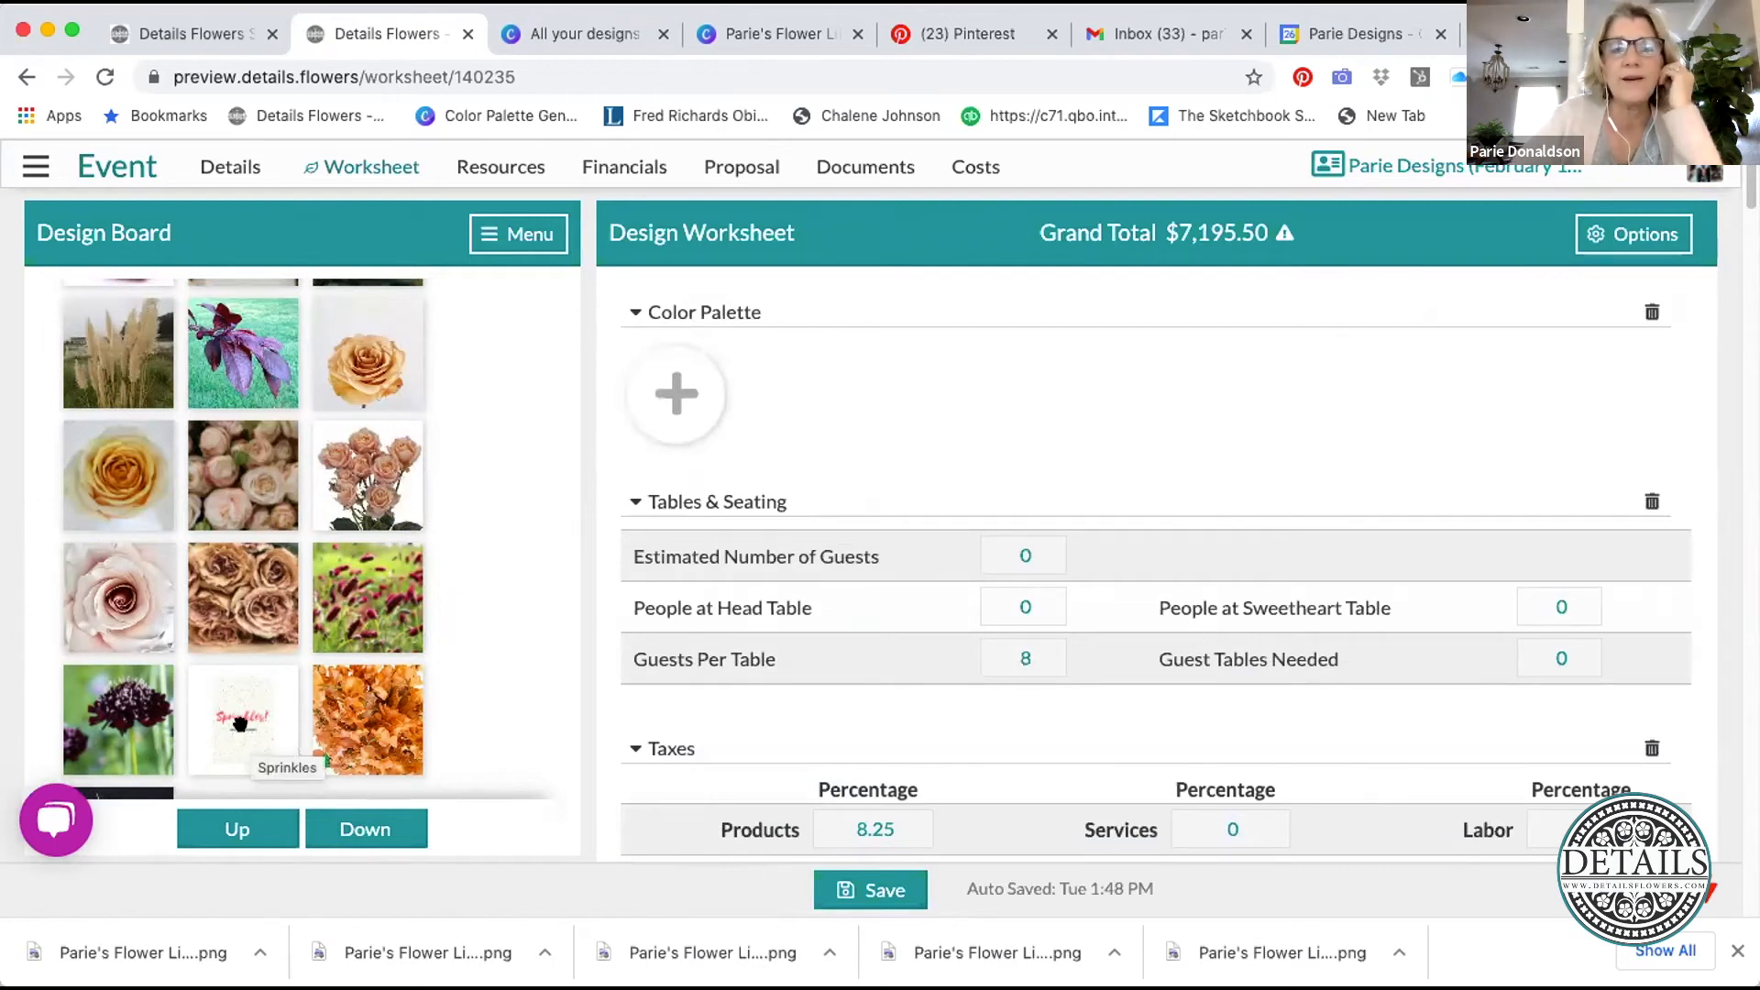
pyautogui.scroll(-10, 1274, 564)
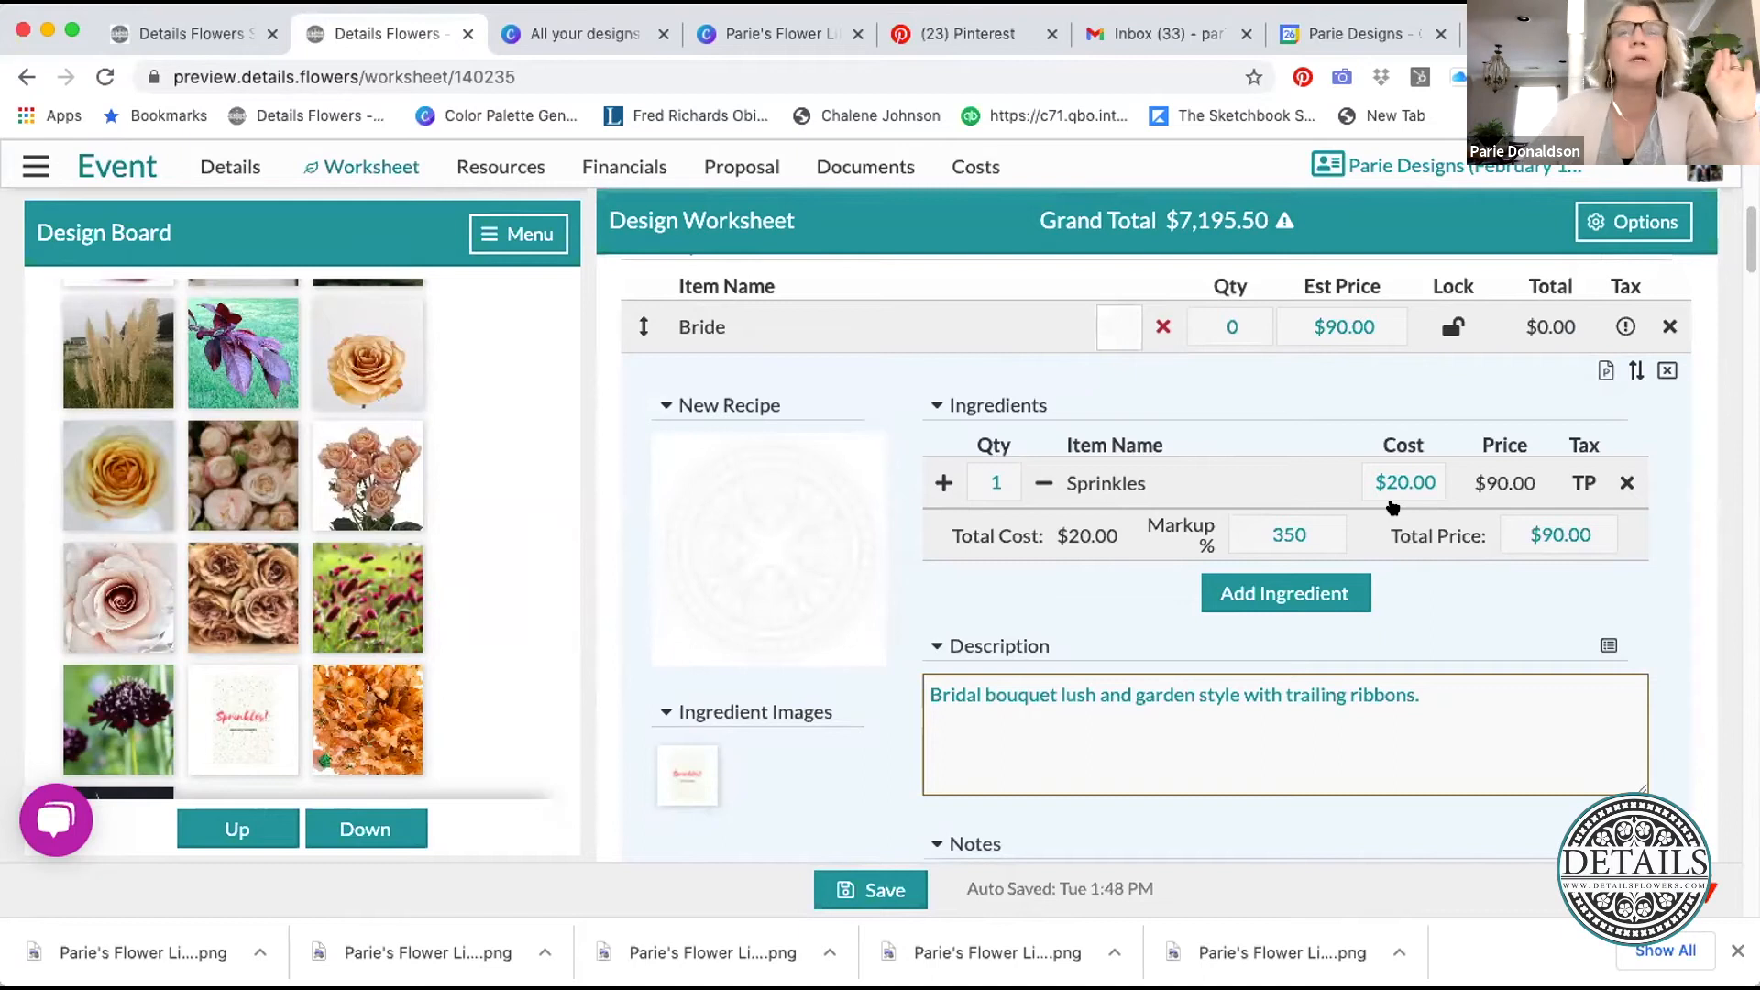
pyautogui.scroll(-1, 1392, 507)
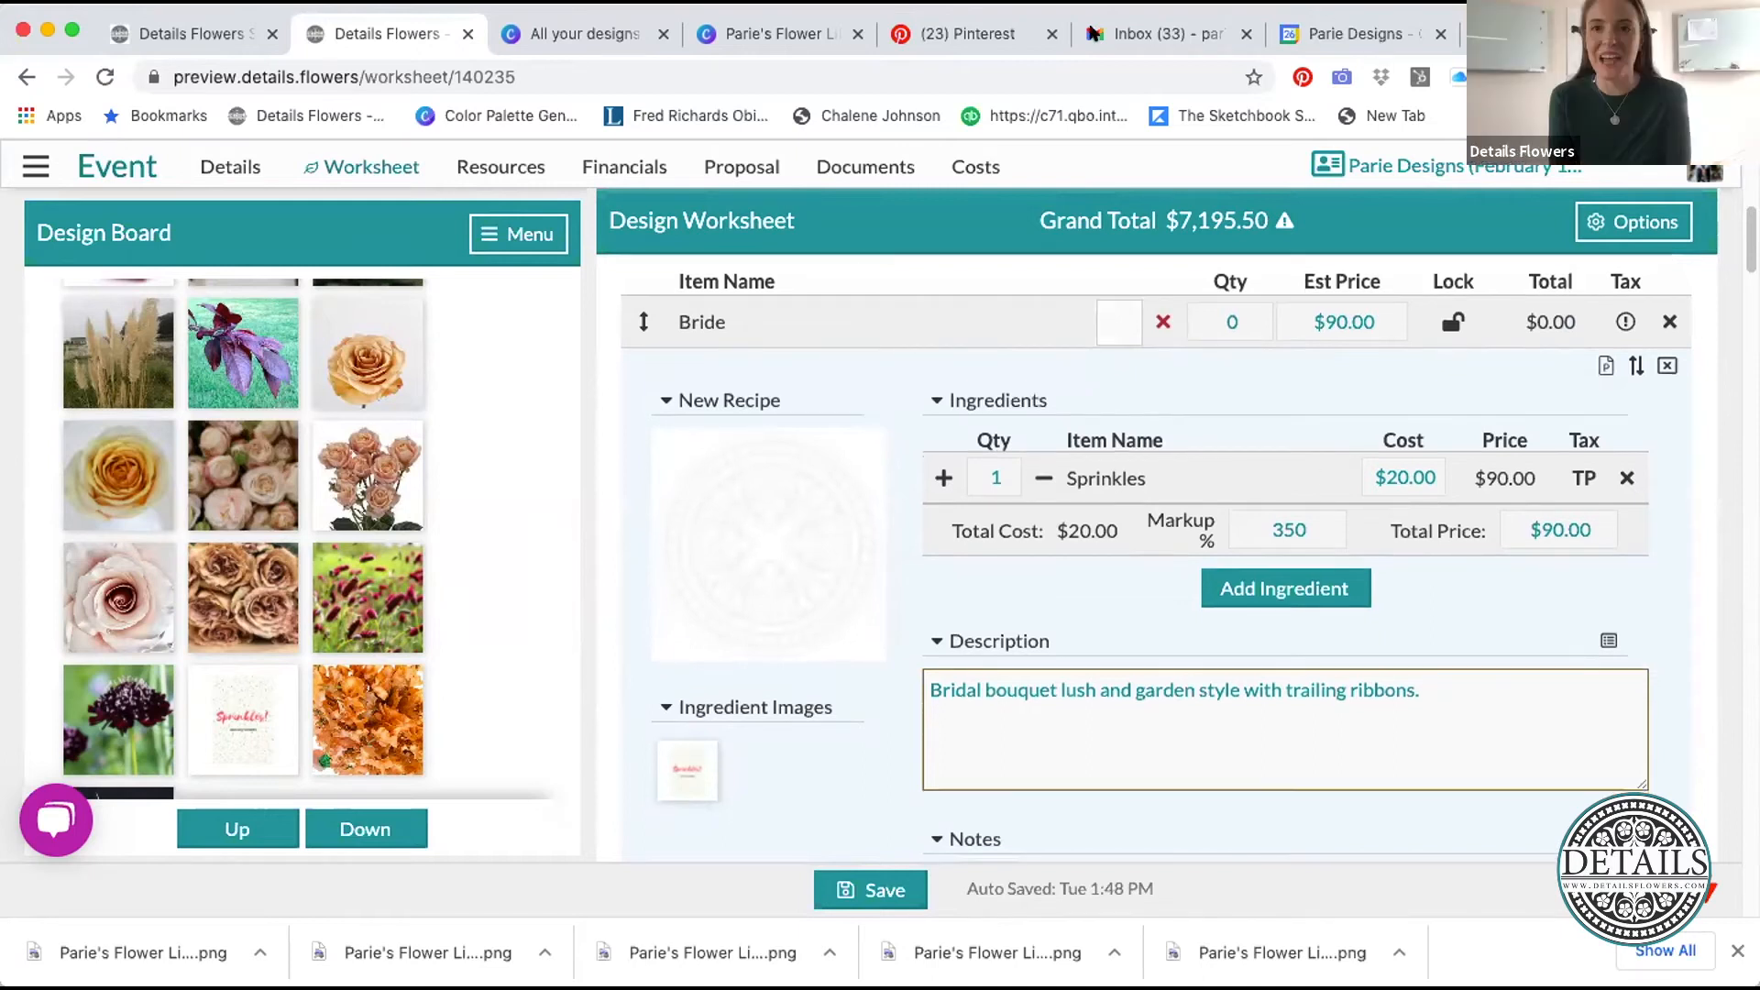
pyautogui.scroll(3, 1148, 291)
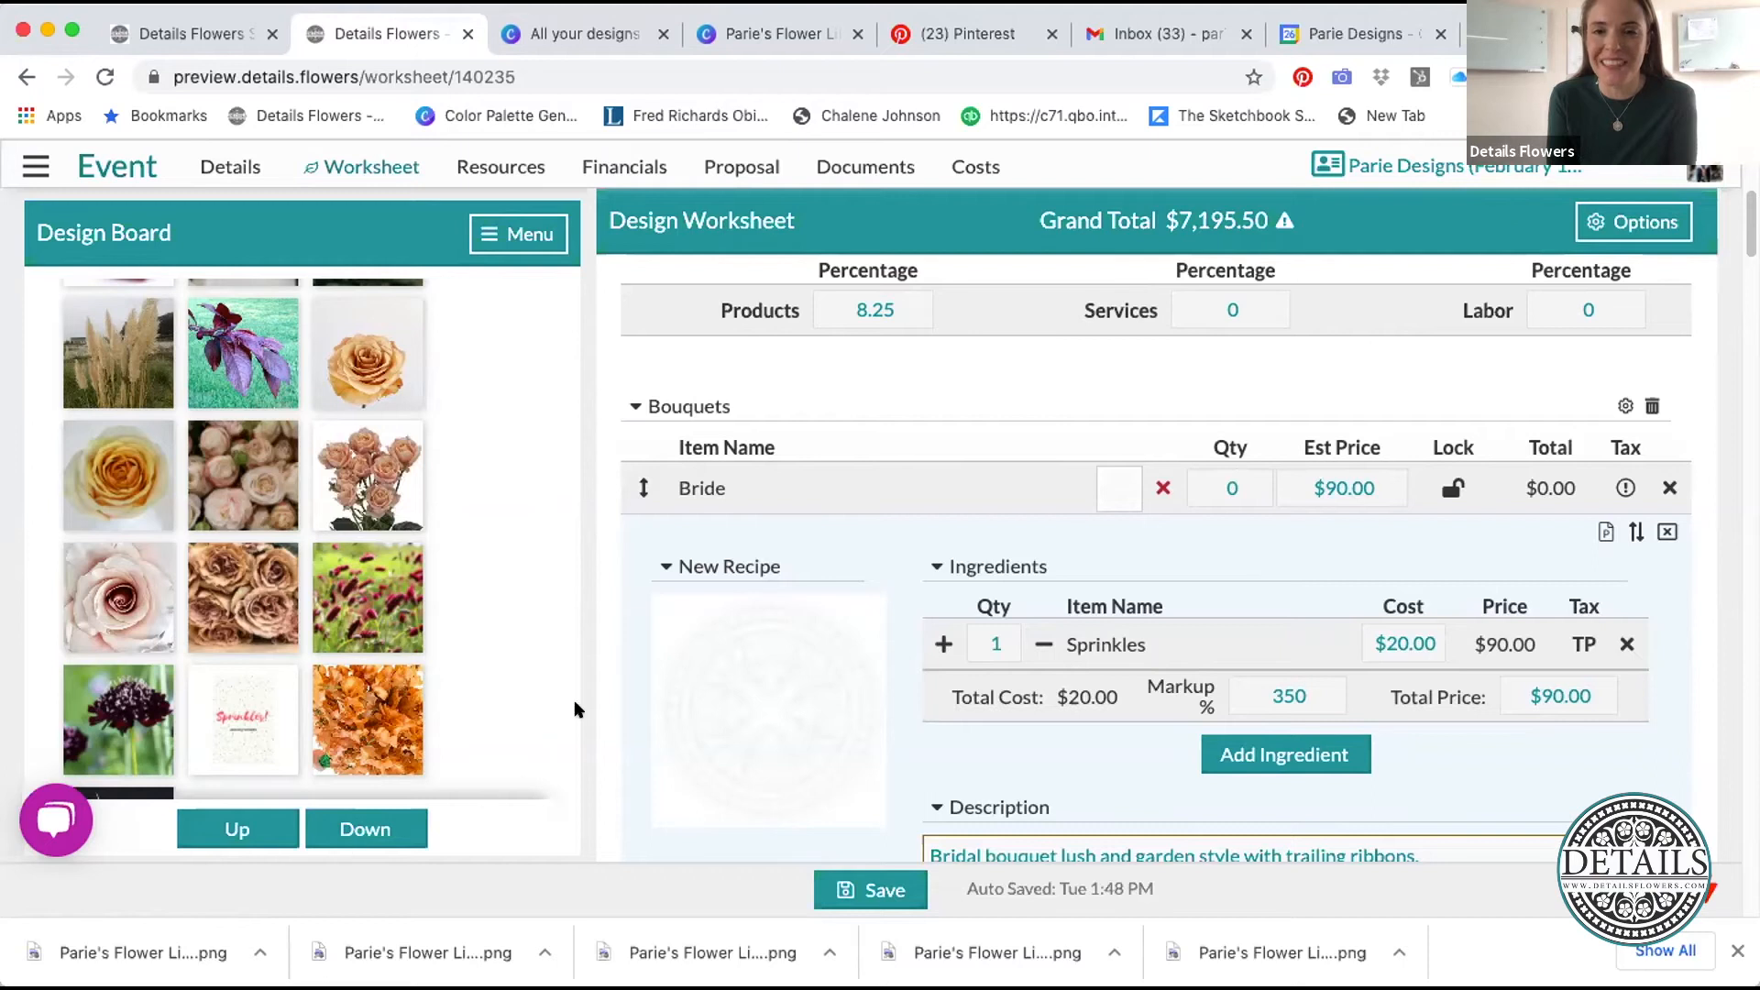
pyautogui.scroll(-6, 580, 695)
pyautogui.scroll(-5, 580, 695)
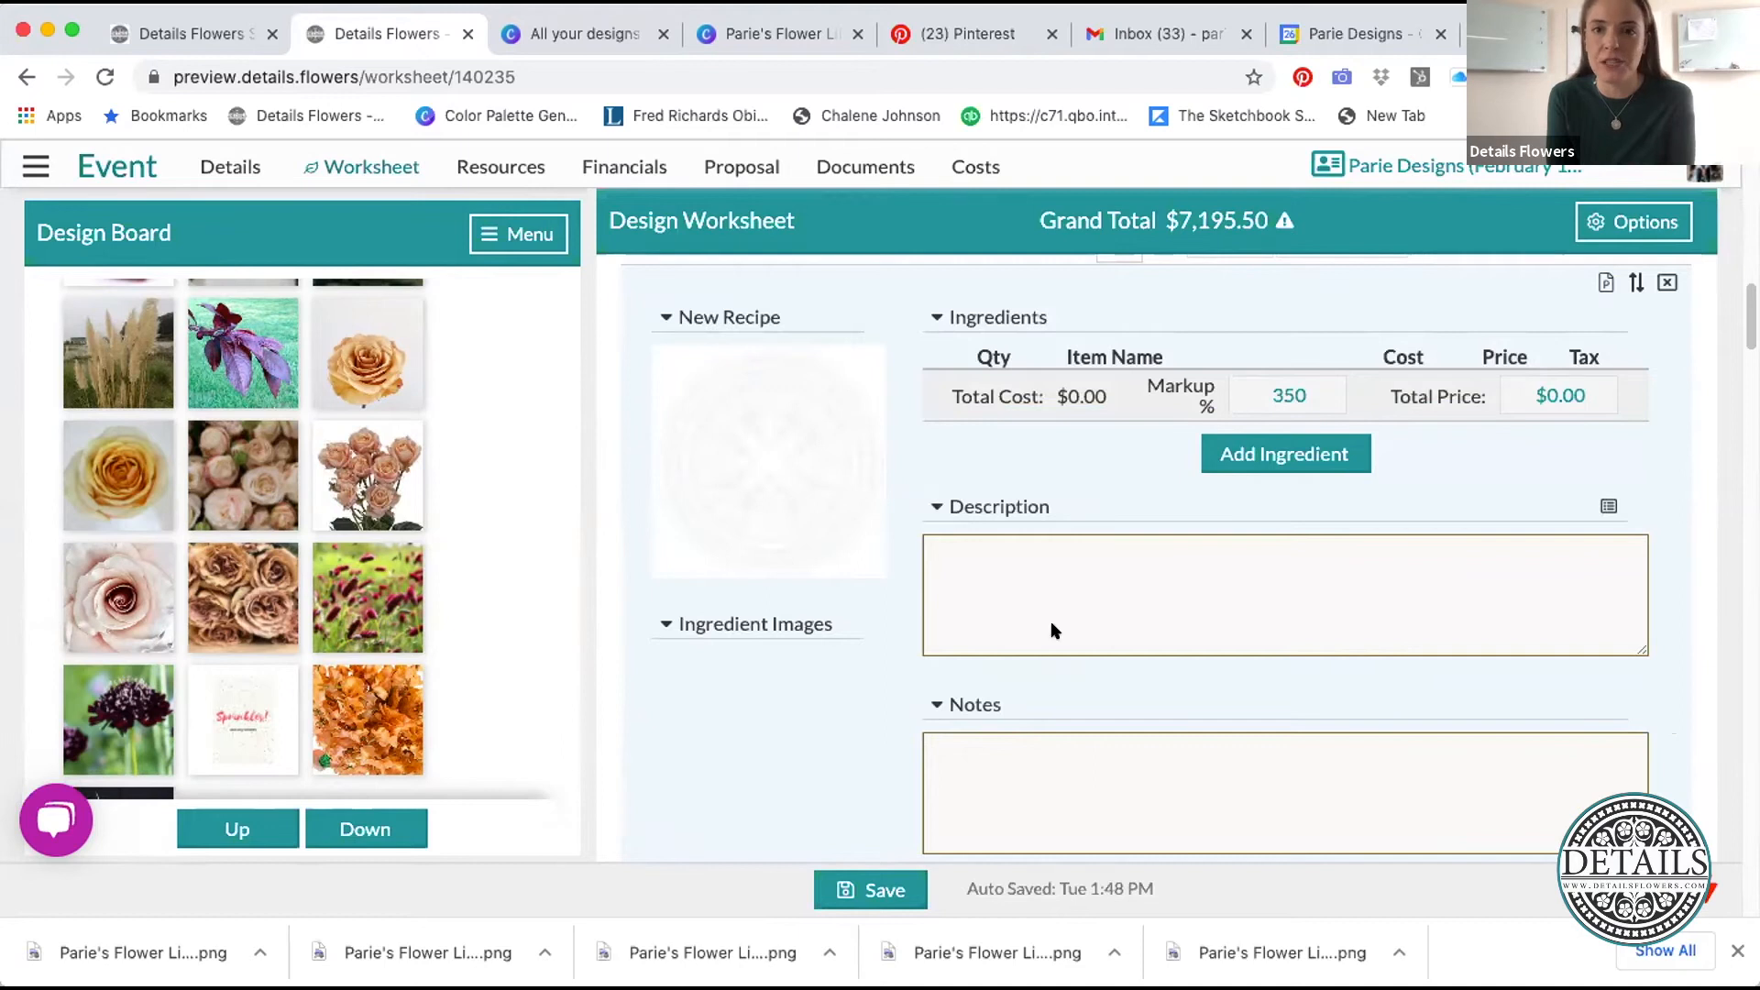
pyautogui.scroll(10, 974, 464)
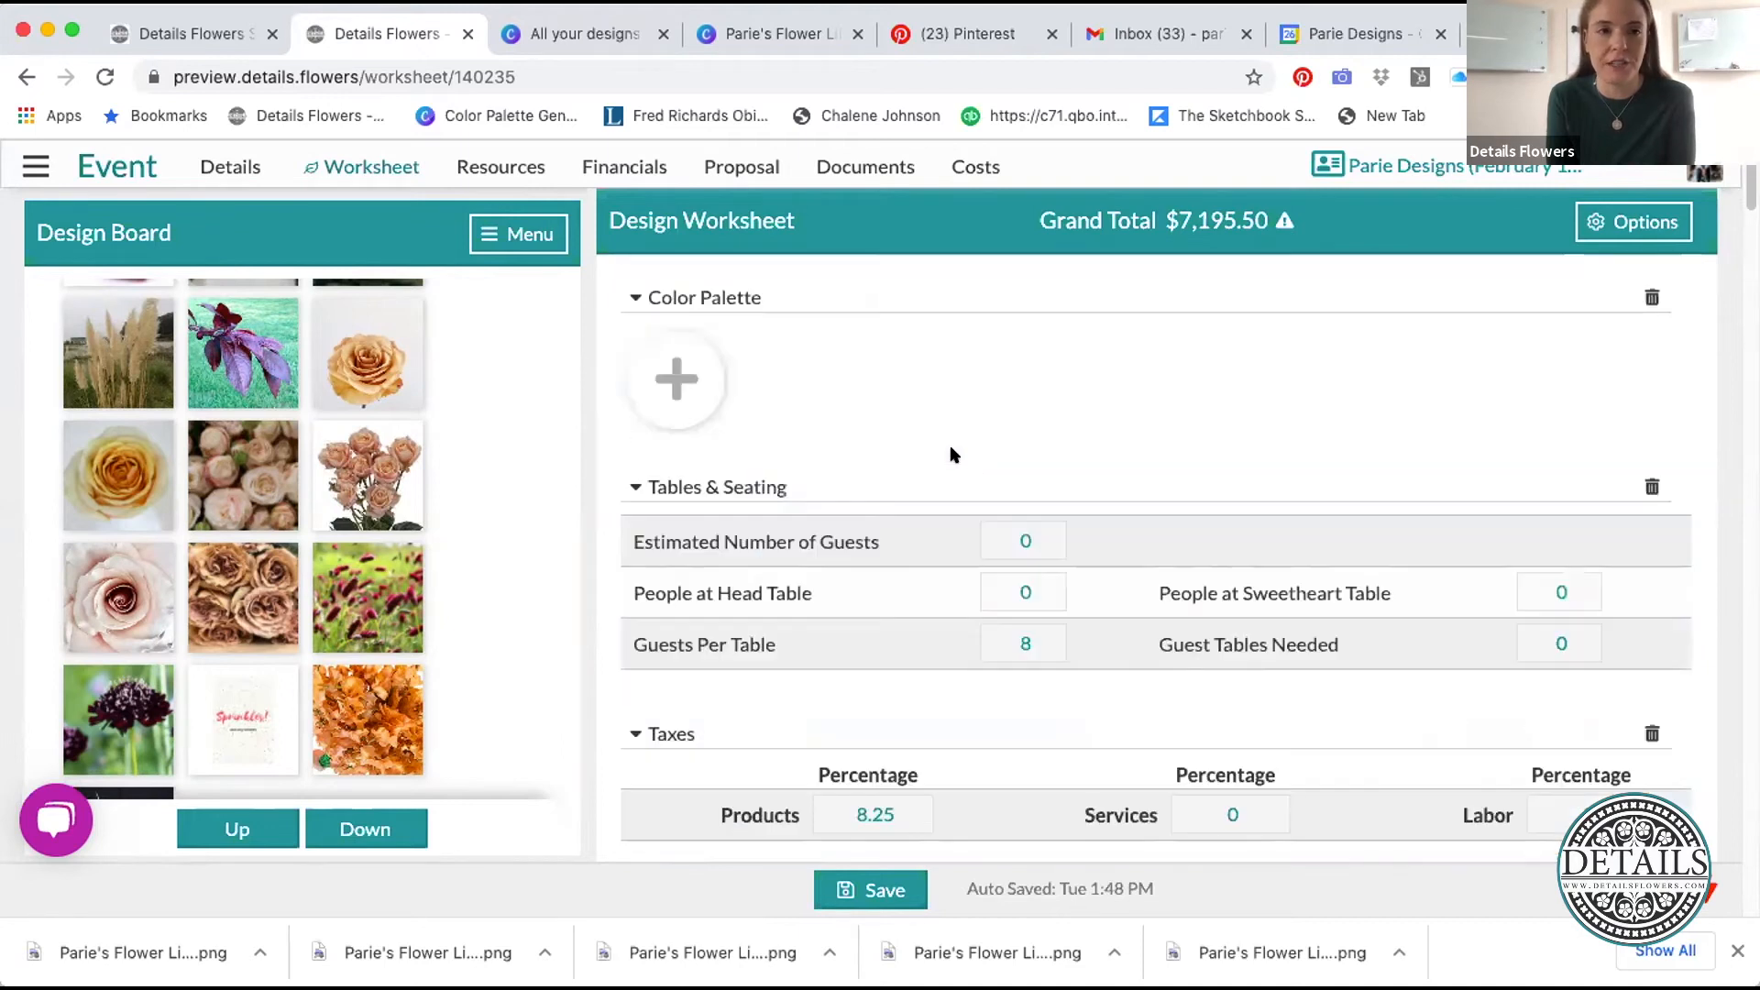
pyautogui.click(246, 828)
pyautogui.click(248, 829)
pyautogui.click(248, 830)
pyautogui.click(253, 829)
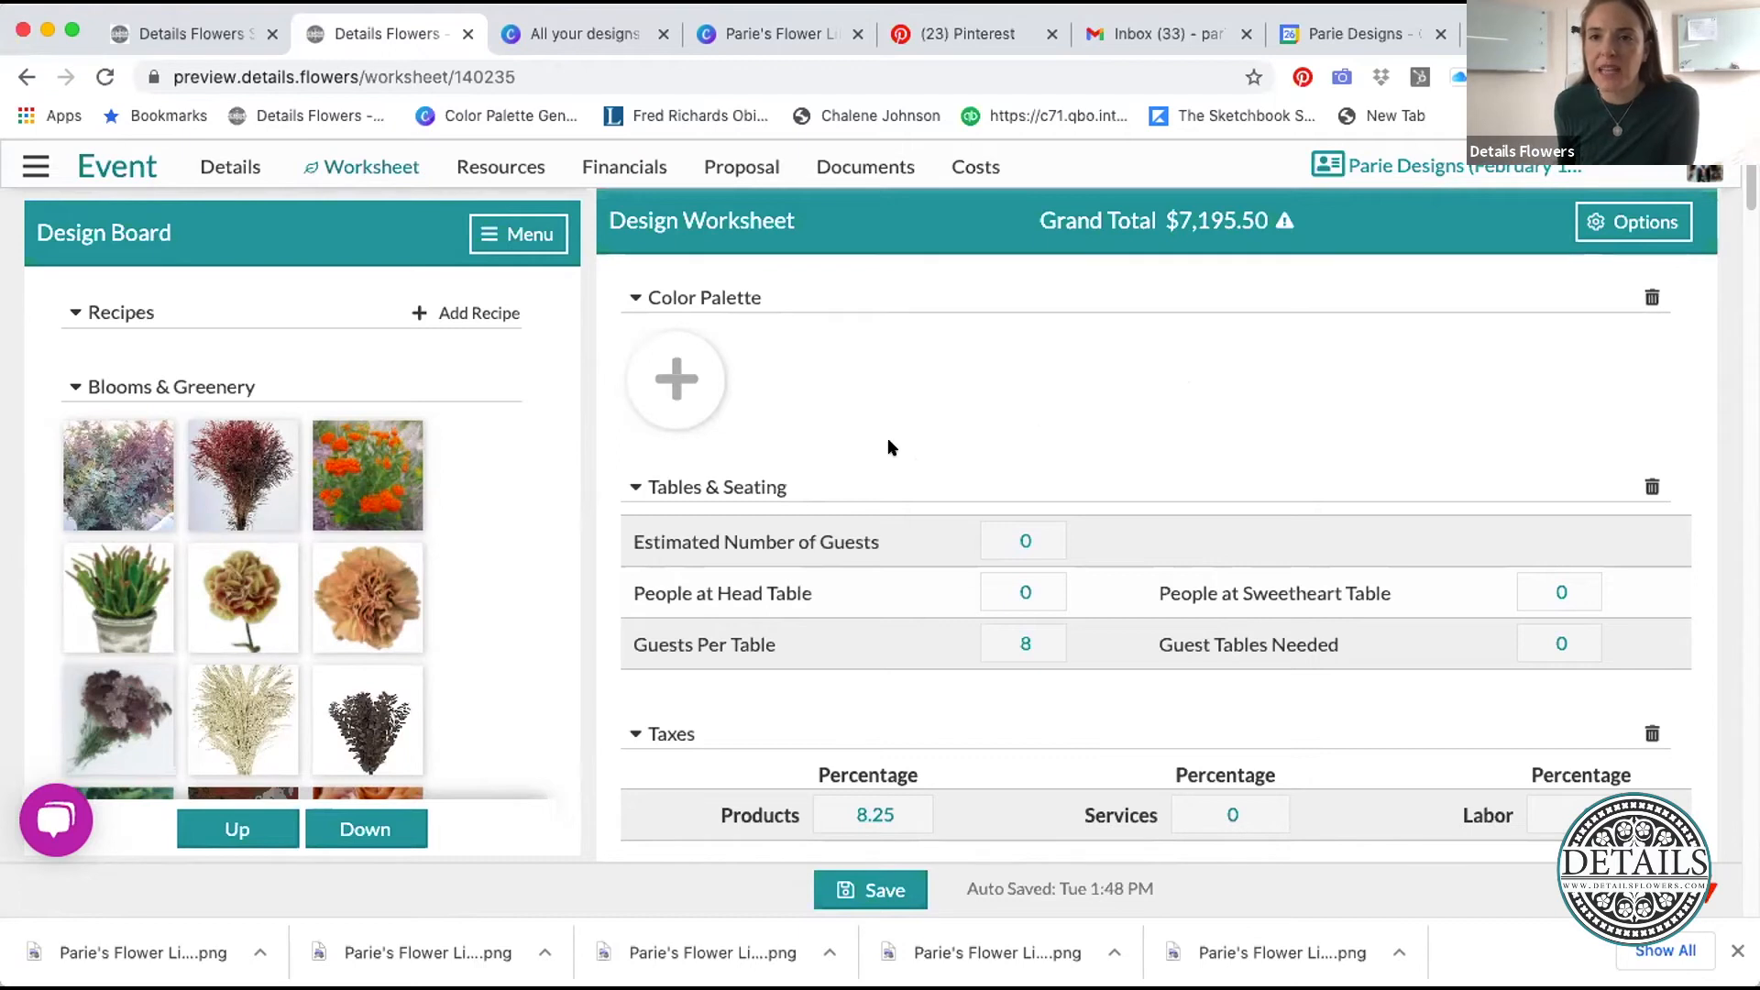
pyautogui.scroll(-1, 886, 441)
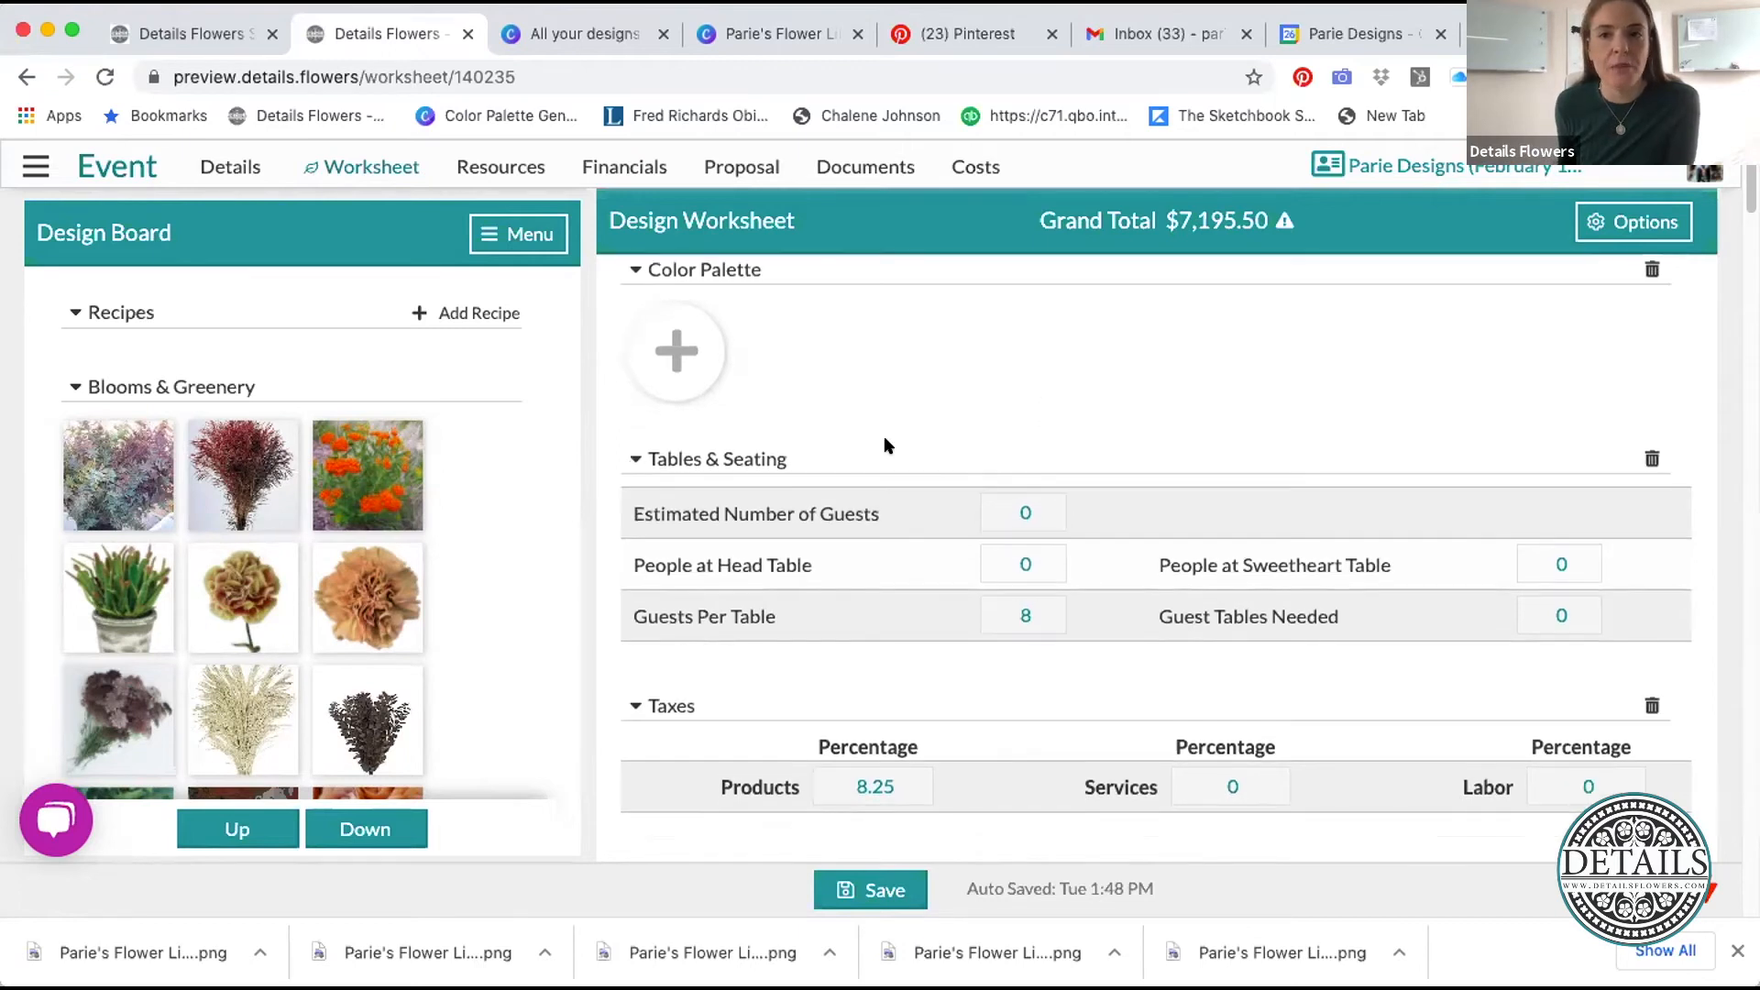
pyautogui.scroll(-1, 885, 445)
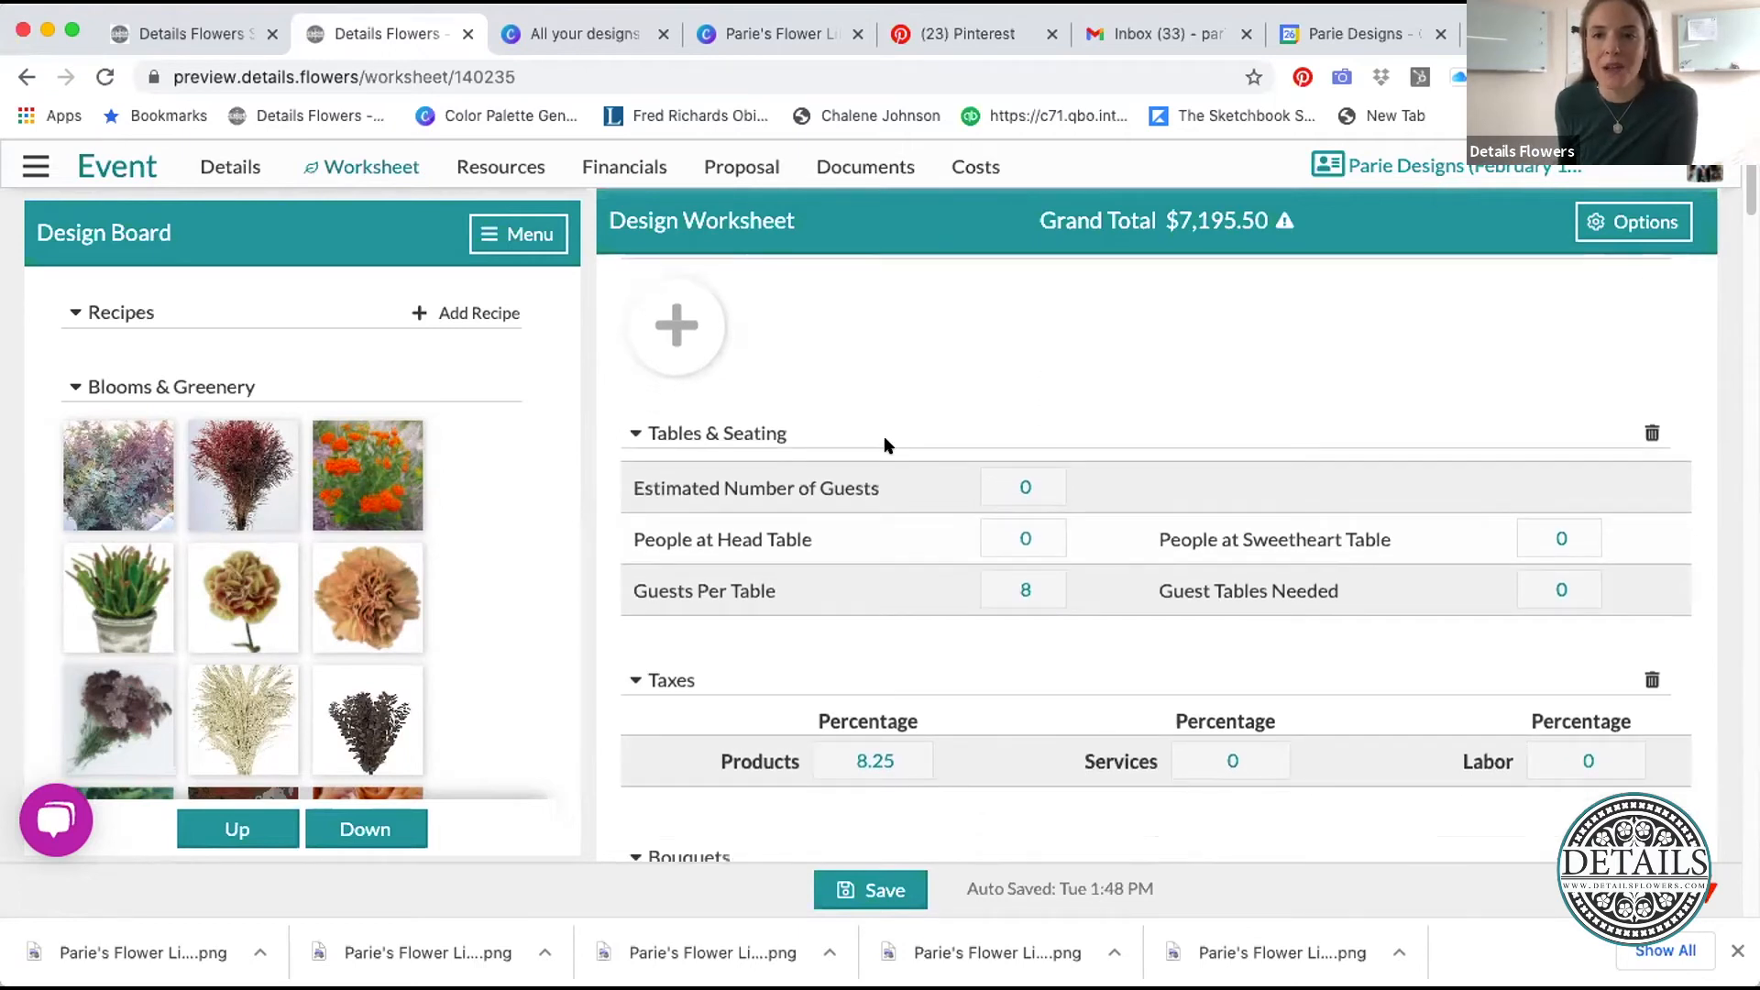
pyautogui.scroll(2, 885, 442)
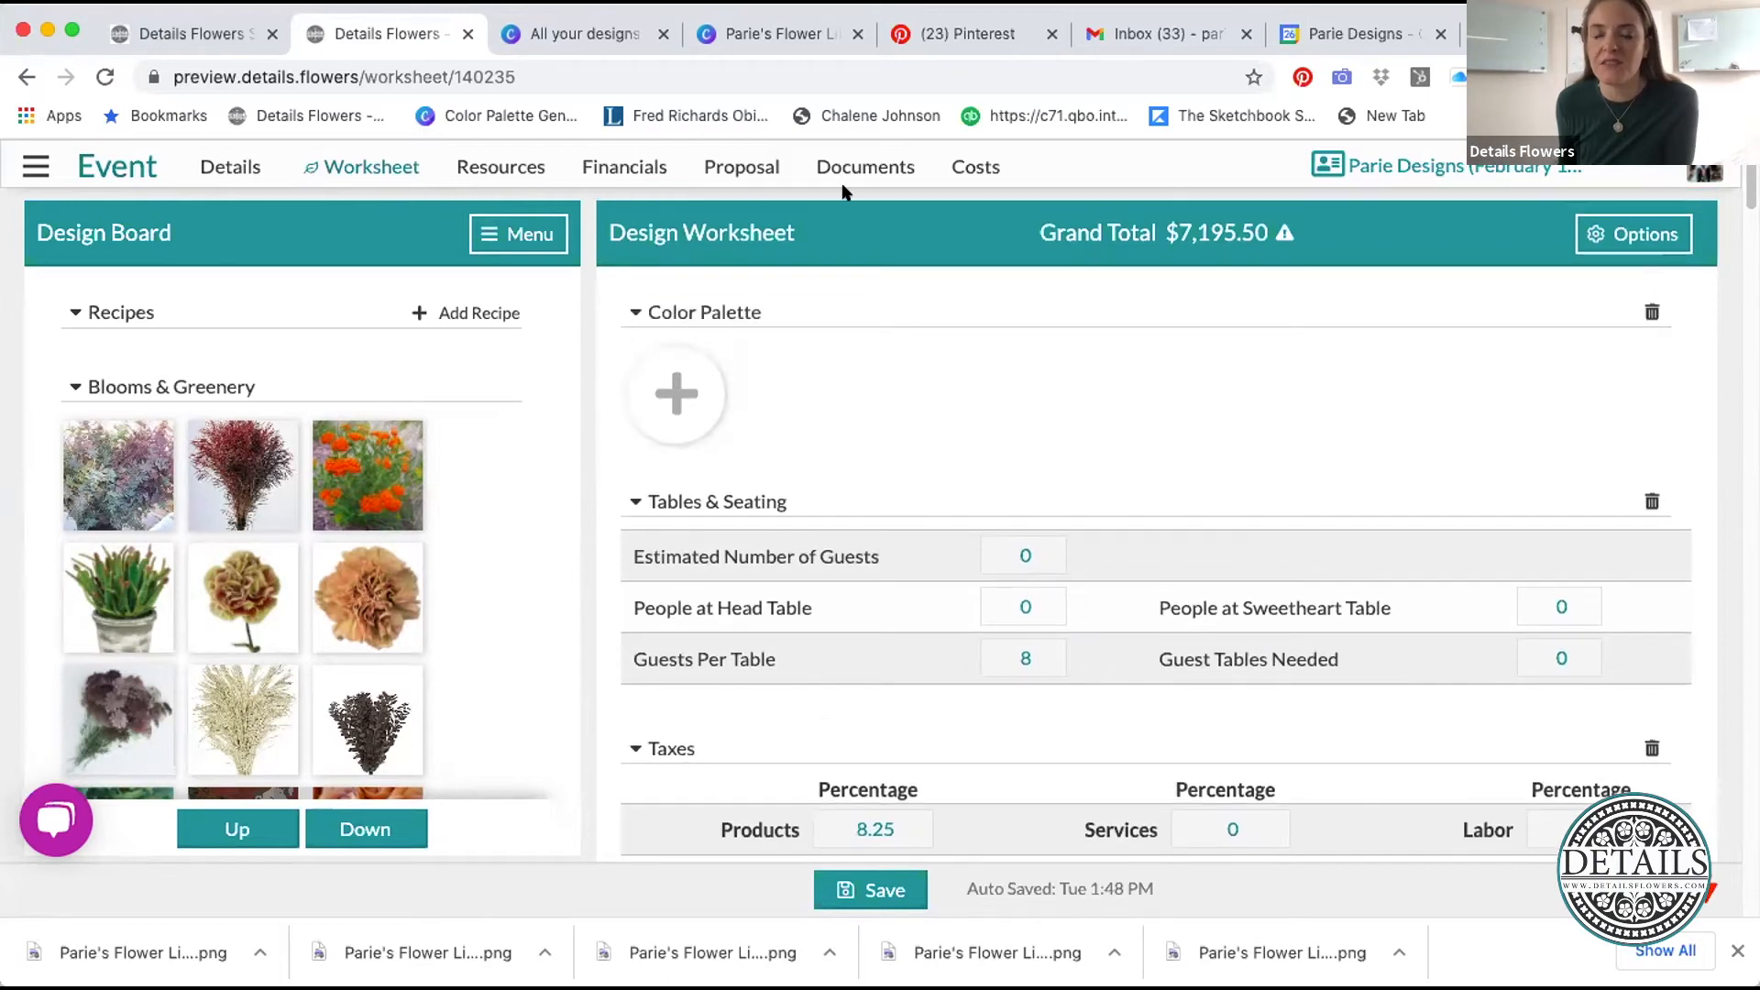
pyautogui.scroll(-10, 1513, 514)
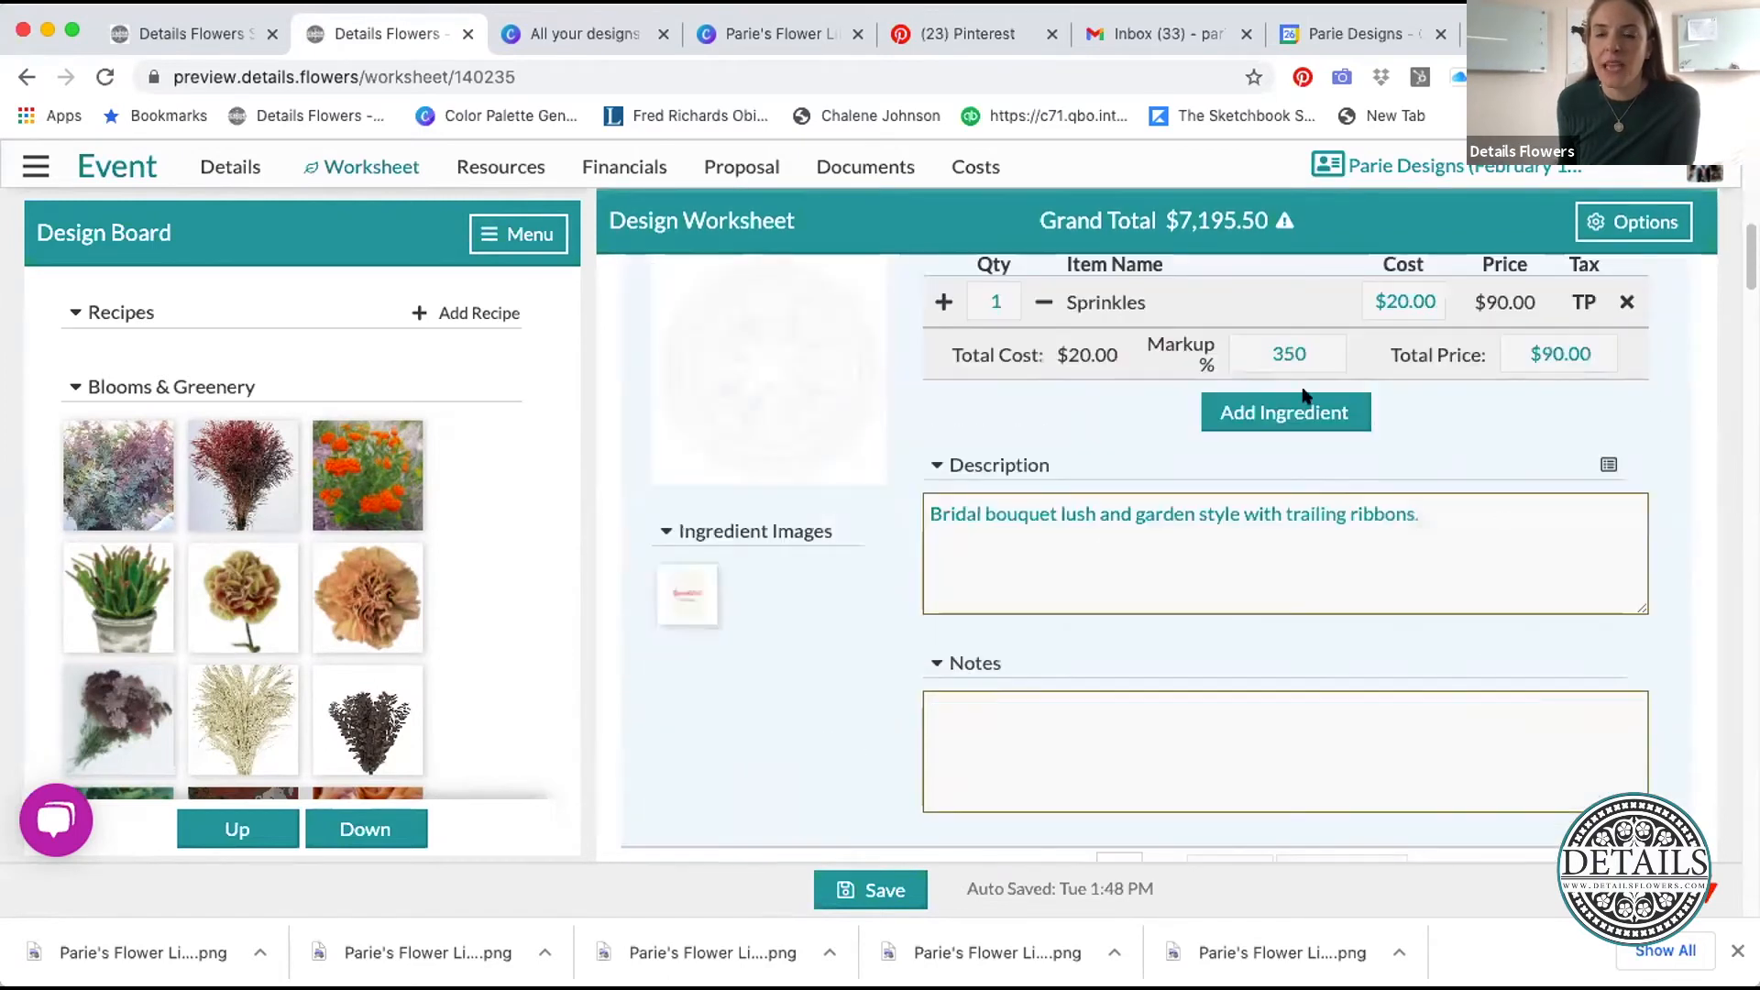
pyautogui.click(1298, 409)
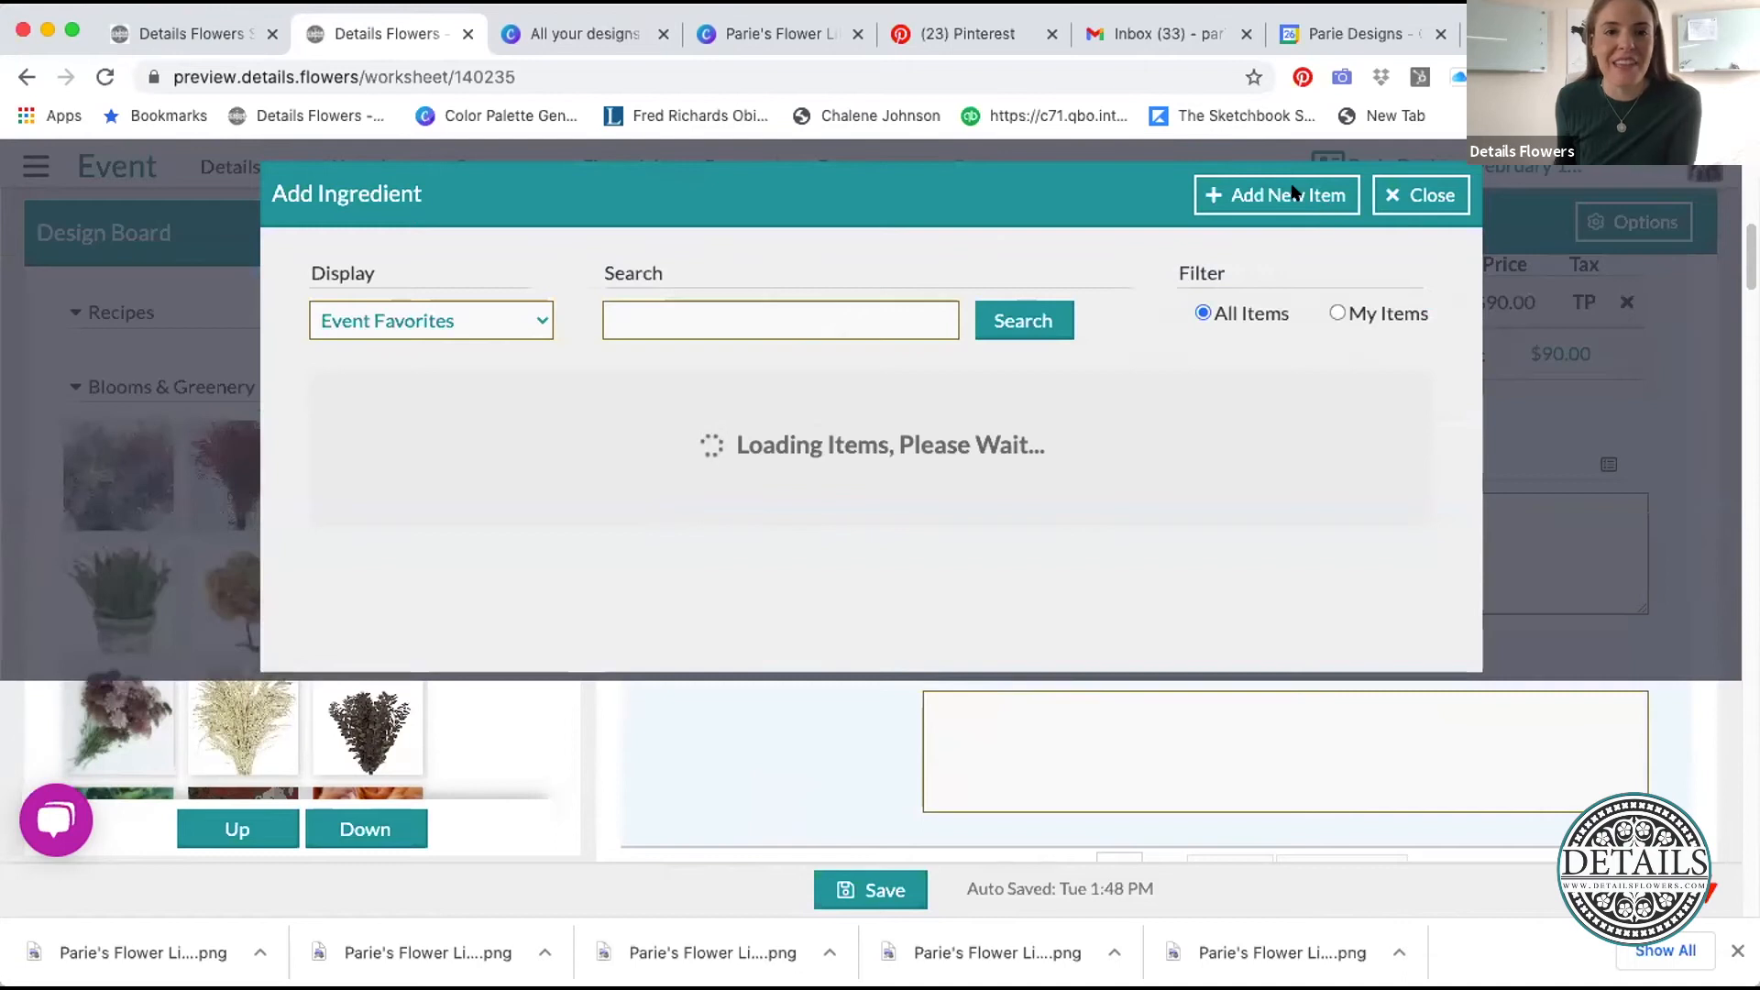
pyautogui.click(1292, 190)
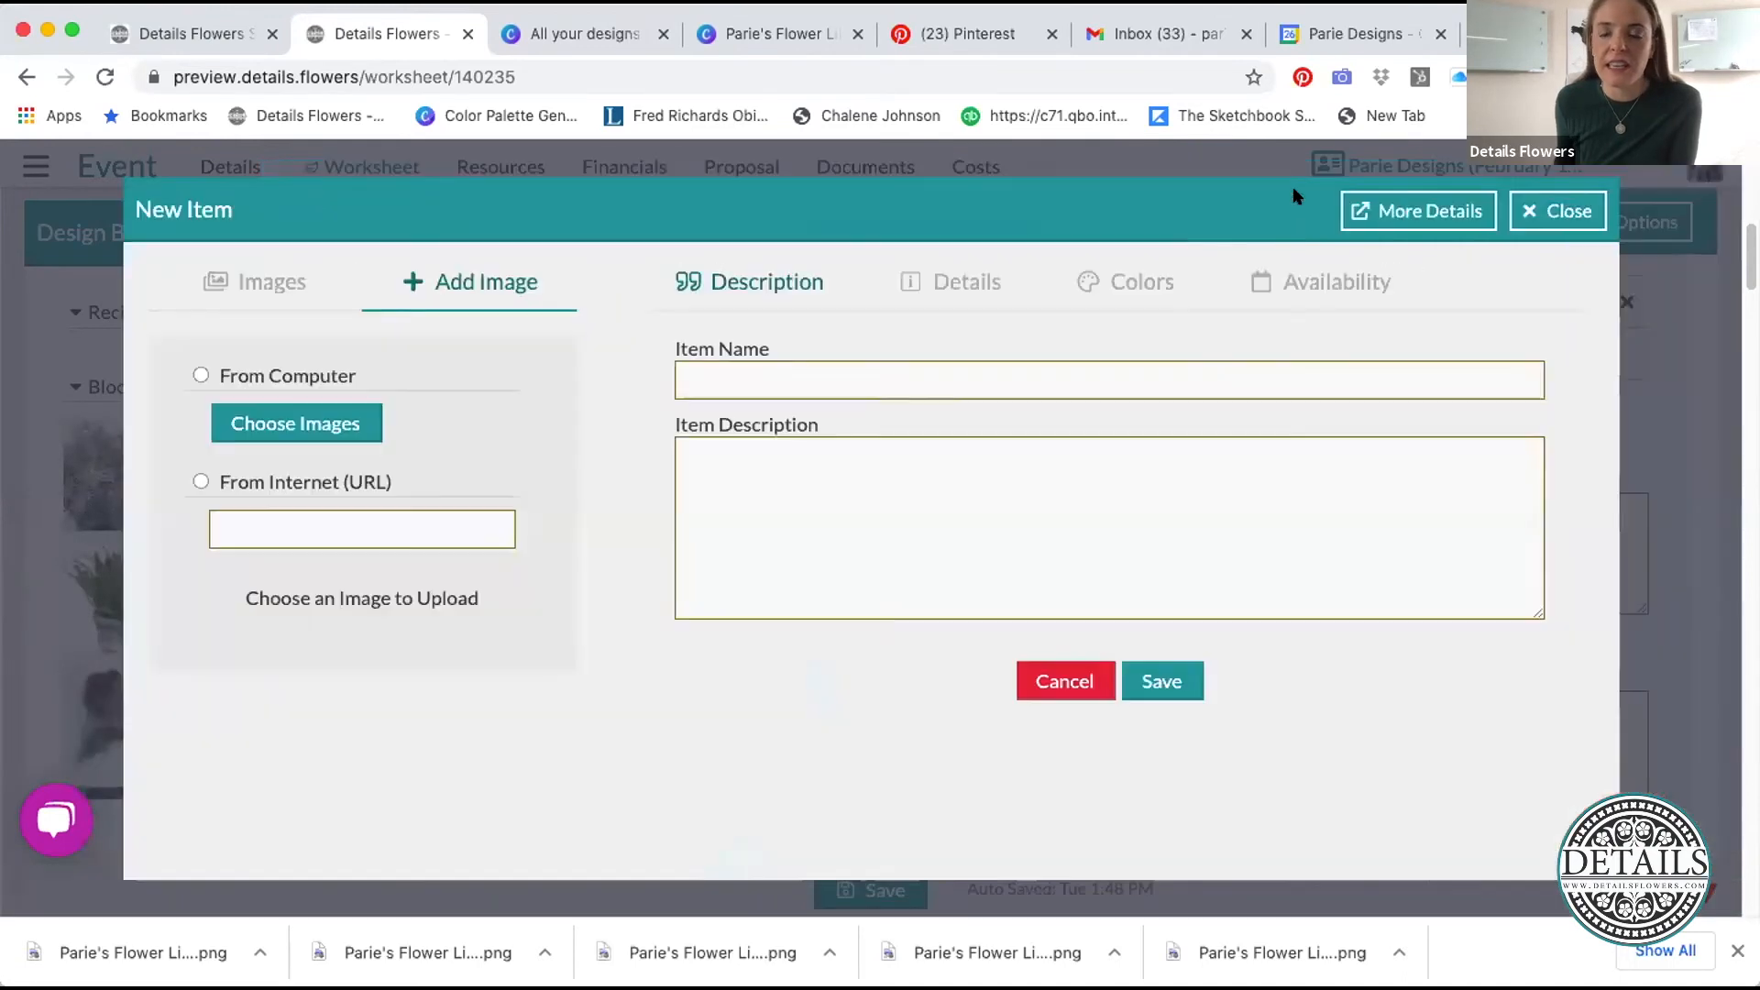
pyautogui.click(768, 381)
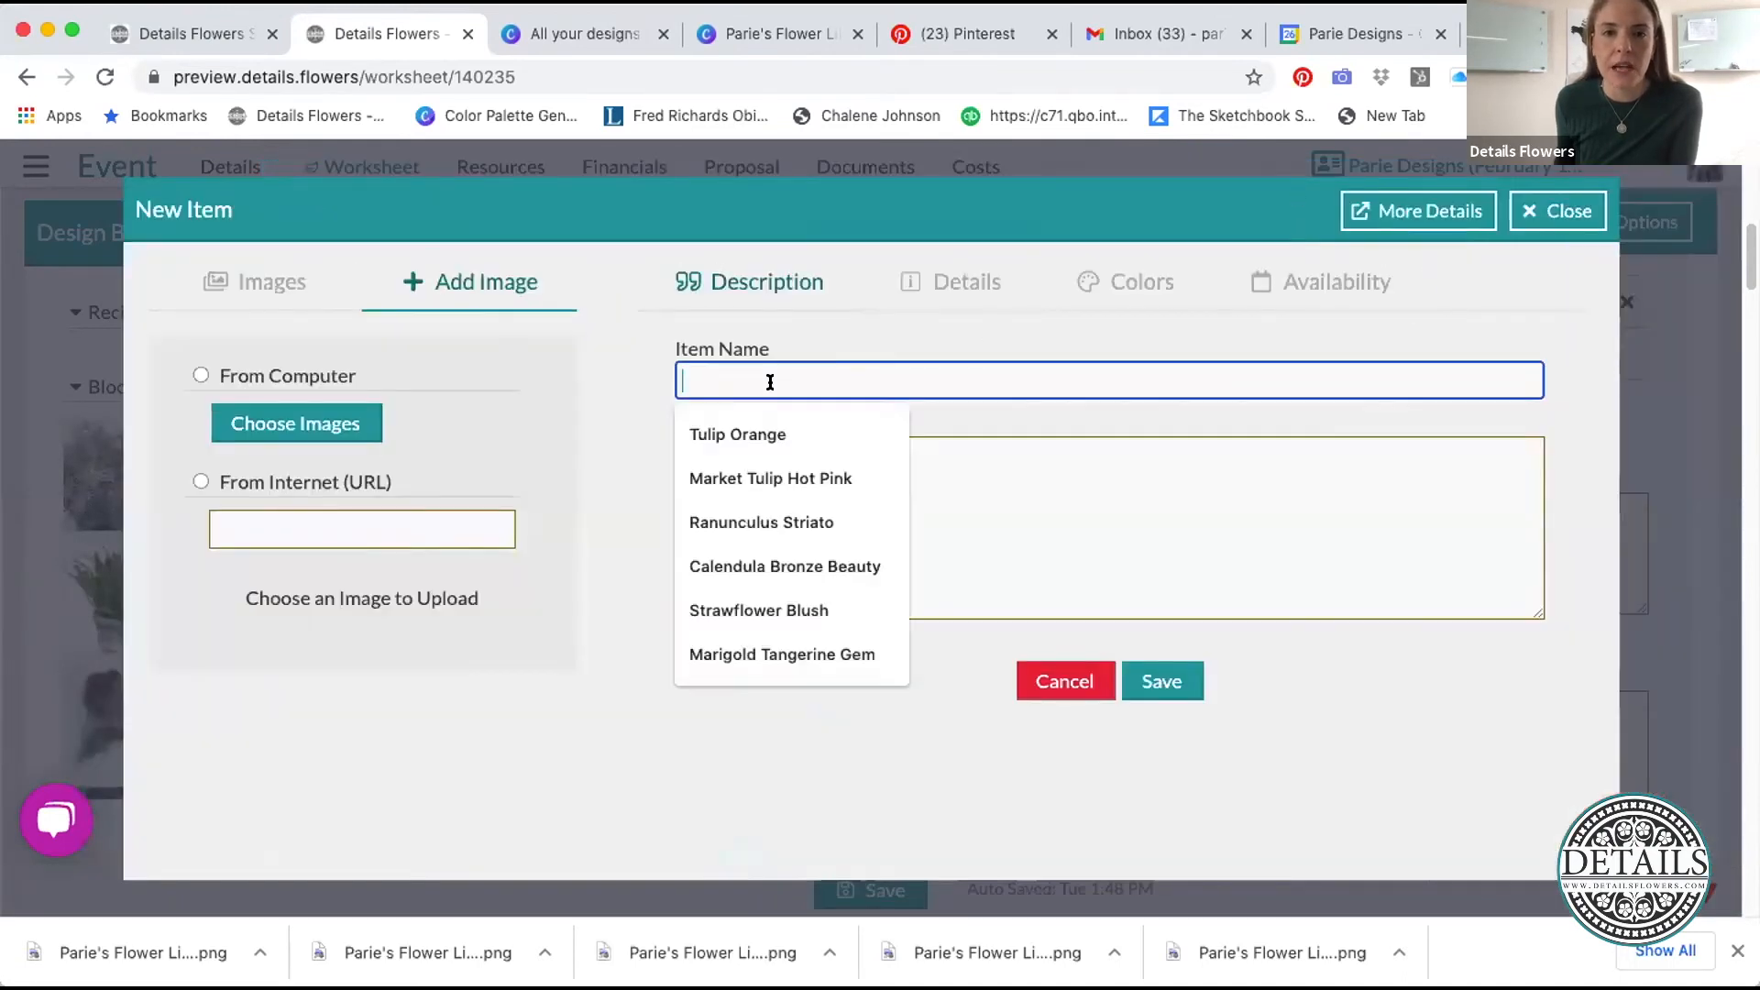
pyautogui.write('Random Flower')
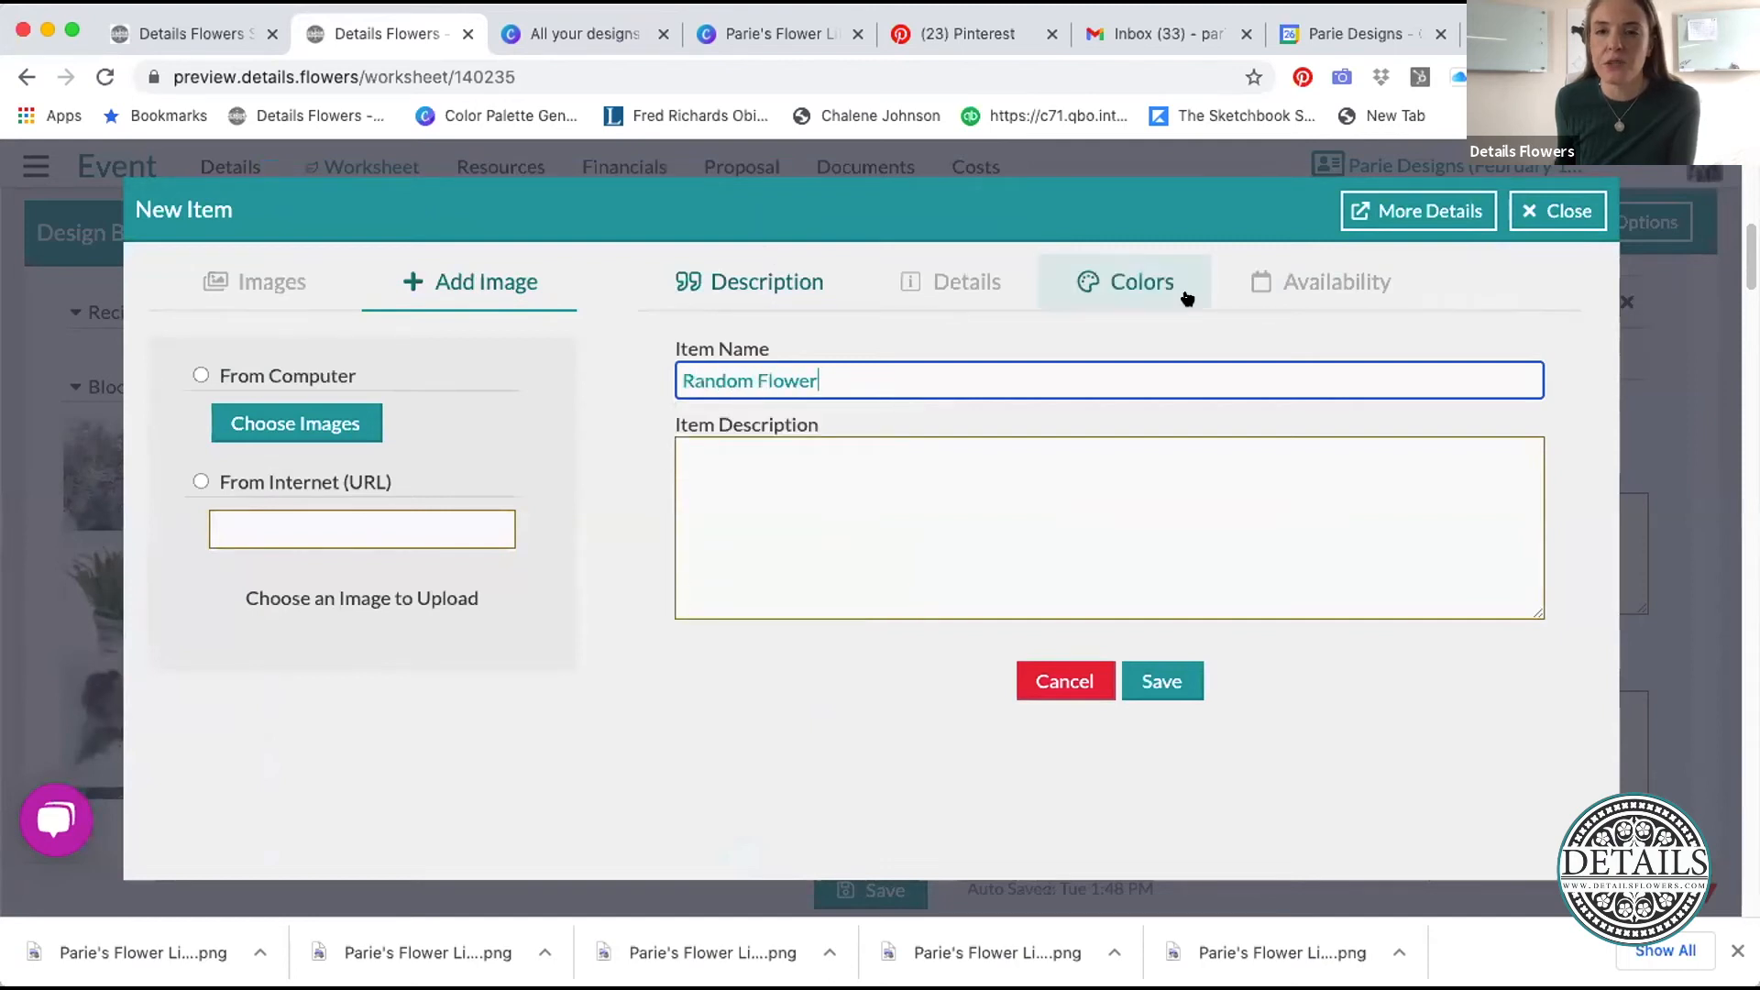
pyautogui.click(1300, 283)
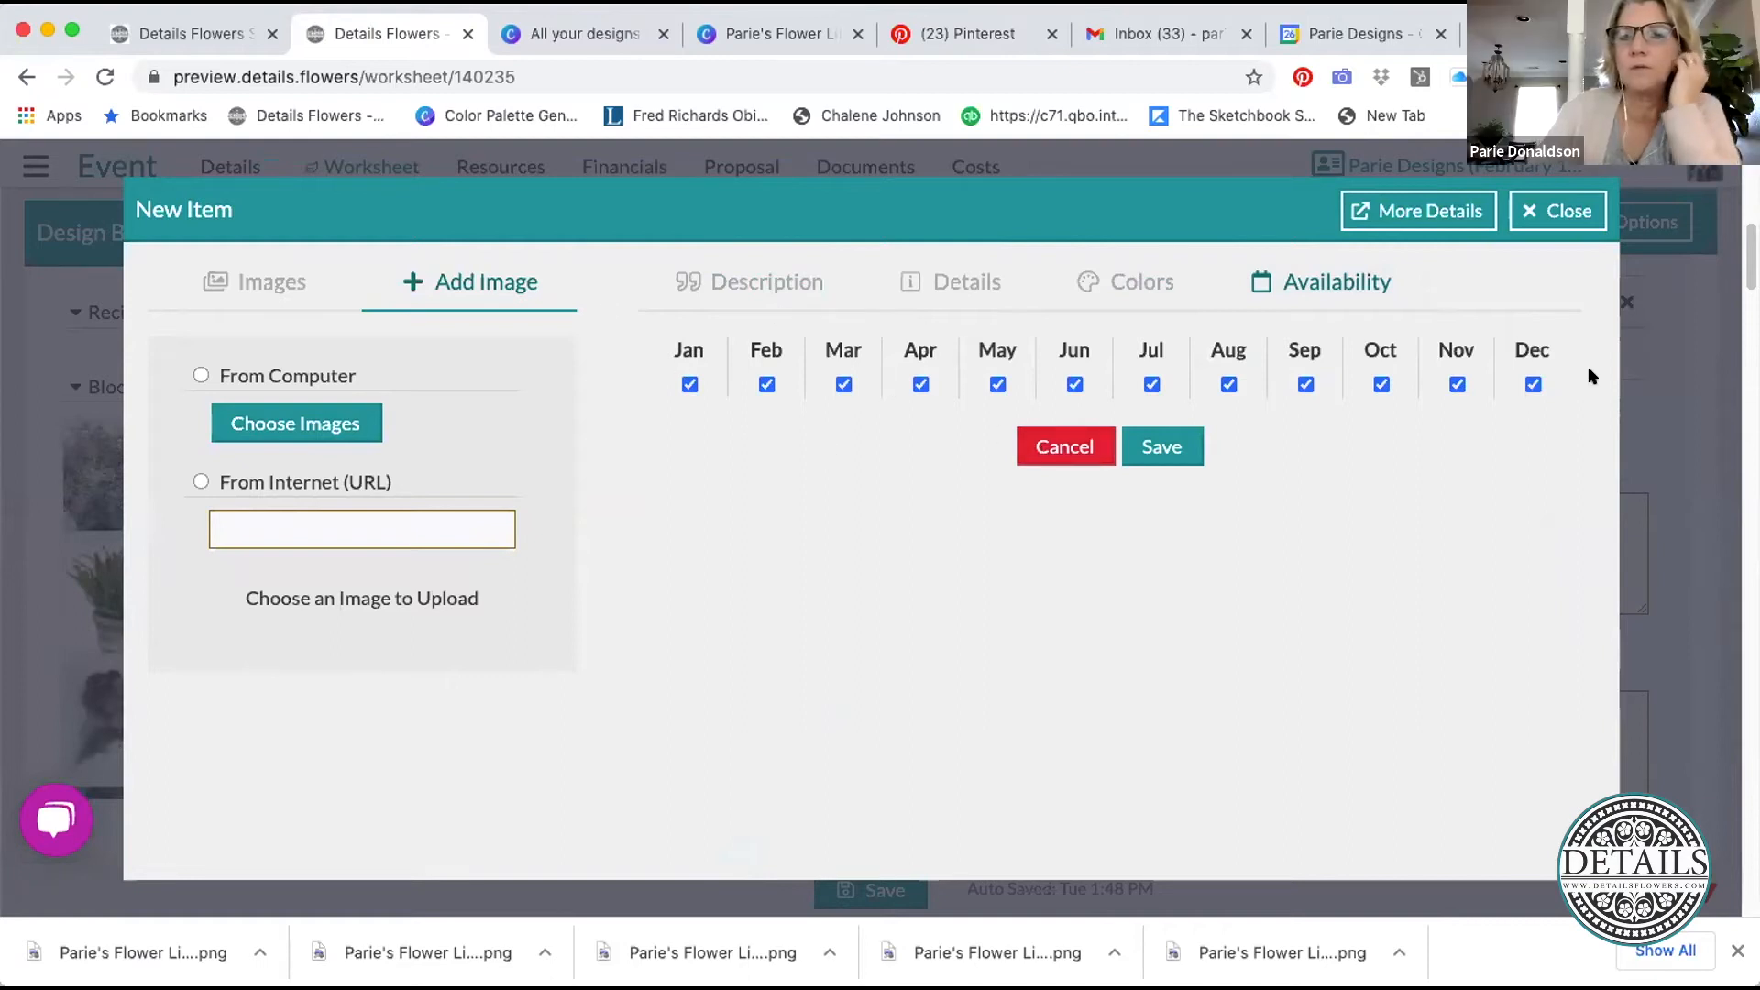
pyautogui.click(1071, 448)
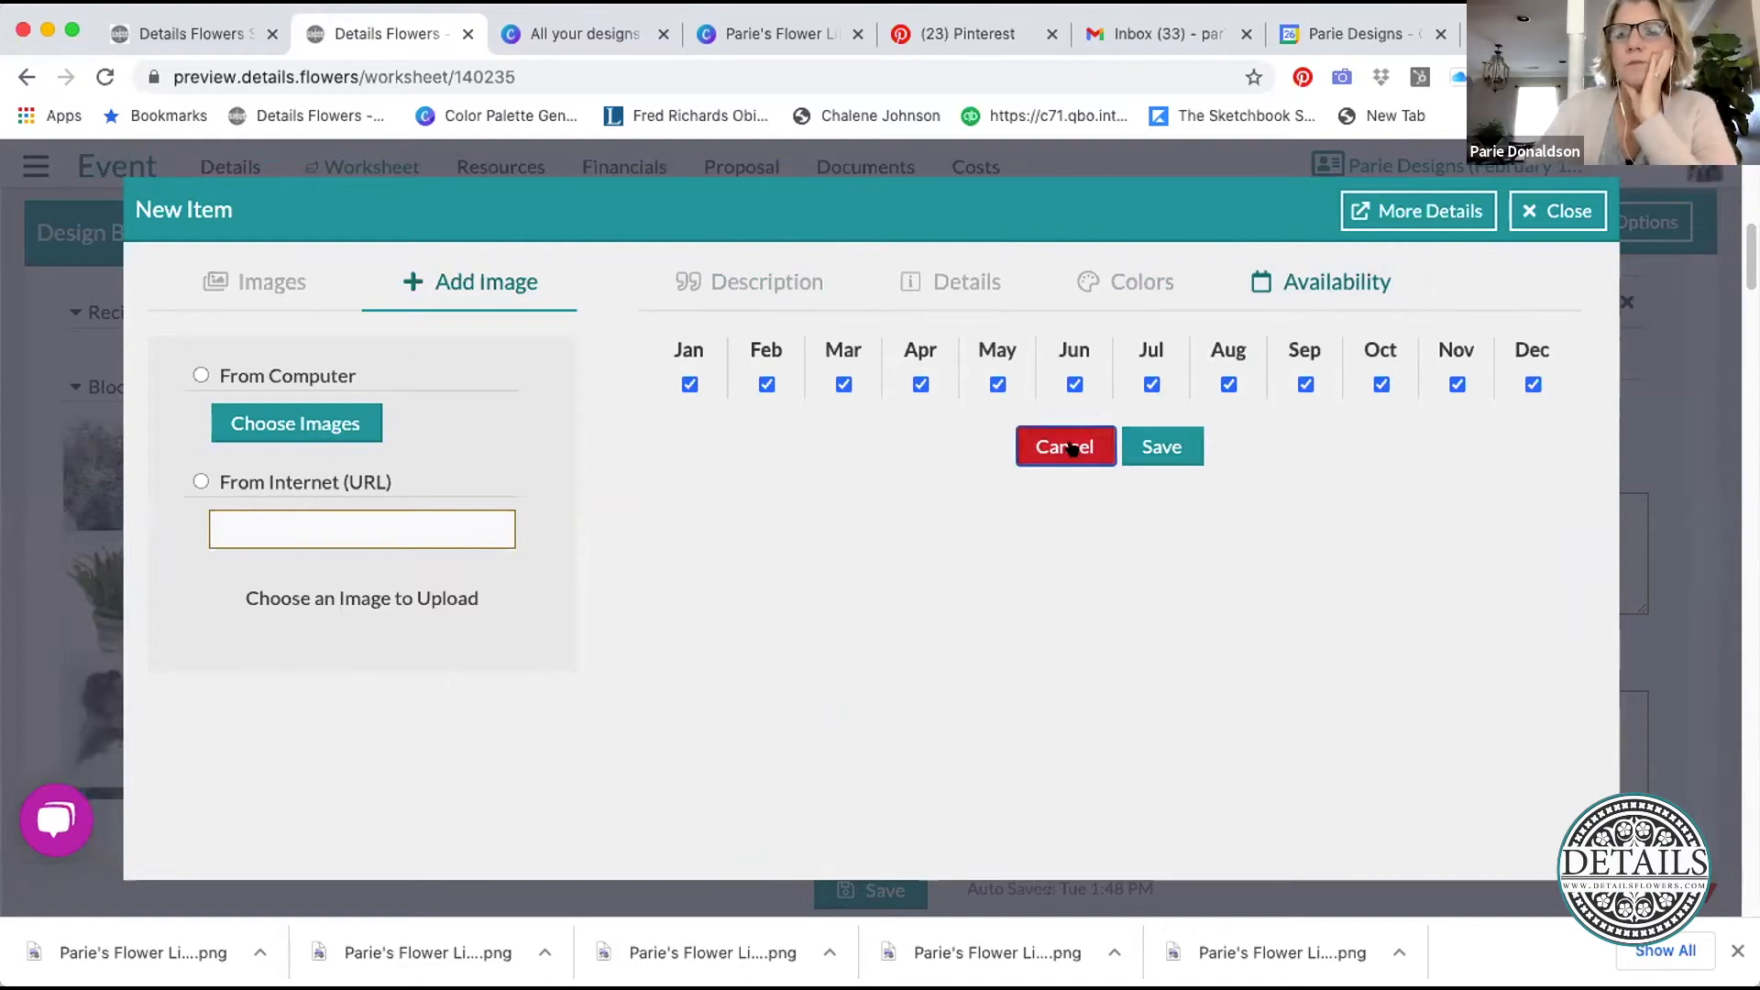
pyautogui.click(1558, 210)
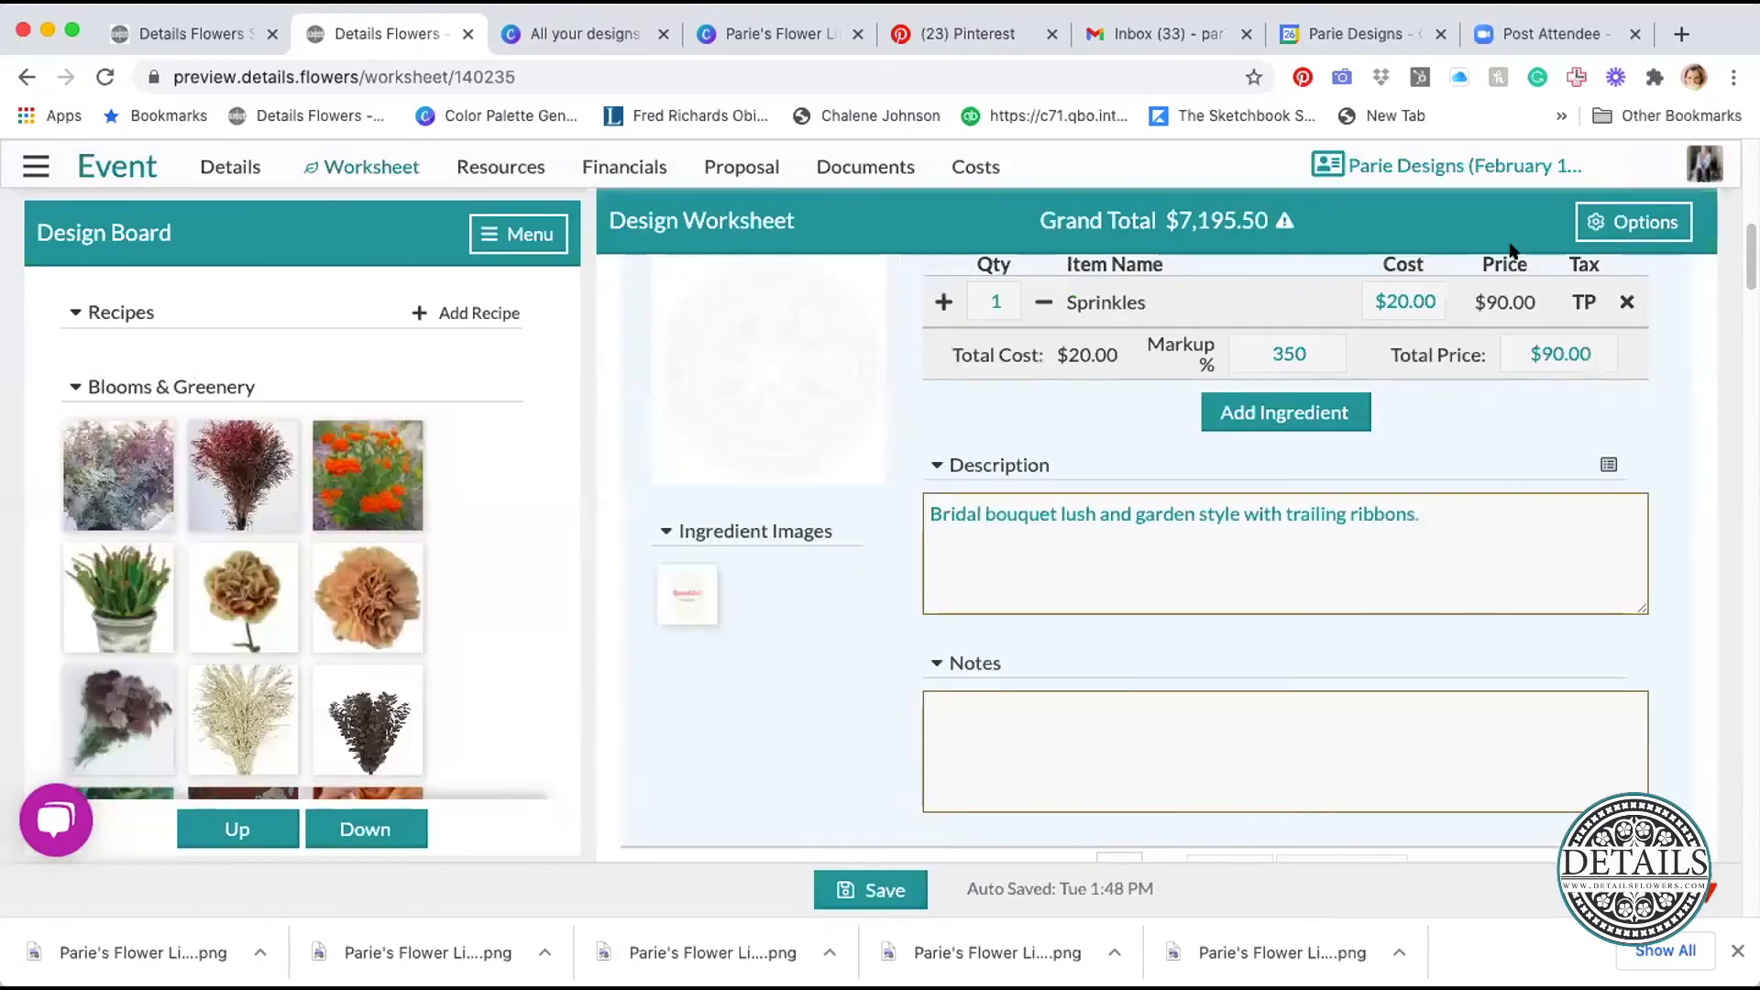
# - Open the event's item gallery and look through its vendor and themed collections
pyautogui.scroll(1, 1189, 468)
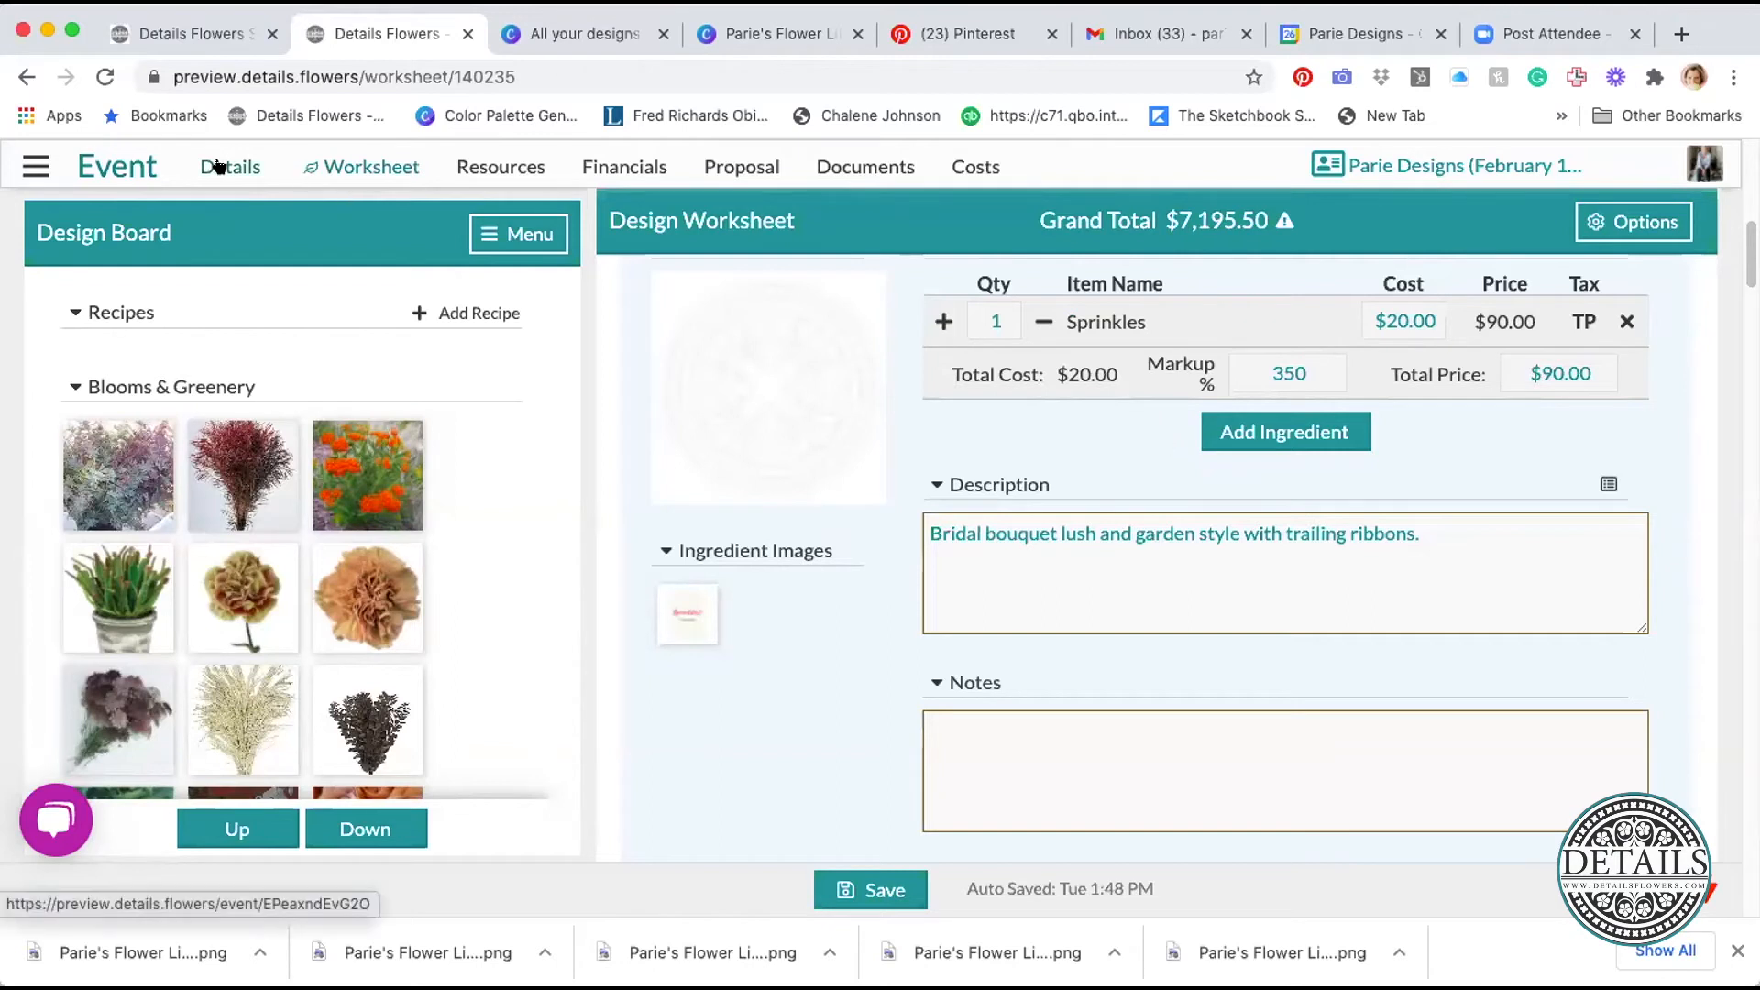
pyautogui.click(34, 168)
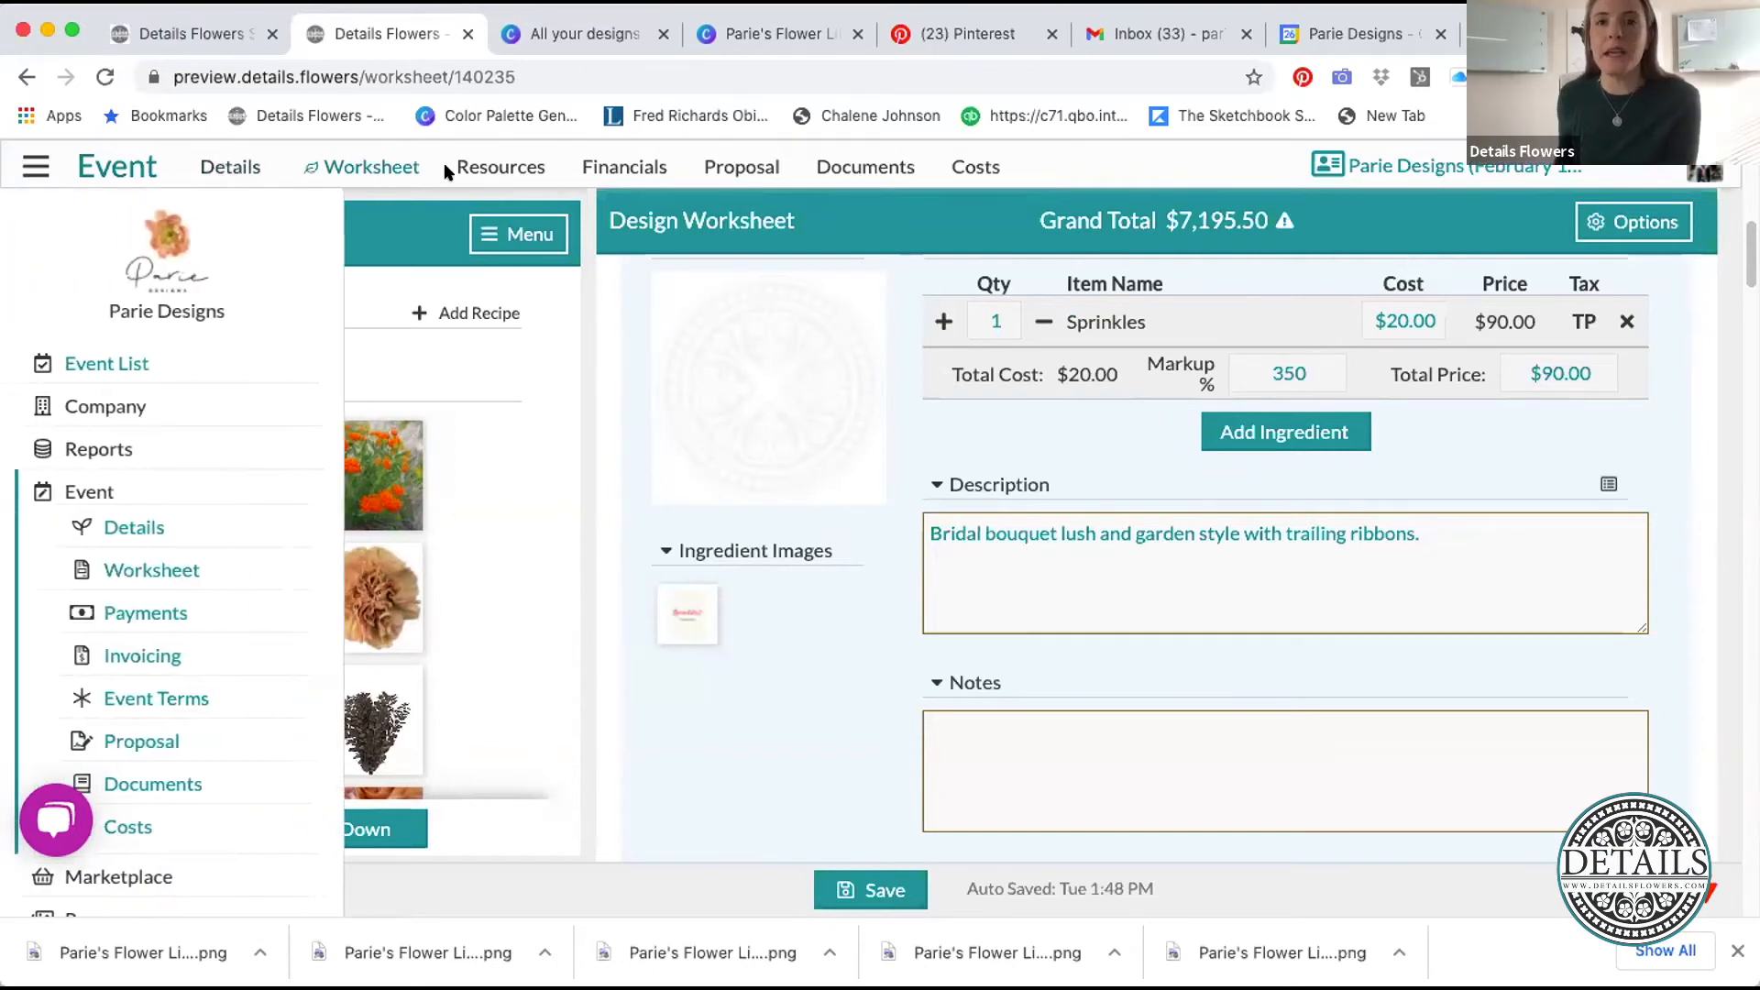
pyautogui.click(495, 167)
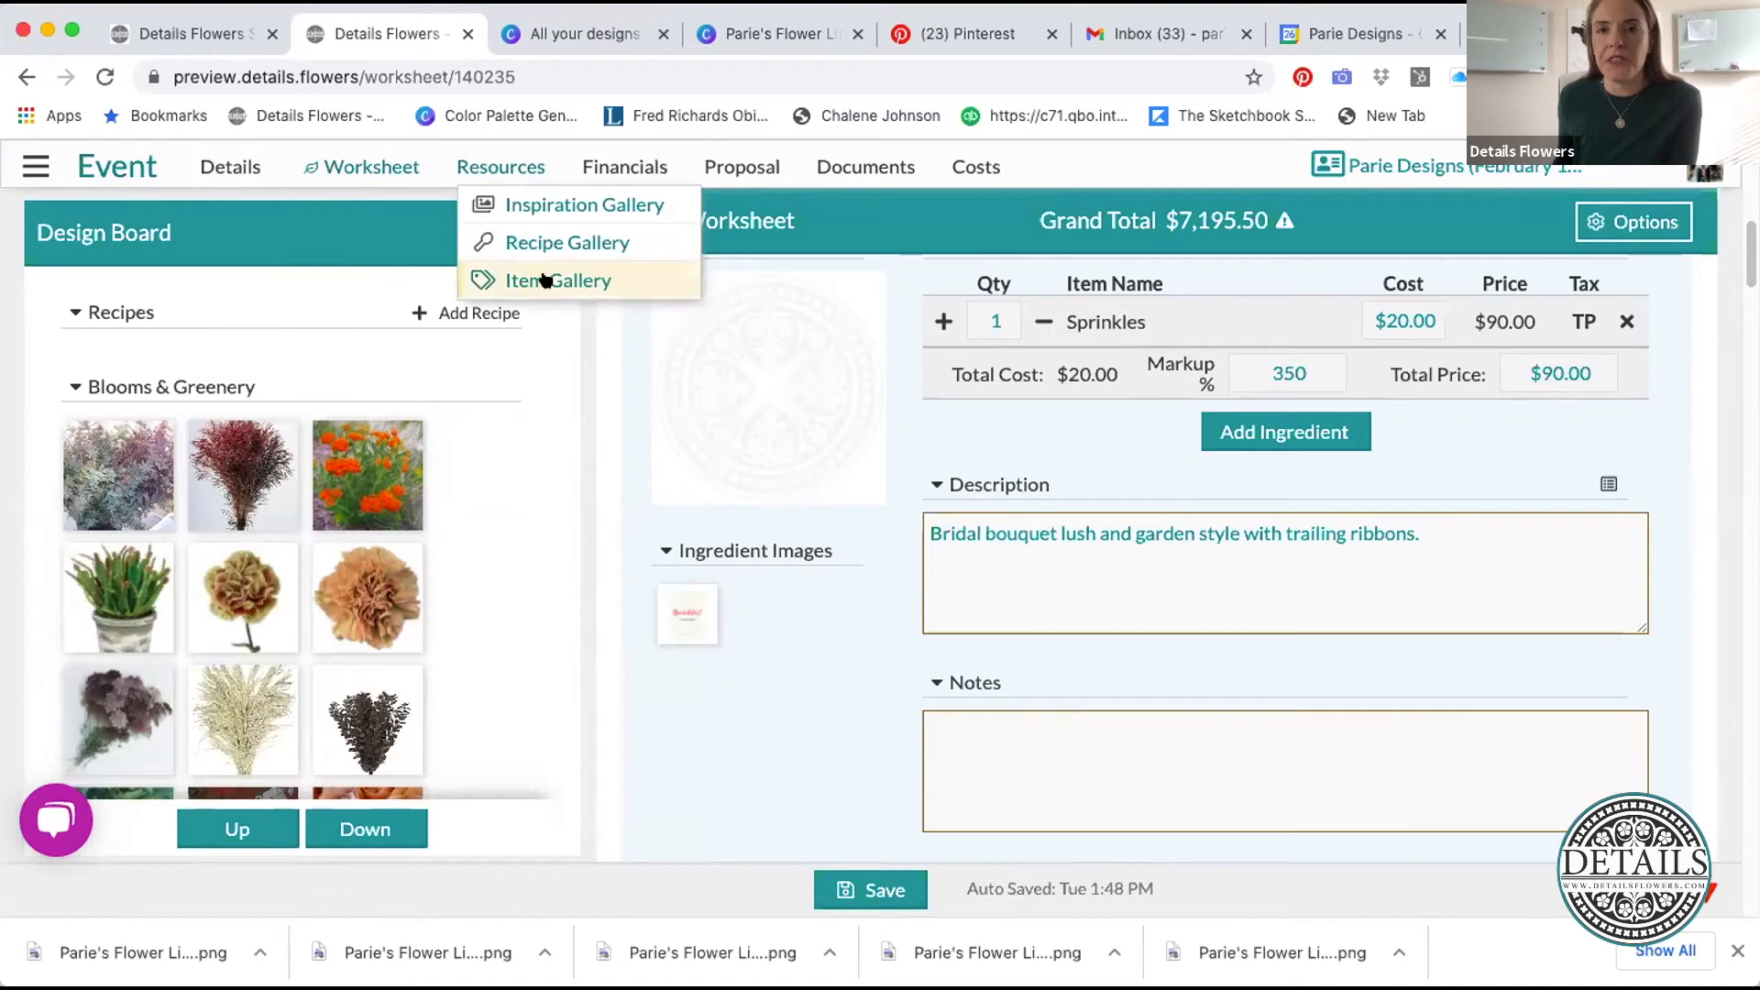
pyautogui.click(545, 279)
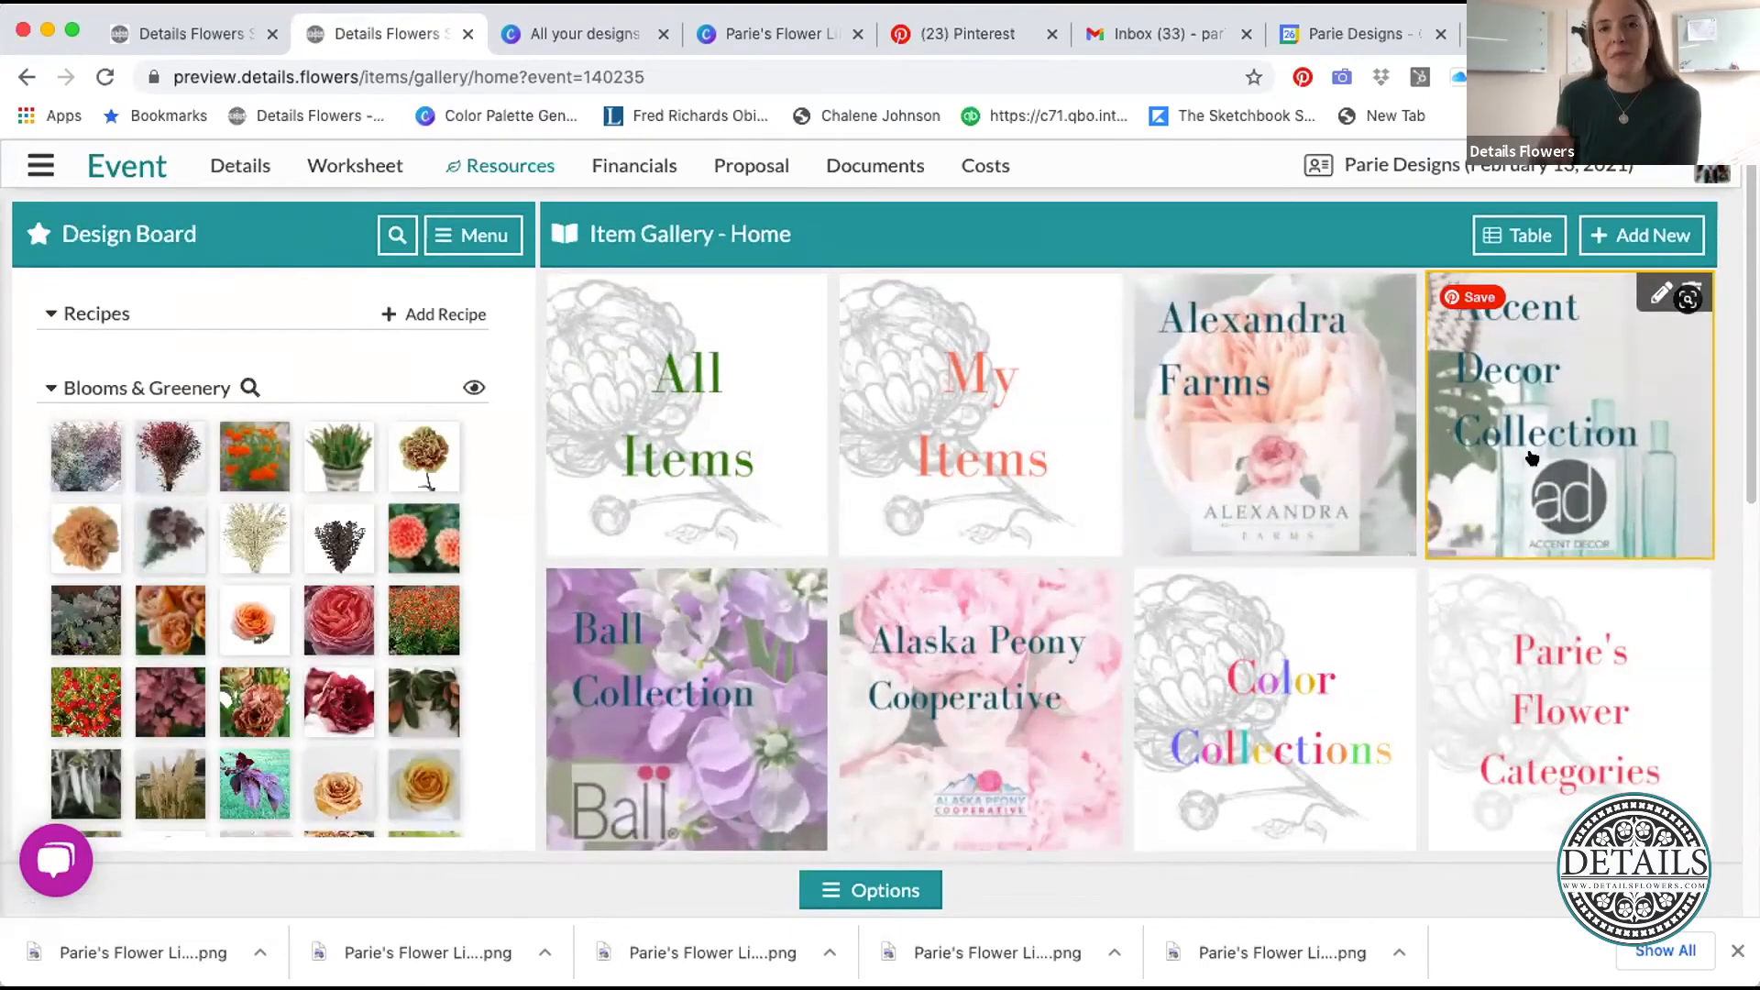
pyautogui.scroll(-3, 1531, 459)
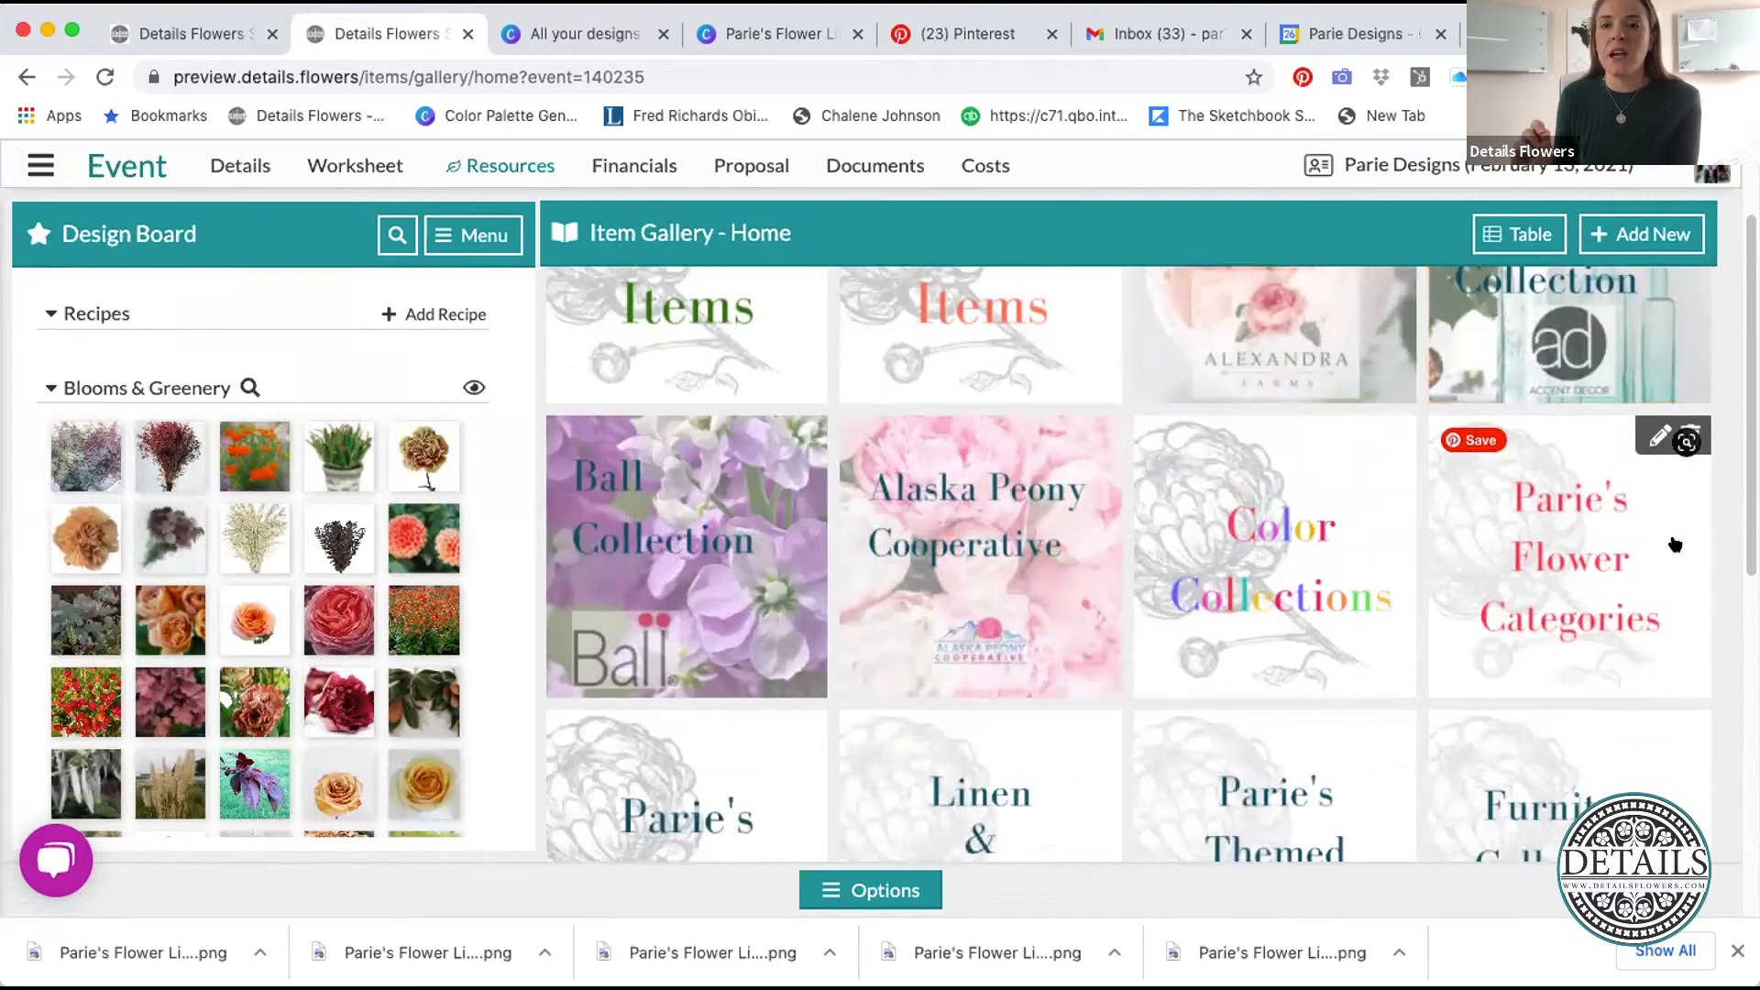
pyautogui.scroll(-4, 1604, 559)
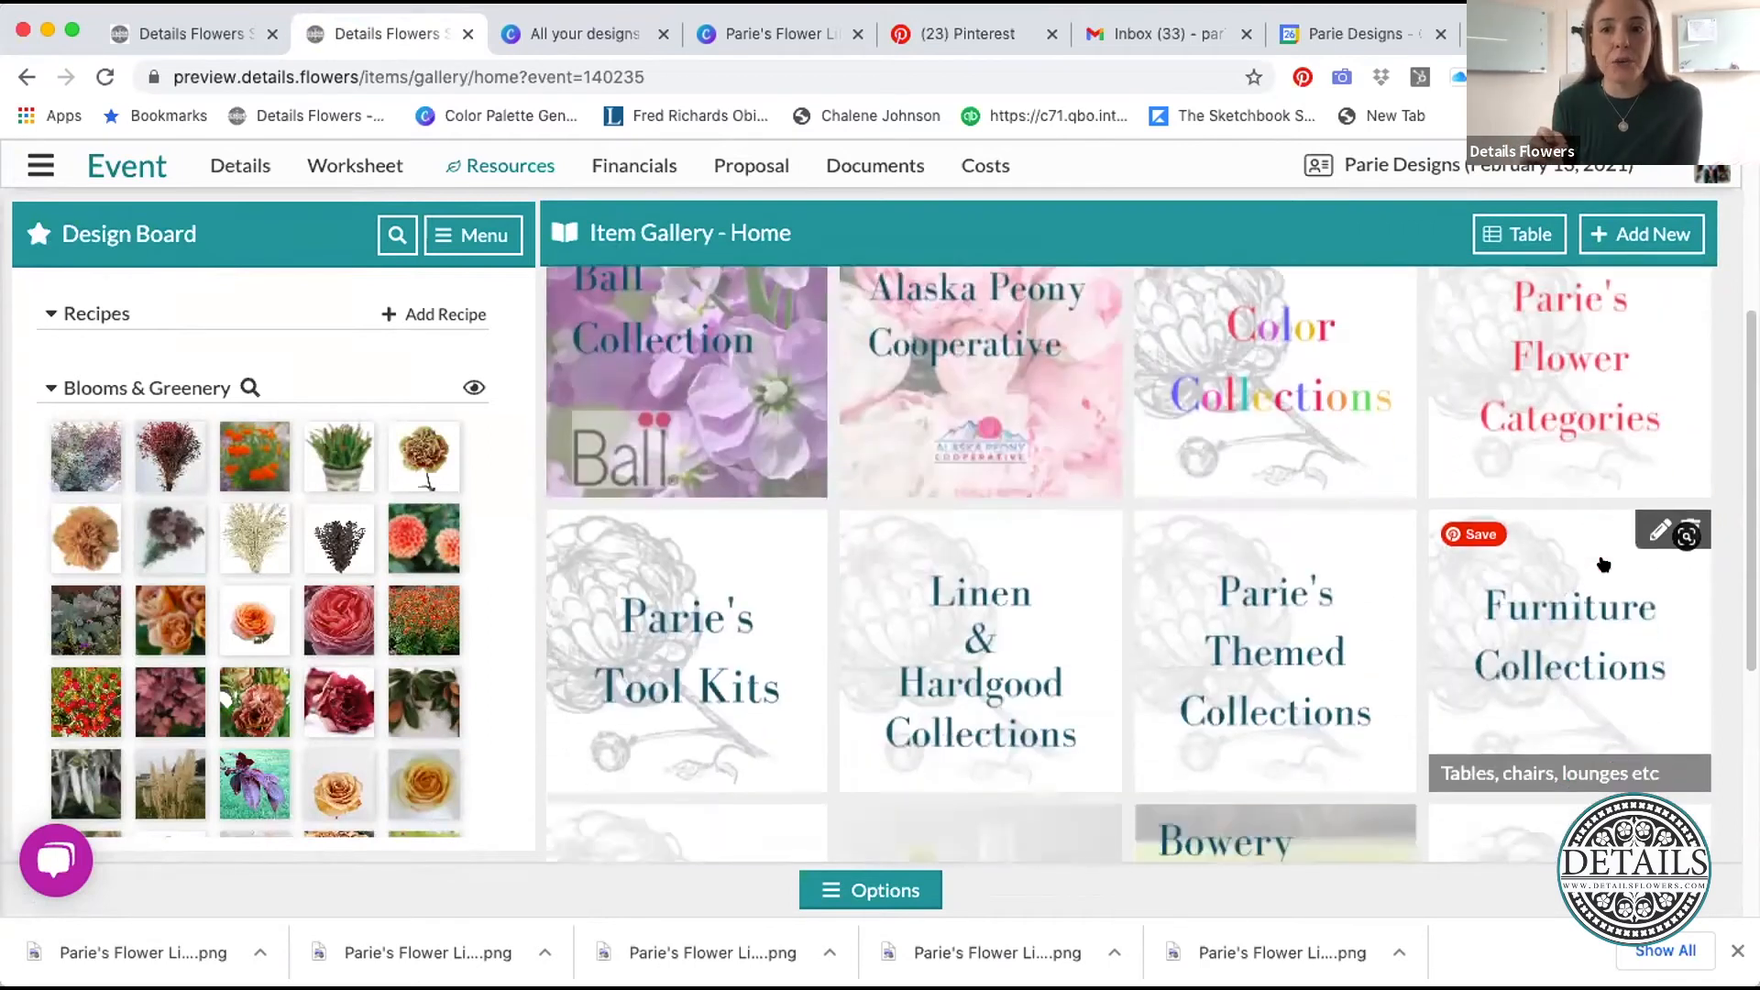
# - Browse the Eucalyptus & Blue Green Foliages collection under Greenery & Foliage in Parie's Flower Categories
pyautogui.click(1616, 381)
pyautogui.click(725, 415)
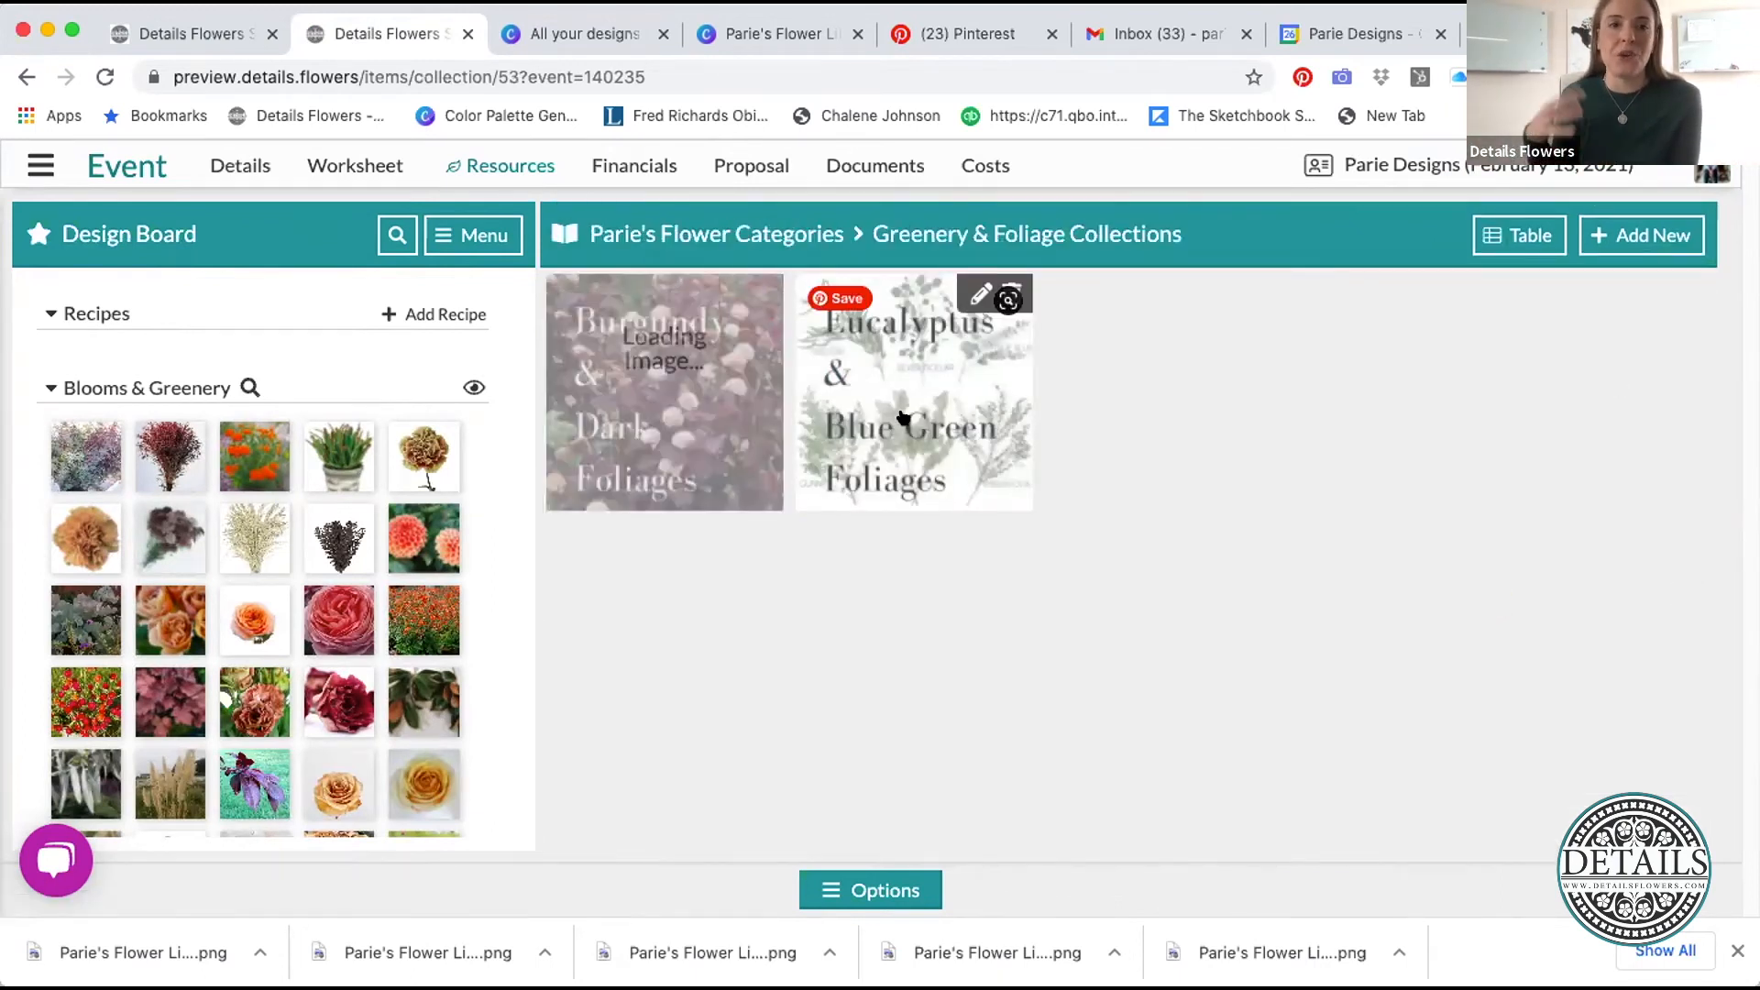
pyautogui.click(903, 418)
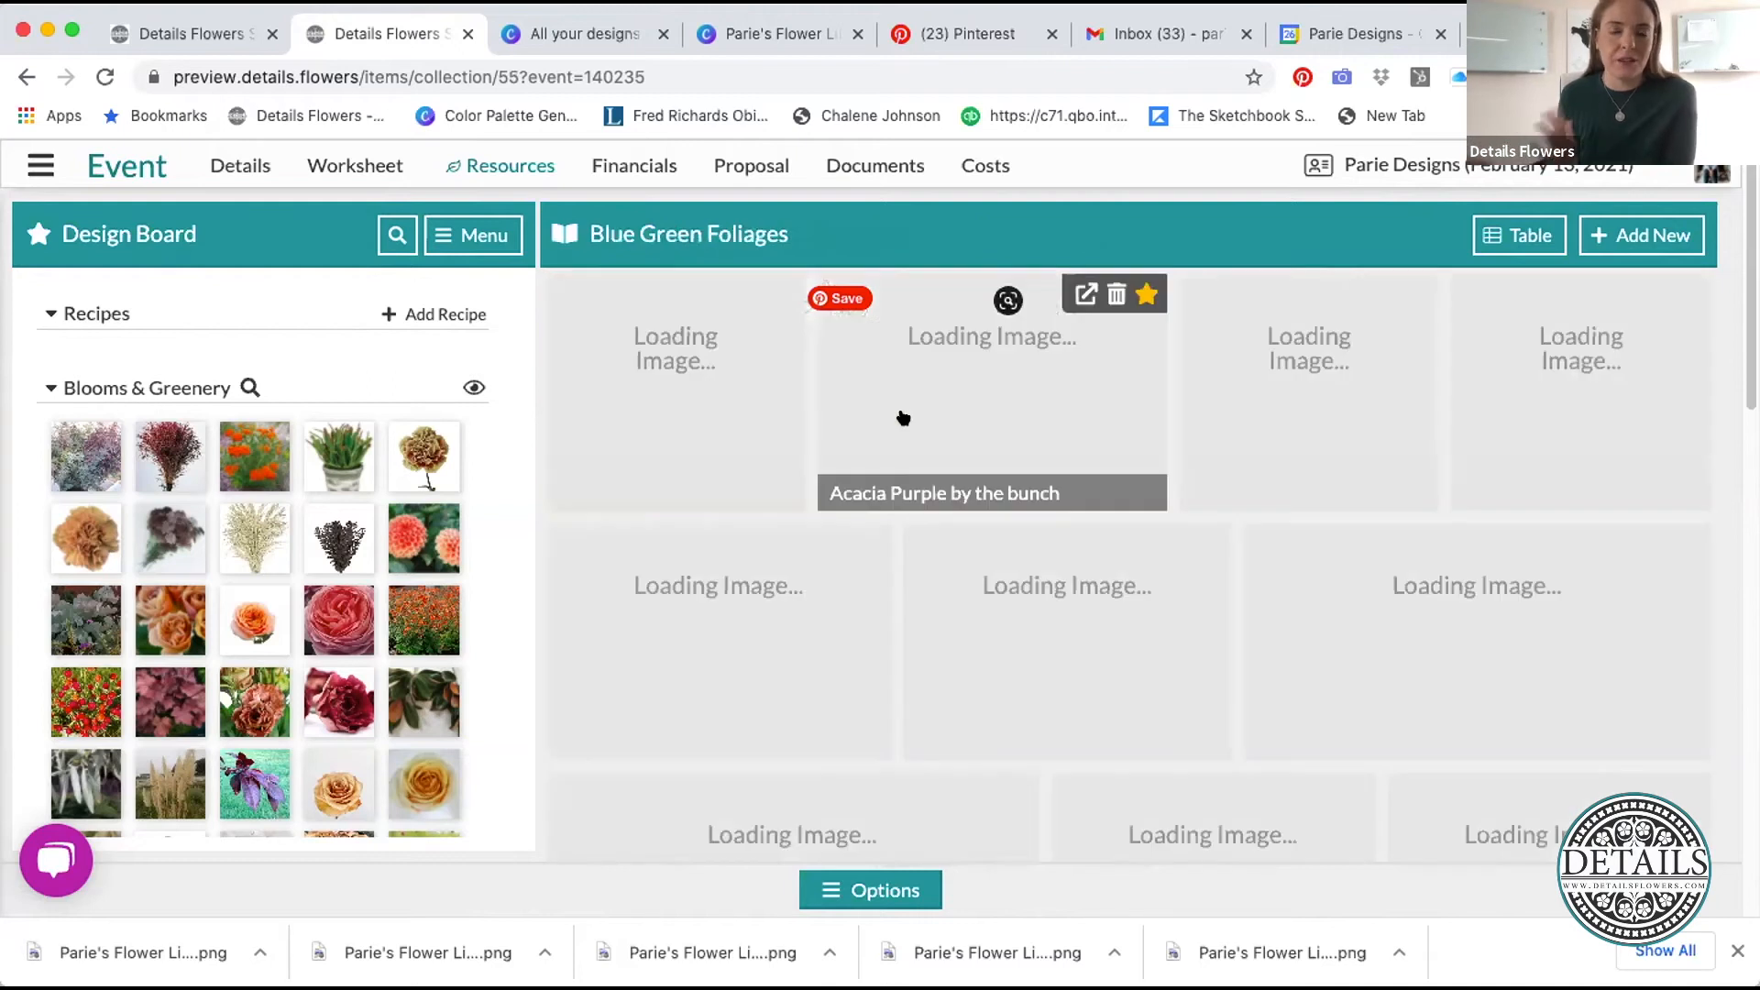
pyautogui.scroll(-2, 1343, 542)
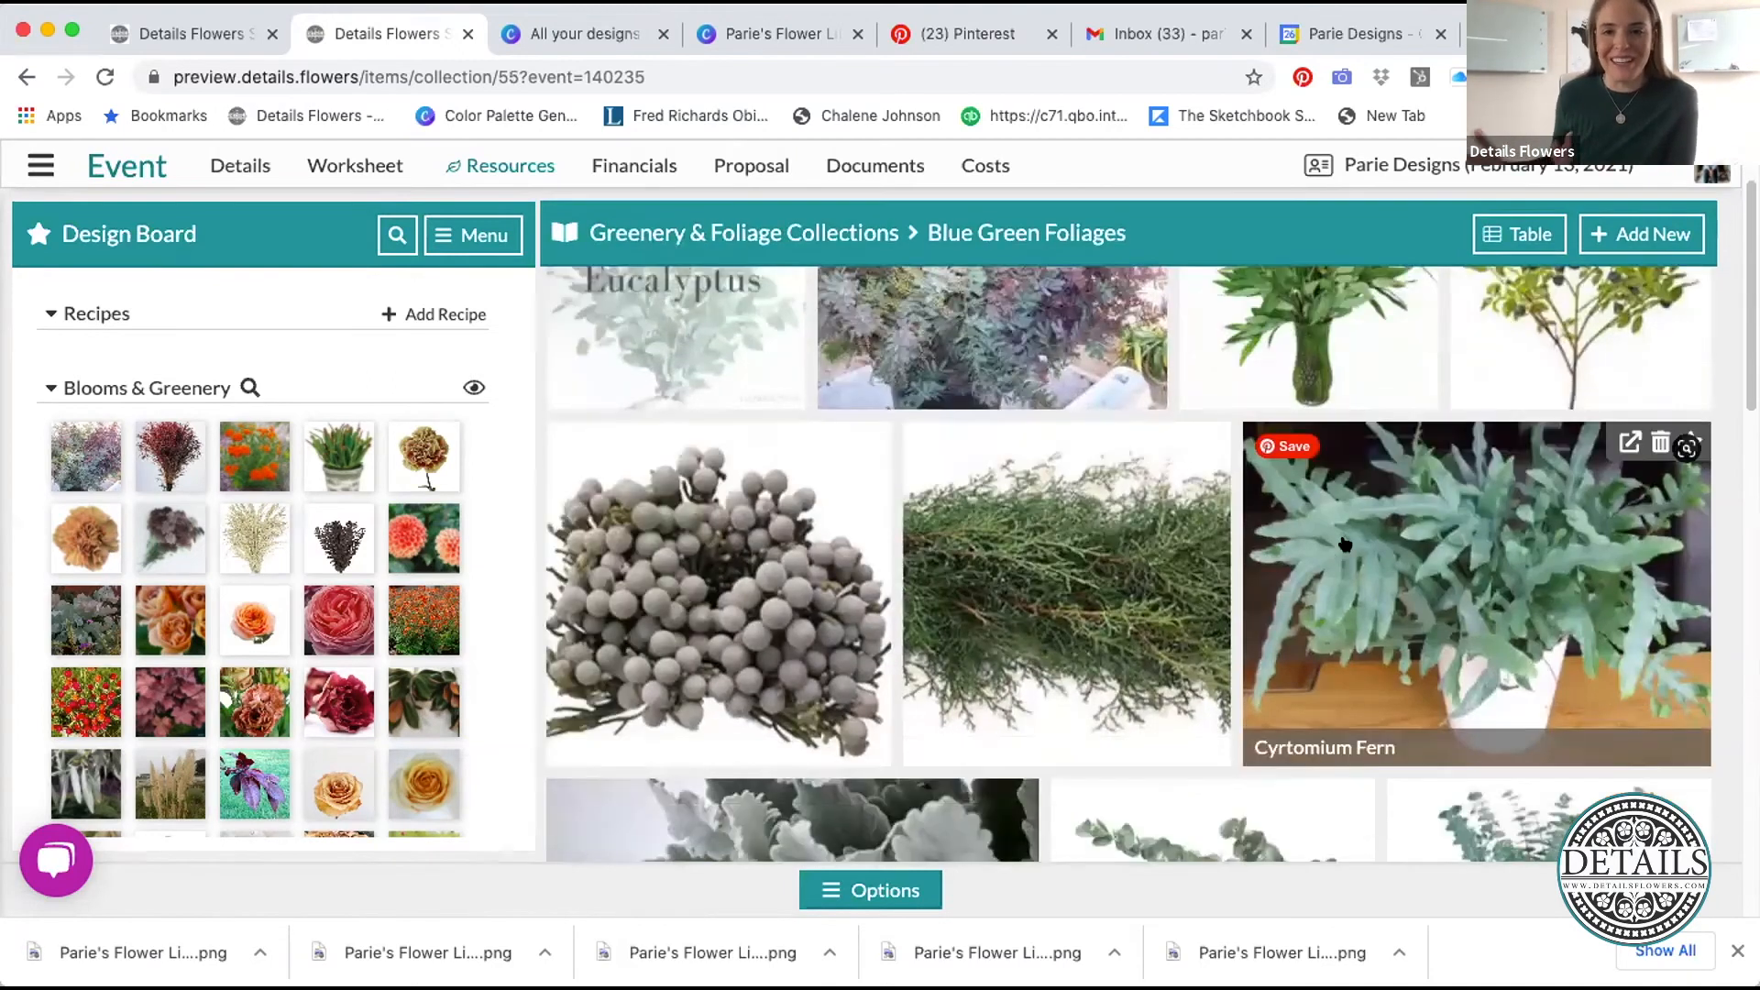
pyautogui.scroll(-10, 1343, 543)
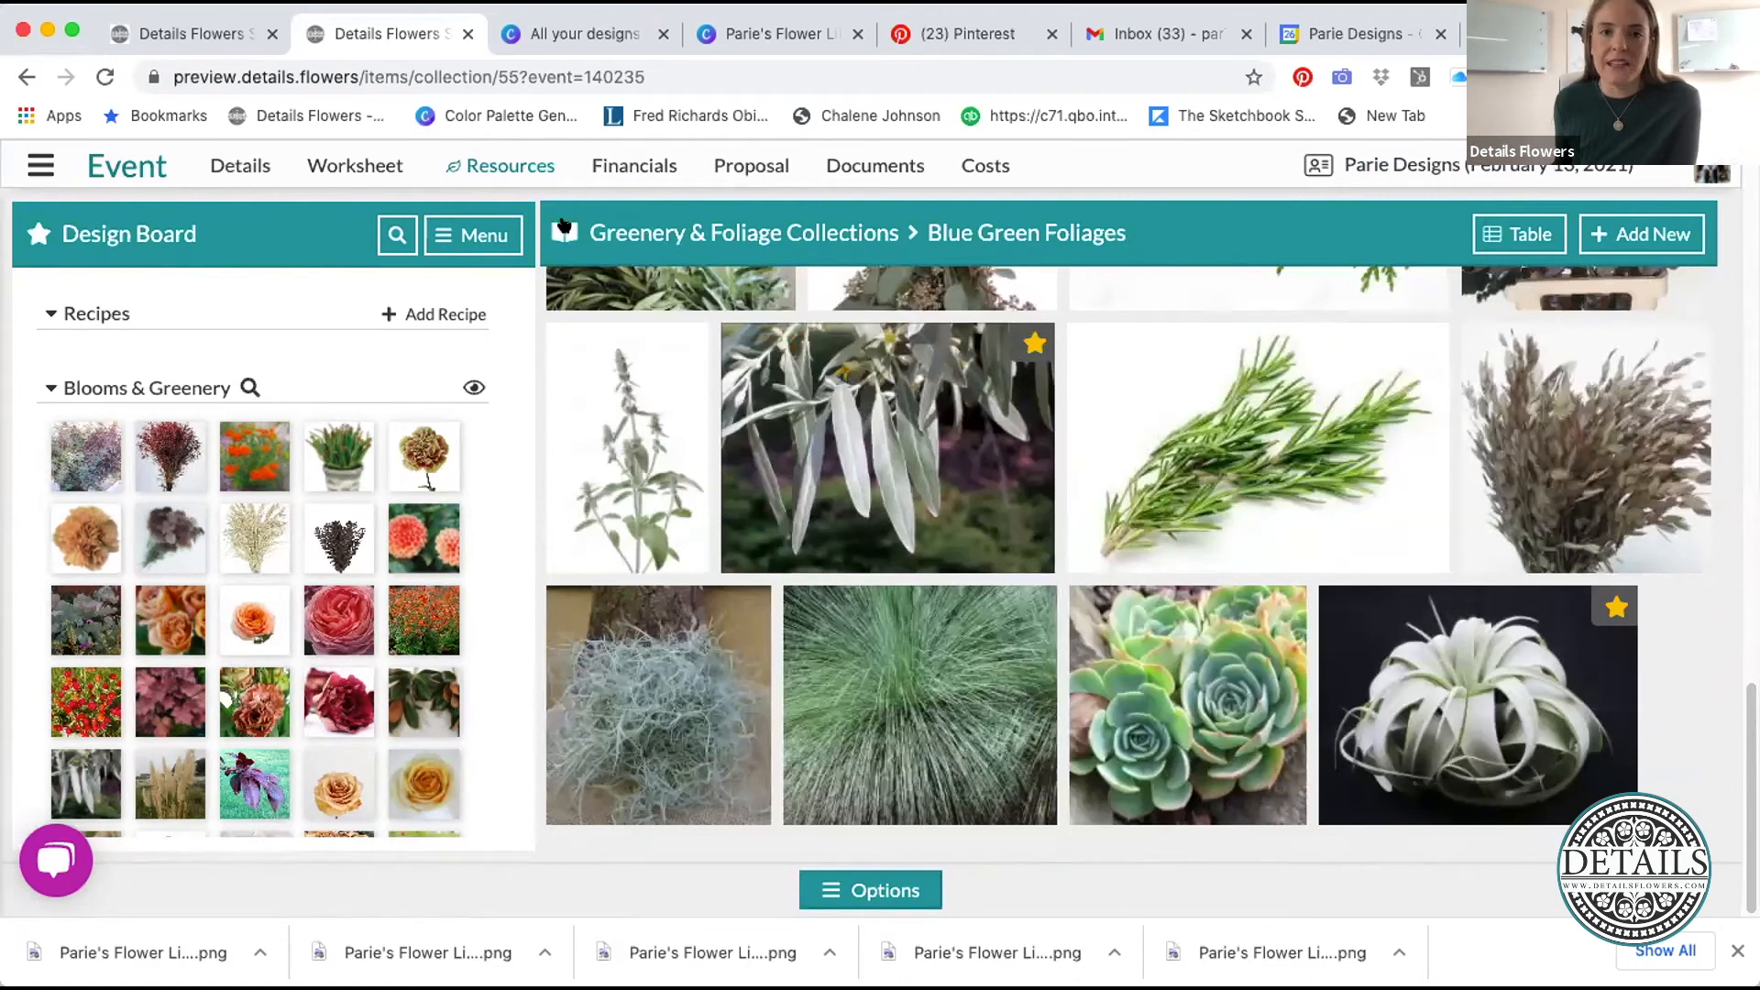
# - Return to the gallery home, look over the remaining collections and view the Linen & Hardgood Collections
pyautogui.click(770, 236)
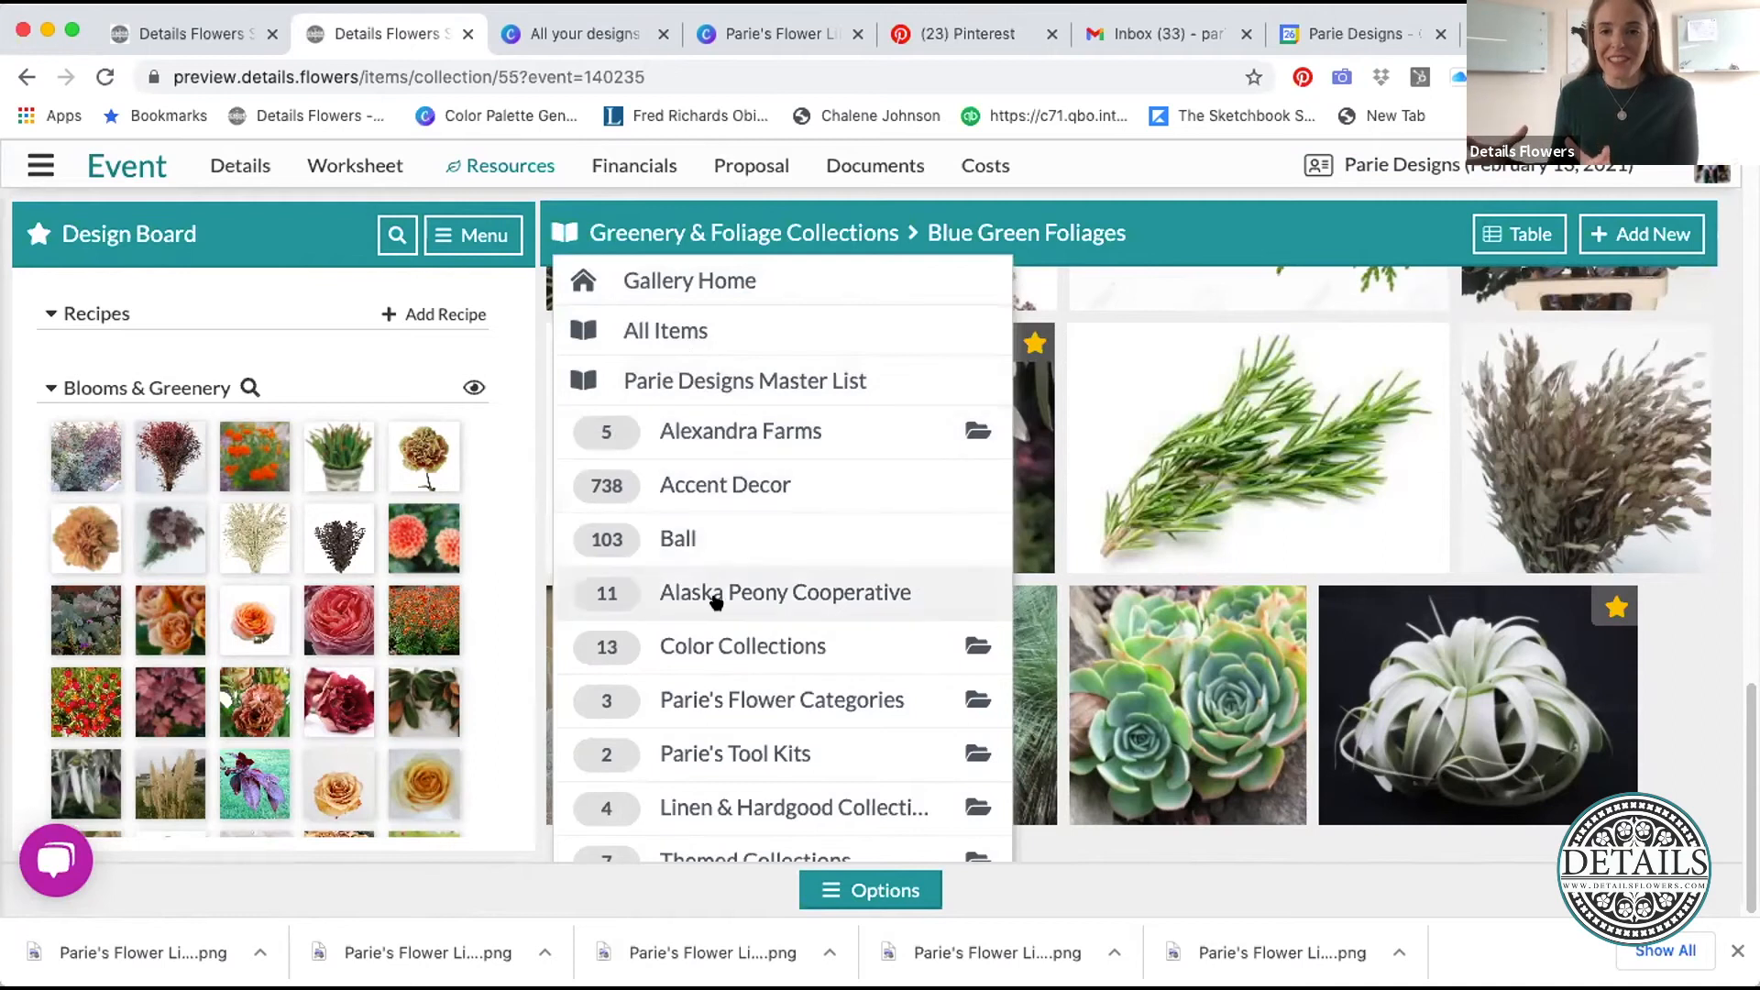
pyautogui.click(925, 806)
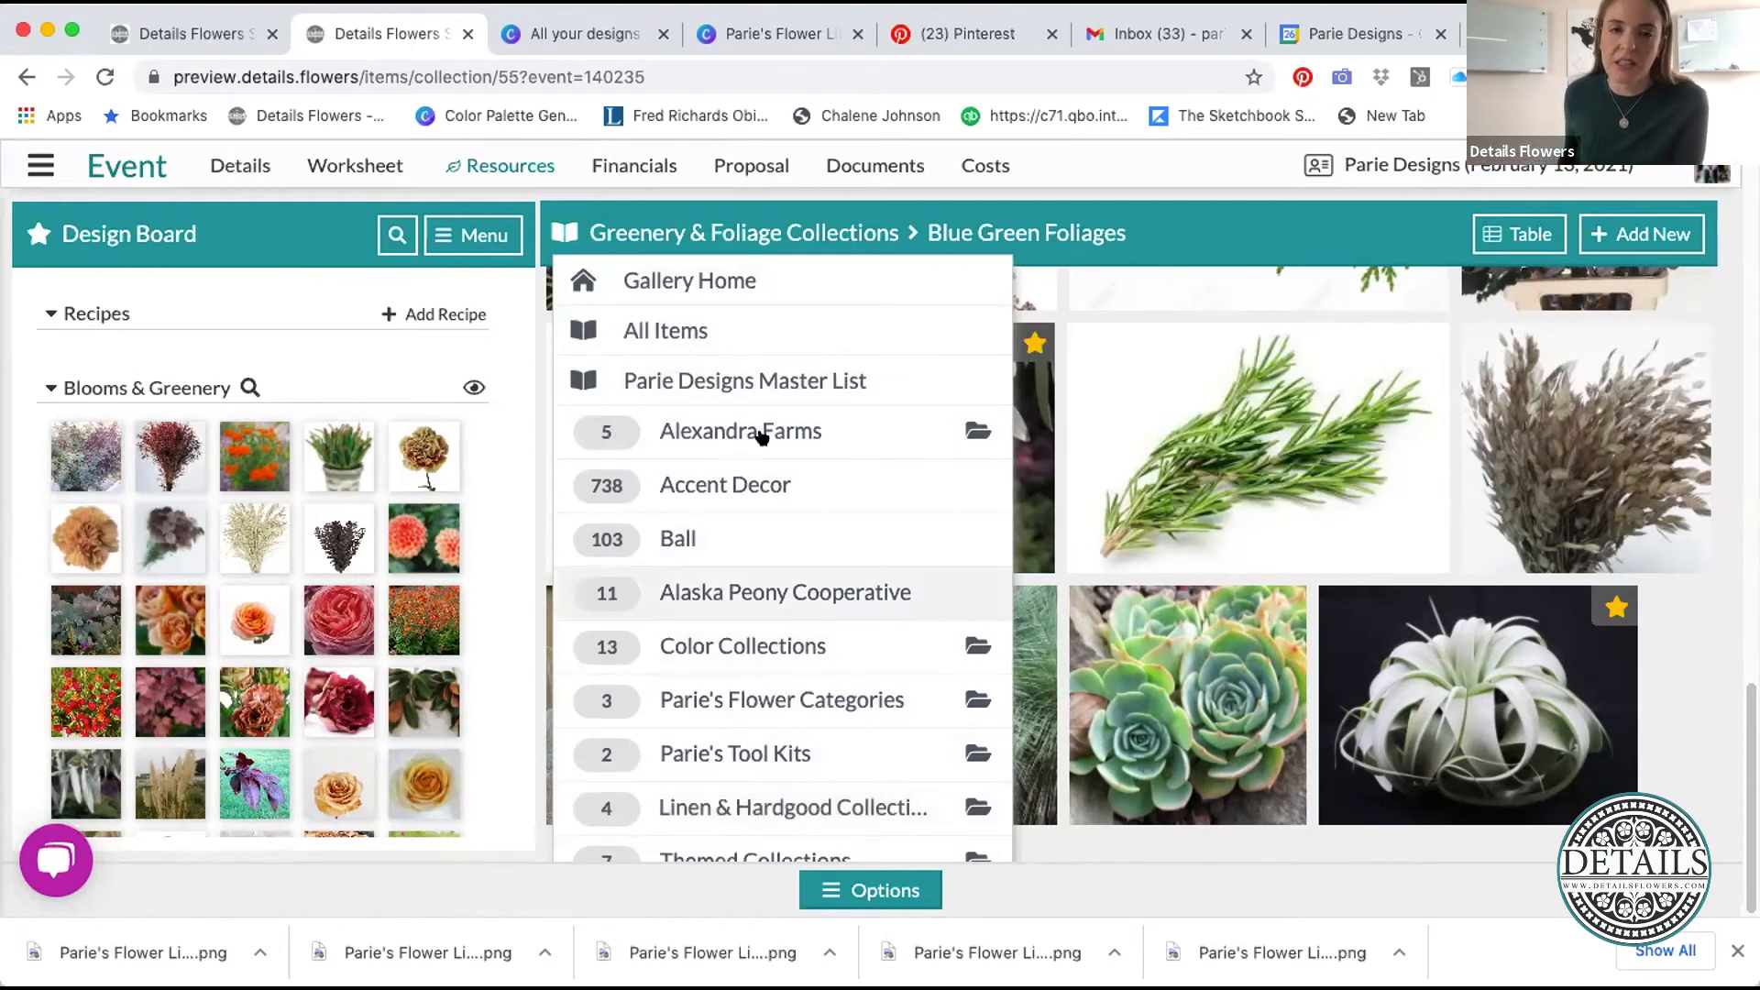
pyautogui.click(661, 281)
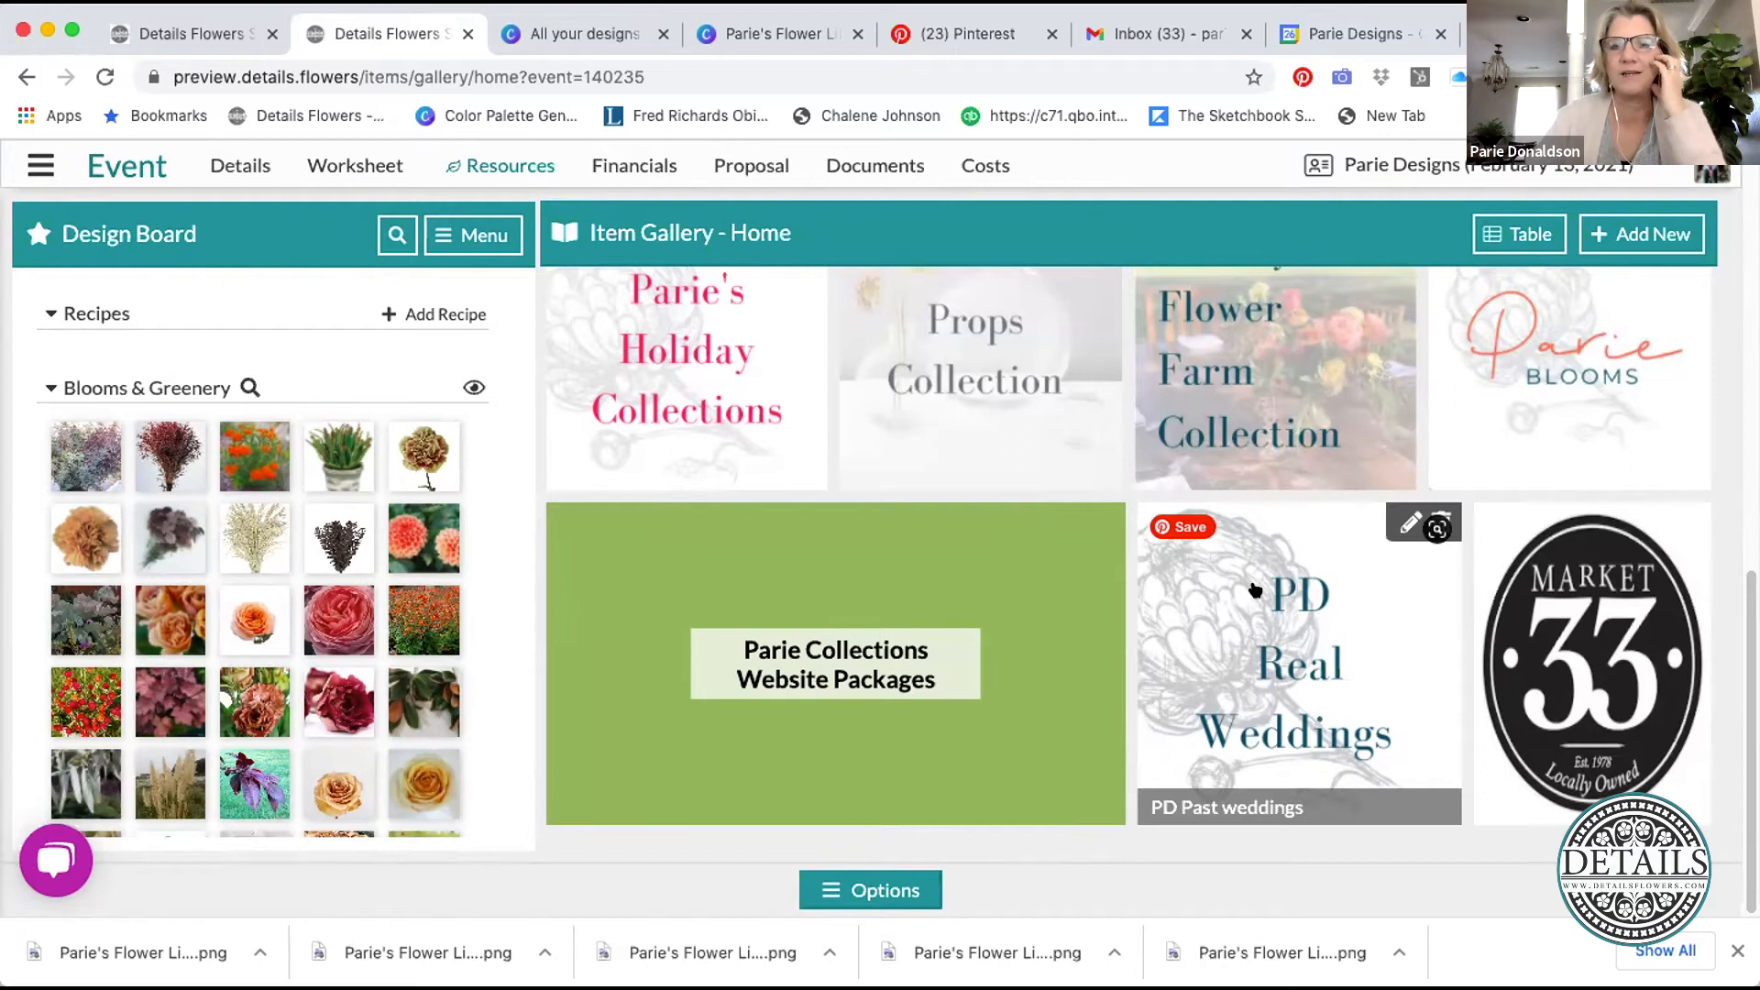
pyautogui.scroll(1, 1180, 657)
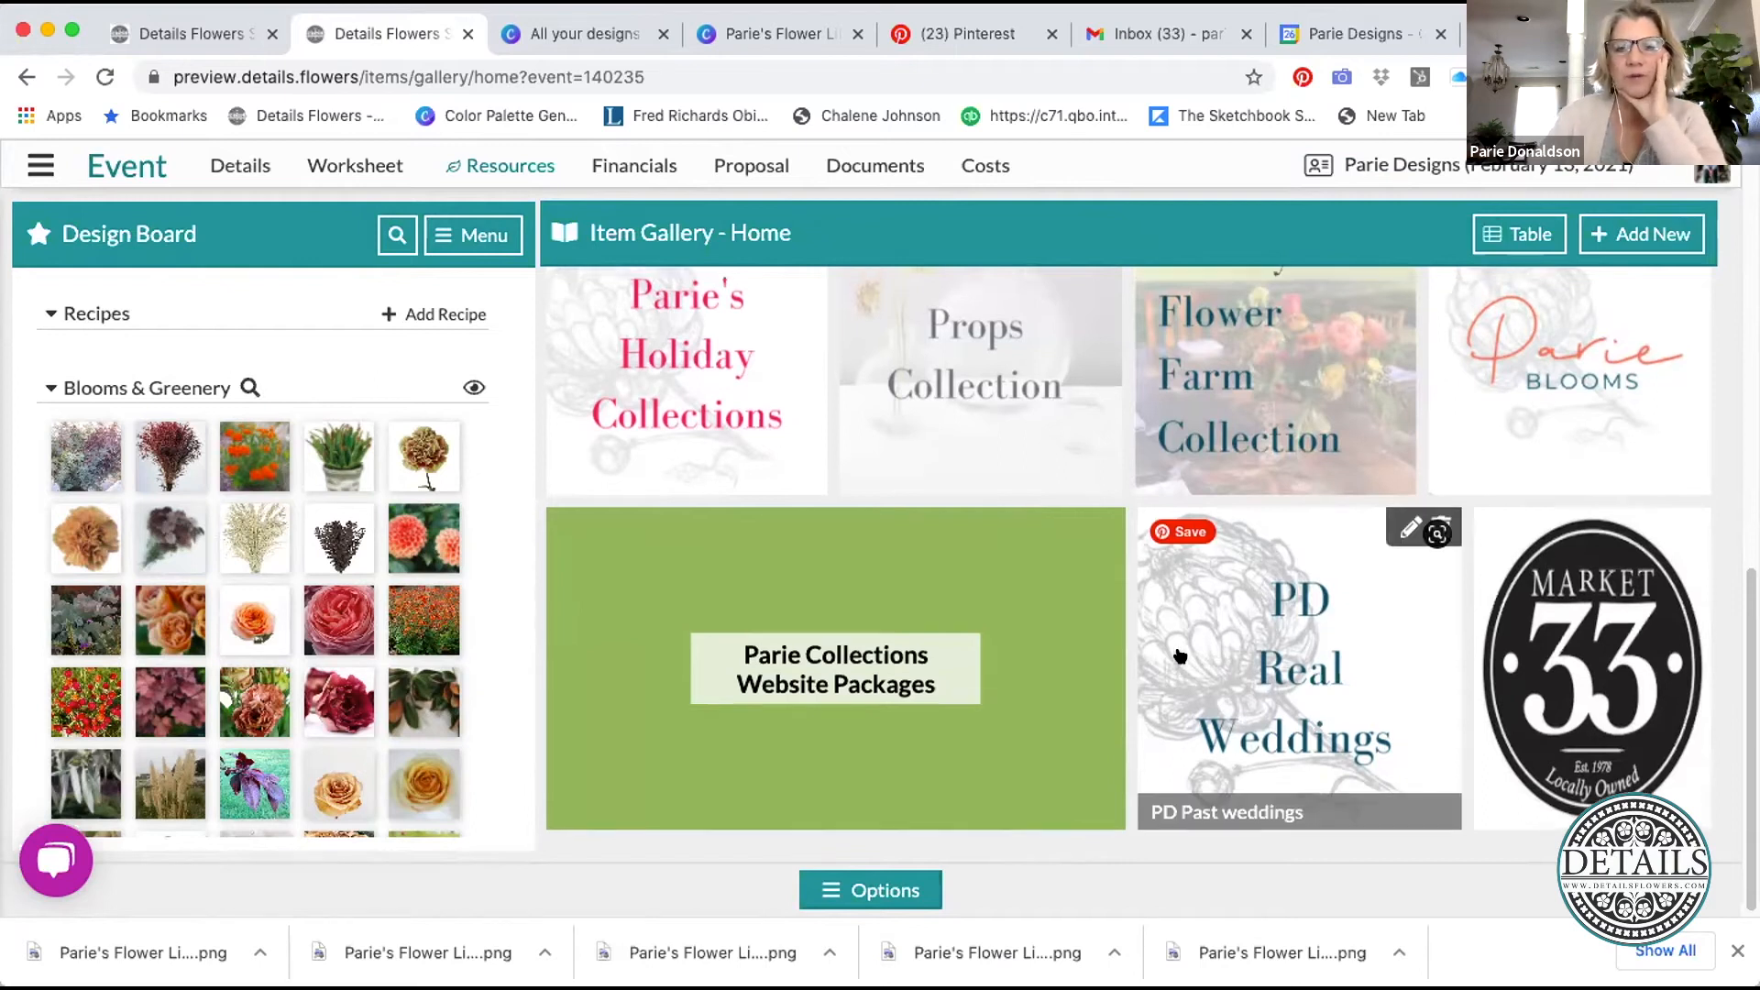
pyautogui.scroll(3, 1180, 656)
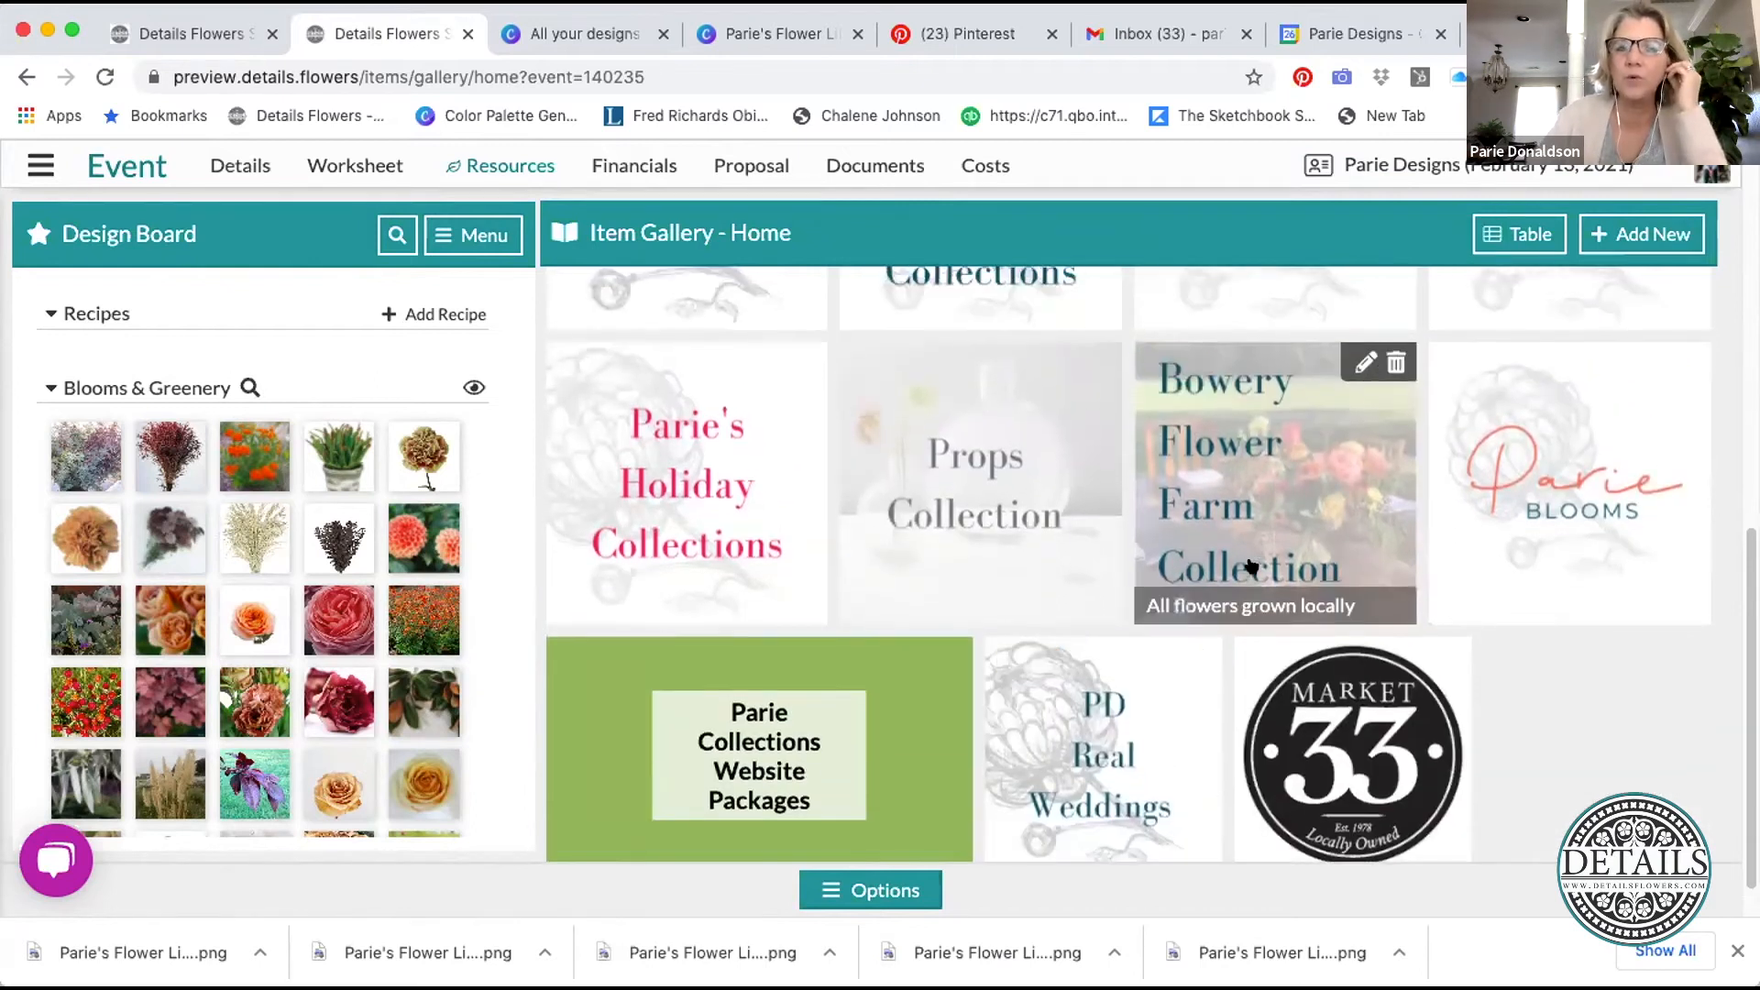
pyautogui.scroll(3, 1250, 561)
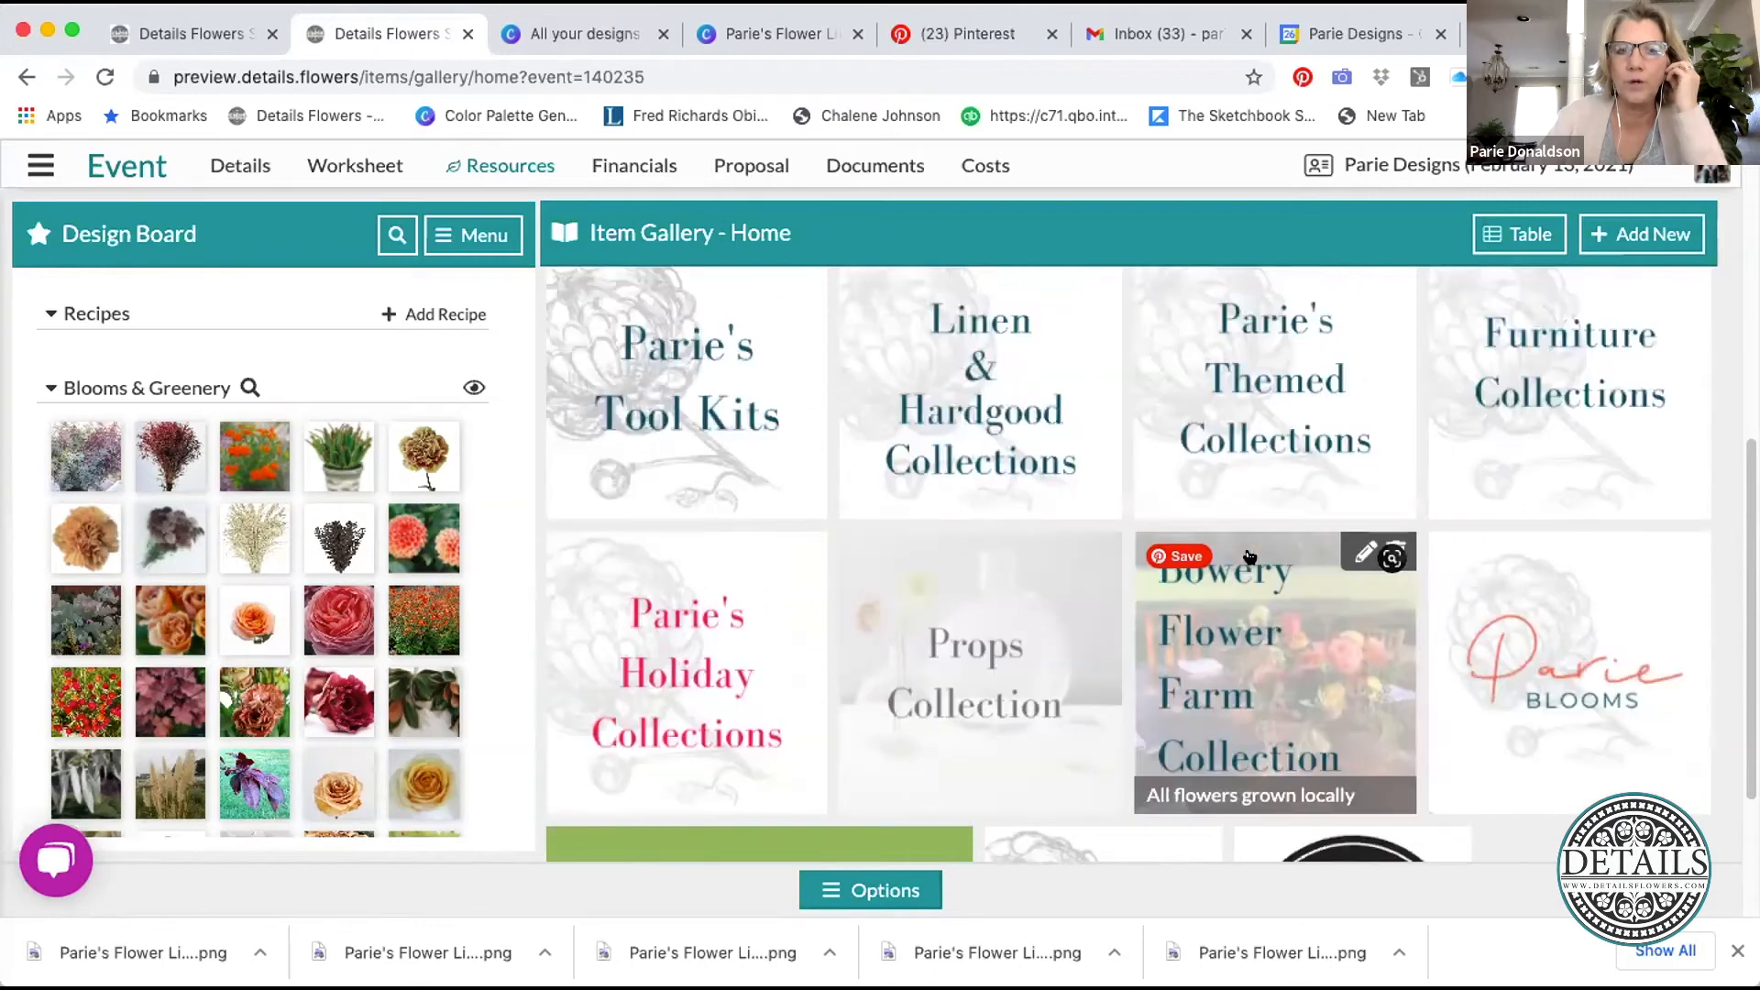
pyautogui.click(939, 377)
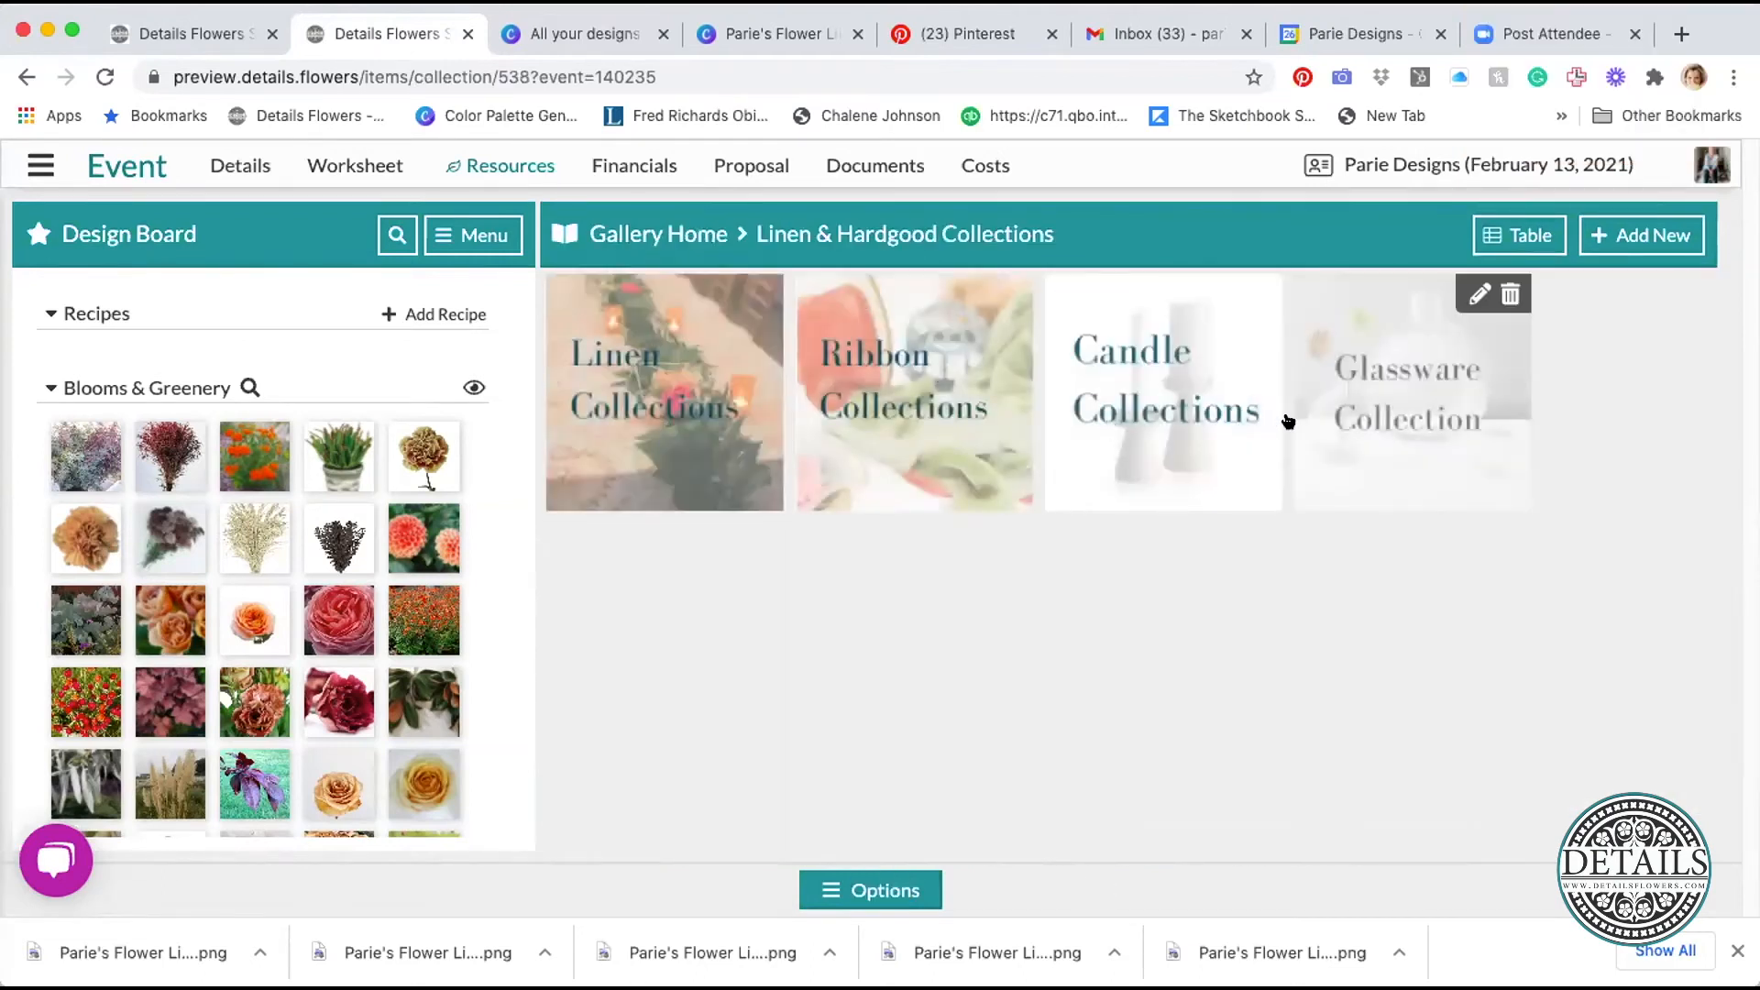
# - Go back to the gallery home and look into the Props Collection
pyautogui.click(641, 234)
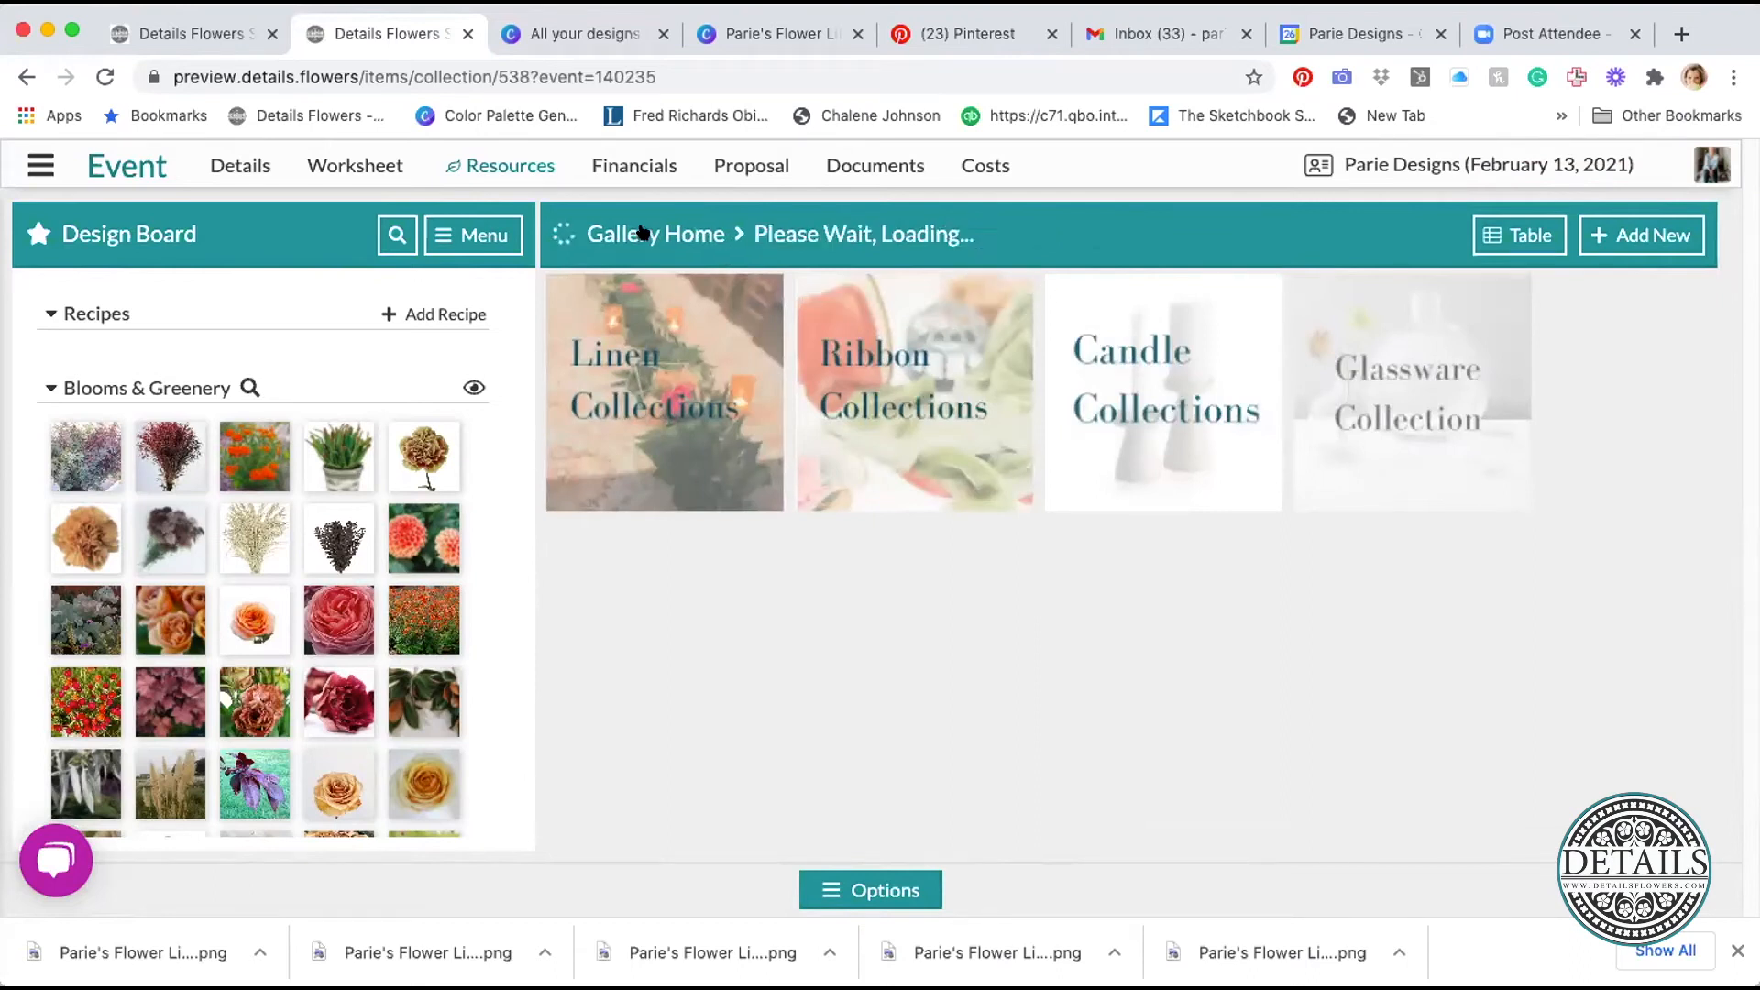
pyautogui.scroll(-5, 1314, 594)
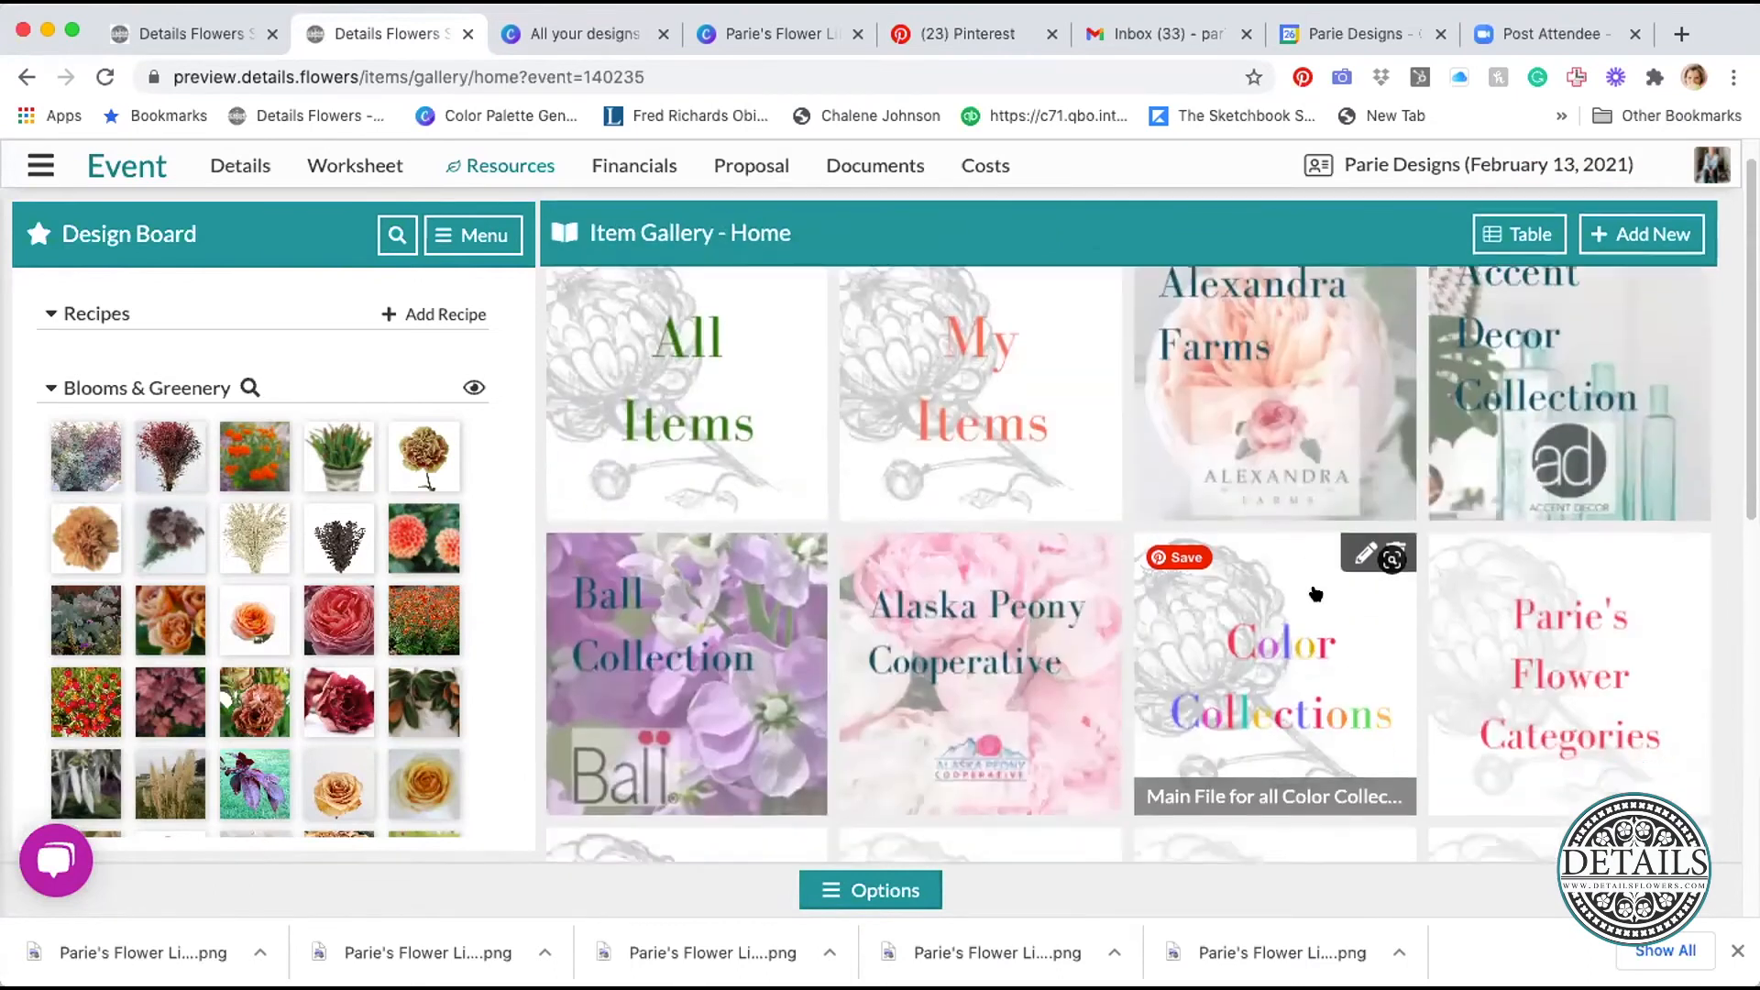
pyautogui.scroll(-5, 1315, 594)
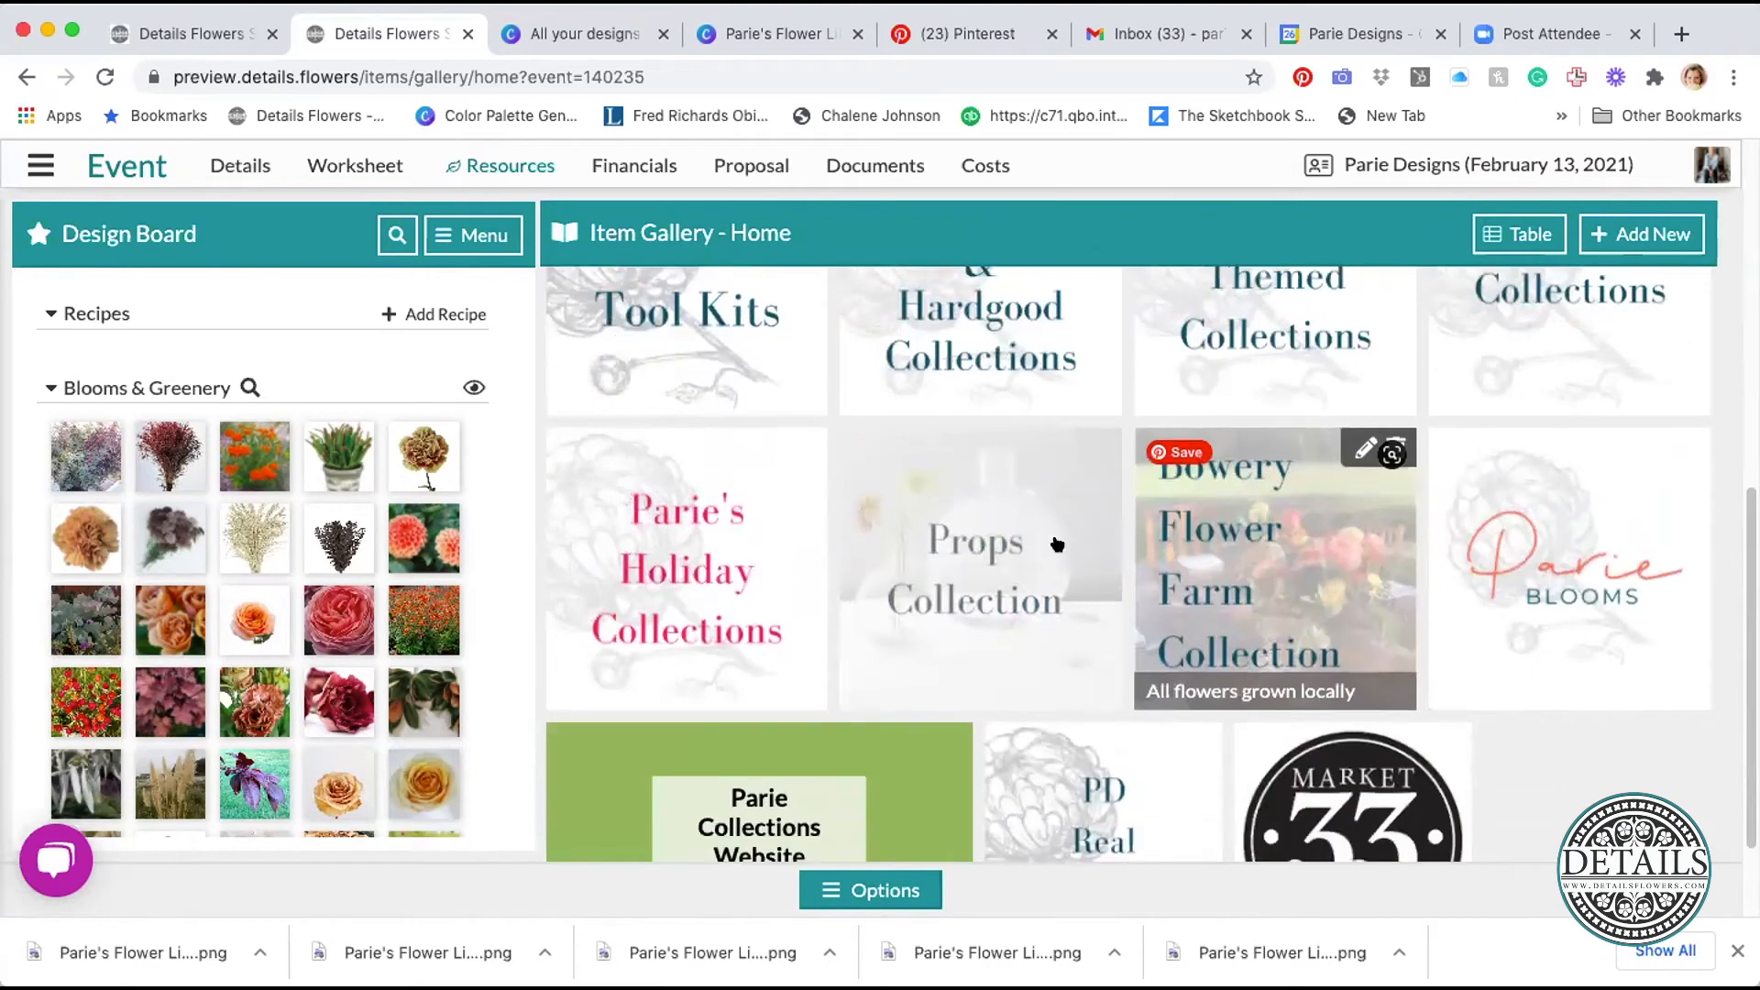
pyautogui.click(1056, 544)
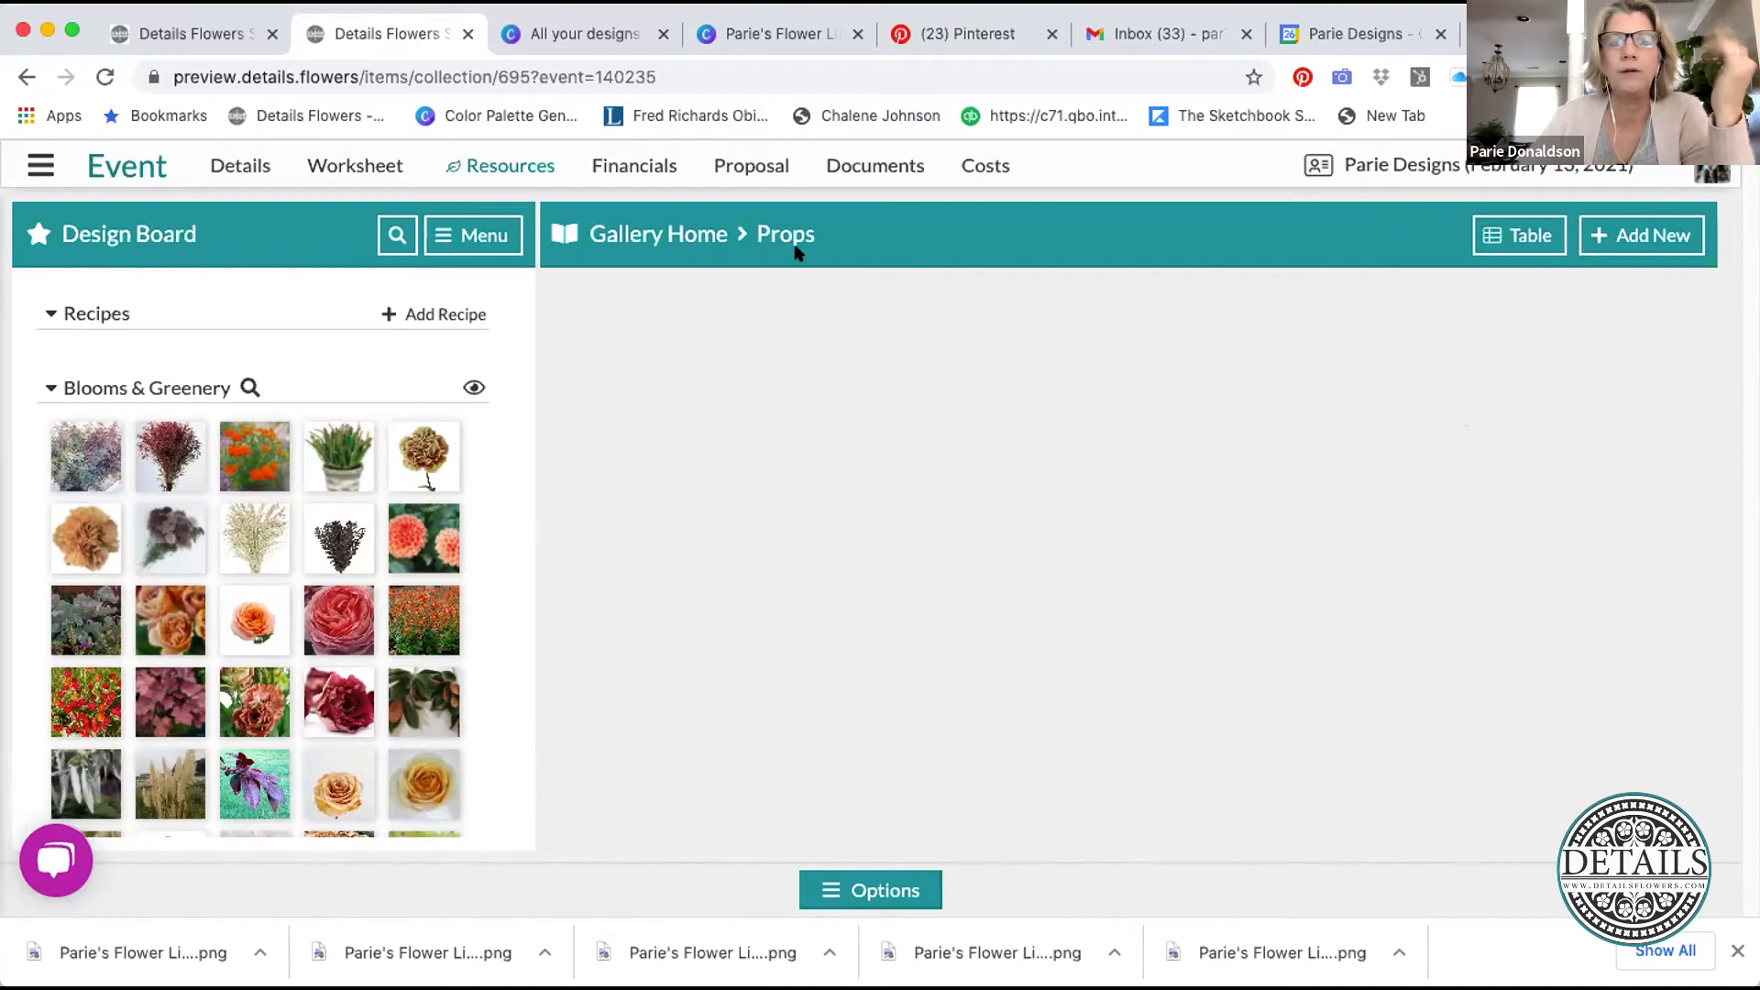
# - Open the Parie Designs Master List collection from the gallery home and search its items by the type Vases & Rentals
pyautogui.click(659, 231)
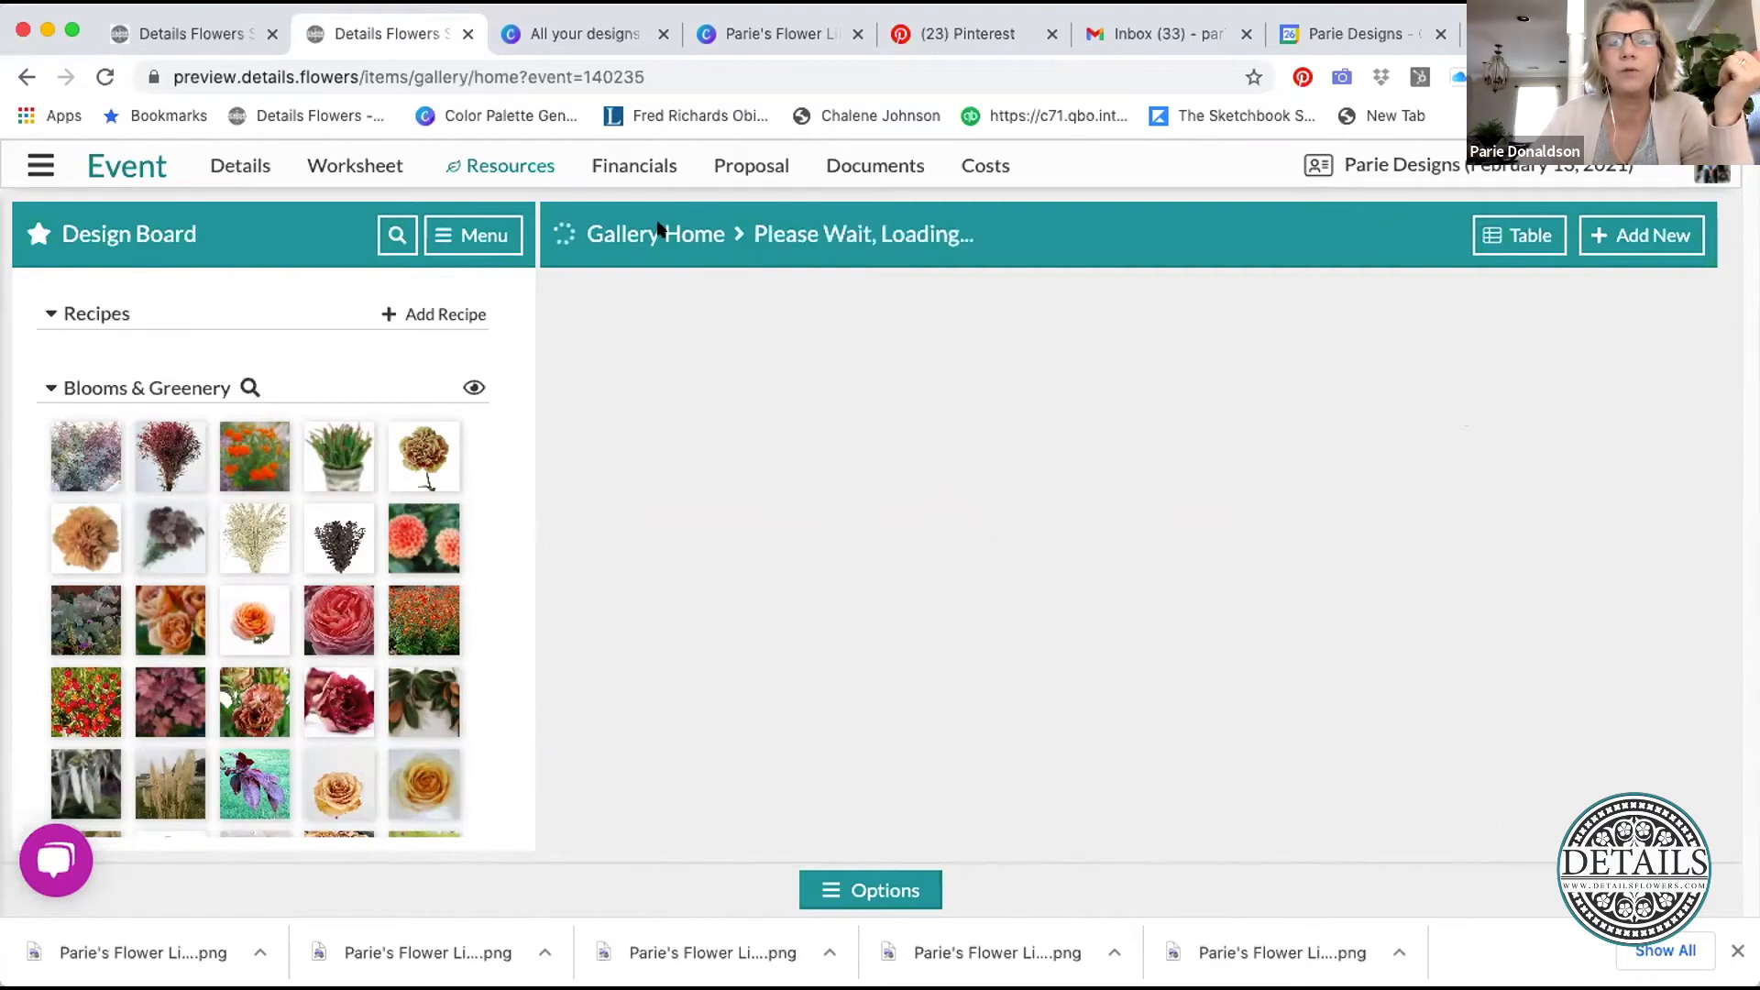
pyautogui.click(997, 413)
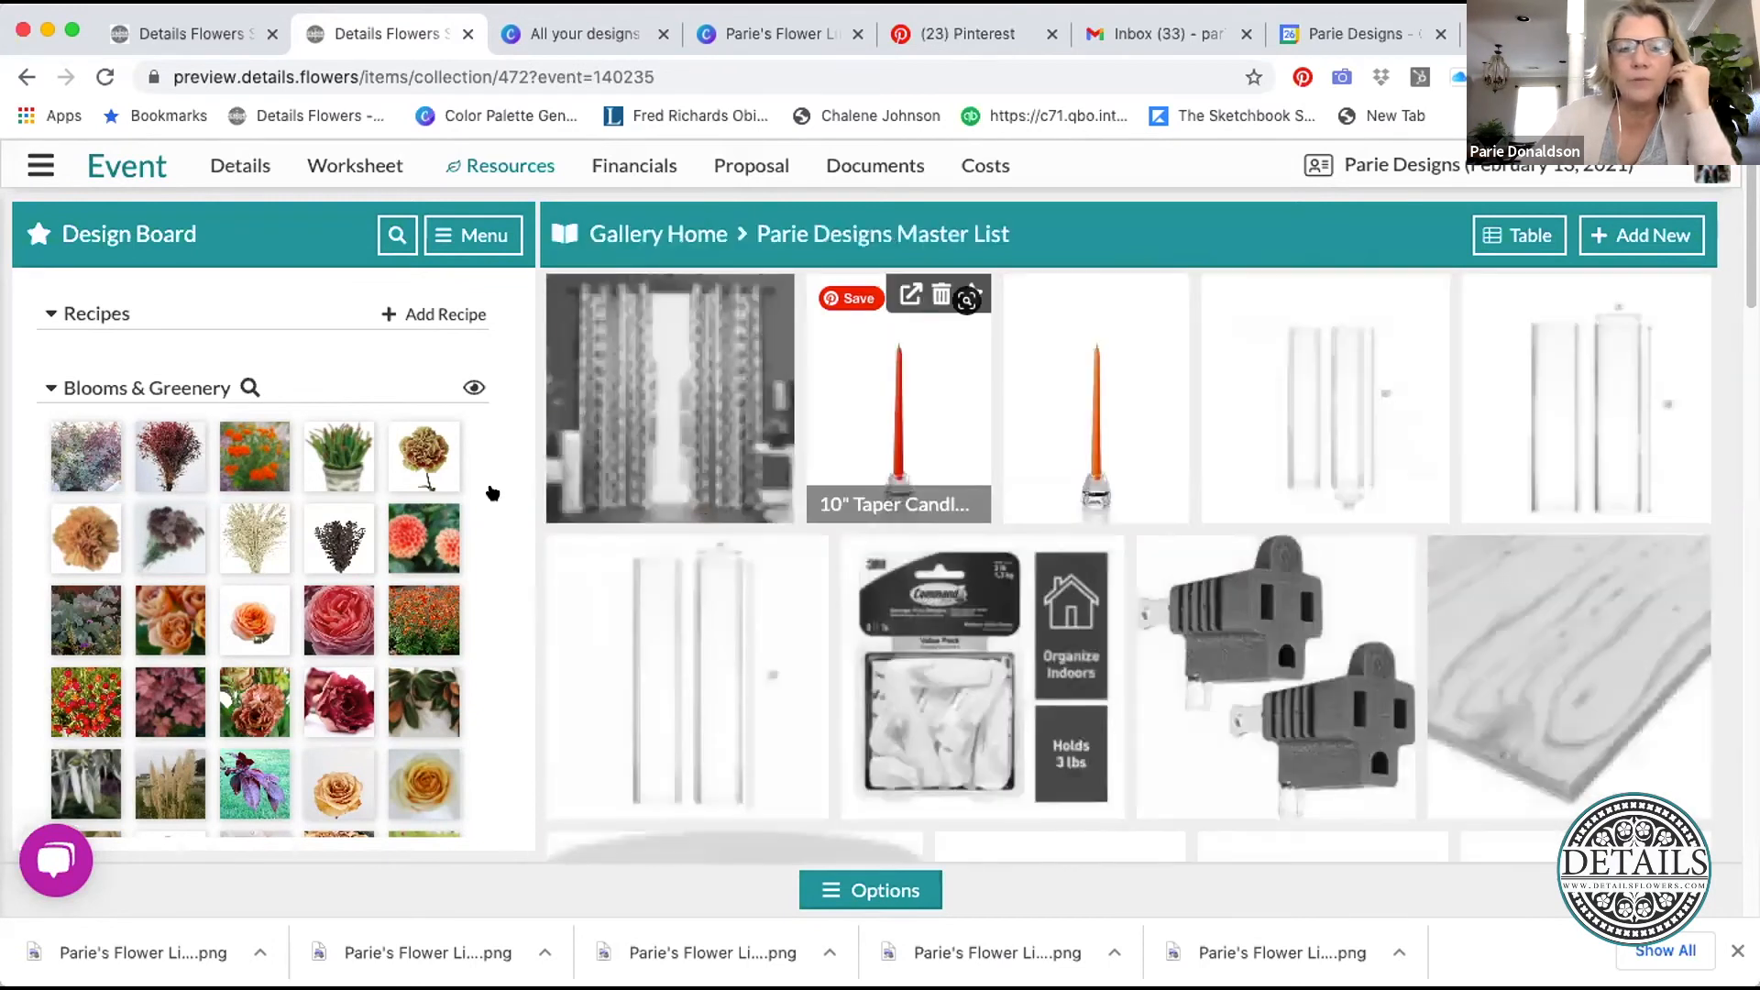
pyautogui.click(484, 235)
pyautogui.click(532, 359)
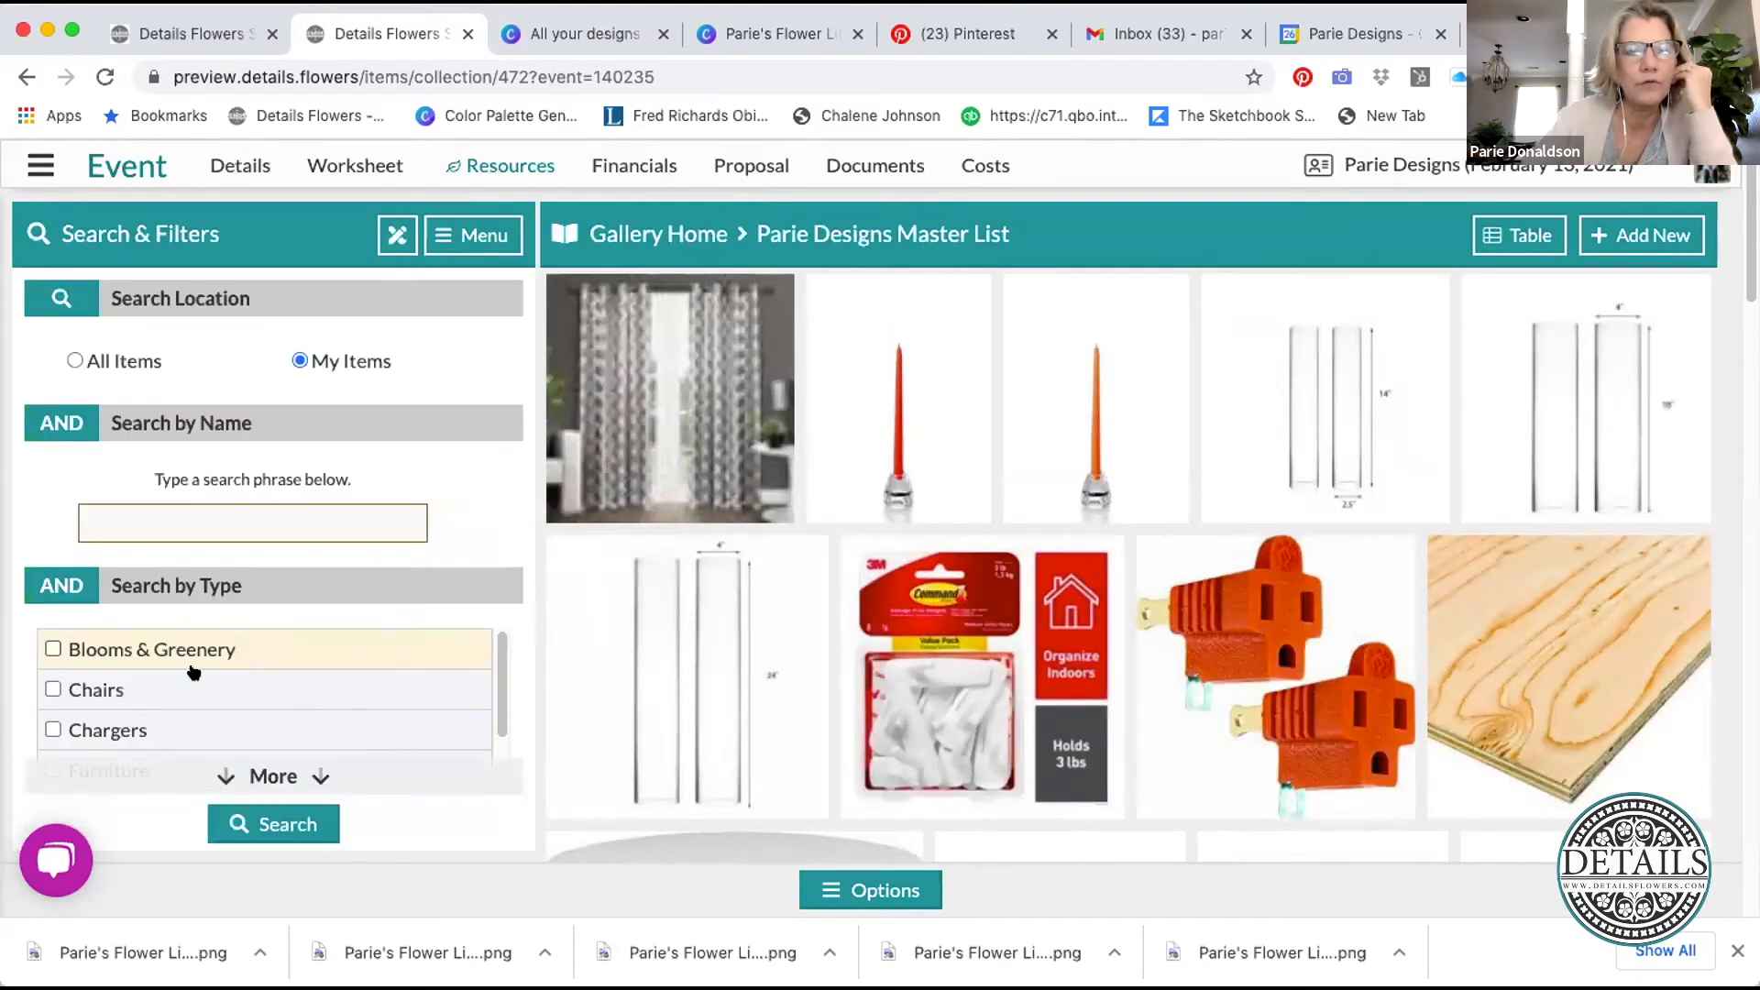
pyautogui.scroll(-4, 197, 680)
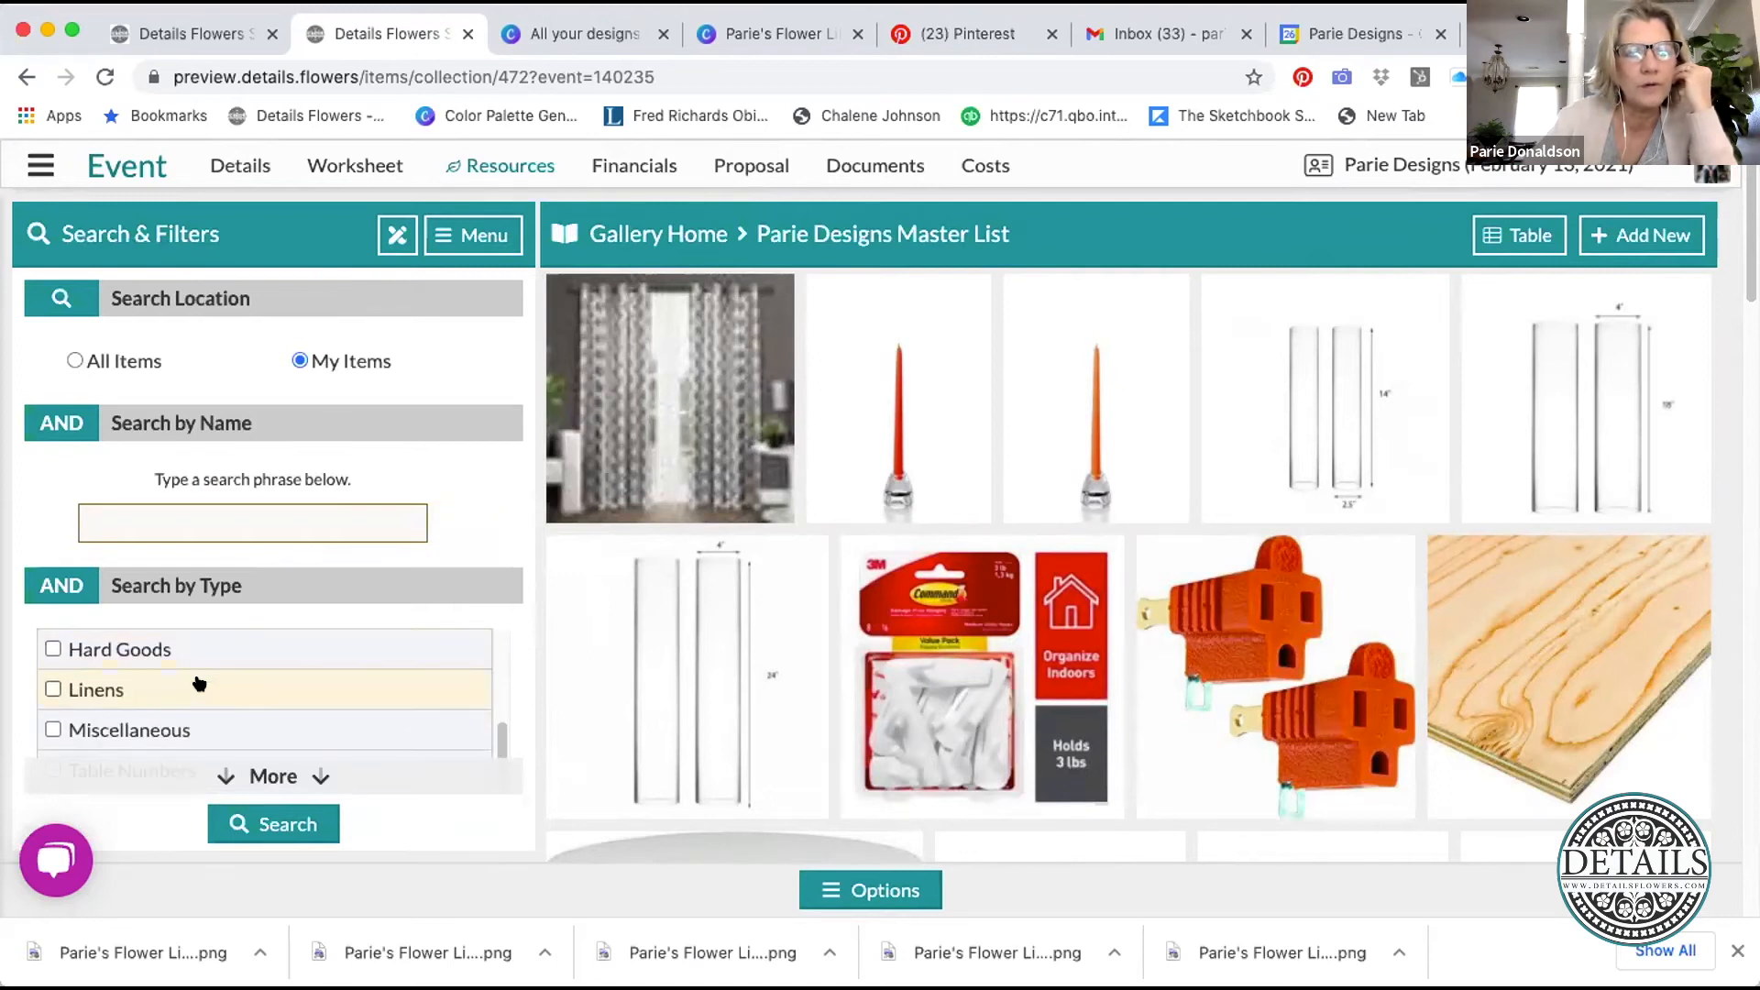
pyautogui.click(316, 778)
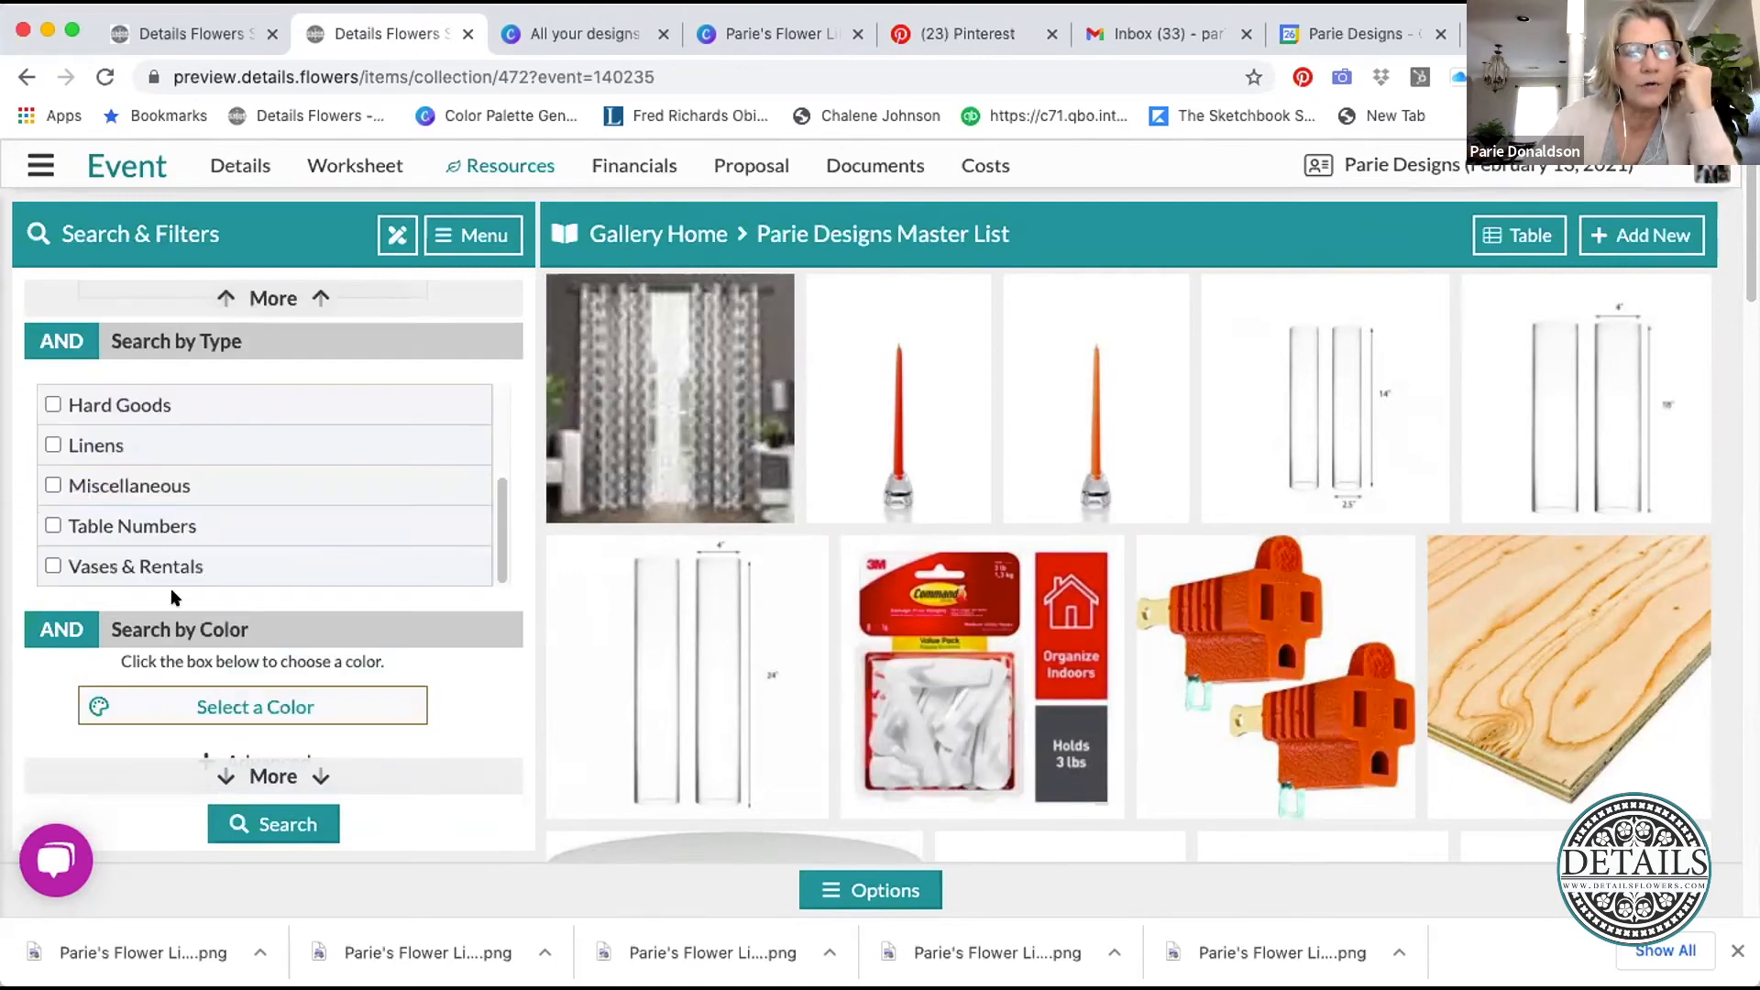
pyautogui.click(217, 567)
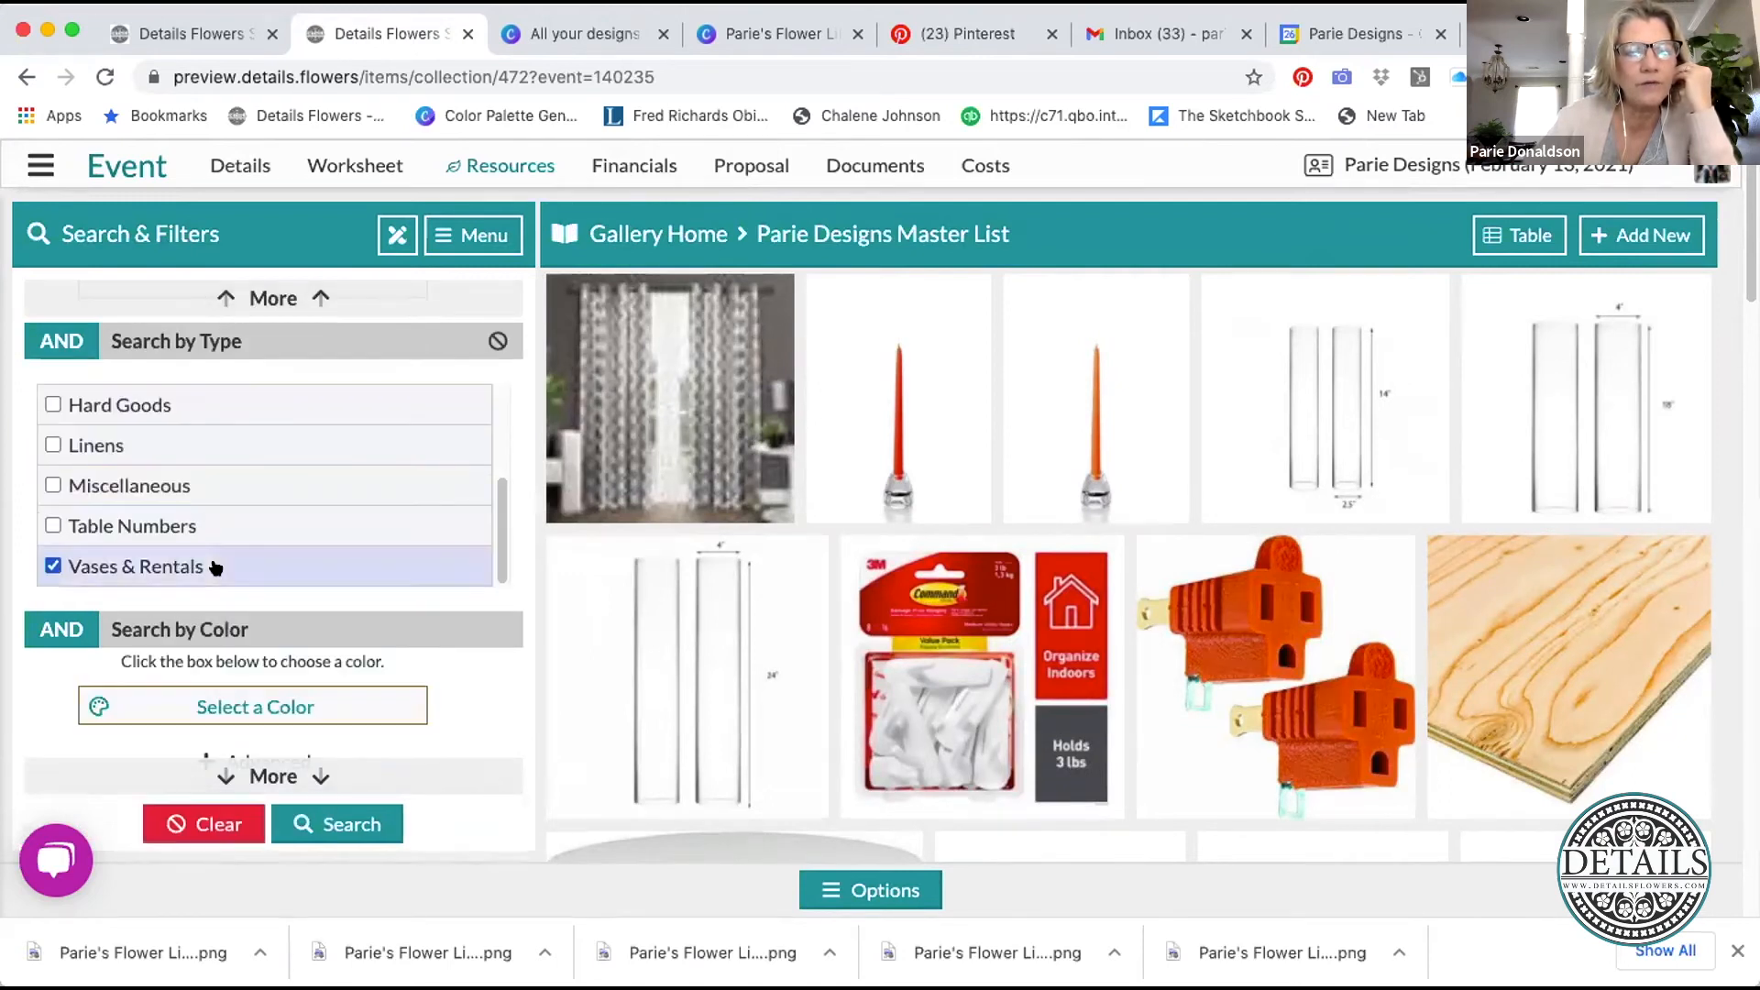
pyautogui.click(372, 827)
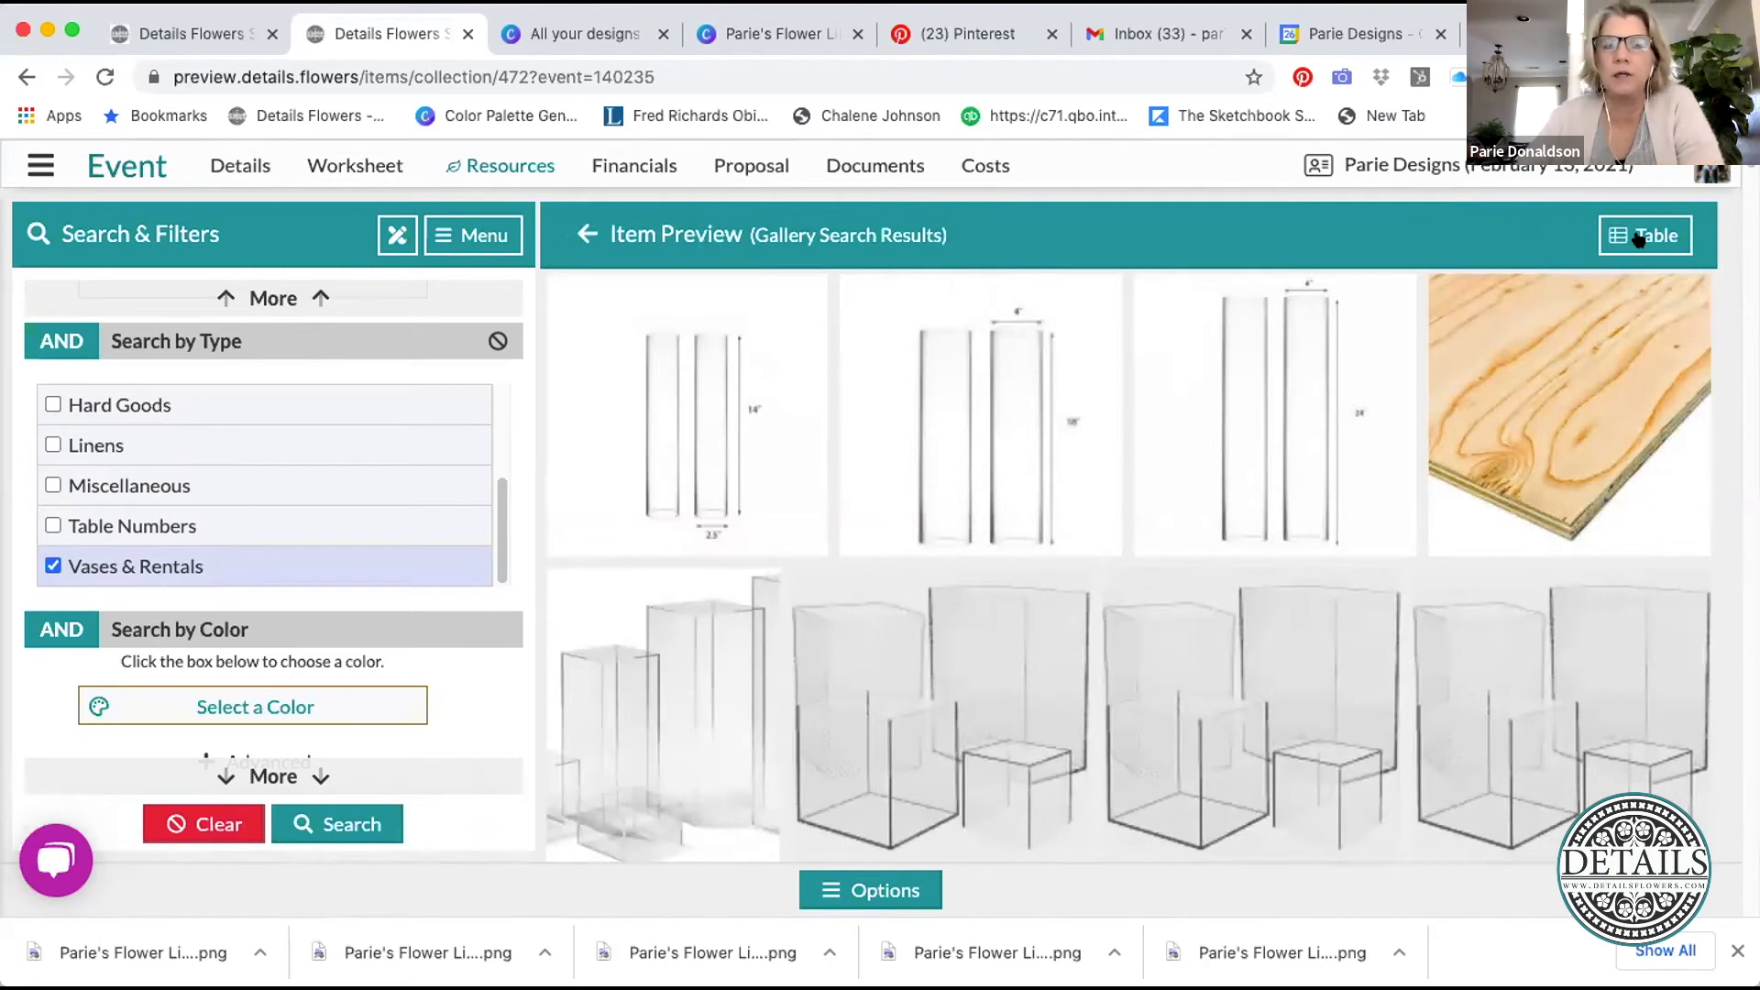
# - Show the Vases & Rentals search results as a table and examine the items' default costs, rental prices and inventory
pyautogui.click(1638, 240)
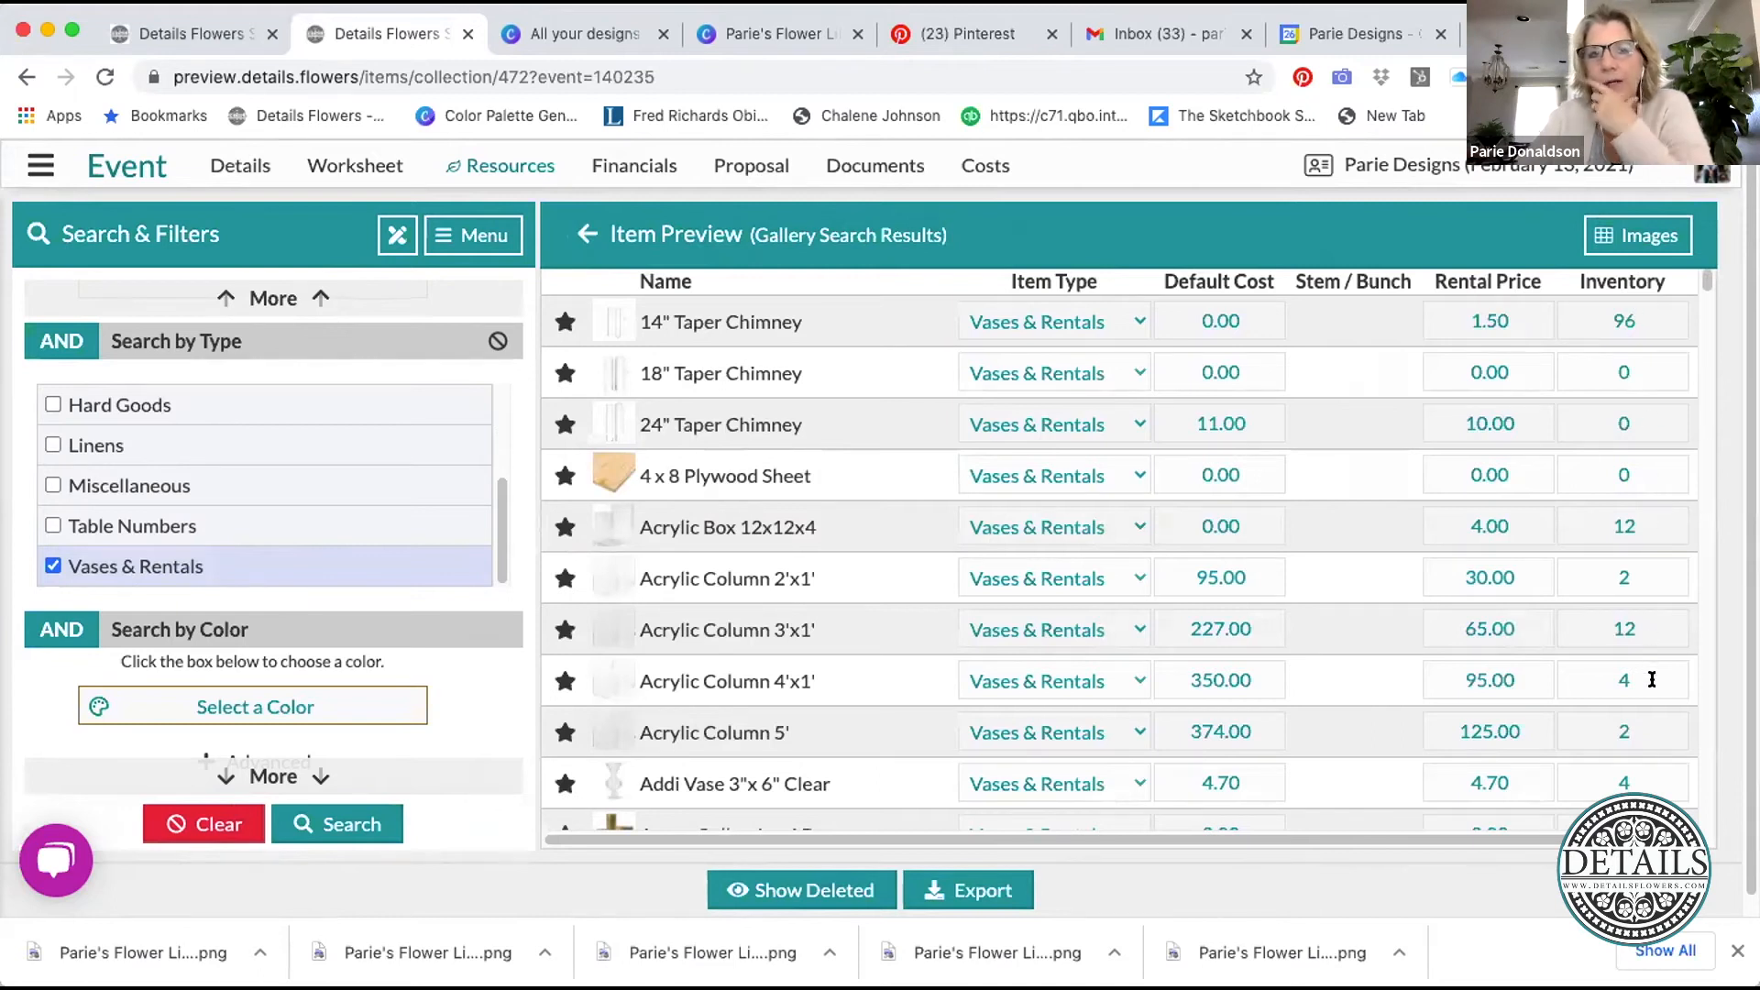
pyautogui.scroll(-1, 1652, 680)
pyautogui.scroll(1, 1652, 679)
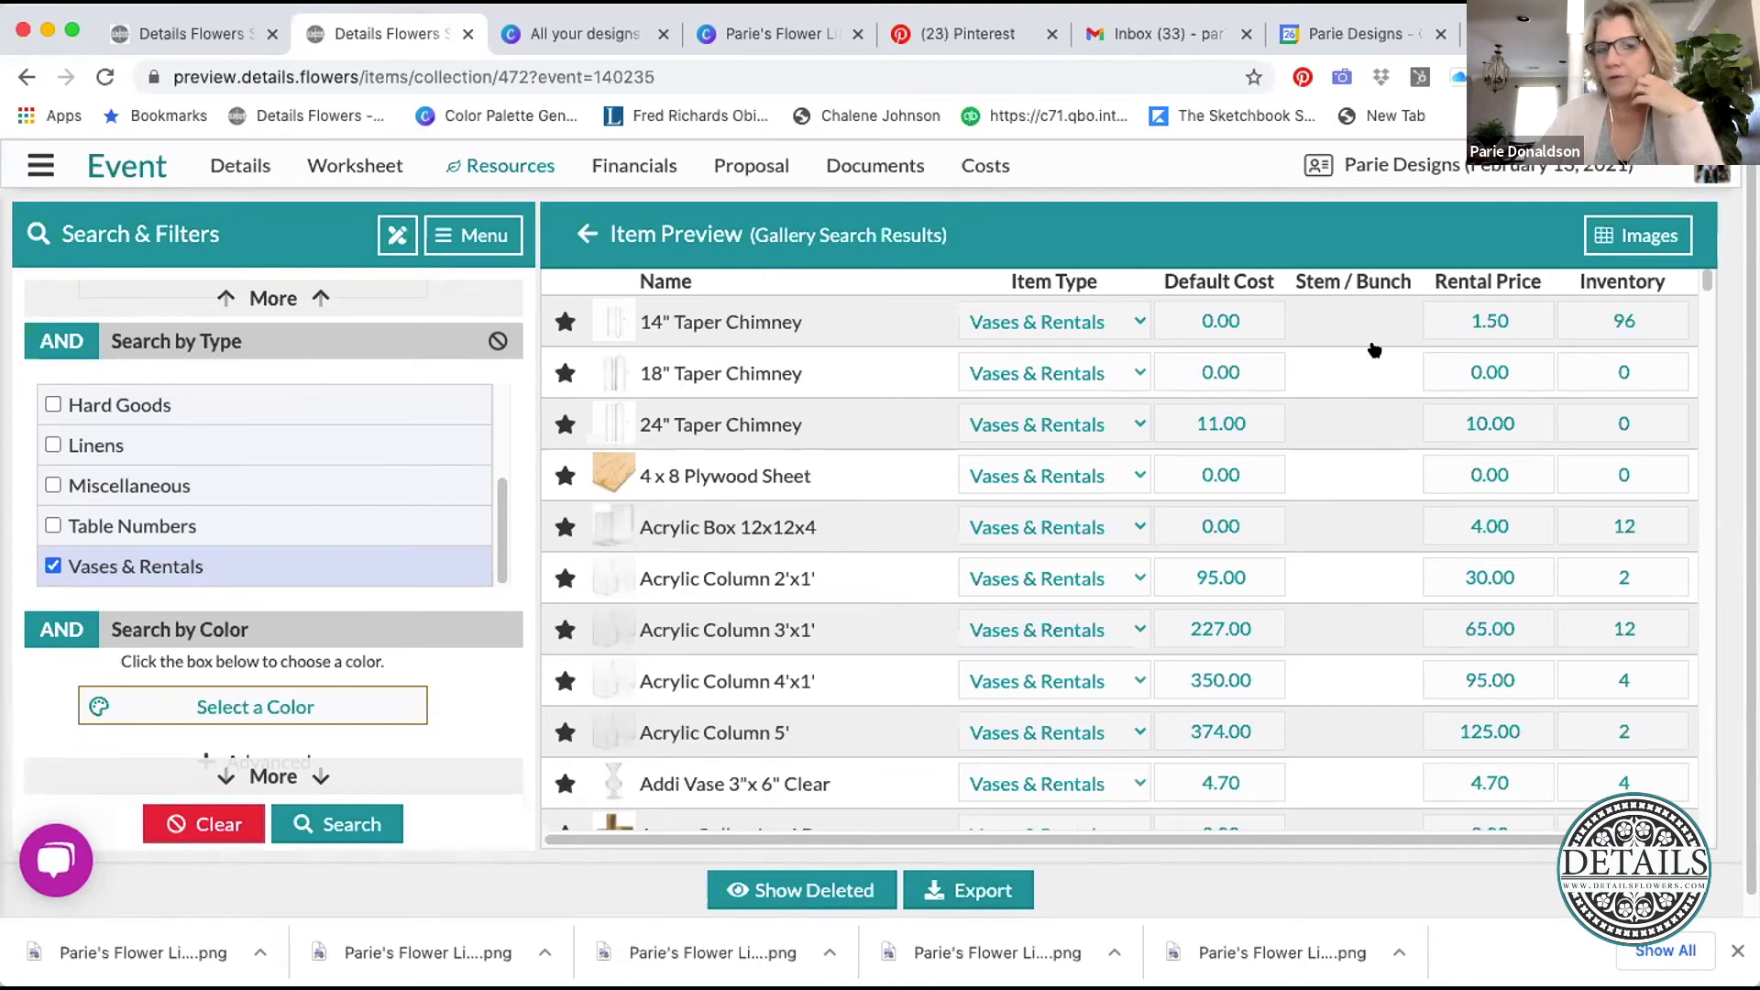
pyautogui.scroll(-5, 1448, 573)
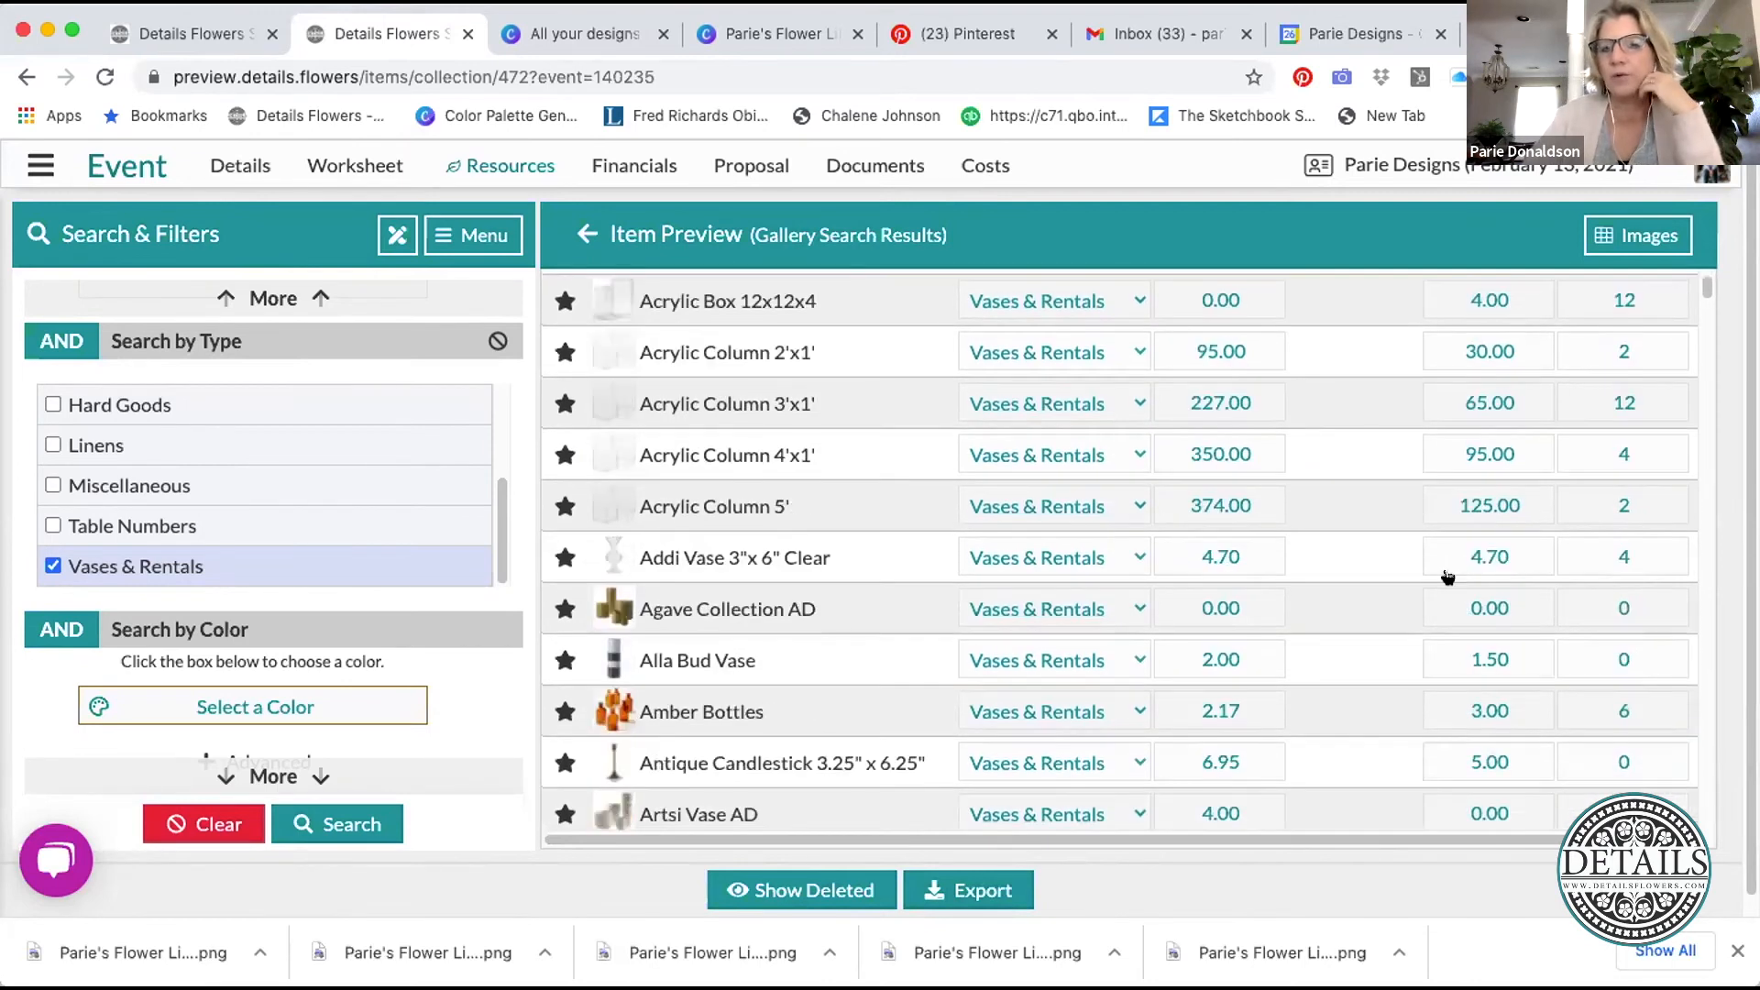
pyautogui.scroll(-3, 1447, 575)
pyautogui.scroll(-5, 1446, 575)
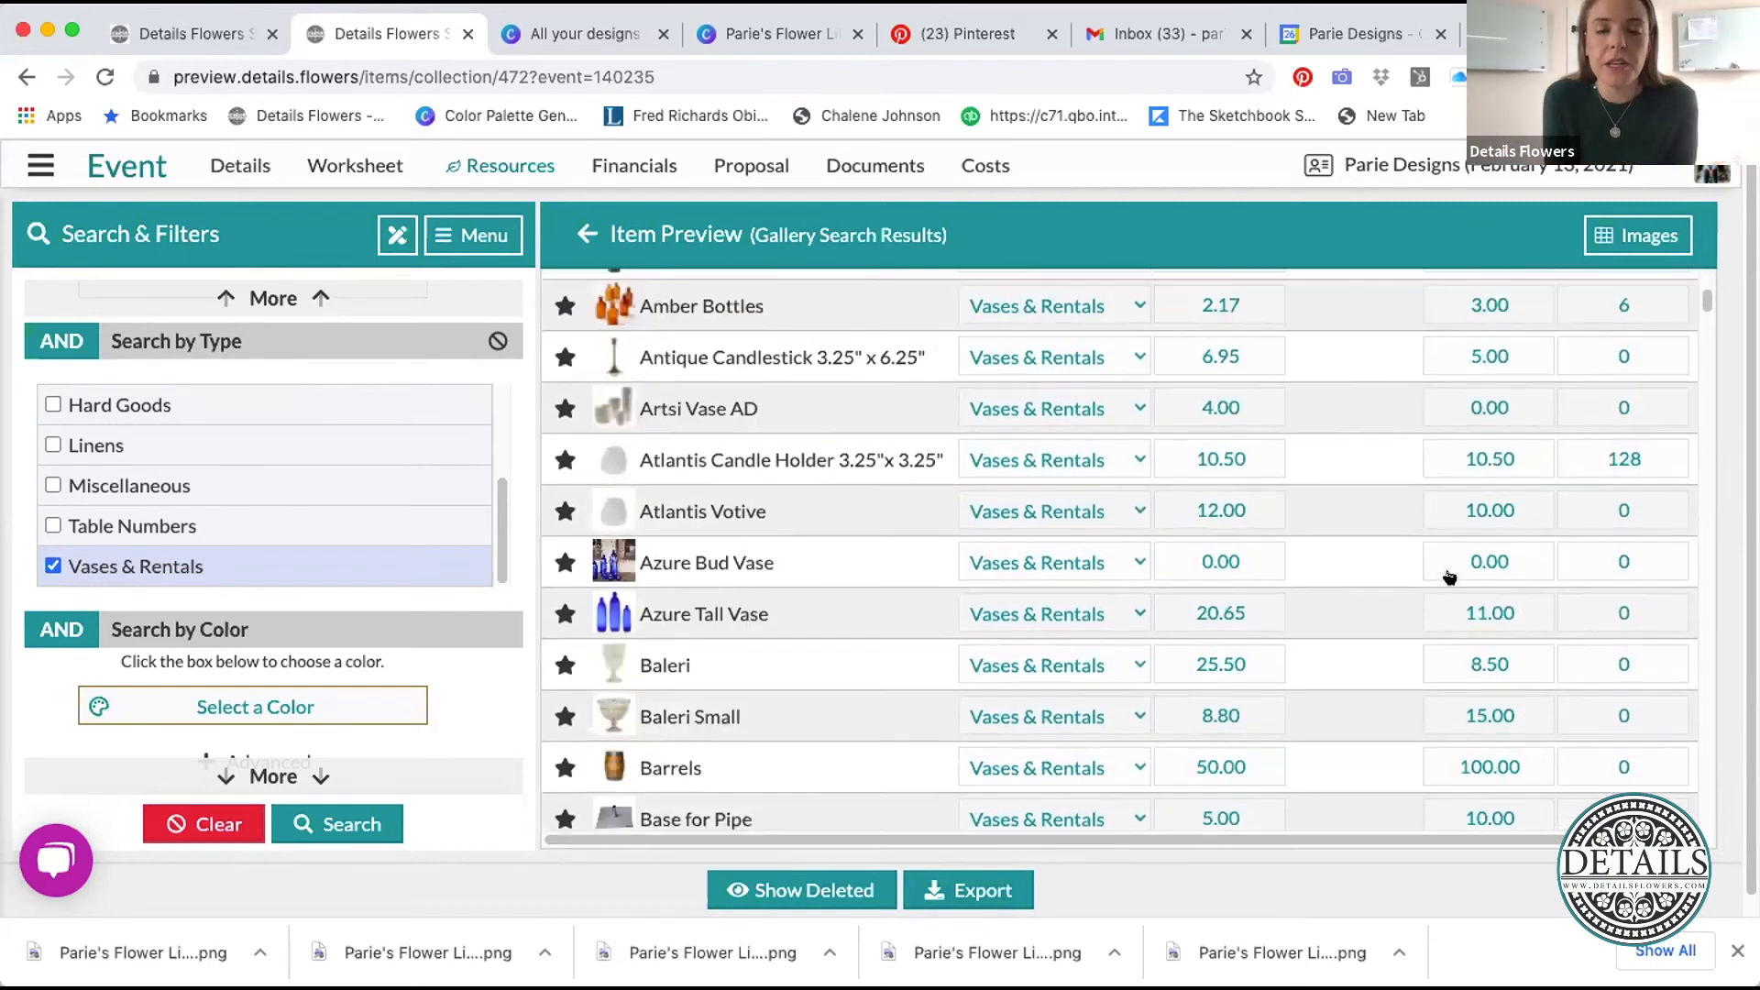
pyautogui.scroll(-4, 1449, 576)
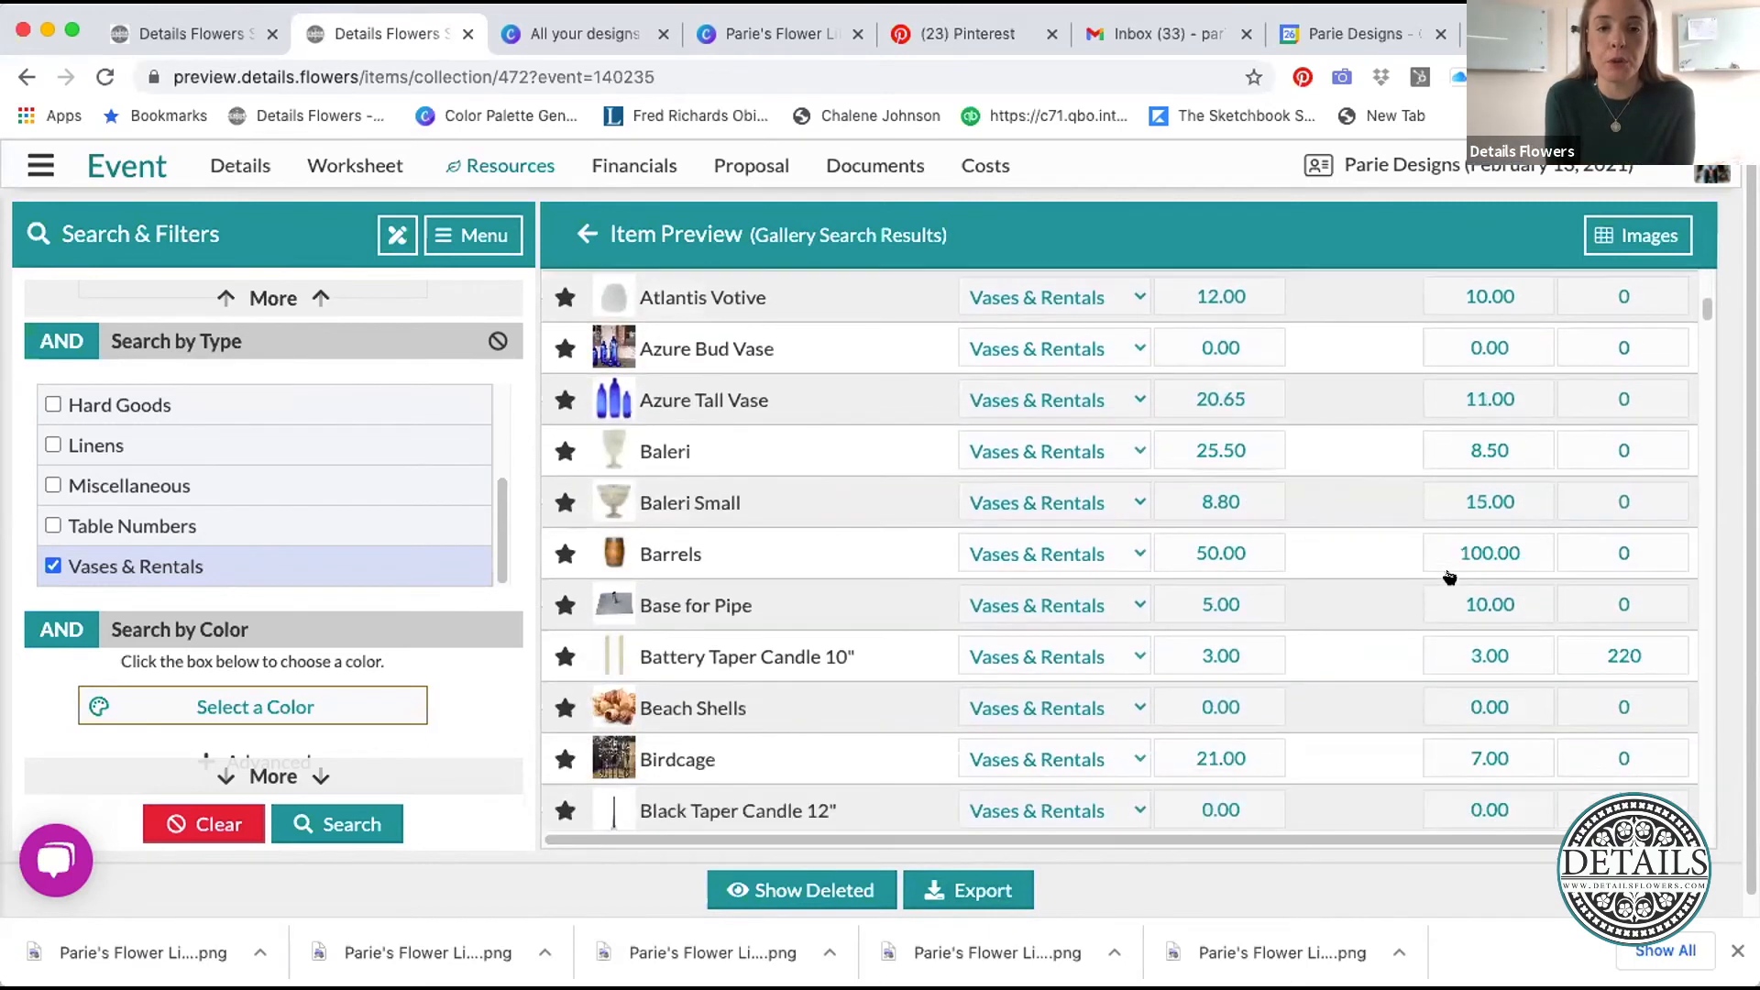
pyautogui.scroll(-4, 1449, 576)
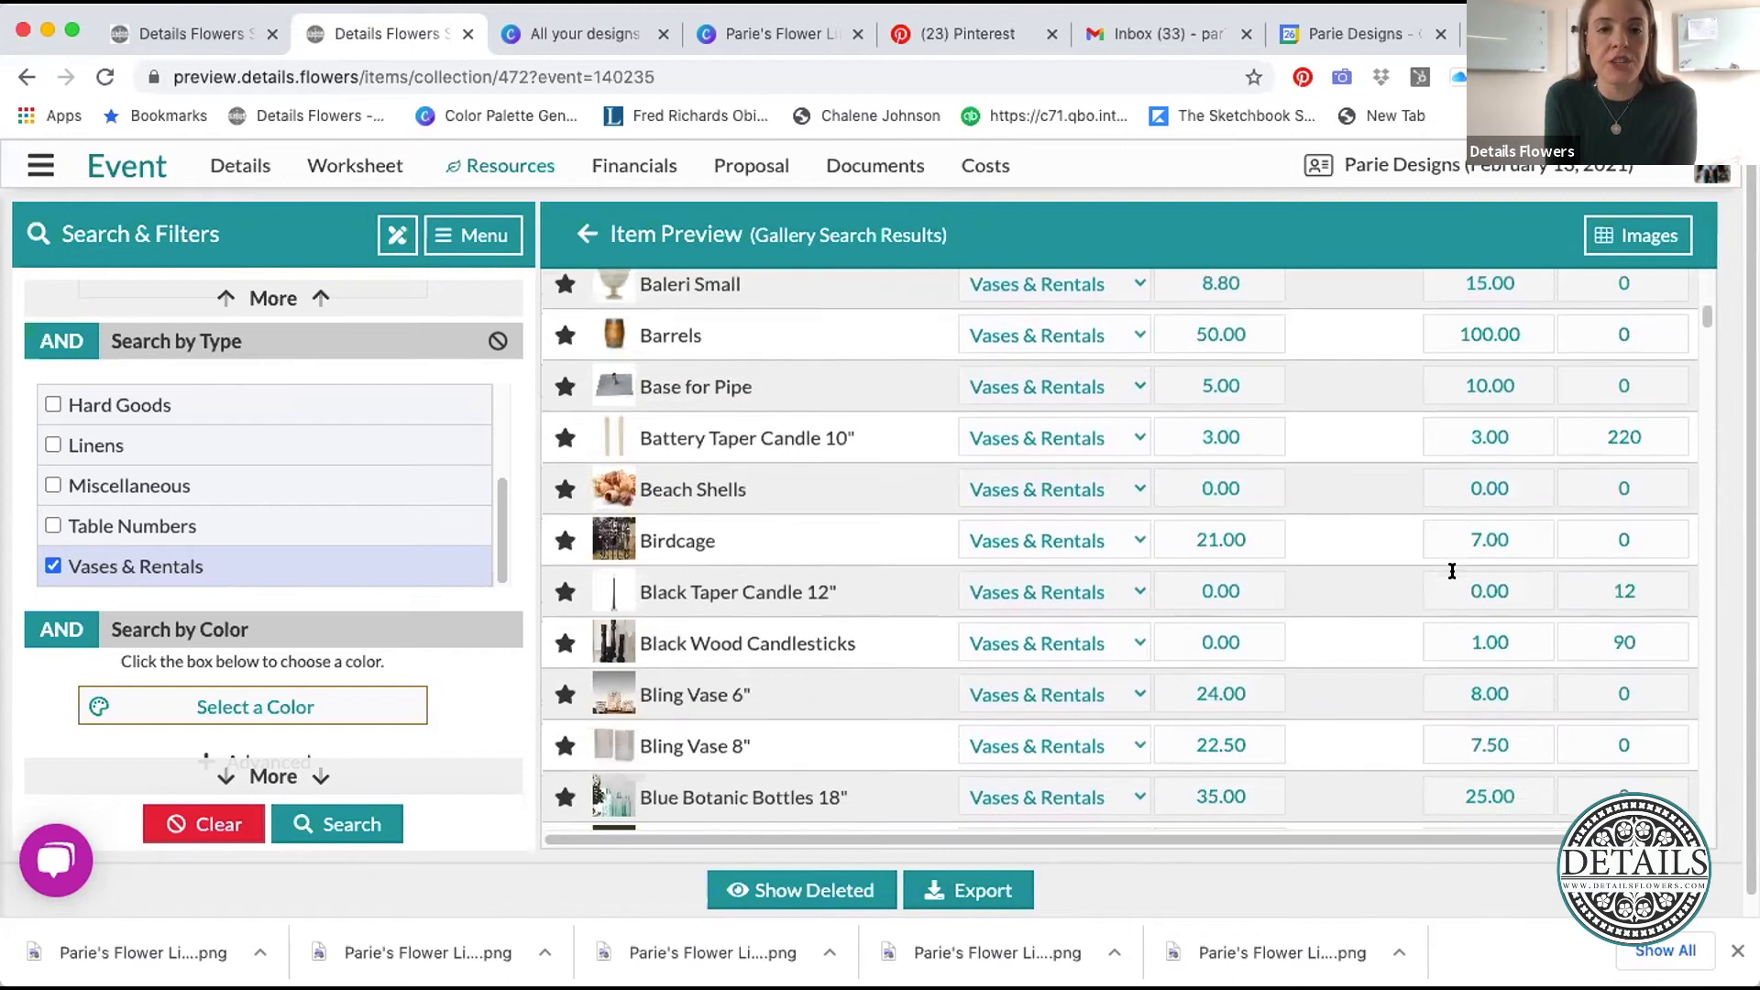
pyautogui.scroll(-3, 1452, 571)
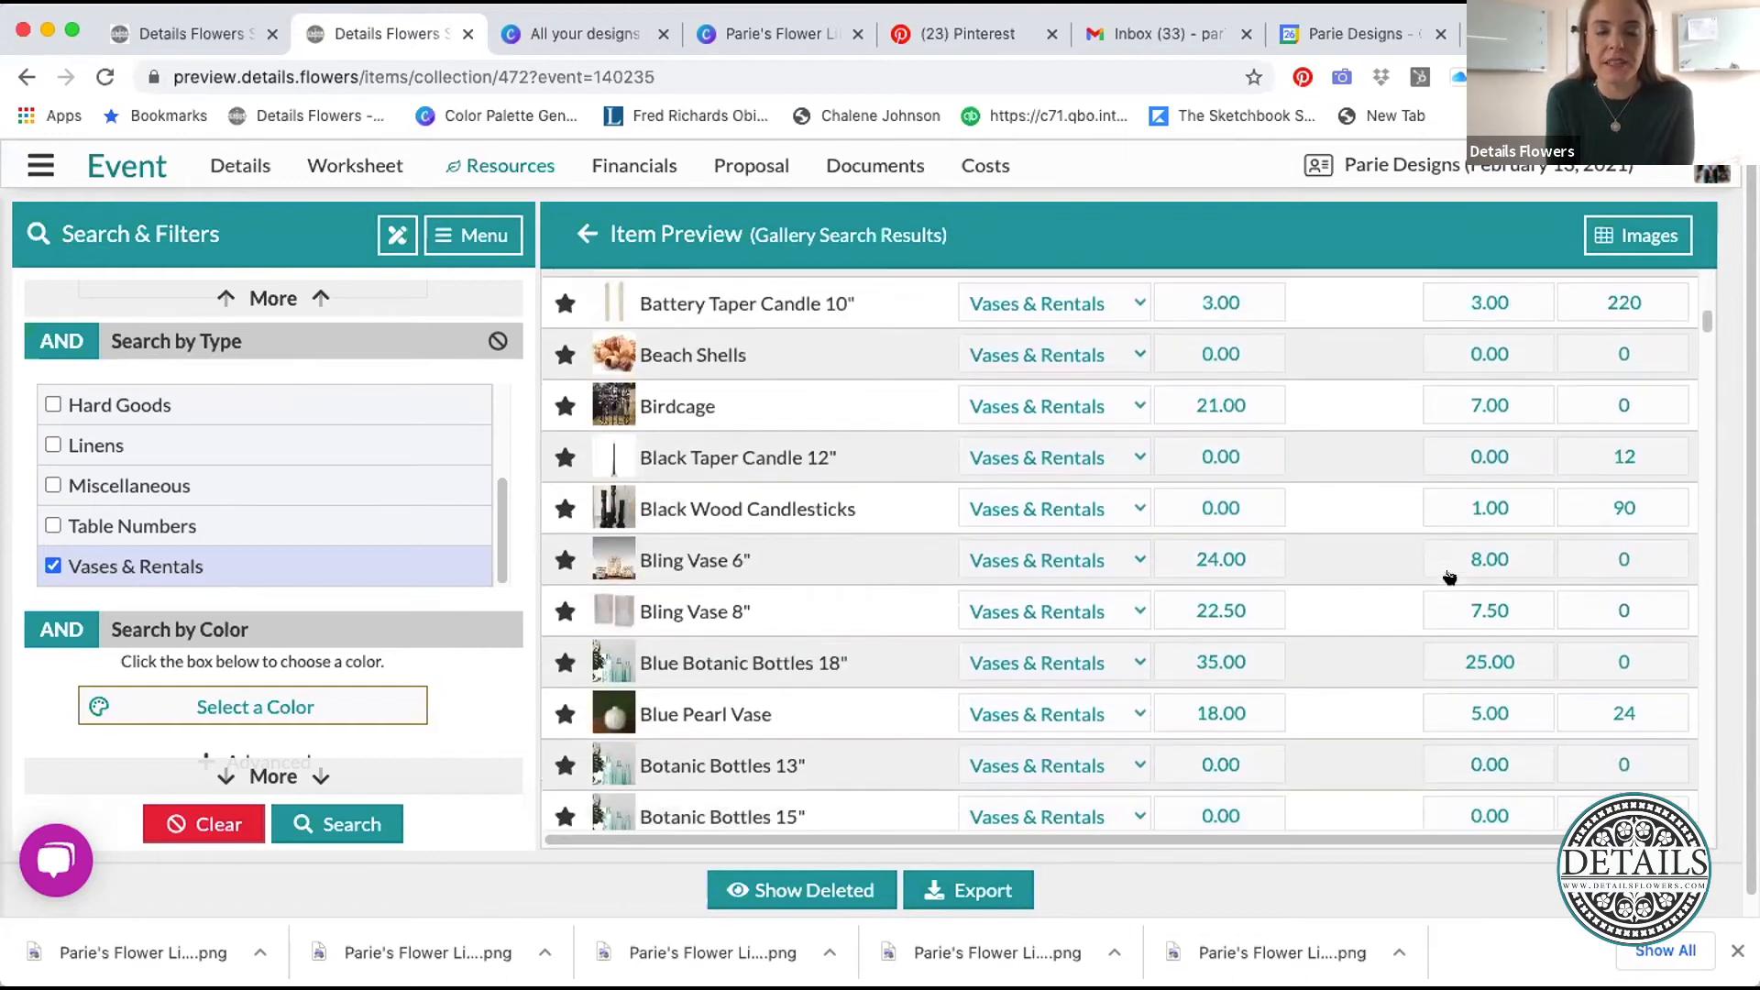
pyautogui.scroll(-3, 1450, 576)
pyautogui.scroll(-2, 1453, 570)
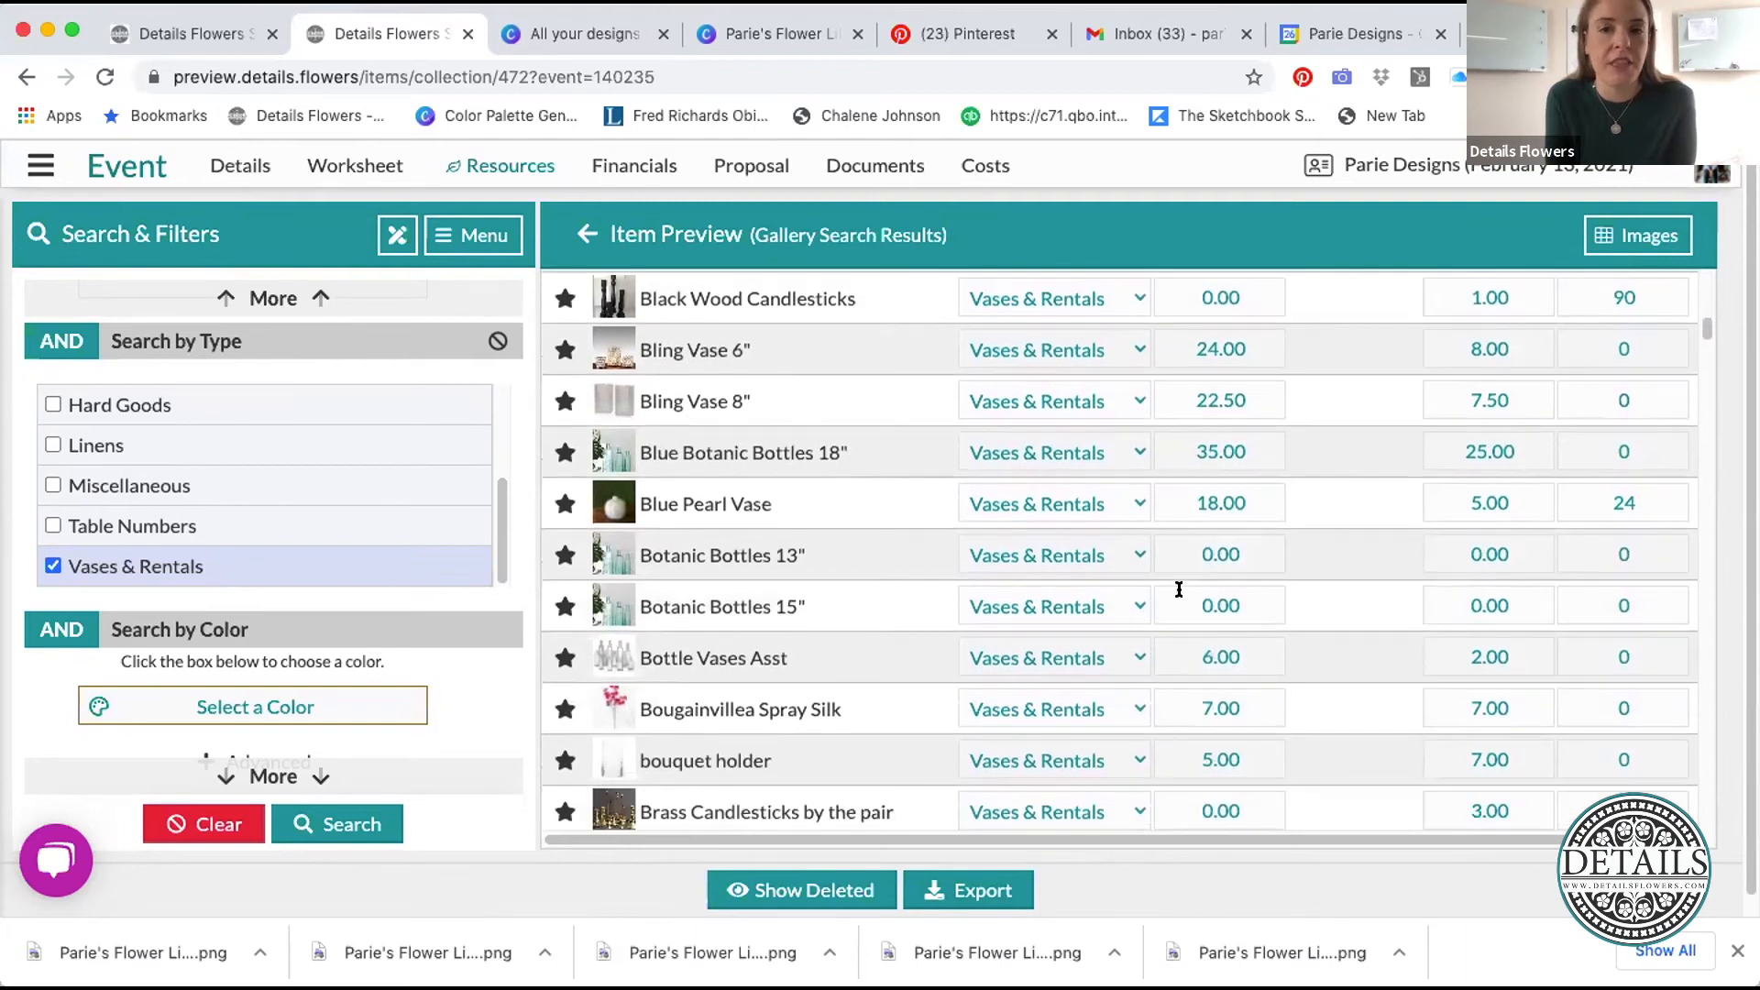
pyautogui.scroll(1, 1314, 575)
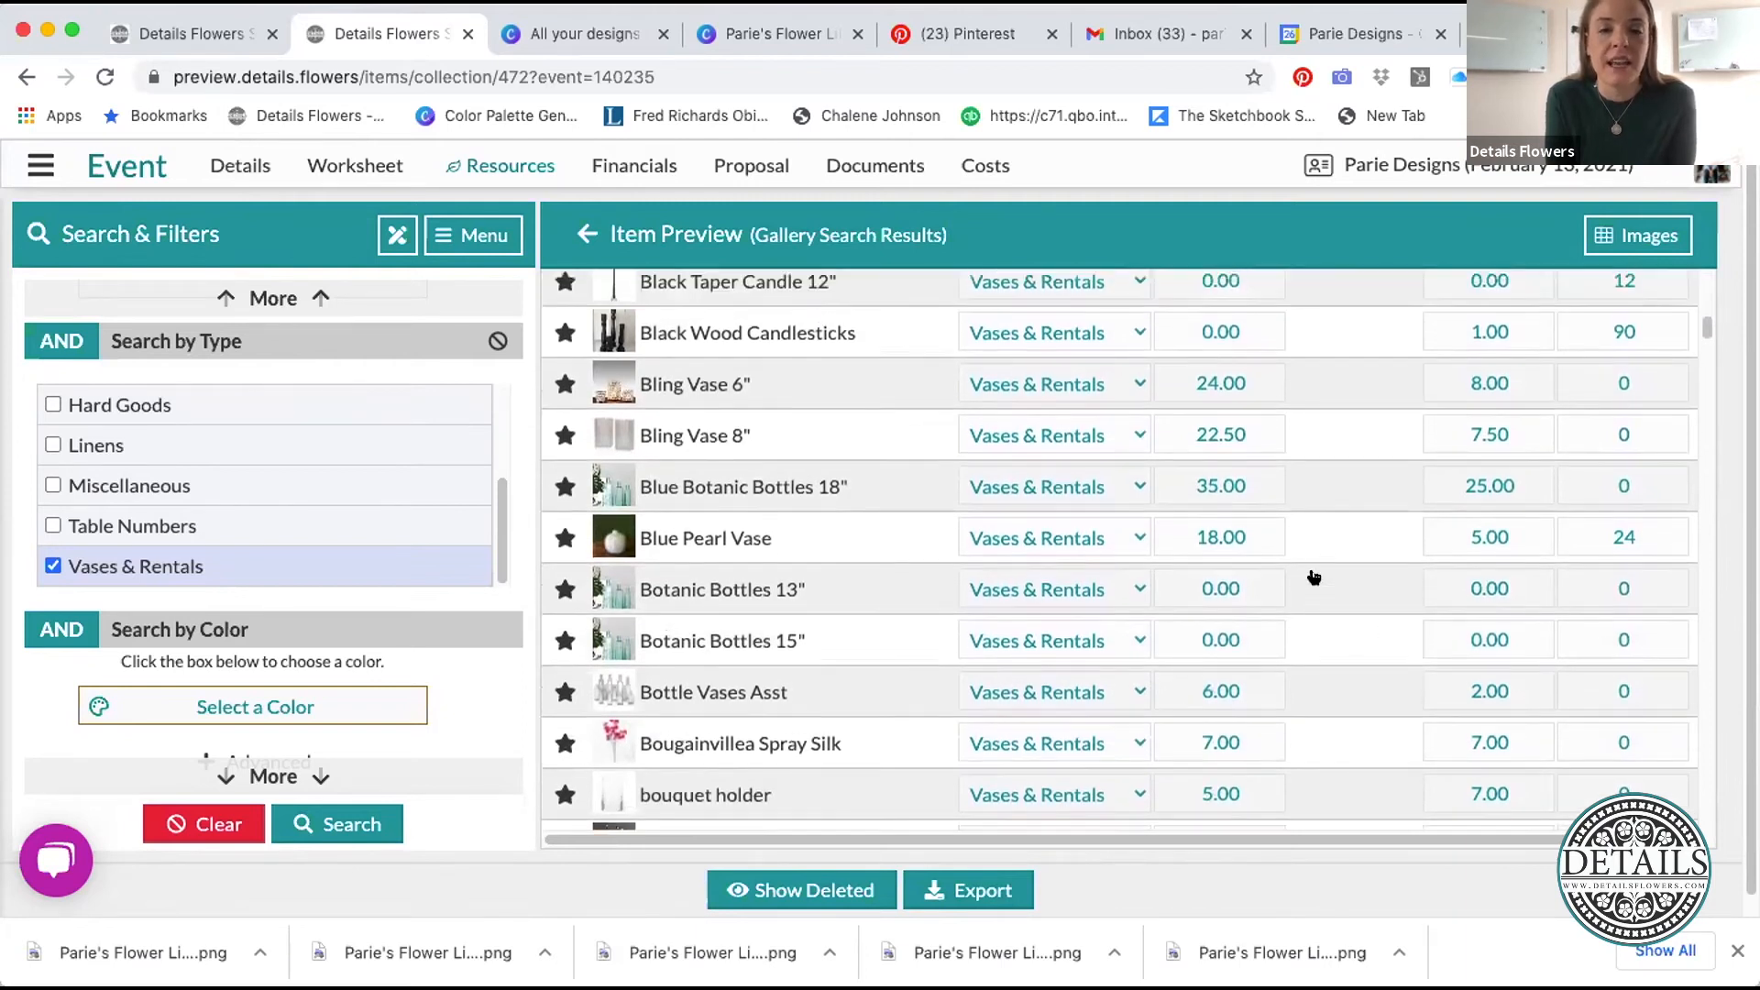
pyautogui.scroll(3, 1314, 576)
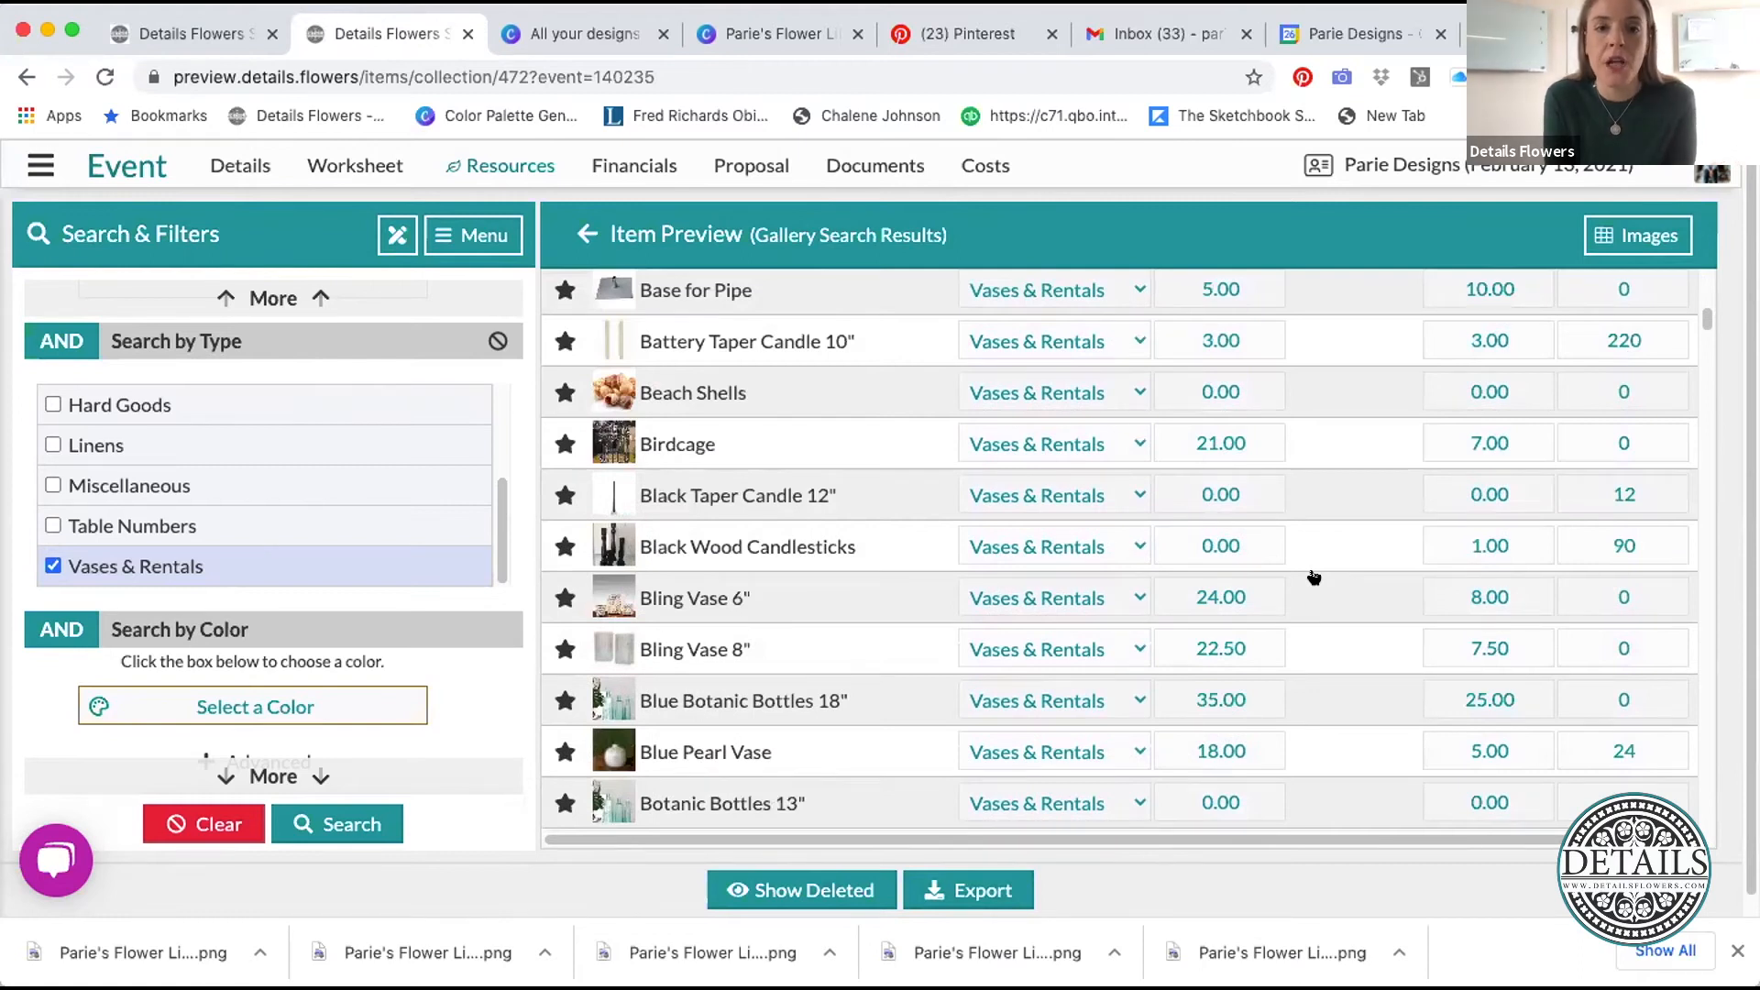
pyautogui.scroll(3, 1314, 576)
pyautogui.scroll(5, 1314, 577)
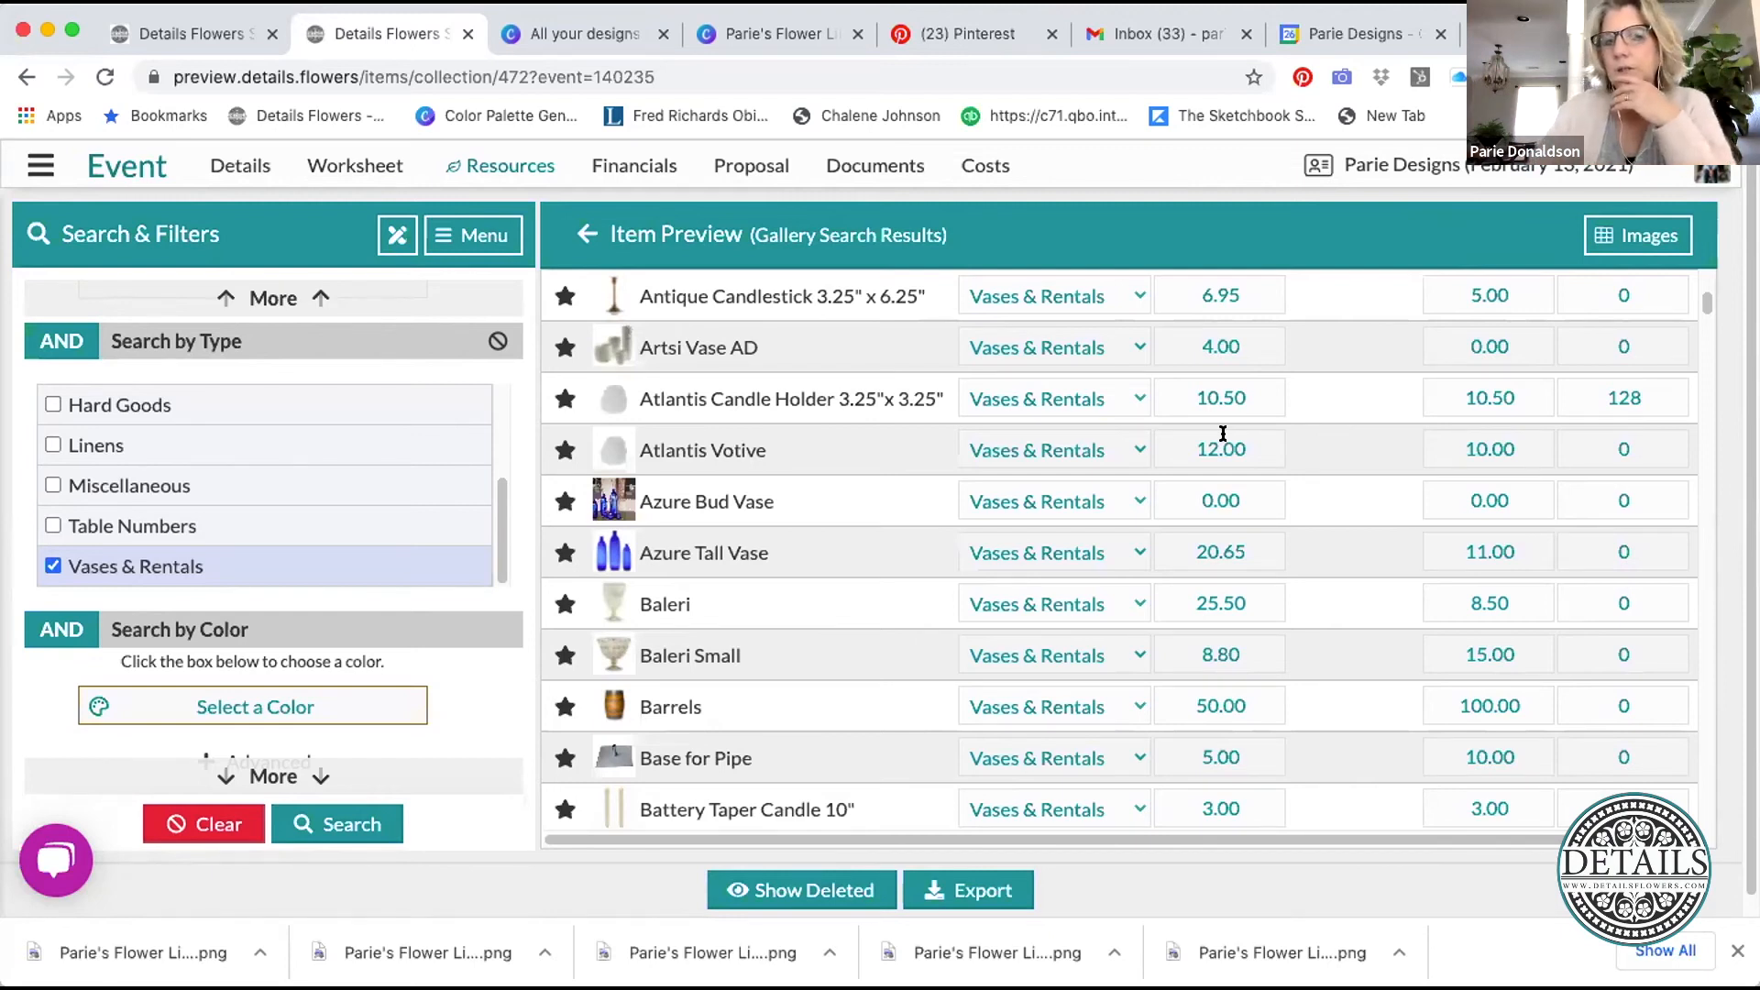
# - Find the Brentmore Stand 32" in the results and view its image, description and monthly availability
pyautogui.scroll(-2, 1348, 544)
pyautogui.scroll(-2, 1348, 544)
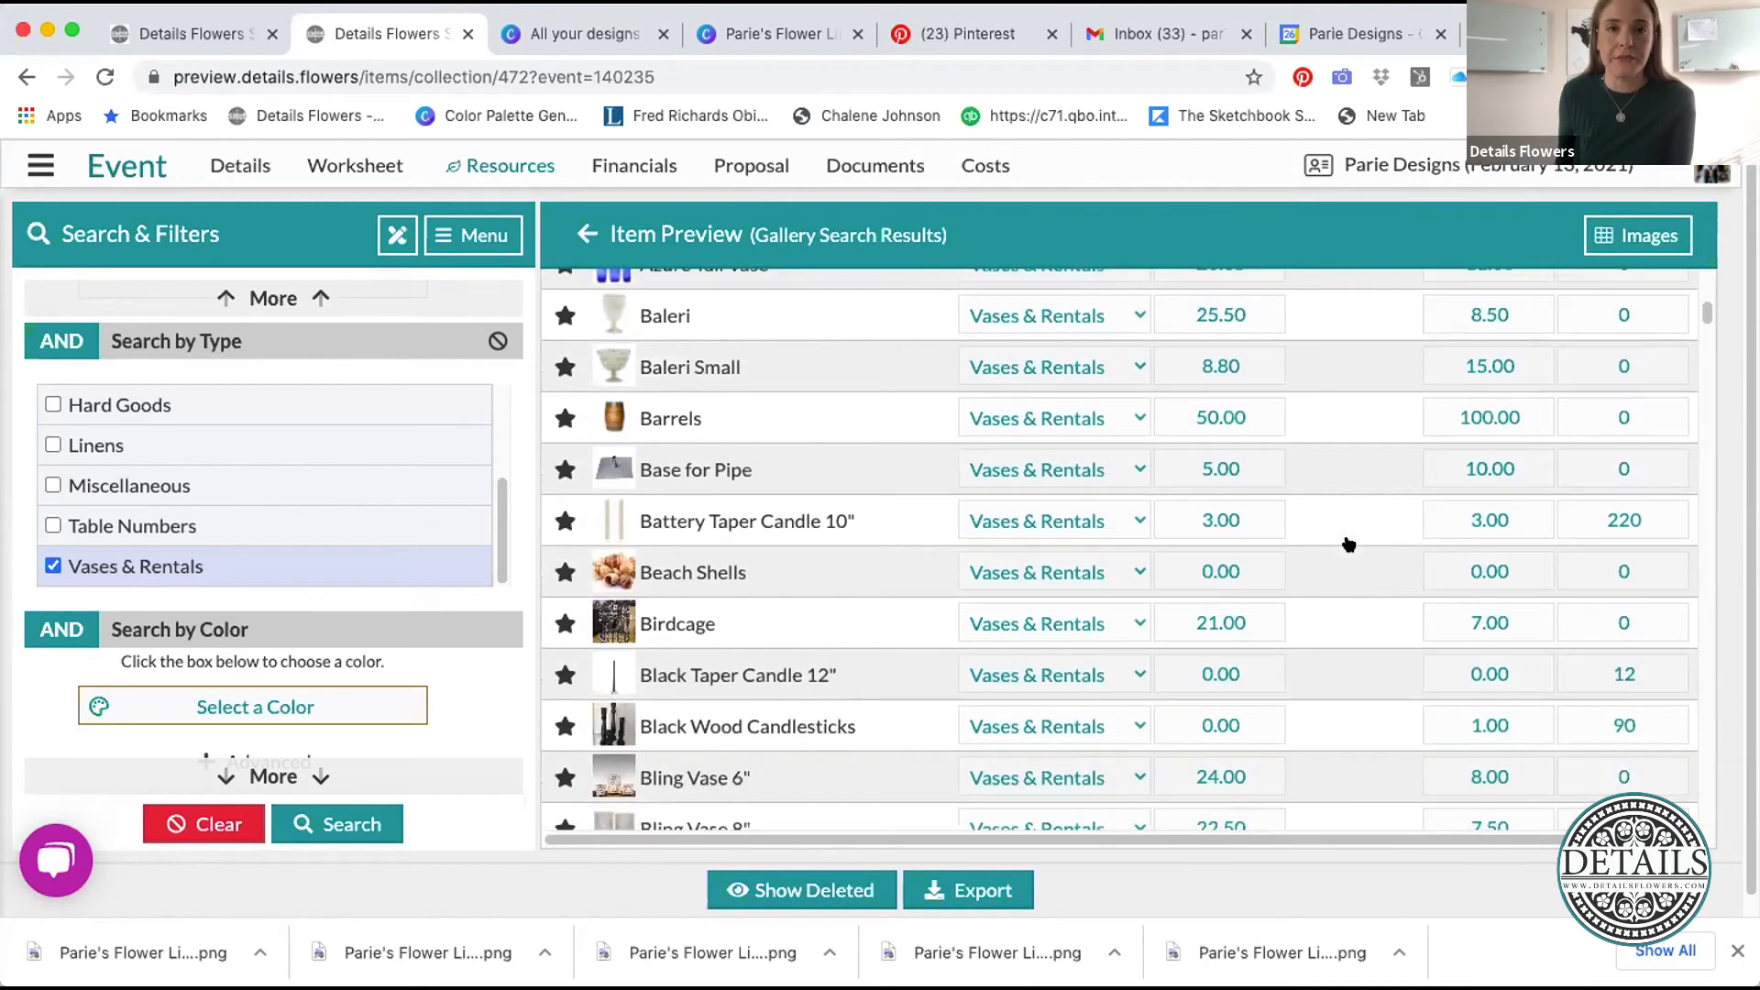
pyautogui.scroll(-1, 921, 589)
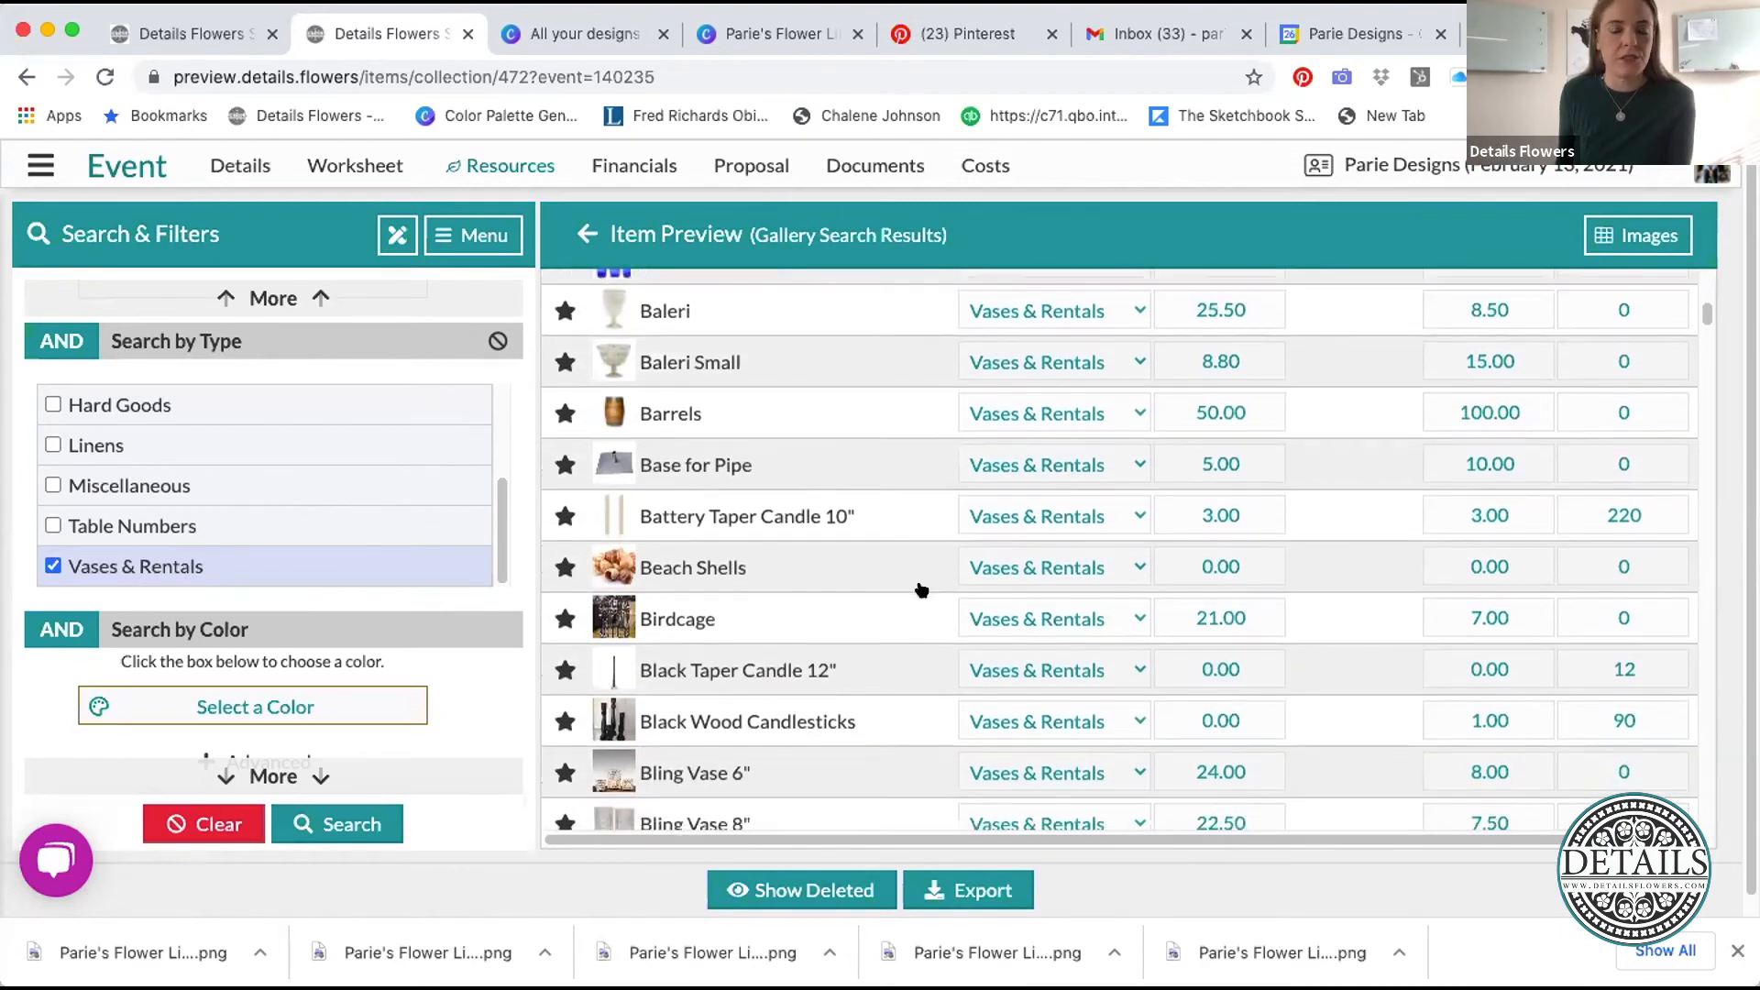
pyautogui.scroll(-5, 922, 590)
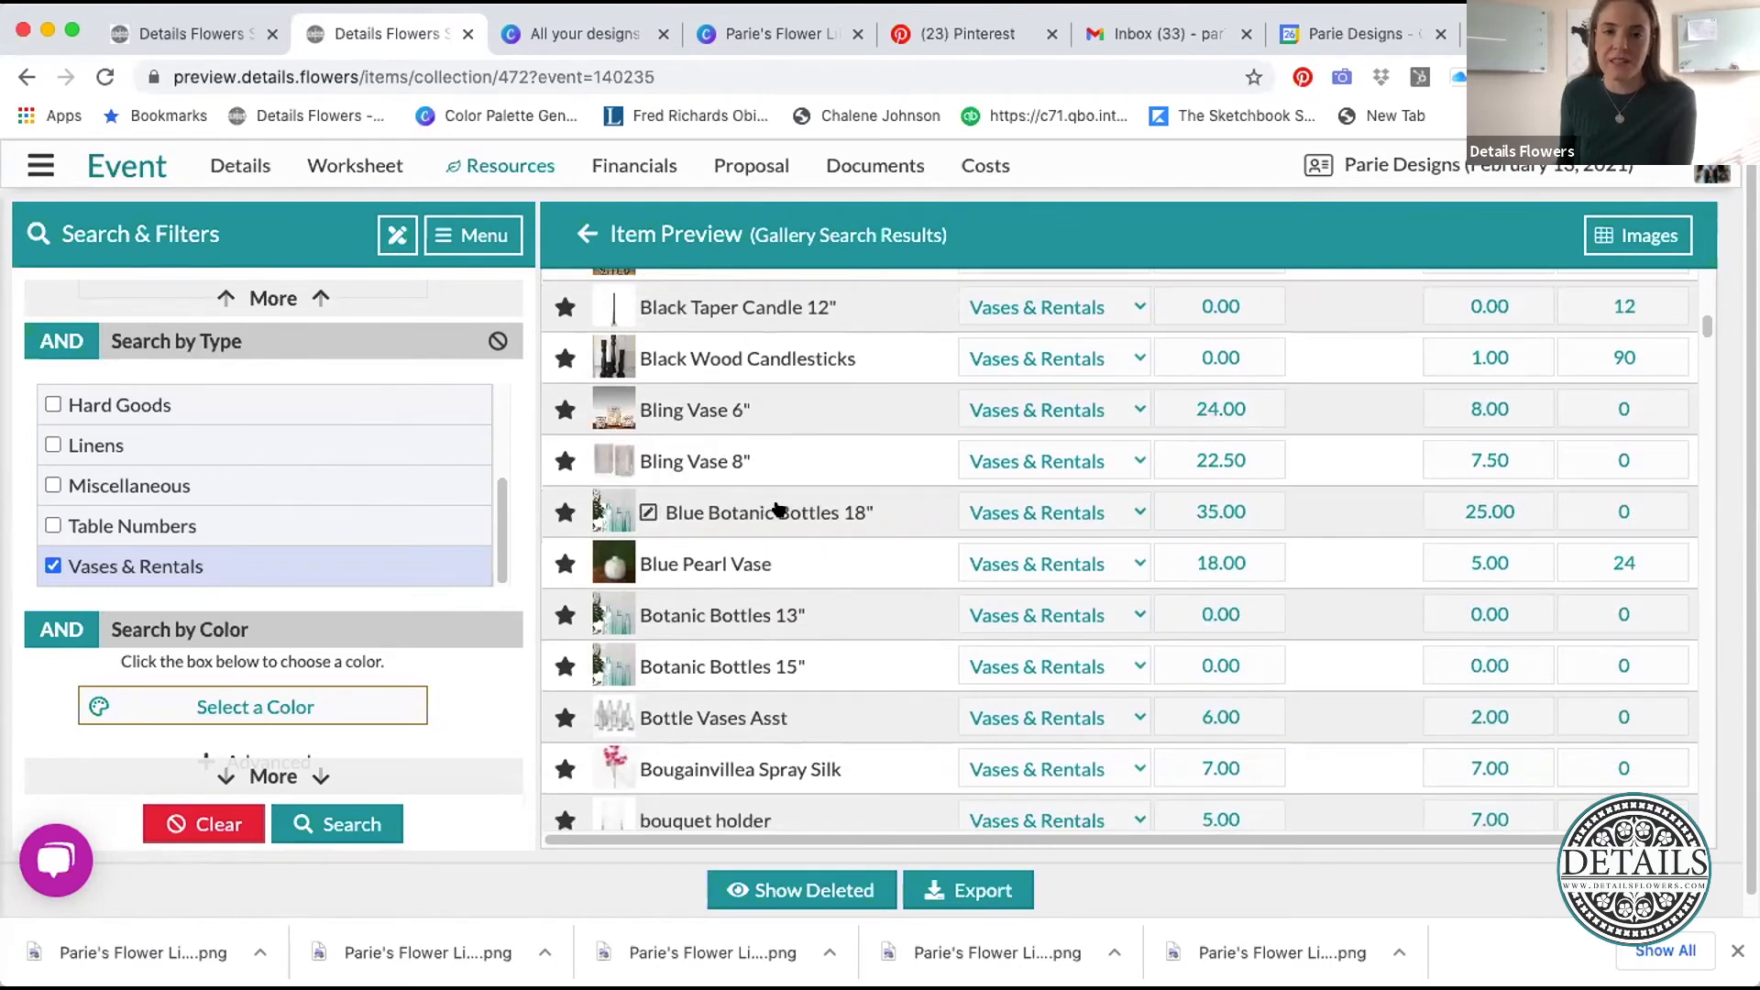
pyautogui.scroll(-3, 783, 714)
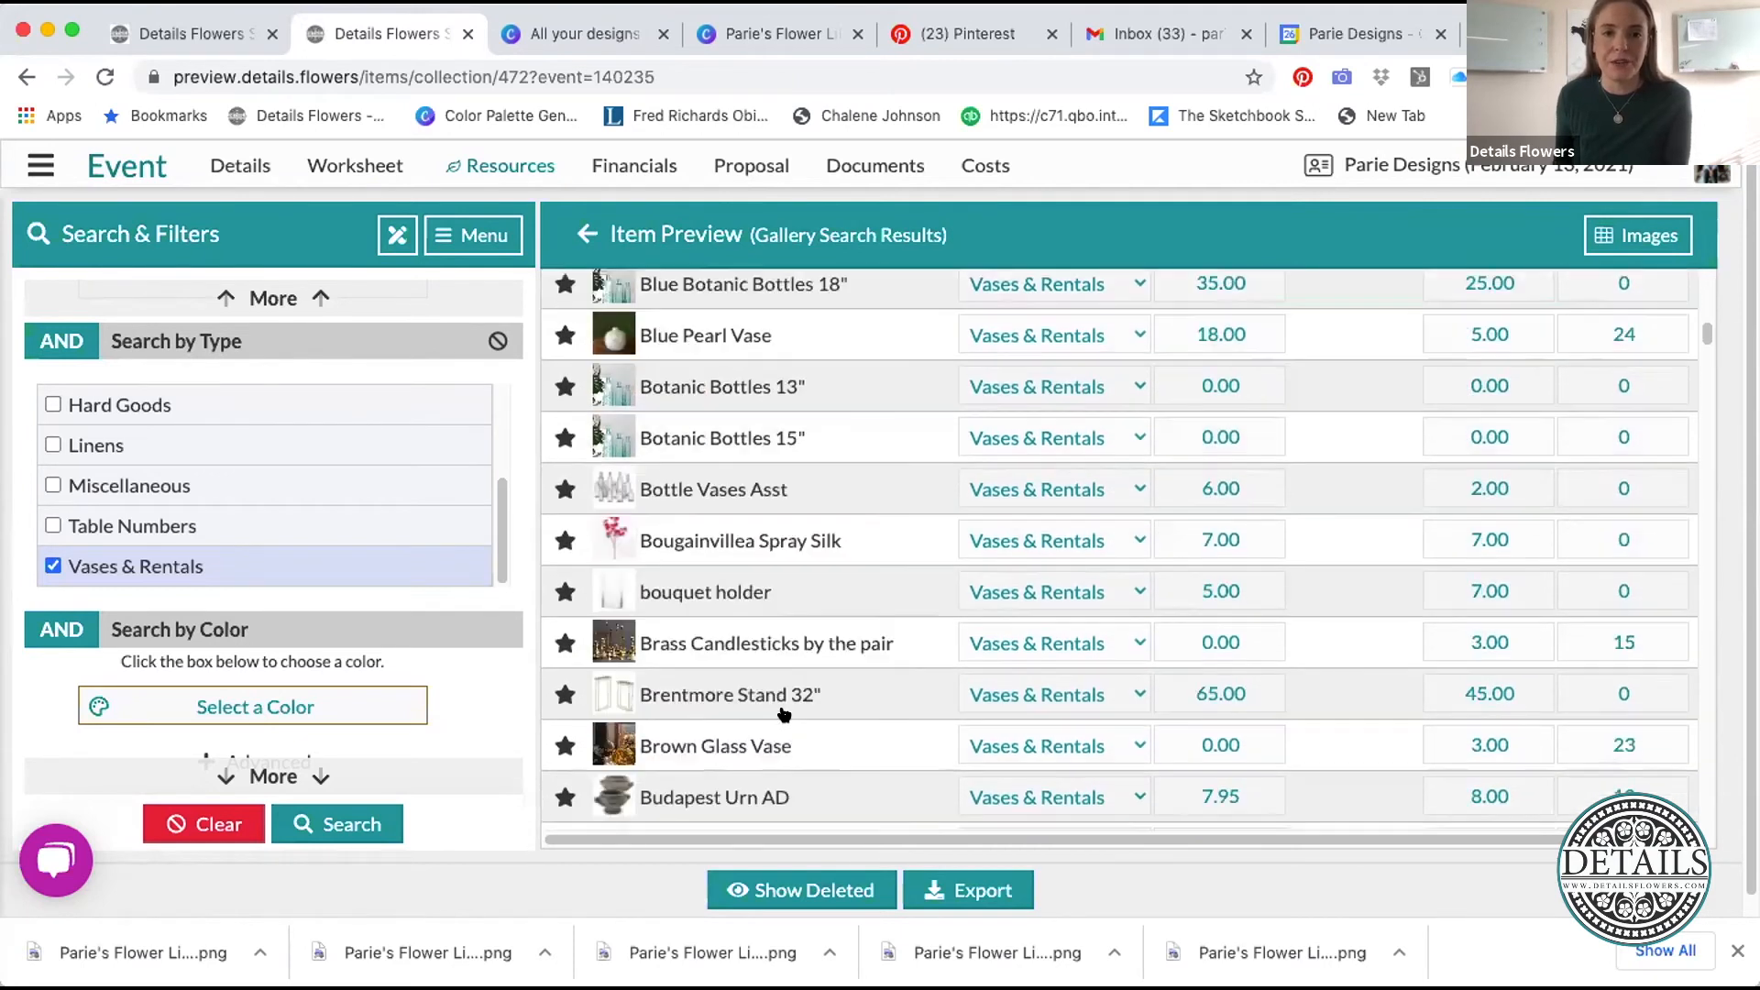
pyautogui.click(764, 690)
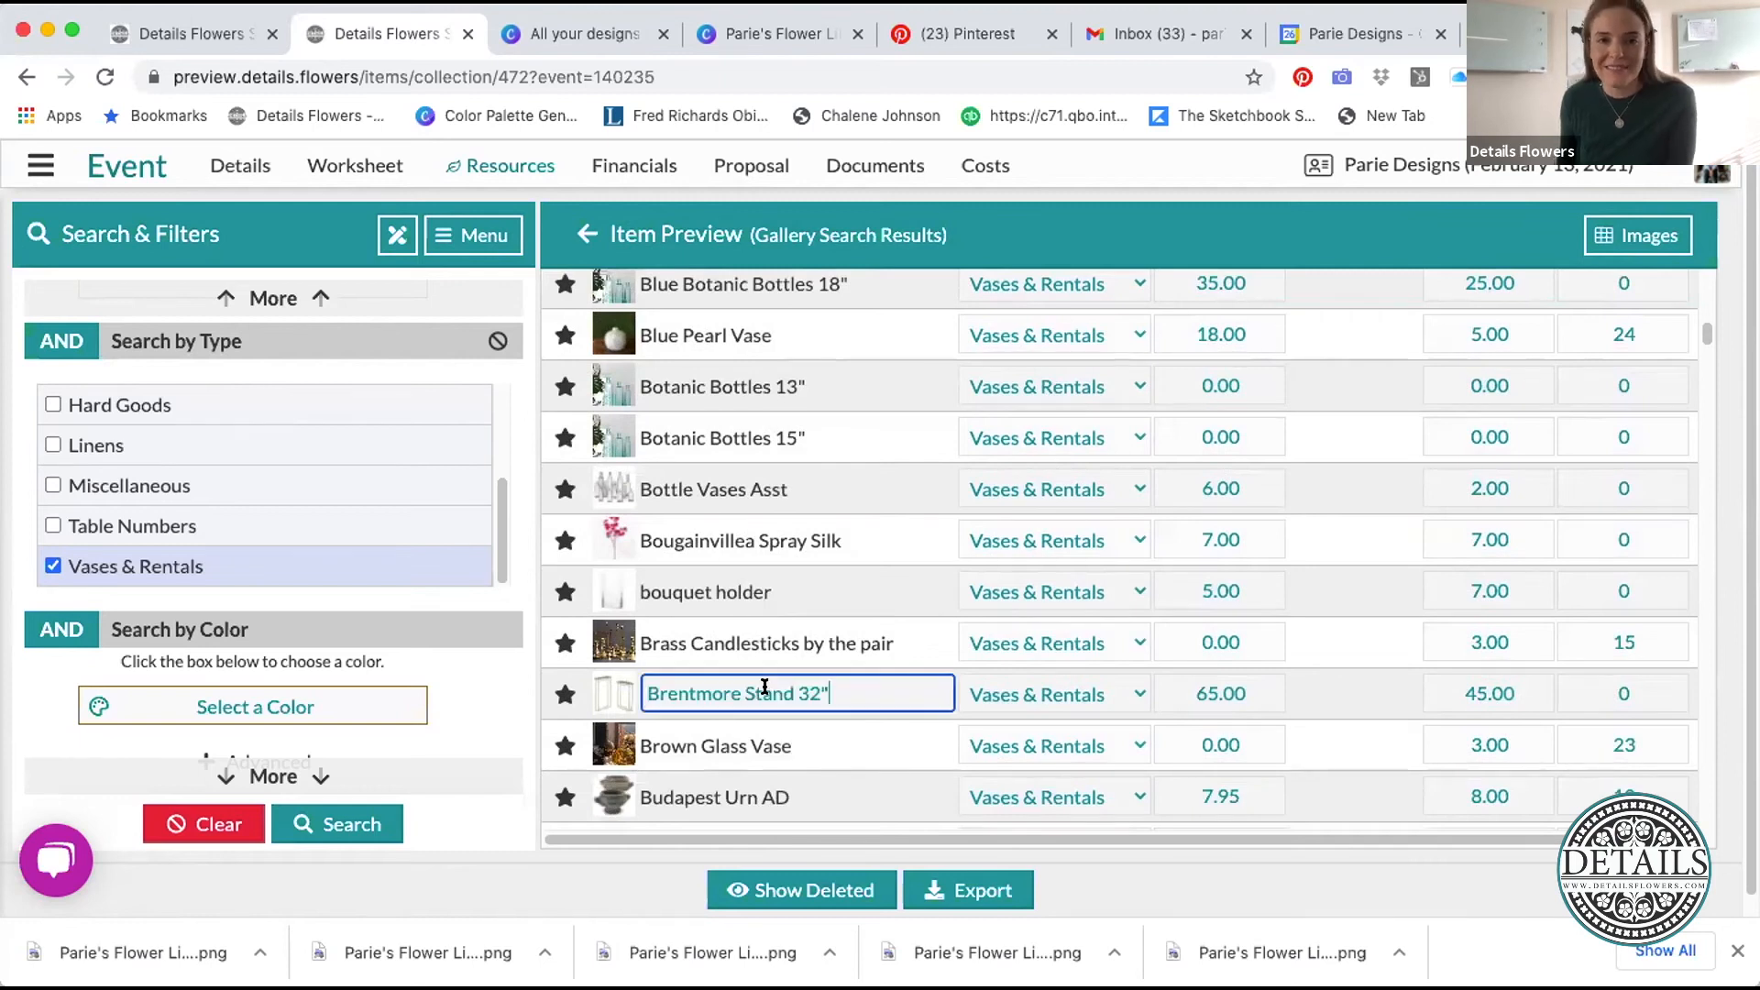
pyautogui.click(600, 701)
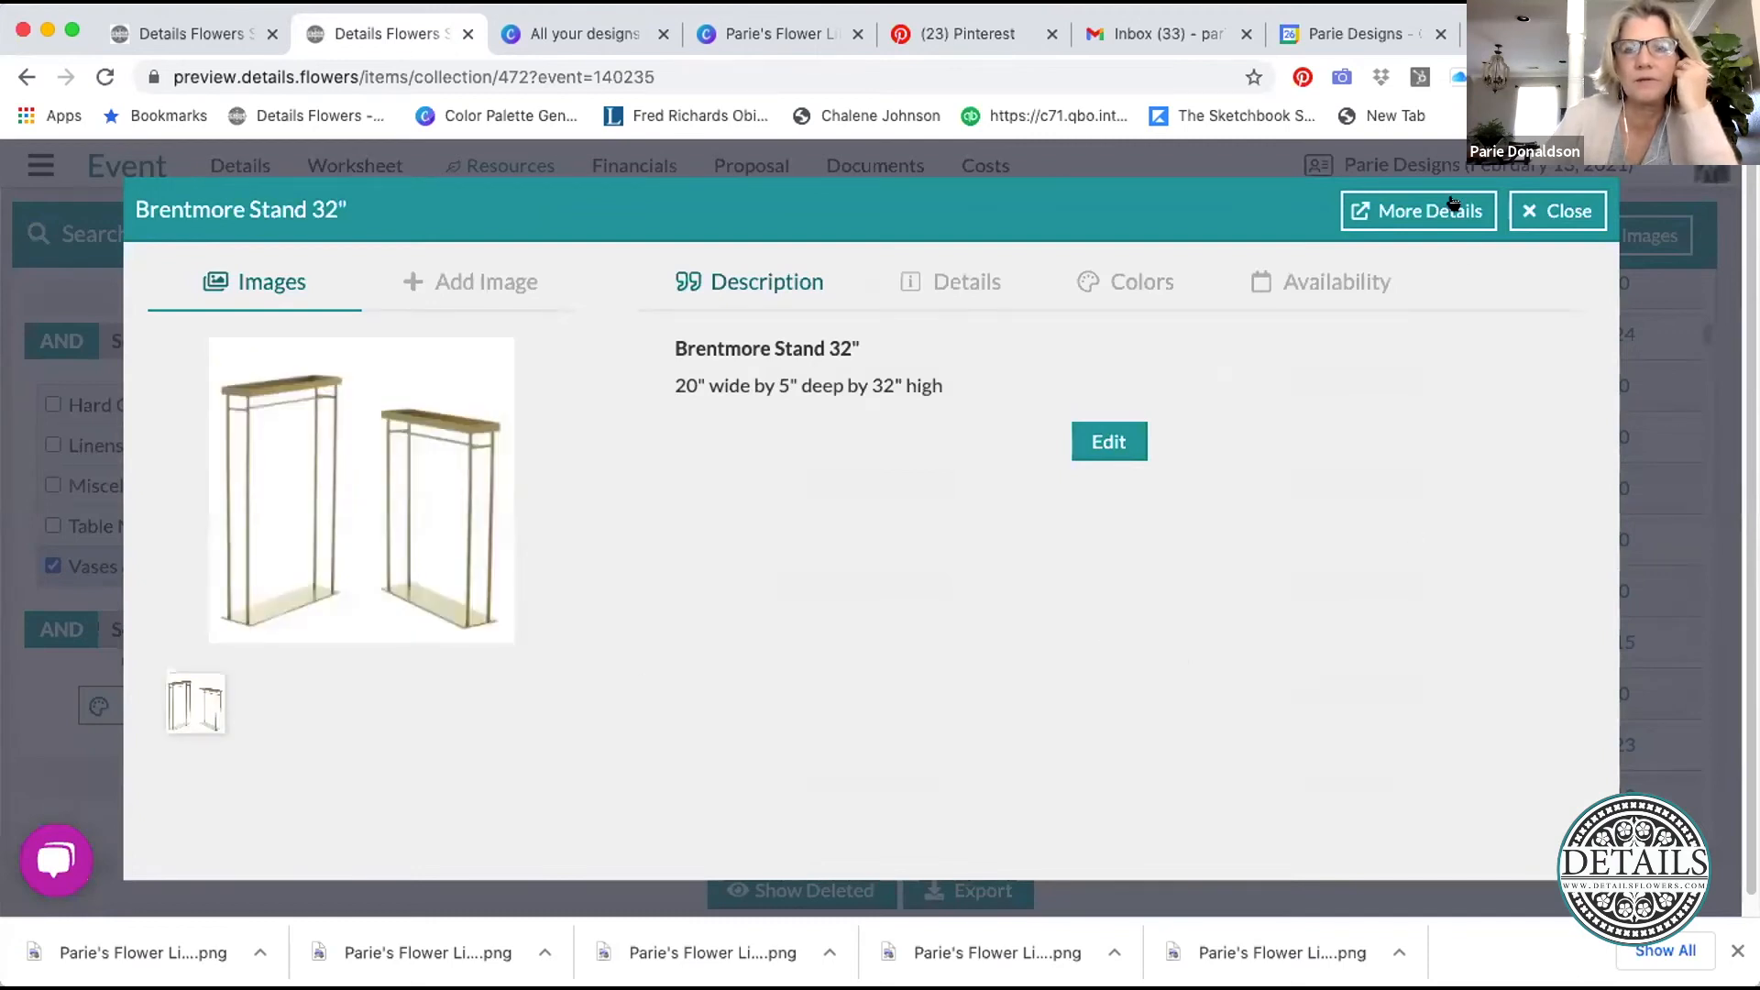
pyautogui.click(1318, 286)
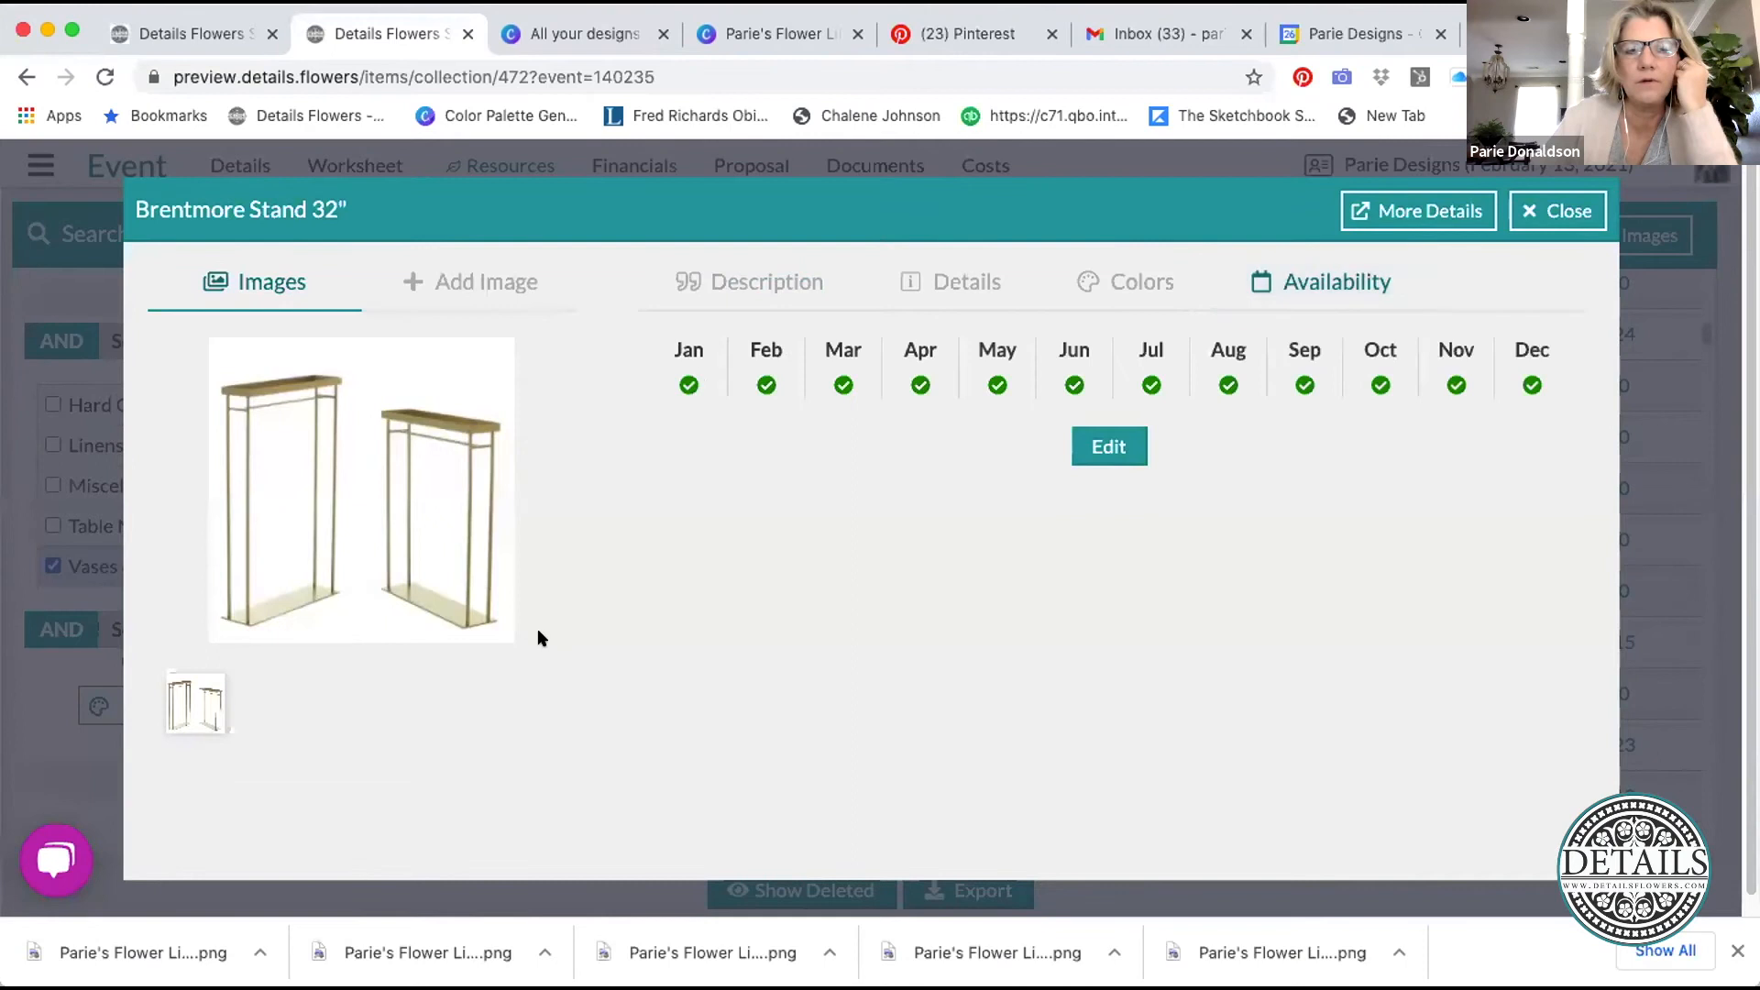
pyautogui.click(1530, 211)
# - Find the Burnished Silver Lantern further down the table and view its image and description
pyautogui.scroll(-3, 1054, 642)
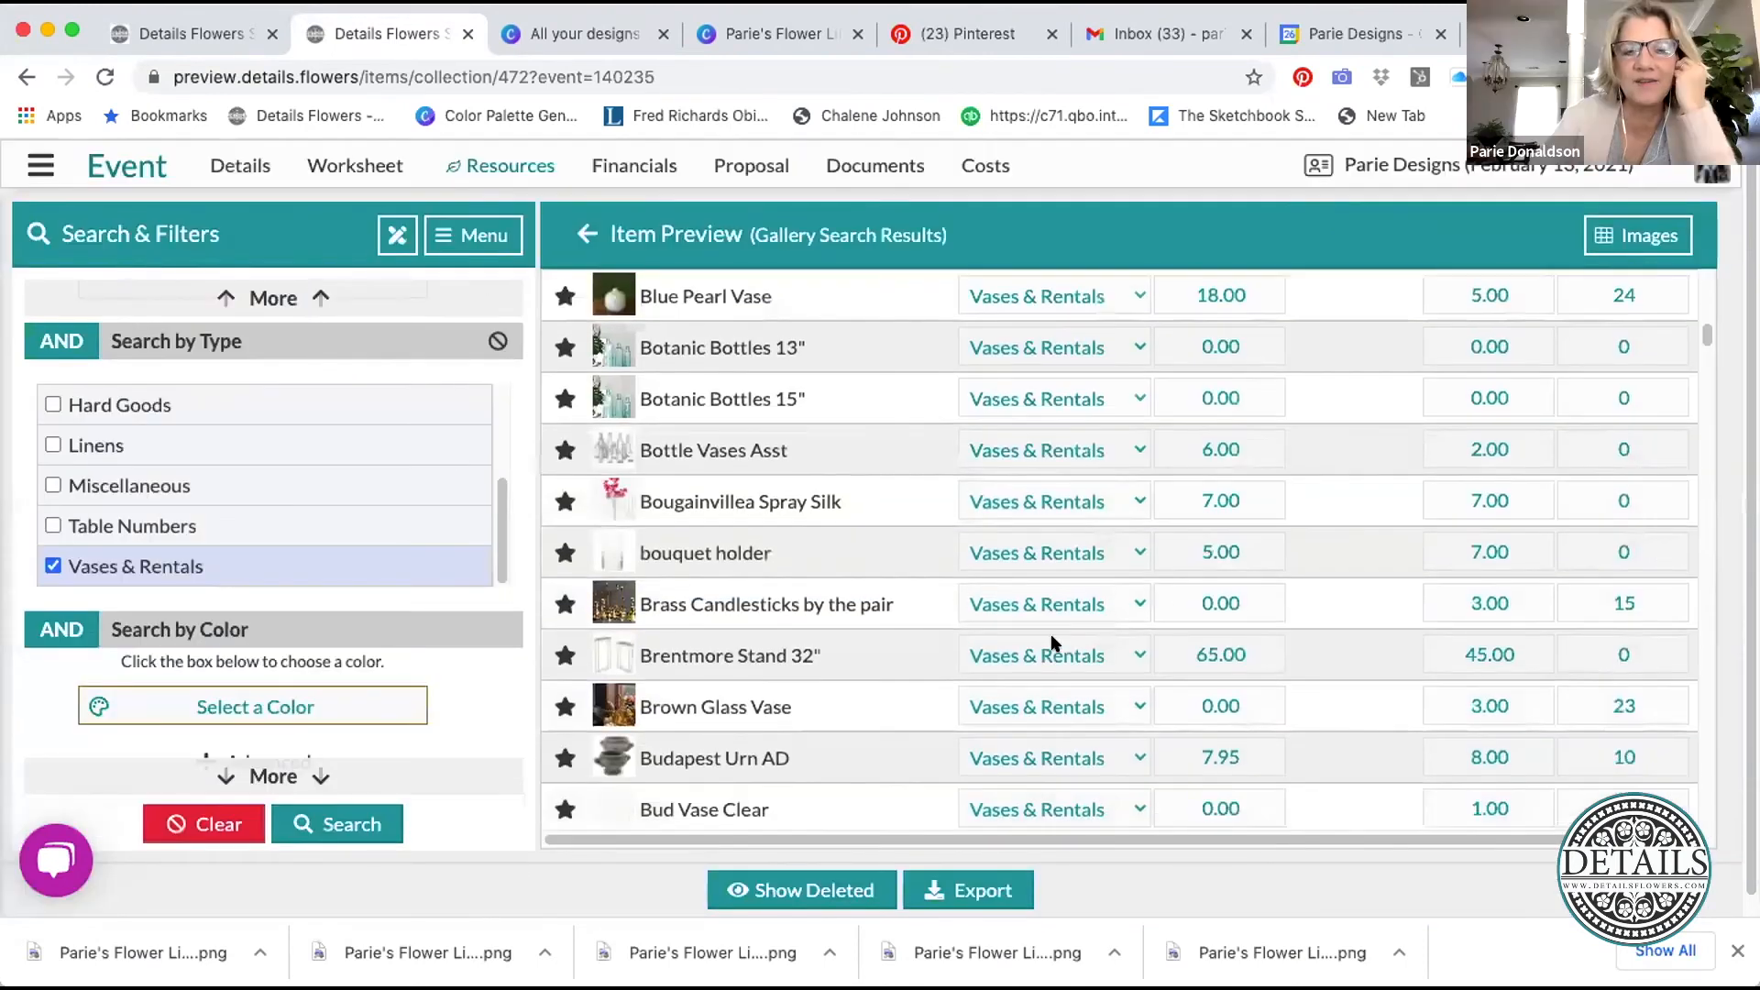
pyautogui.scroll(-4, 1054, 642)
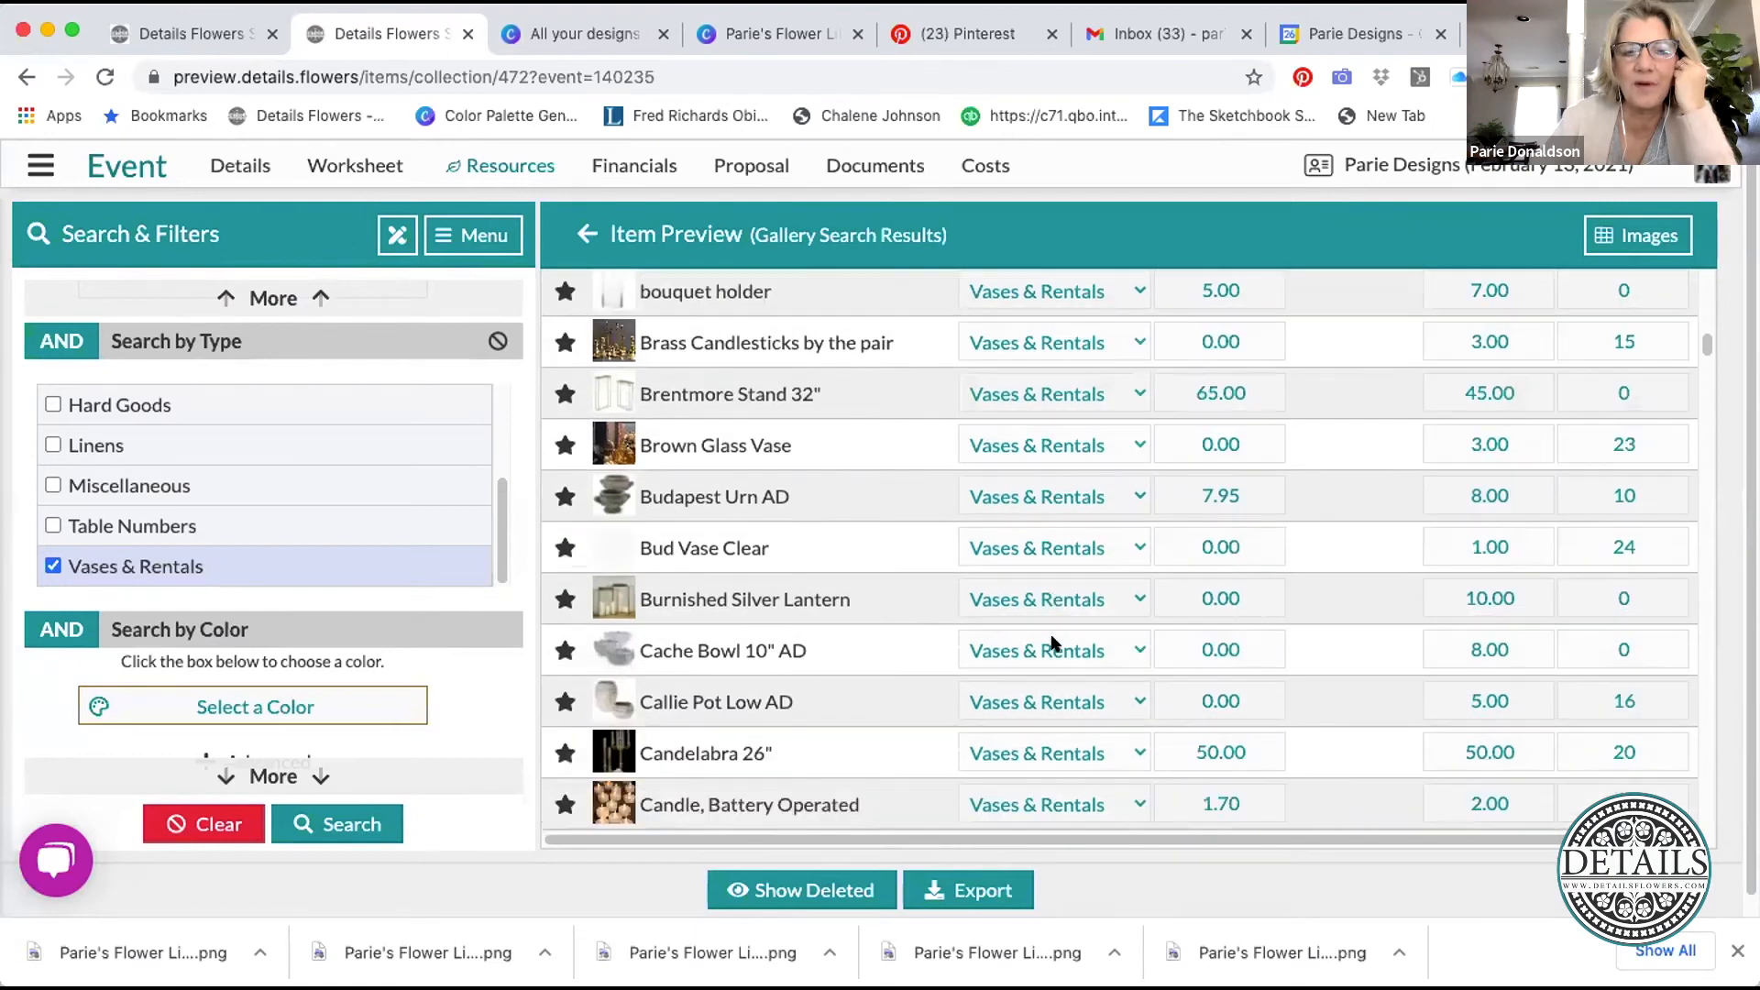
pyautogui.scroll(-2, 1080, 659)
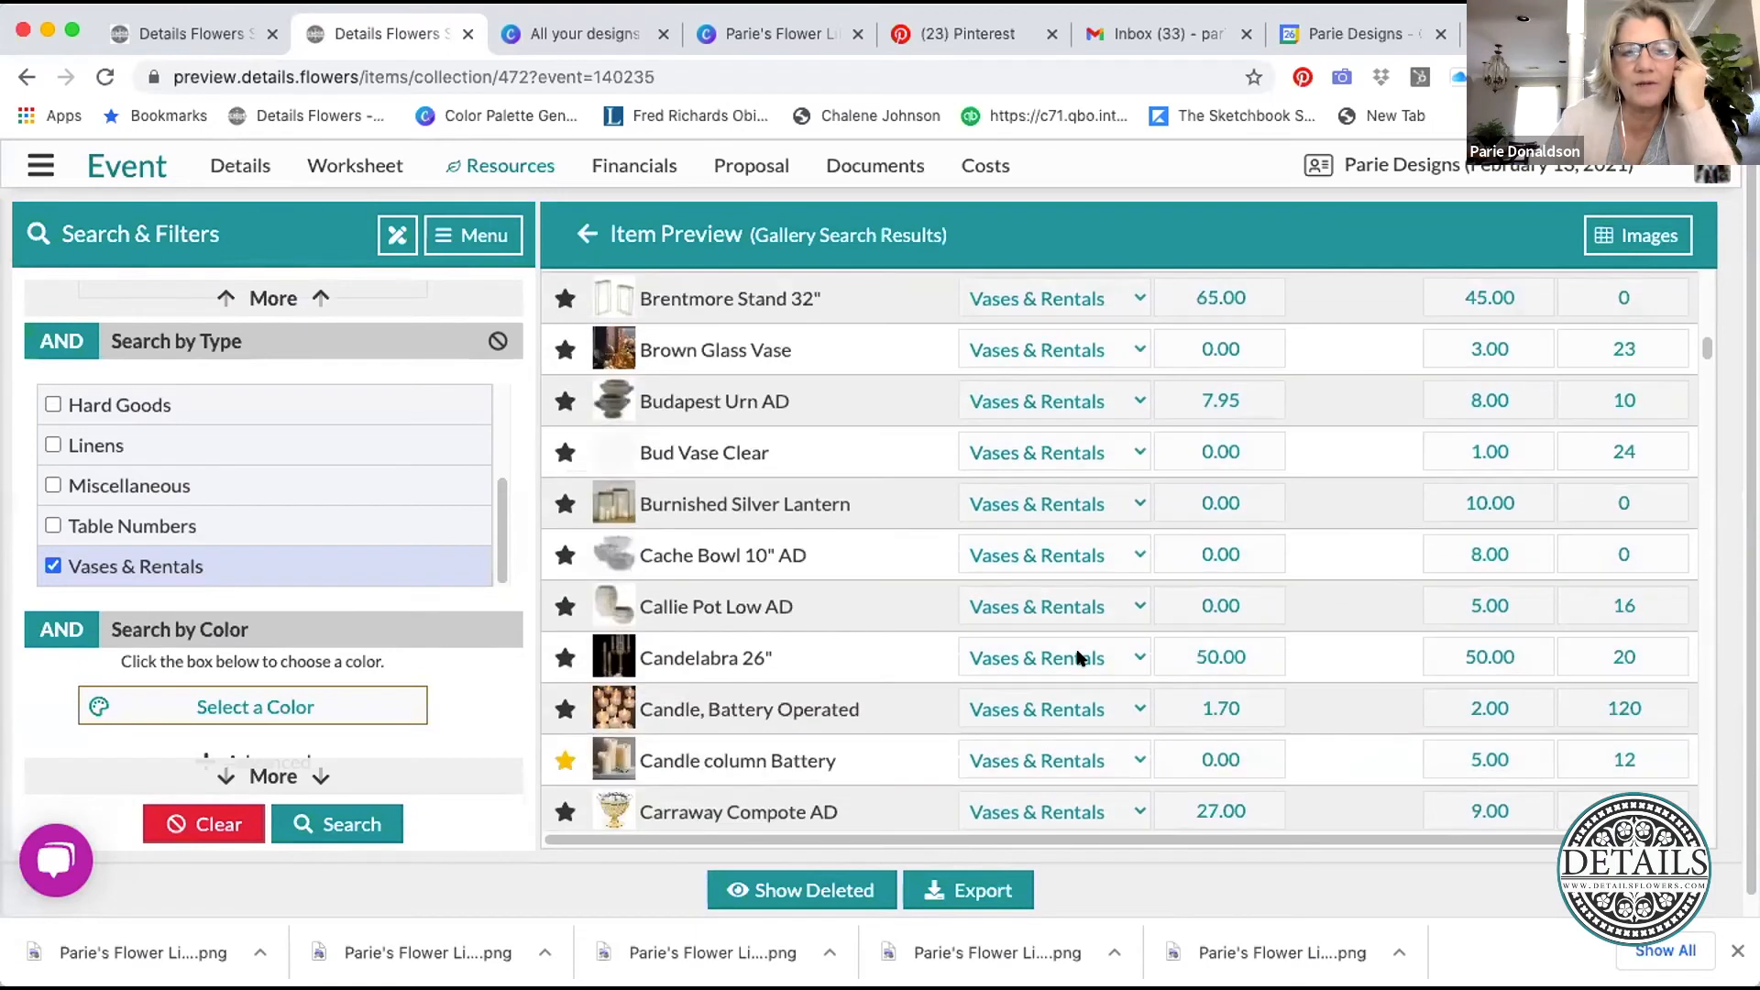
pyautogui.click(609, 498)
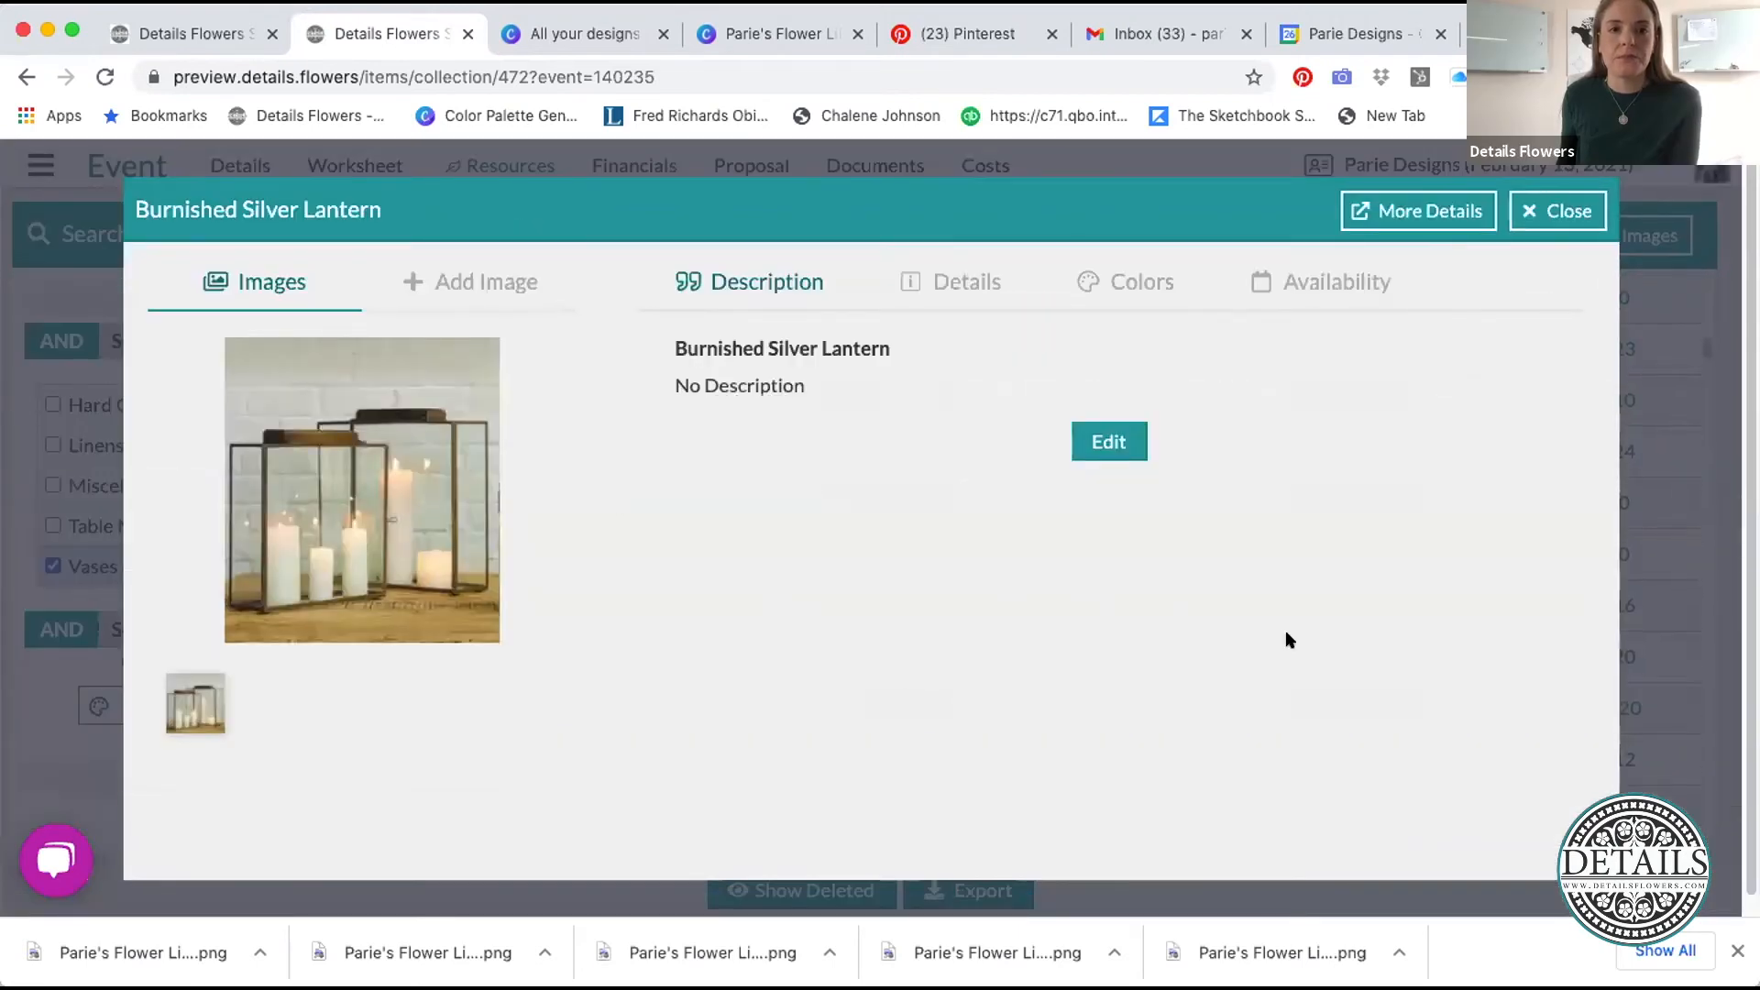
pyautogui.click(1559, 211)
# - Look through the following vases and rentals and view the image and description of the Cityscape Vase AD 30"
pyautogui.scroll(-5, 1007, 710)
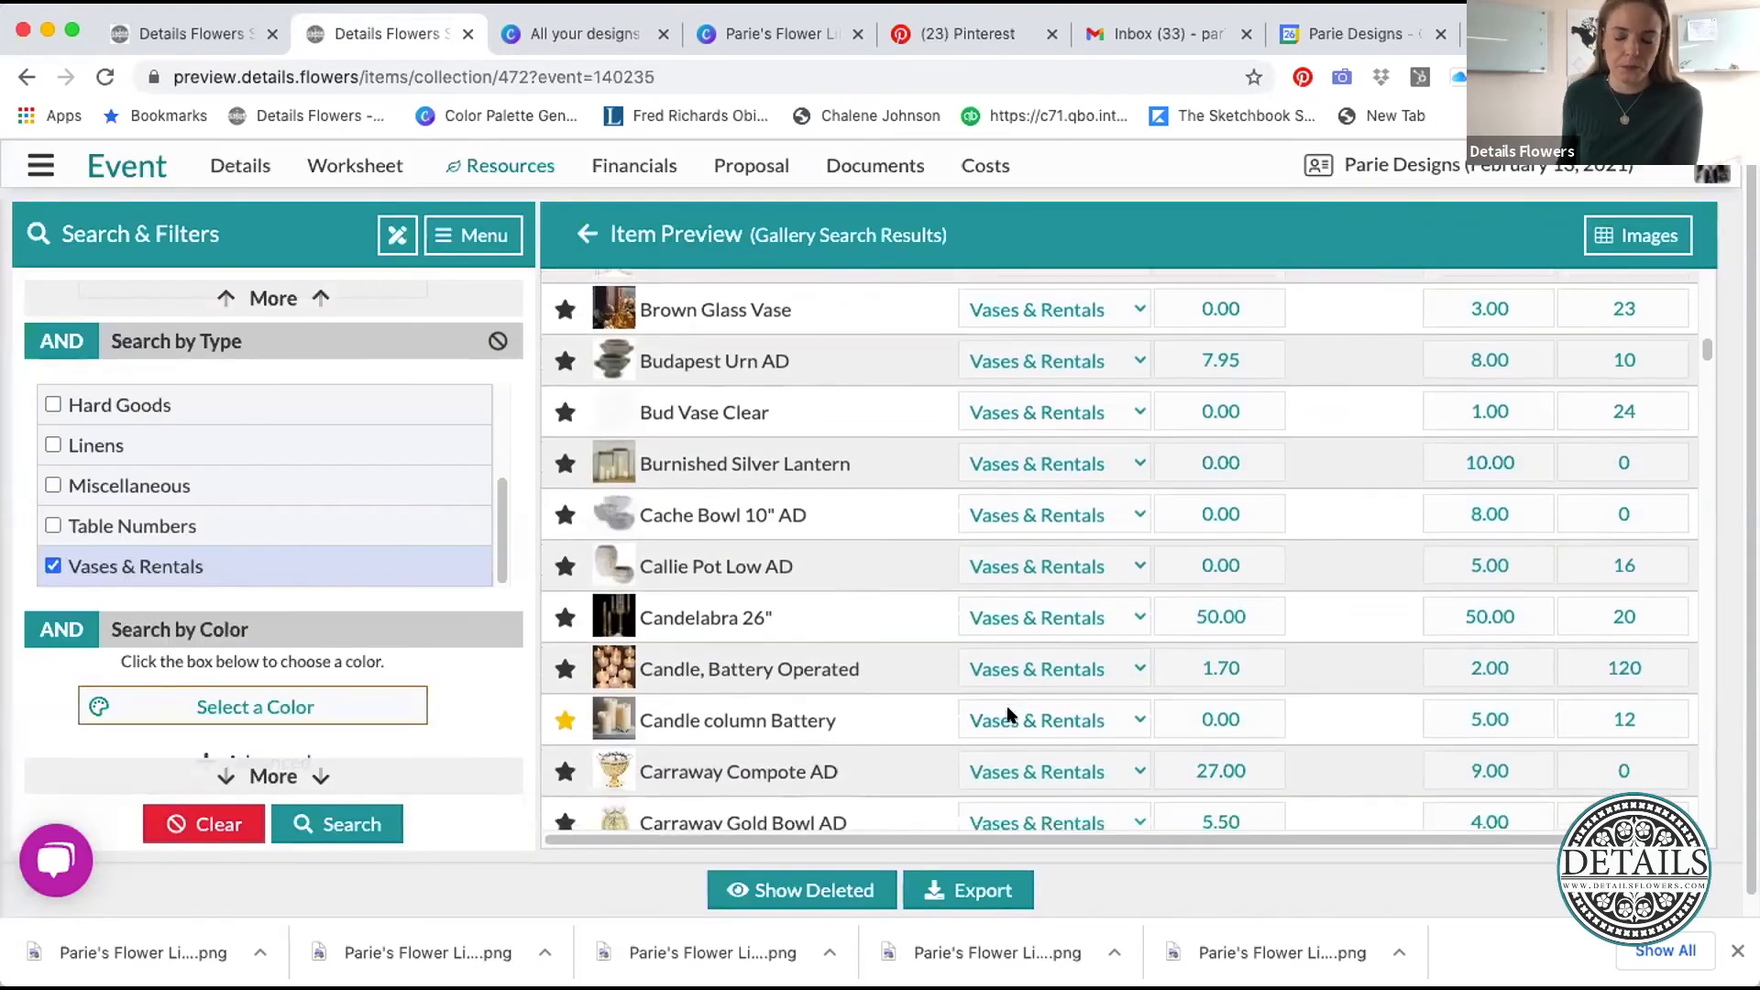
pyautogui.scroll(-3, 1007, 712)
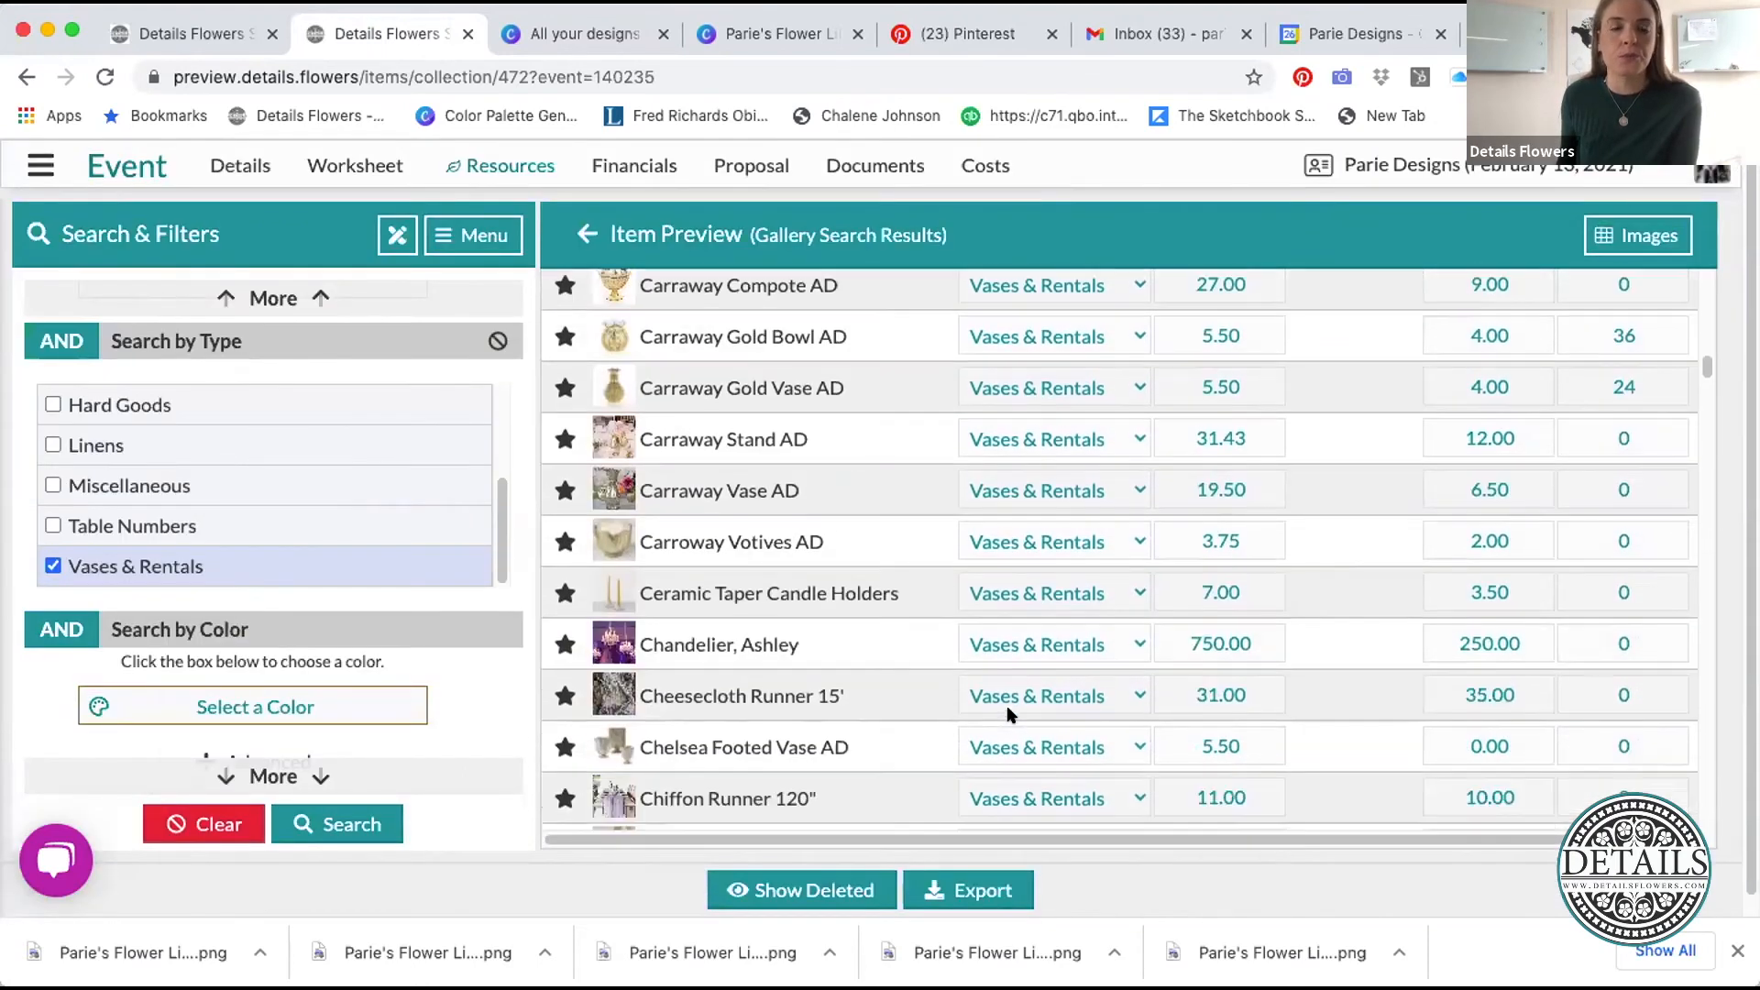
pyautogui.scroll(-4, 1009, 713)
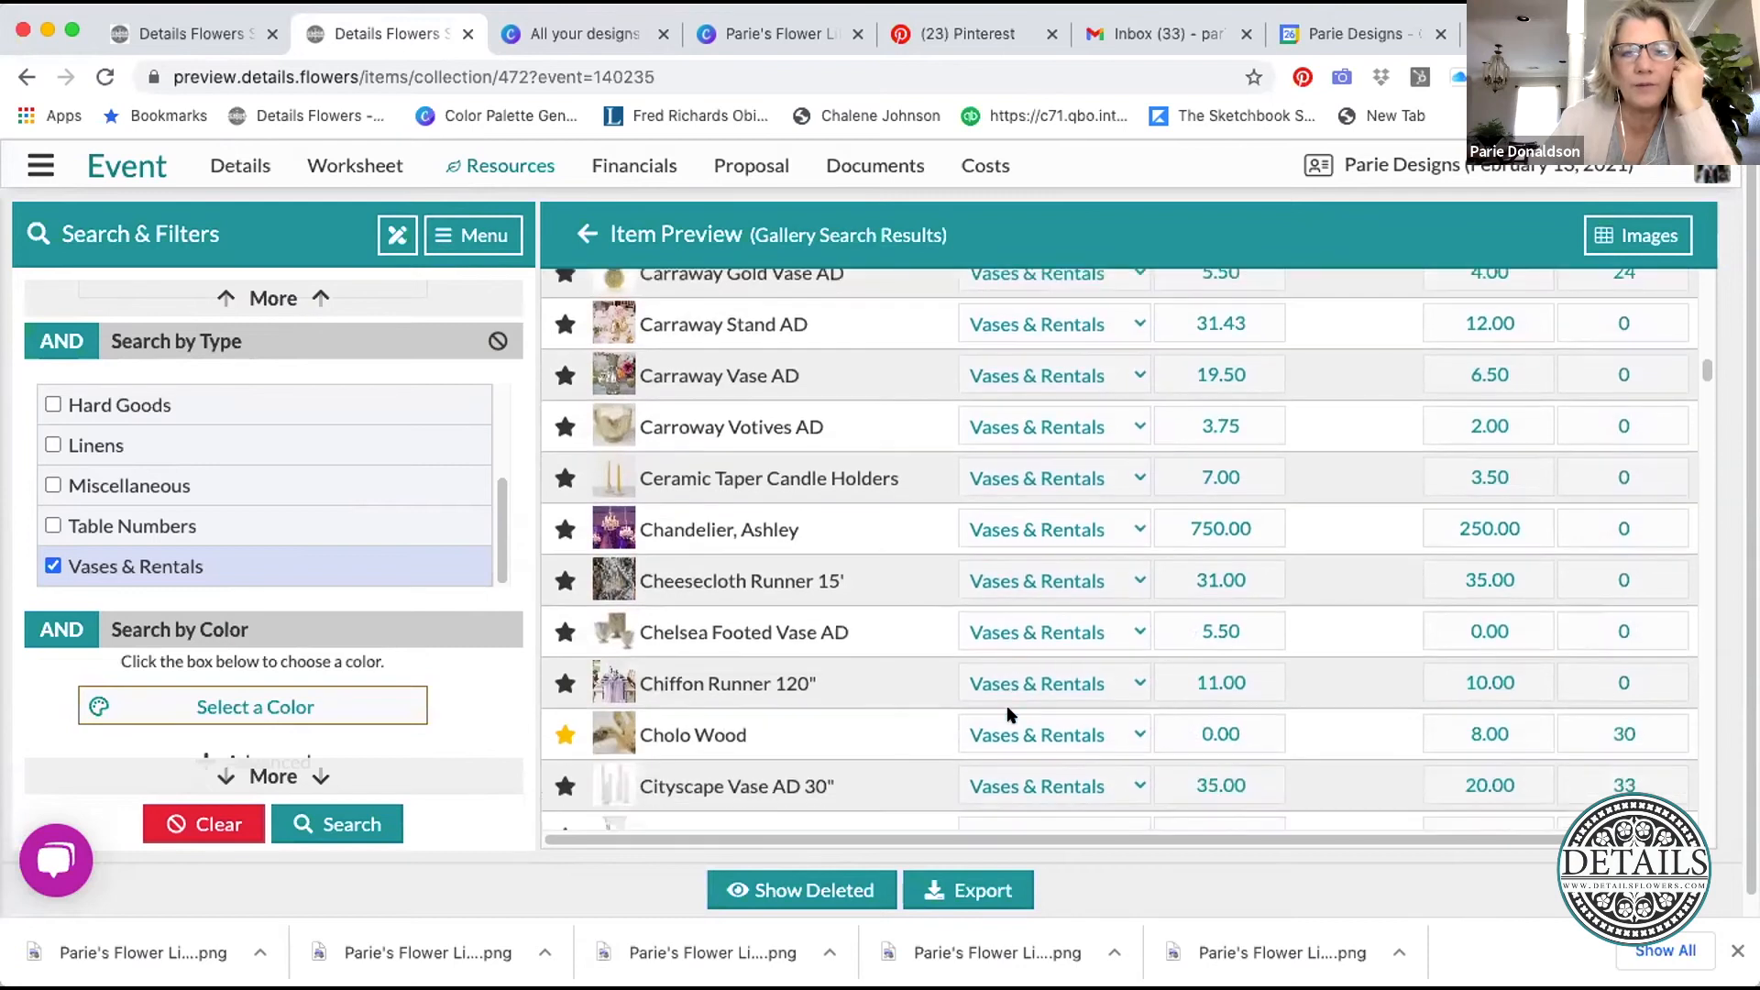
pyautogui.scroll(-1, 1008, 713)
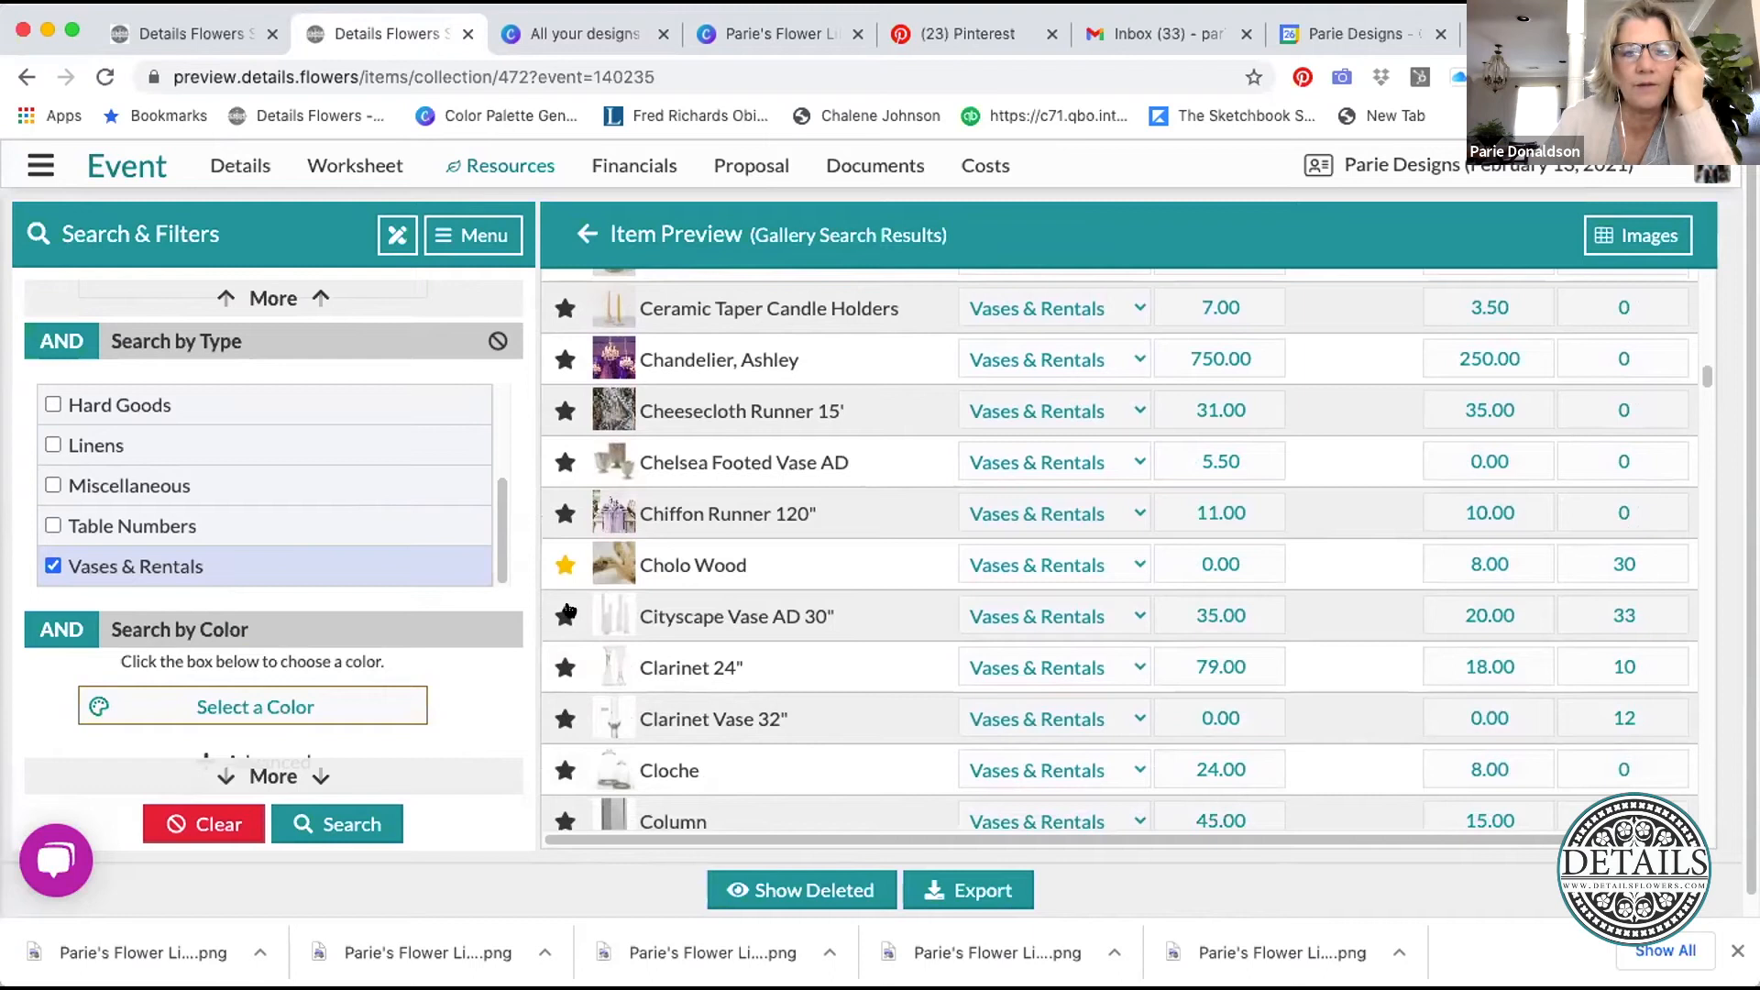
pyautogui.click(605, 610)
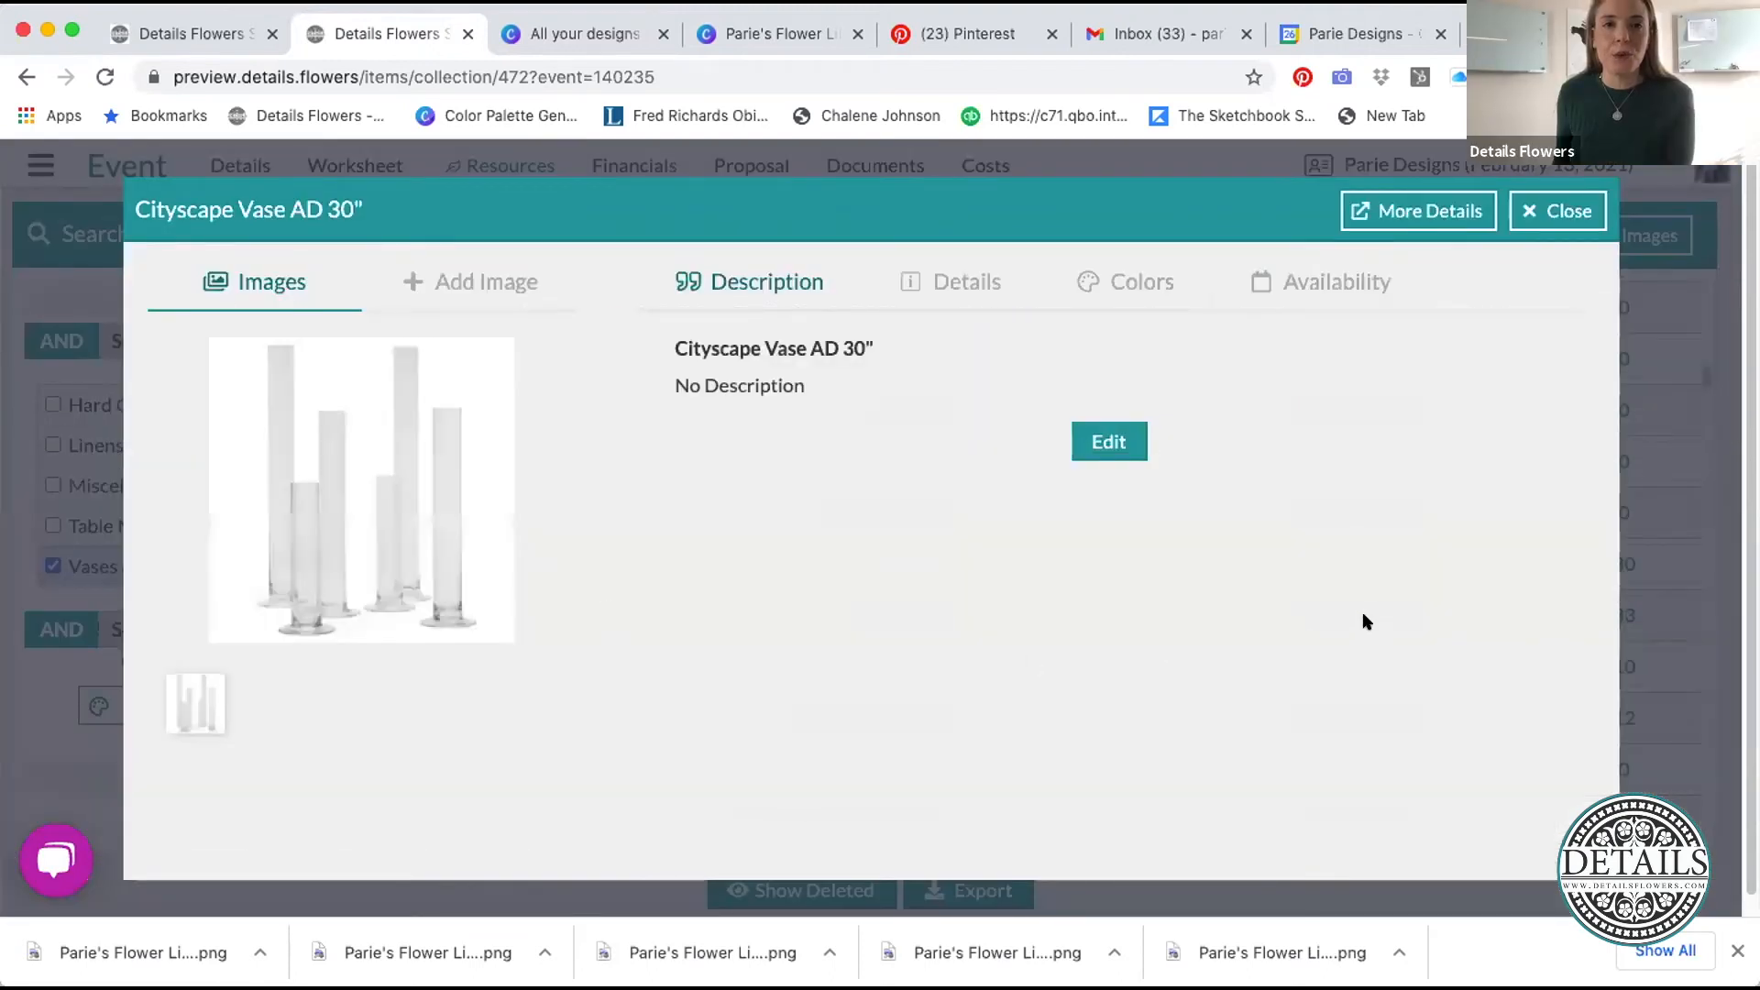
pyautogui.click(1543, 220)
pyautogui.scroll(-5, 1100, 660)
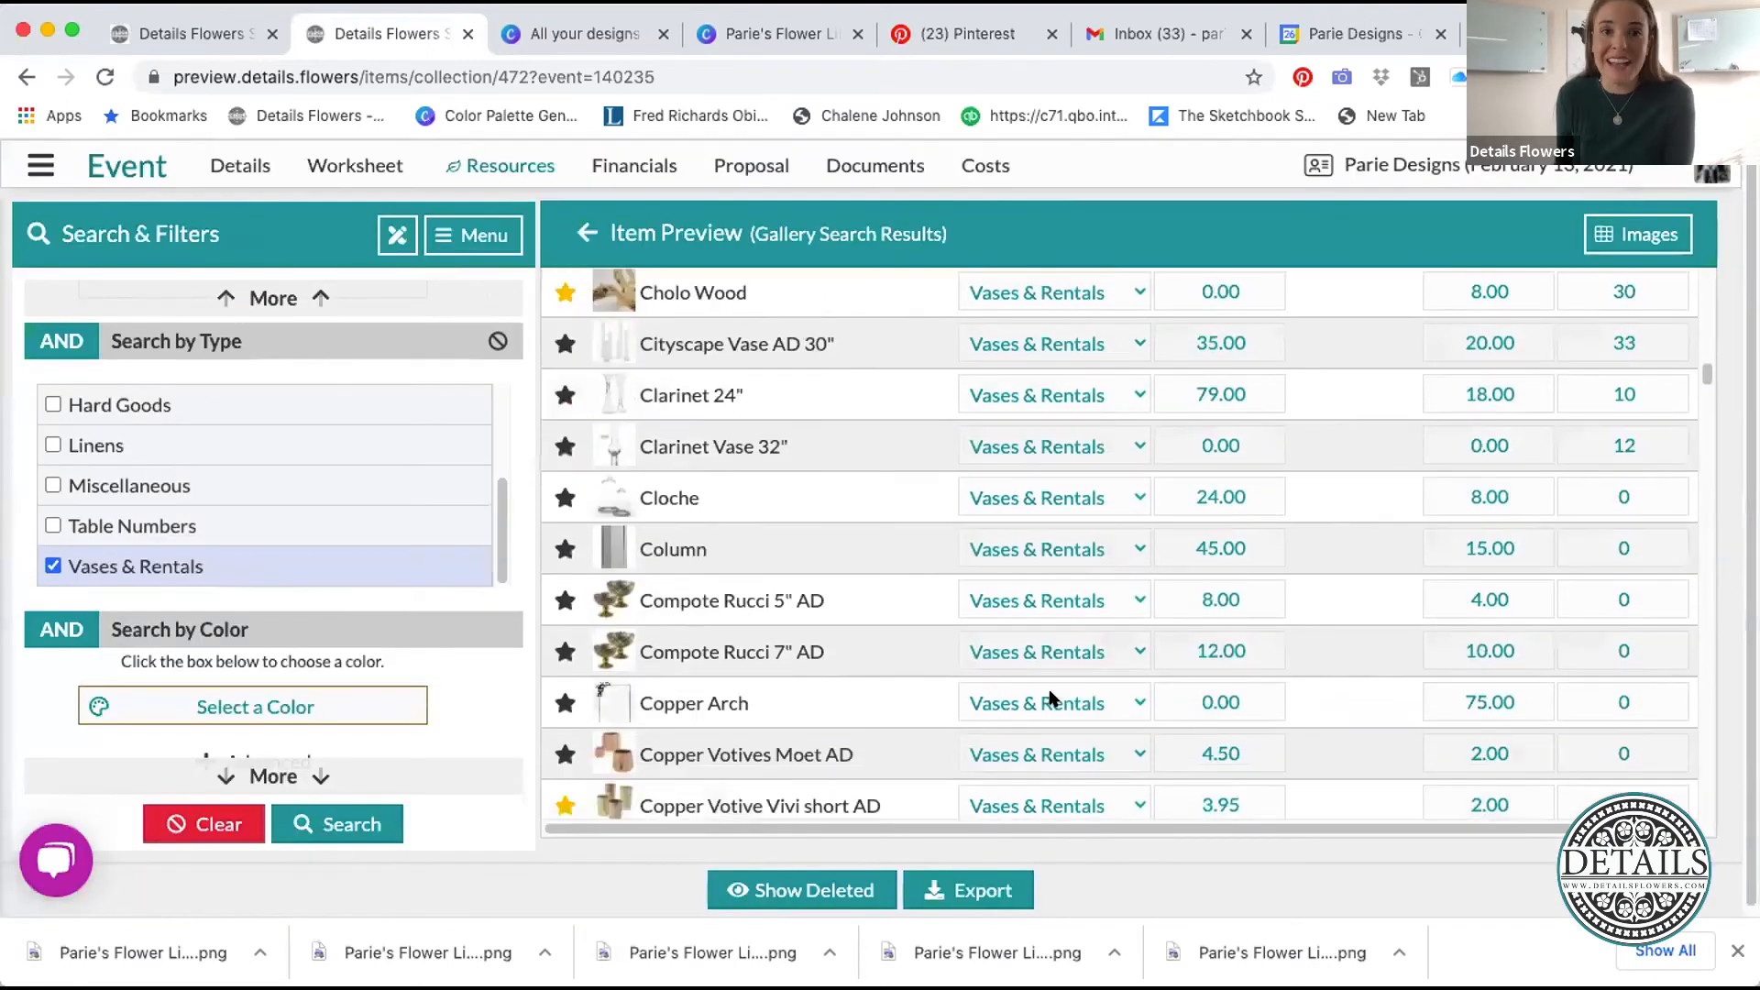
# - Look through the following vases and rentals and view the description of the Edison Tray 17" AD
pyautogui.scroll(-3, 1118, 650)
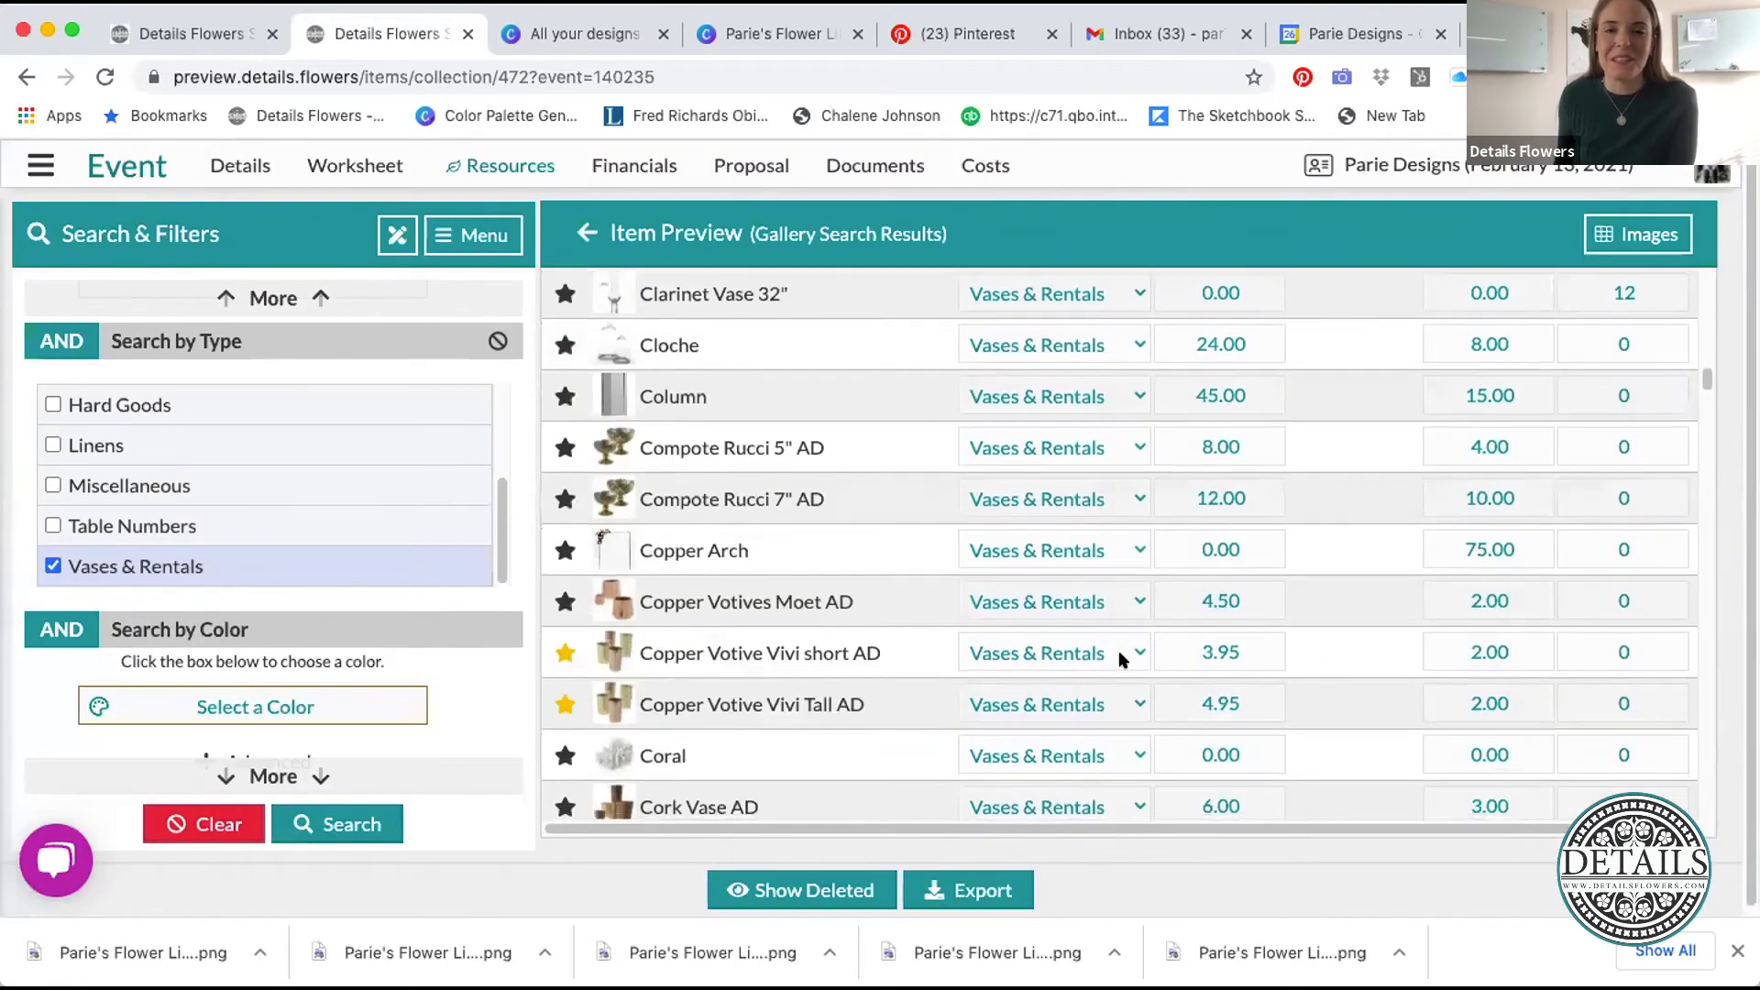
pyautogui.scroll(-4, 1119, 650)
pyautogui.scroll(-2, 1119, 656)
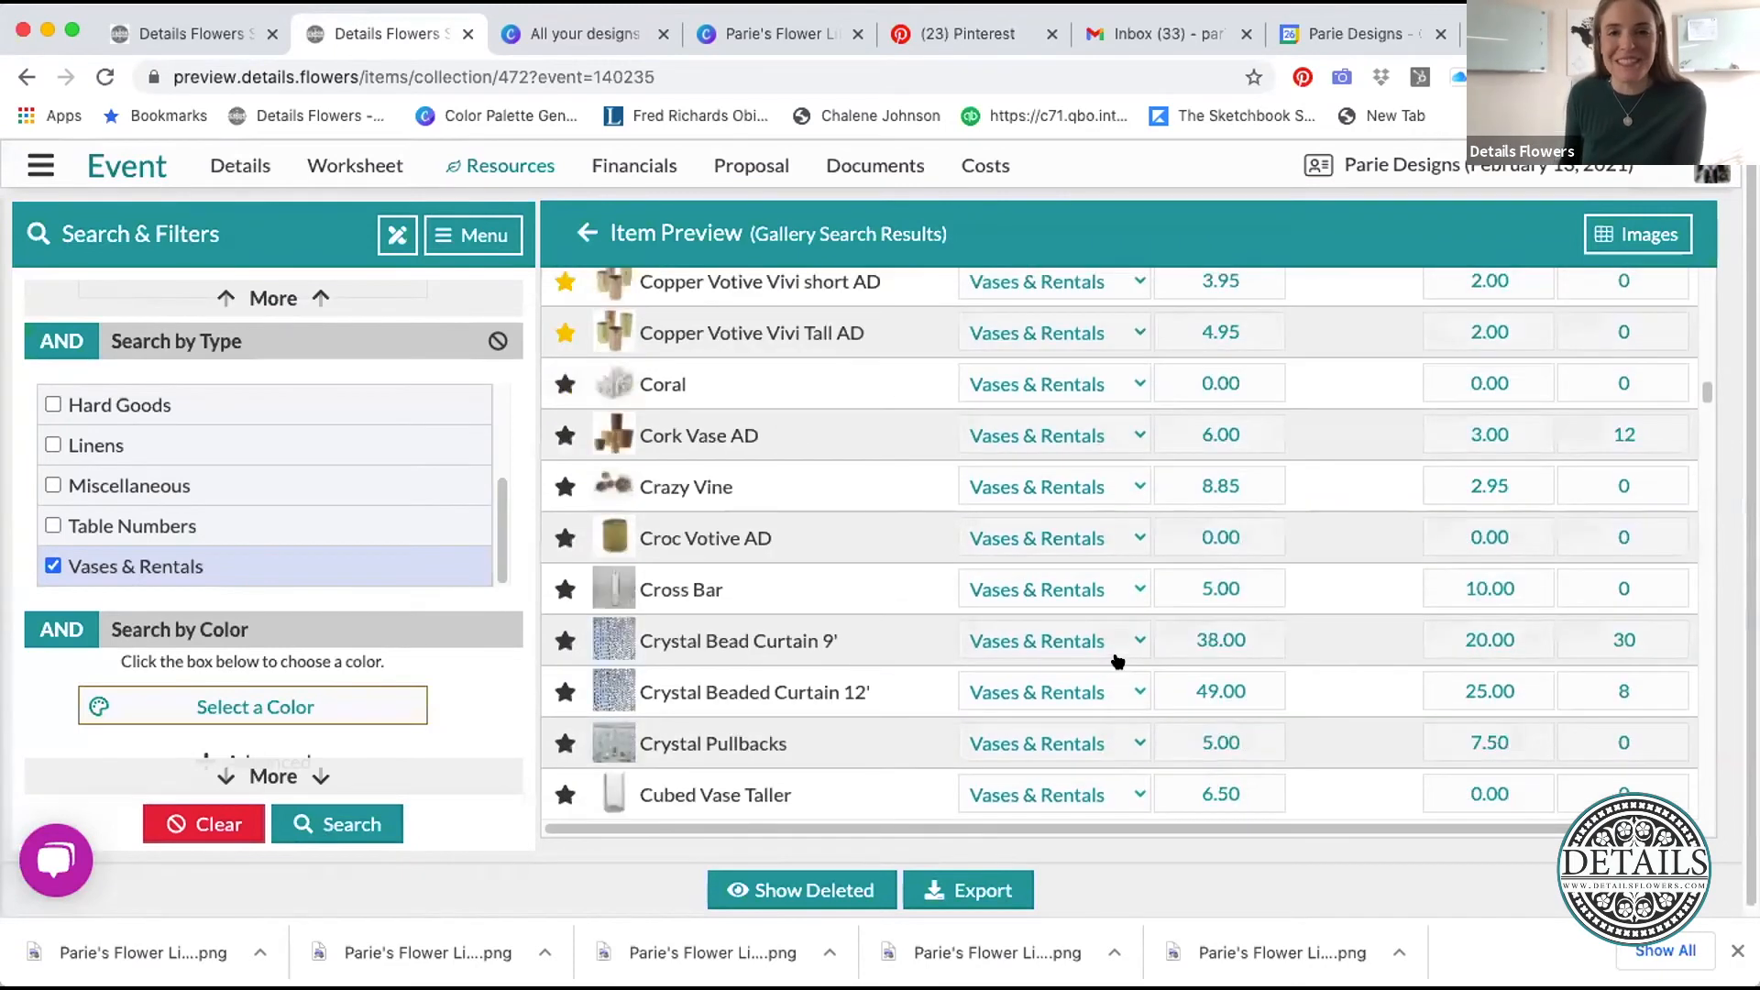
pyautogui.scroll(-8, 1118, 660)
pyautogui.scroll(-4, 1117, 659)
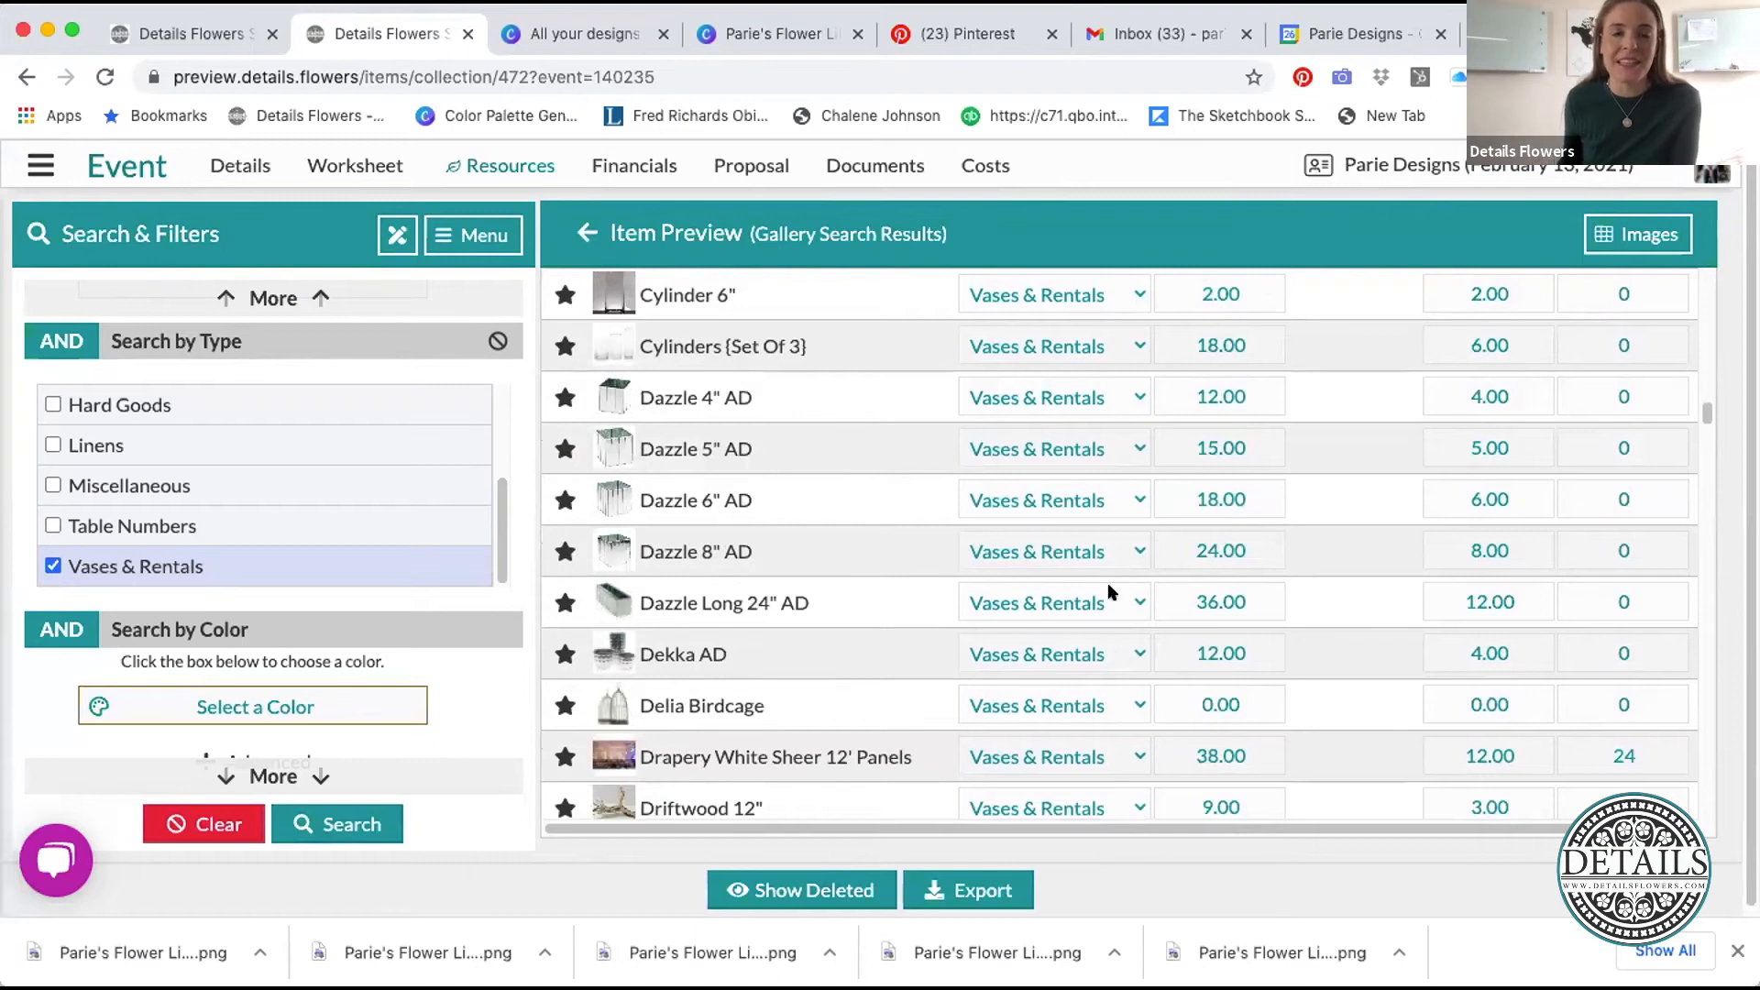
pyautogui.scroll(-4, 1109, 587)
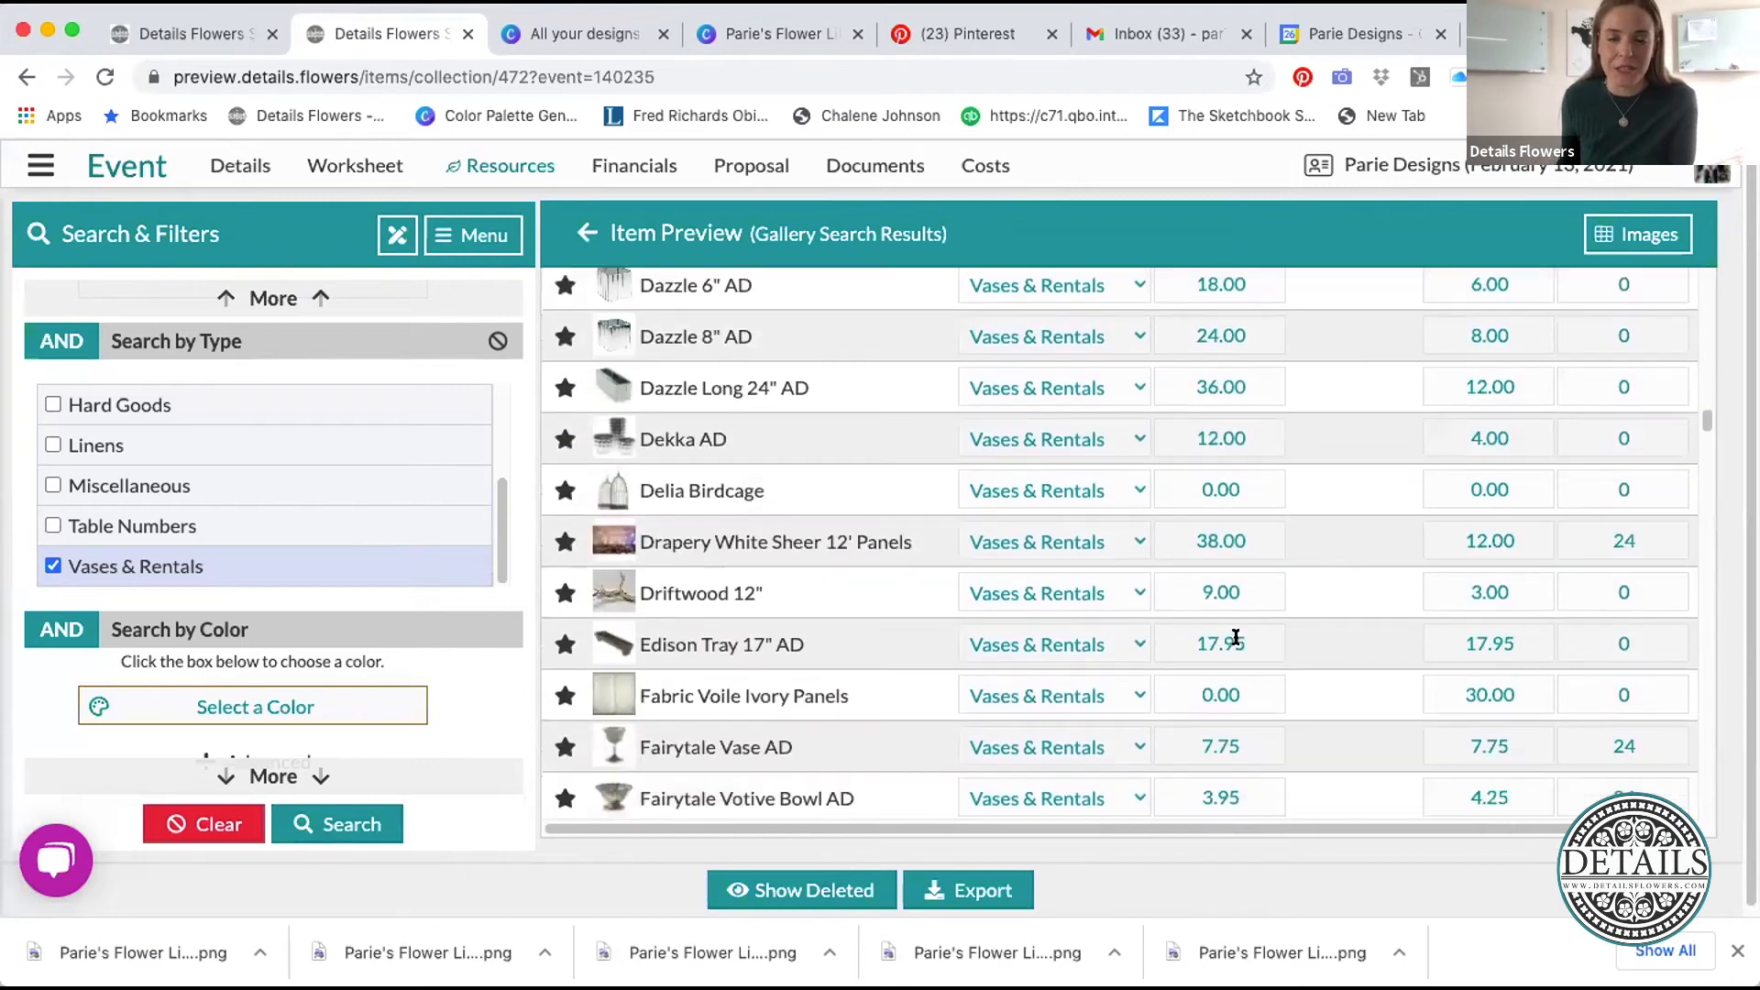
pyautogui.scroll(-2, 1233, 637)
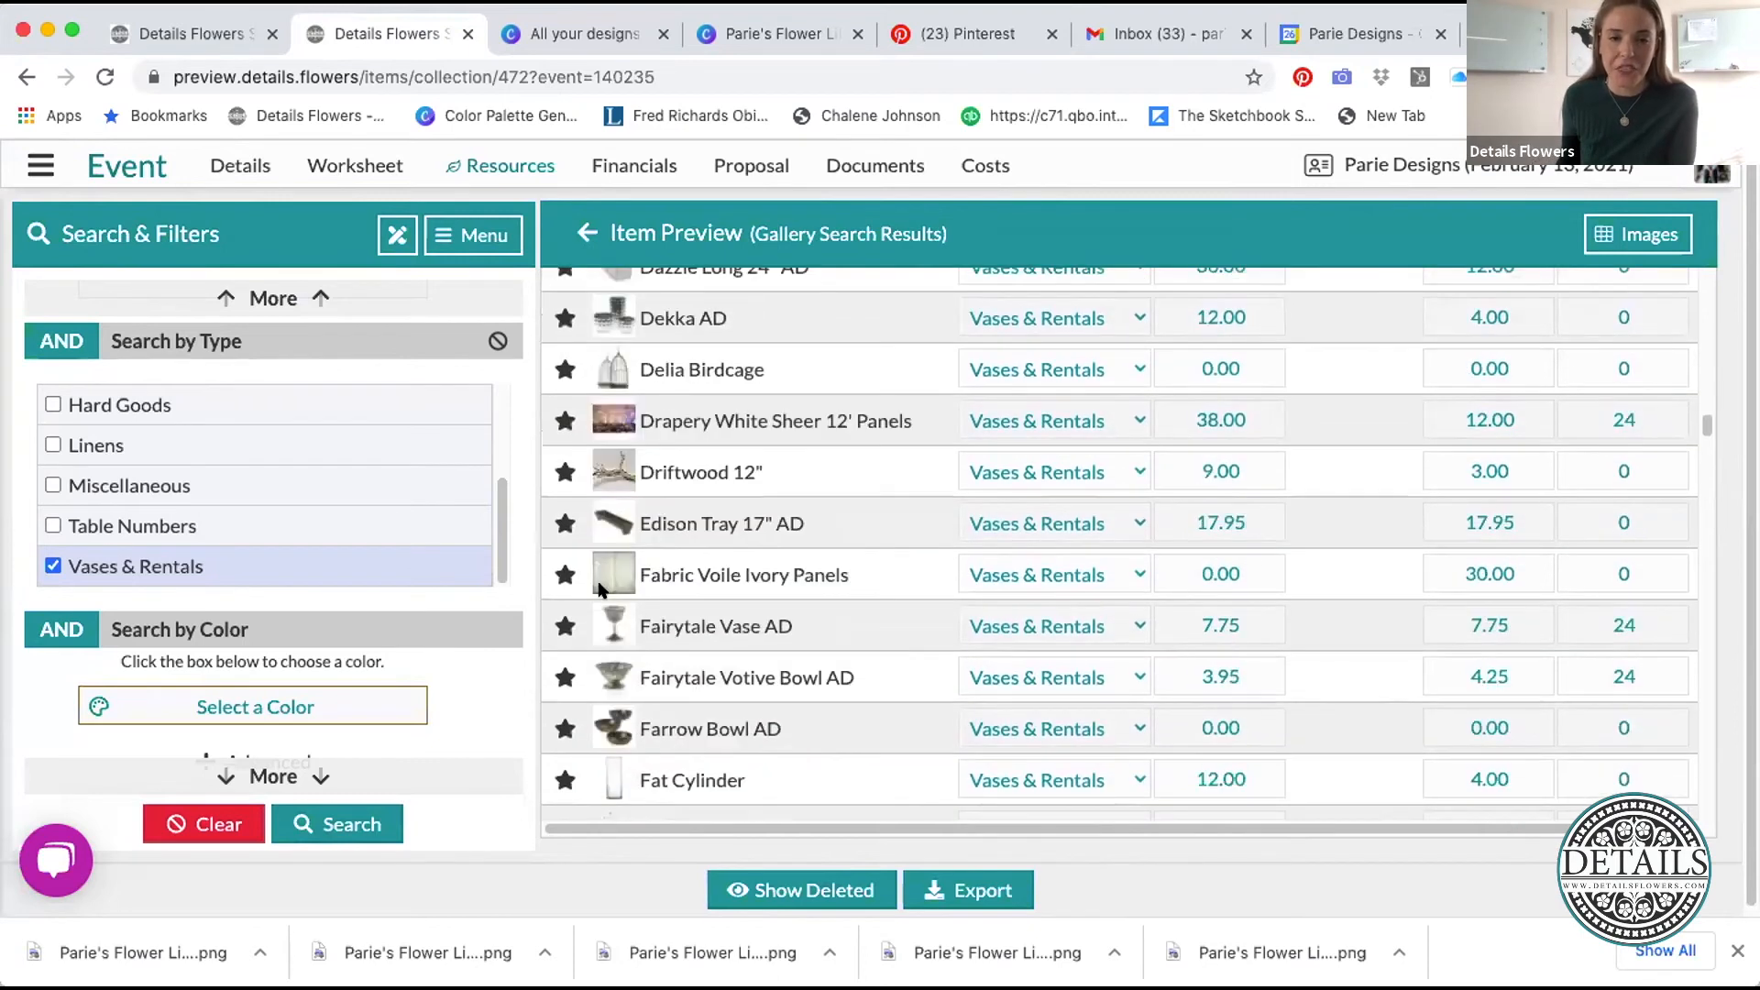
pyautogui.click(605, 514)
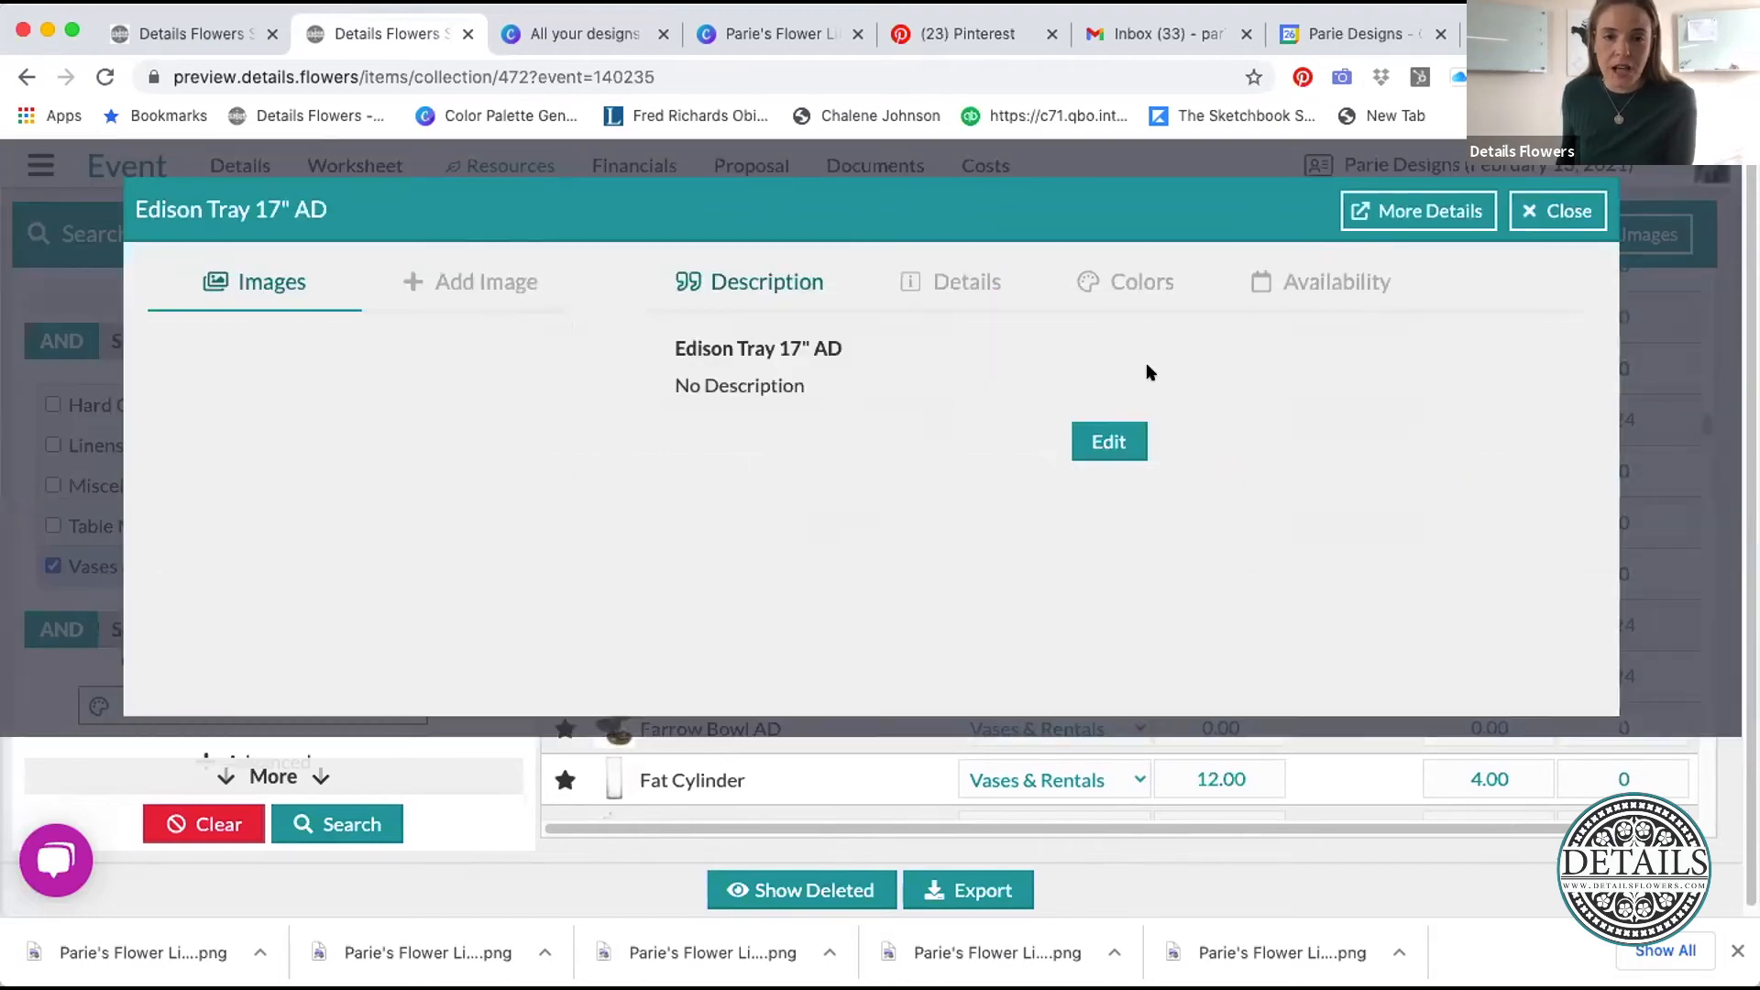
pyautogui.press('Escape')
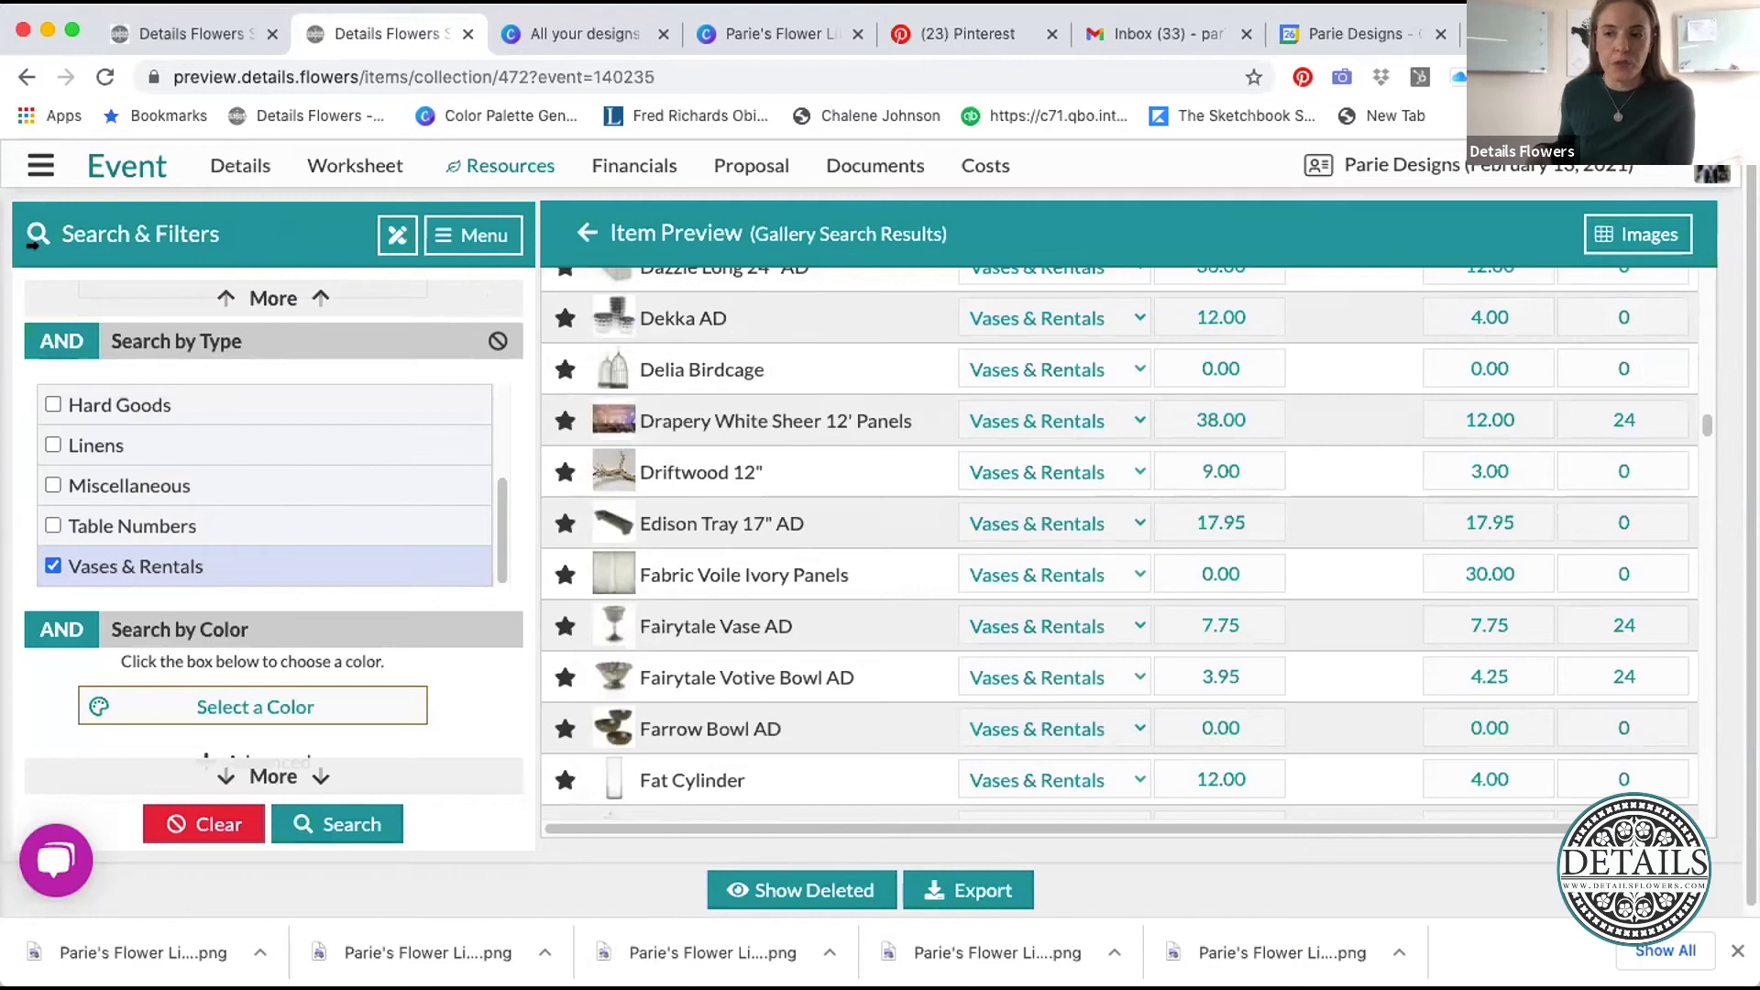
# - Leave the event for the event list and open the Item Gallery from the general resources
pyautogui.click(27, 163)
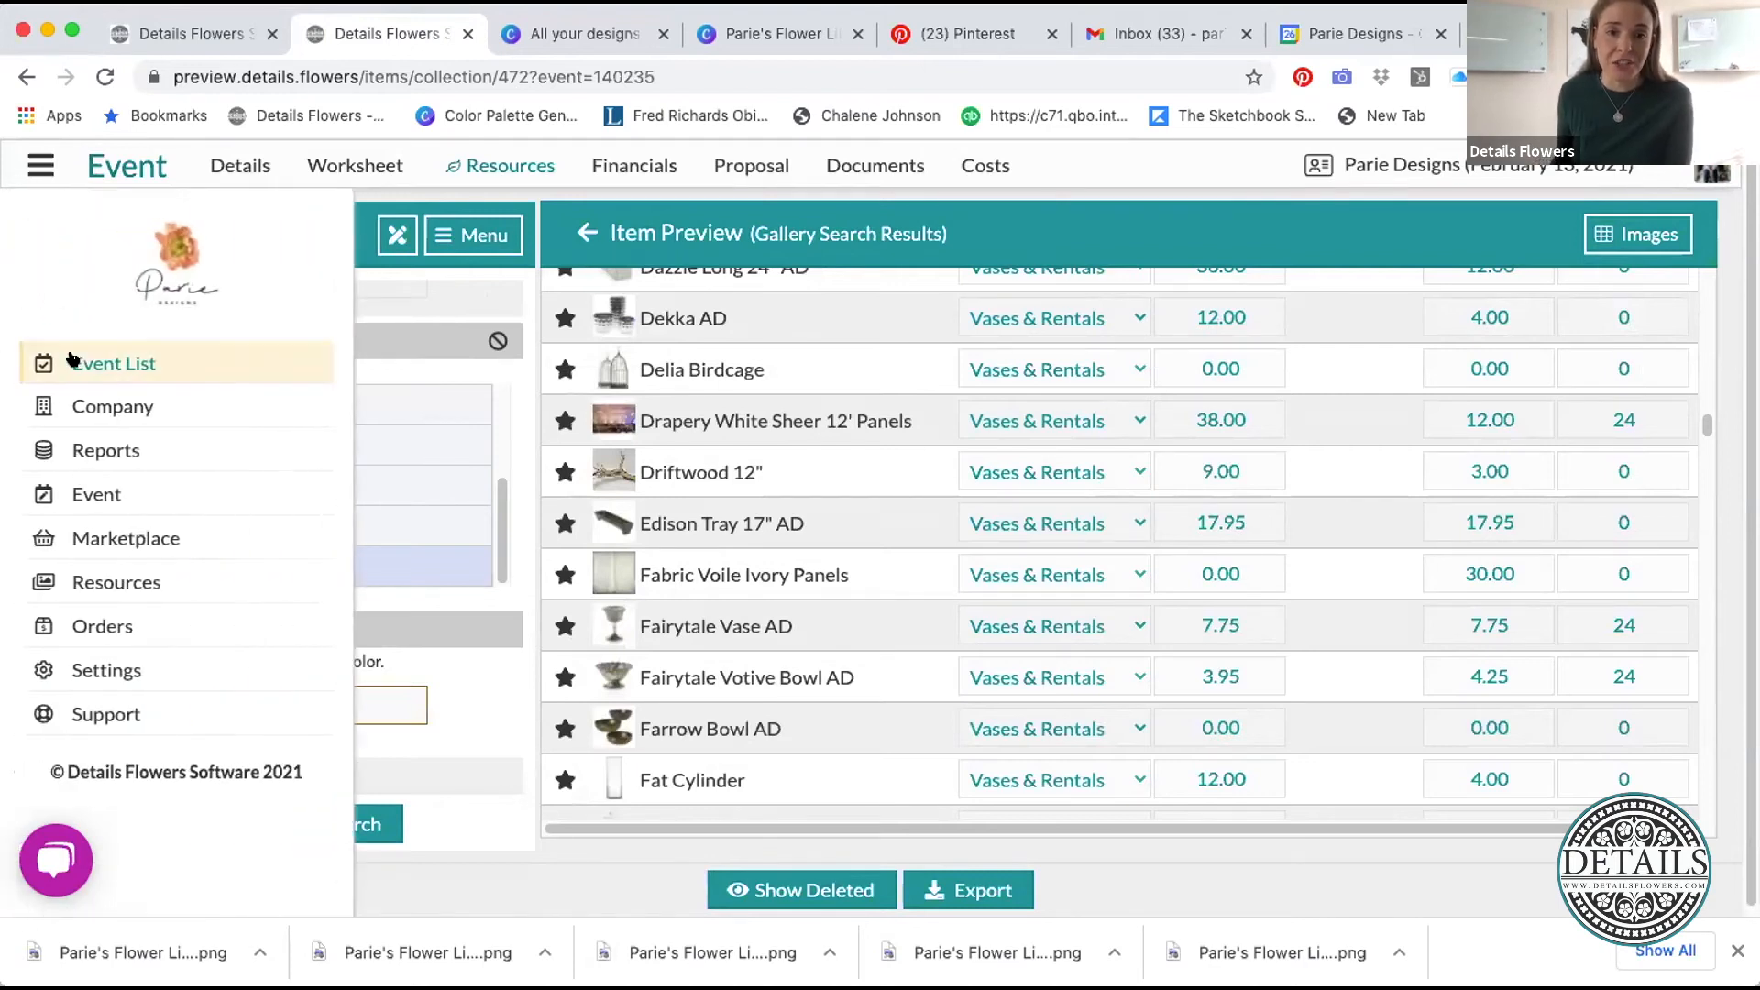
pyautogui.click(73, 360)
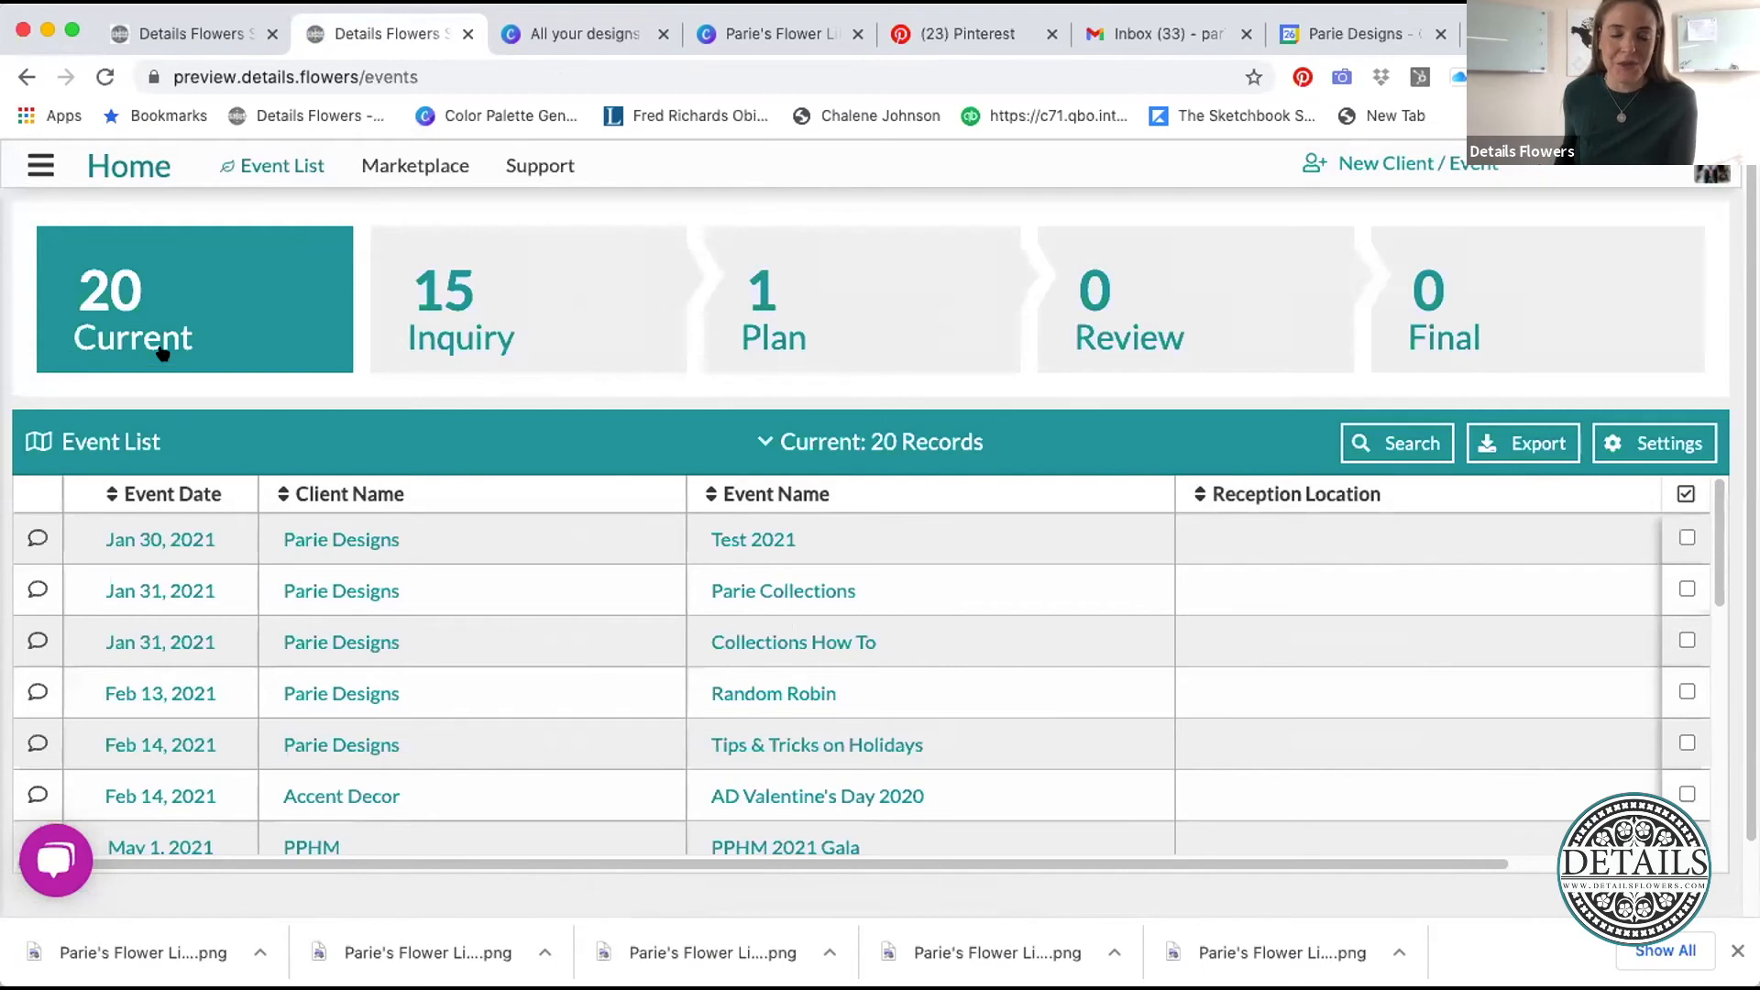
pyautogui.click(39, 164)
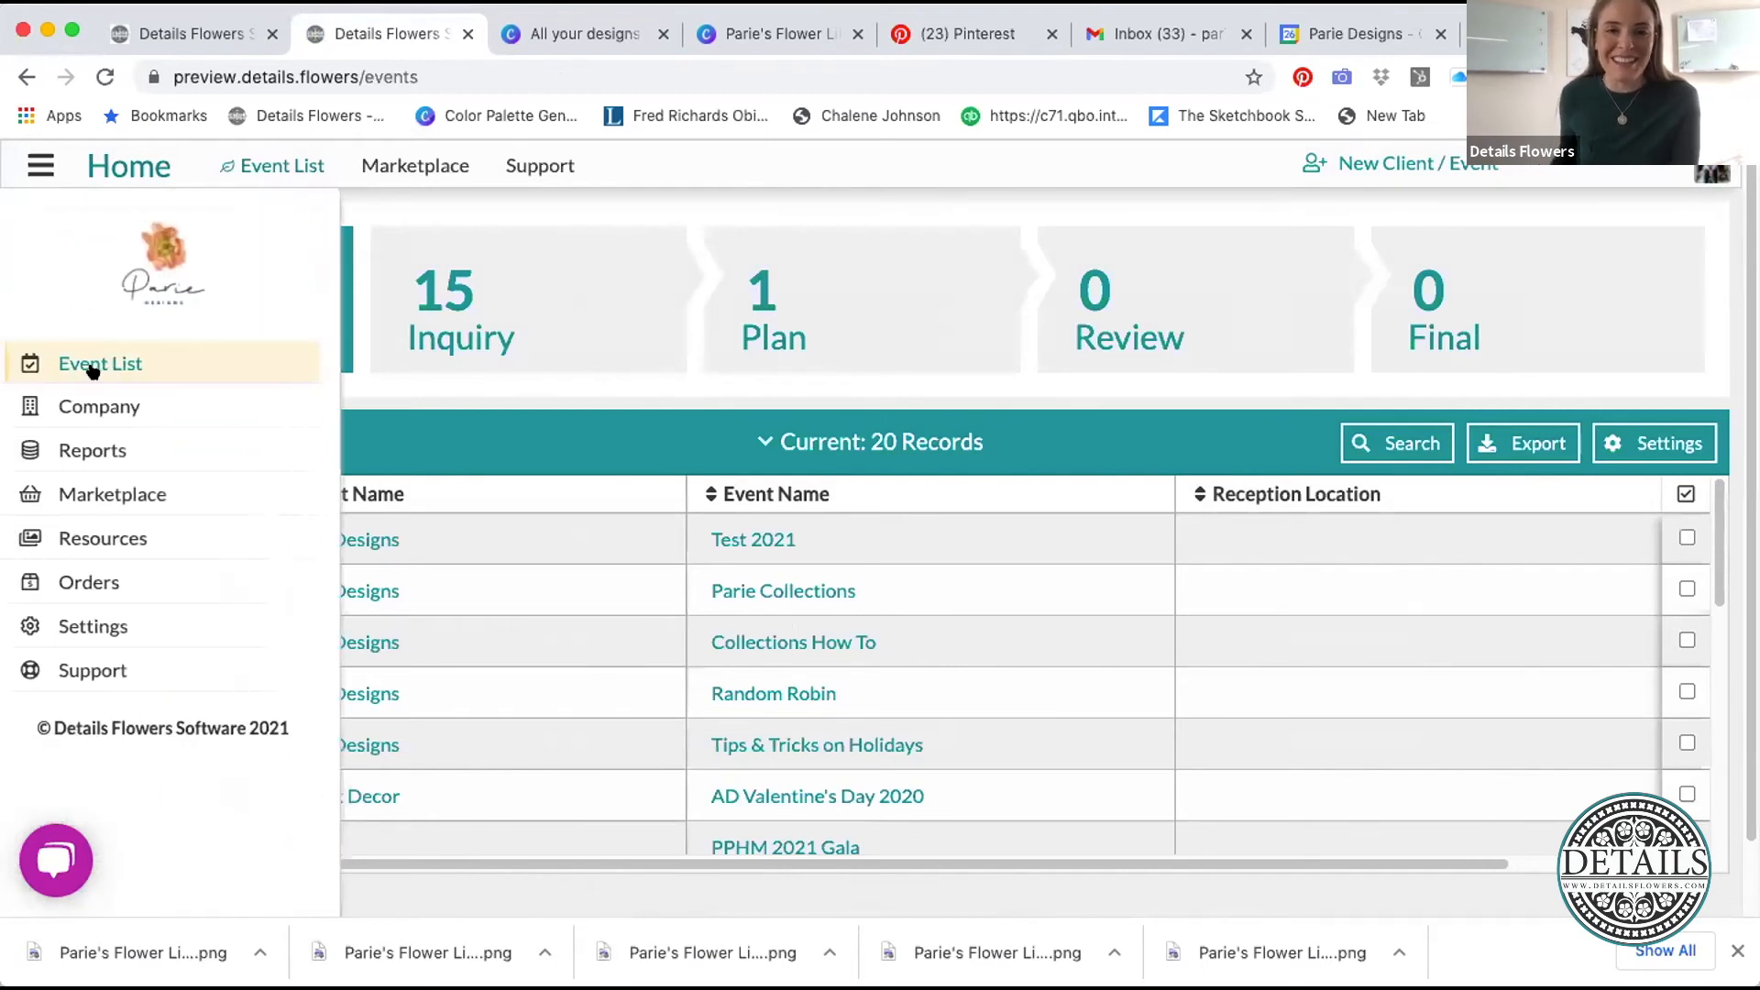
pyautogui.click(103, 539)
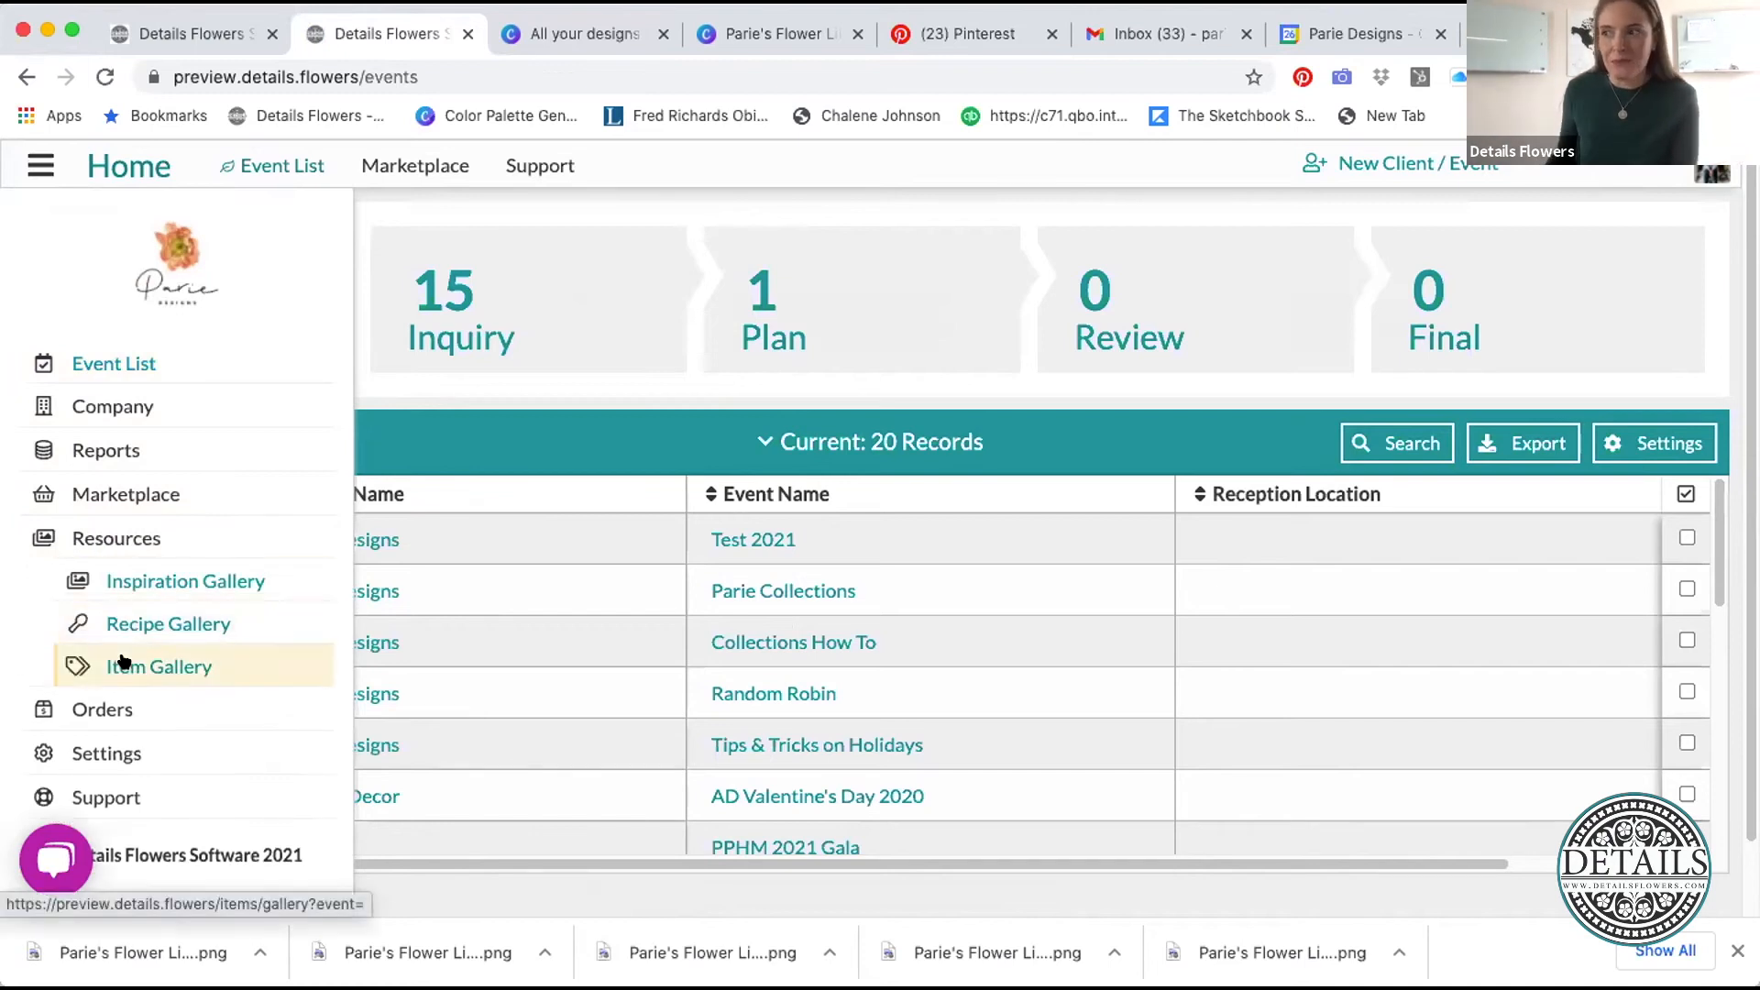
pyautogui.click(124, 662)
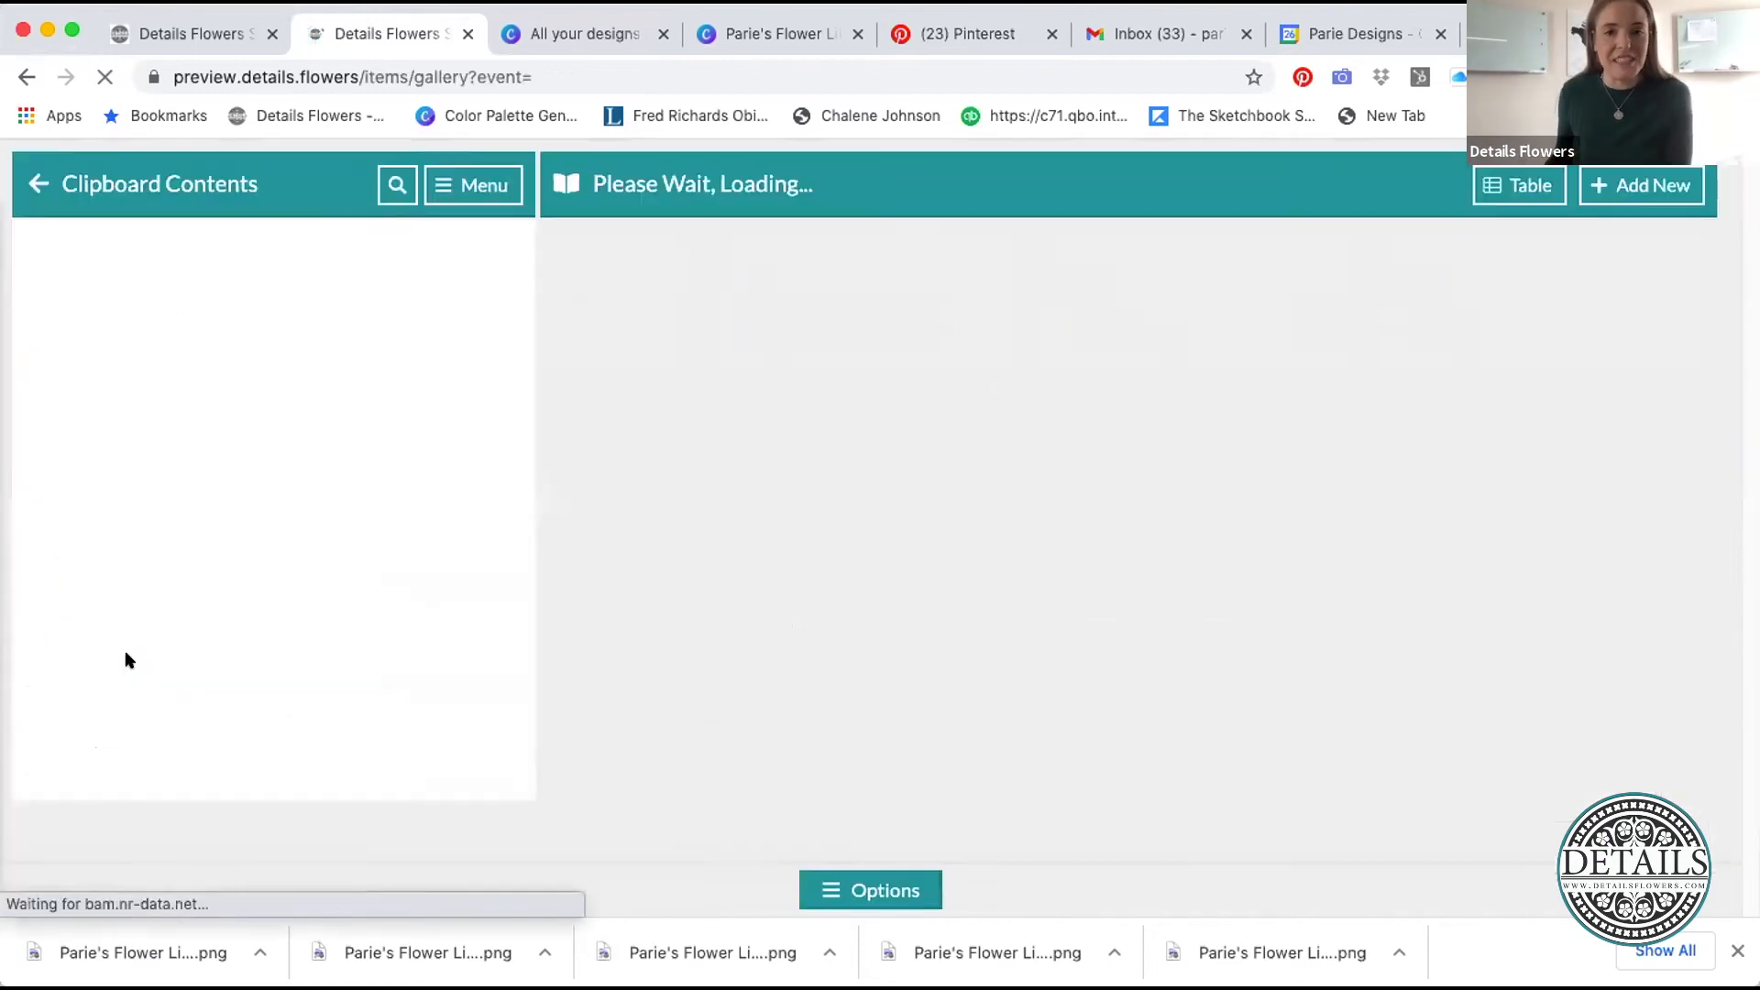
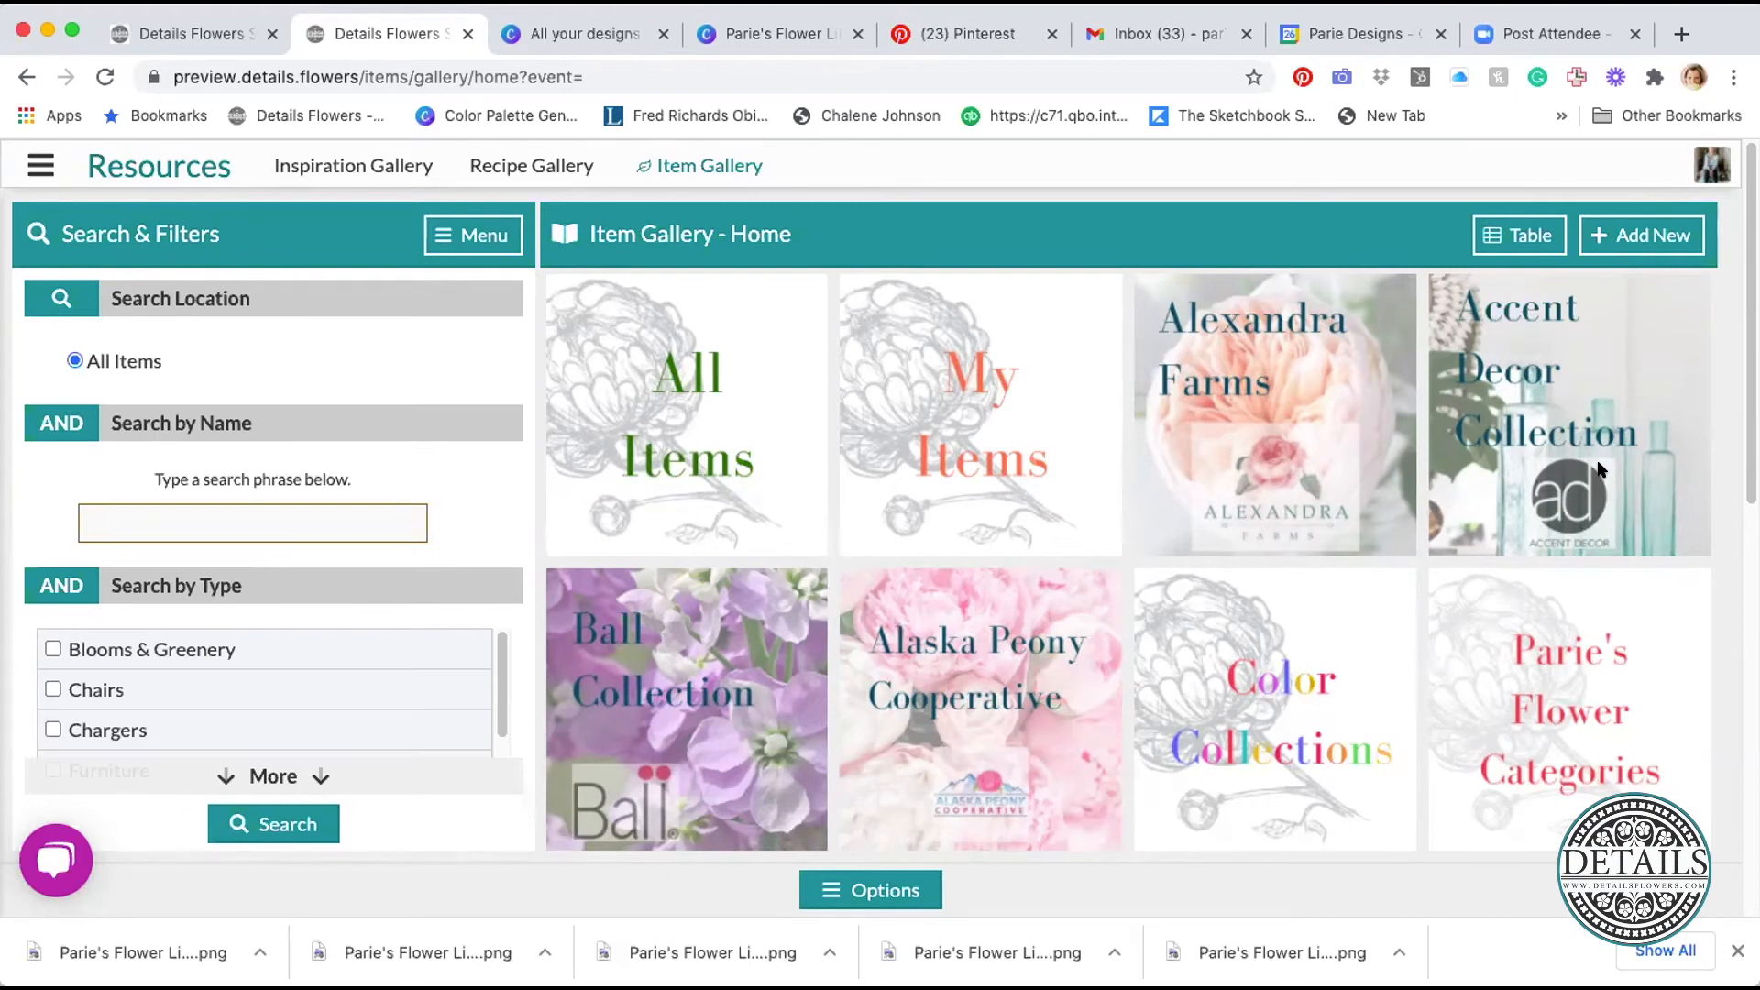
# - View the Color Collections in the Item Gallery and return to the gallery home
pyautogui.click(1256, 662)
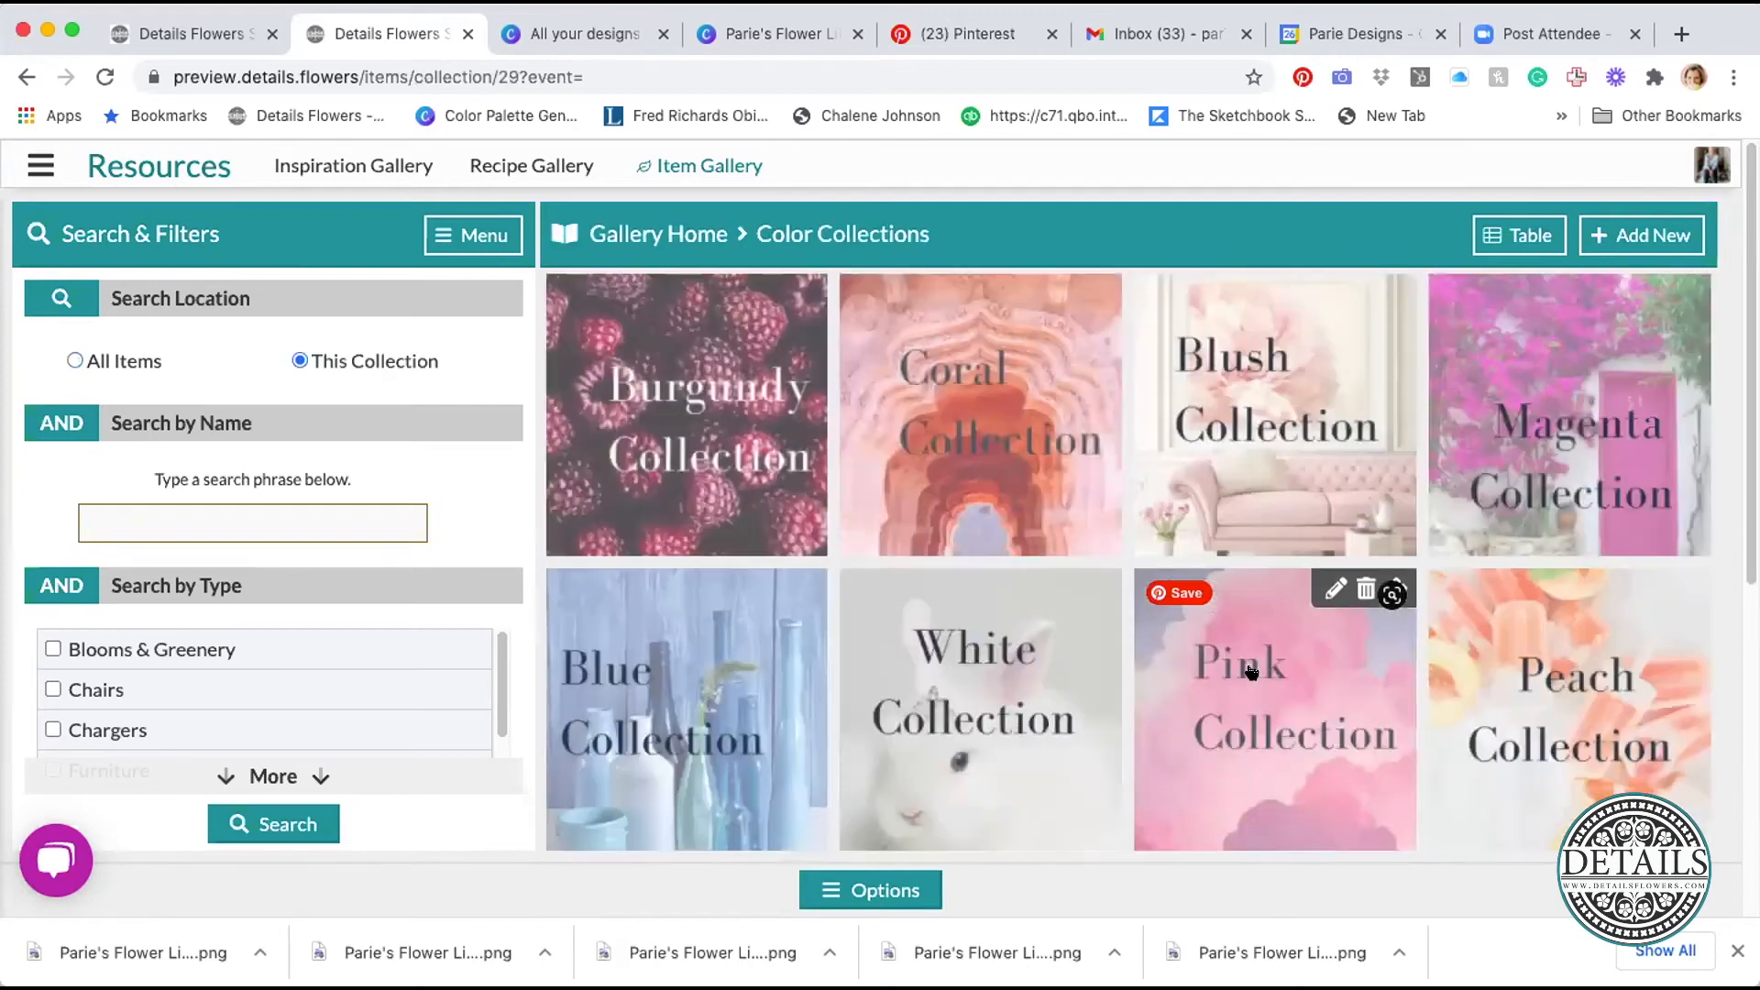
pyautogui.scroll(-1, 467, 633)
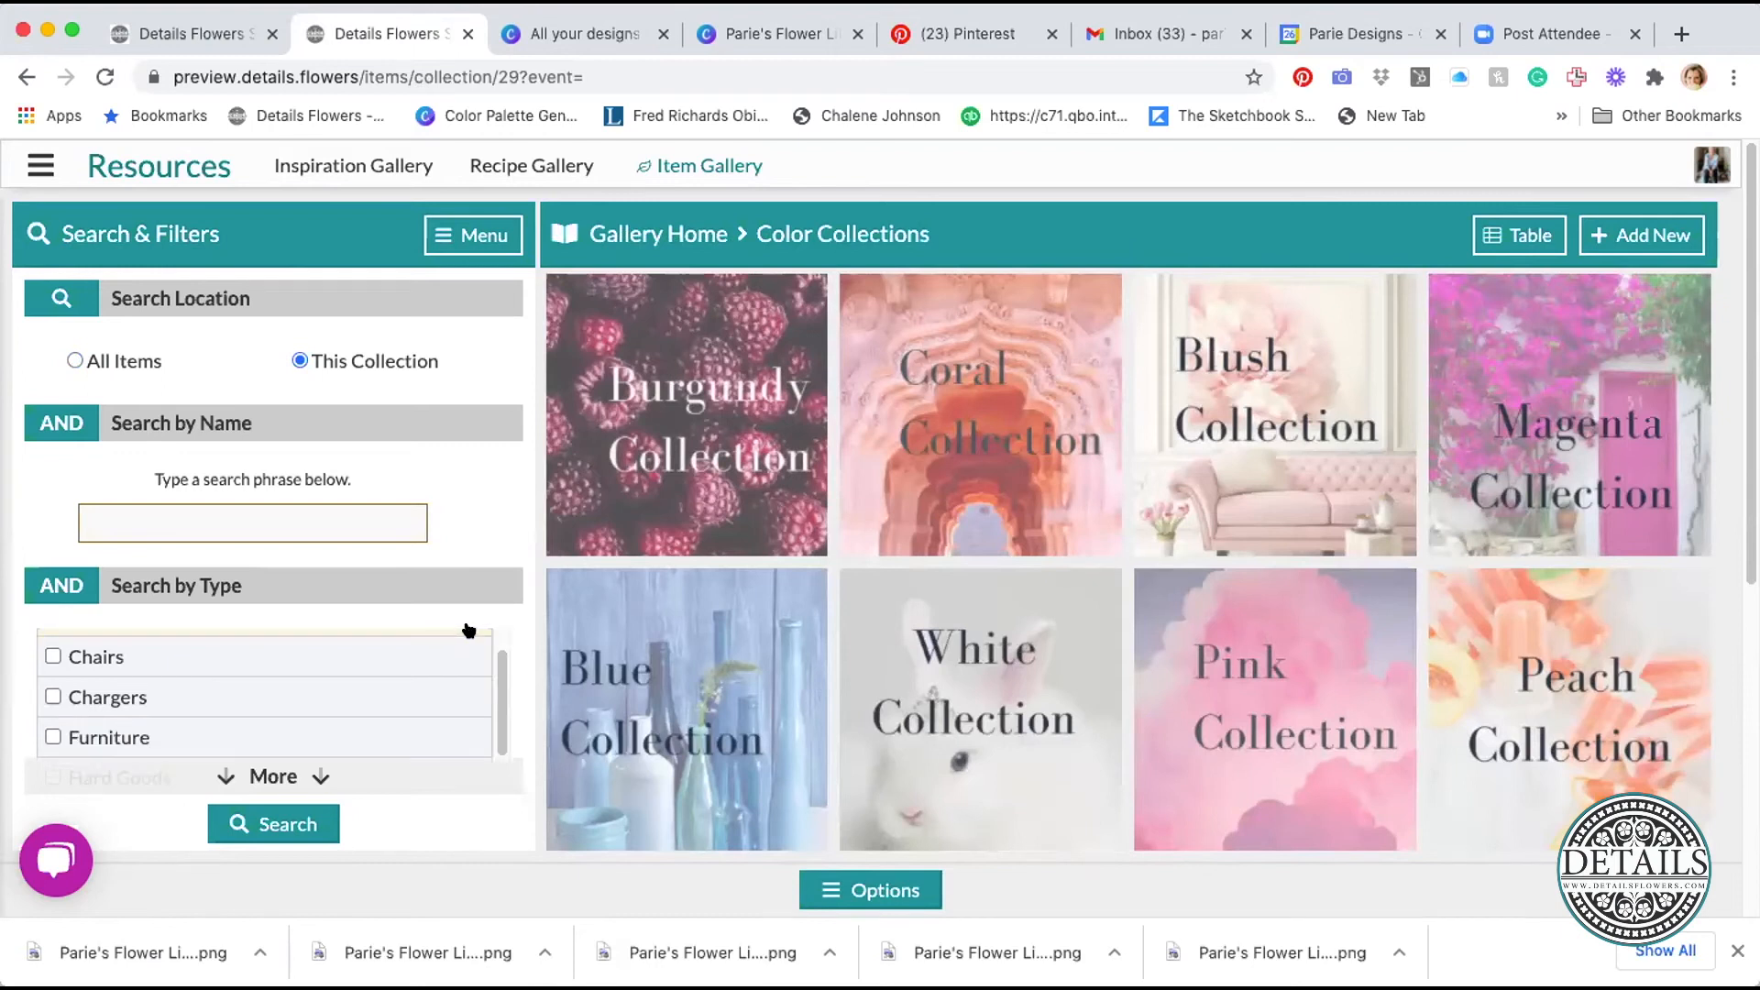
pyautogui.click(641, 236)
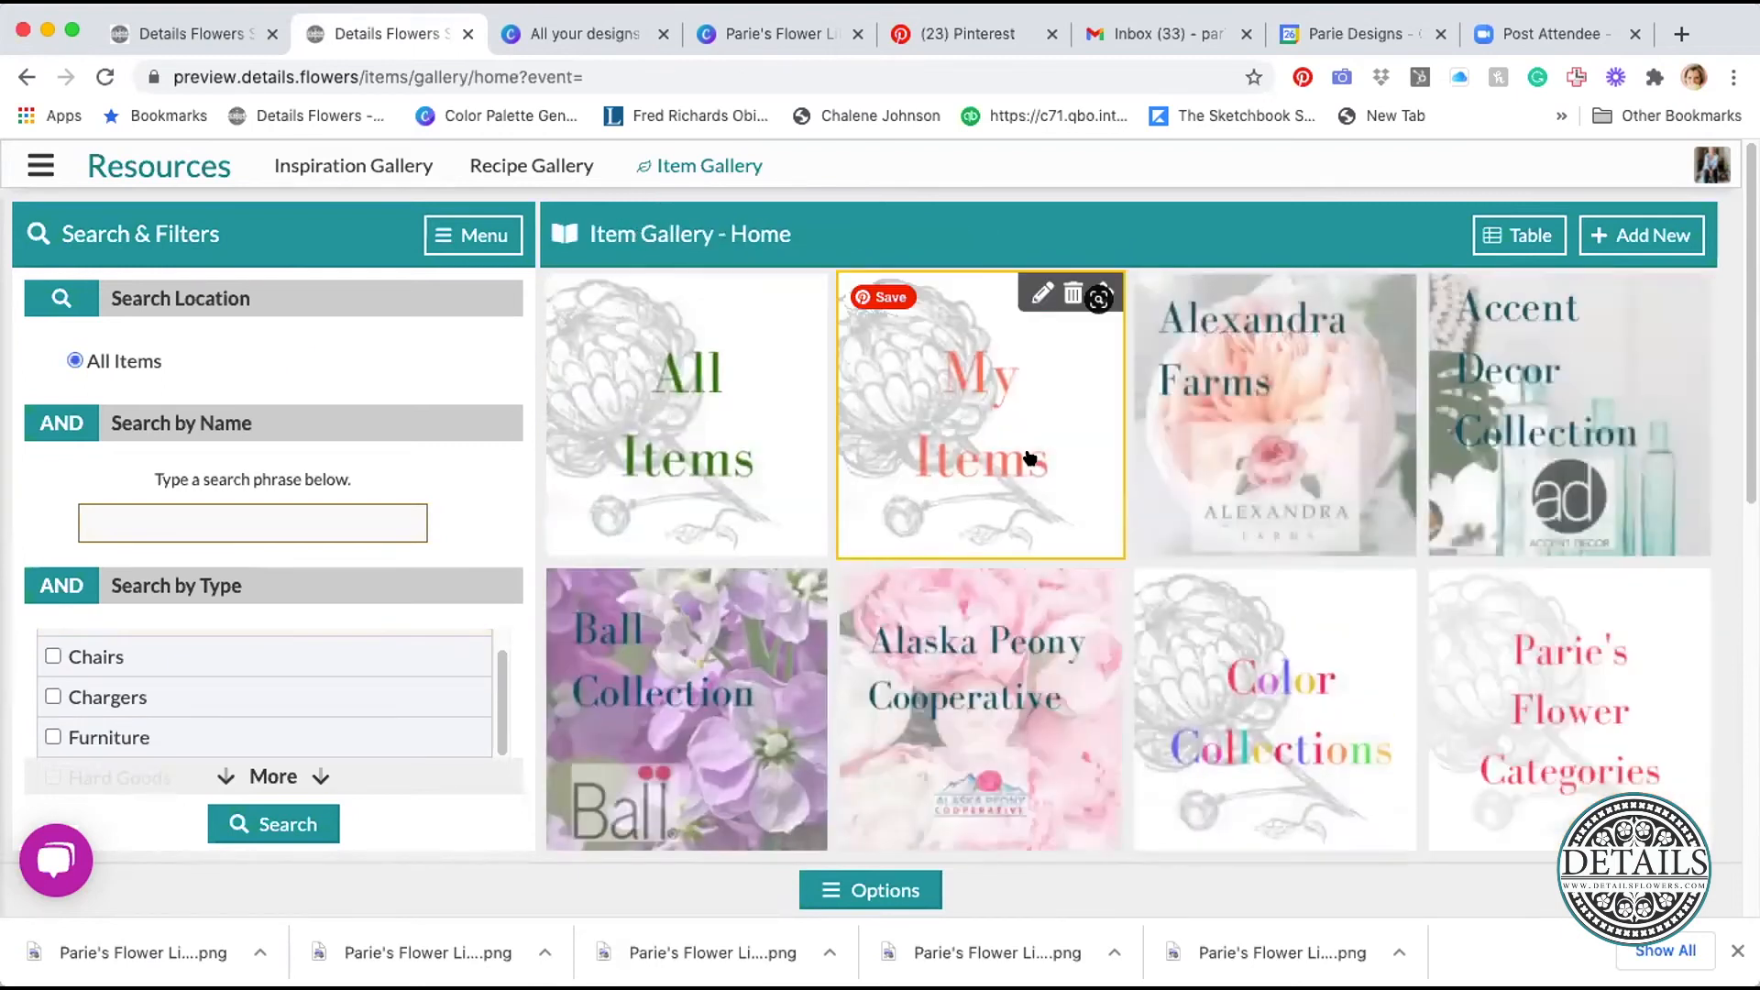
# - Start a new item in the My Items master list and enter Random Flower Red as its name
pyautogui.click(995, 449)
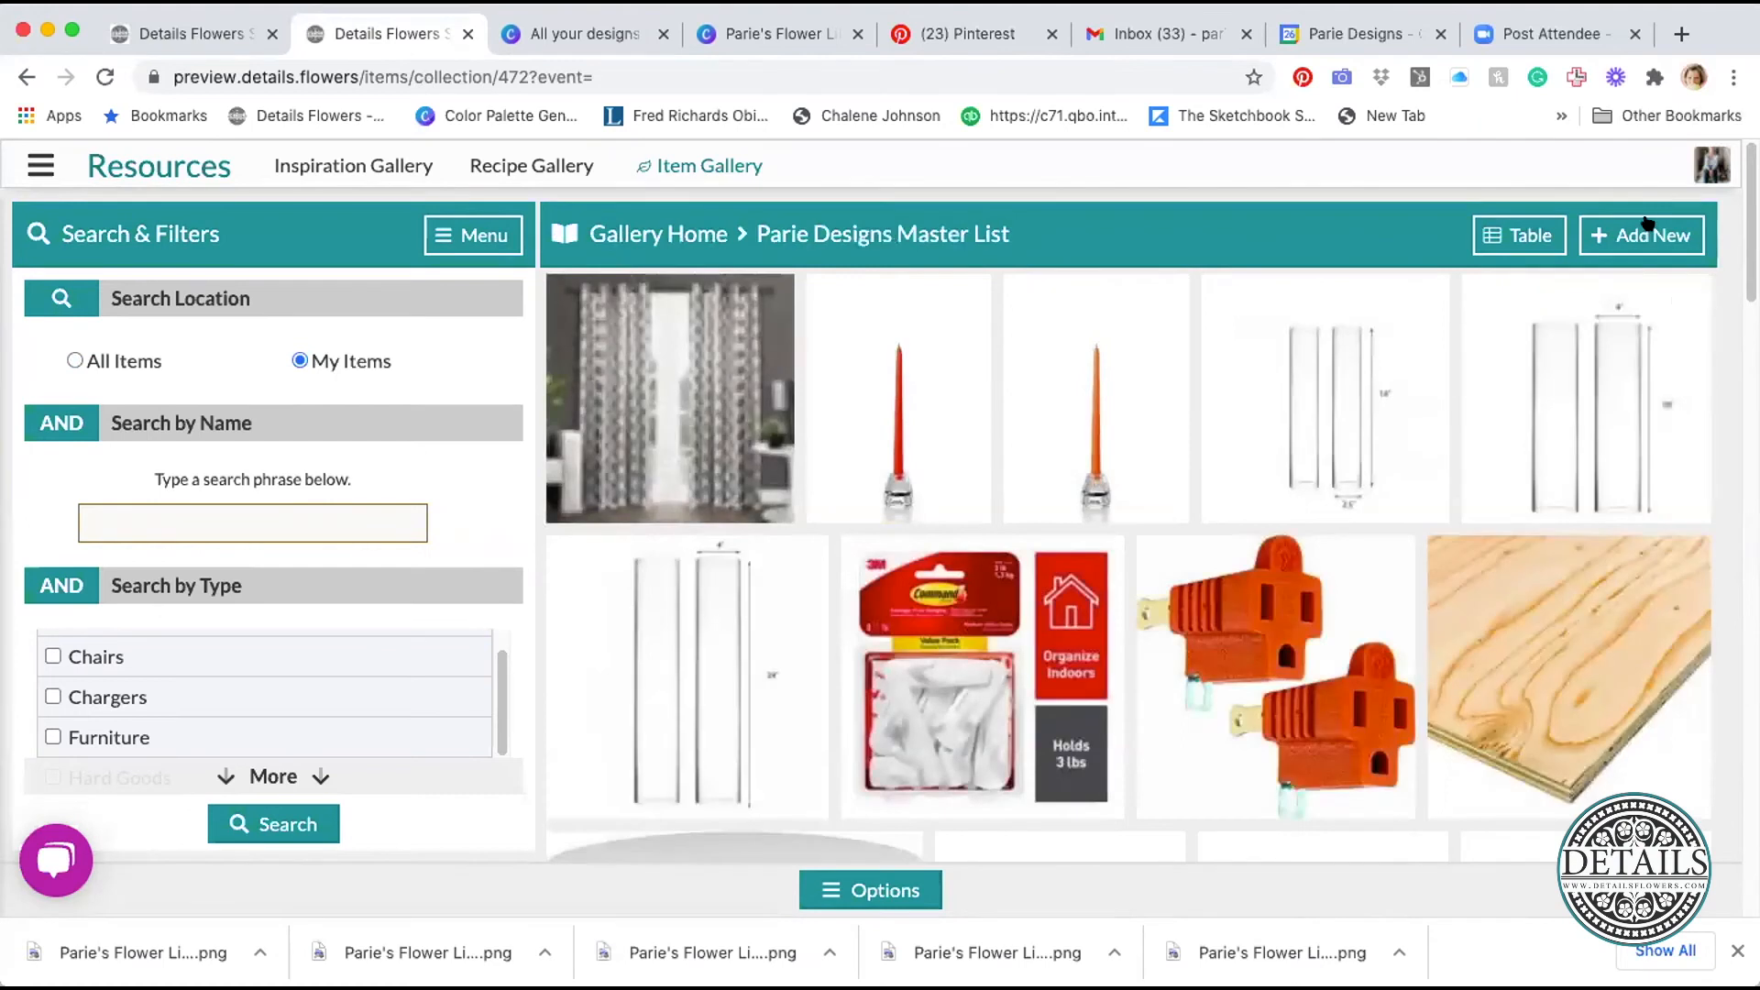
pyautogui.click(1648, 233)
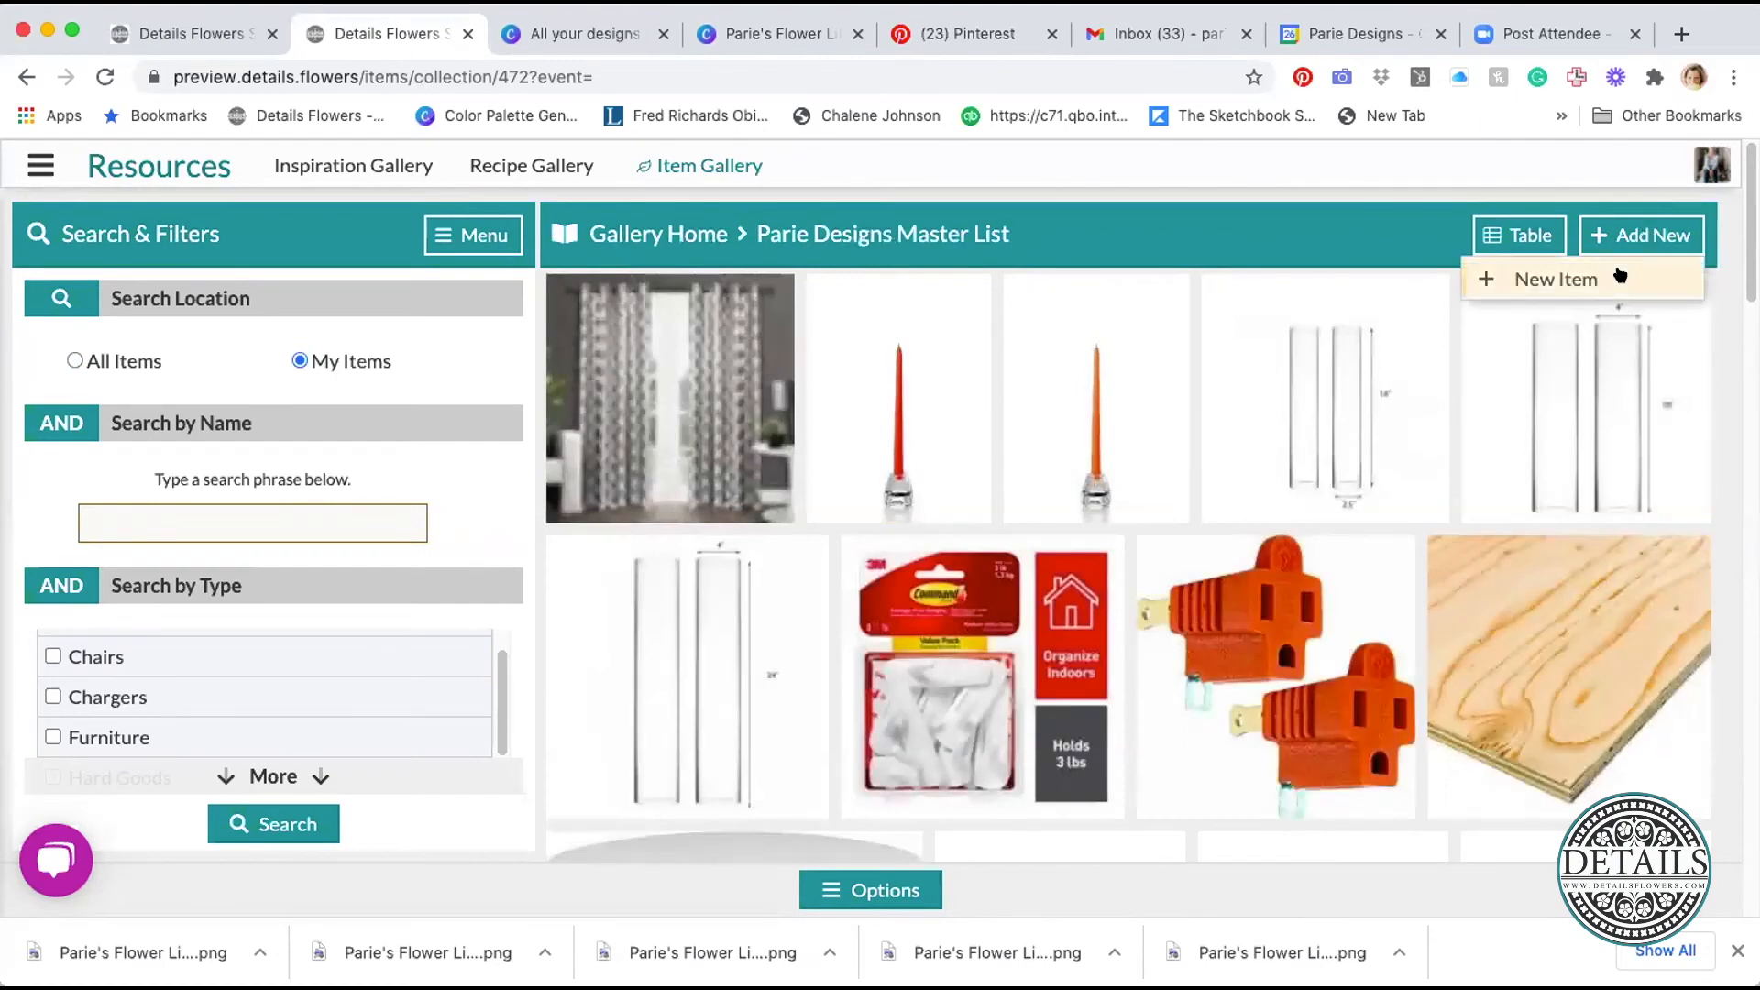
pyautogui.click(1567, 279)
pyautogui.click(736, 383)
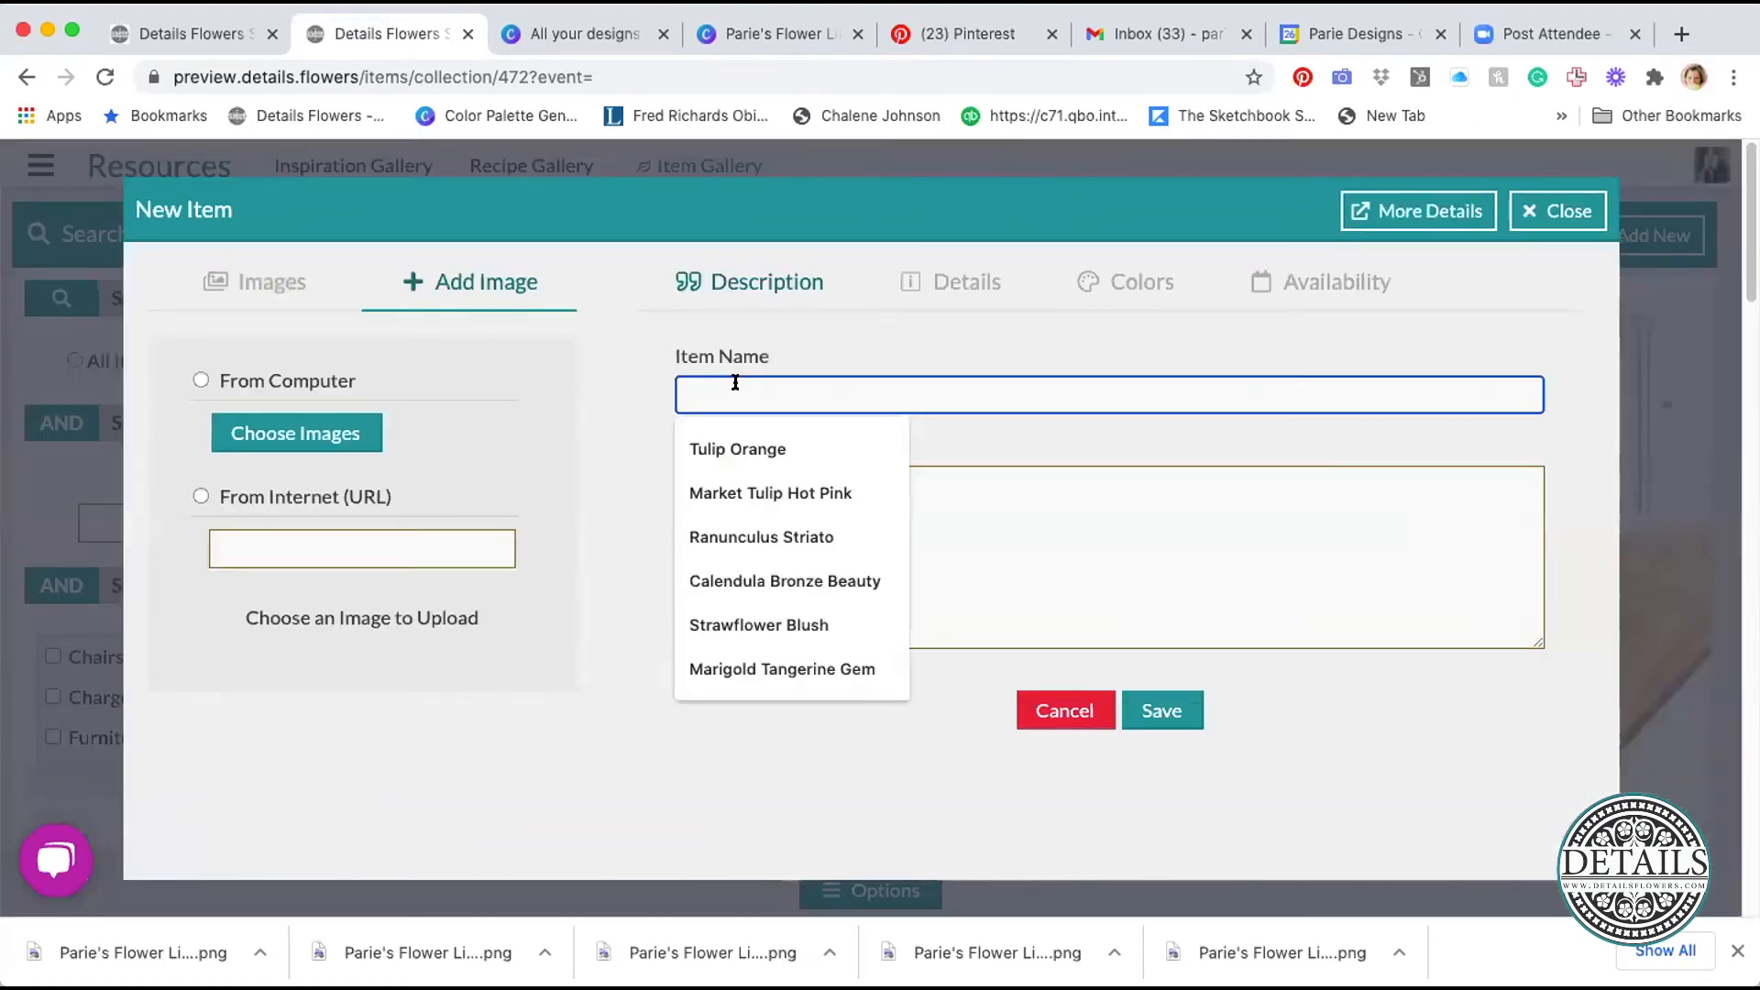
pyautogui.write('Random Flower Red')
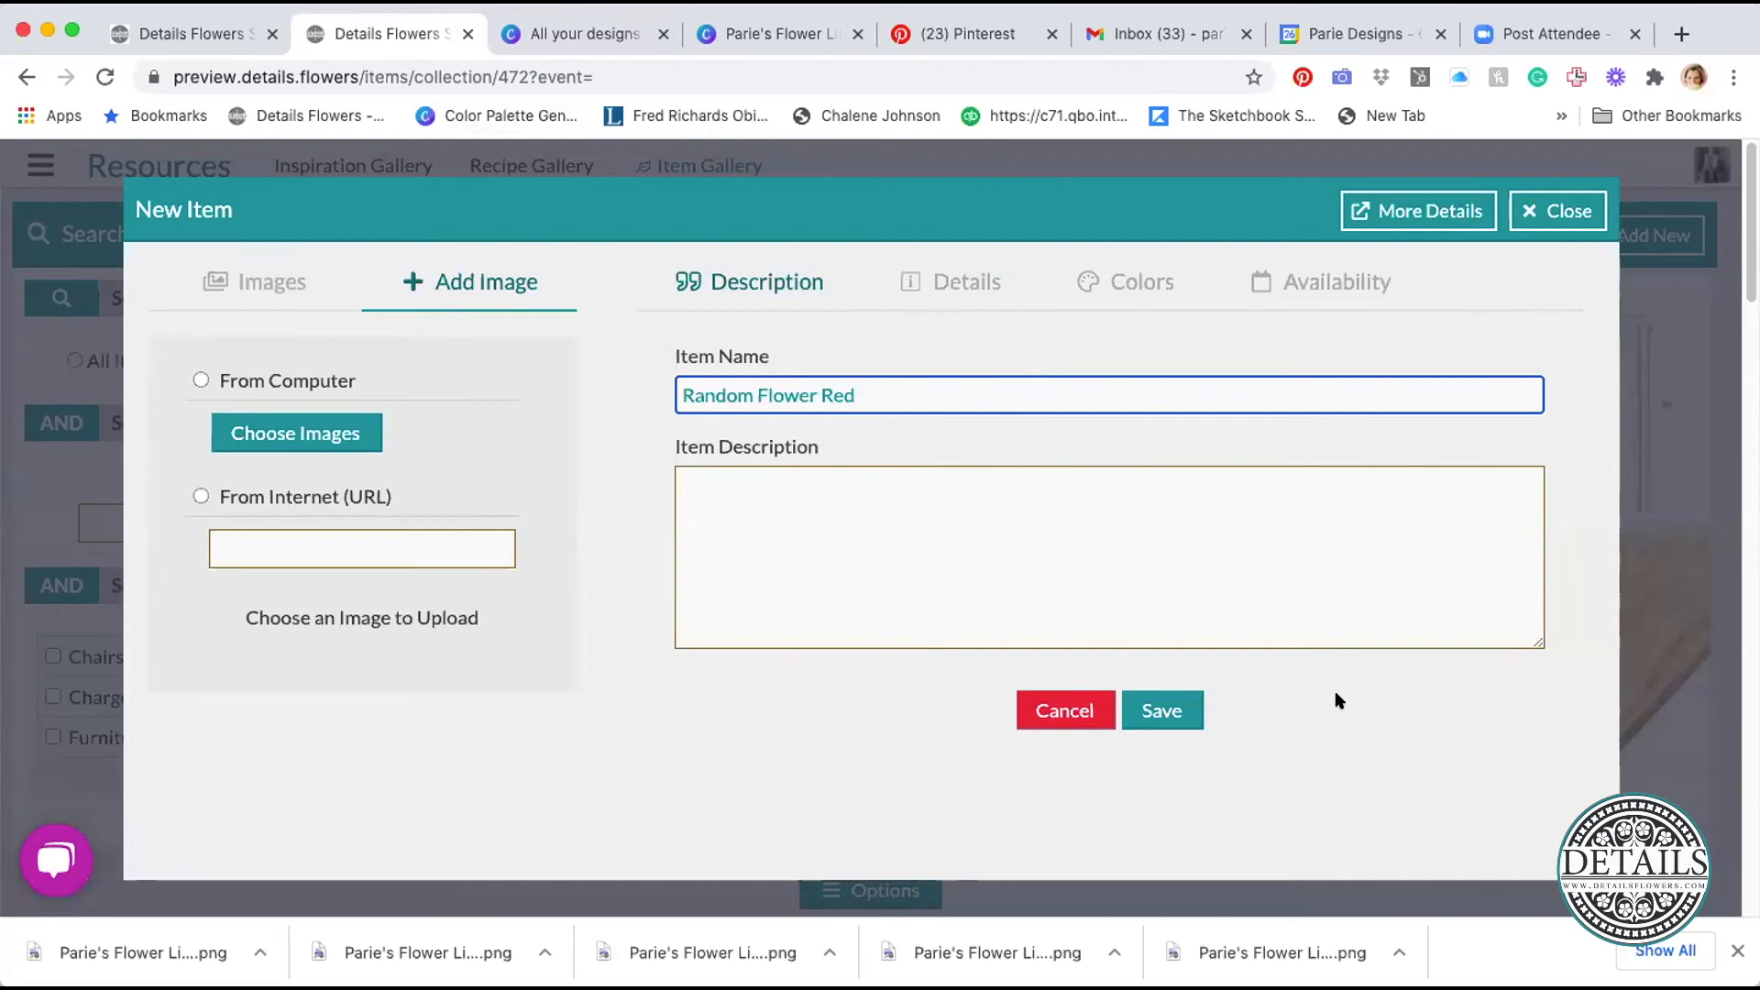
# - Assign the red quick color #FF0000 to the new item and close it without saving the description
pyautogui.click(1133, 290)
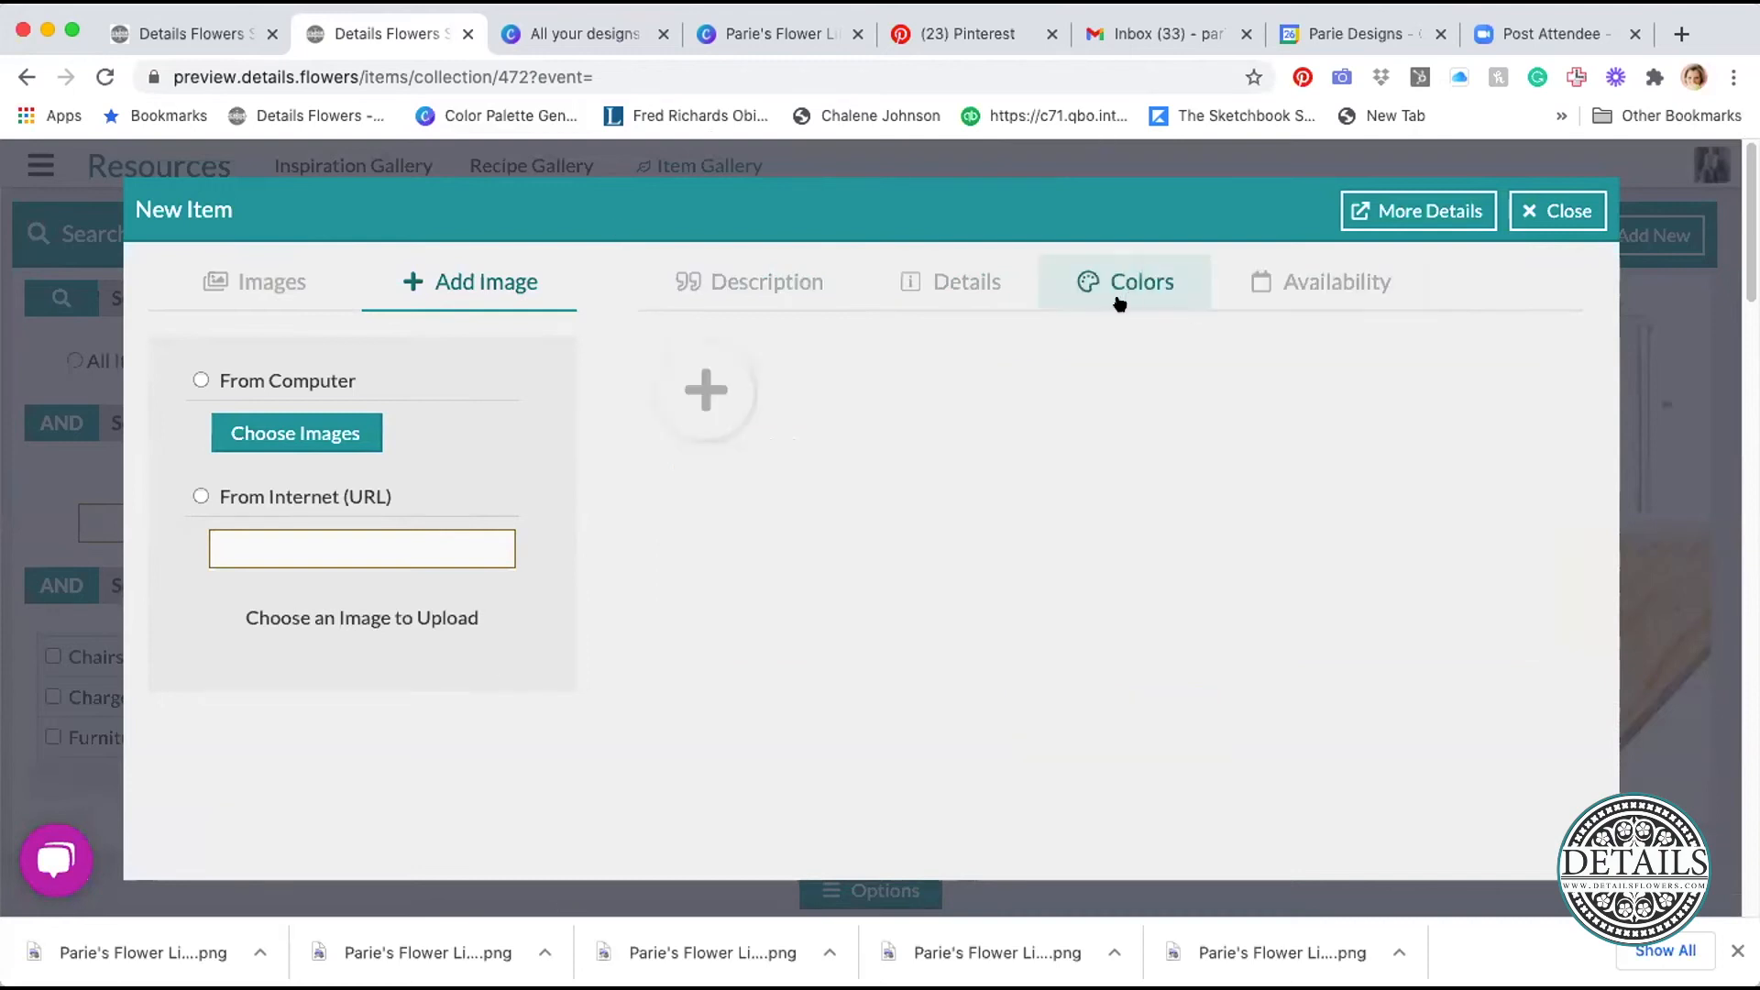
pyautogui.click(708, 387)
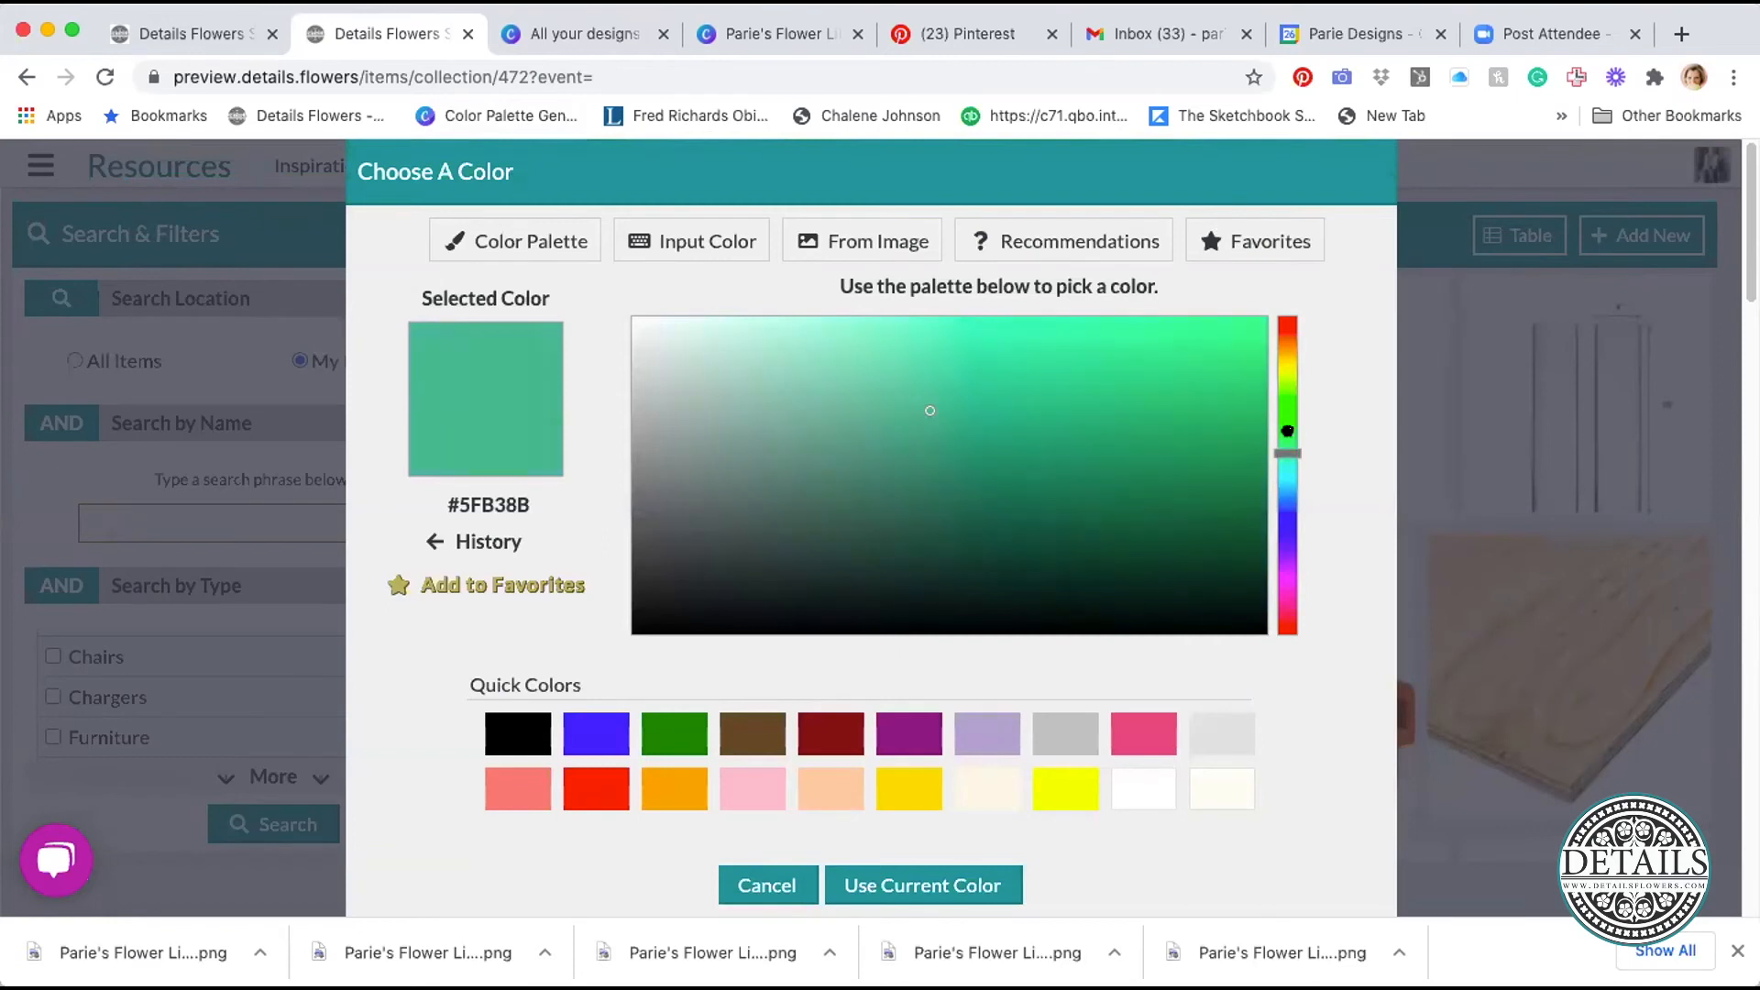
pyautogui.click(621, 793)
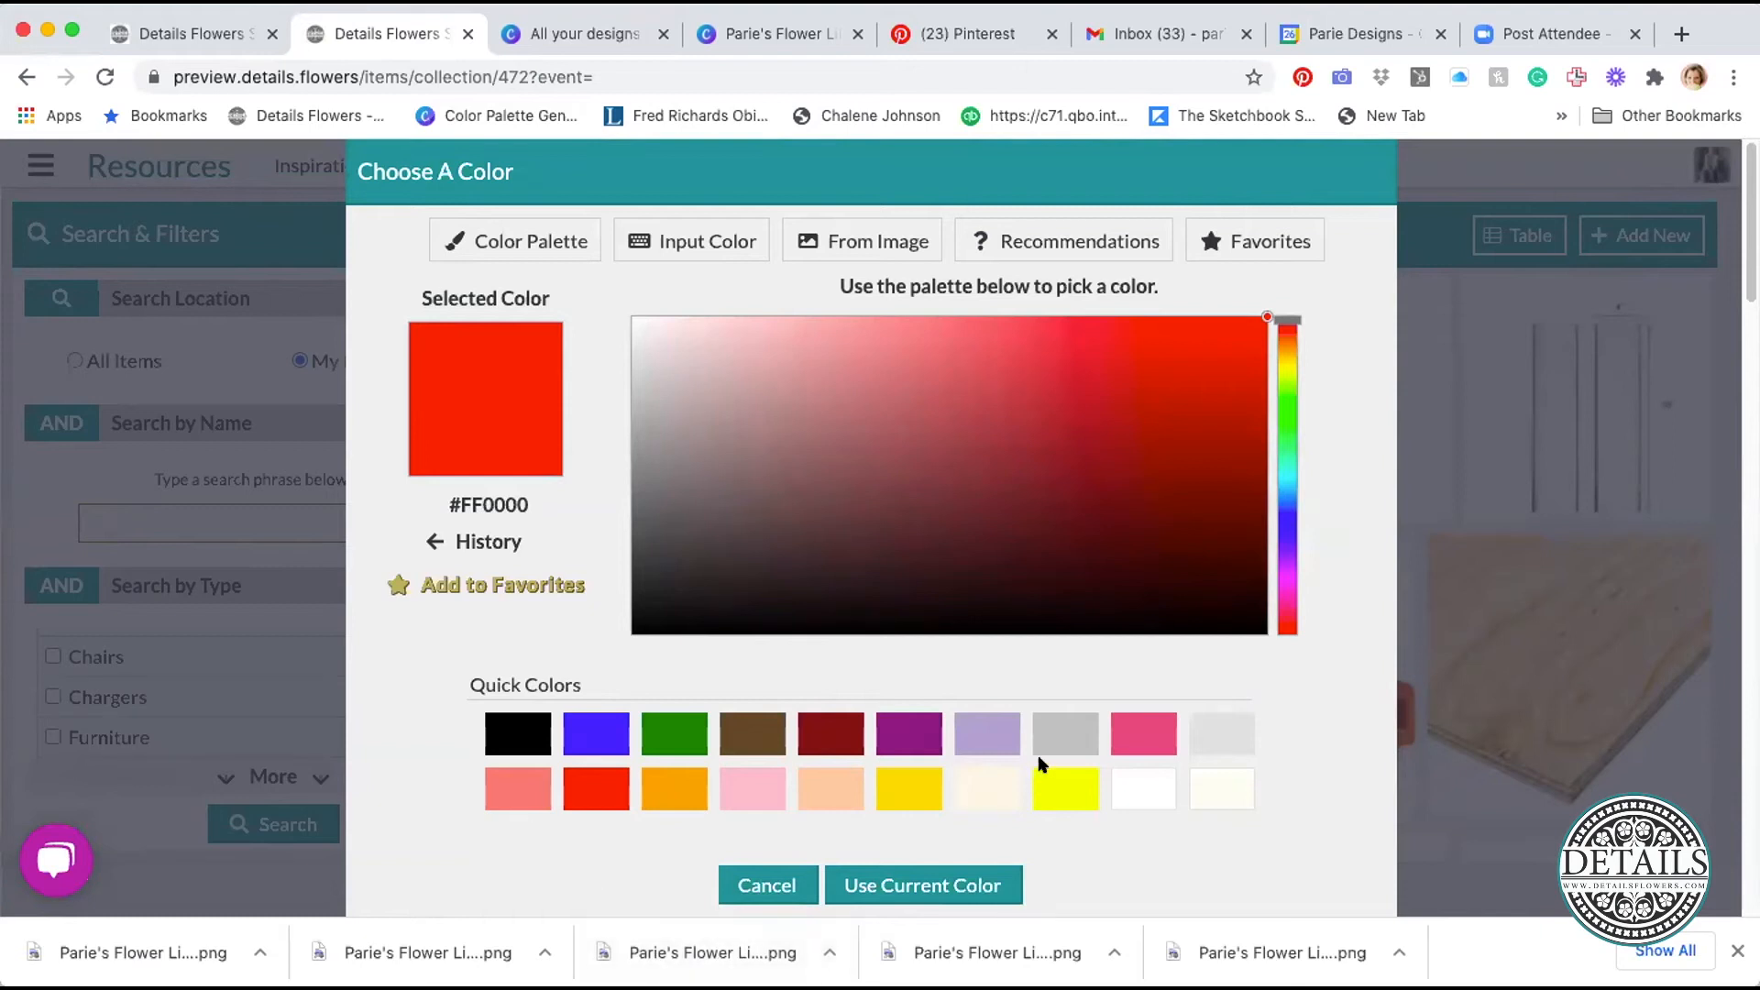
pyautogui.click(915, 888)
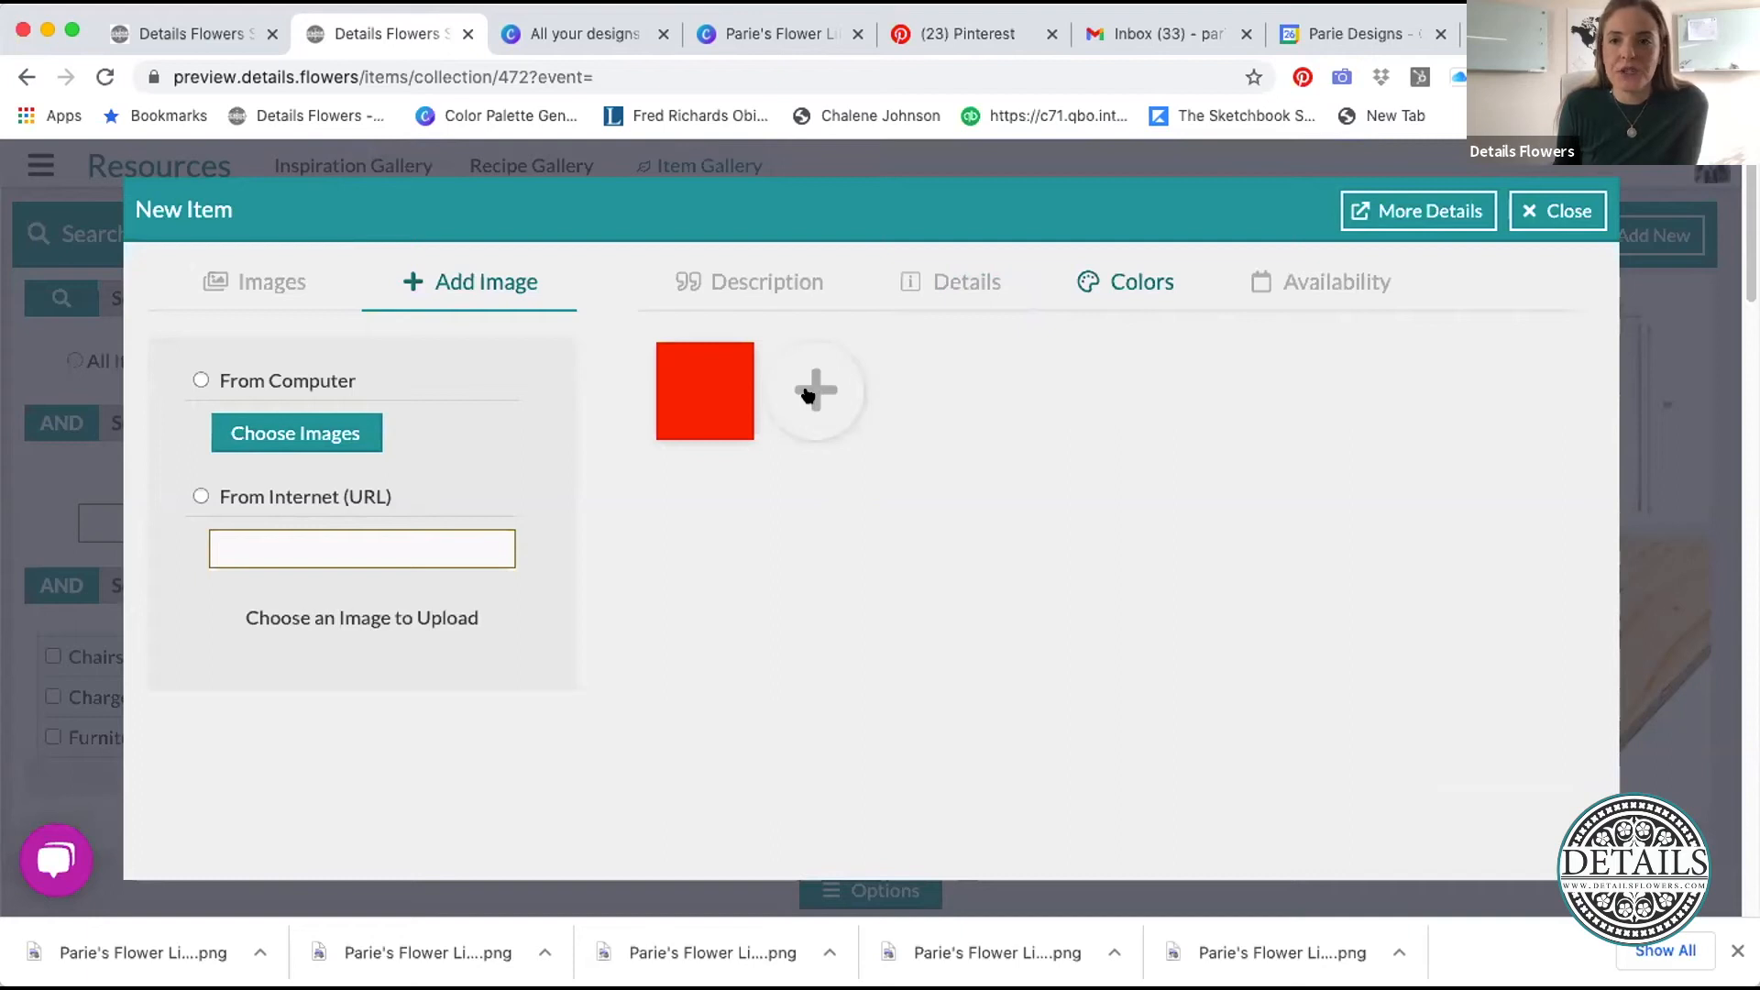
pyautogui.click(1551, 210)
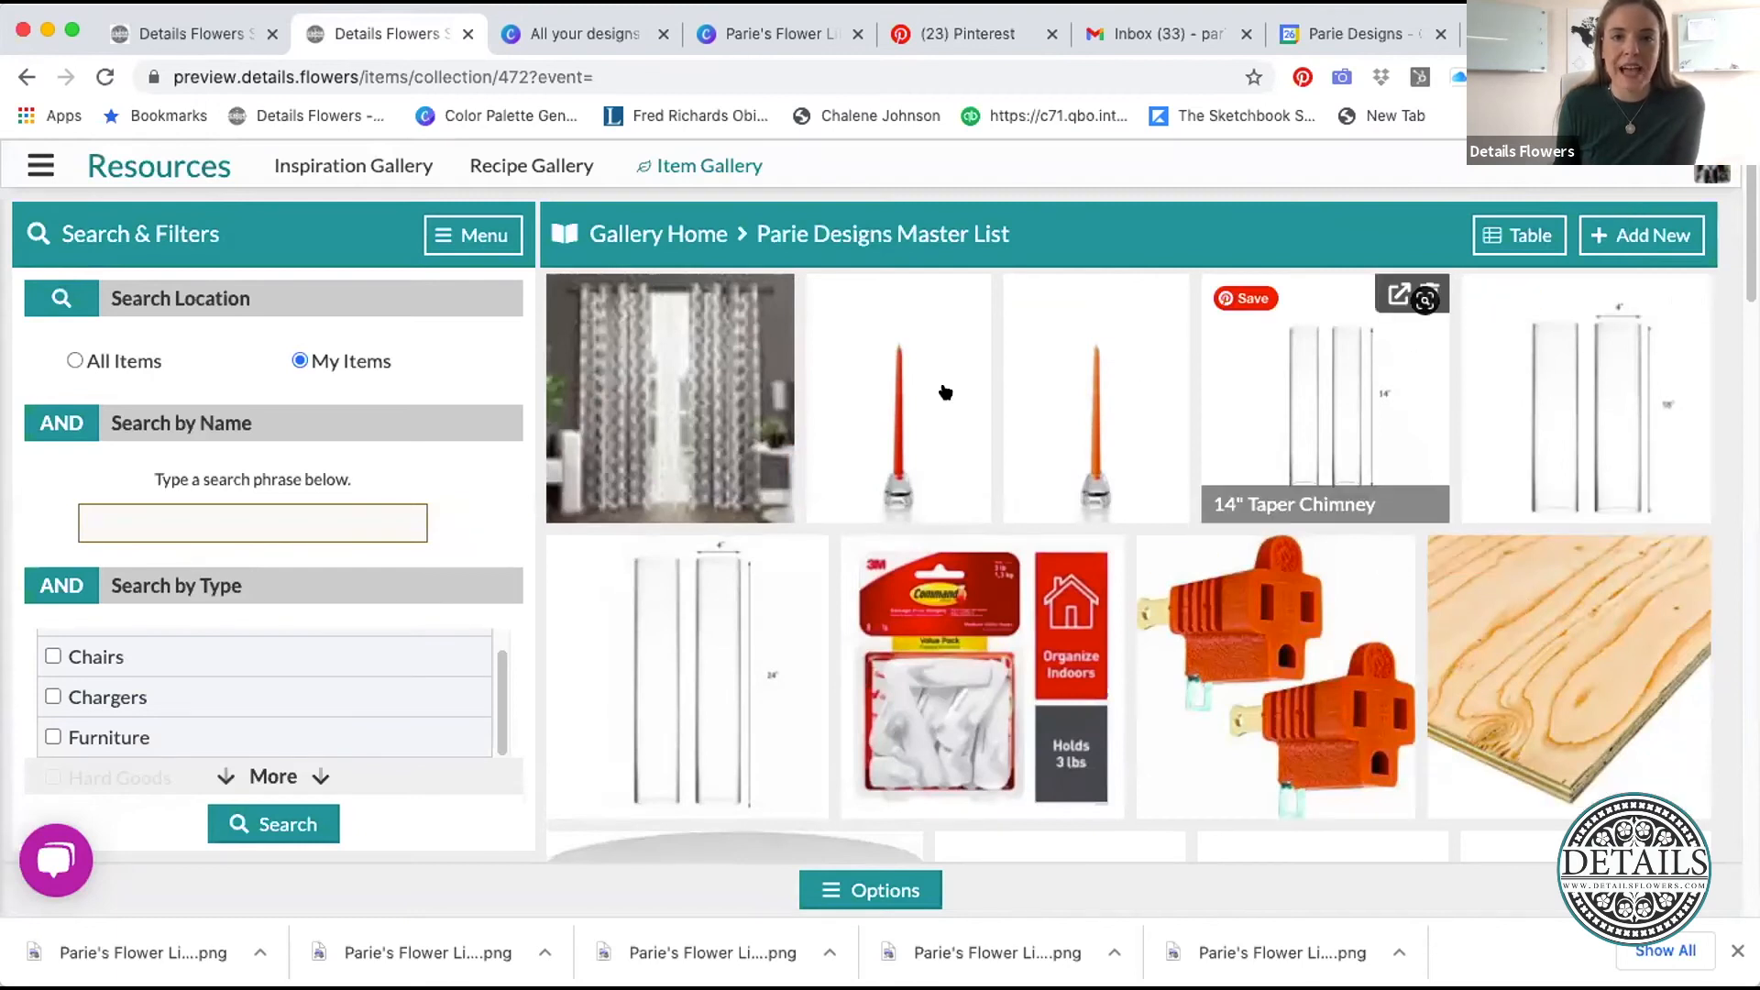
# - Browse the All Items collection and view the colors assigned to Acacia Purple by the Bunch
pyautogui.click(648, 234)
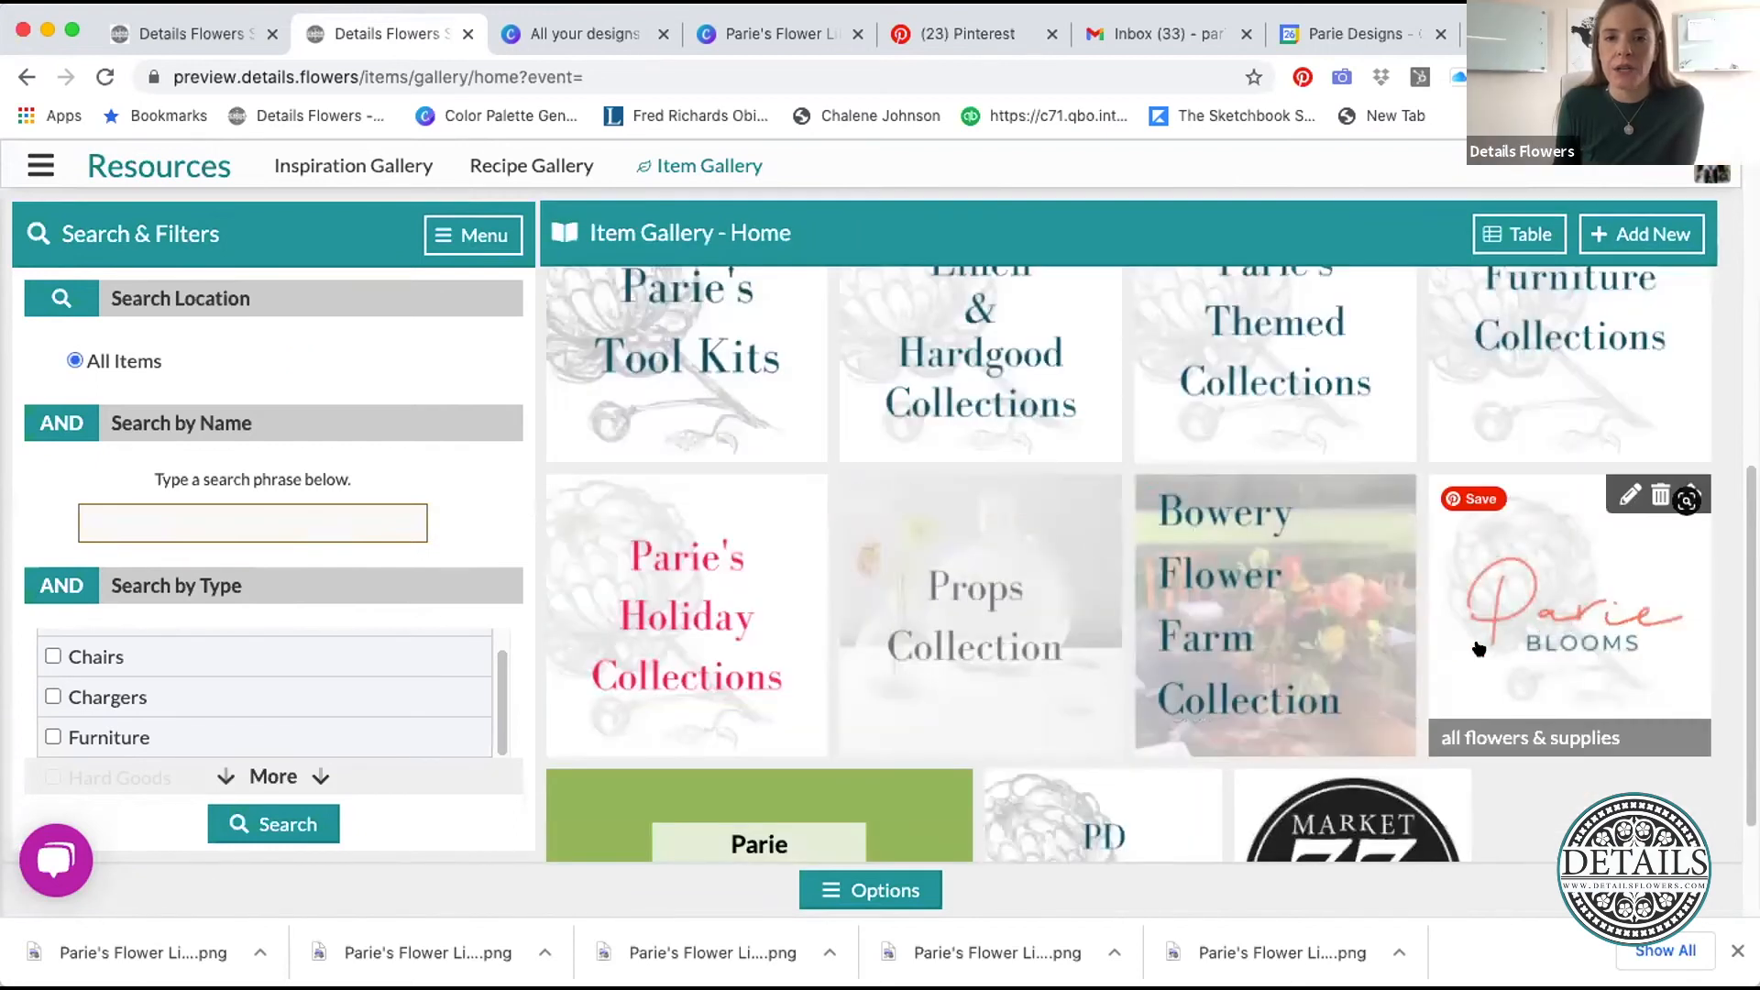
pyautogui.scroll(-3, 1467, 637)
pyautogui.scroll(10, 1461, 640)
pyautogui.click(691, 429)
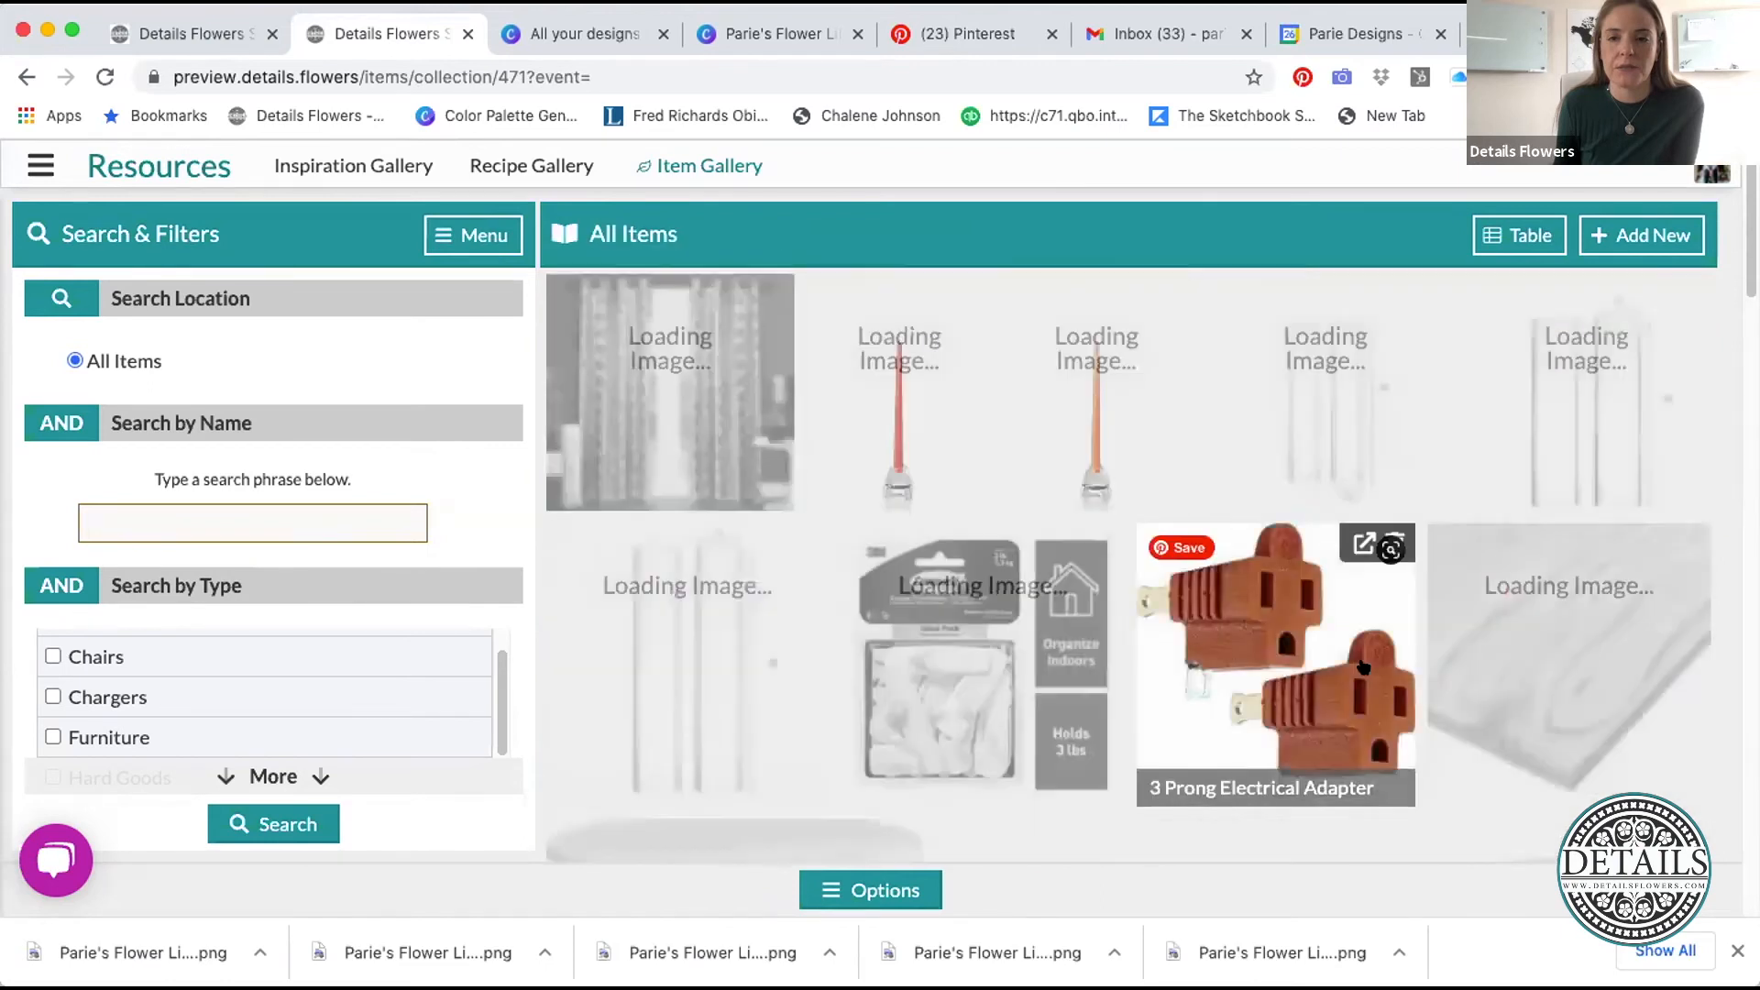
pyautogui.scroll(-5, 1363, 667)
pyautogui.scroll(1, 1363, 667)
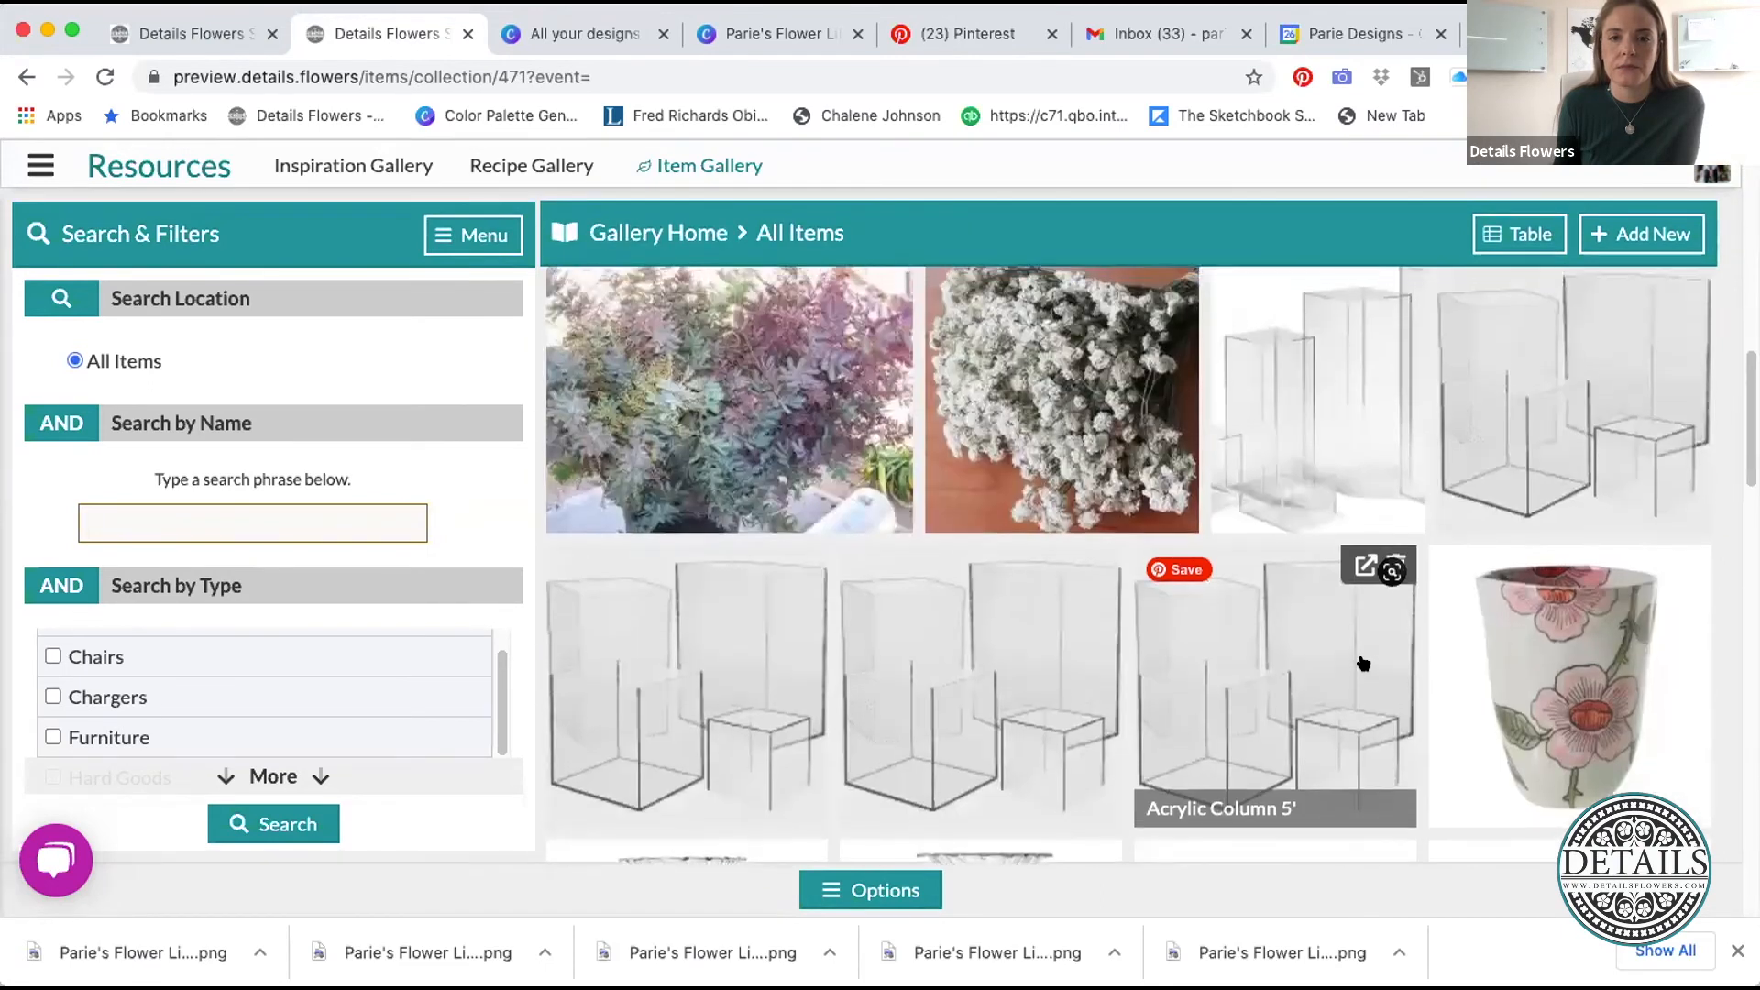
pyautogui.click(679, 392)
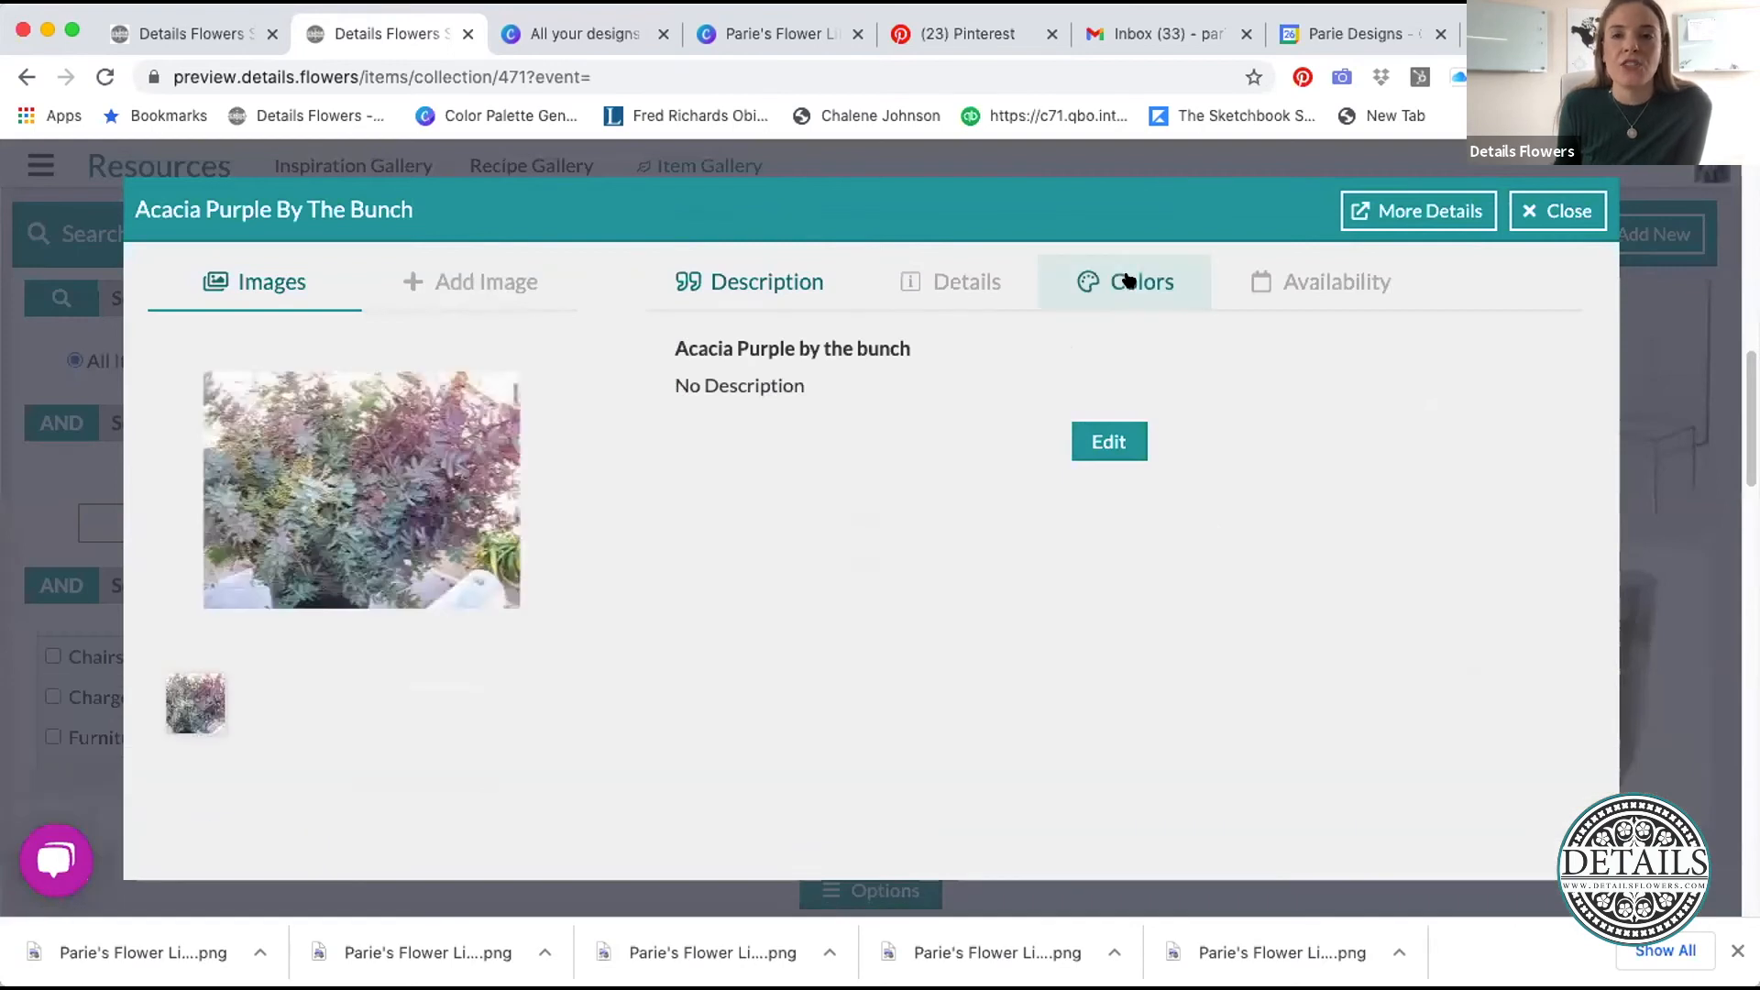
pyautogui.click(1129, 280)
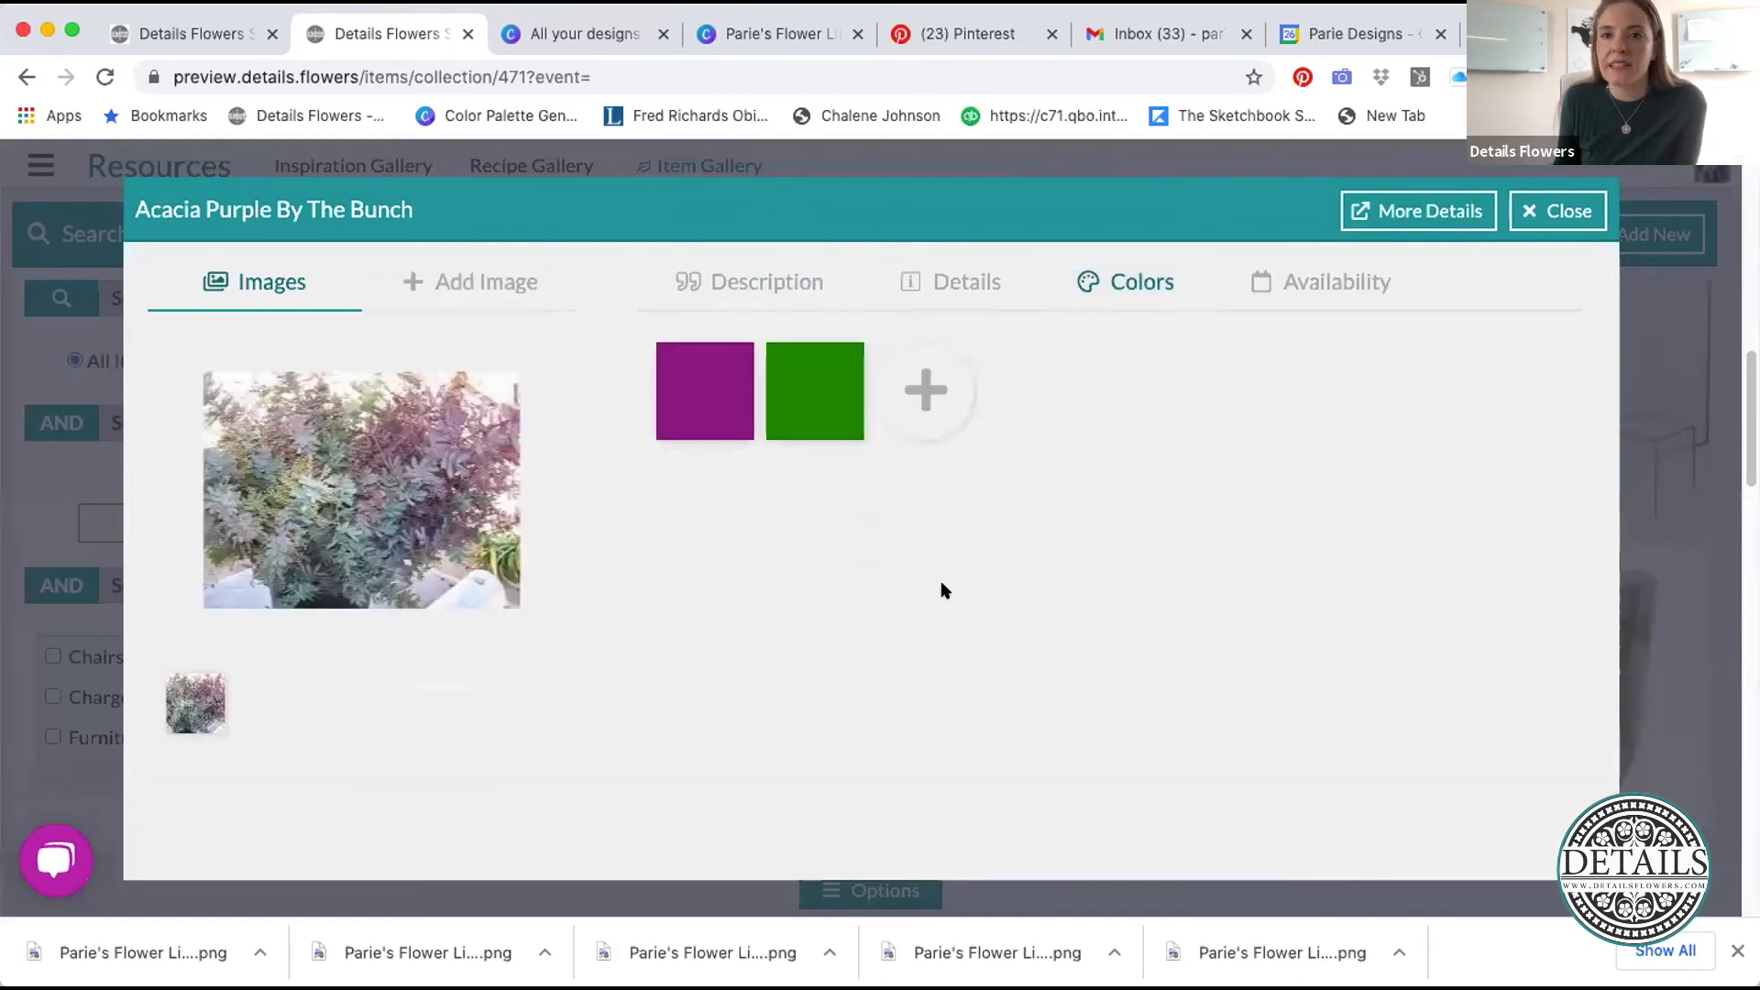
# - Open the full details of Acacia Purple by the Bunch and examine its order history, event history and tag section
pyautogui.click(1384, 217)
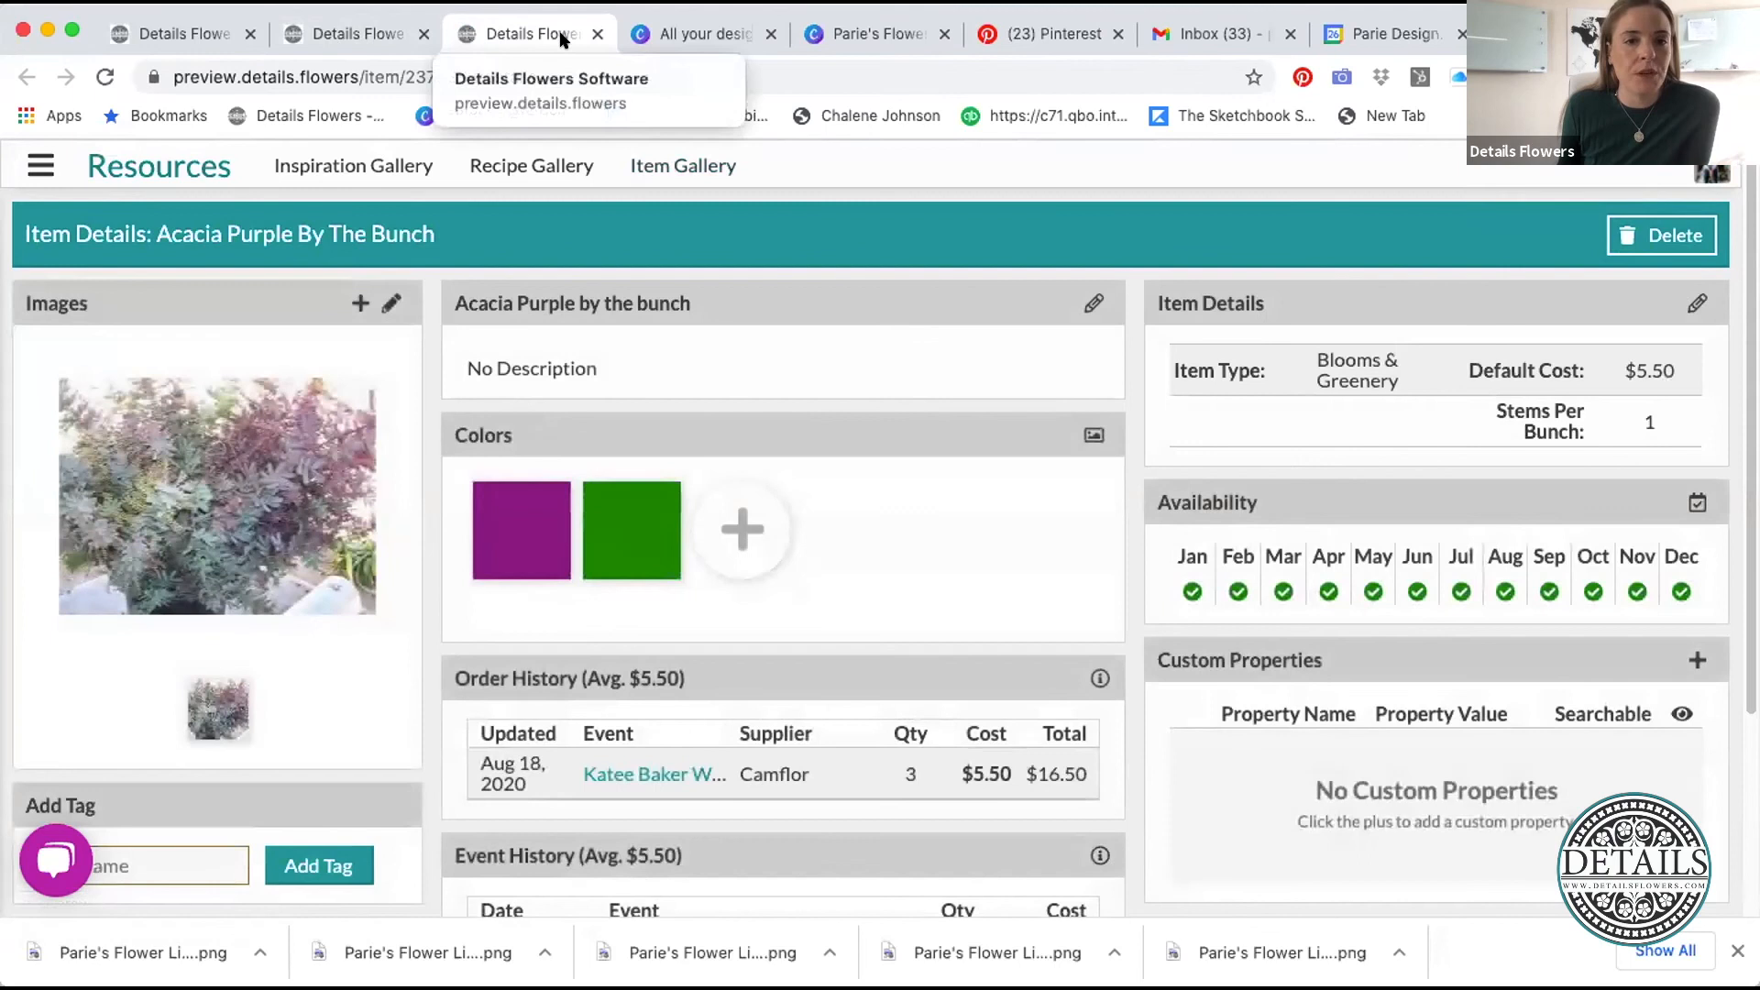
pyautogui.scroll(-1, 874, 669)
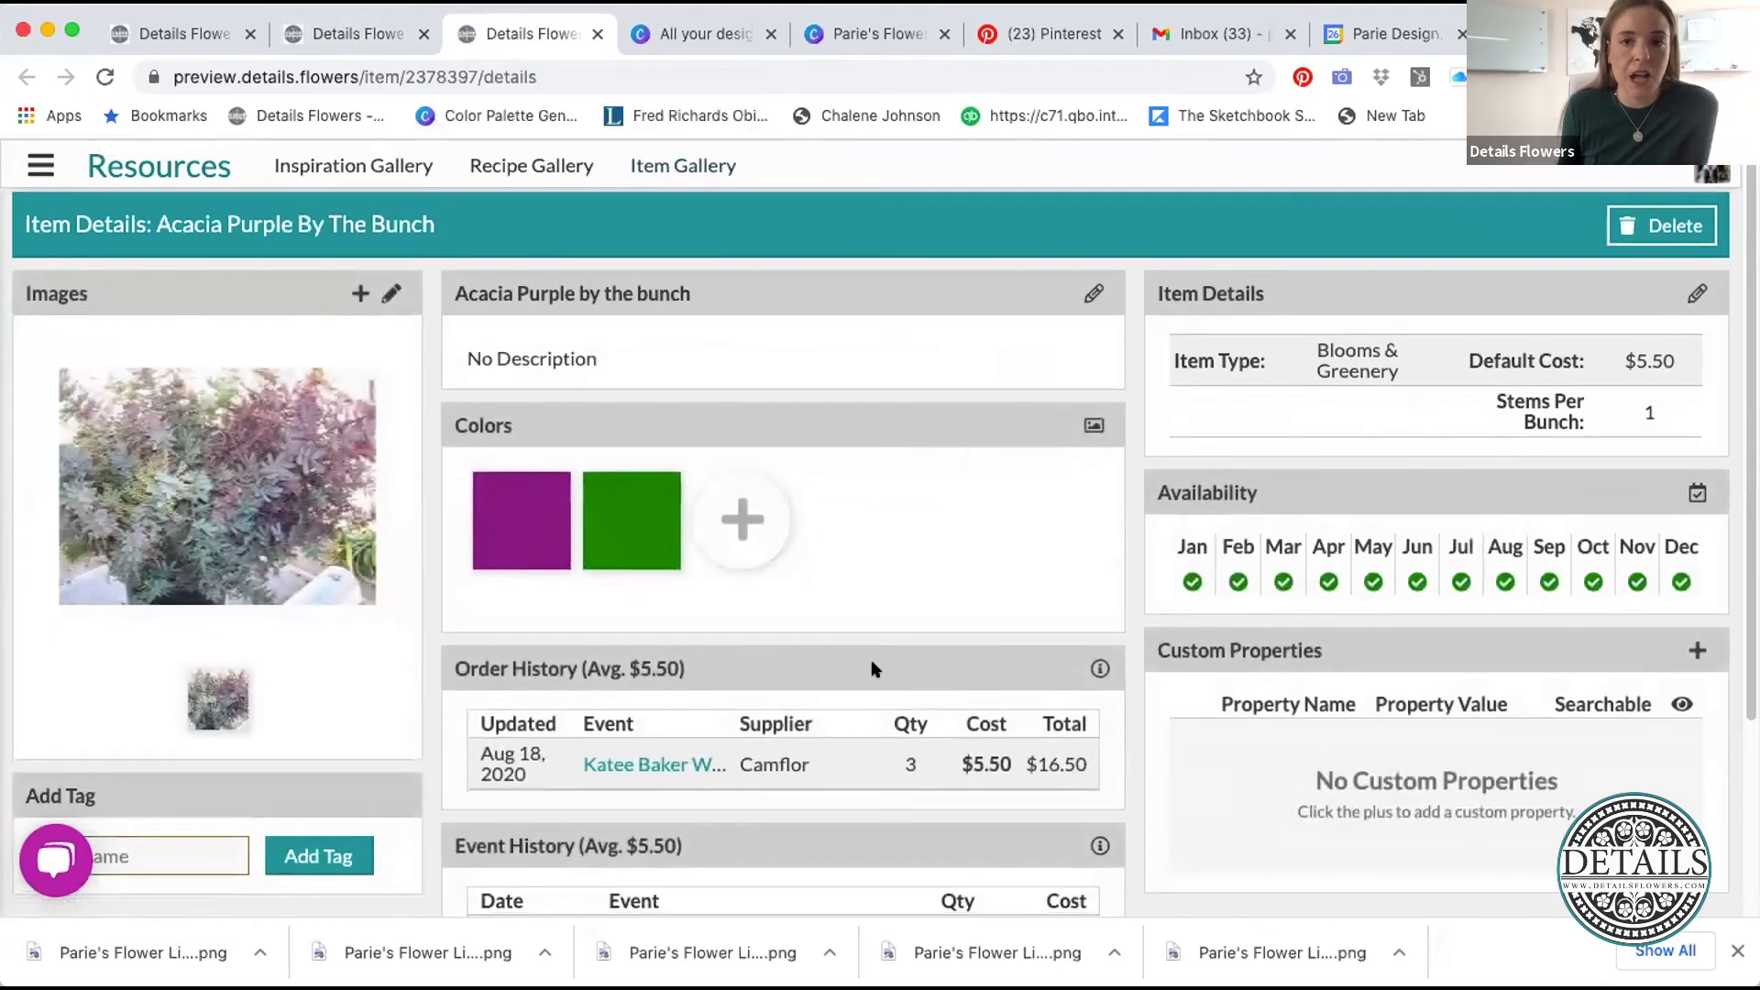
pyautogui.scroll(-1, 586, 658)
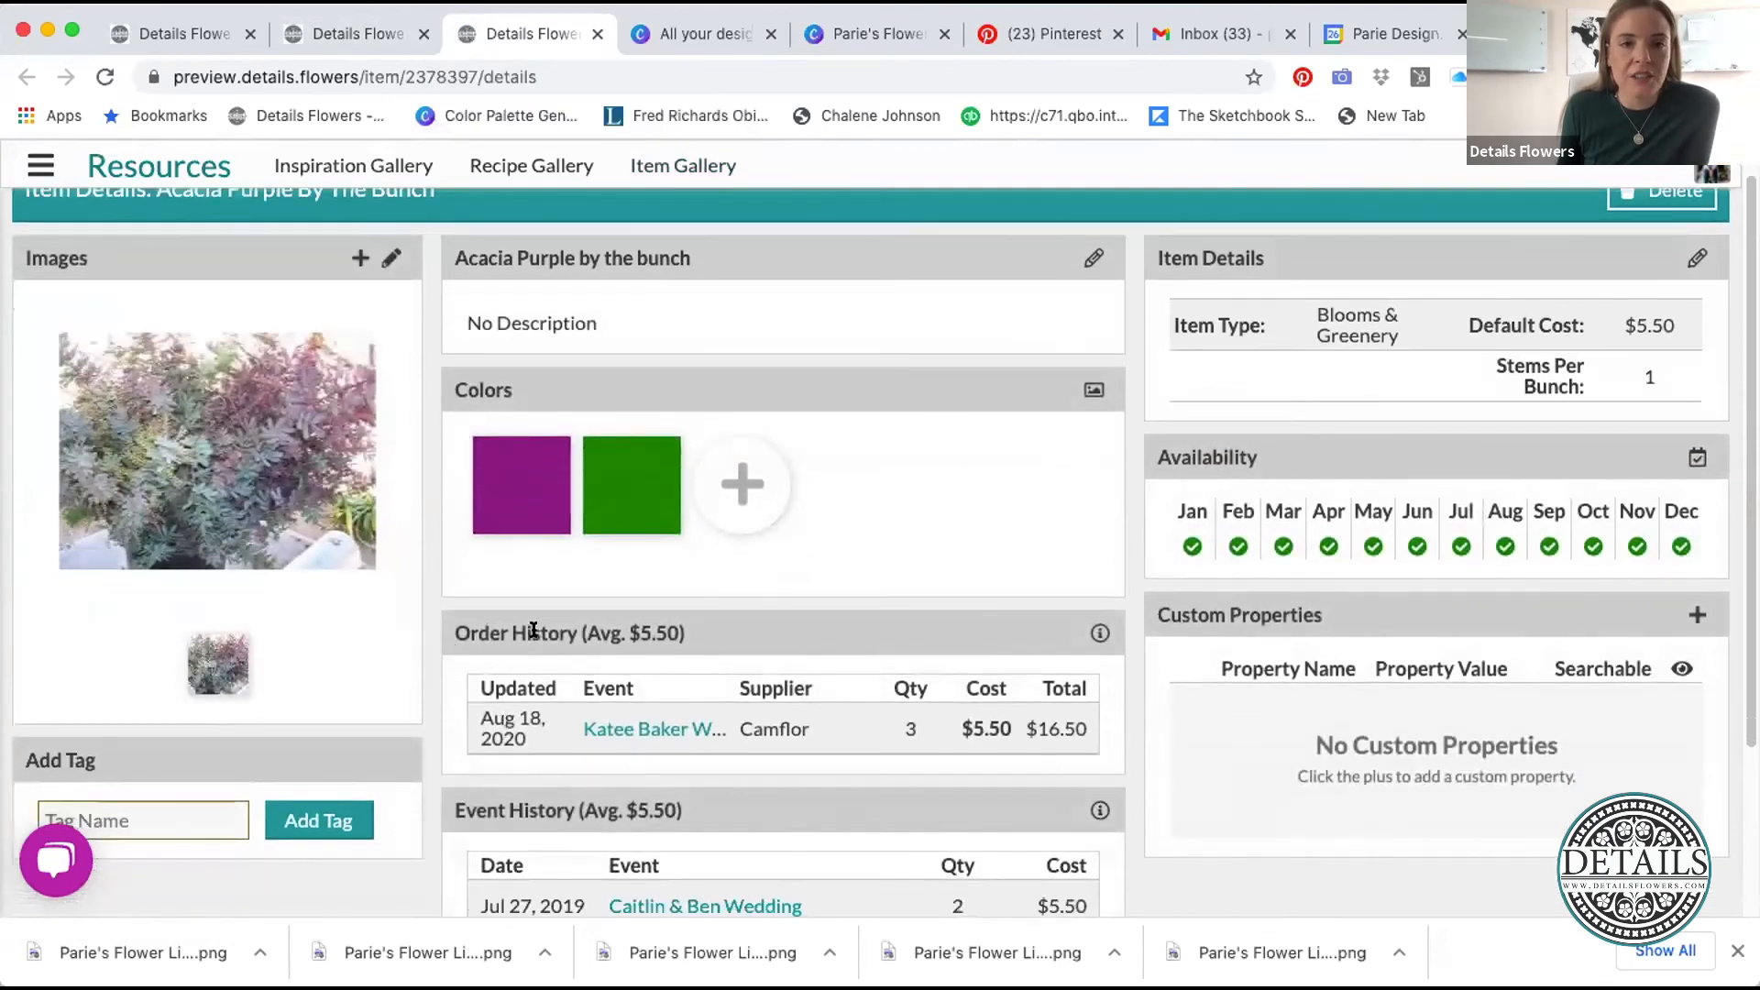
pyautogui.scroll(-3, 1008, 633)
pyautogui.scroll(1, 950, 528)
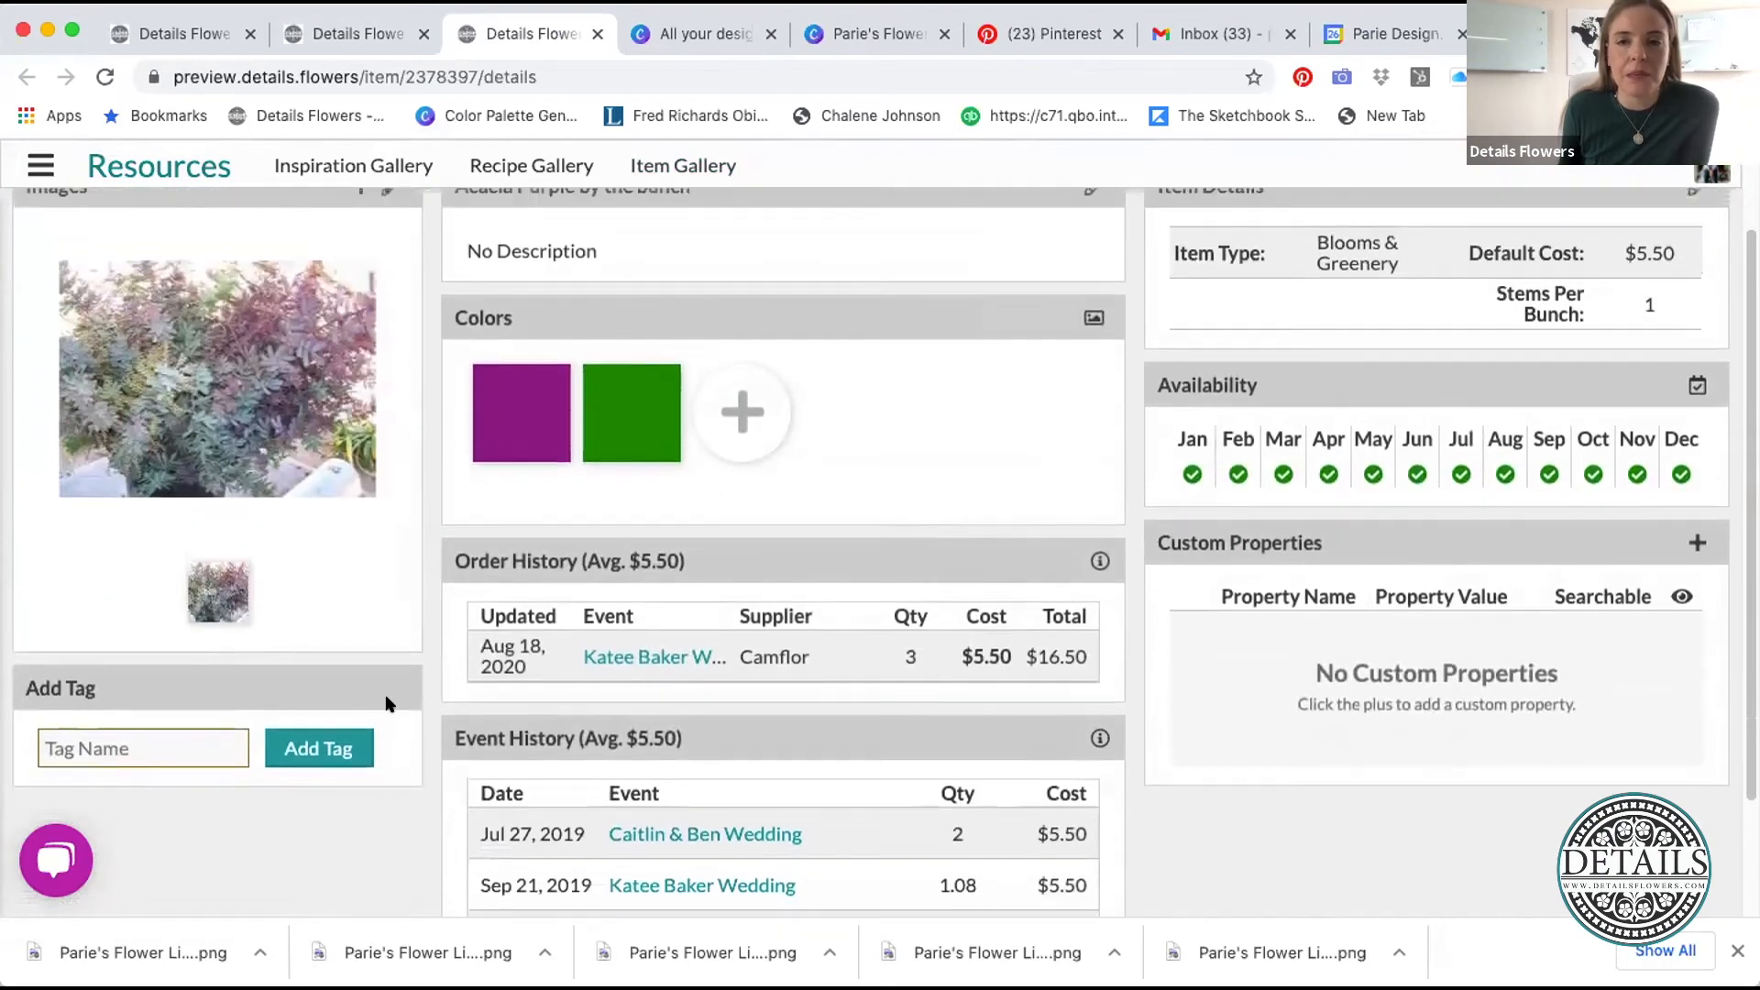
pyautogui.scroll(3, 737, 586)
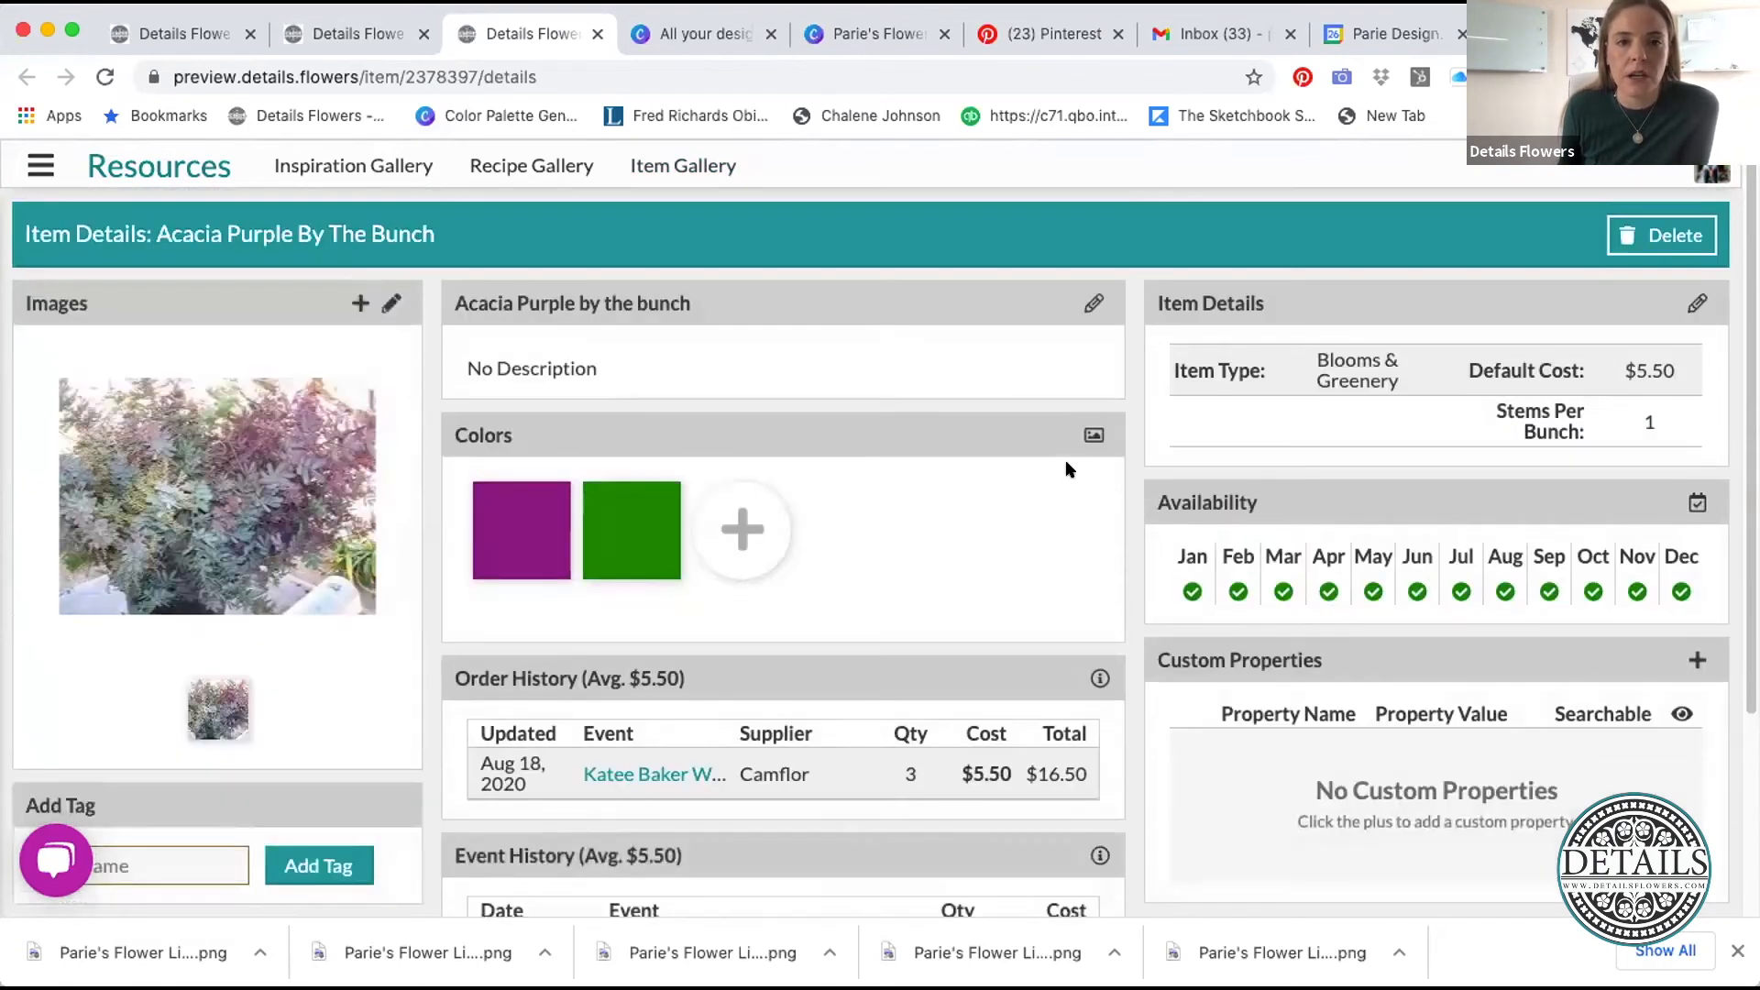
# - Generate the item's color swatches from its image, and delete the pale lavender and green swatches
pyautogui.click(1086, 442)
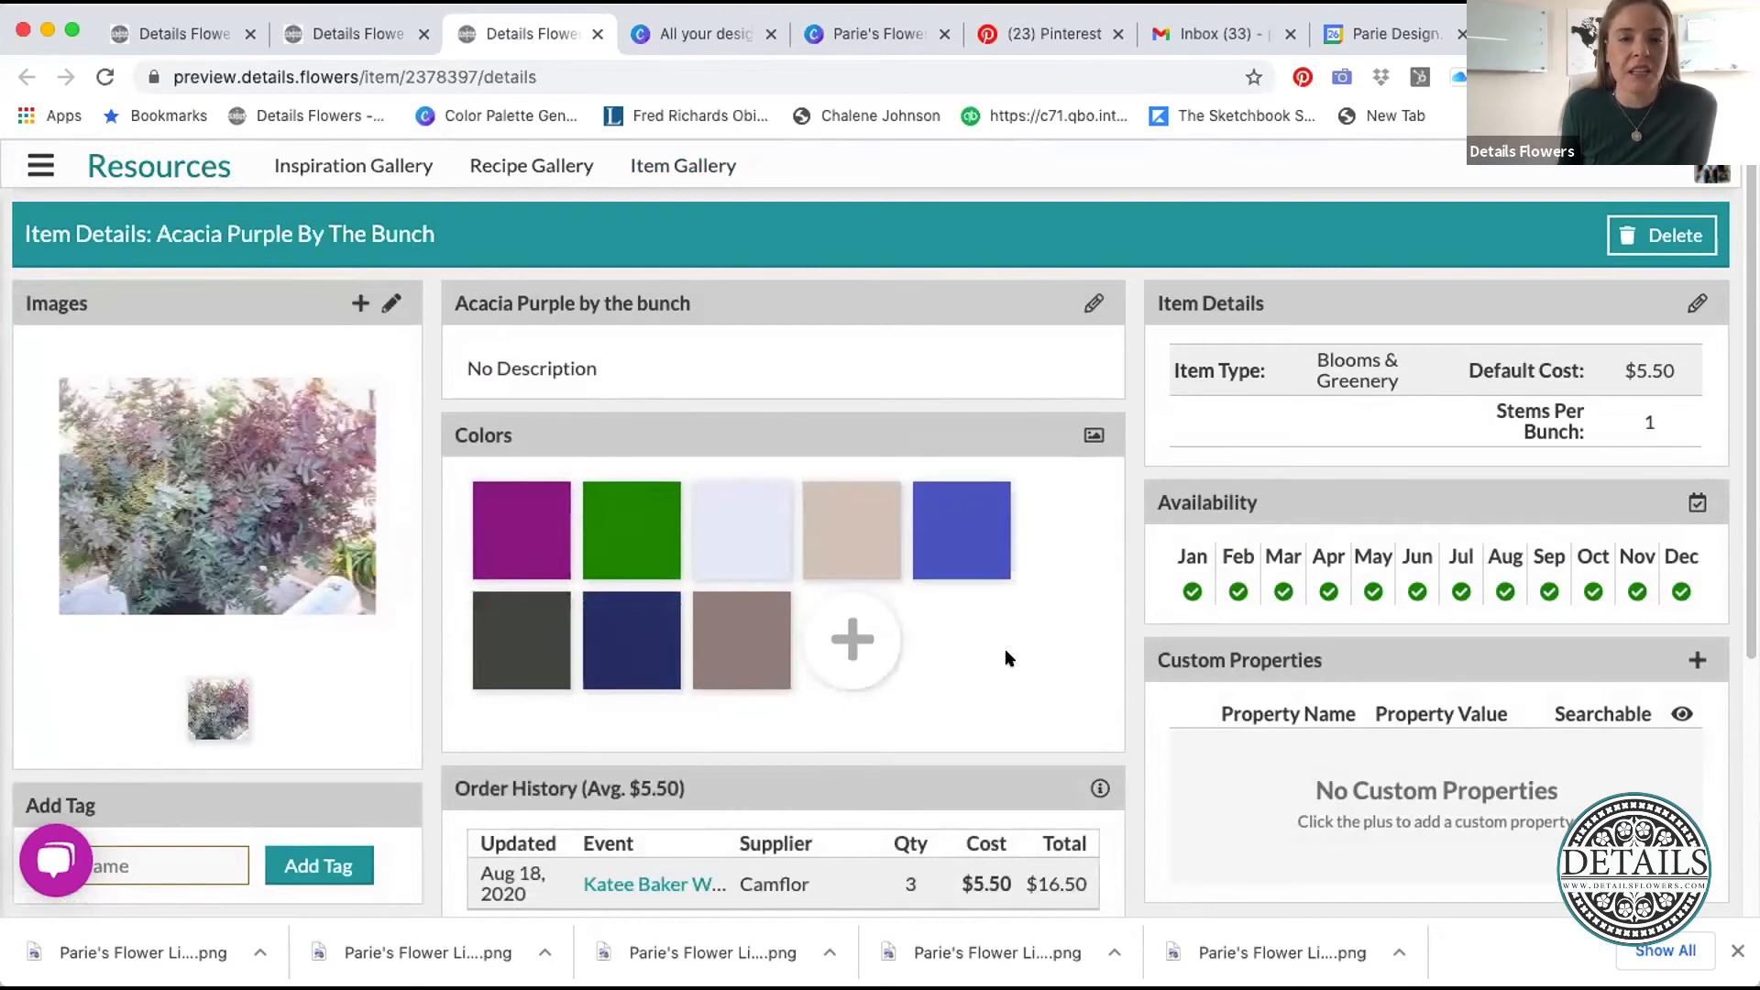
pyautogui.scroll(-1, 1006, 658)
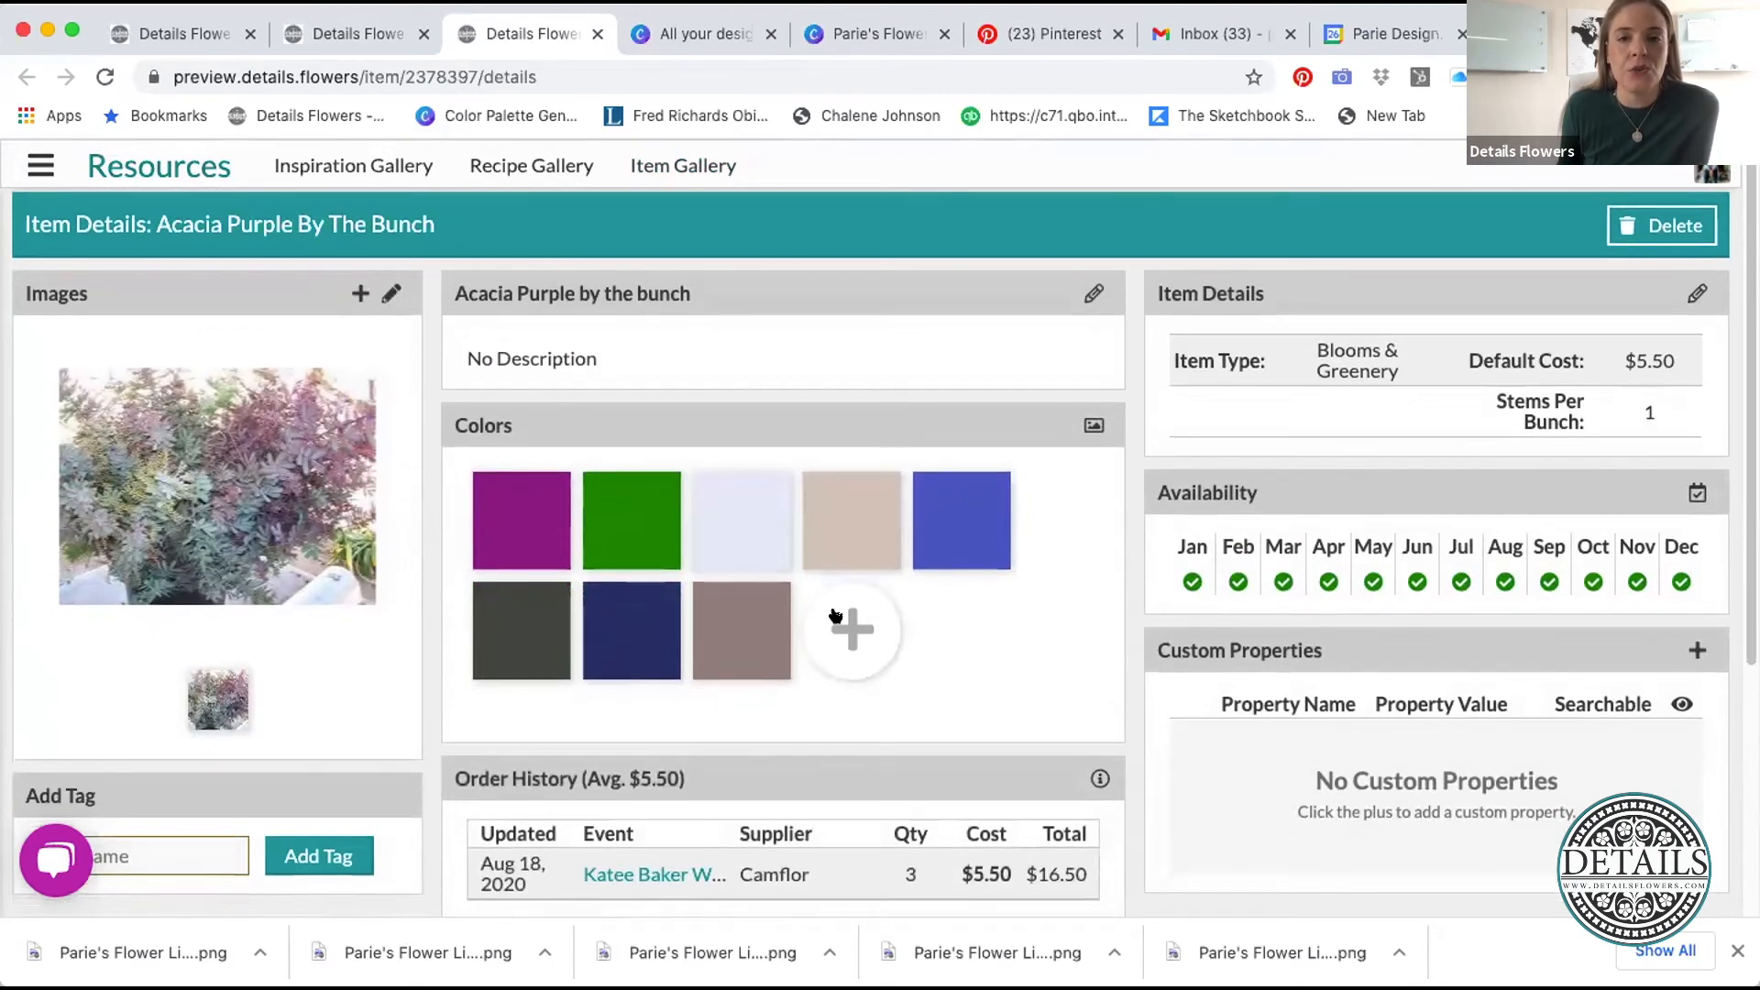
pyautogui.click(763, 479)
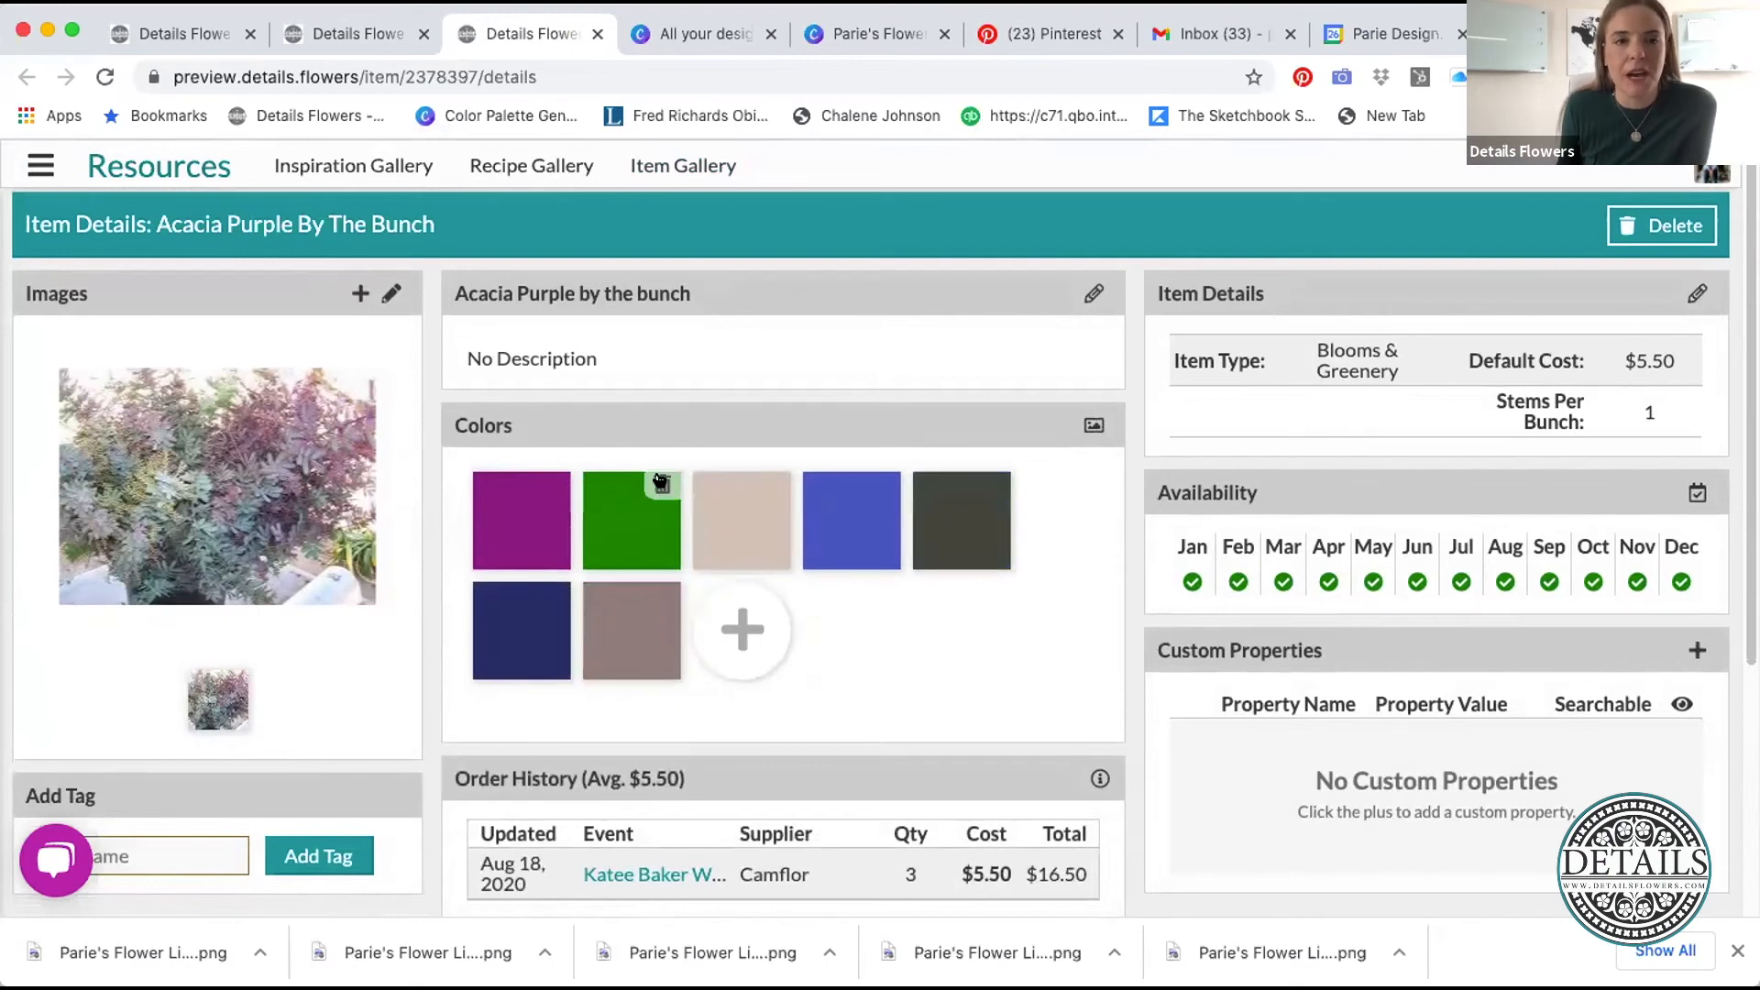
pyautogui.click(659, 481)
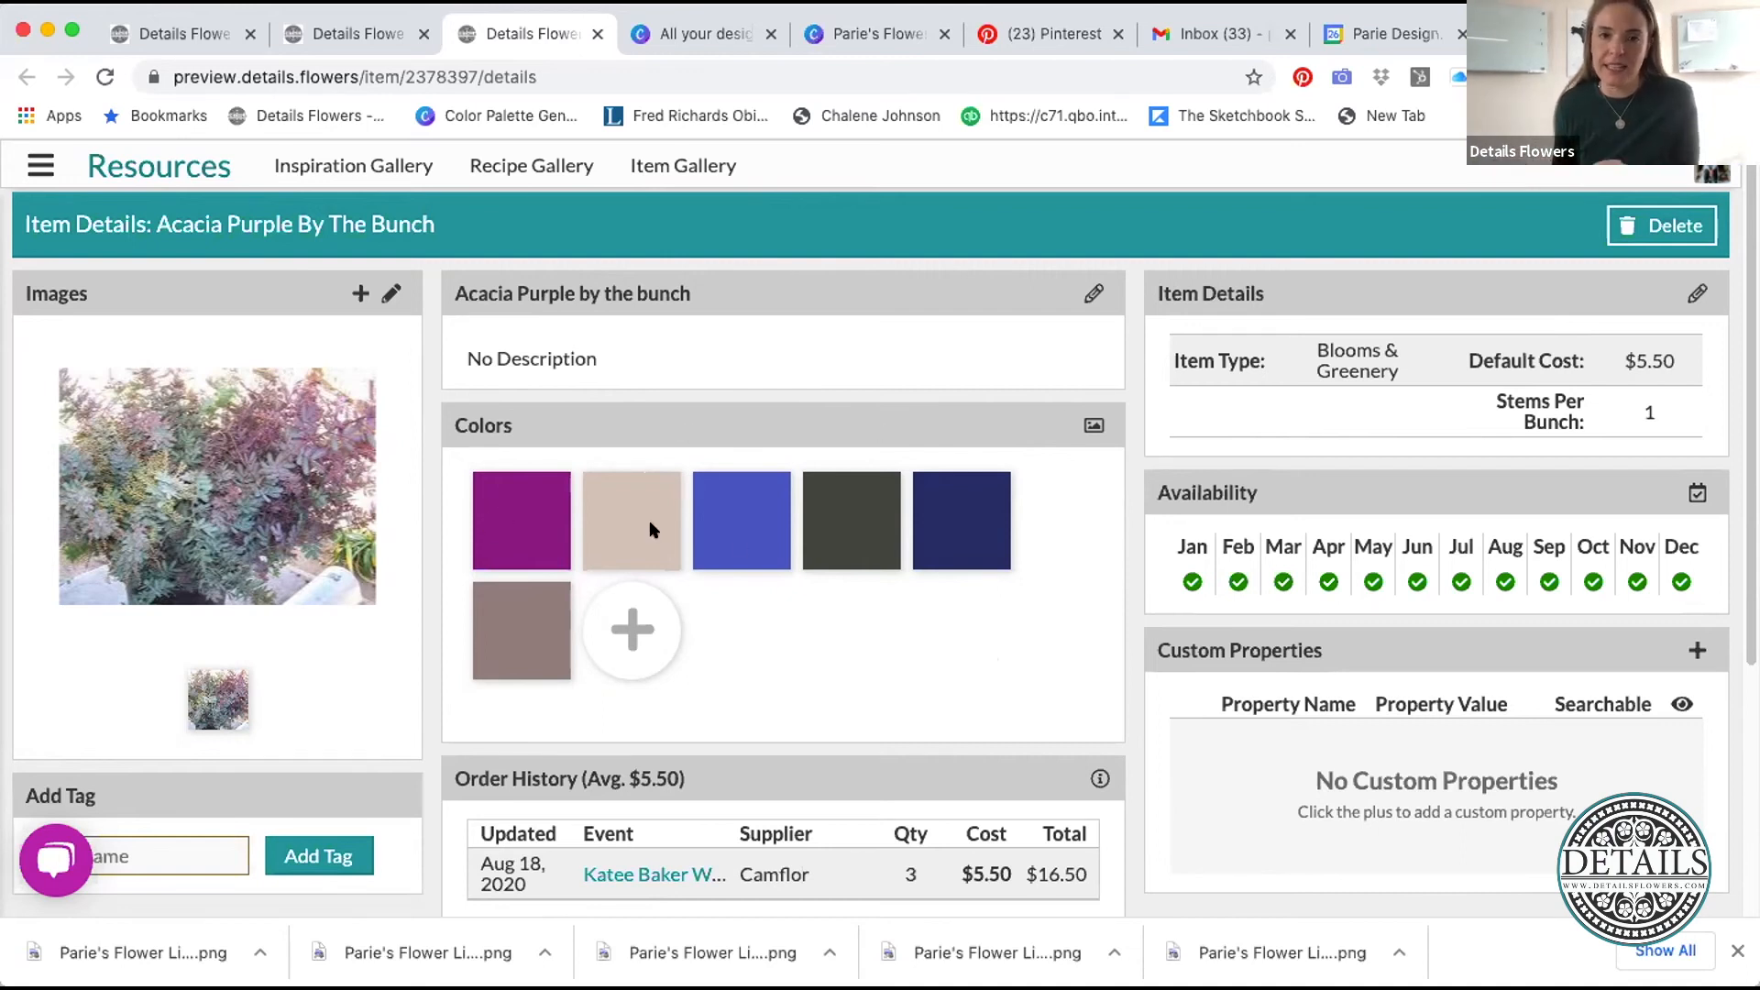
# - Try adding the blue #0000FF and purple quick colors to the item, and remove both added swatches
pyautogui.click(630, 632)
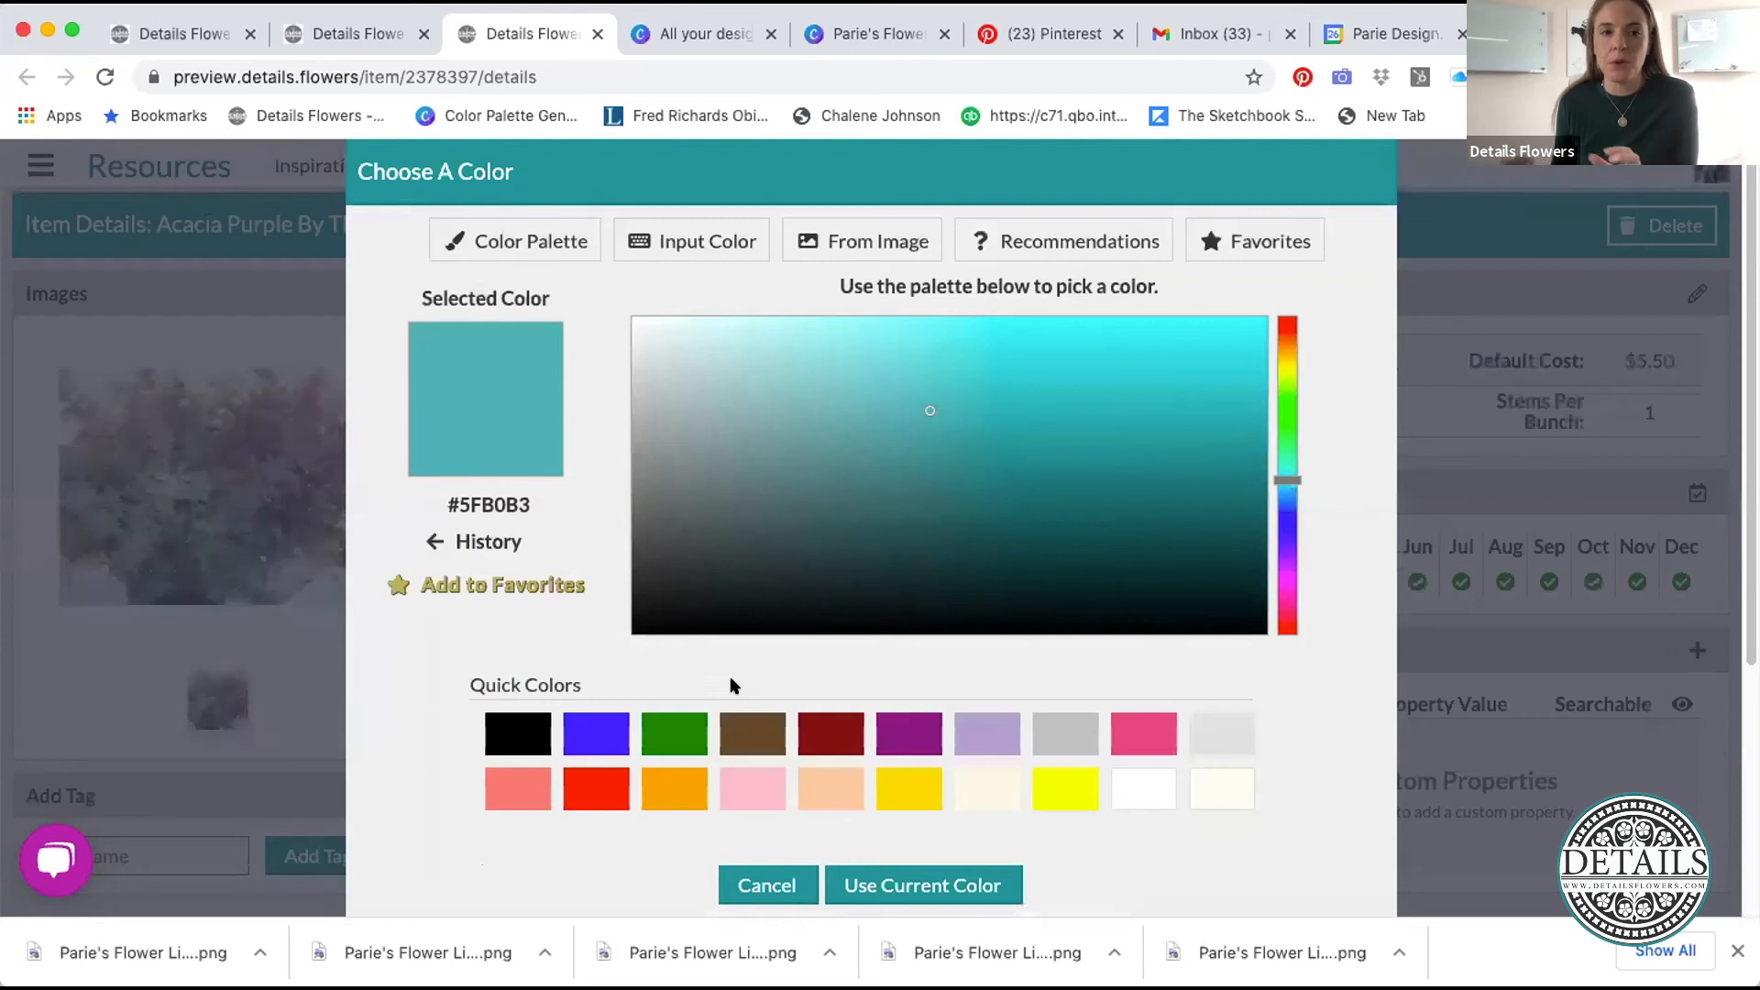
pyautogui.click(593, 735)
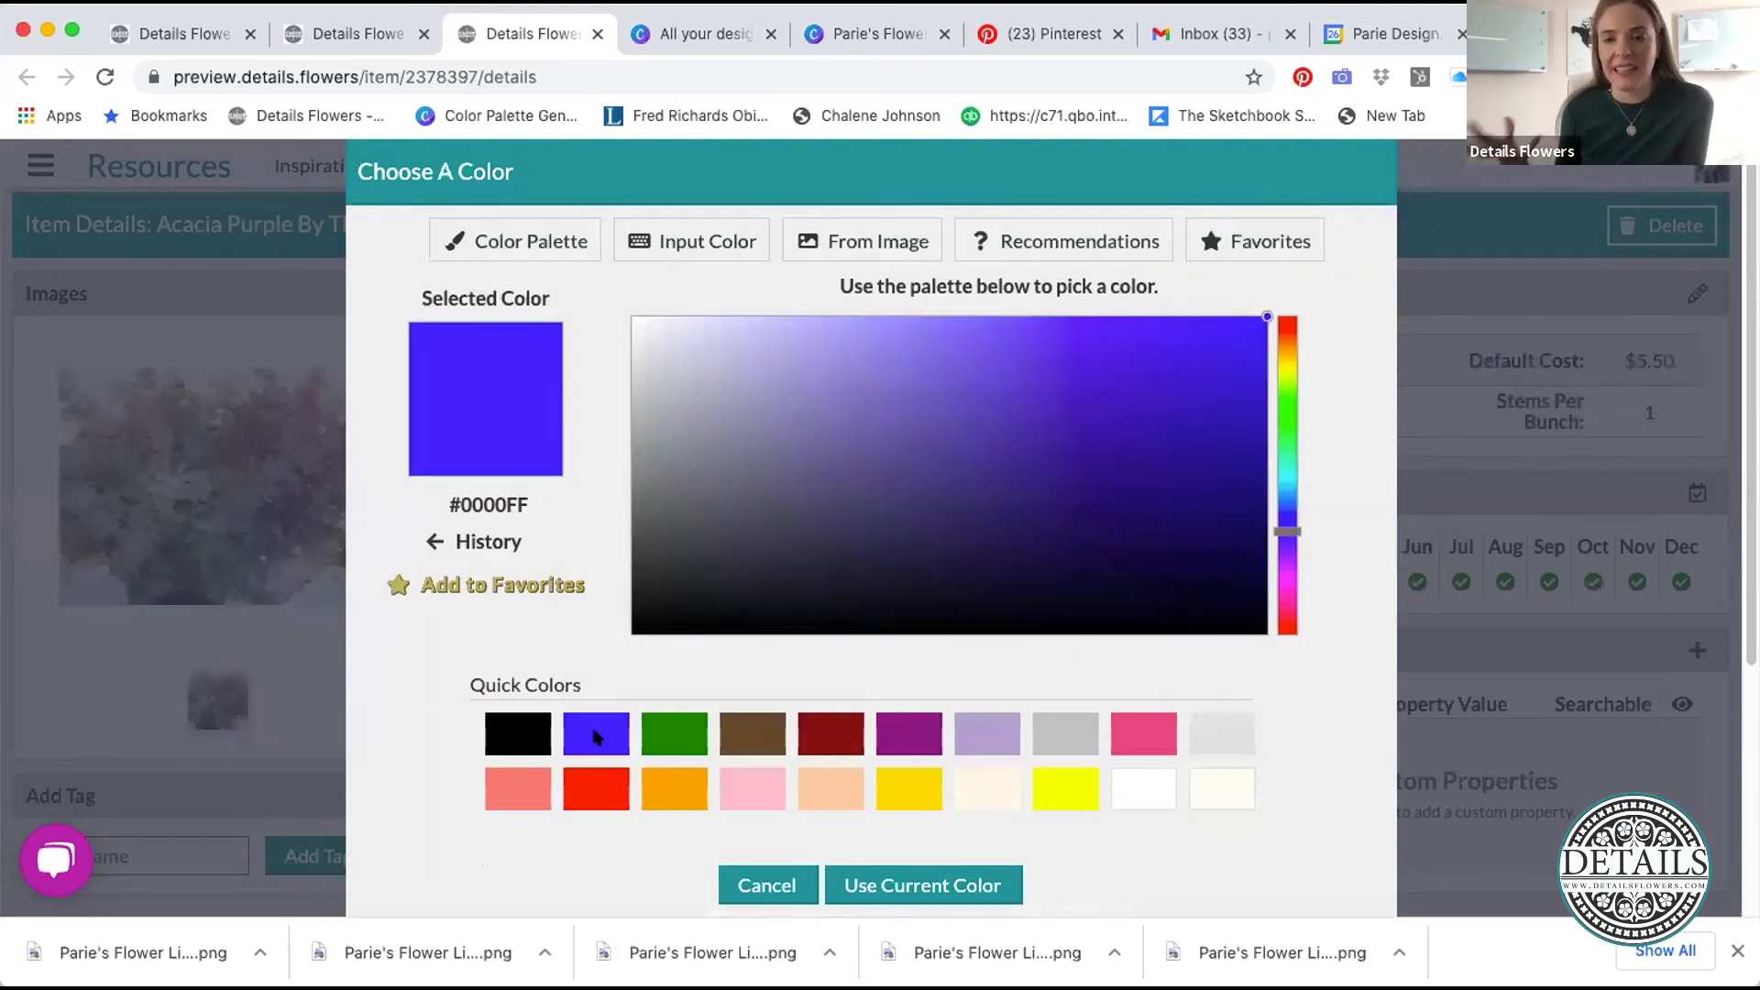
pyautogui.click(892, 883)
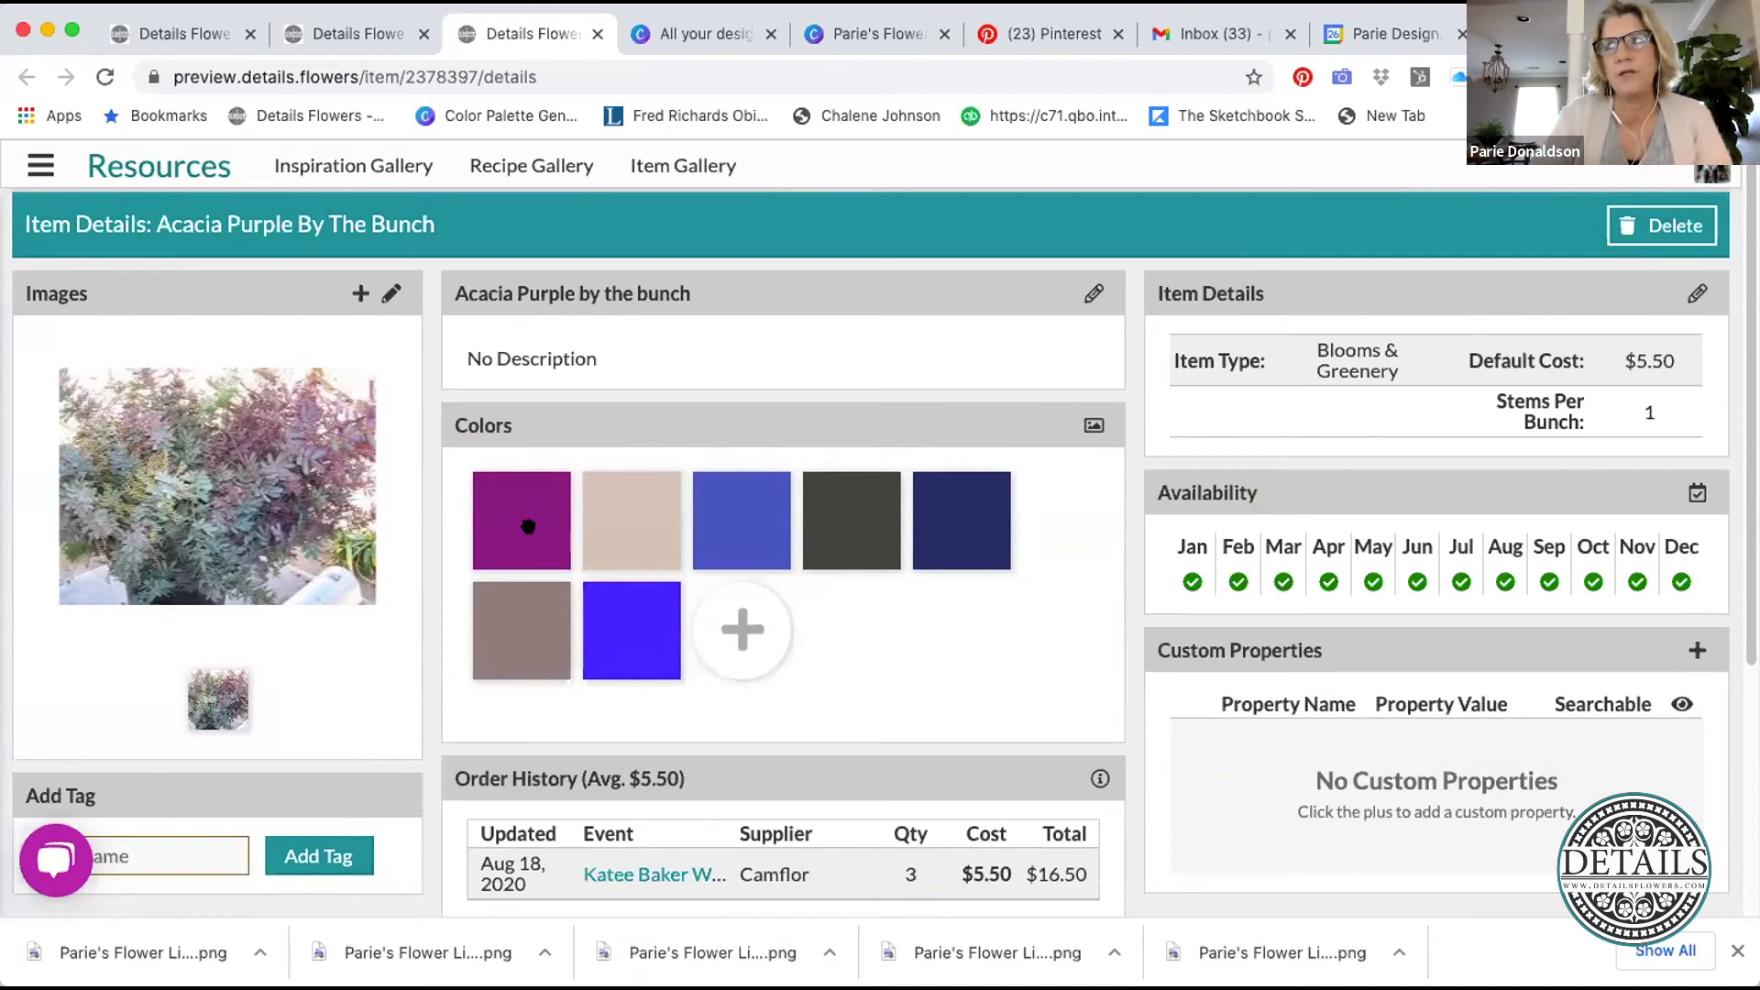
pyautogui.click(738, 632)
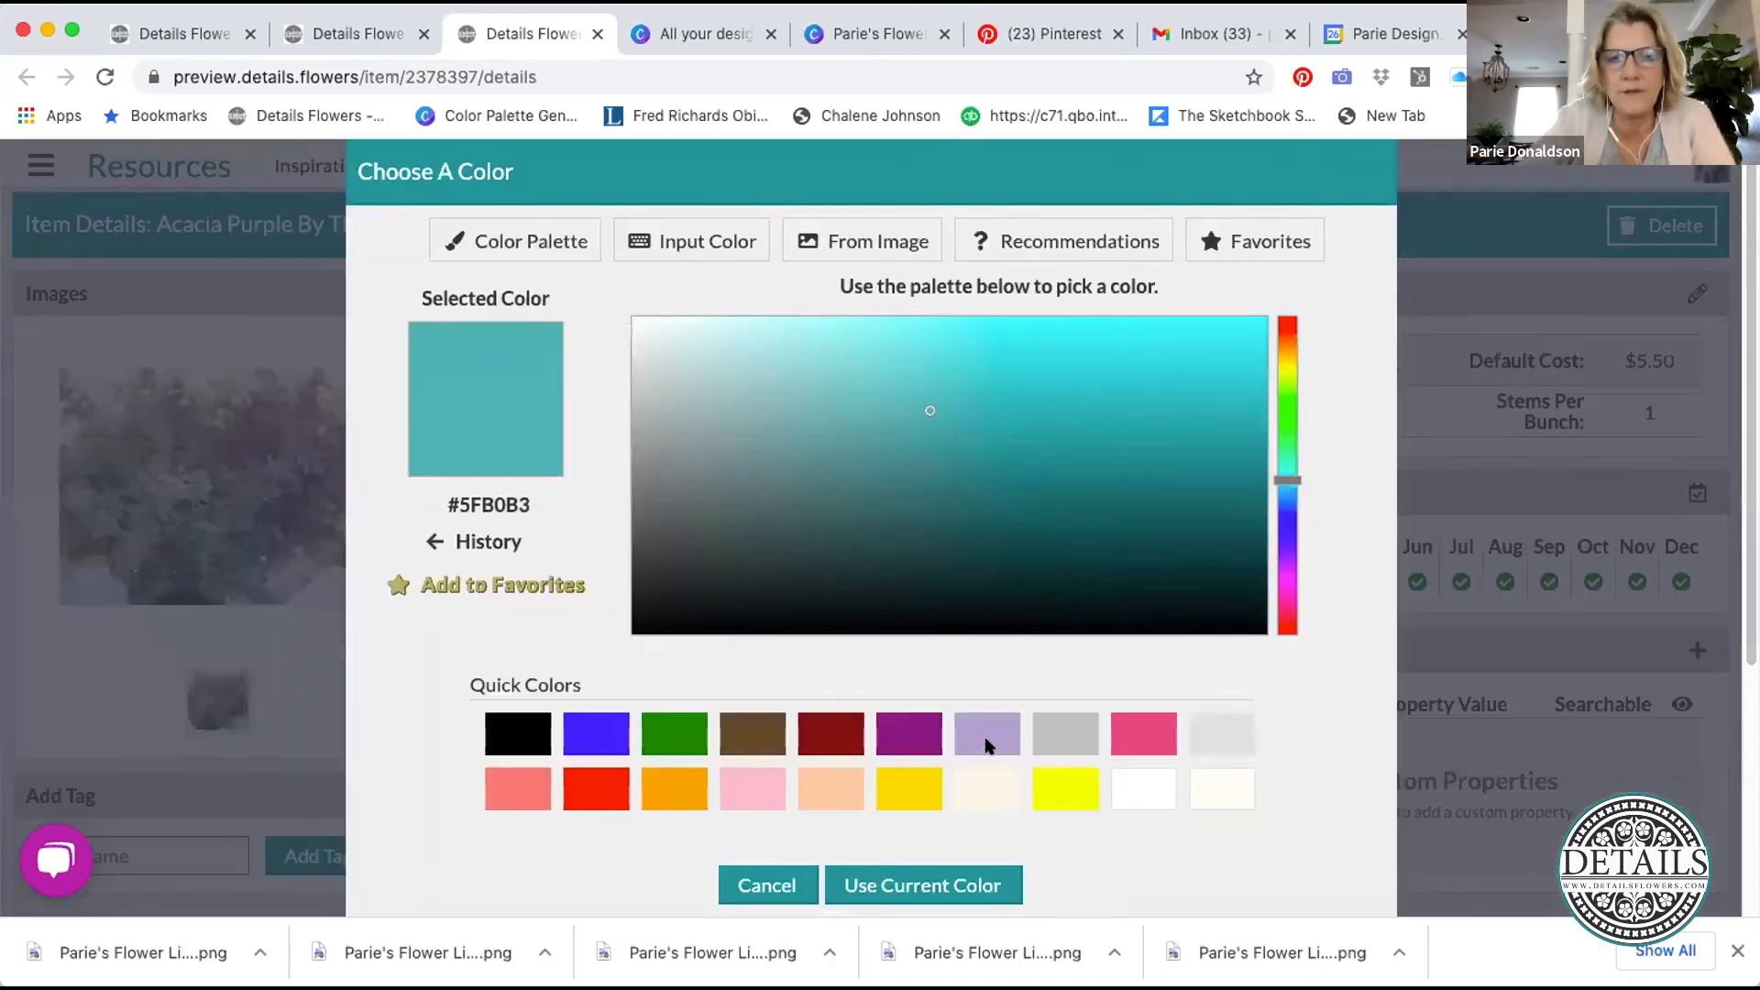
pyautogui.click(907, 738)
pyautogui.click(921, 882)
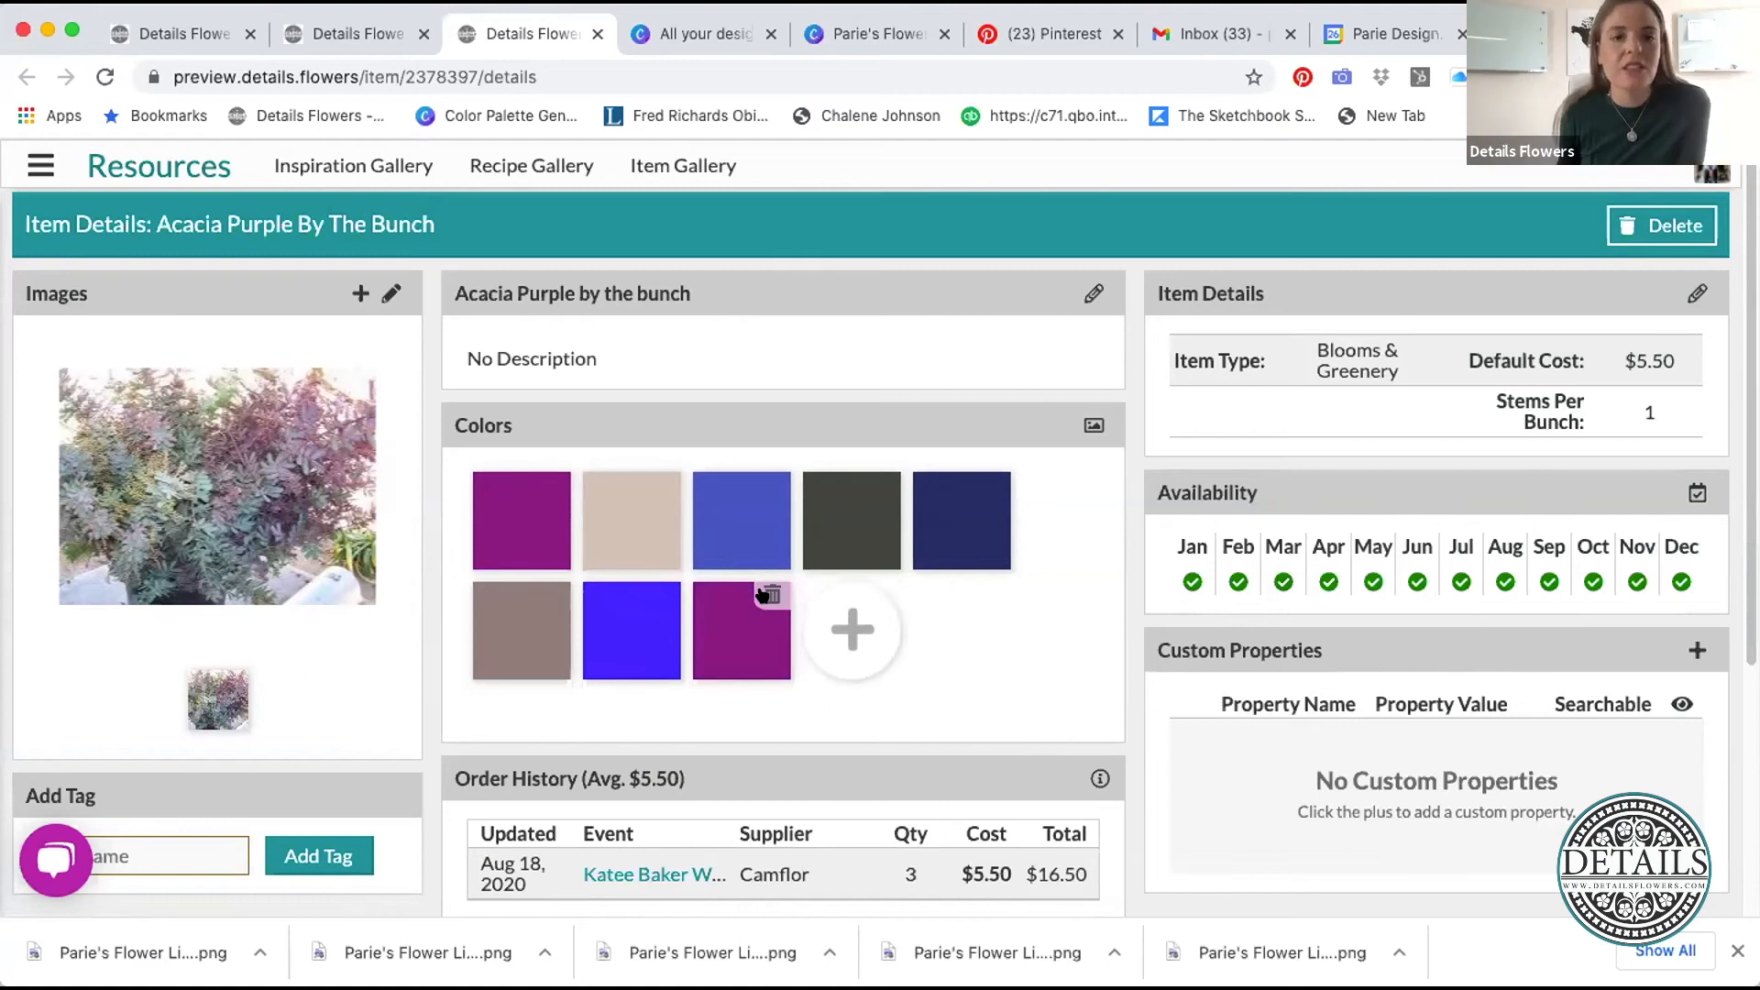
pyautogui.click(769, 594)
pyautogui.click(661, 591)
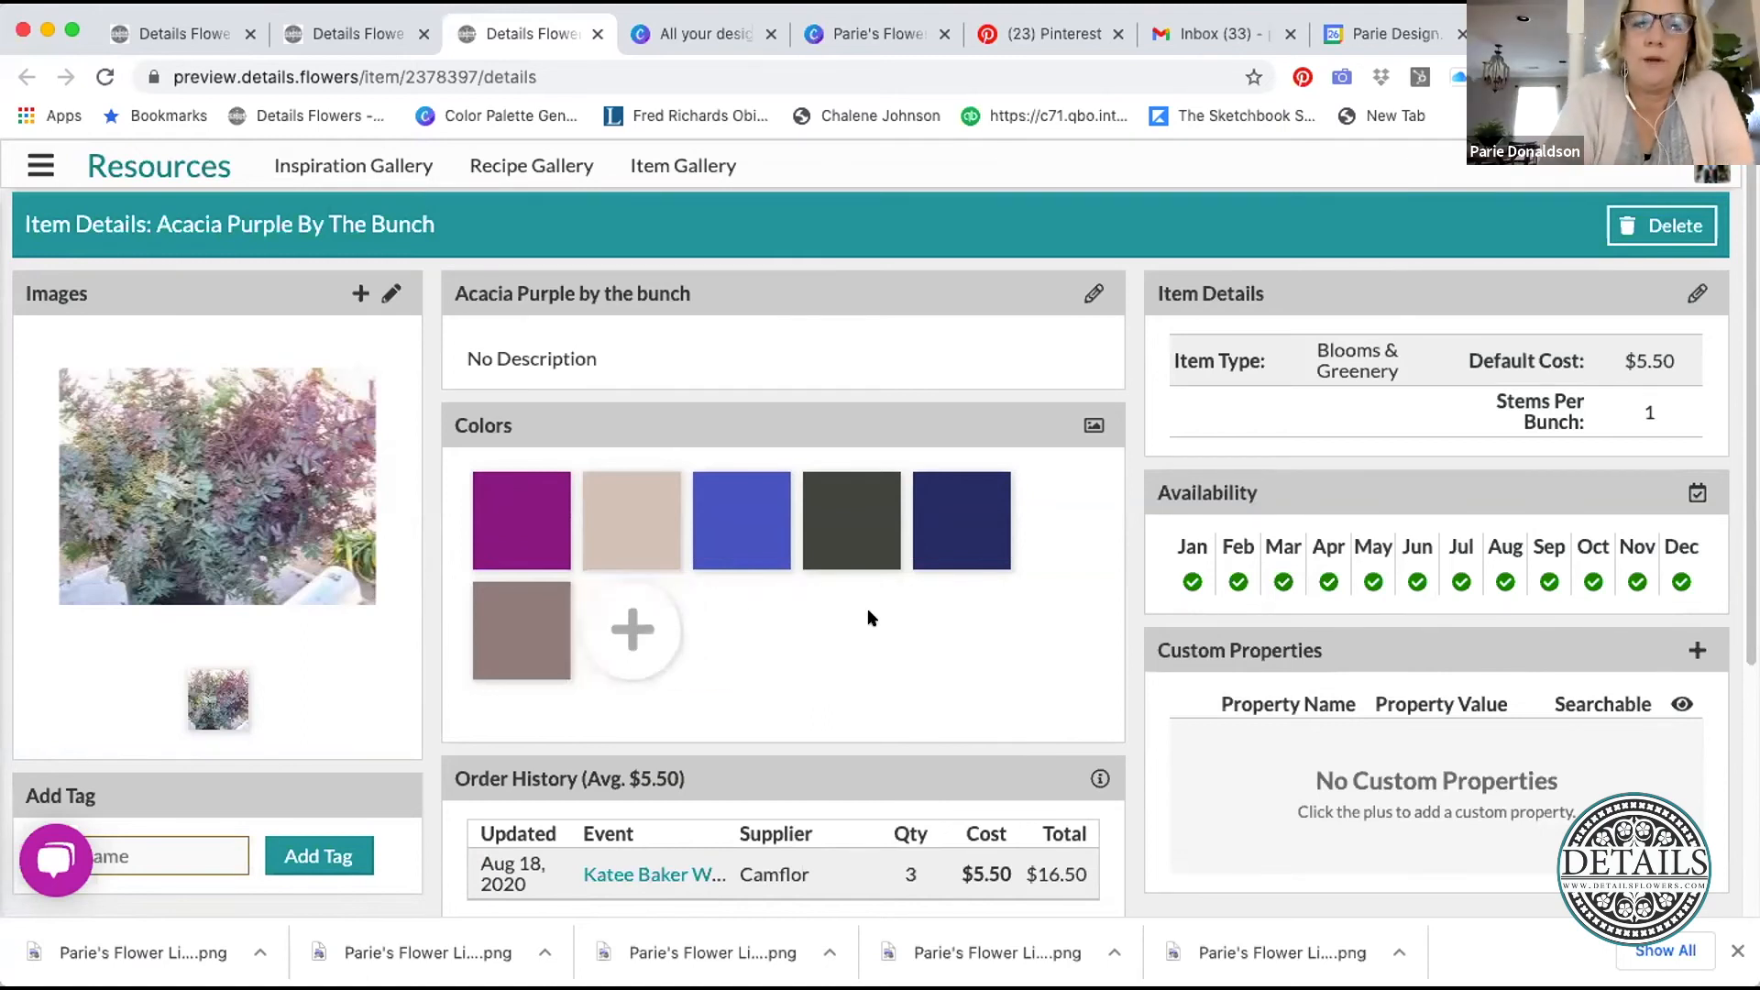
# - Examine the item's color swatches, order history, event history and custom properties on its details page
pyautogui.scroll(-1, 964, 629)
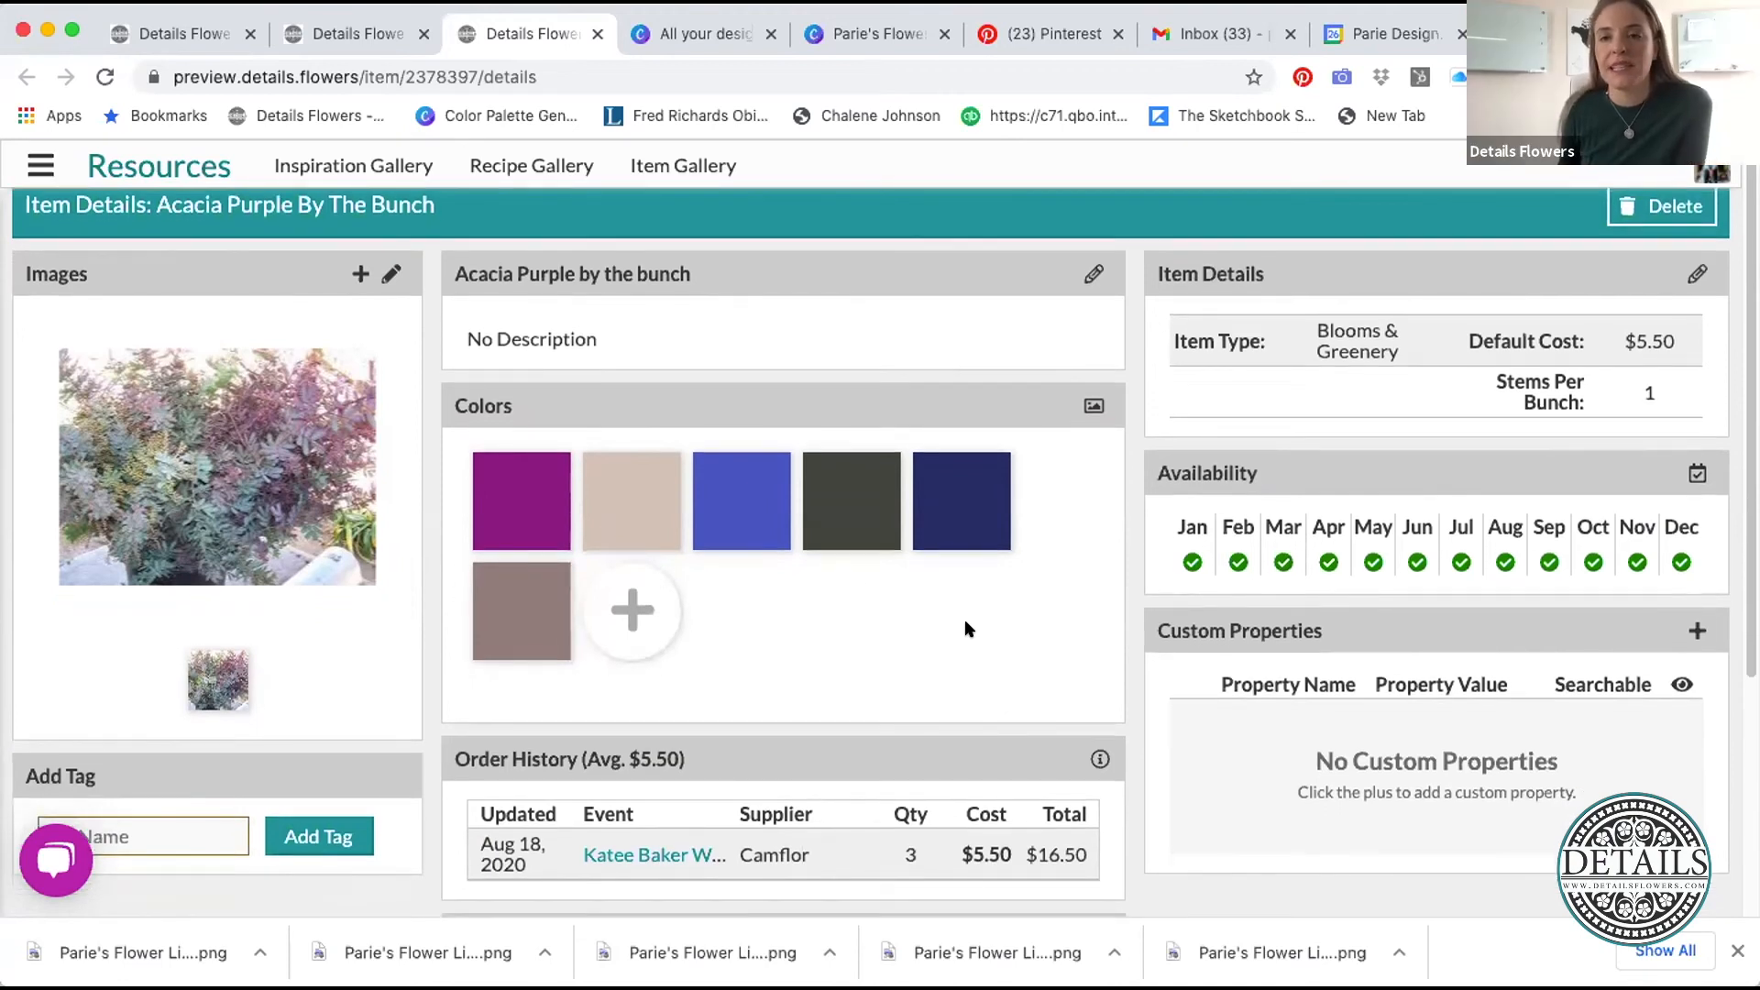
pyautogui.scroll(-2, 965, 621)
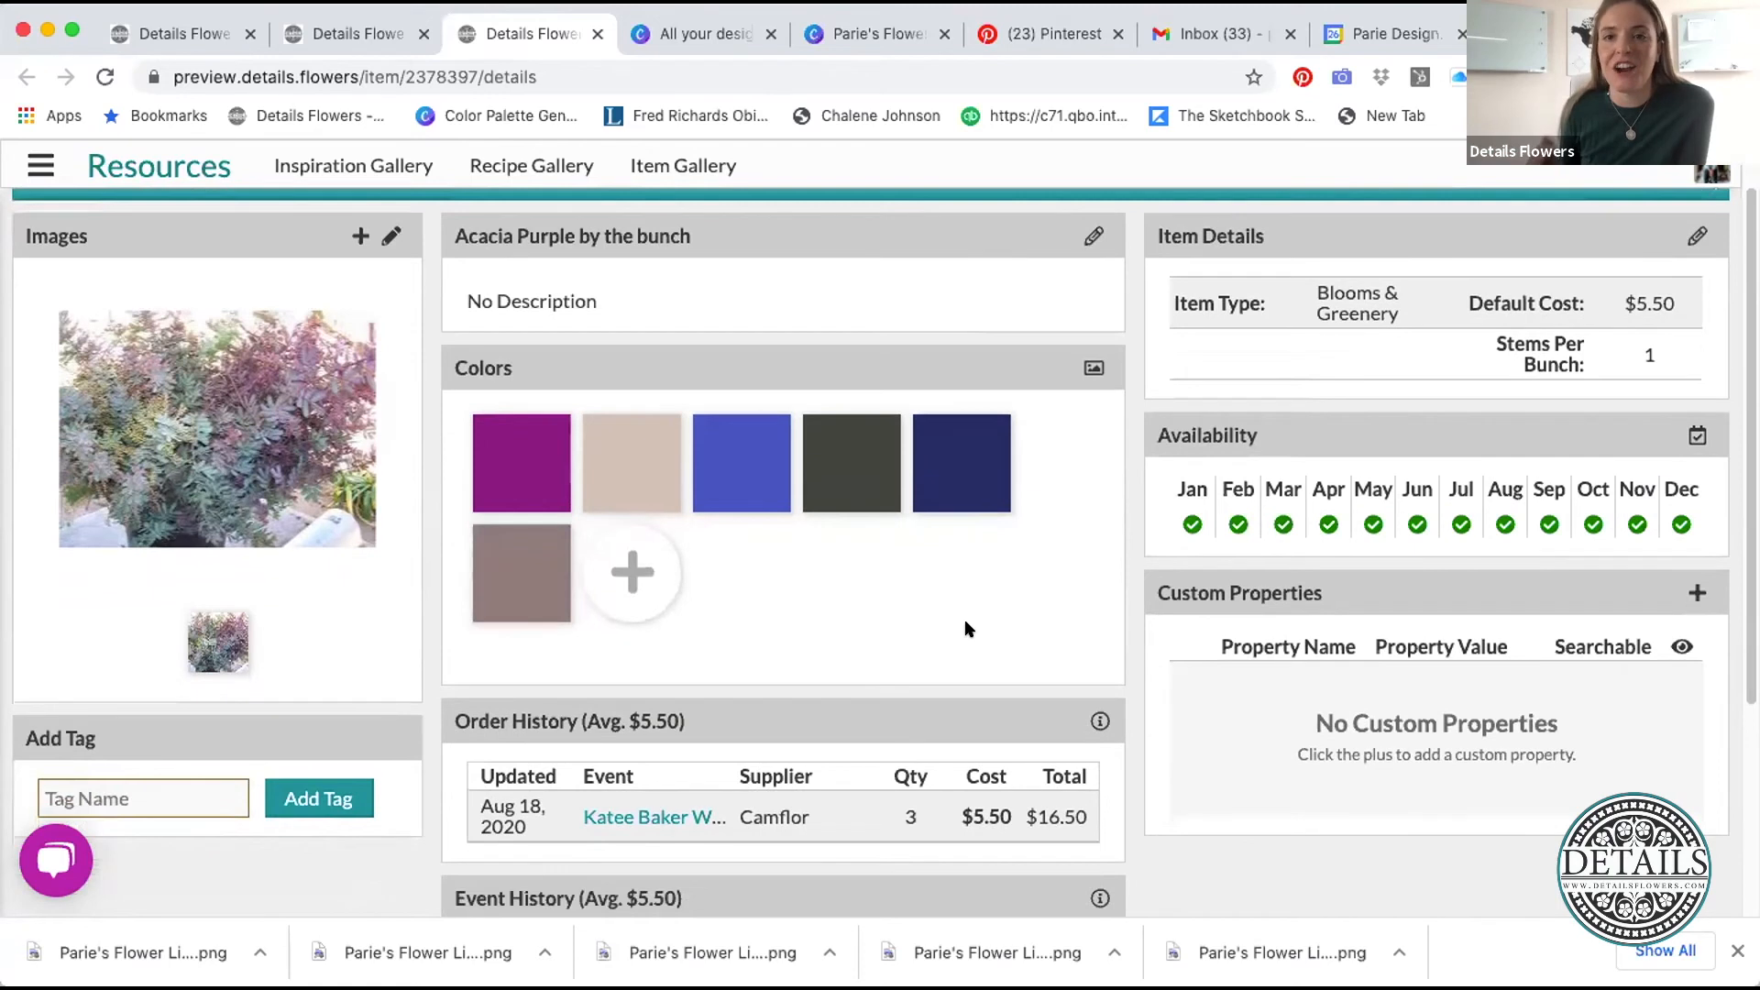
pyautogui.scroll(1, 965, 628)
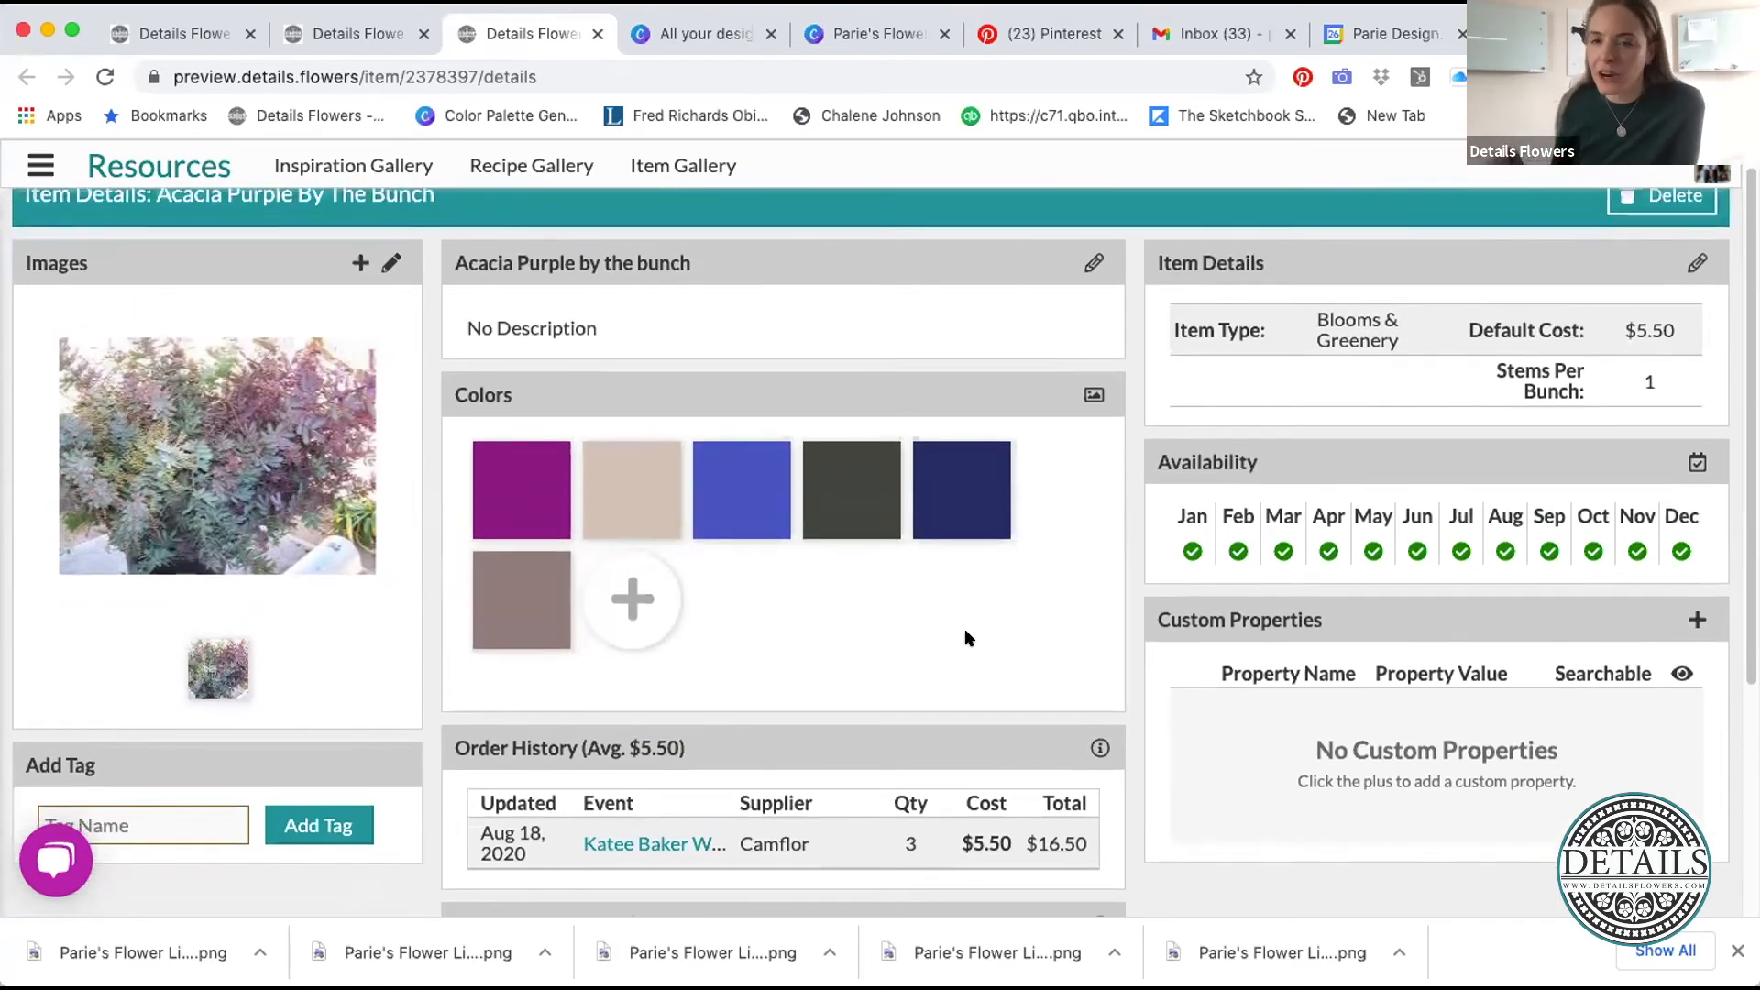
pyautogui.scroll(-1, 965, 631)
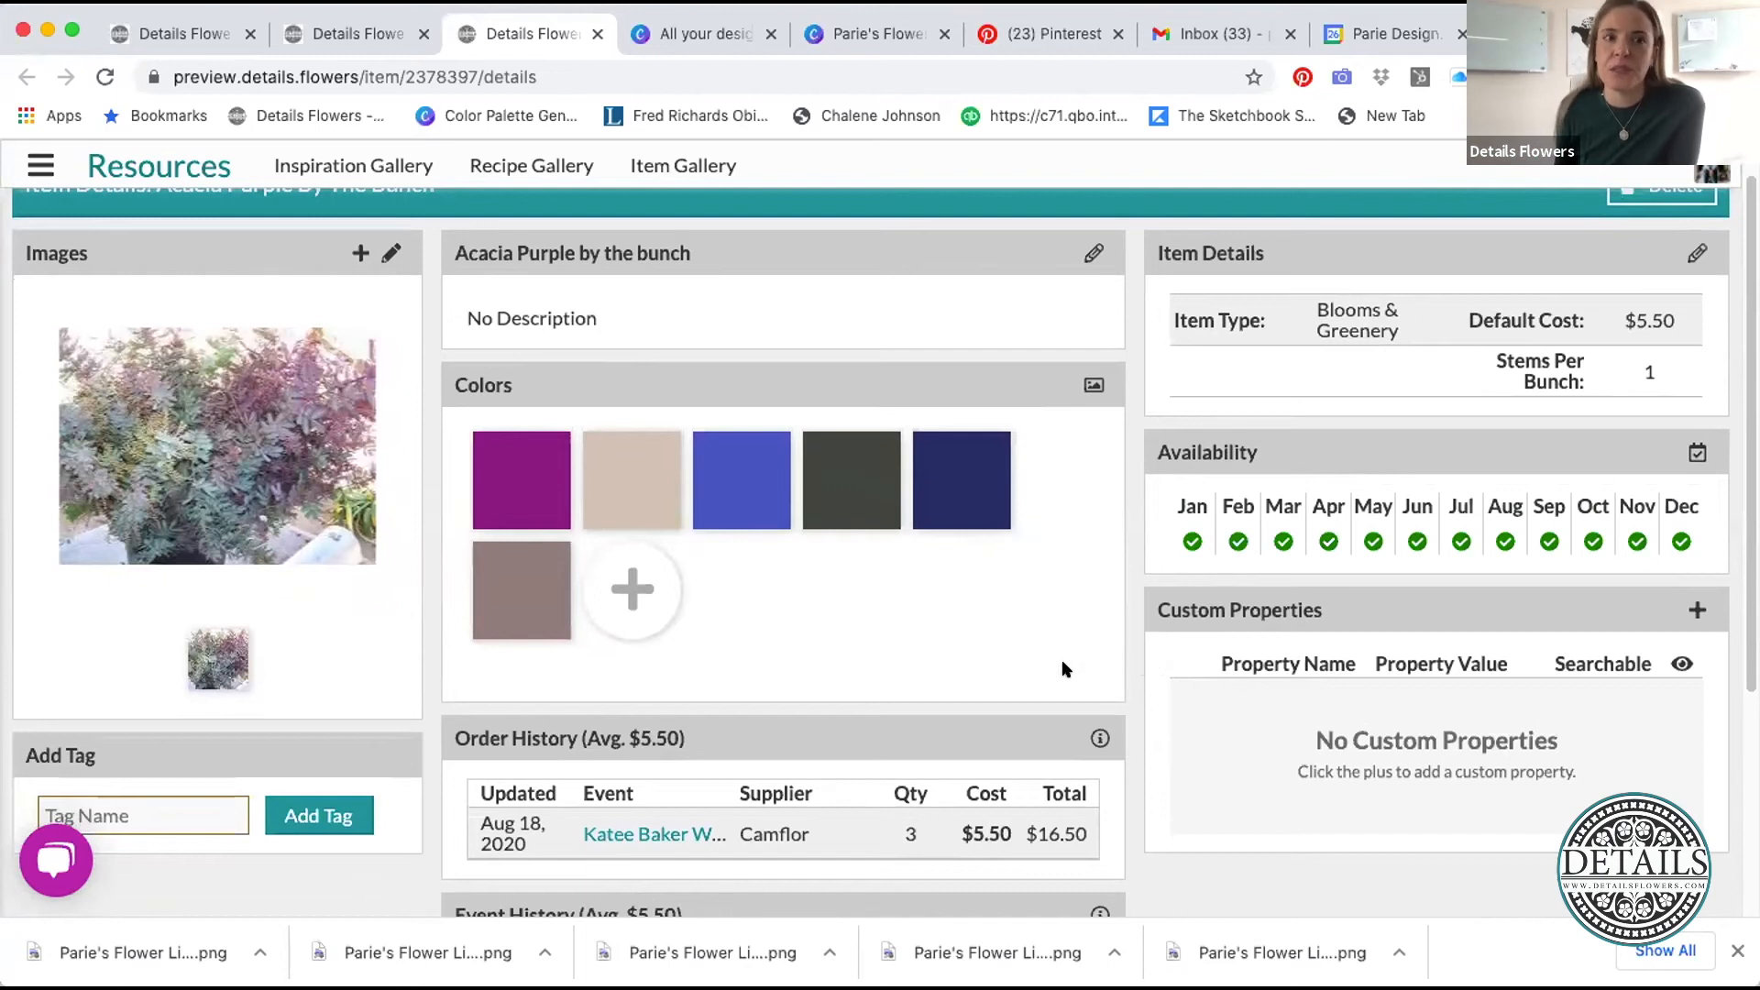
pyautogui.scroll(-3, 1062, 667)
pyautogui.scroll(-4, 1062, 667)
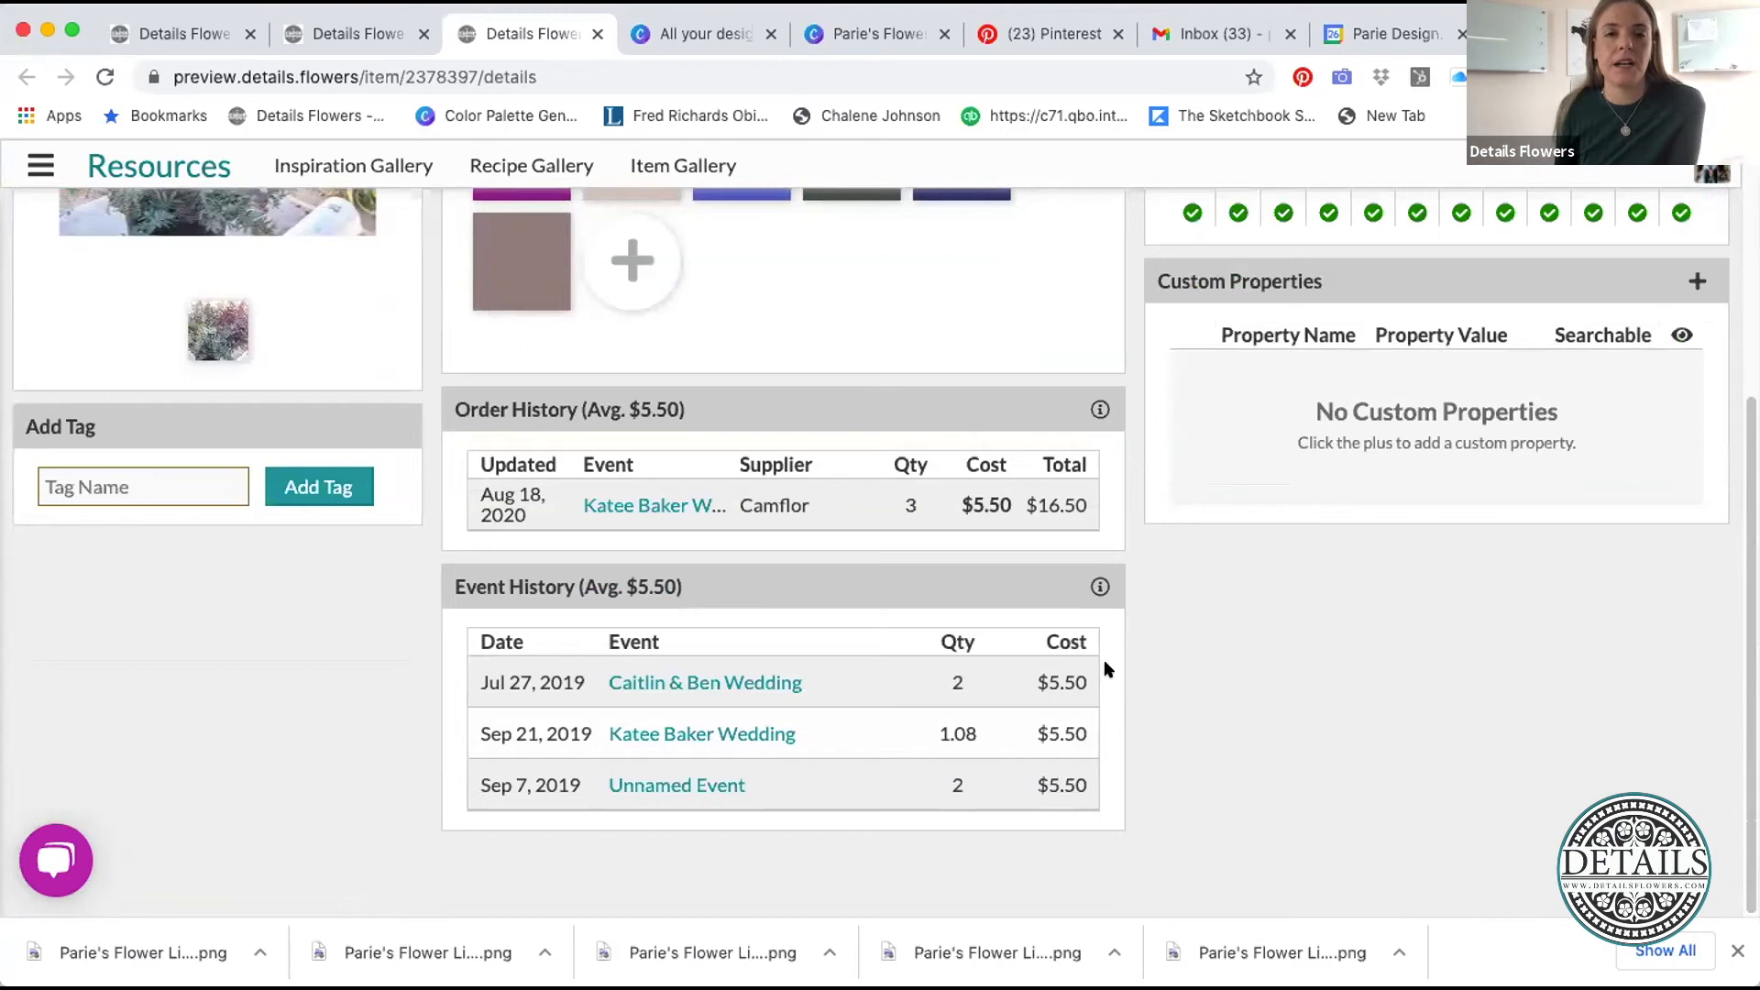
pyautogui.scroll(8, 1014, 669)
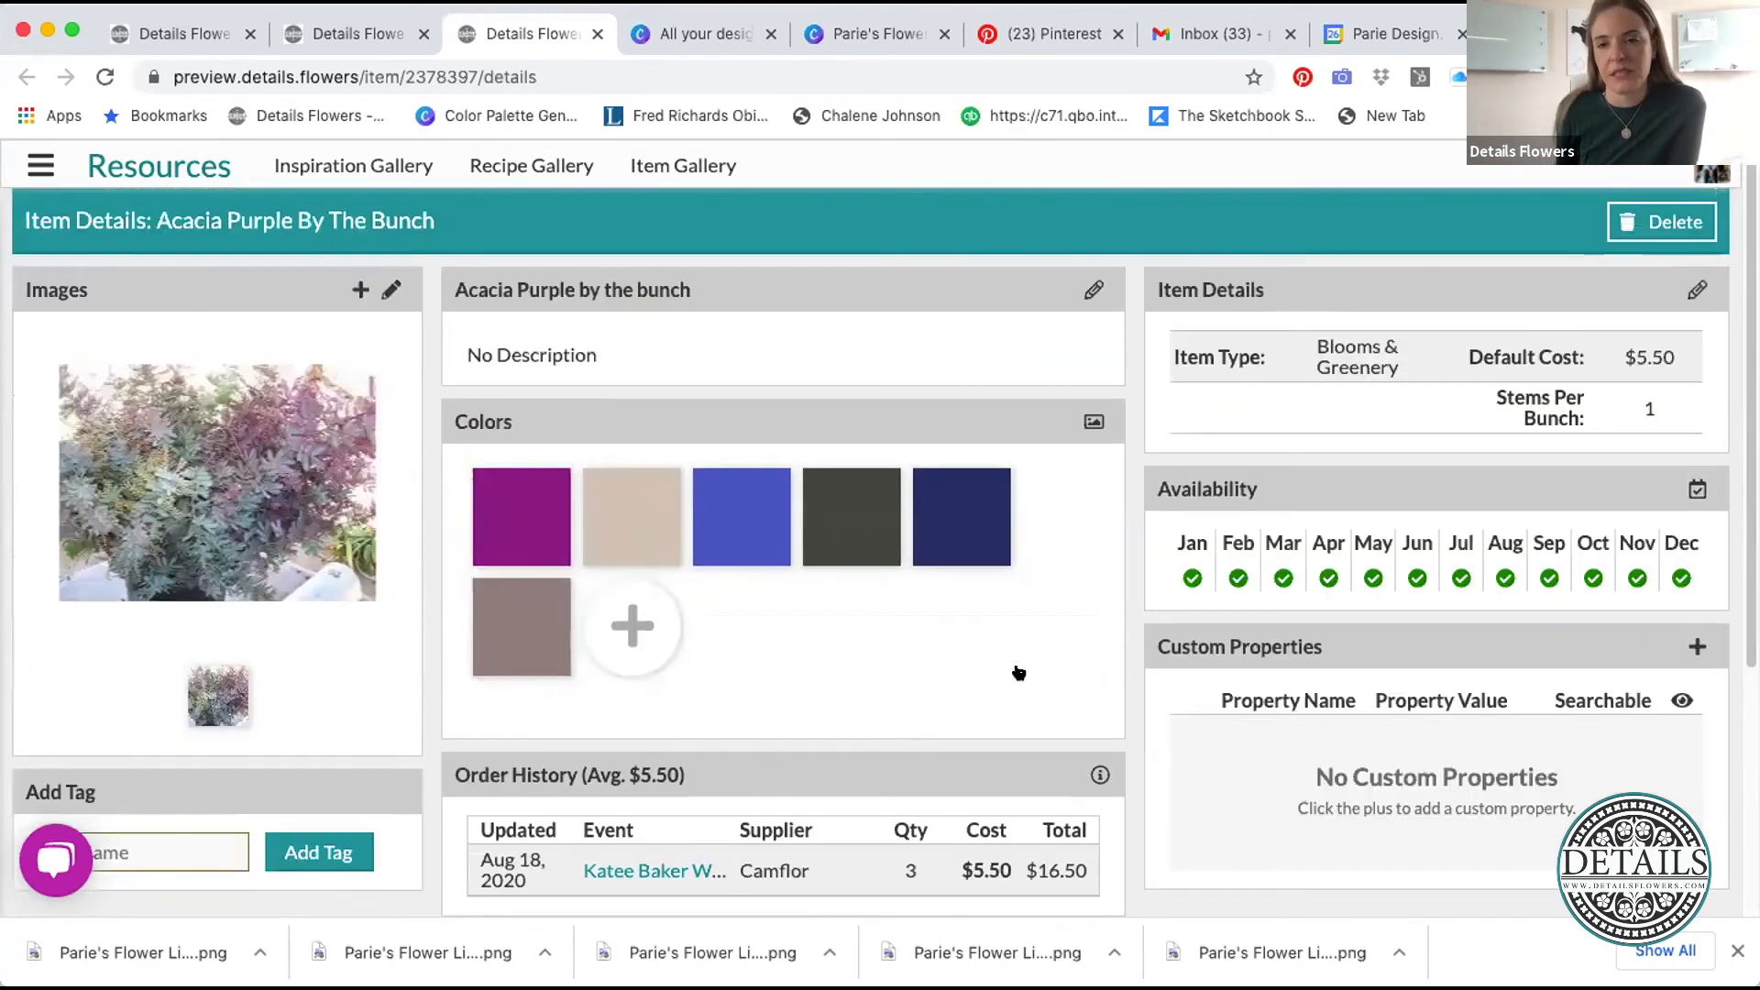
pyautogui.scroll(1, 890, 590)
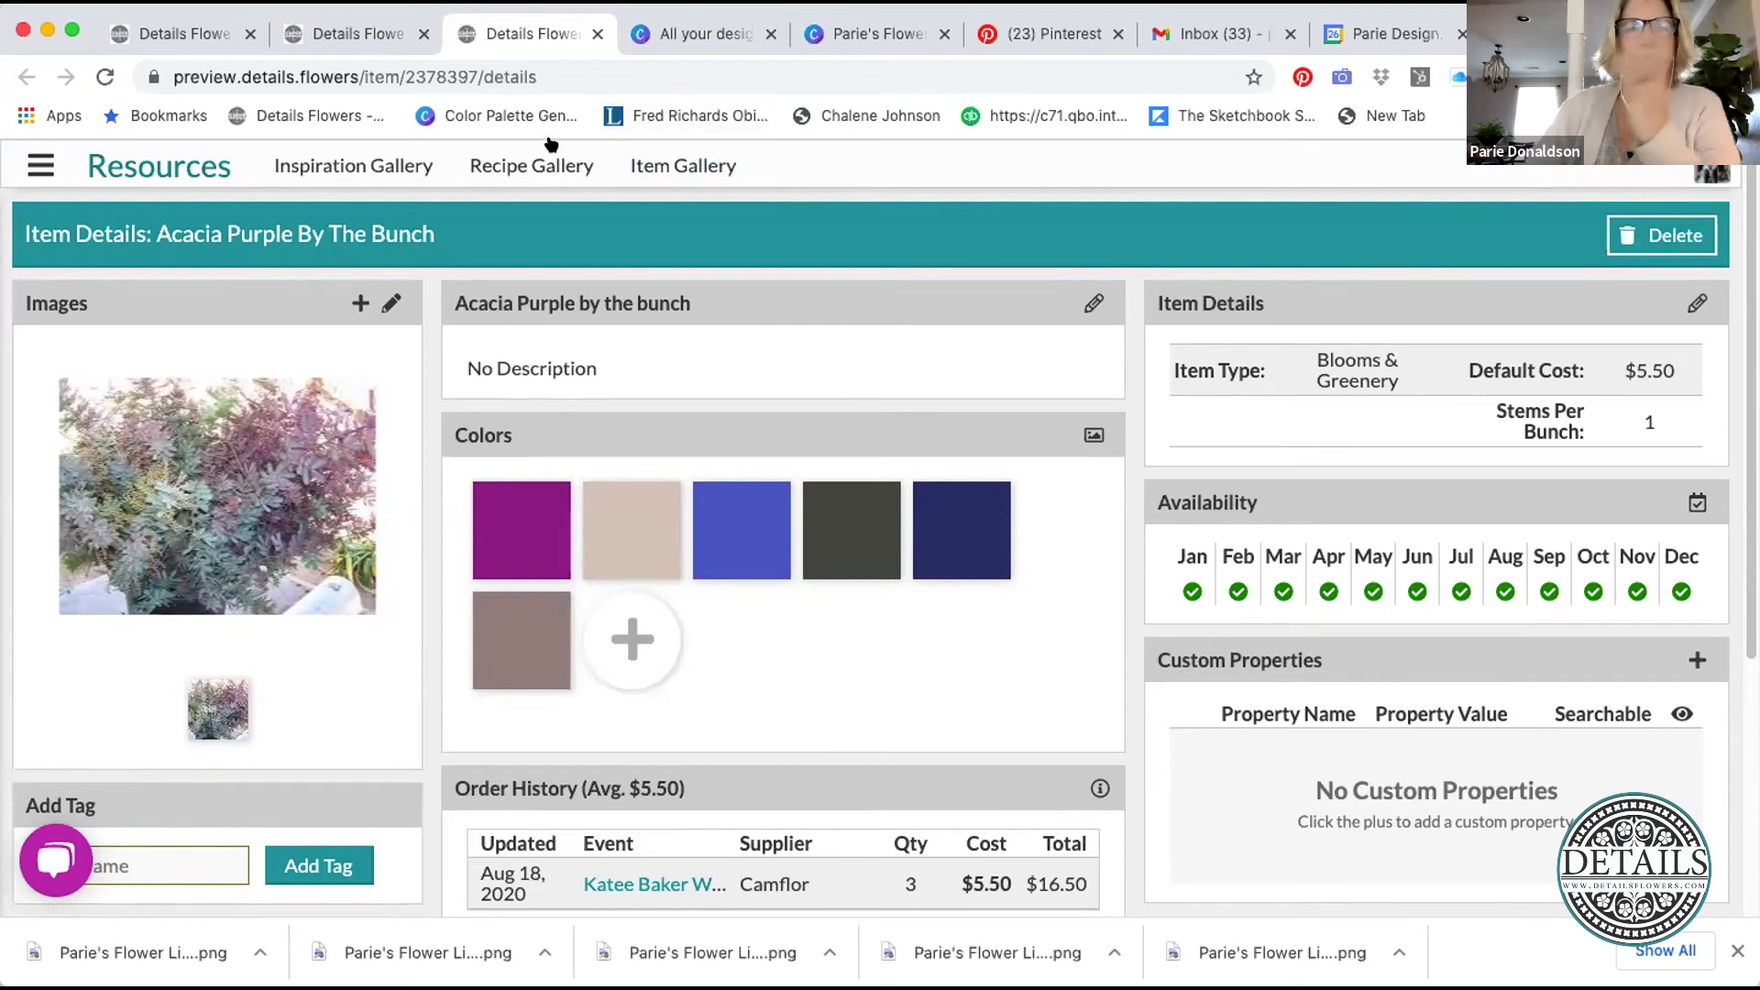
# - Close the Acacia Purple preview in the item gallery, and open the Test 2021 event's worksheet from the event list
pyautogui.click(364, 34)
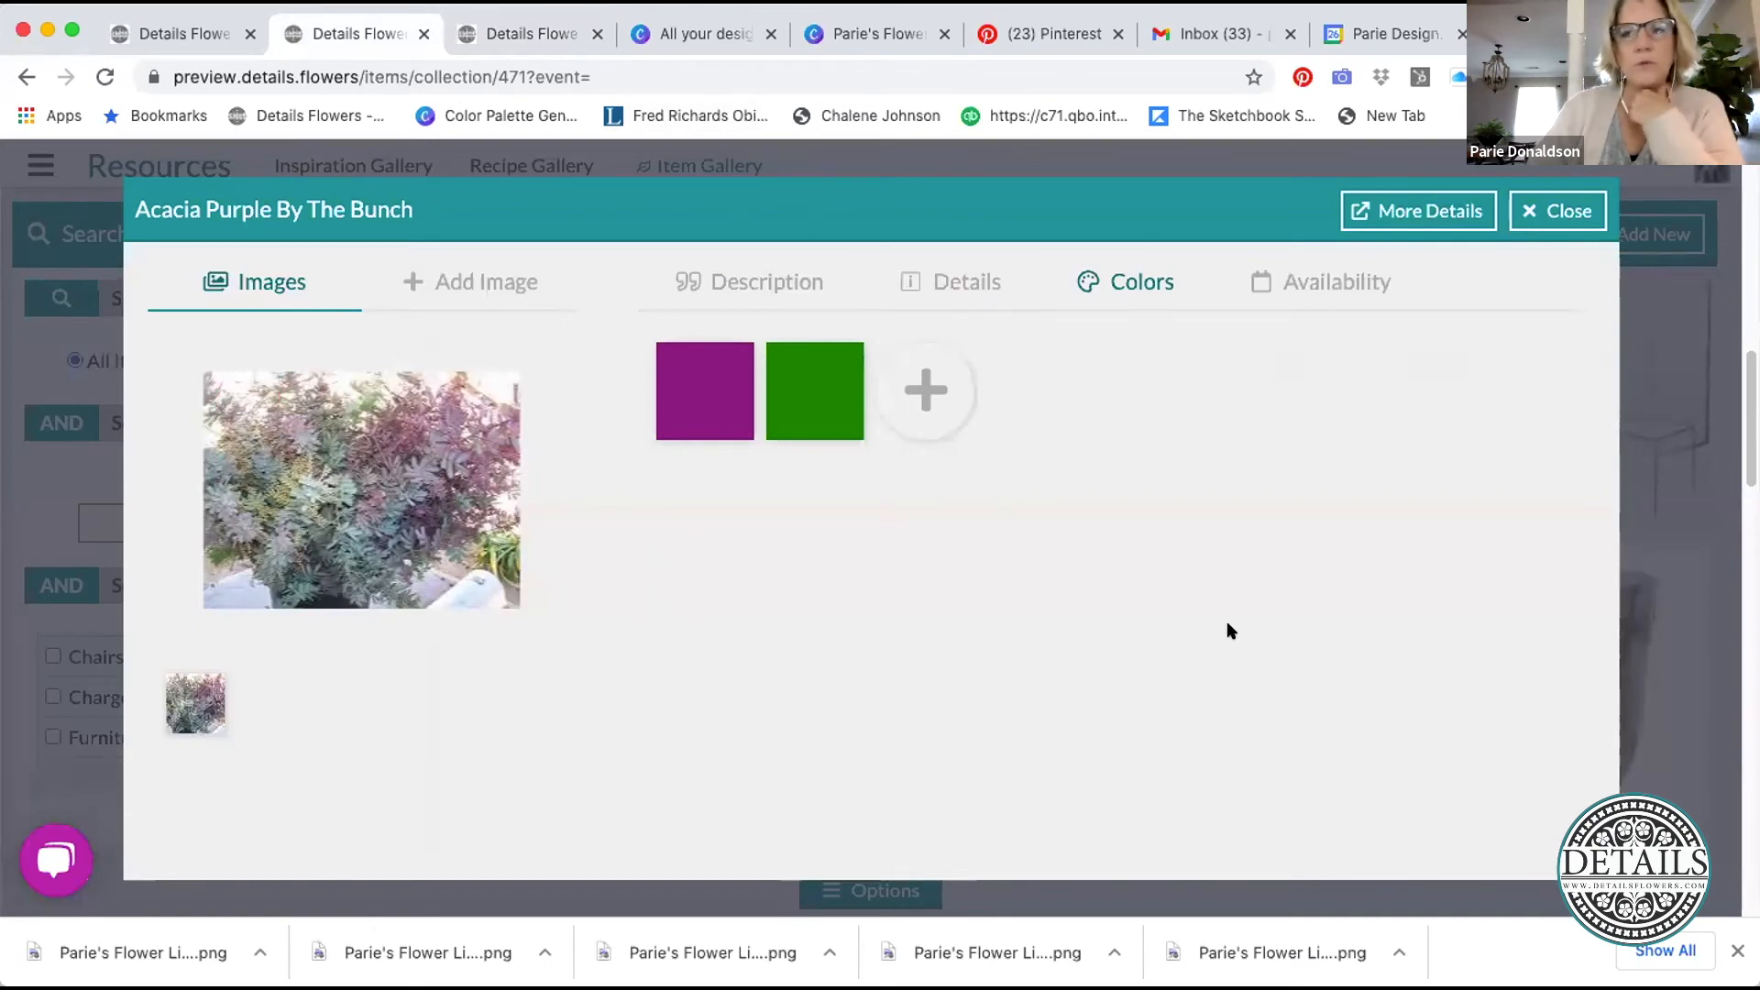
pyautogui.click(1529, 215)
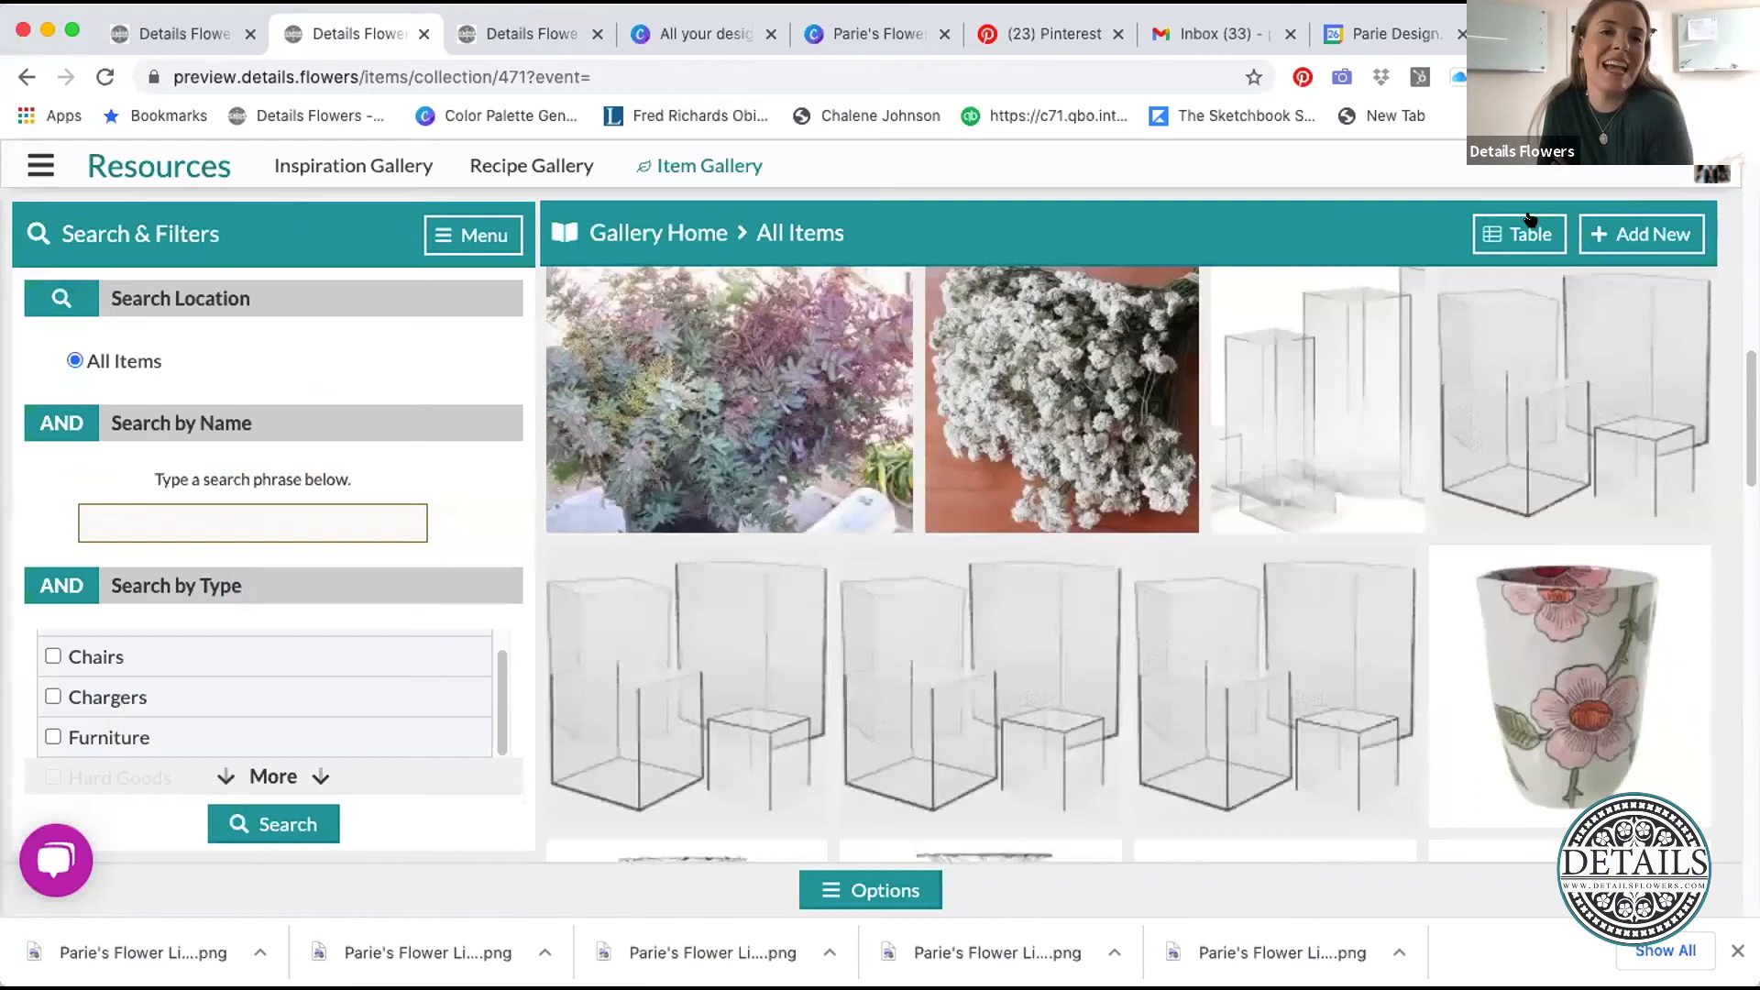
pyautogui.click(181, 43)
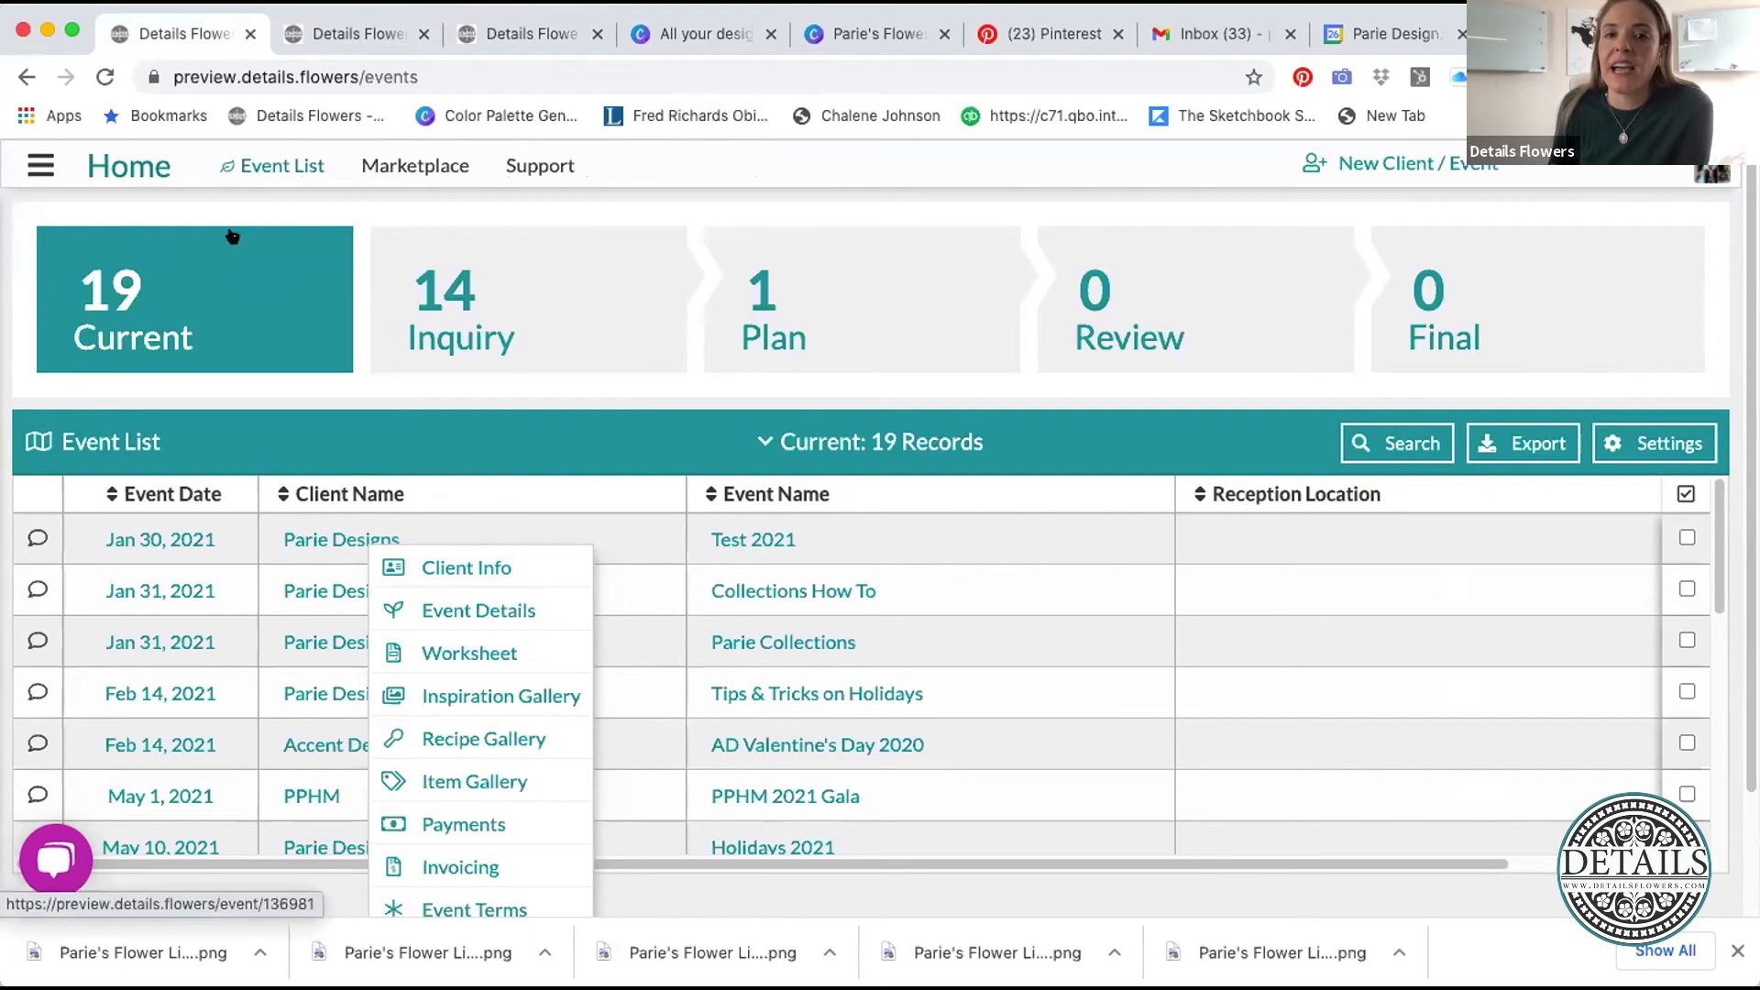
pyautogui.scroll(-1, 905, 605)
pyautogui.scroll(-3, 905, 604)
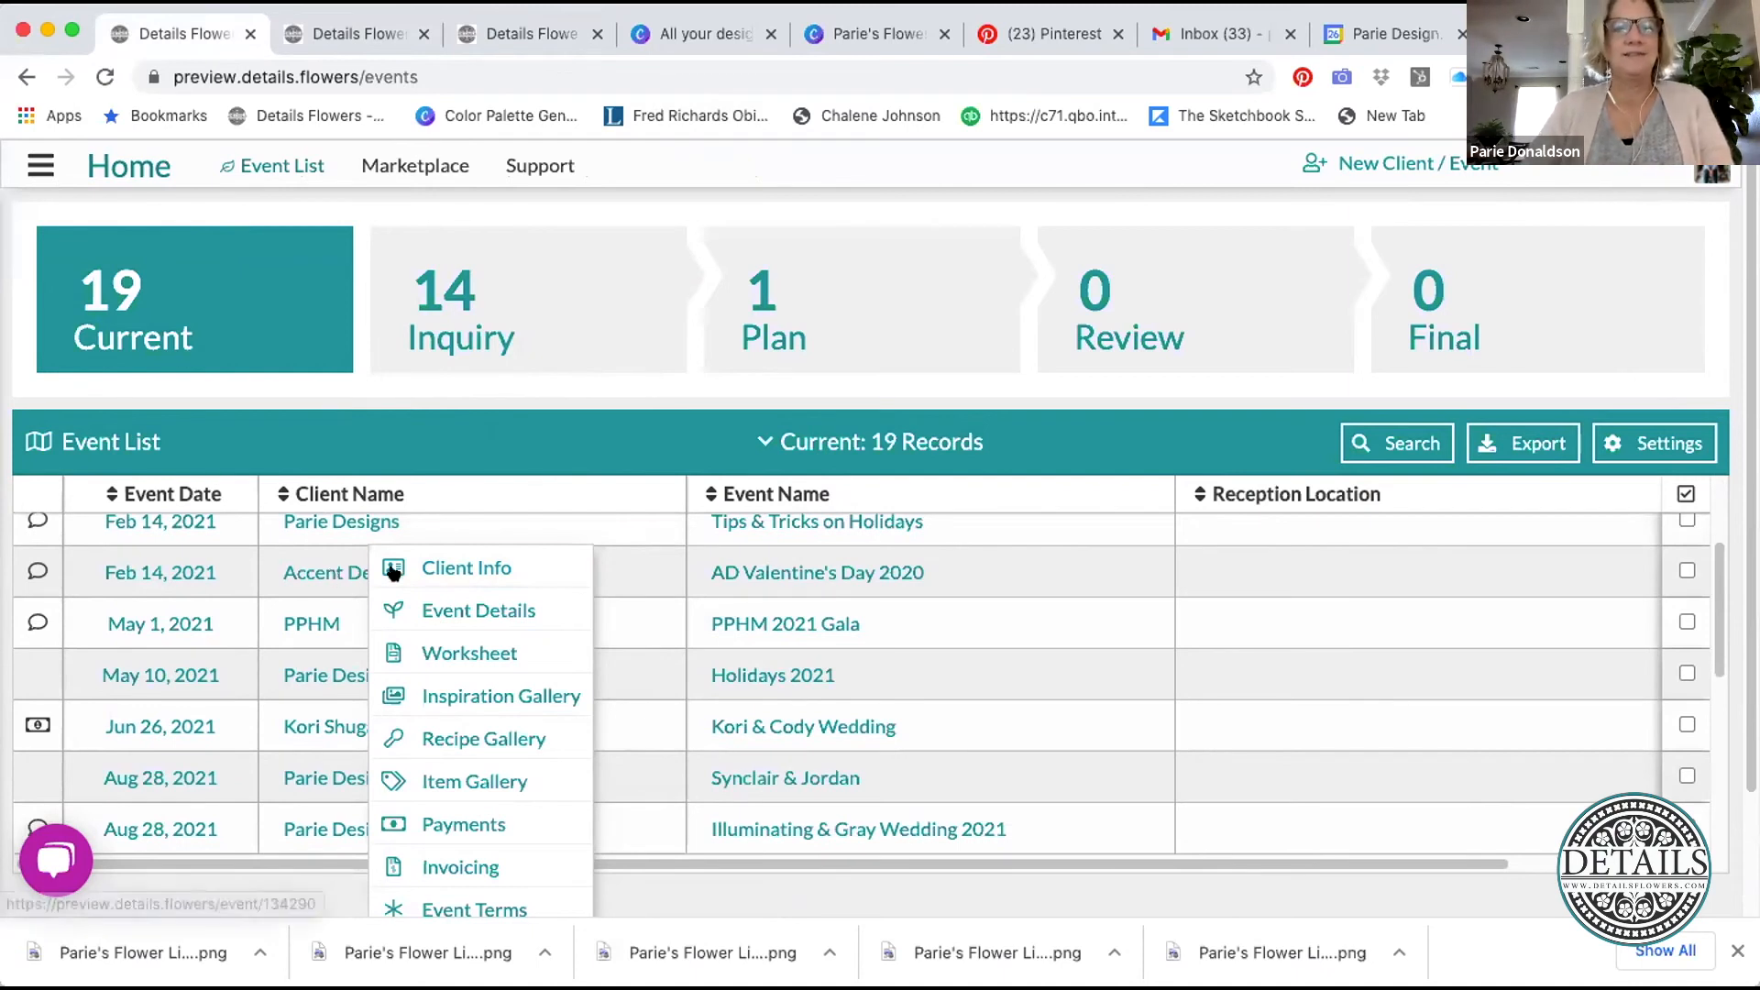
pyautogui.scroll(3, 995, 607)
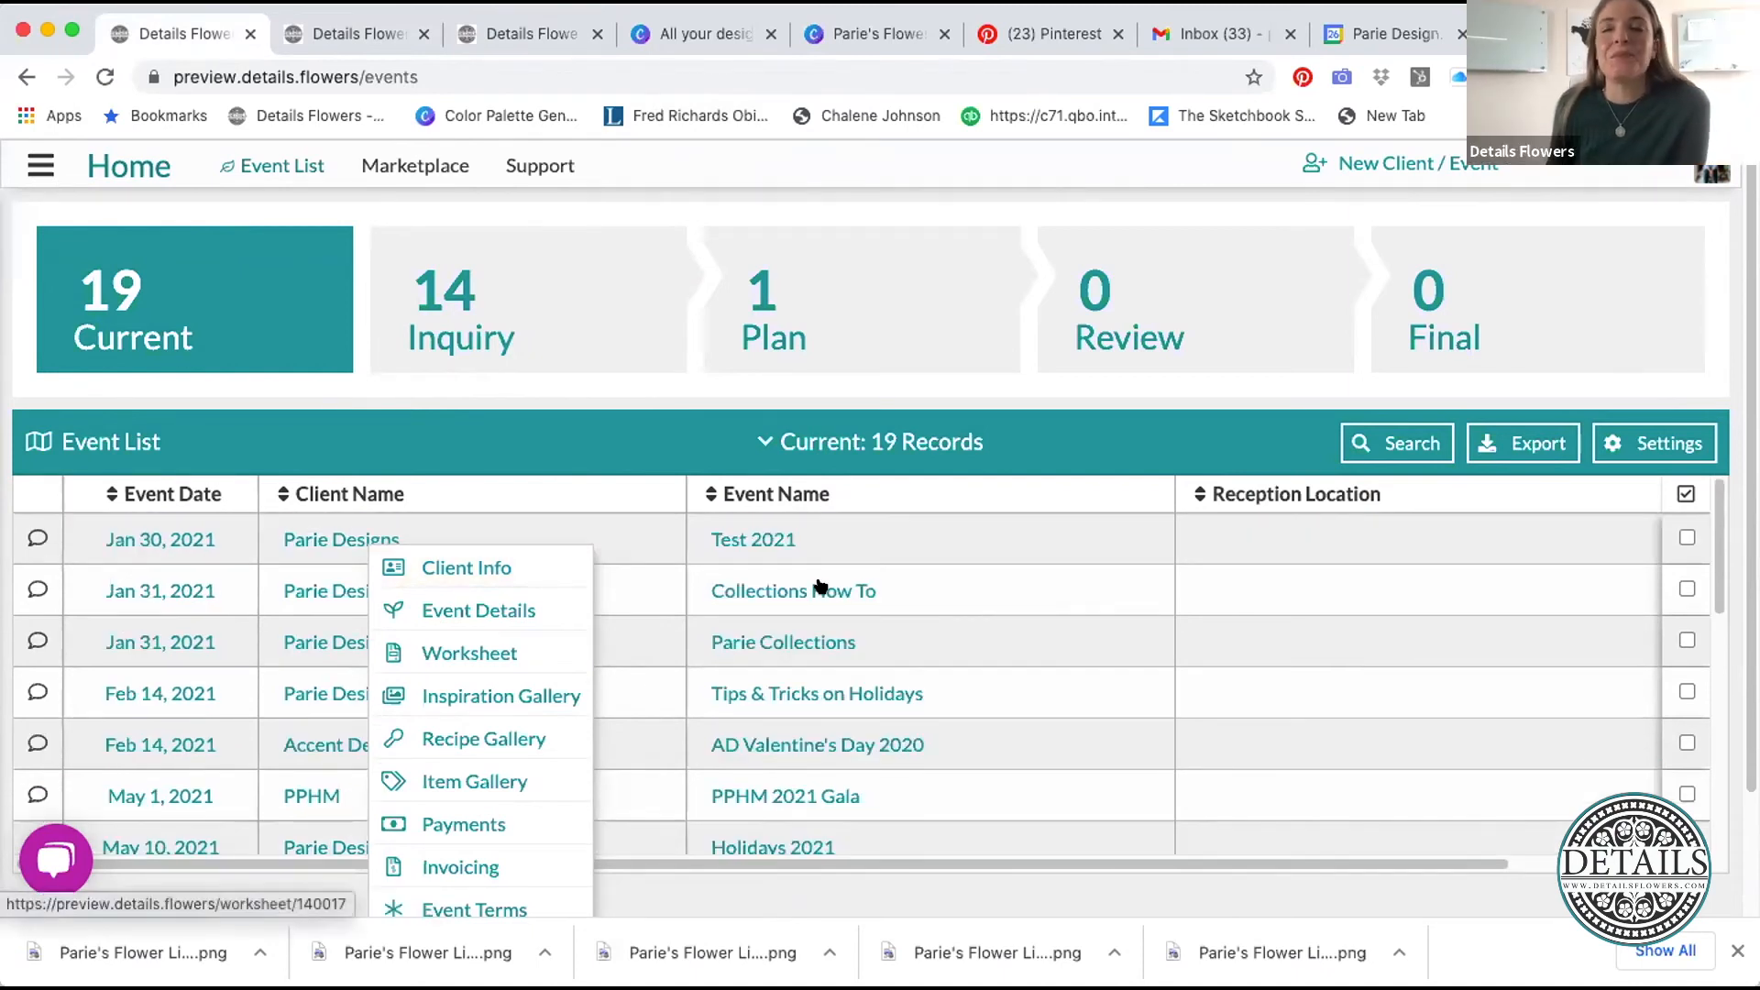
pyautogui.scroll(-1, 937, 647)
pyautogui.scroll(-2, 935, 640)
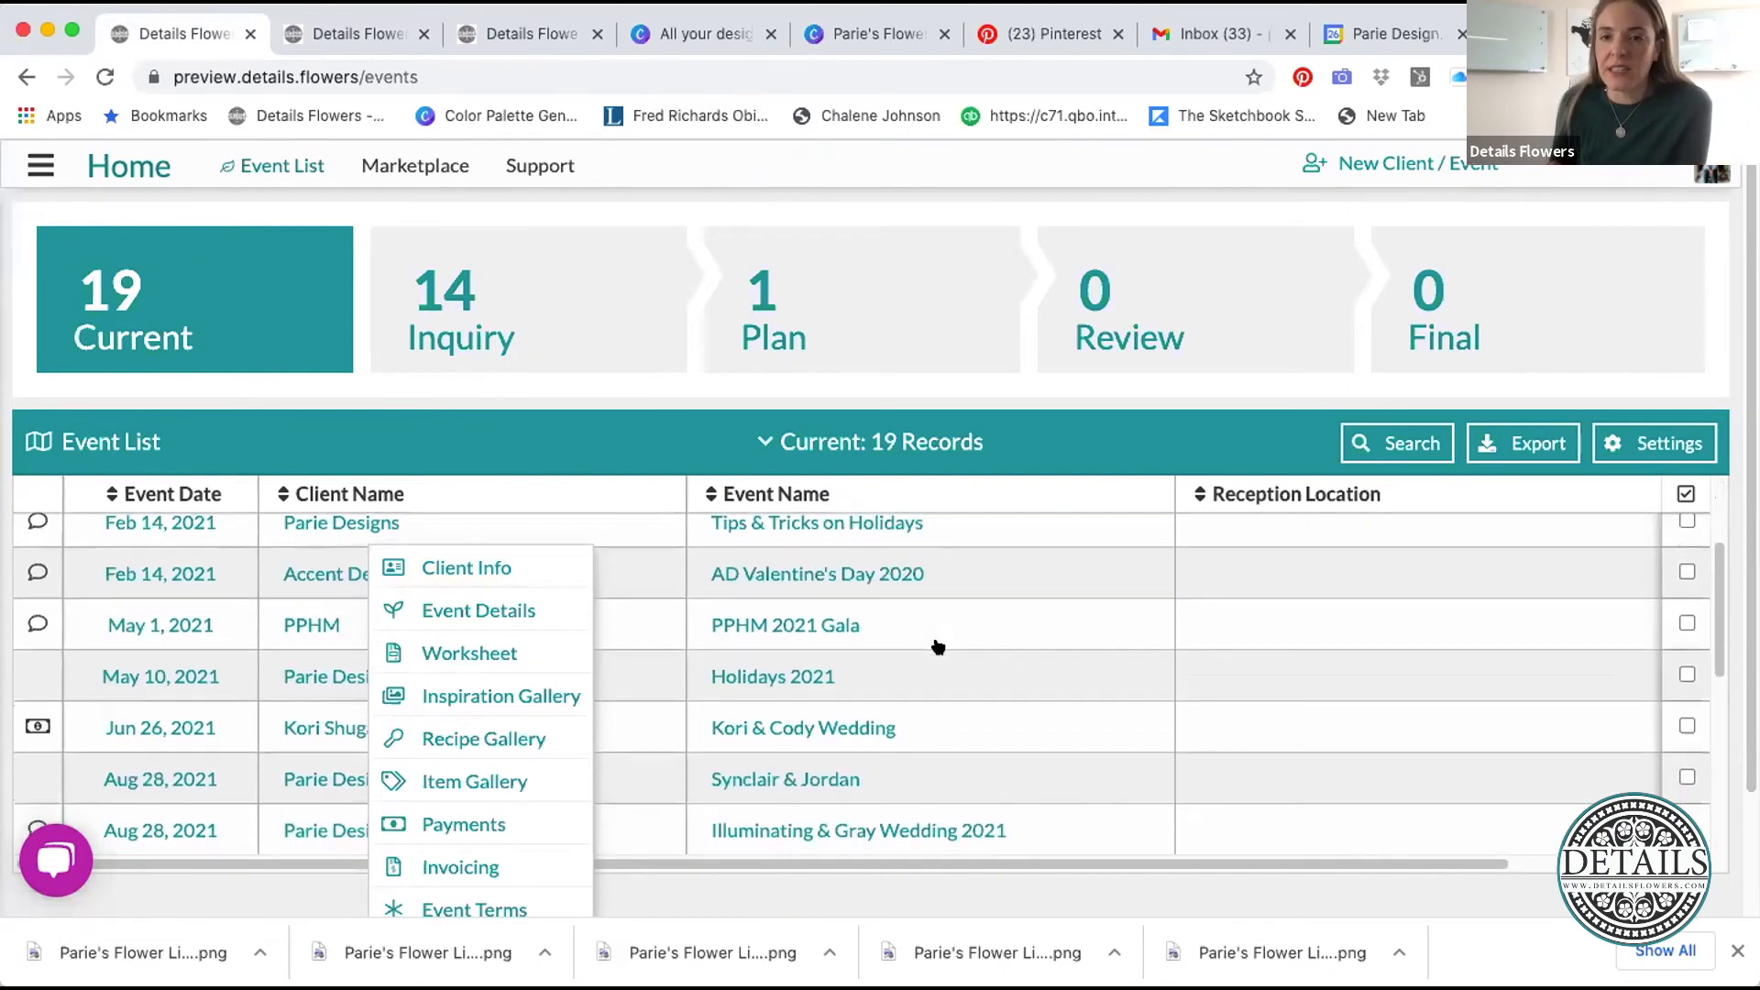
pyautogui.scroll(-5, 935, 640)
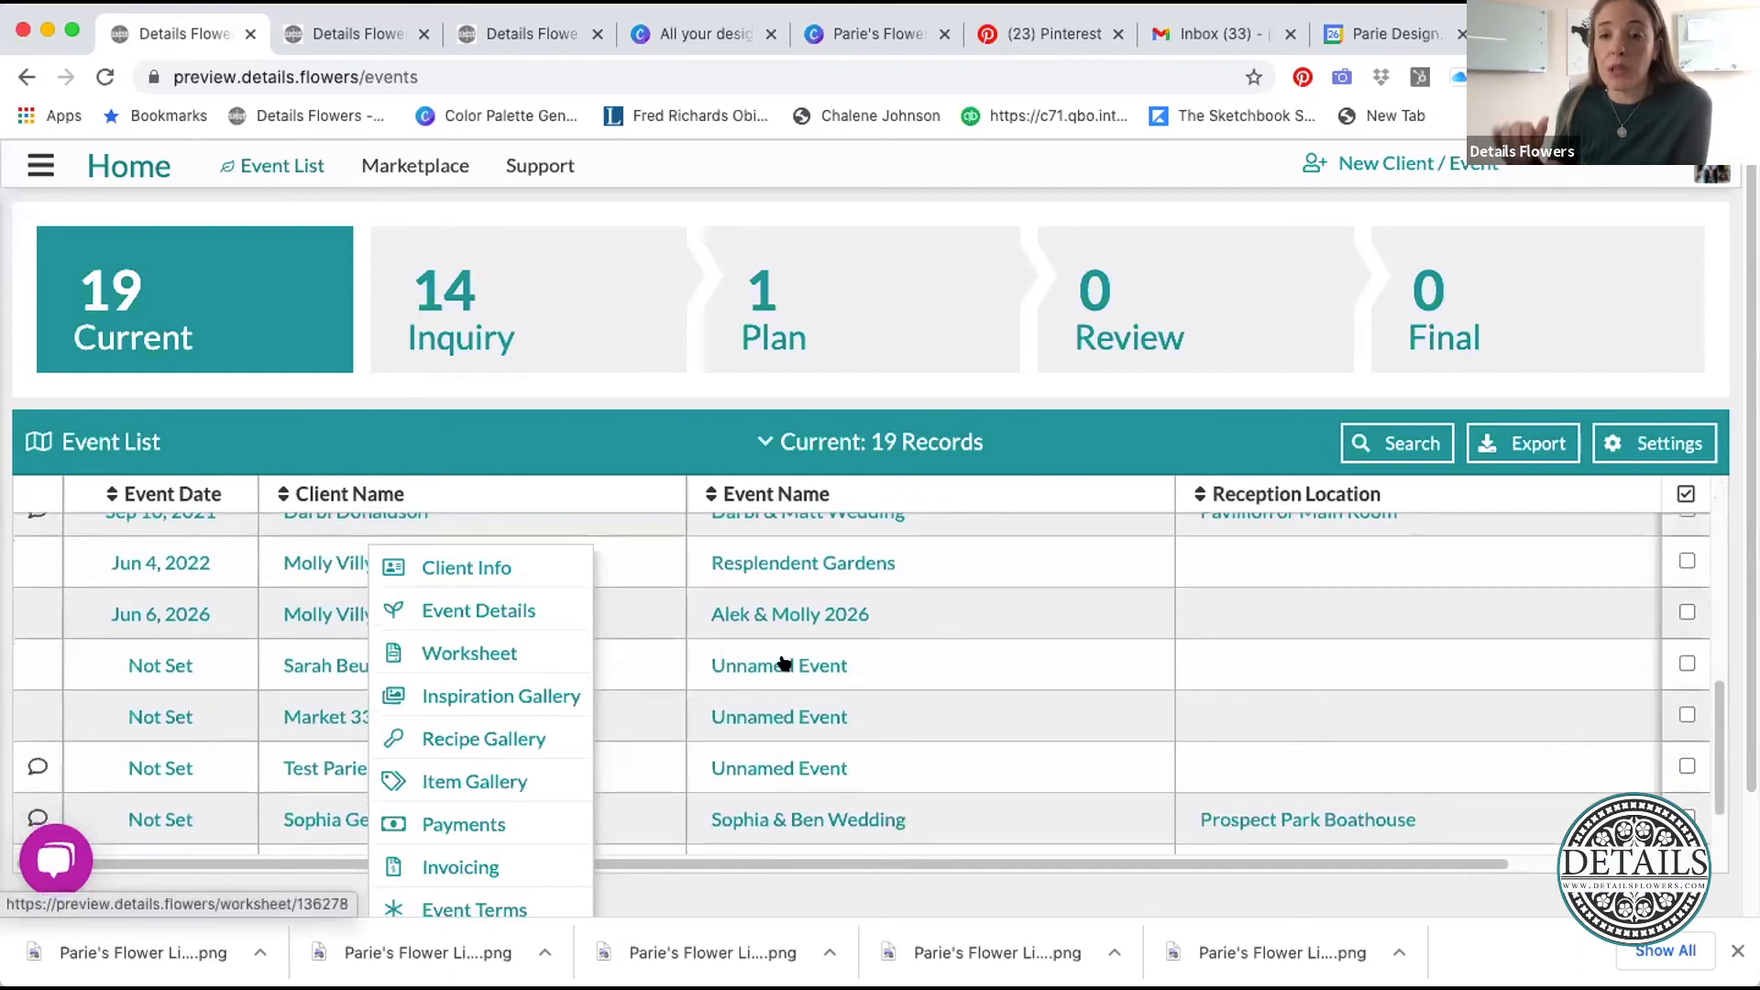
pyautogui.scroll(10, 784, 663)
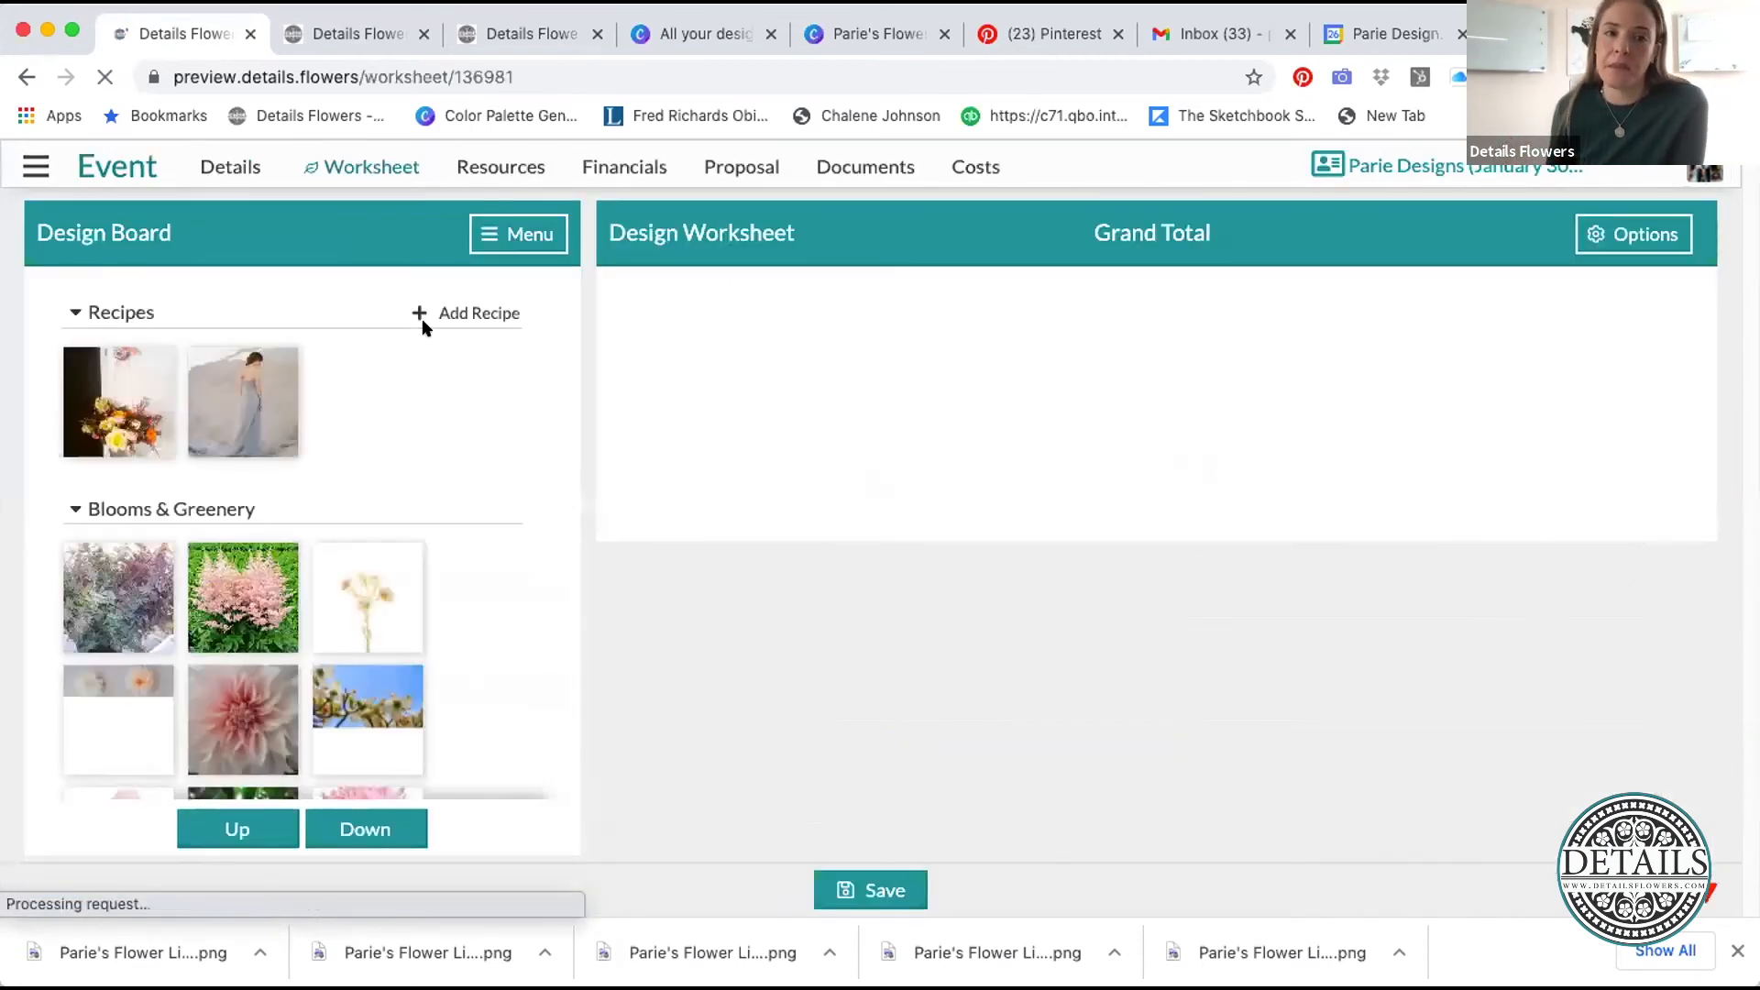
# - Favorite all items used in the Test 2021 worksheet and review the design board beside it
pyautogui.click(1642, 236)
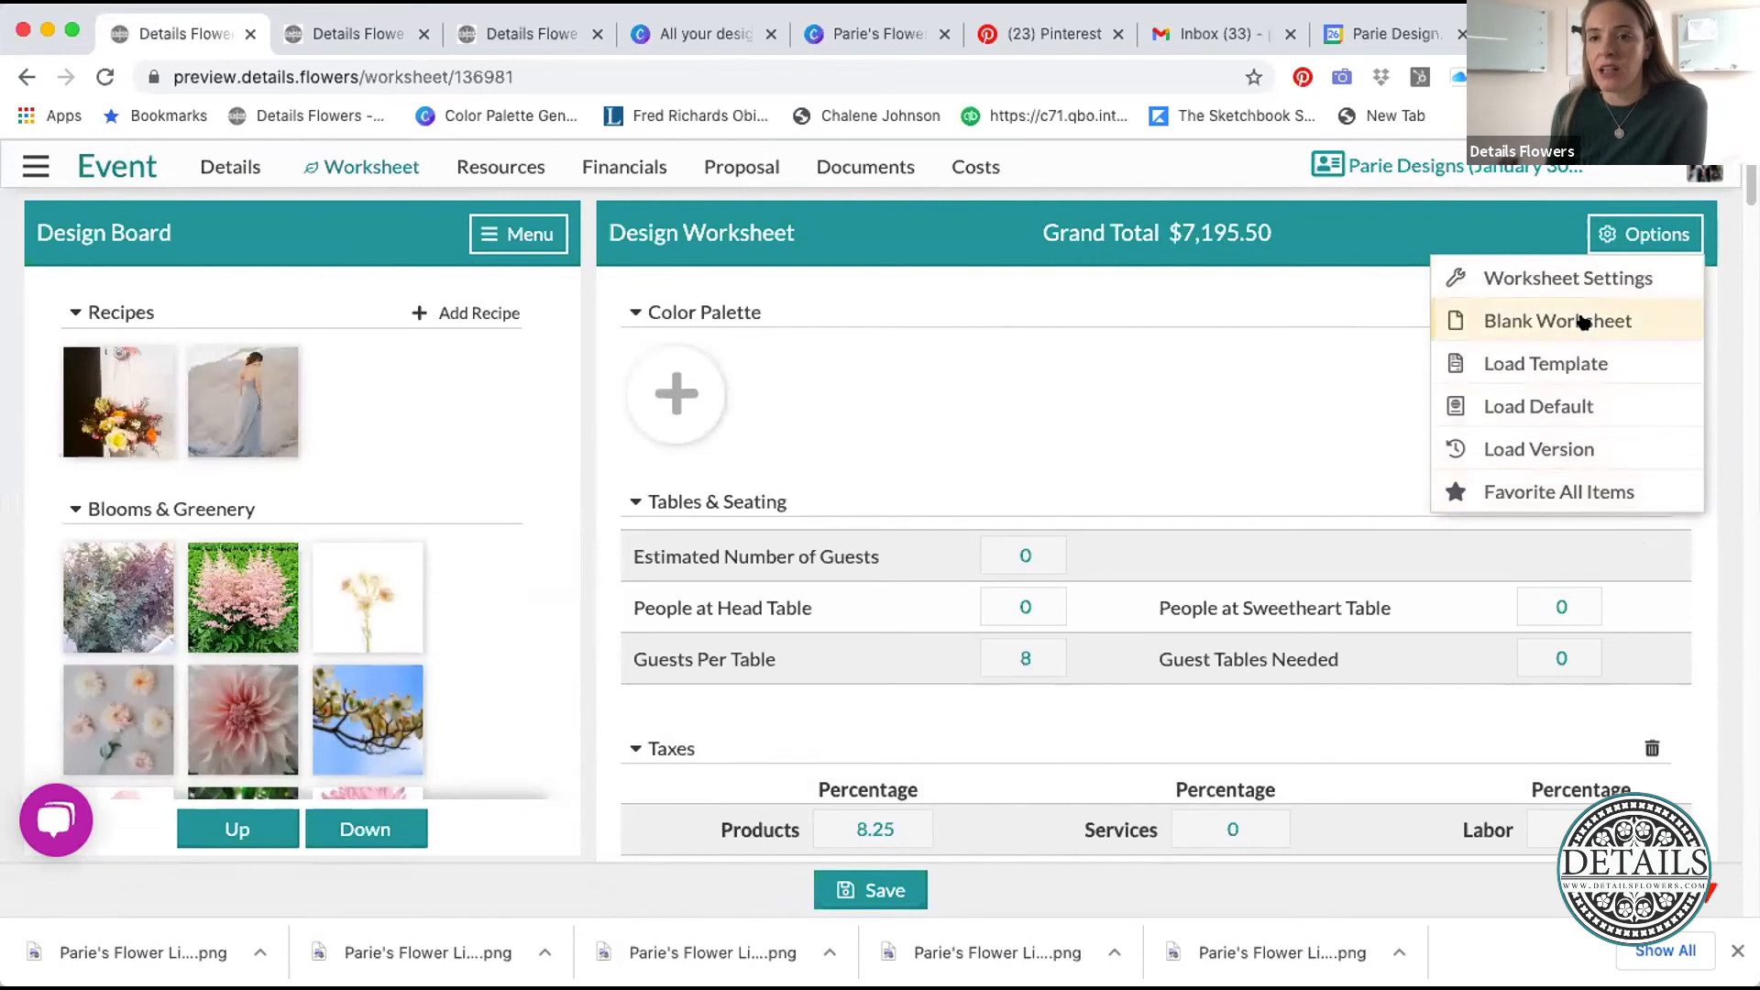
pyautogui.click(1558, 492)
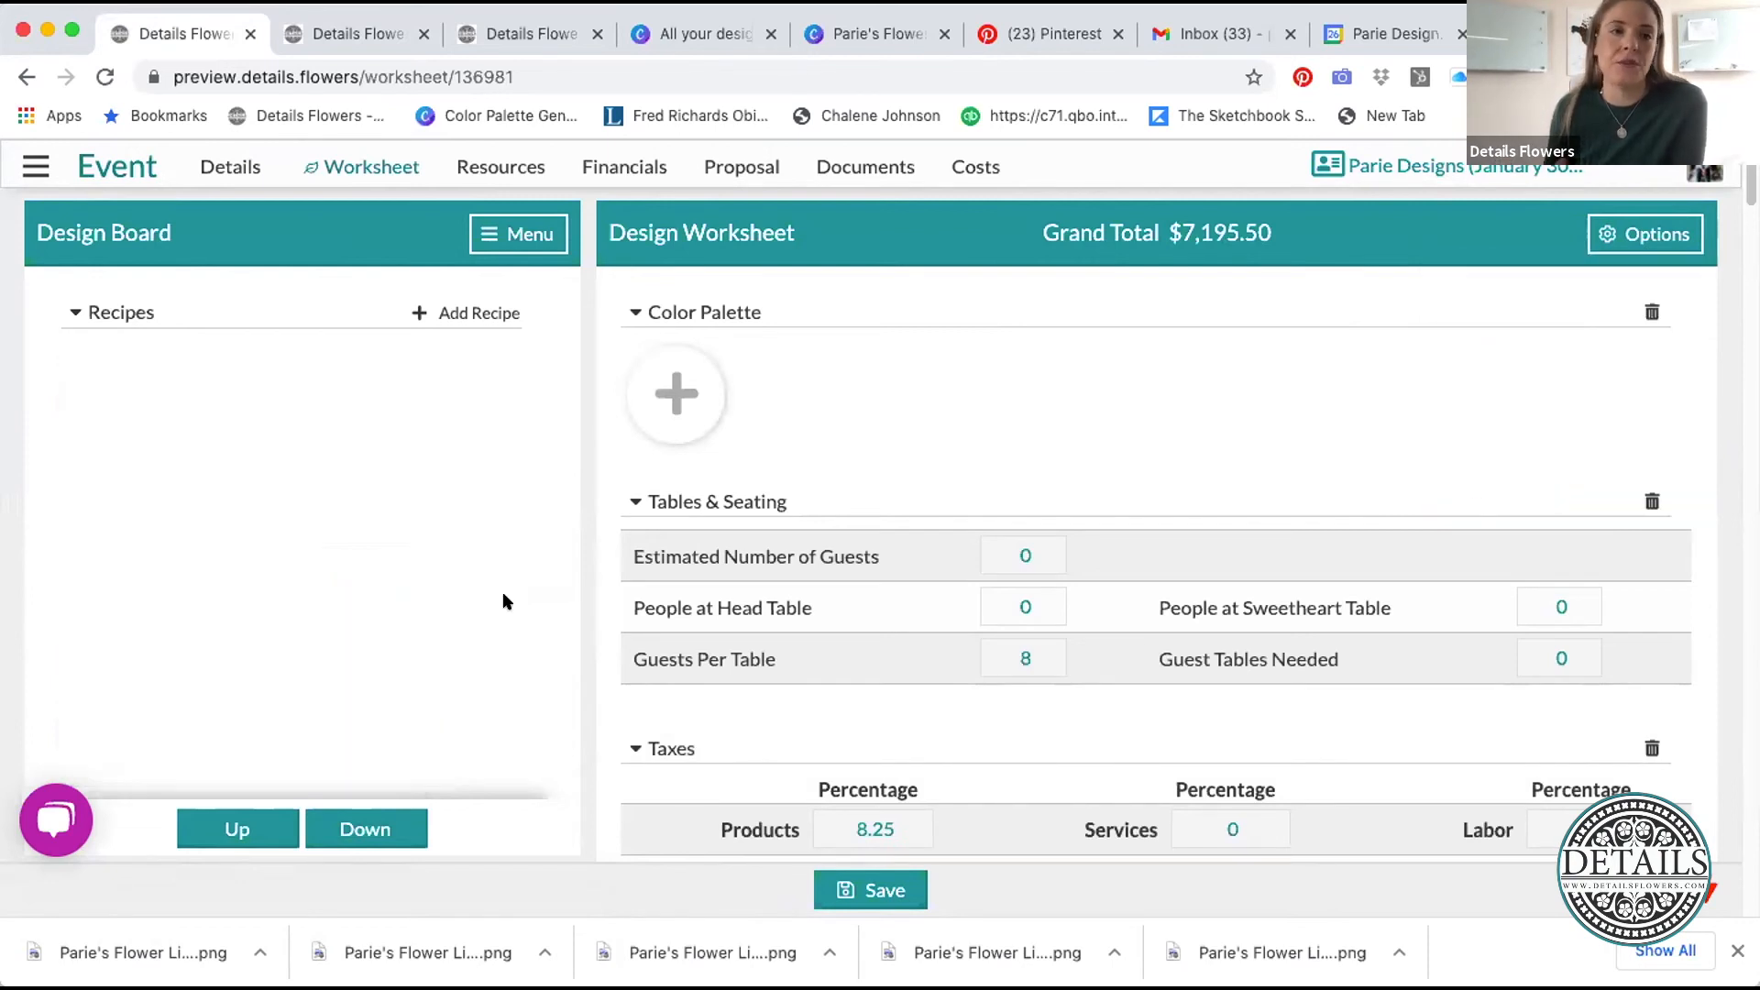
pyautogui.scroll(-3, 464, 718)
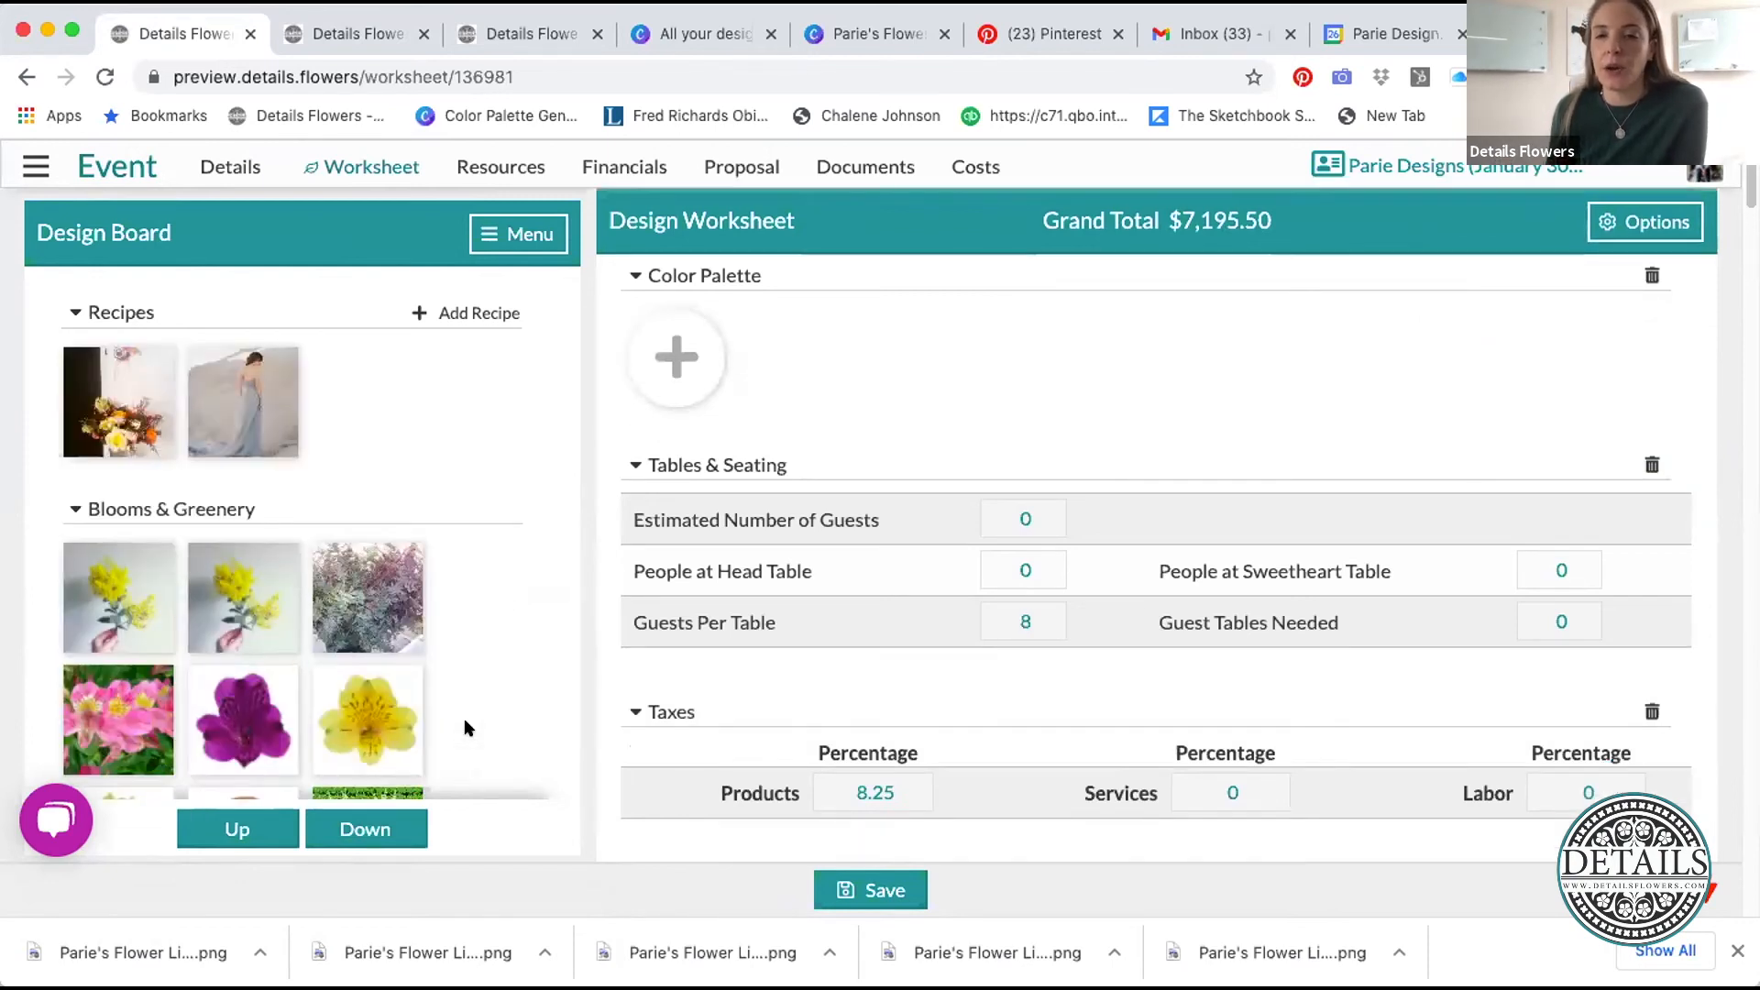
pyautogui.scroll(-5, 464, 724)
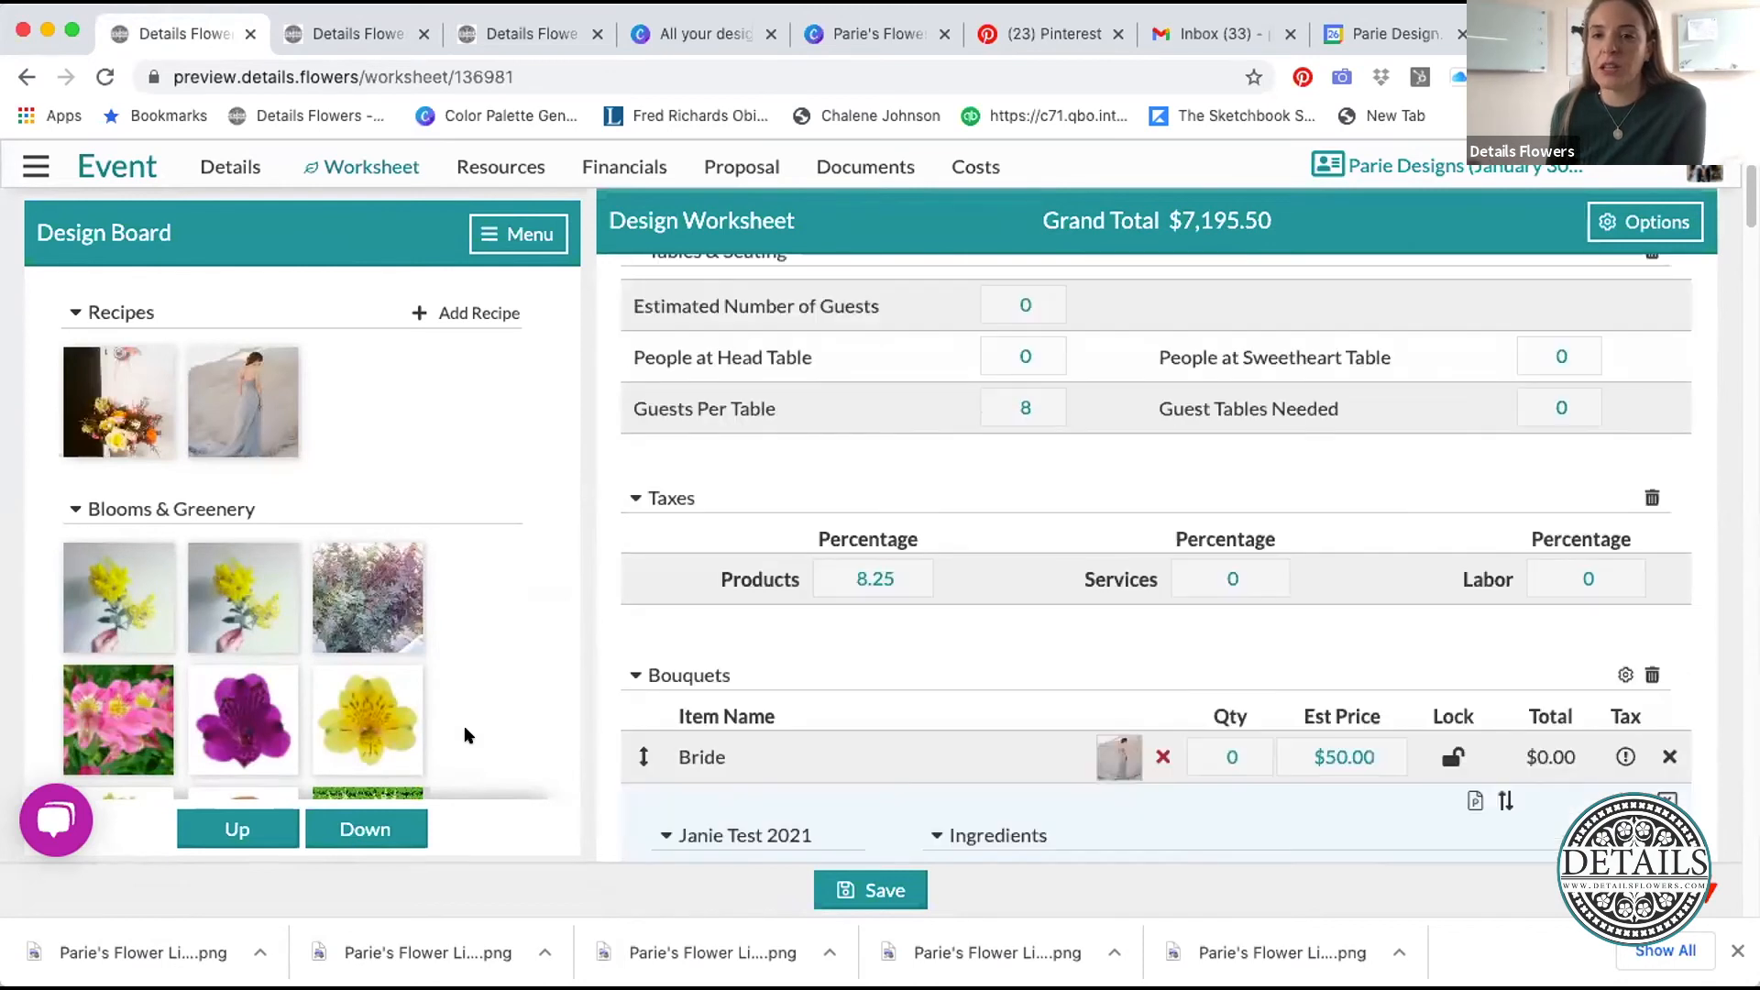
pyautogui.scroll(6, 464, 724)
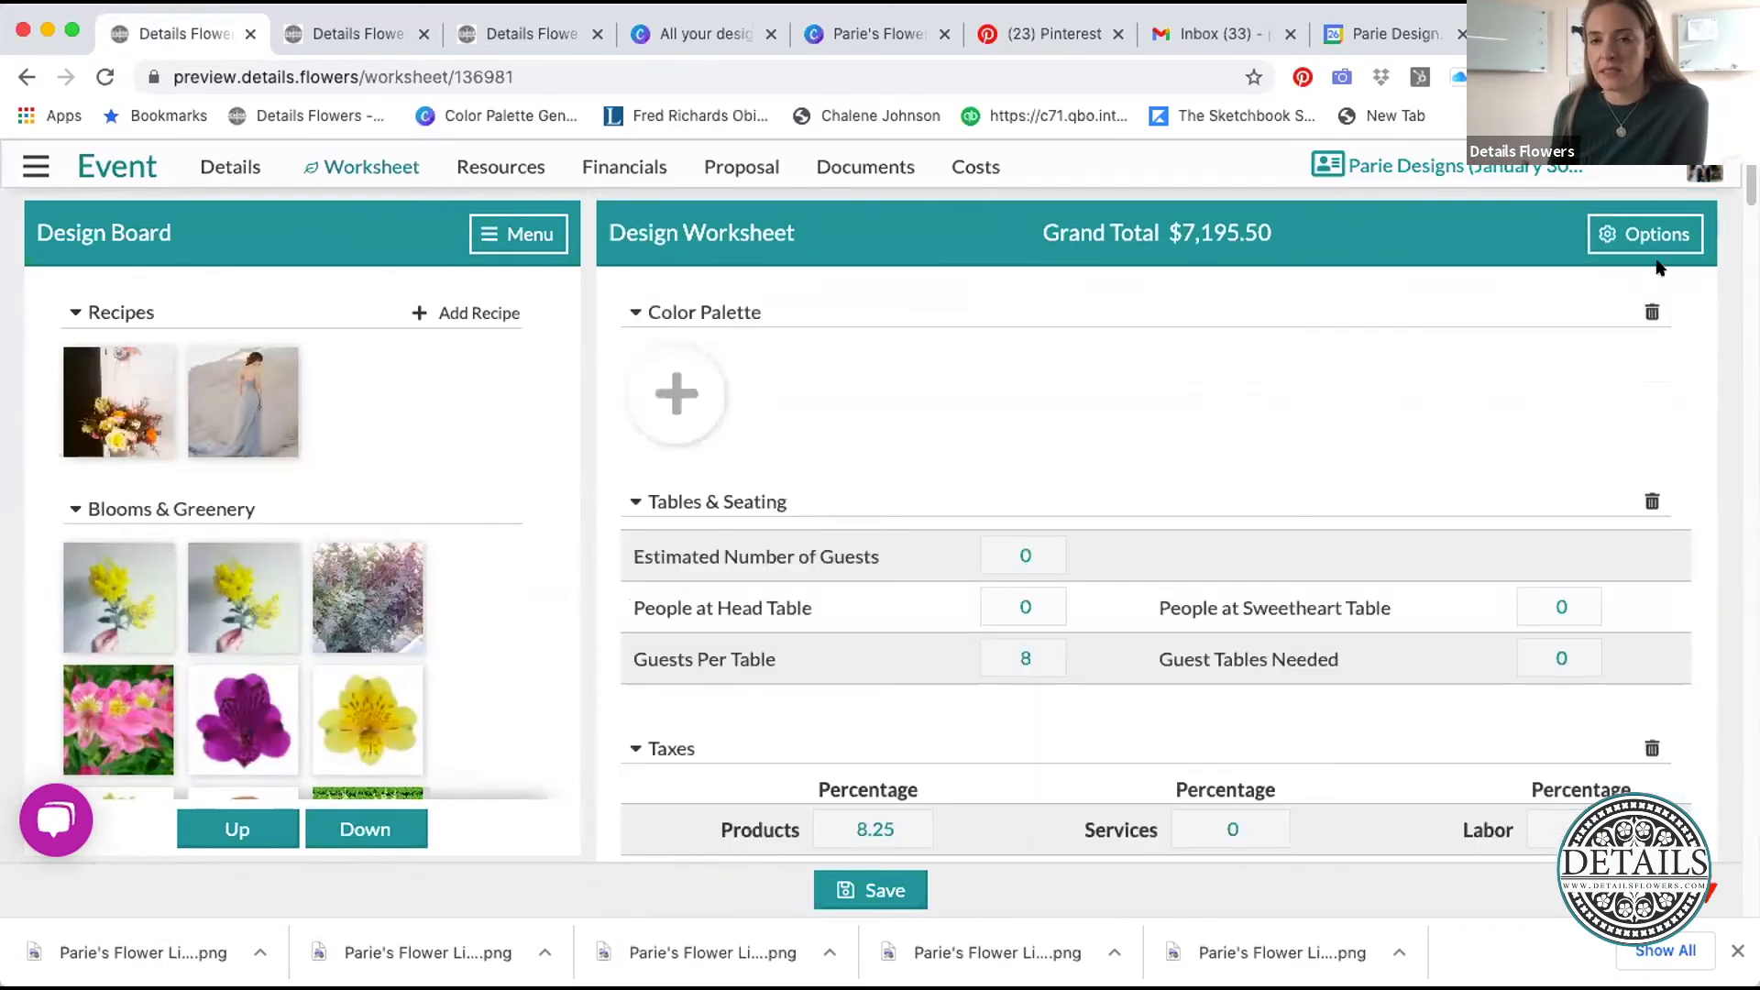
# - Load the wedding template described "to use to create ad copy" into the worksheet and review The Bride bouquet's ingredients
pyautogui.click(1625, 236)
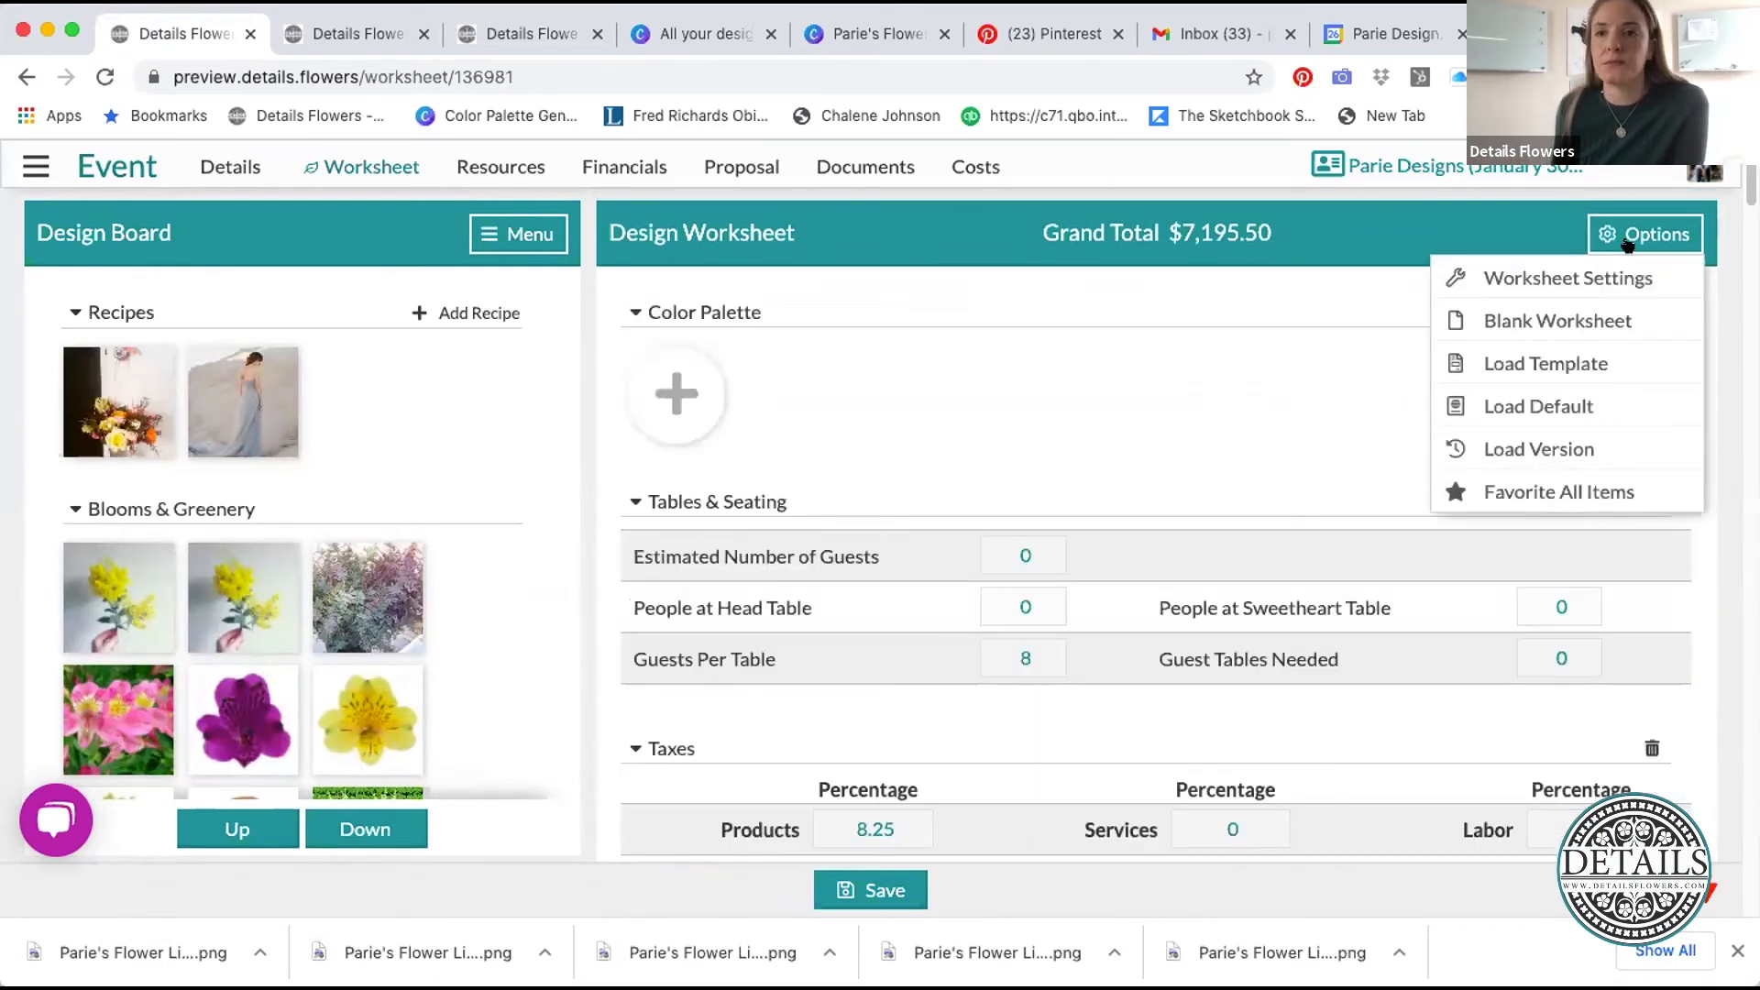
pyautogui.click(1563, 359)
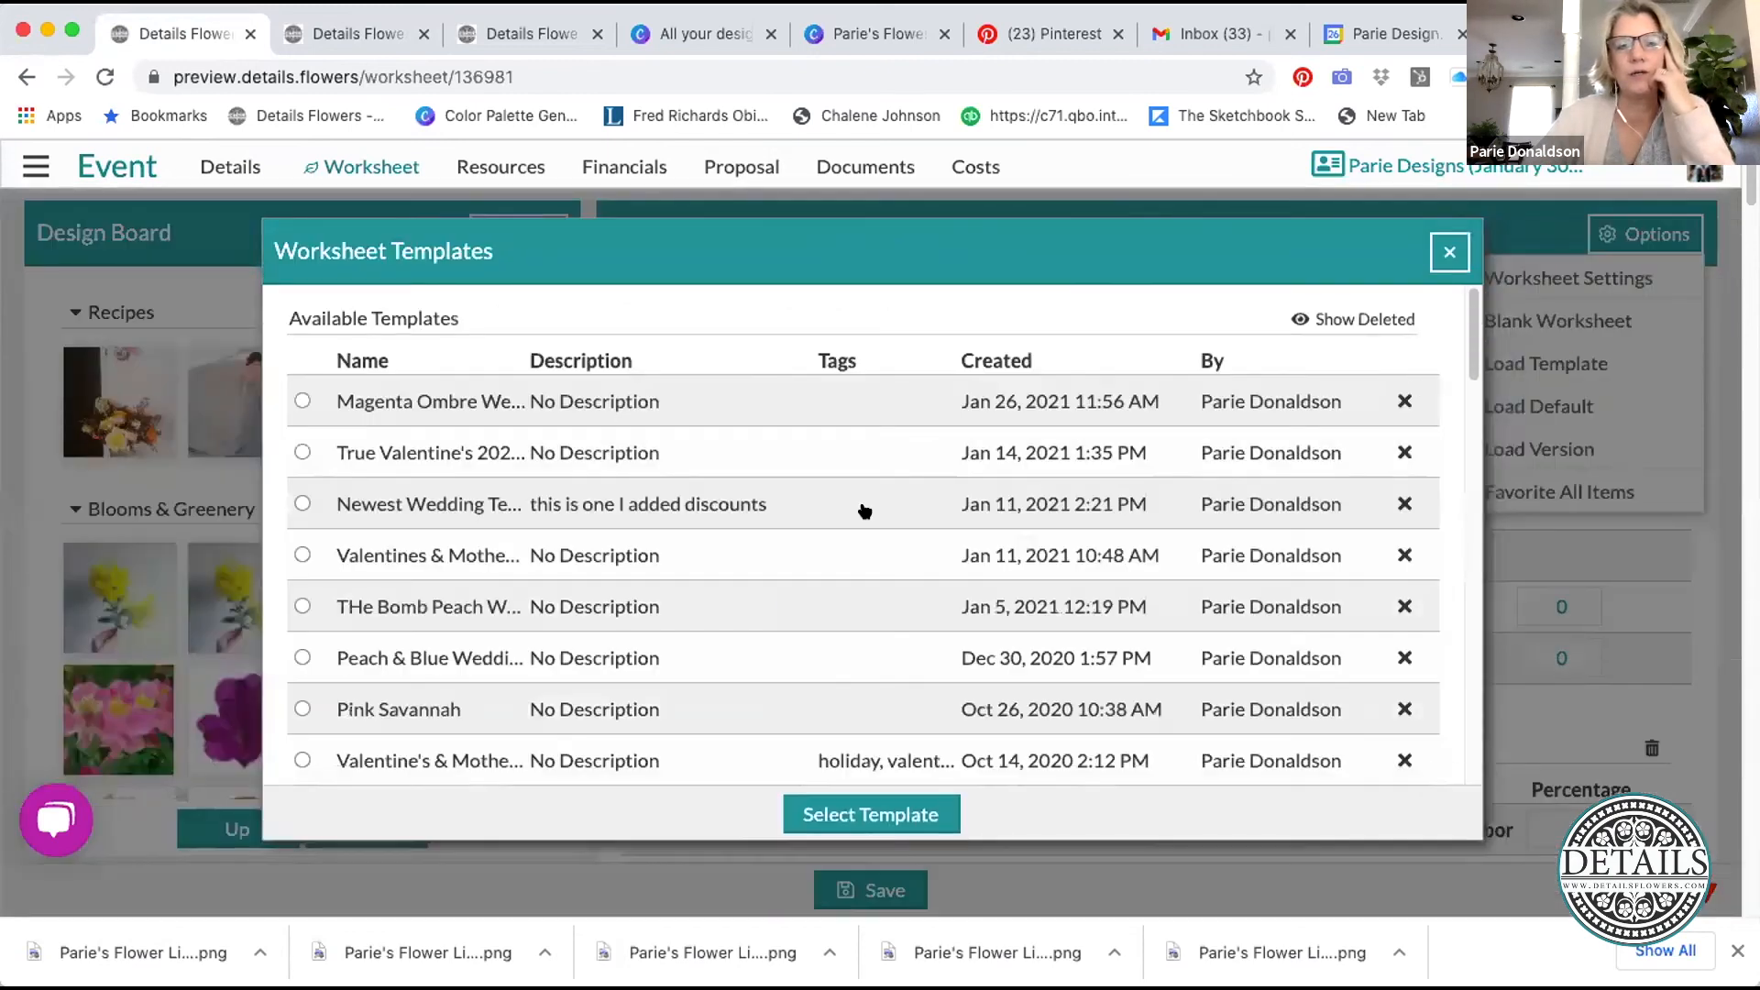
pyautogui.scroll(-3, 752, 591)
pyautogui.scroll(-2, 750, 596)
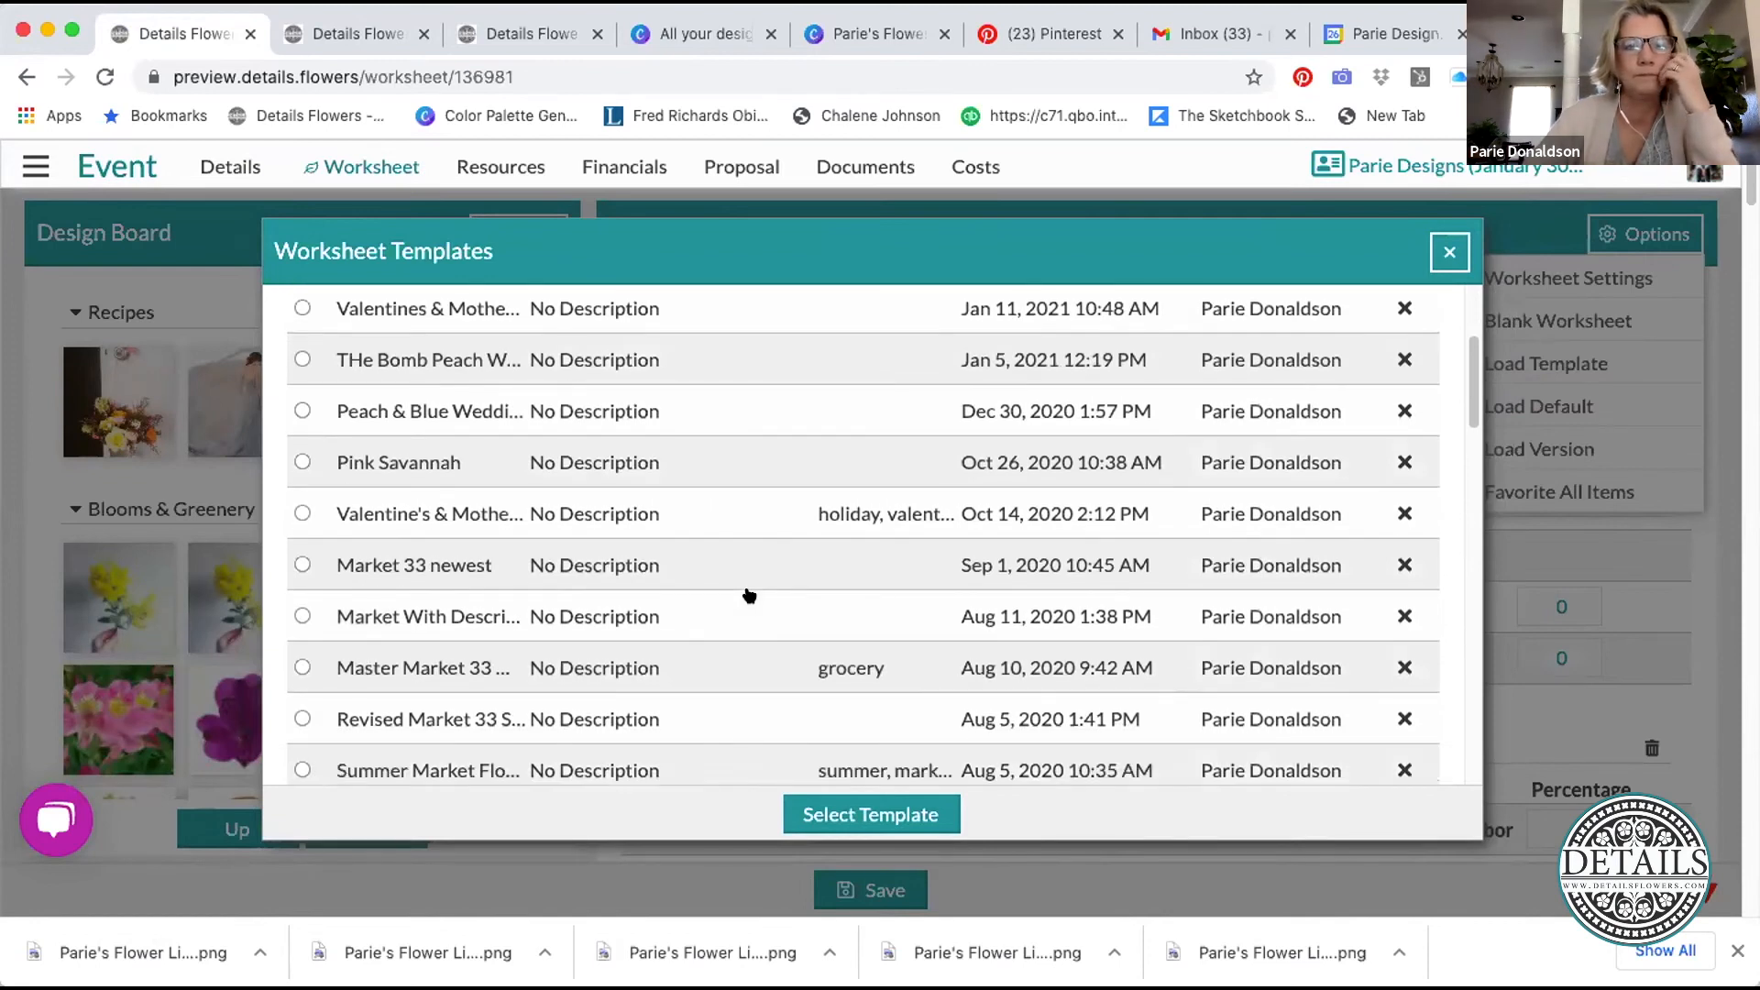
pyautogui.scroll(-10, 750, 596)
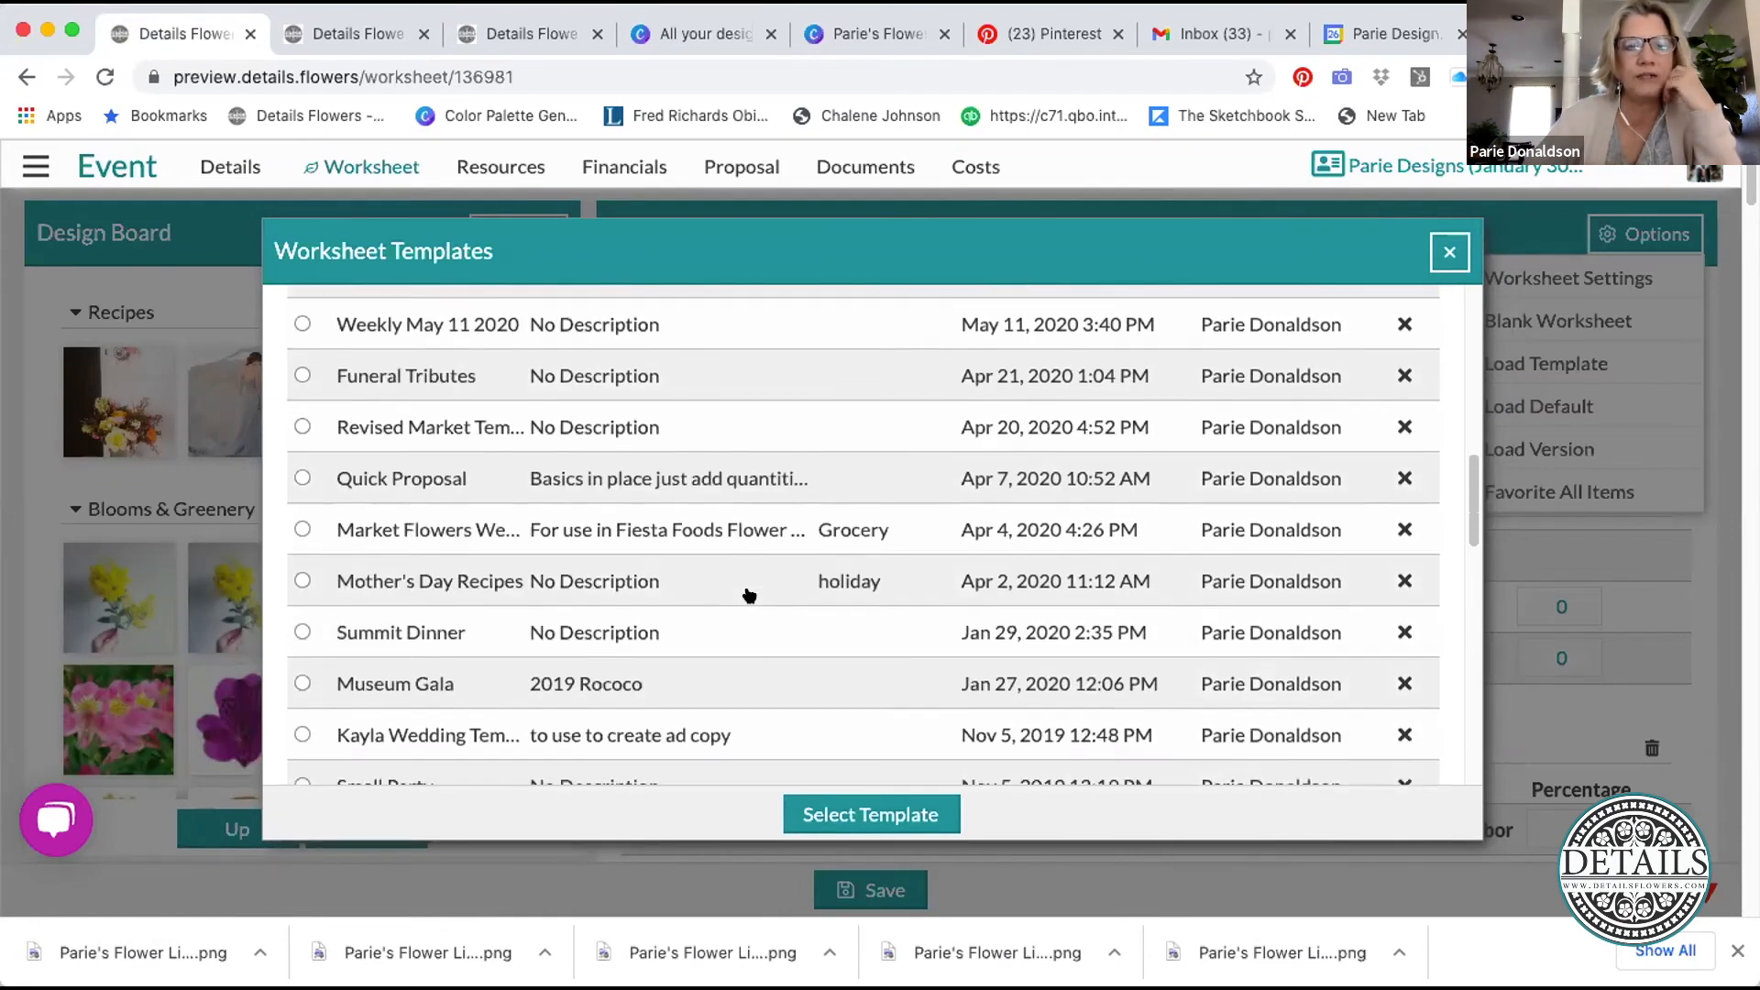
pyautogui.scroll(-2, 749, 596)
pyautogui.click(612, 660)
pyautogui.click(871, 813)
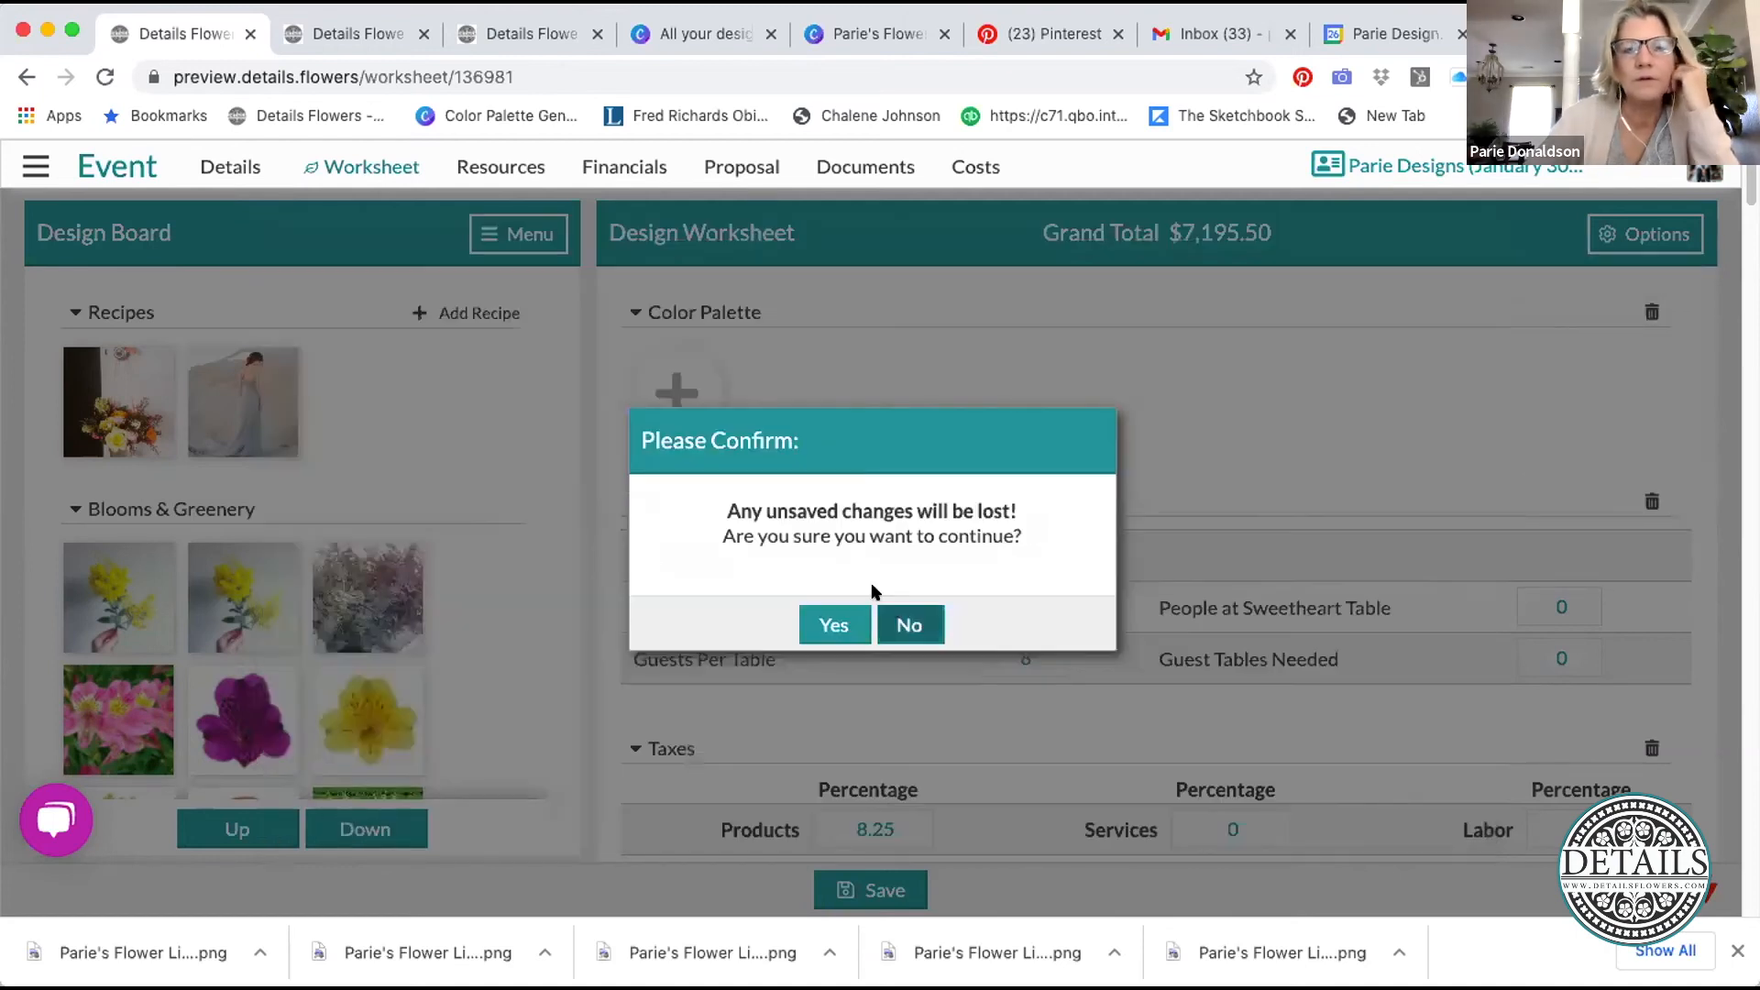
pyautogui.click(833, 623)
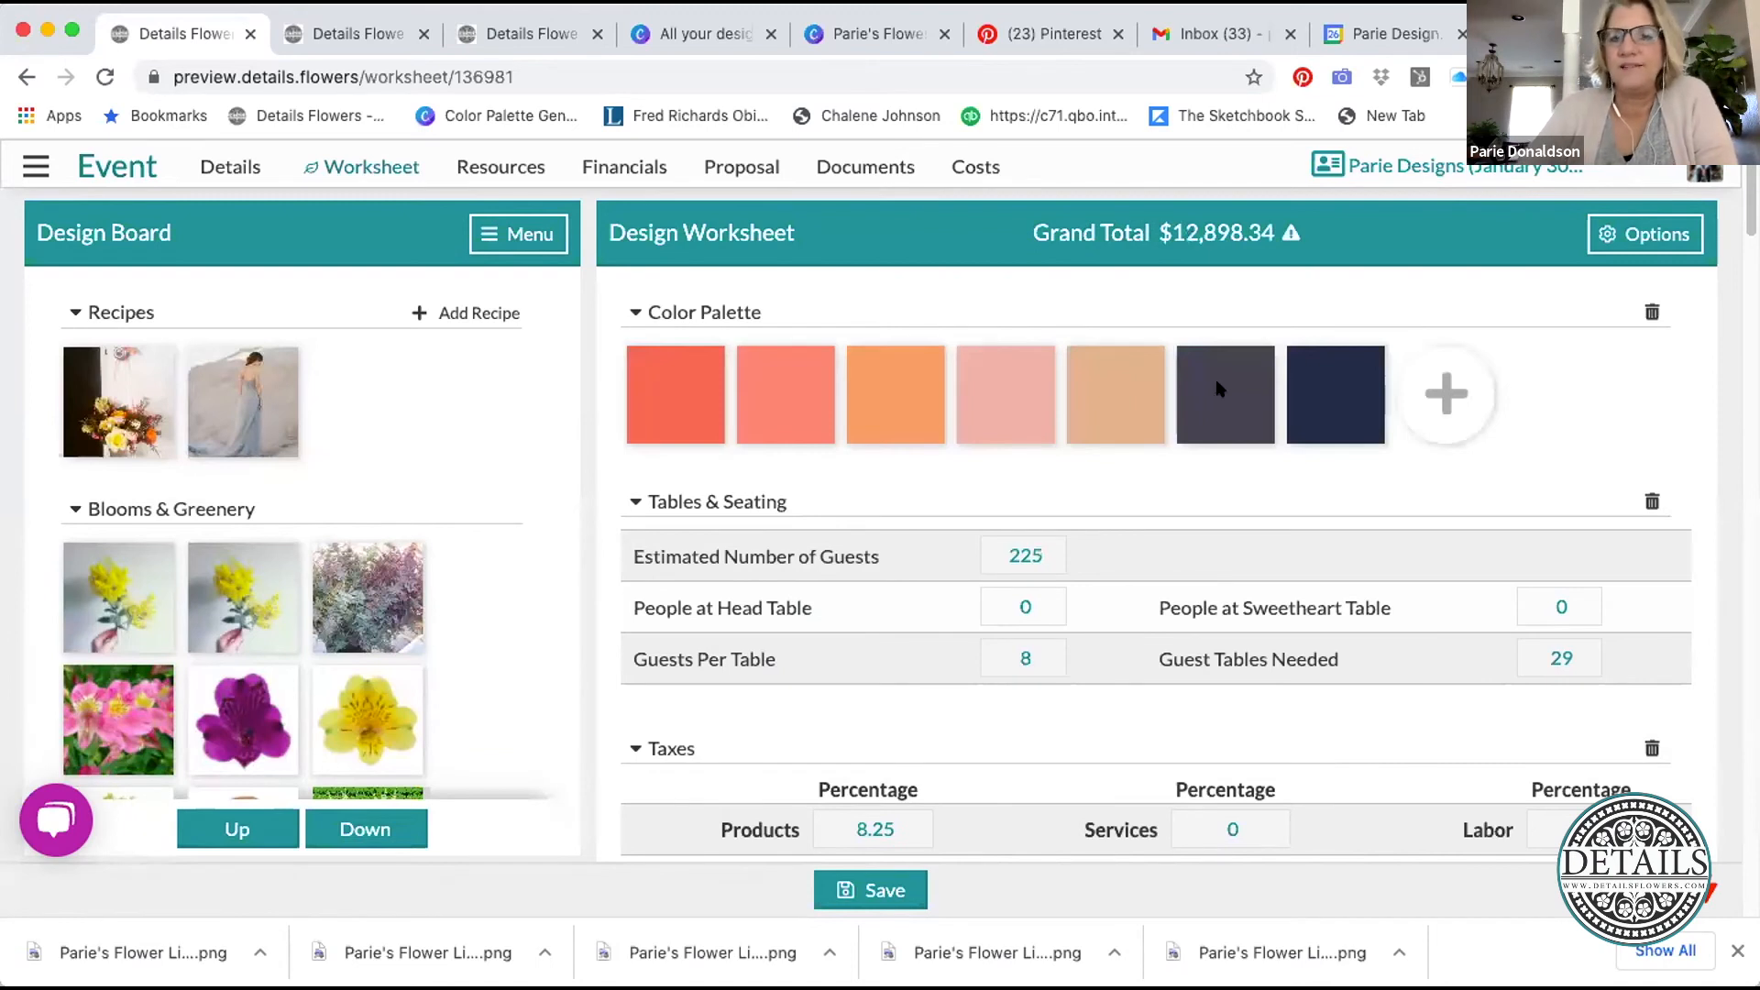
pyautogui.scroll(-5, 1146, 674)
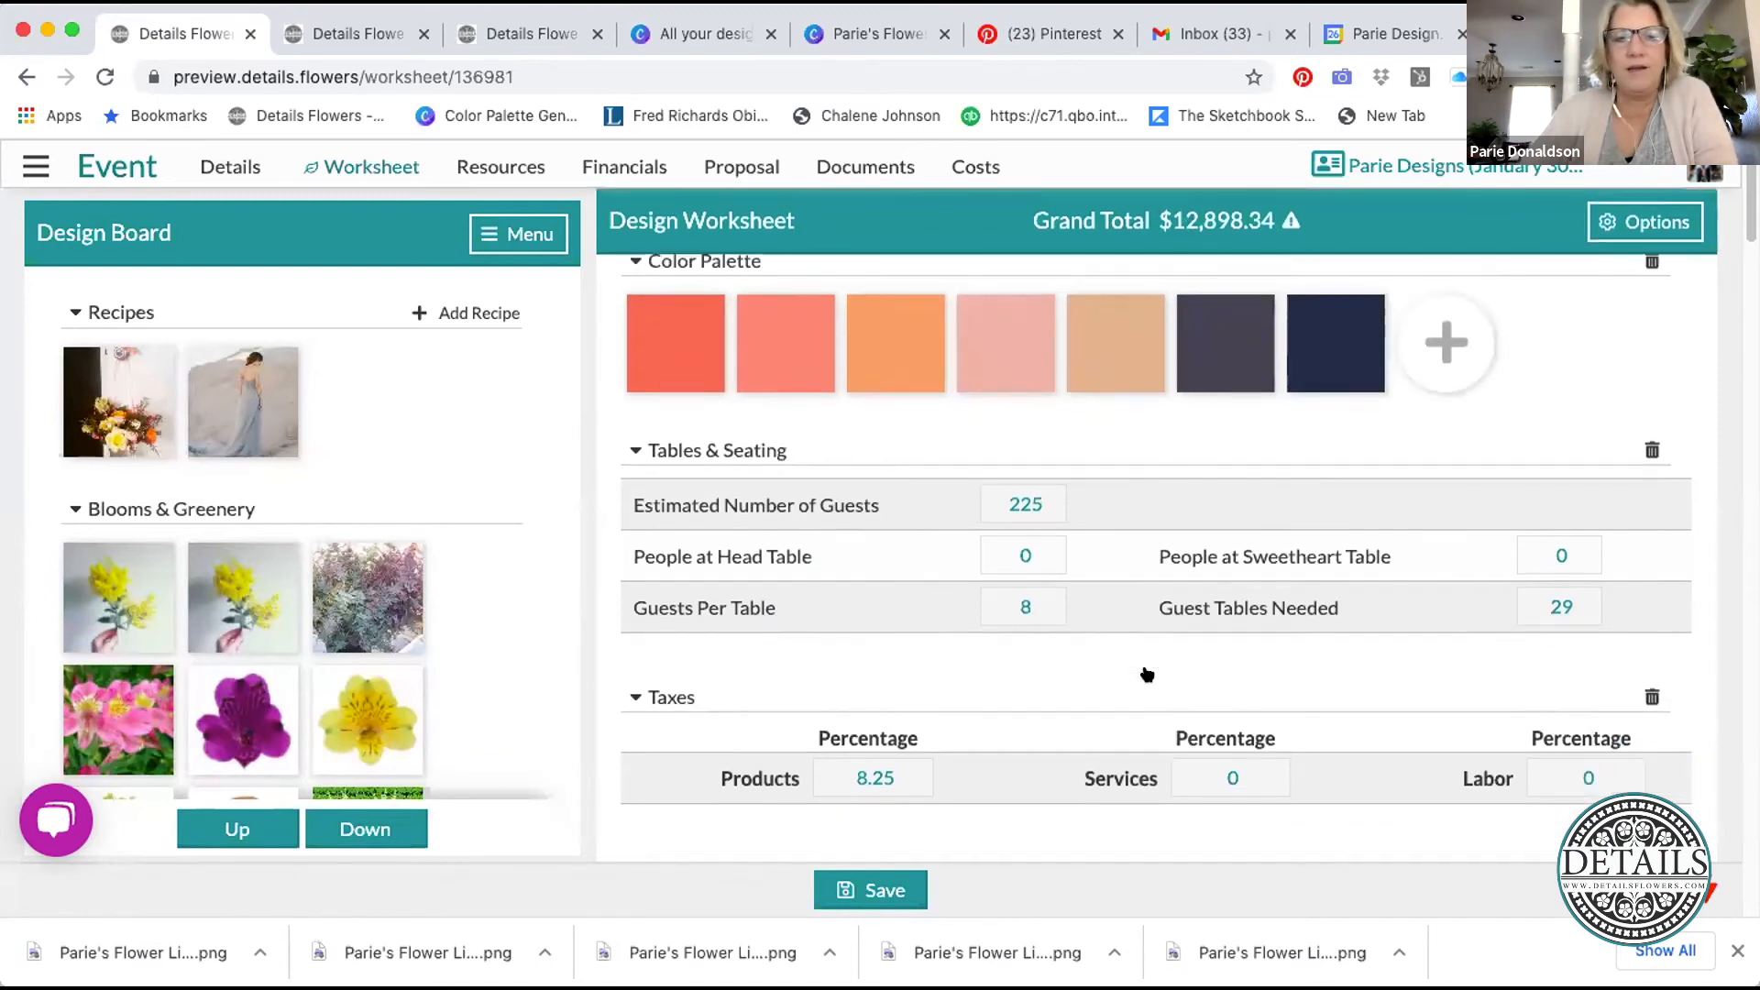
pyautogui.click(1119, 491)
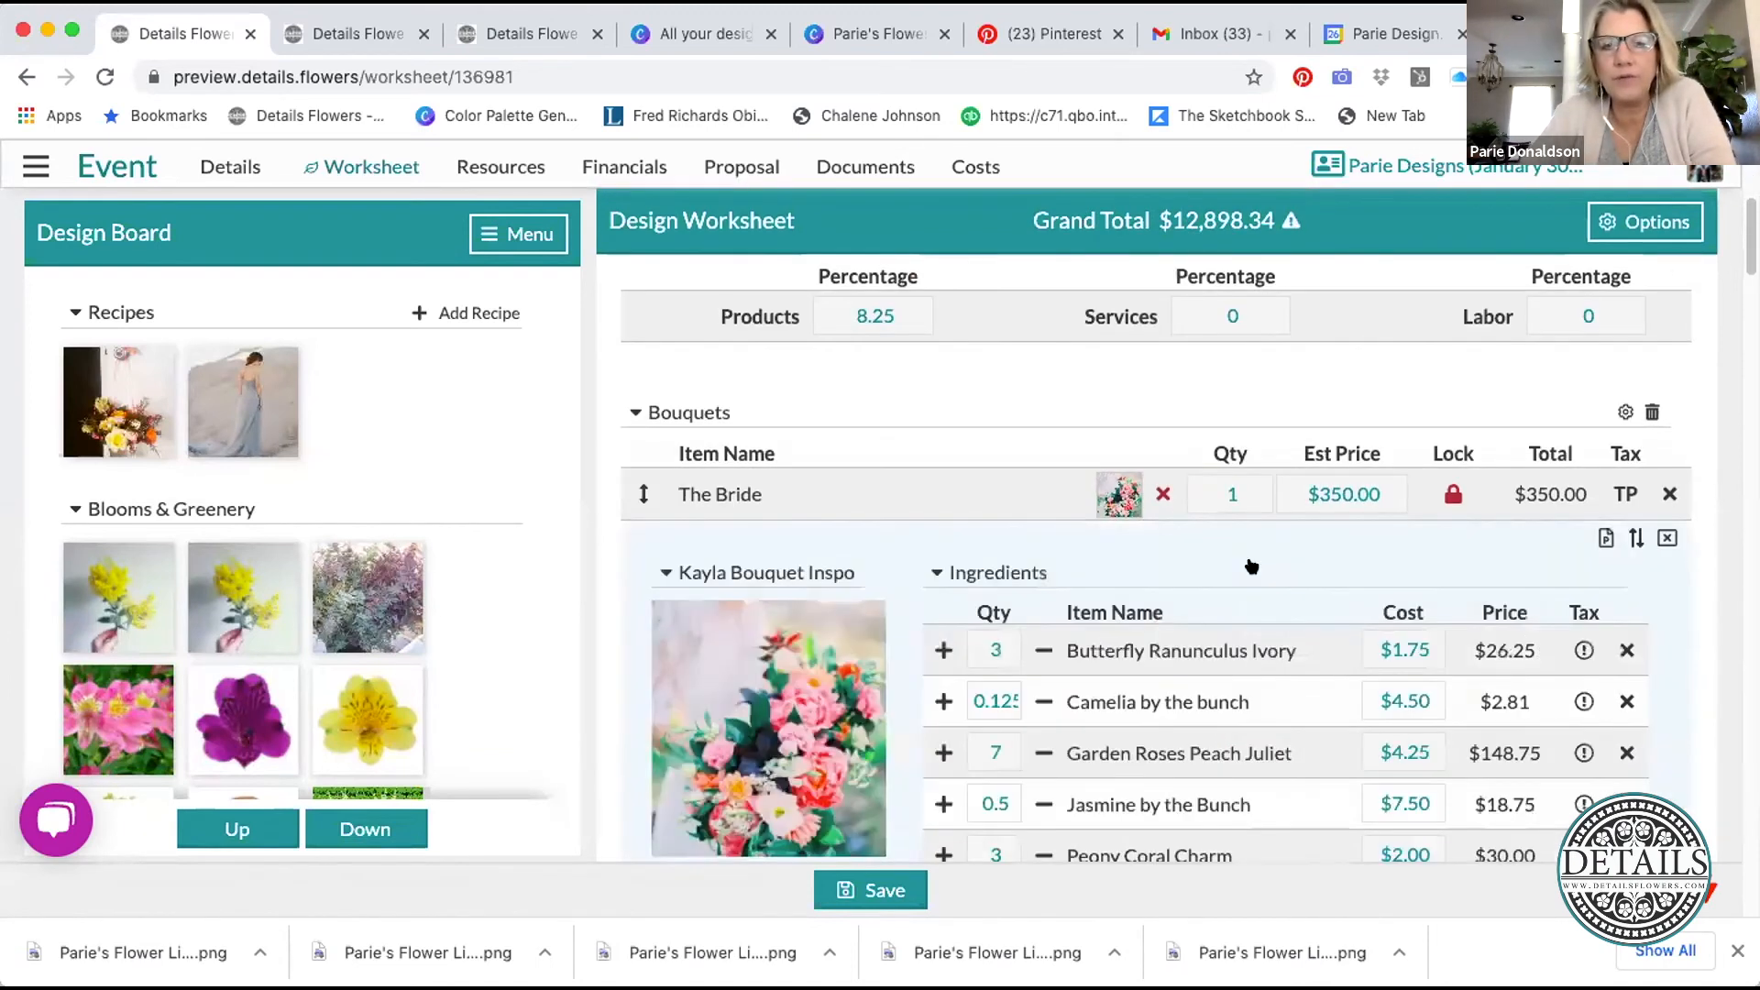
pyautogui.scroll(-5, 1250, 569)
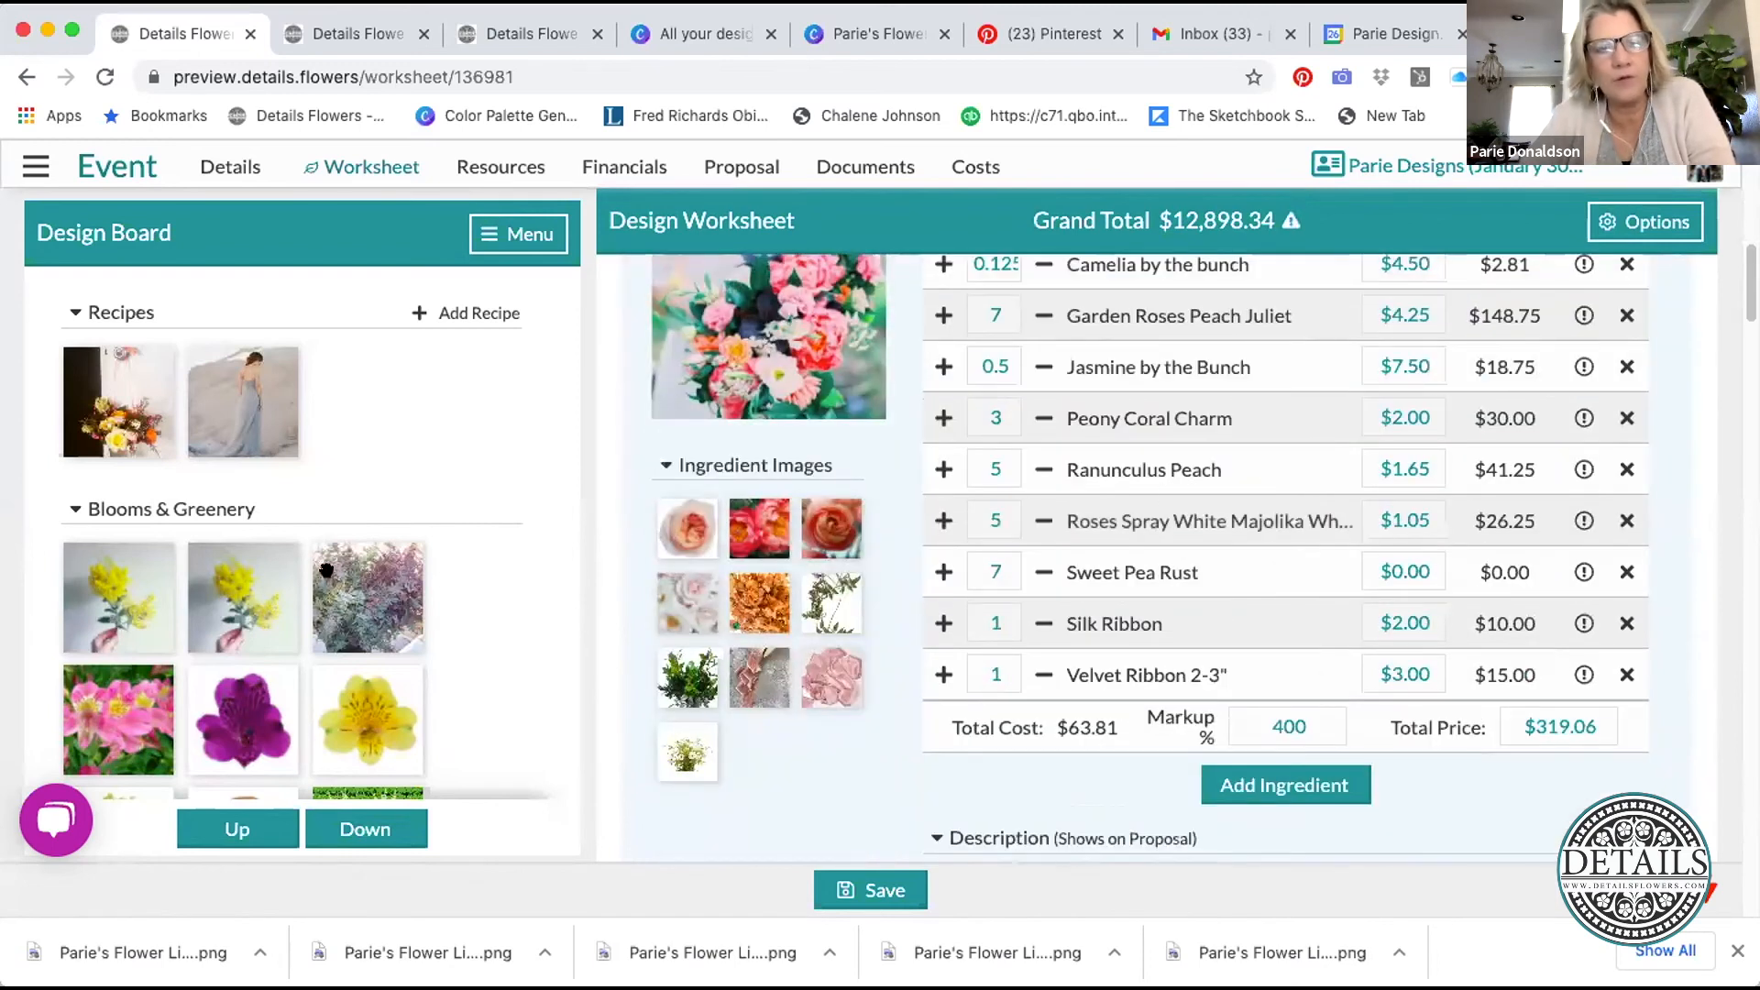
pyautogui.scroll(15, 1250, 555)
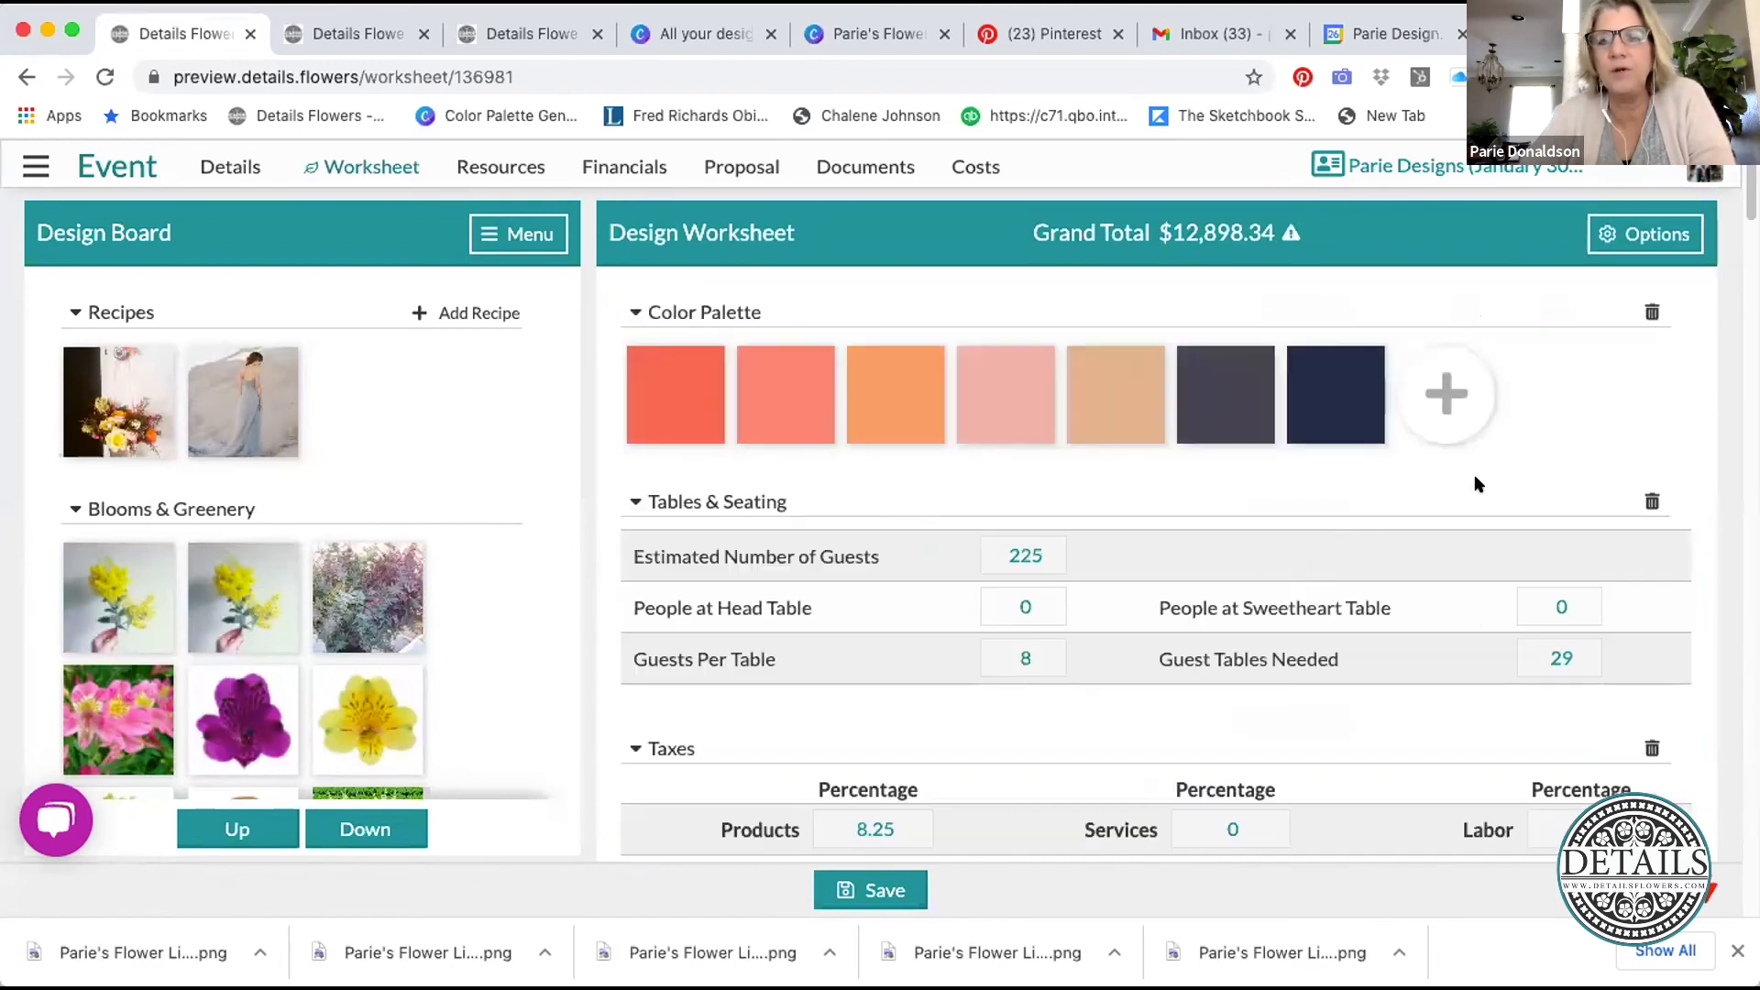
# - Favorite all items from the loaded template's worksheet and look through them on the design board
pyautogui.click(1621, 242)
pyautogui.click(1547, 489)
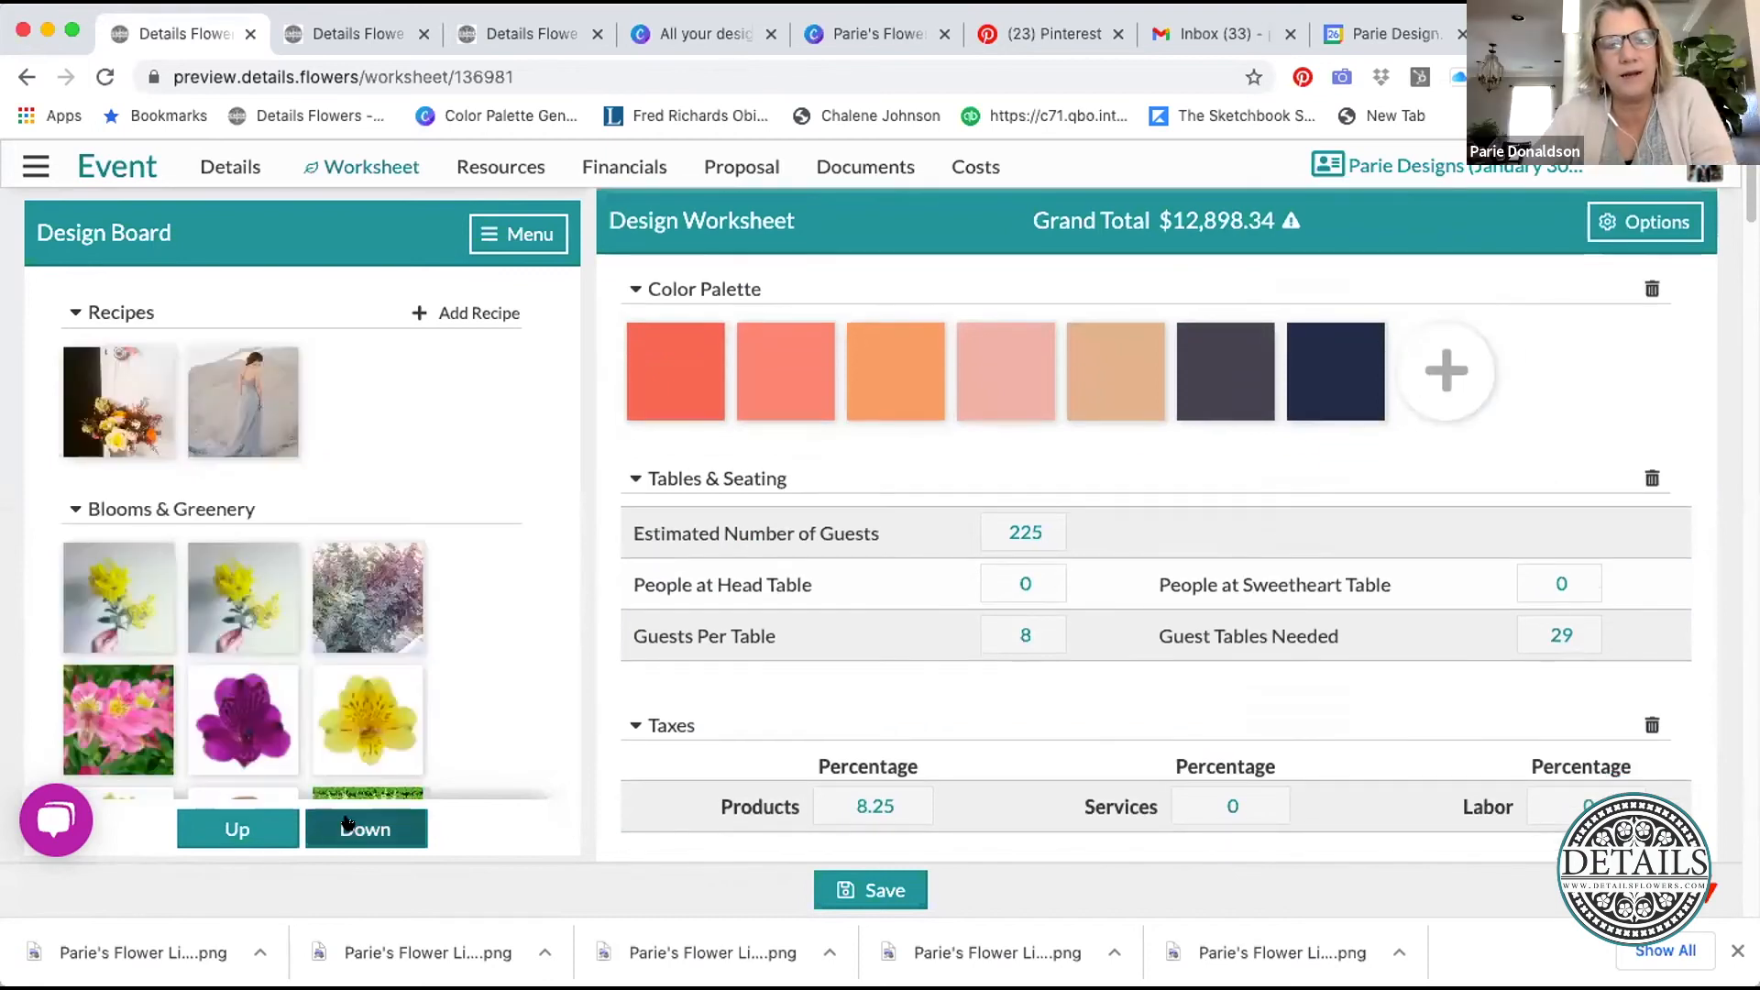
pyautogui.click(348, 829)
pyautogui.click(349, 829)
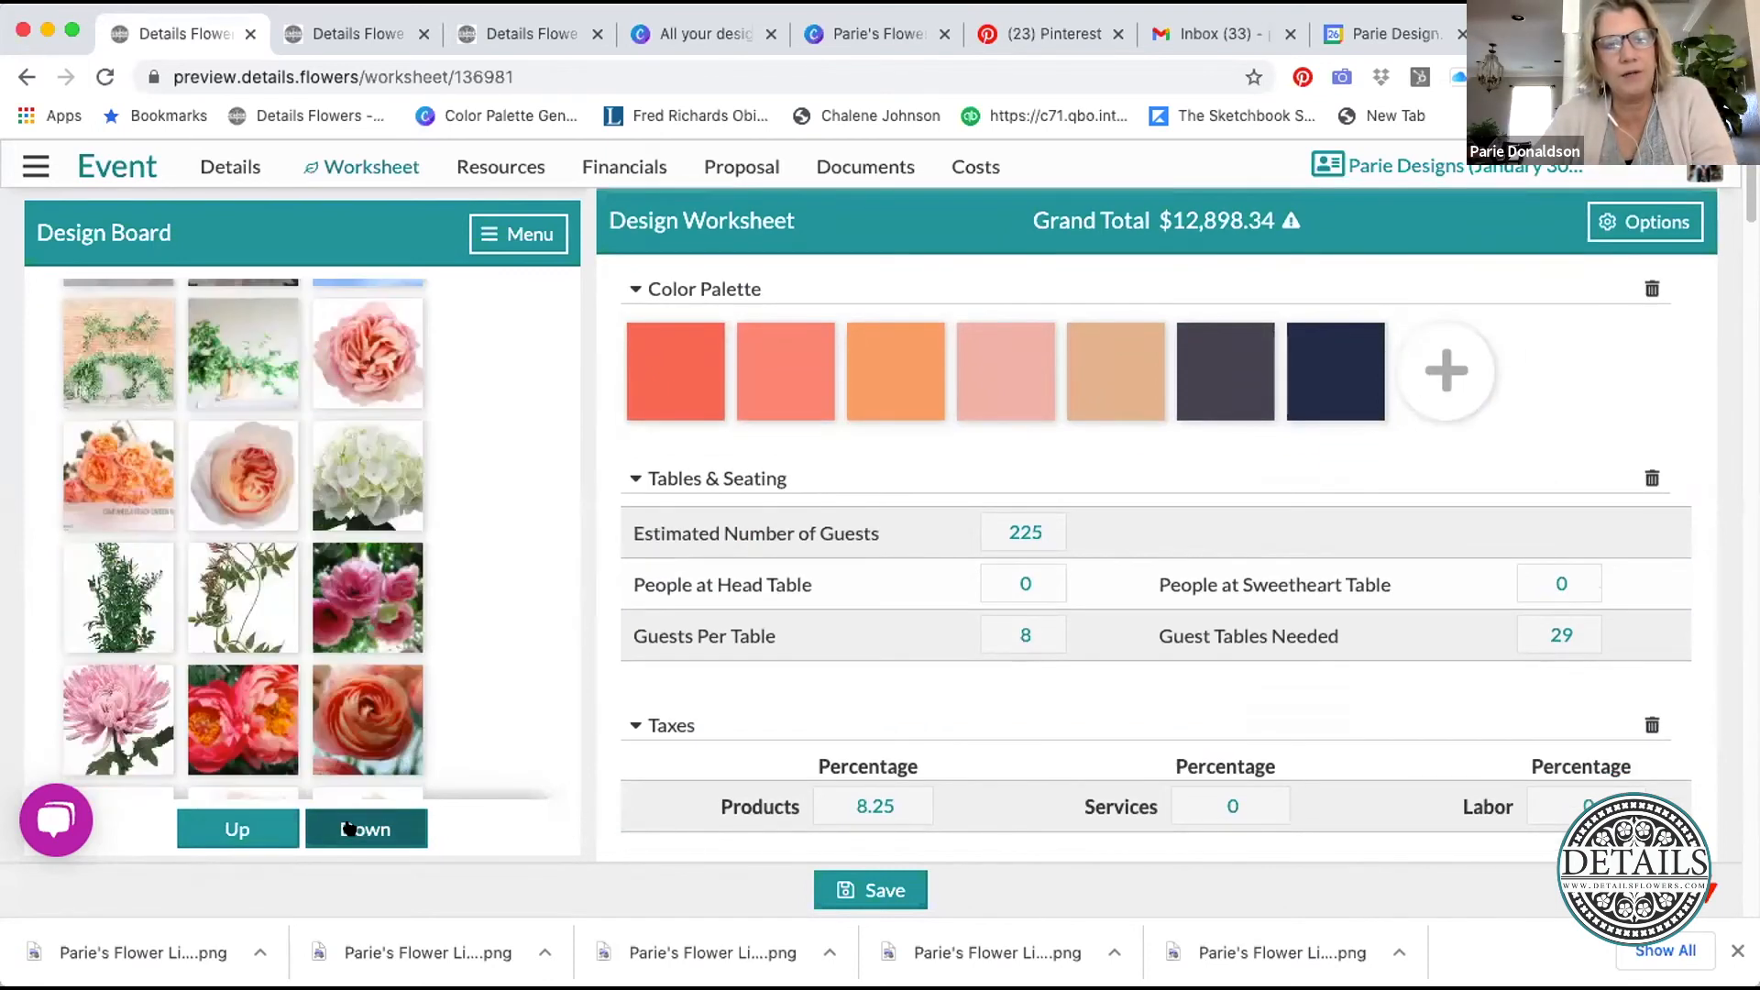
pyautogui.click(348, 829)
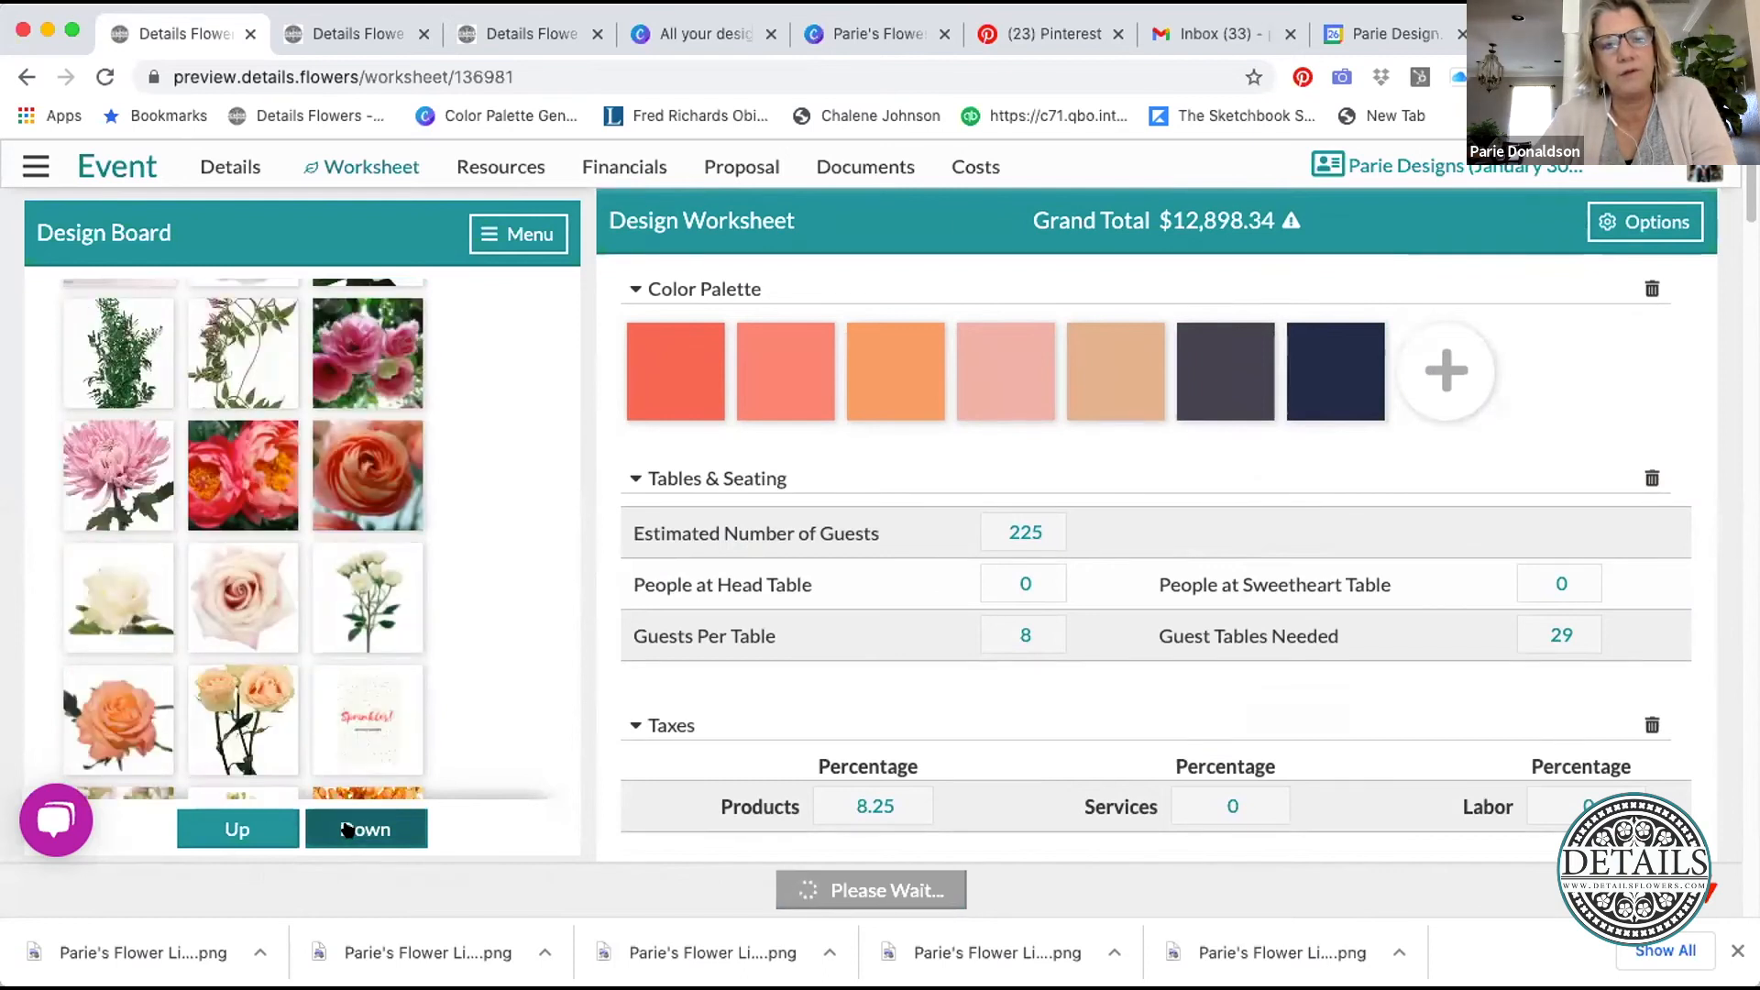
pyautogui.click(348, 829)
pyautogui.click(349, 829)
pyautogui.click(348, 828)
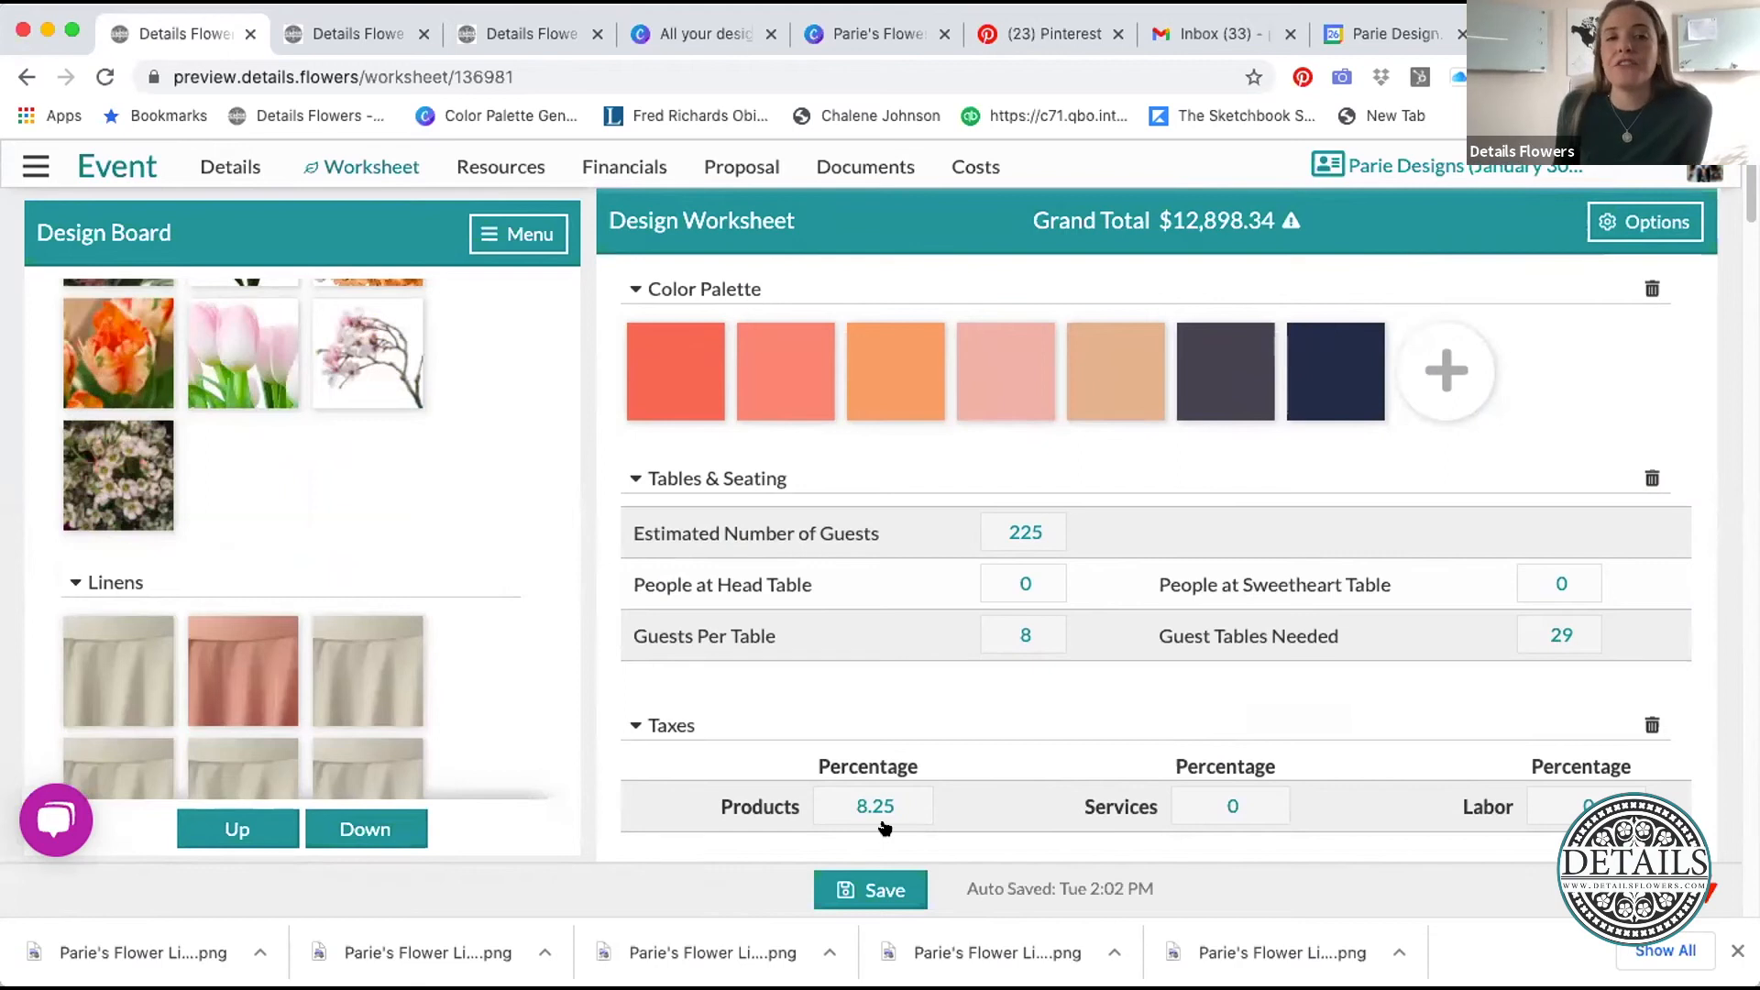
pyautogui.scroll(1, 923, 691)
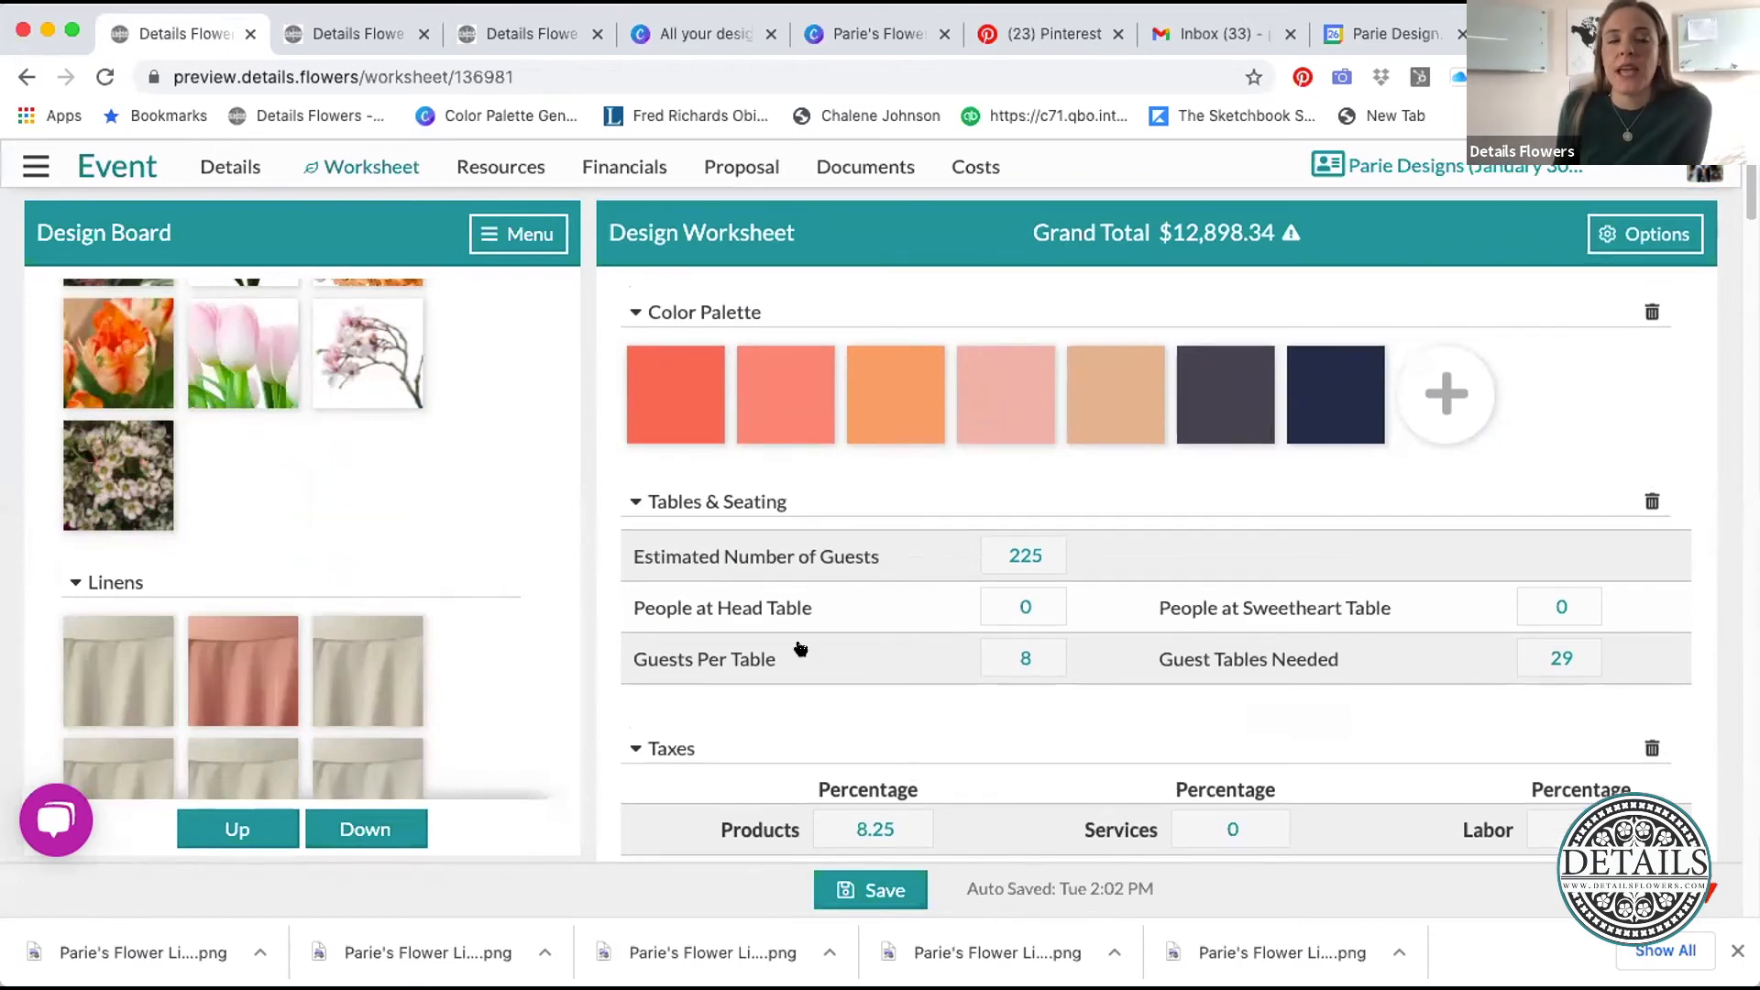
# - Preview the design board's Blooms & Greenery in the item gallery and remove all favorite items from the board
pyautogui.click(514, 164)
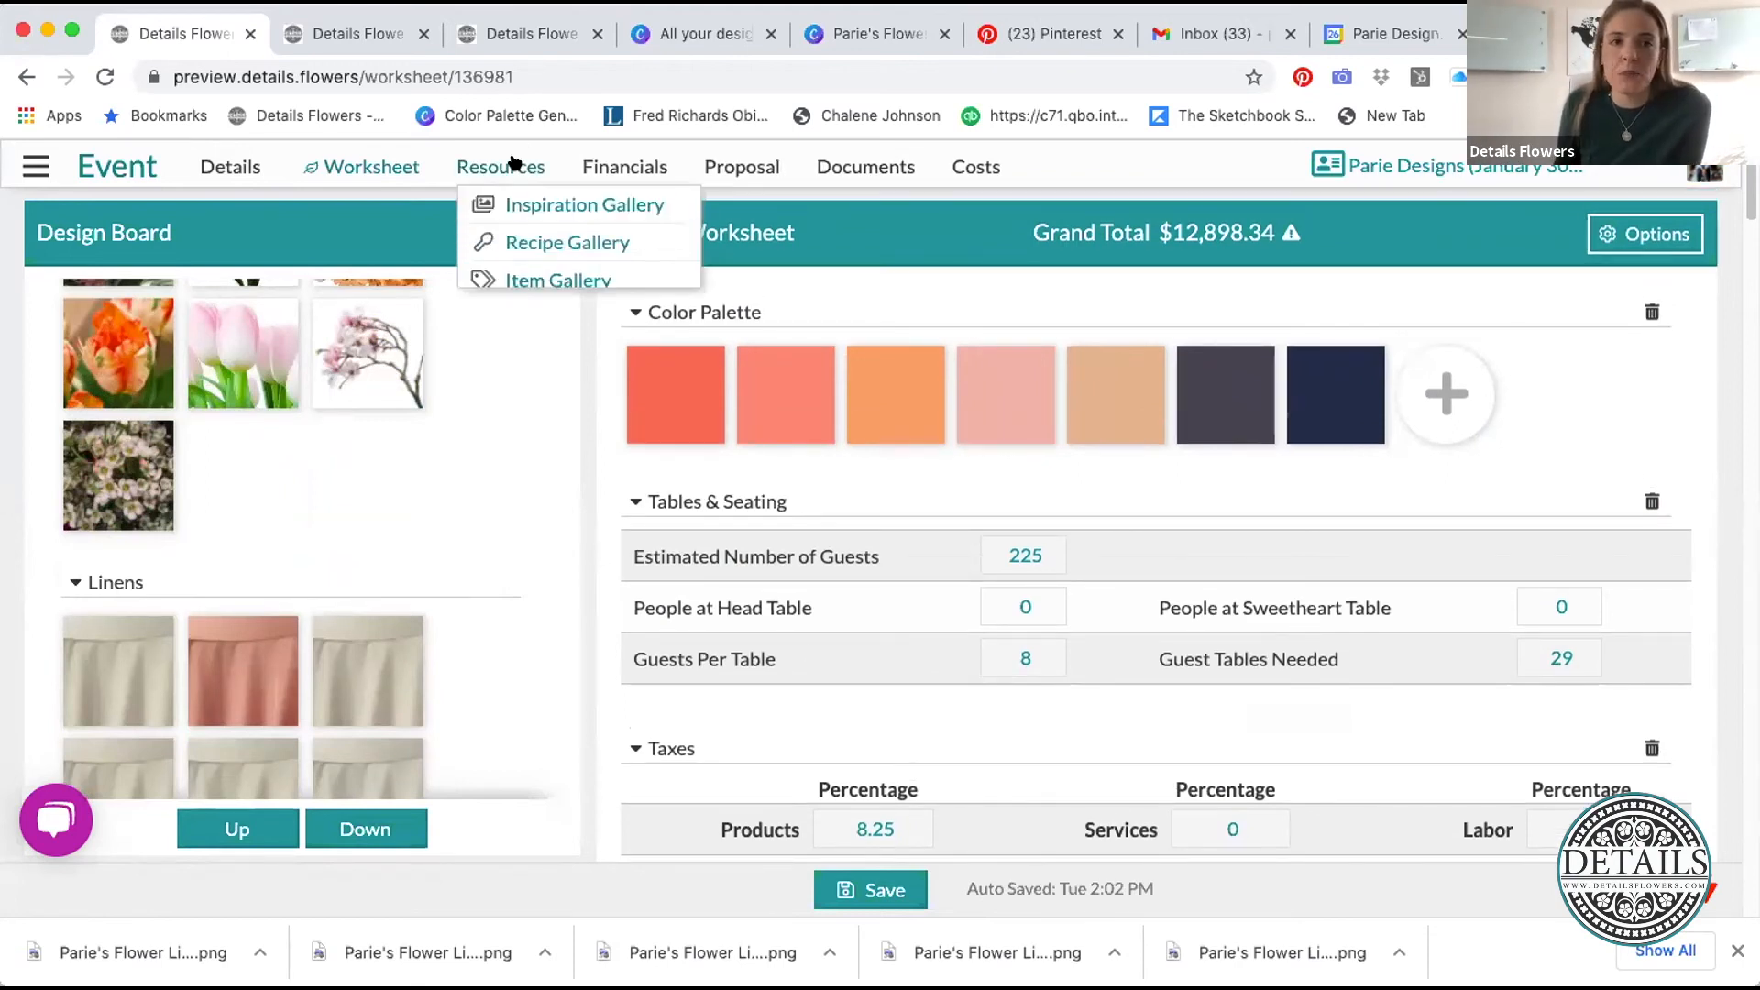
pyautogui.click(542, 279)
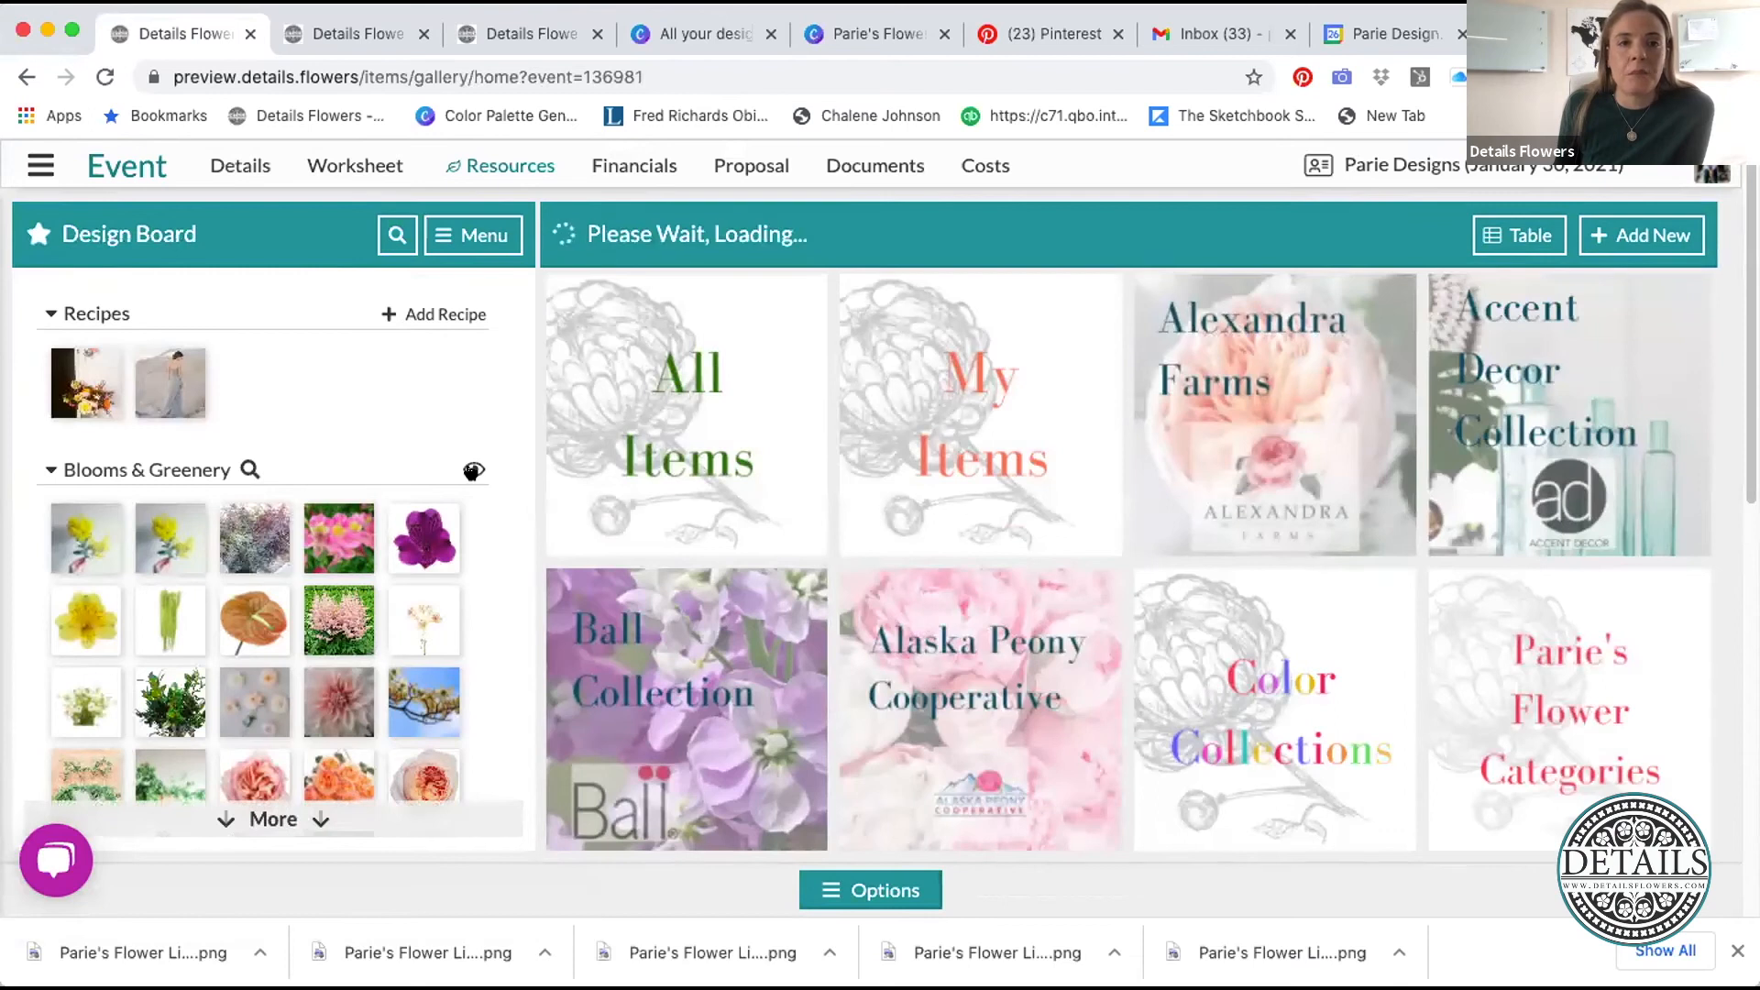
pyautogui.click(473, 471)
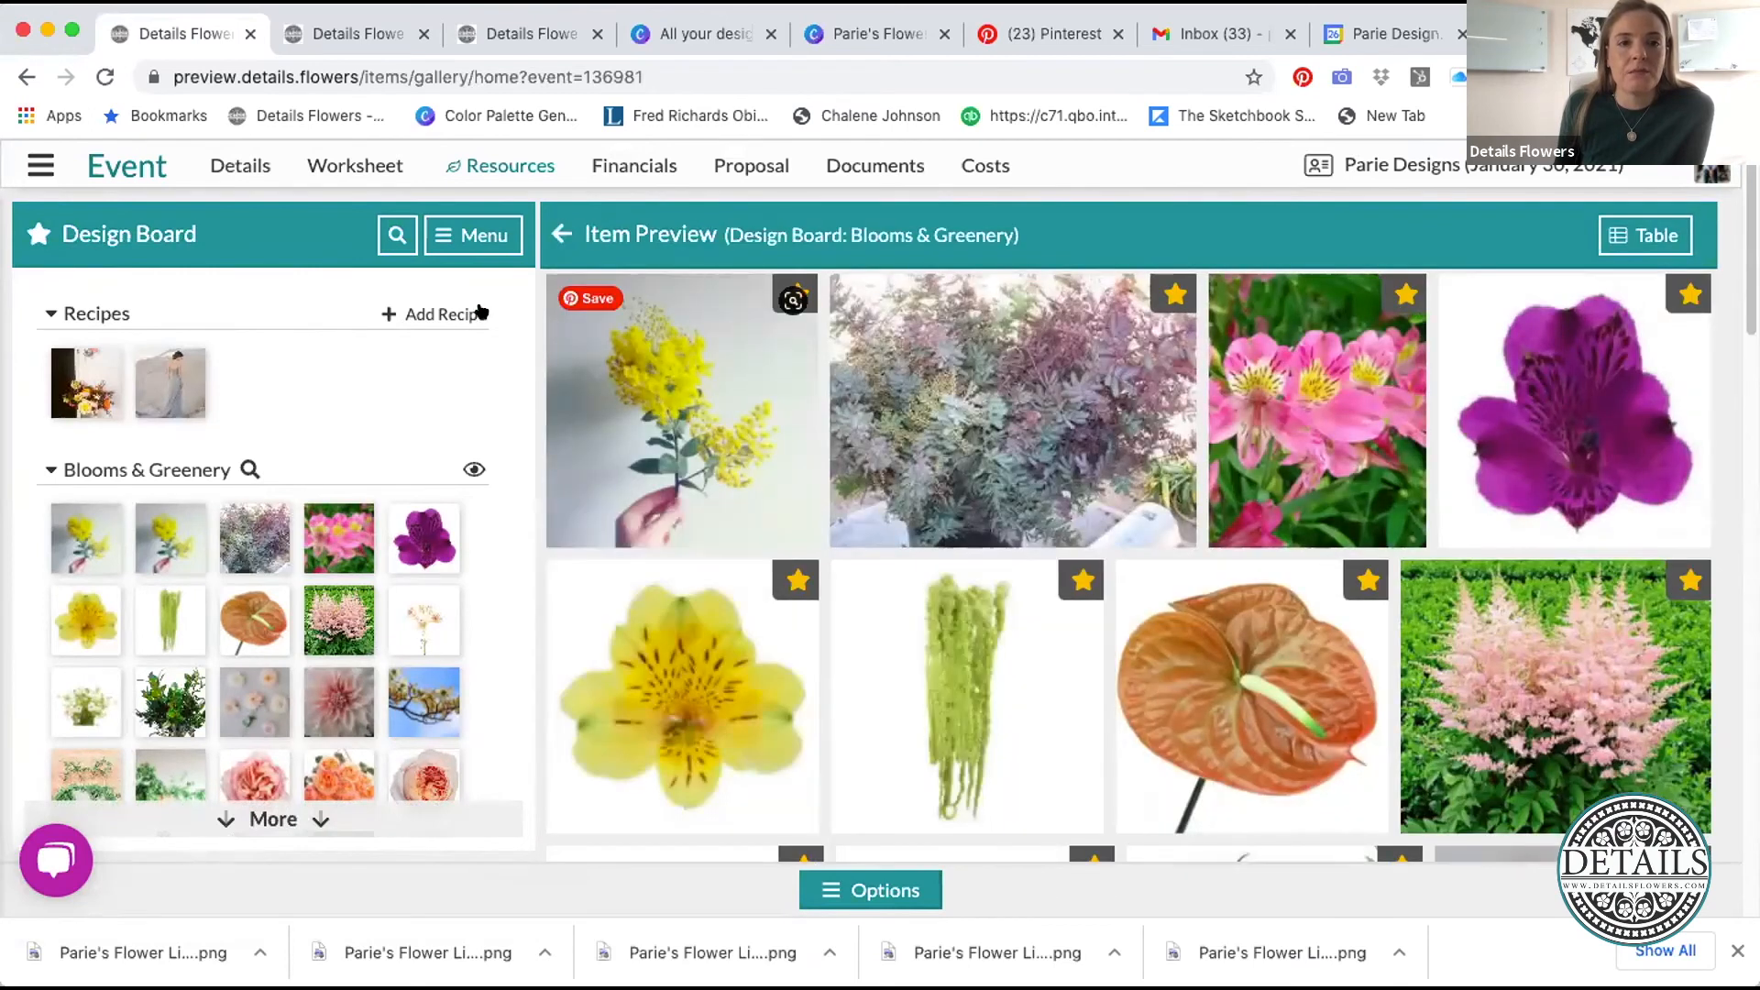
pyautogui.click(489, 238)
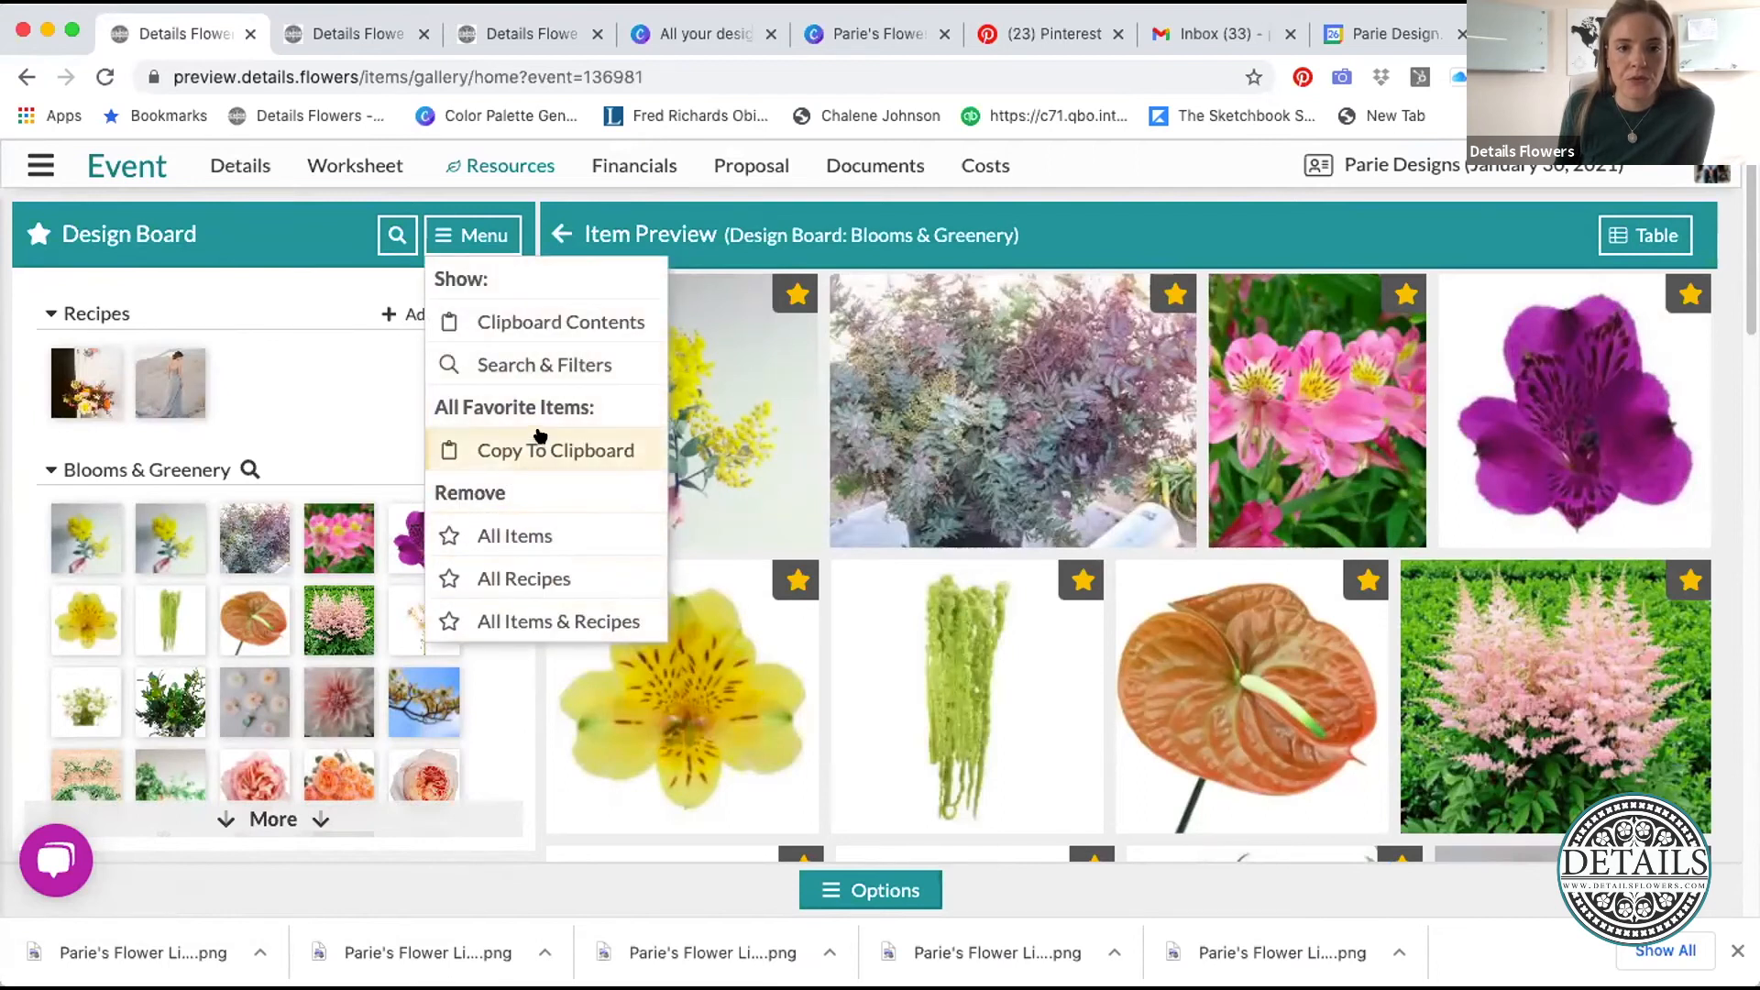
pyautogui.click(507, 534)
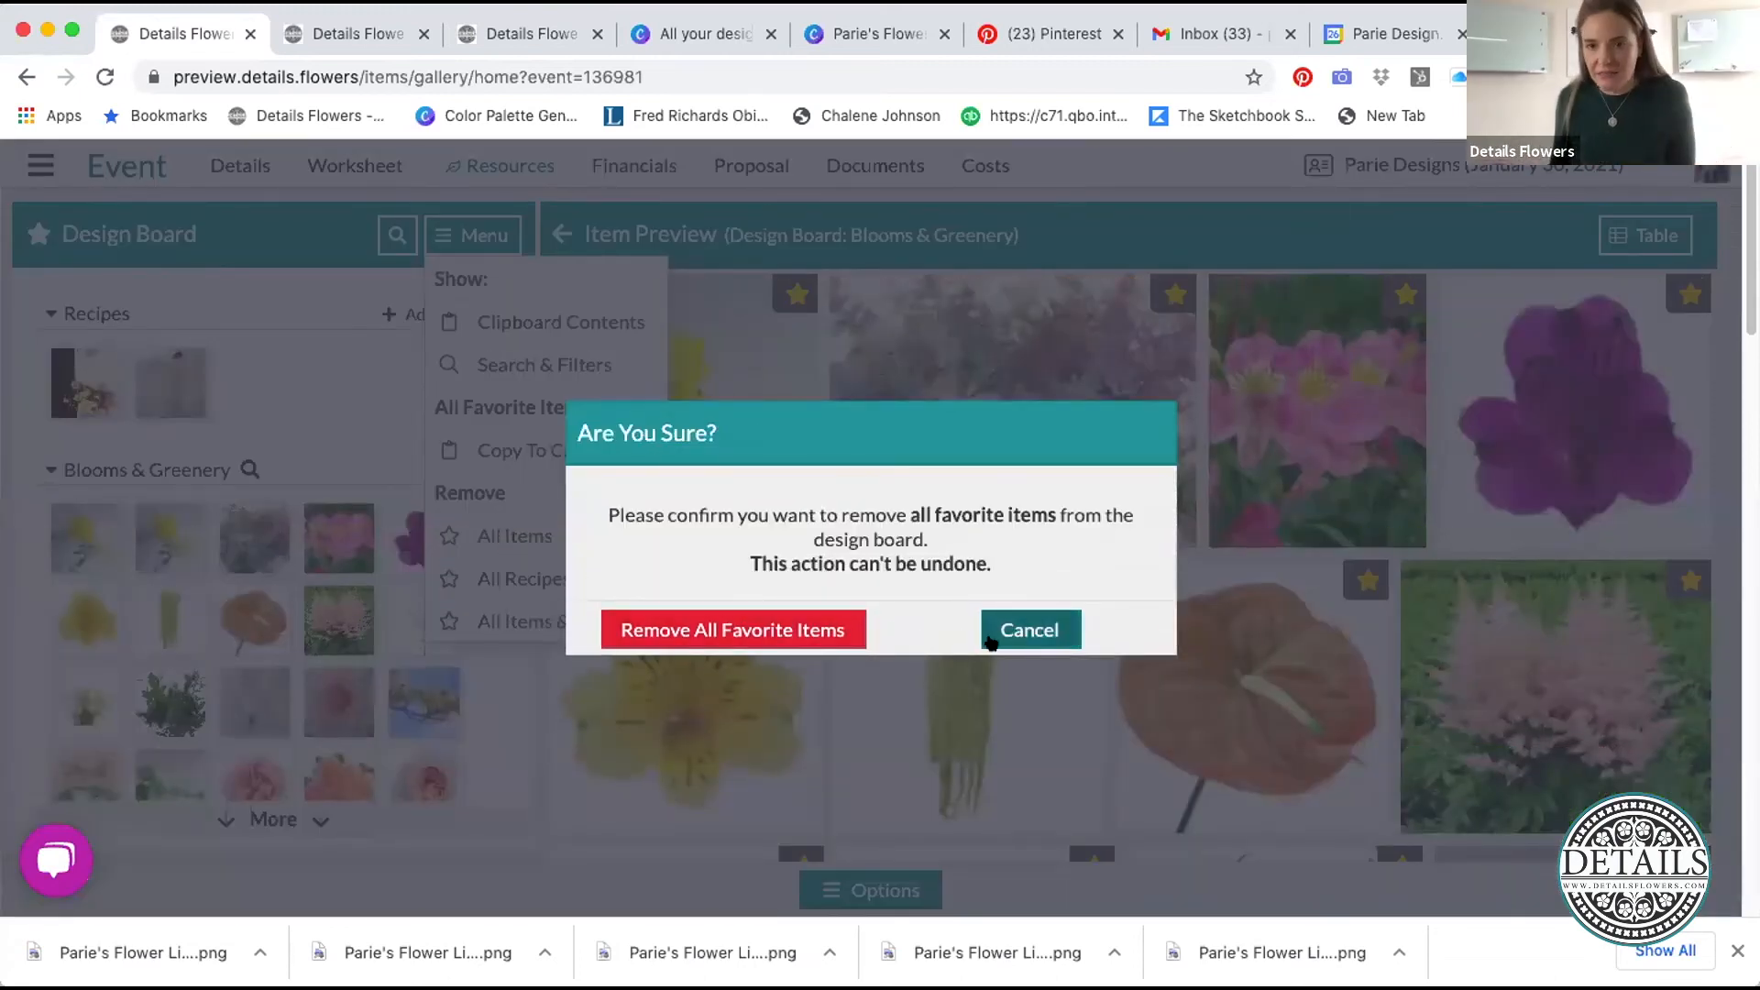
pyautogui.click(807, 632)
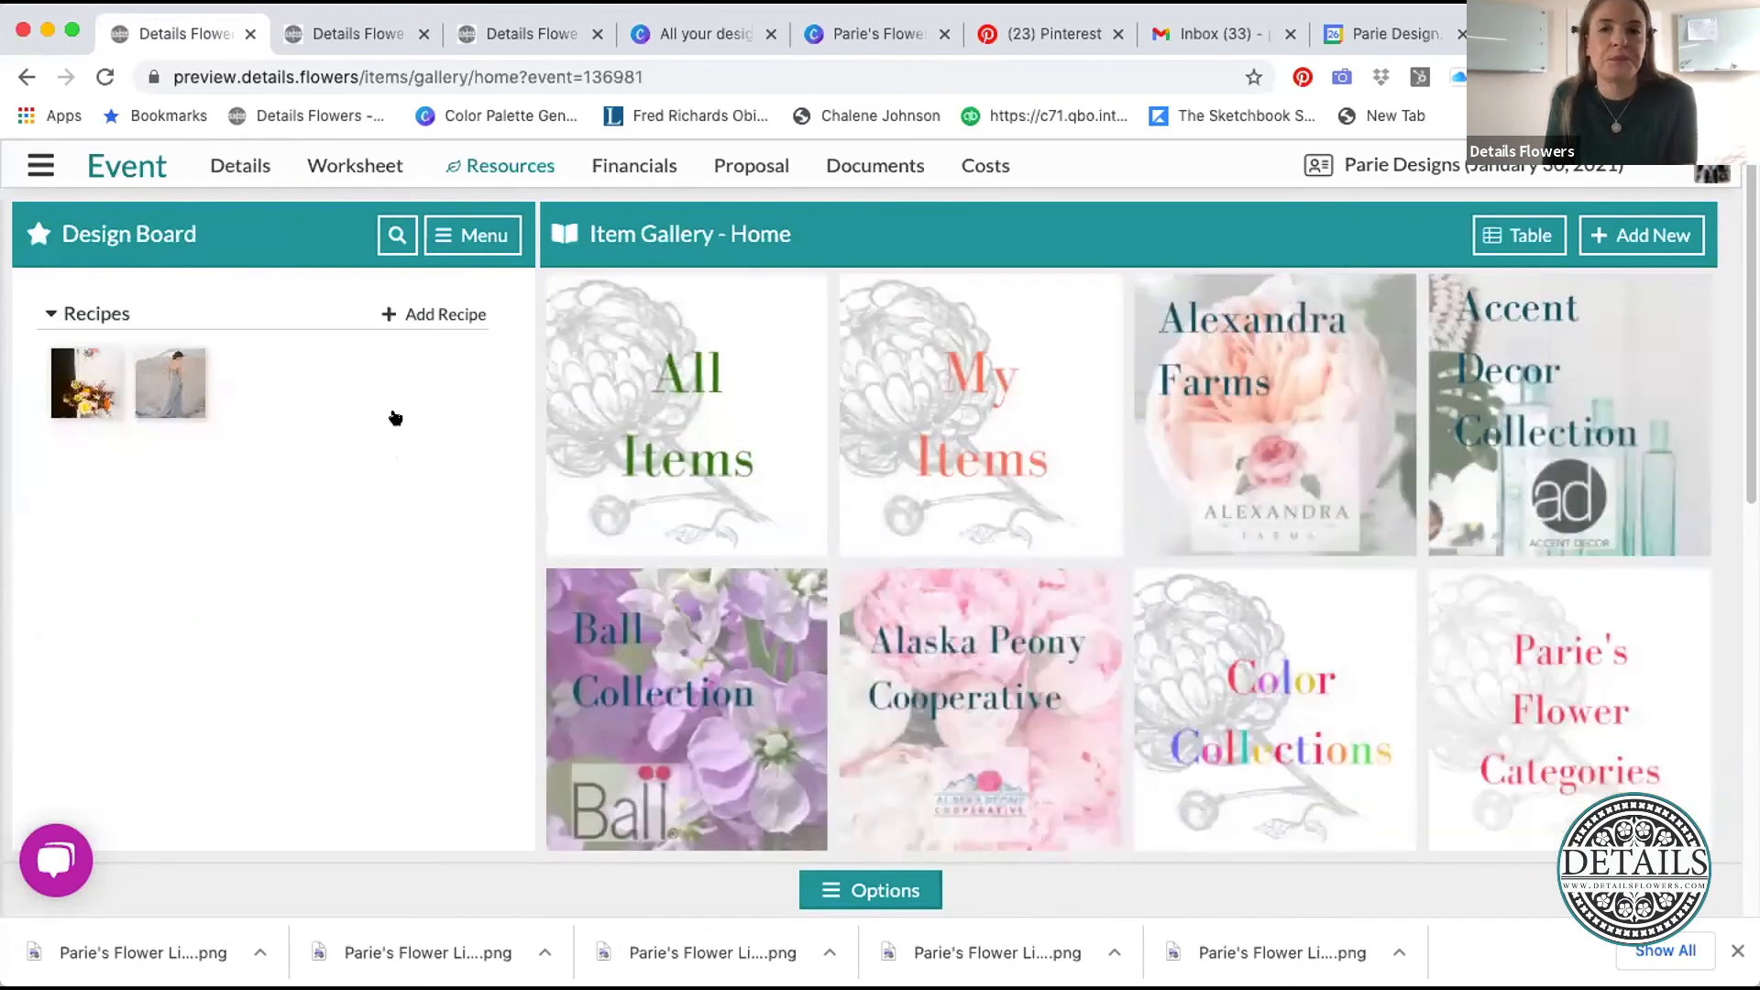
# - Return to the event worksheet, favorite all of its items again and review the refreshed Blooms & Greenery selection
pyautogui.click(367, 166)
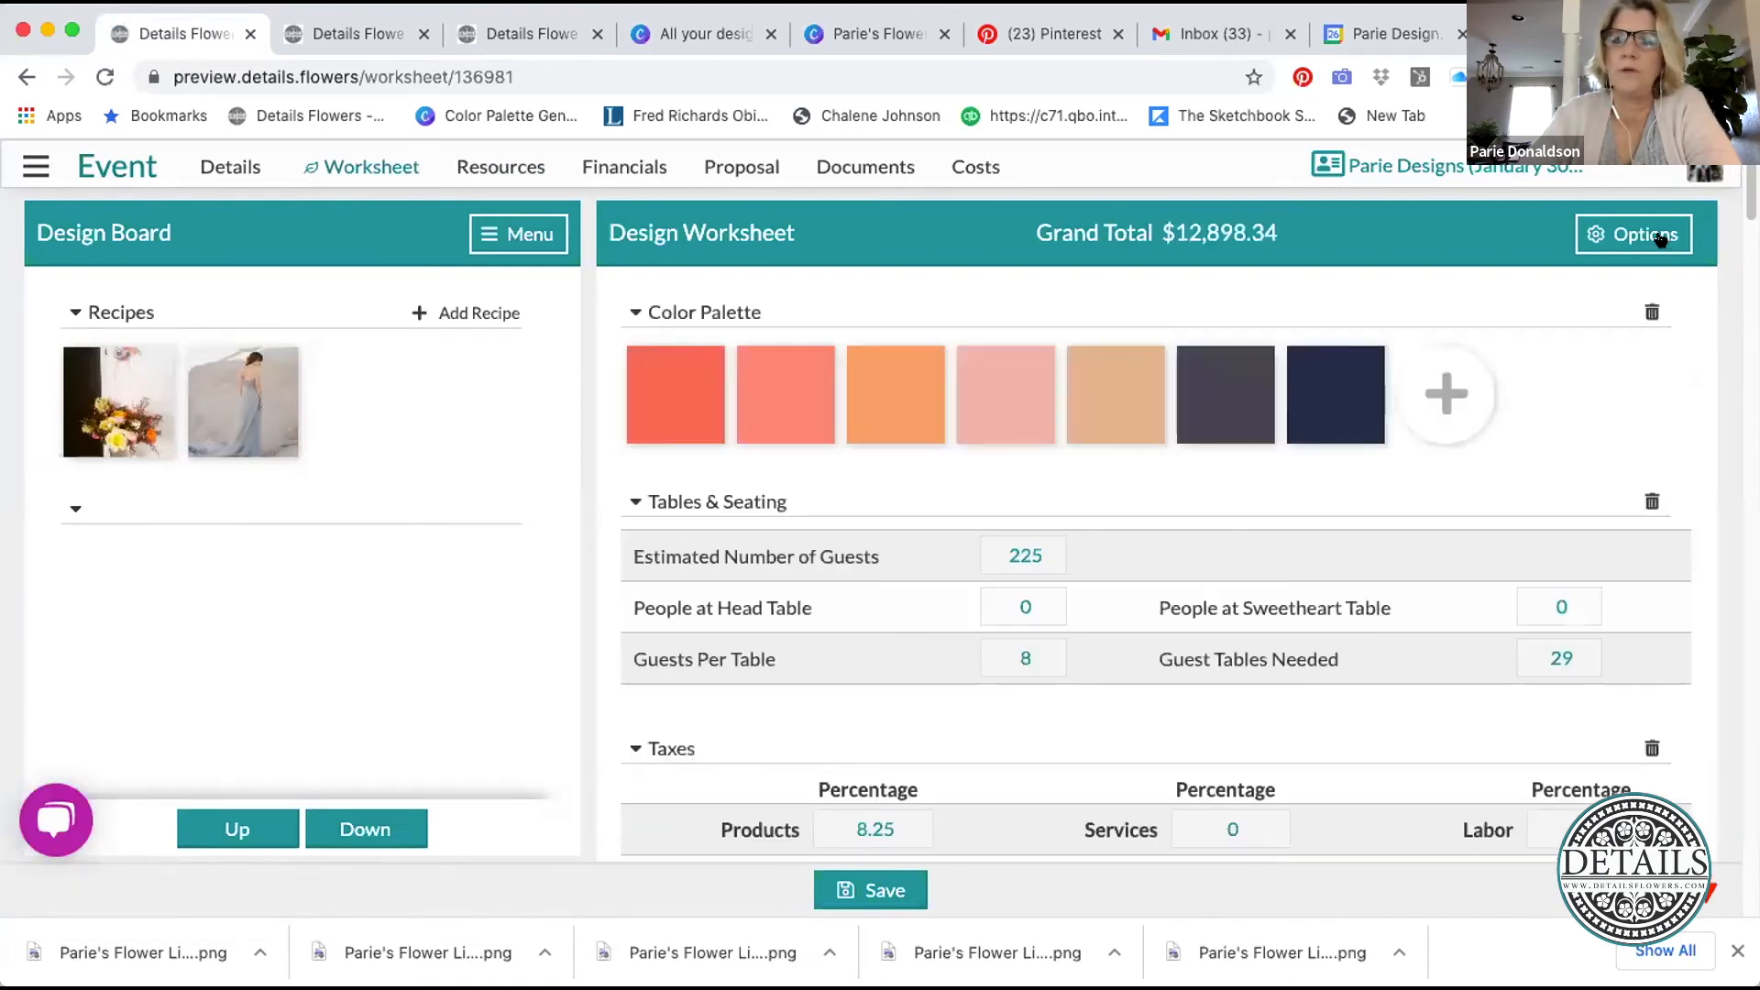
pyautogui.click(1663, 237)
pyautogui.click(1570, 492)
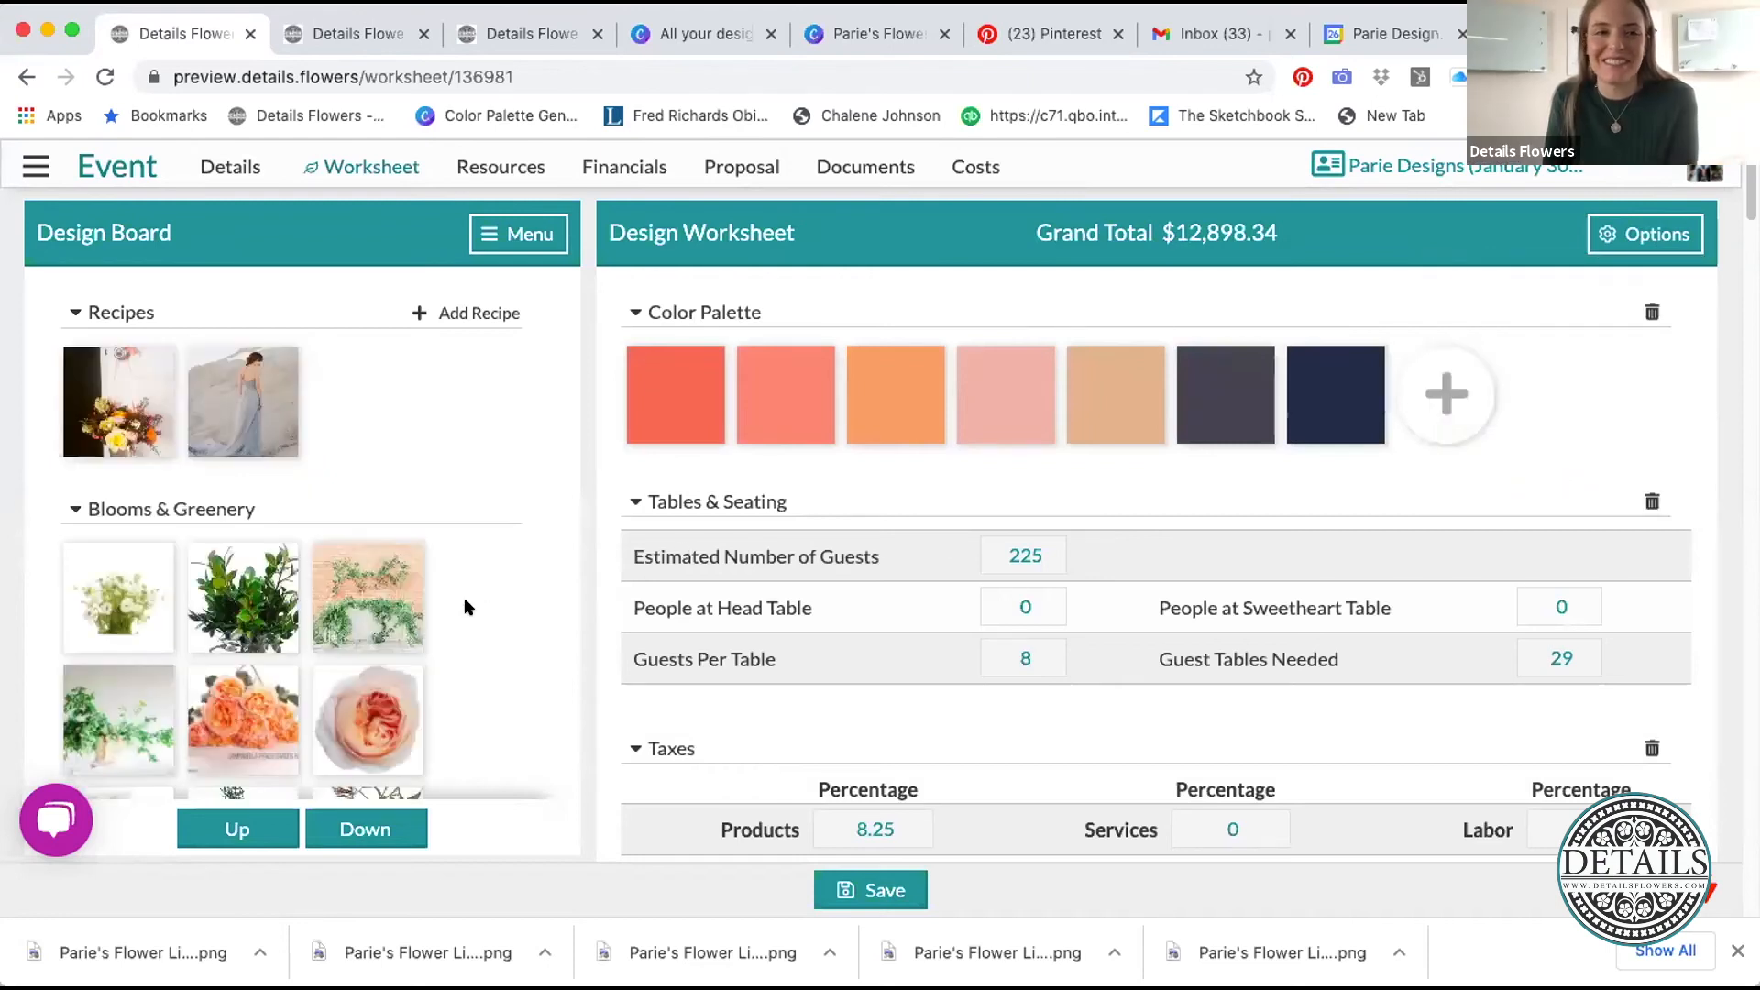
pyautogui.click(374, 824)
pyautogui.click(374, 824)
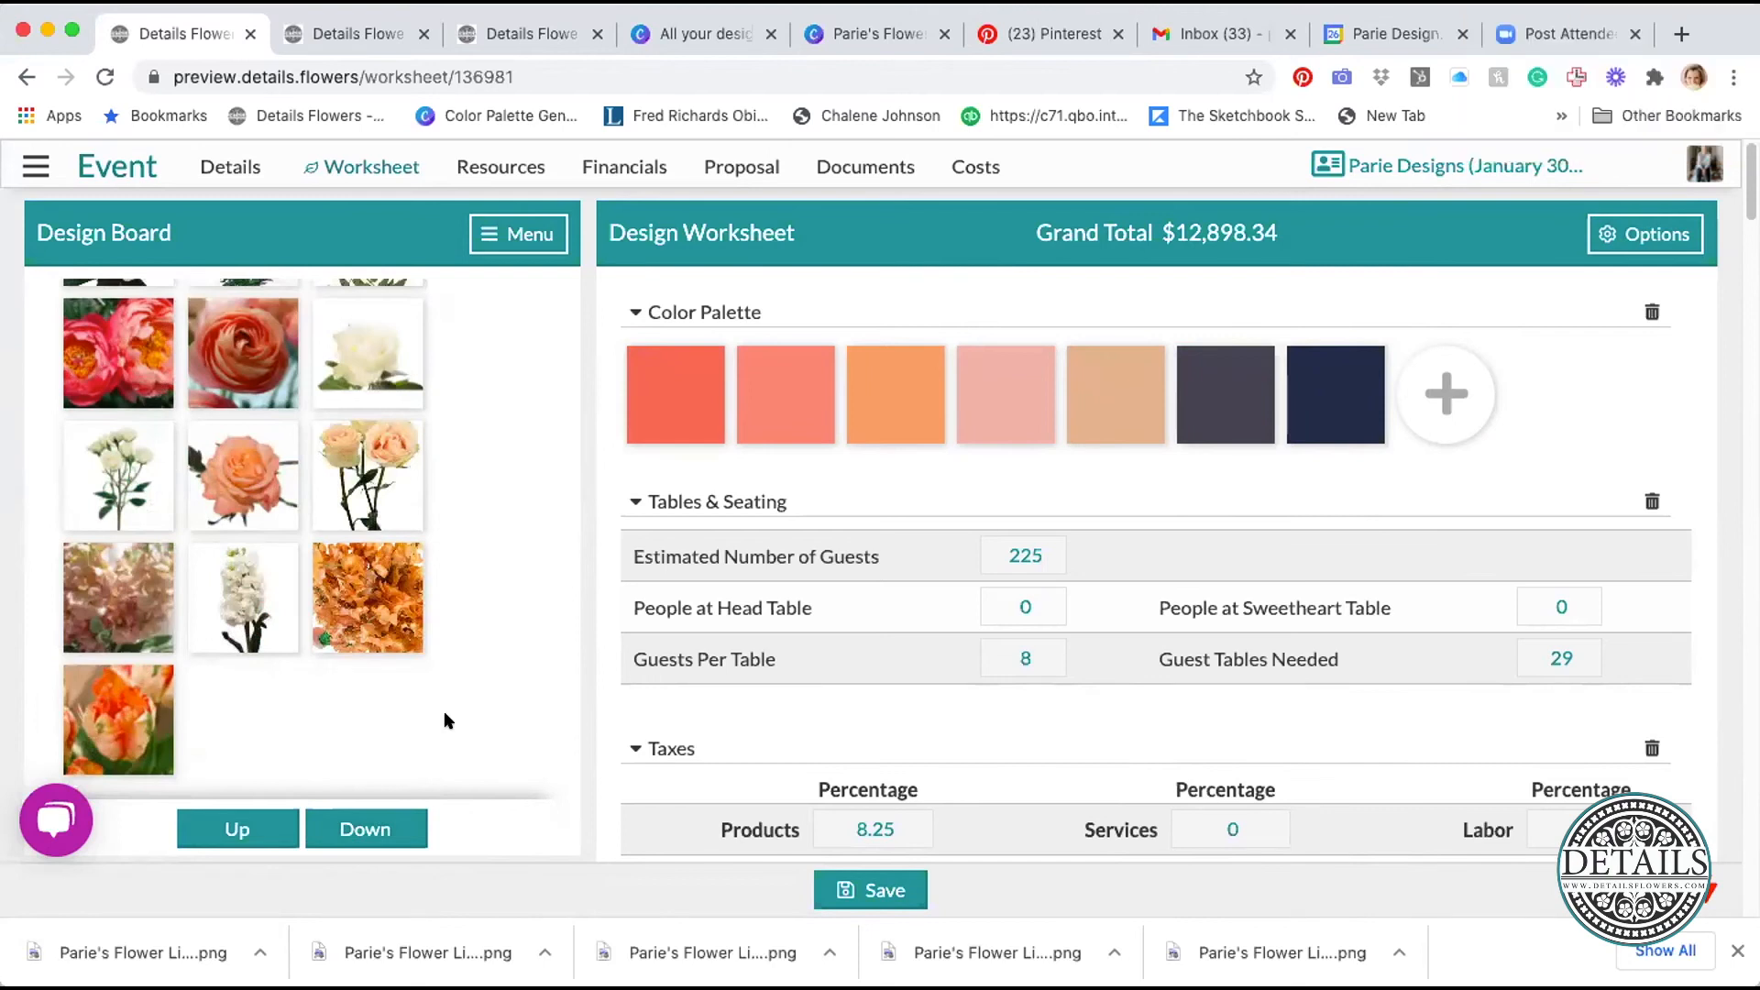
pyautogui.click(253, 829)
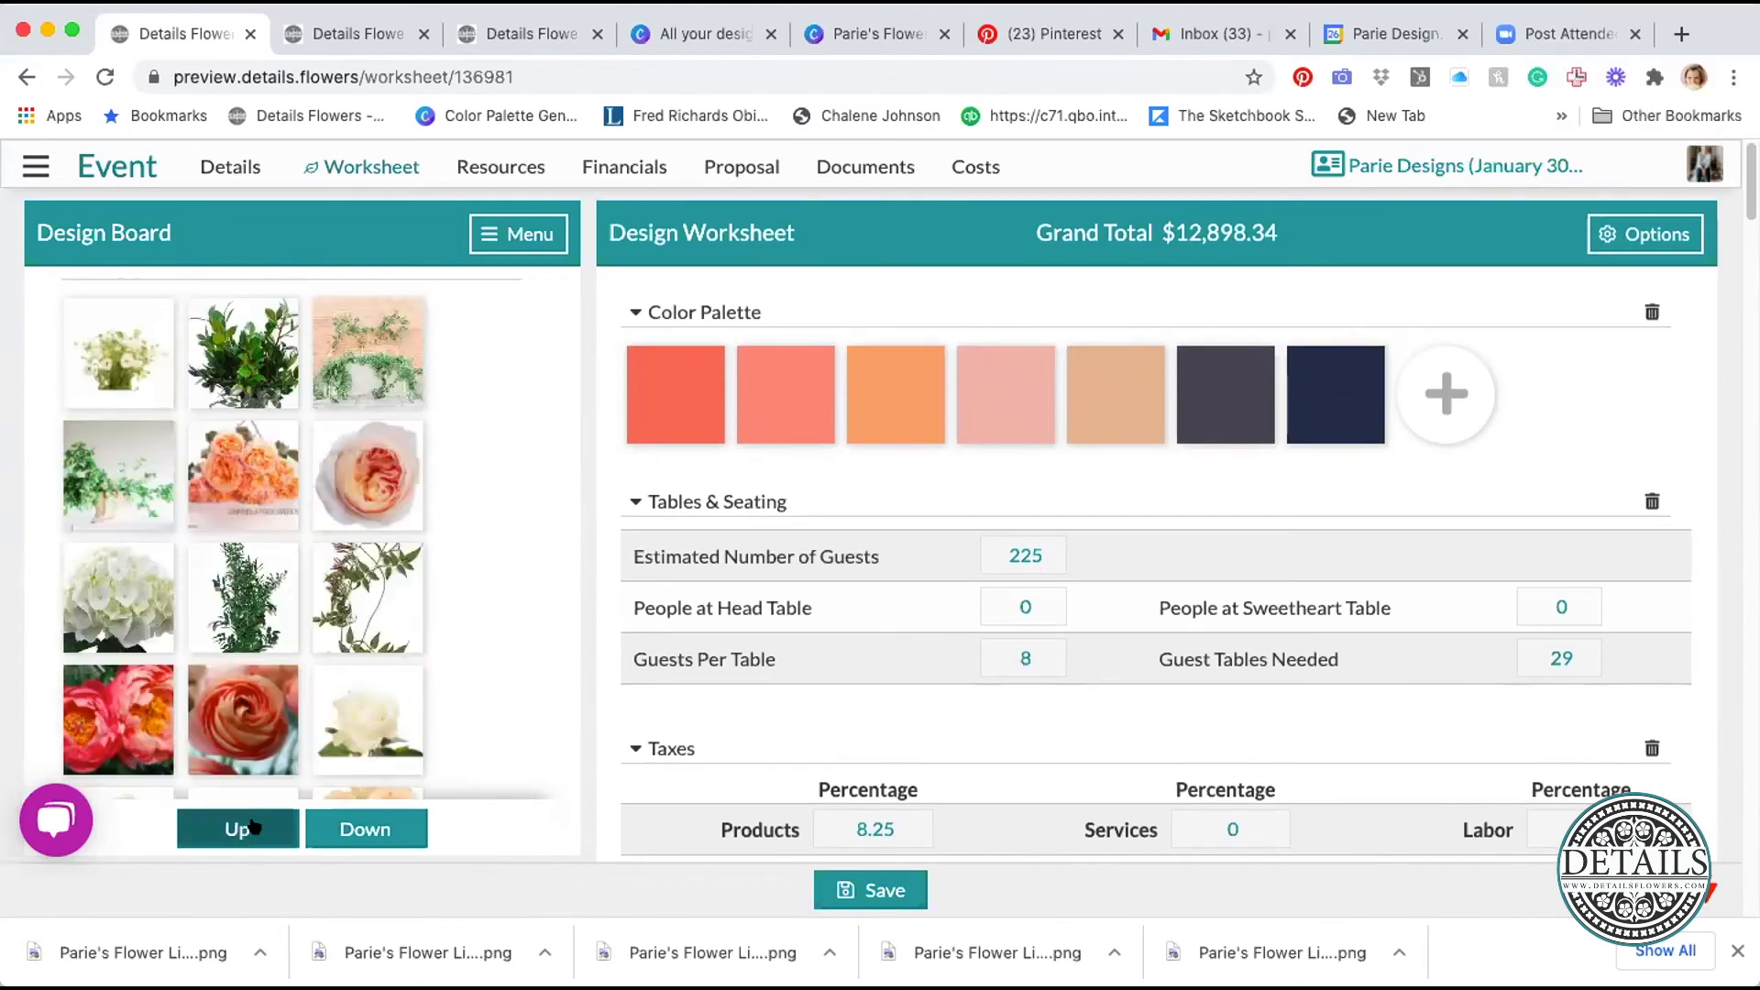
pyautogui.click(254, 826)
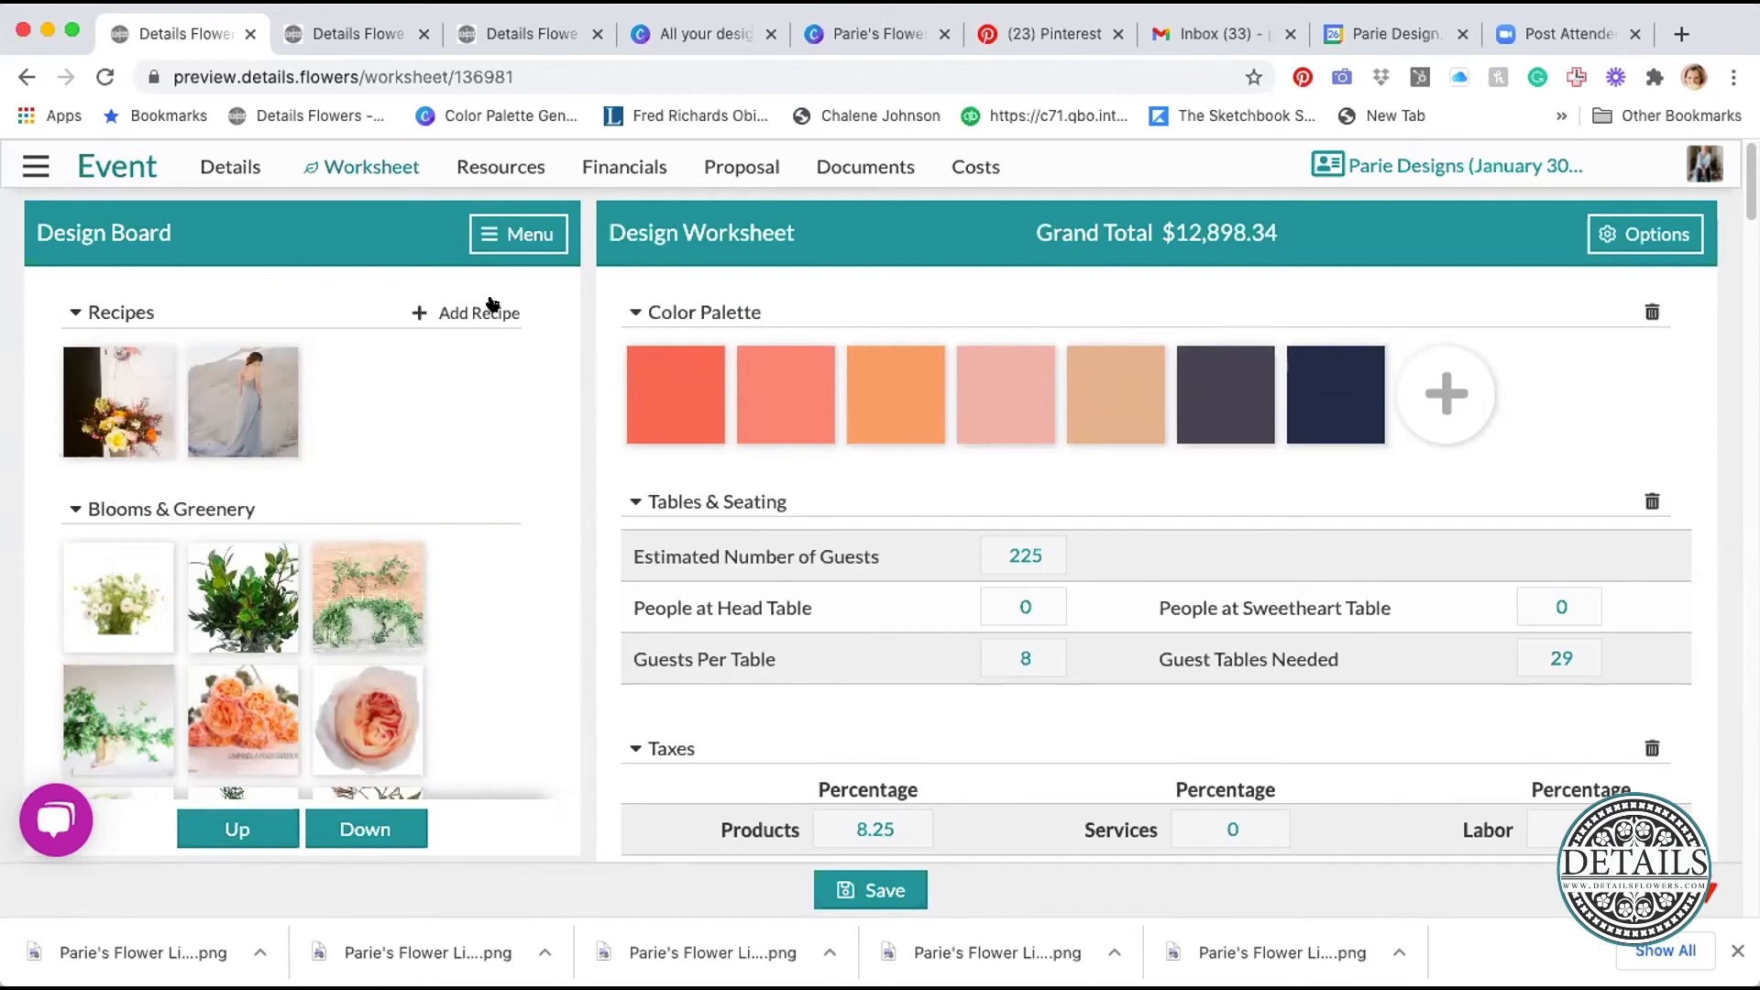
# - Save The Bride's bouquet recipe as a new gallery recipe and display its recipe options
pyautogui.scroll(-3, 1353, 632)
pyautogui.scroll(-5, 1353, 629)
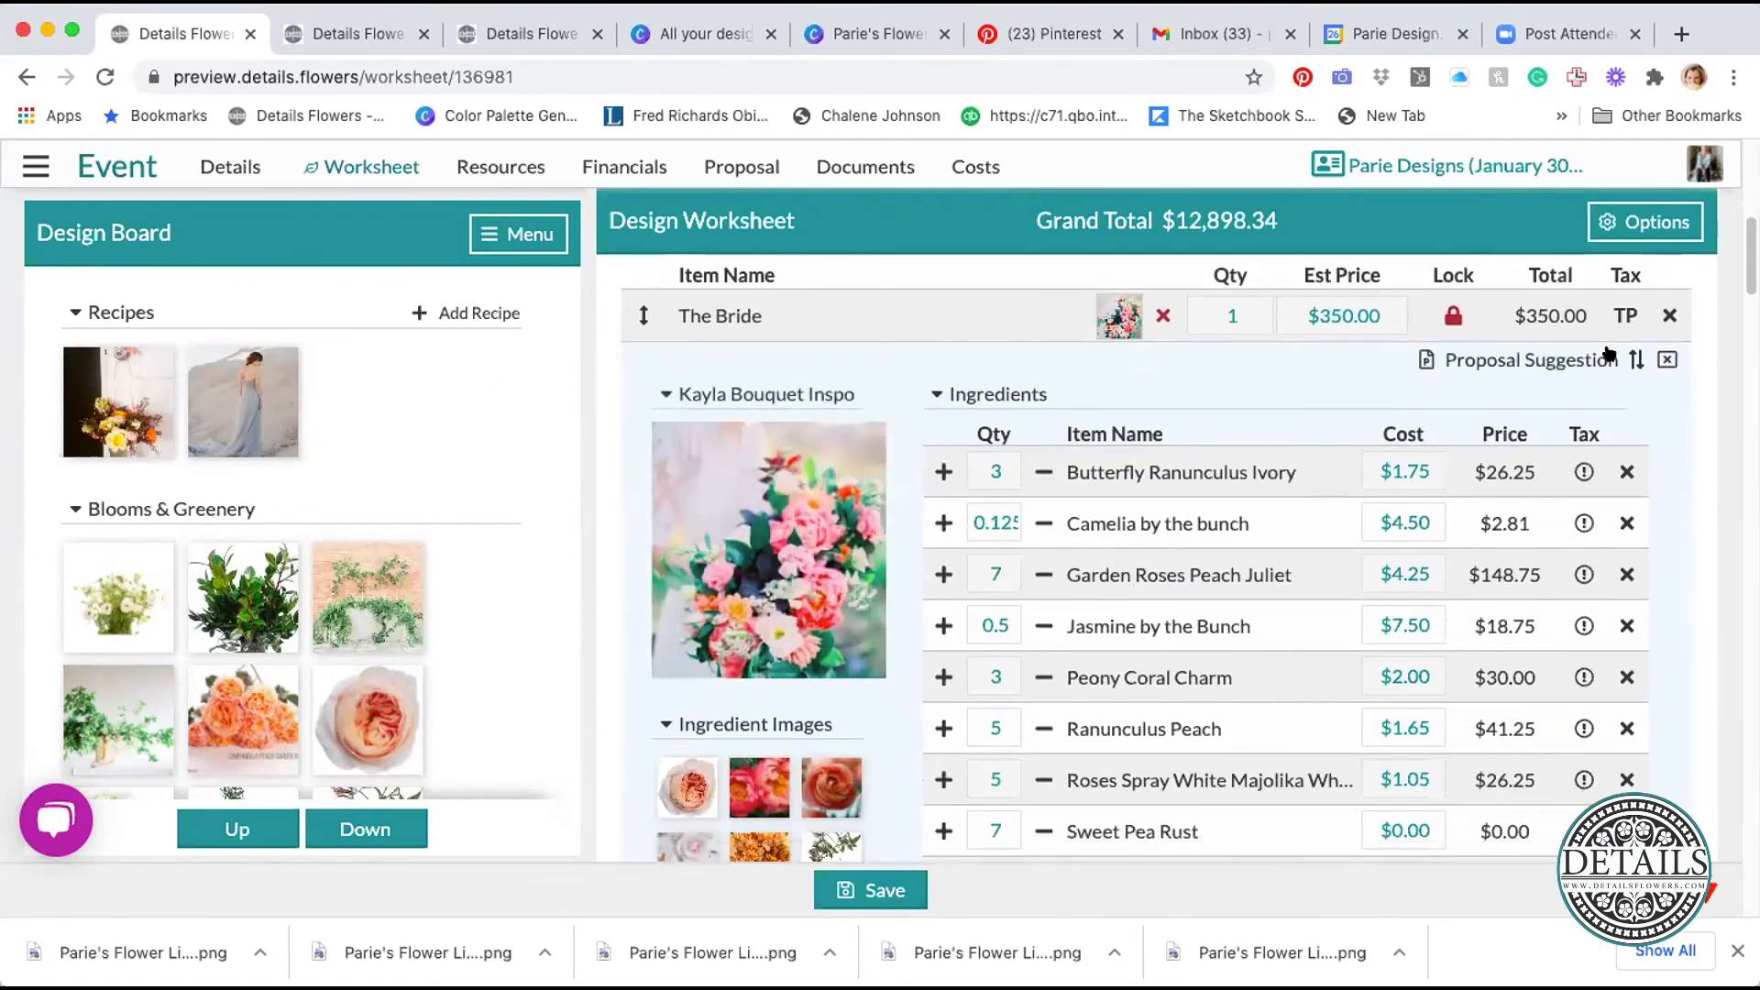
pyautogui.click(1626, 358)
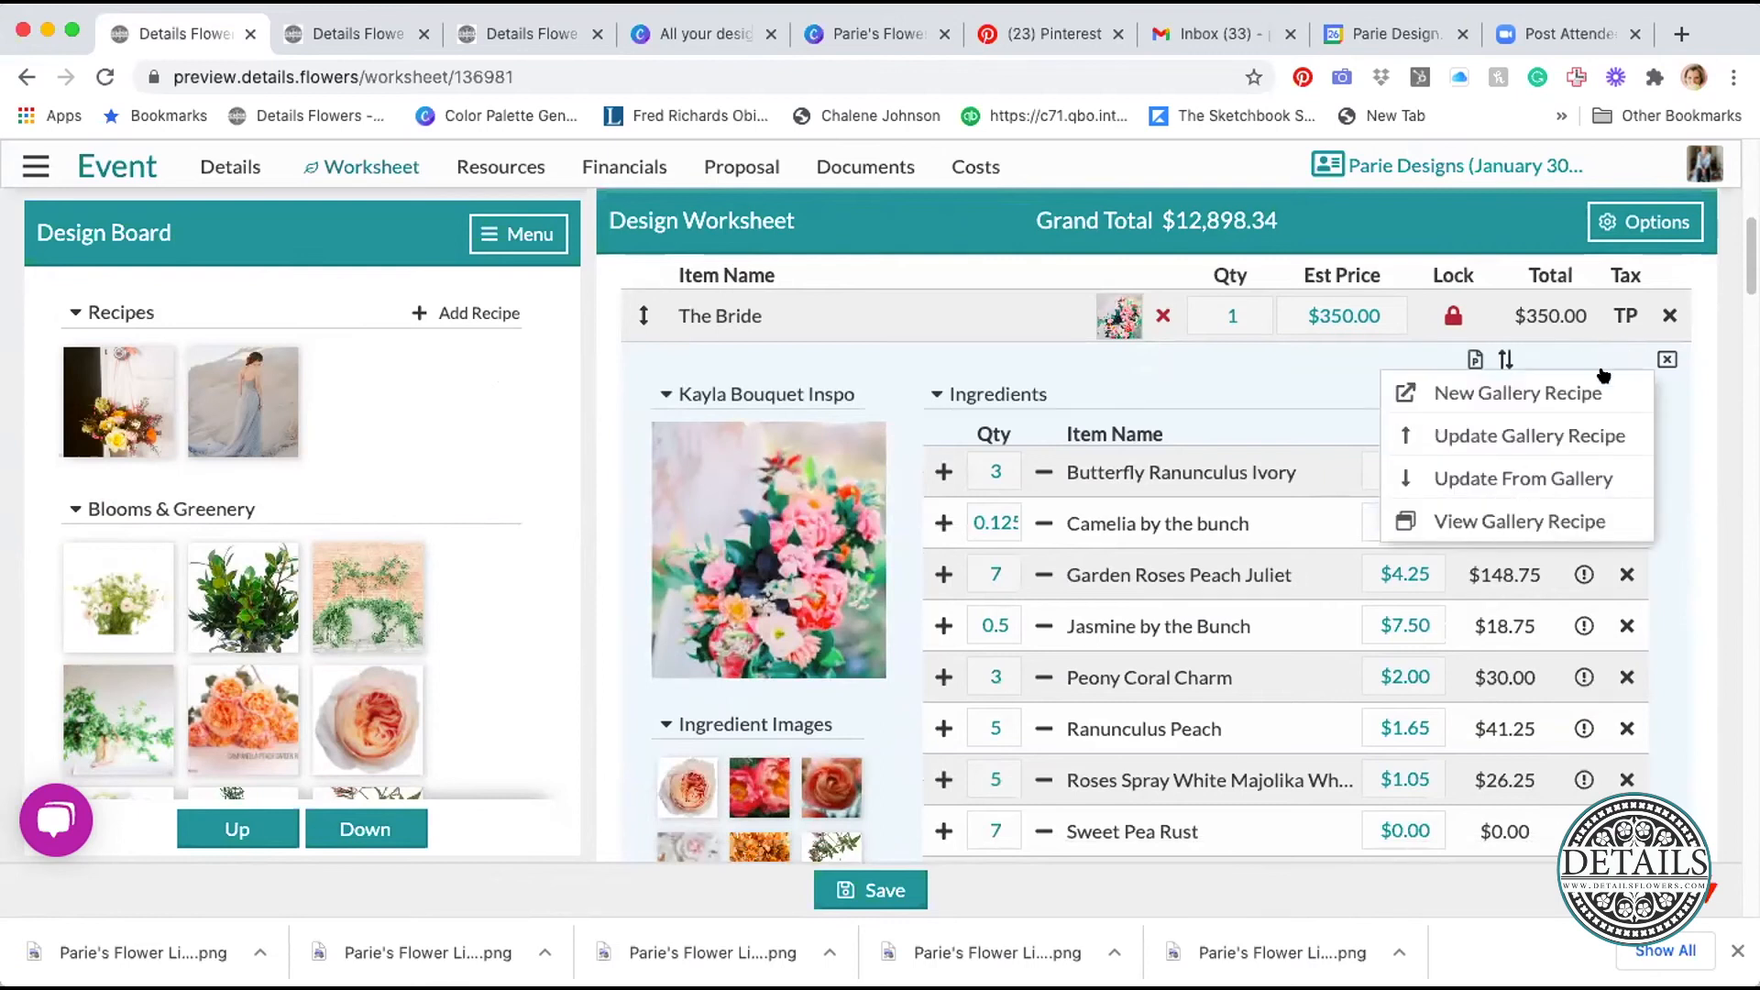
pyautogui.click(1563, 394)
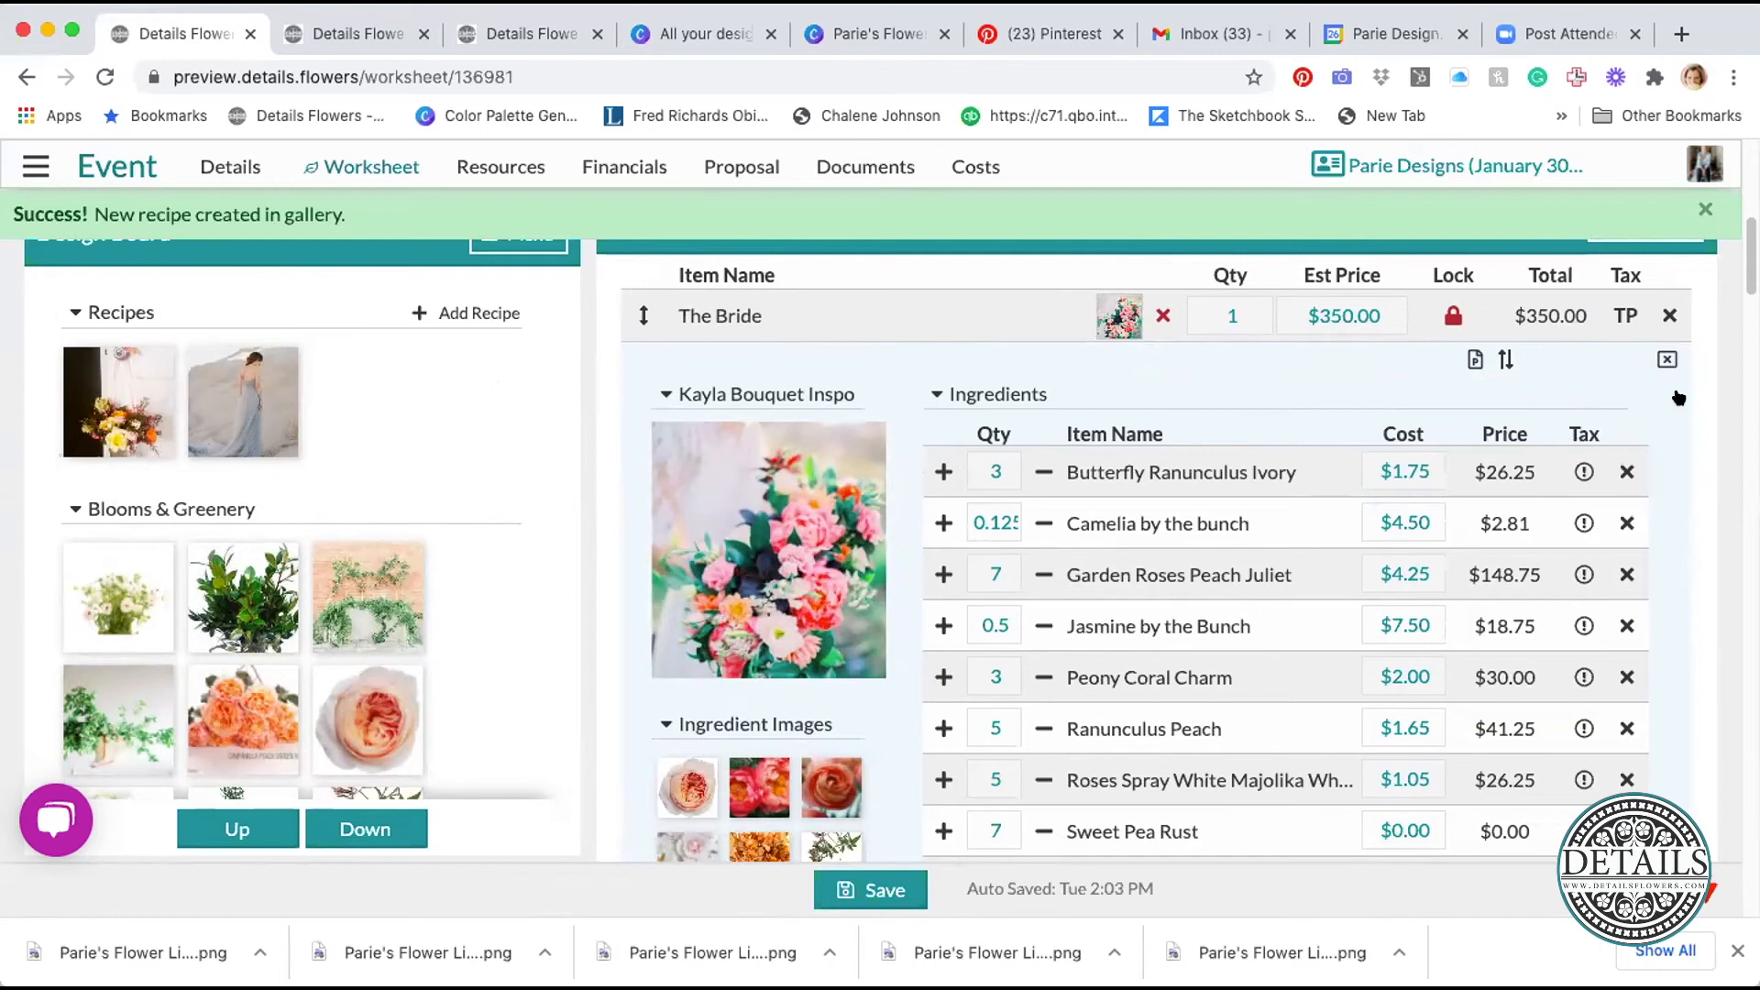
pyautogui.click(1506, 358)
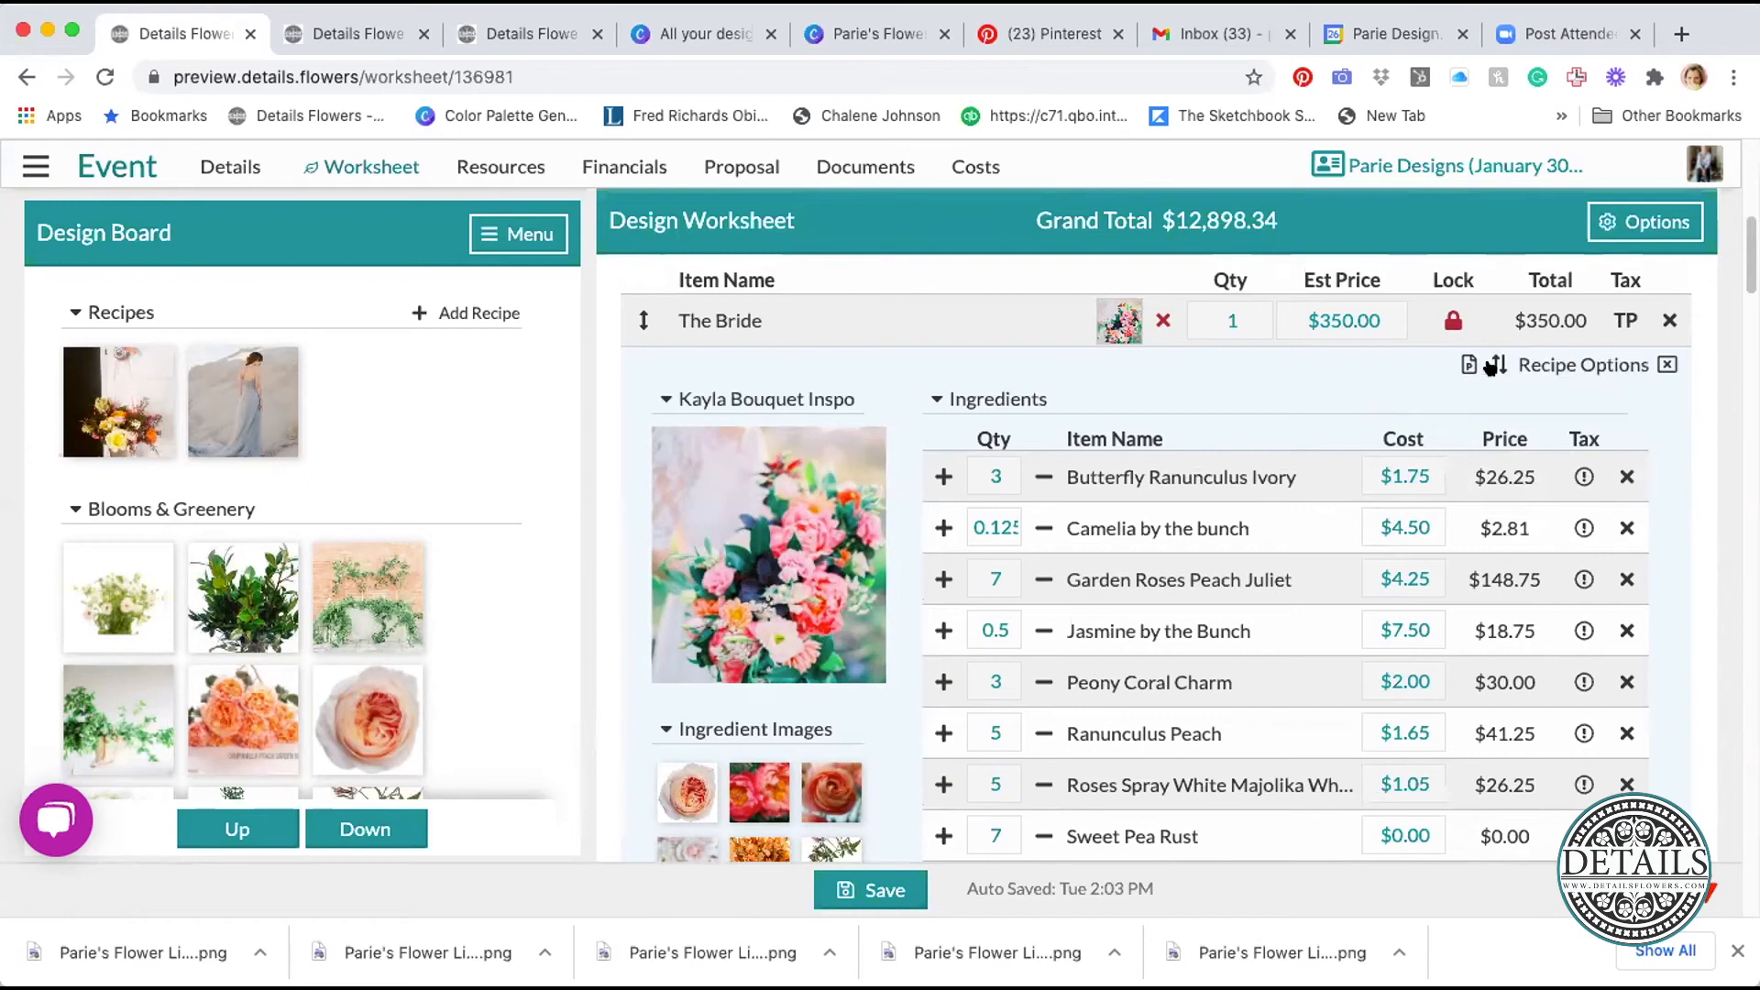
pyautogui.click(1537, 363)
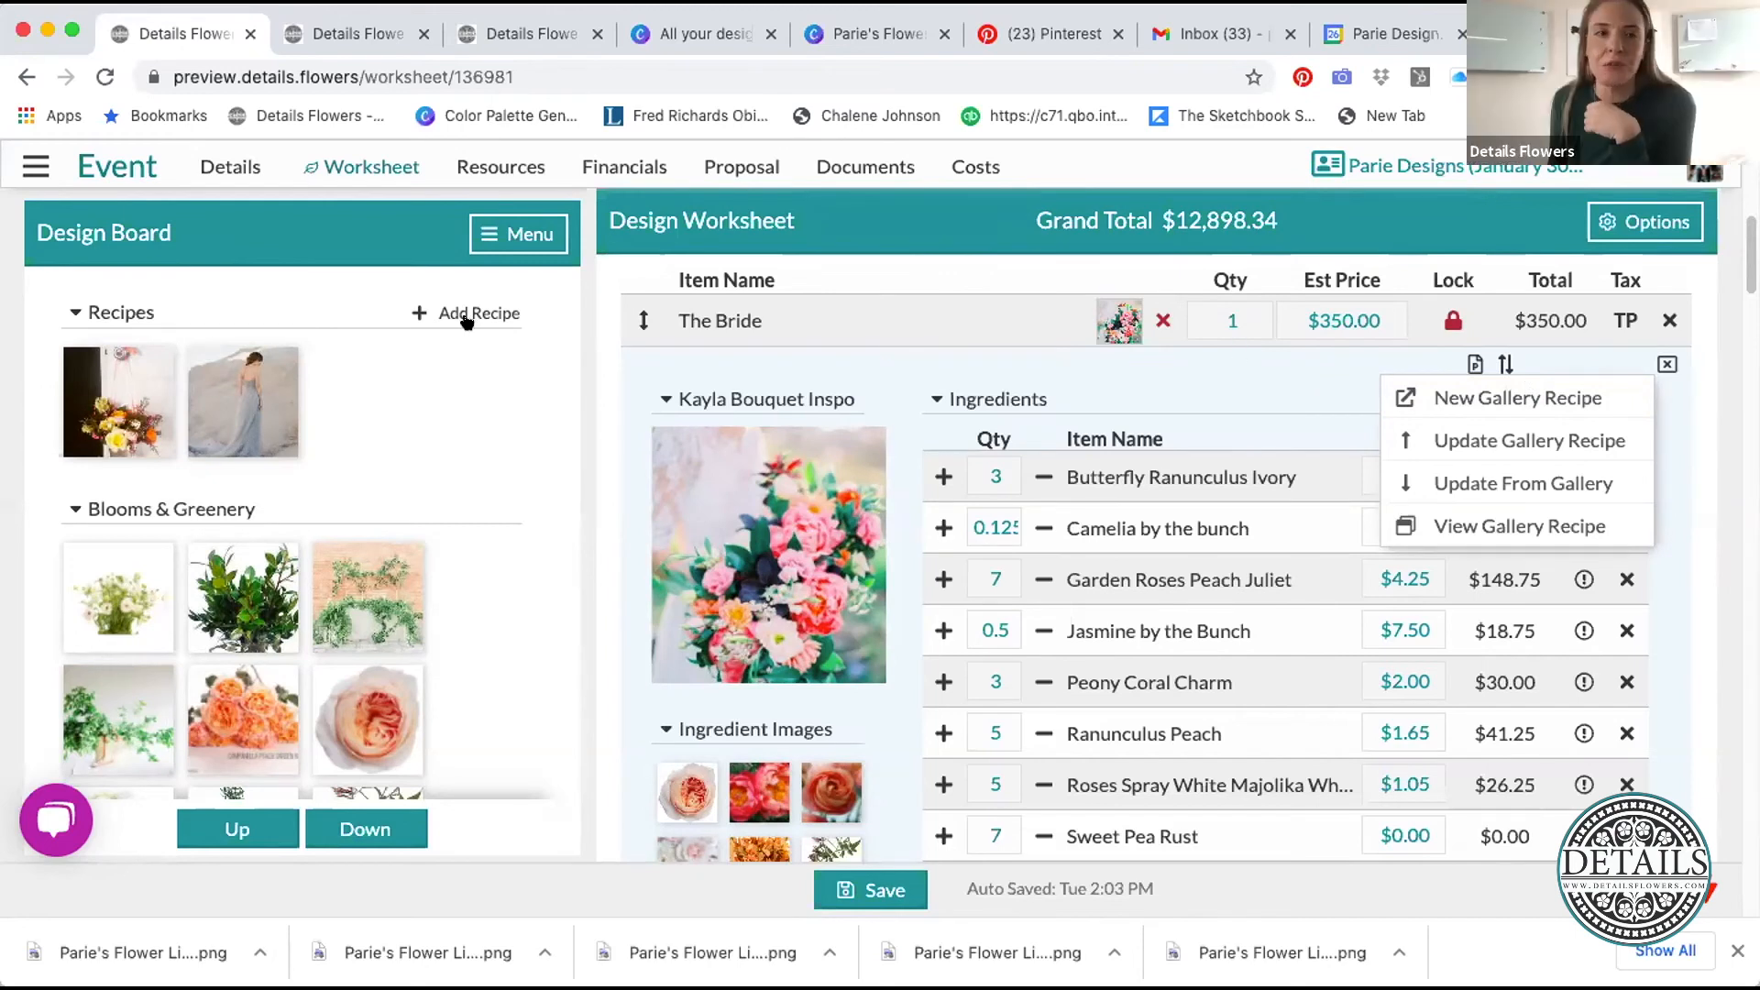
# - Open the event's recipe gallery and show only the recipes favorited on the design board
pyautogui.scroll(10, 541, 383)
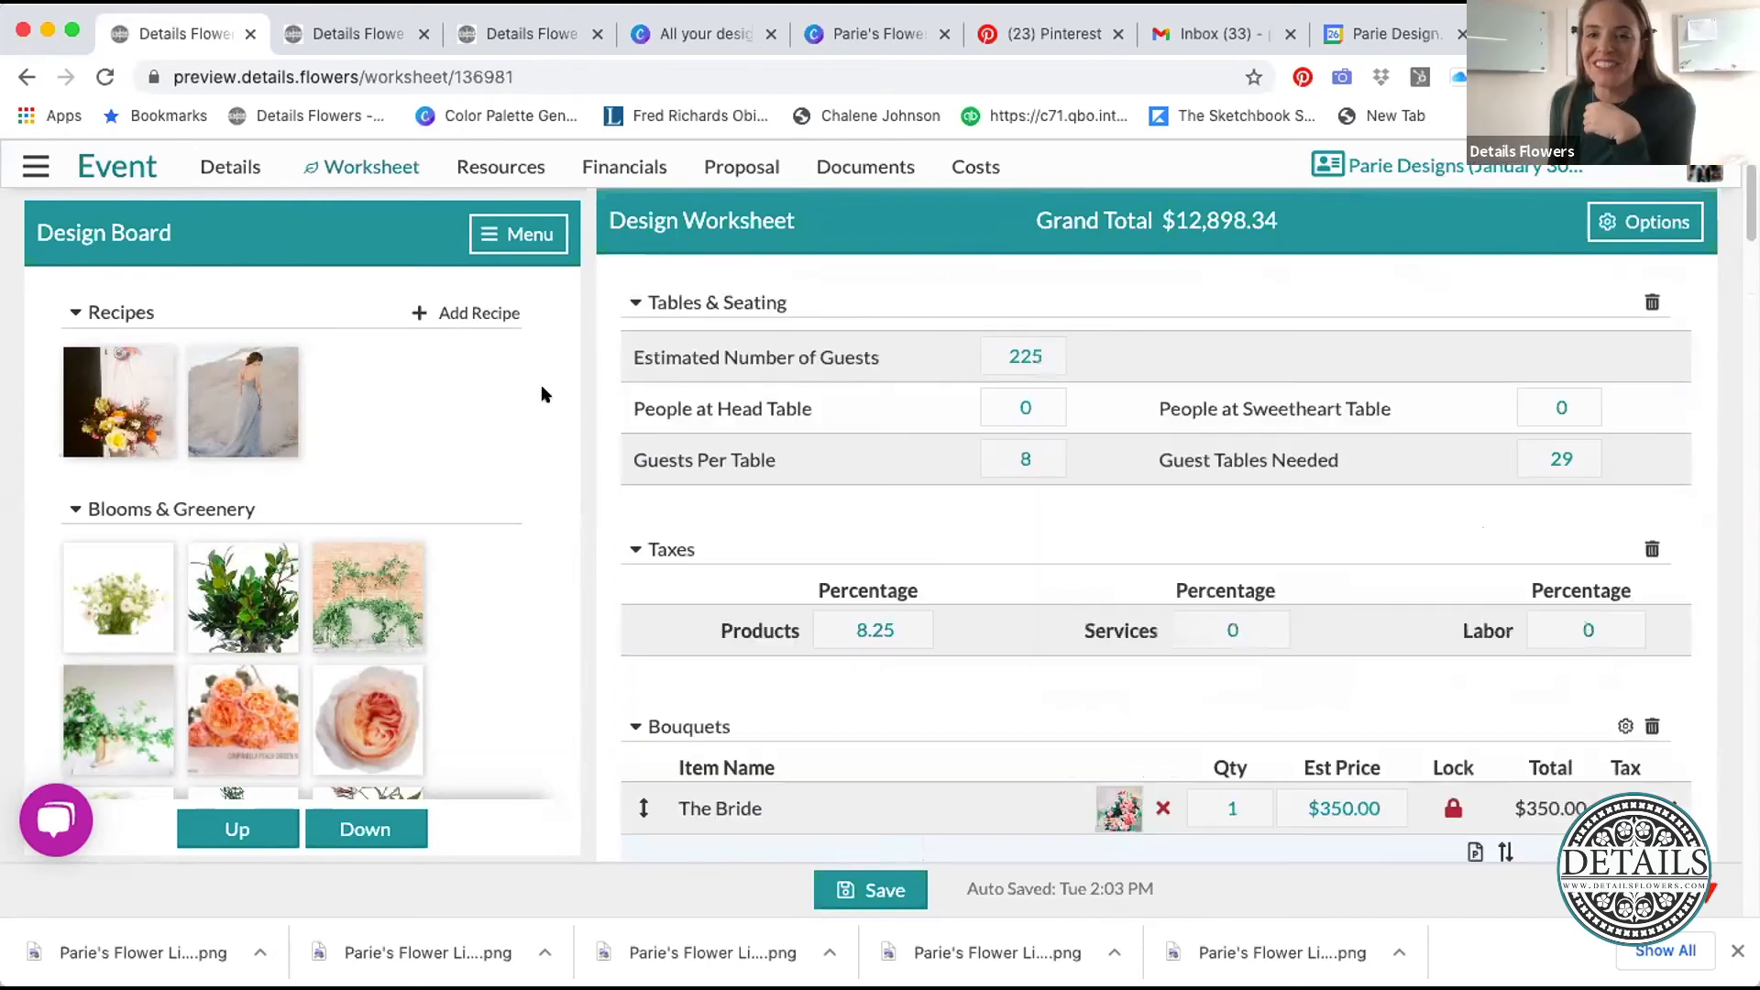
pyautogui.moveTo(522, 166)
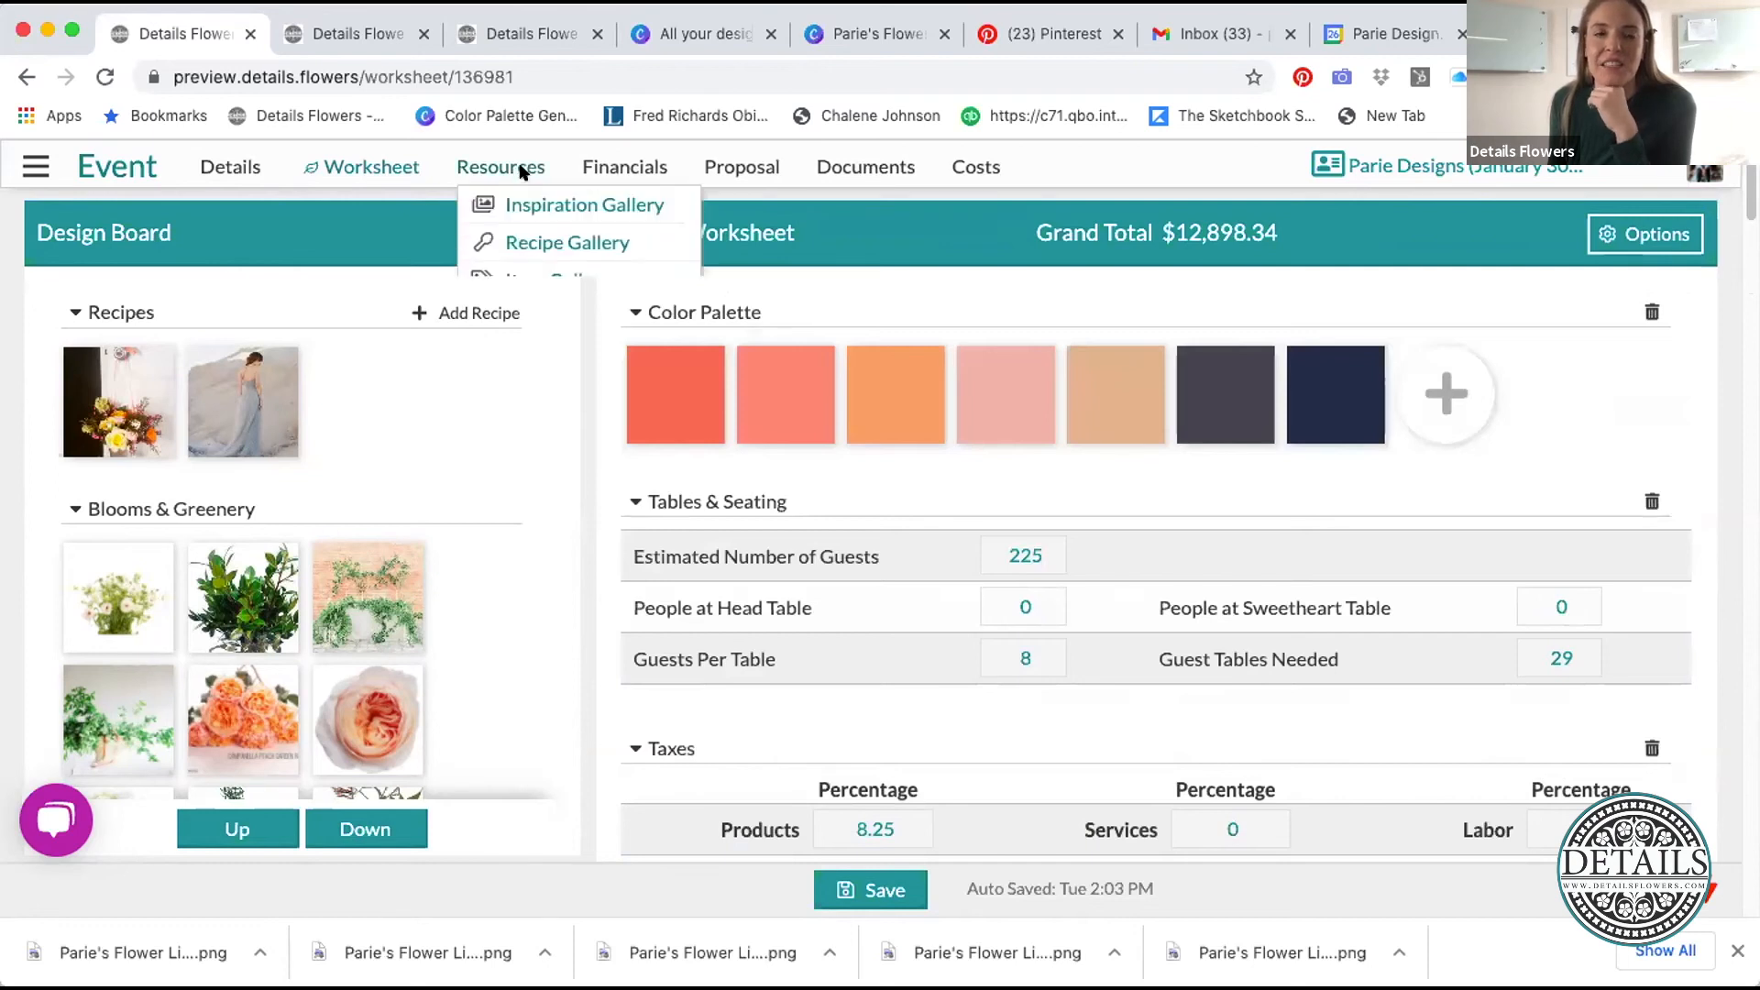
pyautogui.click(530, 240)
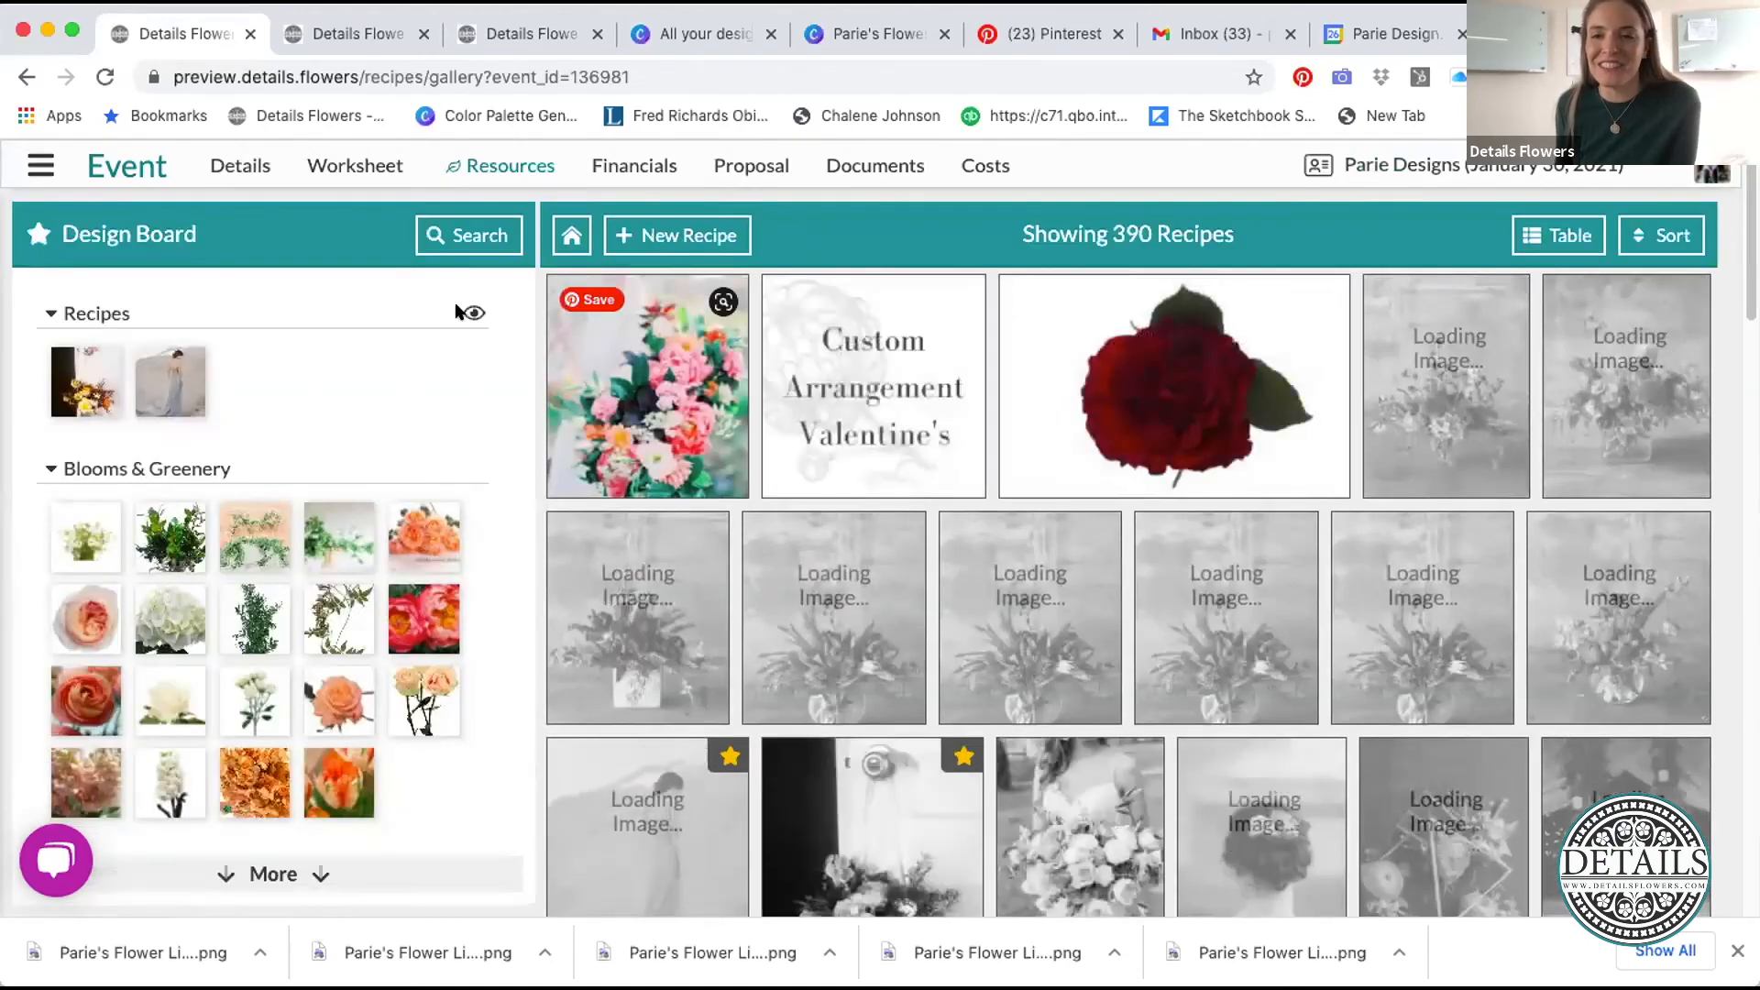
pyautogui.click(473, 313)
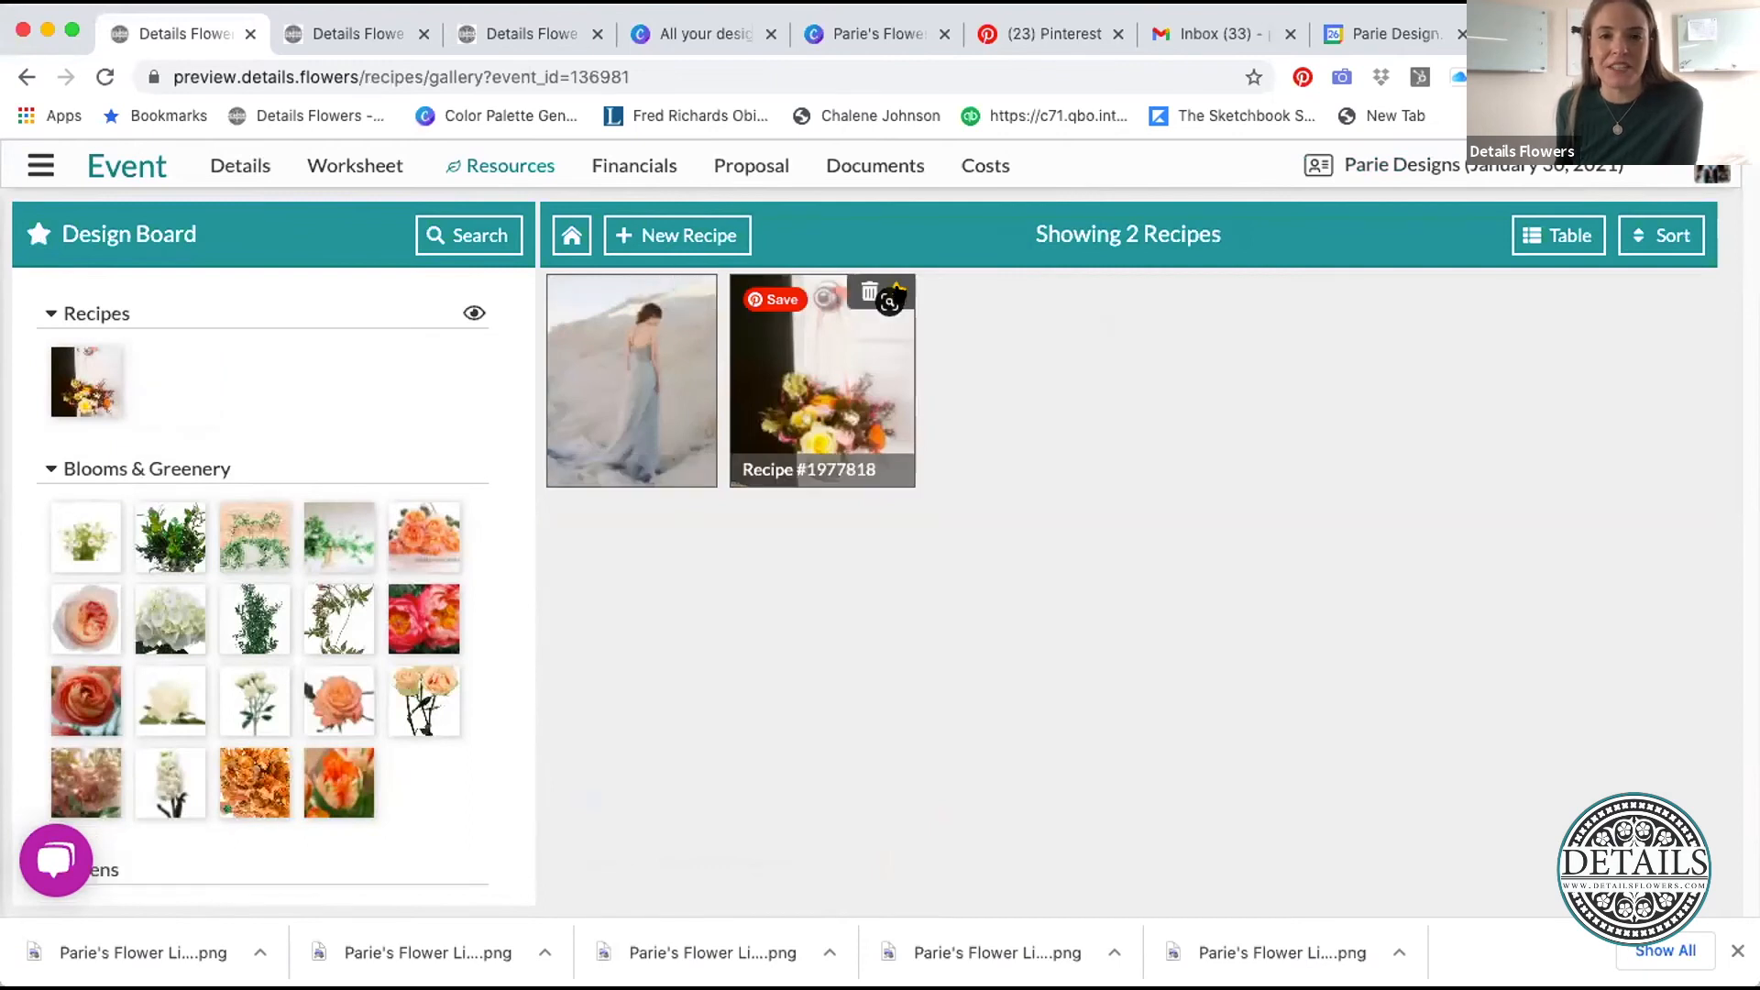
# - Remove the bouquet recipe from the design board's favorites and return to the event's item gallery home by way of the worksheet
pyautogui.click(896, 291)
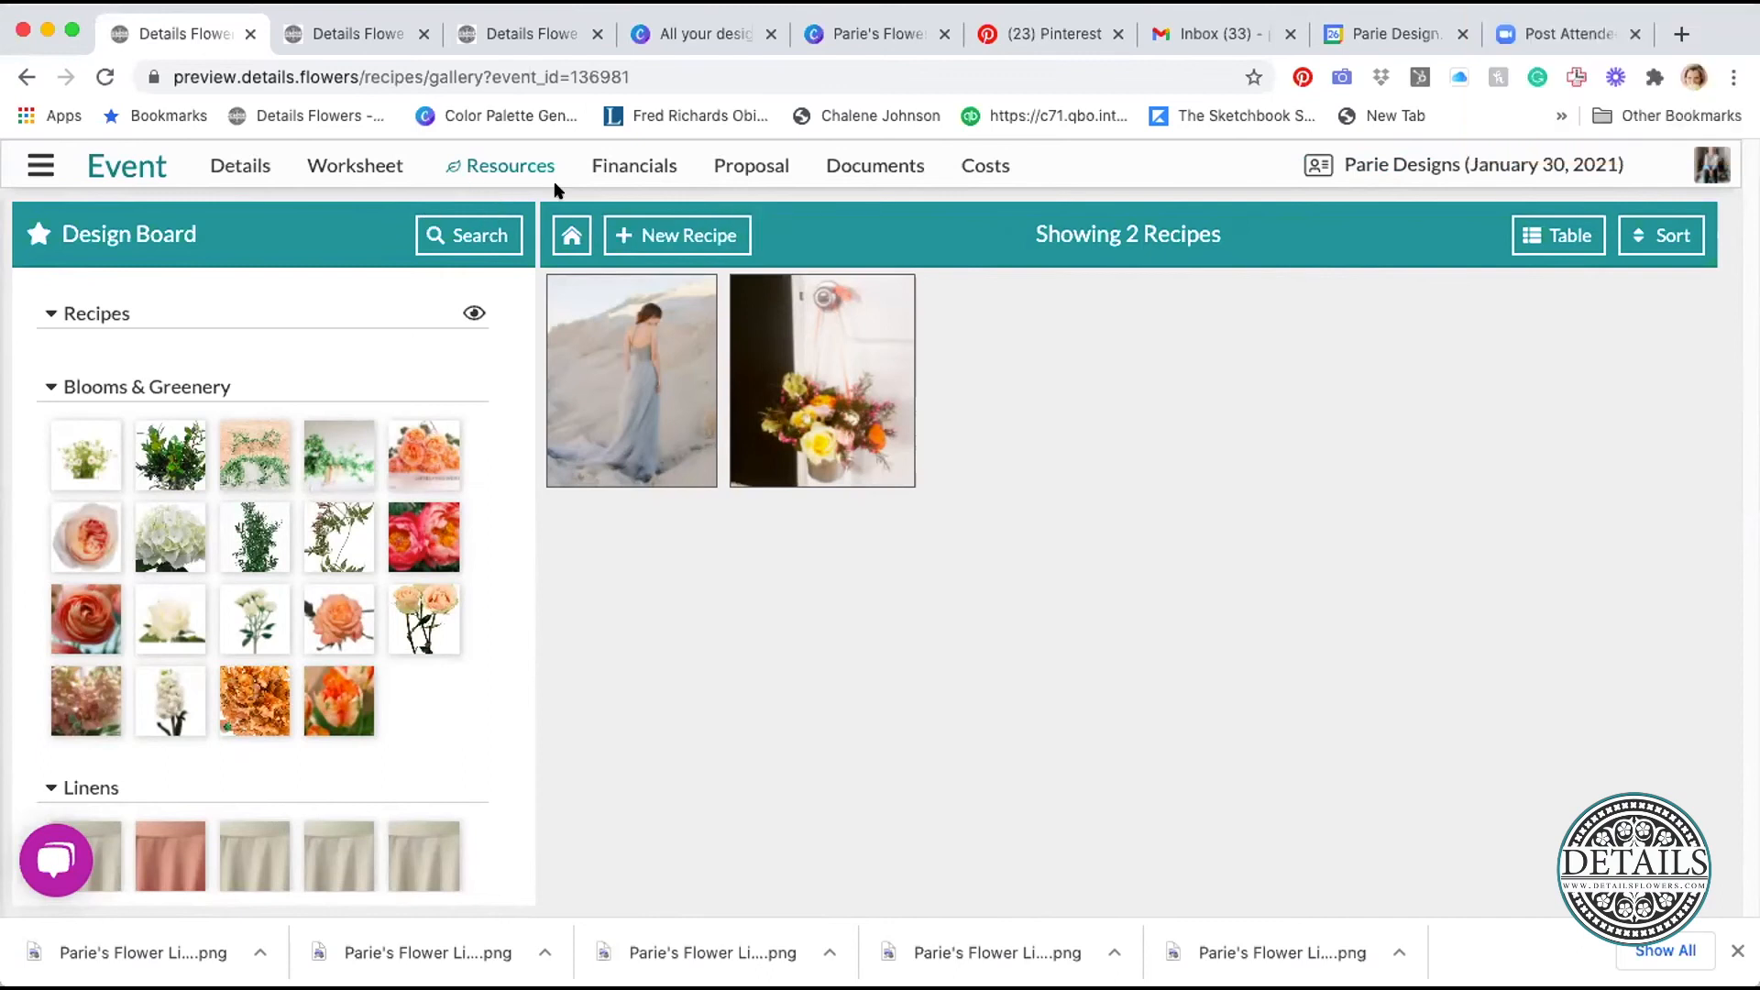
pyautogui.click(383, 164)
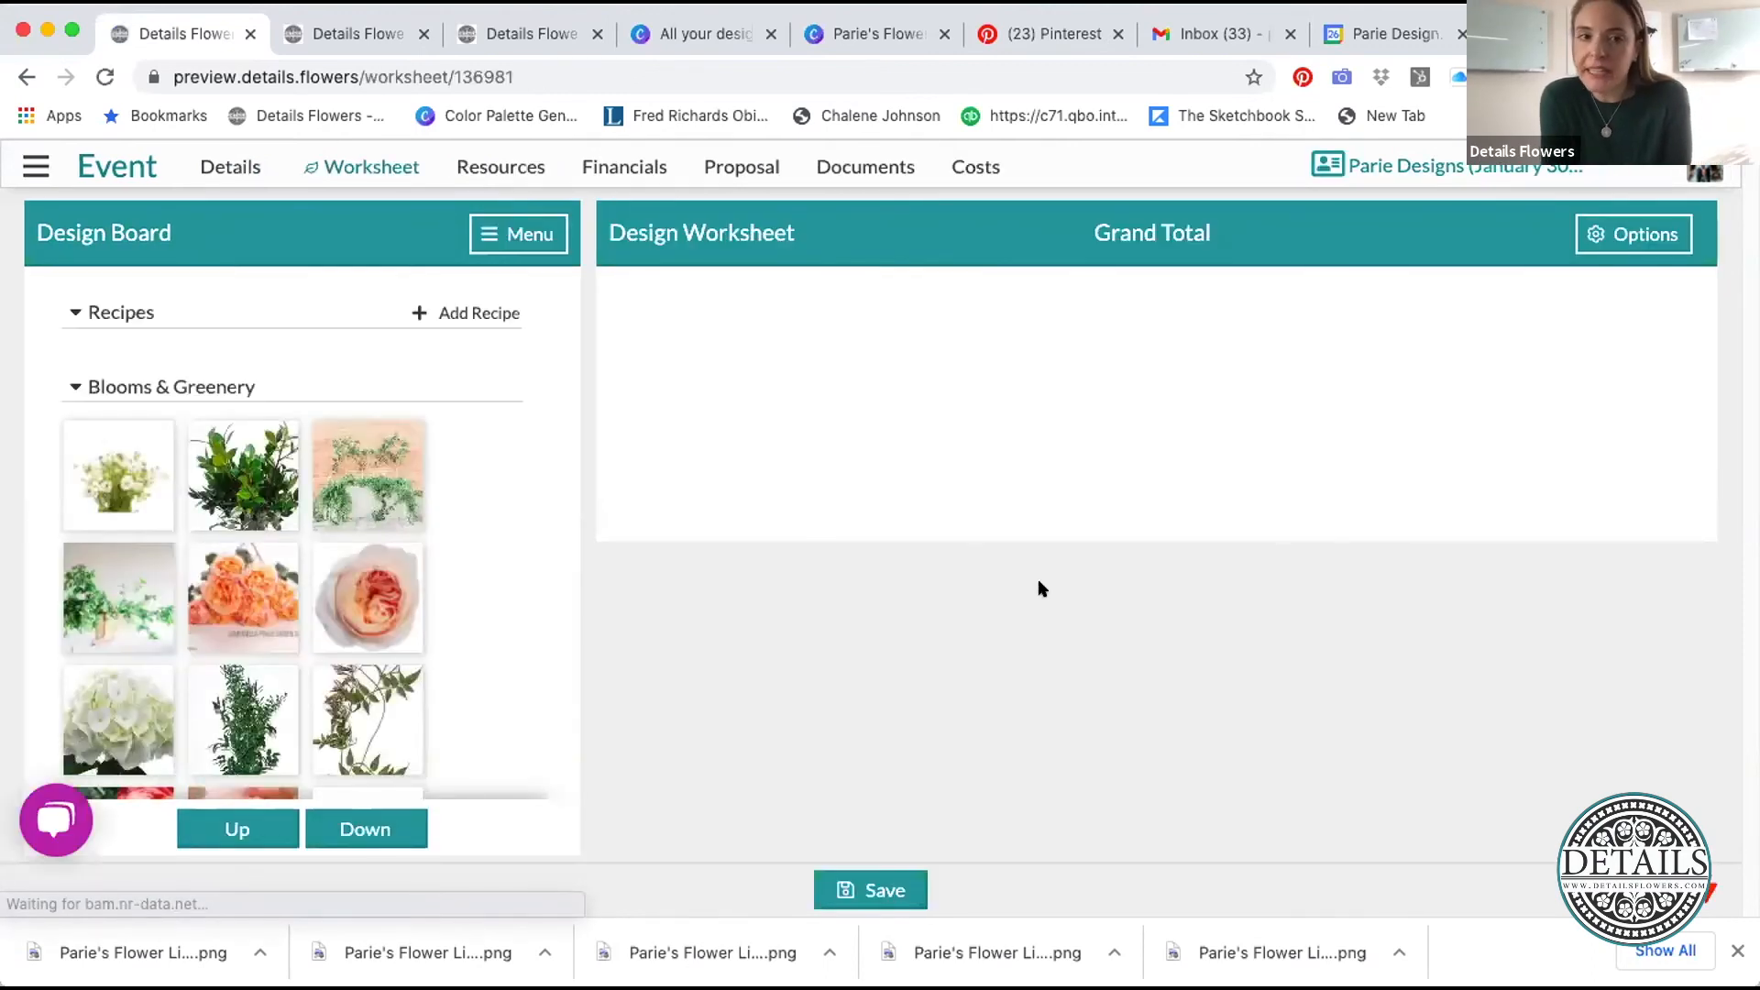
pyautogui.click(522, 165)
pyautogui.click(541, 281)
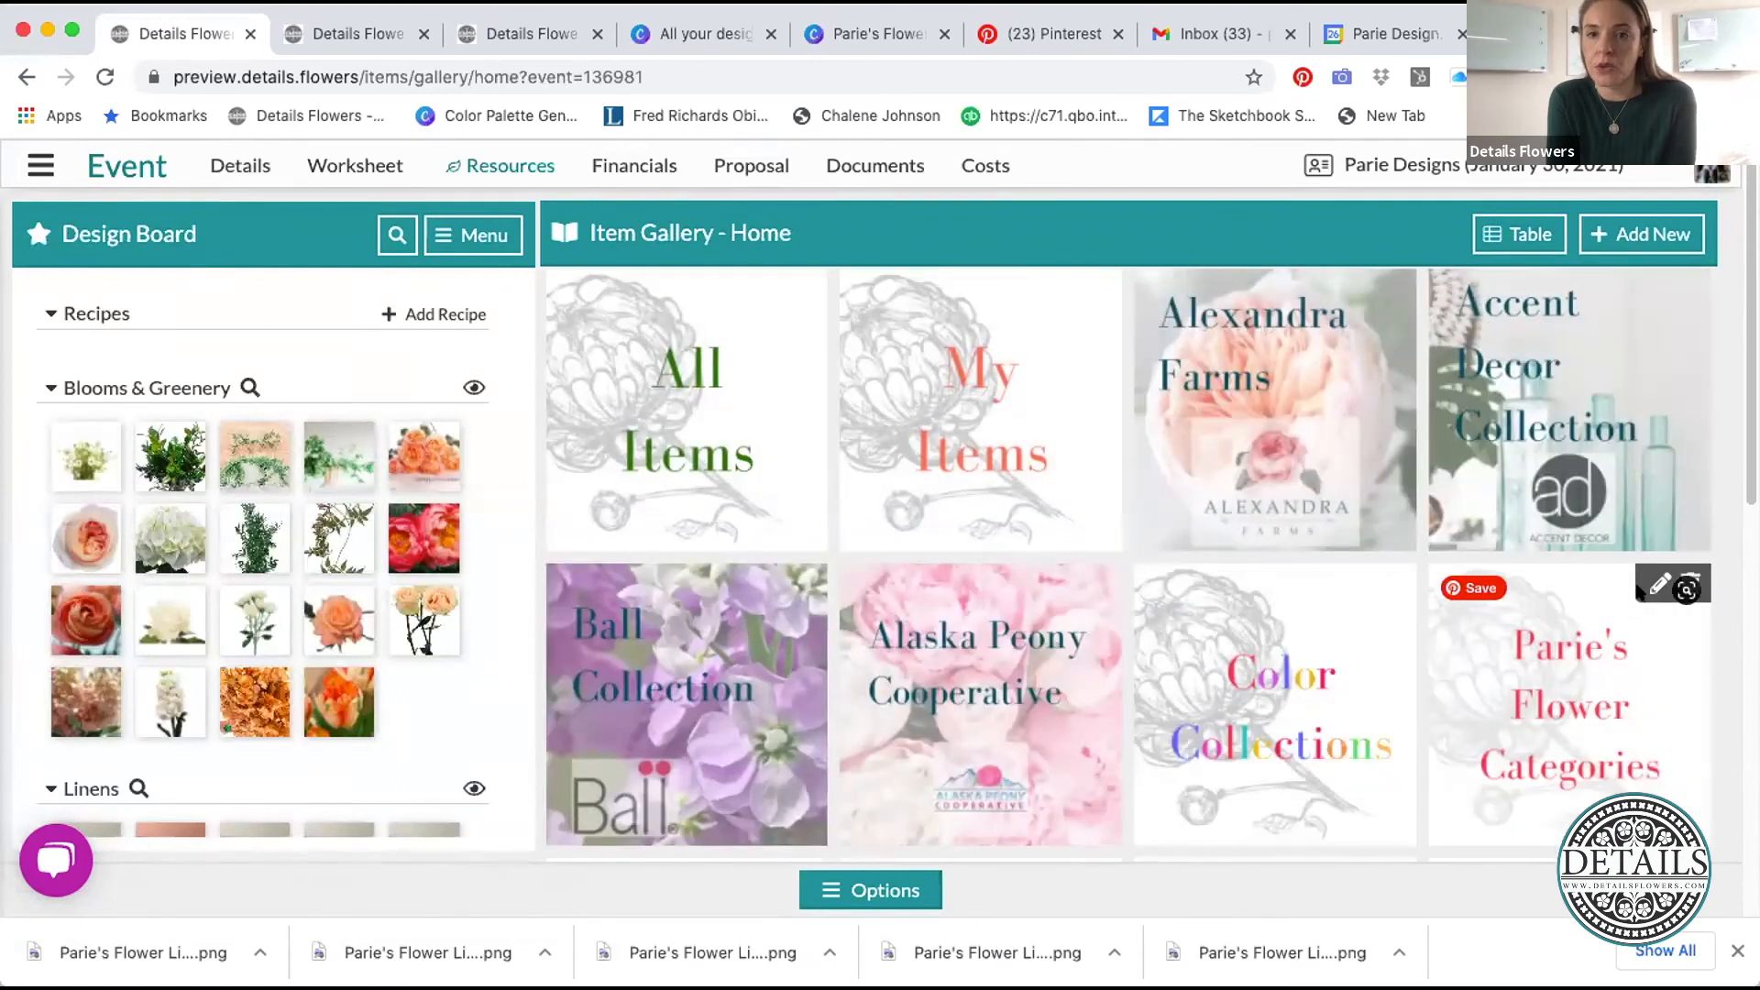
pyautogui.scroll(-4, 1461, 691)
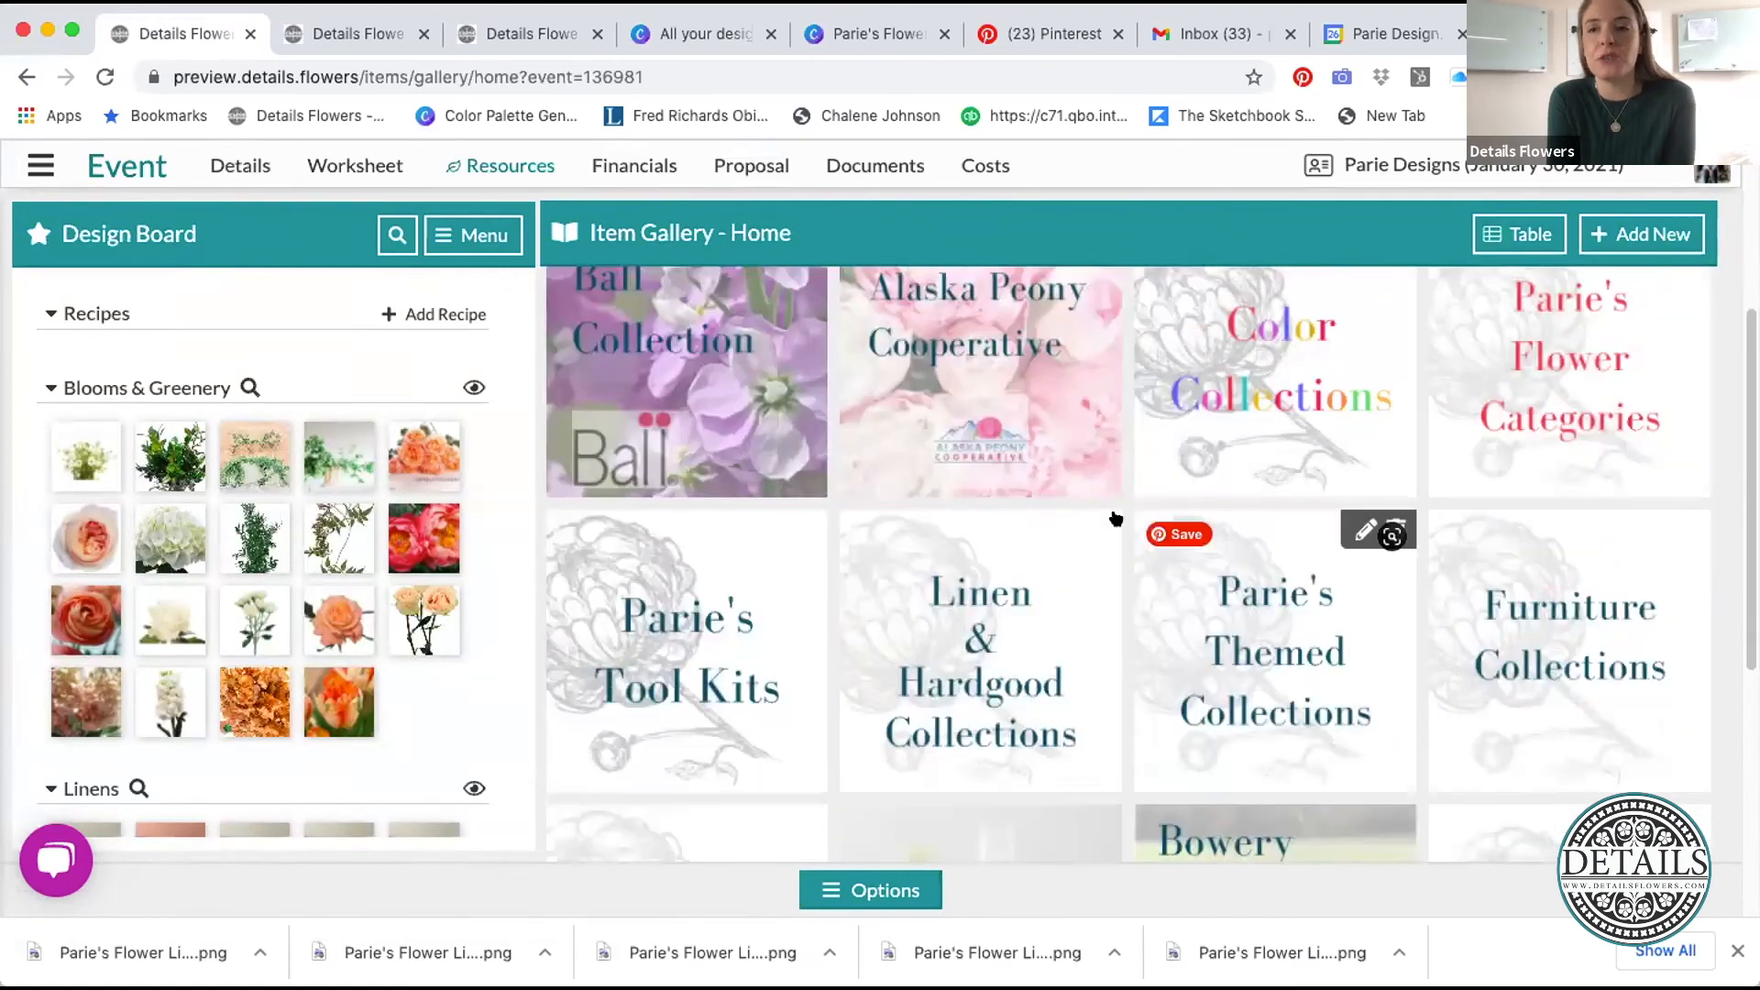
# - Leave the event for the event list and open the general item gallery from the resources
pyautogui.click(40, 163)
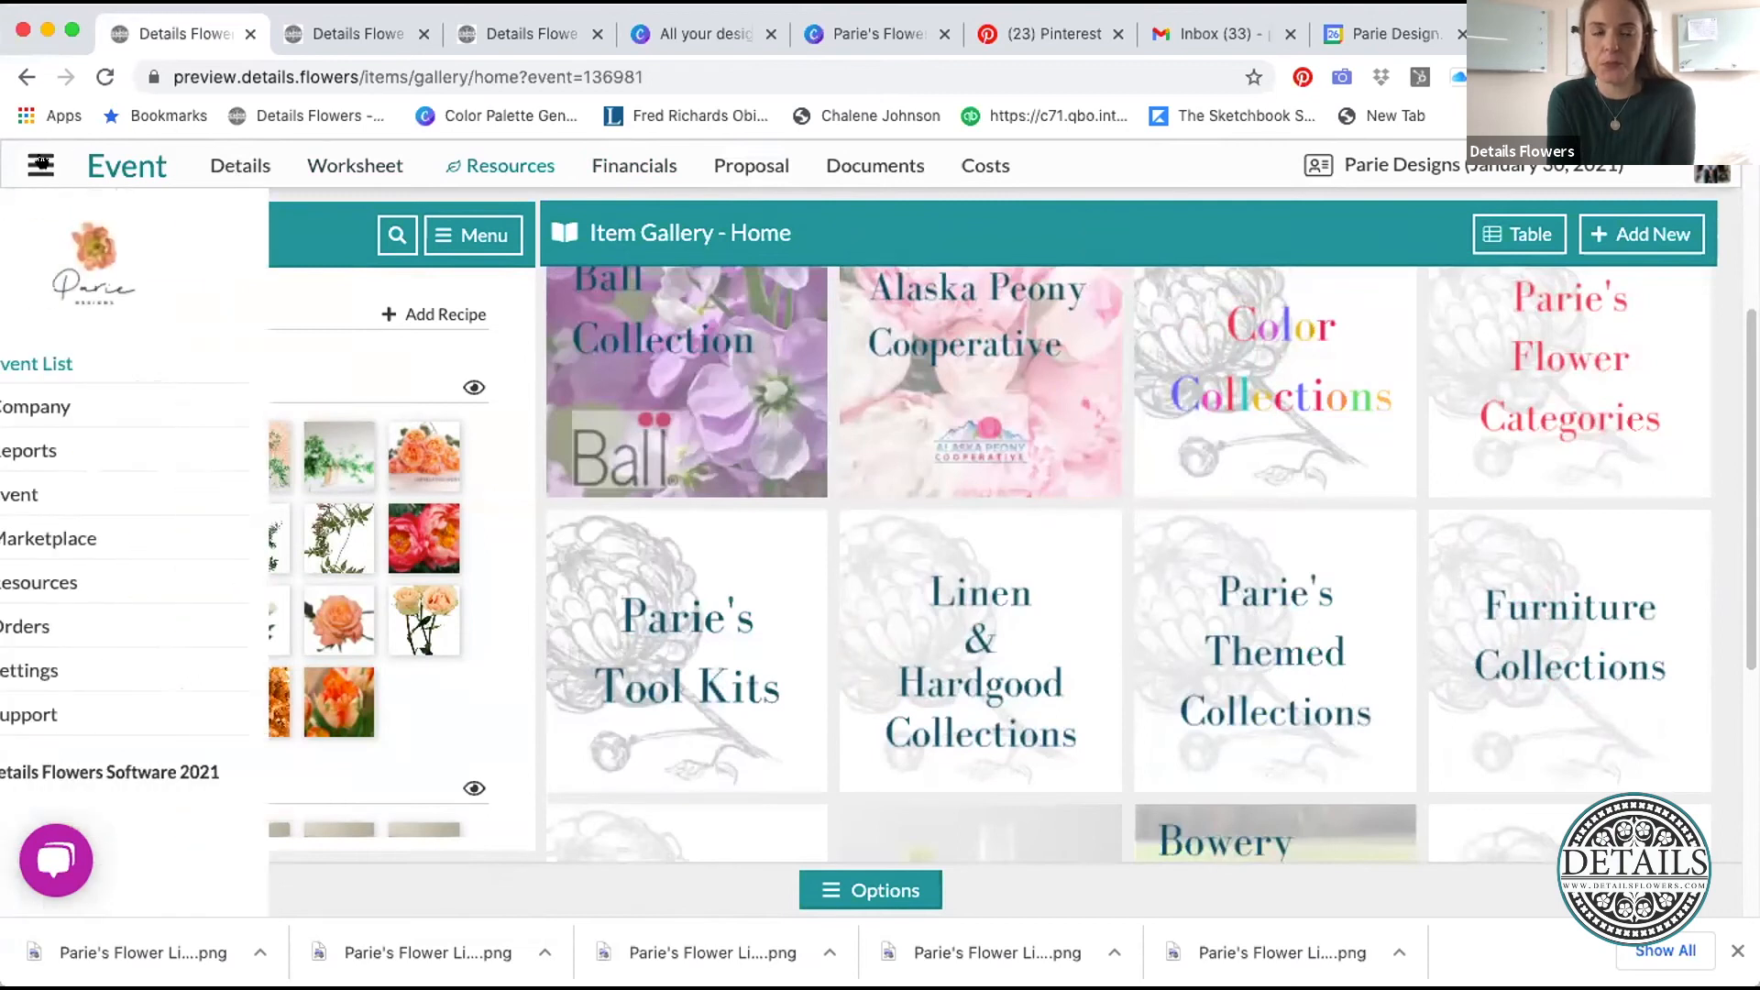
pyautogui.click(87, 366)
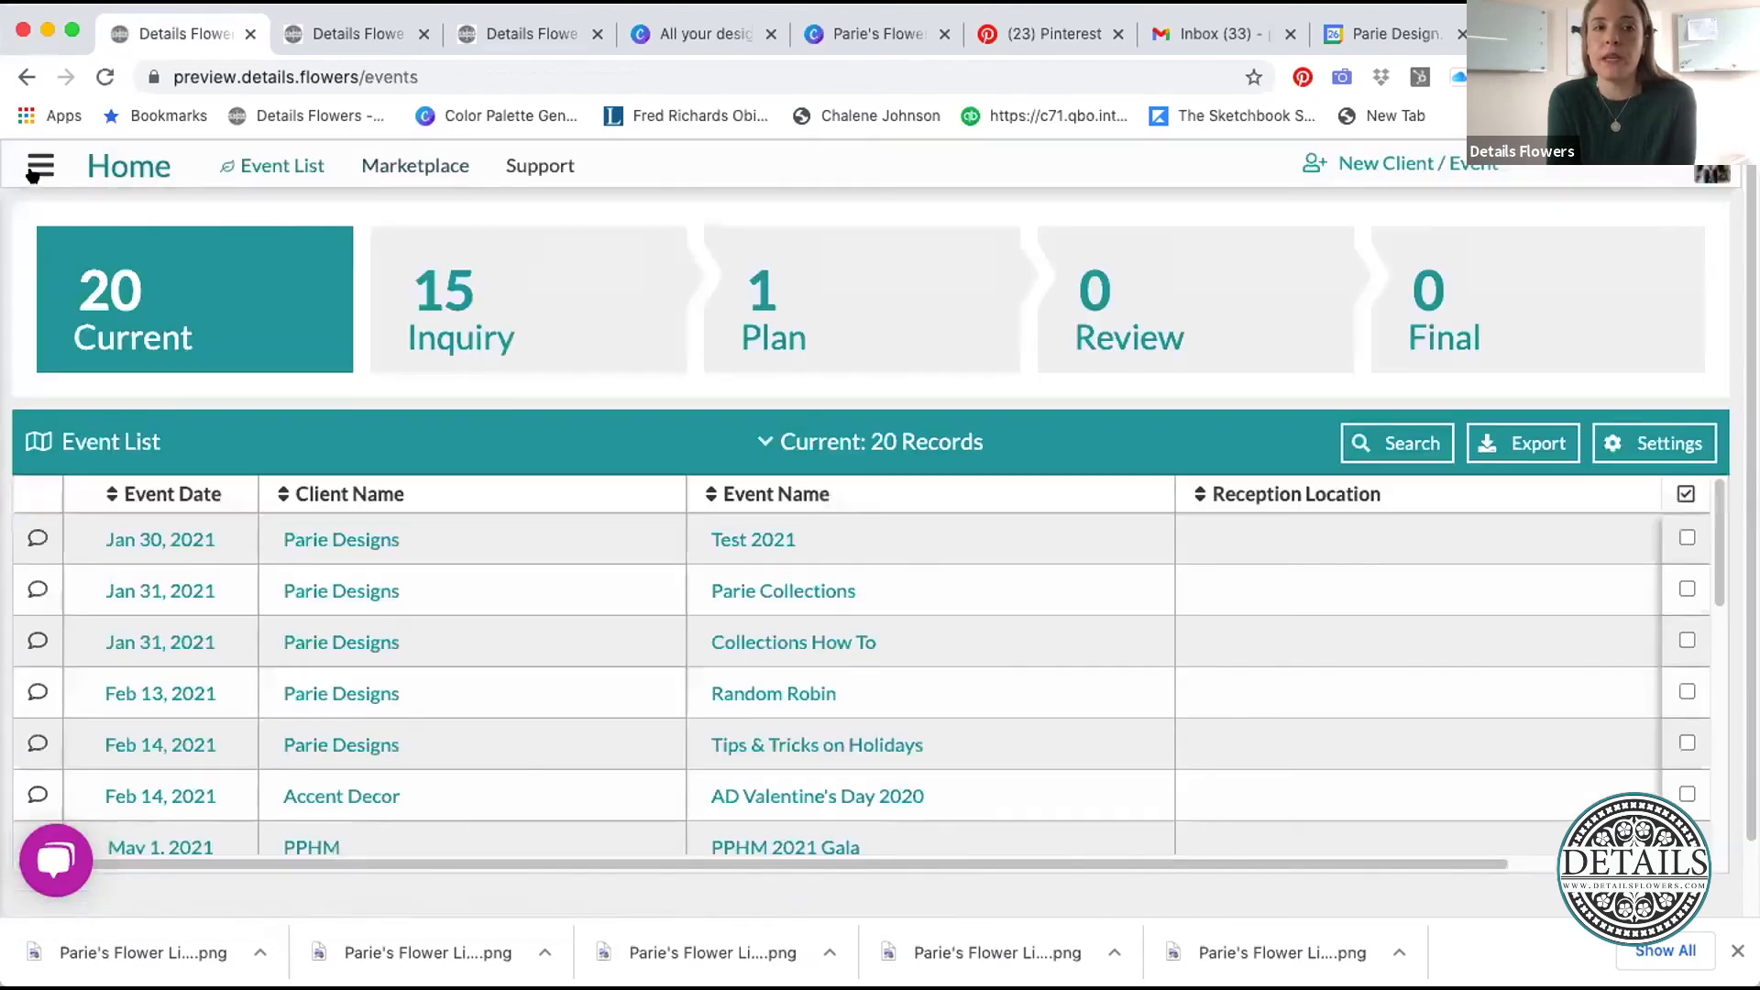
pyautogui.click(40, 166)
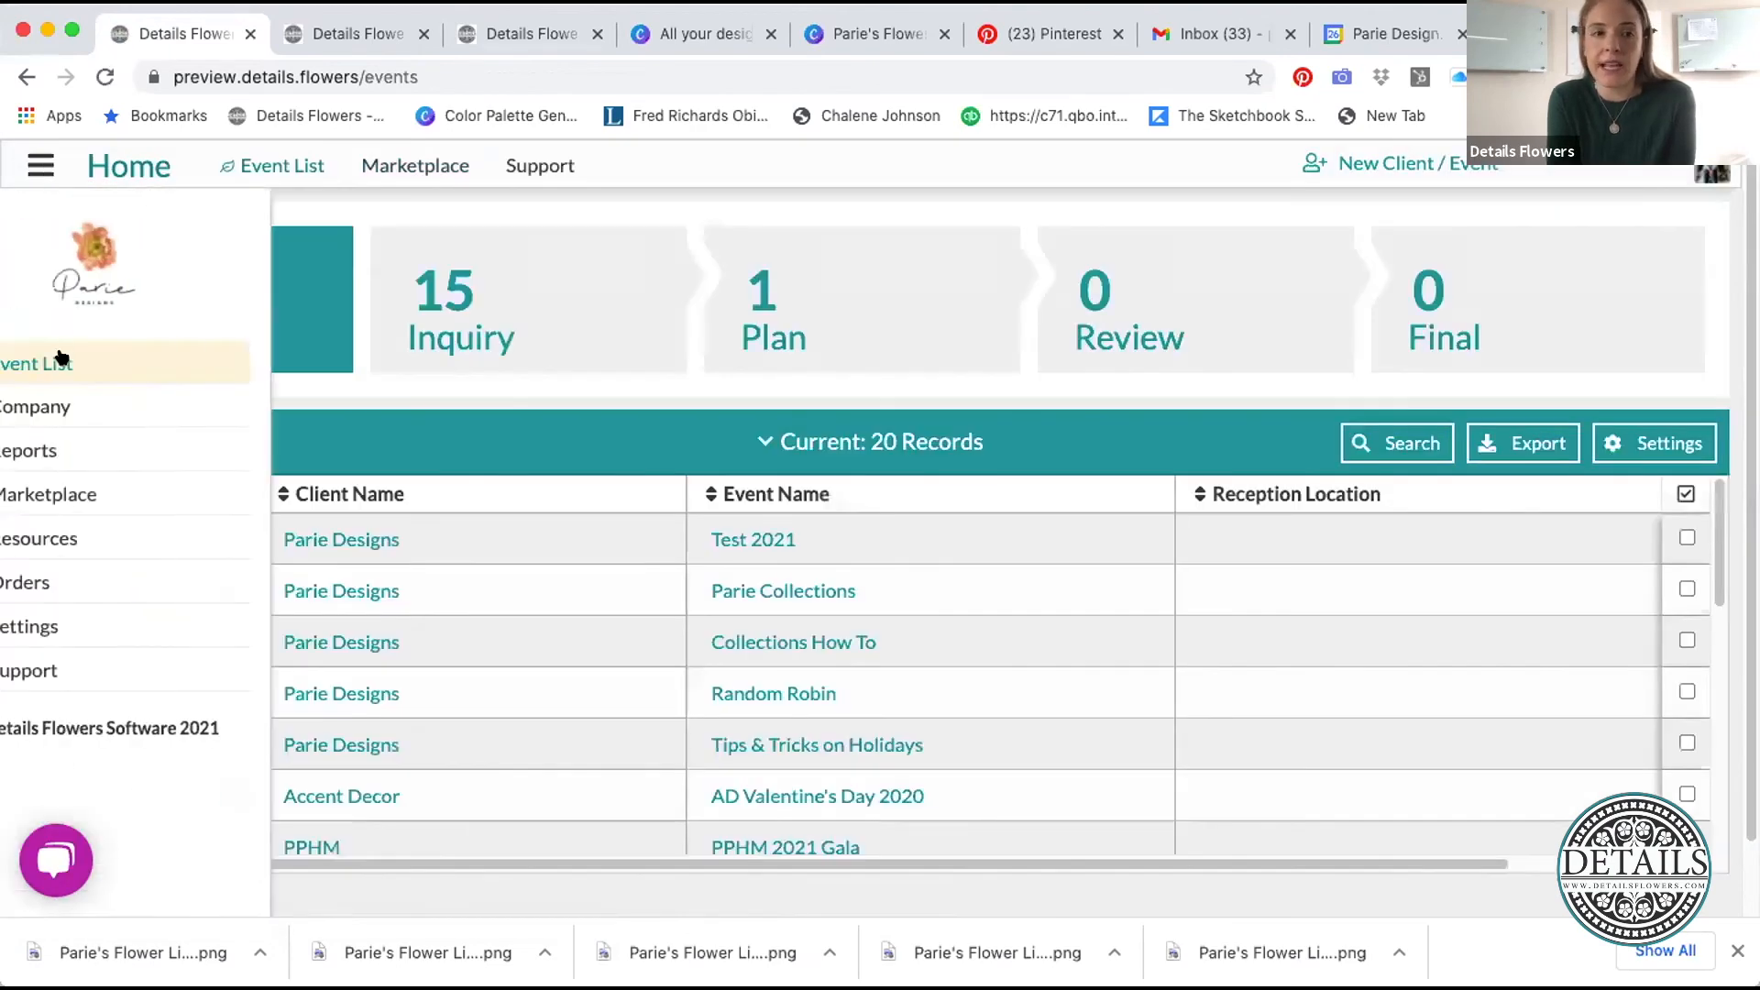
pyautogui.click(89, 535)
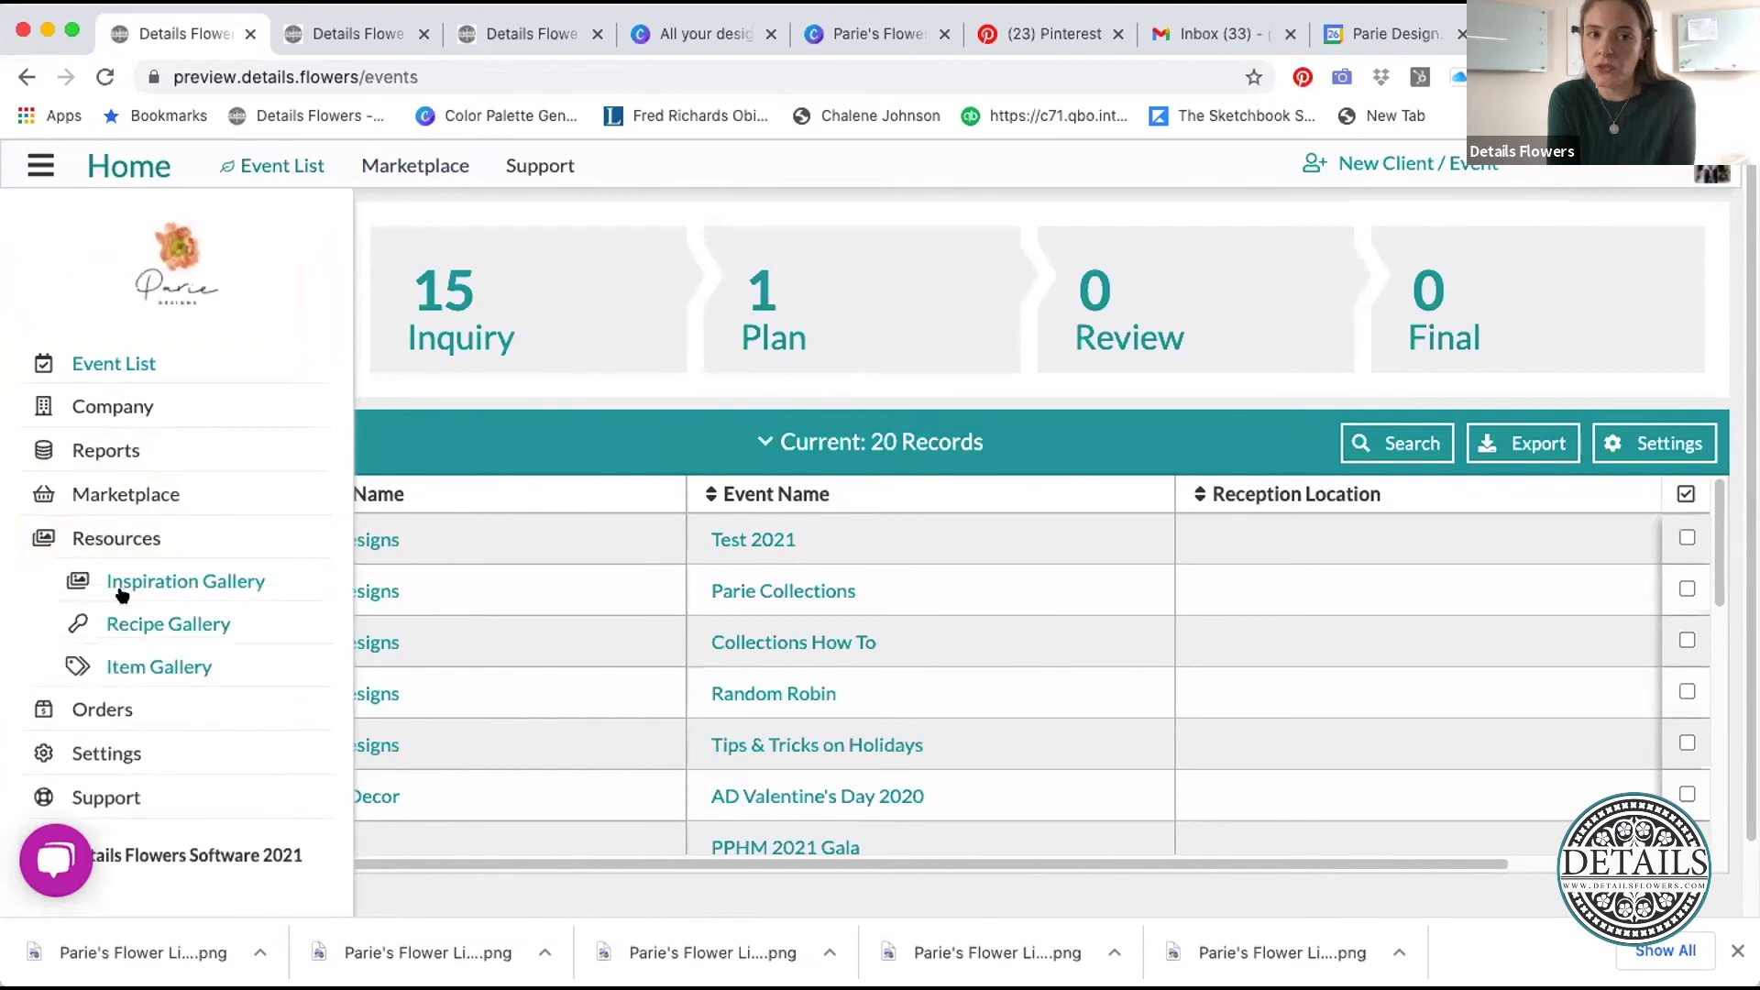
pyautogui.click(142, 663)
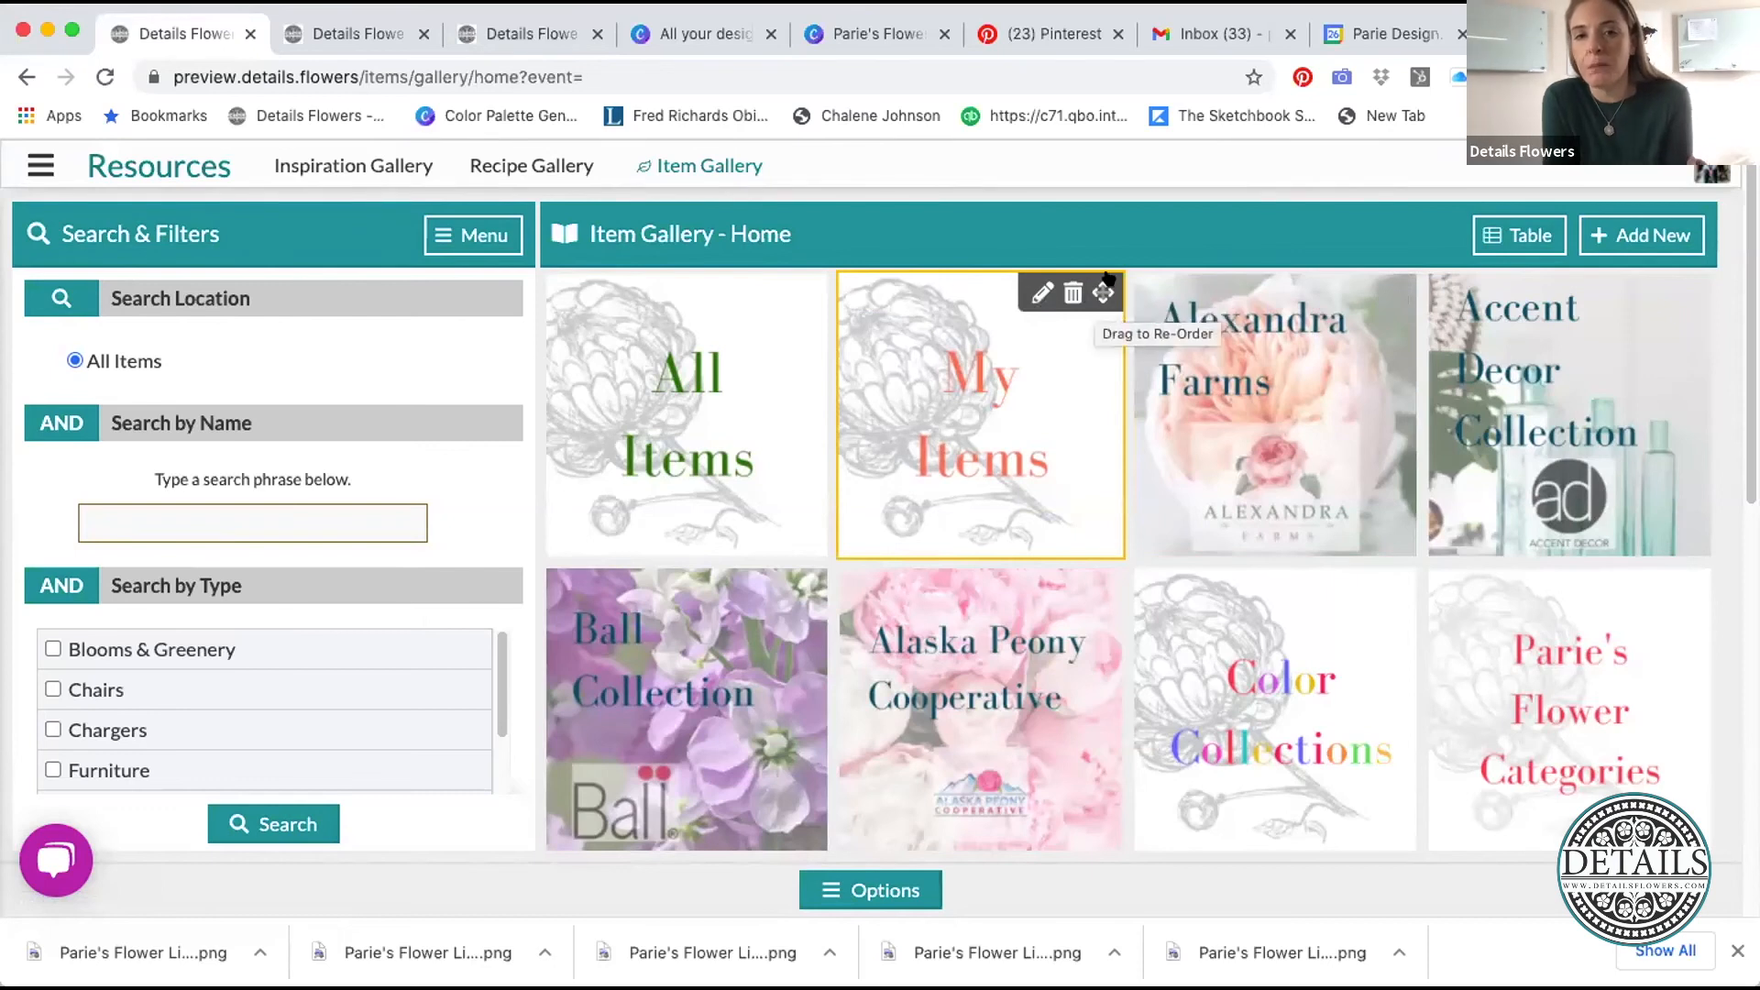
# - Reorder the item gallery home so that Color Collections comes directly after All Items
pyautogui.moveTo(1097, 292); pyautogui.dragTo(1391, 292)
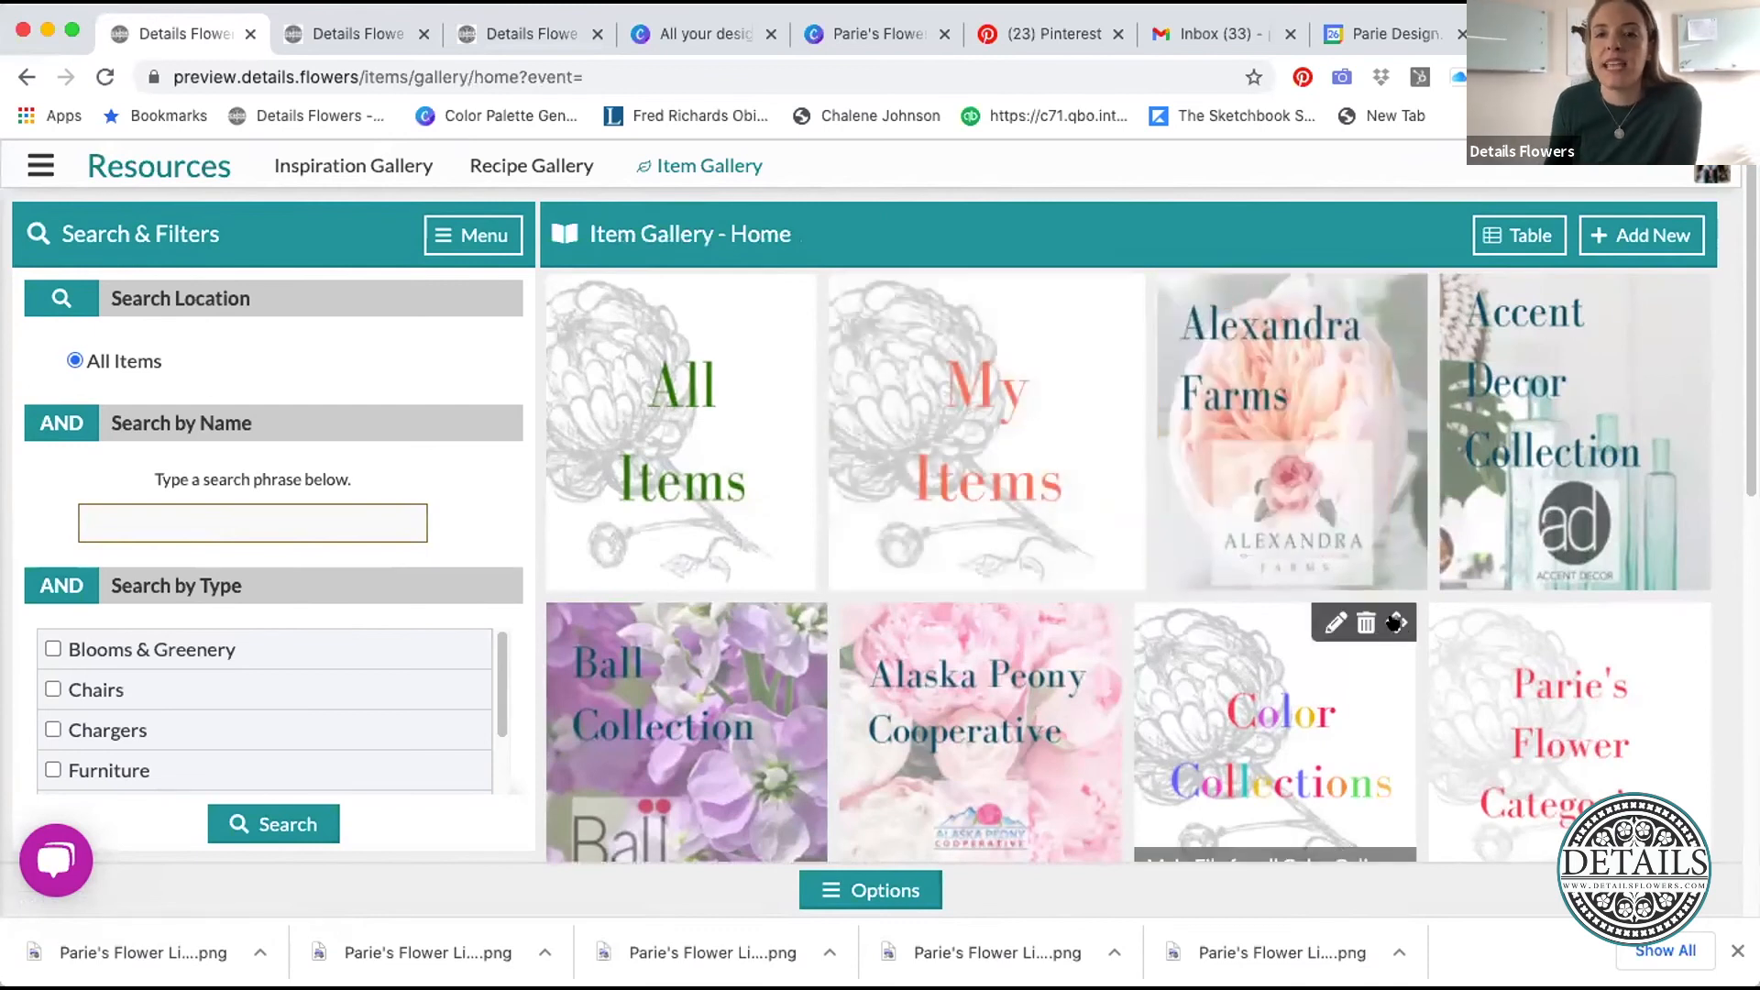
pyautogui.moveTo(1395, 622); pyautogui.dragTo(782, 298)
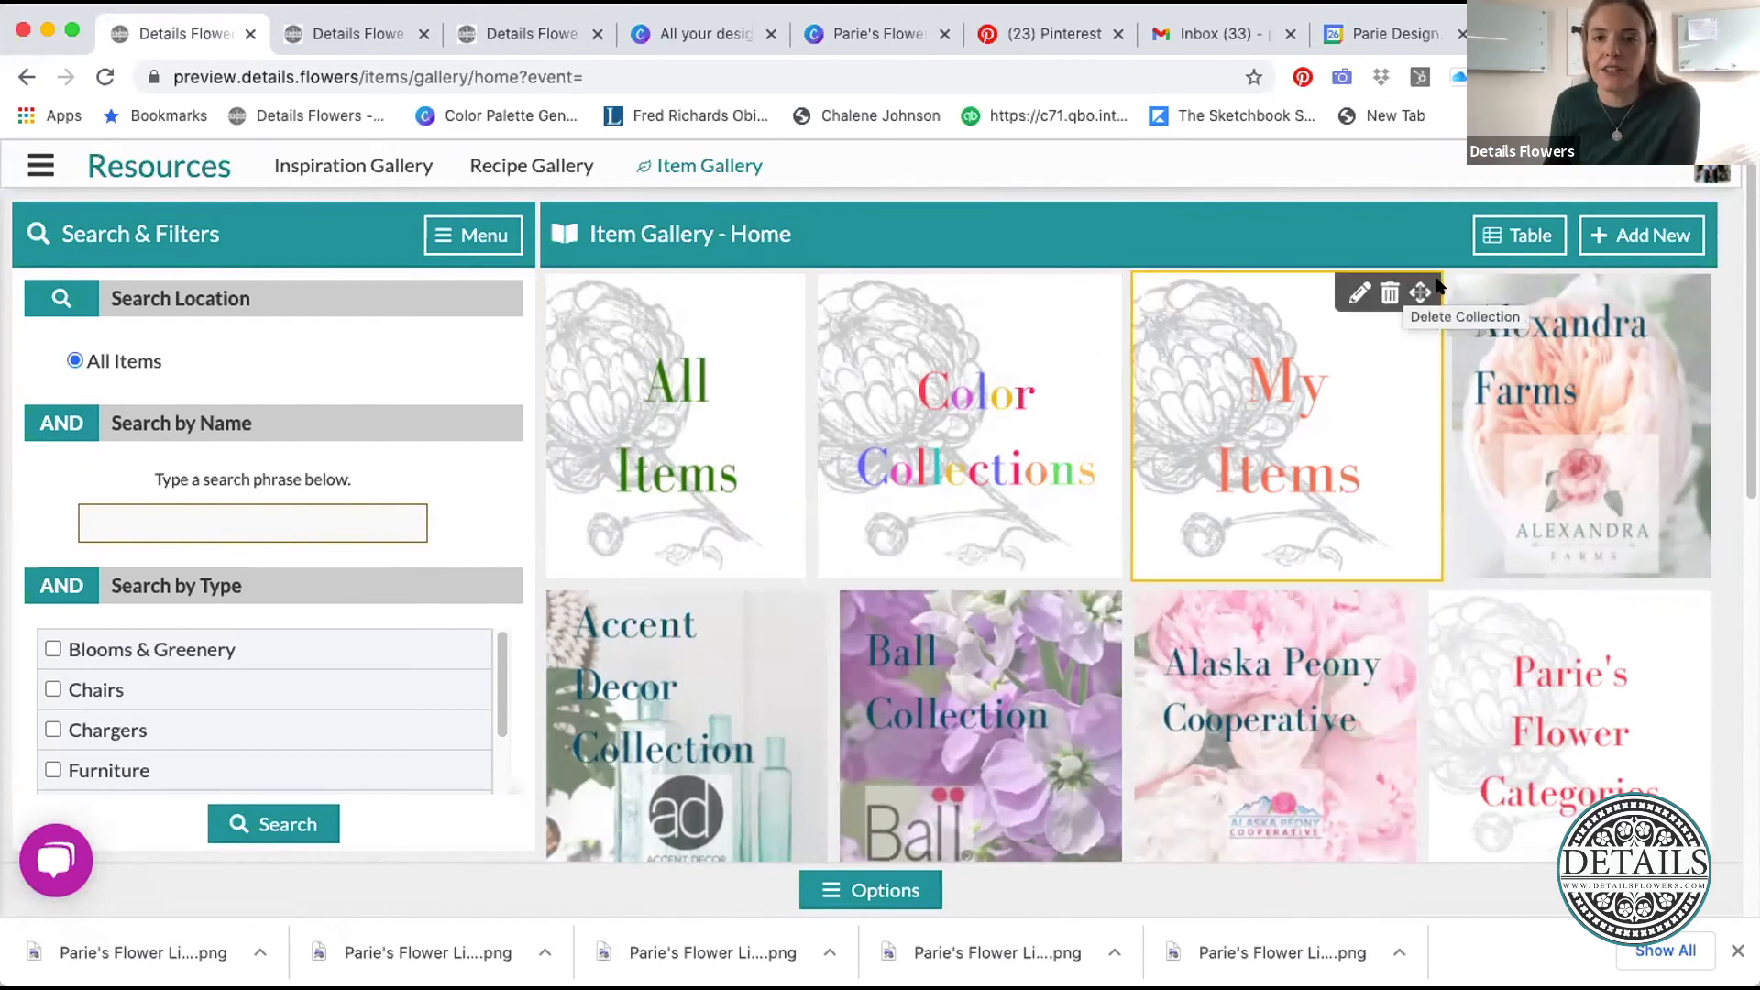
# - Move the My Items collection through the gallery order and place it between Accent Decor Collection and Ball Collection
pyautogui.moveTo(1419, 293); pyautogui.dragTo(1384, 574)
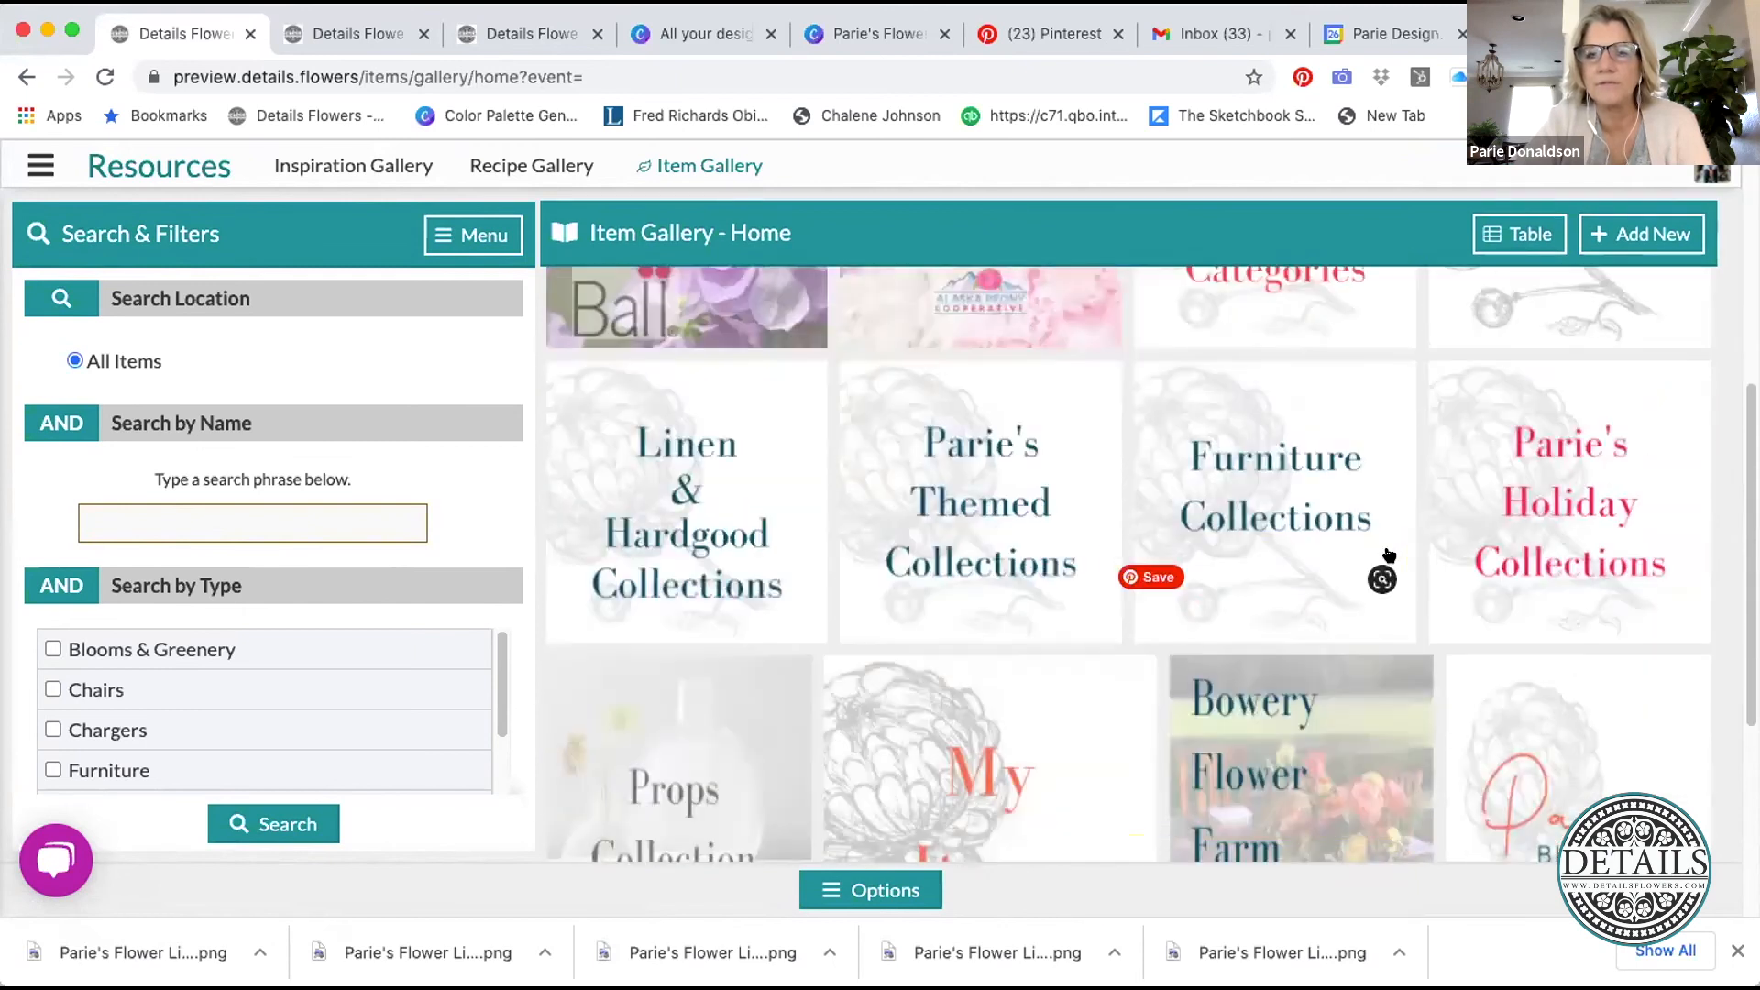
pyautogui.scroll(-2, 1467, 636)
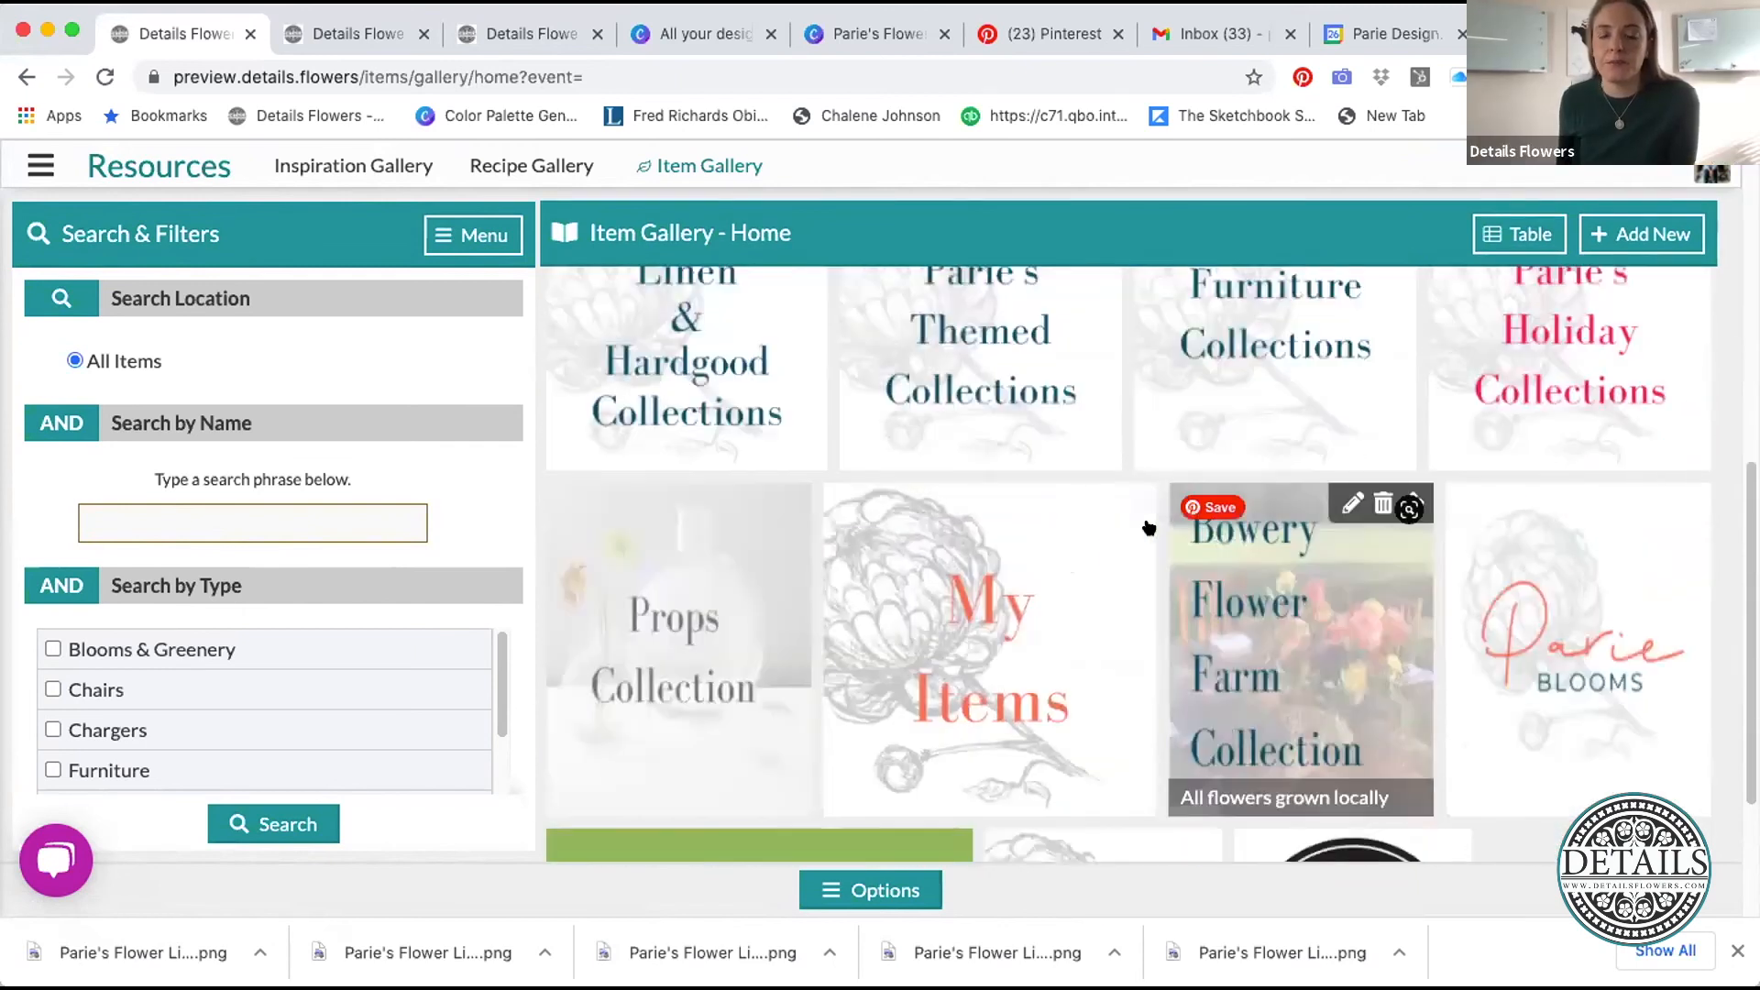
pyautogui.moveTo(1134, 495); pyautogui.dragTo(1114, 302)
pyautogui.scroll(4, 1201, 545)
pyautogui.scroll(-3, 1193, 551)
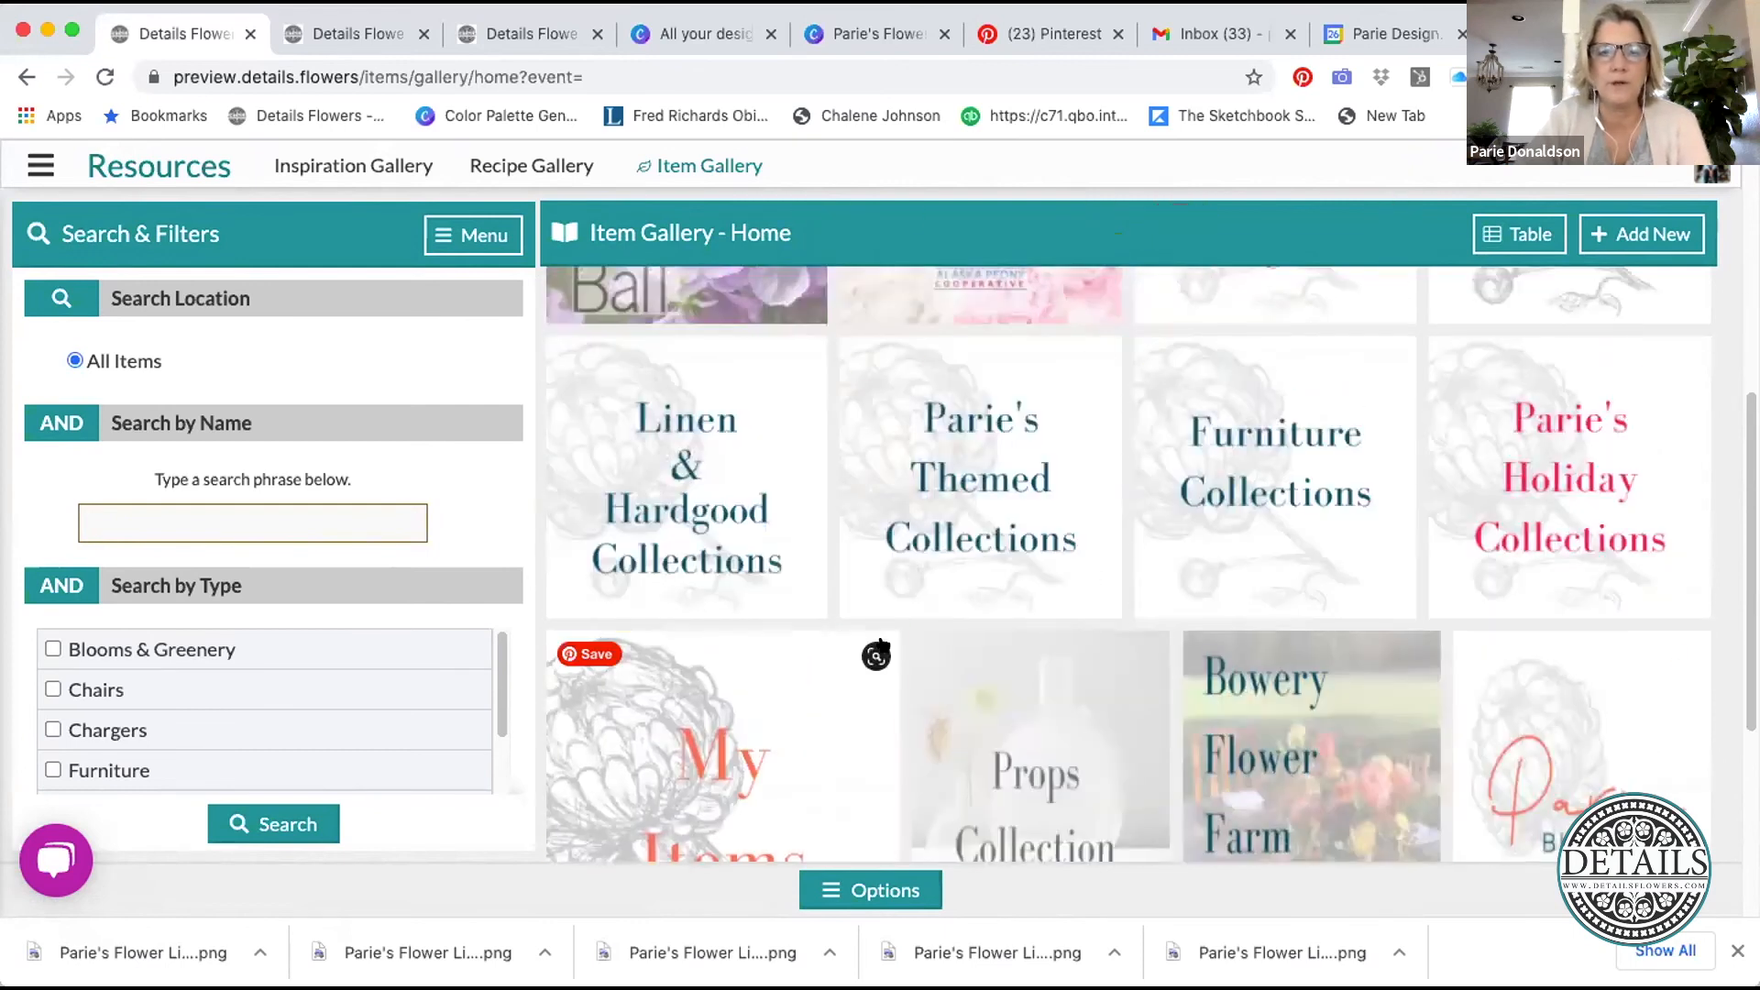
pyautogui.moveTo(878, 649); pyautogui.dragTo(837, 284)
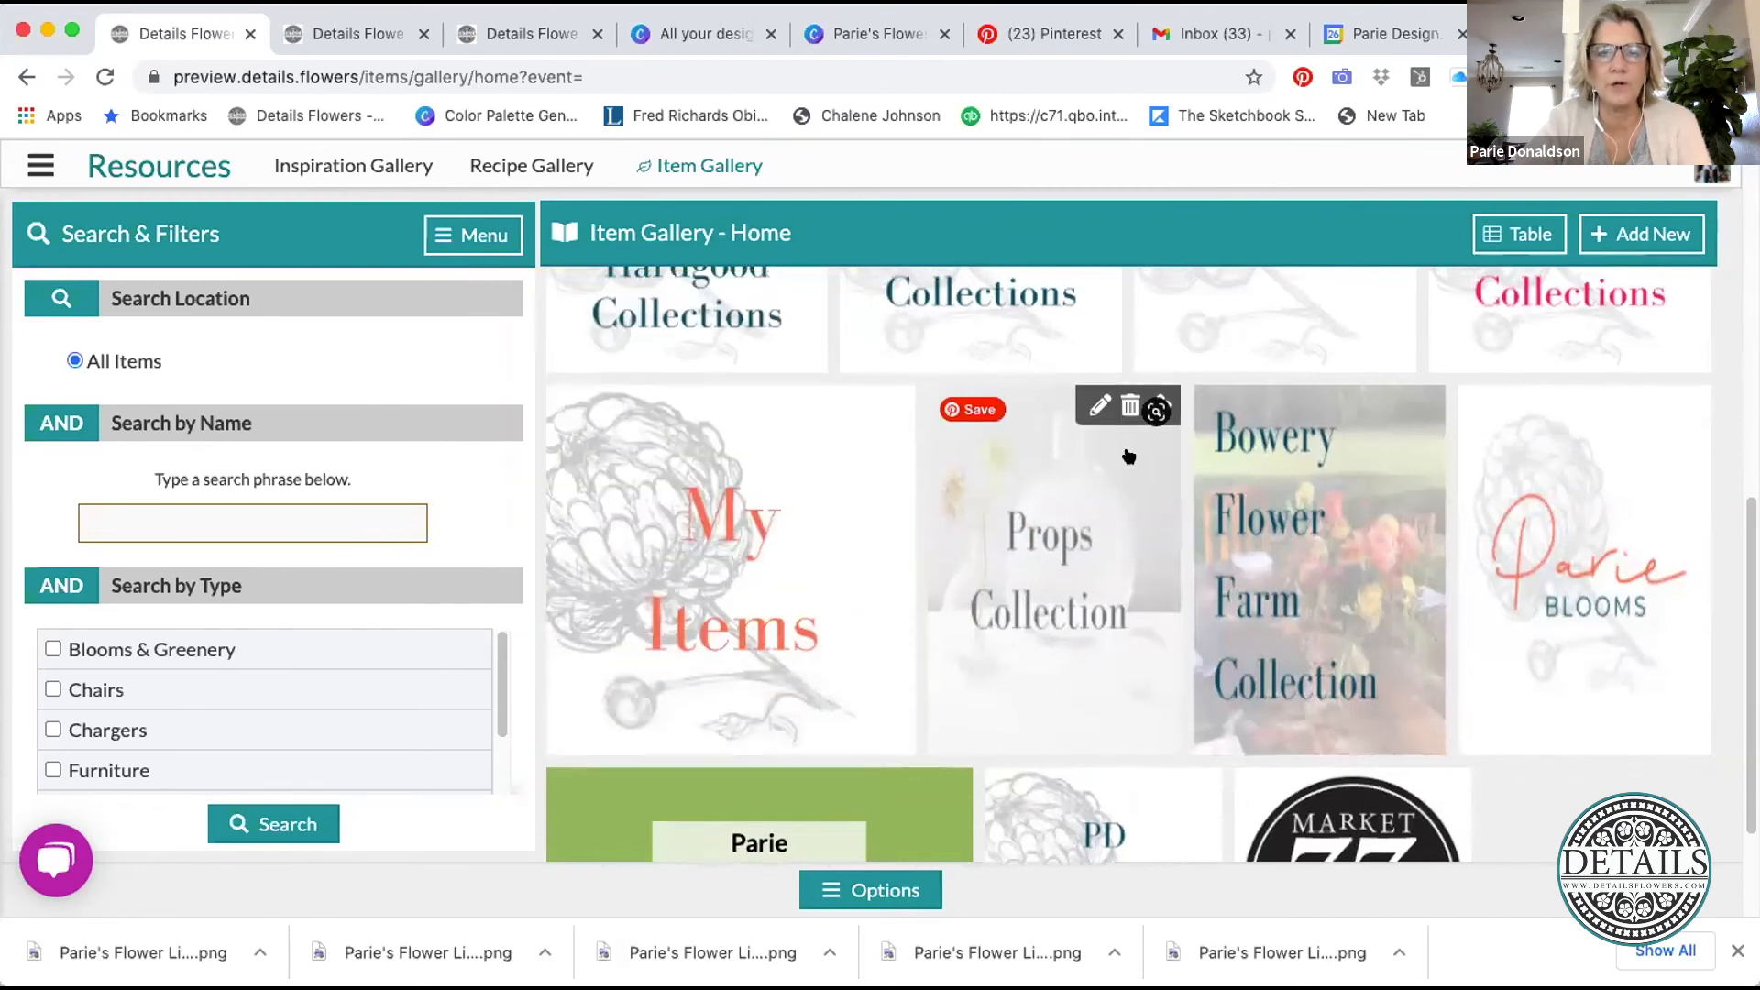
pyautogui.scroll(2, 1127, 454)
pyautogui.moveTo(895, 592); pyautogui.dragTo(1081, 369)
pyautogui.scroll(4, 1329, 440)
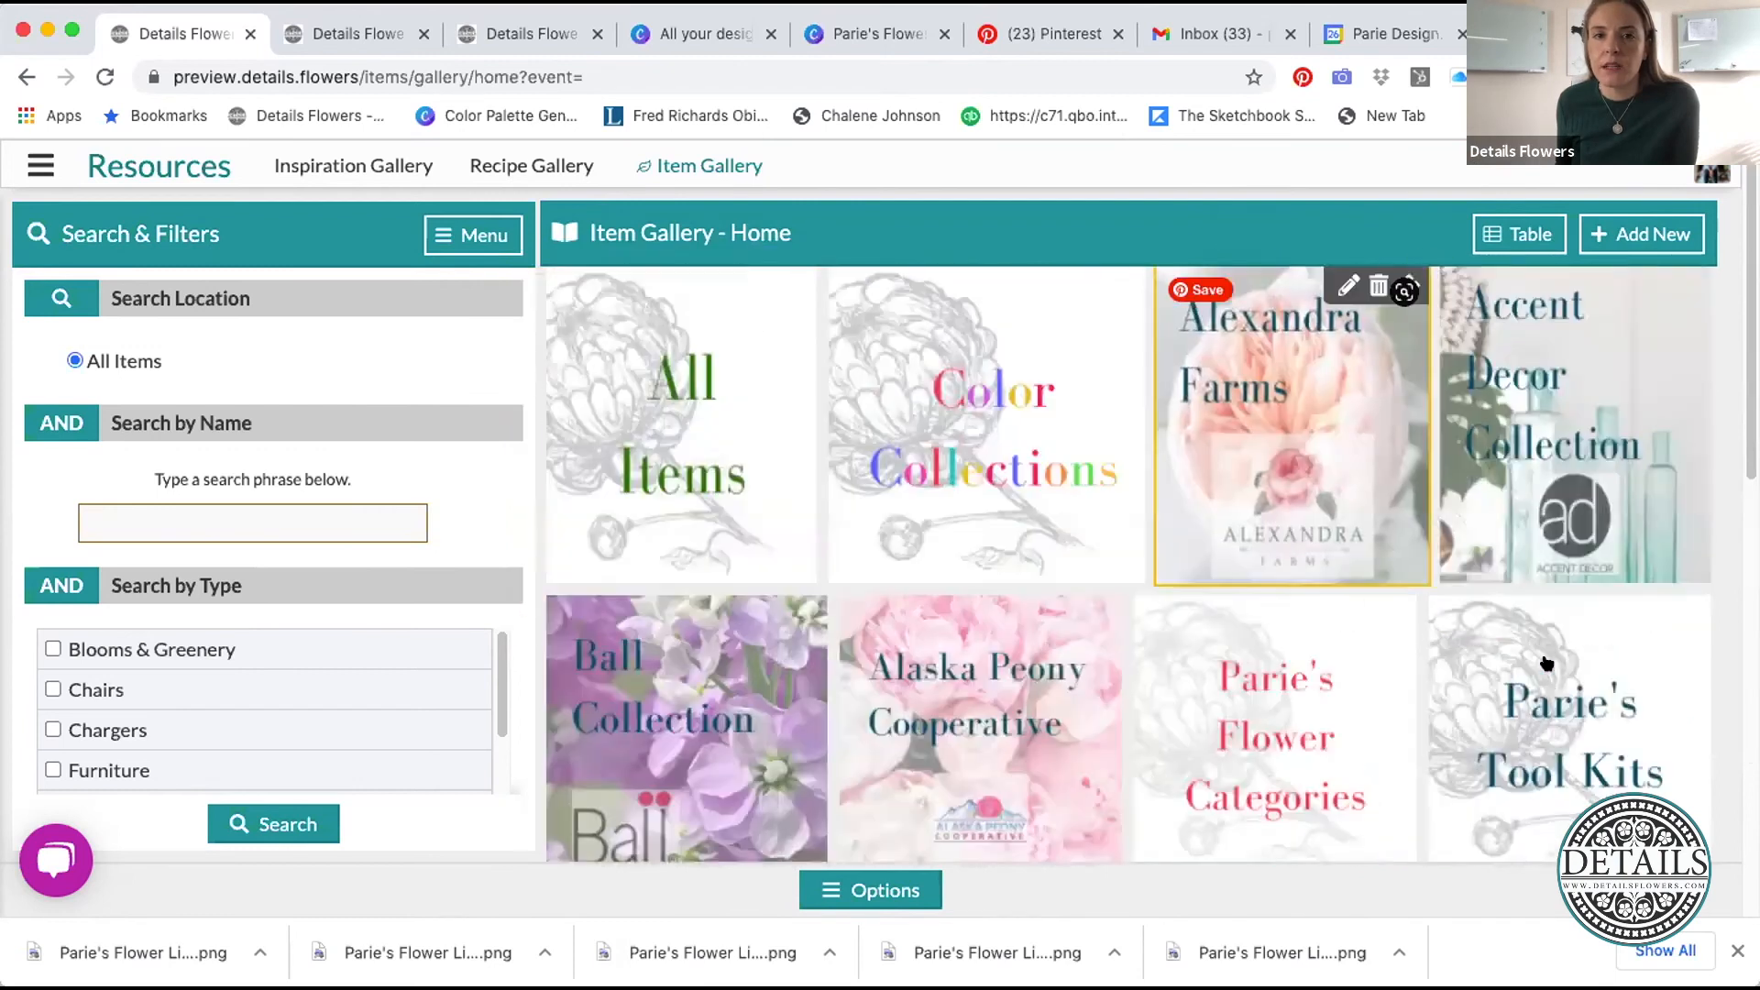
pyautogui.scroll(-2, 1284, 459)
pyautogui.moveTo(1168, 593); pyautogui.dragTo(1148, 224)
pyautogui.scroll(4, 1291, 475)
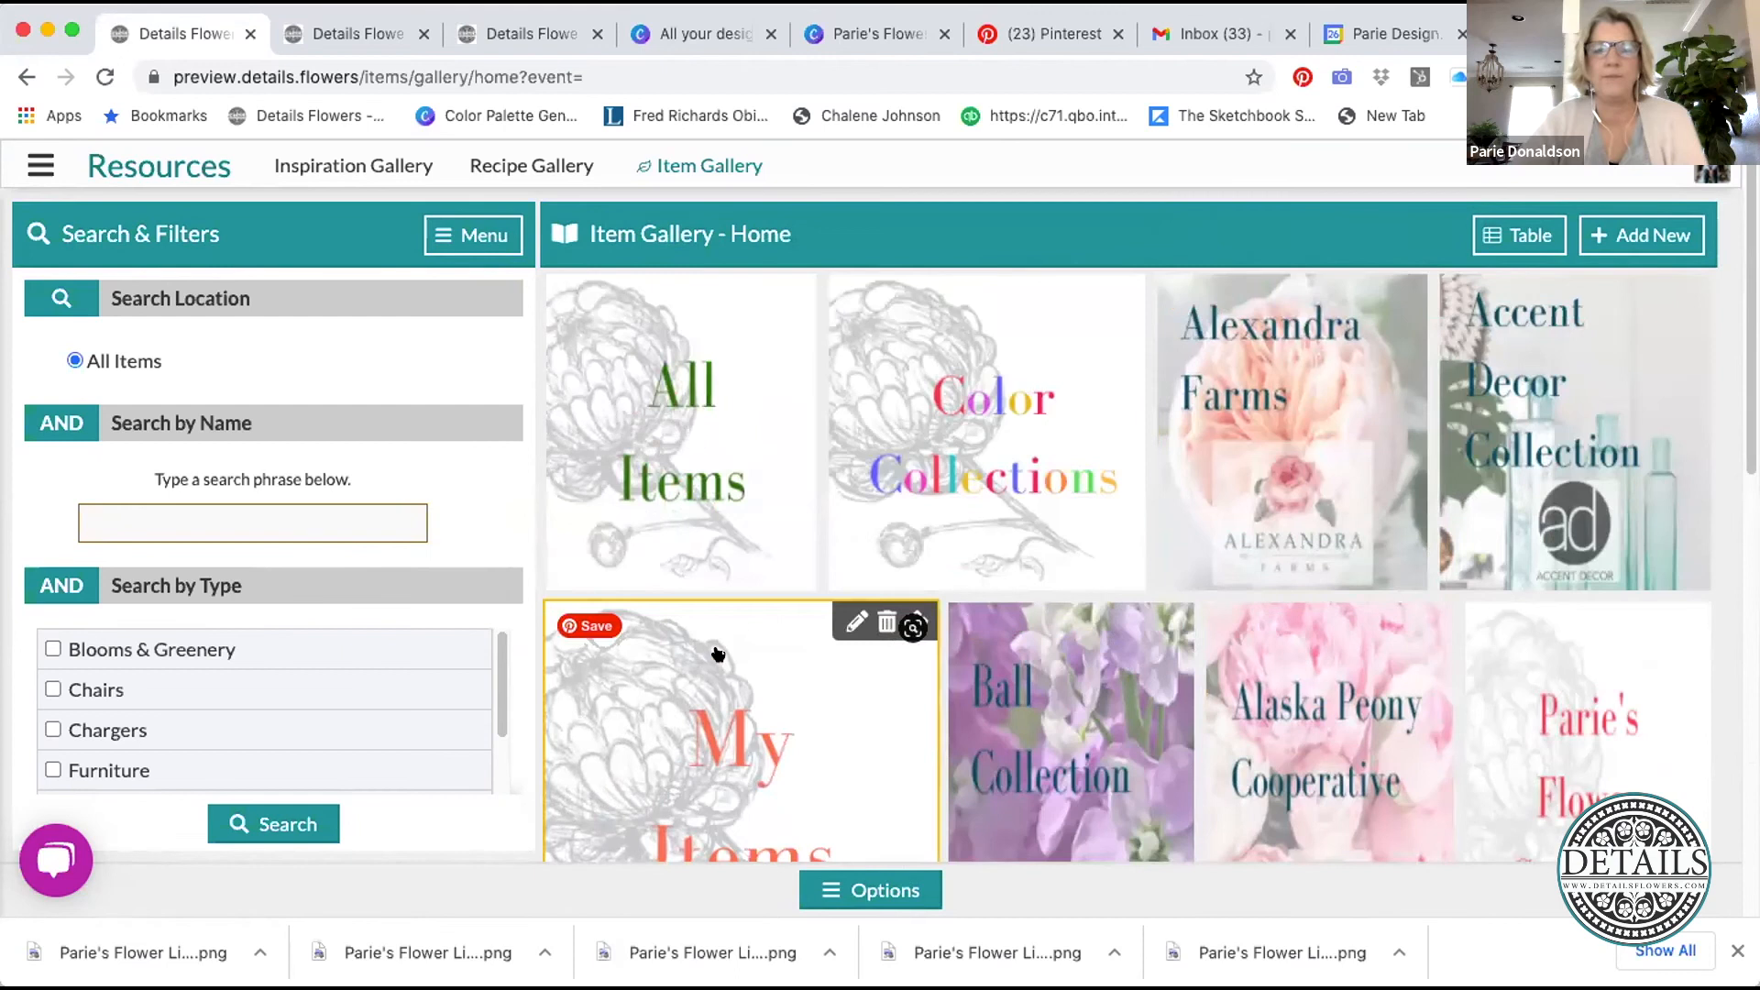
# - Review the full arrangement of collections on the item gallery home, down to the website packages, real weddings and Market 33 tiles
pyautogui.scroll(-1, 1595, 385)
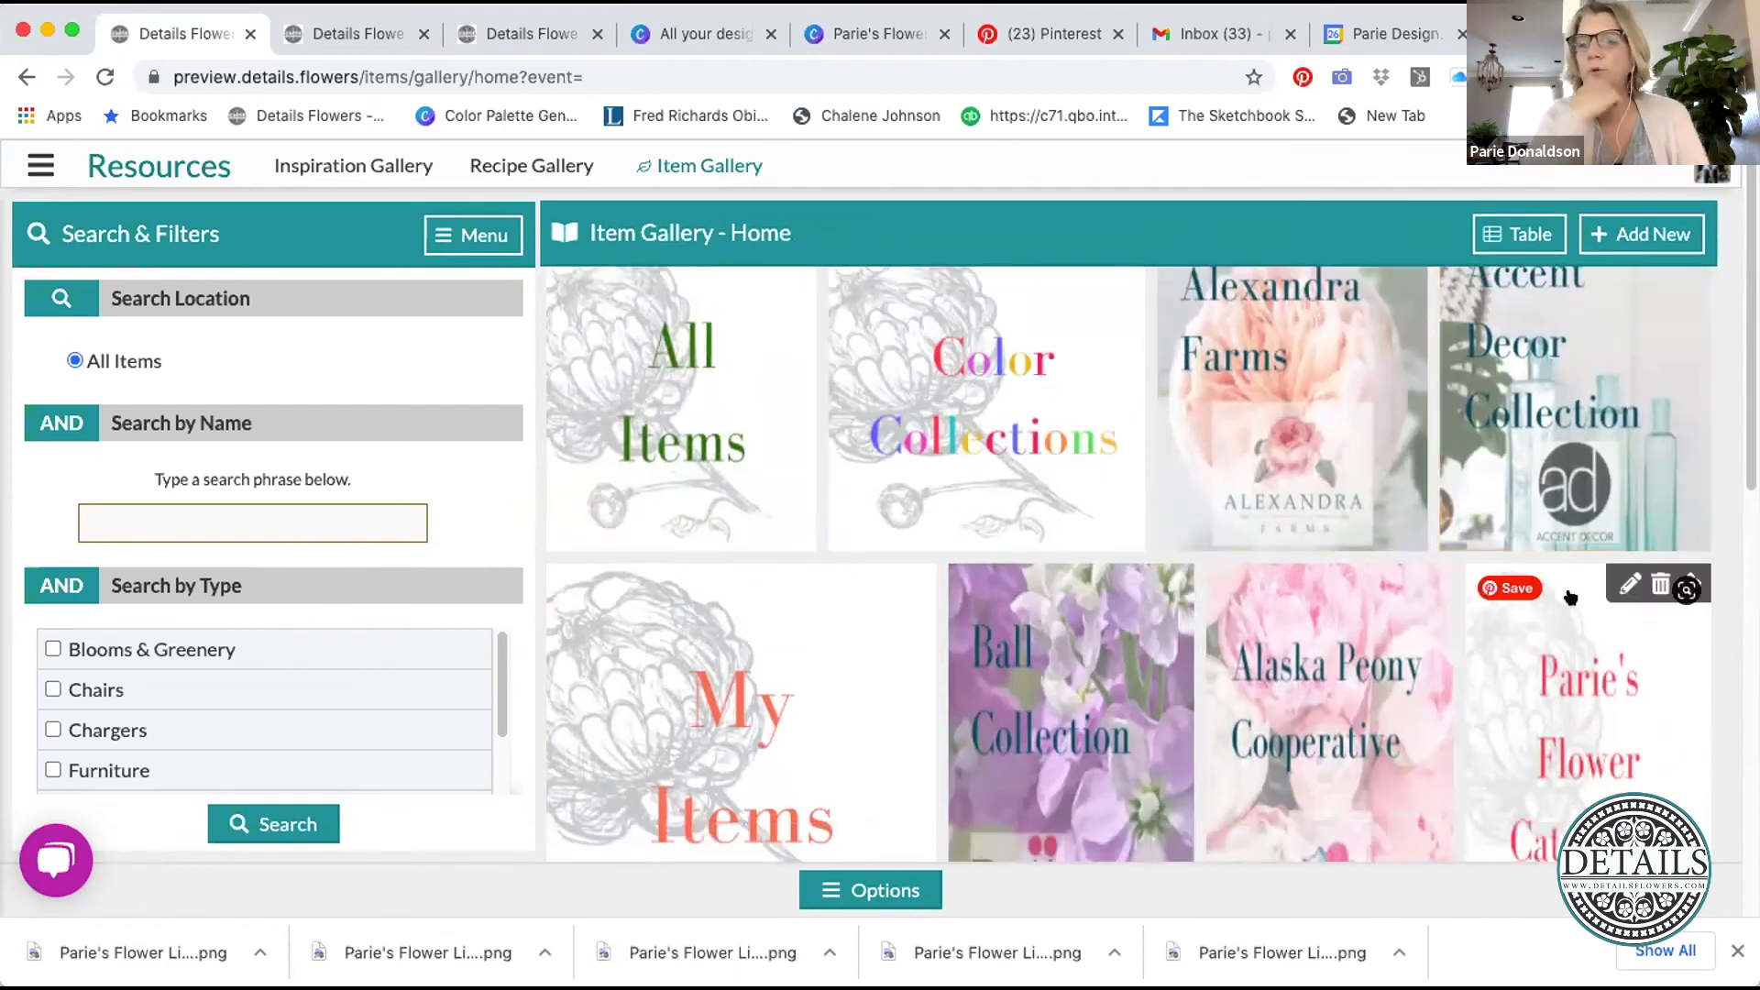
pyautogui.scroll(-5, 1571, 597)
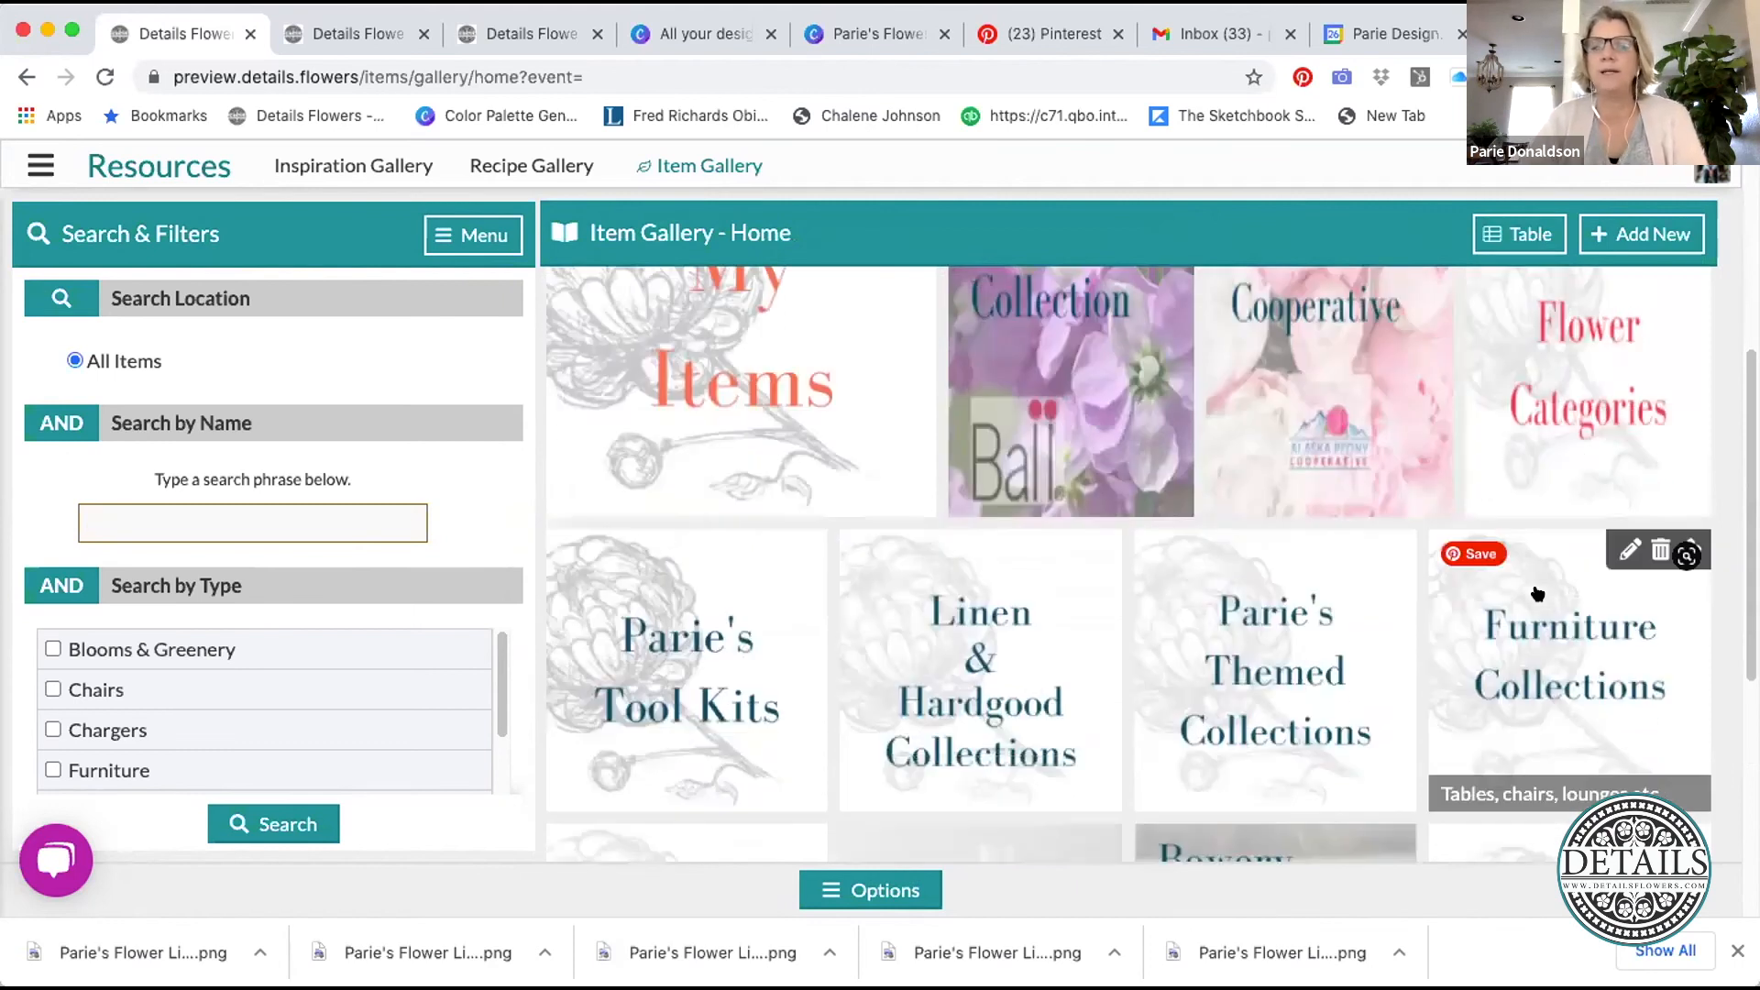
pyautogui.scroll(-3, 1538, 594)
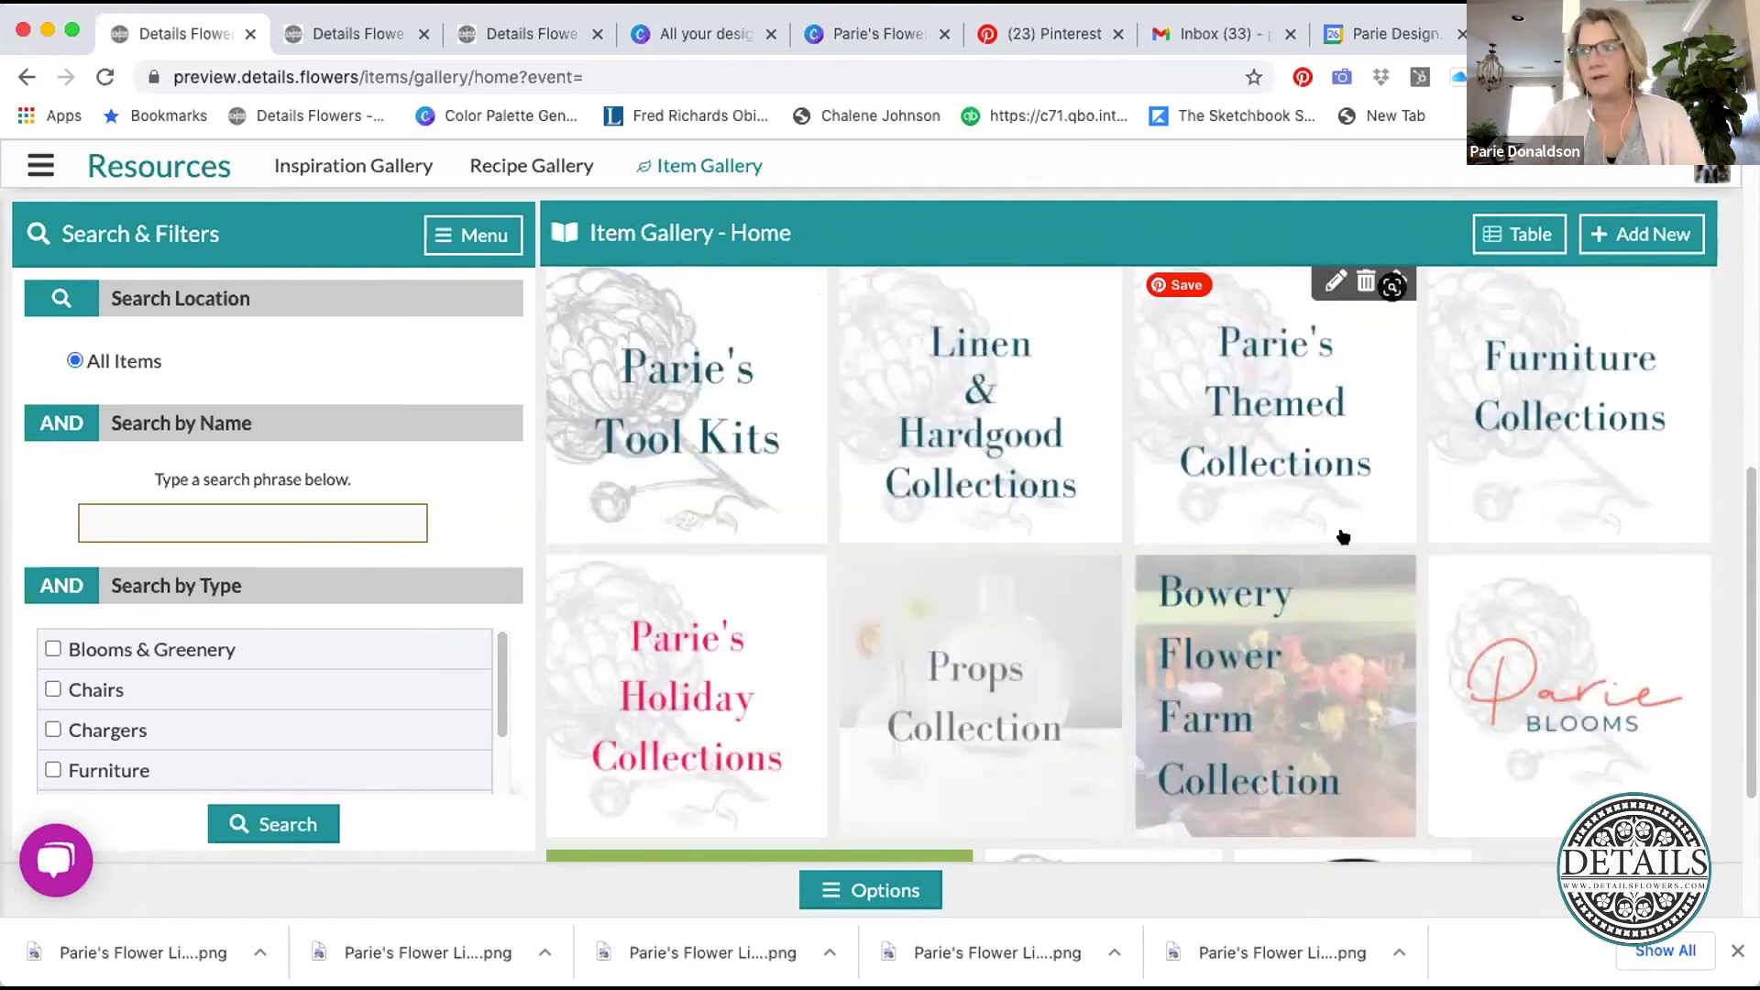
pyautogui.scroll(-2, 770, 648)
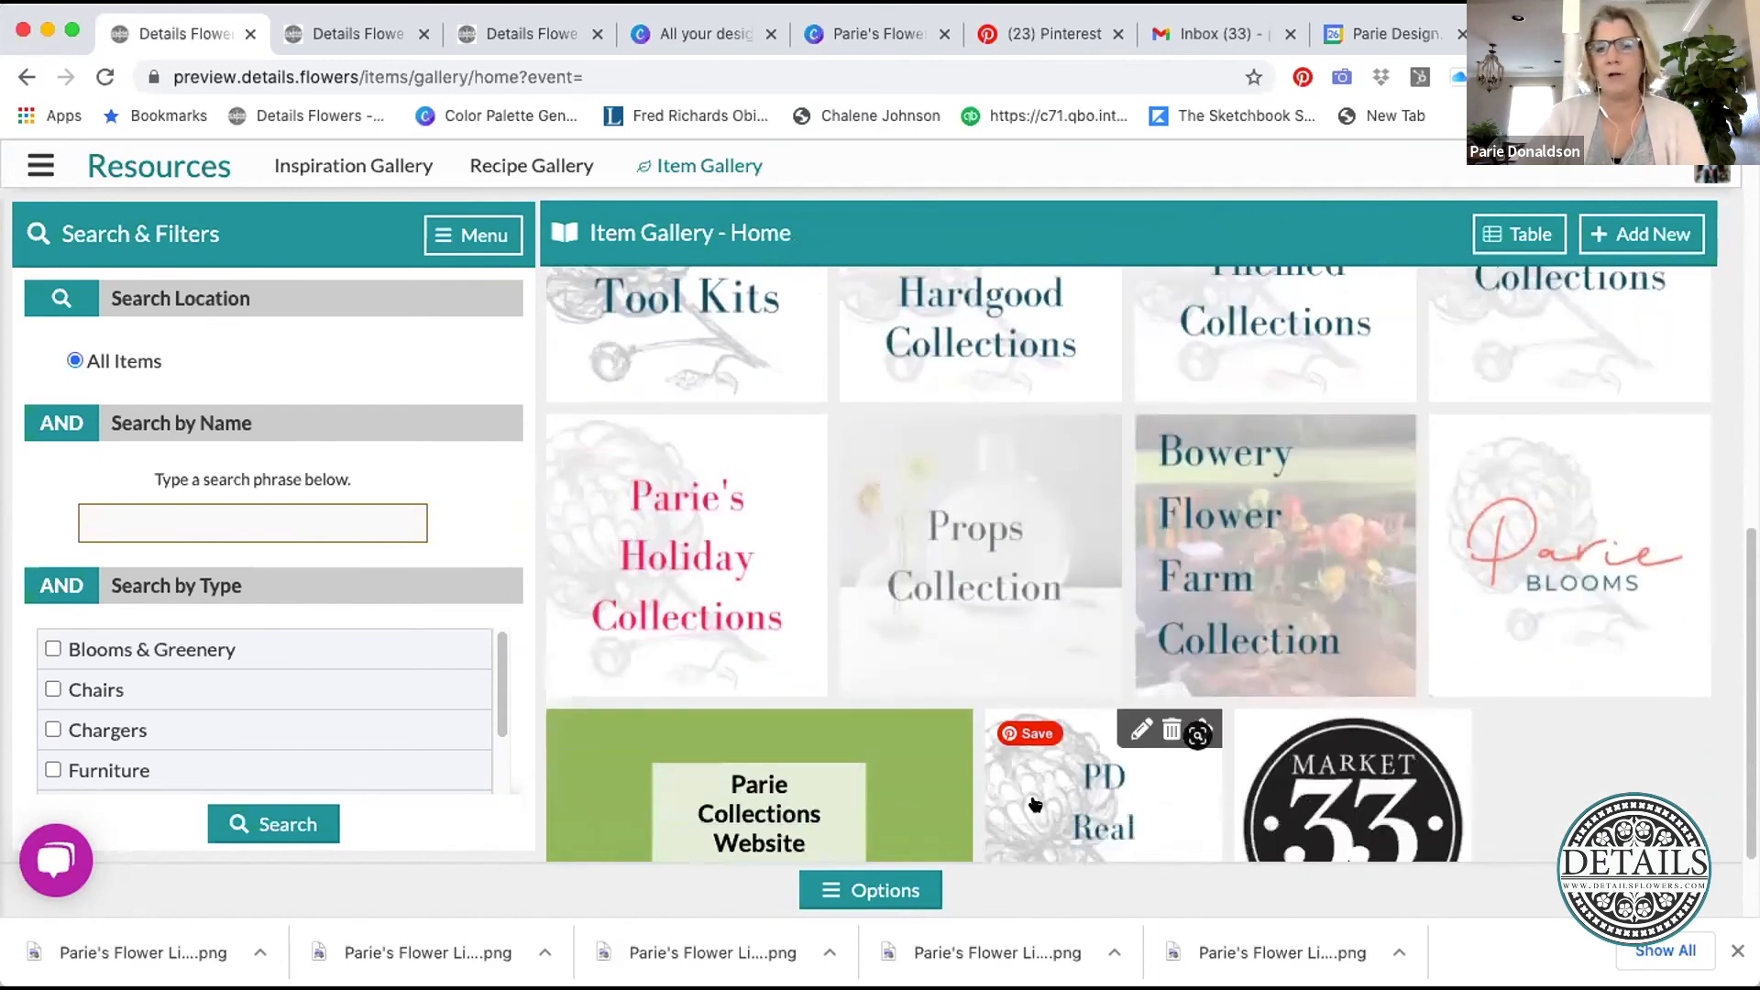
pyautogui.scroll(5, 1283, 596)
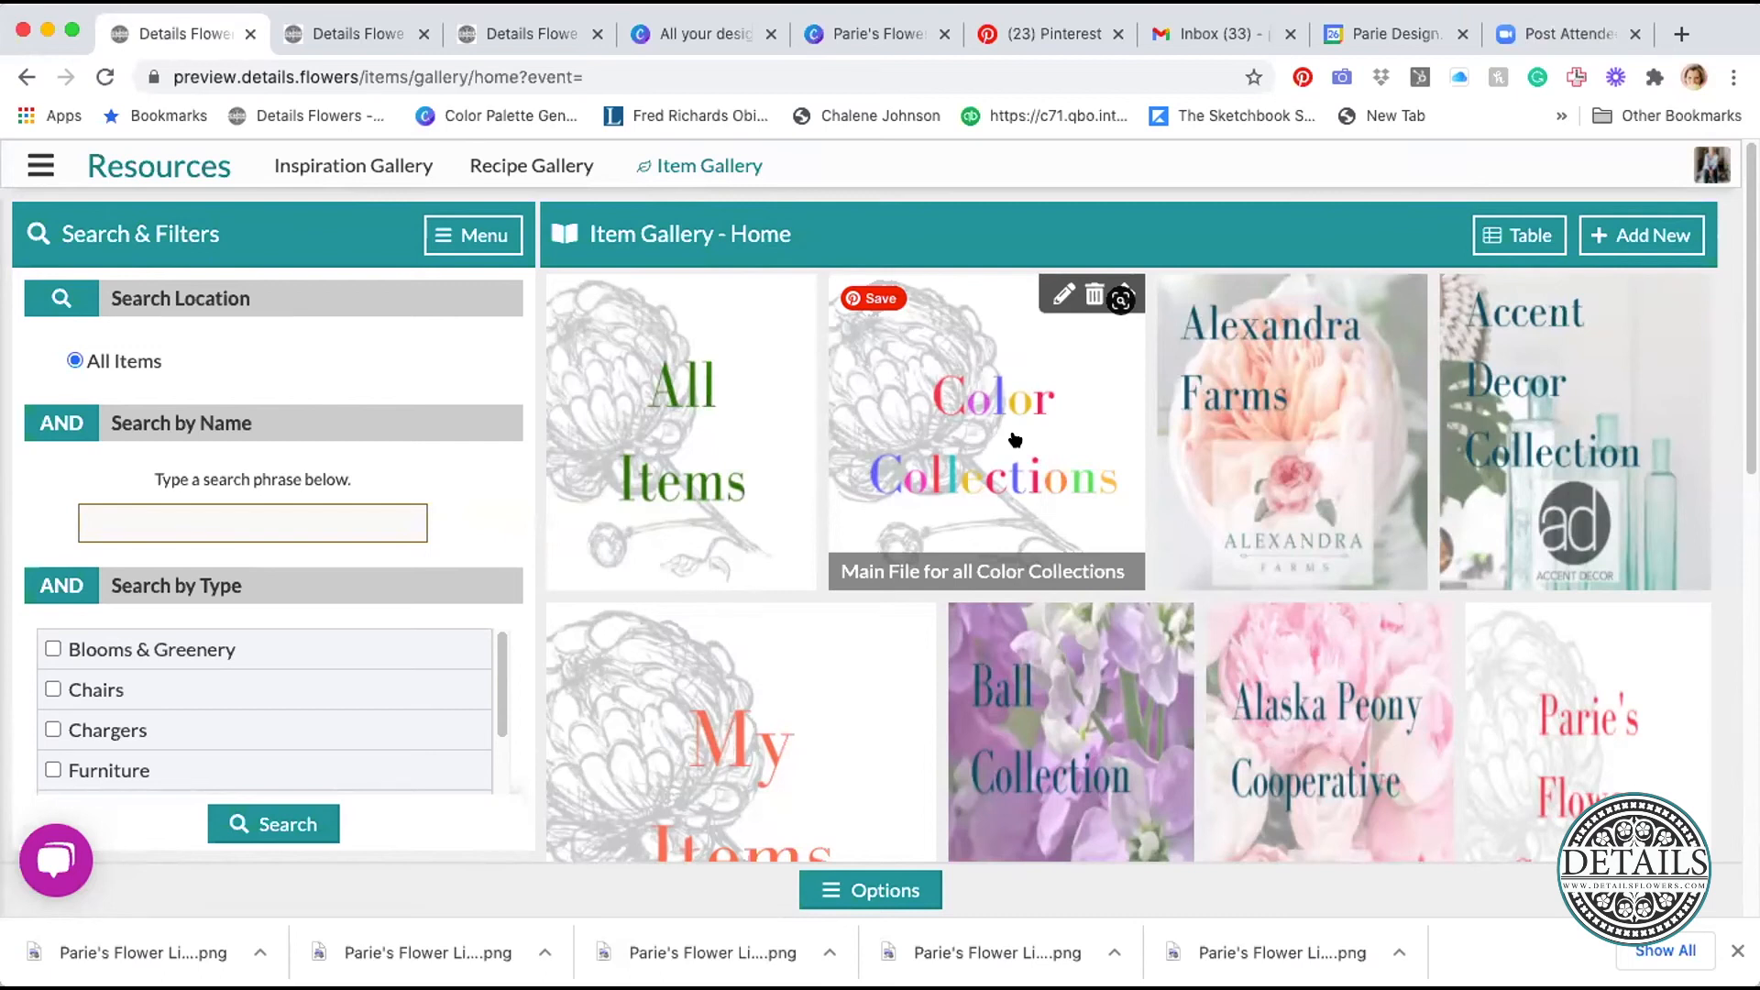
pyautogui.scroll(-10, 1254, 774)
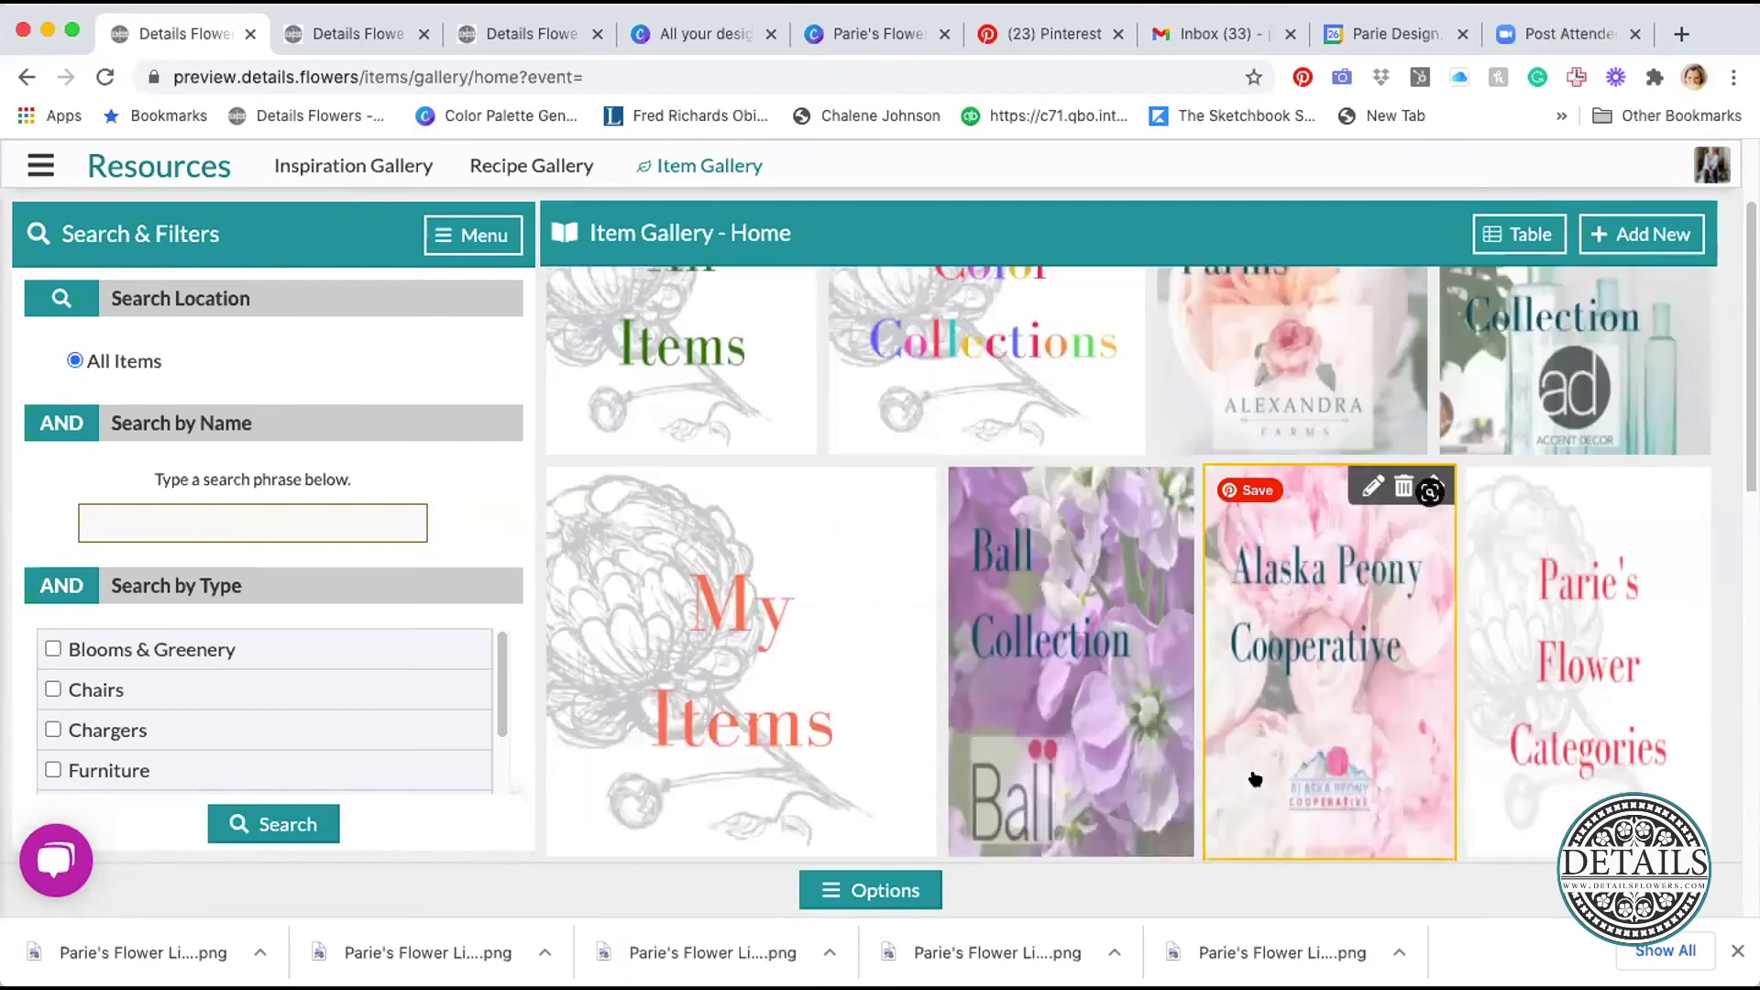
pyautogui.scroll(3, 1255, 779)
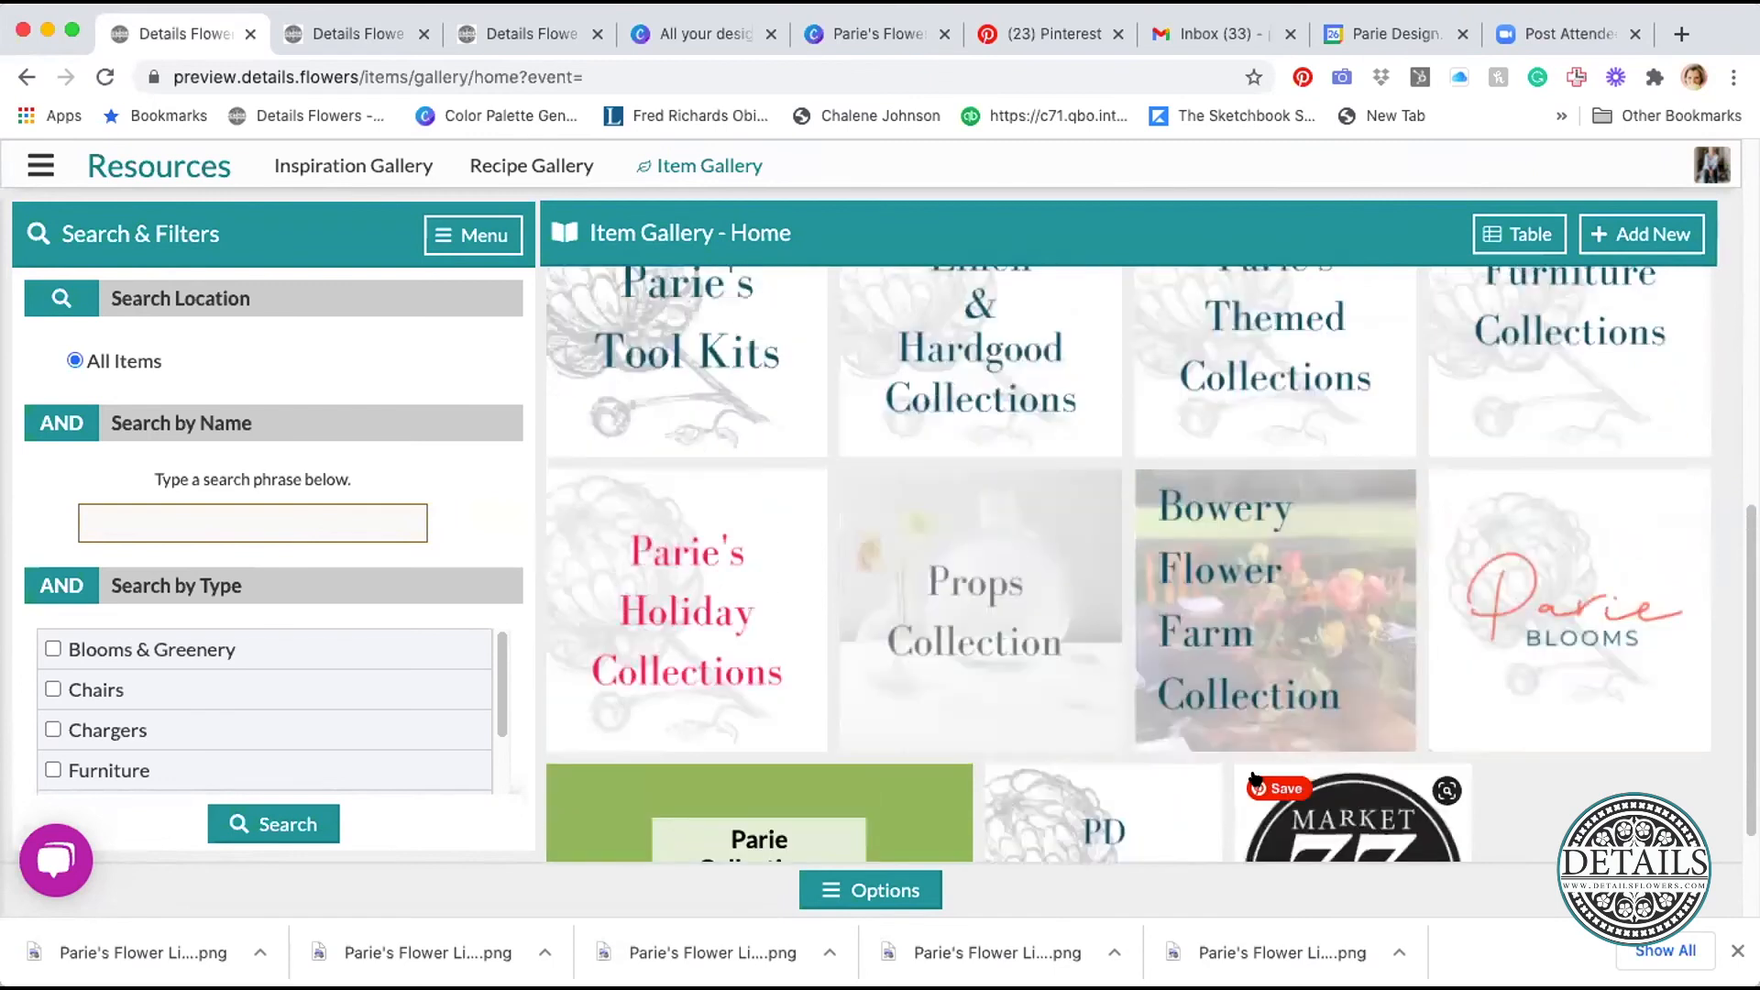
pyautogui.scroll(12, 1255, 774)
pyautogui.scroll(-4, 1265, 772)
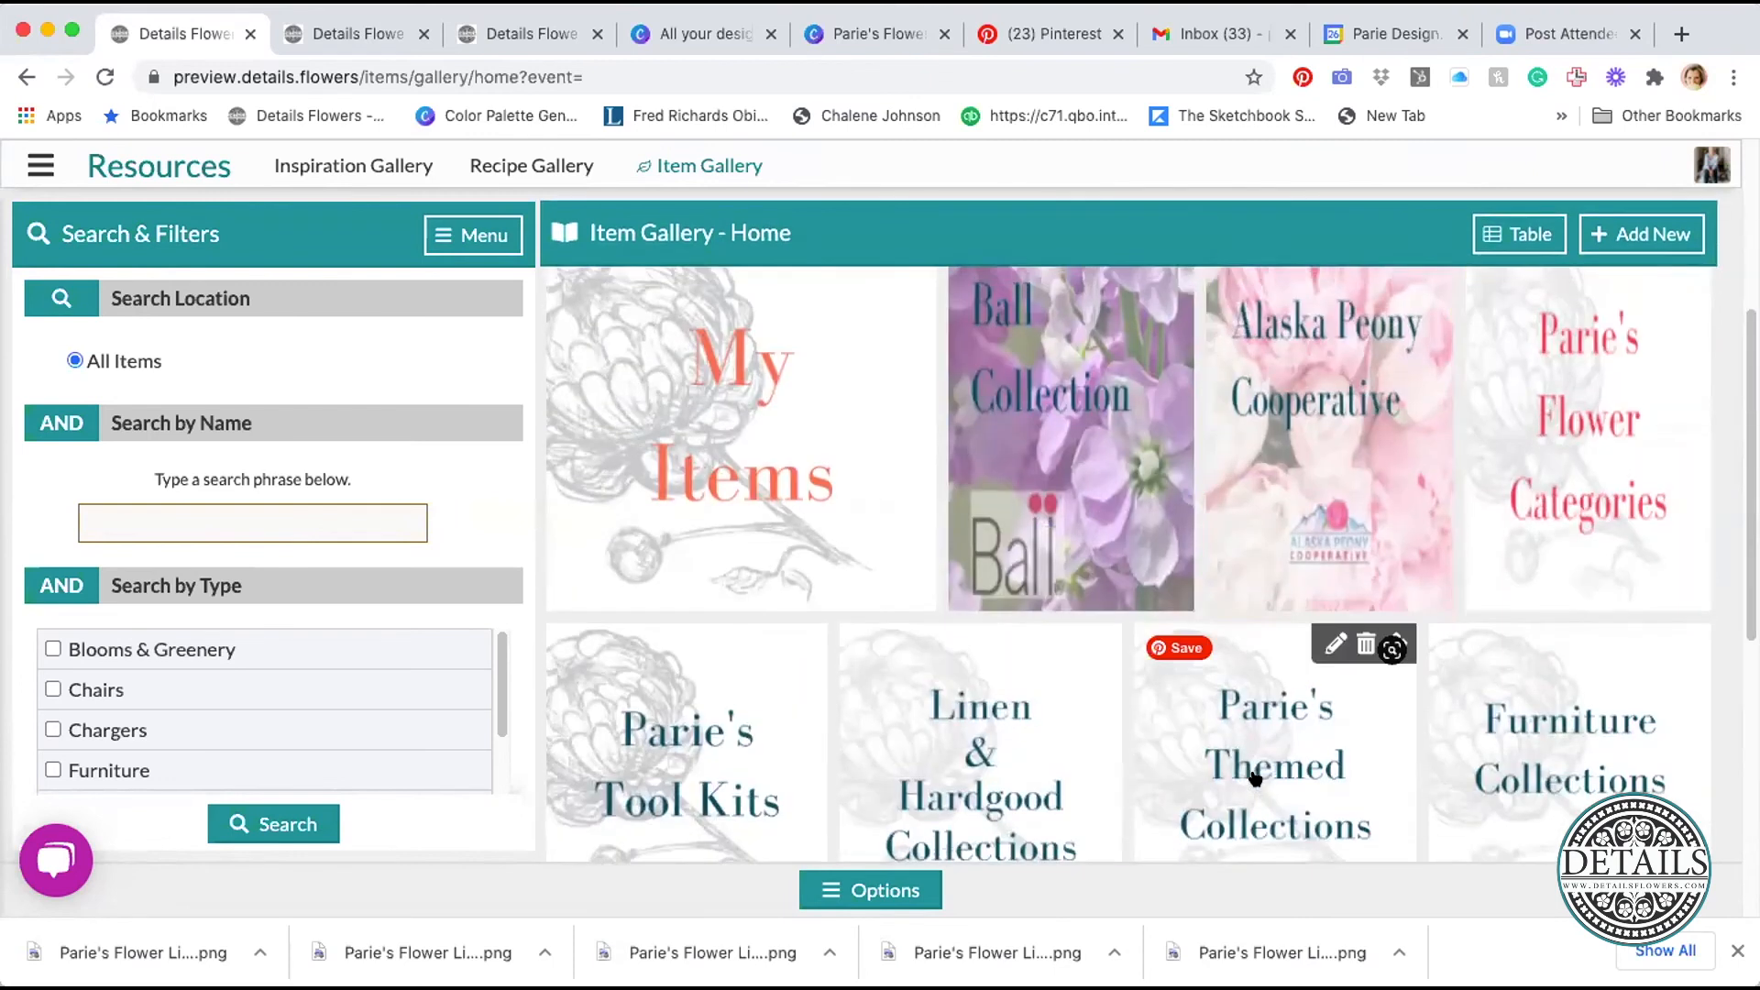
pyautogui.scroll(-10, 1458, 785)
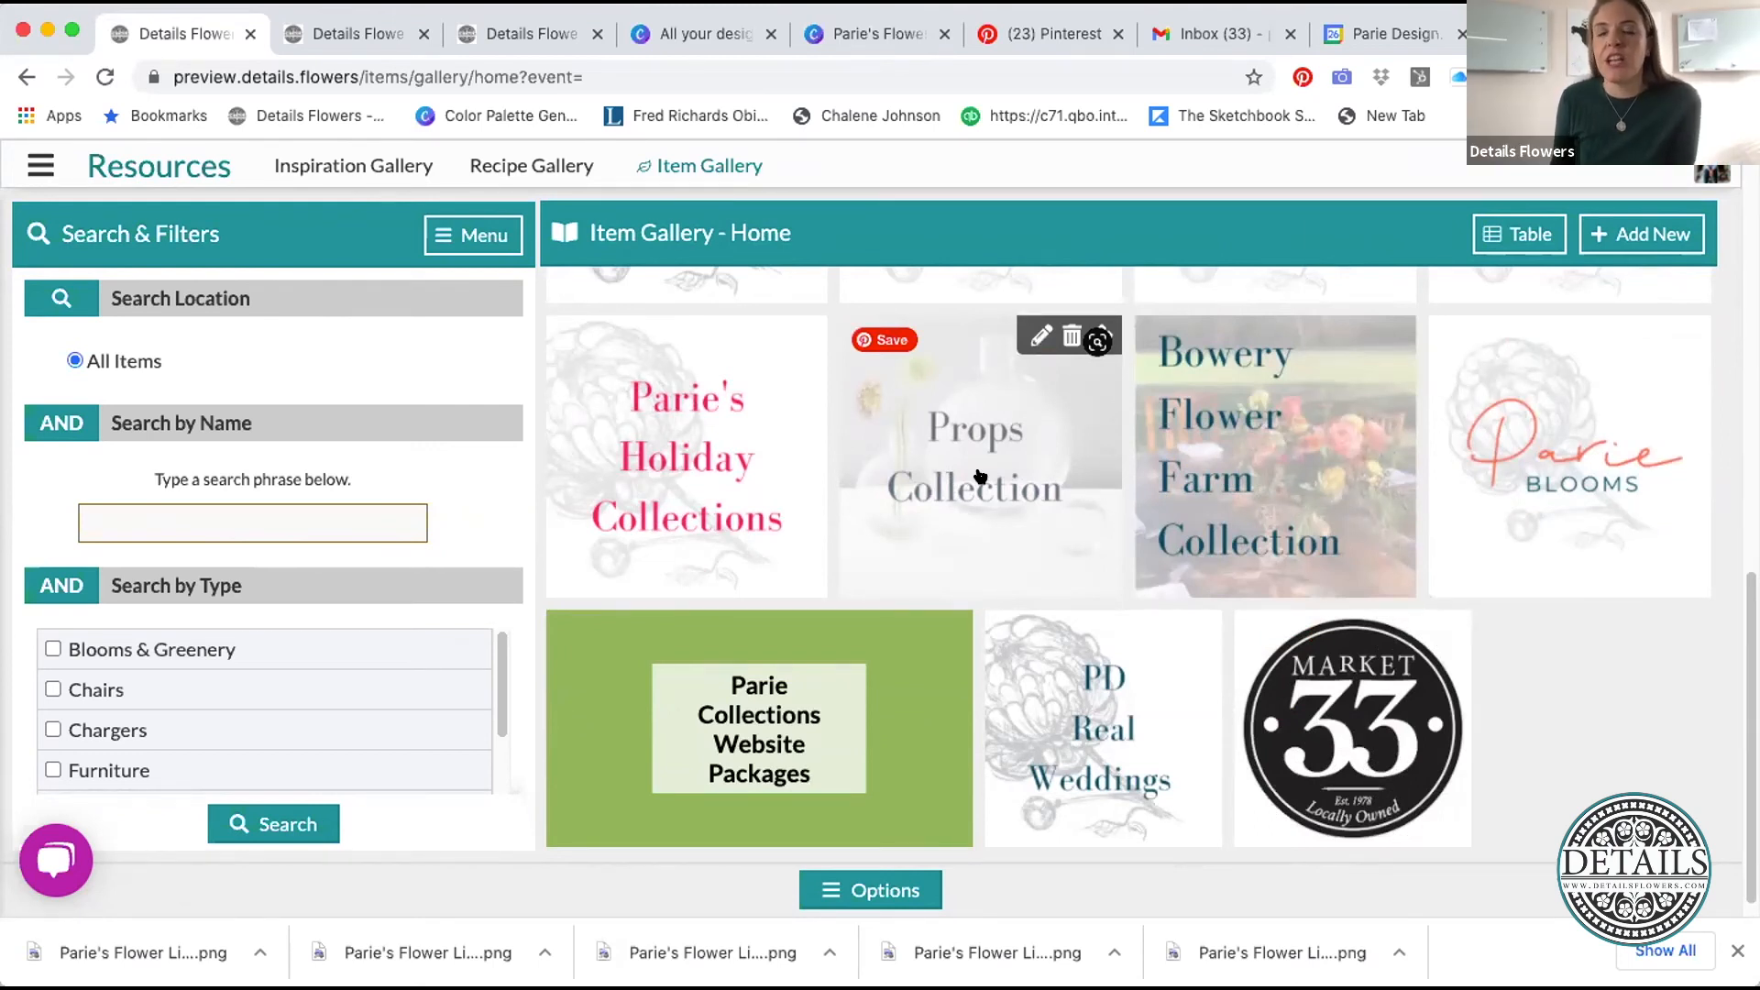
pyautogui.scroll(-1, 979, 476)
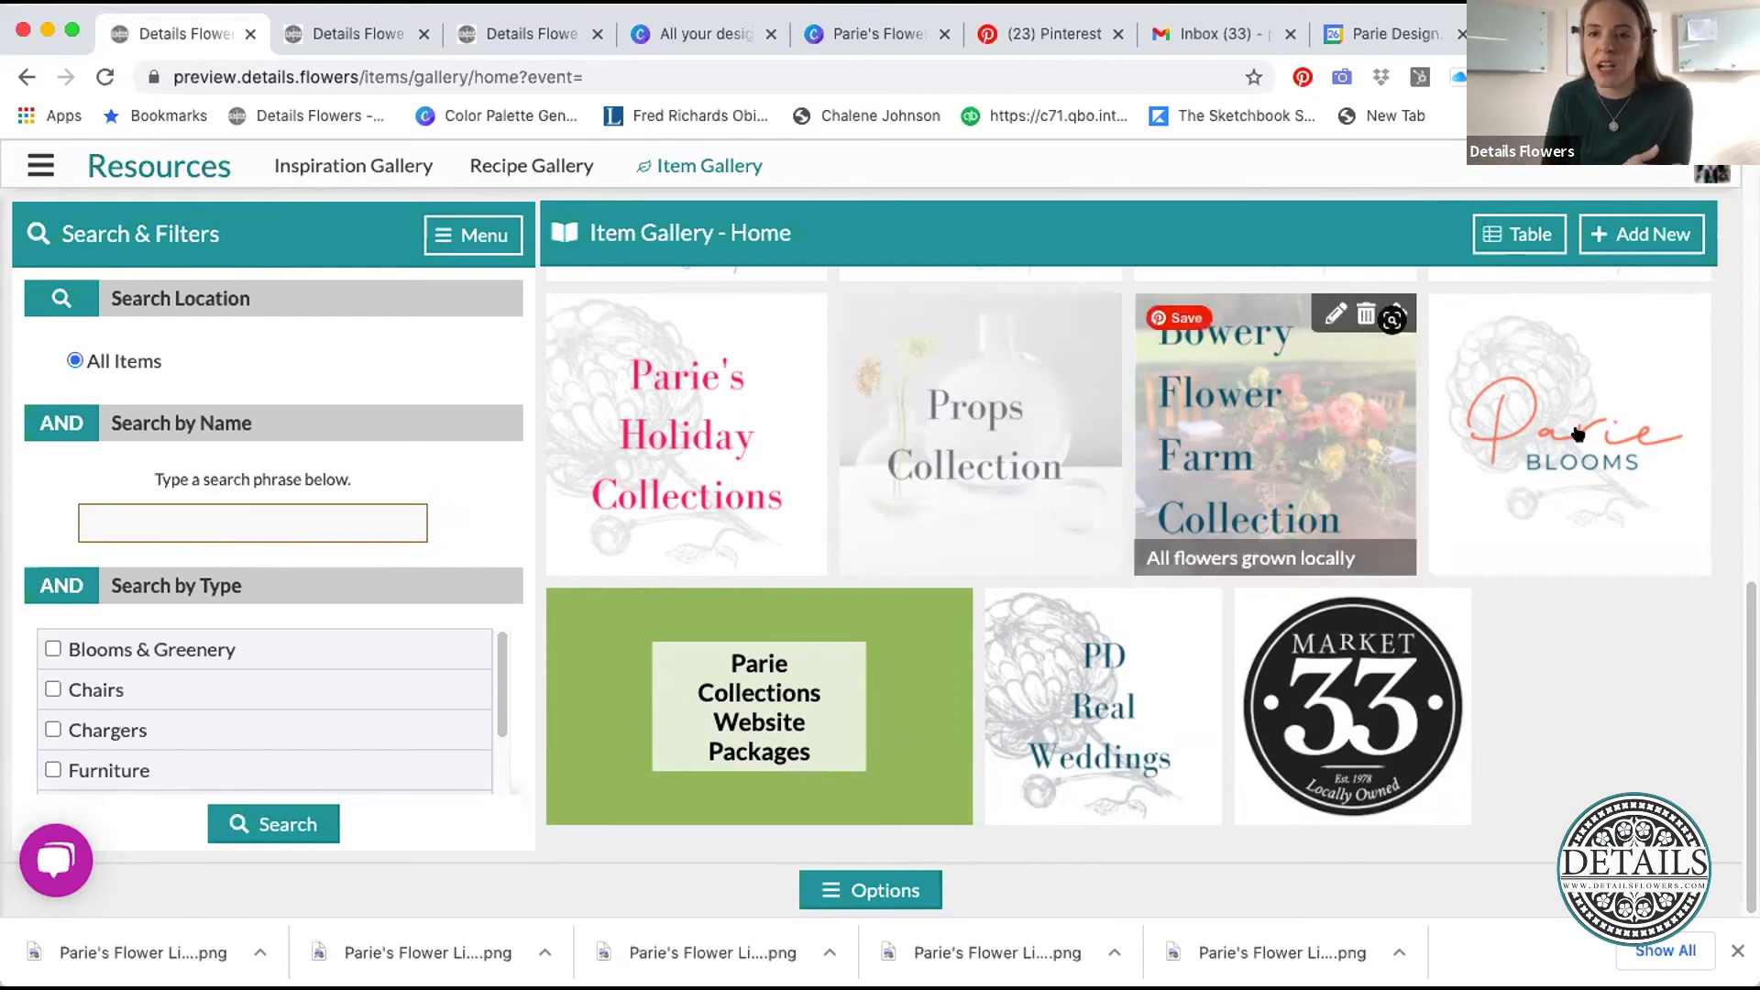
# - Look through the Supplies items inside the Parie Blooms collection and return to that collection's overview
pyautogui.click(1607, 436)
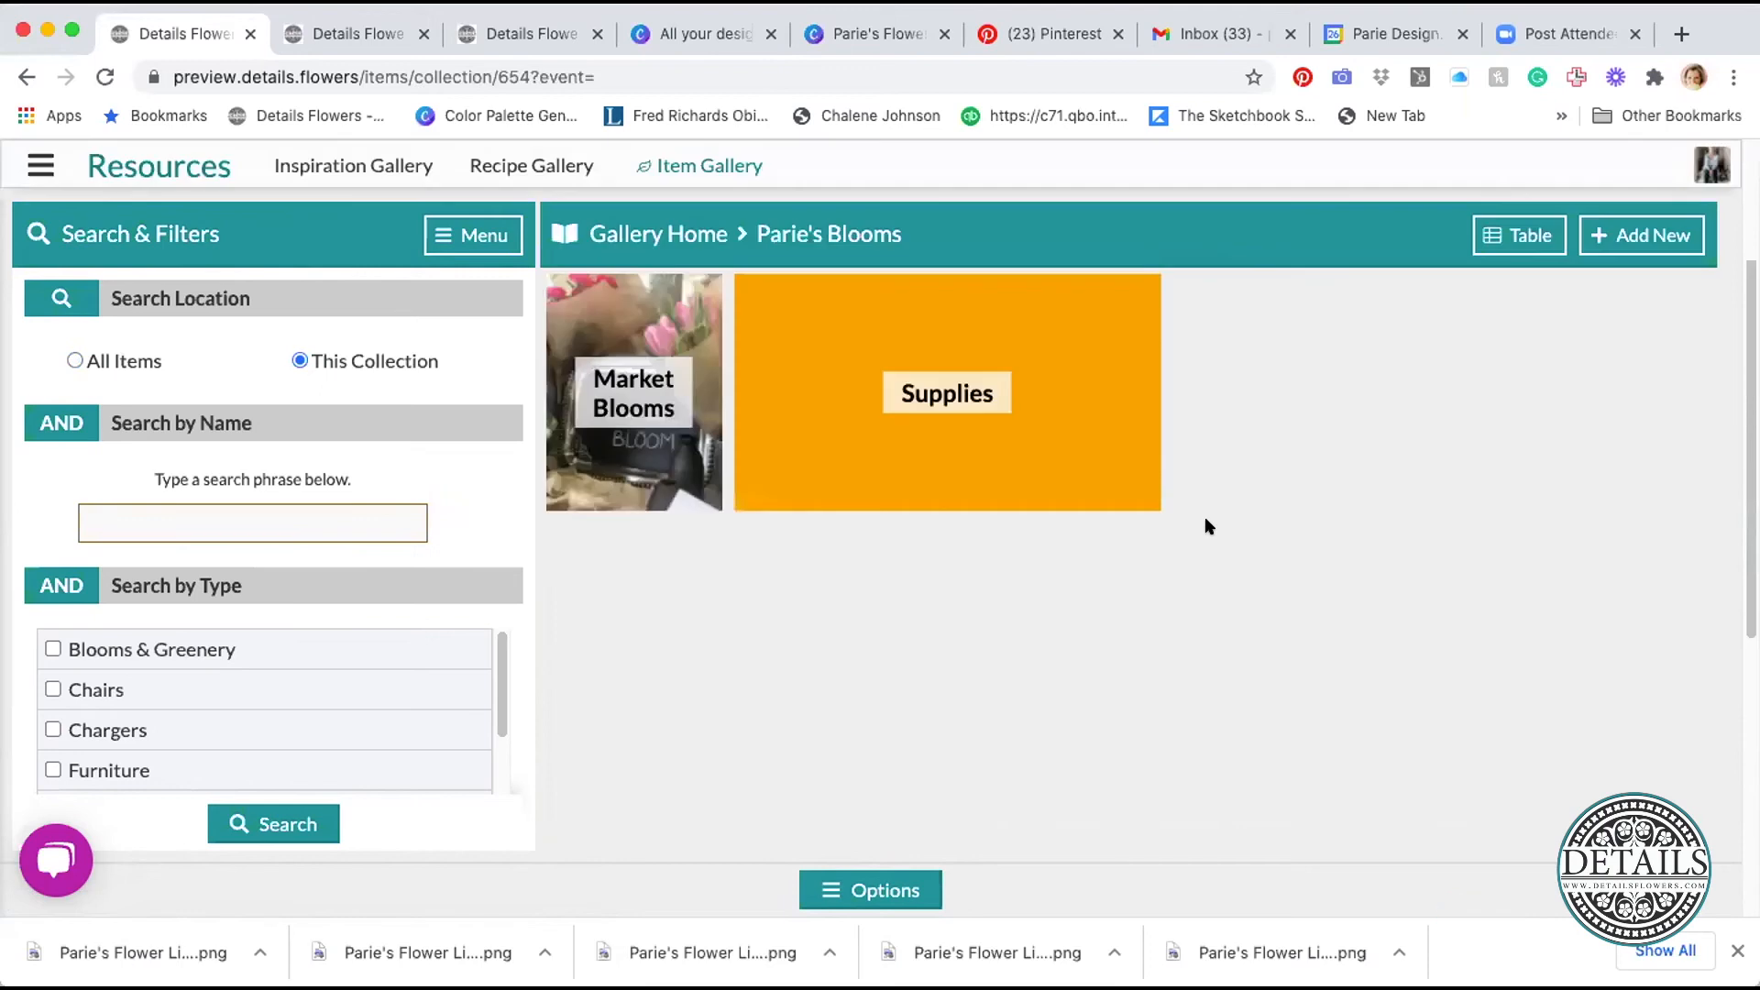
pyautogui.click(991, 467)
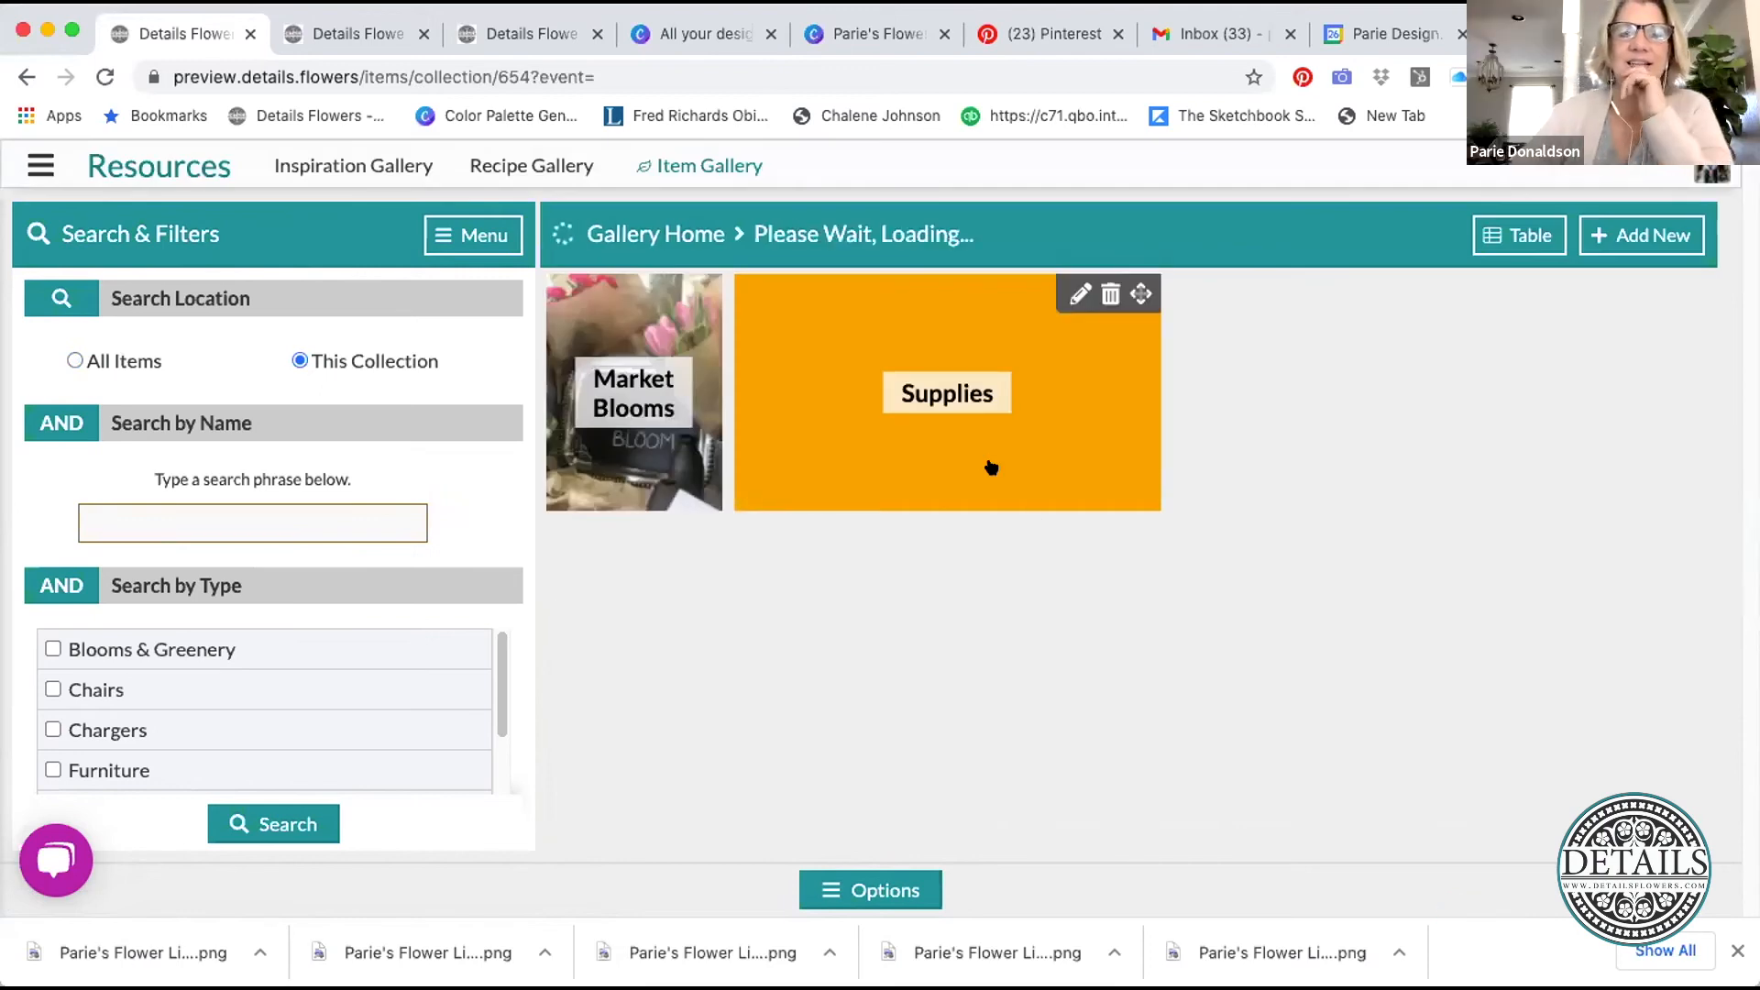
pyautogui.scroll(-10, 1453, 532)
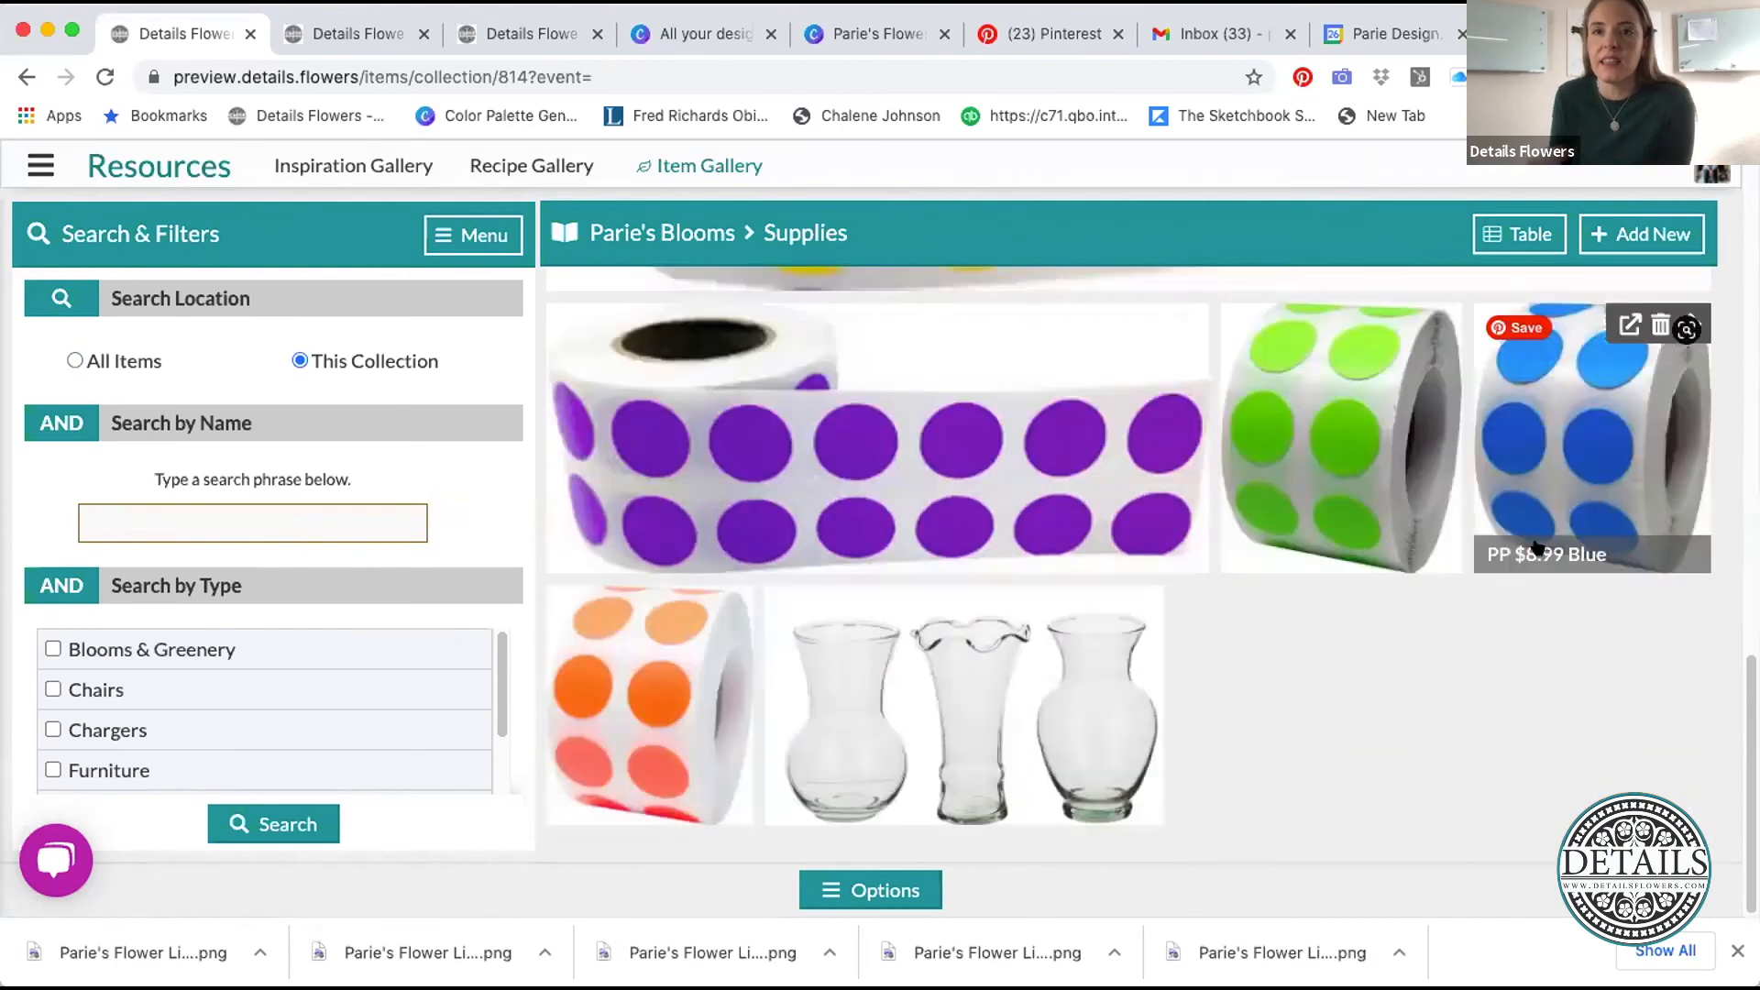
pyautogui.click(635, 231)
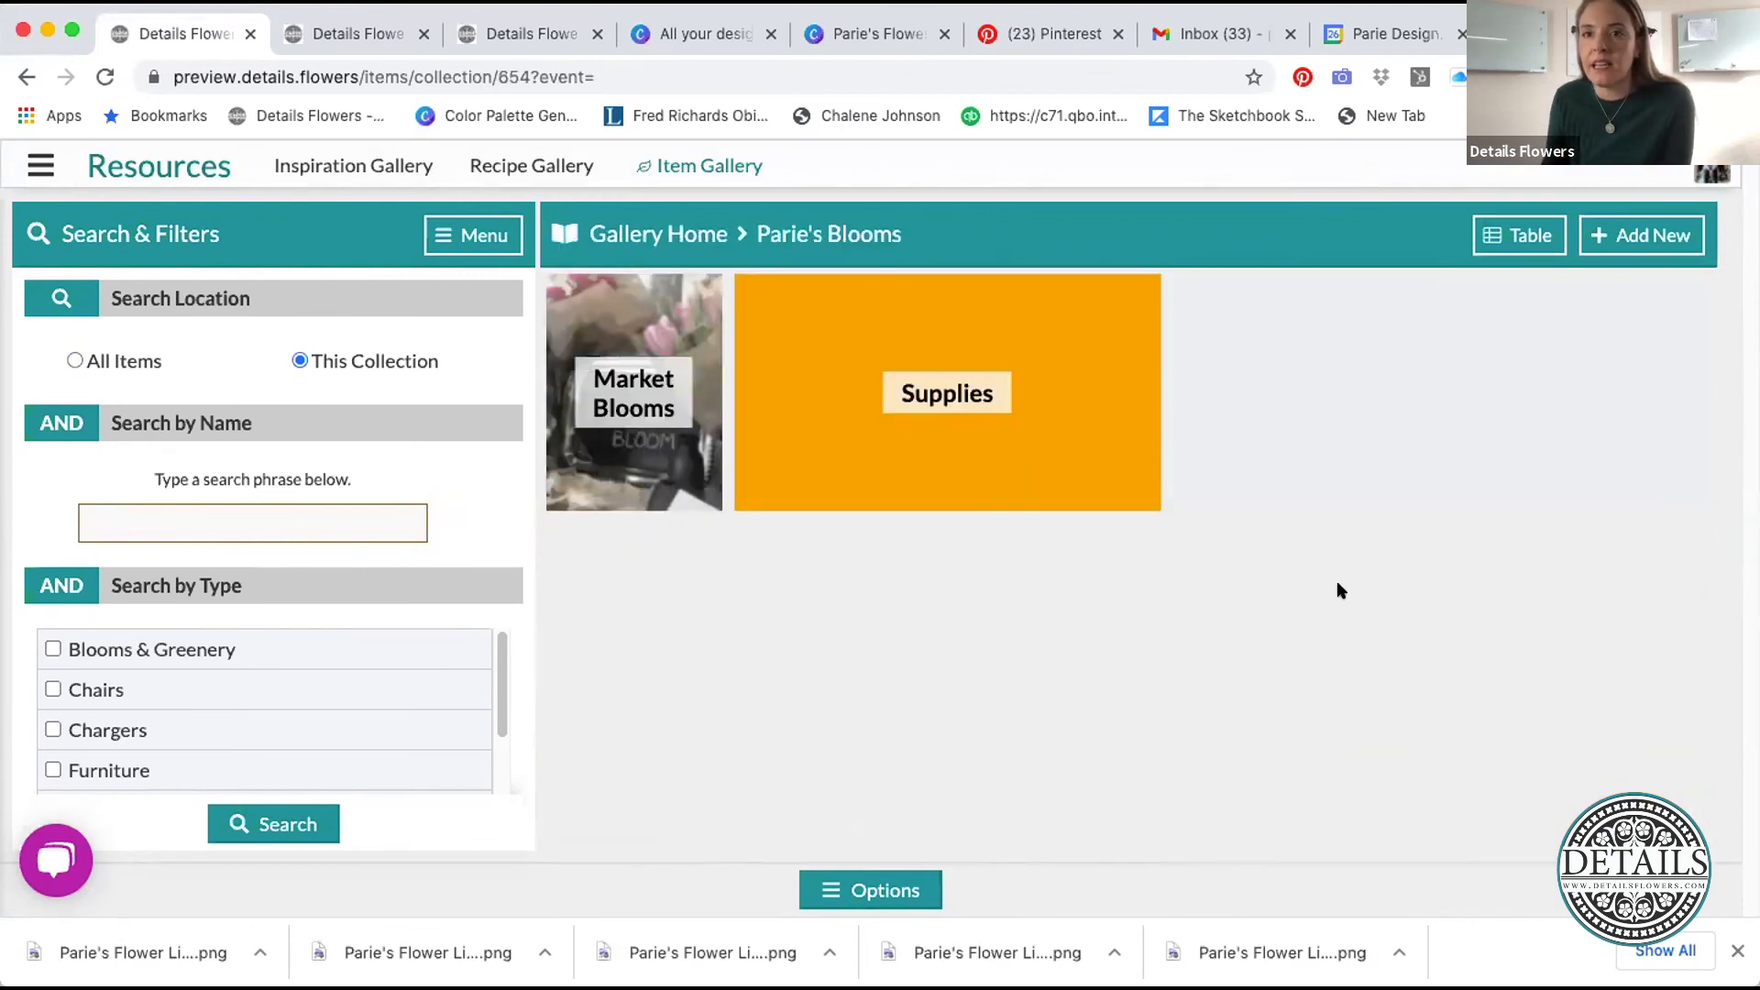
# - Examine the Market Blooms collection's full item list in table view
pyautogui.click(602, 415)
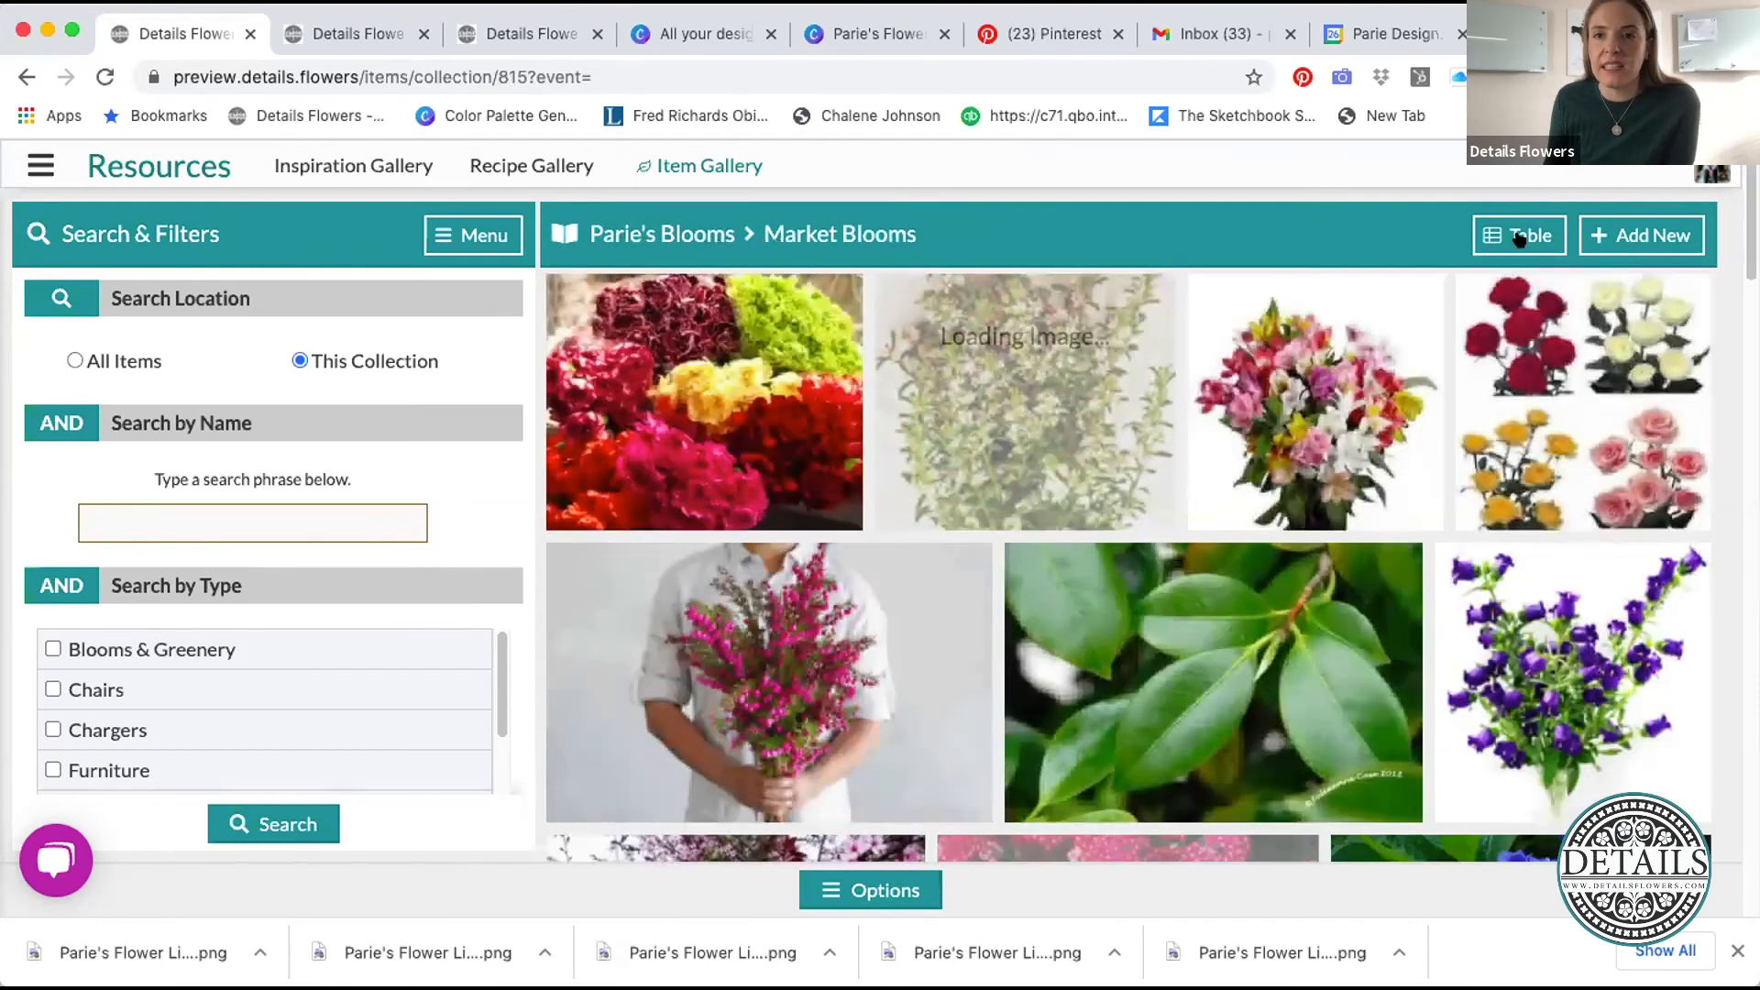
pyautogui.click(1519, 238)
pyautogui.scroll(-3, 1605, 472)
pyautogui.scroll(-20, 1607, 478)
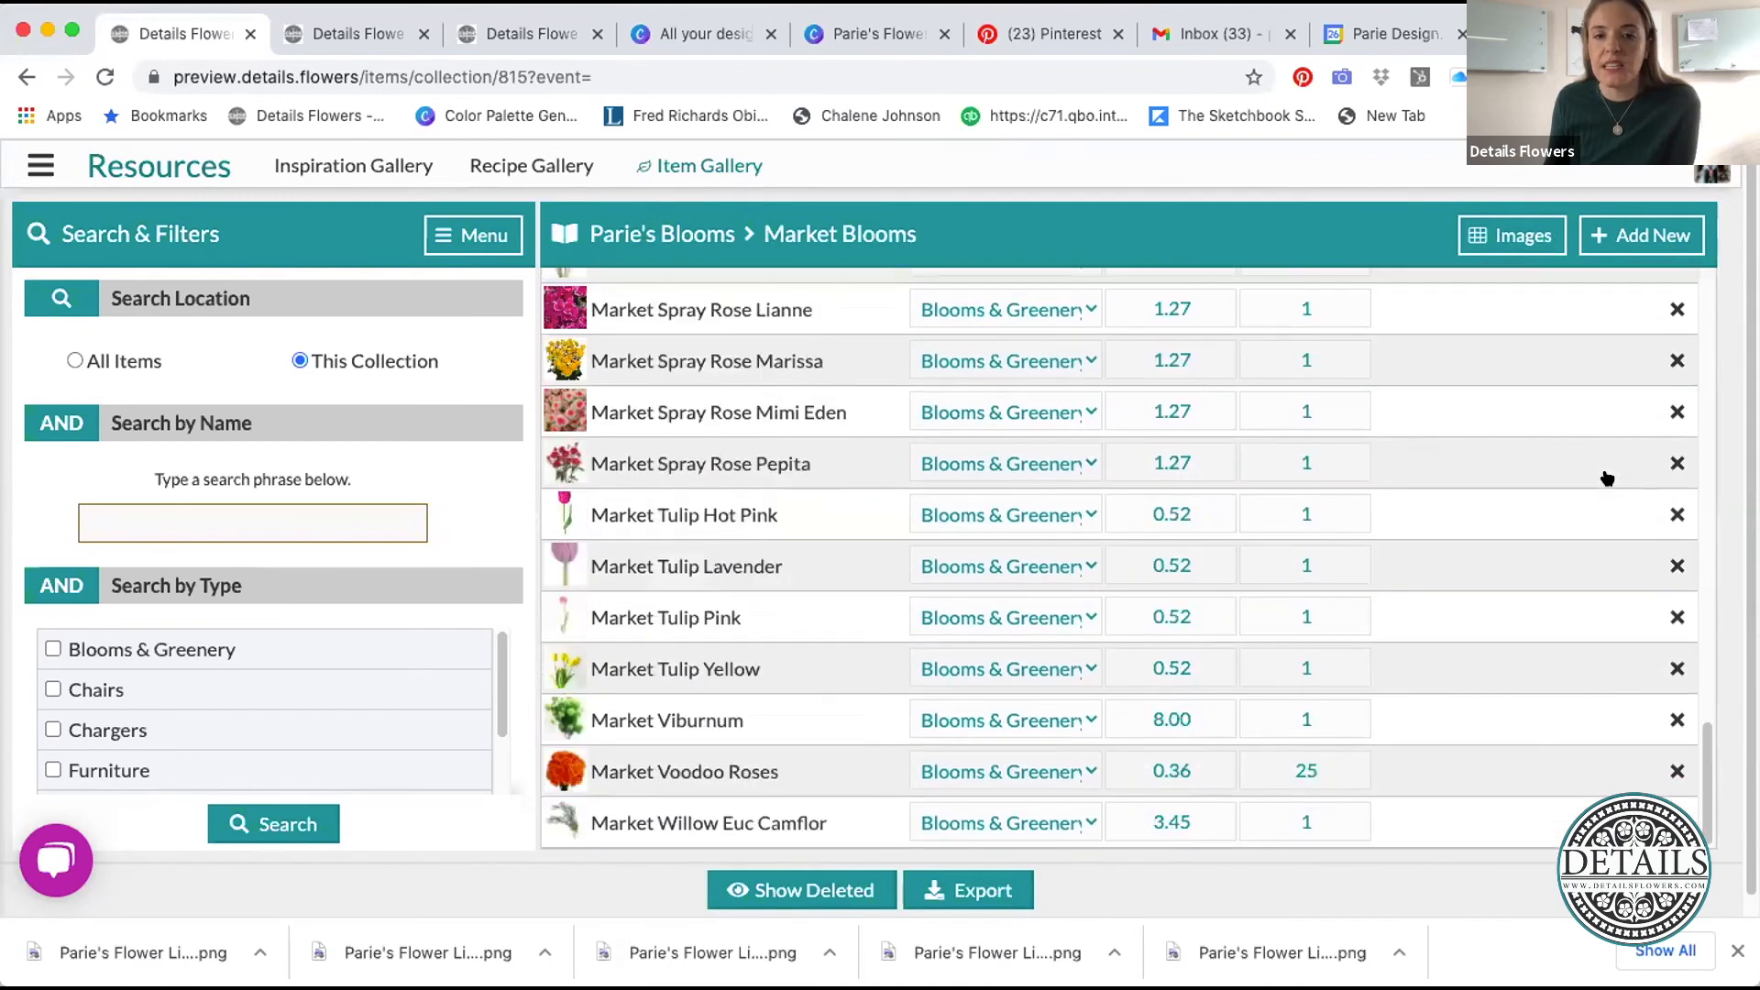
# - Switch Market Blooms back to image view and delete Market Alstromeria from the collection
pyautogui.click(1474, 235)
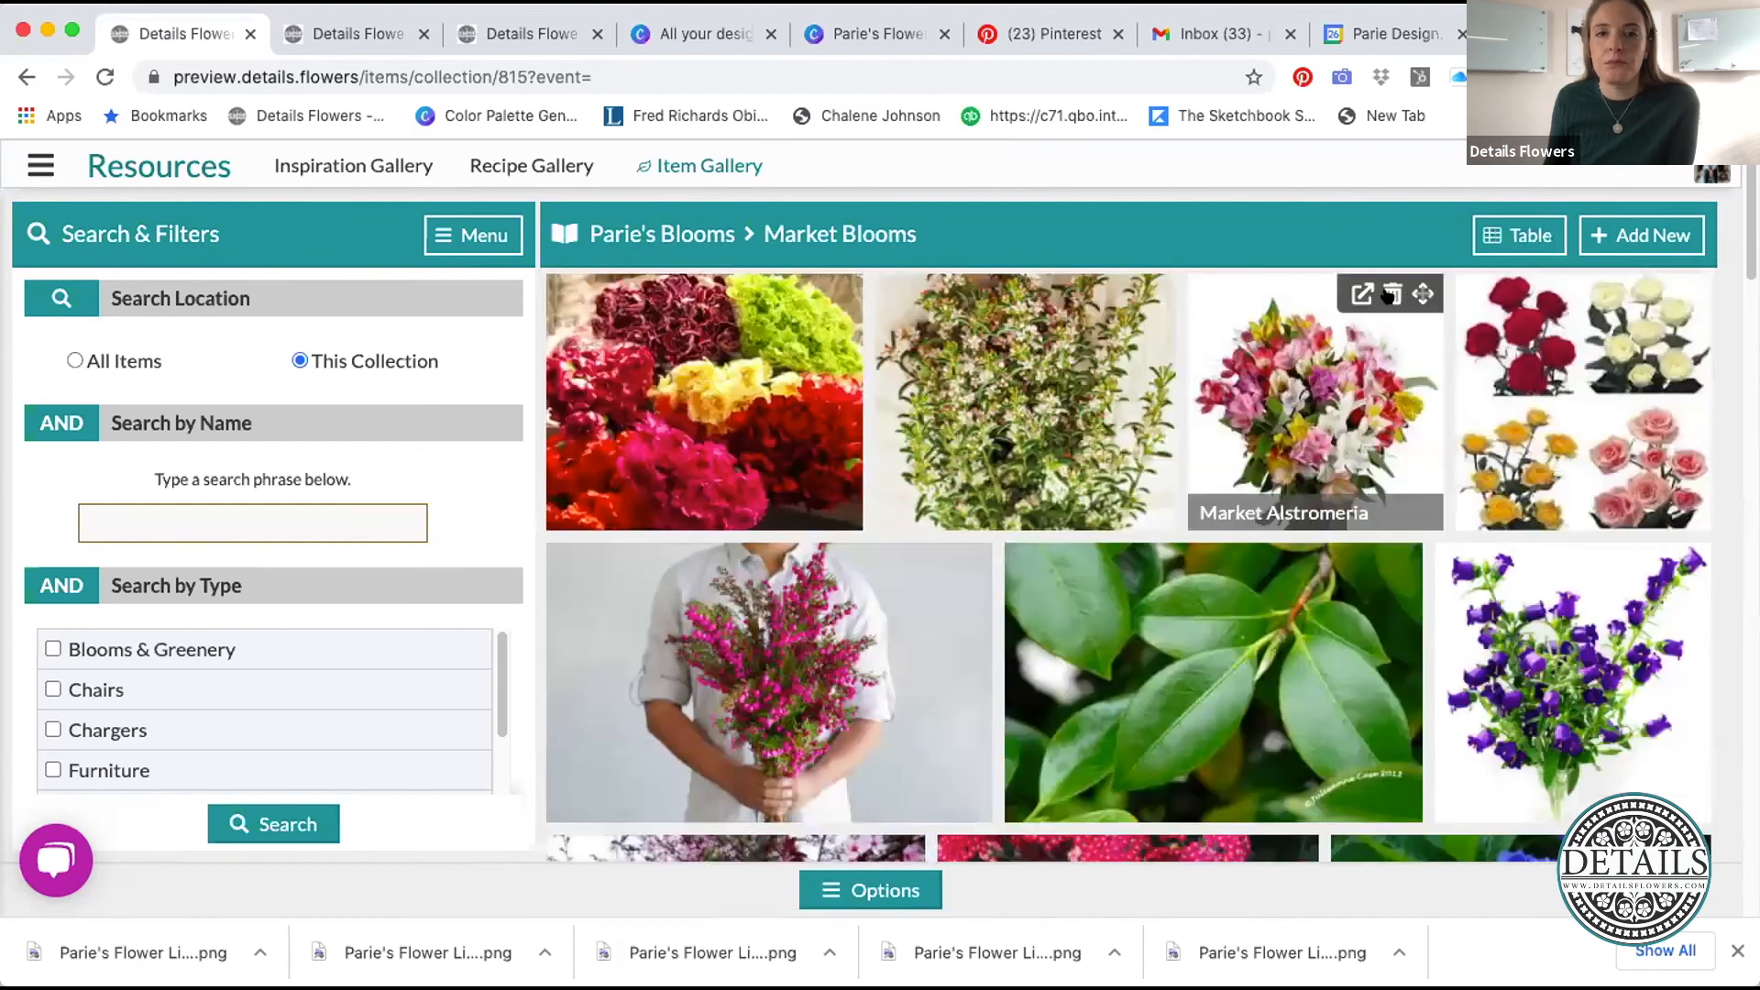
pyautogui.click(1388, 294)
pyautogui.click(830, 617)
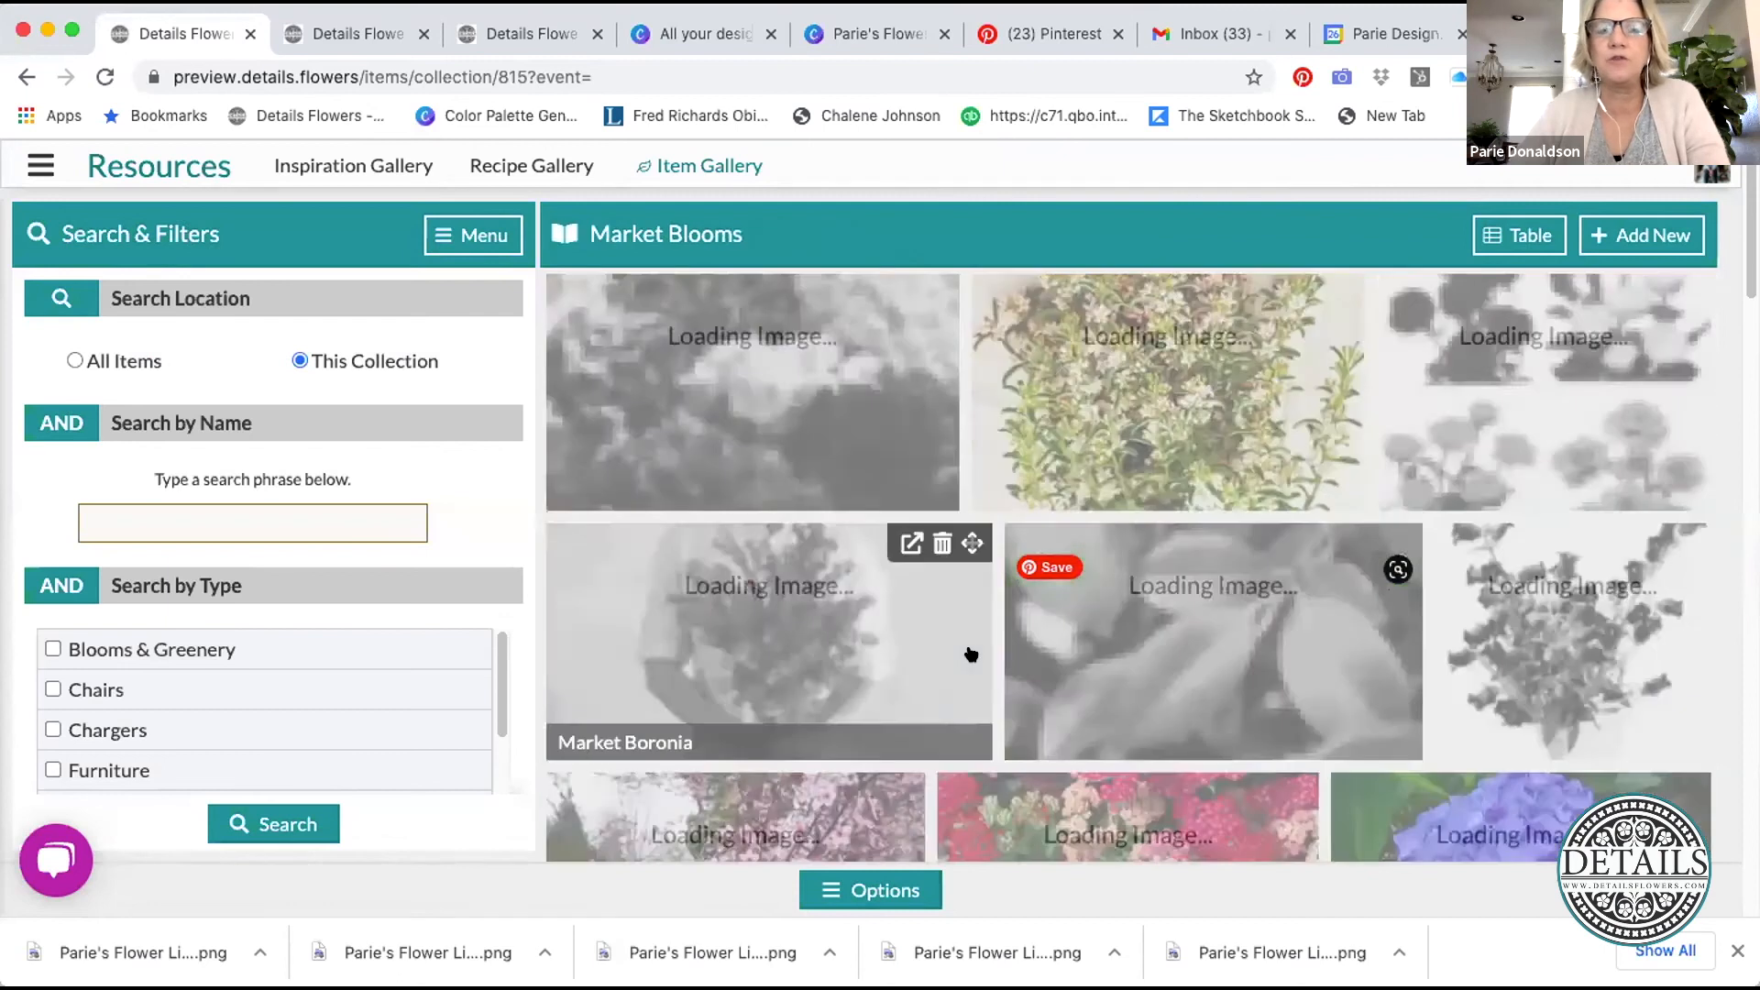
# - Close the Market Camelia item details and delete Market Boronia from the Market Blooms collection
pyautogui.click(942, 648)
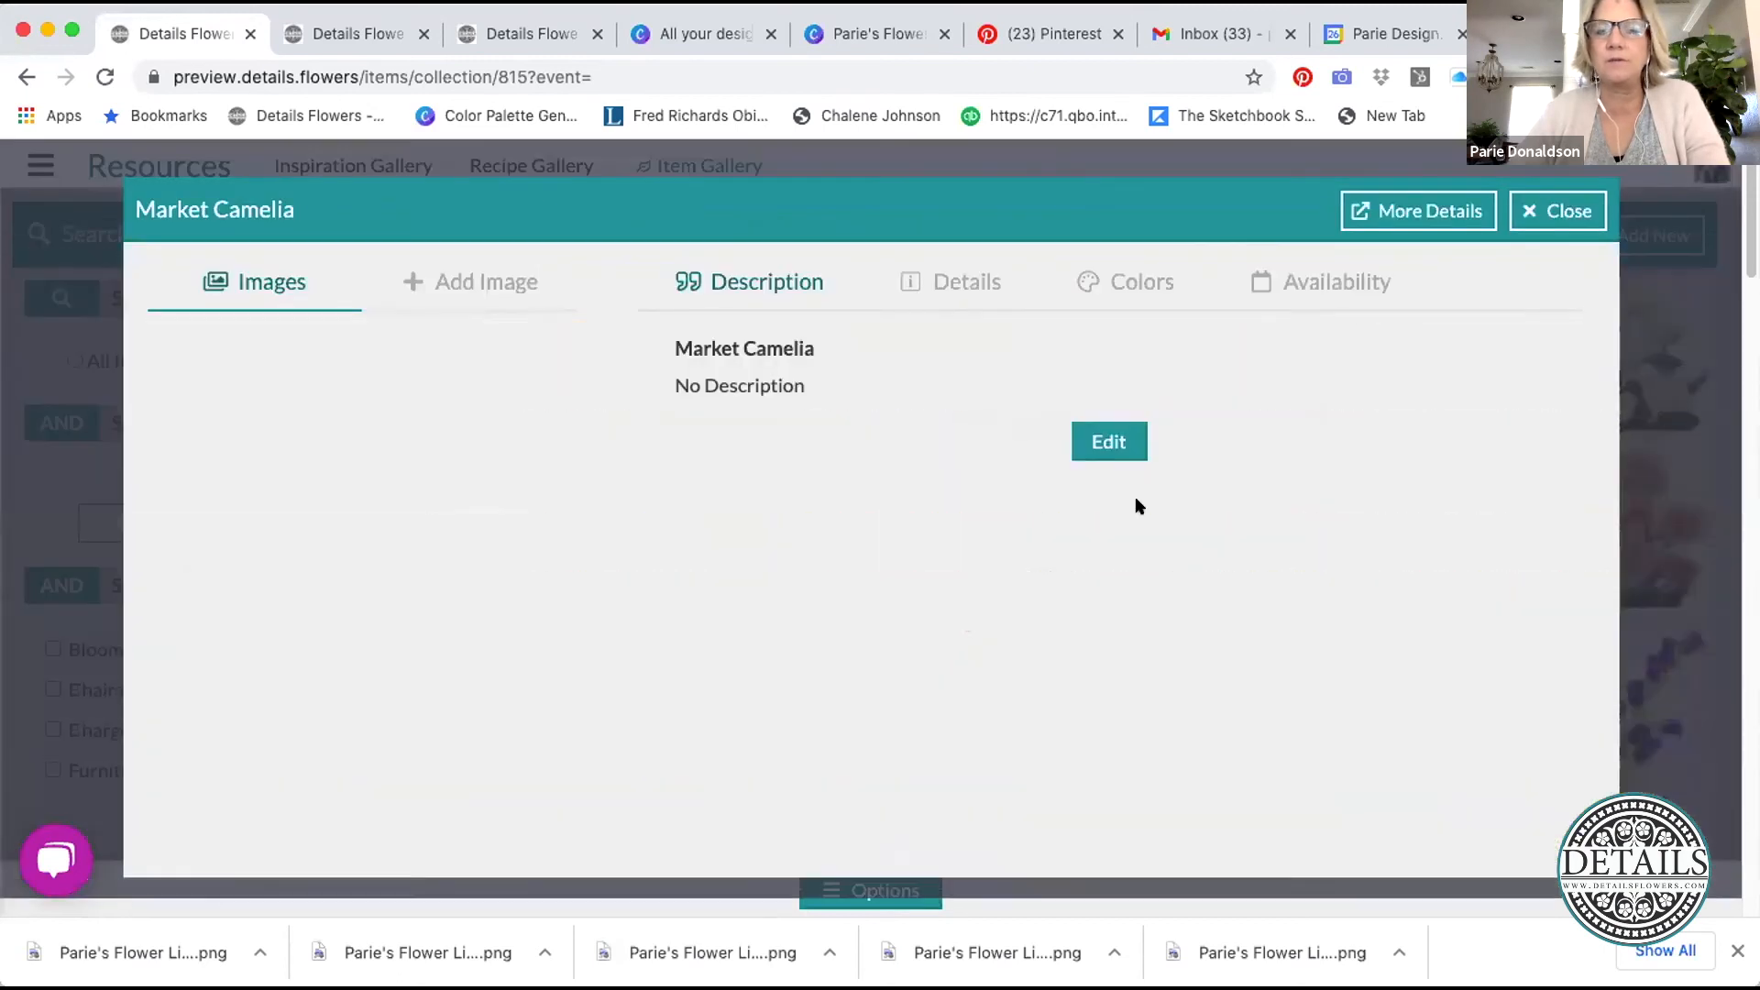
pyautogui.click(1567, 211)
pyautogui.click(1343, 295)
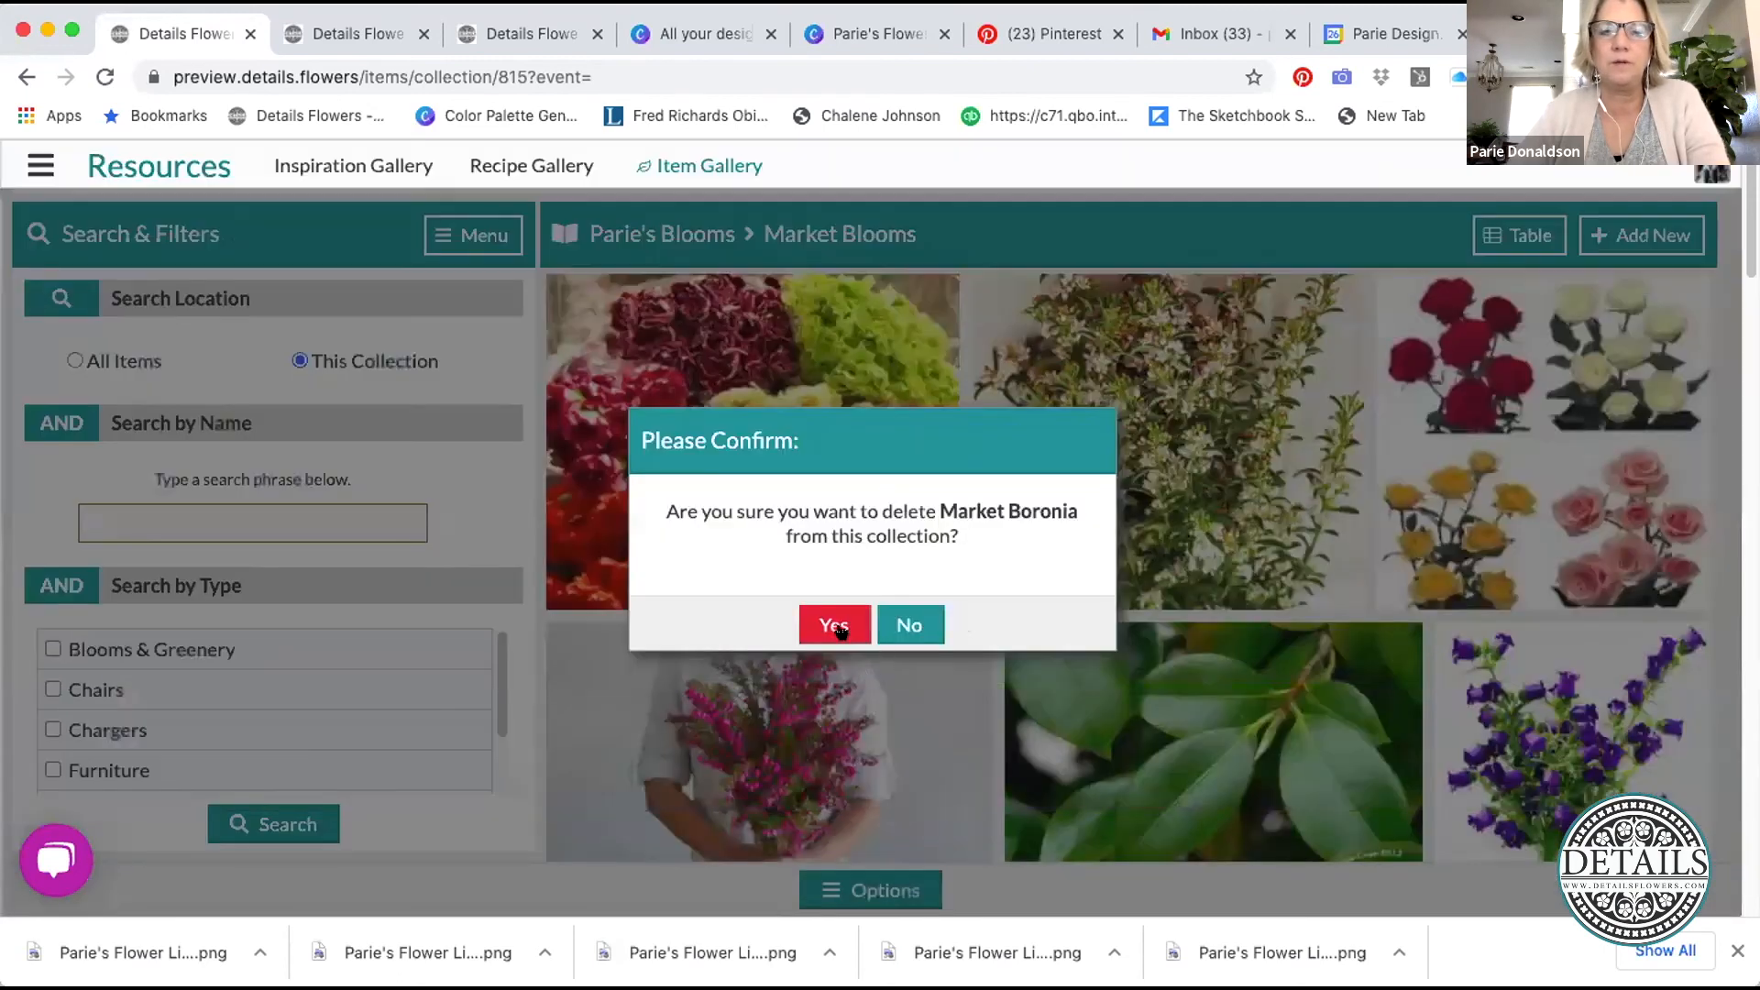
pyautogui.click(836, 626)
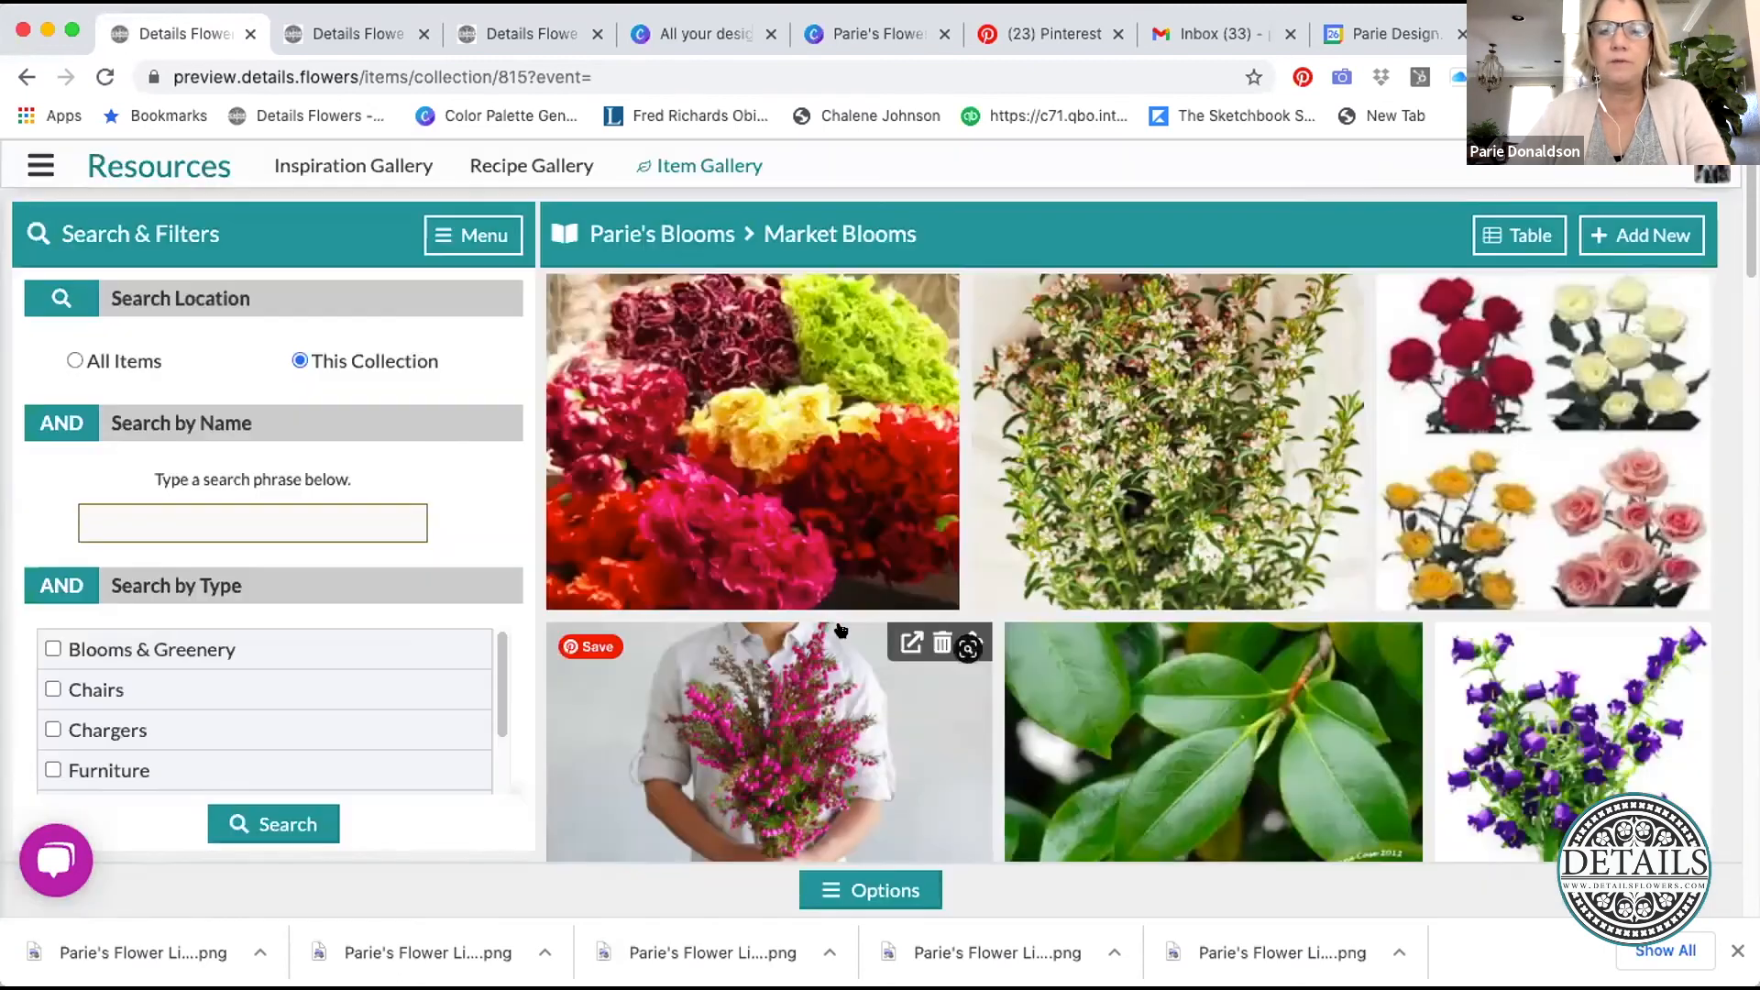
# - Switch Market Blooms to table view and show its deleted items
pyautogui.click(1513, 235)
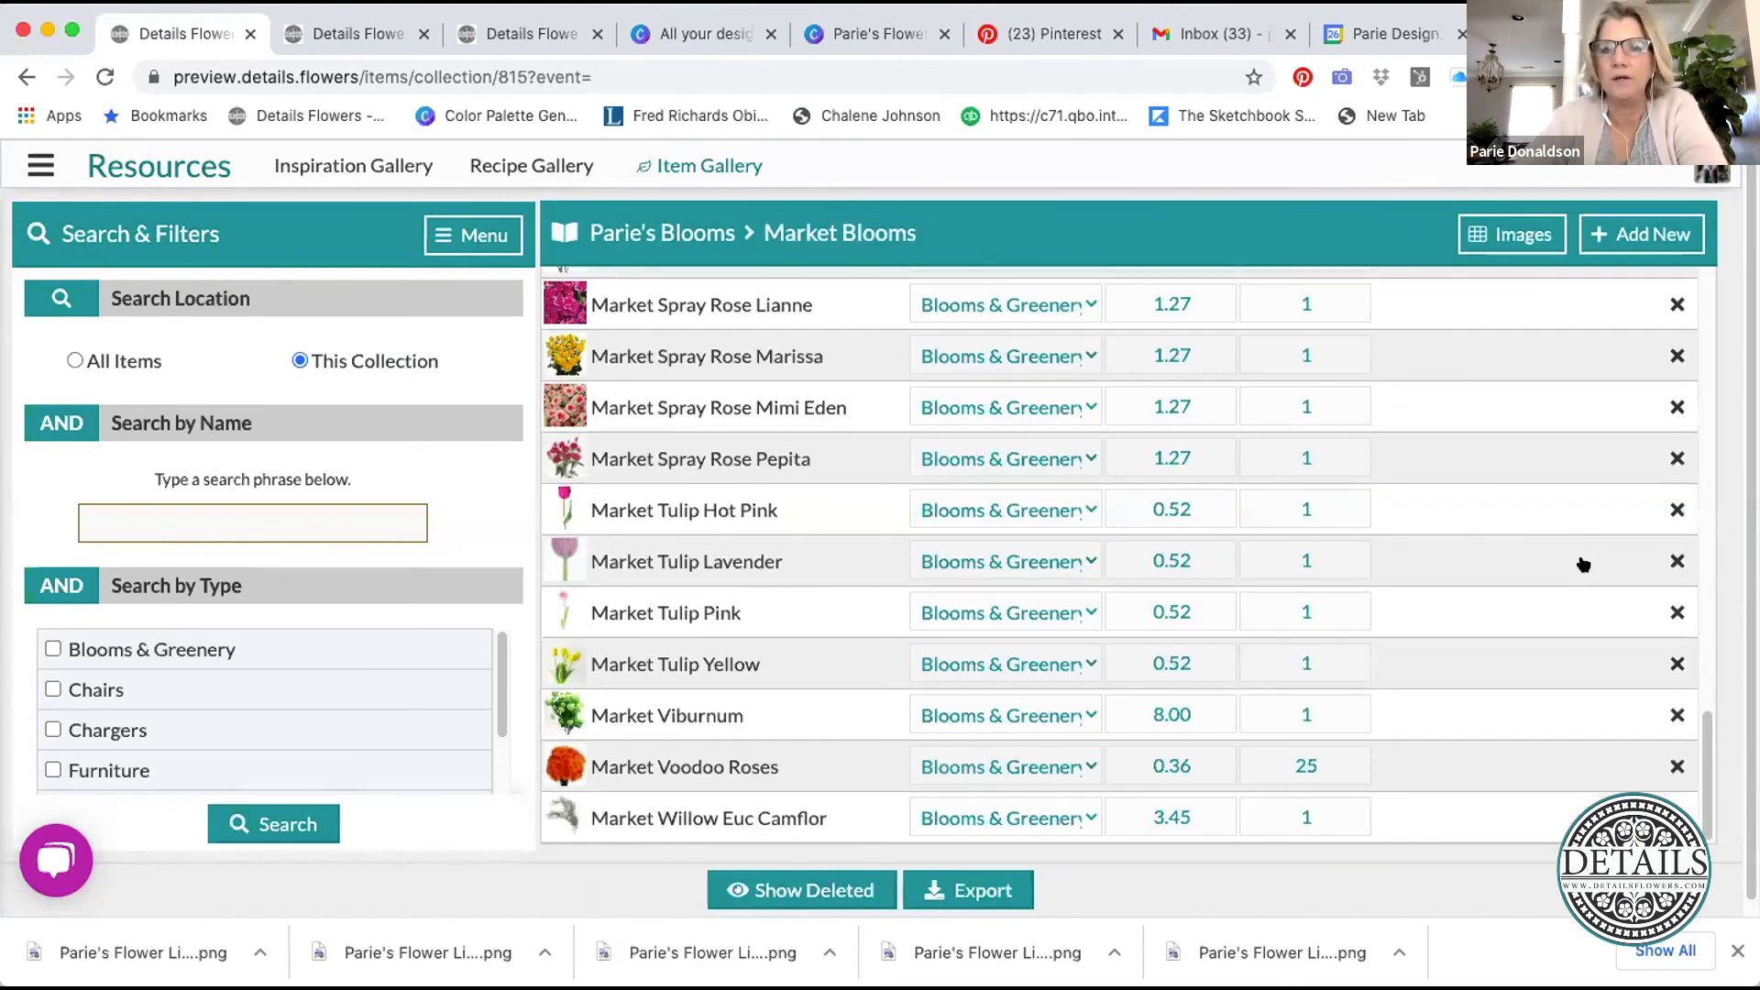
pyautogui.scroll(5, 1578, 597)
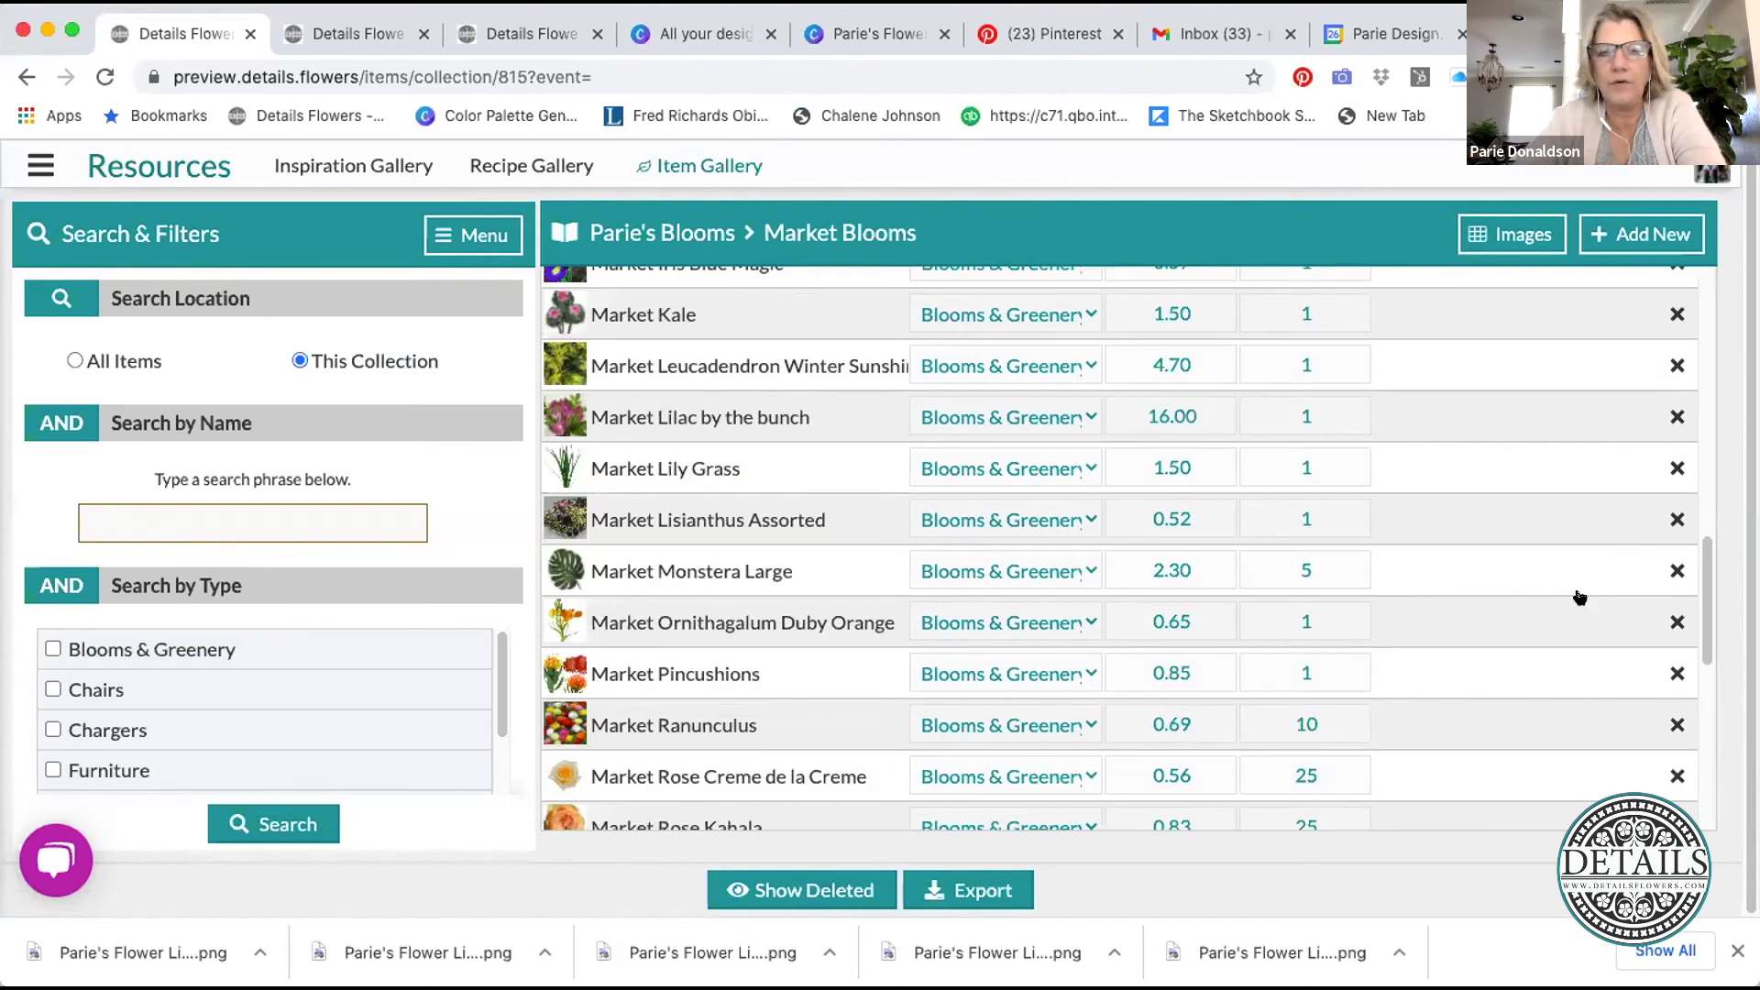
pyautogui.scroll(10, 1579, 598)
pyautogui.scroll(-20, 1579, 600)
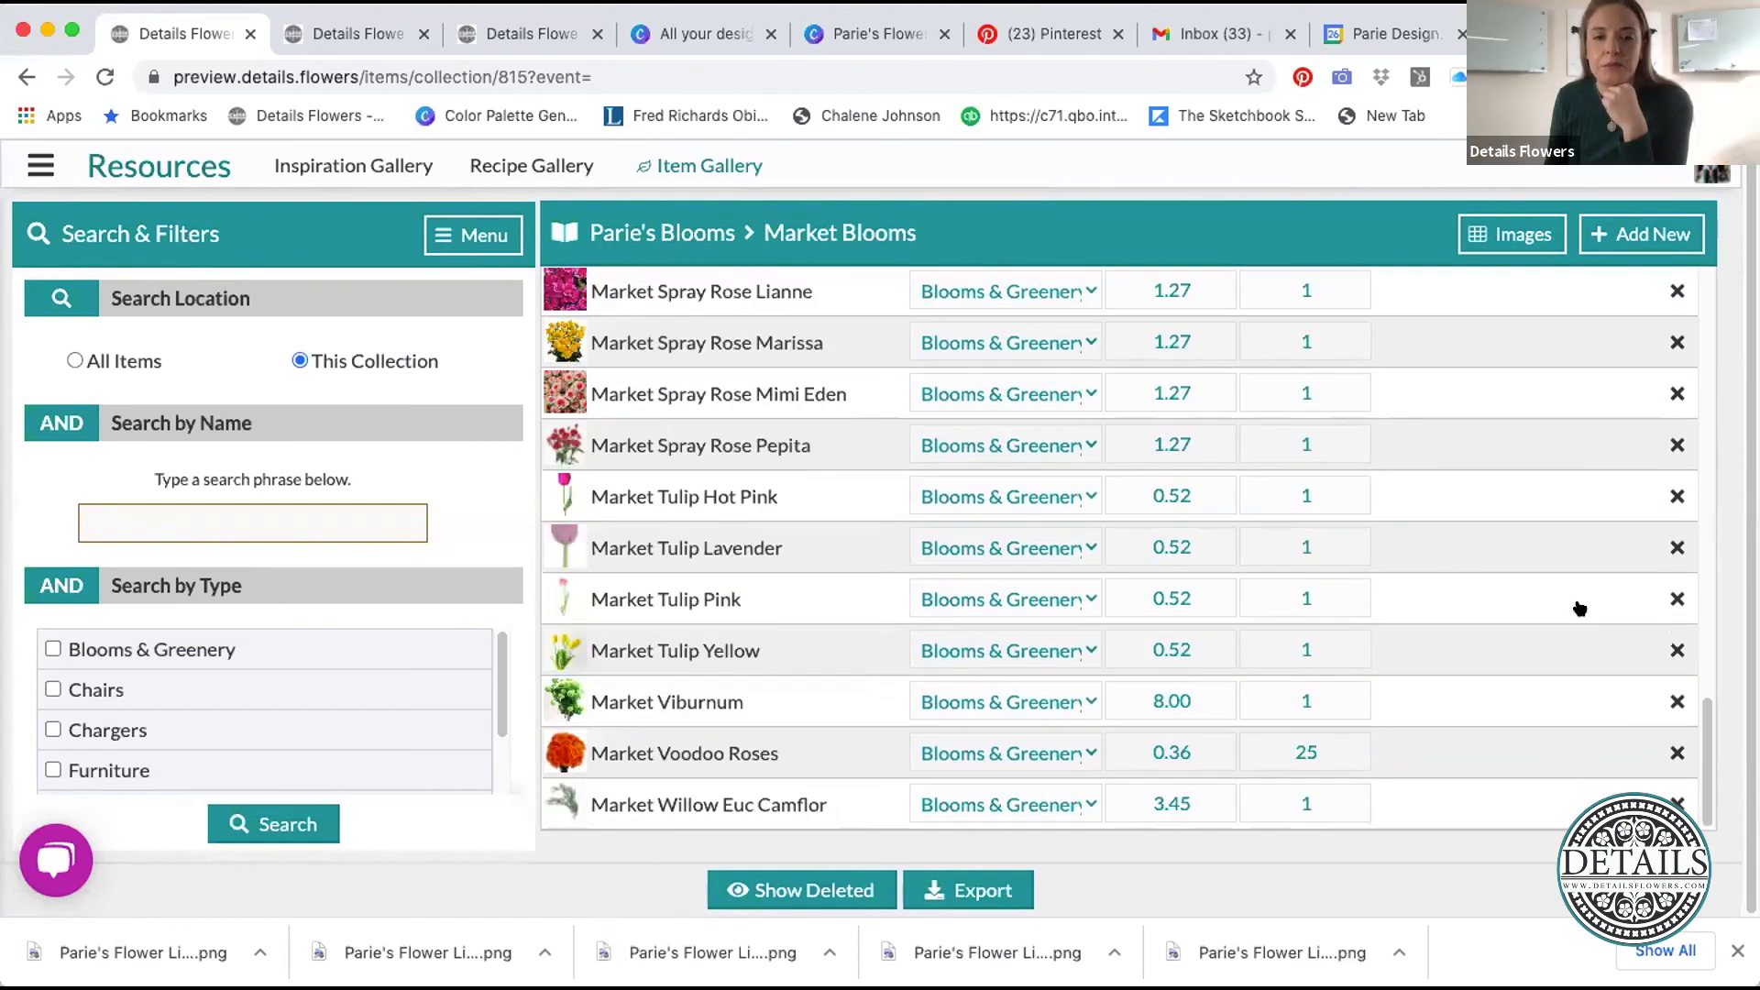
pyautogui.click(845, 889)
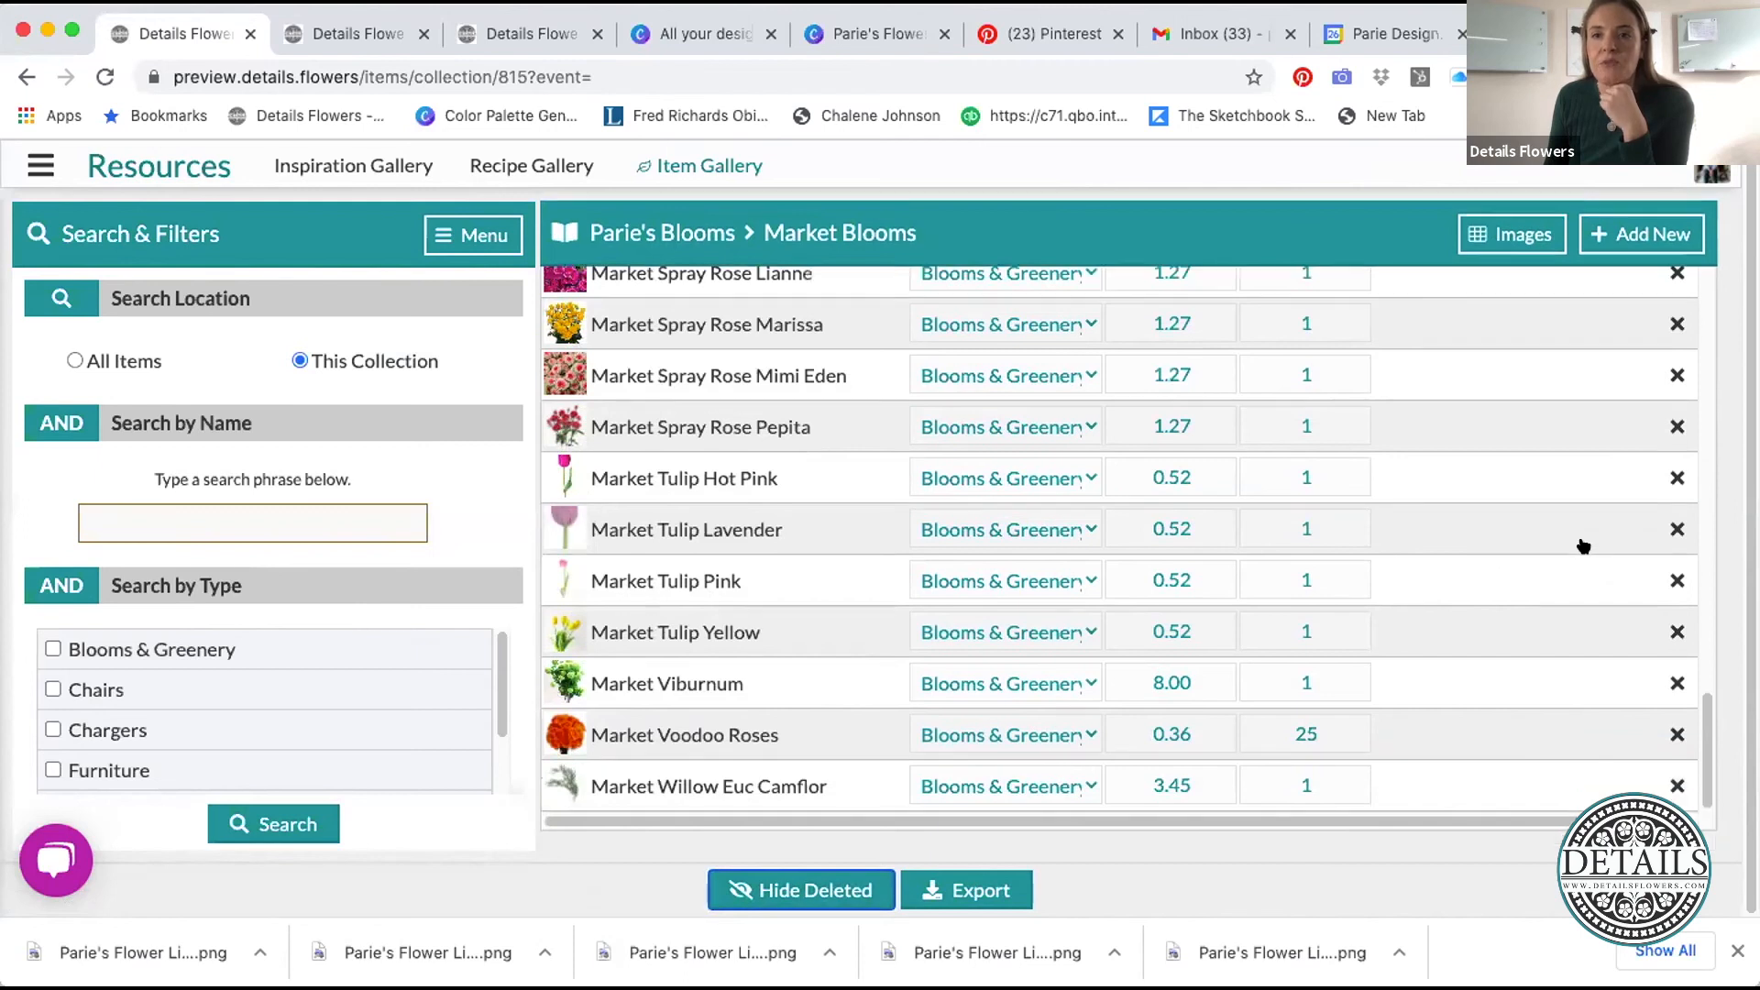
pyautogui.moveTo(1710, 724); pyautogui.dragTo(1717, 305)
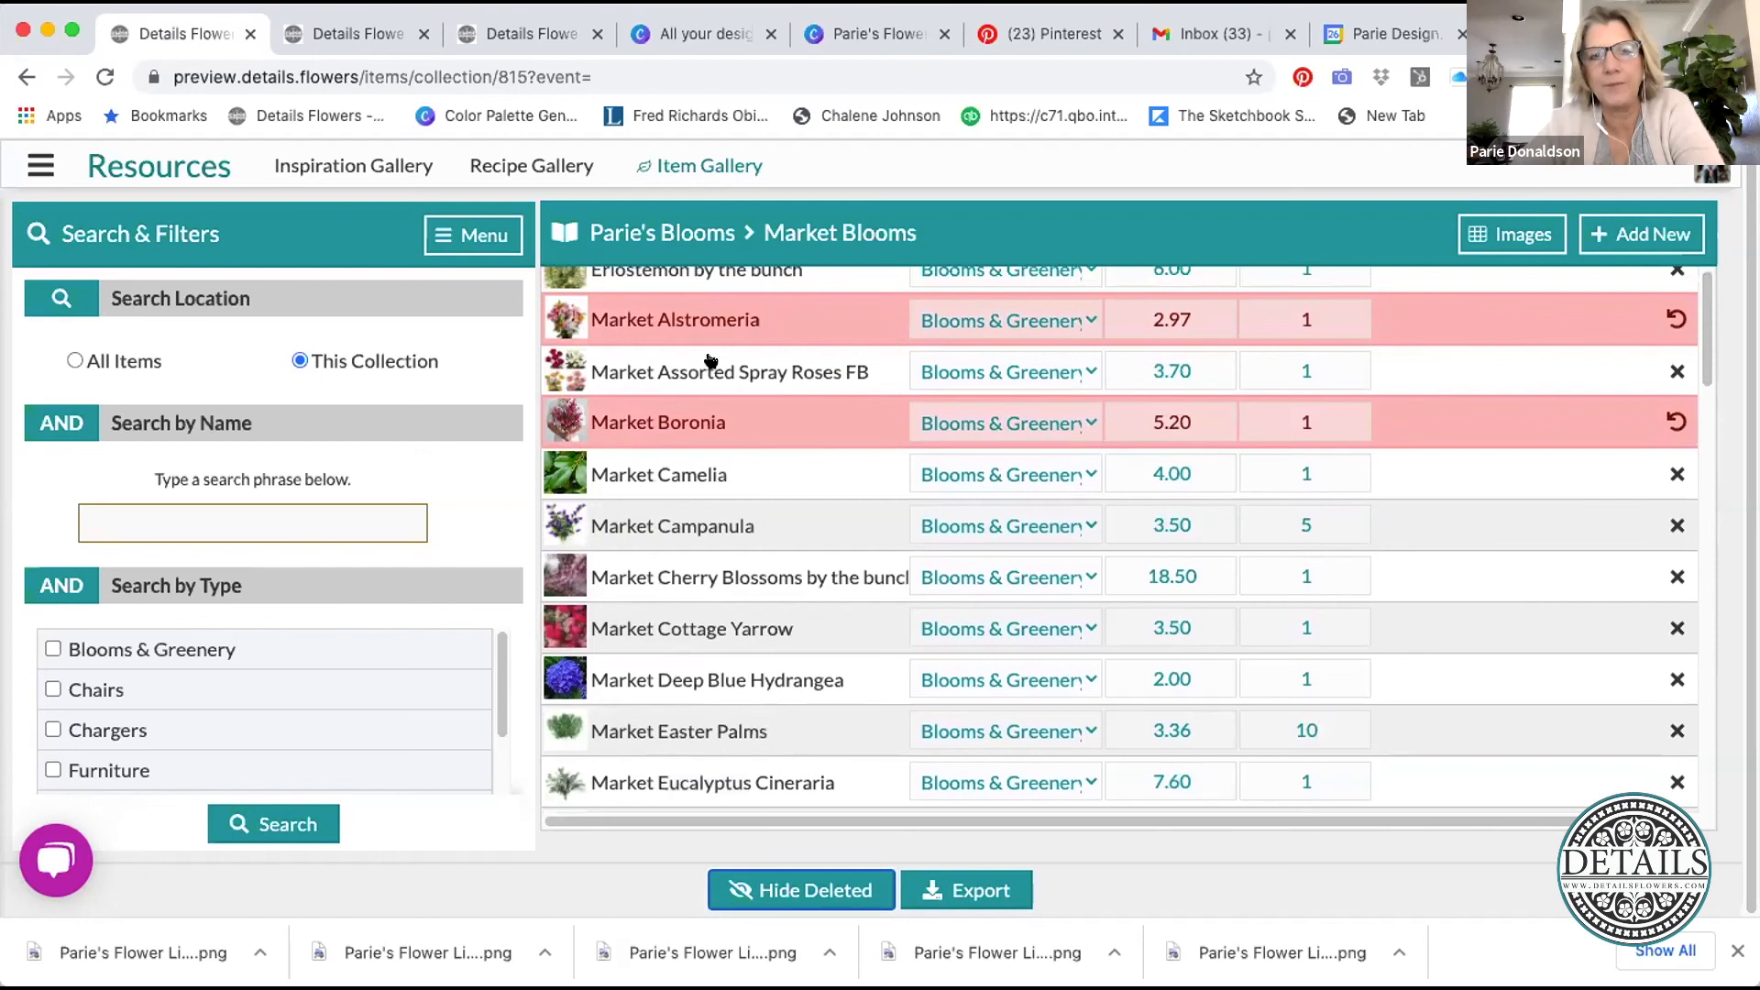
pyautogui.scroll(1, 1522, 536)
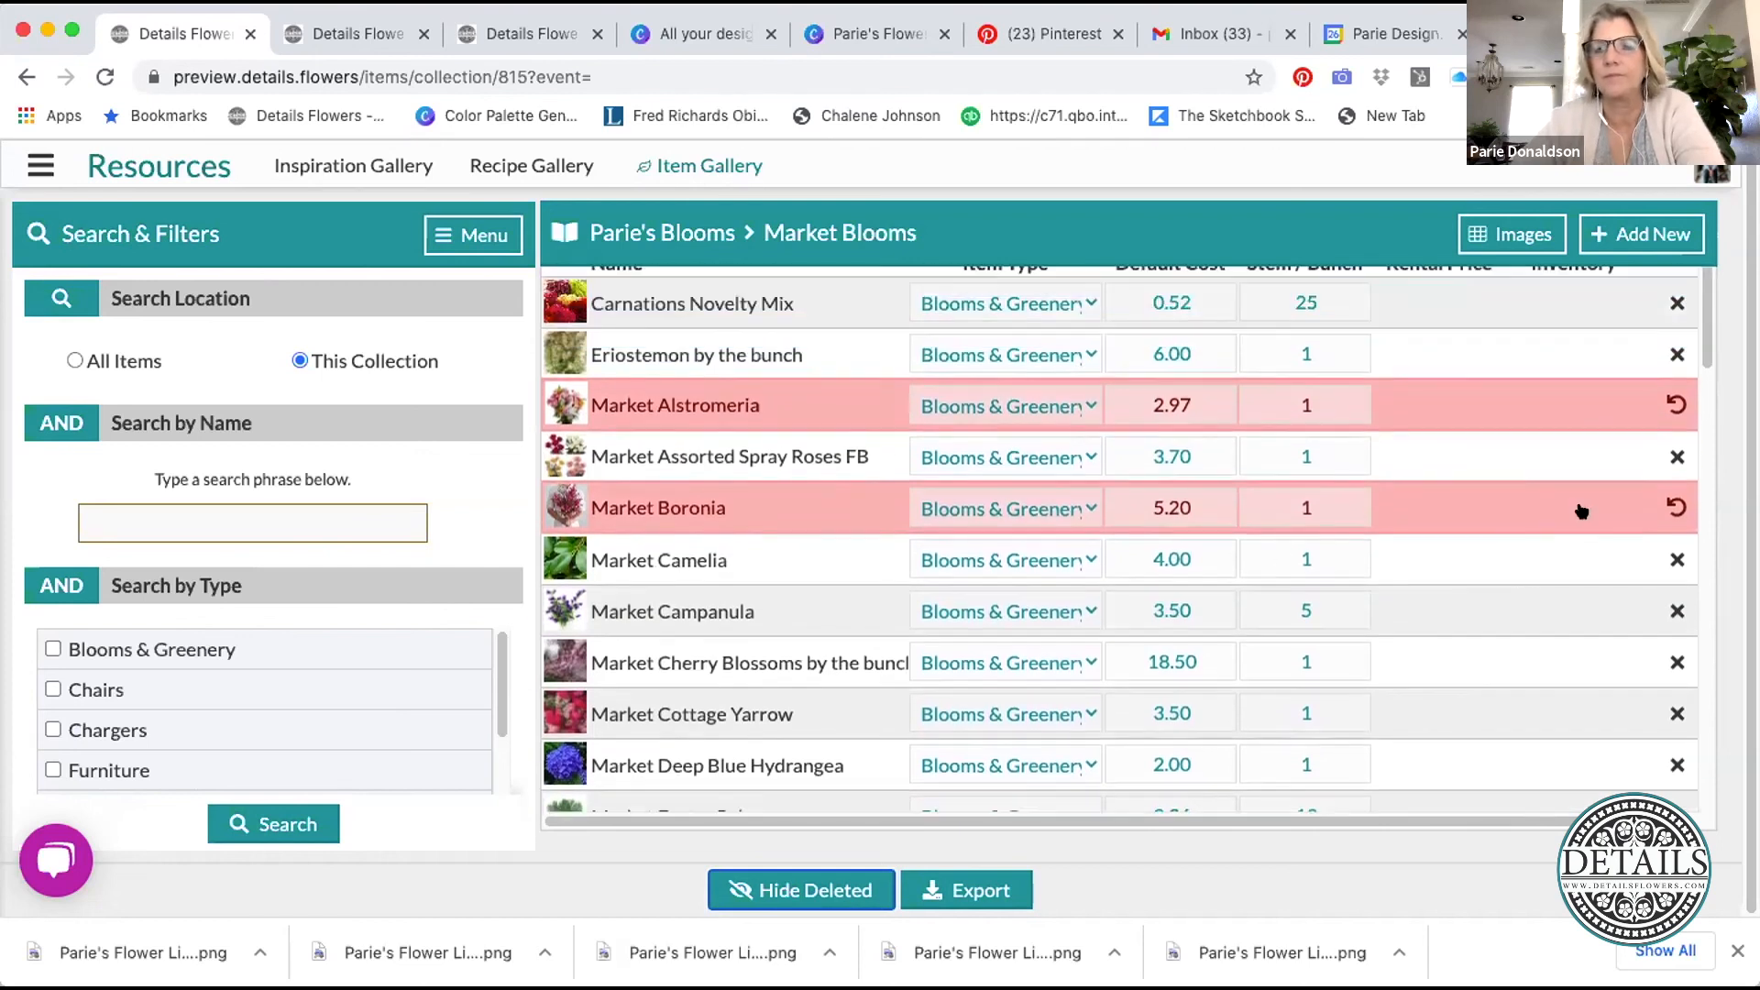
# - Restore the deleted Market Alstromeria and Market Boronia items to the Market Blooms collection
pyautogui.click(1672, 403)
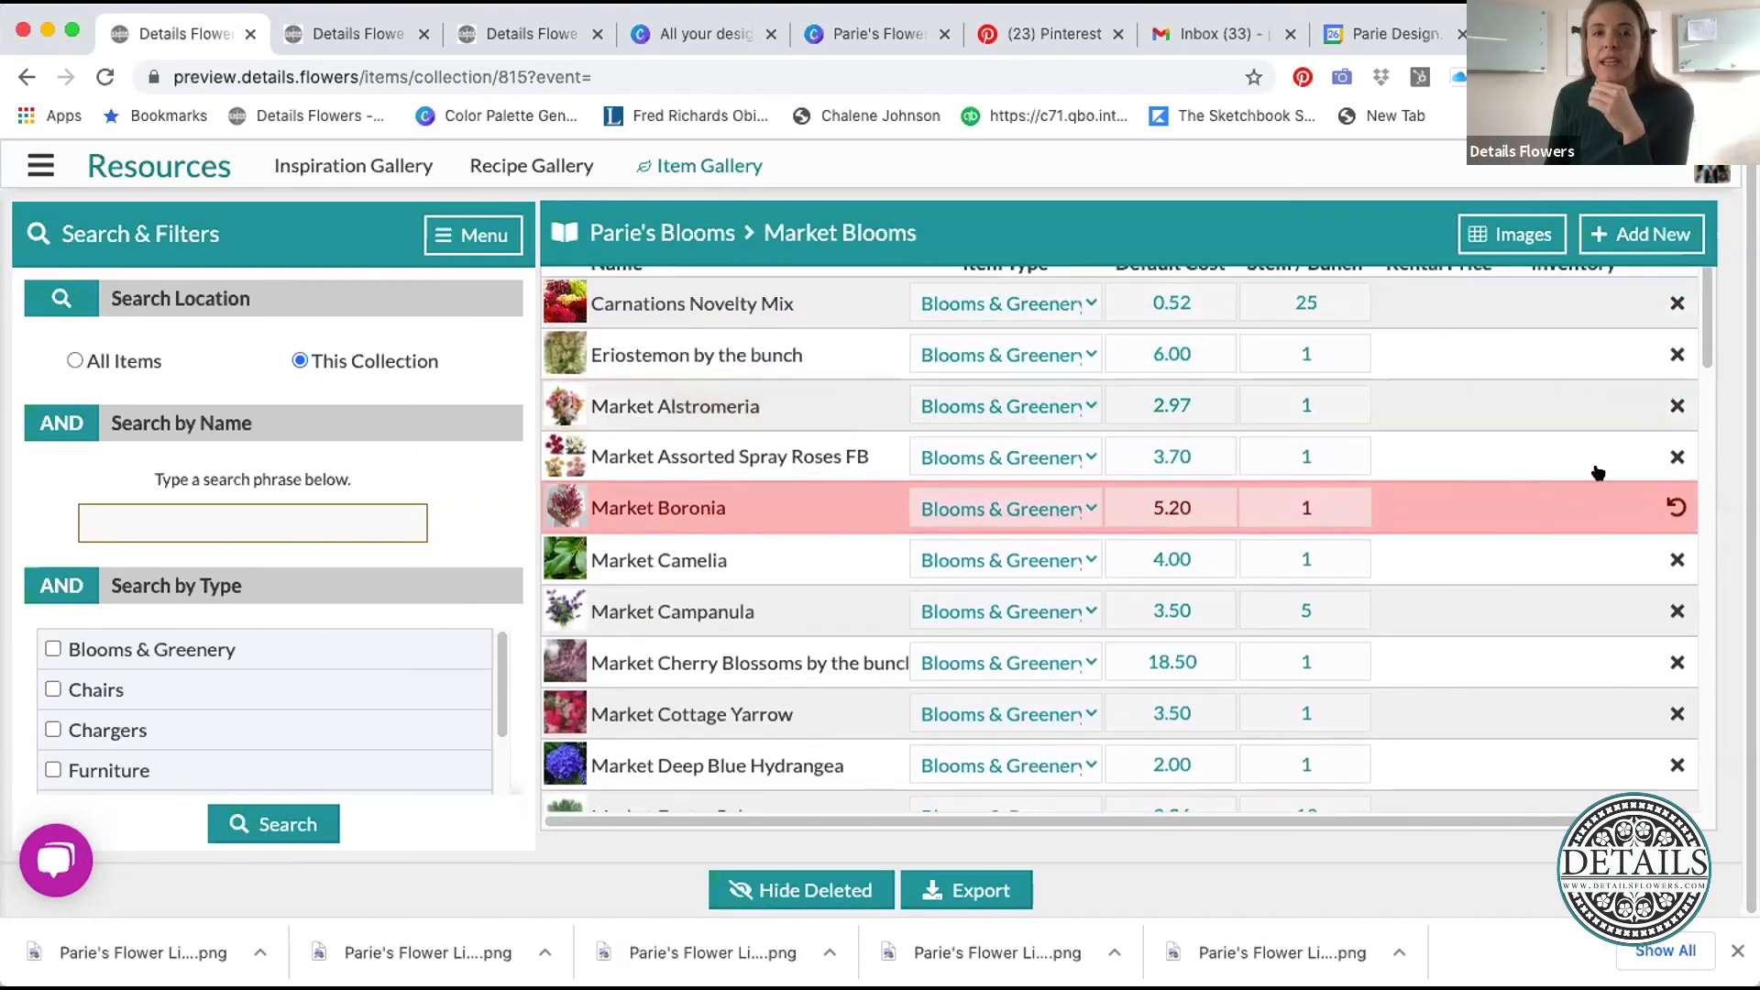
pyautogui.click(1674, 504)
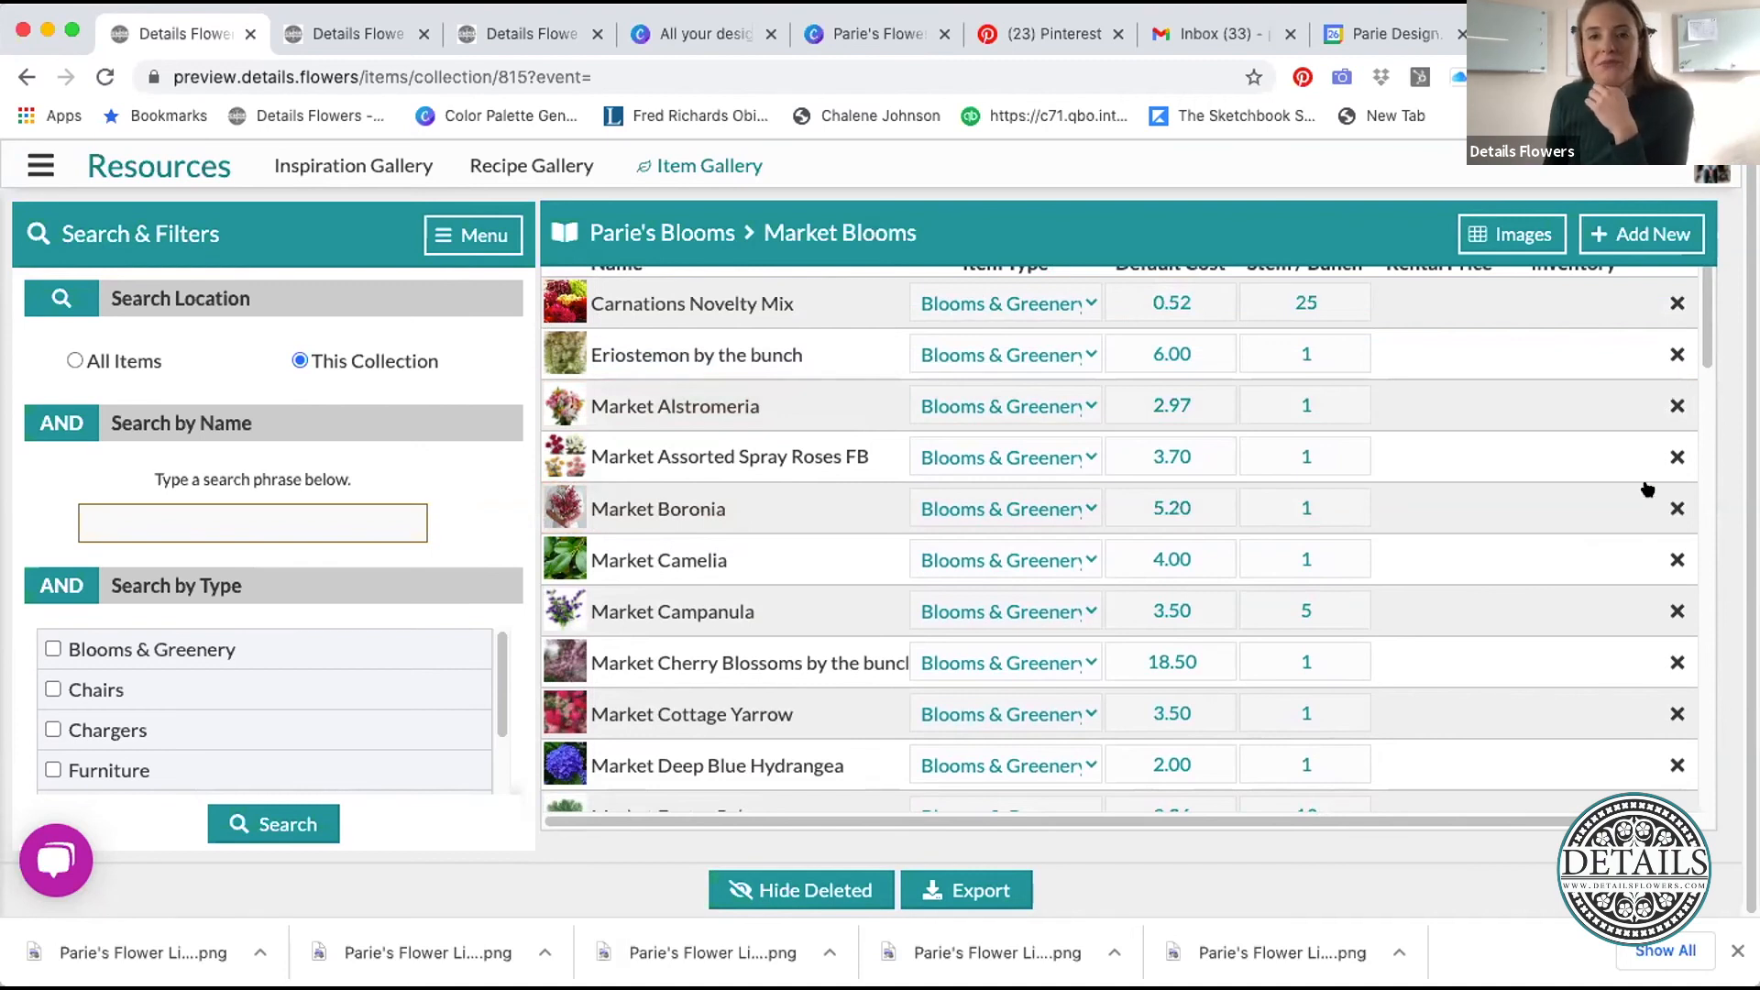
pyautogui.scroll(1, 926, 481)
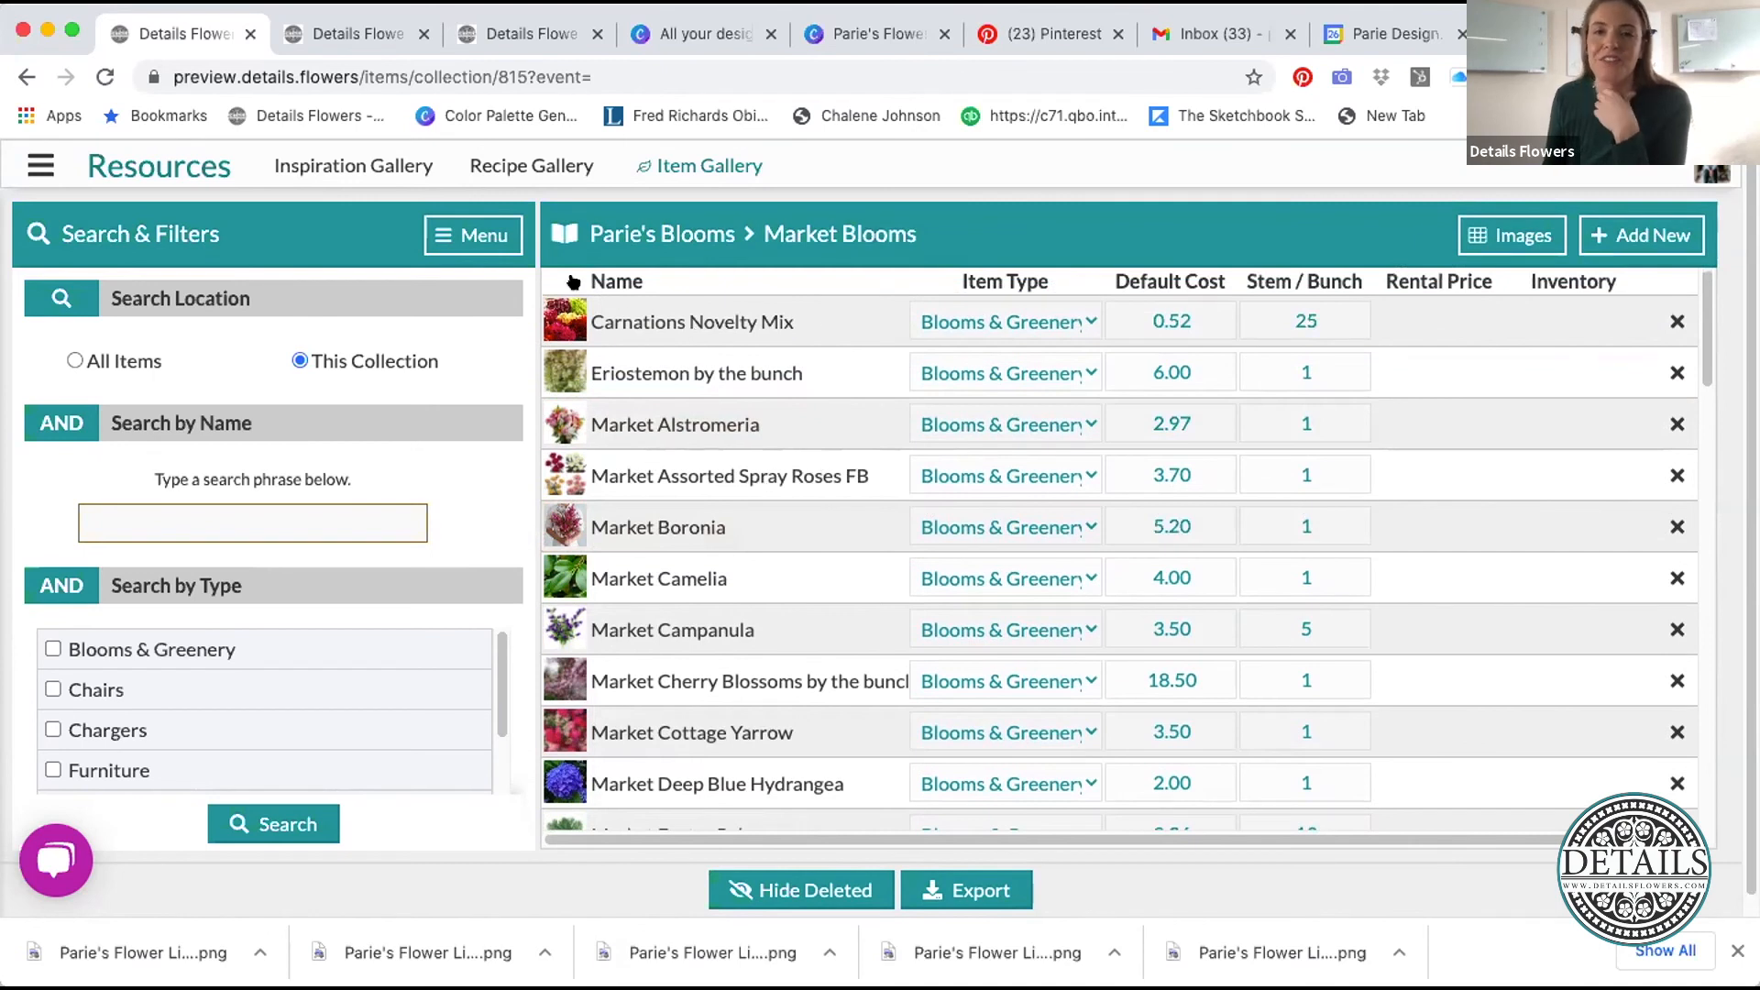
# - Go up to Market Blooms' parent collection and examine its deleted items, down to the price point stickers
pyautogui.click(607, 232)
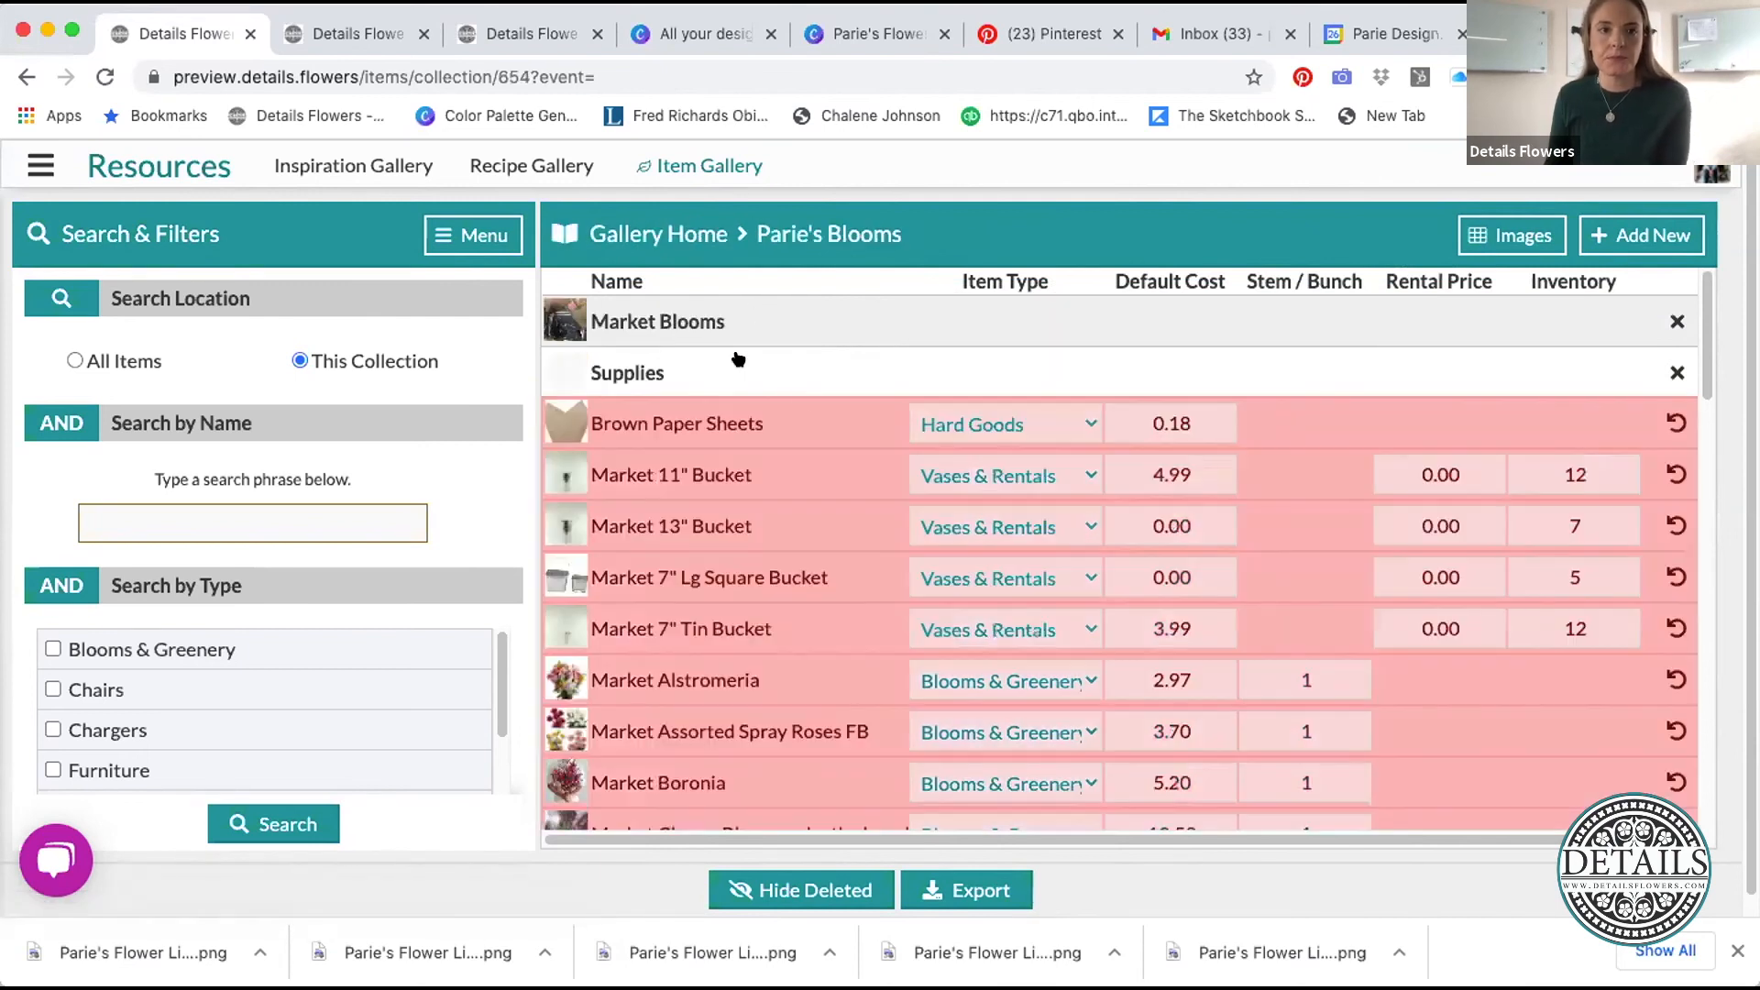
pyautogui.scroll(-1, 1353, 545)
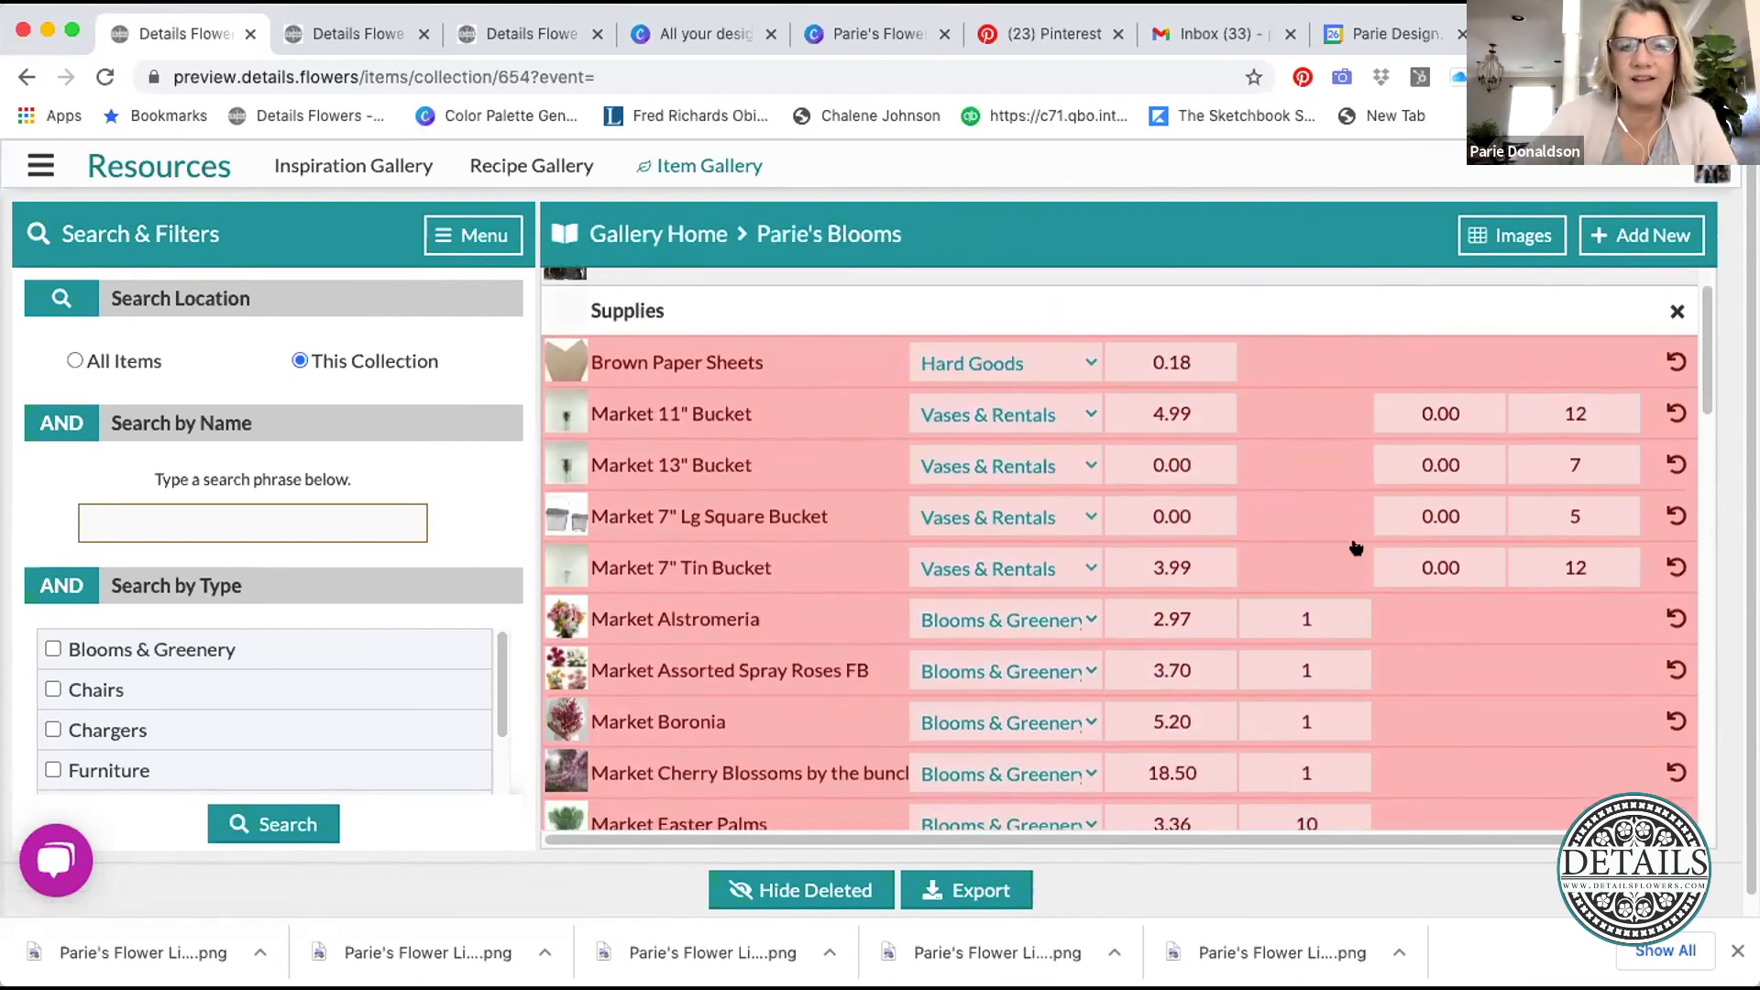
pyautogui.scroll(-15, 1355, 548)
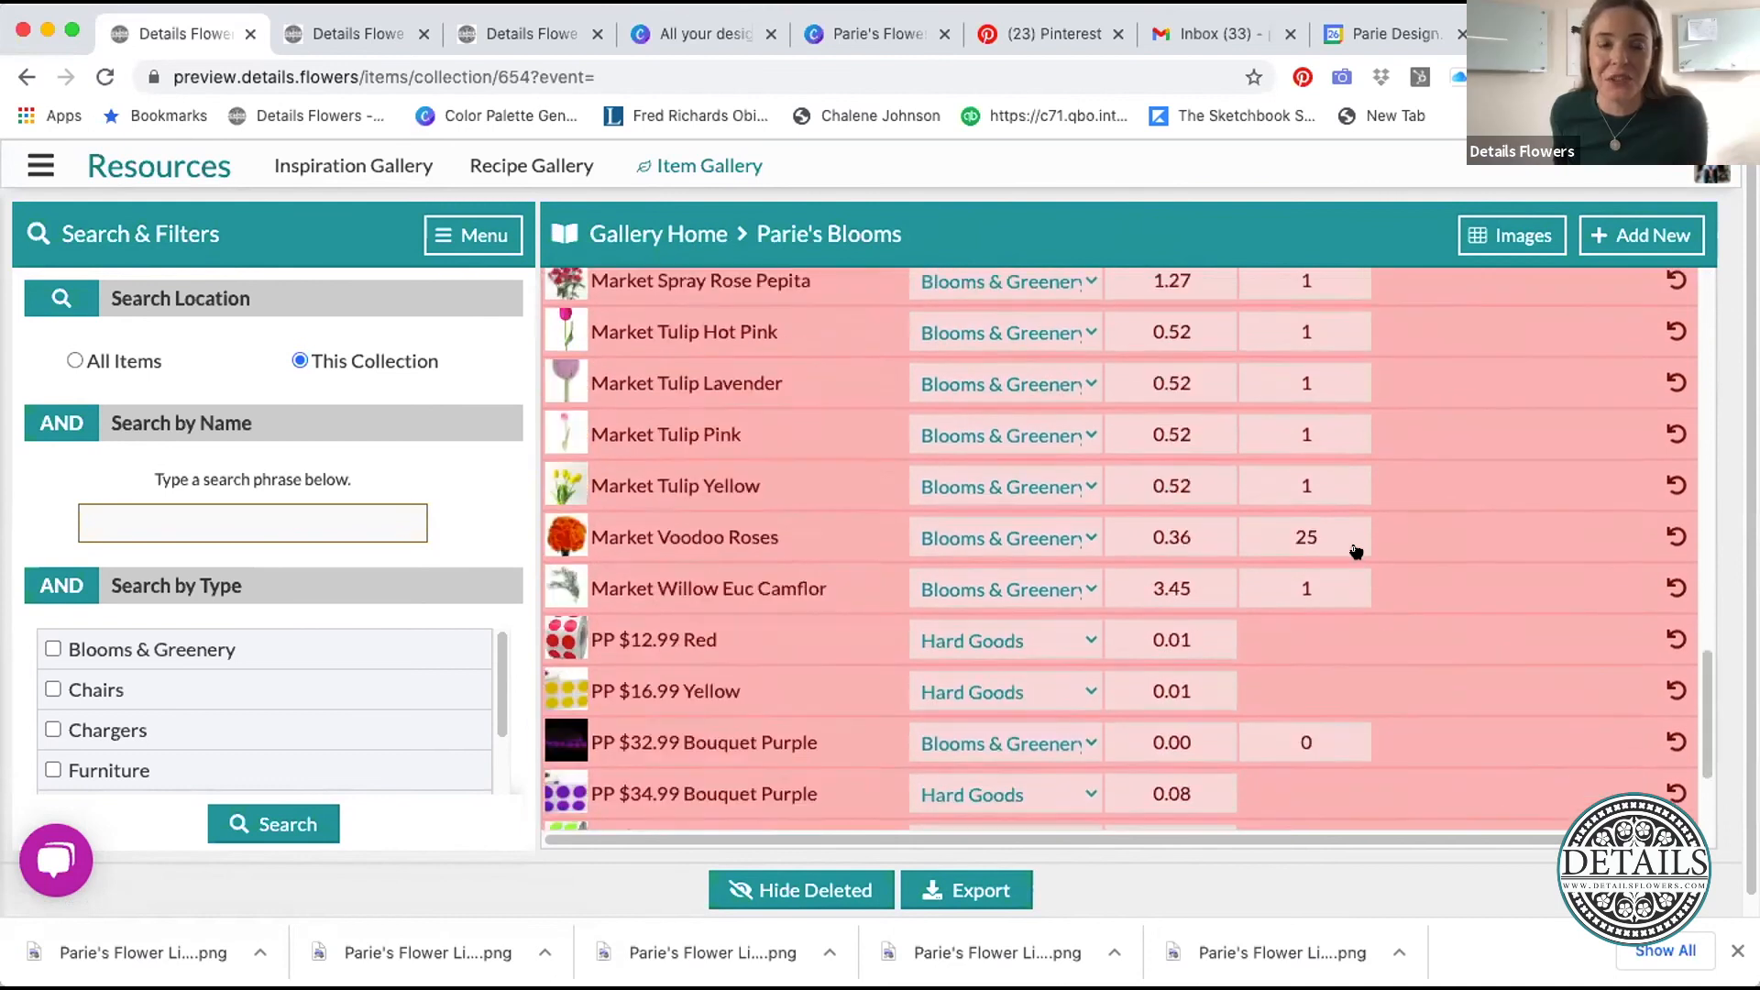
pyautogui.scroll(-3, 1354, 551)
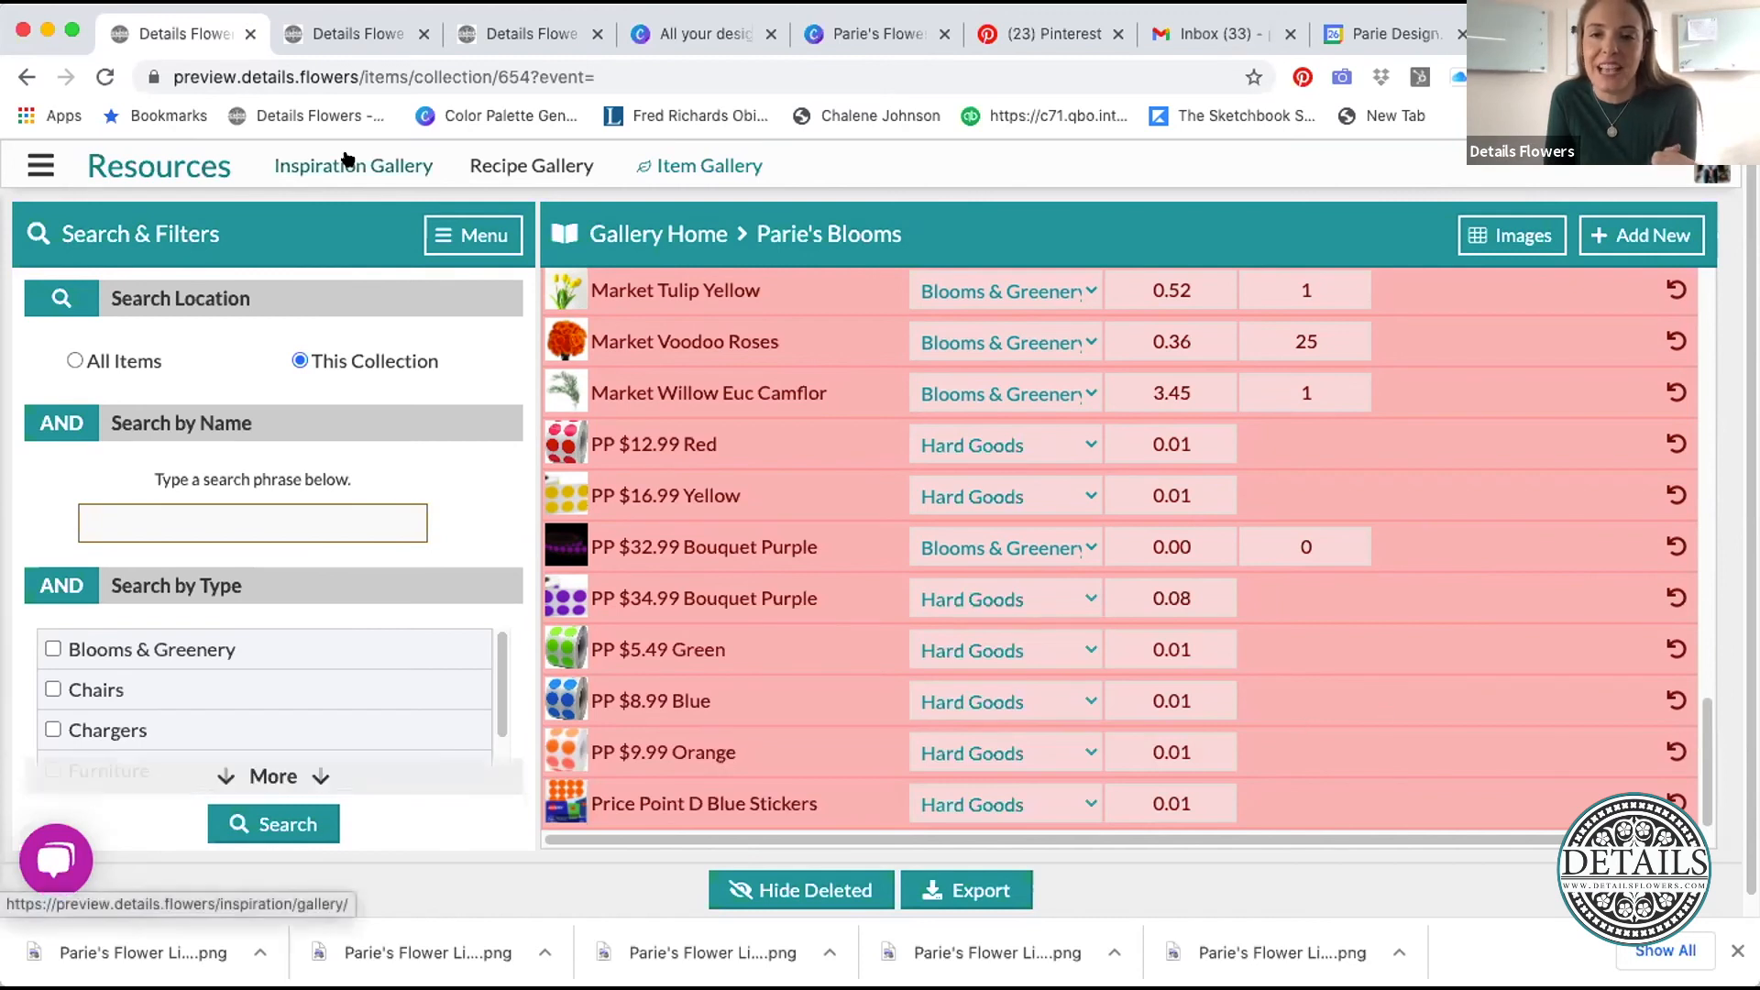
pyautogui.scroll(15, 1294, 711)
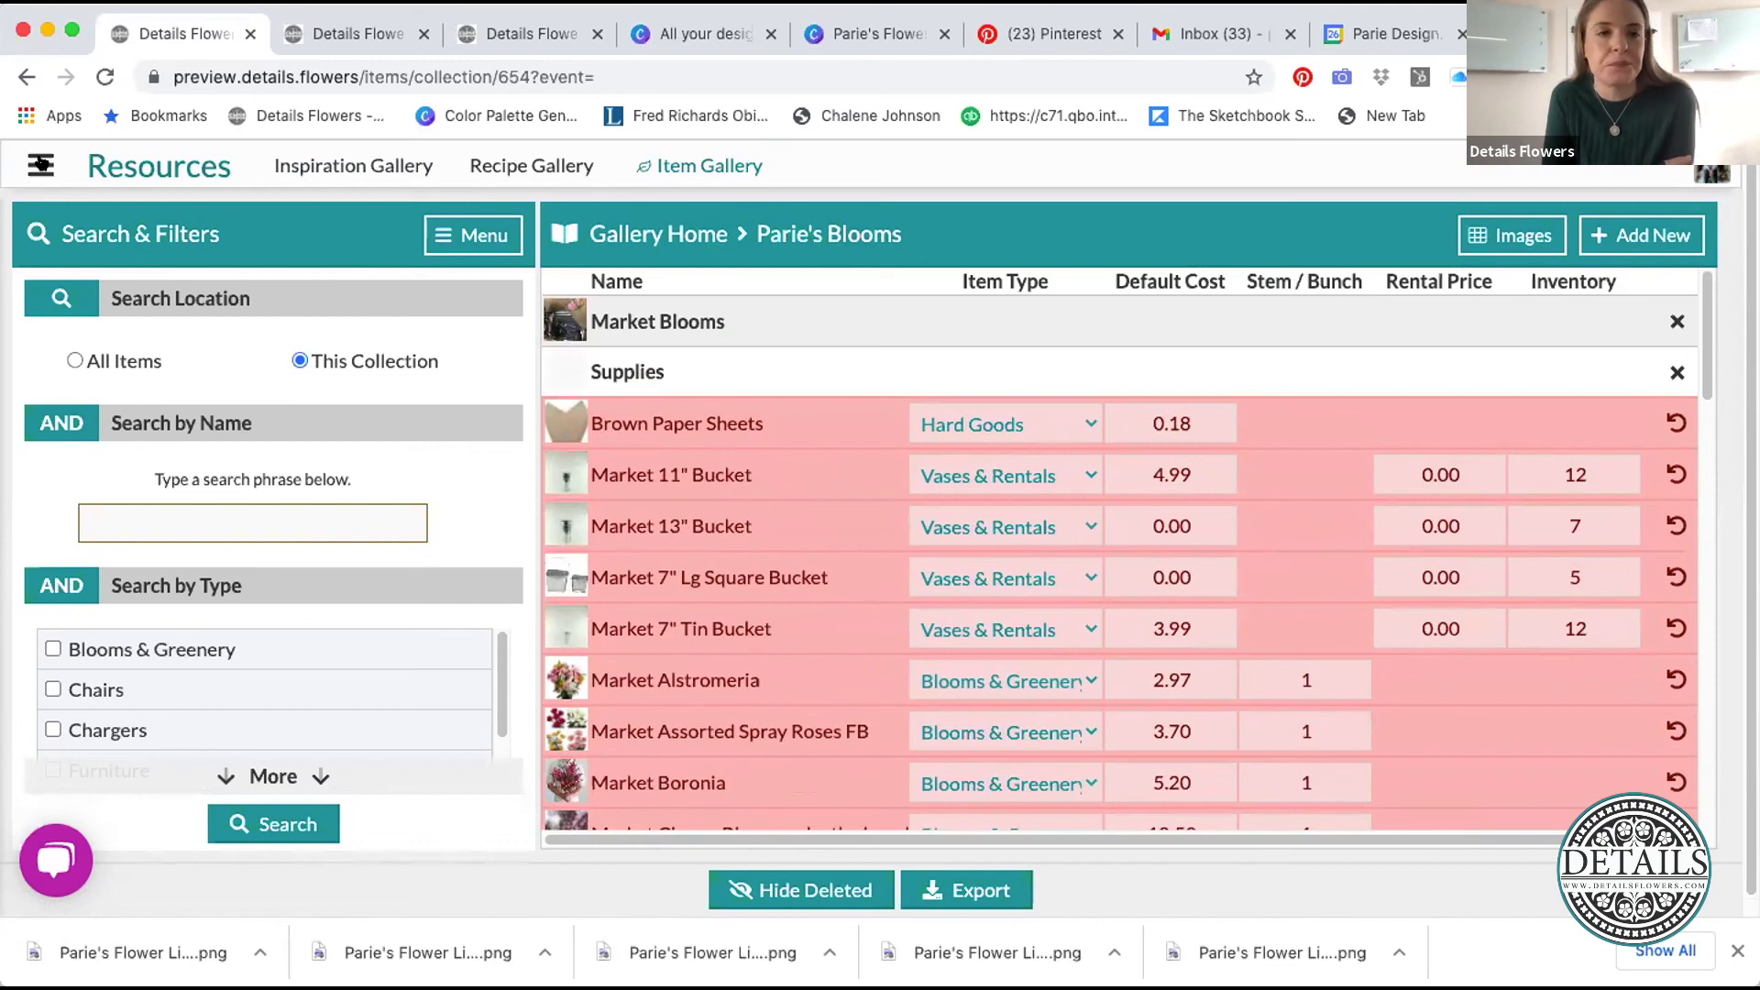
pyautogui.scroll(-3, 1094, 450)
pyautogui.scroll(-4, 1093, 449)
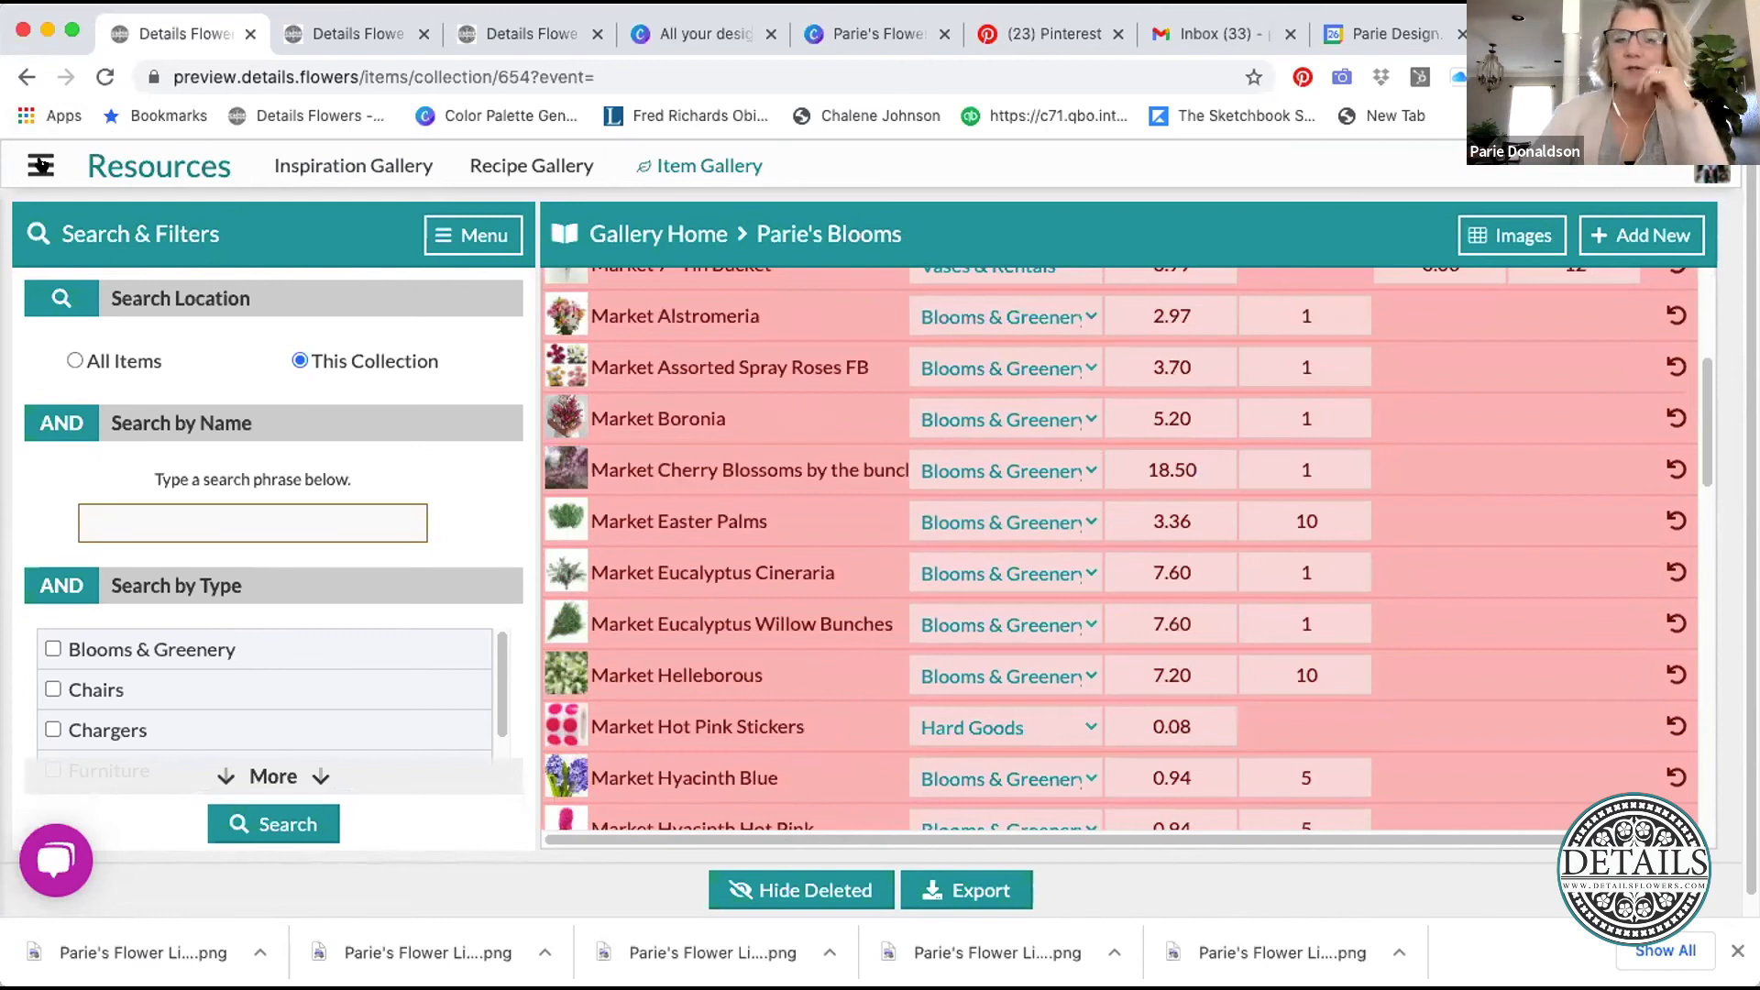
pyautogui.scroll(-3, 752, 427)
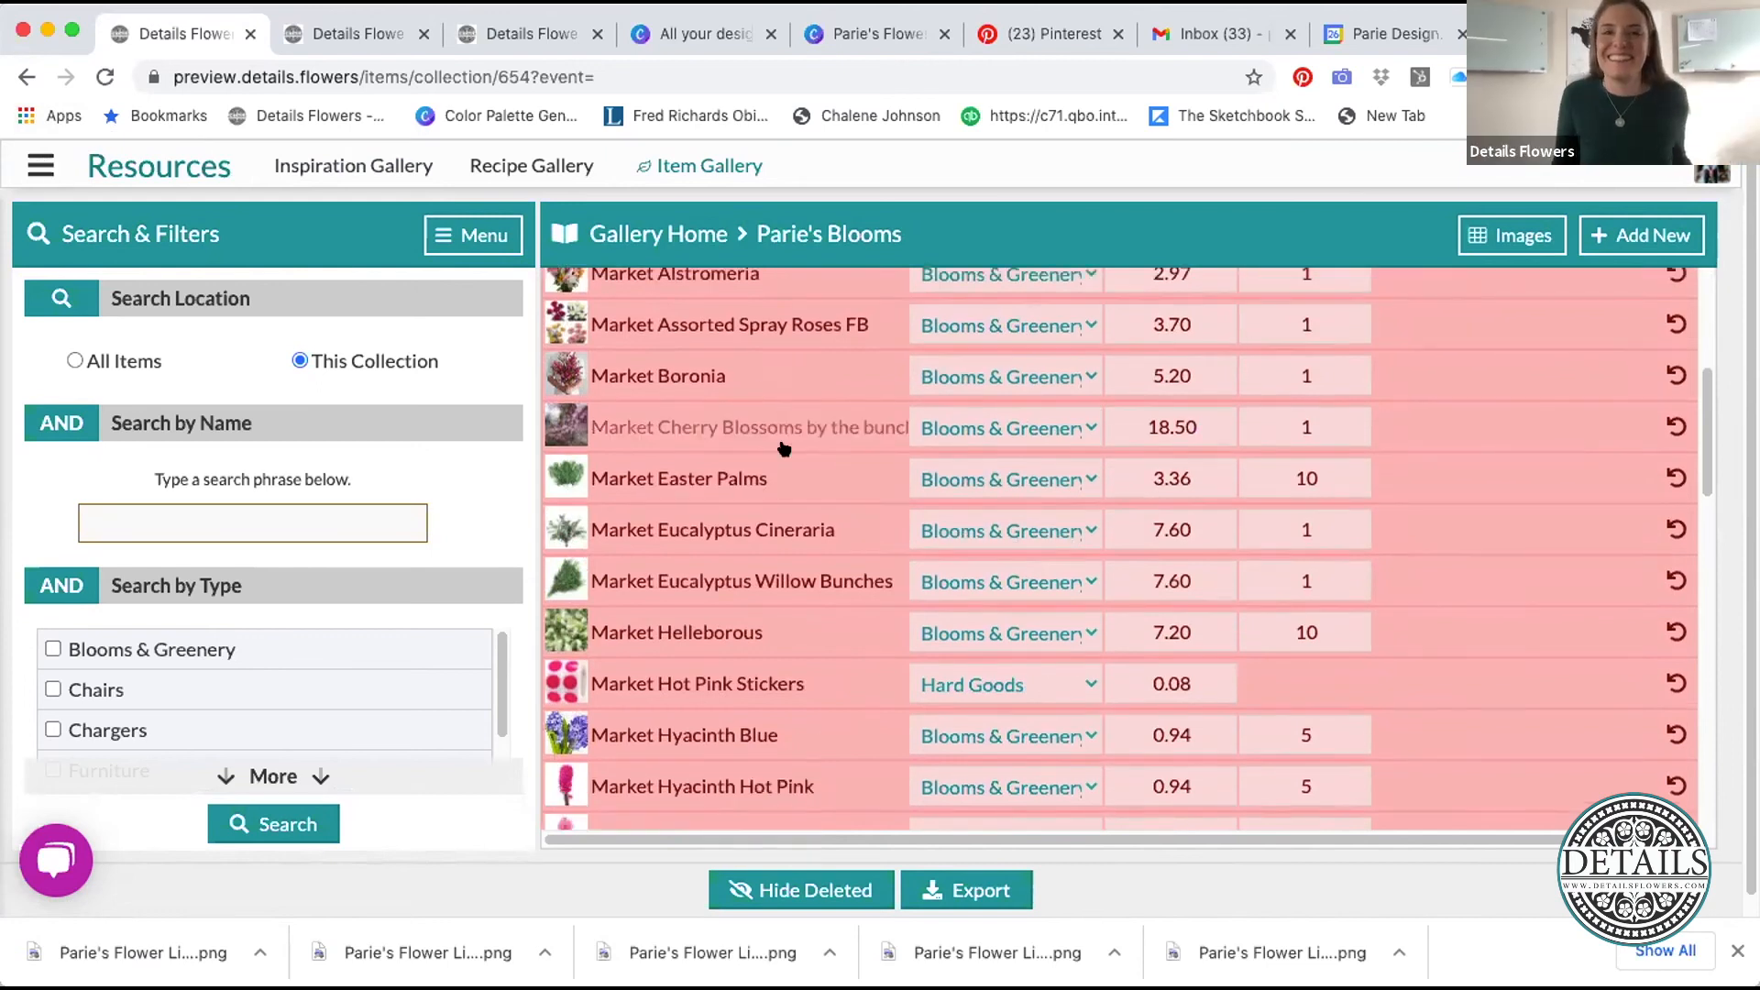
pyautogui.click(41, 165)
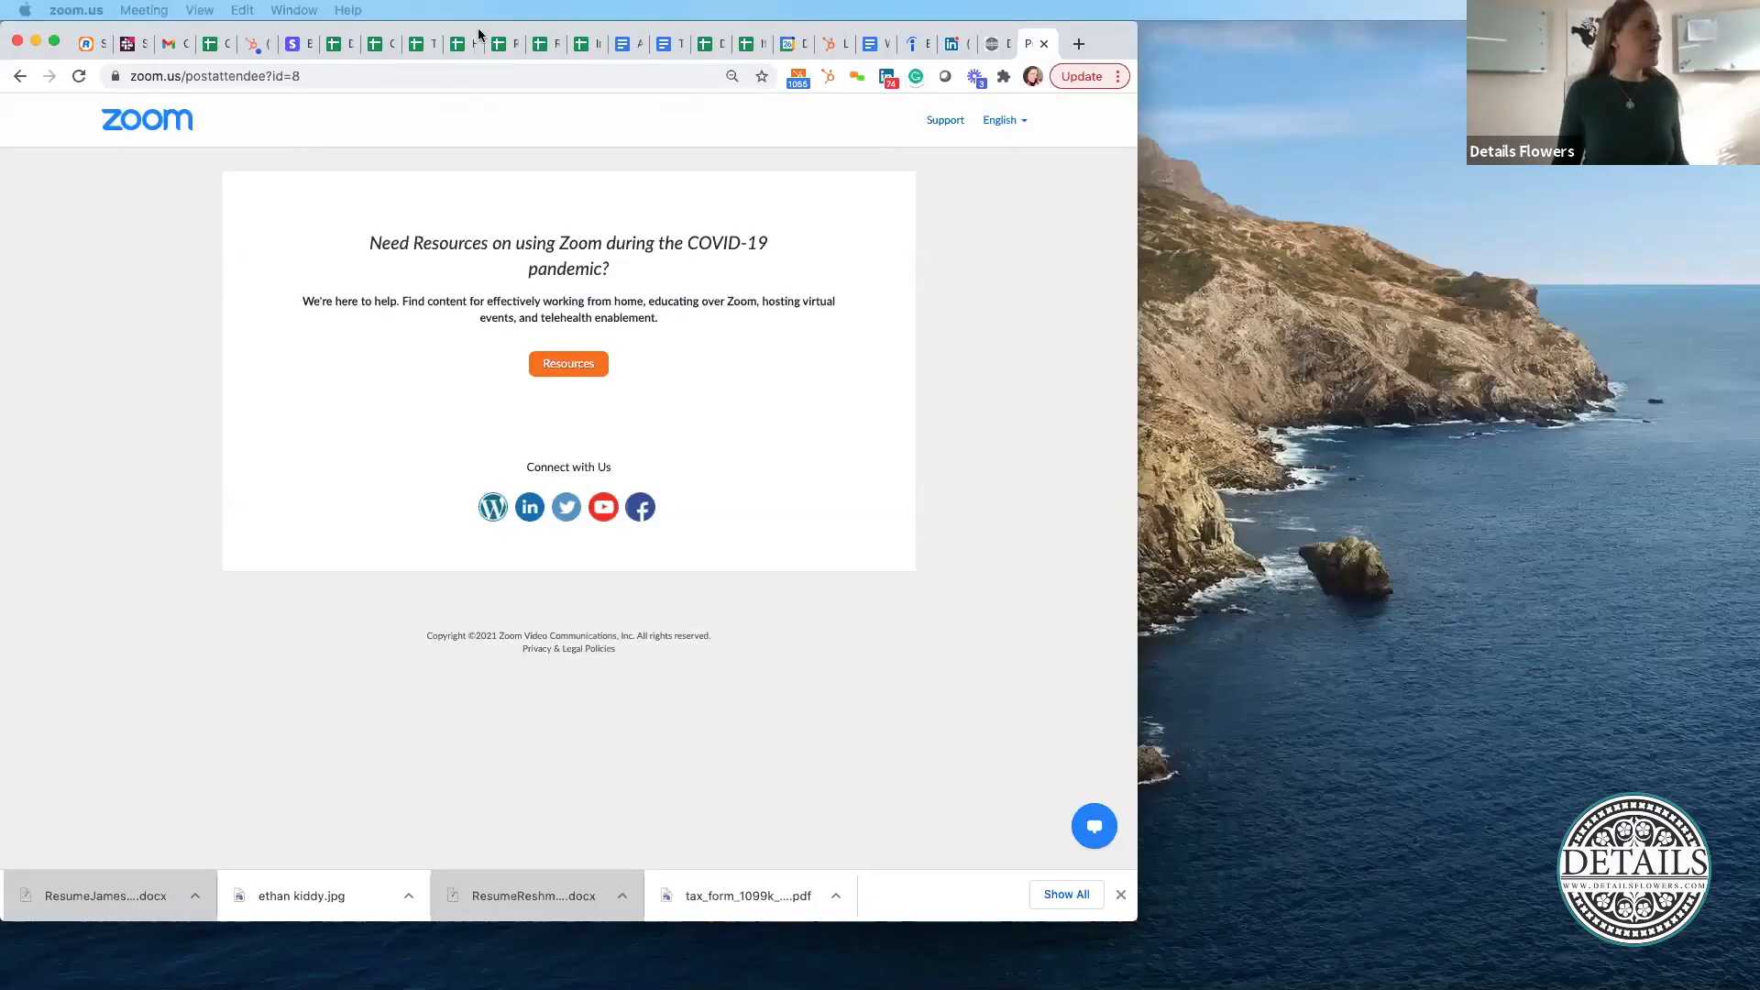
# - Bring up the Details Flowers event list in the other browser window, widen the window and enlarge the page
pyautogui.moveTo(629, 28); pyautogui.dragTo(894, 29)
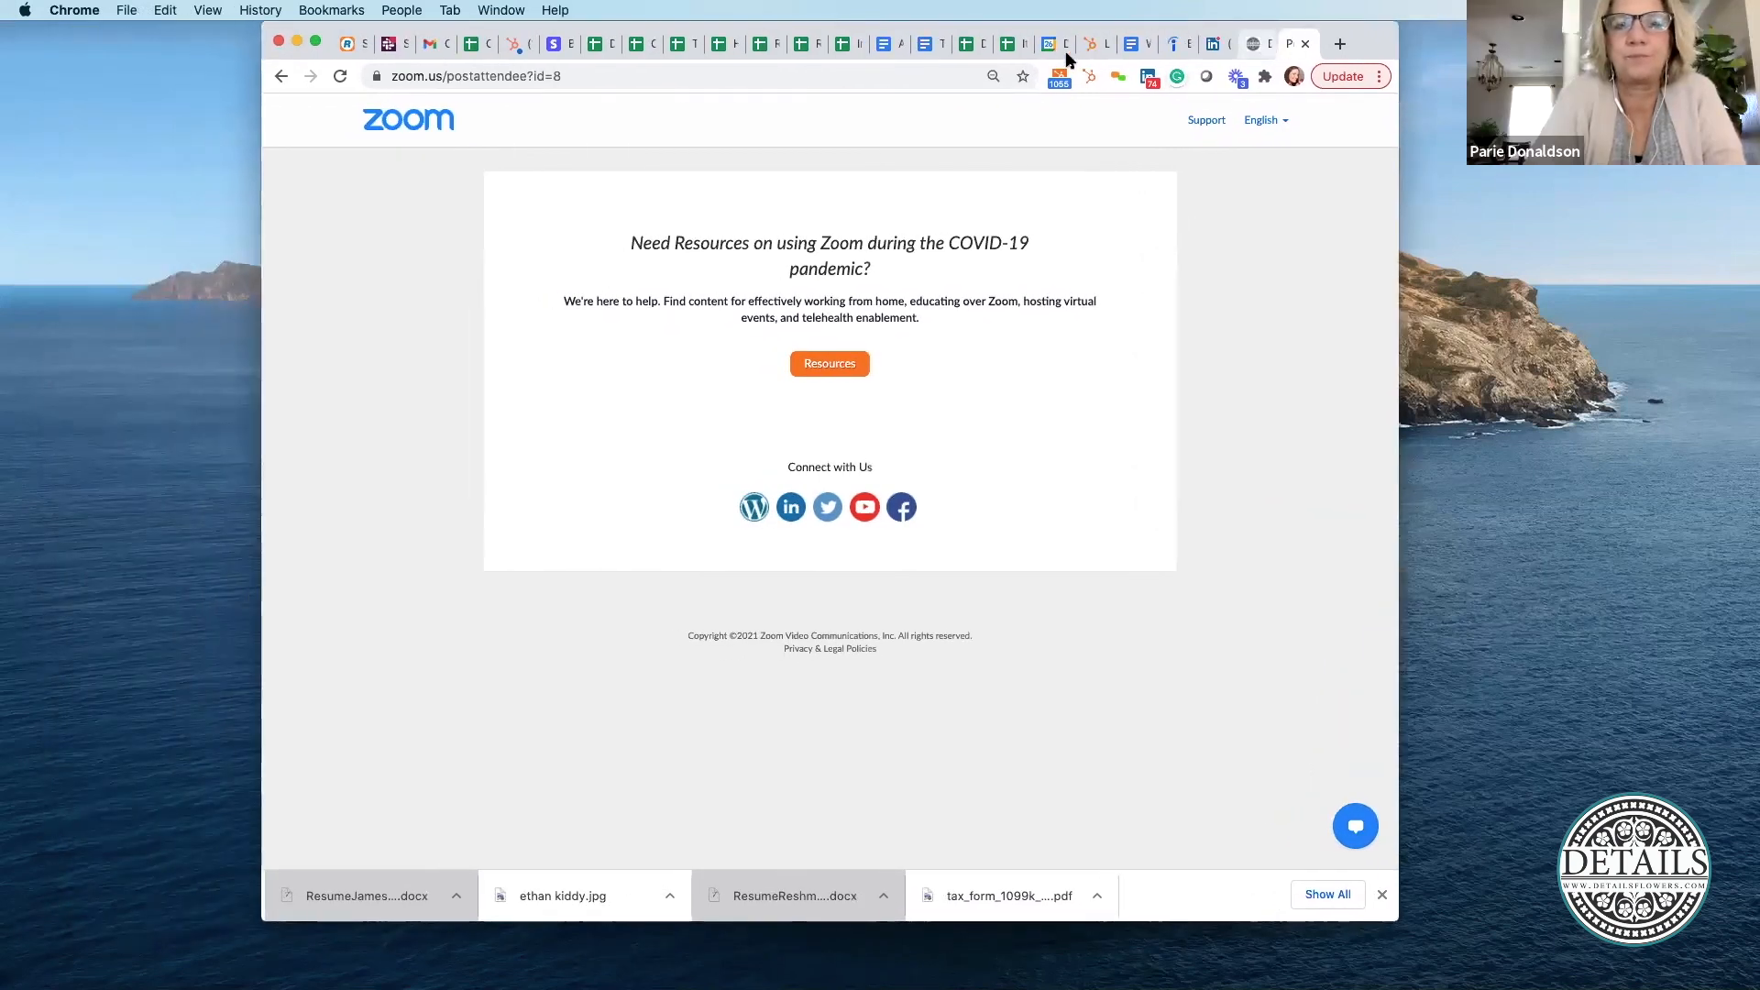
pyautogui.click(1257, 44)
pyautogui.click(285, 109)
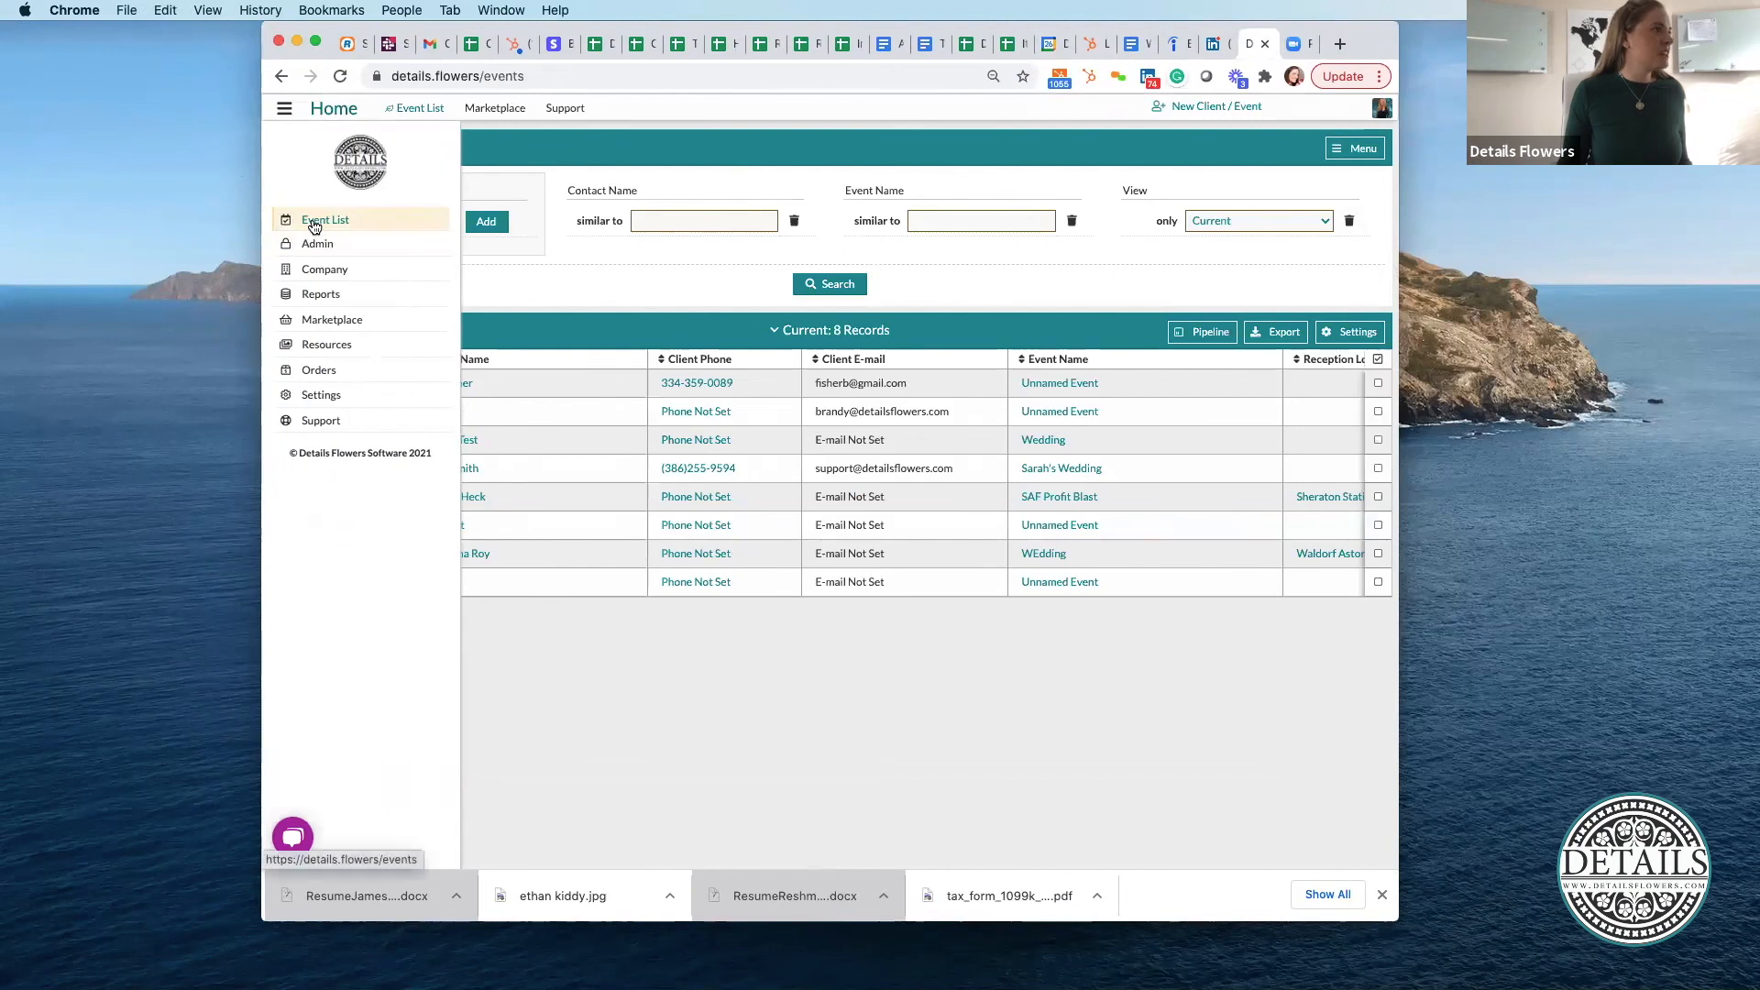
pyautogui.click(316, 242)
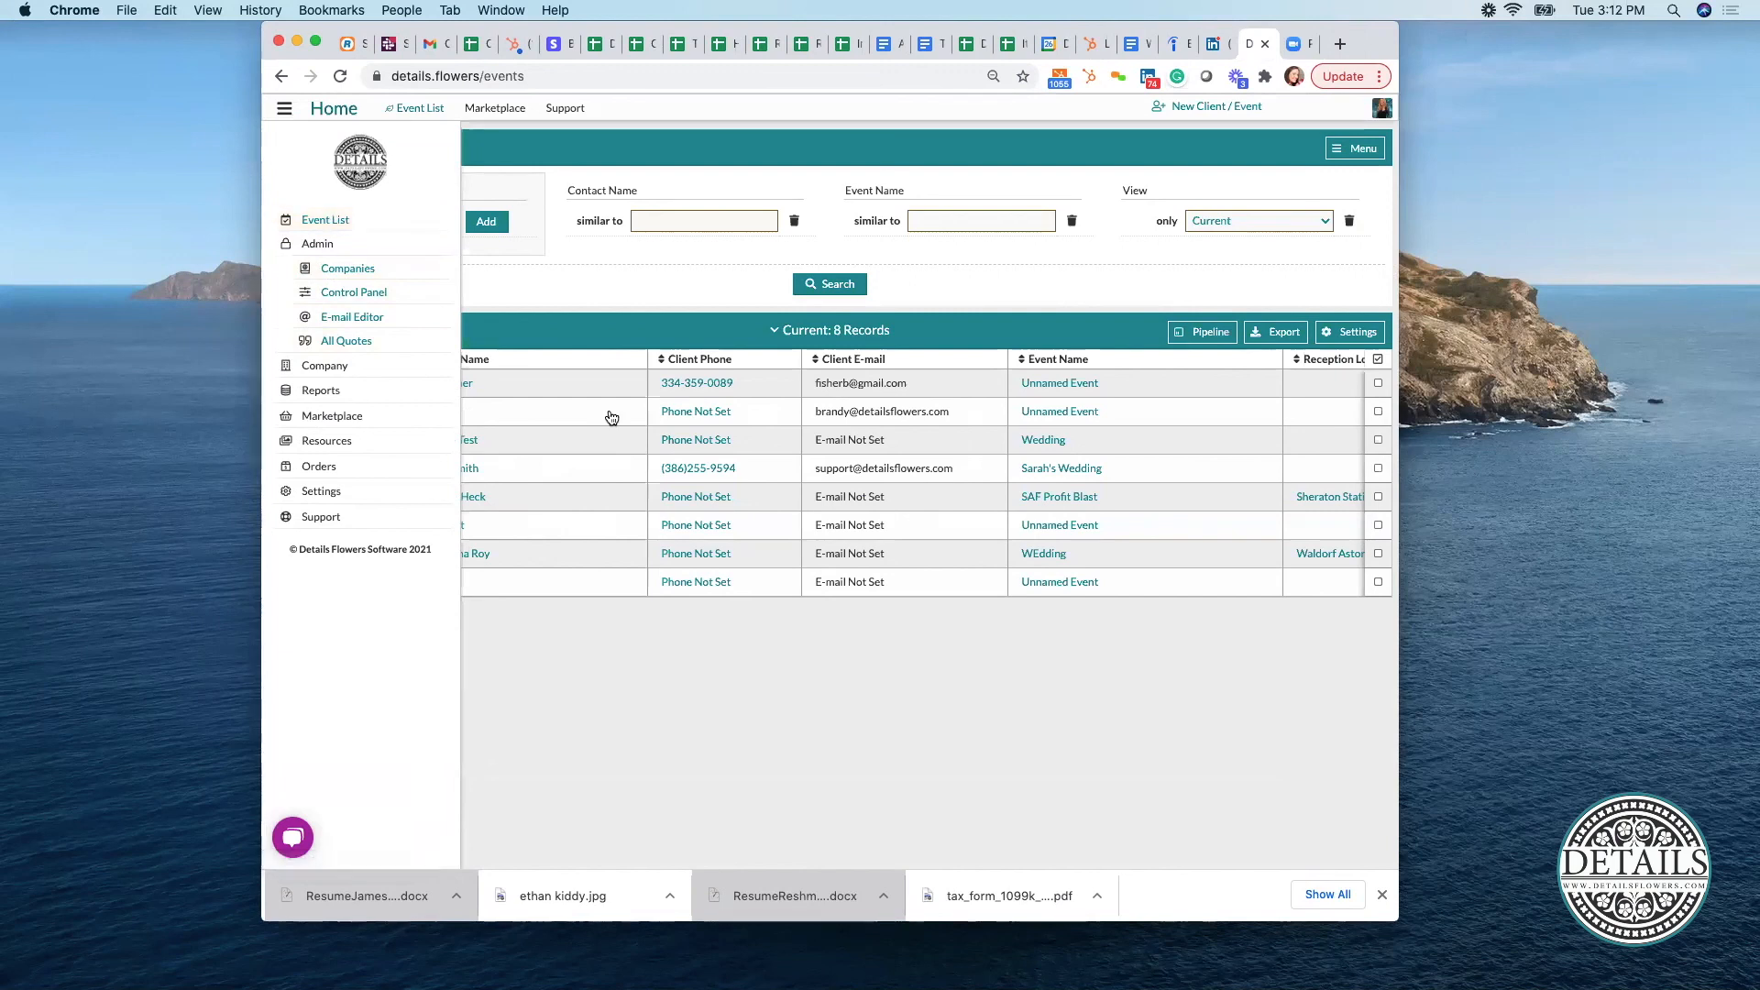
pyautogui.moveTo(1398, 695); pyautogui.dragTo(1603, 695)
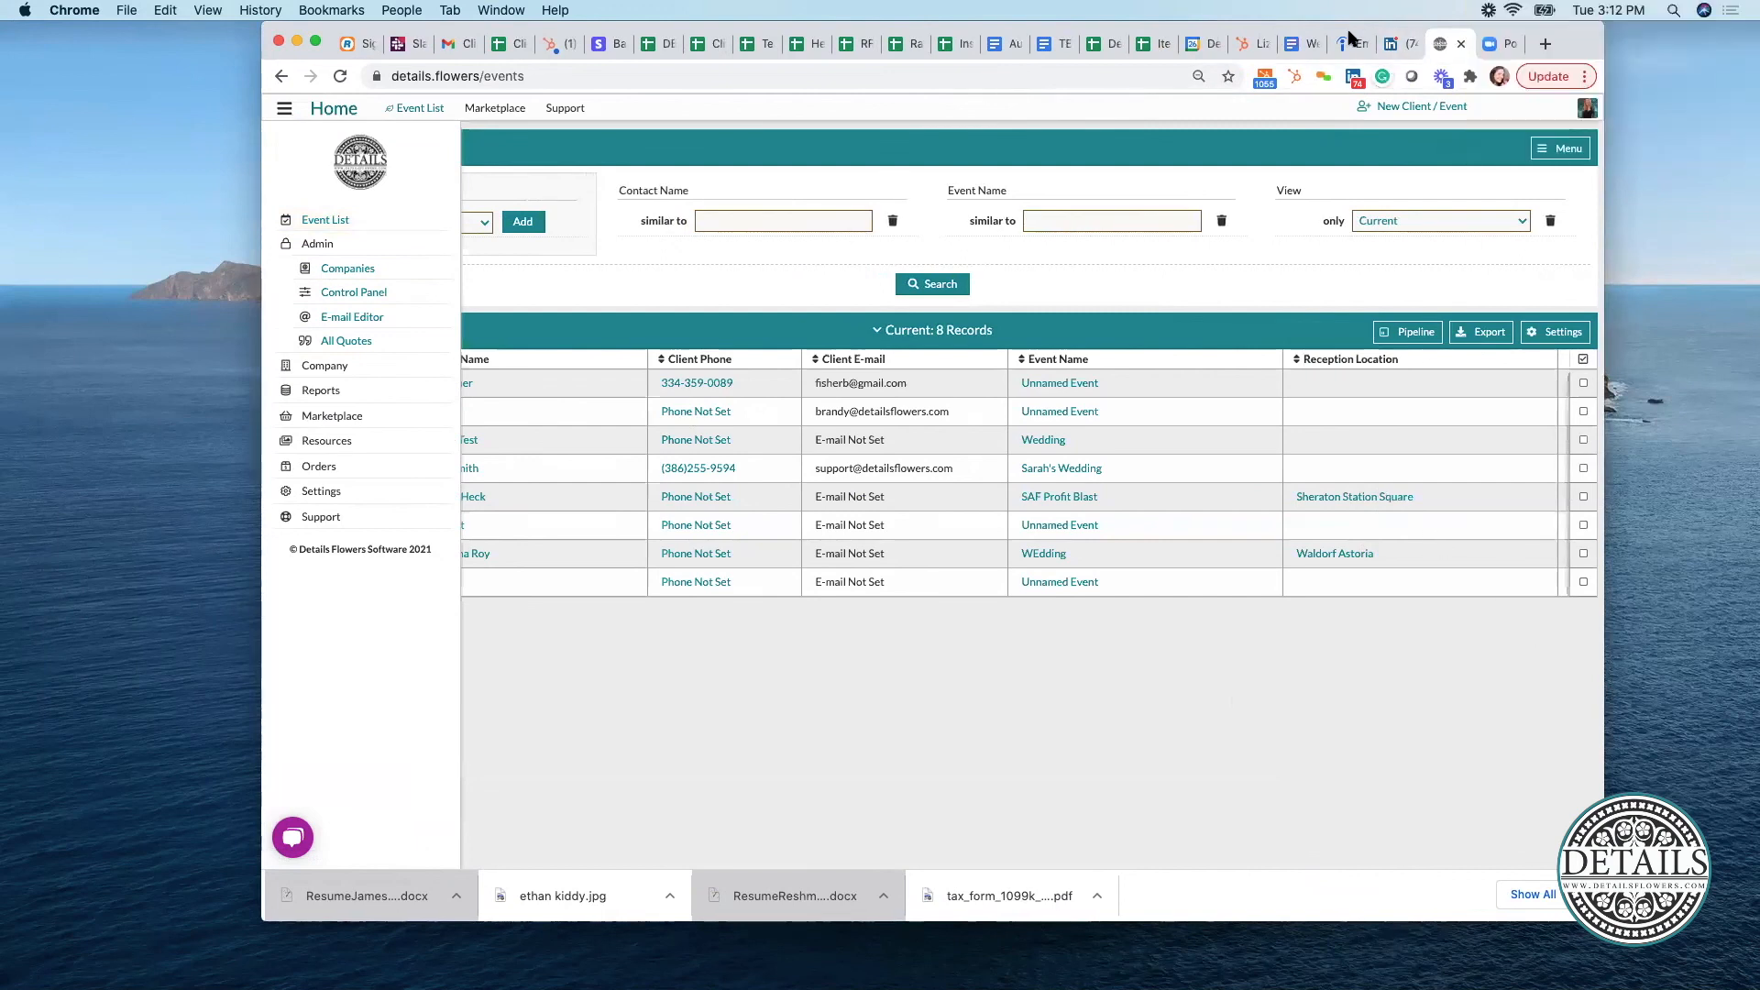
pyautogui.press('super+equal')
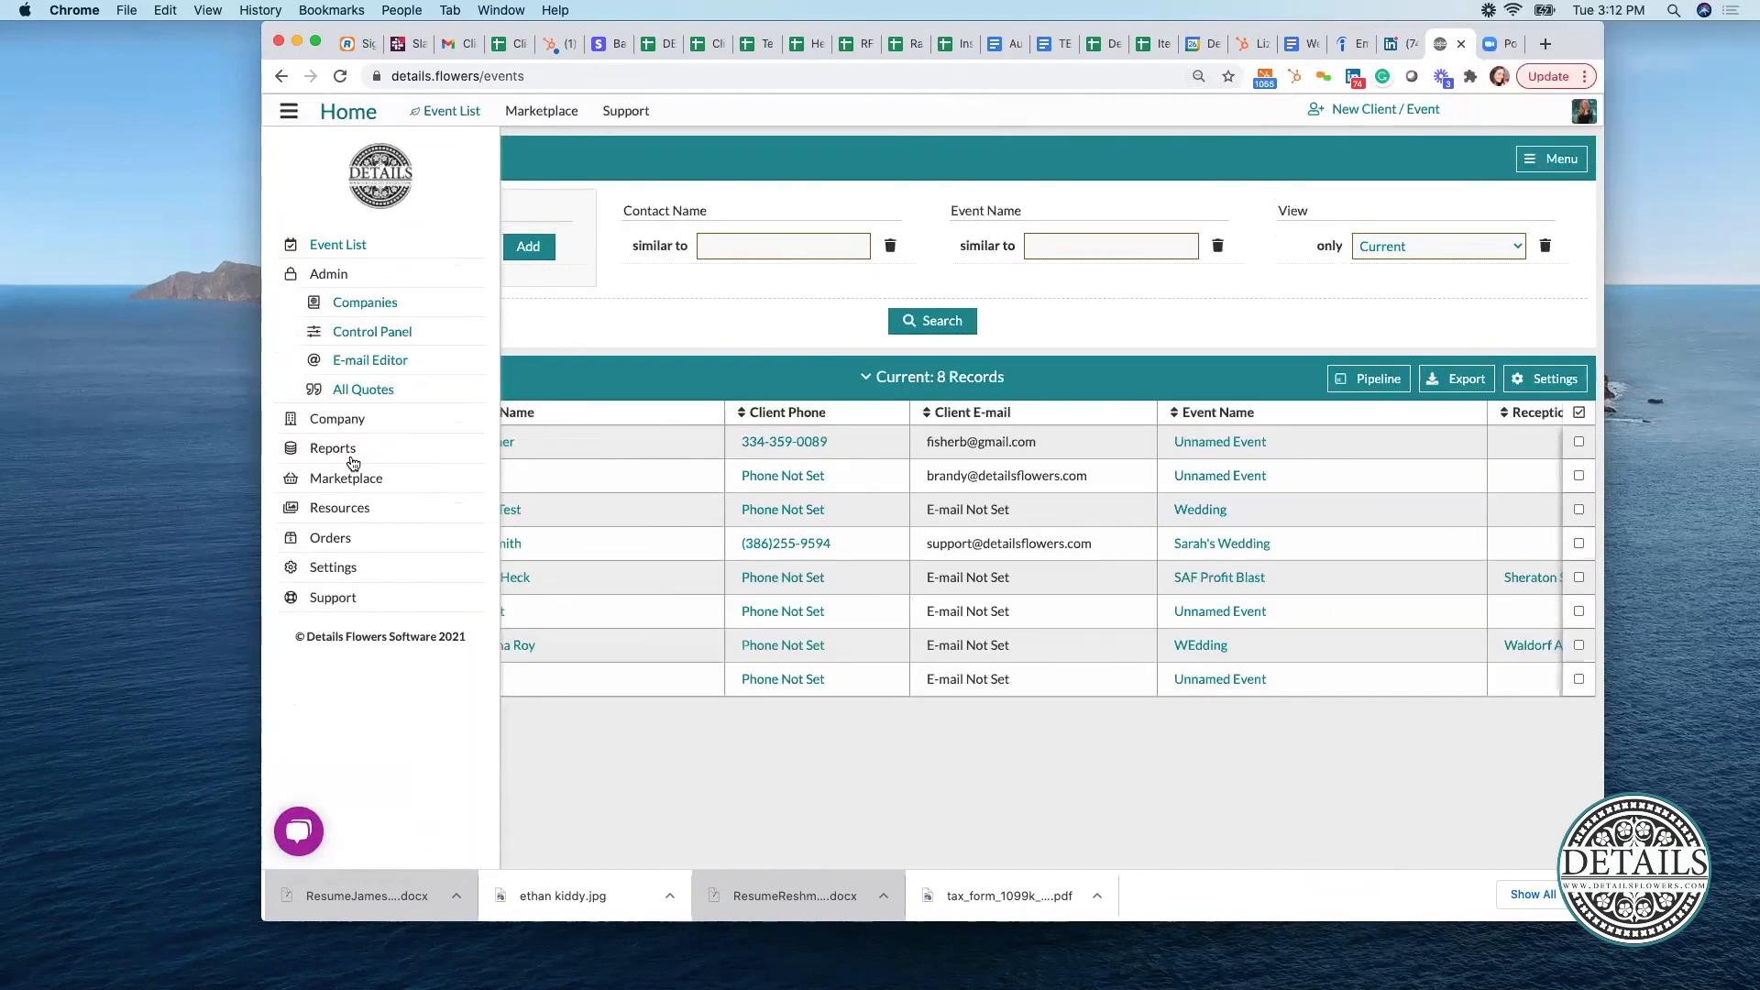
# - Make the browser full screen and open the Item Gallery from the Resources section
pyautogui.click(331, 511)
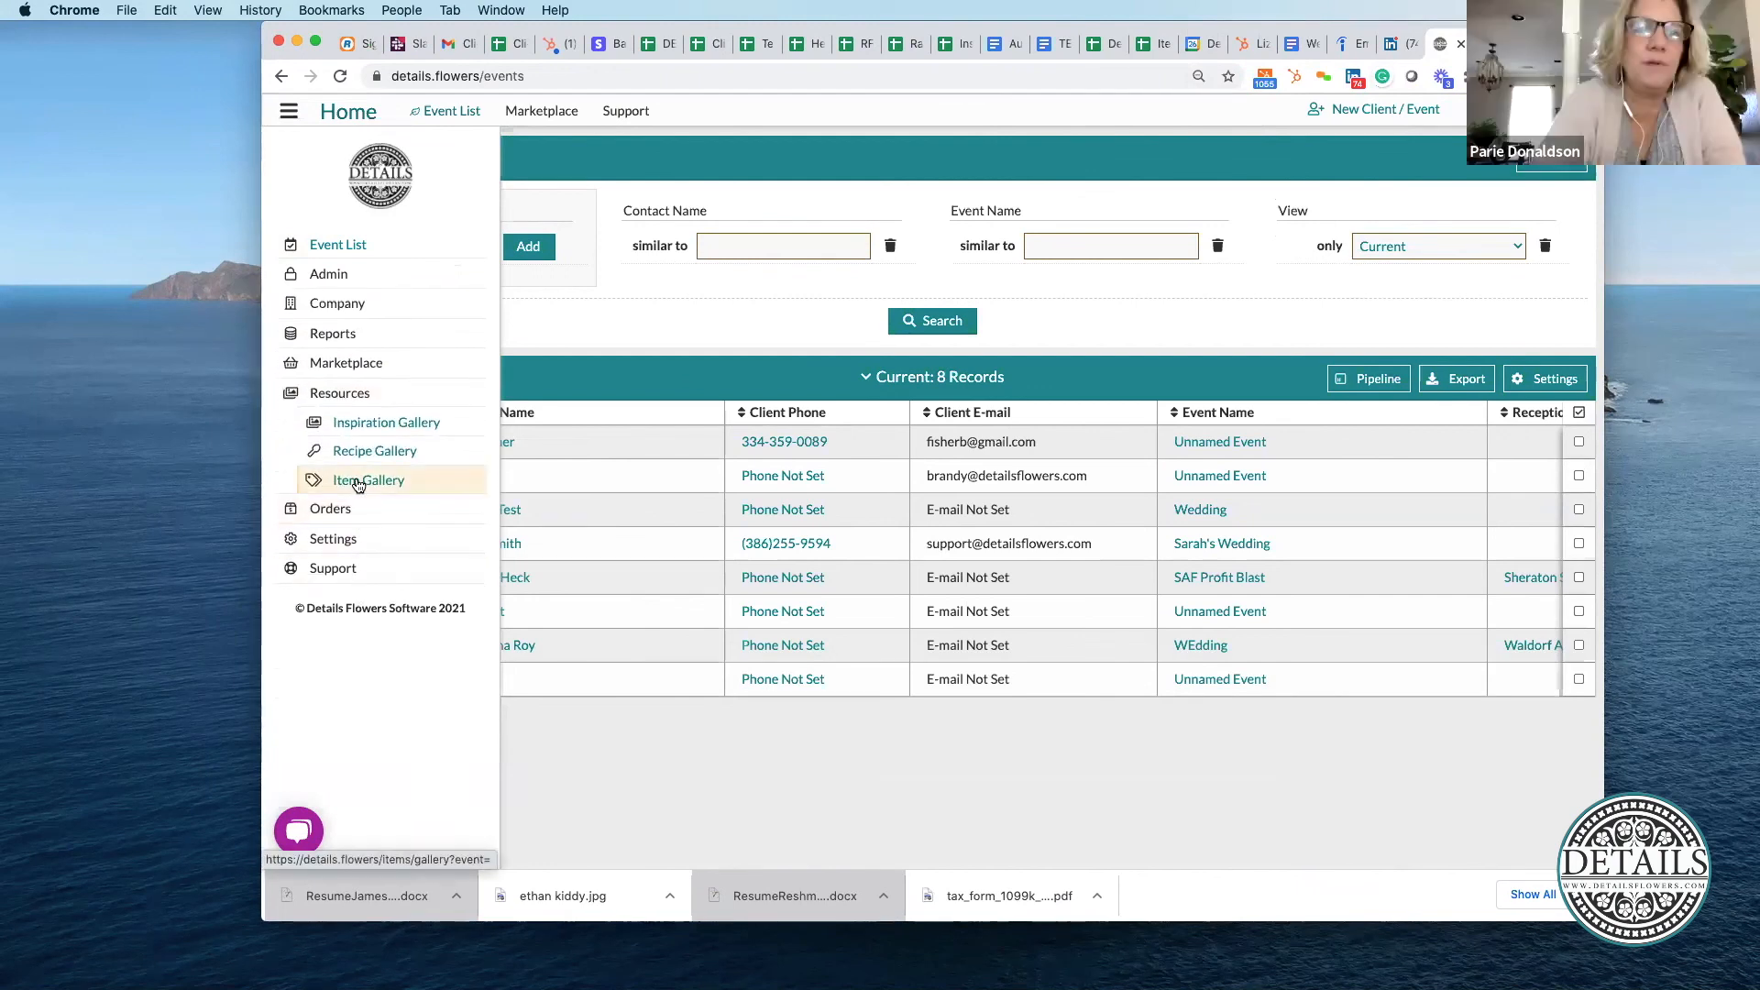
pyautogui.click(314, 43)
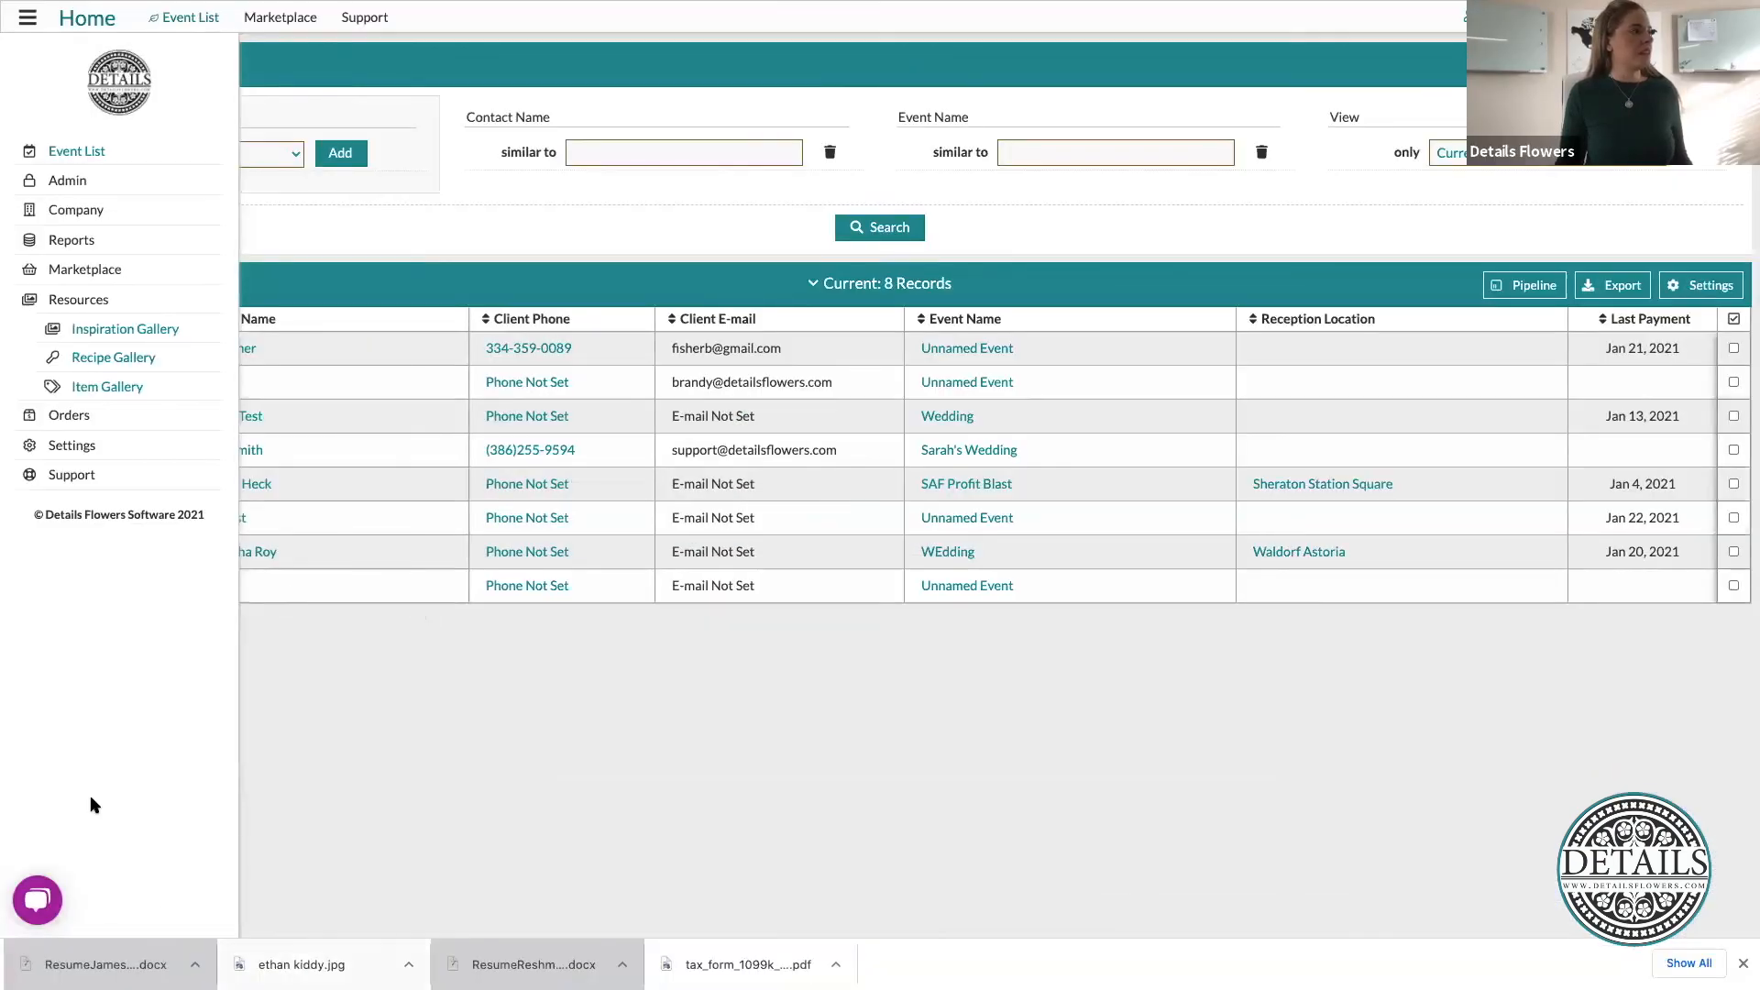
pyautogui.click(103, 415)
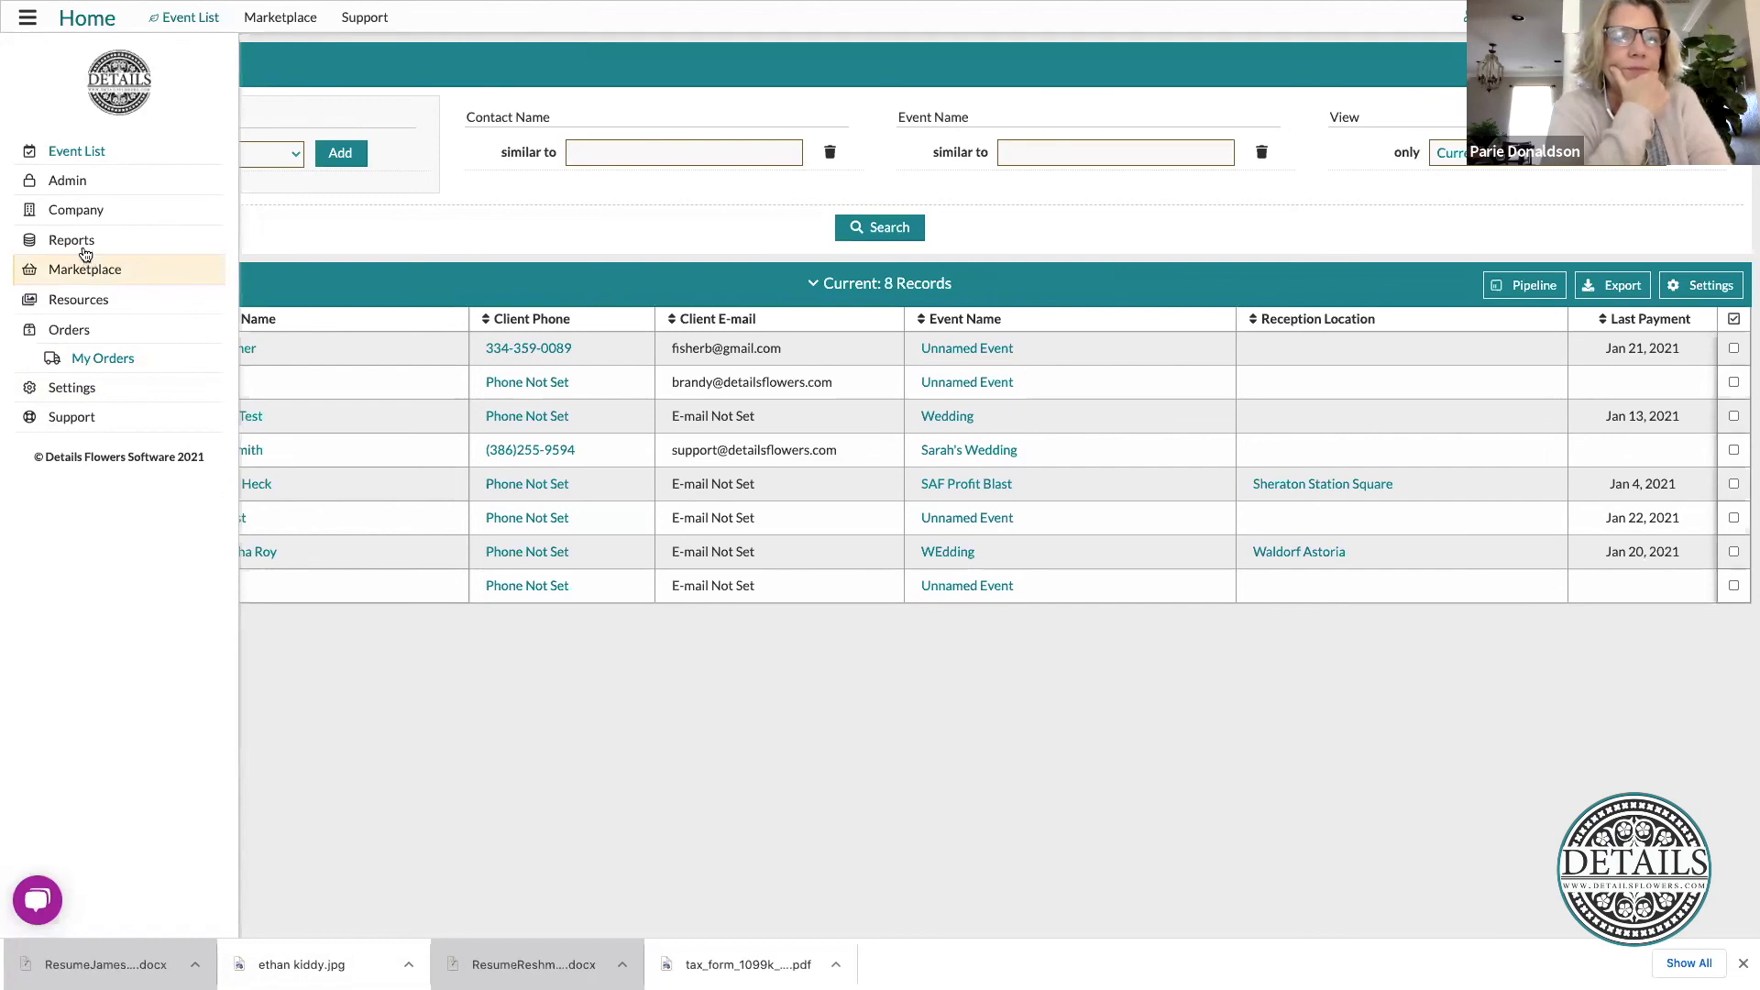
pyautogui.click(79, 299)
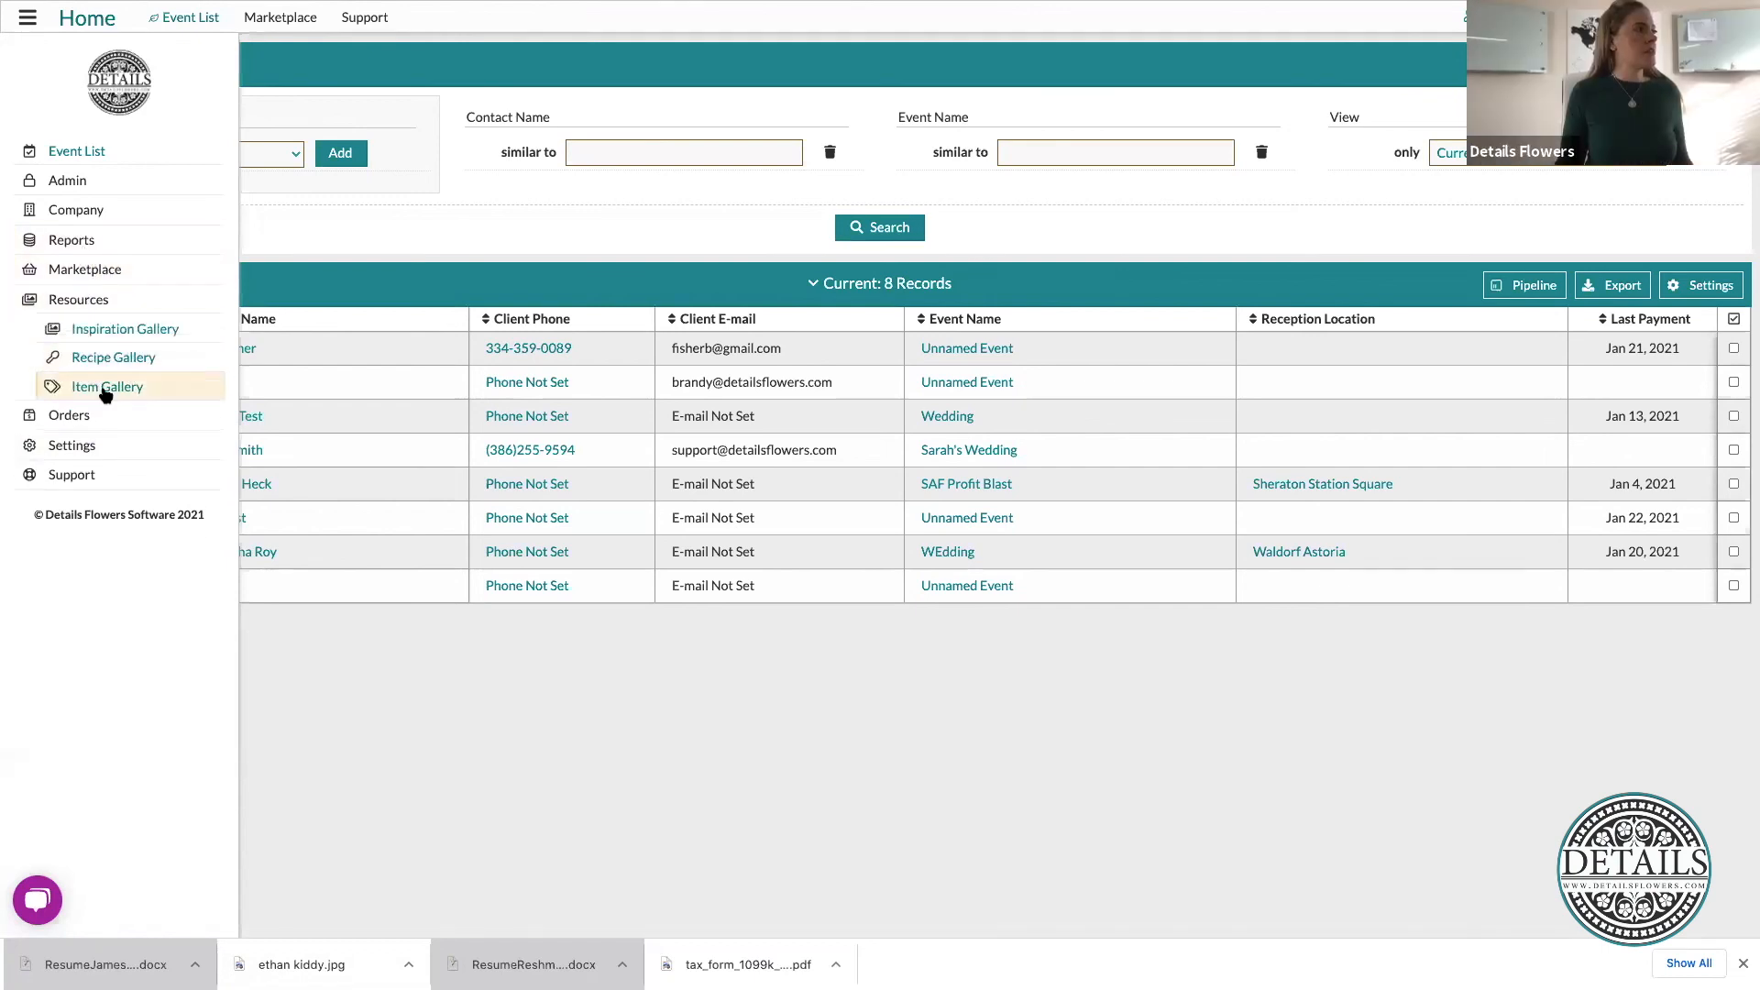
pyautogui.click(106, 393)
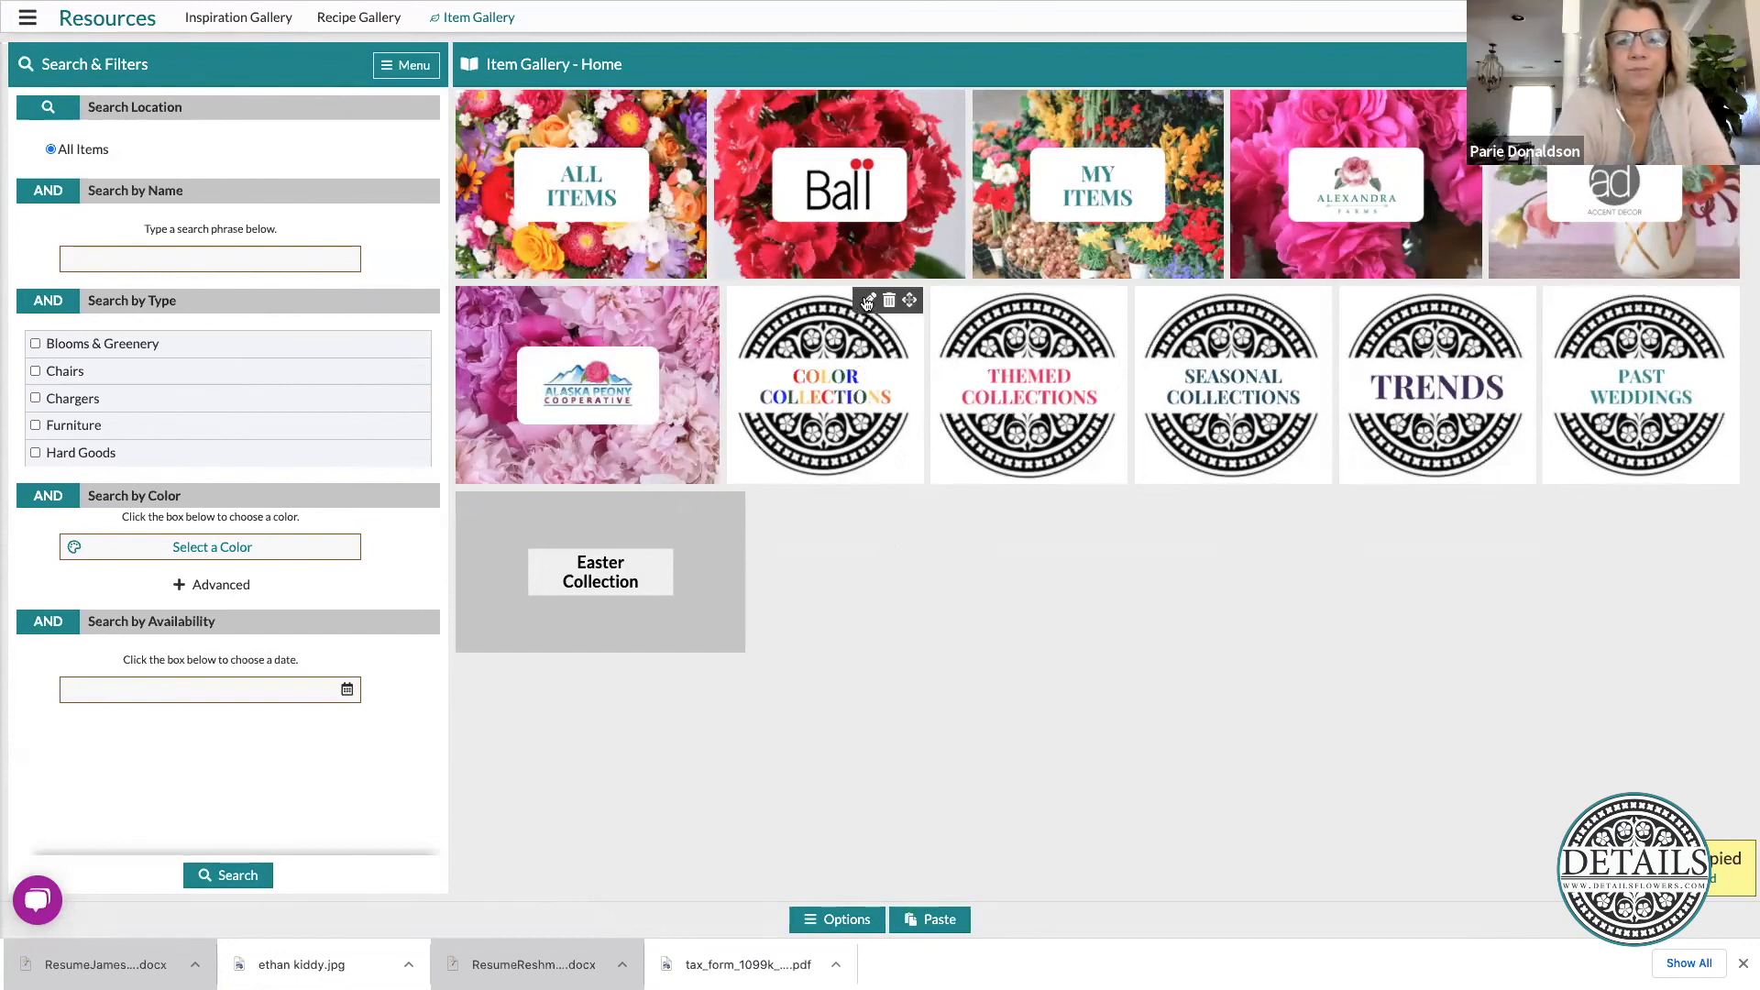
# - Set Color Collections and the White Collection inside it to Global, saving the changes for each
pyautogui.click(868, 302)
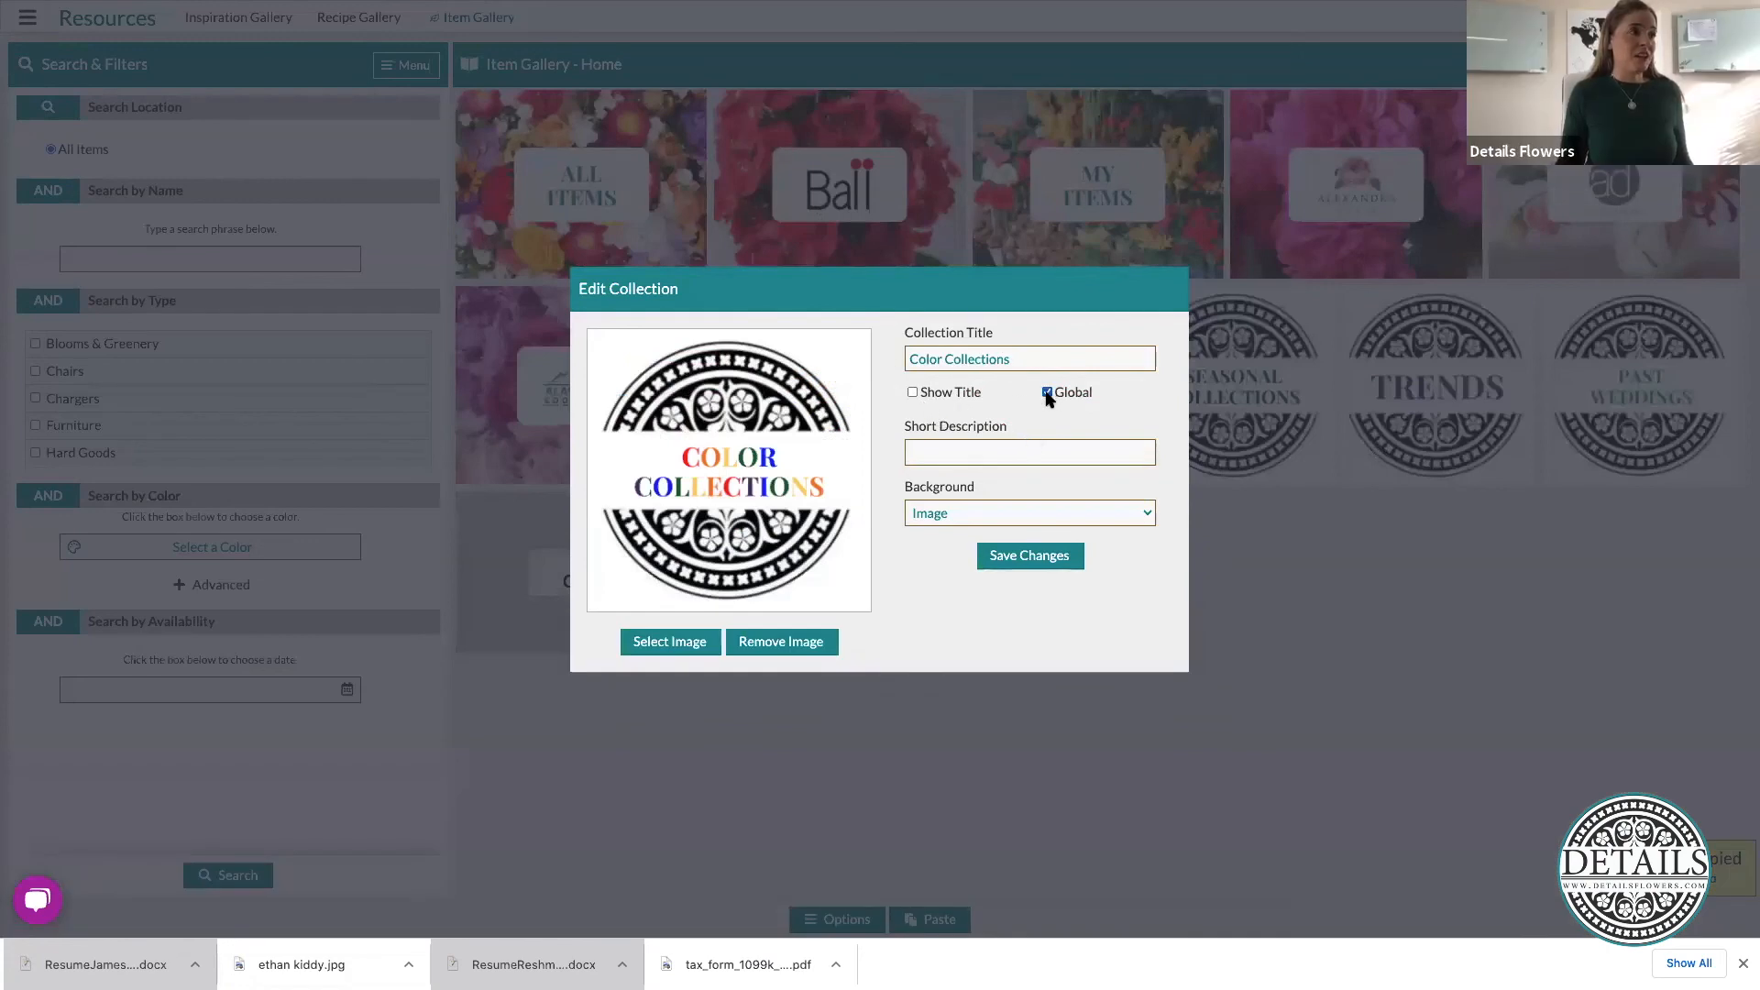
pyautogui.click(1025, 557)
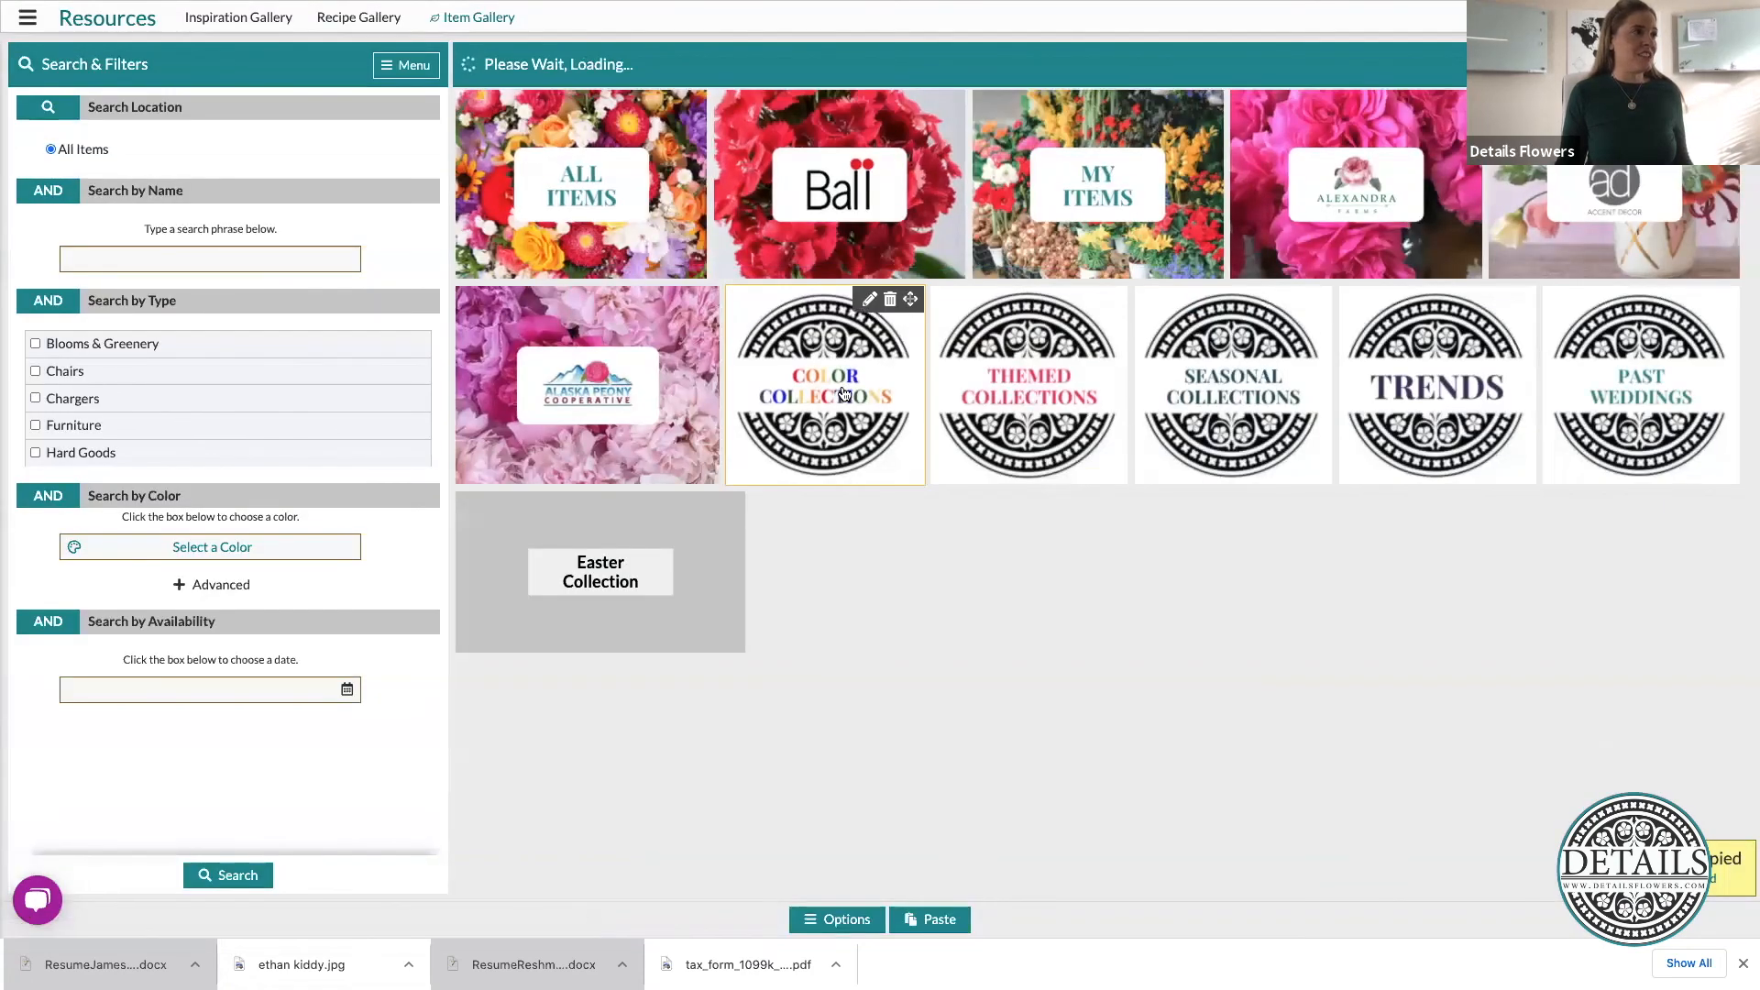
pyautogui.click(577, 109)
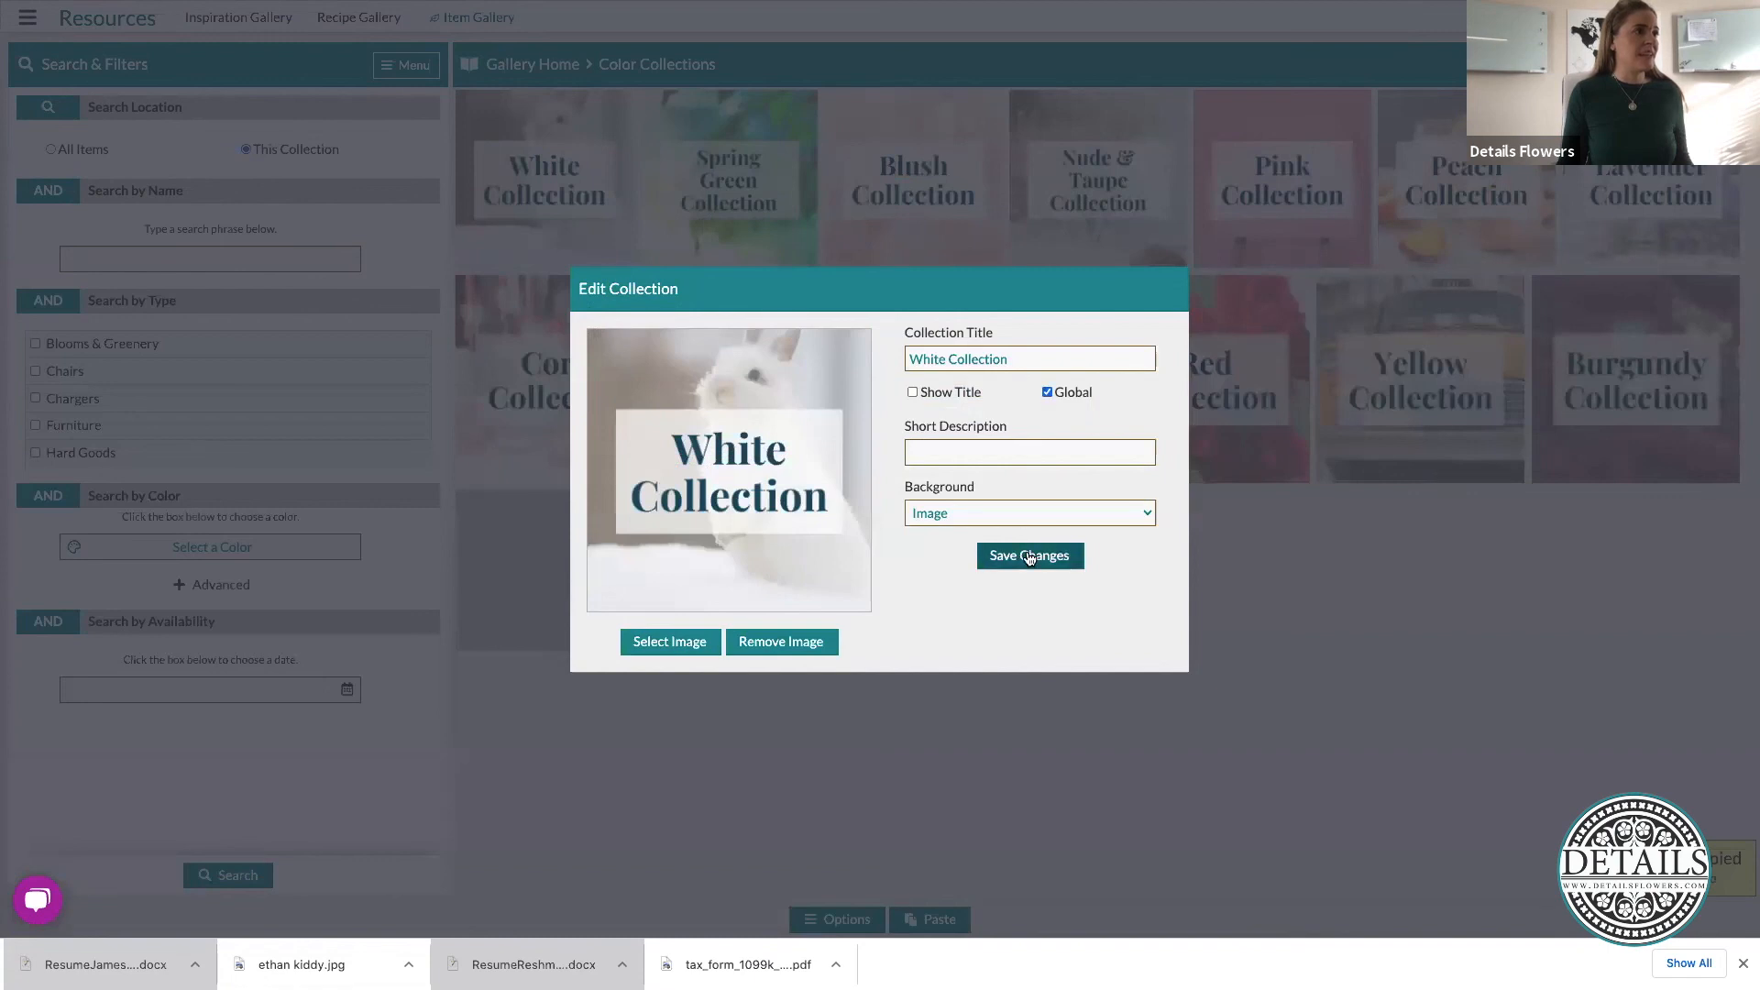
pyautogui.click(1029, 557)
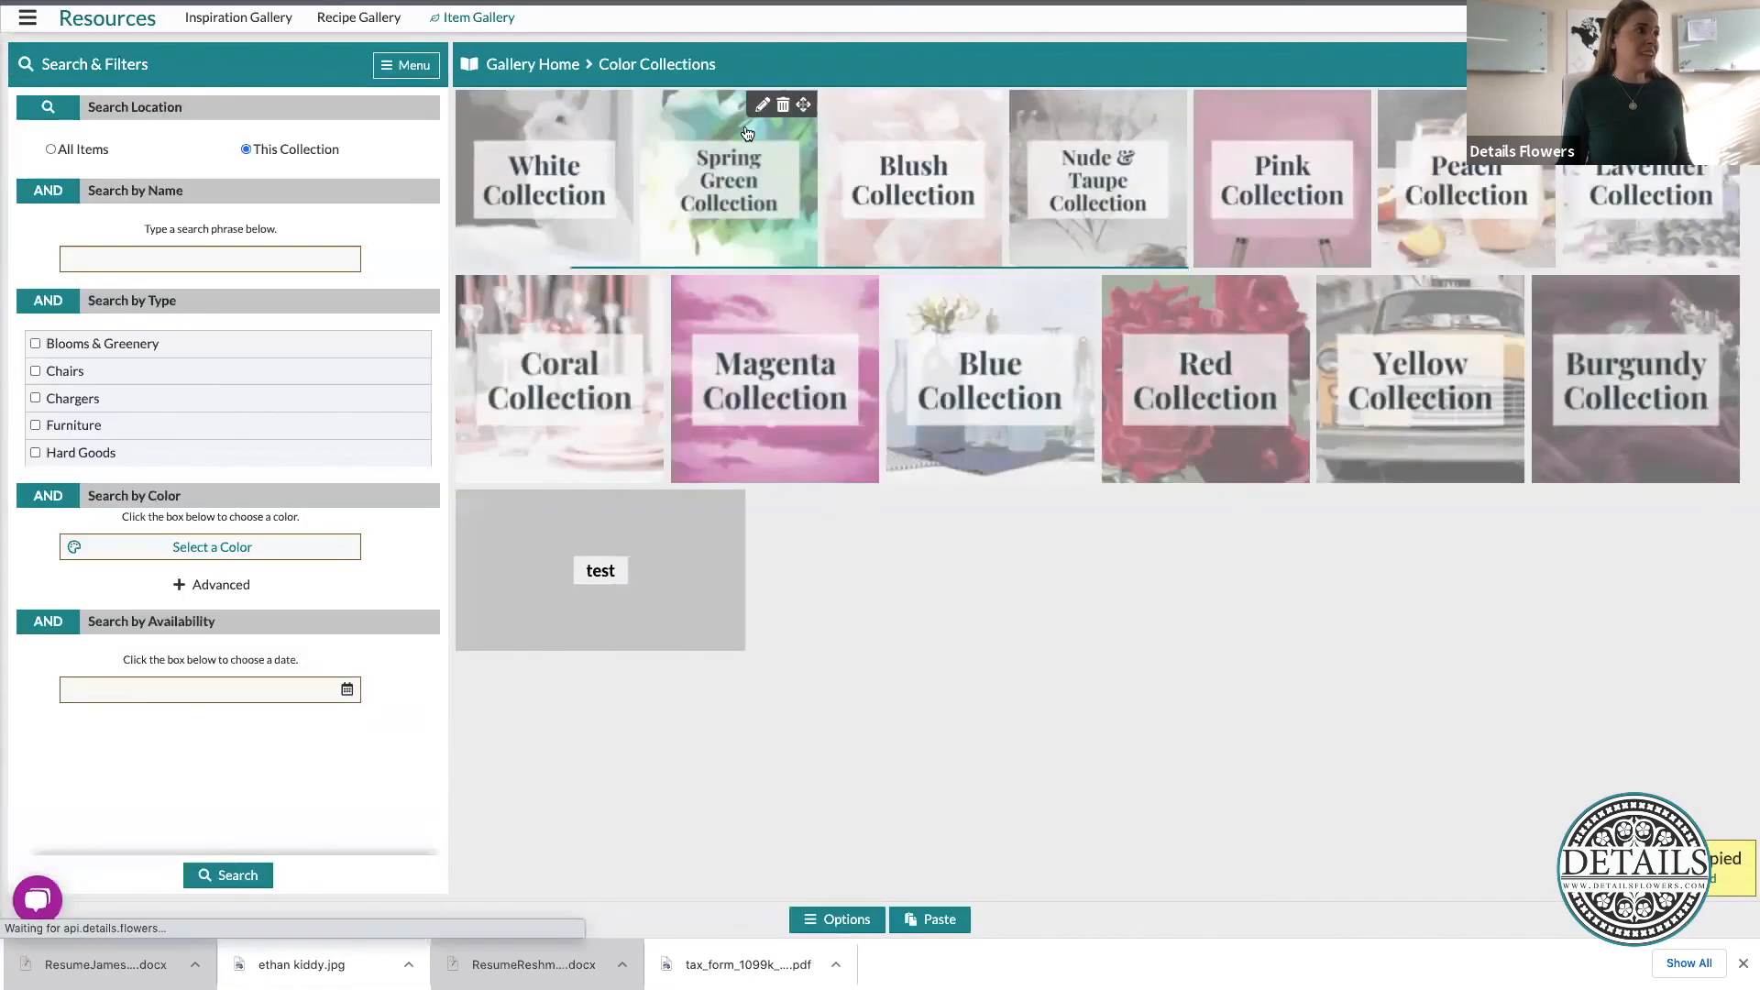
# - Set the Spring Green Collection to Global and save its changes
pyautogui.click(782, 105)
pyautogui.click(1047, 392)
pyautogui.click(1052, 555)
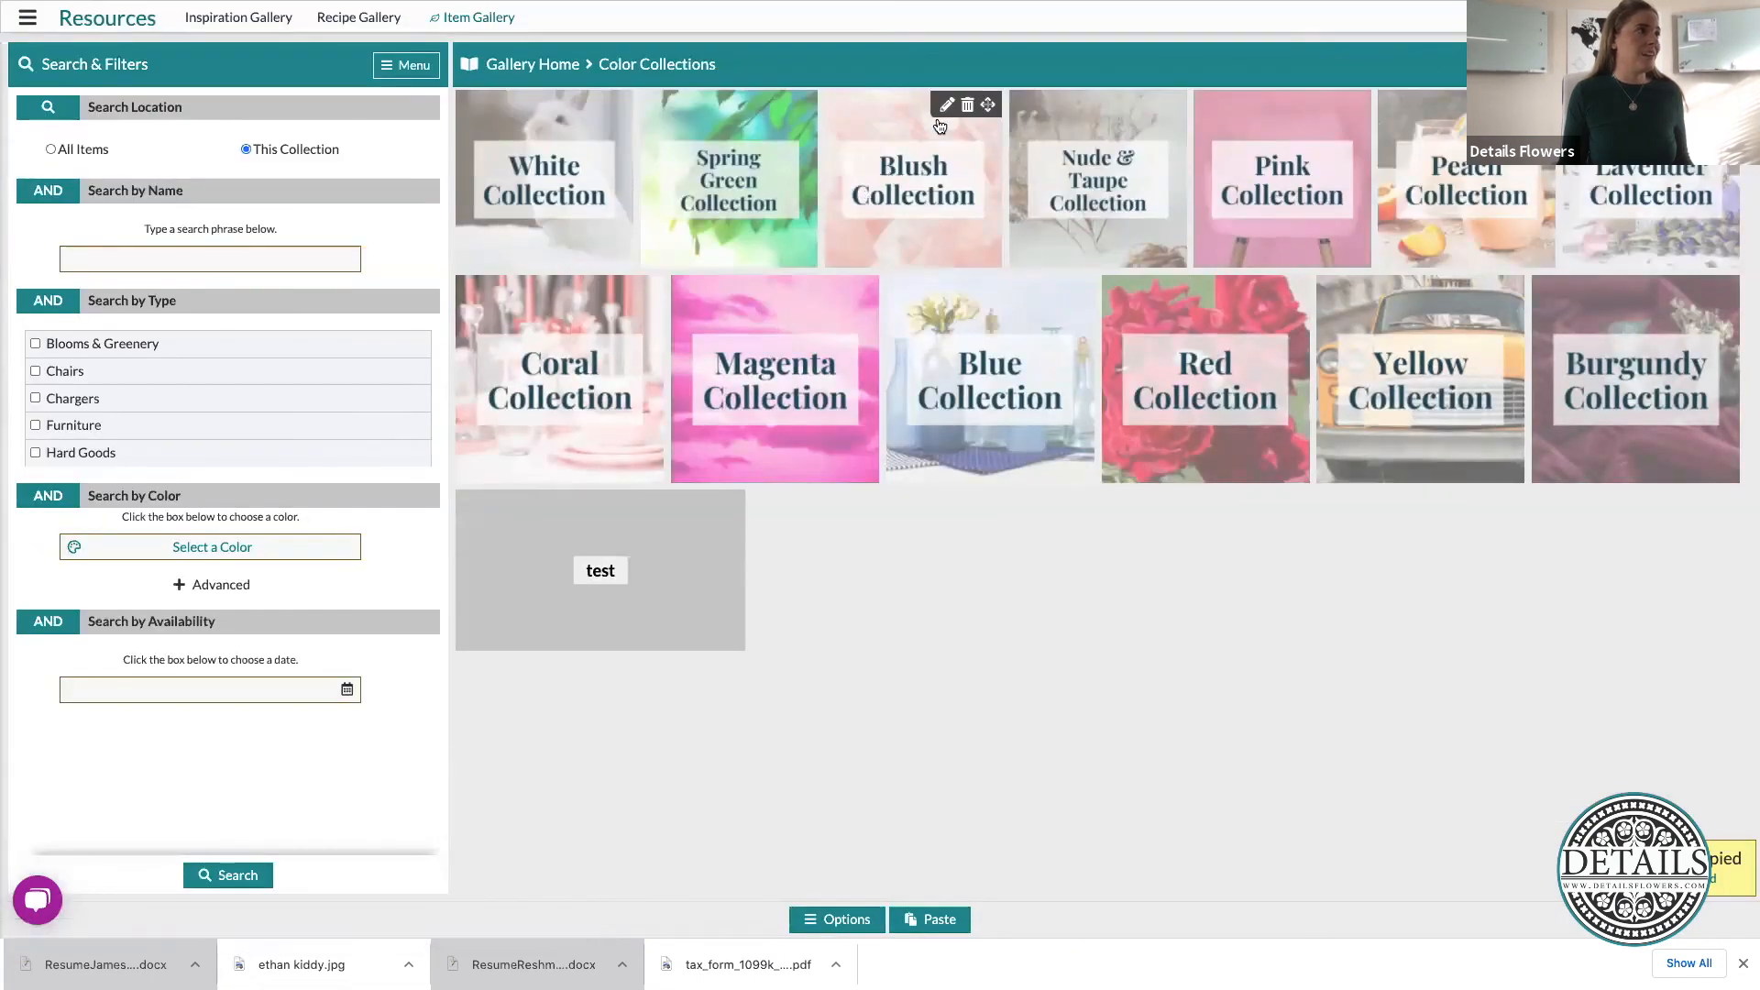
# - Set the Blush Collection and the Nude & Taupe Collection to Global, saving the changes for each
pyautogui.click(944, 105)
pyautogui.click(1047, 392)
pyautogui.click(1029, 556)
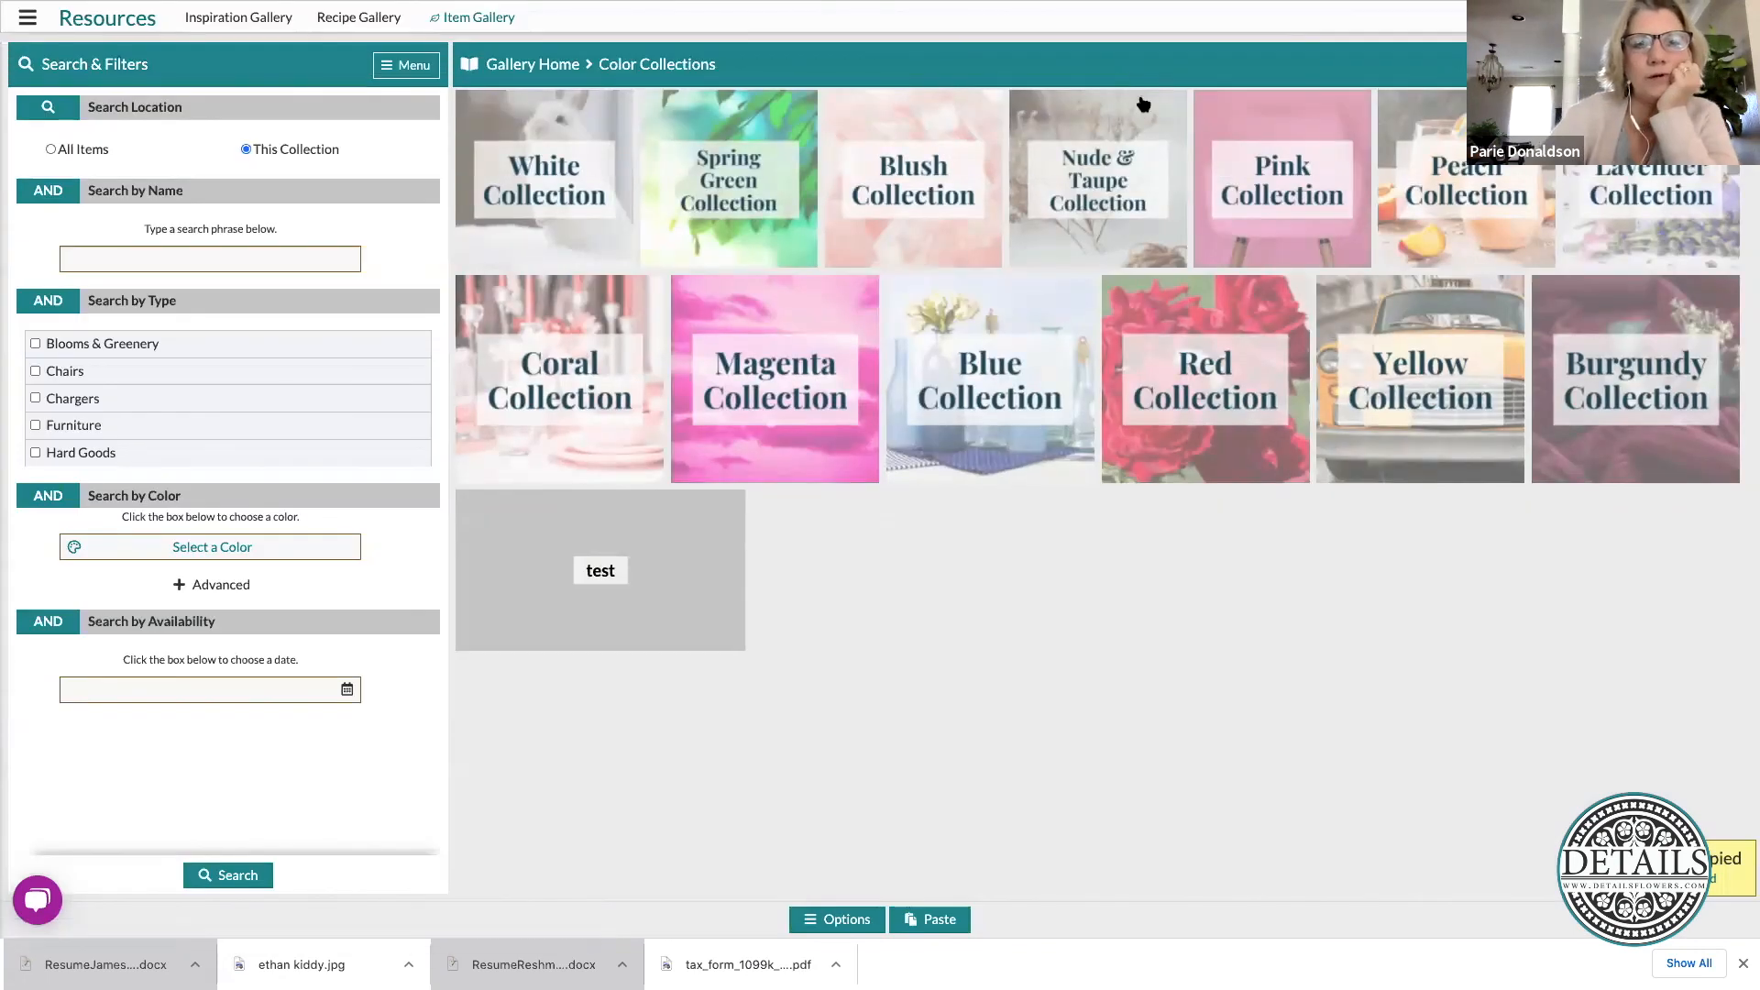
pyautogui.click(1128, 105)
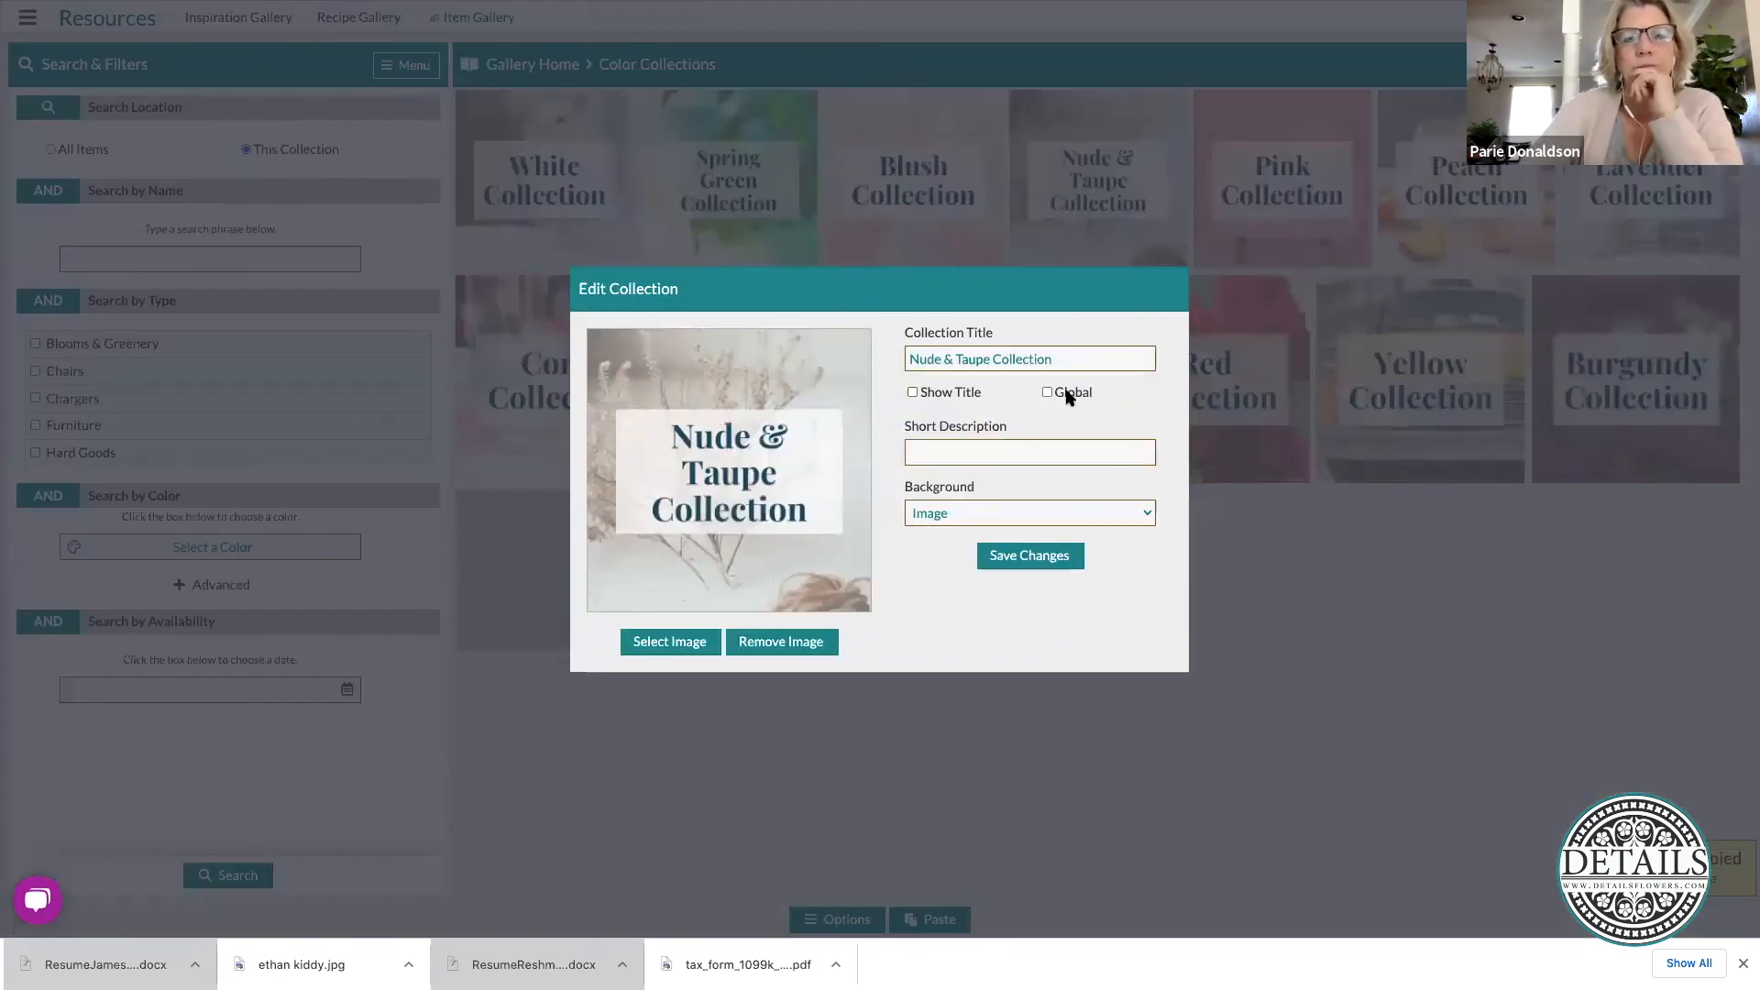
pyautogui.click(1028, 556)
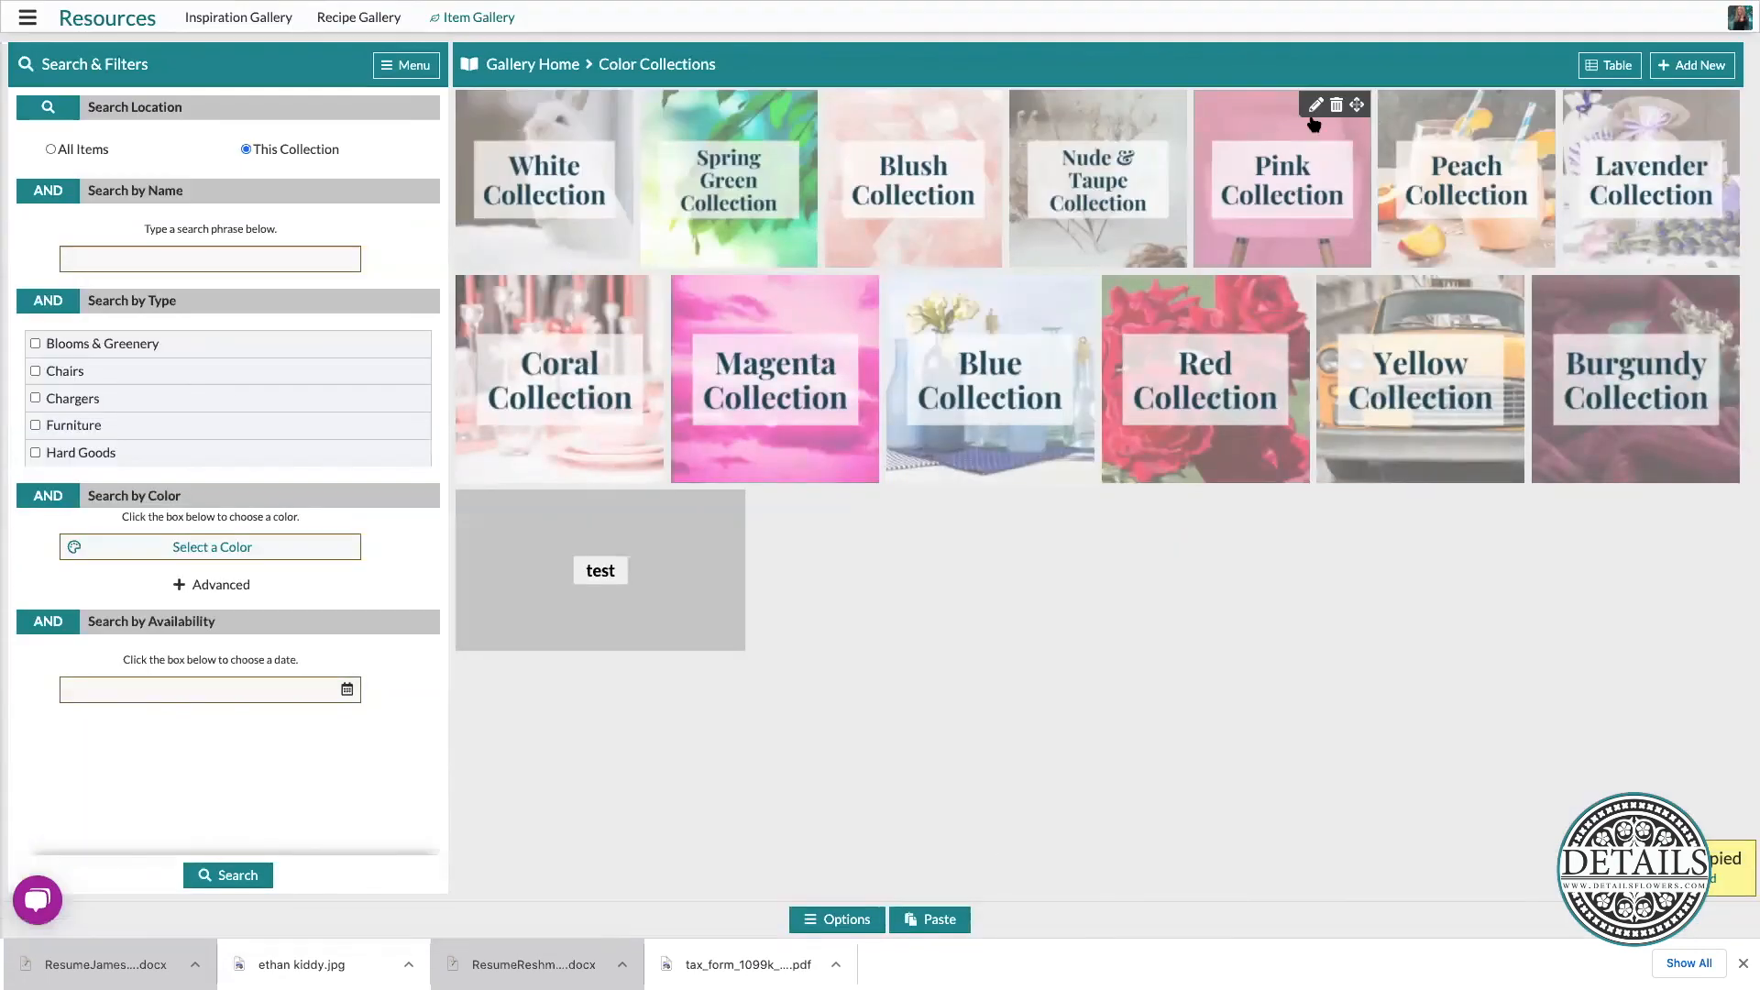
# - Set the Pink Collection to Global and save it, then reopen its settings to check them and save again
pyautogui.click(1316, 105)
pyautogui.click(1045, 393)
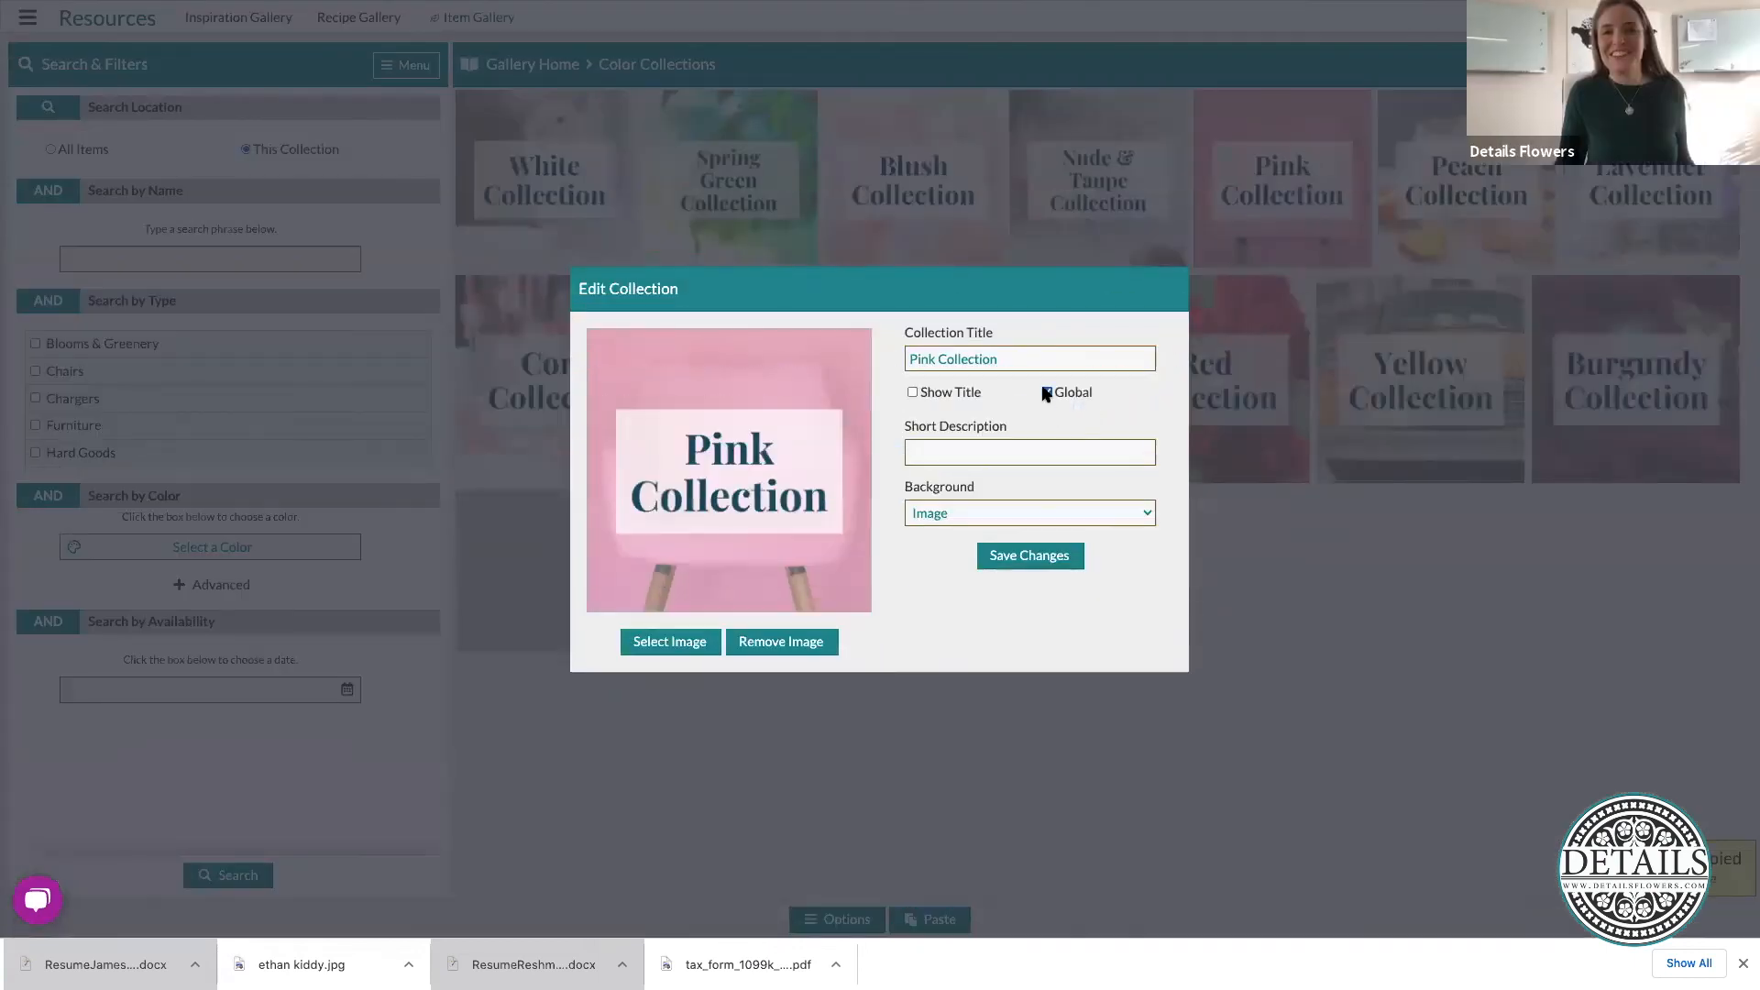
pyautogui.click(1004, 554)
pyautogui.moveTo(1350, 197)
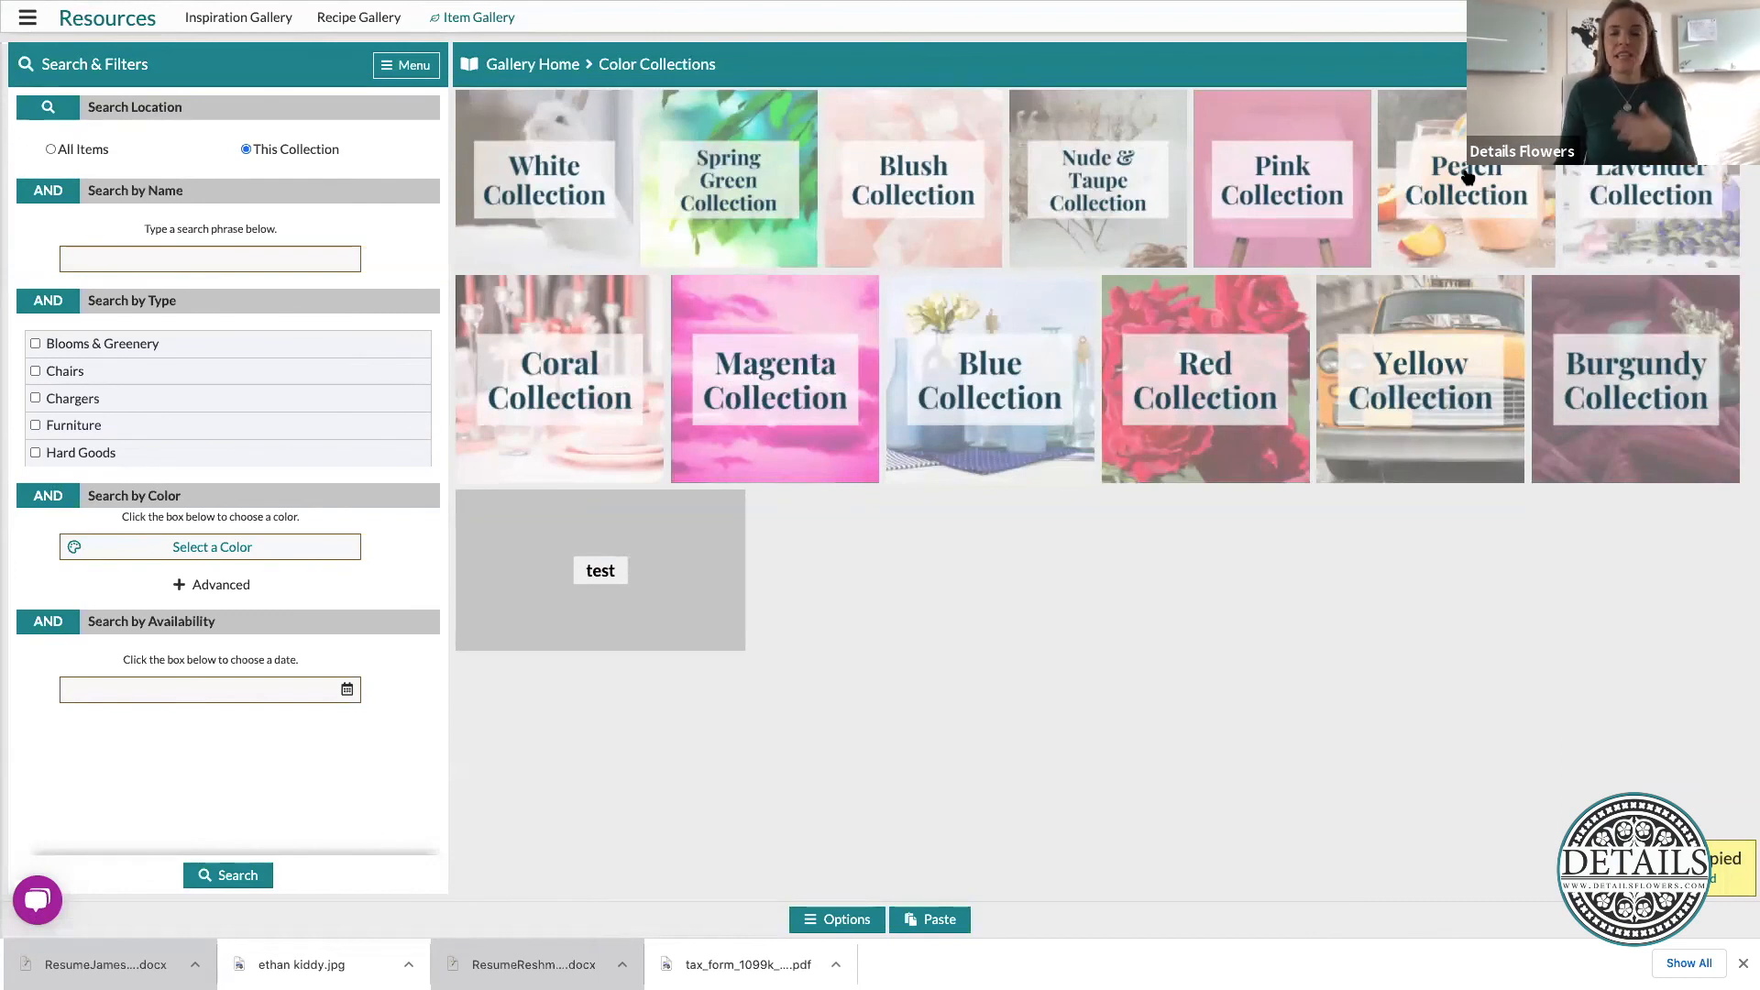
pyautogui.click(1313, 109)
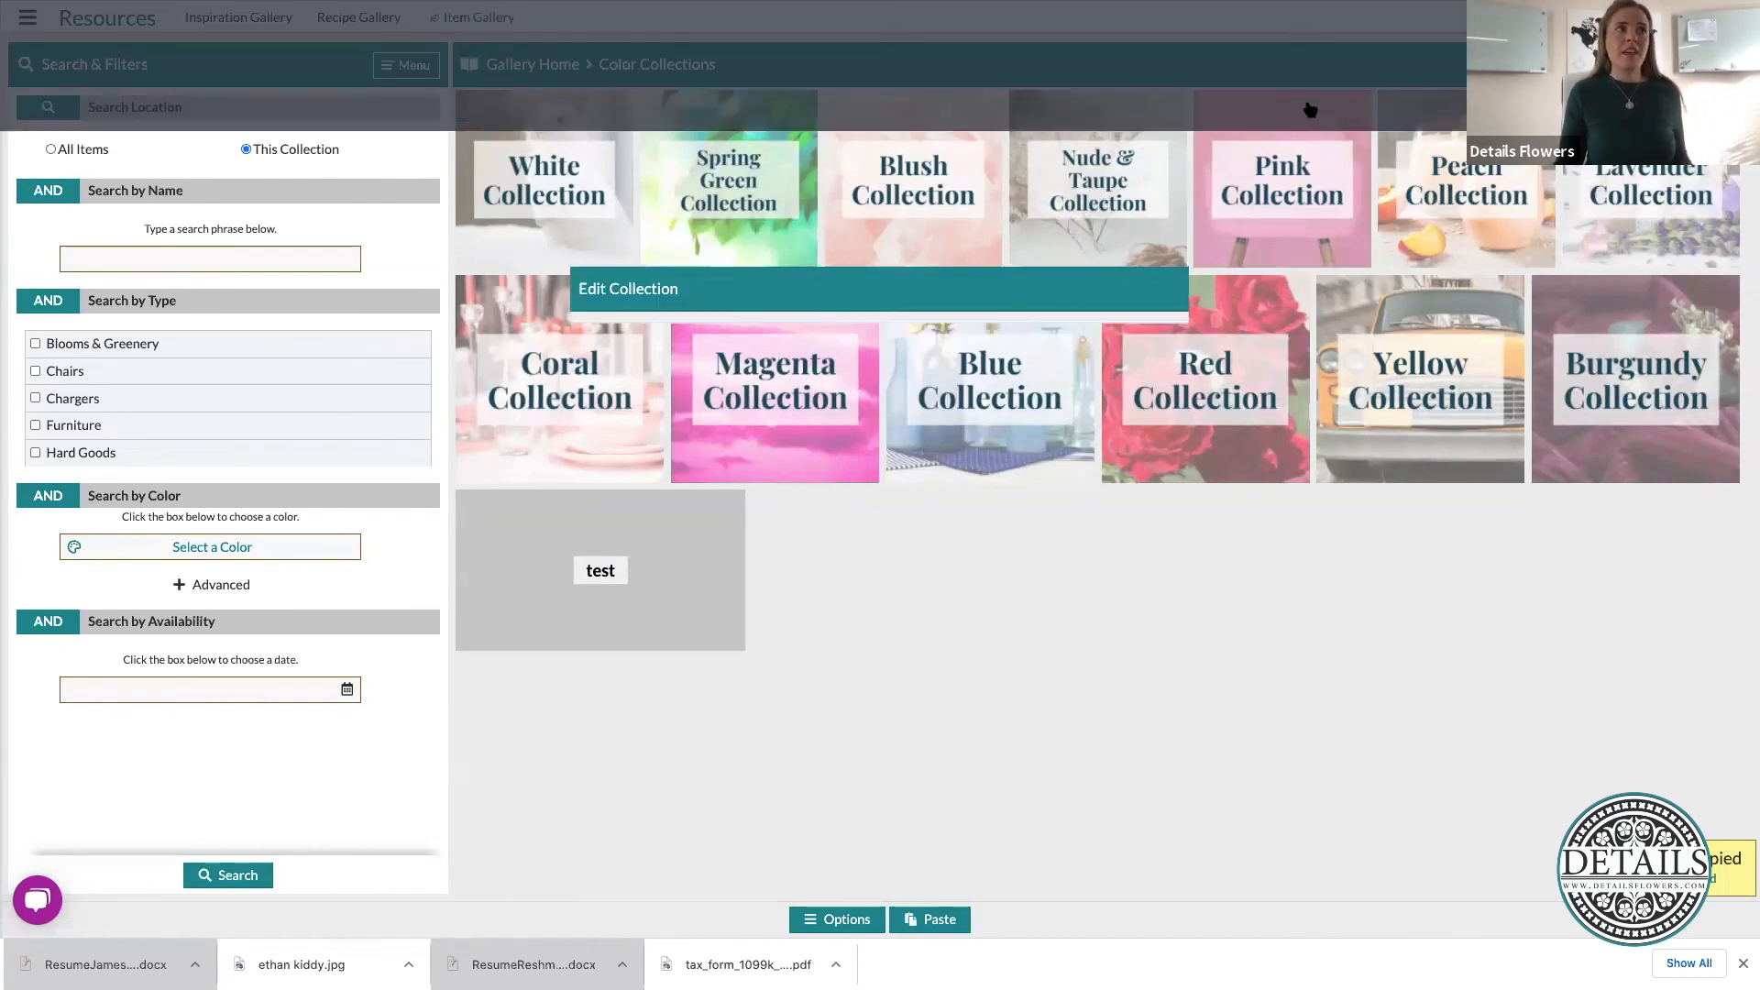
pyautogui.click(1030, 556)
# - Set the Peach Collection and the Lavender Collection to Global, saving the changes for each
pyautogui.click(1498, 108)
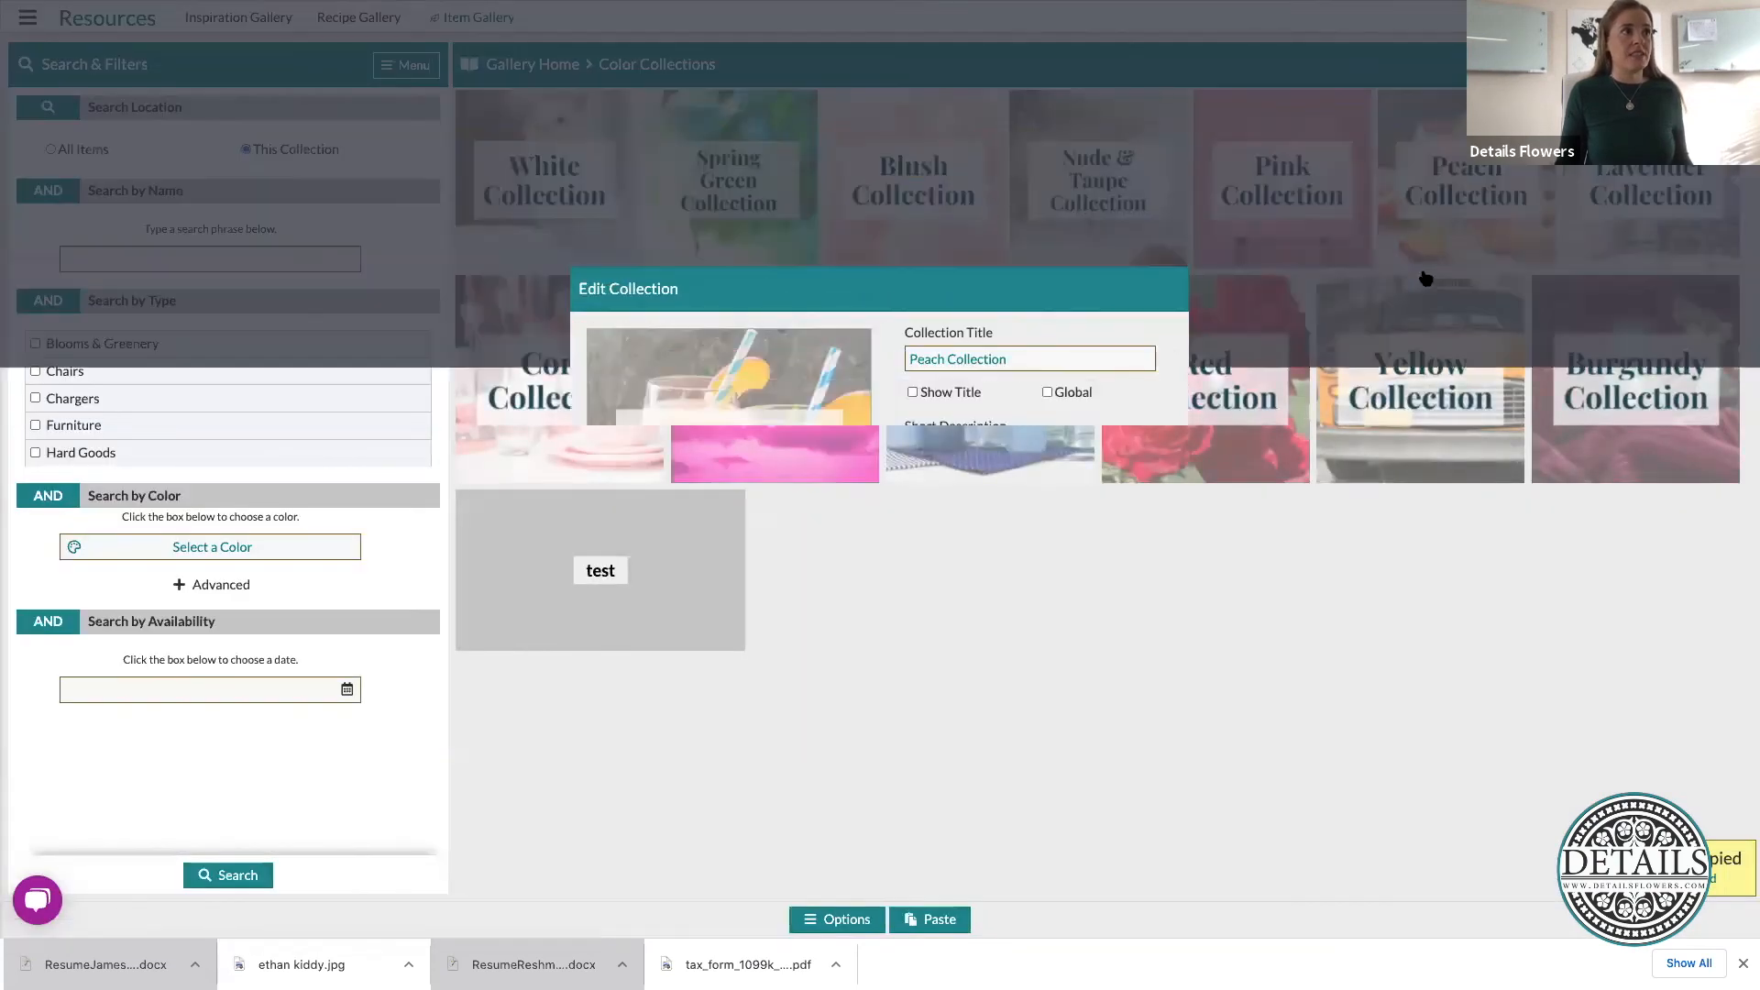
pyautogui.click(1018, 557)
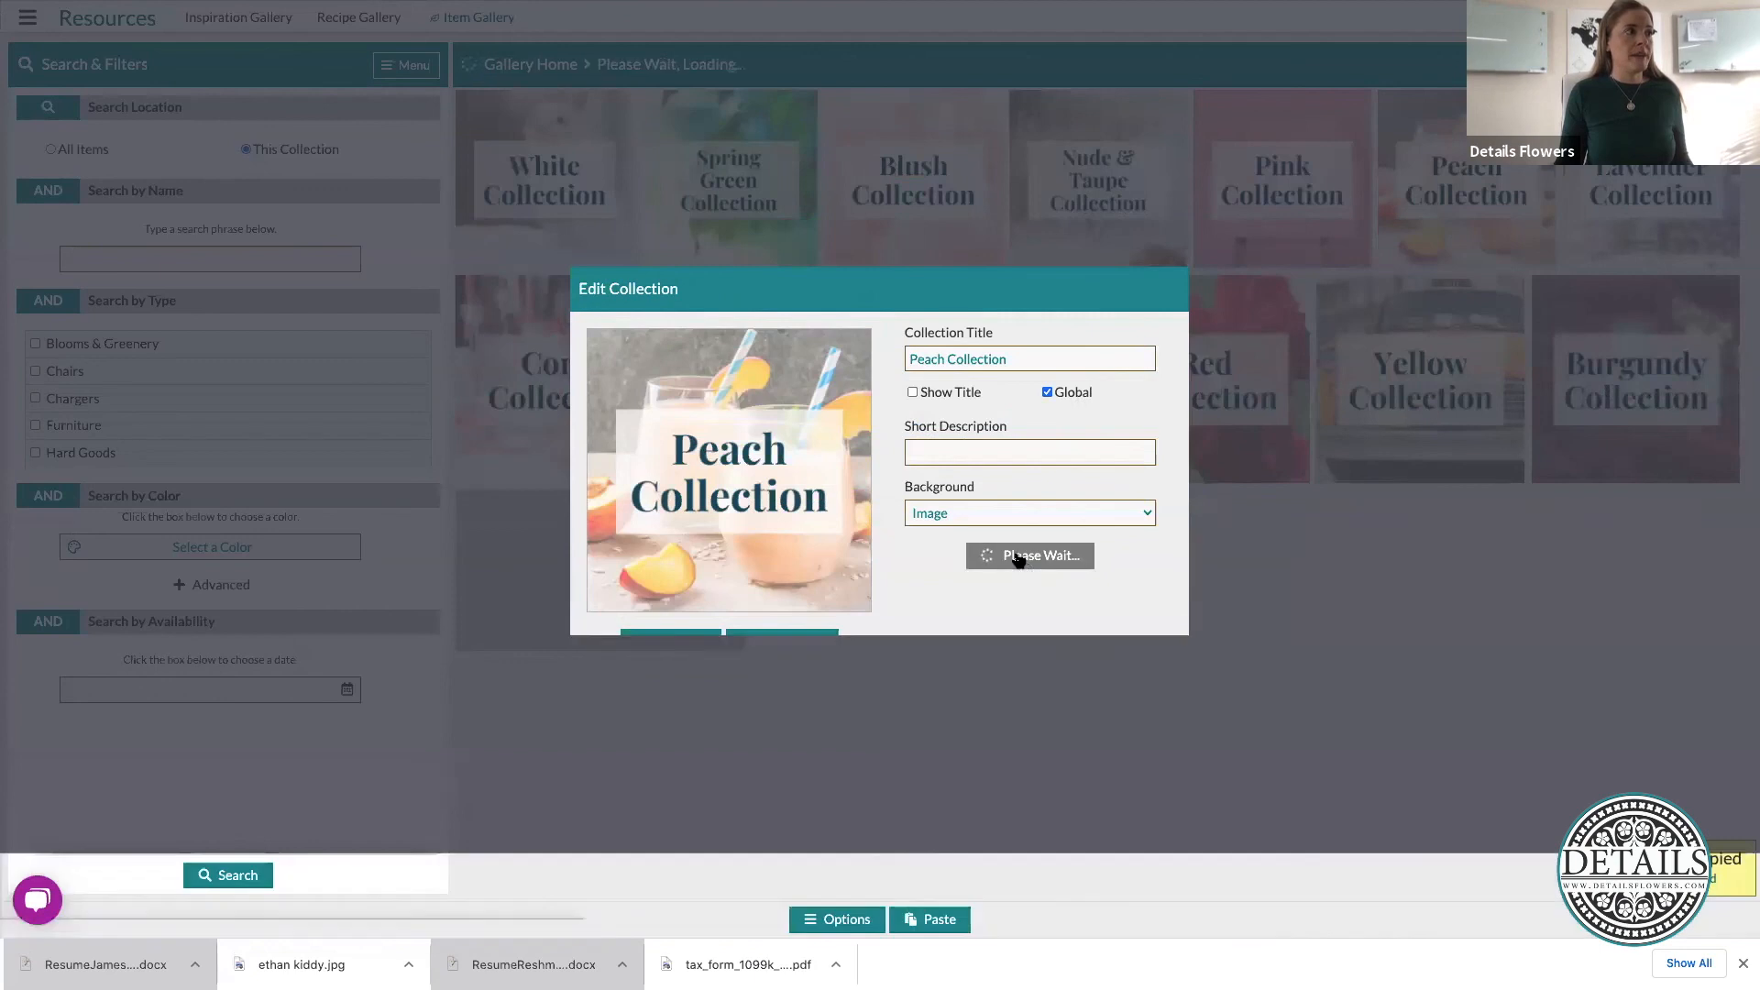
pyautogui.click(1682, 108)
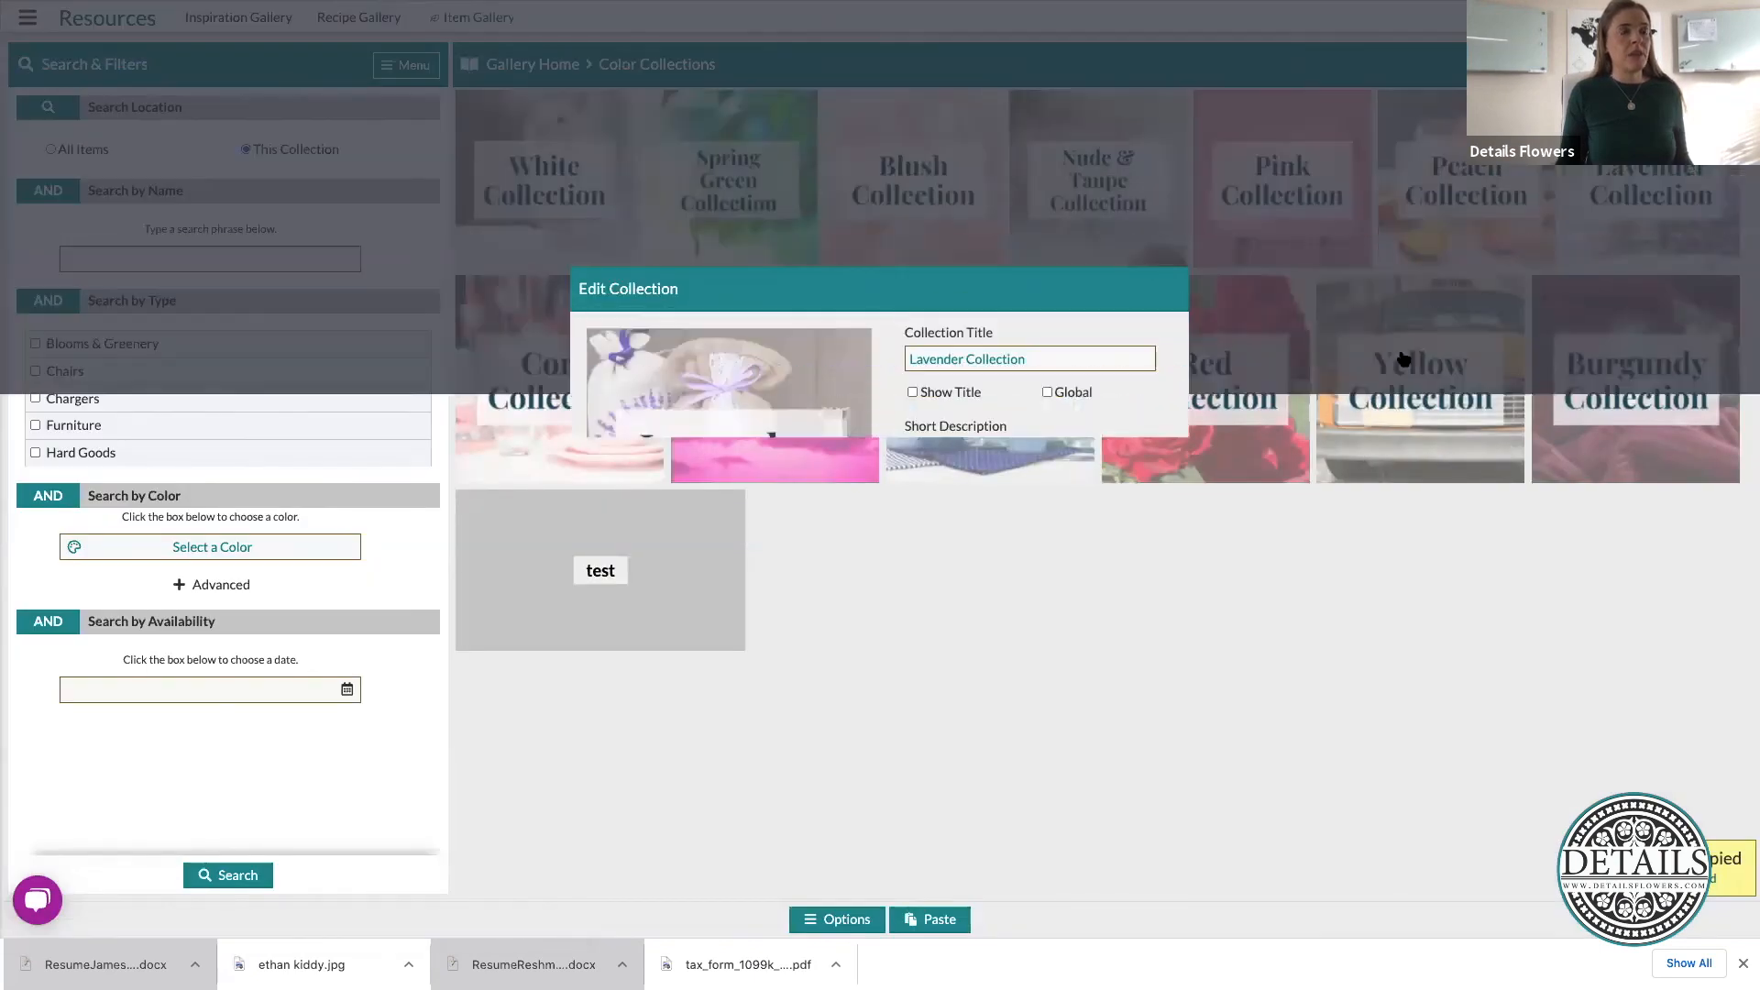
pyautogui.click(1051, 560)
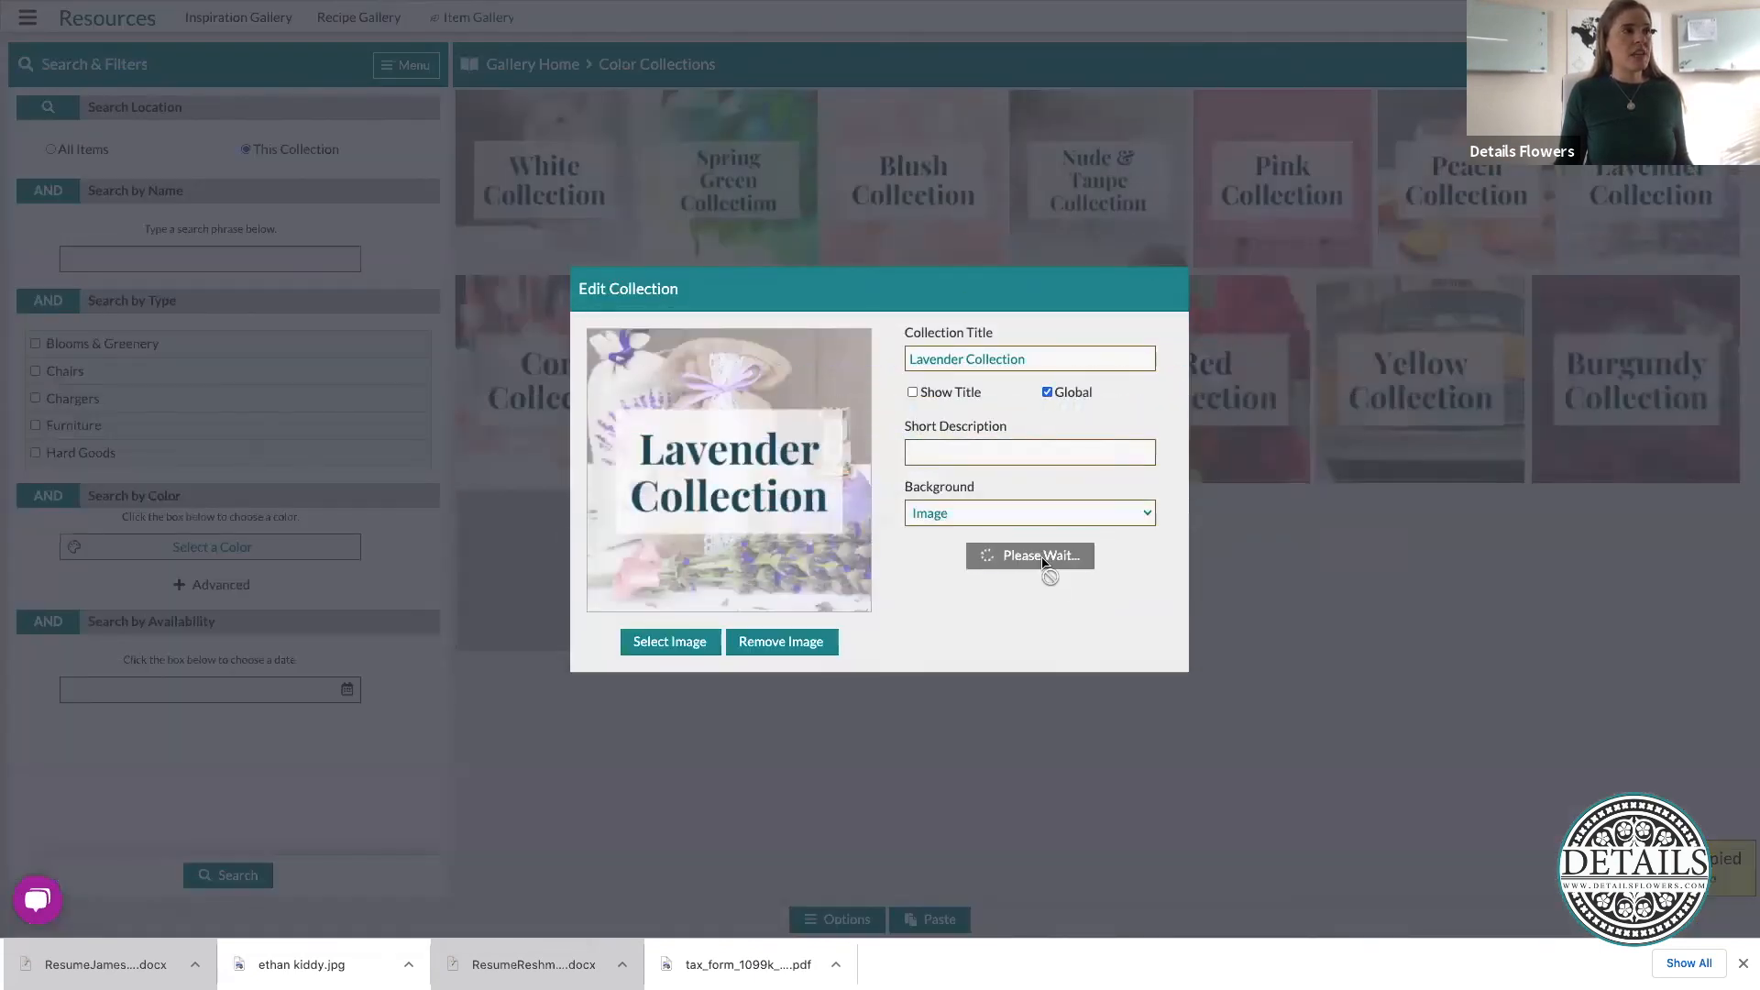
# - Set the Coral Collection and the Magenta Collection to Global, saving the changes for each
pyautogui.click(608, 289)
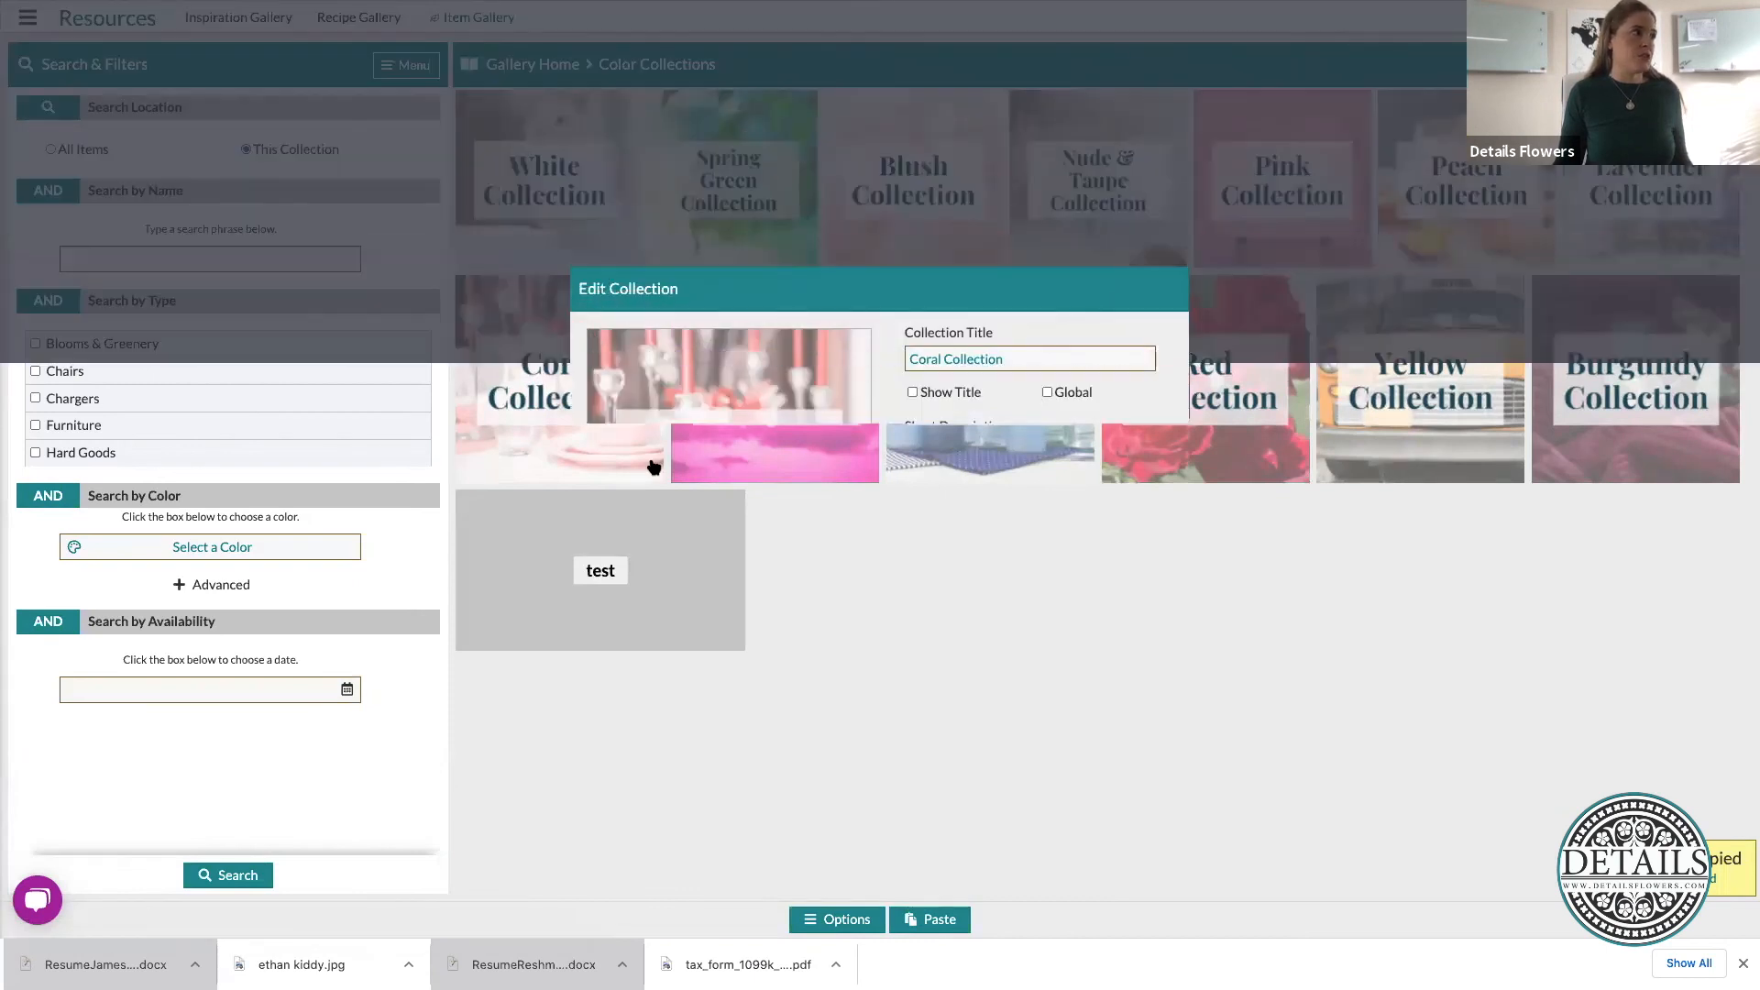
pyautogui.click(1045, 556)
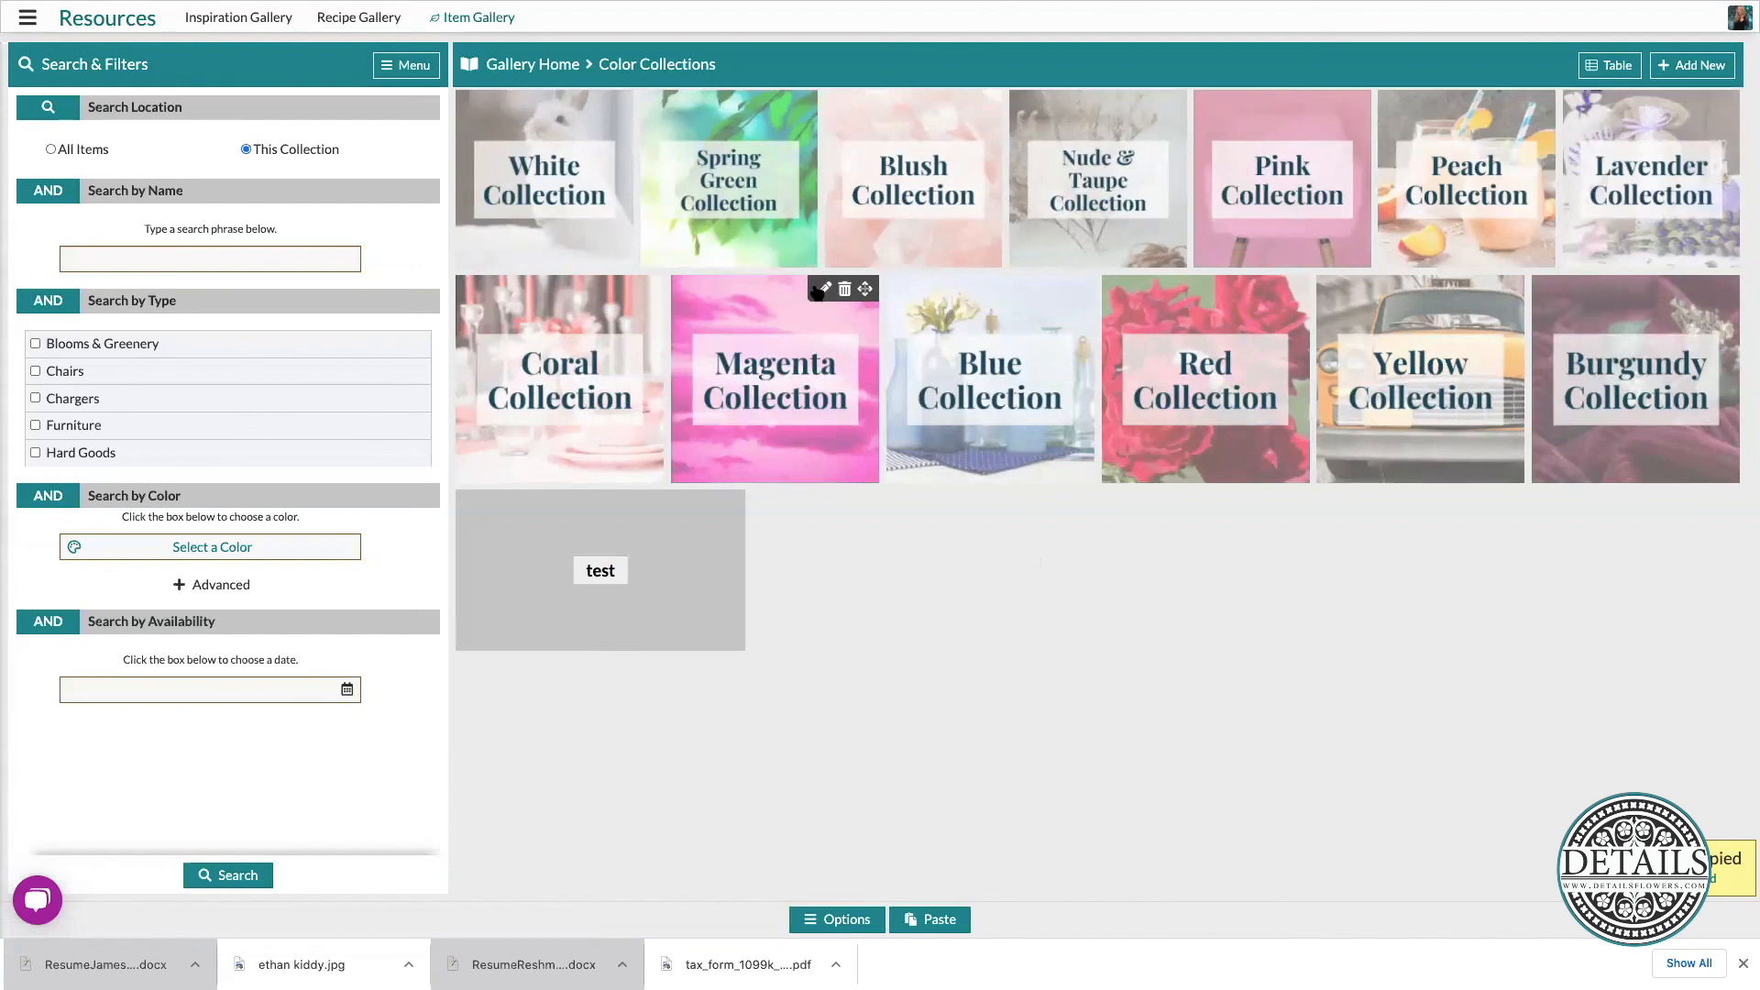
pyautogui.click(818, 291)
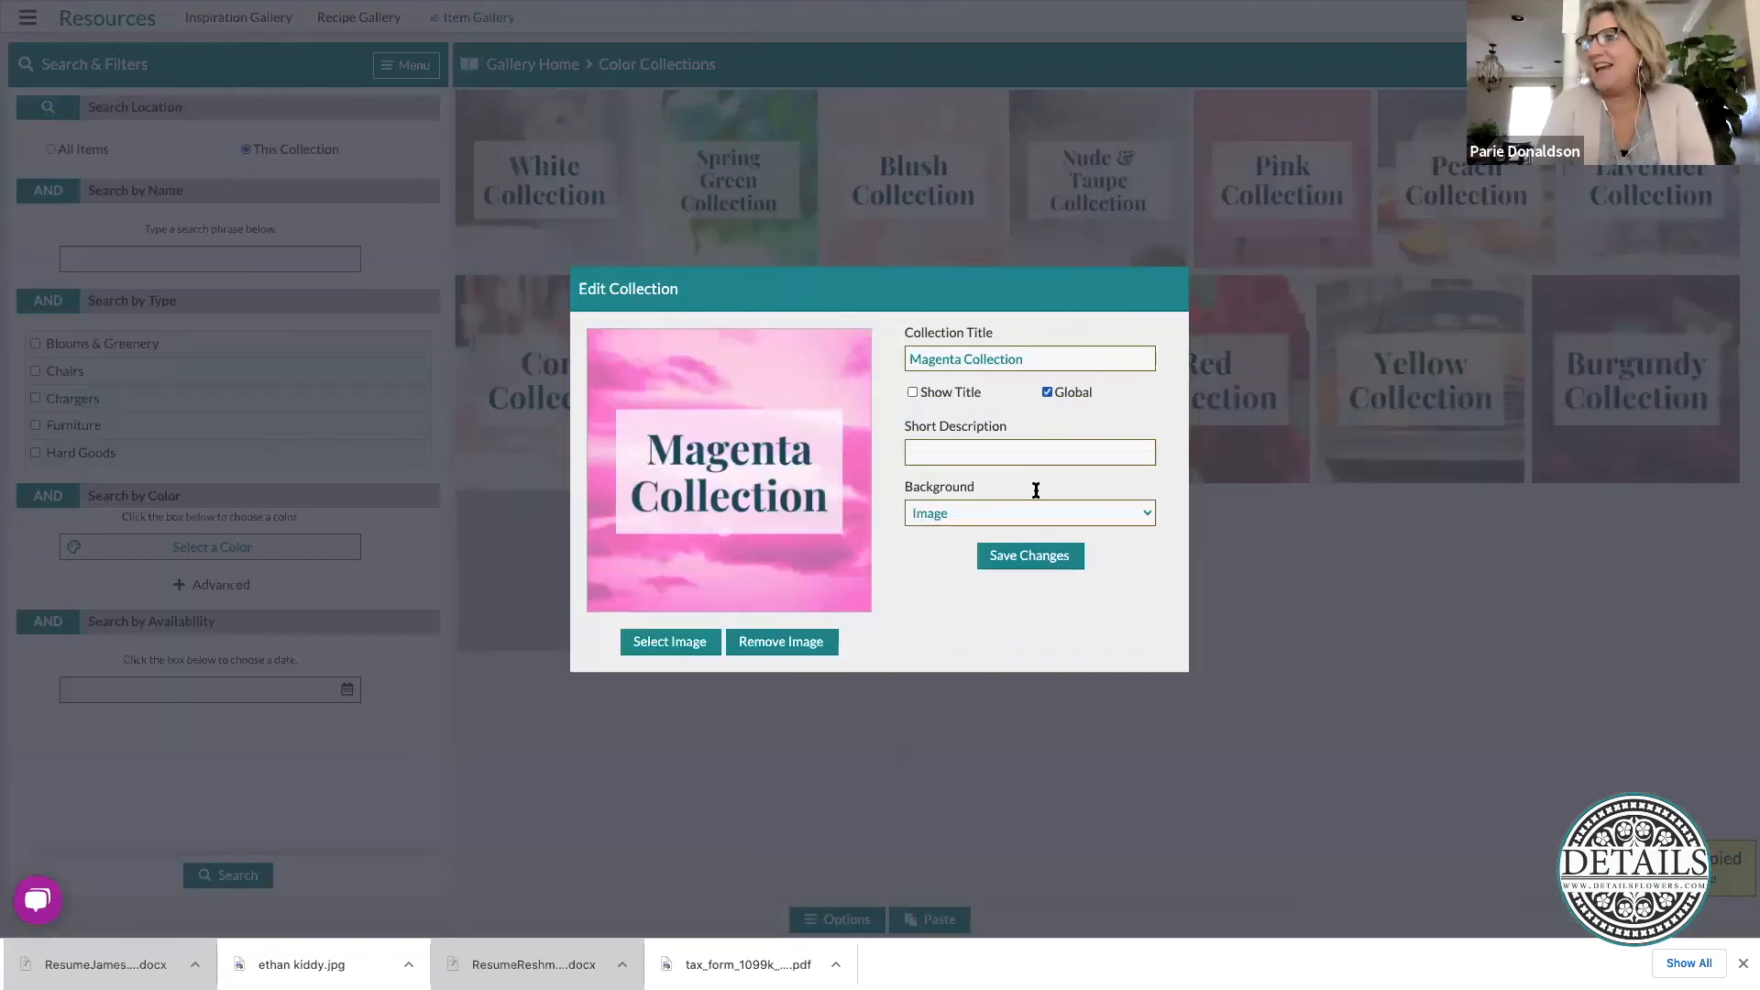
pyautogui.click(1029, 555)
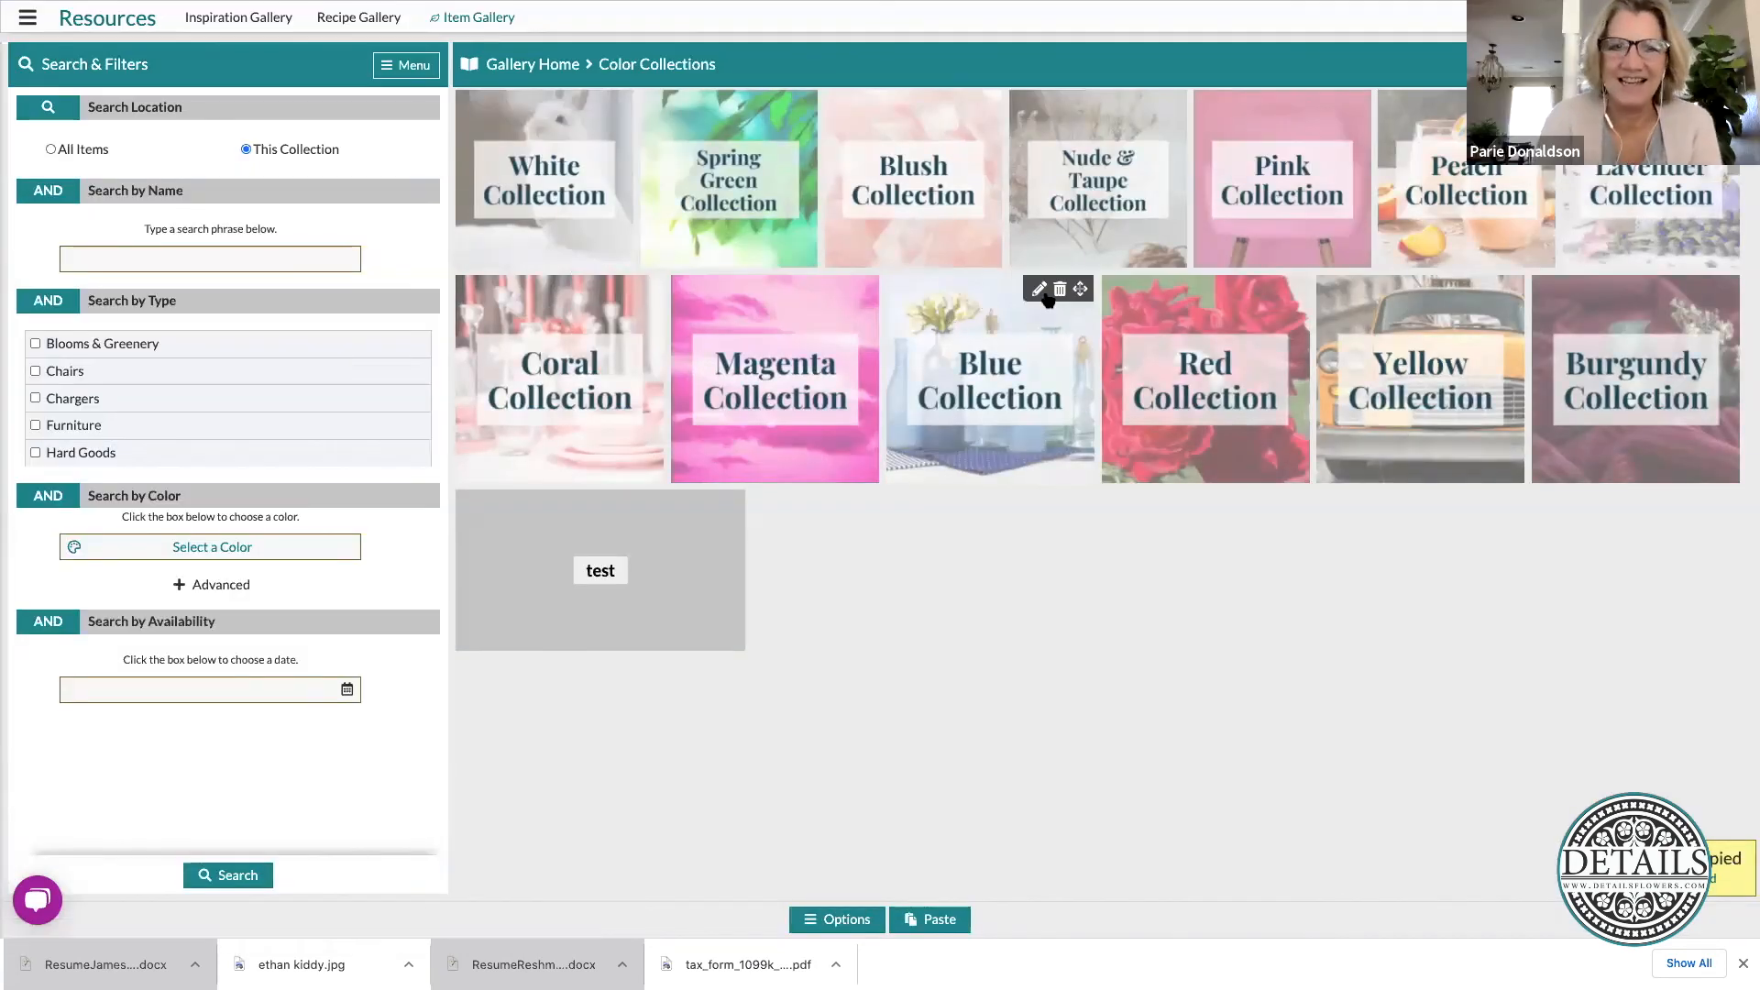
# - Set the Blue Collection and the Red Collection to Global, saving the changes for each
pyautogui.click(1041, 290)
pyautogui.click(1029, 555)
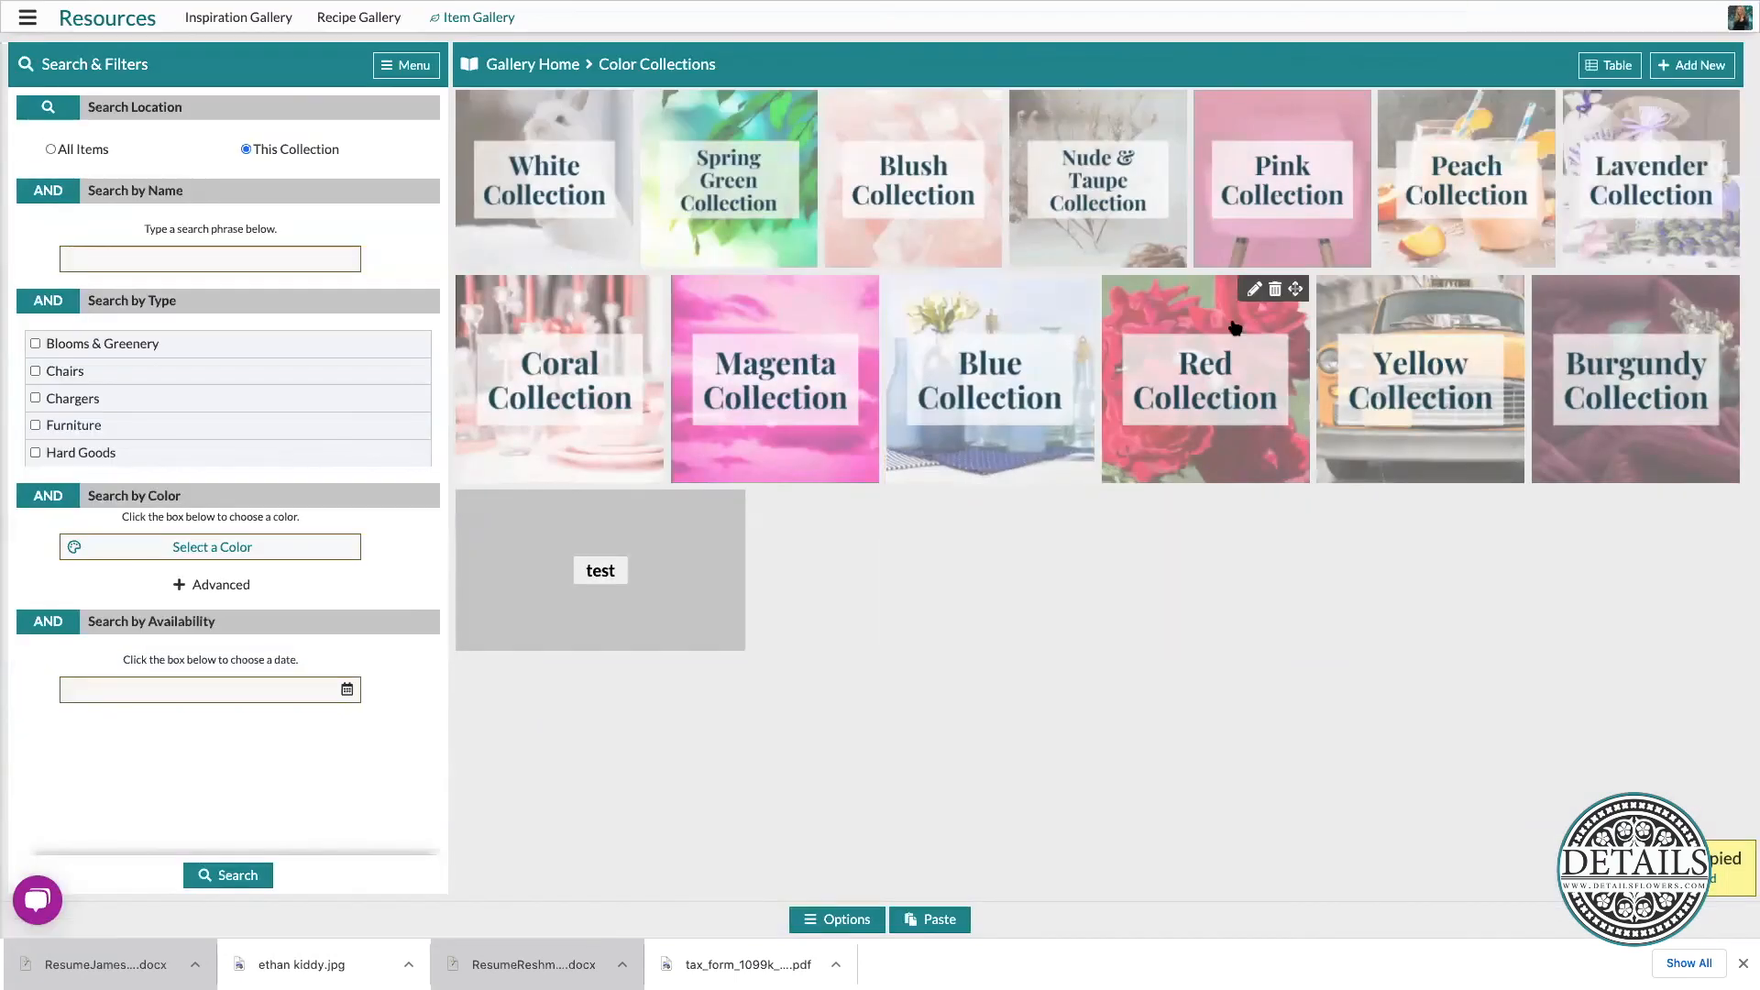
pyautogui.click(1255, 289)
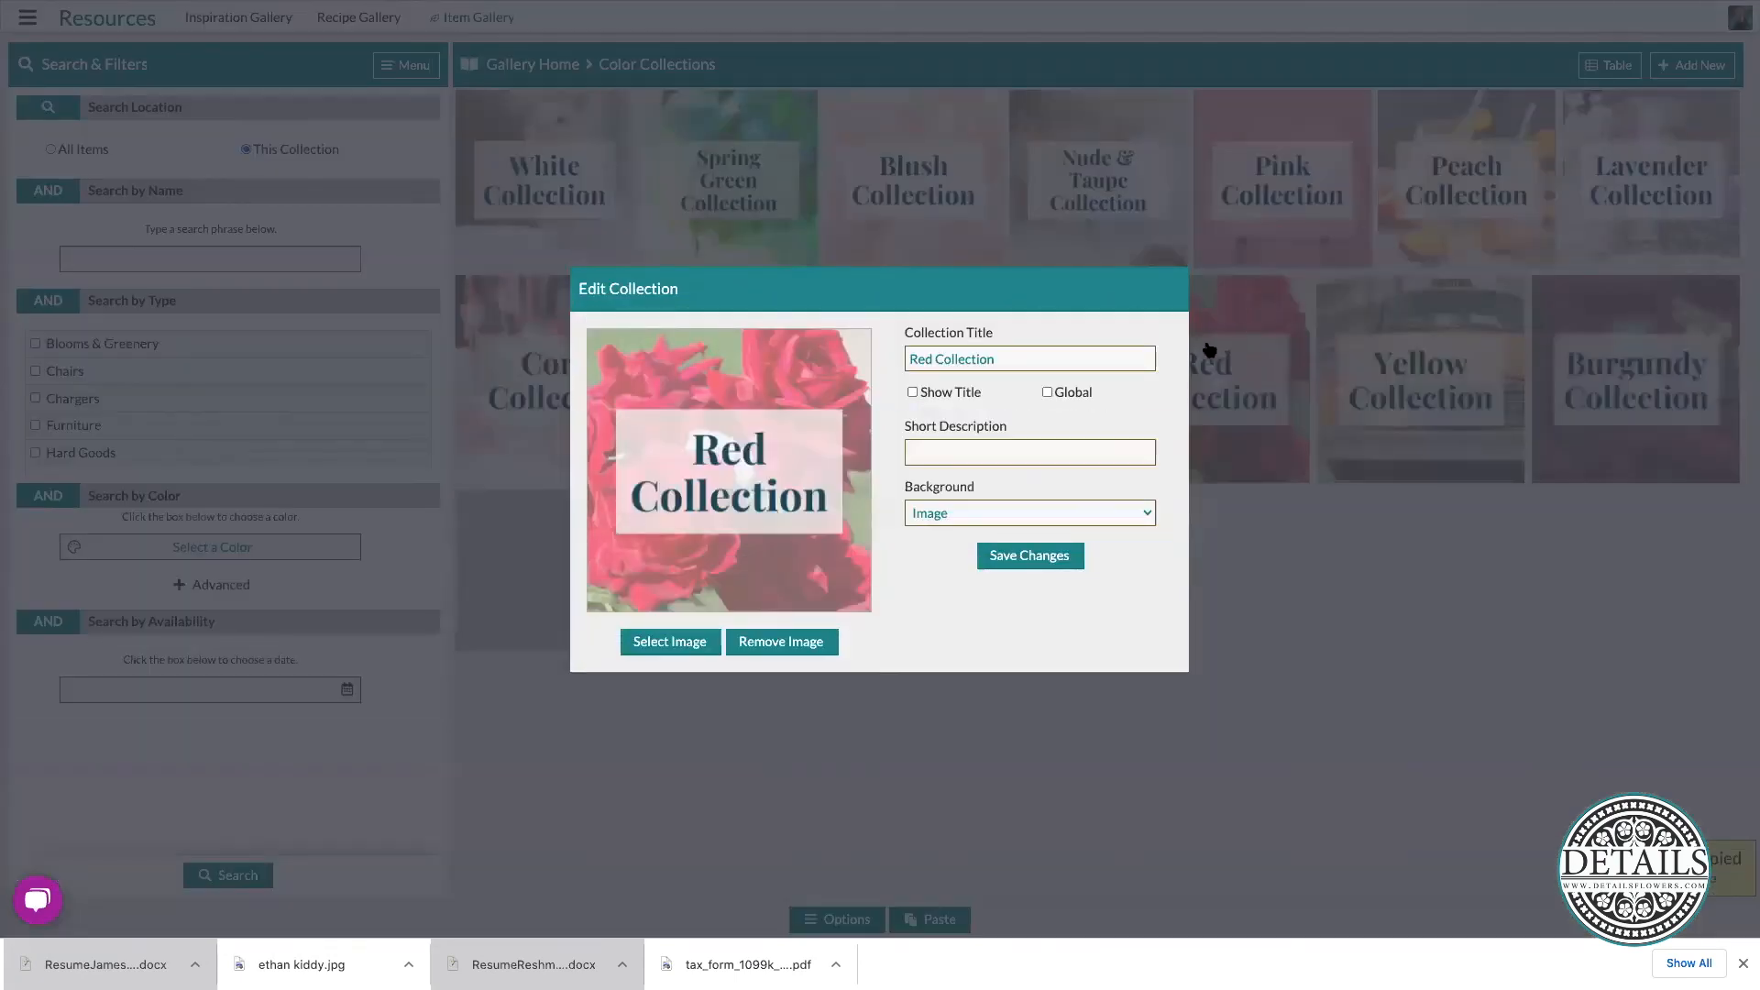
pyautogui.click(1047, 393)
pyautogui.click(1030, 555)
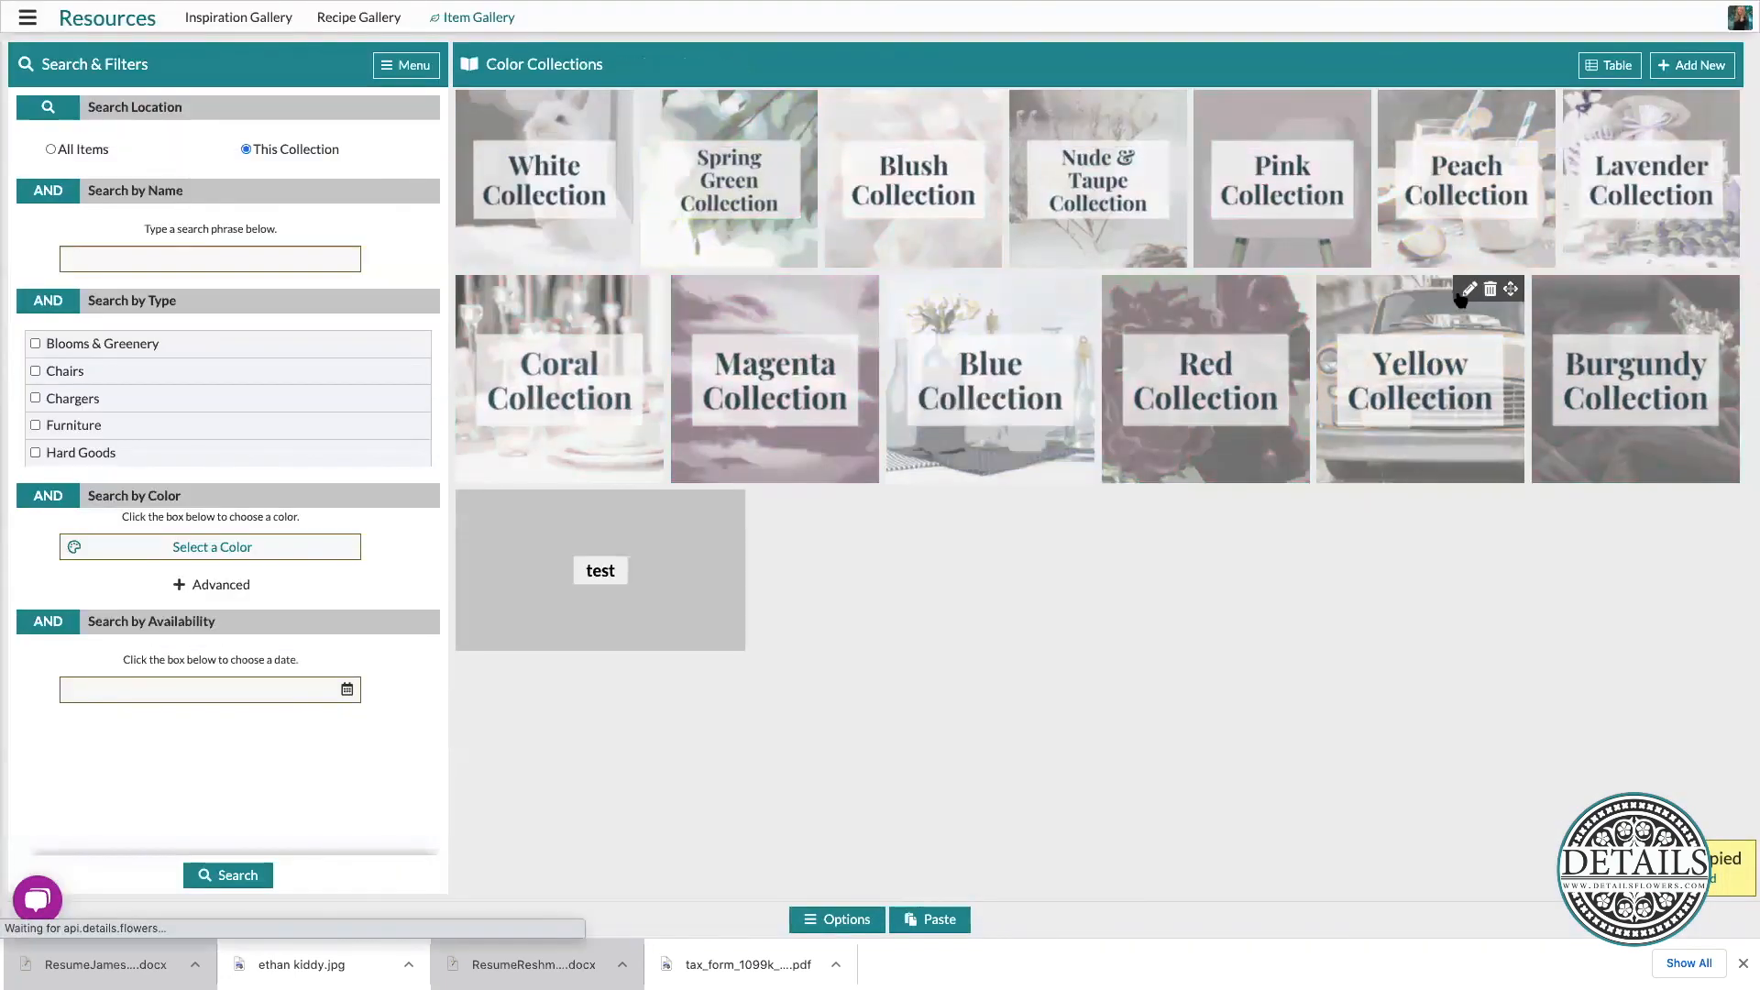
# - Set the Yellow Collection and the Burgundy Collection to Global, saving the changes for each
pyautogui.click(1461, 287)
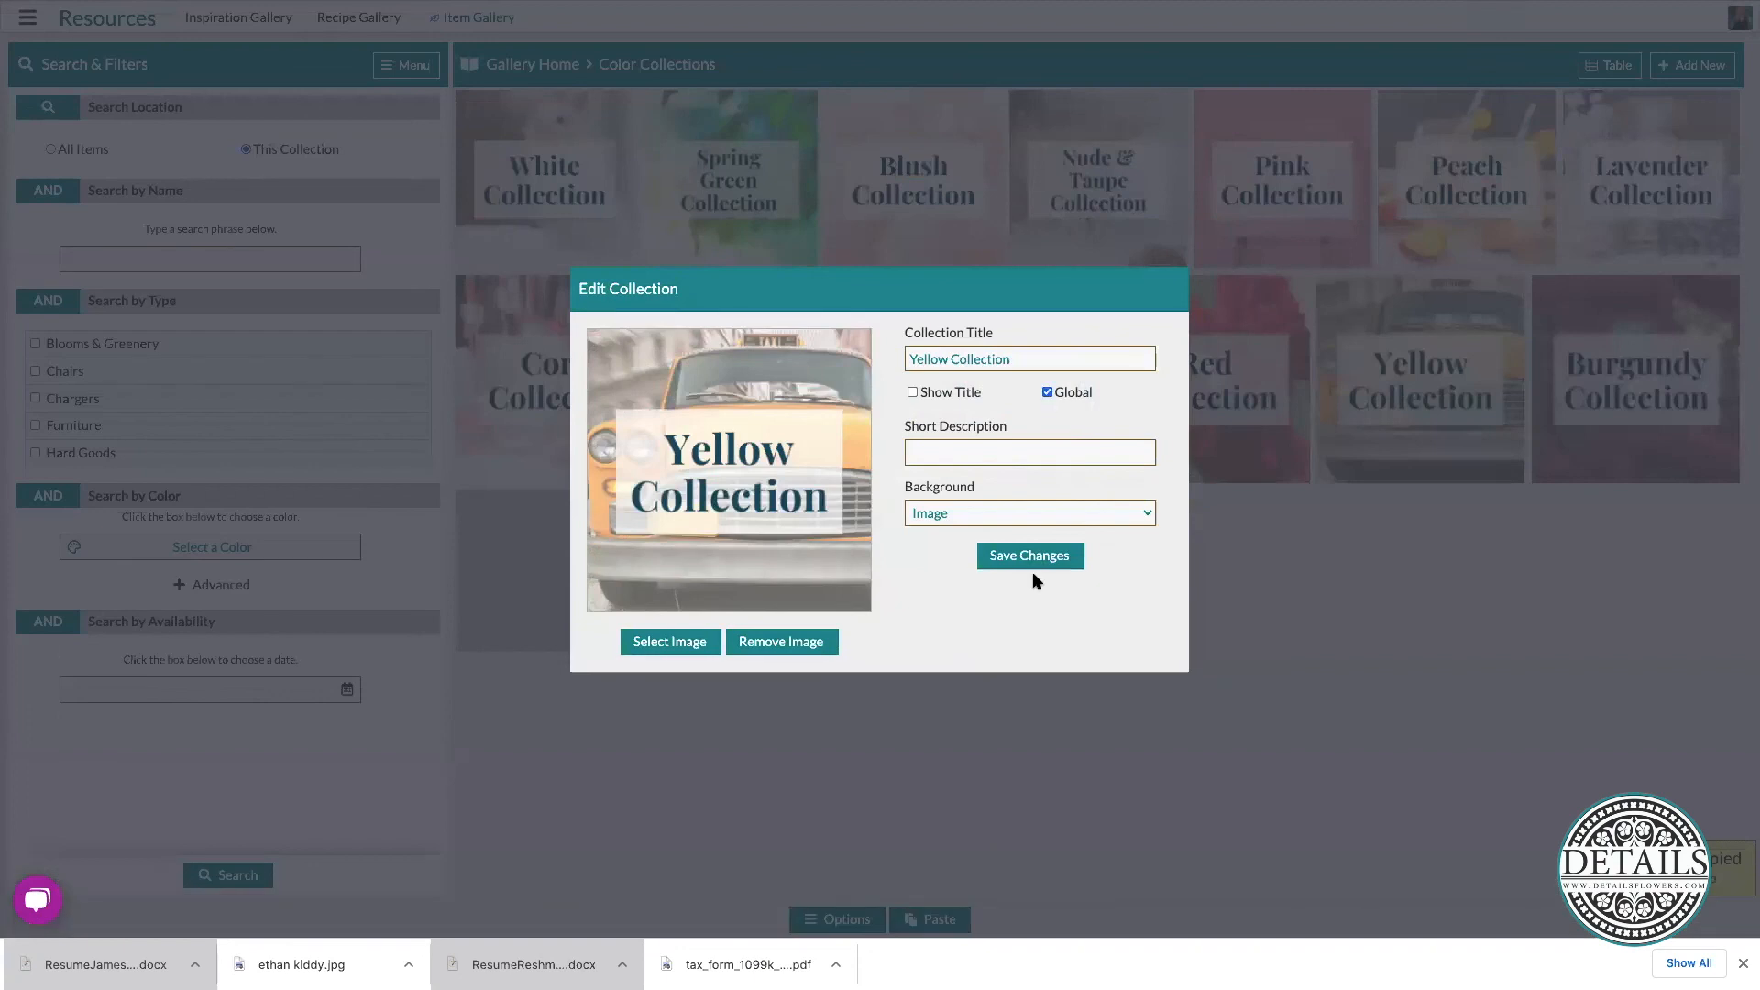
pyautogui.click(1032, 557)
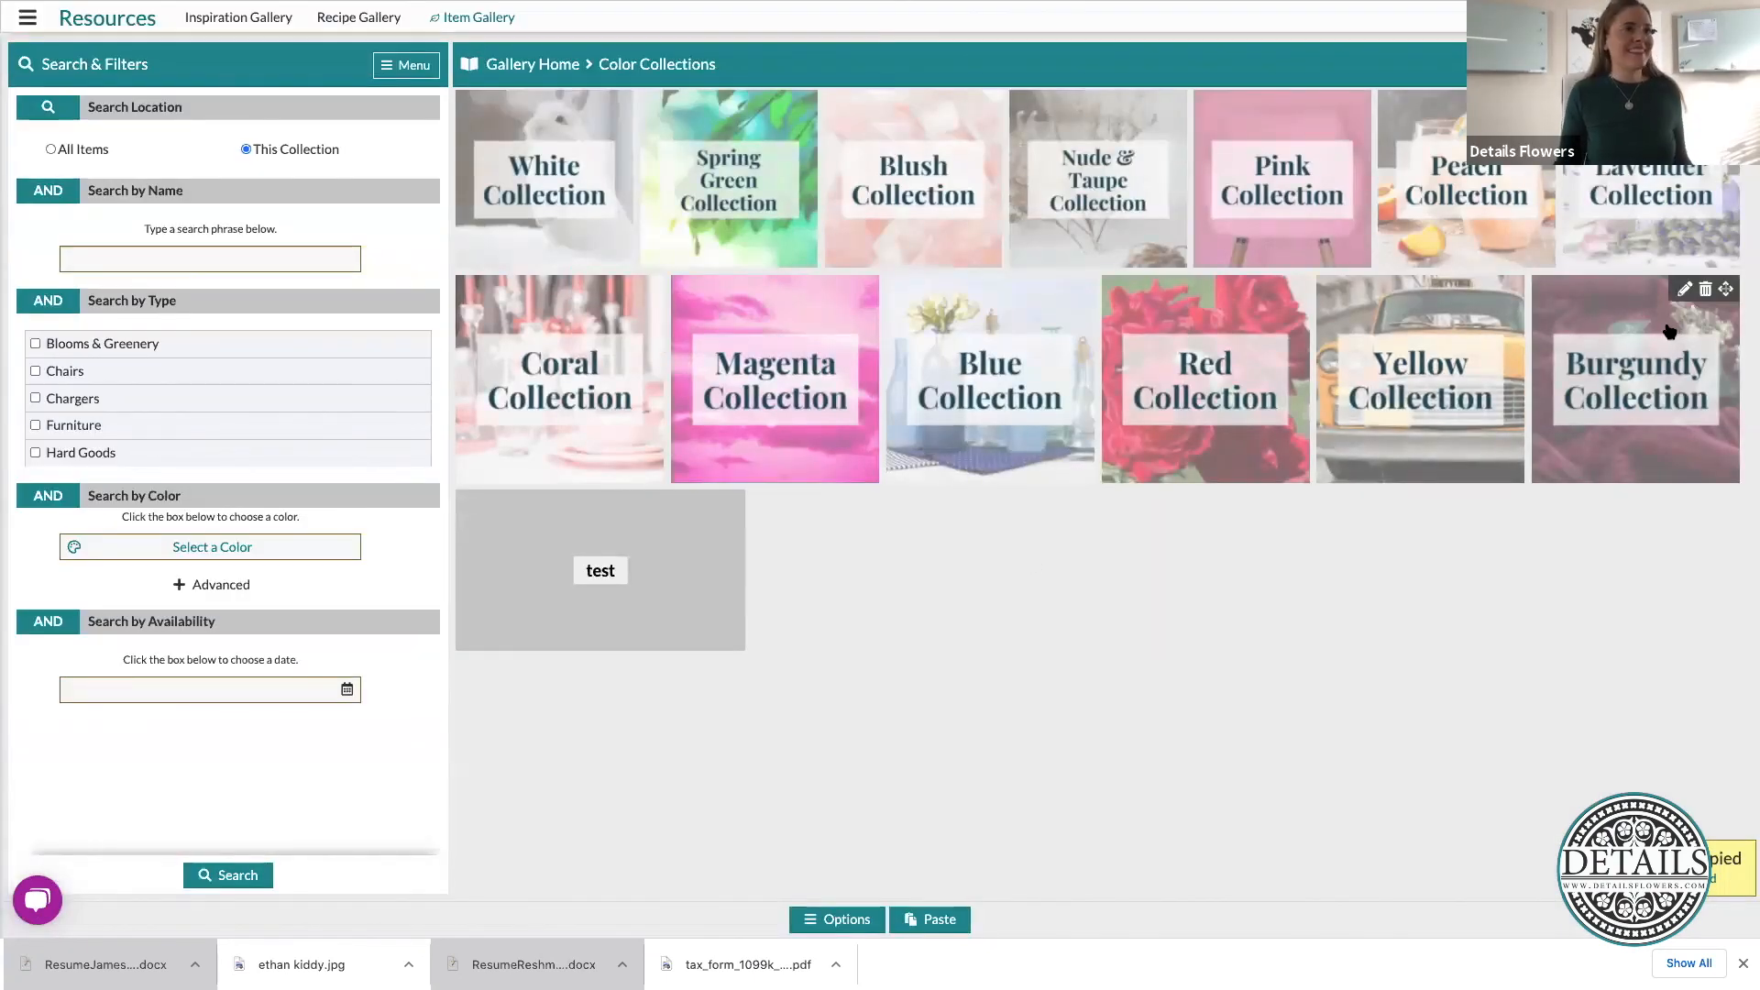
pyautogui.click(1684, 291)
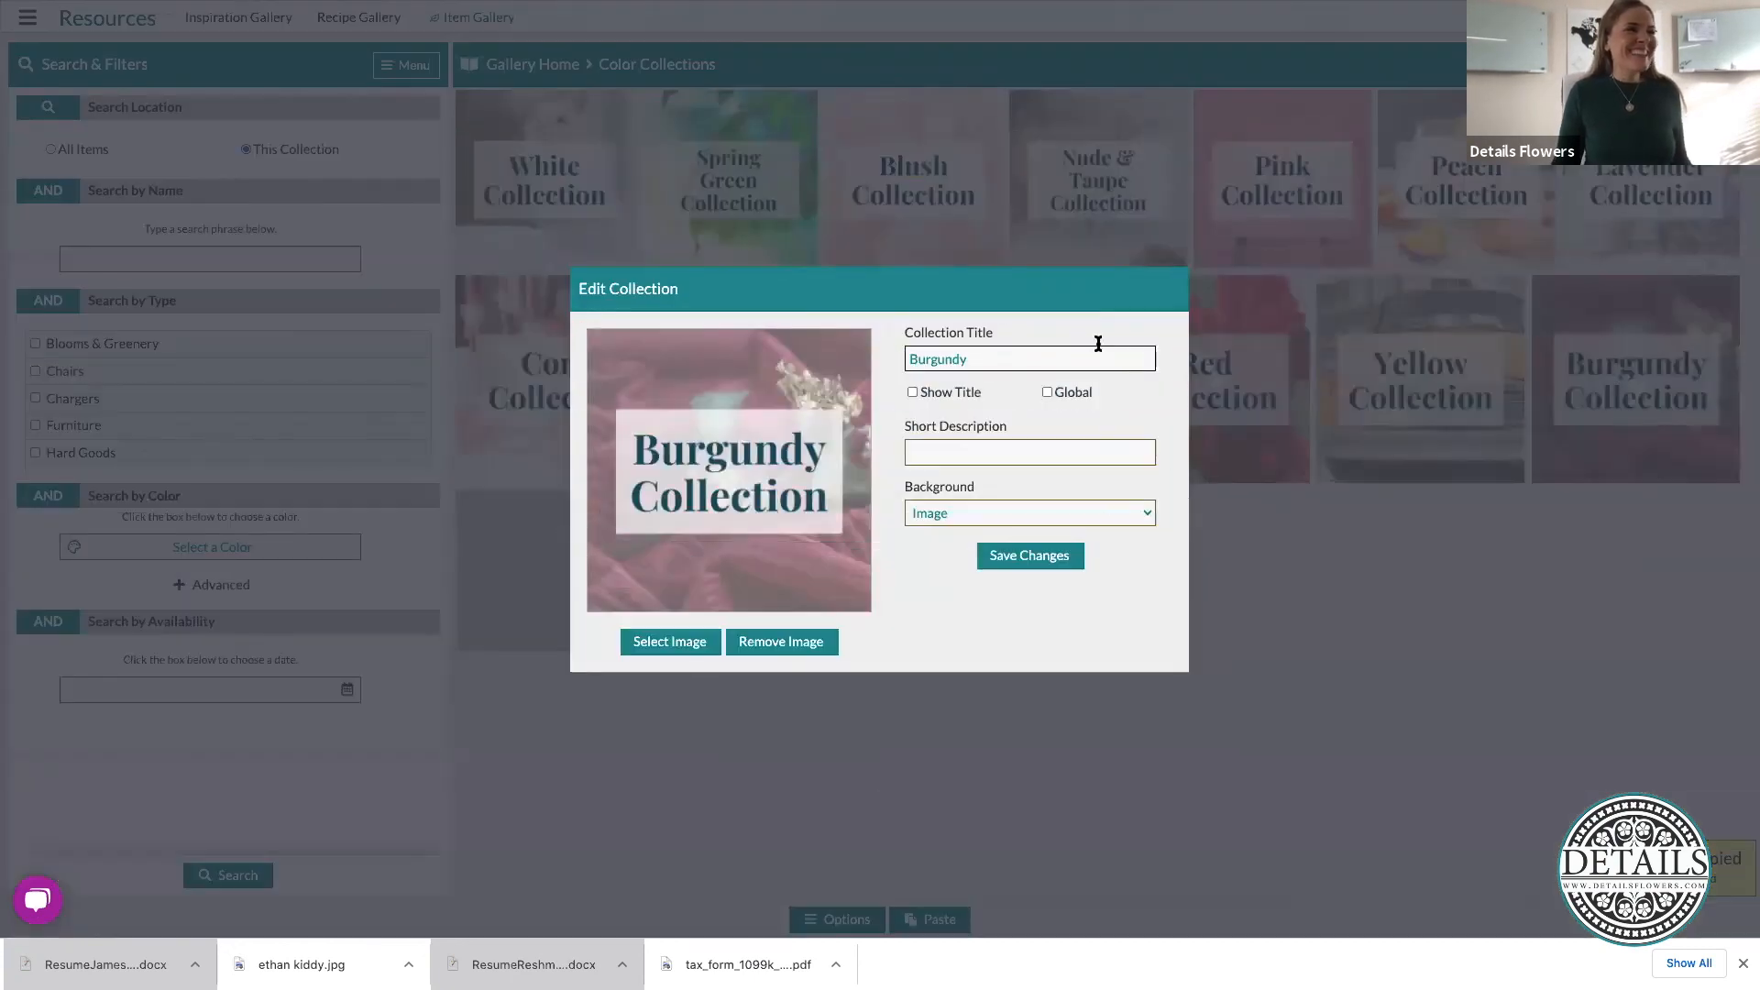
pyautogui.click(1072, 394)
pyautogui.click(1069, 554)
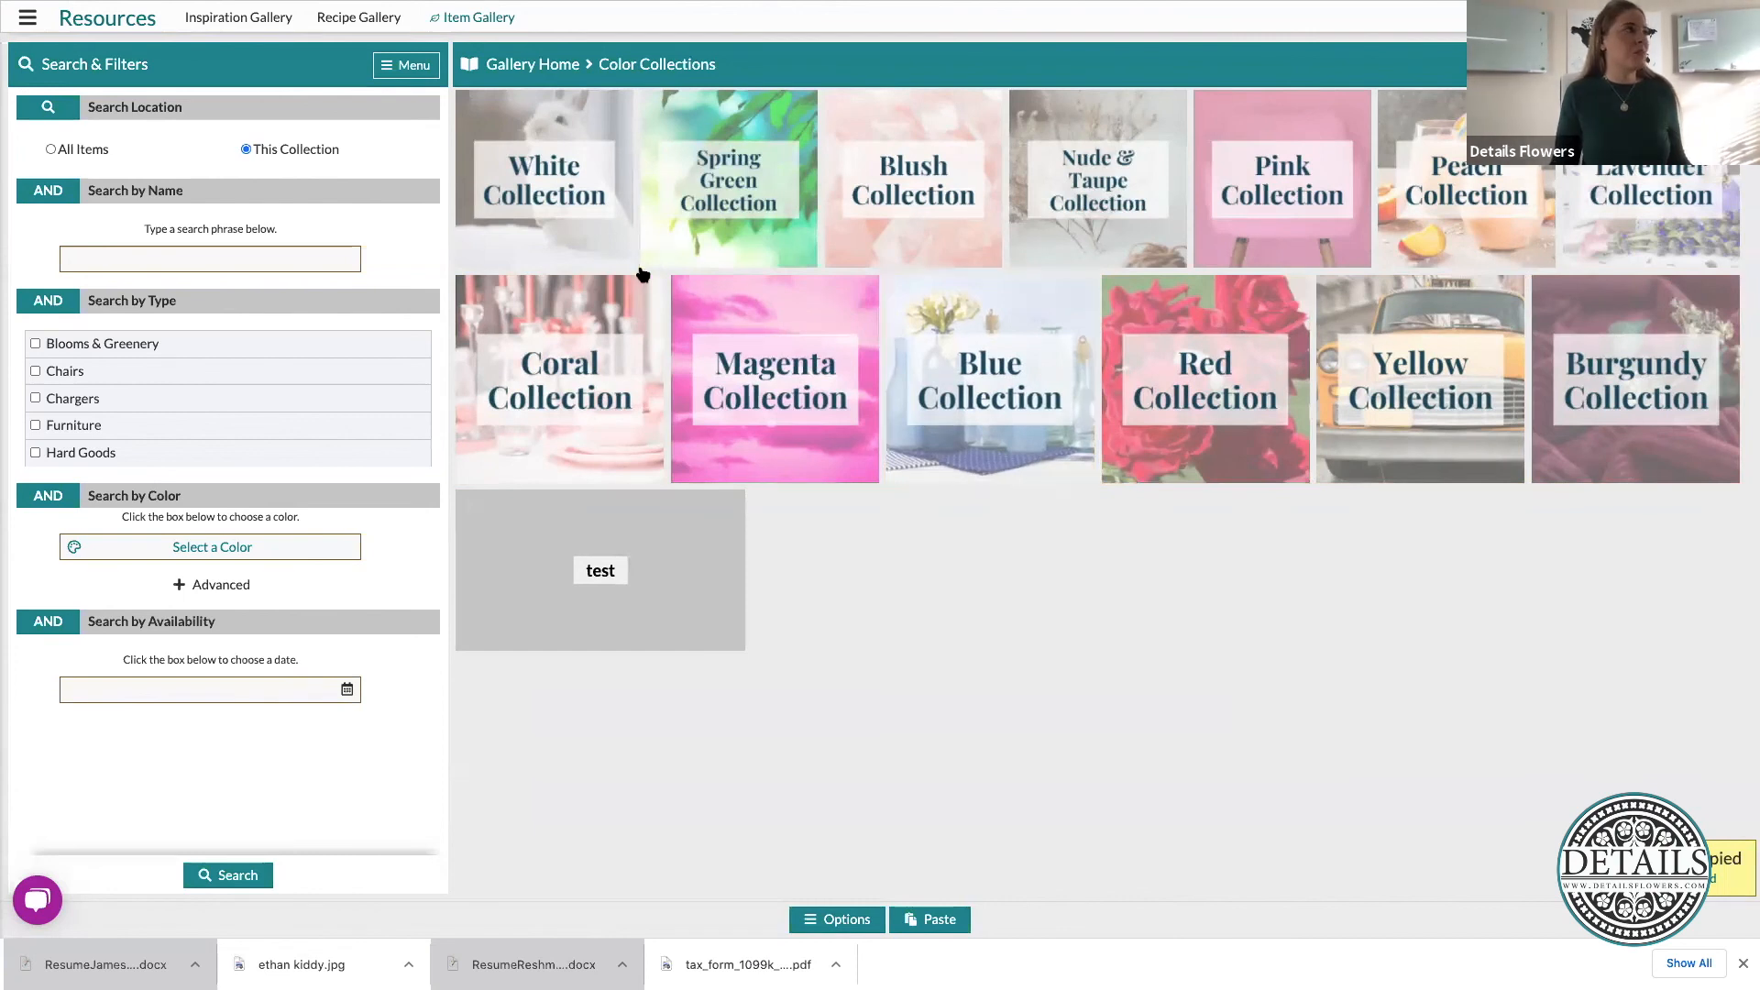
# - Go from the gallery home to Themed Collections and view the Halloween Collection's edit settings, closing them without saving
pyautogui.click(553, 66)
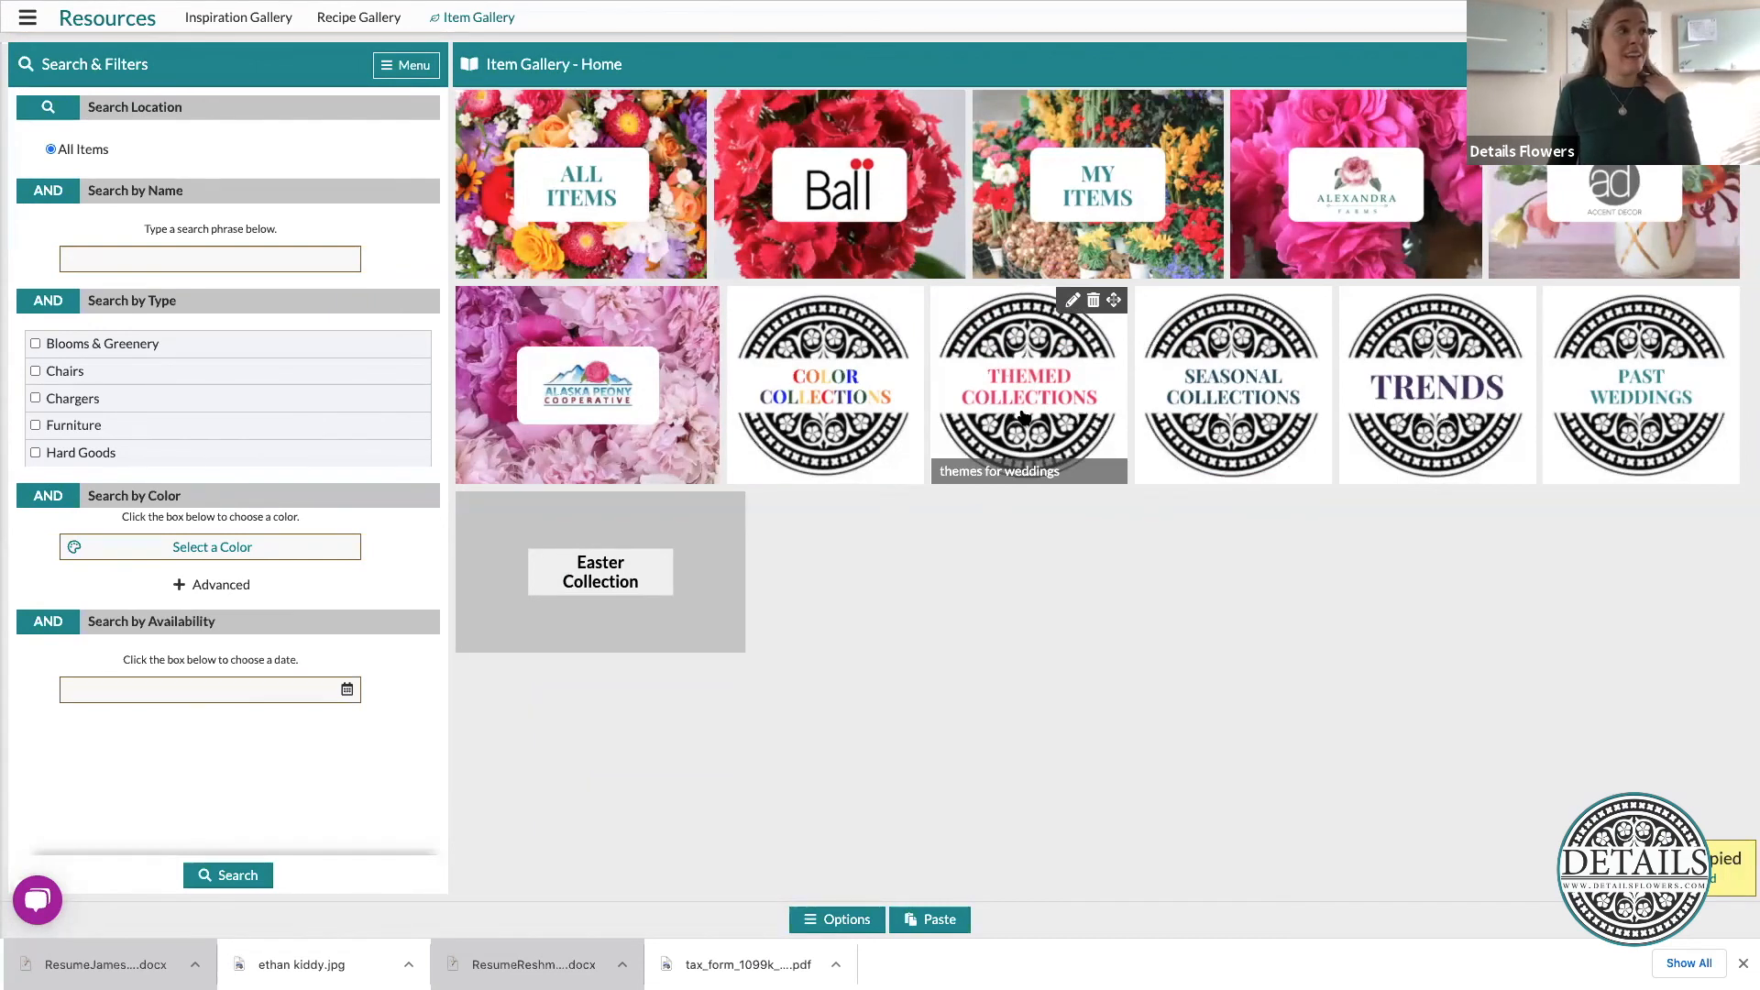
pyautogui.click(1041, 408)
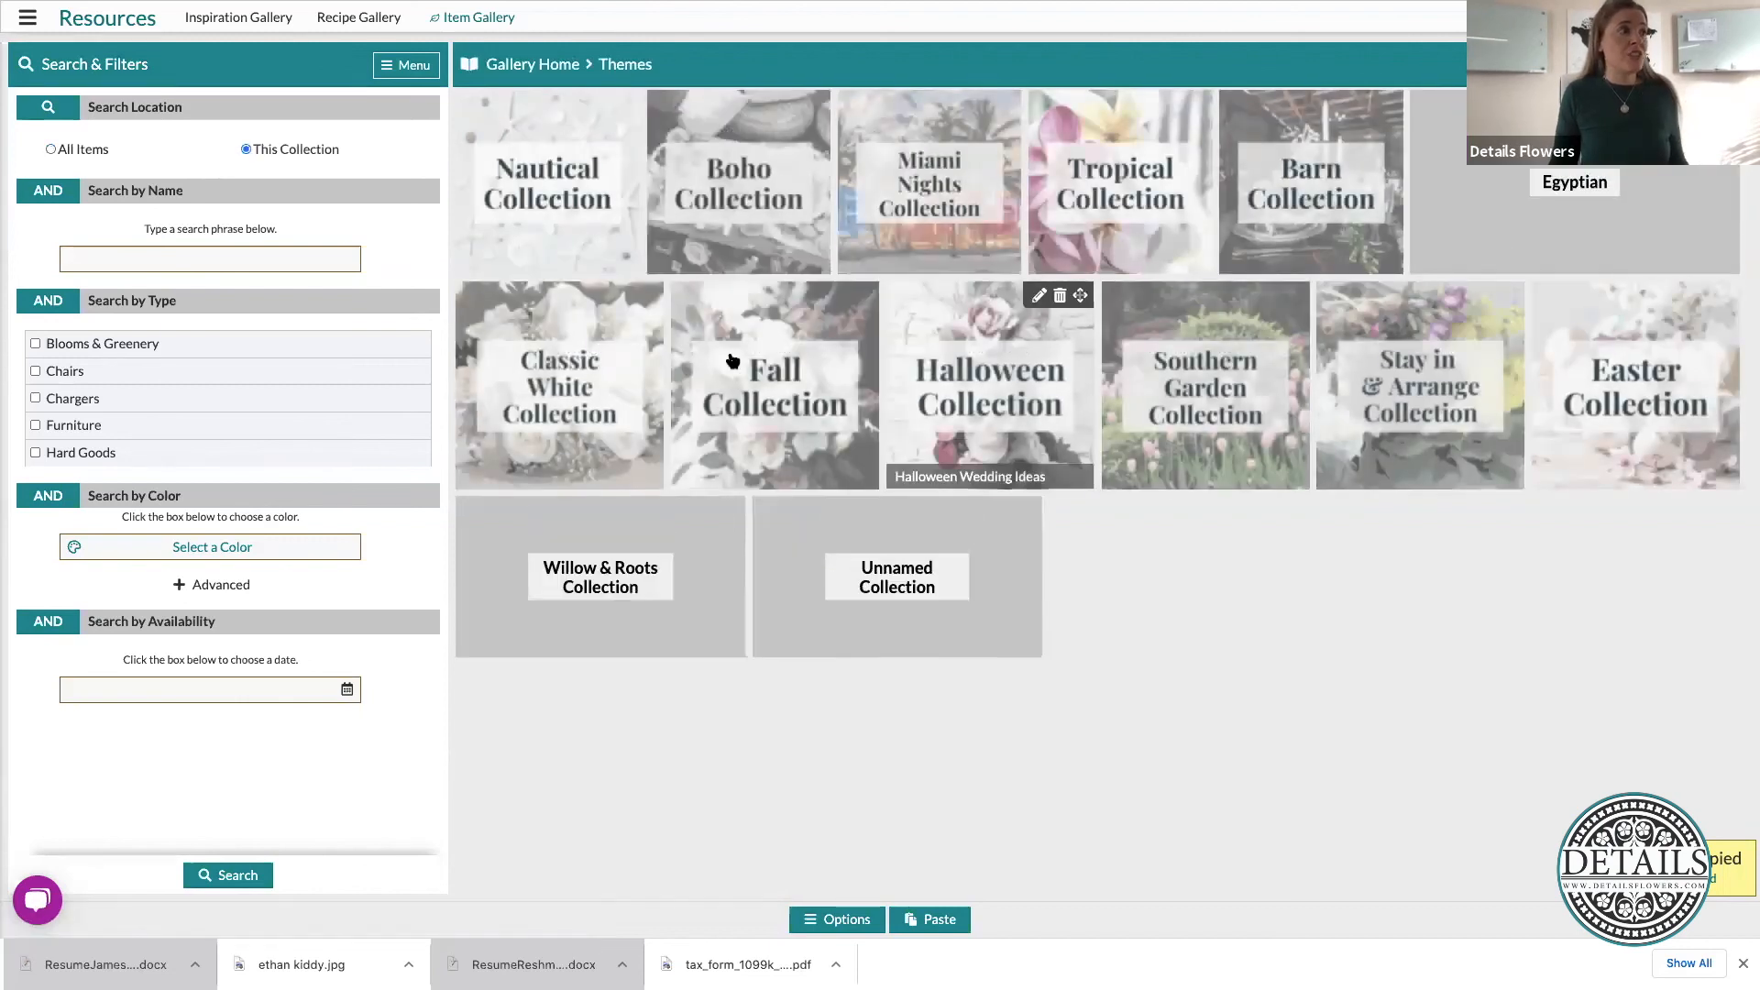
pyautogui.click(1037, 297)
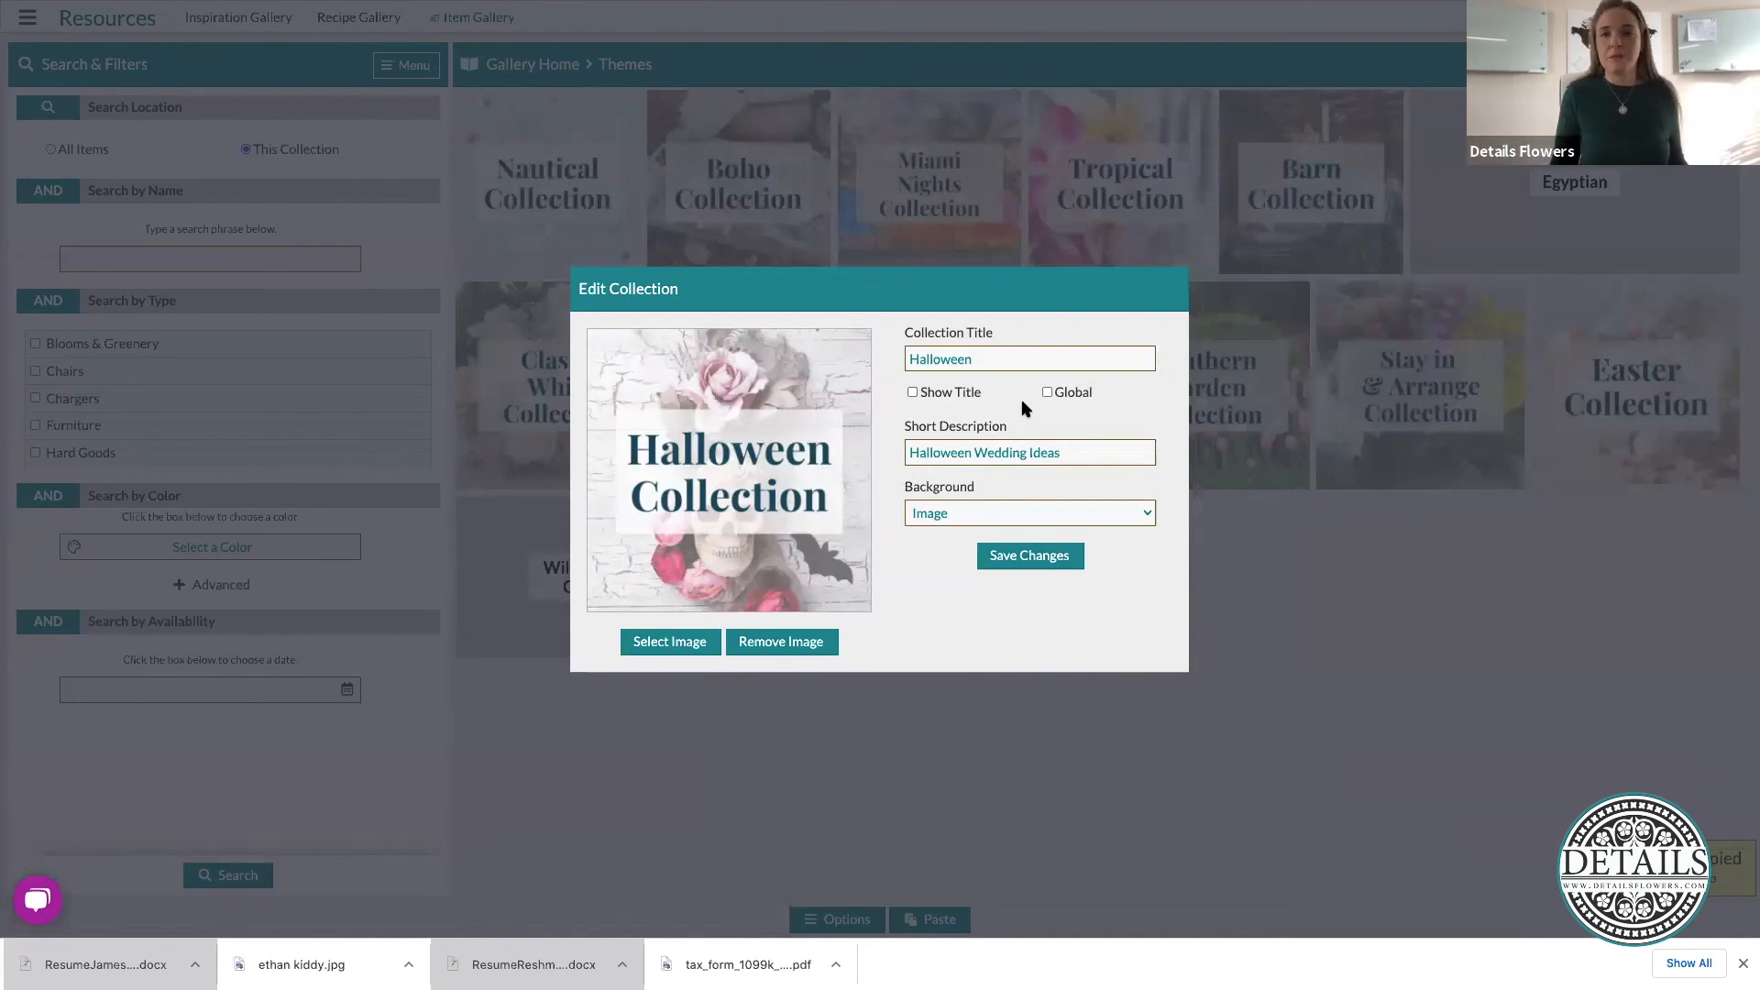
pyautogui.click(1424, 679)
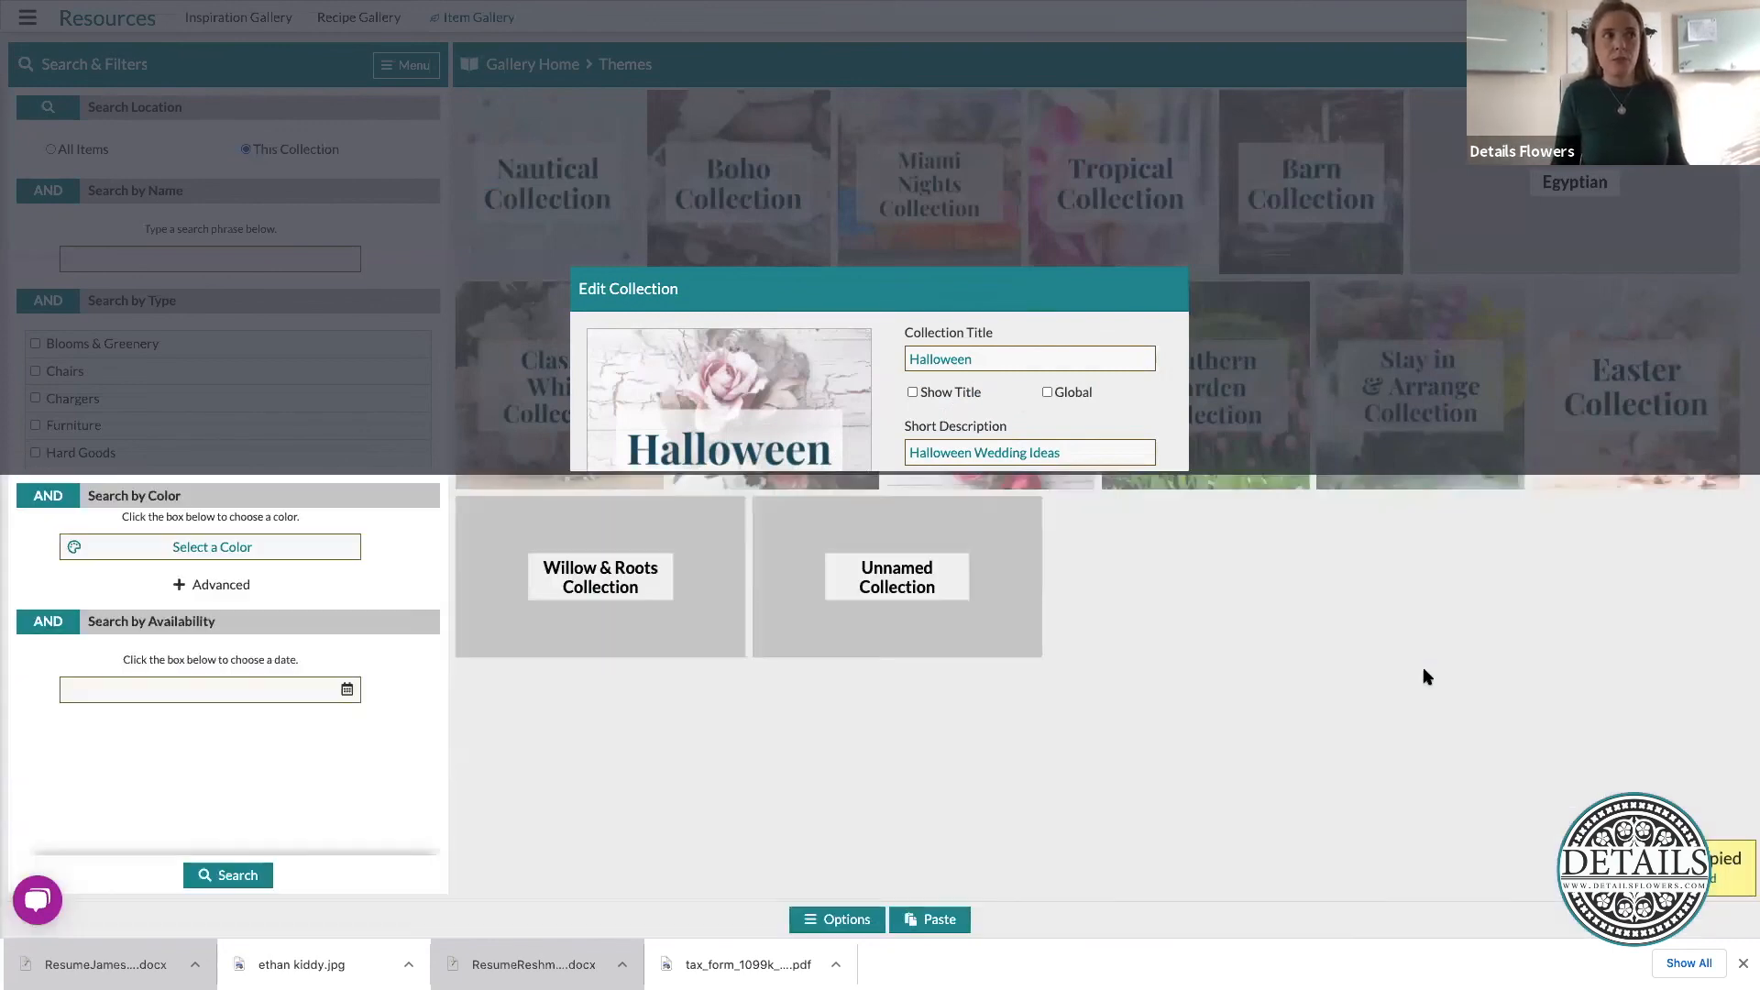